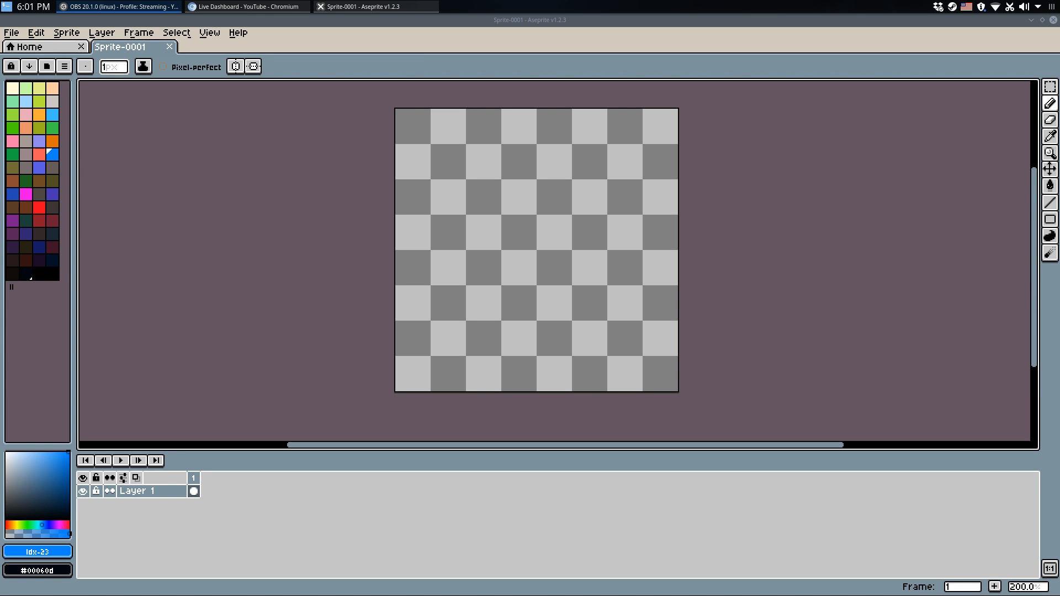
key(alt+Tab)
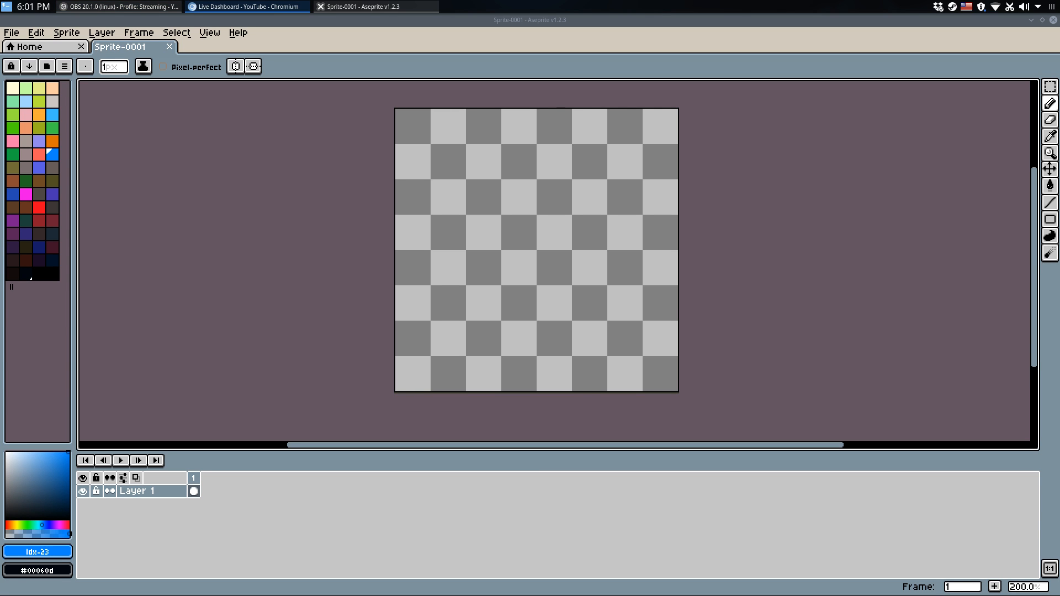
drag(672, 183, 687, 180)
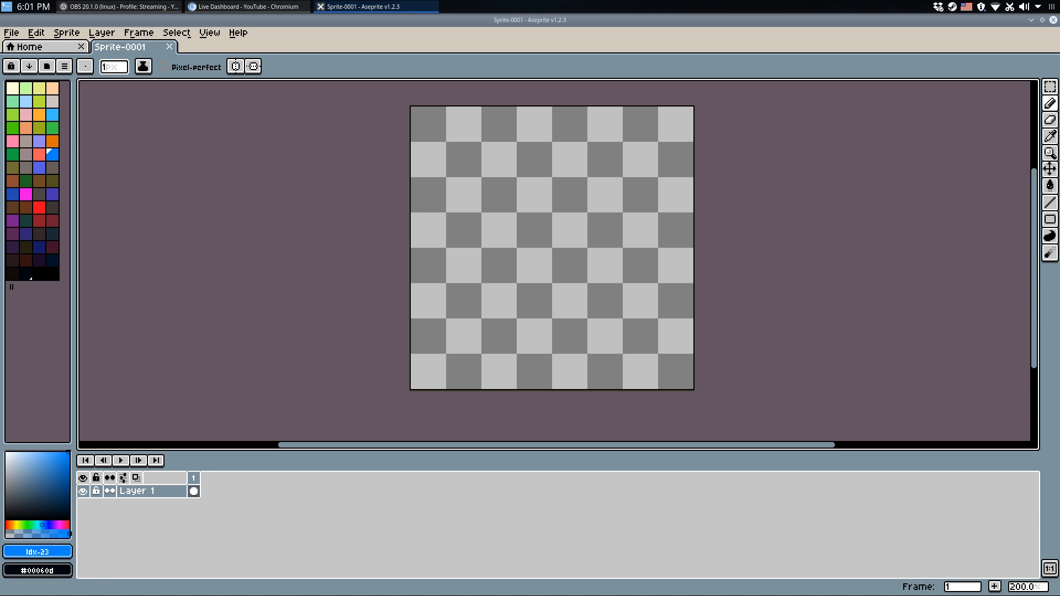
key(alt+Tab)
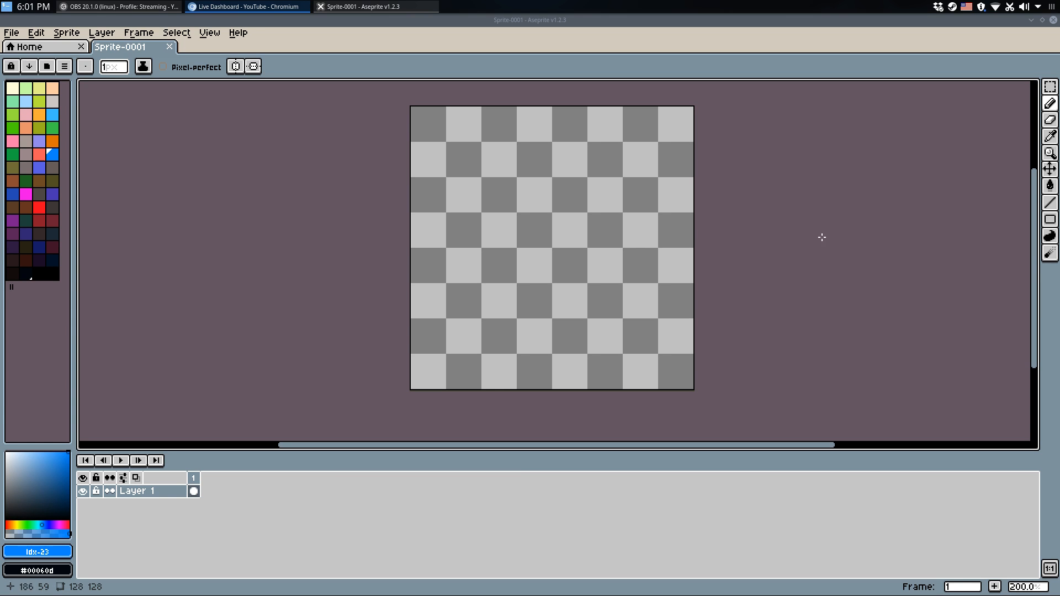
drag(636, 265, 623, 284)
key(m)
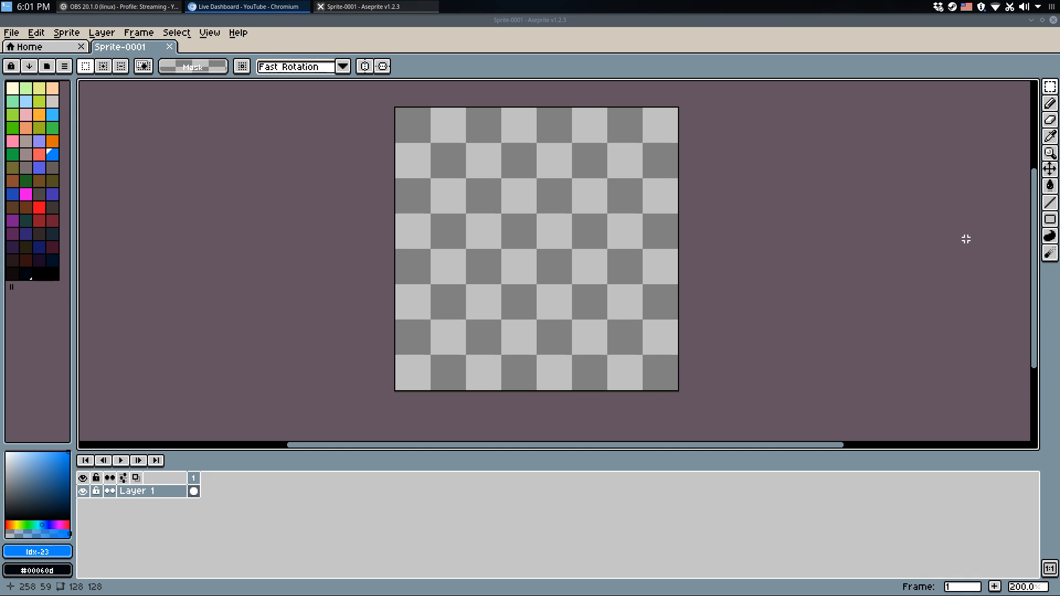
drag(700, 250, 711, 258)
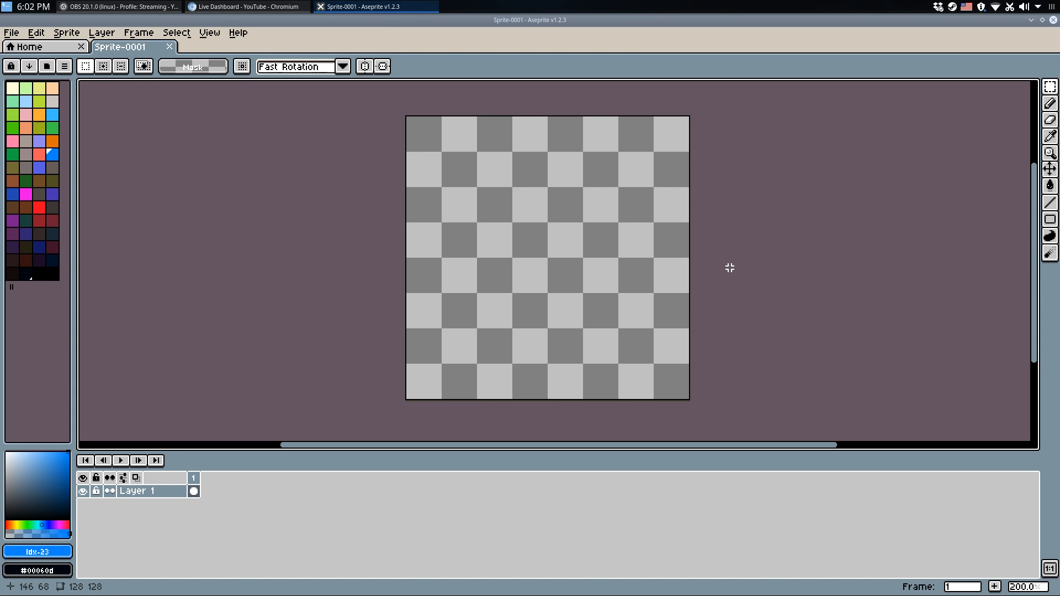
scroll(733, 274, down, 1)
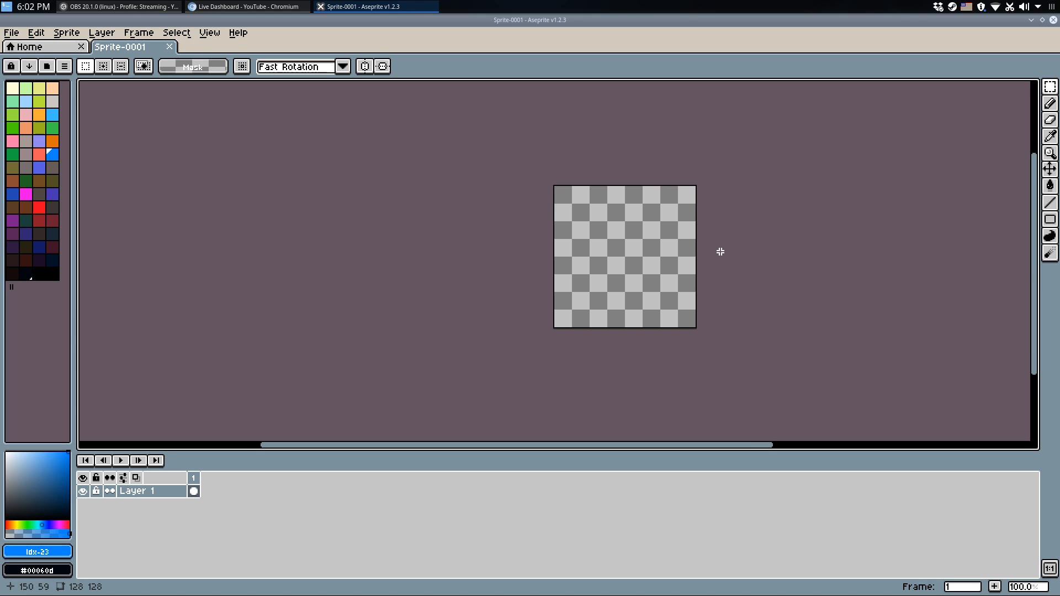
key(b)
scroll(695, 253, up, 1)
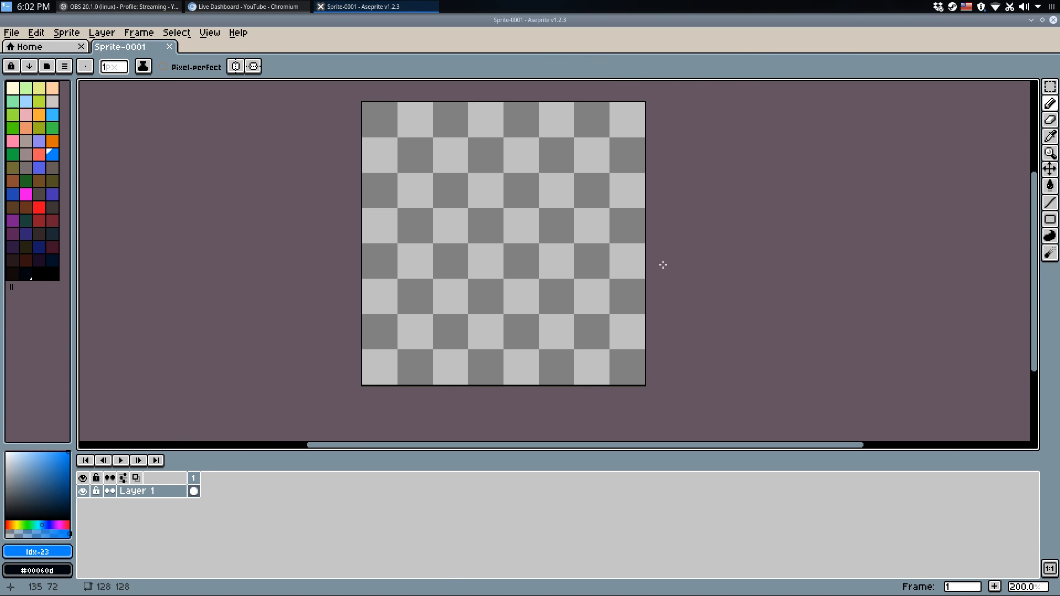
scroll(661, 261, left, 1)
key(m)
key(b)
key(m)
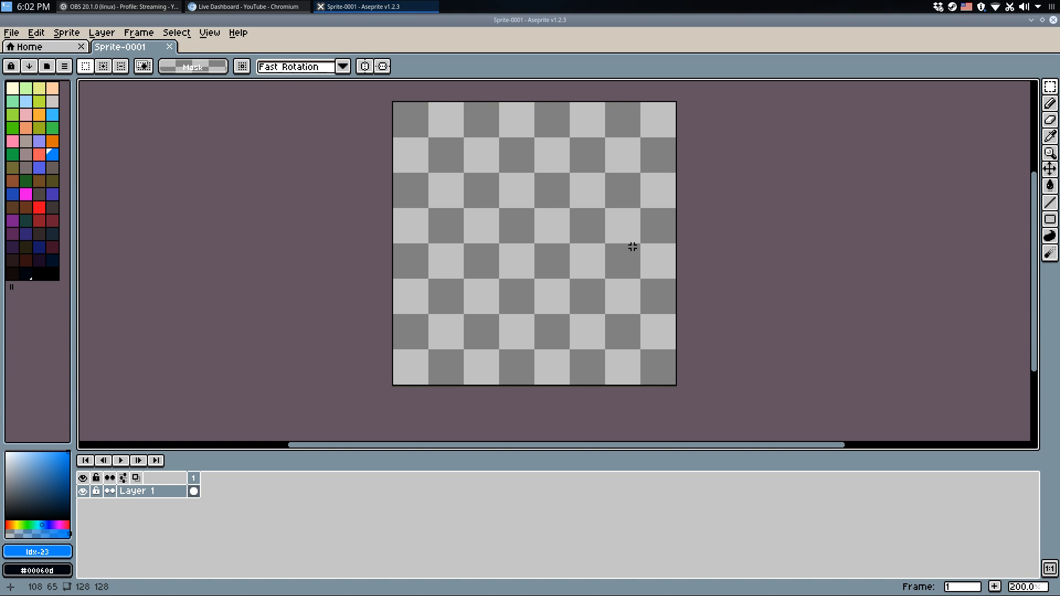
drag(684, 280, 669, 309)
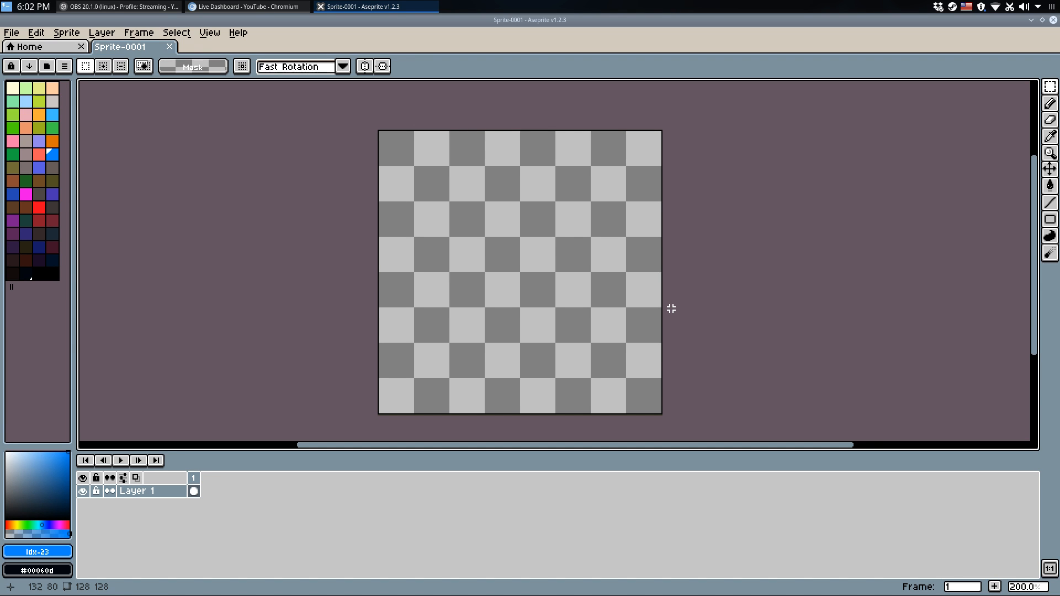
drag(672, 260, 646, 259)
key(b)
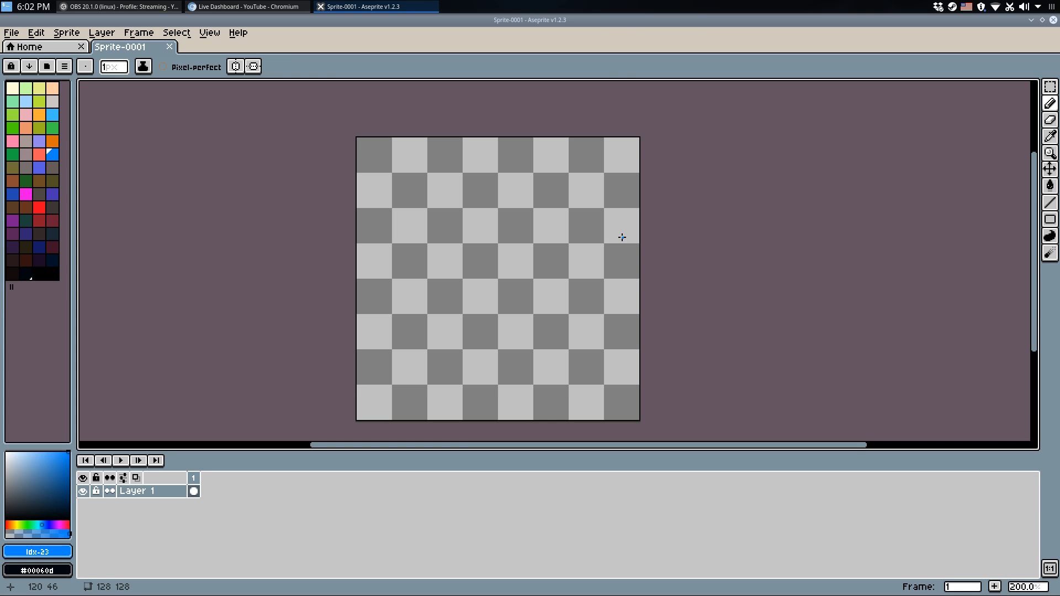
drag(641, 230, 644, 231)
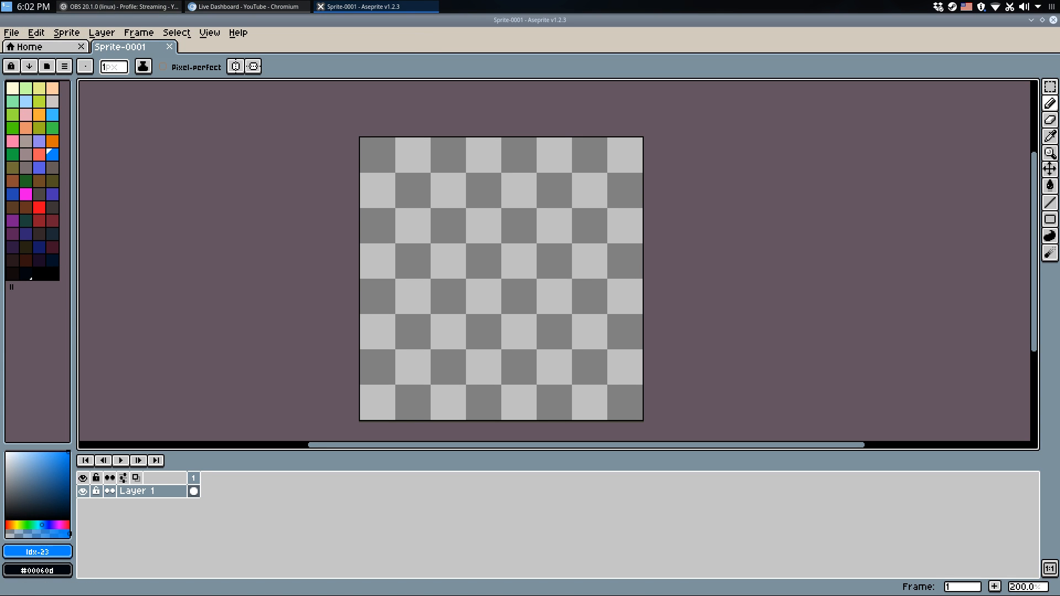
drag(523, 328, 539, 296)
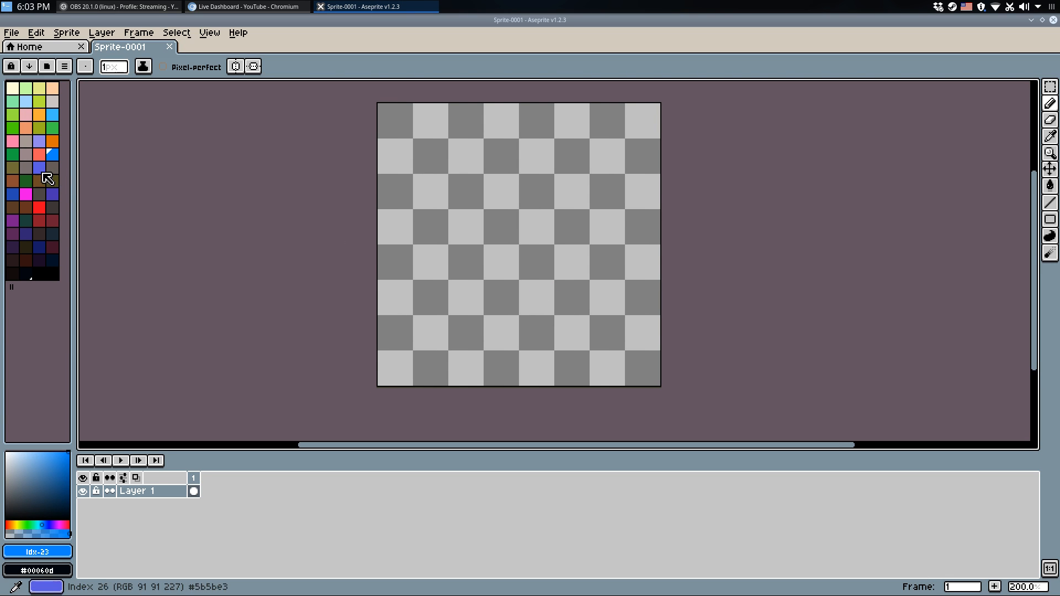
Fill the whole empty canvas with the orange palette color (index 19).
click(53, 143)
key(w)
key(q)
key(w)
click(504, 219)
key(q)
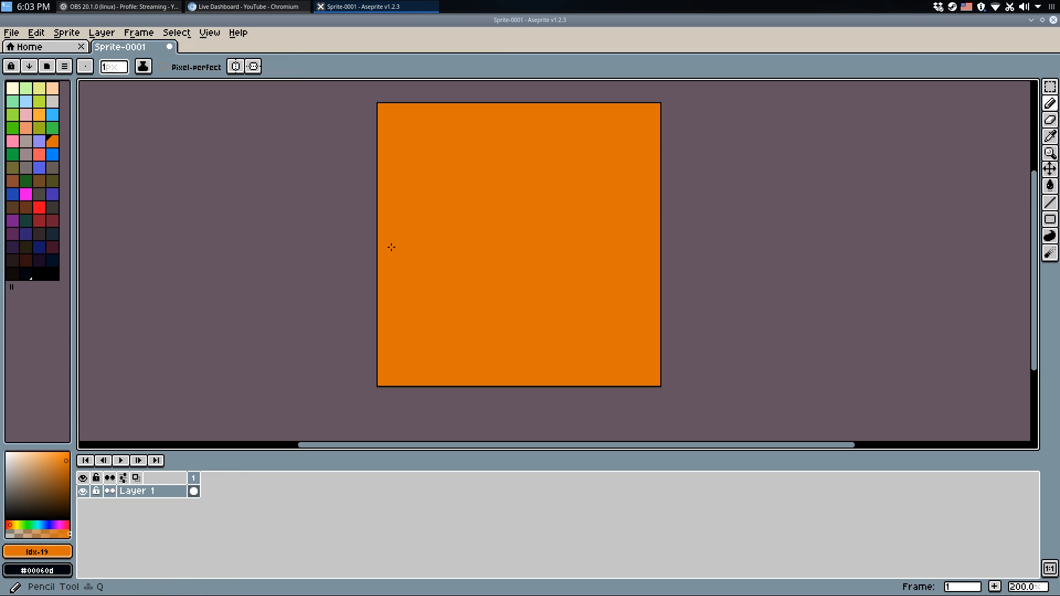
Draw a wavy hill outline across the middle of the canvas in dark olive (index 31) and fill the area beneath it.
click(51, 181)
drag(357, 296, 536, 248)
key(ctrl+z)
mouse_move(369, 242)
mouse_down()
mouse_move(407, 239)
mouse_move(531, 268)
mouse_move(615, 220)
mouse_move(724, 220)
mouse_up()
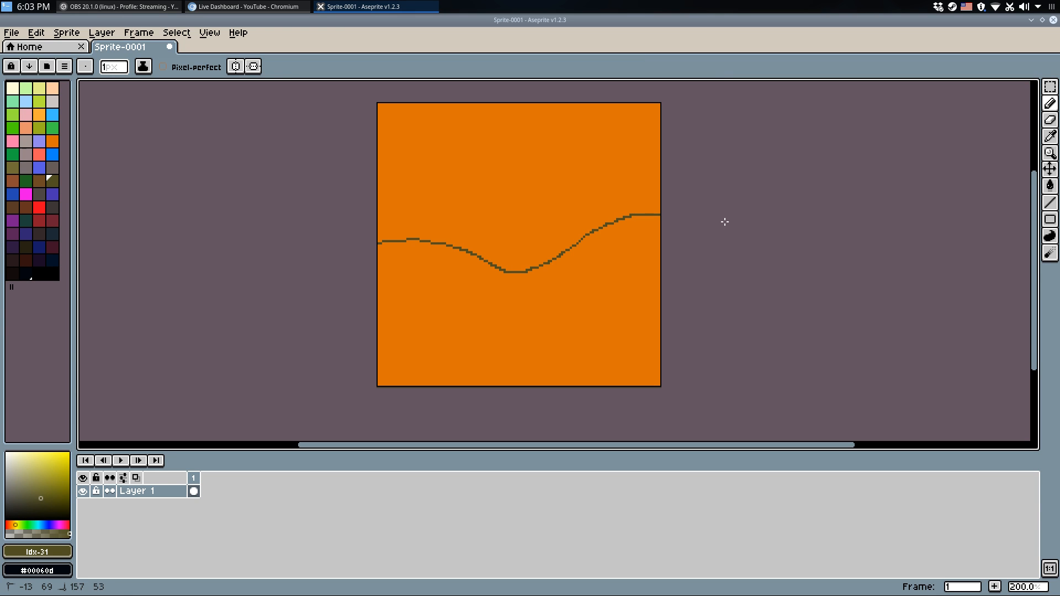
key(g)
click(585, 284)
click(531, 349)
key(b)
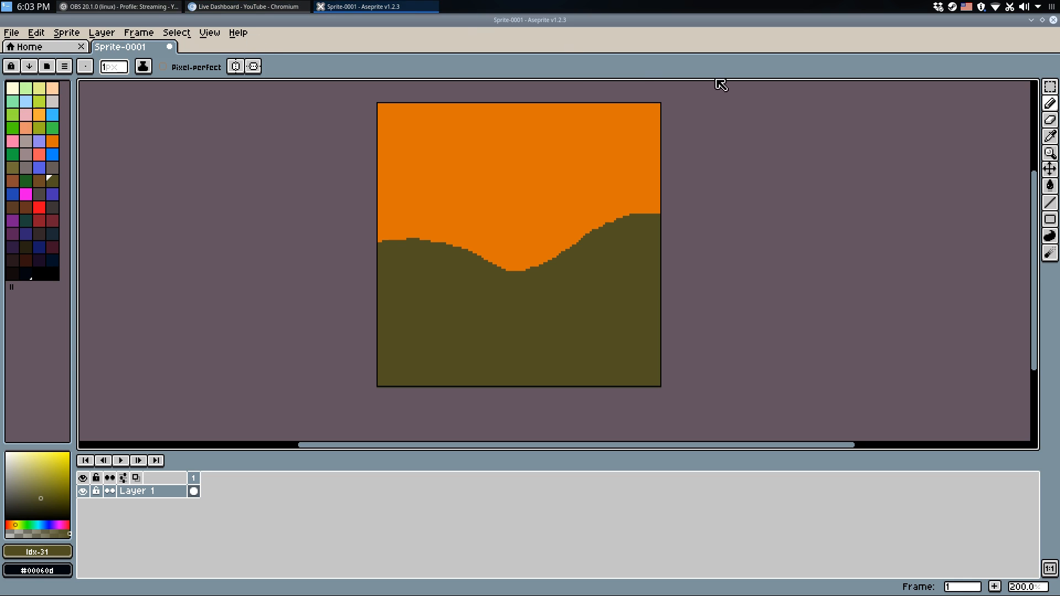
click(155, 6)
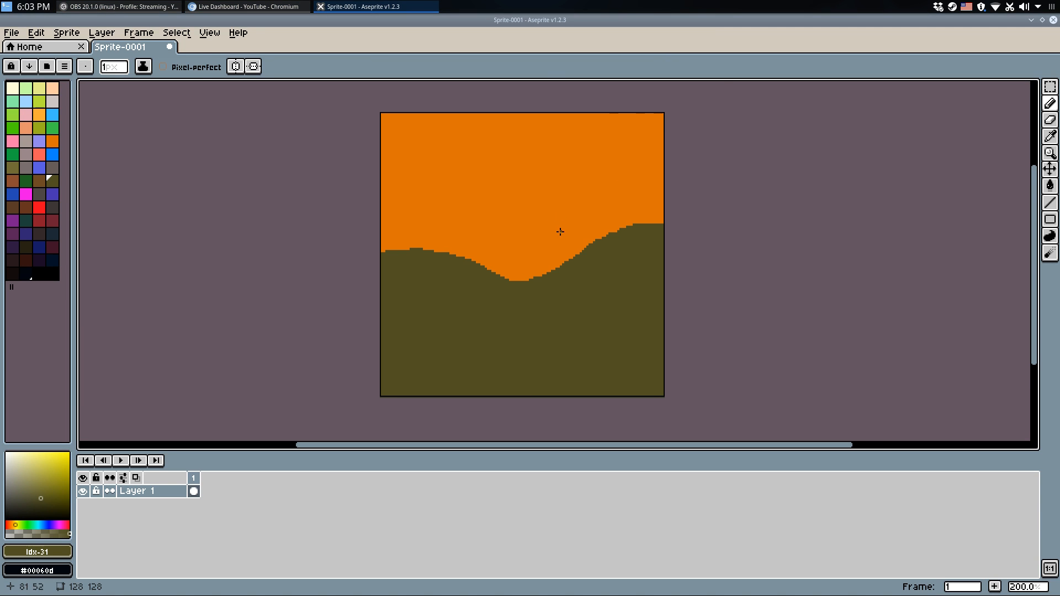
Try filling the hills with dark navy (index 55) and undo the fill.
scroll(554, 296, up, 1)
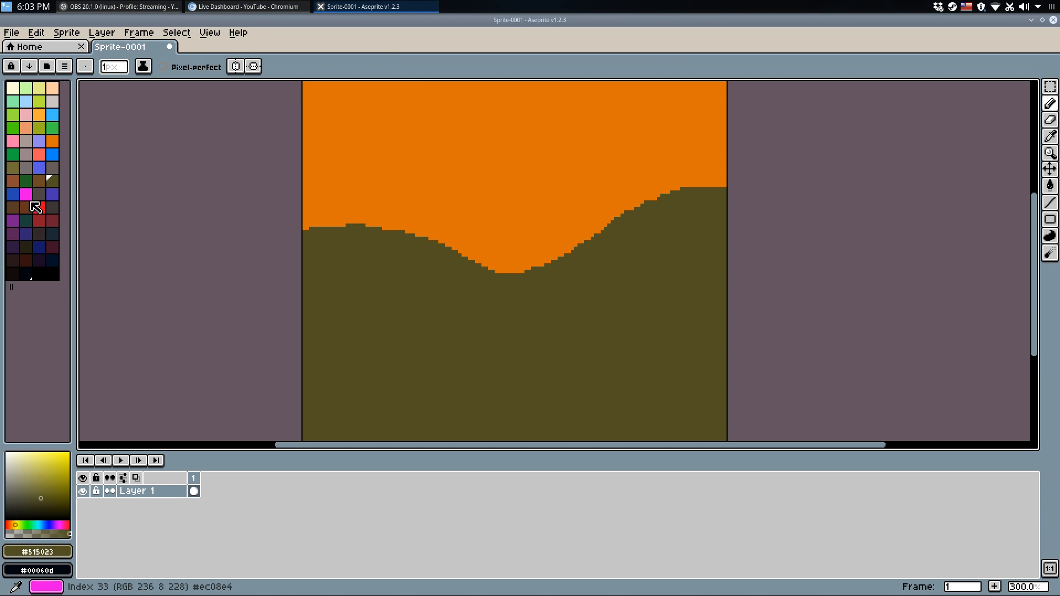
click(52, 264)
key(g)
click(497, 312)
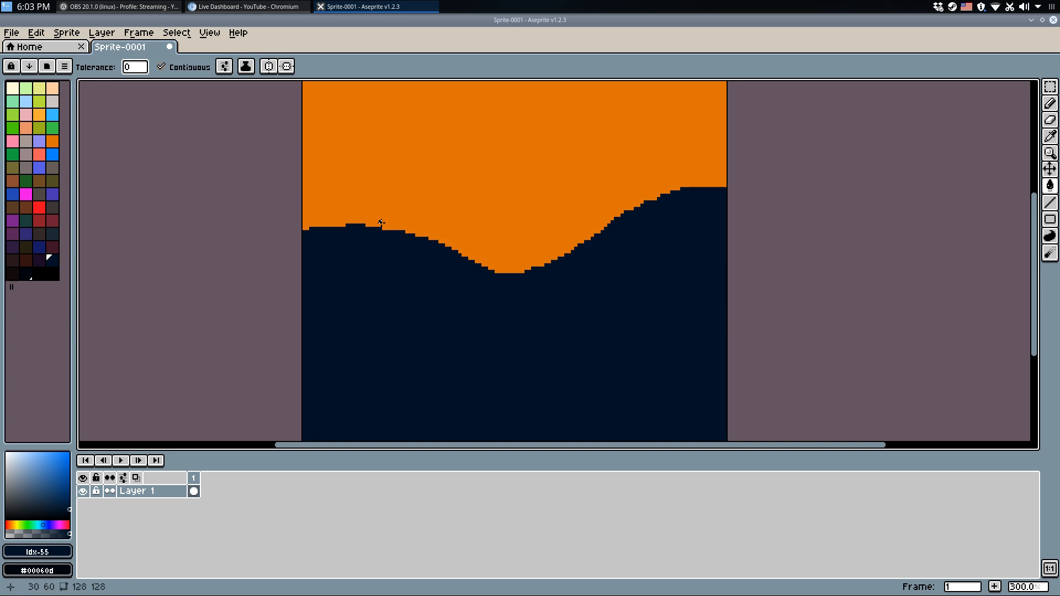
key(ctrl+z)
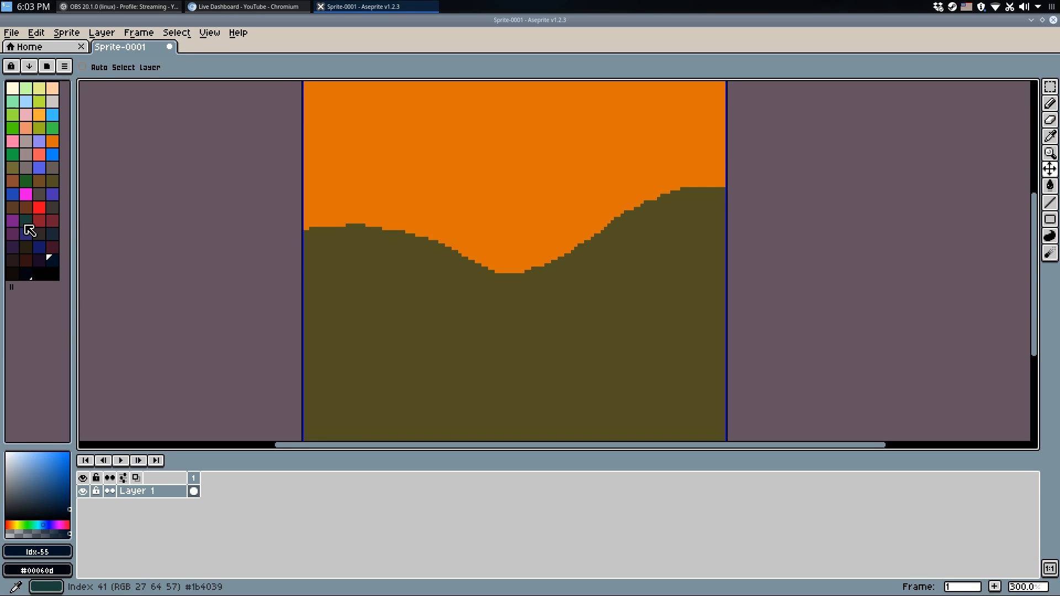
Restrict painting to the sky and stamp a 26 px light-orange (index 10) sun partly behind the right-hand hill.
click(39, 114)
key(w)
click(591, 215)
key(b)
key(plus)
key(plus)
key(plus)
key(plus)
key(plus)
key(plus)
key(plus)
key(plus)
key(plus)
key(plus)
key(plus)
key(plus)
key(plus)
key(plus)
key(plus)
key(plus)
key(plus)
key(plus)
key(plus)
key(plus)
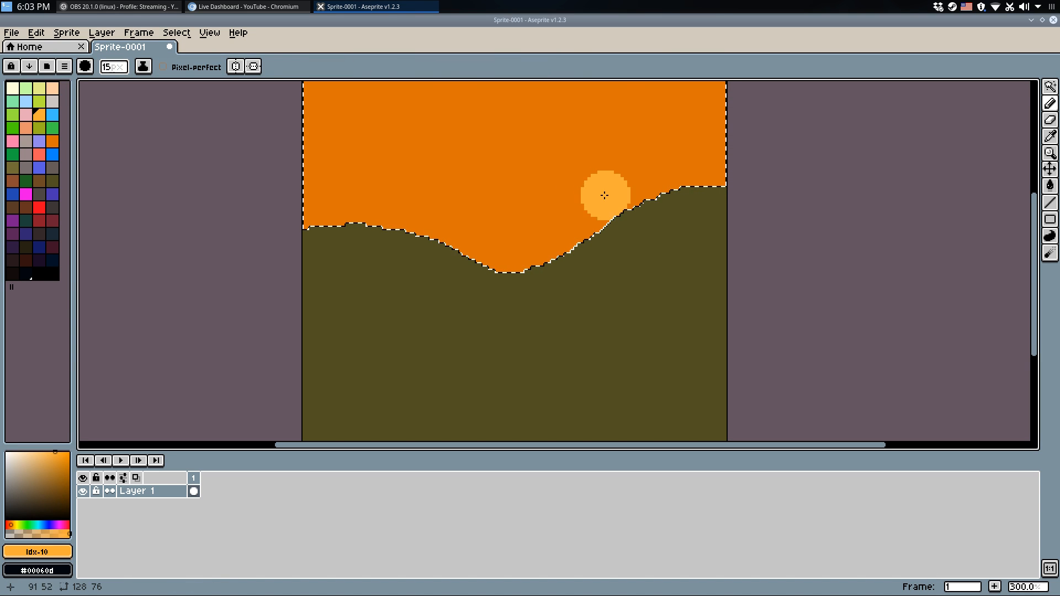
click(652, 184)
key(m)
click(843, 270)
key(b)
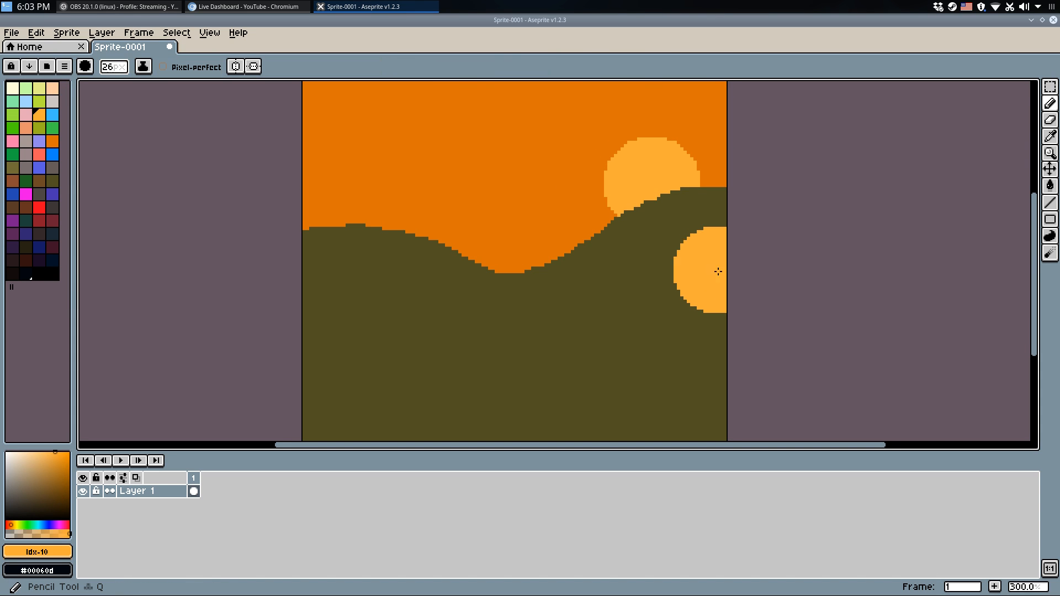
With a 1 px pencil, draw an arc across the selected sky in coral (index 22), fill the sky beyond it and deselect.
drag(718, 271, 701, 357)
key(minus)
key(minus)
key(minus)
key(minus)
key(minus)
key(minus)
key(minus)
key(minus)
key(minus)
key(minus)
key(minus)
key(minus)
key(minus)
key(minus)
key(minus)
key(minus)
key(minus)
key(minus)
key(minus)
key(minus)
key(minus)
key(minus)
key(minus)
key(minus)
key(minus)
key(minus)
key(minus)
alt+click(438, 217)
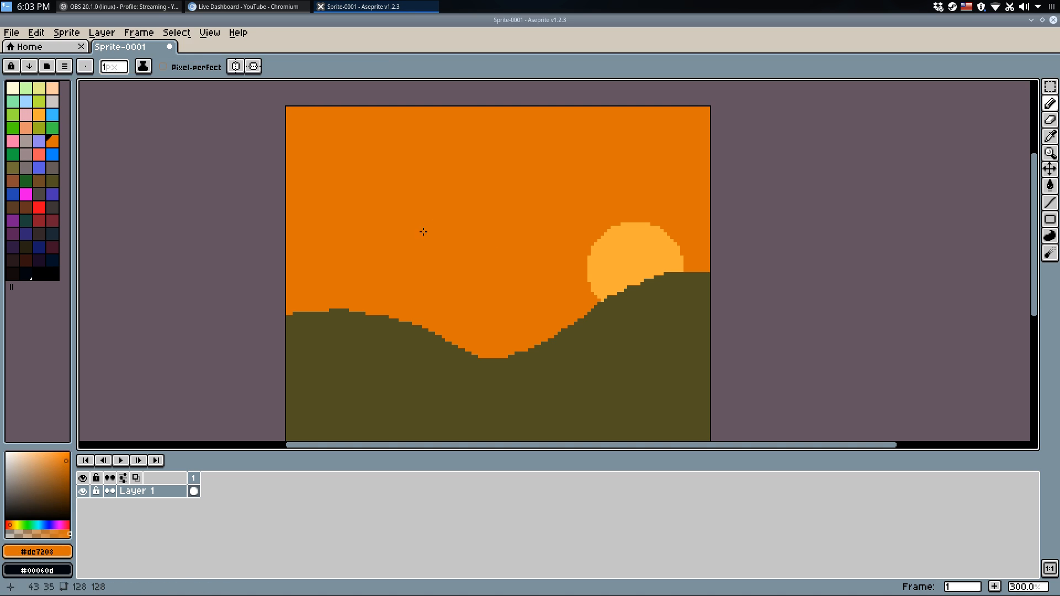
click(41, 155)
key(w)
click(377, 291)
key(b)
mouse_move(386, 316)
mouse_down()
mouse_move(429, 243)
mouse_move(521, 172)
mouse_move(636, 123)
mouse_move(738, 109)
mouse_up()
key(g)
click(462, 131)
key(m)
click(804, 250)
key(b)
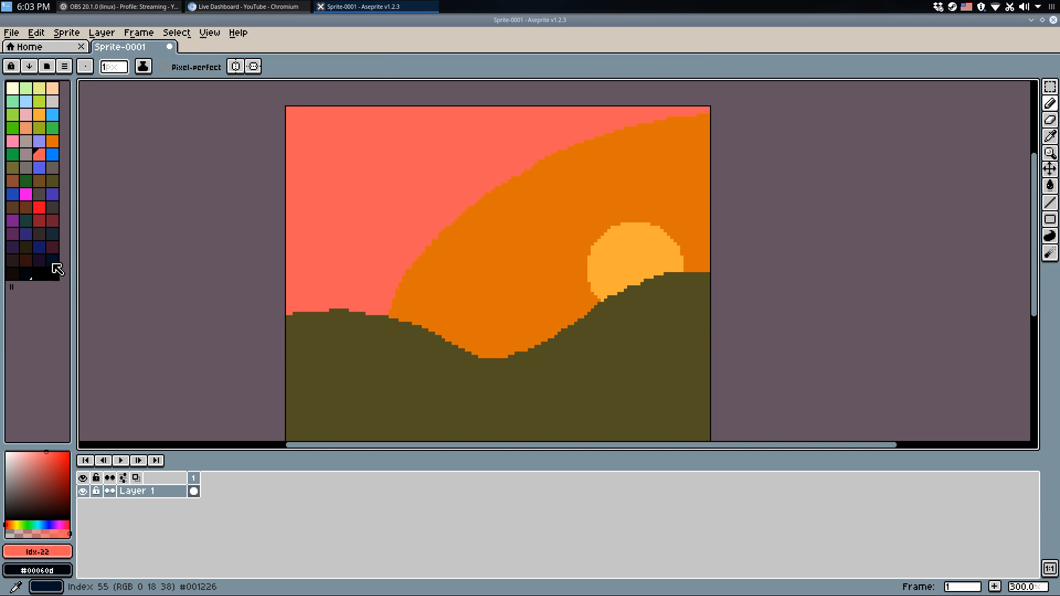
Draw a small arc across the sky's upper-left corner in dark purple (index 48) and fill the corner.
click(12, 247)
mouse_move(287, 208)
mouse_down()
mouse_move(397, 109)
mouse_move(492, 102)
mouse_move(360, 123)
mouse_move(322, 162)
mouse_move(287, 227)
mouse_up()
key(ctrl+z)
key(g)
click(293, 147)
key(b)
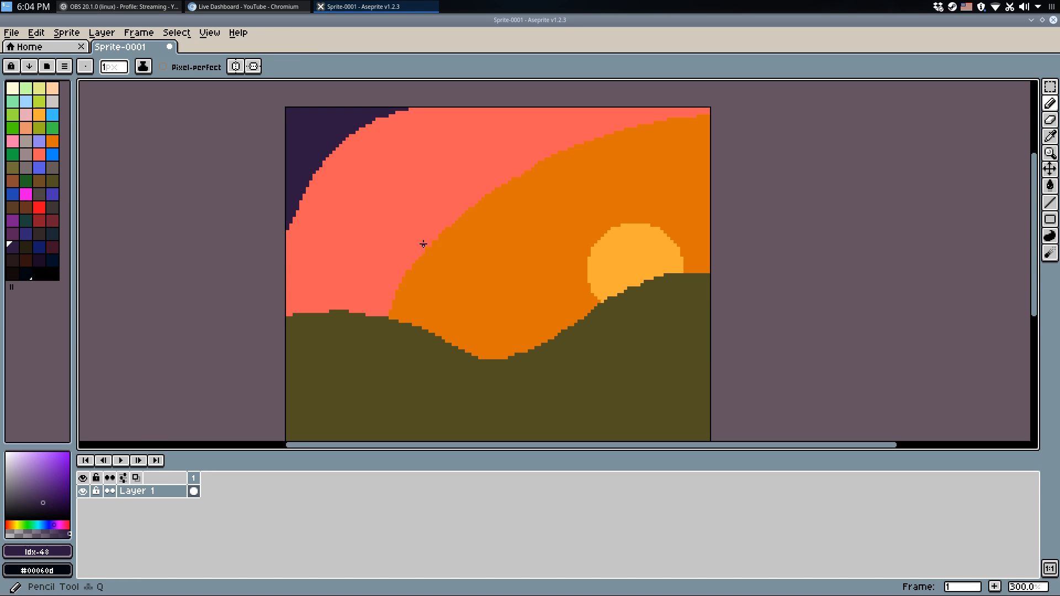
mouse_move(319, 312)
mouse_down()
mouse_move(389, 192)
mouse_move(552, 110)
mouse_move(607, 104)
mouse_move(552, 114)
mouse_move(453, 157)
mouse_move(358, 228)
mouse_up()
key(ctrl+z)
key(ctrl+z)
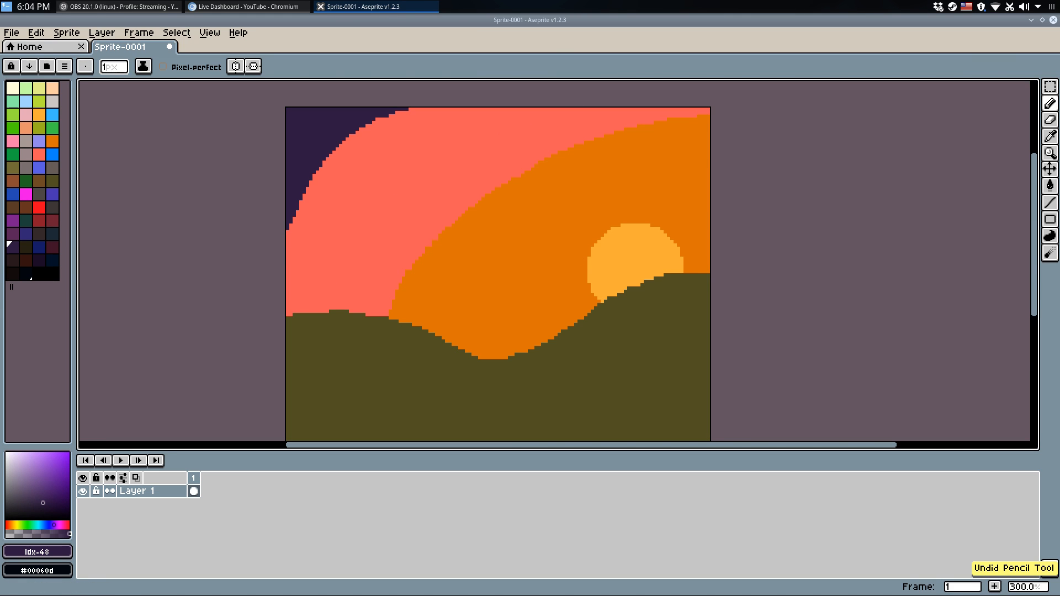
Extend the dark purple sky with a Curve tool arc from the left hill to the canvas's upper edge and fill behind it.
click(1055, 207)
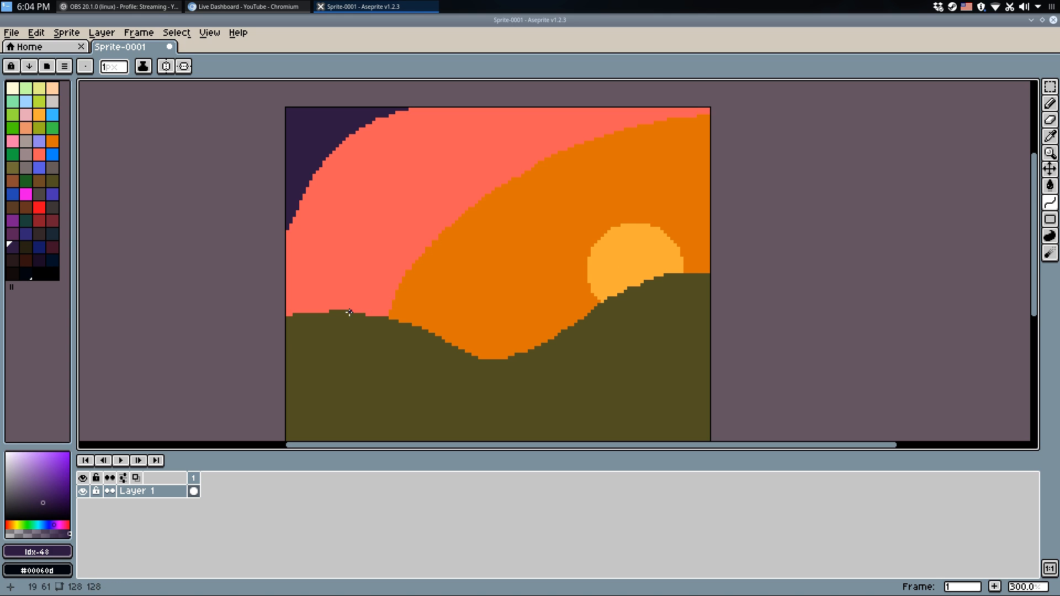
mouse_move(325, 310)
mouse_down()
mouse_move(431, 133)
mouse_move(501, 100)
mouse_move(508, 142)
mouse_move(396, 151)
mouse_move(354, 214)
mouse_move(340, 276)
mouse_move(292, 300)
mouse_move(525, 115)
mouse_move(569, 107)
mouse_move(403, 153)
mouse_move(414, 166)
mouse_move(430, 136)
mouse_move(409, 166)
mouse_move(412, 123)
mouse_move(464, 122)
mouse_move(454, 117)
mouse_up()
key(Escape)
click(450, 116)
key(g)
click(406, 151)
key(b)
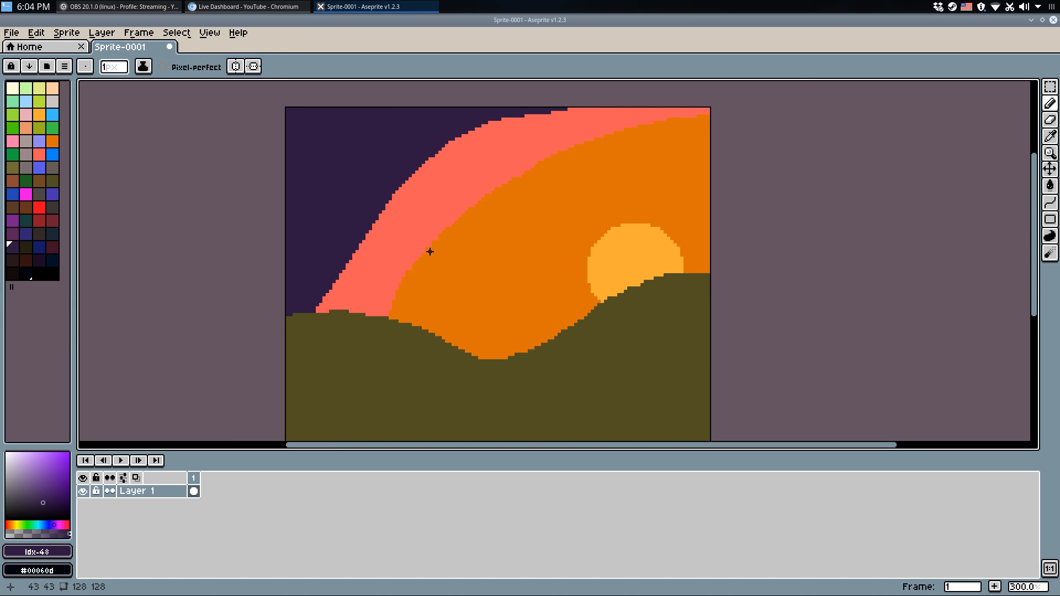
Widen the coral band by sampling its color, redrawing its inner arc further into the orange sky and filling the gap.
scroll(430, 252, up, 1)
alt+click(447, 178)
mouse_move(636, 106)
mouse_down()
mouse_move(593, 136)
mouse_move(473, 308)
mouse_up()
key(ctrl+z)
mouse_move(423, 352)
mouse_down()
mouse_move(469, 252)
mouse_move(525, 177)
mouse_move(561, 156)
mouse_move(477, 257)
mouse_move(439, 365)
mouse_up()
key(ctrl+z)
key(g)
click(442, 276)
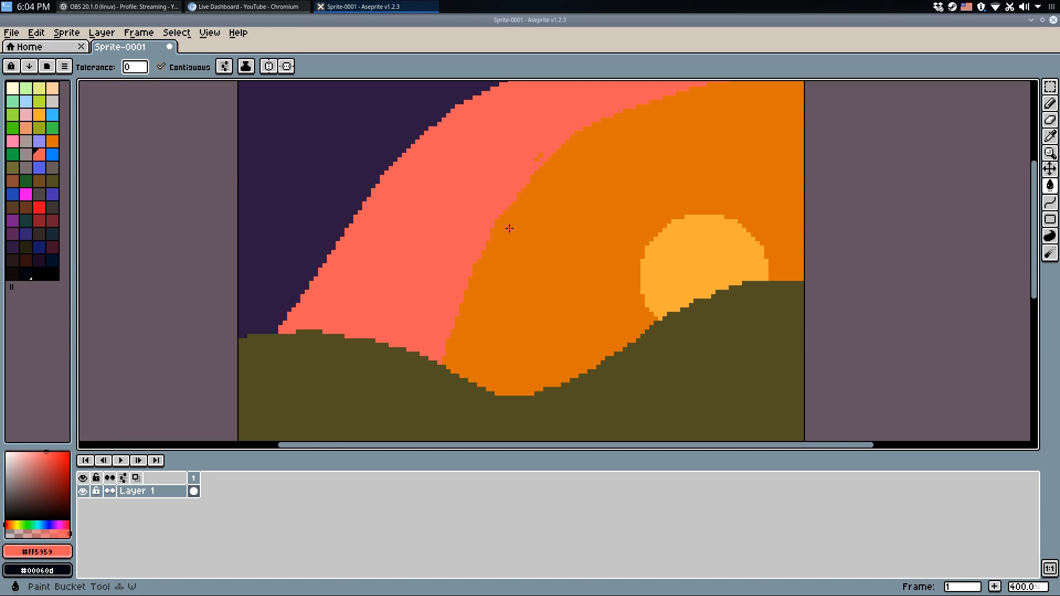
Clean up the stray orange pixels along the coral band's inner edge with the pencil.
key(b)
scroll(500, 244, up, 1)
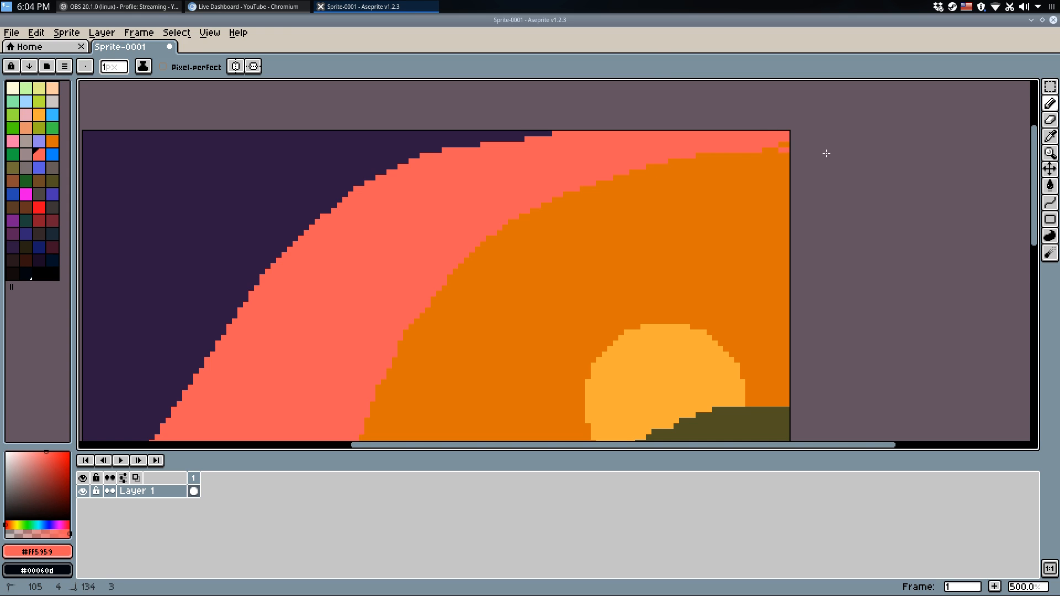
mouse_move(773, 149)
mouse_down()
mouse_move(701, 156)
mouse_move(788, 142)
mouse_up()
scroll(804, 150, down, 3)
scroll(795, 180, up, 1)
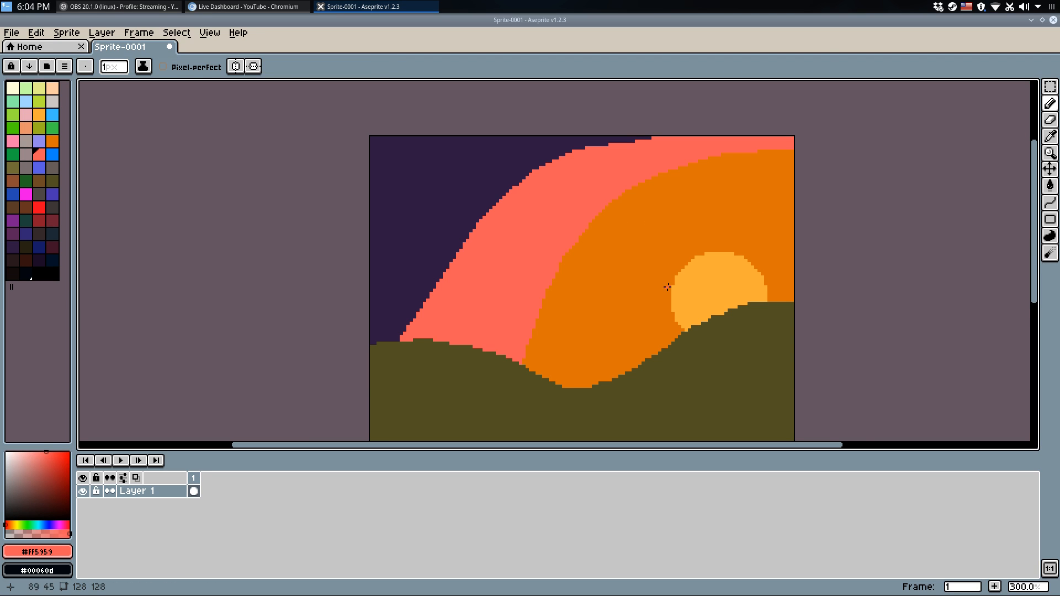
Sample the sun's color and draw a 2 px thick horizontal line extending from the sun's left side.
alt+click(685, 292)
scroll(679, 301, up, 2)
key(l)
drag(670, 307, 521, 310)
key(ctrl+z)
drag(690, 309, 544, 308)
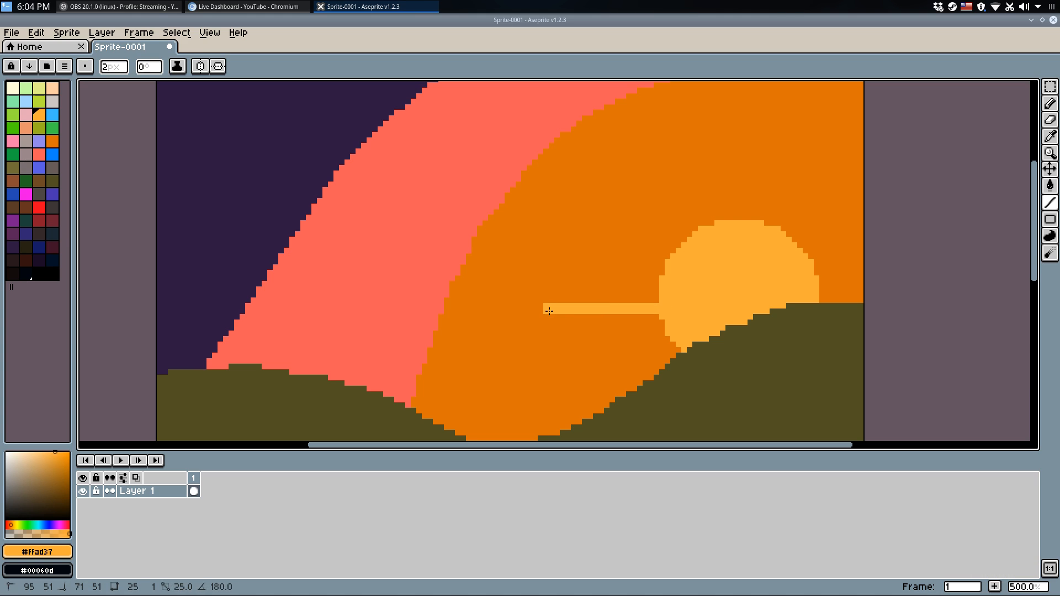
key(ctrl+z)
drag(701, 298, 515, 297)
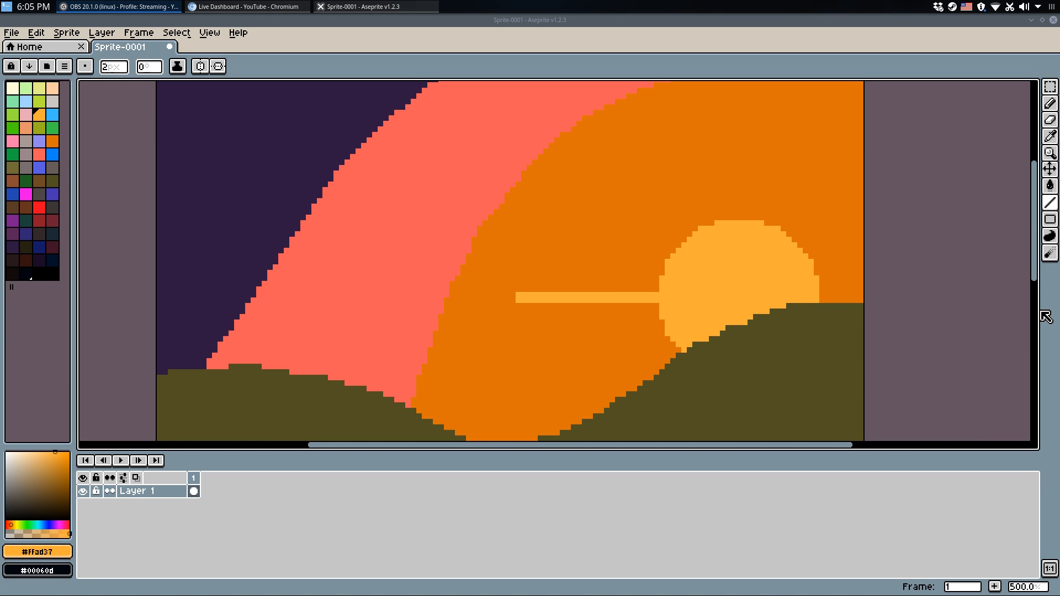
Taper the sun's horizontal streak by trimming its upper edge in sky orange and thickening its underside near the sun in light orange.
middle_click(583, 268)
scroll(516, 298, up, 1)
key(q)
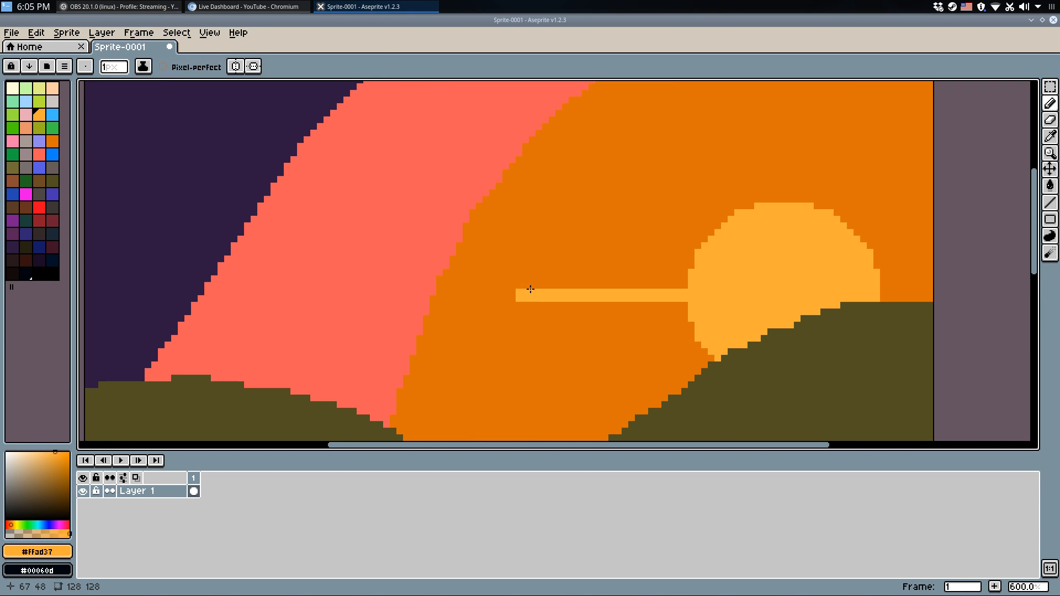
alt+click(523, 284)
drag(520, 293, 584, 292)
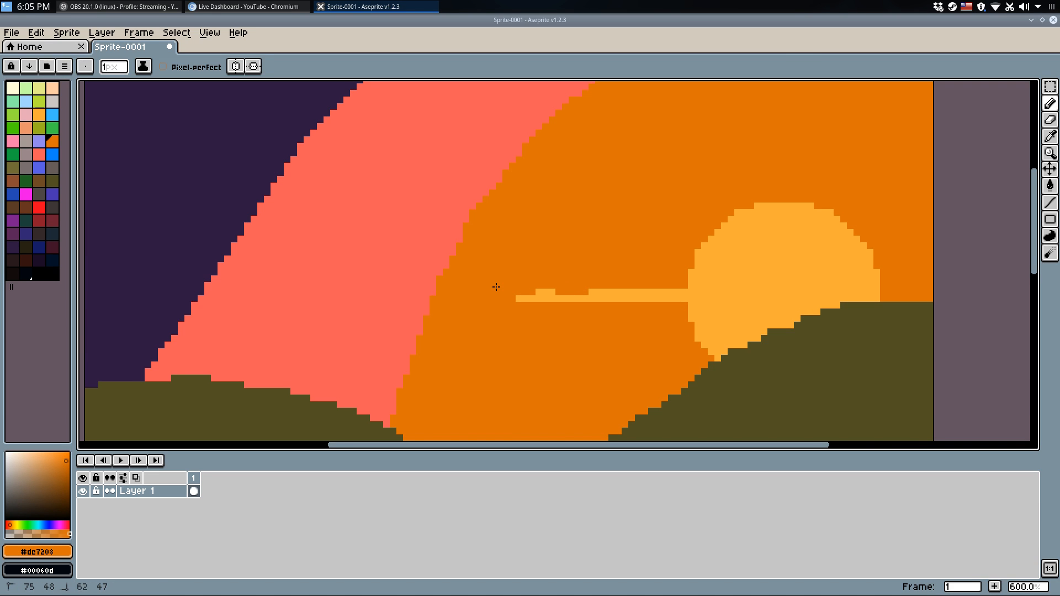
drag(575, 291, 620, 291)
alt+click(656, 294)
drag(685, 305, 588, 308)
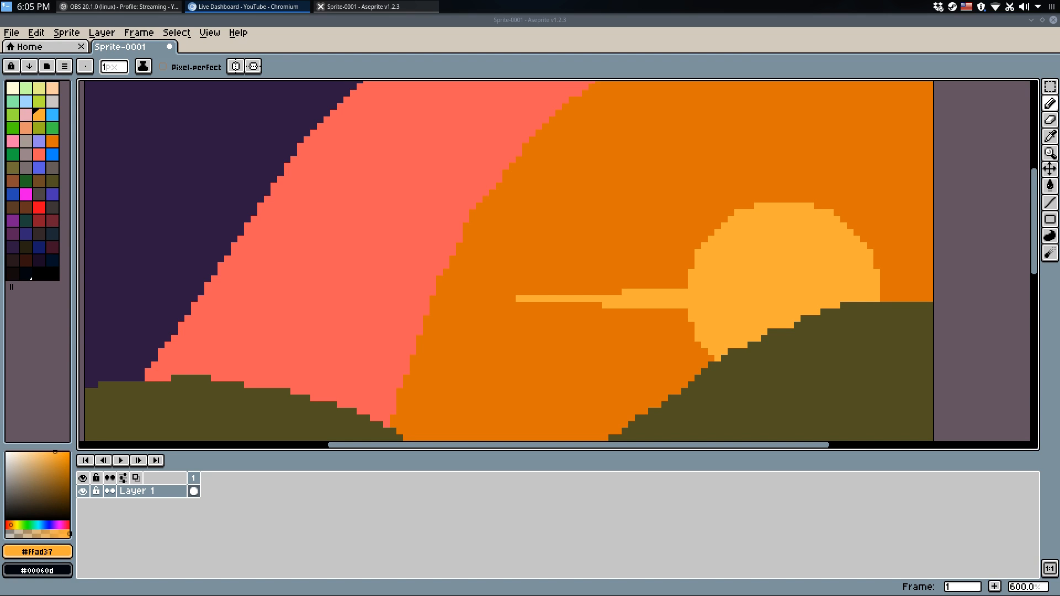
Extend the sun's light-orange streak from its right side to the canvas edge, just above the hill.
click(887, 305)
mouse_move(881, 293)
mouse_down()
mouse_move(937, 298)
mouse_move(927, 292)
mouse_up()
key(ctrl+z)
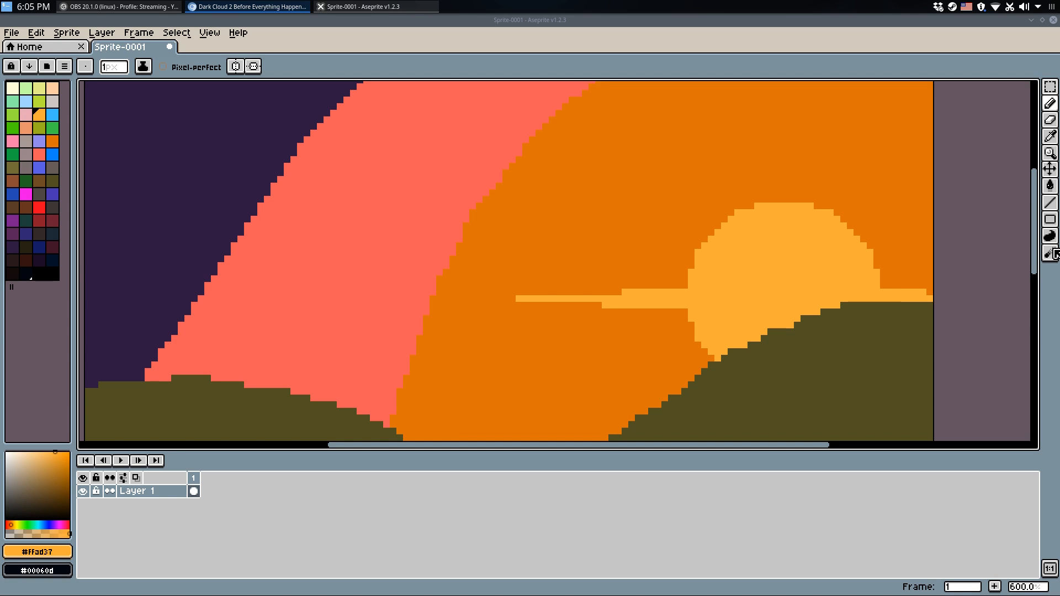
drag(805, 259, 781, 276)
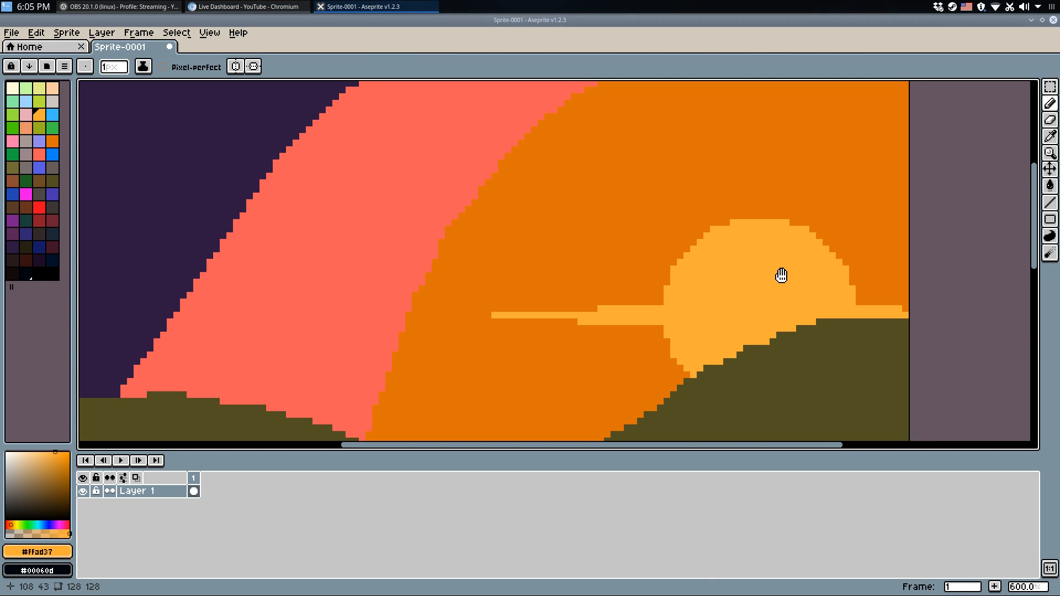
scroll(864, 301, up, 1)
key(ctrl+z)
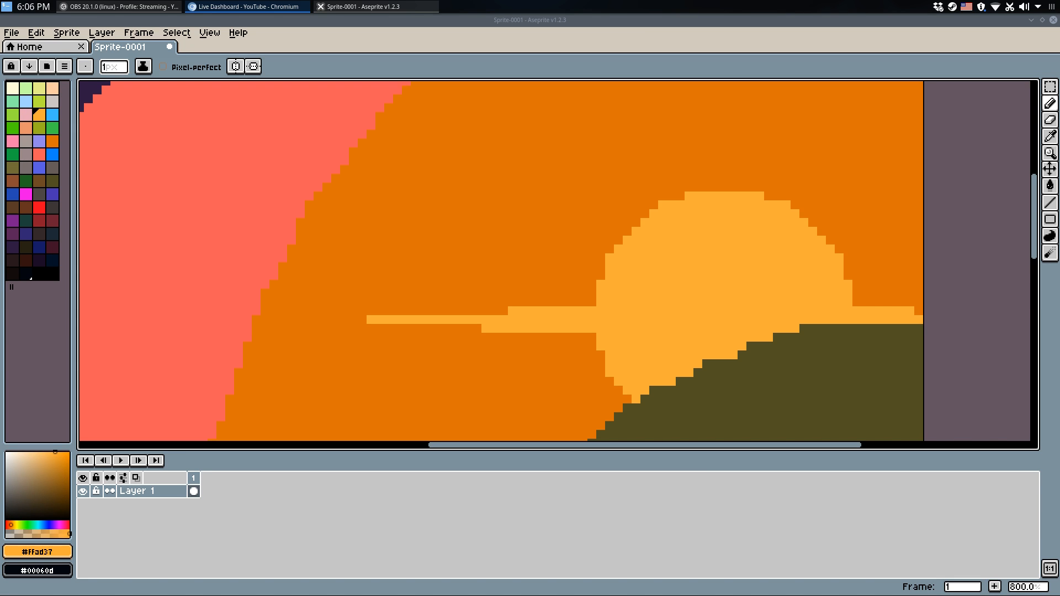
key(alt+Tab)
key(alt+Tab)
key(alt+Tab)
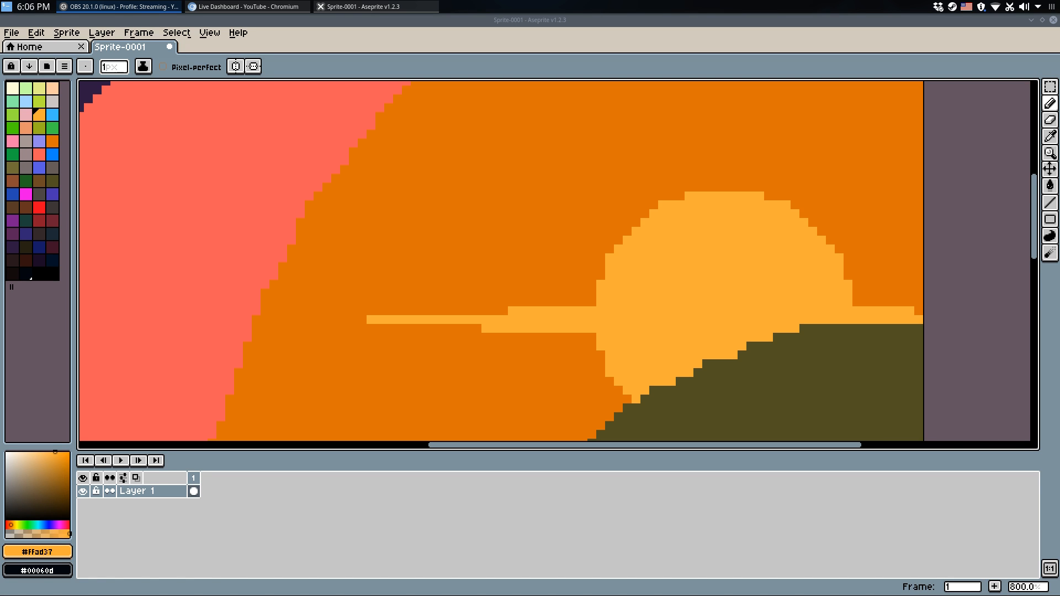
key(alt+Tab)
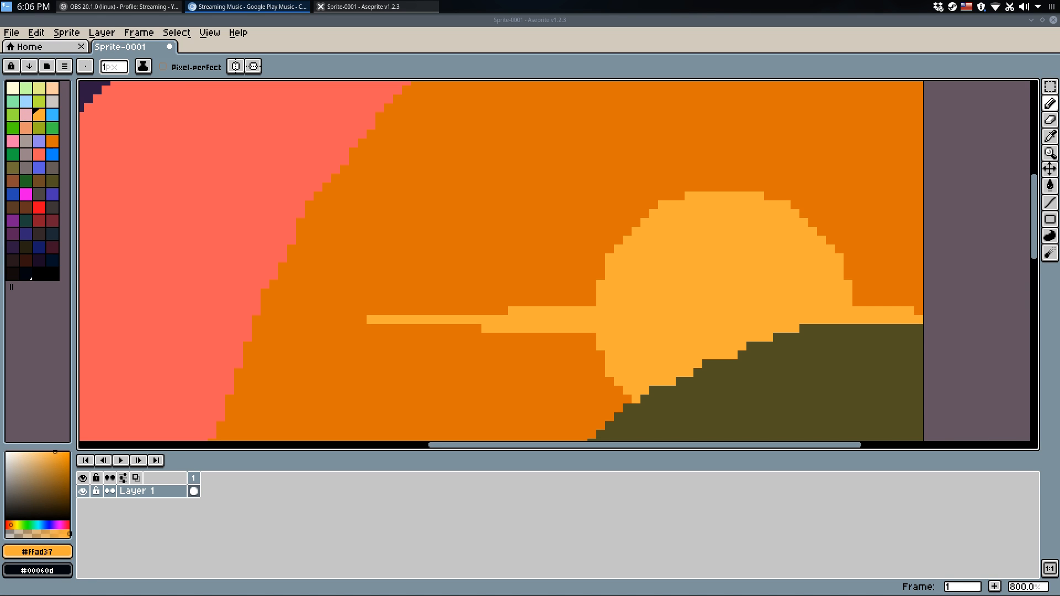
key(alt+Tab)
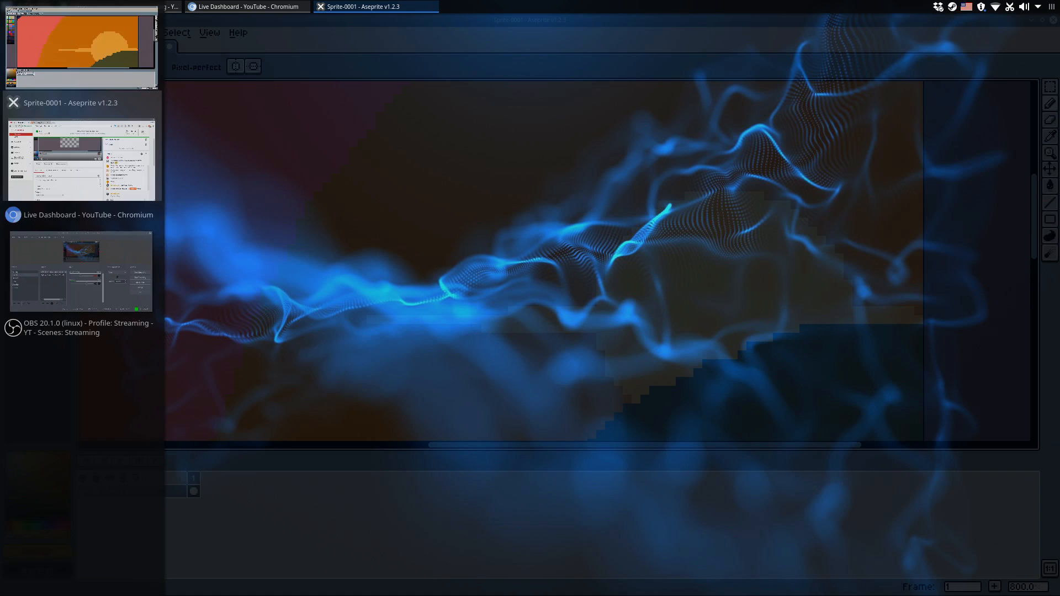
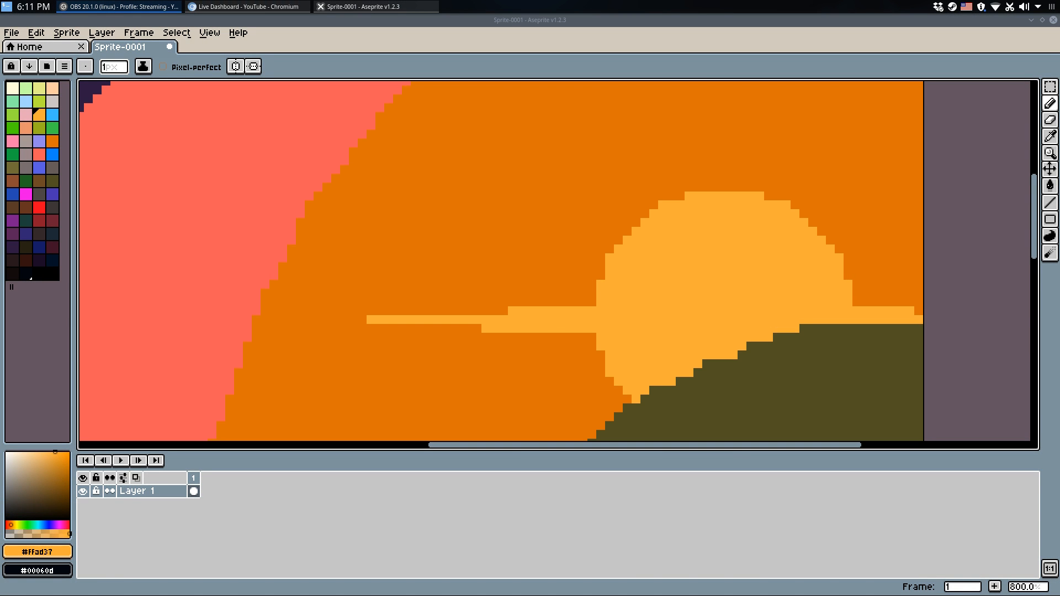
key(alt+Tab)
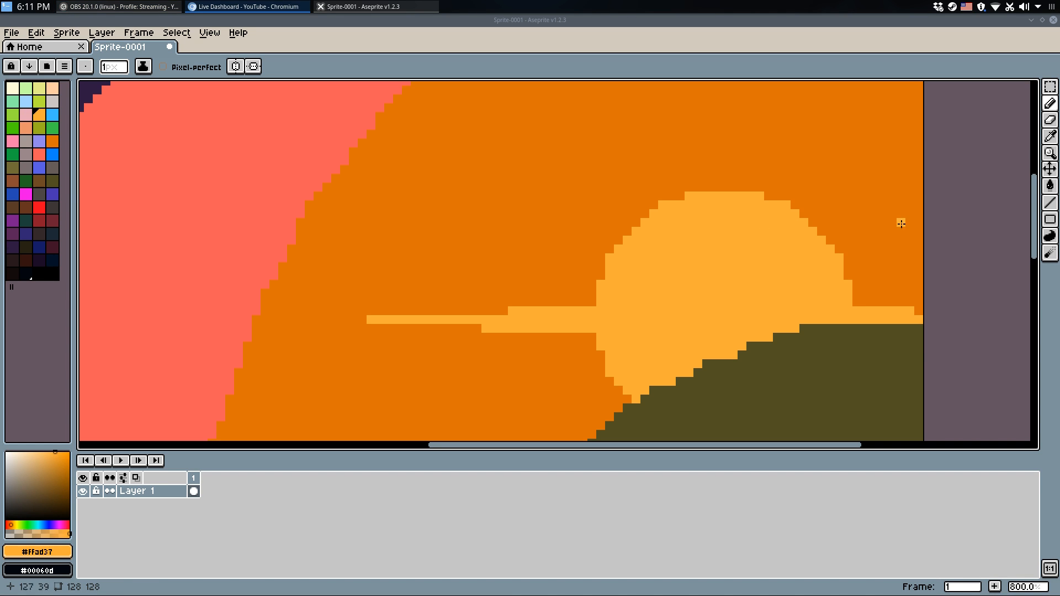
Sample the sky orange and trim the sun's streaks, shortening the thick parts and cutting a small gap near the left tip.
click(776, 230)
scroll(777, 230, down, 1)
scroll(752, 231, up, 1)
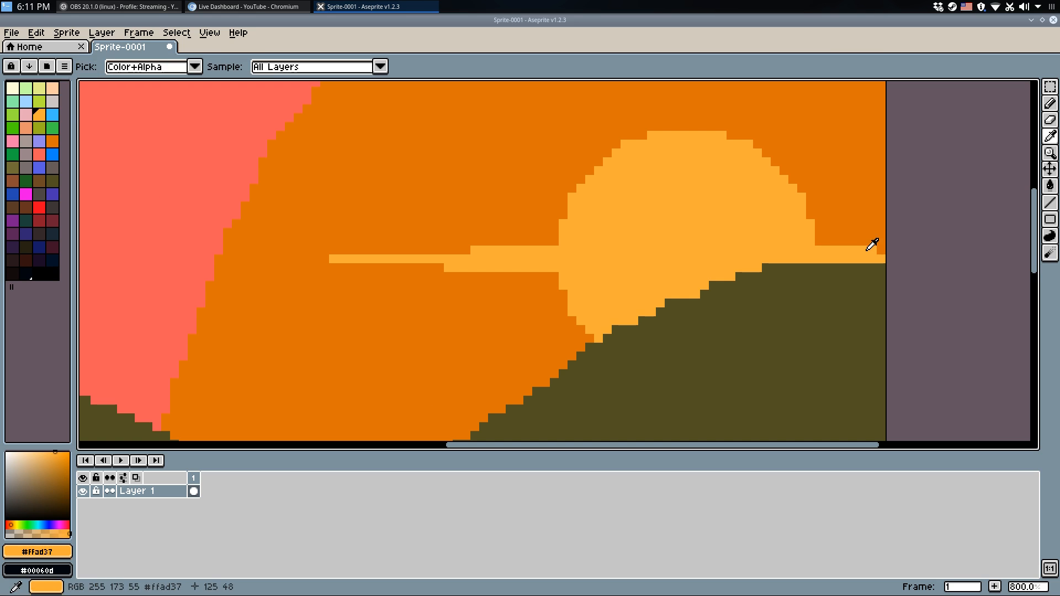
alt+click(870, 249)
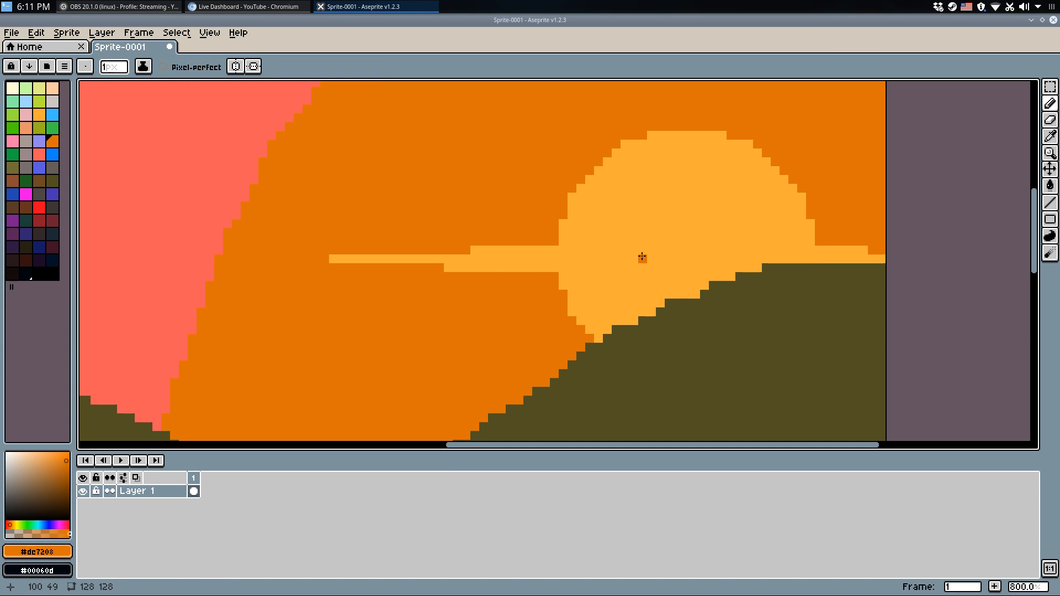
click(474, 251)
drag(448, 269, 463, 270)
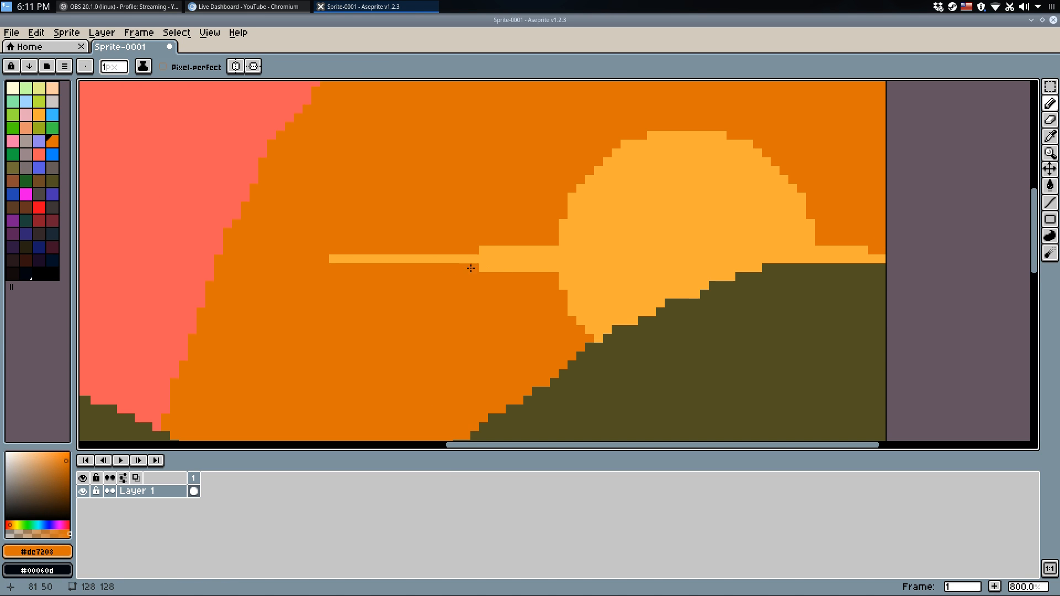
click(478, 251)
scroll(506, 241, down, 2)
click(406, 254)
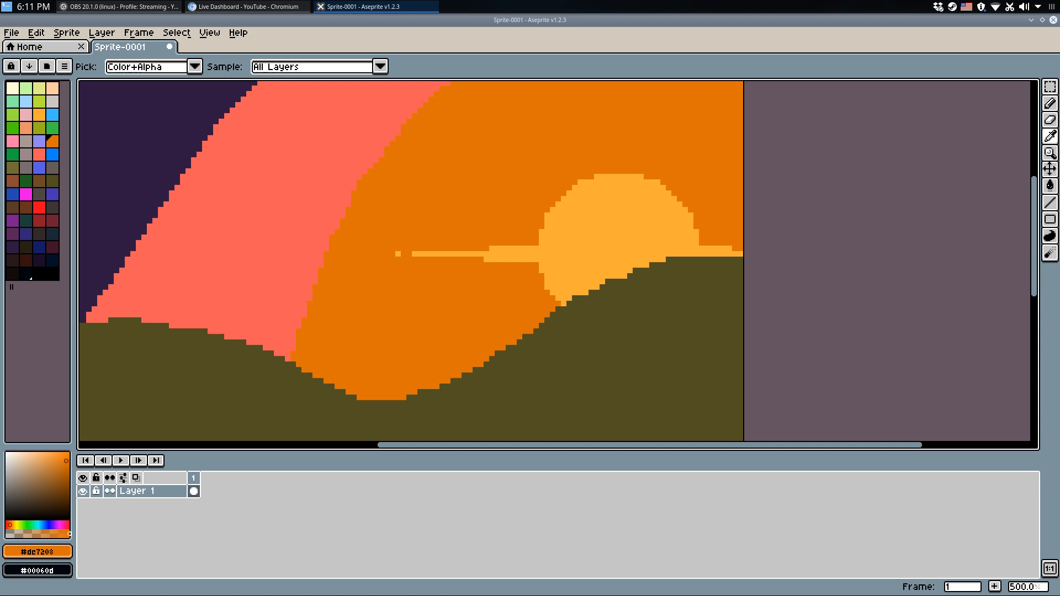
key(alt+Tab)
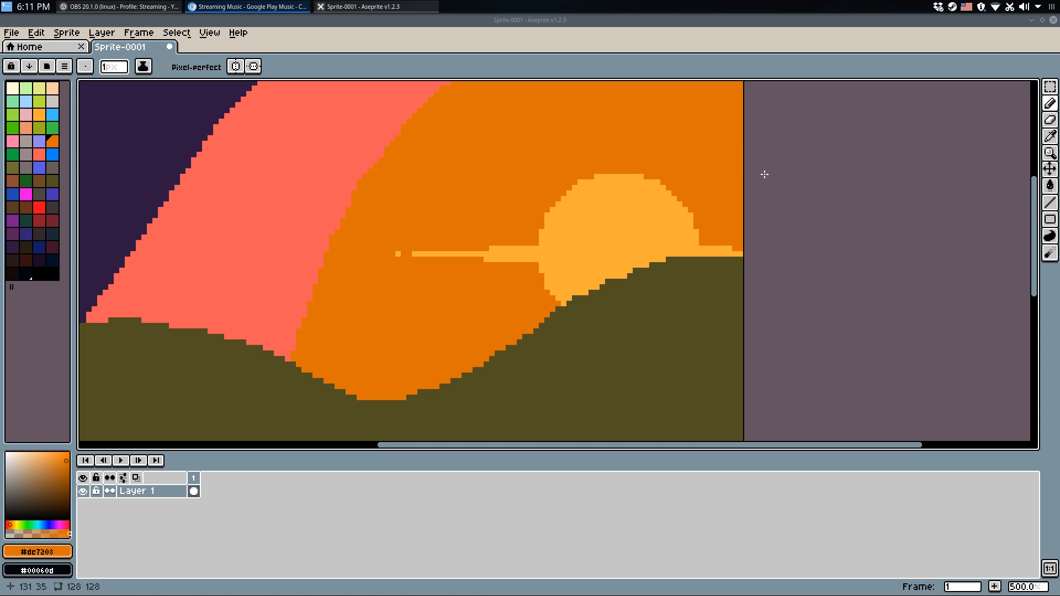
scroll(761, 195, down, 3)
scroll(746, 214, up, 1)
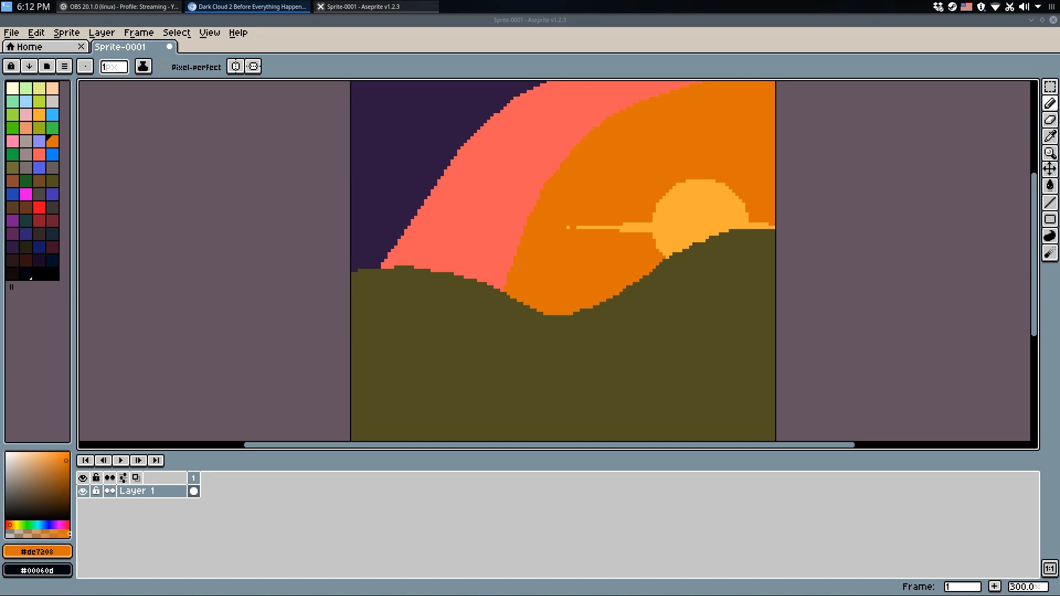
click(385, 4)
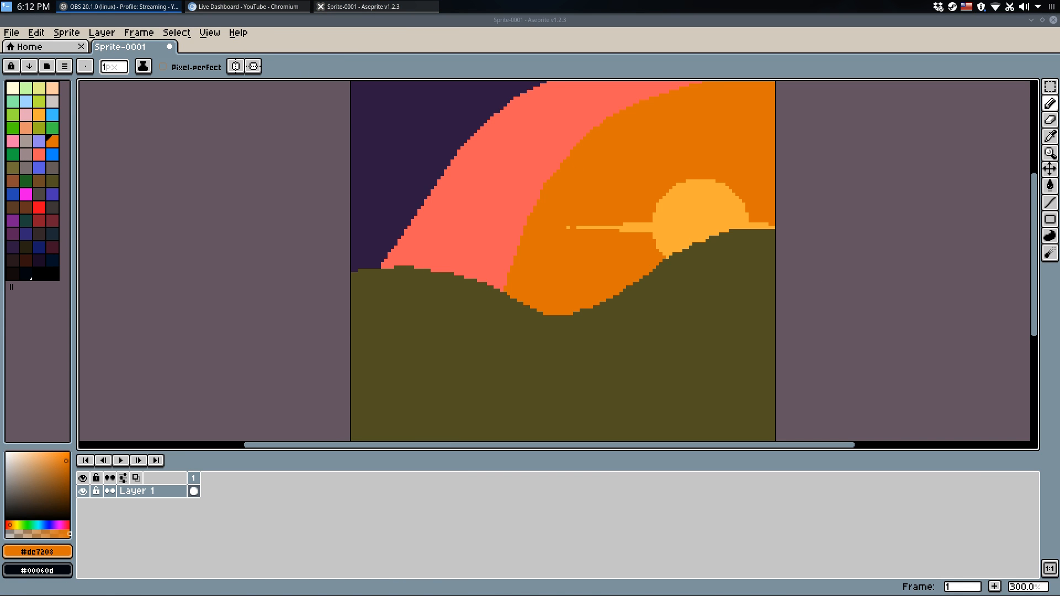
Fill the coral band and the dark purple sky area with the sky orange #dc7208.
scroll(883, 249, up, 2)
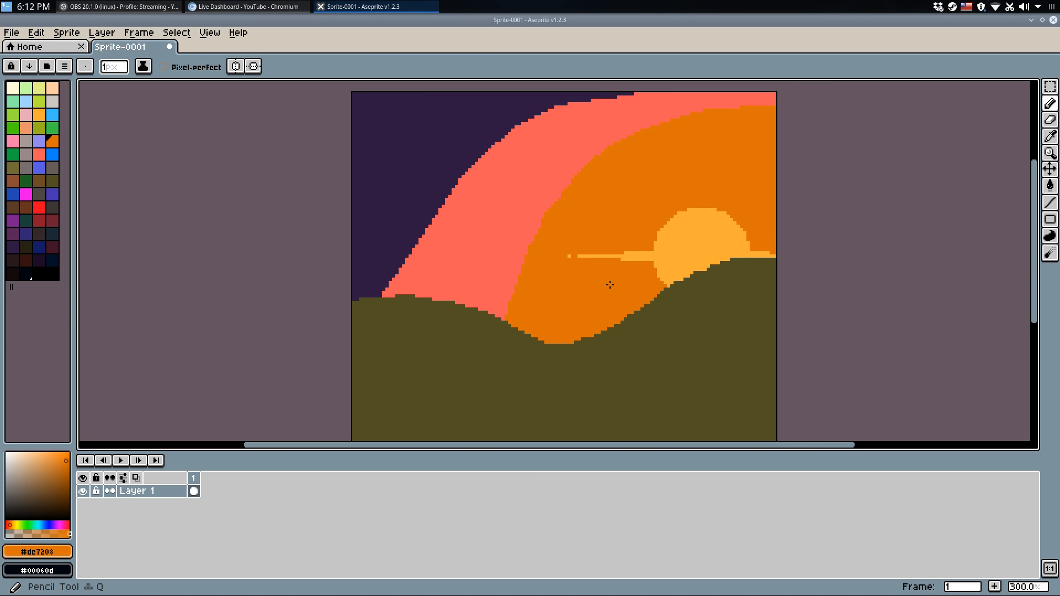
scroll(609, 284, up, 1)
scroll(618, 281, down, 2)
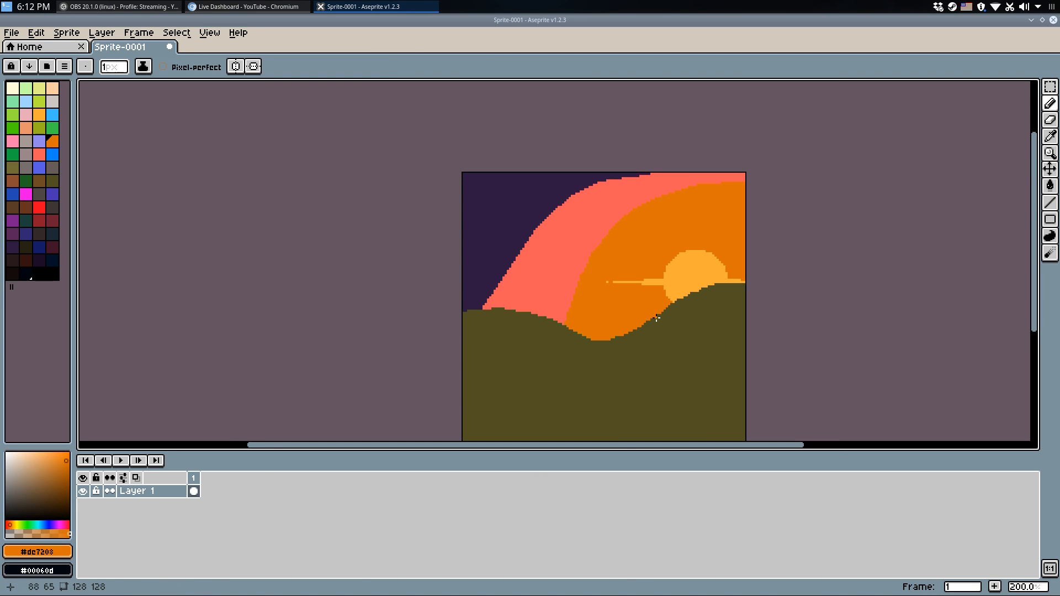
key(g)
click(549, 230)
click(534, 216)
key(b)
drag(623, 313, 567, 256)
key(ctrl+z)
key(ctrl+z)
key(ctrl+y)
key(ctrl+y)
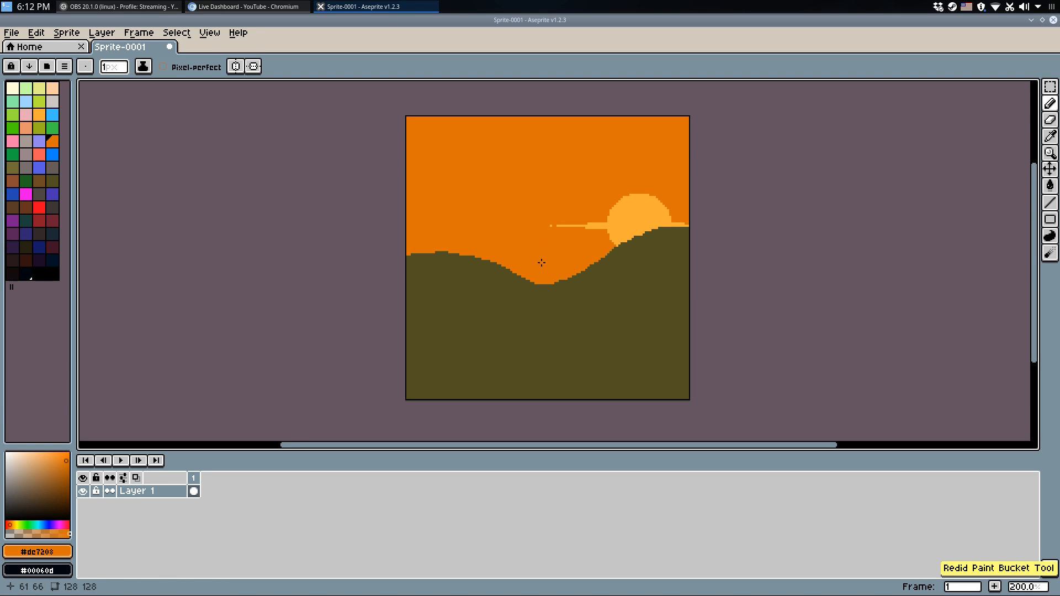
Cut the streaks off both sides of the sun with sky orange and fill the detached pieces to remove them.
scroll(554, 239, up, 1)
scroll(635, 200, up, 3)
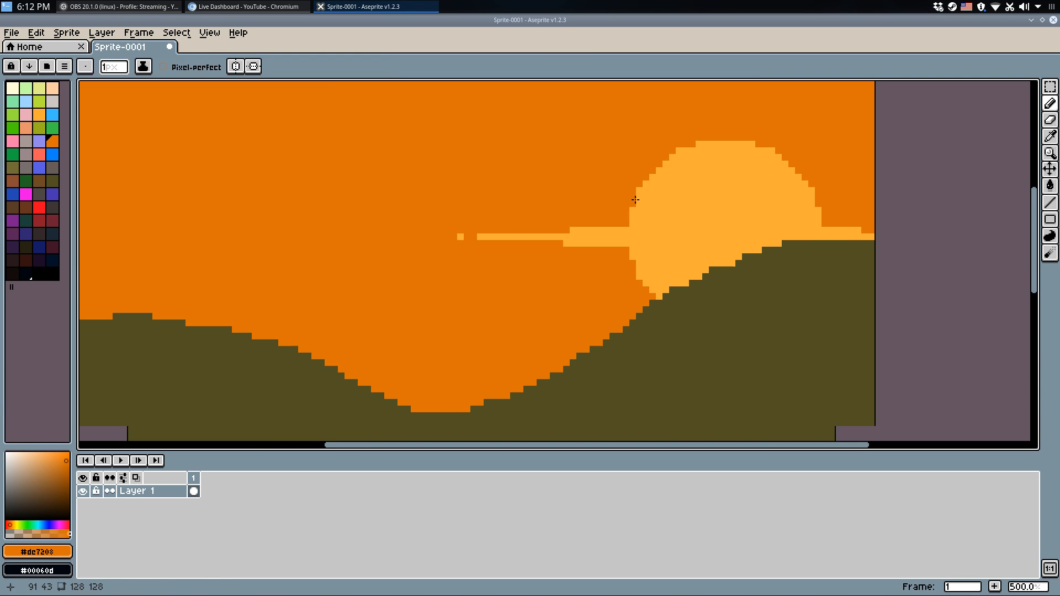
scroll(790, 216, up, 1)
key(g)
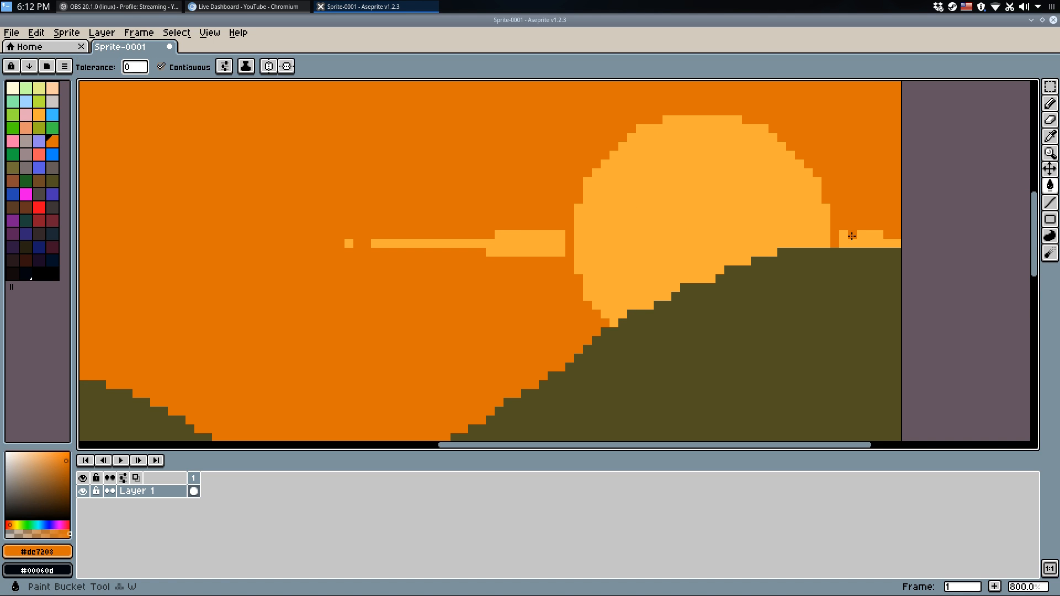
click(852, 237)
click(473, 247)
click(348, 243)
key(b)
scroll(362, 239, down, 2)
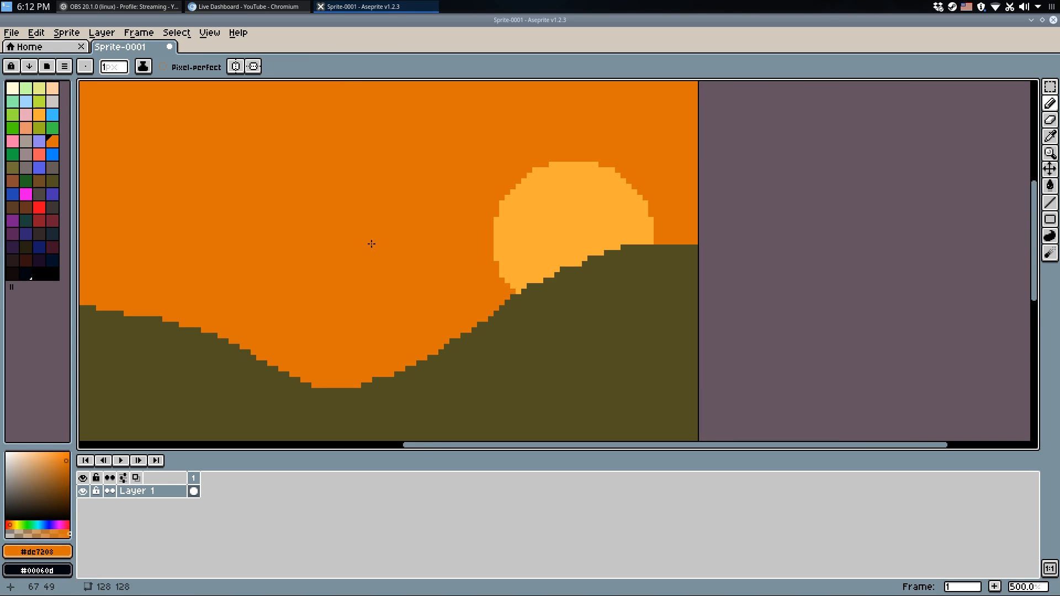
Select the dark olive hills with the Magic Wand, cut them and paste them onto a new layer.
scroll(362, 240, down, 3)
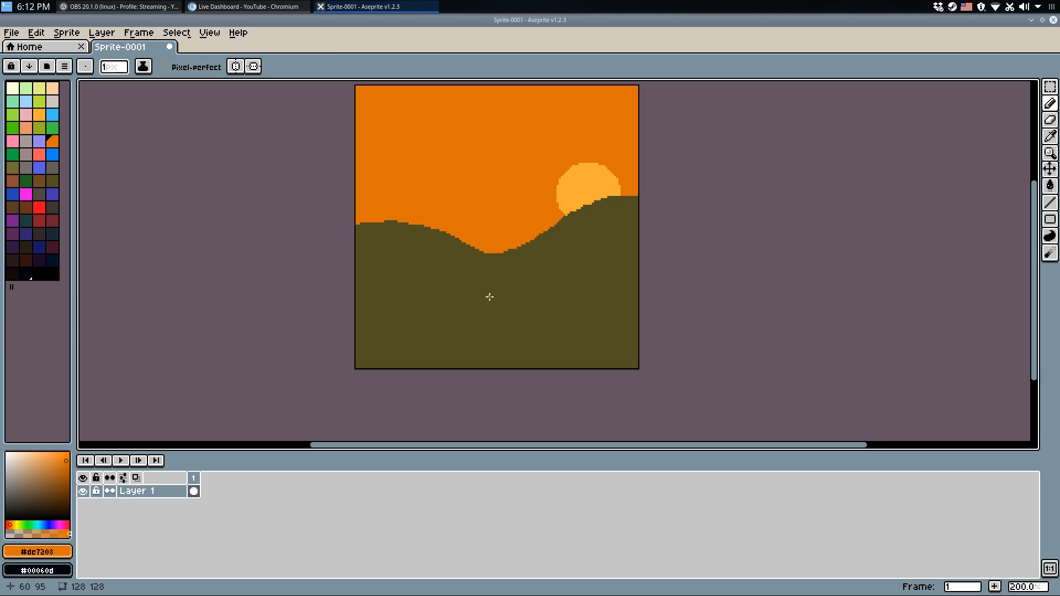
key(w)
click(489, 299)
key(Delete)
right_click(171, 488)
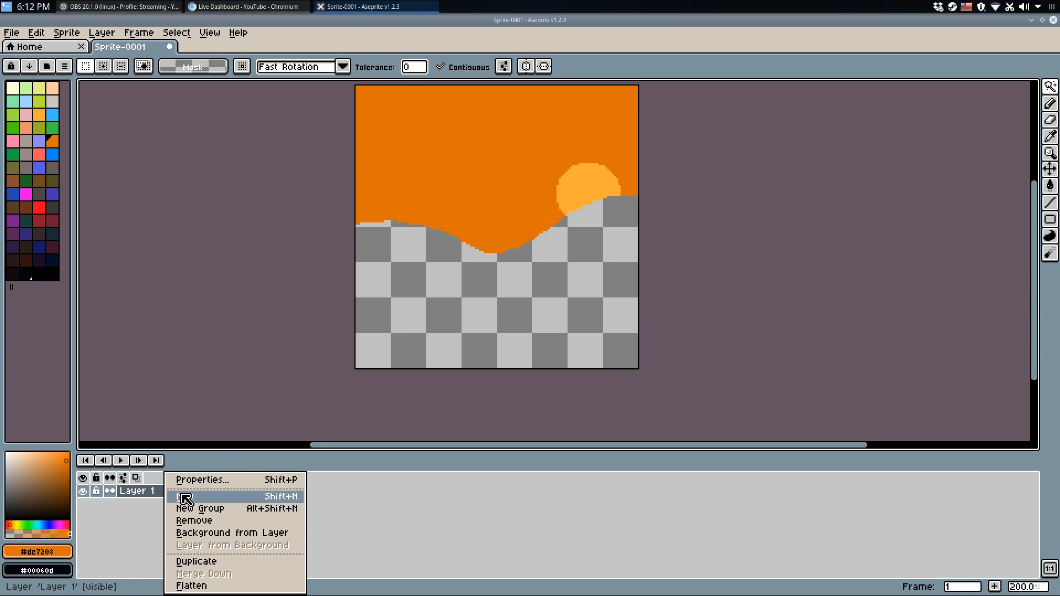
click(185, 496)
key(ctrl+v)
key(ctrl+d)
Fill the empty lower part of Layer 1 with the sky orange.
click(164, 505)
key(q)
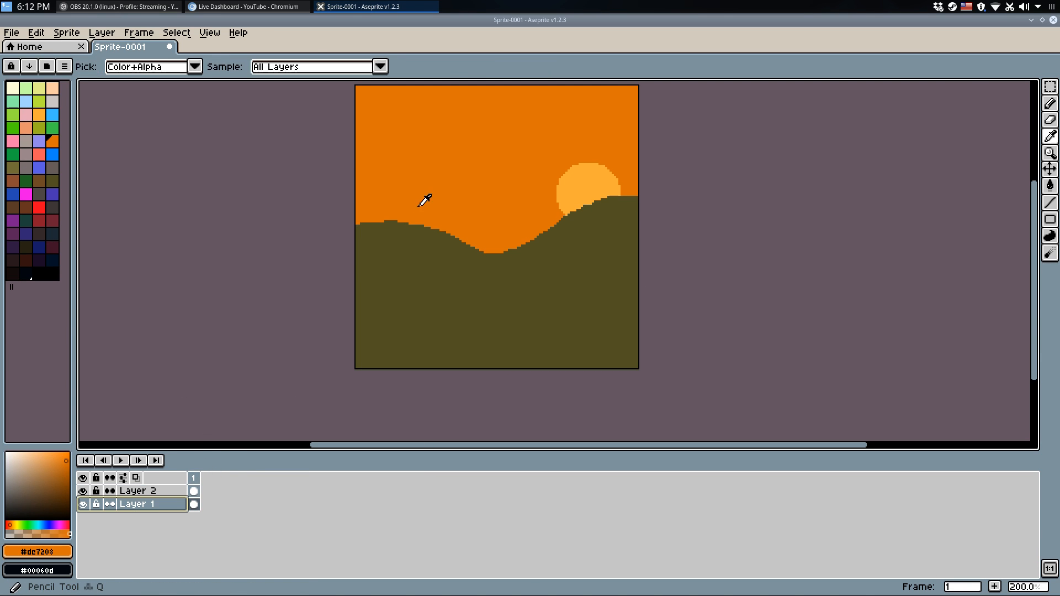
scroll(583, 198, up, 1)
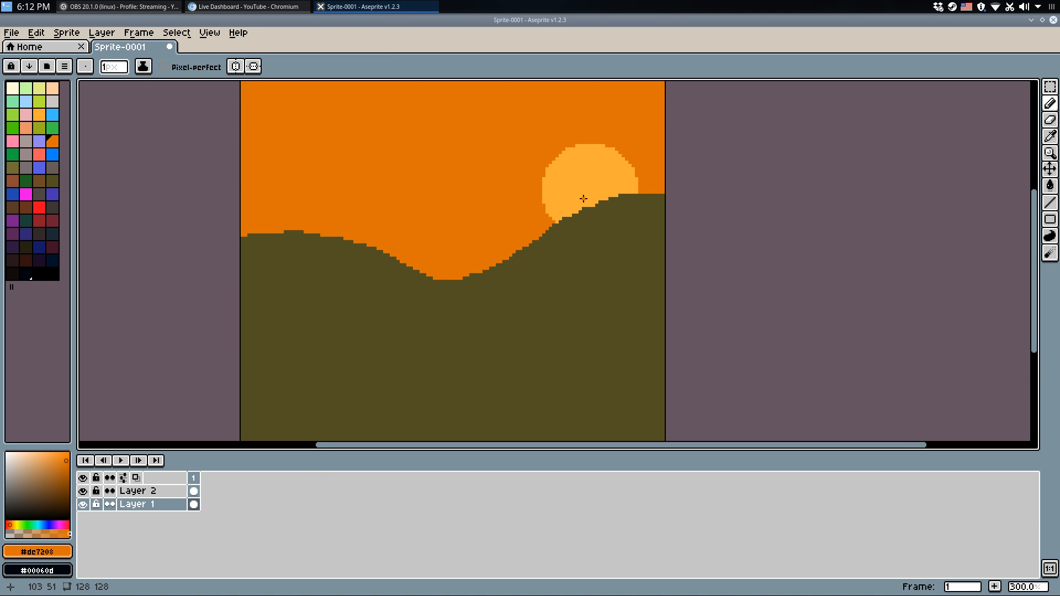
Sample the sun's color, hide the hills layer and complete the sun as a full circle with a round brush about 30 px wide.
alt+click(573, 197)
click(83, 491)
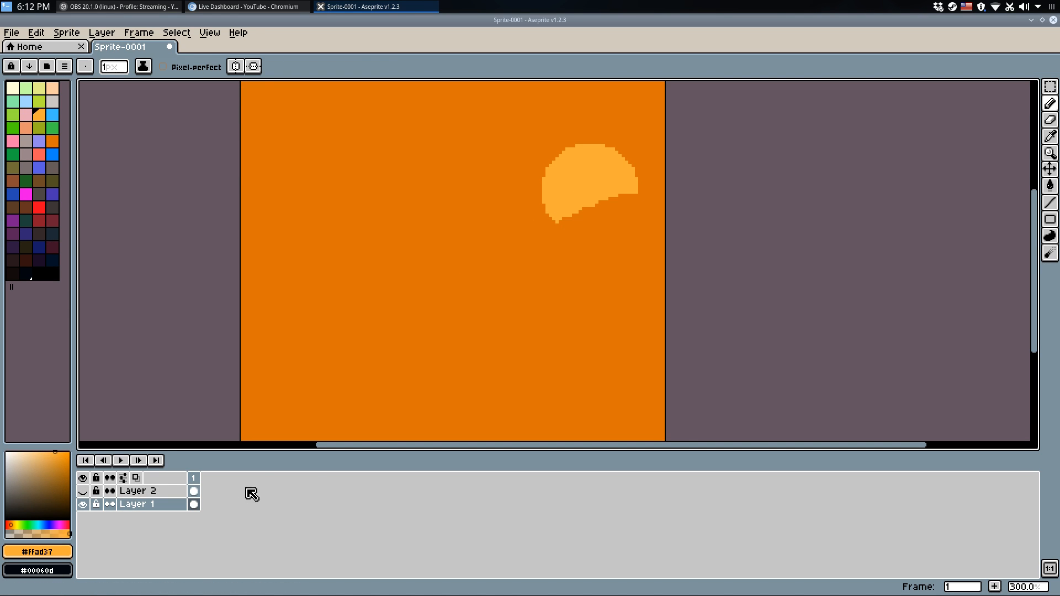
key(plus)
key(plus)
key(plus)
key(plus)
key(plus)
key(plus)
key(plus)
key(plus)
key(plus)
key(plus)
key(plus)
key(plus)
key(plus)
key(plus)
key(plus)
key(plus)
key(plus)
key(plus)
key(plus)
key(plus)
key(plus)
key(plus)
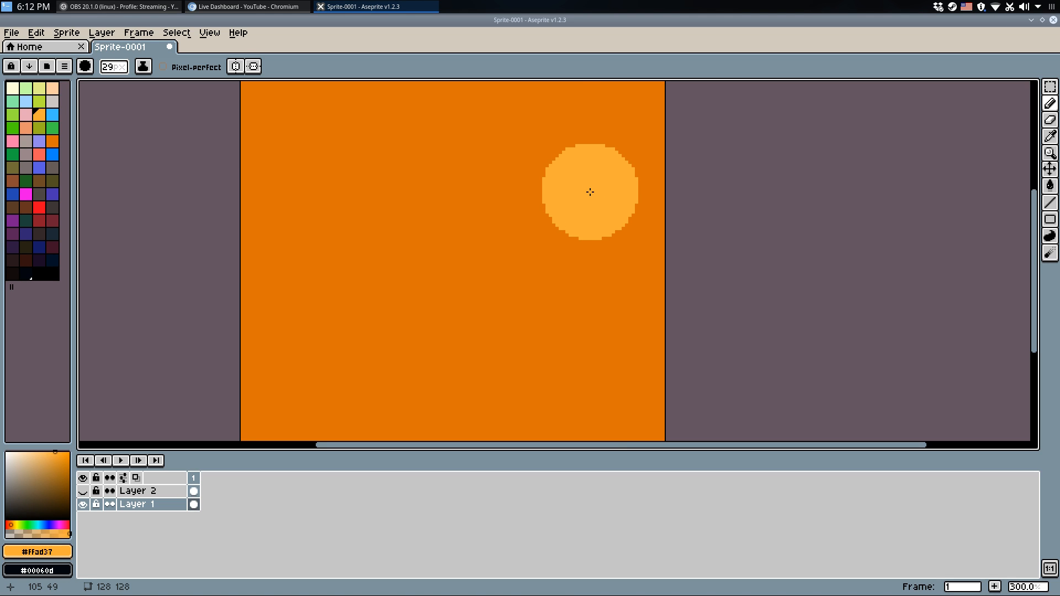
key(plus)
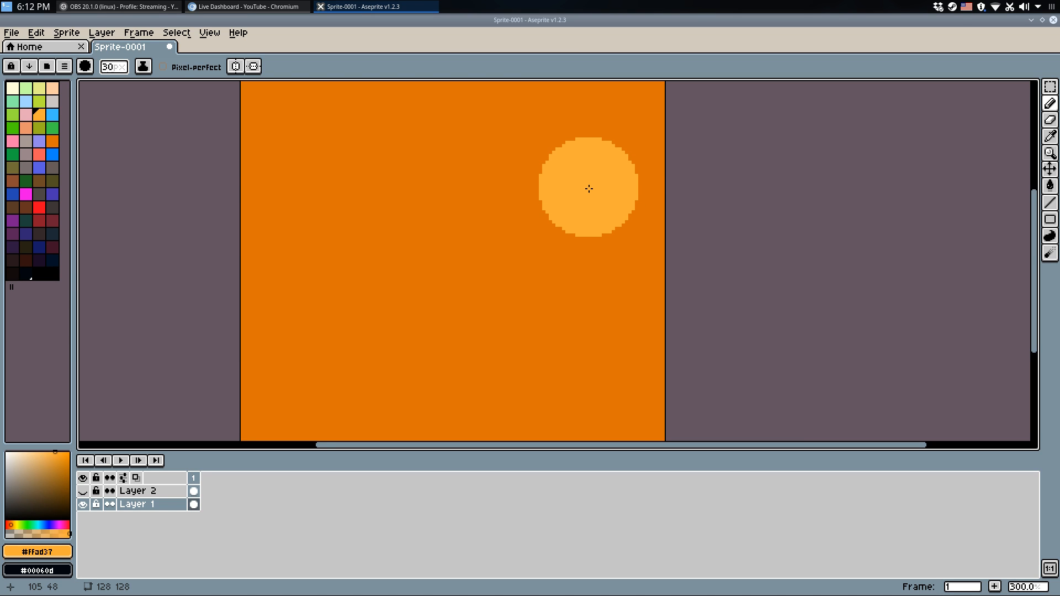
key(minus)
click(663, 245)
key(ctrl+z)
Reduce the pencil to 1 px and show the hills layer again.
key(minus)
key(minus)
key(minus)
key(minus)
key(minus)
key(minus)
key(minus)
key(minus)
key(minus)
key(minus)
key(minus)
key(minus)
key(minus)
key(minus)
key(minus)
key(minus)
key(minus)
key(minus)
key(minus)
key(minus)
click(83, 491)
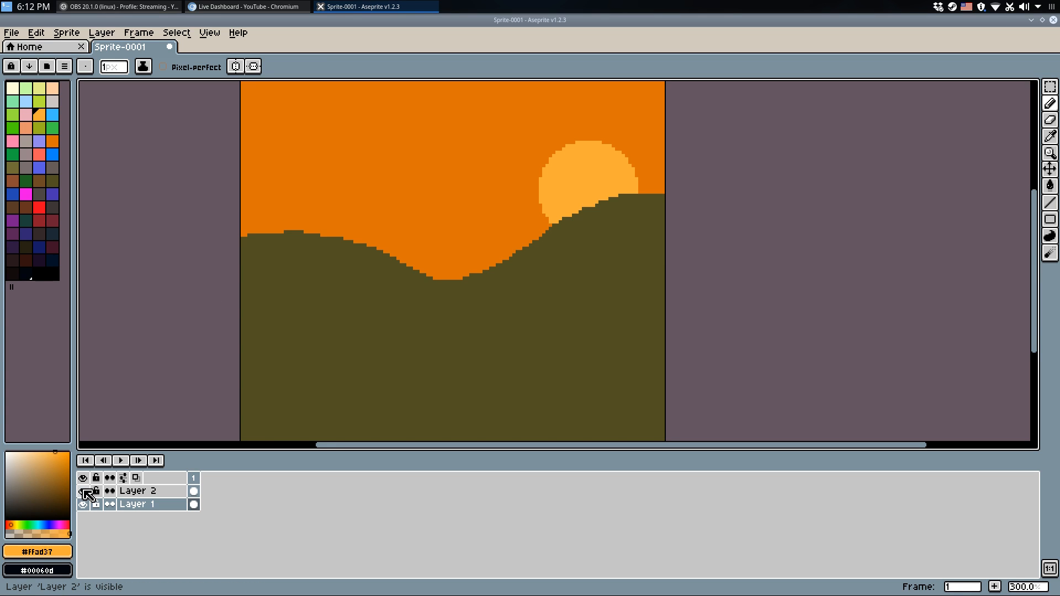
Add a new layer above the hills layer and choose the lighter olive, Idx-24, as the drawing color.
scroll(337, 331, down, 1)
drag(338, 333, 383, 334)
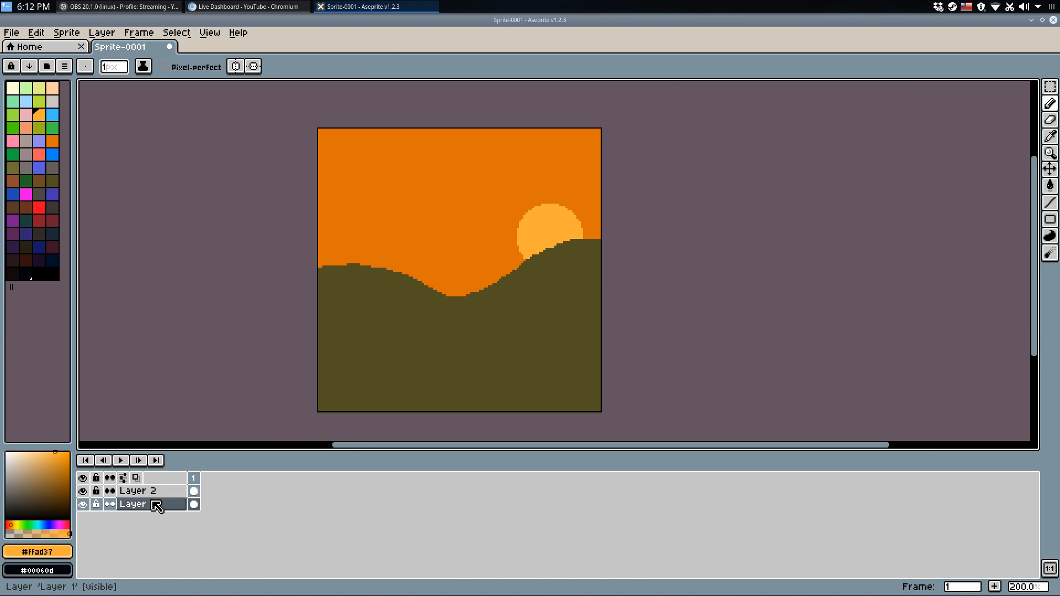
click(138, 491)
right_click(133, 491)
click(156, 496)
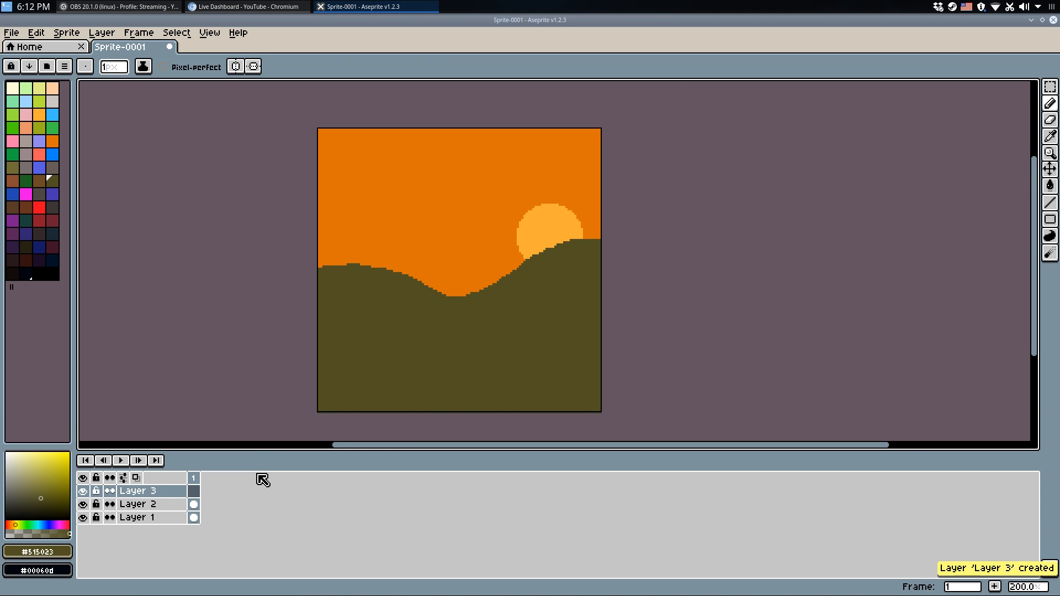
scroll(434, 279, up, 1)
click(17, 174)
Try a light-olive rolling foreground hill across the lower part of the canvas on Layer 3, and undo it.
scroll(331, 314, down, 1)
mouse_move(283, 391)
mouse_down()
mouse_move(307, 359)
mouse_move(377, 325)
mouse_up()
key(ctrl+z)
mouse_move(262, 365)
mouse_down()
mouse_move(355, 364)
mouse_move(459, 313)
mouse_move(564, 368)
mouse_up()
key(ctrl+z)
mouse_move(267, 336)
mouse_down()
mouse_move(330, 315)
mouse_move(391, 320)
mouse_move(454, 360)
mouse_move(515, 380)
mouse_move(567, 373)
mouse_up()
key(w)
click(506, 403)
key(q)
drag(341, 324, 429, 289)
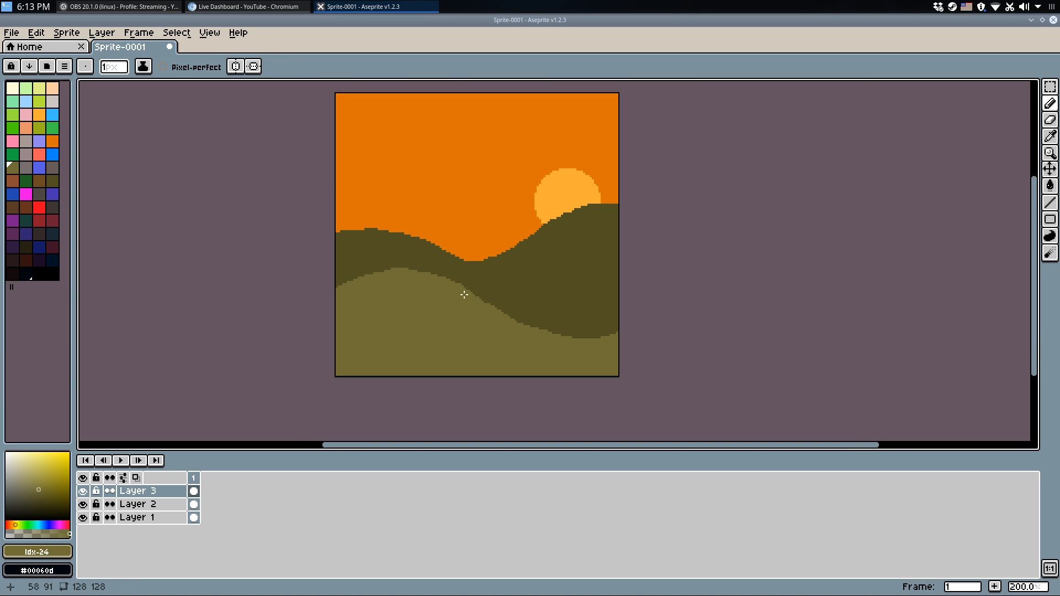
scroll(468, 306, up, 1)
key(ctrl+z)
key(ctrl+z)
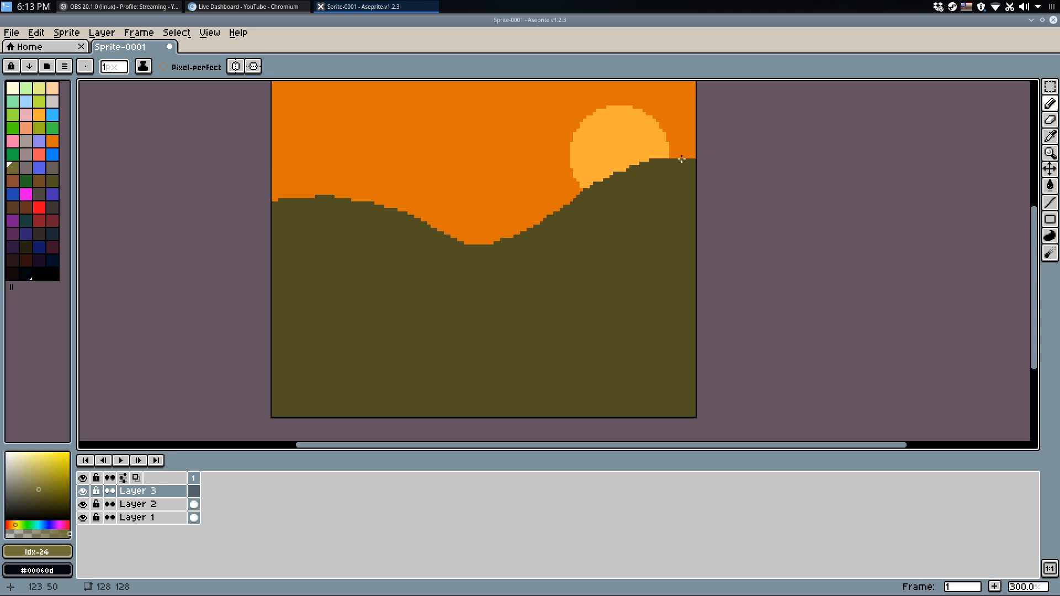
Draw a light-olive ridge line on Layer 3 from the hill crest below the sun, curving down to the canvas's lower edge.
mouse_move(660, 160)
mouse_down()
mouse_move(550, 218)
mouse_move(468, 315)
mouse_move(362, 378)
mouse_move(356, 390)
mouse_move(372, 399)
mouse_move(364, 419)
mouse_up()
key(g)
click(504, 379)
key(ctrl+z)
key(b)
scroll(672, 153, up, 2)
scroll(585, 207, down, 2)
drag(488, 298, 492, 291)
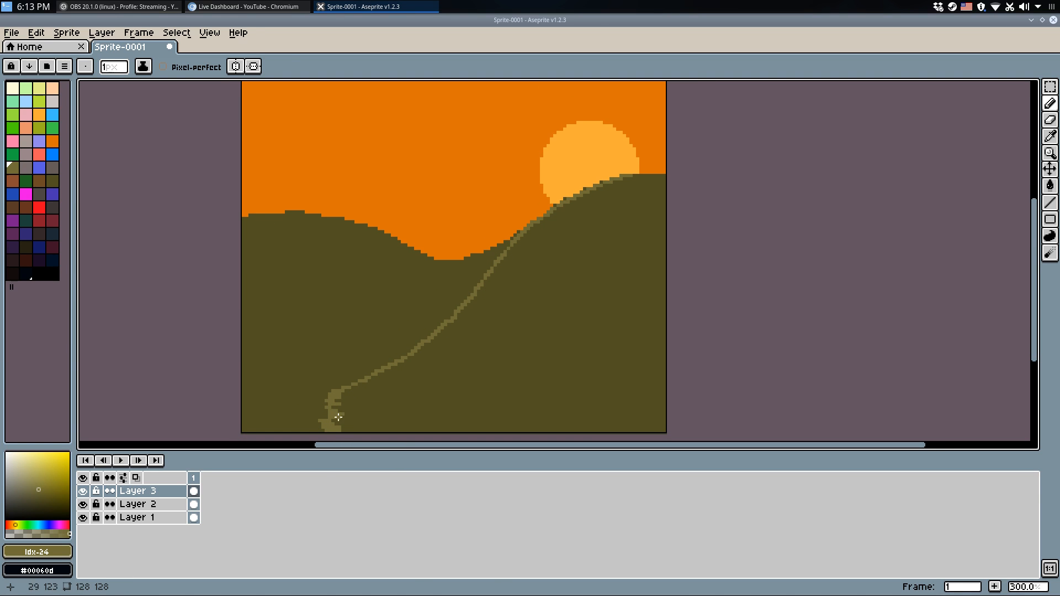
Move the ridge line from Layer 3 onto the hills in Layer 2.
key(g)
click(410, 410)
key(ctrl+z)
key(ctrl+a)
key(Delete)
click(152, 507)
key(ctrl+v)
key(ctrl+d)
Fill the hill area to the right of the ridge line with light olive.
key(g)
click(506, 333)
key(b)
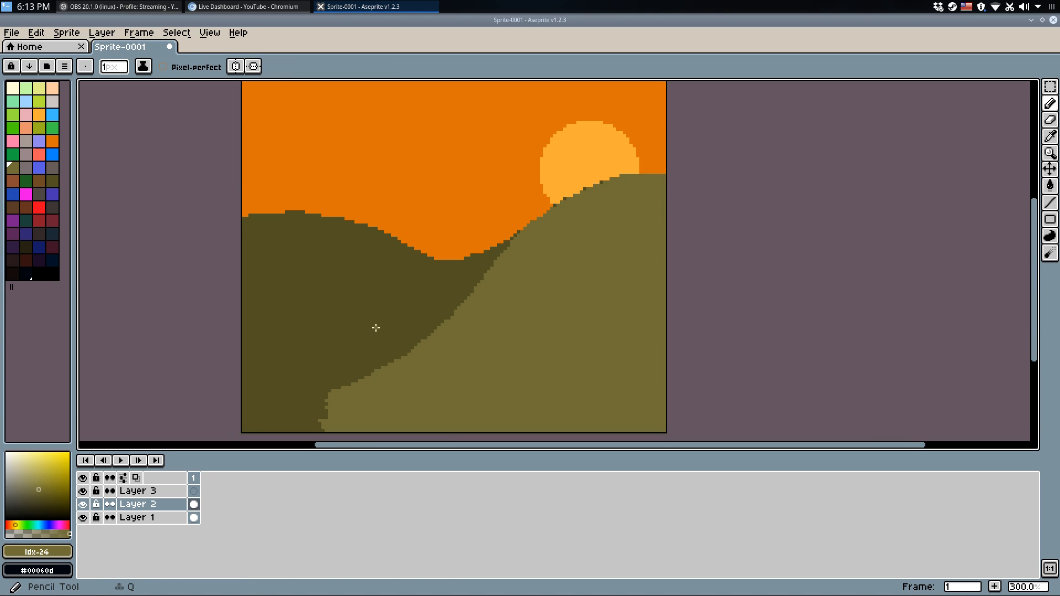
Try to cut the foot of the light-olive hill back with a dark-olive edge and fill, and undo it.
scroll(367, 319, down, 2)
scroll(366, 319, up, 4)
alt+click(526, 264)
mouse_move(476, 318)
mouse_down()
mouse_move(519, 321)
mouse_move(511, 361)
mouse_move(477, 371)
mouse_move(470, 390)
mouse_move(484, 403)
mouse_move(471, 440)
mouse_up()
key(g)
click(428, 350)
key(b)
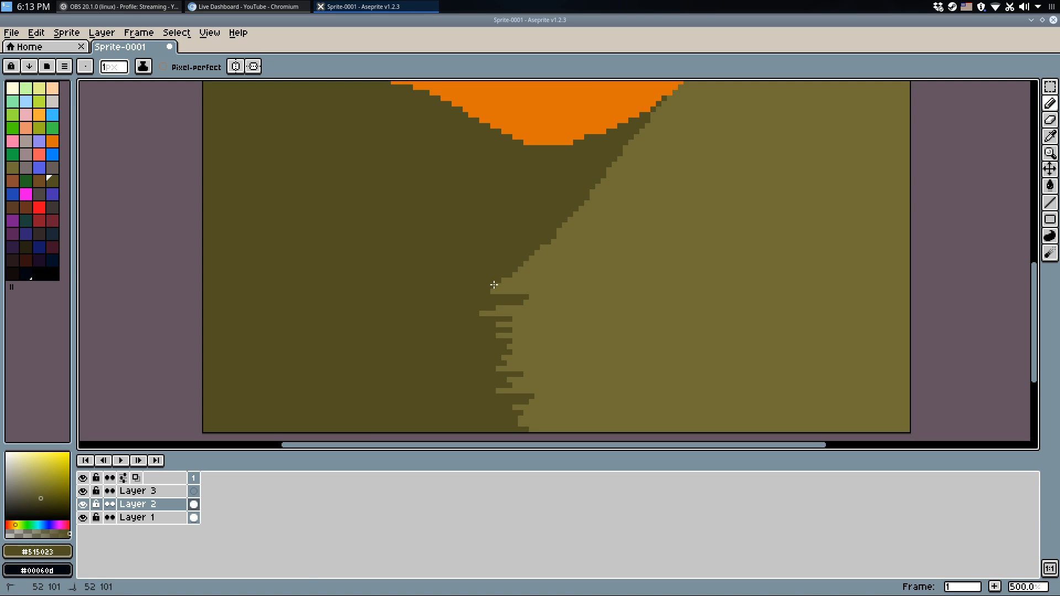
scroll(544, 243, down, 2)
scroll(544, 243, down, 2)
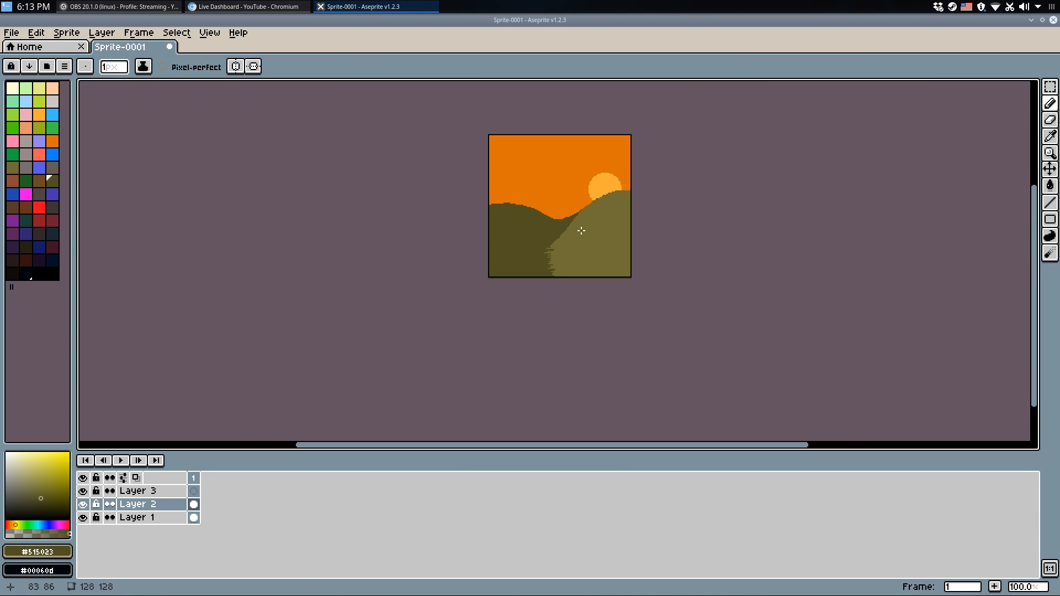
scroll(604, 215, up, 1)
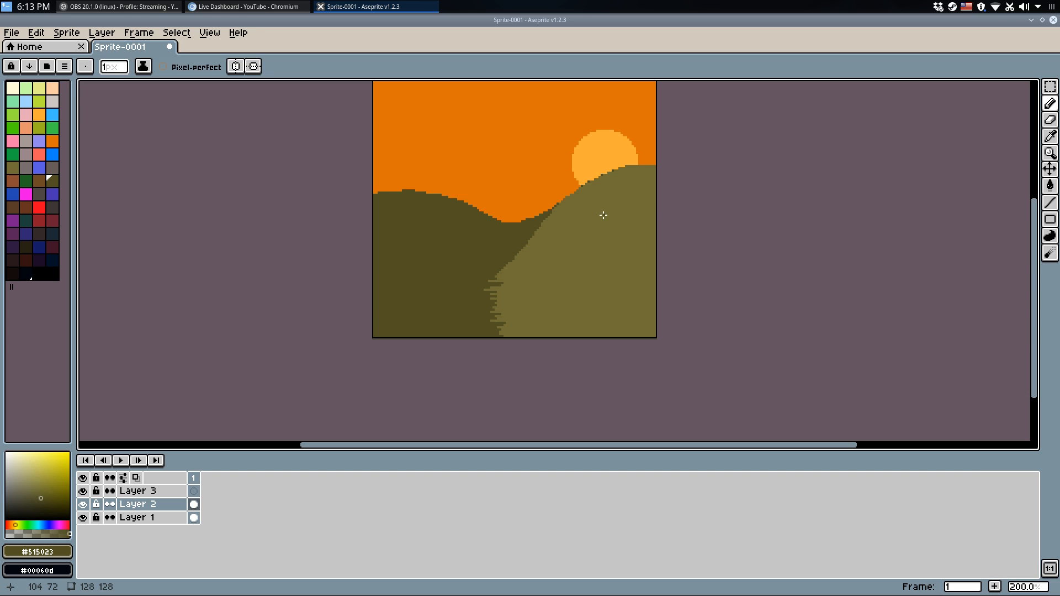
key(ctrl+z)
key(ctrl+z)
key(ctrl+z)
key(ctrl+z)
key(ctrl+y)
Extend the foot of the light-olive hill toward the canvas's left side using the hill's own colour, #716d35.
scroll(445, 281, up, 1)
scroll(444, 282, up, 3)
alt+click(490, 332)
mouse_move(490, 330)
mouse_down()
mouse_move(383, 330)
mouse_move(456, 339)
mouse_move(424, 344)
mouse_move(412, 342)
mouse_move(472, 330)
mouse_move(396, 363)
mouse_move(413, 366)
mouse_move(407, 390)
mouse_move(390, 372)
mouse_move(403, 397)
mouse_up()
click(470, 330)
click(390, 369)
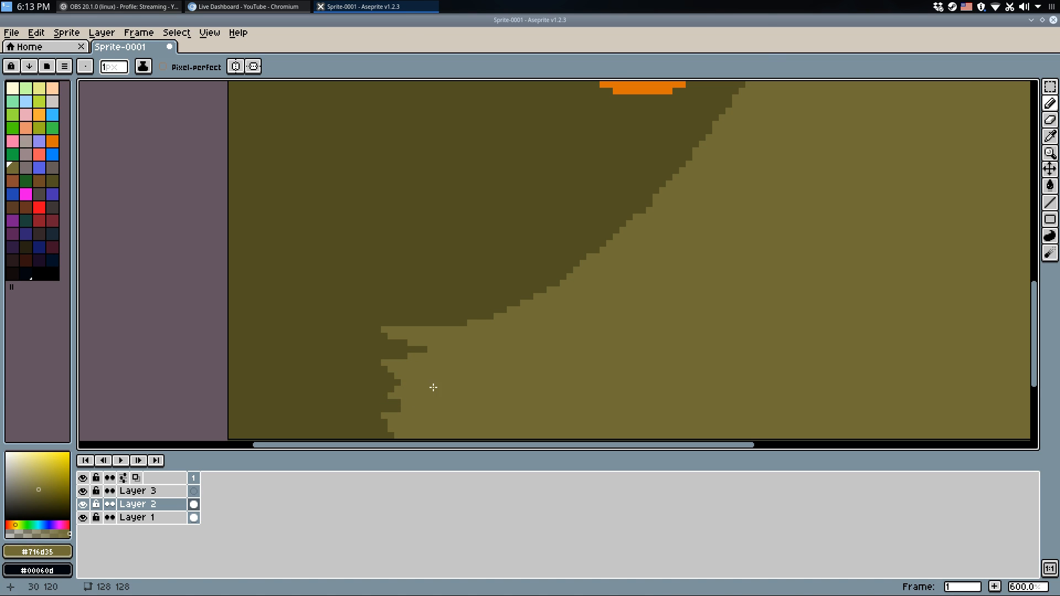
scroll(424, 393, down, 4)
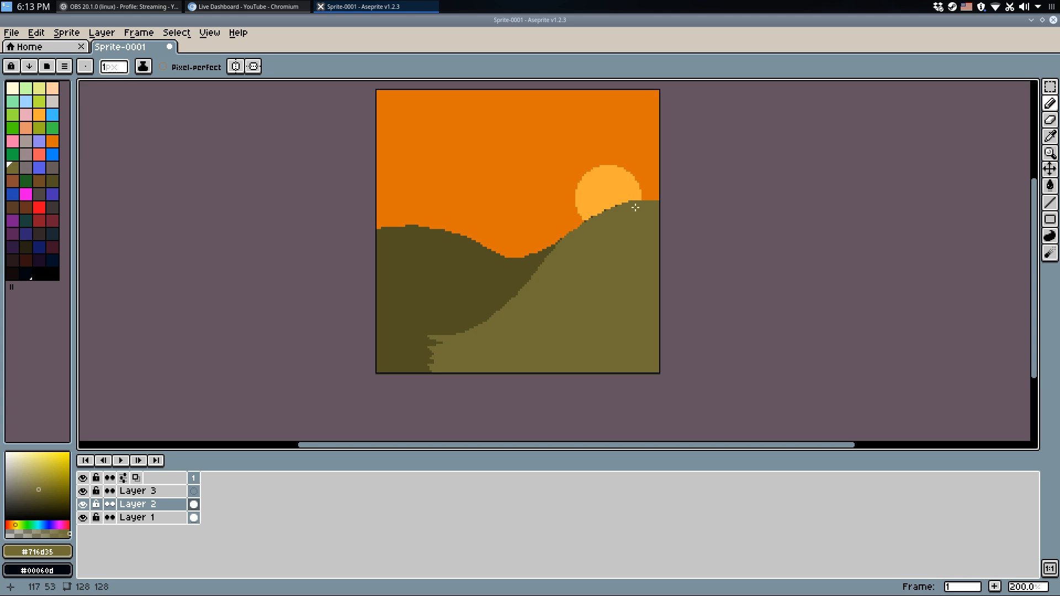
Smooth the left end of the dark hill's crest with a short row of dark-olive #515023 pixels.
scroll(433, 230, up, 4)
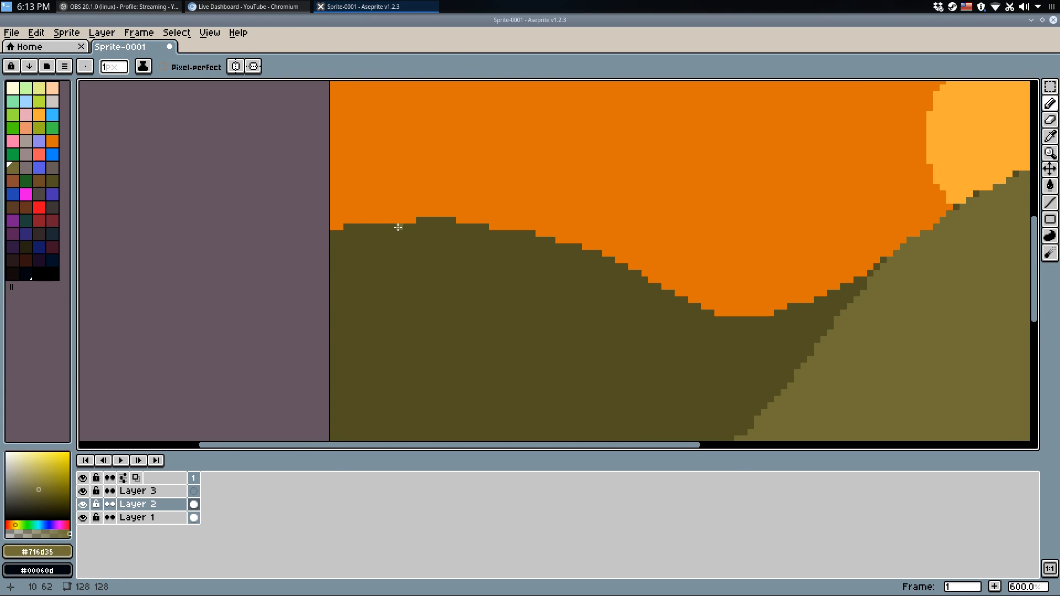
alt+click(386, 220)
drag(386, 220, 408, 222)
scroll(430, 254, down, 3)
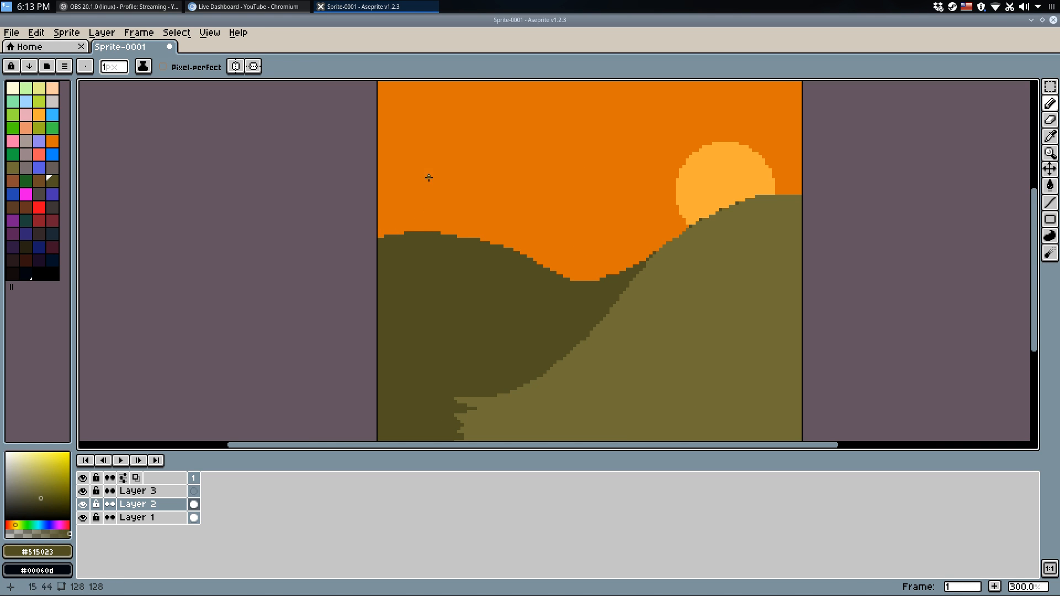
drag(586, 236, 475, 263)
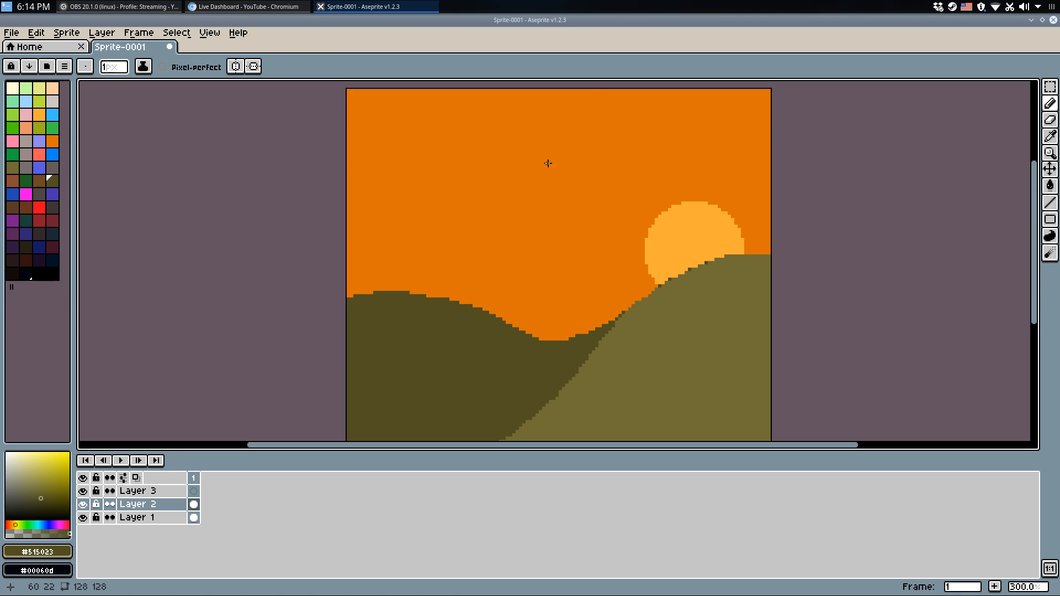
scroll(701, 230, up, 1)
key(w)
click(699, 227)
click(854, 306)
key(b)
scroll(780, 227, down, 2)
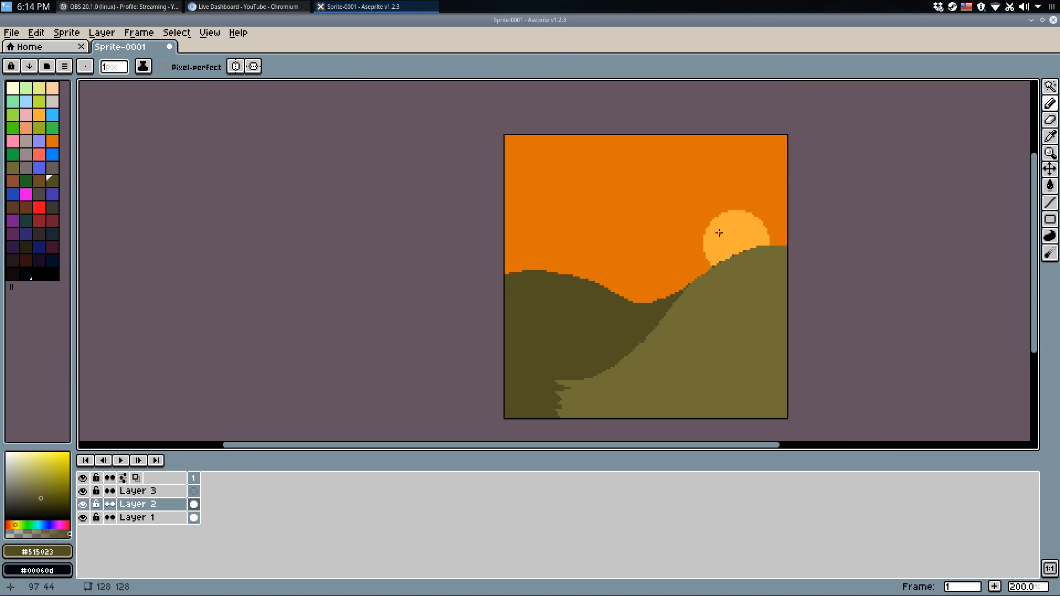
drag(695, 275, 651, 258)
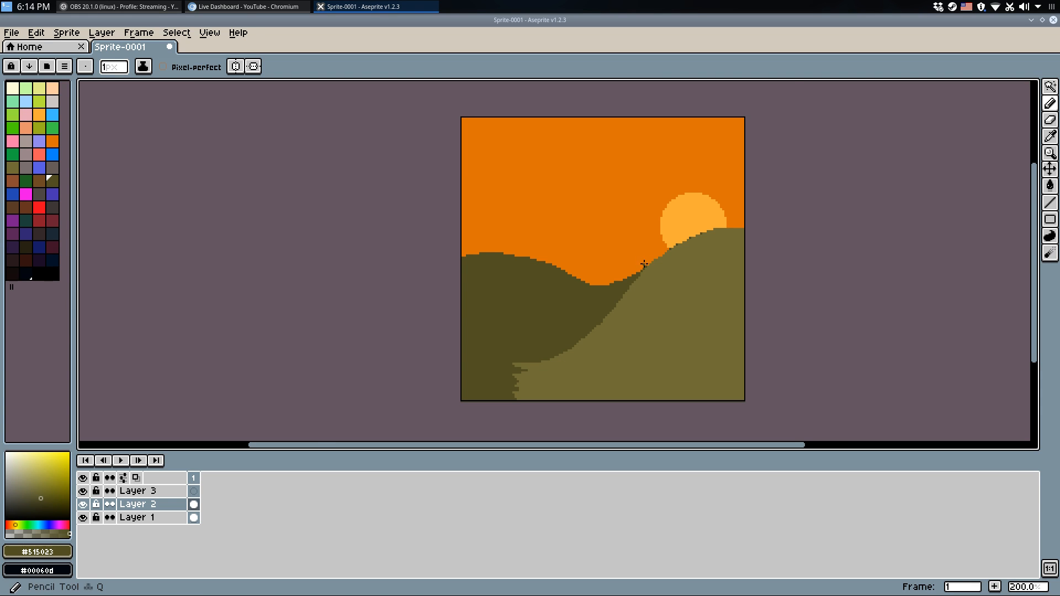
Delete the empty Layer 3.
scroll(646, 248, up, 5)
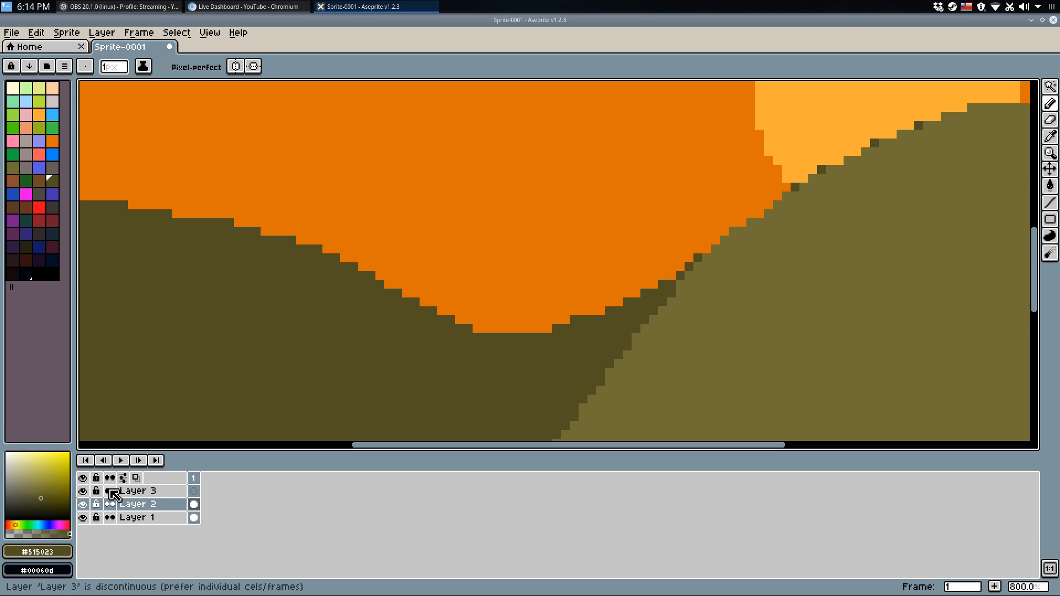
click(126, 491)
key(Delete)
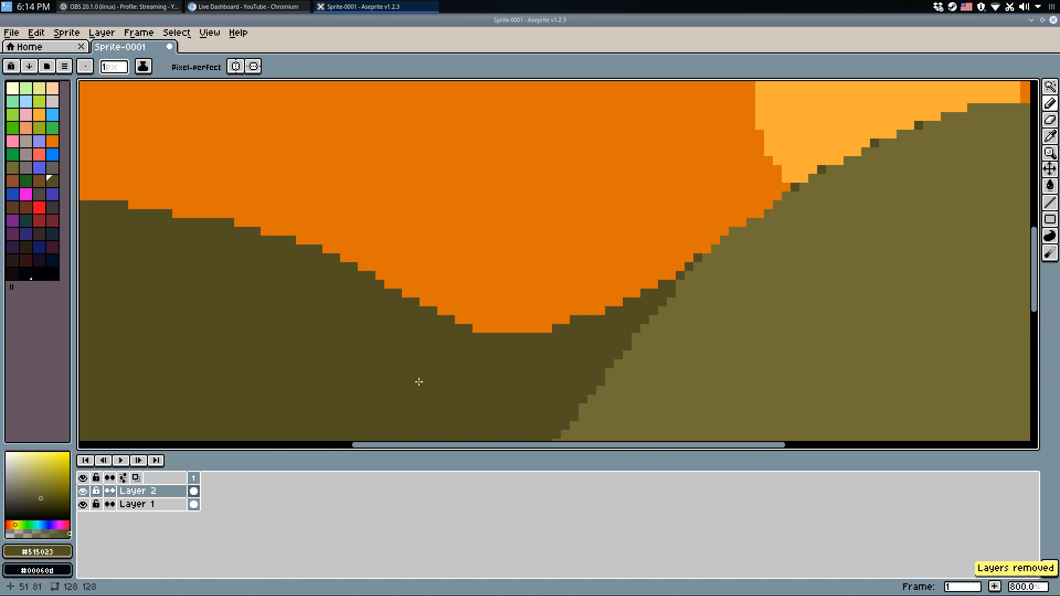
Narrow the flat bottom of the valley between the hills by painting dark-olive pixels along its lowest sky row.
drag(548, 329, 496, 329)
scroll(501, 292, down, 1)
key(ctrl+z)
scroll(500, 292, up, 3)
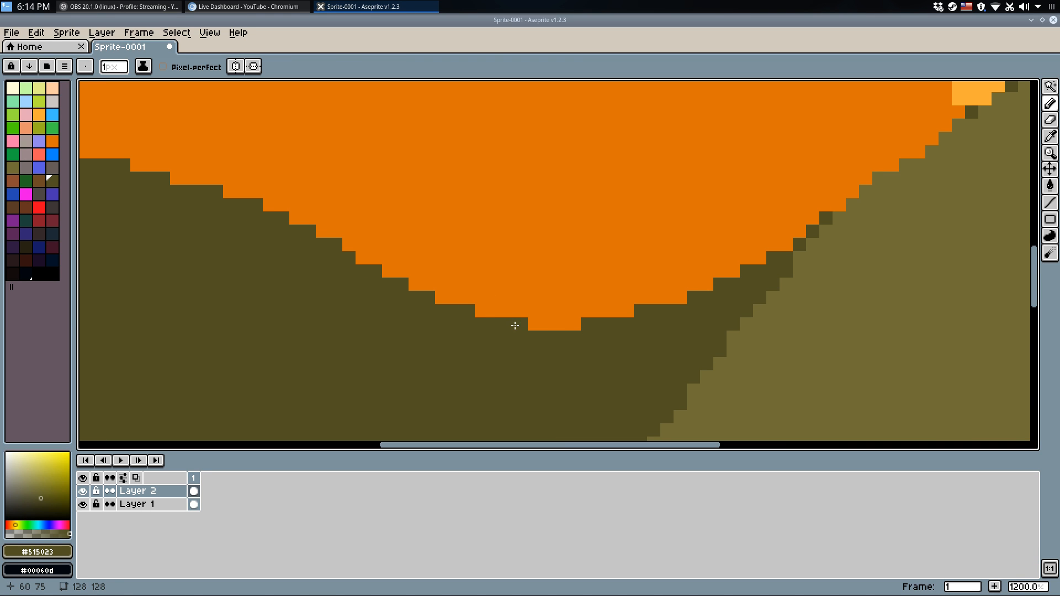
Start saving the sprite and browse the parent folders of Achievement Icons, ending back in Achievement Icons.
scroll(566, 241, down, 3)
key(ctrl+s)
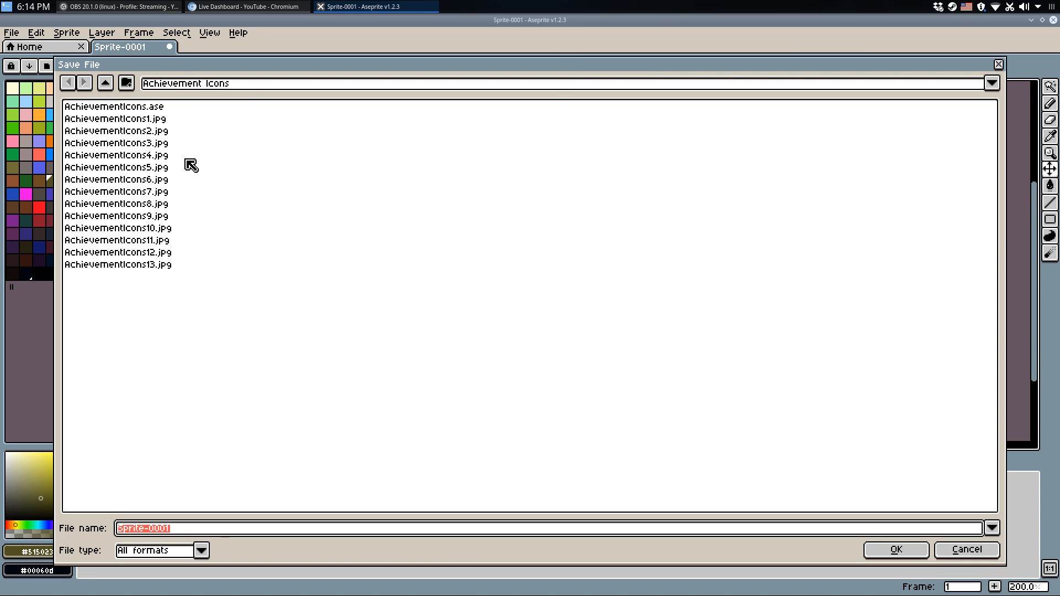
click(105, 82)
click(105, 83)
click(68, 84)
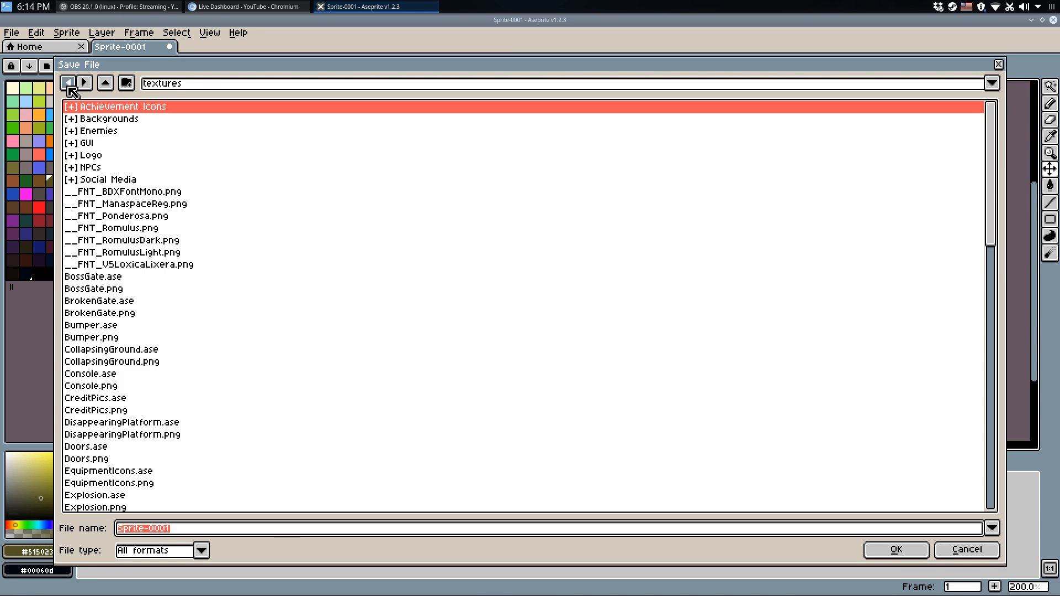
click(69, 87)
click(89, 85)
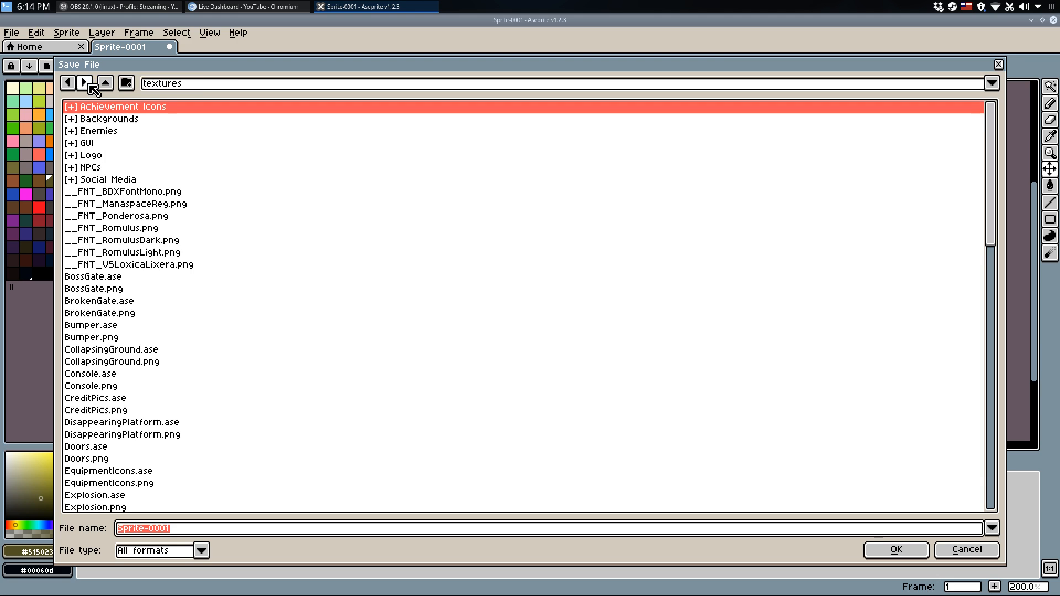
click(74, 86)
click(75, 88)
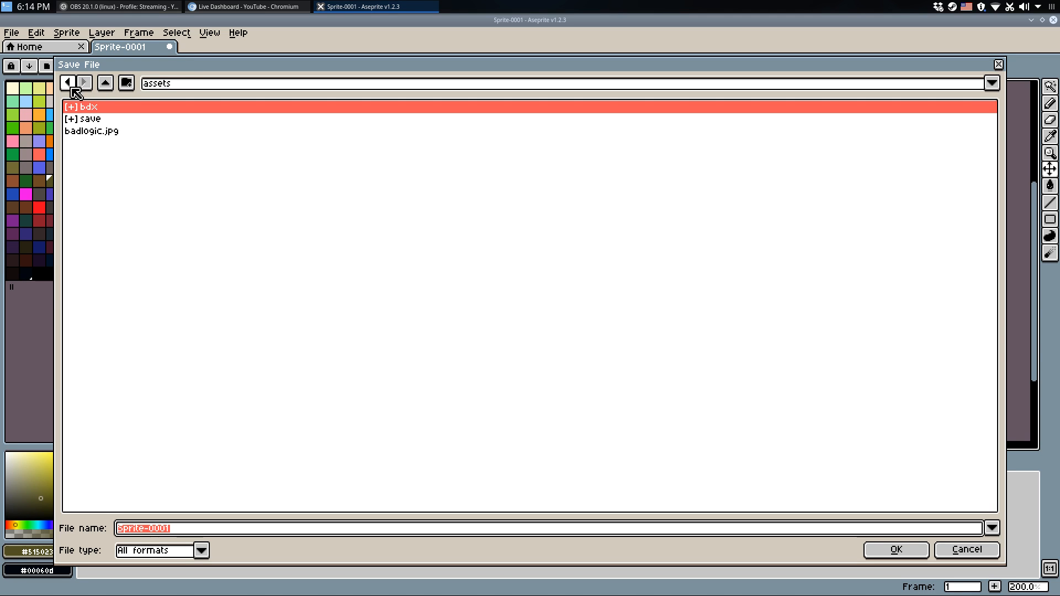
click(77, 88)
click(77, 88)
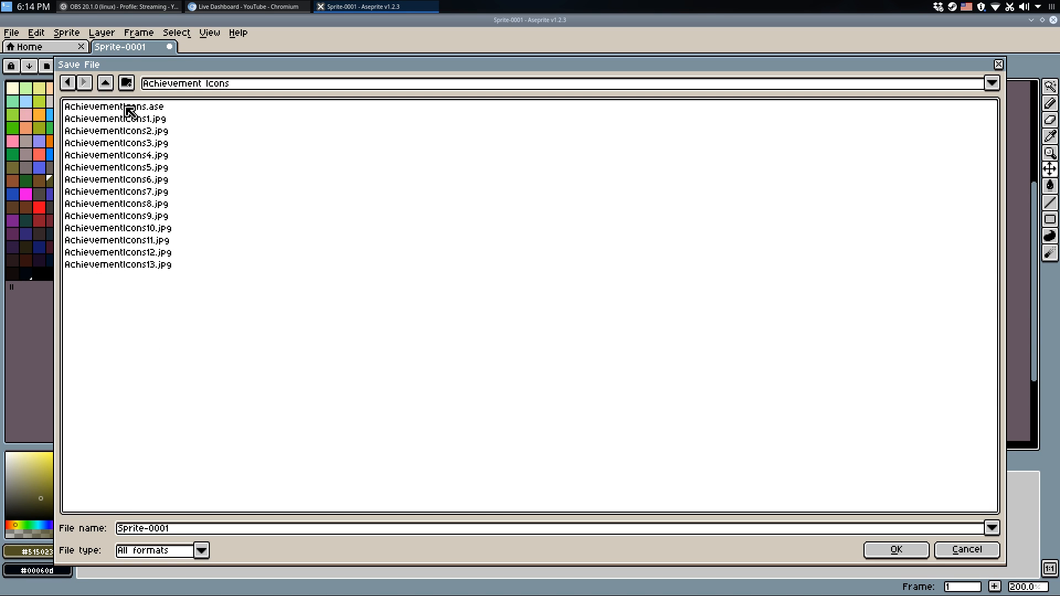
Preview the achievement icon images one after another, starting with AchievementIcons1.jpg.
click(142, 121)
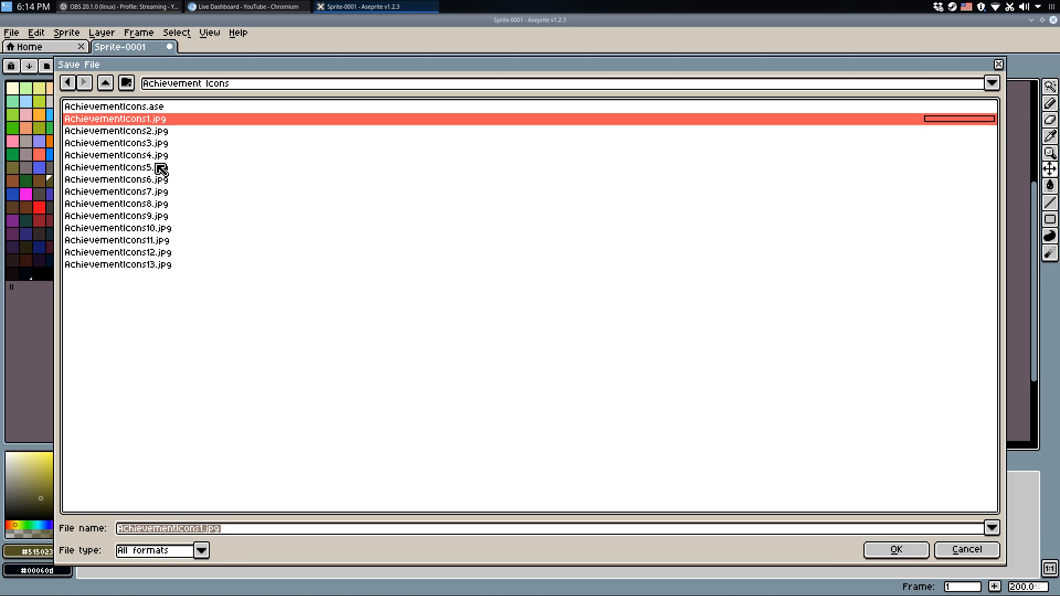
key(Down)
key(Up)
key(Down)
key(Down)
key(Down)
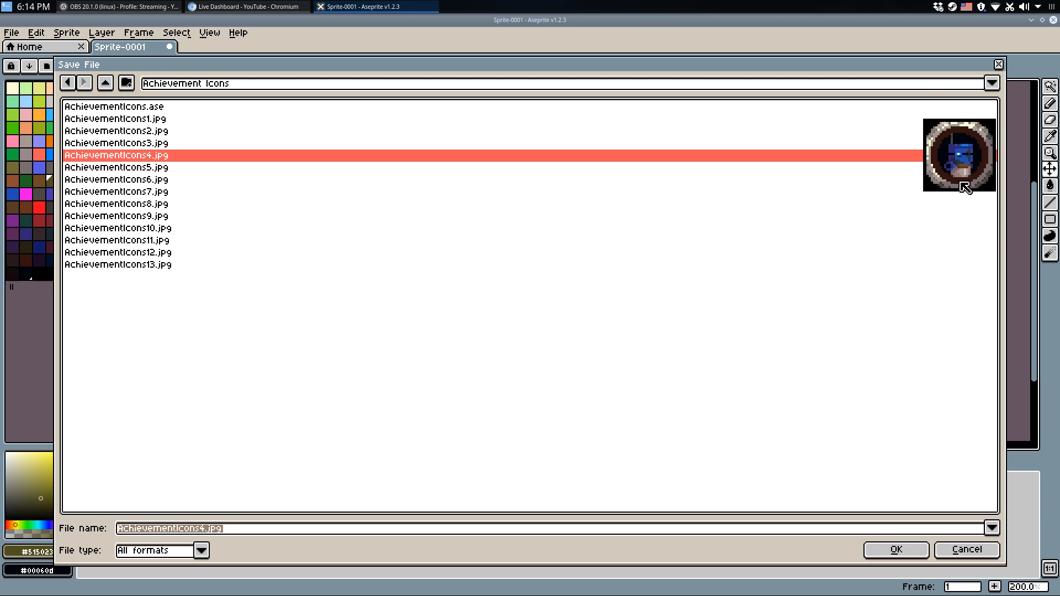
key(Down)
key(Down)
key(Down)
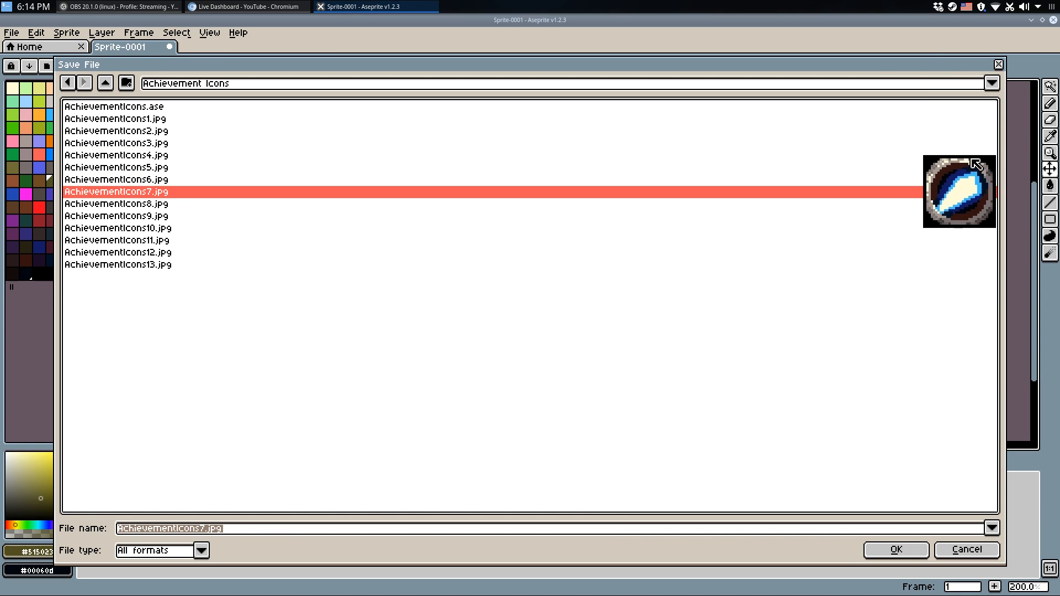
key(Down)
key(Down)
key(Down)
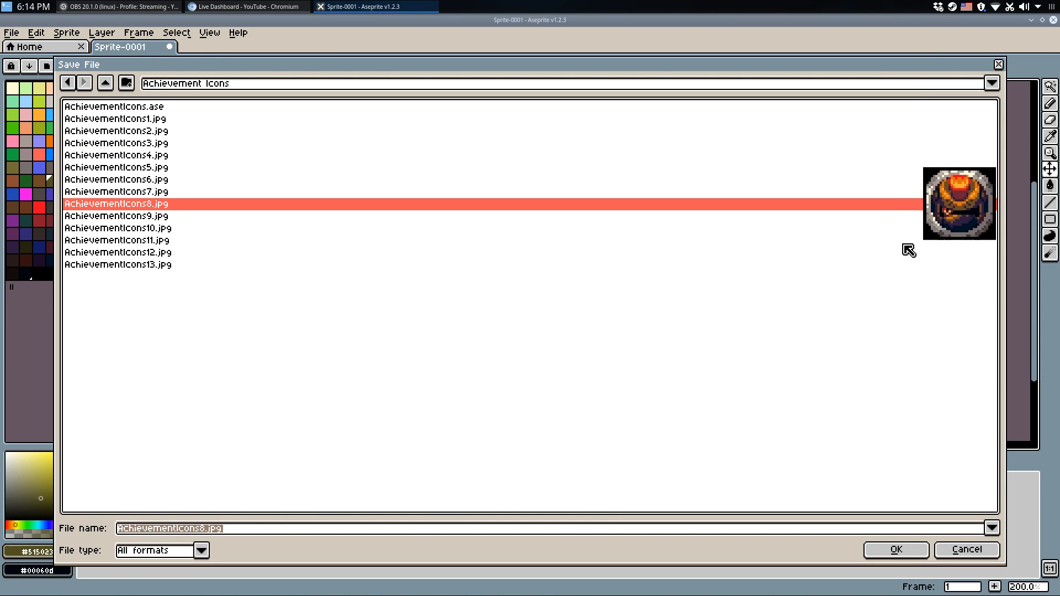
key(Down)
key(Down)
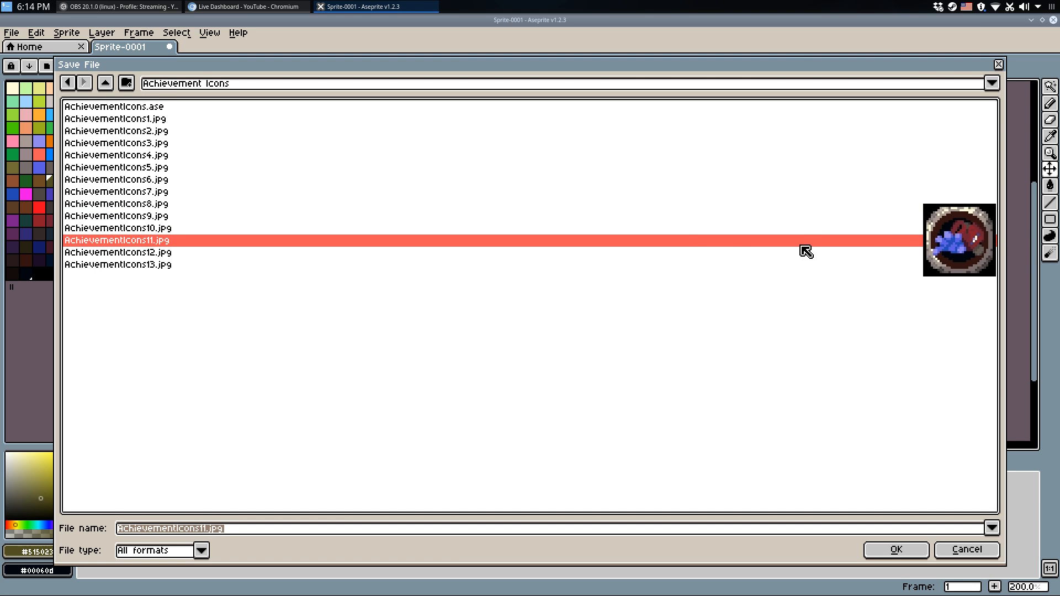
Go up the folder tree to Documents and return to Achievement Icons through its recent path.
click(112, 84)
click(114, 86)
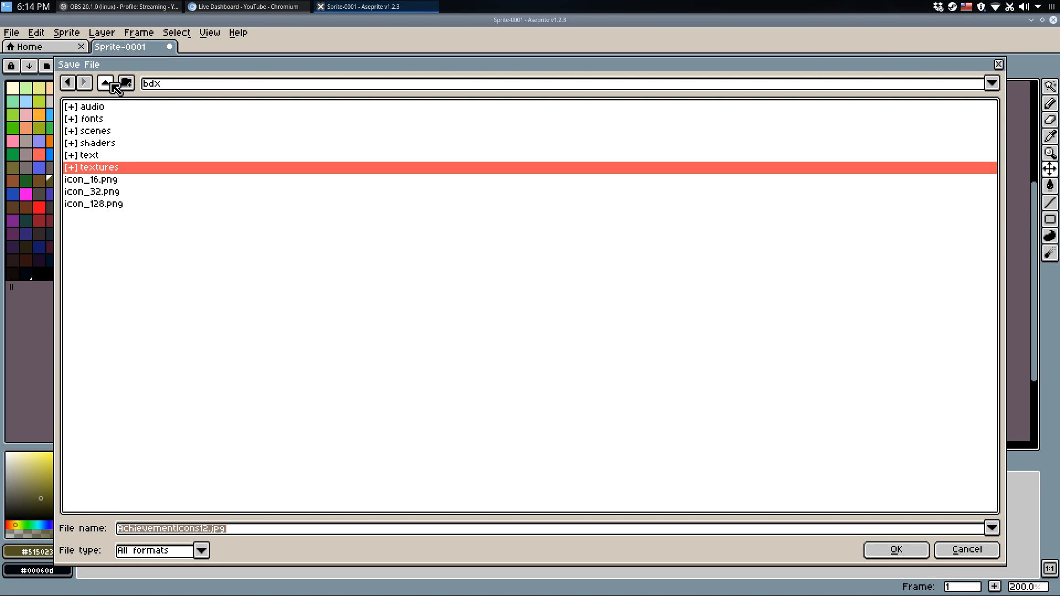
click(115, 87)
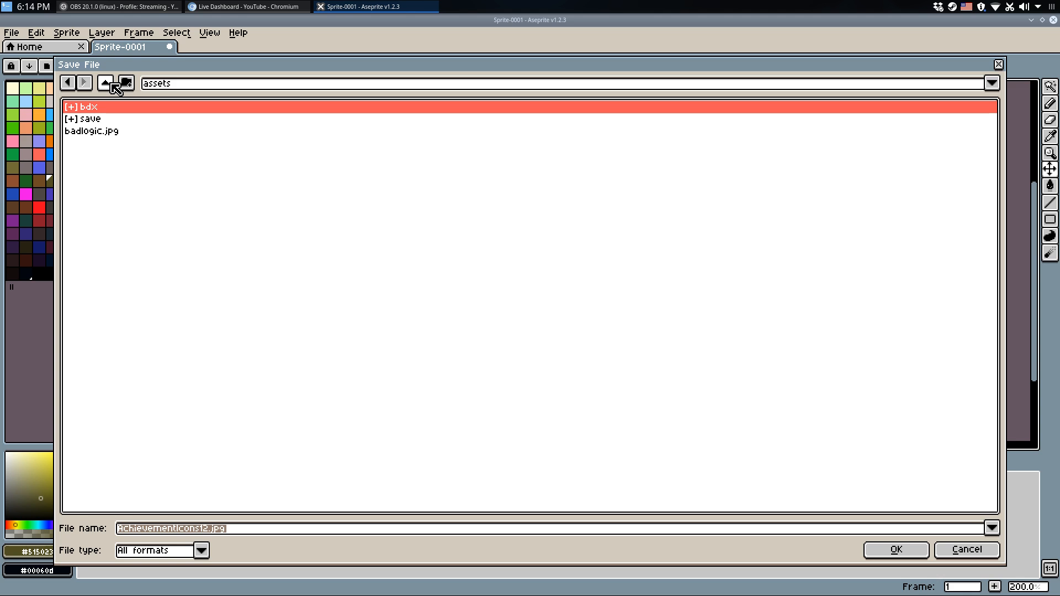
click(115, 87)
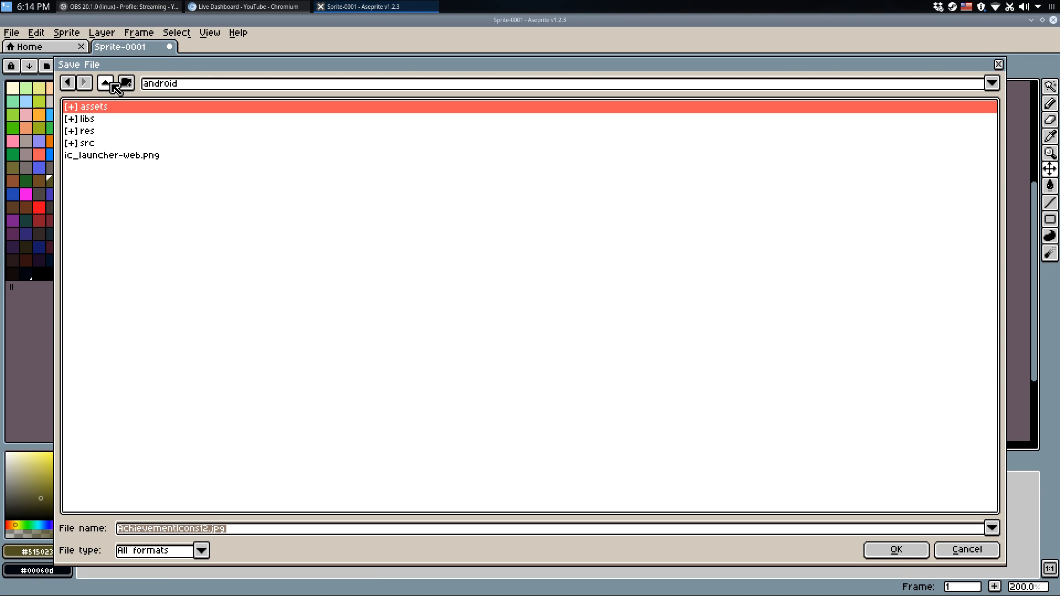
click(115, 87)
click(111, 85)
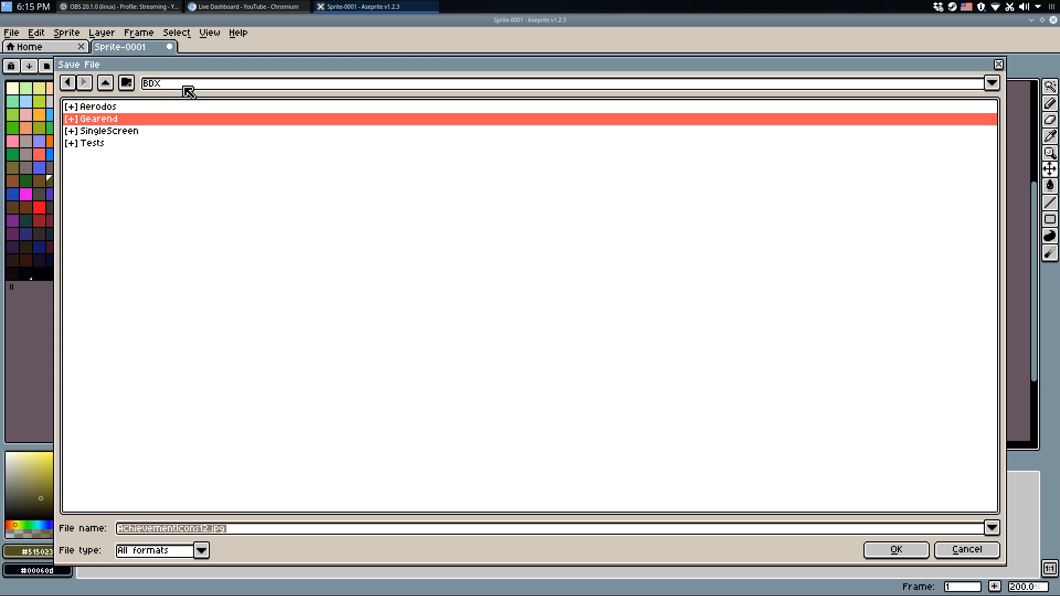
click(107, 86)
click(107, 86)
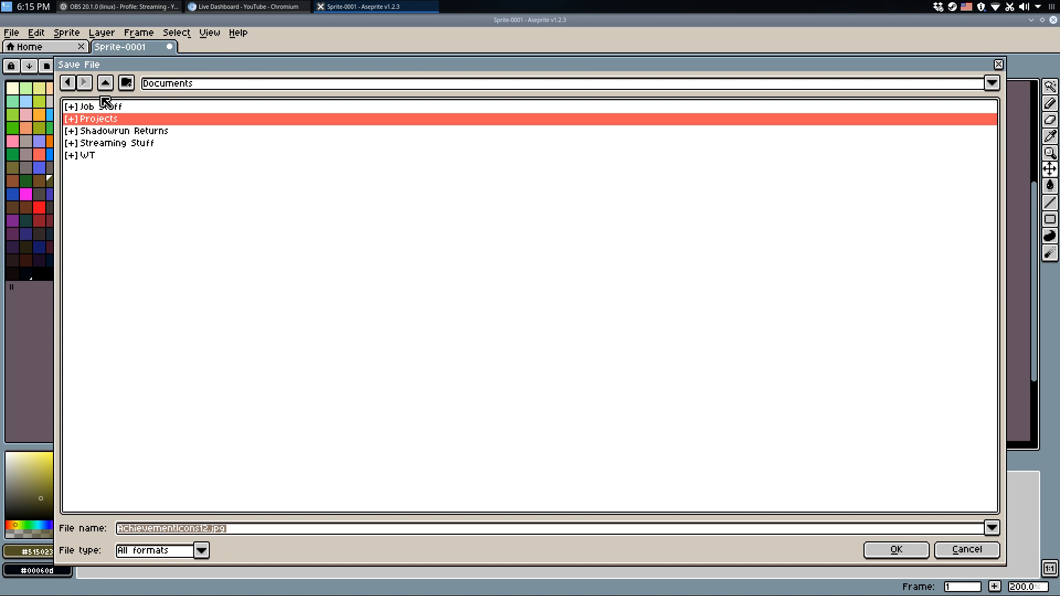
click(193, 88)
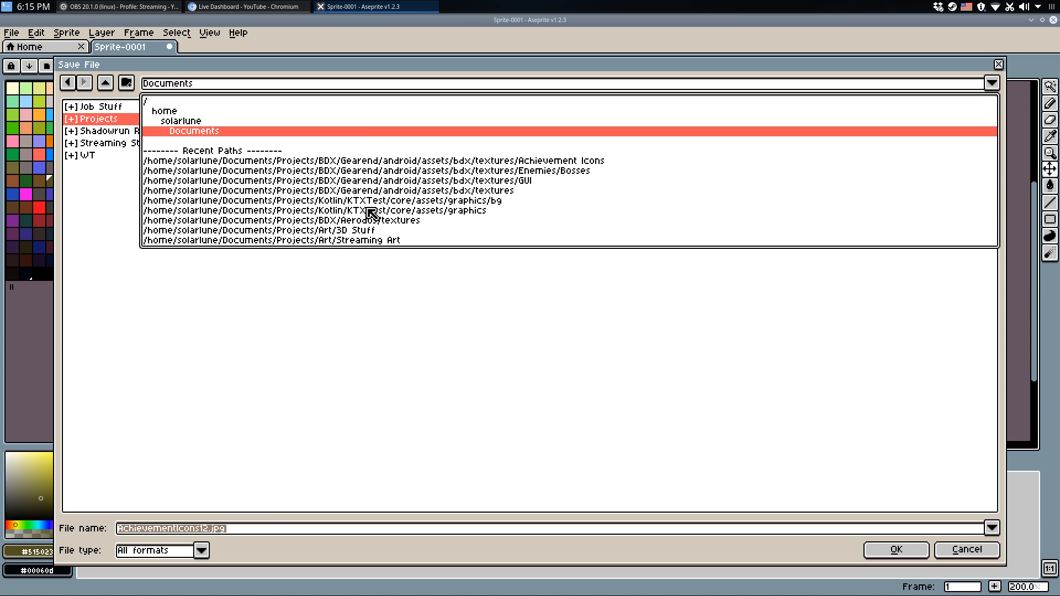
click(356, 163)
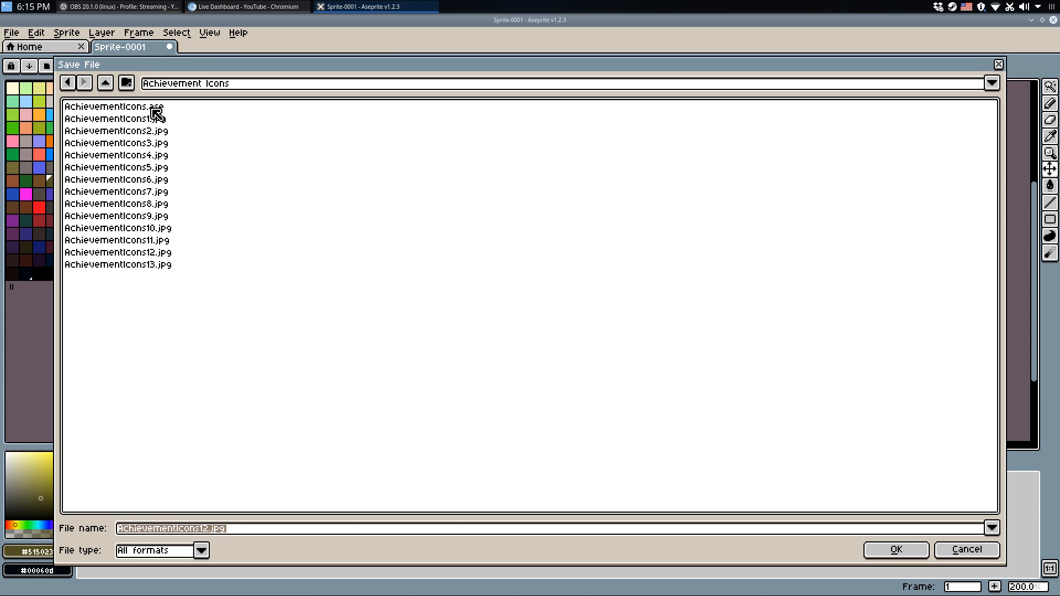
Set the save location to the Streaming Art folder inside Projects/Art.
click(107, 86)
click(108, 86)
click(107, 86)
click(107, 87)
click(108, 86)
click(106, 83)
click(103, 87)
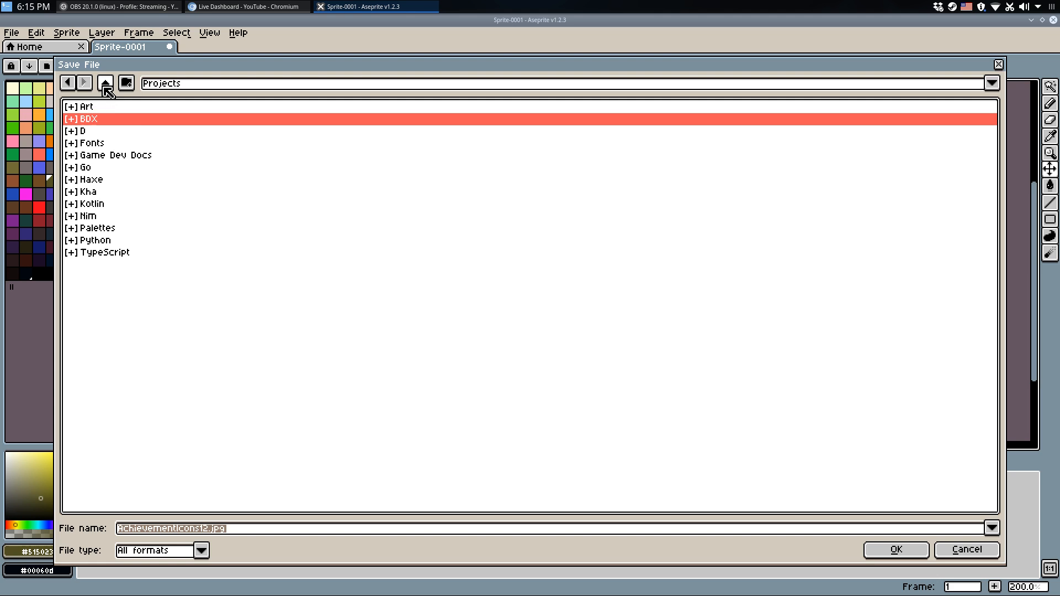
double_click(87, 106)
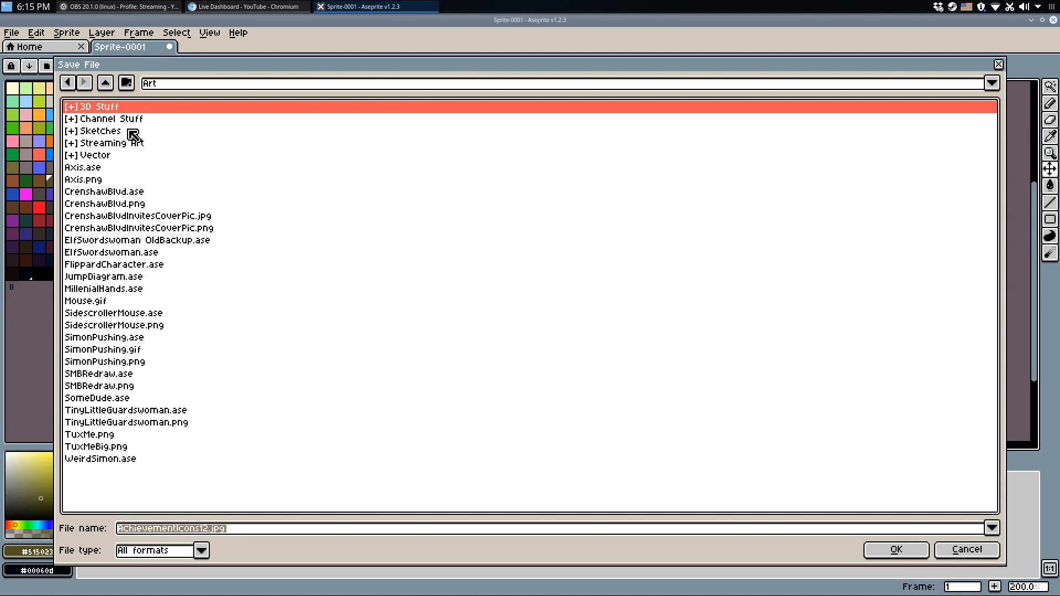
double_click(134, 144)
Name the file Tent and save the sprite.
drag(247, 529, 102, 512)
key(BackSpace)
text(Temp)
key(Return)
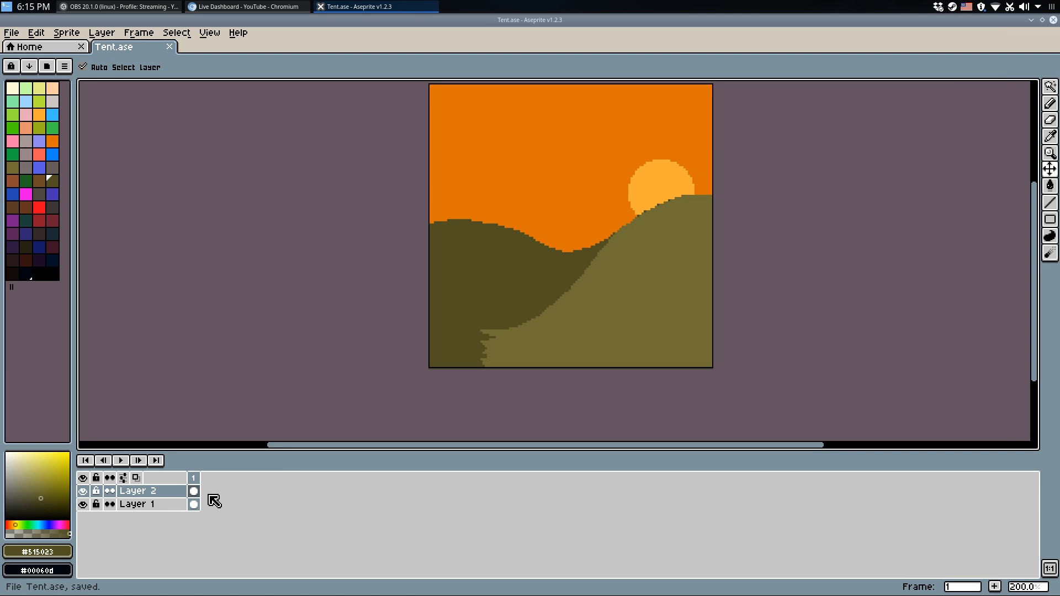
key(q)
drag(514, 273, 510, 291)
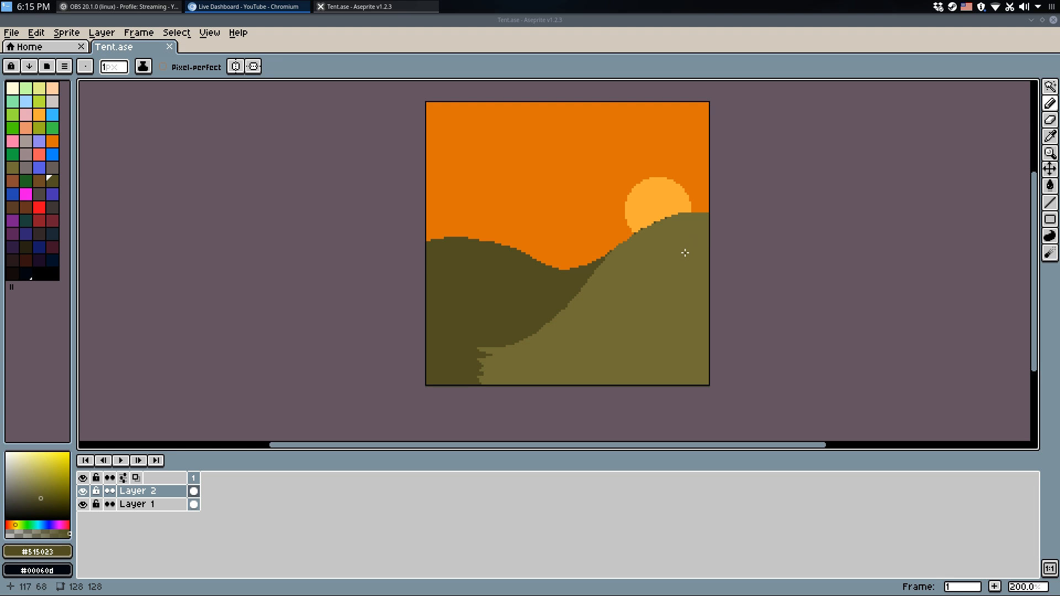
drag(665, 226, 655, 229)
scroll(546, 265, up, 1)
scroll(546, 265, up, 3)
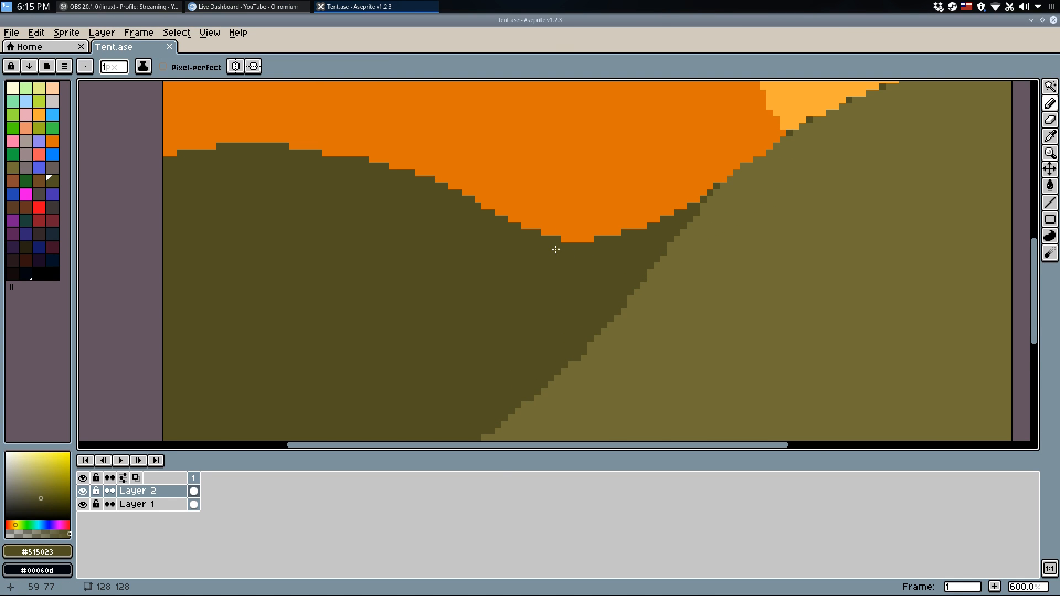
Smooth the dip in the dark hill's ridge with a short dark olive #515023 stroke and save the sprite.
drag(559, 238, 592, 238)
scroll(621, 230, down, 3)
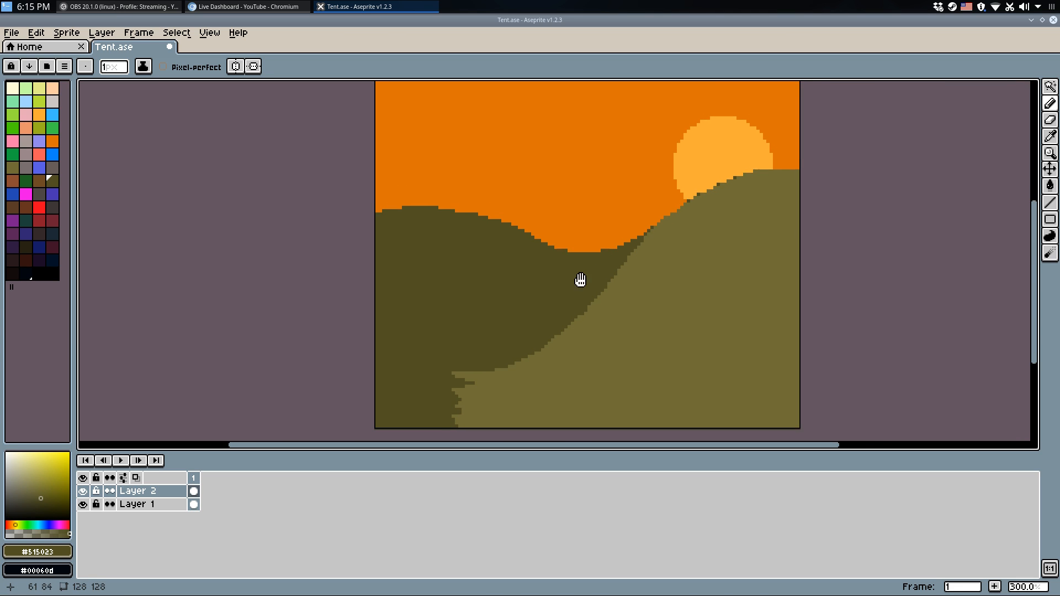
drag(401, 302, 400, 309)
alt+click(363, 230)
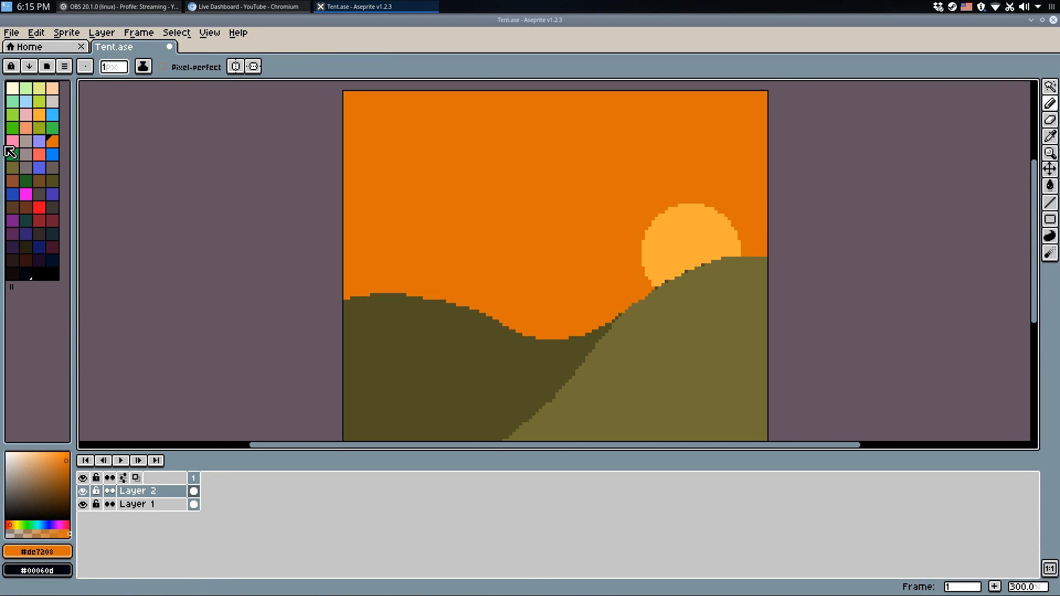
key(ctrl+s)
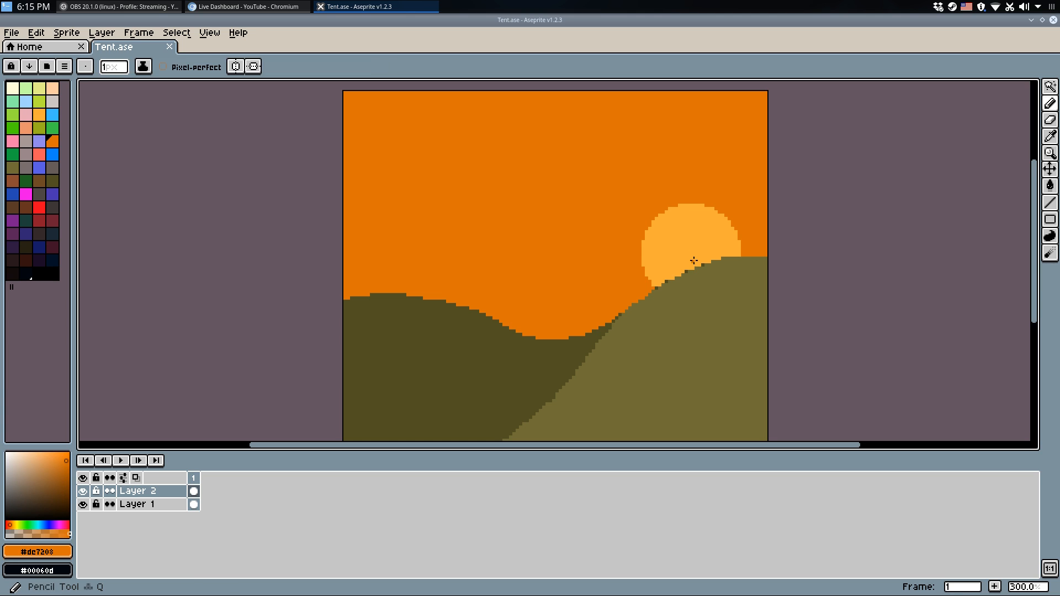
key(i)
drag(591, 312, 575, 182)
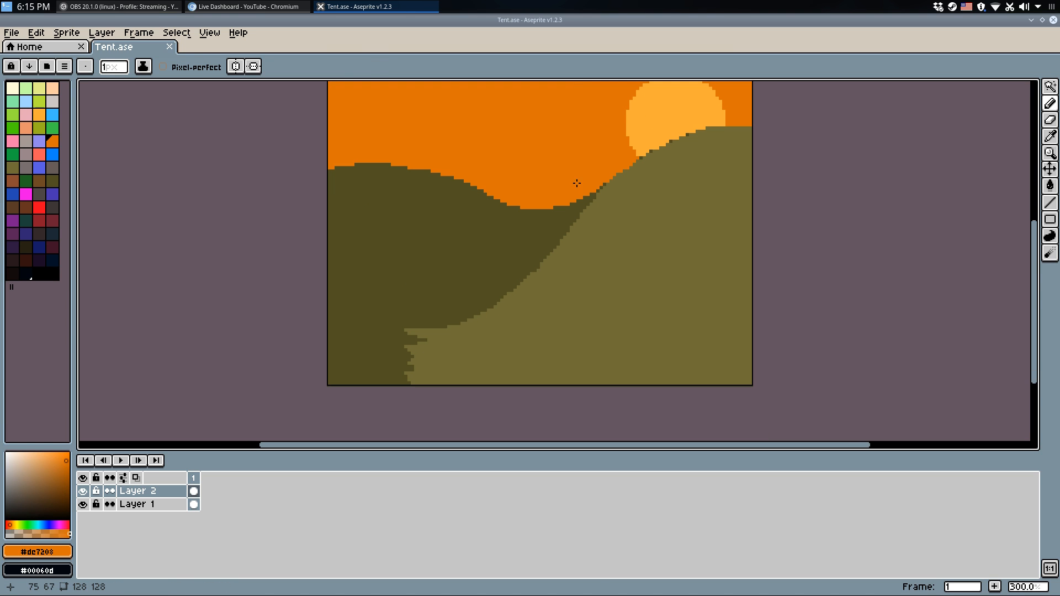
alt+click(500, 284)
drag(423, 229, 431, 253)
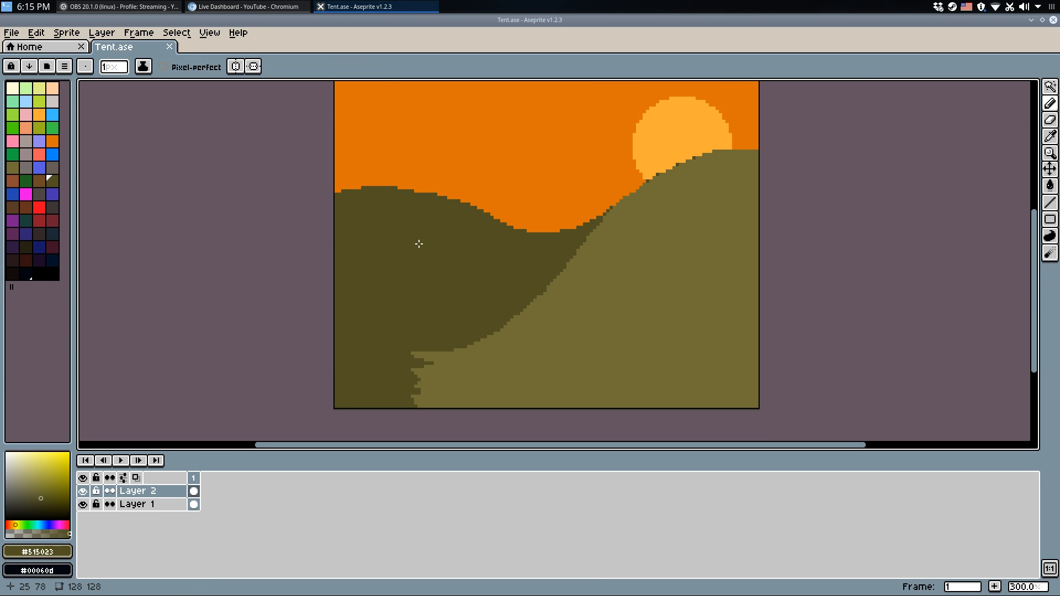
scroll(417, 243, down, 1)
scroll(415, 248, up, 1)
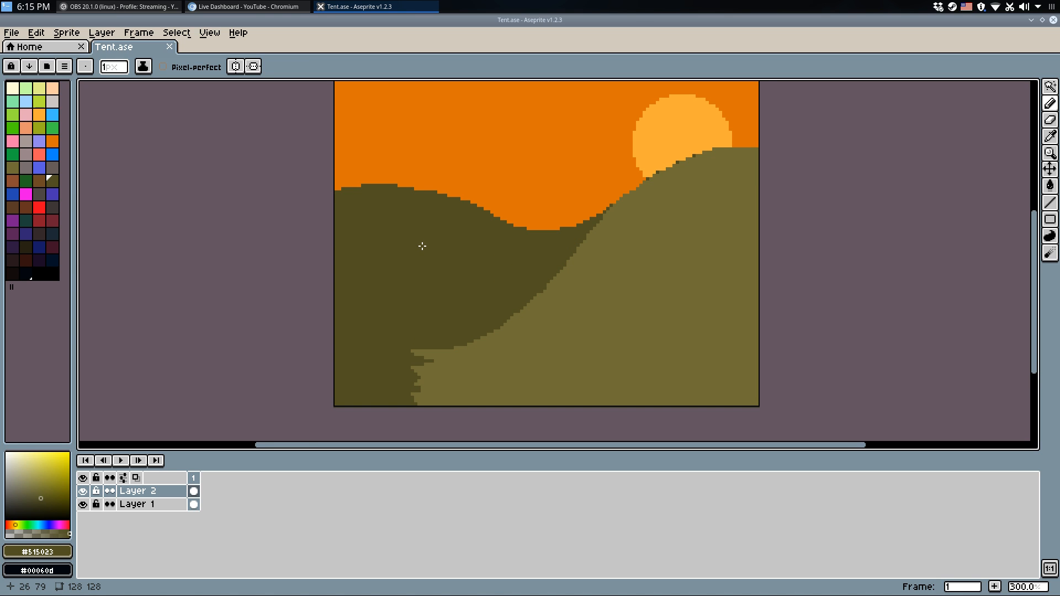
scroll(445, 246, down, 1)
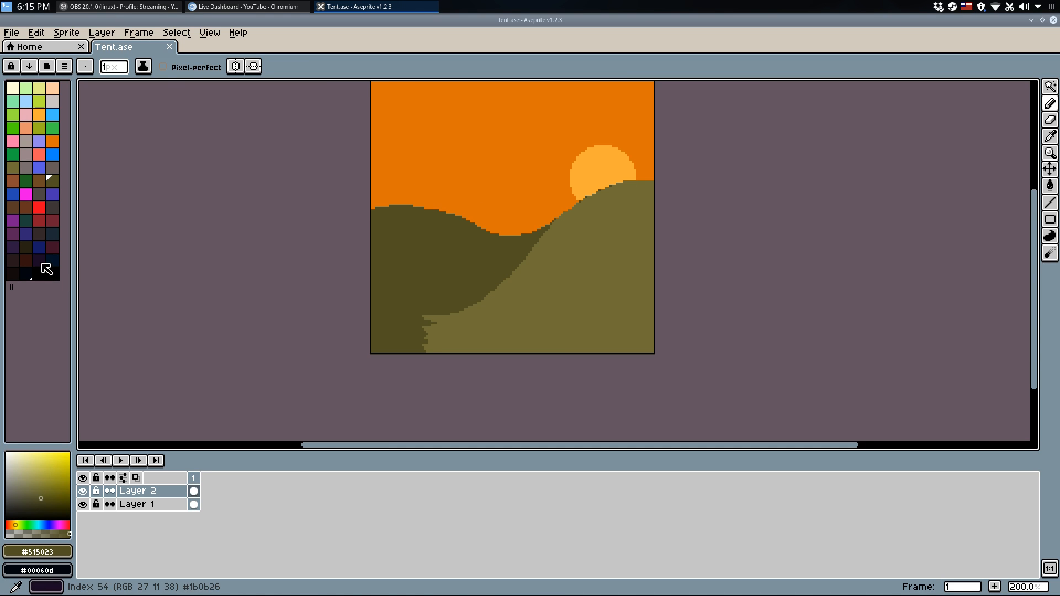
click(51, 261)
key(g)
key(ctrl+z)
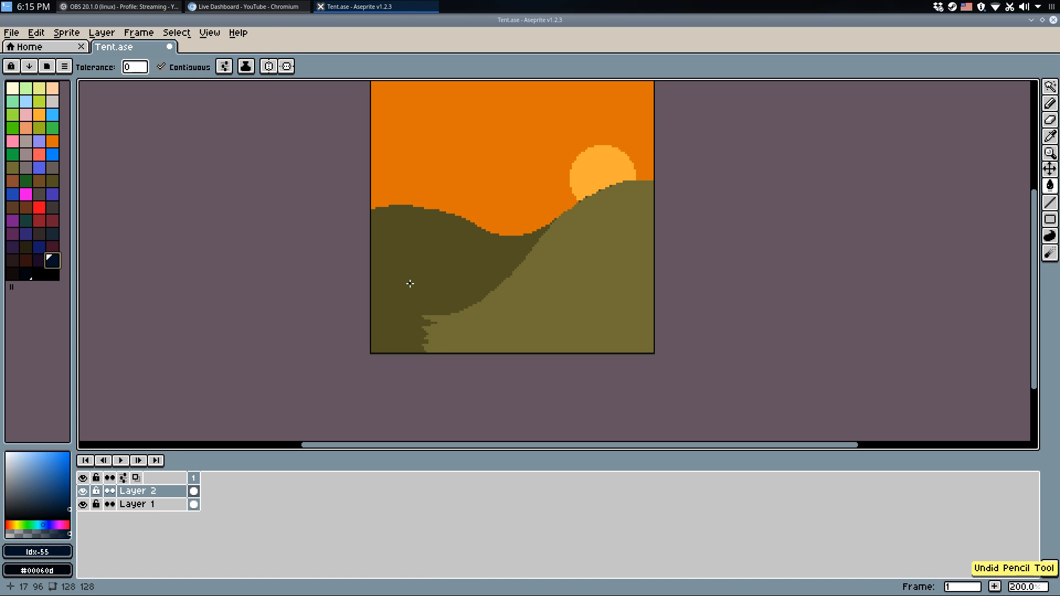
key(b)
scroll(414, 278, up, 1)
mouse_move(412, 282)
mouse_down()
mouse_move(418, 331)
mouse_move(434, 333)
mouse_up()
Show the sprite preview window and save the file.
click(209, 32)
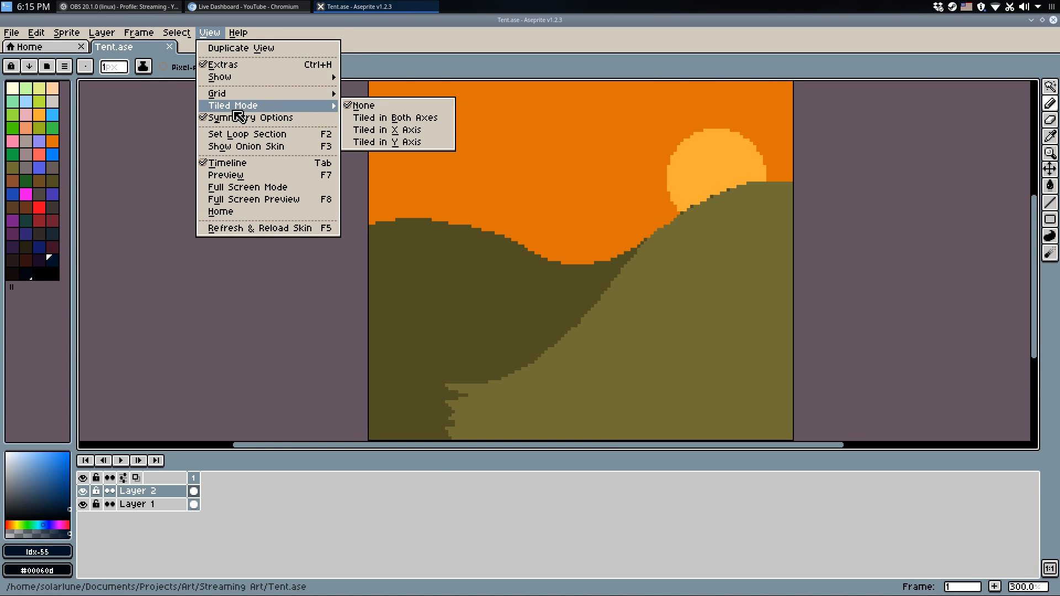
click(250, 180)
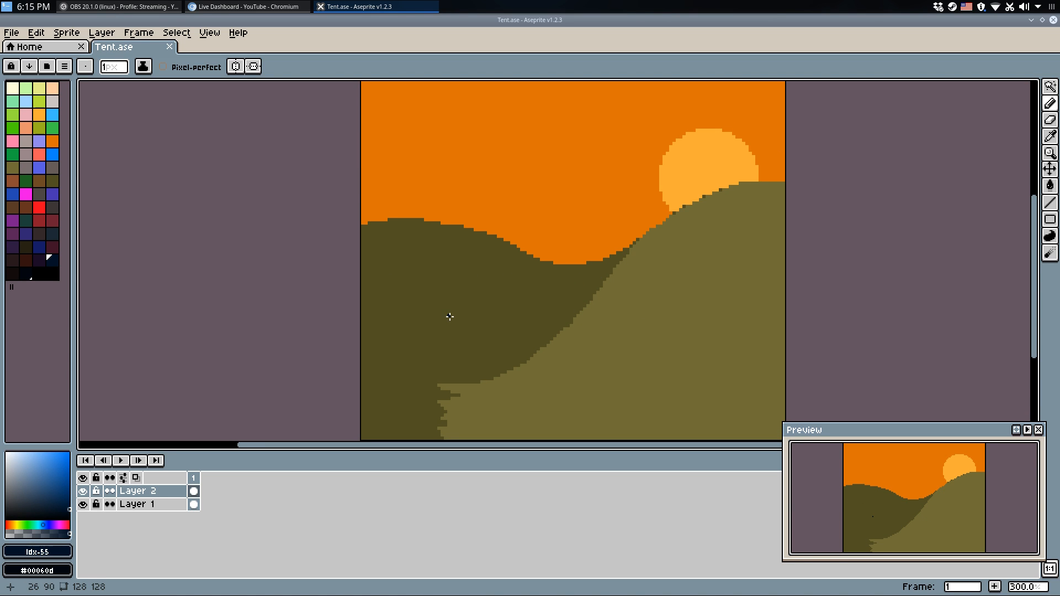
scroll(442, 295, down, 1)
key(v)
key(ctrl+s)
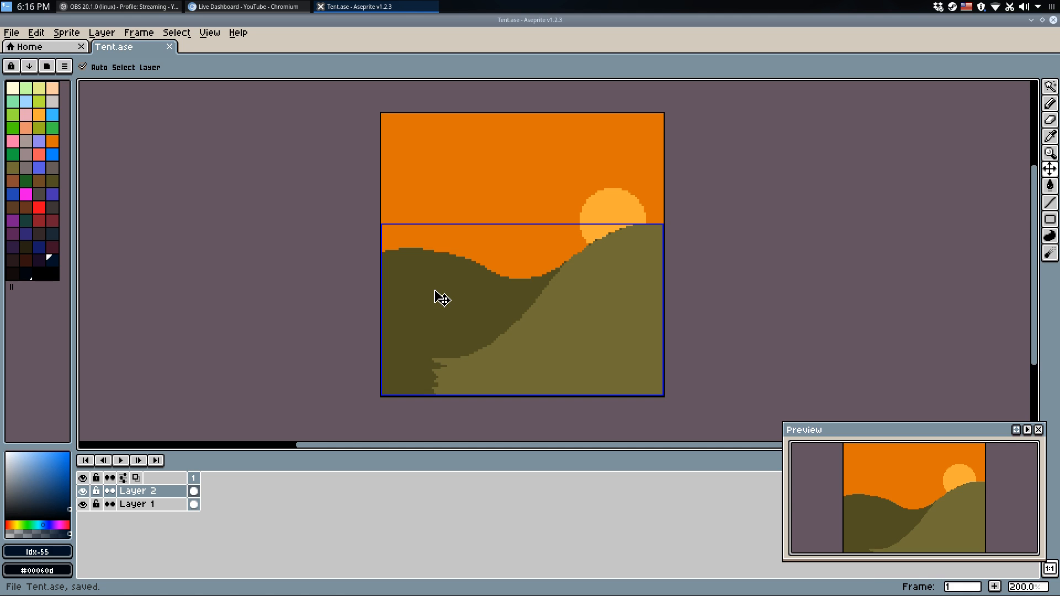
scroll(458, 287, up, 1)
key(b)
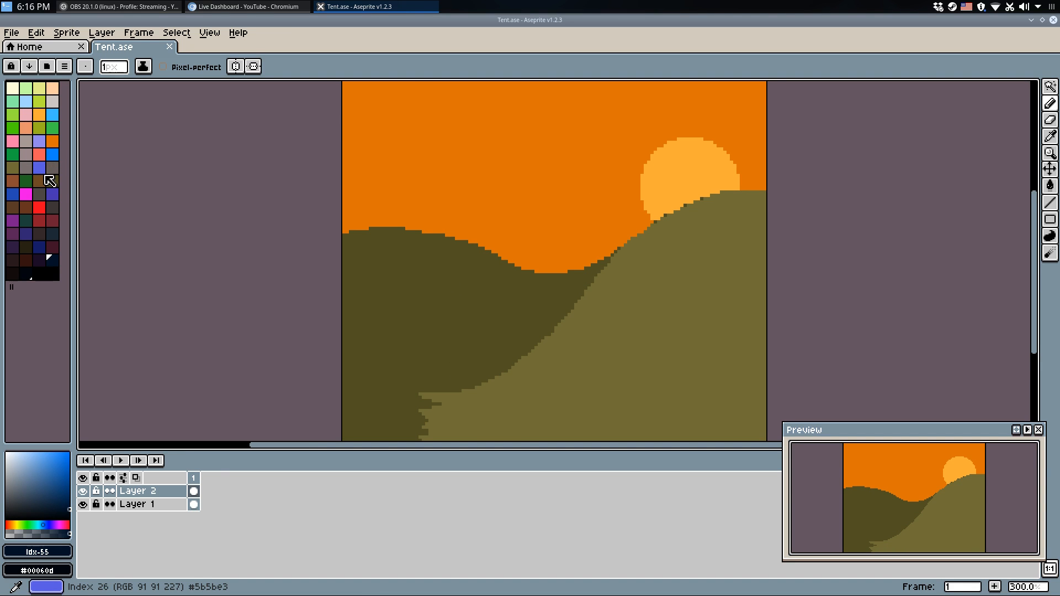
click(51, 179)
click(432, 338)
click(52, 234)
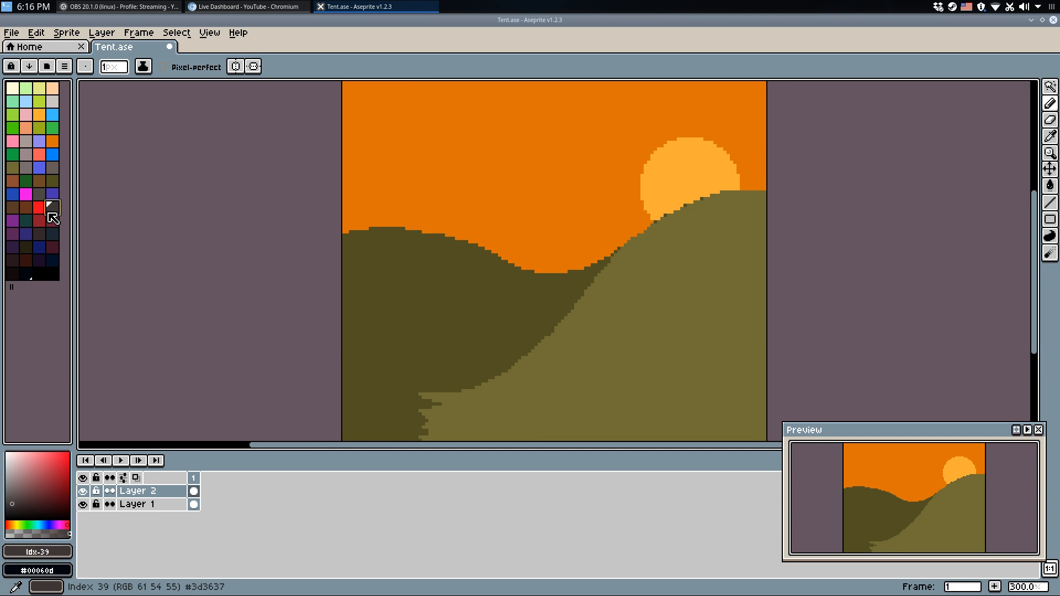
scroll(414, 373, up, 1)
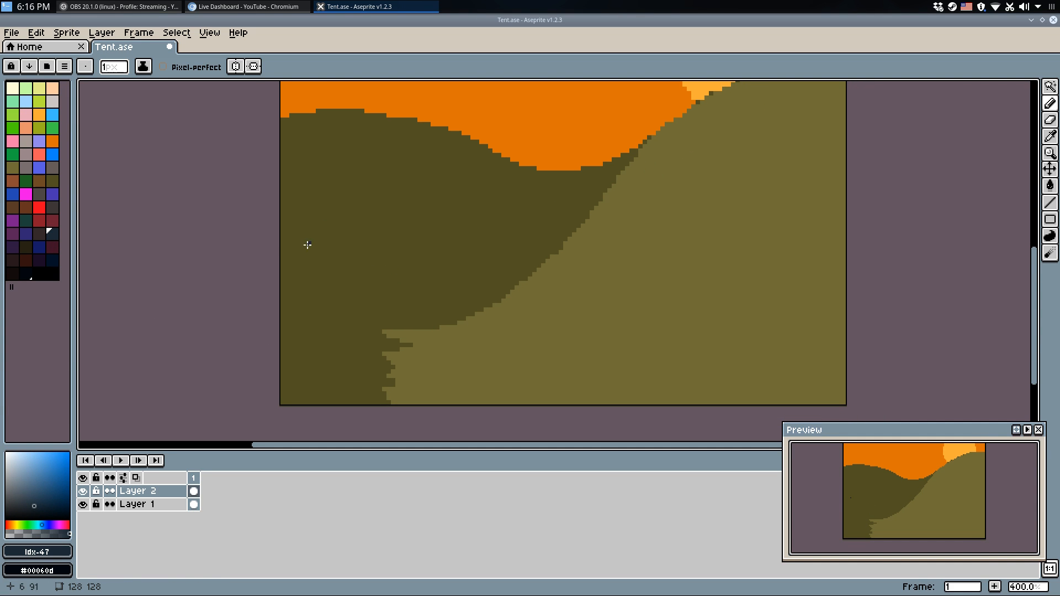
drag(541, 240, 394, 331)
scroll(456, 317, down, 1)
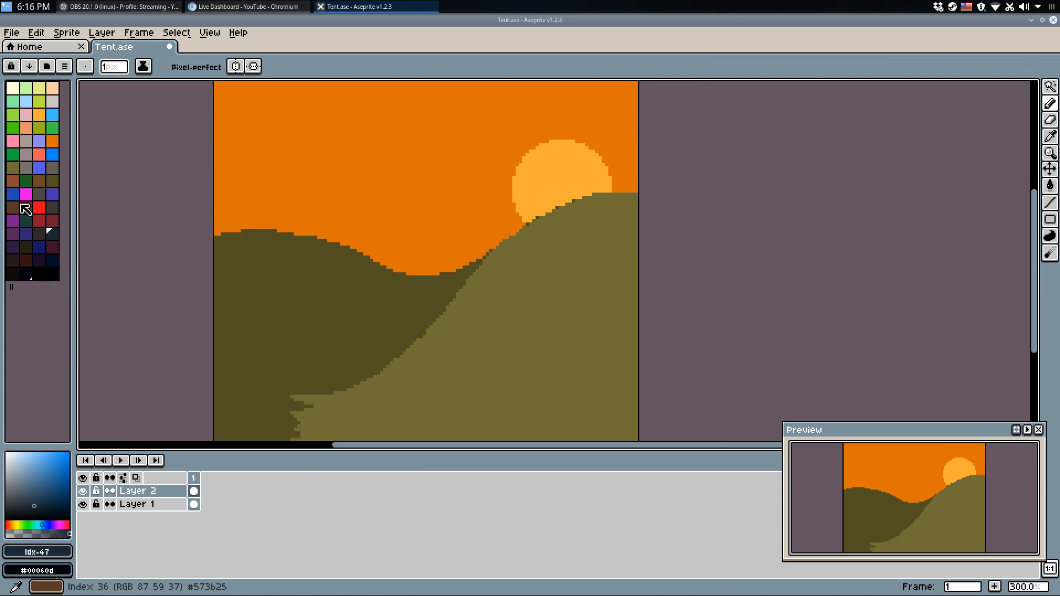
click(53, 180)
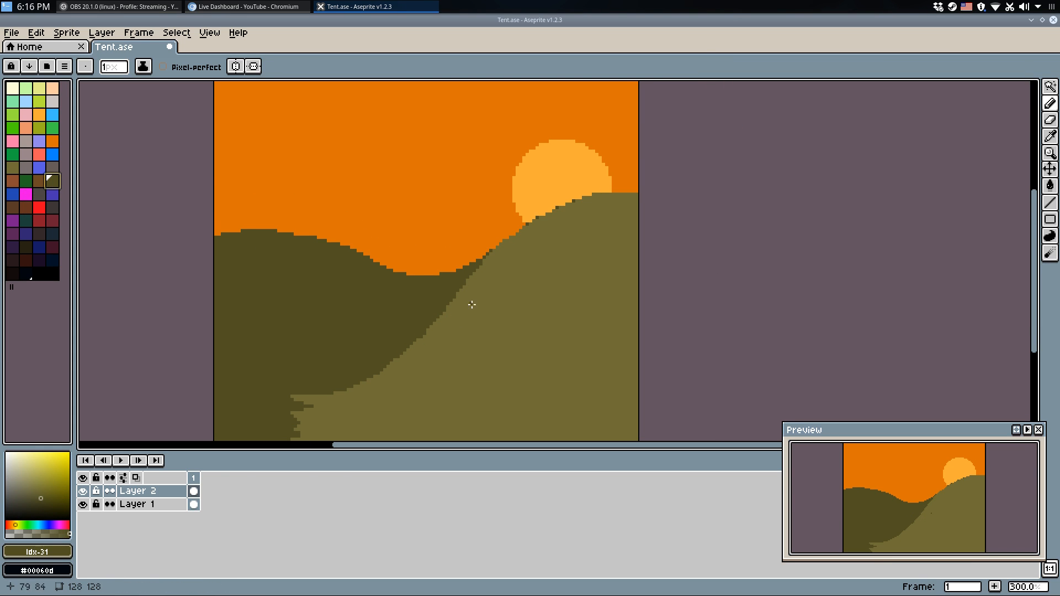
Draw the angular outline of a tent on the lighter hillside in light blue (palette index 11) with the Line tool.
click(53, 114)
scroll(456, 315, up, 2)
drag(469, 341, 543, 248)
key(ctrl+z)
key(l)
key(ctrl+z)
drag(465, 339, 578, 357)
drag(621, 318, 519, 265)
mouse_move(463, 335)
mouse_down()
mouse_move(522, 243)
mouse_move(528, 252)
mouse_move(584, 202)
mouse_up()
Fill the tent's roof and front panels with the same light blue, closing the front's lower edge with a line.
key(g)
click(583, 265)
key(b)
scroll(493, 348, up, 2)
key(z)
drag(448, 336, 585, 380)
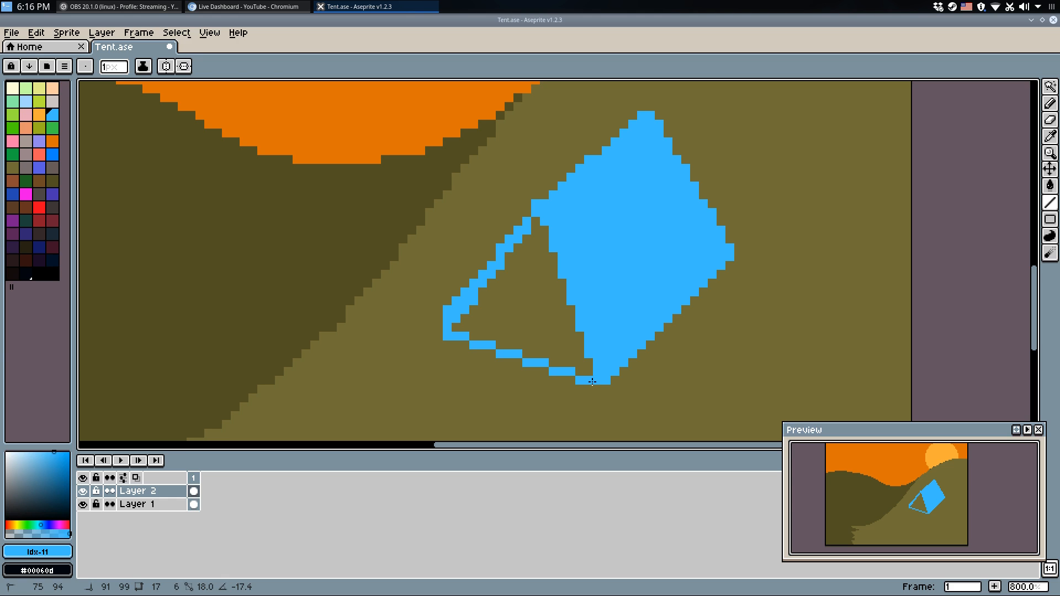
key(g)
click(514, 263)
key(b)
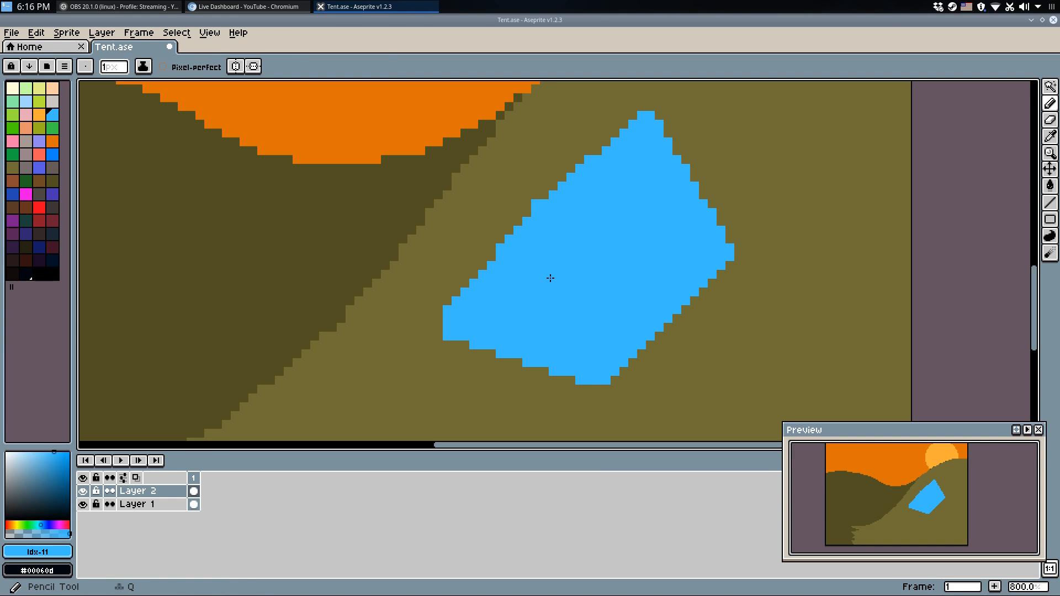
Separate the tent's front from the roof with a #0184FF line and fill the front panel with that blue, cleaning up the ridge corner.
click(53, 157)
key(l)
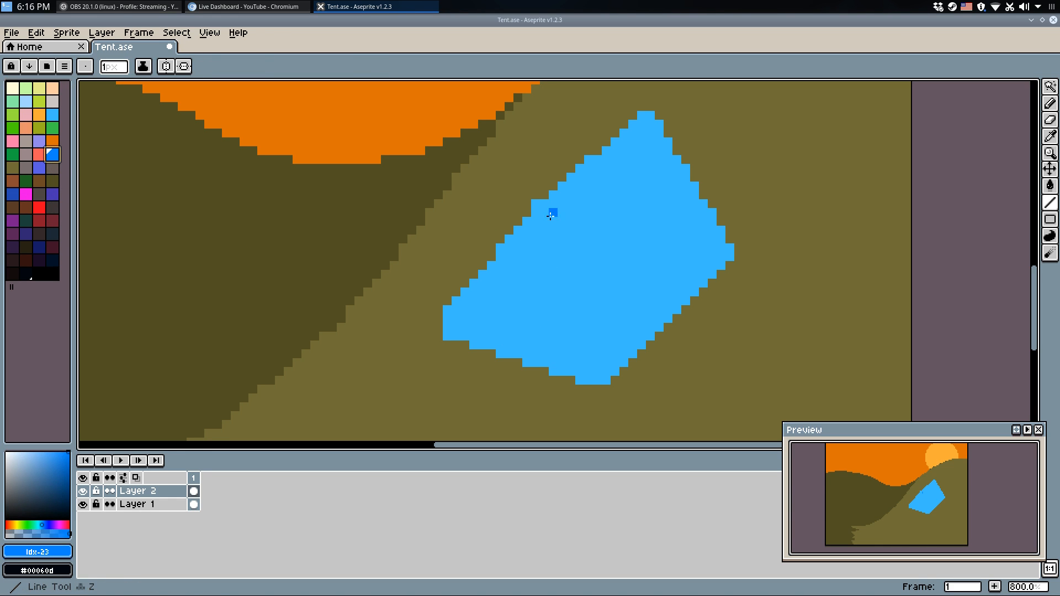
drag(540, 202, 602, 379)
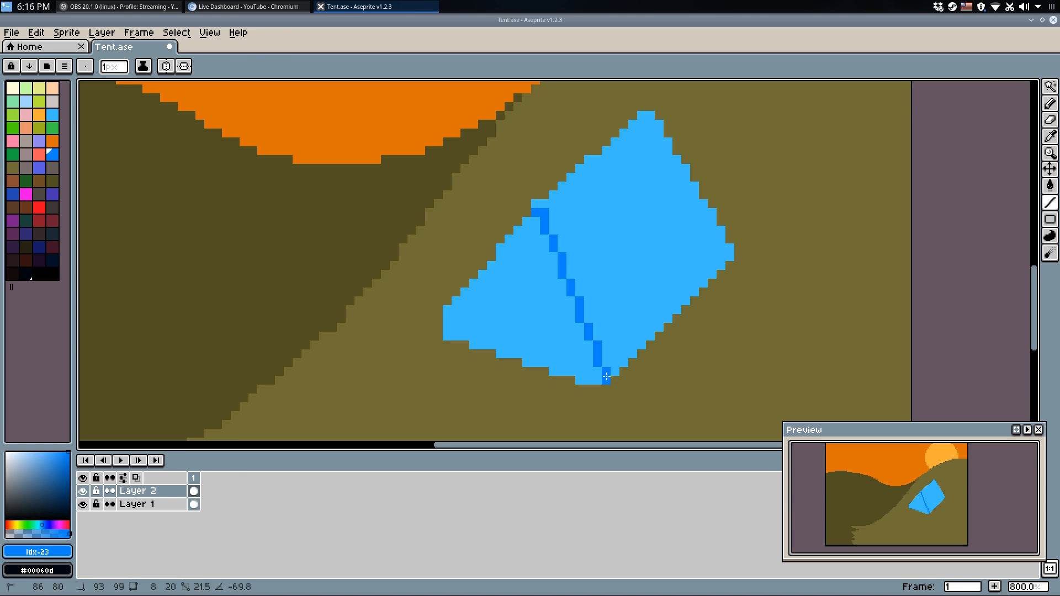
key(g)
click(518, 226)
key(b)
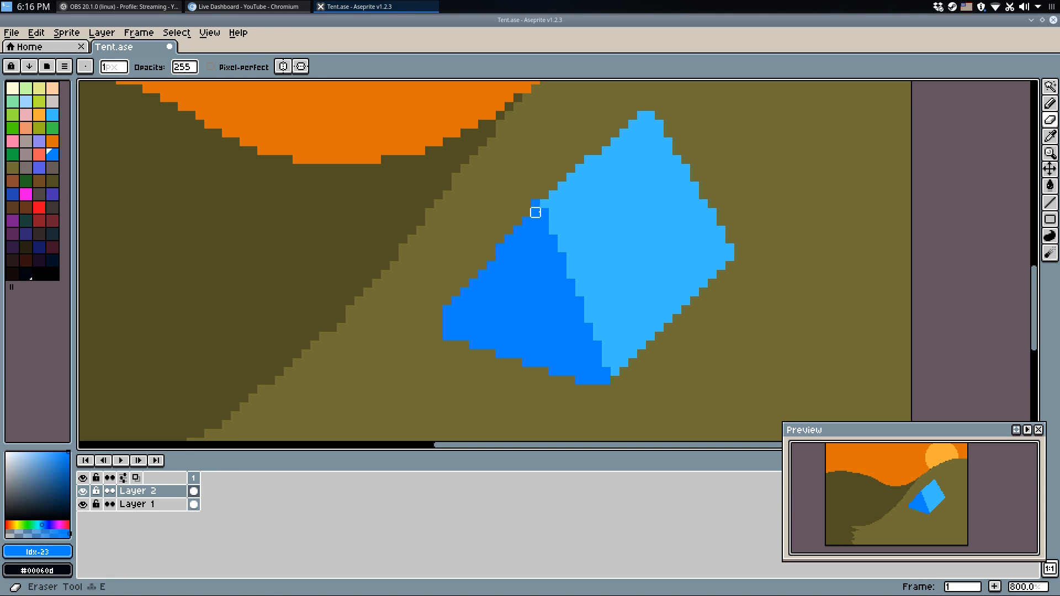
alt+right_click(535, 201)
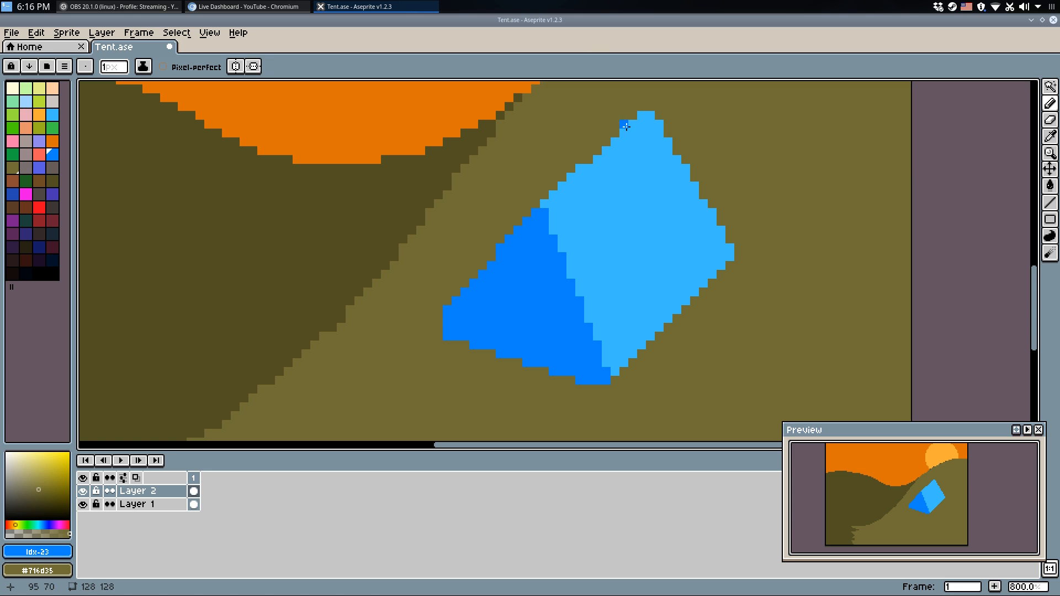
scroll(646, 128, down, 1)
scroll(634, 244, down, 1)
key(ctrl+x)
key(ctrl+z)
key(m)
click(843, 262)
key(b)
scroll(577, 297, up, 6)
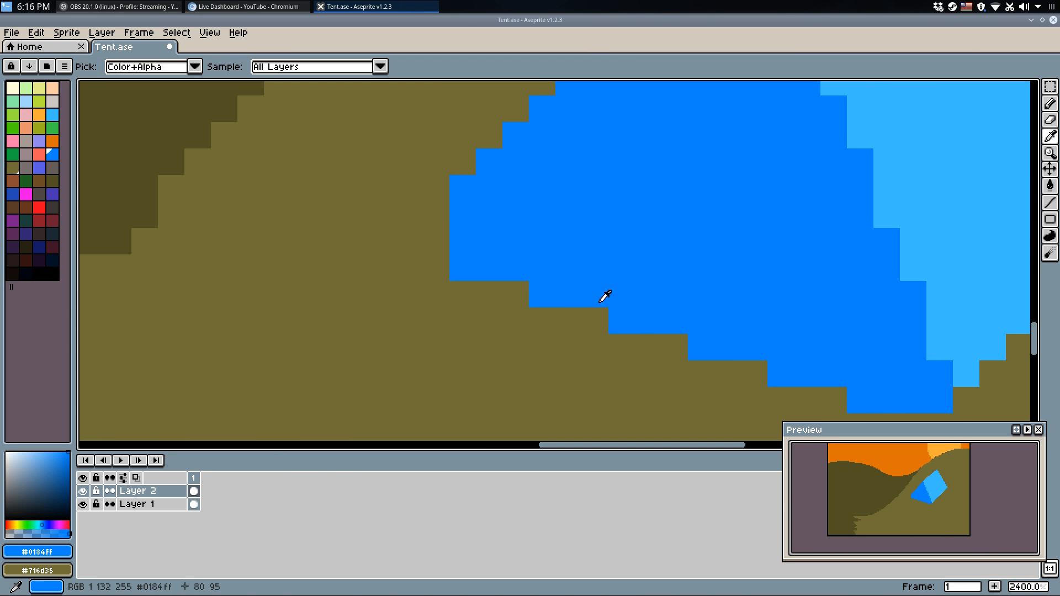
Draw a purple #4736B3 seam down the middle of the tent's front panel and save the sprite.
alt+click(605, 297)
scroll(610, 303, down, 2)
key(l)
click(52, 194)
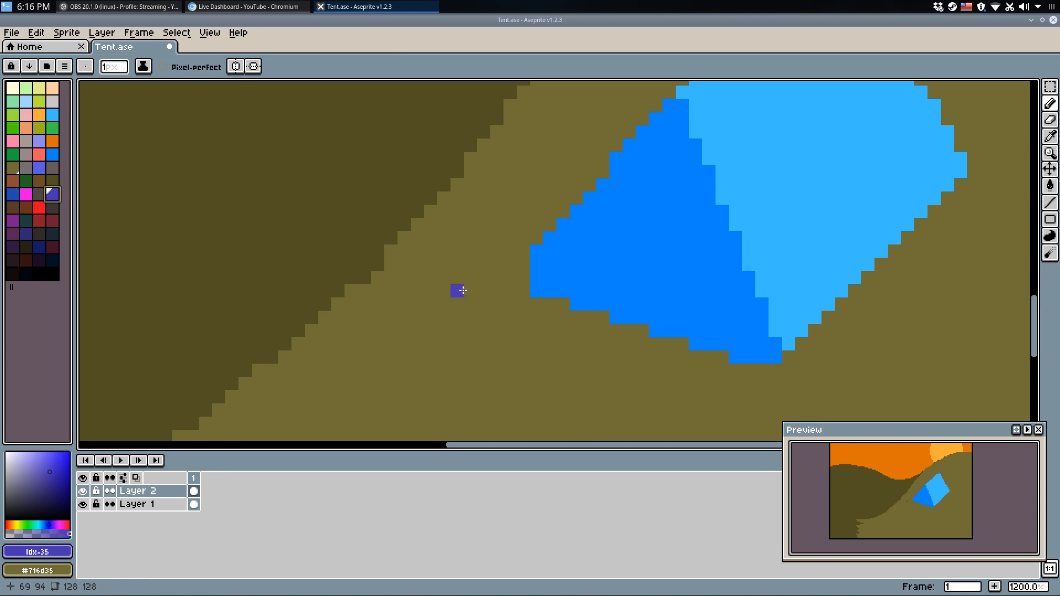
drag(666, 316, 674, 115)
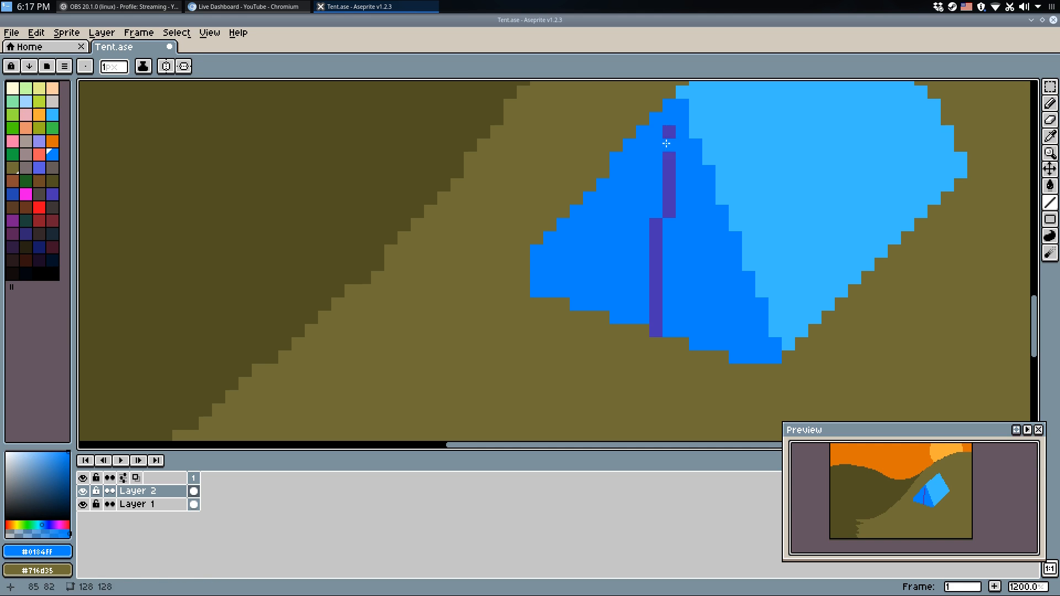
scroll(673, 127, down, 5)
scroll(693, 315, up, 1)
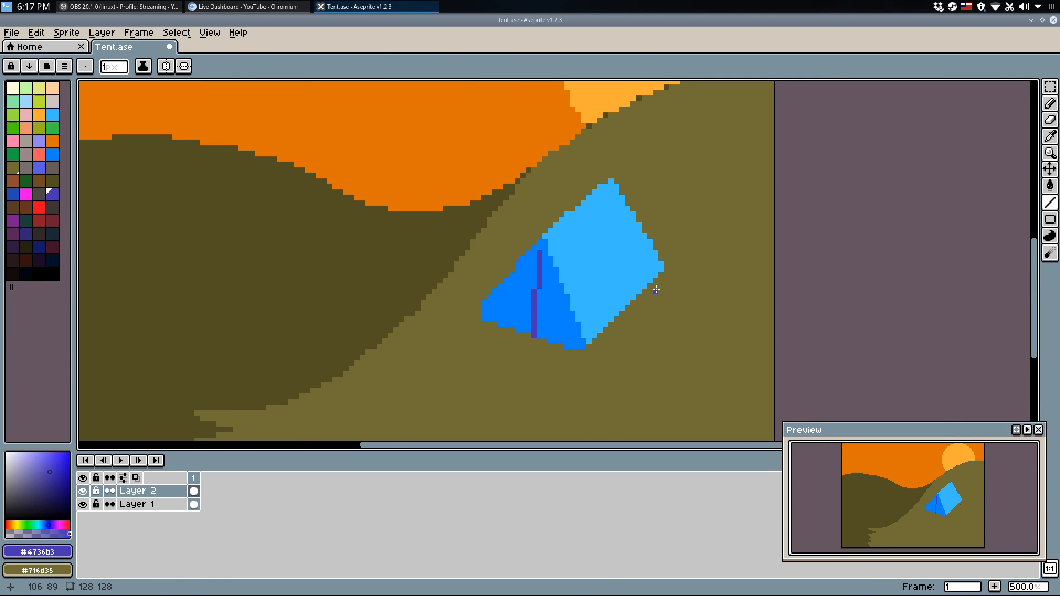
scroll(607, 359, down, 1)
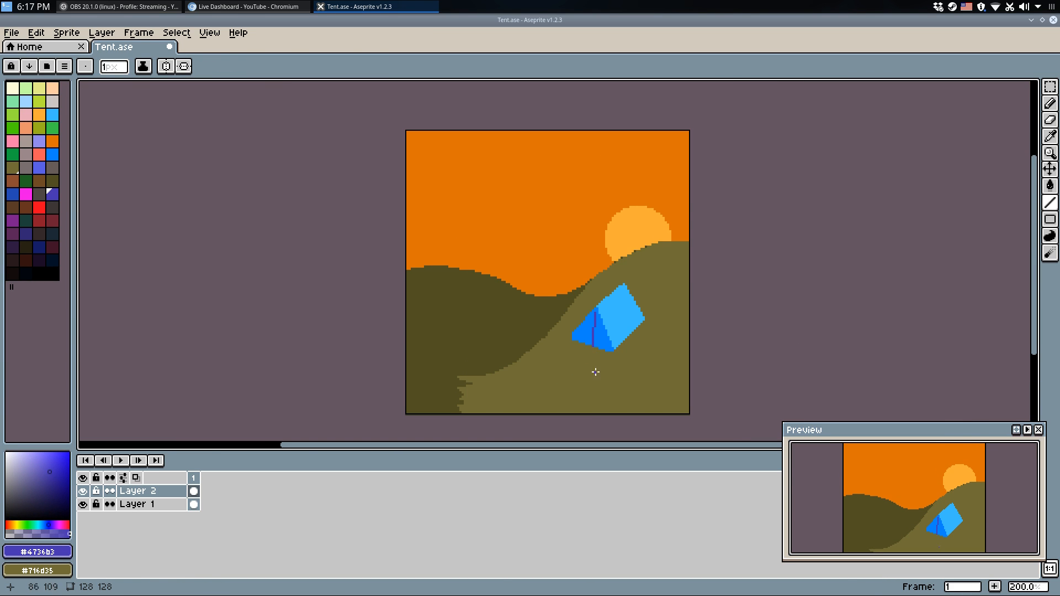
scroll(591, 397, up, 1)
key(ctrl+s)
alt+click(466, 322)
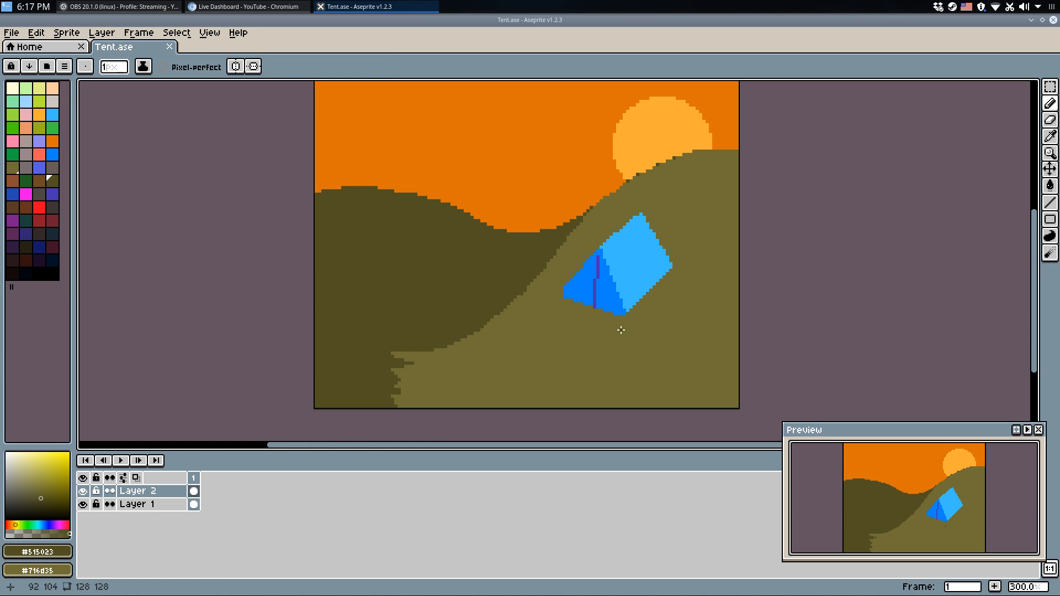
scroll(624, 330, up, 2)
drag(601, 327, 513, 360)
scroll(569, 325, up, 2)
scroll(624, 229, down, 2)
scroll(525, 304, down, 1)
scroll(376, 342, down, 2)
scroll(481, 254, up, 6)
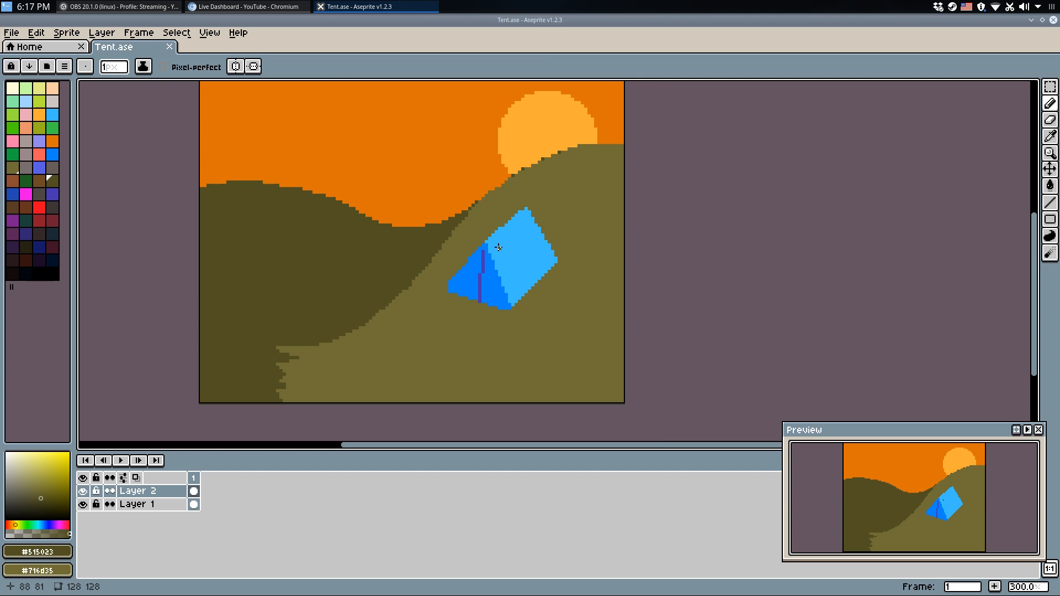
Try a pale blue (palette index 5) highlight line just below the tent's roof ridge.
key(alt)
click(445, 251)
click(478, 236)
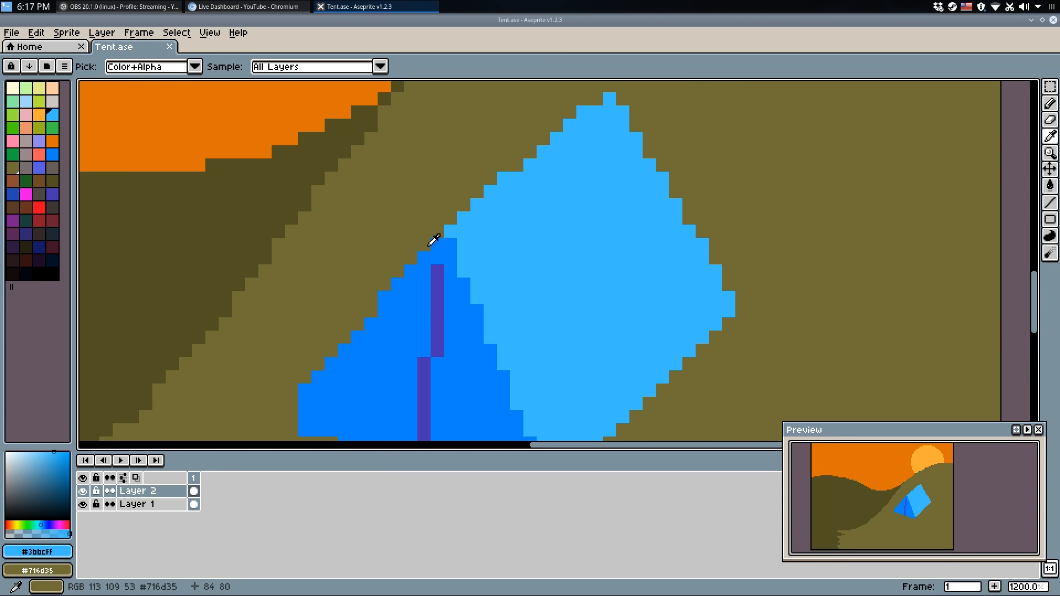
click(30, 105)
key(l)
drag(462, 231, 607, 111)
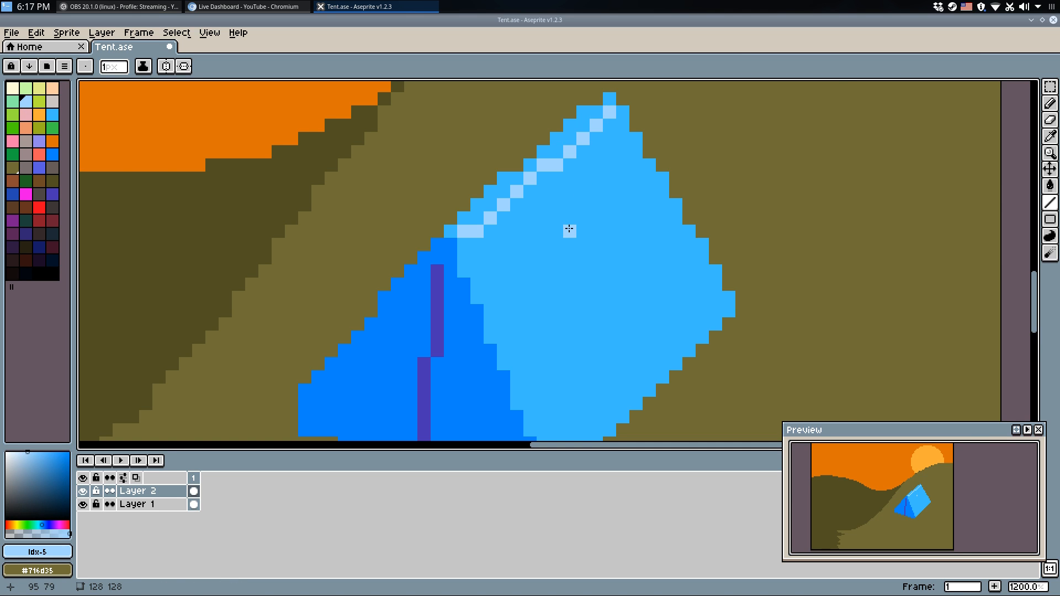
scroll(570, 235, down, 5)
key(v)
key(ctrl+s)
Touch up the tent's roof with #3BBCFF pixels, undoing the last edit, and save the sprite.
scroll(577, 257, up, 5)
key(b)
alt+click(585, 205)
click(584, 190)
click(506, 257)
scroll(577, 285, down, 5)
key(ctrl+z)
key(ctrl+s)
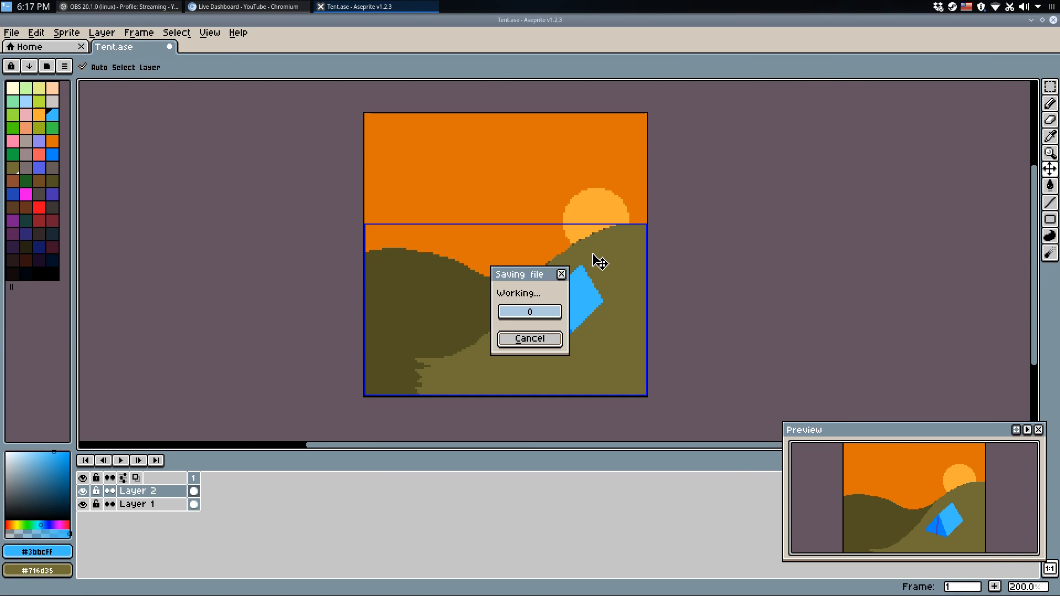
key(b)
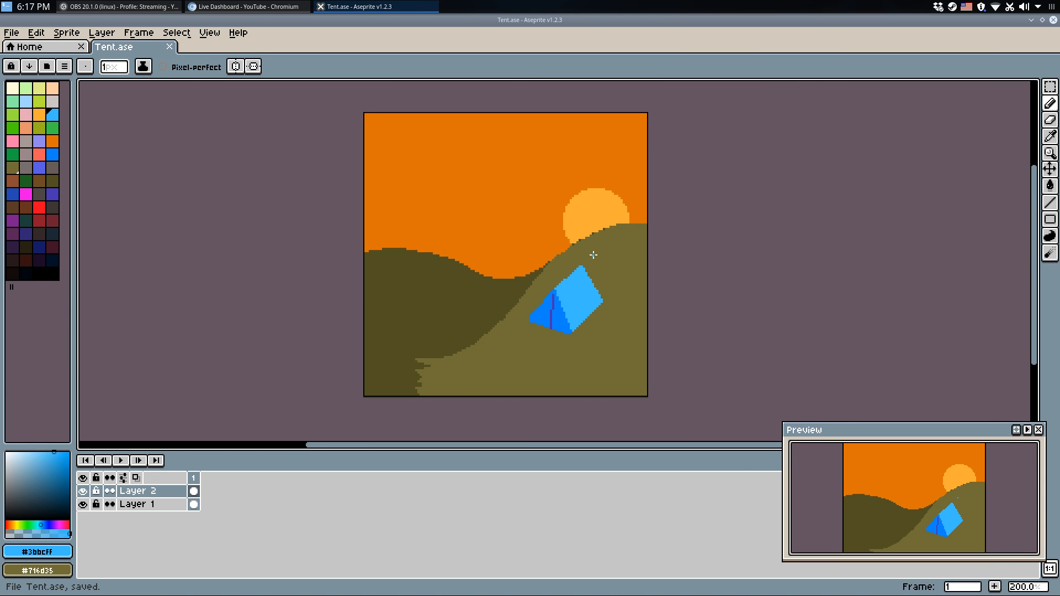
scroll(571, 299, up, 2)
scroll(566, 328, down, 2)
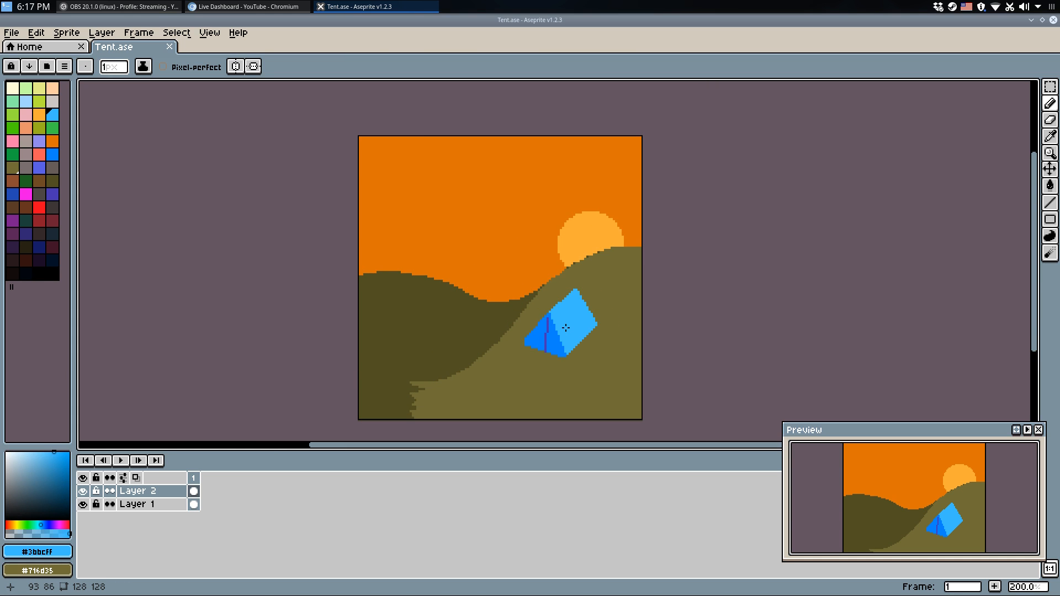
scroll(568, 343, up, 2)
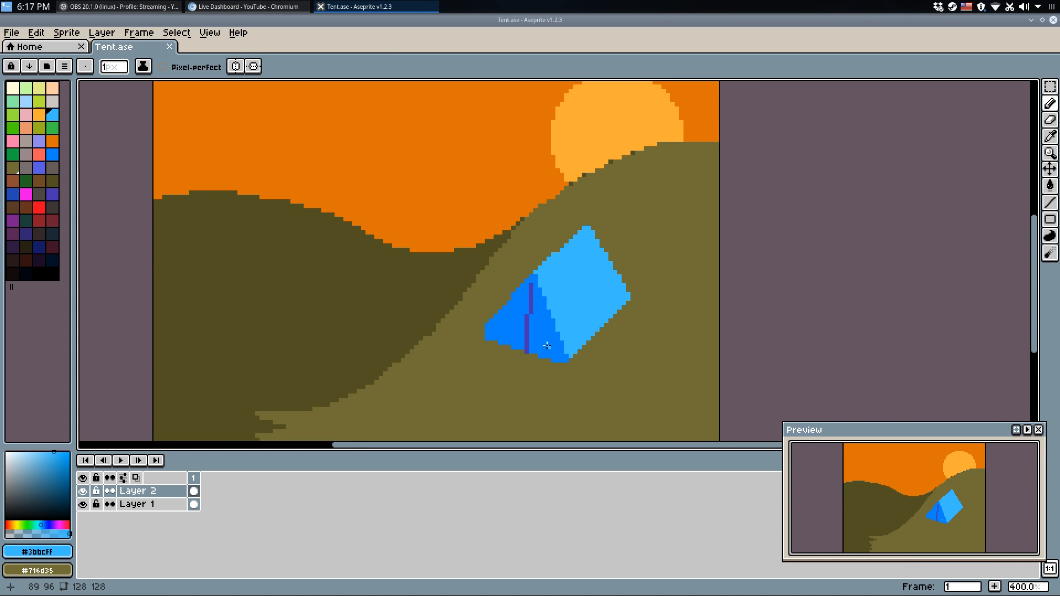
Try 2-pixel brown pegs (palette index 28) directly on the tent's three ground corners, and undo them.
scroll(547, 346, up, 2)
scroll(577, 370, up, 3)
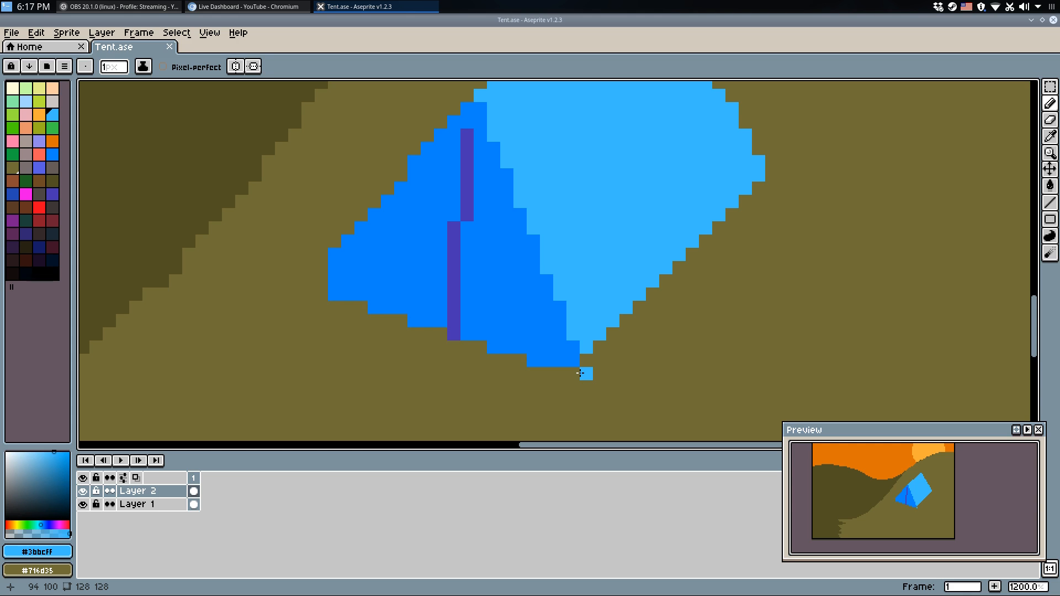
key(plus)
click(53, 181)
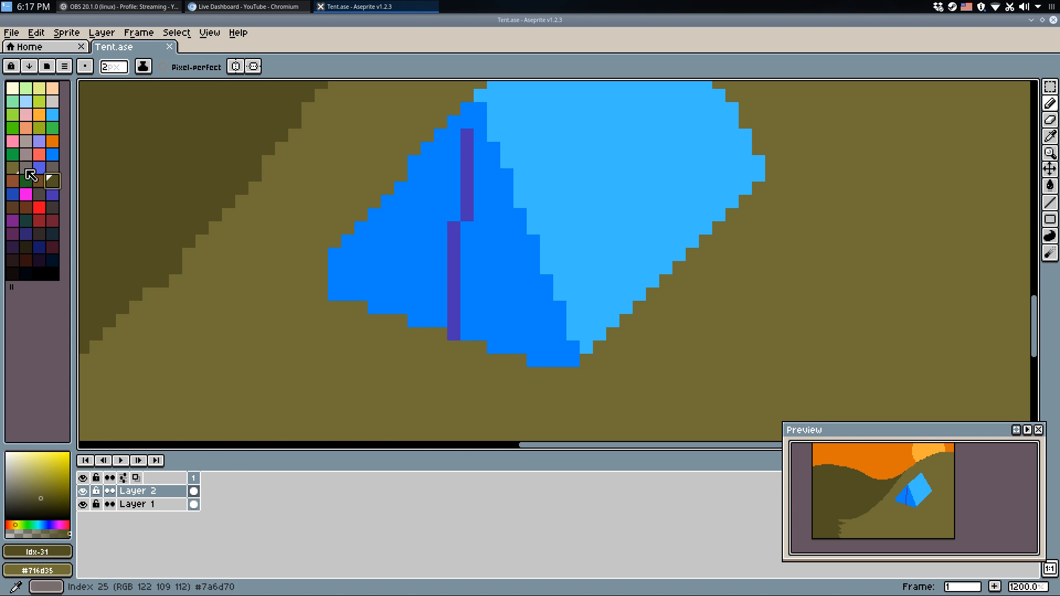
click(12, 181)
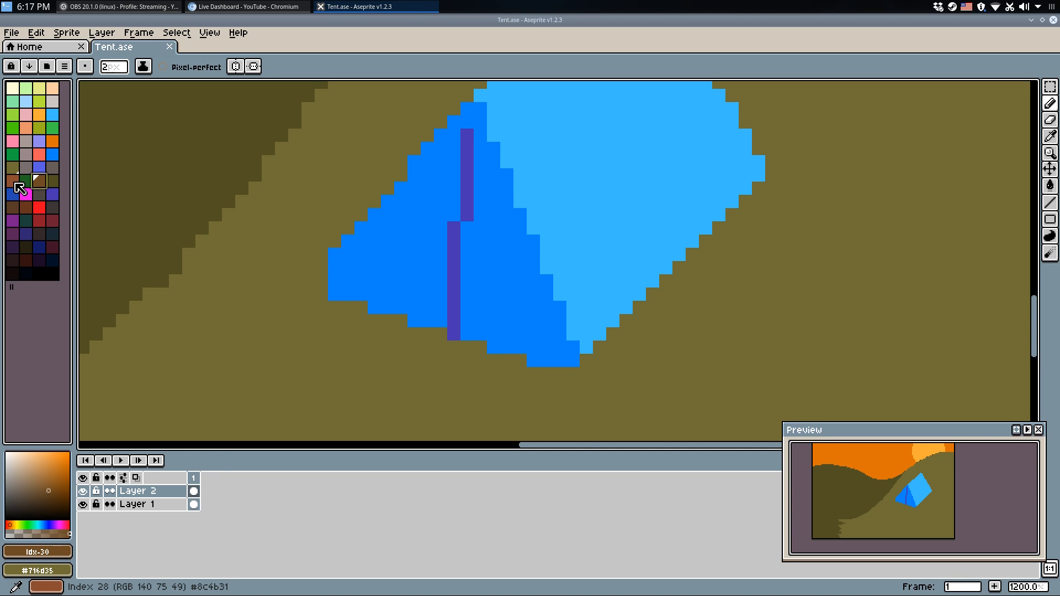
click(589, 374)
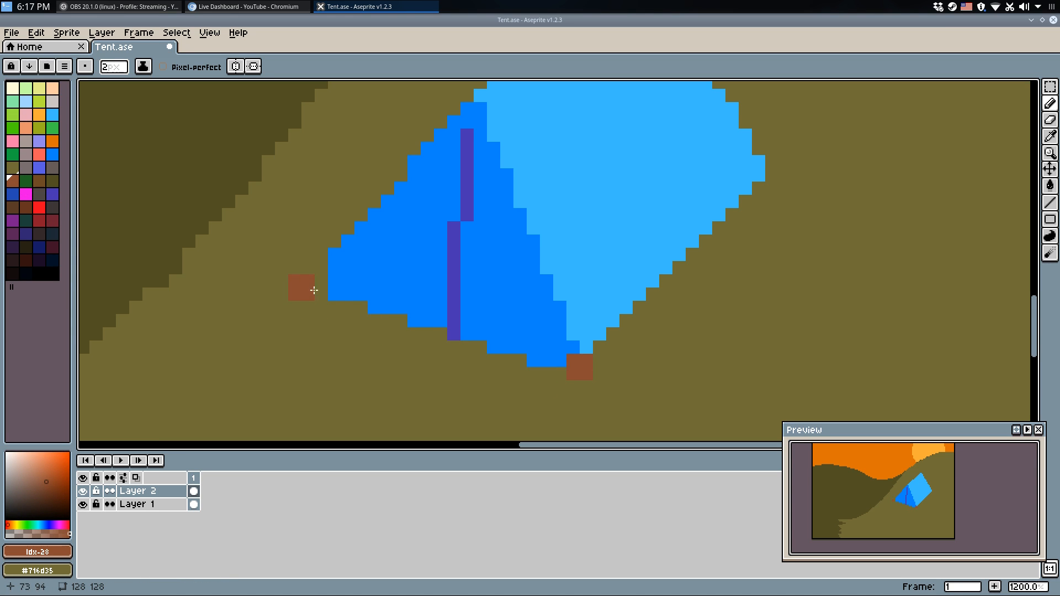
click(336, 293)
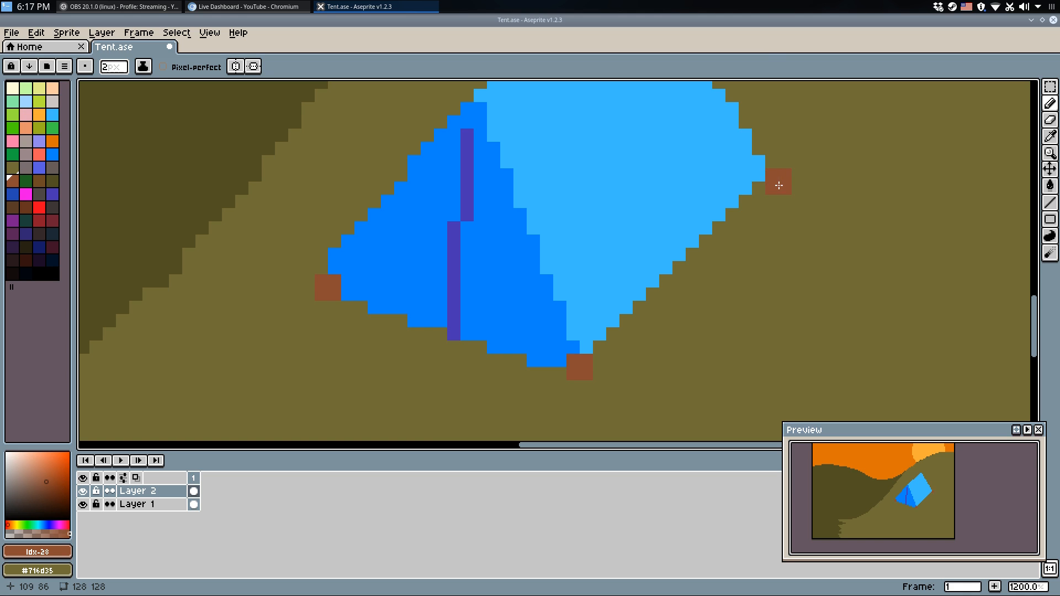
click(765, 182)
mouse_move(726, 128)
mouse_down()
mouse_move(716, 267)
mouse_move(657, 248)
mouse_move(646, 227)
mouse_up()
scroll(685, 244, down, 1)
scroll(609, 399, up, 2)
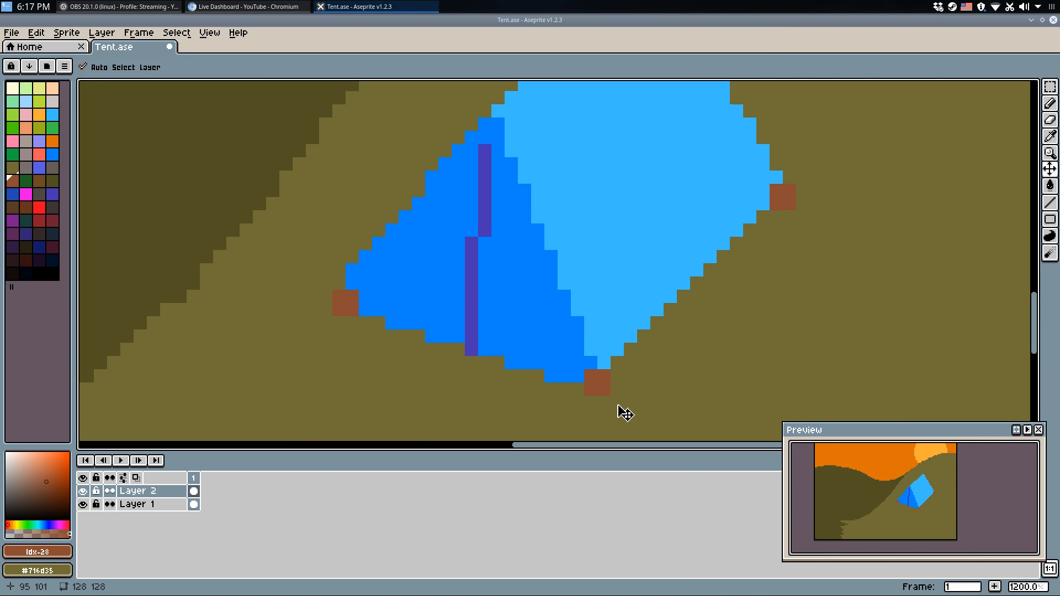
key(ctrl+z)
key(ctrl+z)
key(ctrl+z)
Place 2-pixel pegs just outside the tent's three ground corners and recolour them with palette index 22 (#FF5959).
click(624, 398)
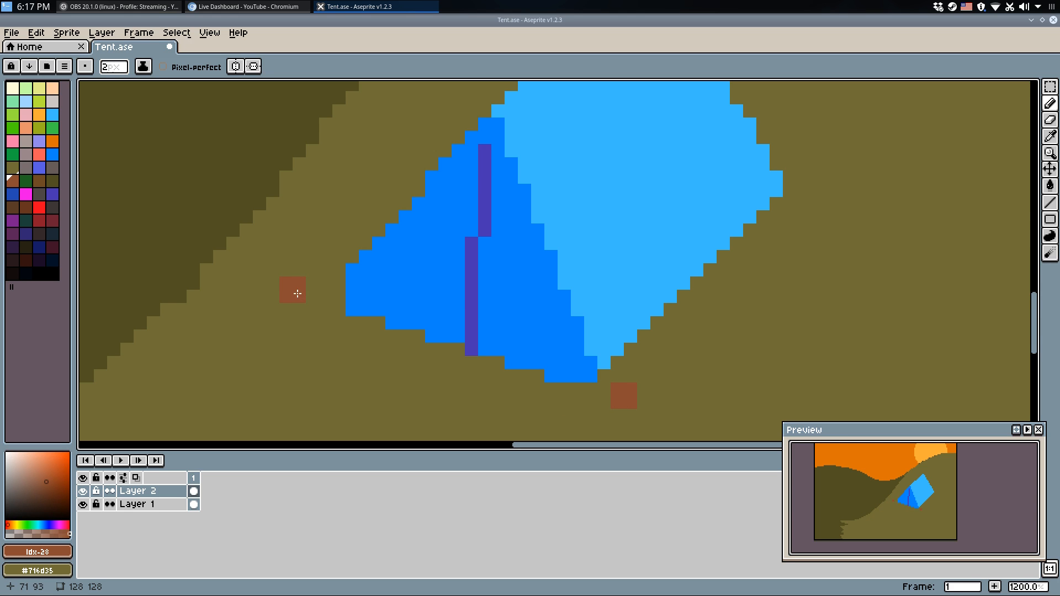
click(327, 298)
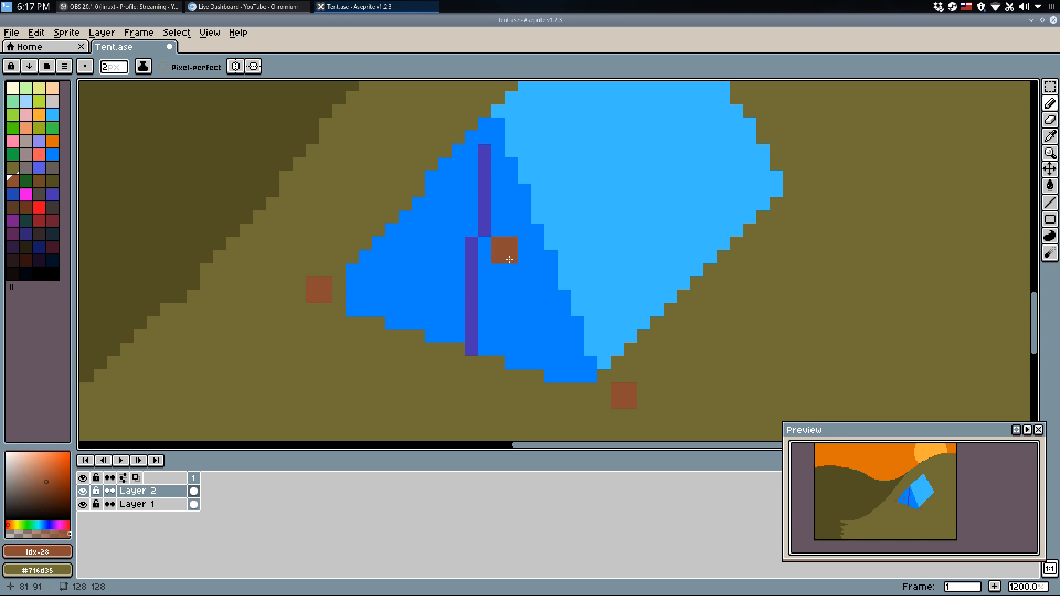
click(818, 205)
click(39, 154)
key(g)
click(810, 197)
click(614, 400)
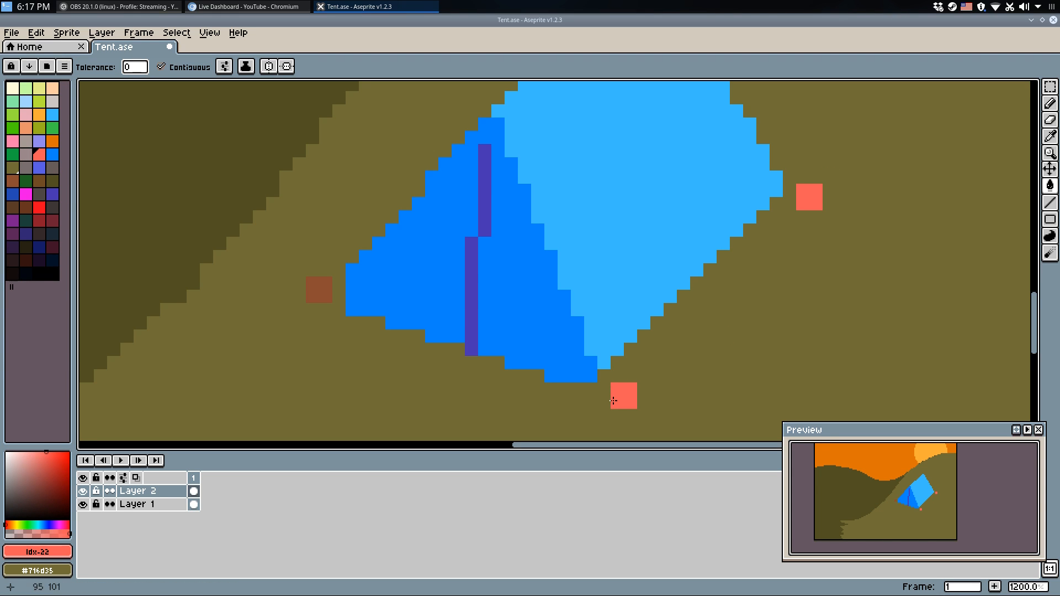
click(322, 288)
Draw 1-pixel dark ropes (palette index 47) from the left and front pegs along both edges of the front panel to its apex.
key(b)
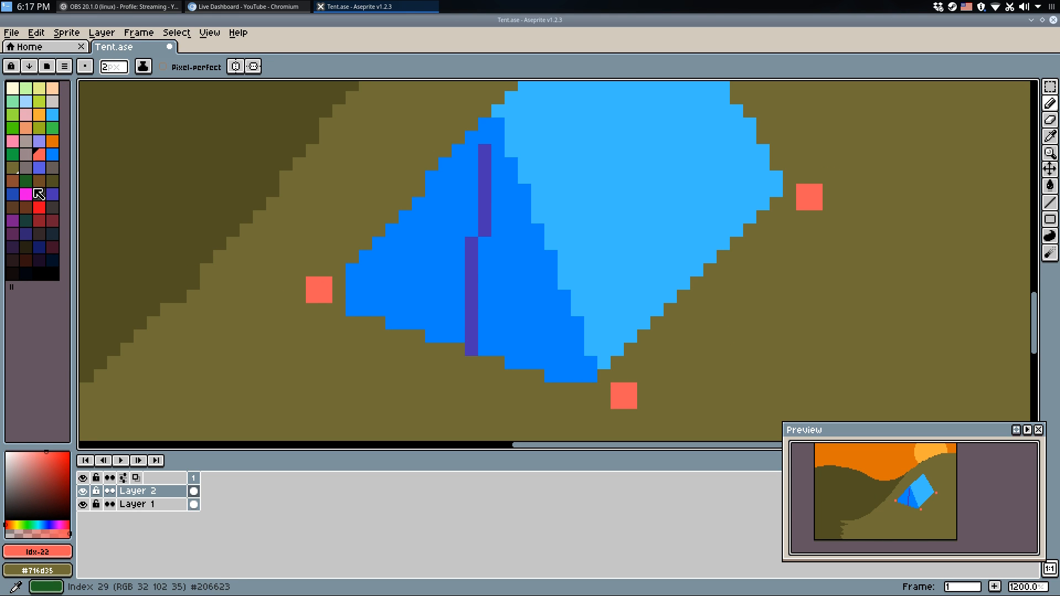
click(52, 233)
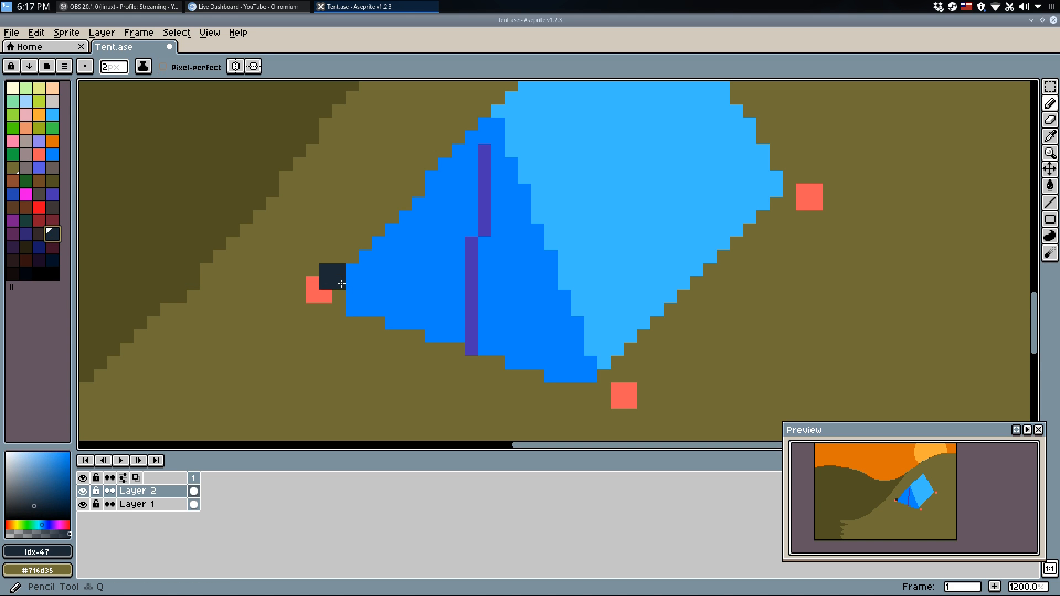
key(minus)
drag(339, 278, 326, 271)
shift+click(452, 163)
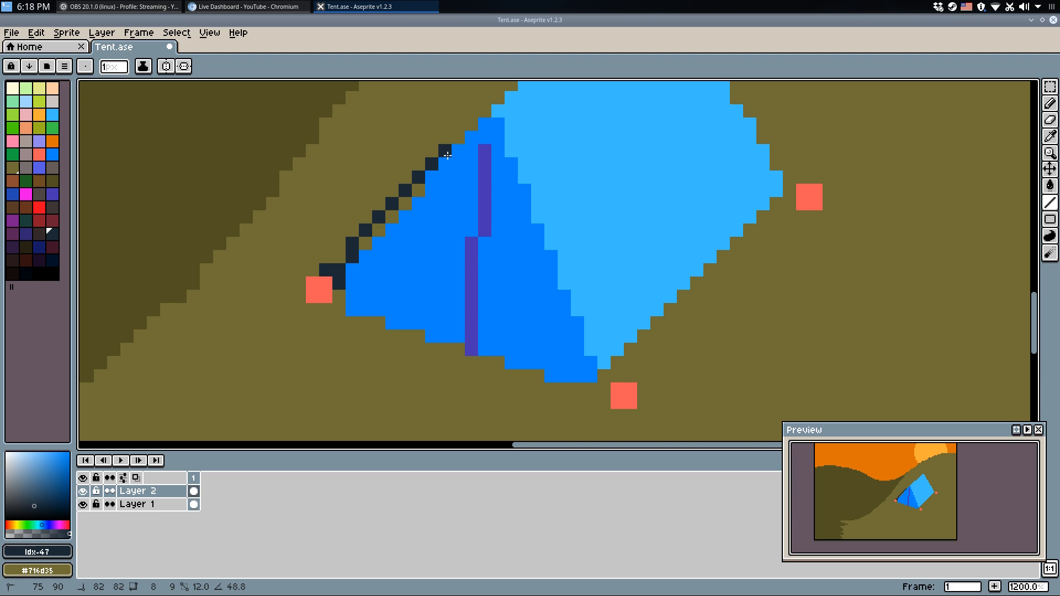
shift+click(460, 150)
drag(461, 150, 478, 125)
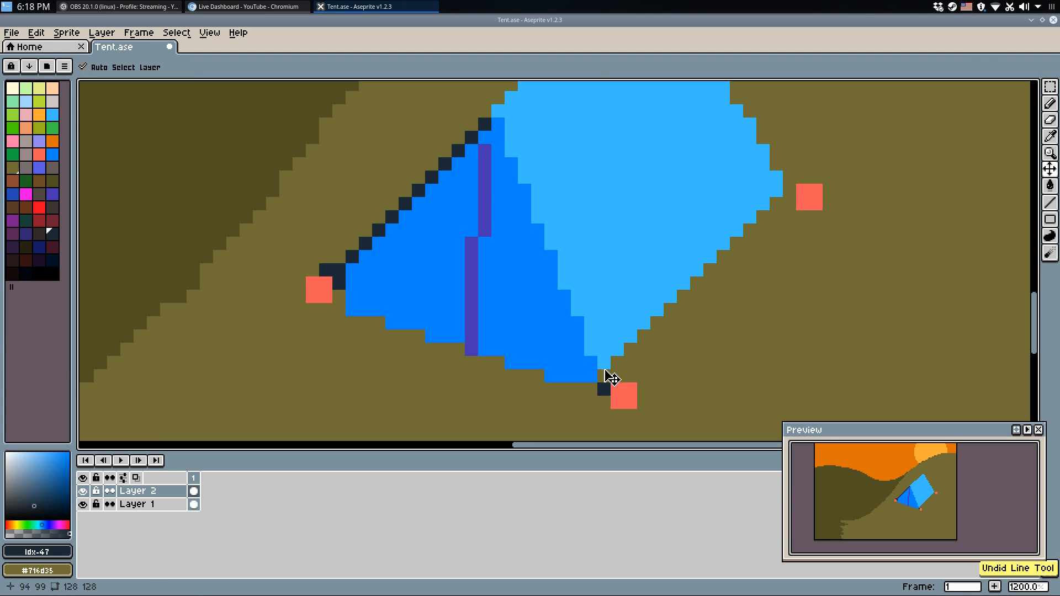
shift+click(495, 124)
mouse_move(618, 376)
mouse_down()
mouse_move(537, 221)
mouse_move(498, 112)
mouse_move(428, 301)
mouse_up()
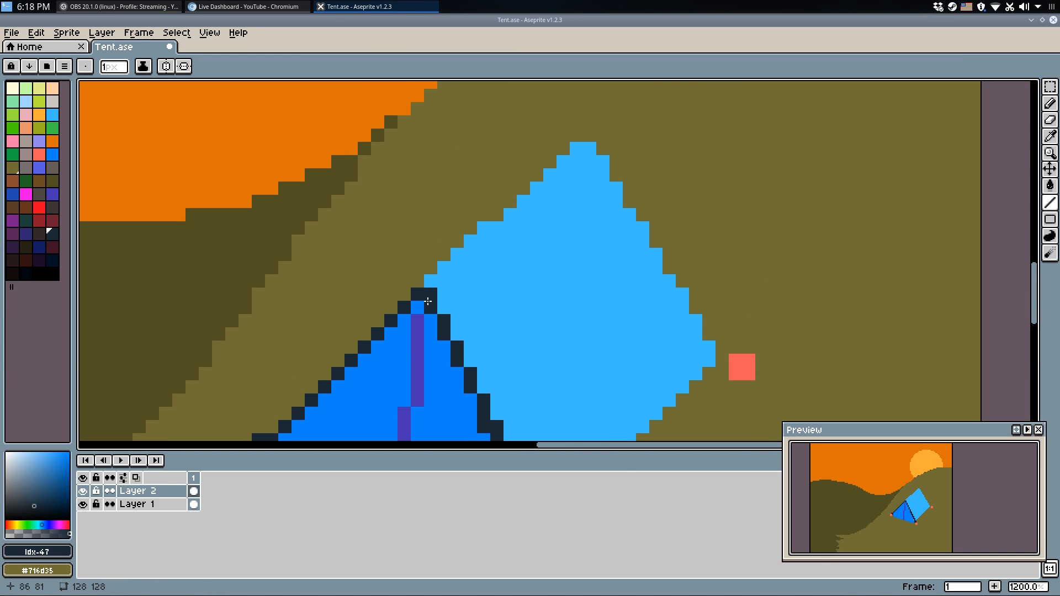
Place a 2-pixel #FF5959 knob on the front panel's apex and touch up beside it with the roof's light blue.
scroll(446, 331, down, 3)
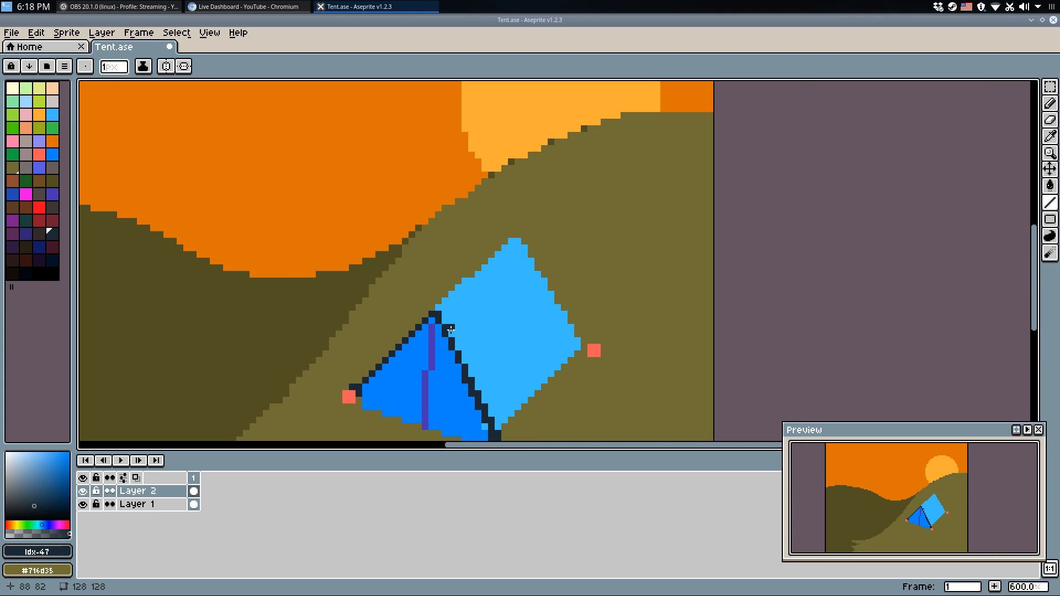
scroll(439, 335, up, 2)
drag(428, 348, 417, 234)
alt+click(558, 437)
key(plus)
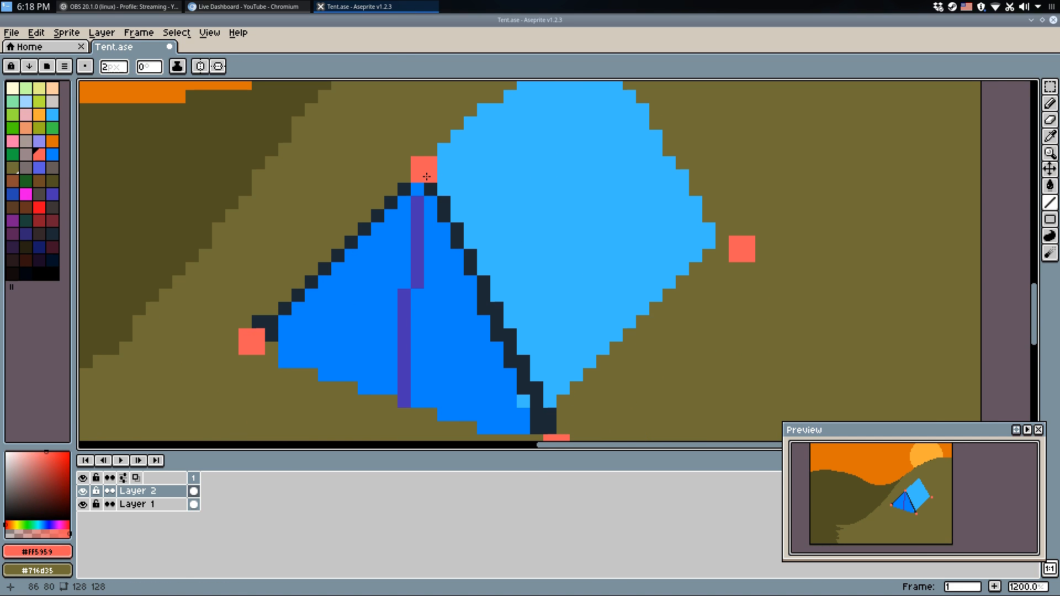
click(415, 188)
alt+click(445, 173)
click(443, 176)
Draw a 1-pixel #1C2934 rope down the roof's far edge from the rear peak to the right peg.
alt+click(431, 189)
drag(590, 113, 542, 214)
key(z)
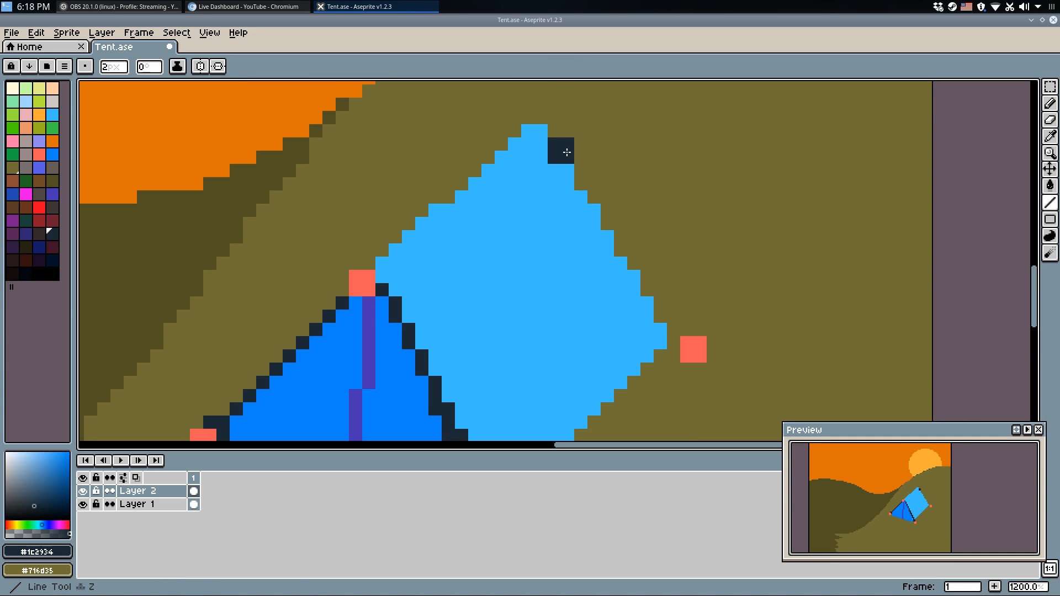
key(minus)
mouse_move(554, 144)
mouse_down()
mouse_move(690, 345)
mouse_move(678, 331)
mouse_move(687, 329)
mouse_up()
Cap the tent's rear peak with a 2-pixel #FF5959 knob and touch up the roof beneath it with #3BBCFF.
alt+click(362, 283)
click(554, 158)
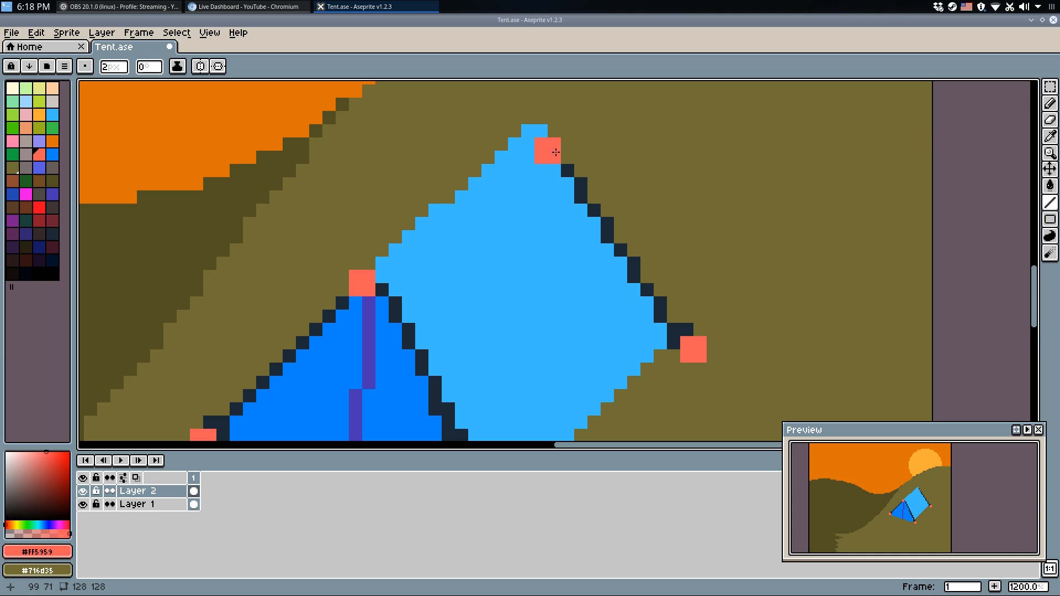
key(plus)
click(552, 131)
key(minus)
key(b)
alt+click(541, 140)
click(541, 139)
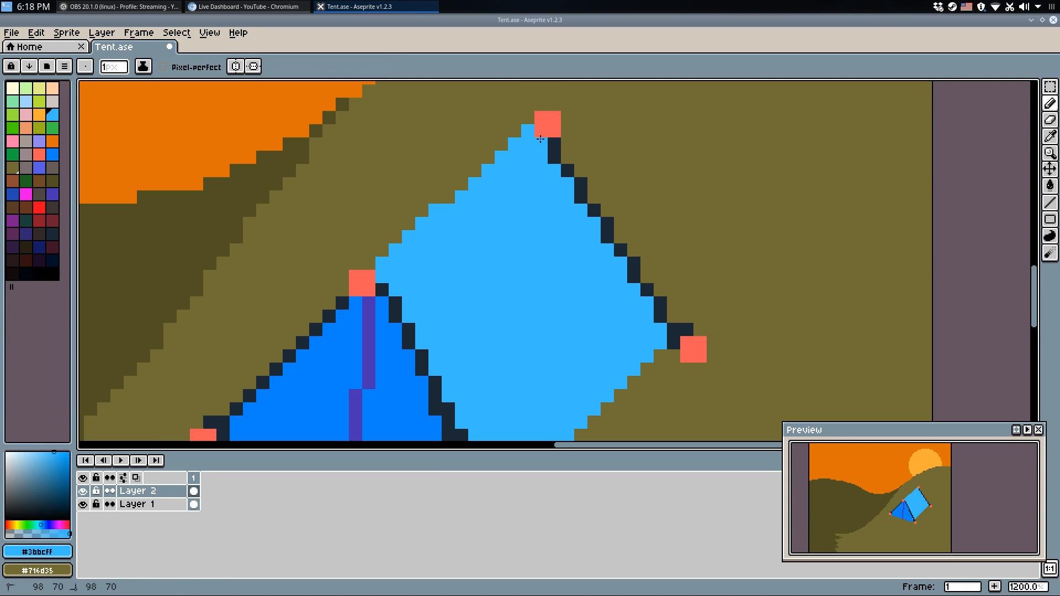
Save the sprite.
scroll(614, 225, down, 6)
drag(641, 290, 656, 300)
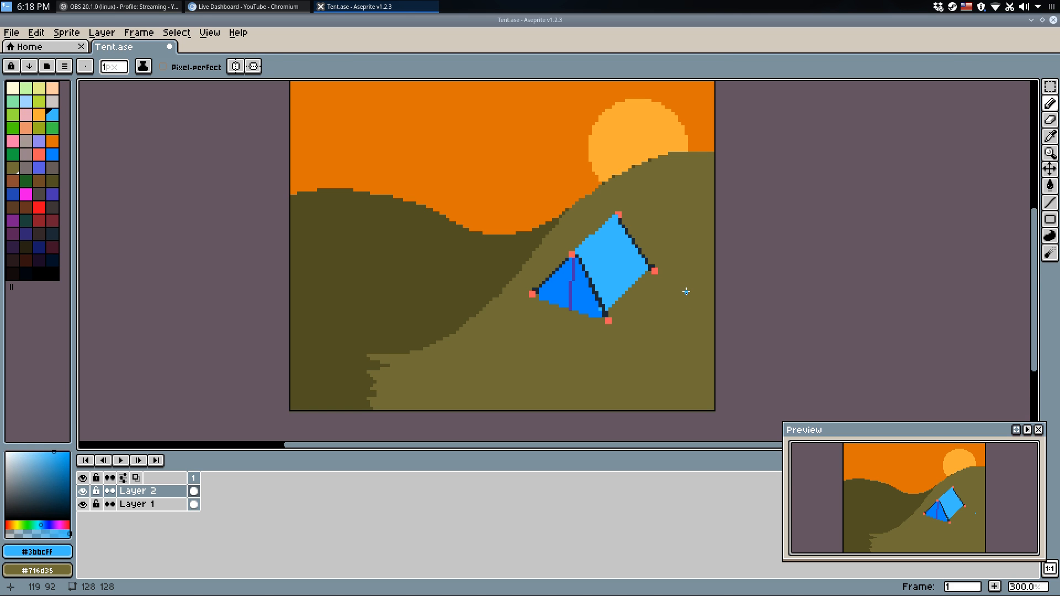
scroll(638, 278, up, 1)
scroll(615, 295, up, 1)
drag(599, 206, 627, 311)
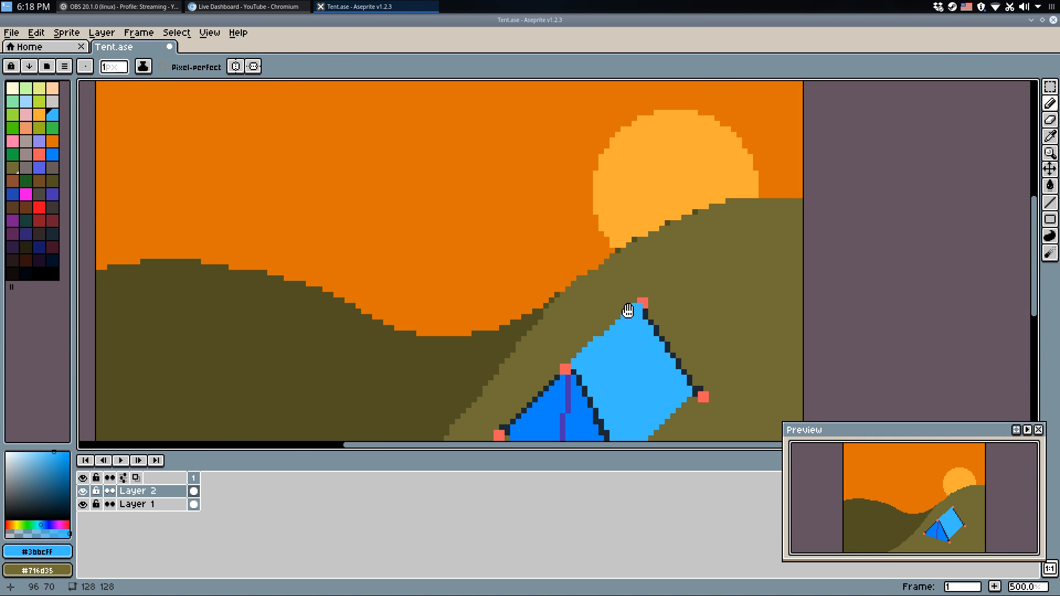
scroll(628, 311, down, 2)
key(ctrl+s)
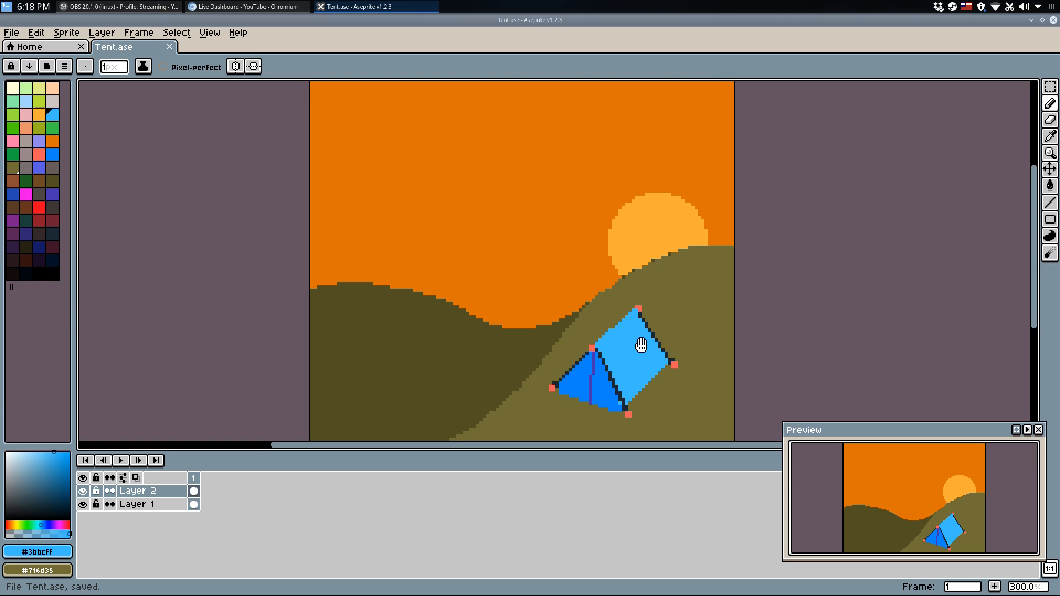
Fill the jagged notch at the foot of the dark hill with #515023, trying #716D35 dabs beside it and undoing the last one.
drag(467, 323, 474, 272)
scroll(396, 337, up, 4)
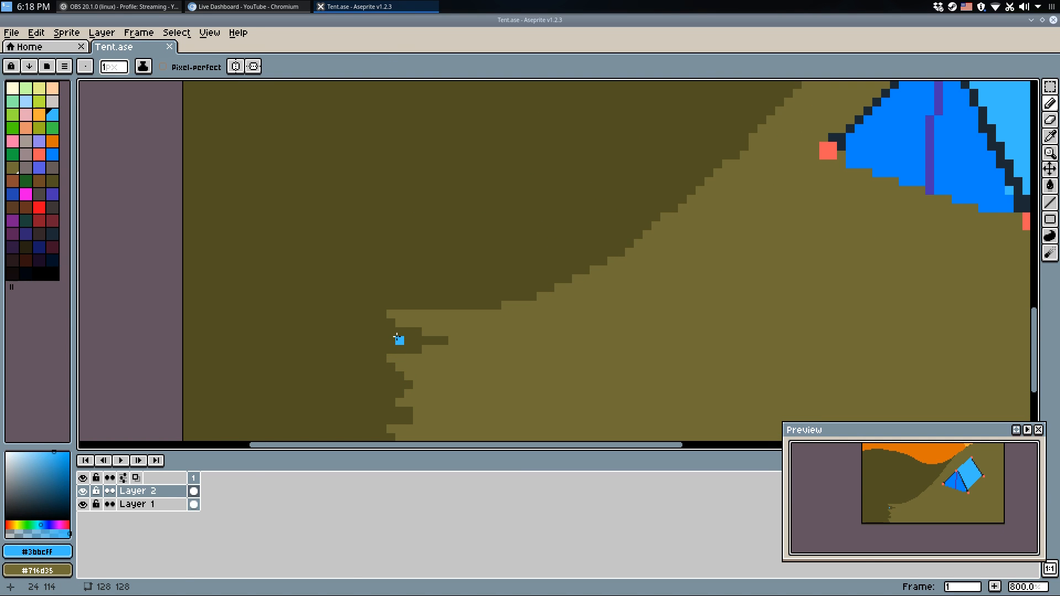
alt+click(397, 336)
mouse_move(392, 323)
mouse_down()
mouse_move(427, 323)
mouse_move(422, 312)
mouse_up()
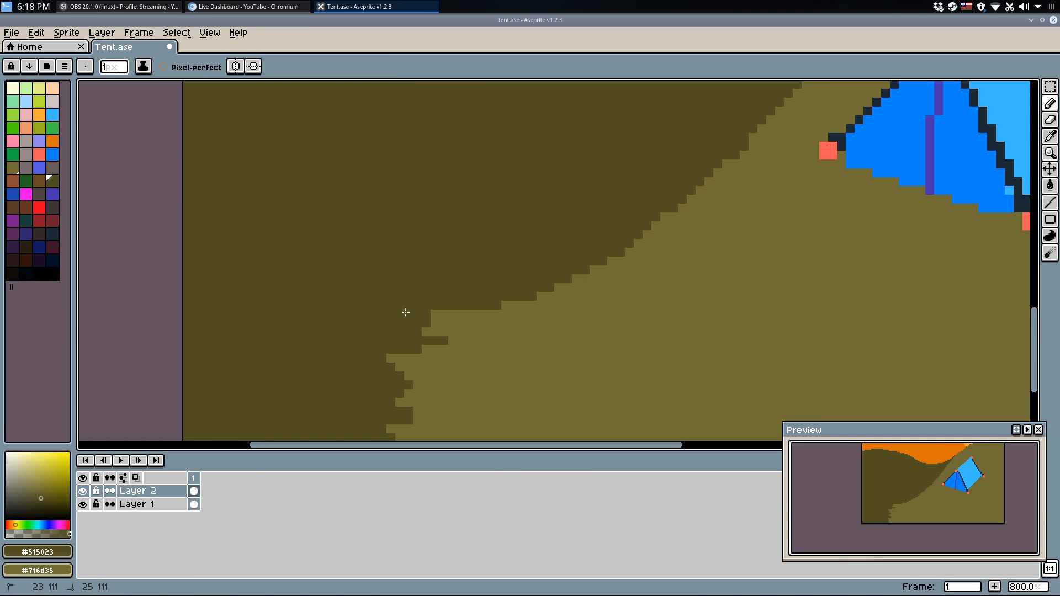
alt+click(436, 313)
click(417, 304)
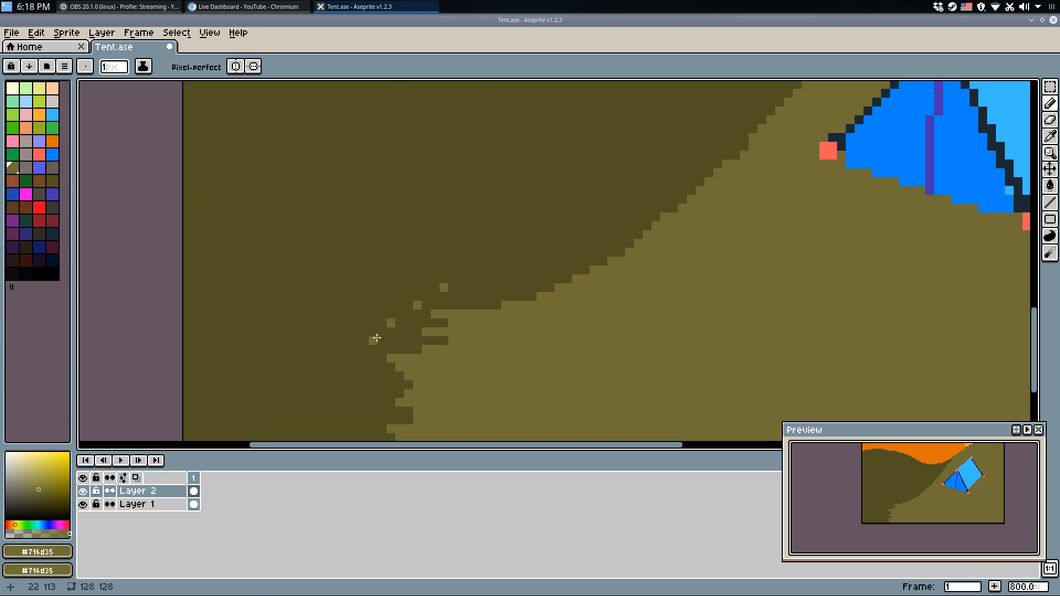
scroll(463, 292, down, 5)
key(ctrl+z)
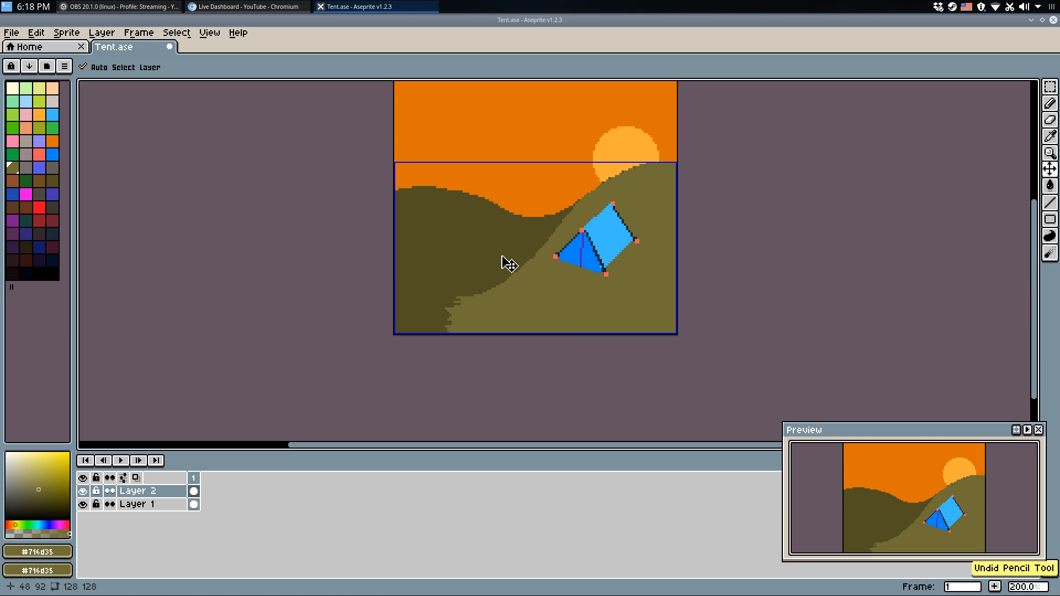
Thin the dark rope between the tent's front and roof with #0184FF and #3BBCFF pixels, and save the sprite.
scroll(523, 290, up, 3)
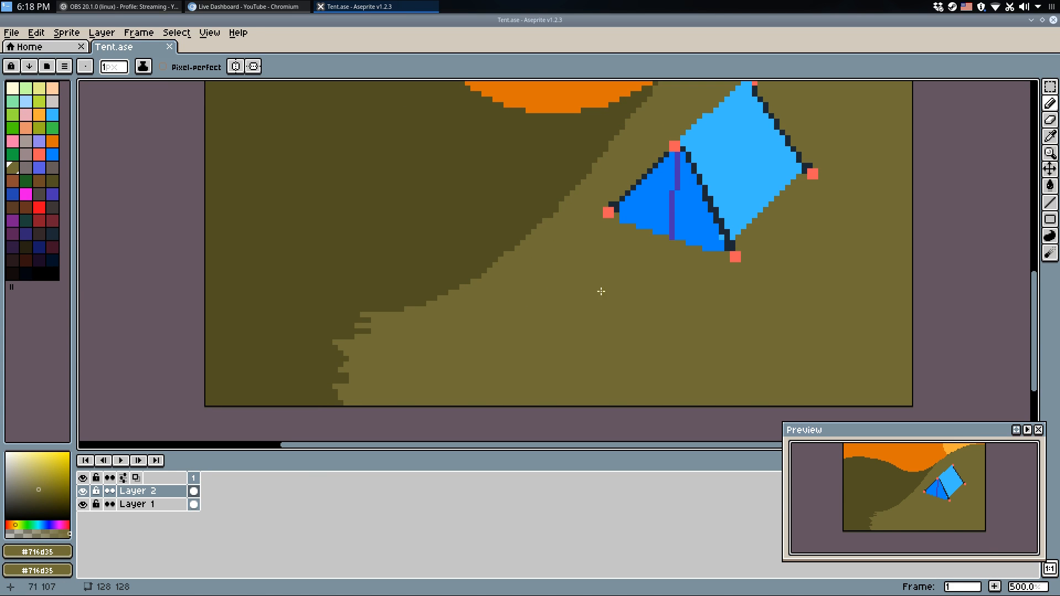
scroll(738, 248, up, 1)
alt+click(731, 232)
scroll(730, 230, up, 3)
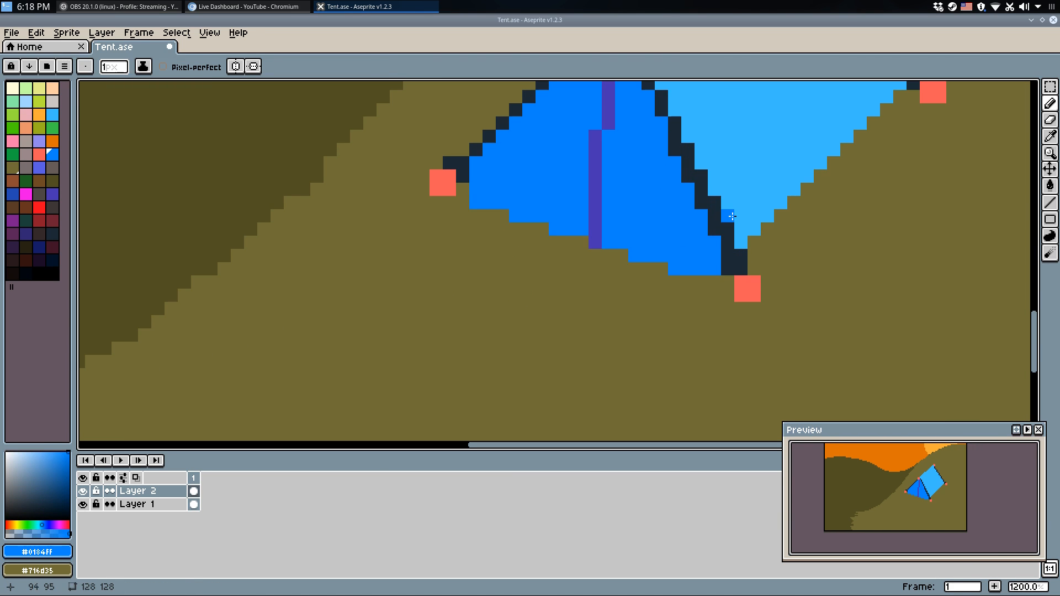
drag(729, 222, 701, 168)
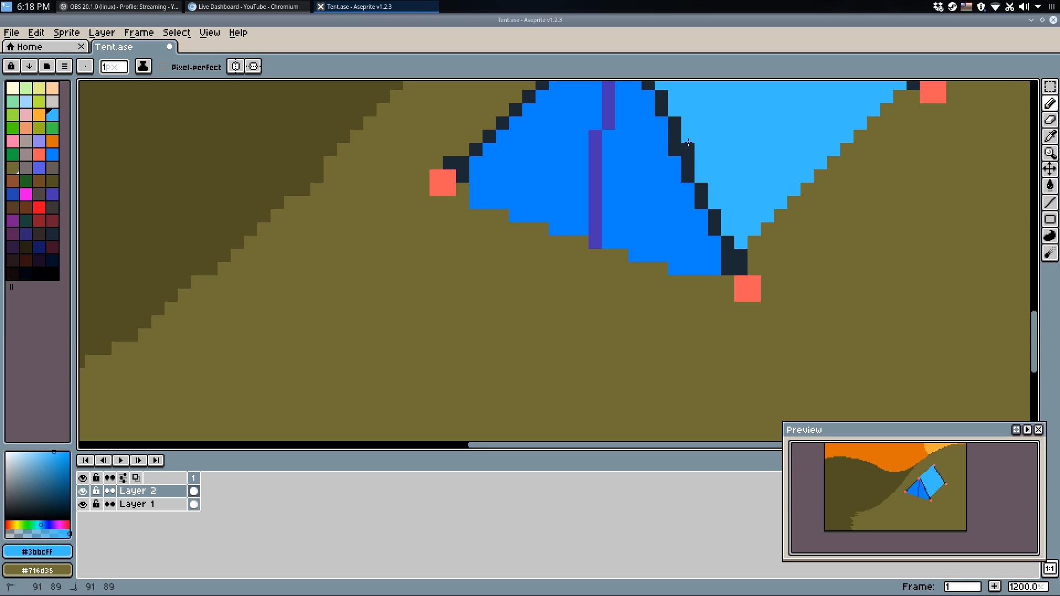
scroll(688, 143, down, 4)
key(ctrl+s)
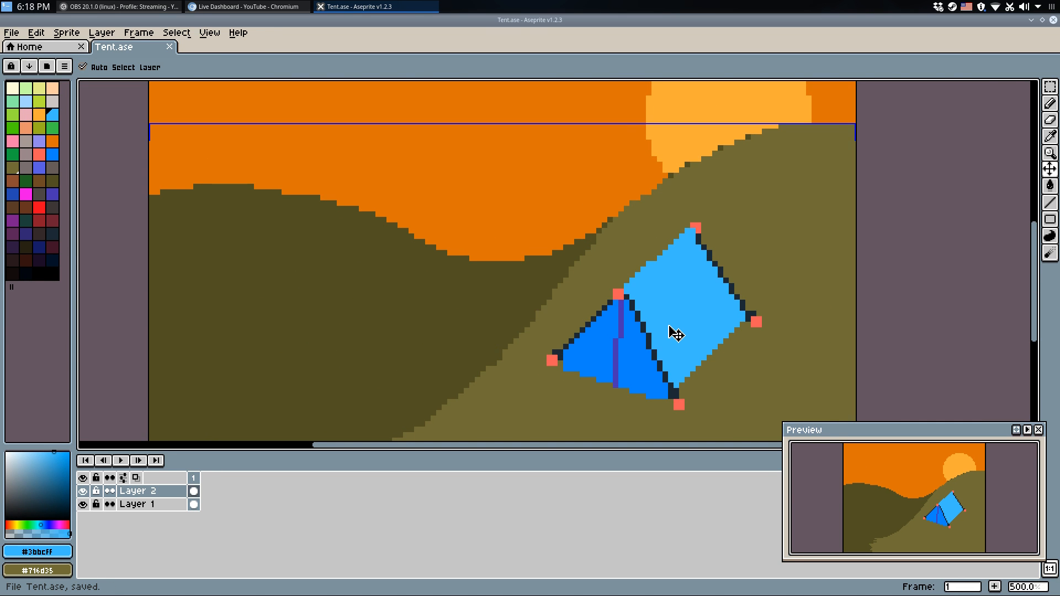
Try shading the tent's roof with #0184FF beneath a thin ridge strip, undo the line and fill, and save the sprite.
scroll(674, 329, down, 4)
scroll(662, 323, up, 1)
scroll(671, 334, up, 4)
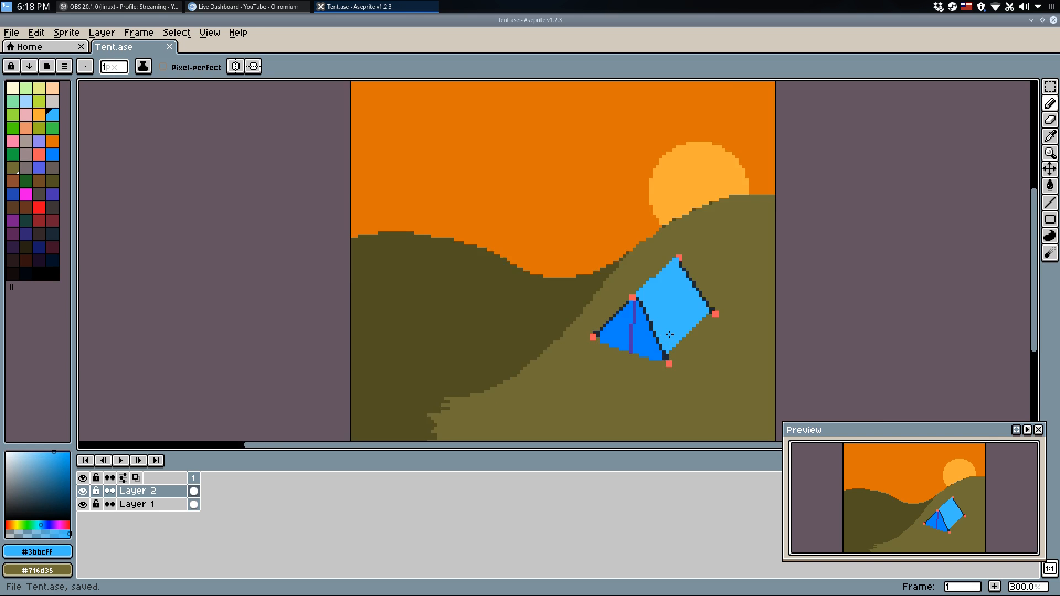
alt+click(618, 332)
scroll(613, 256, up, 2)
key(l)
key(minus)
drag(613, 270, 759, 138)
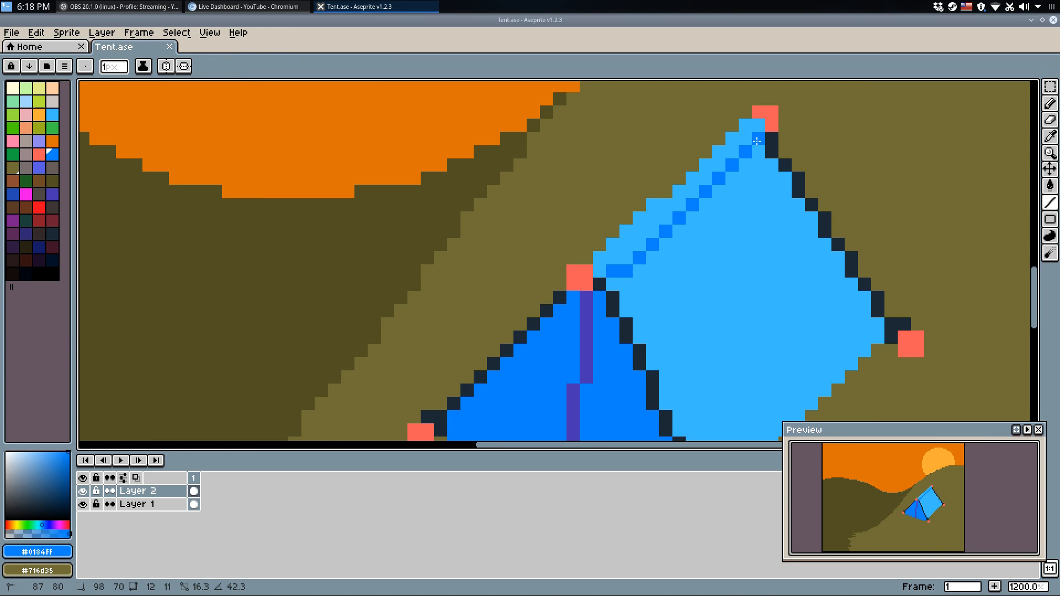
key(g)
click(765, 241)
key(b)
scroll(766, 240, down, 6)
scroll(777, 230, up, 3)
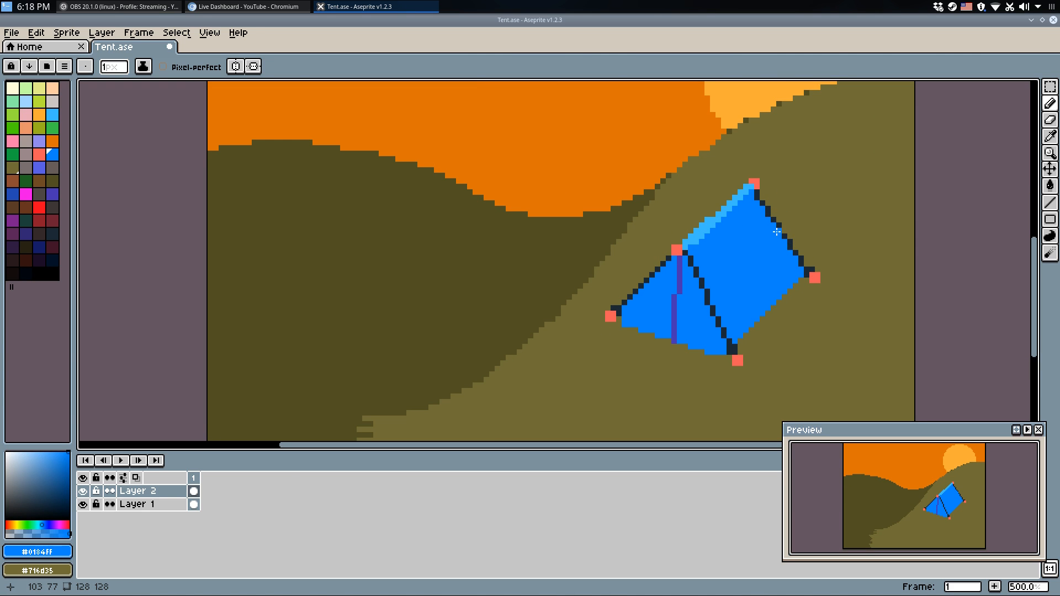
key(ctrl+y)
key(ctrl+y)
key(ctrl+z)
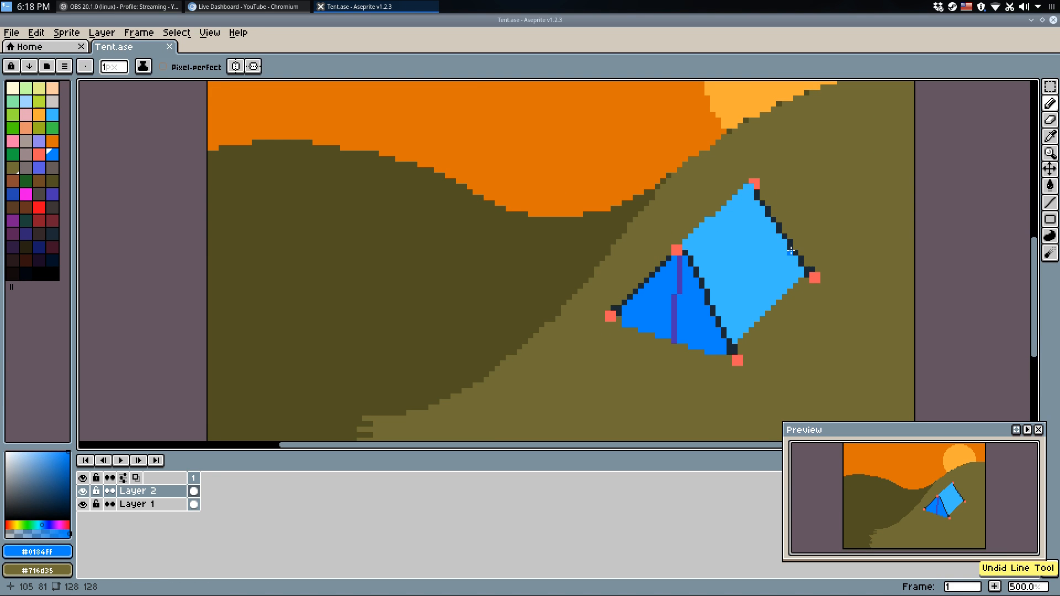
key(ctrl+s)
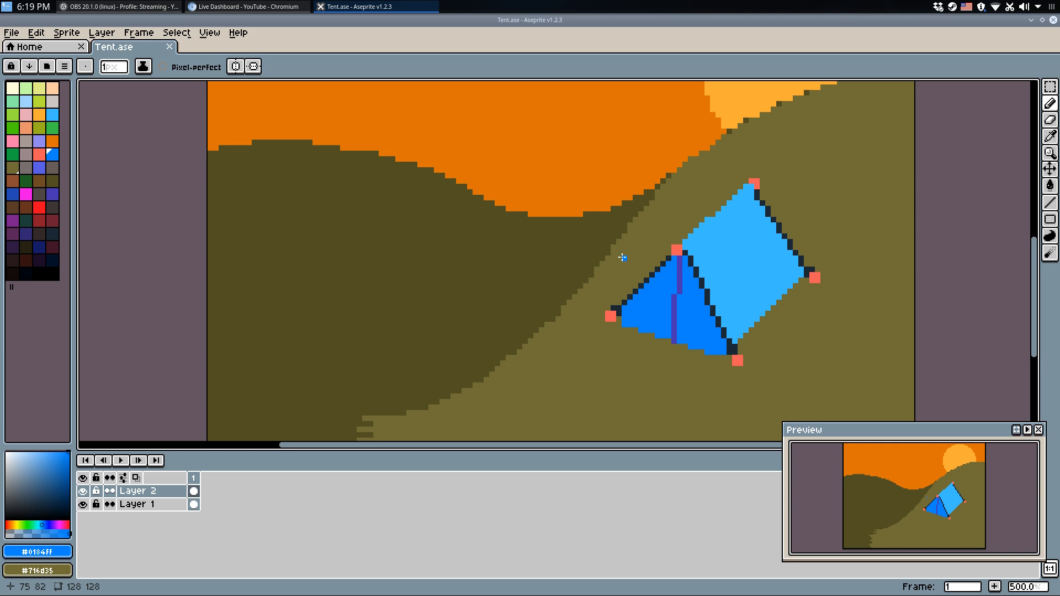
Save the sprite.
drag(571, 275, 544, 237)
scroll(556, 232, up, 1)
scroll(556, 232, down, 2)
drag(622, 152, 598, 257)
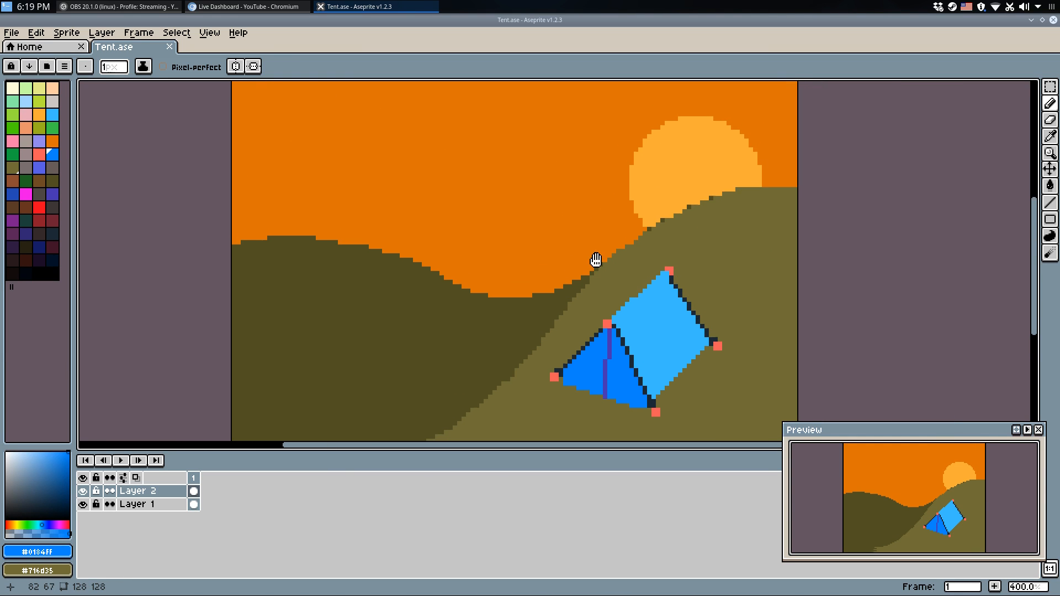
scroll(599, 257, up, 3)
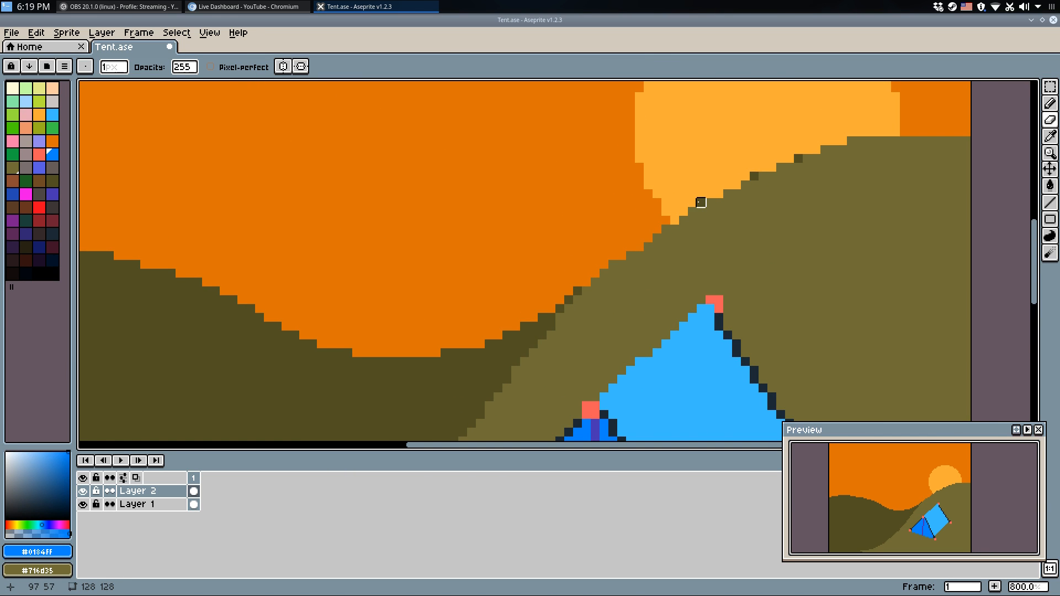
key(ctrl+s)
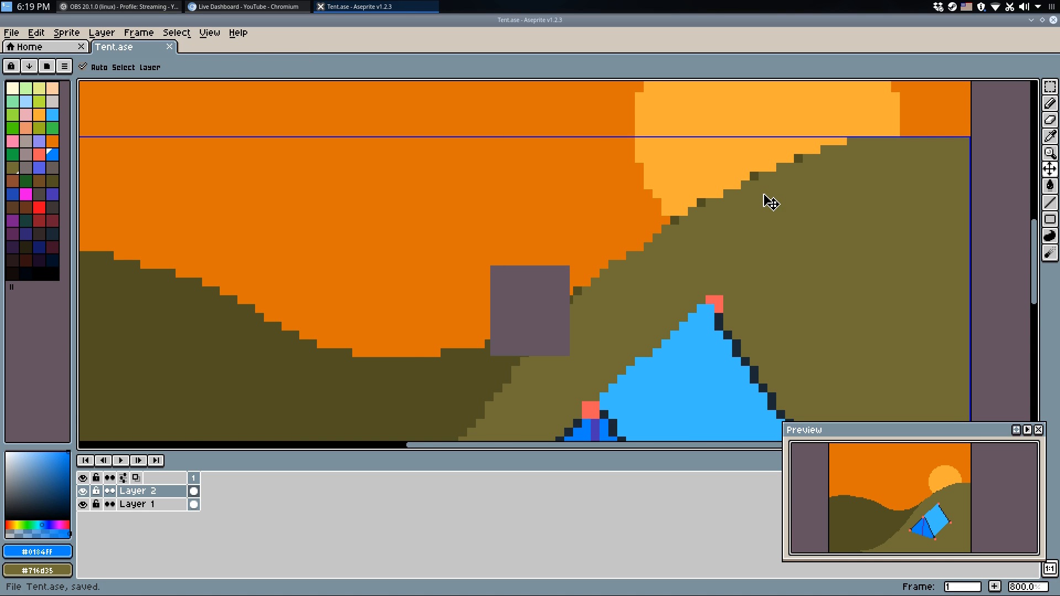
Sample the light hill's #716D35 and the sky's orange, and save the sprite again.
scroll(765, 212, down, 3)
scroll(766, 236, down, 2)
mouse_move(773, 245)
mouse_down()
mouse_move(638, 240)
mouse_move(625, 266)
mouse_up()
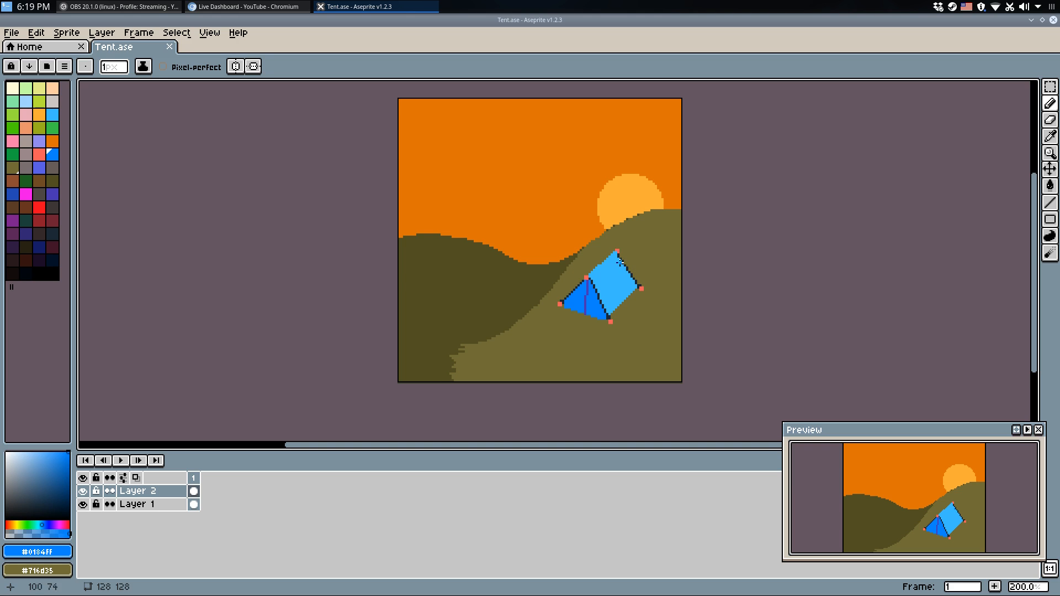
drag(569, 322, 560, 333)
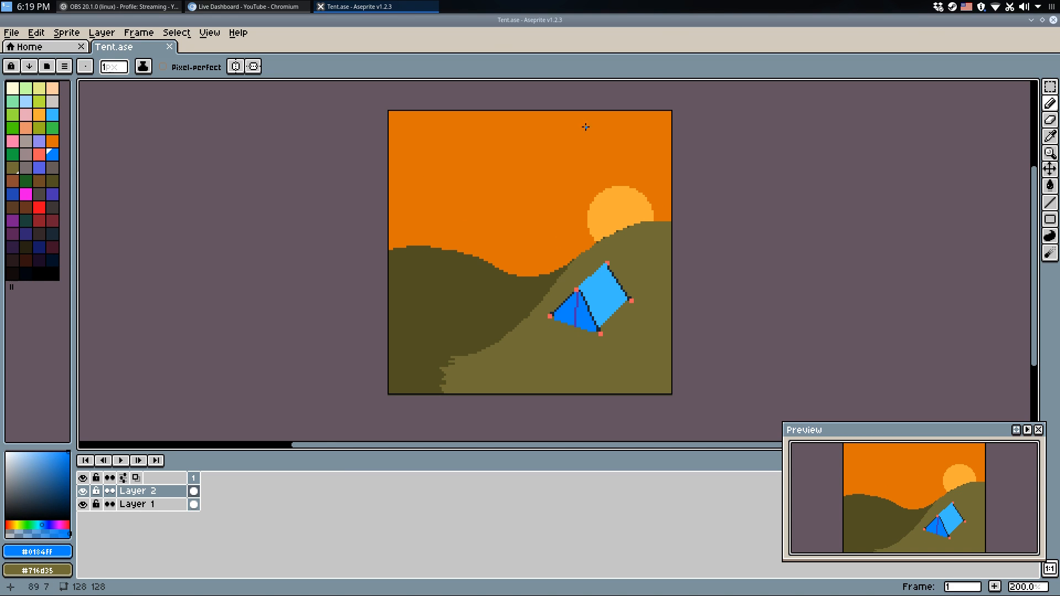
key(i)
click(572, 273)
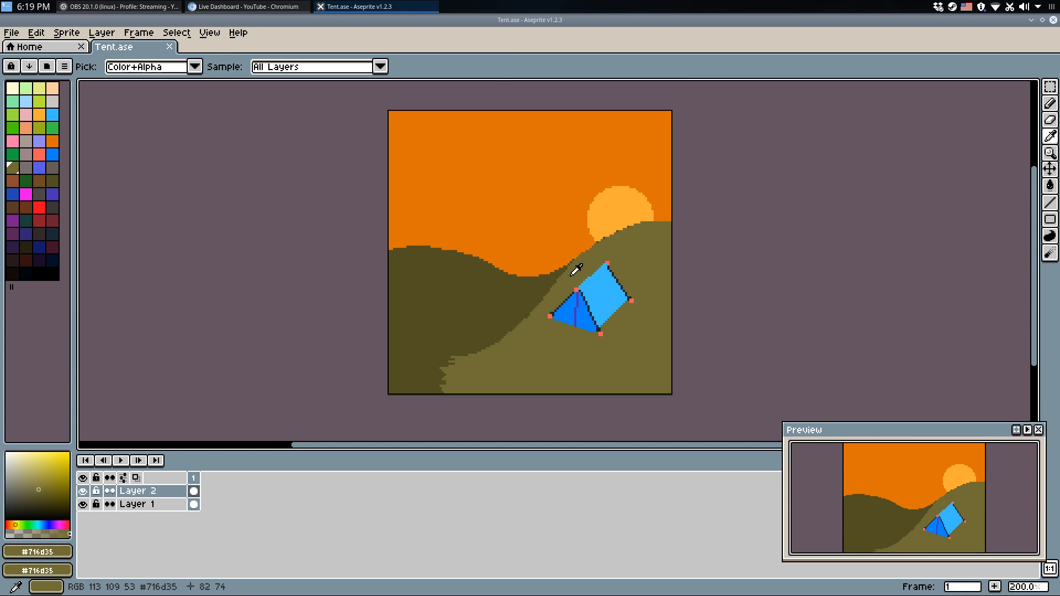
click(501, 164)
key(b)
drag(489, 266, 474, 272)
key(ctrl+s)
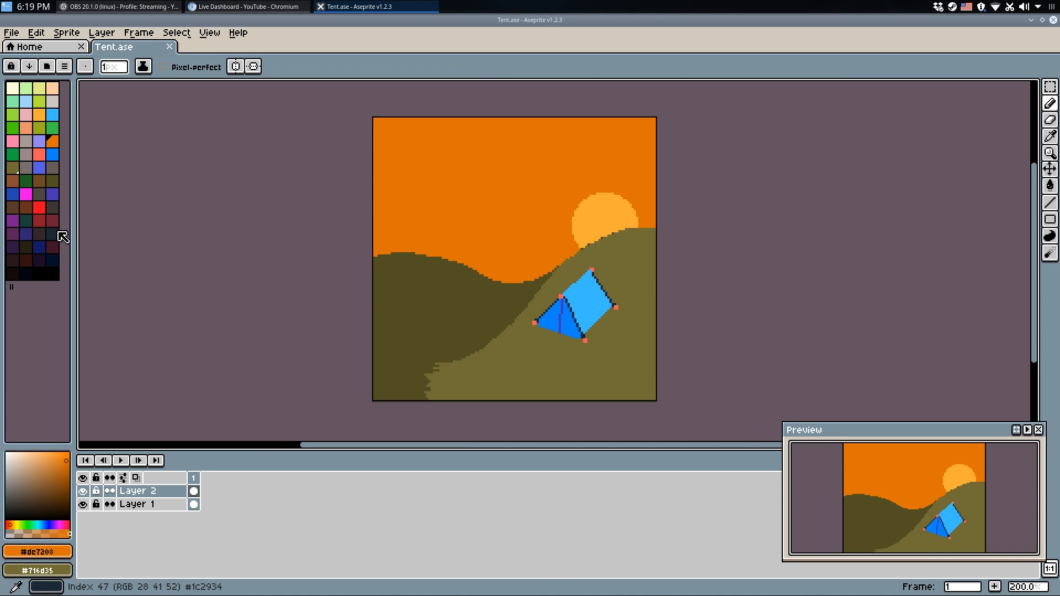
Outline a tree-crown silhouette in dark navy palette colour 55 over the dark hill's left end, and fill it.
click(54, 234)
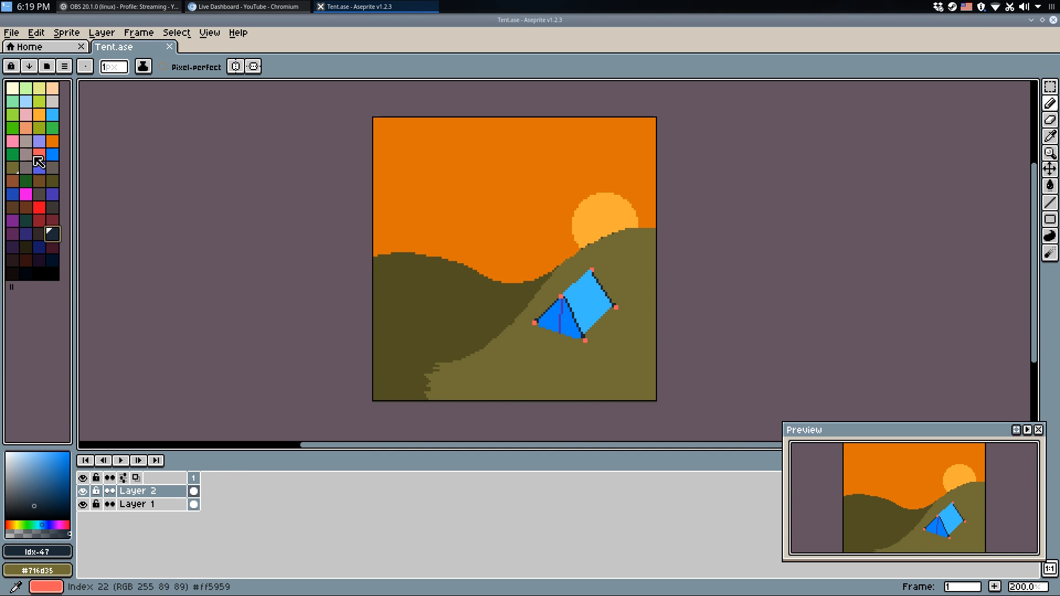
scroll(551, 281, up, 1)
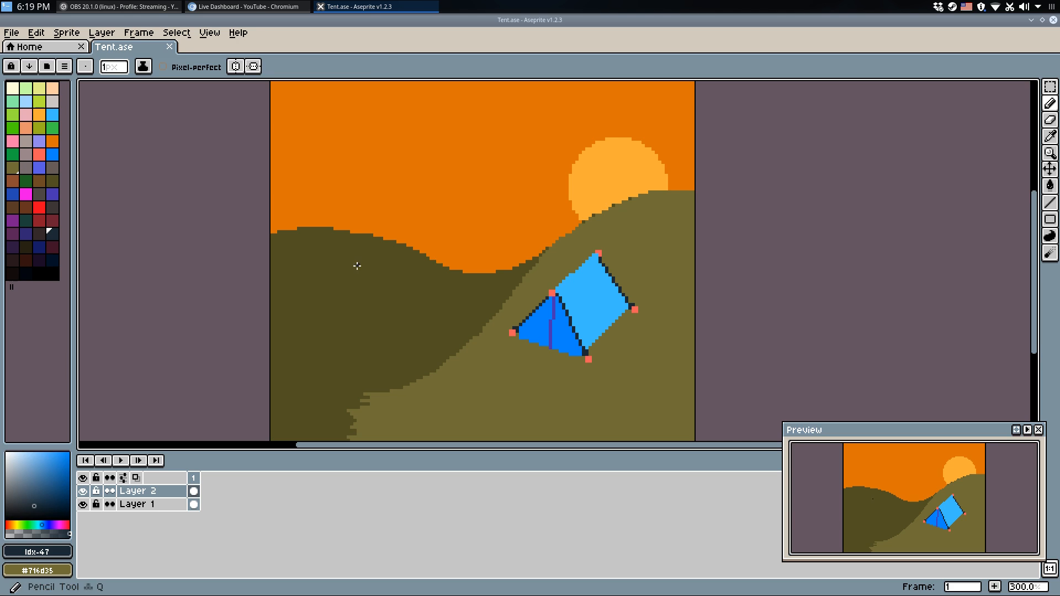
click(53, 260)
scroll(315, 211, up, 3)
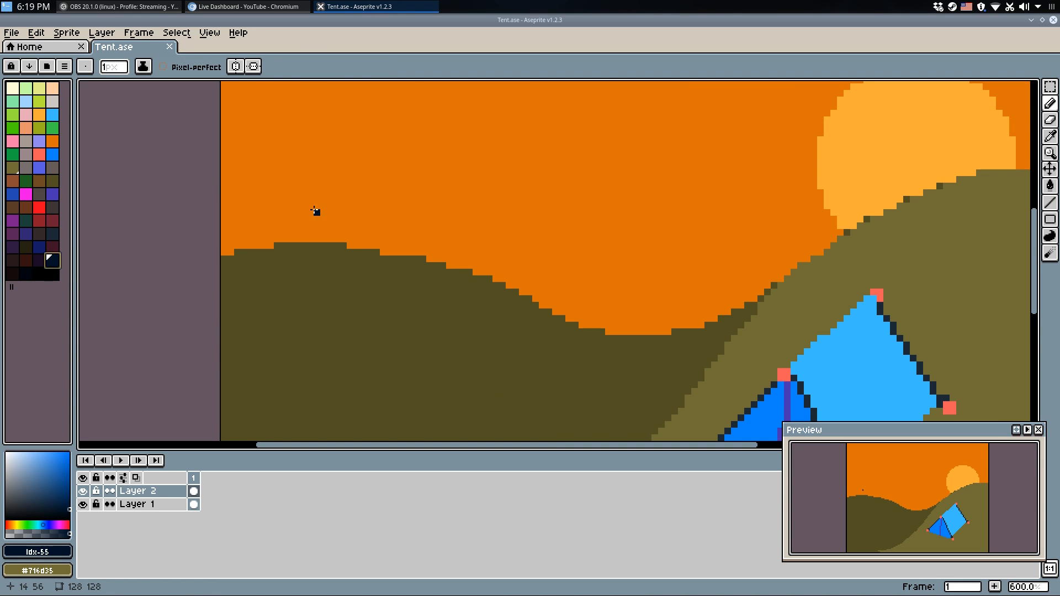
mouse_move(231, 179)
mouse_down()
mouse_move(258, 165)
mouse_move(283, 172)
mouse_move(311, 152)
mouse_move(243, 160)
mouse_up()
key(ctrl+z)
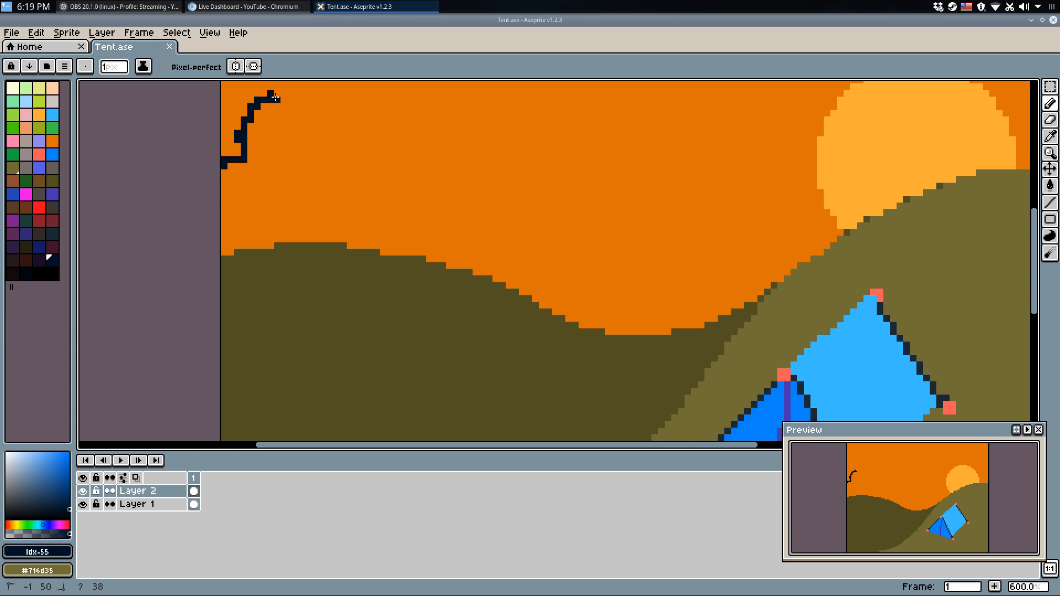
mouse_move(380, 84)
mouse_down()
mouse_move(453, 139)
mouse_move(456, 167)
mouse_up()
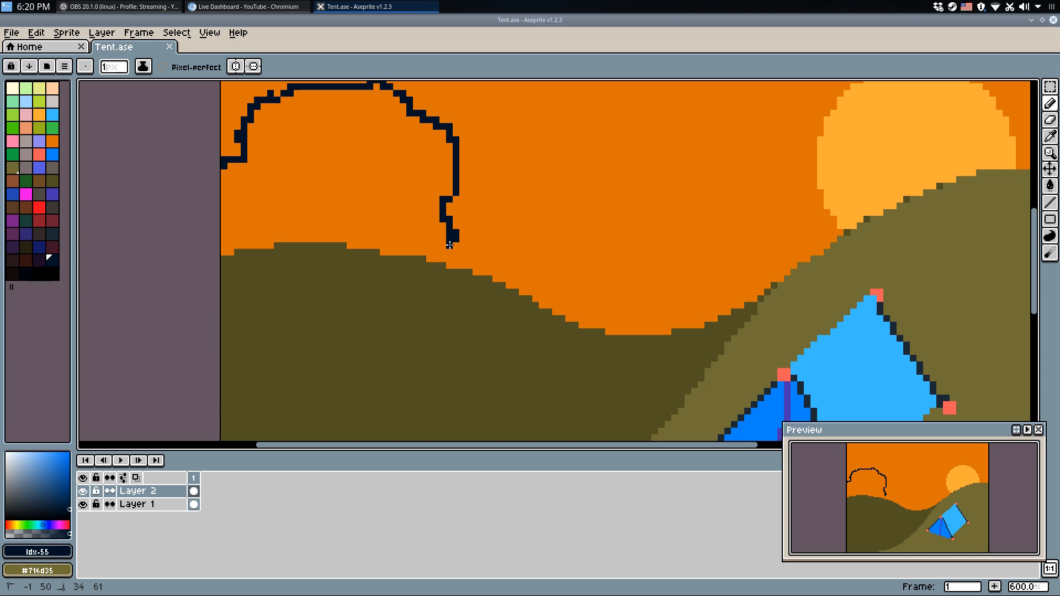
mouse_move(449, 245)
mouse_down()
mouse_move(434, 298)
mouse_move(412, 297)
mouse_move(438, 306)
mouse_move(347, 327)
mouse_move(371, 338)
mouse_move(370, 326)
mouse_move(376, 355)
mouse_move(260, 362)
mouse_up()
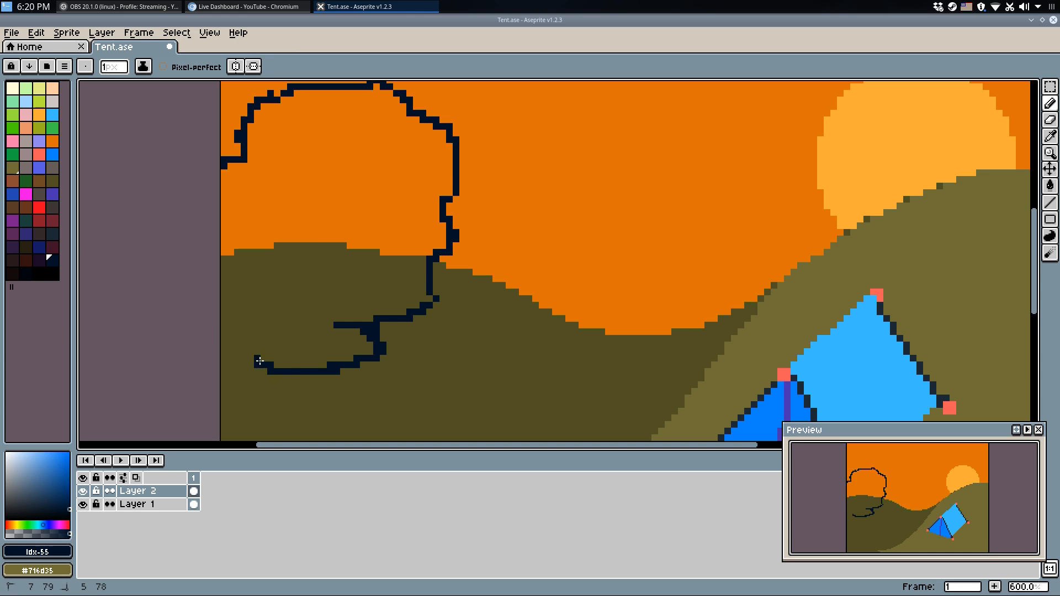
key(g)
click(267, 277)
click(316, 214)
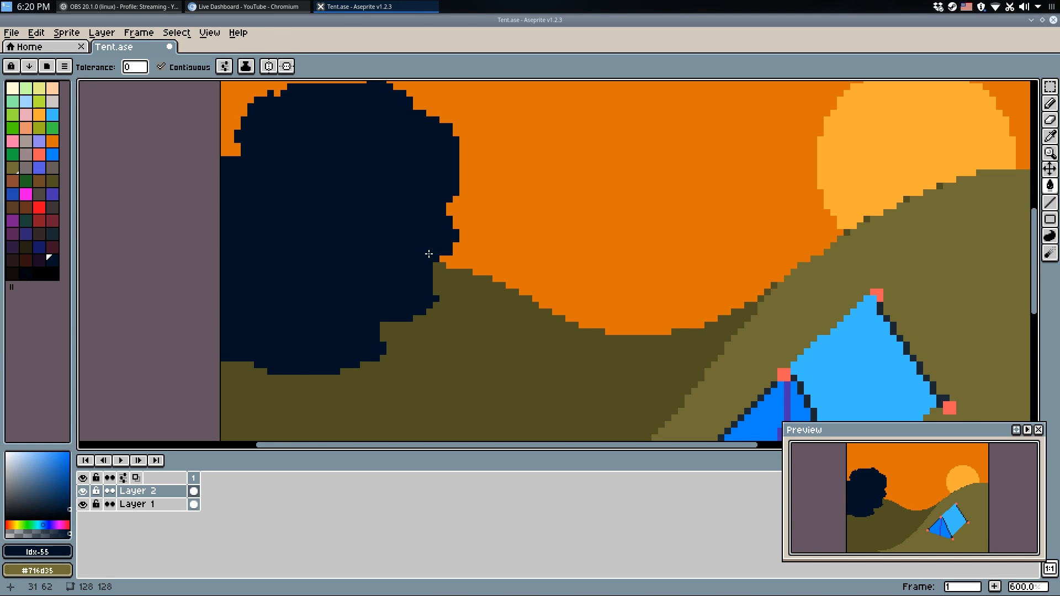
Sample #515023 as the background colour and carve a notch into the tree silhouette's lower left edge with an enlarged round brush.
scroll(428, 256, down, 1)
key(b)
scroll(360, 338, up, 1)
key(i)
right_click(362, 360)
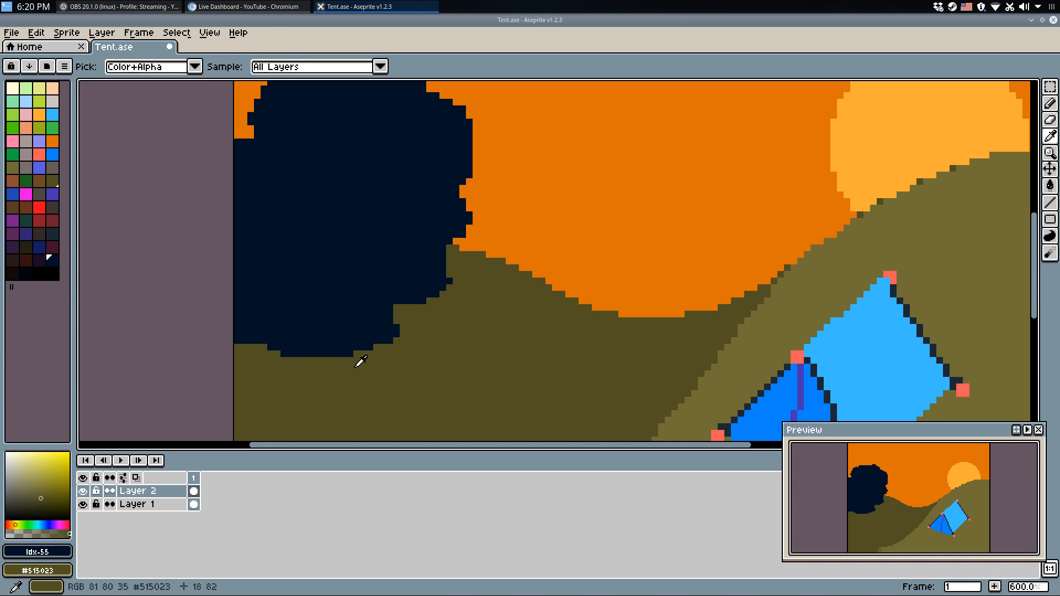
key(b)
key(plus)
key(plus)
key(plus)
key(plus)
key(plus)
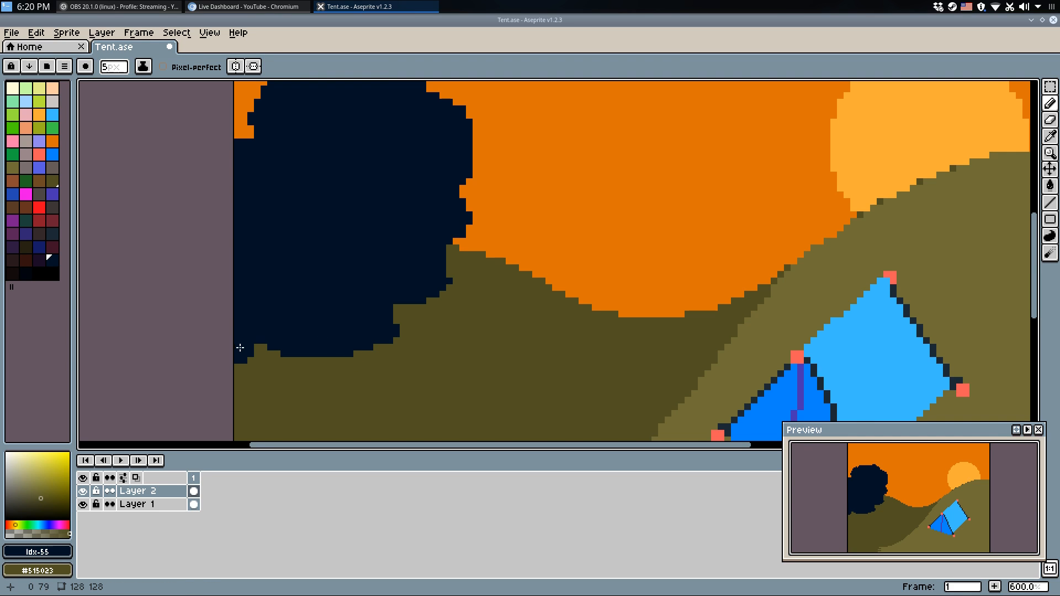
right_click(237, 342)
key(ctrl+z)
right_click(234, 317)
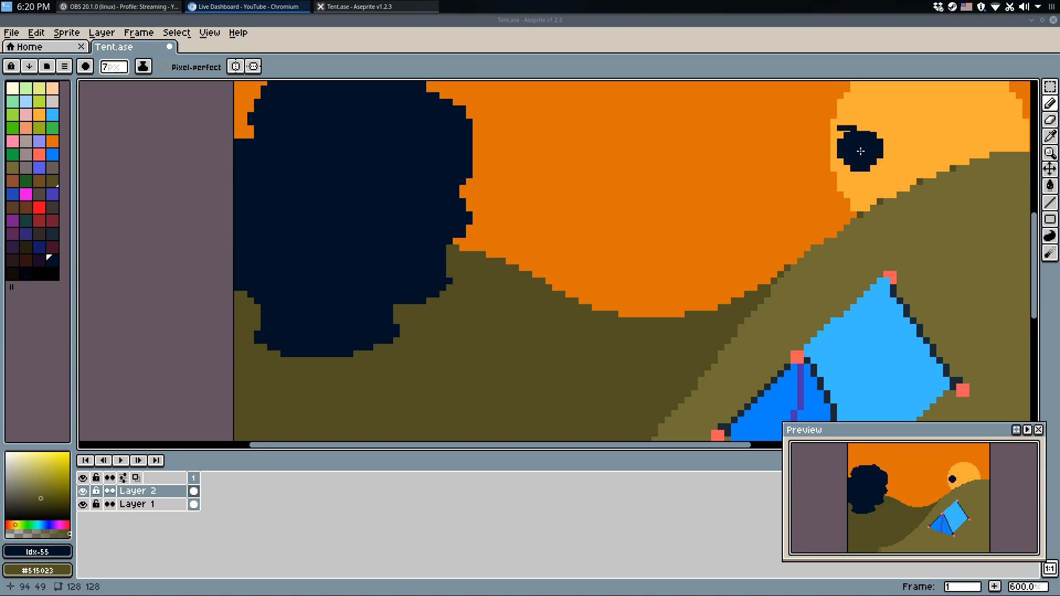
Paint a large dark navy bush across the hills' lower left area with a bigger brush, and fill its interior.
scroll(362, 307, down, 3)
scroll(362, 307, up, 1)
mouse_move(379, 270)
mouse_down()
mouse_move(362, 294)
mouse_move(379, 324)
mouse_move(356, 327)
mouse_move(405, 361)
mouse_move(391, 377)
mouse_move(426, 365)
mouse_move(430, 344)
mouse_move(402, 342)
mouse_move(438, 362)
mouse_move(434, 383)
mouse_move(402, 395)
mouse_move(400, 407)
mouse_move(397, 392)
mouse_move(379, 399)
mouse_move(377, 373)
mouse_move(437, 340)
mouse_move(422, 339)
mouse_move(427, 386)
mouse_move(418, 389)
mouse_move(400, 318)
mouse_move(366, 322)
mouse_move(338, 368)
mouse_move(287, 303)
mouse_move(285, 263)
mouse_move(337, 372)
mouse_move(338, 399)
mouse_move(310, 421)
mouse_up()
key(plus)
key(plus)
key(plus)
key(plus)
key(plus)
drag(340, 397, 337, 347)
mouse_move(365, 353)
mouse_down()
mouse_move(390, 333)
mouse_move(404, 350)
mouse_move(445, 360)
mouse_move(476, 291)
mouse_move(521, 334)
mouse_move(526, 367)
mouse_move(512, 428)
mouse_move(492, 405)
mouse_up()
key(g)
click(474, 349)
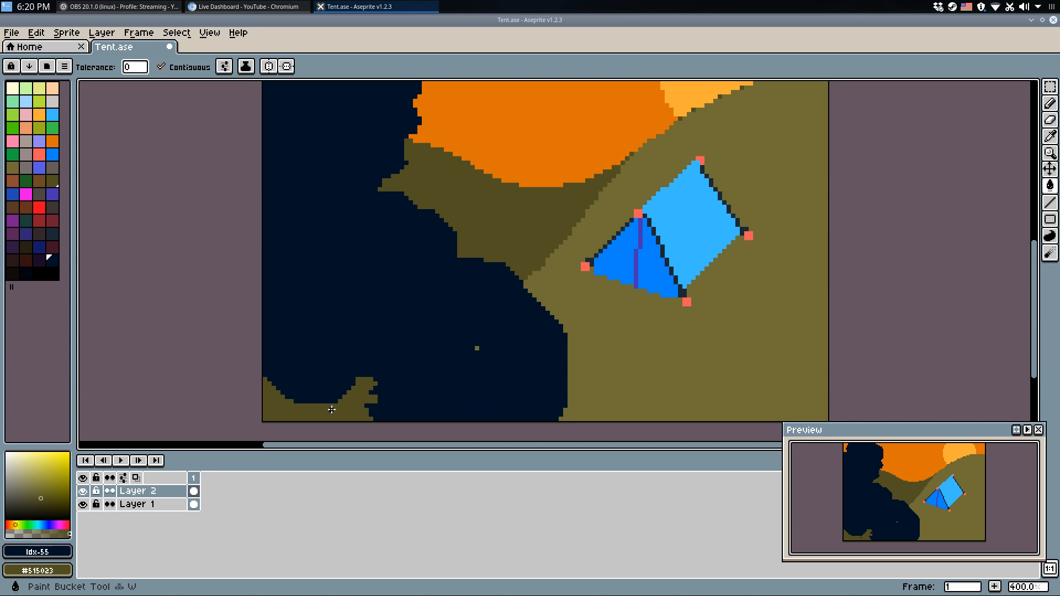
Paint navy bush silhouettes in the sprite's lower right corner and on its right edge beside the sun with the 14 px brush.
key(b)
click(830, 315)
mouse_move(831, 315)
mouse_down()
mouse_move(826, 267)
mouse_move(790, 359)
mouse_move(795, 403)
mouse_up()
drag(797, 202, 774, 333)
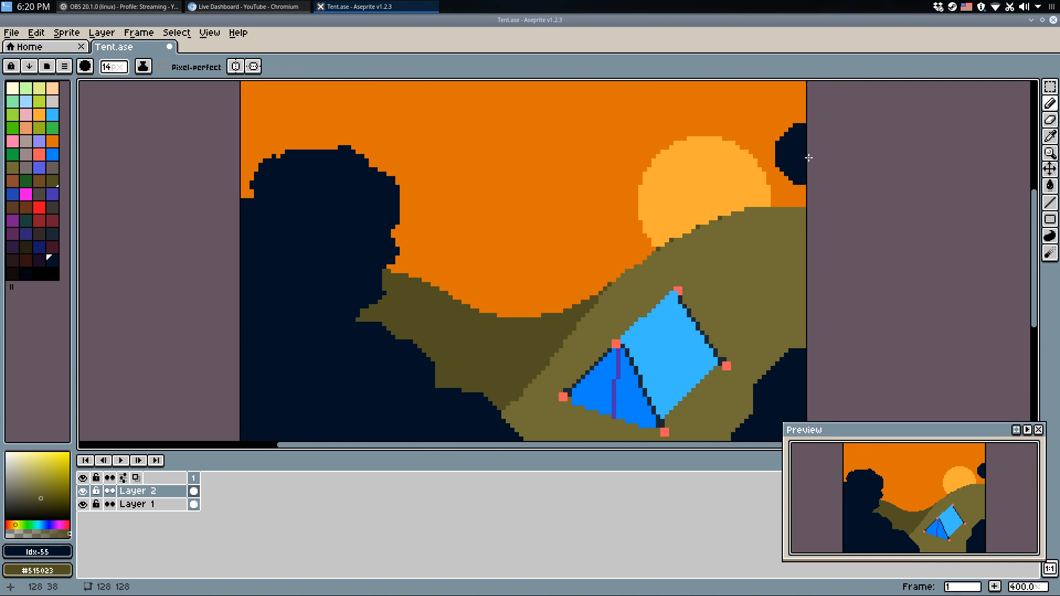
mouse_move(806, 163)
mouse_down()
mouse_move(796, 216)
mouse_move(826, 254)
mouse_move(799, 291)
mouse_up()
Paint a small two-lobed navy bush on the dark hill's crest beside the tree, using a 5 px brush.
key(minus)
key(minus)
key(minus)
key(minus)
key(minus)
key(minus)
key(minus)
key(minus)
scroll(449, 250, up, 3)
key(minus)
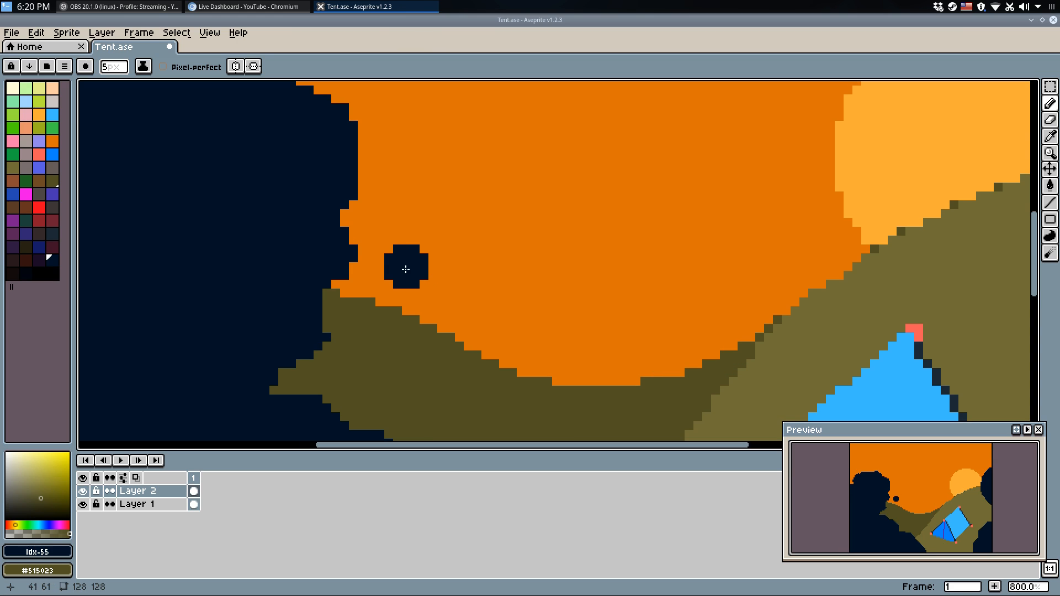
drag(406, 263, 439, 259)
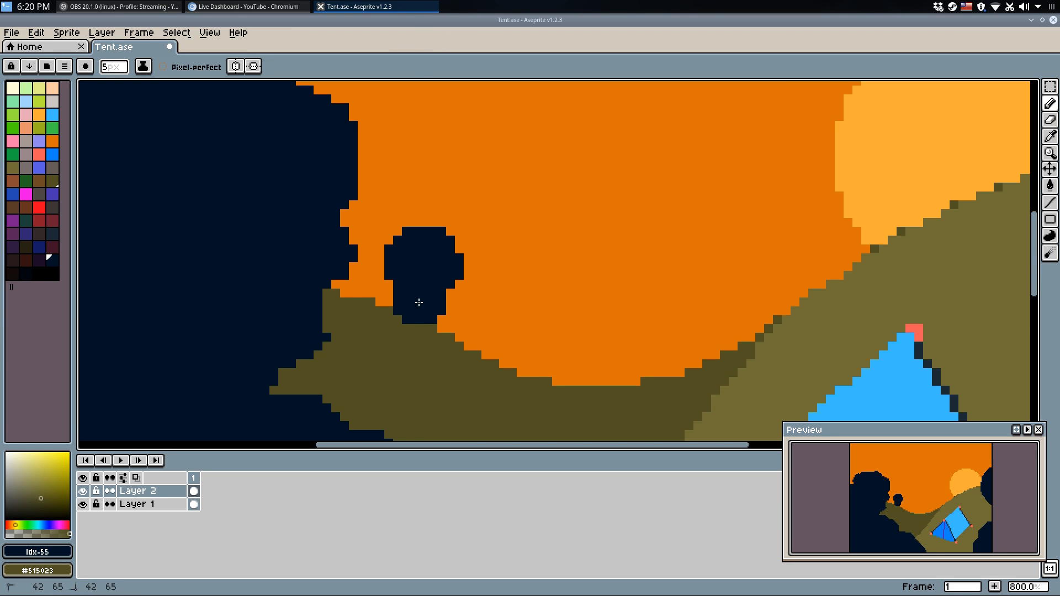
mouse_move(466, 321)
mouse_down()
mouse_move(456, 309)
mouse_move(489, 290)
mouse_up()
key(minus)
key(minus)
key(minus)
key(minus)
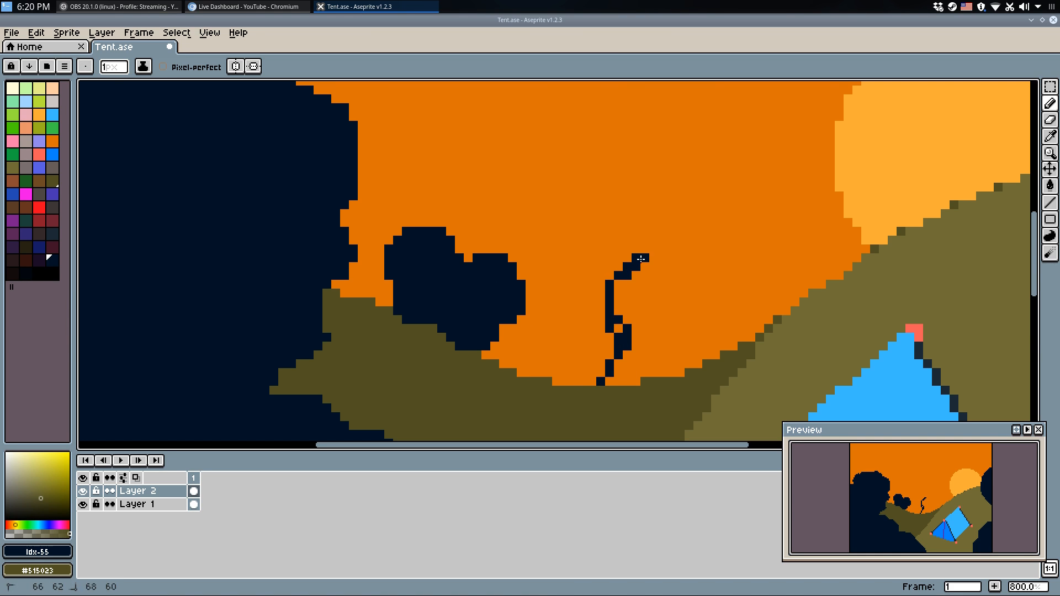
key(ctrl+z)
key(ctrl+z)
key(ctrl+z)
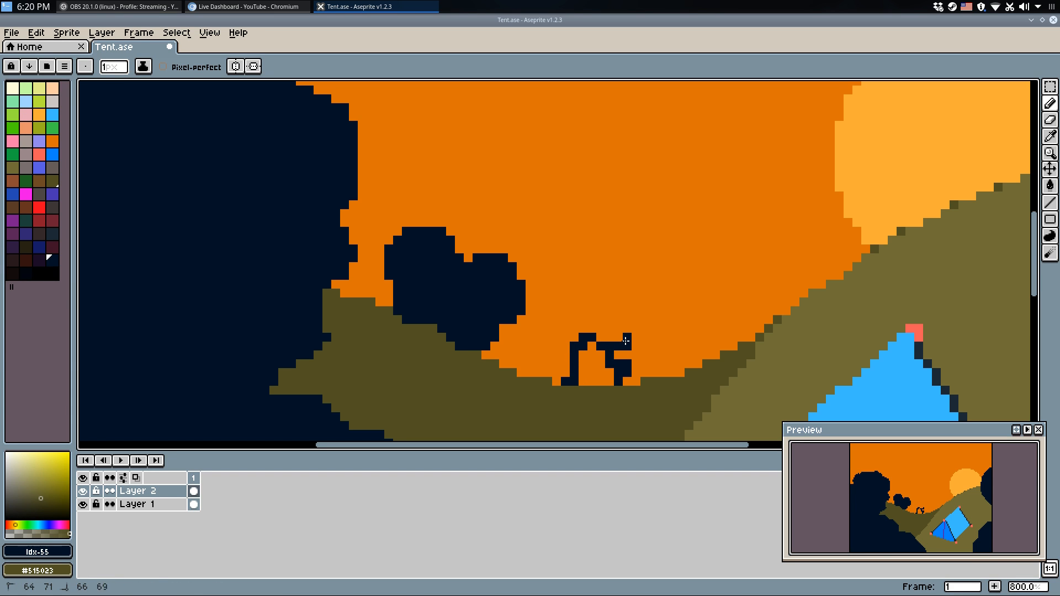
mouse_move(654, 363)
mouse_down()
mouse_move(594, 372)
mouse_move(583, 353)
mouse_up()
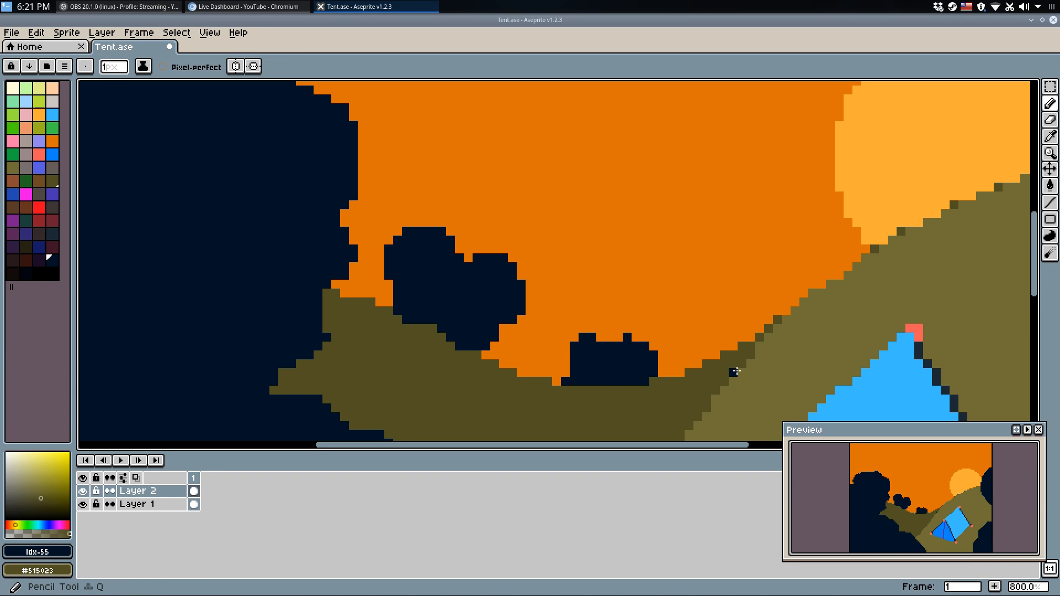
drag(735, 338, 754, 244)
key(ctrl+z)
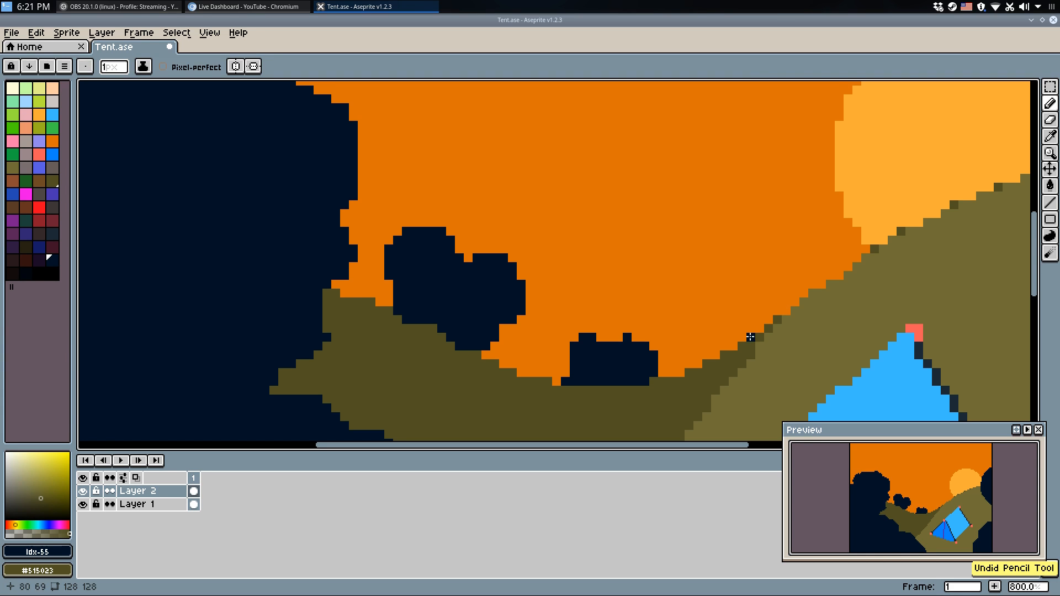
mouse_move(754, 338)
mouse_down()
mouse_move(762, 295)
mouse_move(749, 260)
mouse_up()
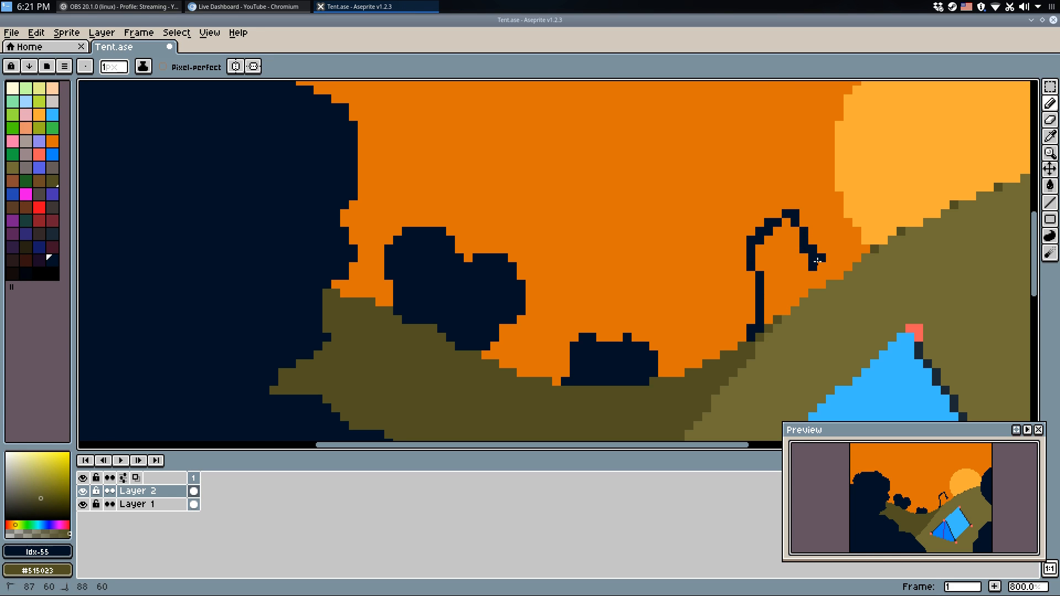
key(g)
click(850, 249)
key(b)
scroll(790, 235, down, 5)
key(ctrl+z)
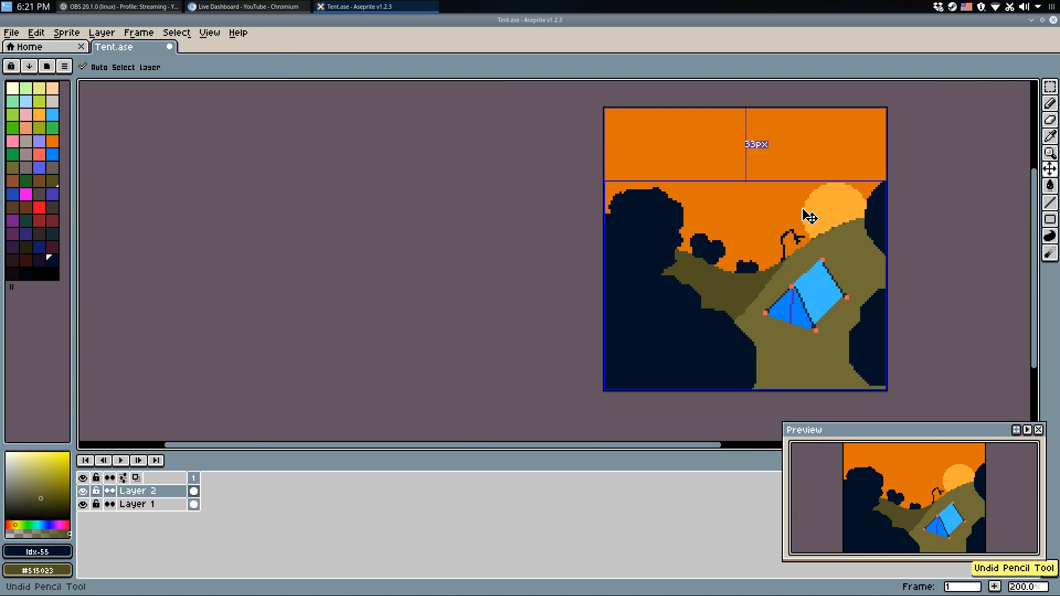
key(ctrl+z)
Round out the tree crown with a 10 px brush and extend the silhouette up the sprite's left edge, filling it in navy.
scroll(742, 210, up, 1)
key(plus)
key(plus)
mouse_move(561, 192)
mouse_down()
mouse_move(592, 149)
mouse_move(570, 204)
mouse_move(607, 195)
mouse_move(628, 209)
mouse_move(613, 195)
mouse_move(636, 217)
mouse_move(639, 197)
mouse_move(649, 232)
mouse_up()
key(ctrl+z)
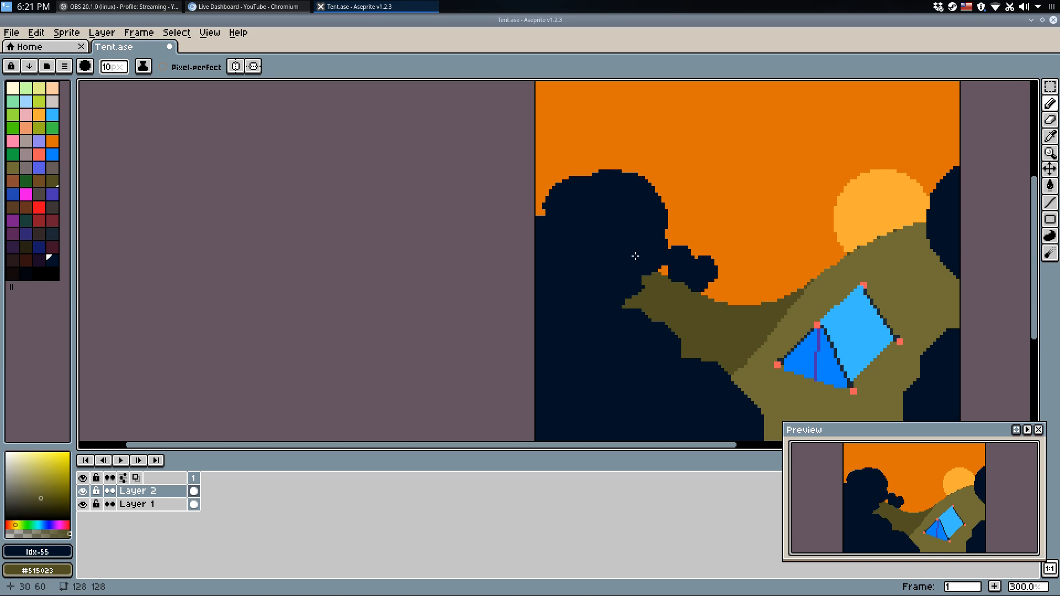
drag(664, 195, 664, 212)
key(ctrl+z)
mouse_move(523, 92)
mouse_down()
mouse_move(574, 100)
mouse_move(568, 117)
mouse_move(590, 180)
mouse_up()
key(w)
click(564, 172)
key(q)
Sample #515023 and trim the large bush's stepped upper edge with a 1 px brush.
scroll(675, 190, down, 1)
scroll(704, 183, up, 1)
scroll(701, 196, down, 1)
scroll(679, 216, up, 1)
scroll(701, 243, down, 1)
drag(722, 292, 634, 267)
key(minus)
key(minus)
key(minus)
key(minus)
key(minus)
key(minus)
key(minus)
scroll(599, 290, up, 8)
alt+click(606, 279)
drag(575, 303, 459, 303)
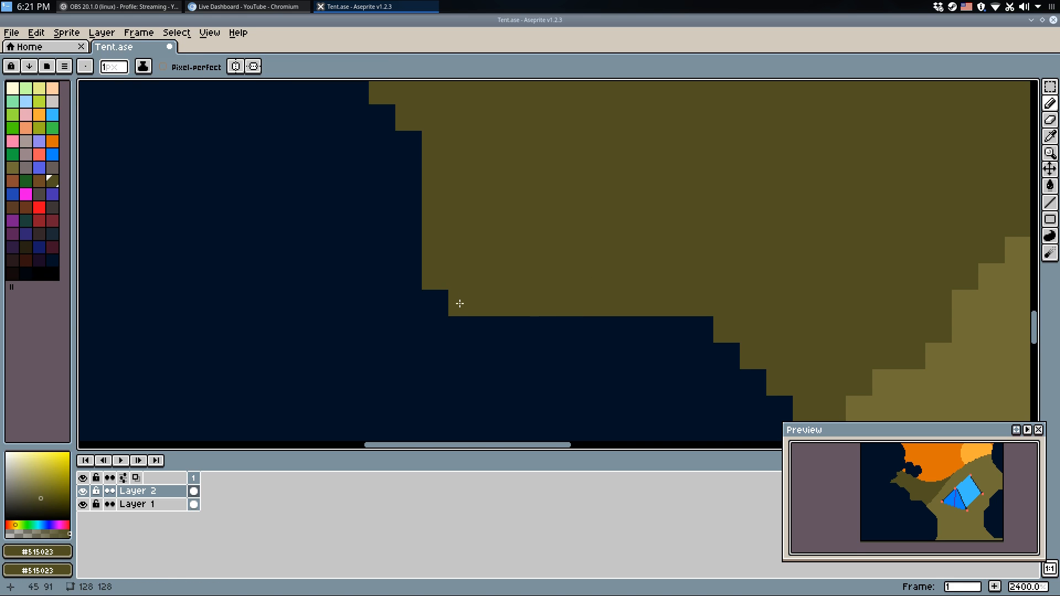
Sample #001226 and round the large bush's diagonal edge near the tent with pencil pixels, undoing a trial straight line.
scroll(599, 204, down, 6)
scroll(596, 256, up, 3)
alt+click(589, 234)
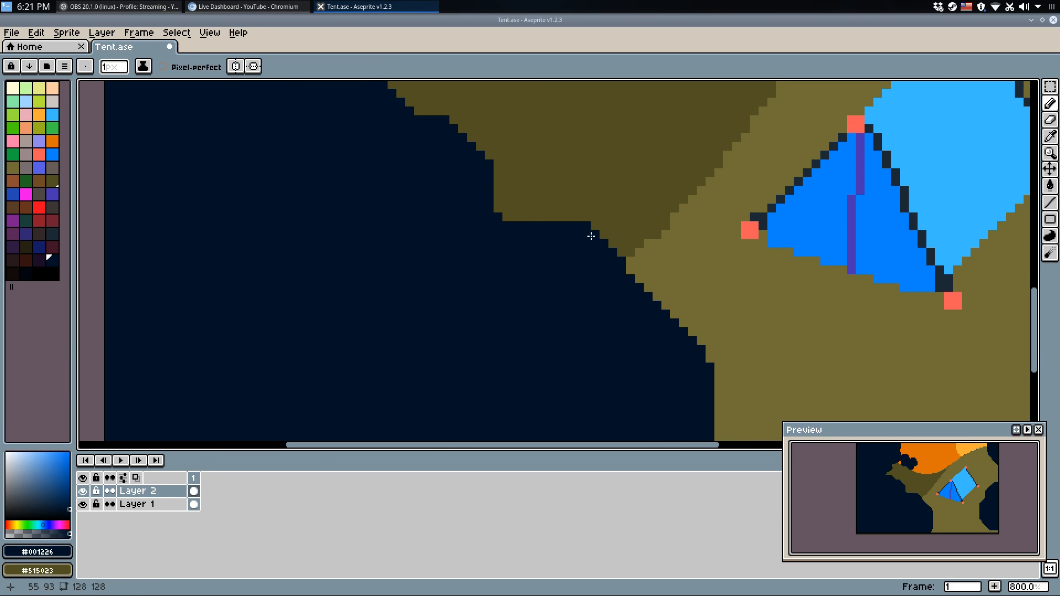
key(l)
drag(587, 229, 710, 366)
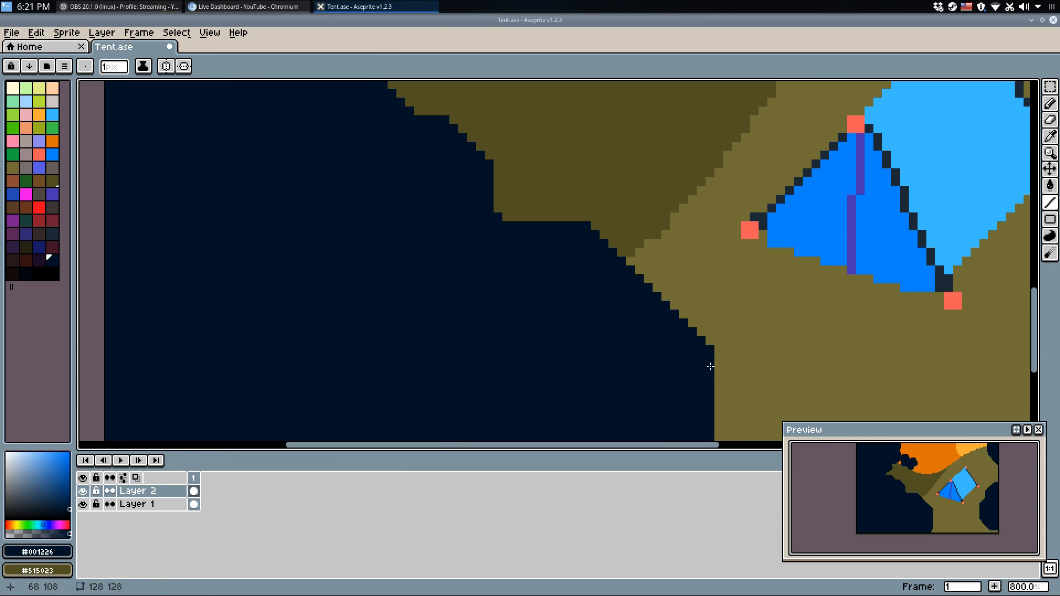
scroll(707, 326, down, 5)
key(ctrl+z)
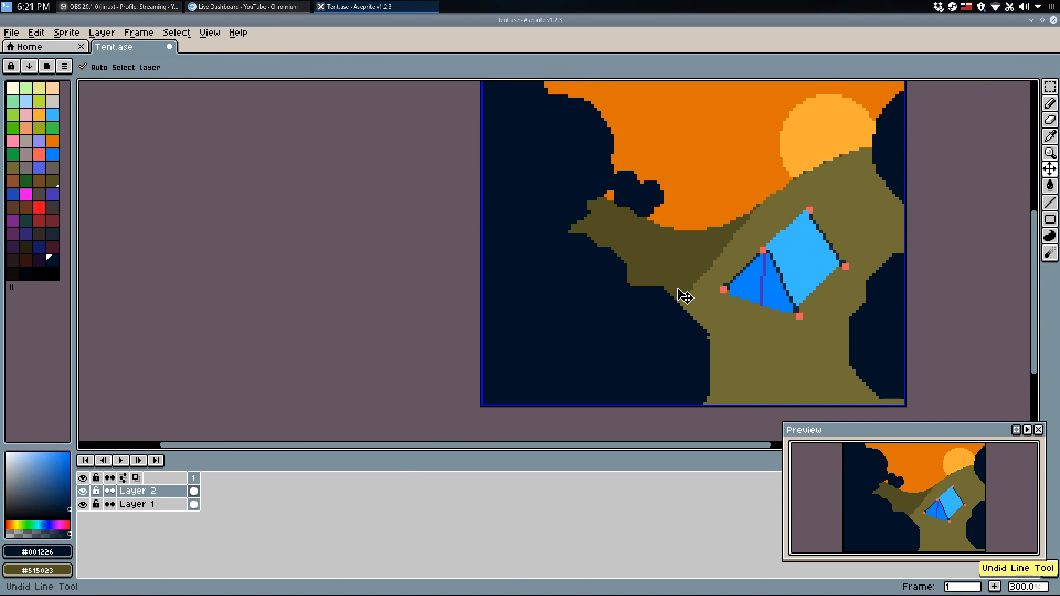
scroll(685, 309, up, 4)
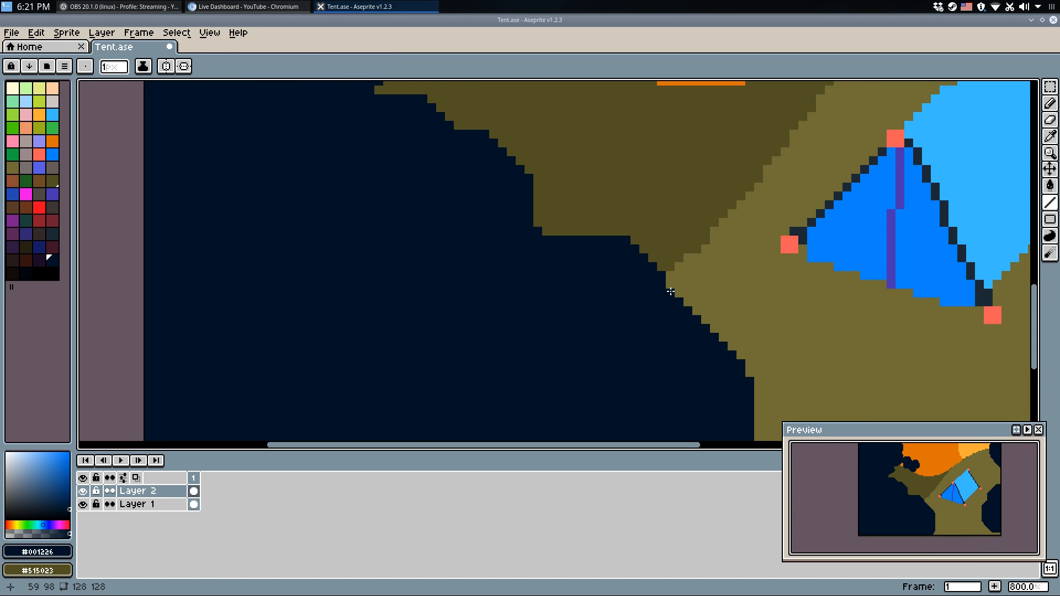
key(b)
drag(676, 296, 726, 347)
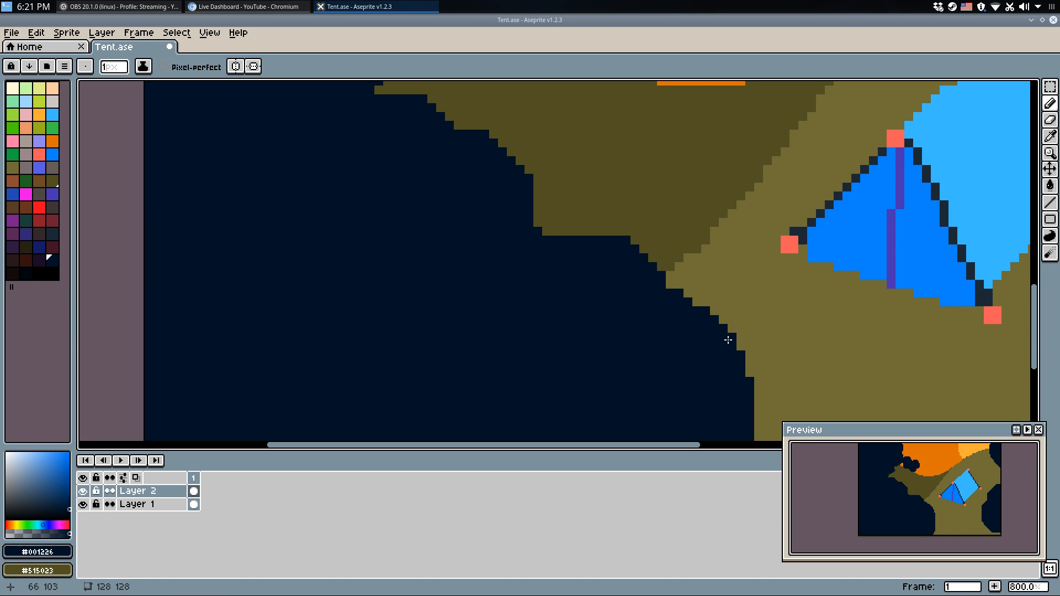
scroll(749, 326, down, 5)
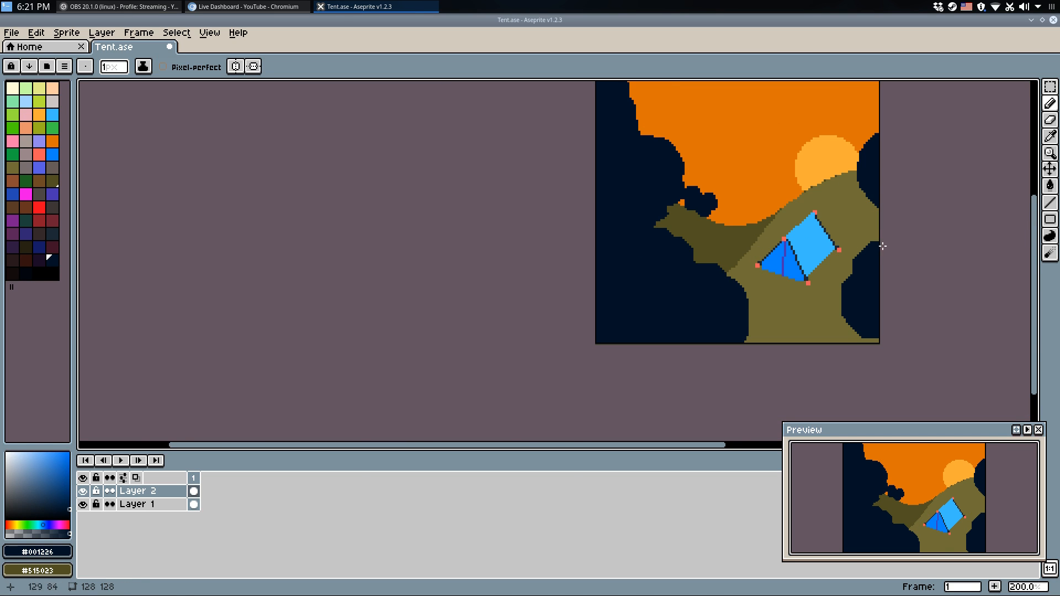
Smooth the tent-facing edge of the lower-right bush with straight 1 px navy lines, undoing a trial pencil stroke.
scroll(881, 247, up, 6)
mouse_move(748, 292)
mouse_down()
mouse_move(789, 250)
mouse_move(751, 292)
mouse_up()
key(ctrl+z)
key(l)
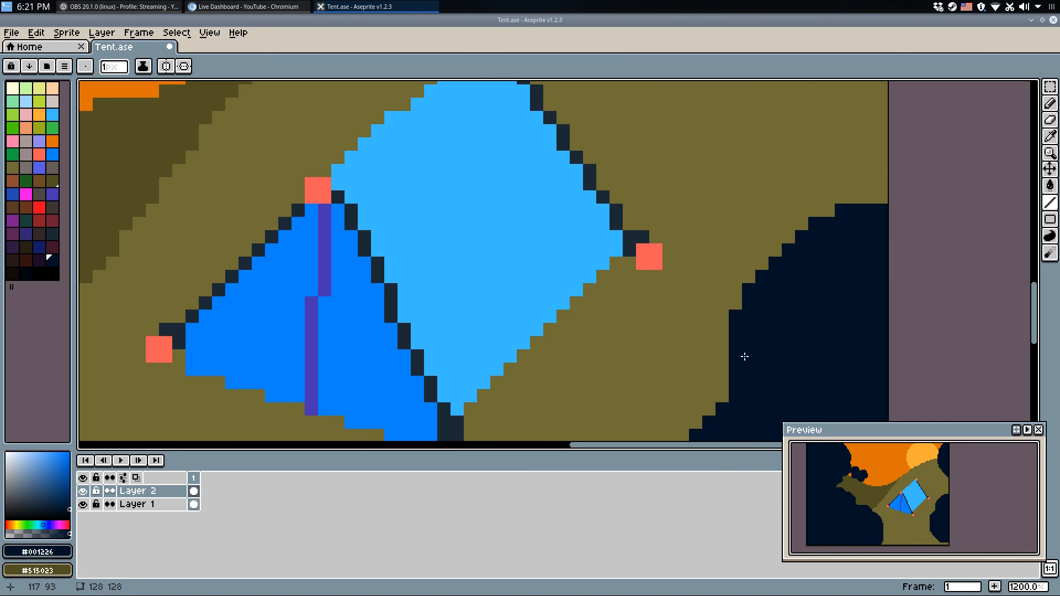
drag(732, 332, 714, 196)
mouse_move(682, 288)
mouse_down()
mouse_move(652, 314)
mouse_move(617, 218)
mouse_move(599, 363)
mouse_up()
drag(621, 401, 586, 269)
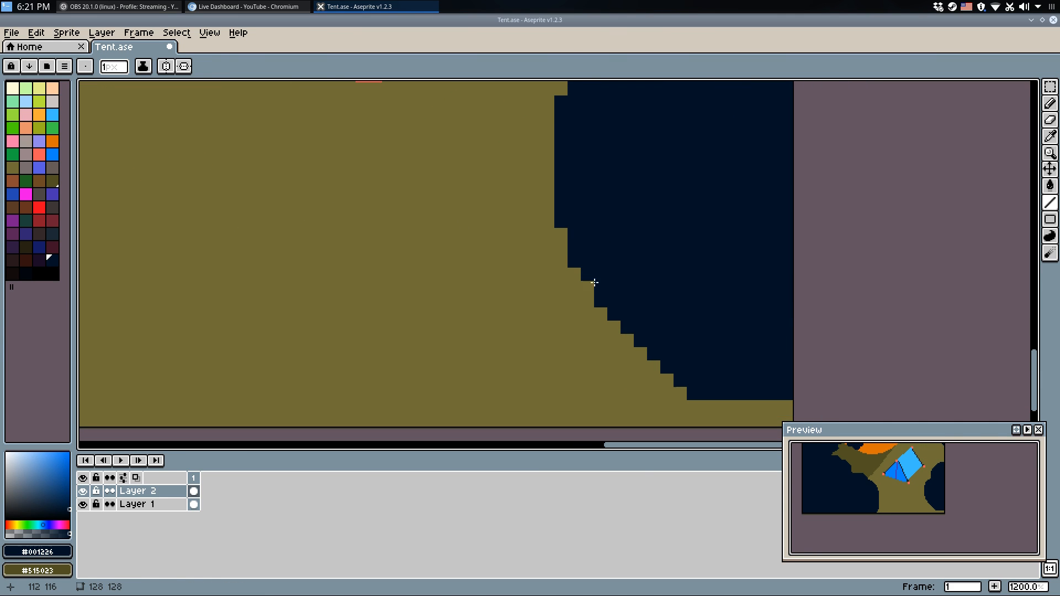
mouse_move(614, 328)
mouse_down()
mouse_move(681, 393)
mouse_move(670, 381)
mouse_up()
Extend the lower-right bush down to the sprite's bottom edge, fill its base in navy, and save the file.
scroll(704, 268, down, 4)
drag(709, 237, 710, 356)
drag(702, 288, 699, 257)
click(713, 405)
key(w)
click(726, 405)
key(ctrl+s)
key(q)
scroll(550, 389, up, 1)
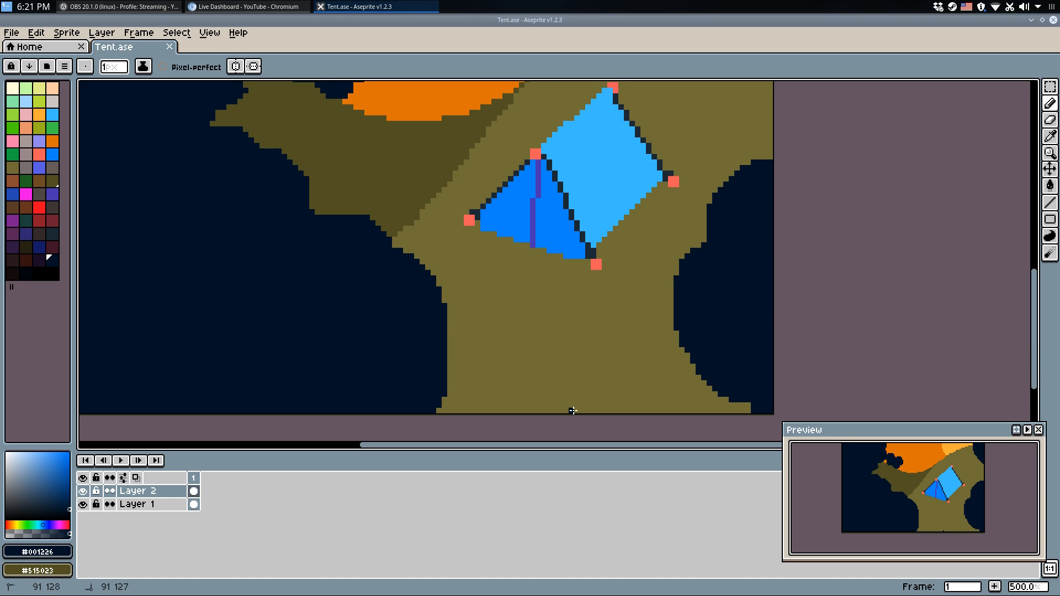
key(ctrl+z)
key(v)
key(ctrl+s)
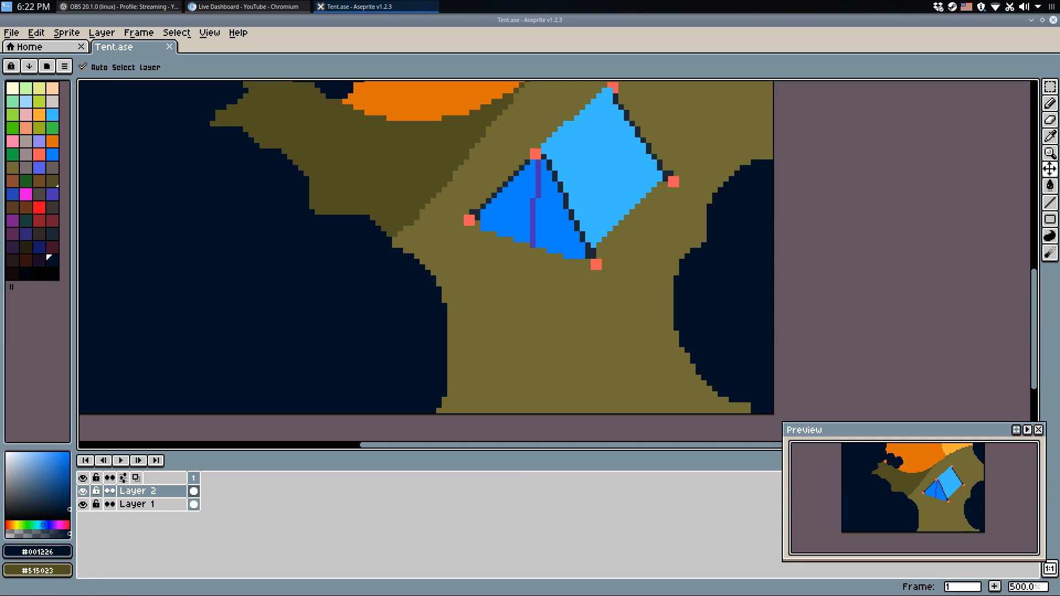
Examine the silhouettes around the tent and hills at several zoom levels, saving the file along the way.
key(b)
drag(790, 219, 747, 311)
scroll(748, 309, down, 4)
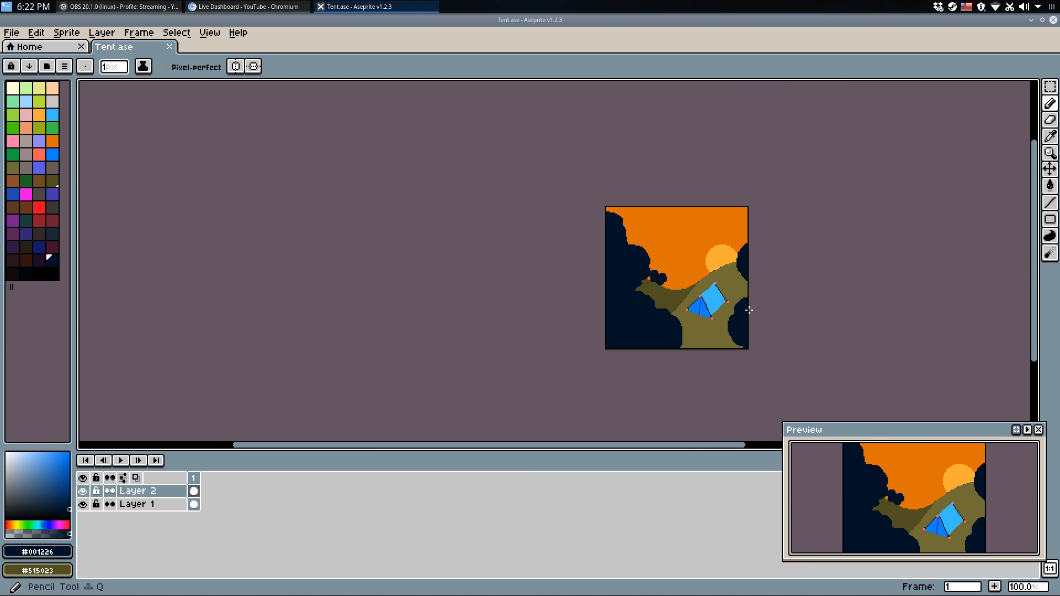
scroll(755, 305, up, 1)
scroll(754, 307, up, 1)
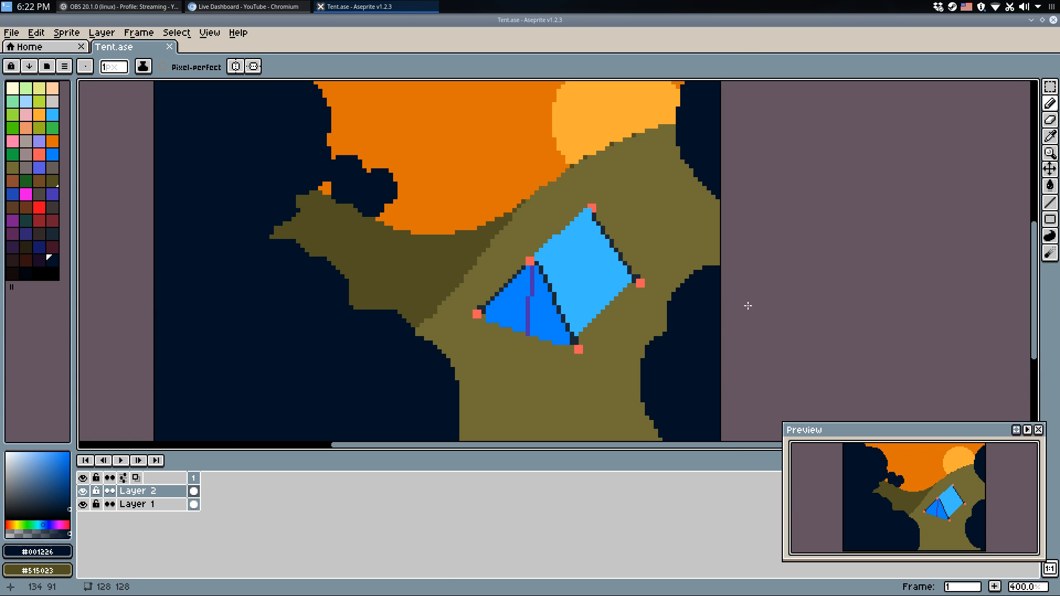
scroll(683, 267, down, 1)
key(ctrl+s)
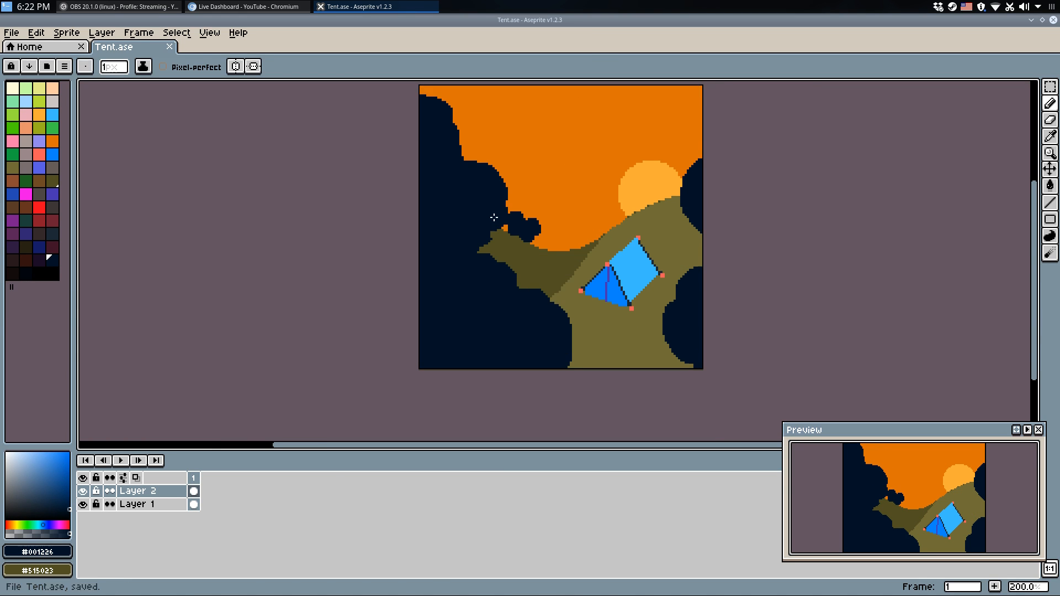
scroll(564, 221, up, 3)
scroll(552, 248, up, 1)
key(ctrl+z)
key(ctrl+s)
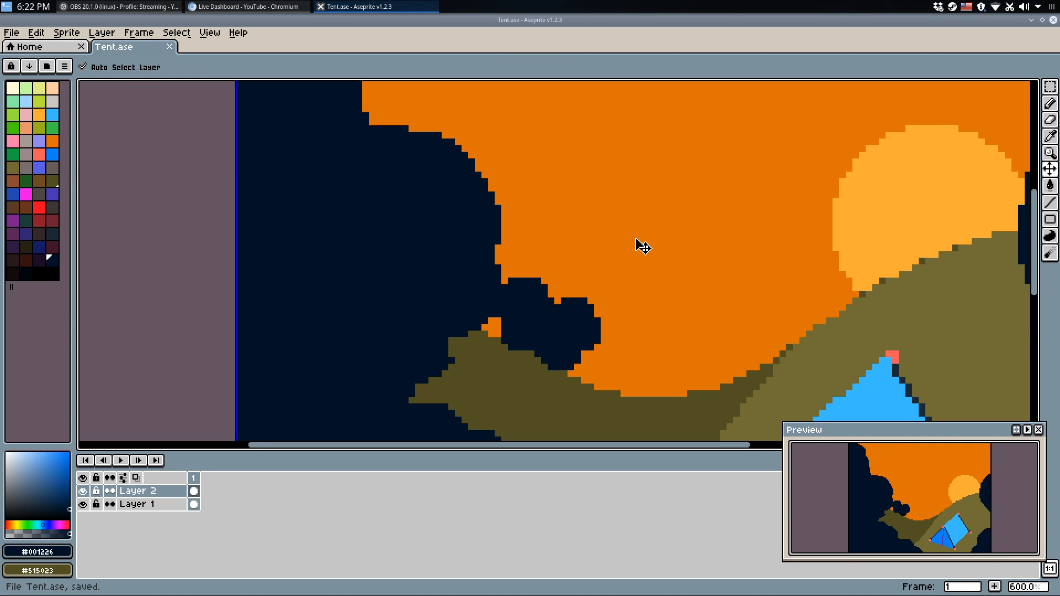
scroll(635, 239, down, 4)
scroll(644, 248, up, 2)
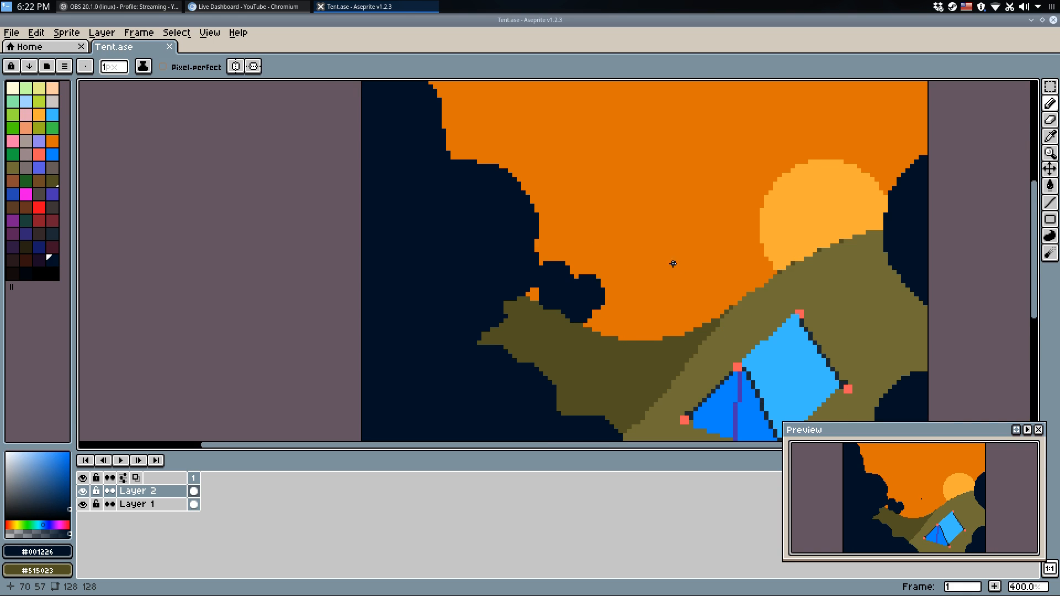
Trim the upper edge of the dark hill's left spur with 1 px navy pencil strokes and save the file.
drag(674, 262, 567, 213)
scroll(421, 254, up, 2)
scroll(421, 254, up, 4)
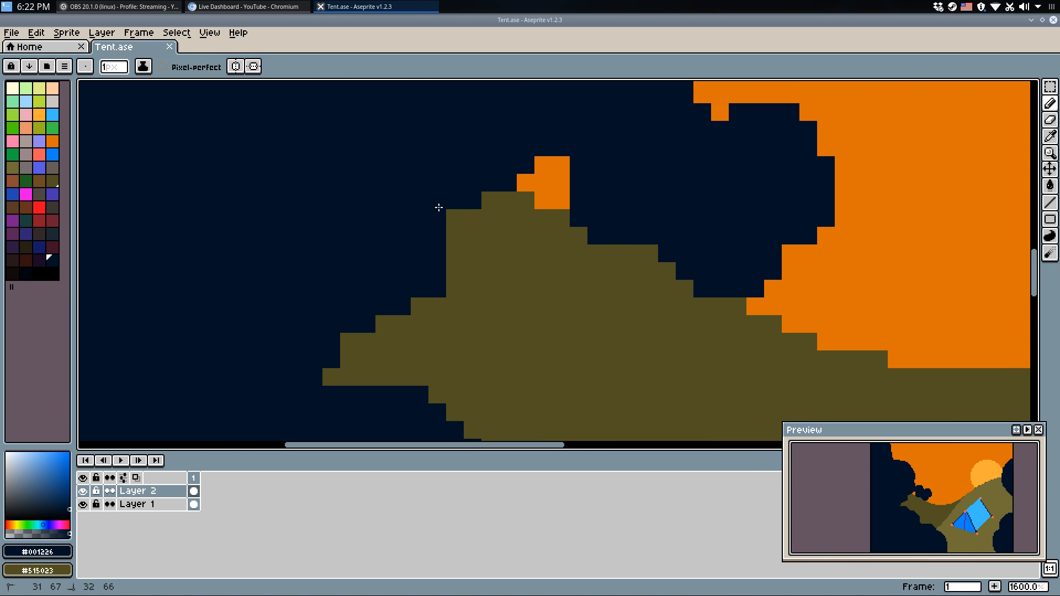
mouse_move(420, 307)
mouse_down()
mouse_move(378, 341)
mouse_move(344, 344)
mouse_up()
drag(455, 249, 438, 305)
key(ctrl+z)
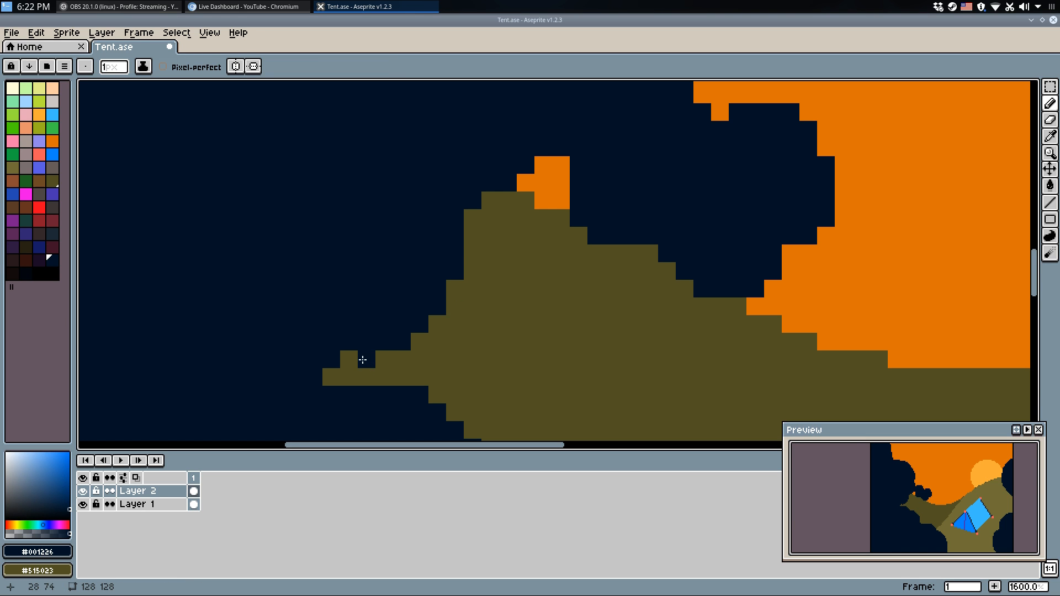
scroll(420, 342, down, 2)
key(ctrl+s)
scroll(443, 313, up, 1)
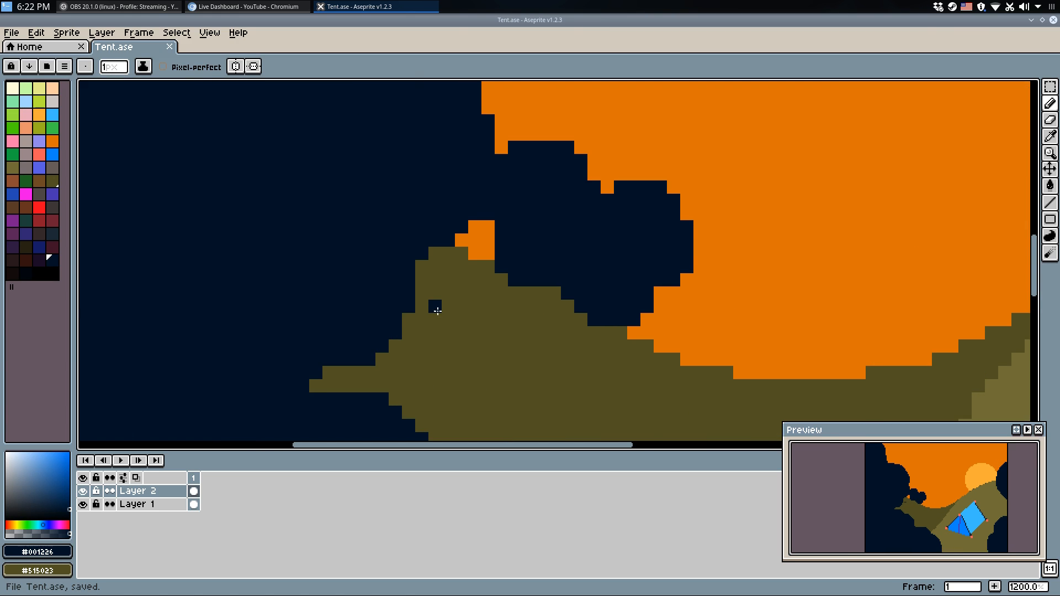
Pare back the dark hill's steep left side below the crest with further navy pencil pixels.
mouse_move(429, 282)
mouse_down()
mouse_move(430, 307)
mouse_move(387, 356)
mouse_up()
key(ctrl)
key(ctrl+z)
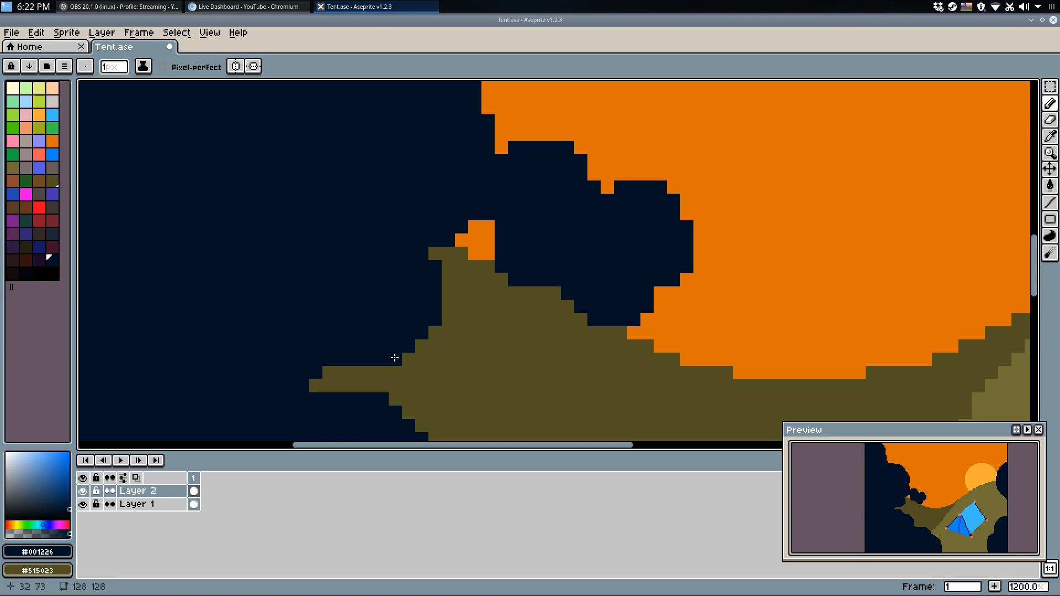
scroll(479, 300, down, 3)
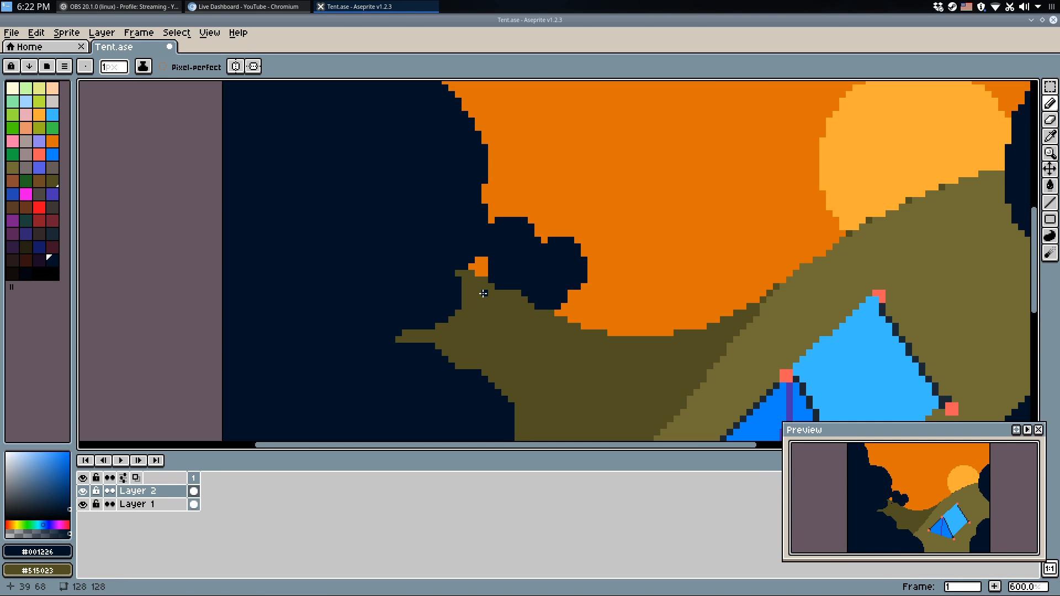
scroll(482, 289, down, 2)
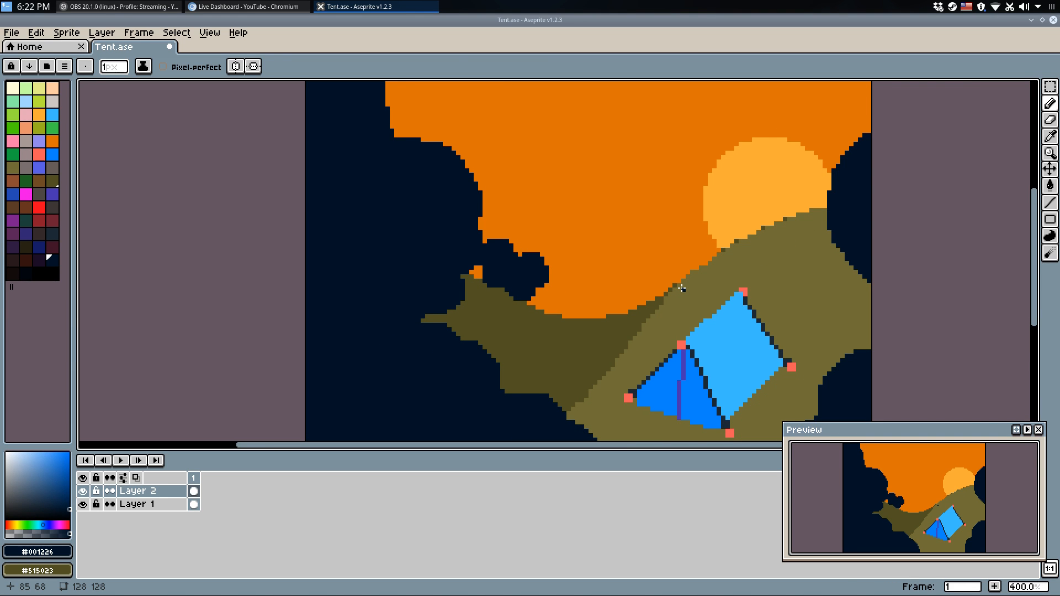
scroll(682, 288, down, 2)
Raise the flat ledge of the large bush by adding a row of navy pixels against the dark hill.
scroll(585, 342, up, 8)
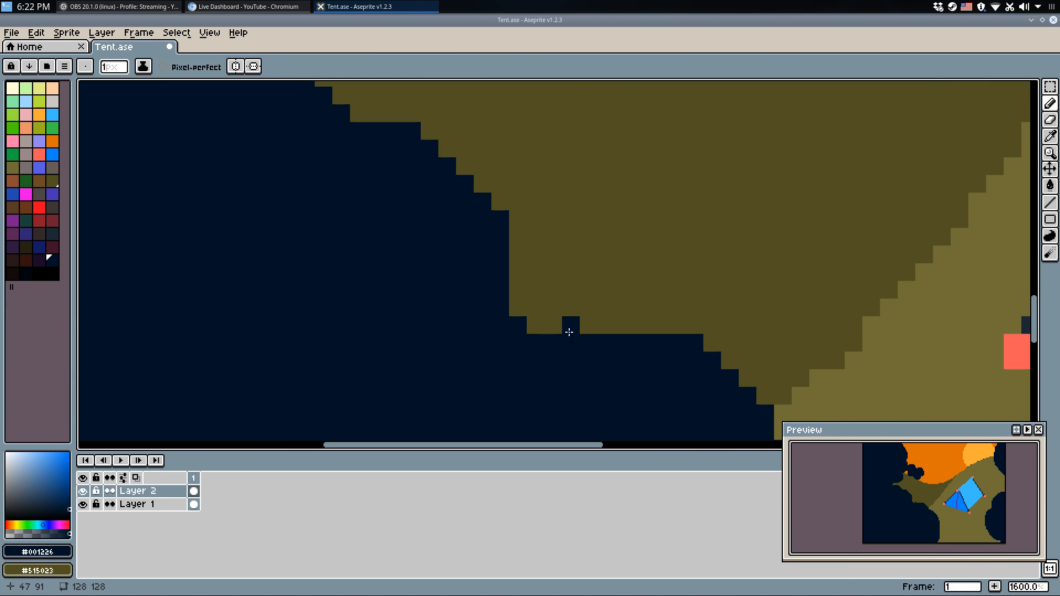
drag(572, 332, 665, 331)
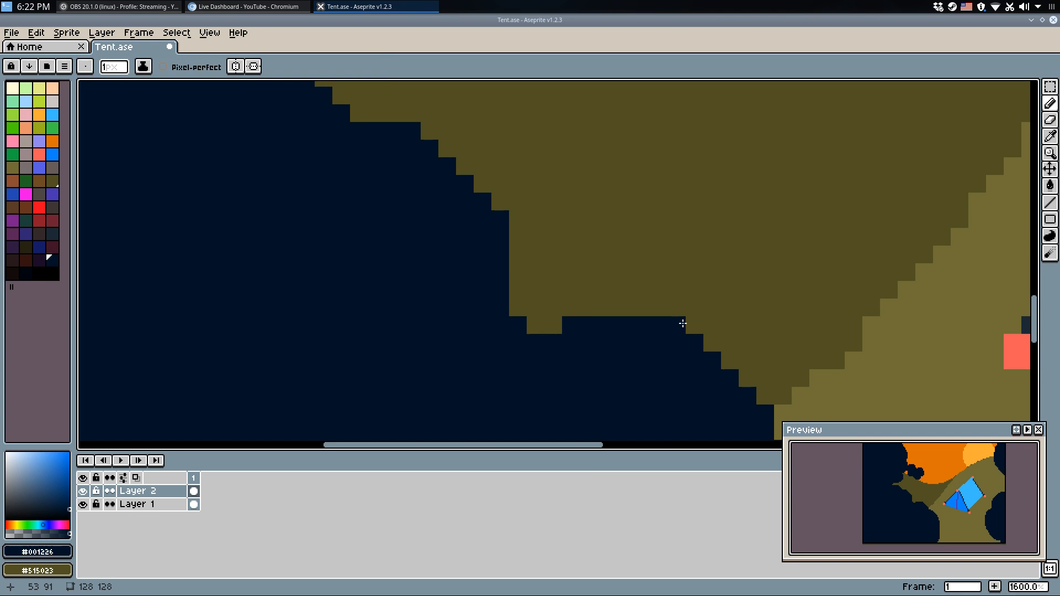
scroll(662, 277, down, 5)
scroll(651, 318, up, 4)
click(618, 294)
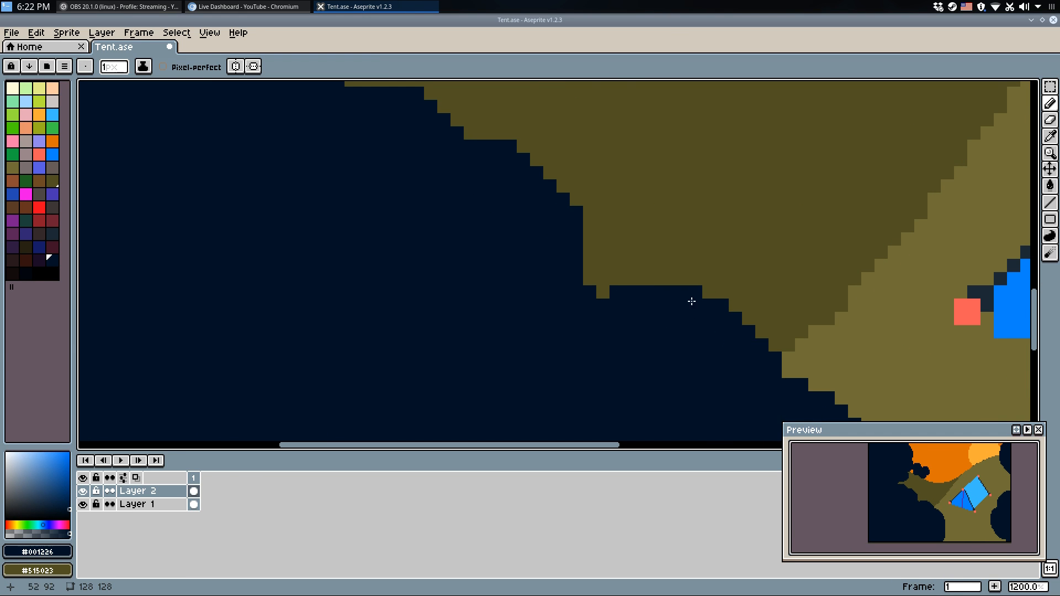
Smooth the large bush's stepped edge beneath the hill spur with navy lines and save the file.
key(l)
mouse_move(564, 188)
mouse_down()
mouse_move(534, 160)
mouse_move(532, 258)
mouse_up()
mouse_move(403, 192)
mouse_down()
mouse_move(381, 191)
mouse_move(437, 191)
mouse_up()
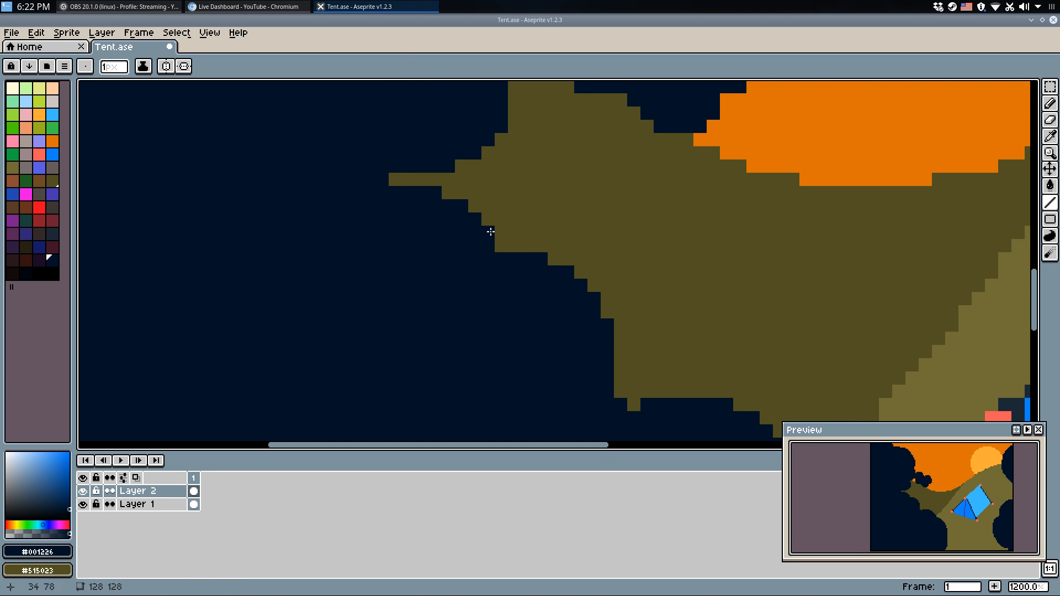
scroll(594, 221, down, 7)
key(ctrl+s)
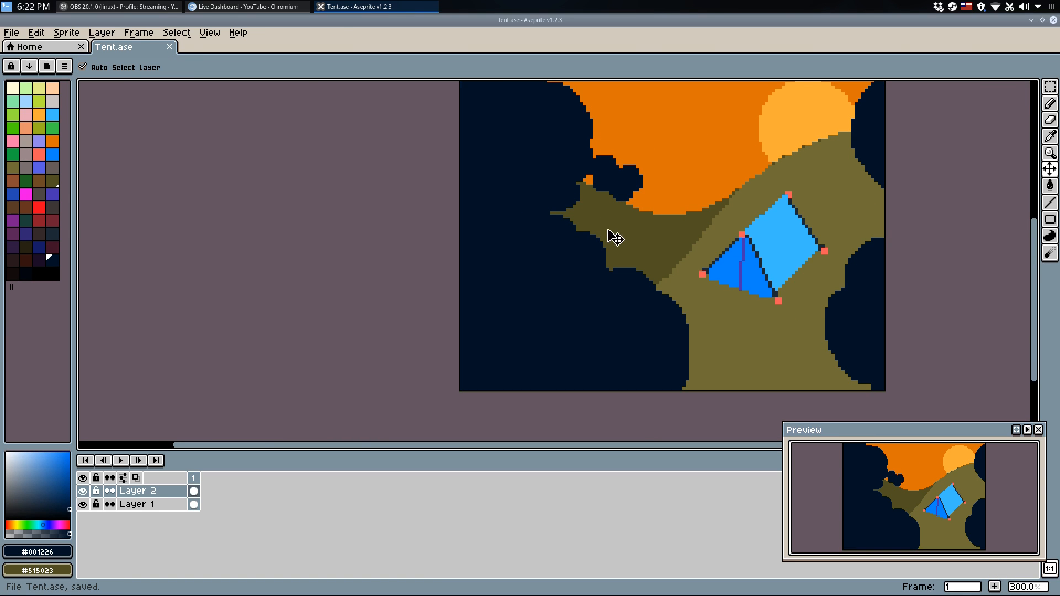
Fill in the notch and ledge between the large bush's lobes with navy pencil pixels.
scroll(616, 265, up, 6)
key(b)
click(589, 280)
scroll(679, 244, down, 5)
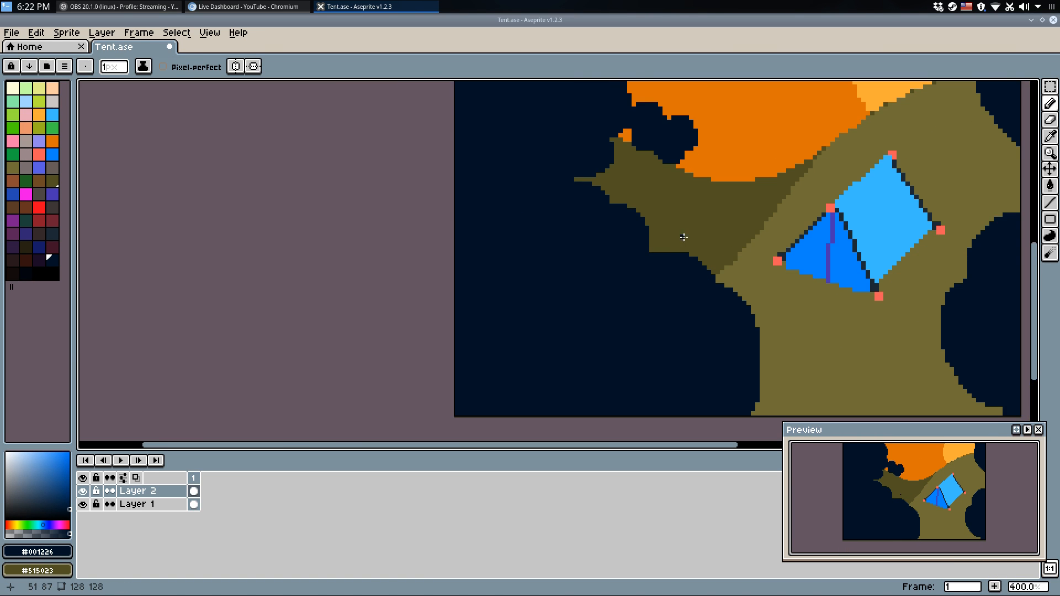
scroll(615, 255, up, 6)
mouse_move(629, 235)
mouse_down()
mouse_move(611, 230)
mouse_move(720, 236)
mouse_up()
scroll(719, 236, down, 7)
Round the large bush's edge where the two olive hills meet using single navy pixels, and save the file.
scroll(760, 183, up, 3)
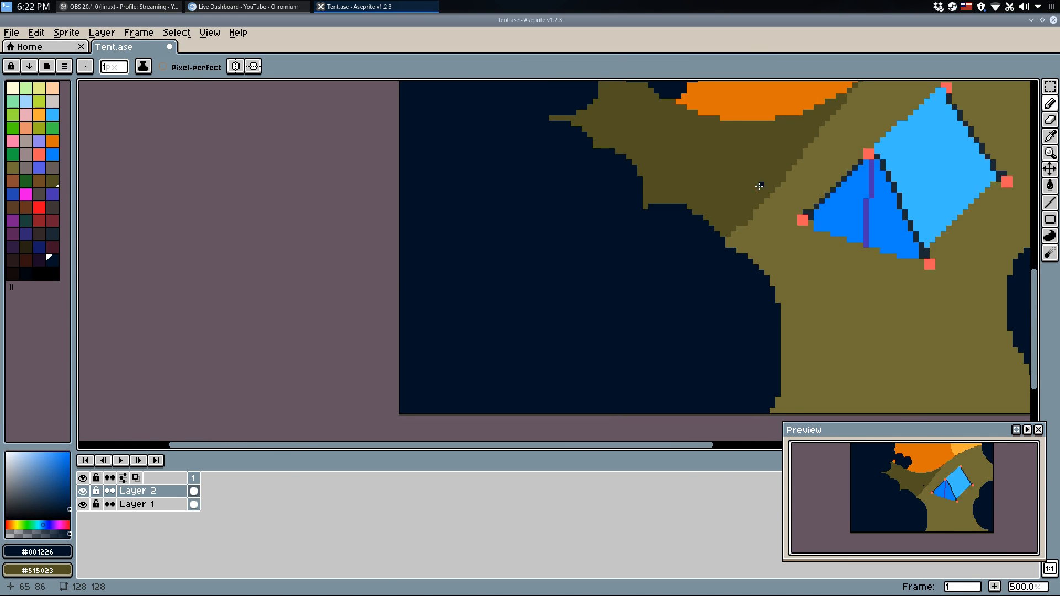
scroll(760, 183, up, 4)
drag(664, 247, 693, 279)
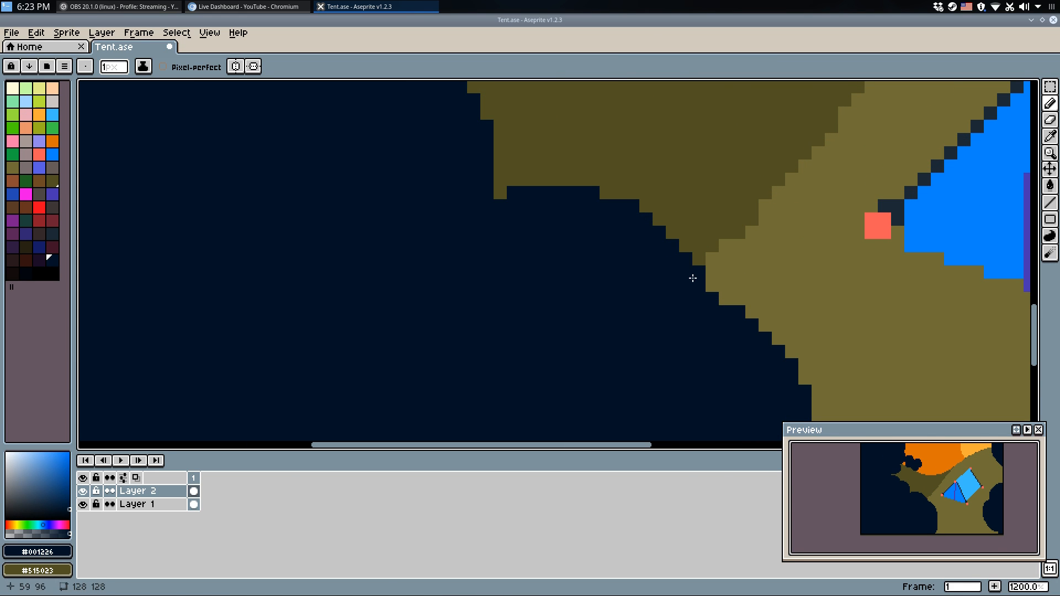
click(607, 192)
click(659, 219)
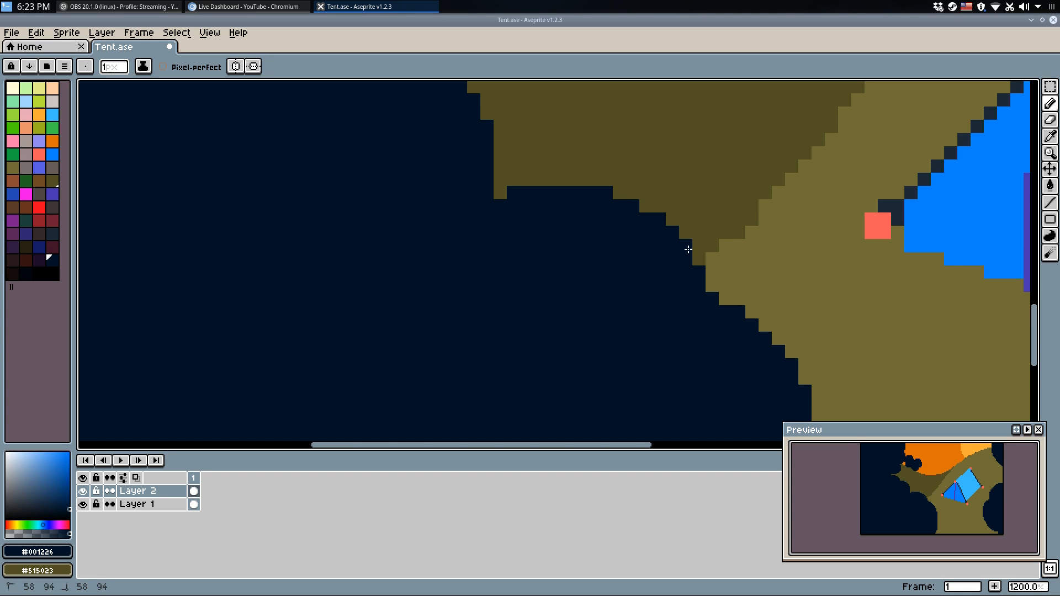
scroll(780, 225, down, 3)
key(ctrl+s)
scroll(630, 243, down, 3)
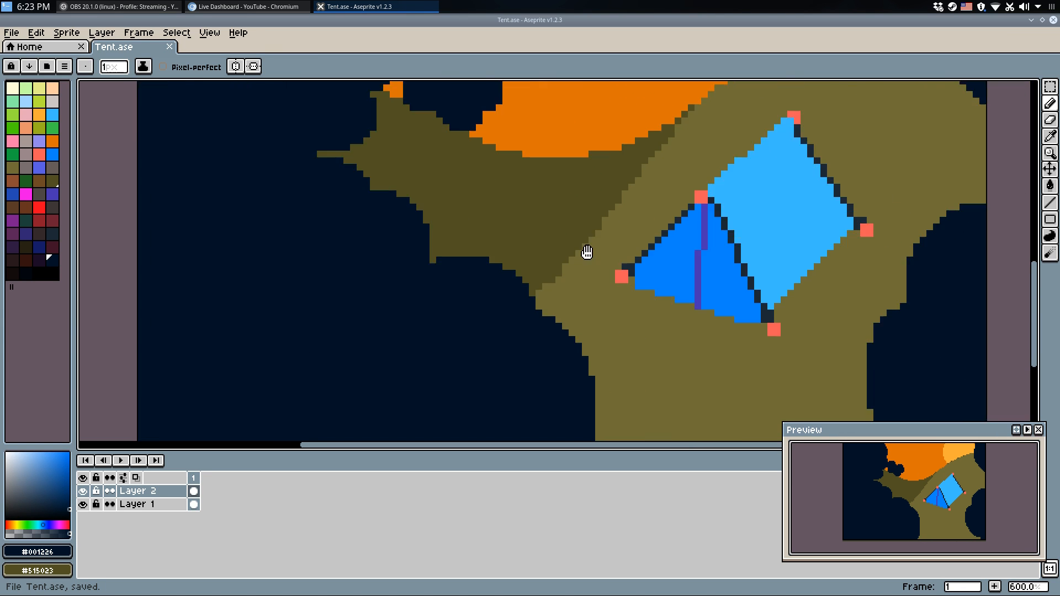
Separate the tree from the bush with a horizontal line in palette colour Idx-47, and fill the tree with that colour.
drag(629, 237, 568, 332)
scroll(597, 308, up, 1)
scroll(629, 284, down, 2)
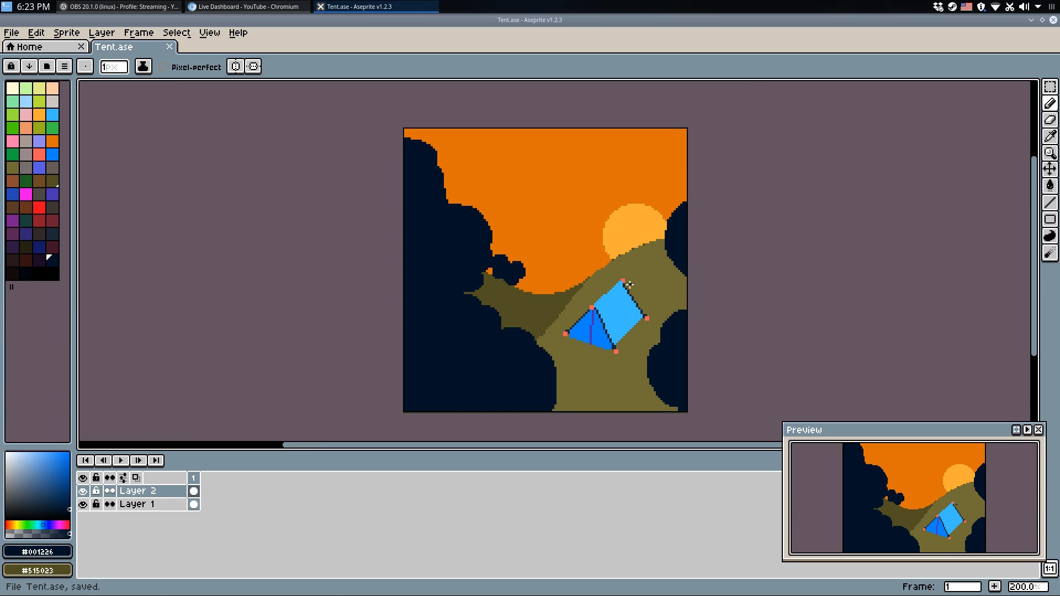
scroll(514, 318, up, 1)
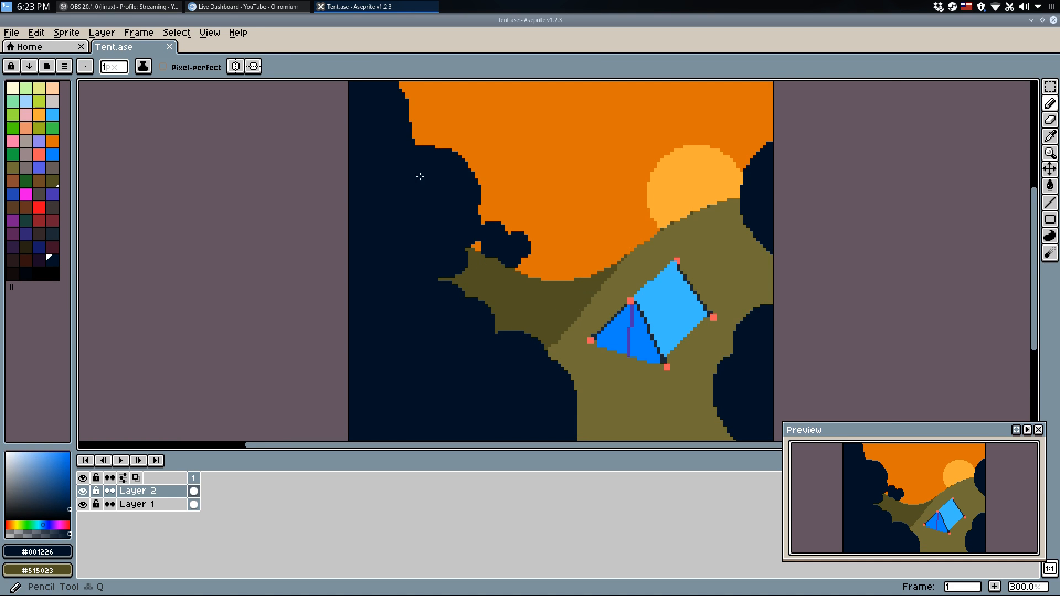
scroll(429, 179, up, 1)
click(52, 233)
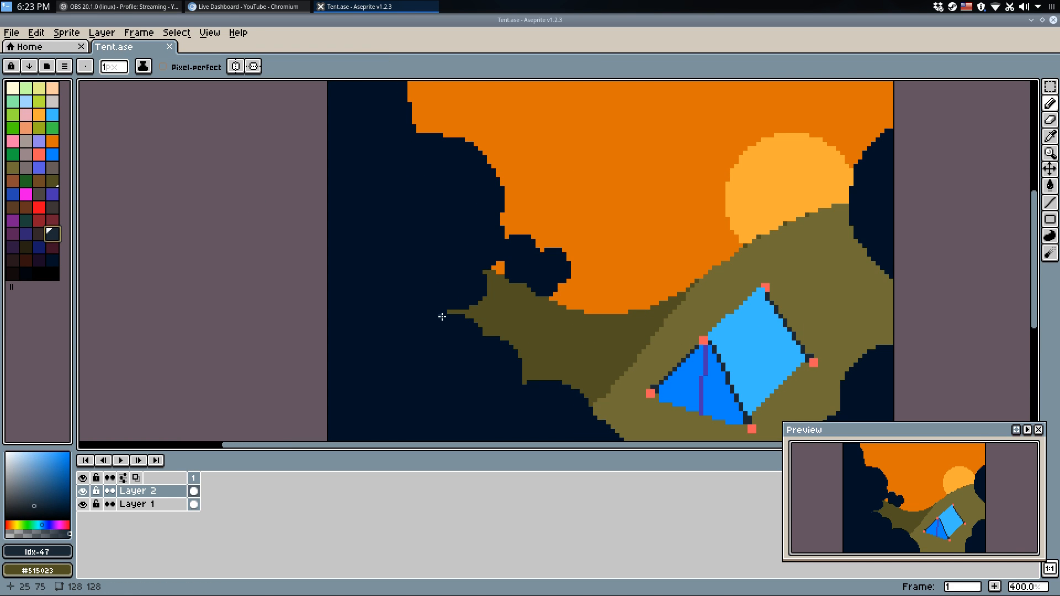
scroll(331, 289, up, 1)
mouse_move(329, 287)
mouse_down()
mouse_move(435, 301)
mouse_move(473, 319)
mouse_move(458, 318)
mouse_up()
key(ctrl+z)
drag(375, 318, 324, 318)
key(g)
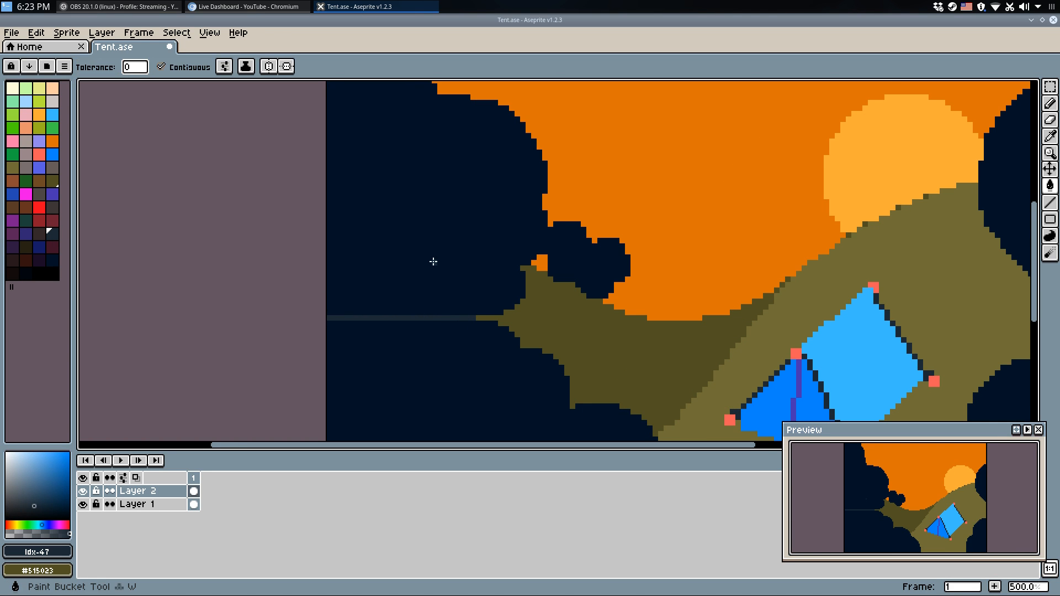
click(419, 274)
Sample #001226 and paint a rounded bush mound over the tree's lower part with a 10 px brush.
scroll(519, 262, down, 4)
key(b)
scroll(502, 276, up, 4)
key(plus)
alt+click(508, 282)
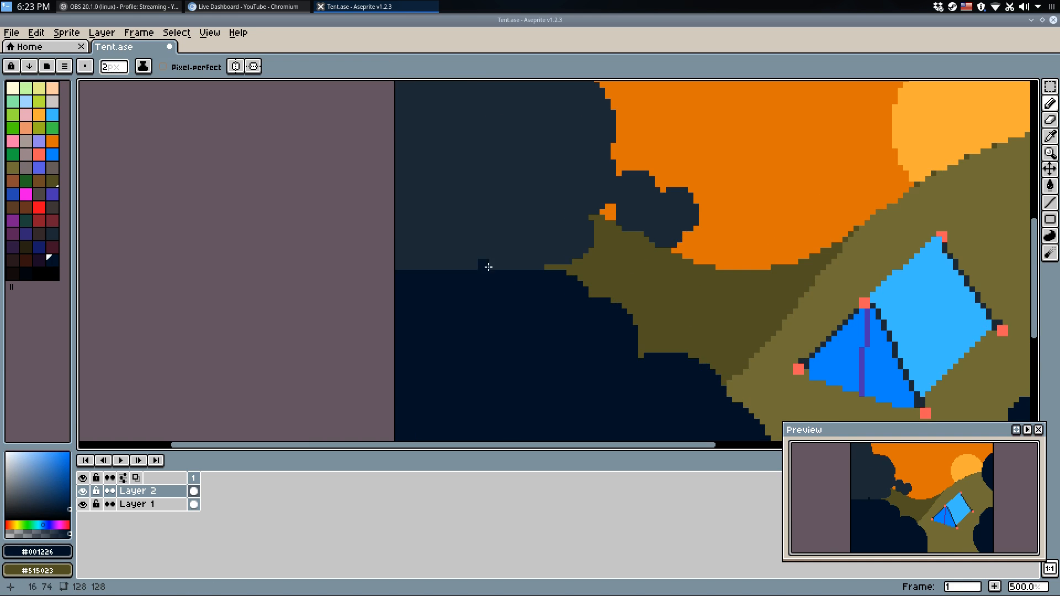
key(plus)
key(plus)
key(plus)
key(plus)
key(plus)
key(plus)
key(plus)
key(plus)
mouse_move(392, 230)
mouse_down()
mouse_move(448, 218)
mouse_move(488, 231)
mouse_move(521, 274)
mouse_move(485, 229)
mouse_move(442, 234)
mouse_move(421, 271)
mouse_up()
key(ctrl+z)
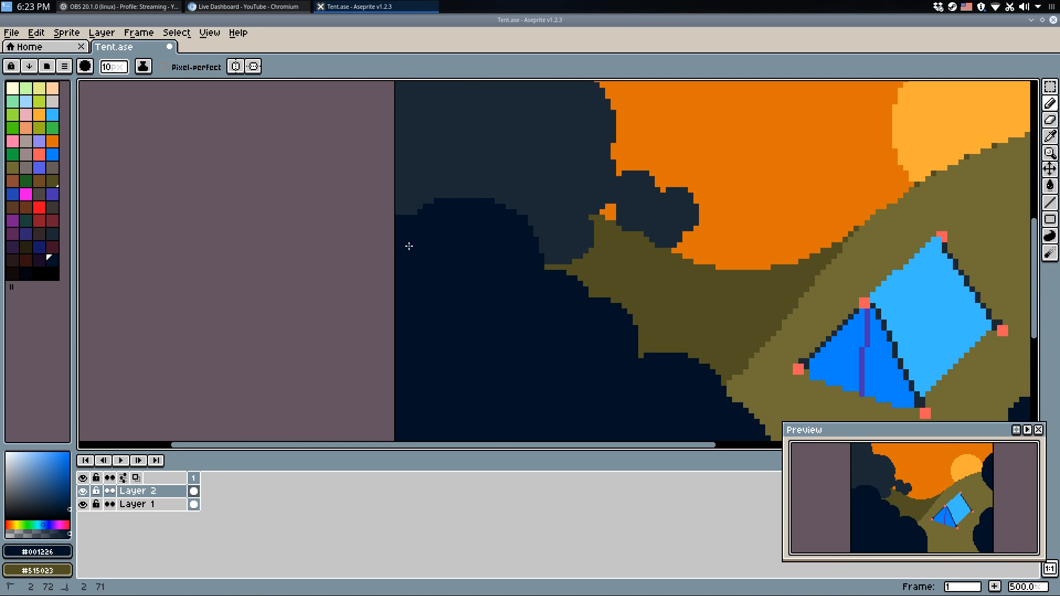
Enlarge the navy mound upward and across to the dark hill's crest, undoing a trial stroke.
mouse_move(477, 218)
mouse_down()
mouse_move(455, 184)
mouse_move(528, 178)
mouse_move(577, 234)
mouse_move(533, 279)
mouse_move(489, 218)
mouse_move(576, 246)
mouse_move(536, 266)
mouse_up()
key(ctrl+z)
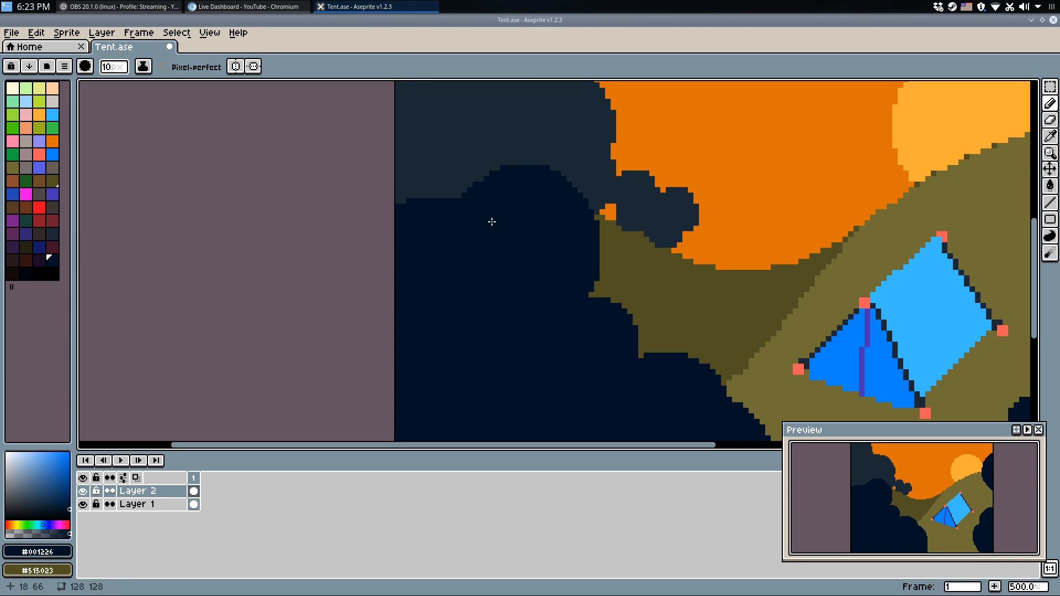
mouse_move(505, 227)
mouse_down()
mouse_move(500, 189)
mouse_move(567, 206)
mouse_up()
Sample #1c2934 and close the small orange gap between the tree and the crest bush with a 1 px brush.
scroll(641, 172, down, 4)
scroll(685, 161, up, 1)
key(minus)
key(minus)
scroll(568, 208, up, 4)
alt+click(579, 173)
scroll(602, 151, down, 4)
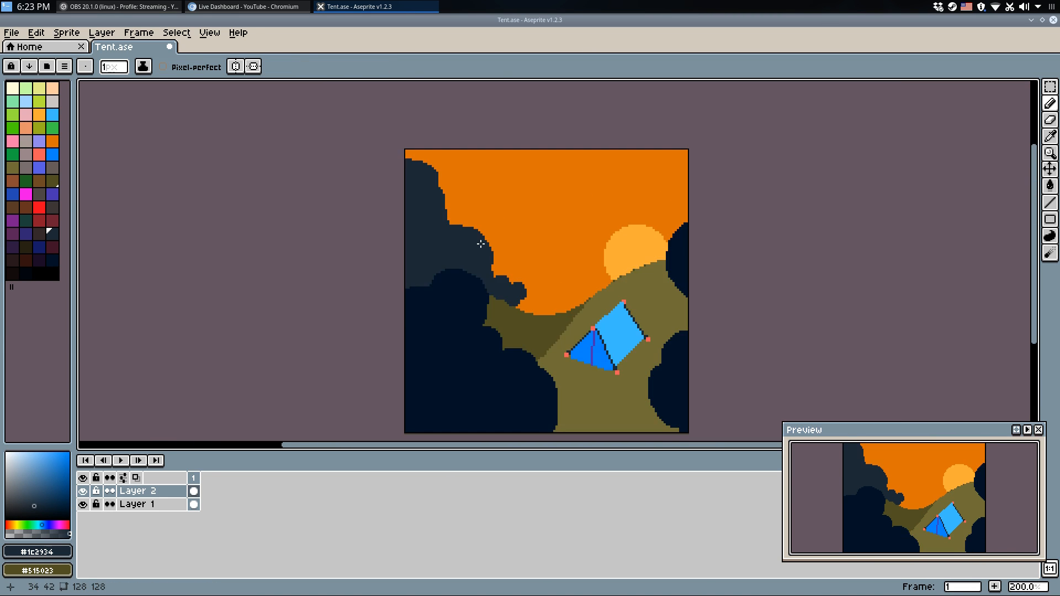
Erase the tall upper lobe of the tree along the sprite's left edge with an 8 px eraser.
scroll(399, 188, up, 1)
key(e)
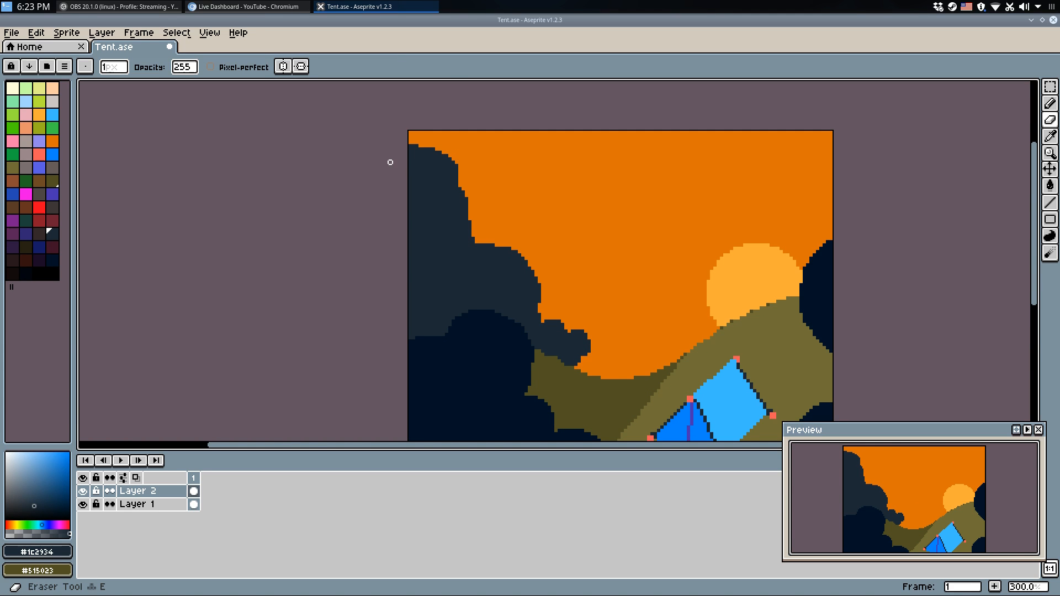
mouse_move(388, 160)
mouse_down()
mouse_move(452, 154)
mouse_move(481, 198)
mouse_move(443, 158)
mouse_move(392, 167)
mouse_move(465, 190)
mouse_move(472, 203)
mouse_move(459, 181)
mouse_move(422, 167)
mouse_move(406, 170)
mouse_move(391, 203)
mouse_move(458, 191)
mouse_move(475, 217)
mouse_move(402, 206)
mouse_move(449, 204)
mouse_move(475, 227)
mouse_up()
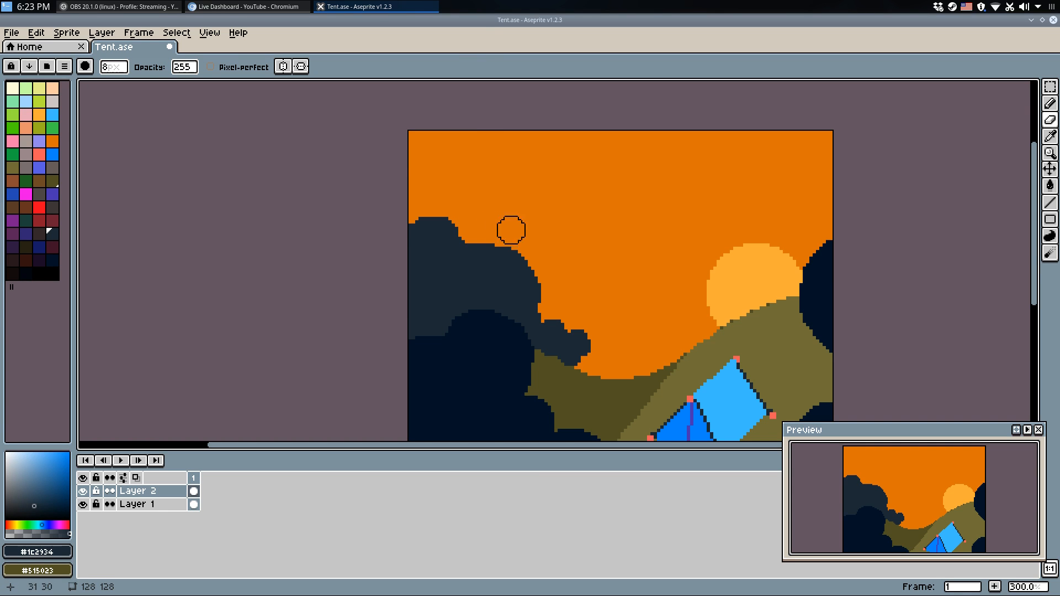
Erase along the tree's right side and the outer end of the small crest bush with the 8 px eraser.
drag(547, 274, 538, 306)
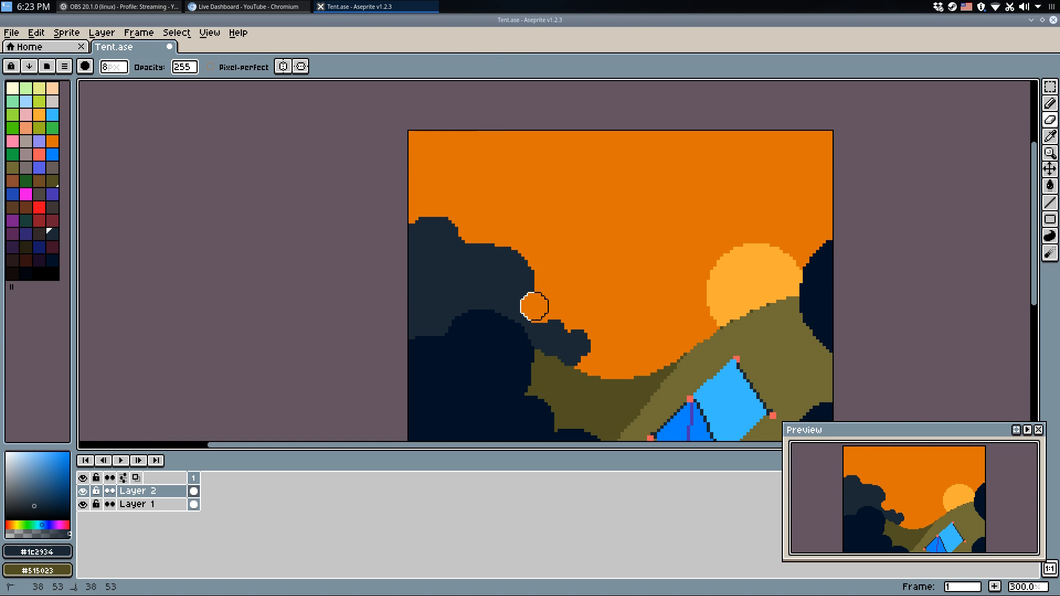
scroll(617, 343, up, 3)
drag(602, 353, 582, 371)
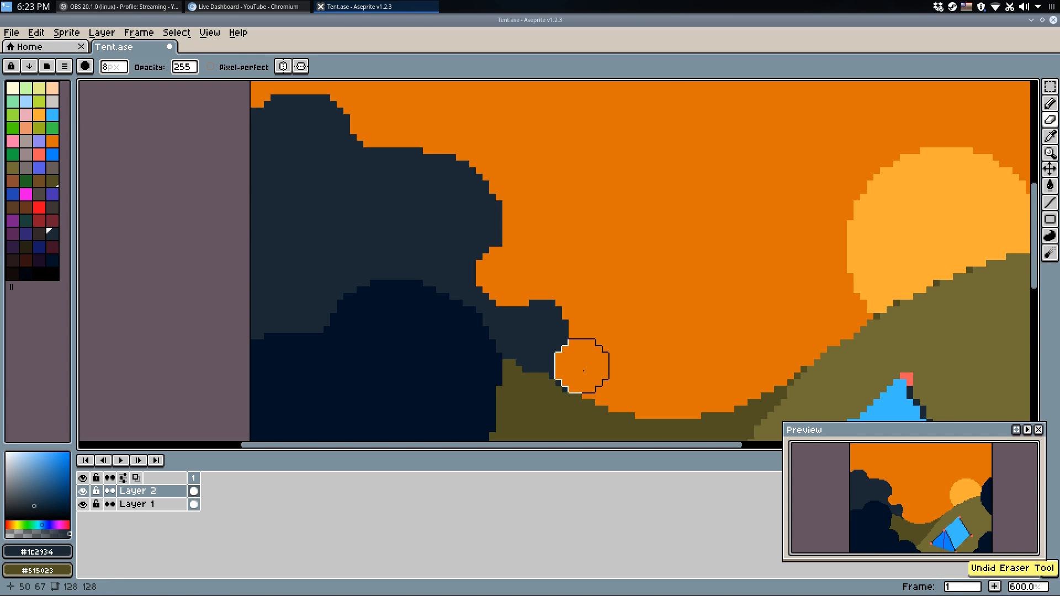
Shrink the eraser and extend the crest bush's right edge downward in #1c2934 with the 1 px pencil.
key(minus)
key(minus)
key(minus)
scroll(570, 381, up, 4)
key(minus)
key(minus)
key(minus)
key(minus)
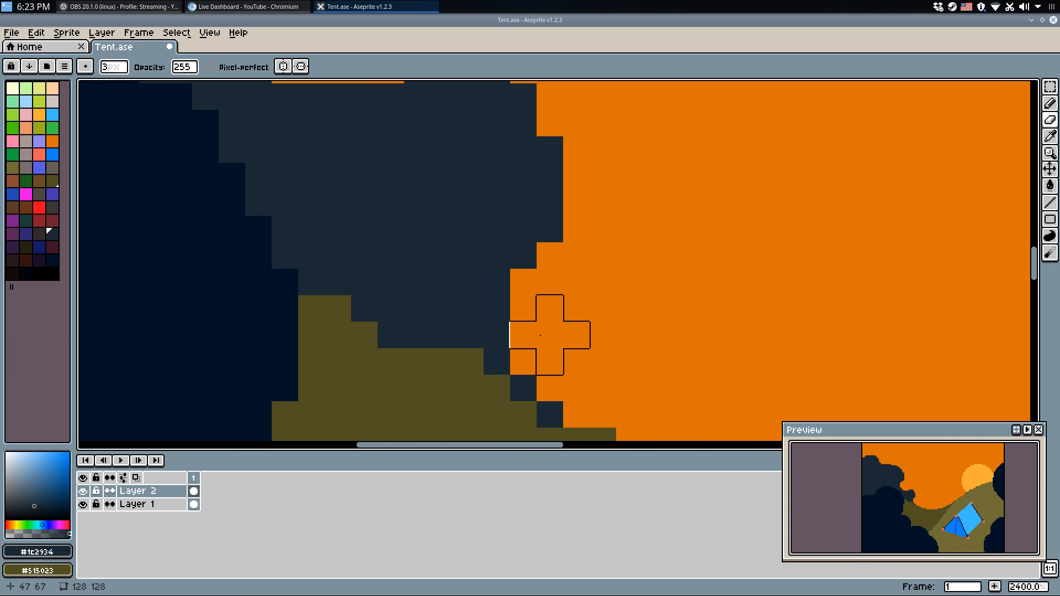
key(q)
alt+click(524, 276)
mouse_move(549, 231)
mouse_down()
mouse_move(556, 289)
mouse_move(498, 360)
mouse_move(543, 269)
mouse_up()
Sample the sky orange as the background colour and remove the two stray dark pixels on the hill crest below the bush.
alt+click(521, 233)
alt+right_click(553, 369)
right_click(529, 390)
key(e)
click(548, 406)
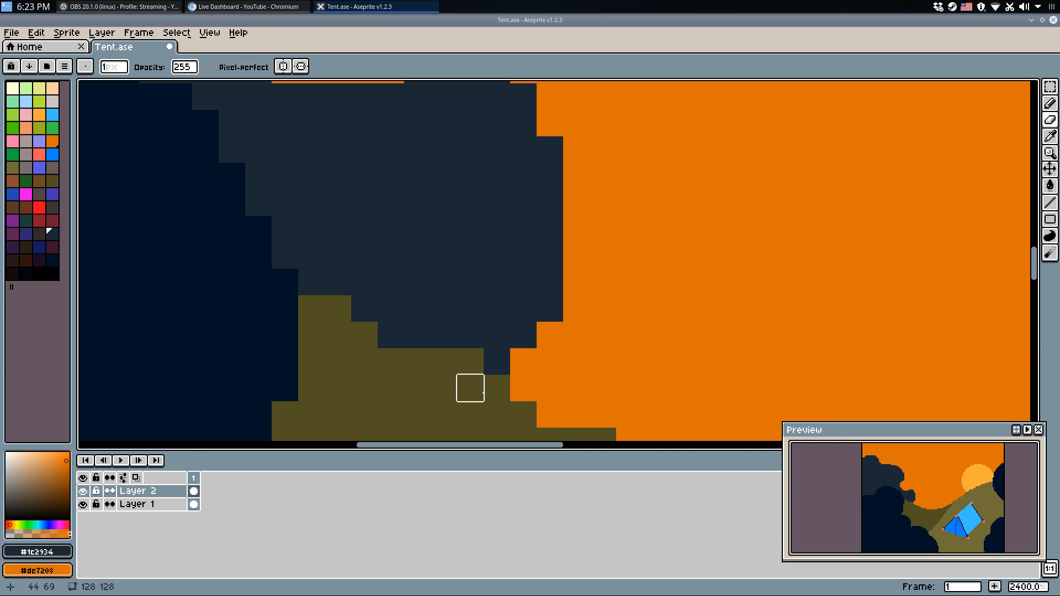
Hide Layer 1 and clear the stray orange pixel at the bush's lower edge on Layer 2.
click(82, 505)
scroll(513, 343, down, 6)
key(q)
scroll(529, 350, up, 3)
alt+click(511, 340)
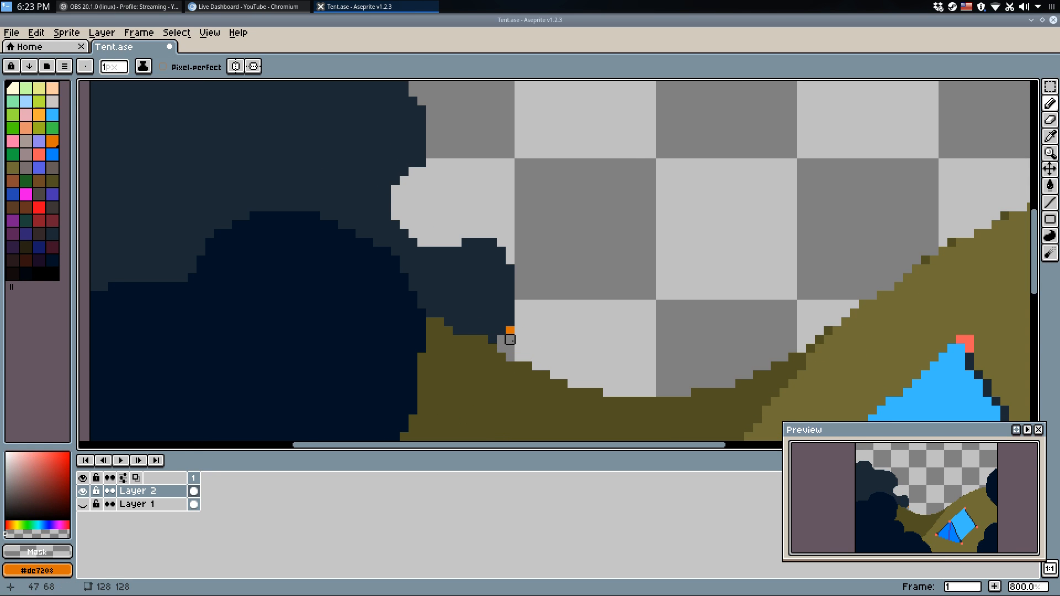
Sample #1c2934 and round out the crest bush's top and right side with the 1 px pencil.
scroll(510, 331, up, 1)
alt+click(450, 282)
click(440, 260)
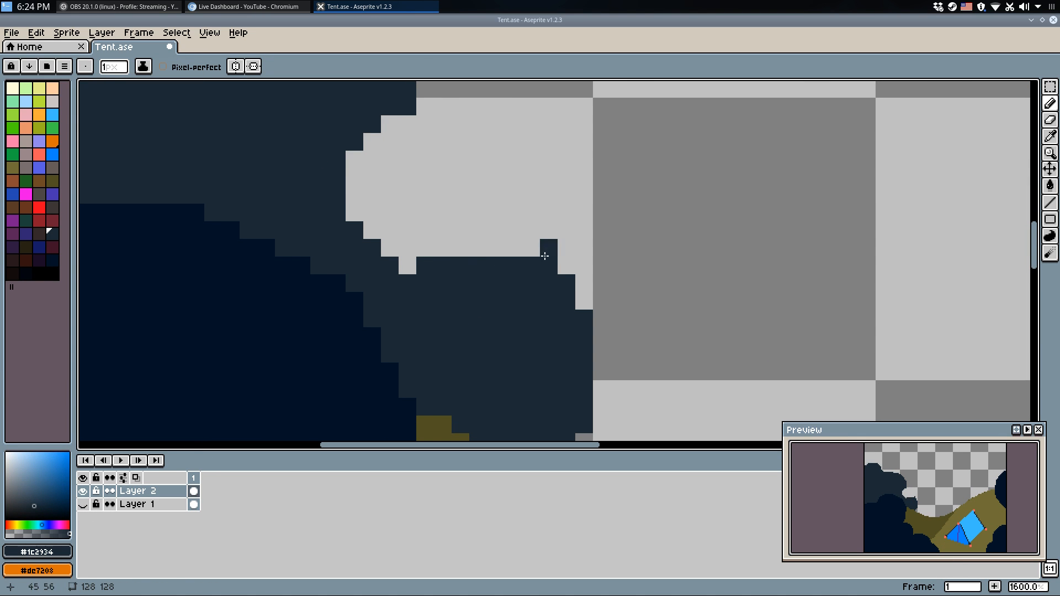
drag(475, 255, 528, 253)
mouse_move(589, 315)
mouse_down()
mouse_move(607, 366)
mouse_move(561, 325)
mouse_up()
click(538, 353)
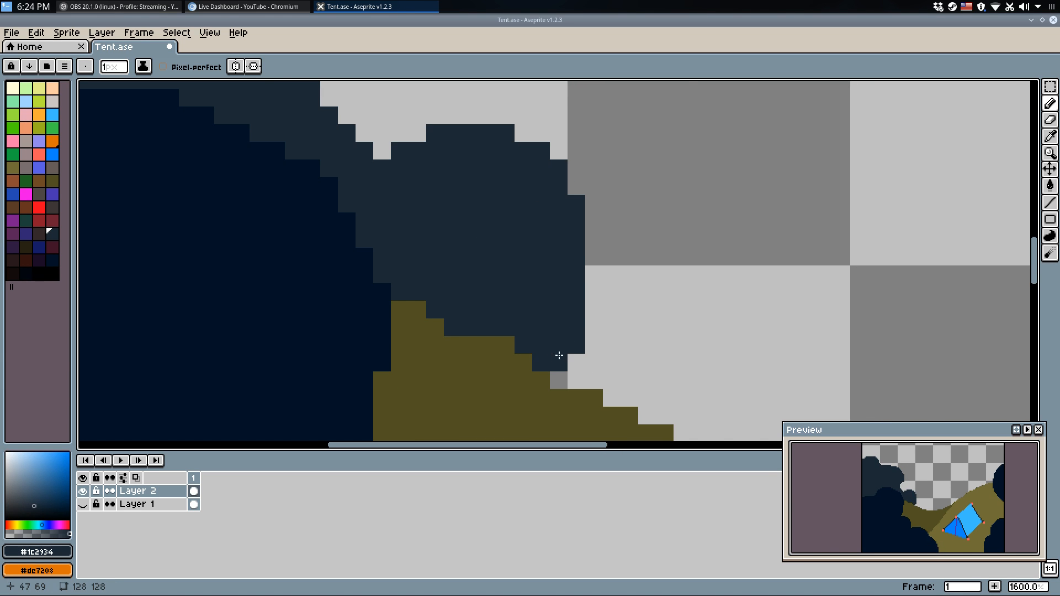
Paint jagged tufts from the bush's base over the olive hill, undoing one stroke and trimming them with #515023.
scroll(596, 260, down, 3)
scroll(553, 277, up, 2)
mouse_move(601, 329)
mouse_down()
mouse_move(570, 352)
mouse_move(593, 331)
mouse_move(563, 343)
mouse_move(540, 321)
mouse_move(519, 339)
mouse_move(524, 362)
mouse_move(516, 297)
mouse_move(499, 364)
mouse_up()
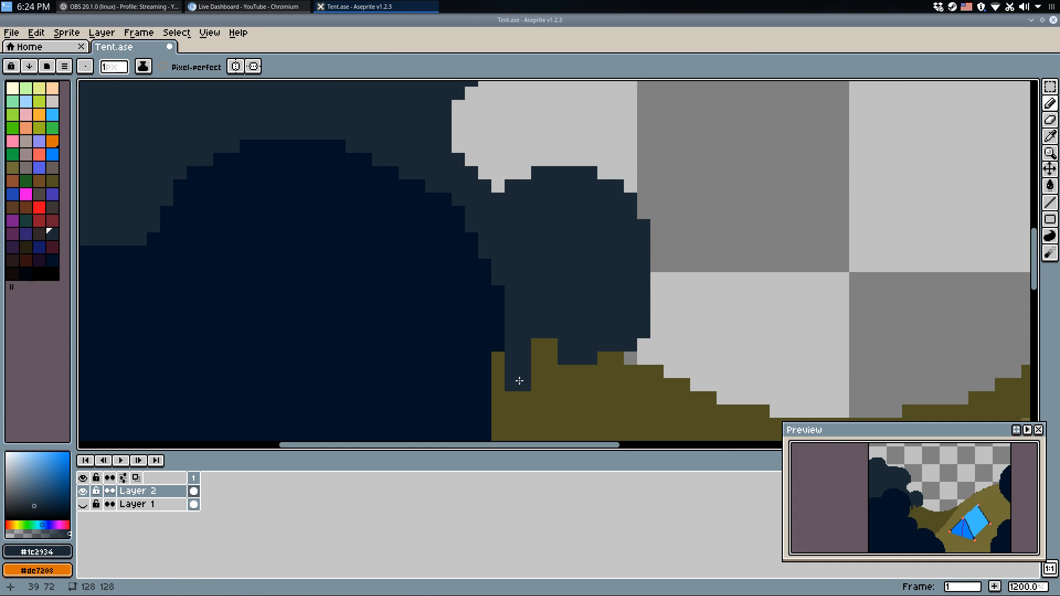
key(ctrl+z)
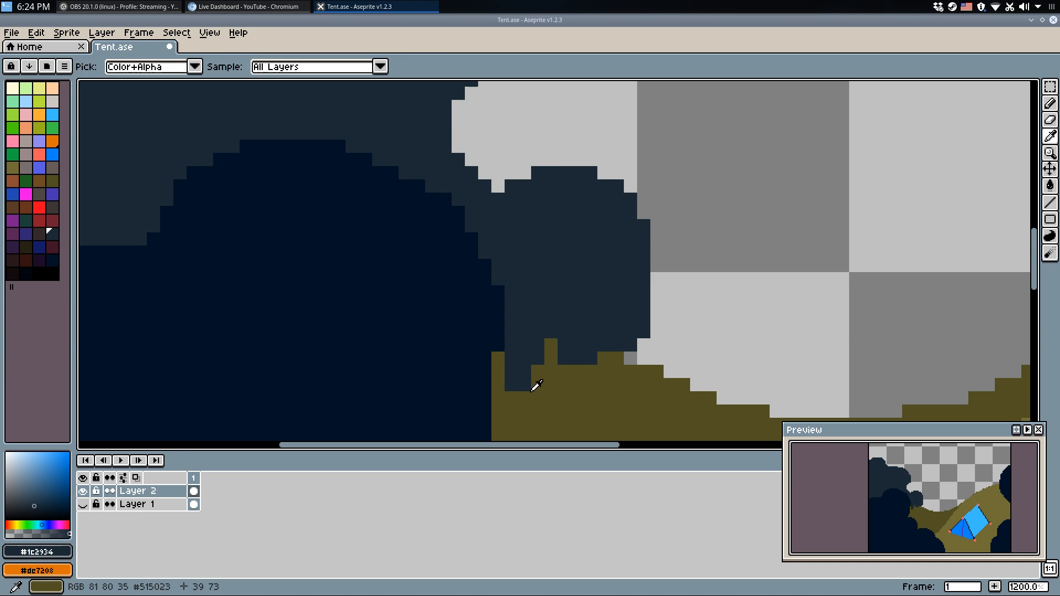
alt+right_click(507, 393)
right_click(510, 386)
scroll(631, 338, down, 2)
scroll(612, 349, up, 2)
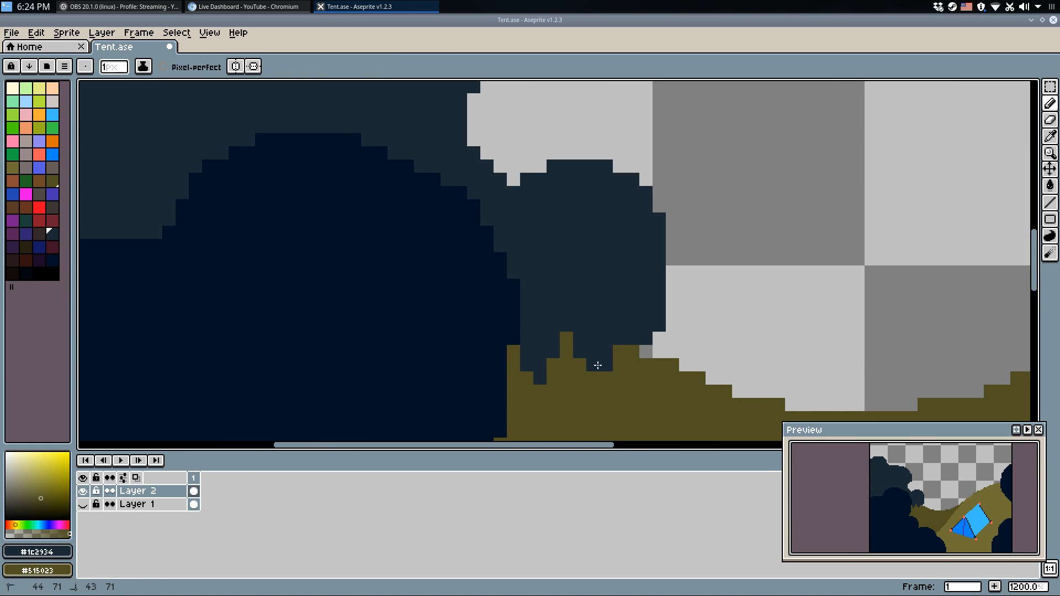
Sample #716d35 from the light olive hill below the tent and save the file.
scroll(645, 285, down, 1)
scroll(646, 285, down, 3)
drag(644, 371, 527, 192)
drag(552, 271, 490, 433)
drag(488, 303, 488, 325)
drag(560, 366, 493, 228)
scroll(494, 228, up, 4)
alt+click(548, 226)
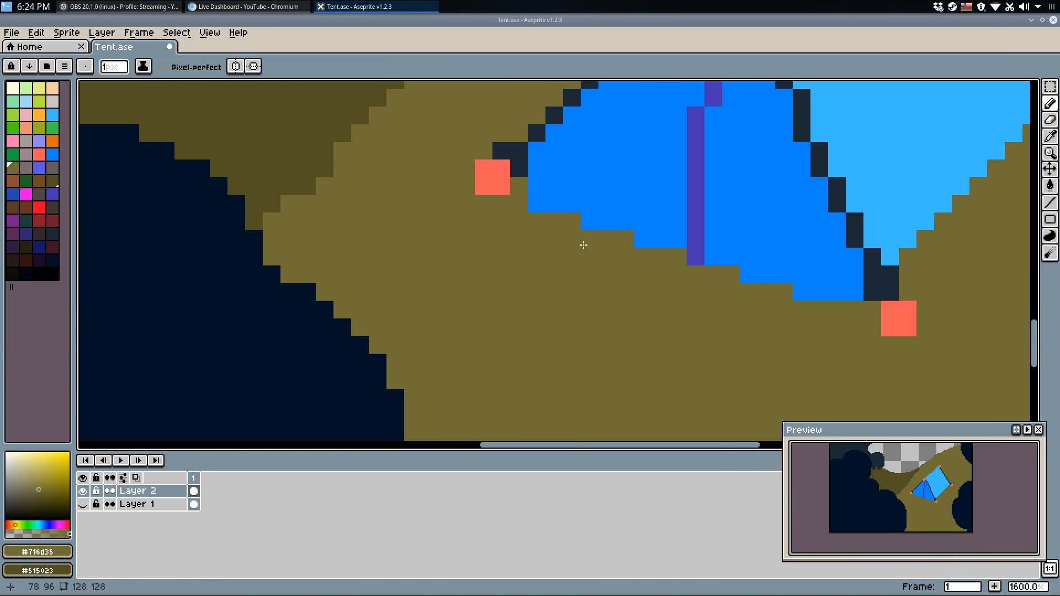
scroll(563, 196, down, 4)
drag(646, 230, 591, 298)
key(v)
key(ctrl+s)
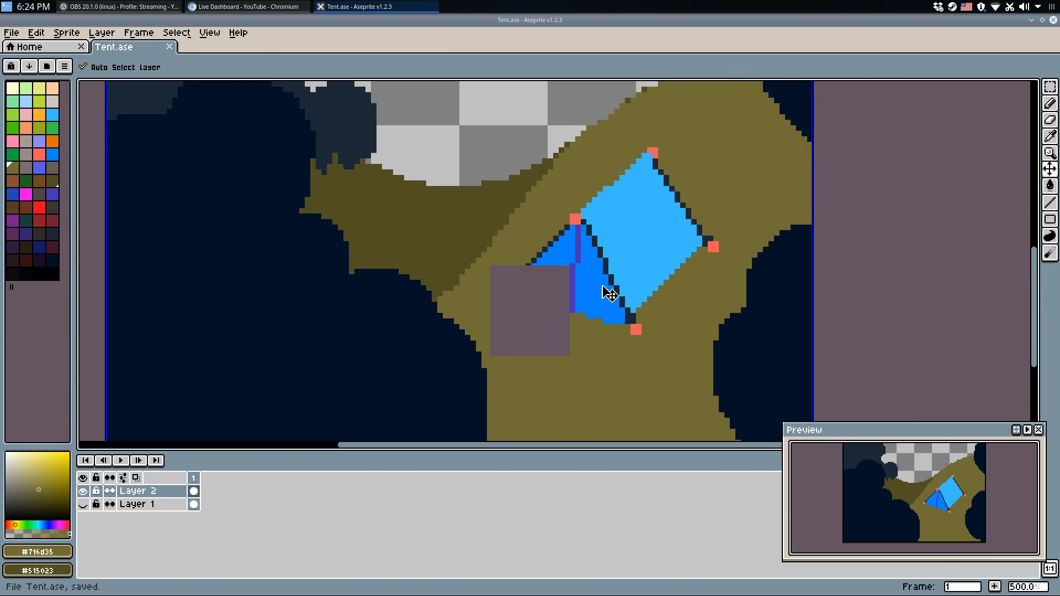
Examine the whole composition at several zoom levels, with Layer 1 both shown and hidden.
scroll(653, 258, down, 1)
scroll(654, 258, down, 2)
key(b)
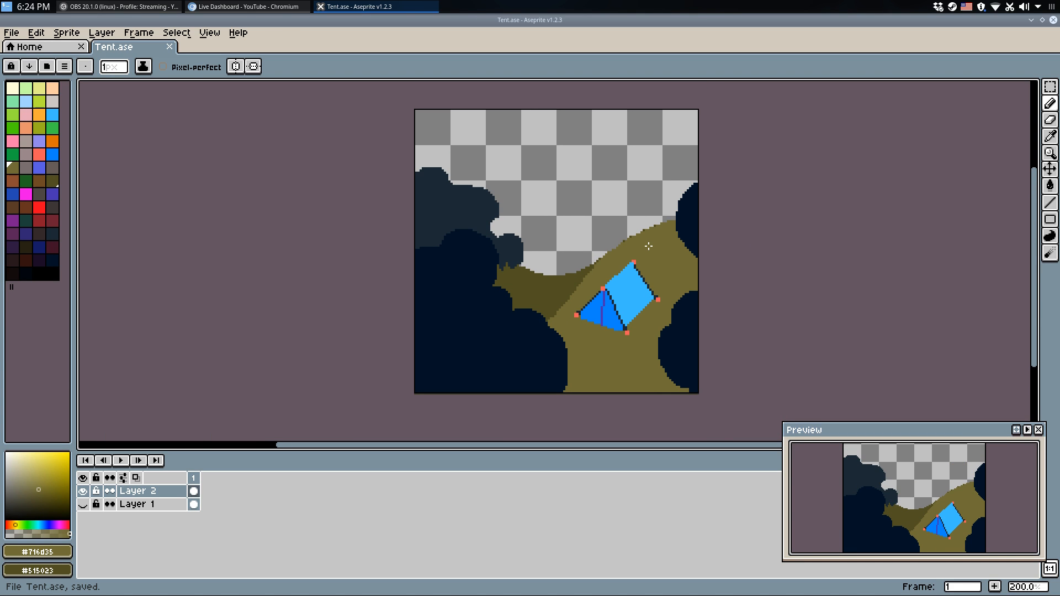
scroll(605, 254, up, 3)
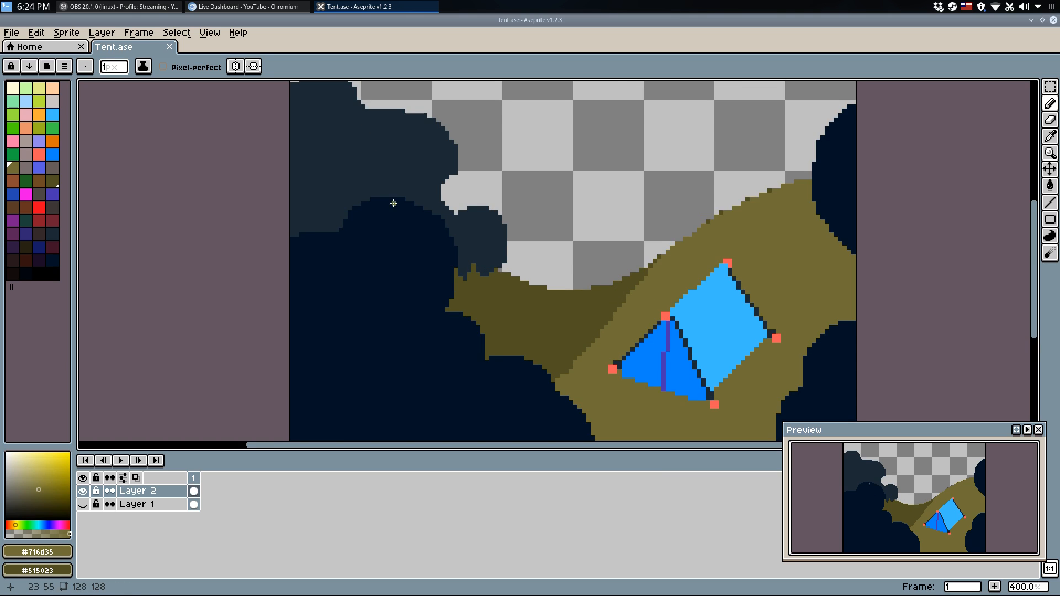
scroll(409, 176, down, 2)
scroll(408, 176, down, 1)
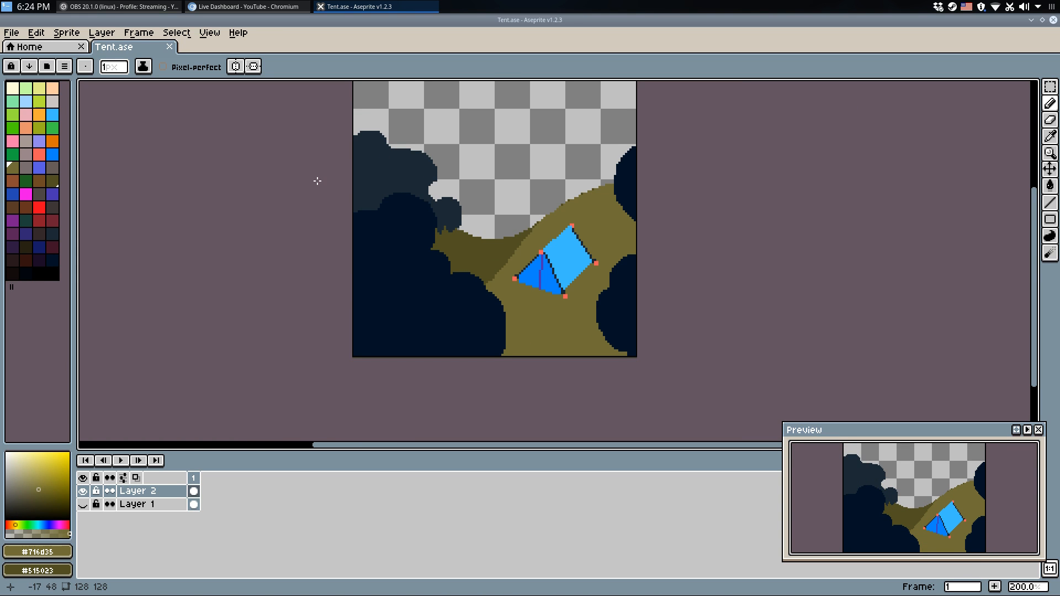
scroll(557, 268, up, 1)
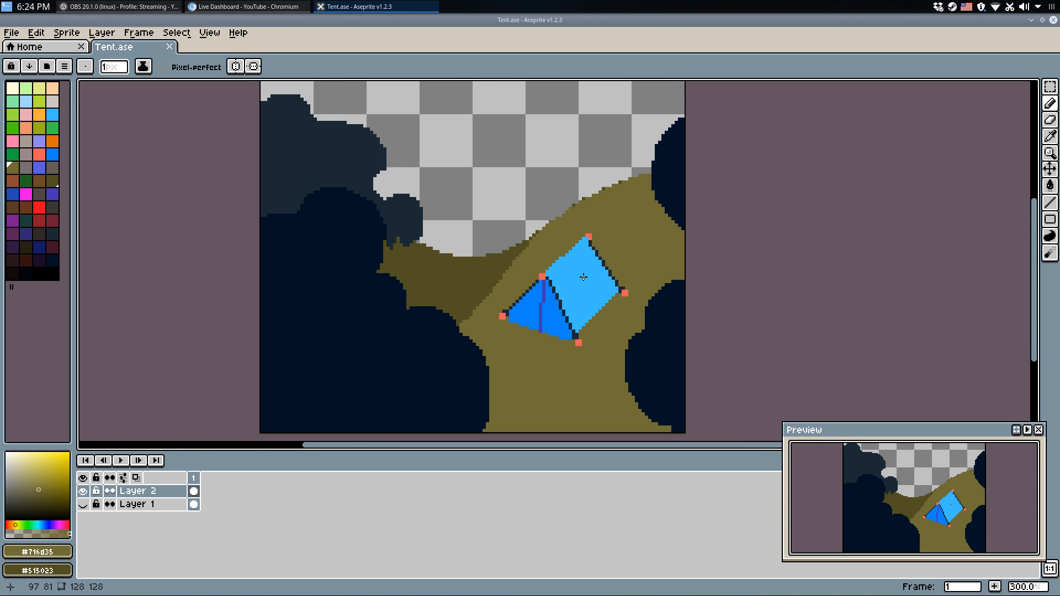
click(84, 504)
scroll(591, 335, down, 2)
scroll(591, 334, up, 1)
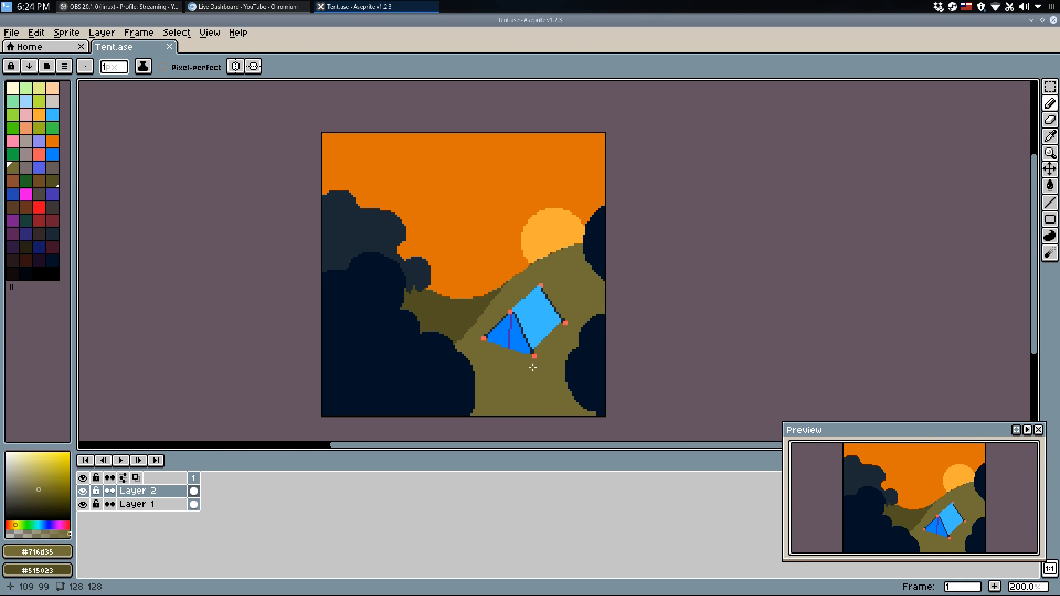
click(83, 504)
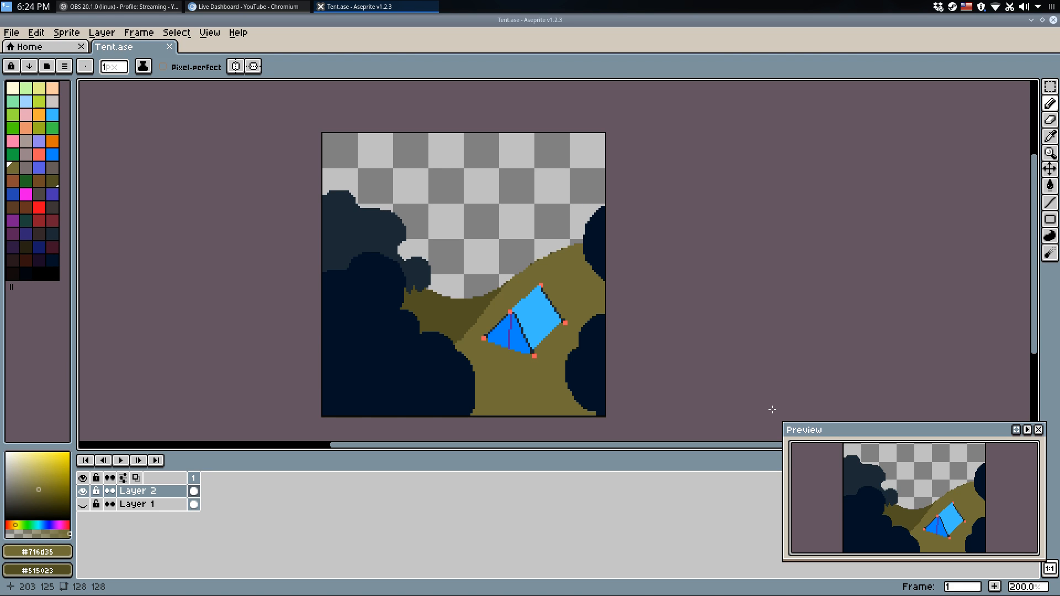
key(alt+Tab)
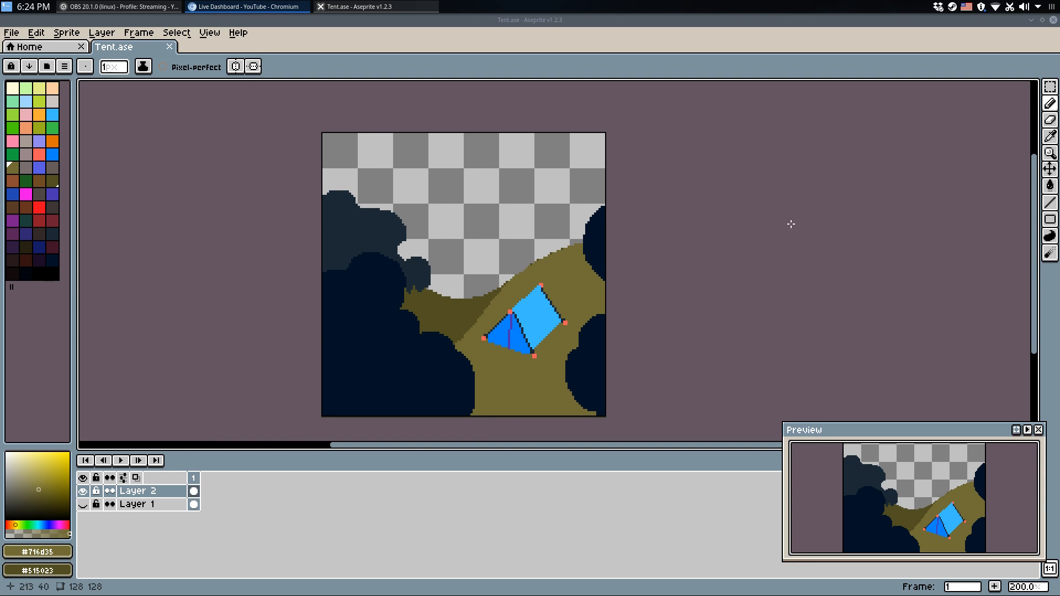
Trim the right edge of the tree's large lobe with the 1 px eraser, undoing one stroke.
drag(757, 243, 762, 234)
drag(441, 292, 472, 287)
key(e)
scroll(449, 212, up, 7)
key(ctrl+z)
mouse_move(502, 159)
mouse_down()
mouse_move(502, 198)
mouse_move(498, 144)
mouse_move(503, 238)
mouse_up()
click(489, 238)
Round the top of the tree's large lobe with 1 px pencil strokes in #1c2934 and save the file.
key(q)
mouse_move(493, 149)
mouse_down()
mouse_move(482, 246)
mouse_move(441, 177)
mouse_move(352, 139)
mouse_move(309, 140)
mouse_move(367, 143)
mouse_up()
click(489, 243)
click(350, 153)
scroll(355, 166, down, 4)
key(ctrl+s)
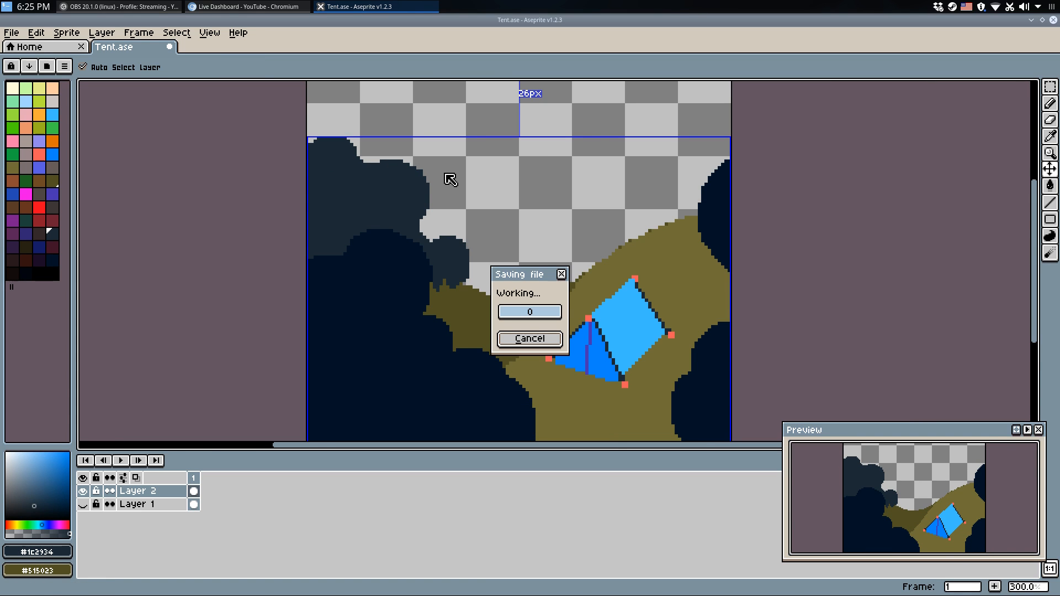
Show Layer 1 again and look over the full scene around the tree and tent.
click(83, 504)
scroll(376, 324, down, 1)
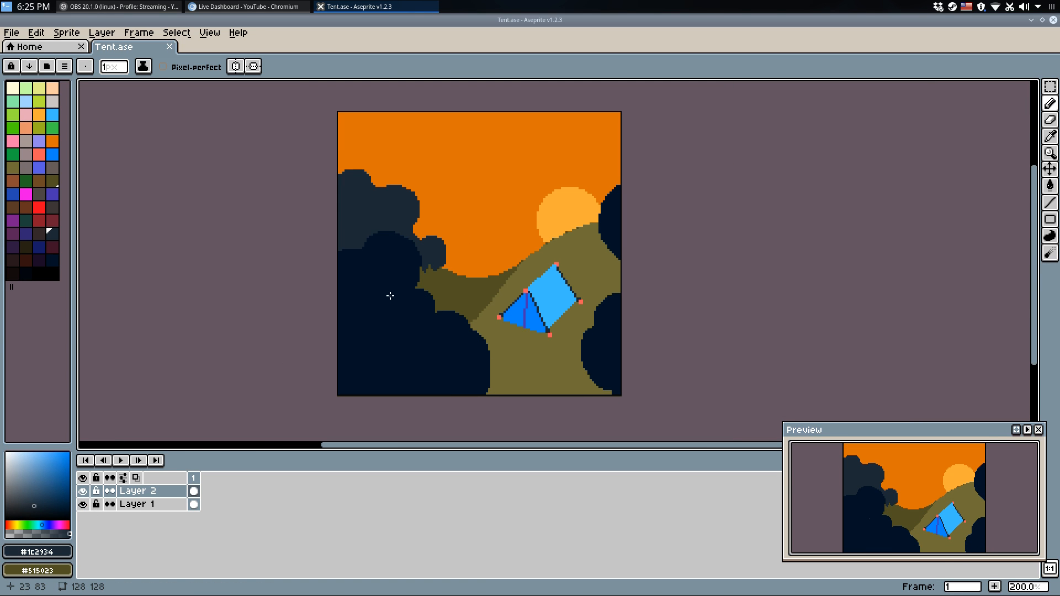
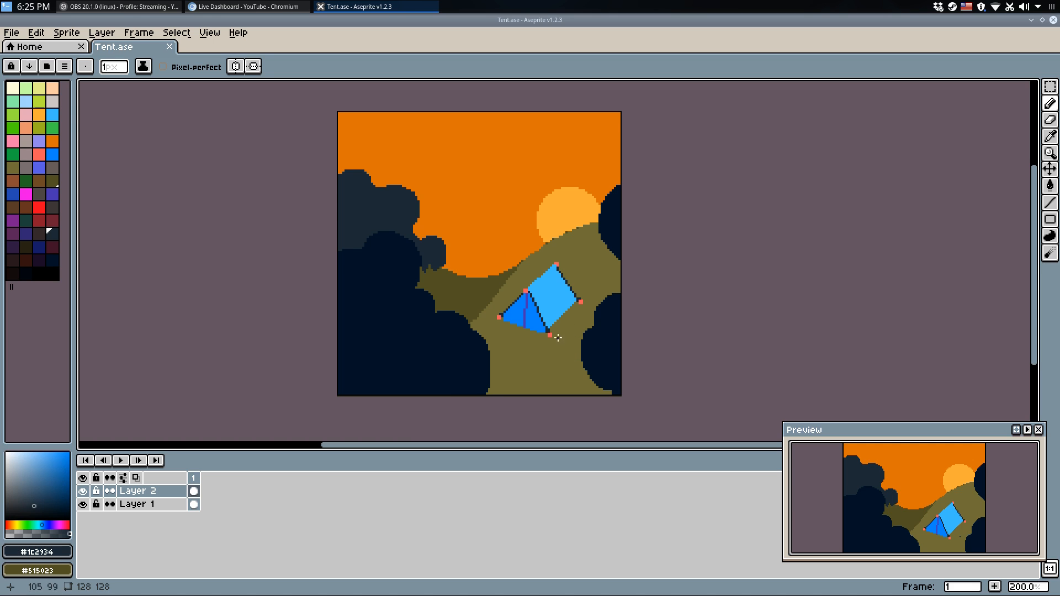
scroll(572, 298, up, 2)
drag(509, 273, 571, 278)
drag(546, 169, 575, 275)
scroll(575, 275, down, 1)
drag(518, 357, 533, 344)
scroll(534, 343, up, 1)
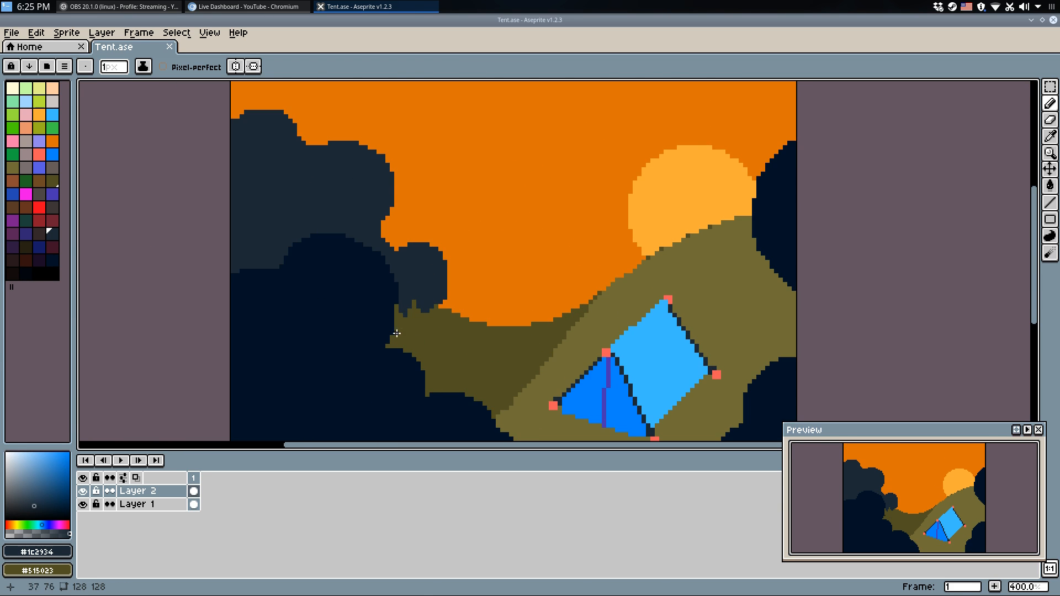
Fill the base of the crest bush beside the navy mound with #1c2934 pixels and save the file.
scroll(395, 298, up, 2)
scroll(434, 297, up, 4)
mouse_move(400, 301)
mouse_down()
mouse_move(415, 375)
mouse_move(431, 358)
mouse_move(438, 386)
mouse_move(408, 330)
mouse_move(433, 352)
mouse_move(464, 351)
mouse_move(426, 361)
mouse_move(374, 345)
mouse_move(381, 402)
mouse_move(352, 378)
mouse_move(357, 396)
mouse_move(382, 395)
mouse_up()
click(465, 352)
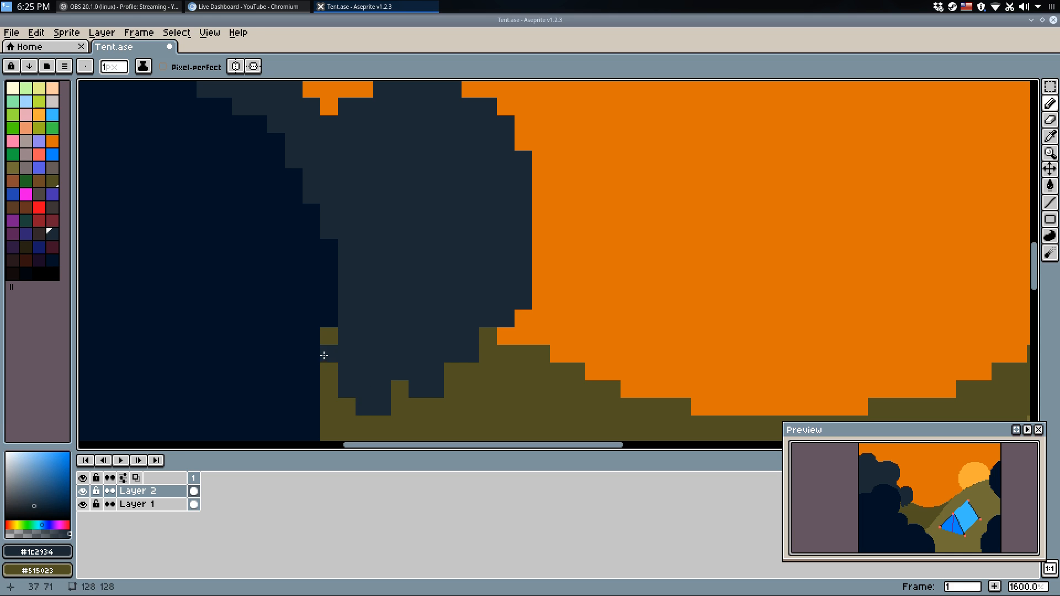
click(329, 336)
key(ctrl+s)
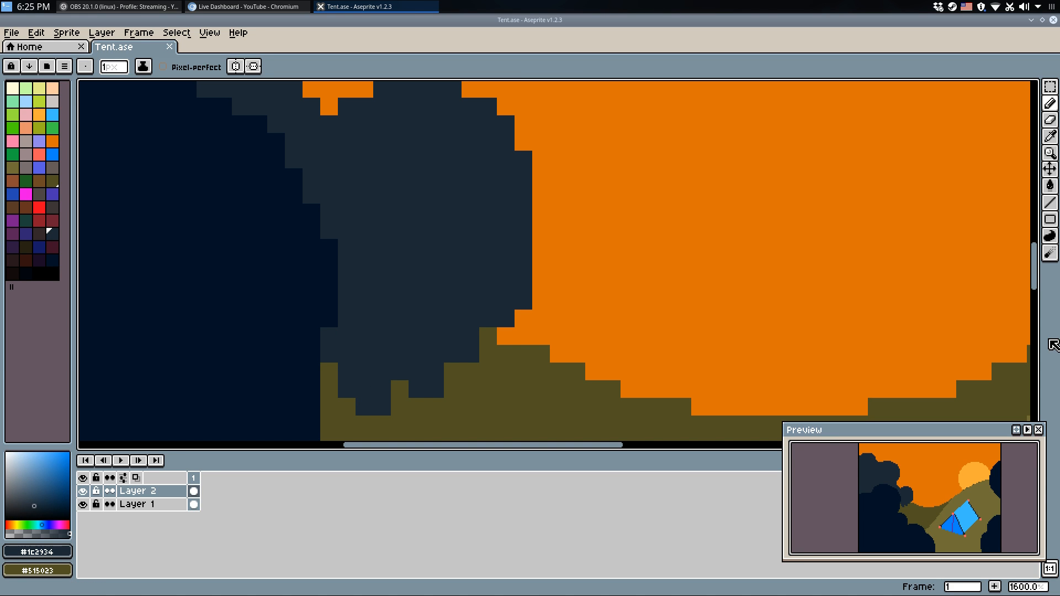
Widen the crest bush's right edge by one pixel and cut back its lower-right corner with the 1 px pencil and eraser.
scroll(986, 284, down, 1)
drag(929, 266, 779, 225)
scroll(829, 232, down, 2)
scroll(823, 246, up, 2)
scroll(822, 246, down, 1)
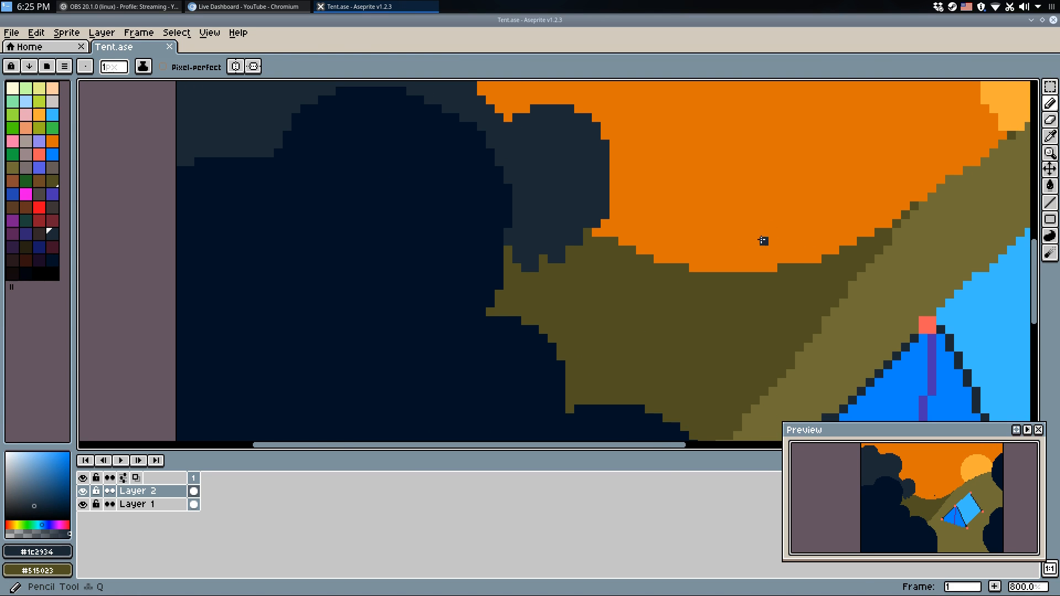
scroll(691, 244, up, 2)
key(e)
click(482, 210)
mouse_move(508, 185)
mouse_down()
mouse_move(485, 315)
mouse_move(493, 330)
mouse_up()
key(b)
mouse_move(508, 185)
mouse_down()
mouse_move(503, 321)
mouse_move(471, 357)
mouse_move(510, 349)
mouse_move(499, 253)
mouse_move(475, 348)
mouse_up()
click(492, 348)
click(511, 337)
key(e)
click(508, 329)
Round the bush's upper-right shoulder and raise the undercut at its lower right by one pixel.
key(q)
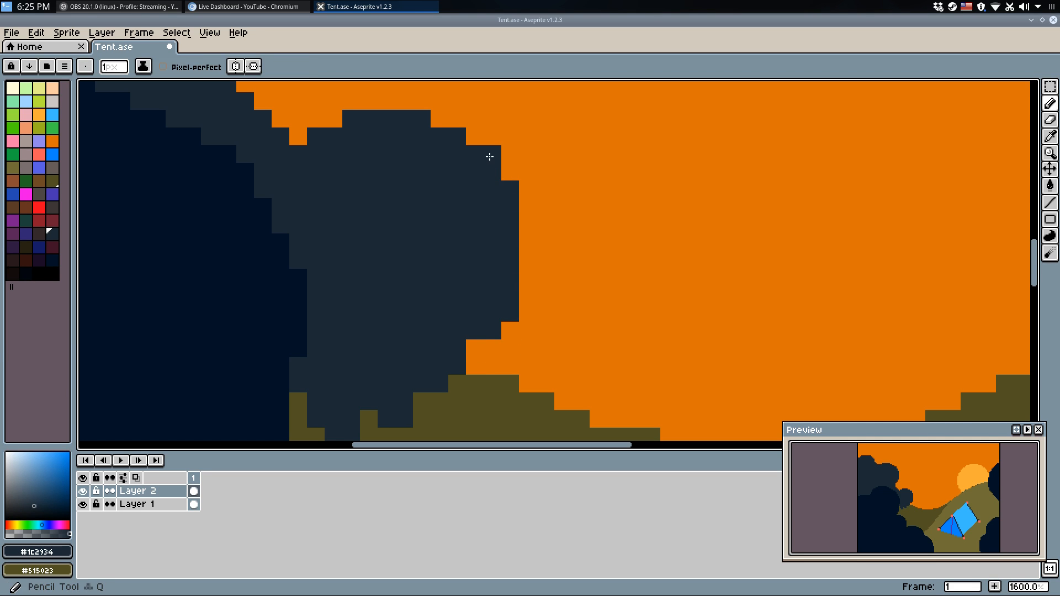
key(e)
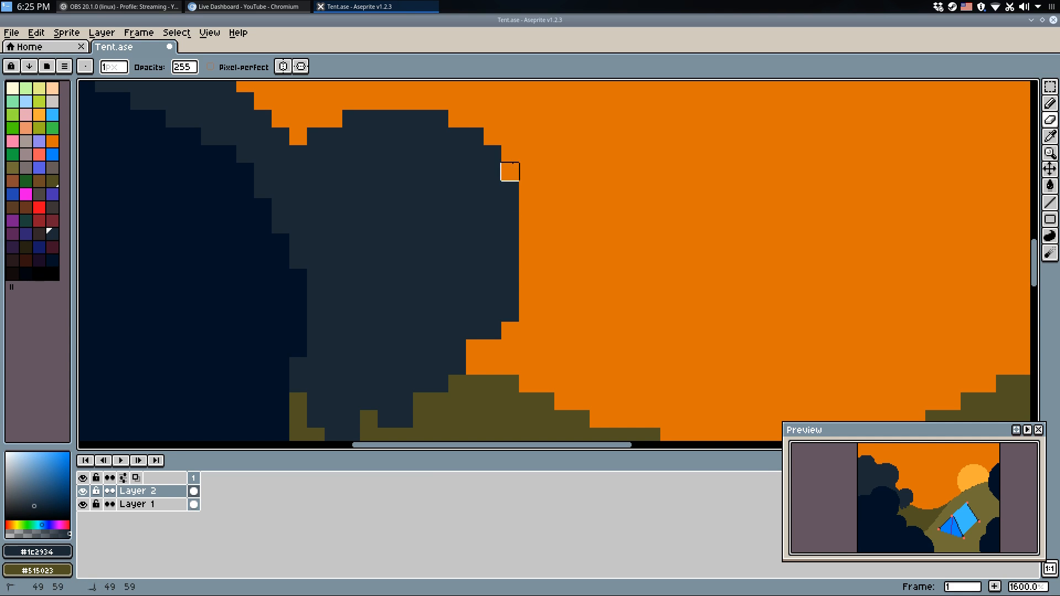
click(509, 313)
drag(481, 352, 479, 333)
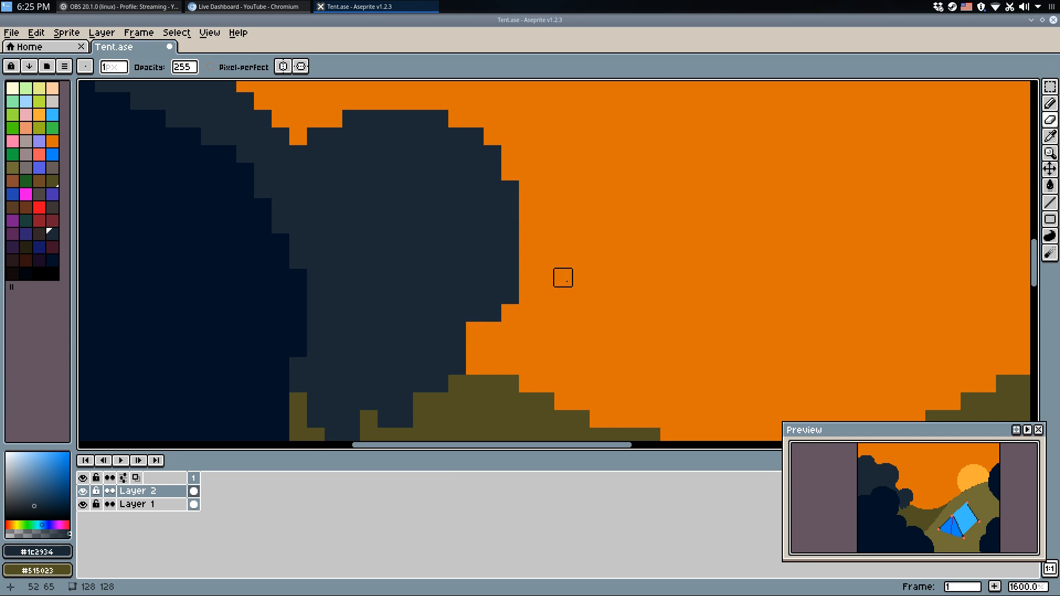
Extend the bush's foot over the olive hill with 1 px #1c2934 strokes and save the file.
scroll(568, 277, down, 4)
key(q)
scroll(533, 307, up, 3)
drag(546, 277, 545, 319)
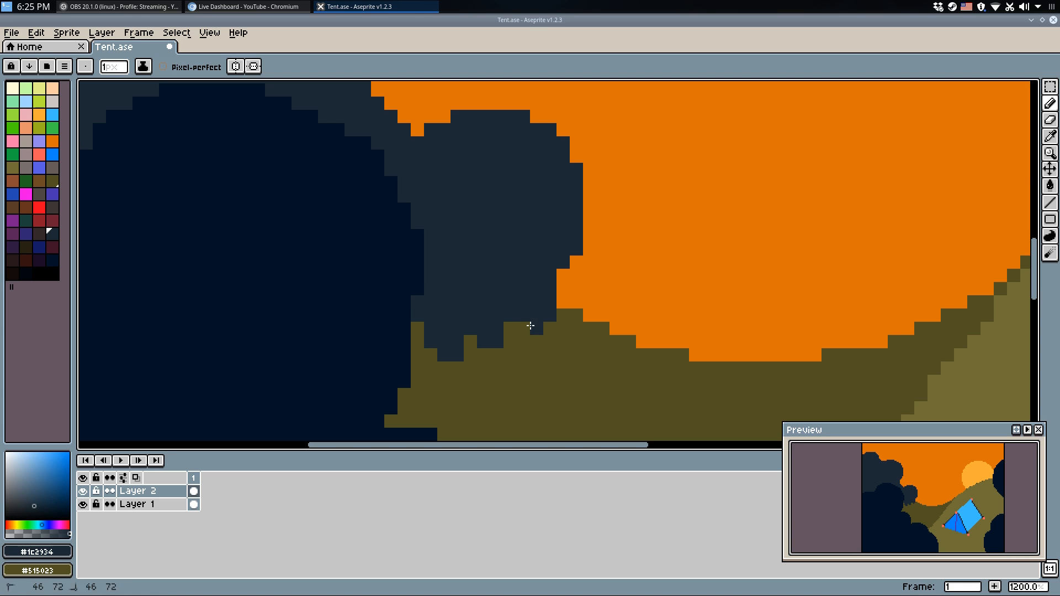
scroll(555, 323, down, 3)
key(ctrl+s)
Refine the bush's ragged lower outline against the olive hill with the eraser and #1c2934 pencil, saving the file.
scroll(556, 301, up, 4)
key(e)
mouse_move(546, 334)
mouse_down()
mouse_move(546, 405)
mouse_move(528, 405)
mouse_move(547, 387)
mouse_move(525, 409)
mouse_move(522, 398)
mouse_move(497, 410)
mouse_up()
alt+click(559, 389)
key(q)
alt+click(510, 405)
scroll(511, 383, down, 3)
key(ctrl+s)
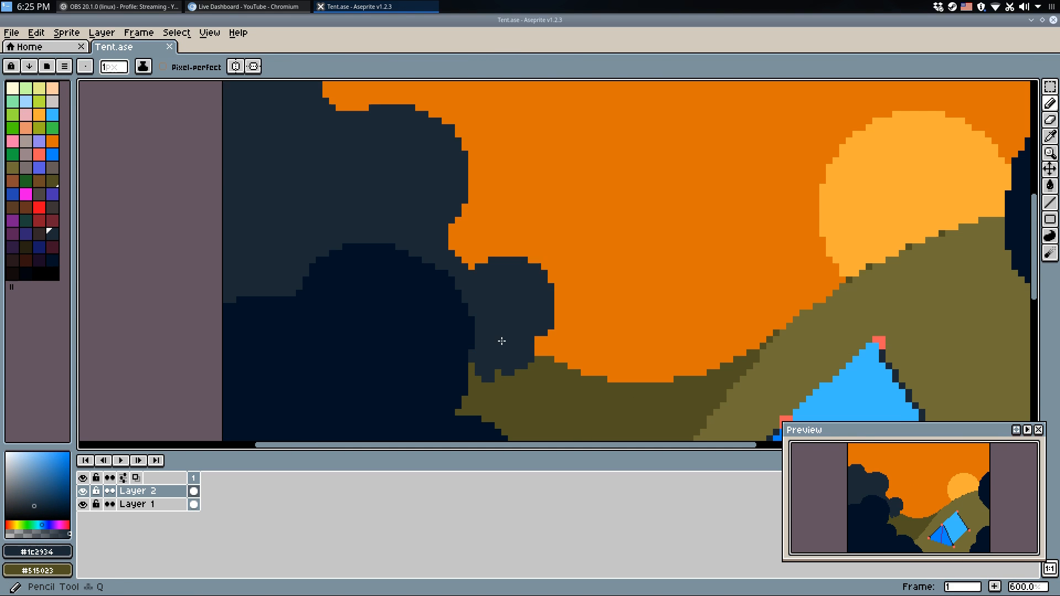
Raise and round the top of the crest bush with 1 px pencil strokes in #1c2934.
scroll(491, 332, down, 2)
scroll(436, 232, up, 5)
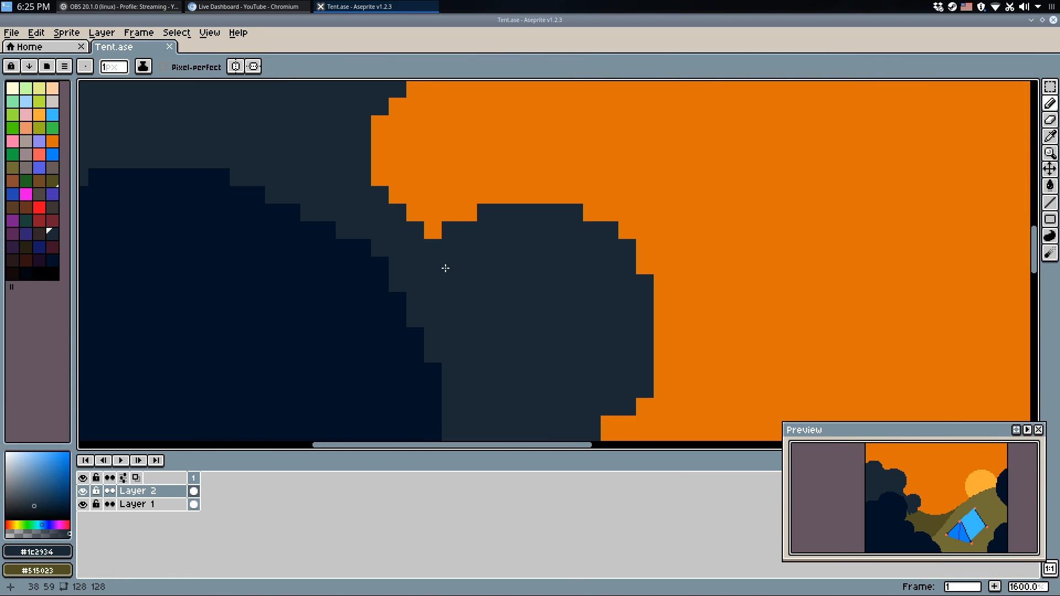
mouse_move(434, 227)
mouse_down()
mouse_move(475, 217)
mouse_move(461, 198)
mouse_move(568, 203)
mouse_up()
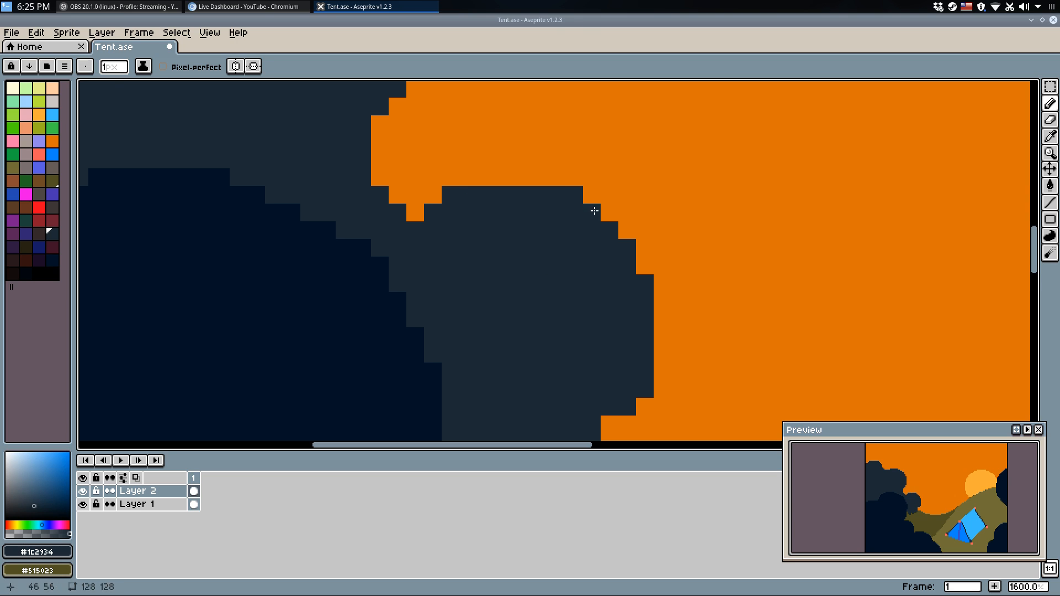
click(635, 263)
click(415, 213)
drag(466, 172, 548, 180)
mouse_move(420, 201)
mouse_down()
mouse_move(451, 177)
mouse_move(468, 178)
mouse_up()
scroll(480, 180, down, 5)
scroll(523, 226, up, 2)
scroll(523, 226, up, 3)
click(516, 280)
Sample #1c2934, enlarge the brush to 11 px and build up a rounded lobe on top of the tree's right part.
scroll(478, 216, down, 5)
drag(471, 199, 489, 303)
scroll(405, 189, up, 2)
alt+click(412, 217)
key(plus)
key(plus)
key(plus)
key(plus)
key(plus)
key(plus)
key(plus)
key(plus)
key(plus)
key(plus)
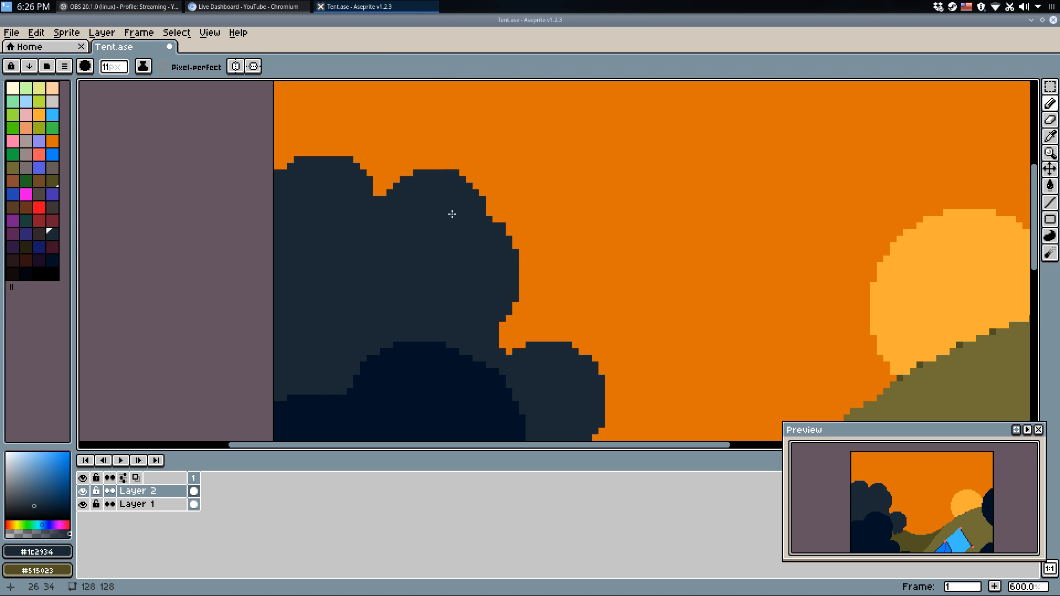
scroll(633, 208, down, 4)
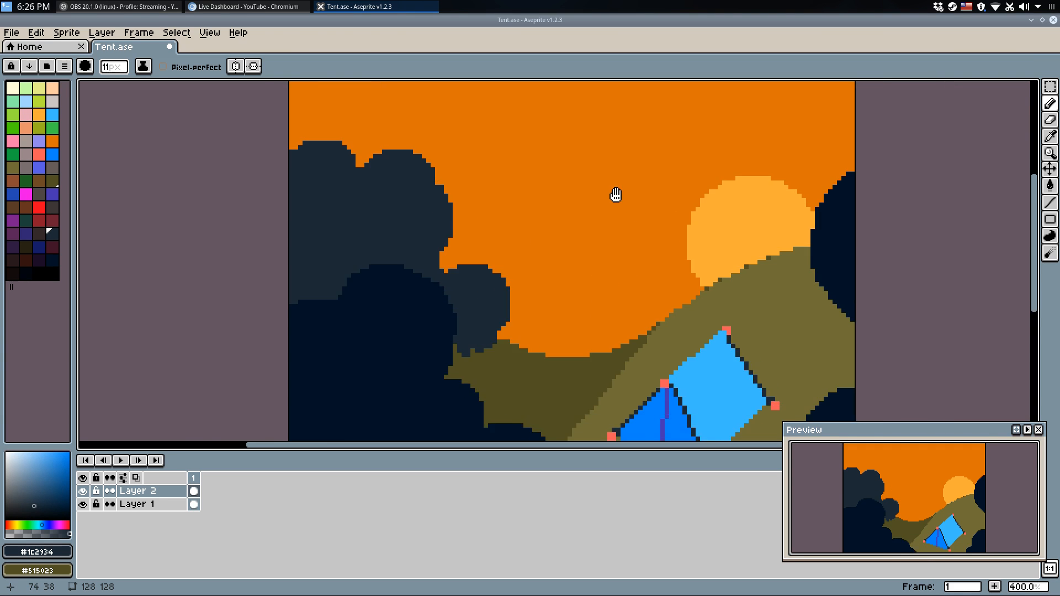
Save the file and extend the large foreground bush along the canvas's bottom edge with an 11 px pencil in #001226.
key(ctrl+s)
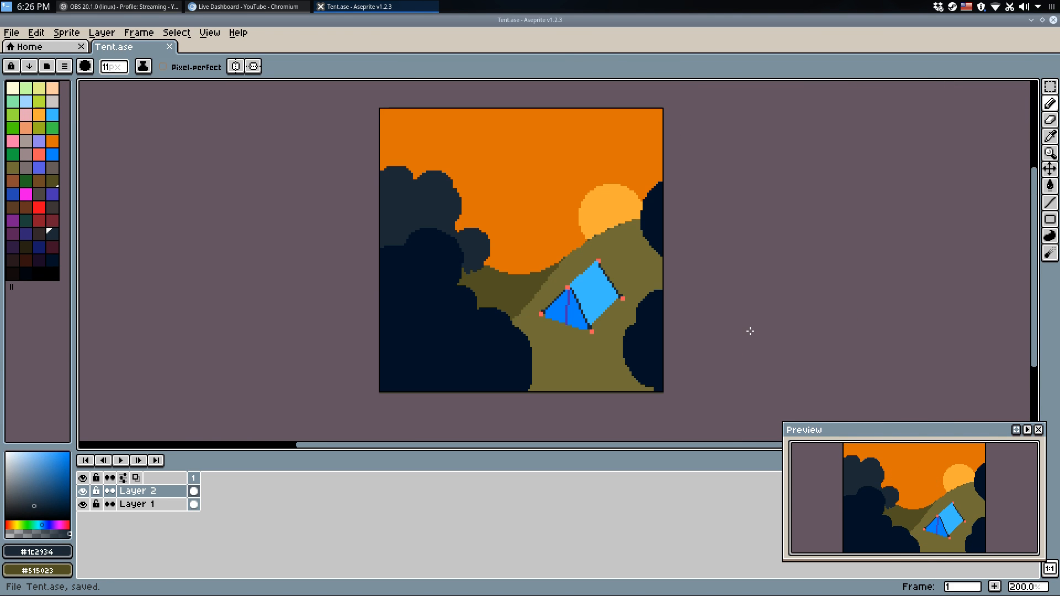
scroll(493, 369, up, 4)
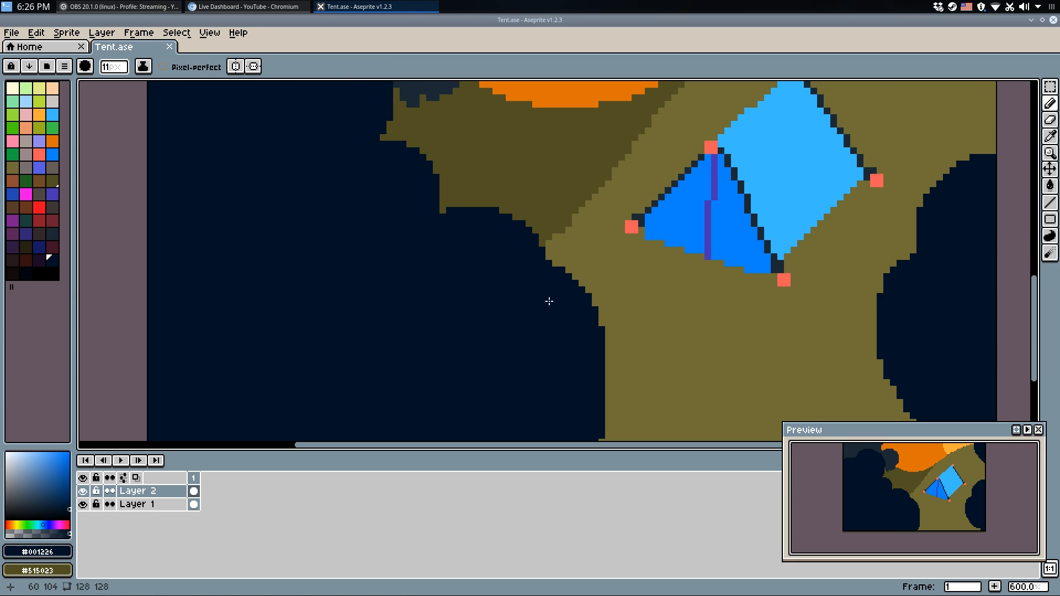
mouse_move(559, 303)
mouse_down()
mouse_move(584, 336)
mouse_move(602, 392)
mouse_move(589, 418)
mouse_move(559, 294)
mouse_move(575, 330)
mouse_up()
scroll(722, 246, down, 2)
mouse_move(726, 245)
mouse_down()
mouse_move(696, 298)
mouse_move(641, 365)
mouse_up()
scroll(608, 426, up, 1)
drag(554, 410, 561, 426)
click(571, 428)
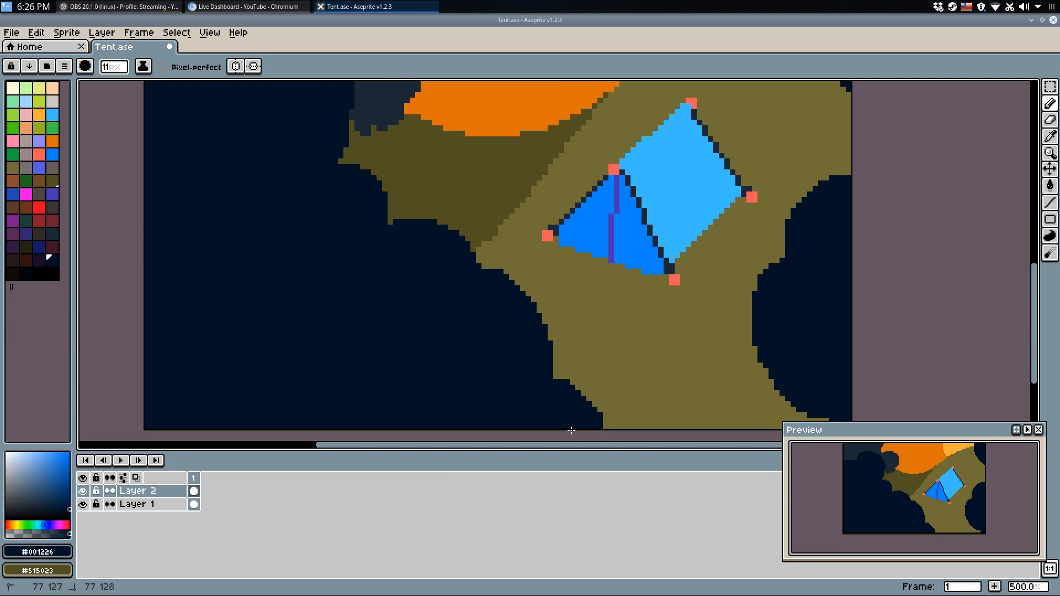
Try to paint a rounded #001226 bush lobe on the bottom edge below the tent with the 11 px brush.
drag(710, 415, 648, 336)
mouse_move(599, 362)
mouse_down()
mouse_move(622, 298)
mouse_move(667, 298)
mouse_move(698, 343)
mouse_move(626, 356)
mouse_move(653, 335)
mouse_up()
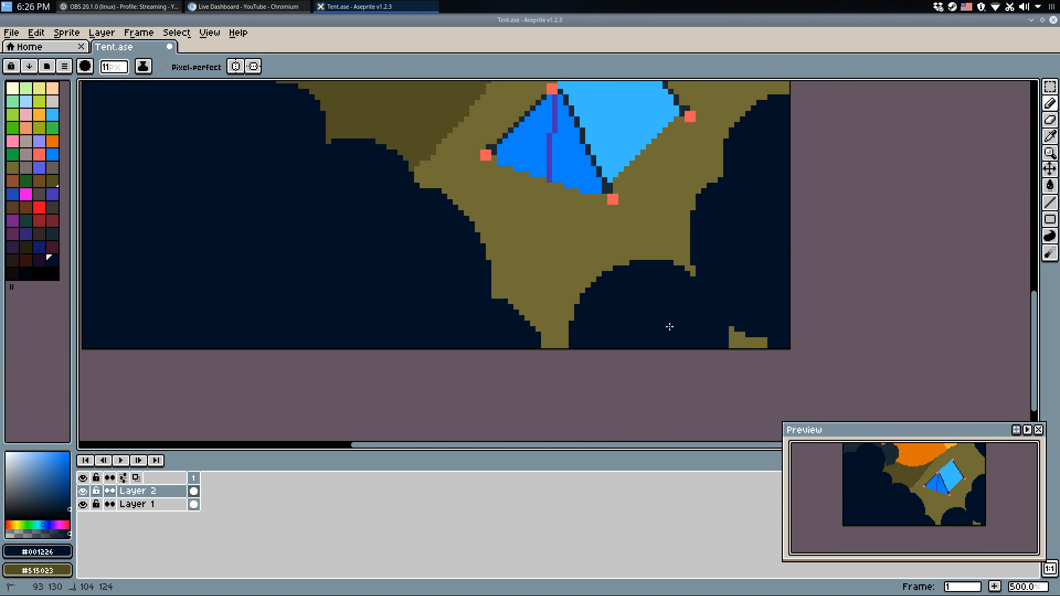
scroll(732, 298, down, 1)
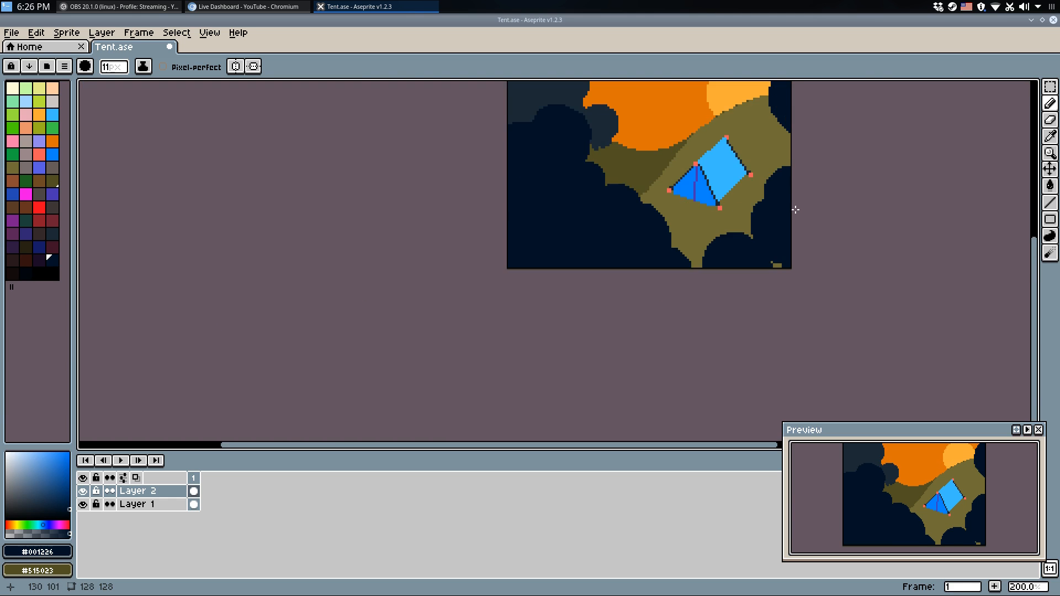
drag(793, 208, 753, 298)
scroll(752, 298, down, 2)
key(ctrl+z)
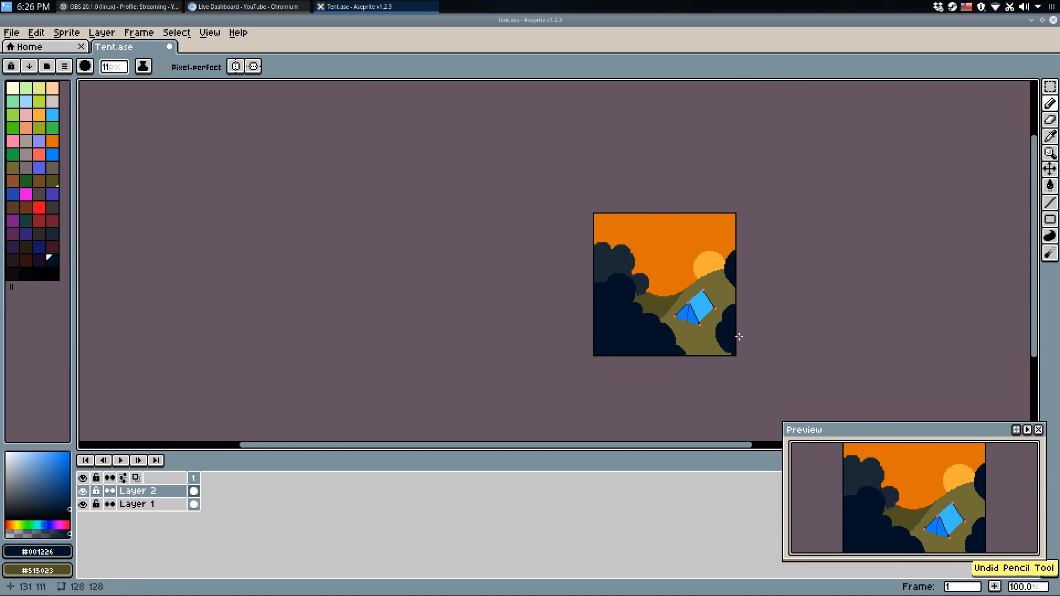
scroll(743, 327, up, 5)
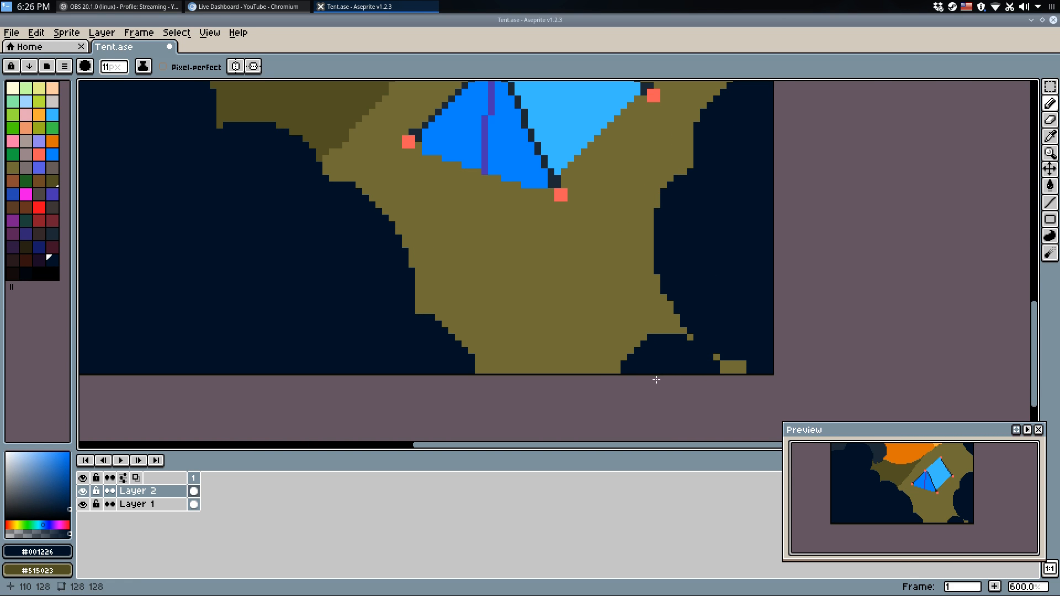
key(ctrl+z)
Shrink the brush to 5 px and paint a small two-lobed #001226 bush on the bottom edge beside the existing bush.
key(minus)
key(minus)
key(minus)
mouse_move(700, 383)
mouse_down()
mouse_move(687, 367)
mouse_move(671, 376)
mouse_up()
mouse_move(627, 331)
mouse_down()
mouse_move(656, 314)
mouse_move(644, 339)
mouse_move(608, 356)
mouse_move(601, 344)
mouse_move(583, 353)
mouse_move(599, 335)
mouse_move(623, 375)
mouse_move(564, 363)
mouse_up()
scroll(665, 315, down, 1)
scroll(698, 248, up, 5)
key(alt)
scroll(472, 227, down, 5)
key(minus)
key(minus)
key(minus)
scroll(610, 209, down, 2)
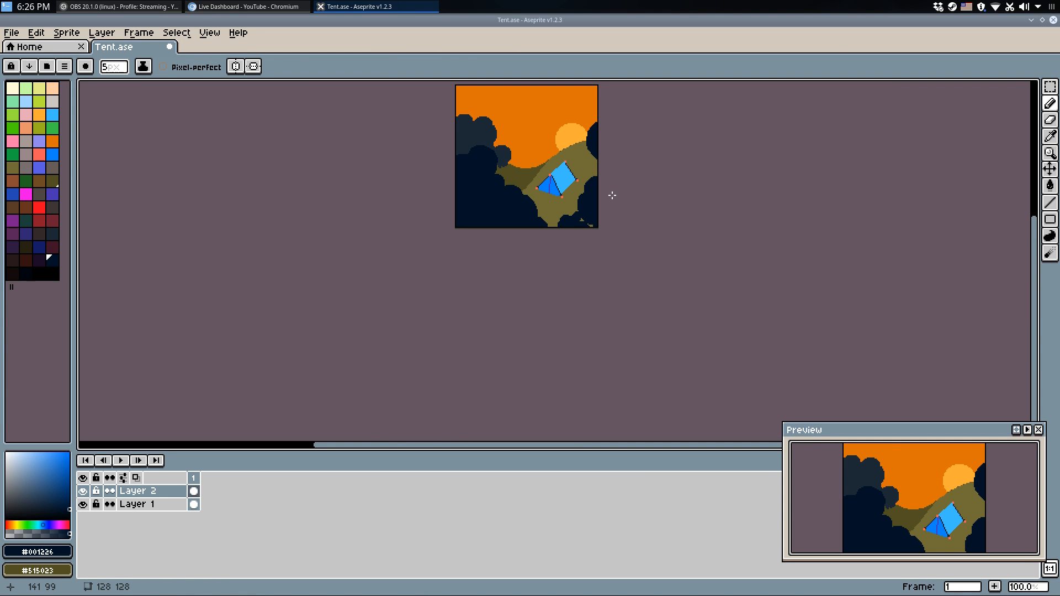
Sample olive #716d35 and trim the small bush's upper outline into smoother curves with the 1 px pencil.
scroll(618, 248, up, 5)
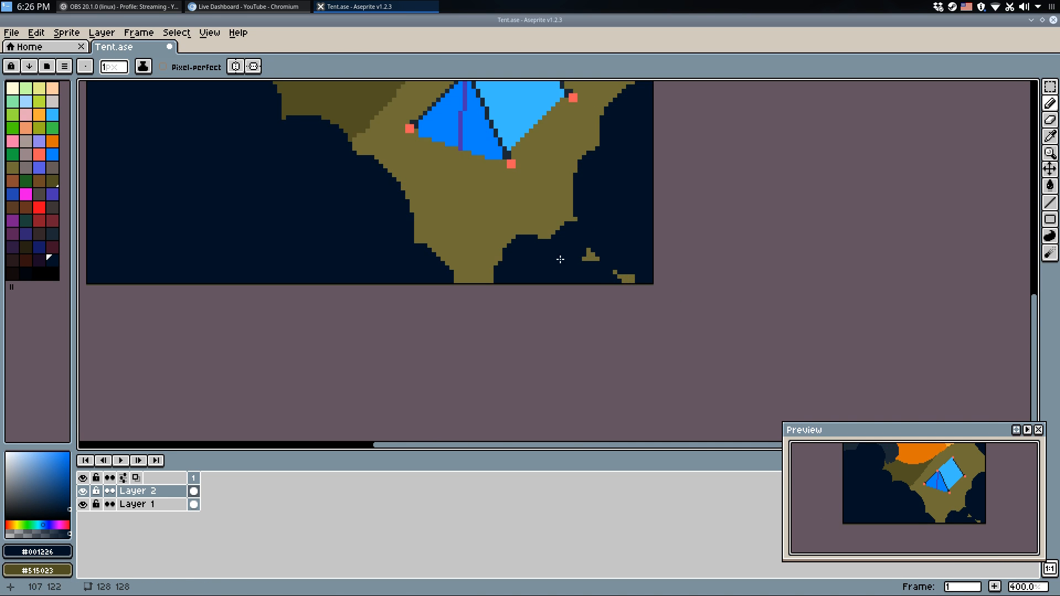
scroll(596, 223, up, 5)
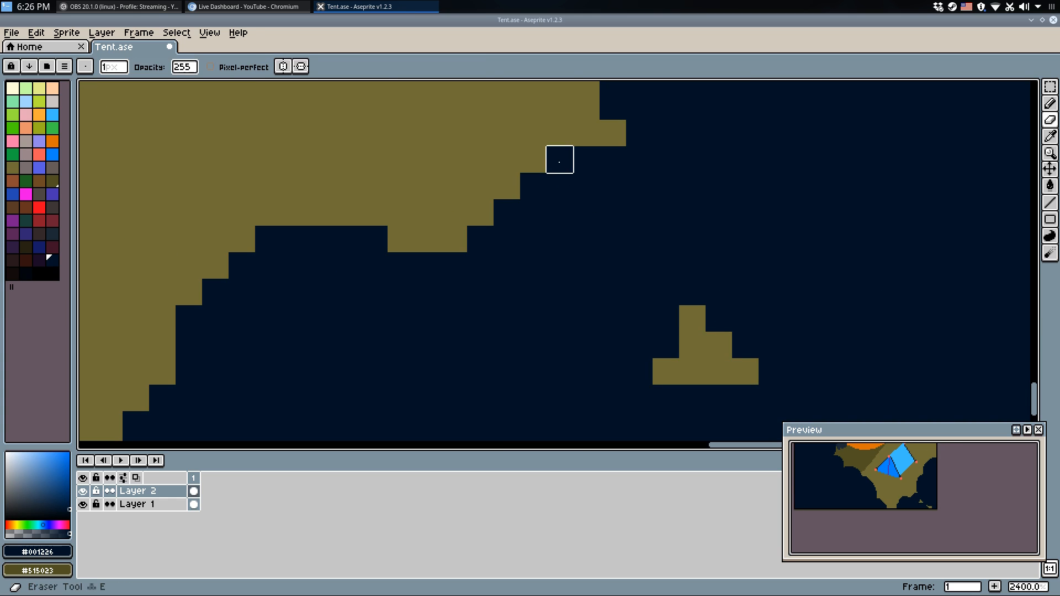
alt+click(546, 156)
click(640, 180)
drag(652, 196, 531, 188)
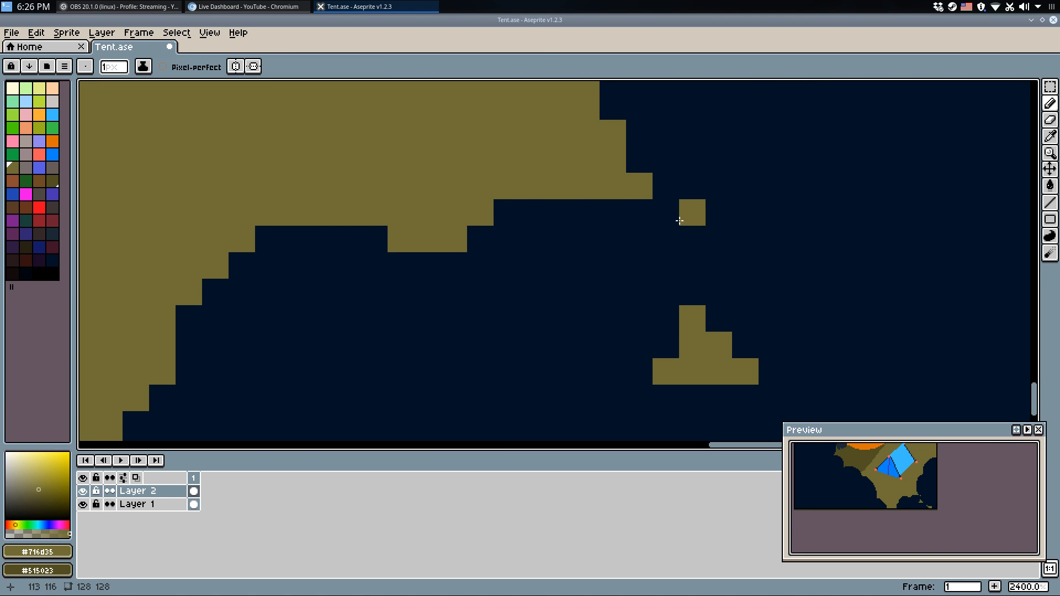
drag(658, 206, 641, 211)
scroll(659, 274, down, 3)
scroll(404, 313, up, 2)
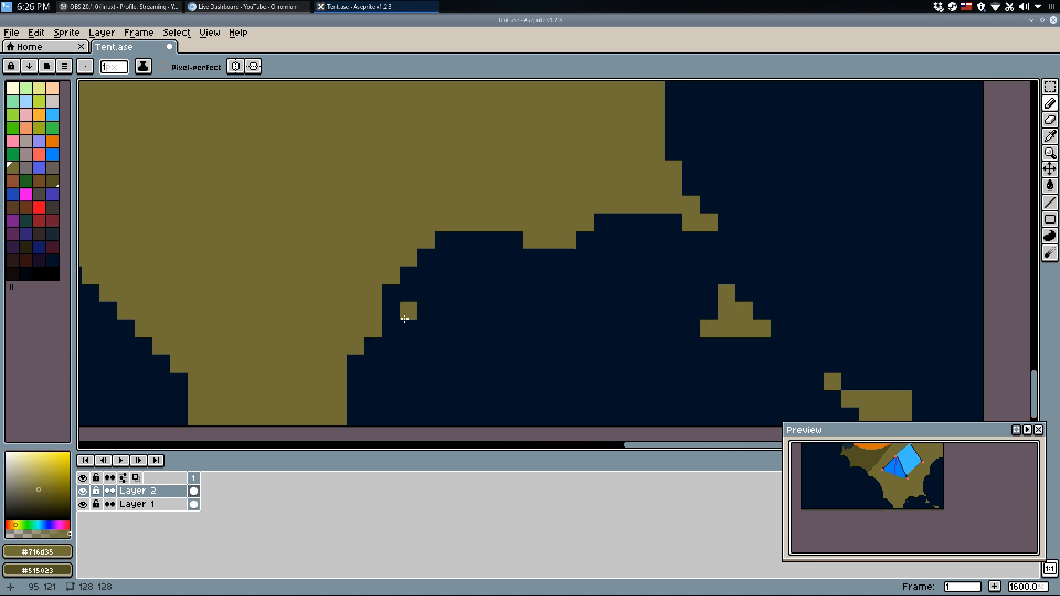
mouse_move(407, 286)
mouse_down()
mouse_move(416, 264)
mouse_move(476, 235)
mouse_move(560, 254)
mouse_move(606, 219)
mouse_up()
click(534, 253)
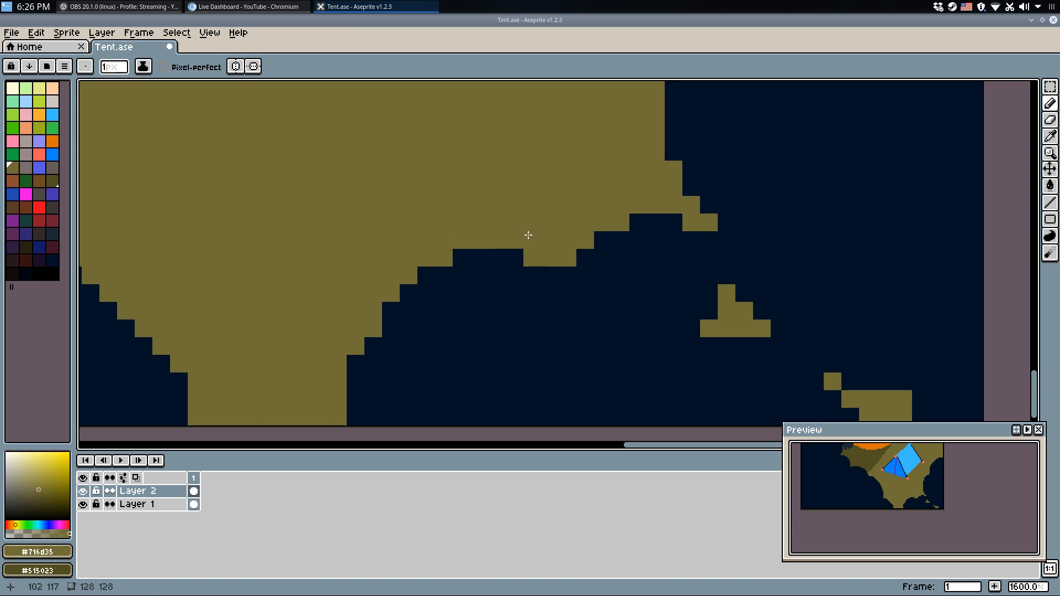
Reduce the leftover olive patch with #001226 and separate the small bush from its neighbour with stepped 1 px #716d35 pixels.
scroll(694, 201, down, 3)
scroll(710, 240, up, 3)
alt+click(688, 238)
drag(704, 225, 688, 270)
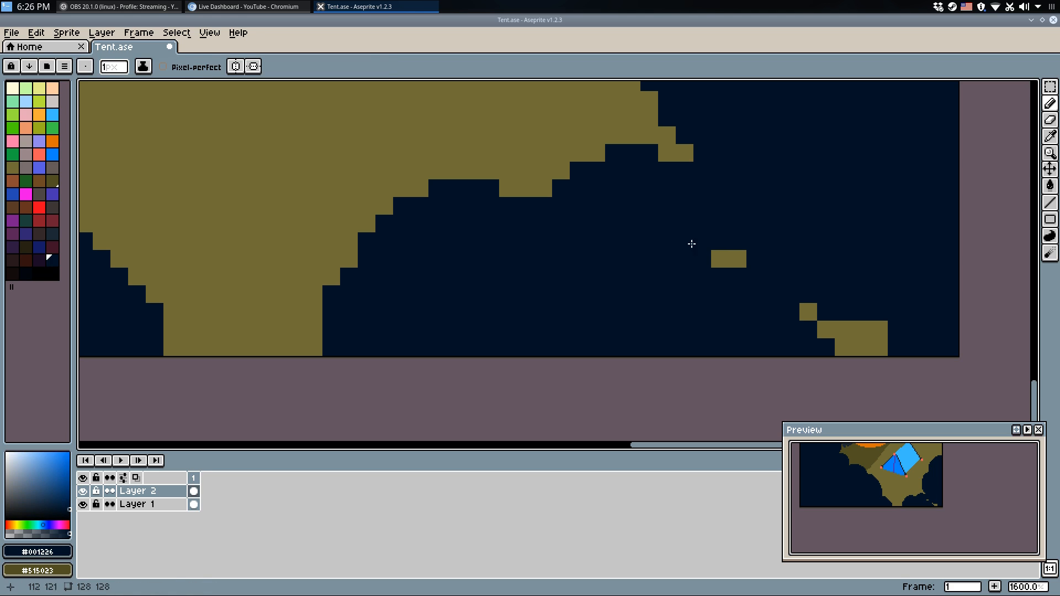
alt+click(681, 150)
click(685, 171)
click(718, 243)
click(705, 269)
click(755, 277)
click(791, 311)
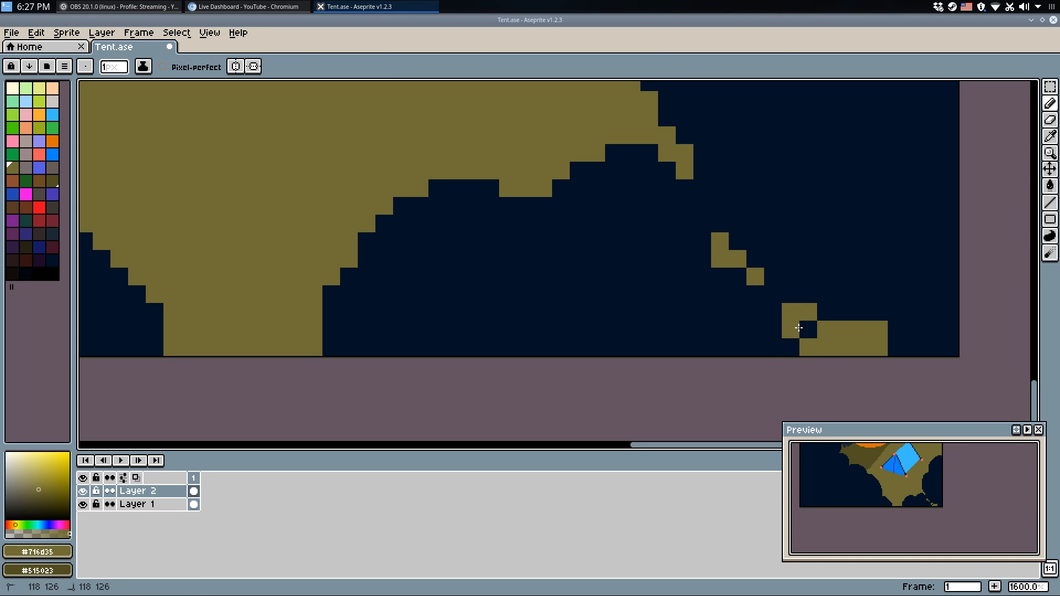
click(773, 347)
Round the stepped lower edge of the large foreground bush with a 1 px #001226 line and save the file.
scroll(787, 253, down, 6)
scroll(791, 231, down, 1)
drag(785, 236, 751, 320)
scroll(664, 339, up, 6)
alt+click(688, 290)
key(z)
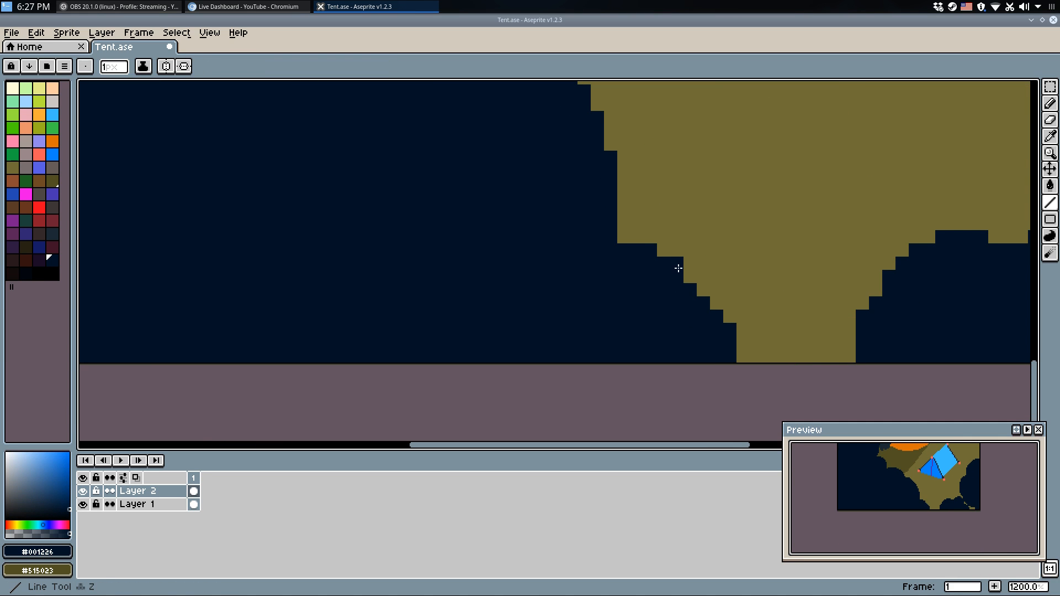
drag(677, 267, 716, 302)
scroll(764, 294, down, 4)
key(ctrl+s)
scroll(594, 312, down, 2)
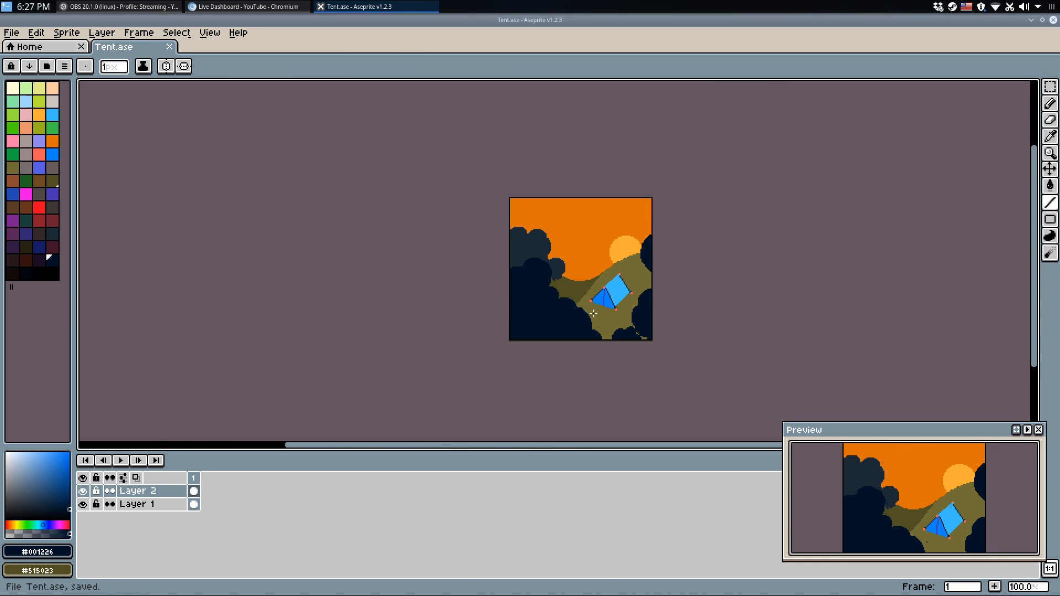
Outline an arched distant mound between the small grey-blue bush and the olive hill in palette color Idx-41 and fill it.
scroll(595, 276, up, 2)
key(b)
drag(596, 271, 544, 315)
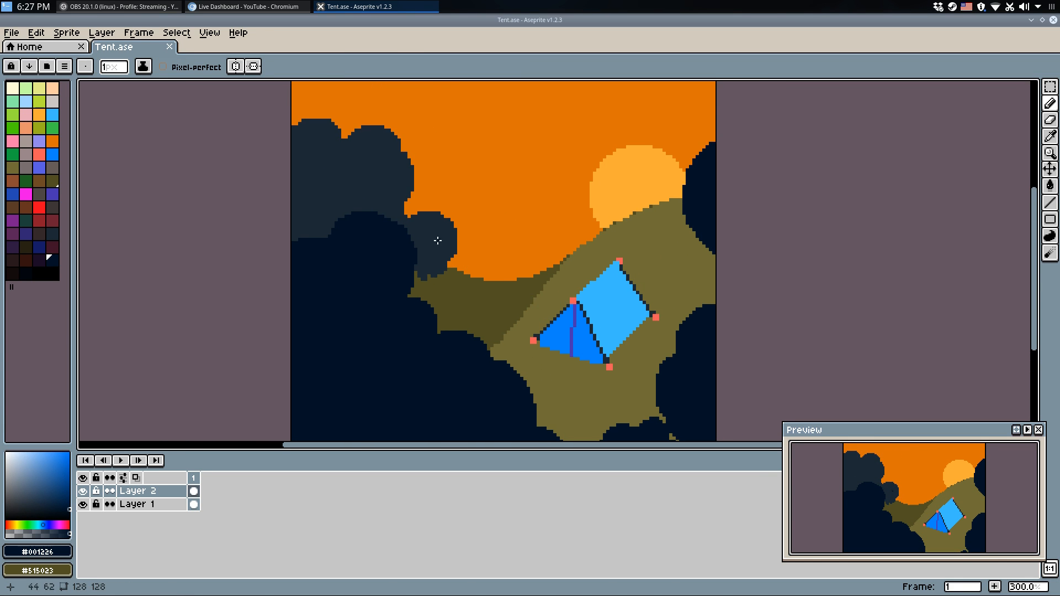
scroll(436, 232, up, 1)
scroll(538, 293, up, 1)
scroll(539, 295, up, 4)
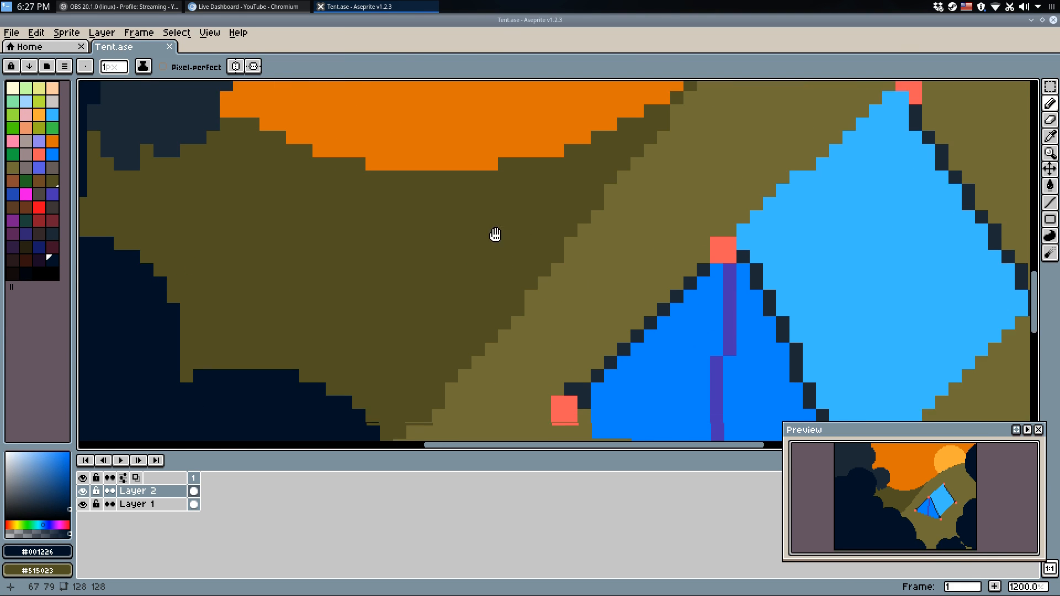
key(alt)
alt+click(487, 198)
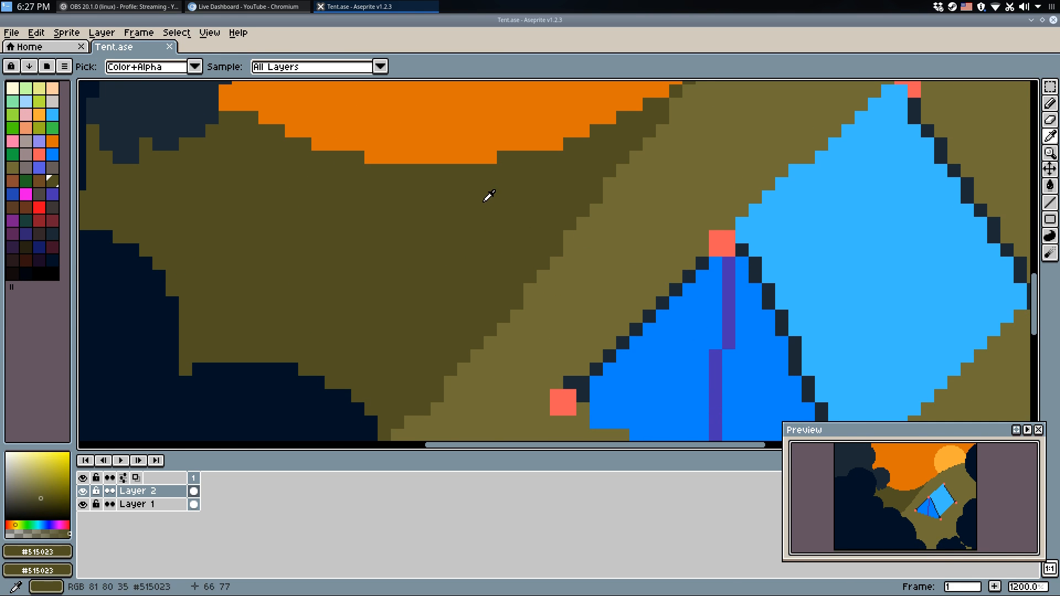
drag(430, 191, 457, 320)
scroll(148, 245, down, 1)
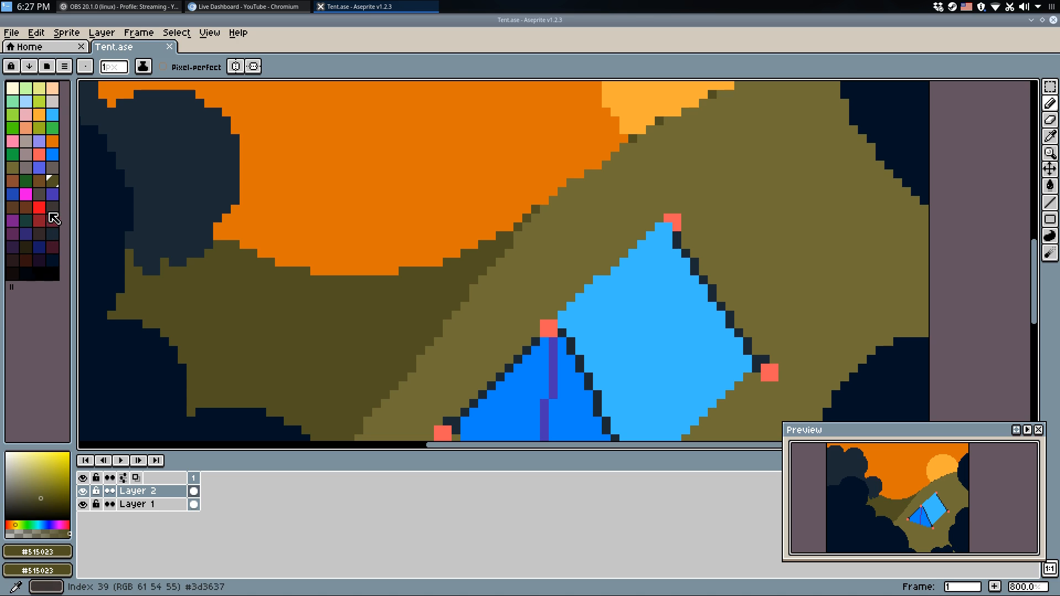
click(25, 220)
drag(243, 192, 291, 226)
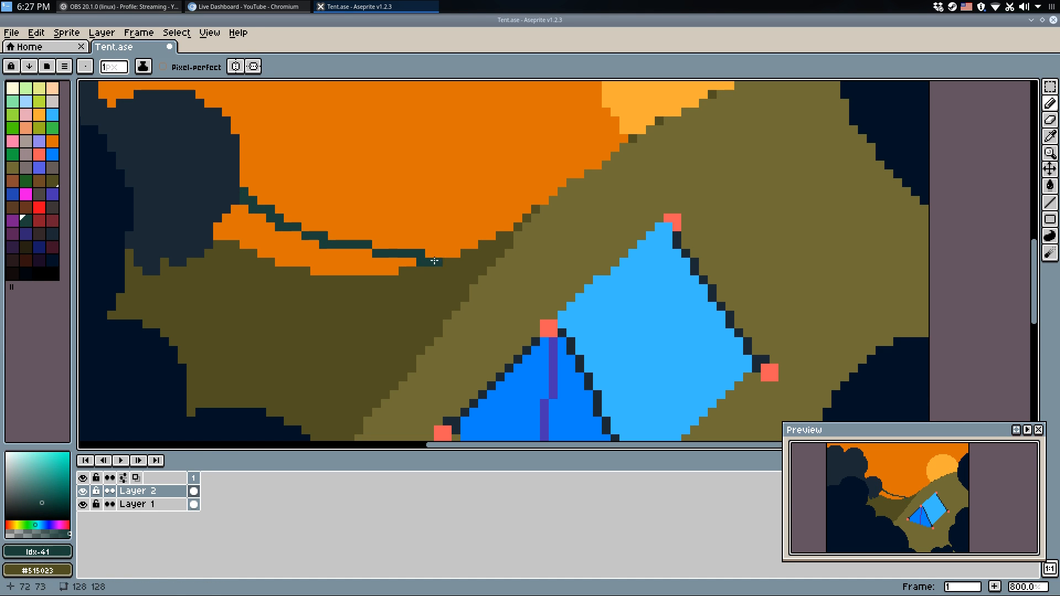
key(ctrl+z)
mouse_move(455, 253)
mouse_down()
mouse_move(394, 208)
mouse_move(327, 194)
mouse_move(263, 199)
mouse_up()
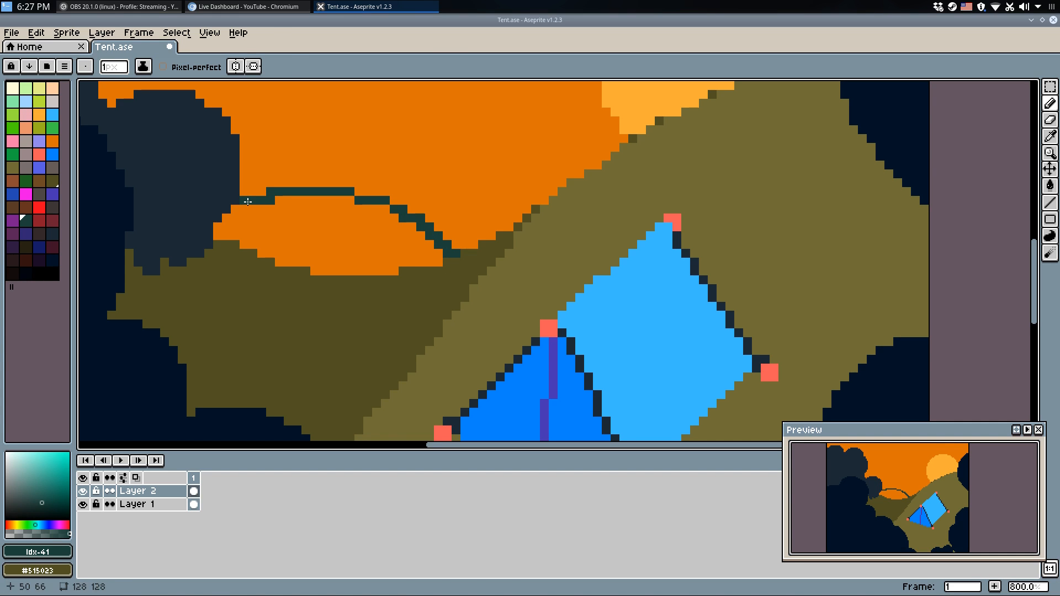
key(w)
click(326, 242)
key(q)
Recolor the distant mound by filling it with dark grey-brown palette color Idx-39.
scroll(382, 280, down, 3)
scroll(332, 282, up, 3)
alt+click(330, 292)
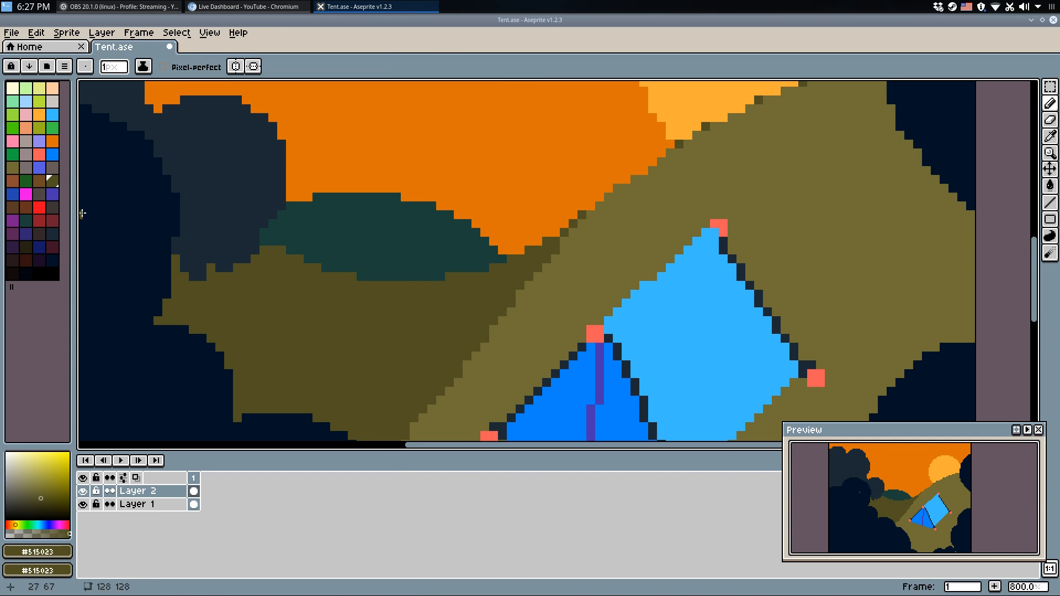
click(53, 207)
key(w)
click(355, 218)
scroll(367, 235, down, 4)
key(q)
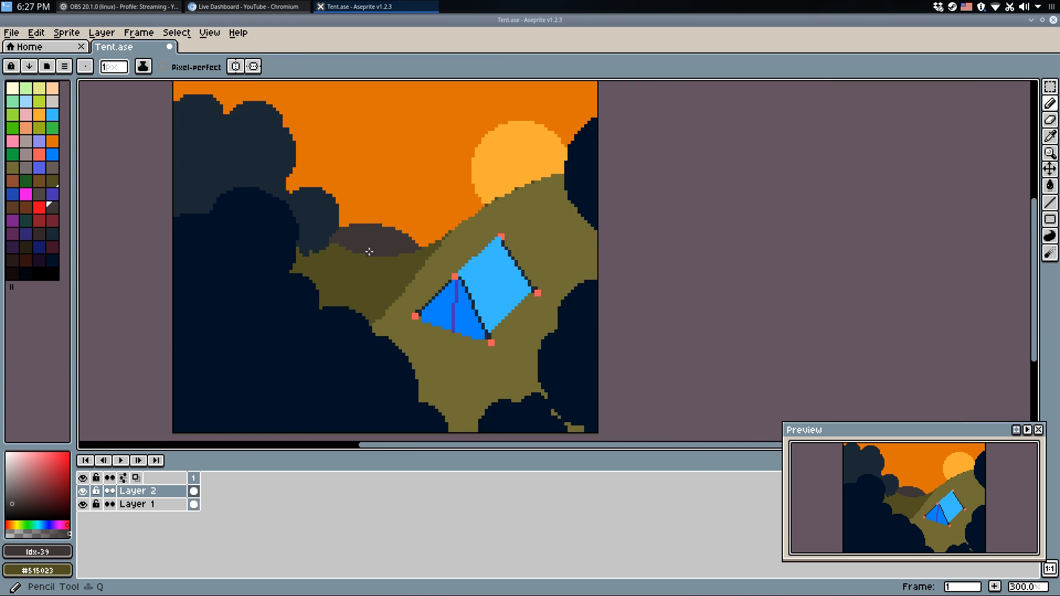
Try filling the distant mound with the dark olive #515023 of the hill below it.
scroll(372, 233, up, 3)
key(w)
alt+click(390, 260)
click(390, 226)
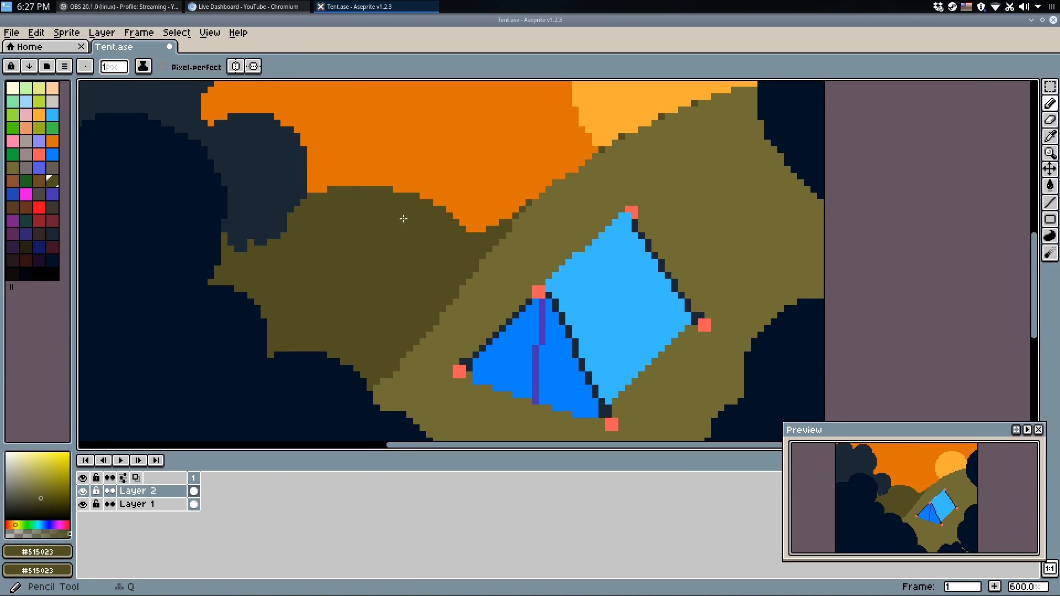
scroll(442, 210, down, 5)
key(q)
scroll(499, 172, up, 2)
key(ctrl+z)
Save the file, sample #3d3637, deepen the mound's lower edge and paint a second mound behind the olive hill's slope.
key(ctrl+s)
scroll(391, 204, up, 1)
scroll(390, 205, up, 3)
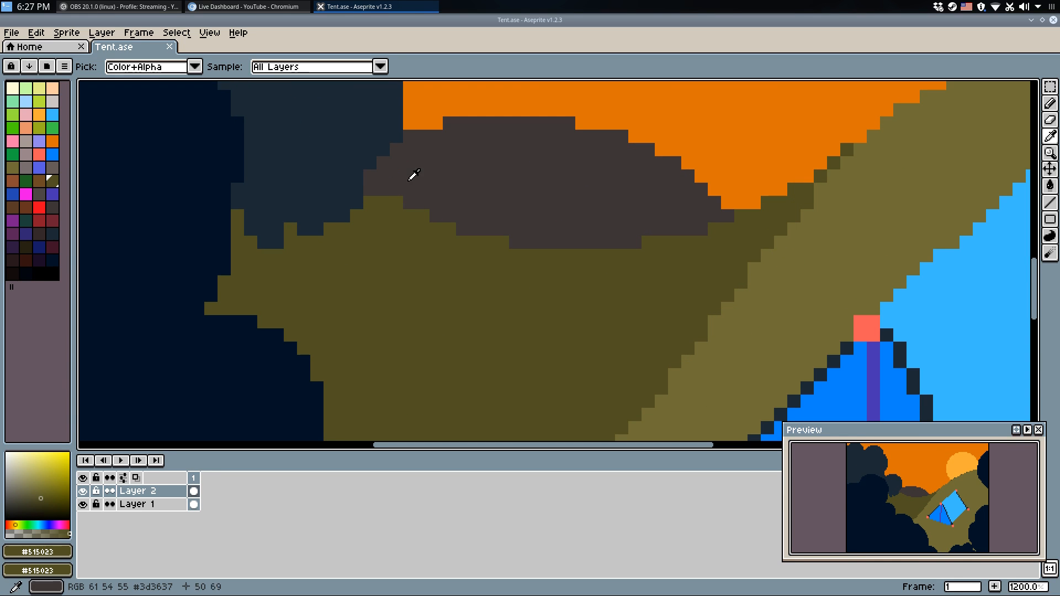
alt+click(409, 173)
mouse_move(365, 202)
mouse_down()
mouse_move(459, 271)
mouse_move(496, 285)
mouse_move(570, 284)
mouse_up()
drag(571, 283, 635, 269)
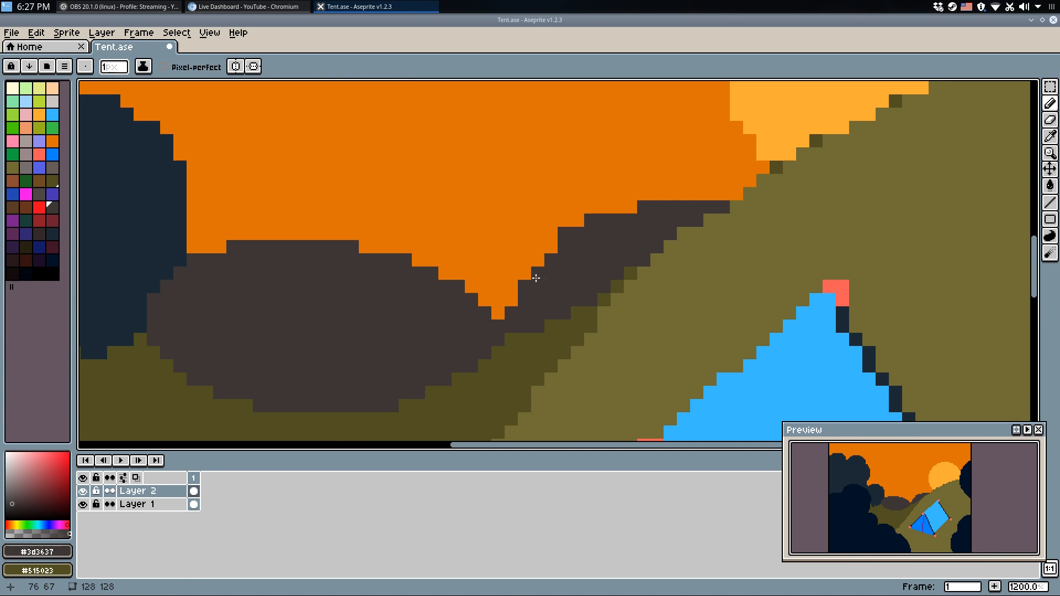
scroll(529, 275, down, 5)
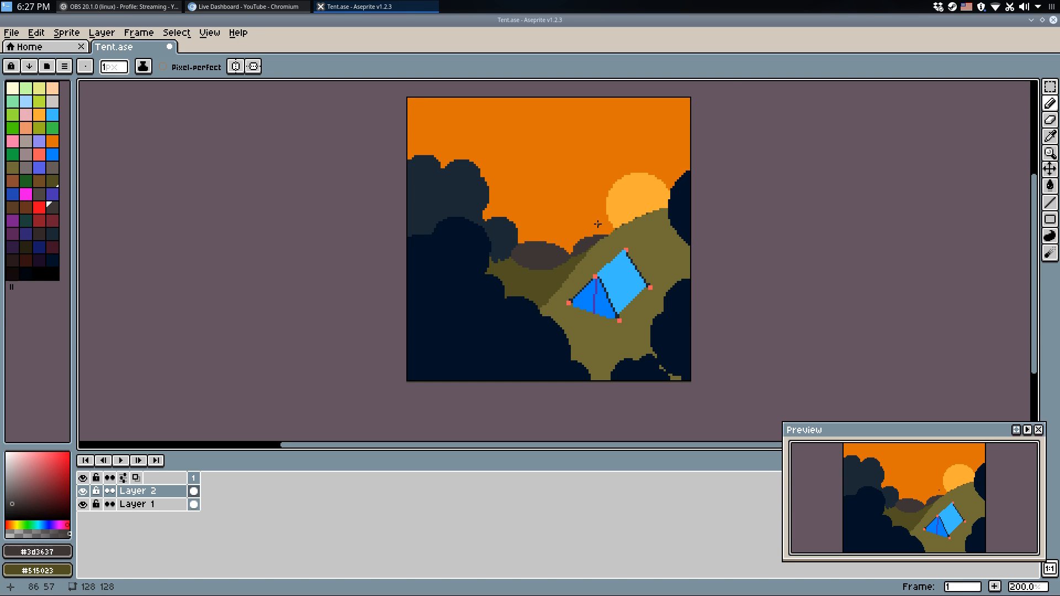
Round the second mound's upper outline with 1 px line strokes in #3d3637.
scroll(597, 224, up, 5)
key(l)
drag(598, 251, 538, 262)
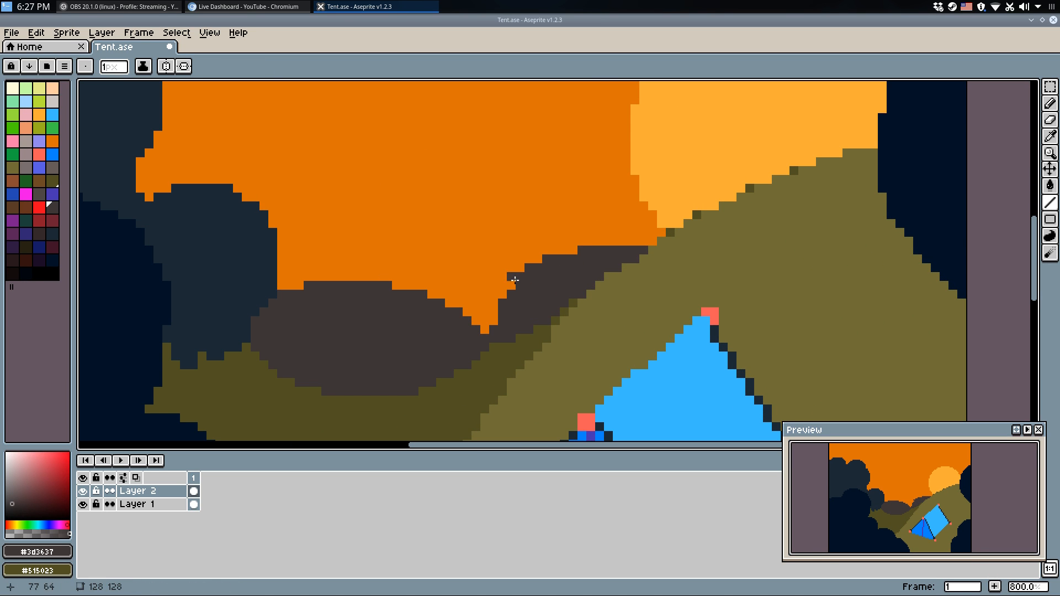
scroll(504, 323, down, 5)
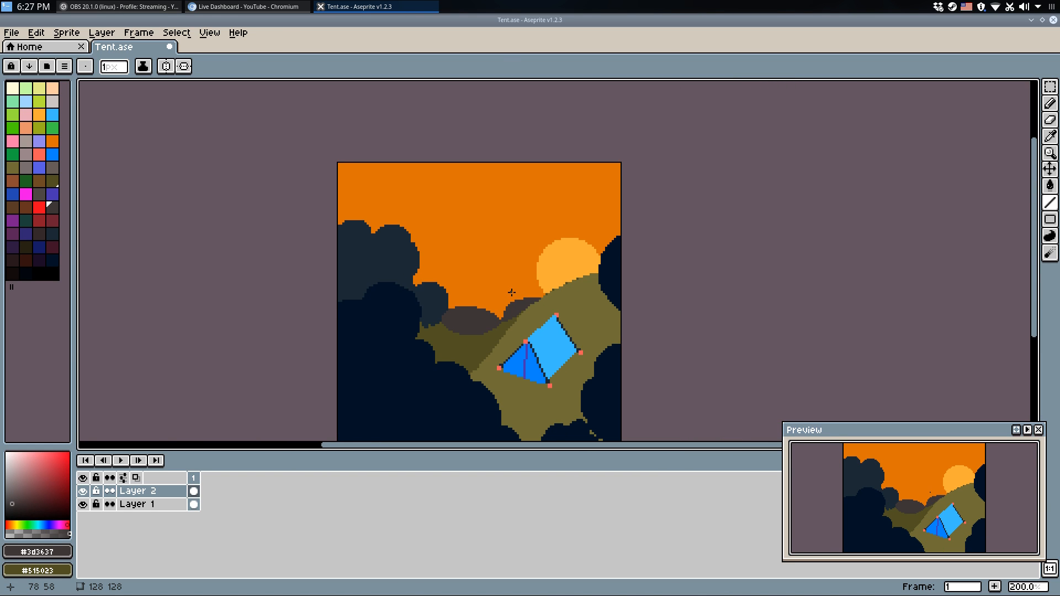
Try filling both distant mounds with dark olive #515023 using the Paint Bucket.
alt+click(501, 327)
key(b)
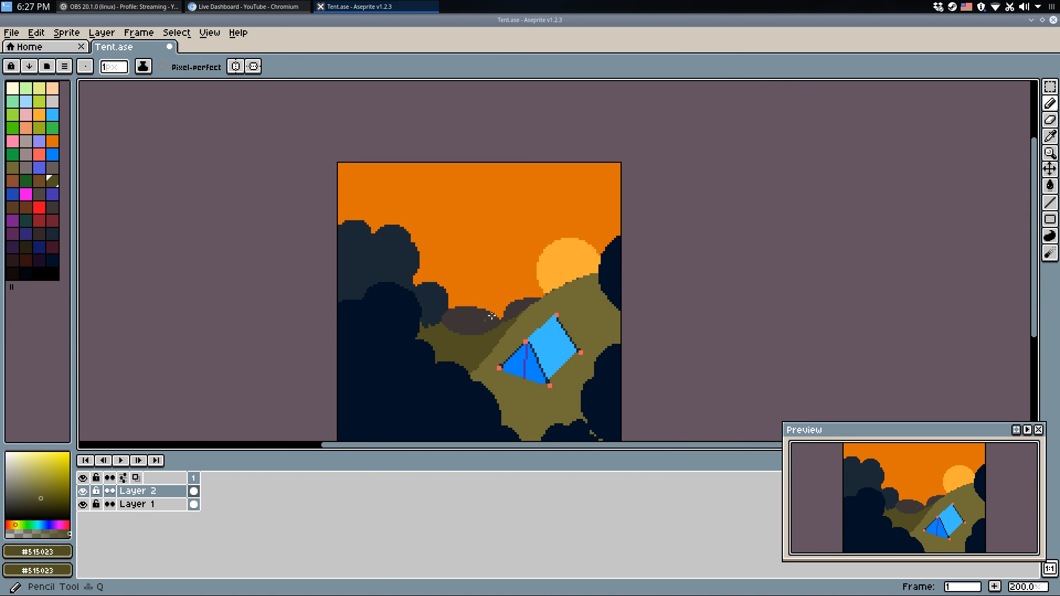
key(g)
click(515, 309)
scroll(579, 283, down, 2)
scroll(573, 291, up, 2)
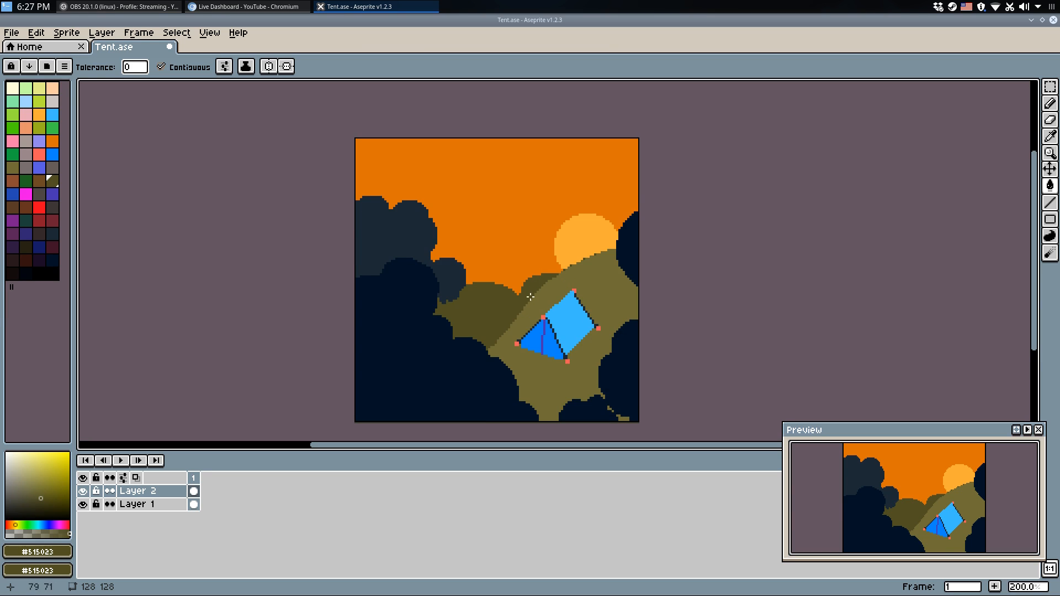
scroll(472, 315, up, 1)
key(ctrl+z)
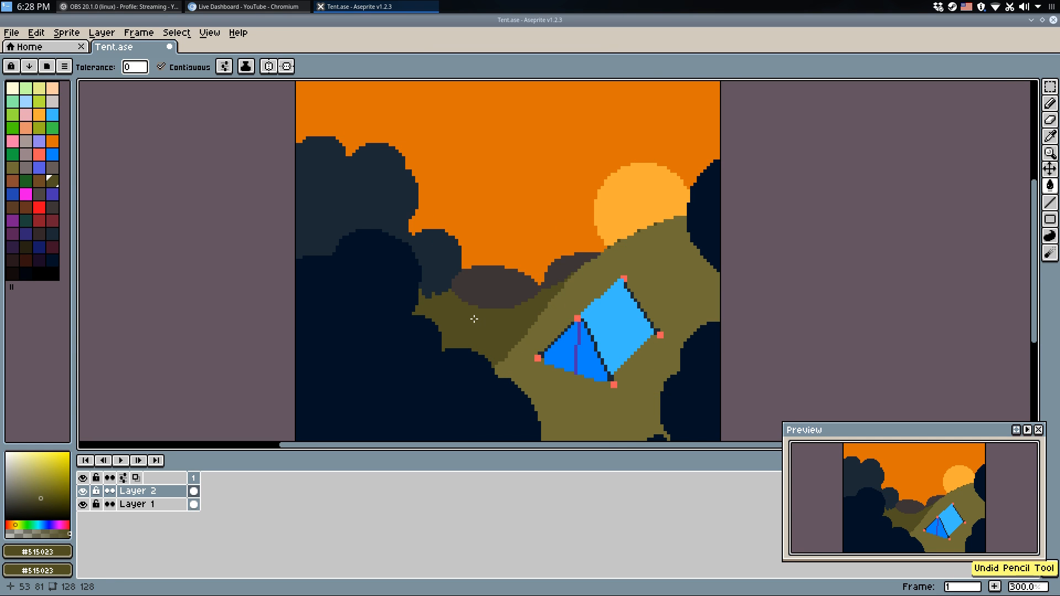
Save Tent.ase after inspecting the distant mounds and the olive hill's slope up close.
key(b)
scroll(515, 283, up, 6)
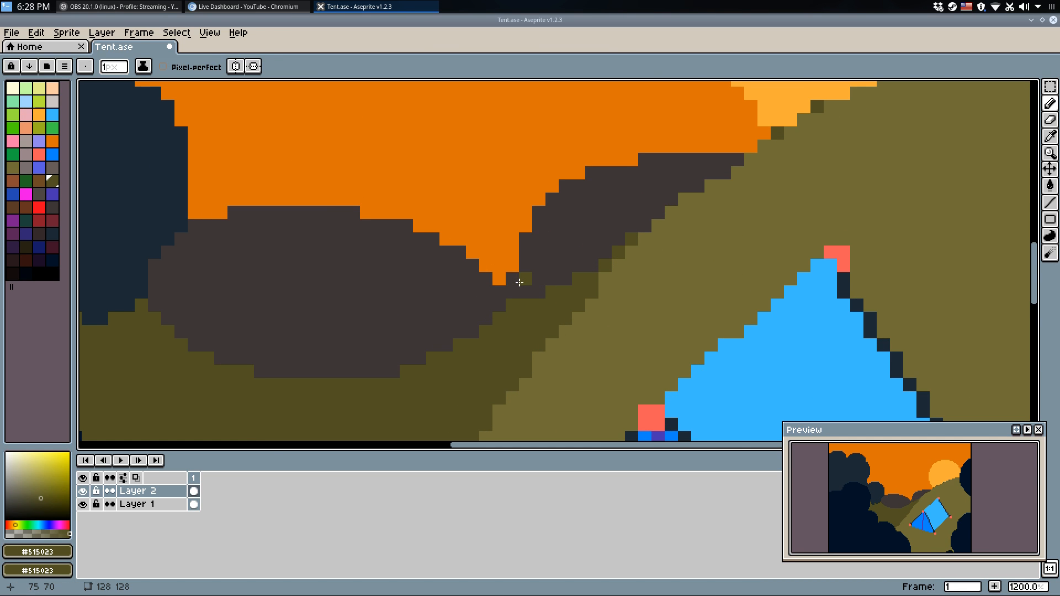
scroll(534, 247, down, 2)
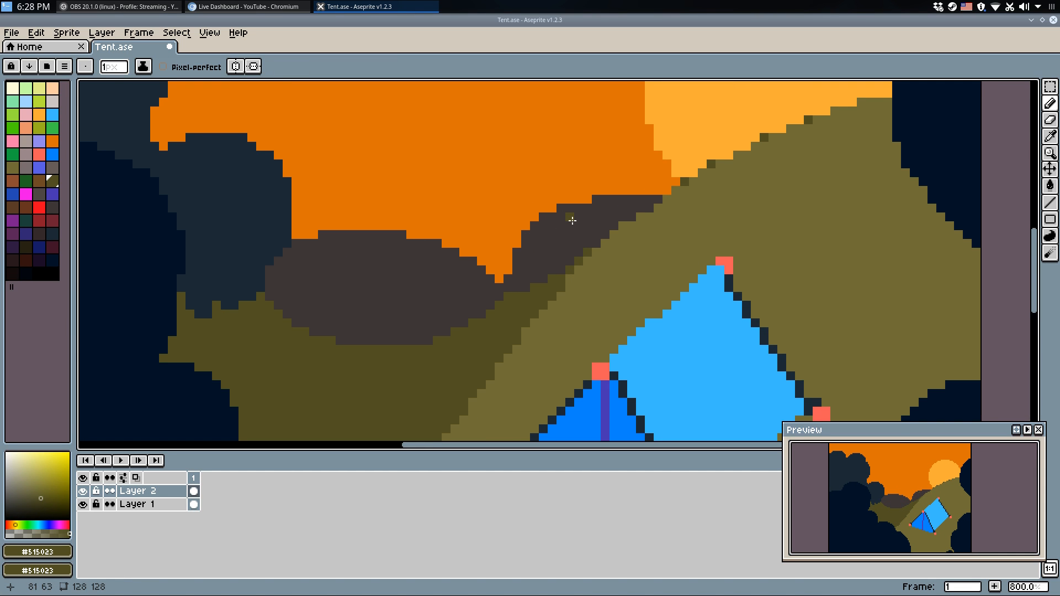
key(v)
key(ctrl+s)
scroll(473, 302, down, 3)
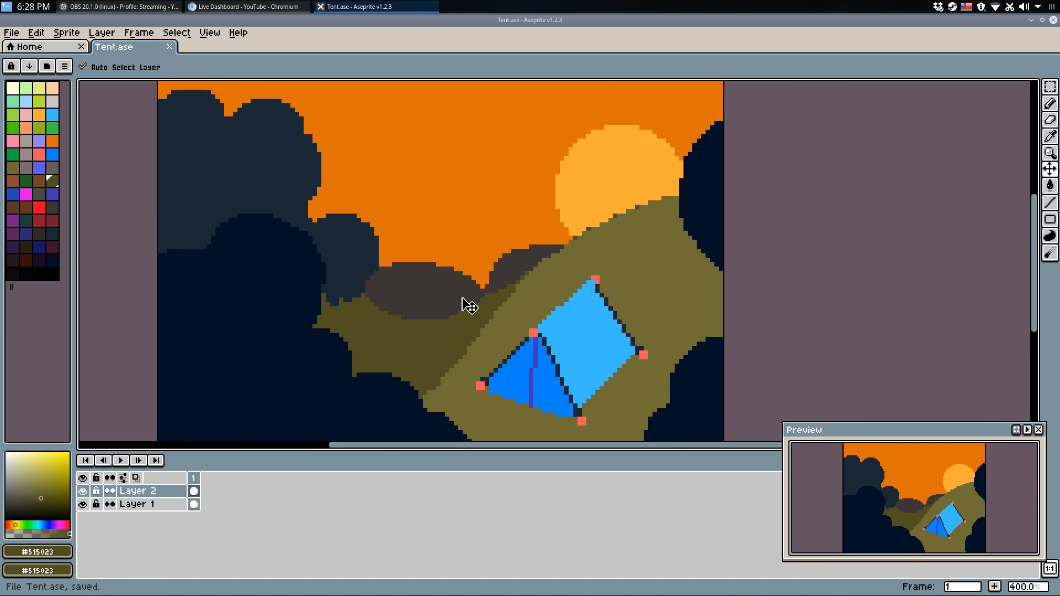
scroll(443, 311, down, 1)
scroll(440, 319, up, 3)
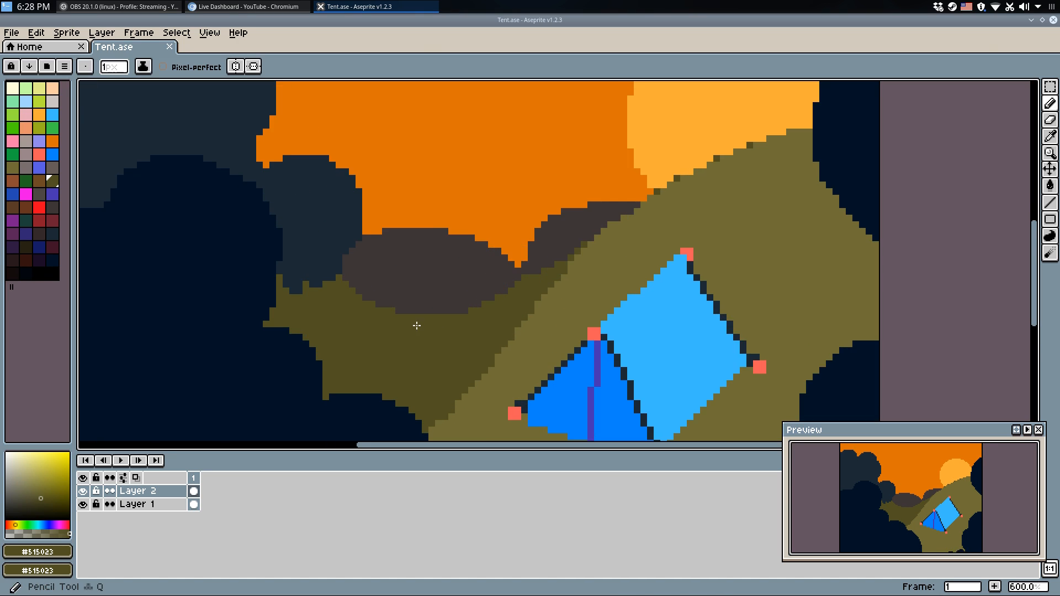
key(b)
scroll(598, 177, down, 3)
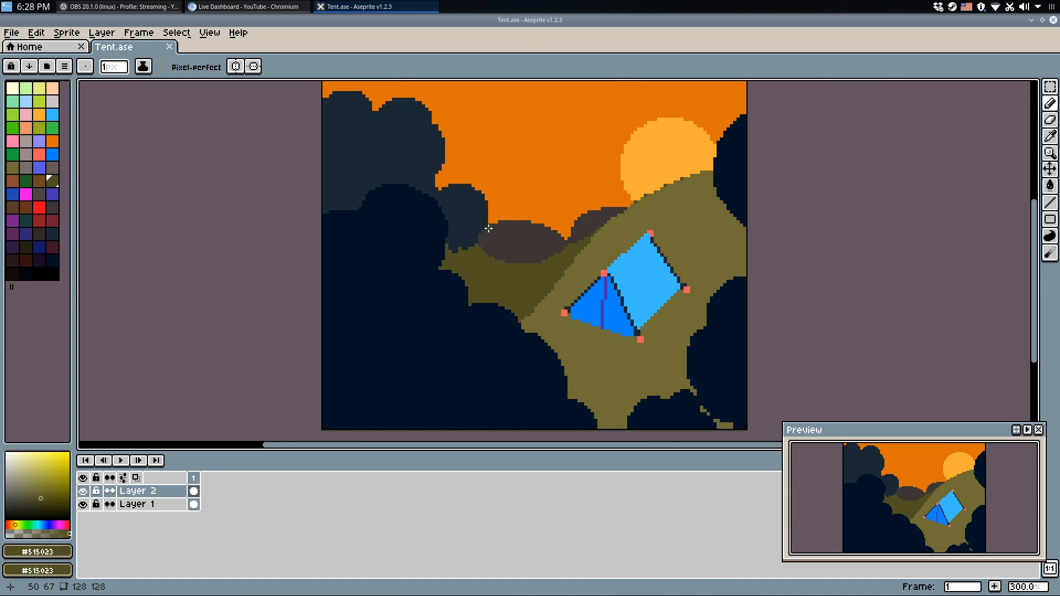
drag(607, 207, 596, 241)
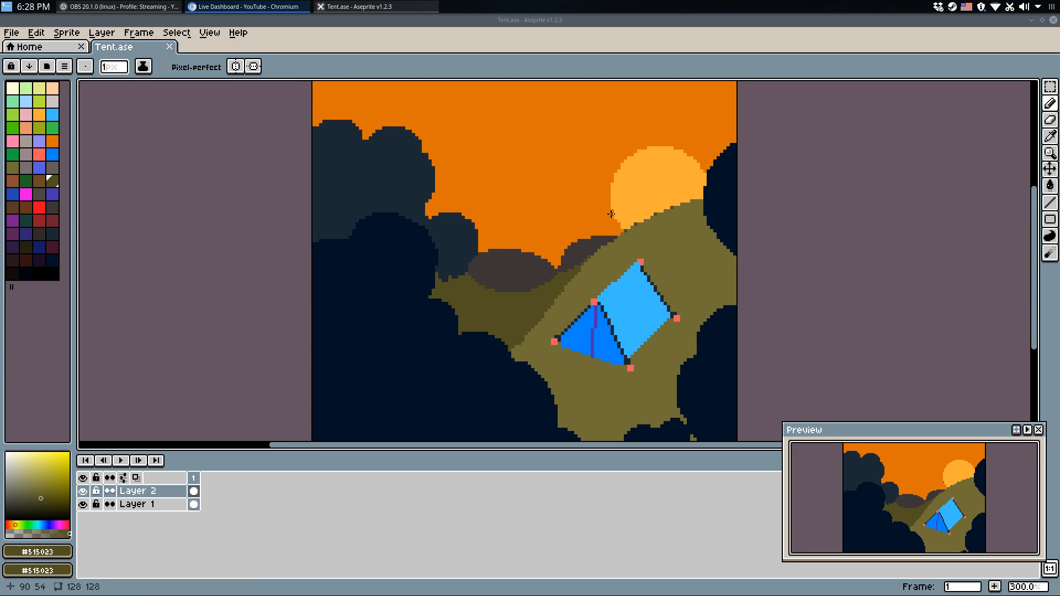
drag(611, 214, 616, 211)
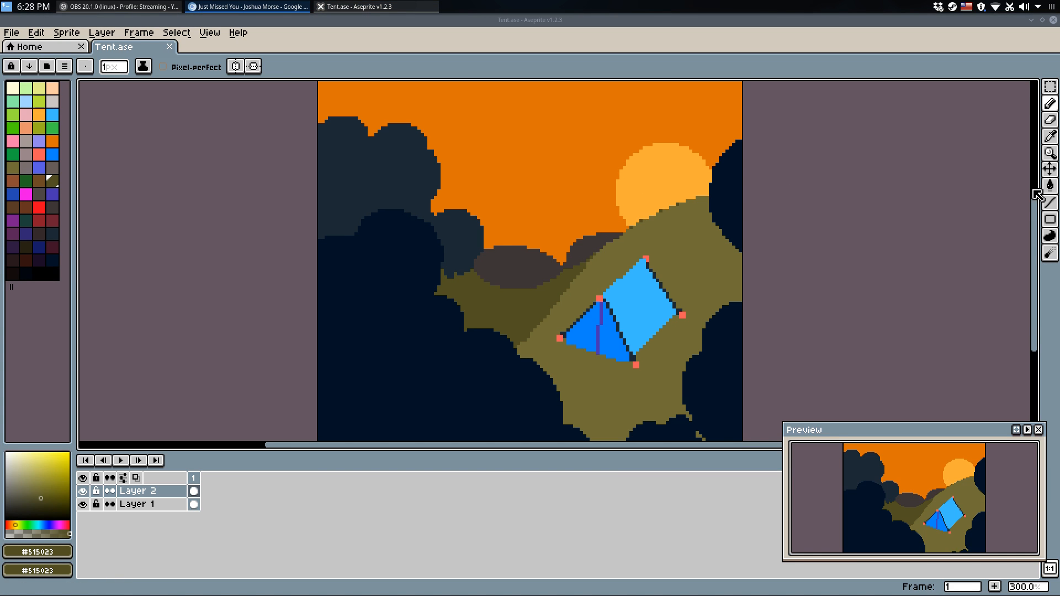
drag(729, 191, 667, 193)
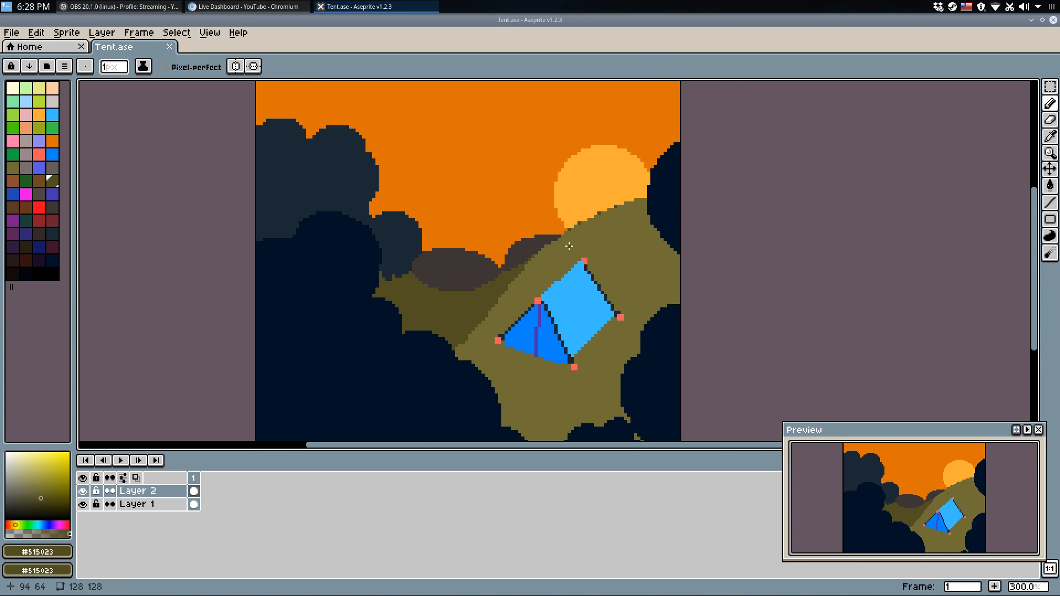
scroll(567, 245, down, 1)
scroll(562, 321, up, 2)
scroll(537, 329, down, 1)
drag(446, 266, 457, 283)
Outline a winding light orange (Idx-10) band from the distant mound's lower edge to the dark bushes and fill it.
scroll(439, 276, up, 6)
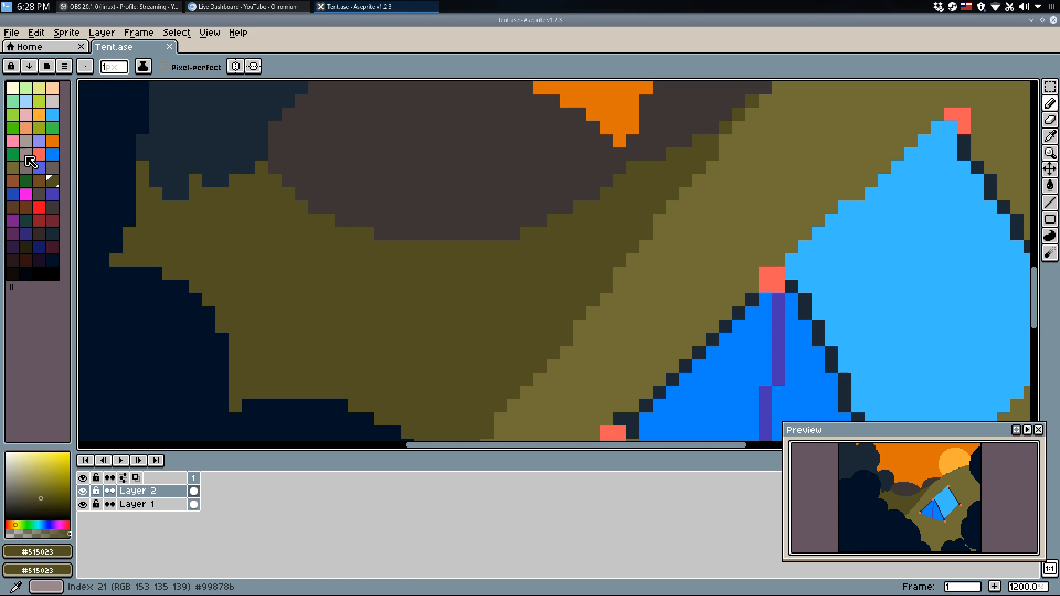
click(39, 114)
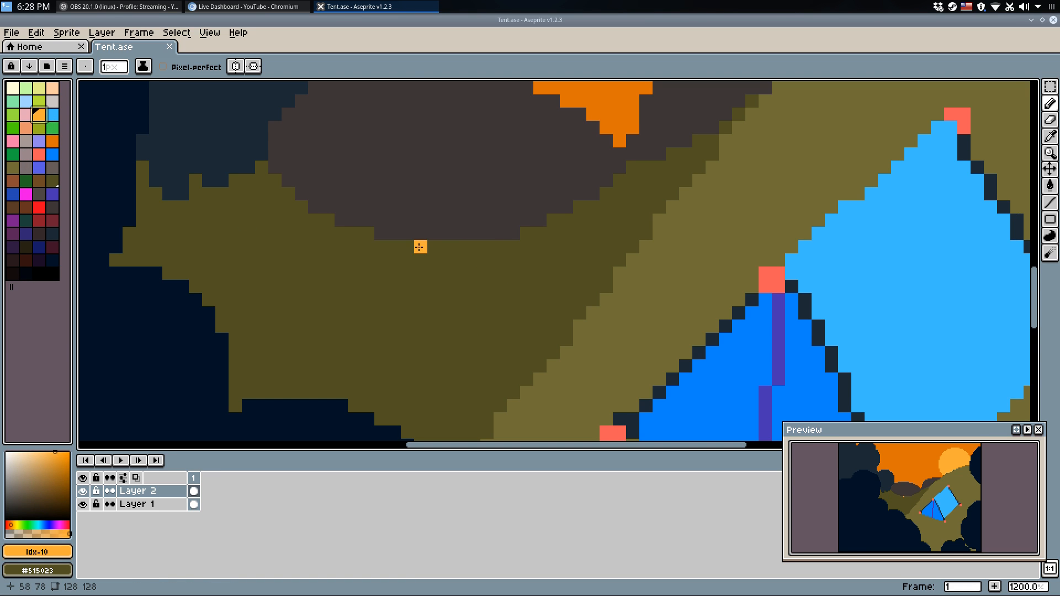
mouse_move(485, 246)
mouse_down()
mouse_move(447, 272)
mouse_move(452, 345)
mouse_move(351, 378)
mouse_move(342, 397)
mouse_move(299, 392)
mouse_move(349, 337)
mouse_move(413, 304)
mouse_move(463, 247)
mouse_up()
key(g)
click(428, 301)
key(b)
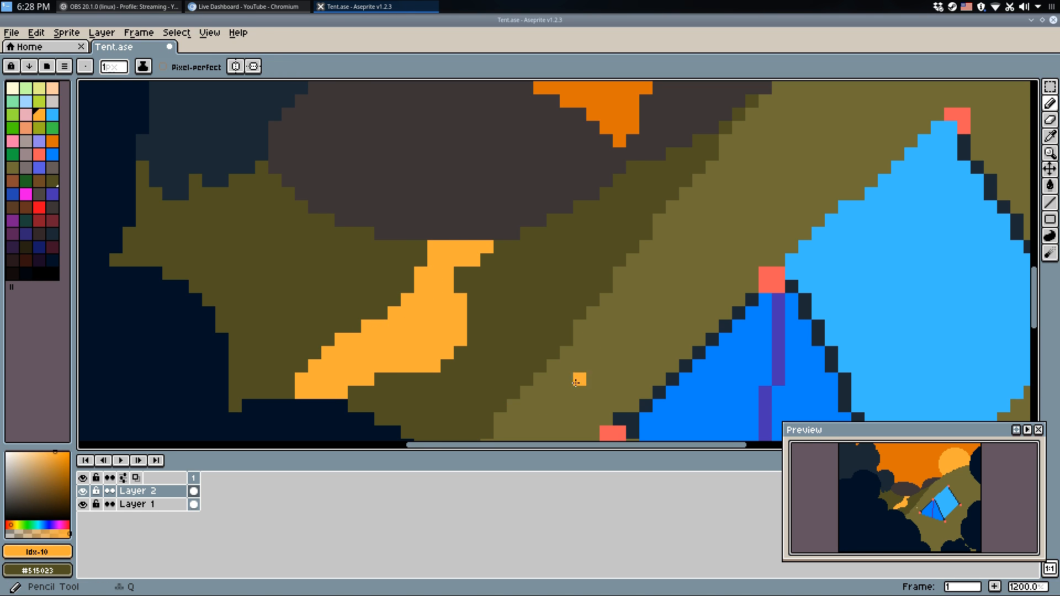
Extend the light orange band up along the mound's lower edge to the dip between both mounds, filling its interior.
mouse_move(659, 167)
mouse_down()
mouse_move(622, 202)
mouse_move(631, 232)
mouse_move(610, 253)
mouse_move(520, 262)
mouse_move(455, 306)
mouse_move(456, 279)
mouse_move(500, 256)
mouse_up()
key(w)
click(539, 246)
key(q)
key(w)
click(633, 169)
key(q)
scroll(600, 200, down, 2)
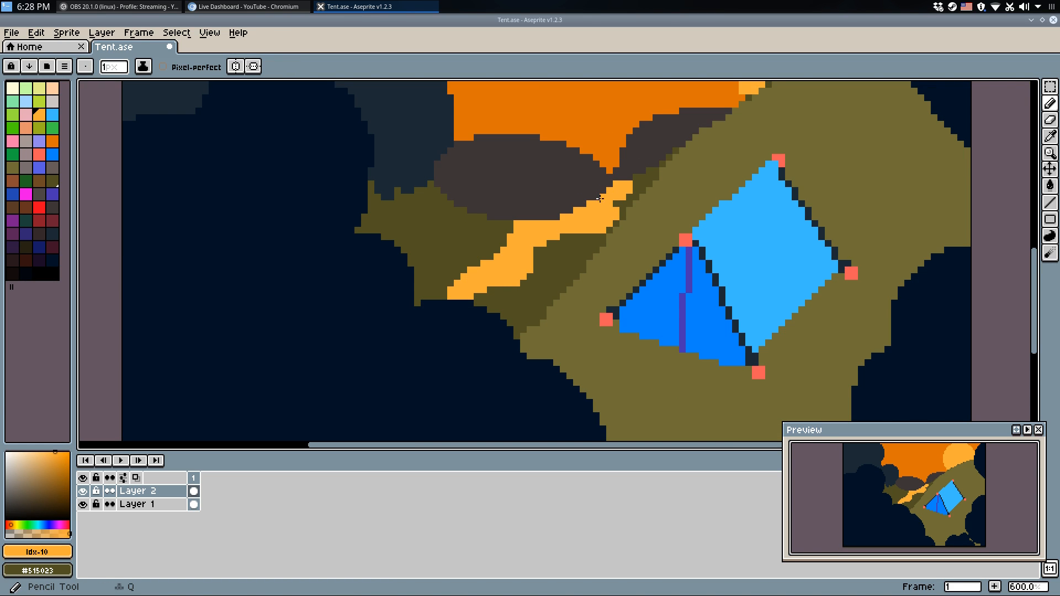
scroll(602, 182, up, 2)
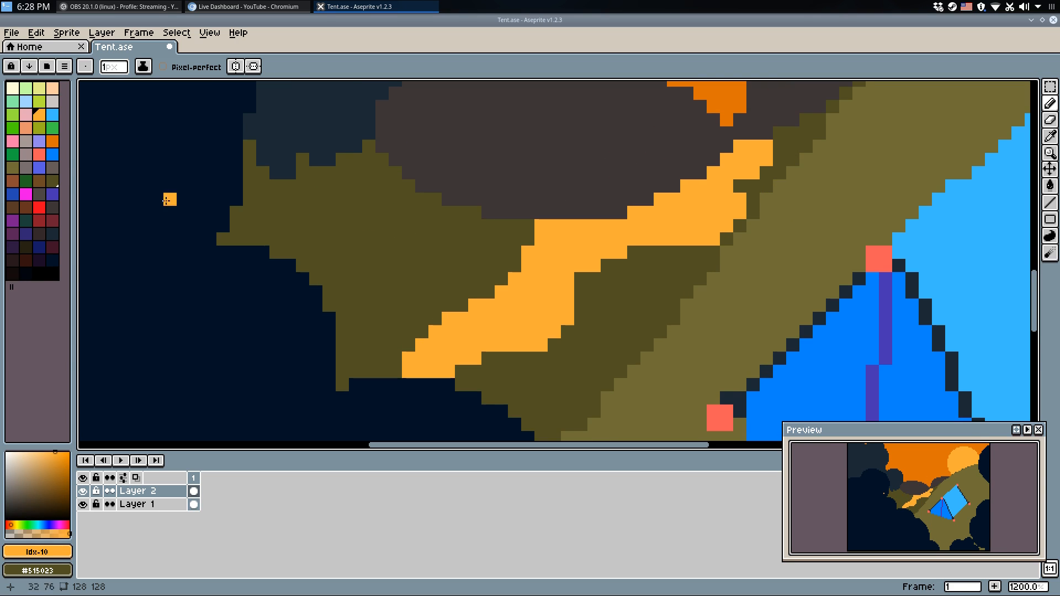
Paint a blue #0184ff patch at the band's lower end and widen the band toward the hill with #ffad37.
click(55, 160)
mouse_move(430, 359)
mouse_down()
mouse_move(458, 374)
mouse_move(448, 373)
mouse_move(498, 348)
mouse_move(482, 386)
mouse_move(539, 351)
mouse_move(494, 400)
mouse_up()
alt+click(486, 343)
drag(559, 345, 605, 263)
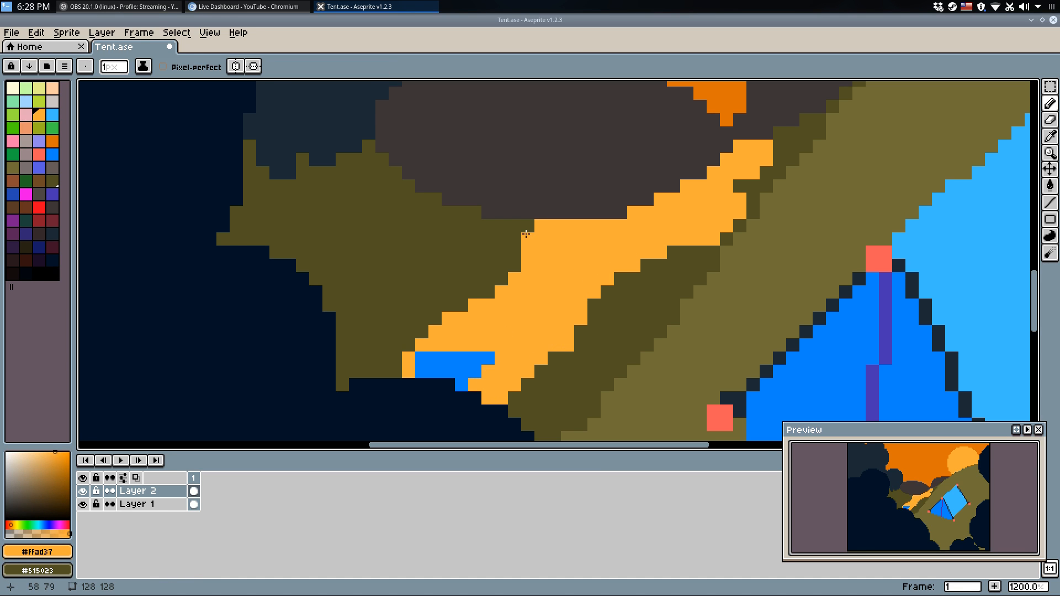
Paint a narrow blue #0184ff stream along the orange band up to the dip between the mounds, tidying its banks.
alt+click(464, 362)
click(474, 357)
alt+click(434, 345)
mouse_move(422, 358)
mouse_down()
mouse_move(509, 340)
mouse_move(530, 305)
mouse_move(483, 338)
mouse_move(580, 262)
mouse_move(568, 251)
mouse_move(581, 238)
mouse_move(651, 219)
mouse_move(617, 247)
mouse_move(681, 215)
mouse_up()
alt+click(457, 359)
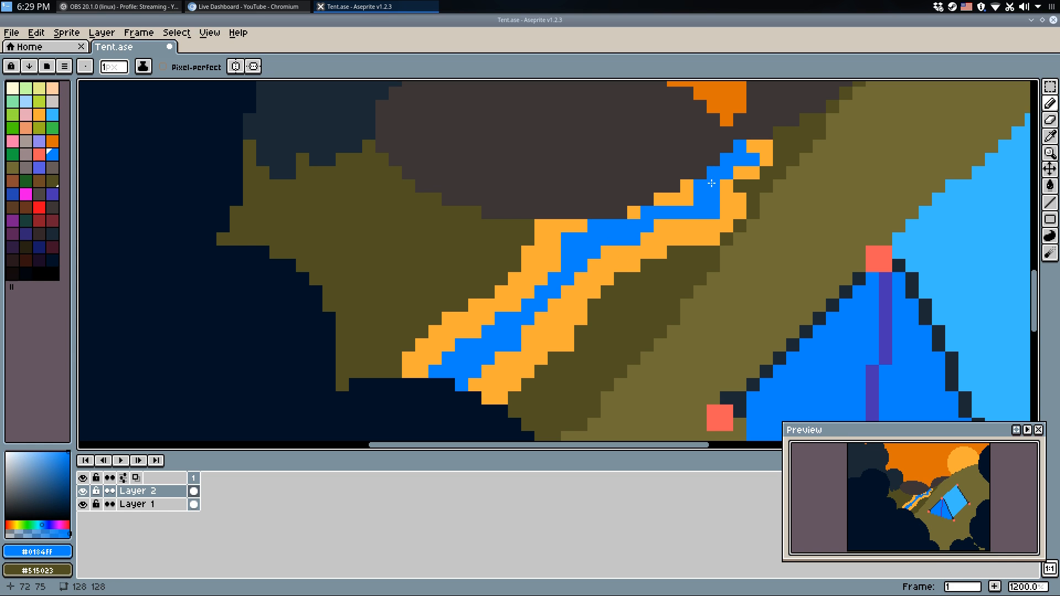
mouse_move(677, 188)
mouse_down()
mouse_move(640, 217)
mouse_move(710, 214)
mouse_up()
Try widening the blue stream over its upper bank along the distant mound's lower edge.
alt+click(695, 228)
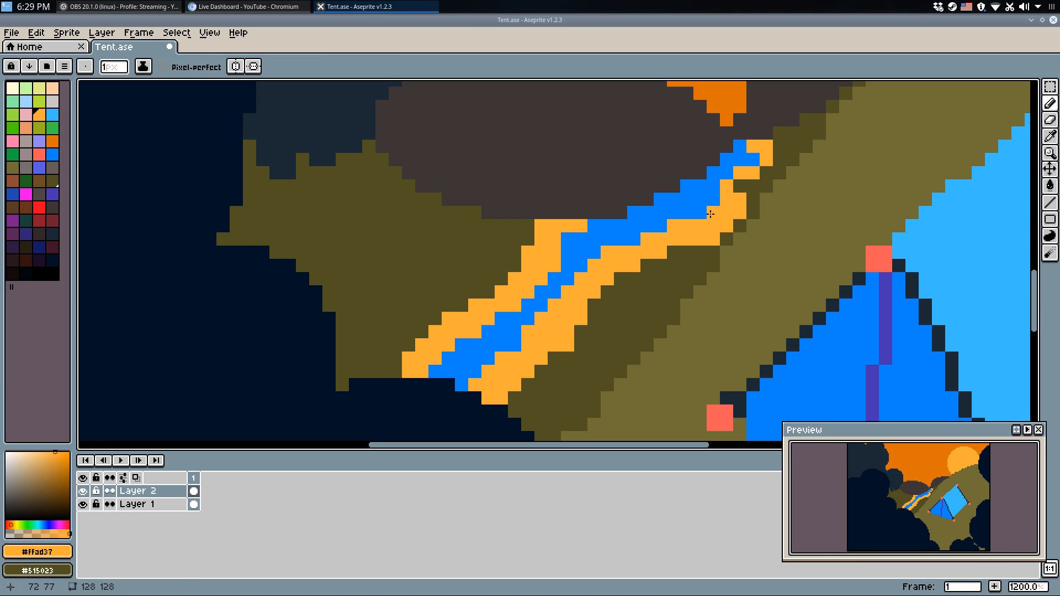
alt+click(578, 234)
mouse_move(568, 226)
mouse_down()
mouse_move(595, 209)
mouse_move(633, 201)
mouse_up()
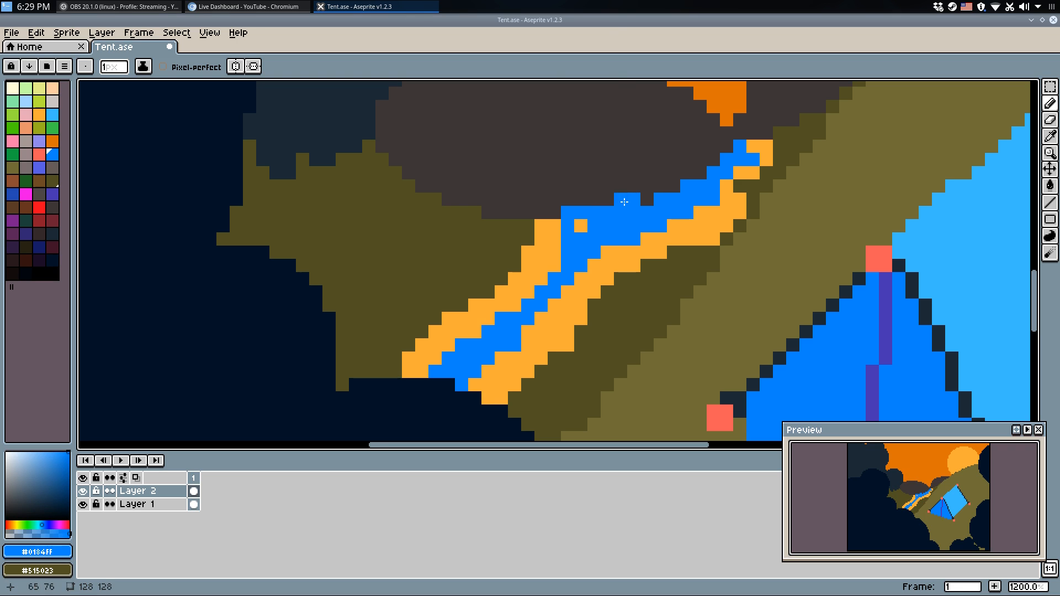
key(ctrl+z)
Draw an #ffad37 bank along the stream's mound side and fill the gap beside the water with the Paint Bucket.
alt+click(562, 229)
mouse_move(566, 224)
mouse_down()
mouse_move(579, 205)
mouse_move(672, 174)
mouse_up()
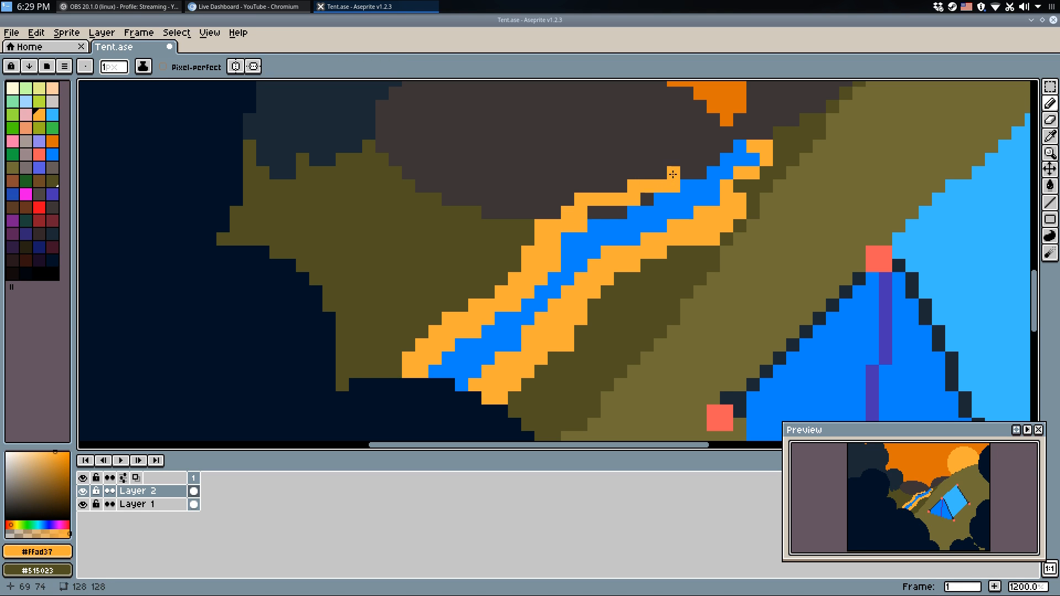
click(694, 172)
key(g)
click(608, 213)
key(q)
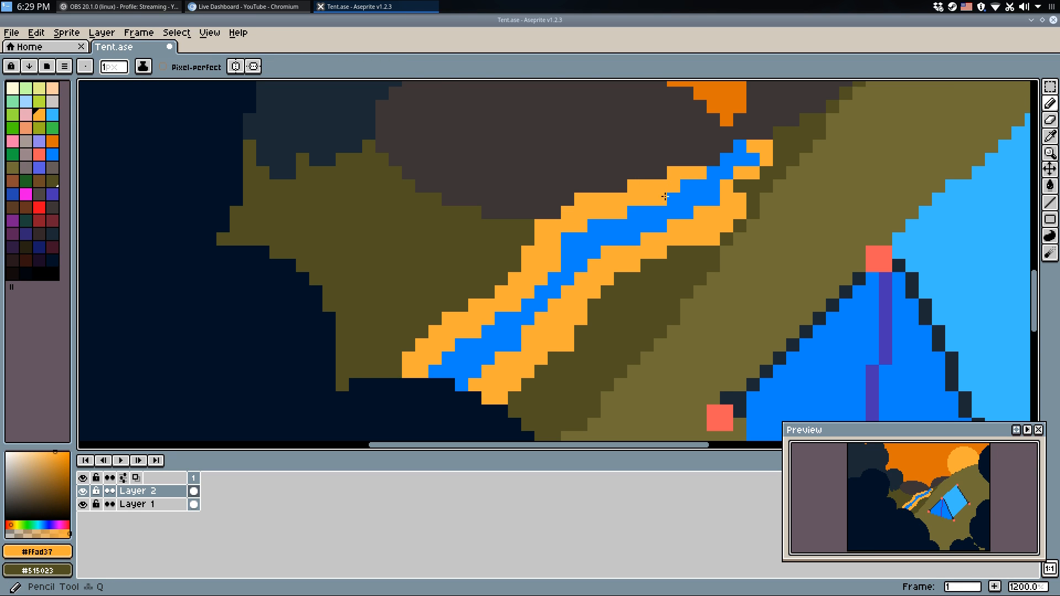
Widen the stream's lower half by filling the hill-side bank with blue #0184ff.
scroll(678, 189, down, 7)
scroll(672, 196, up, 7)
alt+click(618, 205)
mouse_move(630, 214)
mouse_down()
mouse_move(584, 255)
mouse_move(613, 312)
mouse_move(603, 345)
mouse_move(557, 372)
mouse_move(538, 369)
mouse_move(529, 364)
mouse_move(568, 318)
mouse_move(576, 272)
mouse_move(622, 225)
mouse_move(566, 293)
mouse_up()
key(ctrl+z)
key(w)
click(547, 306)
key(q)
Repaint the stream's hill-side bank in #ffad37 down to the dark bushes and save the file.
alt+click(605, 281)
drag(644, 255, 615, 306)
key(ctrl+z)
drag(636, 243, 568, 380)
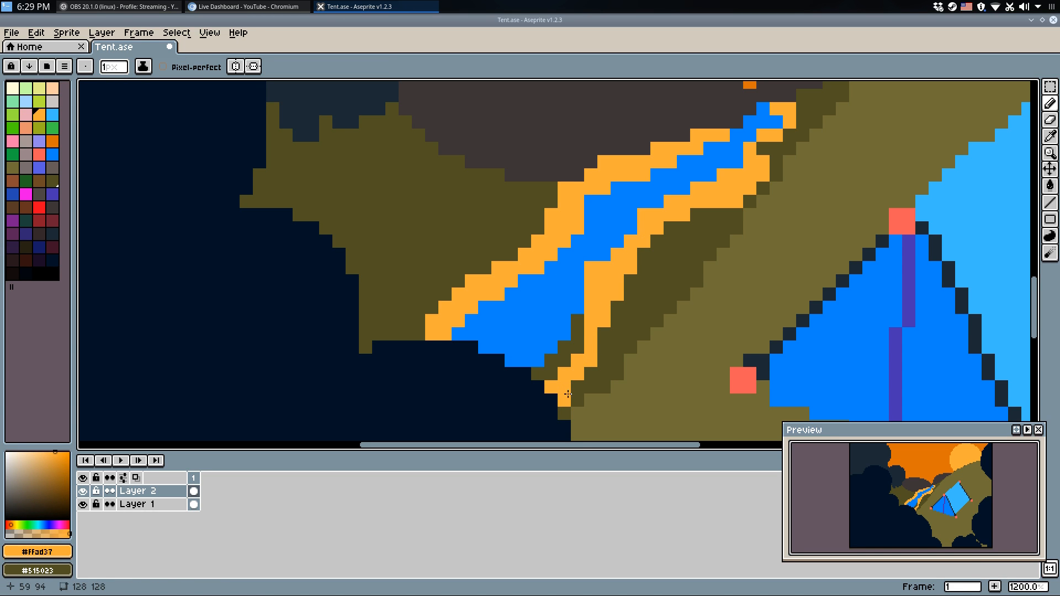
scroll(574, 362, down, 7)
scroll(652, 267, up, 2)
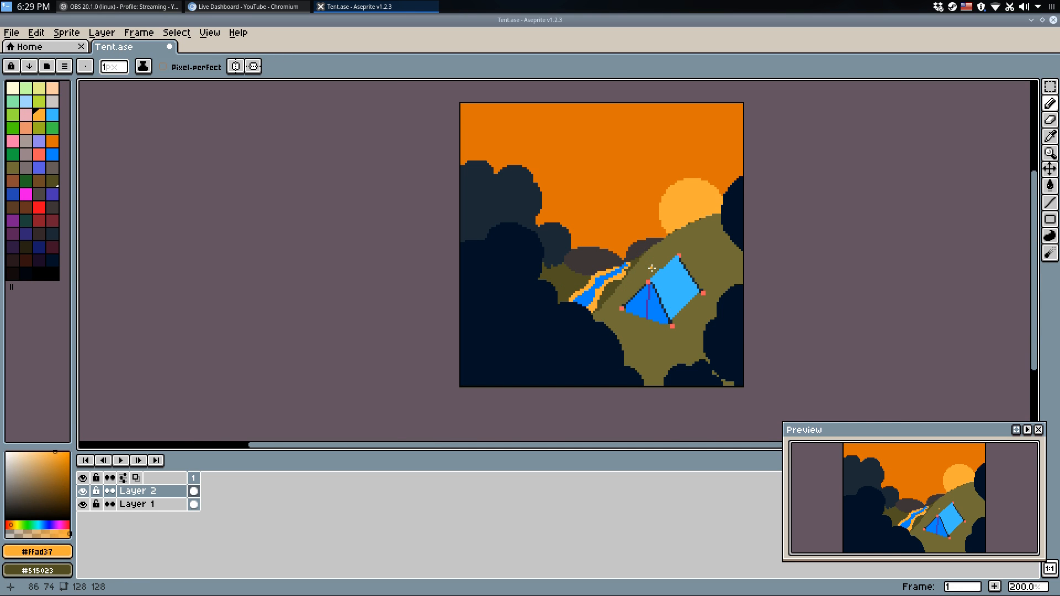
scroll(661, 298, up, 4)
alt+click(539, 247)
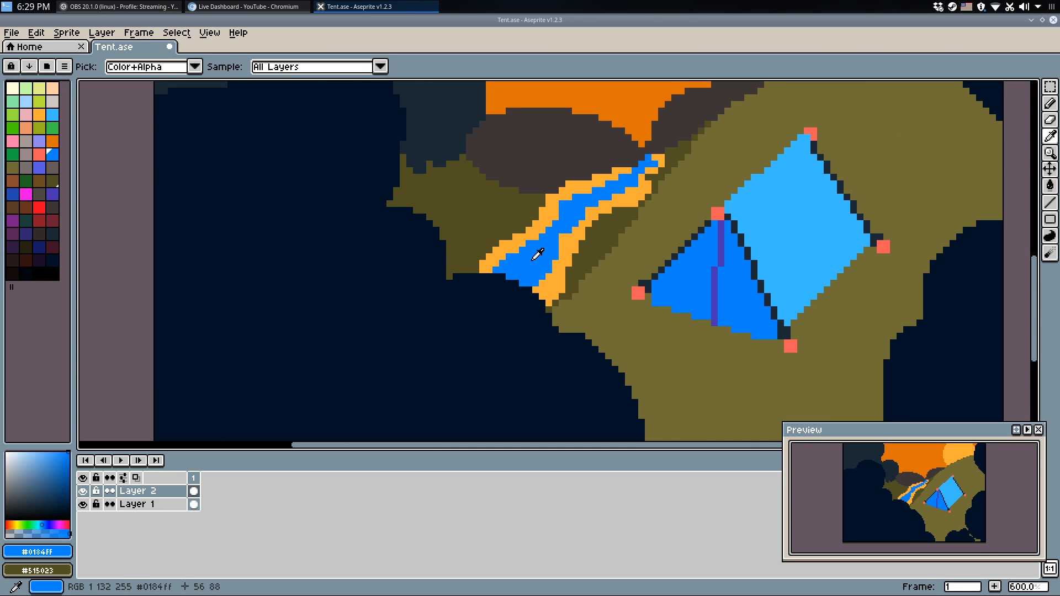
key(ctrl+s)
Sample the tent's purple #4736b3 and paint ripple pixels across the stream's lower and middle stretches.
scroll(729, 270, up, 2)
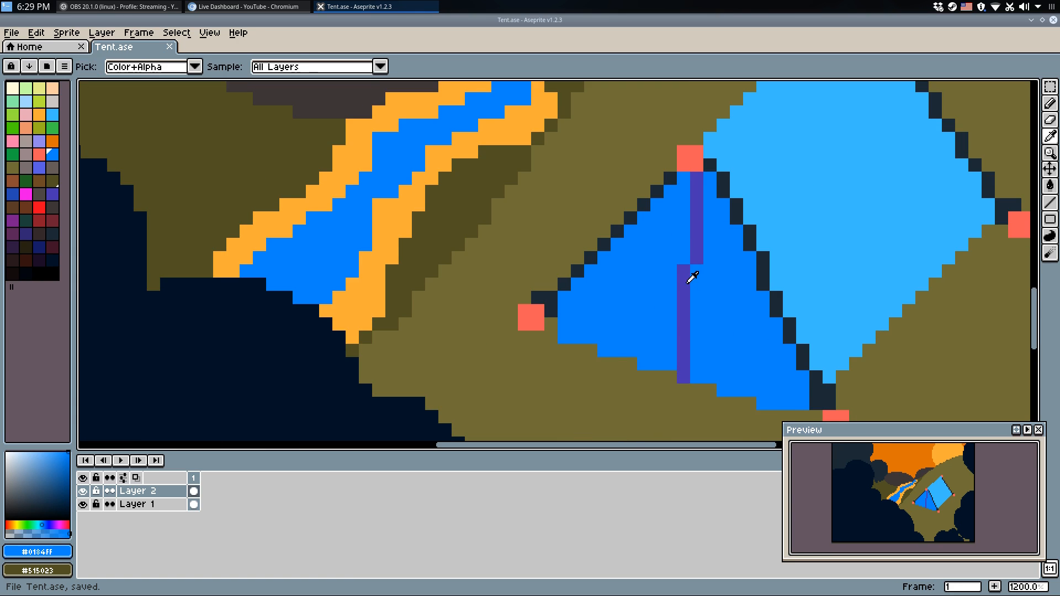
alt+click(721, 273)
mouse_move(286, 244)
mouse_down()
mouse_move(316, 281)
mouse_move(296, 282)
mouse_move(303, 265)
mouse_move(286, 283)
mouse_move(334, 295)
mouse_move(303, 302)
mouse_move(316, 263)
mouse_move(352, 218)
mouse_up()
key(ctrl+z)
click(365, 218)
mouse_move(378, 165)
mouse_down()
mouse_move(393, 190)
mouse_move(407, 173)
mouse_up()
click(407, 127)
scroll(405, 136, up, 5)
click(401, 247)
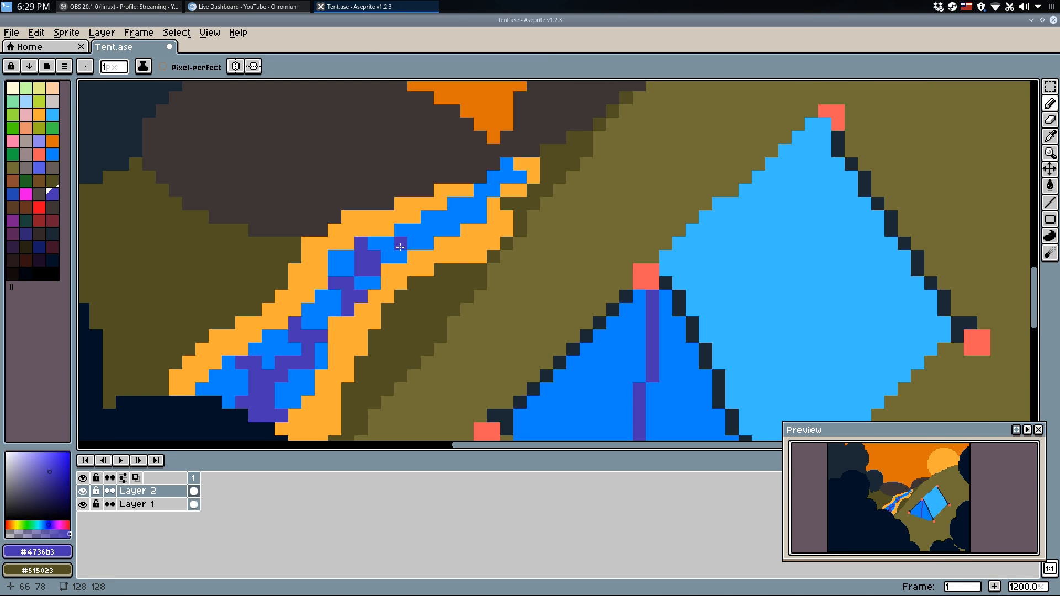
Add purple #4736b3 ripple pixels to the stream's far, narrow end and save the file.
click(454, 203)
click(480, 216)
click(472, 204)
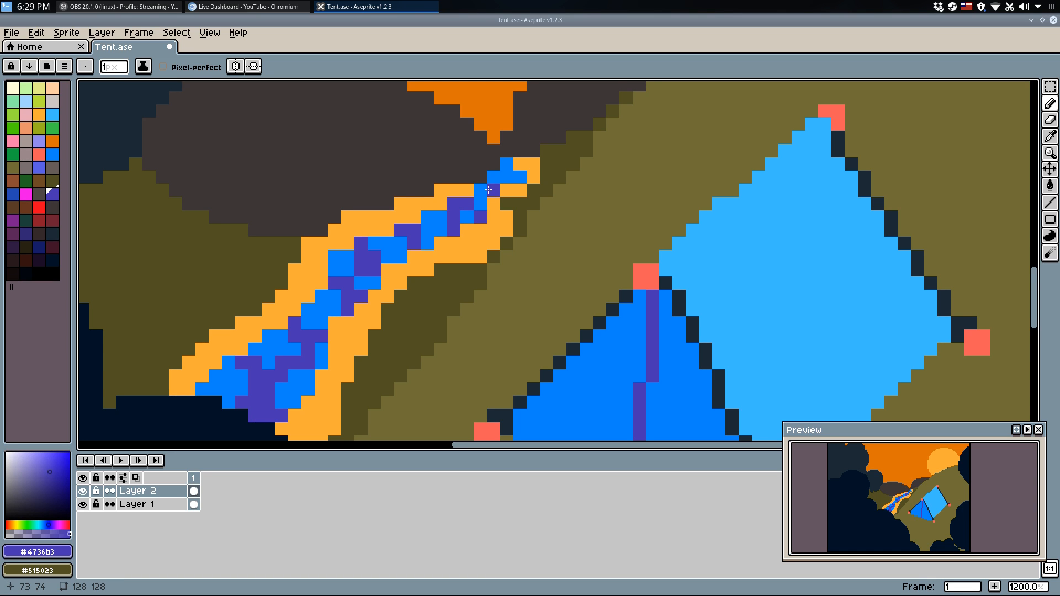
scroll(545, 138, down, 4)
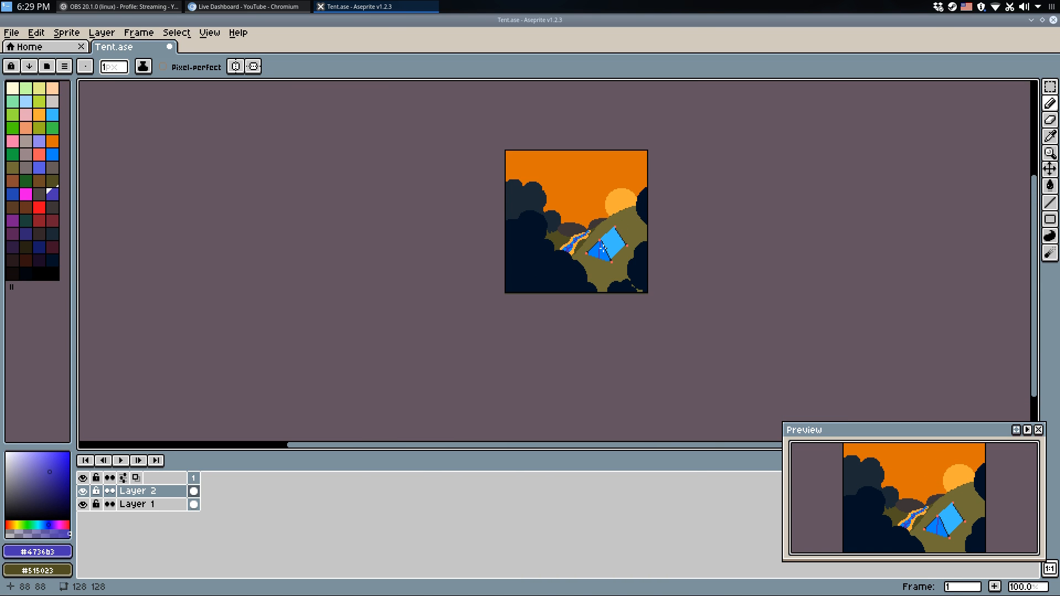
scroll(602, 248, up, 2)
key(ctrl+s)
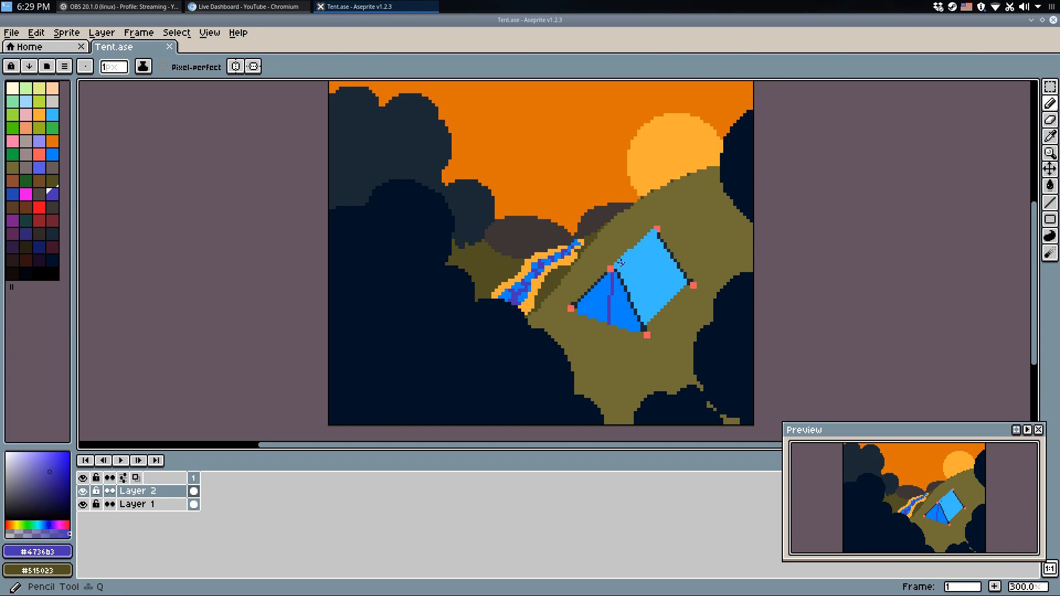
Trim the dark strip between the stream and the hill by painting the slope's edge in olive #716d35.
scroll(630, 156, up, 5)
alt+click(630, 156)
drag(626, 154, 602, 183)
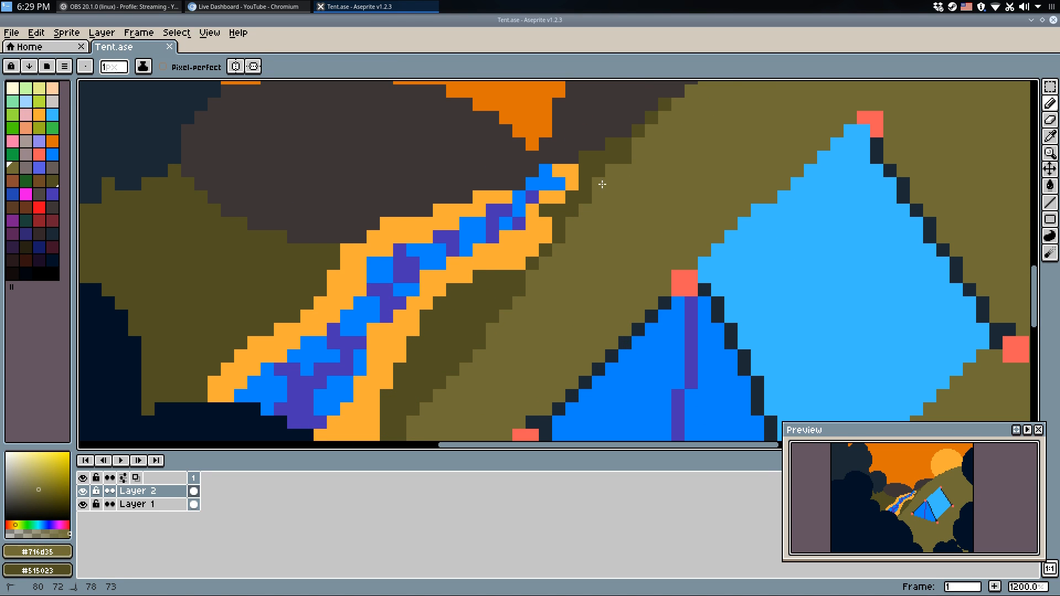
drag(563, 225, 489, 329)
mouse_move(453, 383)
mouse_down()
mouse_move(509, 279)
mouse_move(457, 386)
mouse_move(445, 364)
mouse_move(433, 390)
mouse_up()
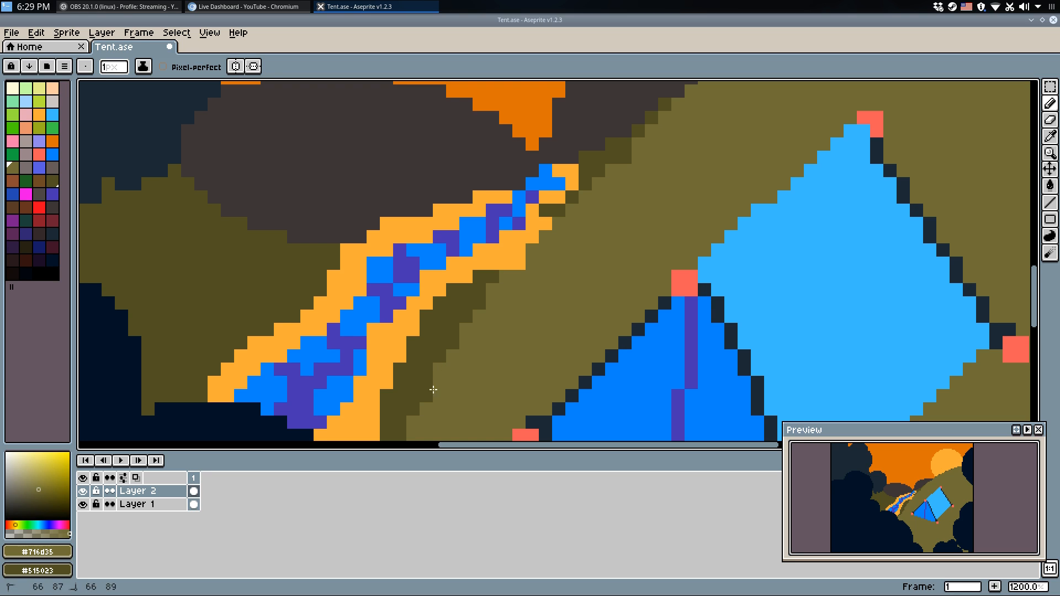
scroll(426, 408, down, 4)
scroll(485, 303, up, 5)
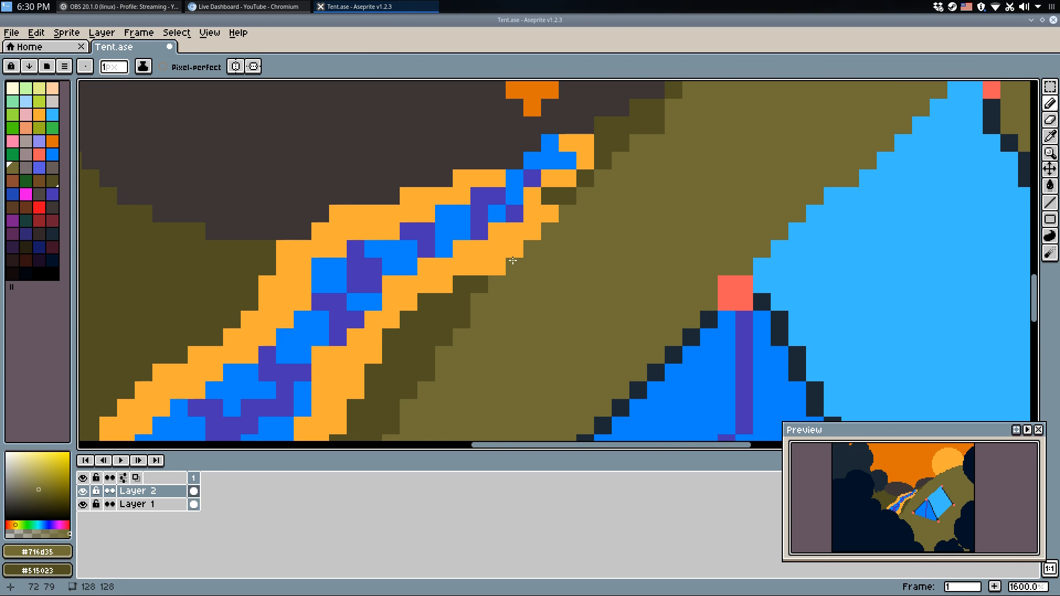
Touch up the shadow beside the stream's far end with dark olive #515023 and save the file.
alt+click(558, 197)
click(566, 231)
scroll(552, 243, down, 4)
key(ctrl+s)
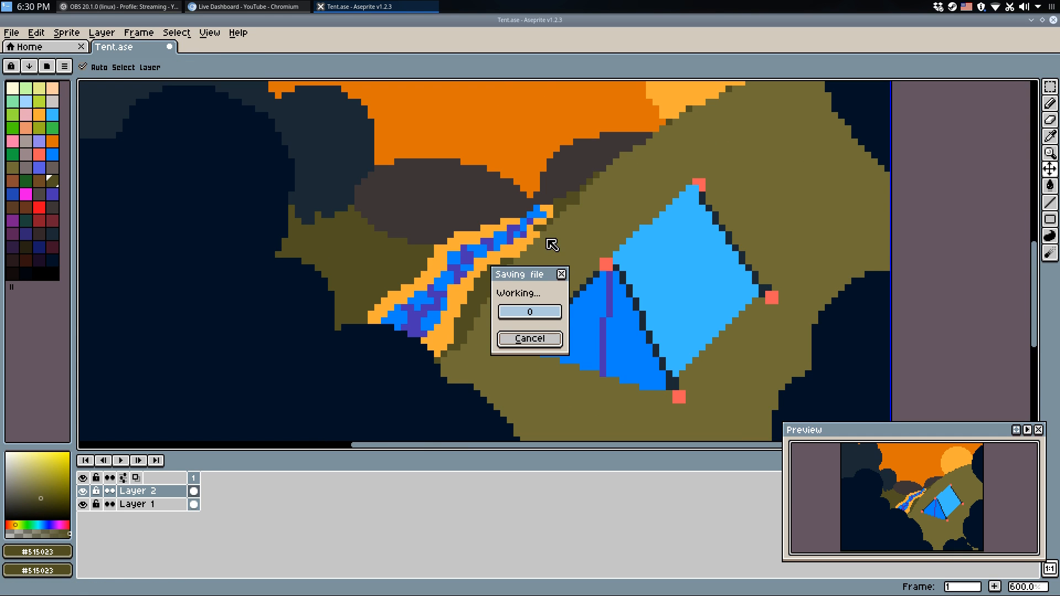
Select the 43 × 31 pixel upper part of the back bushes beside the sky and shift it down.
drag(561, 250, 566, 287)
scroll(561, 285, down, 2)
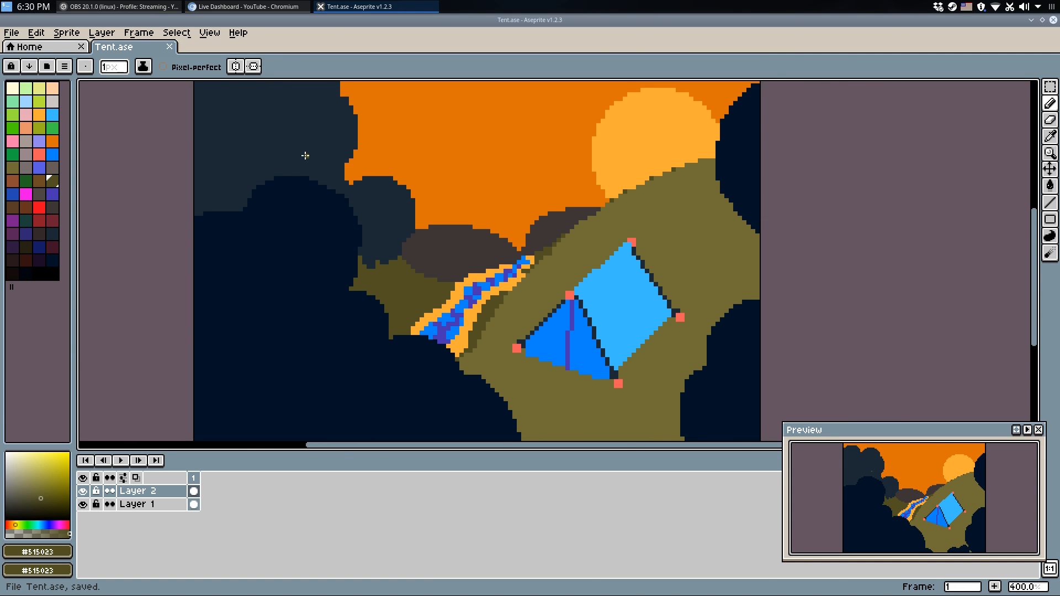
drag(305, 156, 397, 279)
scroll(398, 265, up, 1)
key(m)
drag(490, 111, 249, 285)
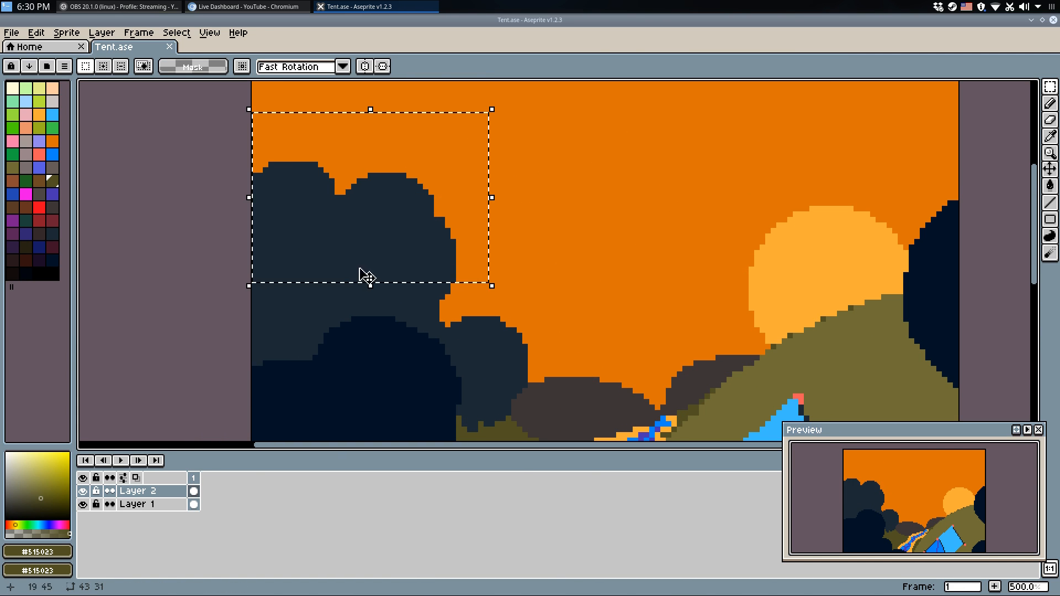
key(Down)
key(Down)
key(Down)
key(Down)
key(Down)
key(Down)
key(Down)
key(Down)
key(Down)
key(Down)
key(Down)
key(Down)
key(Down)
key(Down)
key(Down)
key(Down)
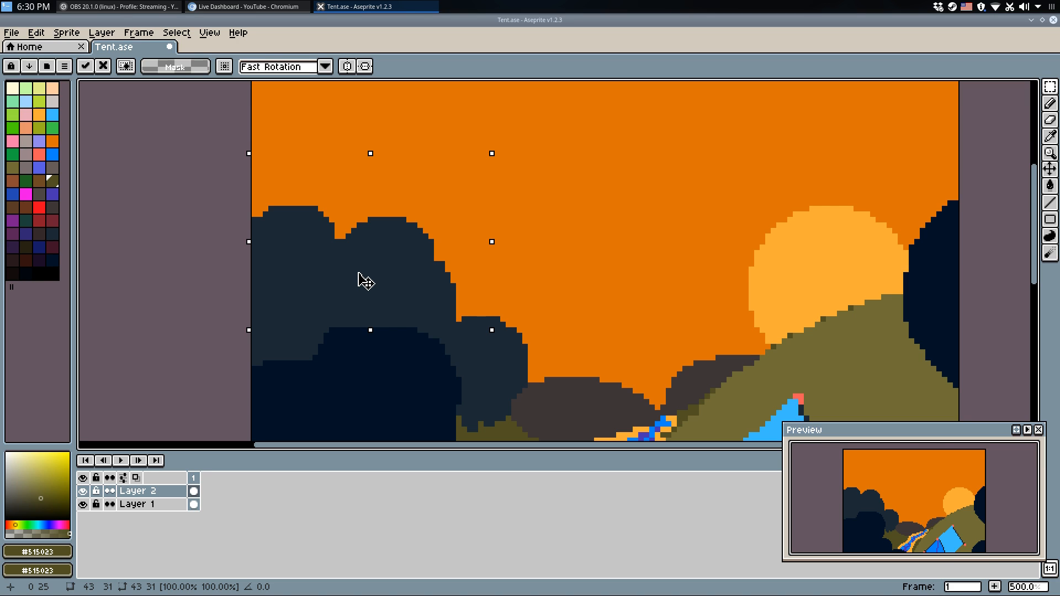
key(Up)
key(Up)
key(Up)
key(Up)
Select the back bushes' crown again, nudge it down slightly and deselect it.
mouse_move(526, 164)
mouse_down()
mouse_move(293, 251)
mouse_move(250, 281)
mouse_move(281, 295)
mouse_move(286, 273)
mouse_up()
key(Down)
click(360, 324)
Sample #1c2934 and paint rounded lobes joining the lowered back bushes to the smaller bush beside them.
scroll(437, 303, up, 3)
key(q)
alt+click(471, 314)
drag(476, 326, 449, 337)
drag(436, 220, 490, 287)
mouse_move(463, 247)
mouse_down()
mouse_move(489, 323)
mouse_move(480, 296)
mouse_move(459, 350)
mouse_up()
mouse_move(515, 331)
mouse_down()
mouse_move(498, 265)
mouse_move(438, 208)
mouse_move(460, 212)
mouse_move(508, 255)
mouse_move(543, 337)
mouse_move(530, 309)
mouse_move(542, 285)
mouse_up()
scroll(634, 254, down, 5)
scroll(657, 255, down, 2)
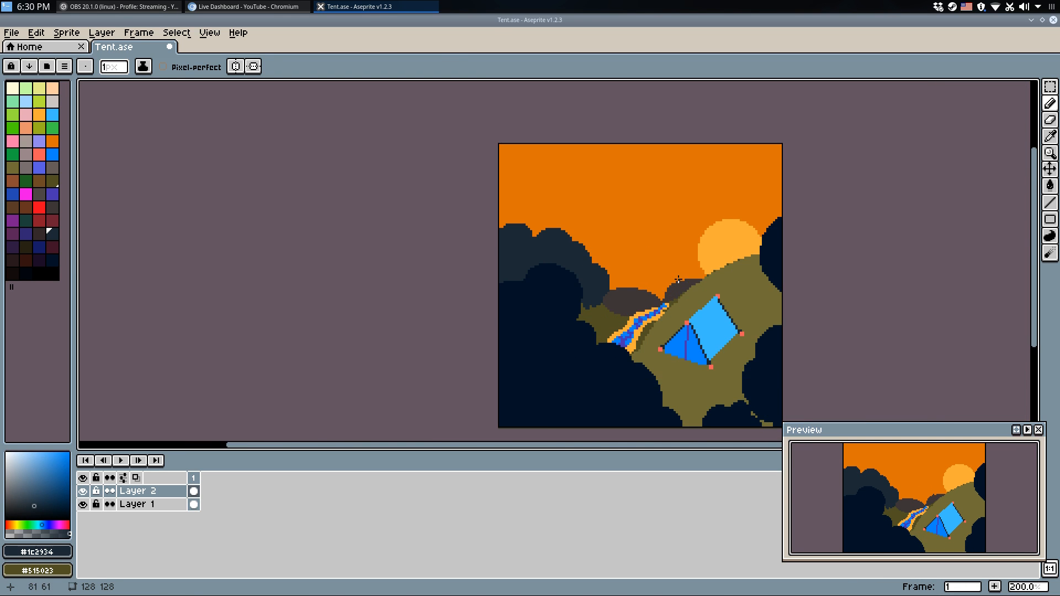
Compare the back bushes before and after the reshaping through undo and redo, restore the lowered version and save the file.
key(ctrl+z)
key(ctrl+z)
key(ctrl+z)
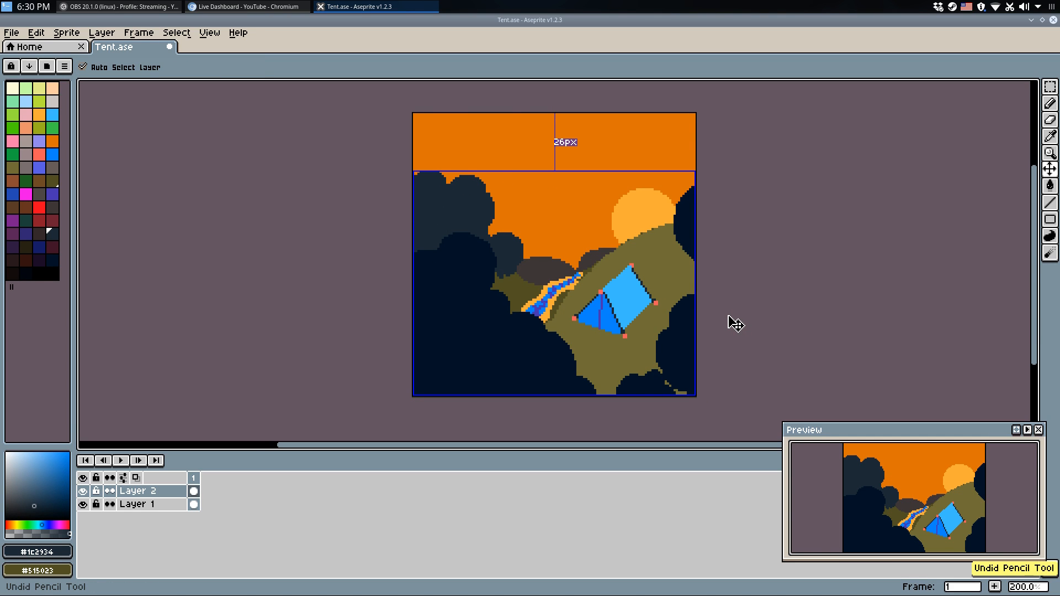
key(ctrl+y)
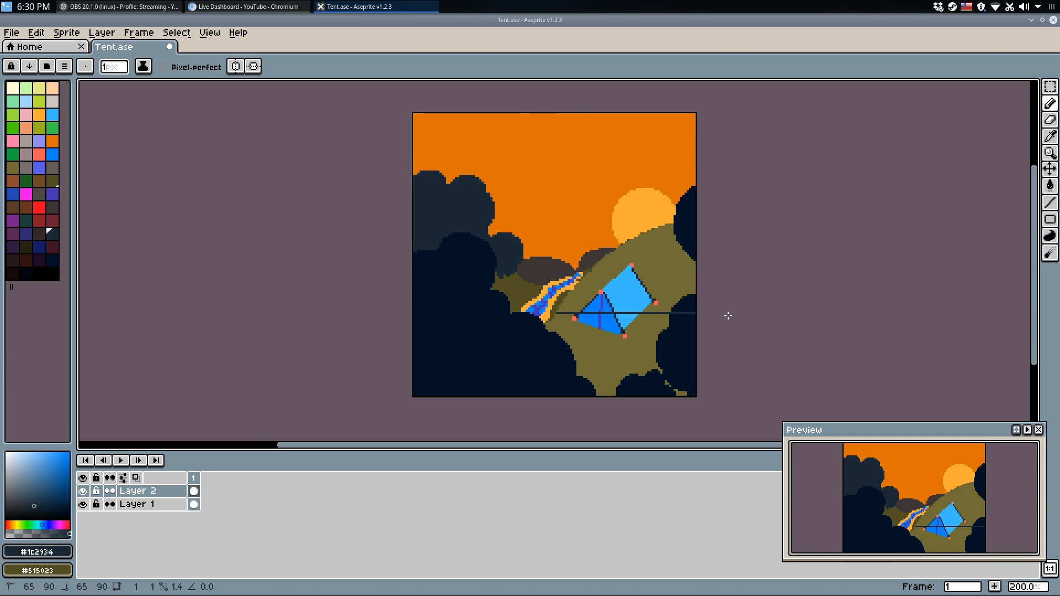
key(ctrl+shift+z)
key(ctrl+shift+z)
key(ctrl+z)
key(ctrl+z)
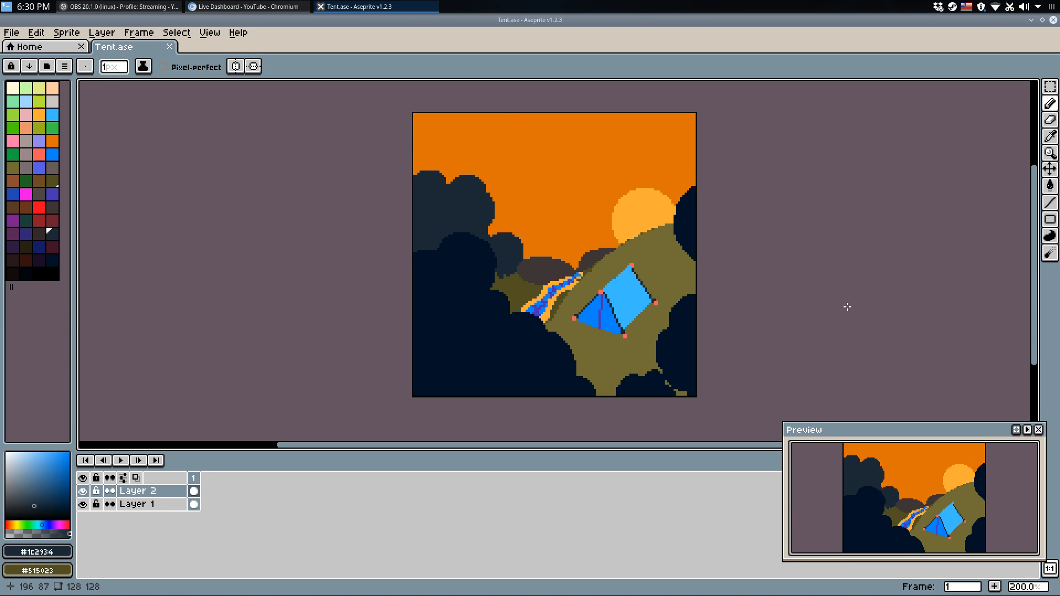
key(ctrl+shift+z)
key(ctrl+shift+z)
key(ctrl+shift+z)
key(ctrl+shift+z)
key(ctrl+shift+z)
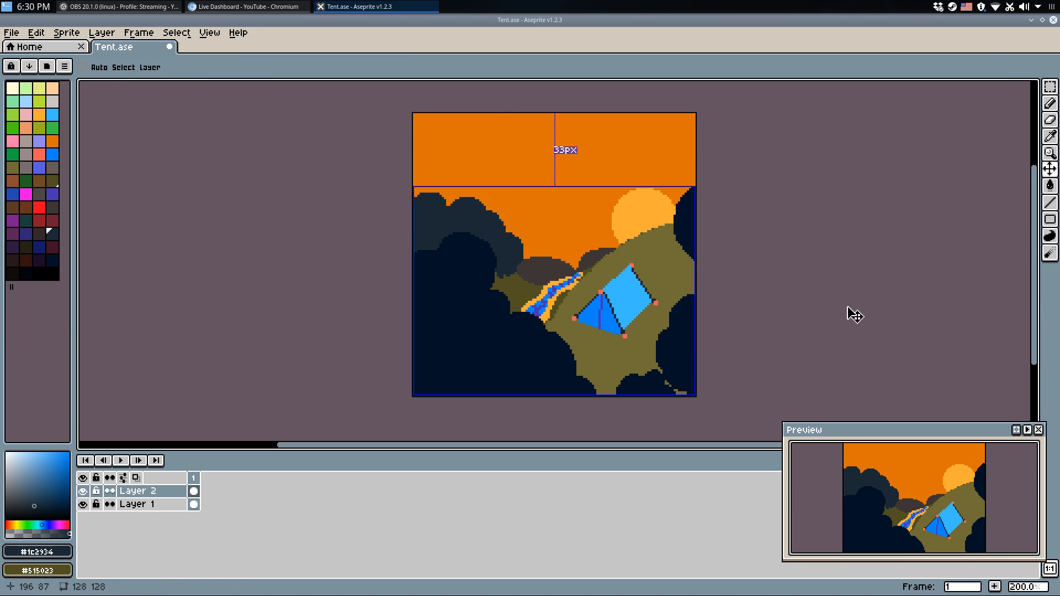
key(ctrl+s)
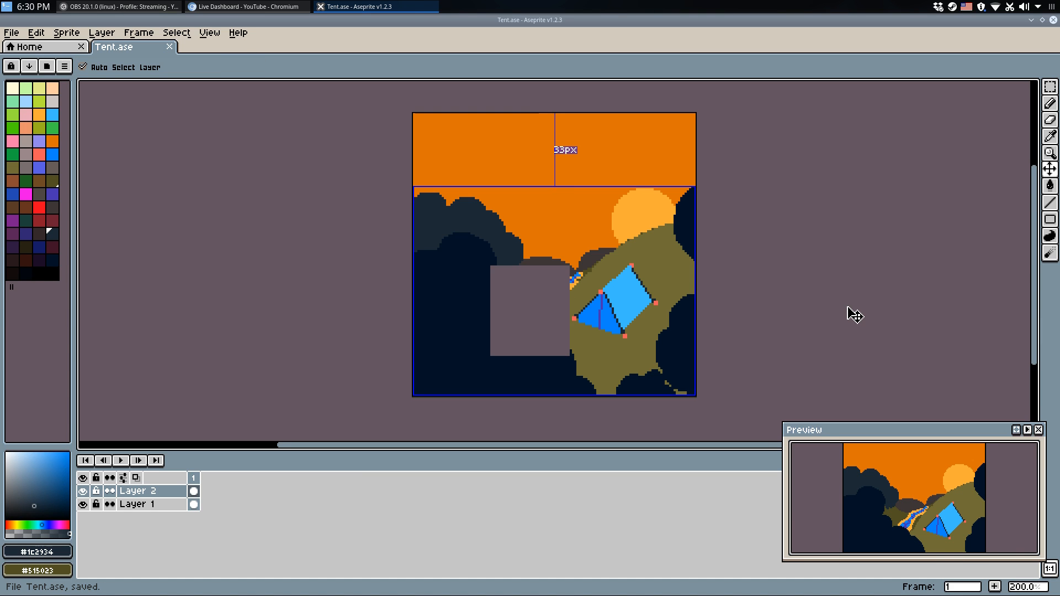
Check the taller back bushes against the lowered ones once more through undo and redo, keep the lowered version and save.
scroll(474, 226, up, 2)
scroll(494, 220, down, 1)
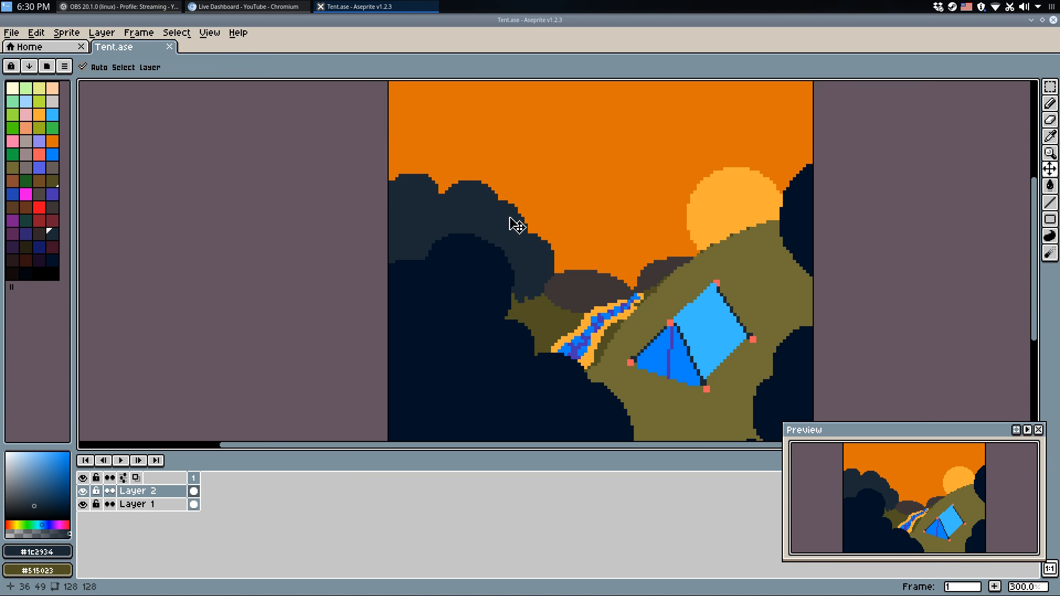
drag(554, 232, 464, 203)
scroll(501, 195, down, 1)
key(ctrl+z)
key(ctrl+z)
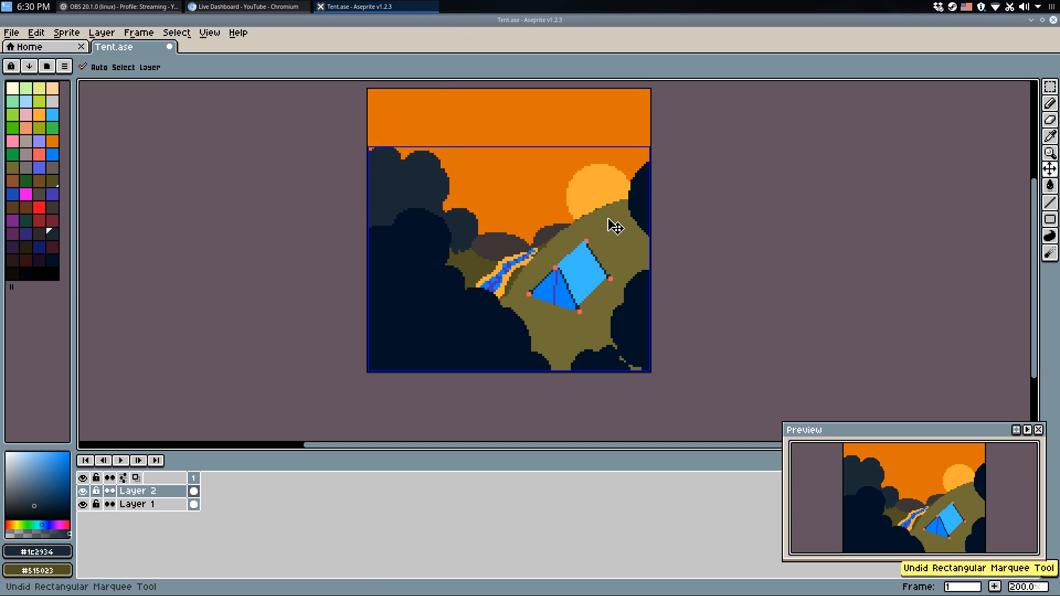
key(ctrl+y)
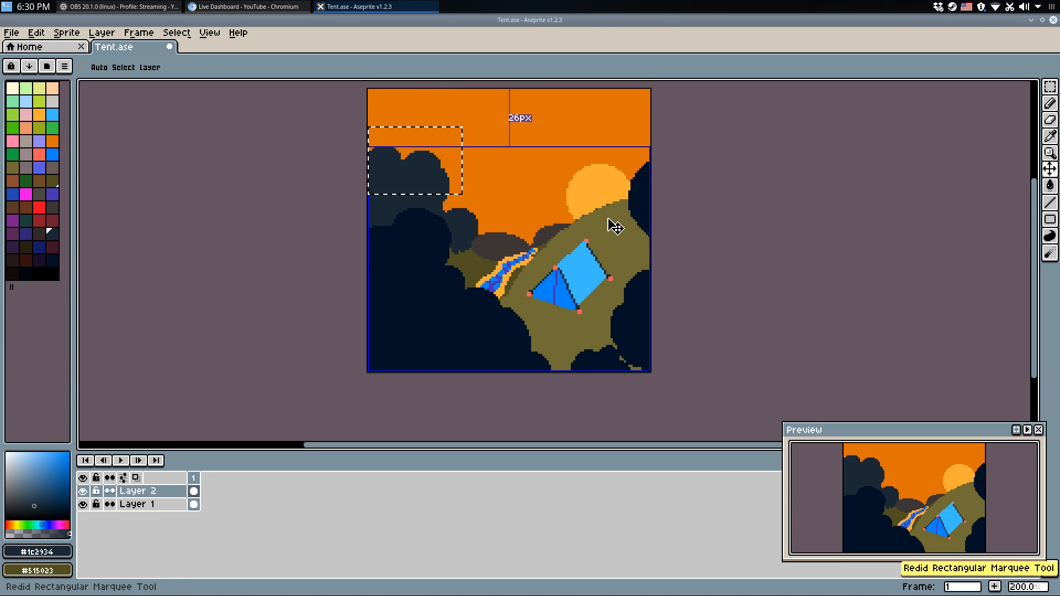
key(ctrl+d)
key(ctrl+s)
drag(593, 222, 578, 239)
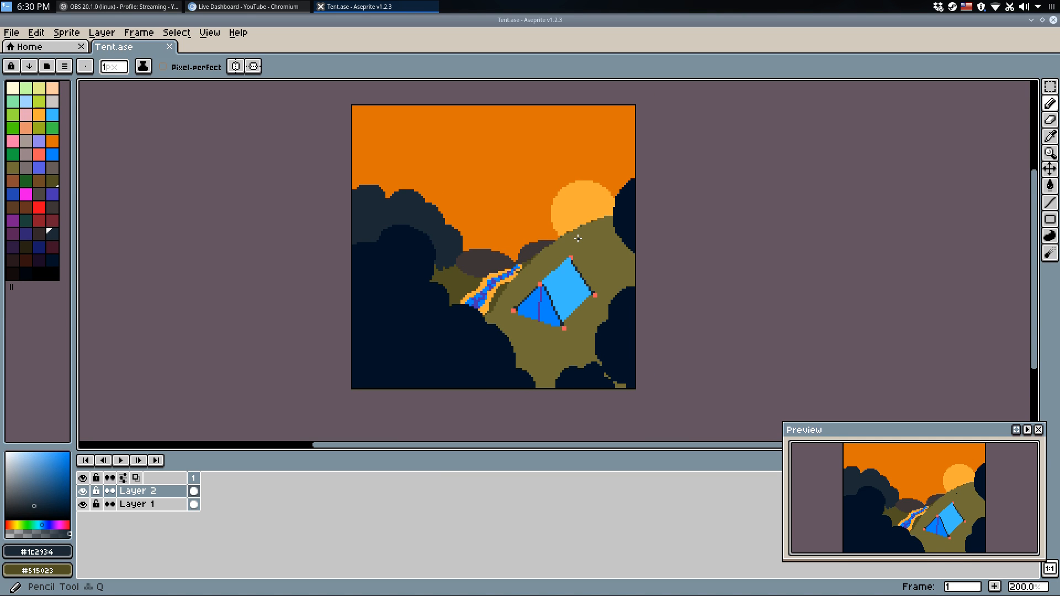
Sample blue #0184ff and paint over the scattered purple pixels in the stream's far stretch.
scroll(509, 279, up, 2)
scroll(494, 275, up, 3)
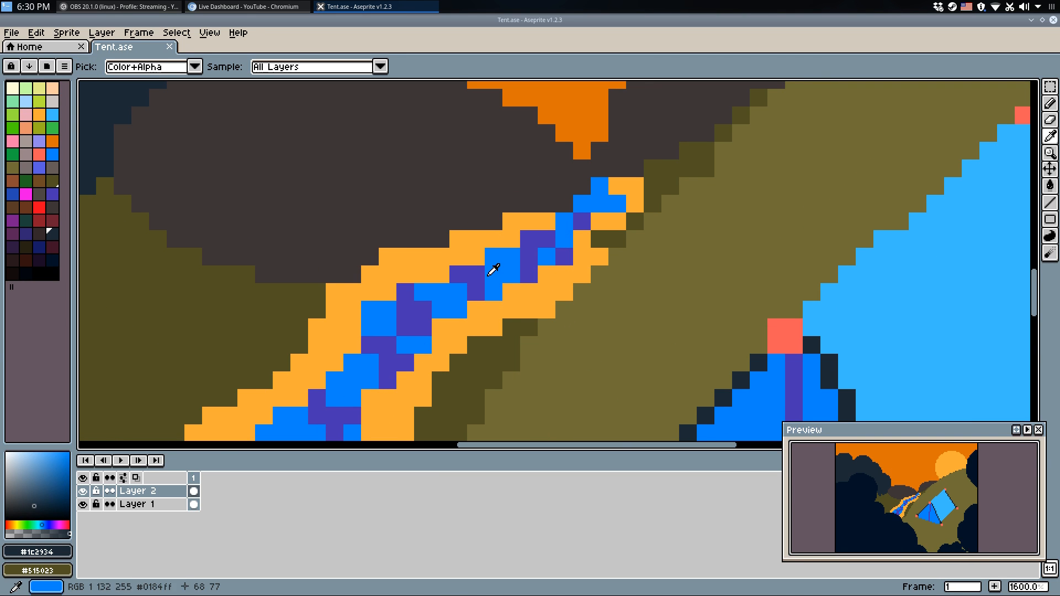
alt+click(491, 271)
click(480, 275)
drag(533, 258, 535, 243)
click(547, 238)
click(584, 217)
scroll(586, 269, down, 1)
Sample purple #4736b3, fill the water in the stream's far stretch with it and save the file.
alt+click(571, 260)
click(583, 247)
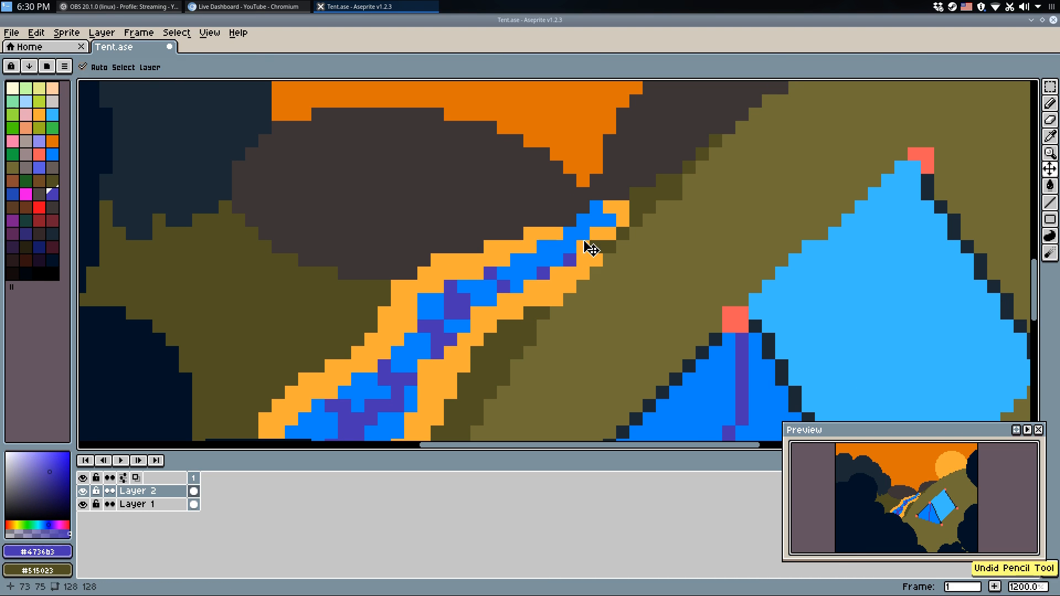
click(583, 233)
click(569, 233)
click(557, 260)
click(534, 257)
key(g)
click(553, 245)
click(582, 225)
click(526, 274)
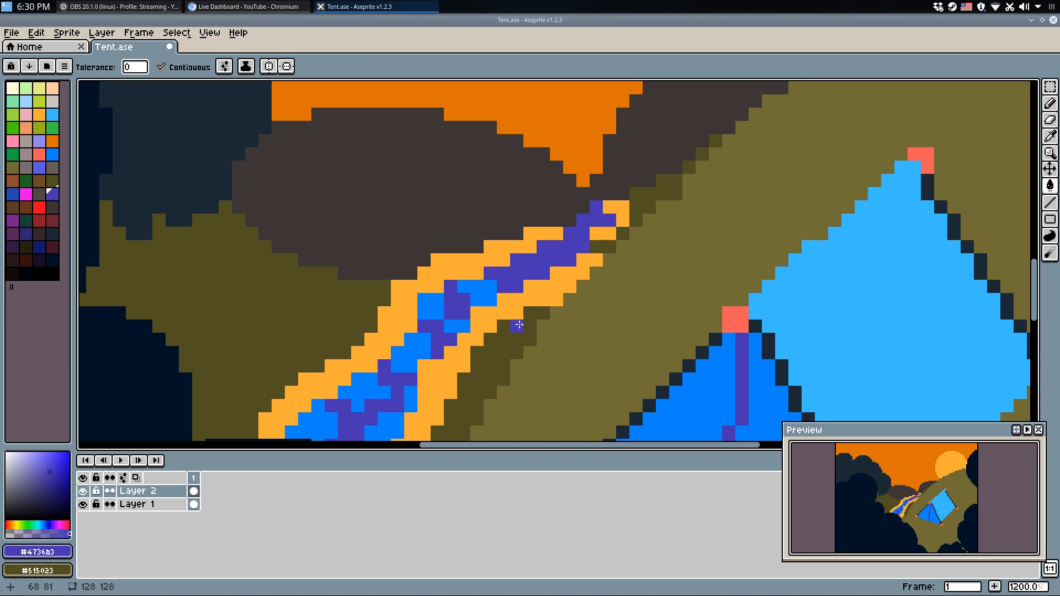
click(490, 291)
key(q)
key(ctrl+s)
scroll(470, 302, down, 8)
scroll(495, 283, up, 1)
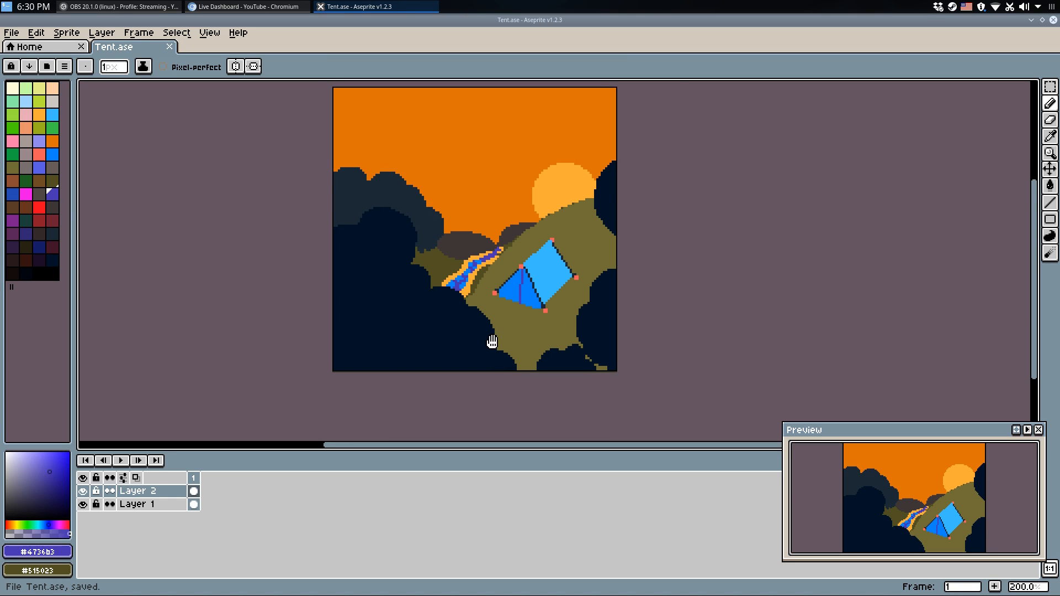
Sample orange #ffad37 and widen the bank around the stream's far tip.
scroll(492, 277, up, 8)
alt+click(532, 187)
click(545, 186)
click(561, 170)
click(582, 133)
click(584, 122)
click(587, 150)
click(595, 139)
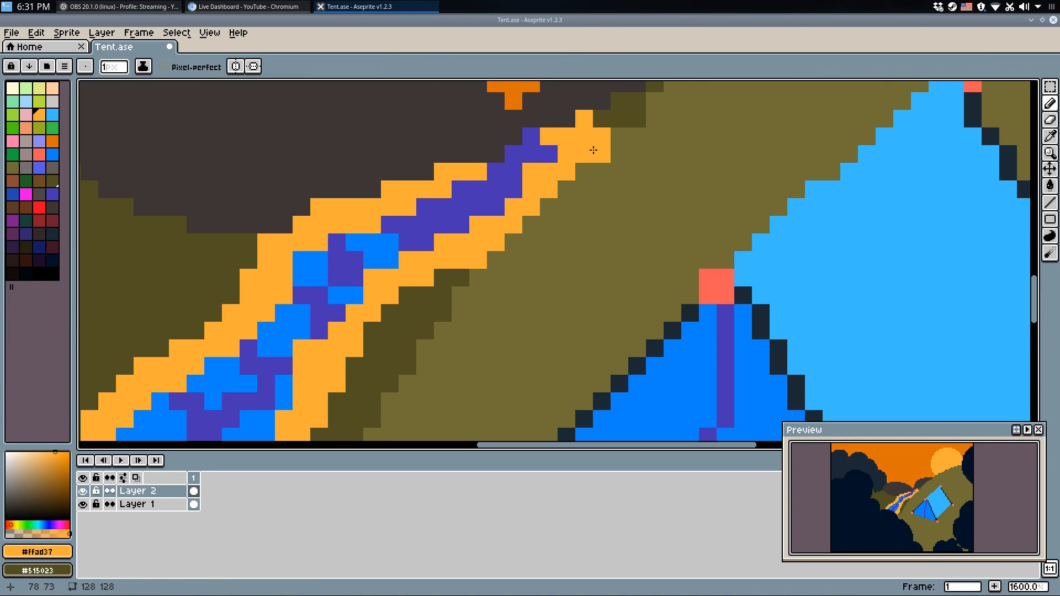
Extend the orange #ffad37 bank from the stream's far tip up into the gap between the two mounds.
scroll(594, 151, down, 4)
scroll(585, 144, up, 4)
click(577, 138)
click(559, 133)
click(550, 134)
click(546, 114)
click(529, 113)
click(564, 113)
Sample dark olive #515023, paint ground in the gap between the two mounds above the stream and save the file.
mouse_move(538, 115)
mouse_down()
mouse_move(539, 214)
mouse_move(526, 253)
mouse_move(516, 246)
mouse_move(546, 243)
mouse_up()
alt+click(637, 261)
mouse_move(527, 207)
mouse_down()
mouse_move(498, 217)
mouse_move(512, 223)
mouse_move(461, 204)
mouse_move(535, 228)
mouse_up()
key(ctrl+z)
click(545, 224)
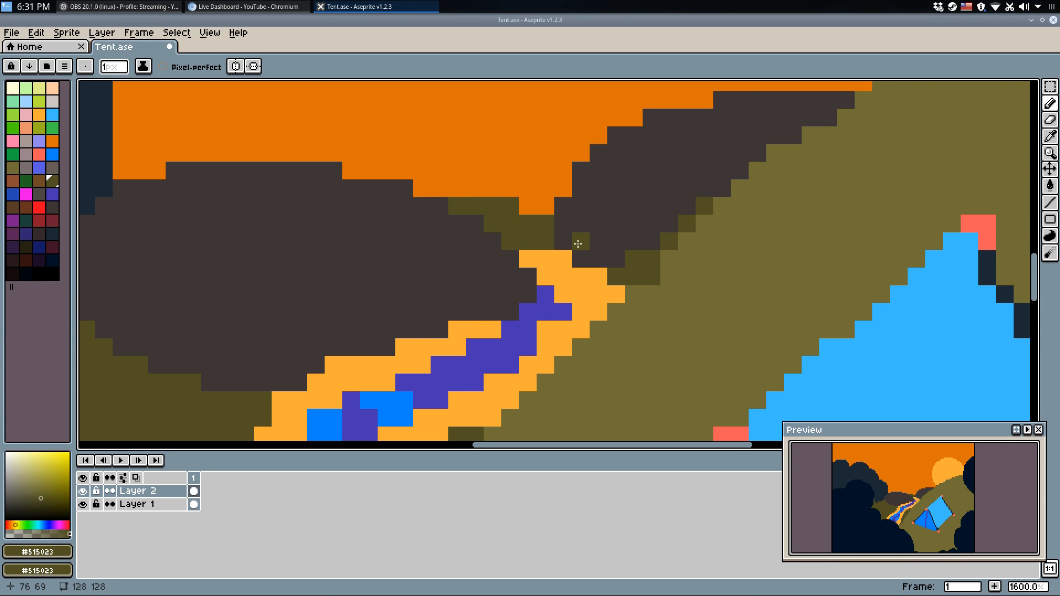
scroll(580, 239, down, 4)
key(ctrl+s)
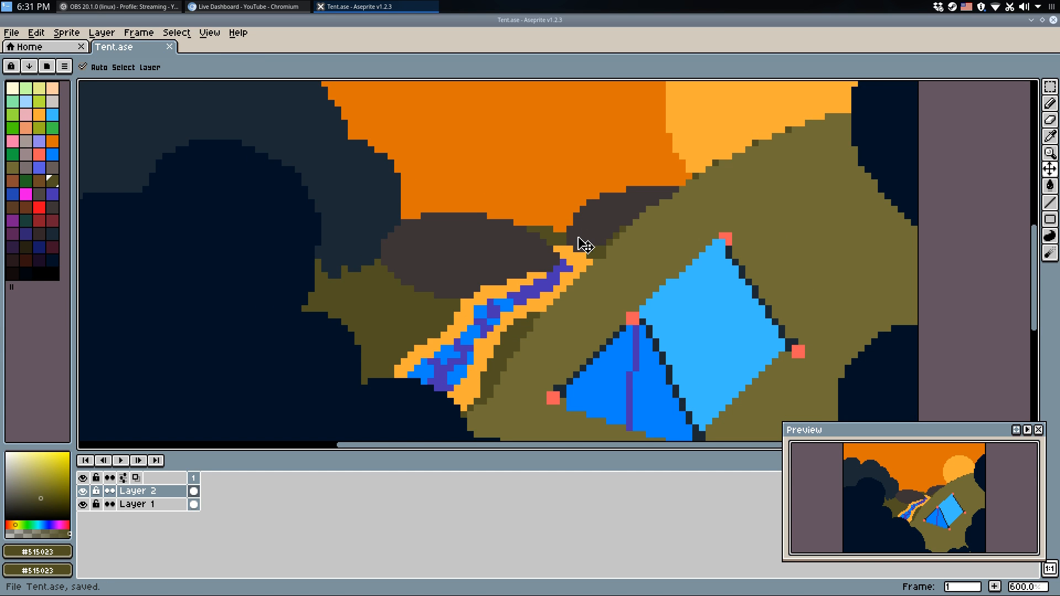
Continue the stream into the gap between the mounds with orange bank pixels and #4736b3 water, and save the file.
scroll(587, 244, up, 5)
alt+click(537, 283)
mouse_move(538, 254)
mouse_down()
mouse_move(512, 252)
mouse_move(549, 244)
mouse_up()
alt+click(558, 355)
click(574, 354)
click(572, 333)
drag(572, 333, 542, 268)
click(516, 278)
scroll(554, 235, down, 10)
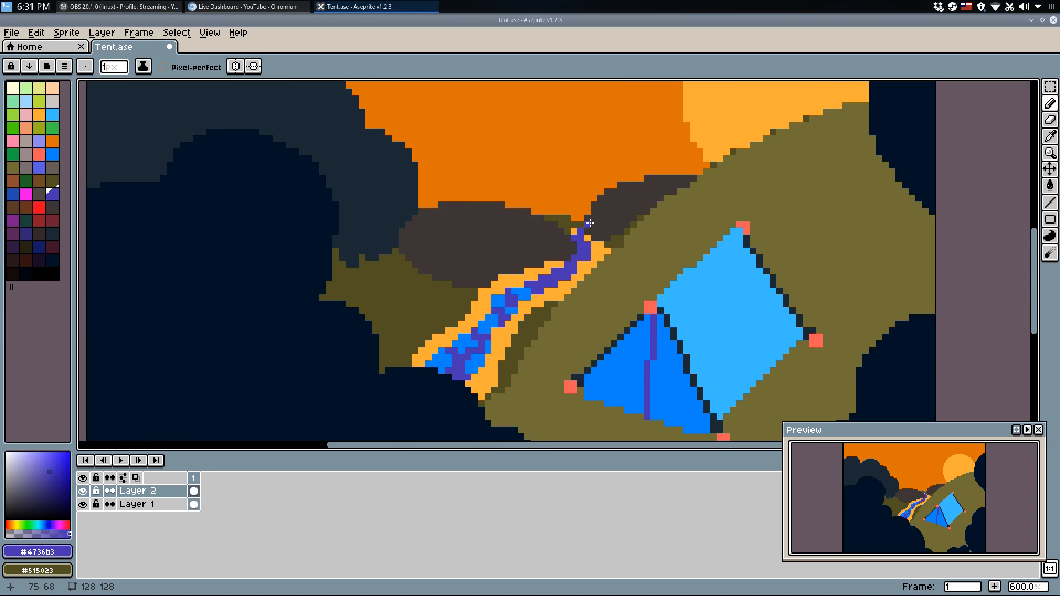
key(ctrl+s)
Adjust the water at the far bend and place orange #ffad37 bank pixels beside it, undoing misplaced ones.
scroll(594, 235, up, 5)
click(568, 259)
alt+click(525, 258)
click(557, 259)
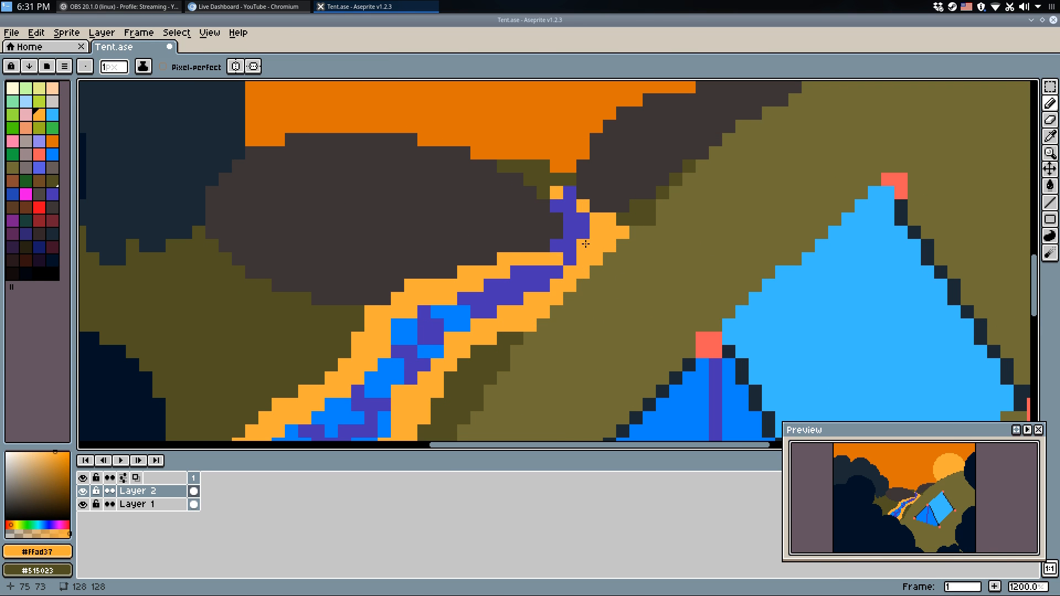
click(558, 245)
key(ctrl+z)
key(ctrl+z)
click(543, 258)
key(ctrl+z)
click(559, 239)
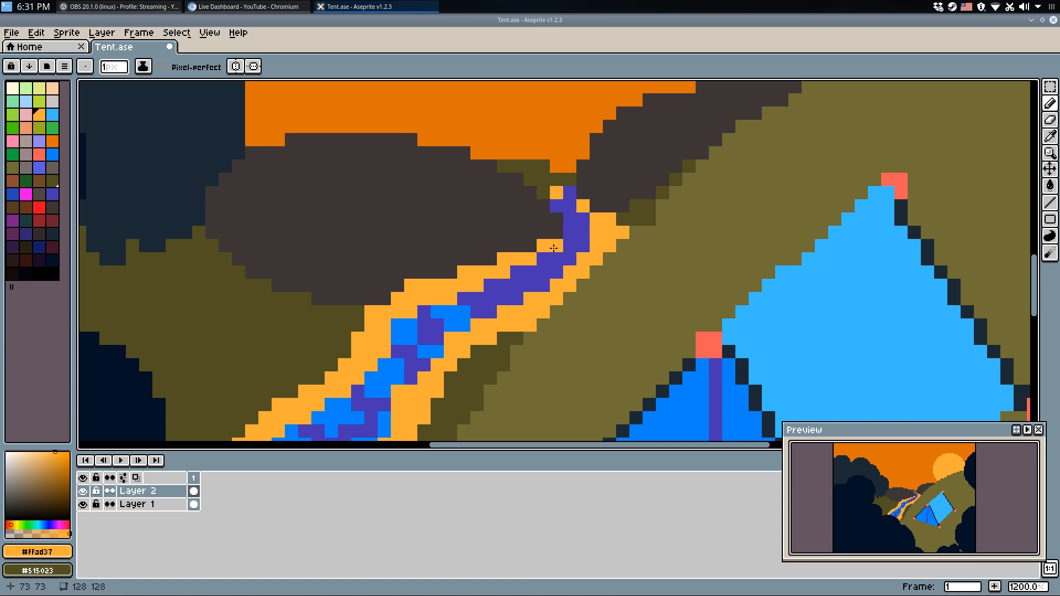
Edge the far bend's larger-mound side in orange #ffad37, widen its water with #4736b3 and save the file.
click(557, 206)
click(570, 220)
click(570, 232)
alt+click(584, 229)
click(583, 209)
drag(595, 220, 596, 228)
key(ctrl+s)
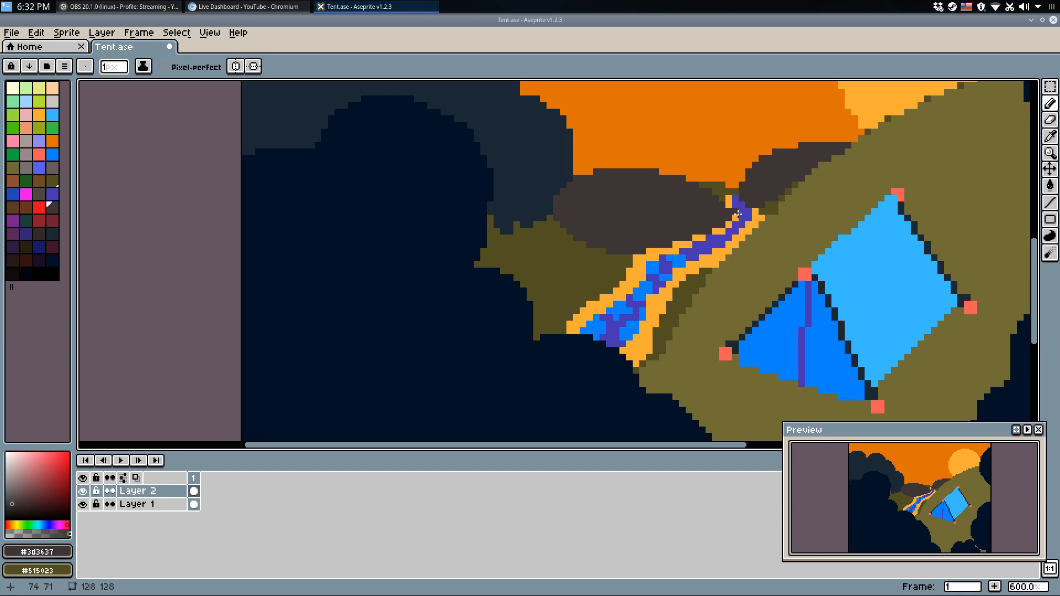
Smooth the stream's bank along the underside of the larger mound with orange #ffad37 and save the file.
scroll(720, 223, up, 4)
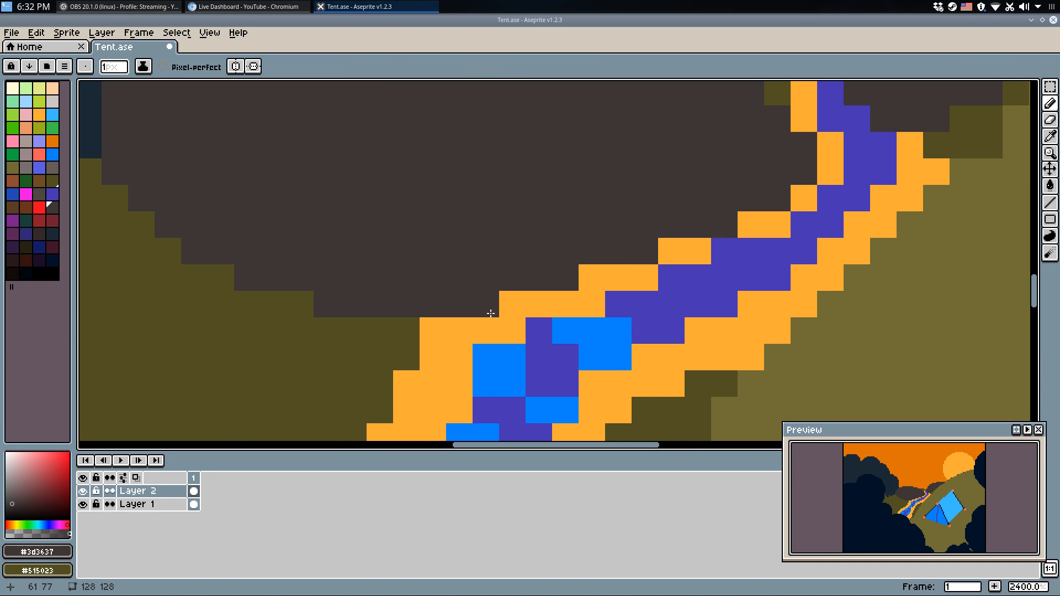
mouse_move(487, 312)
mouse_down()
mouse_move(456, 336)
mouse_move(461, 315)
mouse_move(520, 299)
mouse_up()
alt+click(465, 329)
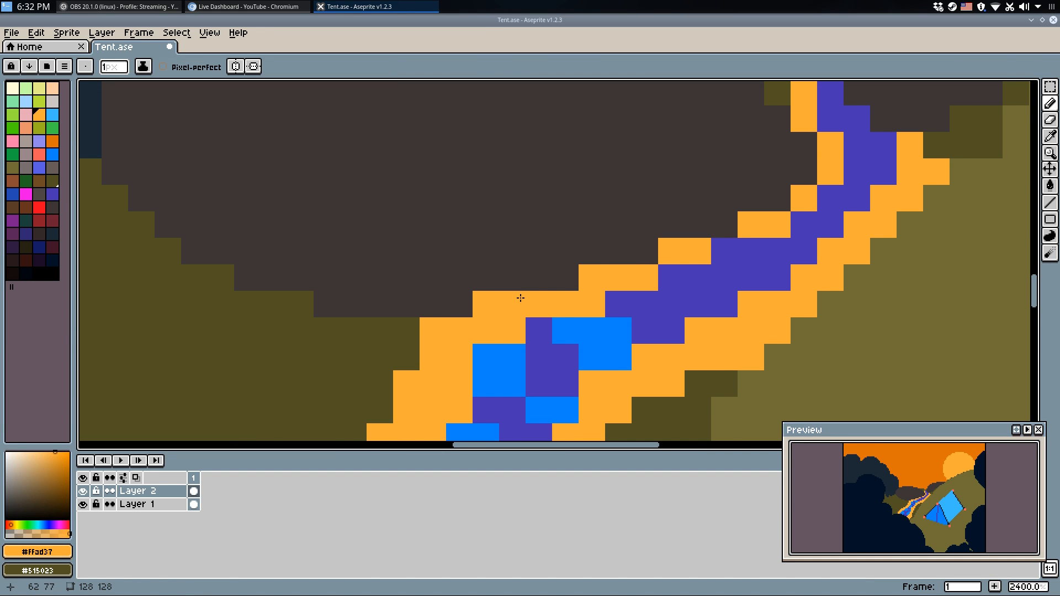
scroll(520, 298, down, 3)
scroll(520, 298, up, 3)
alt+click(549, 296)
click(489, 276)
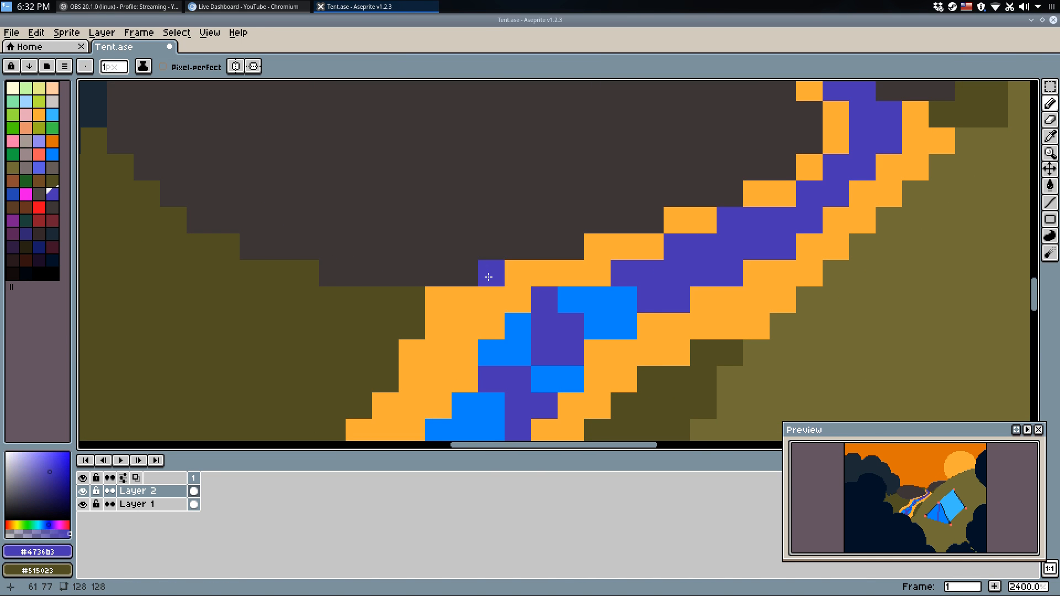
alt+click(383, 308)
scroll(466, 288, down, 6)
key(ctrl+s)
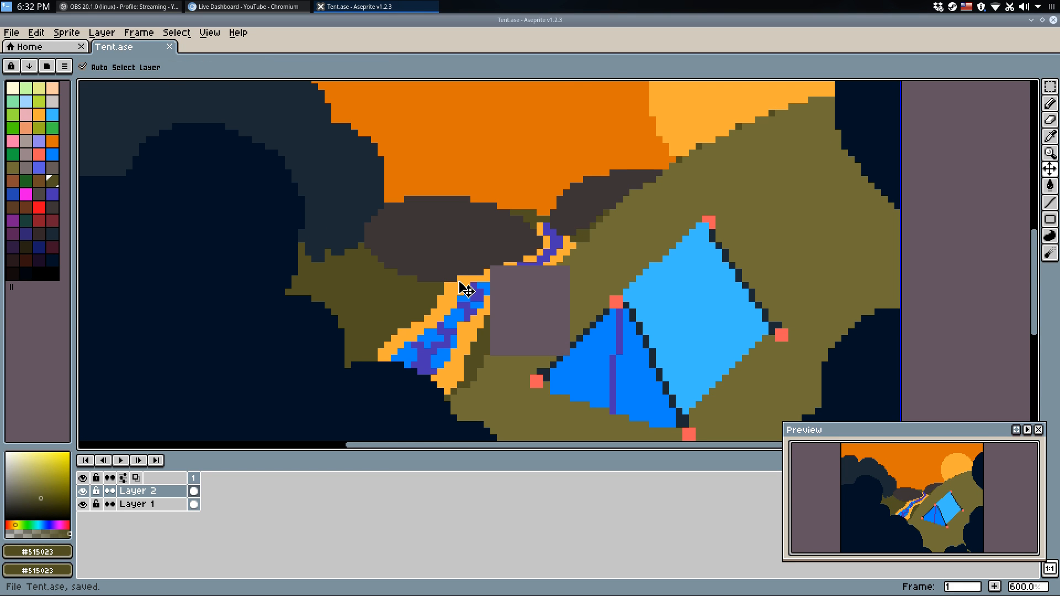
Sample orange #ffad37 and thicken the bank between the larger mound and the stream's far bend.
key(b)
scroll(547, 263, up, 4)
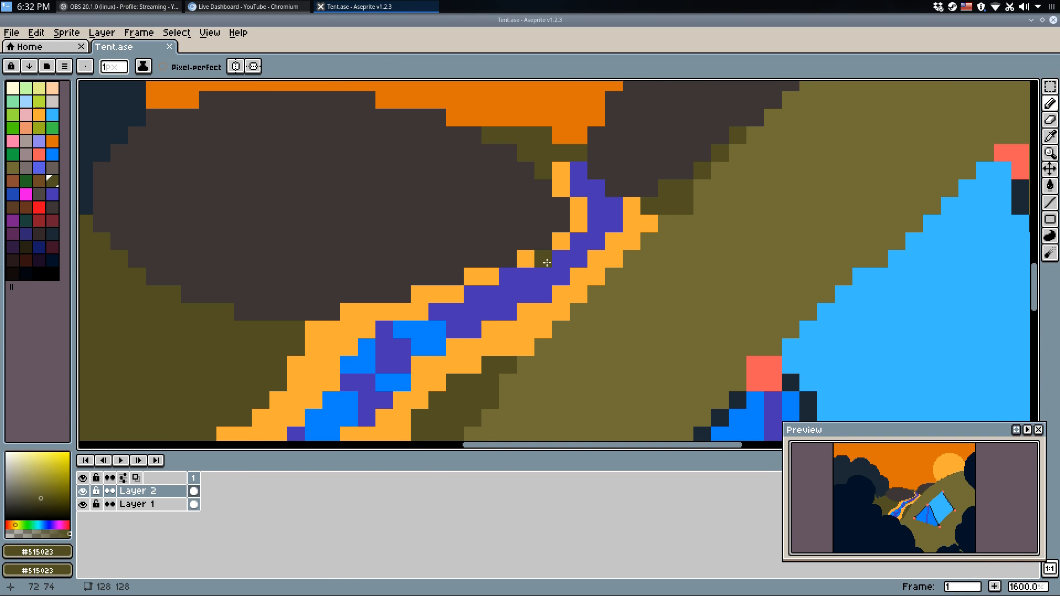
alt+click(556, 236)
drag(561, 223, 561, 205)
click(544, 240)
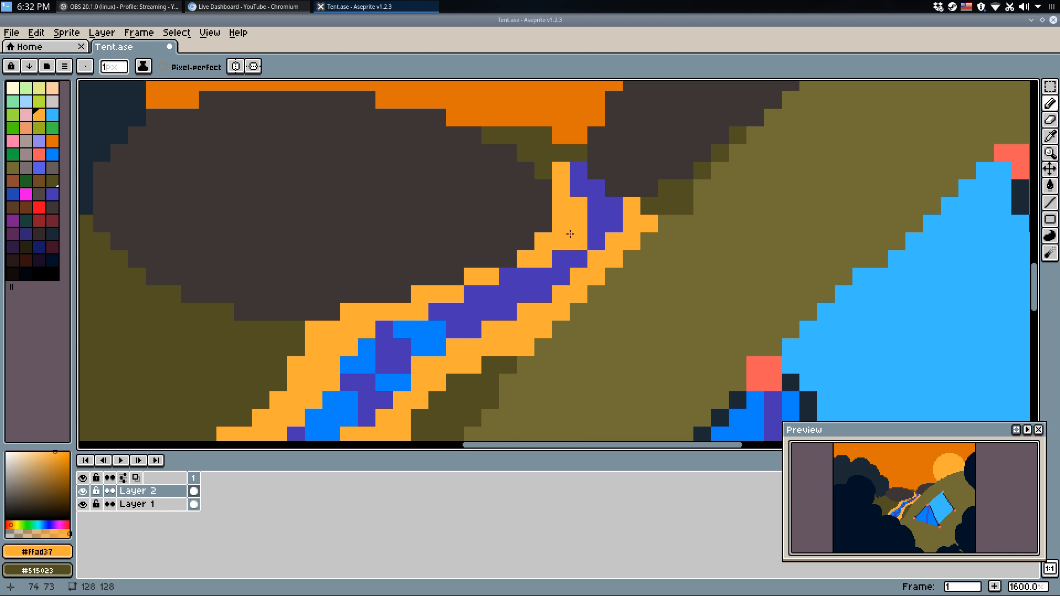
click(577, 154)
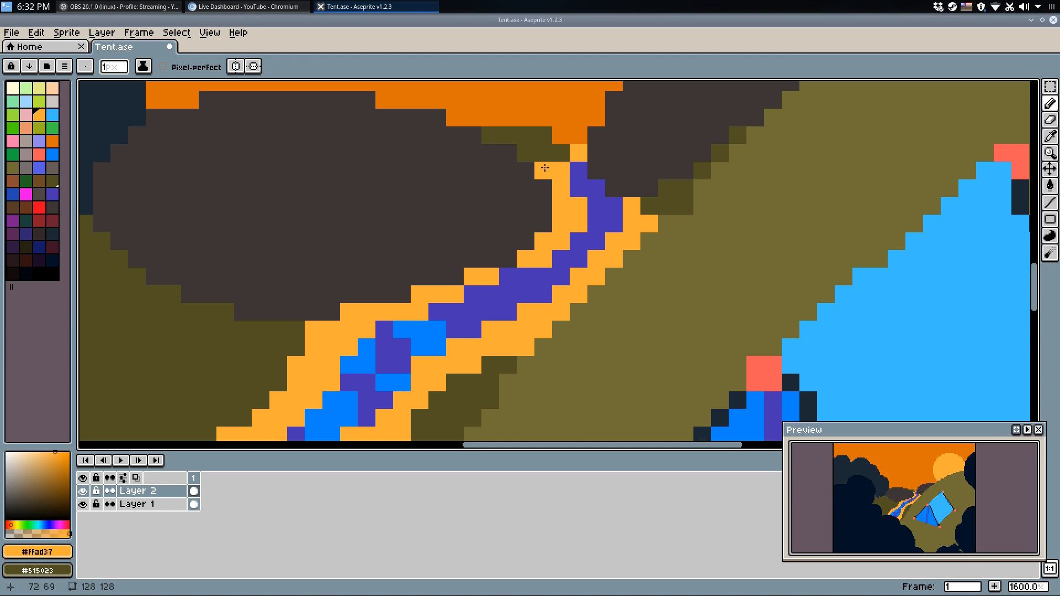
Sample dark olive #515023, trim the orange bank around the stream's far tip and save the file.
mouse_move(544, 168)
mouse_down()
mouse_move(546, 235)
mouse_move(571, 230)
mouse_move(567, 208)
mouse_move(572, 236)
mouse_up()
key(ctrl+z)
click(575, 229)
alt+click(568, 209)
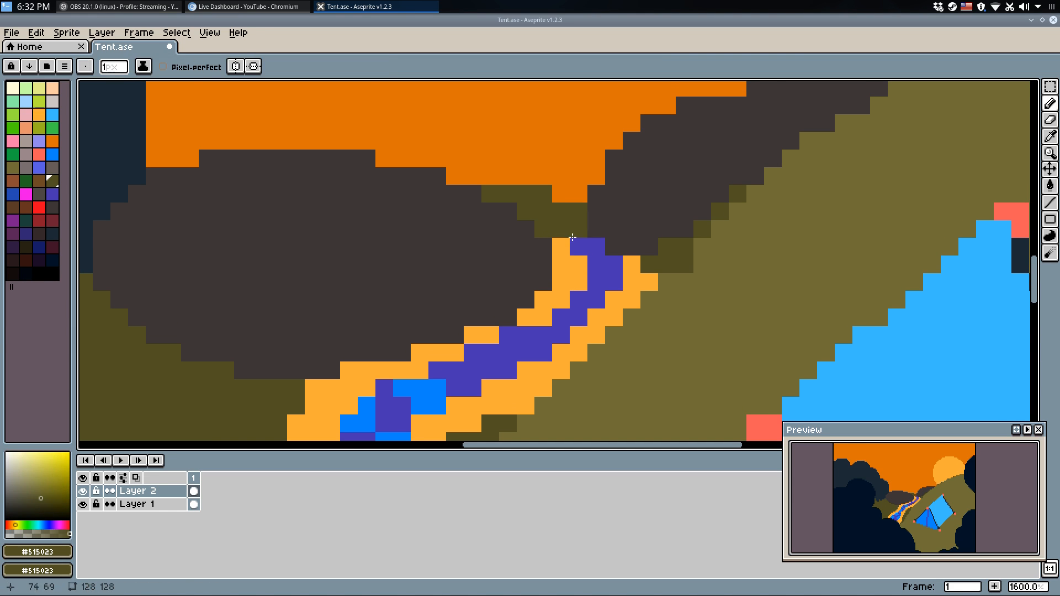
key(ctrl+s)
scroll(552, 258, down, 1)
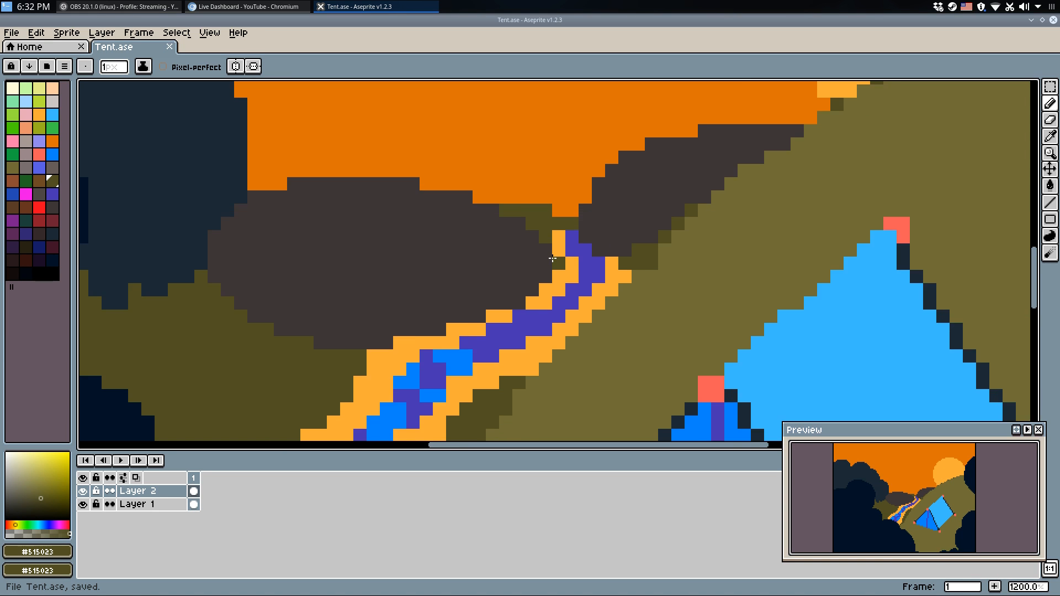
Sample hill olive #716d35, trim the bank and shadow pixels on the far bend's hill side and save the file.
scroll(552, 258, down, 3)
scroll(640, 219, down, 2)
scroll(640, 219, up, 1)
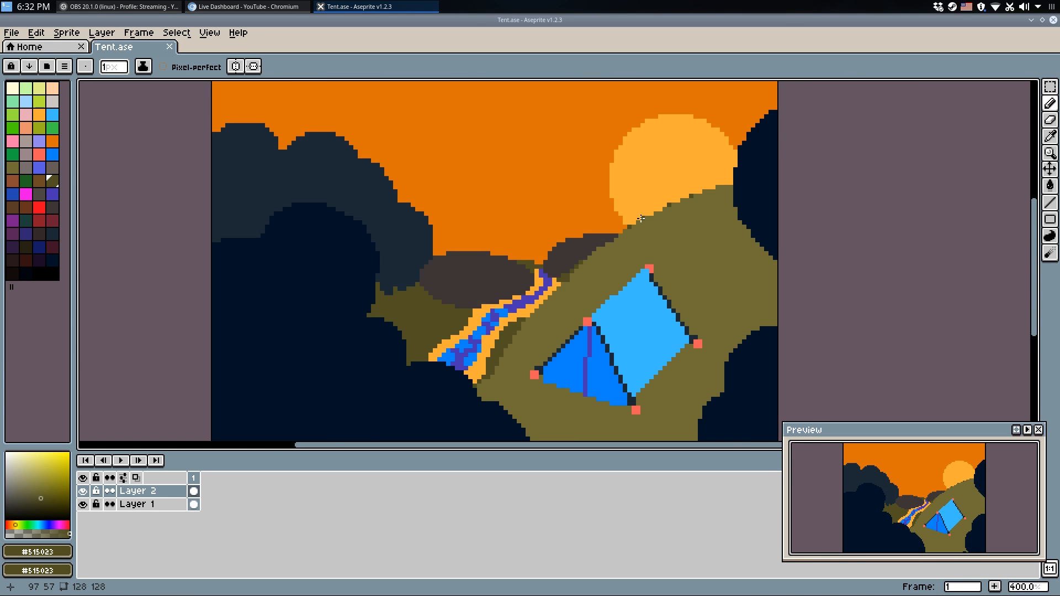
scroll(641, 219, up, 1)
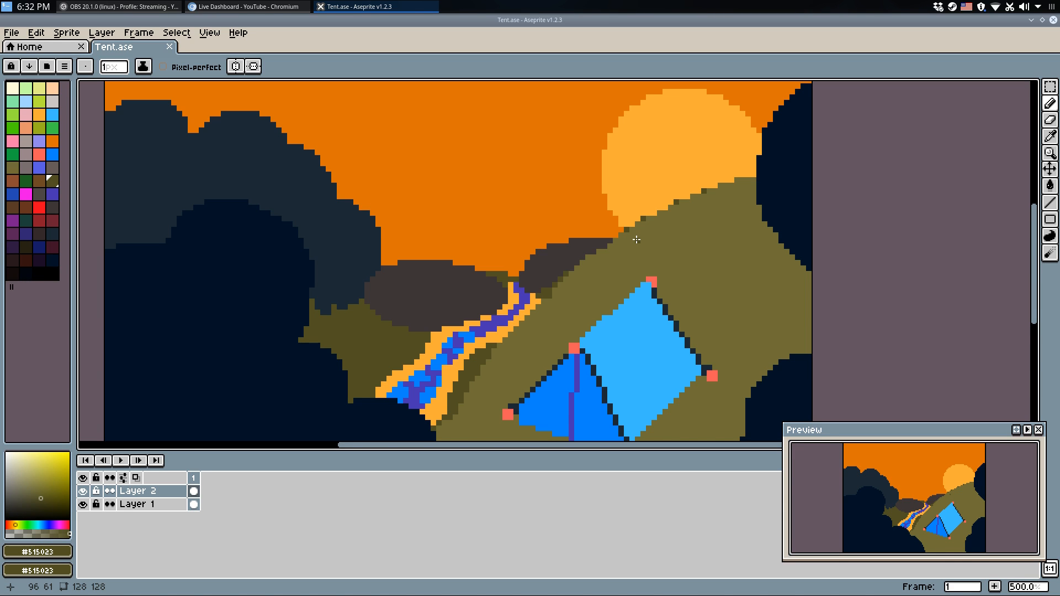
scroll(541, 287, up, 5)
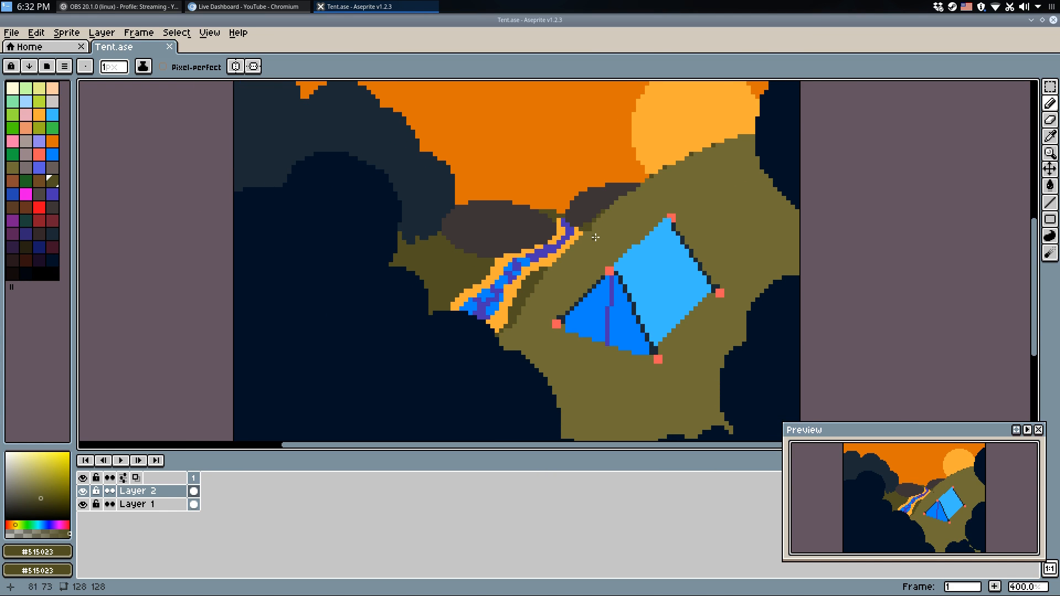
alt+click(579, 213)
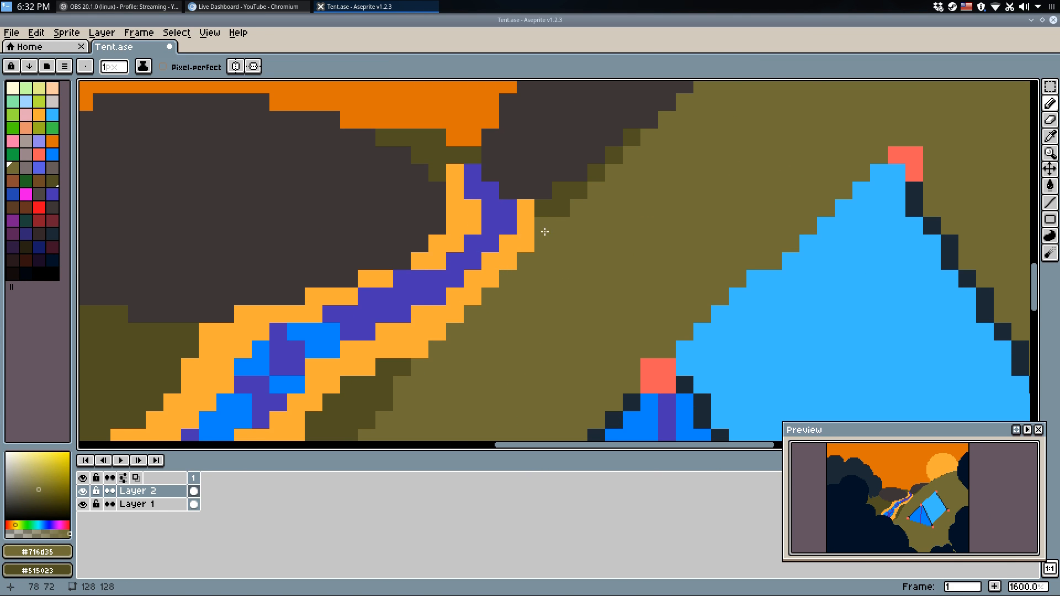
key(ctrl+s)
Sample #3d3637, reshape the upper edge of the smaller mound beside the hill and save the file.
key(1)
key(2)
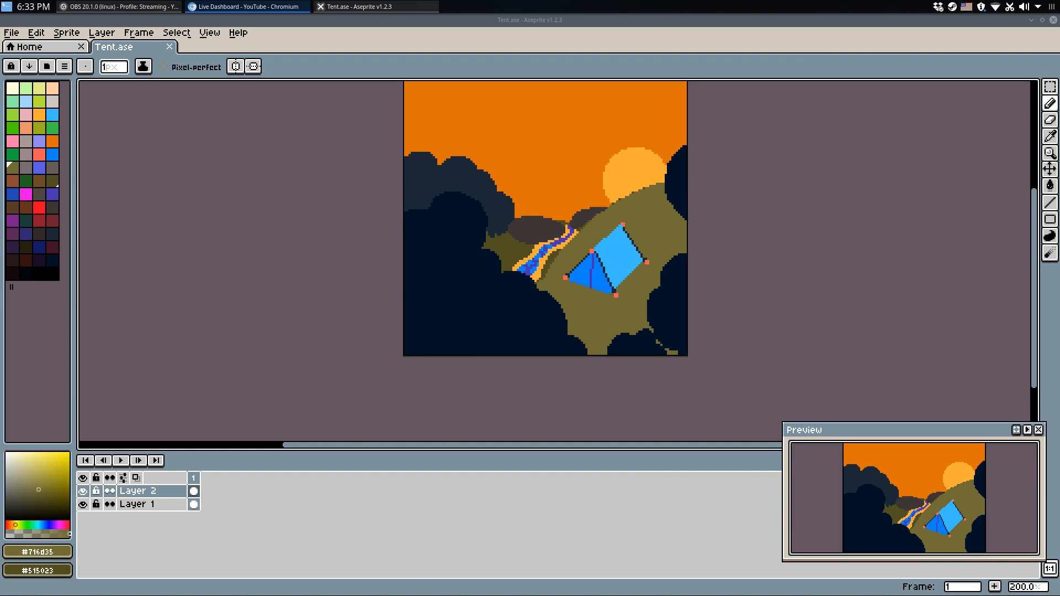
drag(730, 228, 727, 253)
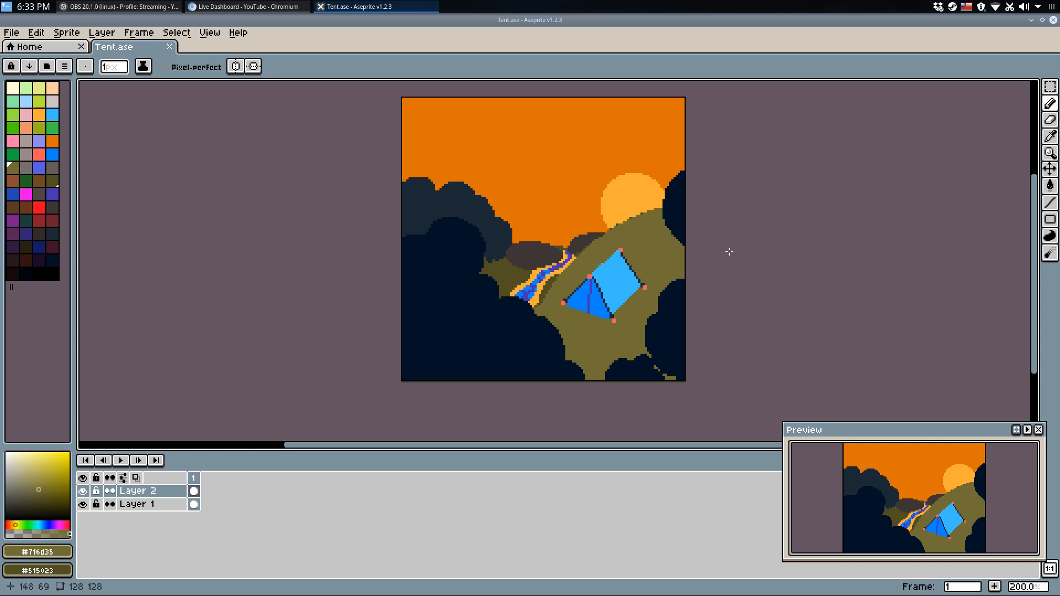
scroll(634, 279, up, 1)
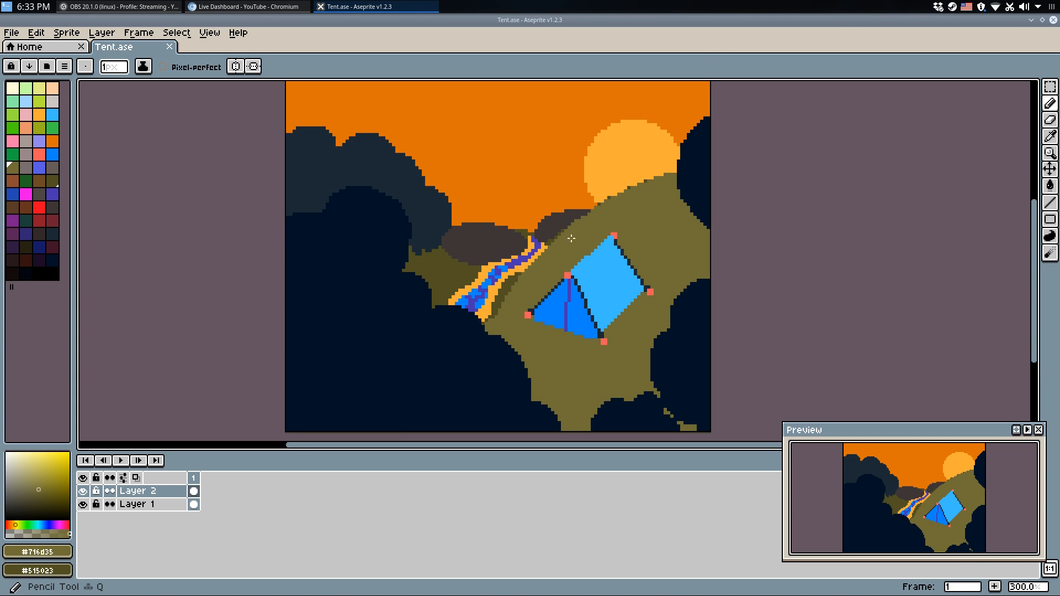
scroll(568, 216, up, 2)
alt+click(568, 214)
scroll(567, 214, up, 3)
mouse_move(447, 249)
mouse_down()
mouse_move(468, 214)
mouse_move(513, 193)
mouse_move(594, 169)
mouse_move(660, 170)
mouse_up()
click(667, 171)
drag(504, 195, 497, 284)
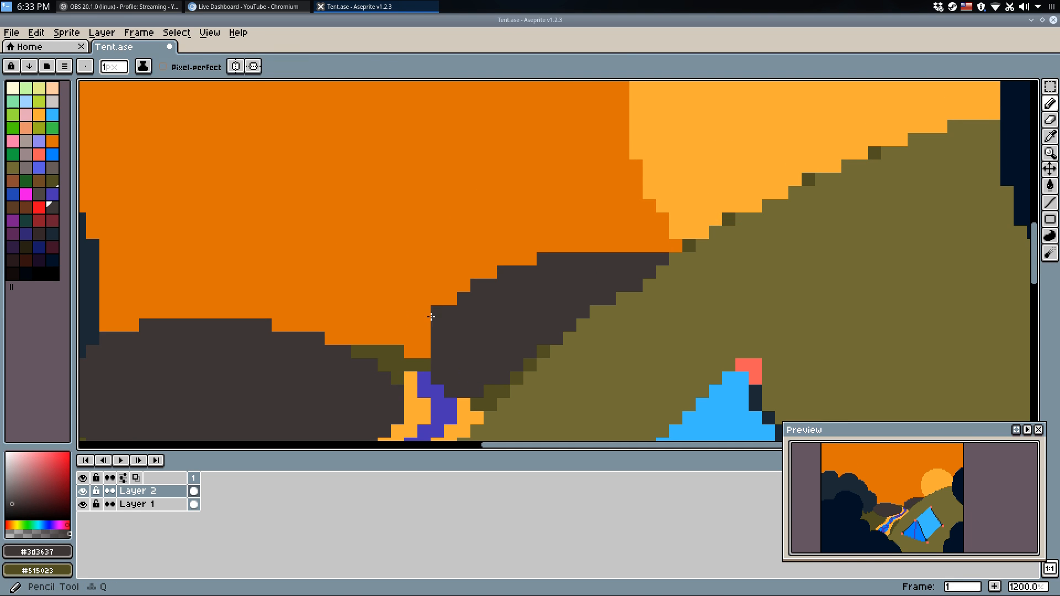
scroll(438, 324, down, 4)
key(ctrl+s)
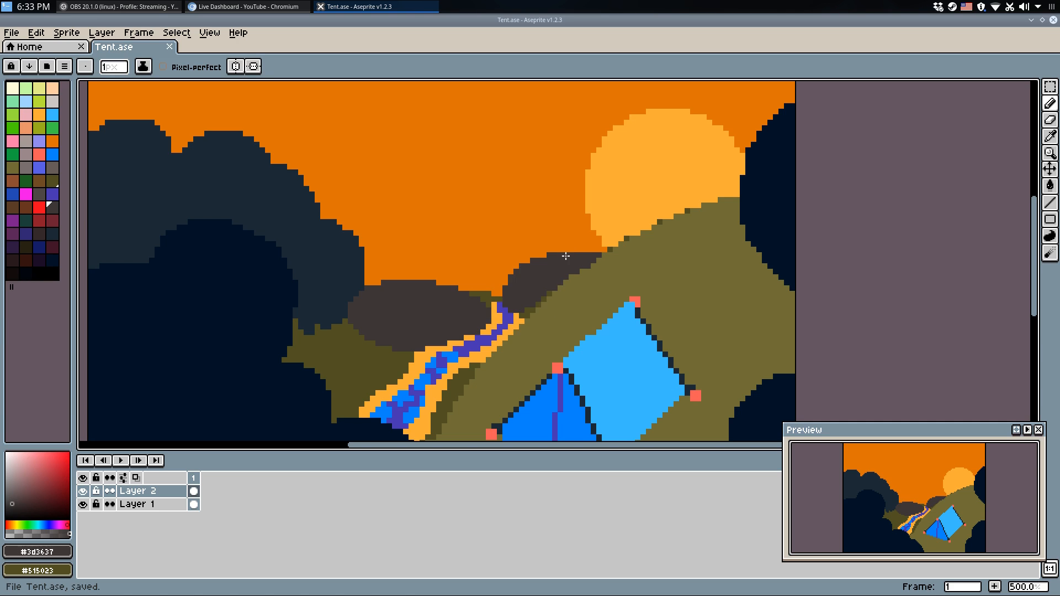
scroll(580, 258, down, 2)
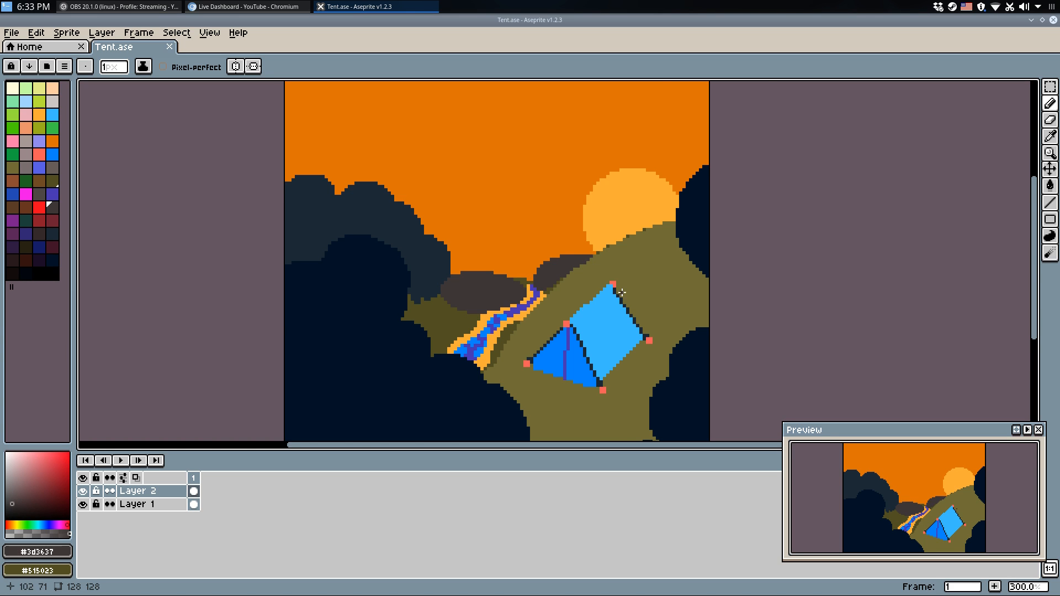
Sample the light blue #3bbcff from the tent's side panel and save the file.
scroll(611, 281, up, 3)
key(i)
click(610, 281)
key(v)
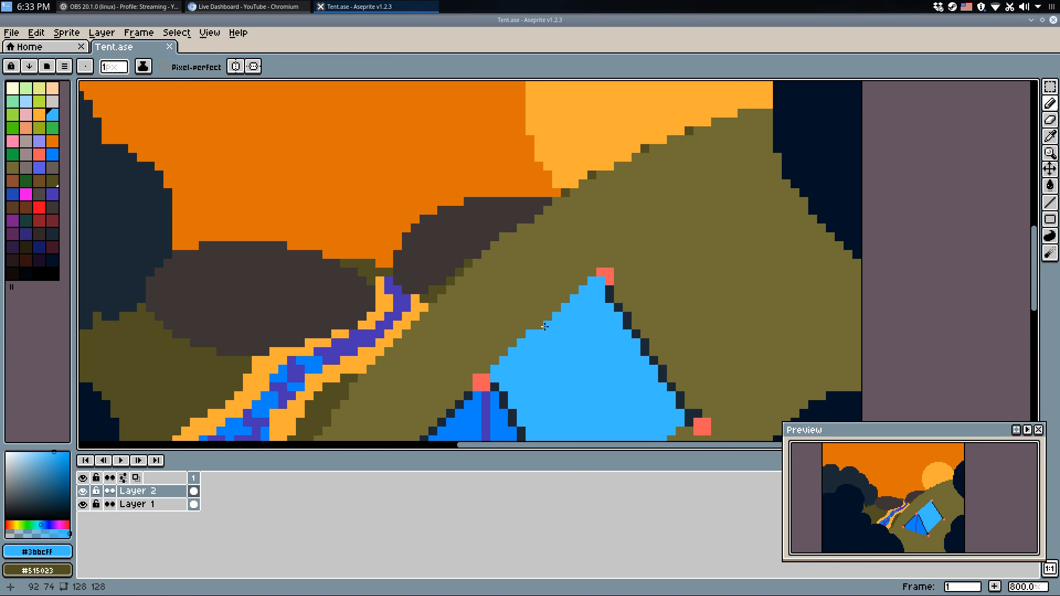
key(ctrl+z)
key(ctrl+s)
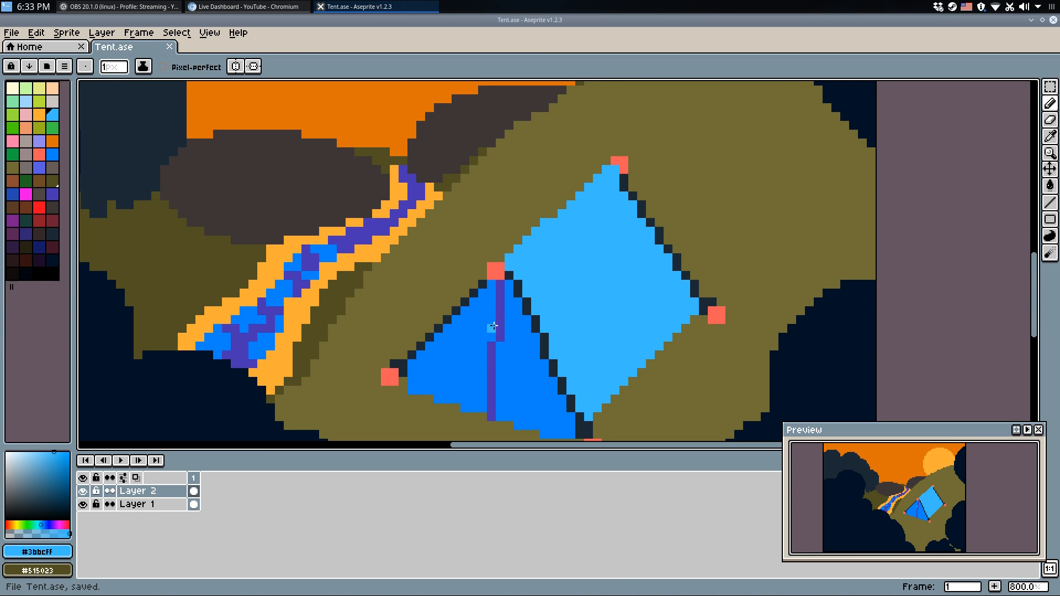
Touch up the tent front's outer corner using its blue #0184ff and the dark outline colour #1c2934, and save the file.
alt+click(436, 372)
click(406, 389)
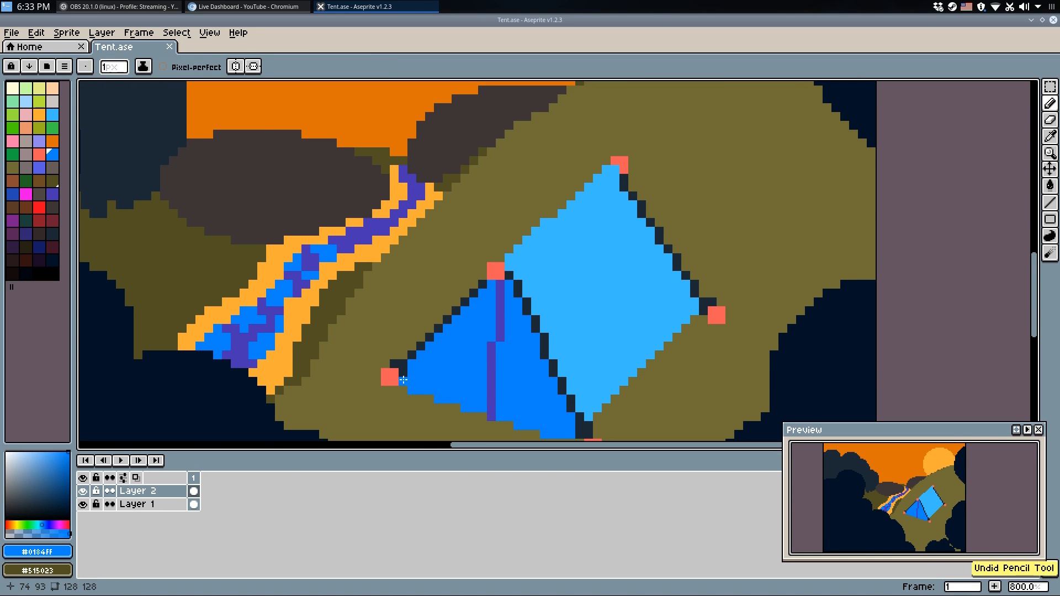
key(ctrl+z)
key(ctrl+y)
alt+click(414, 353)
click(509, 313)
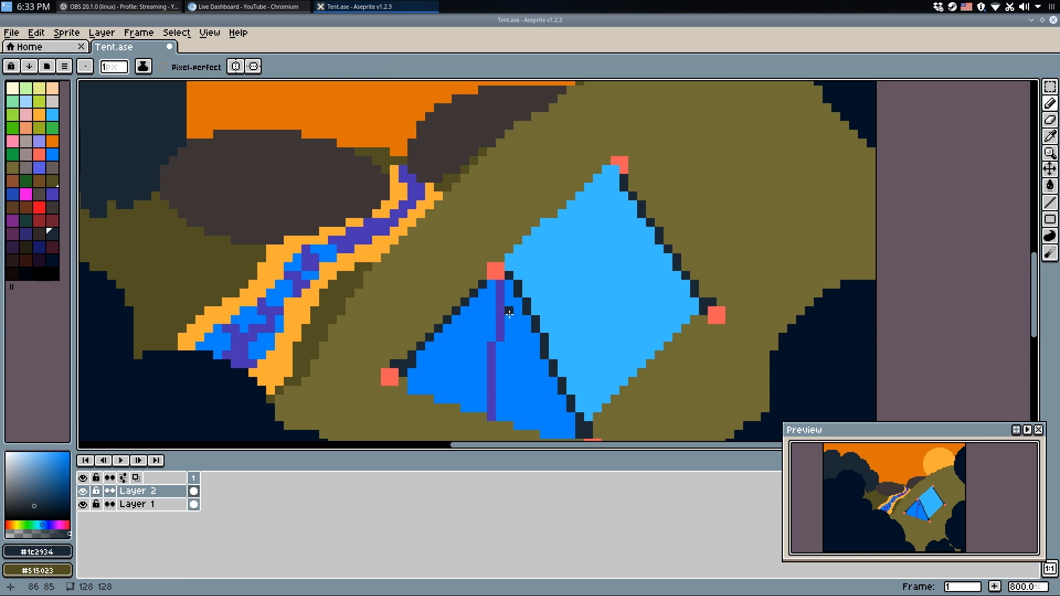
key(ctrl+z)
key(ctrl+s)
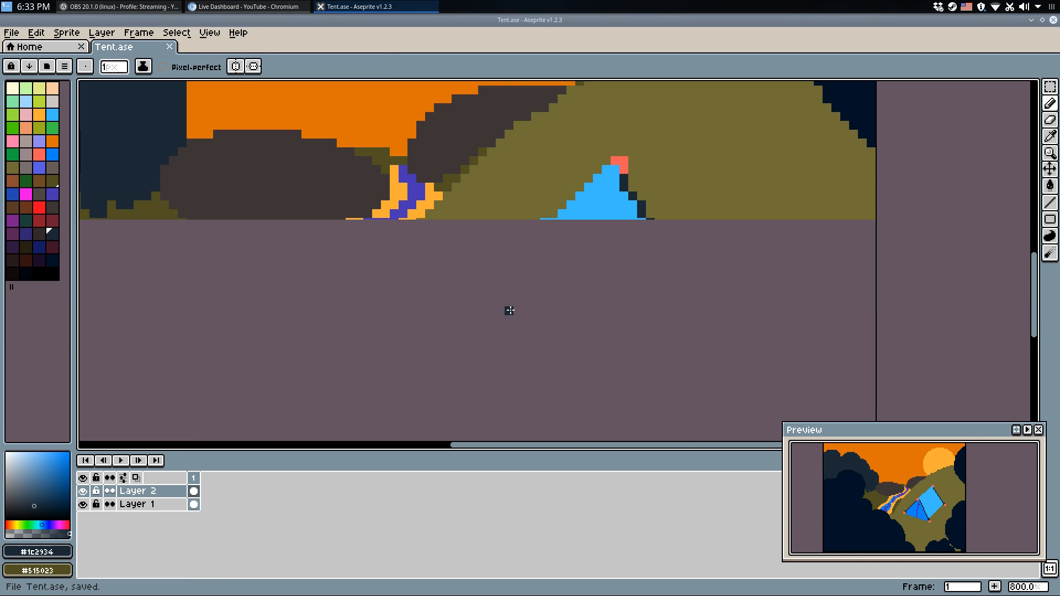
drag(524, 313, 544, 279)
scroll(544, 278, down, 5)
scroll(536, 292, up, 1)
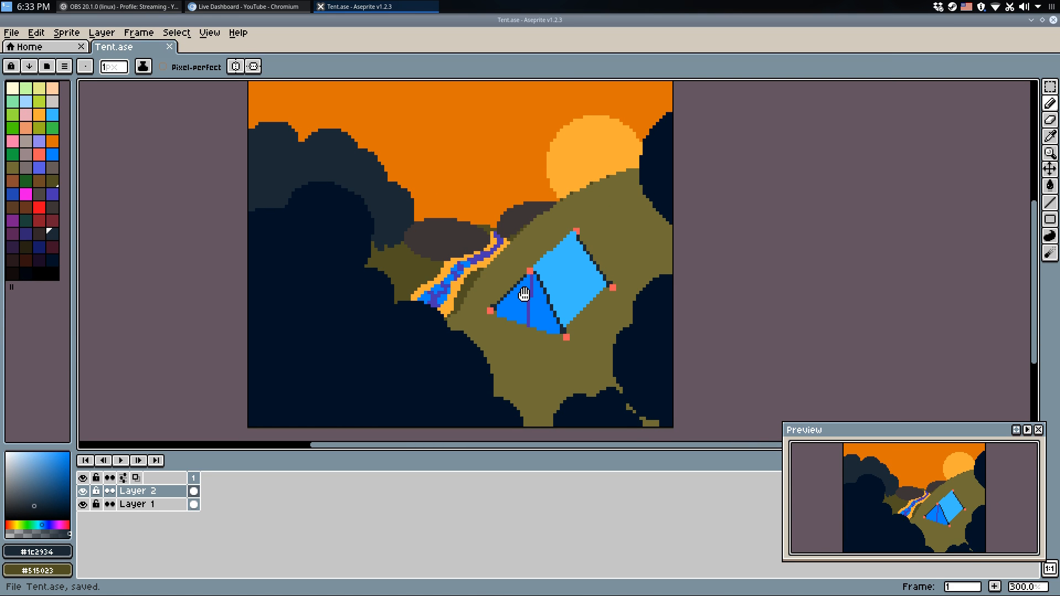
scroll(627, 406, up, 2)
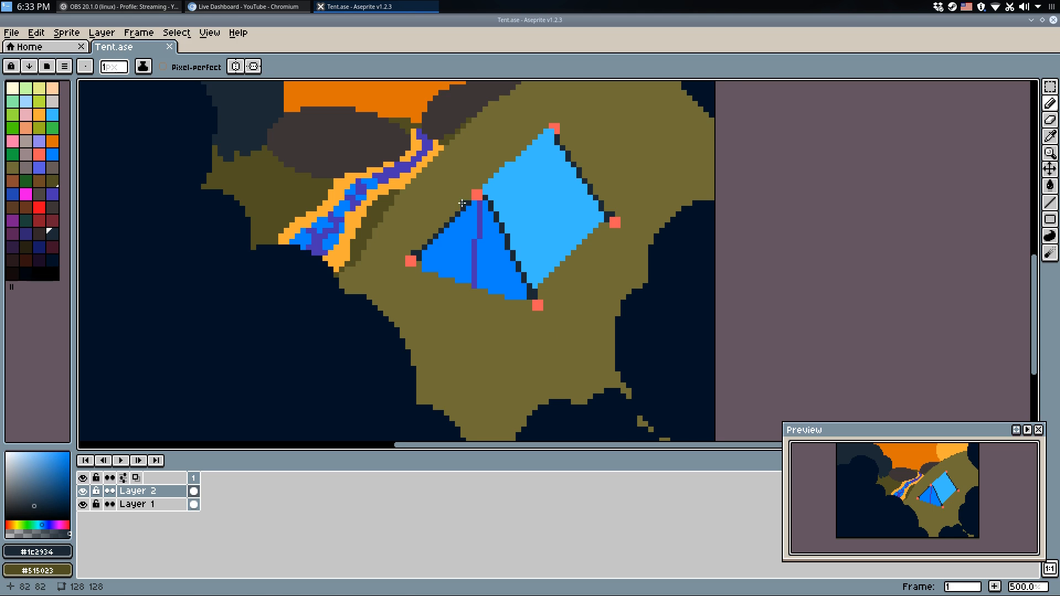
drag(462, 204, 515, 284)
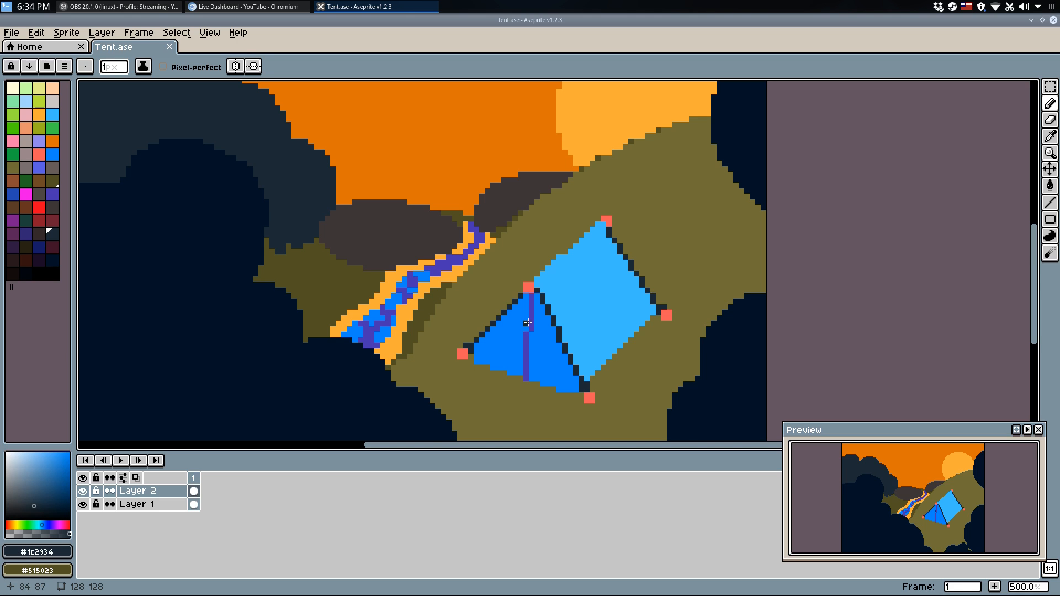
Sample the purple #4736b3 from the tent's door seam and save the file.
scroll(527, 323, up, 5)
alt+click(528, 340)
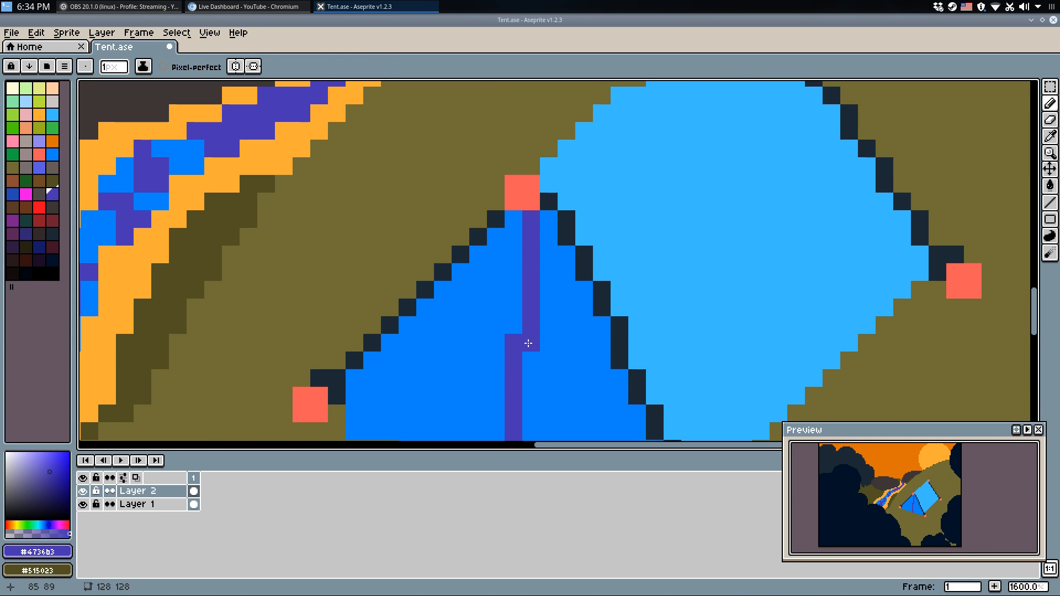
scroll(529, 344, down, 2)
key(ctrl+s)
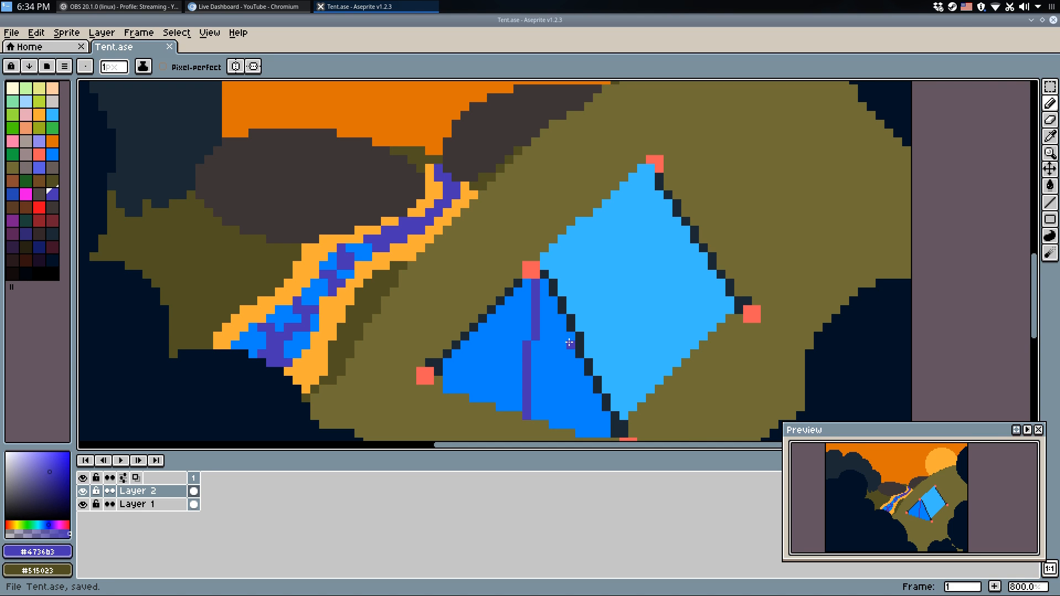
Try a straight purple #4736b3 line along the upper edge of the tent's light blue side panel.
key(l)
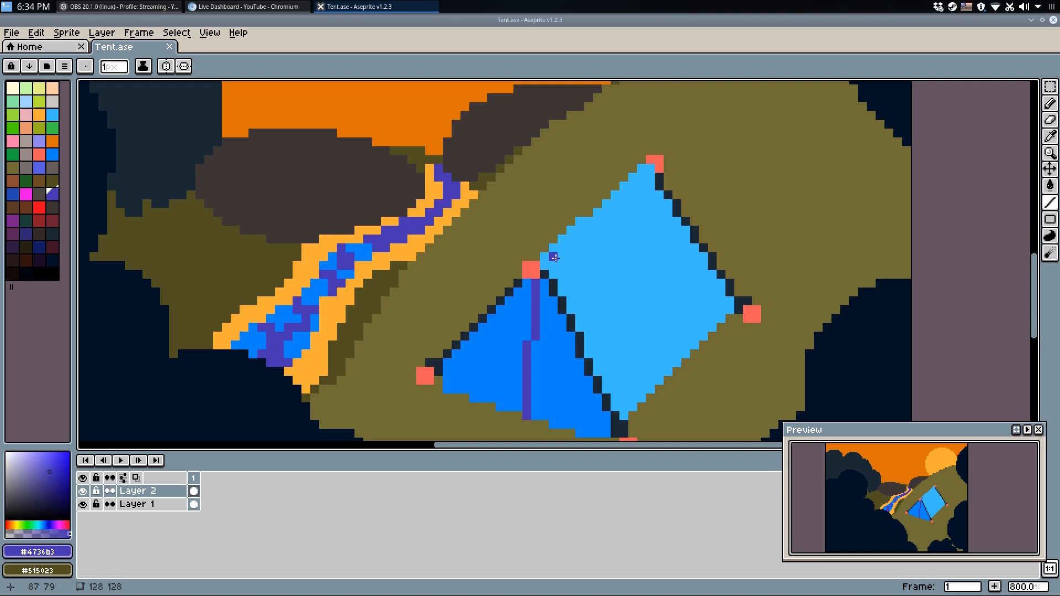
drag(554, 265, 651, 179)
key(ctrl+z)
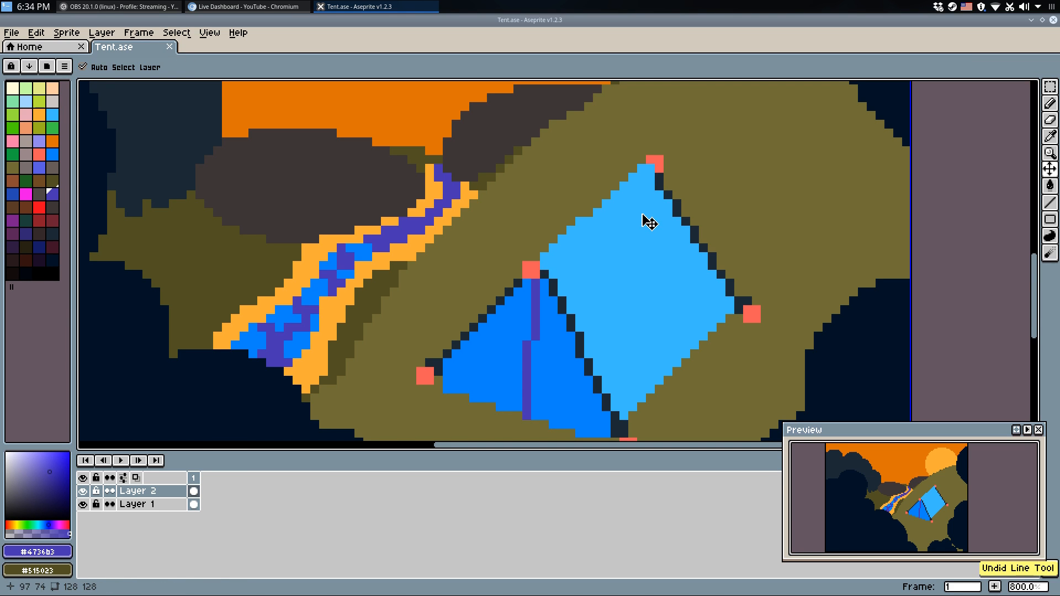
key(ctrl+s)
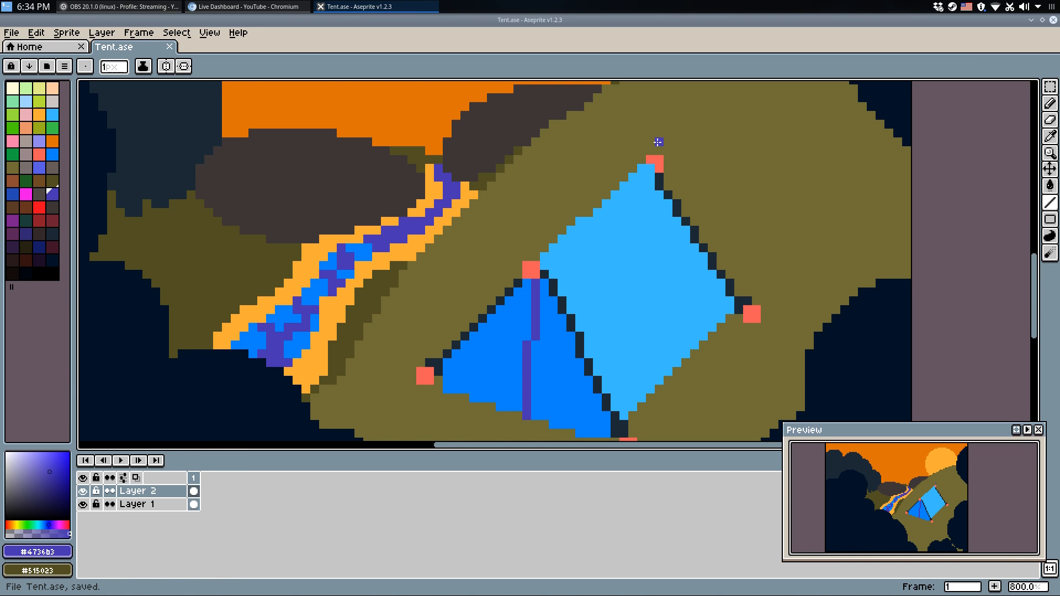
Extend the outline of the dark grey background bush into the sky with #1c2934 pixels and save the file.
scroll(655, 145, down, 4)
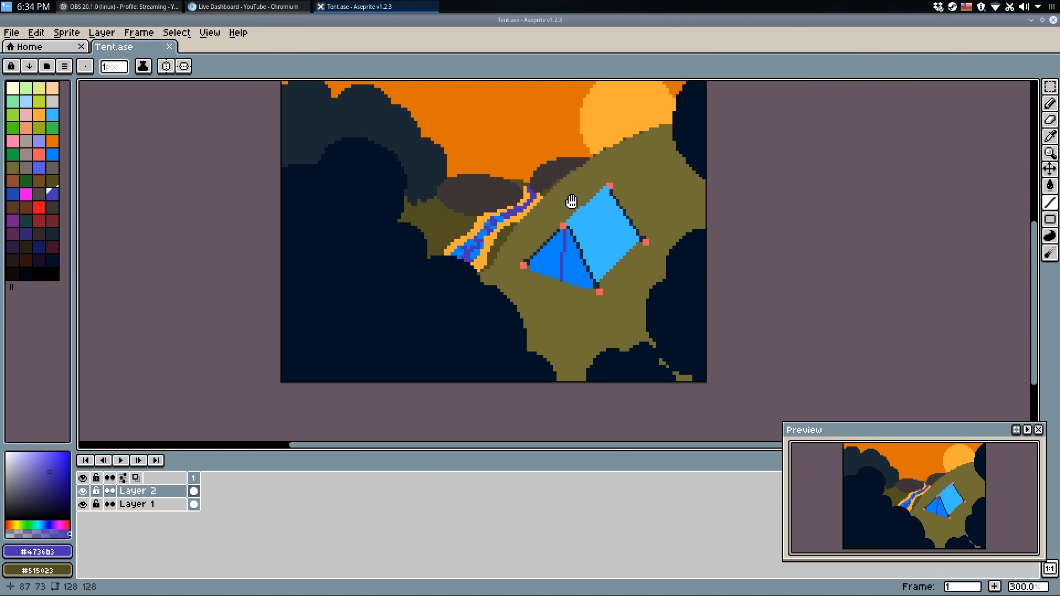
scroll(412, 177, up, 6)
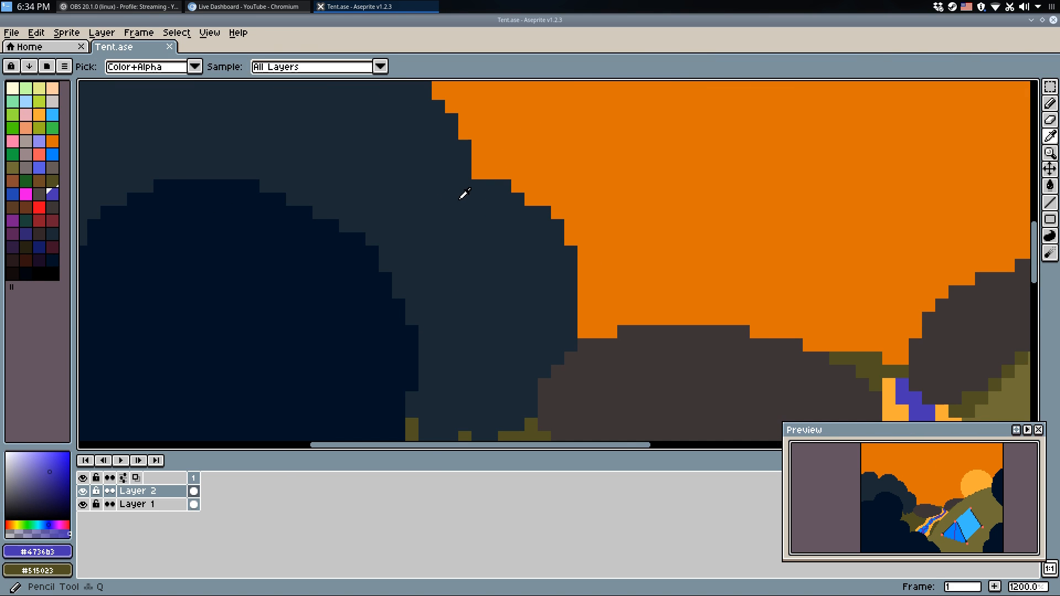
alt+click(463, 194)
mouse_move(478, 177)
mouse_down()
mouse_move(501, 172)
mouse_move(567, 217)
mouse_move(590, 262)
mouse_move(585, 331)
mouse_up()
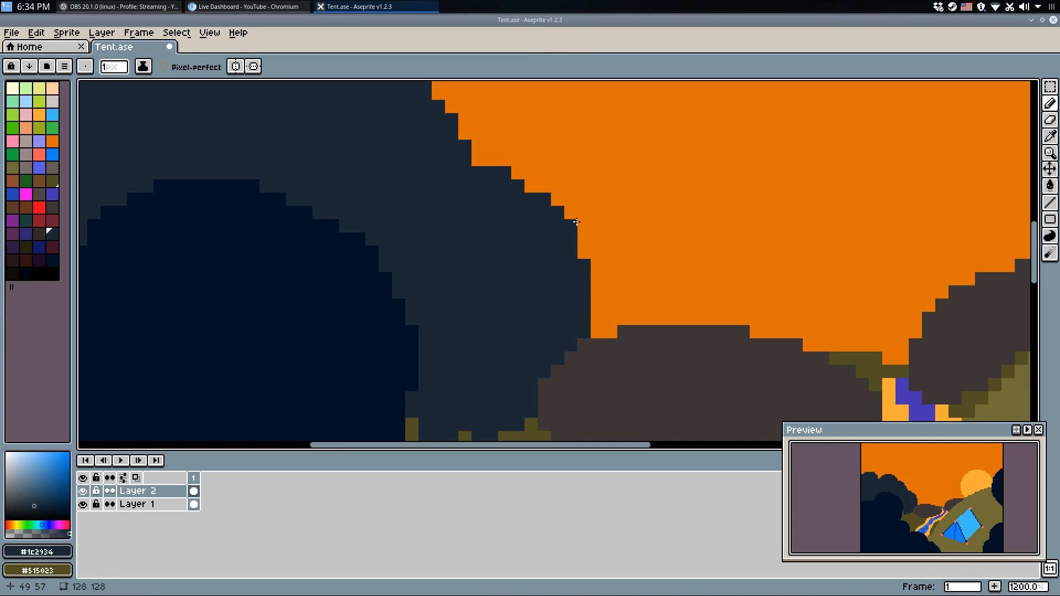
click(583, 250)
scroll(553, 230, down, 4)
scroll(552, 229, up, 4)
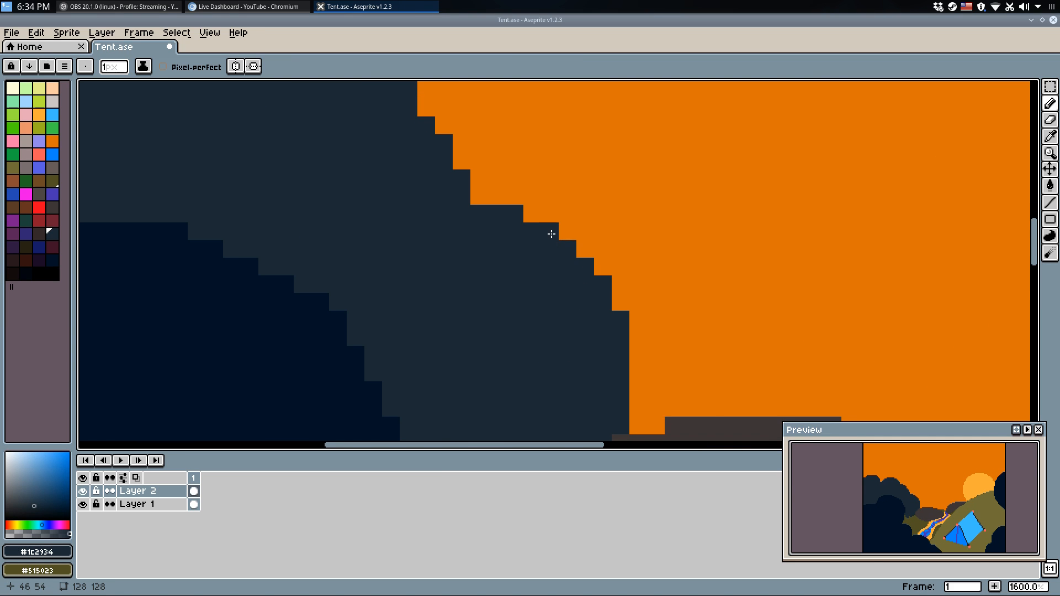
scroll(629, 213, down, 4)
key(ctrl+s)
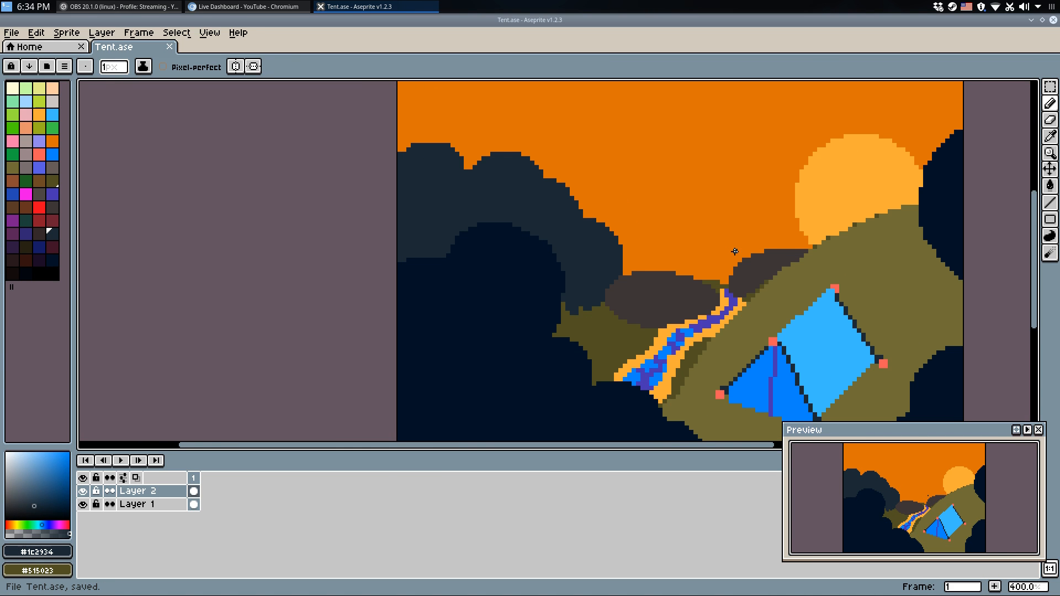
drag(734, 252, 616, 257)
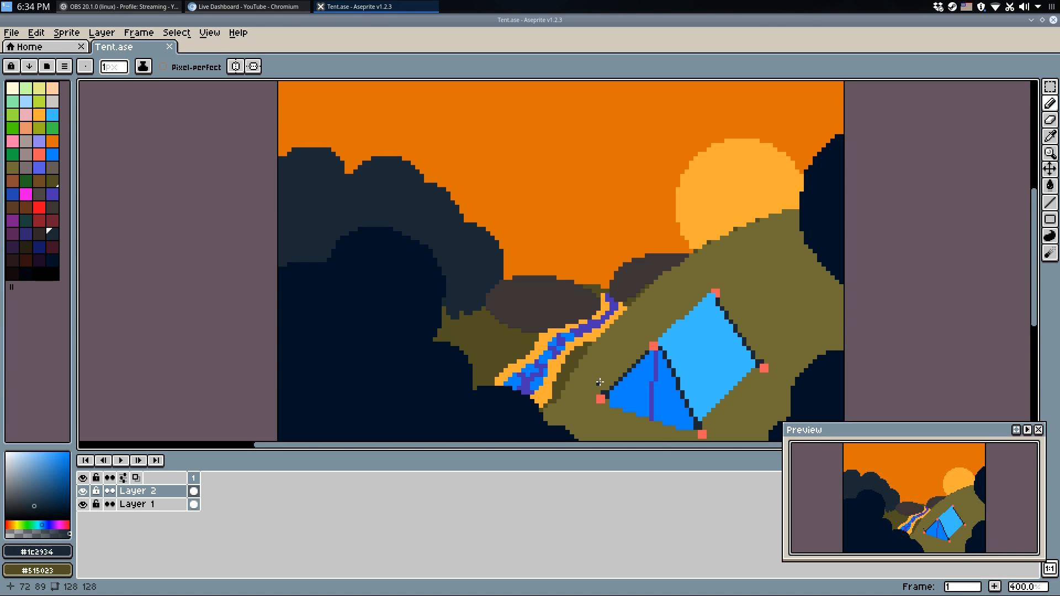
drag(559, 355, 556, 336)
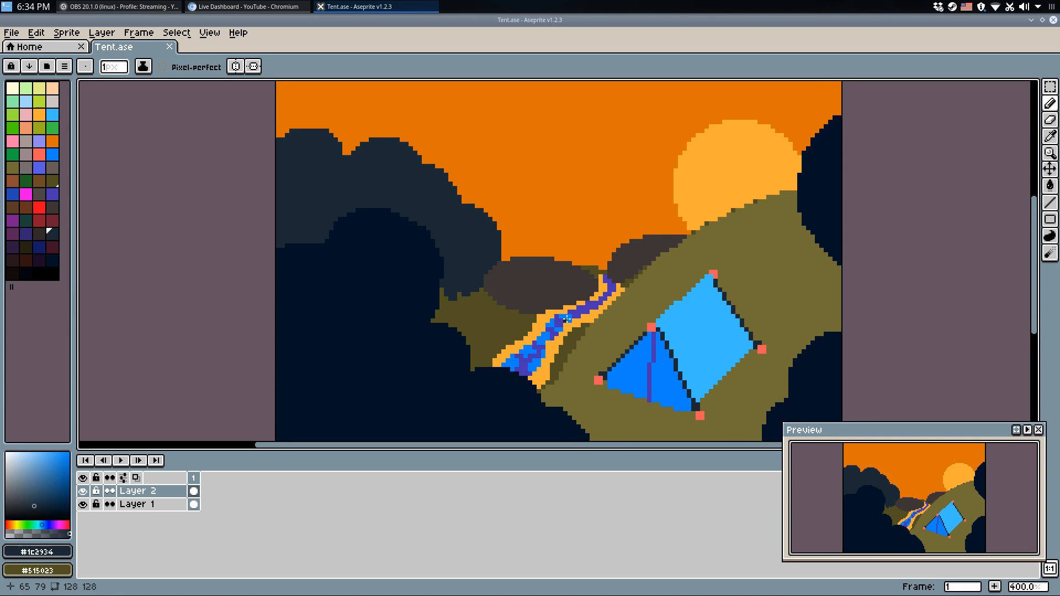
scroll(567, 319, up, 1)
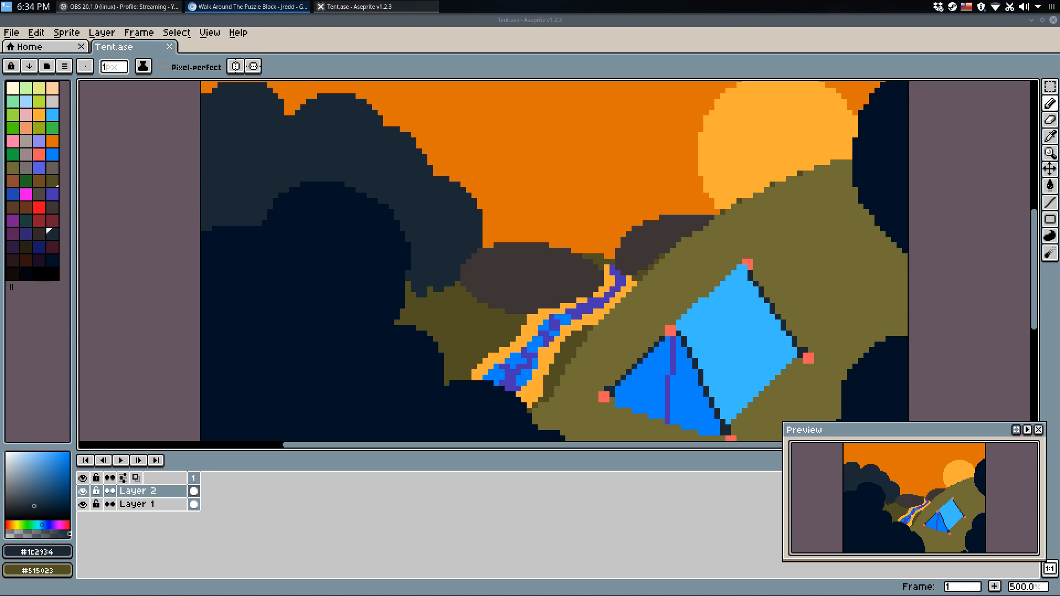
drag(702, 236, 687, 178)
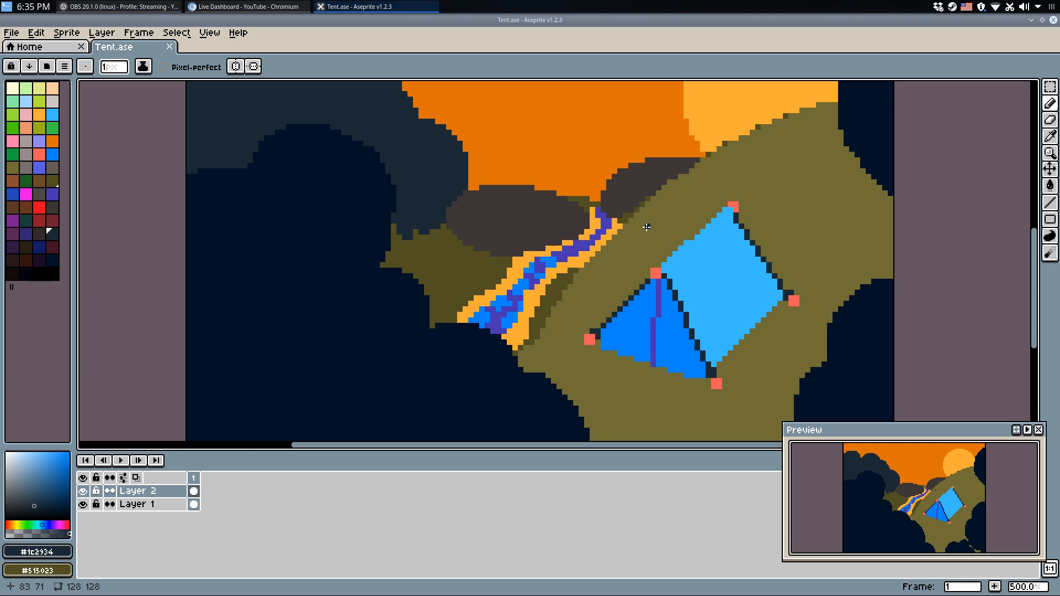
Reshape the far end of the river with purple #4736b3 pixels and cap it with bank-orange #ffad37 pixels.
scroll(646, 226, up, 2)
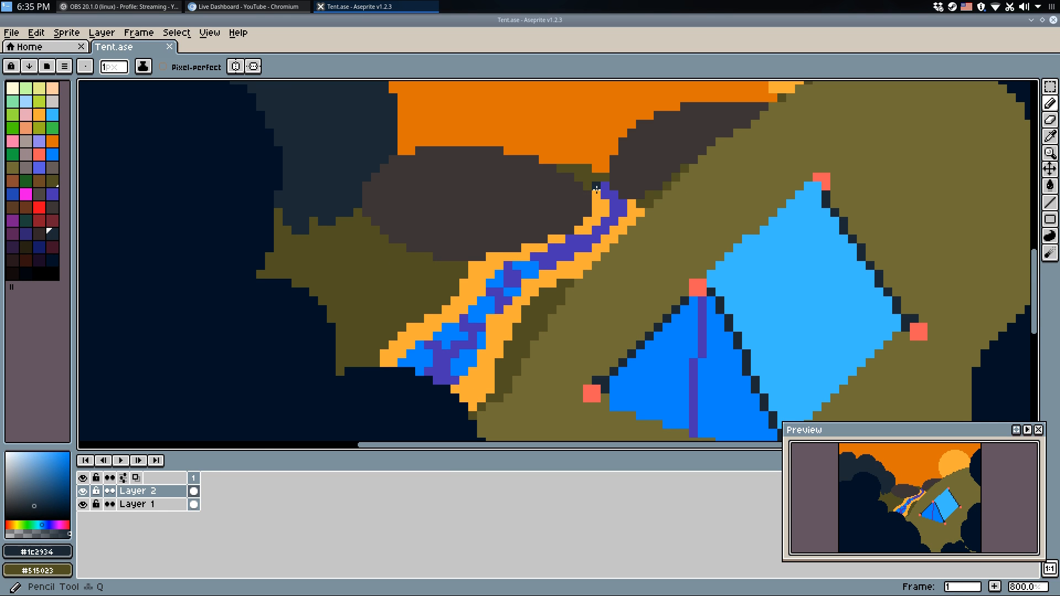
drag(595, 190, 597, 196)
key(i)
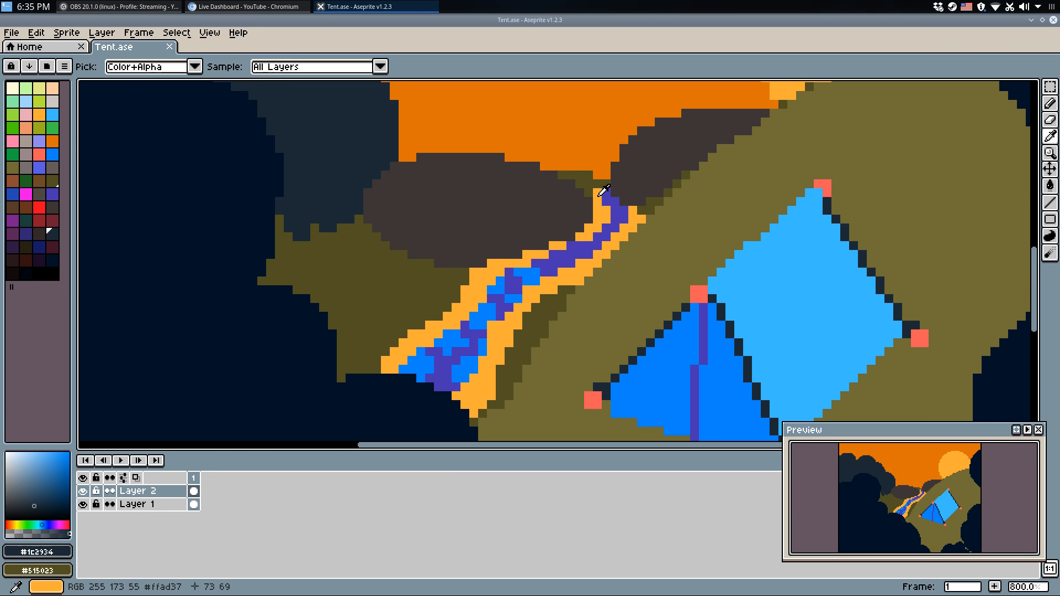
click(604, 199)
key(b)
scroll(601, 210, up, 3)
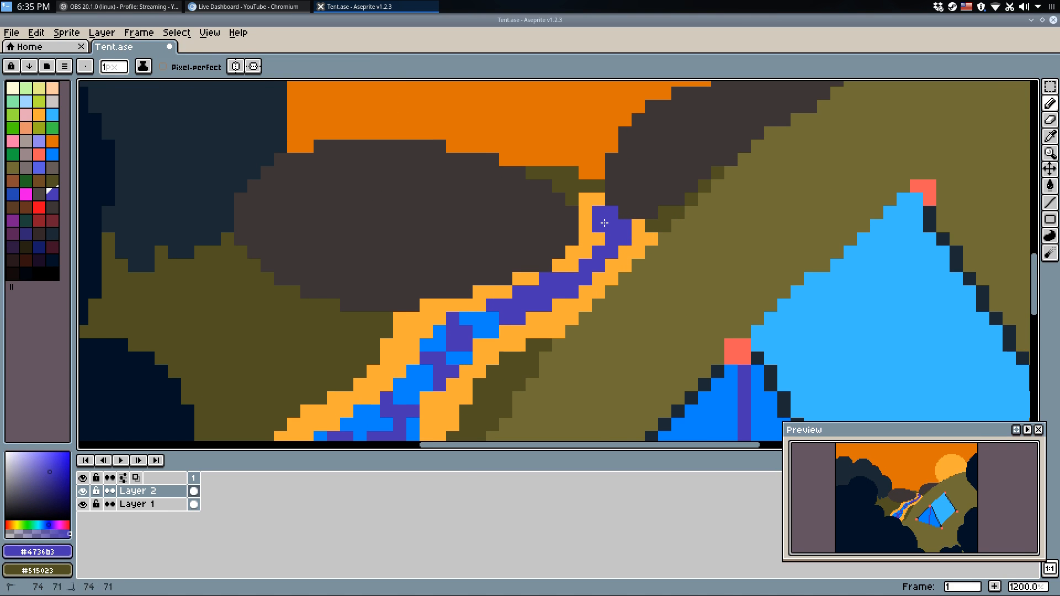
click(598, 194)
alt+click(596, 177)
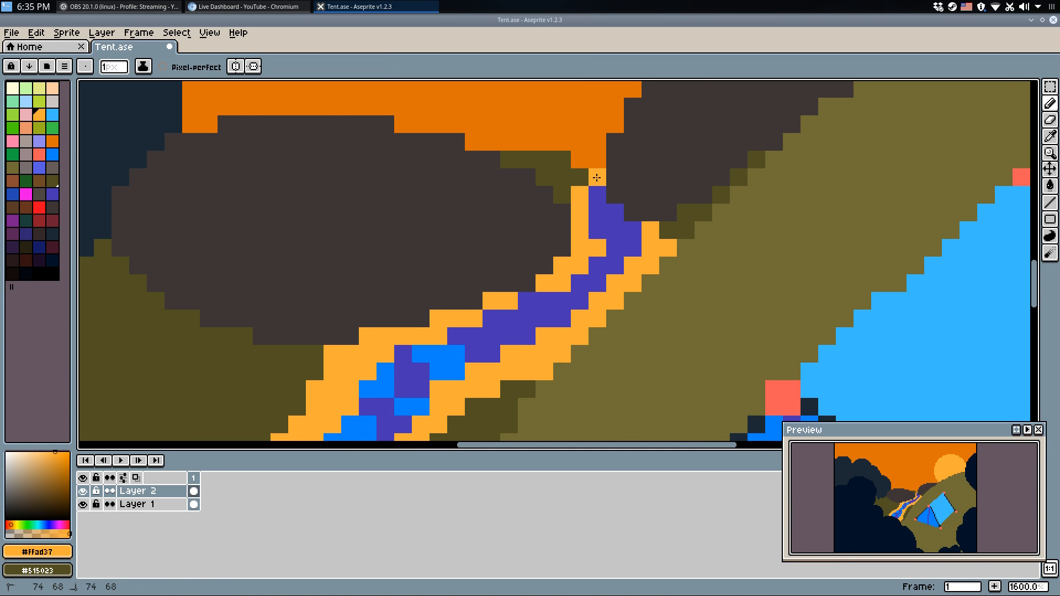
scroll(597, 177, down, 5)
key(v)
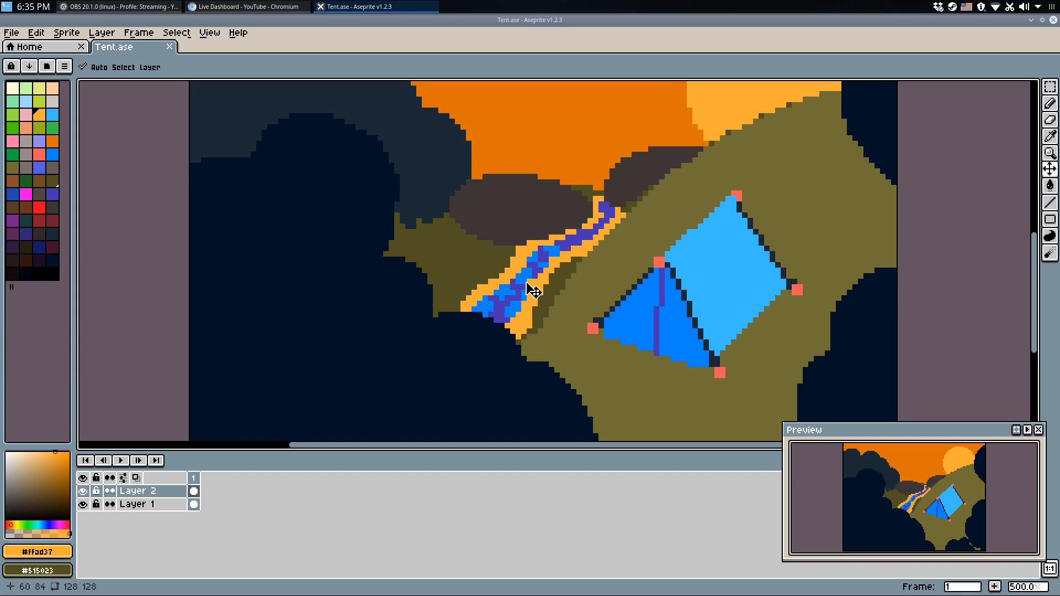
Sample the blue #0184ff from the middle of the river.
key(b)
scroll(541, 264, up, 2)
alt+click(547, 257)
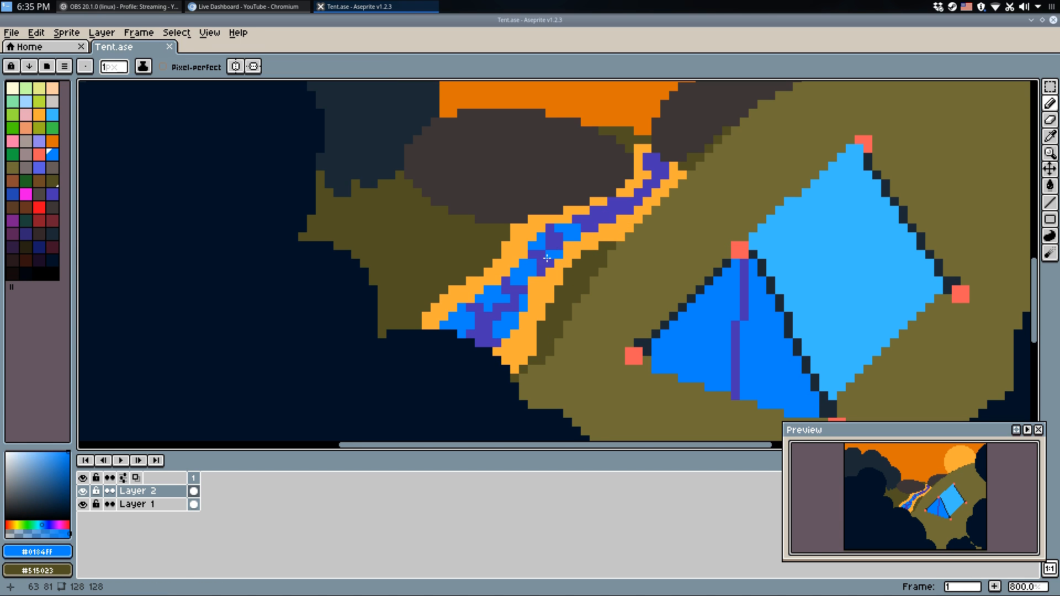
scroll(548, 255, down, 2)
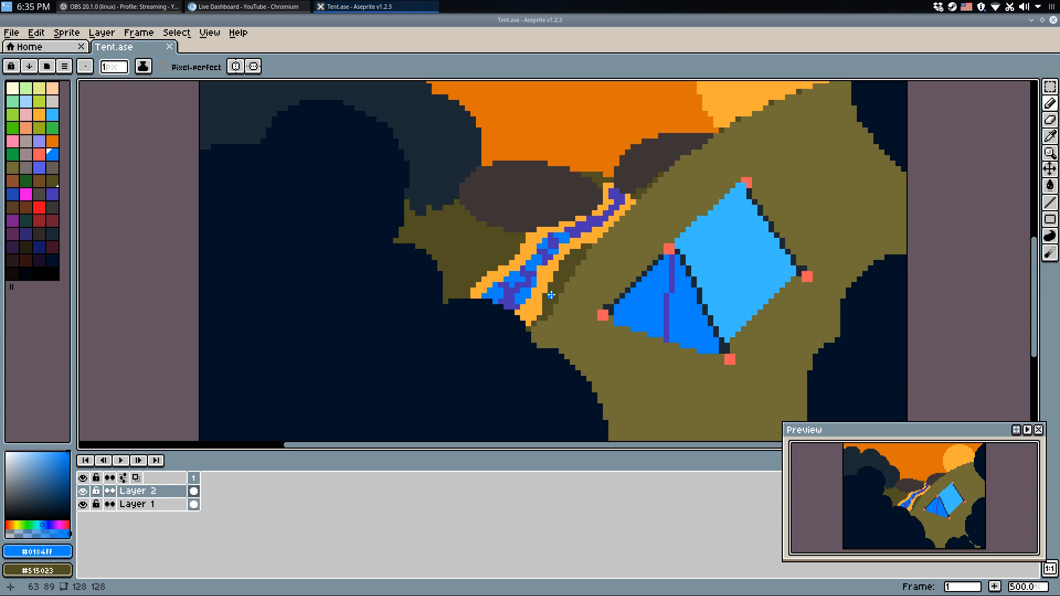
Trim the brown mound's edge beside the river's far end with dark olive #515023 pixels and save the file.
scroll(554, 267, up, 4)
scroll(592, 227, up, 1)
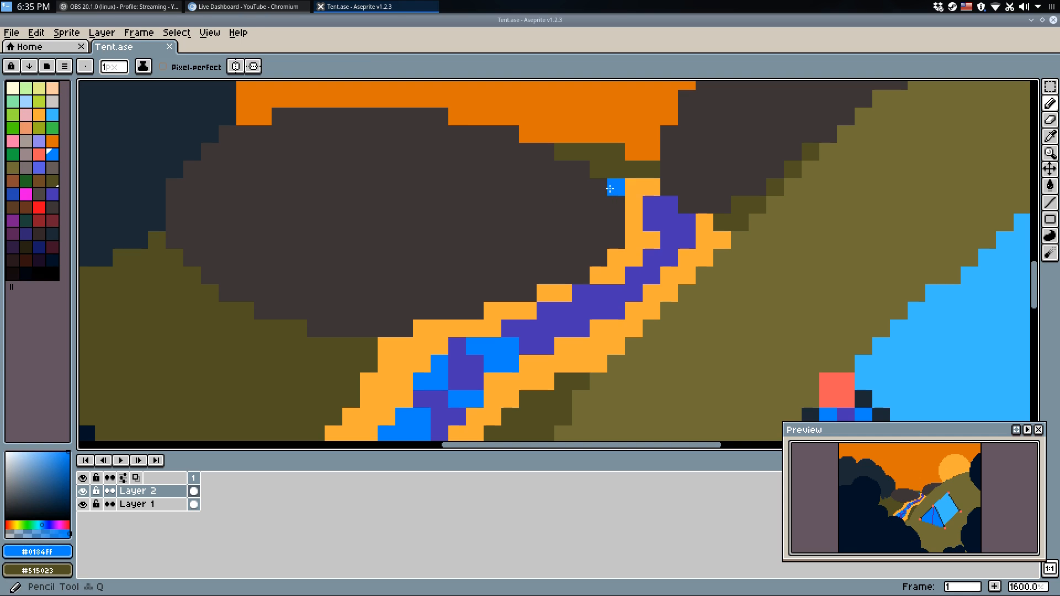
alt+click(615, 185)
drag(615, 203, 614, 240)
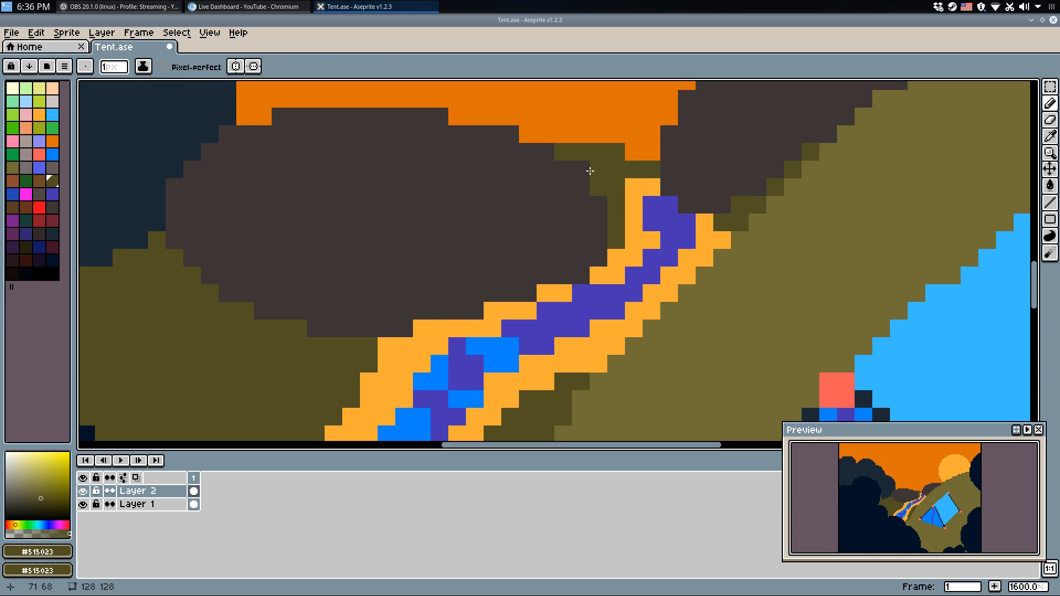
key(ctrl+s)
scroll(617, 276, down, 3)
key(v)
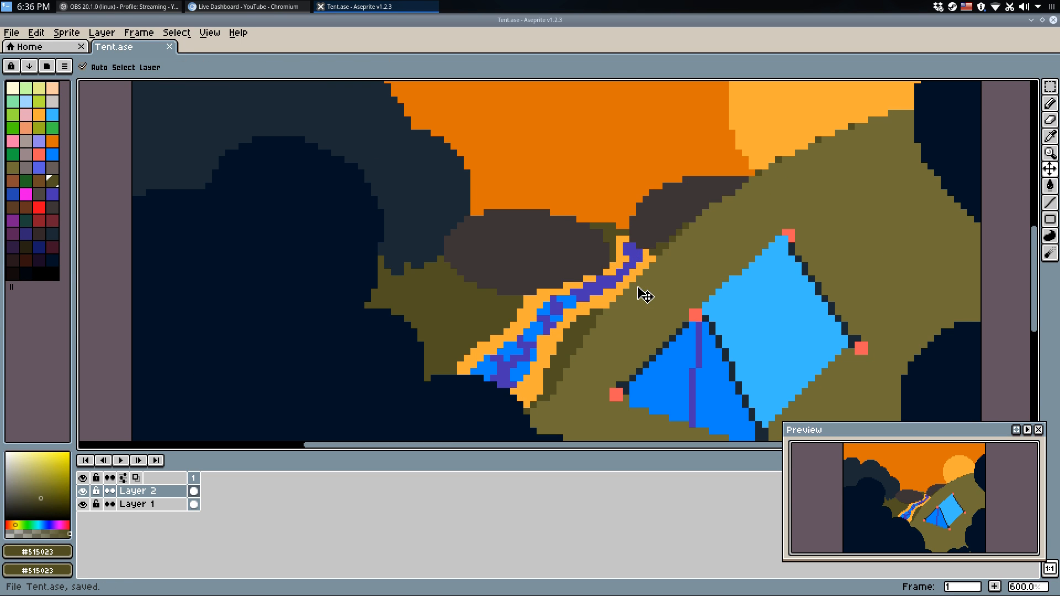
Pick the coral palette colour, index 22, for painting the sky.
drag(614, 299, 598, 312)
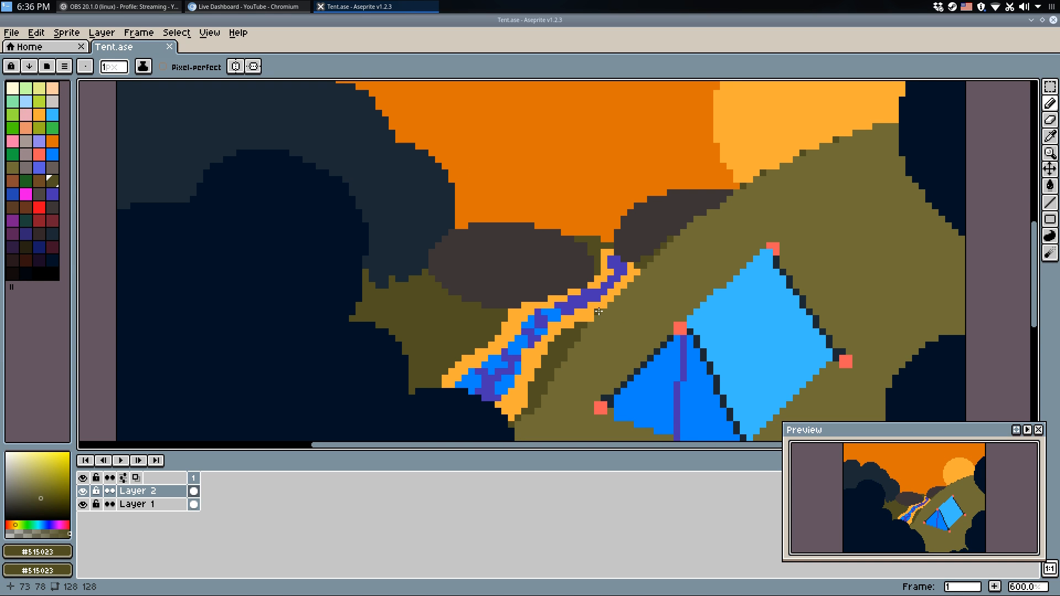
scroll(414, 356, down, 3)
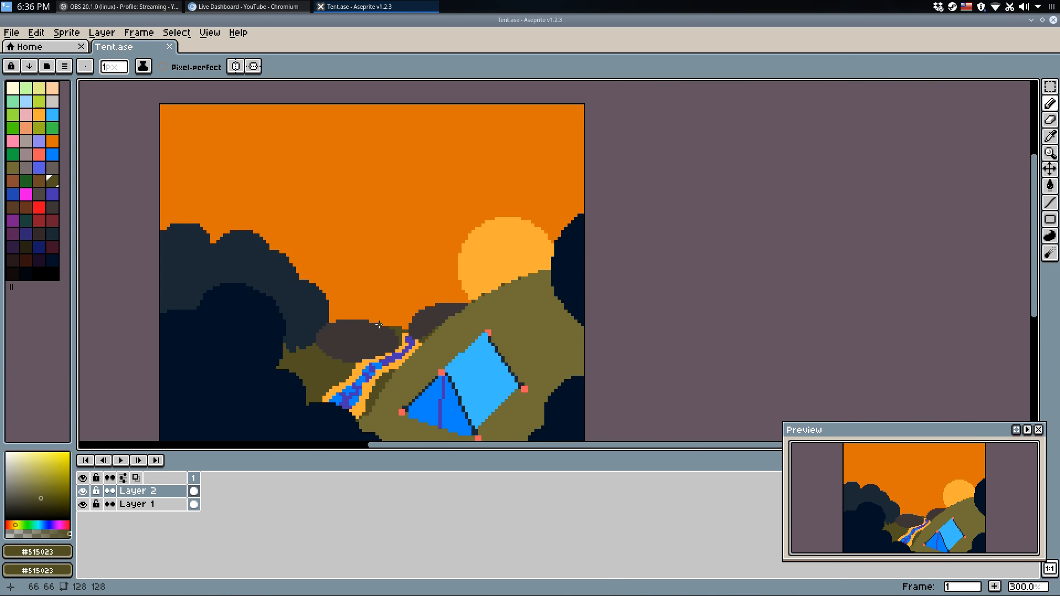
drag(379, 325, 558, 293)
alt+click(548, 149)
scroll(473, 199, up, 2)
scroll(441, 218, down, 1)
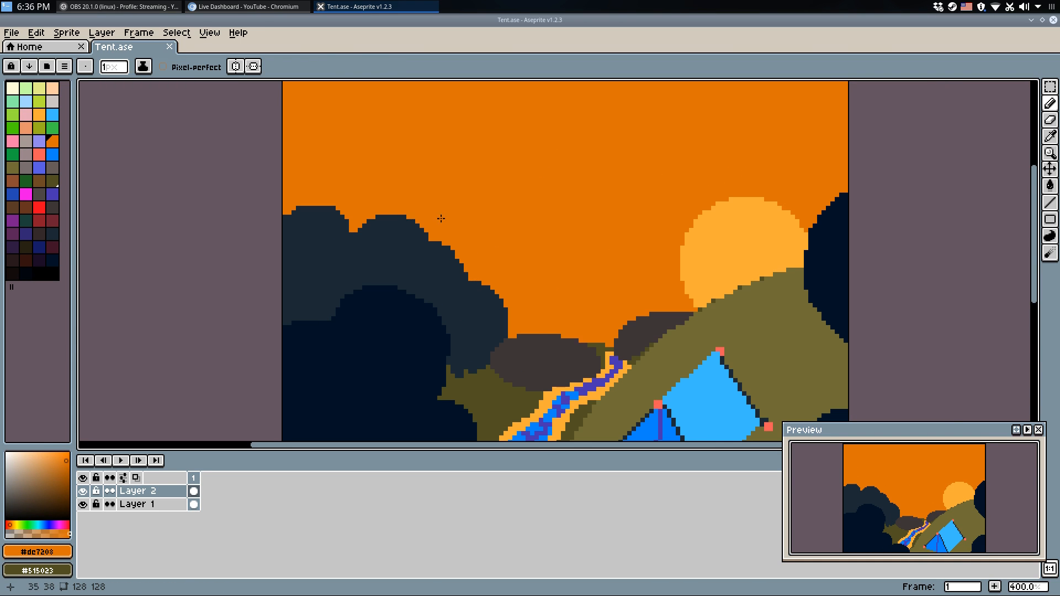
click(39, 154)
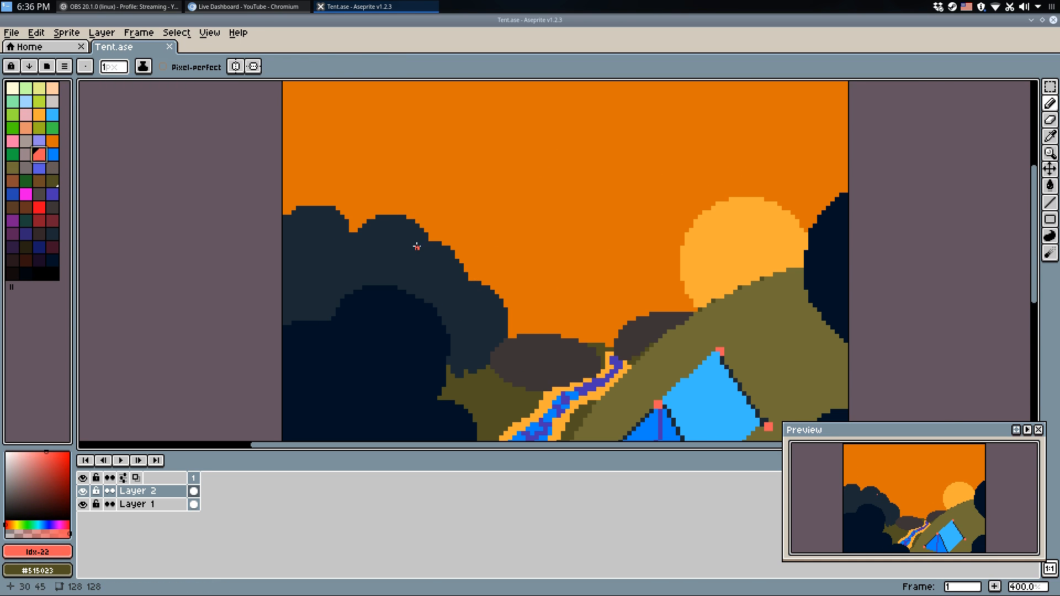
mouse_move(447, 244)
mouse_down()
mouse_move(467, 200)
mouse_move(460, 190)
mouse_move(427, 229)
mouse_move(385, 155)
mouse_up()
key(ctrl+z)
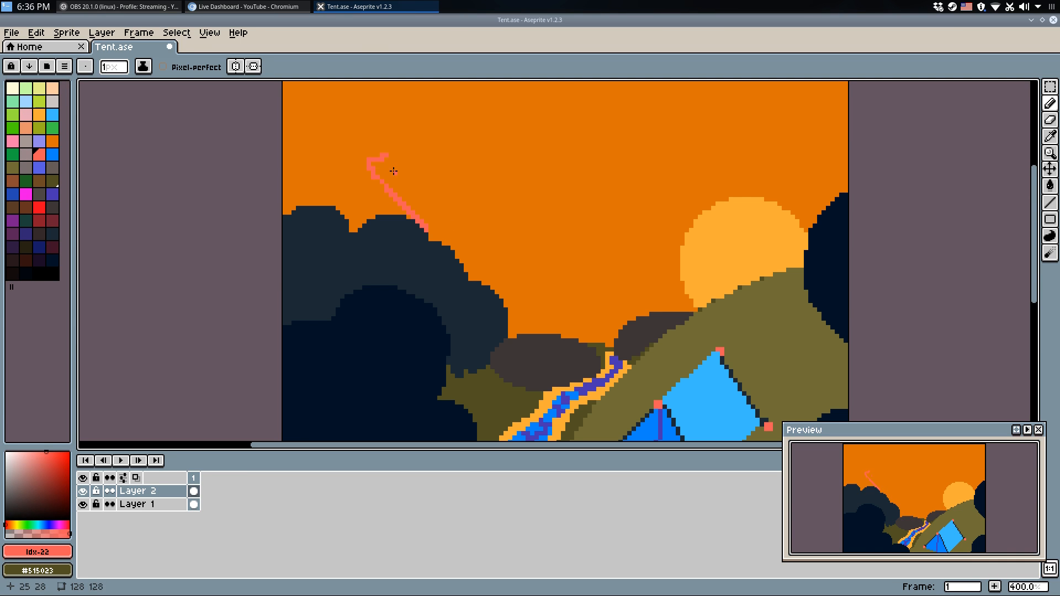
key(ctrl+z)
Draw a jagged coral outline across the orange sky from the background bush up to the canvas's upper edge.
drag(405, 212, 396, 181)
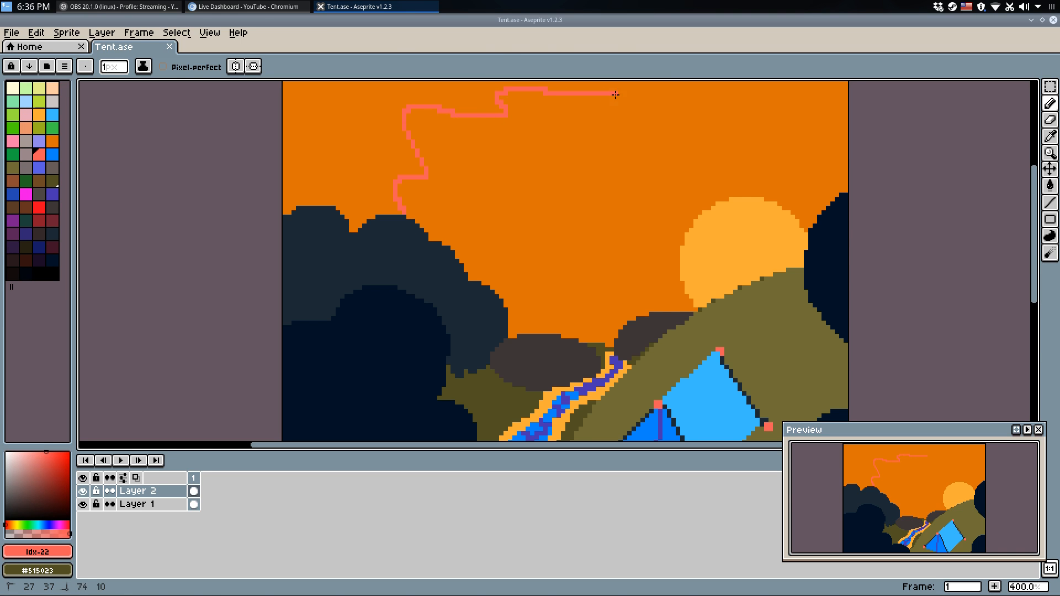
drag(616, 95, 623, 96)
mouse_move(628, 97)
mouse_down()
mouse_move(629, 167)
mouse_move(607, 123)
mouse_up()
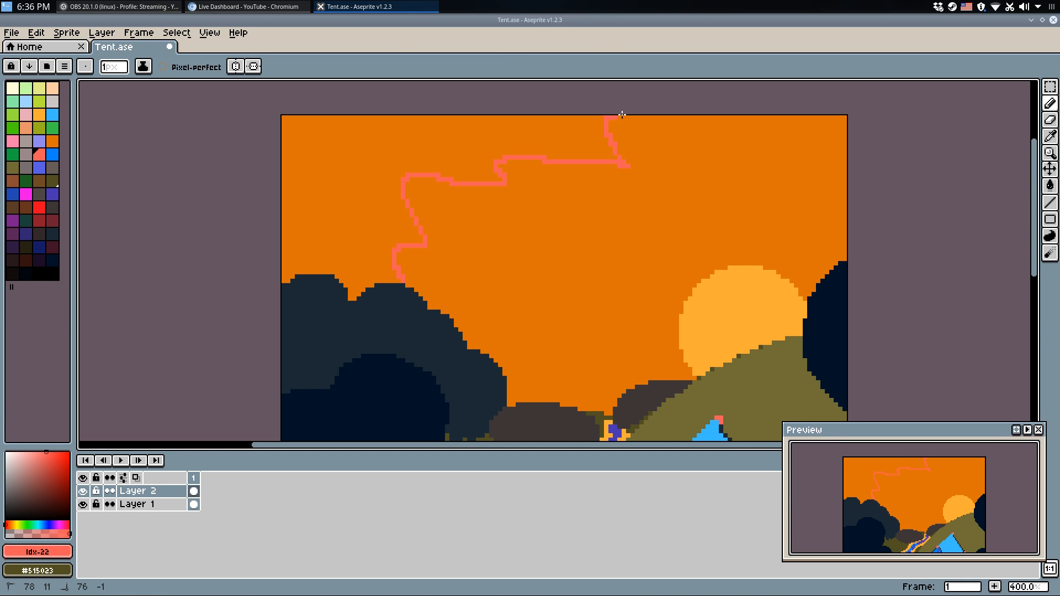
mouse_move(713, 145)
mouse_down()
mouse_move(737, 158)
mouse_move(735, 130)
mouse_up()
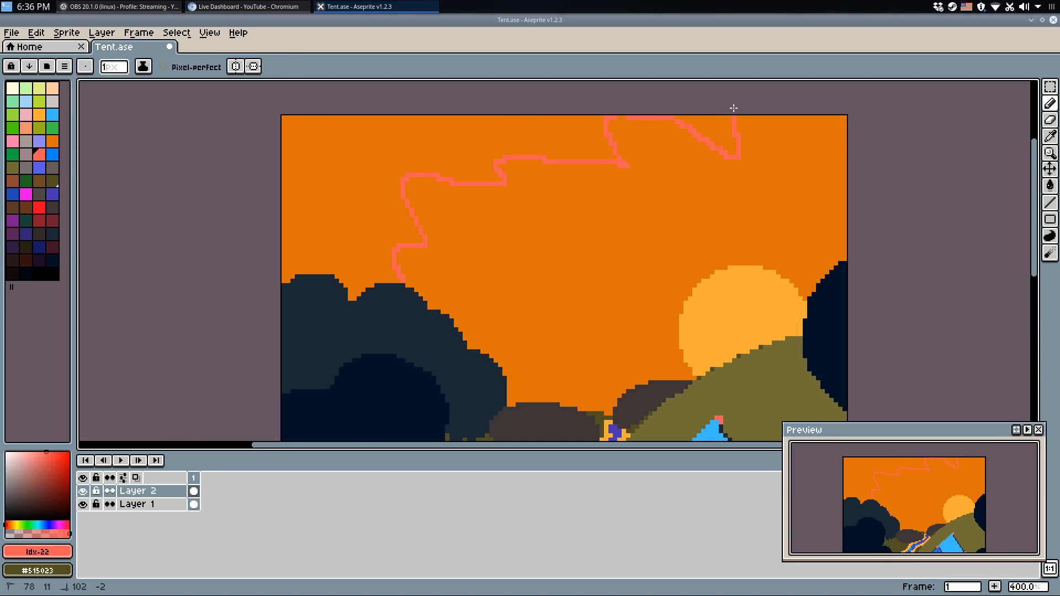
Fill the sky areas above the jagged outline with coral and save the file.
key(g)
click(724, 124)
click(575, 136)
key(b)
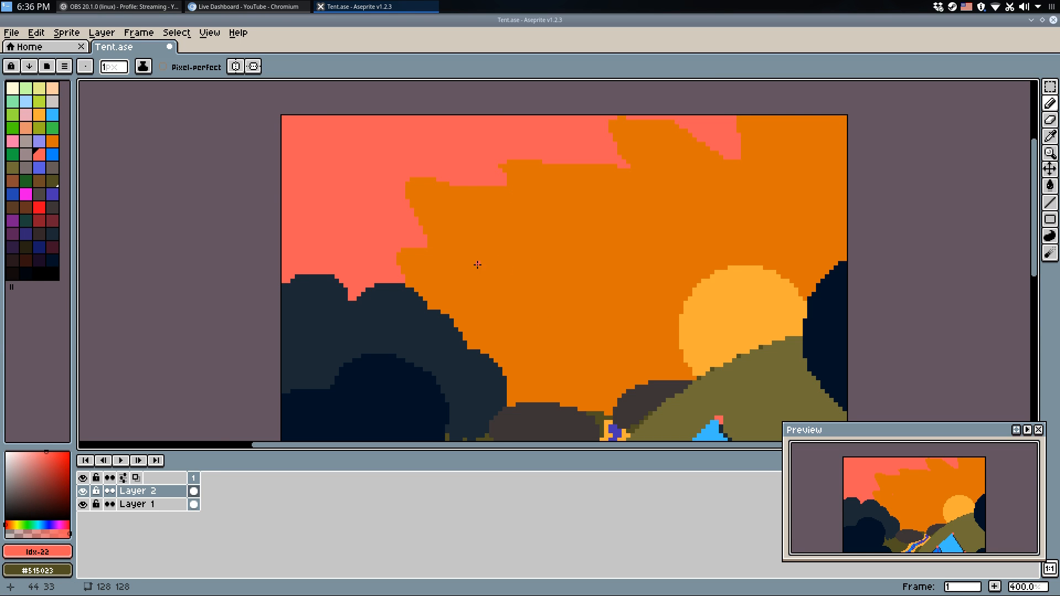
scroll(477, 265, up, 2)
key(ctrl+s)
Sample the sky orange and paint a pixel at the tip of the coral notch above the background bush.
scroll(381, 237, up, 3)
alt+click(447, 246)
click(440, 240)
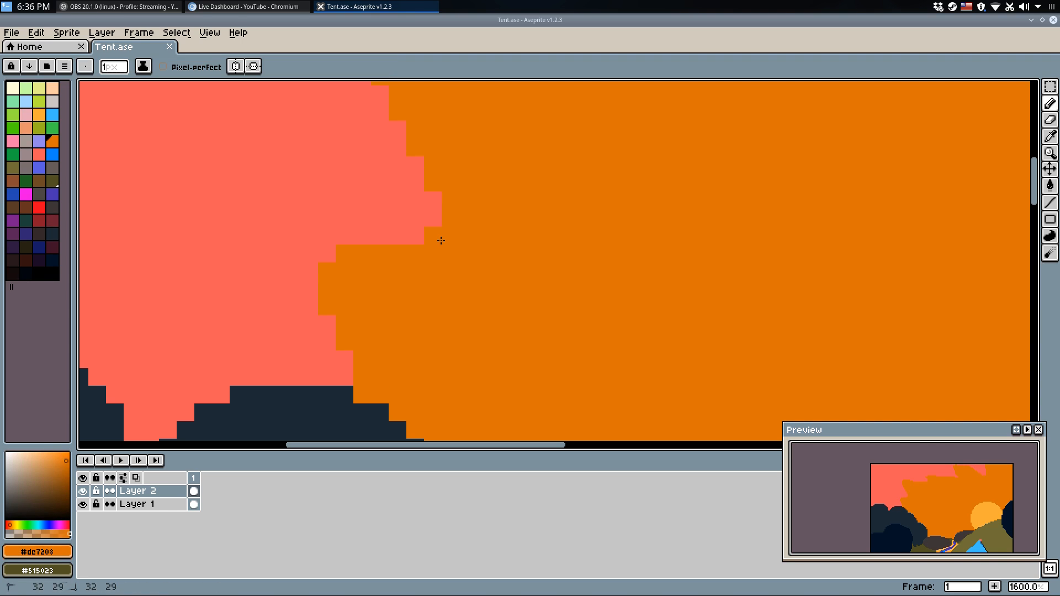
Move the coral sky areas from Layer 2 onto Layer 1.
scroll(415, 243, down, 6)
key(w)
click(381, 214)
key(Delete)
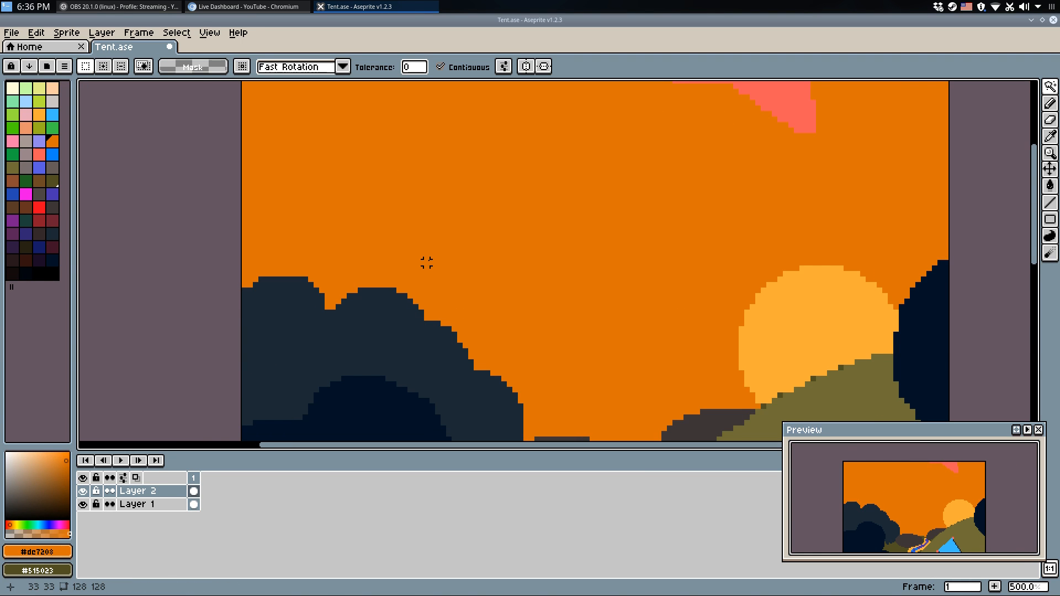
scroll(707, 147, down, 2)
key(ctrl+z)
key(ctrl+y)
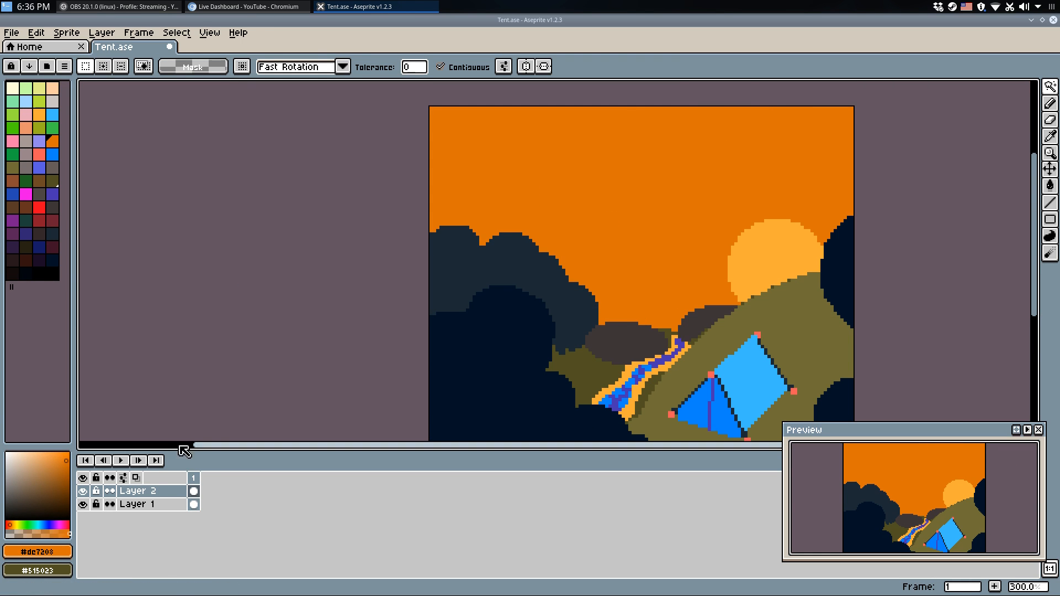
click(146, 506)
key(ctrl+z)
key(m)
click(217, 280)
key(b)
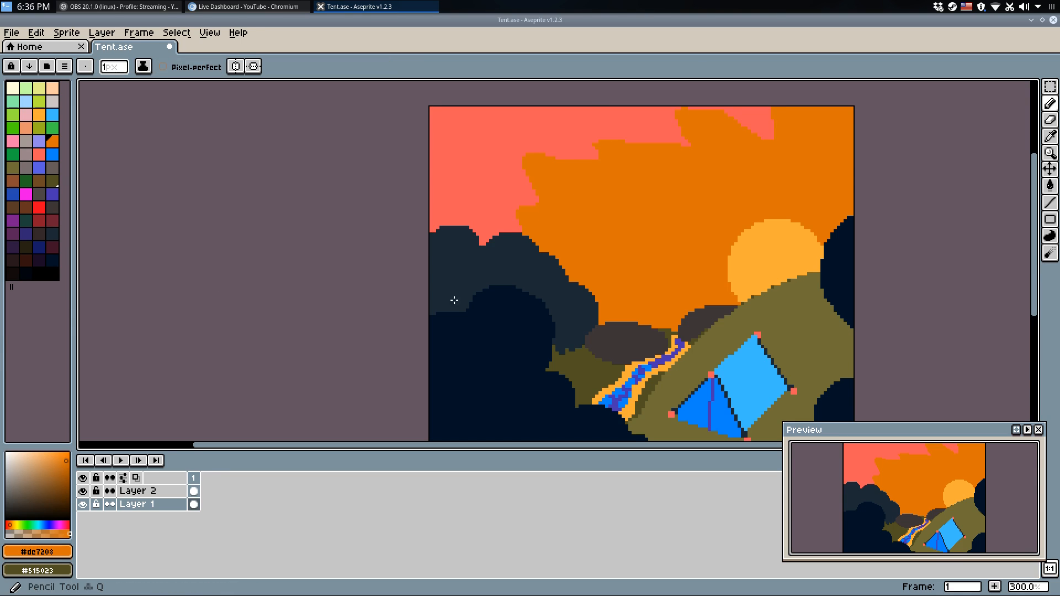
Rename Layer 1 to Sky and Layer 2 to Land, and save the file with the Sky layer active.
double_click(173, 501)
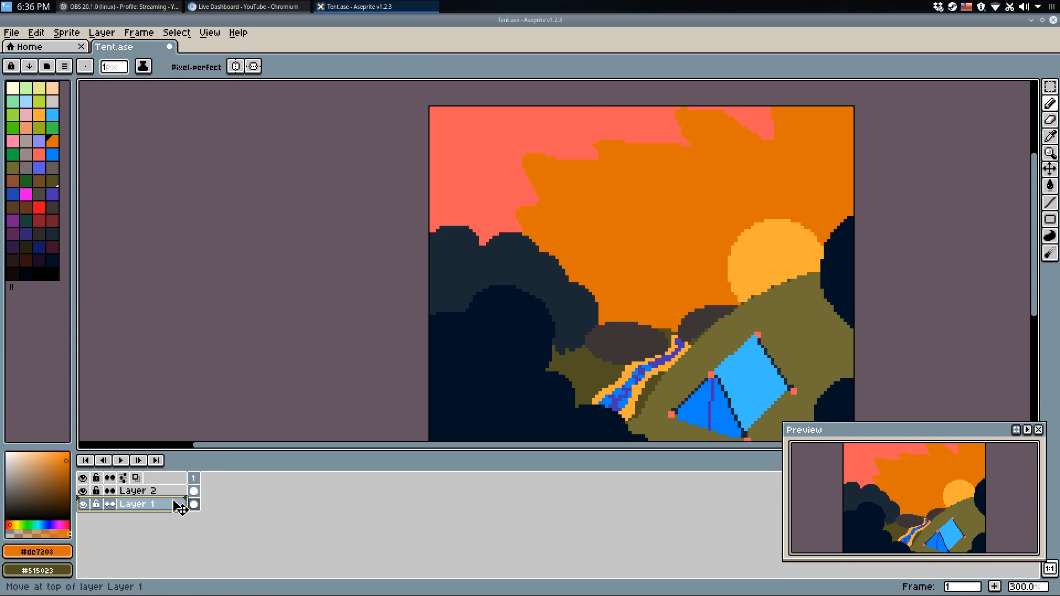
text(Sky)
key(Return)
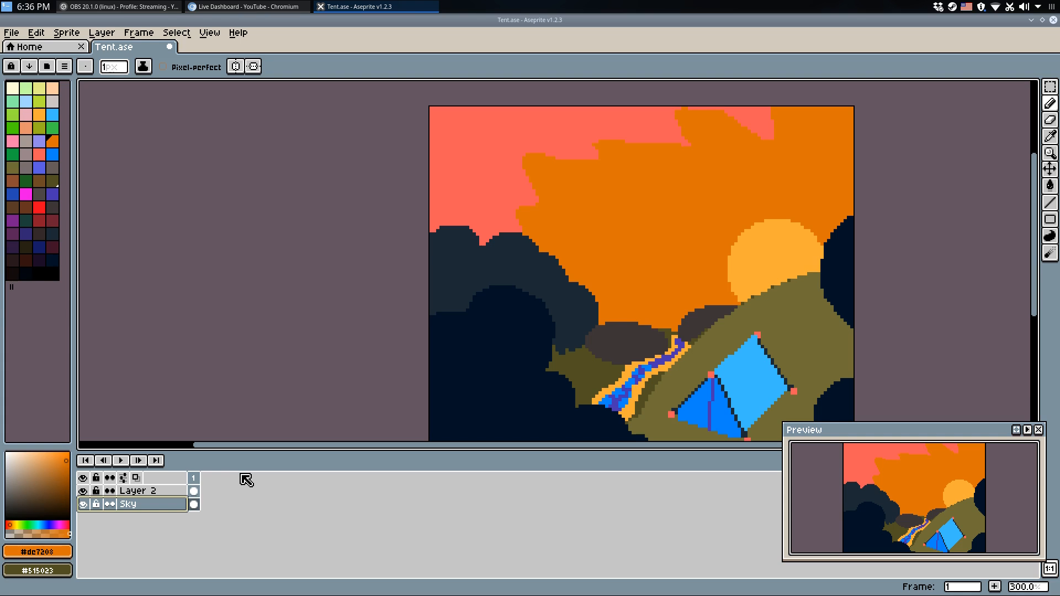
double_click(142, 492)
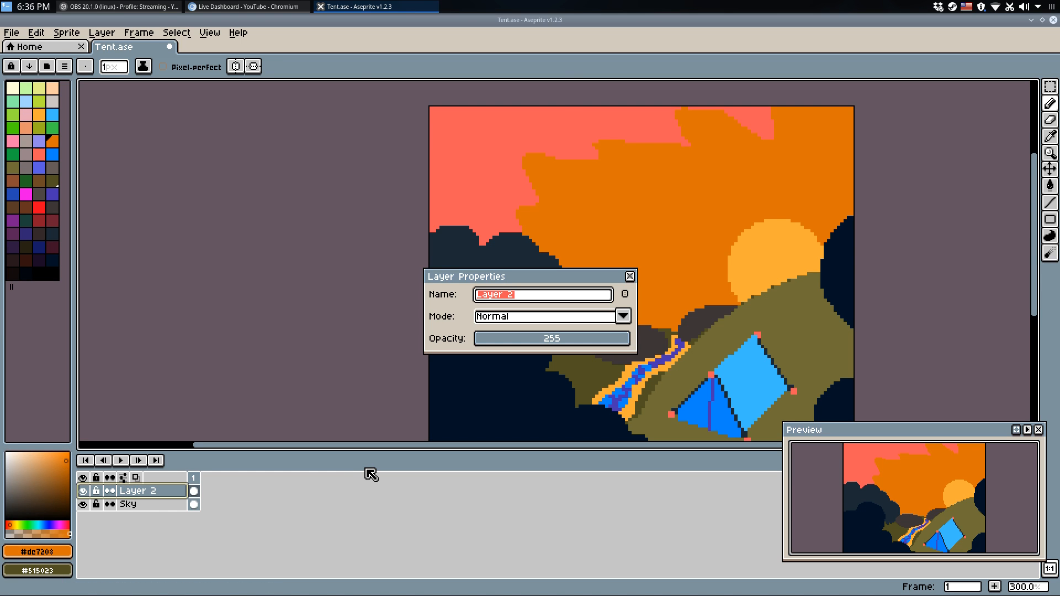
text(Land)
key(Return)
click(173, 505)
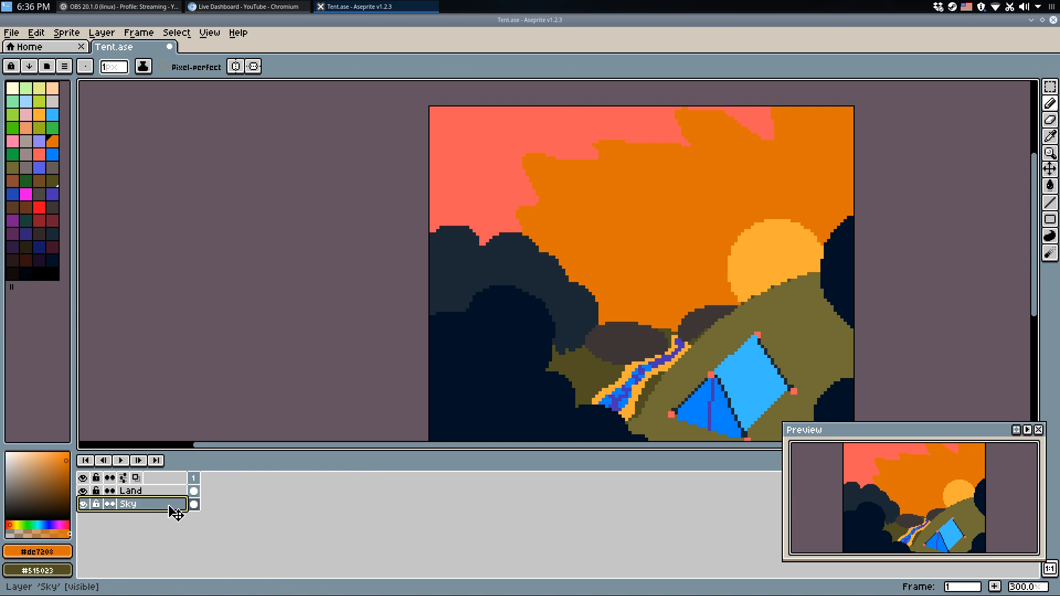
key(ctrl+s)
Outline a deep diagonal notch in the orange sky with coral #ff5959 and fill it in coral.
scroll(583, 143, up, 2)
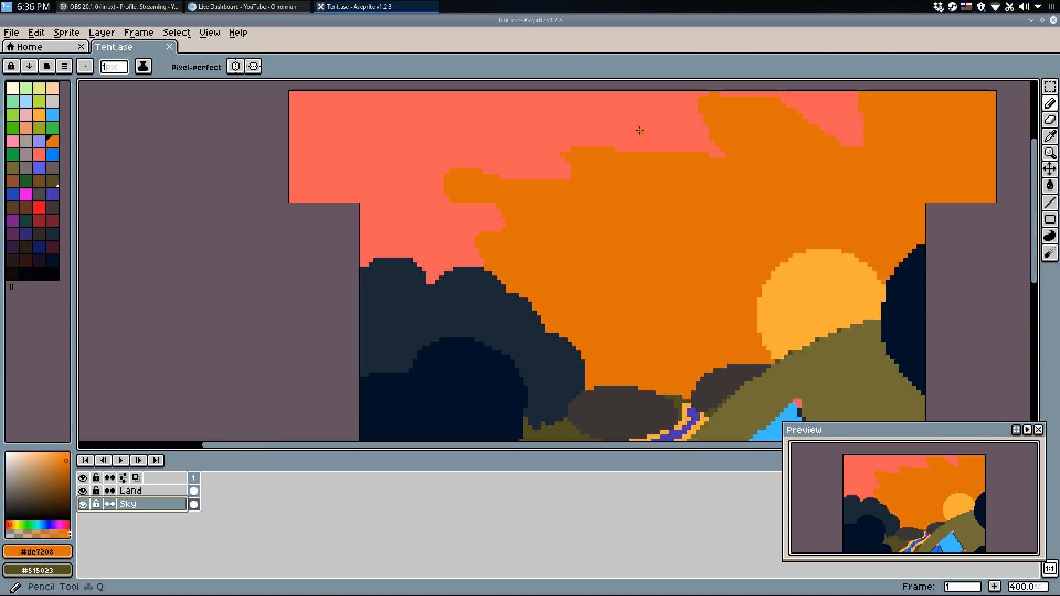
alt+click(687, 132)
mouse_move(724, 160)
mouse_down()
mouse_move(667, 142)
mouse_move(594, 147)
mouse_move(588, 193)
mouse_up()
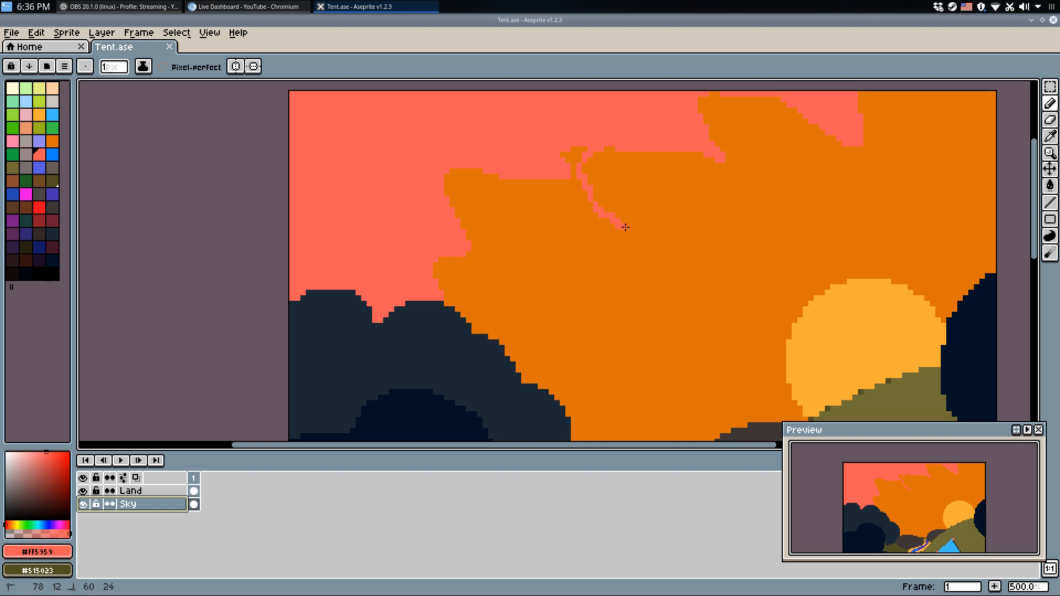
drag(623, 242, 466, 162)
key(w)
click(573, 207)
key(q)
Round the tip of the middle orange lobe beside the diagonal notch with coral pixels.
scroll(585, 193, up, 5)
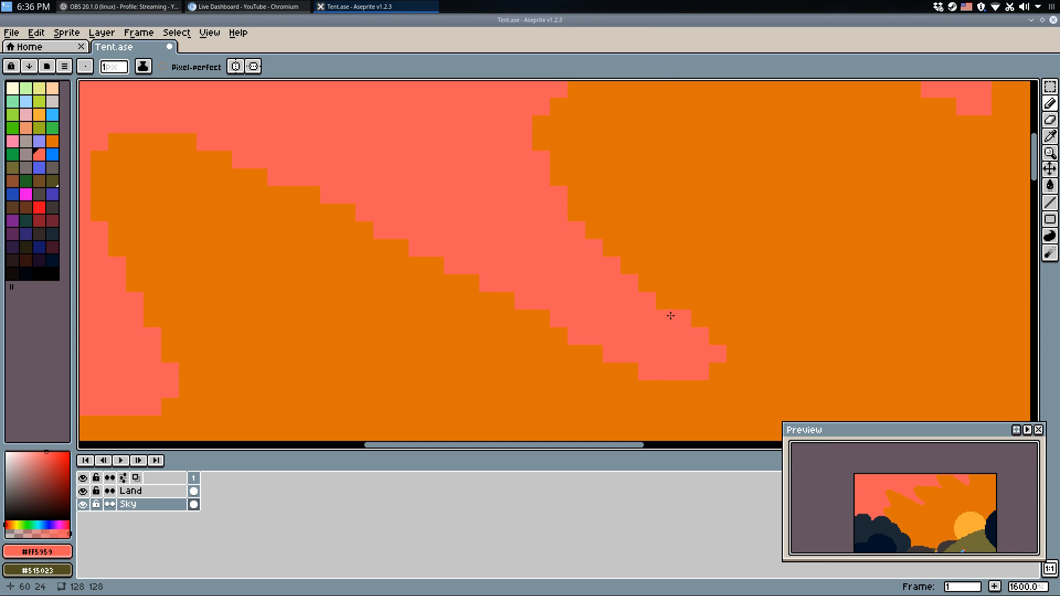
drag(623, 265, 512, 310)
drag(497, 242, 495, 284)
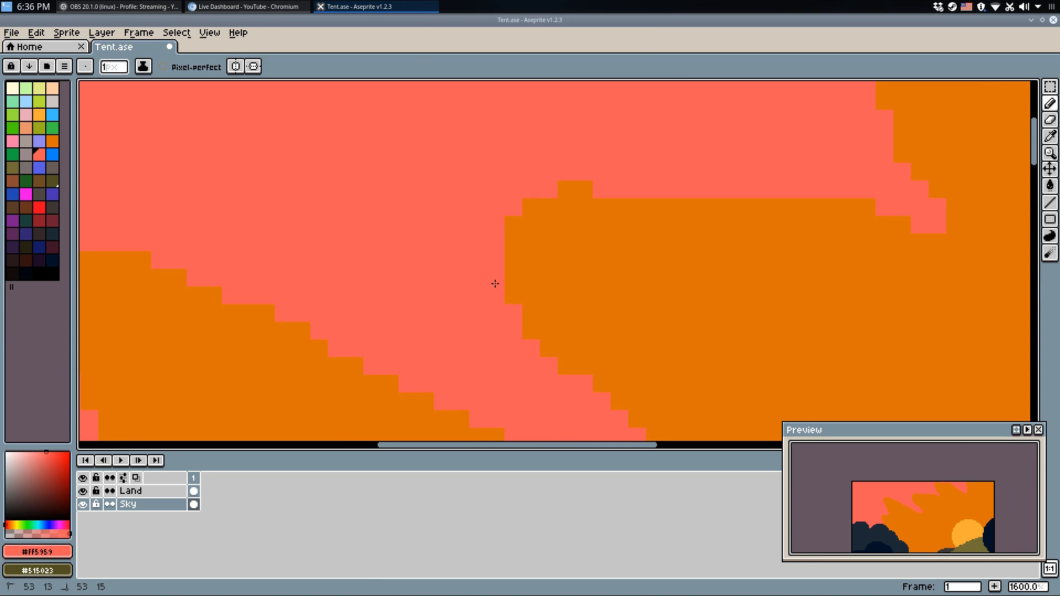
mouse_move(543, 204)
mouse_down()
mouse_move(573, 192)
mouse_move(557, 208)
mouse_move(519, 206)
mouse_move(623, 191)
mouse_up()
key(ctrl+z)
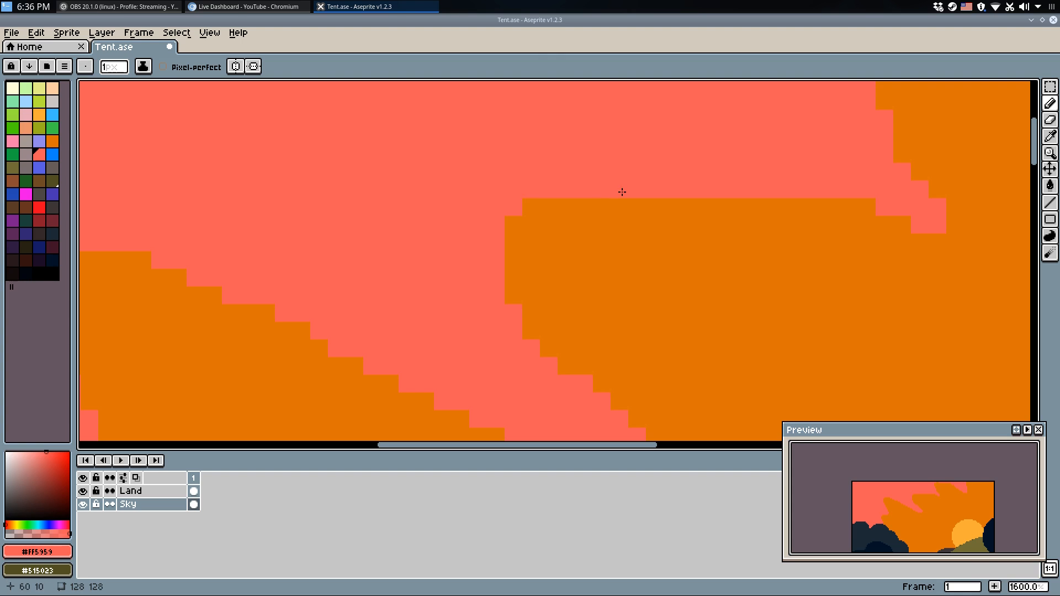
Trim the flat upper edge of the middle orange lobe with coral pixels and save the file.
scroll(765, 216, down, 1)
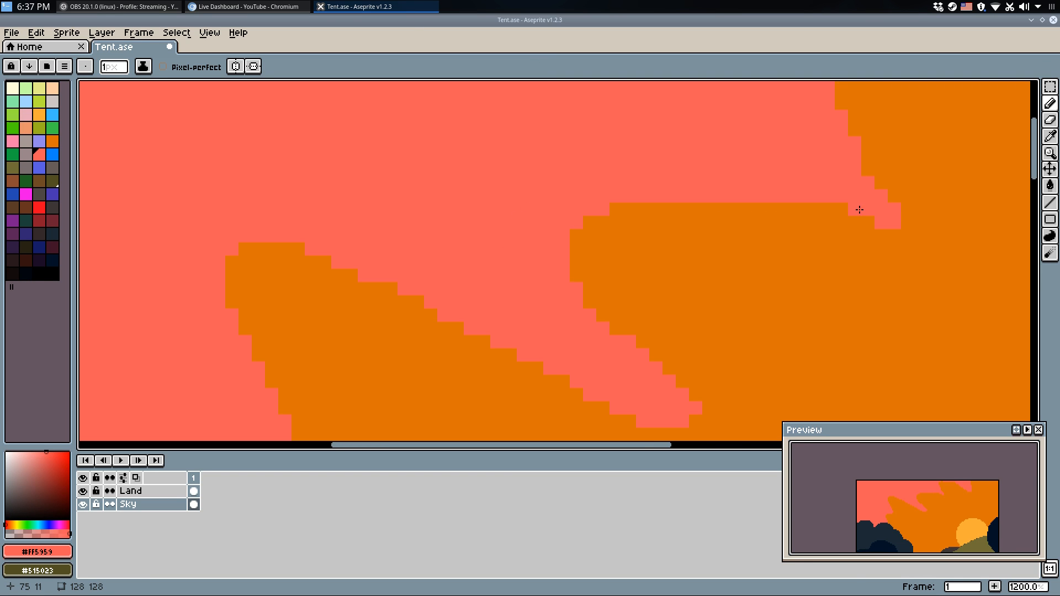
click(841, 211)
alt+click(718, 213)
drag(659, 198, 786, 198)
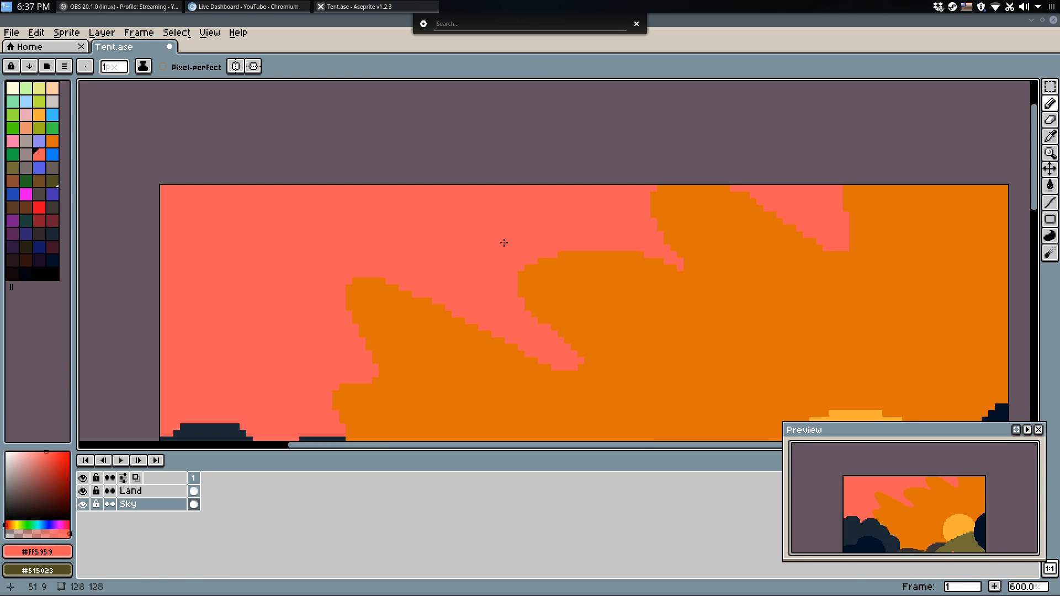
key(Escape)
key(ctrl+s)
drag(475, 234, 505, 194)
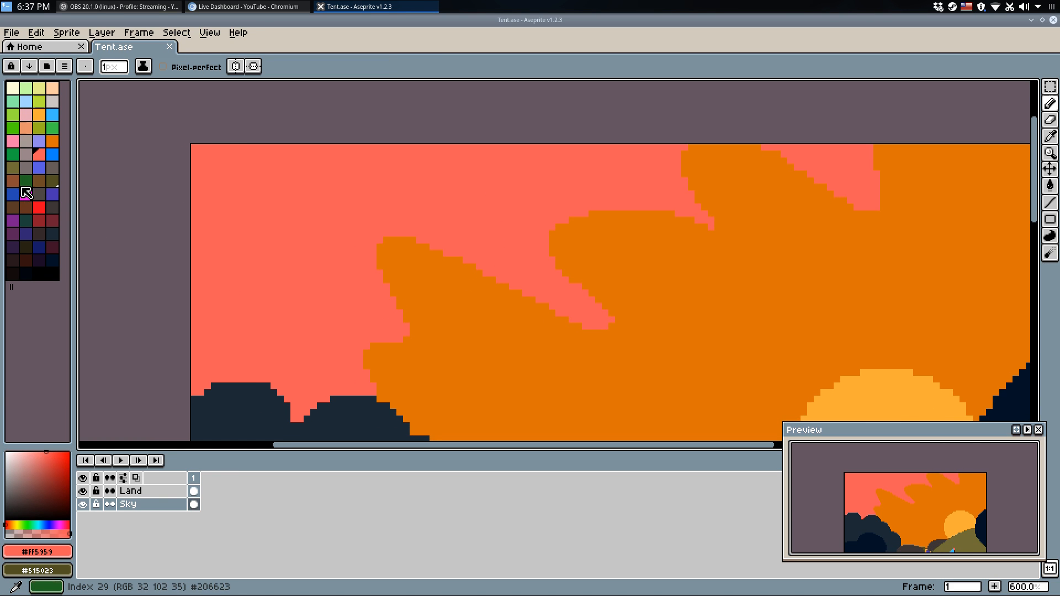
click(12, 168)
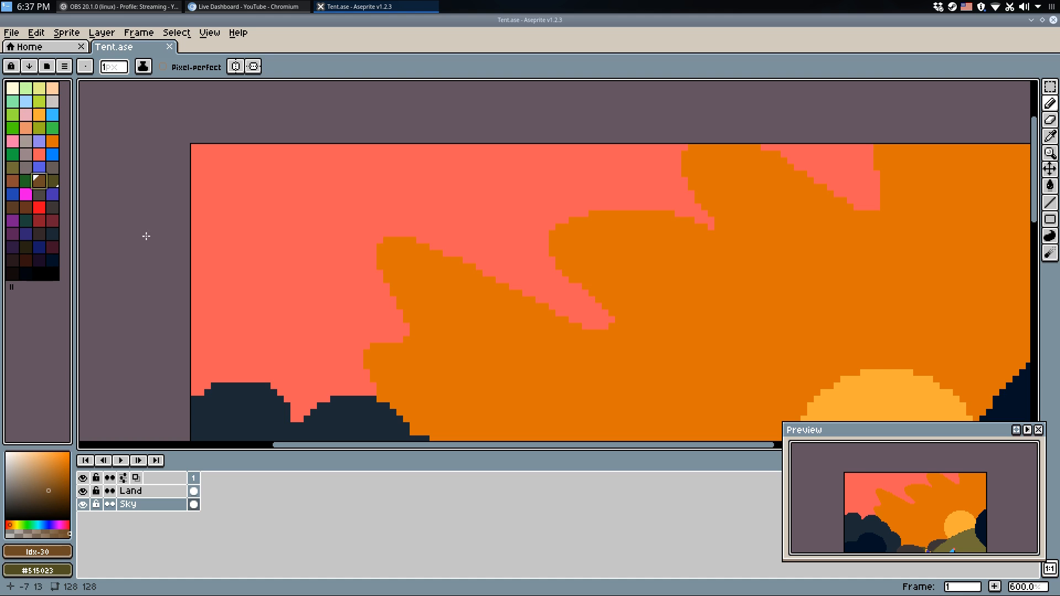
click(17, 177)
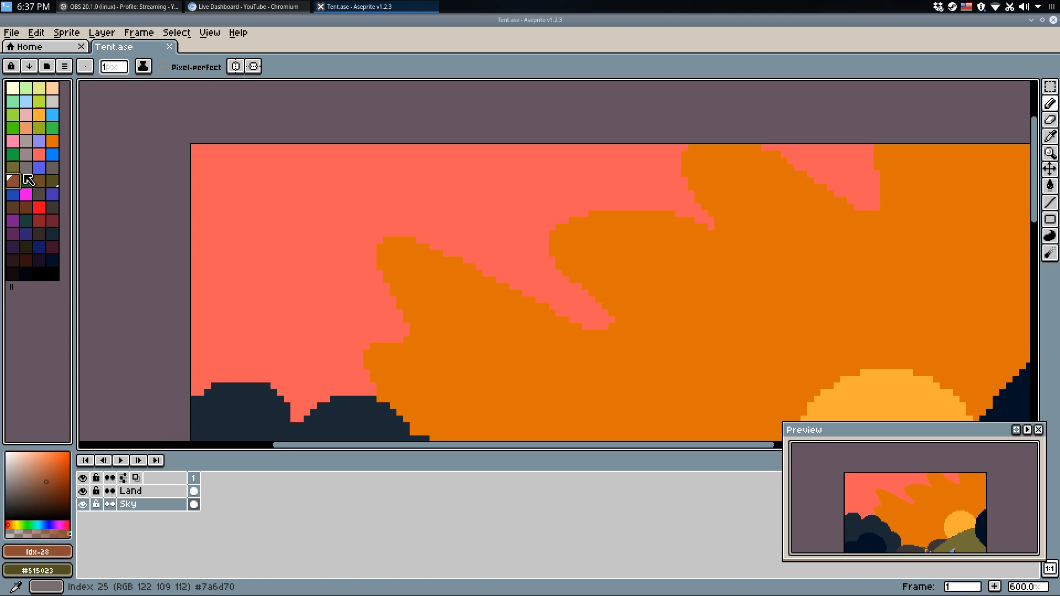
drag(316, 297, 340, 276)
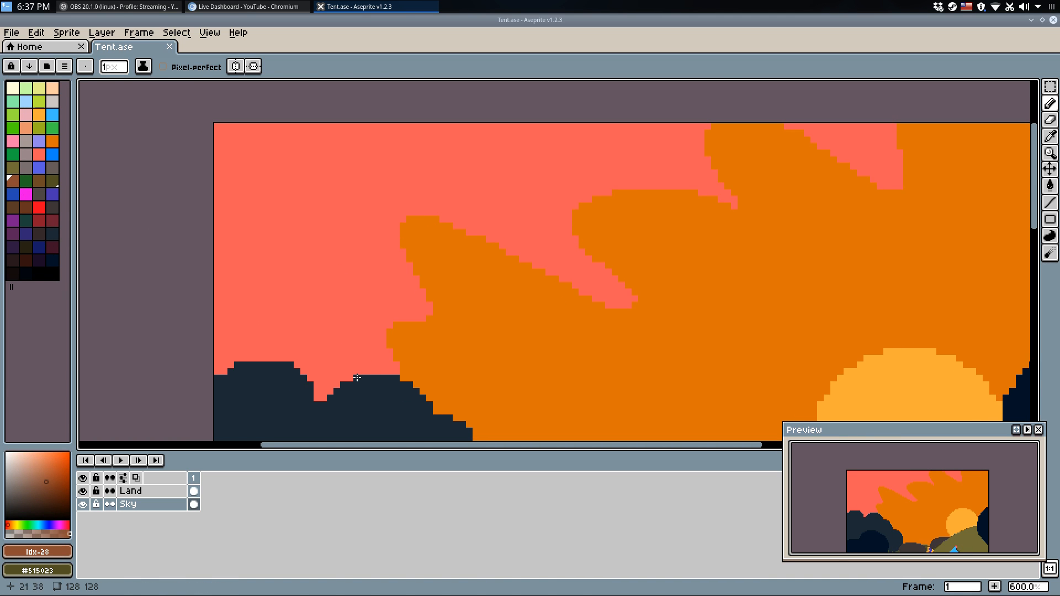
mouse_move(262, 360)
mouse_down()
mouse_move(297, 314)
mouse_move(341, 301)
mouse_up()
key(ctrl+z)
Lower the upper edge of the middle orange lobe by painting coral #ff5959 along it.
mouse_move(398, 354)
mouse_down()
mouse_move(313, 214)
mouse_move(313, 257)
mouse_up()
key(ctrl+s)
key(q)
alt+click(513, 178)
drag(613, 202, 604, 237)
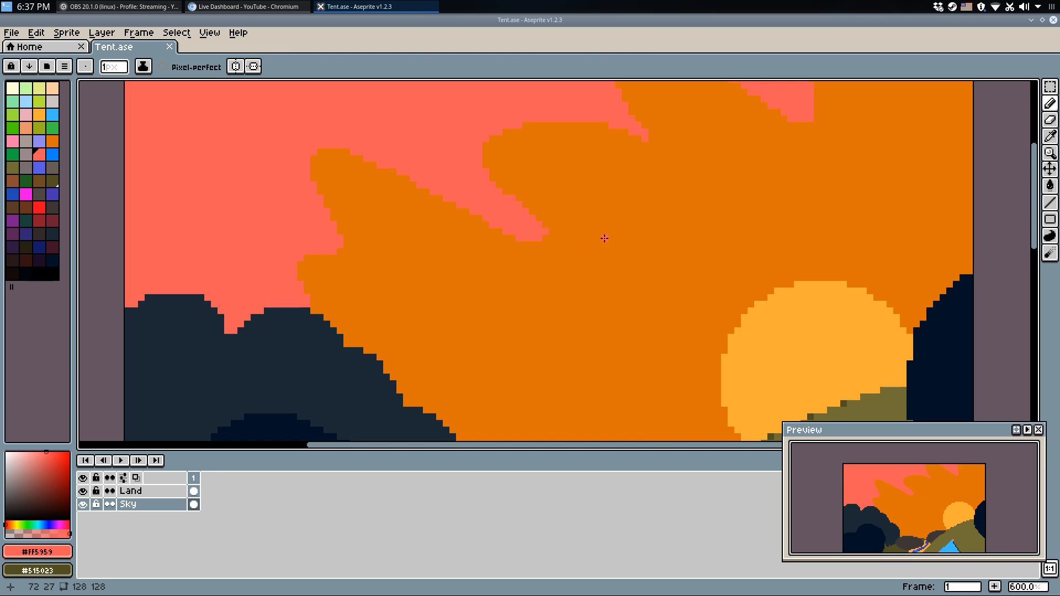
mouse_move(640, 128)
mouse_down()
mouse_move(513, 129)
mouse_move(489, 132)
mouse_move(485, 147)
mouse_move(601, 124)
mouse_up()
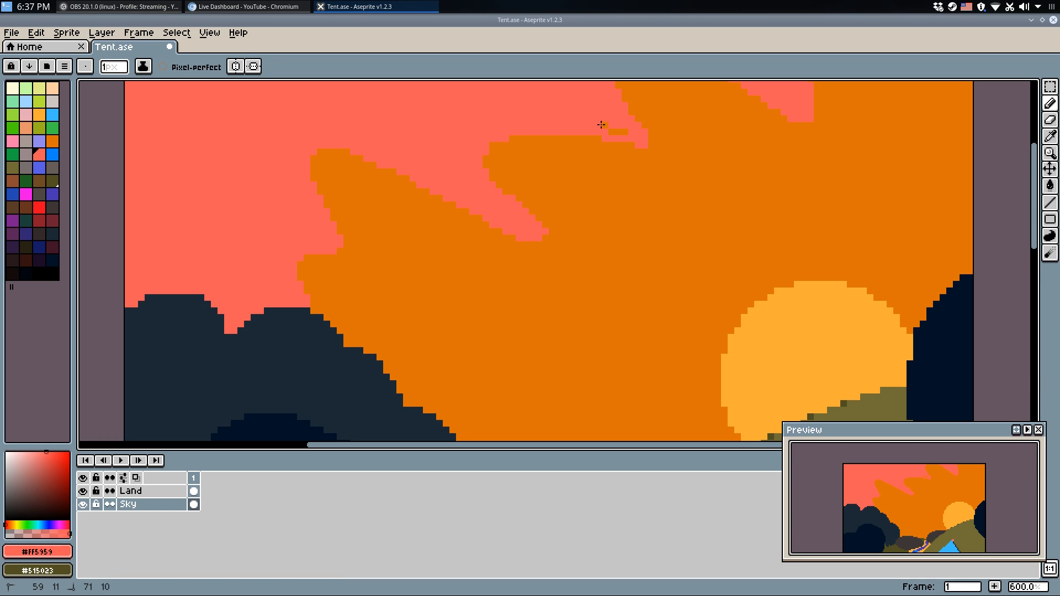
Refine the coral notch between the middle and uppermost orange lobes pixel by pixel and save the file.
scroll(568, 208, down, 3)
scroll(552, 243, up, 7)
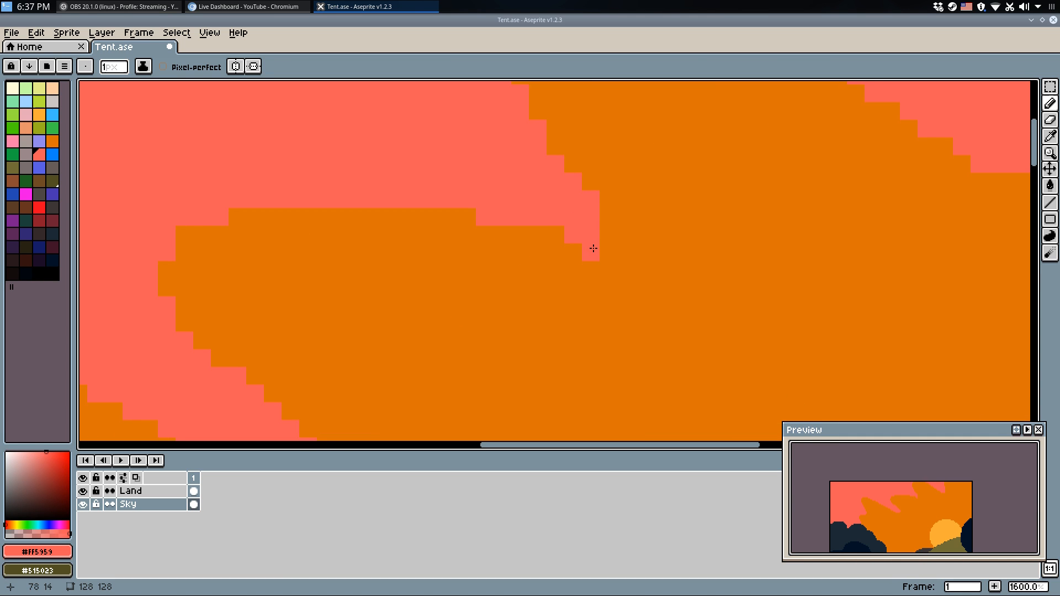
drag(458, 216, 495, 231)
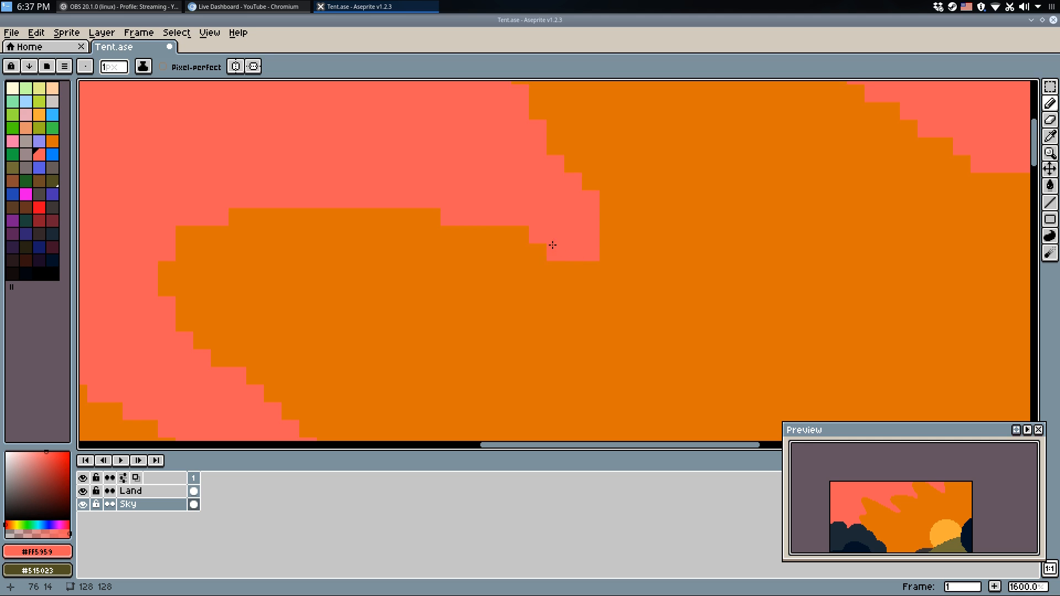
key(ctrl+s)
scroll(613, 271, down, 5)
scroll(603, 250, up, 2)
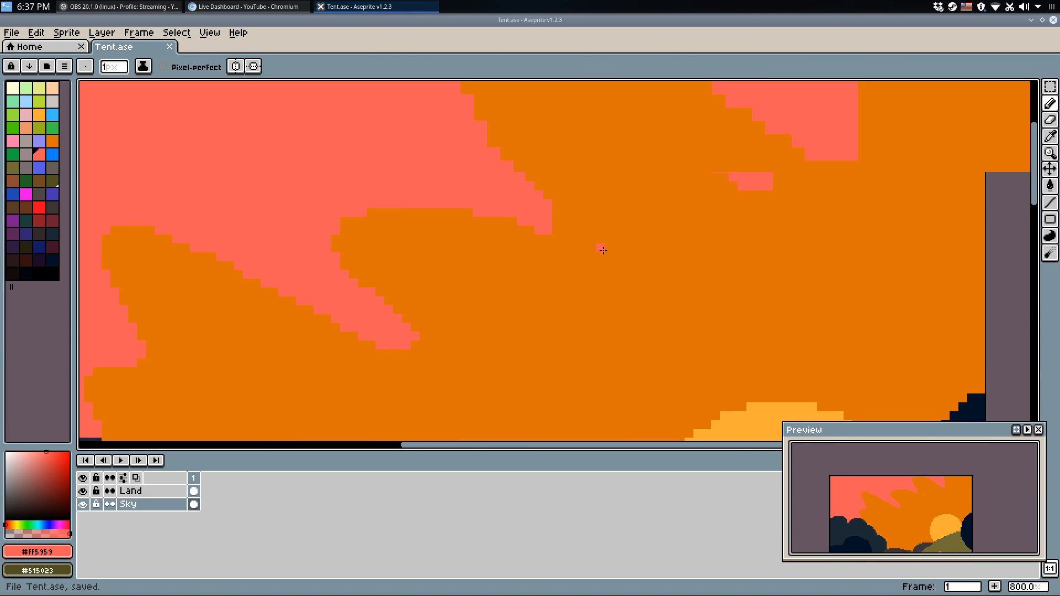
scroll(603, 250, up, 2)
scroll(529, 239, down, 4)
key(ctrl+s)
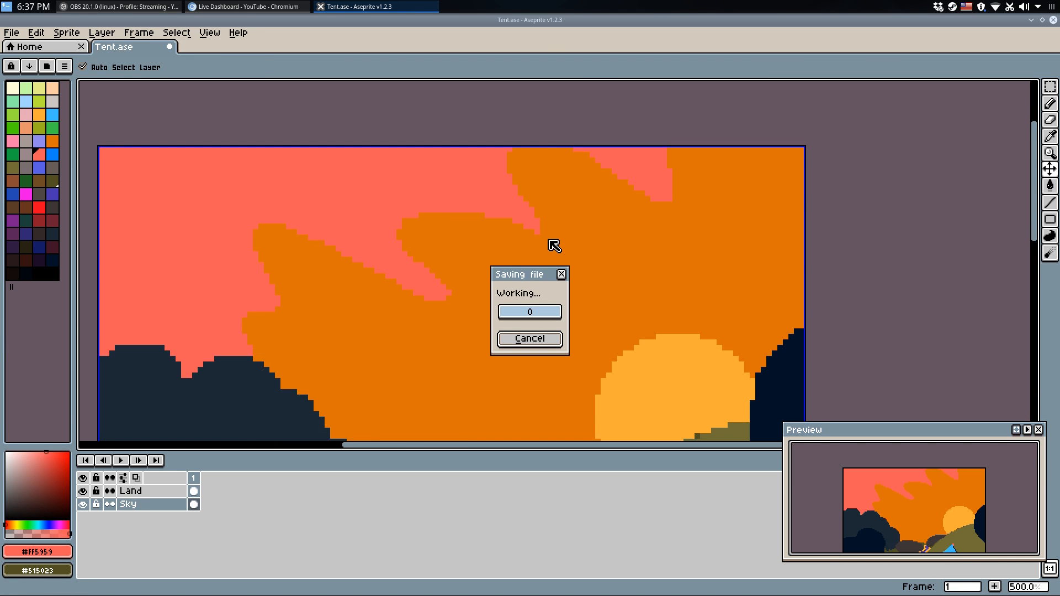
Reshape the coral wedge near the sky's upper right into a longer downward point with coral and sampled orange pixels.
scroll(626, 183, up, 4)
mouse_move(649, 217)
mouse_down()
mouse_move(687, 174)
mouse_move(663, 121)
mouse_up()
click(670, 221)
alt+click(679, 282)
click(680, 273)
alt+click(694, 272)
drag(696, 299, 698, 311)
drag(686, 192, 642, 286)
scroll(785, 225, down, 4)
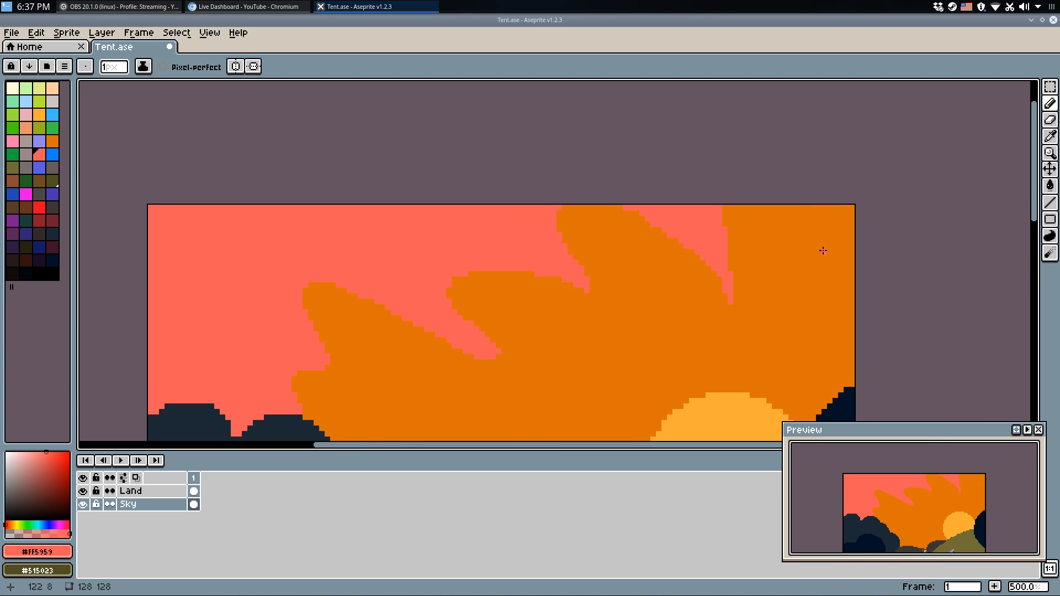
Paint a coral strip between the orange sky and the upper edge of the dark bushes, and save the file.
drag(824, 246, 800, 161)
scroll(659, 209, down, 1)
mouse_move(345, 315)
mouse_down()
mouse_move(376, 269)
mouse_move(420, 310)
mouse_up()
scroll(376, 269, up, 3)
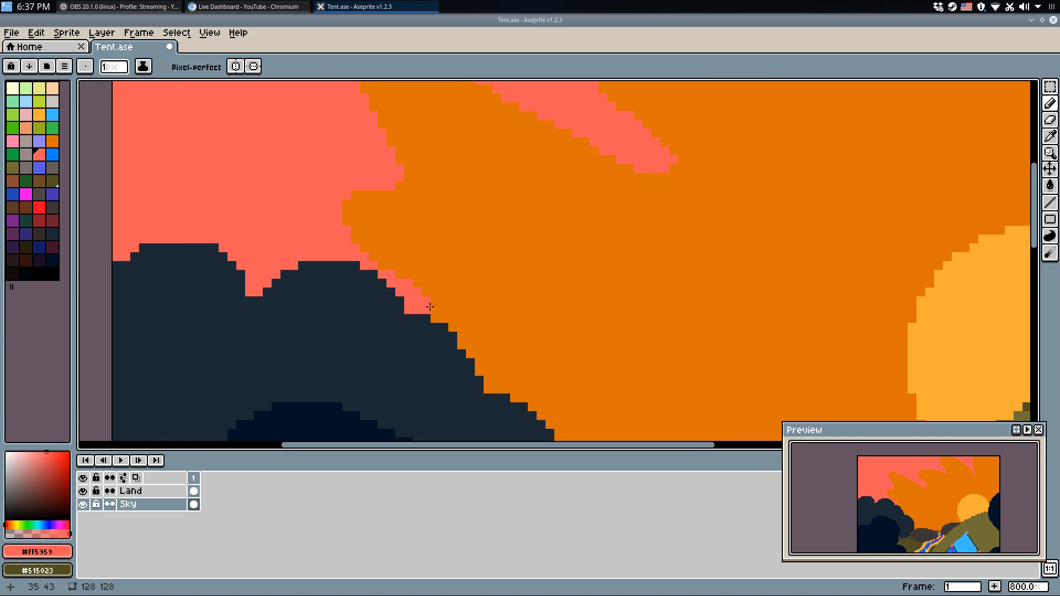
scroll(426, 261, down, 1)
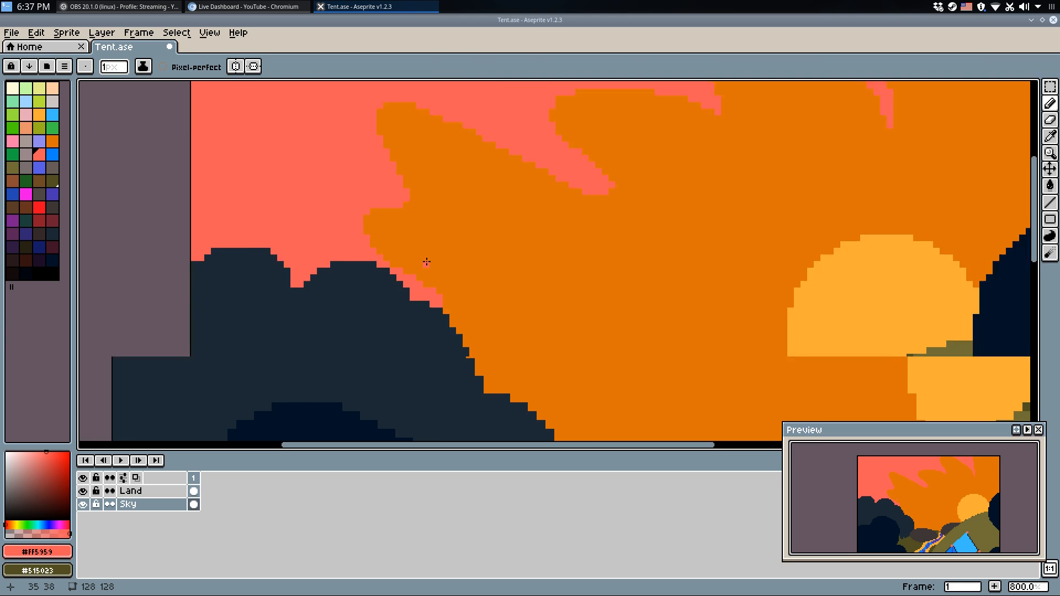
scroll(426, 261, down, 1)
key(ctrl+s)
Sort the colour palette by brightness from light to dark.
drag(221, 146, 259, 195)
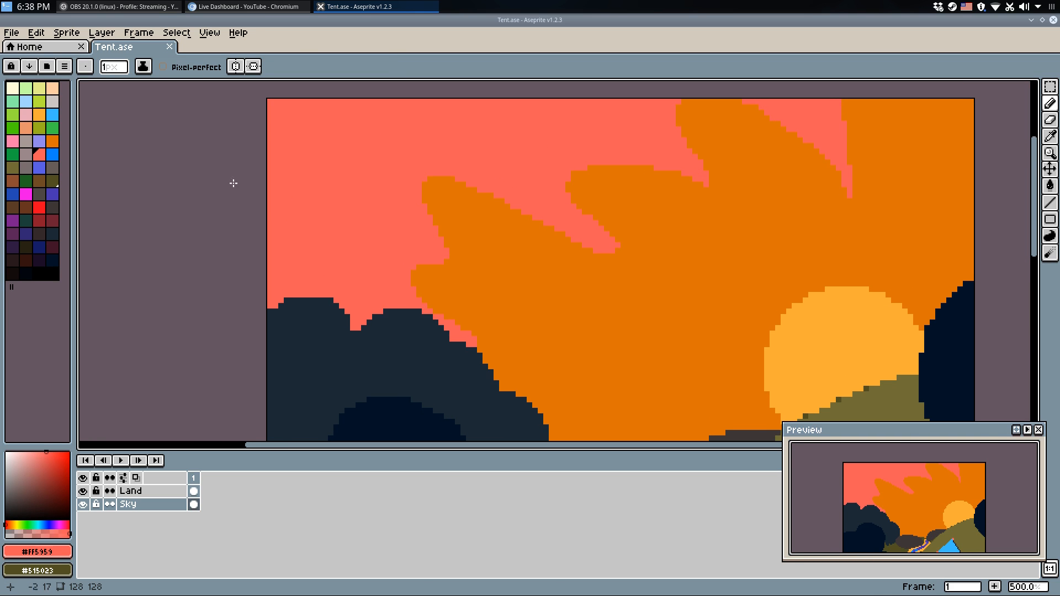
click(29, 67)
click(74, 230)
click(29, 67)
click(61, 150)
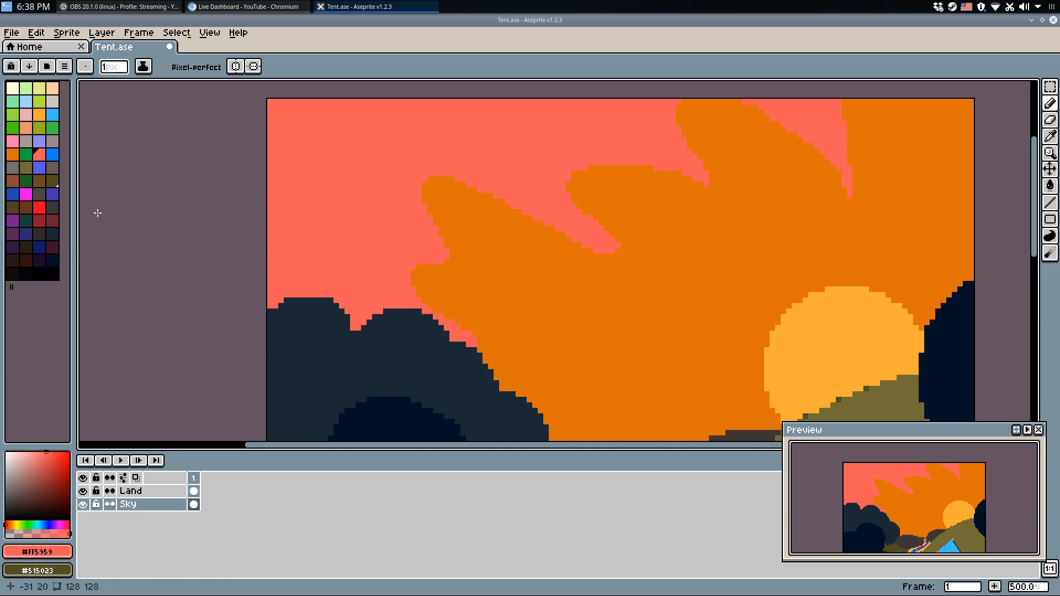
click(30, 67)
click(78, 137)
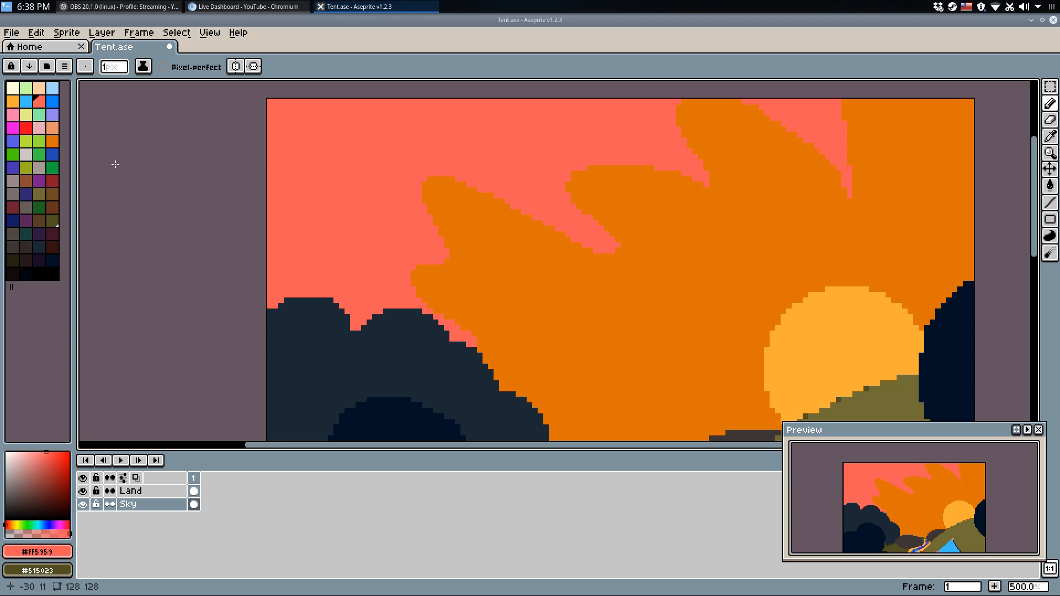
Fill all the coral areas of the sky with the palette's bright red and save the file.
key(i)
click(552, 283)
click(379, 171)
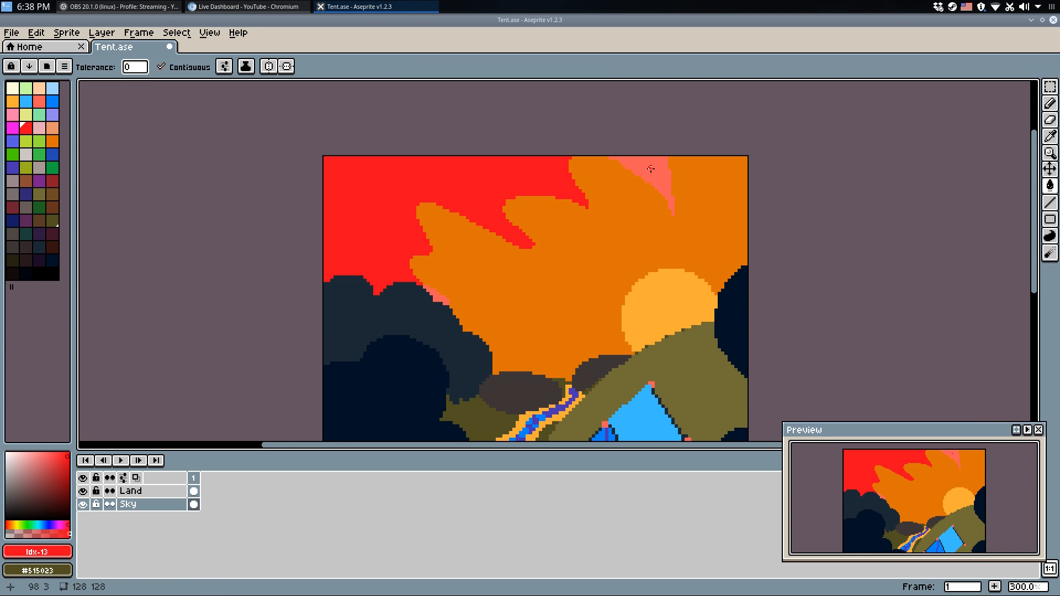
click(651, 170)
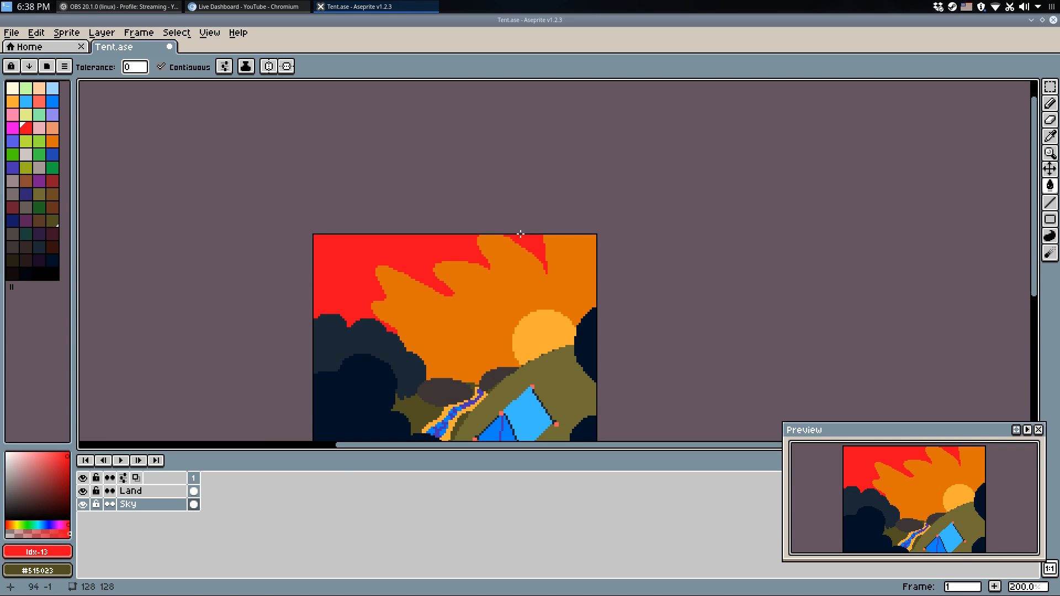
scroll(512, 299, up, 1)
key(ctrl+s)
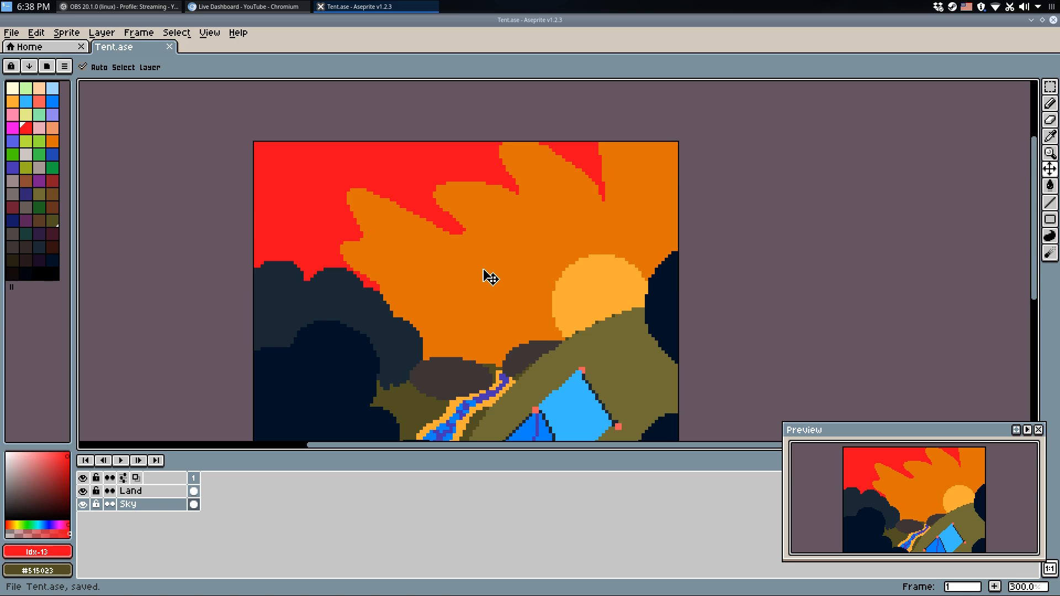
Fill the red cloud areas with the sampled sky orange to make the sky one flat colour, and save the file.
key(i)
click(466, 253)
key(g)
click(473, 153)
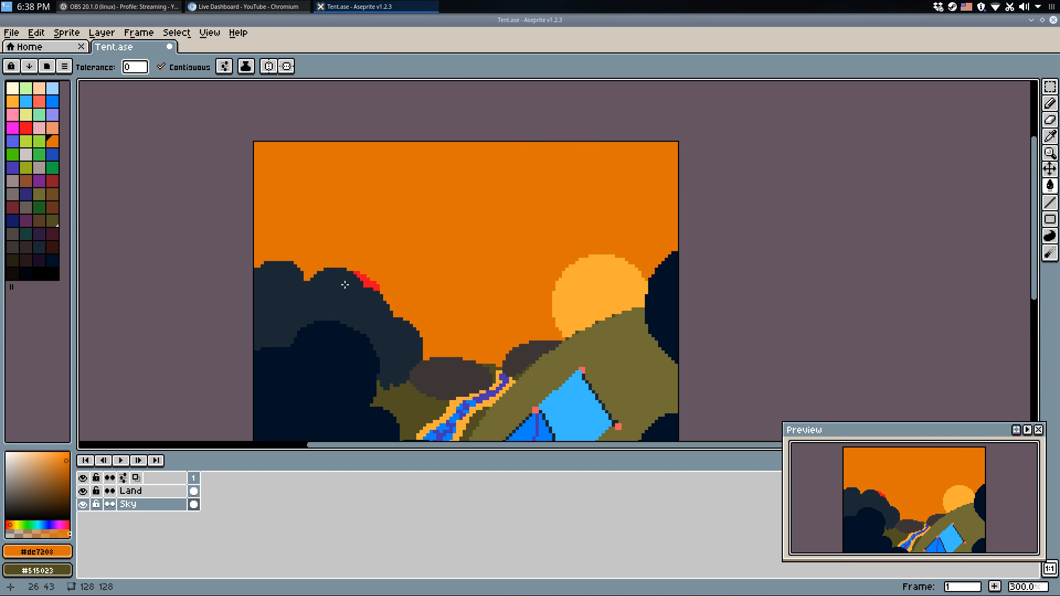
click(365, 280)
key(b)
key(ctrl+s)
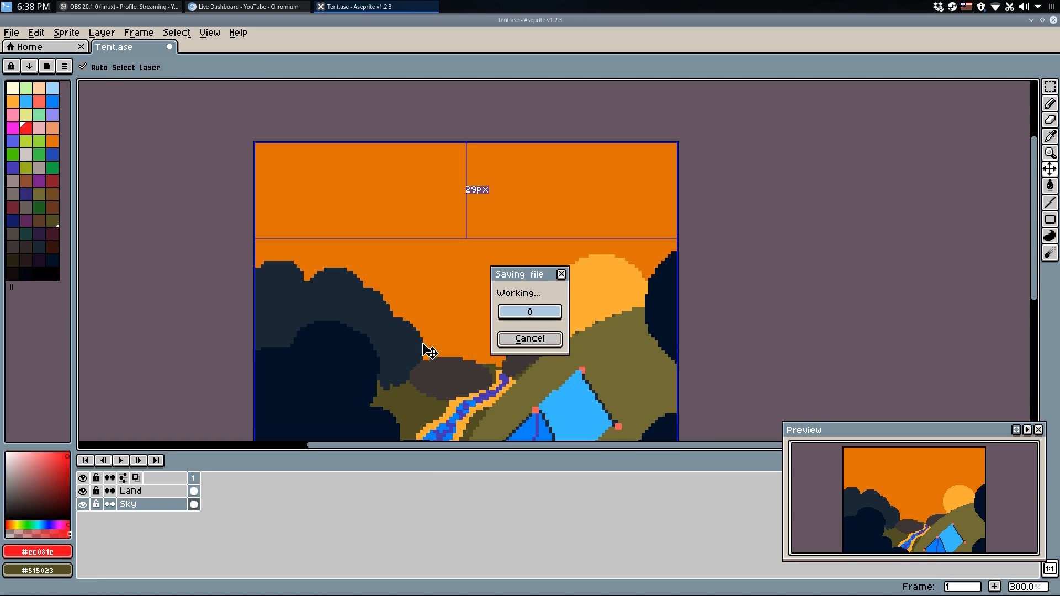
drag(518, 361, 545, 271)
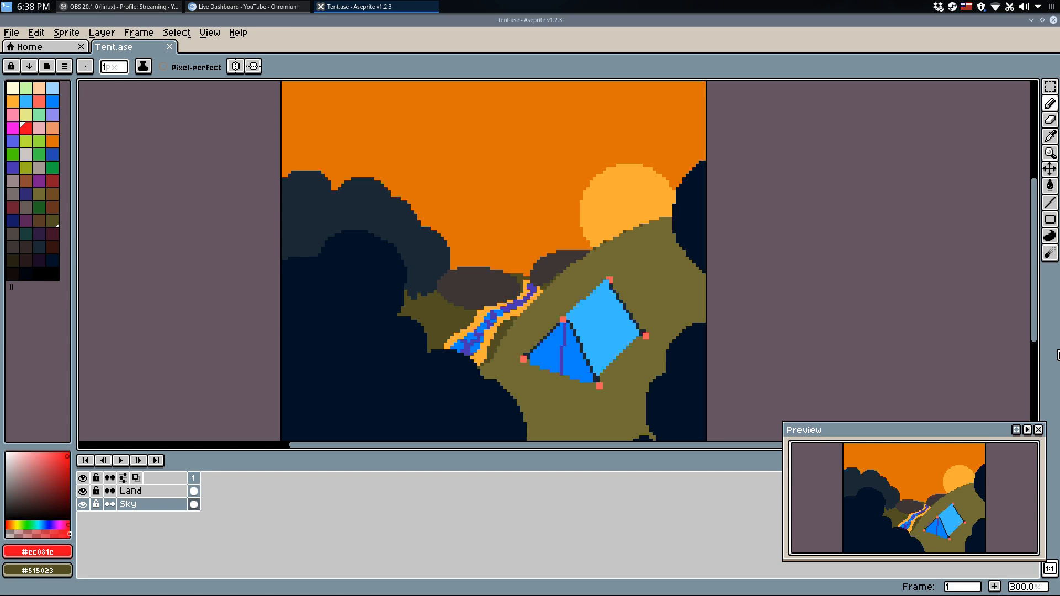
drag(850, 167, 859, 224)
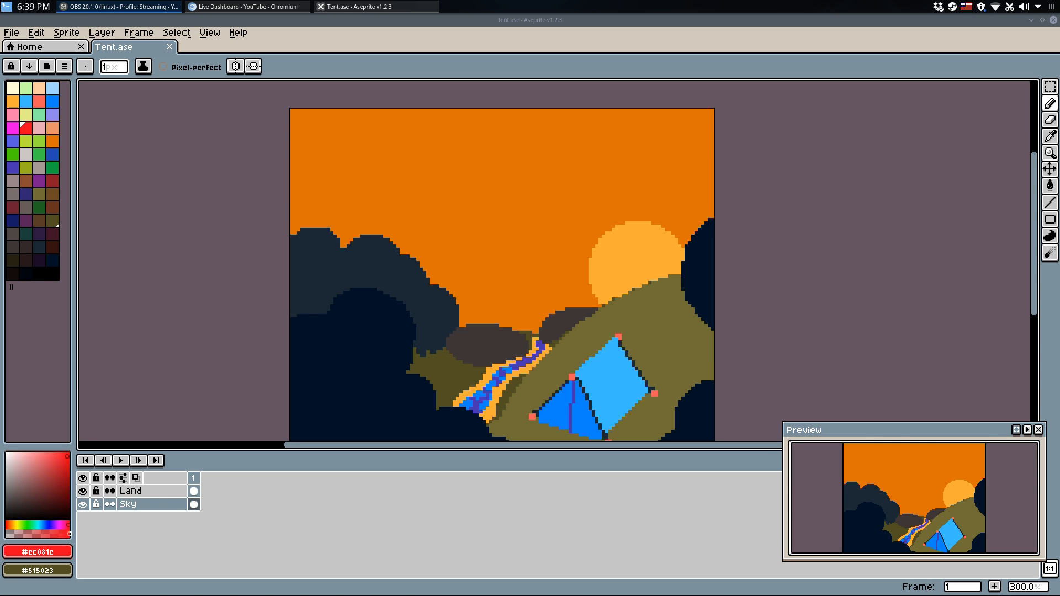
key(alt+Tab)
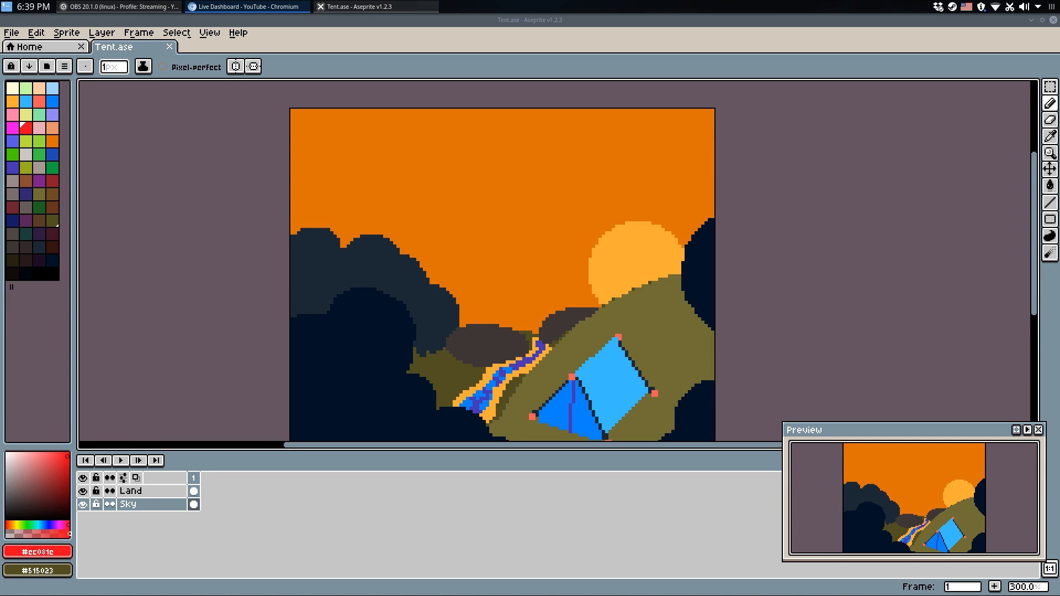
mouse_move(679, 254)
mouse_down()
mouse_move(679, 268)
mouse_move(616, 181)
mouse_move(641, 293)
mouse_up()
scroll(676, 269, down, 1)
scroll(615, 182, up, 2)
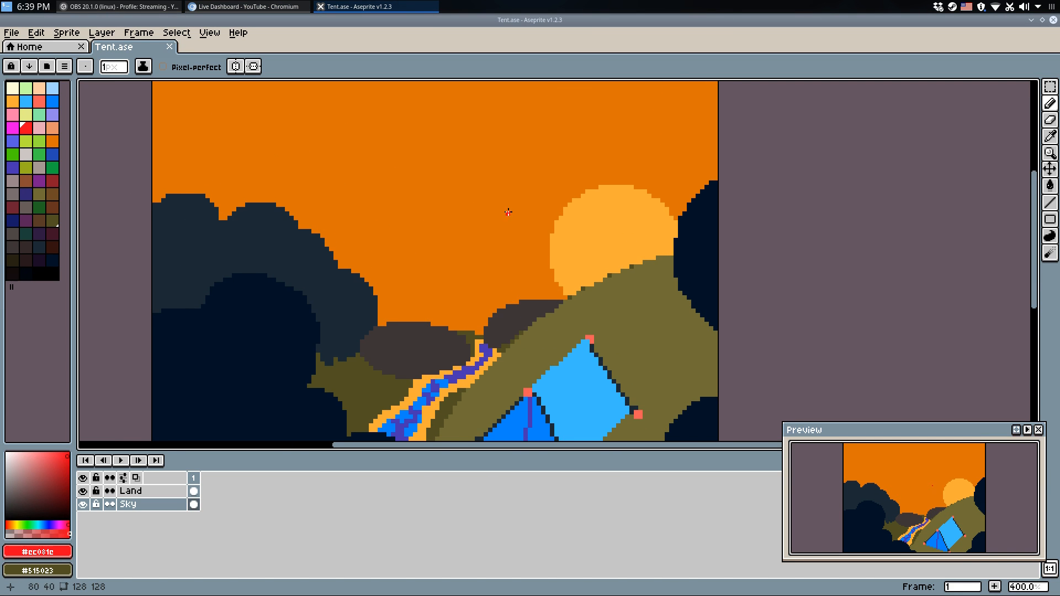
drag(508, 212, 551, 256)
scroll(630, 280, down, 1)
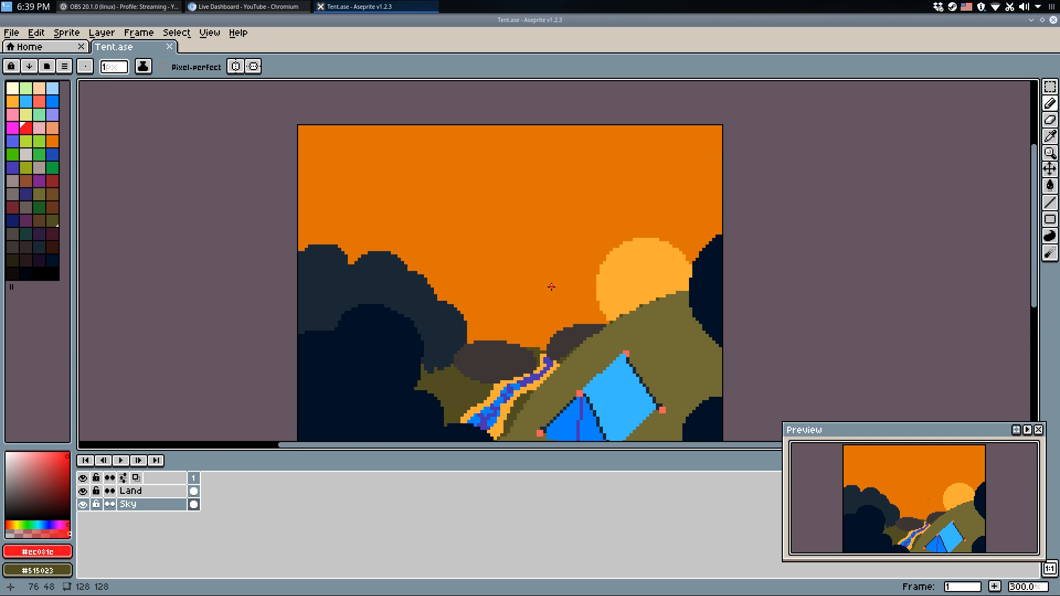
click(153, 493)
click(154, 505)
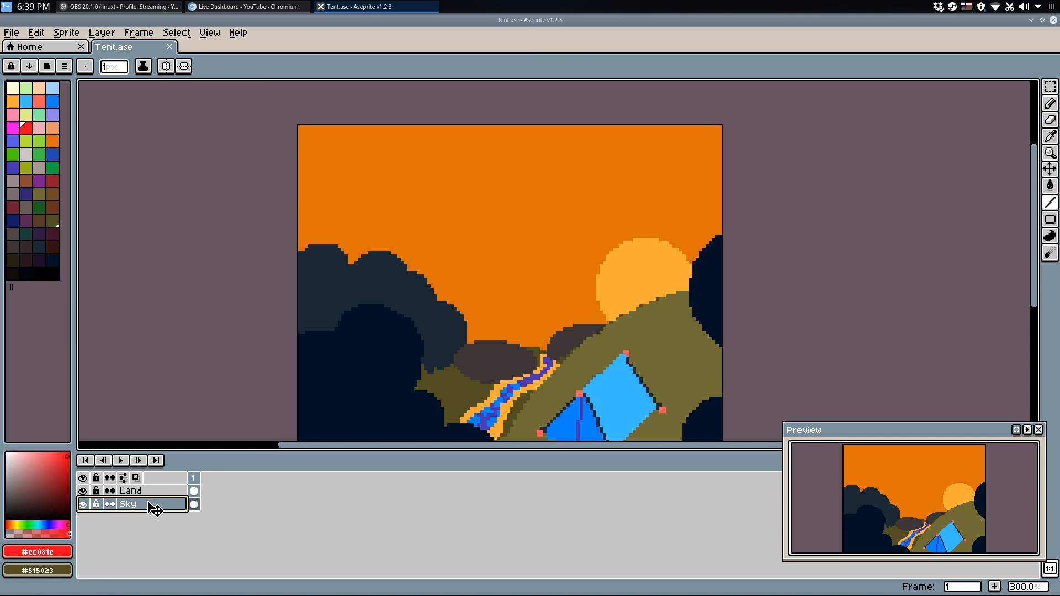
key(ctrl+s)
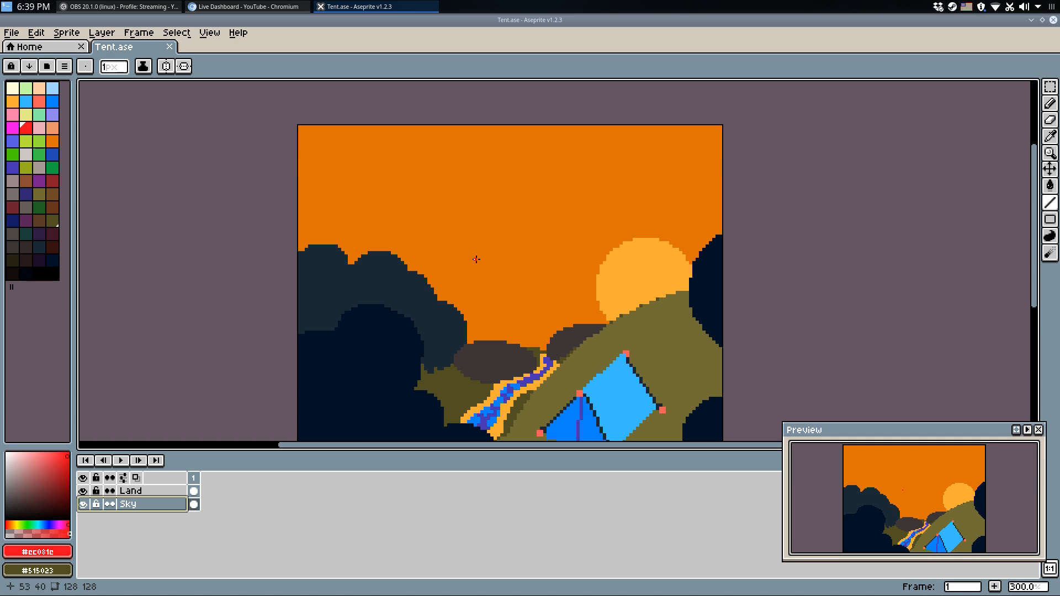
drag(342, 408, 359, 361)
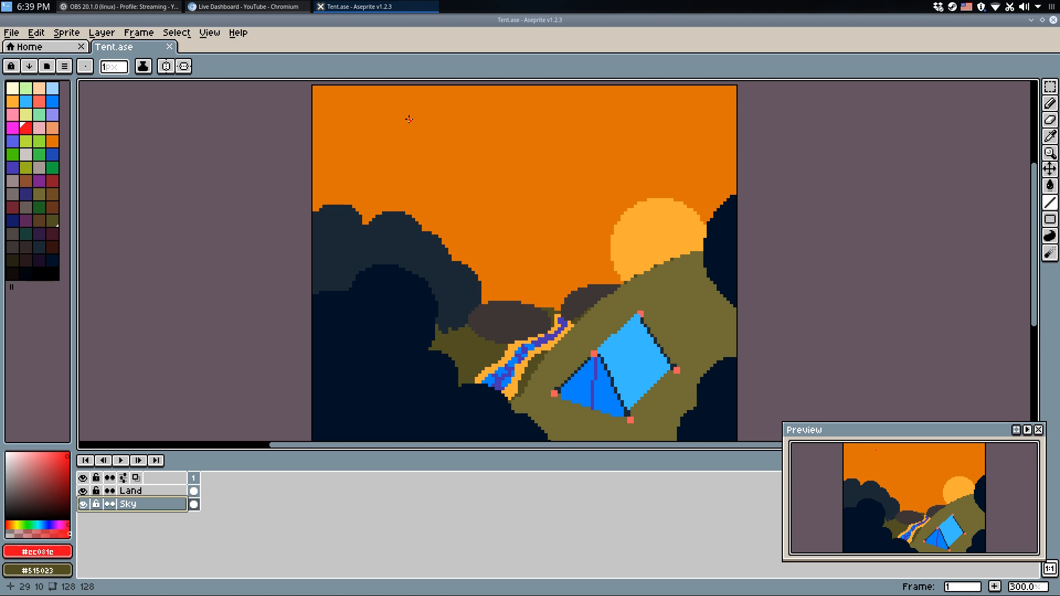
key(b)
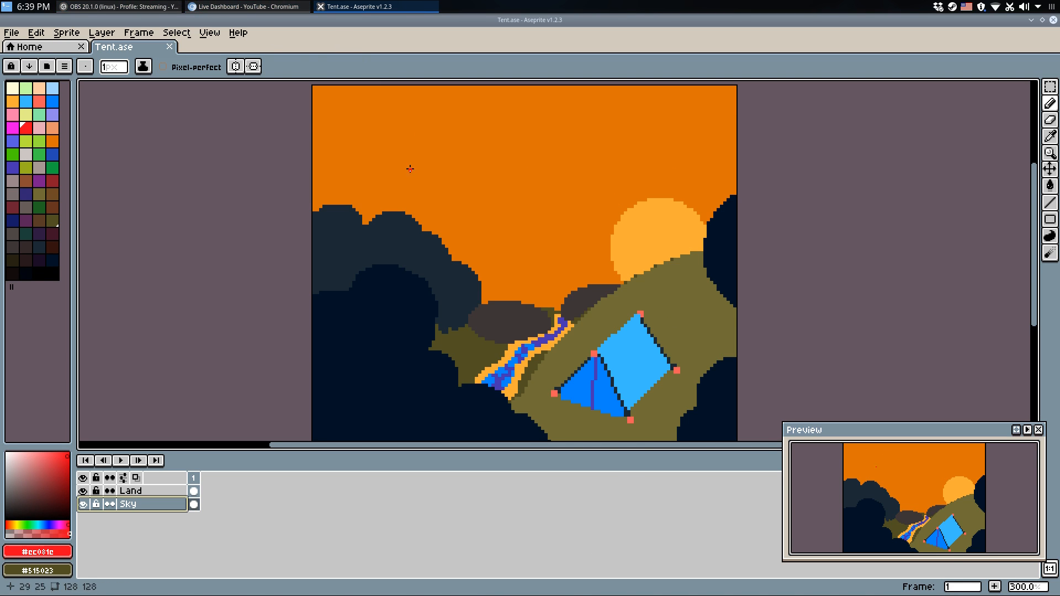
drag(421, 214, 393, 227)
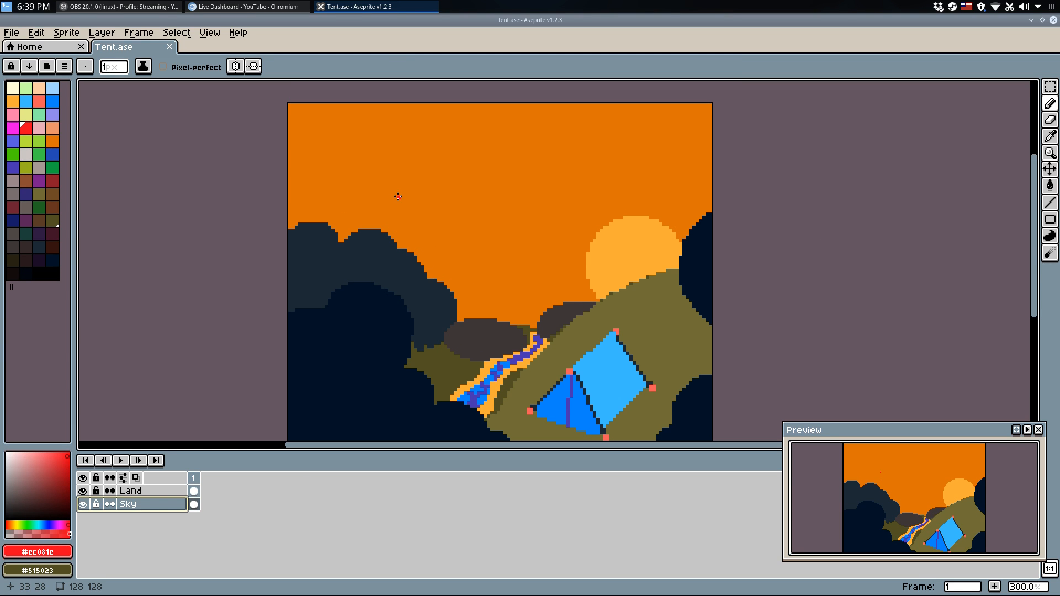
drag(424, 211, 434, 202)
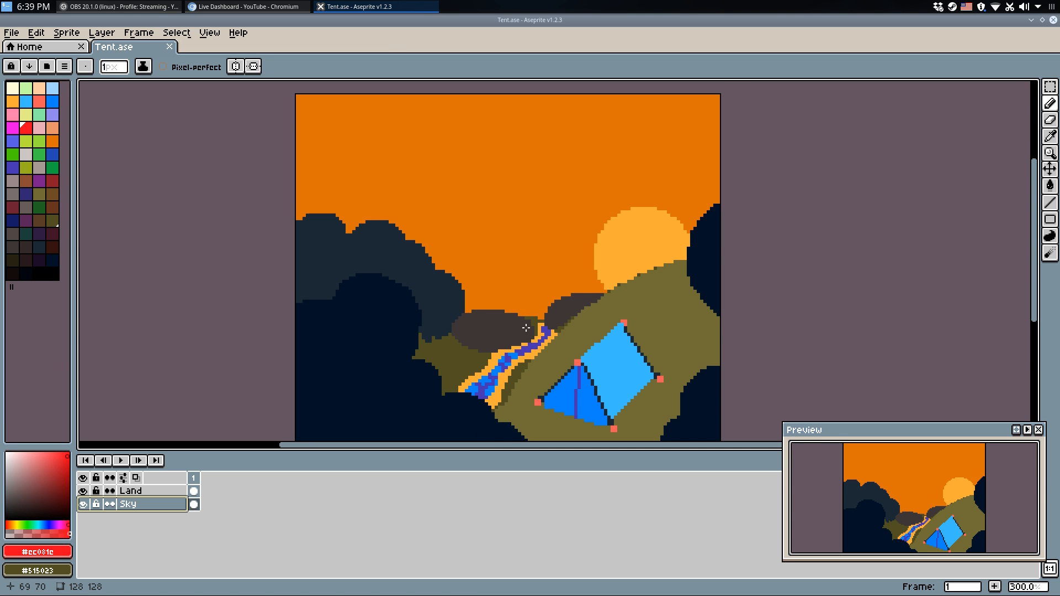
Select the tent's front with a rectangular selection and duplicate the Land layer.
drag(551, 353, 628, 363)
key(l)
scroll(561, 313, up, 1)
scroll(561, 313, down, 1)
scroll(561, 313, up, 1)
key(m)
key(ctrl+j)
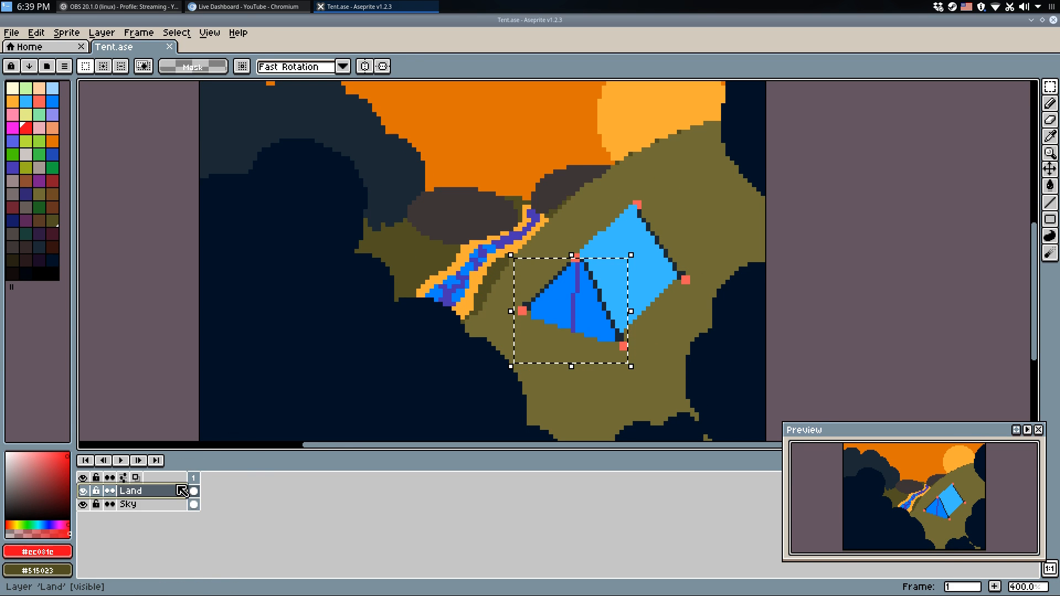
Try shifting the tent's front section right and up on the duplicated layer, and undo the moves.
key(Right)
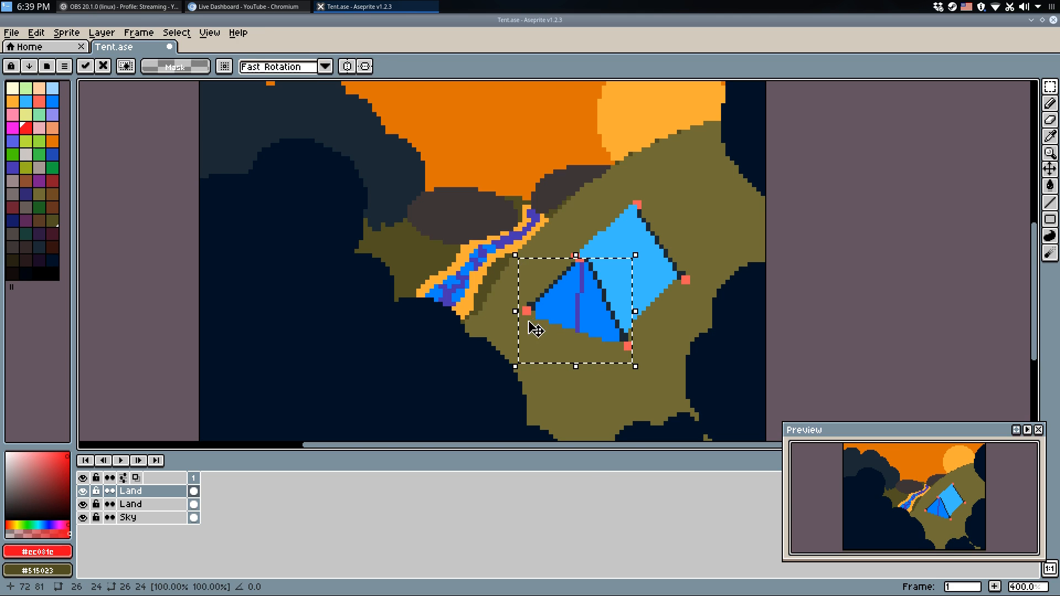
key(ctrl+z)
click(495, 286)
drag(498, 282, 621, 357)
click(599, 383)
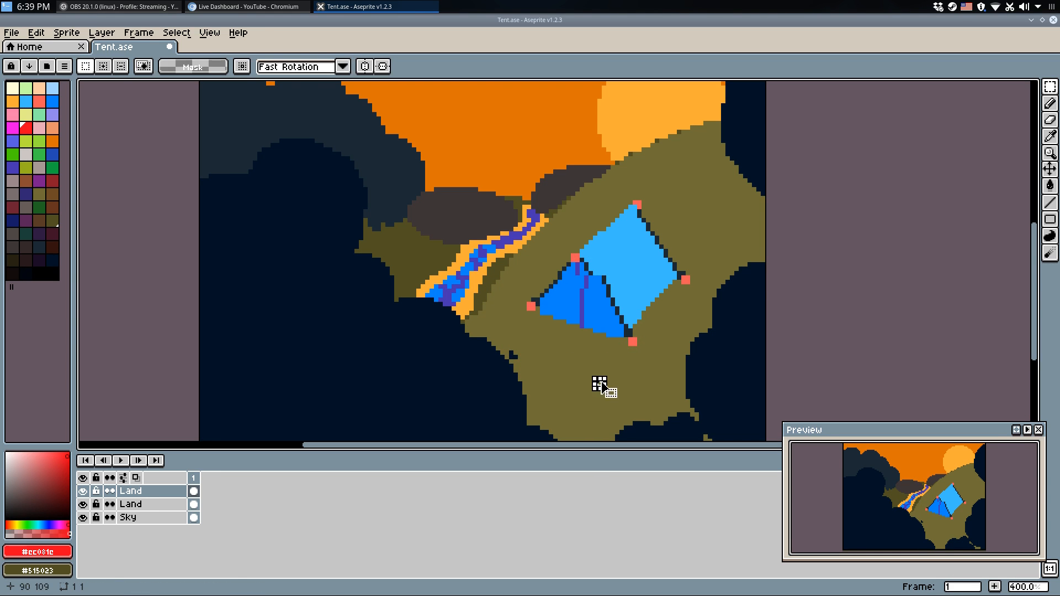
scroll(548, 250, up, 1)
key(ctrl+z)
key(ctrl+z)
key(ctrl+z)
Move the tent's front section with its pegs 3 pixels right and 3 pixels up on the upper Land layer.
drag(504, 254, 657, 395)
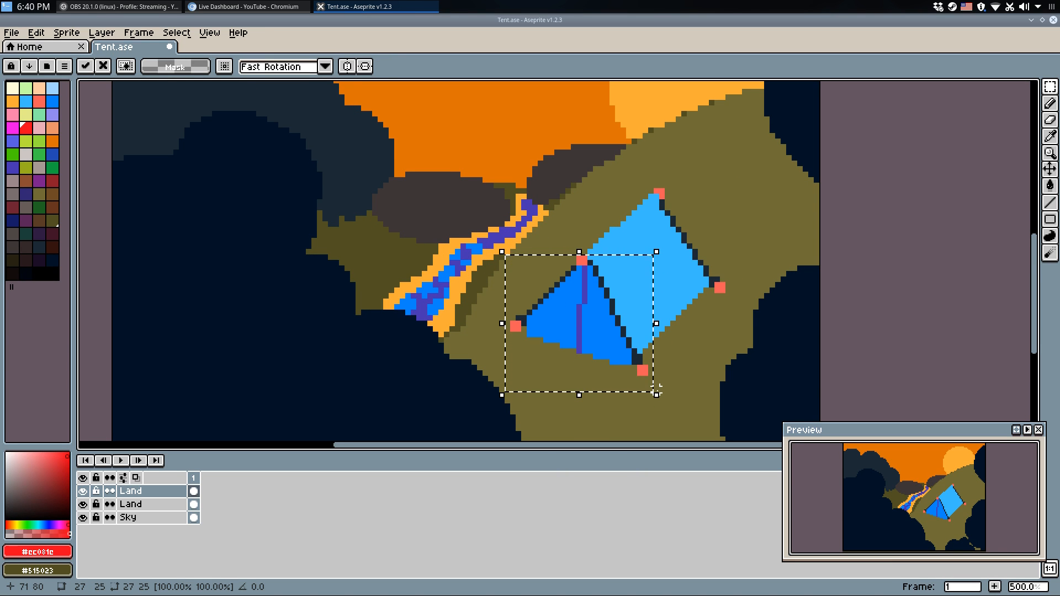
key(Right)
key(Up)
key(Right)
key(Up)
key(Right)
key(Up)
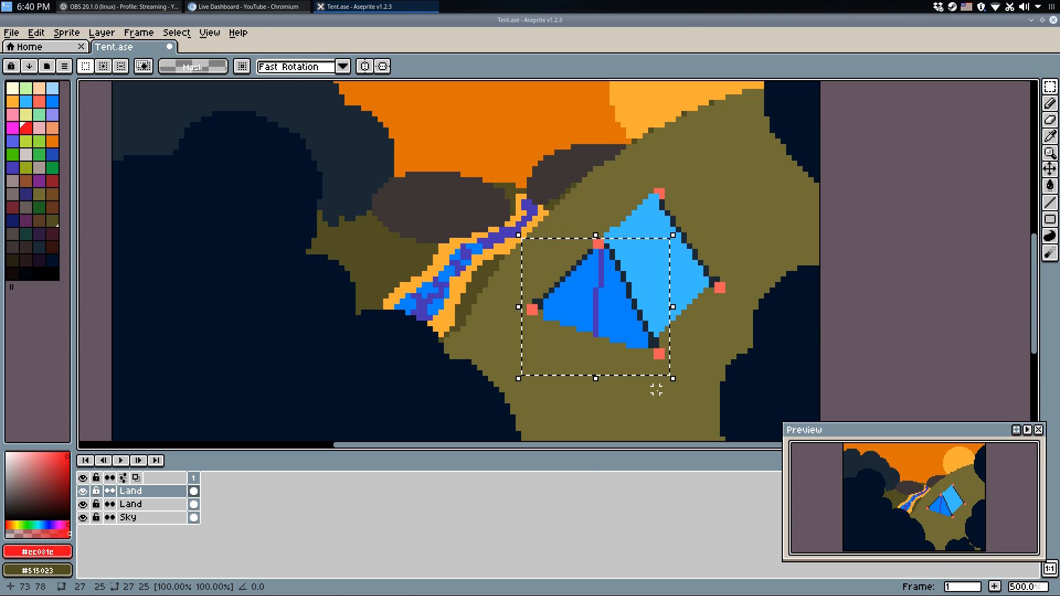
Lower the tent's roof peak and both upper pegs by 2 pixels and deselect.
drag(689, 159, 629, 252)
key(Down)
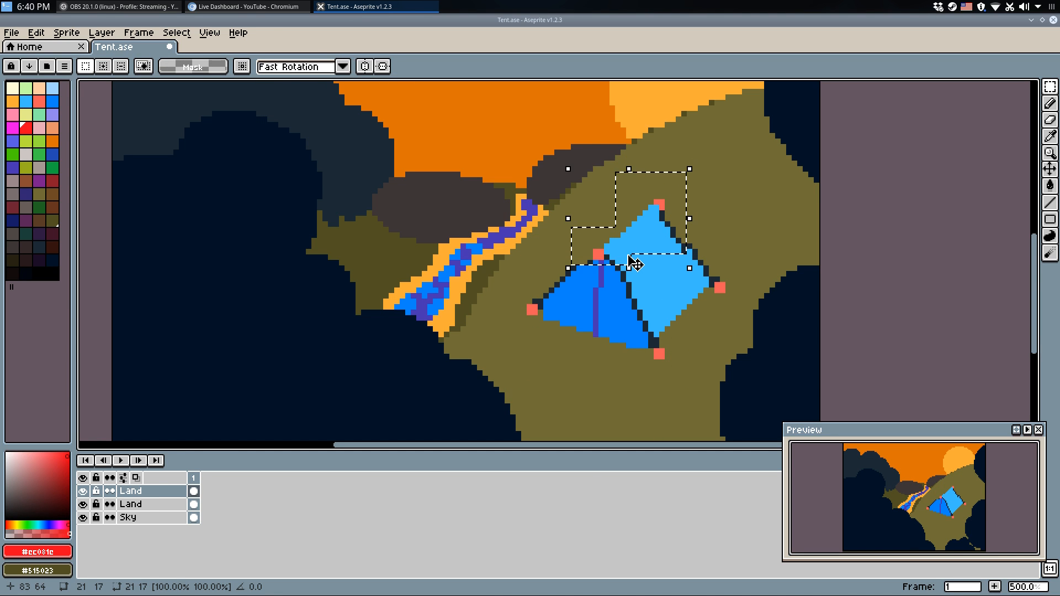
key(ctrl+d)
Move the tent's rear right peg 2 pixels left and 1 pixel down and deselect.
scroll(686, 283, up, 2)
key(b)
key(m)
drag(715, 265, 757, 307)
key(Left)
key(Down)
key(Left)
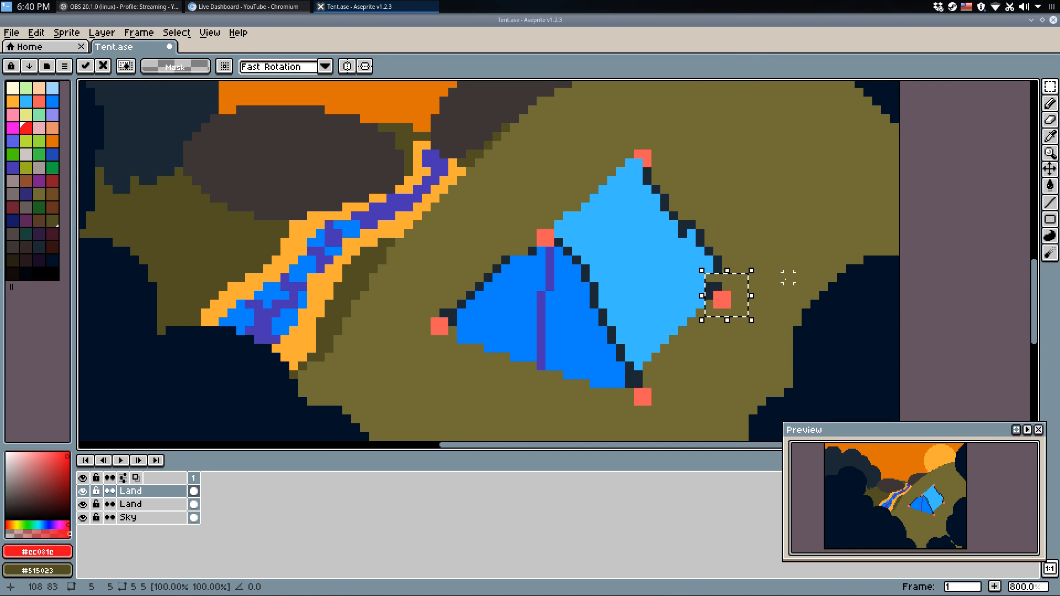
key(ctrl+d)
Redraw the tent's right edge down to its rear peg with the sampled dark outline colour.
key(b)
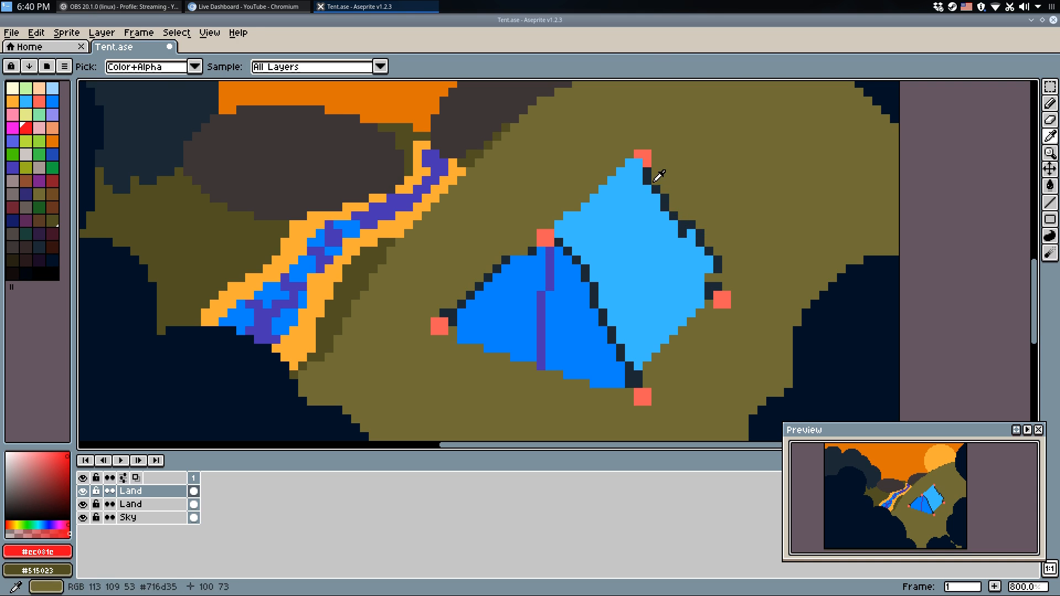
alt+click(649, 175)
mouse_move(679, 228)
mouse_down()
mouse_move(715, 286)
mouse_move(706, 244)
mouse_move(708, 260)
mouse_up()
Cover the stray pixels outside the tent's right edge with sampled olive #716d35 using a 3 px brush, and restore the 1 px size.
alt+click(726, 275)
key(q)
key(plus)
key(plus)
click(699, 236)
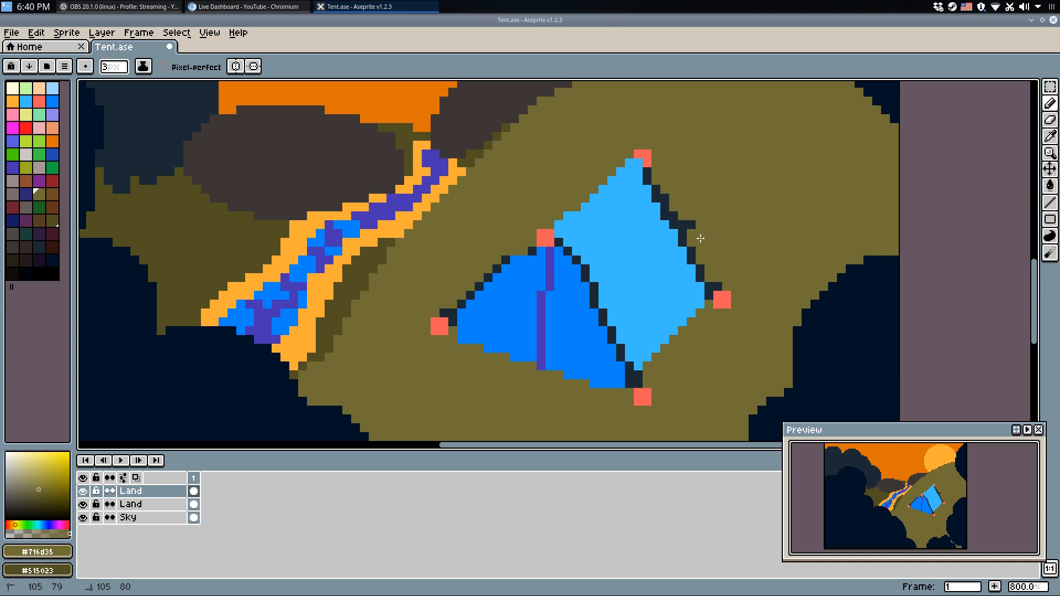
click(687, 224)
key(minus)
key(minus)
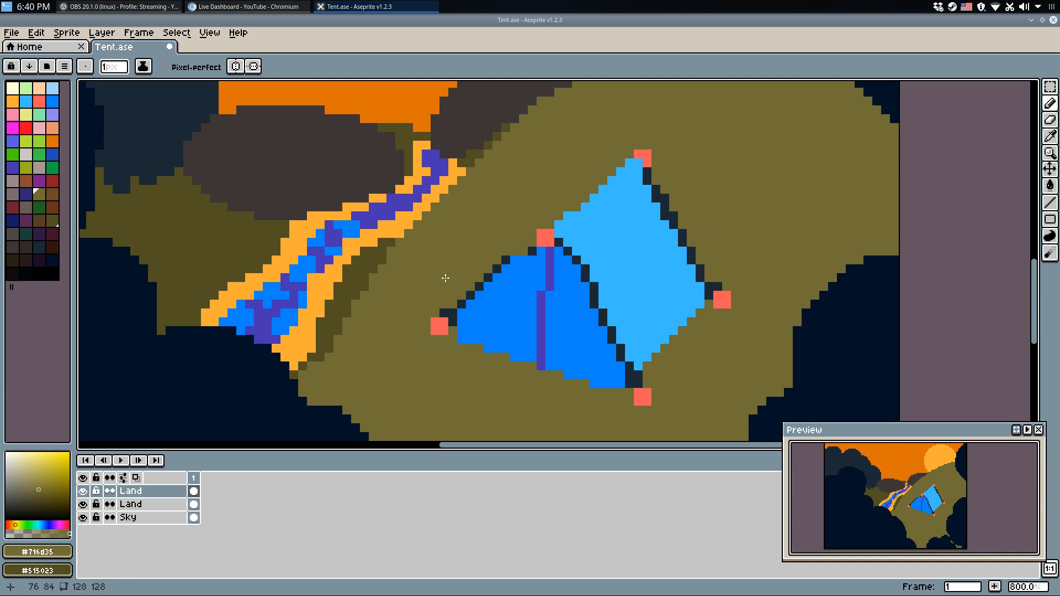
Move the tent's front left peg 1 pixel right and 1 pixel down.
key(m)
drag(417, 296, 459, 345)
click(443, 392)
key(b)
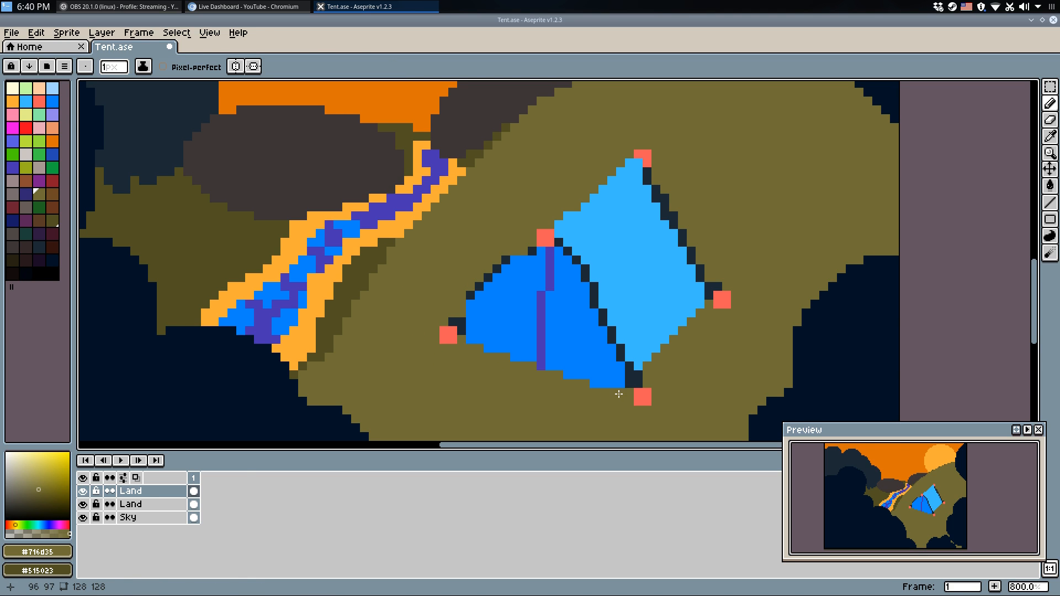
Toggle the visibility of the two Land layers to compare the reduced tent with the original.
click(83, 504)
click(82, 504)
click(83, 491)
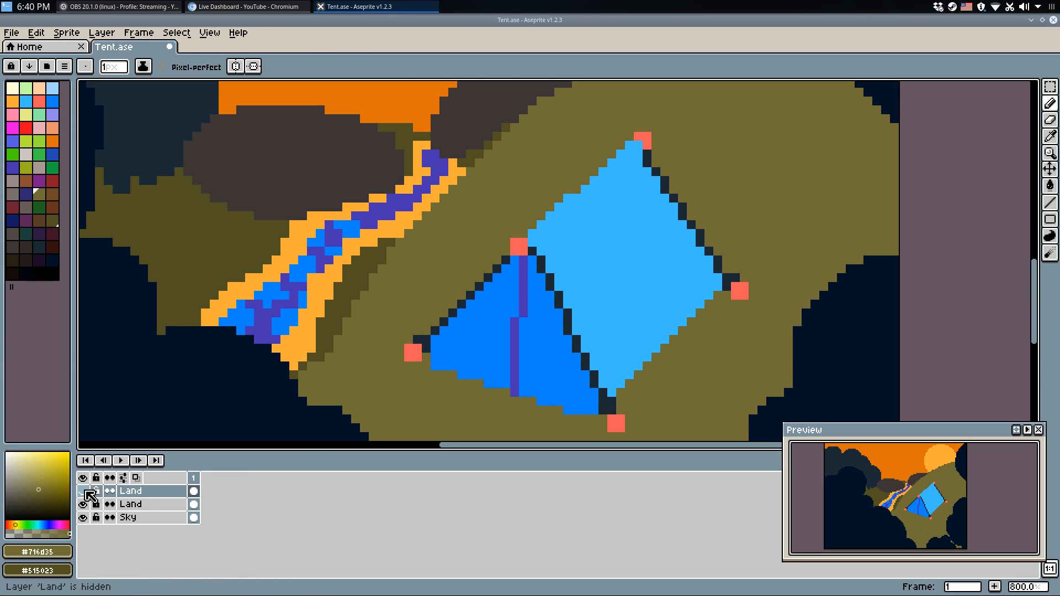
click(83, 492)
scroll(449, 331, down, 2)
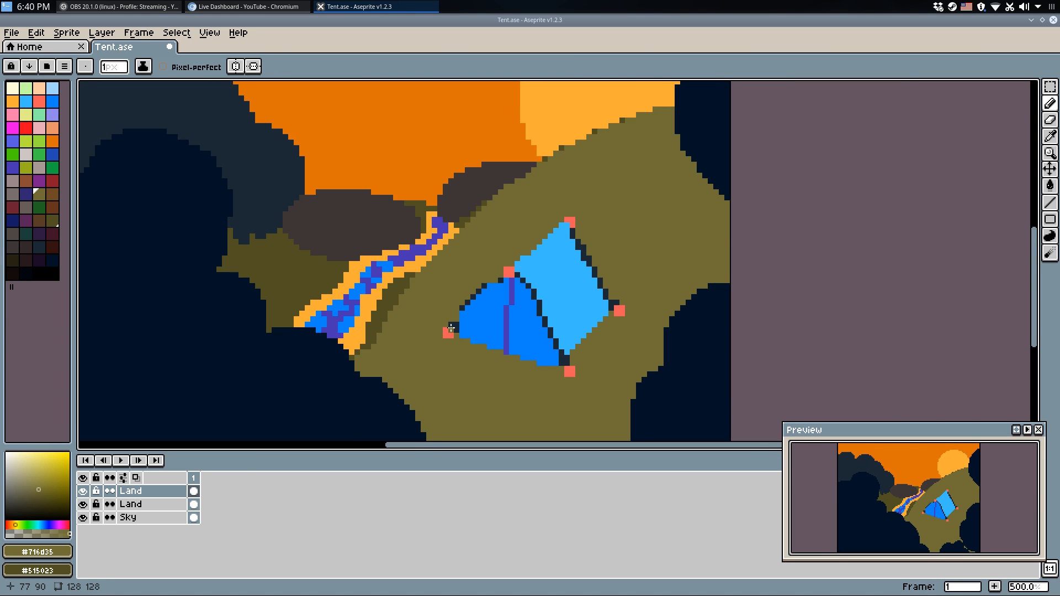
scroll(474, 302, down, 1)
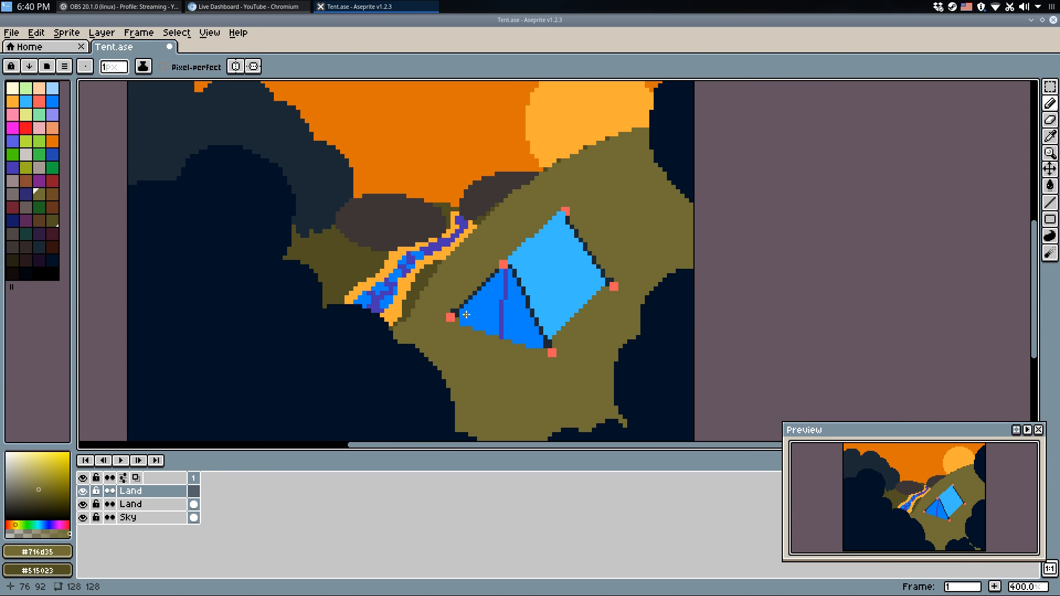
Delete the original Land layer, keeping only the Land version with the reduced tent, and hide the Sky layer.
click(159, 504)
key(Delete)
key(ctrl+z)
click(155, 492)
key(Delete)
key(ctrl+v)
click(793, 296)
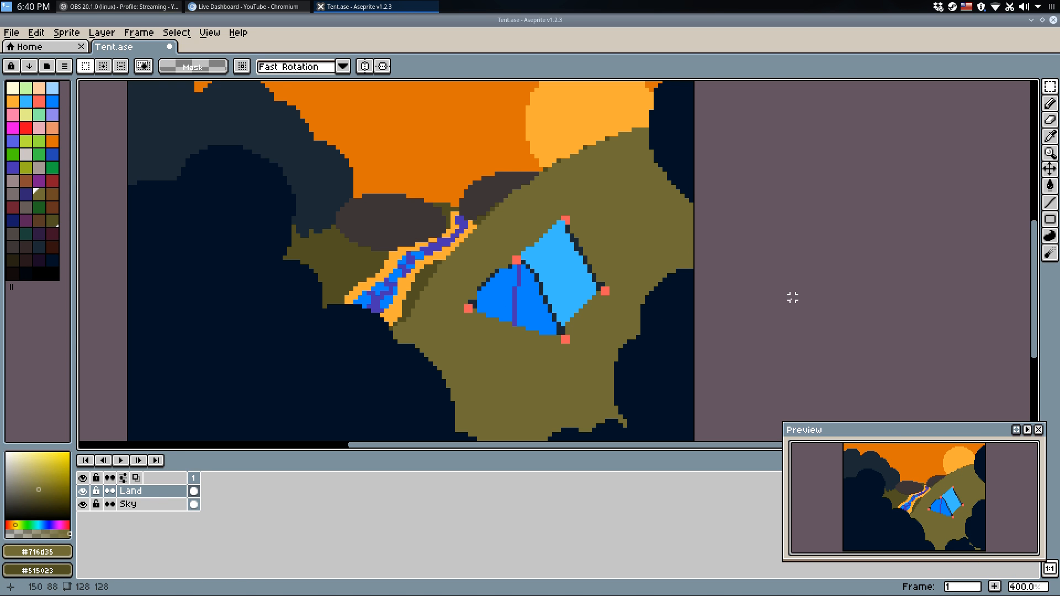
click(85, 491)
click(85, 491)
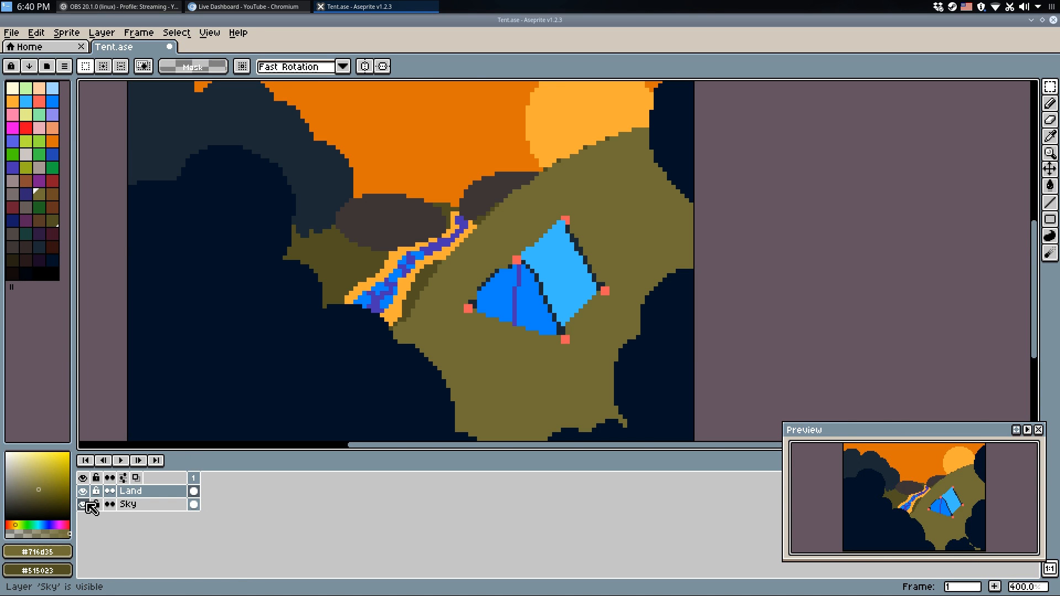
click(83, 504)
Redraw the tent's front left edge as a straight line in the sampled dark outline colour and cover the old outline with olive #716d35.
scroll(494, 296, up, 5)
key(i)
click(477, 219)
key(l)
mouse_move(522, 207)
mouse_down()
mouse_move(479, 270)
mouse_move(419, 303)
mouse_move(516, 199)
mouse_move(418, 280)
mouse_up()
alt+click(417, 293)
click(511, 285)
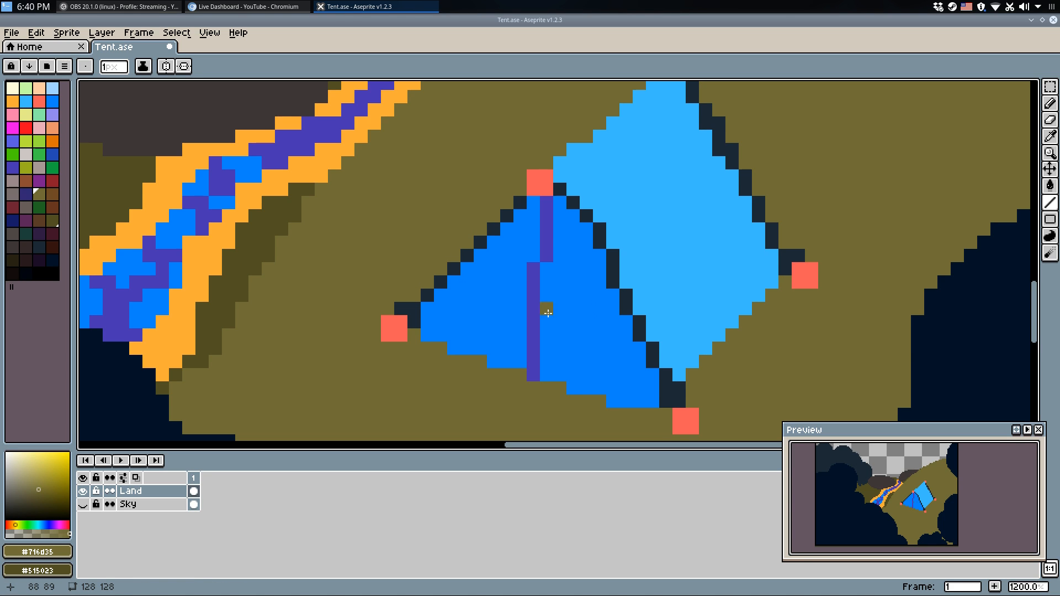
Redraw the tent's middle edge from front peak to front right peg as a straight #1c2934 line, covering old outline pixels with #3bbcff.
drag(755, 293, 695, 312)
scroll(658, 291, down, 1)
key(m)
scroll(593, 255, up, 1)
key(q)
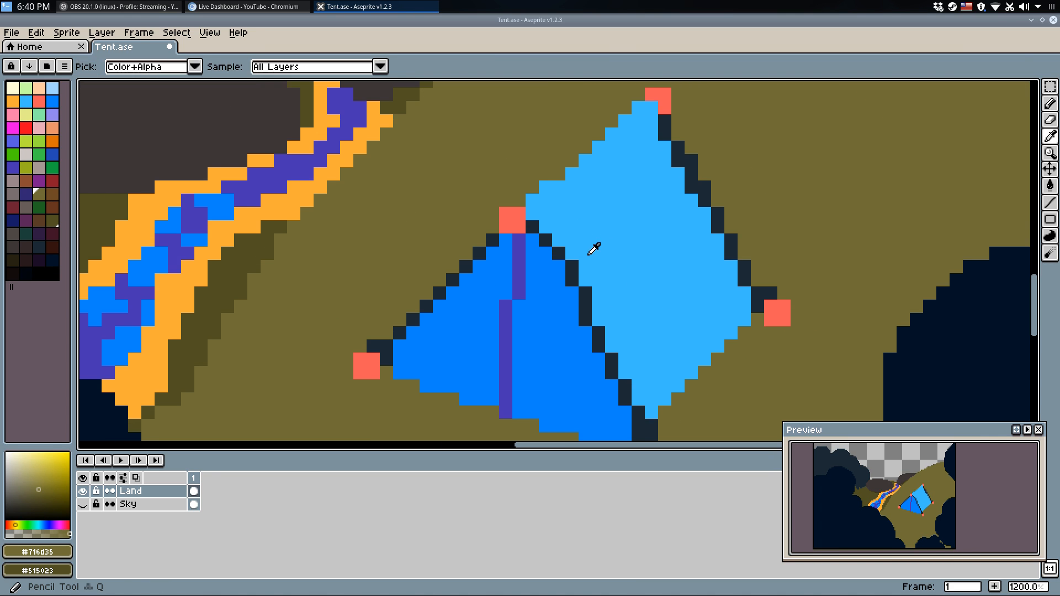
alt+click(594, 249)
click(564, 267)
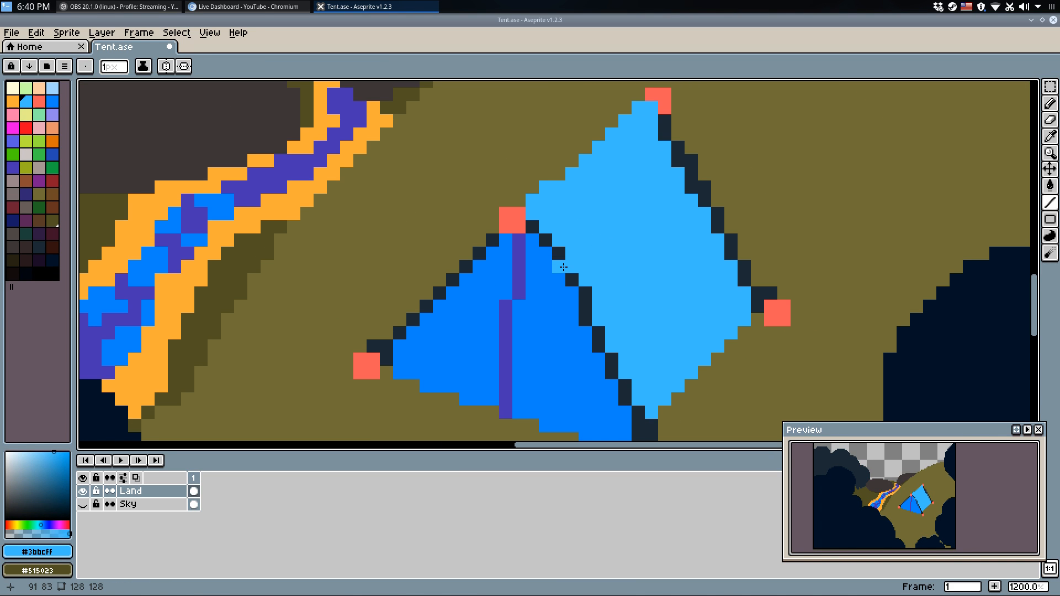
drag(569, 274, 542, 236)
alt+click(531, 225)
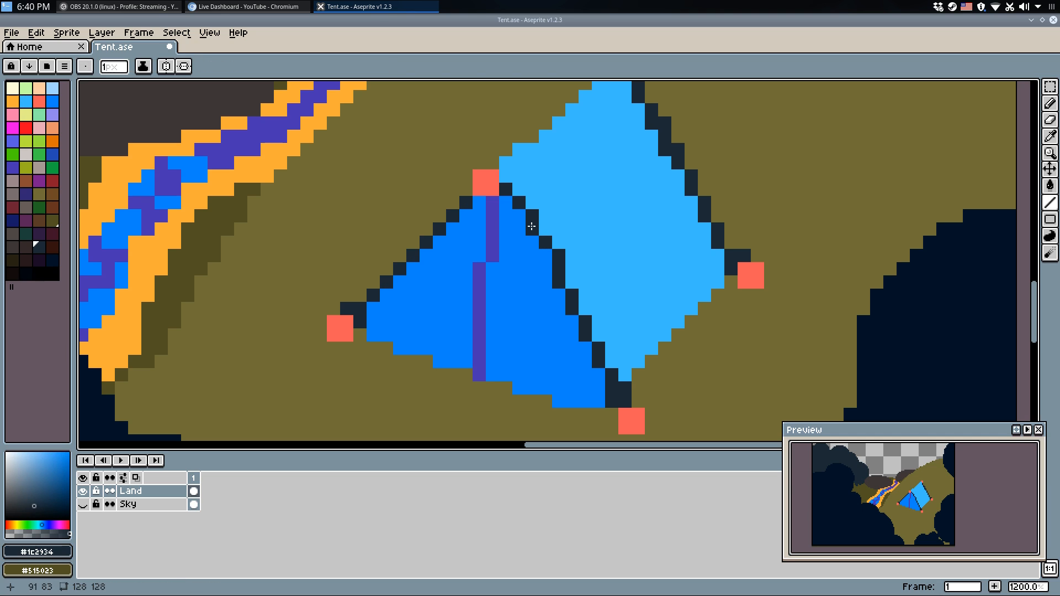
drag(506, 192, 624, 400)
alt+click(582, 282)
click(550, 253)
drag(551, 253, 519, 200)
scroll(557, 206, down, 4)
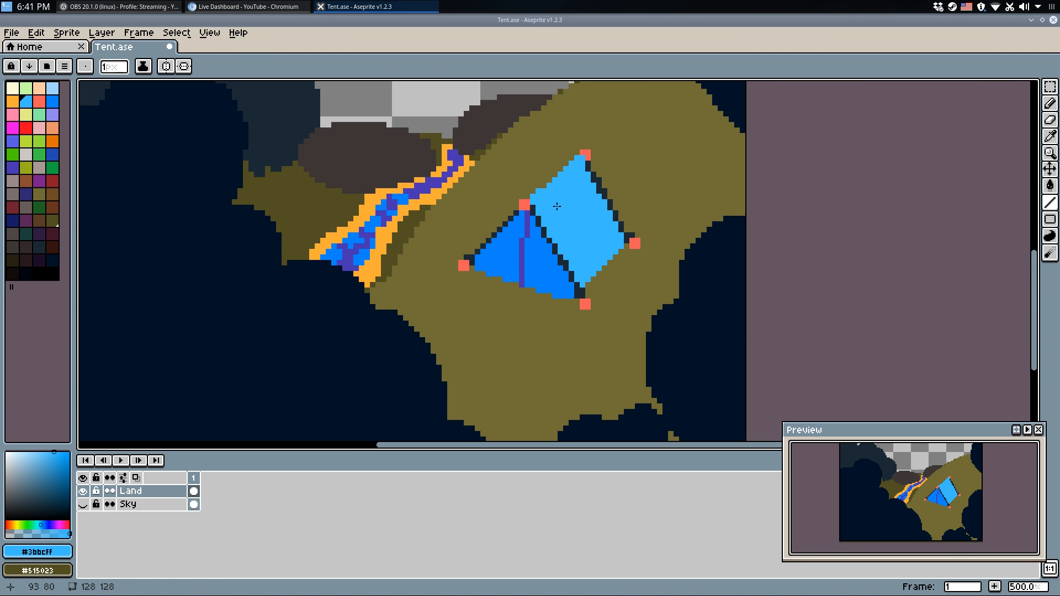
Move the tent's rear peak peg 1 pixel left and 1 pixel down.
scroll(557, 206, up, 4)
key(m)
mouse_move(596, 95)
mouse_down()
mouse_move(663, 159)
mouse_move(649, 172)
mouse_move(619, 168)
mouse_move(630, 145)
mouse_up()
key(ctrl+d)
Smooth the tent's rear right edge below the peak peg using sampled dark #1c2934, light blue #3bbcff and olive #716d35.
key(b)
alt+click(644, 182)
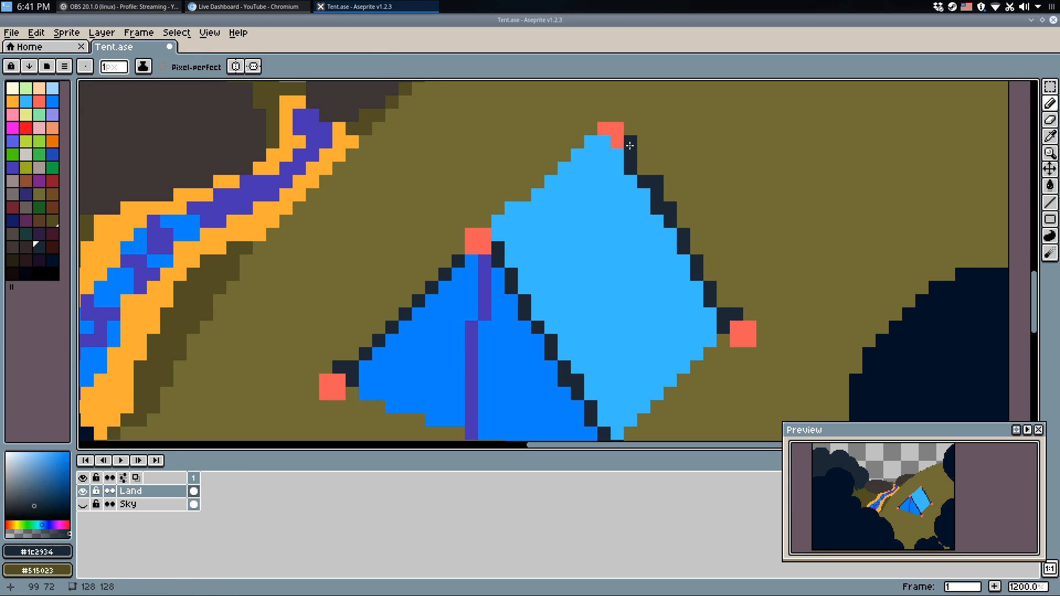
click(639, 162)
alt+click(628, 190)
click(631, 170)
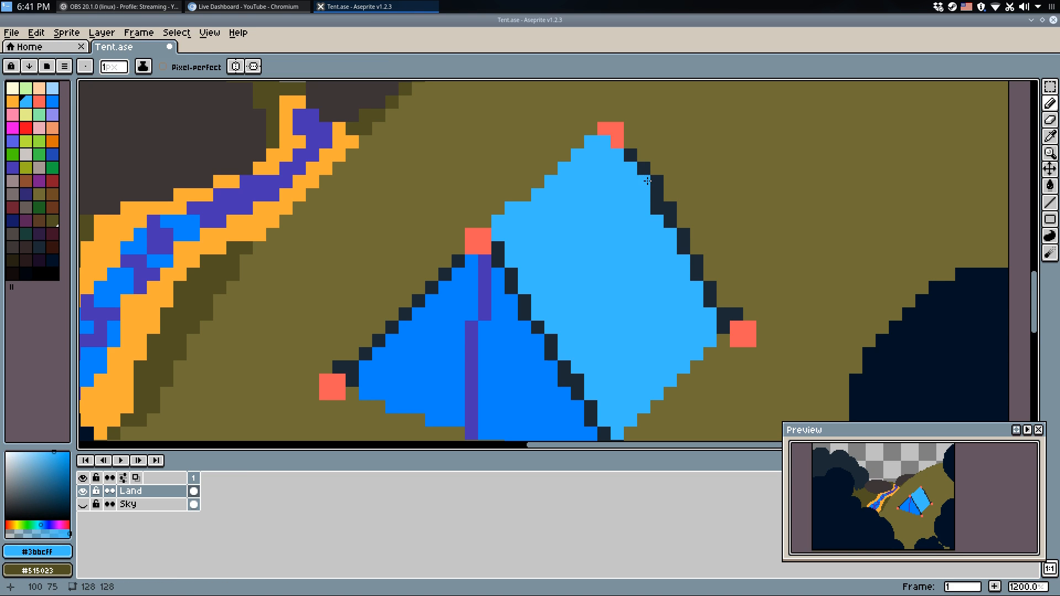
alt+click(674, 166)
click(670, 208)
click(732, 317)
key(m)
scroll(665, 238, down, 3)
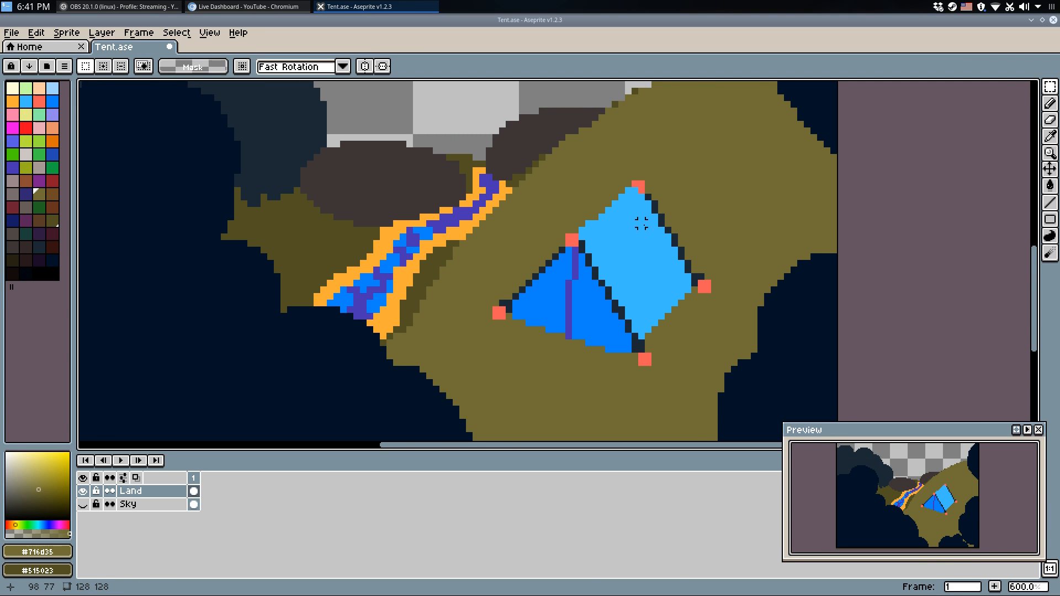
Compare the reshaped tent with its earlier version by undoing back through the recent edits and redoing them.
scroll(568, 190, down, 3)
key(ctrl+z)
key(ctrl+z)
key(ctrl+z)
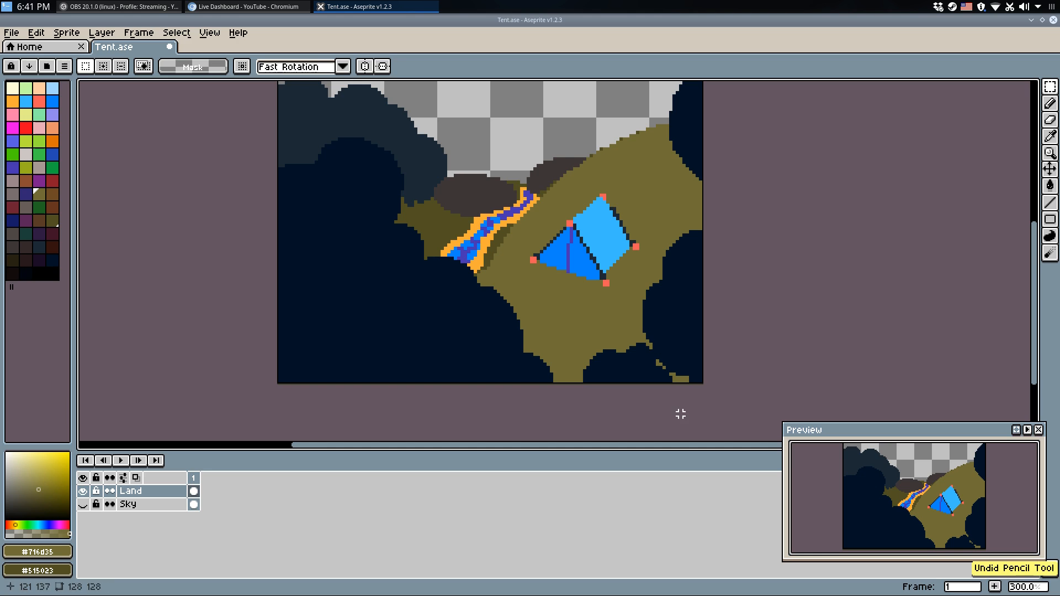
key(ctrl+z)
key(ctrl+z)
key(ctrl+z)
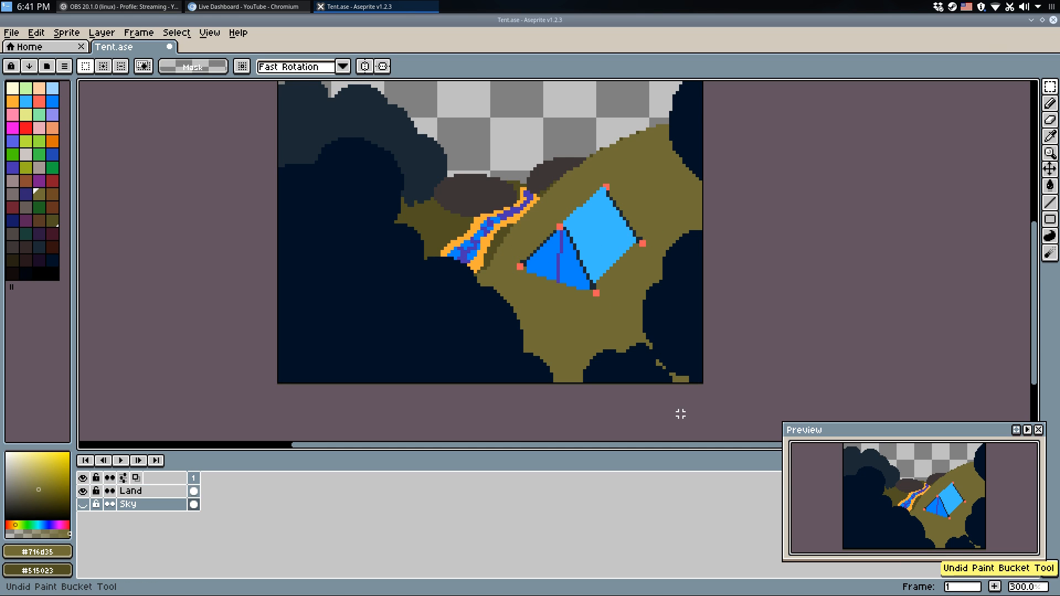
key(ctrl+y)
key(ctrl+y)
key(ctrl+y)
key(ctrl+y)
key(ctrl+y)
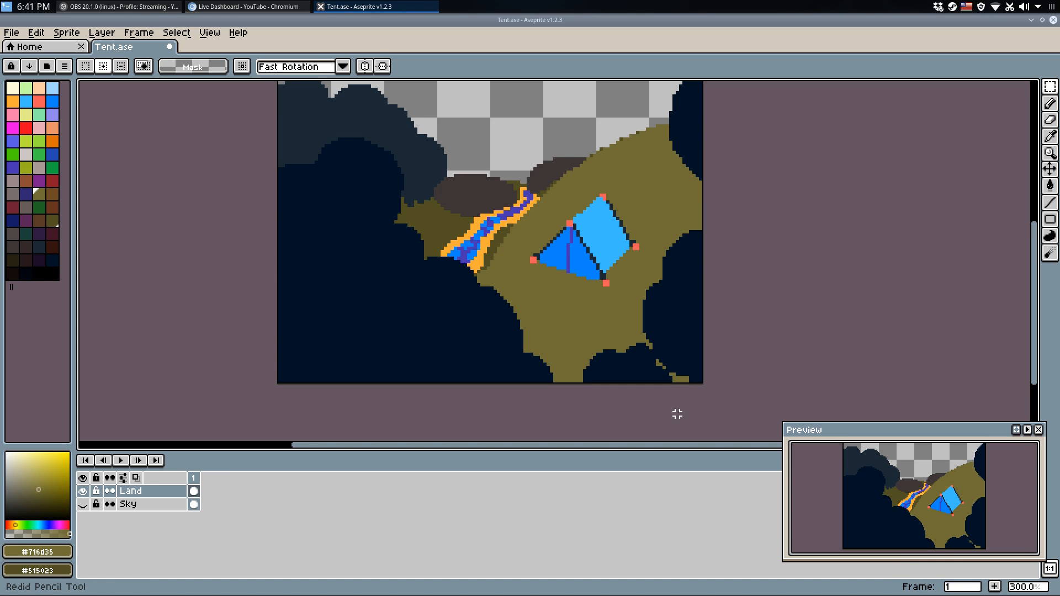
scroll(560, 232, down, 3)
scroll(560, 233, up, 4)
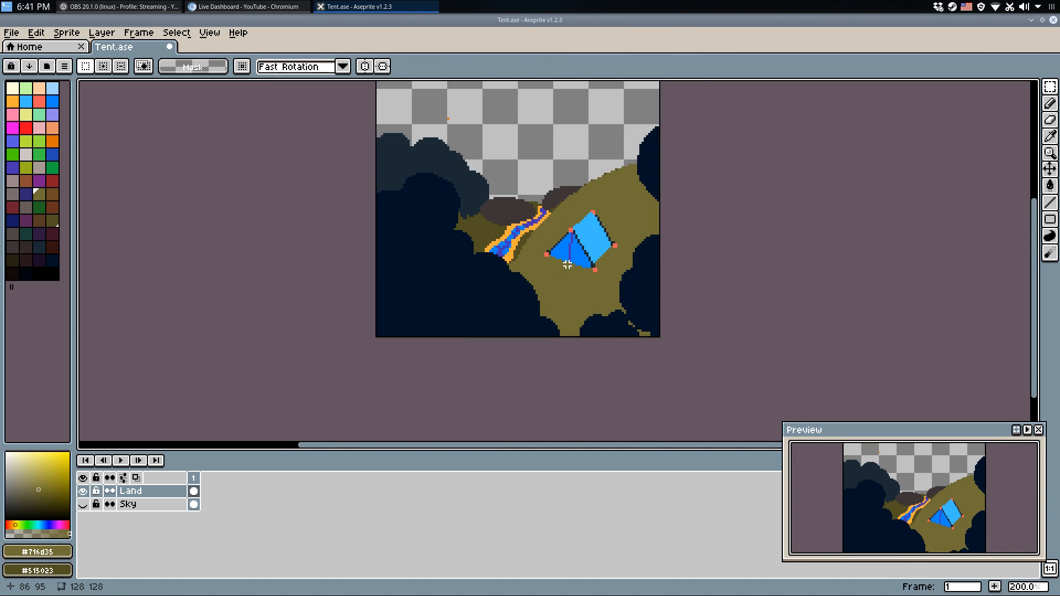
scroll(560, 233, up, 2)
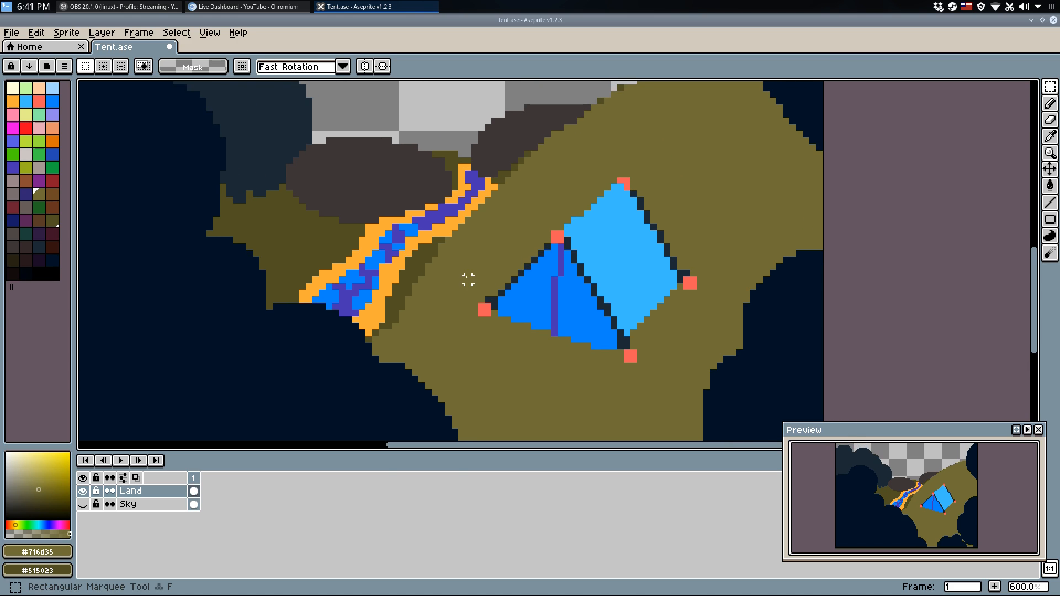
Move the tent's front peak peg and the pixels around it 2 pixels left and 2 pixels down in total.
drag(547, 219, 605, 280)
key(Left)
key(Down)
click(646, 273)
scroll(590, 301, up, 2)
key(q)
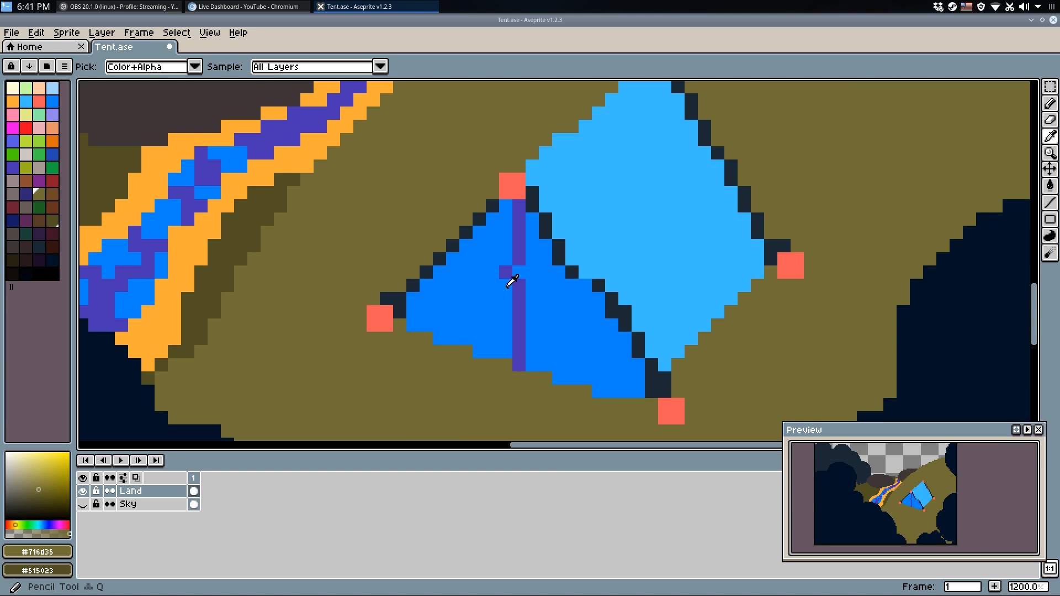
scroll(511, 282, down, 1)
key(m)
drag(485, 199, 561, 247)
key(Left)
key(Down)
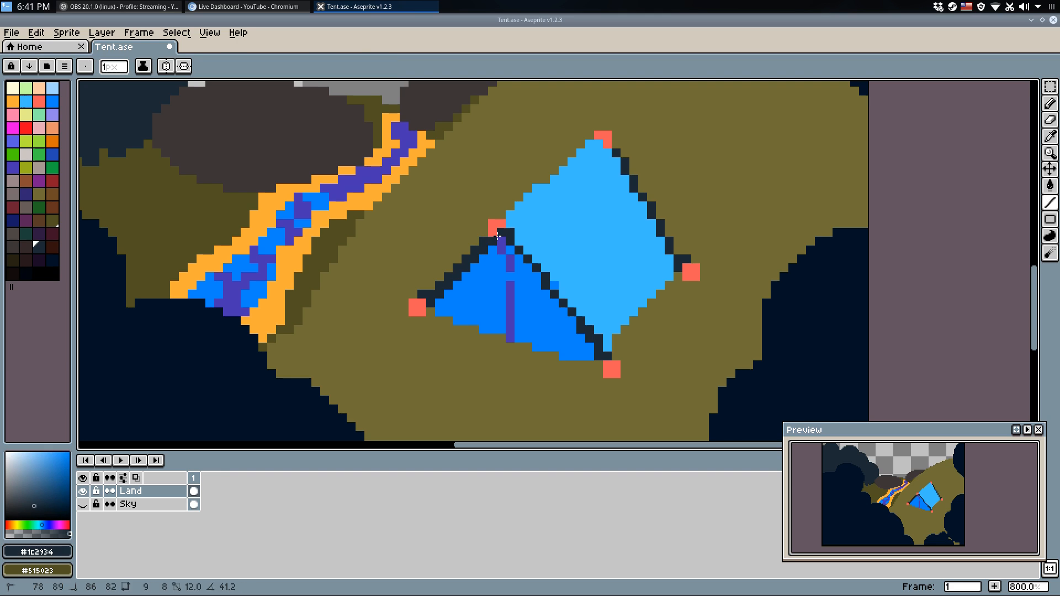
Redraw the front left edge from the left peg to the moved front peak in #1c2934 and clean up the leftover outline pixels.
alt+click(406, 299)
click(423, 293)
mouse_move(431, 294)
mouse_down()
mouse_move(484, 241)
mouse_move(504, 250)
mouse_up()
alt+click(496, 253)
alt+click(509, 256)
click(509, 233)
alt+click(500, 234)
alt+click(531, 250)
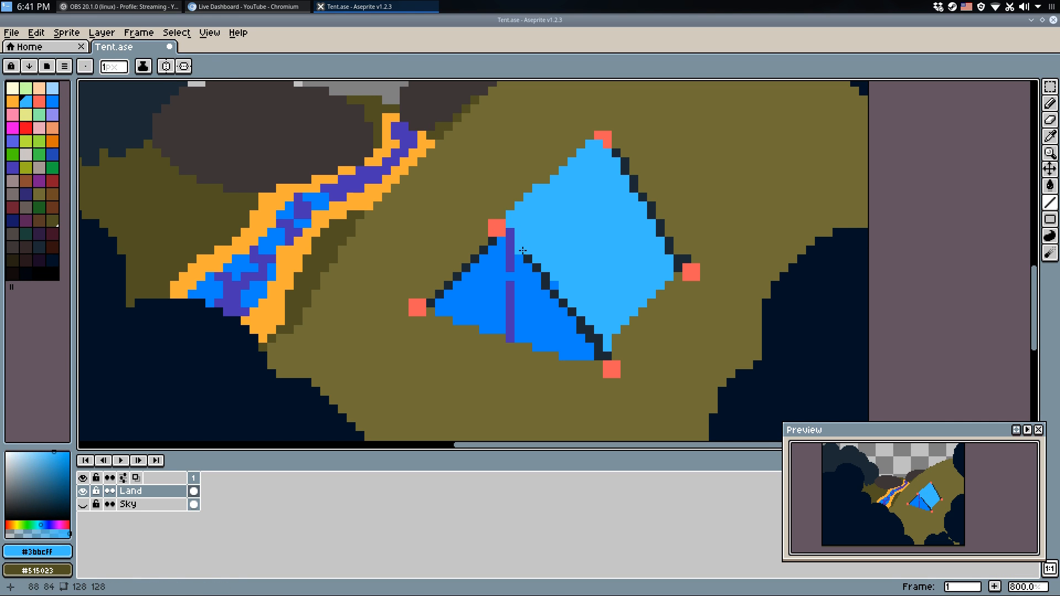
Redraw the middle edge from the moved front peak to the front right peg in #1c2934, and sample the roof's light blue #3bbcff.
alt+click(520, 250)
drag(510, 232, 607, 359)
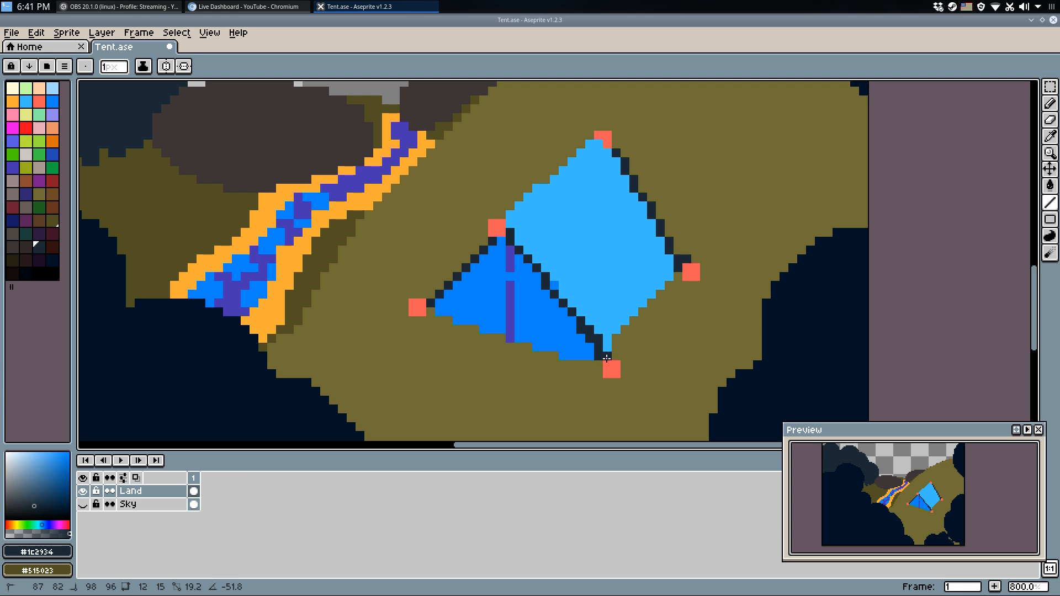
alt+click(579, 301)
scroll(562, 284, down, 4)
scroll(566, 249, up, 2)
scroll(555, 247, up, 5)
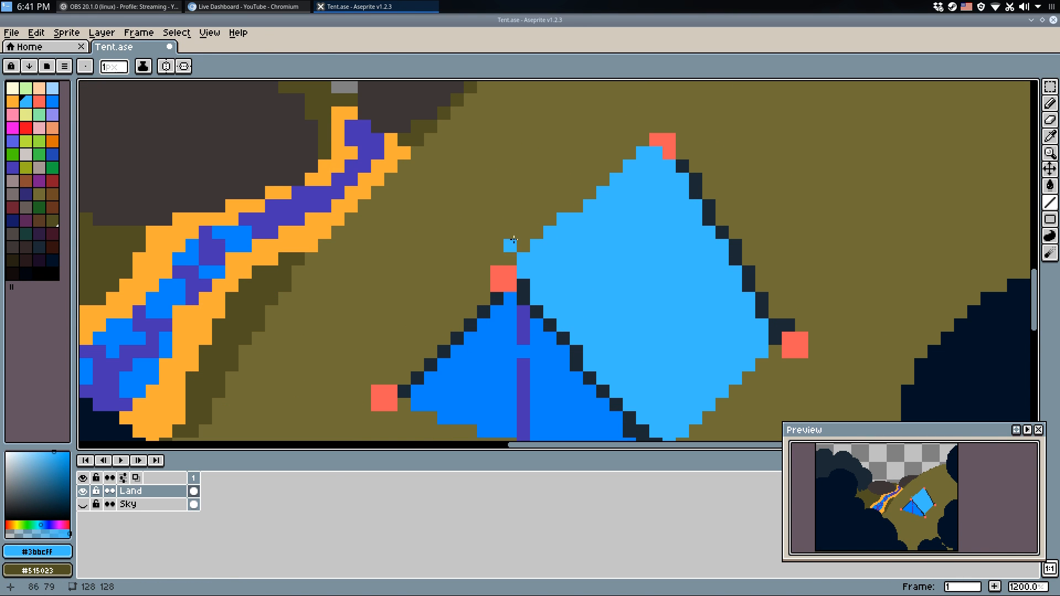
Straighten the roof's ridge edge between the front and rear peaks using light blue #3bbcff and olive #716d35.
alt+click(517, 244)
mouse_move(523, 258)
mouse_down()
mouse_move(643, 165)
mouse_move(641, 155)
mouse_up()
click(537, 246)
key(4)
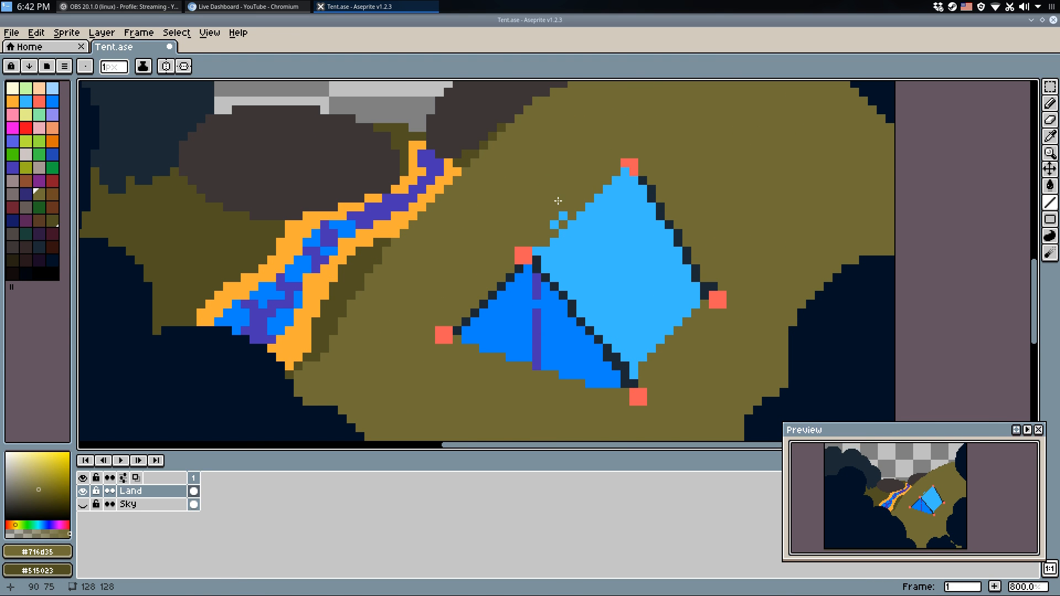
Move the front peak peg 1 pixel right and cover the leftover pixels around it with sampled olive #716d35.
key(m)
drag(528, 260, 529, 260)
drag(528, 260, 537, 260)
click(518, 198)
scroll(524, 235, up, 2)
key(d)
alt+click(523, 235)
click(516, 282)
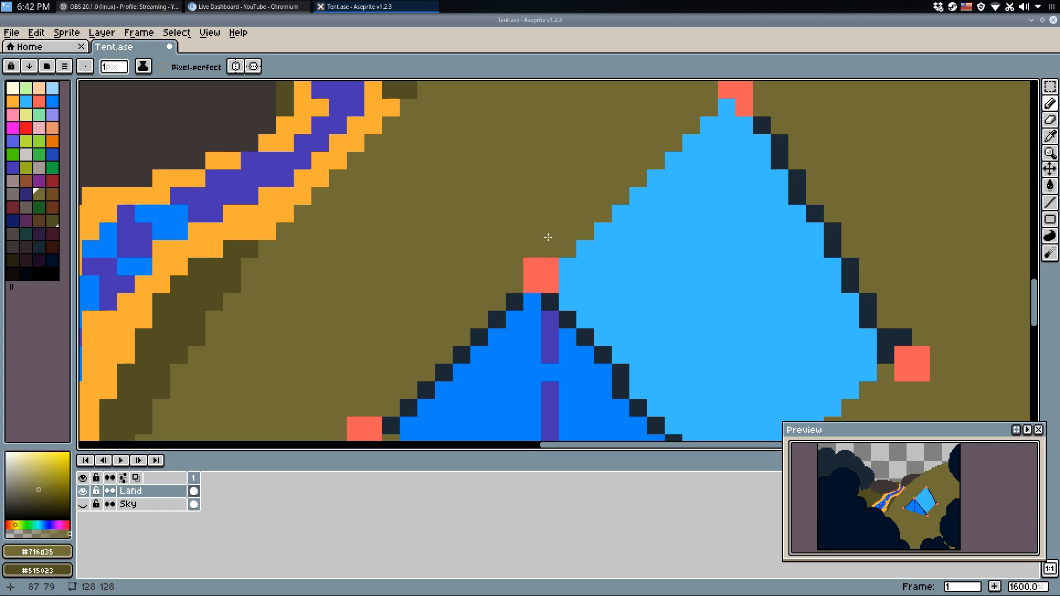
scroll(575, 265, down, 2)
drag(800, 254, 732, 222)
scroll(733, 222, up, 2)
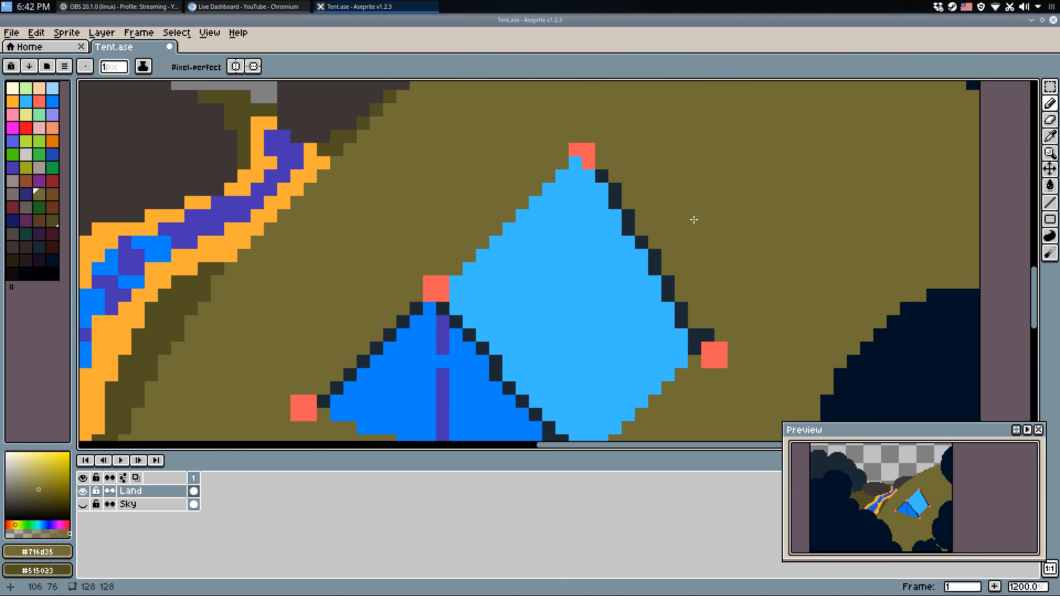
Repaint the rear peak peg 1 pixel further right in sampled #ff5959, cleaning around it with olive #716d35 and light blue #3bbcff.
scroll(697, 221, down, 3)
key(m)
scroll(712, 291, up, 1)
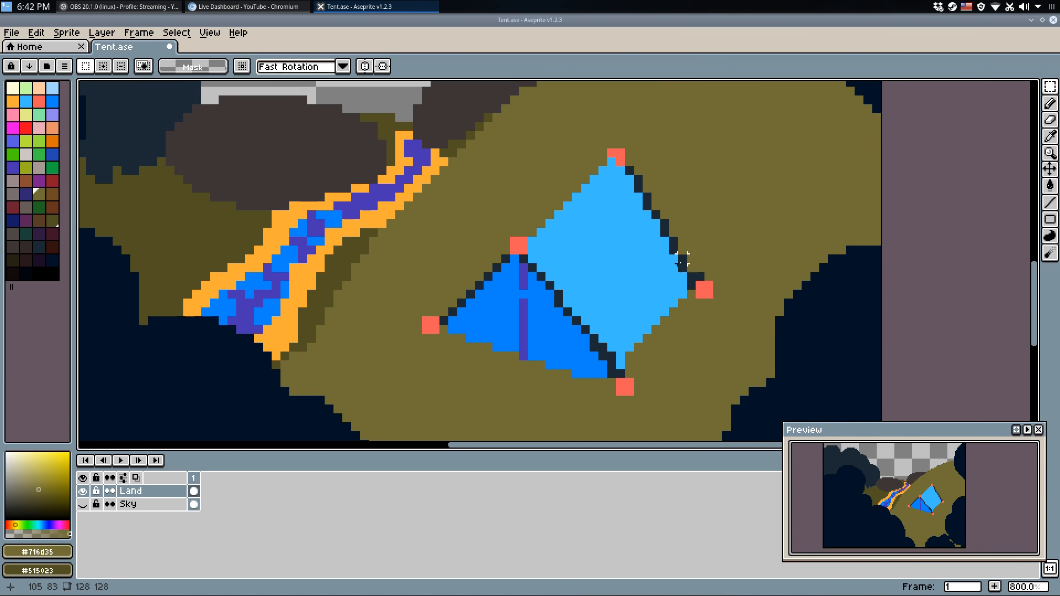
key(b)
alt+click(617, 159)
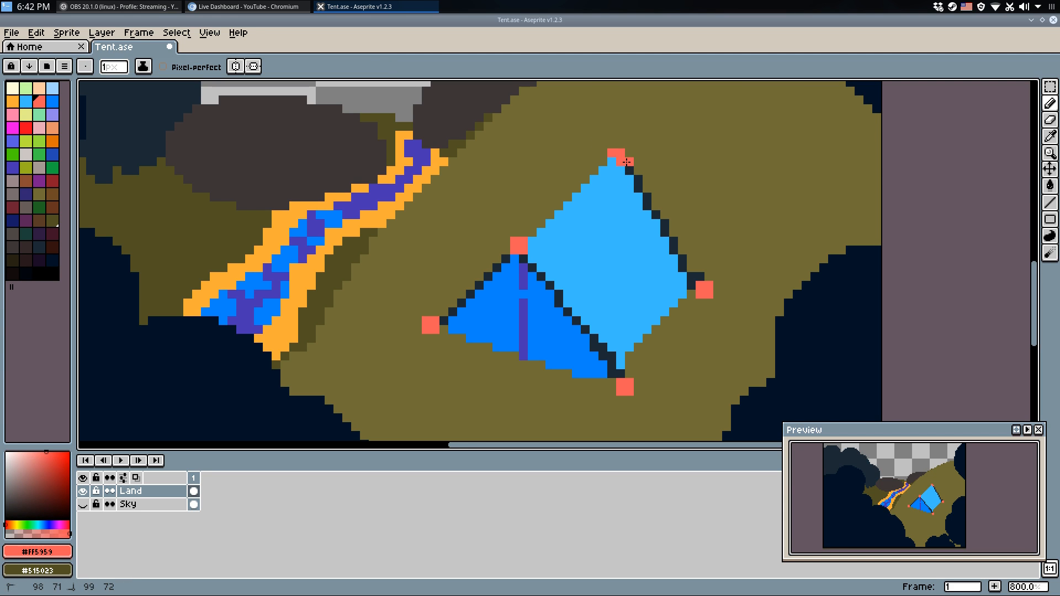
alt+click(618, 147)
scroll(731, 185, down, 2)
scroll(662, 183, up, 4)
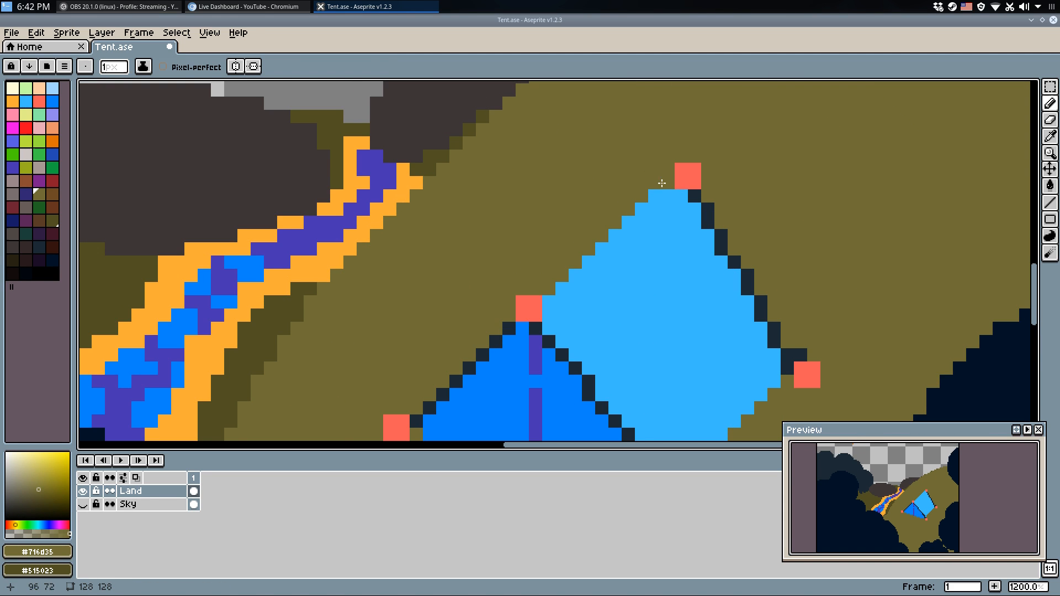
alt+click(663, 195)
Draw a #3bbcff line along the roof's ridge edge from above the front peak peg to the rear peak peg.
scroll(718, 182, down, 5)
scroll(739, 184, up, 1)
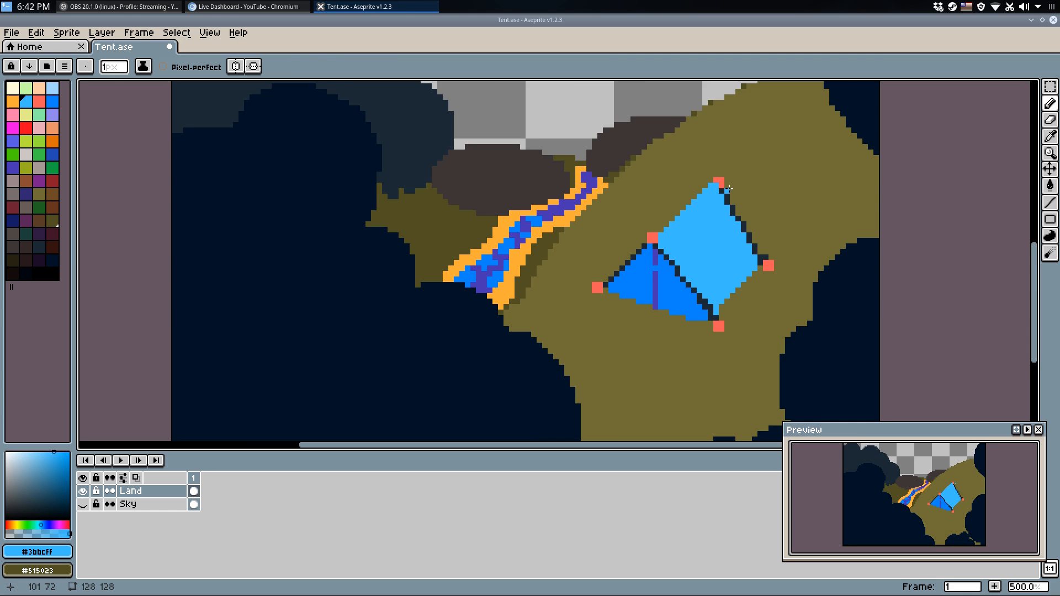
scroll(728, 189, up, 1)
drag(784, 268, 600, 259)
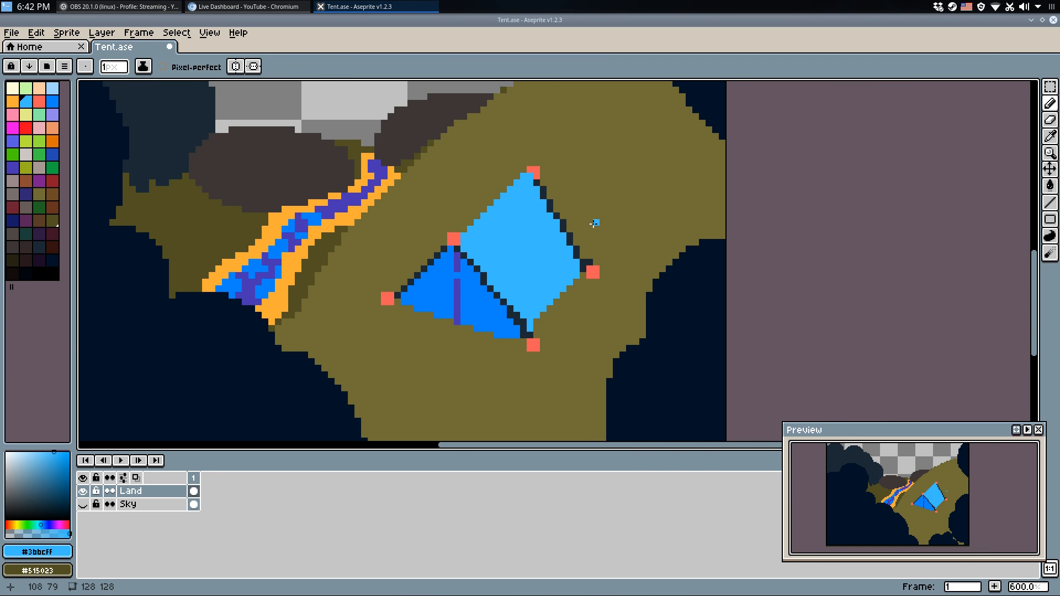
scroll(480, 252, down, 2)
scroll(555, 268, down, 3)
scroll(475, 258, up, 4)
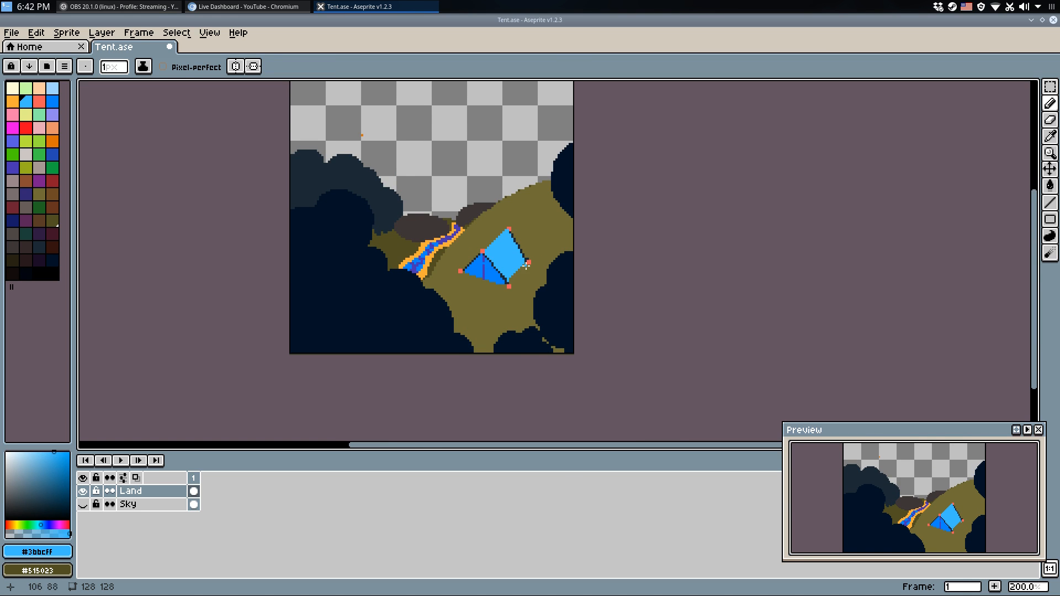
scroll(474, 258, down, 3)
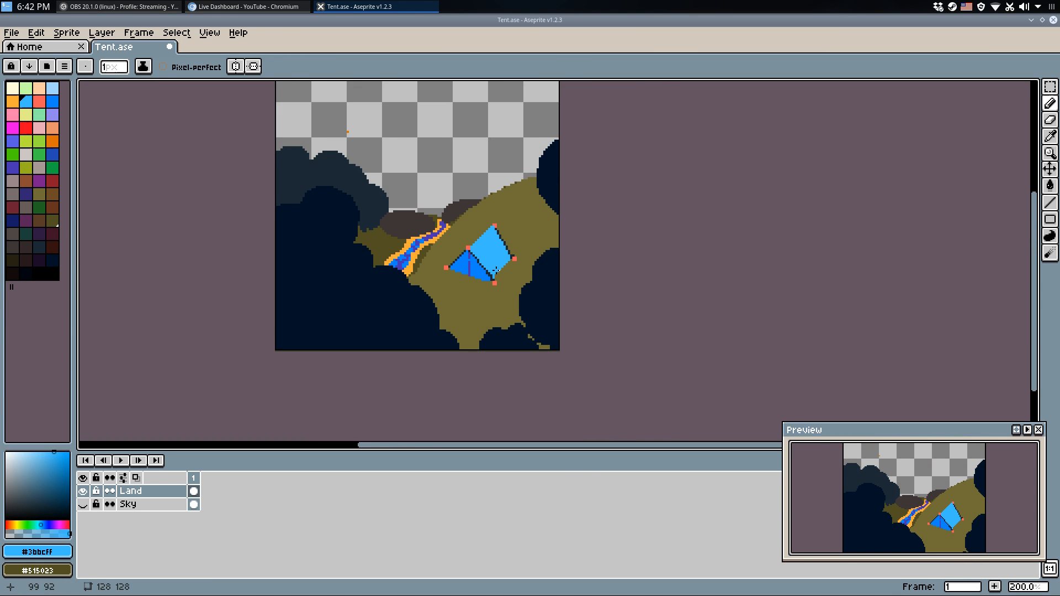
scroll(470, 241, up, 7)
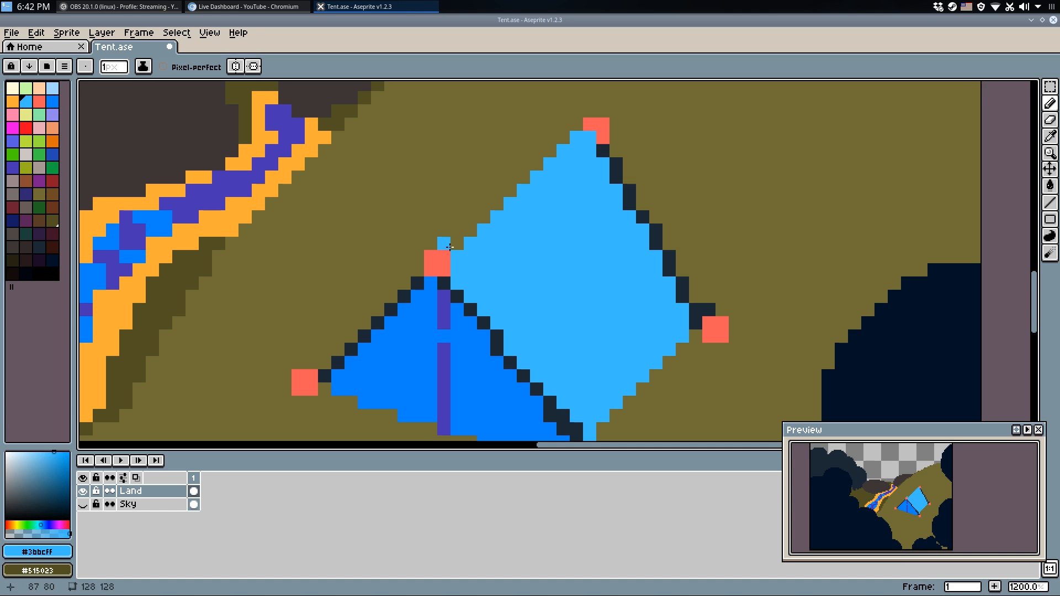
key(ctrl+z)
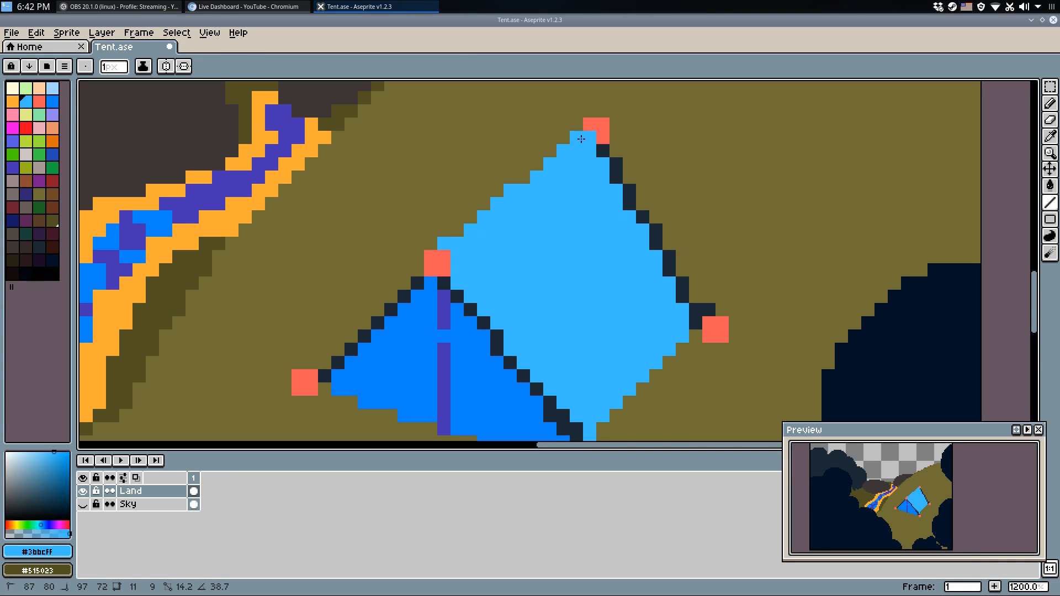
scroll(566, 238, down, 5)
scroll(572, 265, down, 2)
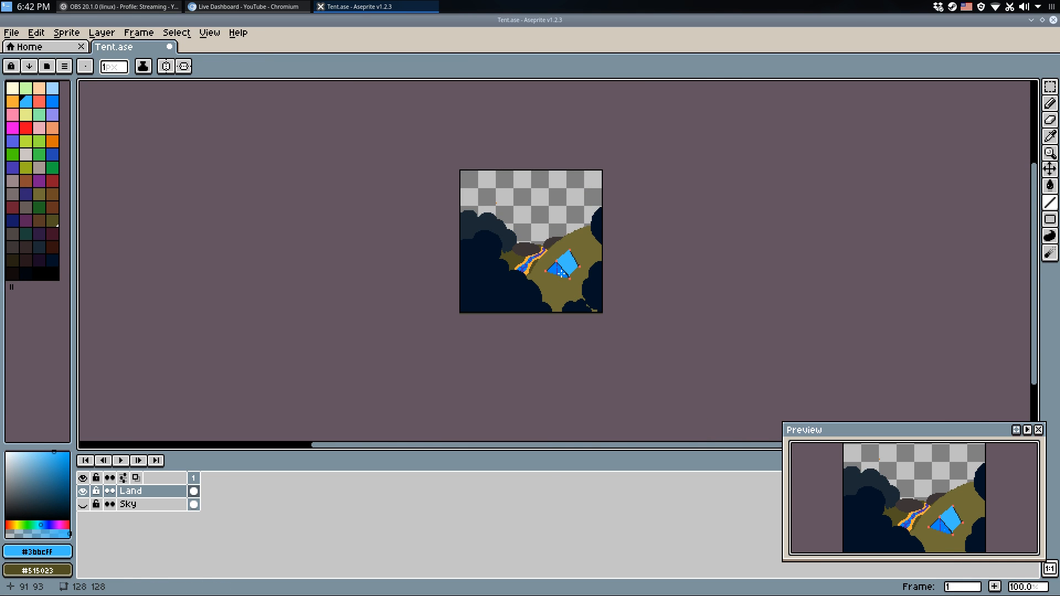
scroll(560, 273, up, 8)
Trim the ridge edge near the front peak peg with sampled olive #716d35 and undo the surplus line strokes.
alt+click(556, 160)
drag(556, 161, 549, 224)
click(558, 215)
click(547, 227)
key(ctrl+z)
key(ctrl+z)
key(ctrl+y)
key(ctrl+z)
Save the sprite and return to the Pencil tool at the tent's front.
scroll(594, 315, down, 5)
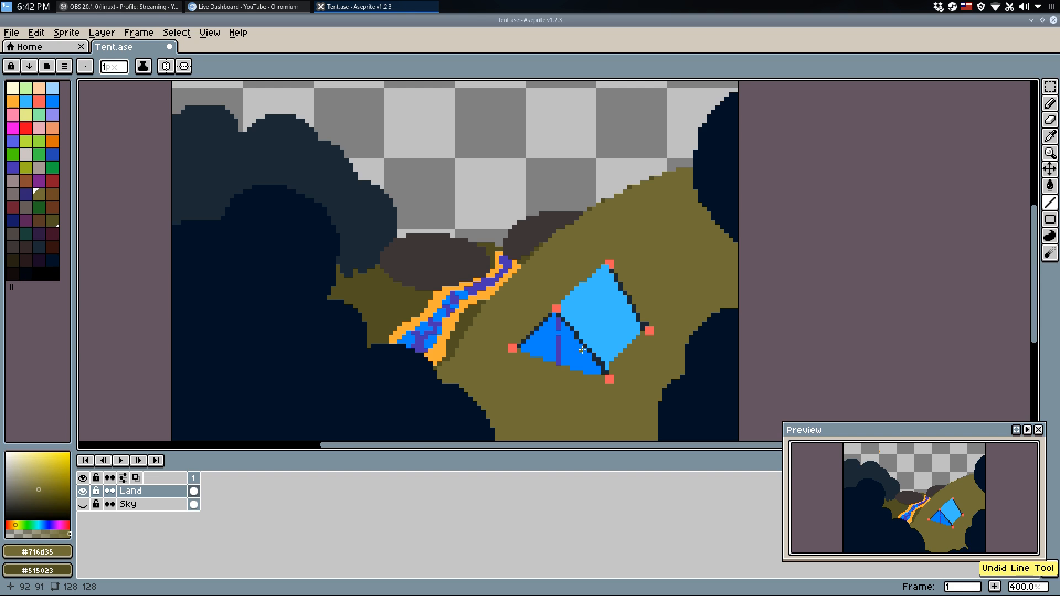
key(ctrl+s)
key(b)
scroll(574, 405, up, 6)
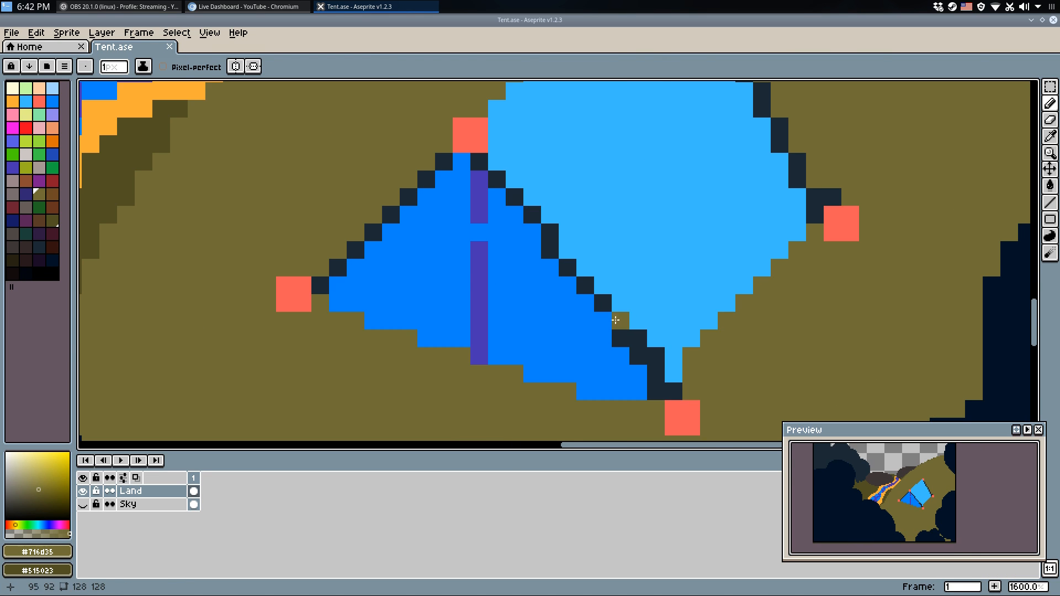
Thin the outline between the tent's front face and roof using sampled #0184ff and #1c2934 pixels, and save the sprite.
alt+click(615, 354)
click(656, 391)
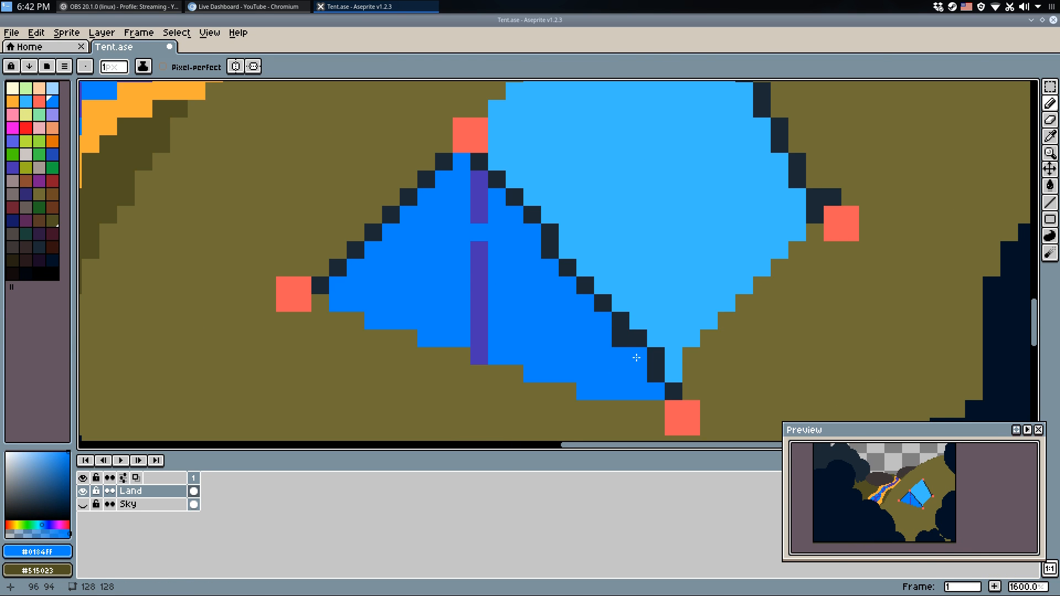
alt+click(550, 232)
click(568, 250)
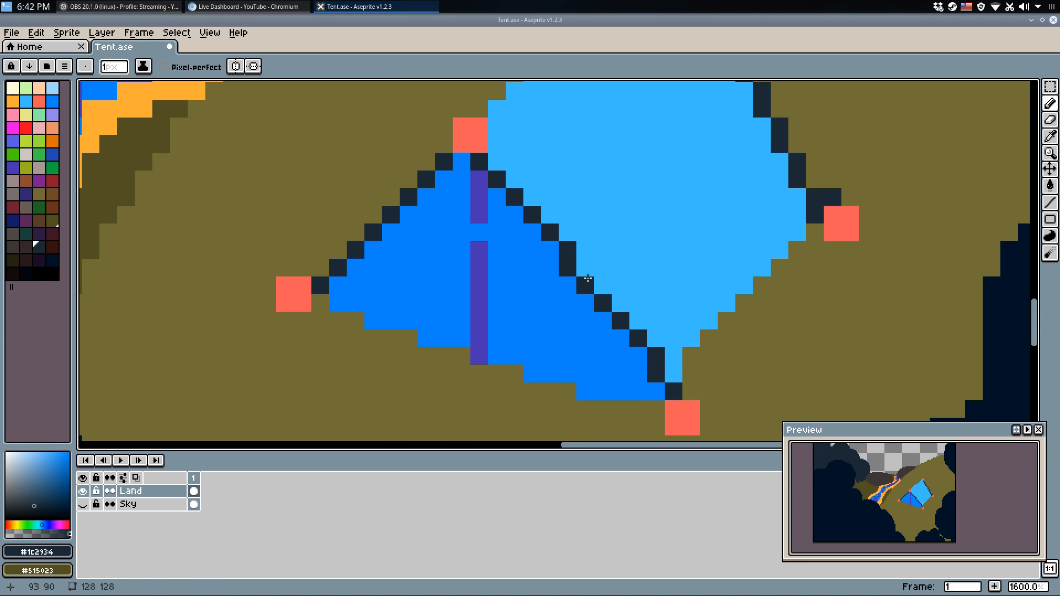
scroll(635, 262, down, 7)
key(ctrl+s)
scroll(652, 261, up, 6)
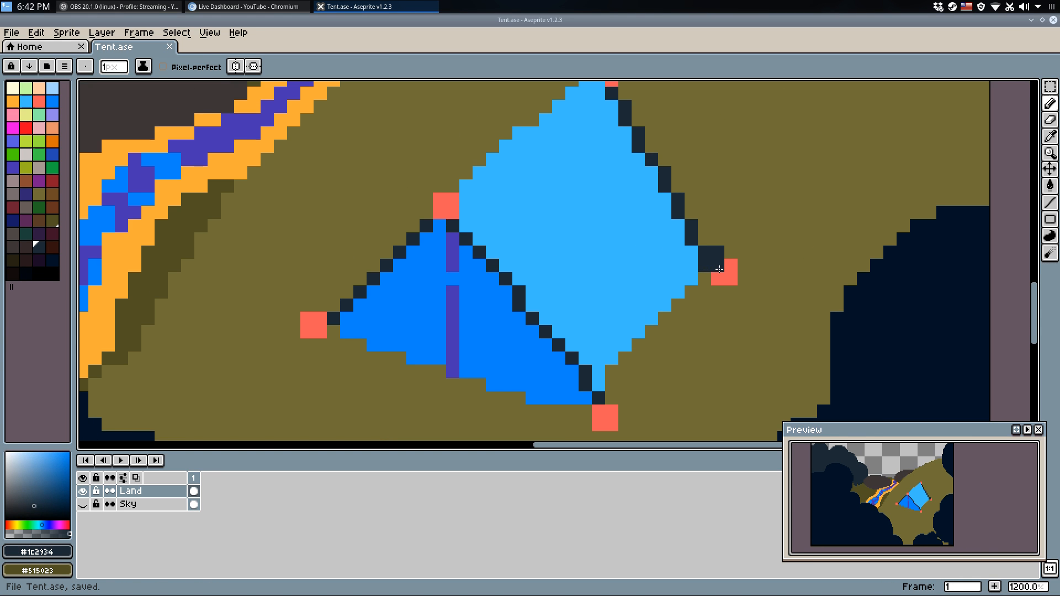
Move the roof's lower rear peg 1 pixel left and up against the dark outline and sample olive #716d35.
scroll(719, 268, down, 1)
key(m)
drag(707, 255, 723, 272)
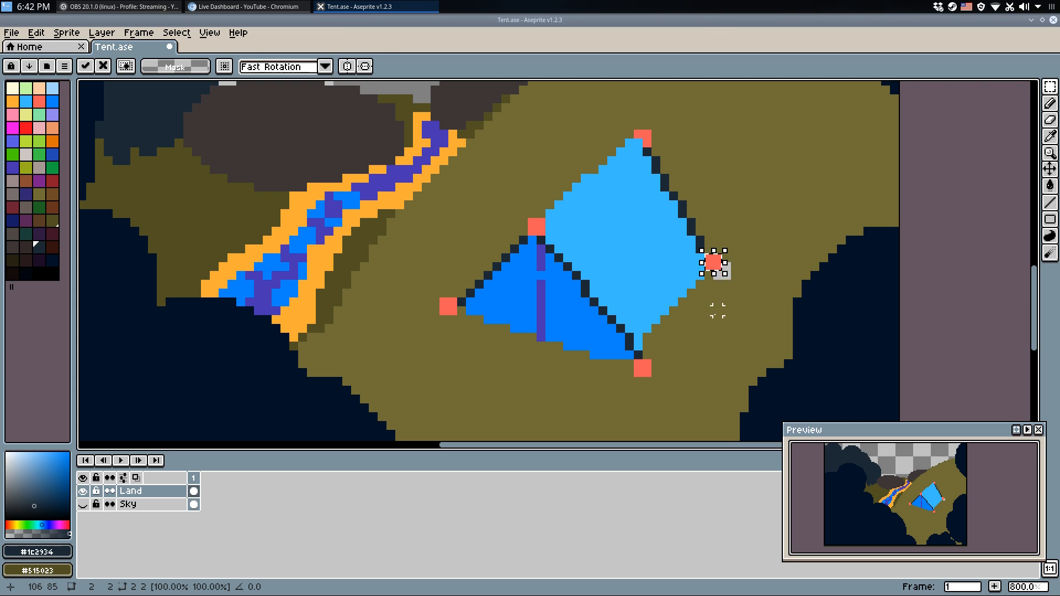
key(b)
scroll(718, 298, up, 1)
alt+click(719, 265)
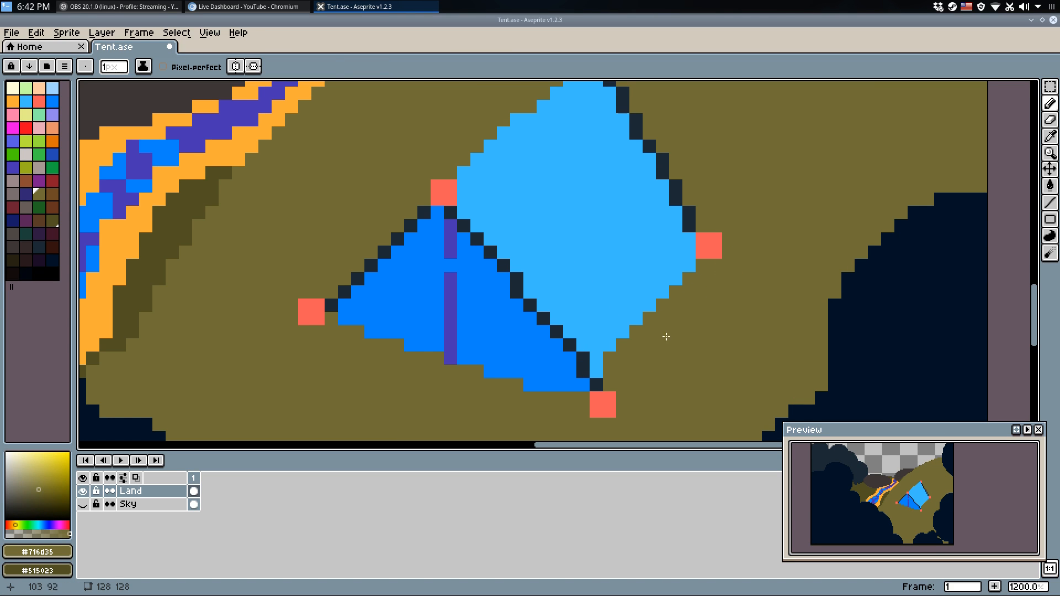
Move the tent's front bottom peg 1 pixel left and up.
key(m)
mouse_move(597, 398)
mouse_down()
mouse_move(611, 413)
mouse_move(598, 402)
mouse_move(595, 411)
mouse_up()
key(ctrl+d)
key(q)
Move the front face's far-left peg 1 pixel right so it touches the tent.
key(m)
drag(307, 307, 314, 315)
drag(314, 315, 326, 316)
key(ctrl+d)
key(q)
click(304, 312)
scroll(304, 312, down, 3)
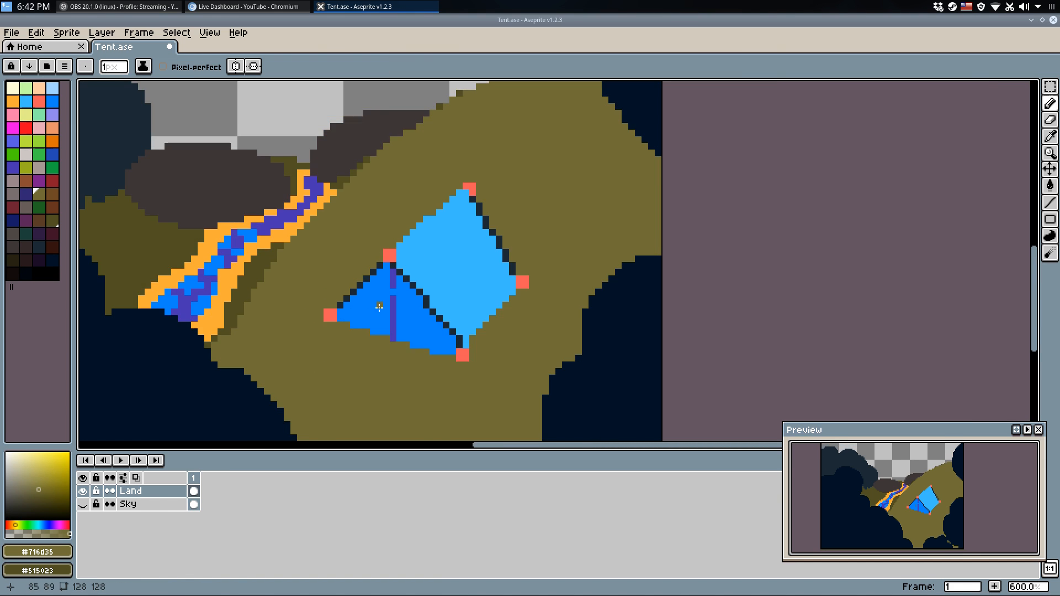
Trim the roof's lower edge with a #716d35 line from the front bottom peg to the lower rear peg.
scroll(438, 309, up, 3)
alt+click(437, 309)
key(l)
drag(451, 312, 543, 208)
alt+click(545, 206)
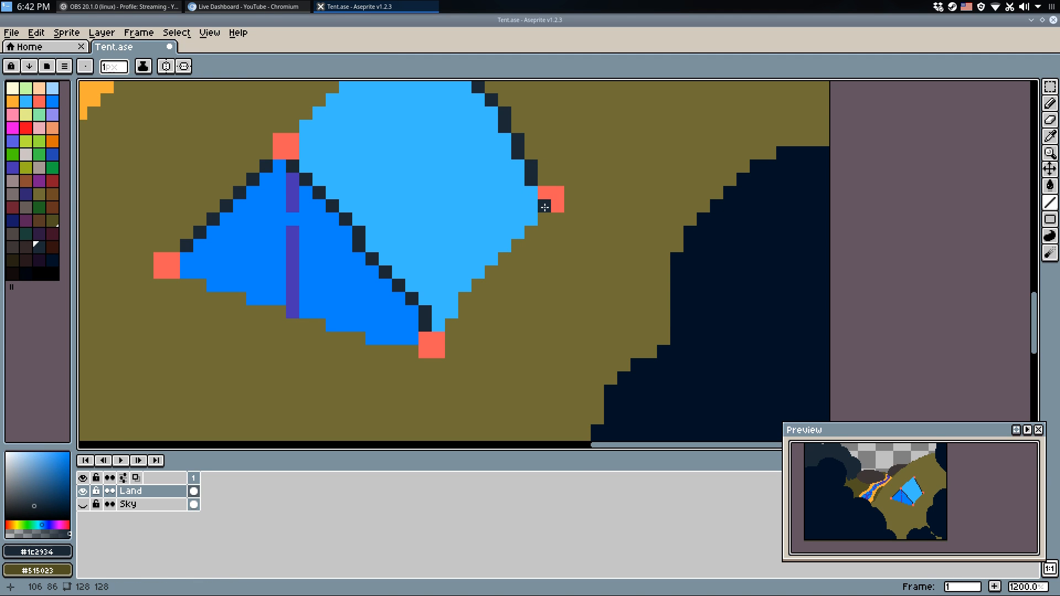
alt+click(525, 265)
drag(438, 324, 542, 211)
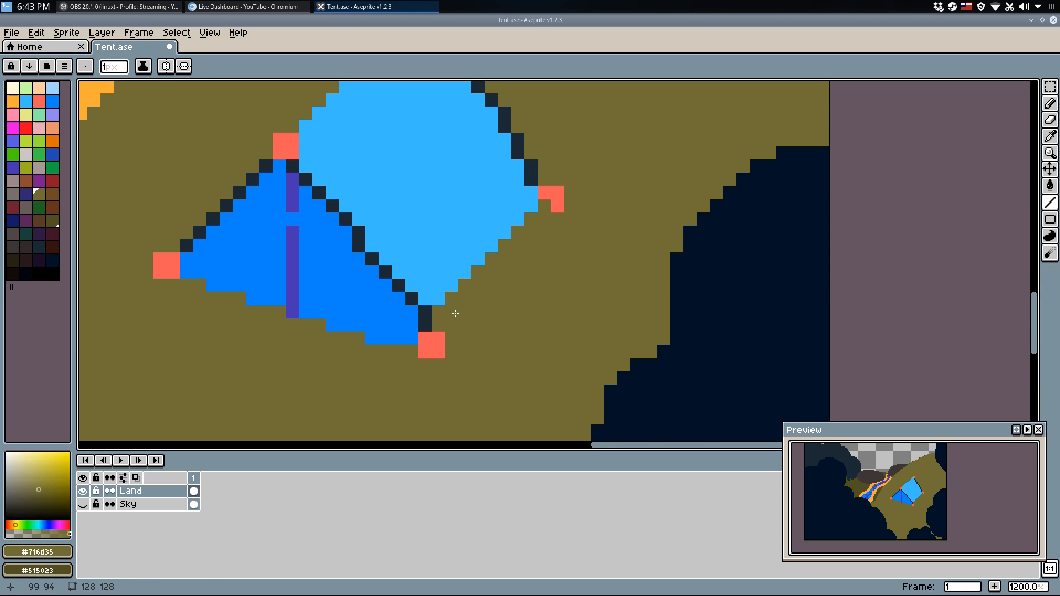
Outline the roof's lower edge in sampled #1c2934 between the front bottom peg and the lower rear peg.
alt+click(426, 312)
mouse_move(425, 311)
mouse_down()
mouse_move(544, 194)
mouse_move(544, 225)
mouse_move(537, 231)
mouse_move(539, 206)
mouse_move(434, 324)
mouse_move(434, 295)
mouse_move(519, 210)
mouse_up()
alt+click(543, 199)
alt+click(532, 205)
alt+click(433, 290)
drag(530, 206, 444, 293)
Move the front bottom peg 1 pixel up and clean beneath it with sampled olive #716d35.
key(m)
drag(424, 337, 439, 352)
drag(434, 355, 435, 341)
click(412, 404)
key(q)
alt+click(461, 352)
click(425, 351)
Trim the front face's bottom edge with #716d35 lines, undo the surplus stroke and sample blue #0184ff.
key(l)
drag(412, 338, 297, 313)
drag(176, 273, 312, 311)
key(v)
key(ctrl+z)
scroll(320, 309, down, 5)
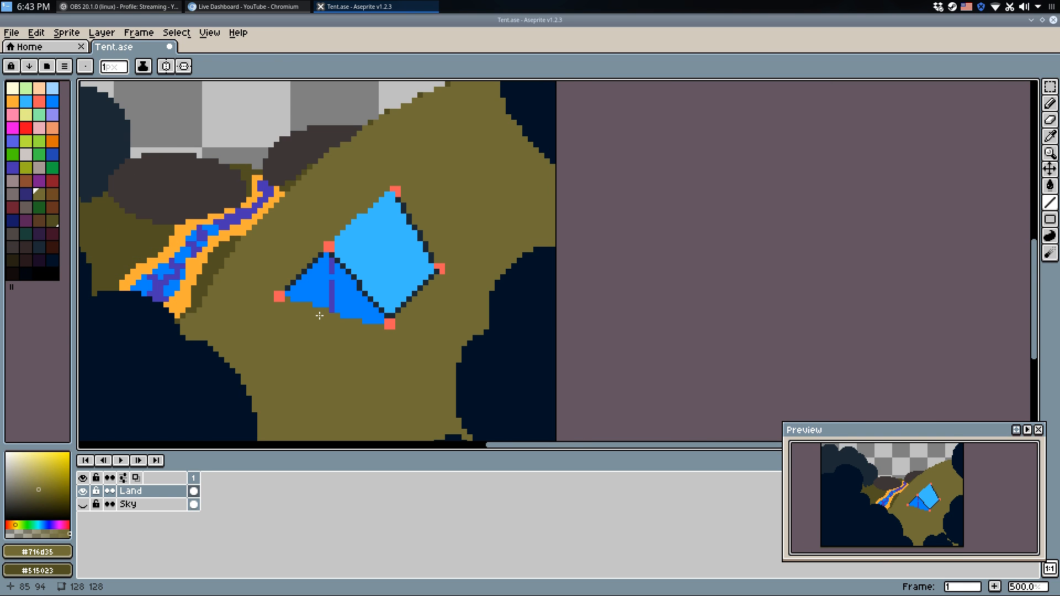
scroll(386, 318, up, 5)
alt+click(385, 318)
scroll(441, 225, down, 6)
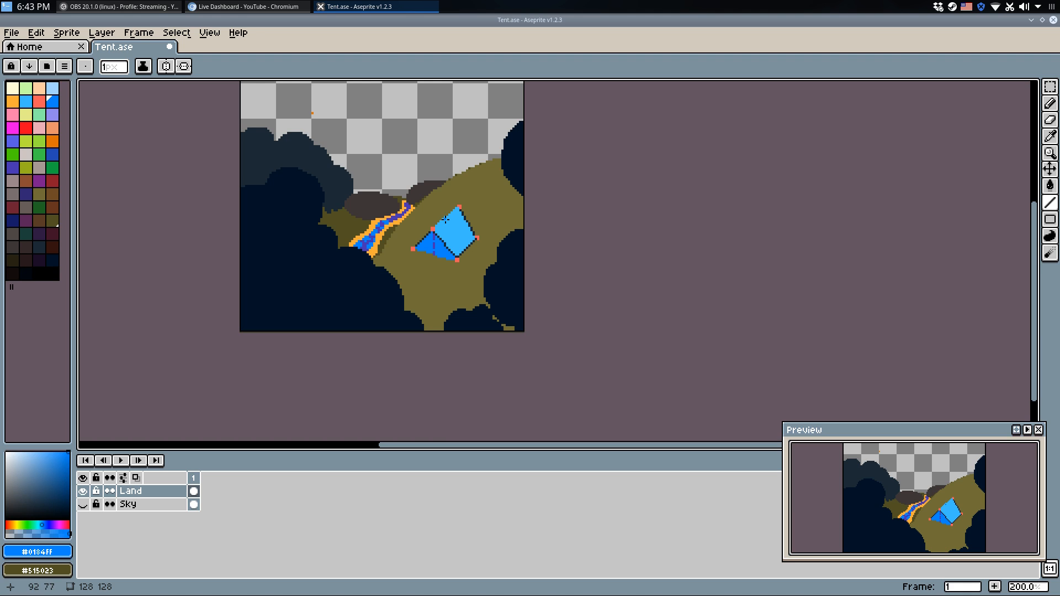
scroll(445, 222, down, 1)
scroll(436, 223, up, 5)
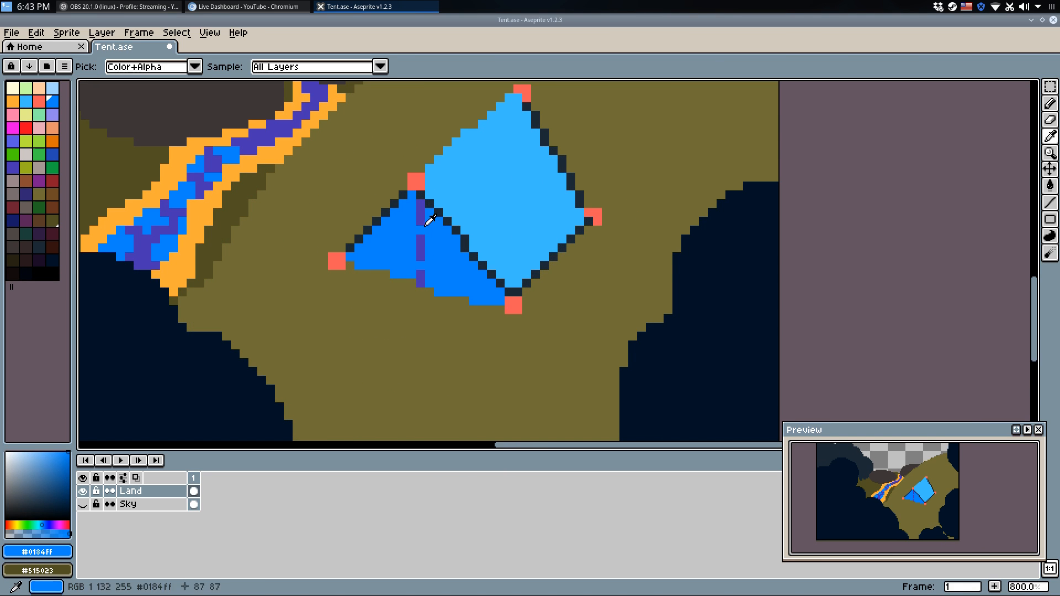
Try a bucket fill of purple #4736b3 on the tent's front face and undo it.
alt+click(426, 225)
key(g)
click(427, 225)
scroll(427, 224, down, 5)
key(ctrl+z)
Show the Sky layer, make it the active layer and save the sprite.
key(v)
key(ctrl+s)
key(g)
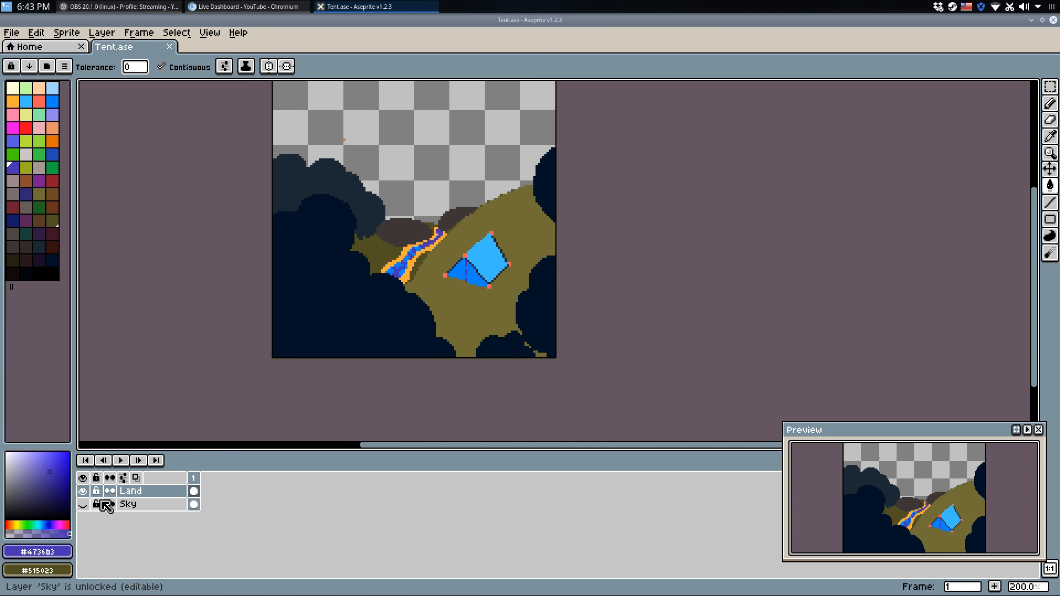
click(83, 504)
drag(399, 310, 432, 354)
click(177, 505)
key(v)
key(ctrl+s)
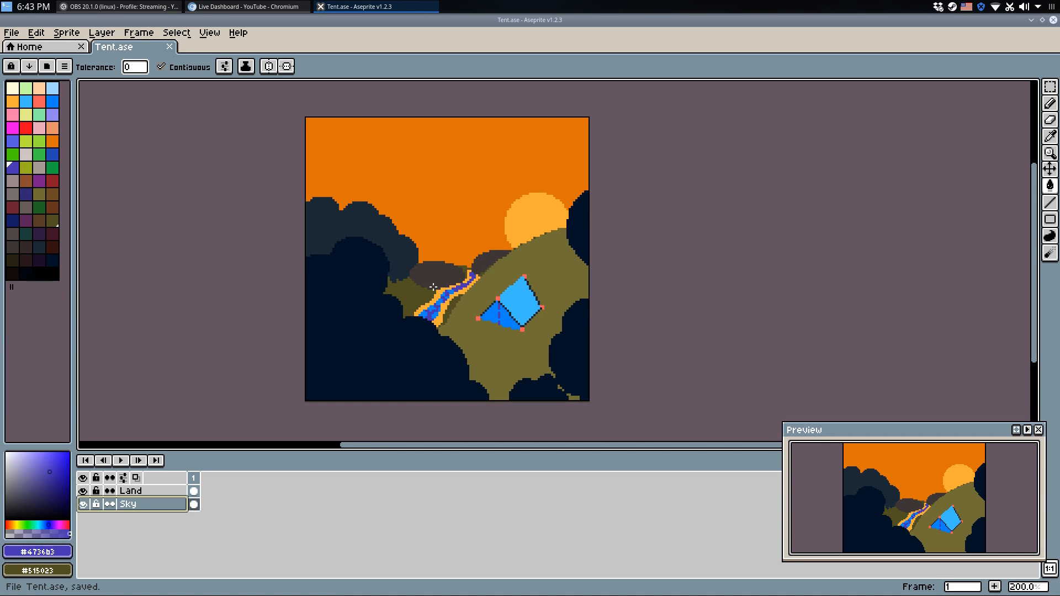
Try a red Idx-13 pencil stroke along the top of the sky and undo it.
scroll(390, 237, up, 1)
key(b)
alt+click(438, 177)
drag(444, 169, 445, 285)
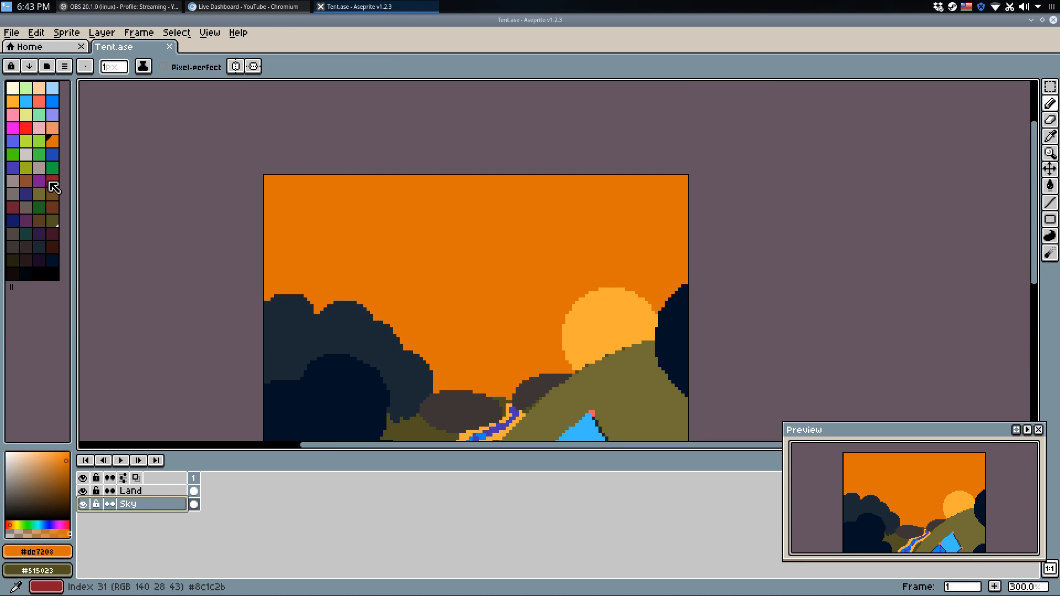
click(26, 127)
drag(591, 175, 554, 182)
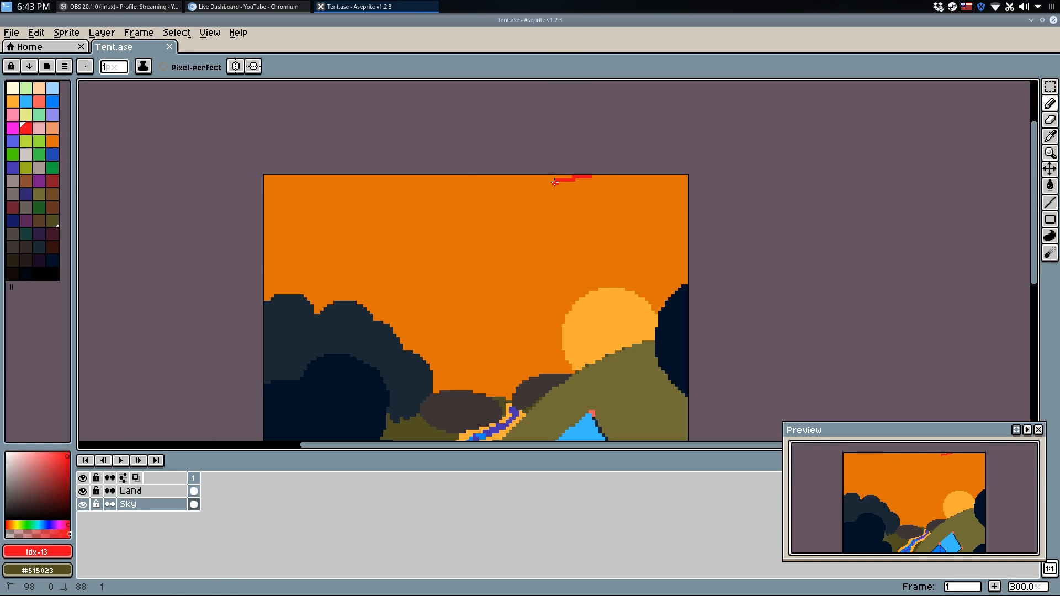
key(ctrl+z)
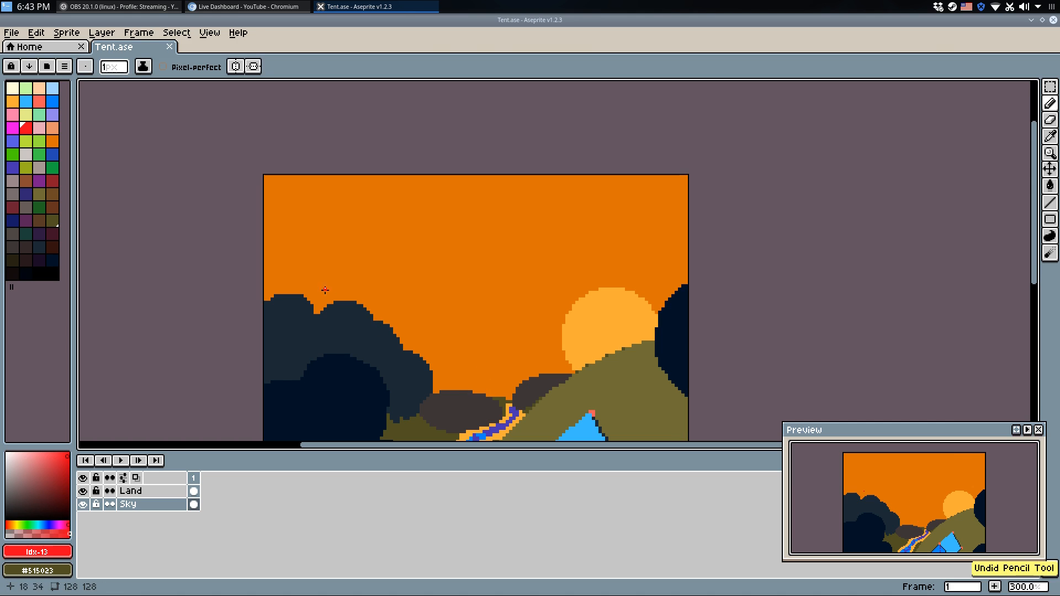
Save the sprite, hide the Land layer and add a new layer directly above Sky.
key(ctrl+s)
key(b)
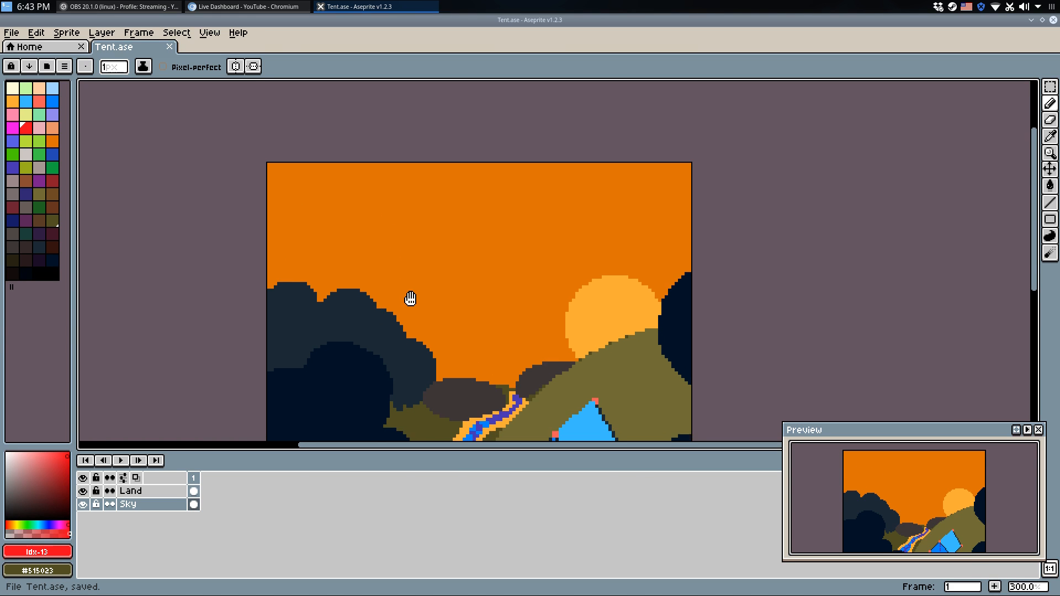
click(83, 491)
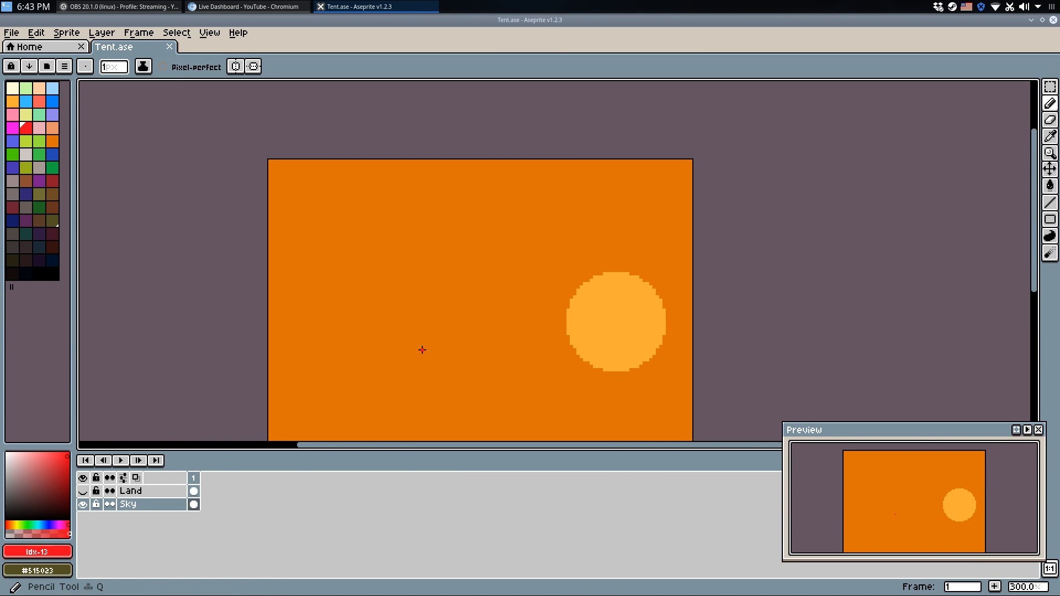
right_click(138, 504)
click(149, 494)
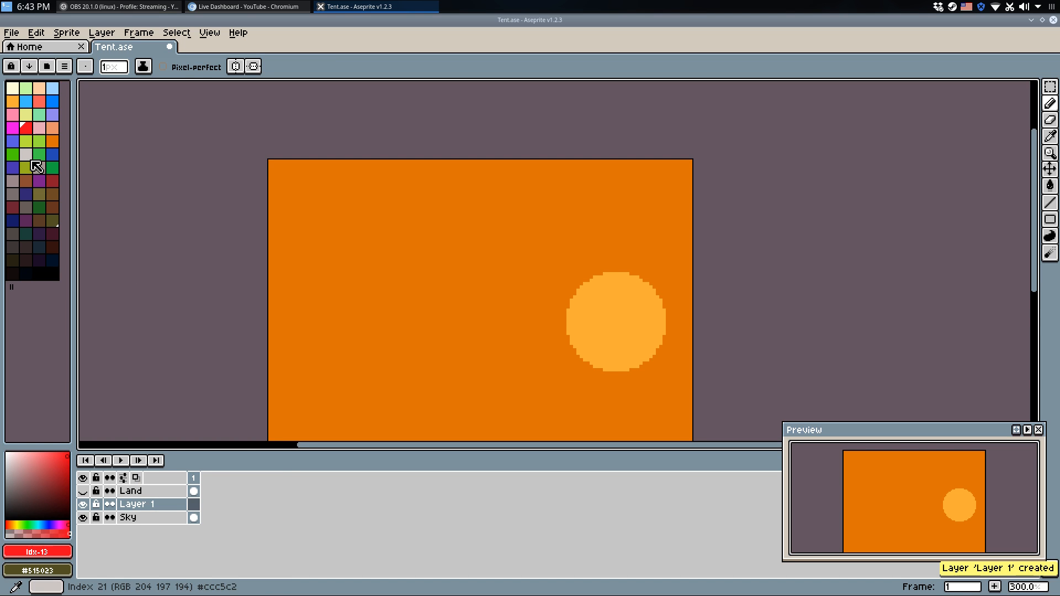
Choose pale cream Idx-0 as the drawing colour, show the grid and save the sprite.
click(16, 89)
key(ctrl+apostrophe)
drag(381, 185, 484, 134)
key(ctrl+s)
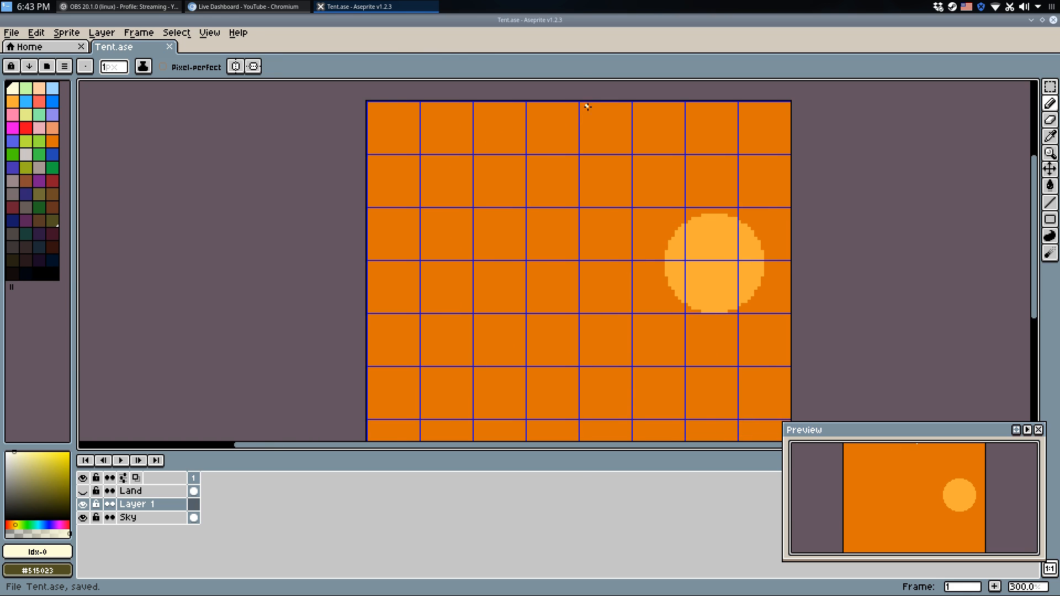
Enable symmetry about the vertical centre axis and draw a vertical cream line from the canvas top about 47 px down.
key(l)
drag(583, 103, 583, 146)
key(ctrl+z)
click(166, 68)
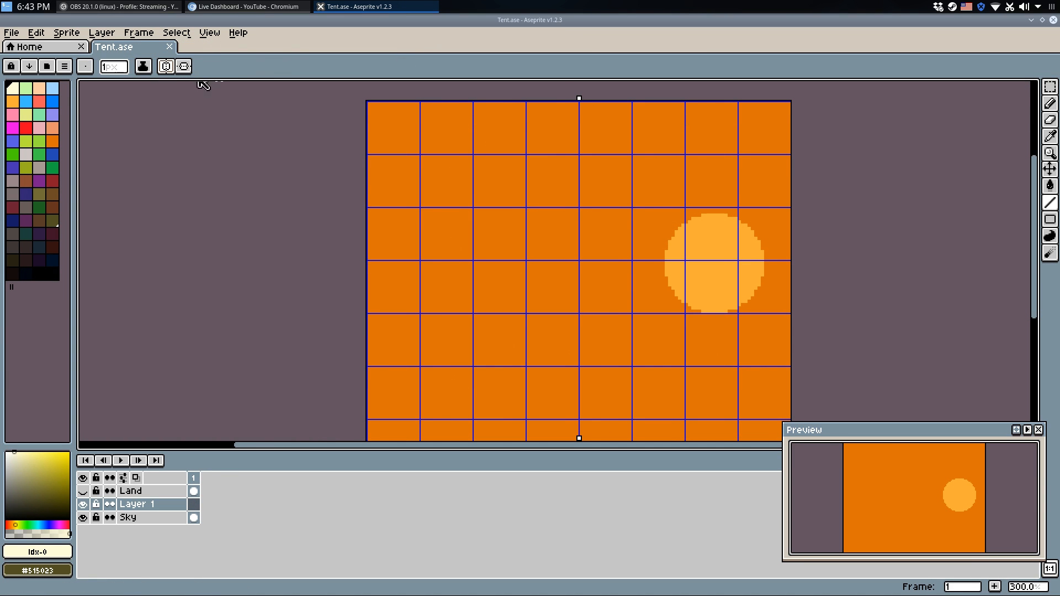
drag(580, 101, 579, 313)
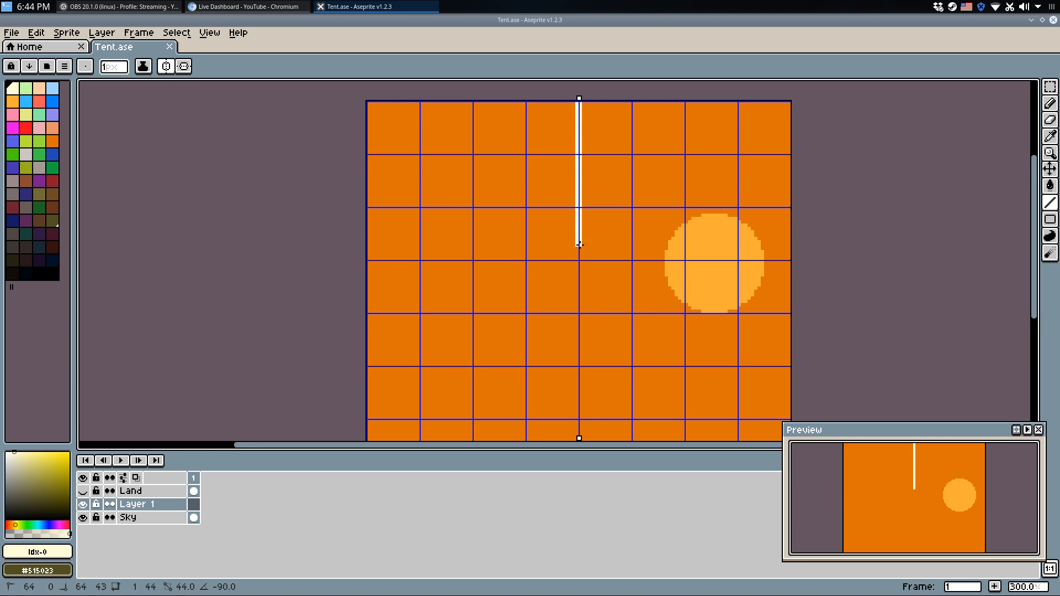
Draw a full-width horizon line at y 47 and mirrored 45-degree rays from its centre to the top edge, undoing the surplus line.
drag(580, 259, 797, 258)
drag(582, 260, 421, 102)
drag(579, 259, 787, 234)
key(ctrl+z)
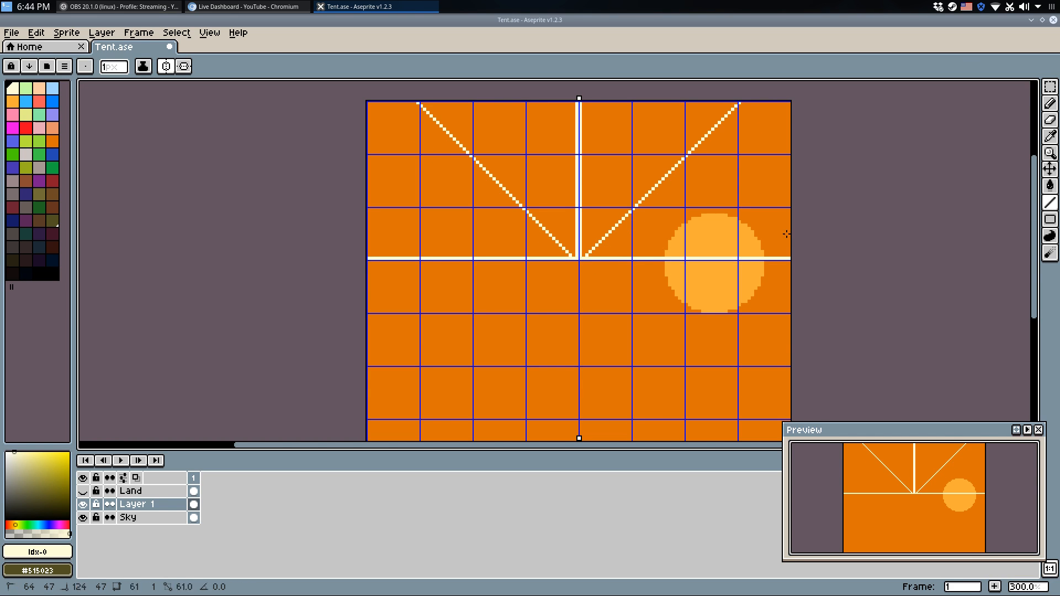
Add mirrored steep and shallow rays from the vanishing point, plus full-width horizontals on the two grid rows above and the top edge.
drag(829, 187, 811, 125)
drag(582, 256, 649, 99)
drag(580, 208, 804, 207)
drag(790, 156, 579, 155)
drag(579, 99, 812, 100)
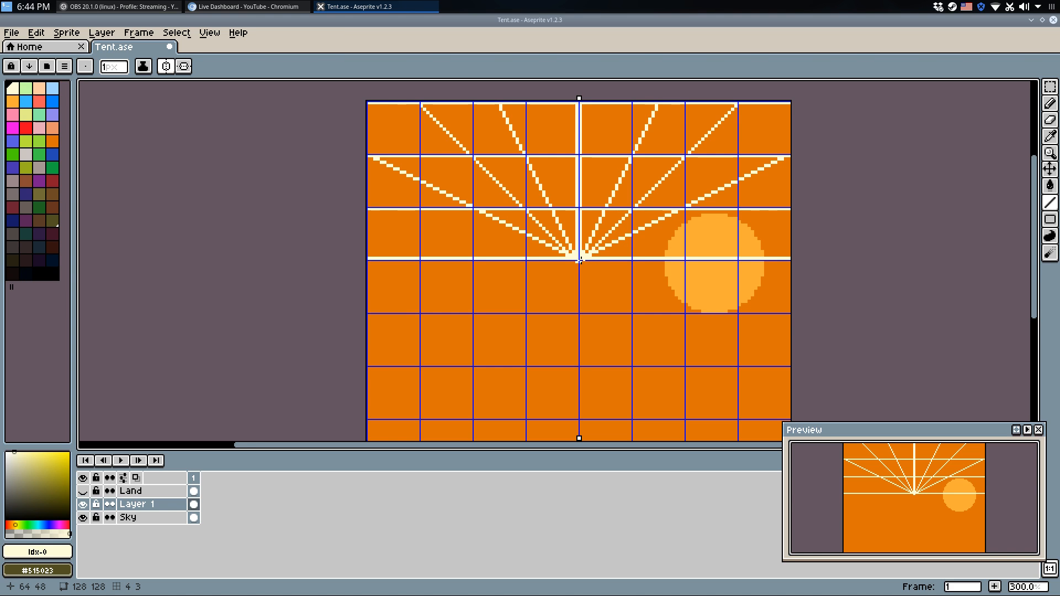
Draw further mirrored rays from the vanishing point to the side edges, the top corners and points along the top edge.
drag(579, 258, 790, 209)
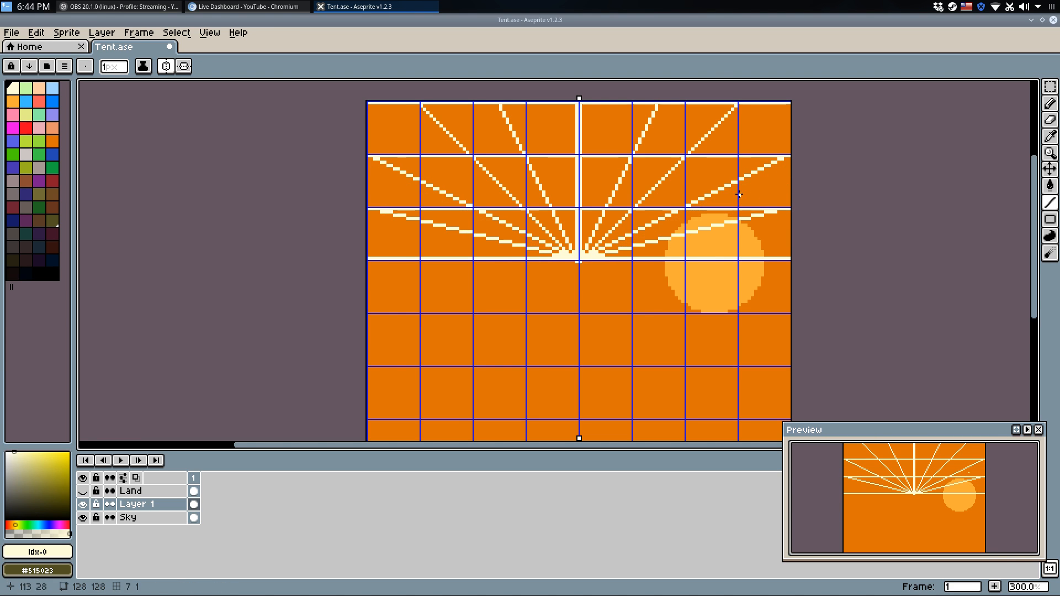
drag(579, 259, 789, 102)
drag(582, 257, 687, 105)
mouse_move(579, 258)
mouse_down()
mouse_move(596, 132)
mouse_move(612, 103)
mouse_move(565, 262)
mouse_up()
Try mirrored vertical lines along the grid columns above the horizon, hide the grid and undo the verticals.
mouse_move(674, 266)
mouse_down()
mouse_move(685, 105)
mouse_move(712, 109)
mouse_move(728, 263)
mouse_up()
drag(622, 266, 620, 97)
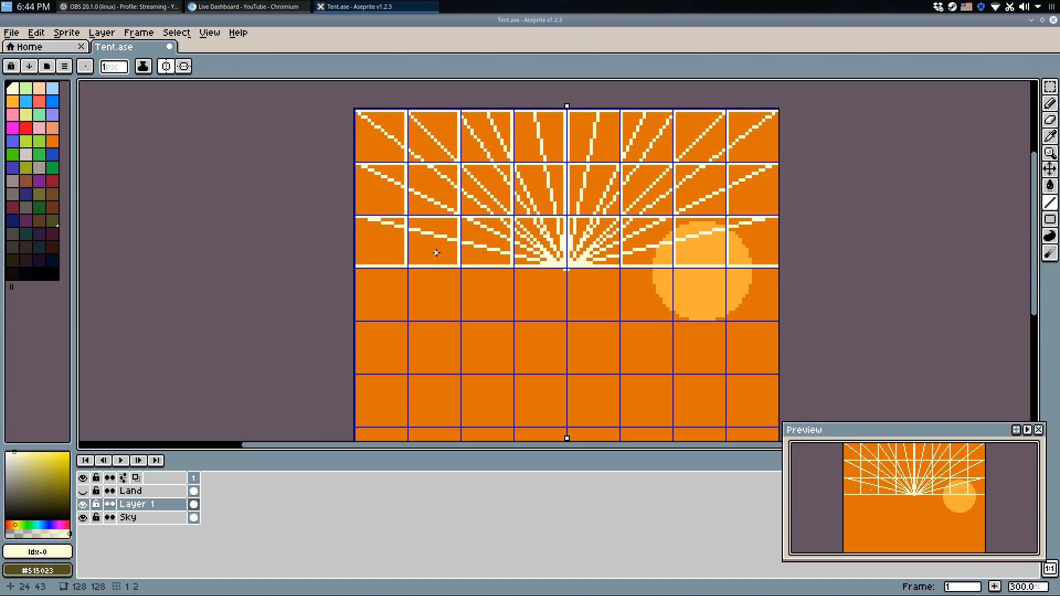
key(ctrl+apostrophe)
scroll(590, 267, down, 2)
scroll(593, 269, up, 1)
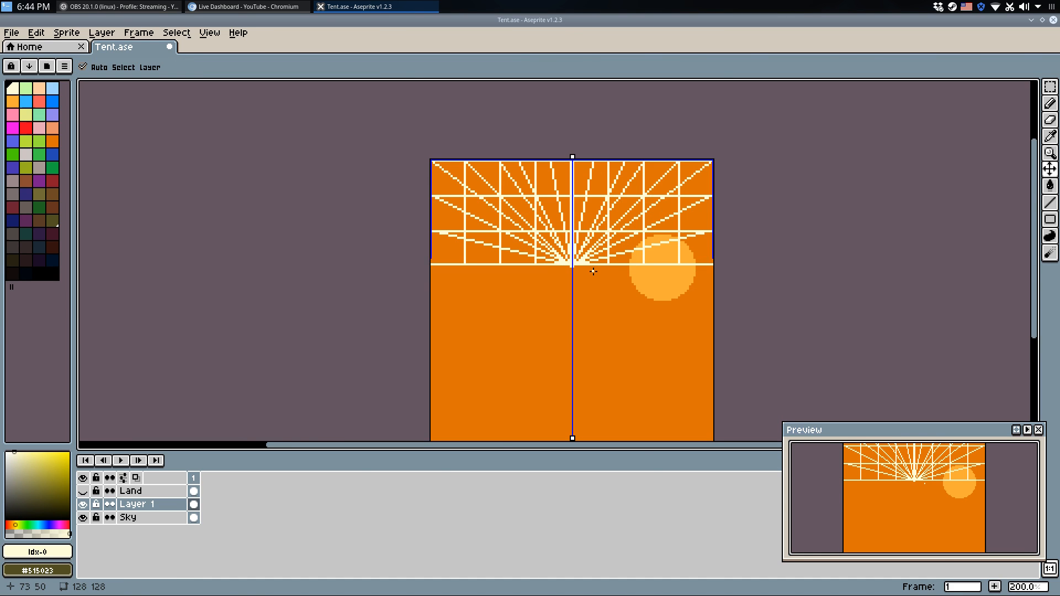
key(ctrl+z)
key(ctrl+z)
key(ctrl+z)
Draw three more full-width horizontal cream lines, each midway between the existing horizontals above the horizon.
scroll(638, 253, up, 2)
key(ctrl+apostrophe)
key(ctrl+apostrophe)
key(ctrl+apostrophe)
key(ctrl+apostrophe)
mouse_move(626, 225)
mouse_down()
mouse_move(640, 255)
mouse_move(669, 255)
mouse_up()
key(ctrl+apostrophe)
key(ctrl+apostrophe)
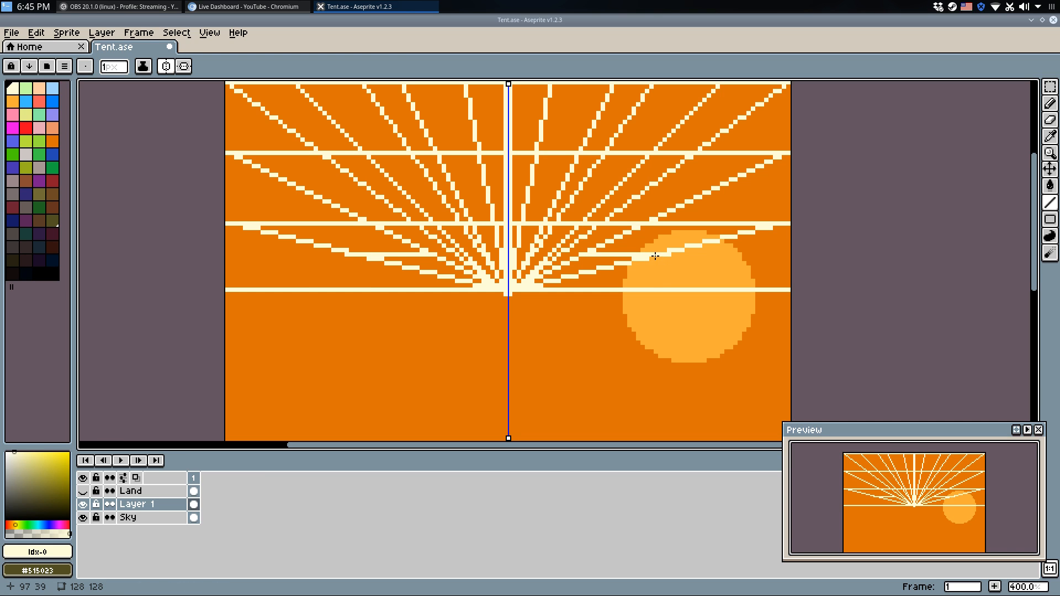
drag(800, 259, 519, 260)
drag(514, 187, 804, 188)
drag(508, 117, 871, 118)
scroll(717, 206, down, 2)
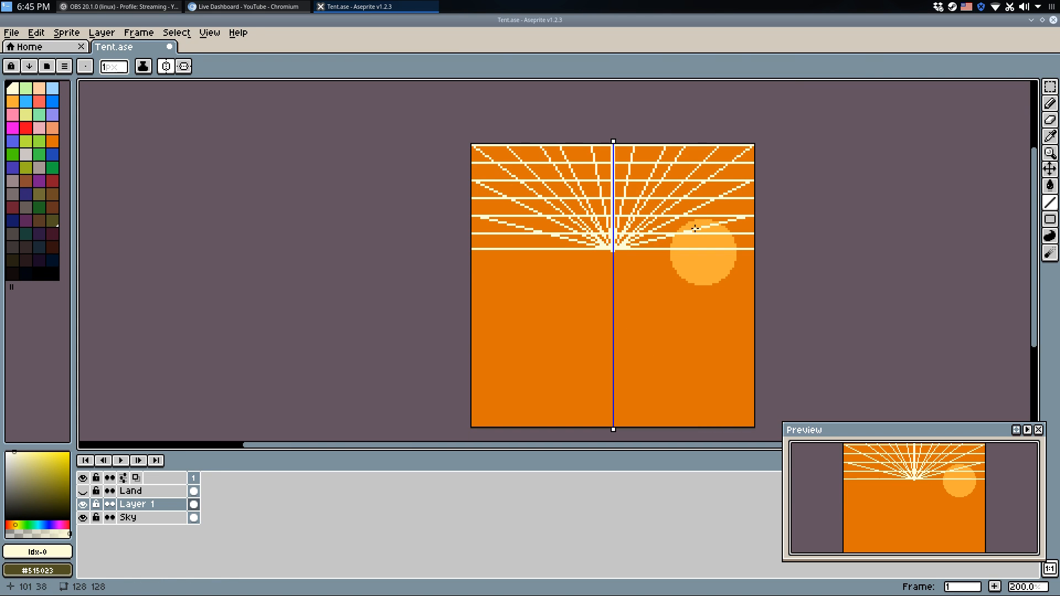
scroll(682, 224, up, 1)
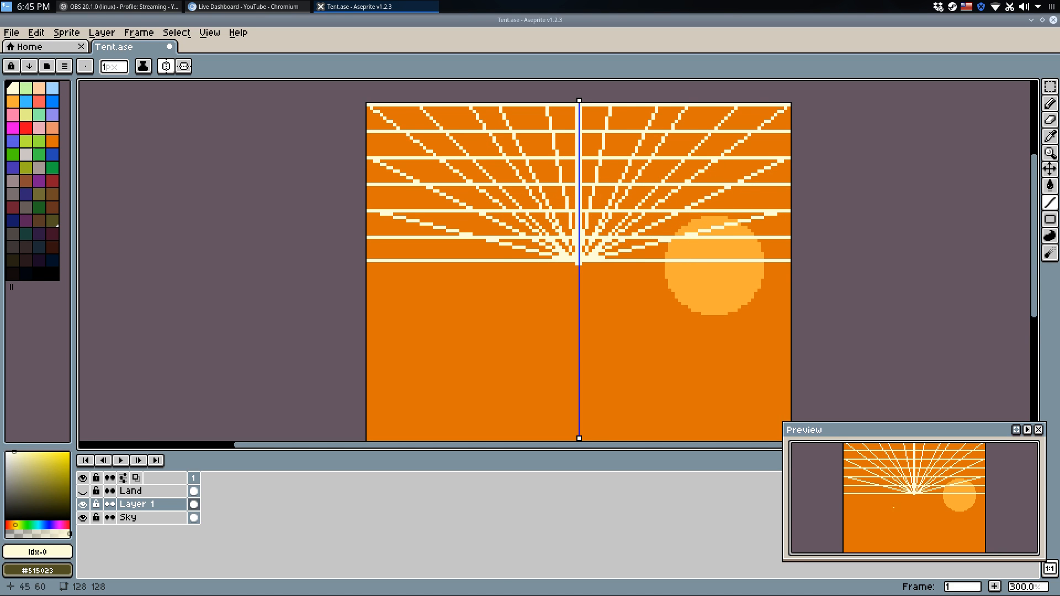
Add a new layer above the perspective-guide layer, choose grey Idx-32 and save the sprite.
click(83, 491)
click(83, 491)
right_click(188, 516)
click(184, 506)
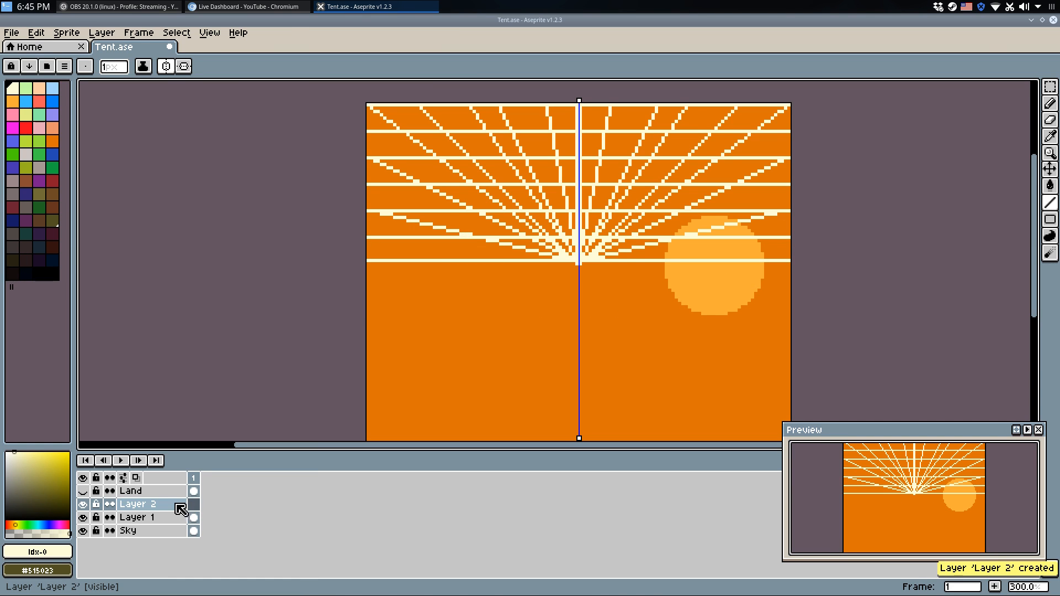
click(18, 196)
key(ctrl+s)
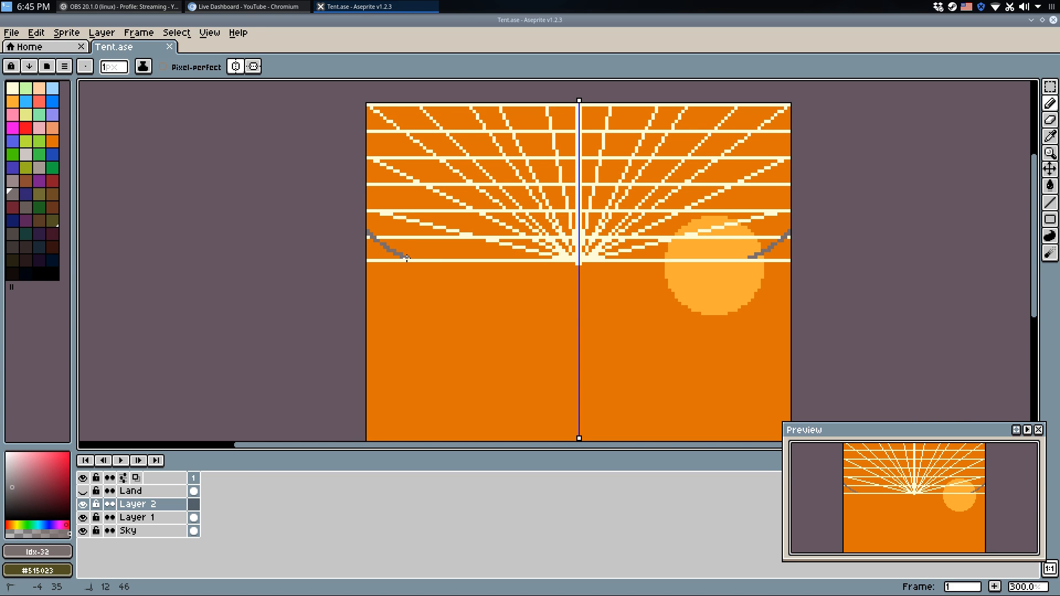
Undo the mirrored stroke, turn off symmetry and outline a billowing grey cloud from the canvas's left edge up to its top edge.
key(ctrl+z)
click(237, 68)
drag(361, 238, 380, 252)
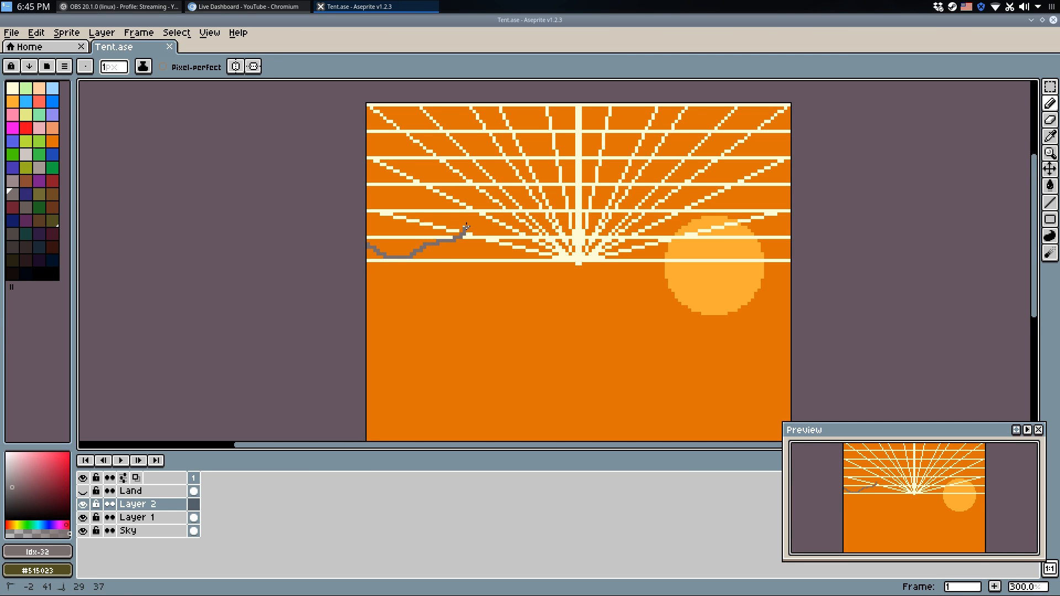
scroll(461, 222, up, 3)
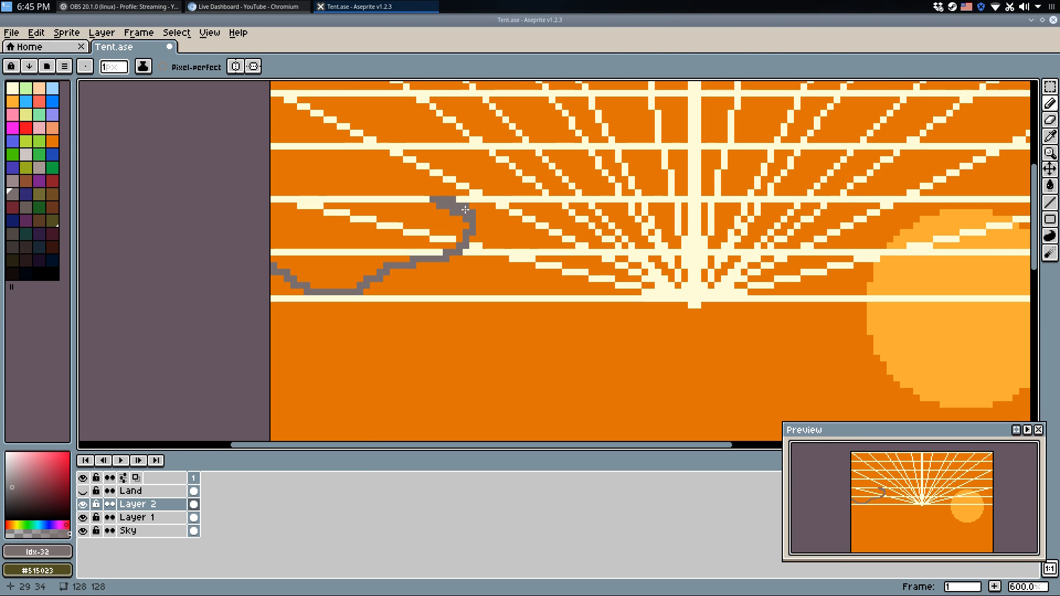
key(e)
scroll(472, 219, down, 2)
key(b)
mouse_move(464, 203)
mouse_down()
mouse_move(504, 184)
mouse_move(494, 170)
mouse_move(580, 156)
mouse_up()
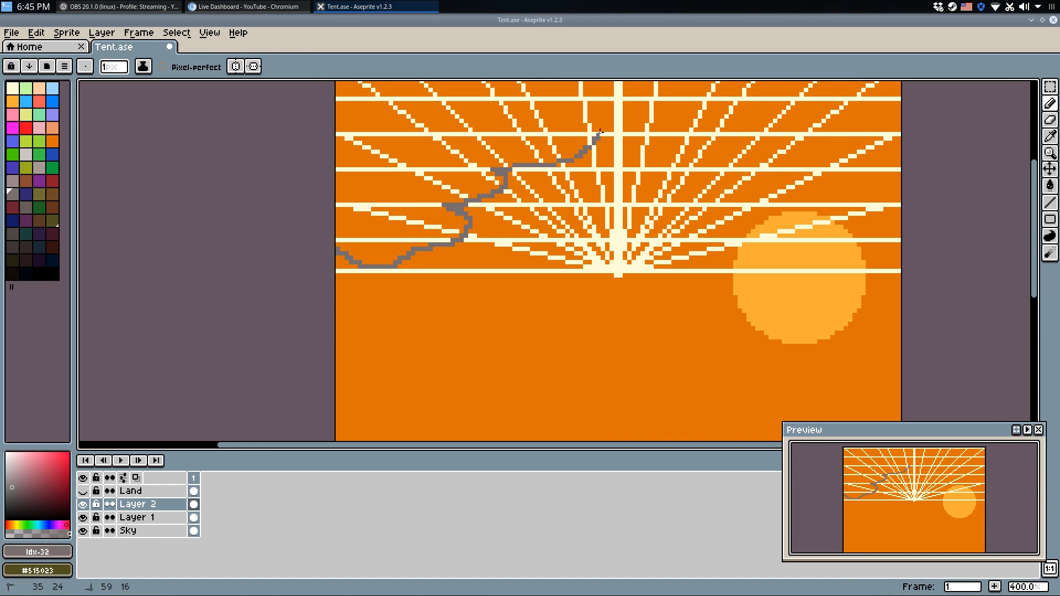
drag(506, 103, 453, 204)
mouse_move(467, 160)
mouse_down()
mouse_move(499, 180)
mouse_move(484, 200)
mouse_up()
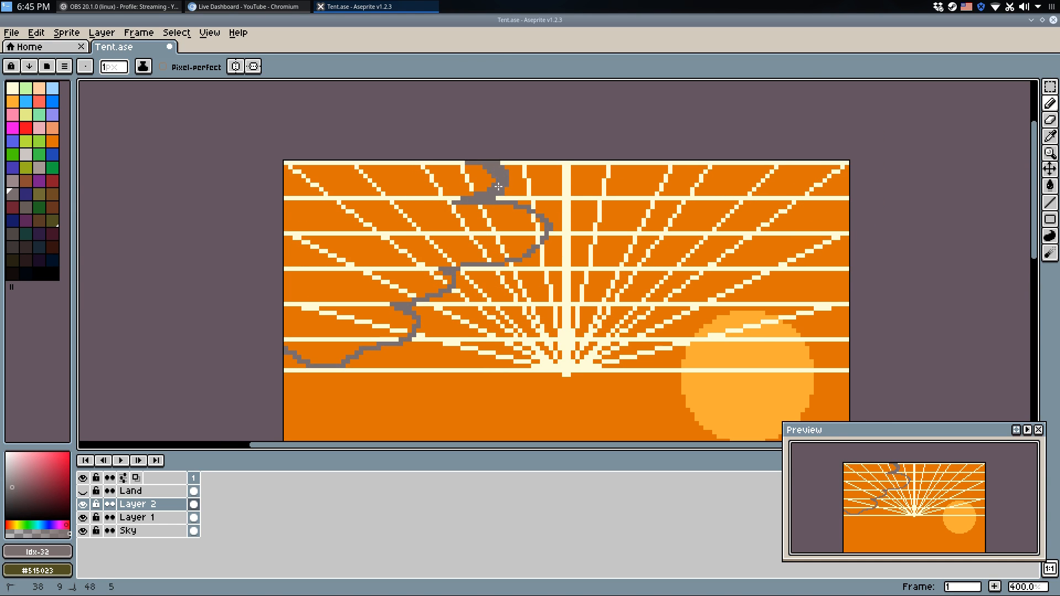
Fill the outlined cloud with grey and extend its lowest bulge down over the horizon line.
key(g)
click(479, 243)
key(b)
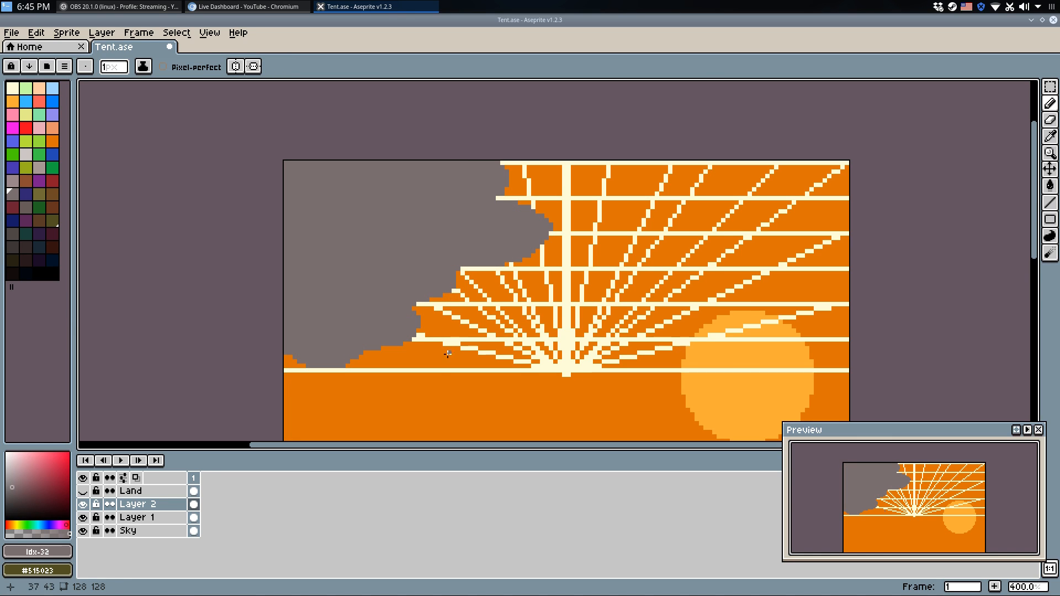
mouse_move(366, 353)
mouse_down()
mouse_move(342, 367)
mouse_move(298, 365)
mouse_up()
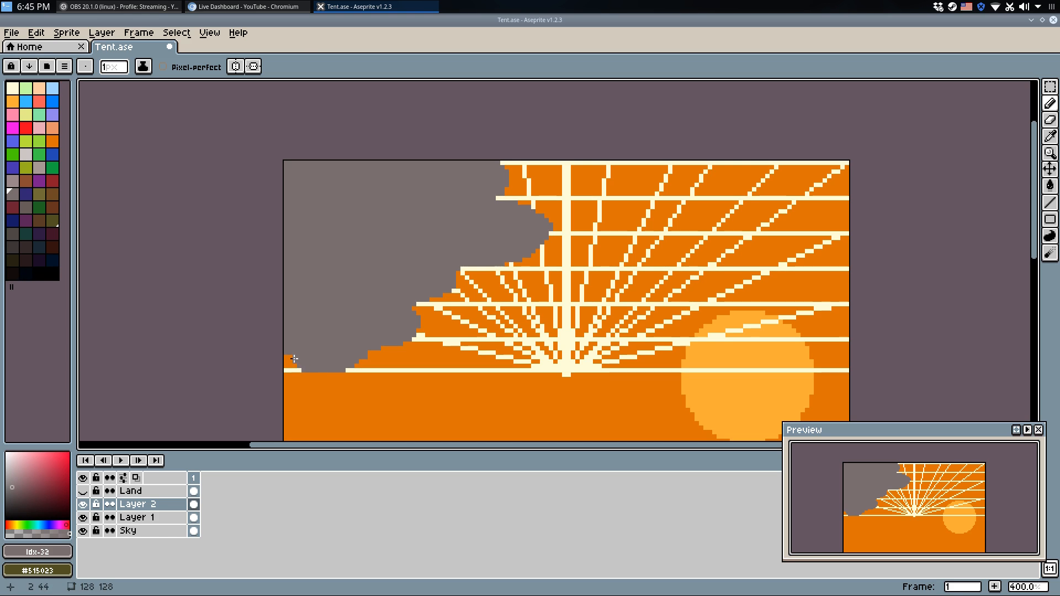
Recolour the whole cloud with the darker grey #665b57.
scroll(381, 254, up, 1)
key(i)
click(309, 248)
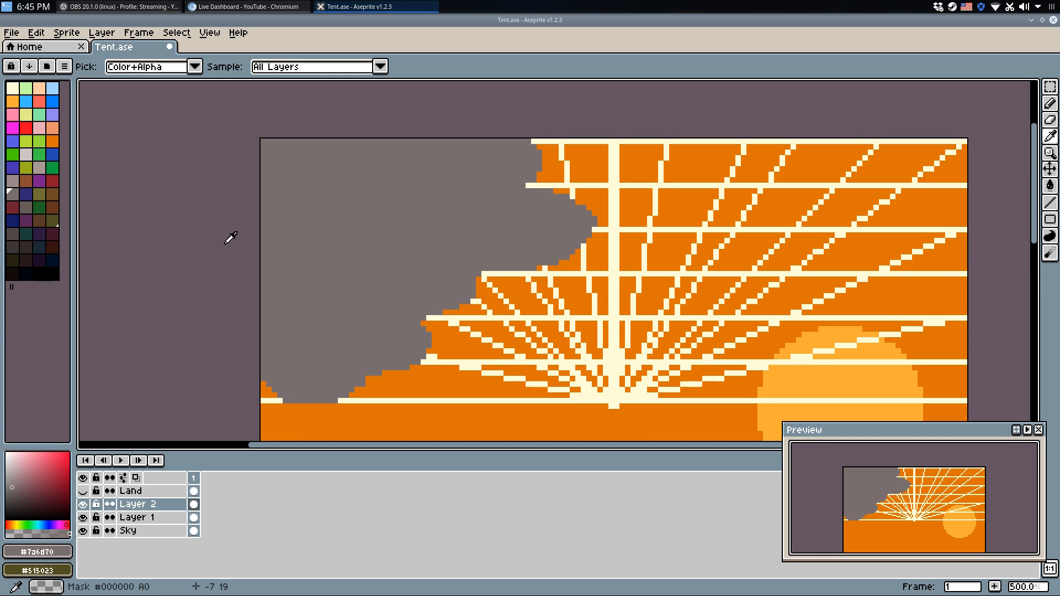
click(30, 209)
key(g)
click(293, 249)
key(b)
Choose Idx-28 and outline a lighter cloud band along the dark cloud's right side, from its lower bulge to the canvas top.
click(12, 184)
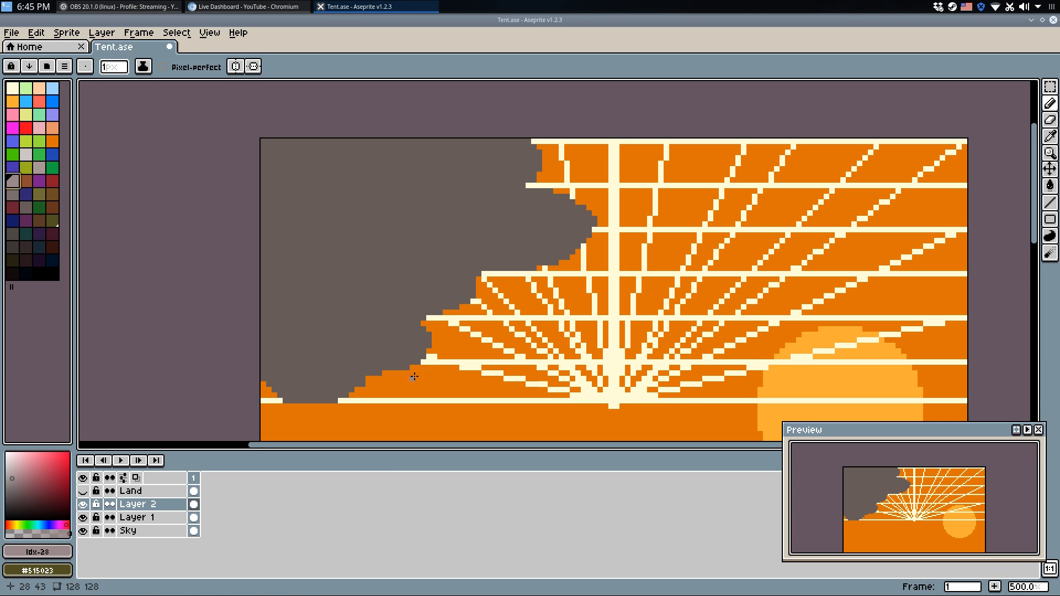
drag(385, 375, 483, 391)
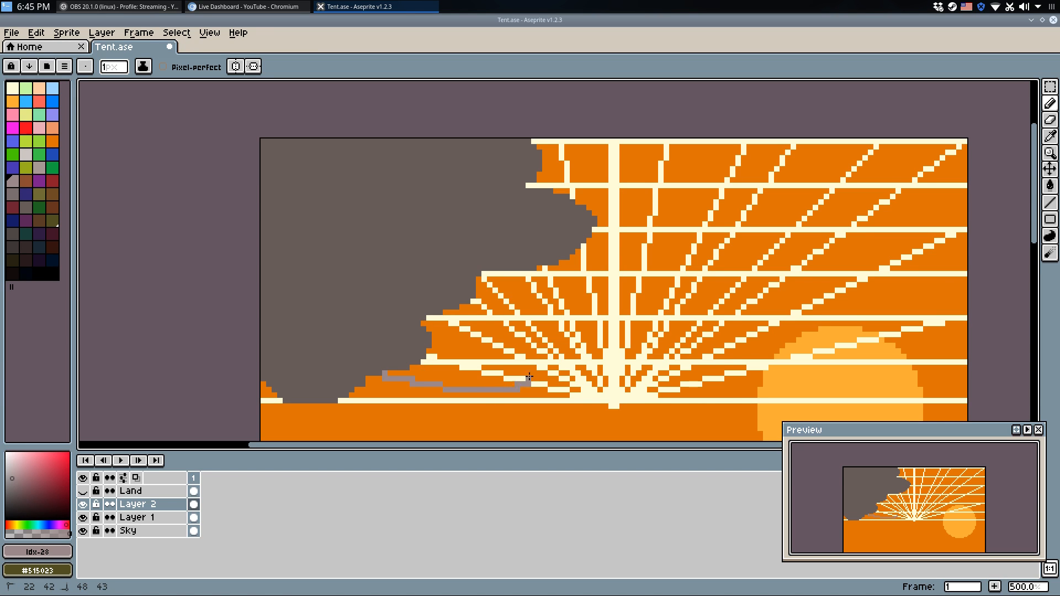
key(ctrl+z)
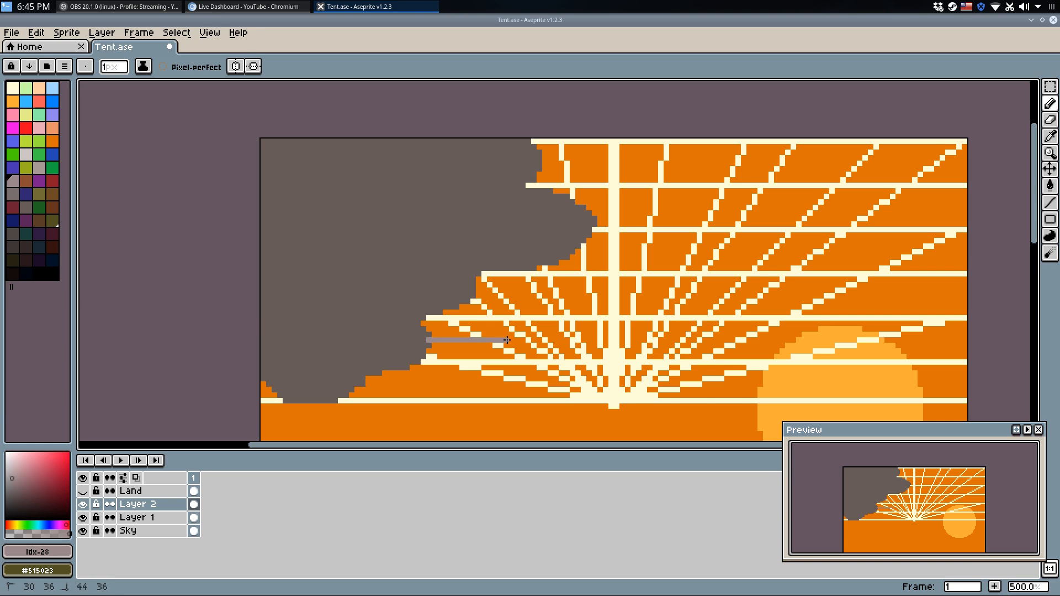
drag(433, 334, 470, 345)
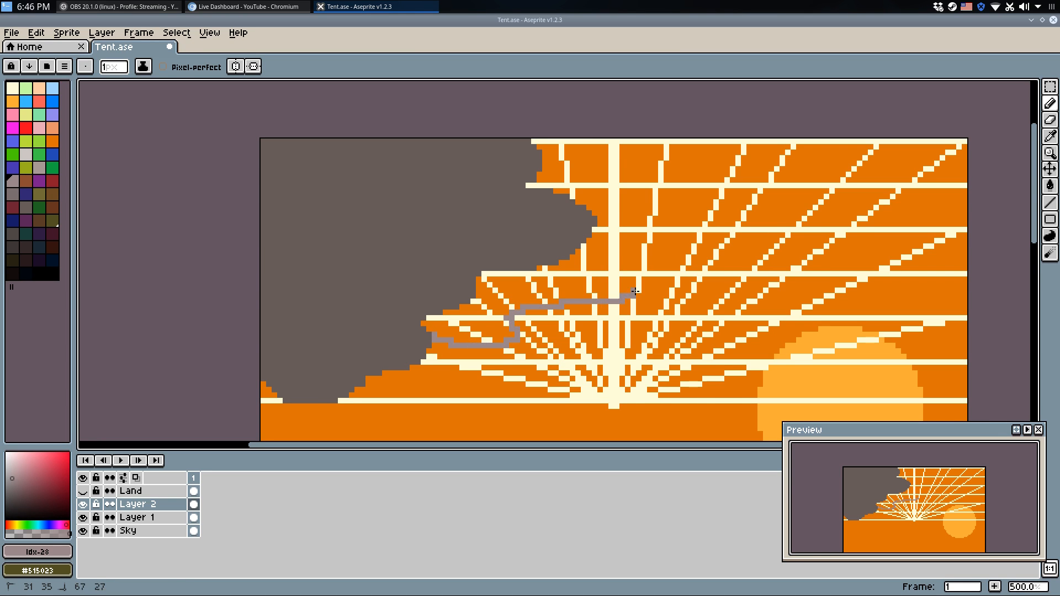
drag(623, 277, 615, 279)
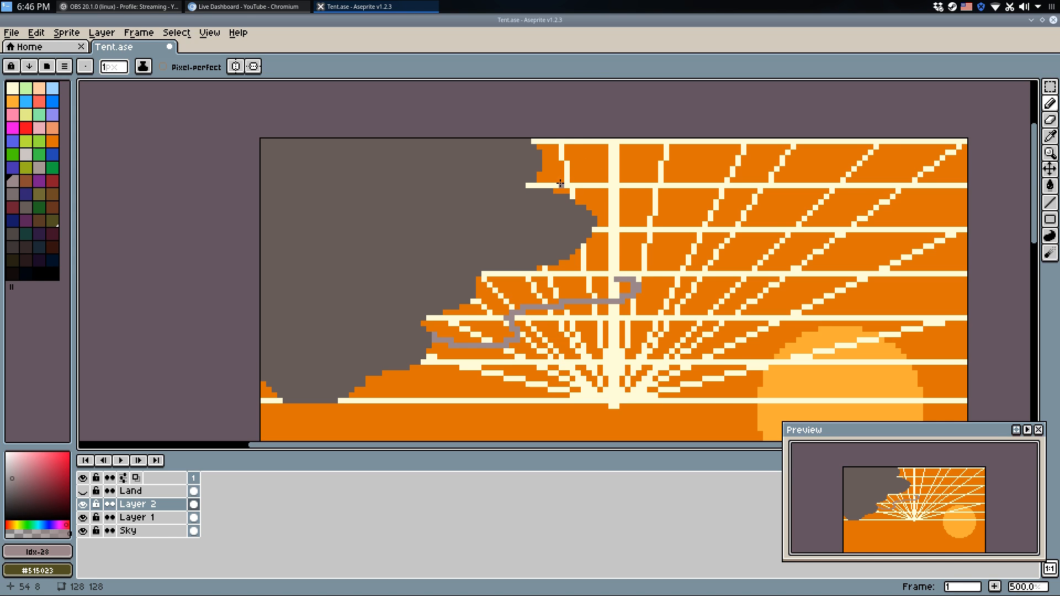
mouse_move(574, 138)
mouse_down()
mouse_move(627, 149)
mouse_move(639, 168)
mouse_move(604, 176)
mouse_move(645, 135)
mouse_move(734, 146)
mouse_move(728, 163)
mouse_move(696, 177)
mouse_move(639, 184)
mouse_up()
key(ctrl+z)
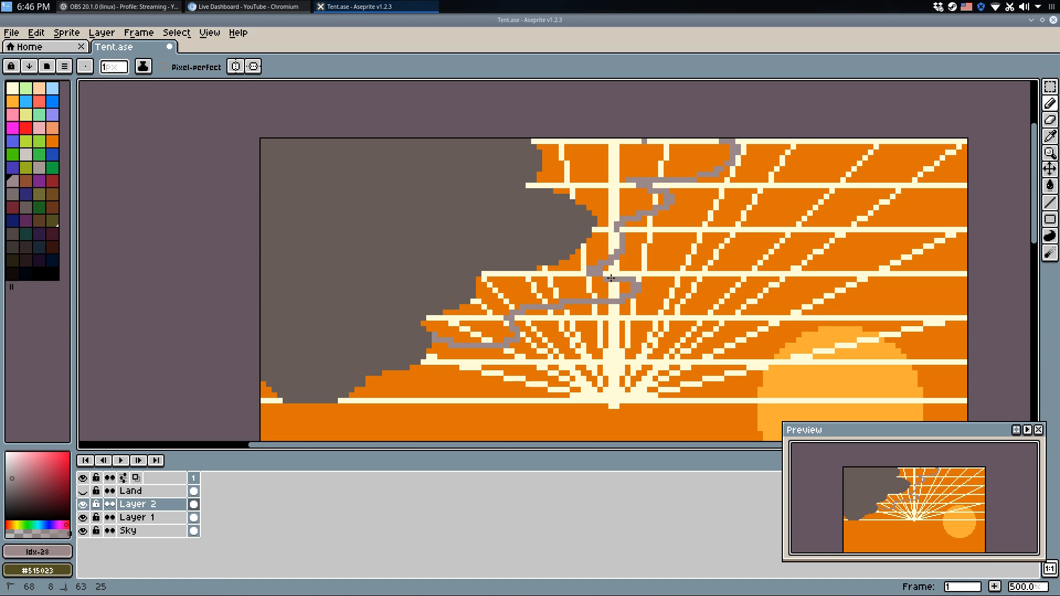
drag(578, 302, 627, 307)
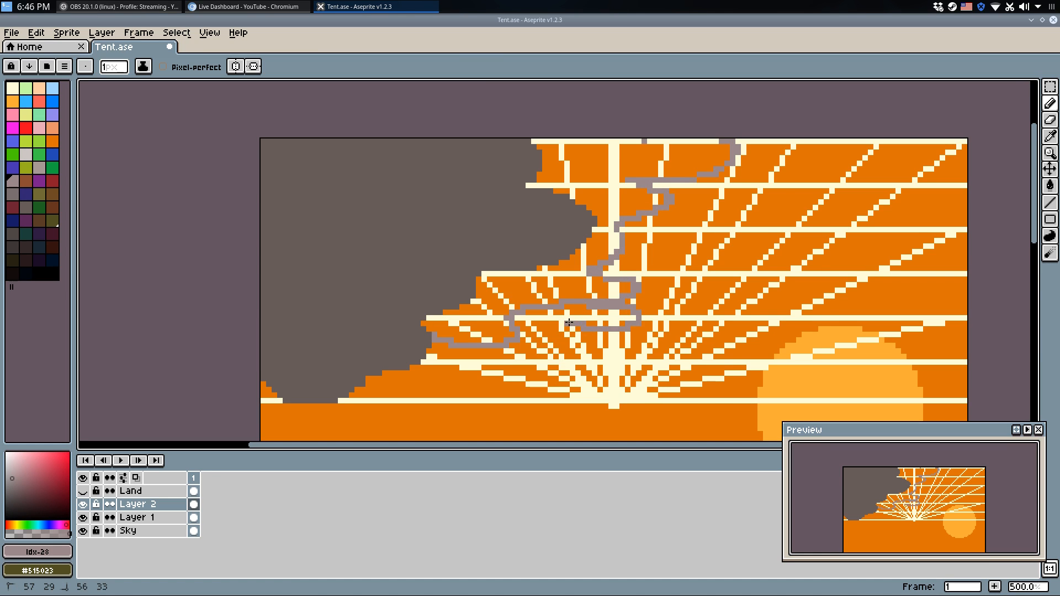
Fill the lighter cloud band with Idx-28 and paint a small separate puff beneath it.
key(g)
click(596, 317)
click(589, 279)
key(b)
drag(556, 346, 589, 342)
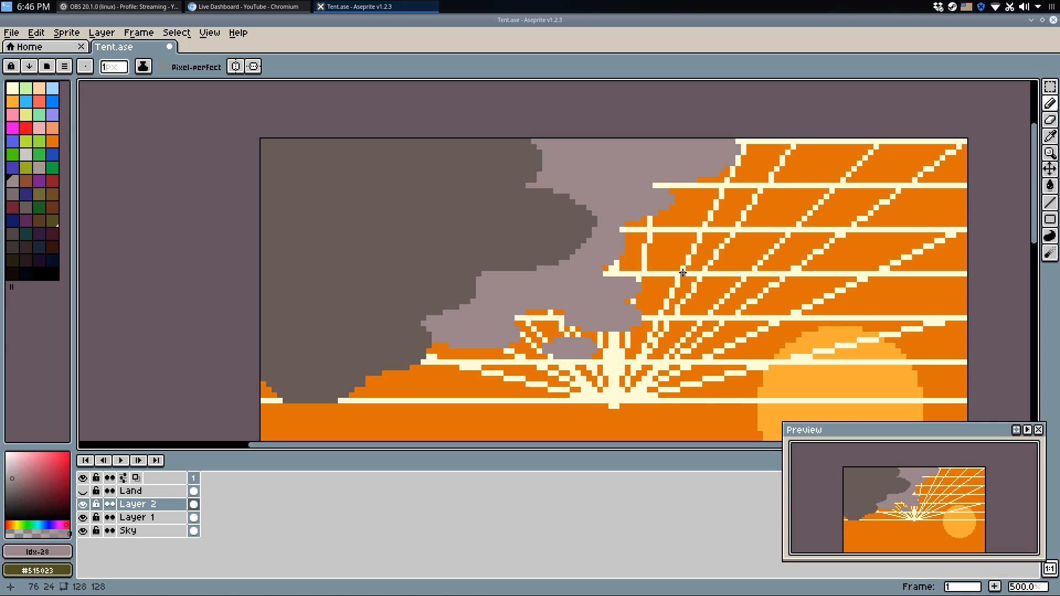
Try a small, filled light-grey cloud above the sun and undo it.
drag(830, 245, 909, 233)
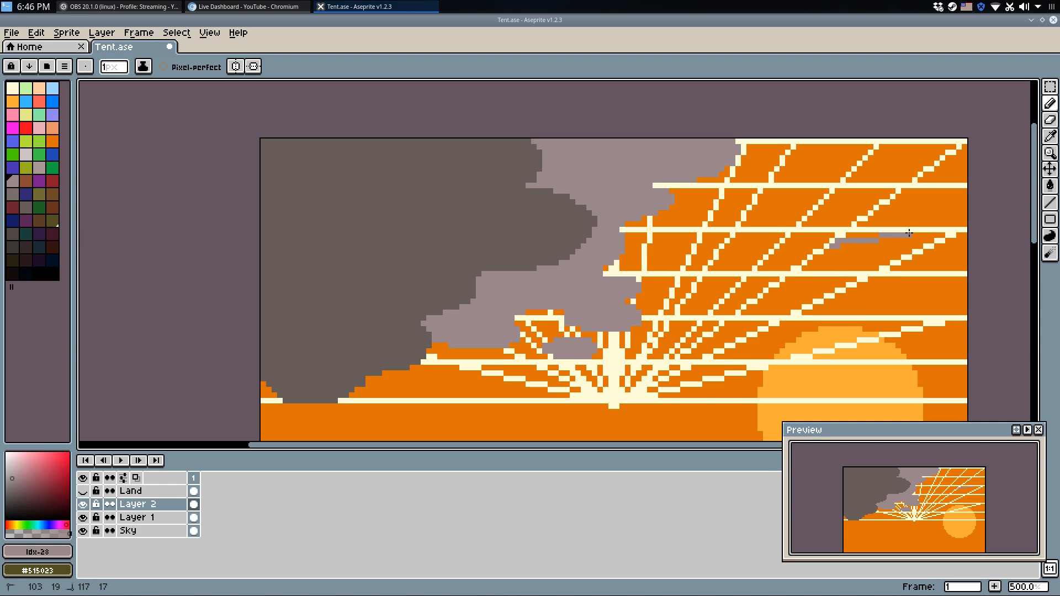
drag(819, 250, 893, 238)
key(g)
click(883, 246)
key(b)
key(ctrl+z)
key(ctrl+z)
key(ctrl+z)
Extend the light cloud's upper right part with a rounded bulge and fill it with the same colour.
drag(660, 196, 715, 183)
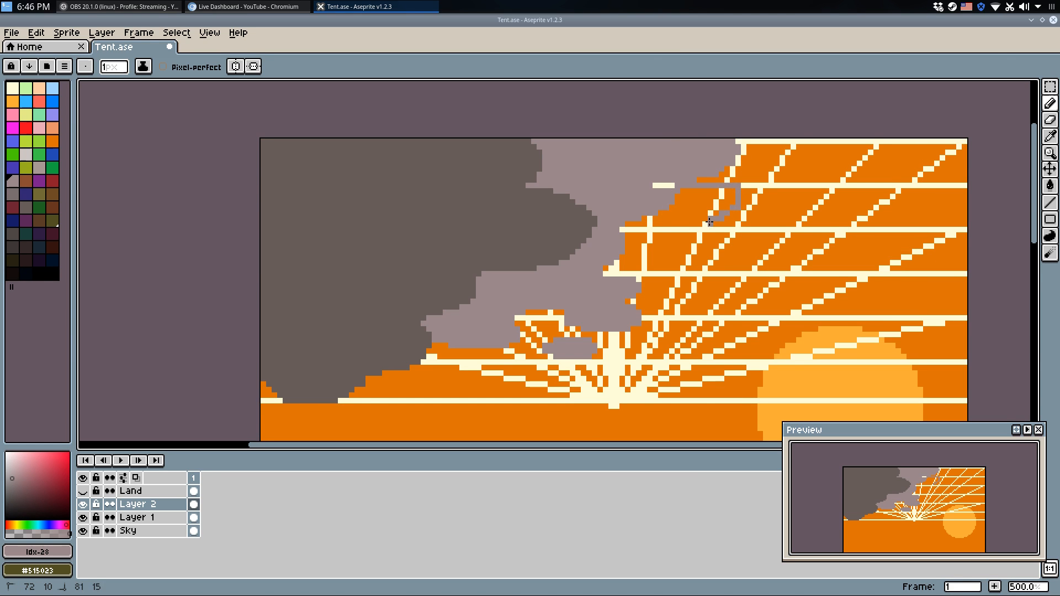
drag(670, 230, 651, 220)
key(g)
click(712, 205)
key(b)
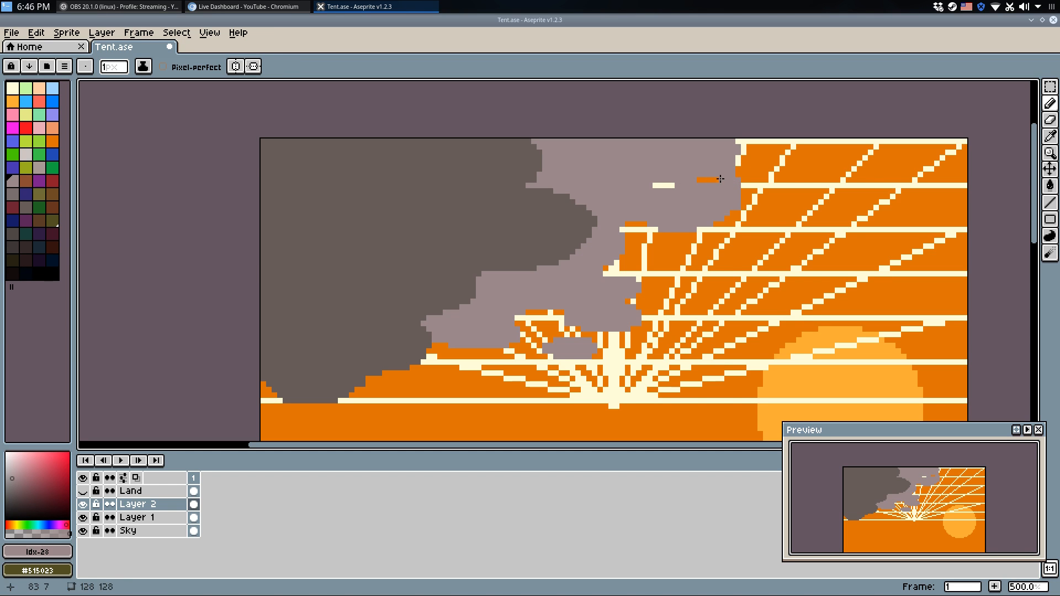
Erase a small hole near the top of the light cloud and reduce the eraser size to 1 px.
scroll(649, 207, up, 2)
key(e)
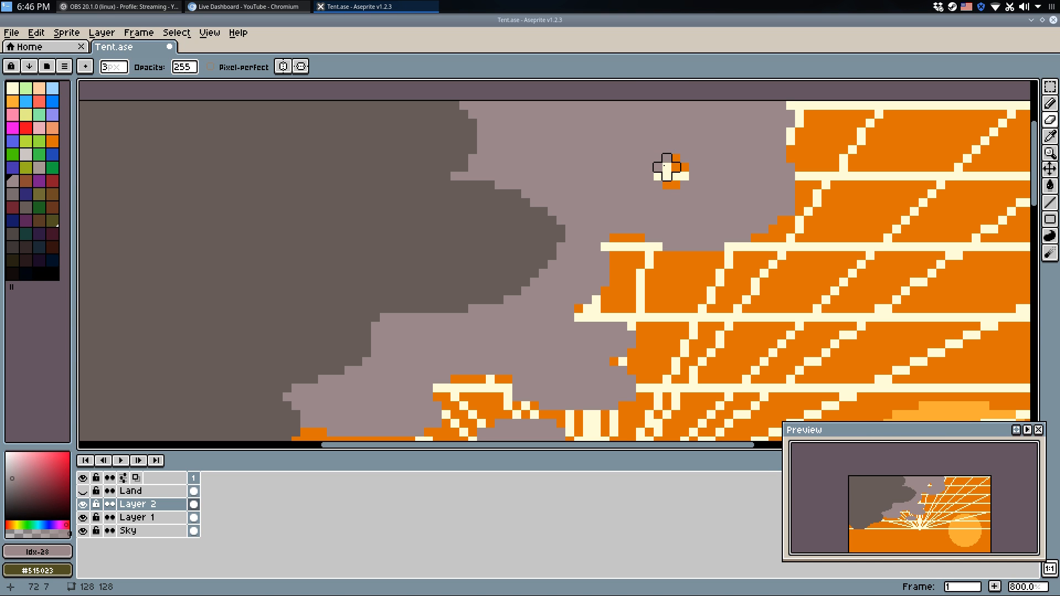
key(b)
click(547, 155)
key(minus)
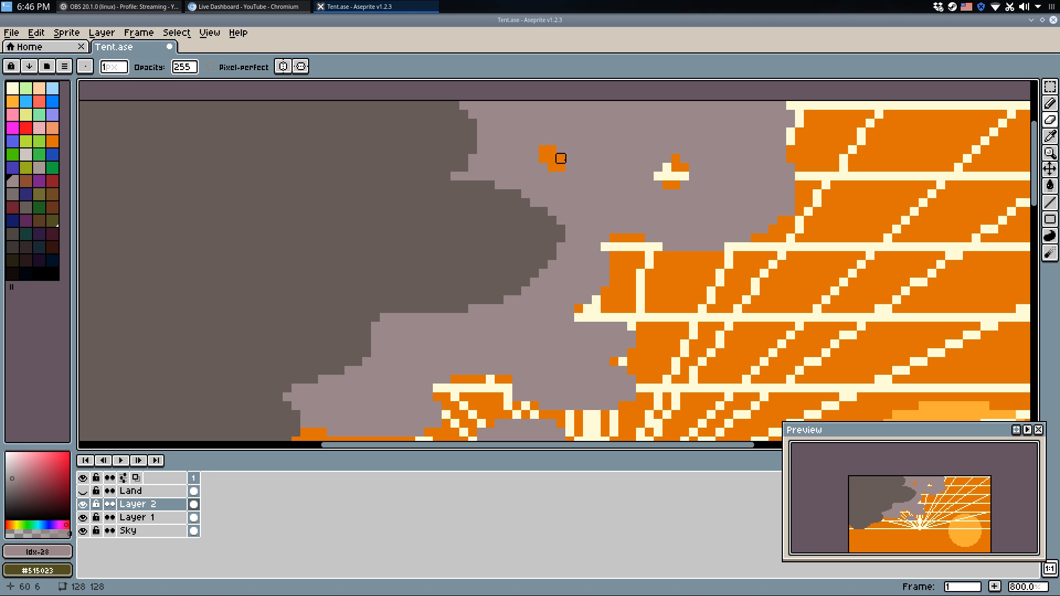
key(b)
Round off the dark cloud's lower bulge with a notch above it and trim its rightmost bulge using light grey #99878b.
drag(532, 311, 625, 227)
alt+click(480, 227)
mouse_move(479, 232)
mouse_down()
mouse_move(537, 244)
mouse_move(461, 243)
mouse_move(455, 271)
mouse_up()
alt+click(469, 250)
click(452, 234)
click(442, 234)
click(434, 233)
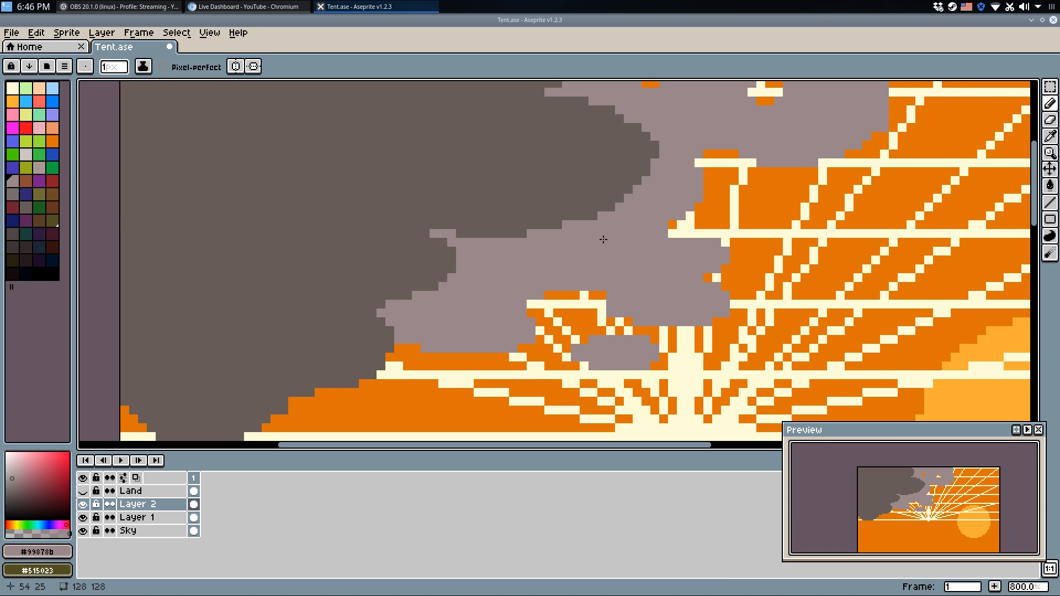
scroll(663, 243, down, 3)
scroll(661, 194, up, 3)
click(661, 195)
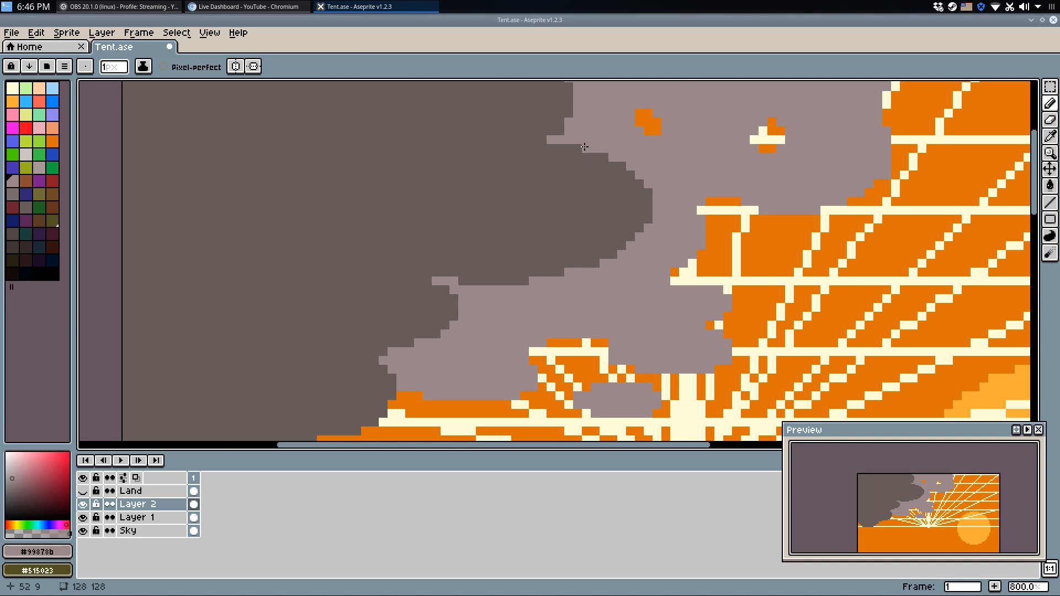
Add a filled light-grey lobe under the dark cloud's lowest edge, reaching below the horizon line.
scroll(638, 216, down, 3)
scroll(625, 263, up, 3)
mouse_move(393, 388)
mouse_down()
mouse_move(504, 275)
mouse_move(519, 302)
mouse_move(484, 330)
mouse_up()
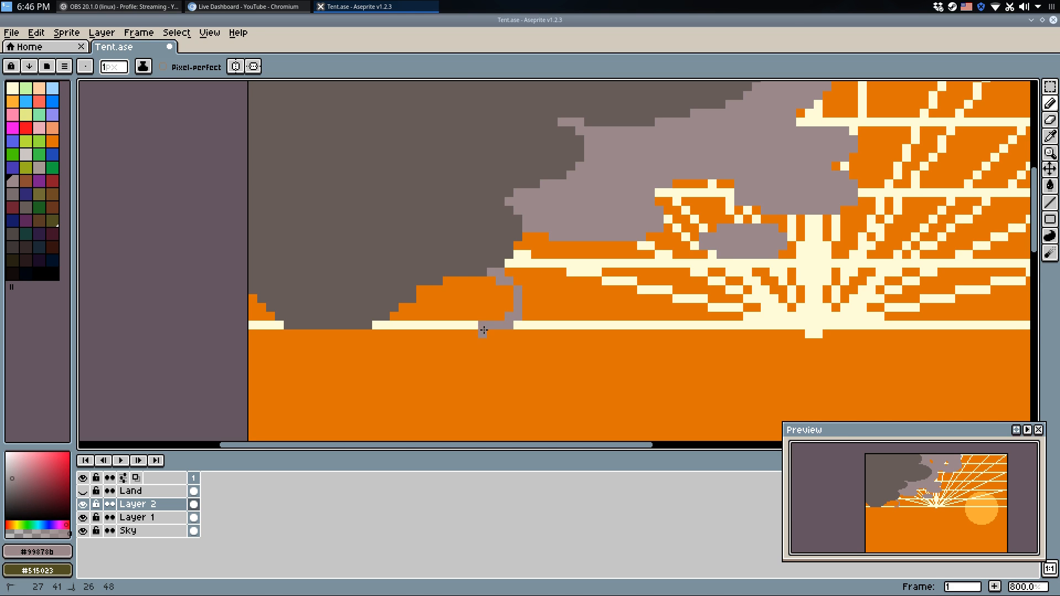
key(g)
click(400, 336)
key(b)
key(ctrl+z)
drag(289, 337, 320, 337)
scroll(570, 321, down, 4)
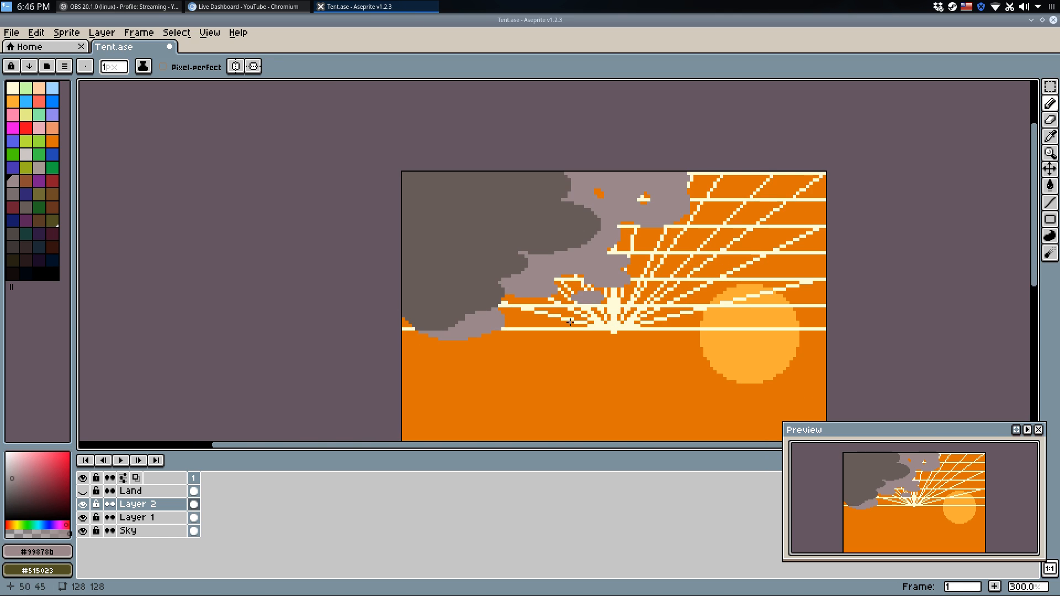
Show the Land layer over the clouds and sample the dark cloud's grey #665b57.
click(83, 490)
scroll(360, 282, down, 1)
drag(400, 288, 435, 306)
scroll(419, 225, up, 5)
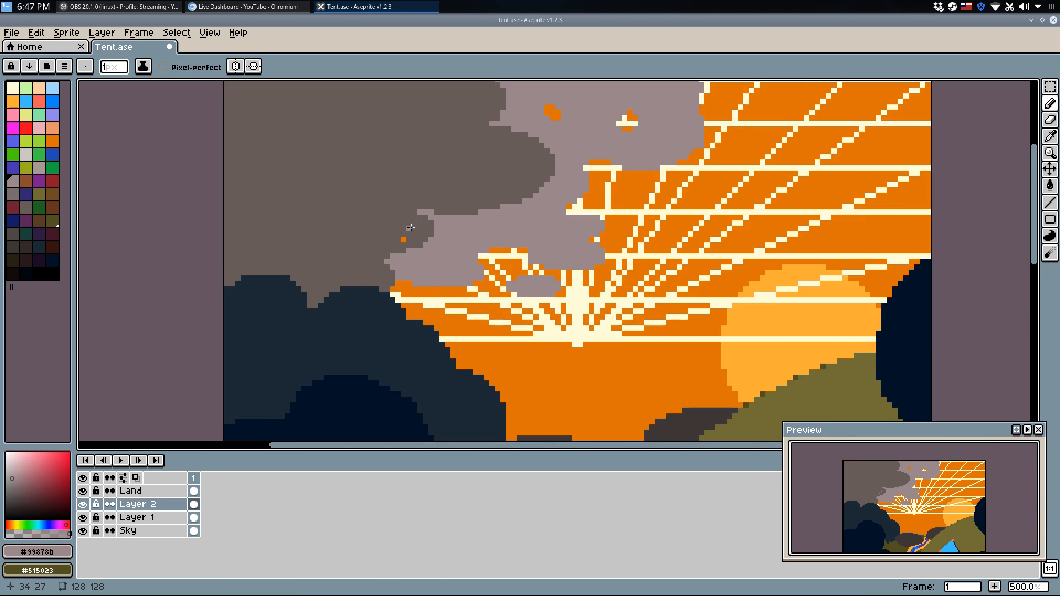
alt+click(408, 236)
Trace the stray orange pixel in the dark cloud by stepping through the edit history and toggling Land's visibility.
key(ctrl+z)
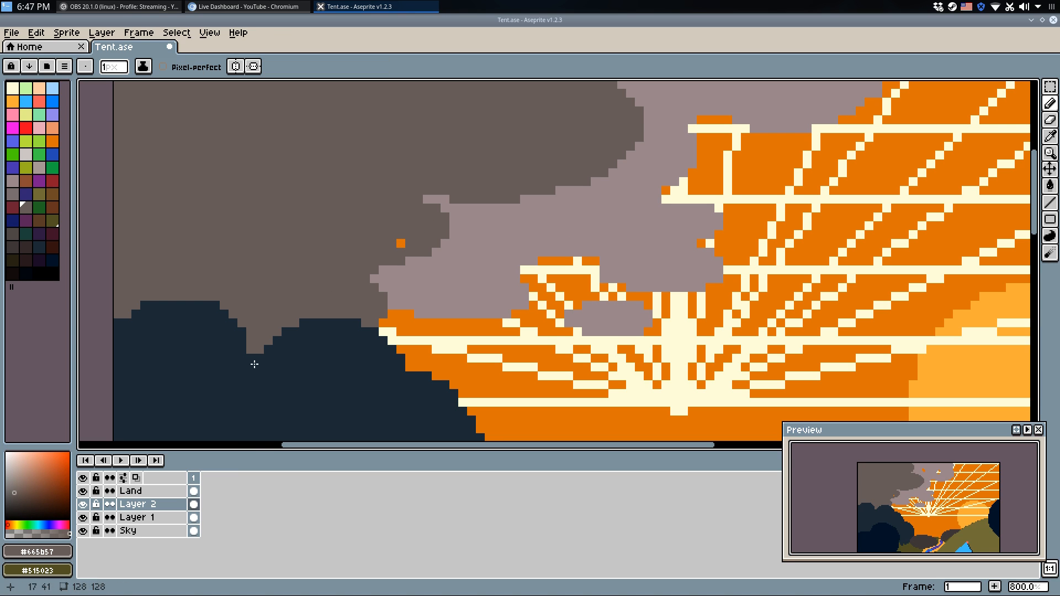
key(ctrl+z)
key(ctrl+y)
key(ctrl+y)
scroll(341, 341, down, 3)
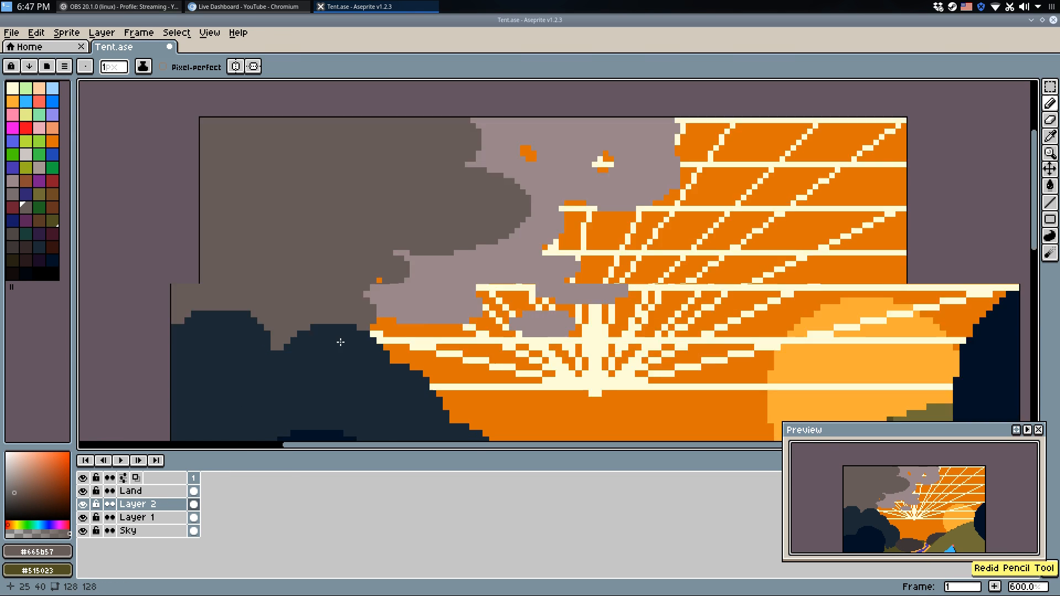
key(ctrl+z)
key(ctrl+z)
key(ctrl+z)
key(ctrl+z)
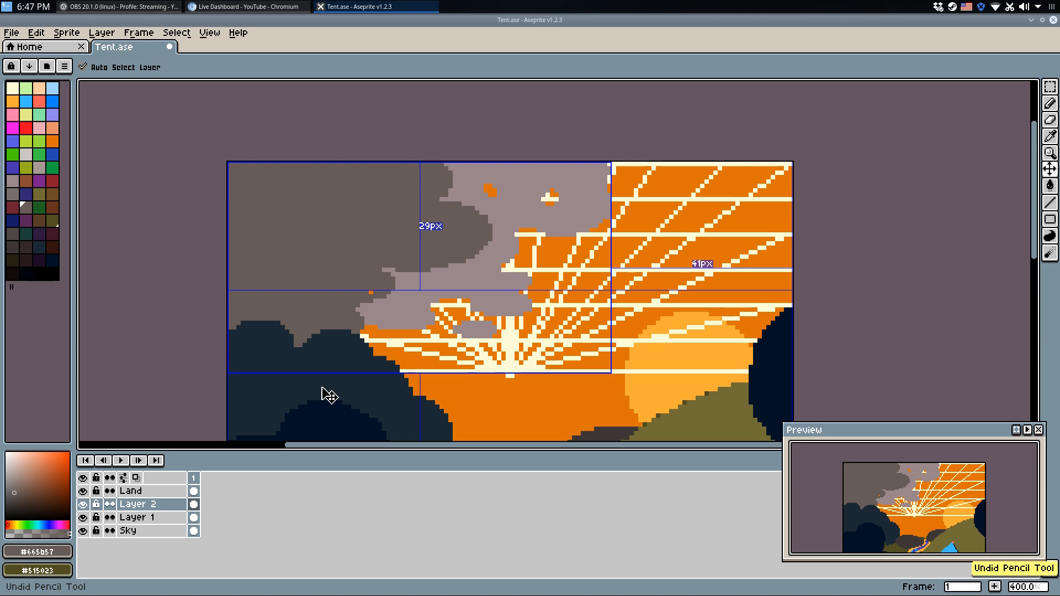
key(ctrl+y)
key(ctrl+z)
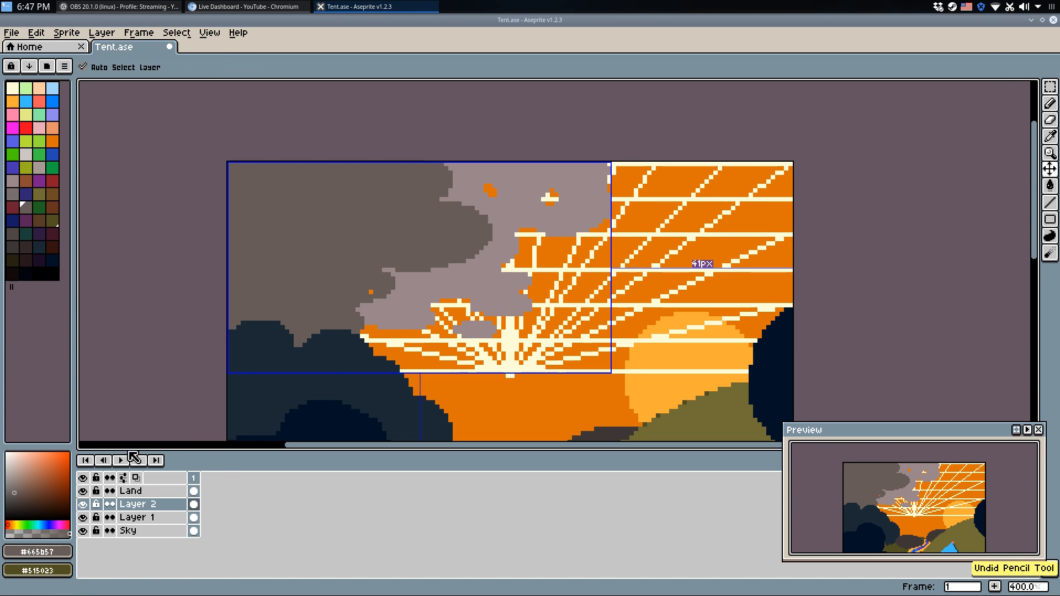
click(83, 491)
click(83, 491)
click(83, 491)
click(83, 491)
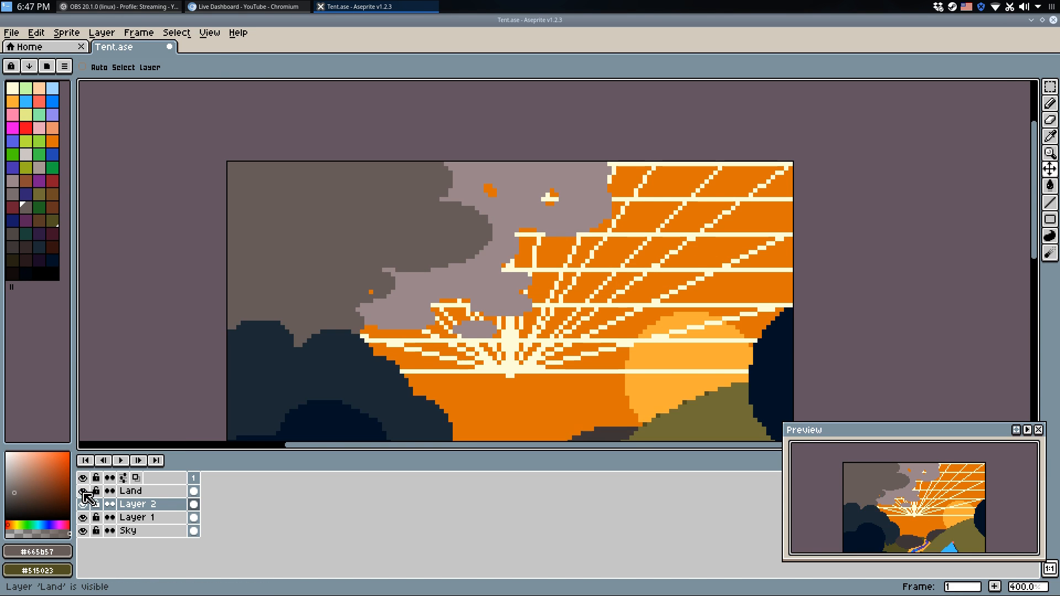
Erase the stray orange pixel on the Land layer and save the sprite.
click(139, 492)
key(q)
scroll(349, 286, up, 3)
key(e)
click(393, 298)
scroll(453, 209, down, 3)
key(q)
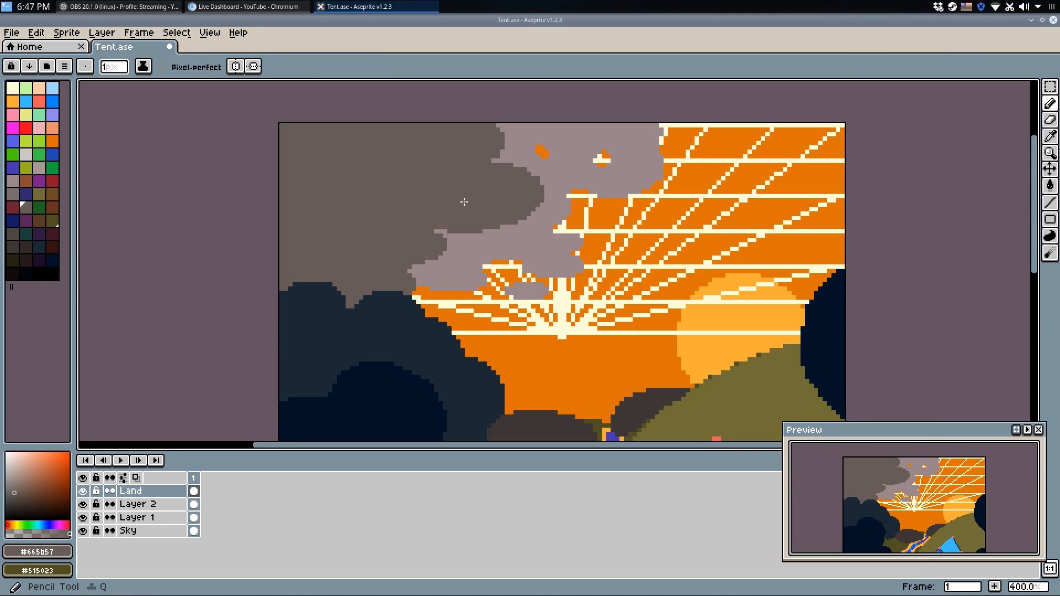
scroll(579, 221, down, 2)
key(ctrl+s)
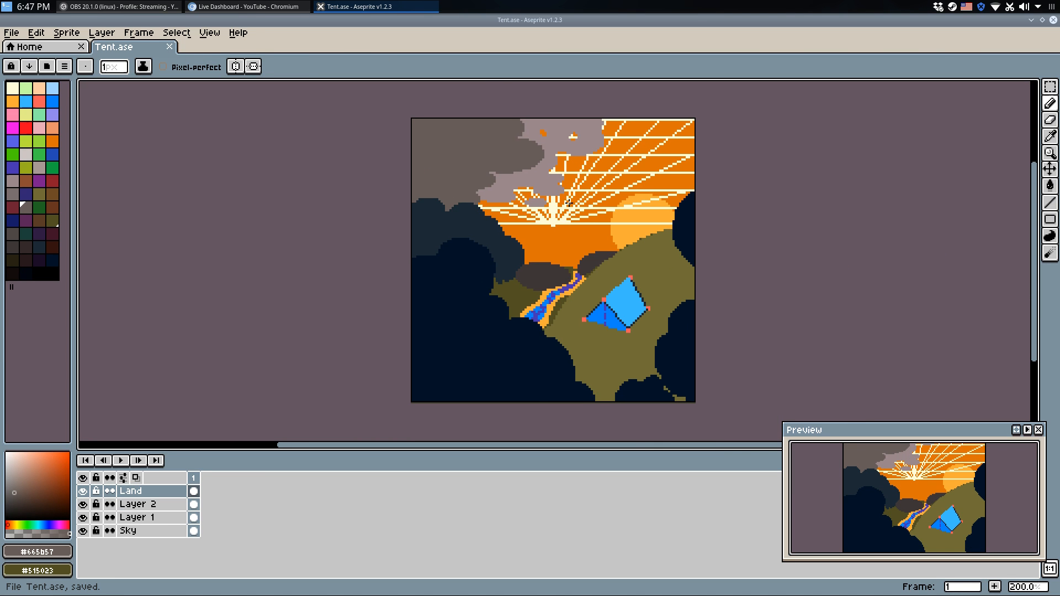
Rename Layer 2 as Clouds.
scroll(581, 209, up, 3)
click(182, 505)
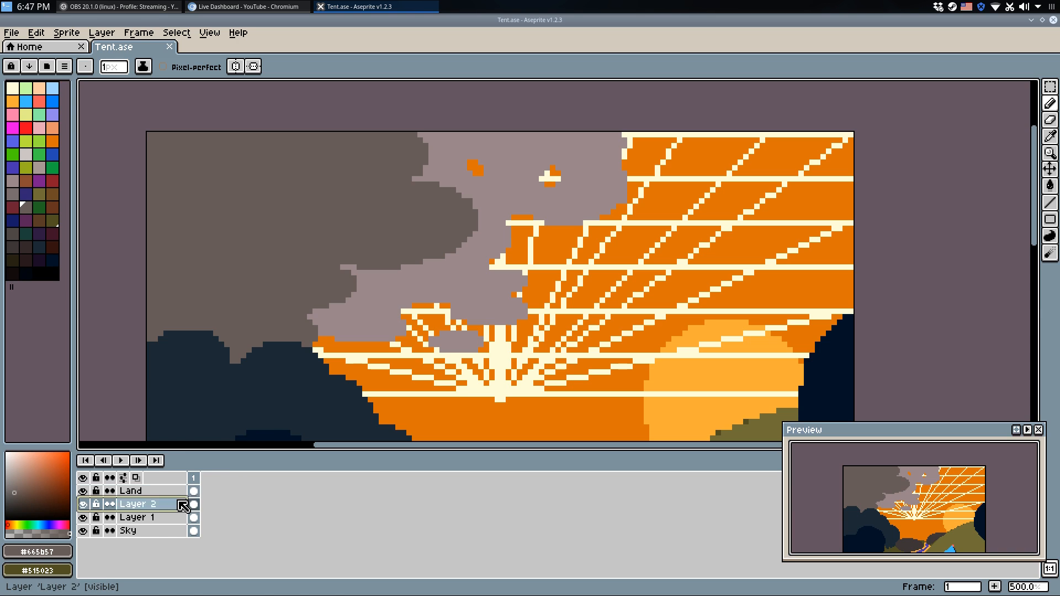
double_click(179, 507)
text(Clouds)
key(Return)
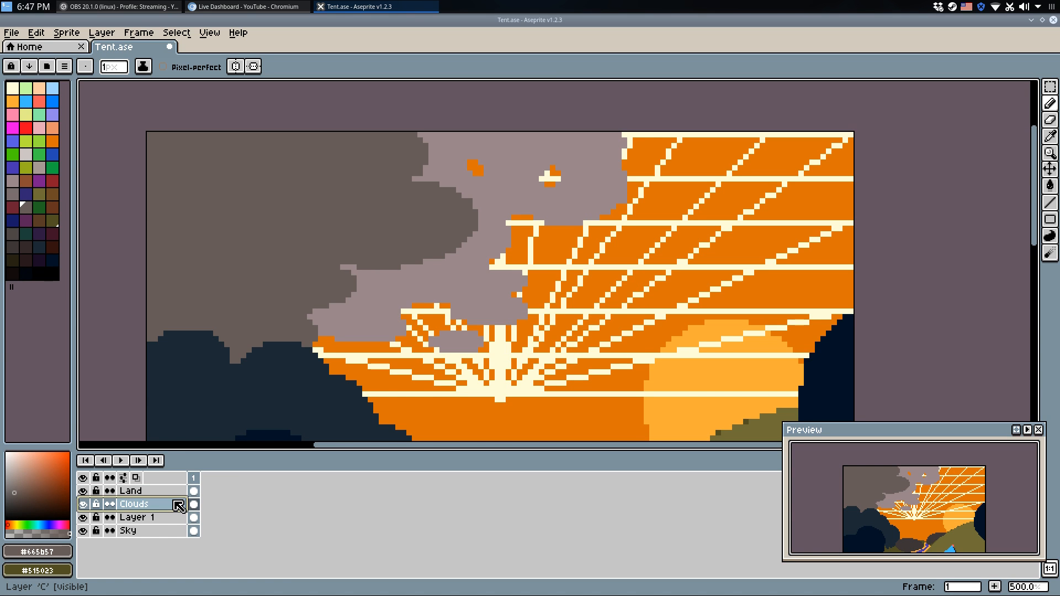
Sample the light grey #99878b, fill the hole in the light cloud, and outline and fill an oval puff on its lower edge.
alt+click(555, 184)
scroll(567, 194, up, 1)
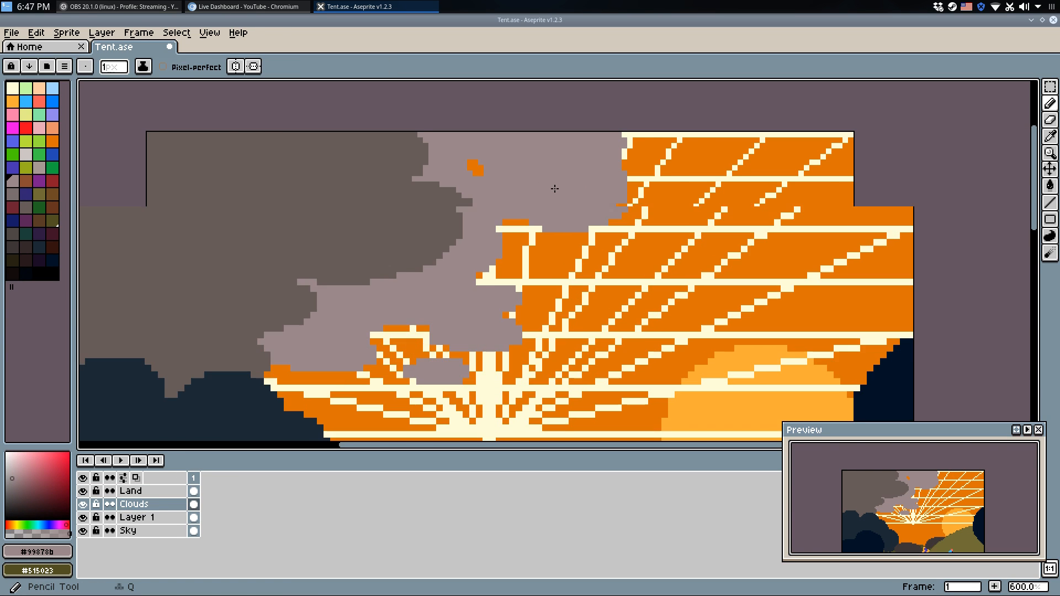
key(b)
drag(531, 281, 596, 241)
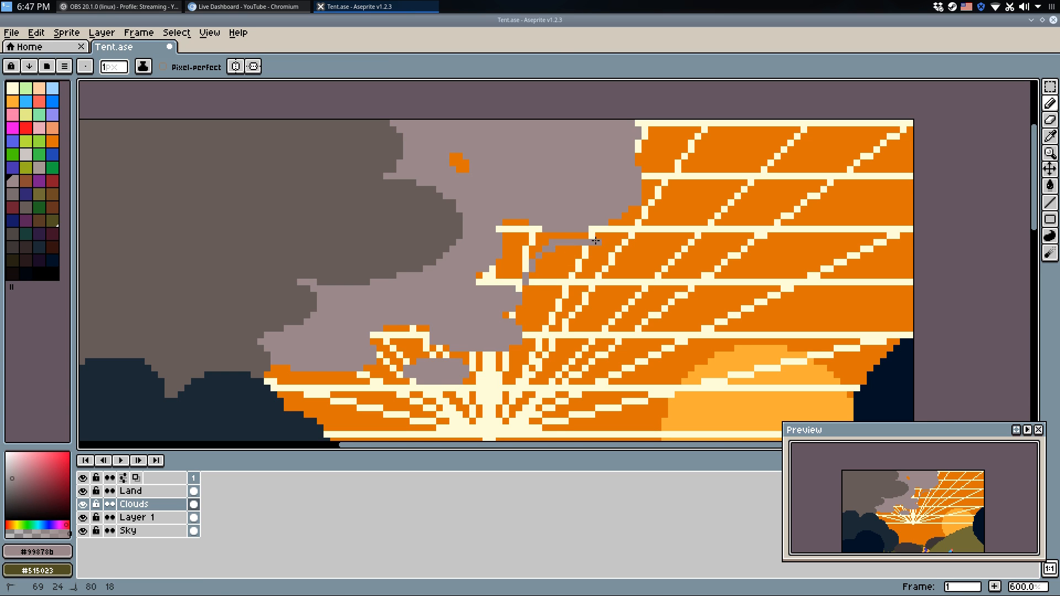
key(ctrl+z)
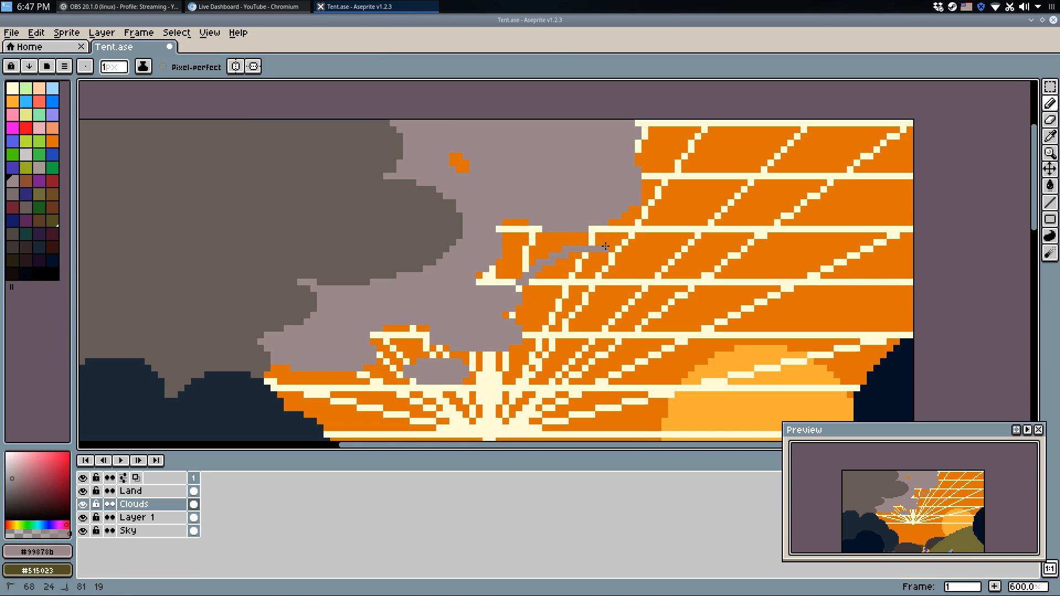
key(g)
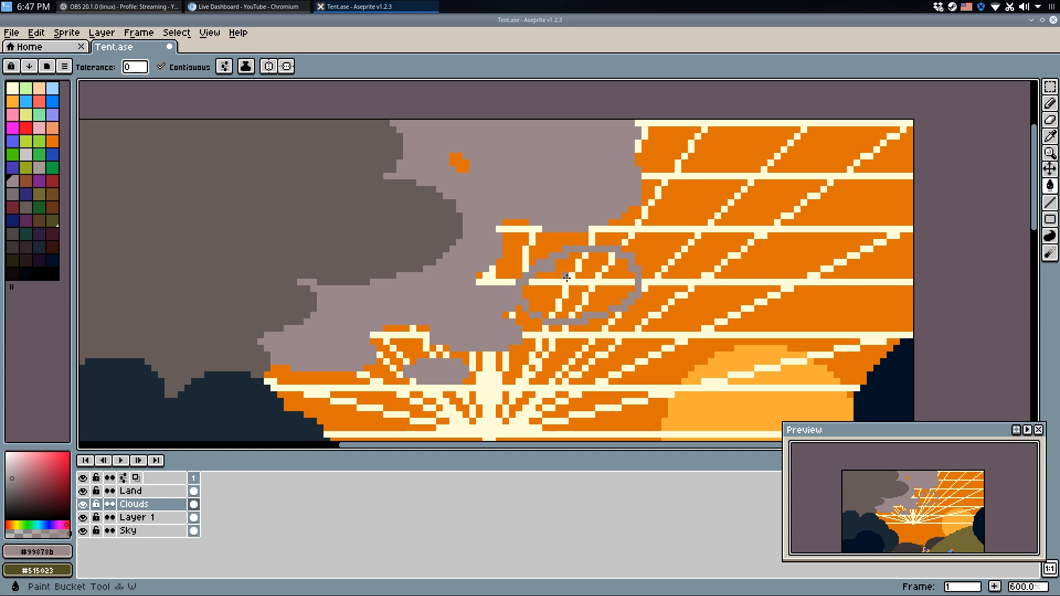
click(530, 298)
Outline and fill several small light grey cloud puffs around the vanishing point of the perspective guide.
key(b)
mouse_move(503, 369)
mouse_down()
mouse_move(531, 366)
mouse_move(541, 379)
mouse_move(529, 396)
mouse_move(477, 396)
mouse_move(503, 370)
mouse_up()
mouse_move(367, 394)
mouse_down()
mouse_move(463, 413)
mouse_move(432, 417)
mouse_move(380, 394)
mouse_move(378, 413)
mouse_move(351, 411)
mouse_move(345, 384)
mouse_up()
key(g)
click(365, 399)
click(436, 410)
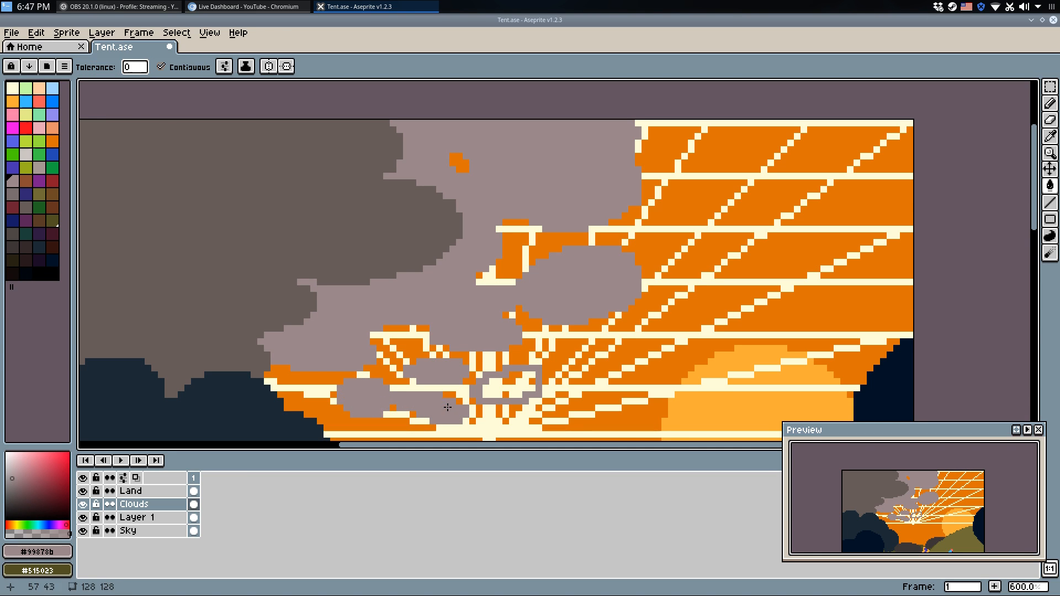
click(508, 387)
Outline and fill another light grey puff against the treeline, just below the small puffs.
key(q)
drag(480, 416, 602, 275)
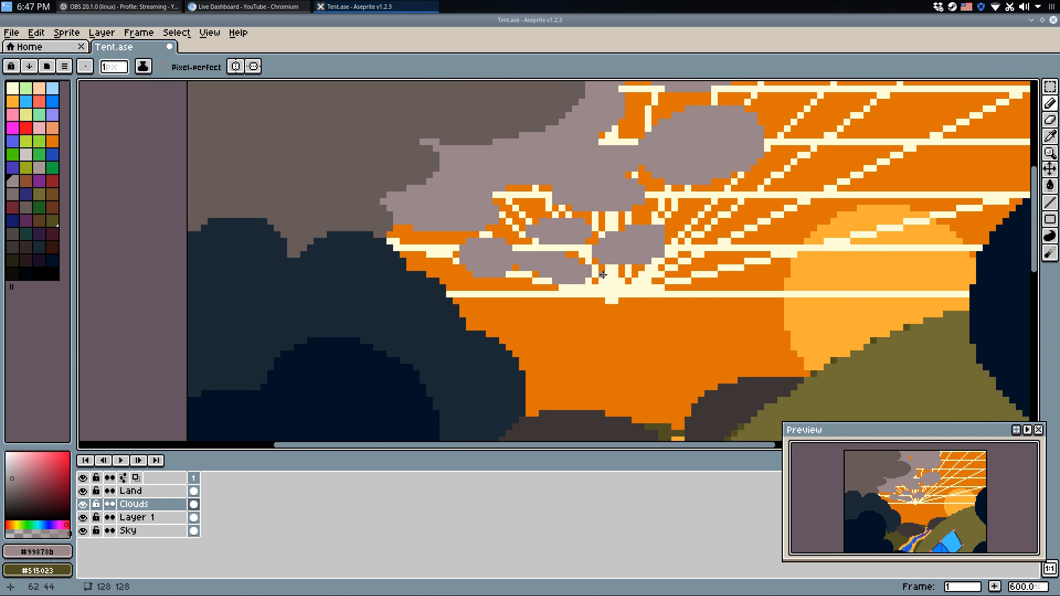
mouse_move(458, 291)
mouse_down()
mouse_move(513, 291)
mouse_move(530, 302)
mouse_move(534, 322)
mouse_move(497, 339)
mouse_up()
key(g)
key(b)
drag(450, 294, 496, 337)
key(g)
click(515, 323)
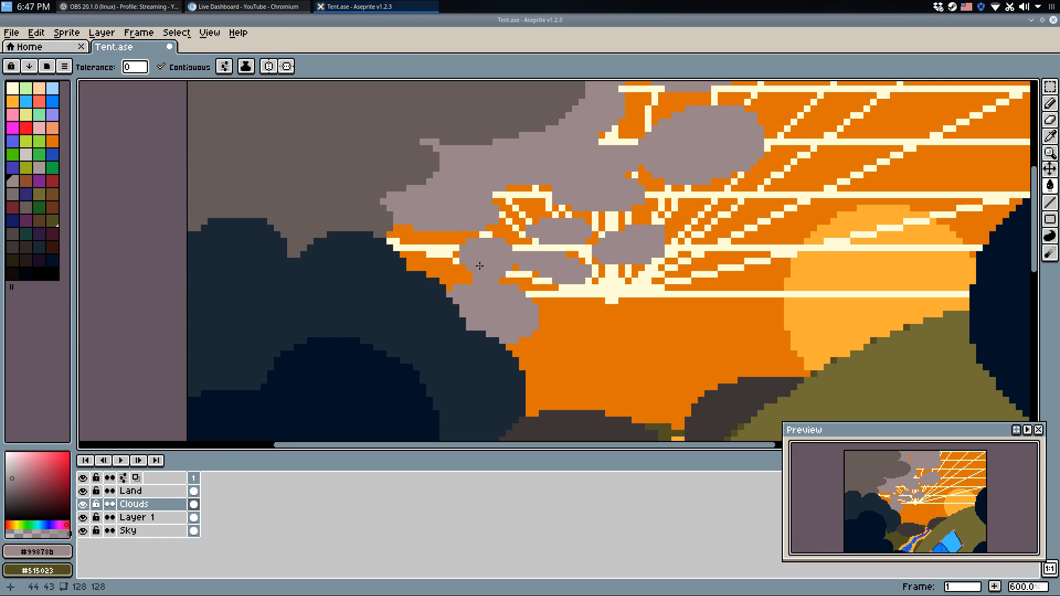
Extend the light cloud down to the treeline and fill the added area with light grey.
key(b)
drag(426, 271, 406, 271)
key(ctrl+z)
mouse_move(449, 235)
mouse_down()
mouse_move(398, 253)
mouse_move(384, 224)
mouse_move(407, 218)
mouse_move(407, 239)
mouse_move(391, 225)
mouse_move(380, 234)
mouse_move(395, 215)
mouse_up()
key(g)
click(406, 238)
Sample the dark grey #665b57 and round off the dark cloud's lower edge above the treeline.
key(b)
alt+click(382, 213)
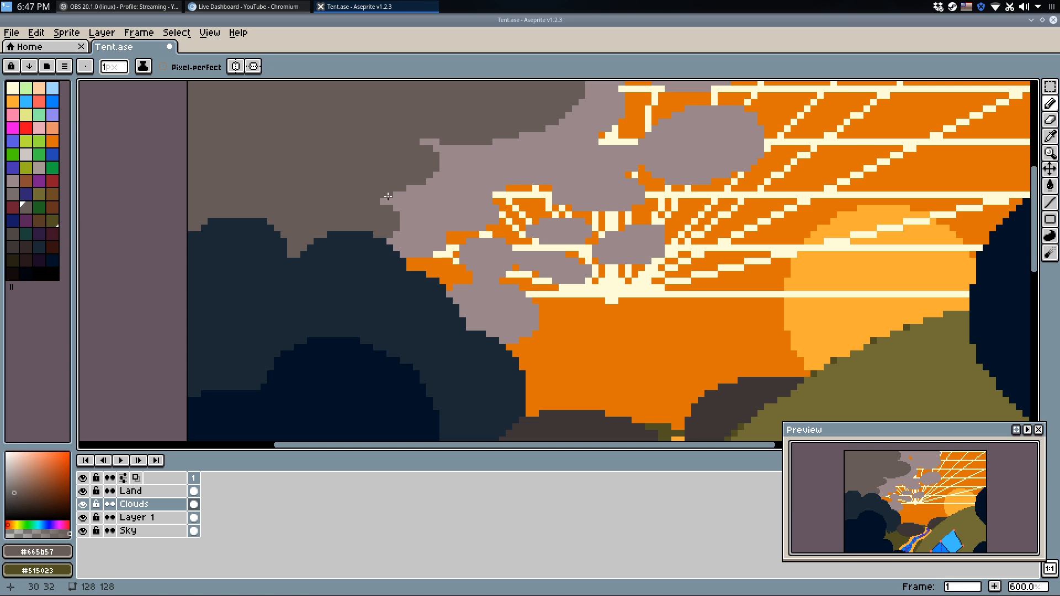
scroll(475, 144, down, 2)
scroll(443, 161, up, 4)
drag(464, 172, 371, 216)
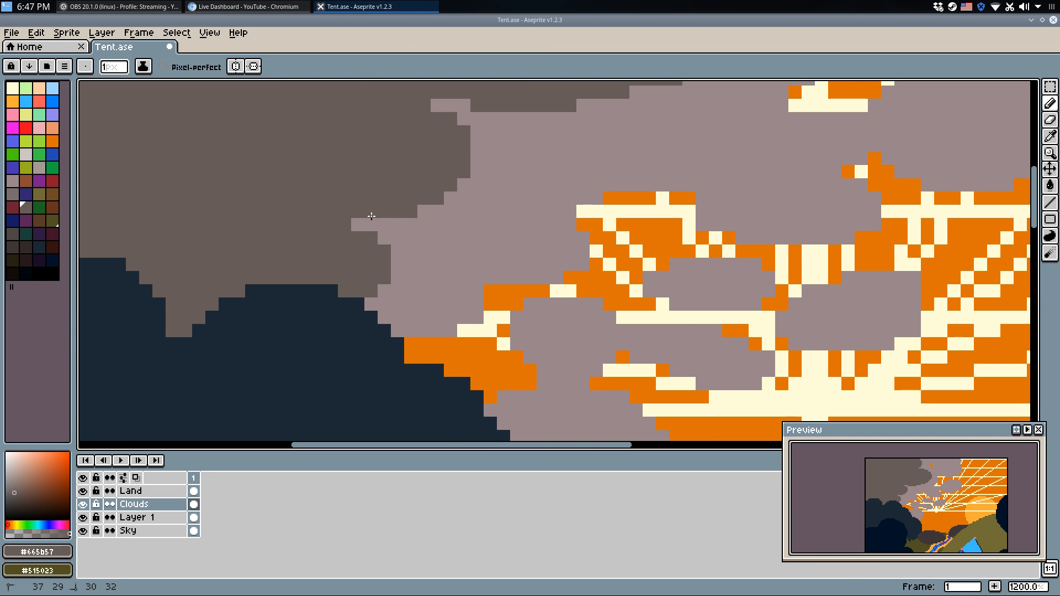
Sample the light grey, enlarge the brush, and dab a small fleck inside the dark cloud near its inner edge.
scroll(501, 158, down, 3)
scroll(485, 165, up, 1)
alt+click(469, 159)
key(plus)
click(462, 143)
click(455, 154)
Add a second, smaller light grey fleck farther into the dark cloud, undoing the surplus strokes.
key(minus)
drag(369, 232, 368, 244)
key(ctrl+z)
drag(315, 191, 312, 199)
scroll(375, 222, down, 3)
key(ctrl+z)
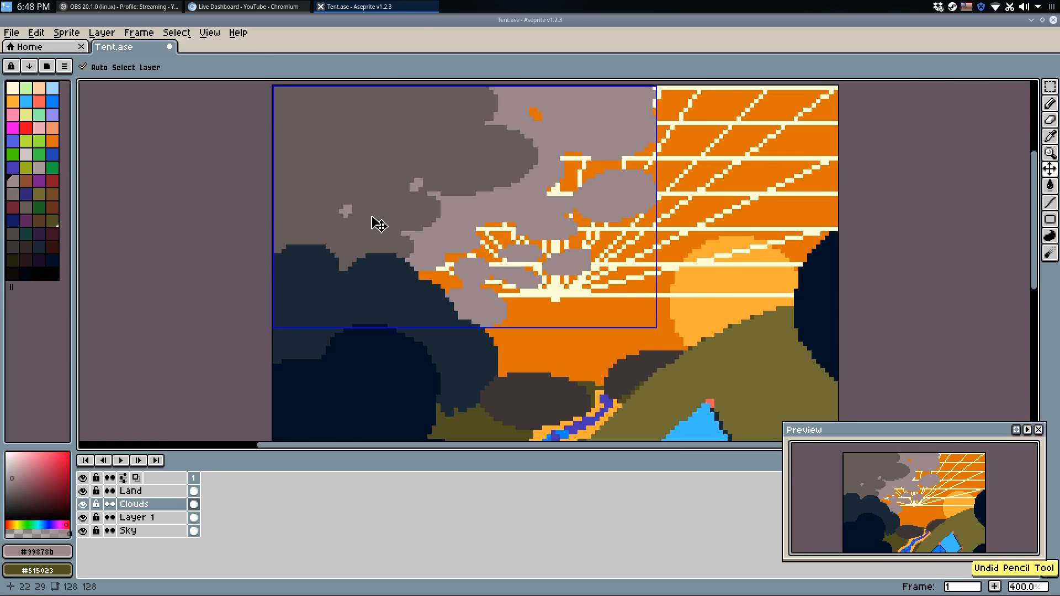
Trim the smaller fleck to two diagonal pixels with the dark grey #665b57 and save the sprite.
scroll(351, 204, up, 3)
alt+click(342, 193)
drag(349, 193, 350, 206)
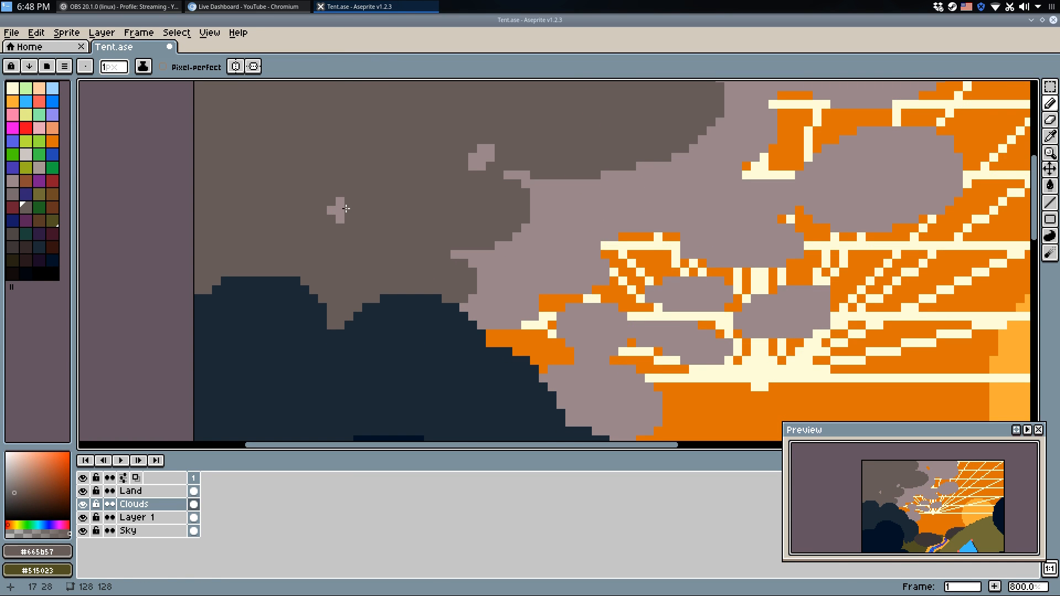
click(341, 211)
scroll(356, 213, down, 5)
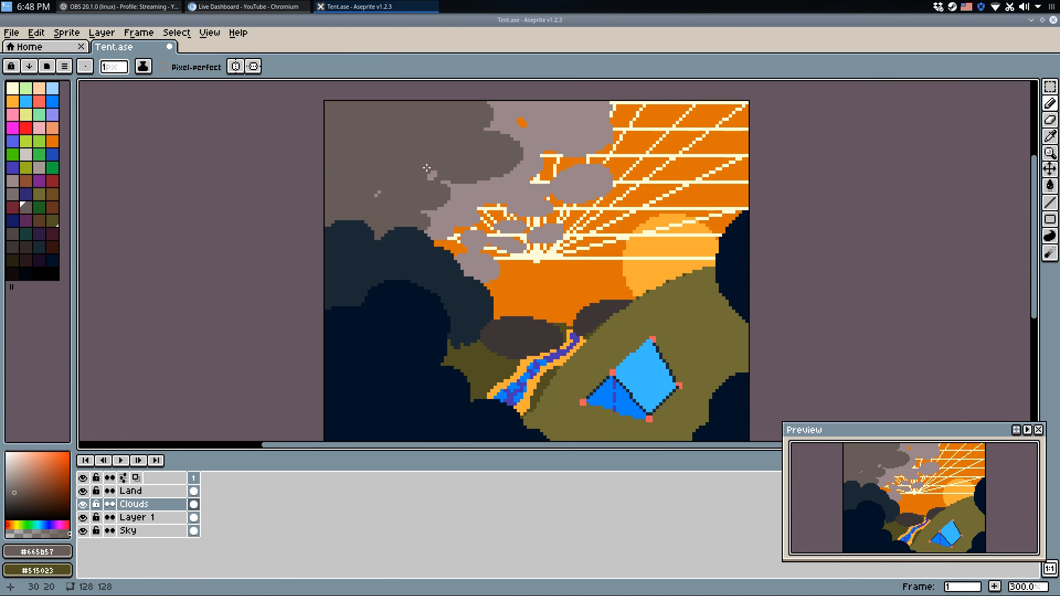
key(ctrl+s)
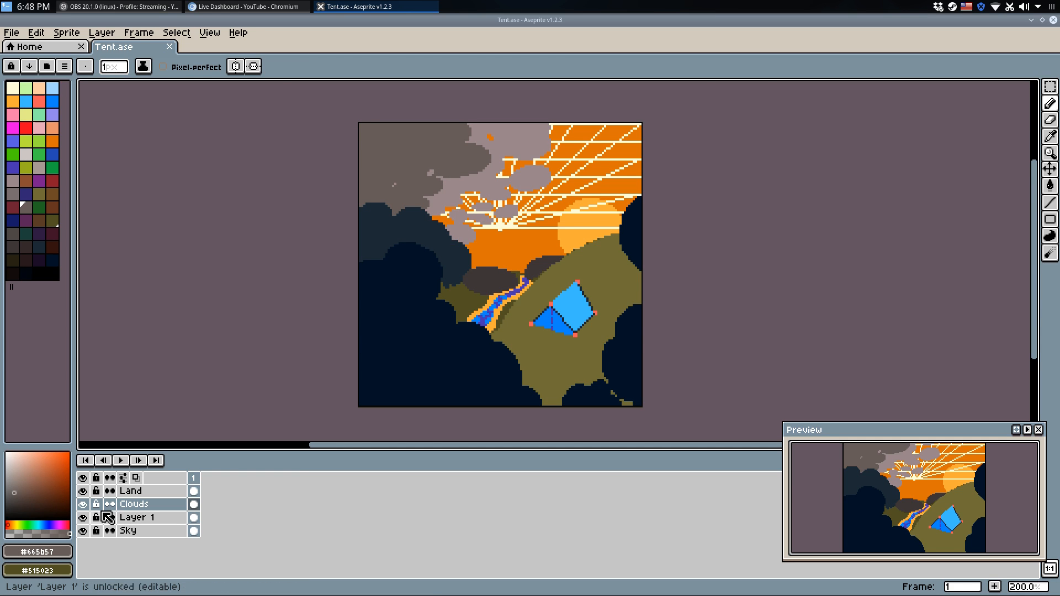
Select the dark cloud, the light cloud and all separate puffs on the Clouds layer with the Magic Wand.
scroll(516, 243, up, 3)
scroll(516, 243, down, 2)
drag(516, 243, 530, 280)
key(w)
click(407, 236)
scroll(405, 236, up, 2)
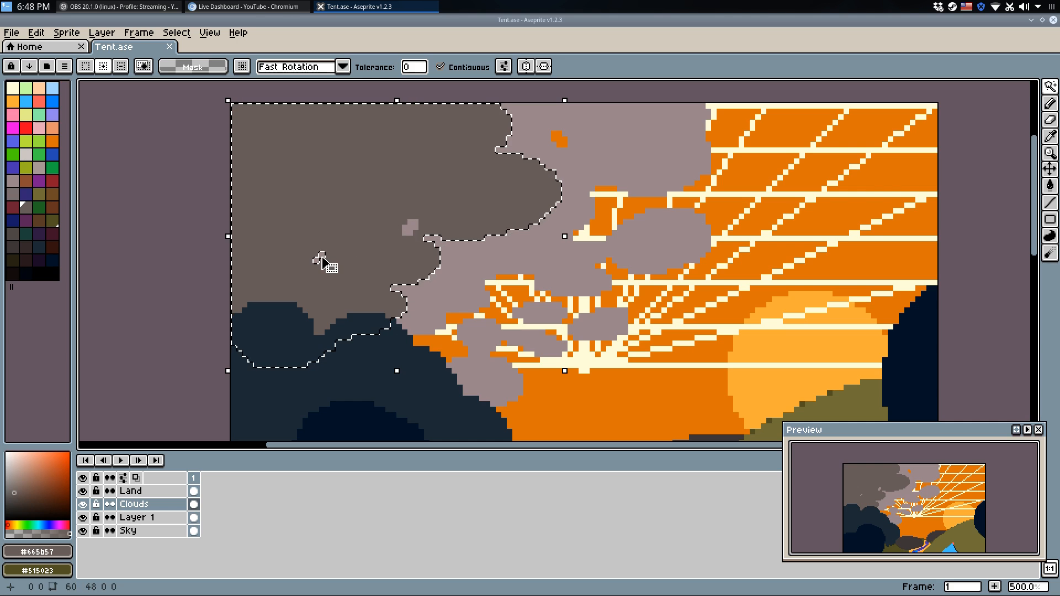
shift+click(533, 257)
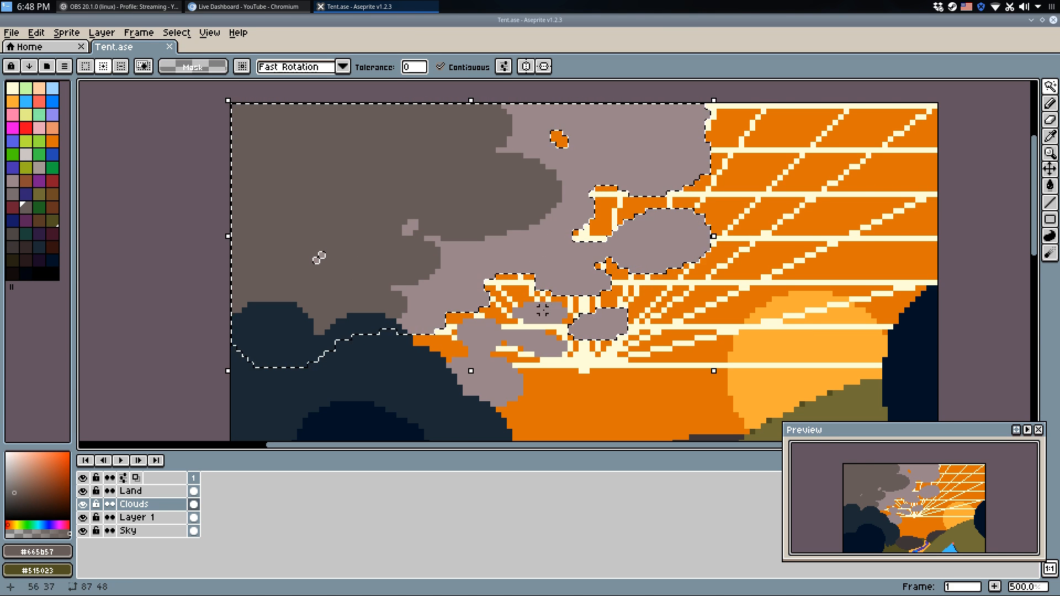
key(Delete)
key(ctrl+z)
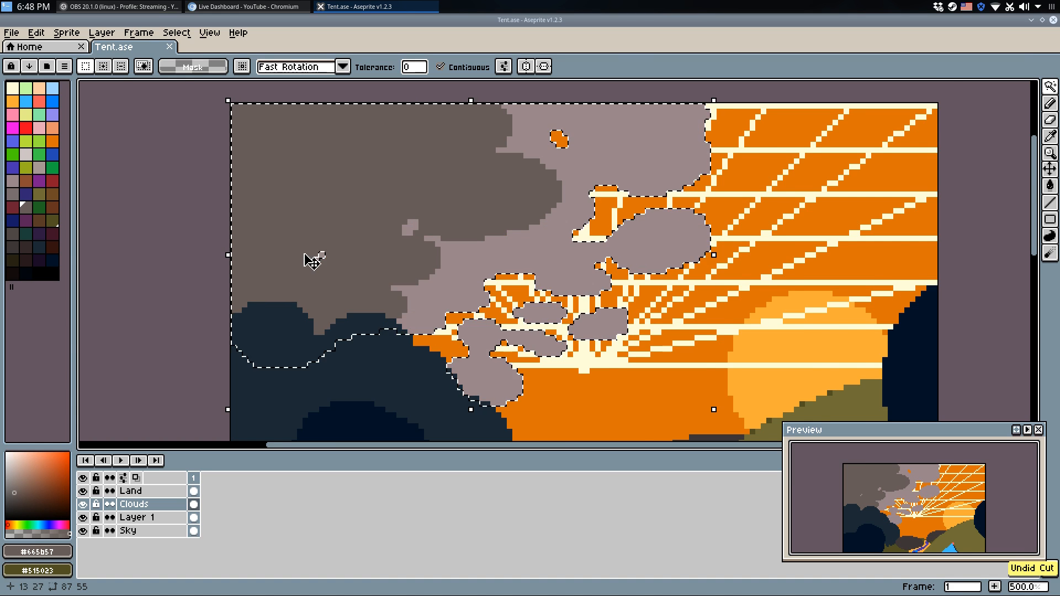
Add the flecks to the selection, then move the cloud artwork onto a new layer above Clouds by cutting and pasting.
scroll(310, 261, up, 4)
shift+click(332, 259)
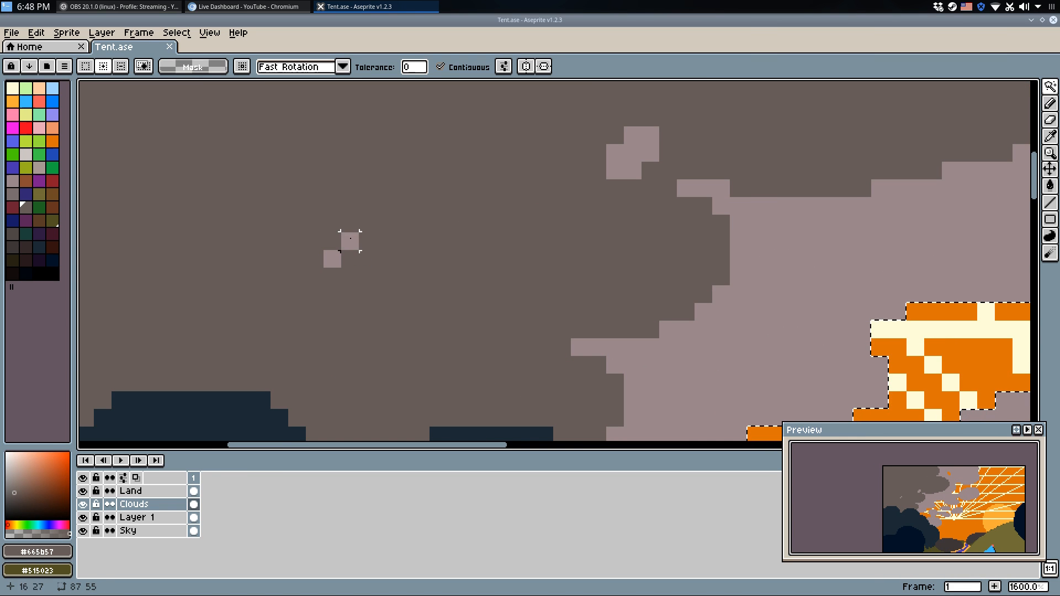
key(Delete)
scroll(387, 254, down, 6)
right_click(158, 514)
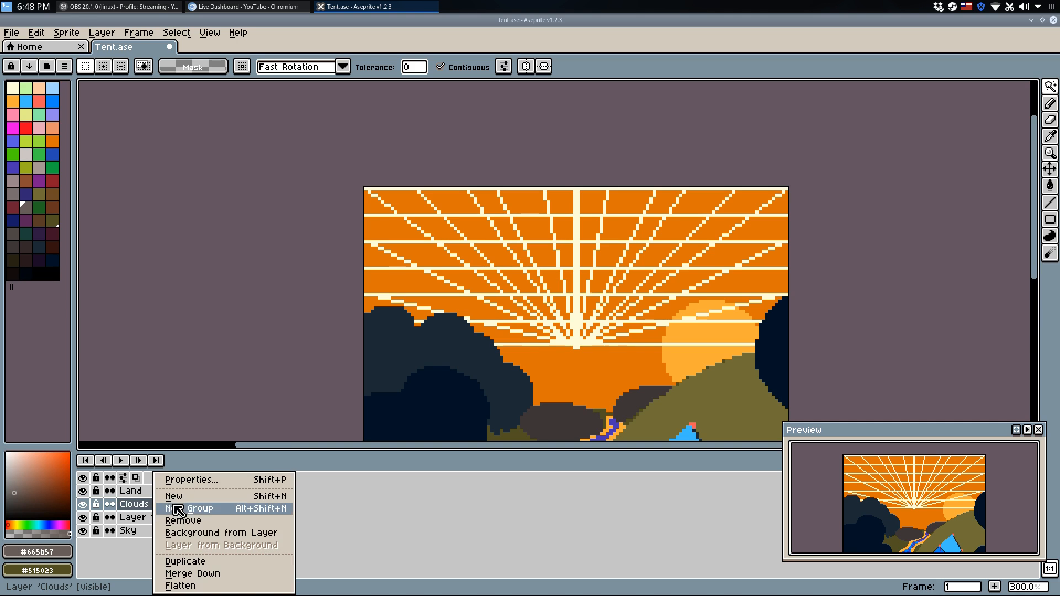
click(173, 504)
key(ctrl+v)
Clear the selection around the pasted clouds on the new layer.
key(m)
key(ctrl+d)
key(ctrl+b)
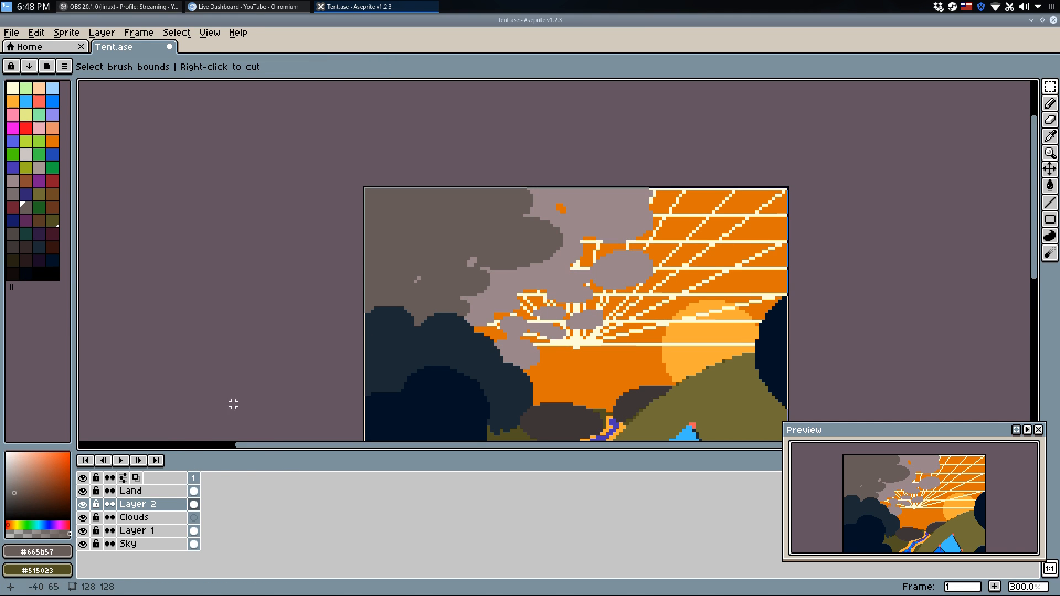
key(ctrl+v)
key(ctrl+d)
key(ctrl+b)
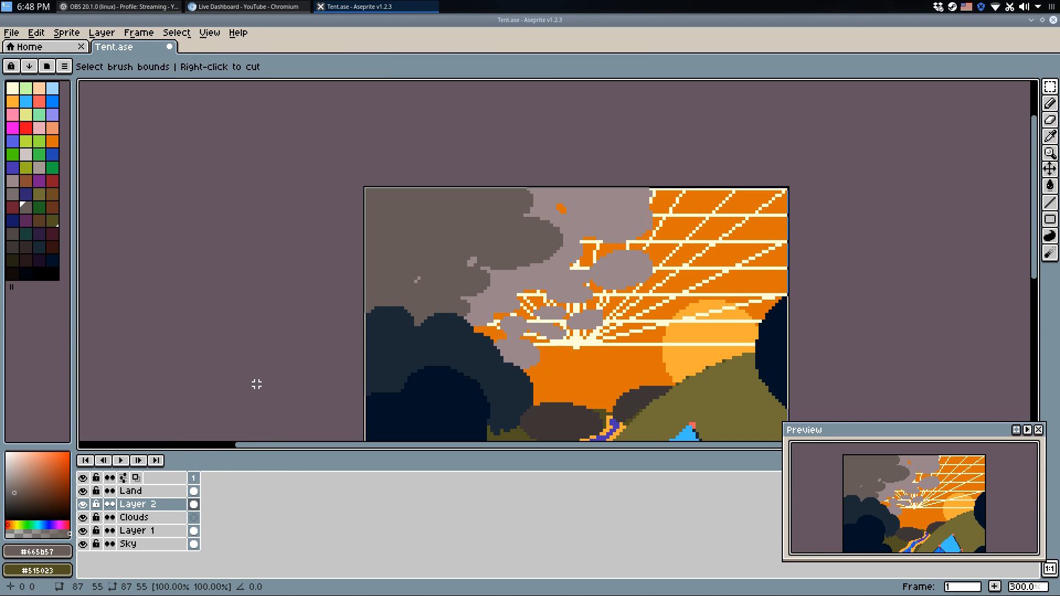
drag(364, 370, 310, 230)
scroll(342, 267, down, 1)
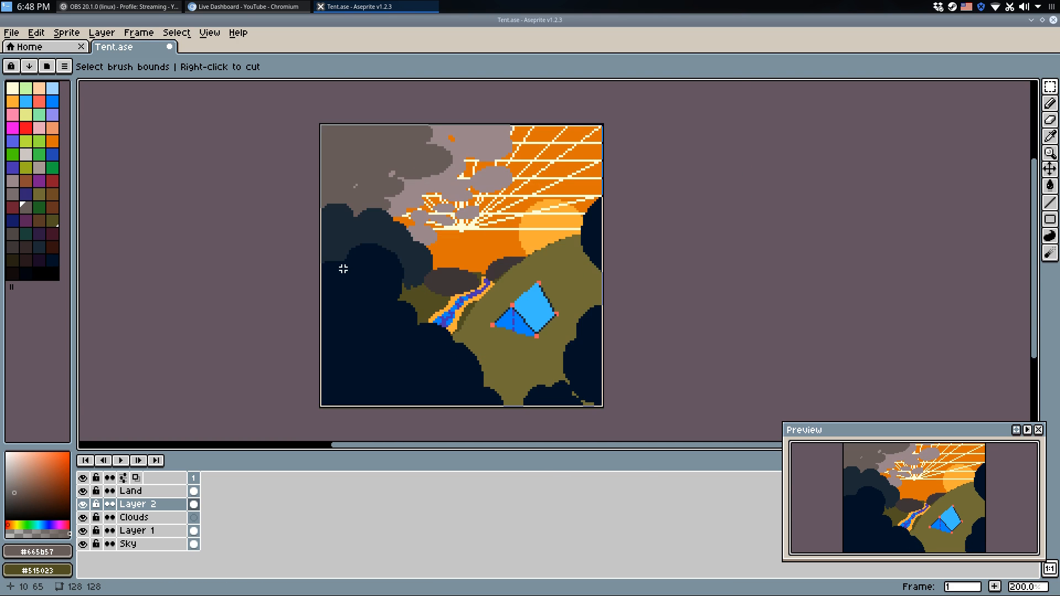
Step back and forward through the paste in the edit history and save the sprite.
key(ctrl+v)
key(ctrl+z)
key(ctrl+z)
key(ctrl+z)
key(ctrl+z)
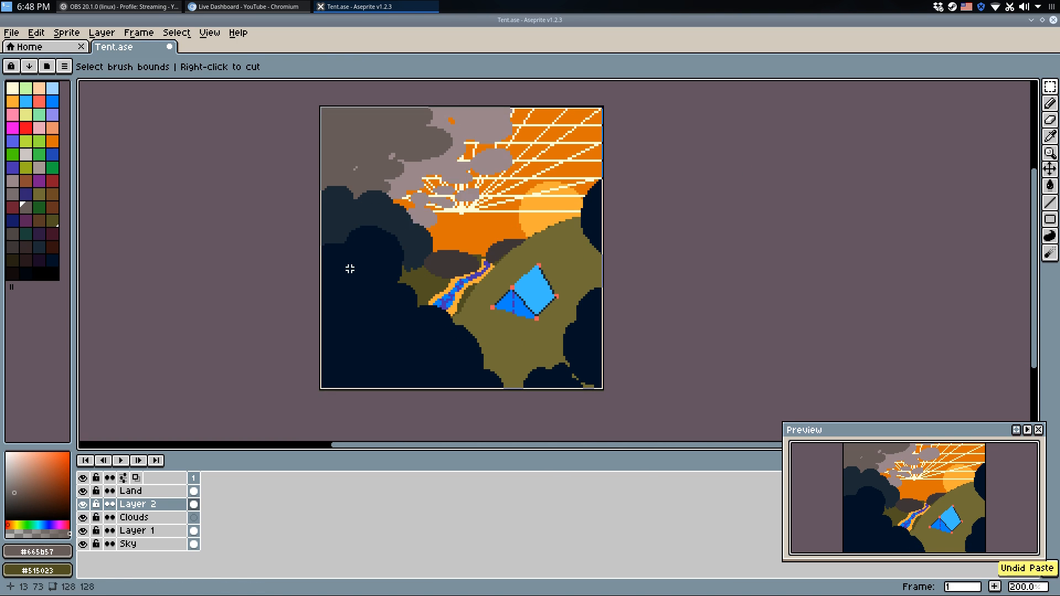
key(ctrl+y)
key(ctrl+y)
key(ctrl+y)
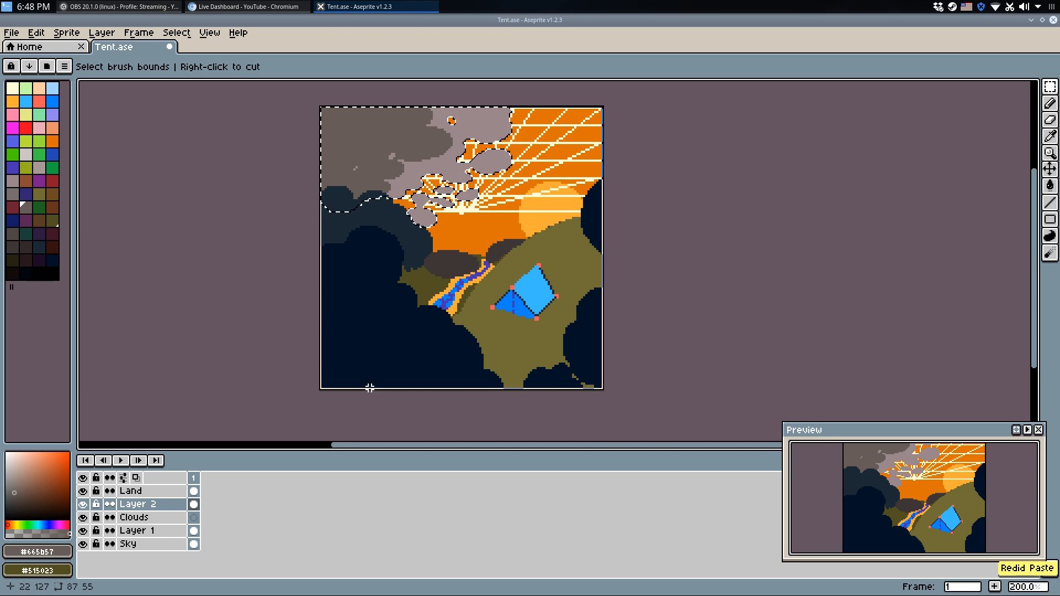
key(ctrl+s)
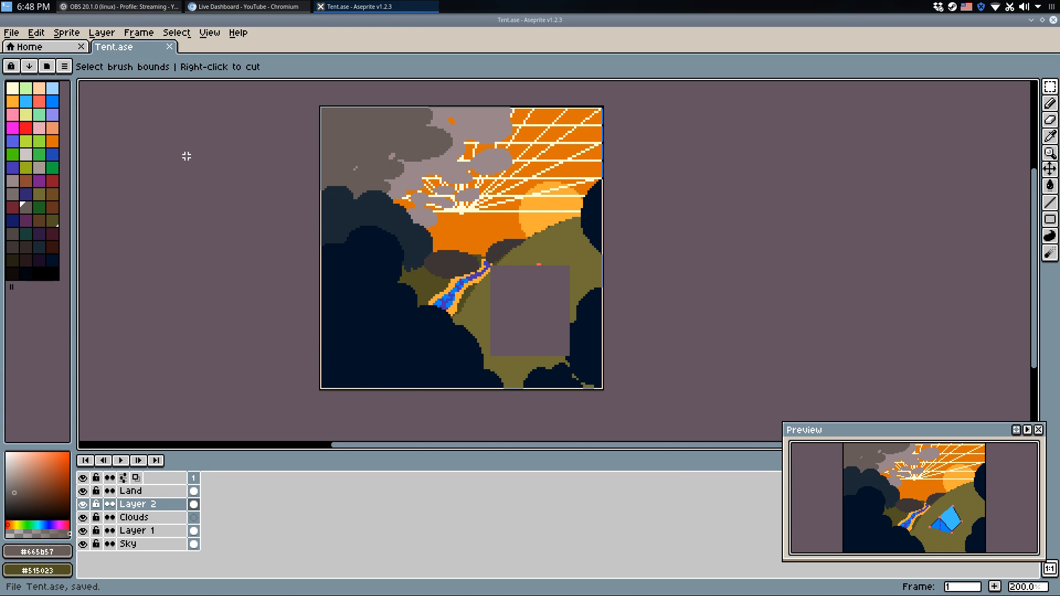
End the custom brush capture and switch to the Rectangular Marquee tool.
key(q)
key(f)
key(q)
drag(195, 136, 300, 220)
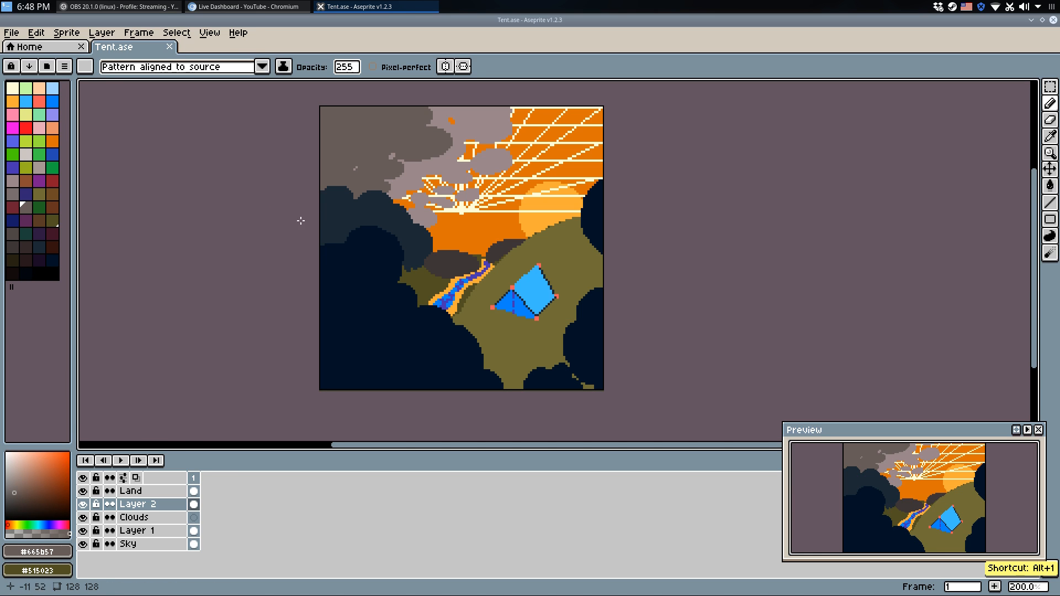
key(m)
scroll(425, 213, up, 1)
scroll(425, 214, down, 1)
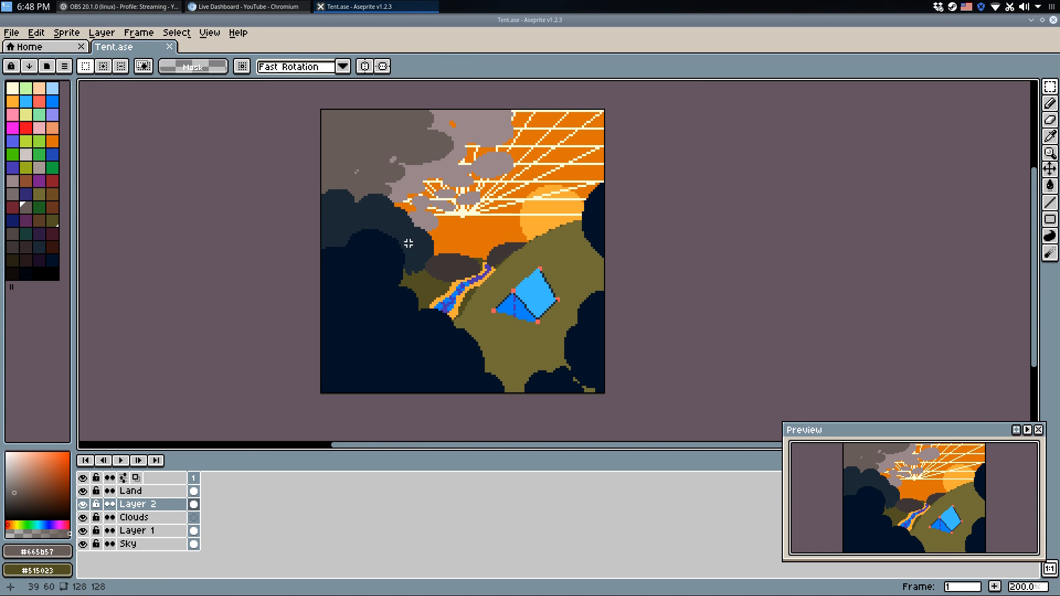
Delete the emptied Clouds layer and rename Layer 2 as Clouds.
click(100, 518)
key(Delete)
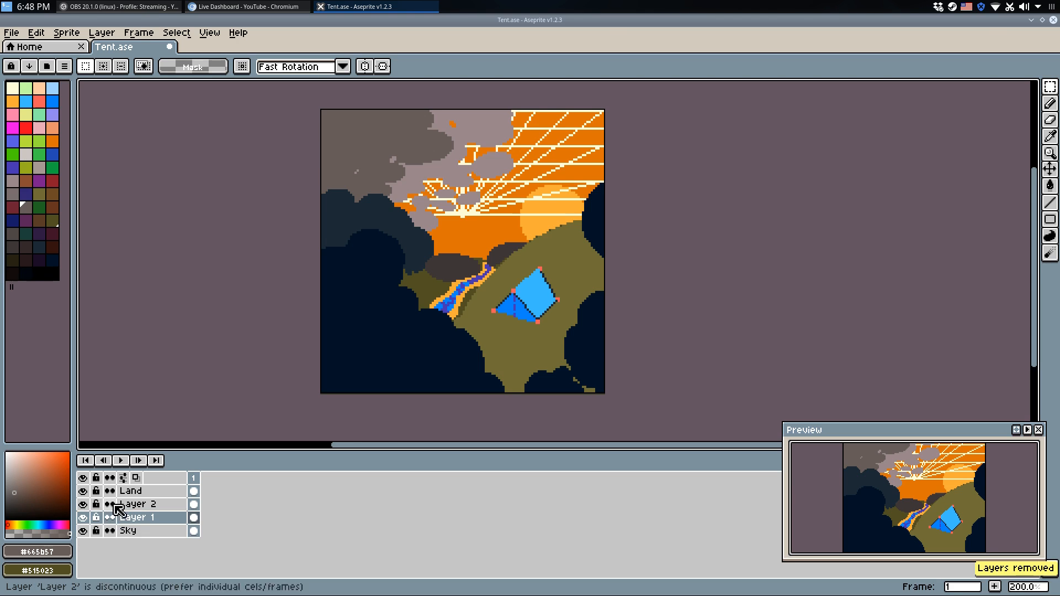
double_click(131, 505)
text(Clouds)
key(Return)
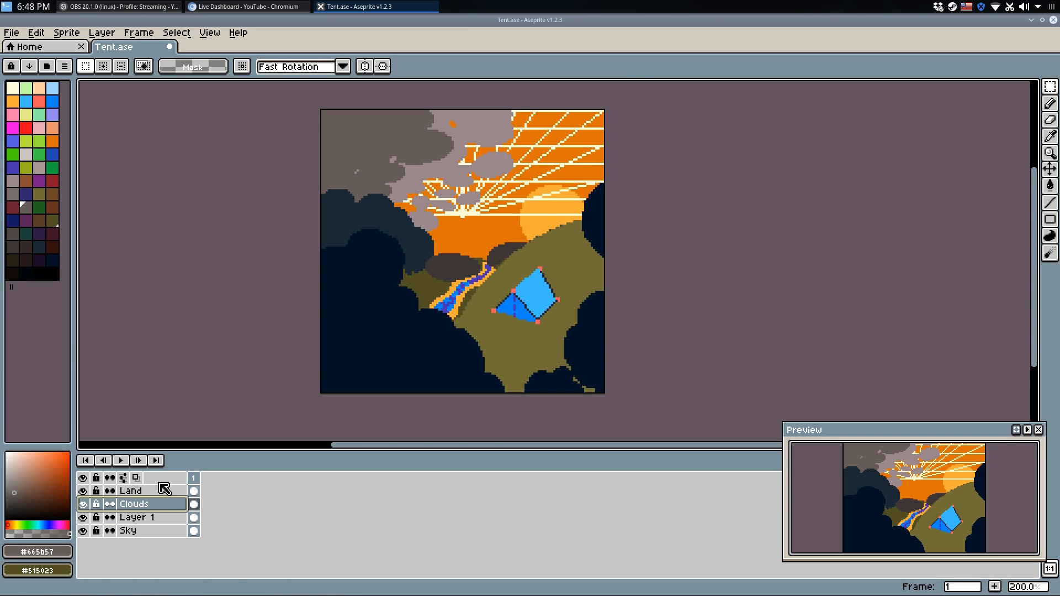
Check Layer 1 by toggling its visibility, delete this perspective guide layer, and save the sprite.
key(ctrl+z)
key(ctrl+y)
click(83, 517)
click(83, 517)
click(182, 518)
key(Delete)
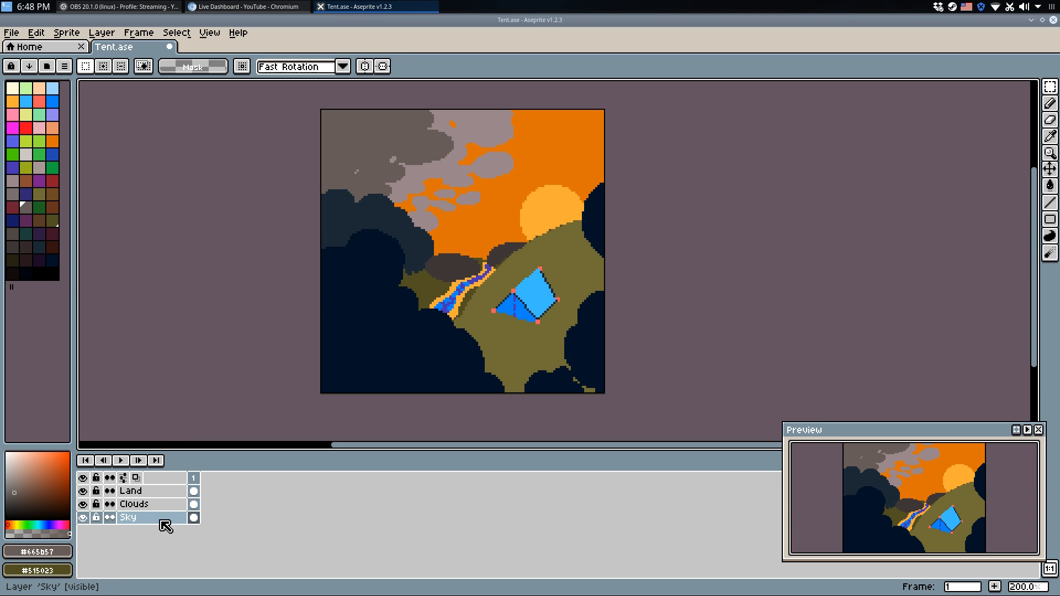
key(ctrl+s)
Fill the orange gap between the light cloud, its puffs and the treeline with #99878b on the Clouds layer, and save the sprite.
key(b)
scroll(422, 185, up, 3)
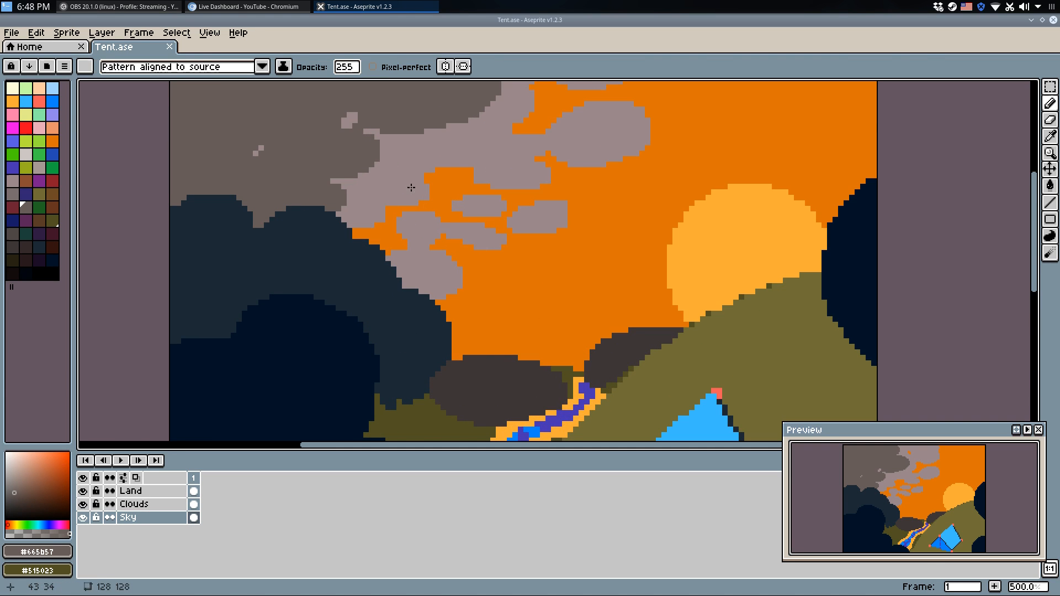
alt+click(411, 187)
click(156, 504)
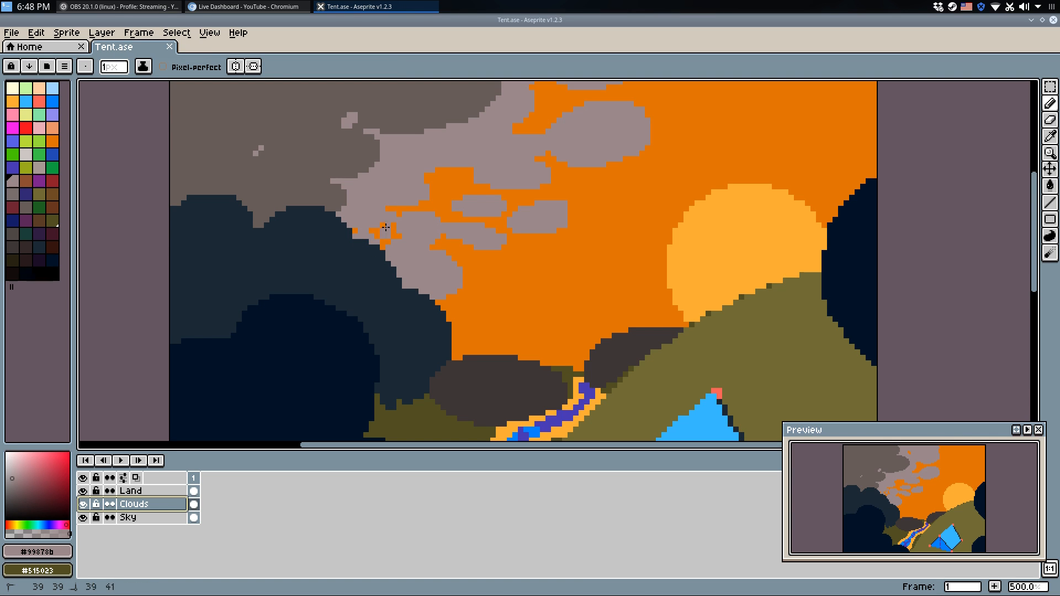
drag(390, 226, 390, 228)
drag(430, 210, 333, 272)
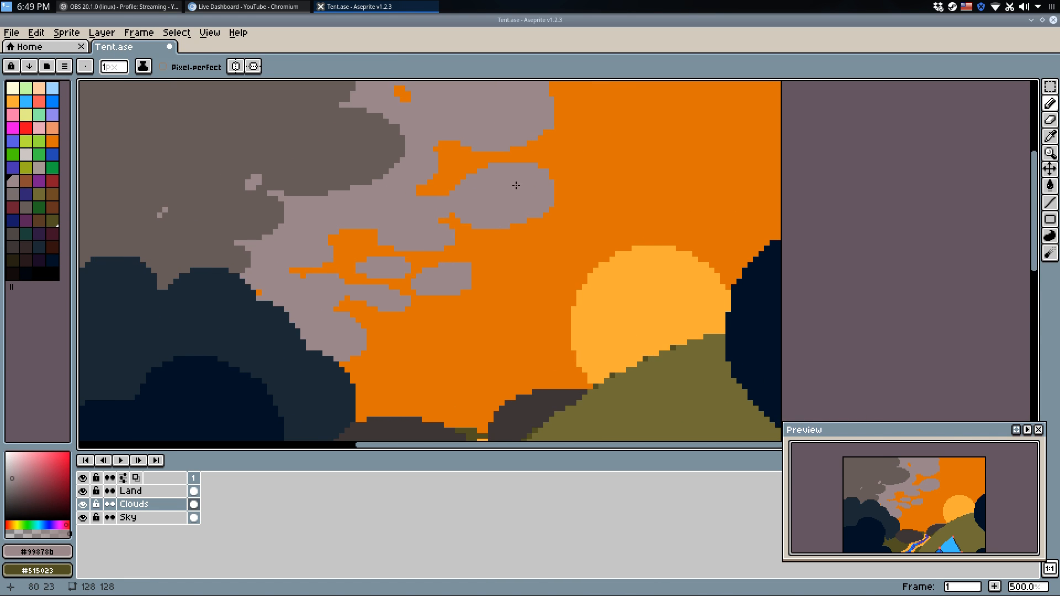
scroll(519, 186, down, 2)
key(plus)
scroll(570, 171, up, 1)
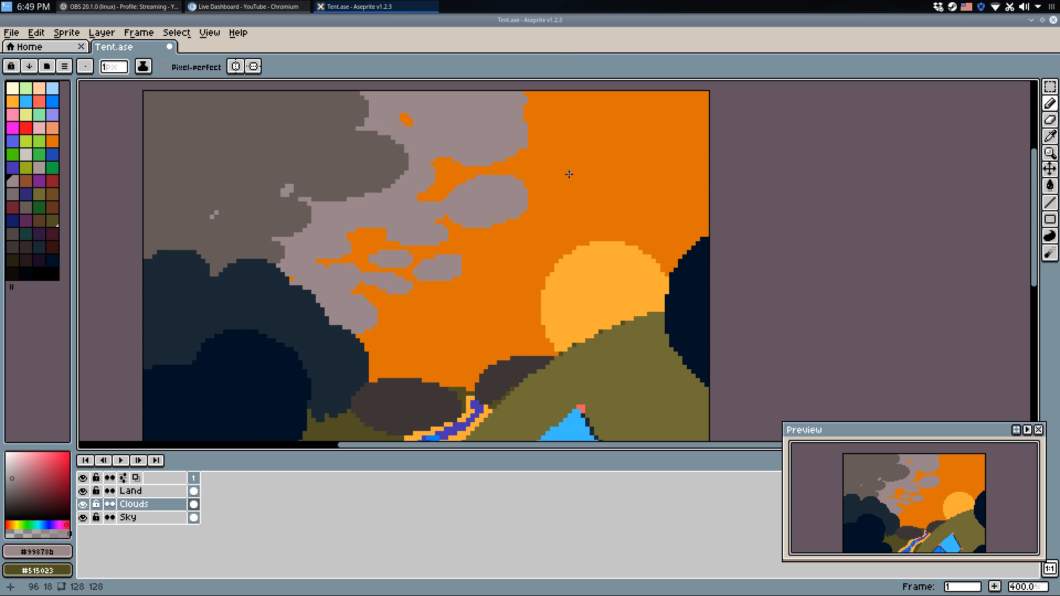
scroll(569, 174, down, 2)
key(v)
key(ctrl+s)
With a 2 px pencil, join the small light grey puffs and add a tiny separate puff below them.
scroll(572, 239, up, 2)
key(b)
scroll(535, 260, up, 1)
scroll(606, 270, up, 2)
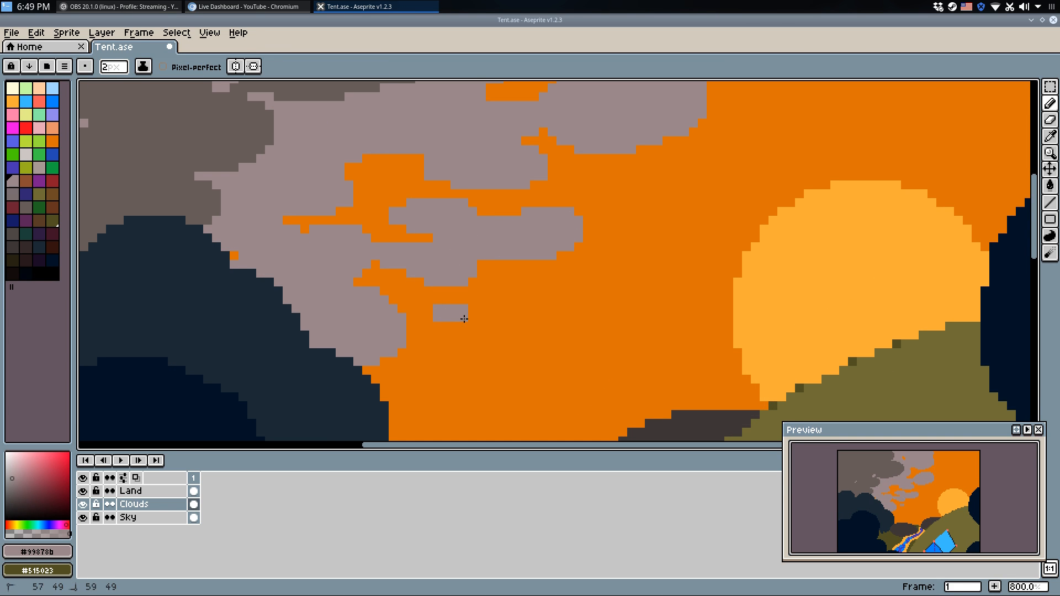
scroll(472, 309, down, 5)
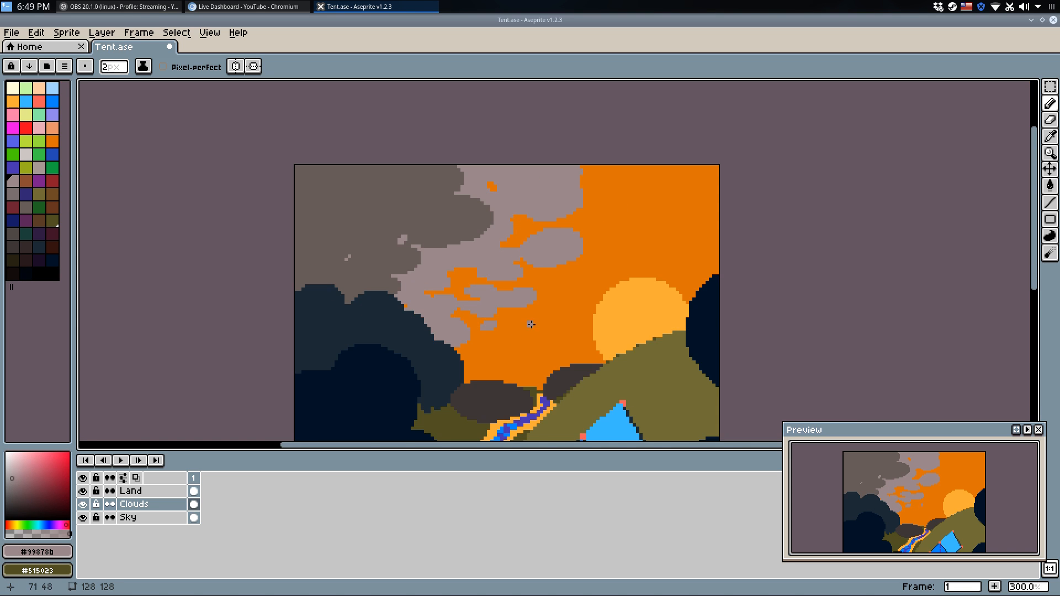
Add a small #99878b speck inside the upper part of the dark cloud with a 1 px pencil and save the sprite.
scroll(538, 297, up, 5)
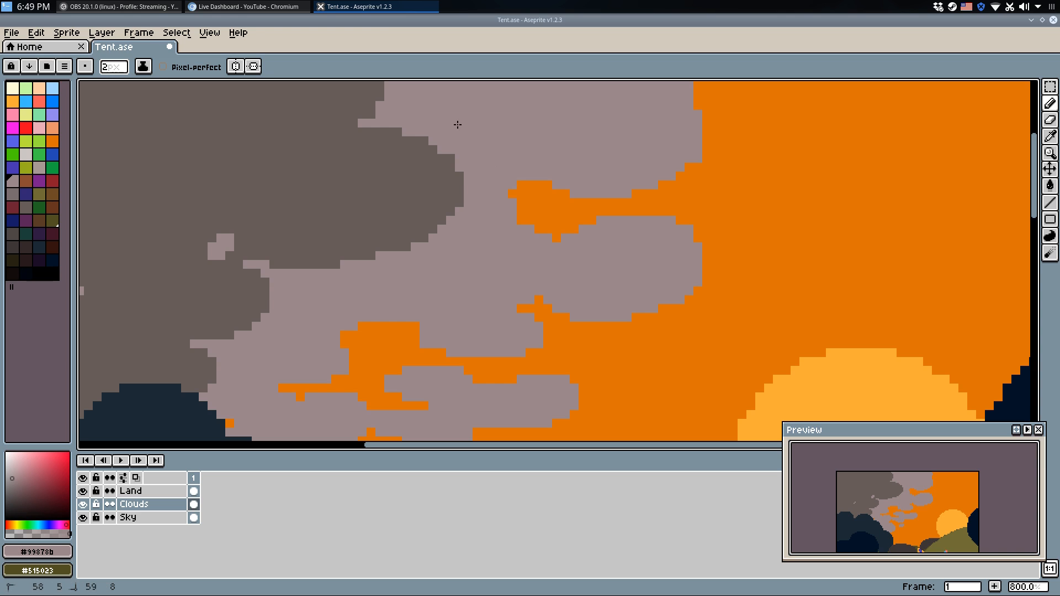
scroll(458, 125, down, 4)
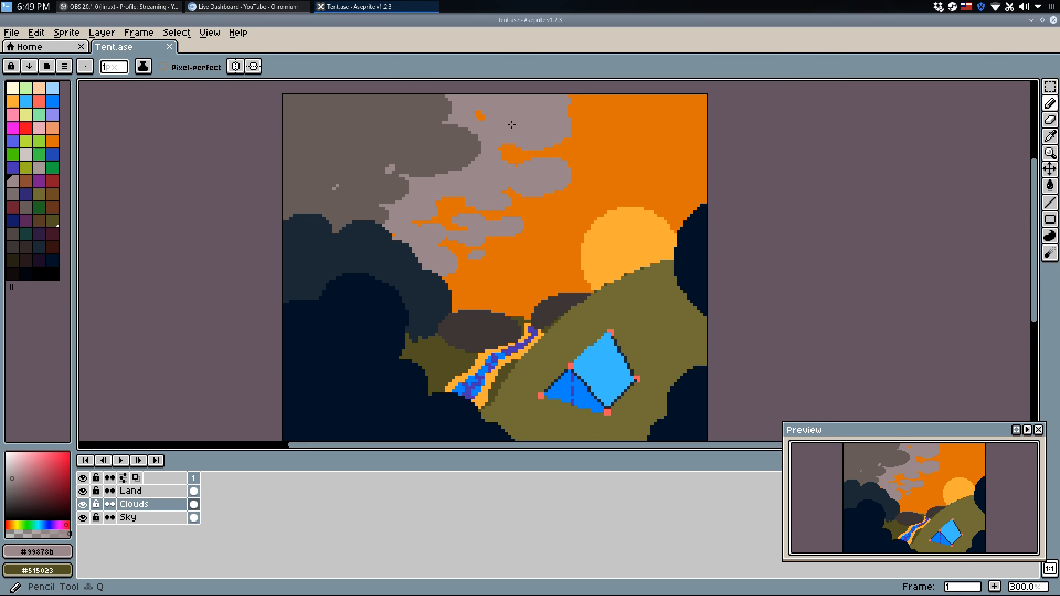
scroll(512, 125, down, 1)
scroll(397, 171, up, 4)
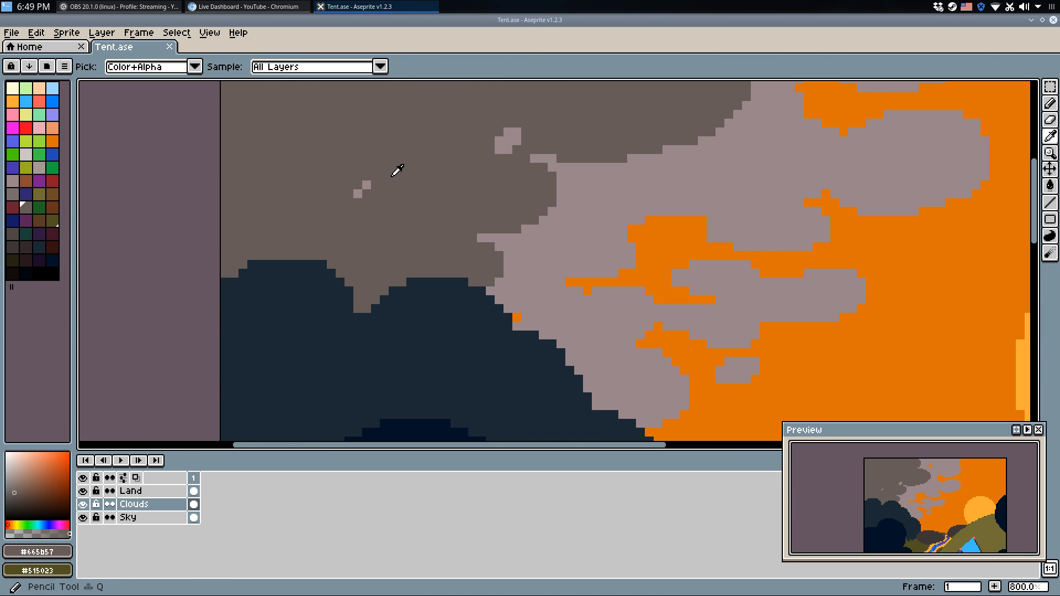
scroll(502, 298, up, 1)
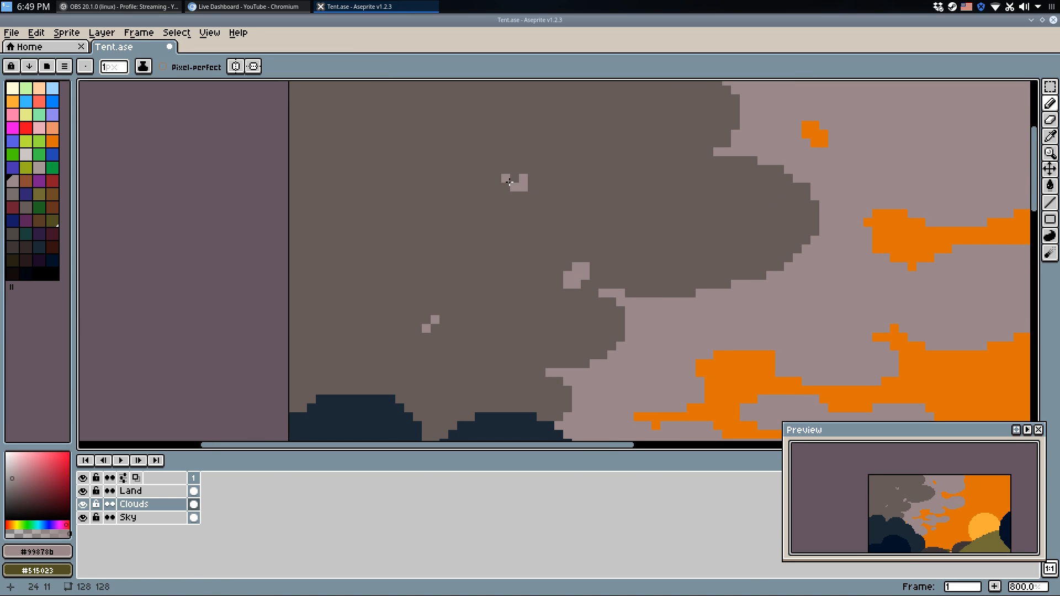
scroll(309, 194, down, 3)
scroll(545, 150, up, 3)
key(ctrl+s)
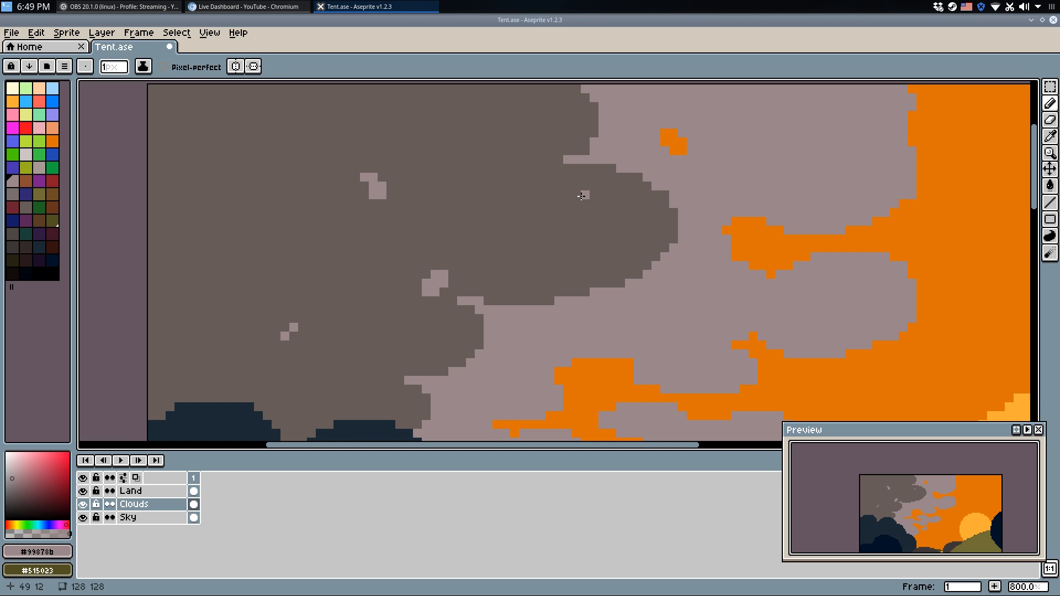
Carve a light grey notch into the dark cloud's edge facing the sun and retouch it with #665b57.
scroll(620, 193, down, 3)
key(v)
scroll(657, 193, up, 3)
key(b)
key(ctrl+z)
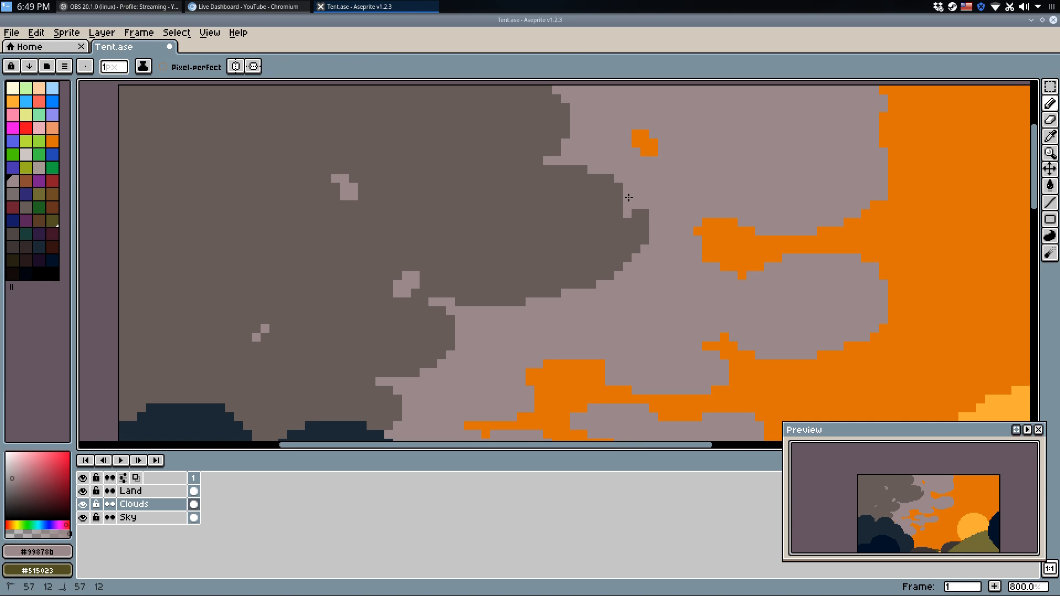
click(618, 205)
alt+click(626, 222)
scroll(626, 222, down, 4)
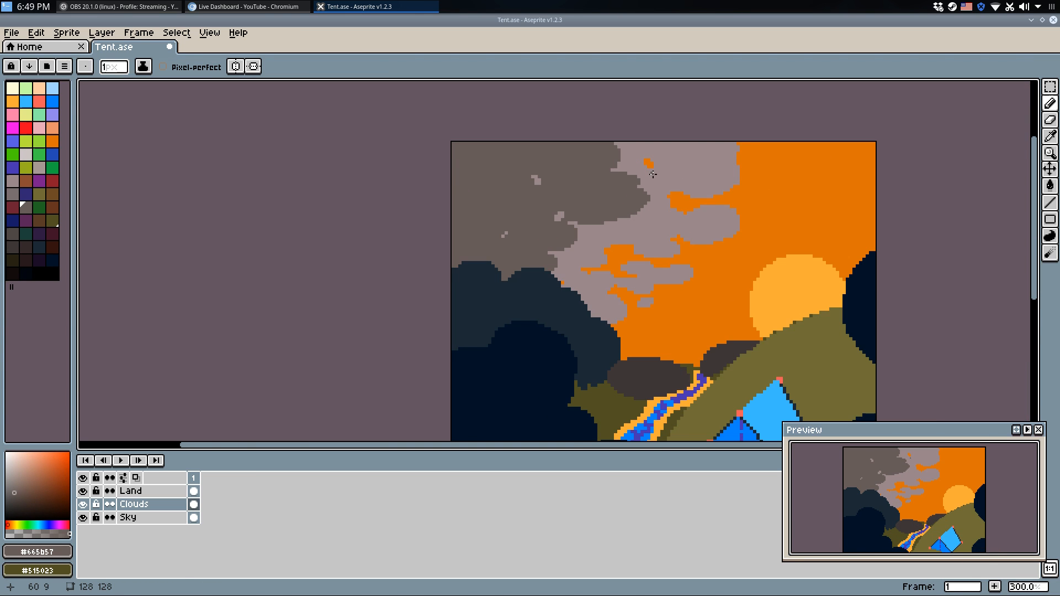
Break up the upper edge of the orange gap below the light cloud with small orange spikes and #99878b pixels.
scroll(594, 241, up, 4)
scroll(594, 241, up, 3)
alt+click(657, 267)
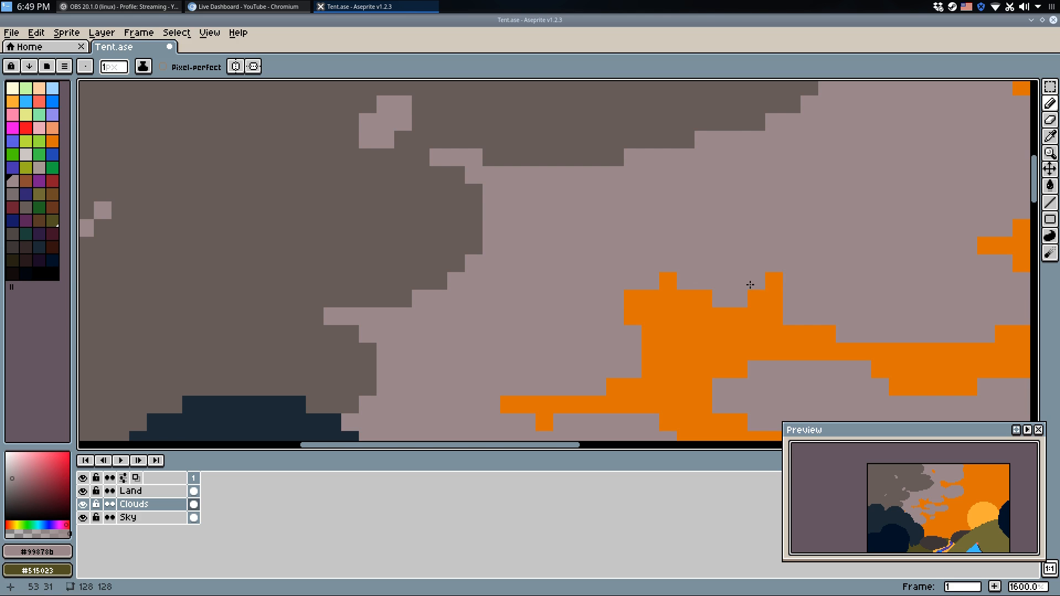
click(690, 305)
key(ctrl+z)
click(701, 305)
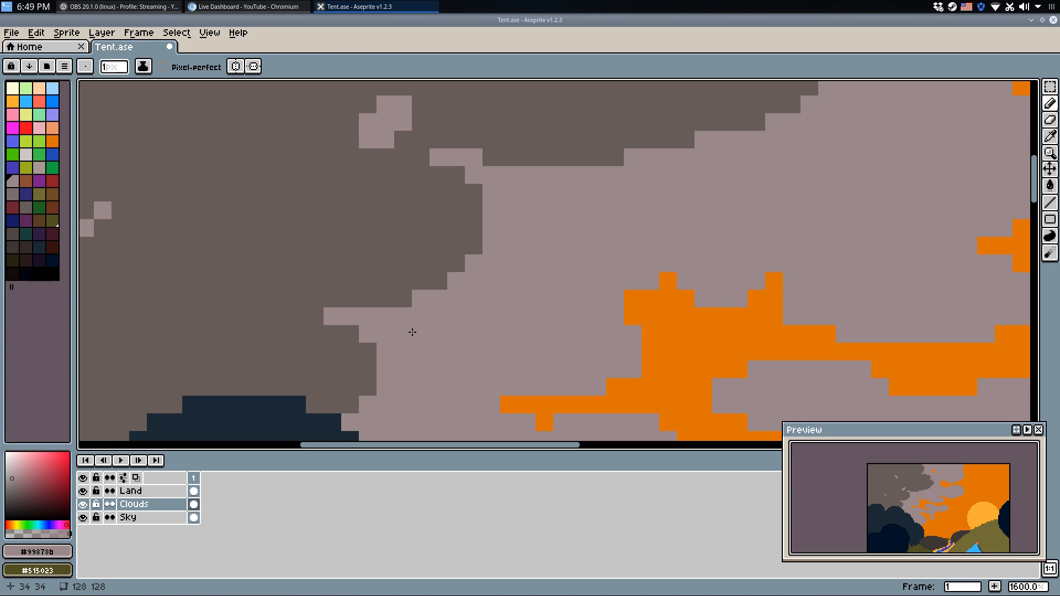
Cut a small #99878b notch into the underside of the dark cloud's lower lobe and retouch its edge with #665b57.
mouse_move(386, 303)
mouse_down()
mouse_move(401, 252)
mouse_move(422, 224)
mouse_move(447, 223)
mouse_move(424, 225)
mouse_up()
alt+click(435, 225)
click(420, 245)
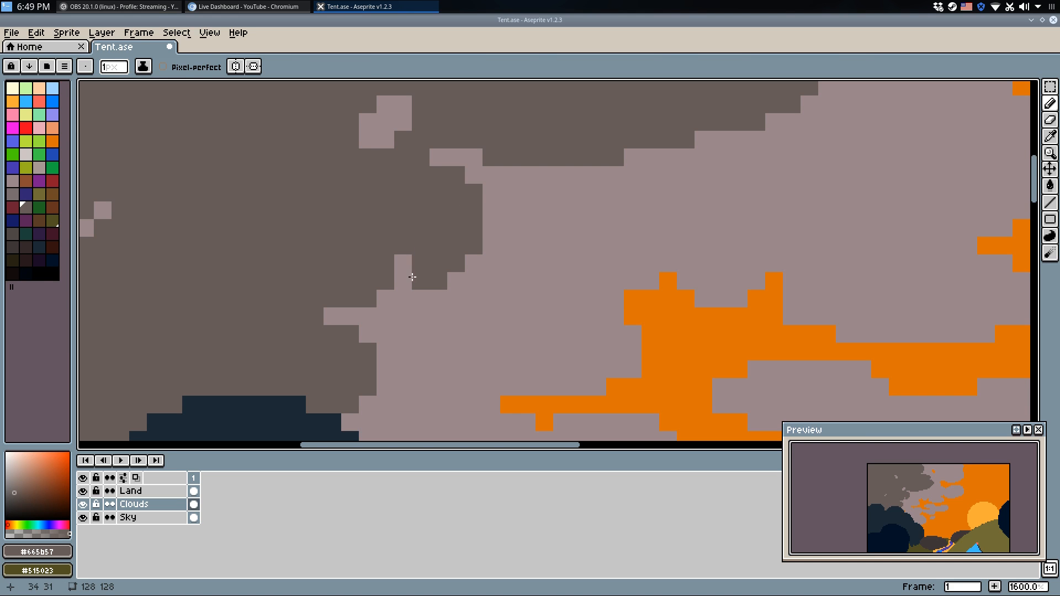
alt+click(393, 285)
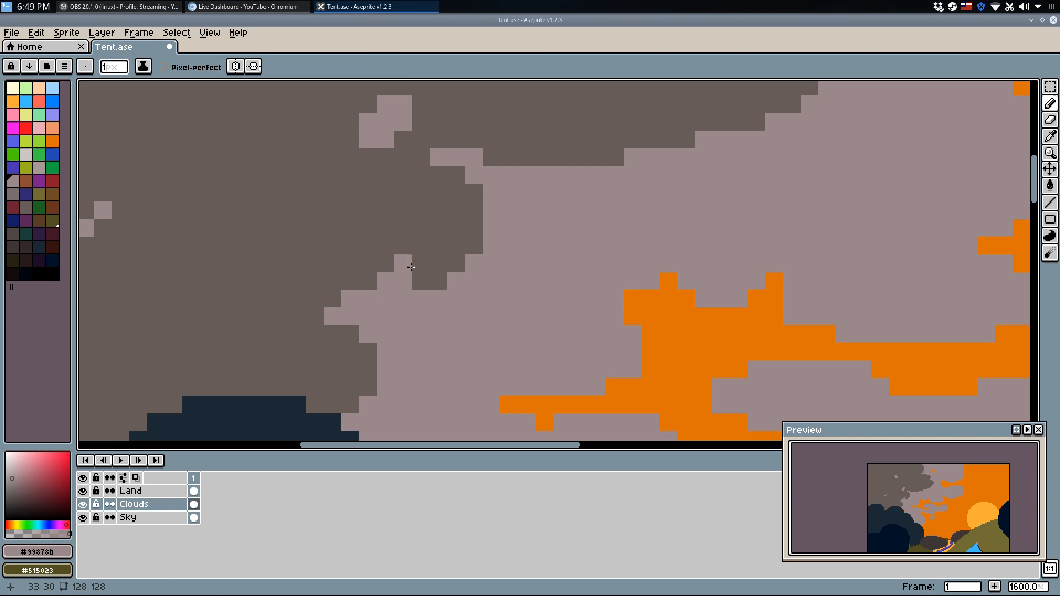
alt+click(411, 267)
scroll(410, 271, down, 3)
scroll(538, 328, down, 1)
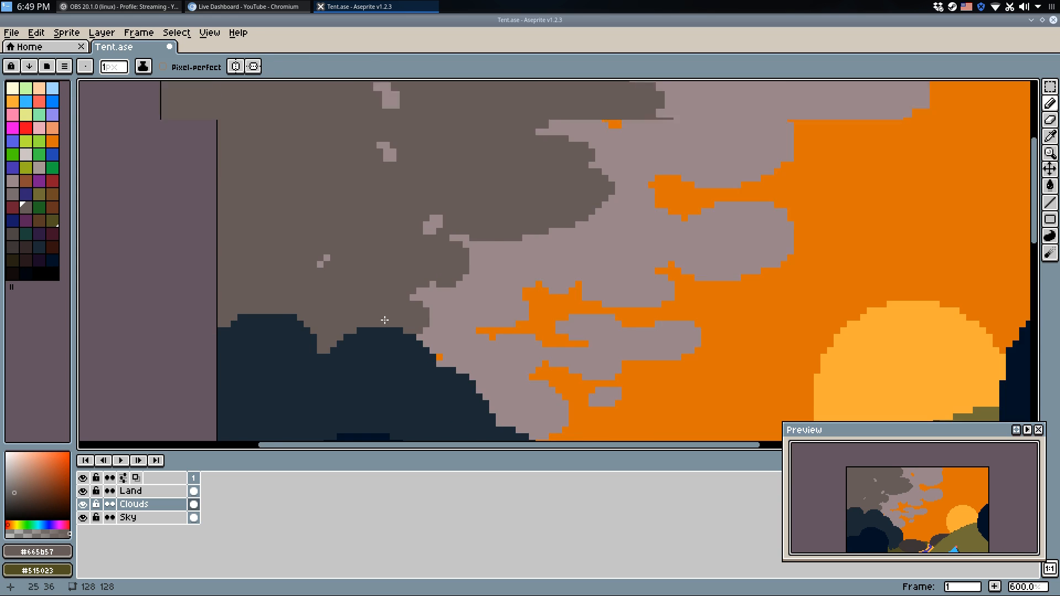
scroll(469, 315, up, 1)
scroll(506, 246, down, 5)
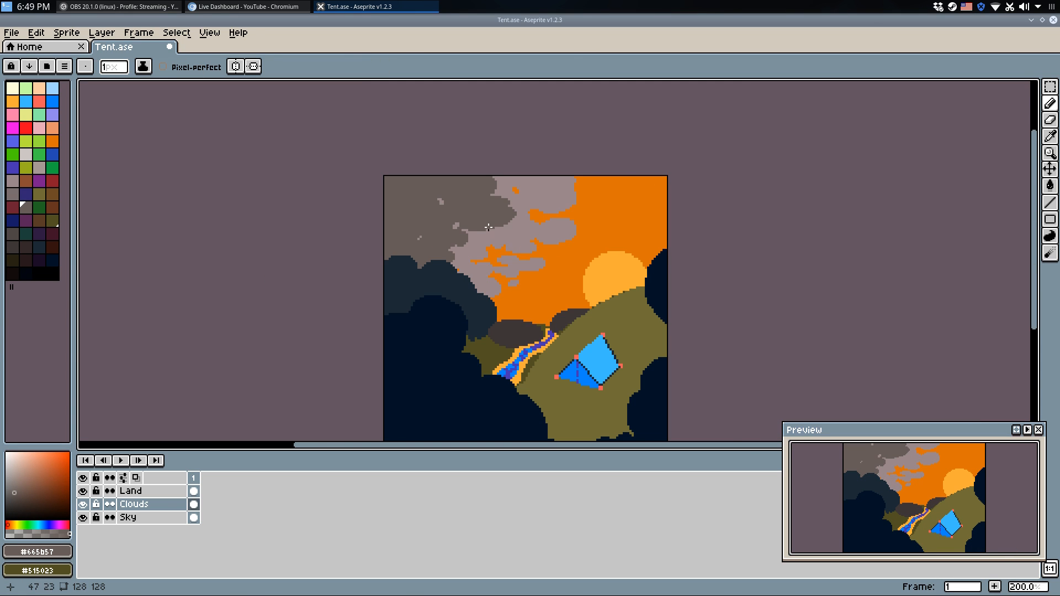
Outline a small bump under the dark cloud's large lobe, fill it with #665b57, and save the sprite.
scroll(488, 227, up, 7)
mouse_move(553, 221)
mouse_down()
mouse_move(532, 248)
mouse_move(493, 260)
mouse_move(434, 249)
mouse_up()
key(w)
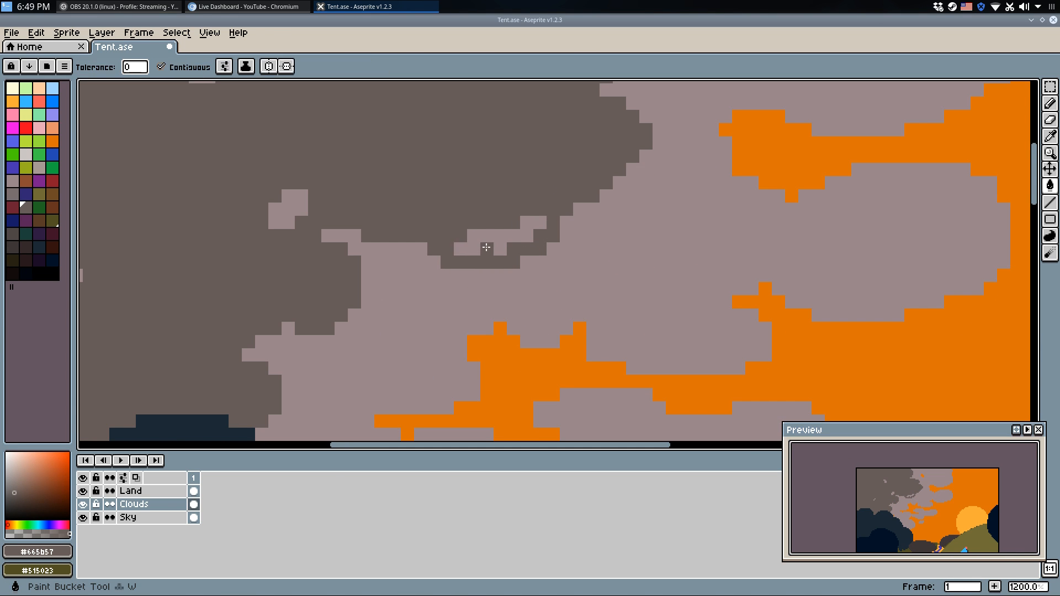
click(486, 247)
scroll(497, 243, down, 5)
key(v)
key(ctrl+s)
key(b)
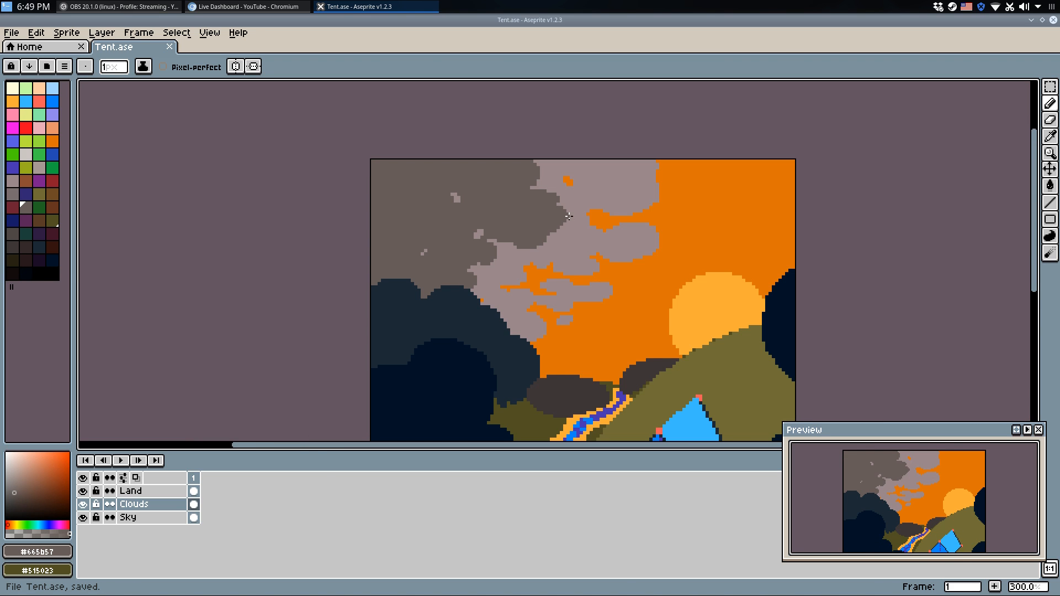
Outline and fill a #99878b extension of the light cloud into the dark cloud's crease, and save the sprite.
scroll(608, 218, down, 1)
scroll(612, 231, down, 1)
scroll(645, 299, up, 1)
drag(644, 299, 608, 234)
key(b)
scroll(531, 211, up, 6)
alt+click(513, 227)
drag(448, 196, 383, 234)
key(g)
click(409, 188)
scroll(498, 137, down, 5)
key(b)
mouse_move(498, 138)
mouse_down()
mouse_move(519, 194)
mouse_move(518, 236)
mouse_up()
key(ctrl+s)
drag(596, 278, 573, 187)
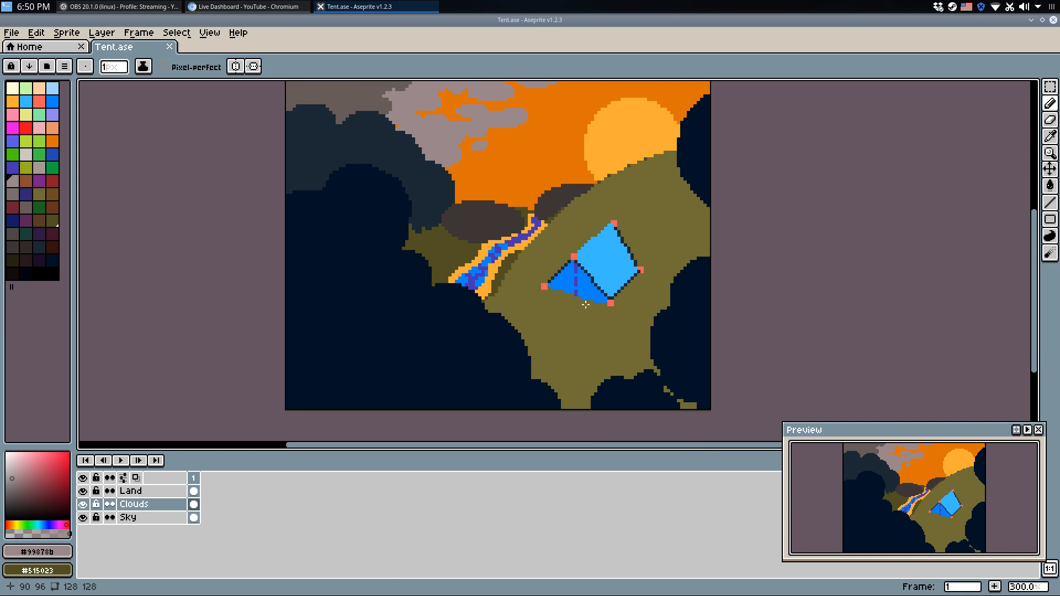
Select the whole tent on the Land layer, move it higher on the hill closer to the sun, and deselect.
scroll(574, 316, up, 2)
scroll(577, 306, down, 4)
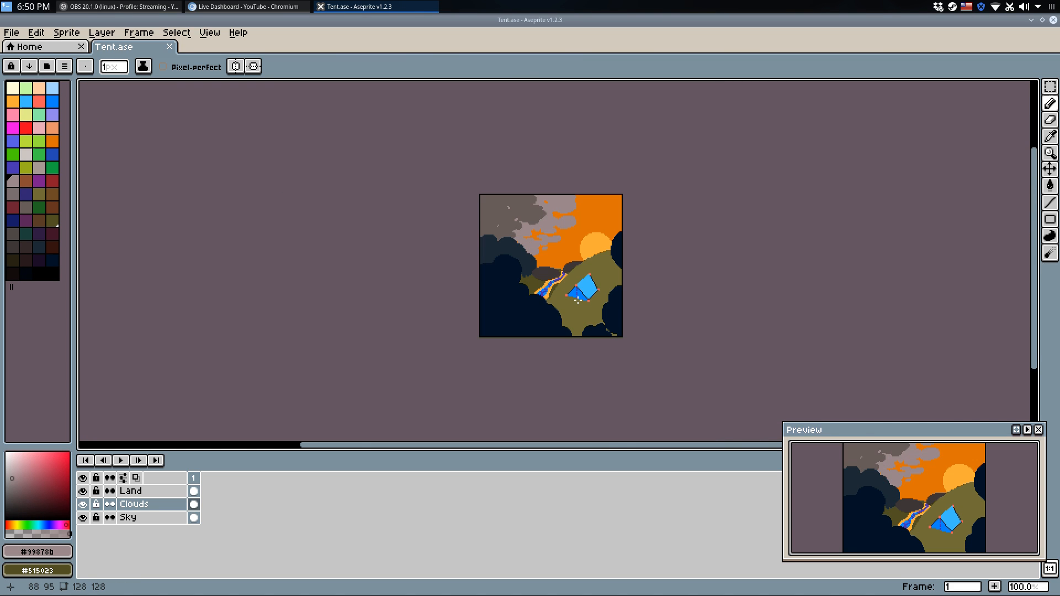
scroll(578, 298, up, 1)
scroll(547, 281, up, 2)
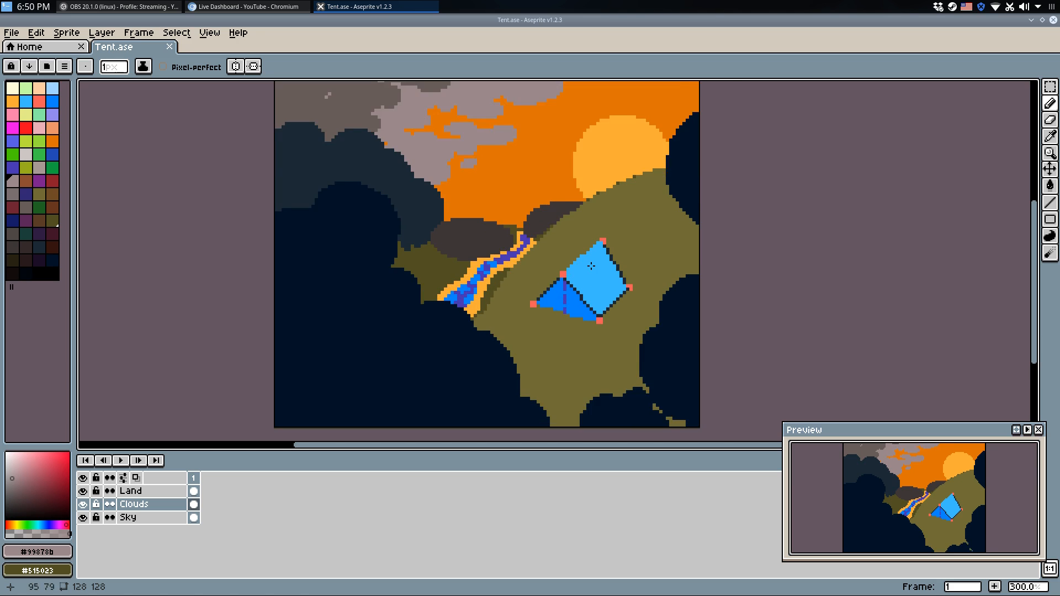
key(m)
drag(669, 226, 556, 331)
drag(519, 273, 630, 354)
drag(494, 305, 546, 349)
click(159, 492)
drag(622, 300, 636, 245)
key(ctrl+d)
Fill the hole left at the tent's old position with the hill colour #716d35 and save the sprite.
key(q)
alt+click(634, 286)
key(w)
click(629, 326)
key(q)
scroll(657, 294, down, 2)
key(ctrl+s)
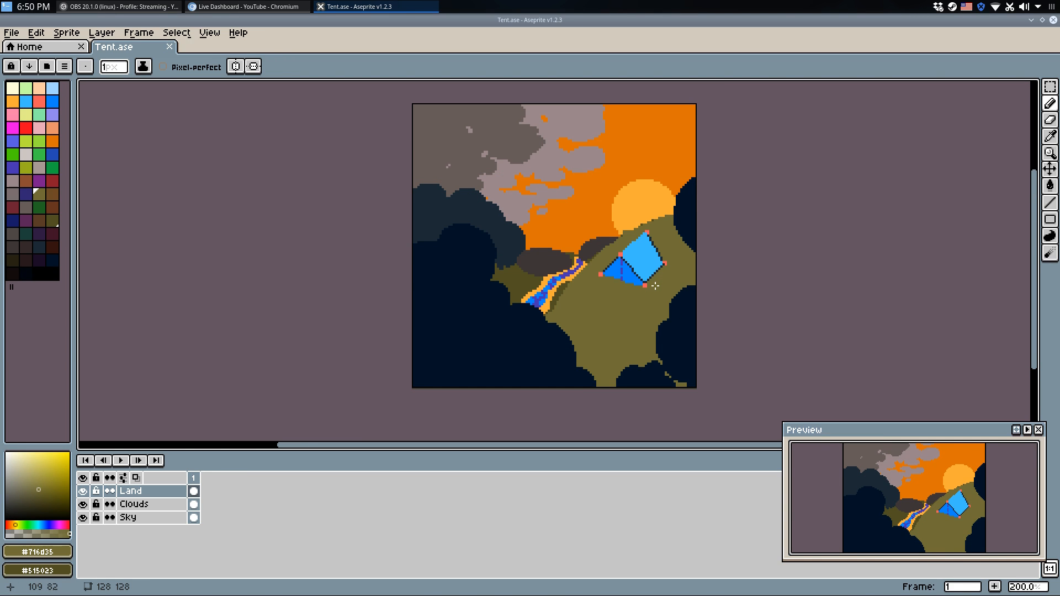
Sample the dark olive #515023 of the distant ground as the drawing colour on the Land layer.
scroll(662, 276, up, 4)
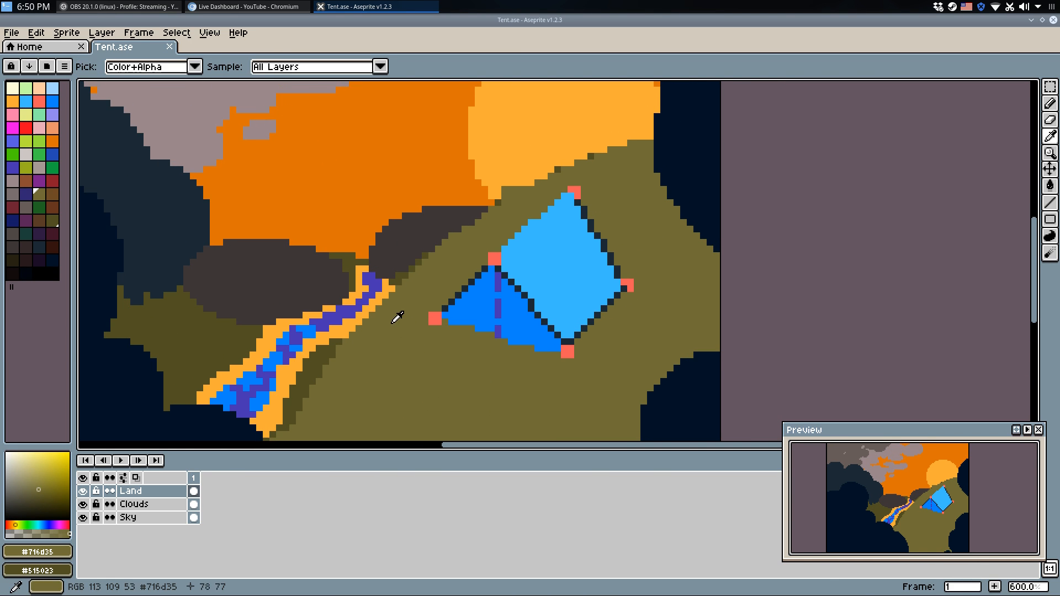
alt+click(213, 324)
scroll(490, 323, down, 2)
scroll(490, 323, down, 1)
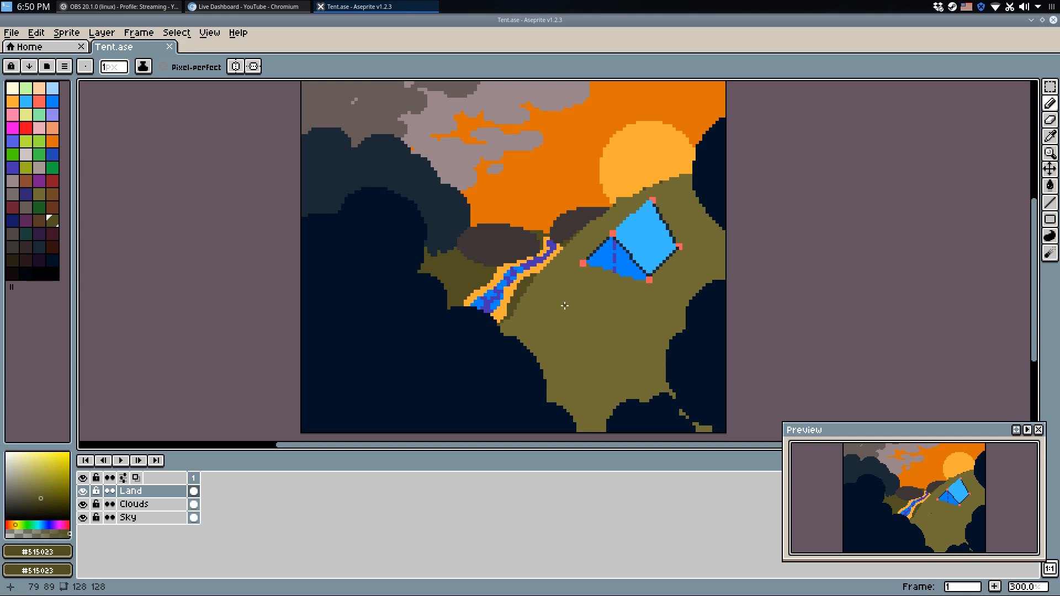
scroll(564, 305, down, 2)
scroll(577, 300, up, 1)
scroll(571, 299, up, 2)
scroll(521, 280, down, 2)
scroll(526, 270, up, 5)
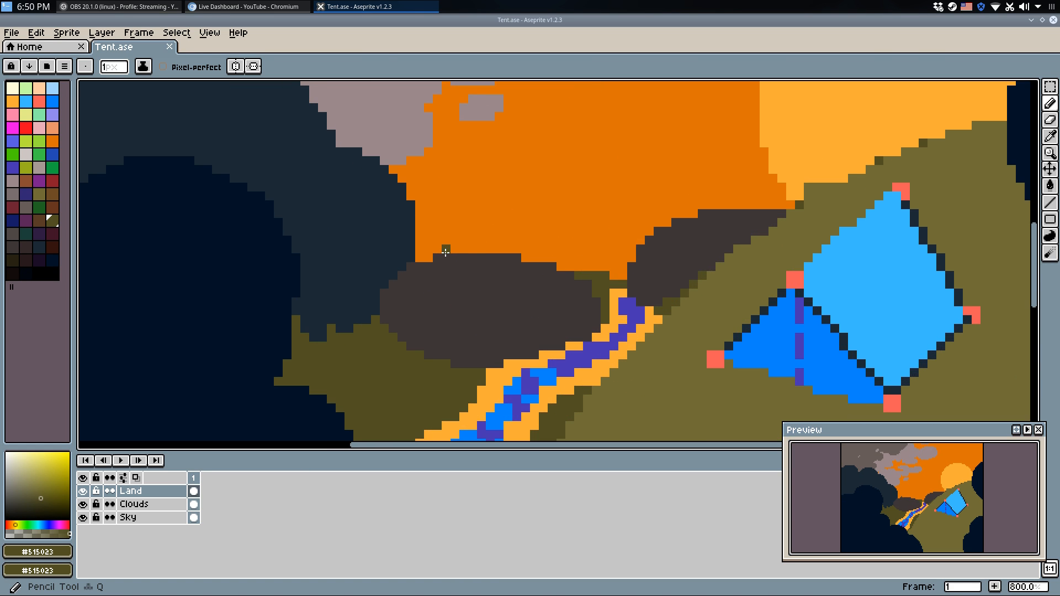
key(i)
click(601, 285)
key(b)
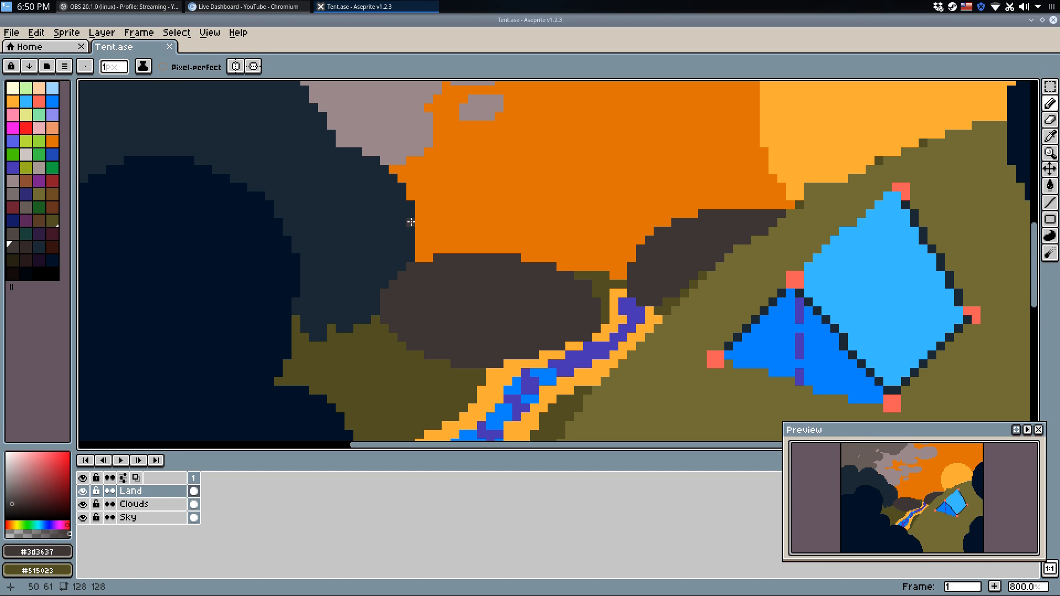
key(i)
click(586, 276)
key(b)
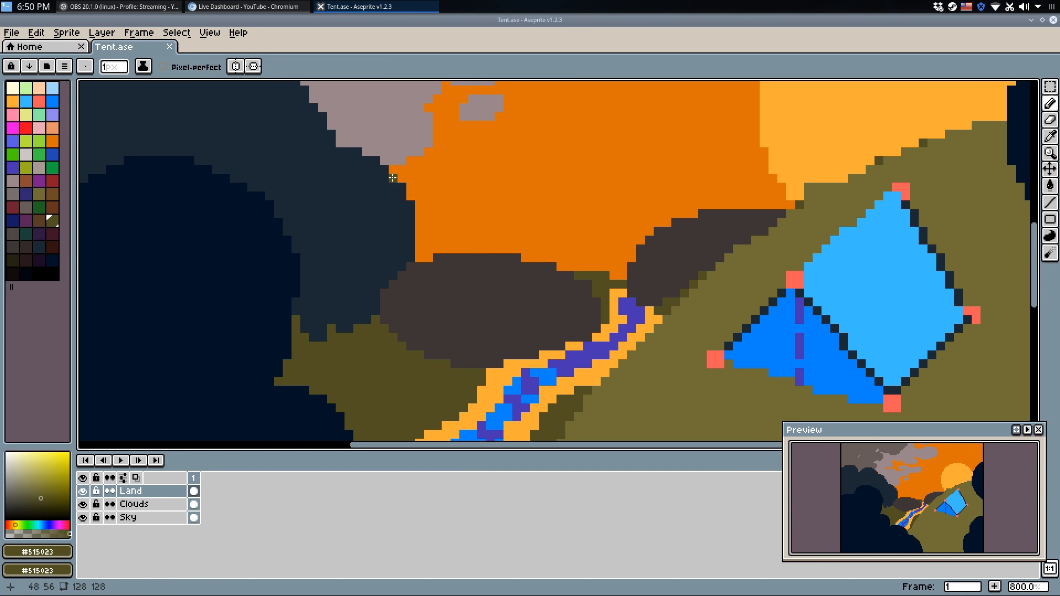
Try a rounded #515023 hill behind the left rock by outlining it from the treeline to the river and filling it.
mouse_move(409, 160)
mouse_down()
mouse_move(481, 177)
mouse_move(528, 209)
mouse_move(562, 267)
mouse_up()
key(g)
click(533, 256)
key(ctrl+z)
key(z)
click(394, 170)
click(402, 170)
key(q)
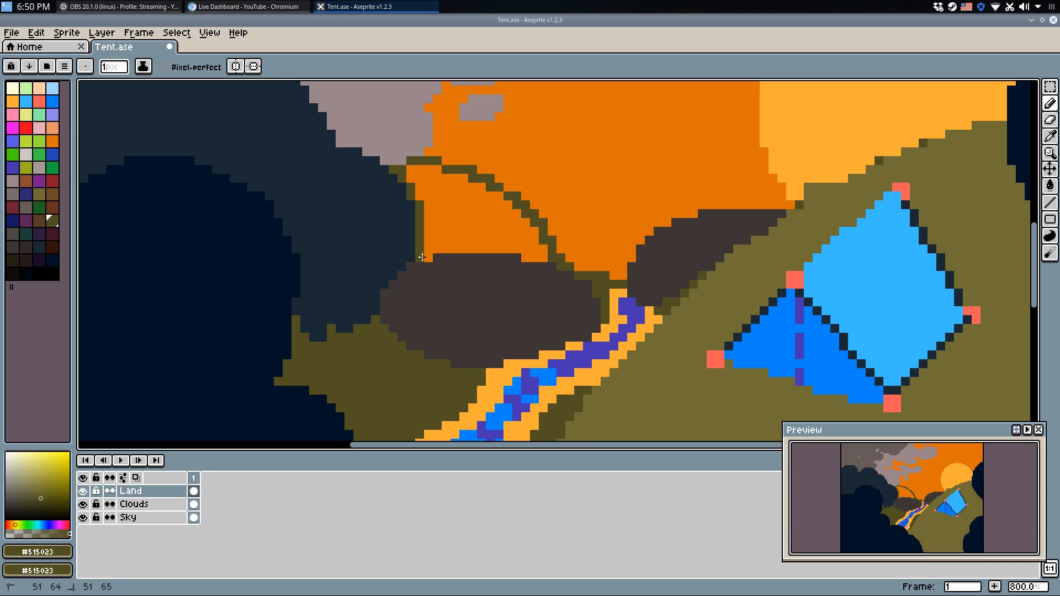
key(g)
click(526, 253)
scroll(558, 272, down, 6)
scroll(581, 264, up, 1)
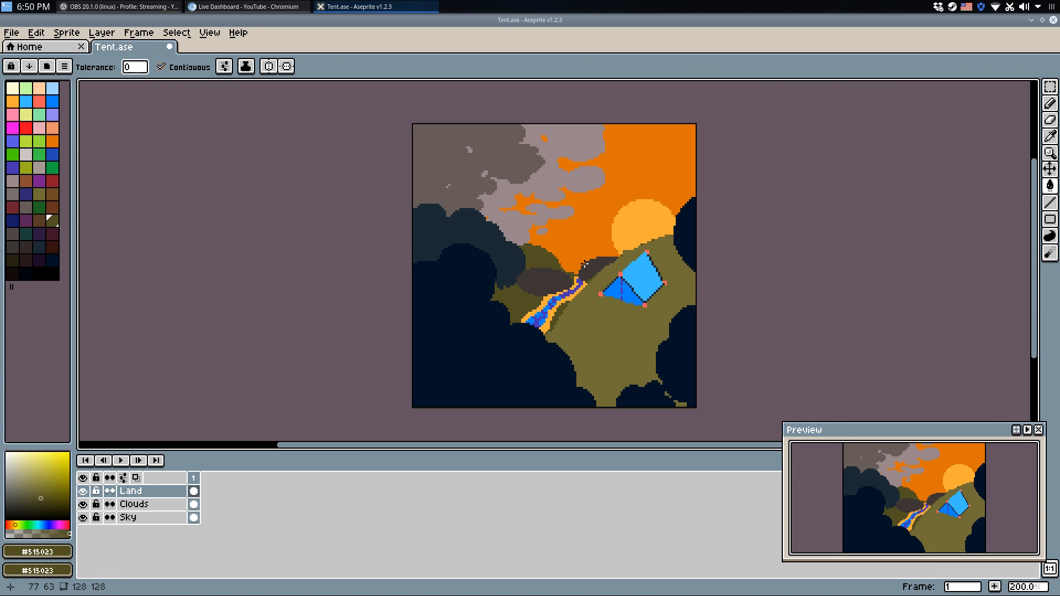
key(q)
scroll(568, 253, up, 5)
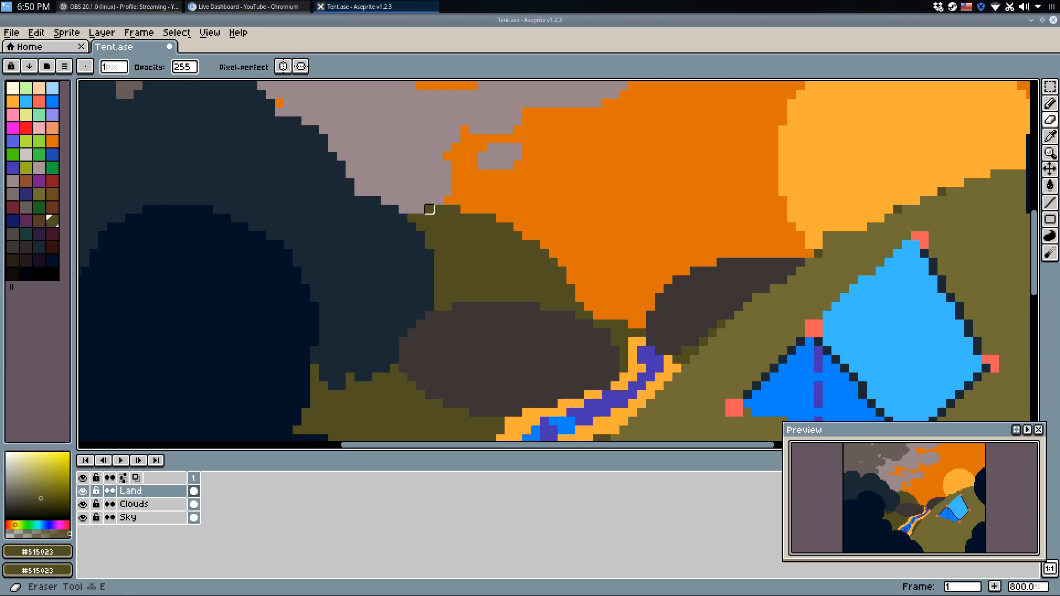
Undo the fill and outline of the rounded hill behind the left rock.
key(ctrl+z)
key(ctrl+z)
key(ctrl+z)
key(ctrl+z)
key(ctrl+z)
key(ctrl+z)
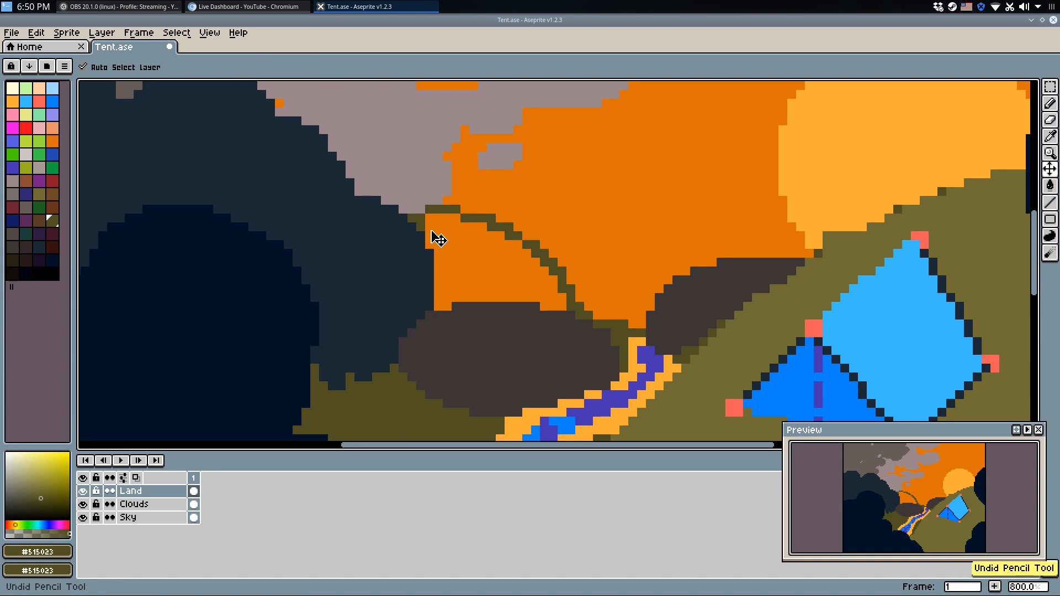
key(ctrl+z)
Draw a lower #515023 hill sloping from the treeline down to the left rock, fill it, and tidy its edge.
mouse_move(429, 235)
mouse_down()
mouse_move(526, 295)
mouse_move(442, 298)
mouse_up()
key(g)
click(454, 289)
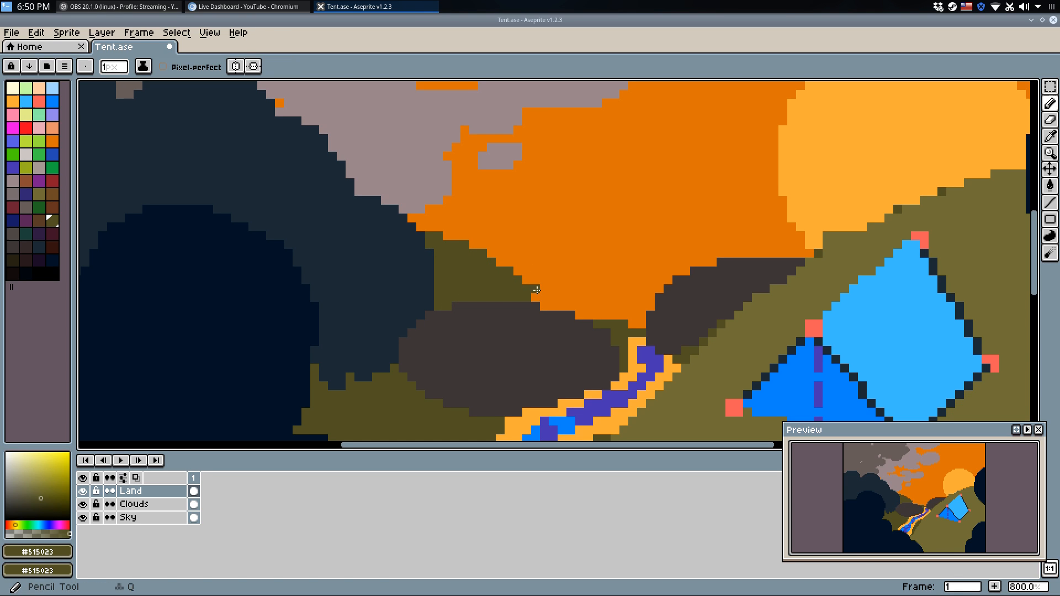
key(e)
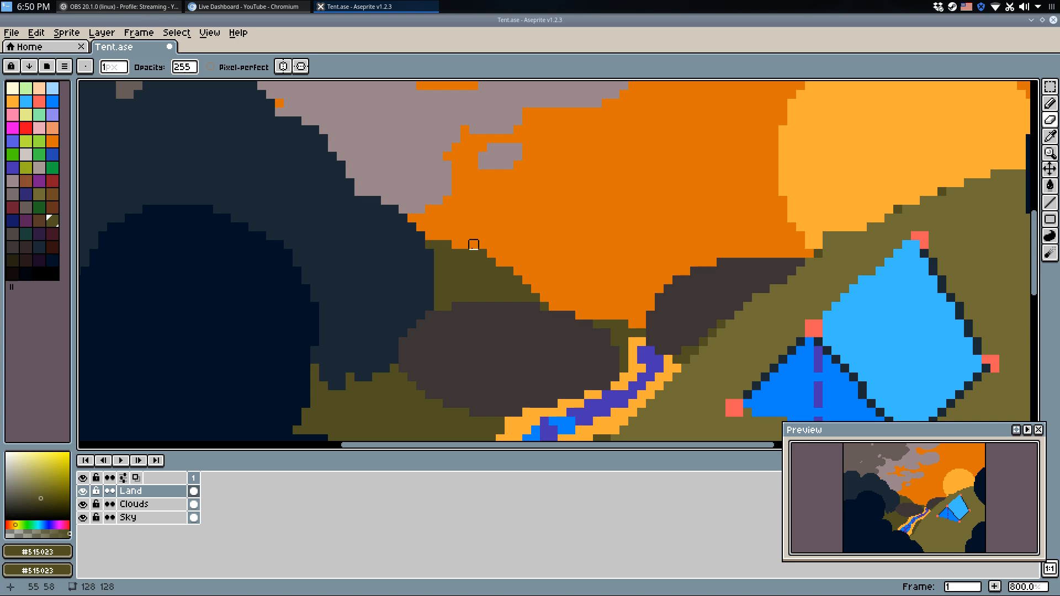
Extend the distant #515023 ground between the two rocks by drawing a higher horizon line and filling beneath it.
key(q)
mouse_move(552, 303)
mouse_down()
mouse_move(568, 283)
mouse_move(665, 285)
mouse_move(546, 281)
mouse_up()
key(e)
key(q)
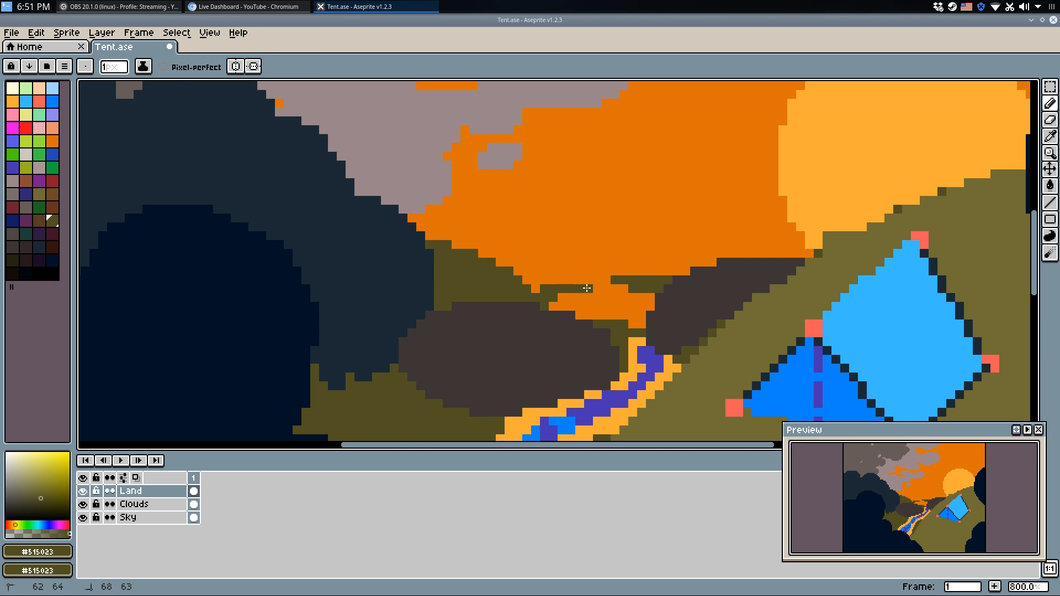
key(g)
click(624, 304)
key(q)
Lengthen the river's far end with purple water pixels and #ffad37 bank pixels between the rocks.
scroll(707, 288, down, 3)
scroll(675, 310, up, 5)
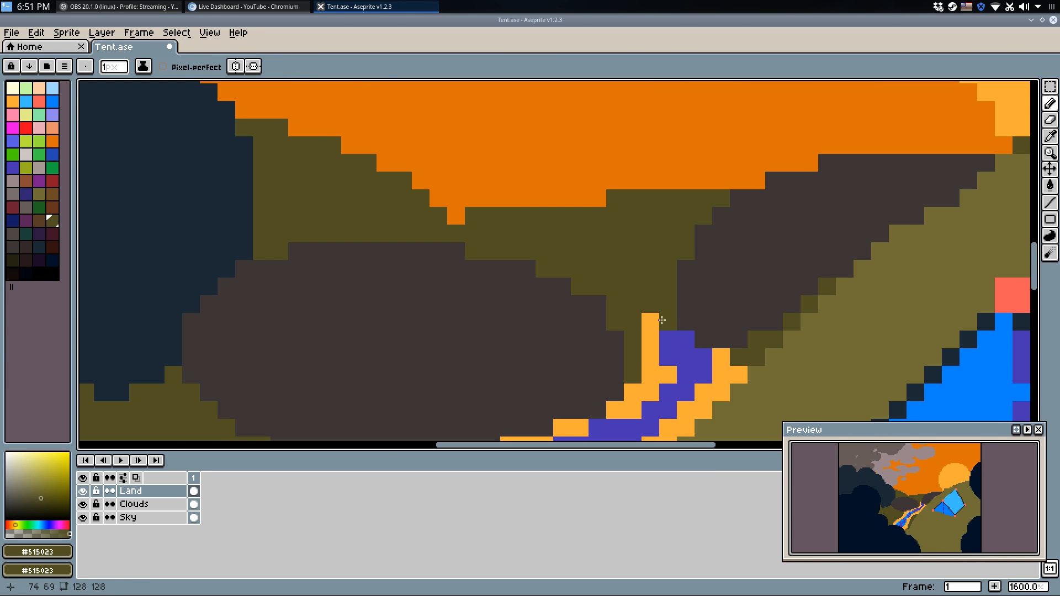
alt+click(661, 320)
click(665, 303)
key(ctrl+z)
alt+click(685, 337)
alt+click(643, 302)
click(632, 322)
scroll(404, 240, down, 2)
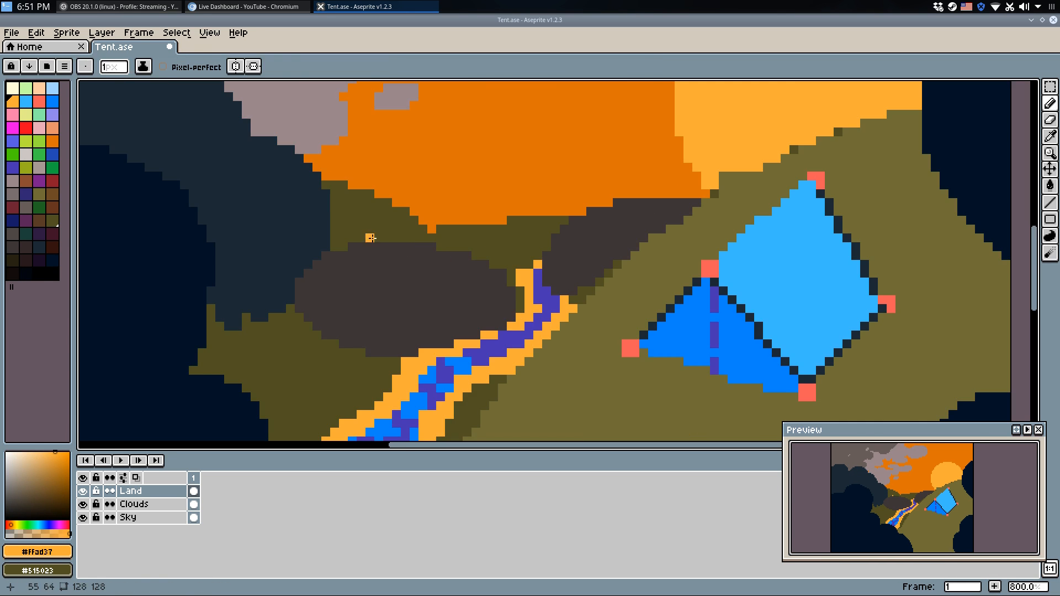
Draw a bumpy row of #1c2934 bushes along the horizon above the distant ground and fill in their shapes.
alt+click(320, 227)
scroll(388, 215, up, 2)
mouse_move(491, 246)
mouse_down()
mouse_move(518, 220)
mouse_move(518, 203)
mouse_move(551, 190)
mouse_move(578, 201)
mouse_move(596, 228)
mouse_move(630, 233)
mouse_move(678, 213)
mouse_move(687, 187)
mouse_move(774, 196)
mouse_move(741, 214)
mouse_move(698, 219)
mouse_move(734, 191)
mouse_up()
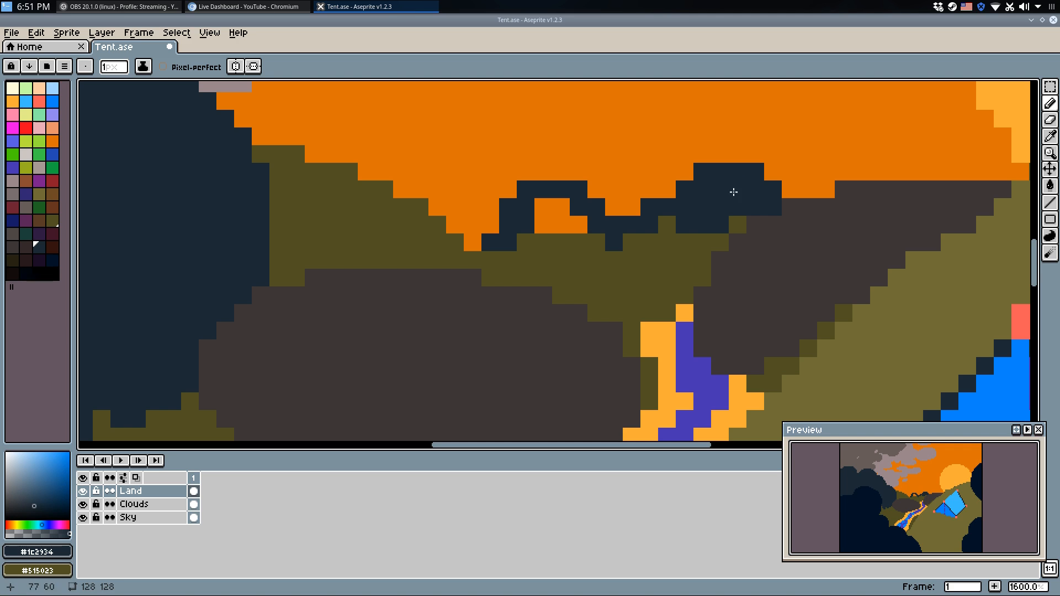
mouse_move(645, 246)
mouse_down()
mouse_move(606, 275)
mouse_move(559, 213)
mouse_move(523, 239)
mouse_move(460, 225)
mouse_up()
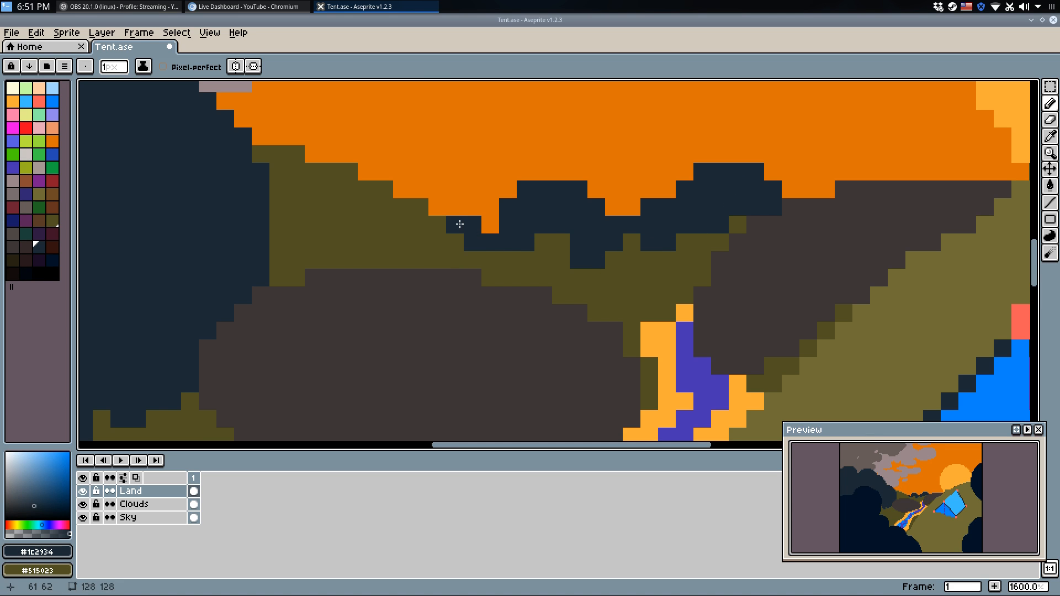
Extend the #1c2934 bushes over the top of the right rock to the tent hill, trim their edge, and save the file.
scroll(634, 171, down, 5)
mouse_move(678, 171)
mouse_down()
mouse_move(604, 254)
mouse_move(634, 264)
mouse_move(672, 232)
mouse_move(728, 225)
mouse_move(750, 258)
mouse_move(738, 265)
mouse_up()
scroll(615, 252, up, 4)
mouse_move(582, 265)
mouse_down()
mouse_move(582, 278)
mouse_move(588, 250)
mouse_move(605, 279)
mouse_up()
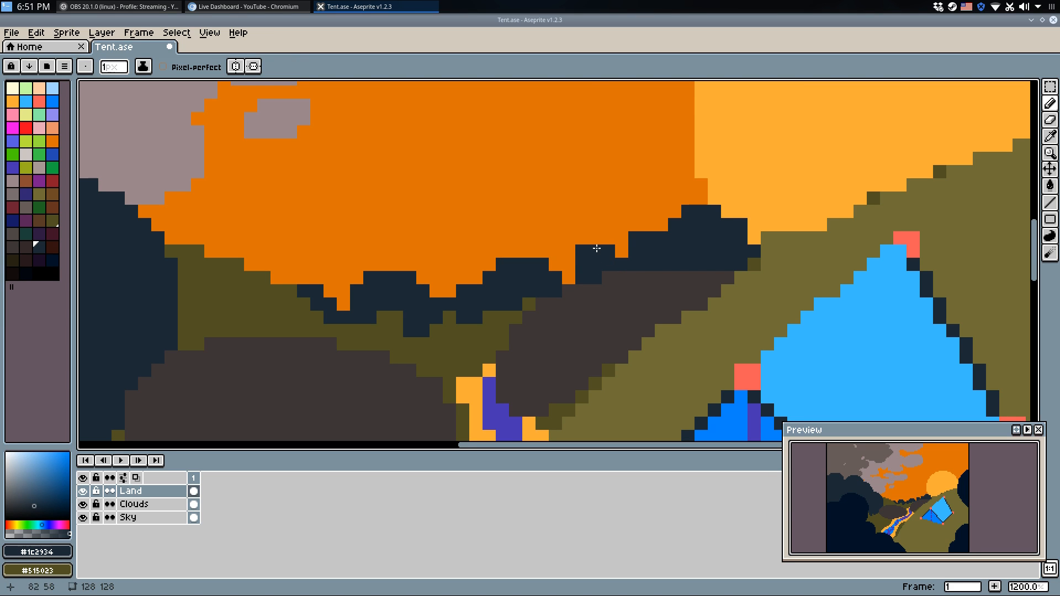
scroll(622, 260, down, 3)
scroll(608, 267, up, 3)
key(e)
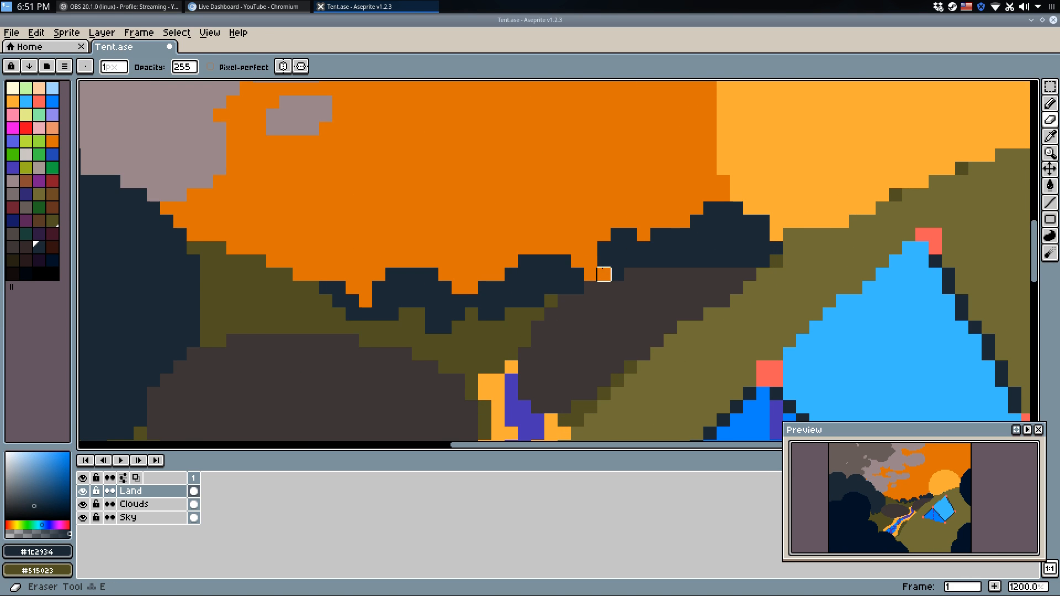
scroll(750, 189, down, 5)
key(b)
scroll(750, 188, down, 1)
key(ctrl+s)
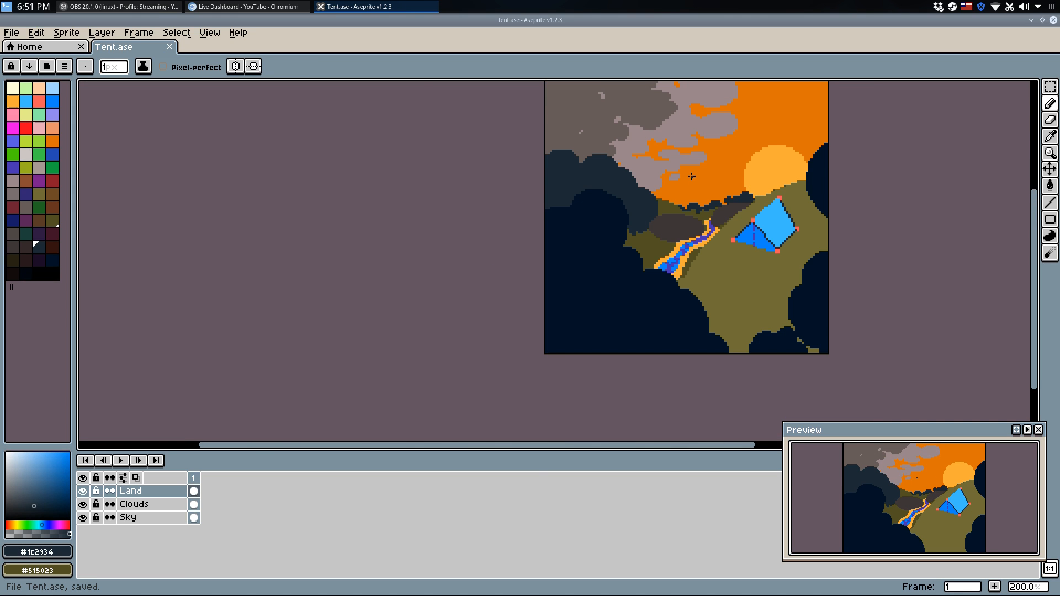
scroll(655, 196, up, 3)
scroll(648, 233, up, 2)
alt+click(682, 241)
drag(663, 249, 648, 260)
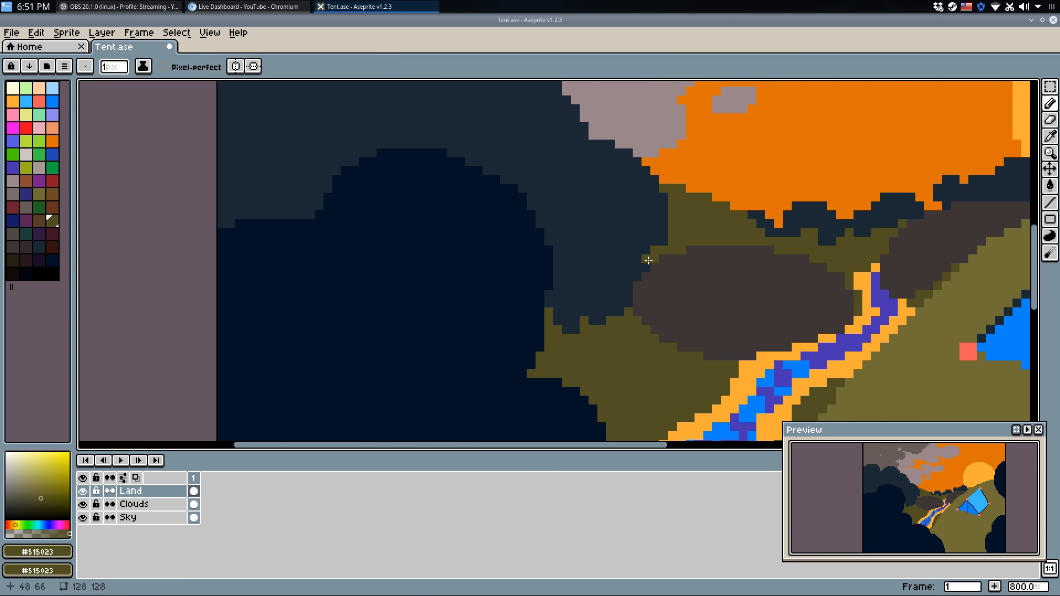
key(ctrl+z)
Round out the right side and lower edge of the #1c2934 tree behind the left rock, correcting its outline with #515023 pixels.
alt+click(620, 314)
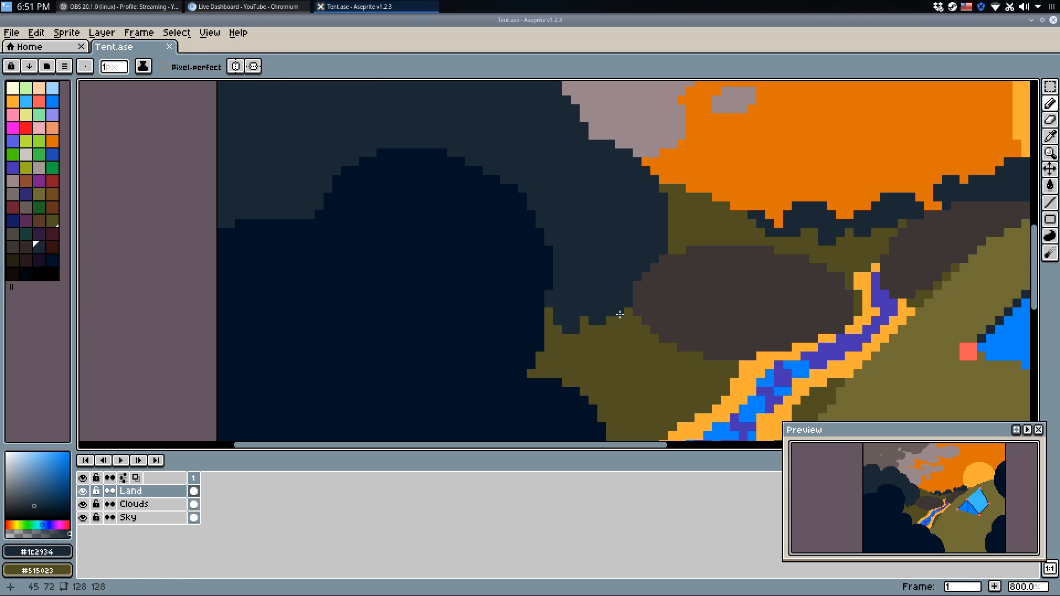
drag(621, 319, 618, 326)
click(676, 225)
alt+click(688, 216)
drag(681, 216, 682, 226)
alt+click(661, 206)
drag(654, 163, 665, 185)
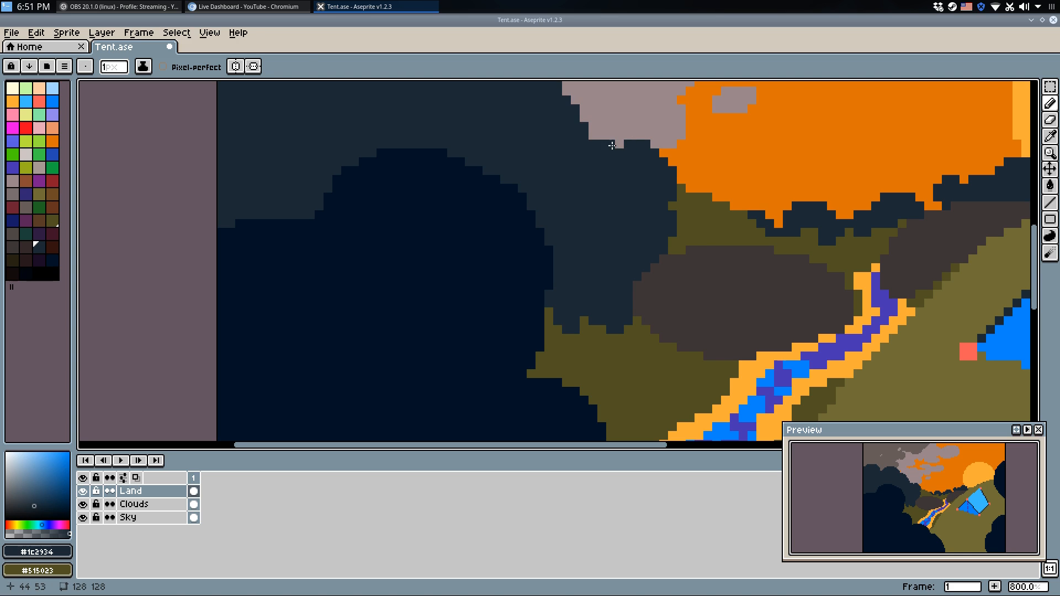
Carve a small notch beneath the cloud beside the tree's right lobe and save the file.
key(e)
key(b)
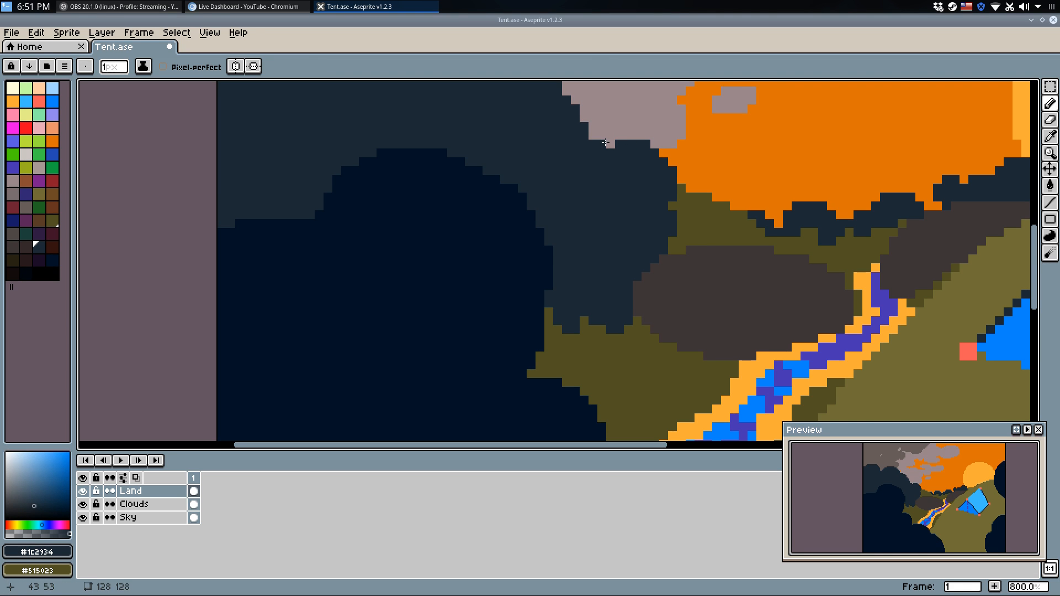
scroll(559, 173, up, 3)
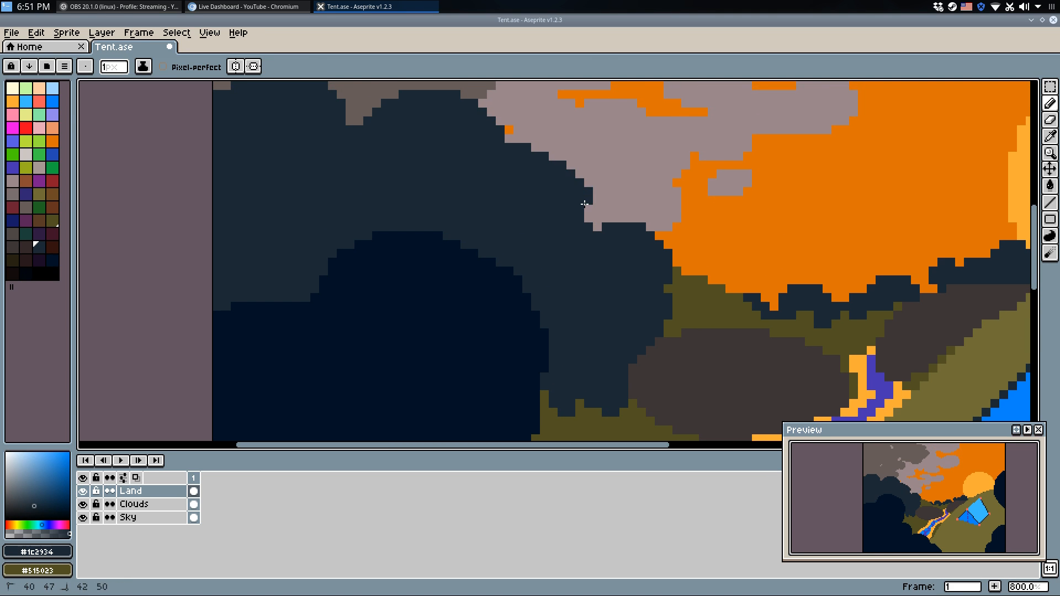
scroll(667, 161, down, 1)
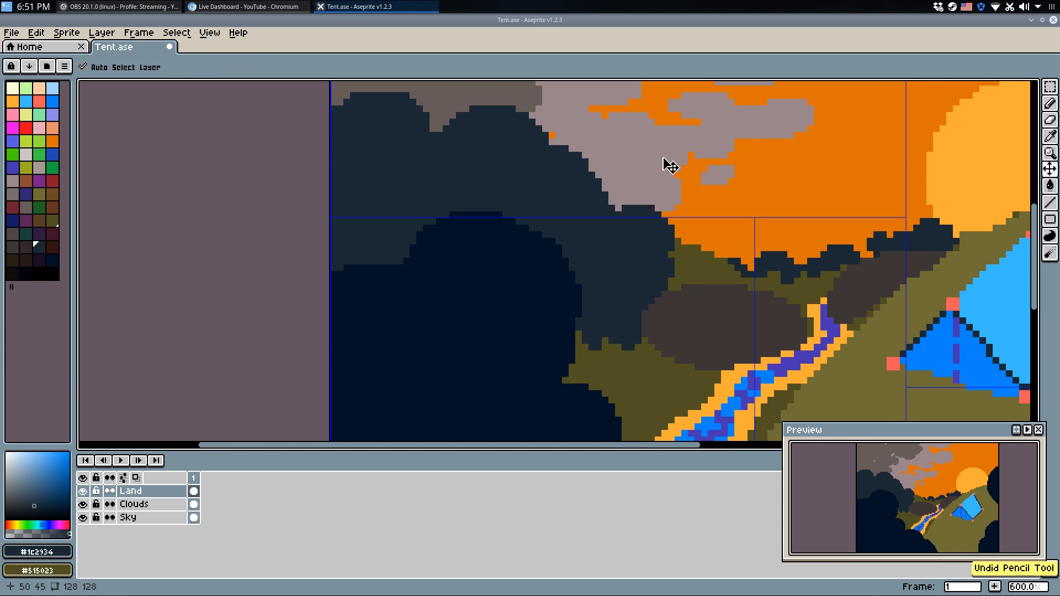
key(ctrl+s)
scroll(589, 237, down, 3)
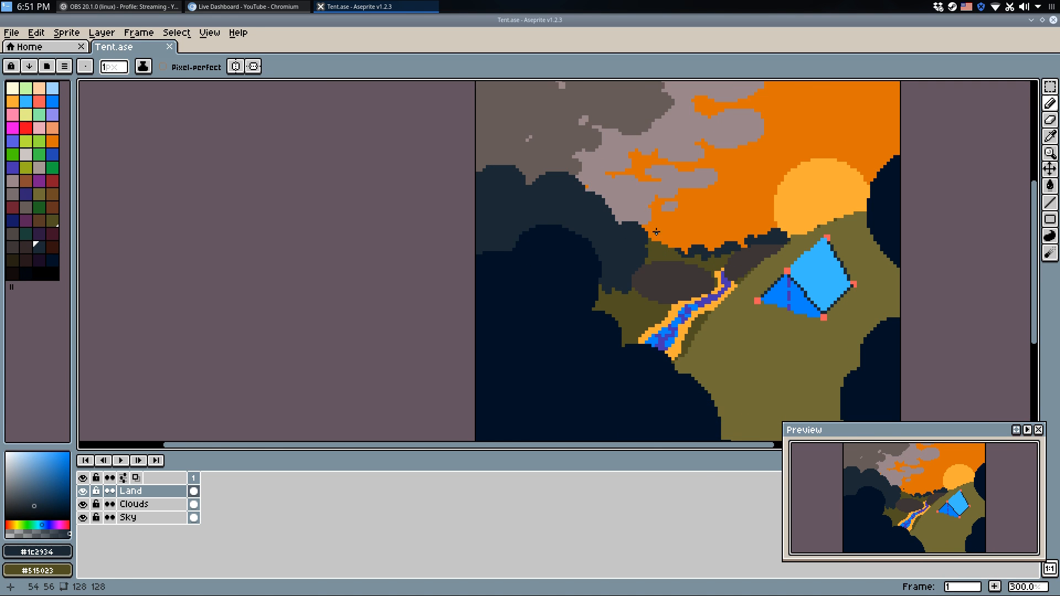
Try filling the distant ground behind the rocks with the brown palette colour index 35, undo it, and save the file.
scroll(677, 239, up, 3)
alt+click(635, 245)
drag(585, 251, 399, 232)
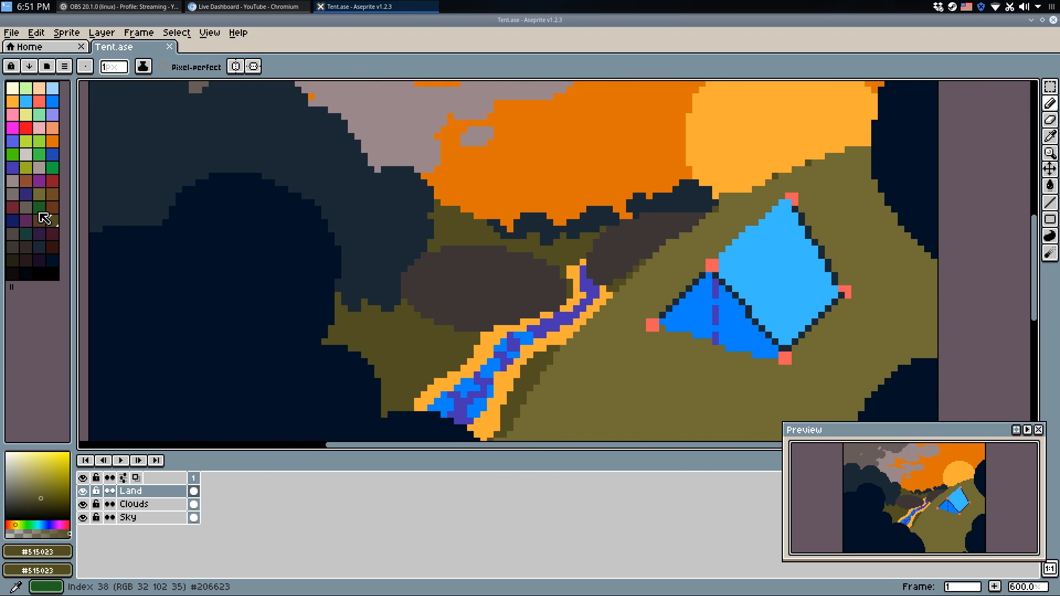
click(53, 196)
key(g)
scroll(518, 293, down, 3)
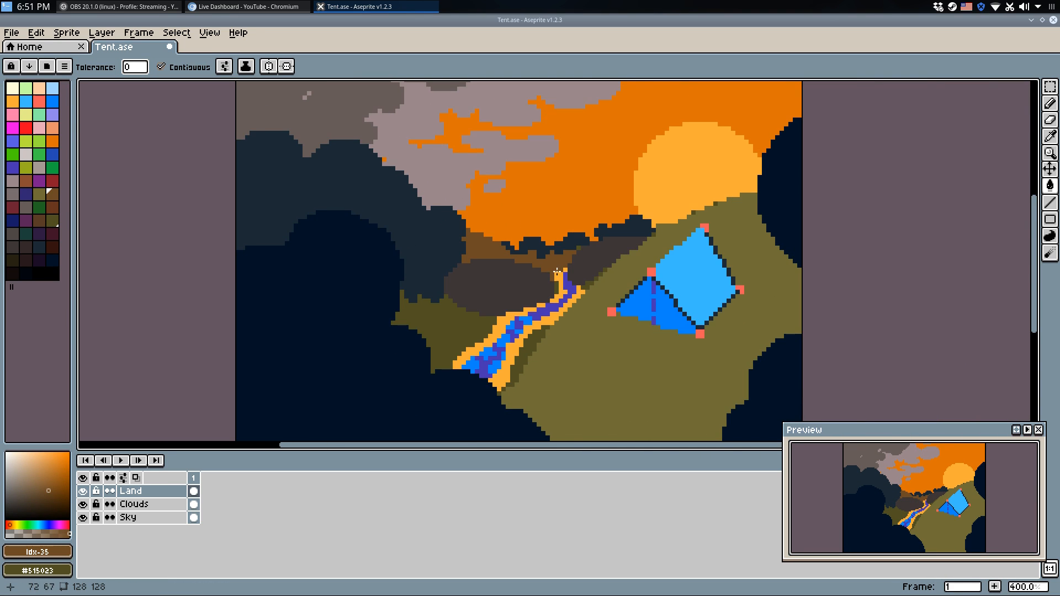
scroll(546, 277, up, 3)
key(b)
alt+click(367, 285)
scroll(367, 286, down, 3)
key(g)
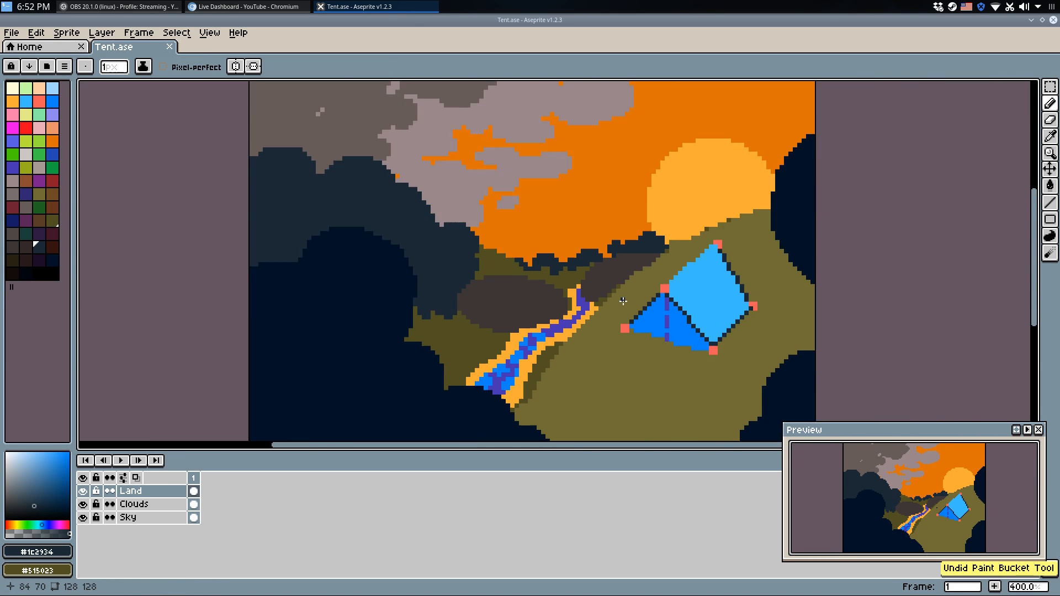
key(v)
key(ctrl+s)
Outline a #515023 shadow on the tent hill, curving from the river bank down to the hill's lower edge.
scroll(636, 354, up, 2)
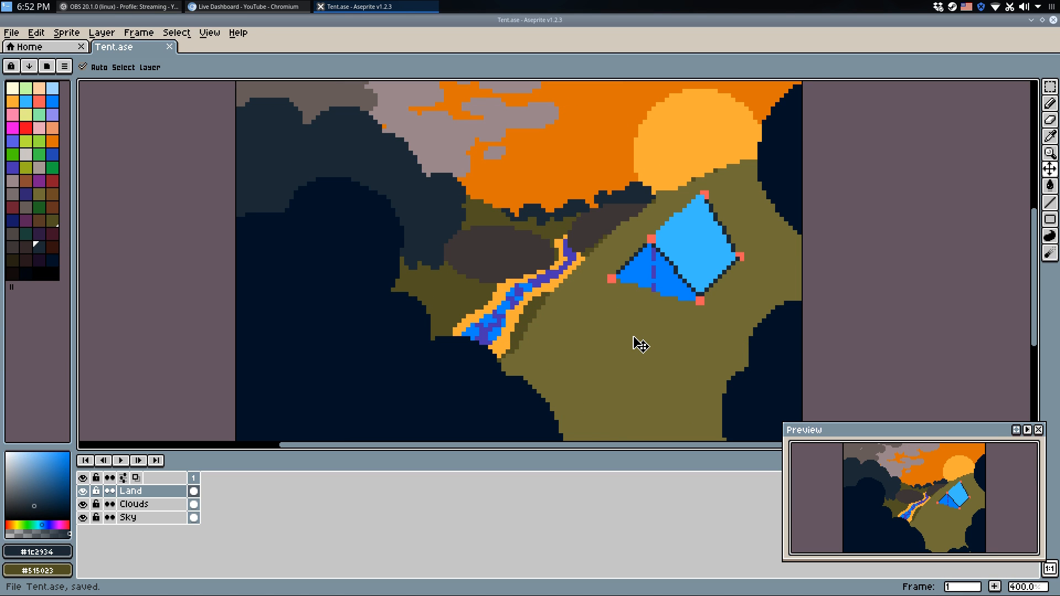
scroll(513, 364, up, 3)
key(b)
alt+click(526, 318)
drag(539, 278, 584, 395)
drag(559, 335, 545, 269)
key(ctrl+z)
drag(542, 195, 544, 298)
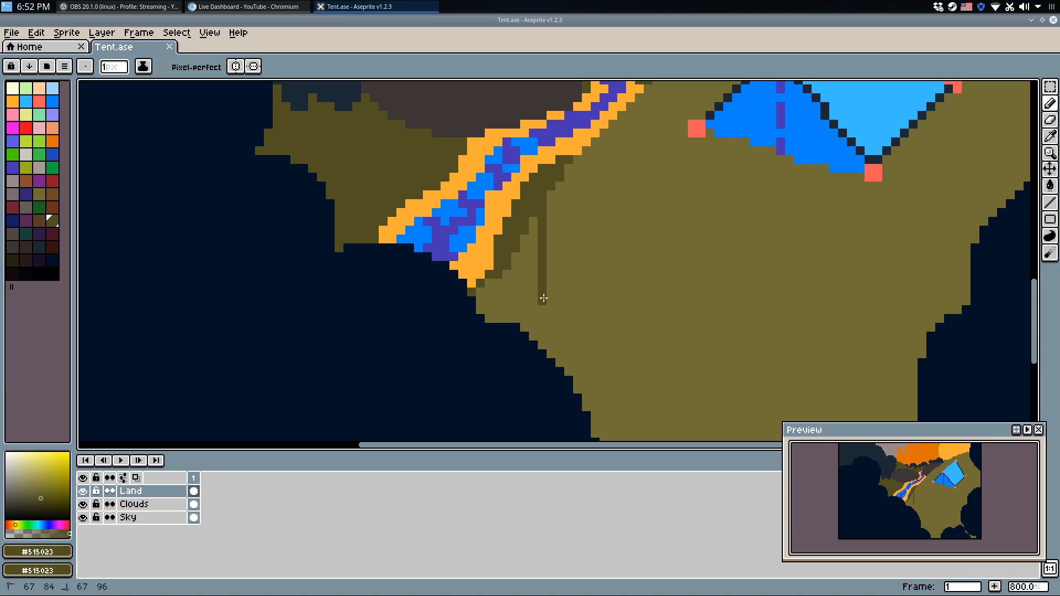
mouse_move(617, 426)
mouse_down()
mouse_move(566, 285)
mouse_move(728, 336)
mouse_up()
Fill the outlined shadow areas at the foot of the tent hill and beside the river with #515023.
key(g)
click(660, 348)
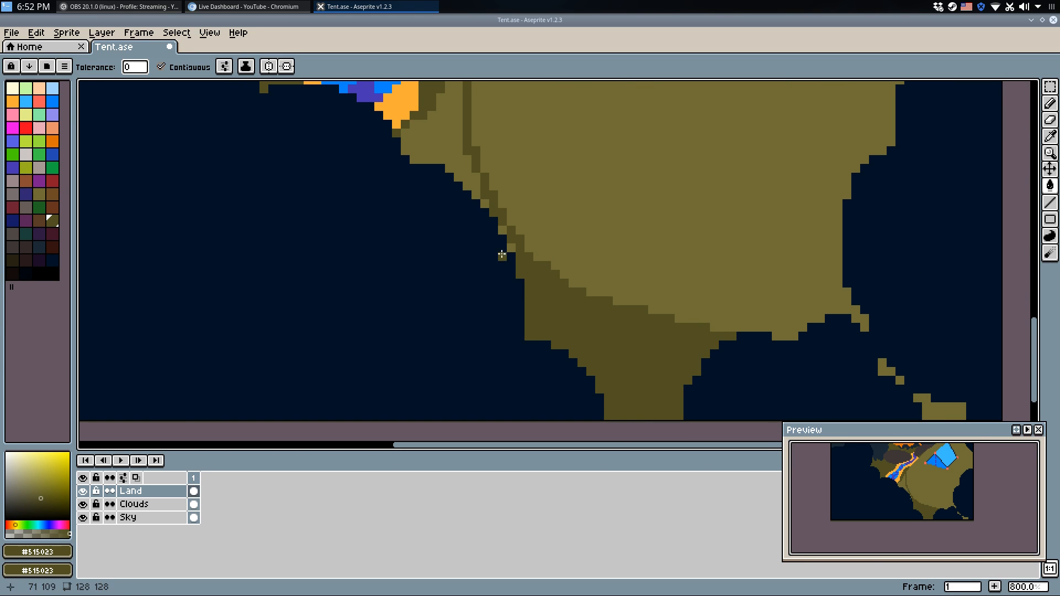
click(499, 227)
key(ctrl+z)
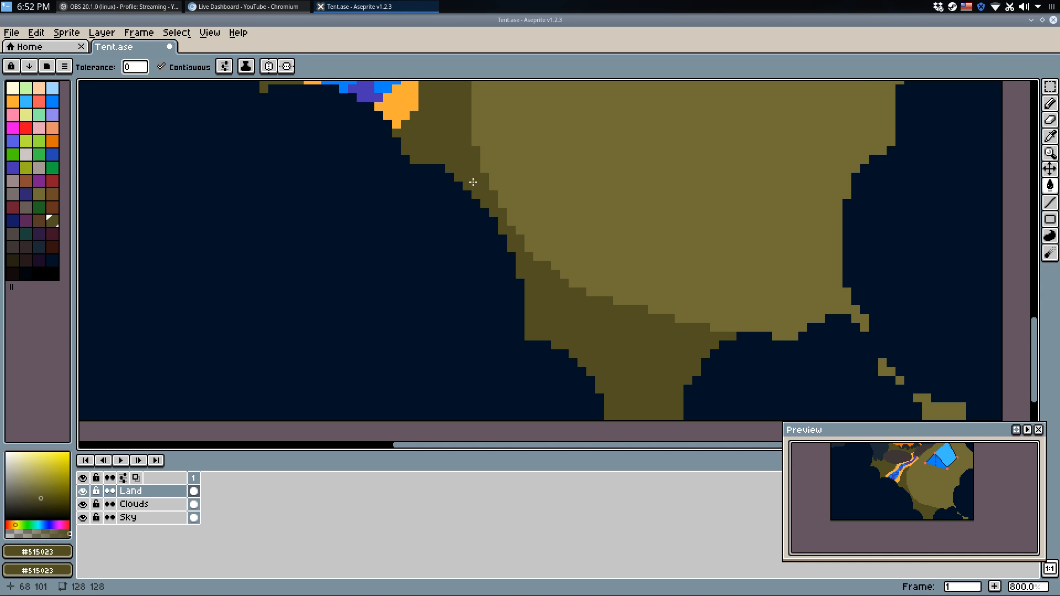
Widen the hill's shadow by drawing a second #515023 curve inside its edge and filling the gap between them.
scroll(520, 279, down, 4)
scroll(520, 278, up, 3)
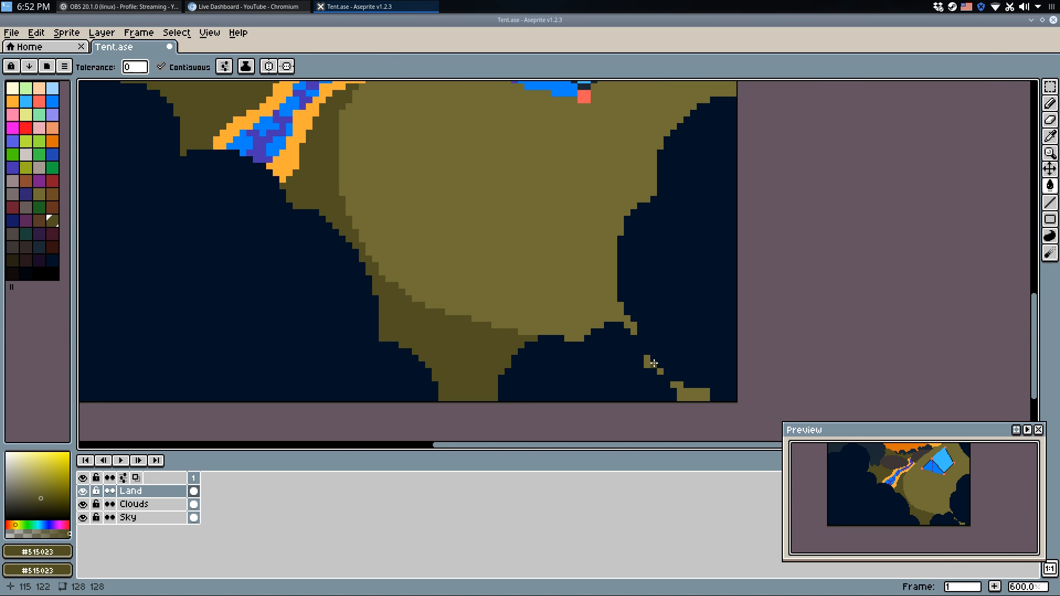
key(b)
drag(370, 174, 441, 344)
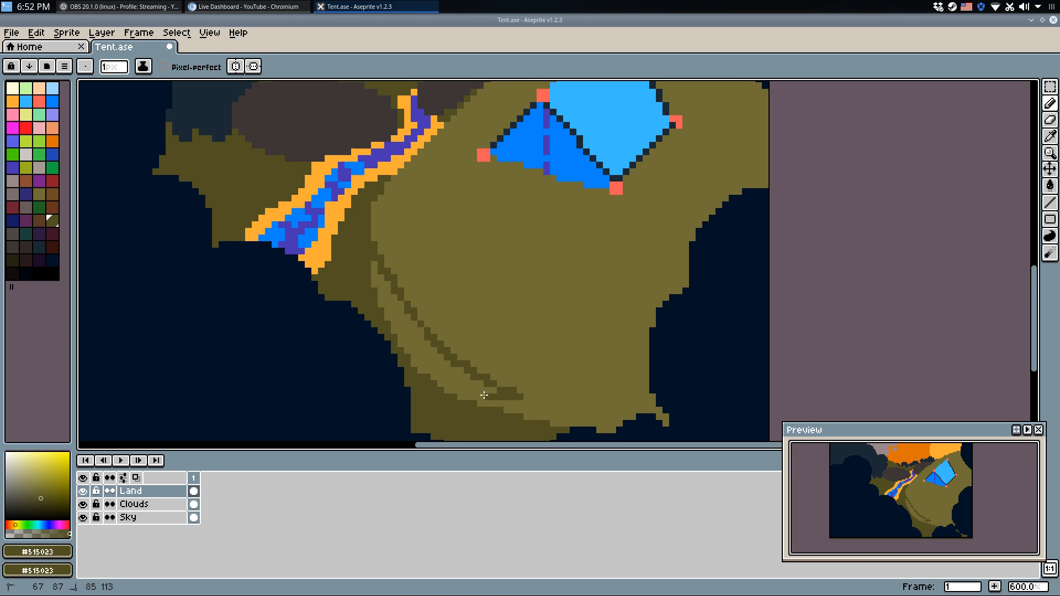
key(g)
click(424, 348)
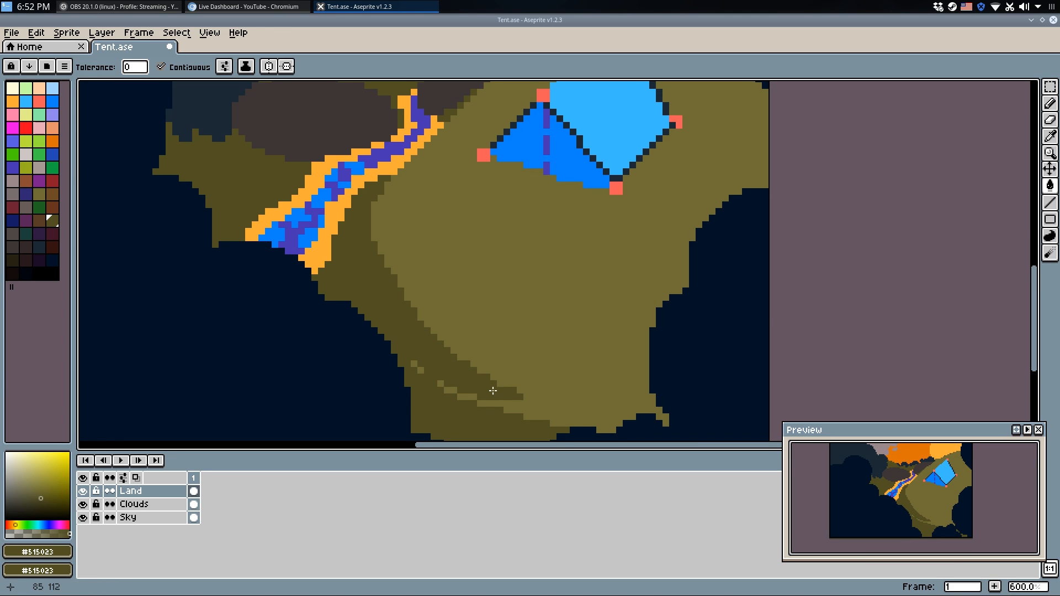
Add a tapering #515023 shadow streak across the lower right of the tent hill and fill it.
key(b)
mouse_move(485, 343)
mouse_down()
mouse_move(536, 373)
mouse_move(639, 398)
mouse_up()
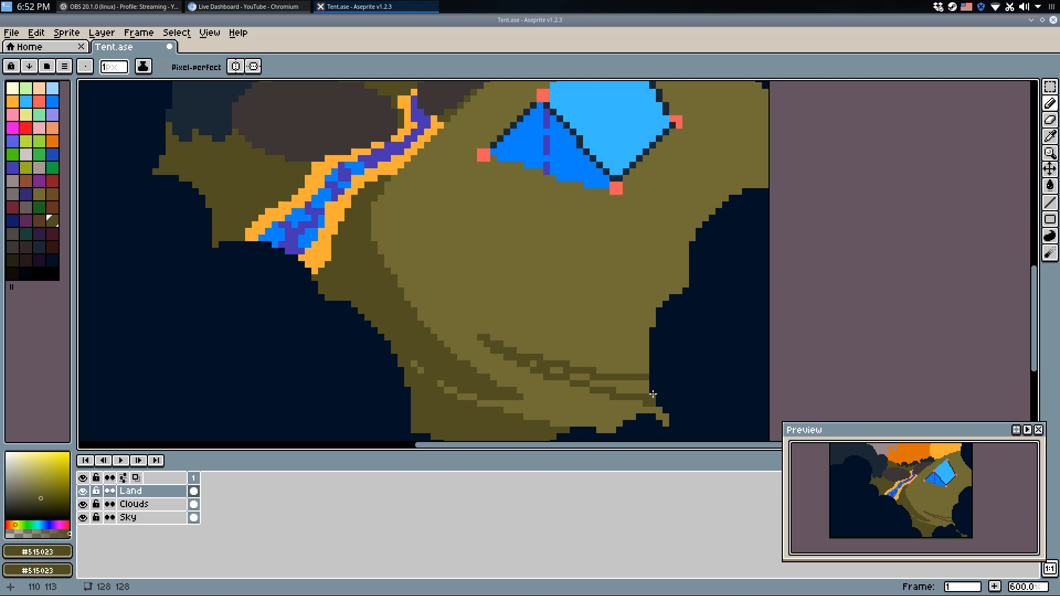
key(g)
click(580, 378)
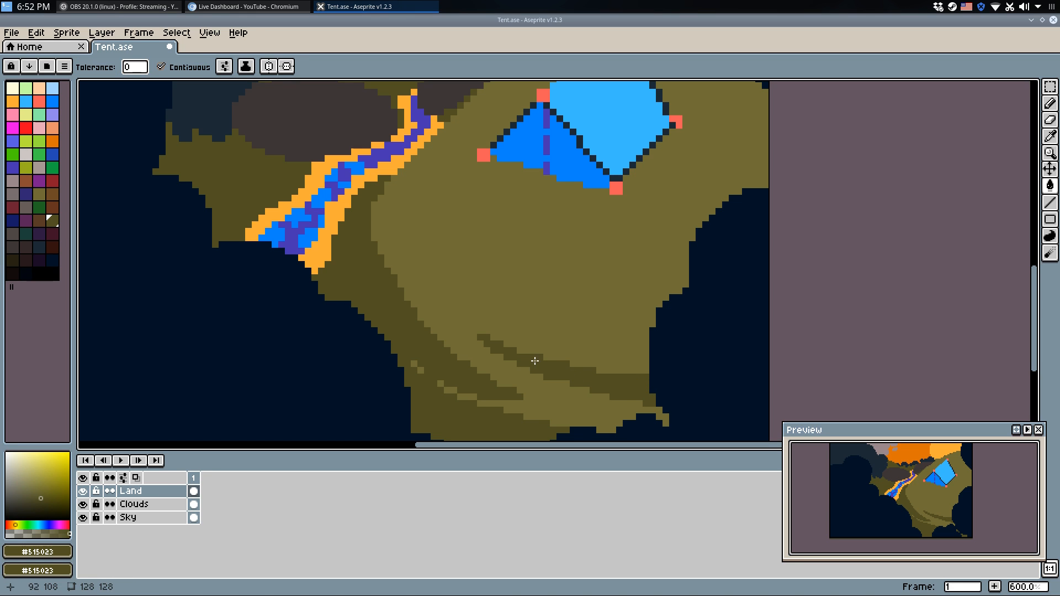
scroll(535, 361, down, 5)
key(b)
scroll(575, 260, up, 2)
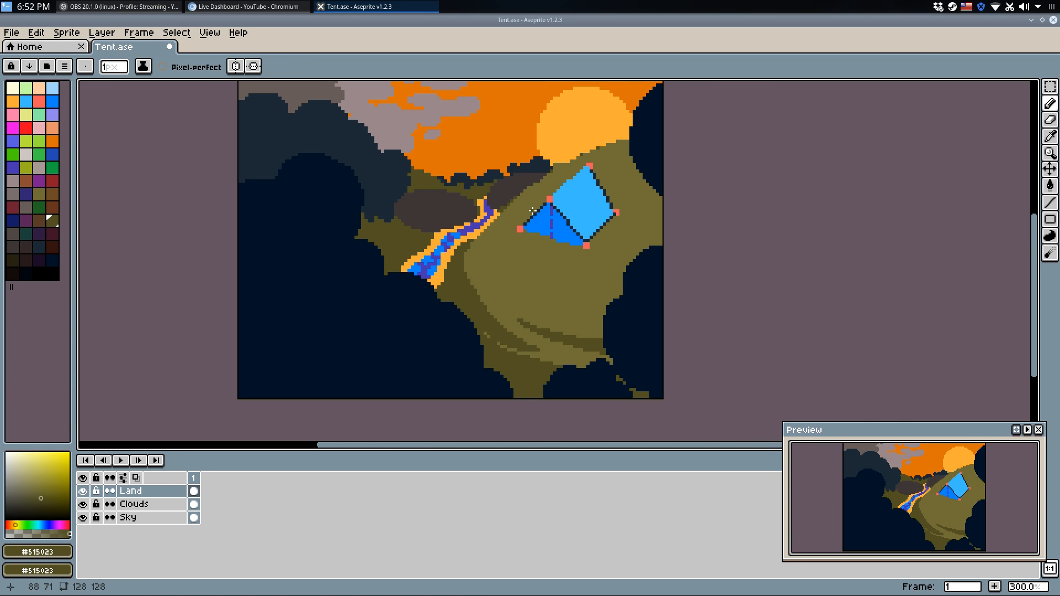
Broaden the #515023 shadow beside the river with a curve from the river's far end down the hill, fill it, and save.
scroll(533, 211, up, 4)
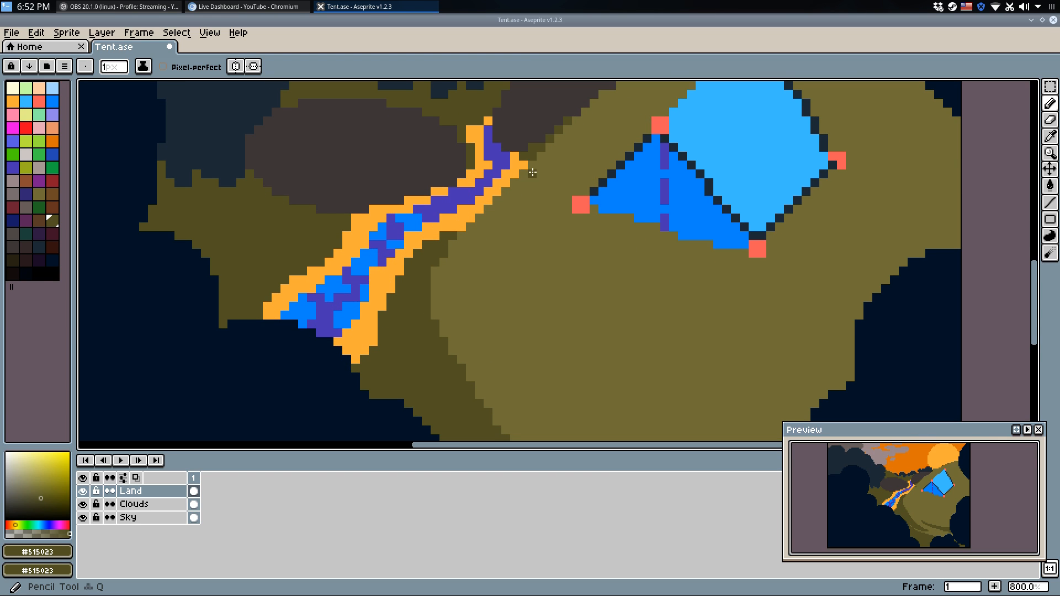
mouse_move(539, 159)
mouse_down()
mouse_move(481, 318)
mouse_move(480, 414)
mouse_up()
key(g)
click(454, 253)
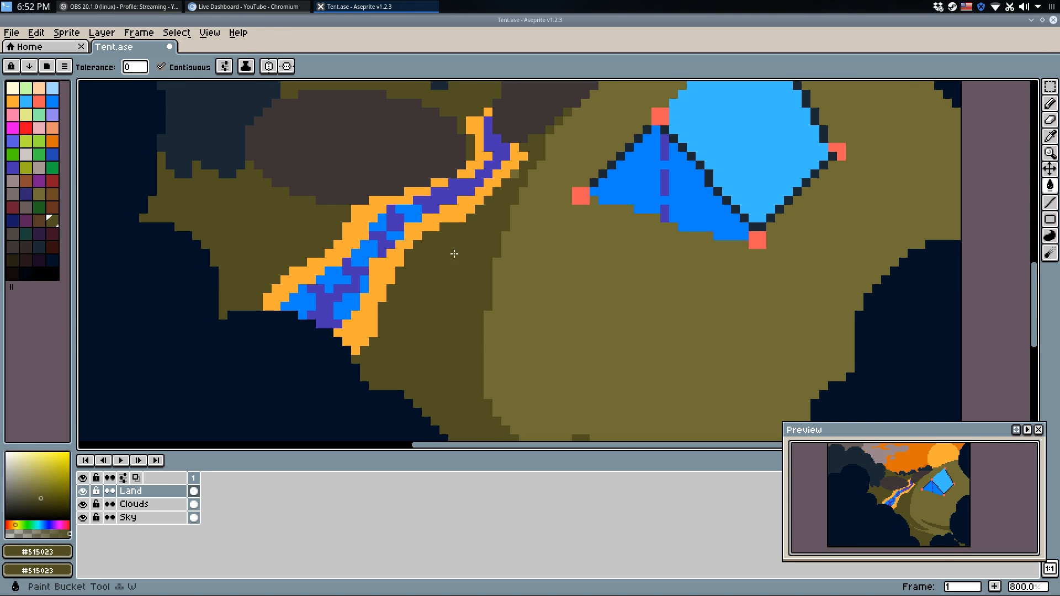
key(b)
scroll(543, 192, down, 5)
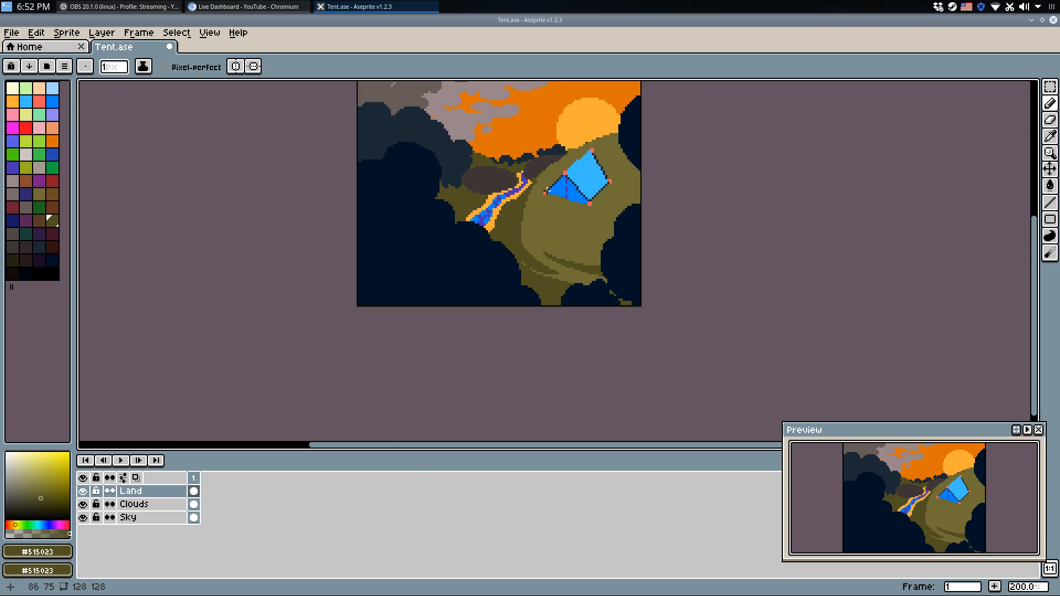
scroll(522, 301, up, 5)
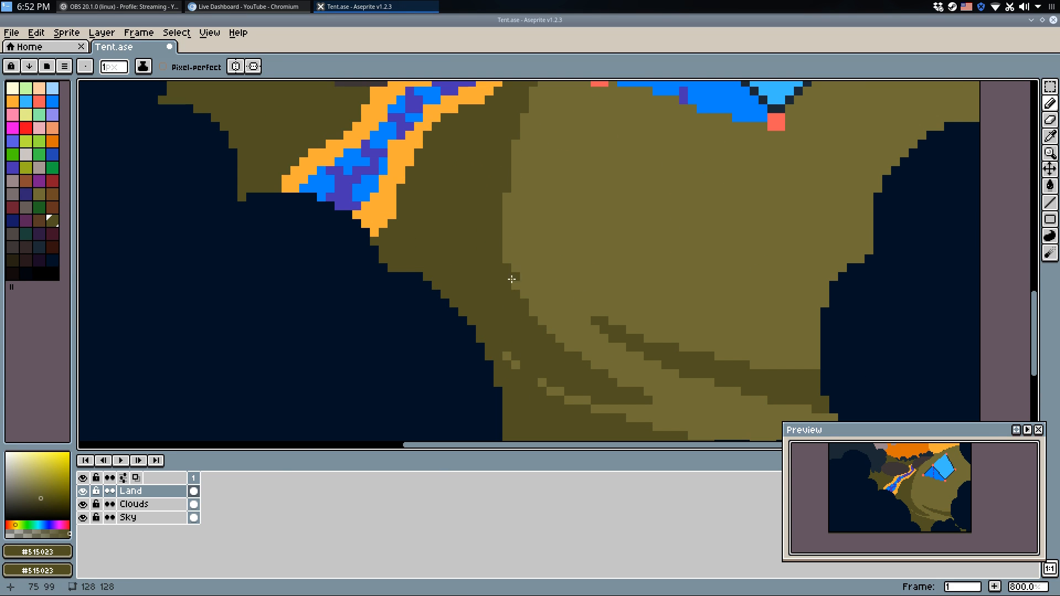
scroll(581, 264, down, 3)
drag(606, 255, 606, 345)
key(ctrl+s)
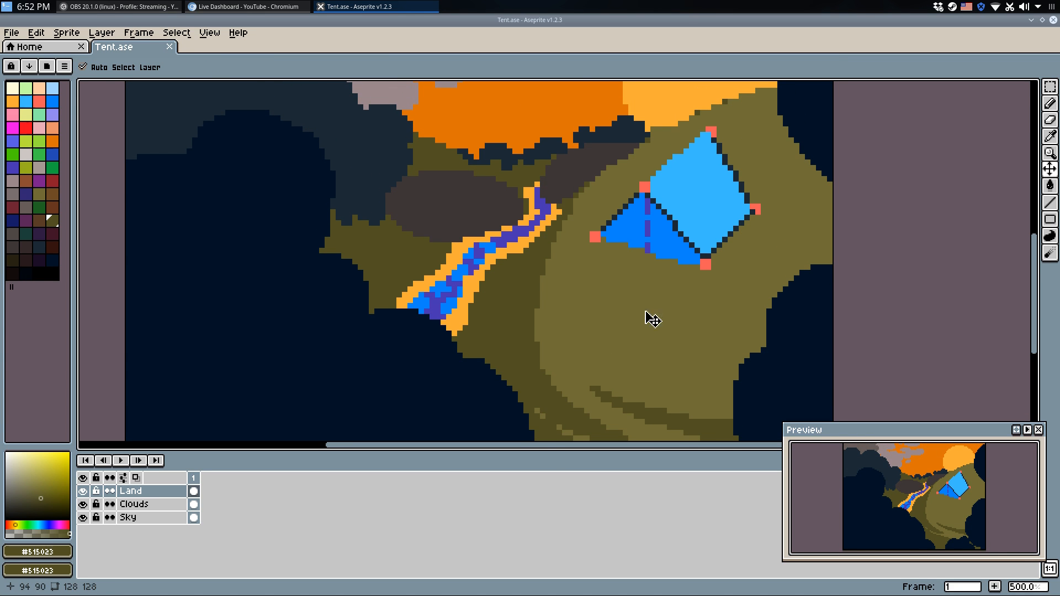
Draw a #515023 edge along the bottom of the tent hill, fill the strip and corner below it, and save the file.
scroll(644, 309, up, 4)
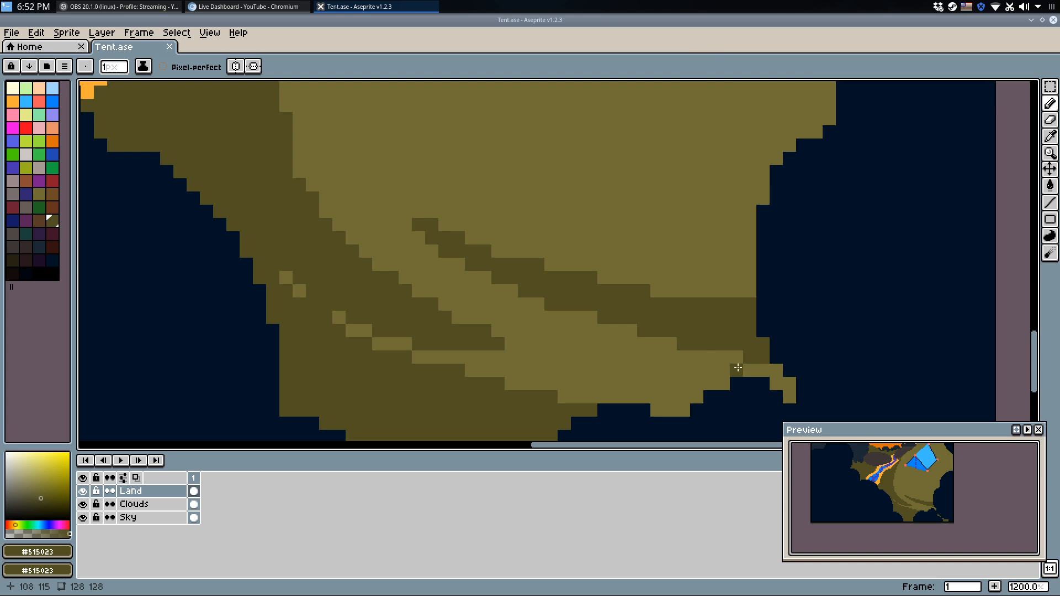
drag(762, 370, 525, 404)
key(g)
click(672, 405)
click(778, 370)
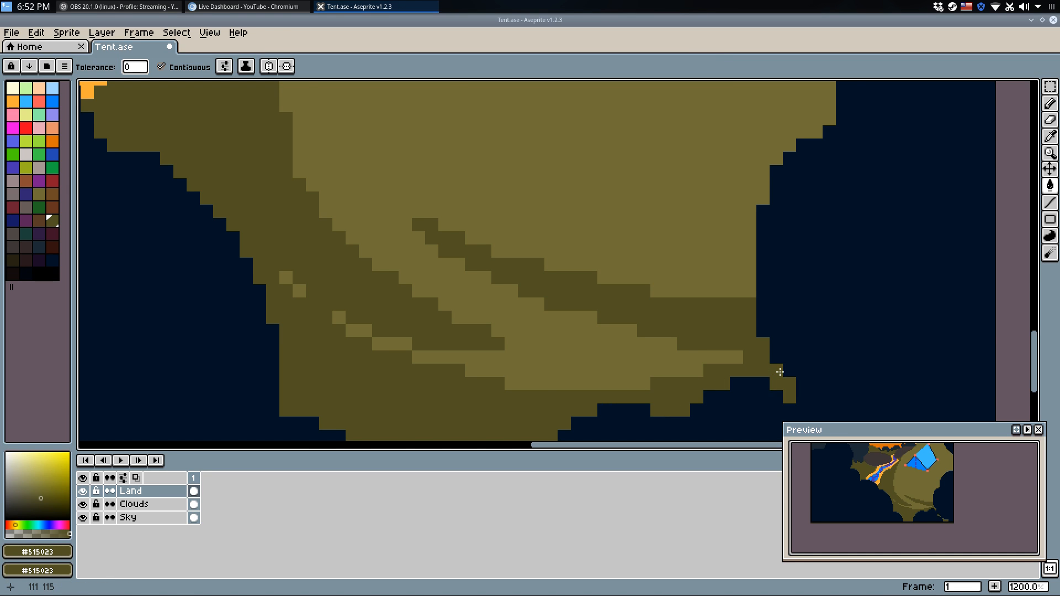
scroll(776, 370, down, 3)
key(q)
drag(748, 325, 733, 421)
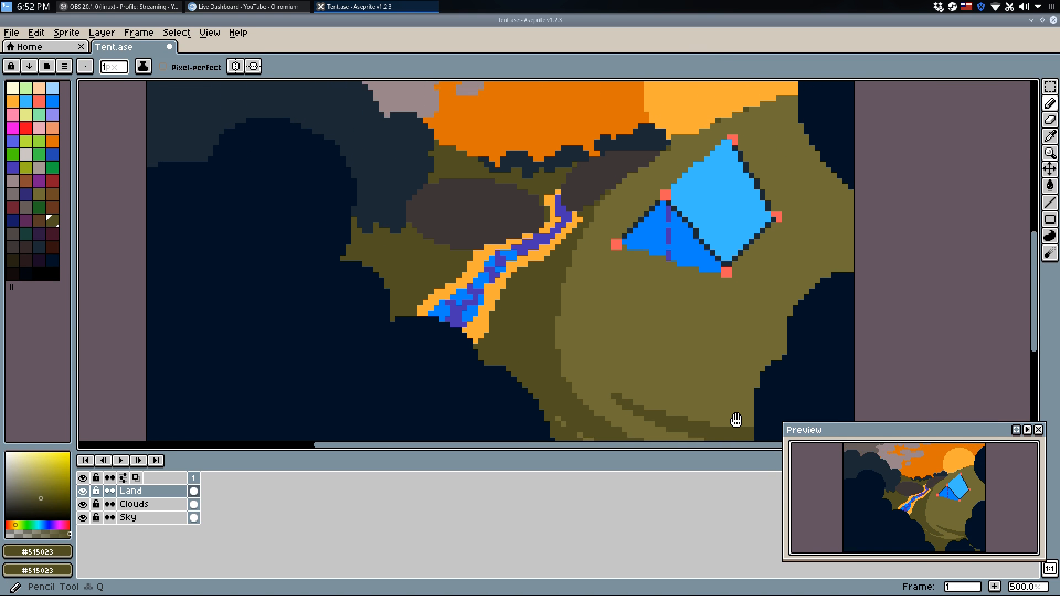
scroll(733, 424, down, 1)
scroll(726, 421, down, 1)
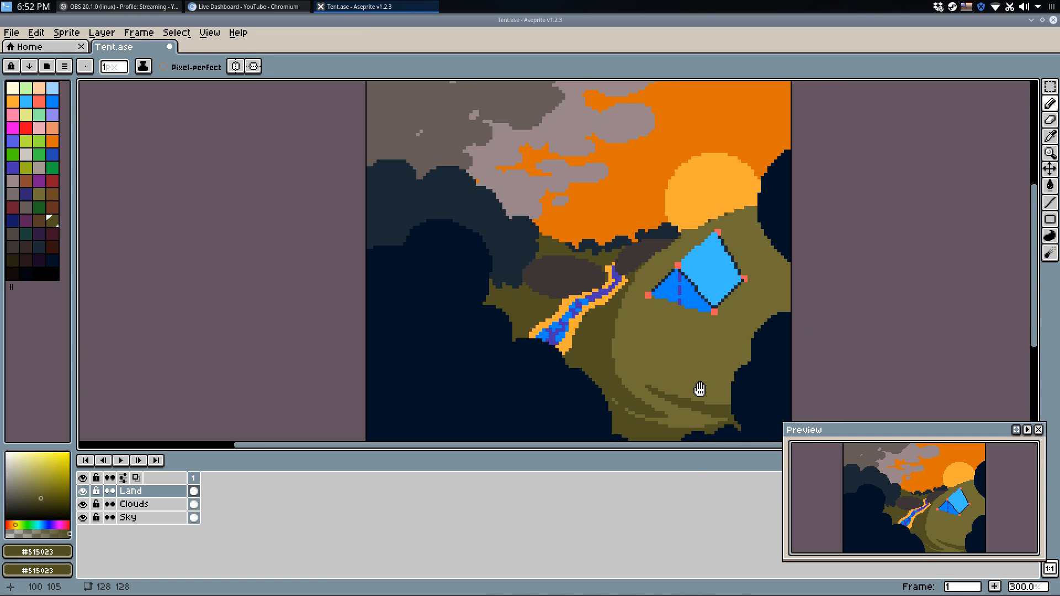
key(ctrl+s)
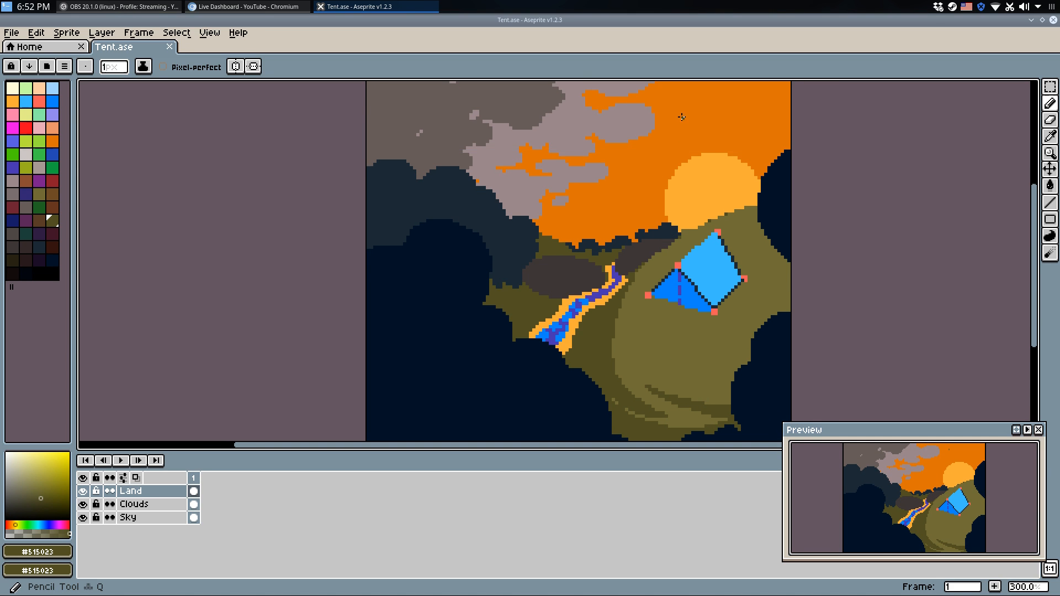
Pick the palette red #ec081e as the foreground colour and make the Sky layer active.
scroll(672, 149, up, 1)
drag(666, 256, 621, 369)
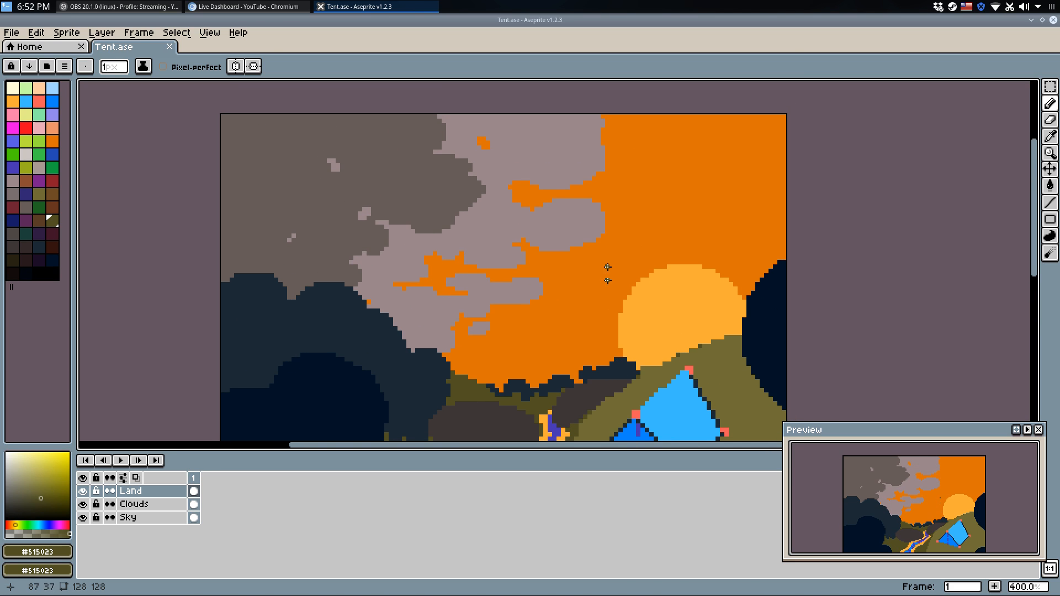
click(51, 178)
click(48, 143)
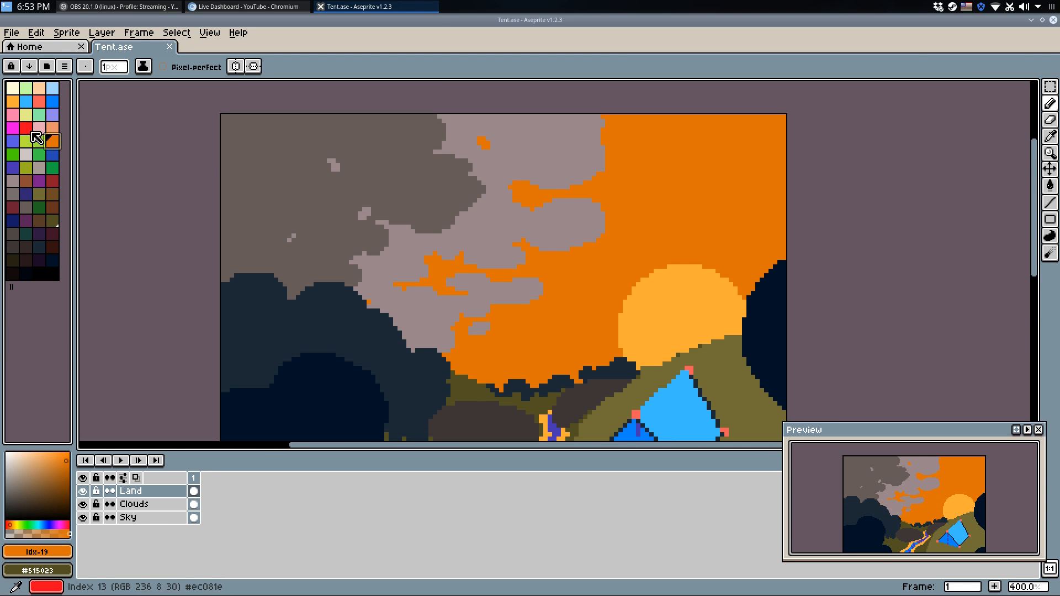
click(26, 128)
click(155, 518)
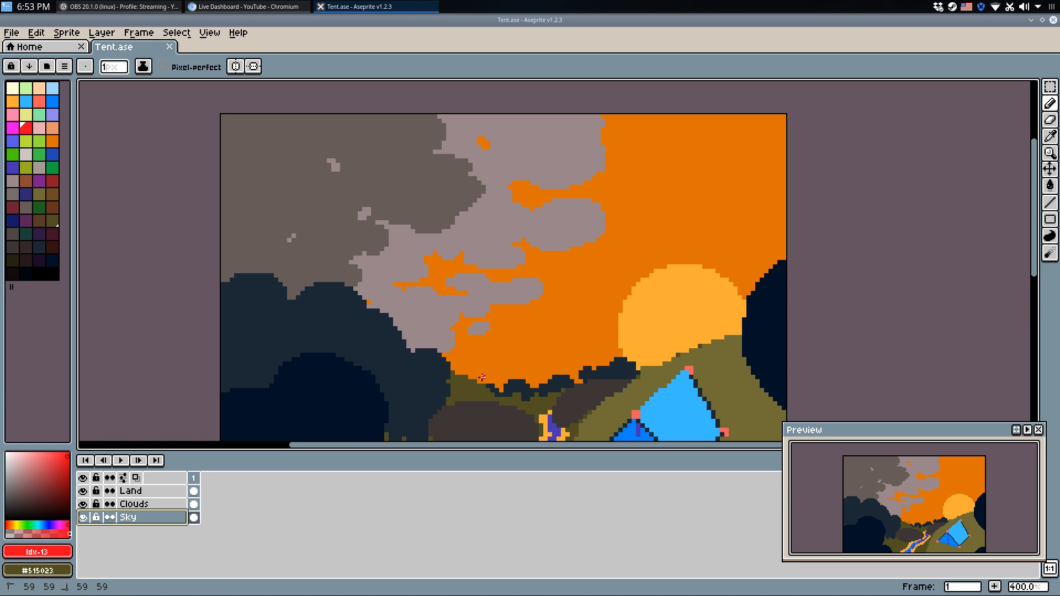
Try outlining a halo around the sun with a red arc from the treeline to the canvas's right edge and filling inside it.
shift+click(484, 357)
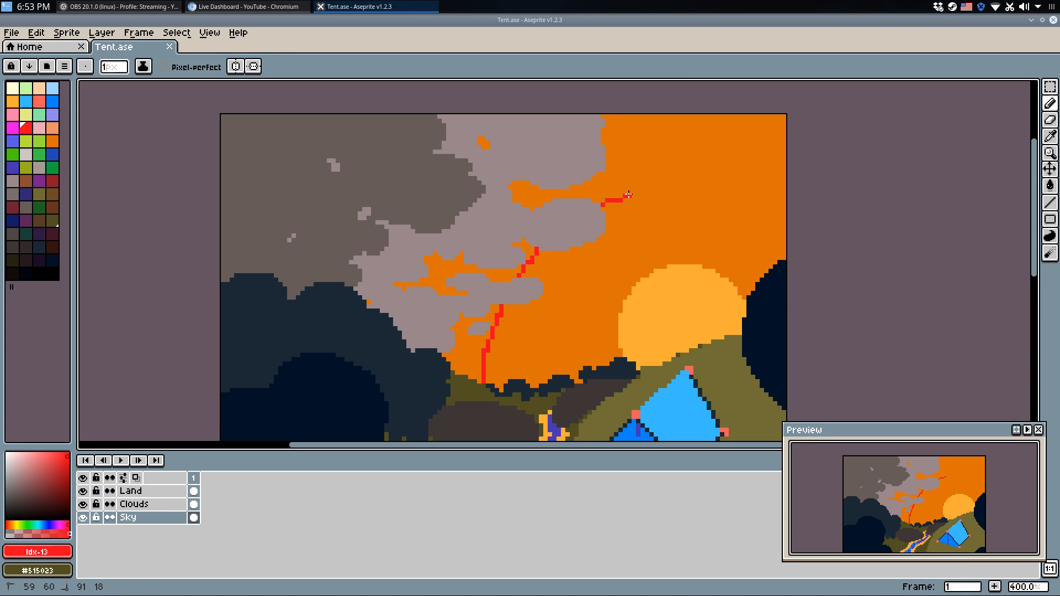
key(g)
click(686, 169)
key(ctrl+z)
key(l)
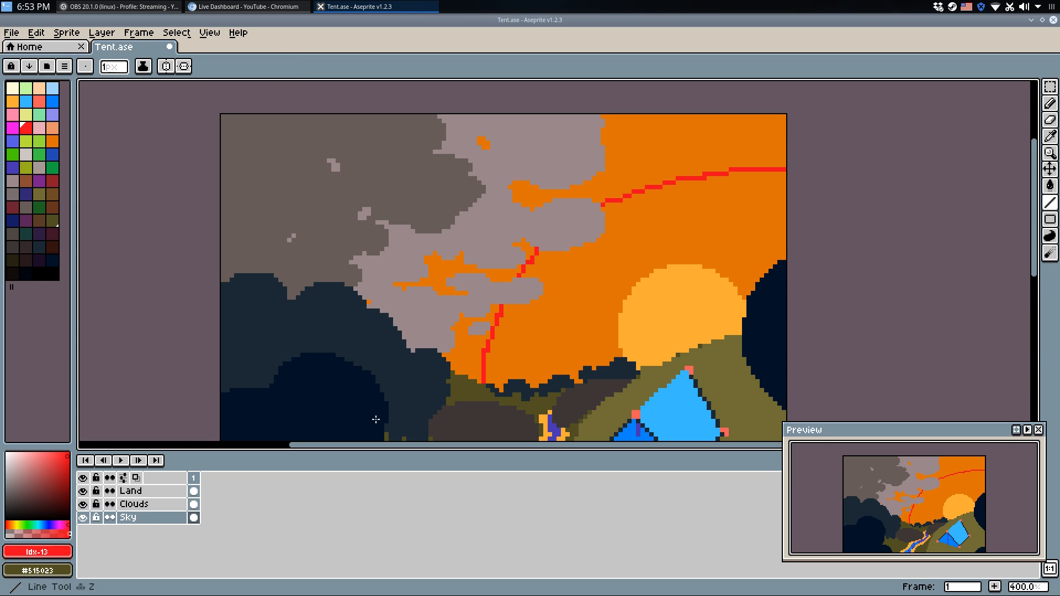
Hide the Land and Clouds layers and undo the red arc on the Sky layer.
drag(88, 505, 83, 491)
key(ctrl+z)
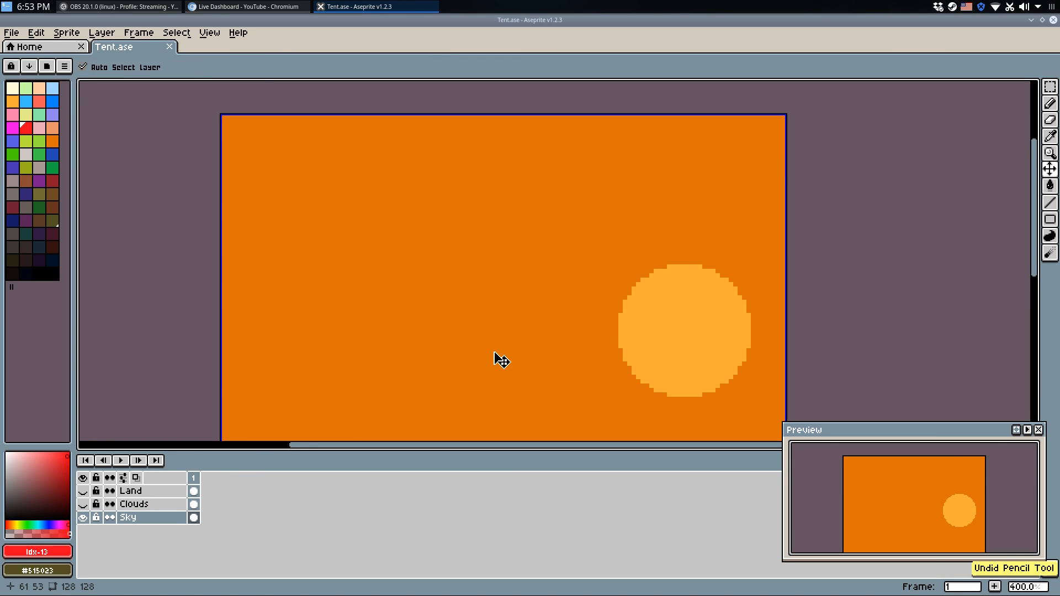
scroll(412, 334, down, 1)
scroll(561, 246, down, 3)
key(w)
click(580, 249)
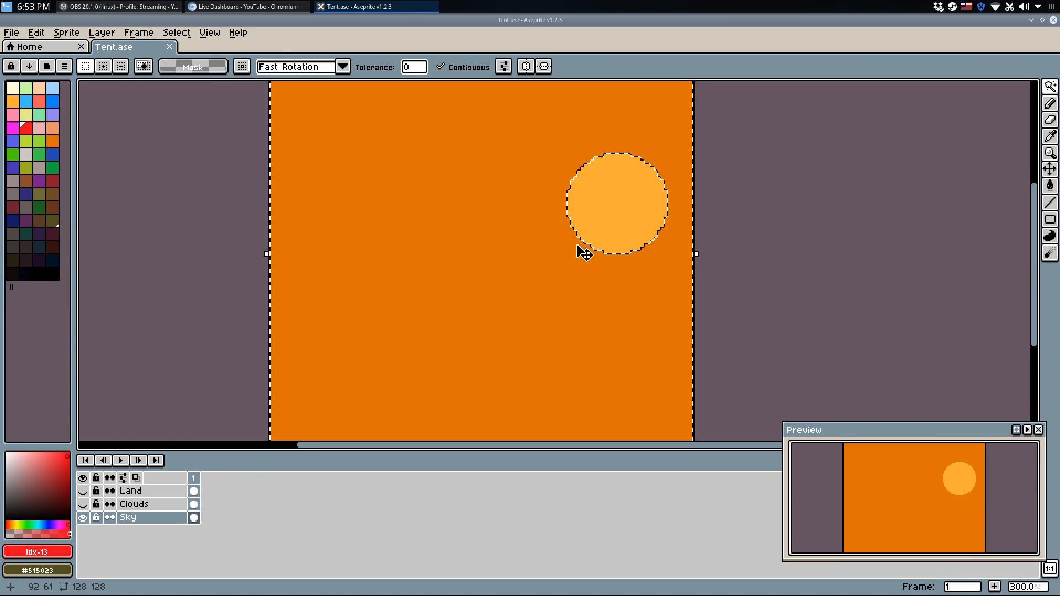
key(b)
key(m)
key(ctrl+d)
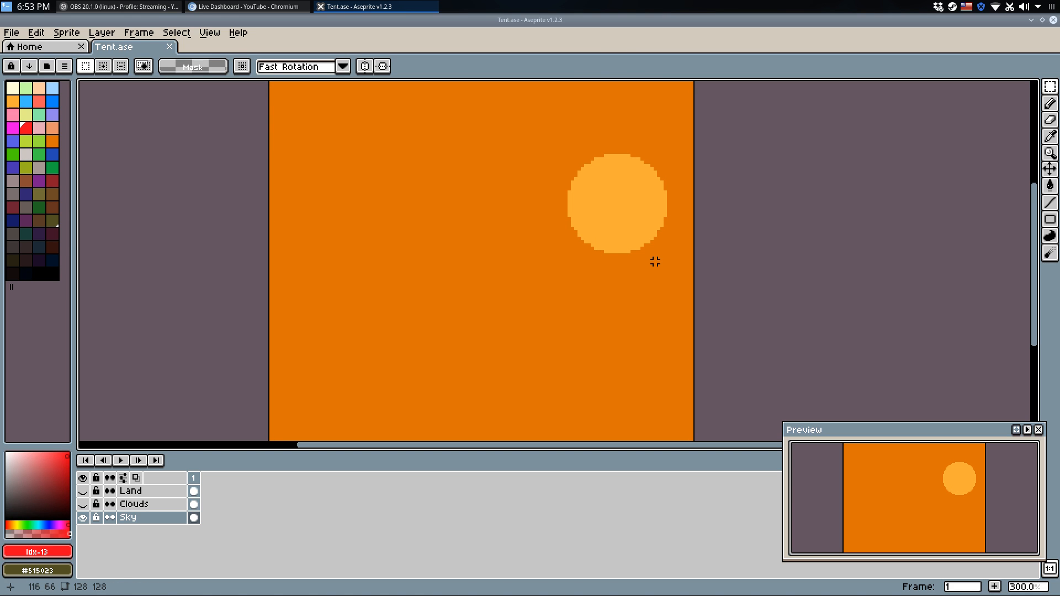
Save the file and select the sun disc on the Sky layer with the Magic Wand.
scroll(467, 227, up, 1)
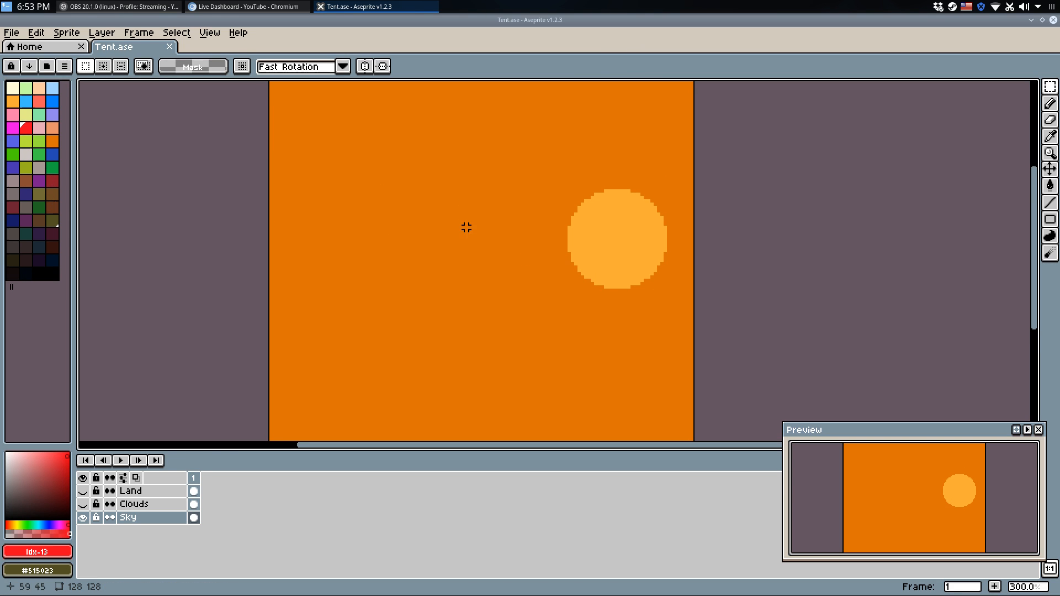
key(ctrl+s)
click(1049, 86)
click(984, 87)
key(w)
click(609, 245)
key(ctrl+x)
key(ctrl+z)
key(ctrl+z)
Close the Home tab, keeping the sun selected in Tent.ase.
click(68, 45)
click(105, 47)
click(40, 33)
click(40, 34)
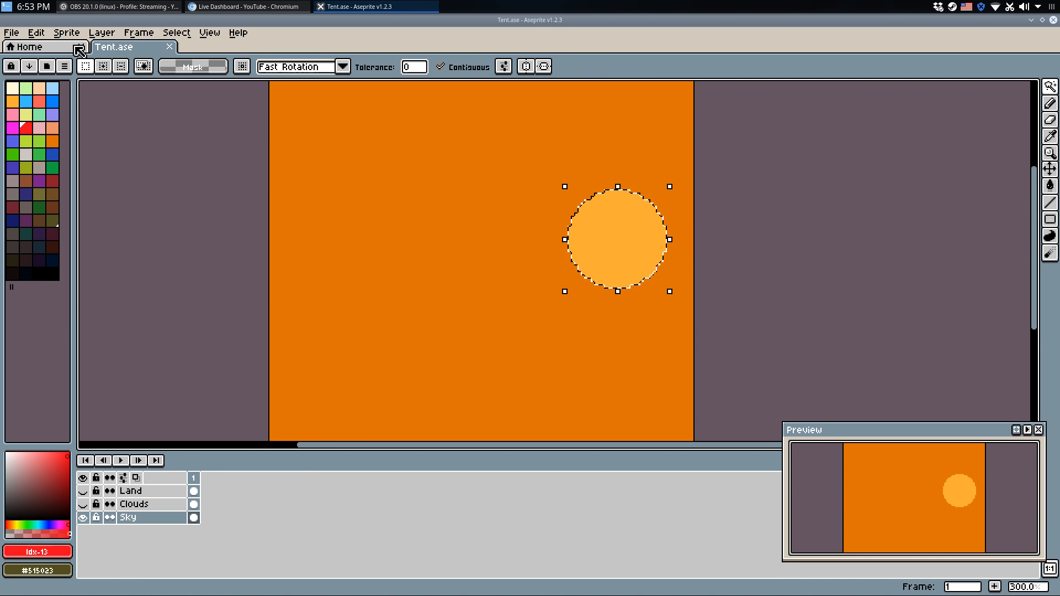
click(37, 32)
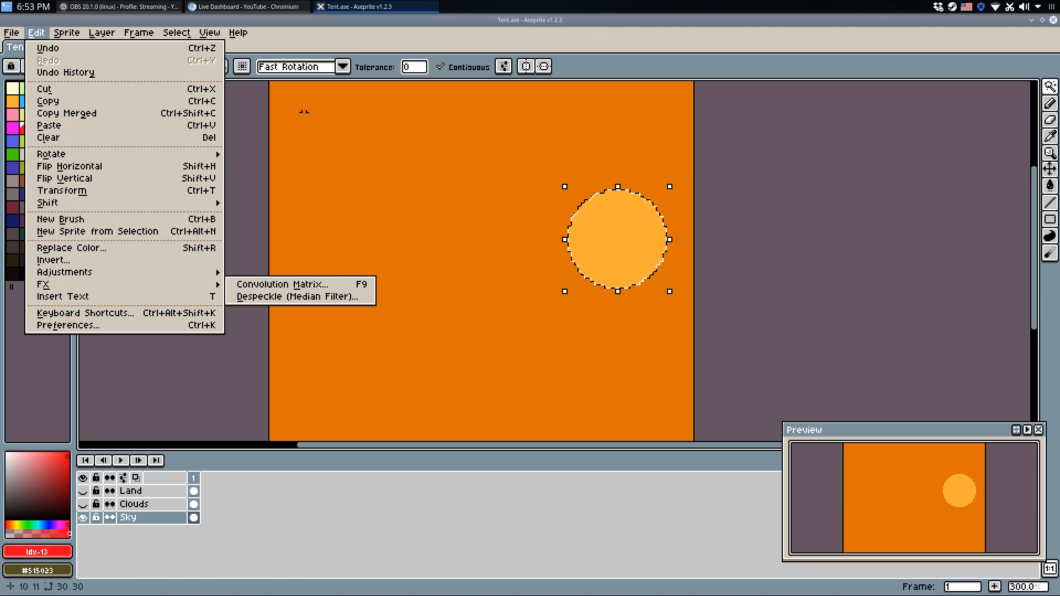
key(Escape)
key(Escape)
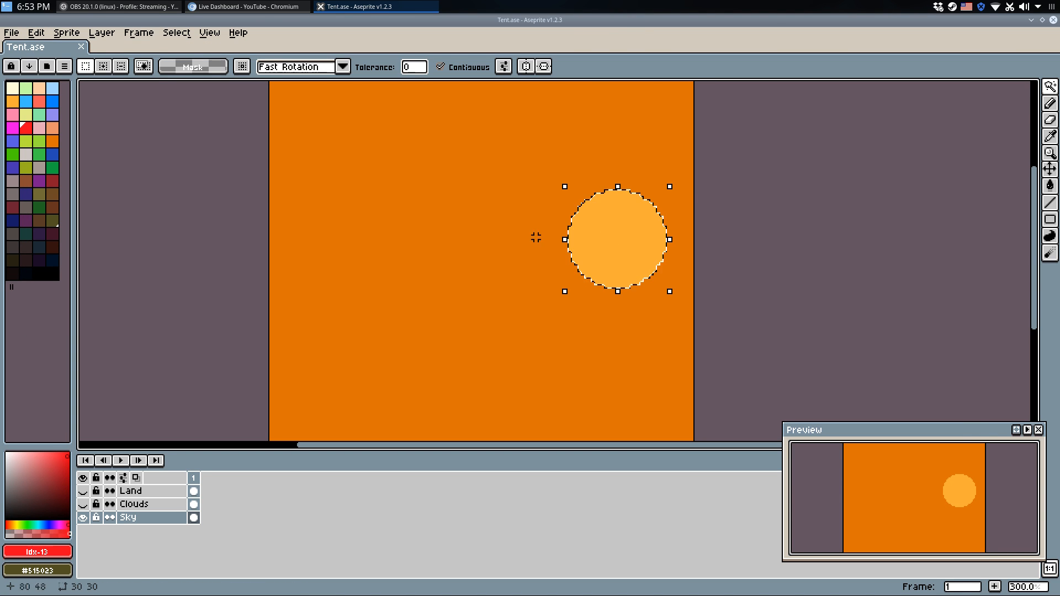
Try expanding the sun selection with a circle brush to a height of 94 px, and undo the expansion.
click(59, 35)
mouse_move(106, 28)
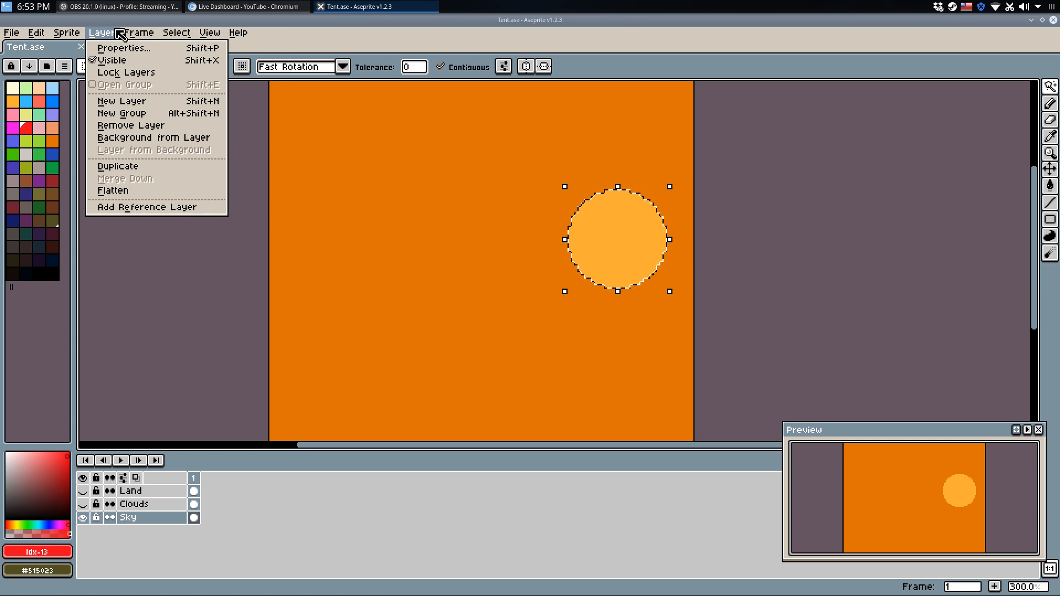
mouse_move(177, 33)
mouse_move(209, 113)
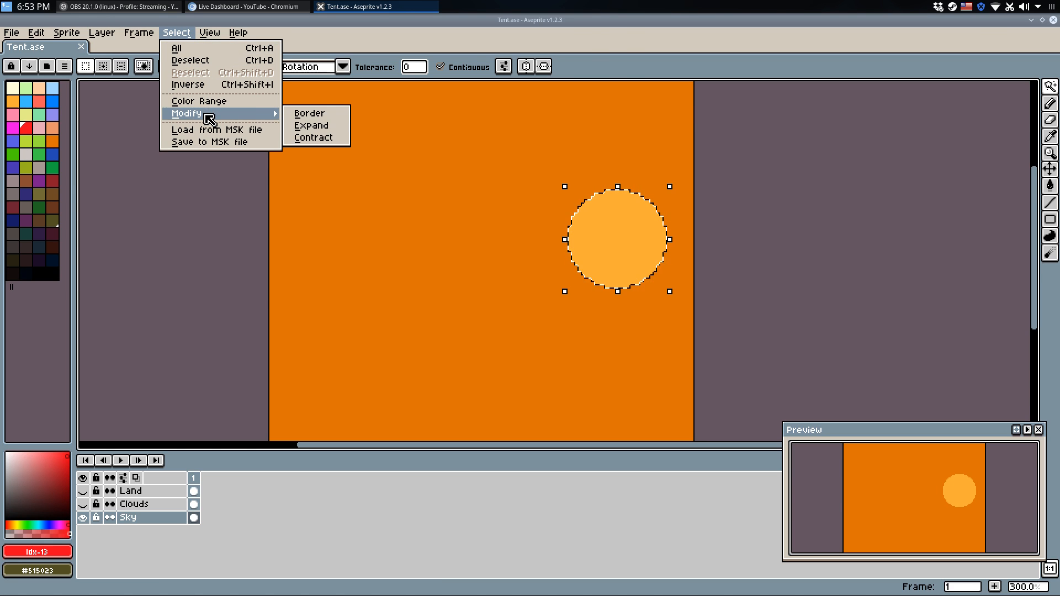
click(312, 126)
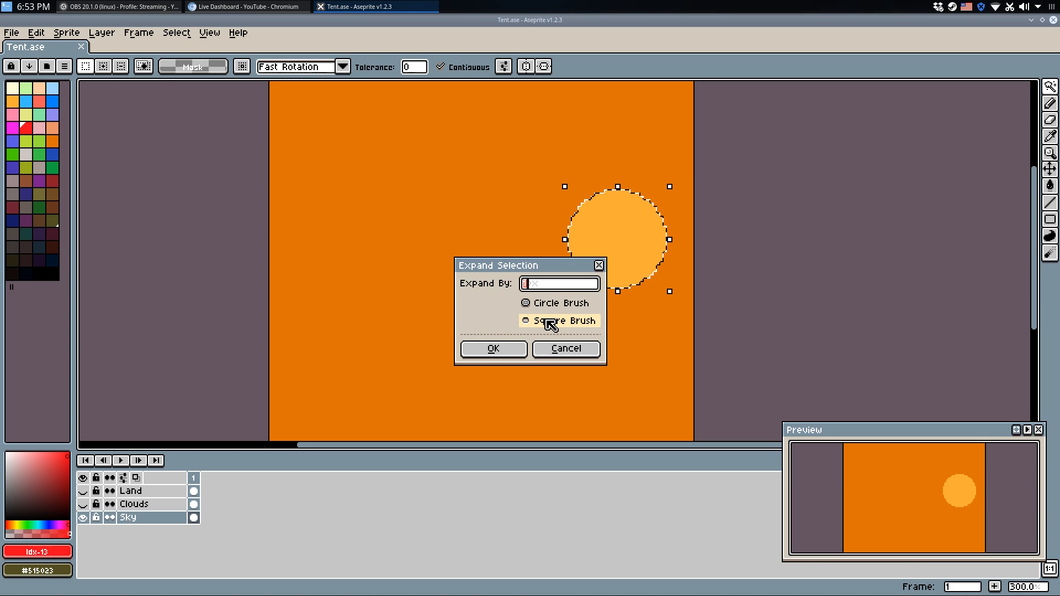
click(511, 347)
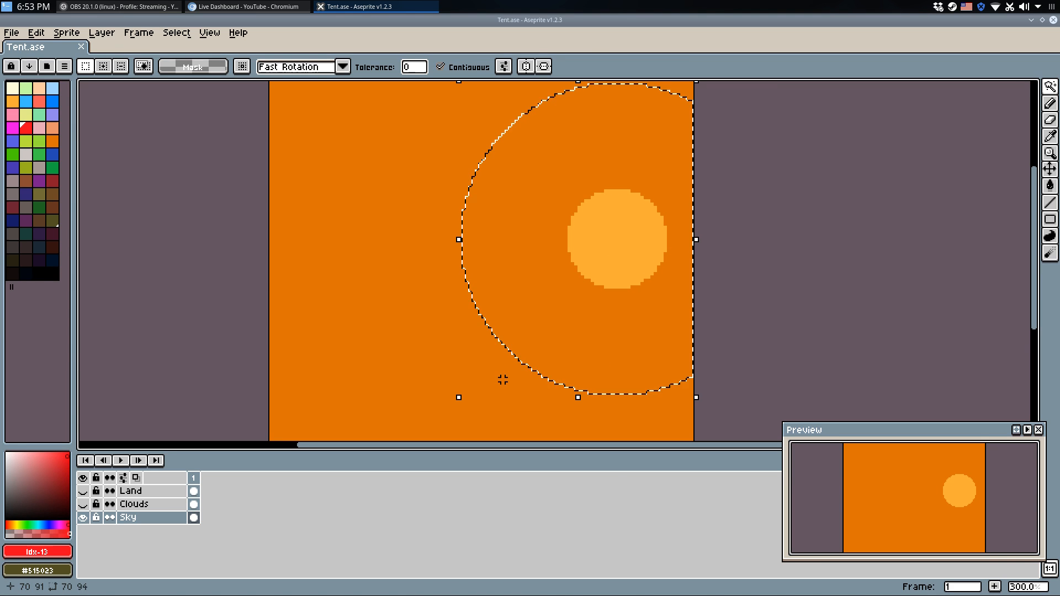
key(ctrl+z)
Try expanding the sun selection by 28 px with a circle brush, and undo the expansion.
click(139, 33)
mouse_move(190, 38)
mouse_move(272, 114)
click(315, 125)
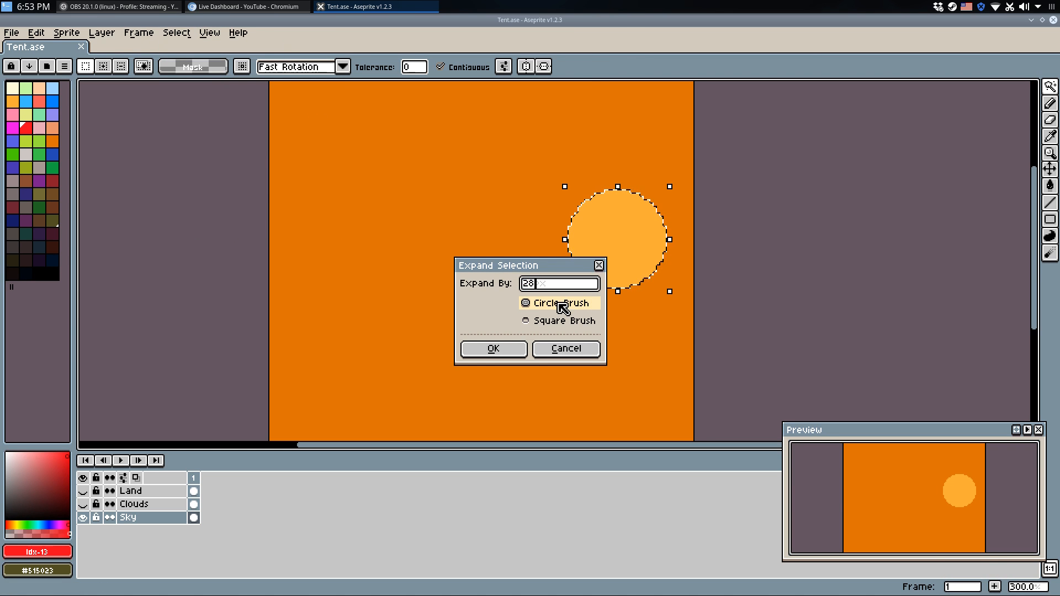
key(Return)
key(ctrl+z)
Expand the sun selection with a circle brush so that it covers 54 by 62 px.
click(172, 33)
mouse_move(150, 38)
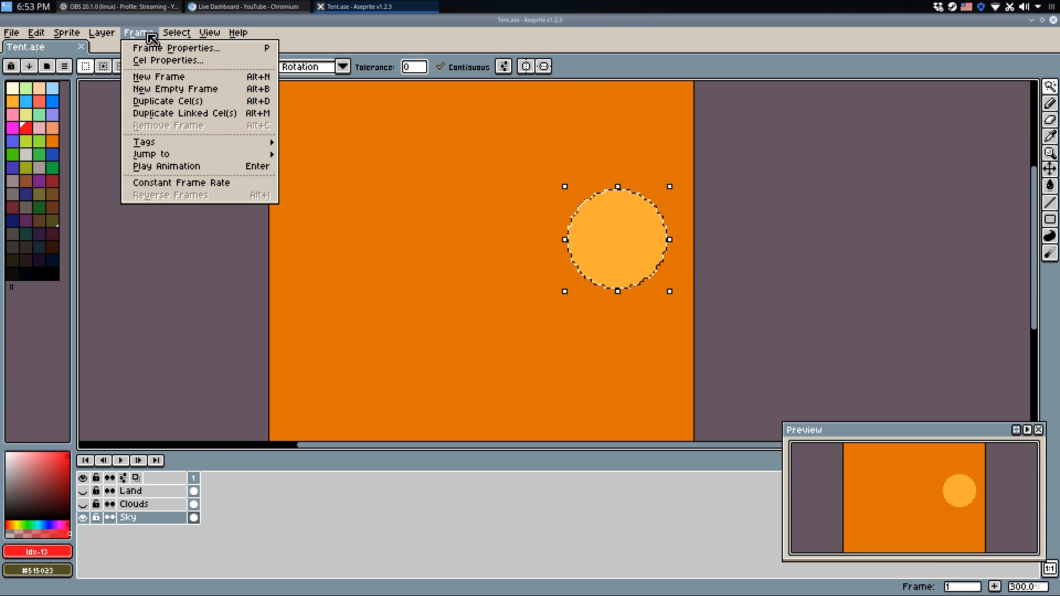
mouse_move(249, 116)
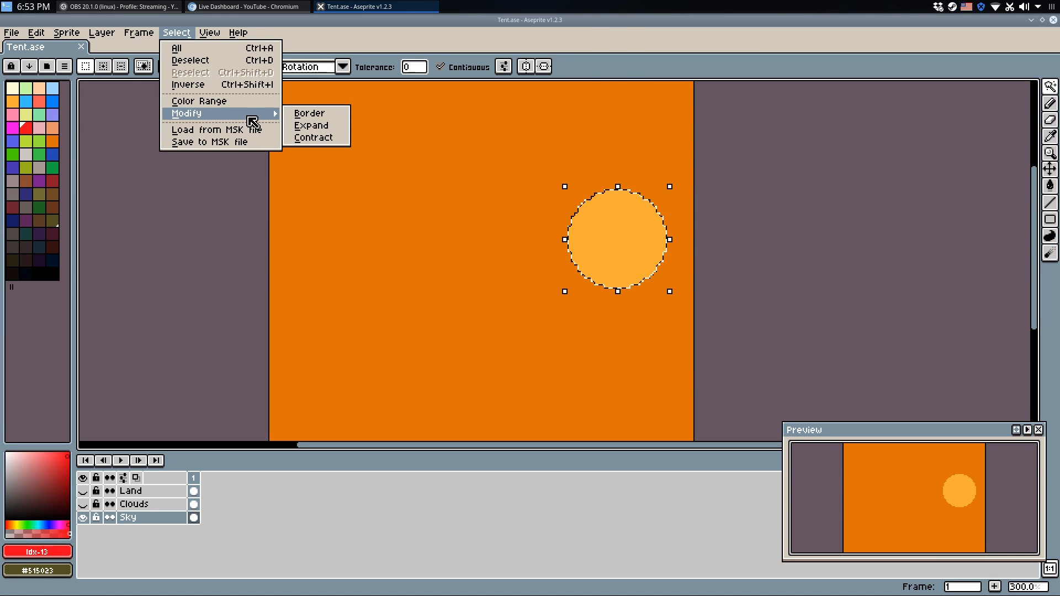
click(312, 125)
key(Return)
scroll(497, 244, down, 1)
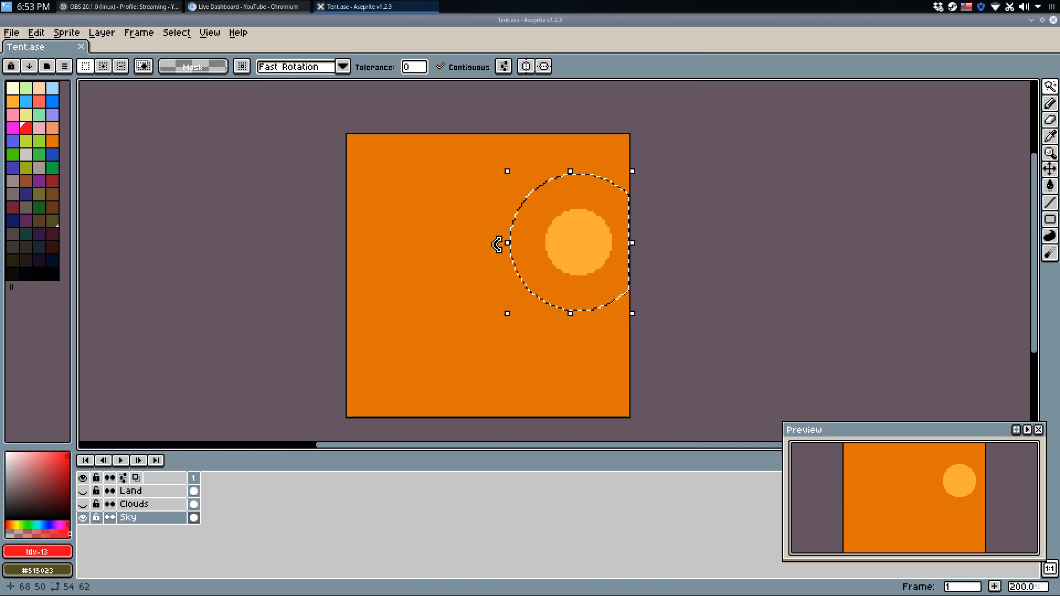
Try filling the ring around the sun with red, and undo the deselection and the fill.
key(g)
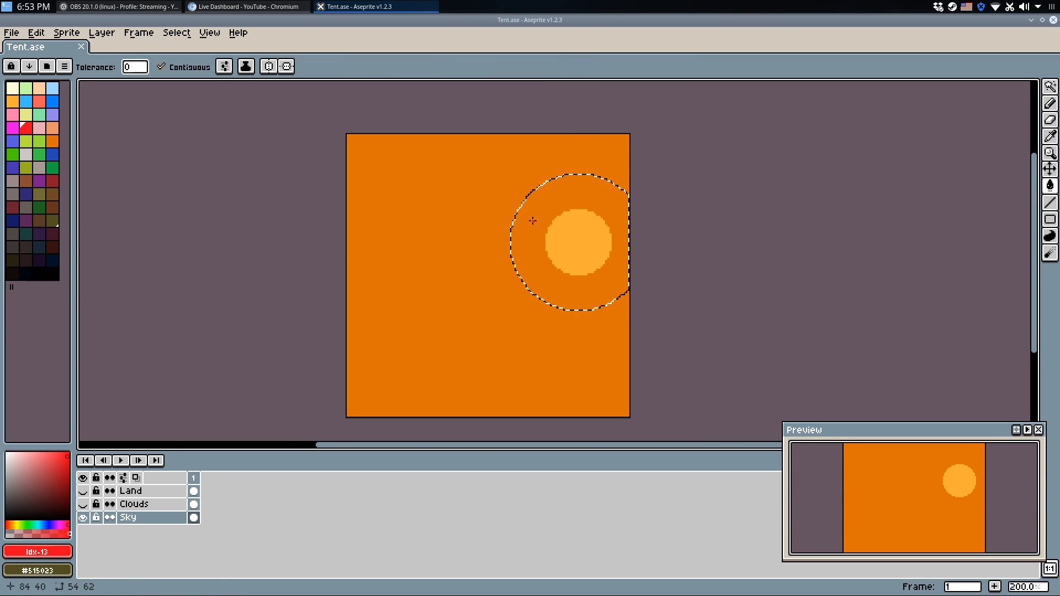
click(532, 221)
key(ctrl+d)
key(b)
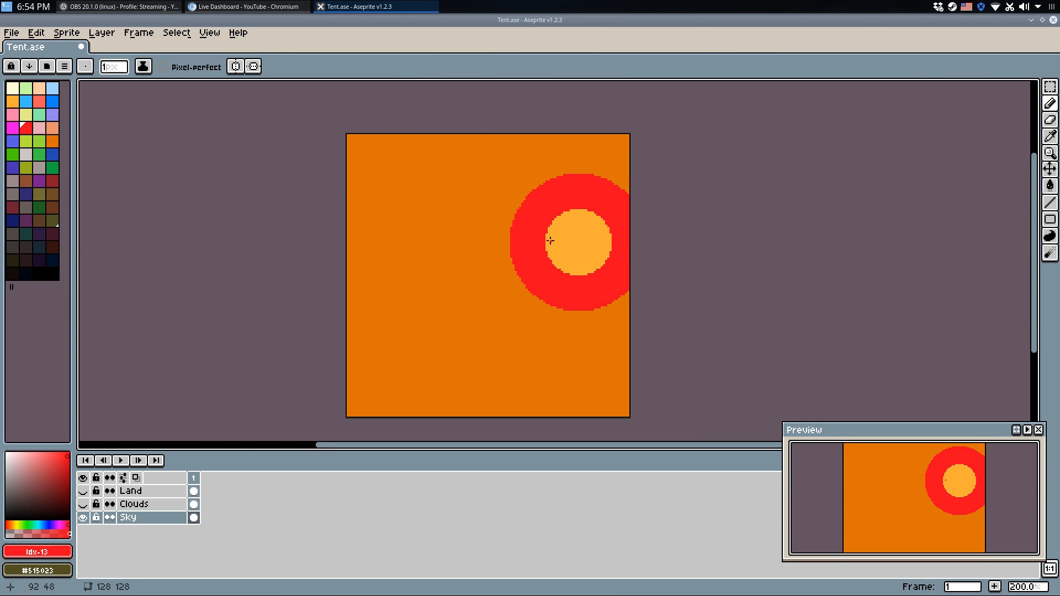
scroll(550, 241, up, 1)
key(ctrl+z)
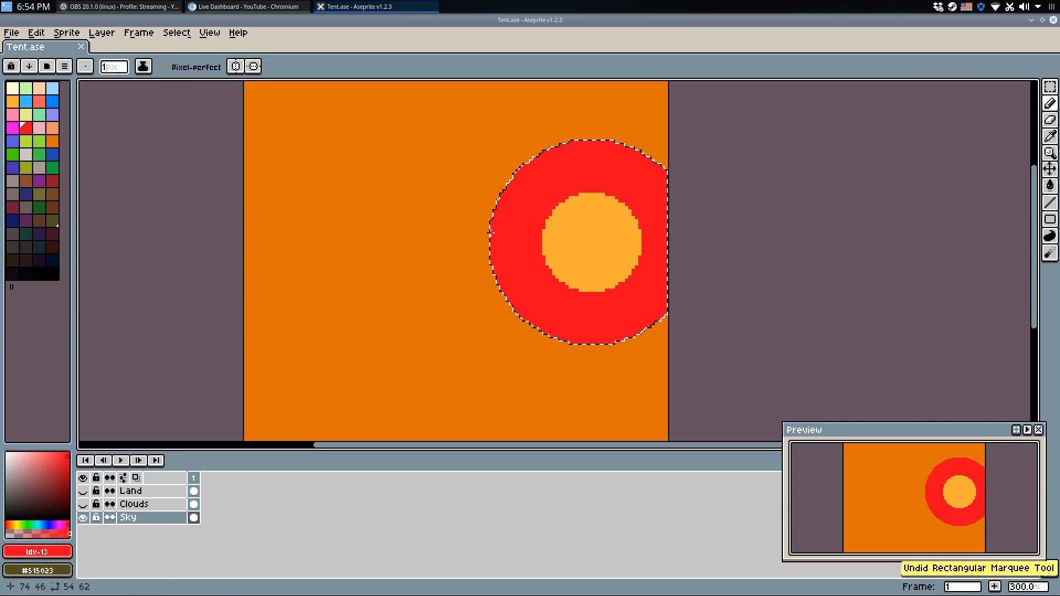
key(ctrl+z)
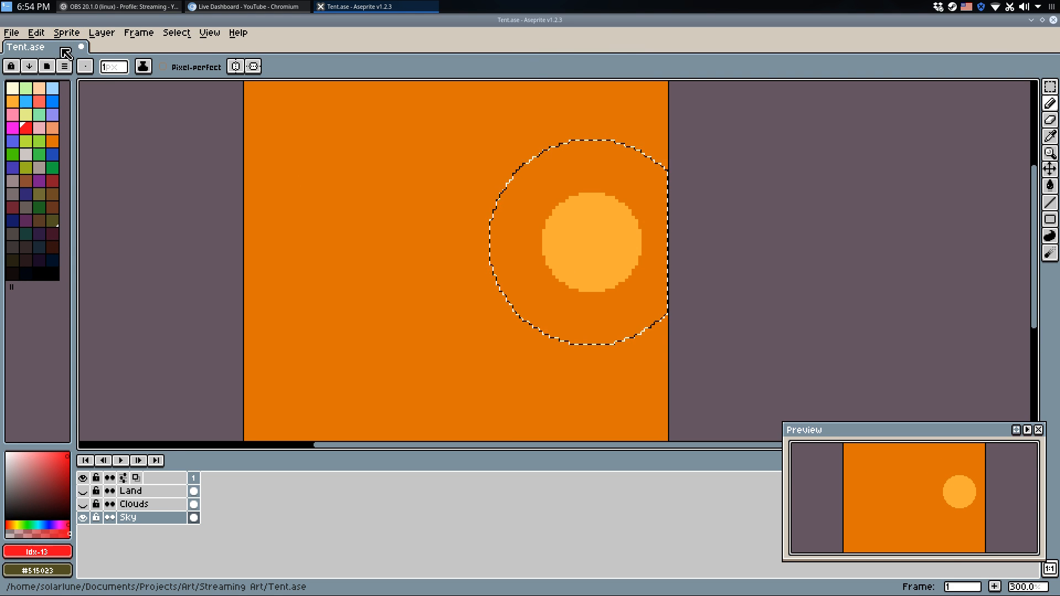
Invert the selection, fill the sky outside the sun's halo with red #ec081e, and deselect.
key(ctrl+i)
click(605, 366)
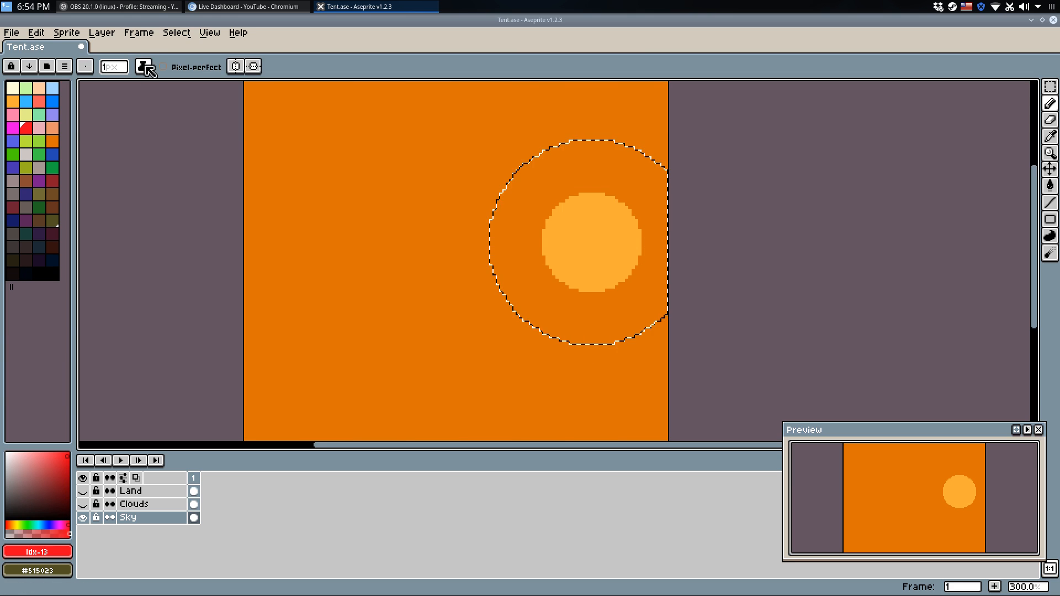
click(177, 32)
click(213, 85)
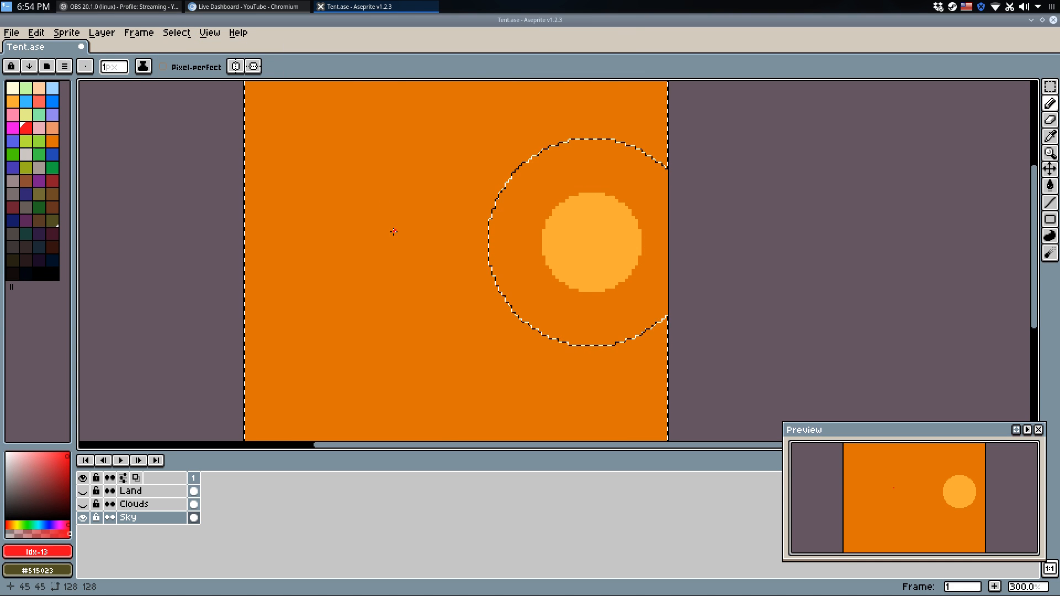
click(393, 231)
key(ctrl+d)
key(m)
scroll(757, 232, down, 1)
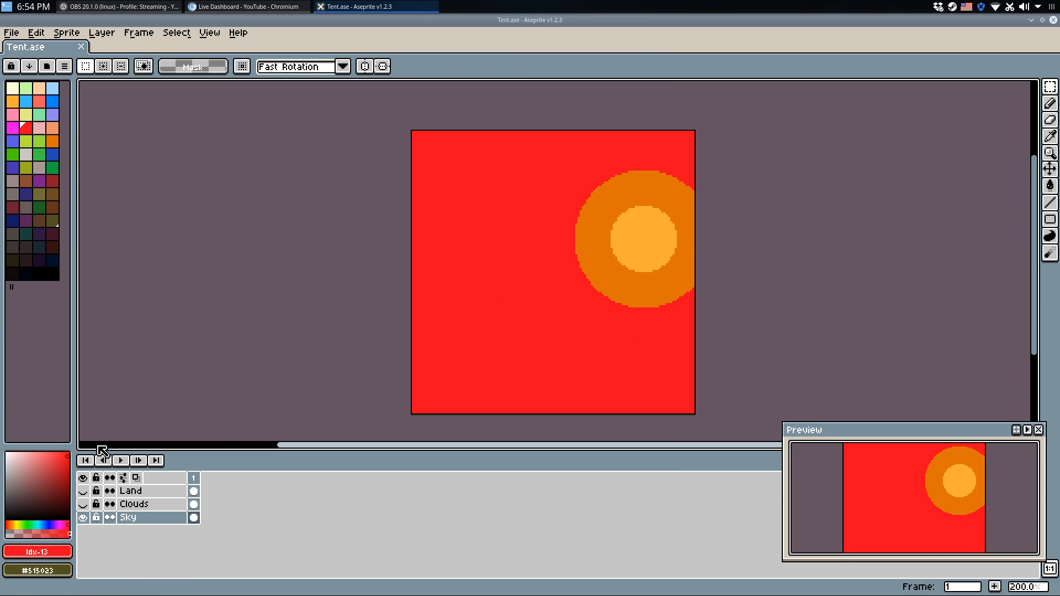
Show the Clouds and Land layers again and save the file.
click(83, 504)
click(83, 490)
key(ctrl+s)
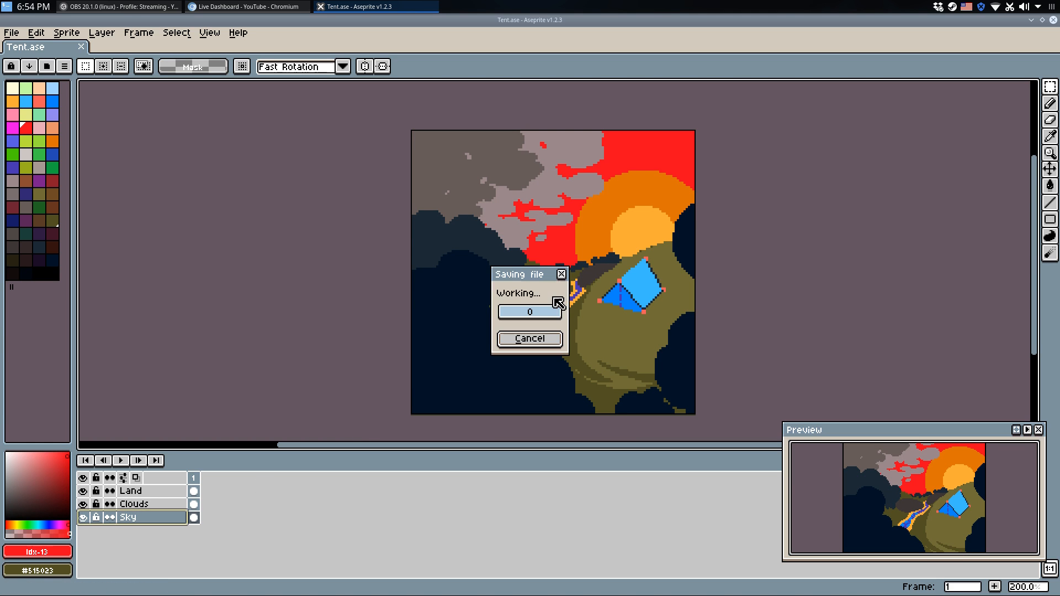
Sample the sky's red #ec081e and start a checkerboard dither on the orange halo's left edge just above the treeline, undoing the misplaced pixel.
key(b)
scroll(568, 248, up, 1)
alt+click(554, 247)
drag(548, 253, 484, 302)
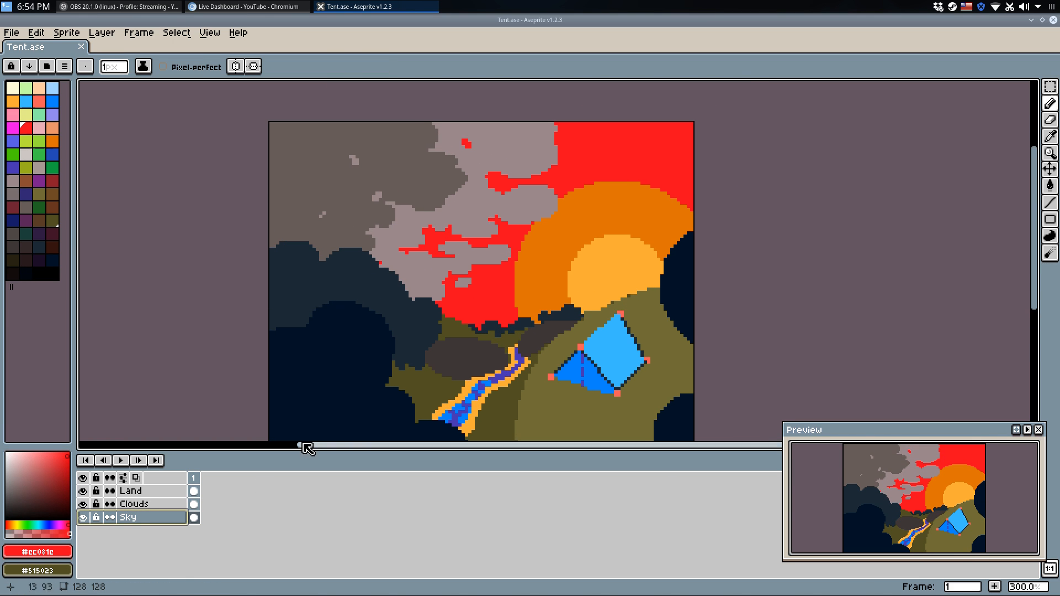
scroll(478, 384, up, 4)
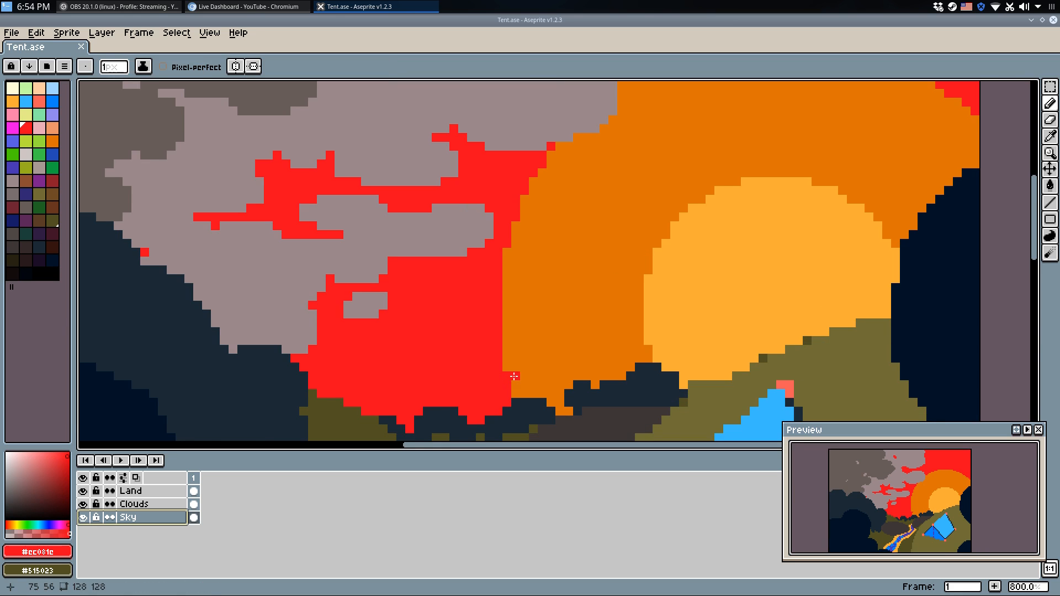
scroll(513, 376, up, 2)
click(515, 358)
click(501, 338)
click(513, 323)
click(501, 288)
key(ctrl+z)
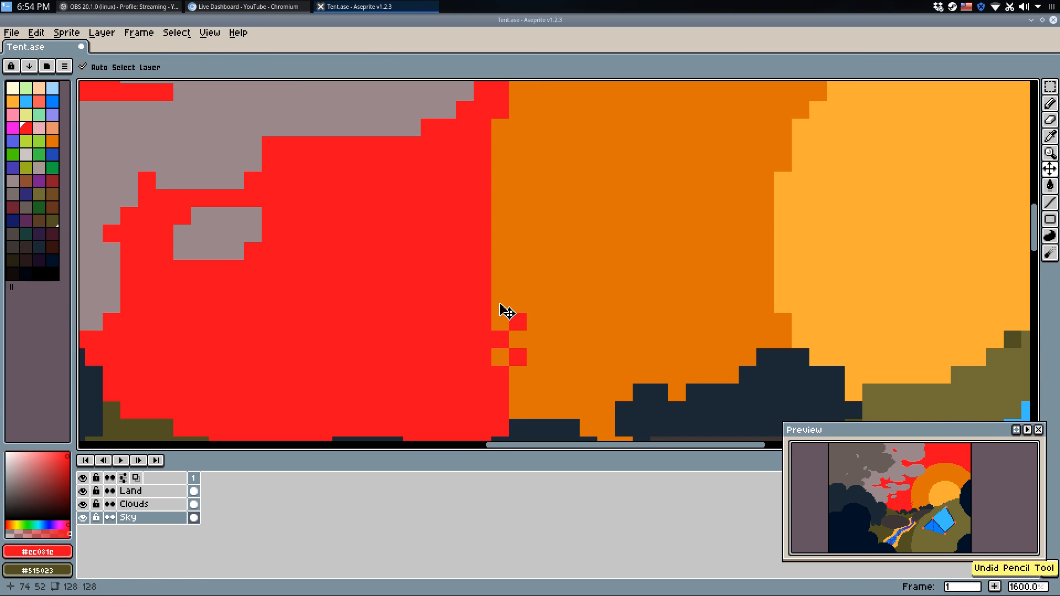
Extend the red checkerboard dither up the halo's straight left edge and down to the treeline, and save the file.
click(500, 303)
click(516, 286)
click(503, 269)
key(l)
click(515, 252)
click(504, 235)
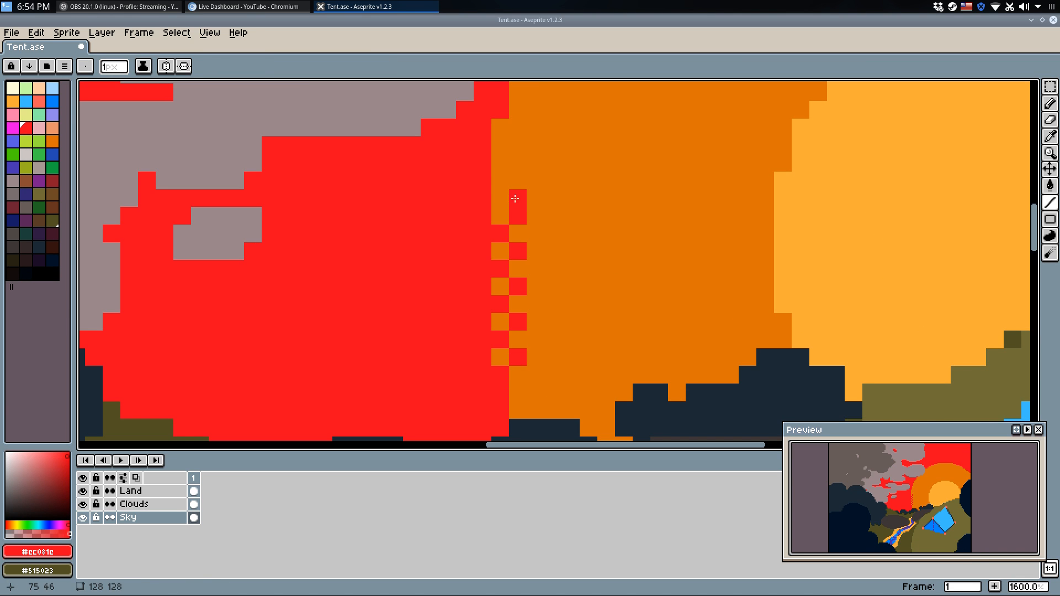
drag(510, 181, 512, 171)
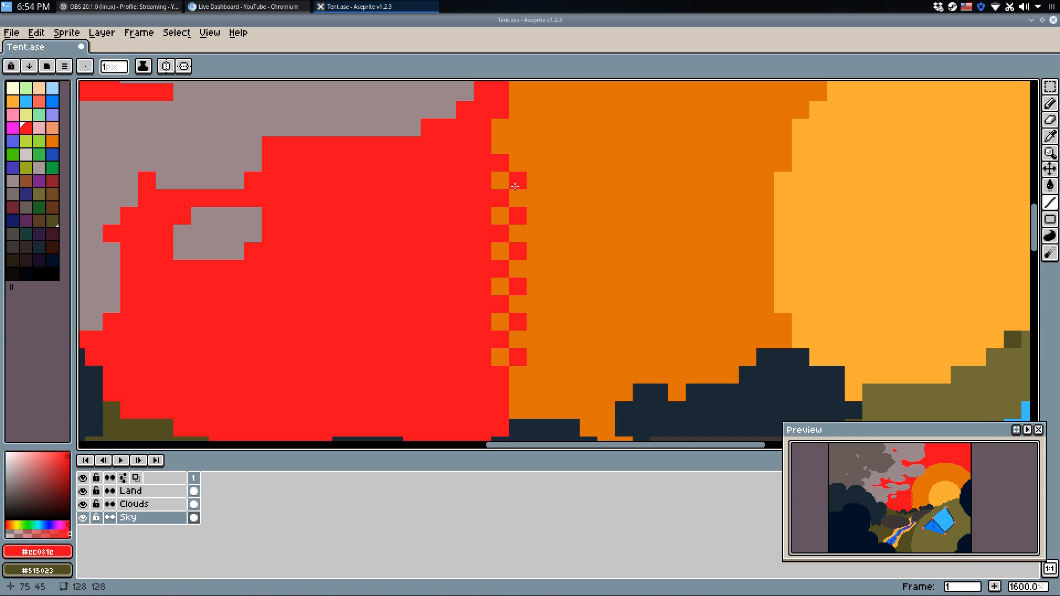
key(b)
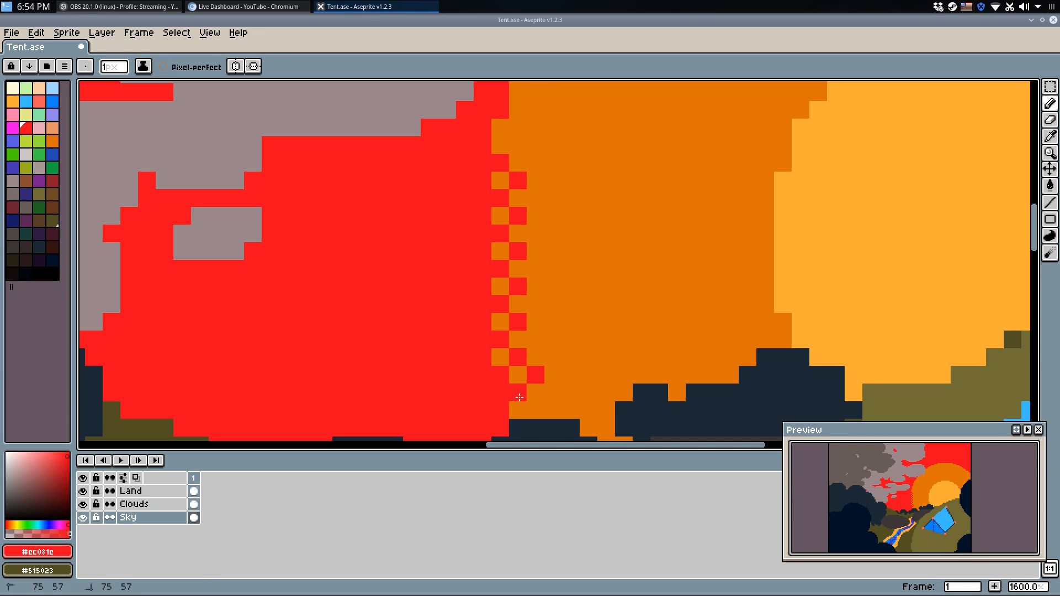
key(ctrl+s)
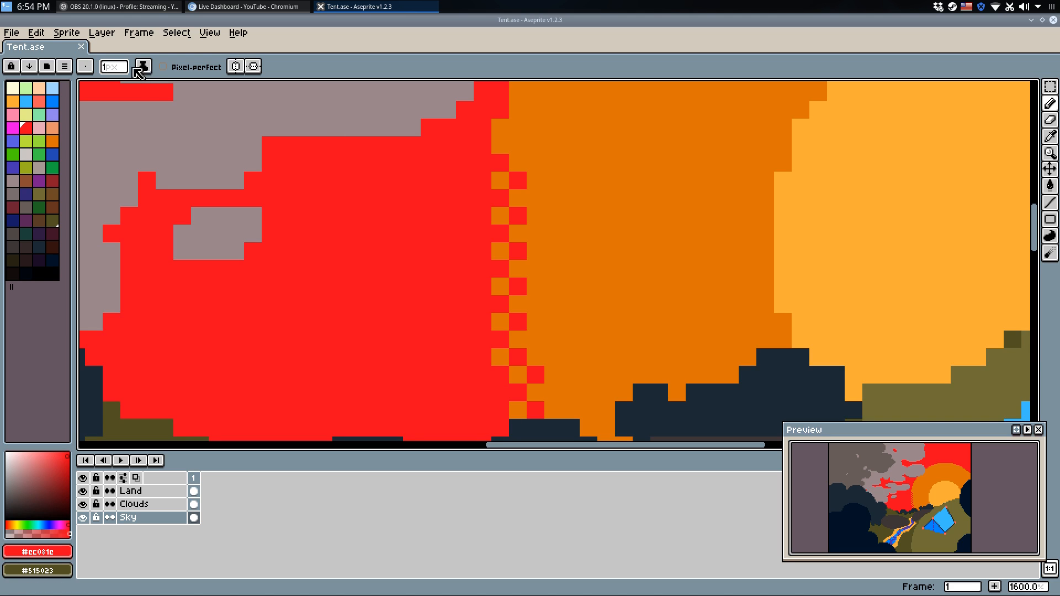
click(1052, 106)
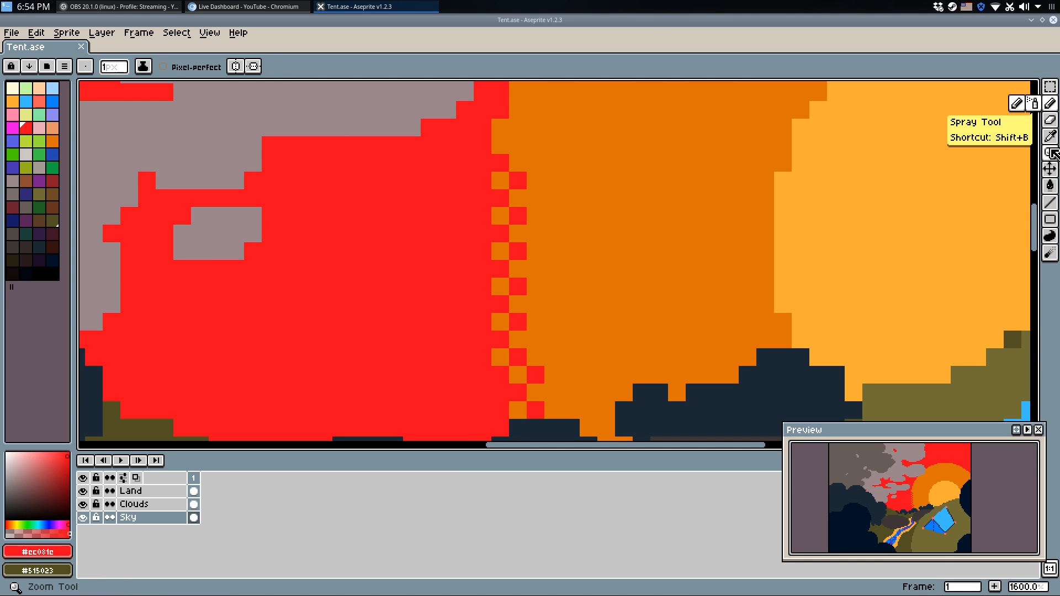
click(1053, 137)
click(1052, 121)
click(1053, 154)
click(1053, 169)
click(1052, 186)
click(1052, 203)
click(1052, 219)
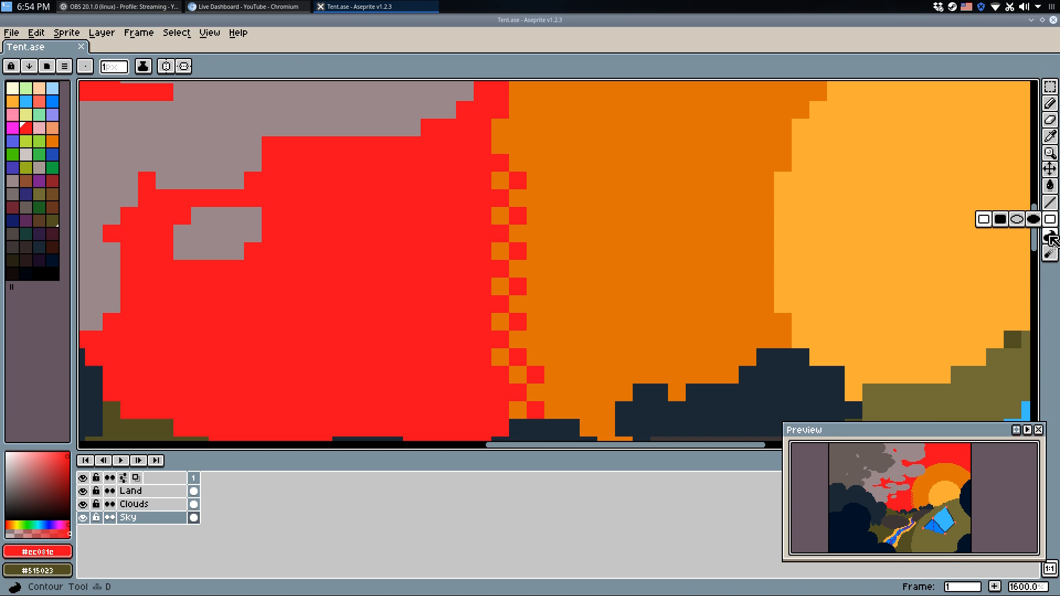
click(1052, 237)
click(1053, 253)
click(1050, 188)
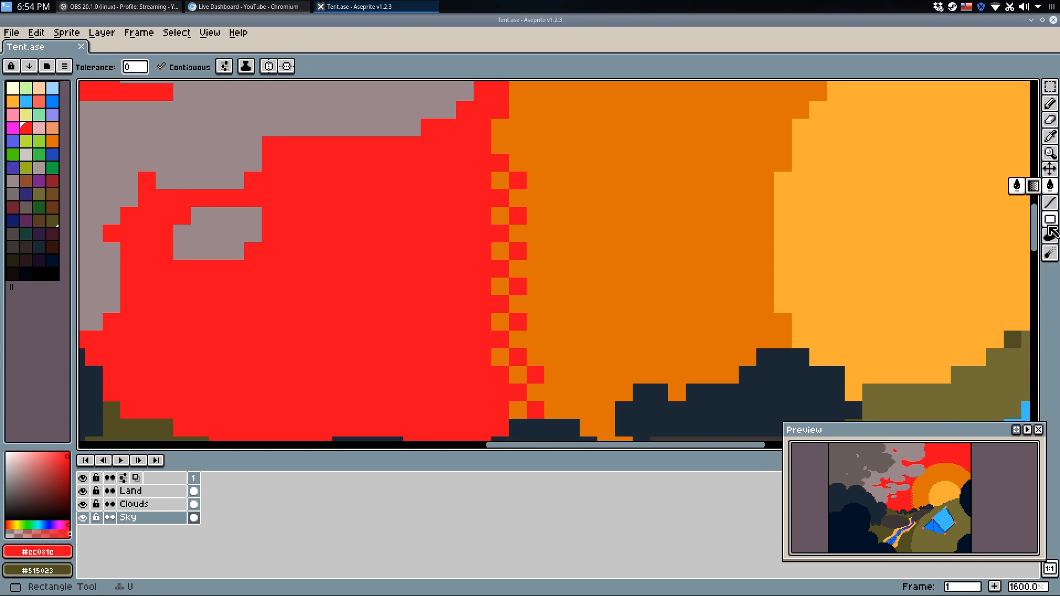
Try the Blur tool on the dithered left edge of the orange halo and undo it.
click(1050, 255)
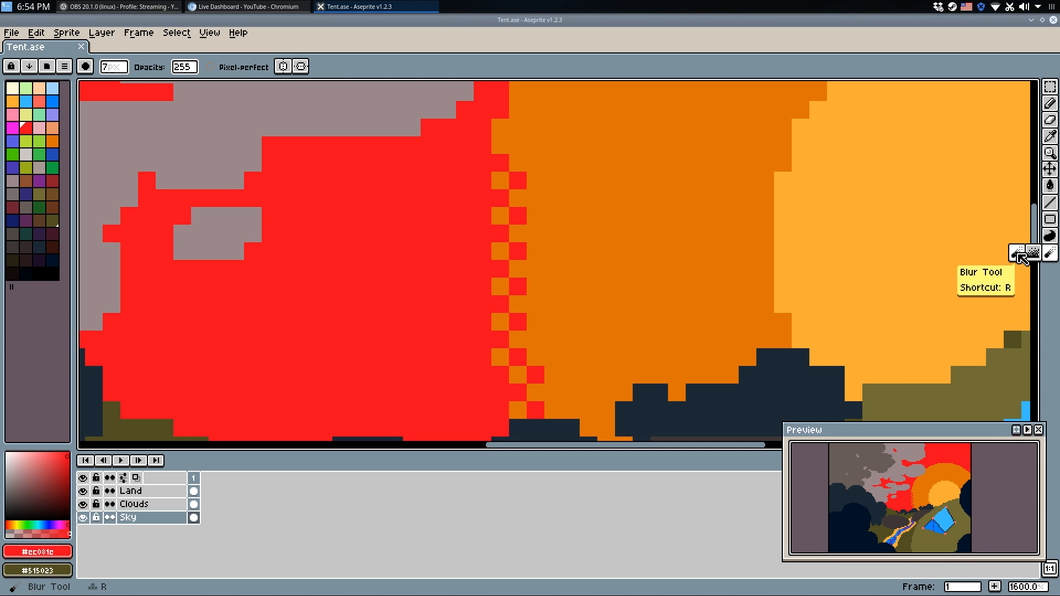
click(497, 243)
key(ctrl+z)
Try roughening the orange halo's outer edge with an 8 px Jumble brush, from the treeline up and over the top.
click(1053, 255)
click(1035, 255)
mouse_move(548, 286)
mouse_down()
mouse_move(522, 254)
mouse_move(520, 147)
mouse_move(520, 366)
mouse_up()
scroll(764, 217, down, 5)
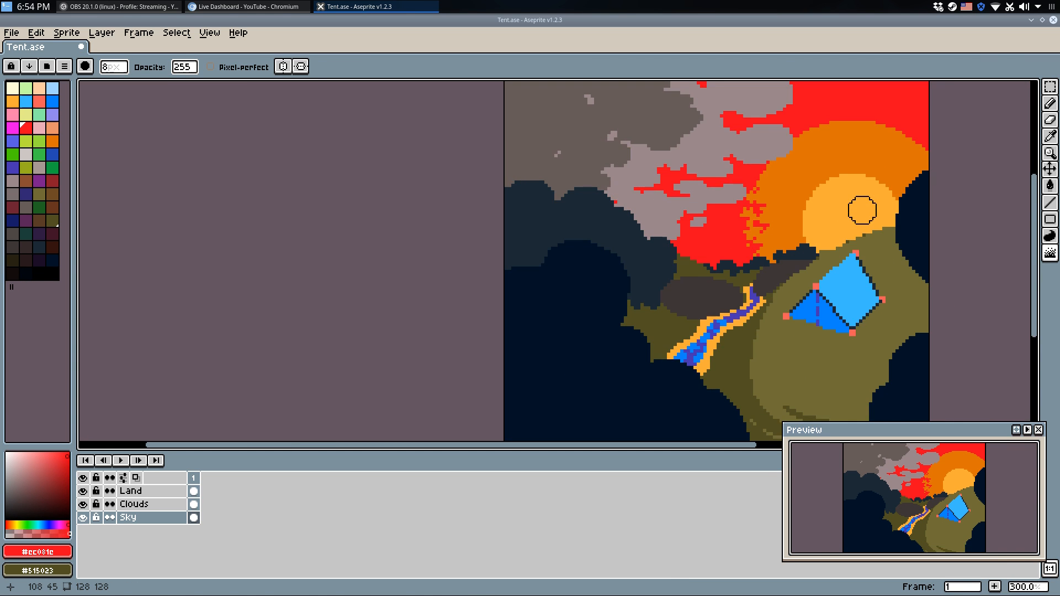
scroll(862, 211, down, 1)
scroll(876, 248, up, 3)
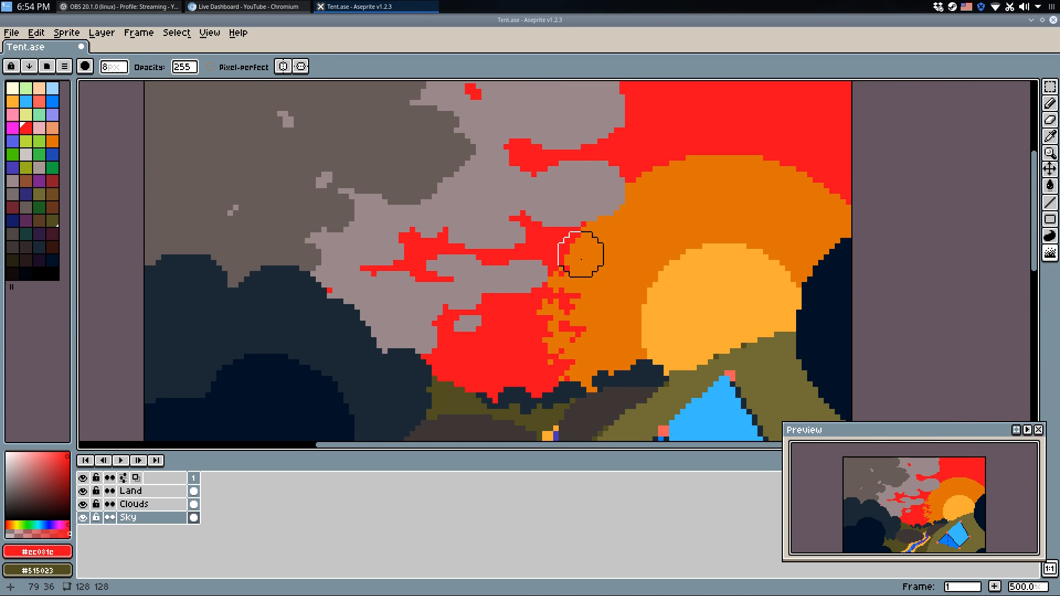
mouse_move(581, 254)
mouse_down()
mouse_move(592, 232)
mouse_move(639, 192)
mouse_move(775, 155)
mouse_move(873, 236)
mouse_up()
scroll(901, 323, down, 2)
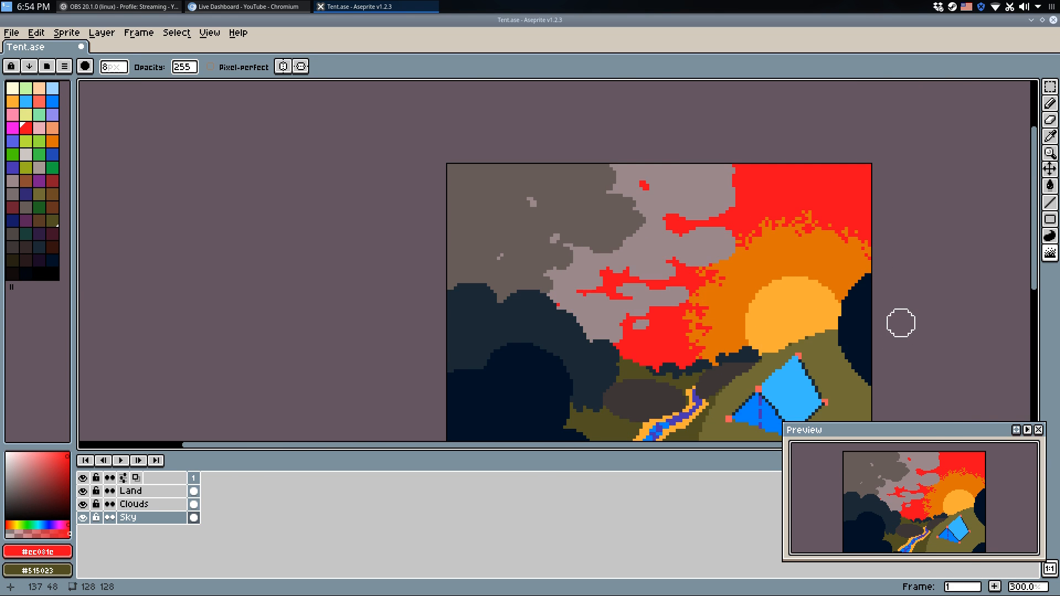
scroll(901, 323, down, 2)
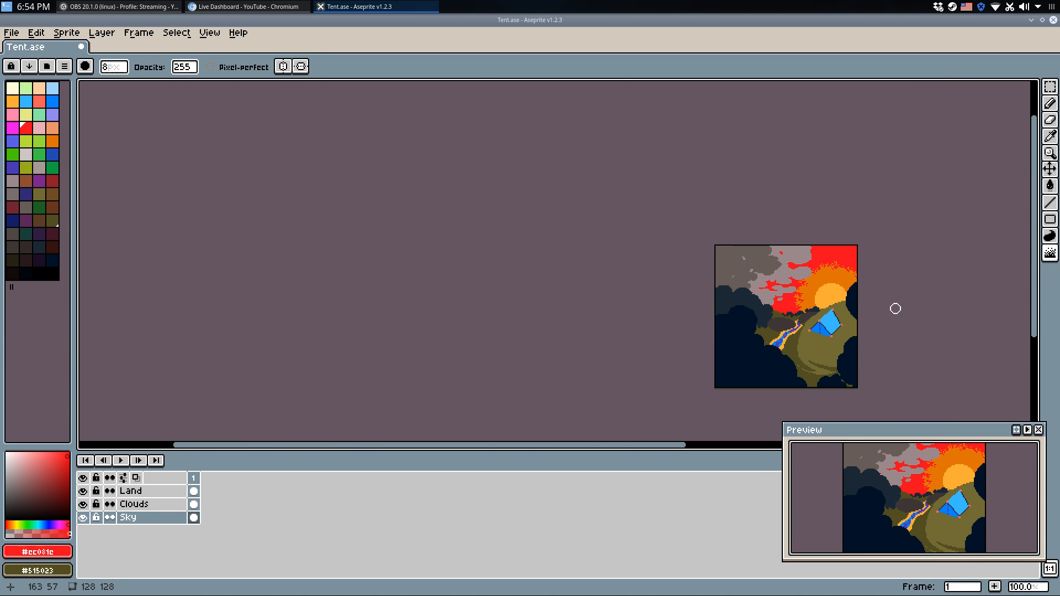
scroll(895, 309, up, 1)
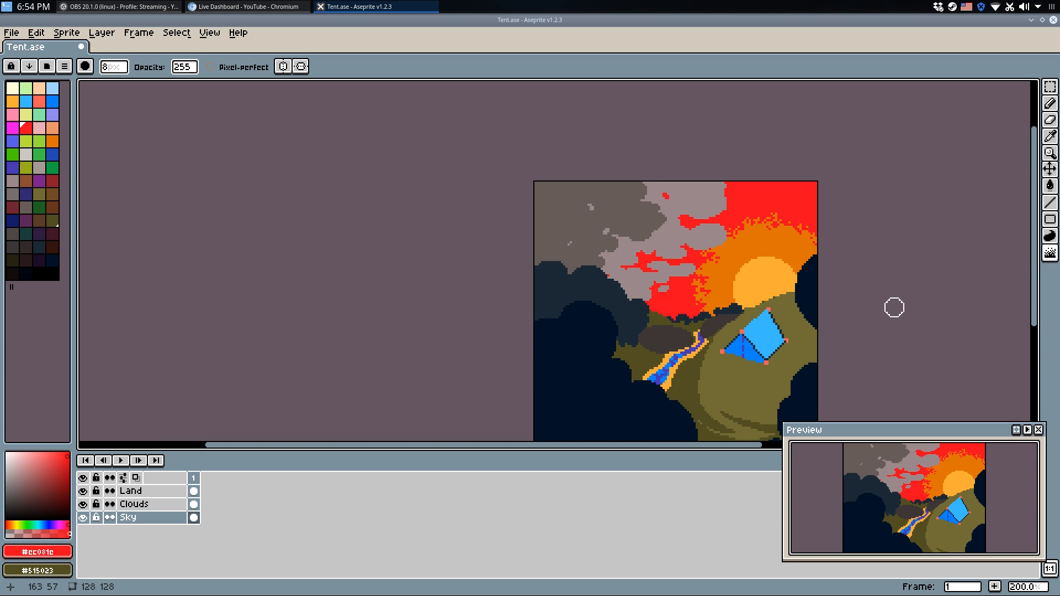
Undo the jumbling and the red checkerboard dither on the halo's edge, comparing both versions, and save the file.
key(ctrl+z)
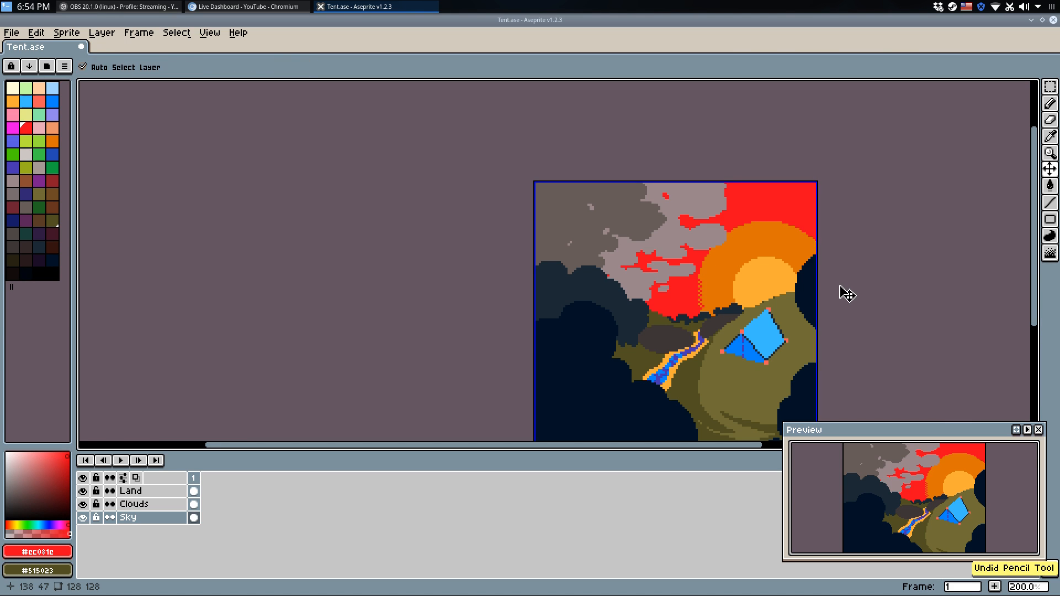
key(ctrl+y)
key(ctrl+z)
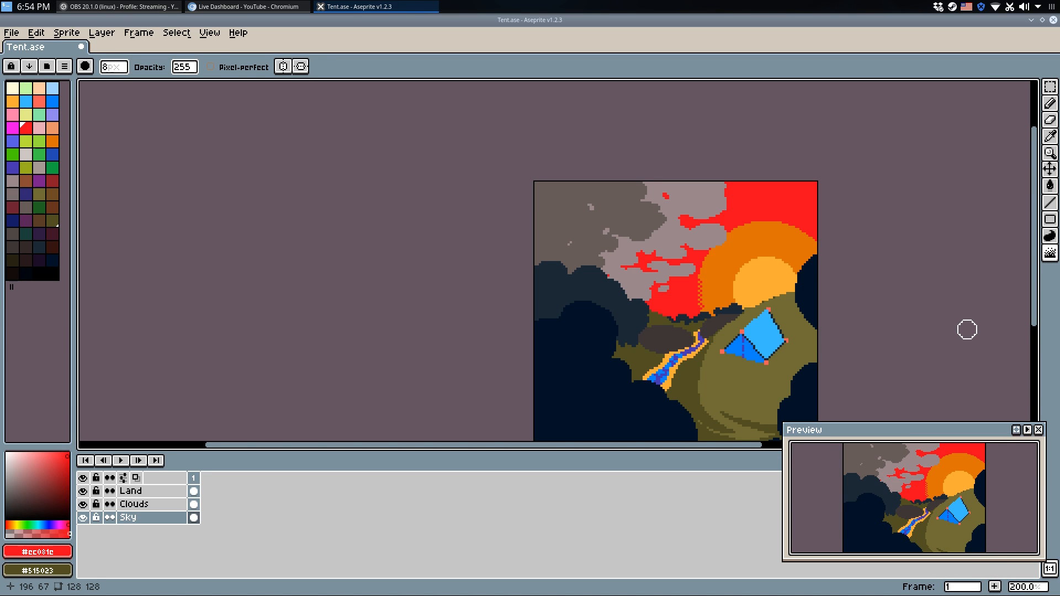
key(ctrl+y)
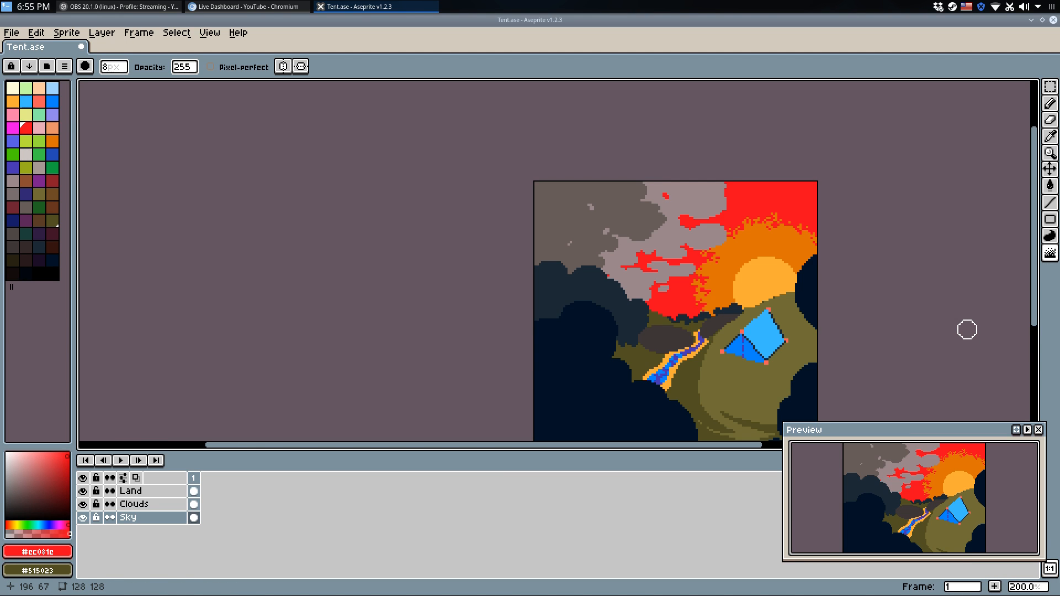
key(ctrl+z)
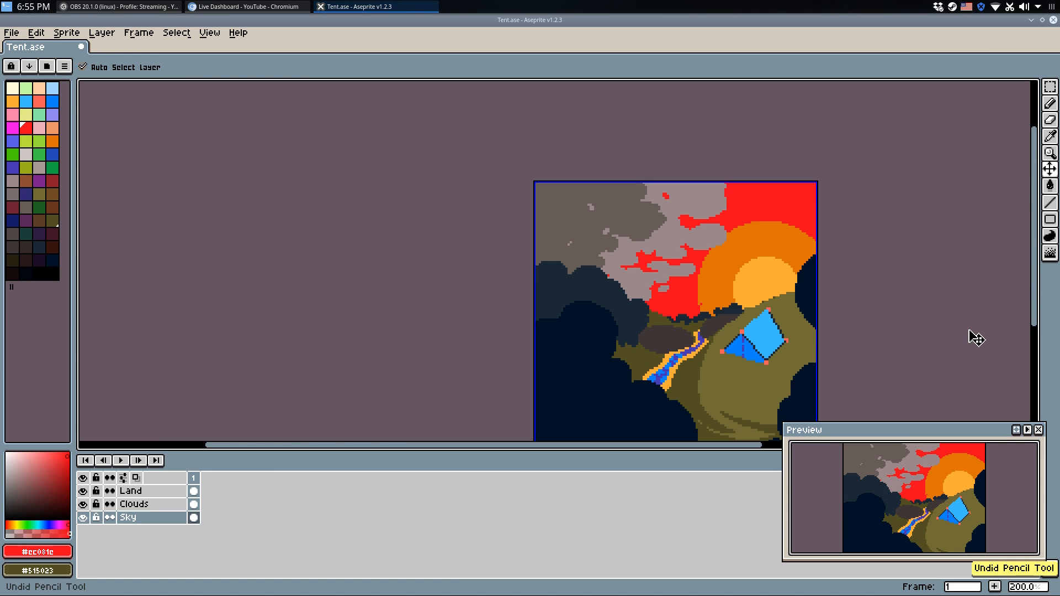
key(b)
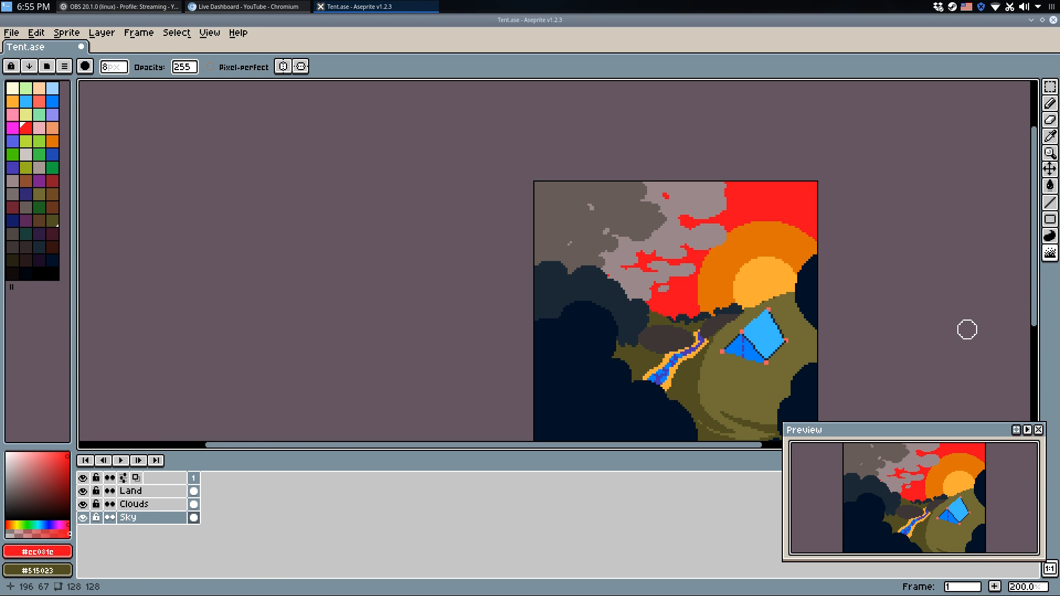
key(ctrl+s)
Fill the orange halo around the sun with the sky's red #ec081e, compare the sky with and without it, and save the file.
scroll(781, 226, up, 2)
key(g)
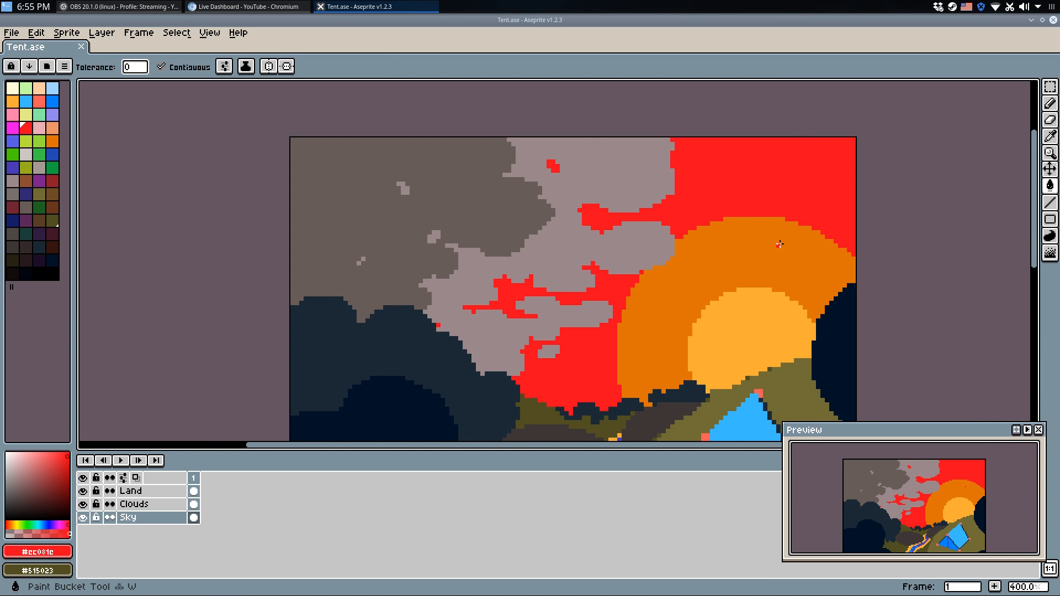
click(781, 243)
drag(841, 335, 699, 304)
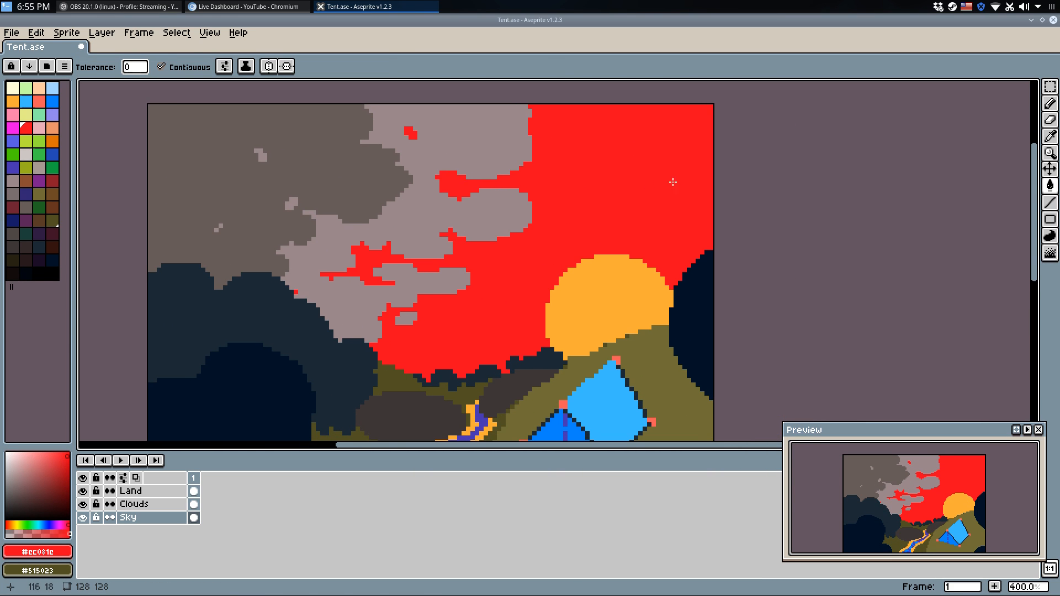
key(ctrl+z)
key(ctrl+y)
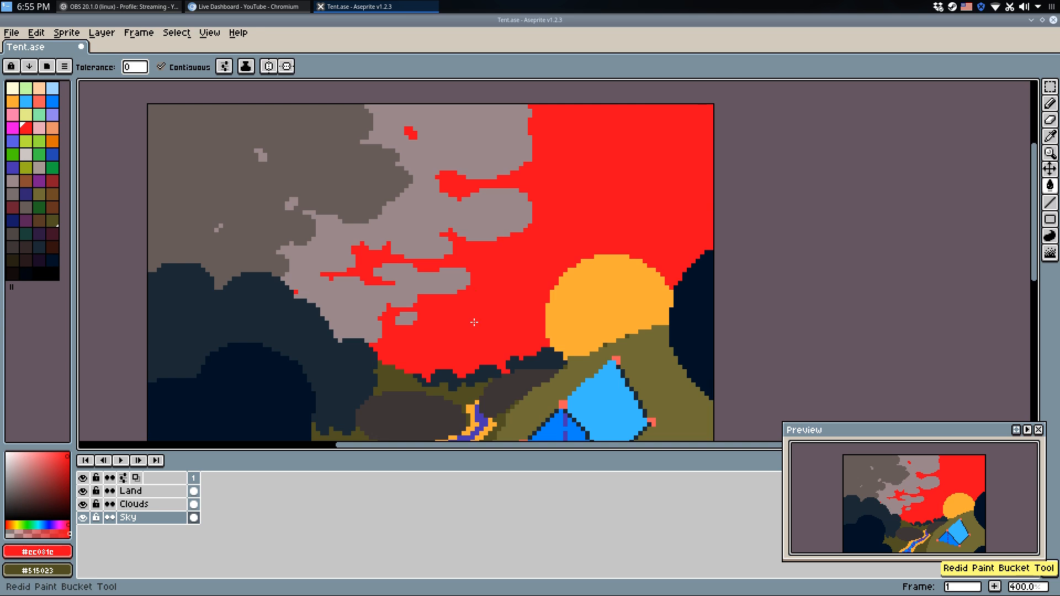
key(ctrl+z)
key(ctrl+y)
key(ctrl+z)
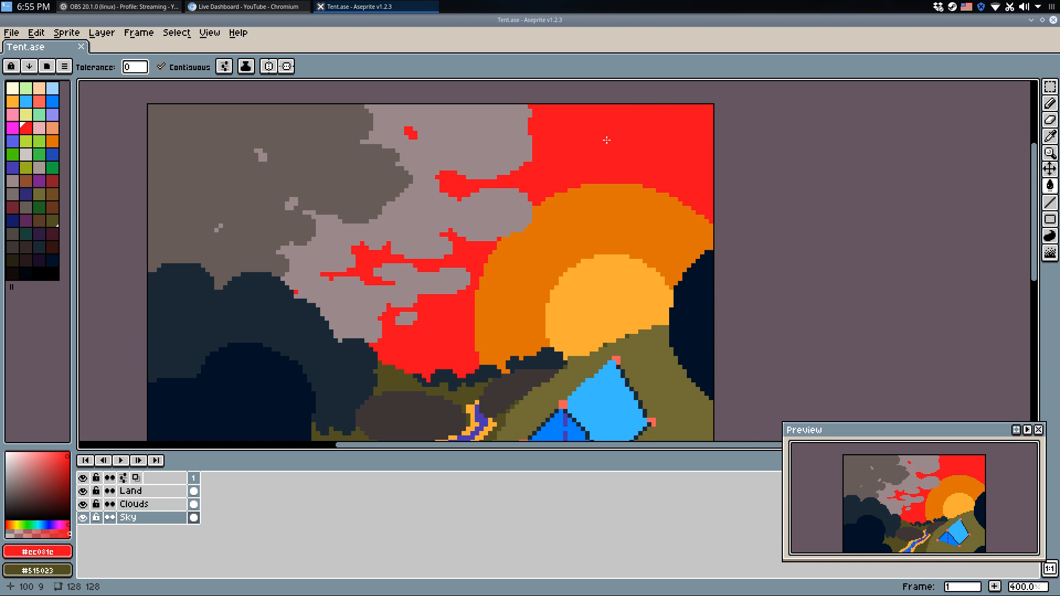
key(ctrl+y)
key(ctrl+s)
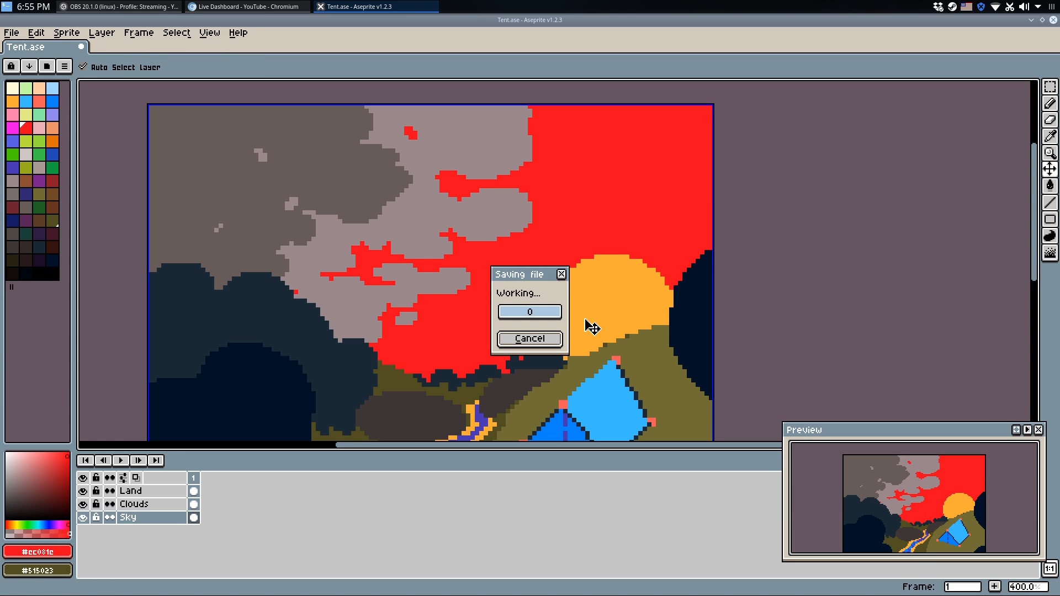
Smooth the sun's curved outline with single darker orange (Idx-19) pixels at its stair-step corners, including the lower left edge.
scroll(579, 315, down, 4)
scroll(573, 323, up, 5)
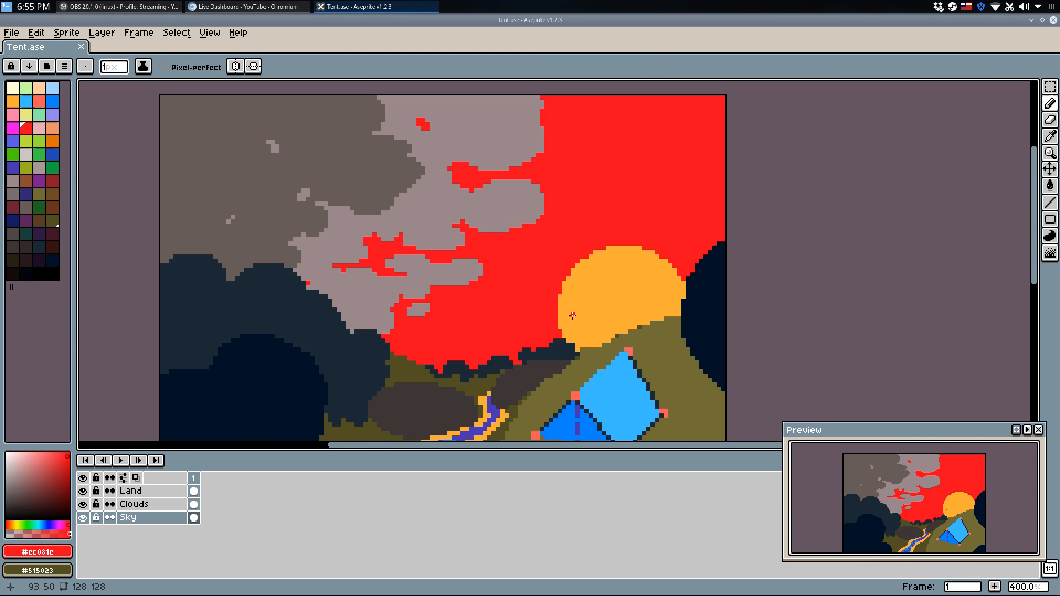
click(52, 141)
scroll(554, 277, up, 4)
click(573, 295)
click(591, 241)
click(605, 228)
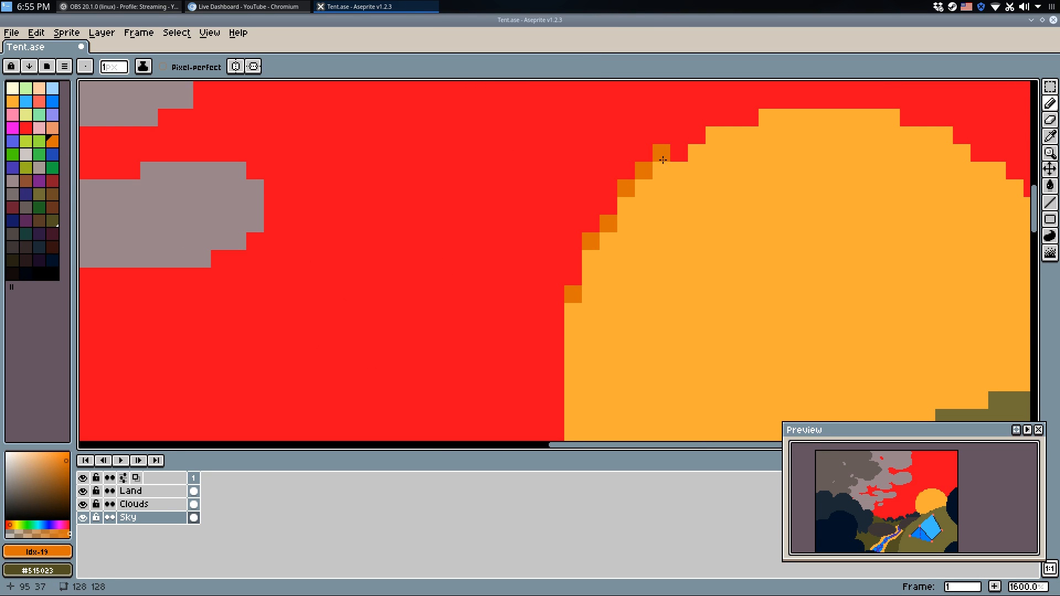
click(679, 153)
click(697, 135)
click(749, 118)
click(966, 134)
click(980, 152)
drag(986, 158, 811, 148)
click(858, 178)
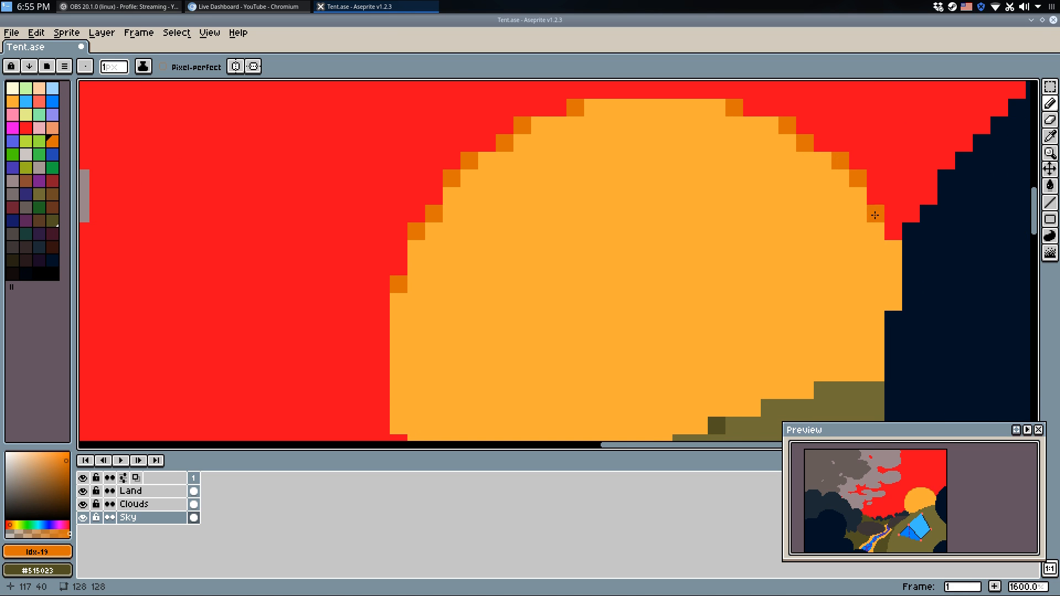
drag(655, 384, 667, 171)
click(411, 230)
drag(441, 214, 430, 367)
scroll(434, 333, down, 5)
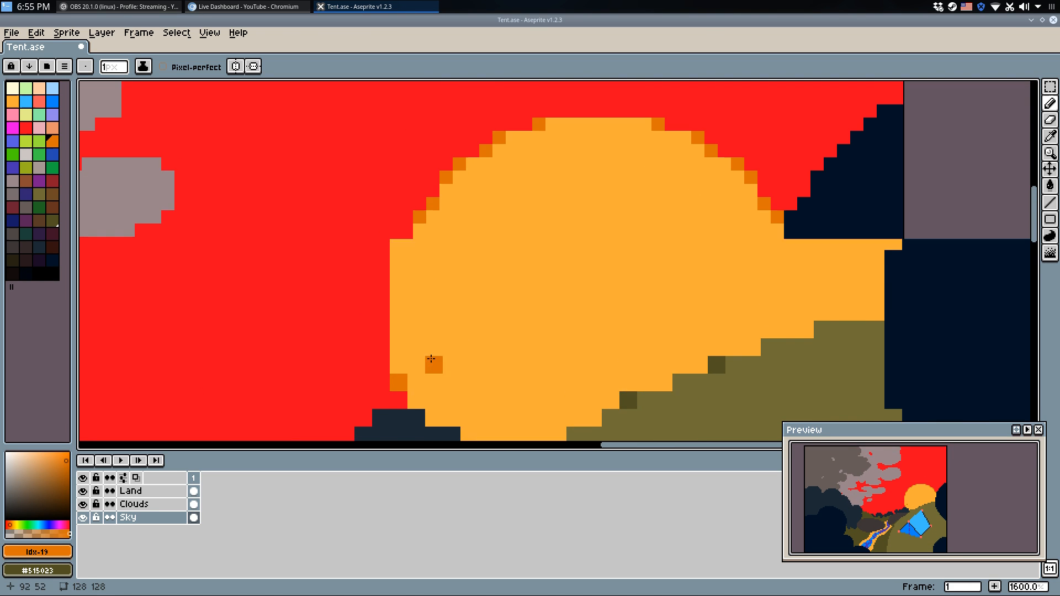
Try filling the whole sun with the darker orange (Idx-19) and undo the fill.
scroll(440, 318, down, 2)
key(g)
click(445, 320)
scroll(444, 321, down, 1)
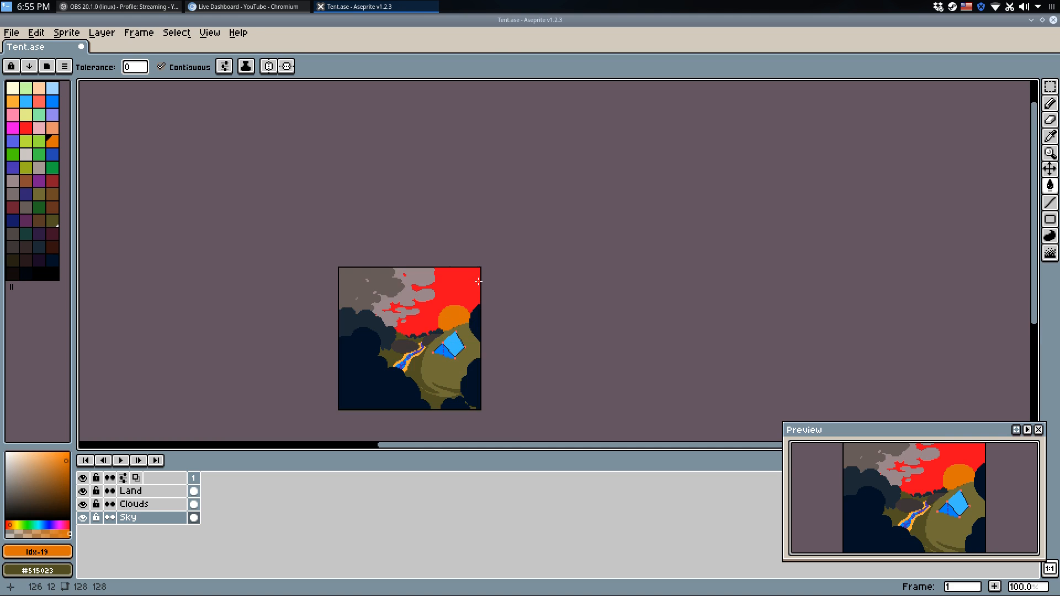
key(ctrl+z)
Save the file and choose the dark maroon palette colour (Idx-36) for drawing.
scroll(478, 281, up, 2)
key(ctrl+s)
key(i)
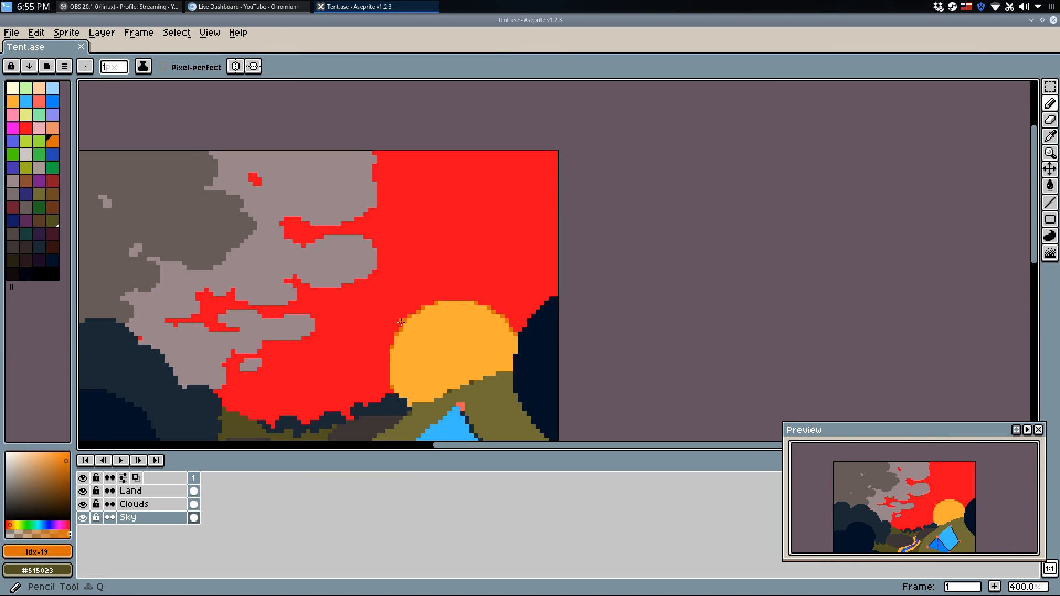
scroll(459, 282, up, 1)
key(b)
click(52, 181)
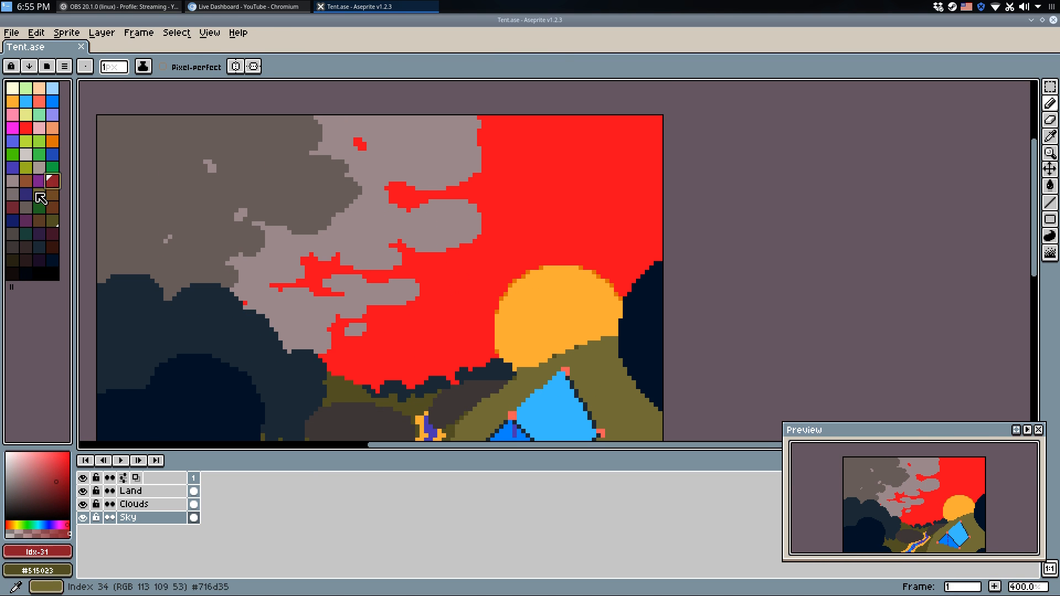
click(12, 207)
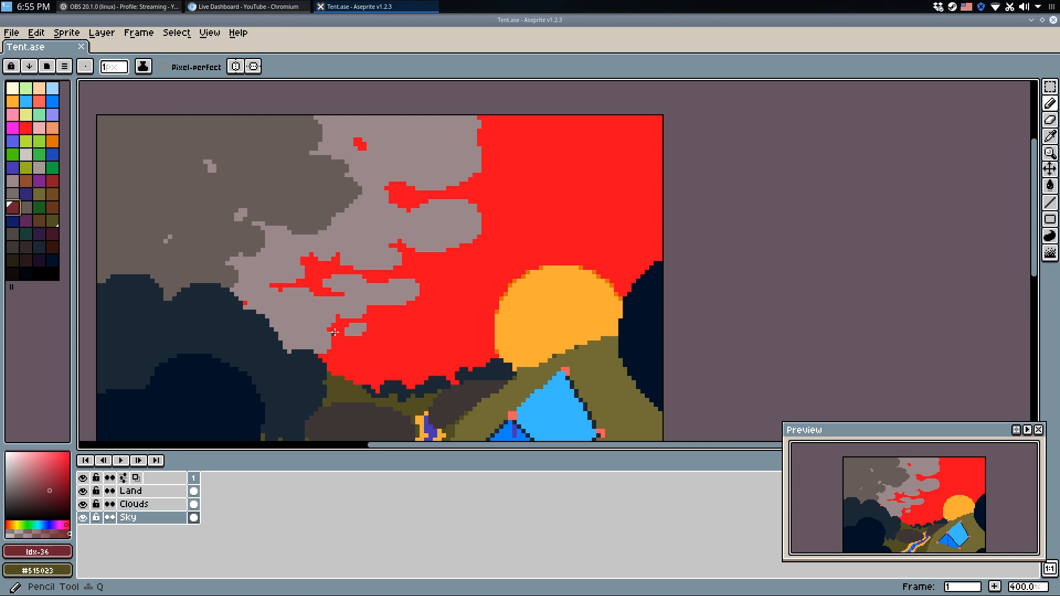
Hide the Clouds and Land layers, draw a straight maroon diagonal across the Sky layer above the sun, and fill the area above it maroon.
key(l)
drag(325, 364, 408, 326)
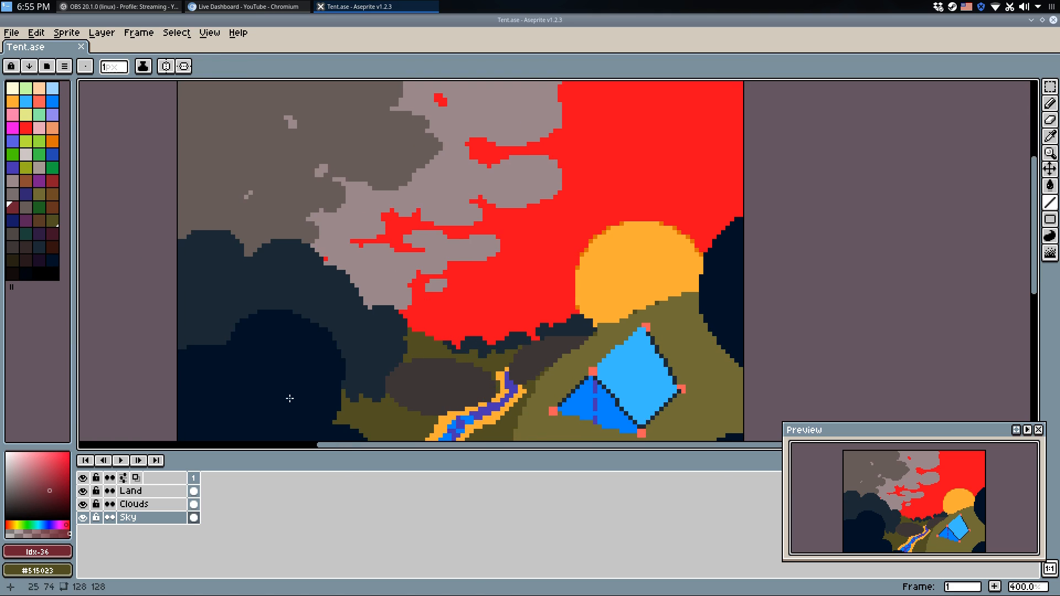
click(82, 504)
click(83, 491)
scroll(413, 317, down, 2)
mouse_move(595, 189)
mouse_down()
mouse_move(257, 398)
mouse_move(243, 438)
mouse_move(238, 394)
mouse_up()
key(g)
click(442, 195)
key(b)
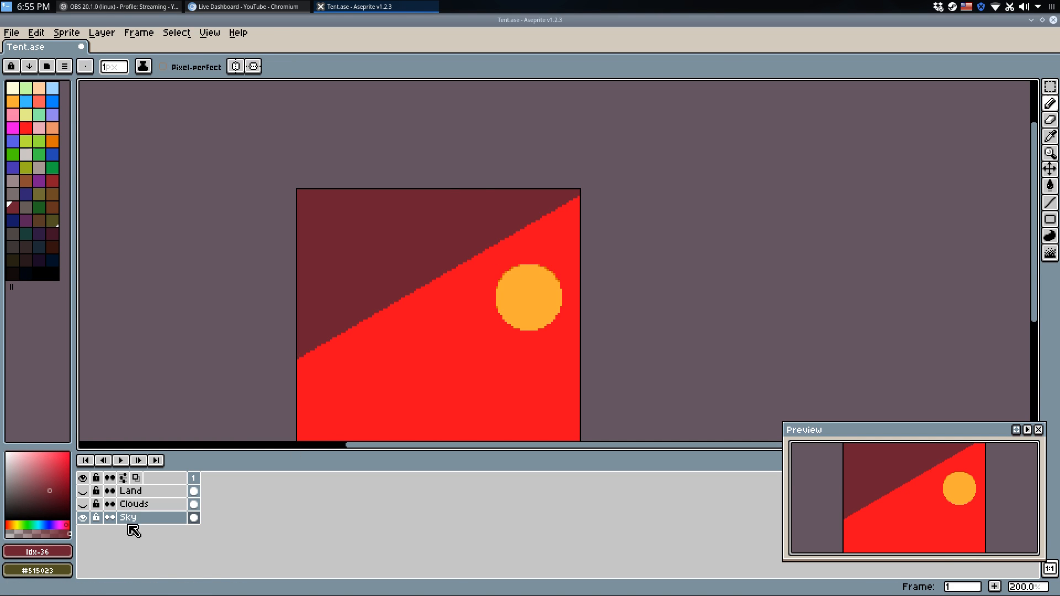
Show the Clouds and Land layers again and save the file.
click(84, 505)
click(84, 491)
key(ctrl+s)
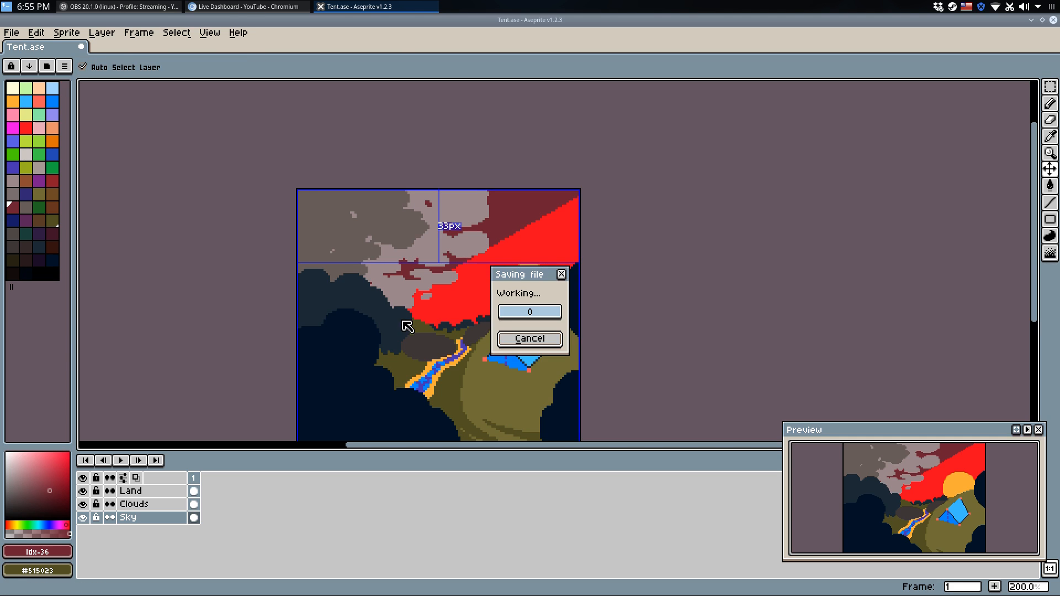
Try a second maroon line sloping down above the sun and fill the red sky beyond it with maroon.
scroll(519, 243, up, 2)
mouse_move(511, 231)
mouse_down()
mouse_move(647, 308)
mouse_move(682, 345)
mouse_up()
key(g)
click(630, 223)
scroll(629, 222, down, 3)
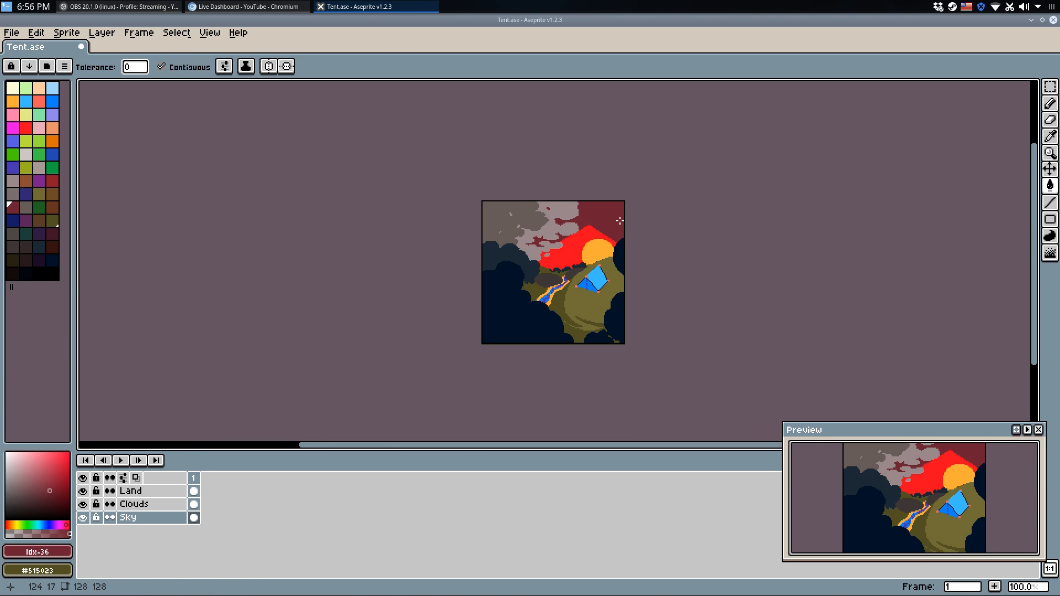
scroll(619, 221, up, 4)
Scatter light-blue (Idx-3) stars, some 1 px and some 2 px, over the maroon sky and between the clouds.
key(i)
scroll(524, 185, up, 2)
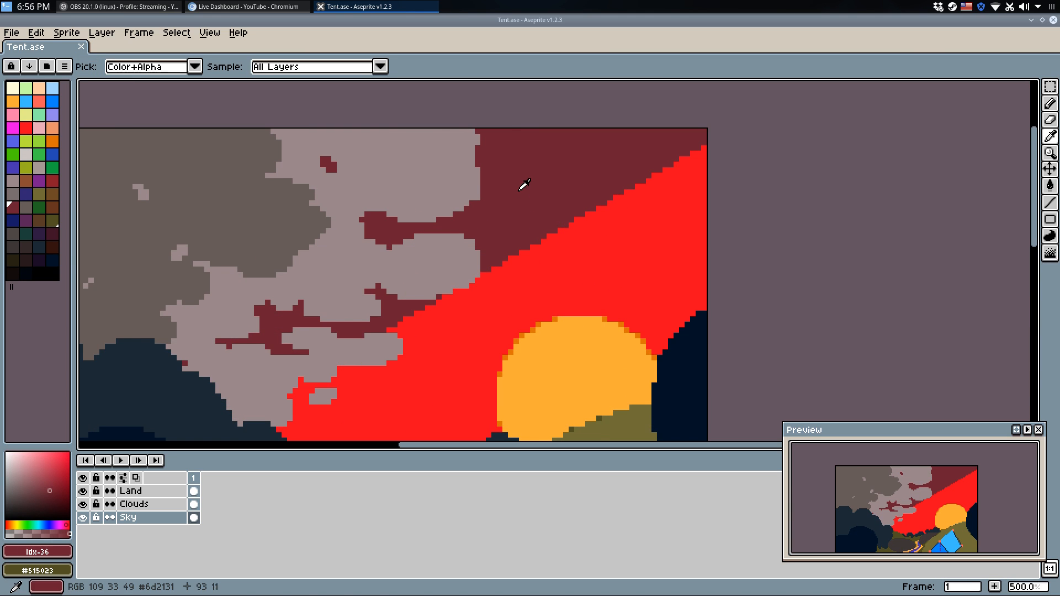
click(520, 191)
key(b)
drag(520, 190, 497, 198)
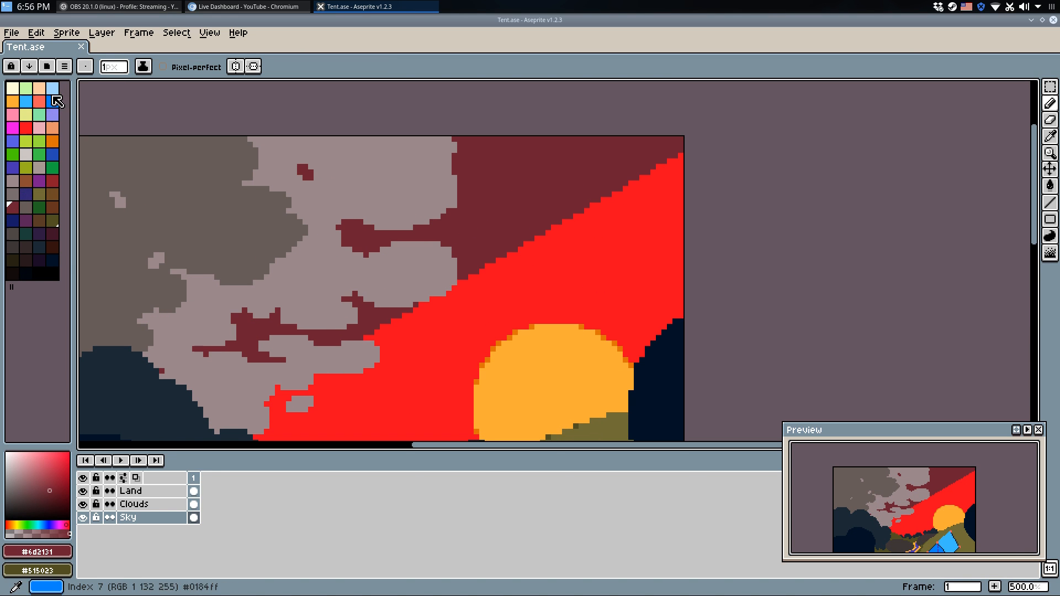
click(53, 89)
click(499, 156)
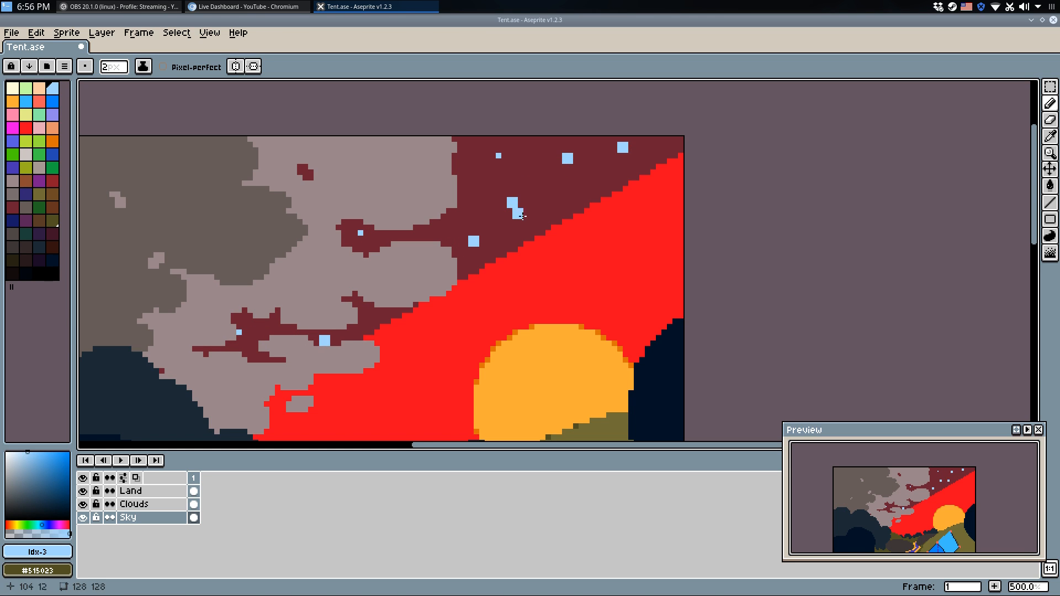
Recolor two stars in the maroon sky violet-blue (Idx-16) and add more 1 px stars of that color there and between the clouds.
click(12, 142)
key(g)
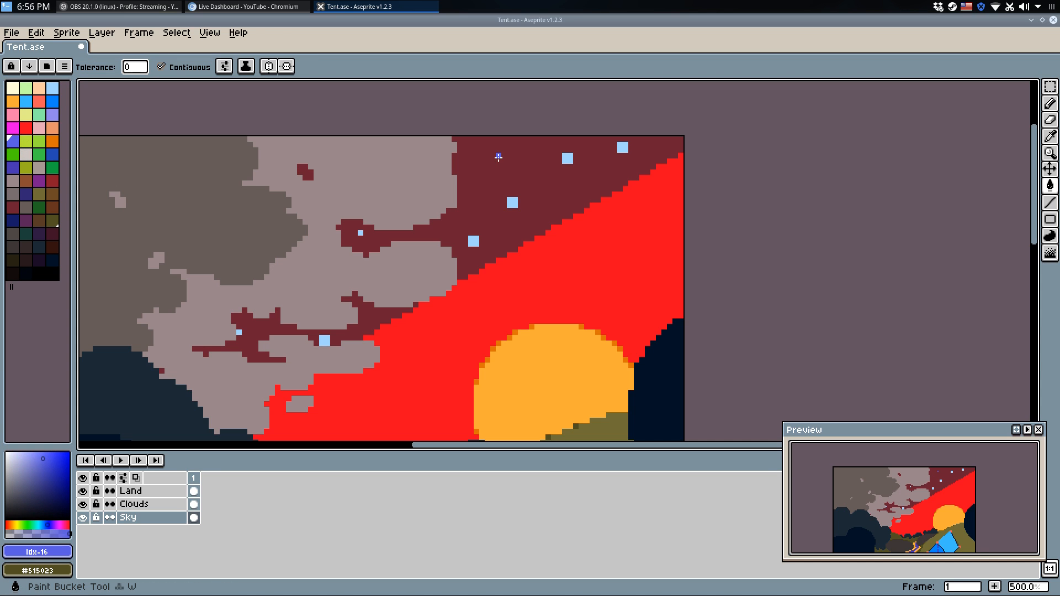
click(575, 199)
key(b)
key(ctrl+z)
click(587, 184)
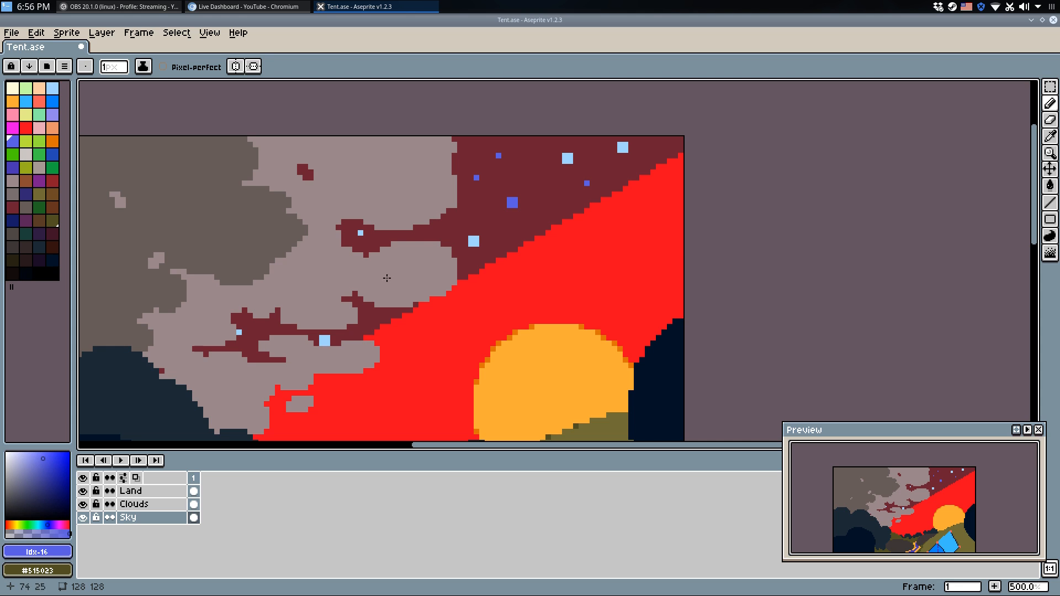
drag(266, 332, 373, 239)
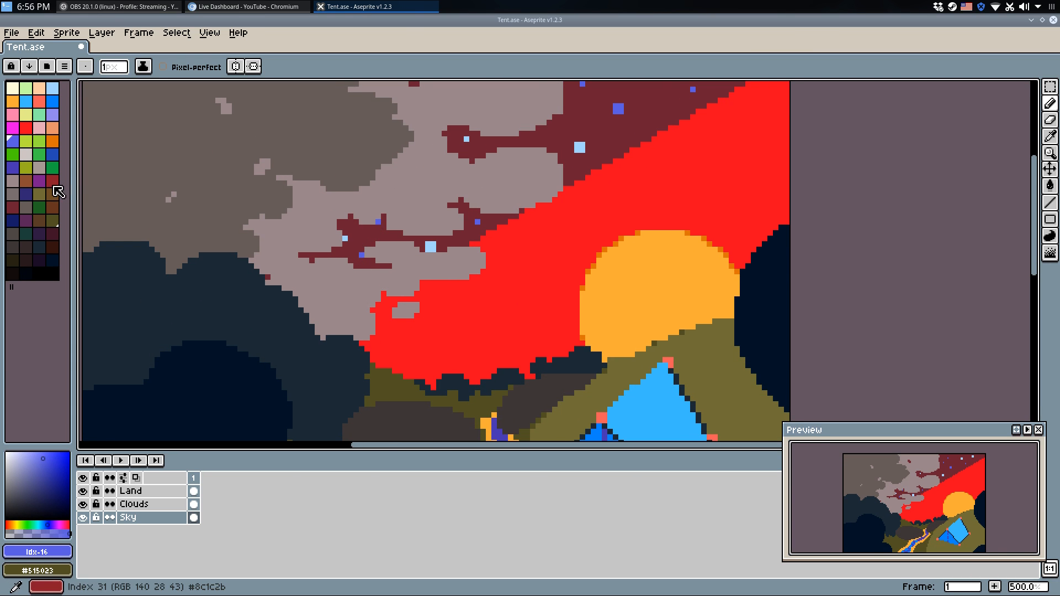
Add a few 1 px green (Idx-27) stars to the maroon sky and the gap between the clouds.
click(52, 167)
click(509, 139)
click(610, 150)
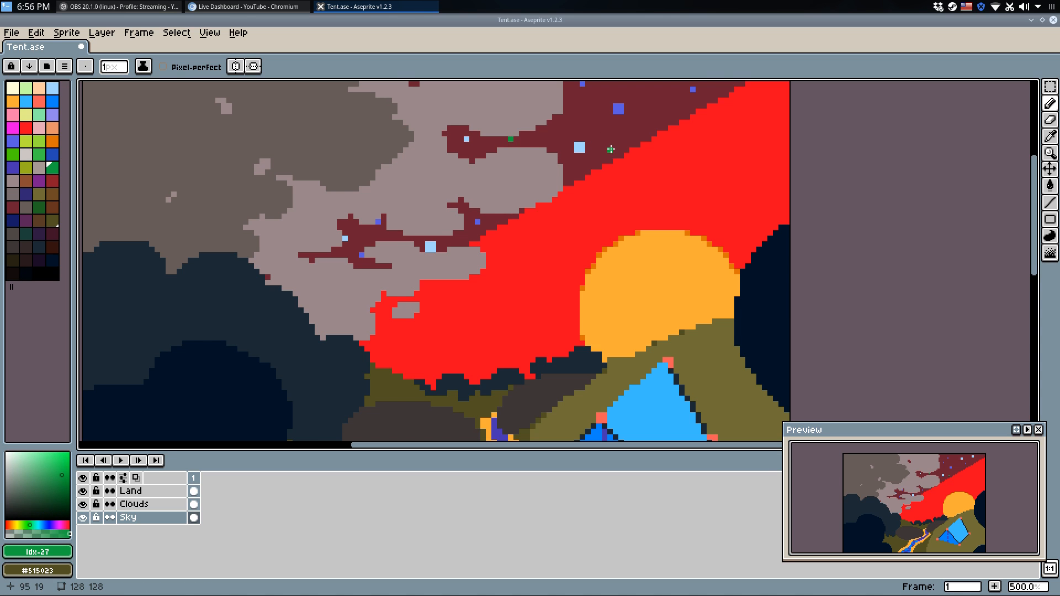
drag(657, 102, 629, 197)
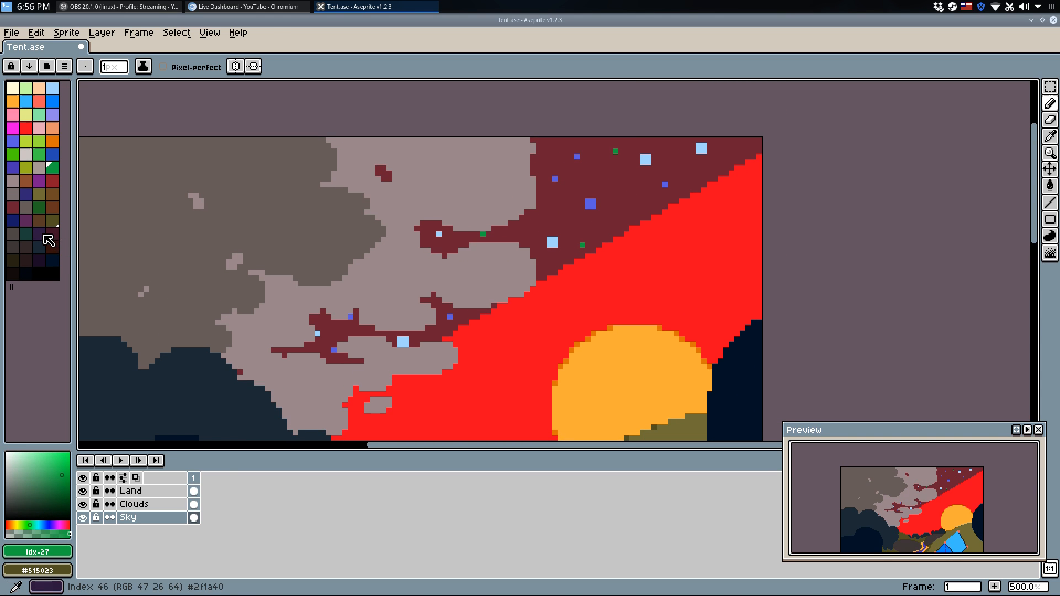
Try filling the maroon upper sky with navy blue (Idx-40), then undo the fill.
click(12, 220)
key(g)
click(606, 206)
scroll(619, 198, down, 3)
key(ctrl+z)
scroll(649, 196, down, 1)
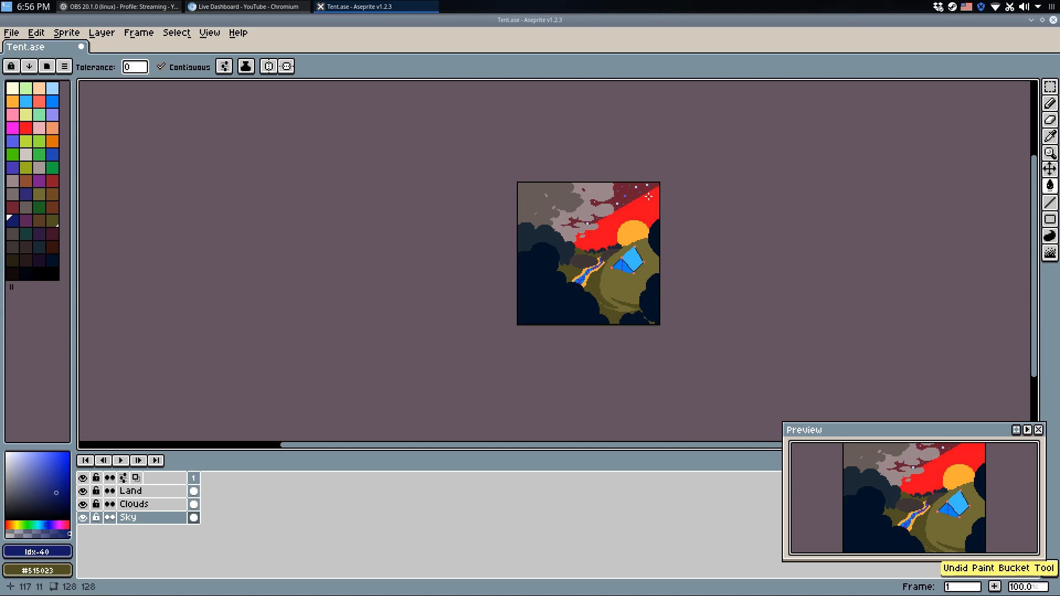
Try filling the maroon upper sky with the red sampled from the lower sky, and undo it.
scroll(657, 199, up, 2)
key(b)
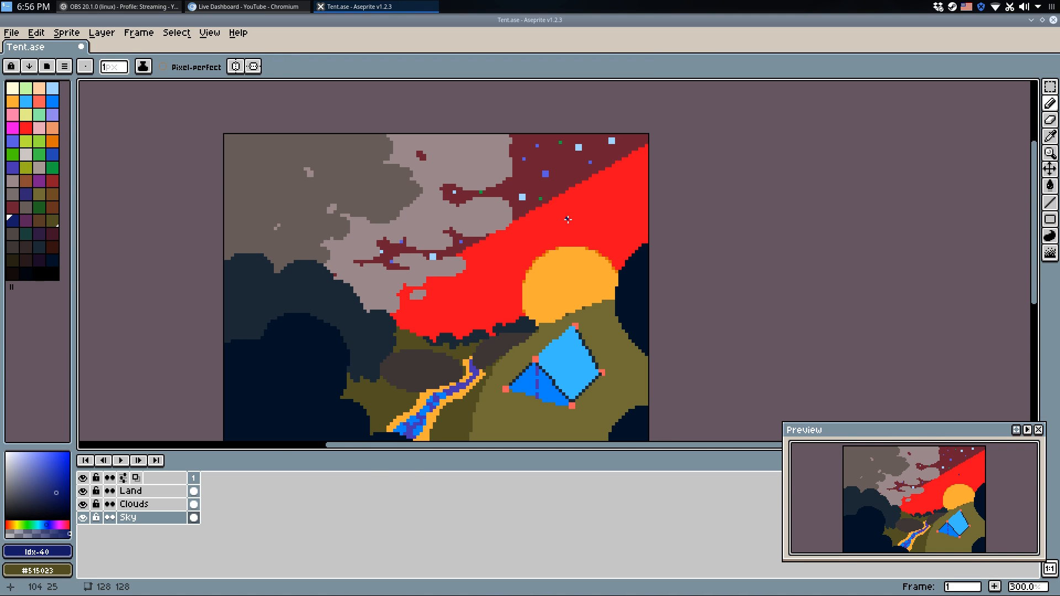
alt+click(574, 192)
key(w)
click(574, 171)
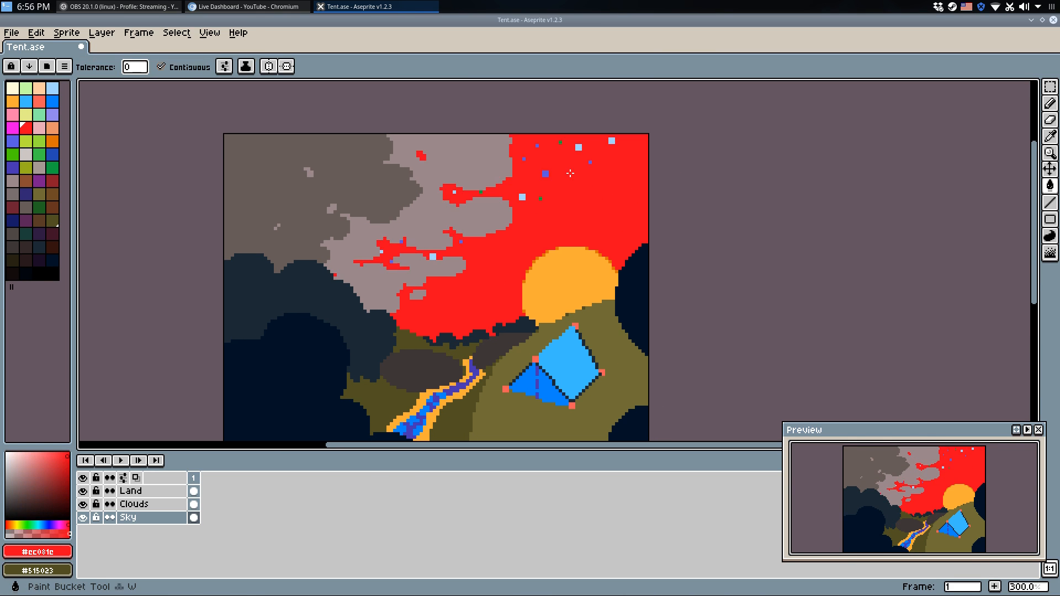
scroll(634, 159, down, 2)
key(q)
key(ctrl+z)
Try filling the red lower sky with the maroon (#6d2131) sampled from the upper sky, and undo it.
scroll(618, 164, up, 3)
alt+click(617, 161)
key(w)
click(627, 191)
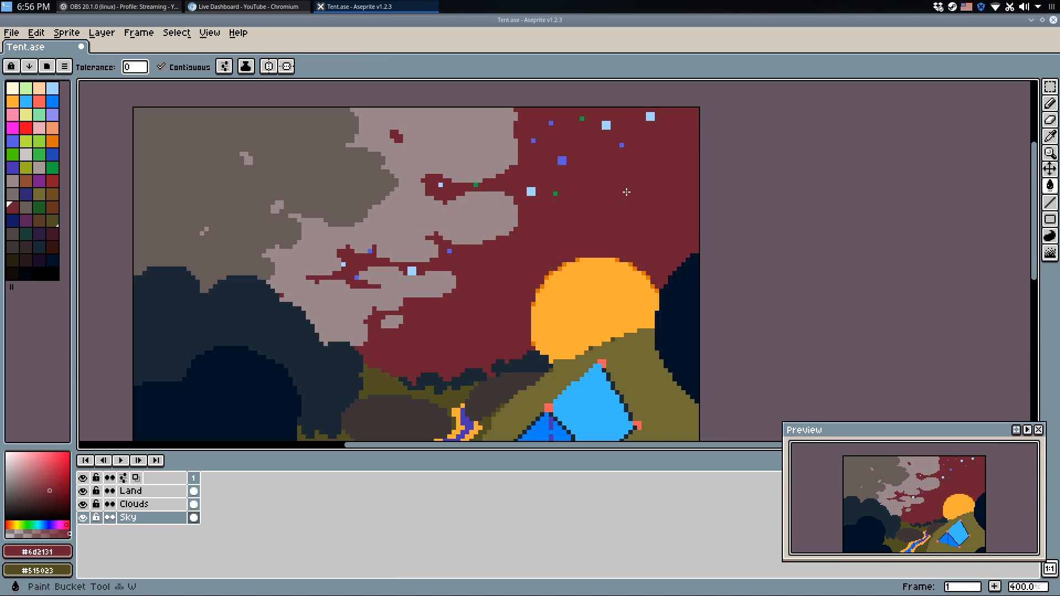
scroll(641, 187, down, 2)
key(ctrl+z)
scroll(650, 191, up, 2)
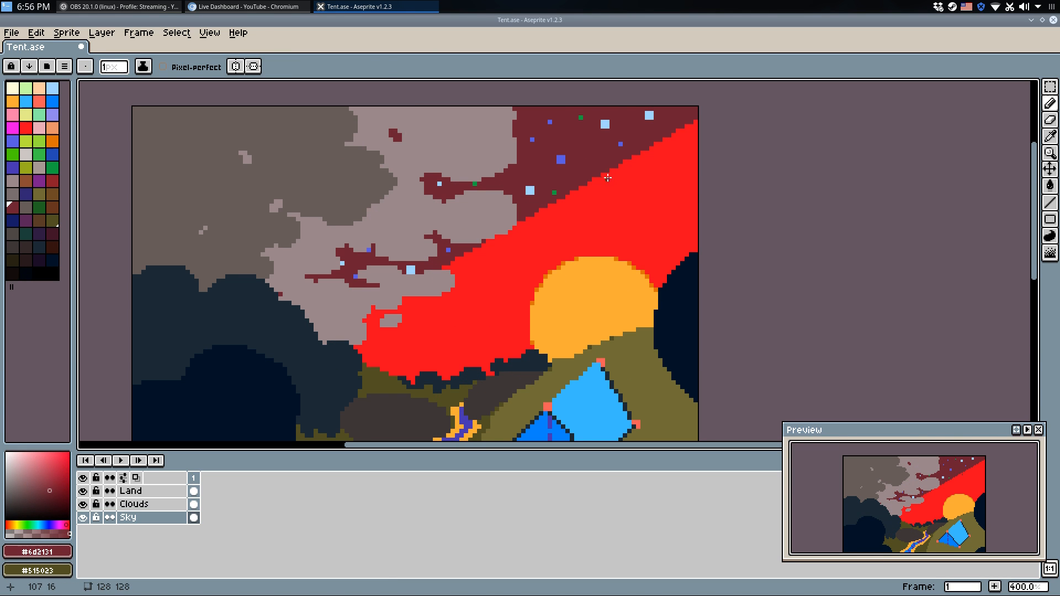
Fill the maroon upper sky with the darker purple-maroon Idx-47 and check the whole scene.
key(b)
click(53, 233)
key(w)
click(579, 158)
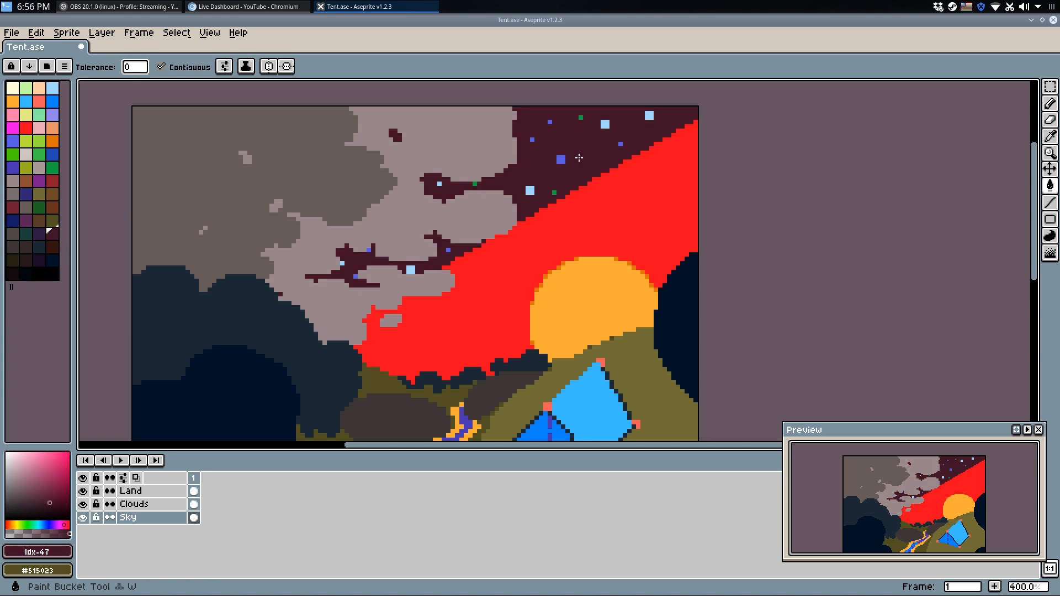
scroll(586, 150, down, 3)
scroll(587, 154, up, 2)
key(b)
scroll(589, 160, down, 1)
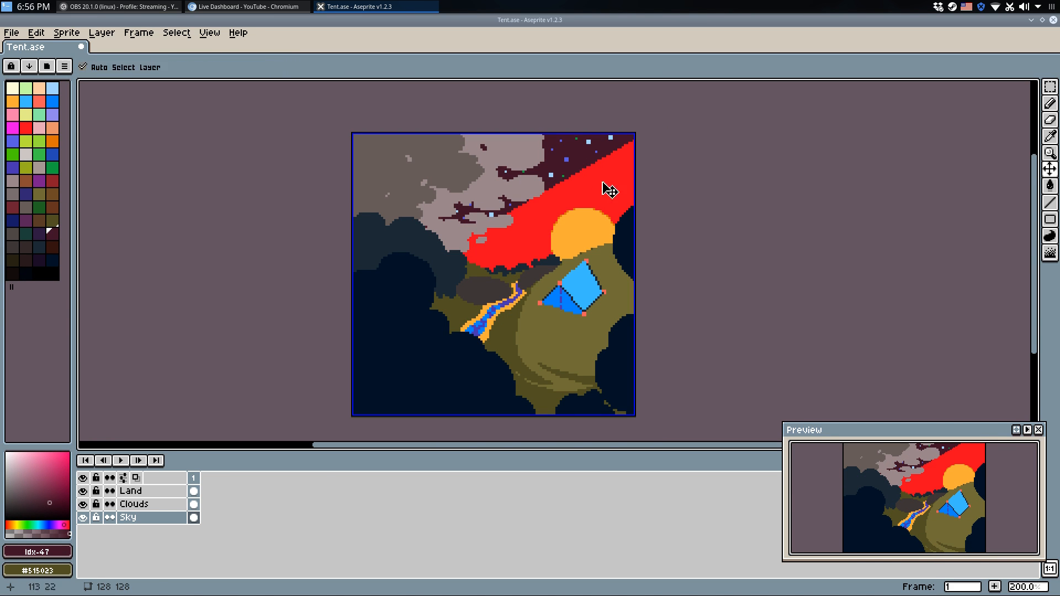
Step back and forth through the sky's recent edits and fill the red sky band with dark maroon #401327.
key(ctrl+z)
key(ctrl+z)
key(ctrl+z)
key(v)
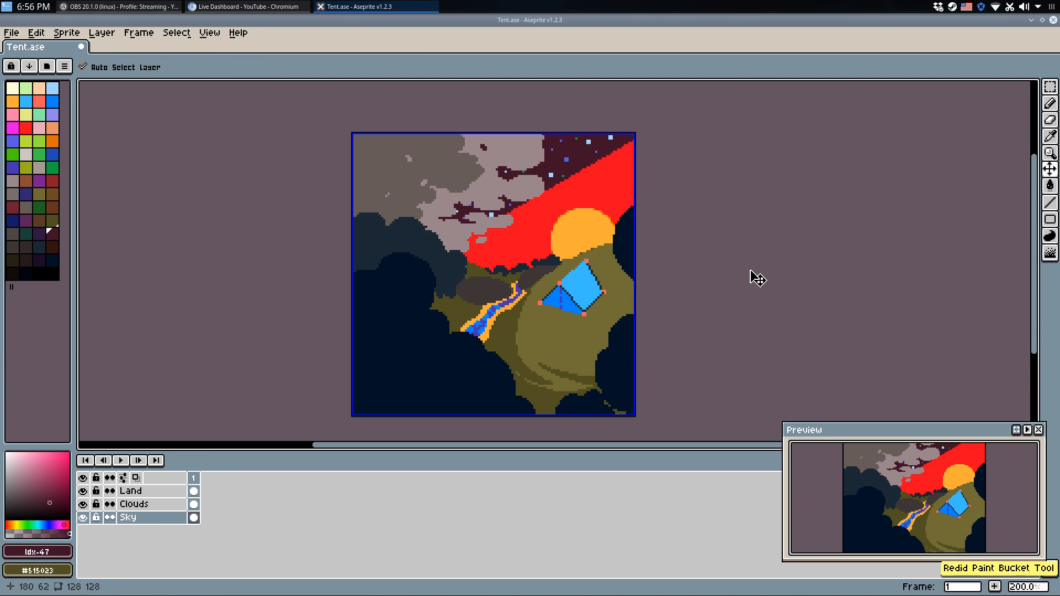
key(b)
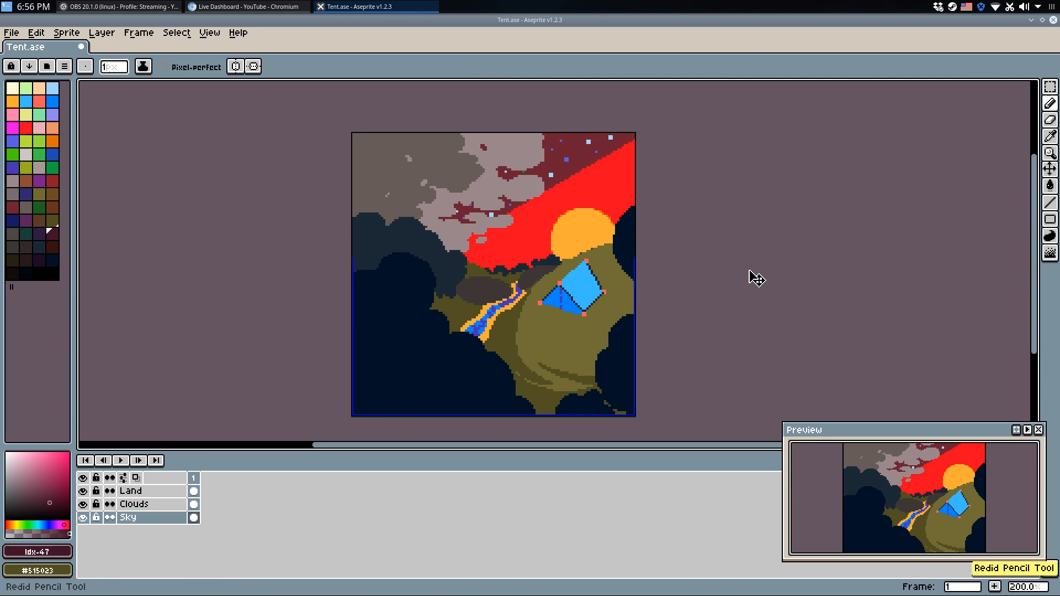
key(ctrl+shift+z)
key(ctrl+shift+z)
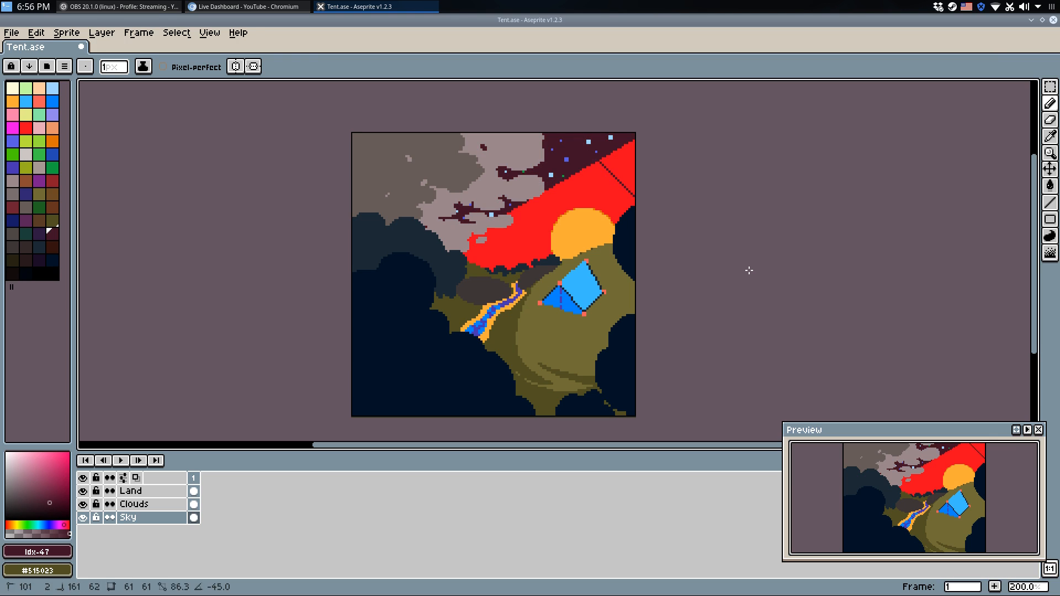
key(ctrl+z)
key(ctrl+z)
key(ctrl+shift+z)
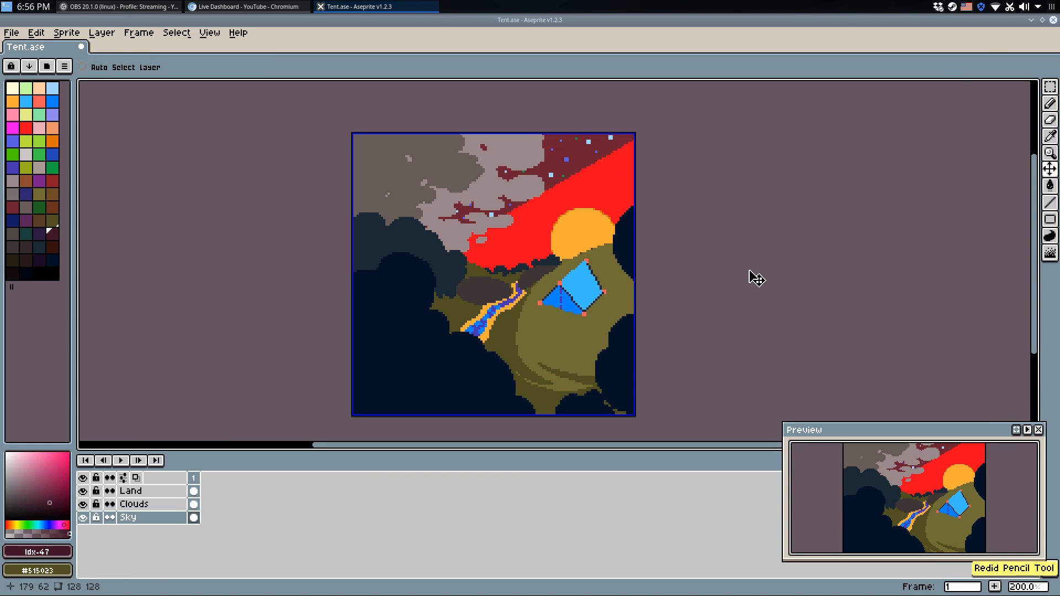
key(ctrl+shift+z)
key(ctrl+shift+z)
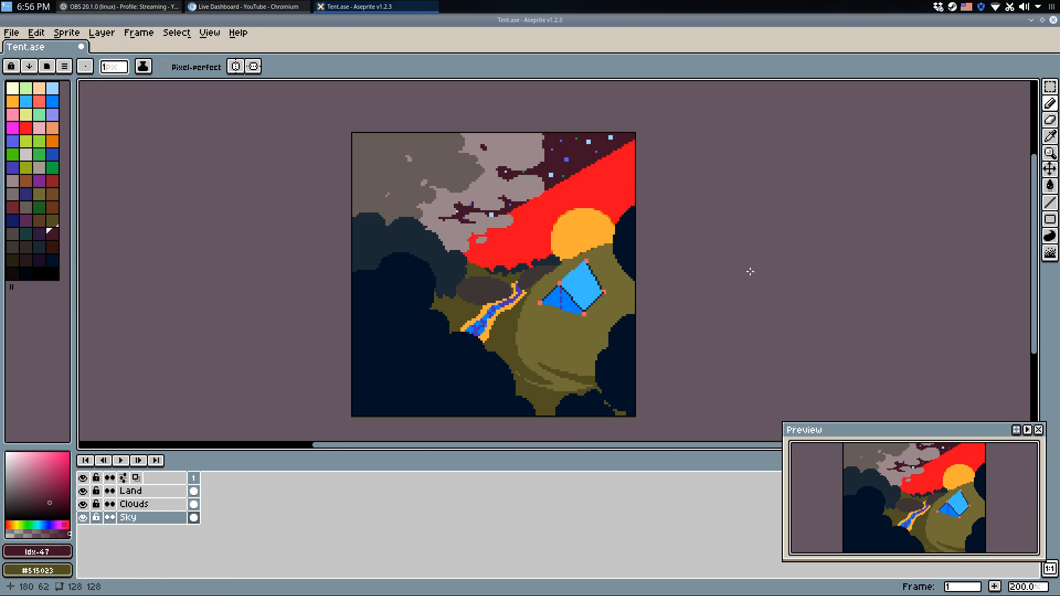
key(ctrl+shift+z)
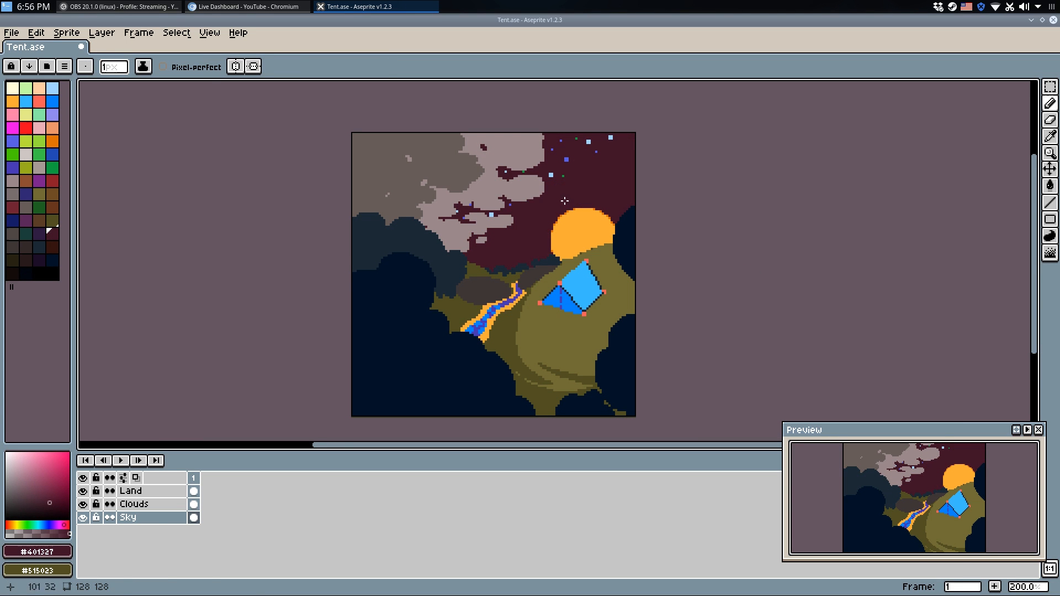
Undo and redo the maroon fill to compare the sky with and without the red band.
scroll(646, 205, up, 2)
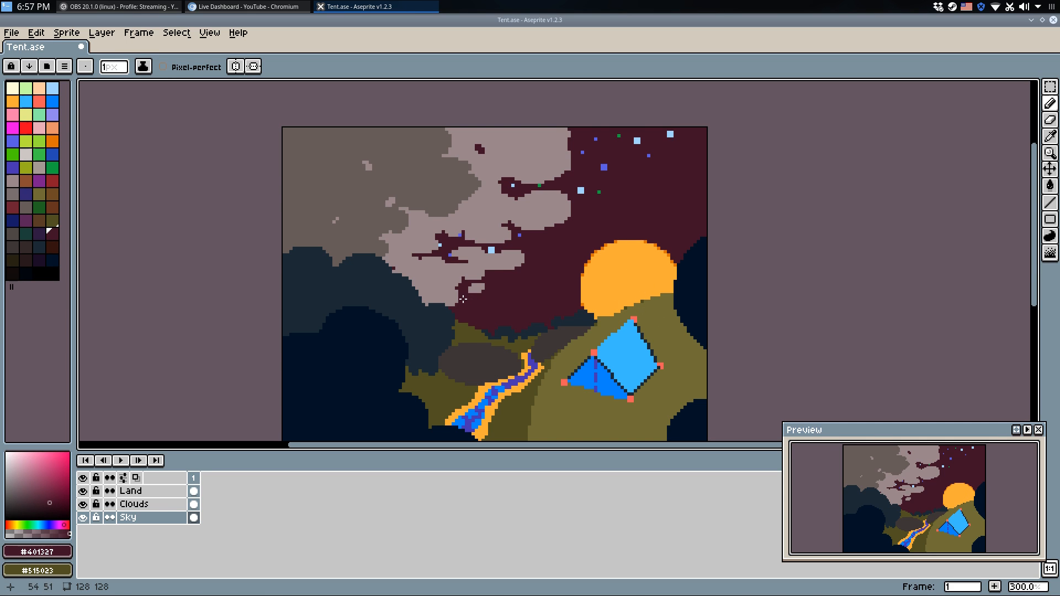
key(ctrl+y)
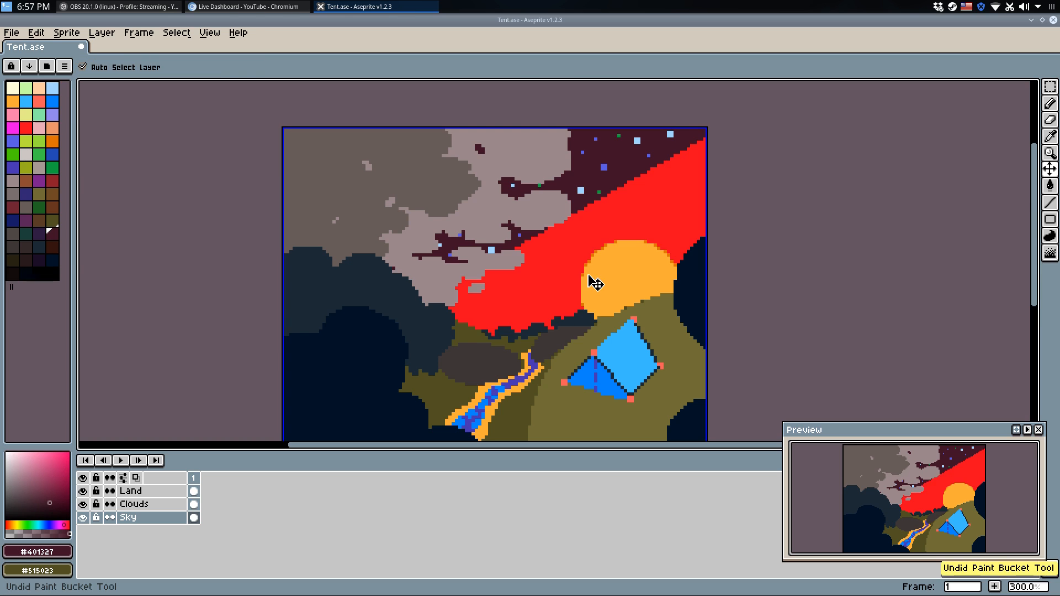
key(ctrl+y)
key(ctrl+y)
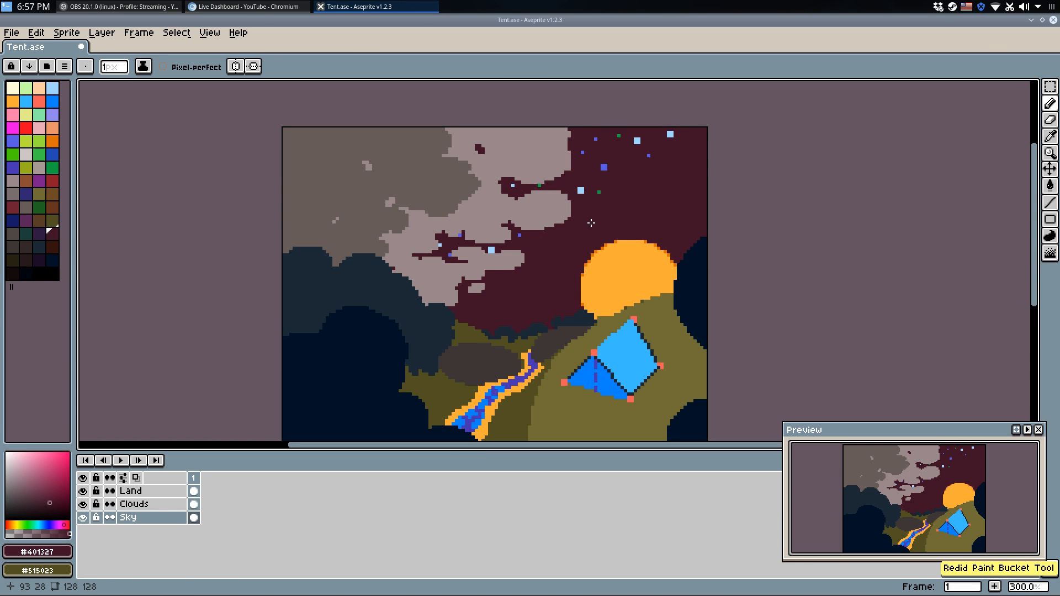
Delete a rectangular area around the sun on the Sky layer and fill the gap with dark maroon #401327.
scroll(608, 245, up, 3)
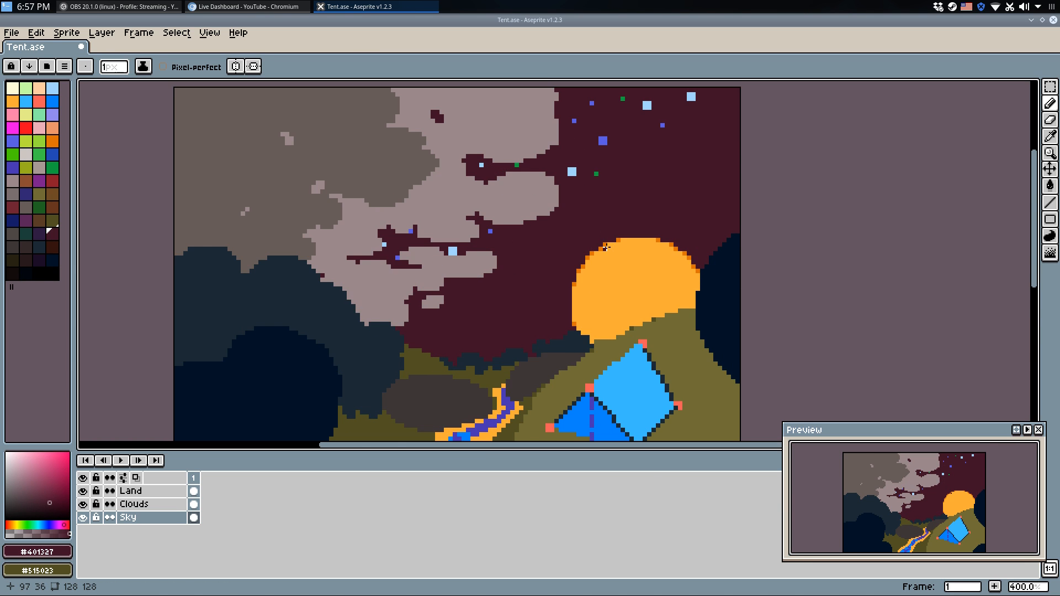
key(m)
drag(516, 205, 806, 454)
key(Delete)
drag(638, 346, 588, 297)
key(g)
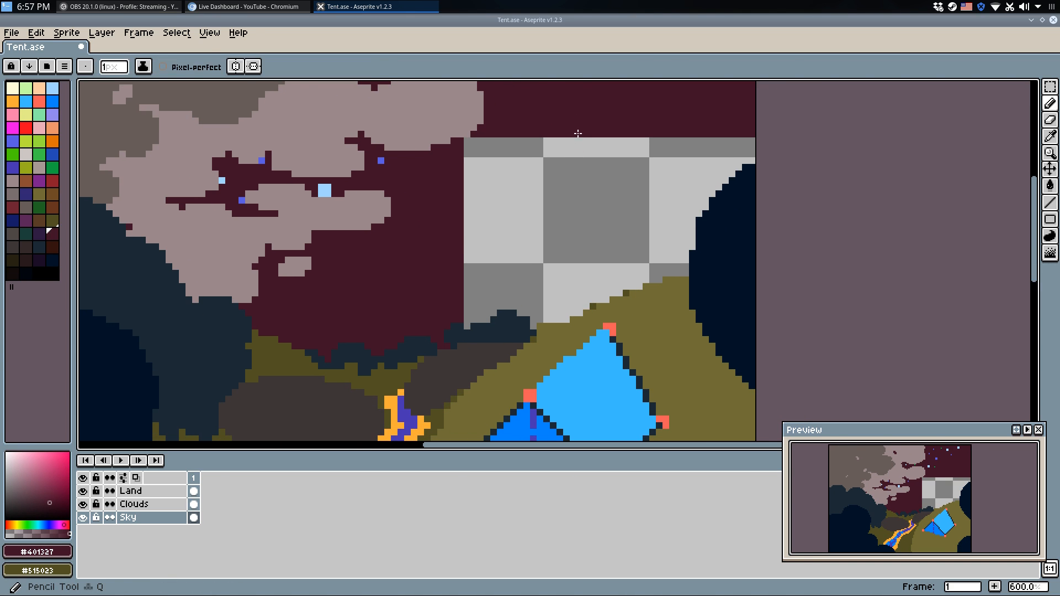
click(493, 236)
Undo the sun's removal to sample its orange #ffad37, and redo the deletion and sky fill.
key(ctrl+z)
key(v)
key(ctrl+z)
key(b)
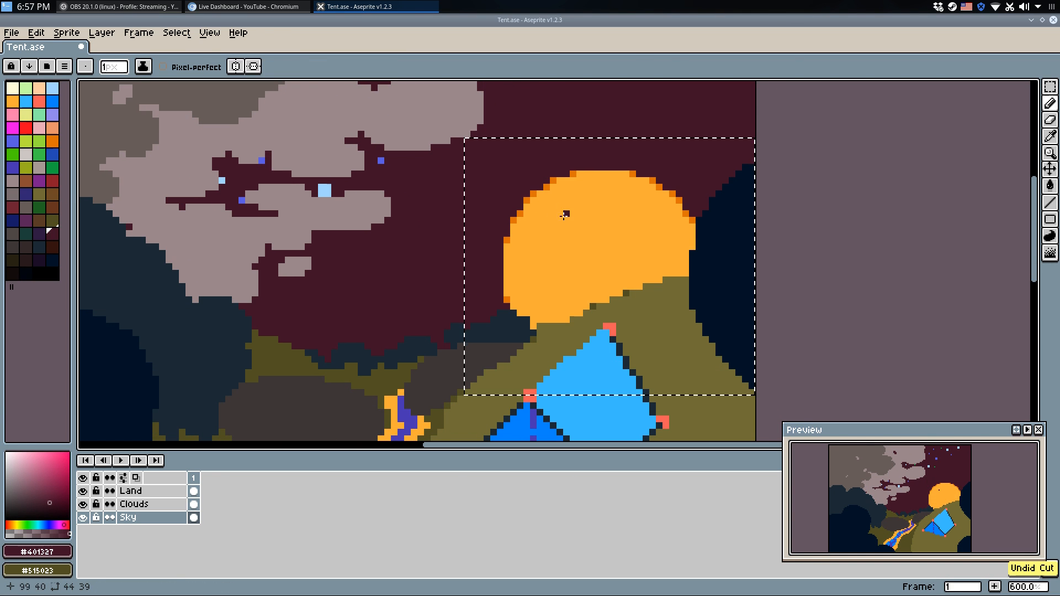
alt+click(564, 215)
key(ctrl+shift+z)
key(ctrl+shift+z)
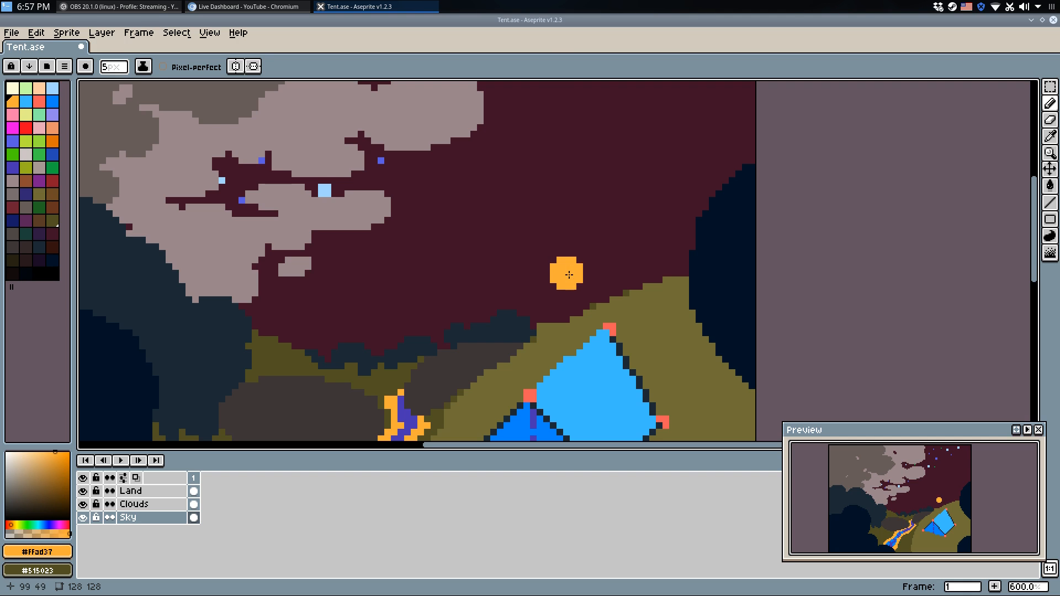
Enlarge the round pencil to 18 px and paint a smaller orange sun rising behind the hill above the tent.
key(plus)
key(plus)
key(plus)
key(plus)
key(plus)
key(plus)
key(plus)
key(plus)
mouse_move(588, 284)
mouse_down()
mouse_move(618, 276)
mouse_move(616, 289)
mouse_up()
key(plus)
key(plus)
key(plus)
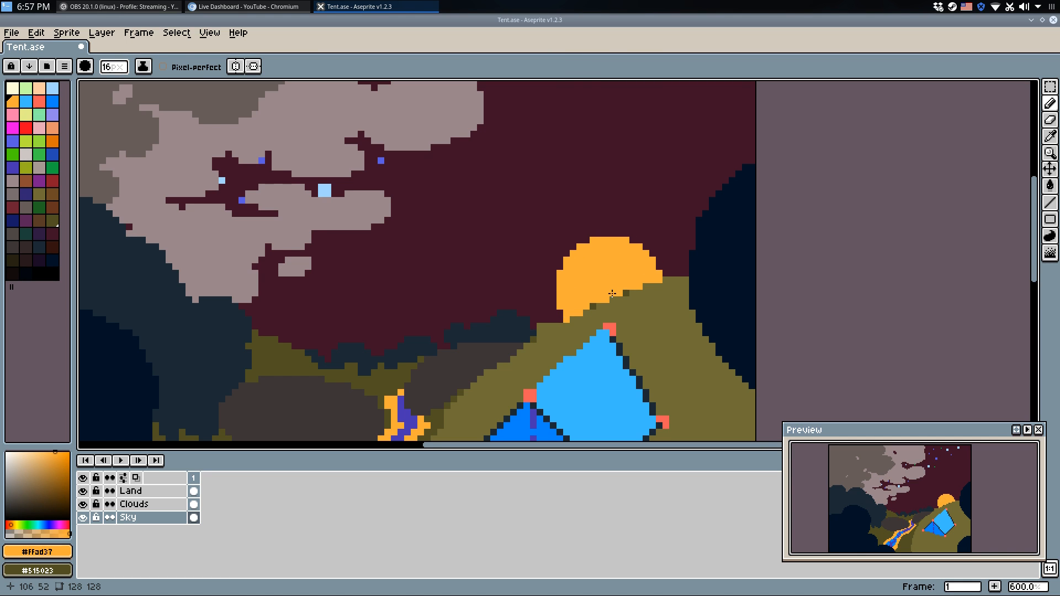
key(plus)
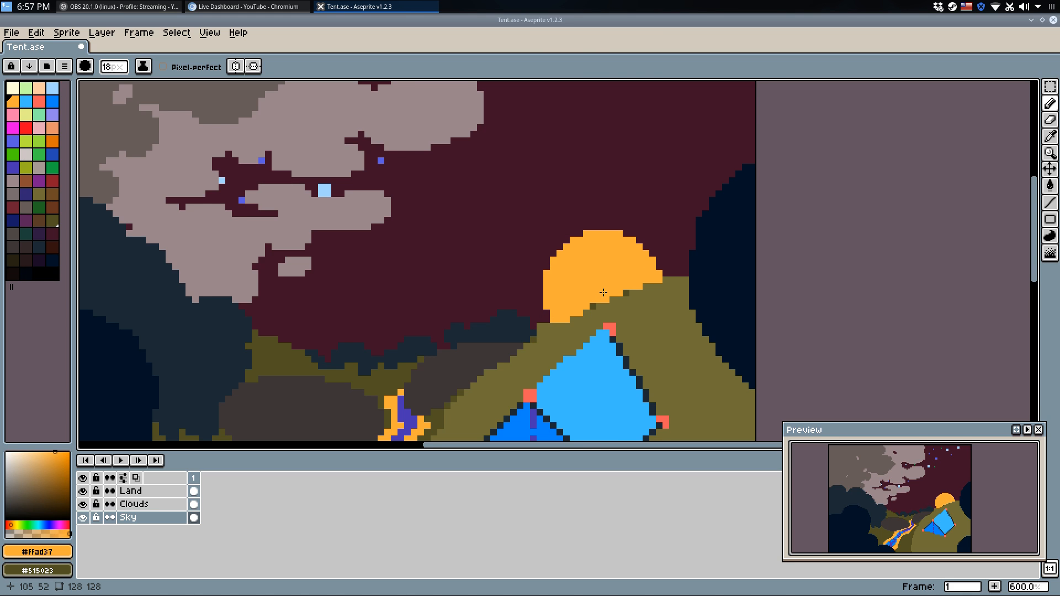
Check the smaller sun in the whole scene and reduce the pencil size to 1 px.
scroll(601, 294, down, 1)
scroll(602, 291, down, 4)
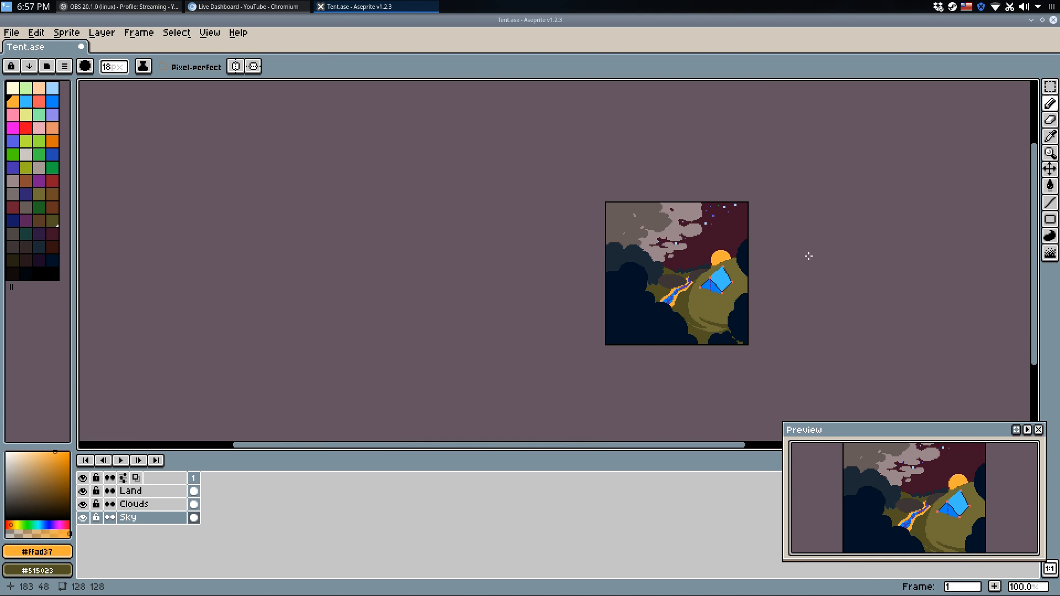
scroll(808, 256, up, 1)
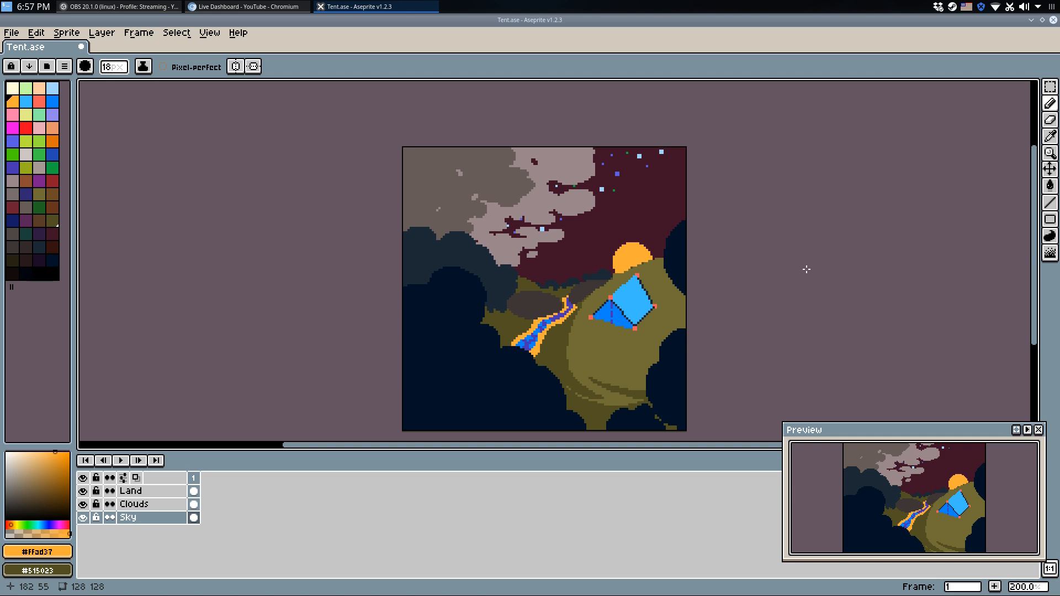
key(minus)
key(minus)
key(minus)
key(minus)
key(minus)
key(minus)
key(minus)
key(minus)
key(minus)
key(minus)
key(minus)
key(minus)
key(minus)
key(minus)
key(minus)
key(minus)
key(minus)
scroll(621, 234, up, 4)
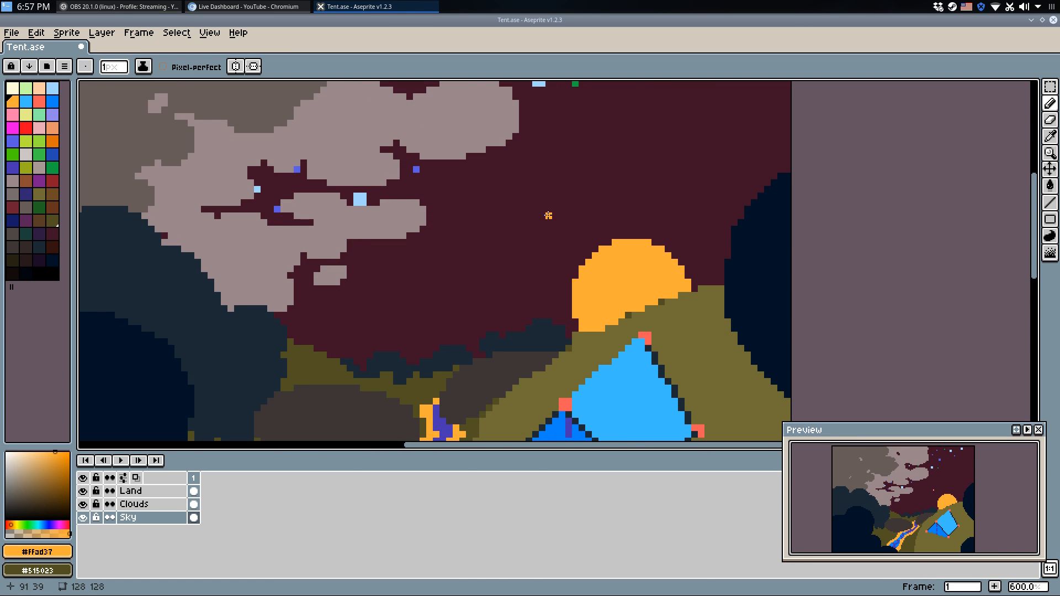
Smooth the stepped edge of the sun with single pixels of darker orange, palette index 19.
alt+click(568, 263)
click(53, 142)
scroll(616, 268, up, 4)
click(513, 286)
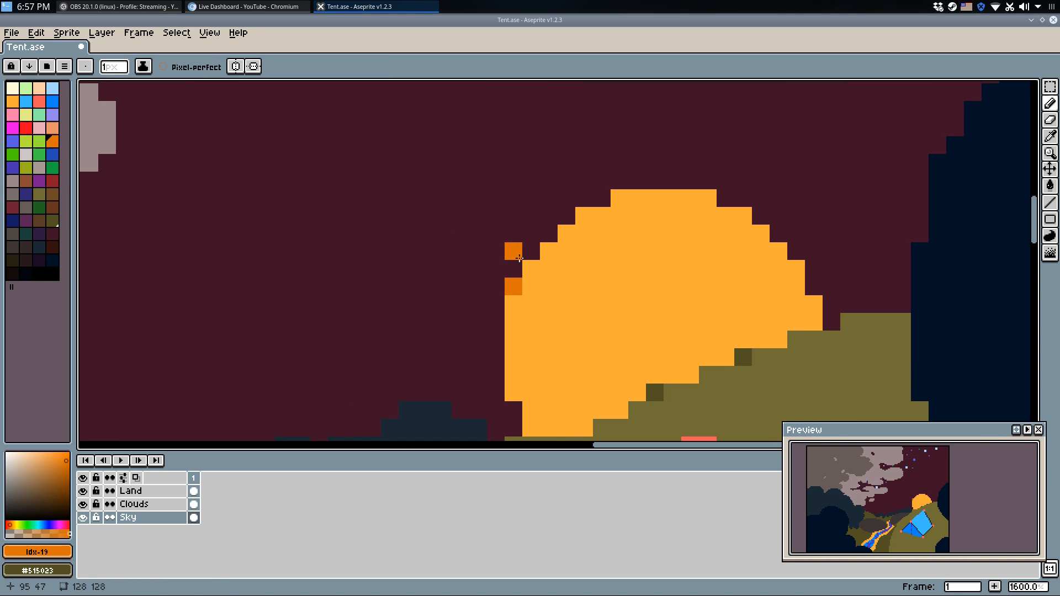
click(532, 251)
click(548, 234)
click(572, 213)
click(601, 198)
click(724, 197)
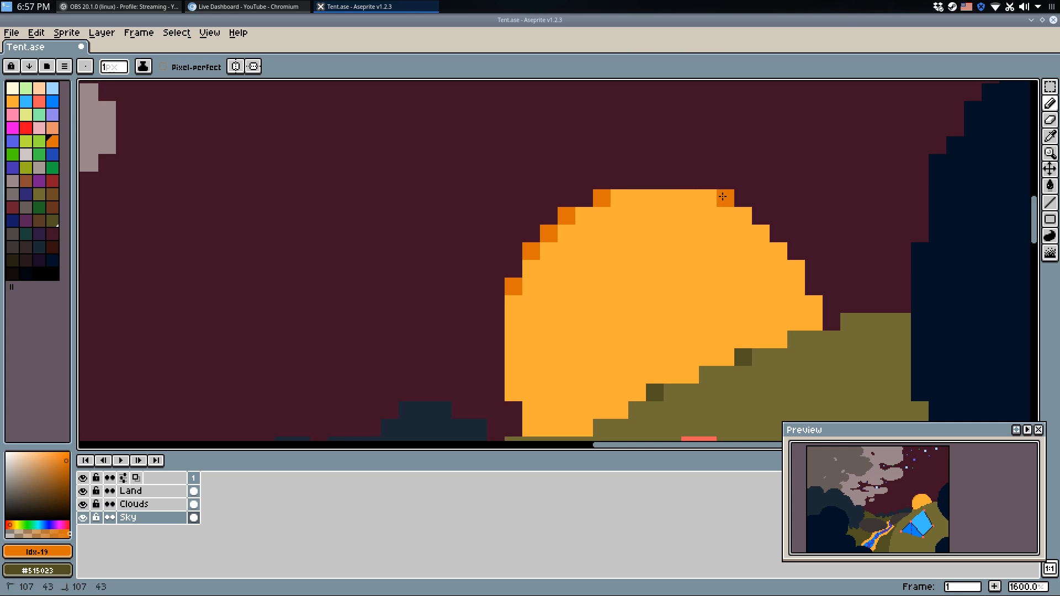
click(797, 251)
click(814, 286)
click(513, 411)
Choose red, palette index 13, as the drawing colour.
scroll(504, 358, down, 3)
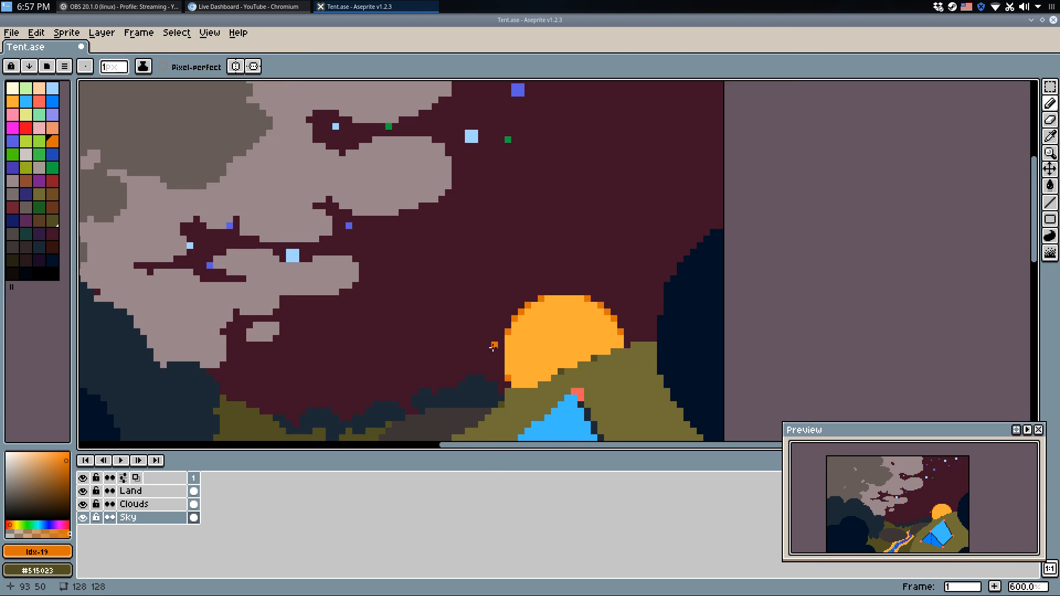
drag(495, 346, 614, 318)
click(26, 128)
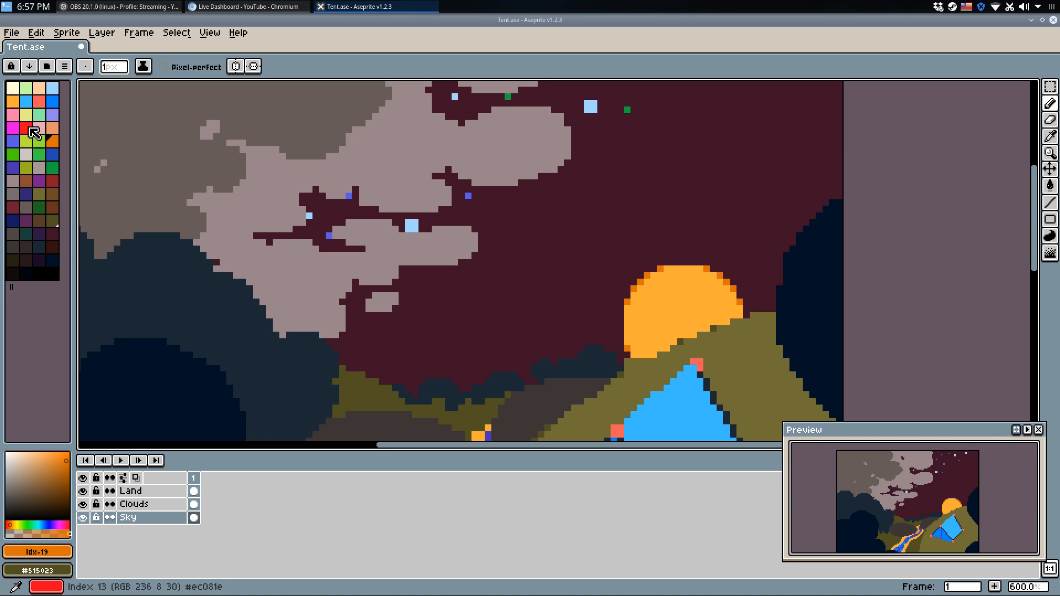
Try to draw a straight red line across the sky above the sun and fill the area below it.
scroll(461, 289, down, 2)
key(l)
drag(699, 236, 244, 332)
key(g)
click(439, 322)
key(ctrl+z)
key(ctrl+z)
Try a red band behind the sun, bounded by a slanted line from the trees to the canvas edge.
key(z)
drag(719, 225, 453, 312)
drag(79, 400, 79, 400)
key(g)
click(540, 320)
scroll(725, 246, down, 3)
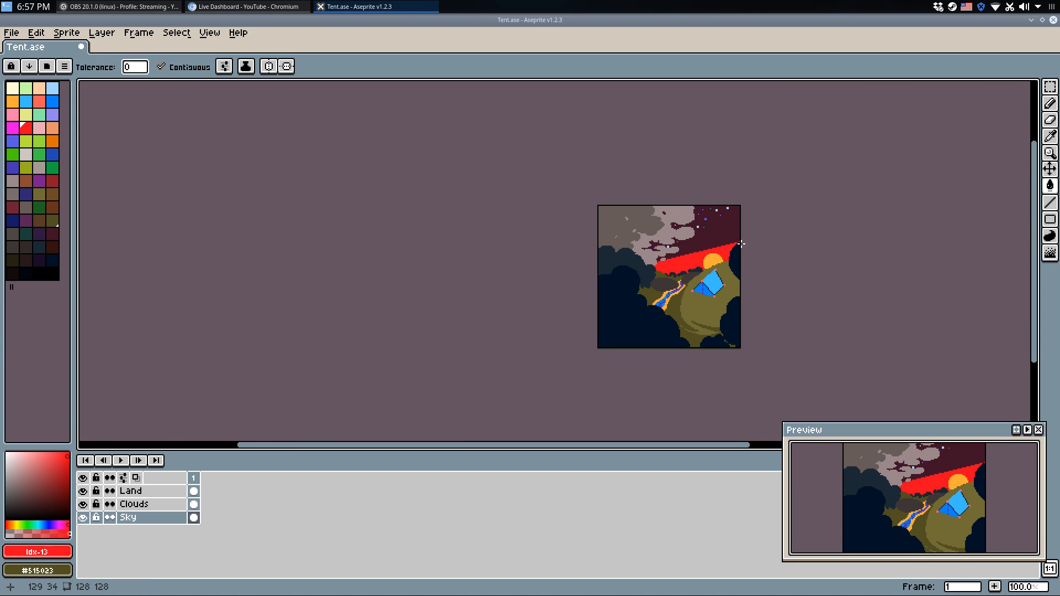
scroll(741, 243, up, 3)
key(ctrl+z)
key(ctrl+z)
Draw a 1 px red outline above the distant hills that arches over the sun and ends at the dark trees.
key(b)
mouse_move(626, 315)
mouse_down()
mouse_move(457, 320)
mouse_move(472, 327)
mouse_move(458, 316)
mouse_up()
key(ctrl+z)
key(ctrl+z)
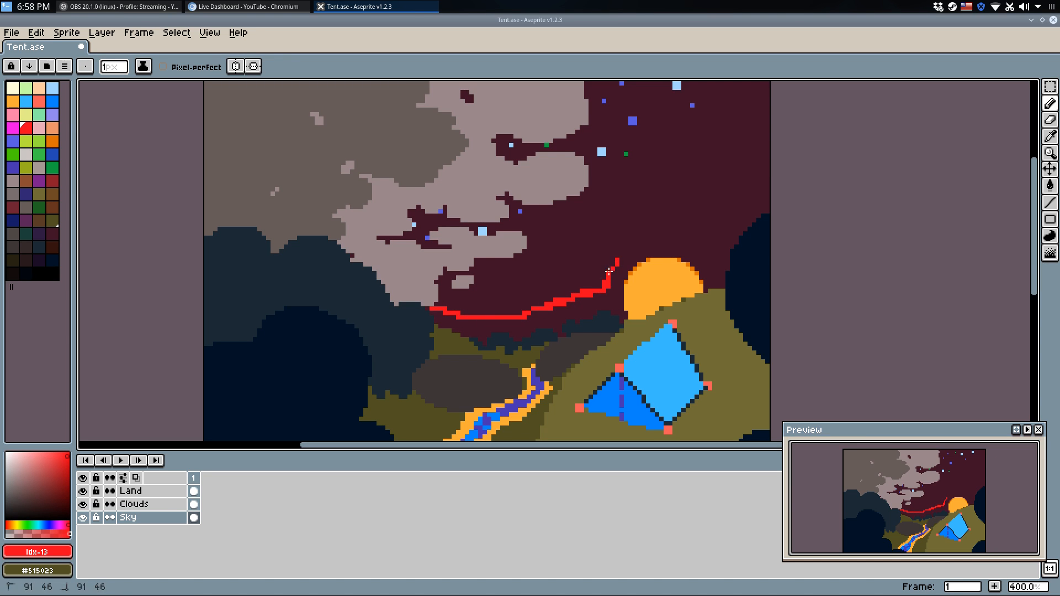
key(ctrl+z)
key(ctrl+z)
drag(667, 243, 684, 248)
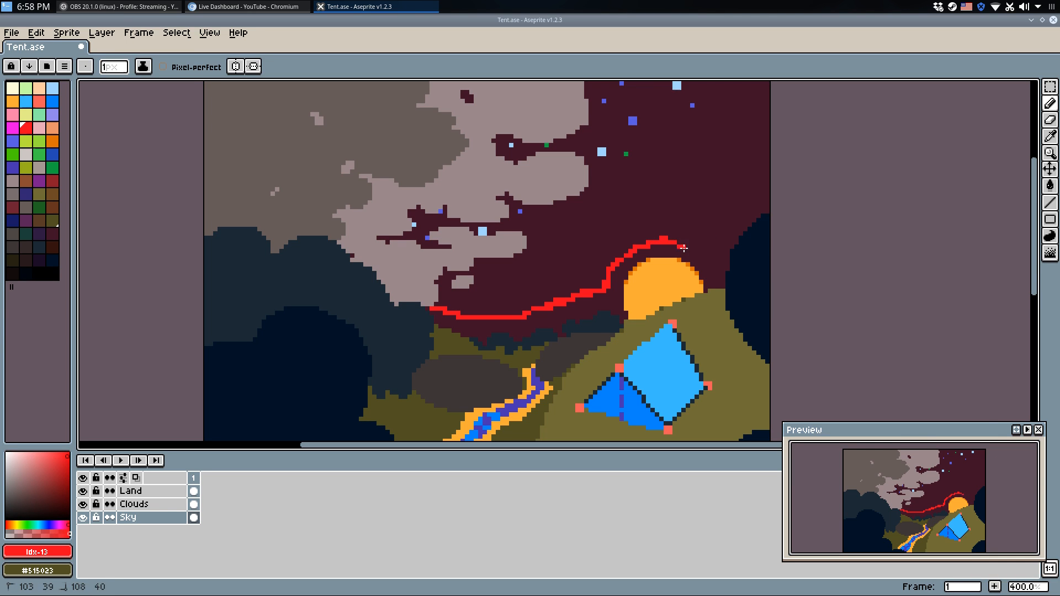
key(ctrl+z)
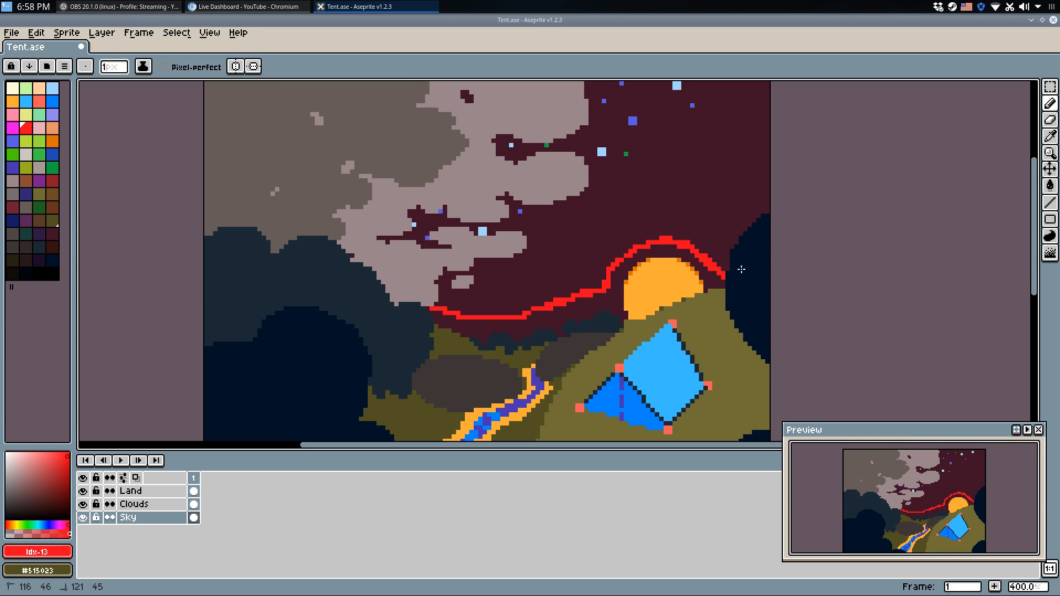
With the Clouds and Land layers temporarily hidden, extend the red outline to the canvas's left edge and fill the area below it red.
key(w)
key(q)
click(83, 504)
click(83, 491)
drag(424, 305, 202, 319)
key(w)
click(206, 436)
key(q)
click(84, 504)
click(82, 491)
Roughen the upper edge of the red glow with the Jumble tool at a 4 px brush size.
drag(616, 327, 509, 357)
scroll(596, 292, up, 2)
alt+click(595, 285)
click(1050, 252)
key(ctrl+z)
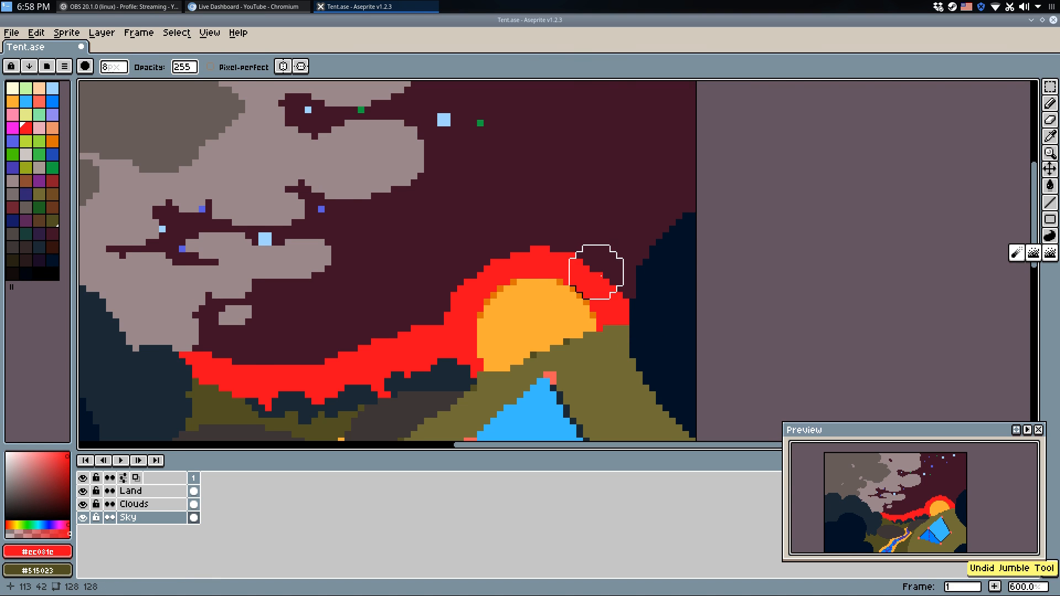
scroll(601, 278, up, 1)
key(minus)
key(minus)
key(minus)
key(minus)
mouse_move(590, 265)
mouse_down()
mouse_move(629, 305)
mouse_move(541, 244)
mouse_move(488, 235)
mouse_move(426, 260)
mouse_move(382, 329)
mouse_up()
mouse_move(337, 342)
mouse_down()
mouse_move(573, 296)
mouse_move(582, 310)
mouse_move(529, 343)
mouse_move(410, 362)
mouse_move(359, 362)
mouse_move(291, 339)
mouse_move(347, 352)
mouse_move(331, 355)
mouse_move(299, 331)
mouse_up()
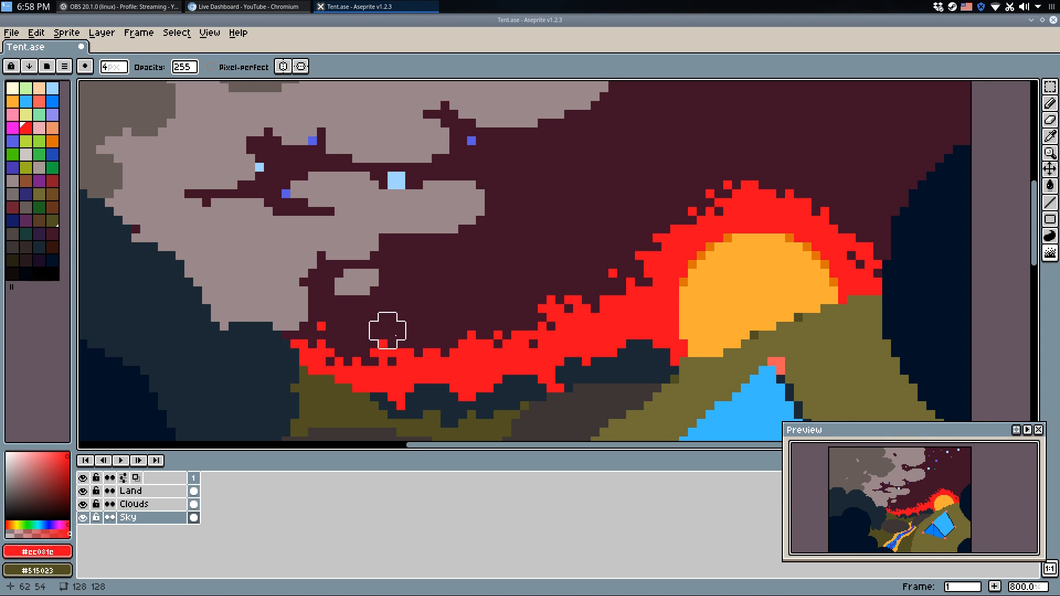
scroll(490, 300, down, 6)
key(f)
key(q)
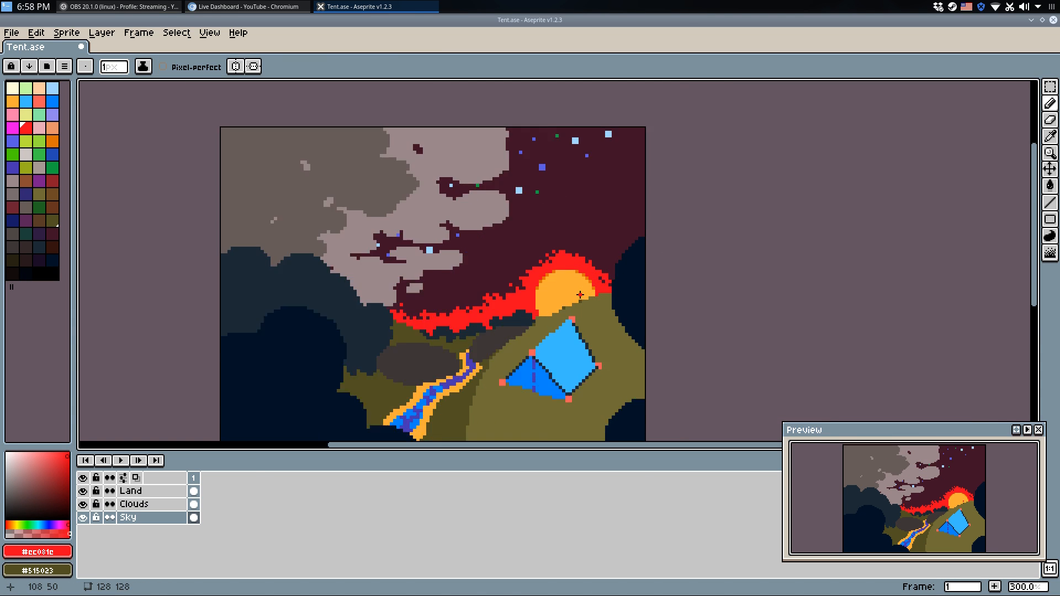
Try replacing the glow's red with magenta, palette index 12.
scroll(580, 296, up, 4)
key(i)
right_click(12, 128)
key(b)
key(shift+r)
click(595, 279)
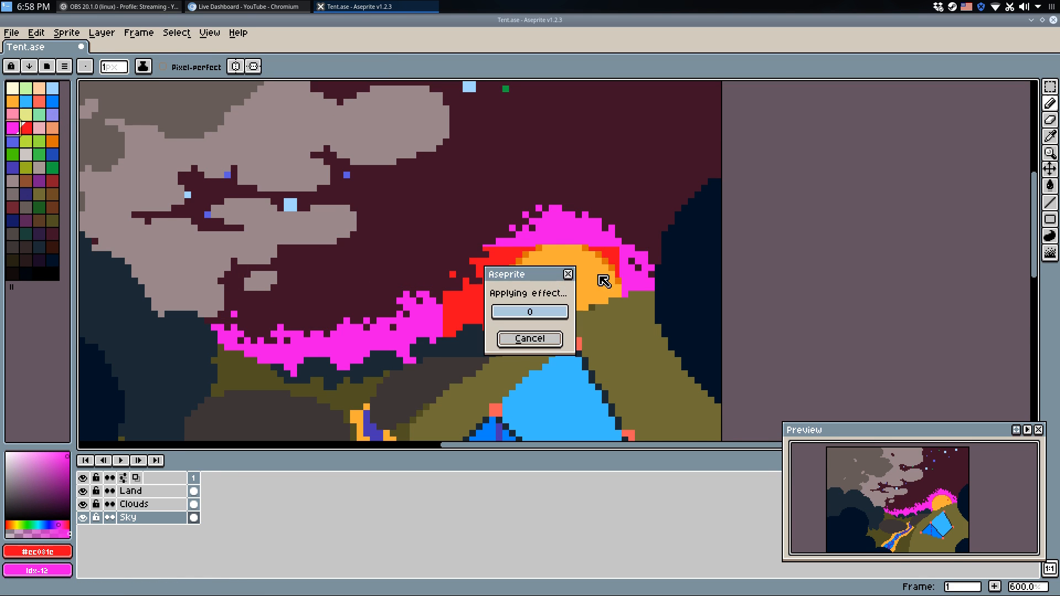
scroll(681, 260, down, 5)
key(ctrl+z)
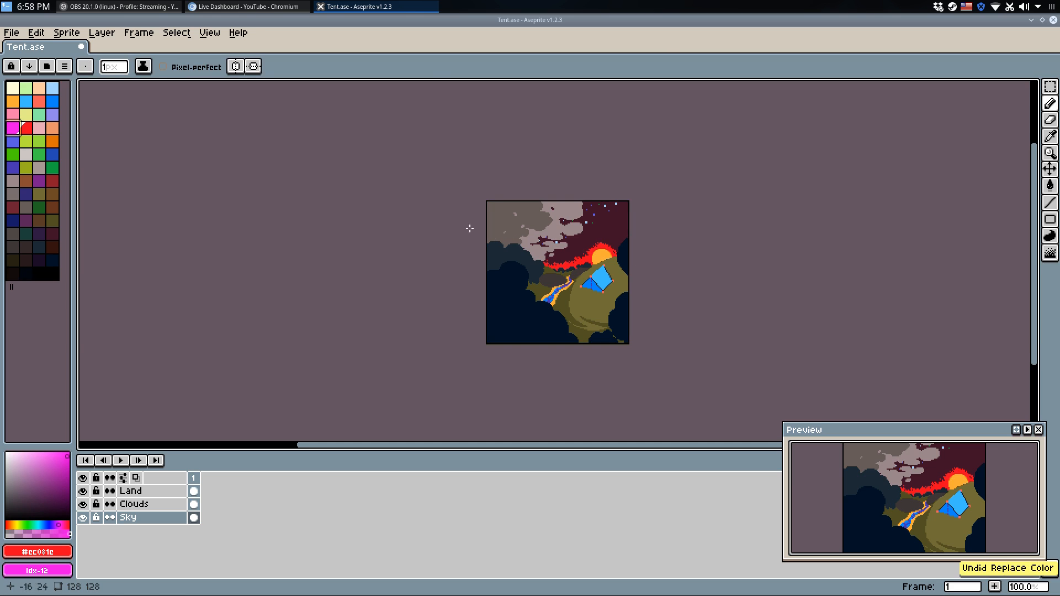
Try replacing the glow's red with light purple, palette index 11.
scroll(441, 220, up, 2)
right_click(54, 119)
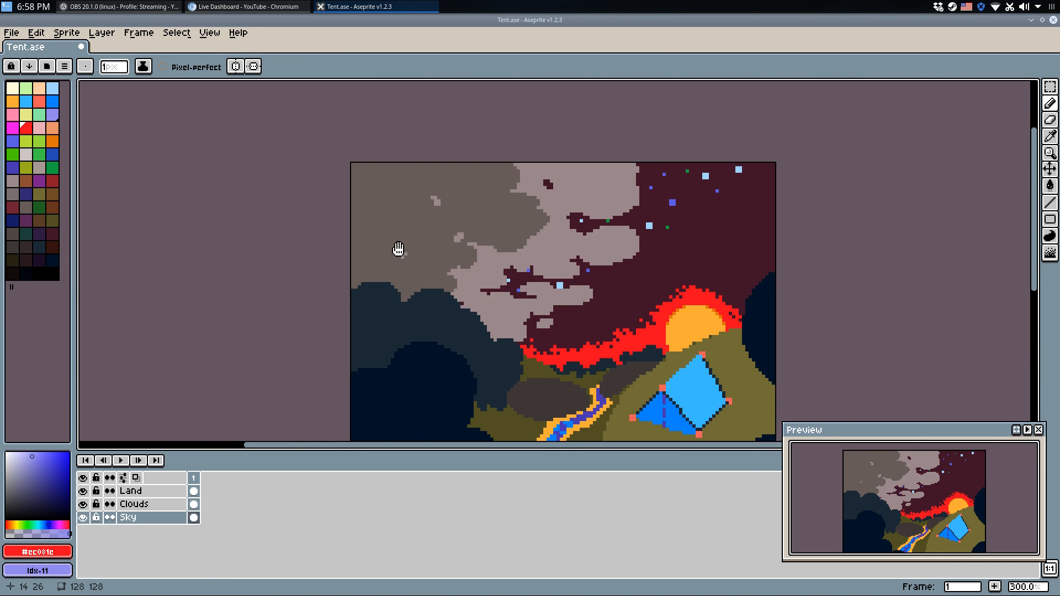
key(shift+r)
click(587, 273)
scroll(631, 260, down, 2)
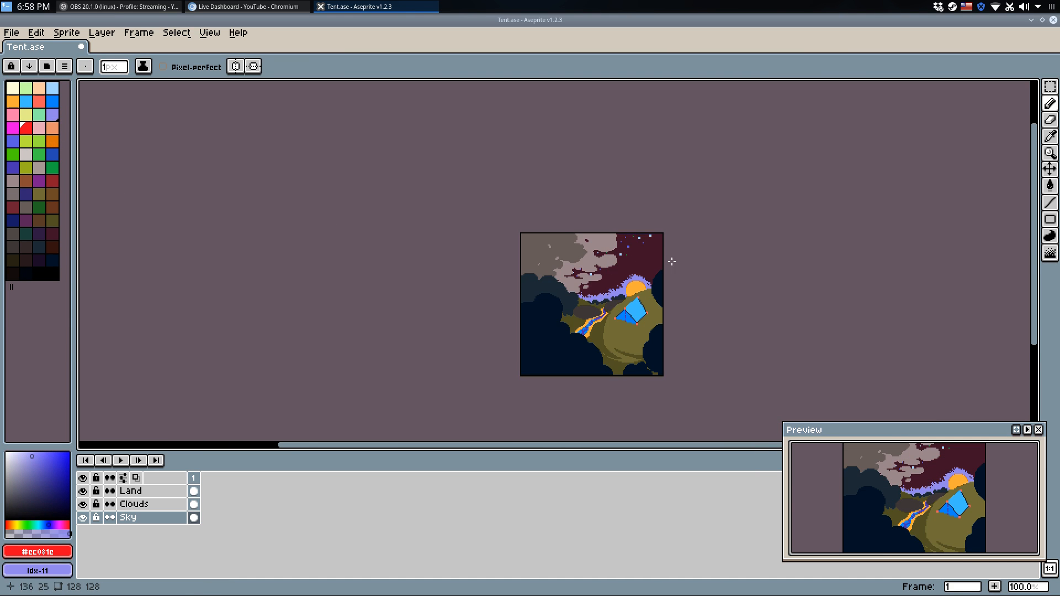
key(ctrl+z)
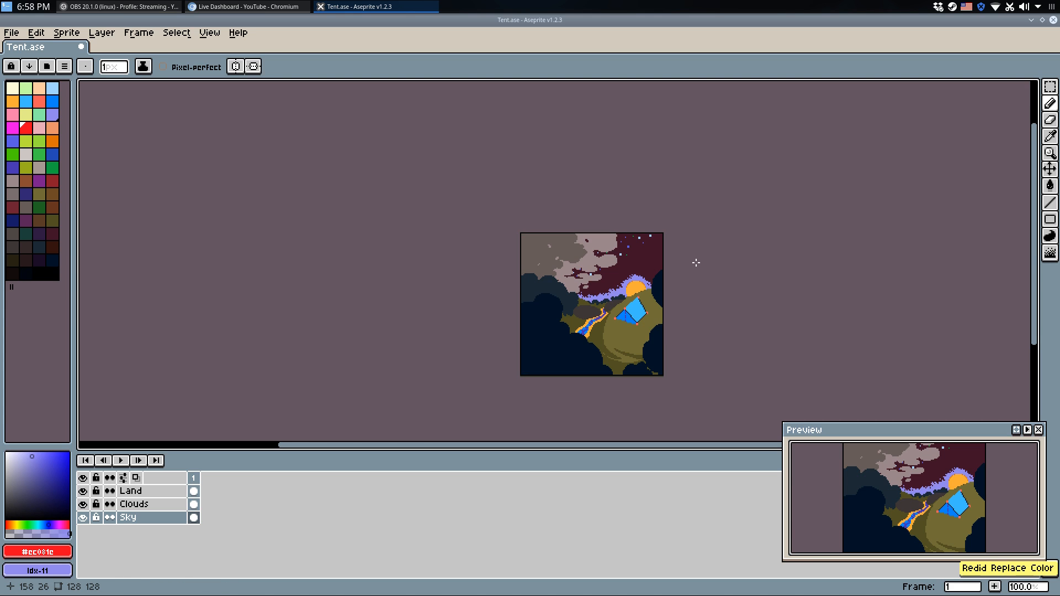
scroll(610, 279, up, 3)
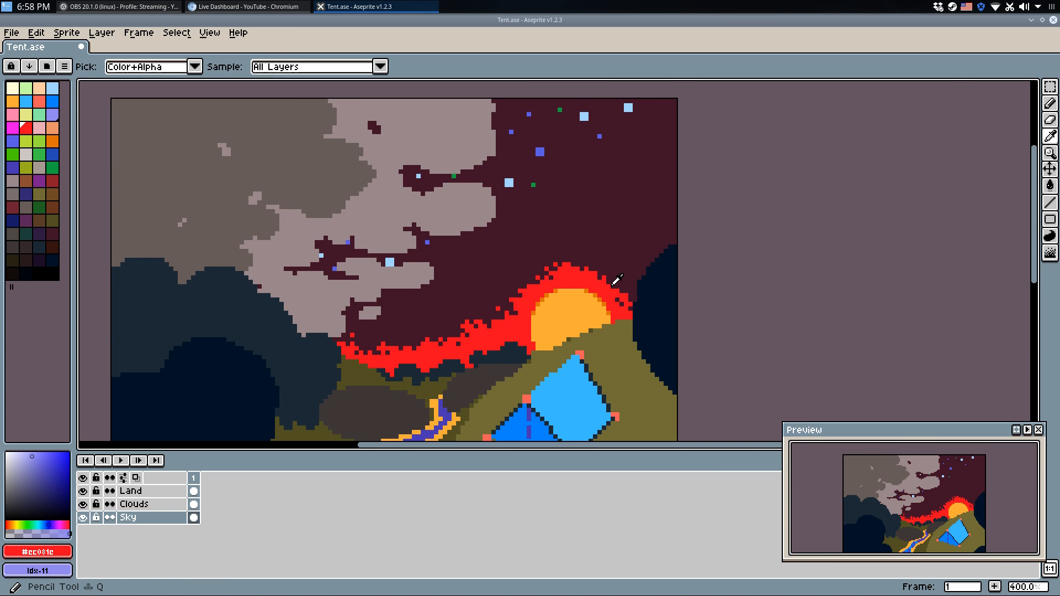
Try replacing the glow's red with orange, palette index 19.
right_click(52, 141)
key(shift+r)
click(568, 274)
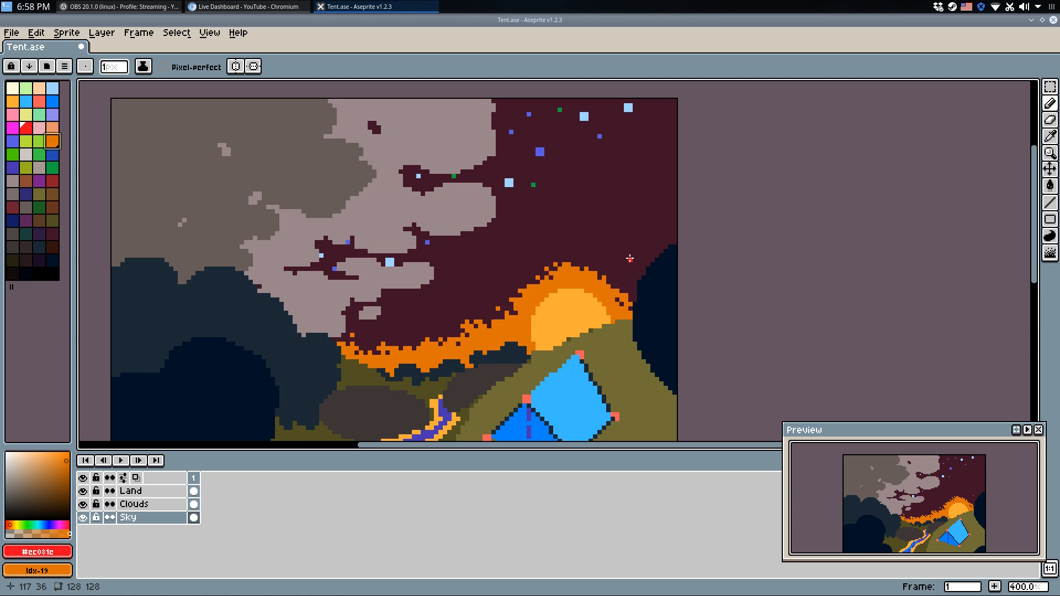
scroll(629, 258, down, 2)
scroll(633, 257, up, 1)
scroll(624, 258, down, 1)
scroll(620, 261, up, 1)
scroll(624, 274, up, 4)
alt+click(622, 275)
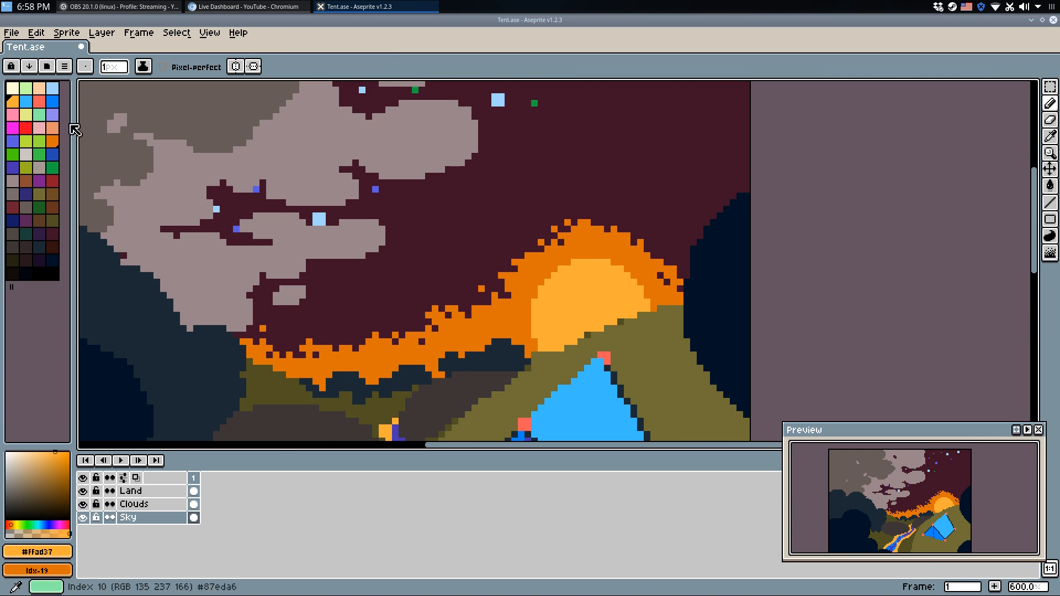
key(ctrl+z)
Replace the sun's fill and orange rim with peach, palette index 2.
scroll(604, 296, up, 3)
right_click(39, 88)
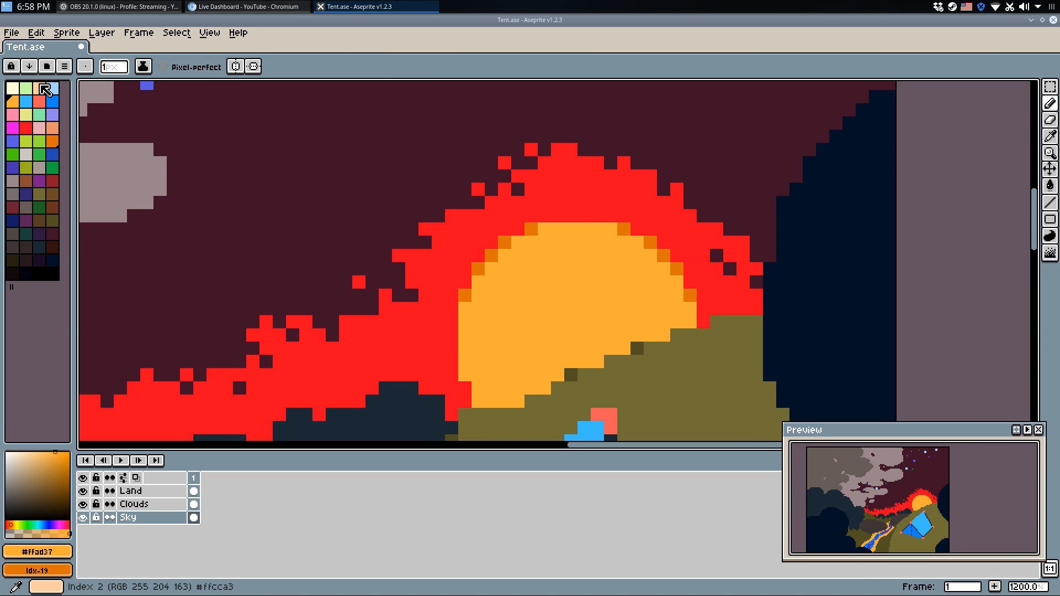
key(shift+r)
click(604, 271)
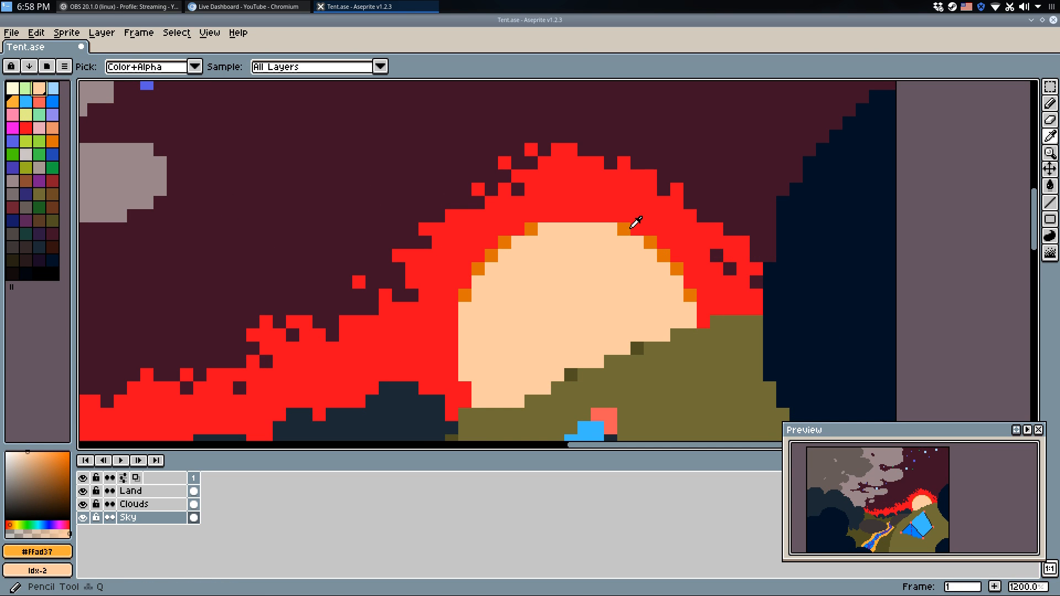
alt+click(624, 228)
key(shift+r)
click(596, 276)
Replace the glow's red with orange, palette index 19, around the peach sun.
click(26, 127)
right_click(53, 140)
key(shift+r)
click(613, 270)
key(1)
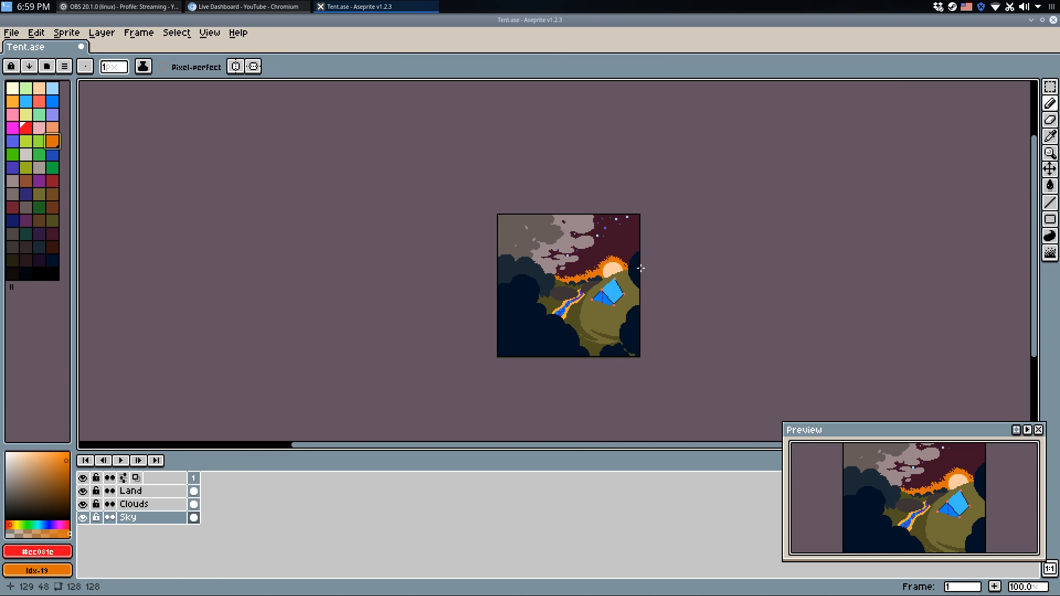
Try filling the dark maroon sky above the glow with the glow's orange.
scroll(621, 258, up, 2)
alt+click(611, 260)
key(g)
click(616, 252)
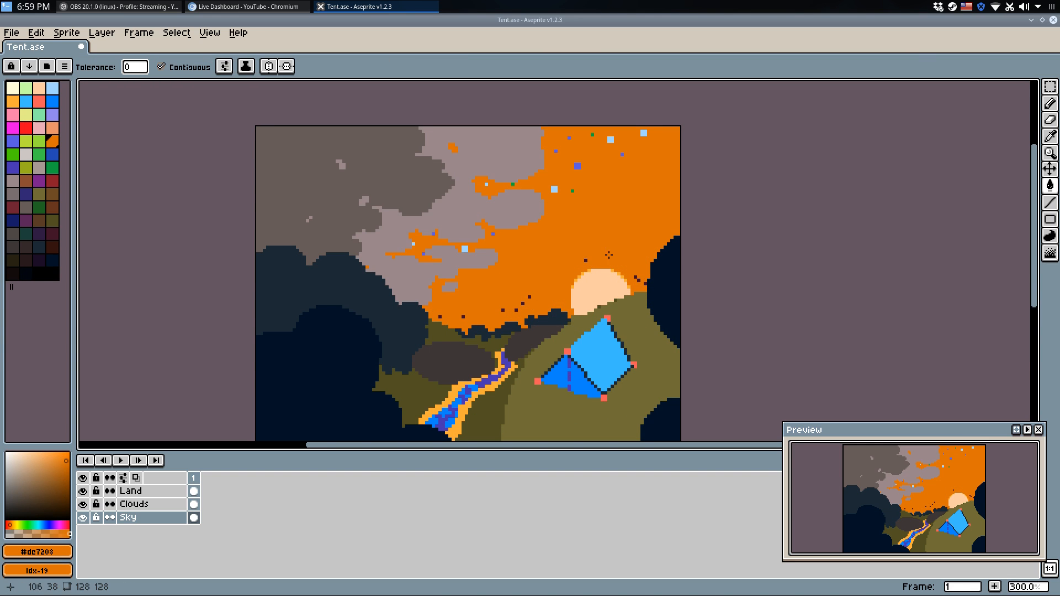
scroll(617, 254, down, 2)
key(ctrl+z)
Draw an orange boundary above the glow between the clouds and the sun, and fill the gap beneath it with orange.
key(b)
scroll(608, 257, up, 3)
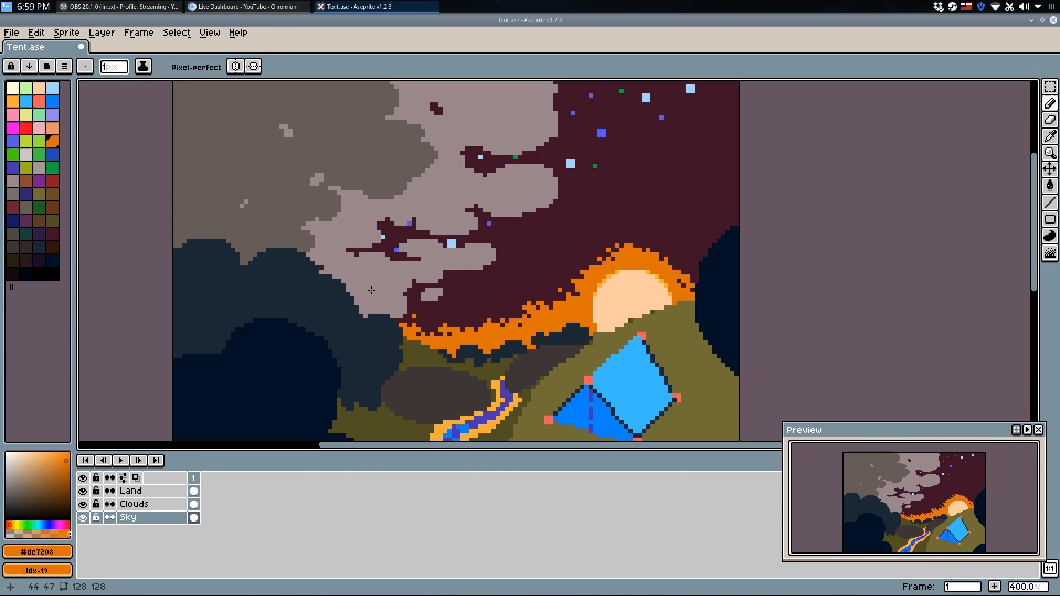
mouse_move(435, 304)
mouse_down()
mouse_move(548, 309)
mouse_move(80, 300)
mouse_up()
key(ctrl+z)
key(g)
click(464, 312)
key(b)
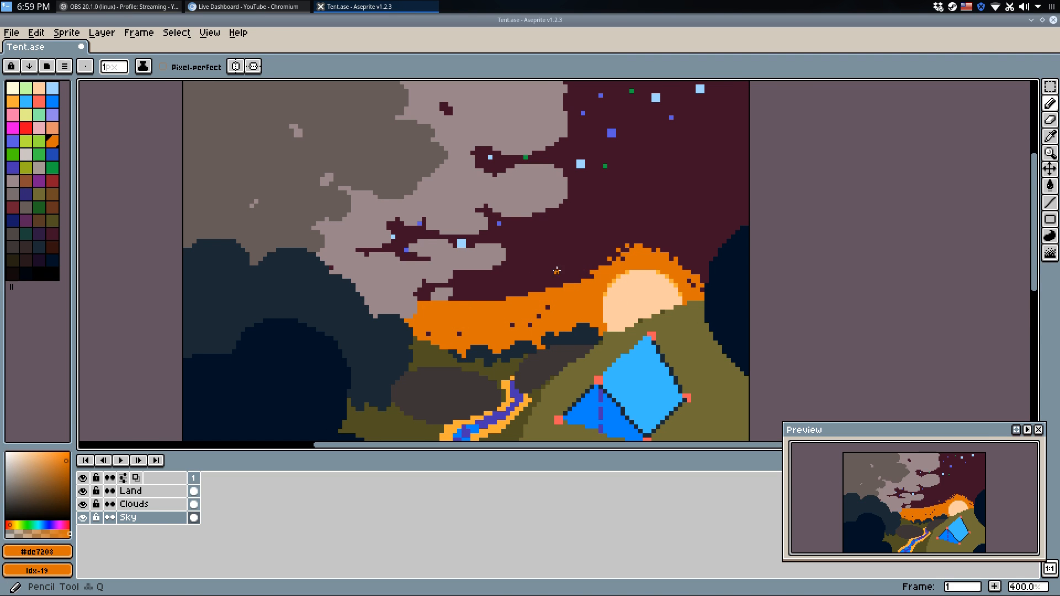
Extend the orange boundary over the sun to the trees at the canvas's right edge and fill beneath it with orange.
drag(504, 254, 734, 232)
key(g)
click(683, 256)
key(ctrl+z)
click(687, 253)
Continue the higher orange boundary from above the sun leftwards behind the clouds and fill the sky beneath it with orange.
key(b)
drag(611, 249, 373, 279)
drag(369, 279, 451, 279)
key(g)
click(553, 284)
scroll(760, 247, down, 3)
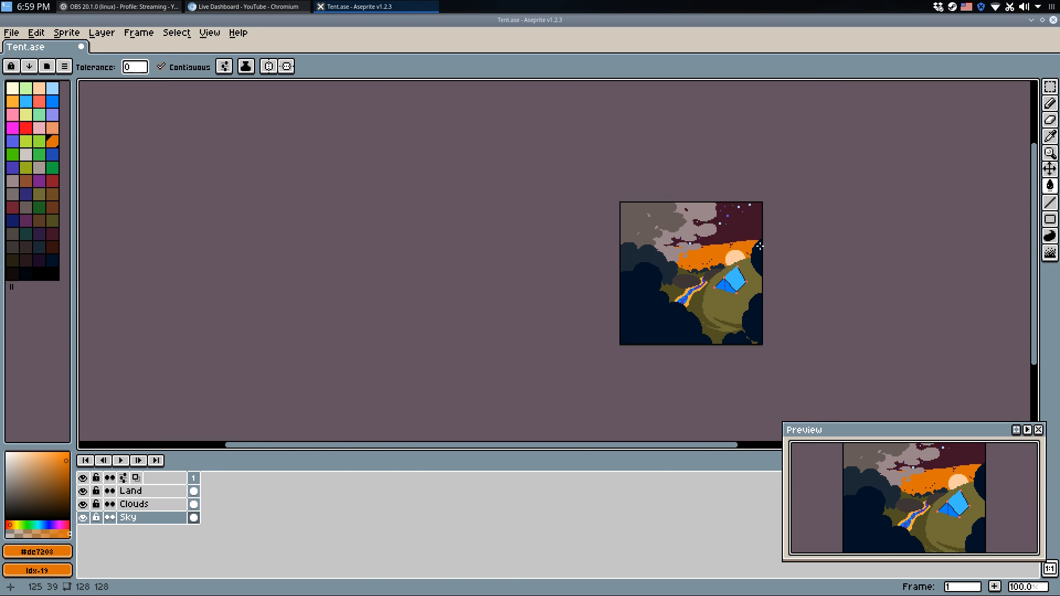
Undo the orange glow and peach sun edits back to the rough red glow with the orange sun, and save the file.
scroll(880, 275, up, 1)
key(ctrl+z)
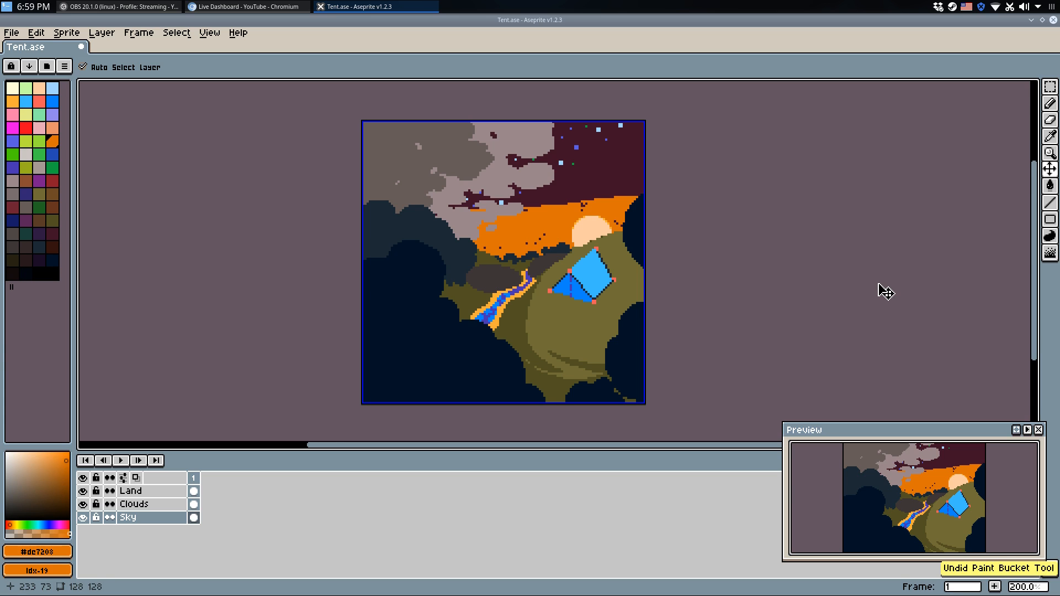
key(ctrl+y)
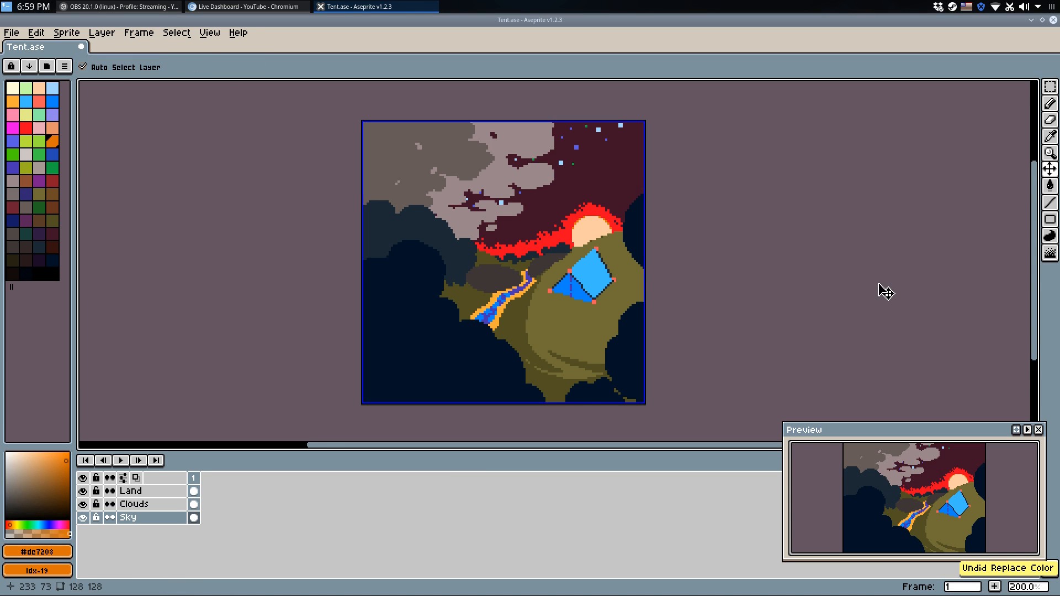
key(ctrl+y)
key(ctrl+s)
key(ctrl+z)
key(ctrl+shift+z)
key(ctrl+z)
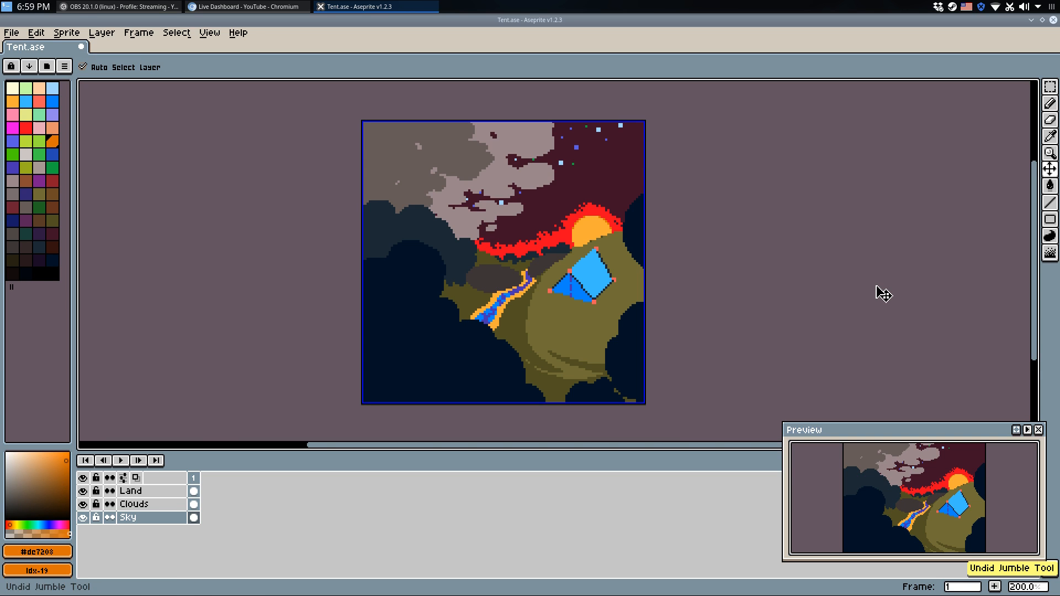
key(ctrl+shift+z)
key(ctrl+s)
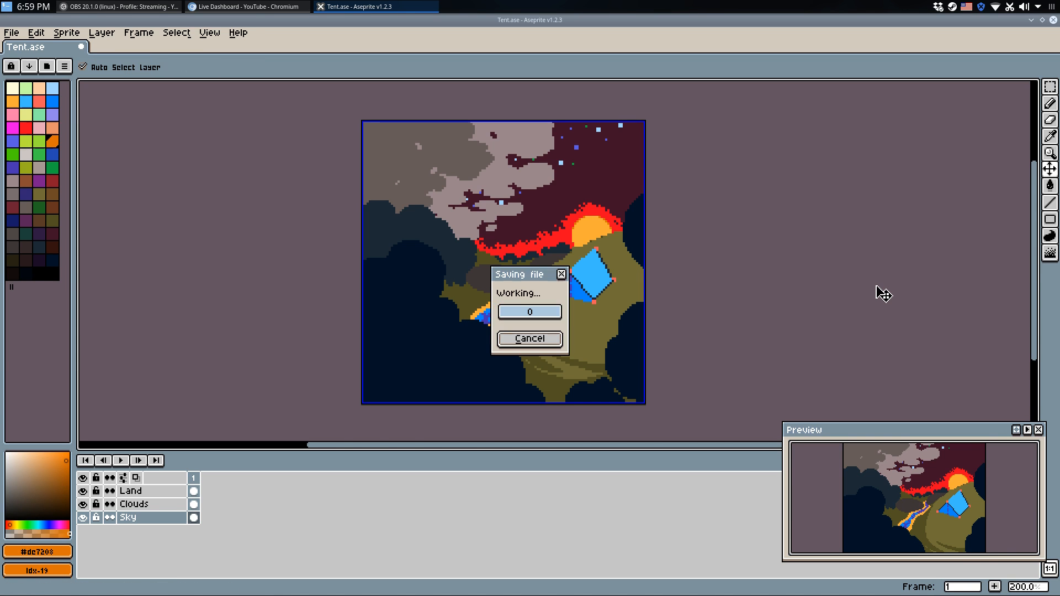
Undo the sky edits back to the version with the large sun and diagonal red band.
key(ctrl+z)
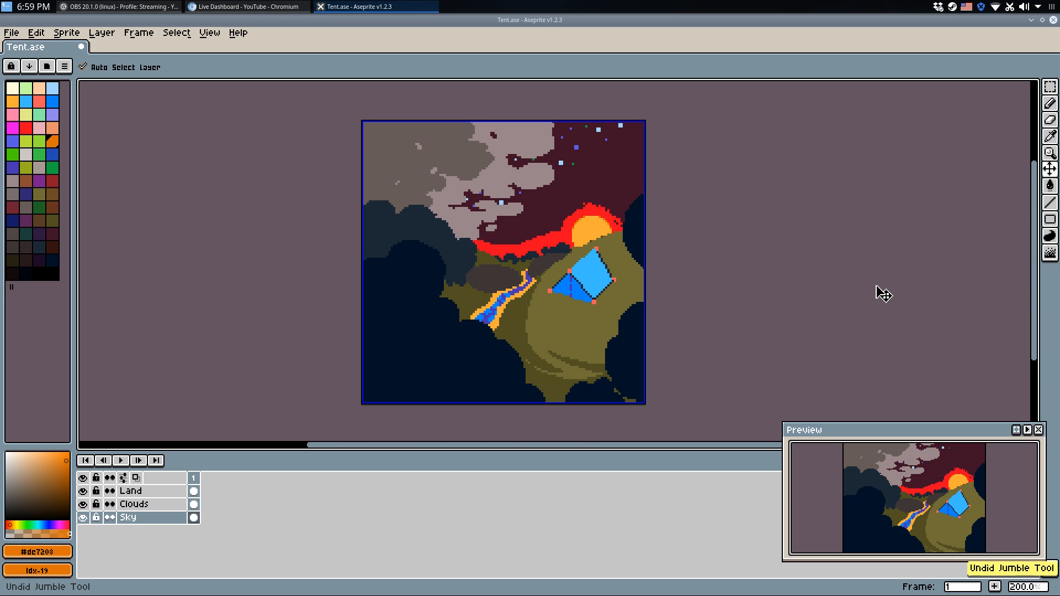
key(ctrl+z)
key(ctrl+z)
key(ctrl+z)
key(ctrl+z)
key(ctrl+z)
key(ctrl+z)
key(ctrl+z)
key(ctrl+z)
key(ctrl+z)
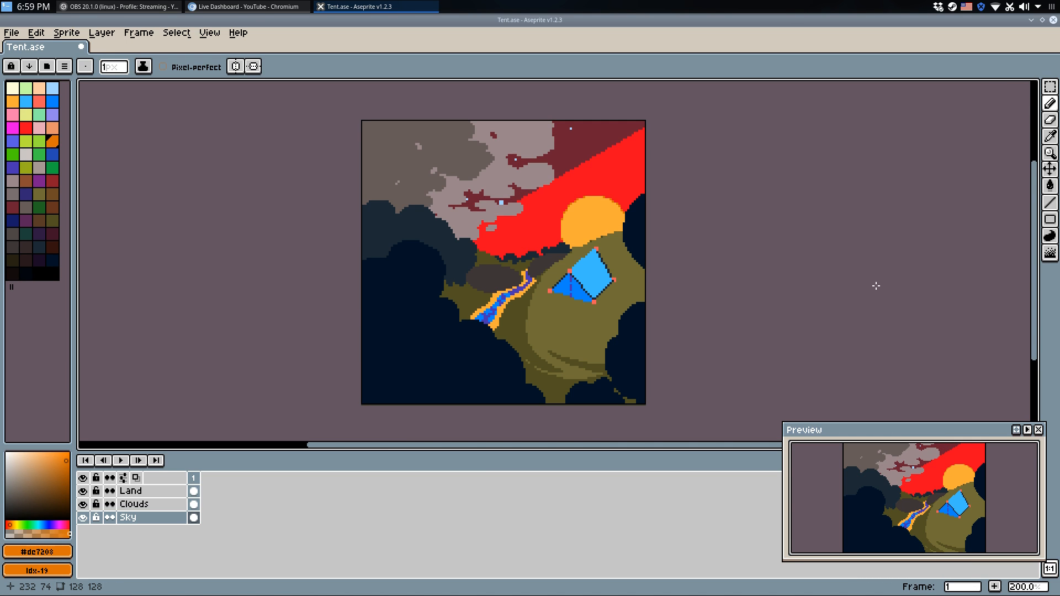
Redo the sky edits up to the rough-edged red glow with the smaller orange sun.
key(ctrl+y)
key(ctrl+y)
key(ctrl+y)
key(ctrl+y)
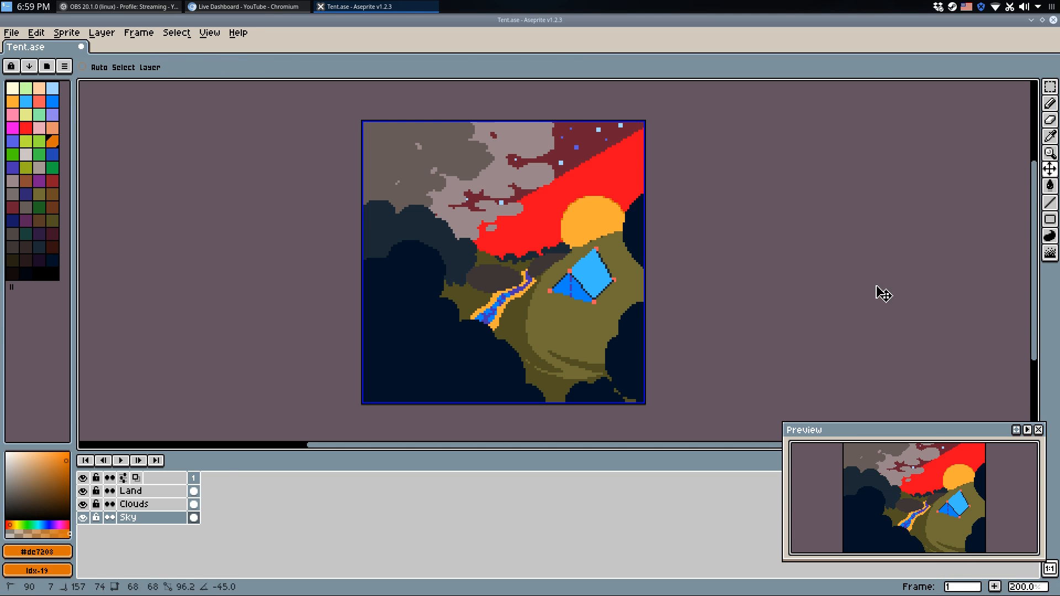
key(ctrl+y)
key(ctrl+y)
key(ctrl+y)
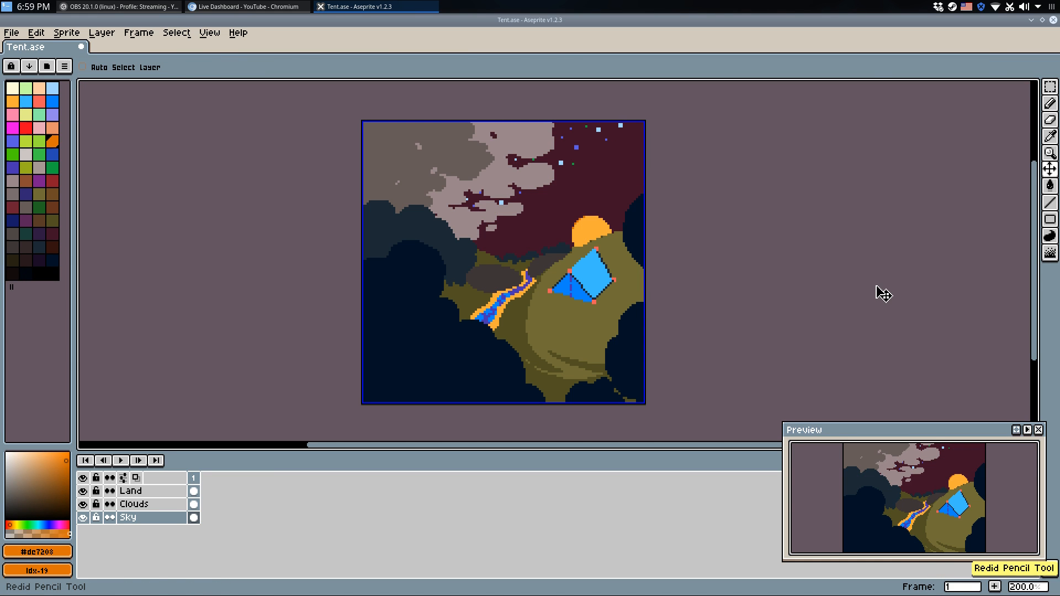
key(ctrl+y)
key(ctrl+y)
key(ctrl+y)
key(ctrl+y)
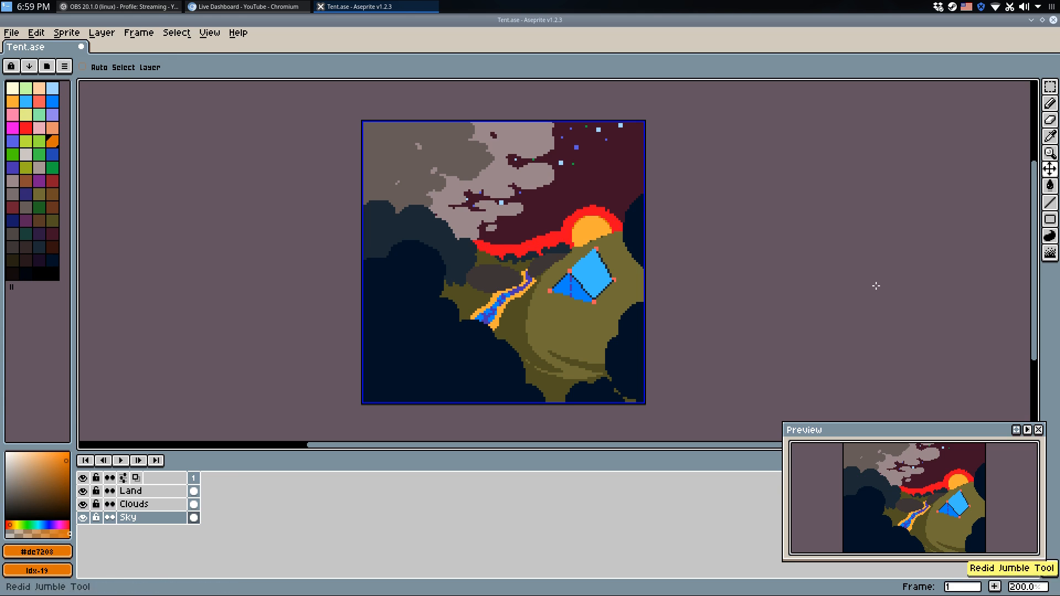
key(ctrl+y)
key(ctrl+y)
key(ctrl+y)
key(ctrl+y)
key(ctrl+y)
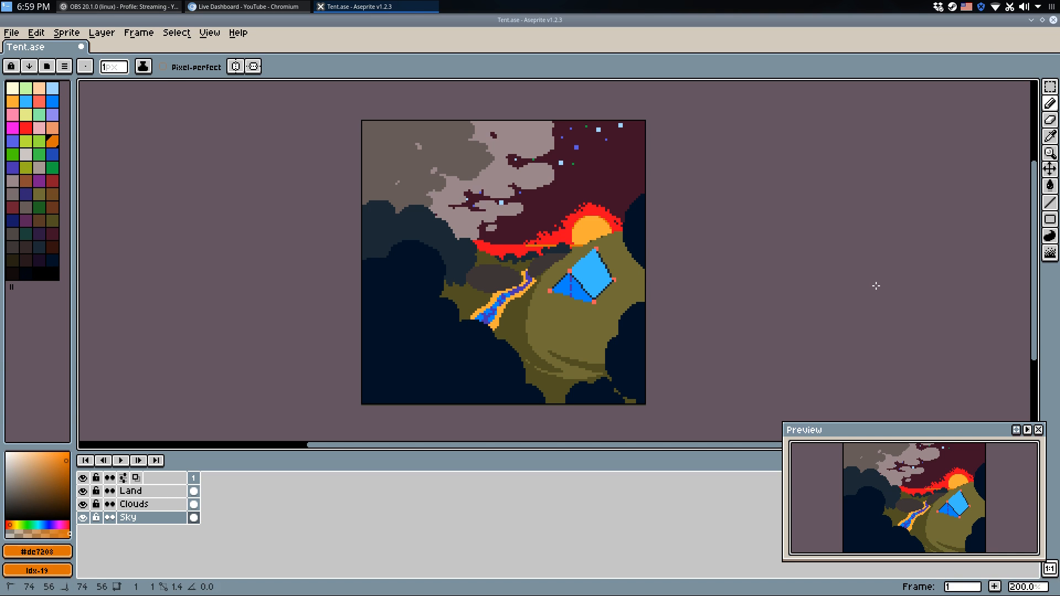
key(ctrl+y)
key(ctrl+y)
key(ctrl+y)
key(ctrl+y)
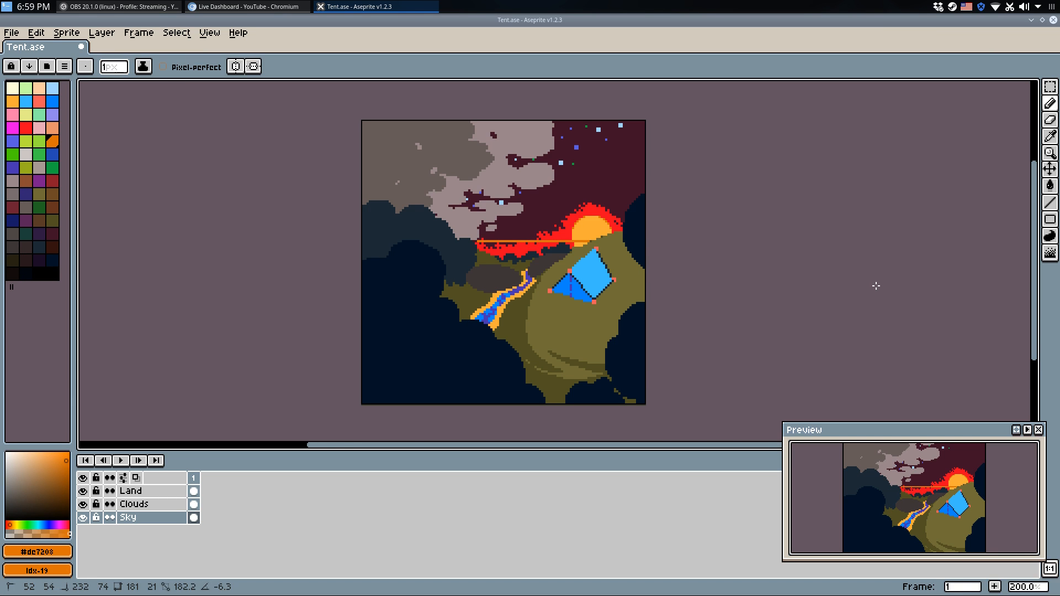
key(ctrl+z)
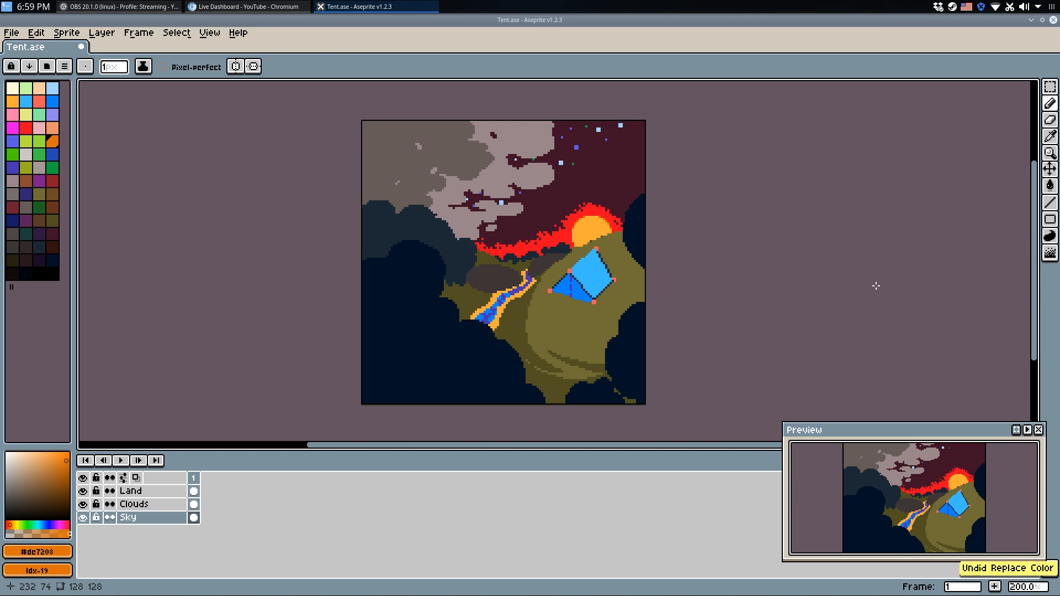
scroll(876, 286, down, 1)
scroll(876, 286, up, 1)
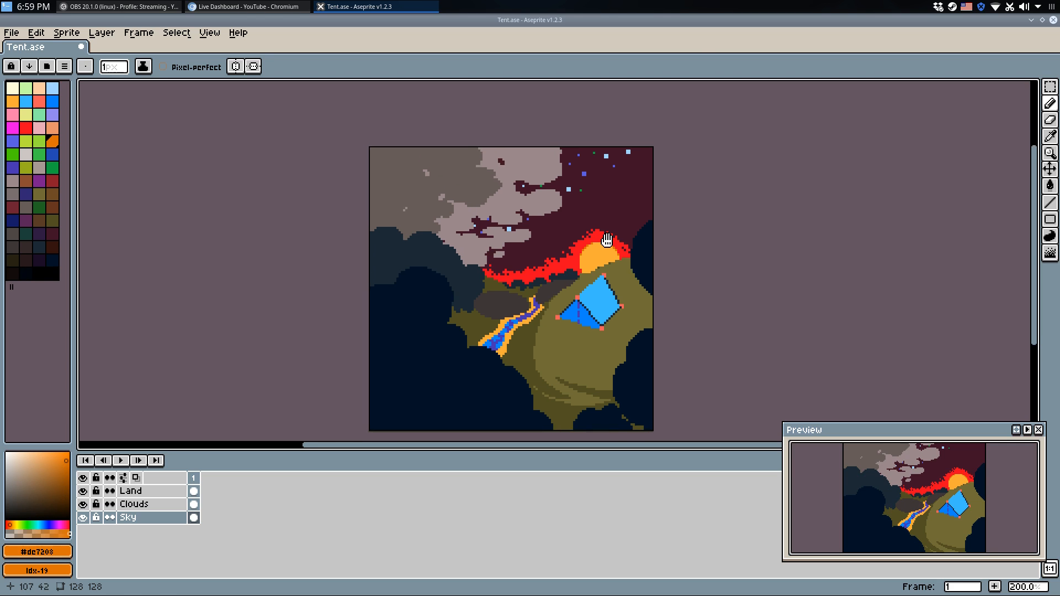
scroll(613, 260, up, 1)
scroll(596, 246, down, 1)
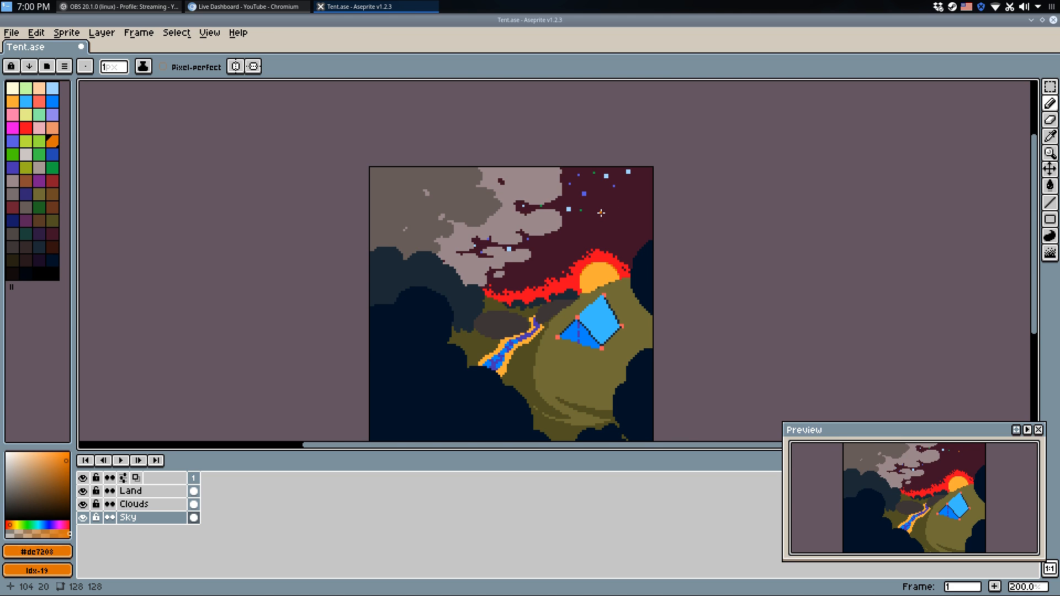
Remove several blue, light-blue and green stars from the sky by covering them with the maroon sky colour #401327.
scroll(602, 213, up, 2)
alt+click(577, 208)
key(g)
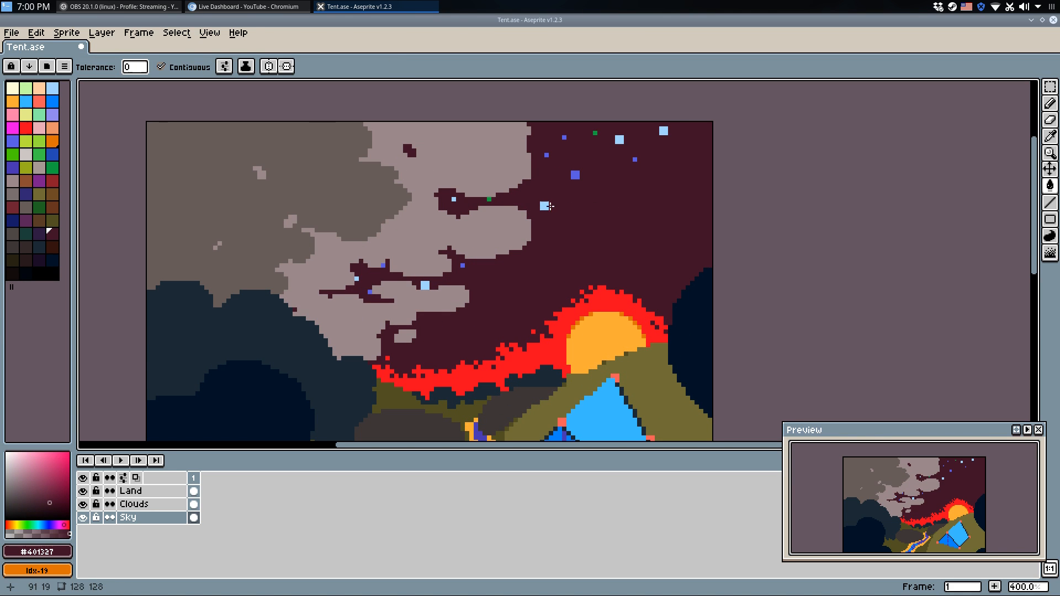
scroll(558, 164, up, 2)
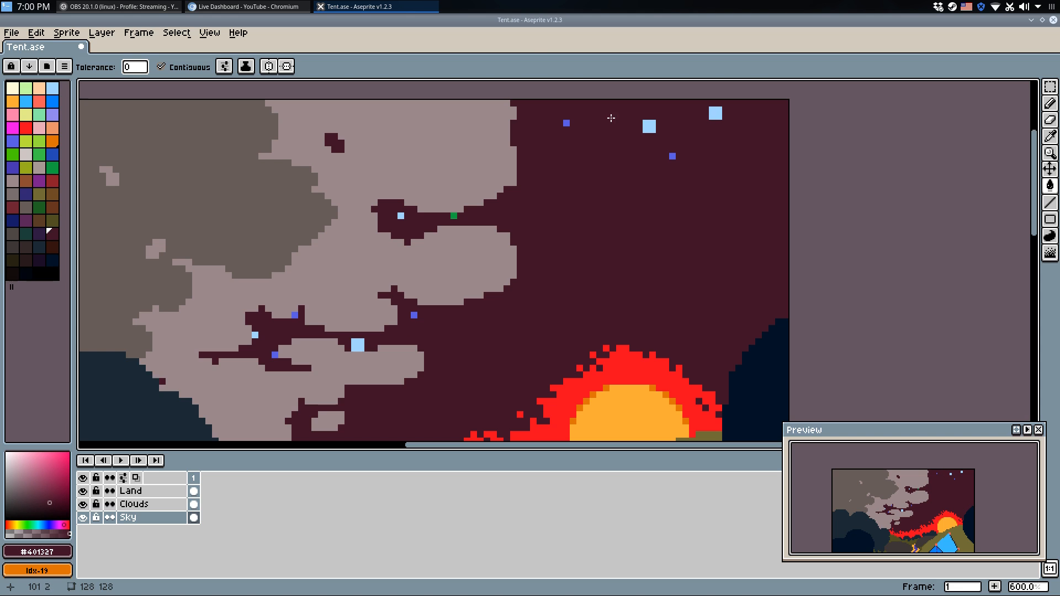
key(b)
alt+click(672, 156)
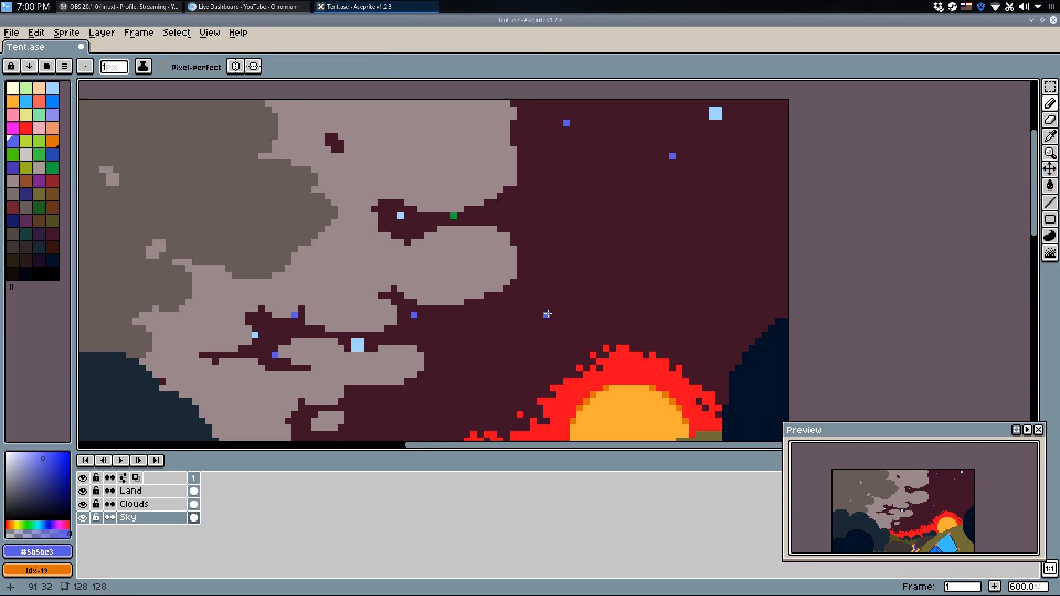
alt+click(358, 345)
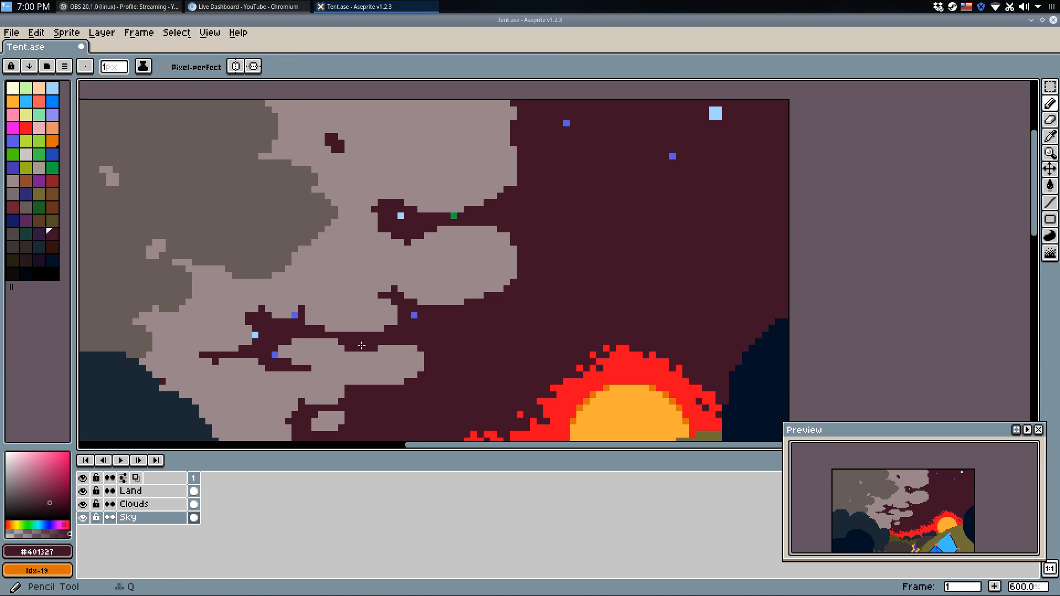
Add one large and several single-pixel light-blue stars (#a3d7ff) to the maroon sky around the sun.
key(ctrl+y)
key(plus)
click(623, 259)
click(662, 259)
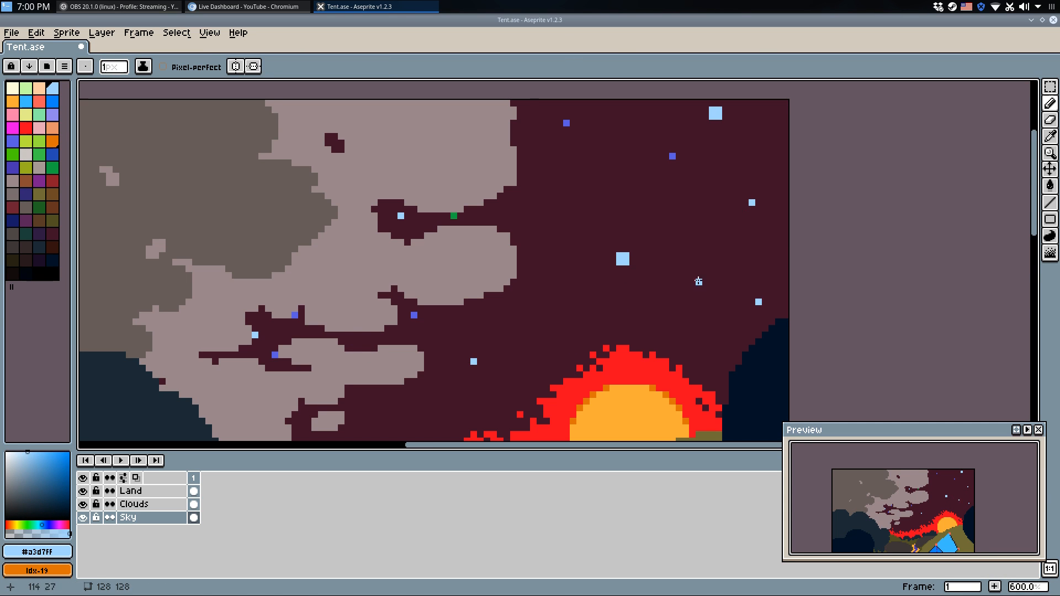
Recolour the large star above the sun cream, palette index 0, and add a single-pixel cream star to its lower left.
click(12, 87)
key(g)
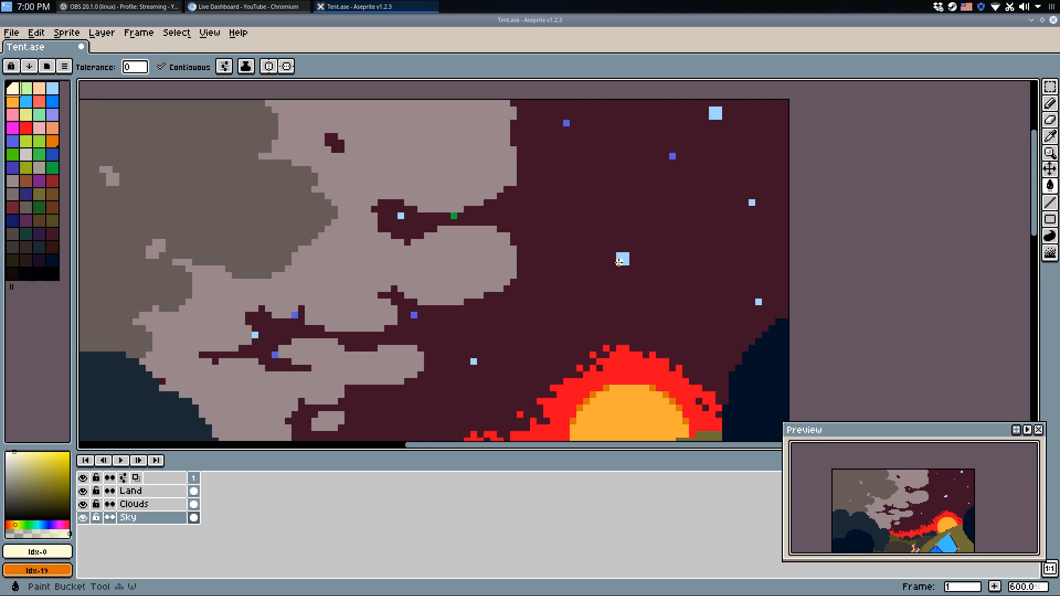
key(b)
drag(415, 340, 580, 272)
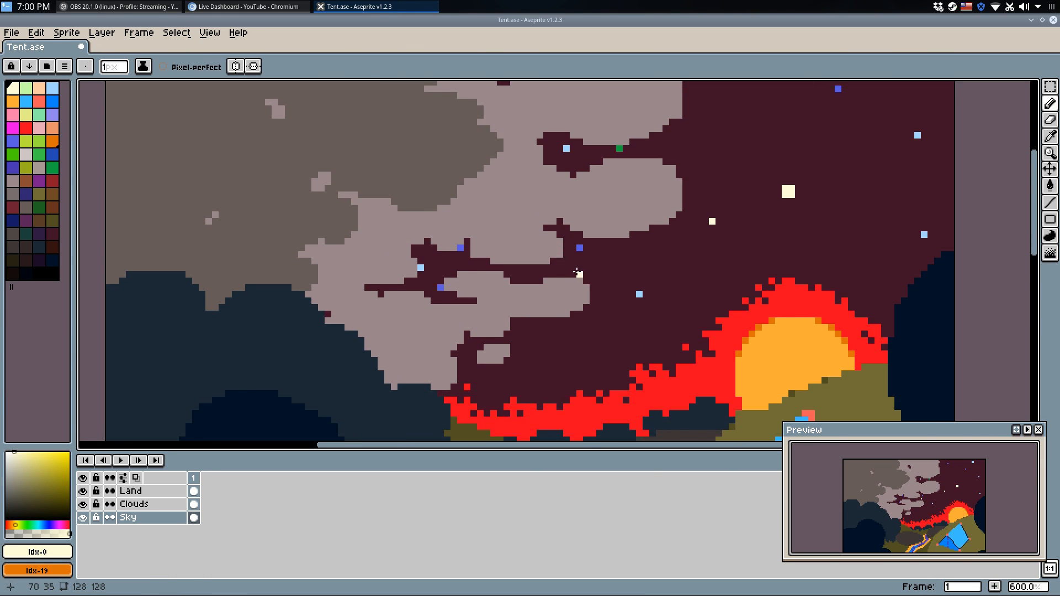
scroll(580, 272, down, 1)
Draw a nearly horizontal dark purple line, palette index 54, across the upper sky and fill the sky above it with that colour.
alt+click(676, 267)
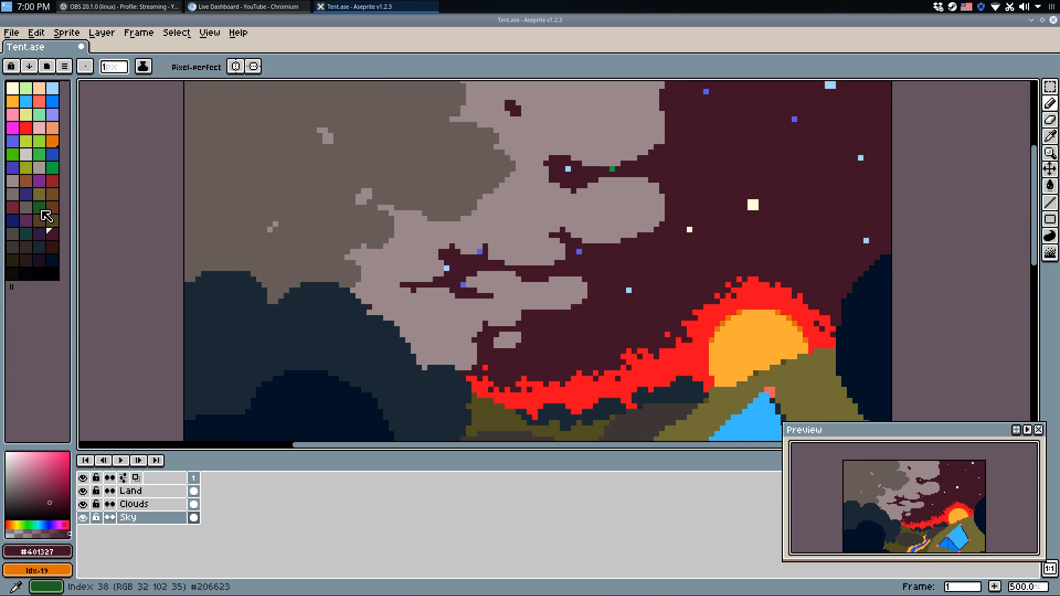
click(39, 260)
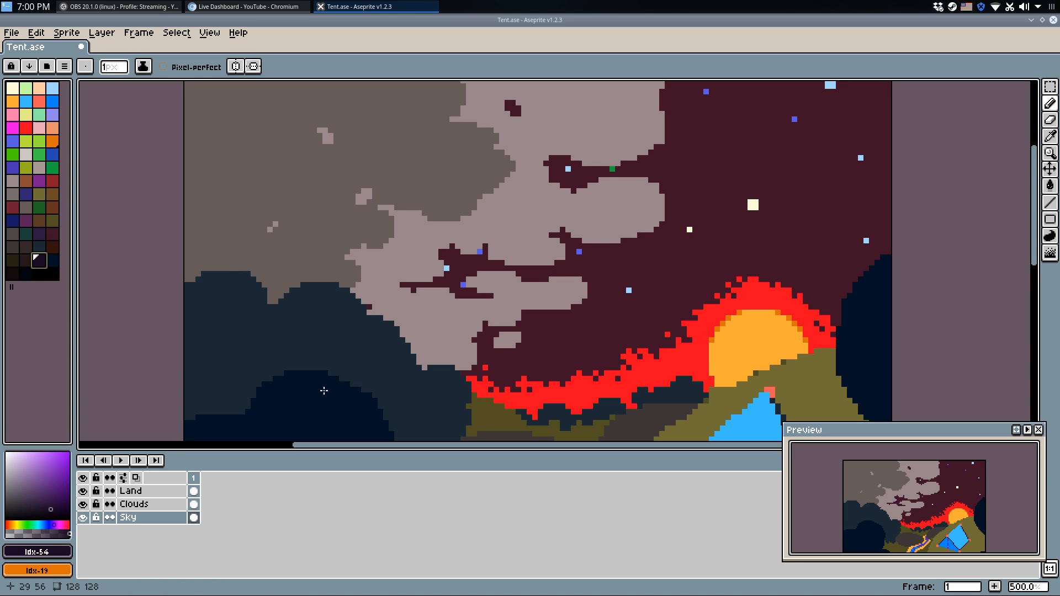
mouse_move(646, 207)
mouse_down()
mouse_move(780, 194)
mouse_move(906, 202)
mouse_up()
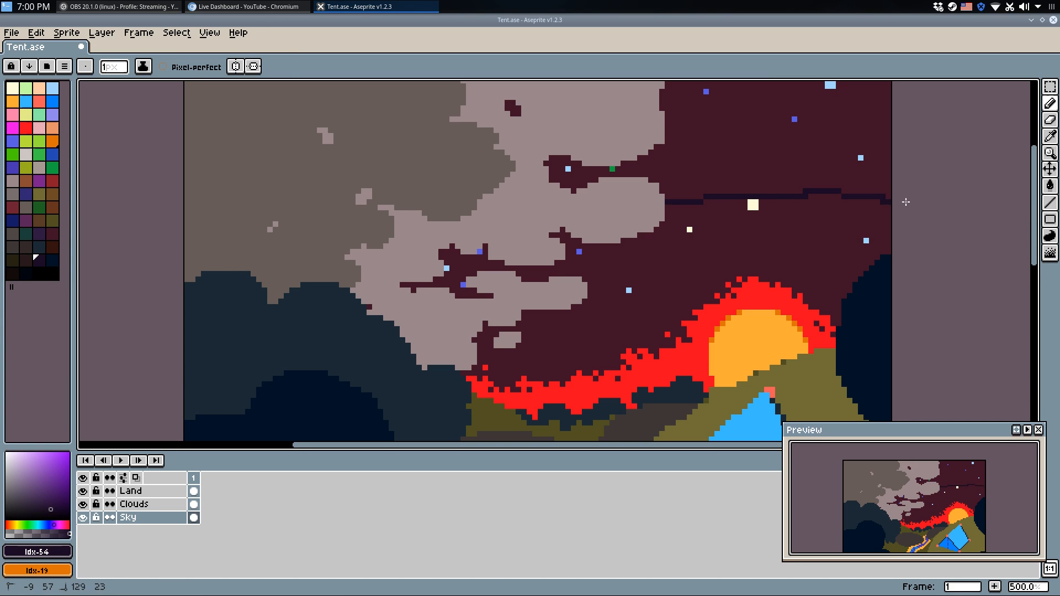
key(g)
click(779, 163)
scroll(694, 212, down, 4)
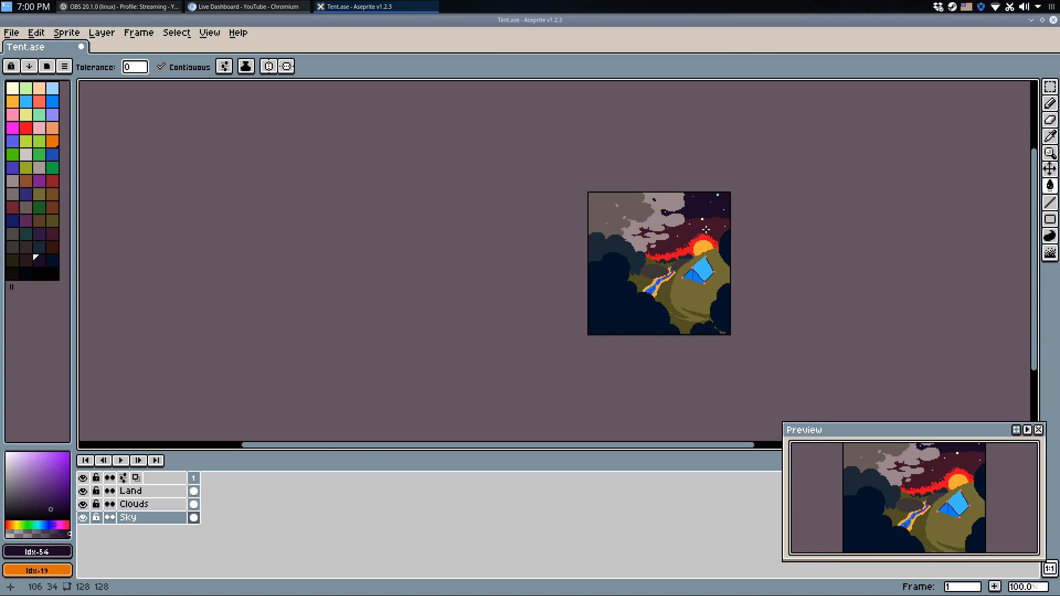
Roughen the boundary between the dark purple and maroon sky with a 4 px dark purple spray along it, and save the file.
scroll(706, 229, up, 5)
click(1050, 253)
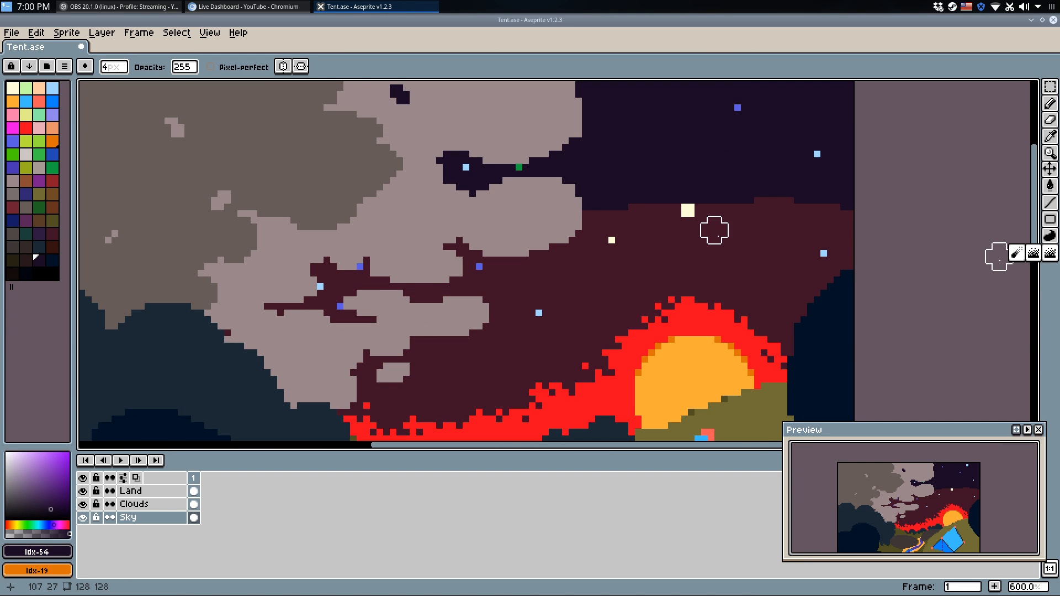
mouse_move(729, 211)
mouse_down()
mouse_move(839, 210)
mouse_move(774, 196)
mouse_move(808, 221)
mouse_move(787, 231)
mouse_move(719, 206)
mouse_move(646, 231)
mouse_move(666, 208)
mouse_move(462, 250)
mouse_up()
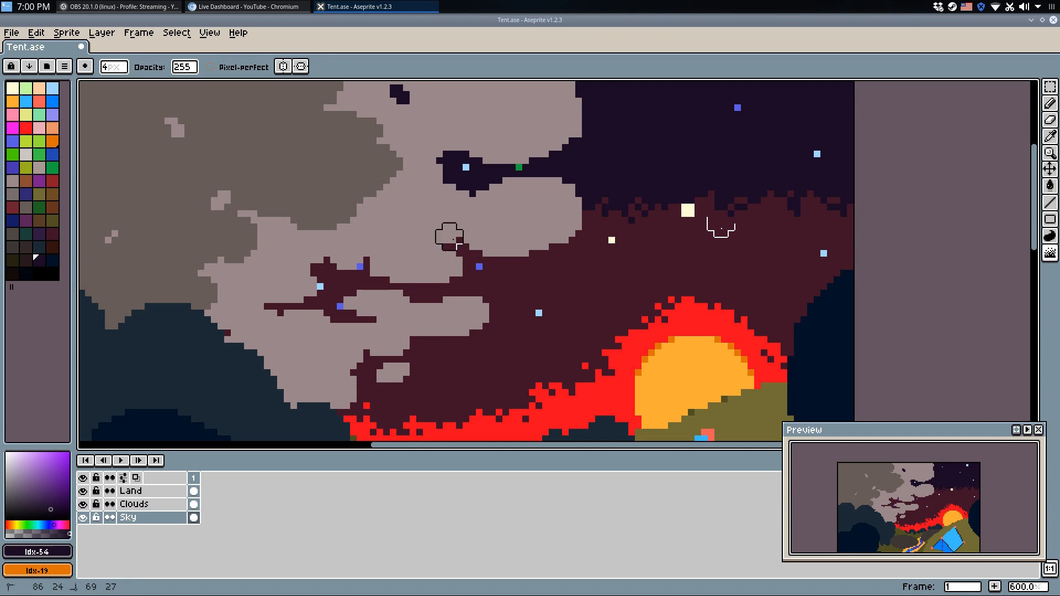
scroll(565, 243, down, 4)
scroll(611, 270, down, 1)
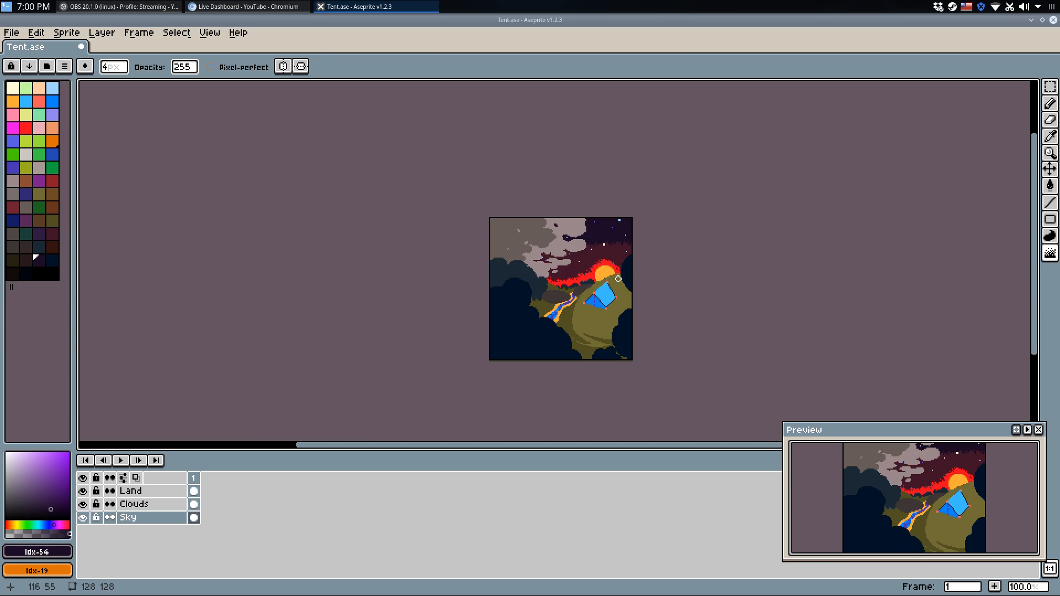
scroll(623, 284, up, 1)
key(ctrl+s)
scroll(513, 283, down, 1)
scroll(514, 283, up, 1)
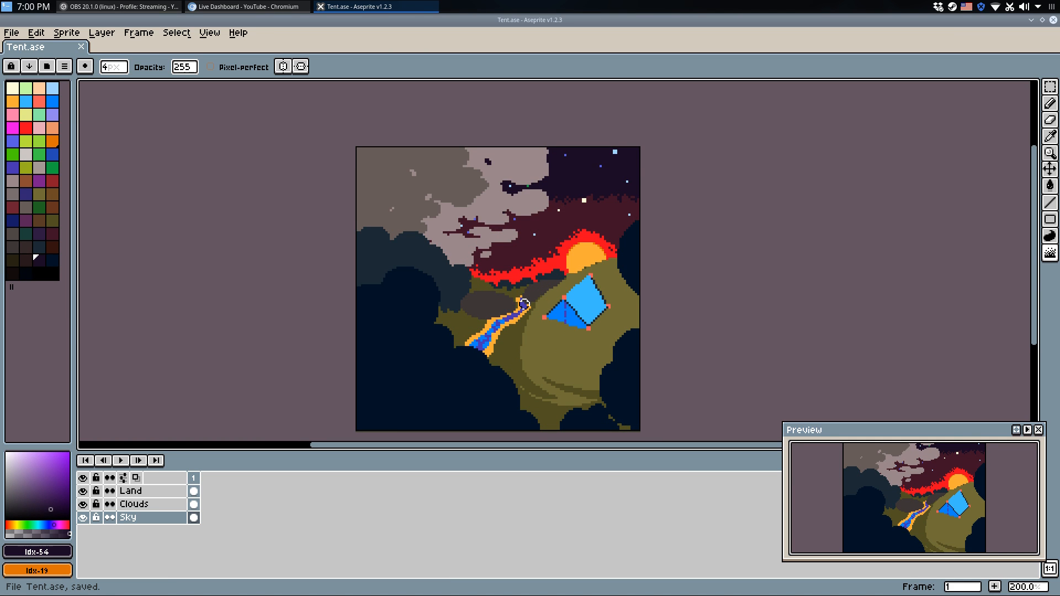
drag(545, 272, 548, 261)
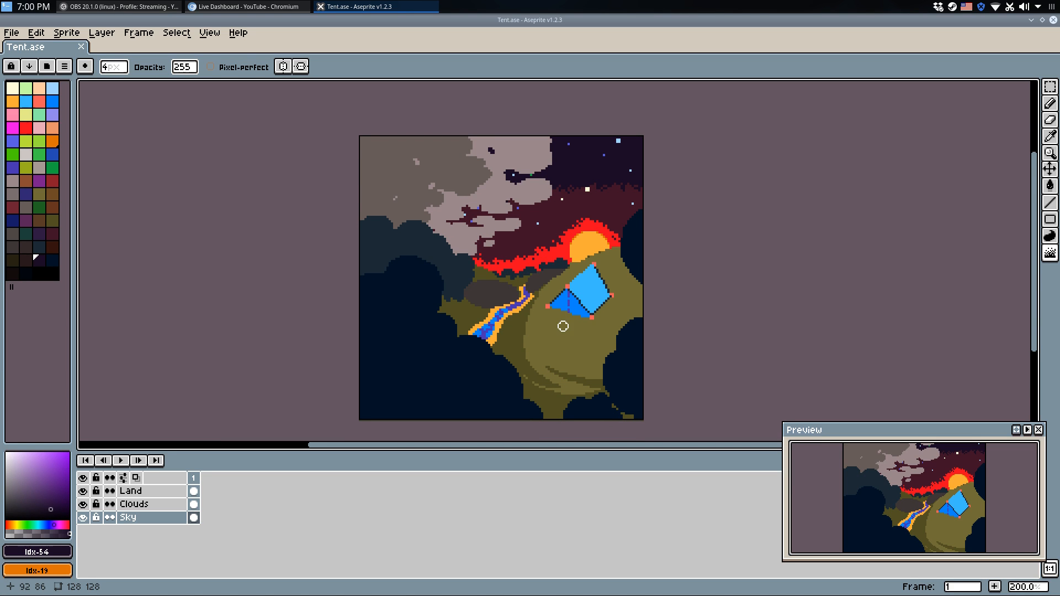
drag(563, 327, 573, 329)
key(b)
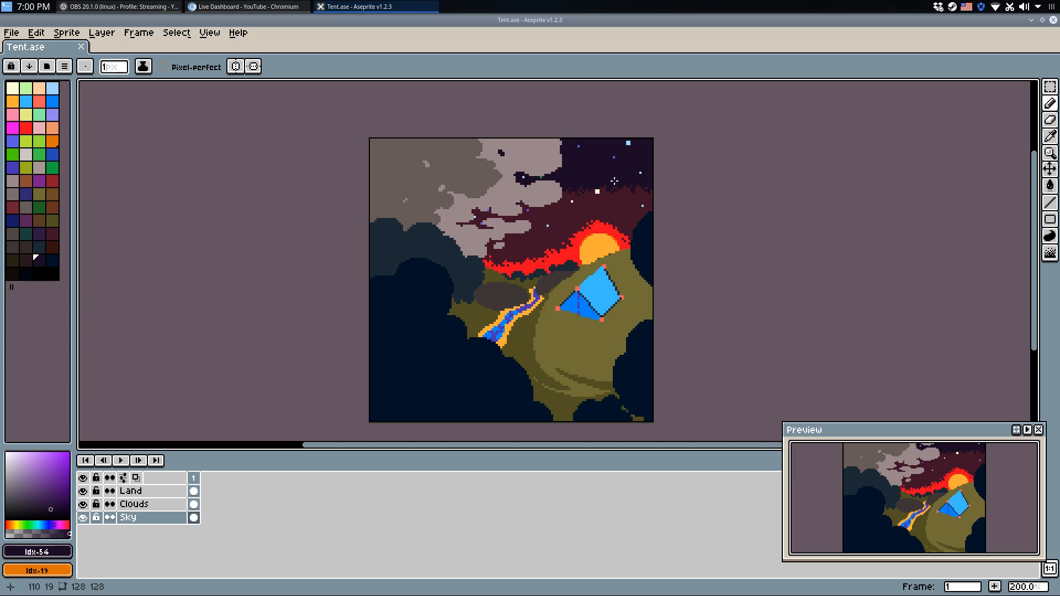
key(ctrl+s)
Trim the left end of the red glow by painting over it with the maroon sky colour #401327.
scroll(566, 201, up, 3)
alt+click(465, 331)
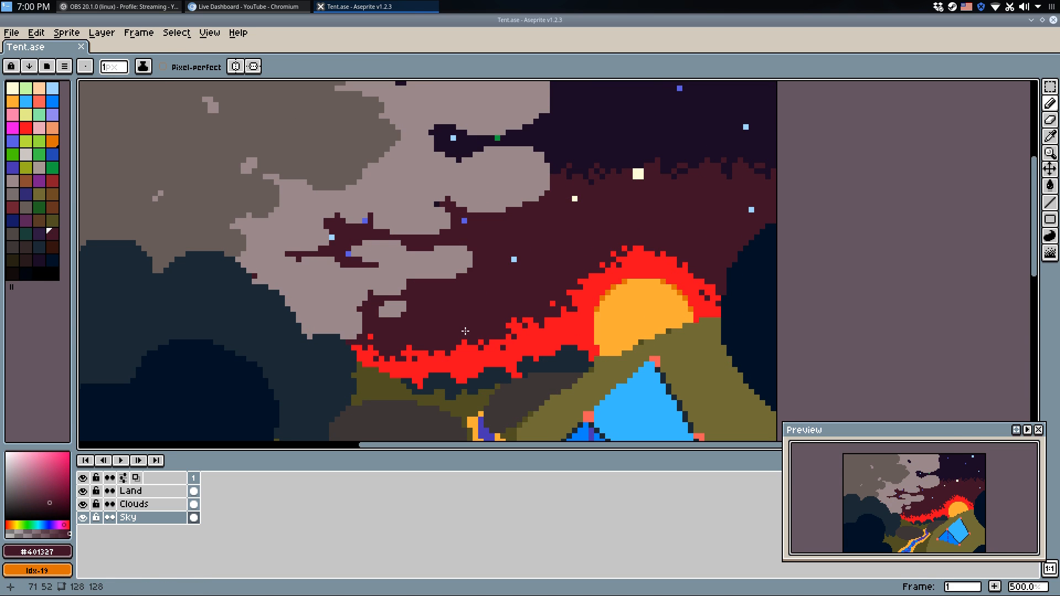
key(g)
click(390, 369)
key(ctrl+z)
key(b)
scroll(410, 352, down, 2)
drag(411, 351, 473, 253)
drag(388, 362, 259, 440)
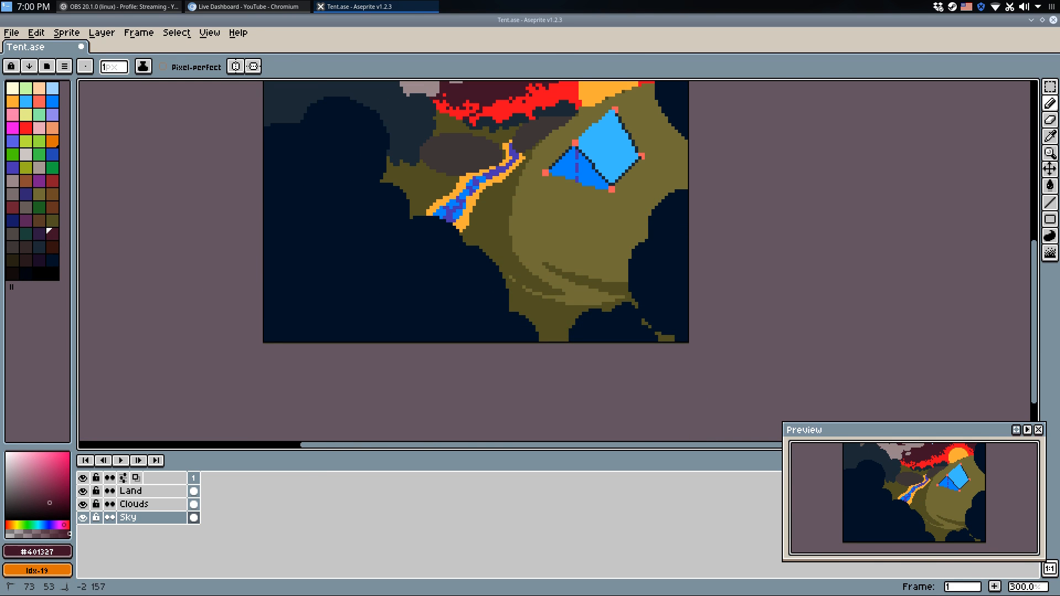
scroll(456, 110, down, 2)
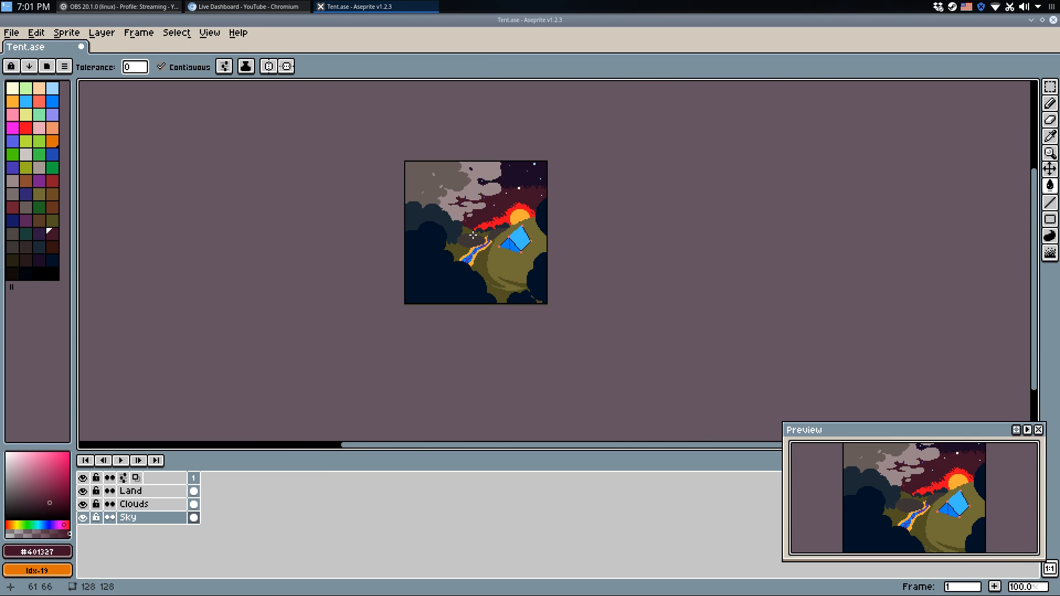
scroll(521, 221, up, 3)
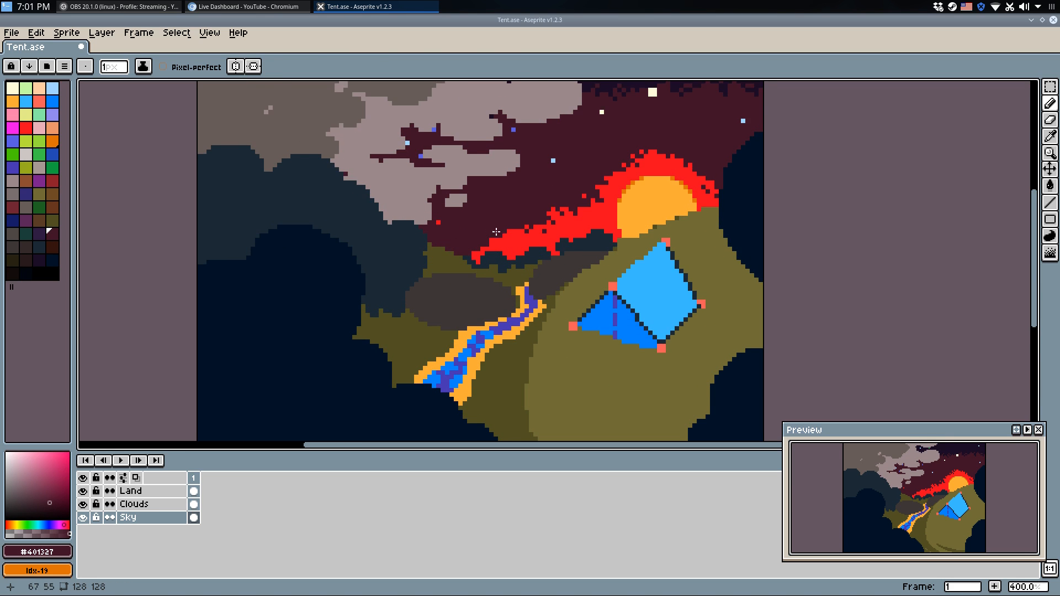
scroll(657, 195, down, 1)
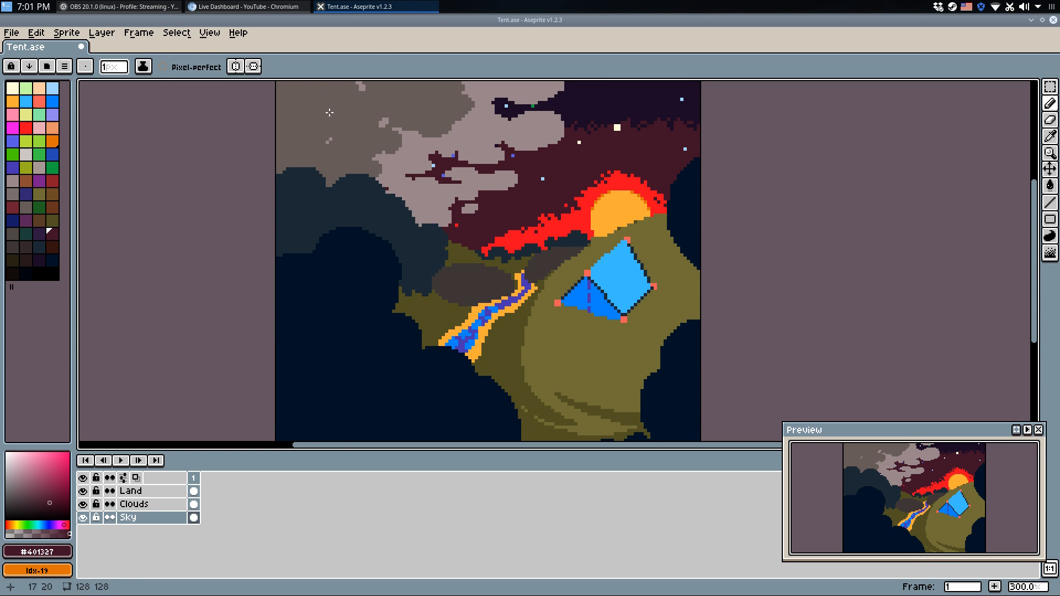
alt+click(607, 200)
scroll(544, 165, down, 1)
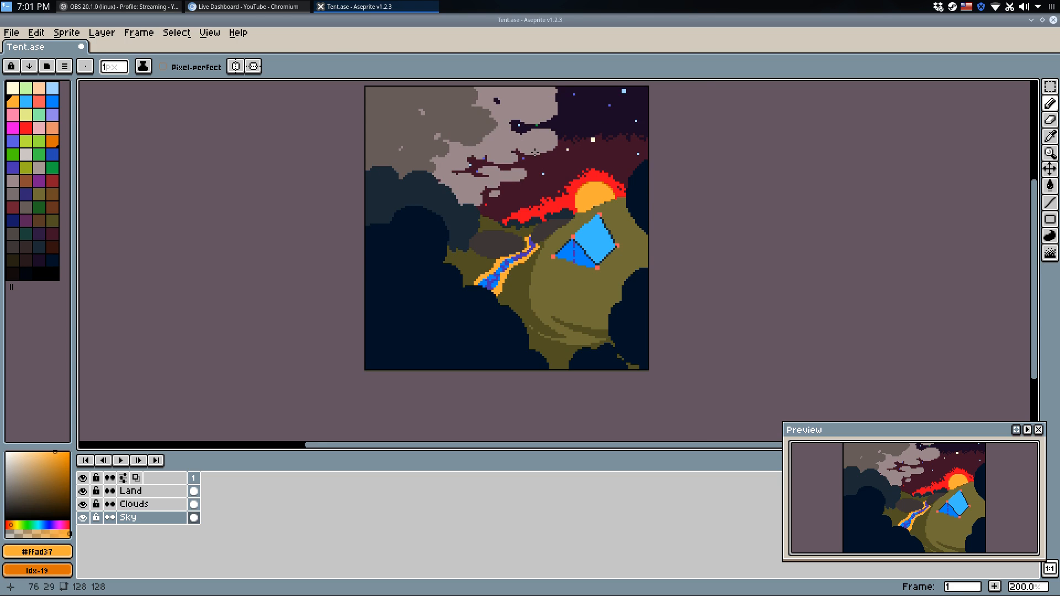
drag(534, 149, 561, 181)
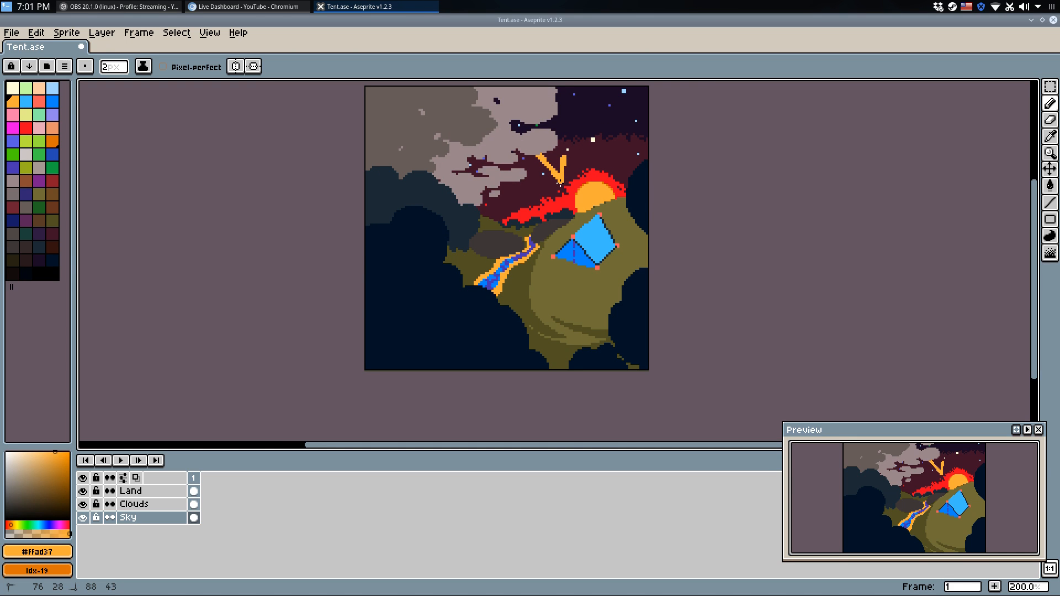
key(ctrl+z)
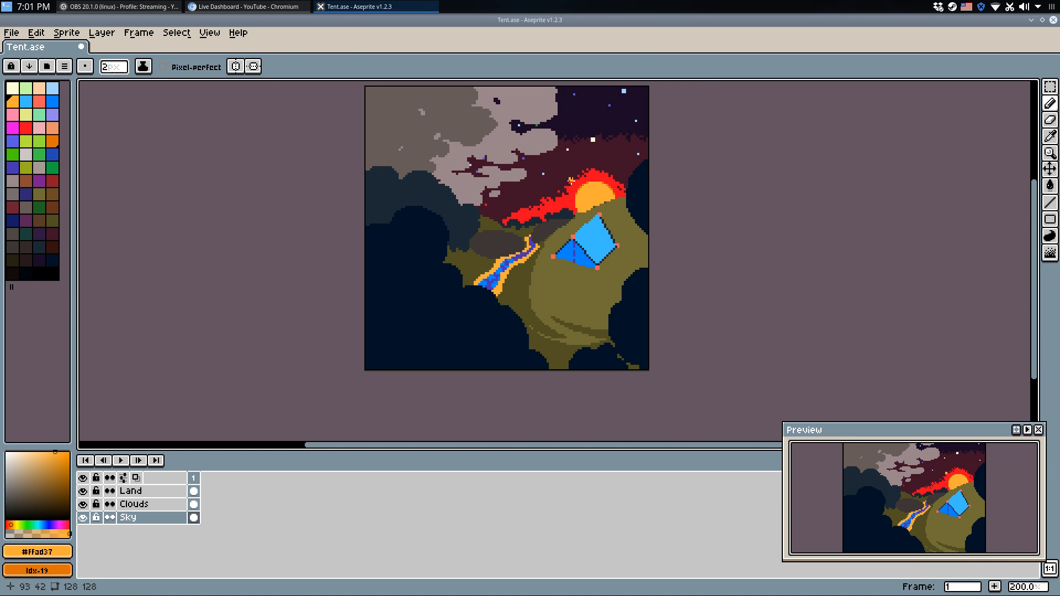
Extend the red glow (#ec081e) from the sun to the dark bush on its right, and cover the stray red pixel with maroon.
scroll(618, 171, up, 3)
alt+click(614, 190)
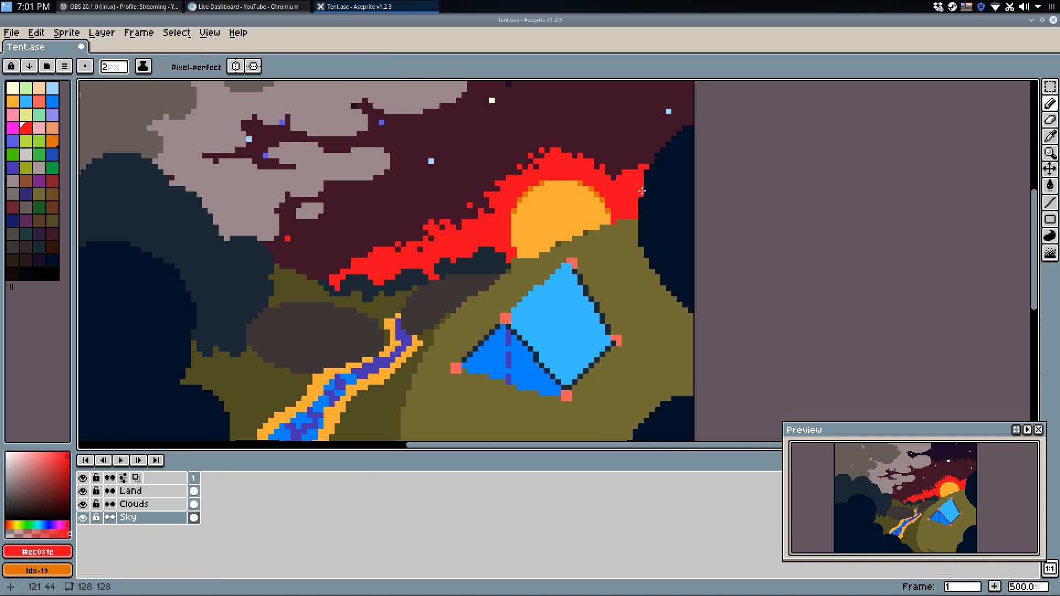
alt+click(301, 238)
click(290, 246)
mouse_move(353, 165)
mouse_down()
mouse_move(427, 294)
mouse_move(370, 268)
mouse_up()
Recolour the maroon sky gaps inside the left part of the clouds dark purple #1b0b26 and save the file.
alt+click(474, 172)
drag(286, 388, 262, 412)
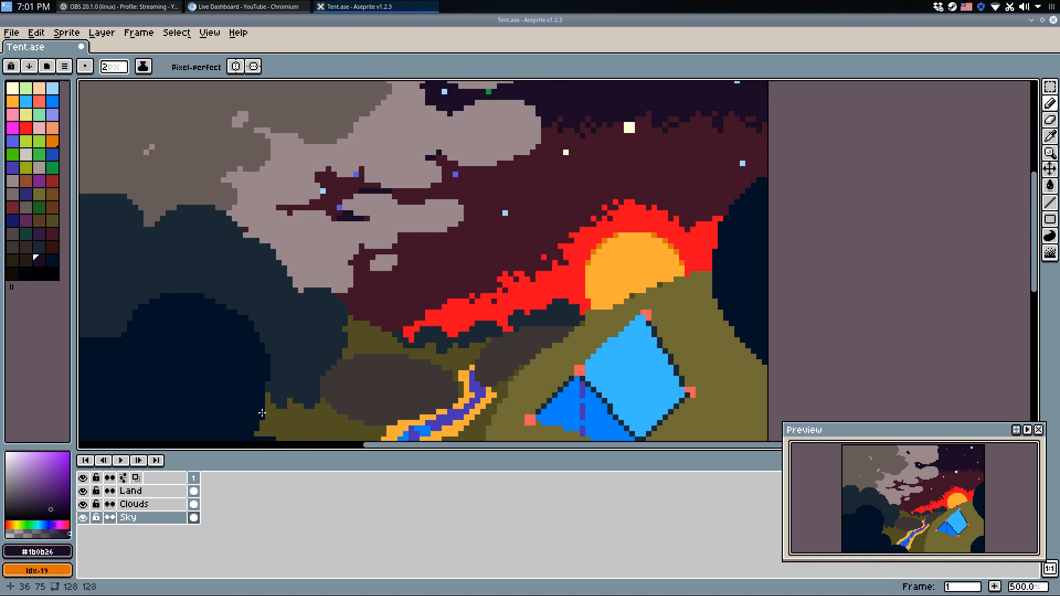
drag(321, 305, 409, 208)
key(ctrl+z)
scroll(411, 199, down, 1)
mouse_move(430, 138)
mouse_down()
mouse_move(332, 248)
mouse_move(221, 442)
mouse_up()
key(w)
click(239, 193)
drag(234, 143, 237, 317)
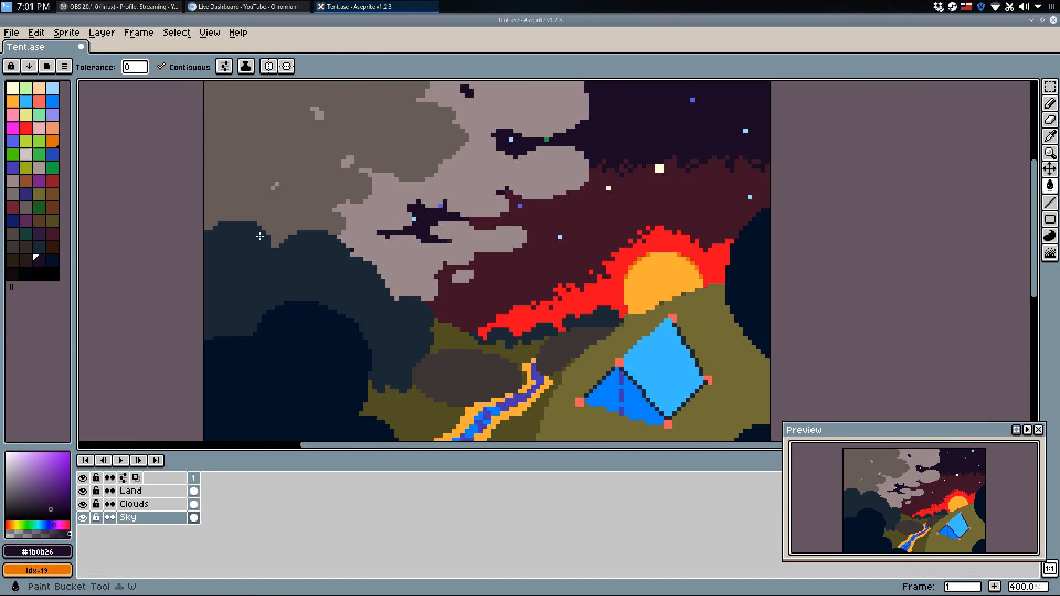
scroll(576, 269, down, 4)
scroll(576, 269, up, 2)
key(b)
key(ctrl+s)
Break up the left end and upper edge of the red glow with single 1 px maroon pixels (#401327).
scroll(481, 269, up, 2)
scroll(481, 269, up, 3)
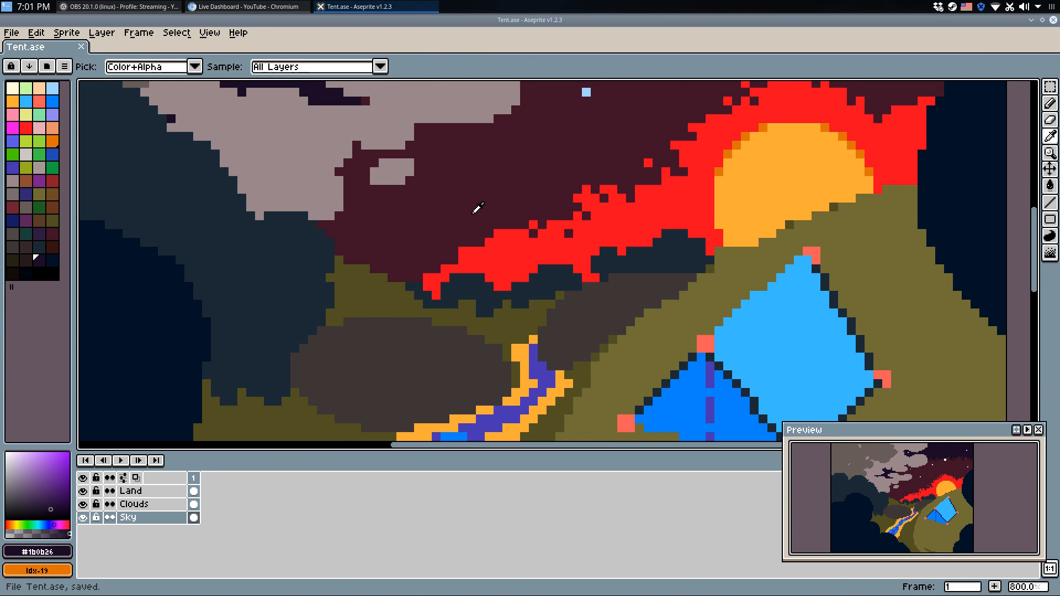
alt+click(476, 208)
key(minus)
scroll(478, 228, up, 3)
click(479, 280)
key(ctrl+z)
click(461, 287)
click(432, 308)
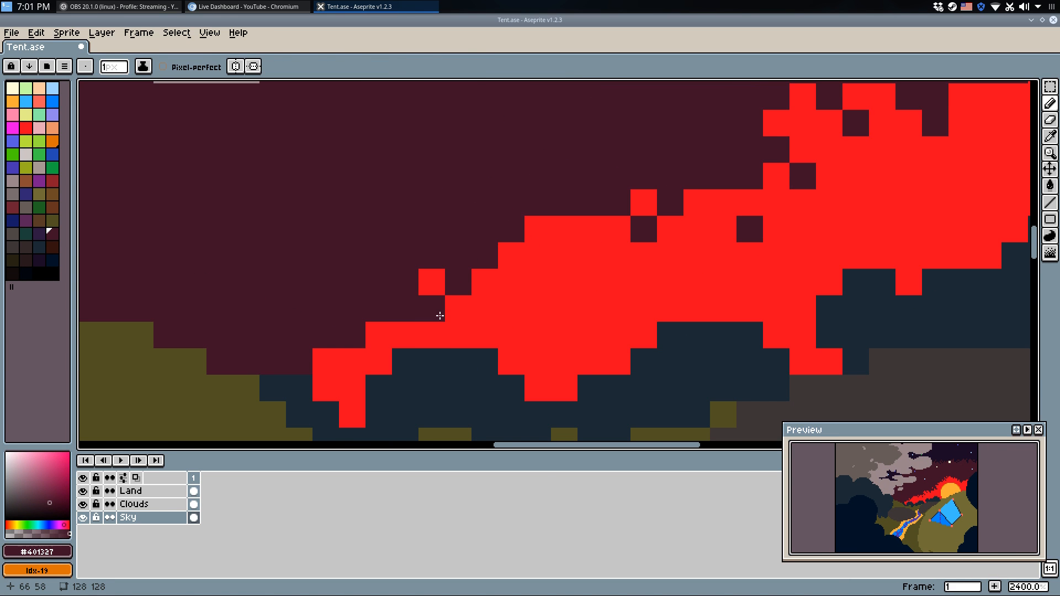
click(538, 282)
click(564, 229)
click(610, 261)
click(352, 358)
Scatter a stray red pixel (#ec081e) just beyond the left end of the red glow.
scroll(343, 334, down, 4)
drag(426, 288, 549, 252)
scroll(549, 251, up, 4)
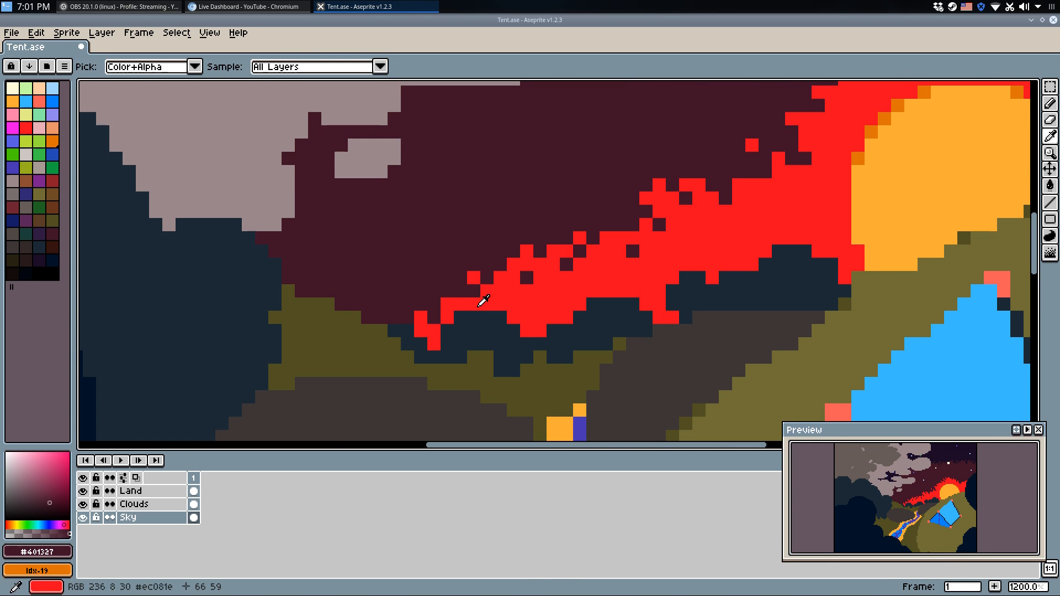
alt+click(418, 295)
scroll(460, 210, down, 4)
drag(472, 208, 482, 339)
drag(618, 267, 599, 314)
scroll(599, 313, down, 1)
Draw a dark purple #1b0b26 line across the sky gap between the middle clouds, fill the gap with that colour, and save.
alt+click(668, 163)
drag(586, 226, 545, 253)
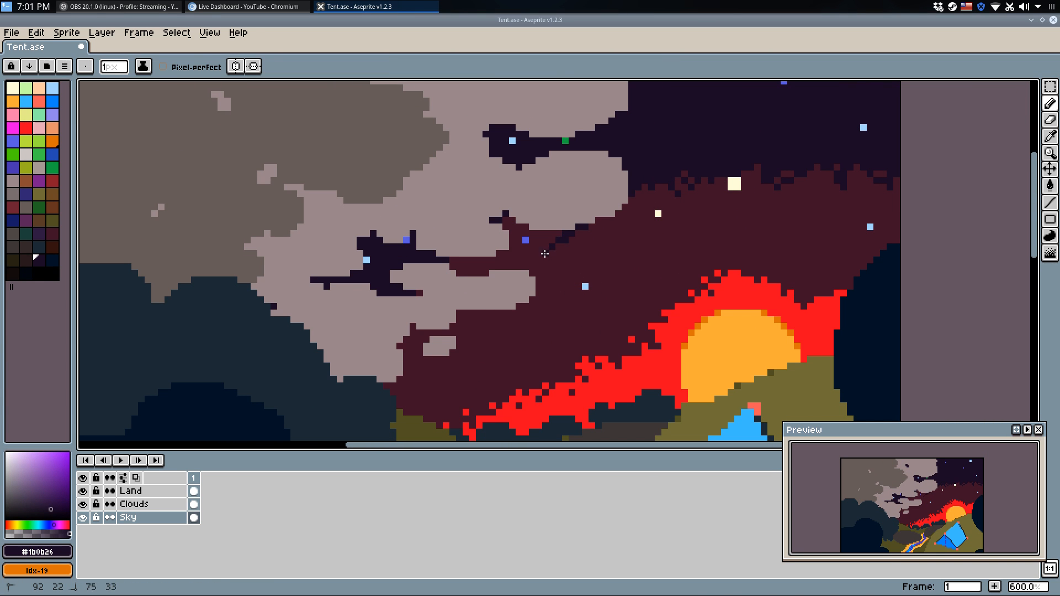
key(ctrl+z)
mouse_move(386, 372)
mouse_down()
mouse_move(434, 318)
mouse_move(666, 190)
mouse_move(499, 257)
mouse_up()
key(ctrl+z)
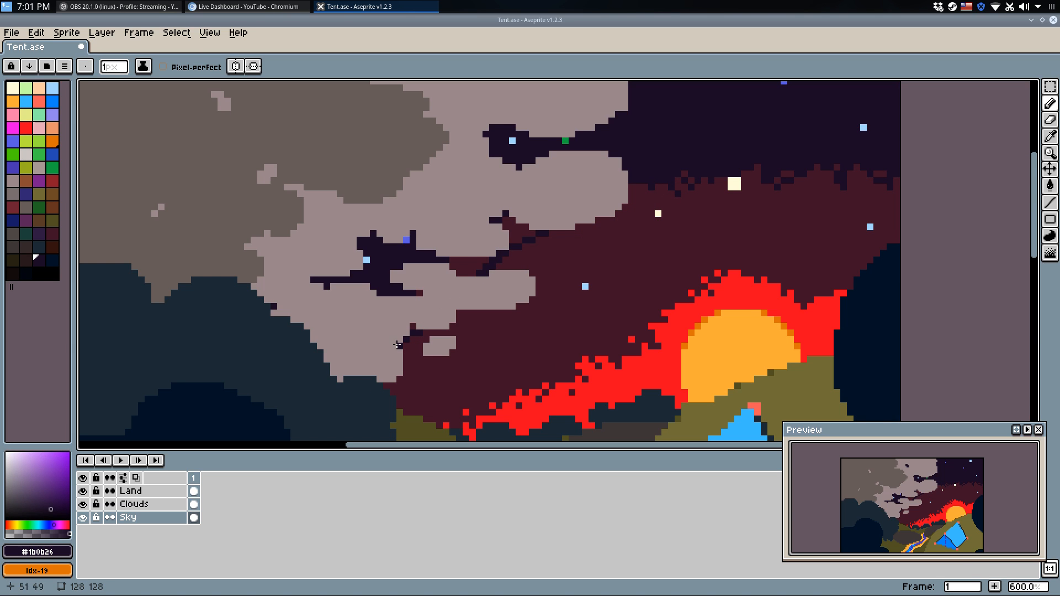
drag(379, 378, 300, 302)
key(g)
click(469, 265)
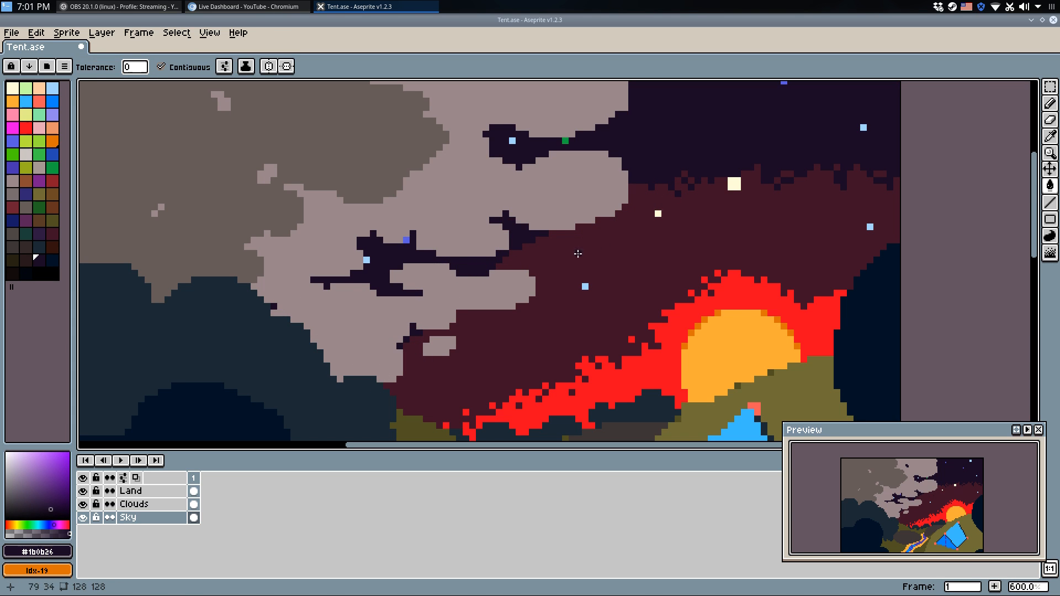
key(b)
scroll(644, 172, down, 4)
key(ctrl+s)
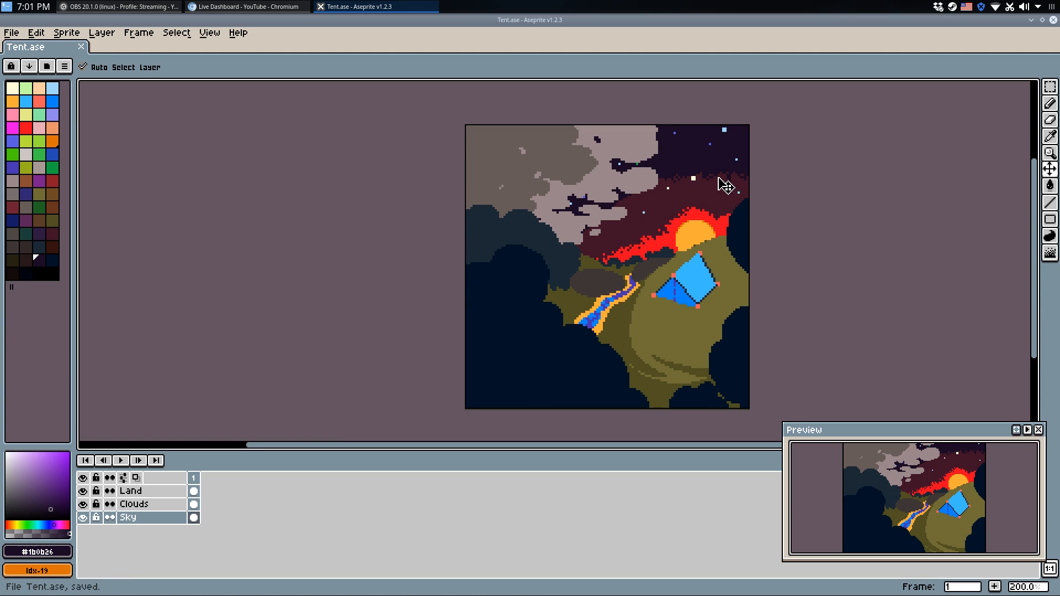
Surround the large cream star above the sun with light-blue #a3d7ff pixels on all four sides.
scroll(707, 178, up, 5)
alt+click(560, 218)
drag(581, 196, 542, 276)
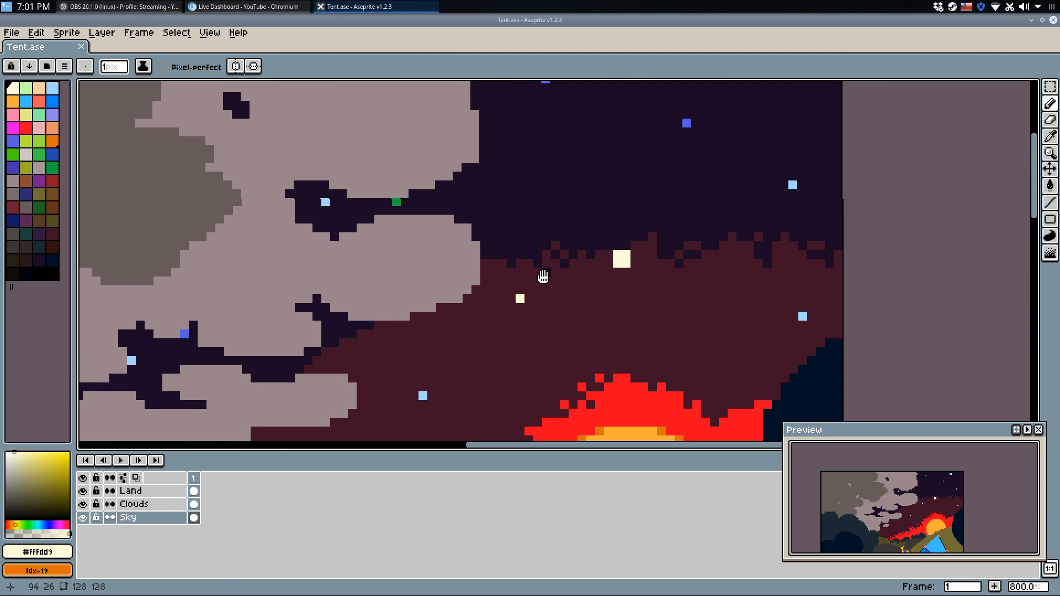
alt+click(794, 185)
scroll(634, 278, up, 3)
mouse_move(583, 232)
mouse_down()
mouse_move(612, 273)
mouse_move(637, 235)
mouse_up()
click(607, 208)
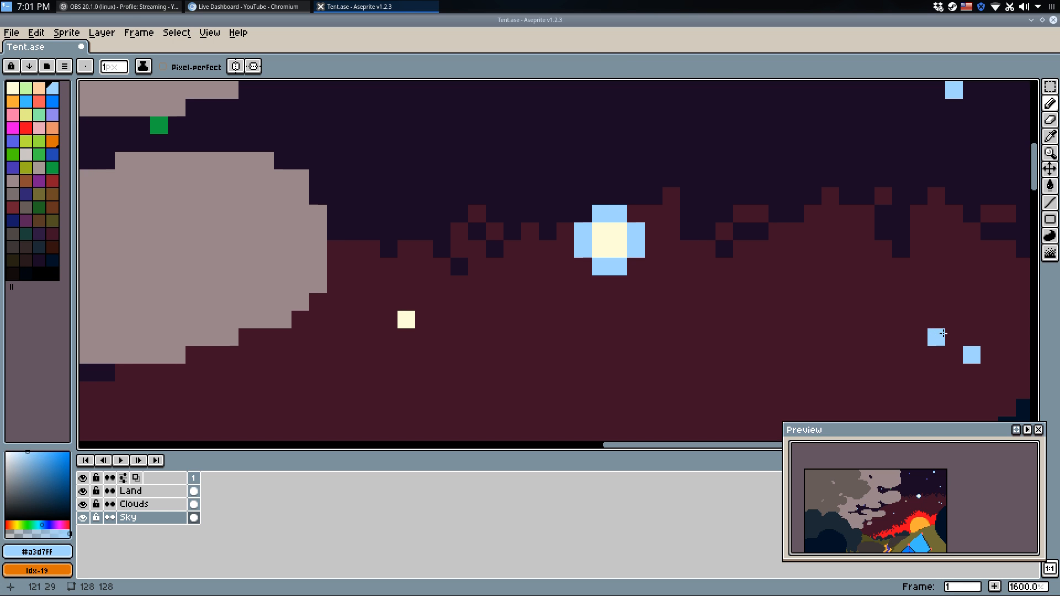
Turn the small light-blue star between the clouds and the sun into a plus shape with #a3d7ff arms.
drag(534, 422, 676, 277)
drag(389, 390, 509, 308)
click(457, 286)
click(493, 286)
click(475, 269)
click(475, 298)
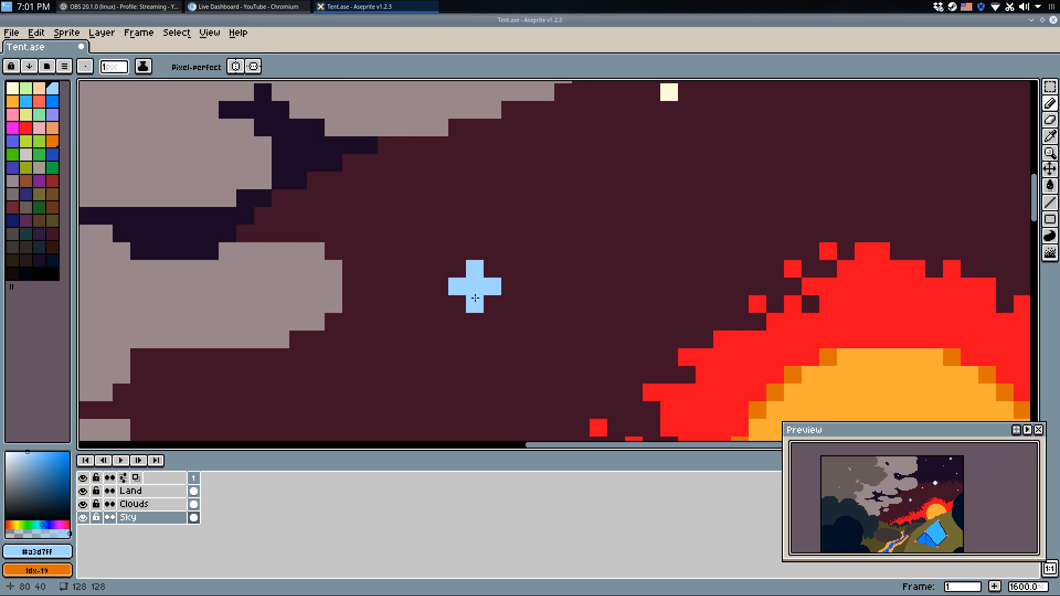
Recolour the arms of the plus-shaped star red, keeping its centre light blue.
scroll(475, 298, down, 3)
scroll(493, 272, up, 2)
alt+click(749, 348)
click(537, 273)
key(ctrl+z)
click(550, 283)
click(561, 296)
scroll(536, 299, up, 2)
alt+click(561, 293)
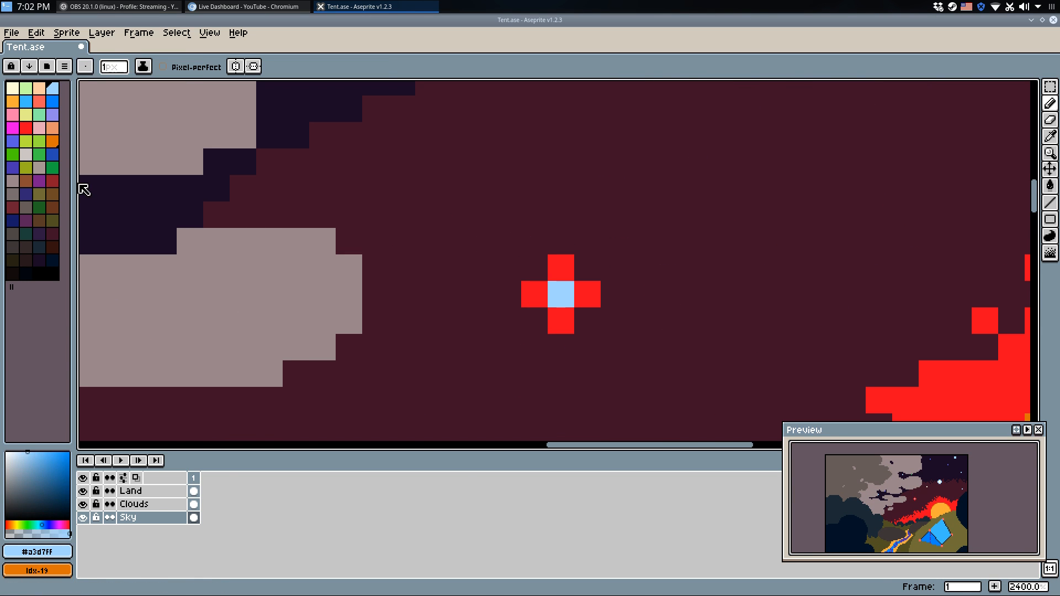
Recolour the four arms of the plus-shaped star blue, palette index 23.
click(53, 155)
click(509, 297)
click(587, 294)
click(561, 320)
drag(543, 325, 560, 303)
key(ctrl+z)
scroll(606, 248, down, 6)
key(w)
click(687, 94)
key(ctrl+z)
scroll(727, 177, down, 3)
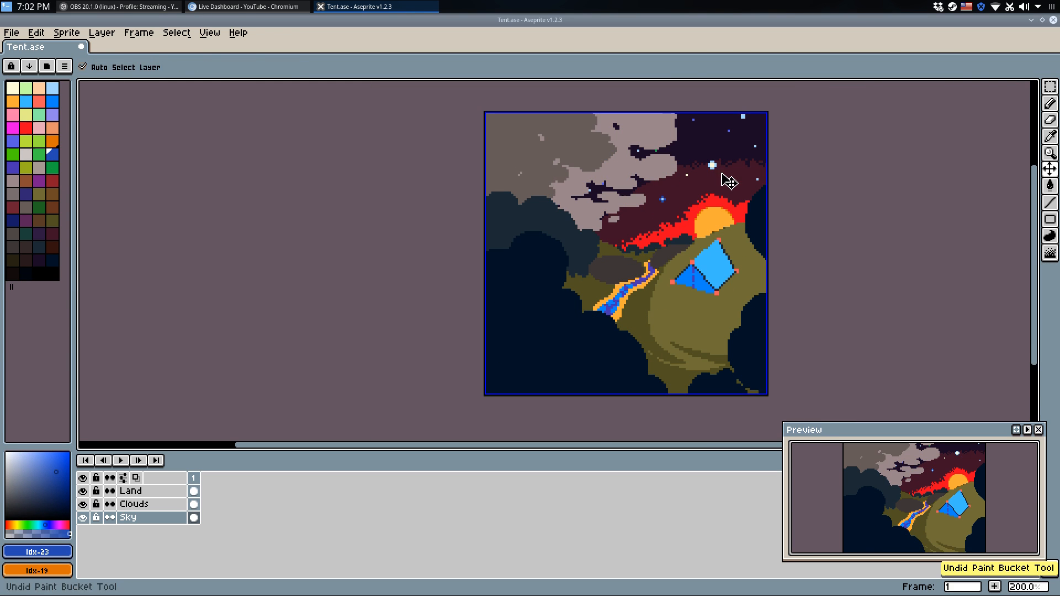
Save the file with the reworked stars.
key(ctrl+s)
scroll(747, 240, up, 3)
scroll(747, 241, down, 3)
drag(733, 260, 639, 273)
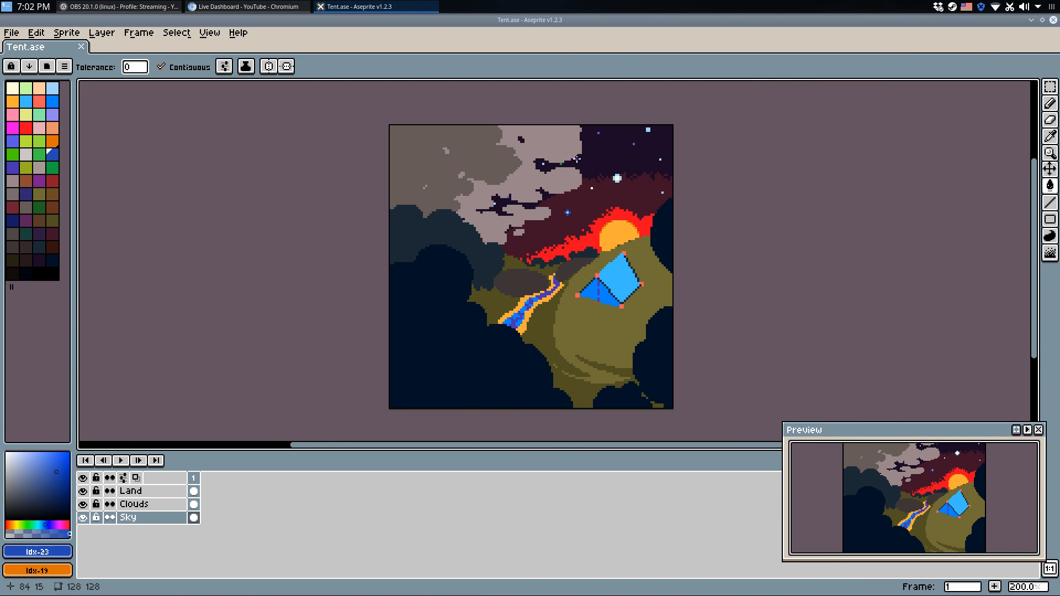
On the Clouds layer, round off the straight right edge of the upper light cloud with dark purple #1b0b26, and save.
key(b)
scroll(574, 141, up, 3)
drag(586, 114, 591, 217)
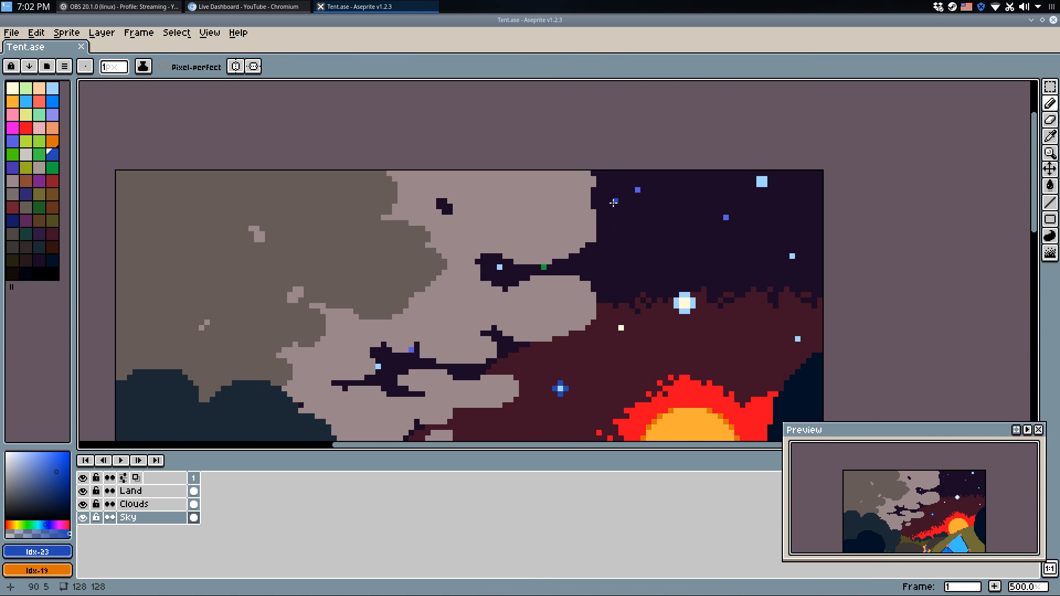
scroll(612, 203, up, 1)
alt+click(604, 177)
click(168, 510)
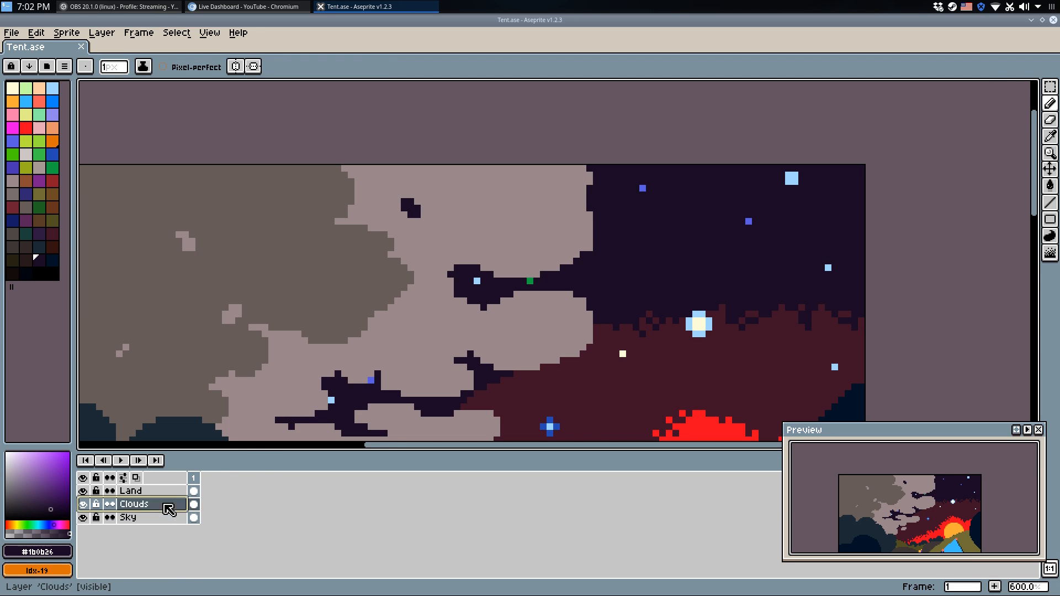
drag(590, 185, 595, 224)
scroll(585, 256, down, 4)
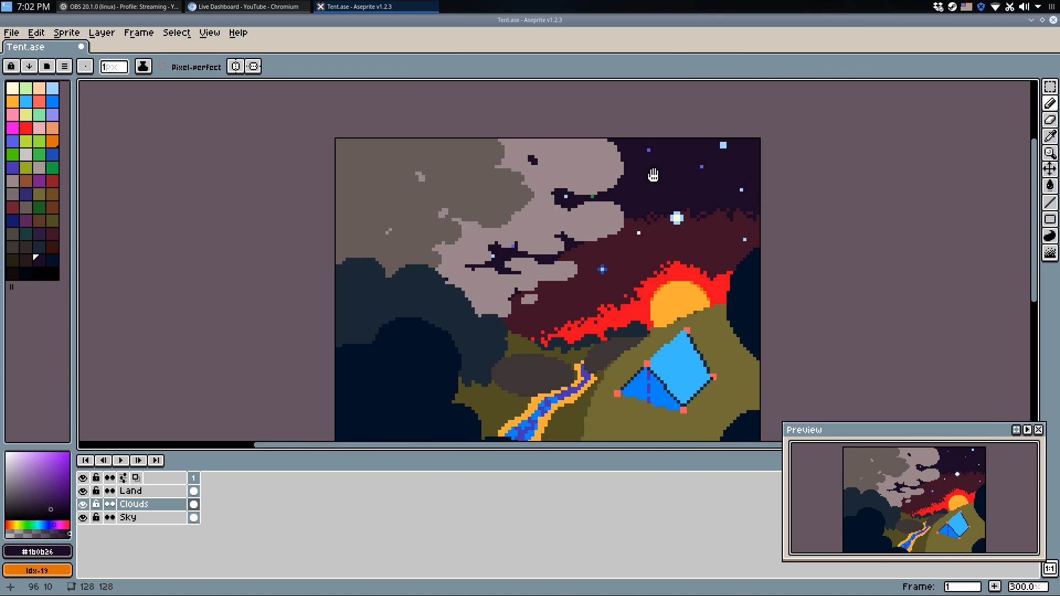
key(ctrl+s)
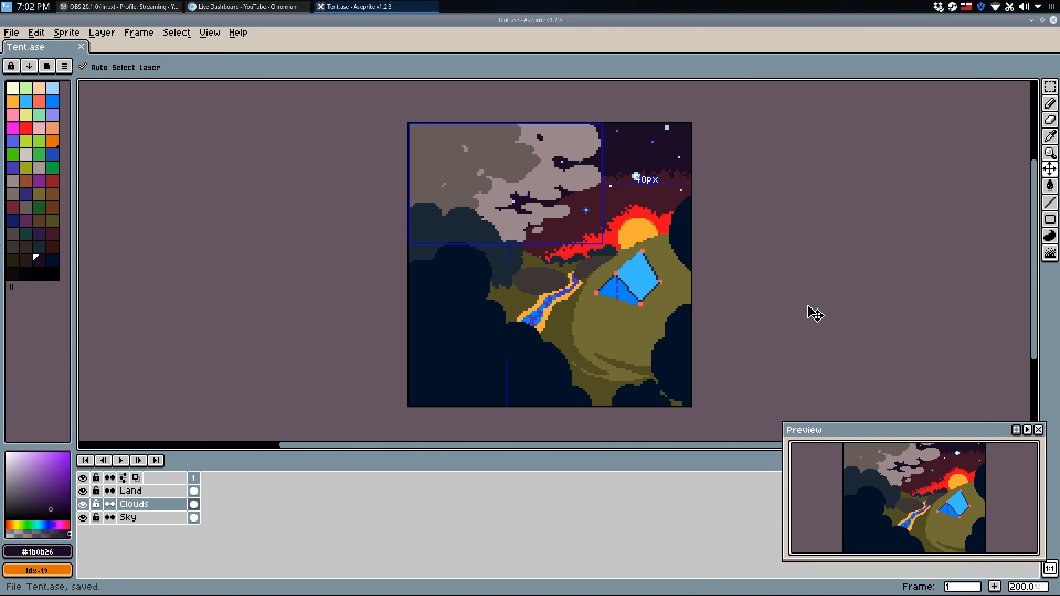
scroll(712, 298, up, 5)
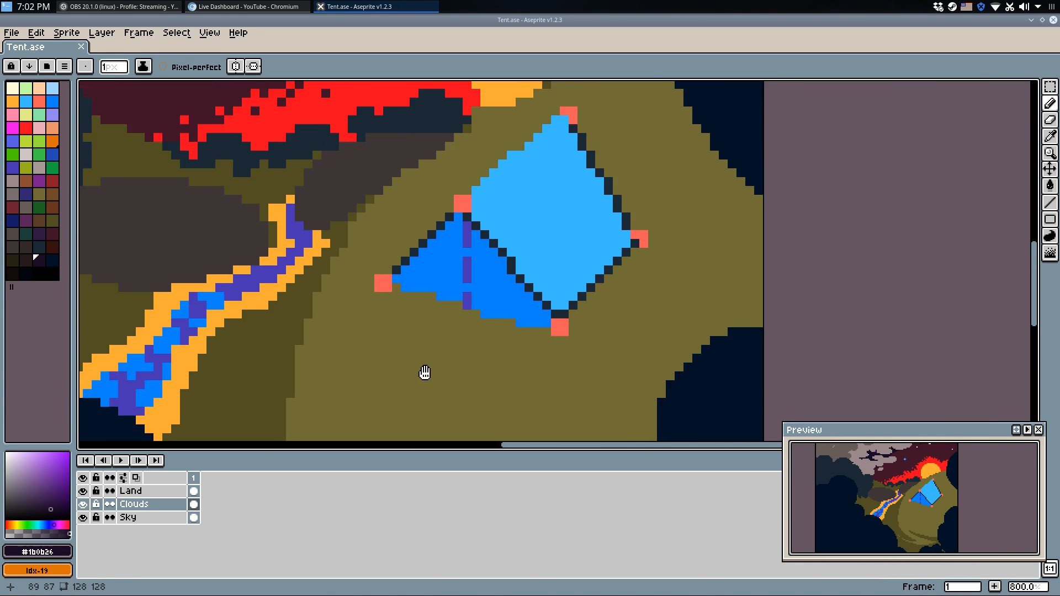
On the Land layer, roughen the bottom edge of the dark blue tent side with olive #716d35 grass notches.
click(158, 497)
scroll(285, 332, up, 5)
alt+click(288, 286)
click(299, 168)
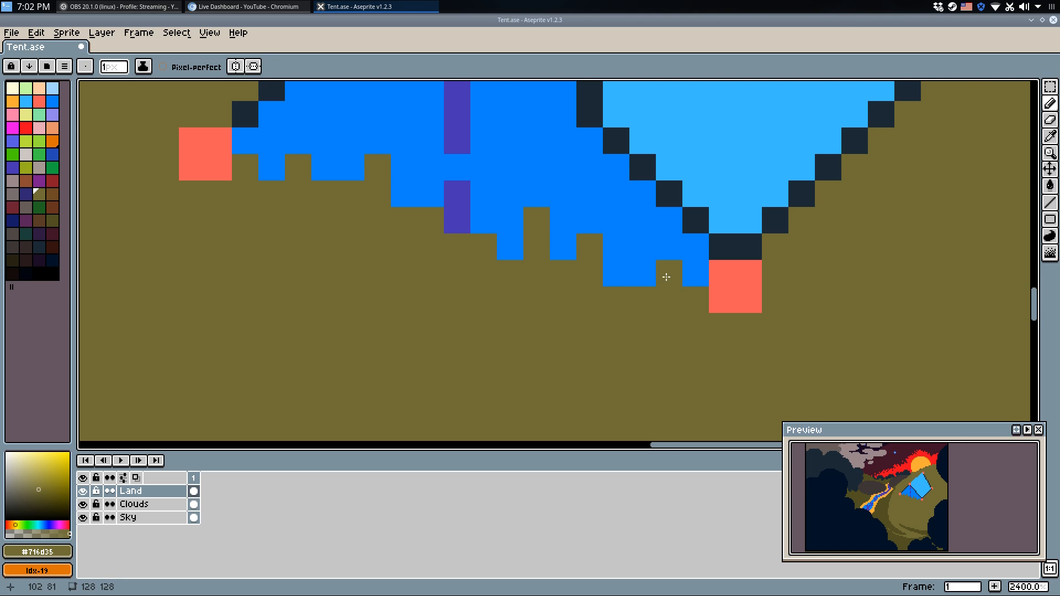
scroll(667, 277, up, 4)
scroll(666, 278, right, 3)
Cut olive #716d35 grass notches into the lower right edge of the light blue tent side, and save.
drag(707, 309, 738, 265)
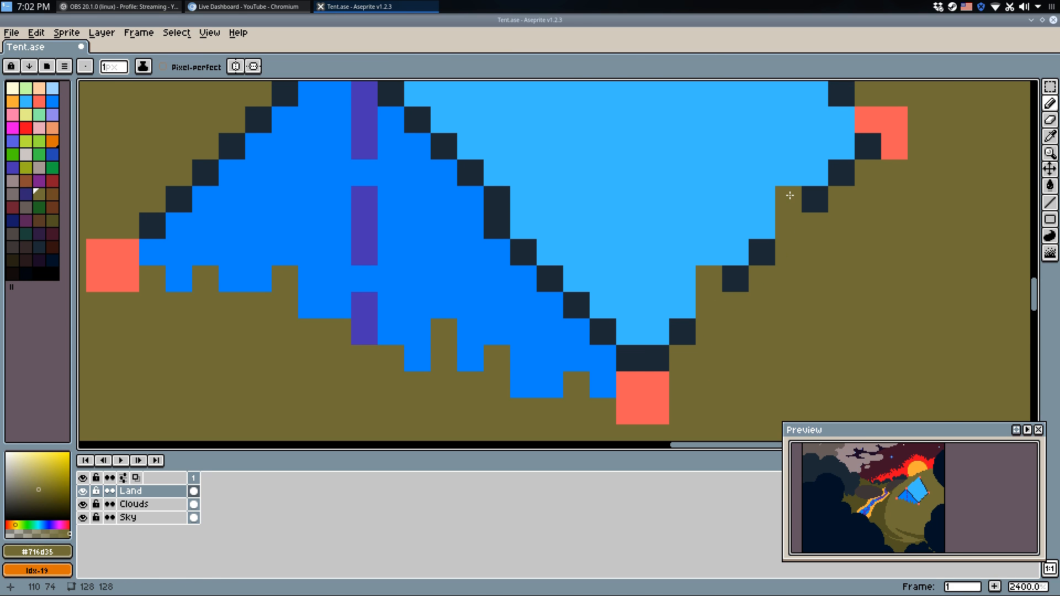
scroll(790, 195, down, 7)
scroll(846, 205, up, 4)
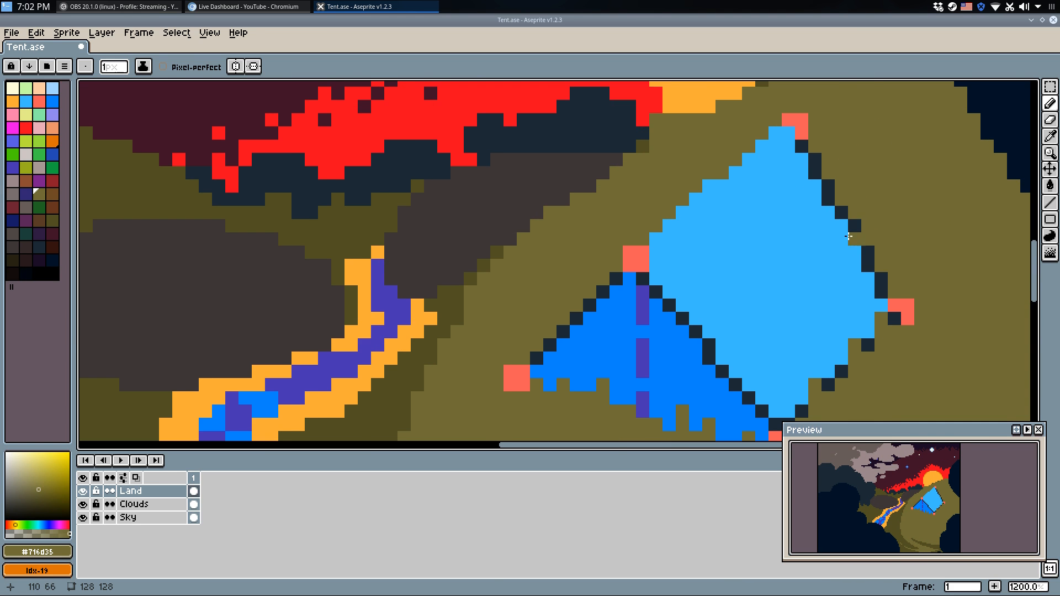
scroll(846, 221, down, 2)
key(ctrl+s)
Draw small dark olive #515023 grass tufts on the hill below the tent and beside the right-hand dark tree.
key(alt)
alt+click(420, 244)
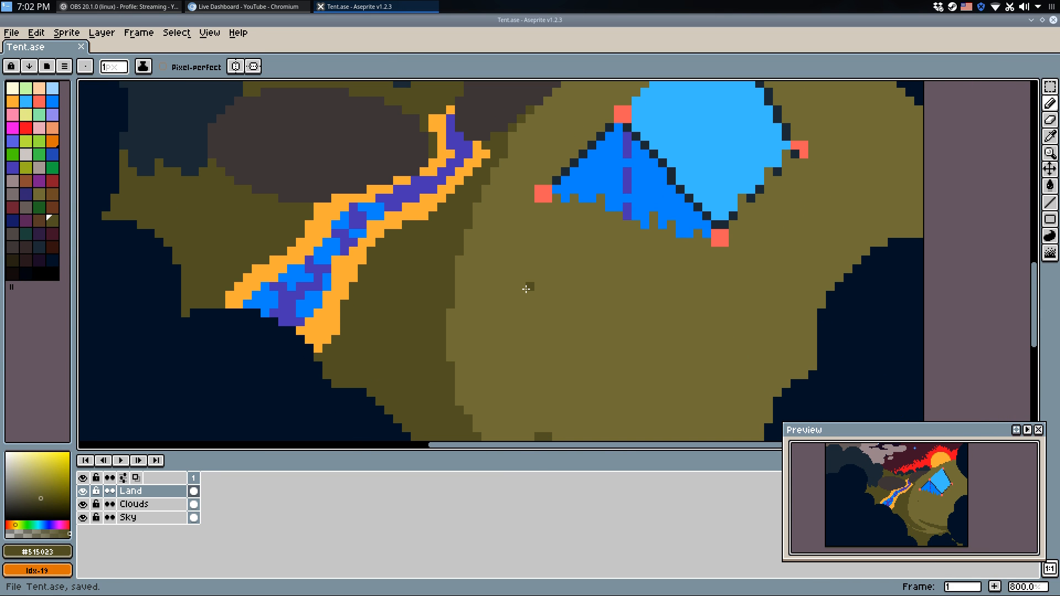
click(518, 282)
scroll(568, 268, up, 1)
click(560, 243)
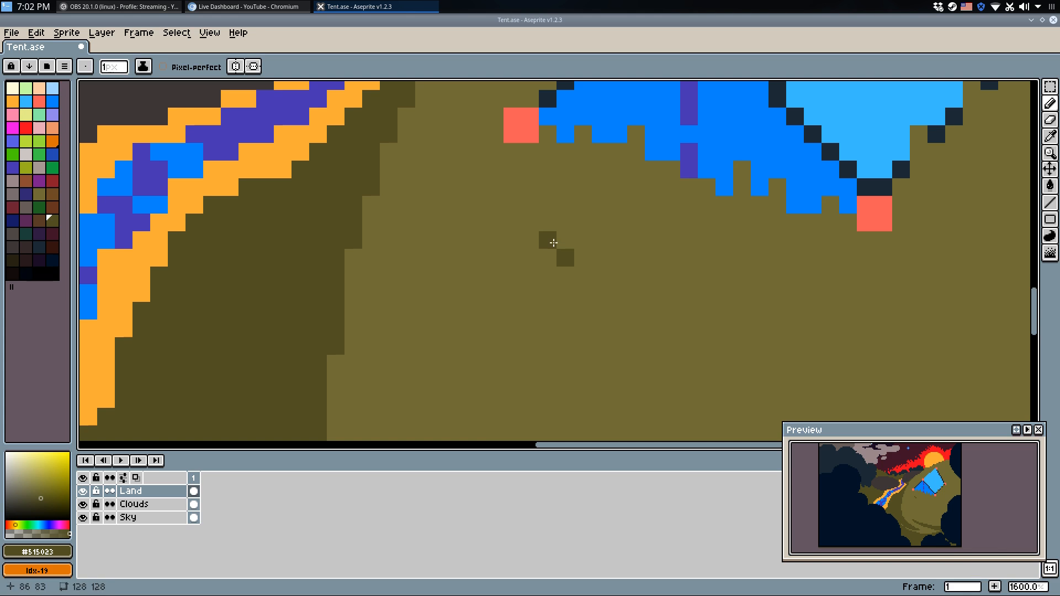
click(548, 275)
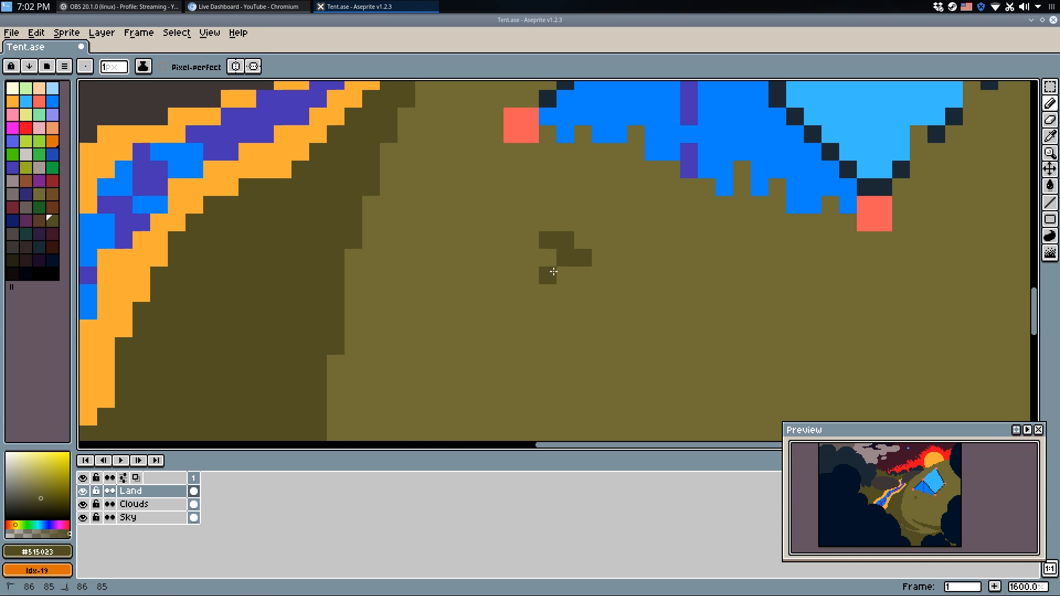
drag(711, 325, 693, 303)
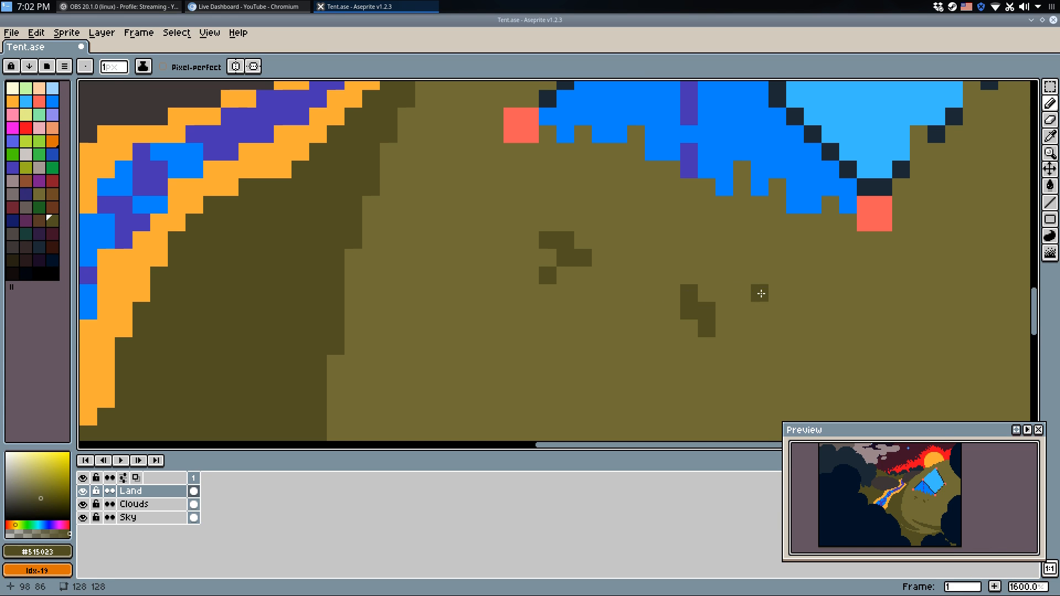
click(789, 251)
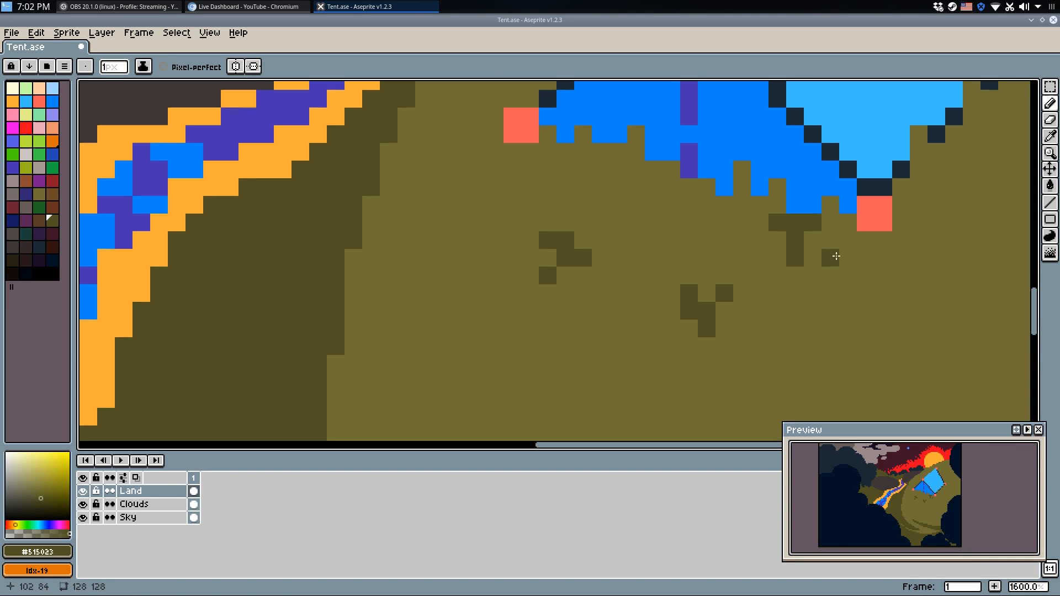
scroll(837, 256, down, 5)
scroll(752, 251, up, 1)
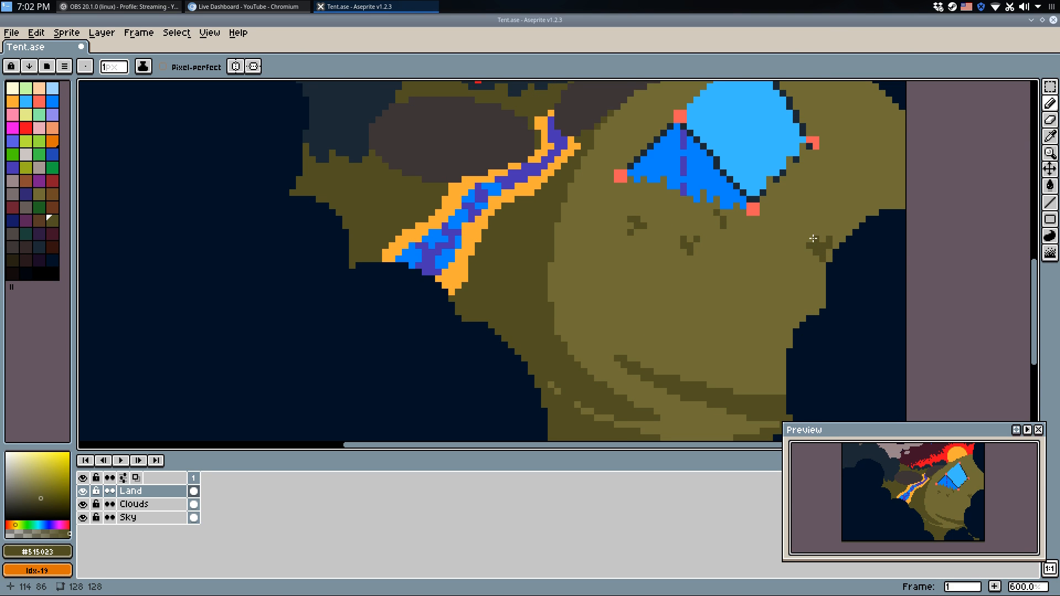
Roughen the hill's shaded left edge and the lower hollow with dark olive #515023 grass notches.
scroll(840, 182, down, 4)
scroll(687, 225, up, 4)
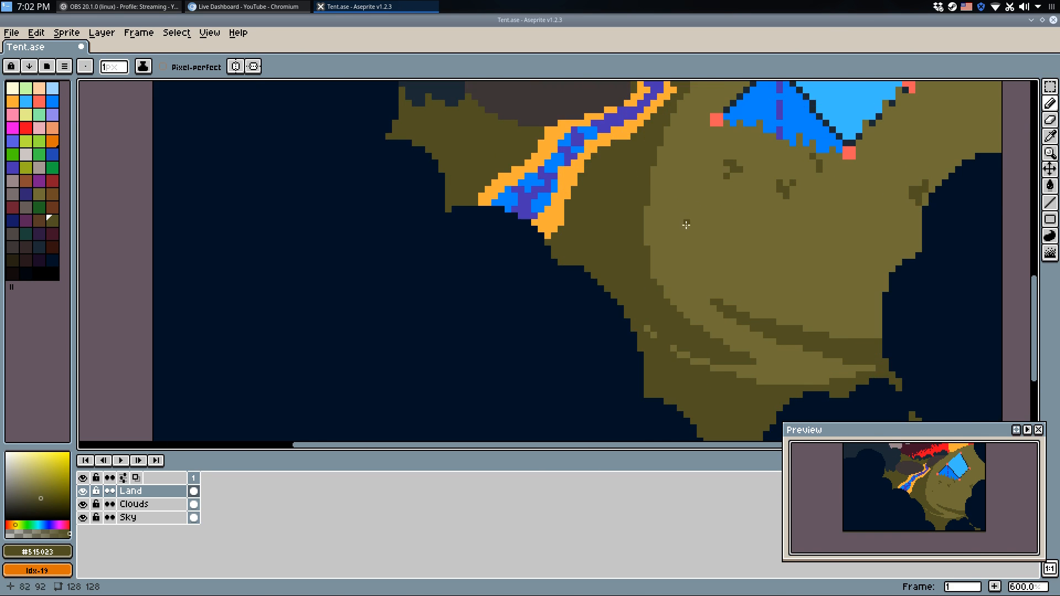
scroll(686, 225, up, 3)
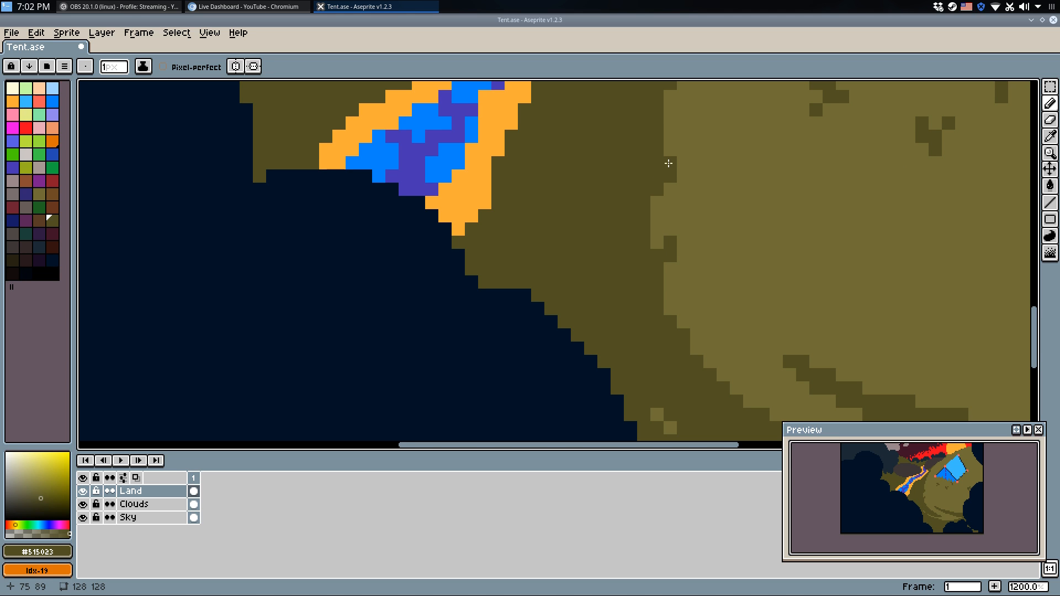
scroll(688, 181, down, 4)
scroll(717, 304, up, 5)
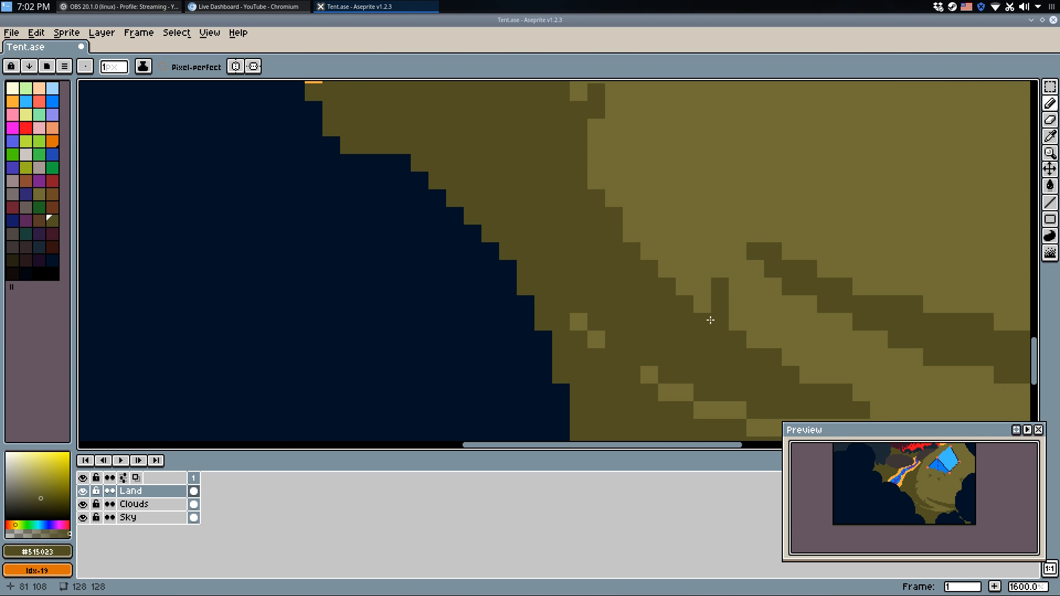
drag(682, 264, 684, 286)
drag(816, 375, 628, 268)
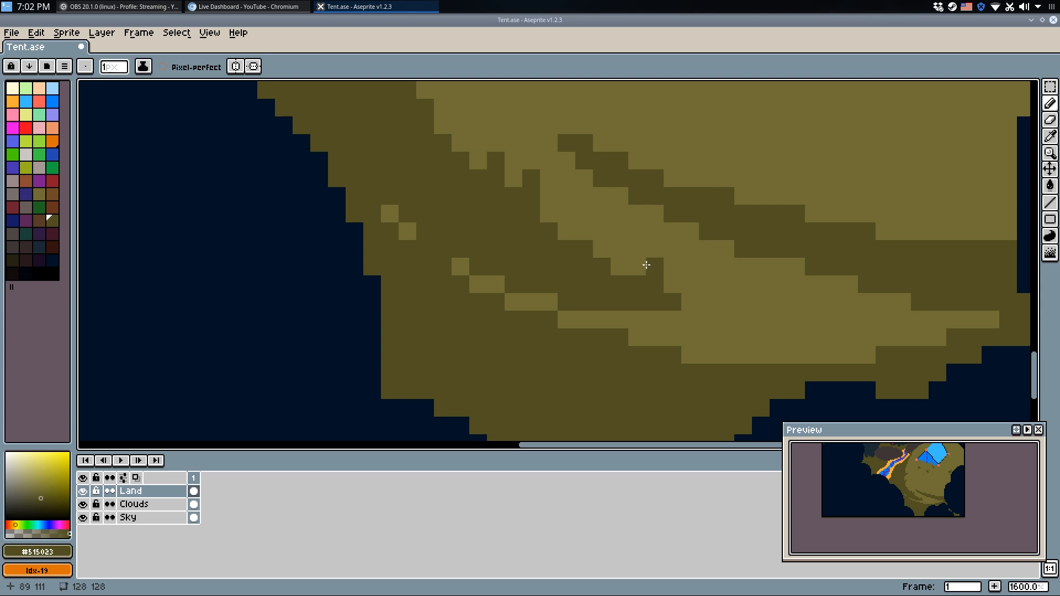
drag(719, 361, 739, 338)
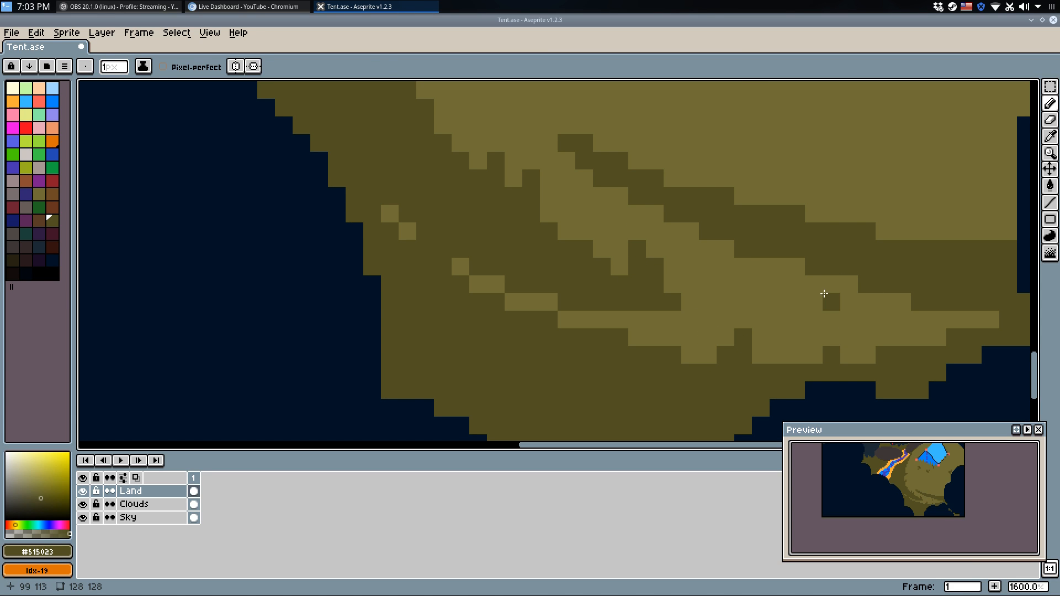
Add light and dark olive grass notches to the right half of the curved shadow band on the lower hill.
alt+click(826, 290)
click(828, 261)
alt+click(871, 246)
click(879, 230)
click(914, 236)
key(ctrl+z)
click(905, 234)
drag(886, 247, 683, 284)
drag(779, 276, 777, 259)
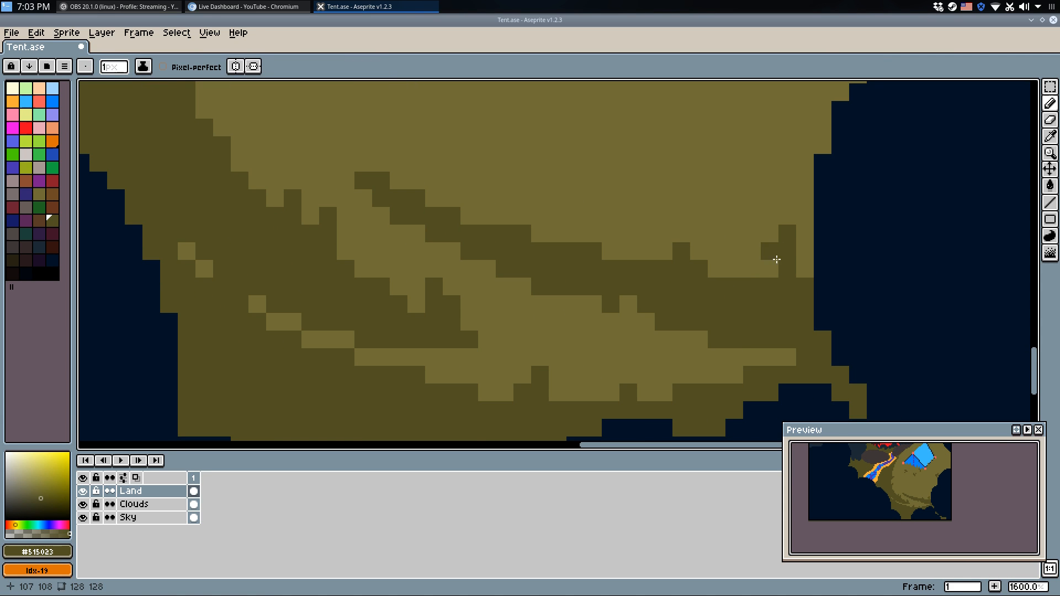
Add dark olive #515023 tufts along the upper edge of the curved shadow band and reshape its left tip.
drag(574, 217, 565, 230)
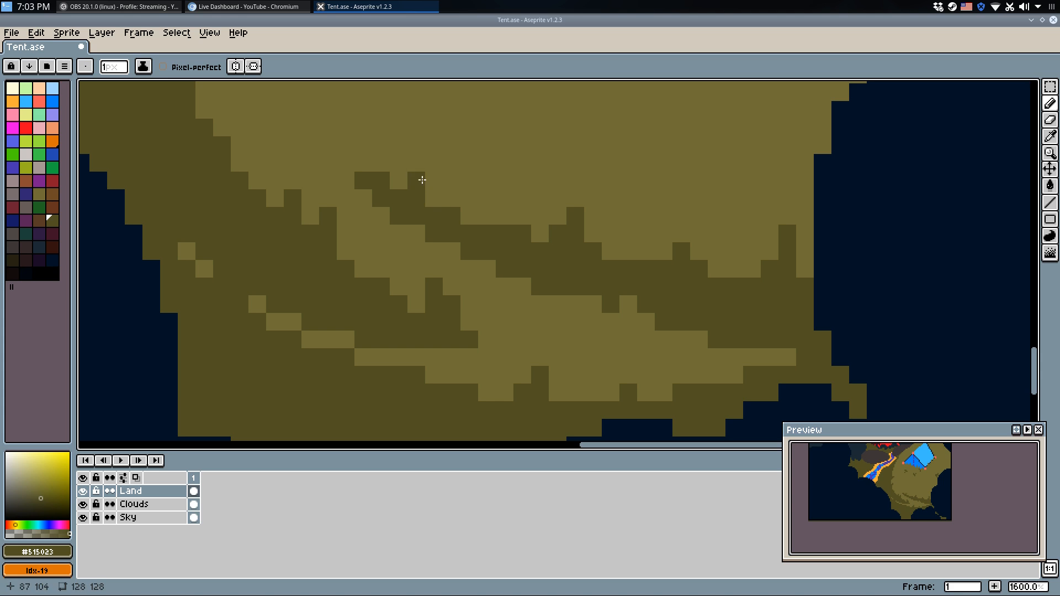
drag(453, 196, 469, 215)
drag(353, 181, 459, 299)
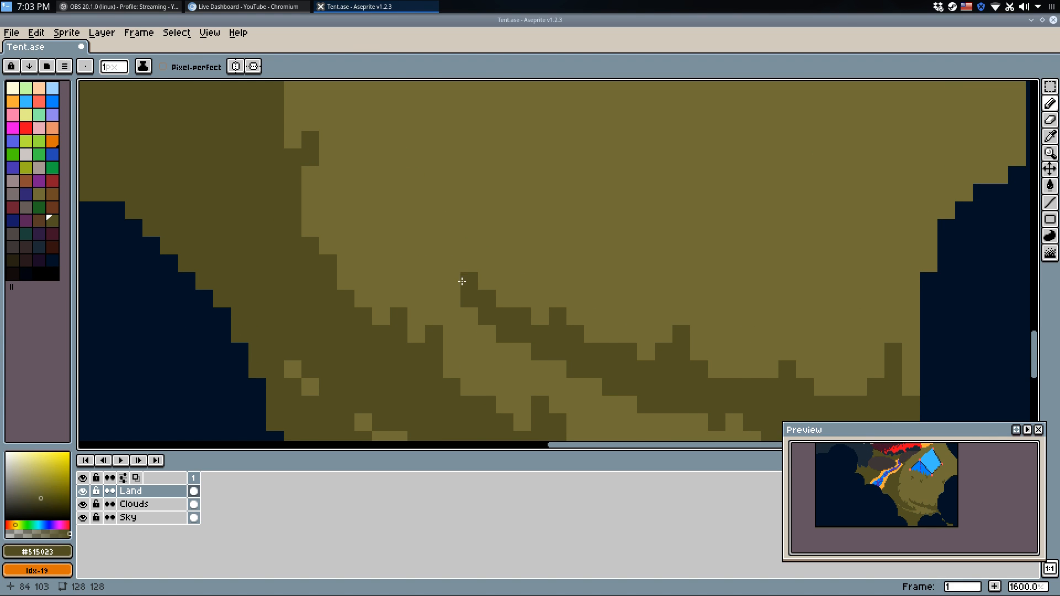
scroll(324, 229, down, 1)
scroll(326, 230, down, 7)
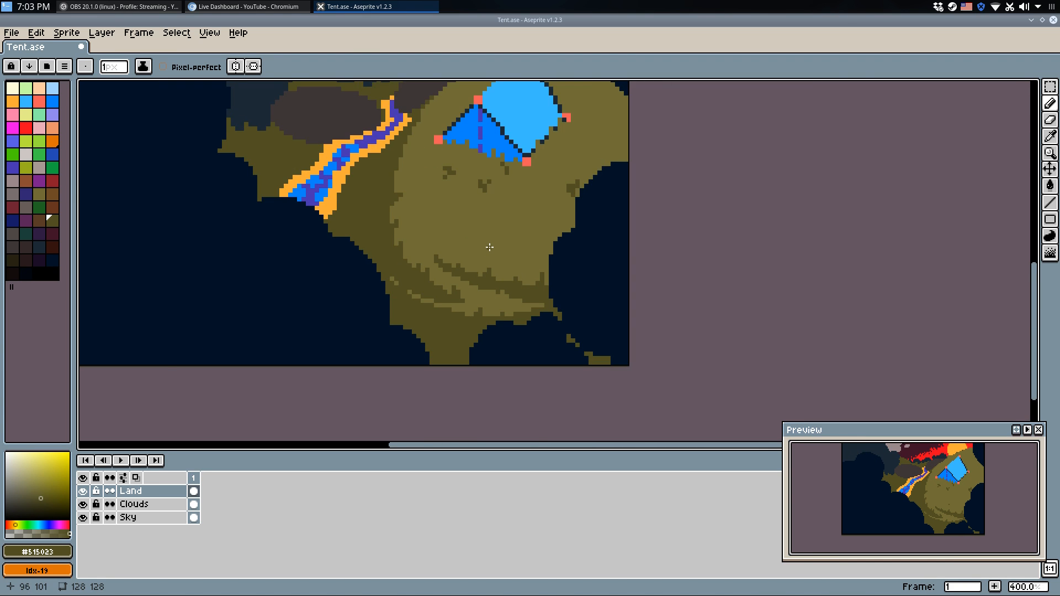
Add dark olive #515023 pixels to the hilltop edge below the sun and to the lower edge of the left brown mound.
scroll(566, 223, up, 4)
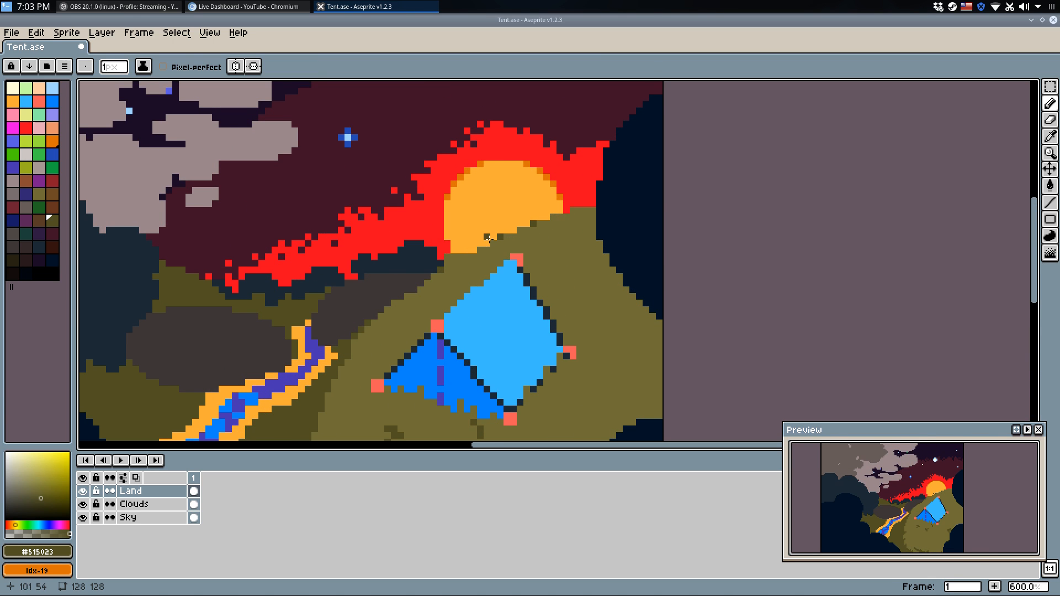
drag(385, 324, 555, 173)
scroll(553, 175, down, 2)
drag(459, 223, 559, 281)
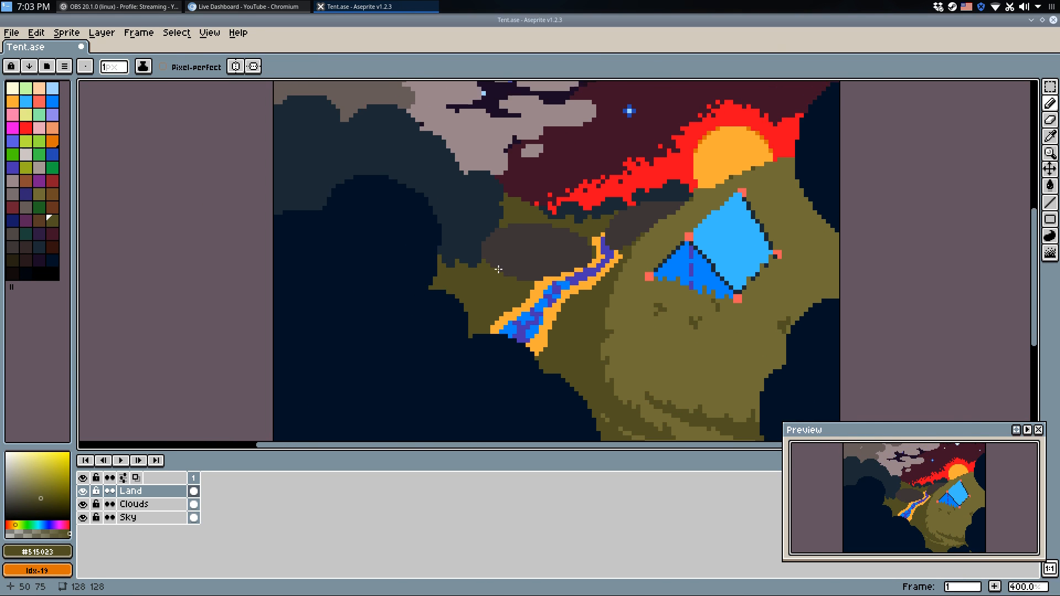
scroll(497, 270, up, 4)
key(alt)
drag(513, 249, 414, 326)
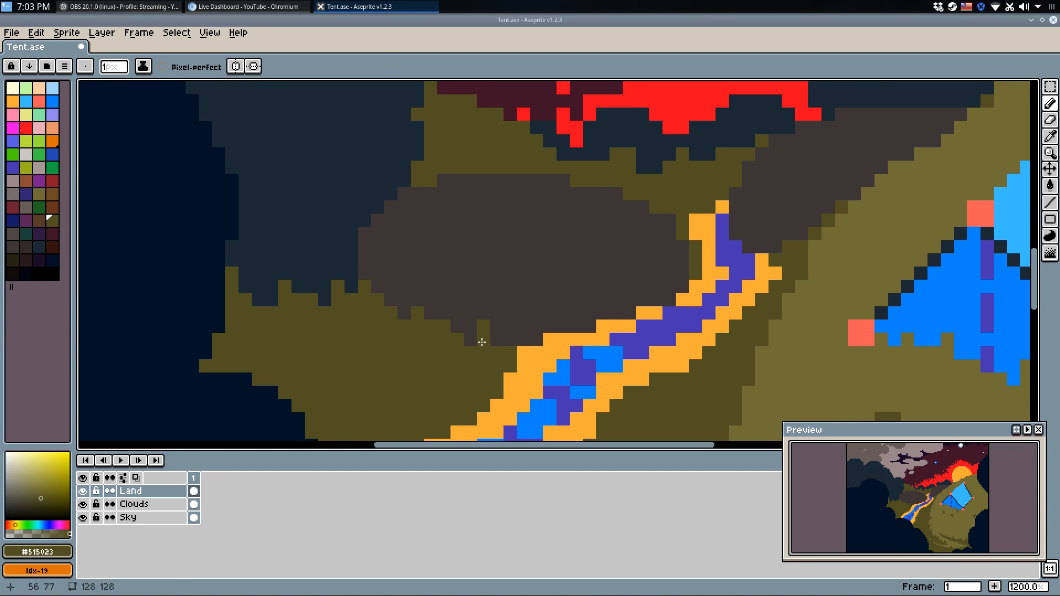
Try filling the two brown mounds behind the river with dark olive #515023.
key(g)
click(608, 232)
click(807, 197)
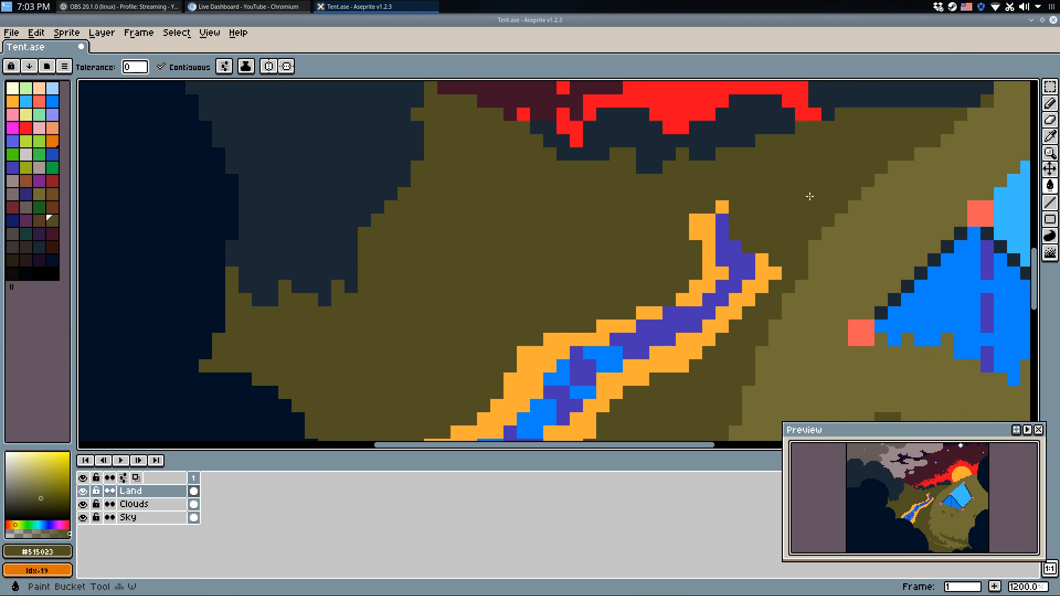
scroll(801, 260, down, 6)
key(ctrl+z)
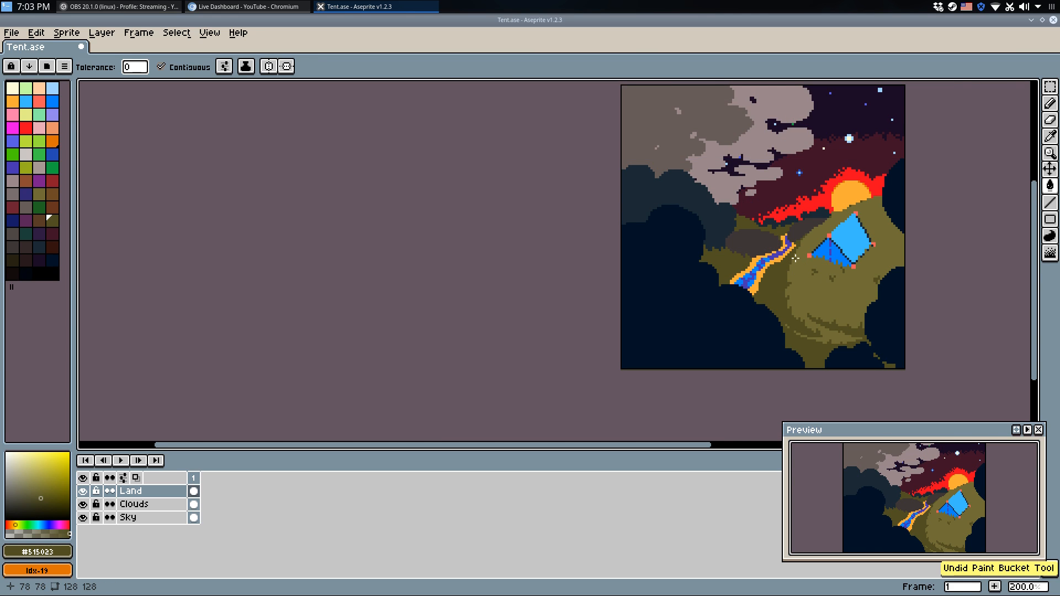
scroll(797, 278, up, 2)
key(ctrl+y)
key(ctrl+z)
Save the file with the roughened grass edges and return to the Pencil tool.
key(ctrl+s)
scroll(780, 209, down, 2)
scroll(780, 209, down, 1)
scroll(662, 276, up, 4)
key(b)
scroll(632, 305, up, 4)
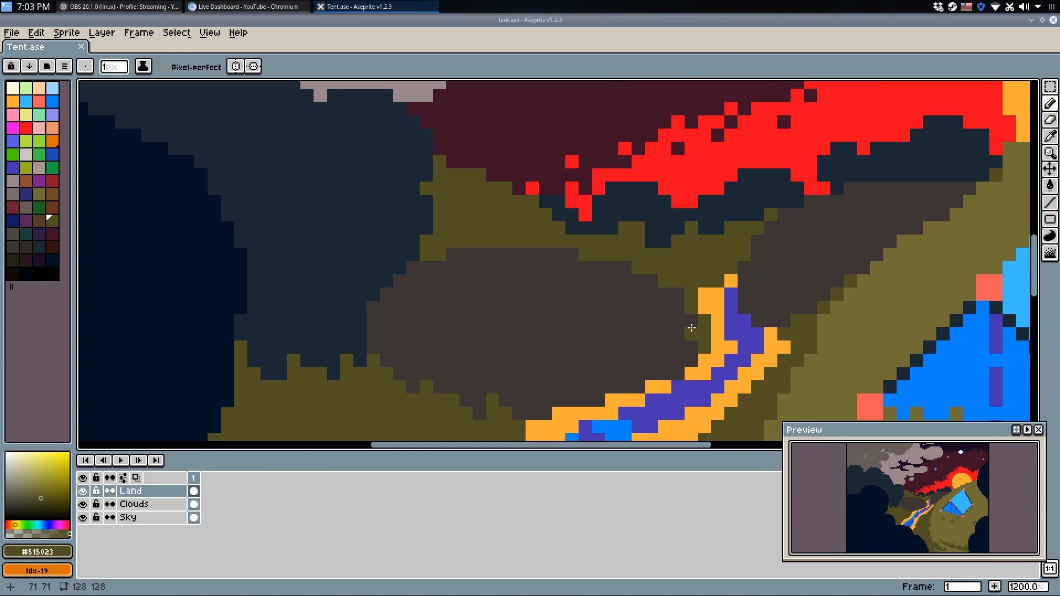
scroll(677, 315, up, 1)
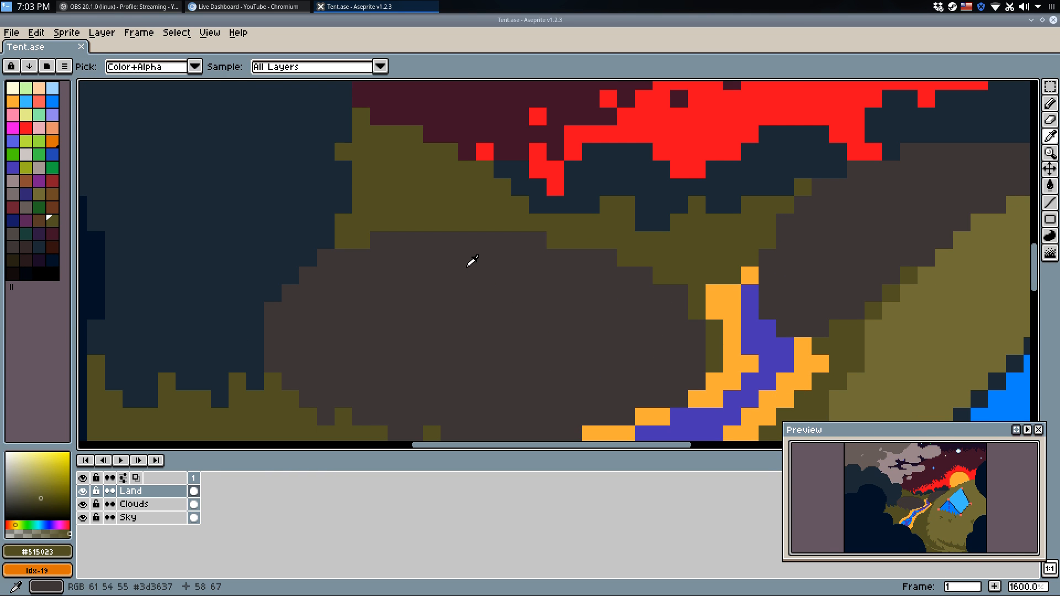
Paint dark green foliage, palette index 45, along the right edge of the lower blue-grey tree clump.
alt+click(485, 284)
scroll(320, 238, down, 2)
scroll(498, 267, up, 1)
alt+click(498, 268)
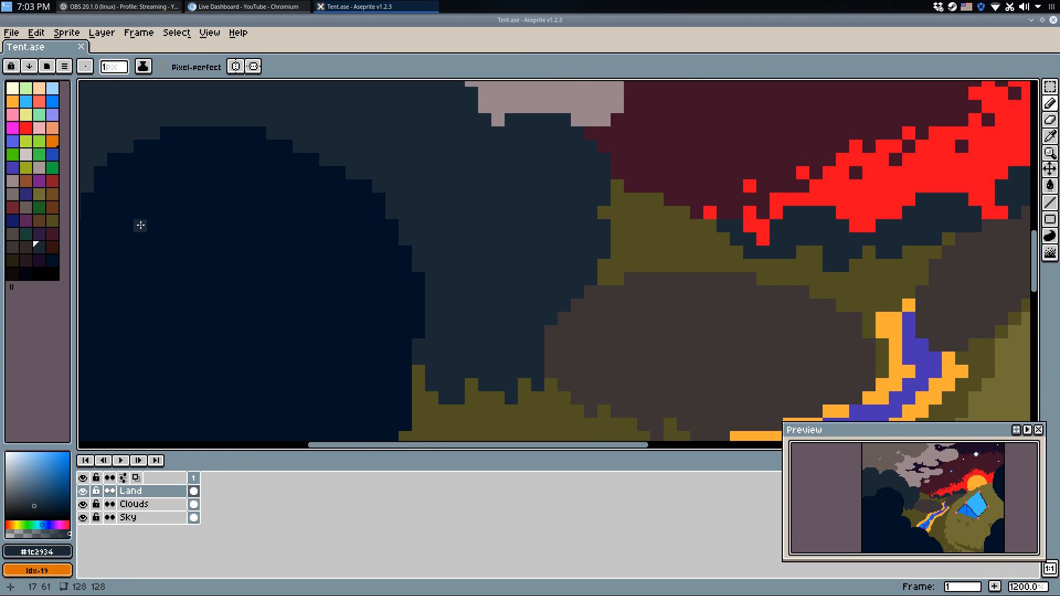
click(26, 234)
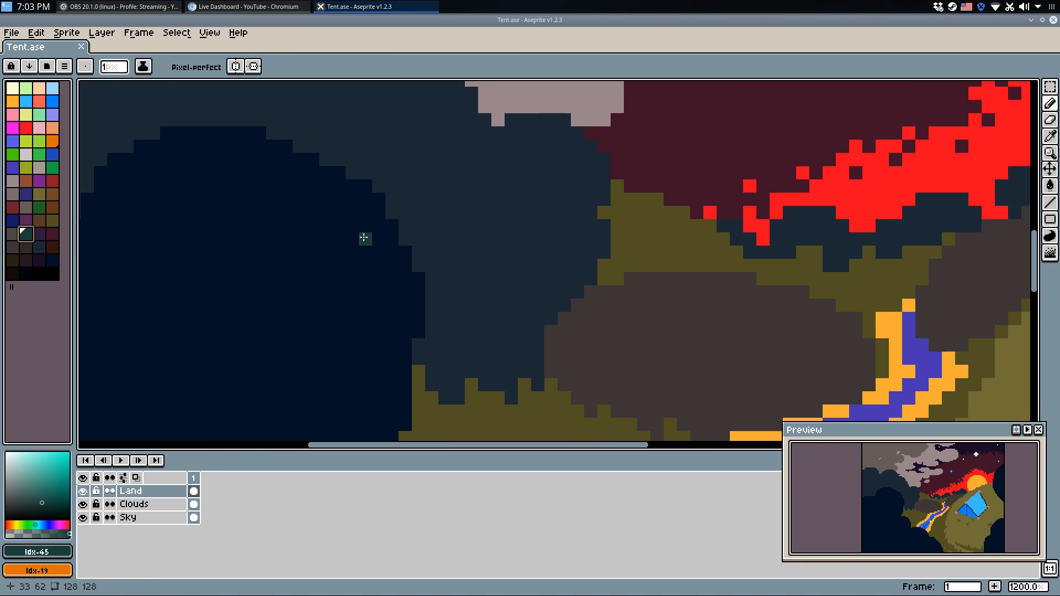
scroll(440, 240, down, 4)
scroll(425, 226, up, 8)
mouse_move(475, 187)
mouse_down()
mouse_move(514, 194)
mouse_move(515, 217)
mouse_move(539, 217)
mouse_move(565, 281)
mouse_up()
drag(545, 389, 551, 287)
mouse_move(558, 269)
mouse_down()
mouse_move(567, 317)
mouse_move(582, 296)
mouse_move(522, 315)
mouse_move(553, 326)
mouse_move(501, 375)
mouse_move(524, 329)
mouse_move(472, 387)
mouse_move(505, 362)
mouse_move(503, 417)
mouse_move(505, 356)
mouse_move(457, 357)
mouse_up()
click(504, 401)
click(487, 394)
Paint dark green leaf clusters on the right flank of the upper blue-grey tree clump.
drag(382, 223, 514, 323)
drag(372, 219, 544, 380)
mouse_move(571, 213)
mouse_down()
mouse_move(511, 285)
mouse_move(493, 291)
mouse_up()
drag(596, 241, 521, 317)
drag(624, 312, 572, 368)
drag(625, 338, 587, 292)
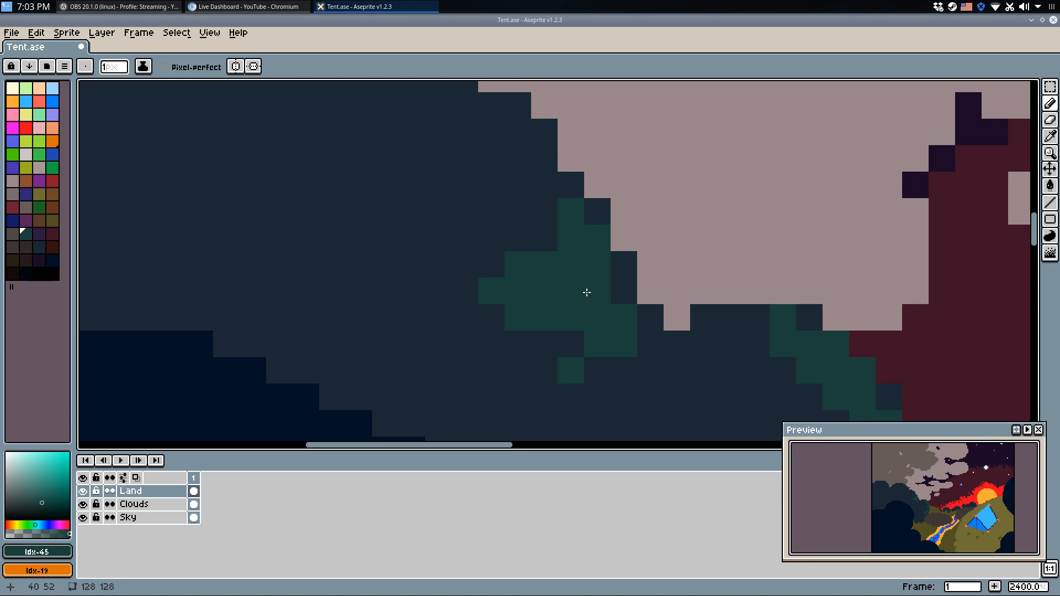
drag(646, 346, 571, 397)
click(701, 376)
Extend the dark green leaf clusters up the right edge of the blue-grey tree towards its crown.
mouse_move(449, 202)
mouse_down()
mouse_move(525, 324)
mouse_move(558, 348)
mouse_up()
mouse_move(626, 304)
mouse_down()
mouse_move(606, 329)
mouse_move(547, 357)
mouse_up()
drag(650, 330, 573, 382)
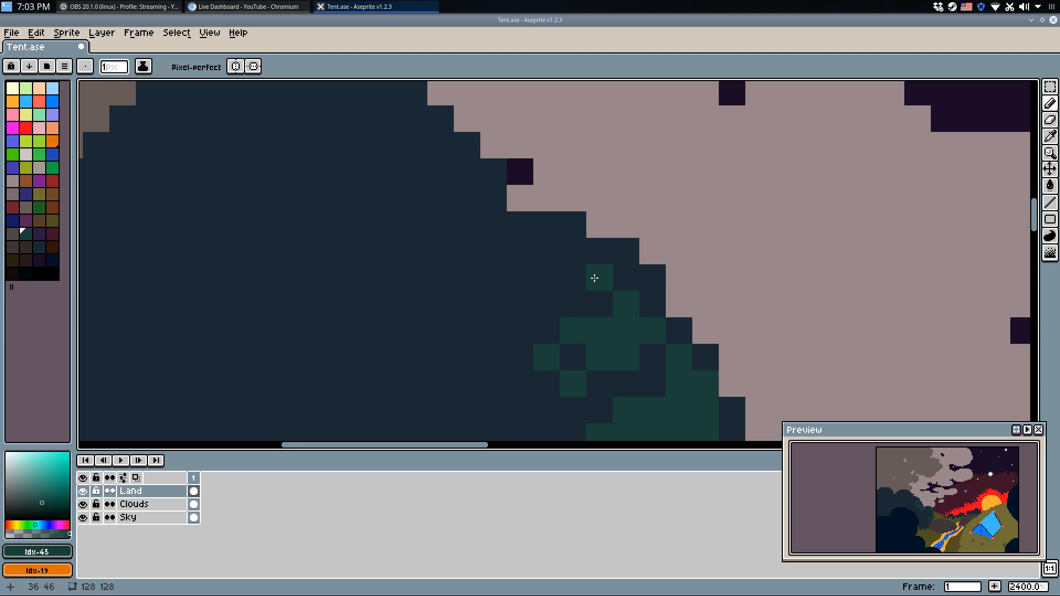
drag(575, 245, 623, 289)
mouse_move(450, 217)
mouse_down()
mouse_move(519, 265)
mouse_move(619, 302)
mouse_move(588, 333)
mouse_up()
scroll(714, 229, down, 5)
scroll(727, 225, down, 1)
Paint a blue-grey #1c2934 rim inside the left edge of the dark navy tree beside the sun.
drag(827, 256, 530, 206)
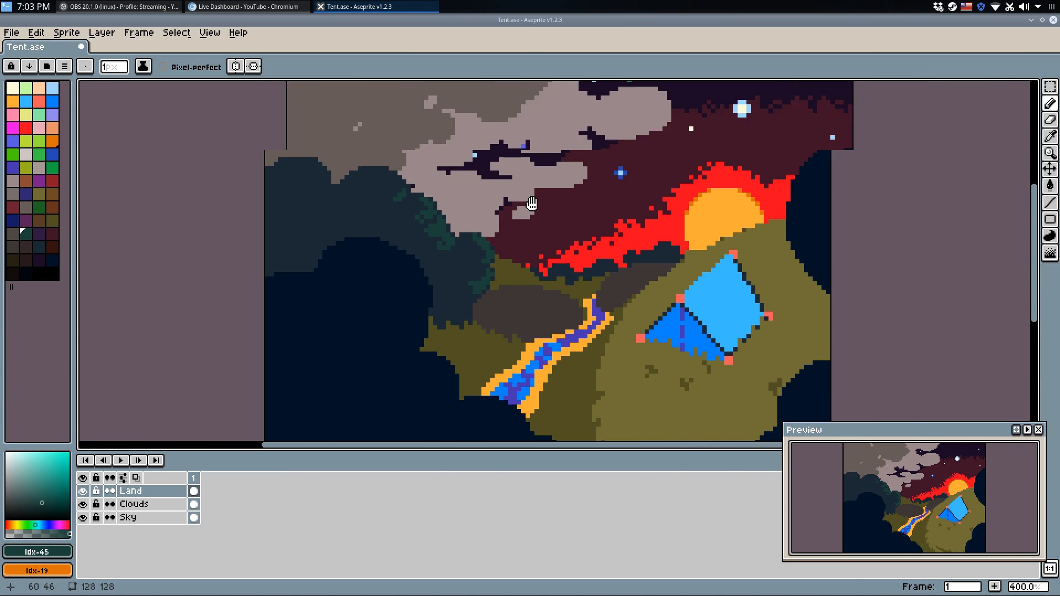
scroll(807, 195, up, 4)
scroll(299, 318, down, 1)
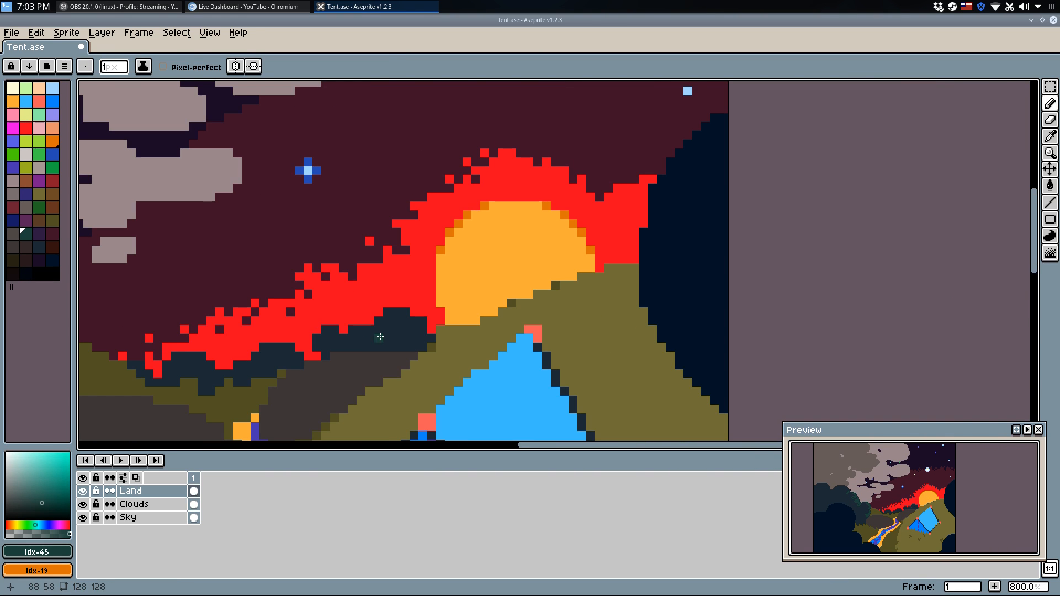
alt+click(381, 335)
key(ctrl+z)
mouse_move(657, 301)
mouse_down()
mouse_move(647, 279)
mouse_move(657, 212)
mouse_up()
key(ctrl+z)
click(664, 190)
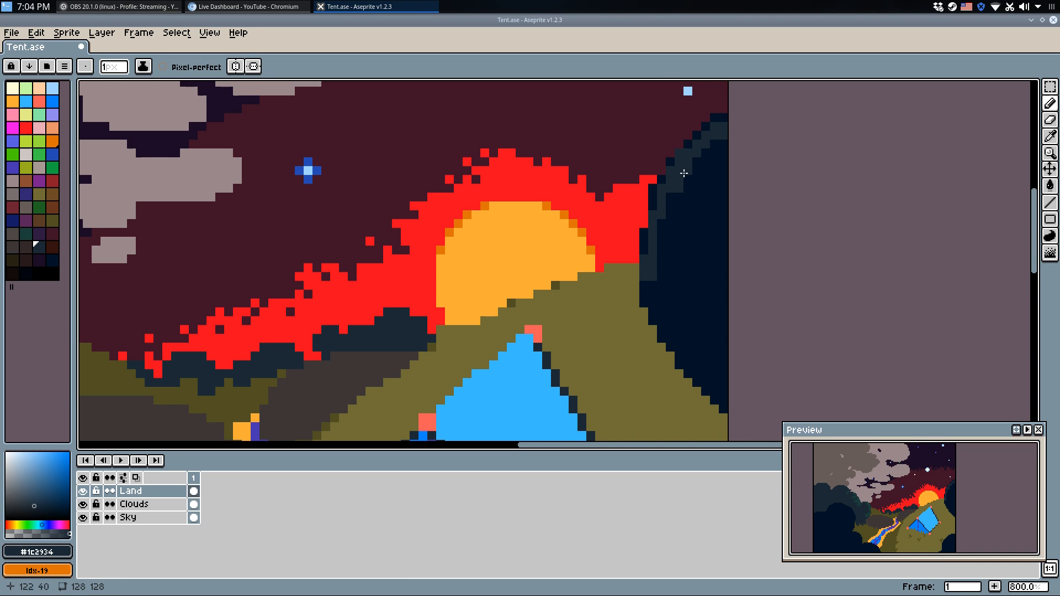
key(ctrl+z)
drag(671, 194, 659, 271)
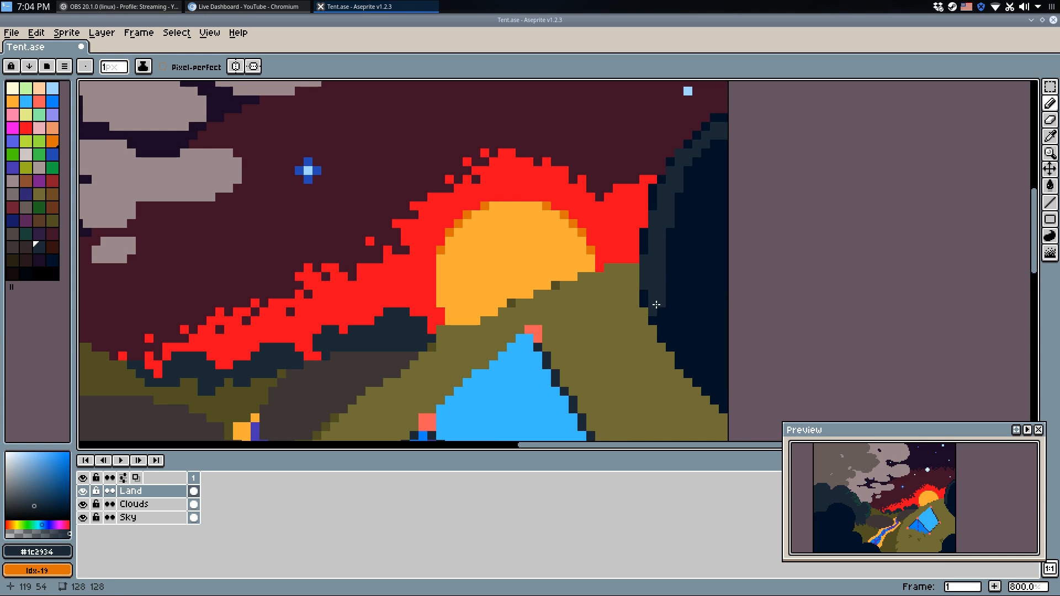
alt+click(677, 330)
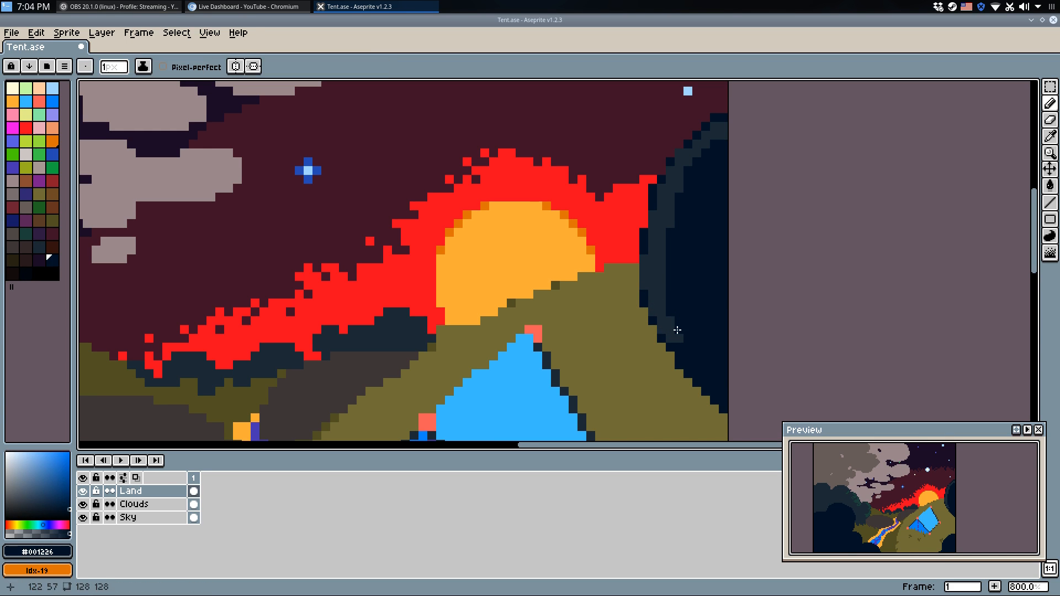
scroll(671, 318, down, 3)
Paint a blue-grey #1c2934 rim inside the upper left edge of the lower right navy tree.
alt+click(672, 250)
drag(646, 431, 641, 192)
scroll(634, 273, up, 5)
drag(608, 267, 682, 164)
drag(690, 124, 624, 299)
mouse_move(650, 195)
mouse_down()
mouse_move(760, 95)
mouse_move(715, 172)
mouse_up()
mouse_move(774, 147)
mouse_down()
mouse_move(683, 165)
mouse_move(773, 164)
mouse_move(683, 185)
mouse_move(703, 180)
mouse_move(621, 221)
mouse_up()
key(ctrl+z)
mouse_move(746, 167)
mouse_down()
mouse_move(629, 253)
mouse_move(584, 336)
mouse_up()
Touch up the lower right tree's rim with single pixels in its sampled colours.
alt+click(588, 286)
alt+click(604, 288)
click(582, 286)
click(603, 254)
drag(761, 136, 774, 139)
With a 2 px brush, paint blue-grey #1c2934 highlights along the edge of the navy foreground foliage below the river.
scroll(745, 201, down, 4)
drag(425, 282, 612, 291)
scroll(533, 276, up, 3)
key(plus)
drag(473, 176, 544, 183)
mouse_move(486, 165)
mouse_down()
mouse_move(604, 238)
mouse_move(614, 273)
mouse_up()
drag(683, 324, 608, 239)
mouse_move(598, 210)
mouse_down()
mouse_move(669, 263)
mouse_move(684, 359)
mouse_up()
scroll(660, 300, down, 3)
key(ctrl+z)
scroll(800, 307, down, 1)
scroll(800, 306, down, 1)
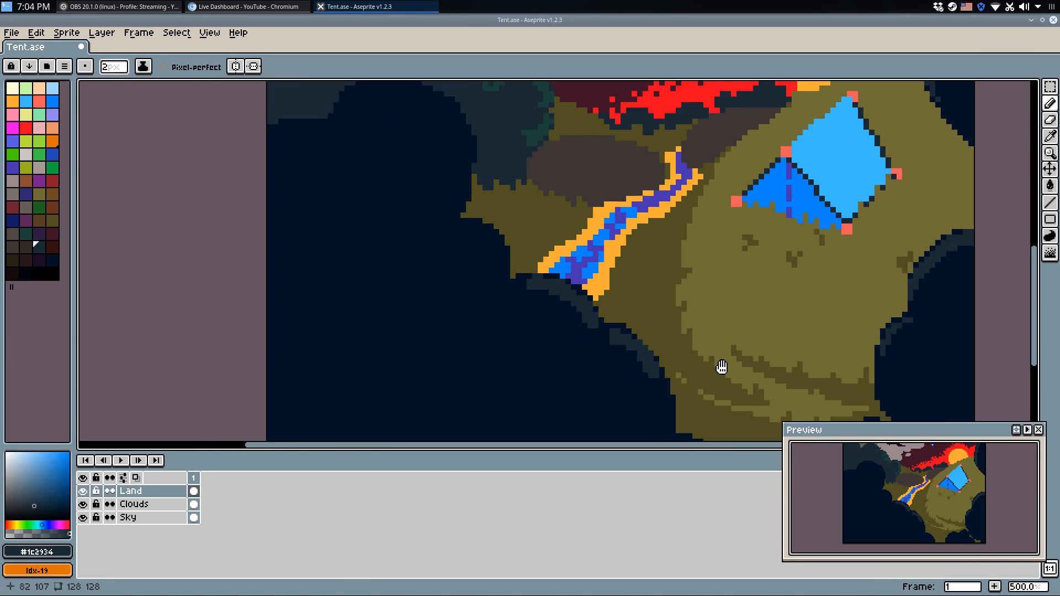
Paint dark green #1b4039 accents within the blue-grey rim of the large navy tree on the left side of the scene.
scroll(644, 108, down, 1)
scroll(353, 159, up, 3)
scroll(353, 160, up, 2)
mouse_move(436, 190)
mouse_down()
mouse_move(495, 259)
mouse_move(510, 260)
mouse_move(508, 312)
mouse_up()
drag(500, 250, 527, 369)
alt+click(546, 341)
alt+click(709, 276)
click(522, 303)
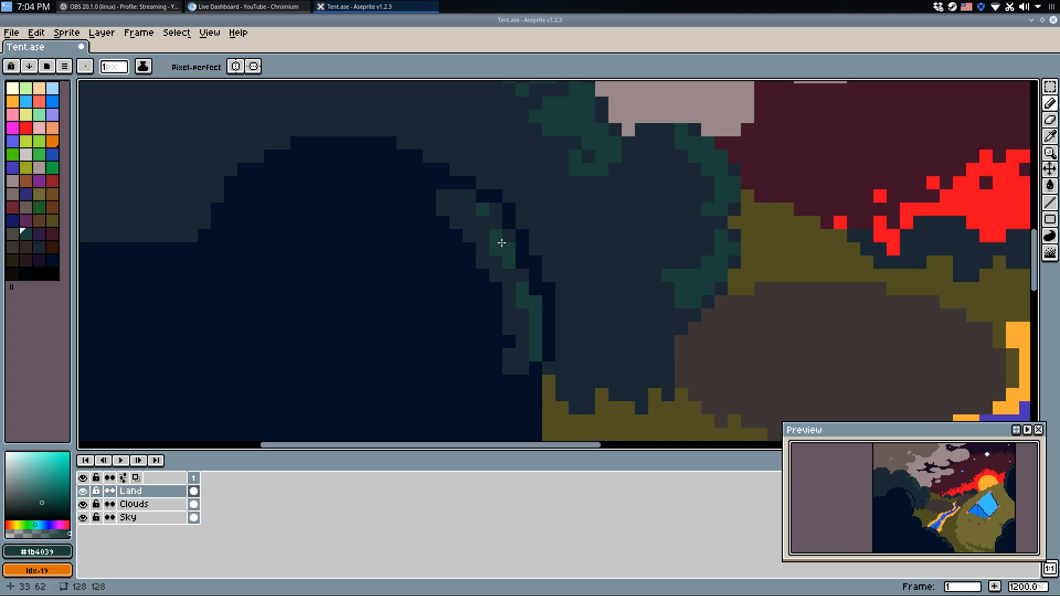
Break up the upper end of the left navy tree's rim with single navy #001226 and blue-grey #1c2934 pixels.
scroll(502, 243, down, 1)
scroll(471, 220, up, 2)
alt+click(421, 220)
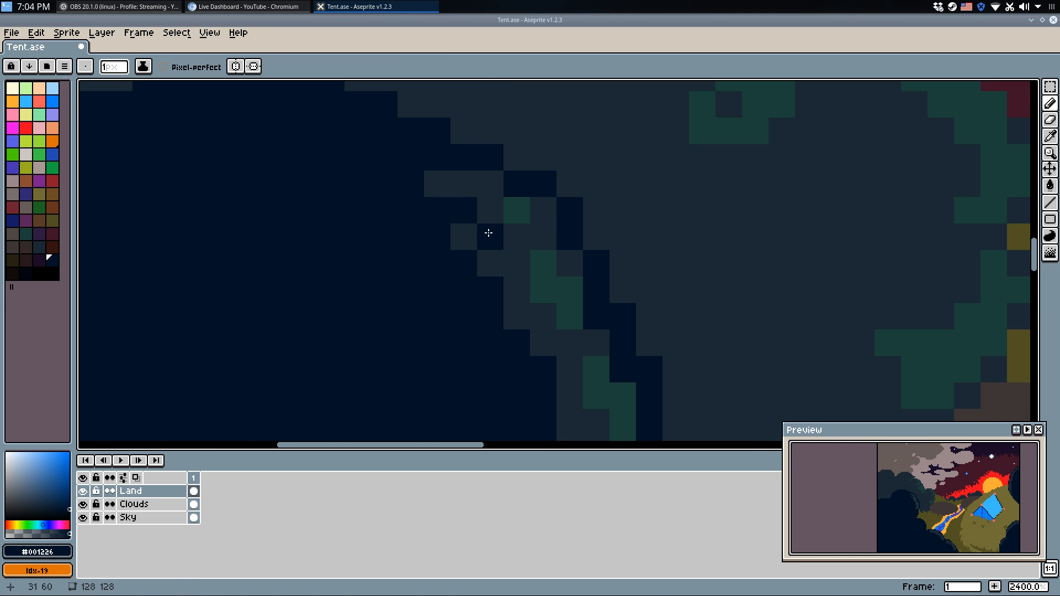
click(468, 237)
alt+click(502, 260)
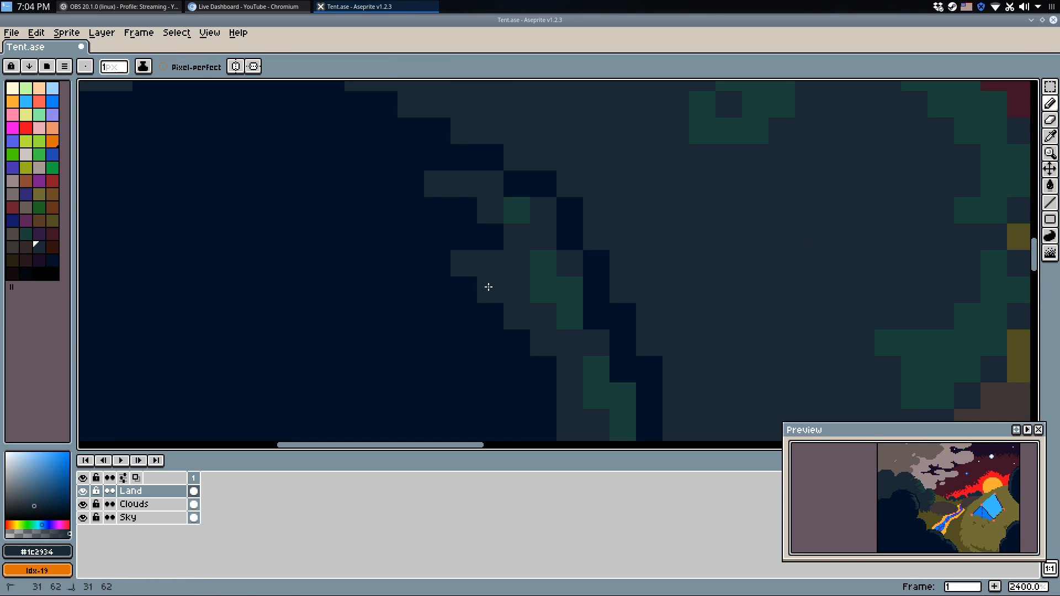
click(435, 161)
click(413, 160)
click(511, 191)
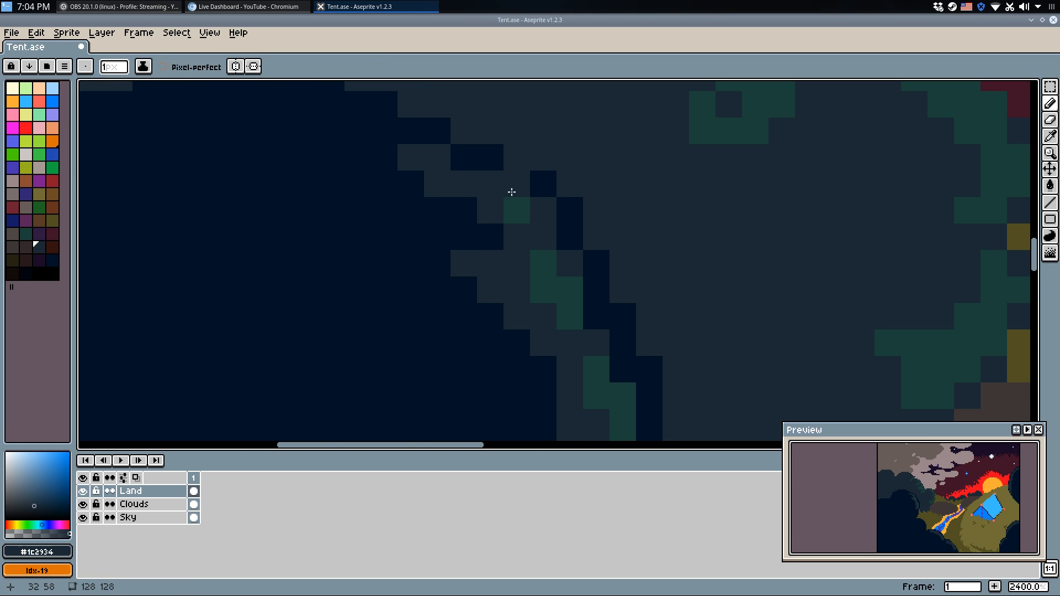
Paint dark green #1b4039 accents along the blue-grey highlights of the navy foreground foliage below the river.
alt+click(517, 211)
scroll(523, 222, down, 6)
scroll(596, 338, up, 1)
scroll(599, 353, up, 2)
mouse_move(637, 408)
mouse_down()
mouse_move(599, 353)
mouse_move(593, 323)
mouse_move(702, 357)
mouse_move(761, 417)
mouse_up()
scroll(599, 353, up, 3)
scroll(761, 417, down, 3)
scroll(586, 258, up, 3)
mouse_move(587, 253)
mouse_down()
mouse_move(609, 269)
mouse_move(612, 241)
mouse_up()
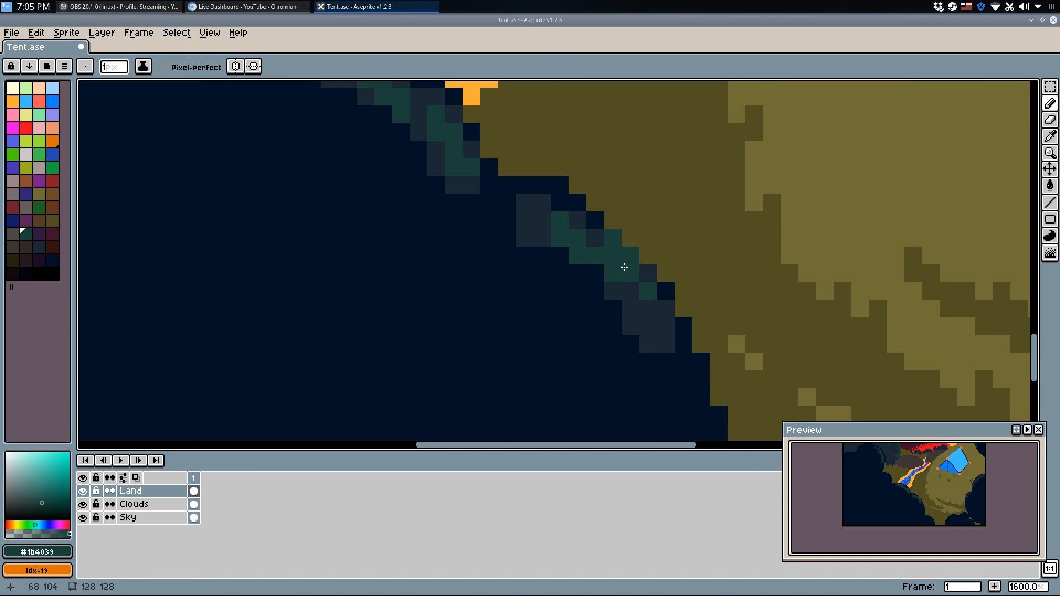
Touch up the outer edge of the foreground foliage below the river with blue-grey #1c2934 and navy #001226 pixels.
alt+click(646, 272)
click(633, 259)
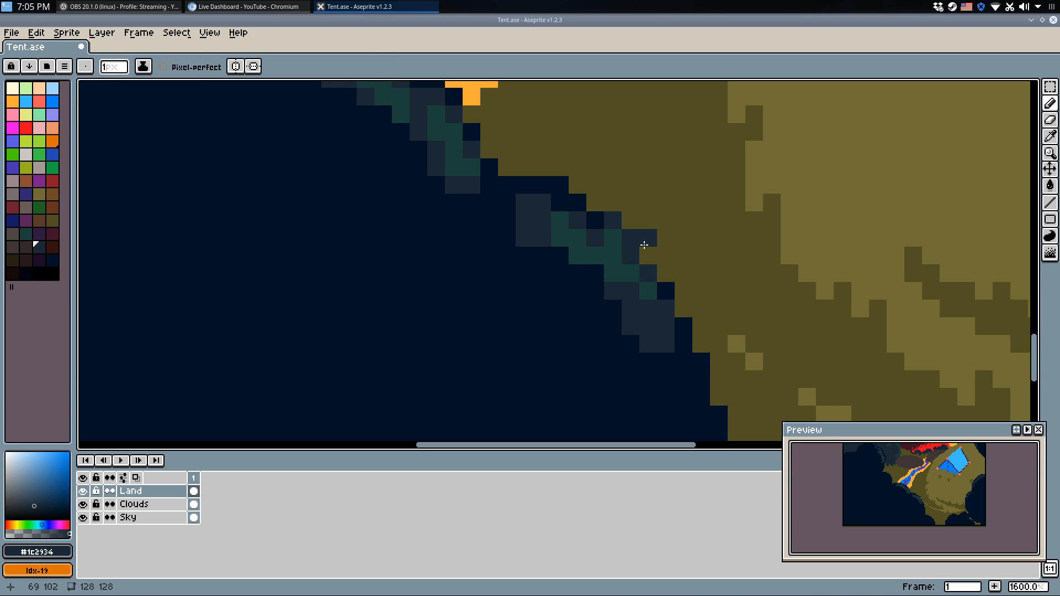
alt+click(665, 289)
click(653, 241)
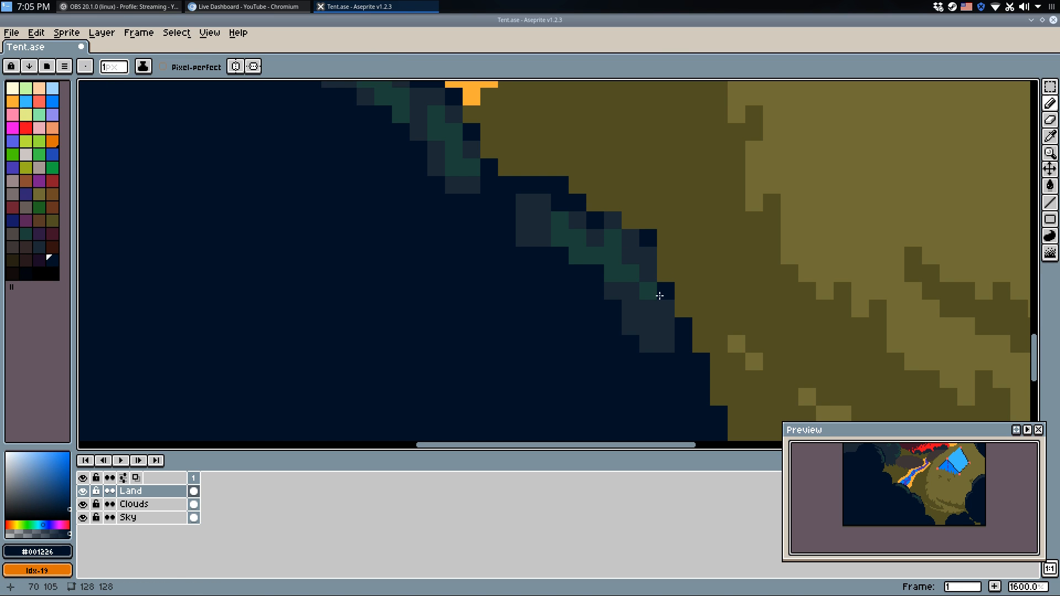
scroll(740, 270, down, 3)
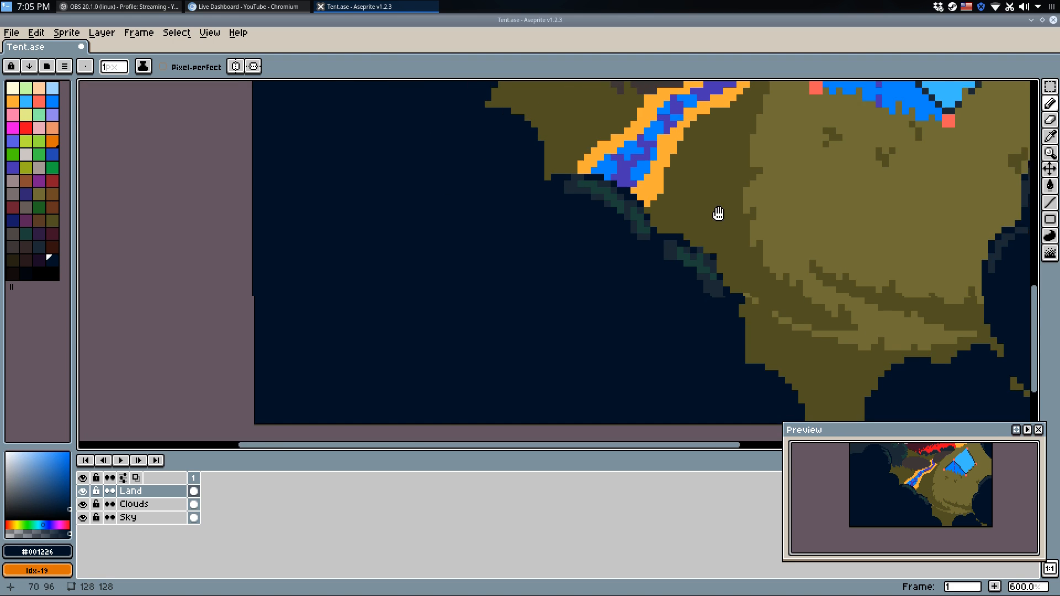
Add single navy #001226 pixels that roughen the left edge of the lower right tree against the hill.
drag(717, 216, 473, 264)
scroll(779, 327, up, 4)
click(592, 325)
click(603, 360)
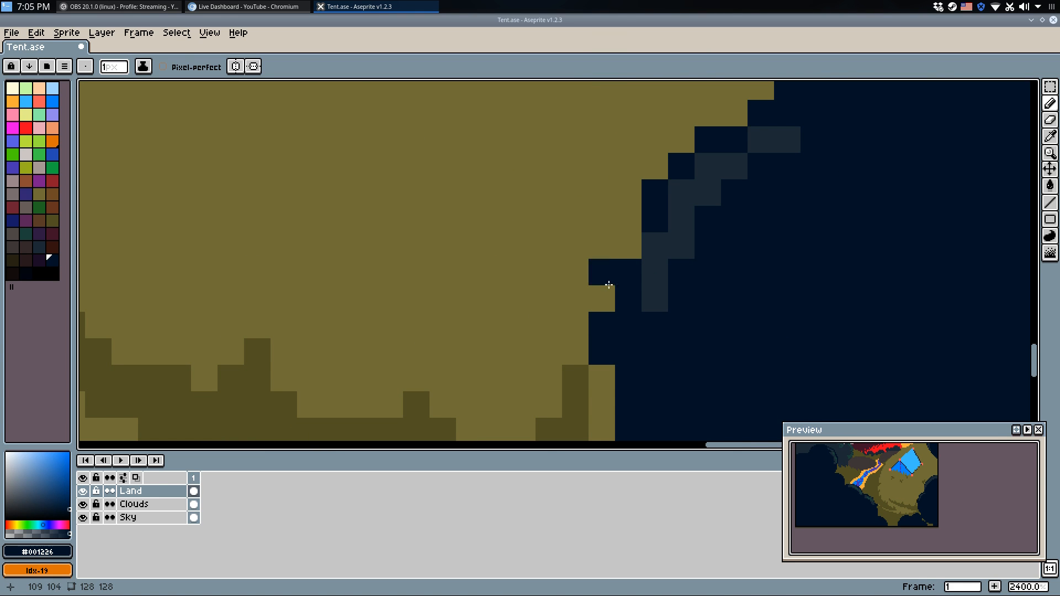
click(621, 218)
click(628, 244)
key(ctrl+z)
Paint navy #001226 leaf pixels along the upper left edge of the lower right tree, over the grass below the tent.
drag(754, 101, 601, 293)
click(602, 253)
drag(599, 130, 549, 291)
click(609, 202)
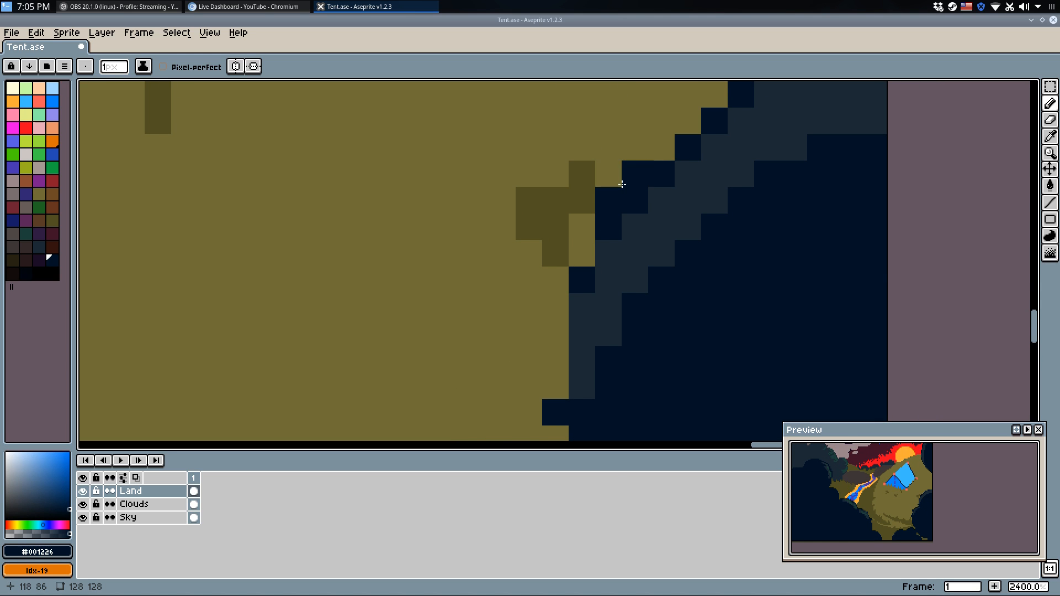
drag(613, 180, 591, 194)
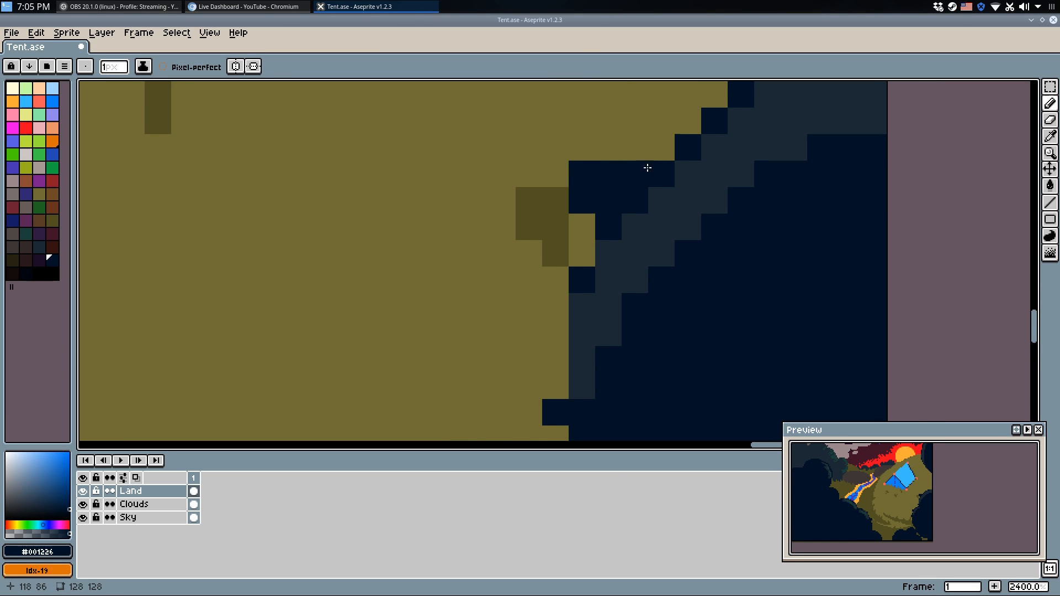
drag(648, 167, 588, 251)
click(699, 173)
mouse_move(769, 173)
mouse_down()
mouse_move(766, 153)
mouse_move(742, 164)
mouse_up()
click(658, 172)
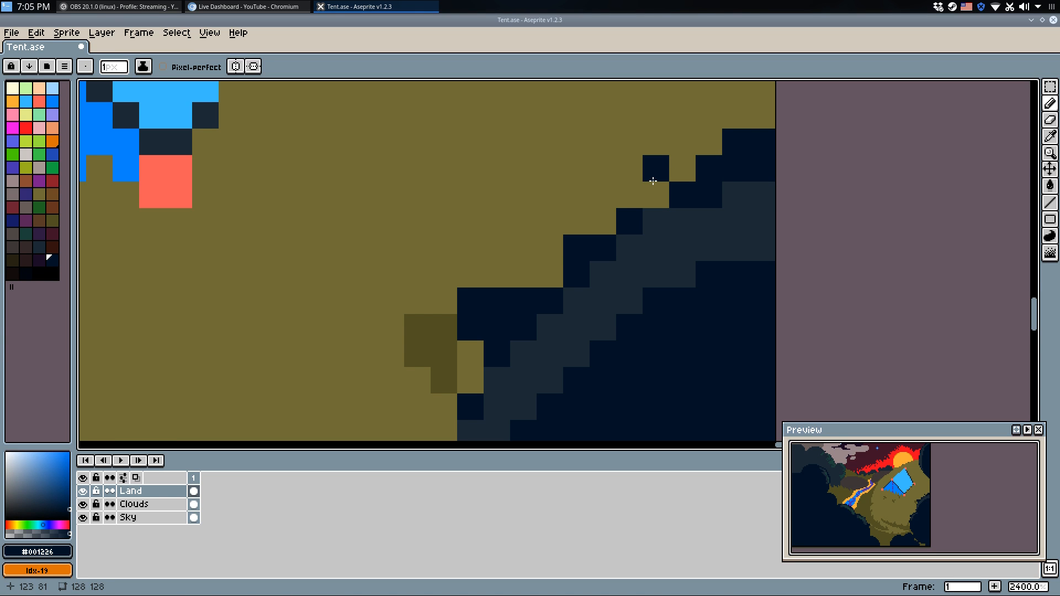
Dab blue-grey #1c2934 pixels onto the new leaf tufts along the lower right tree's upper edge.
scroll(657, 198, down, 6)
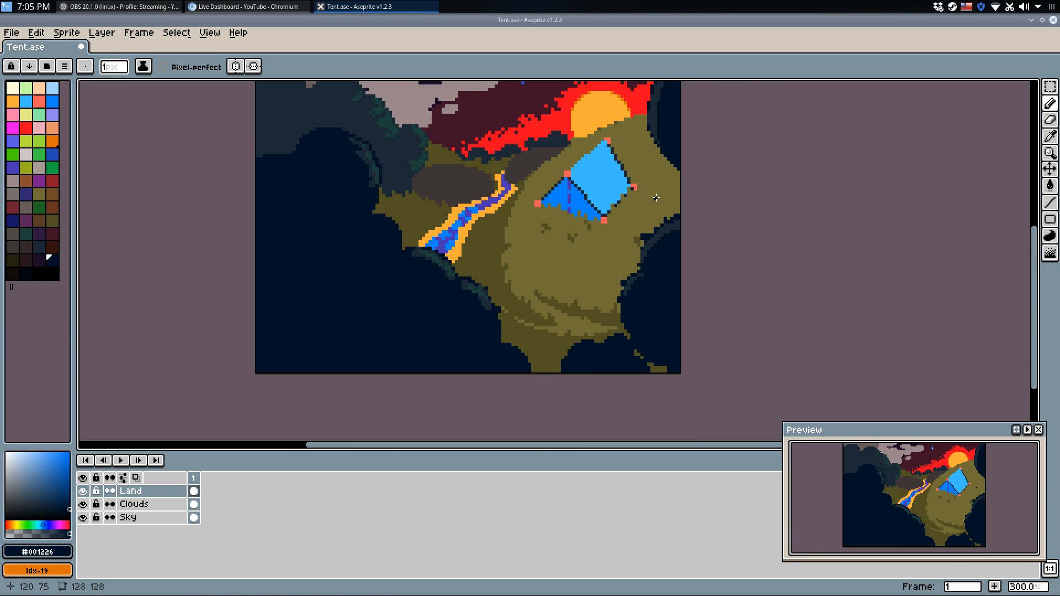
scroll(679, 273, up, 1)
alt+click(645, 260)
drag(568, 228, 598, 228)
scroll(664, 281, down, 3)
scroll(664, 238, up, 2)
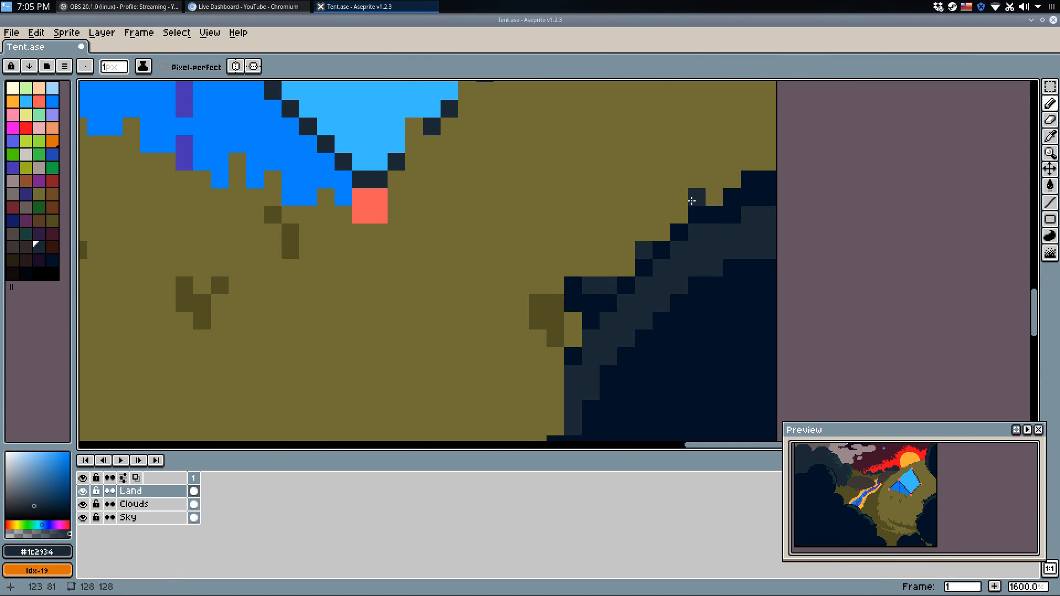
Undo and redo the last pencil strokes to compare the scene with and without them.
scroll(721, 210, down, 6)
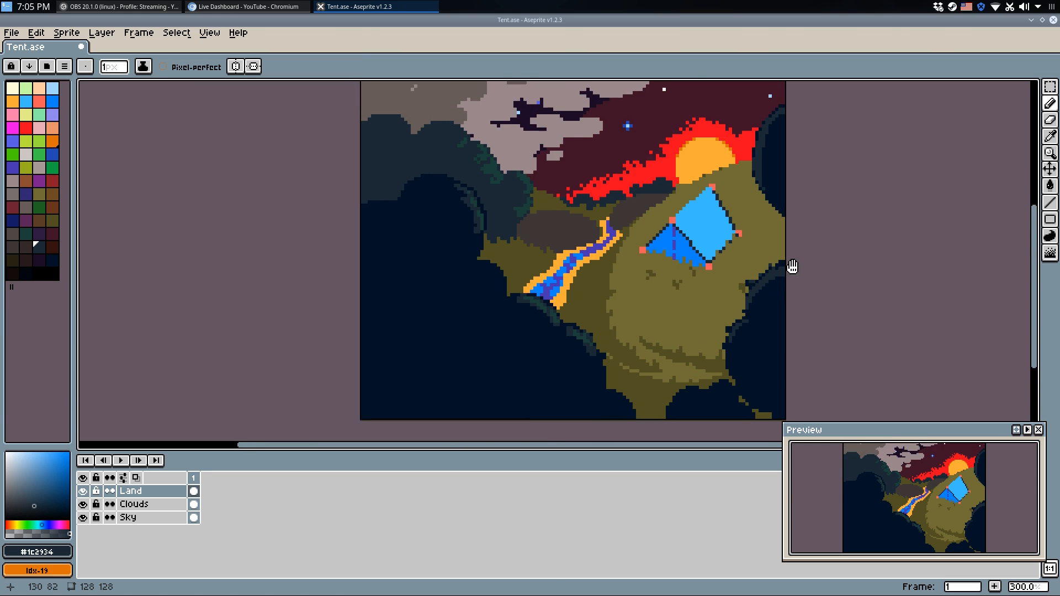
drag(790, 274, 786, 227)
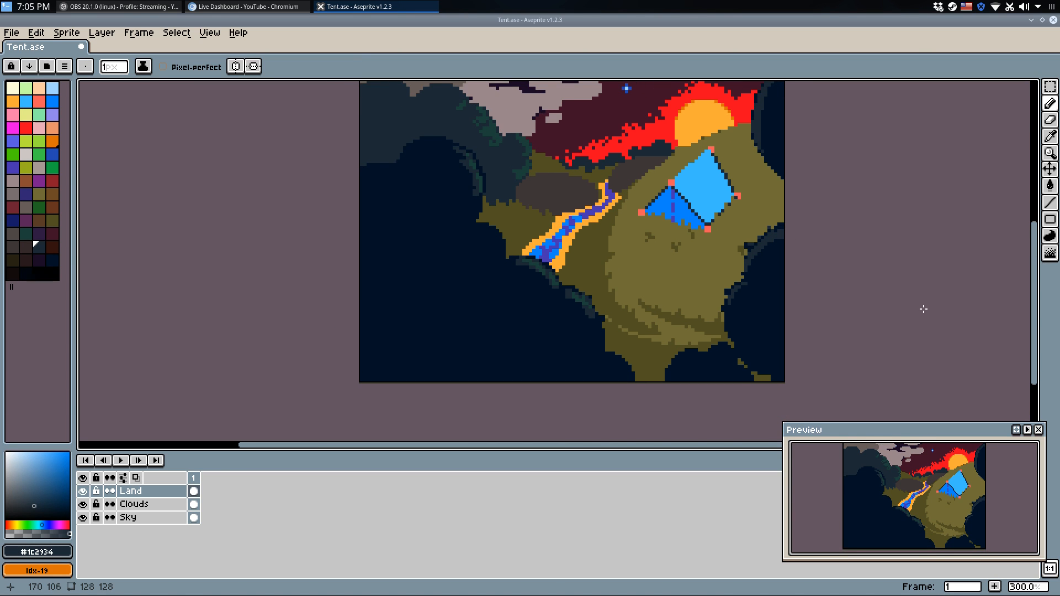
key(ctrl+z)
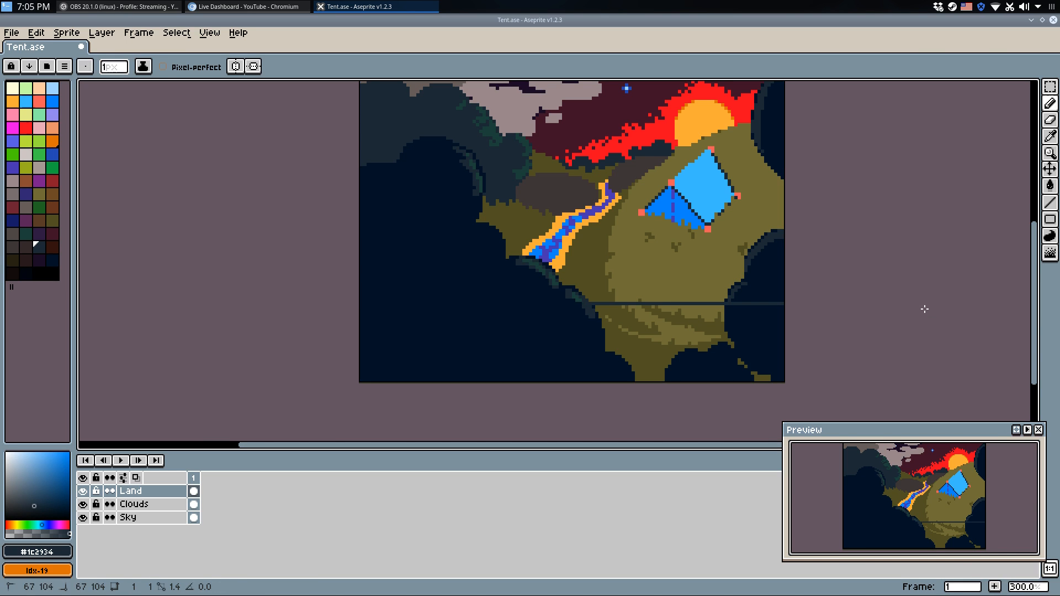
key(ctrl+shift+z)
key(ctrl+z)
key(ctrl+shift+z)
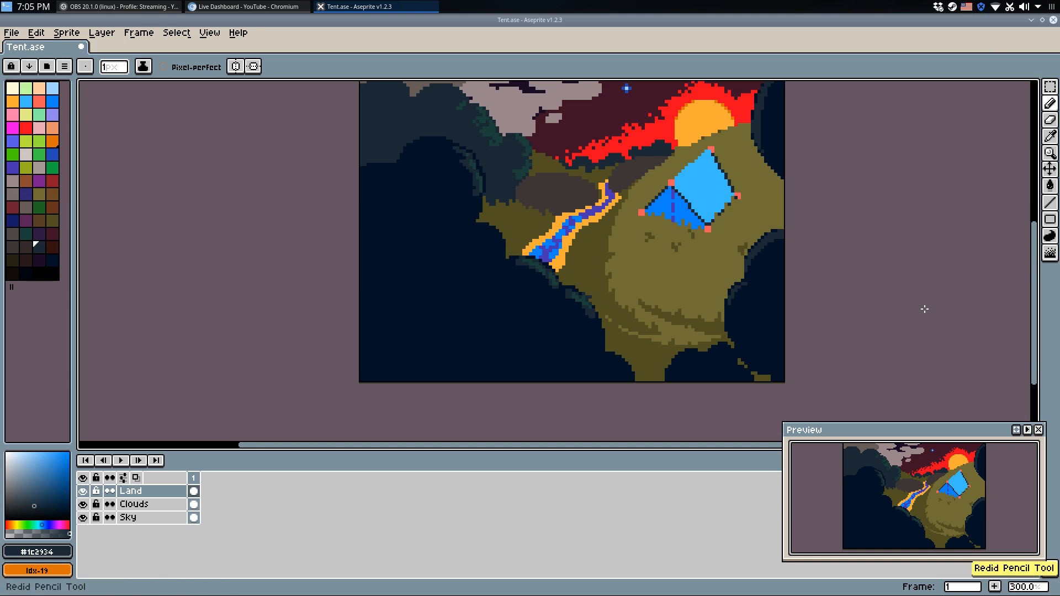
key(ctrl+z)
key(ctrl+shift+z)
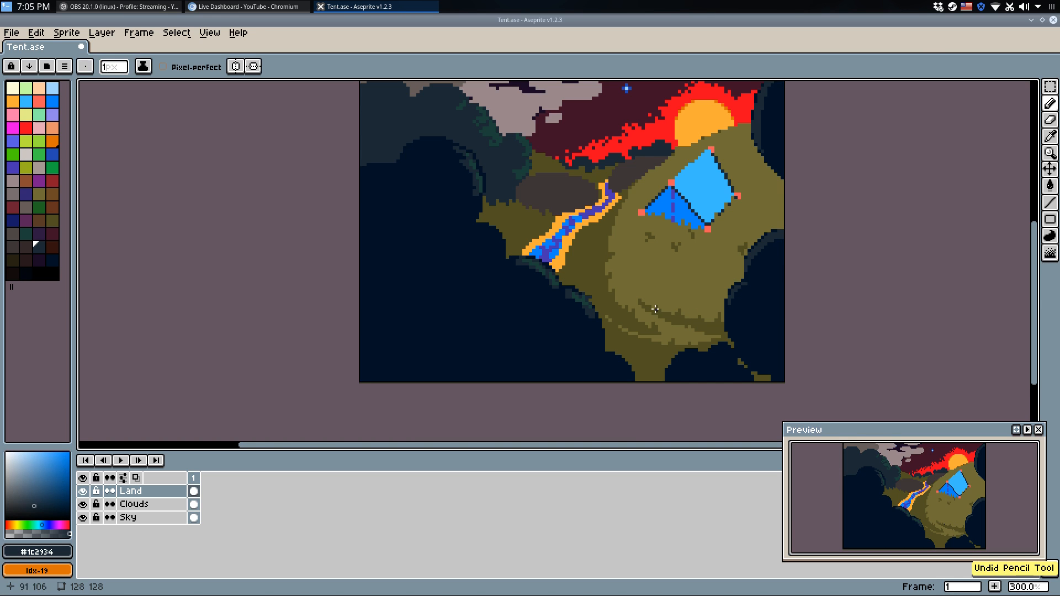
Save the artwork with its finished foliage highlights.
scroll(593, 304, up, 6)
alt+click(570, 302)
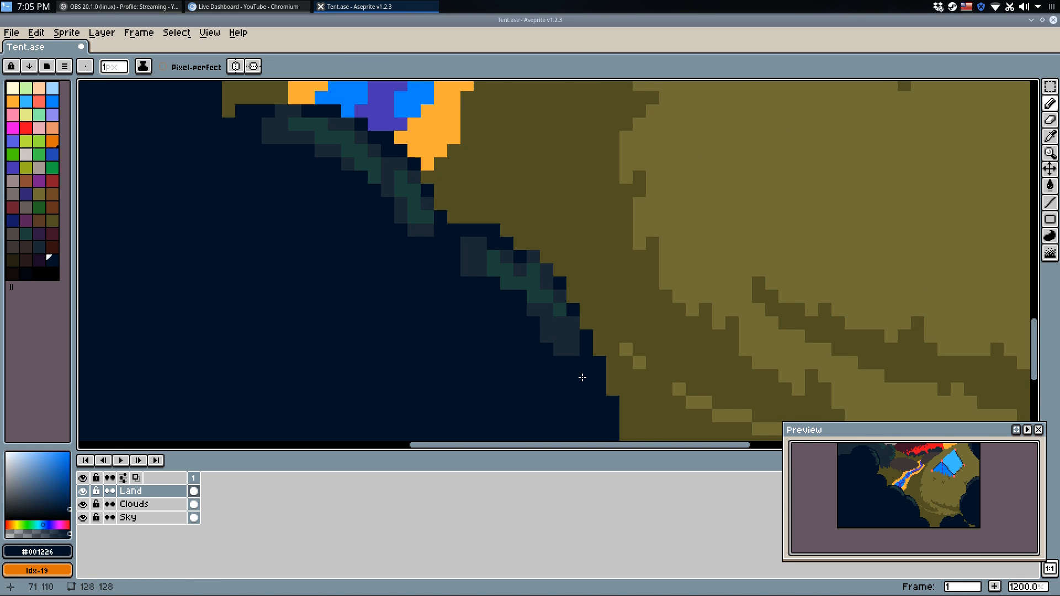
scroll(582, 378, down, 5)
key(ctrl+s)
scroll(603, 373, down, 2)
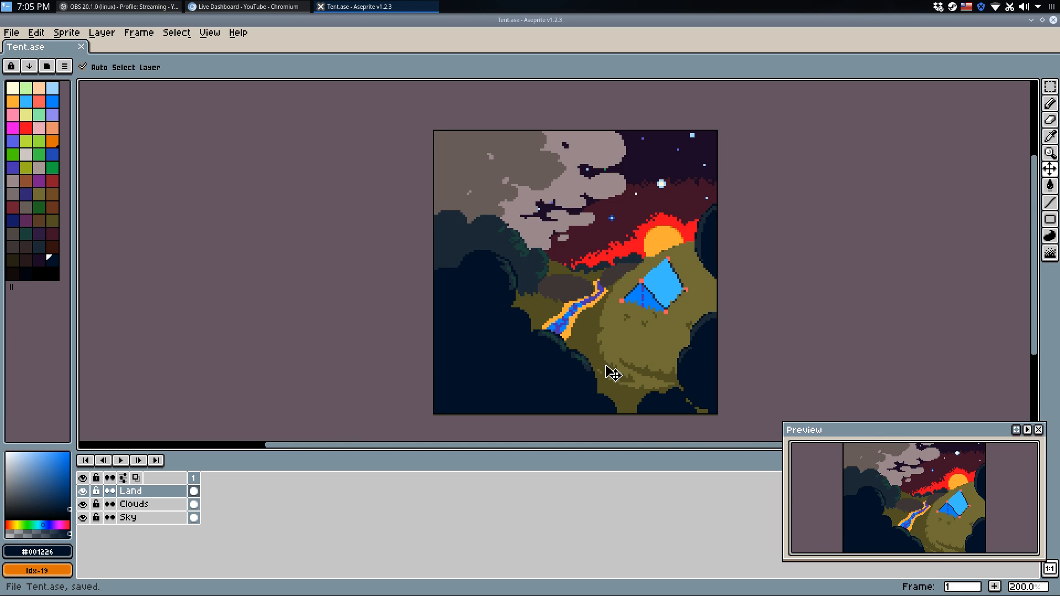
drag(606, 366, 568, 340)
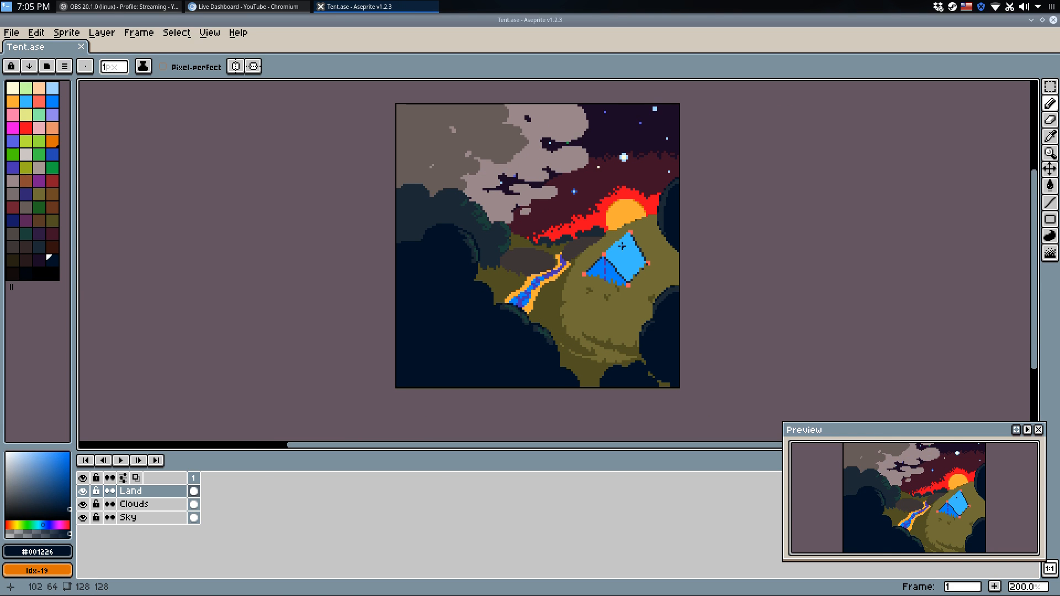
scroll(462, 166, up, 1)
drag(464, 165, 477, 236)
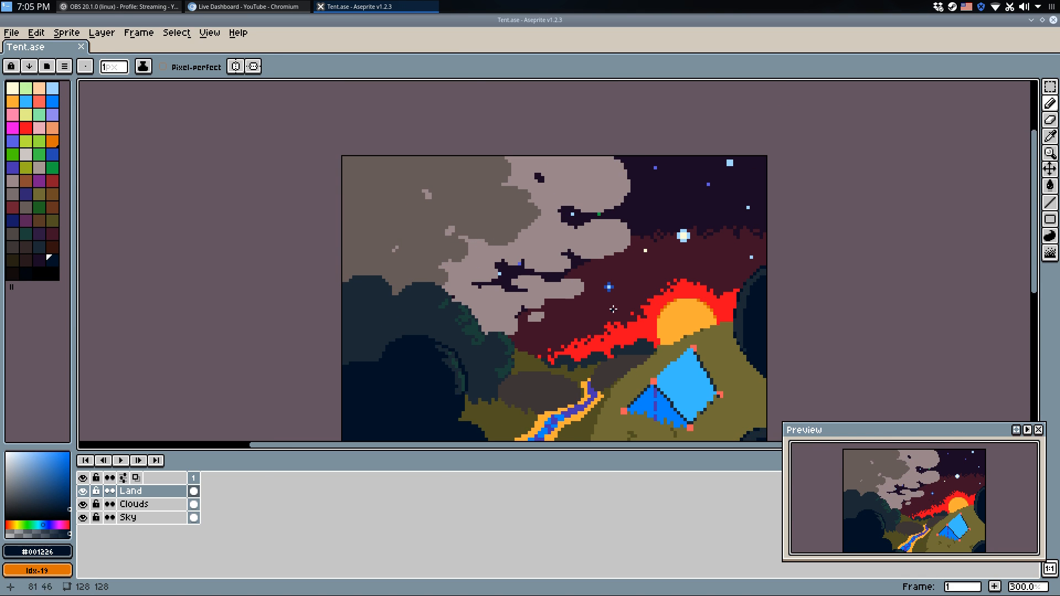
drag(572, 284, 510, 201)
scroll(533, 232, down, 1)
key(ctrl+s)
scroll(656, 315, down, 1)
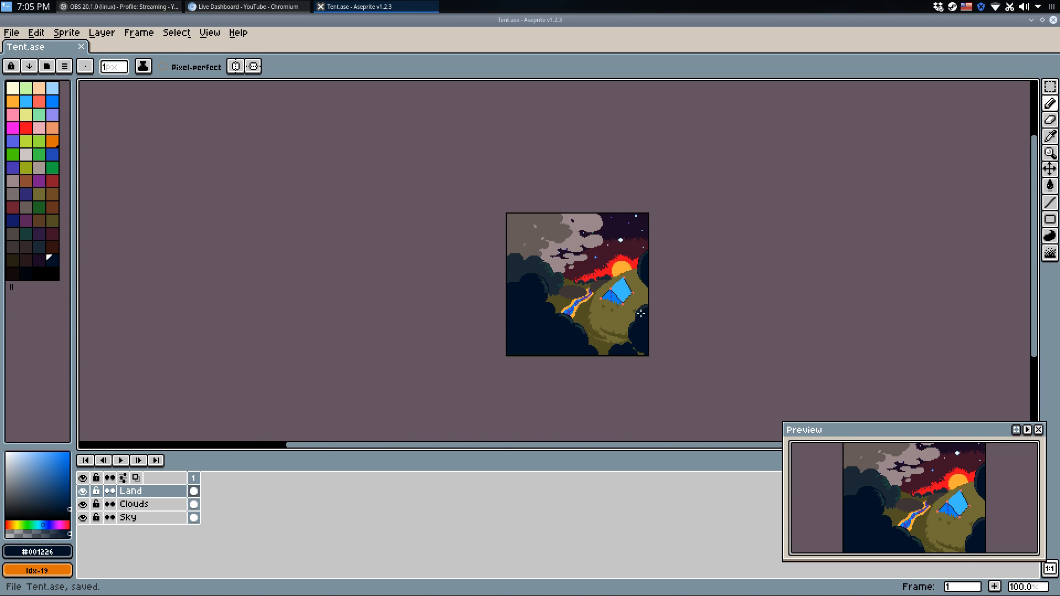
Draw dark brown (Idx-49) outlines across the grass on both sides of the river to mark its banks.
scroll(628, 312, up, 1)
scroll(502, 299, up, 3)
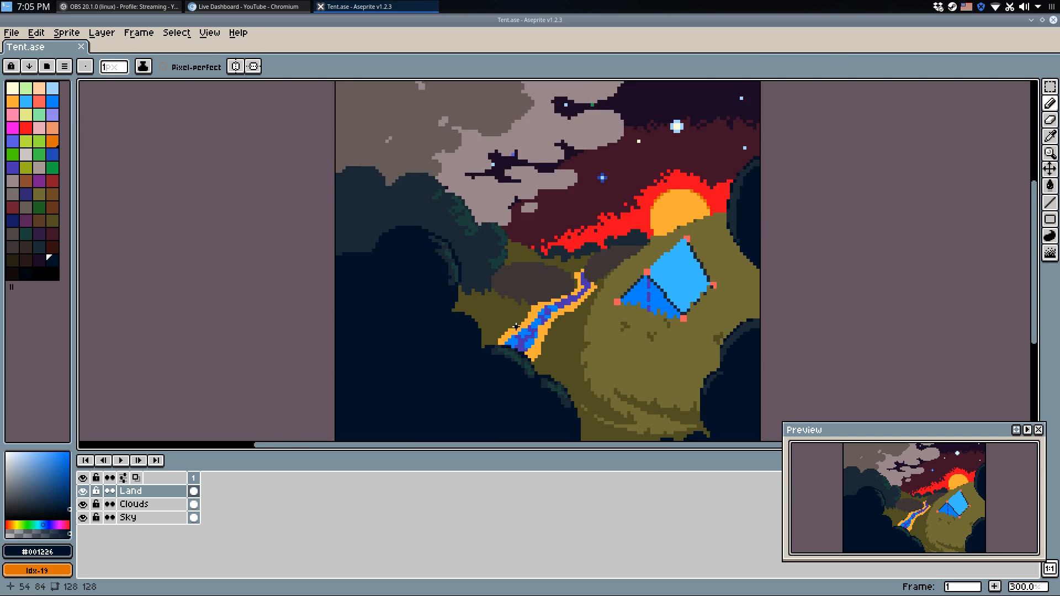
alt+click(504, 303)
click(26, 247)
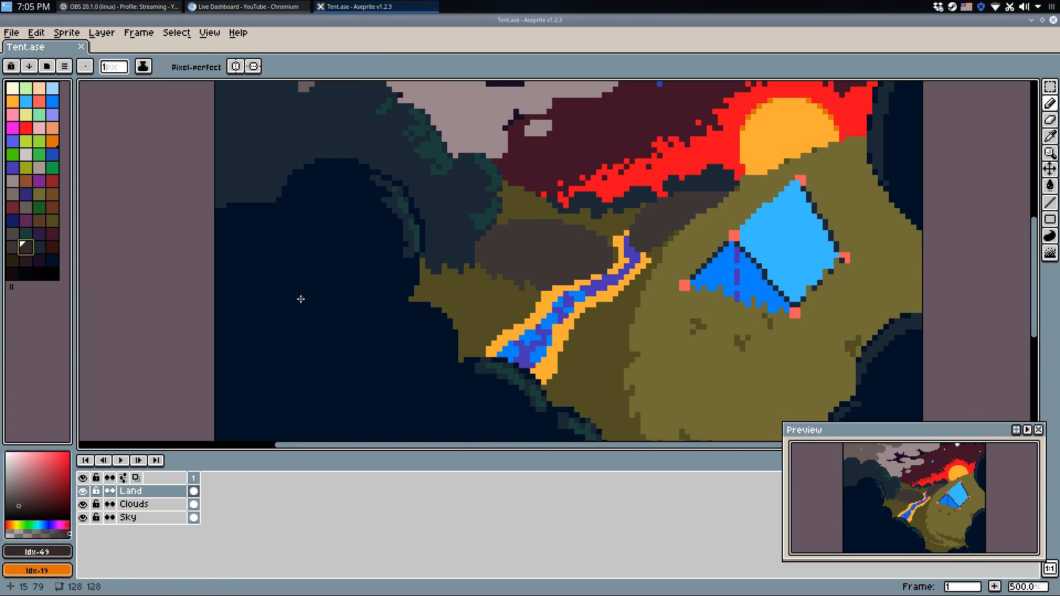
drag(523, 282, 472, 340)
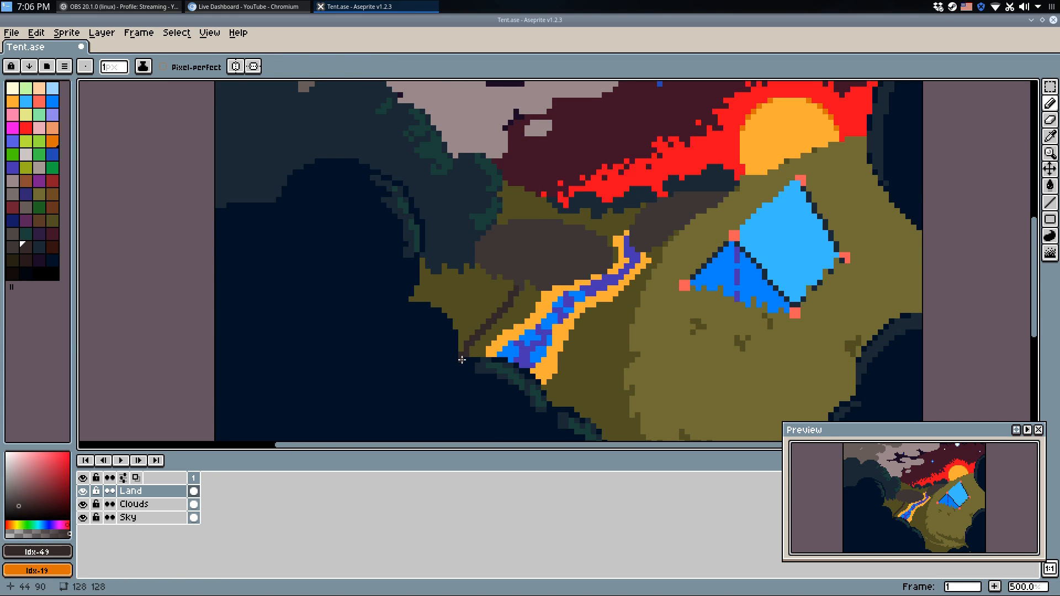
key(ctrl+z)
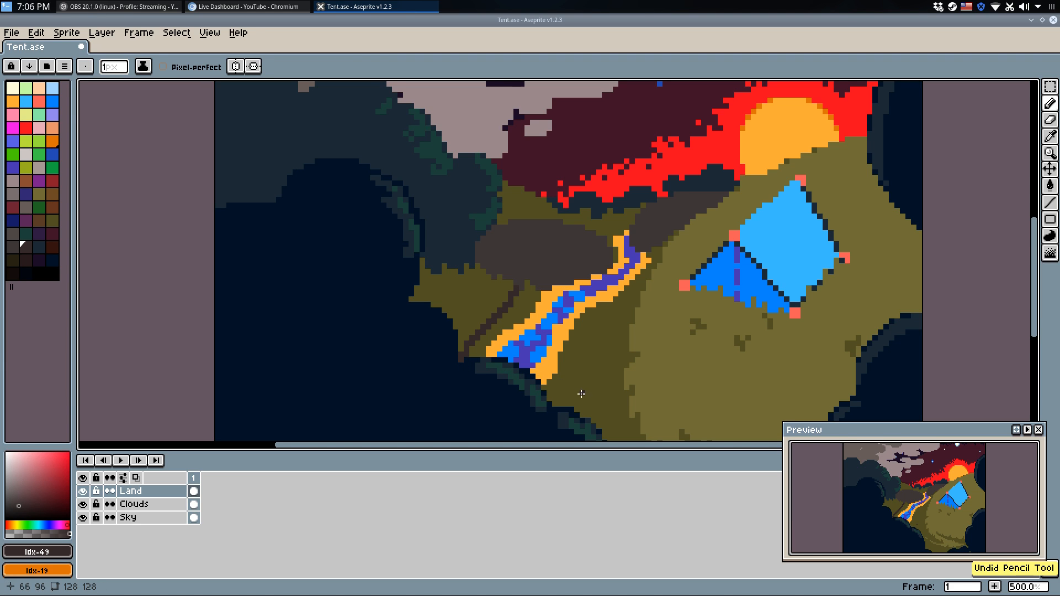
mouse_move(571, 408)
mouse_down()
mouse_move(568, 365)
mouse_move(586, 332)
mouse_up()
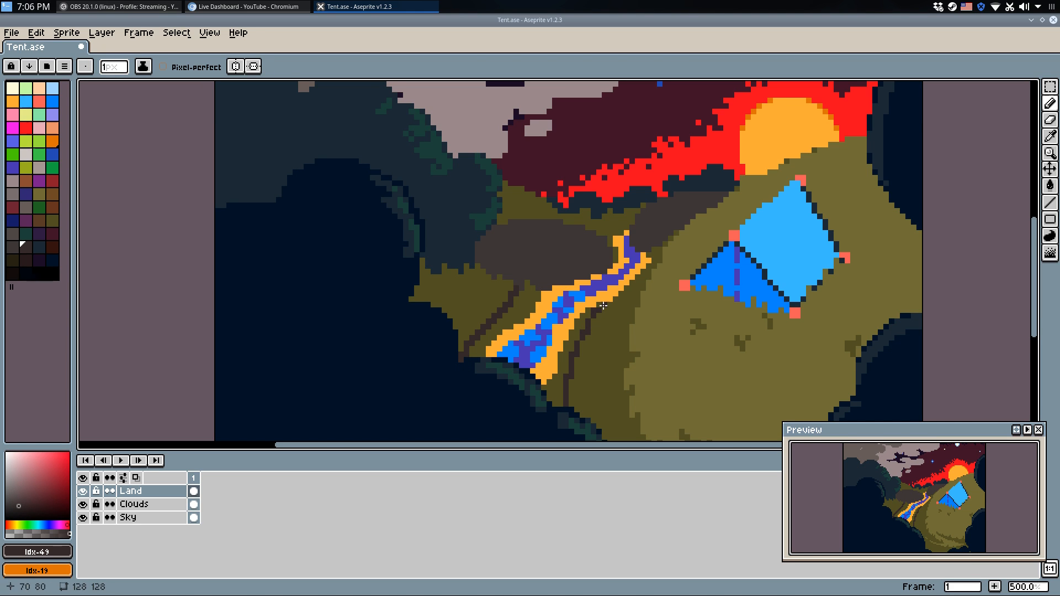
Fill the outlined areas between the grass and the river on both sides with the dark brown Idx-49.
key(g)
click(589, 313)
click(522, 301)
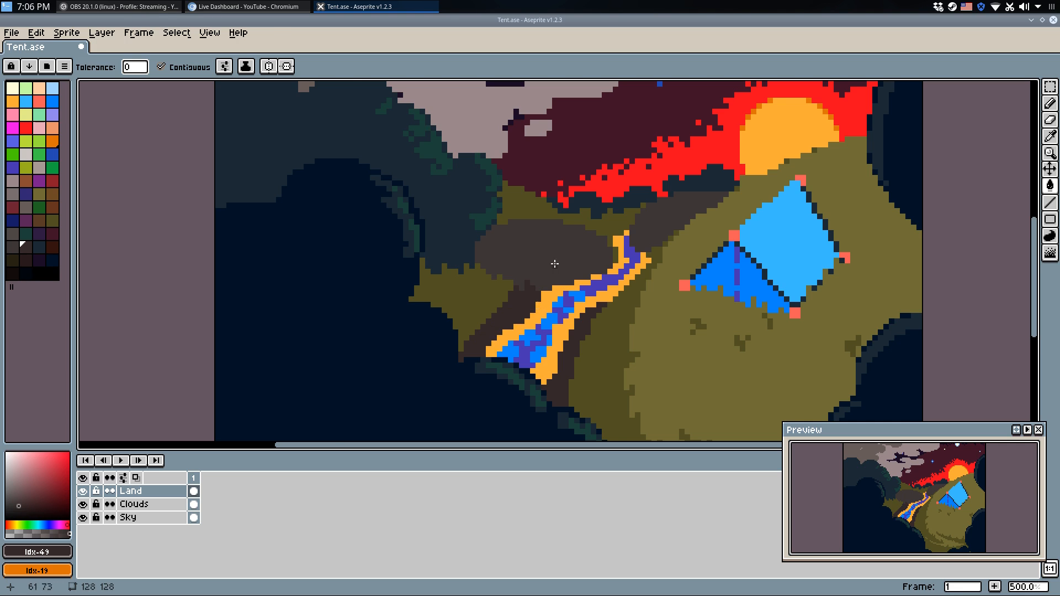
Extend the dark brown bank around the river's upper end between the distant hills, outlining and filling it.
key(b)
scroll(594, 224, up, 3)
drag(617, 248, 689, 219)
key(g)
click(634, 265)
click(646, 298)
key(b)
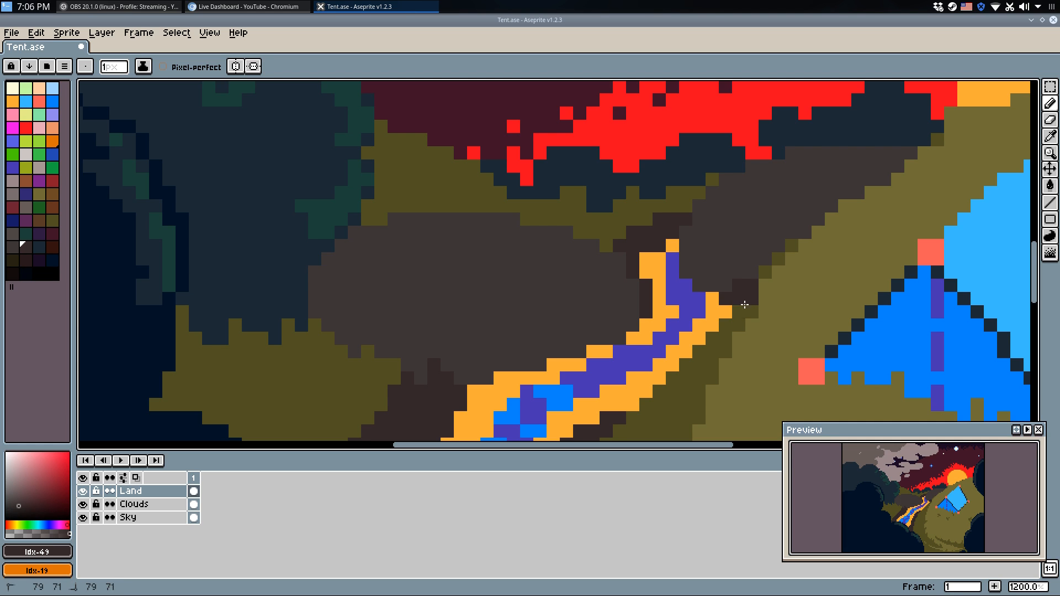
Outline and fill the dark brown bank between the river's upper bend and the tent hill.
mouse_move(732, 326)
mouse_down()
mouse_move(710, 346)
mouse_move(683, 398)
mouse_move(709, 372)
mouse_move(684, 402)
mouse_move(637, 422)
mouse_up()
key(w)
click(670, 381)
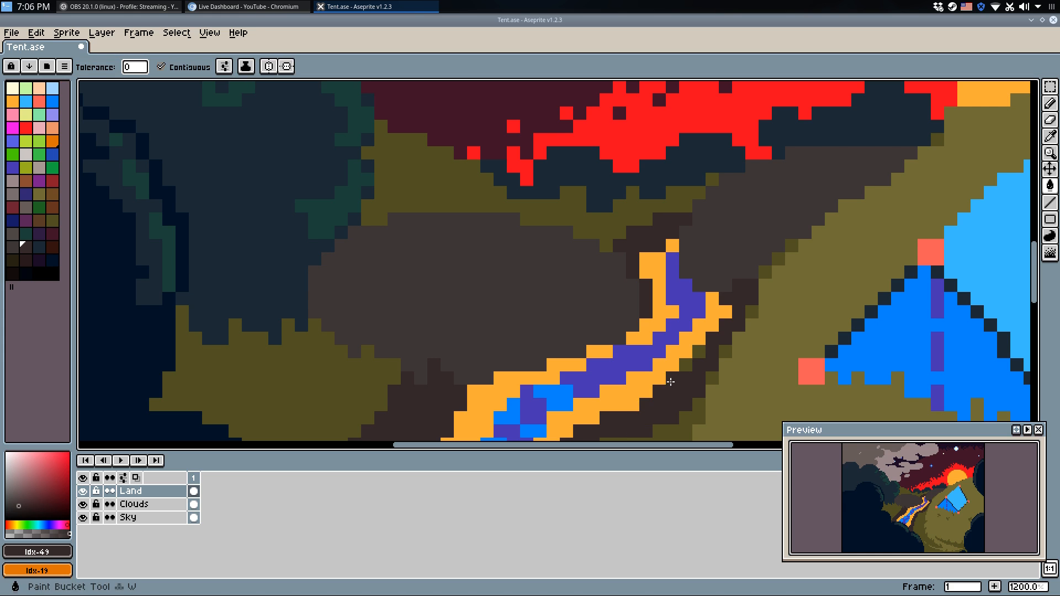
click(699, 351)
scroll(696, 342, down, 5)
key(b)
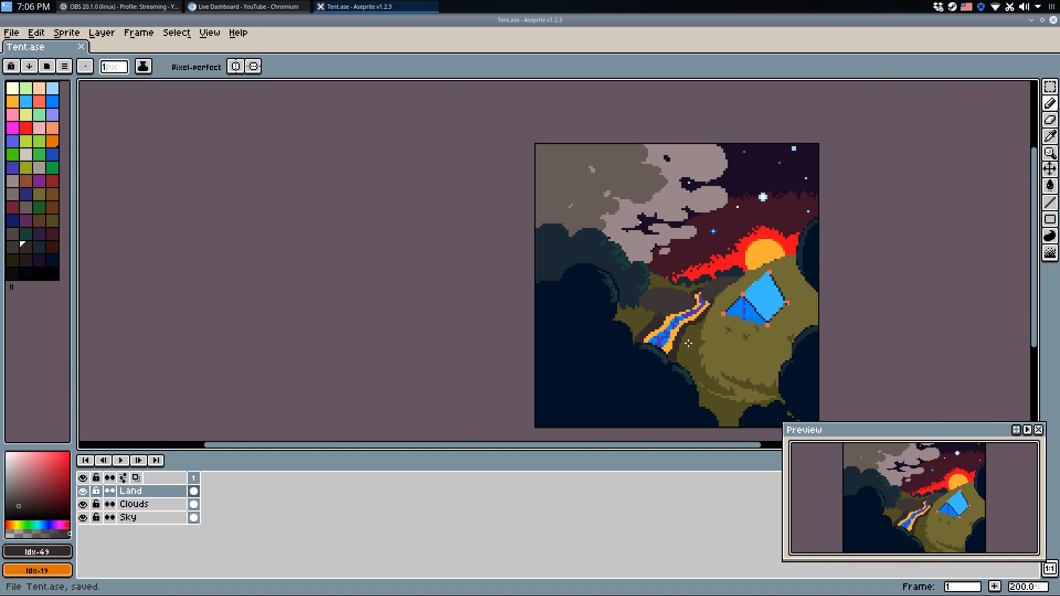
scroll(698, 245, up, 3)
mouse_move(718, 262)
mouse_down()
mouse_move(680, 320)
mouse_move(712, 249)
mouse_move(673, 290)
mouse_up()
key(ctrl+z)
key(ctrl+z)
Save the scene with the dark brown river banks.
scroll(671, 291, down, 3)
key(ctrl+s)
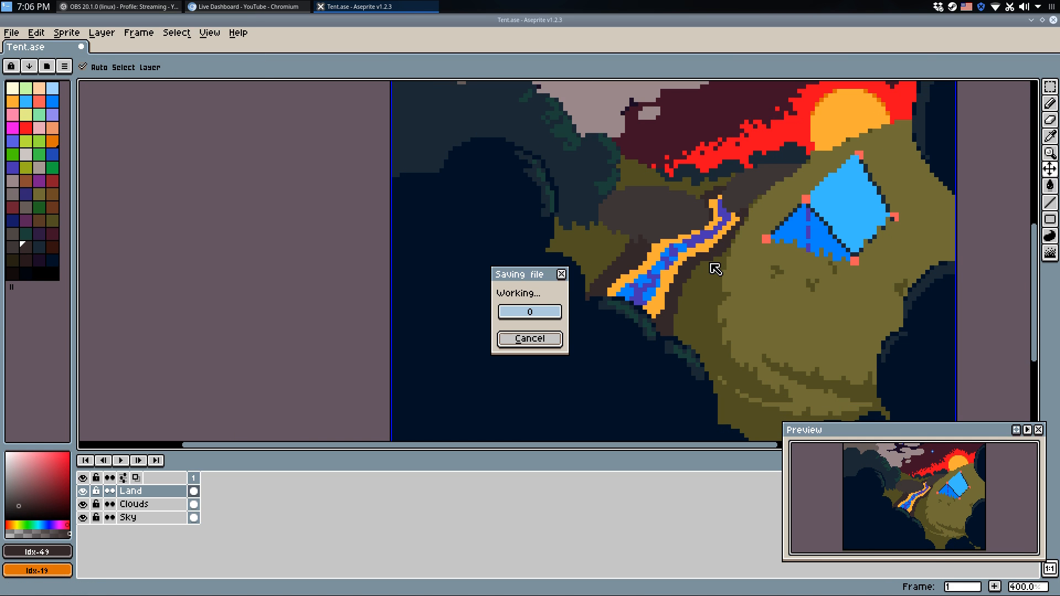
scroll(710, 265, down, 3)
scroll(744, 277, up, 1)
drag(745, 276, 649, 326)
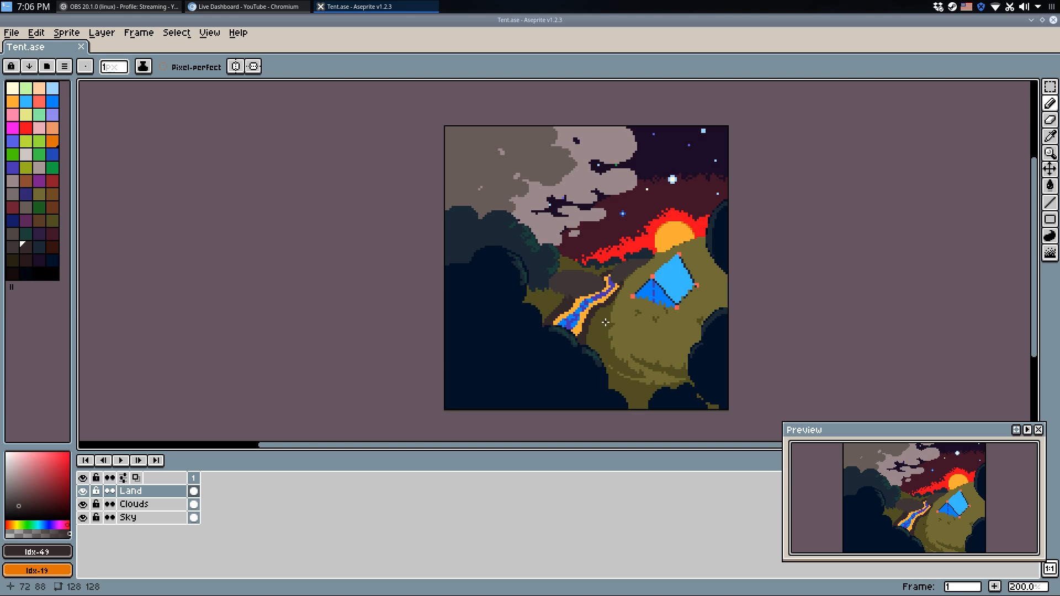
Sample the cloud colour #99878b and paint over the thin dark link between the two openings in the light clouds.
scroll(606, 322, up, 1)
scroll(606, 322, down, 1)
drag(599, 318, 543, 332)
scroll(447, 175, up, 6)
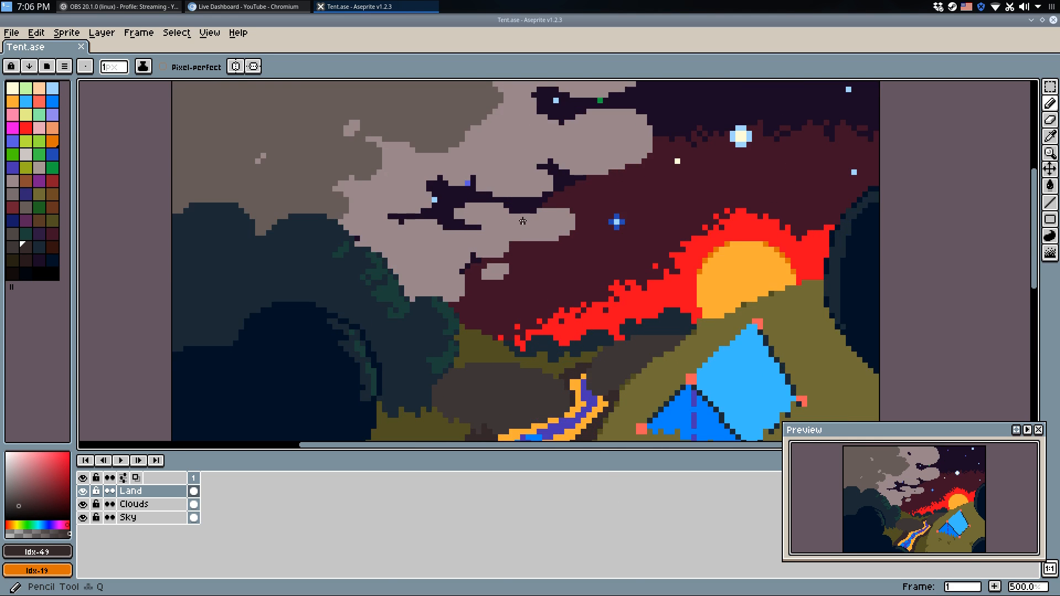
alt+click(441, 176)
click(571, 190)
click(464, 190)
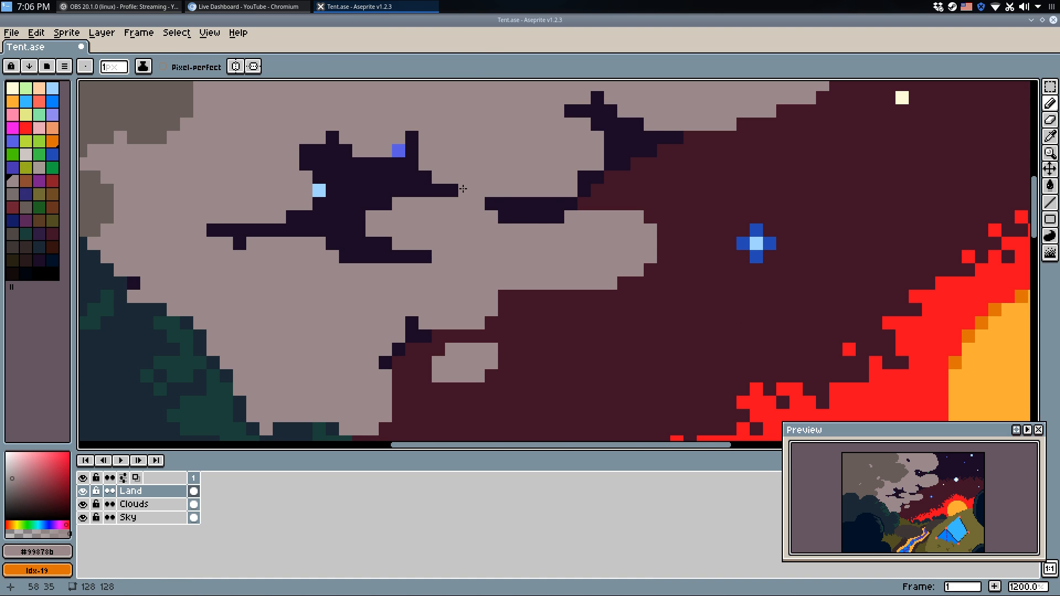
click(584, 178)
click(597, 124)
key(e)
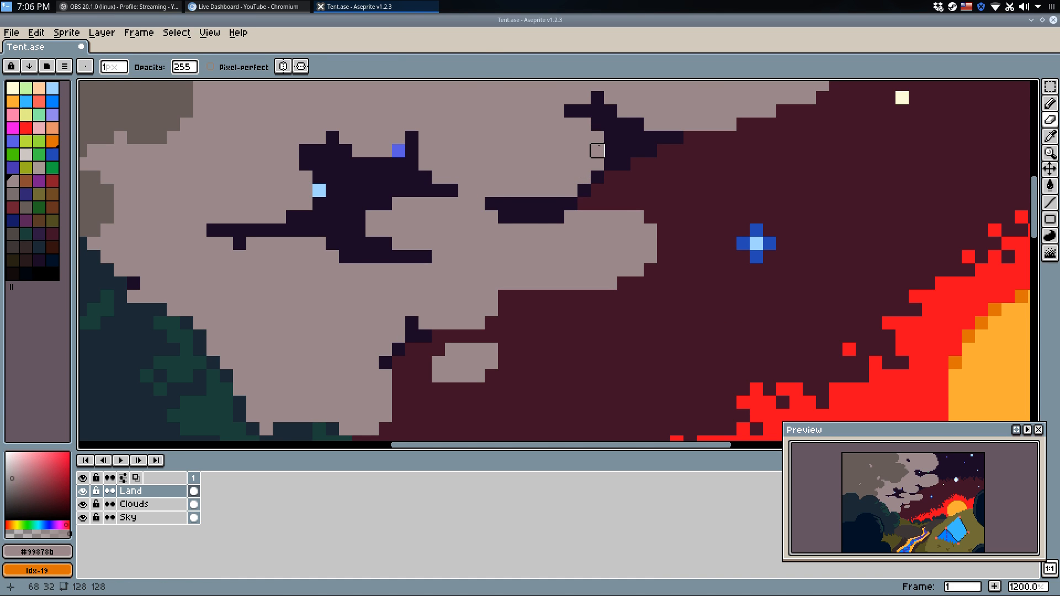
Move the stray cloud pixels painted on the Land layer to the Clouds layer.
scroll(573, 189, down, 3)
key(m)
drag(654, 270, 274, 83)
key(ctrl+x)
key(ctrl+z)
key(ctrl+d)
drag(690, 256, 449, 155)
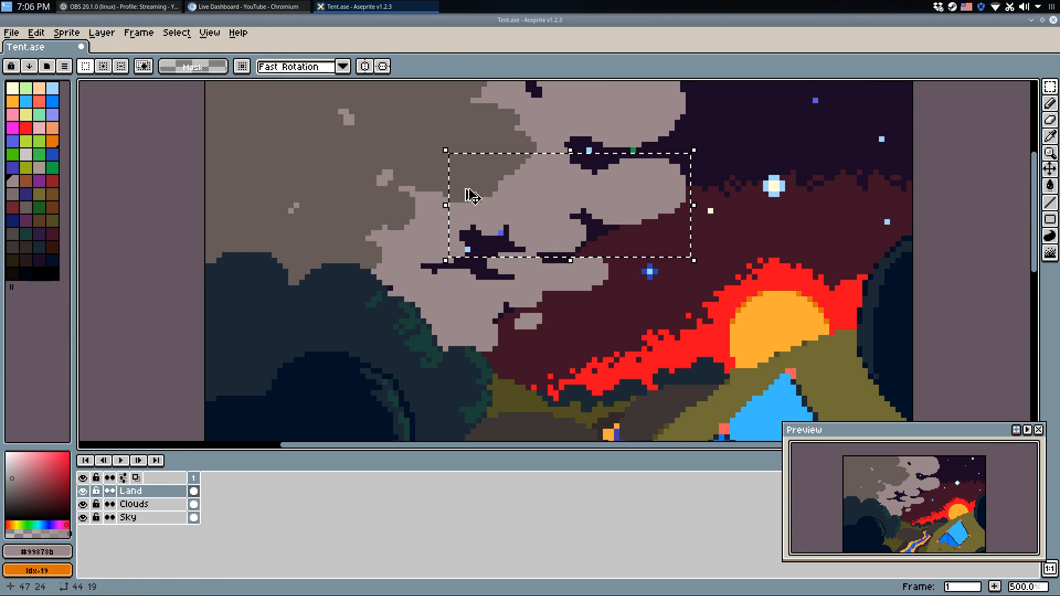
key(ctrl+d)
click(166, 503)
key(ctrl+v)
key(ctrl+d)
key(b)
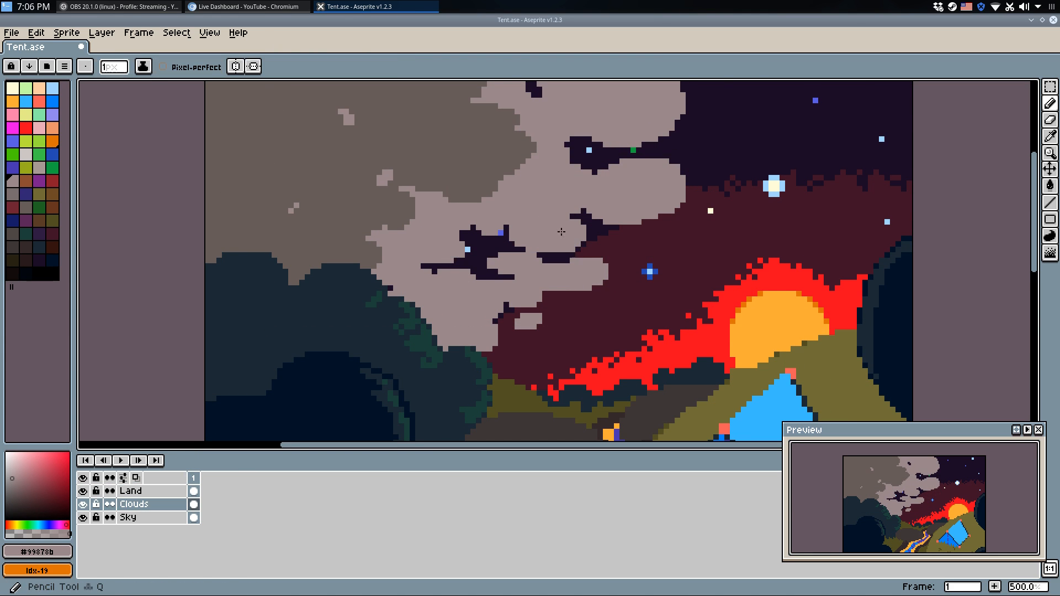
Clean up the clouds' small dark opening, trimming its thin dark tails with #99878b on the Clouds layer.
scroll(553, 228, up, 4)
key(e)
mouse_move(650, 207)
mouse_down()
mouse_move(632, 294)
mouse_move(630, 277)
mouse_move(597, 297)
mouse_up()
key(b)
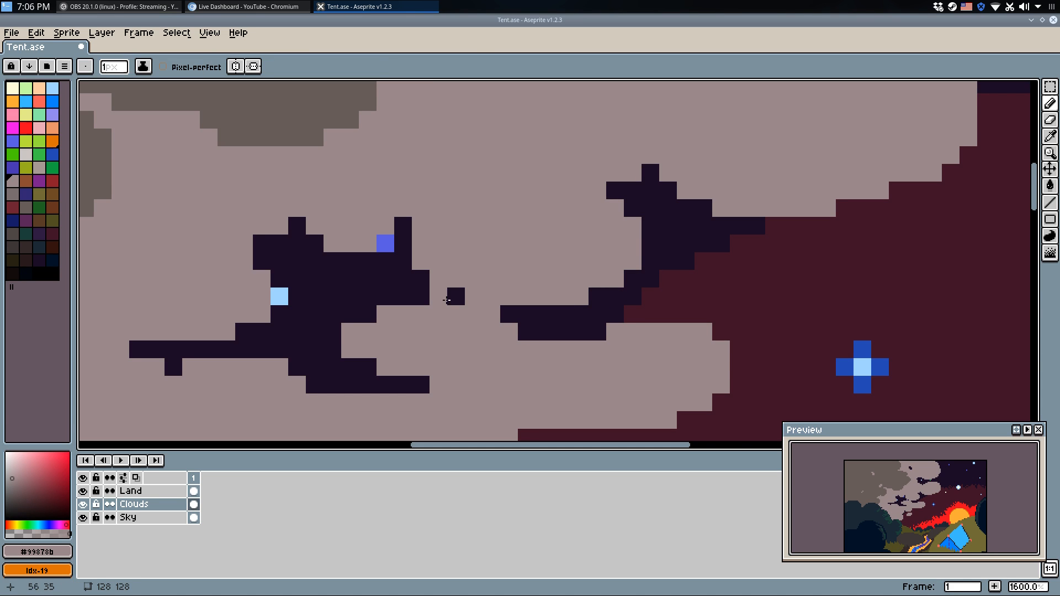
mouse_move(174, 367)
mouse_down()
mouse_move(142, 348)
mouse_move(248, 353)
mouse_up()
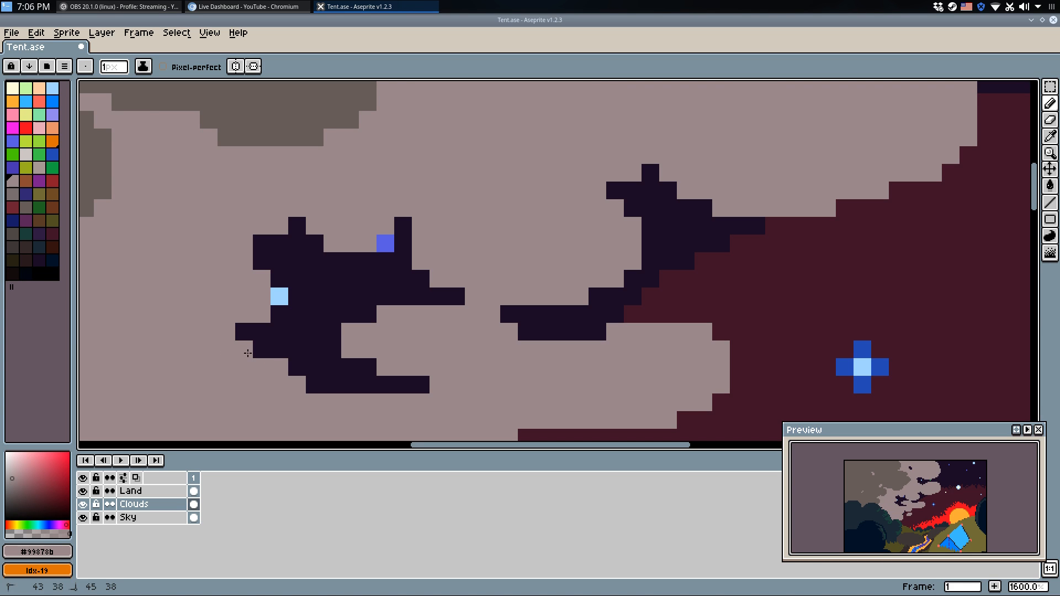
drag(436, 381, 312, 384)
scroll(421, 362, down, 3)
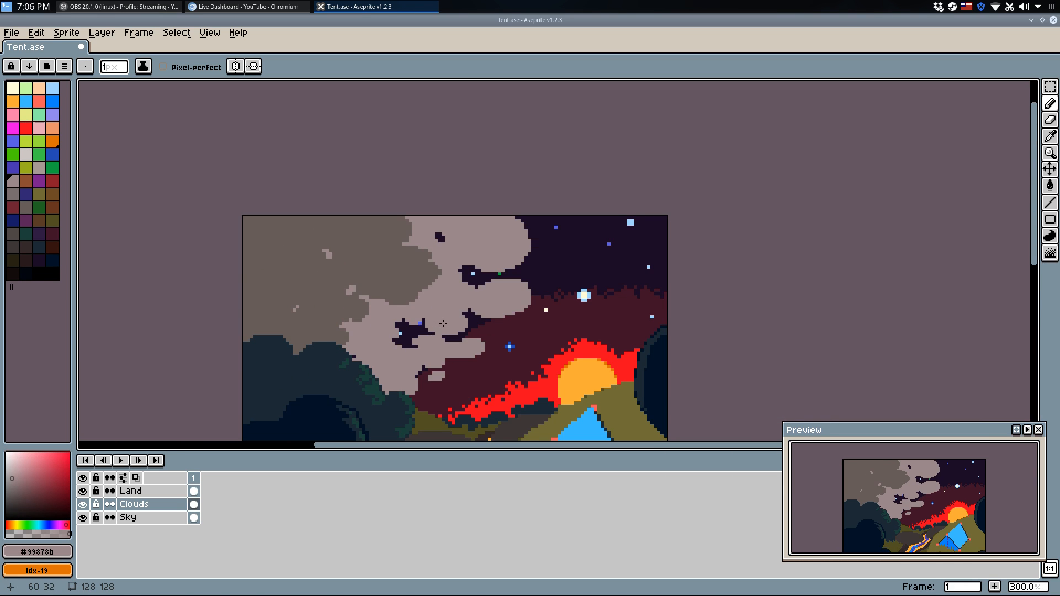
Try to roughen the lower cloud's outline by adding and erasing pixels along its upper edge, tip and underside.
scroll(414, 335, up, 2)
drag(414, 335, 477, 353)
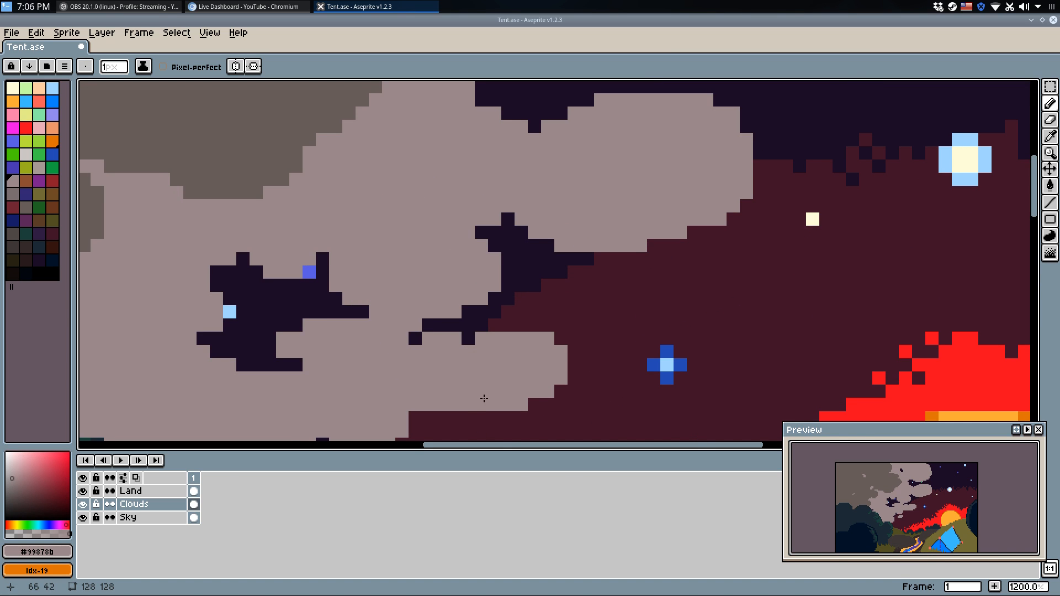
drag(484, 398, 426, 425)
drag(487, 385, 469, 324)
mouse_move(503, 356)
mouse_down()
mouse_move(542, 344)
mouse_move(517, 342)
mouse_up()
mouse_move(544, 267)
mouse_down()
mouse_move(575, 249)
mouse_move(566, 267)
mouse_move(541, 259)
mouse_move(552, 249)
mouse_move(607, 275)
mouse_move(542, 278)
mouse_up()
key(e)
click(582, 265)
key(b)
key(e)
scroll(570, 246, down, 6)
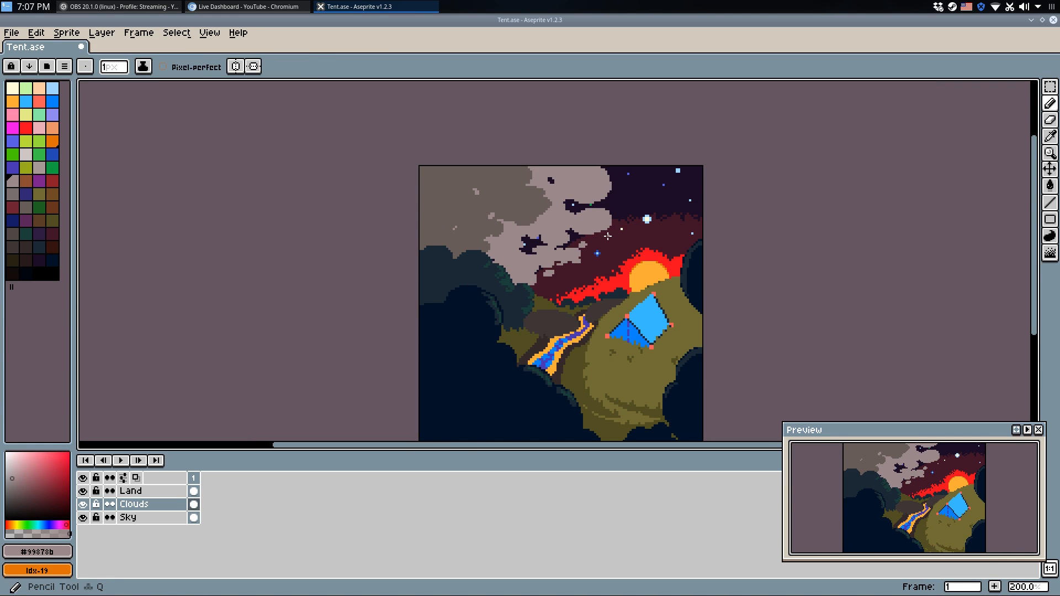
Try to build a small raised puff on the tip of the lower cloud with #99878b.
scroll(575, 233, up, 7)
drag(556, 233, 592, 250)
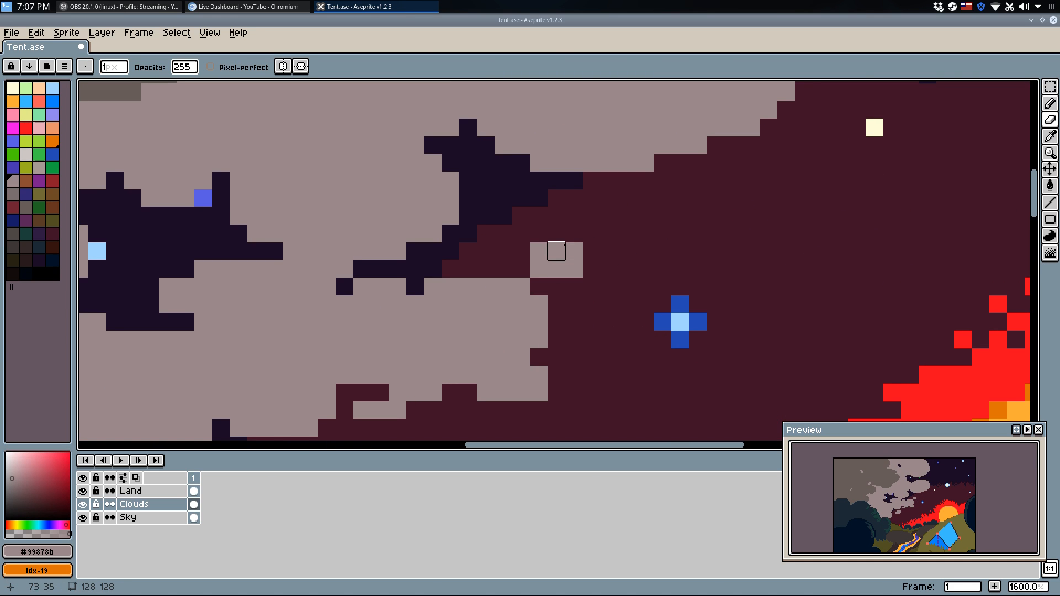
click(572, 249)
key(b)
click(557, 250)
alt+click(527, 255)
alt+click(533, 266)
click(527, 268)
click(538, 284)
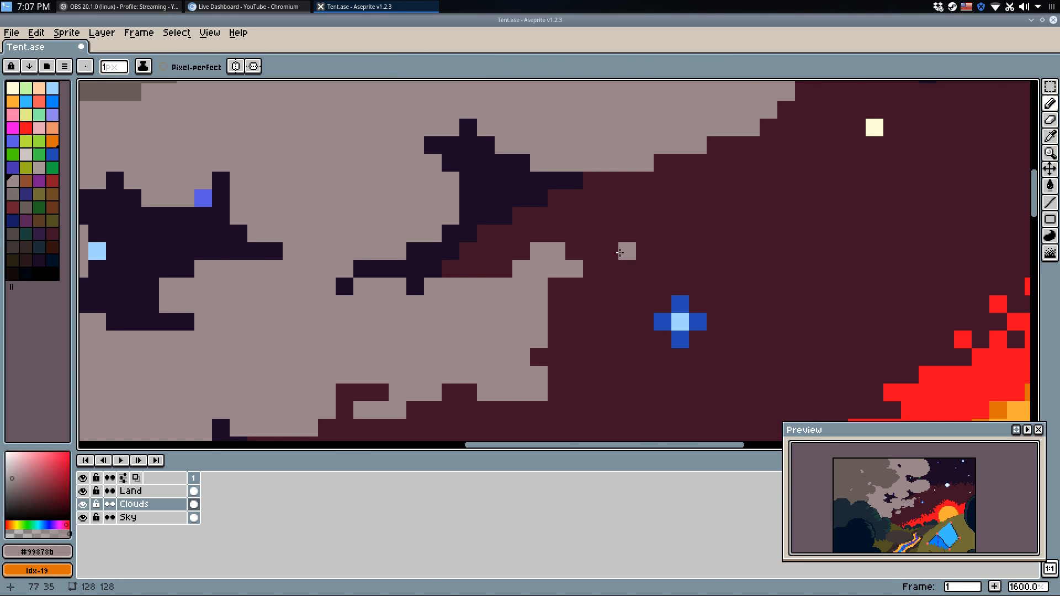
Try to widen and round off the puff at the lower cloud's tip with a few more cloud pixels.
scroll(620, 256, down, 1)
scroll(604, 268, up, 1)
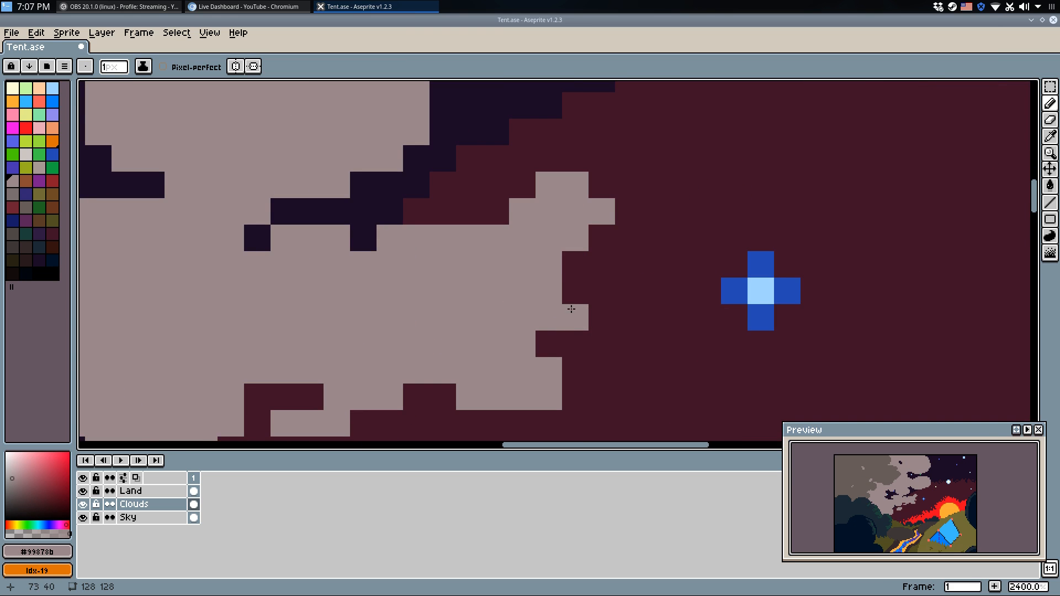
scroll(582, 307, down, 4)
scroll(543, 305, up, 4)
click(620, 260)
click(603, 255)
drag(582, 232, 596, 232)
click(577, 255)
click(560, 254)
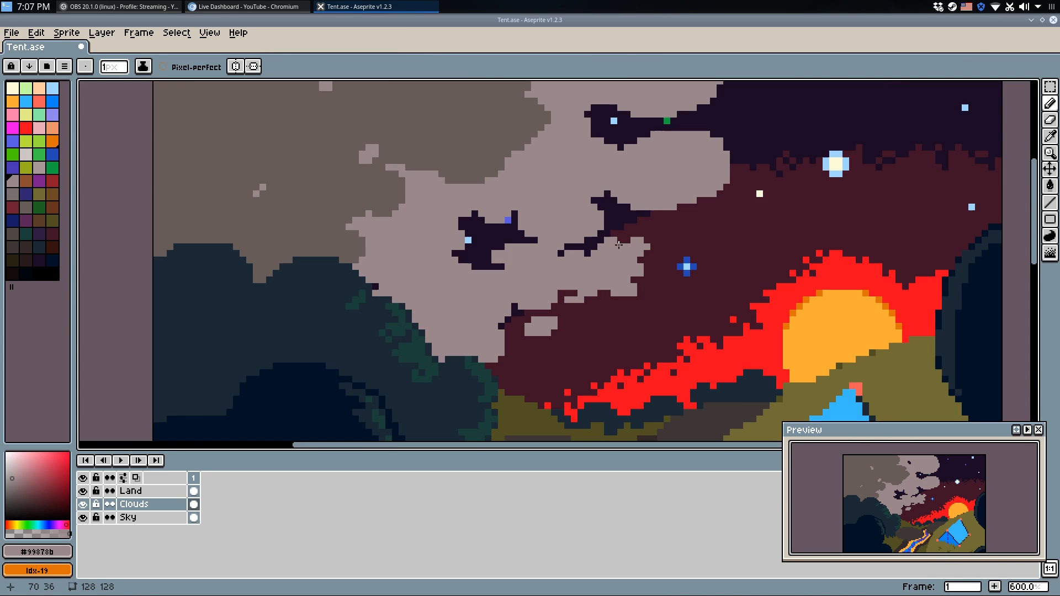
Undo the recent pencil and eraser edits on the lower cloud and save the scene.
scroll(540, 254, down, 3)
scroll(580, 244, up, 2)
scroll(575, 245, down, 7)
key(ctrl+s)
scroll(661, 283, down, 1)
key(ctrl+z)
key(ctrl+z)
key(ctrl+z)
key(ctrl+z)
key(ctrl+z)
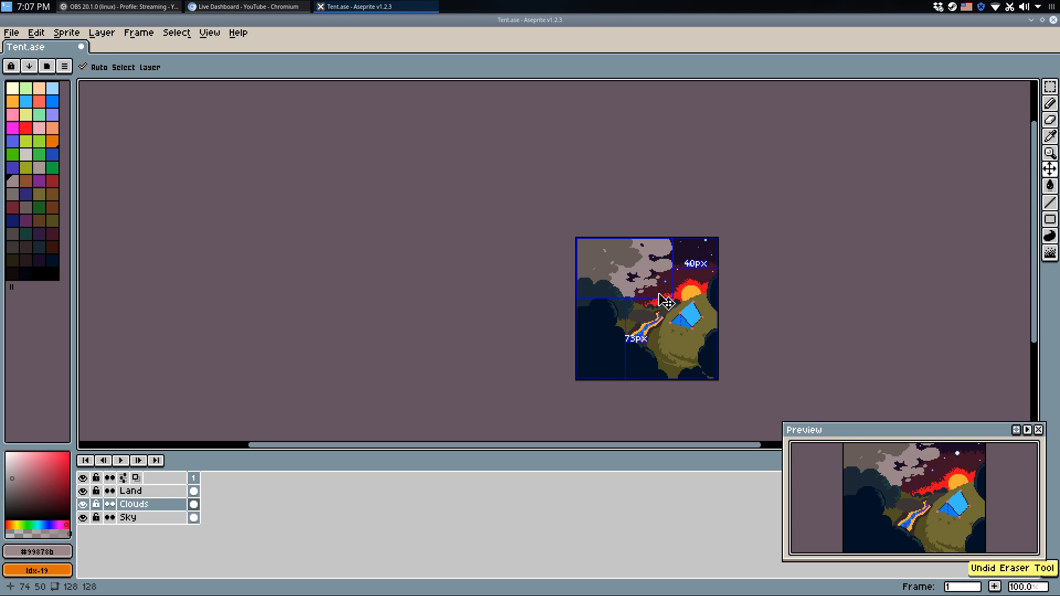
key(ctrl+z)
key(ctrl+z)
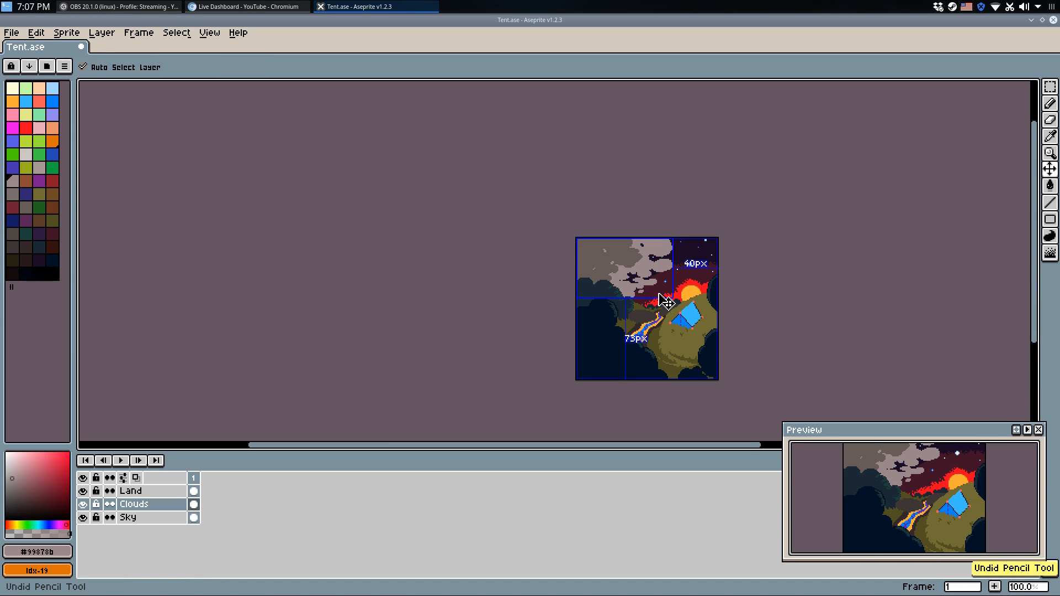
key(ctrl+s)
Outline and fill a darker #665b57 cloud lobe from the shaded cloud above the trees toward the small dark opening.
scroll(606, 264, up, 5)
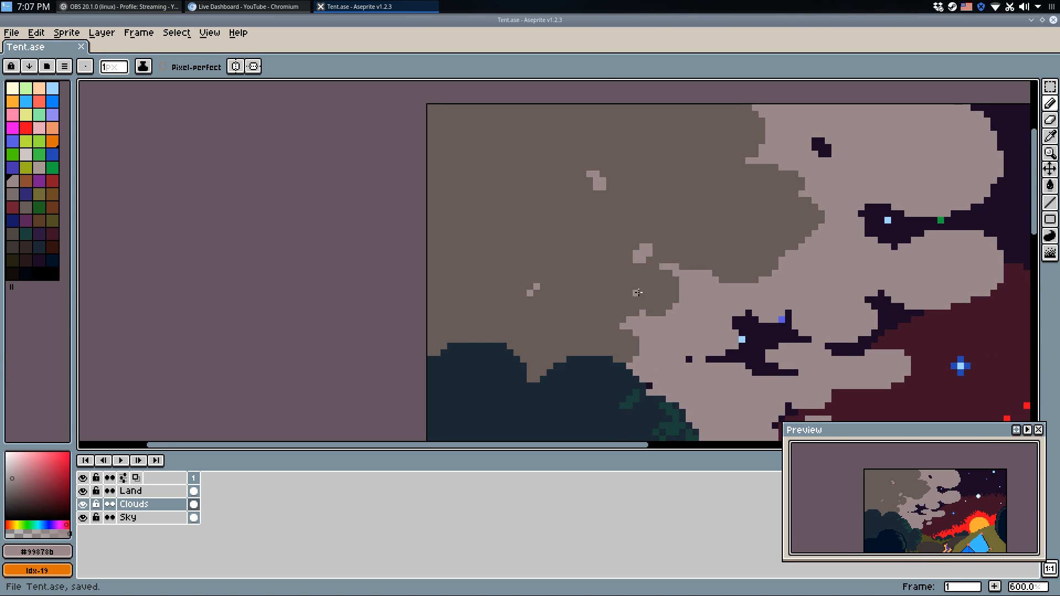
alt+click(651, 289)
click(728, 335)
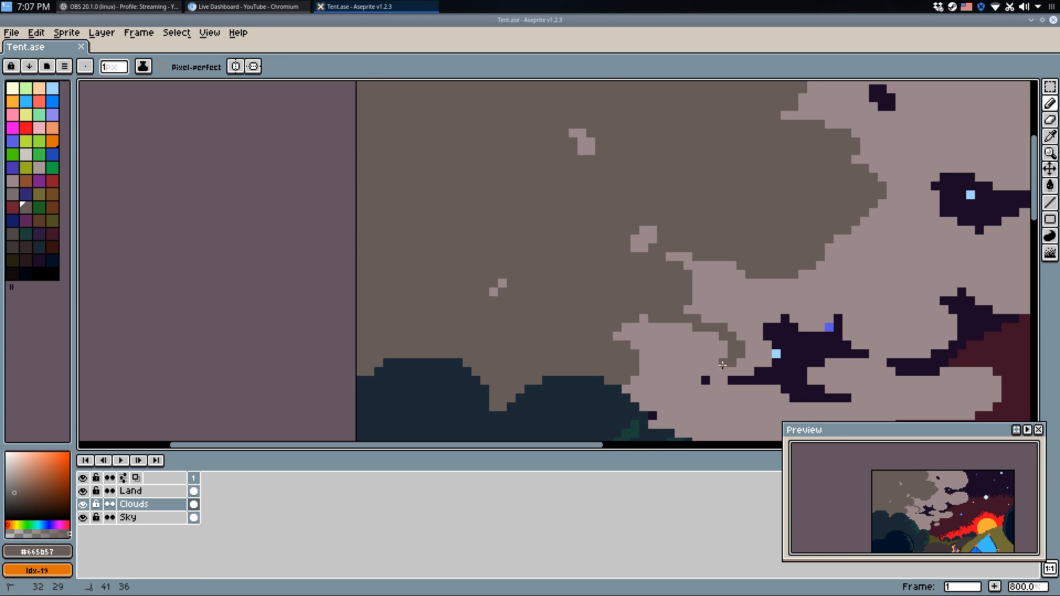
drag(722, 364, 644, 362)
key(g)
click(672, 348)
key(b)
mouse_move(706, 379)
mouse_down()
mouse_move(635, 381)
mouse_move(725, 380)
mouse_move(737, 367)
mouse_up()
key(ctrl+z)
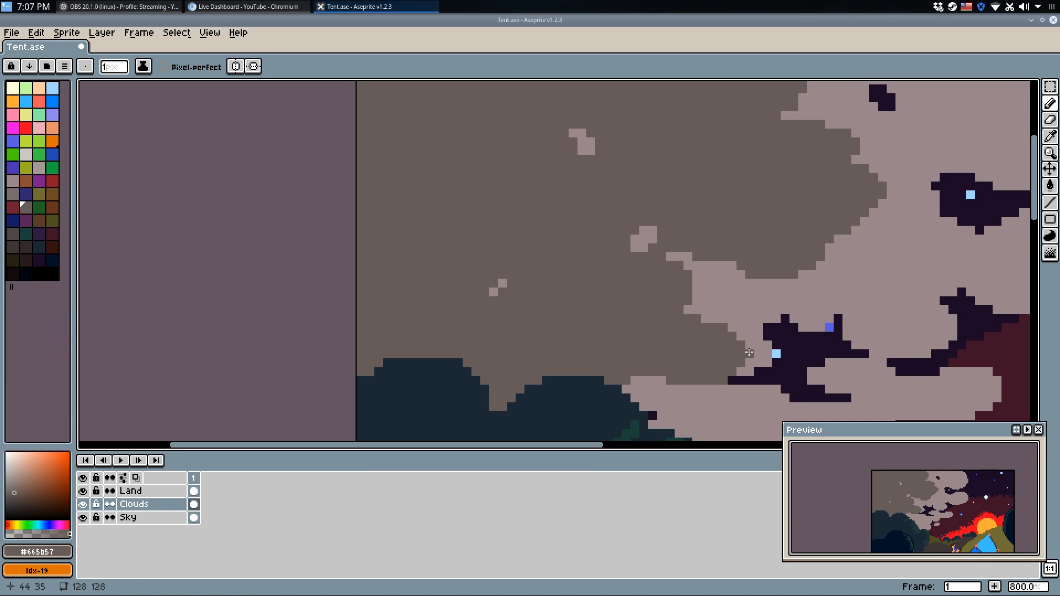
Outline and fill a second #665b57 lobe between the large shaded cloud and the top of the dark opening.
mouse_move(749, 292)
mouse_down()
mouse_move(831, 292)
mouse_move(756, 317)
mouse_move(784, 281)
mouse_move(726, 292)
mouse_up()
key(g)
click(768, 299)
key(b)
Round the second lobe's corners with #99878b, touch up its lower edge with #665b57, and save the scene.
alt+click(724, 276)
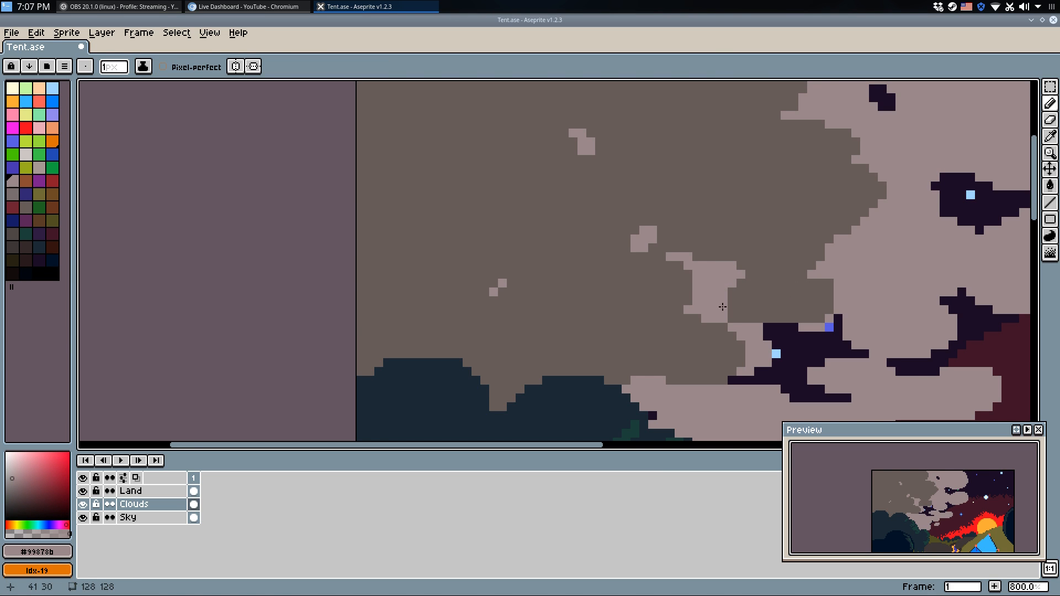
mouse_move(820, 318)
mouse_down()
mouse_move(784, 318)
mouse_move(809, 318)
mouse_up()
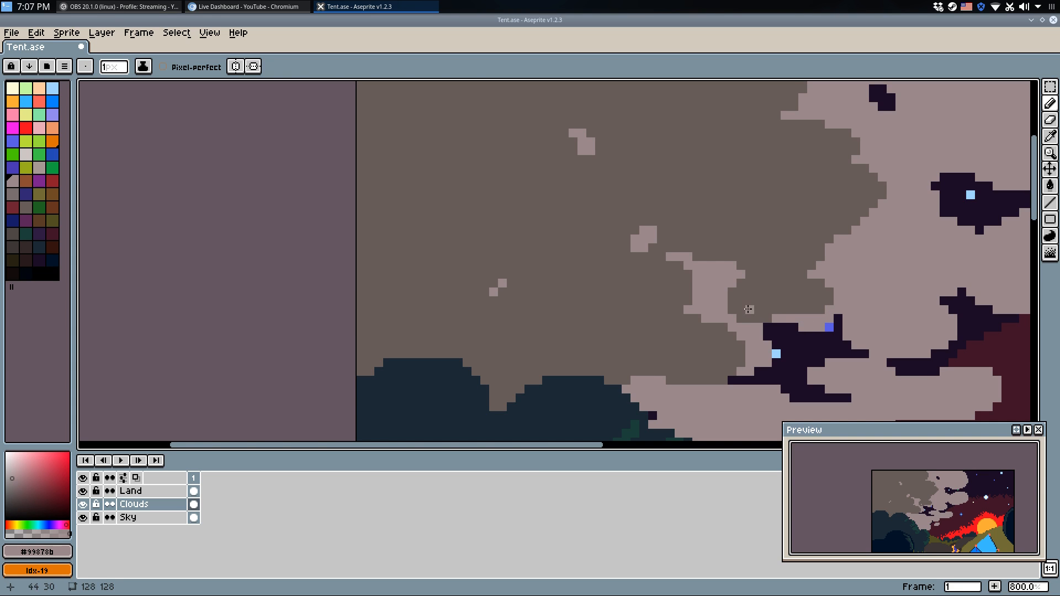
alt+click(774, 318)
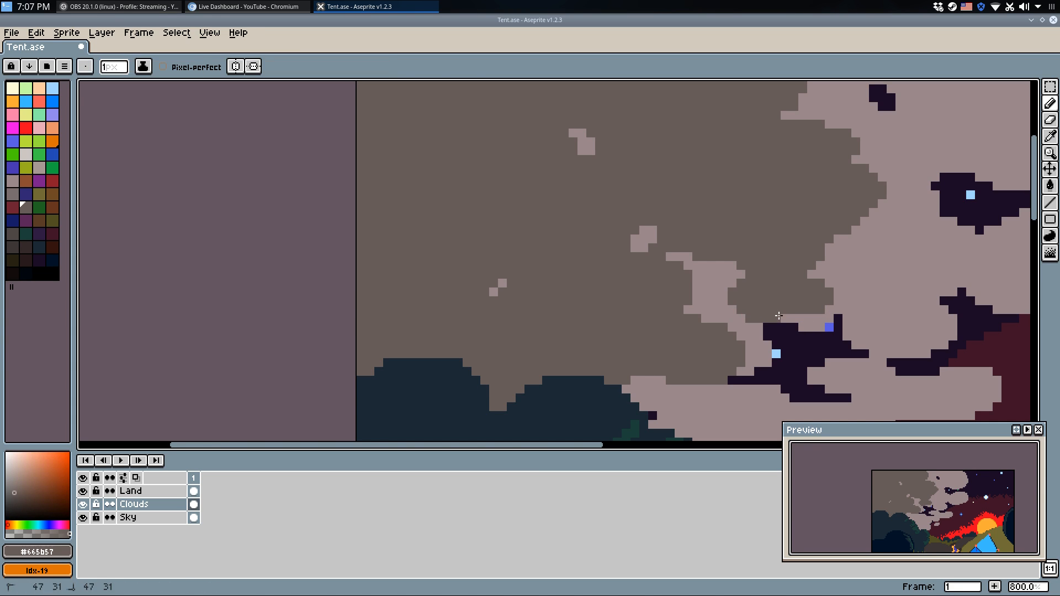
scroll(845, 256, down, 6)
drag(844, 257, 691, 269)
scroll(691, 269, up, 1)
key(ctrl+s)
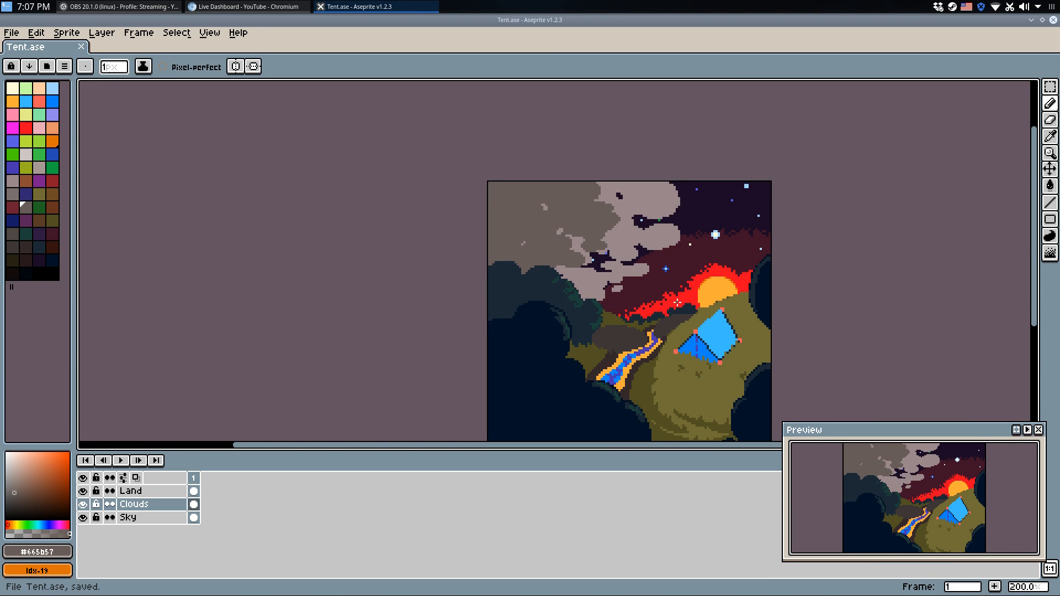
Try to shade the brown mound beside the river with Idx-44 and save the scene.
scroll(635, 337, up, 4)
alt+click(568, 343)
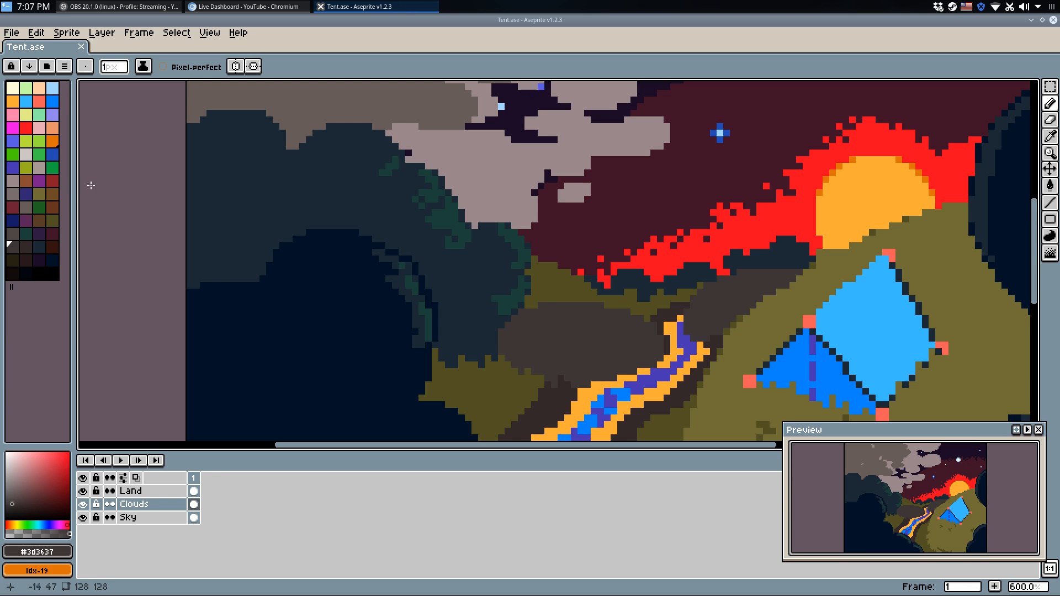
click(12, 234)
drag(505, 330, 554, 349)
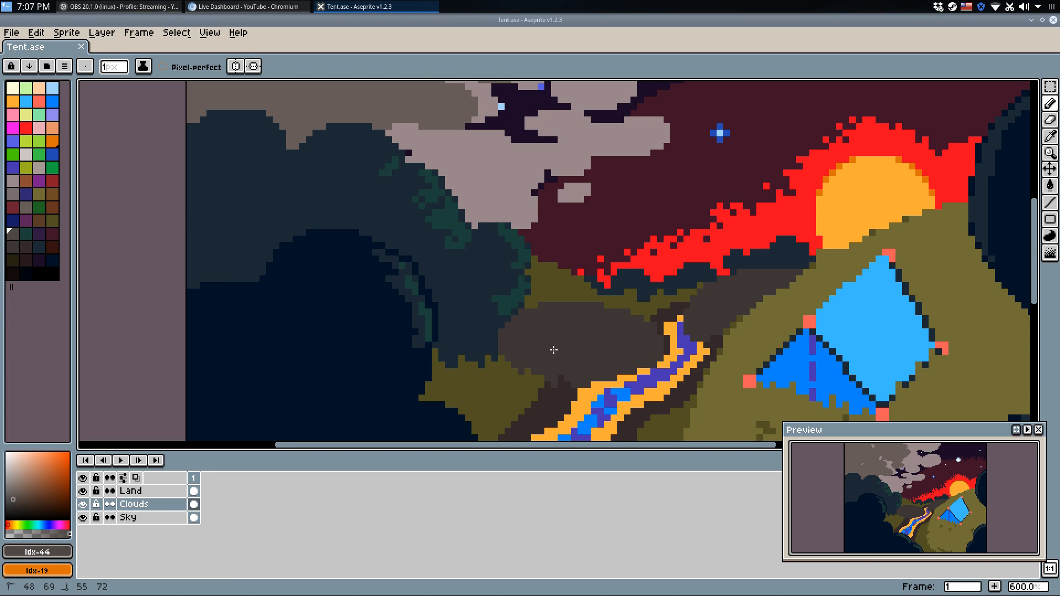
scroll(626, 333, down, 3)
key(v)
key(ctrl+s)
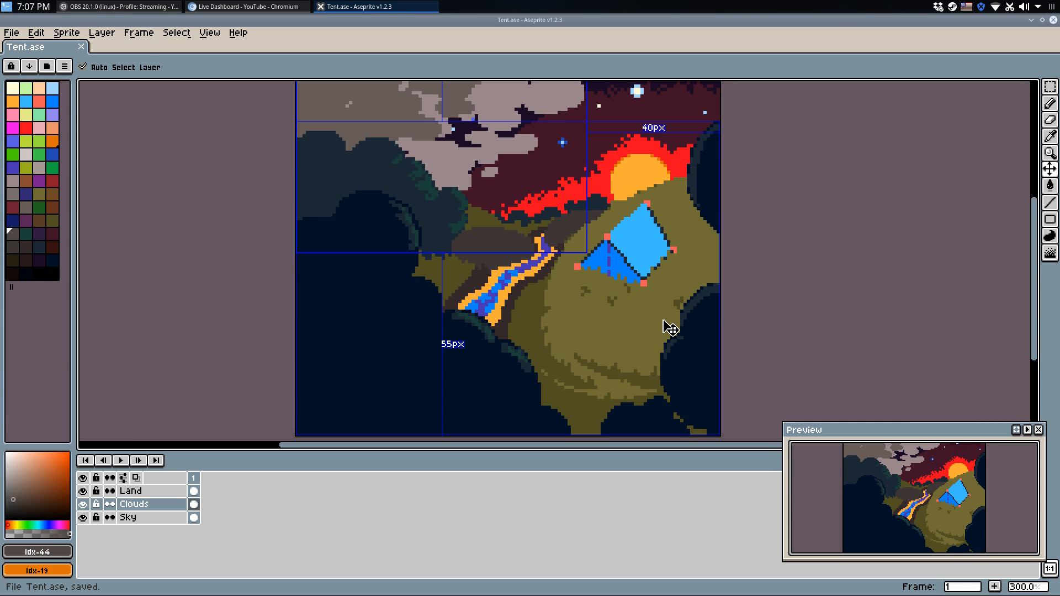
scroll(668, 325, down, 1)
key(b)
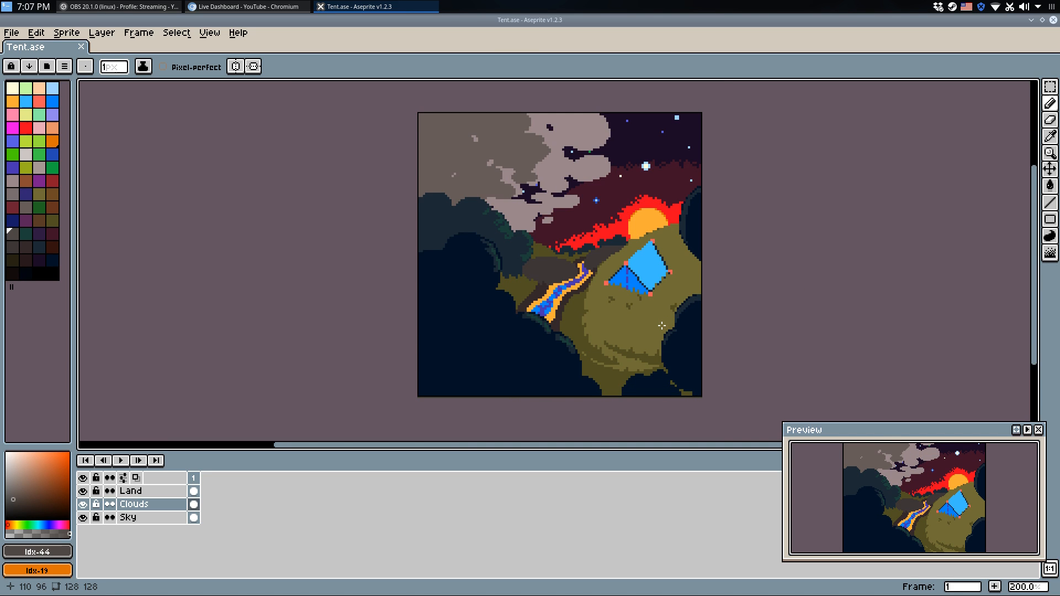
scroll(655, 322, up, 2)
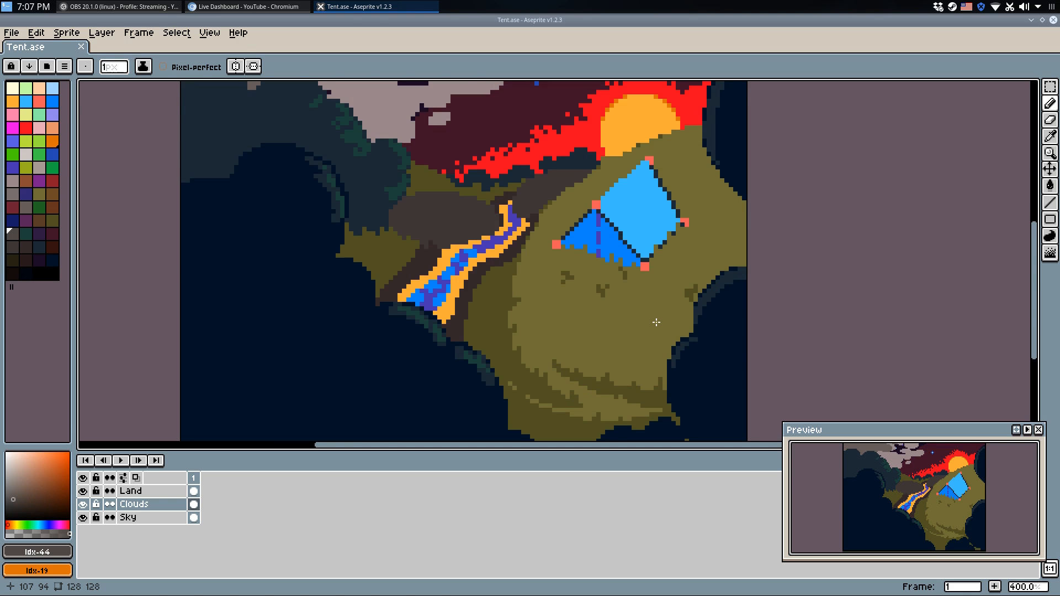
scroll(656, 320, down, 2)
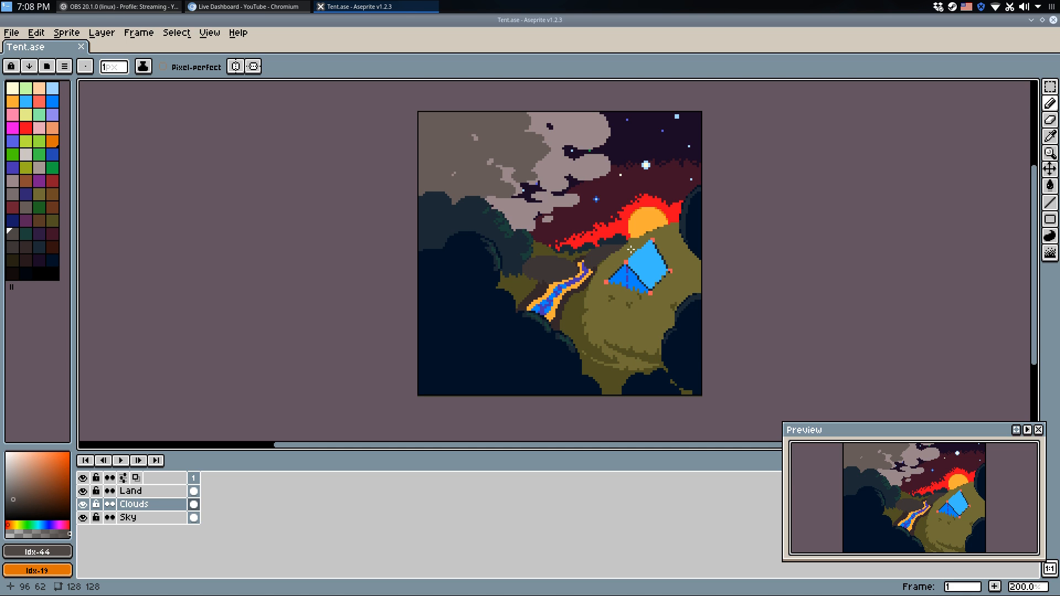
scroll(639, 215, up, 2)
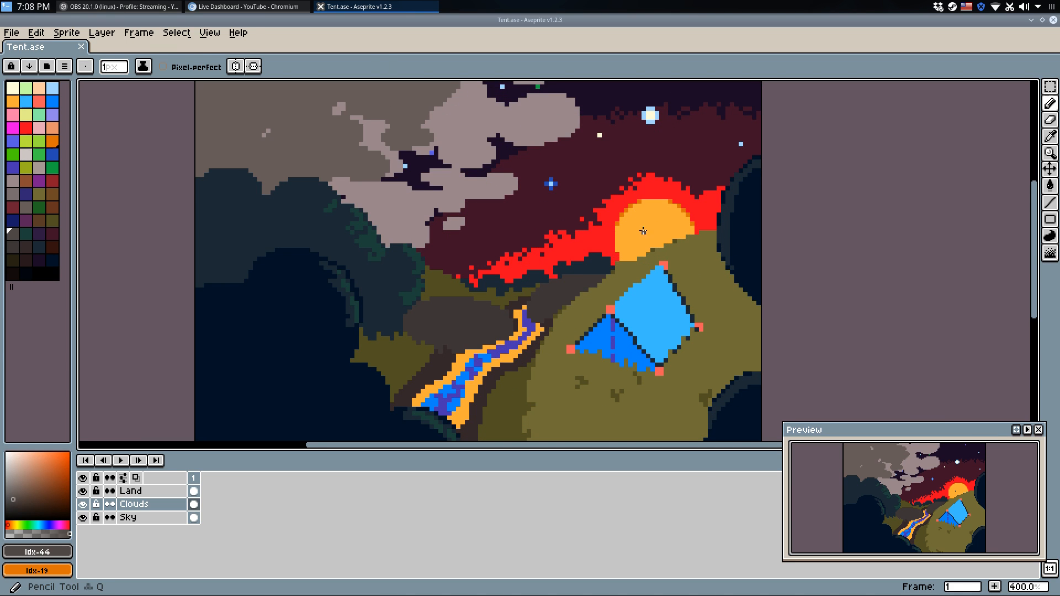
Try to fill the tent's light blue side with the sun's orange Idx-4 on the Clouds layer.
alt+click(642, 230)
click(16, 103)
key(ctrl+s)
drag(652, 297, 648, 297)
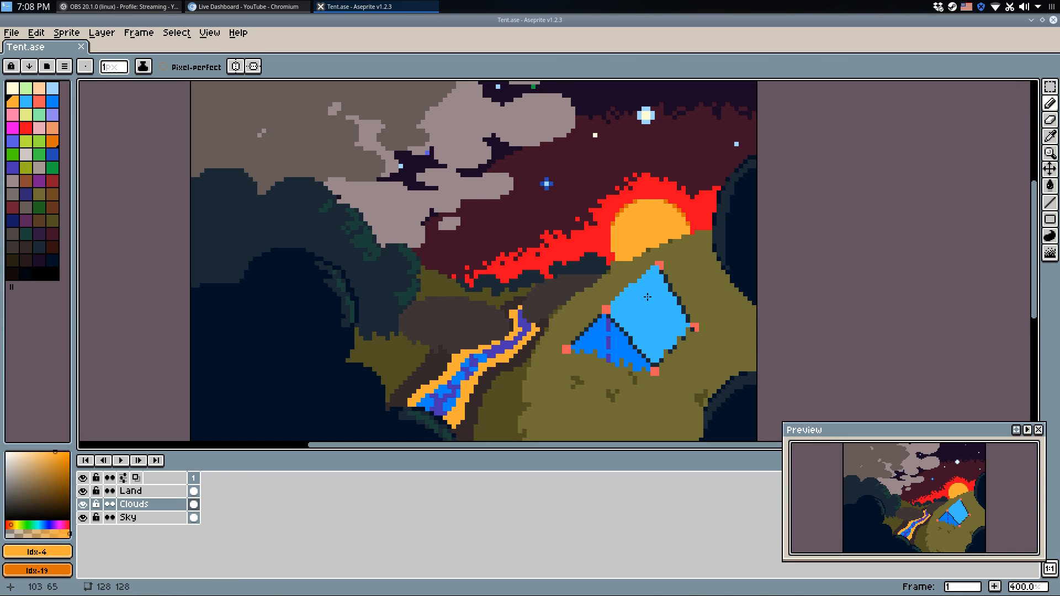
scroll(640, 316, up, 3)
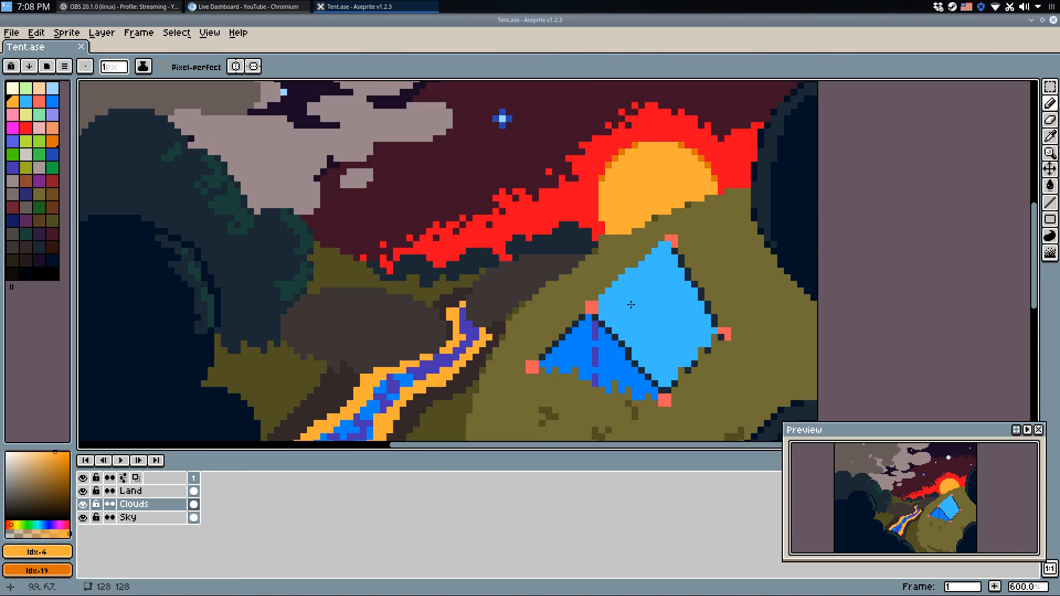
key(g)
click(635, 315)
key(ctrl+z)
Try out orange Idx-4 and coral Idx-6 as fills for the tent's light blue side on the Land layer.
click(160, 491)
click(159, 517)
click(168, 491)
click(662, 327)
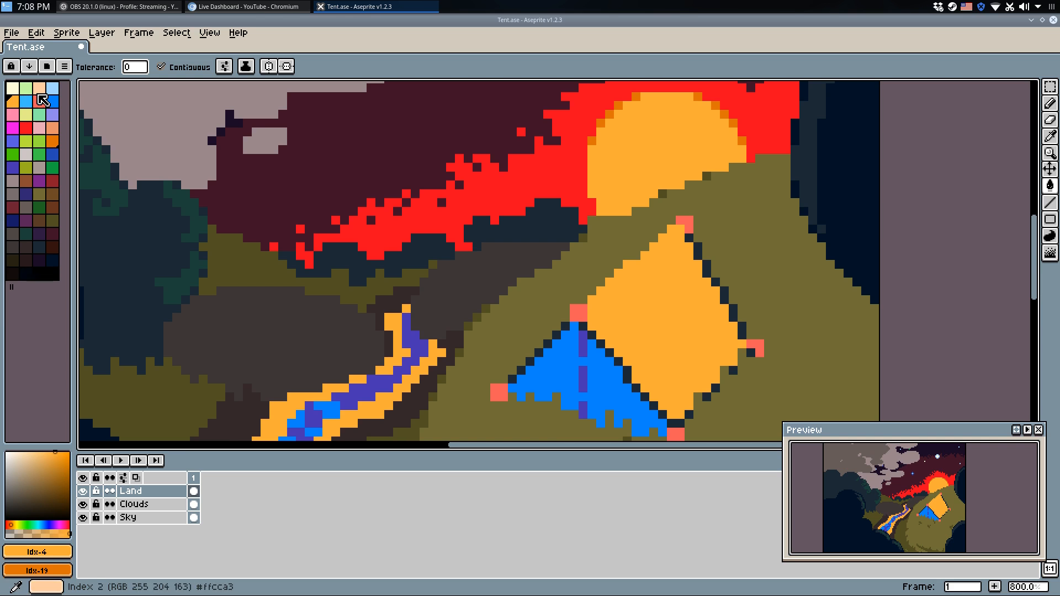
click(39, 101)
click(604, 292)
key(ctrl+z)
key(ctrl+z)
Undo the tent side's trial fill, recolour the tent's coral corner joints with the outline's dark #1c2934, and save the scene.
key(q)
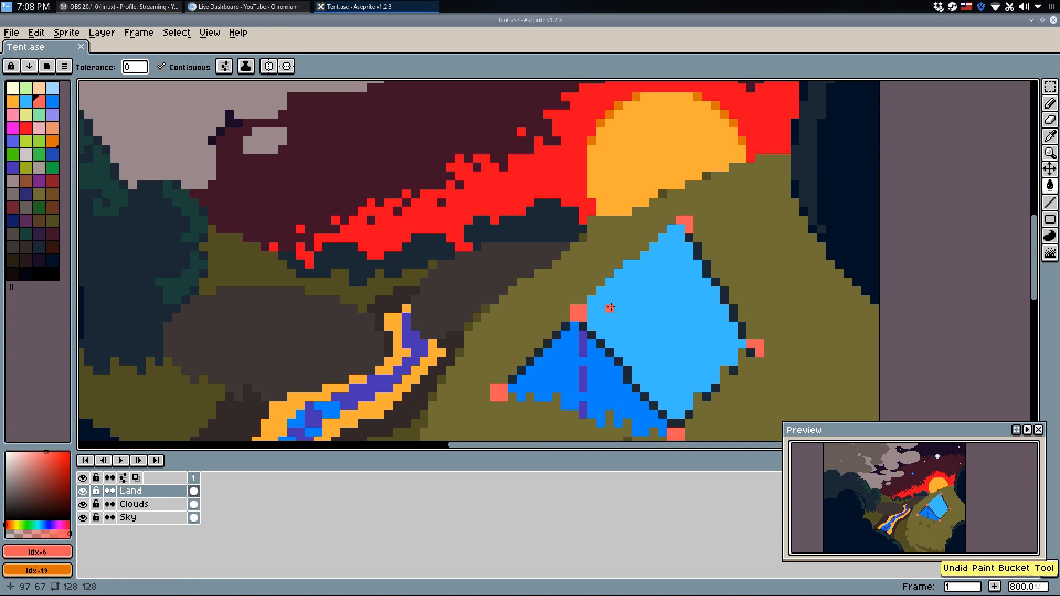
alt+click(581, 312)
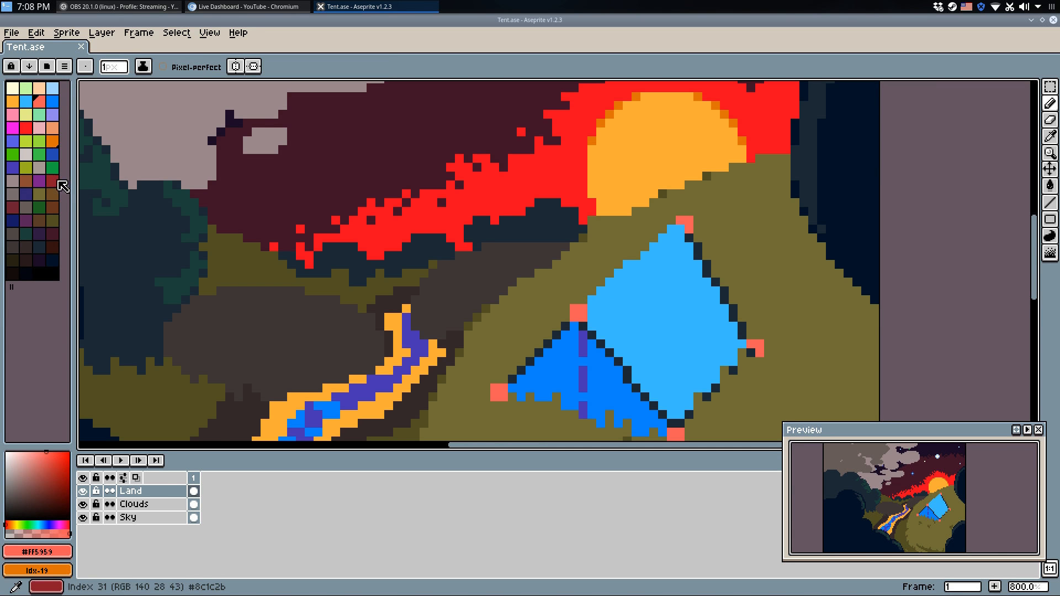
key(q)
alt+click(582, 324)
key(g)
click(578, 313)
click(498, 392)
click(675, 434)
click(688, 226)
key(q)
scroll(707, 317, down, 3)
key(ctrl+s)
Try to draw a straight coral #ff5959 line along the tent side's upper-left edge.
scroll(685, 297, up, 3)
key(ctrl+z)
alt+click(706, 197)
key(ctrl+y)
key(q)
key(l)
mouse_move(683, 213)
mouse_down()
mouse_move(565, 318)
mouse_move(578, 317)
mouse_up()
key(ctrl+z)
Paint a coral #ff5959 highlight band along the upper-left edge of the tent's light blue side, confined to a selection of that side.
key(q)
mouse_move(698, 225)
mouse_down()
mouse_move(655, 253)
mouse_move(674, 222)
mouse_up()
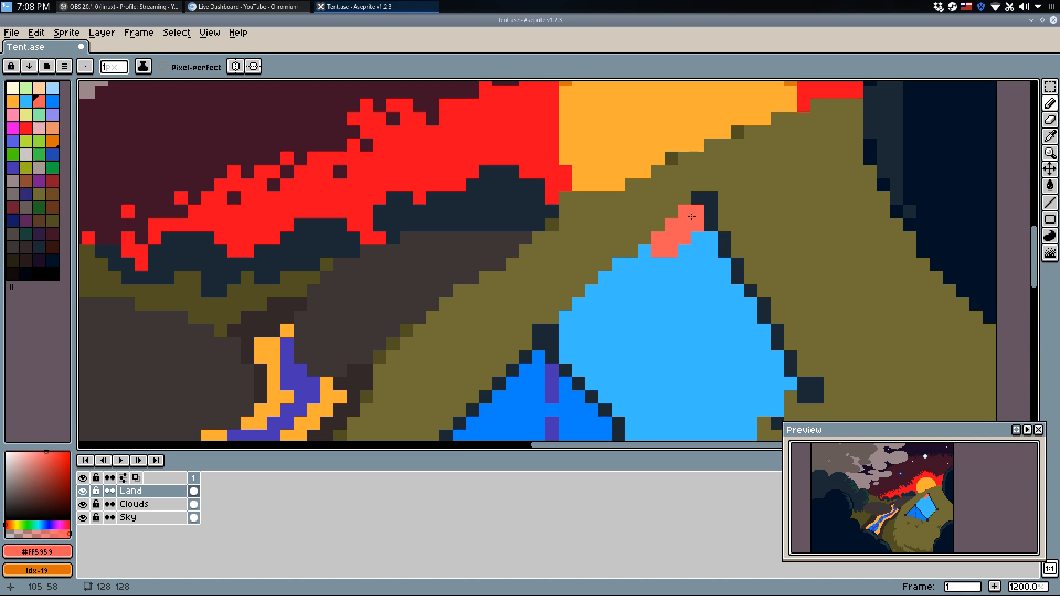
key(w)
click(663, 282)
key(b)
key(plus)
mouse_move(632, 278)
mouse_down()
mouse_move(642, 275)
mouse_move(582, 315)
mouse_move(566, 343)
mouse_up()
key(m)
click(552, 342)
key(b)
scroll(639, 307, down, 2)
scroll(635, 312, up, 3)
Try Idx-46 on the tent's front, then fill both the side and the front with dark blue Idx-33.
alt+click(579, 281)
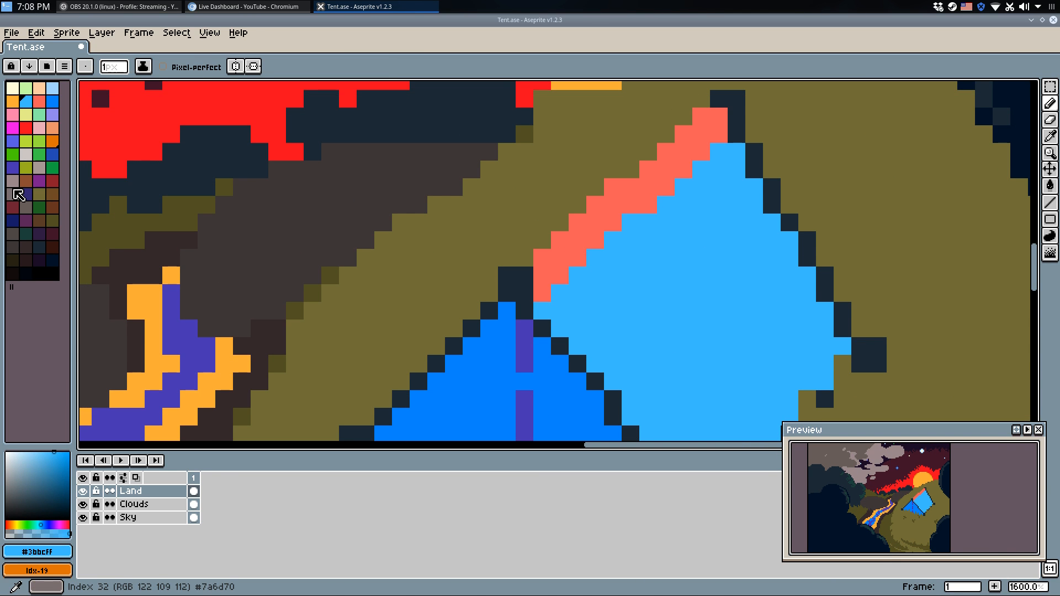
click(39, 234)
key(g)
click(573, 372)
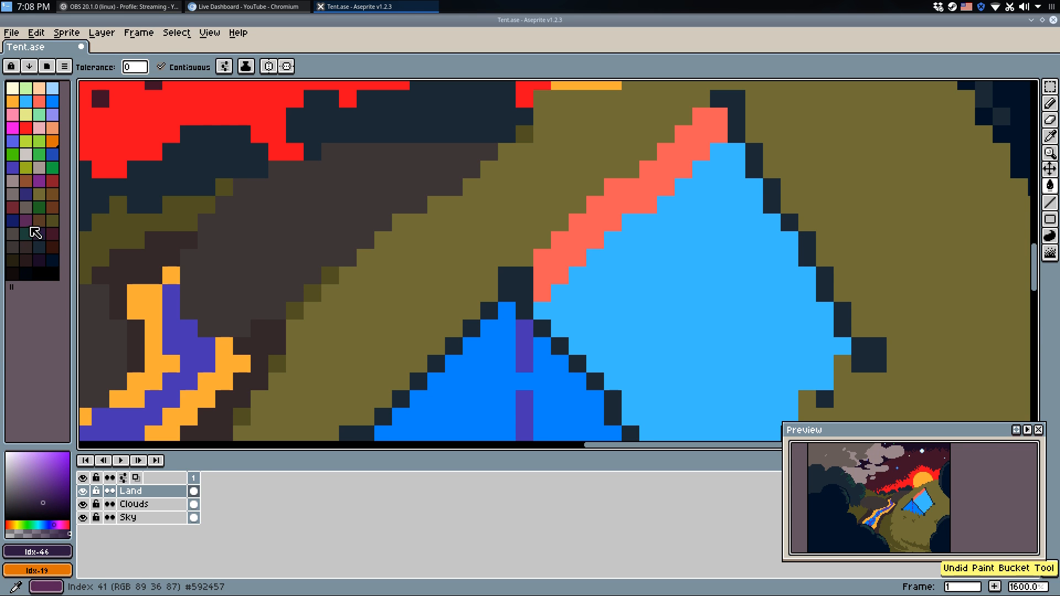
click(25, 194)
click(569, 298)
click(588, 396)
drag(588, 395, 543, 216)
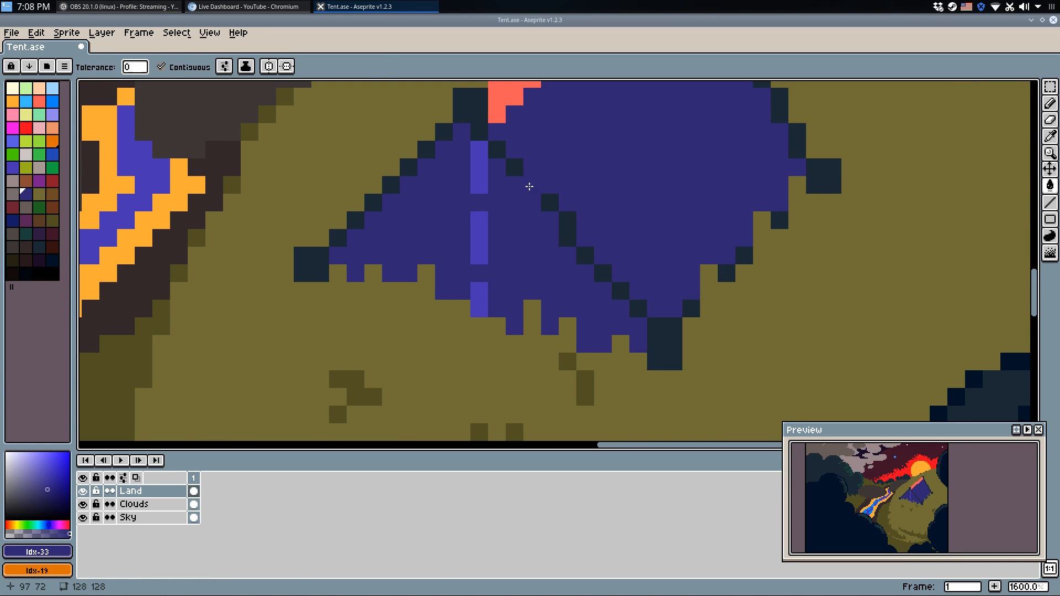
Recolour the dashed centre seam on the tent's front with the outline's #1c2934.
alt+click(497, 147)
click(480, 178)
click(479, 238)
click(480, 293)
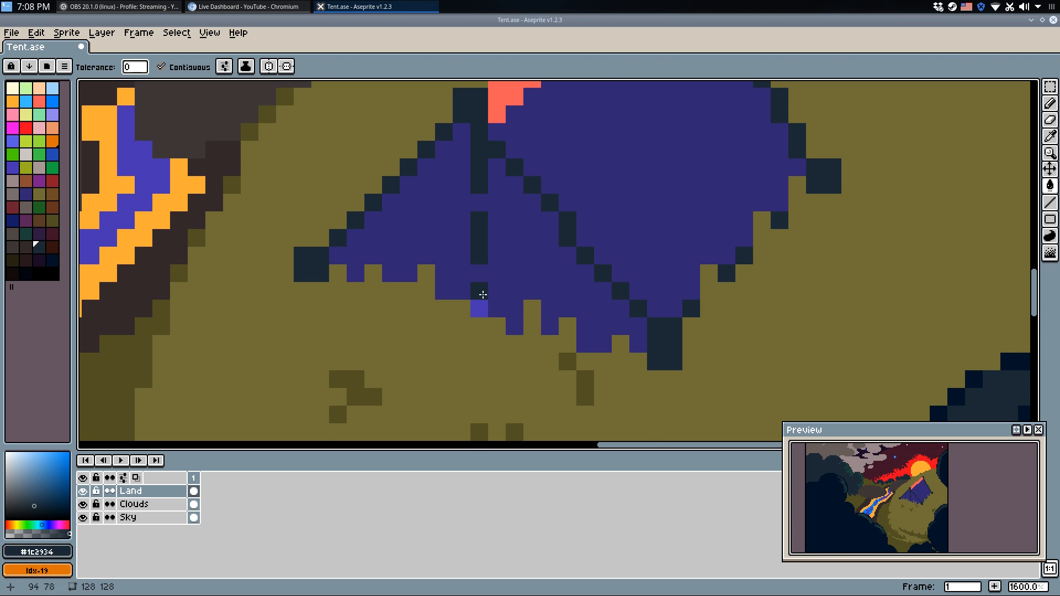
scroll(481, 293, down, 4)
Thin the lower edge of the tent's coral highlight band with the side's dark blue #302673.
key(b)
scroll(541, 197, up, 5)
alt+click(523, 274)
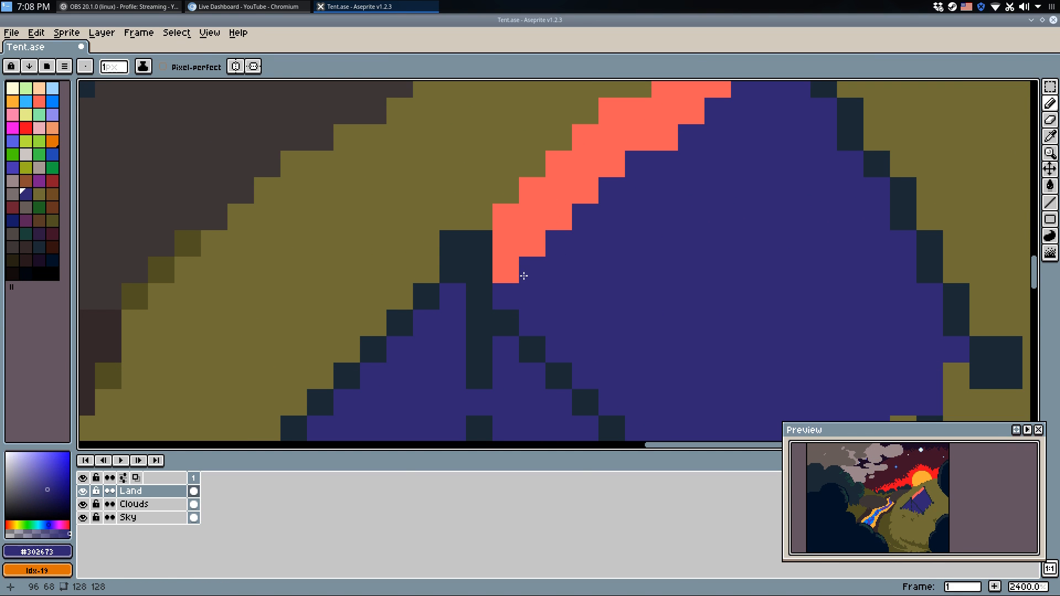
drag(511, 270, 531, 249)
key(ctrl+z)
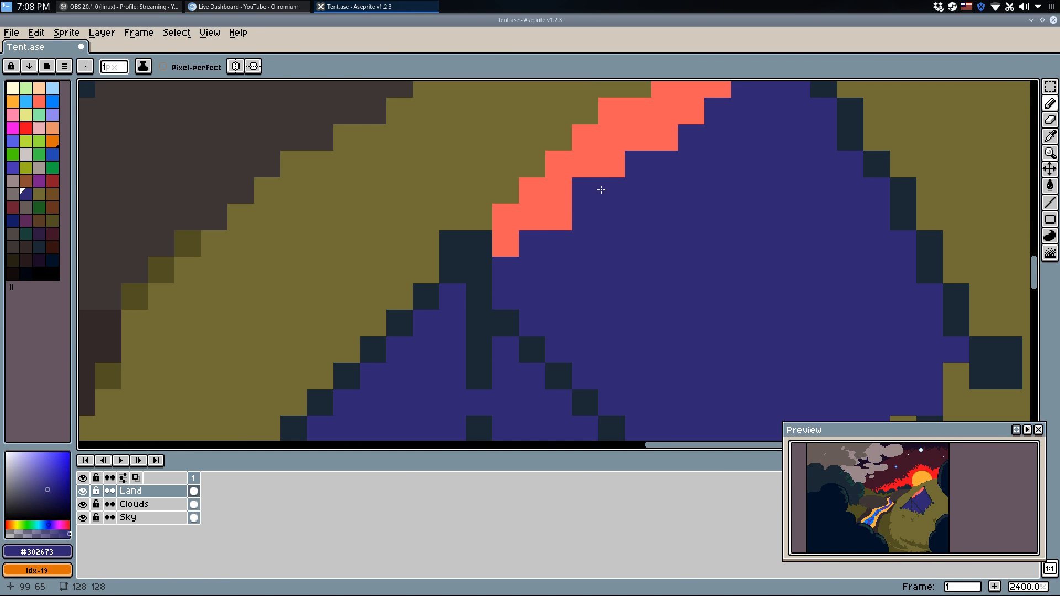
drag(601, 189, 503, 293)
key(ctrl+z)
key(l)
mouse_move(673, 141)
mouse_down()
mouse_move(498, 325)
mouse_move(445, 342)
mouse_up()
key(ctrl+z)
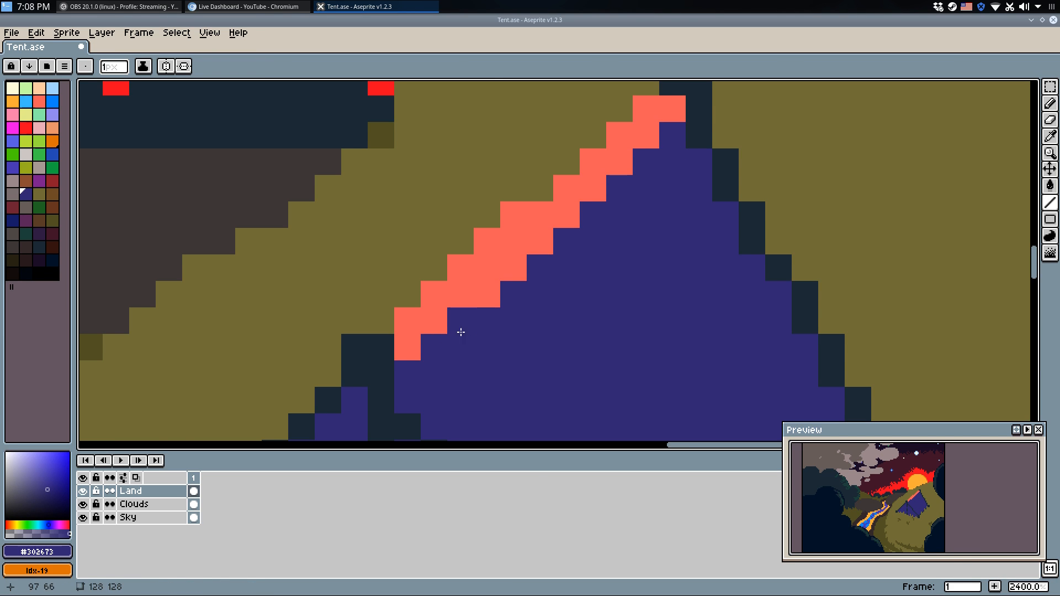
Undo back to the light blue tent and save a duplicate of the sprite as Tent Copy.ase.
scroll(505, 291, down, 6)
key(ctrl+z)
key(ctrl+z)
key(ctrl+z)
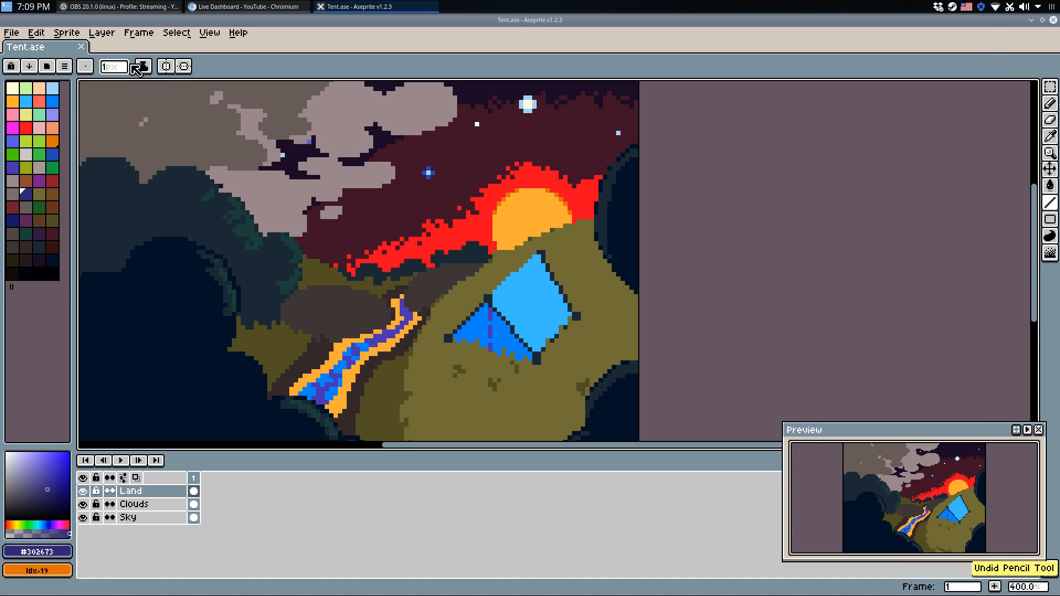
click(66, 32)
click(86, 77)
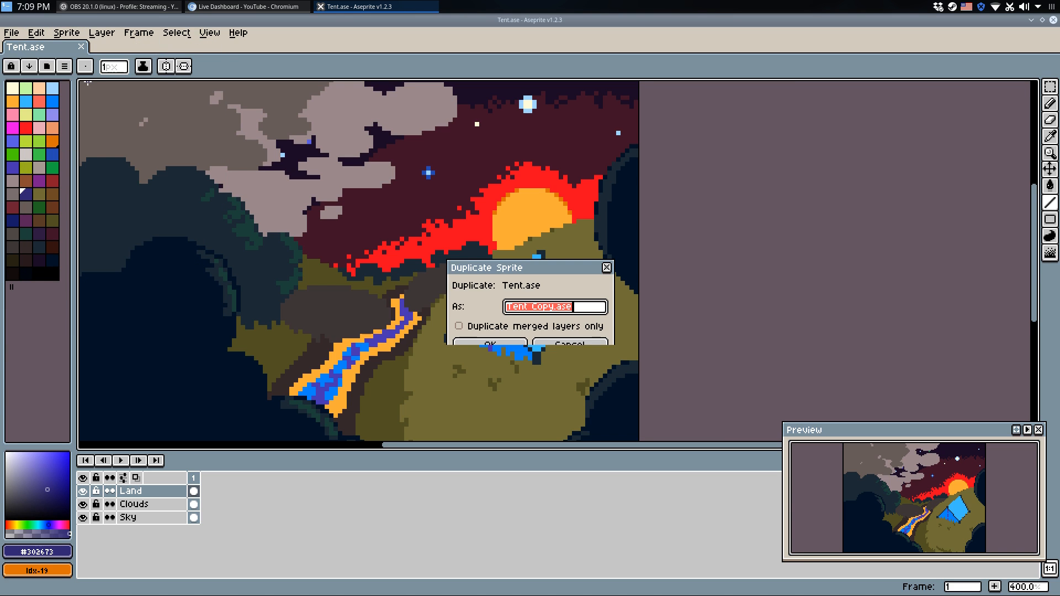
click(487, 346)
key(ctrl+s)
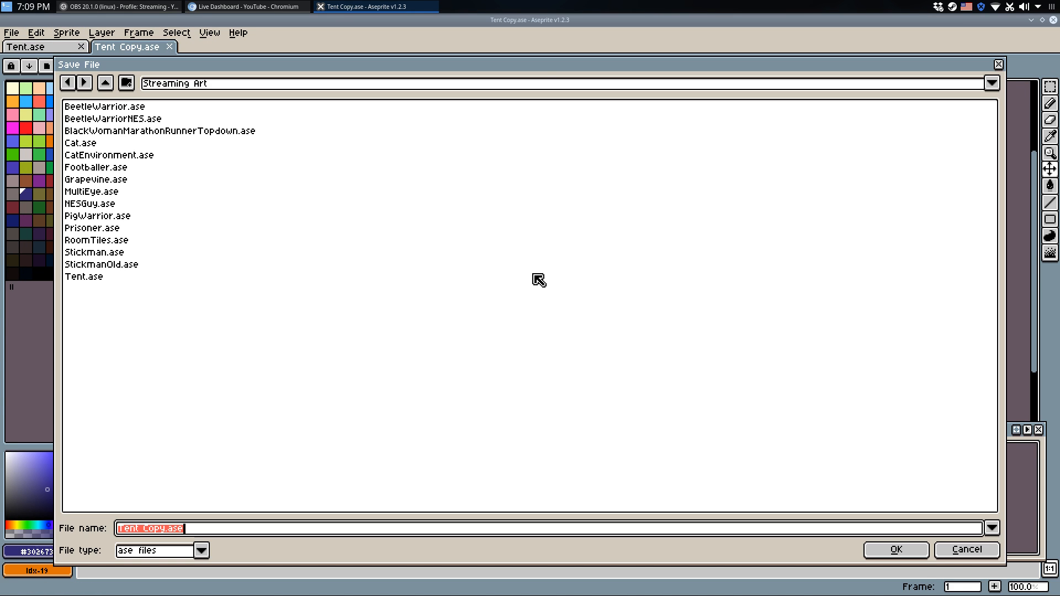
key(Return)
Return to Tent.ase, save it, and redo the dark blue tent fills and coral highlight.
click(37, 49)
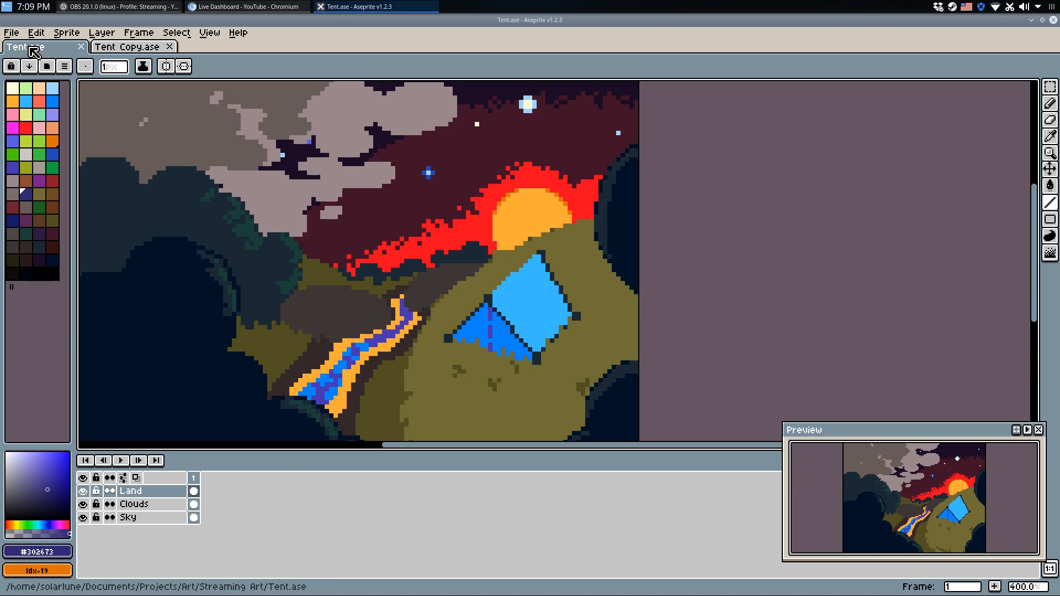
key(ctrl+s)
key(b)
key(ctrl+y)
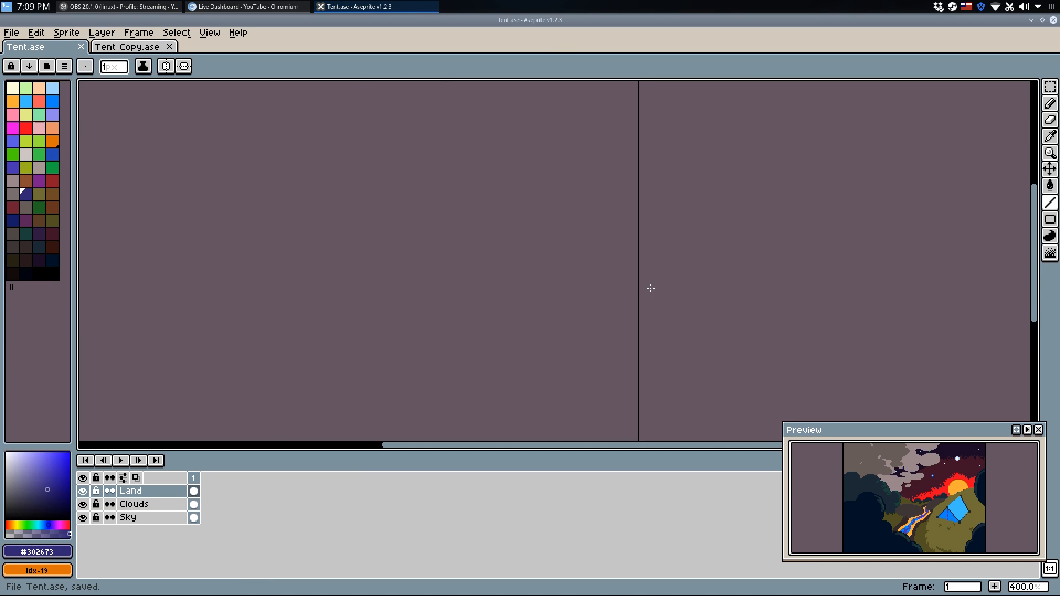
key(ctrl+y)
key(ctrl+y)
key(ctrl+y)
key(ctrl+y)
key(ctrl+y)
key(ctrl+y)
key(ctrl+y)
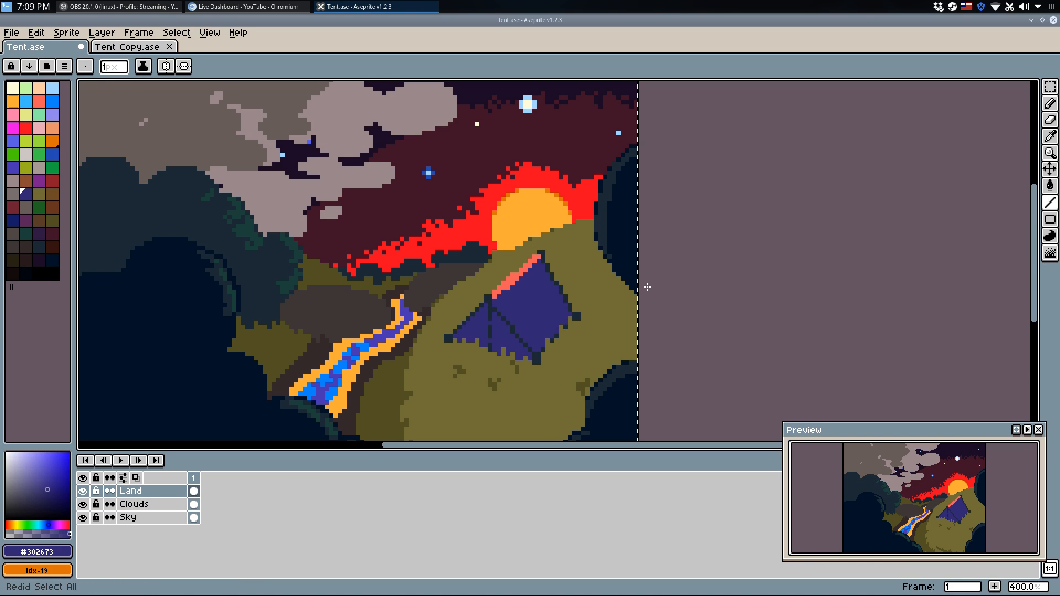
drag(648, 273, 798, 204)
Try to start the tent's shadow on the grass below its front-left corner with #515023.
scroll(773, 249, up, 6)
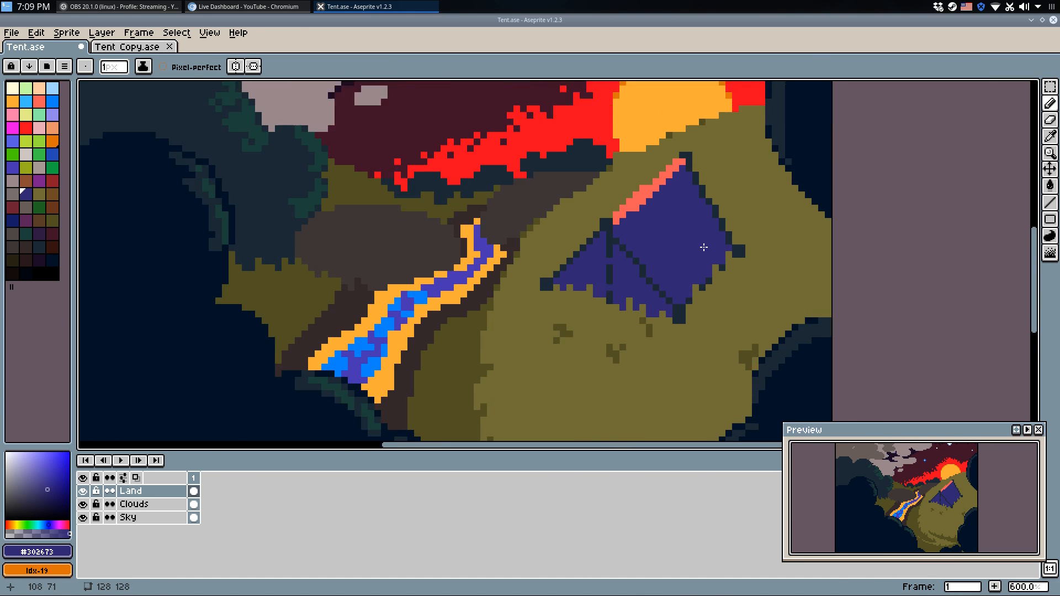
alt+click(764, 276)
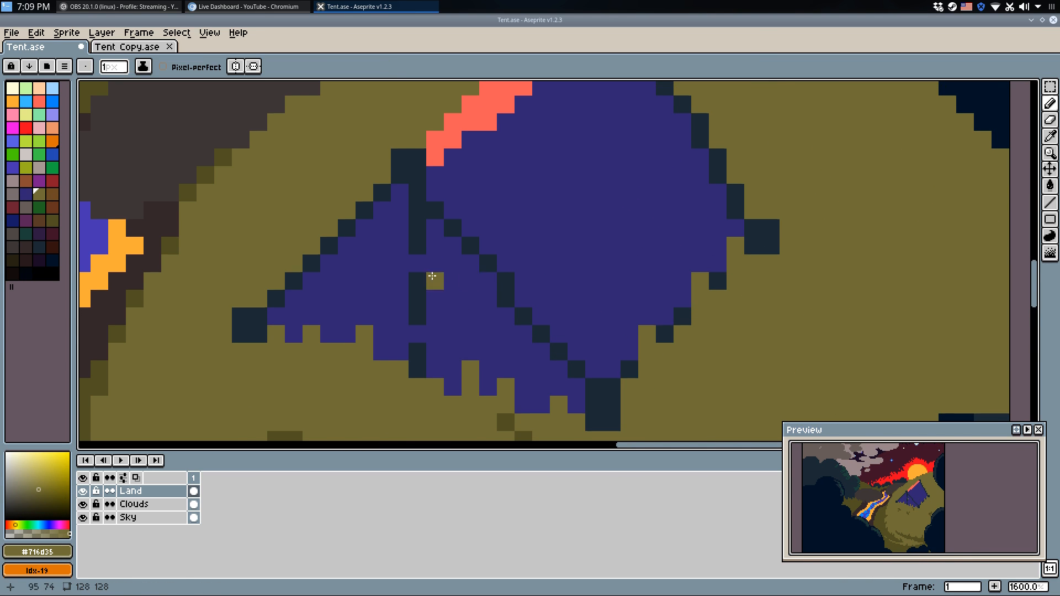
scroll(433, 280, down, 3)
scroll(405, 313, up, 3)
click(208, 275)
drag(173, 263, 237, 355)
key(ctrl+z)
drag(211, 300, 451, 248)
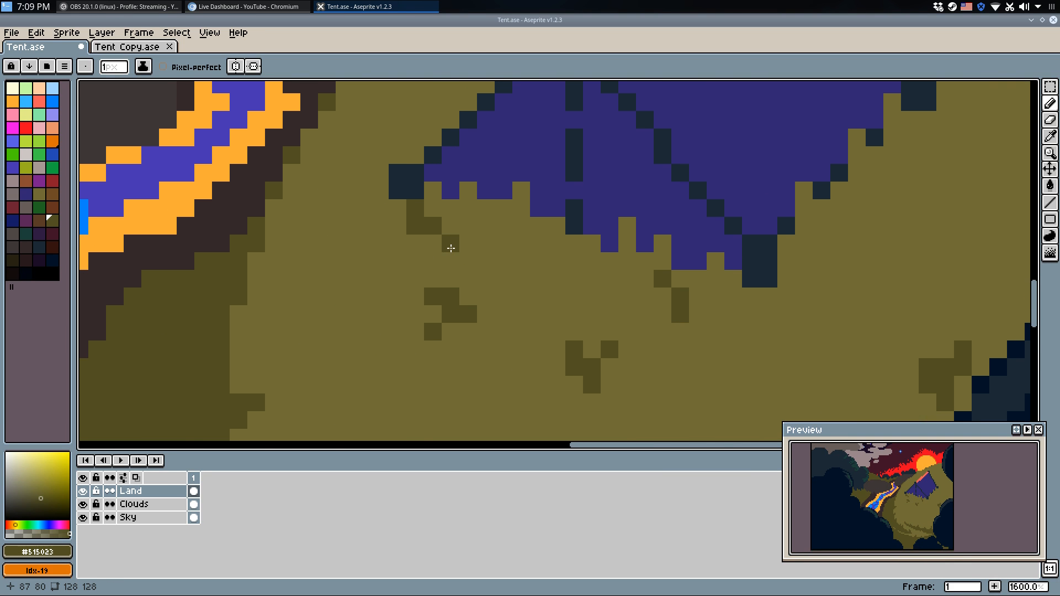
scroll(451, 248, down, 4)
scroll(456, 253, up, 2)
Replace #515023 with near-black Idx-52 on the grass tufts below the tent, inside a rectangular selection.
key(alt)
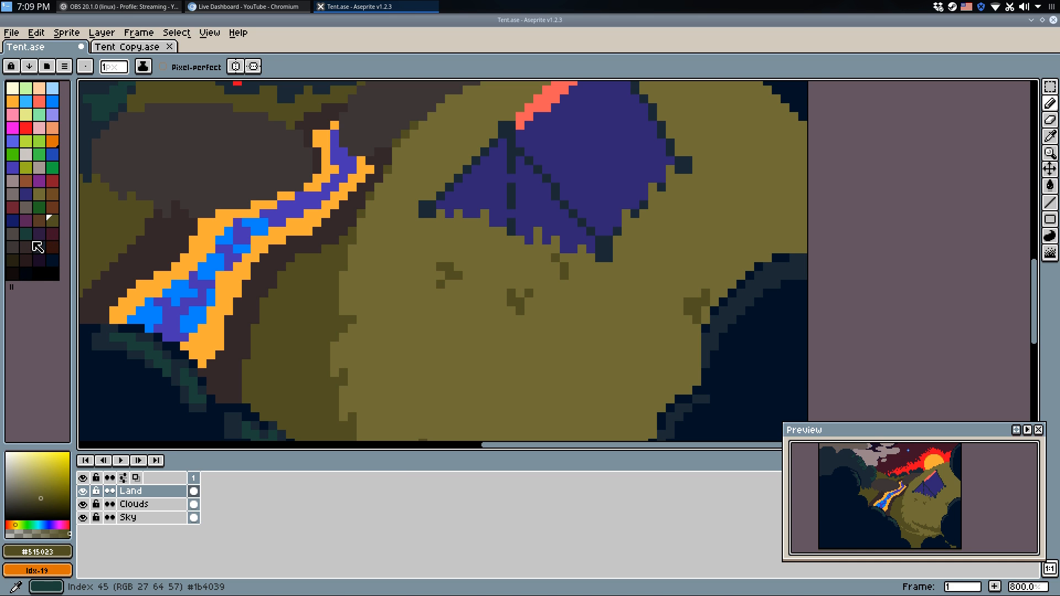
right_click(18, 253)
scroll(429, 251, down, 2)
key(m)
drag(429, 251, 645, 337)
key(shift+r)
click(599, 280)
key(b)
scroll(475, 286, up, 3)
key(ctrl+z)
key(alt)
key(ctrl+shift+z)
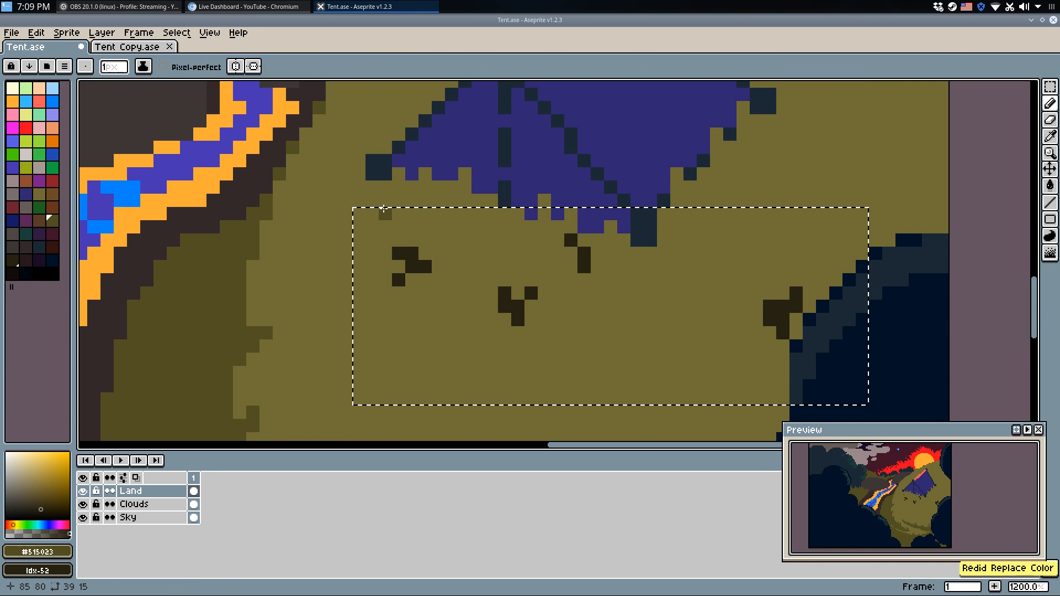
key(m)
click(370, 186)
Outline the tent's pointed cast shadow with straight #515023 lines, restricted to a selection of the hill's light grass.
key(q)
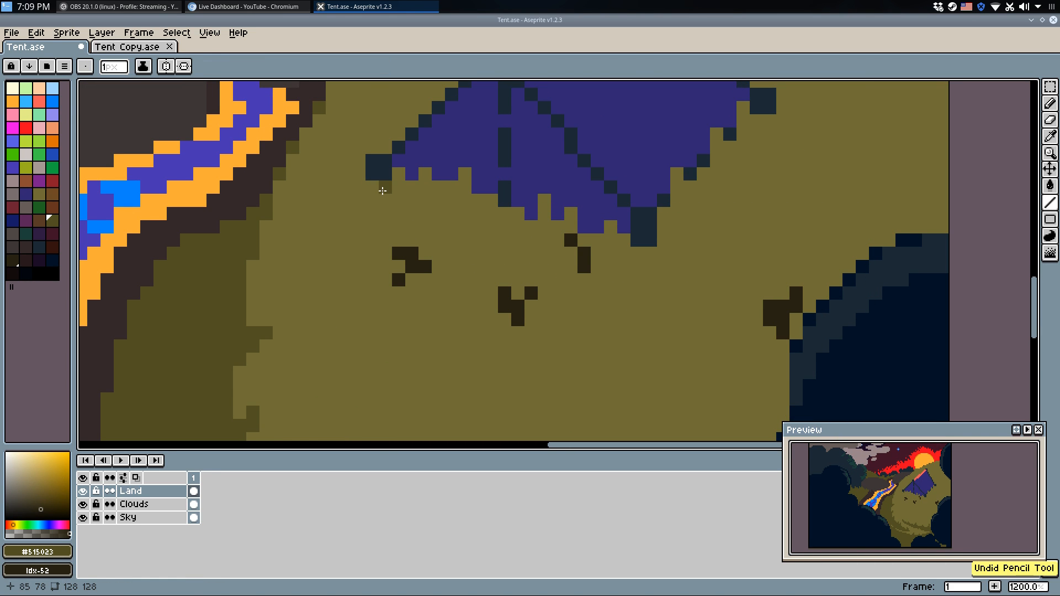
scroll(376, 191, down, 5)
scroll(339, 313, up, 3)
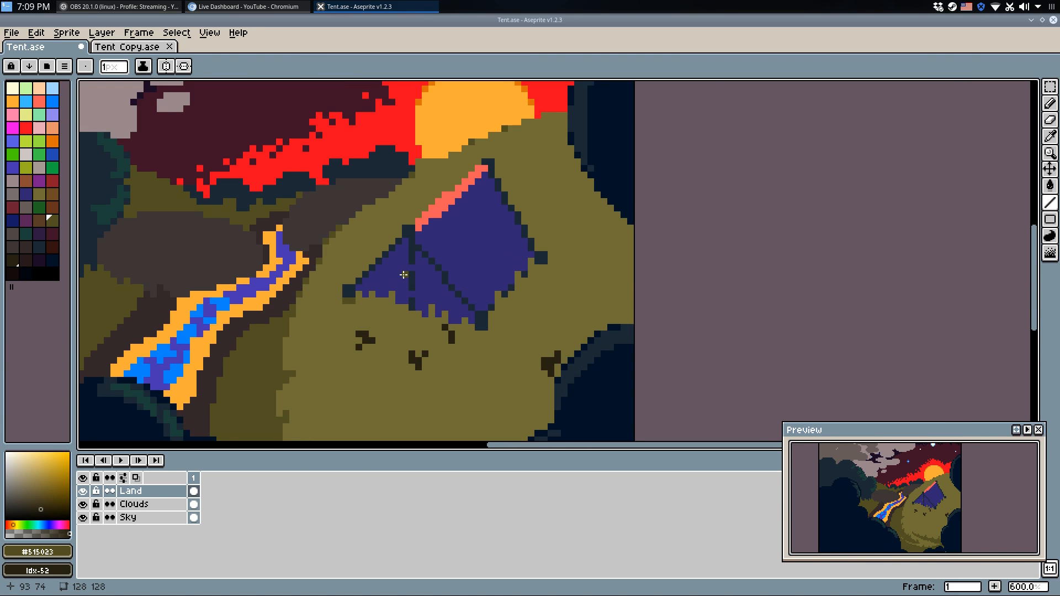
key(w)
click(350, 333)
key(q)
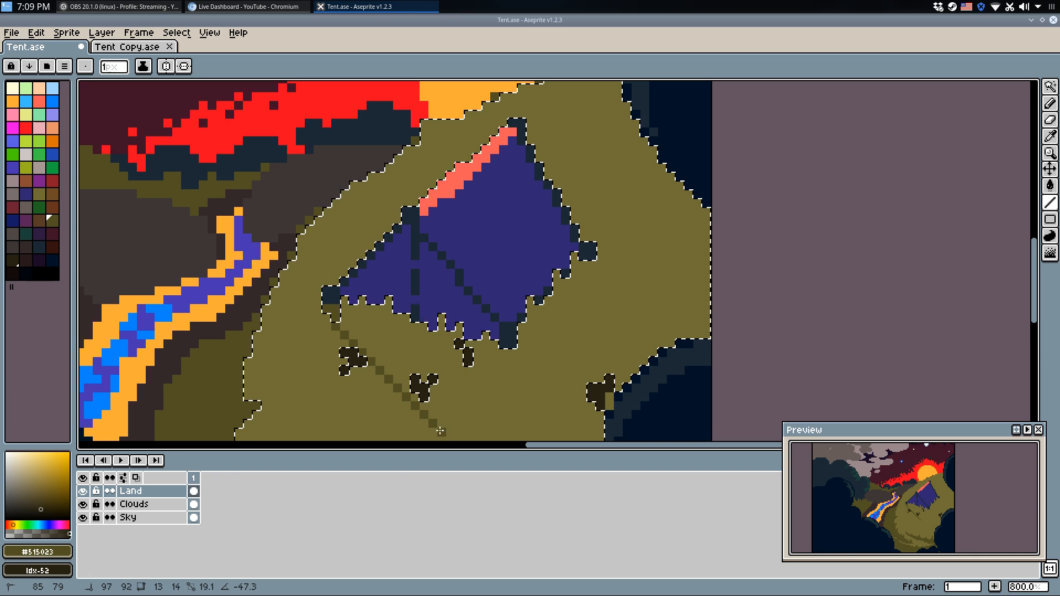
shift+click(470, 437)
click(592, 243)
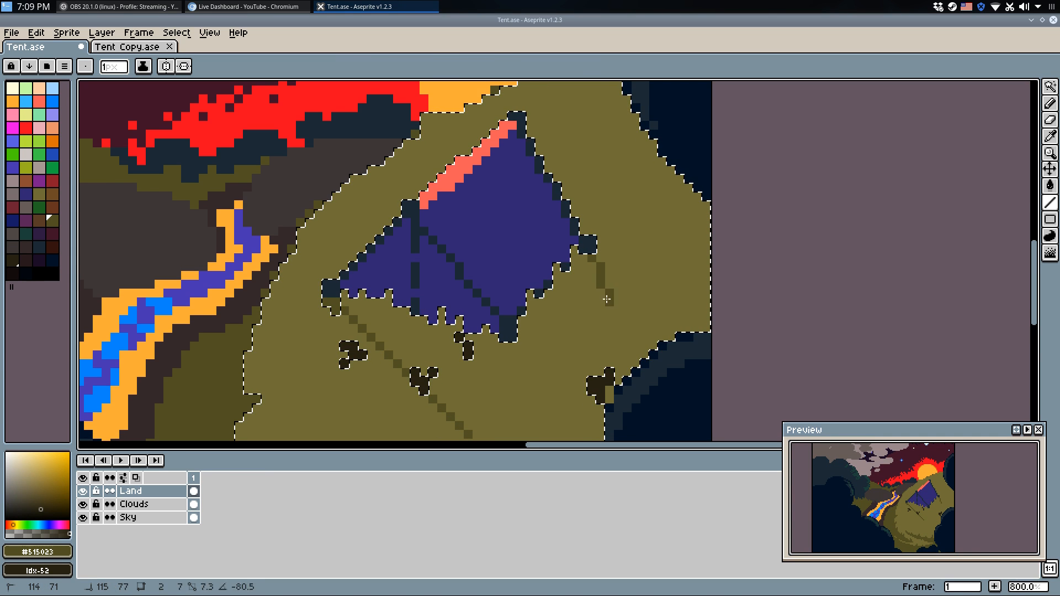
shift+click(571, 353)
scroll(480, 331, down, 2)
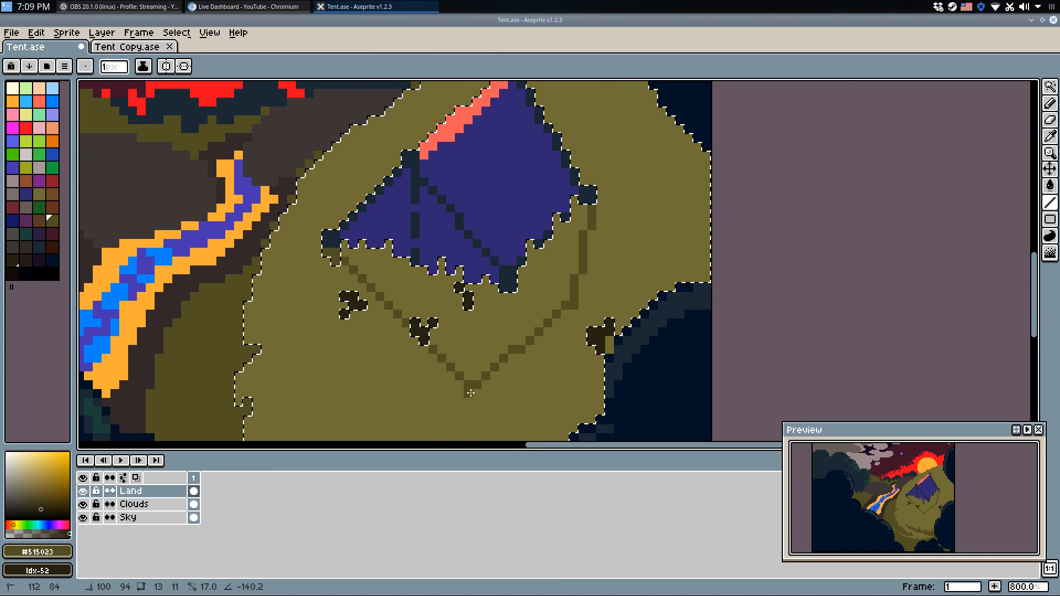
shift+click(476, 387)
Fill the outlined tent shadow with #515023 and clear the selection.
key(g)
click(476, 326)
key(m)
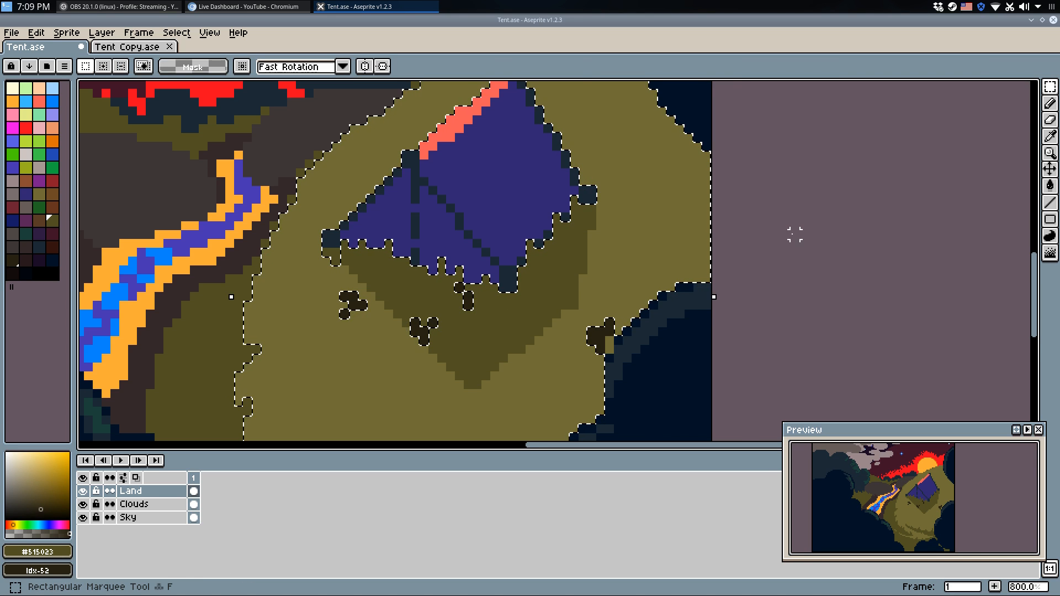
click(795, 233)
Paint #716d35 grass blades along the lower edge of the tent's front.
scroll(792, 233, down, 2)
key(b)
scroll(661, 278, up, 3)
alt+click(659, 277)
scroll(651, 279, down, 4)
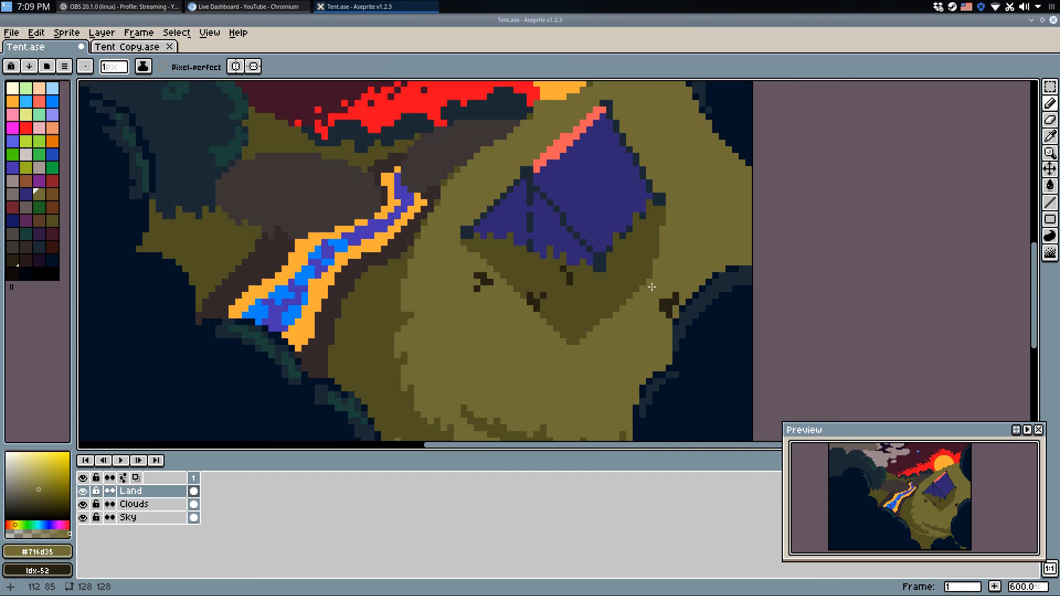
scroll(635, 265, up, 1)
scroll(634, 264, up, 4)
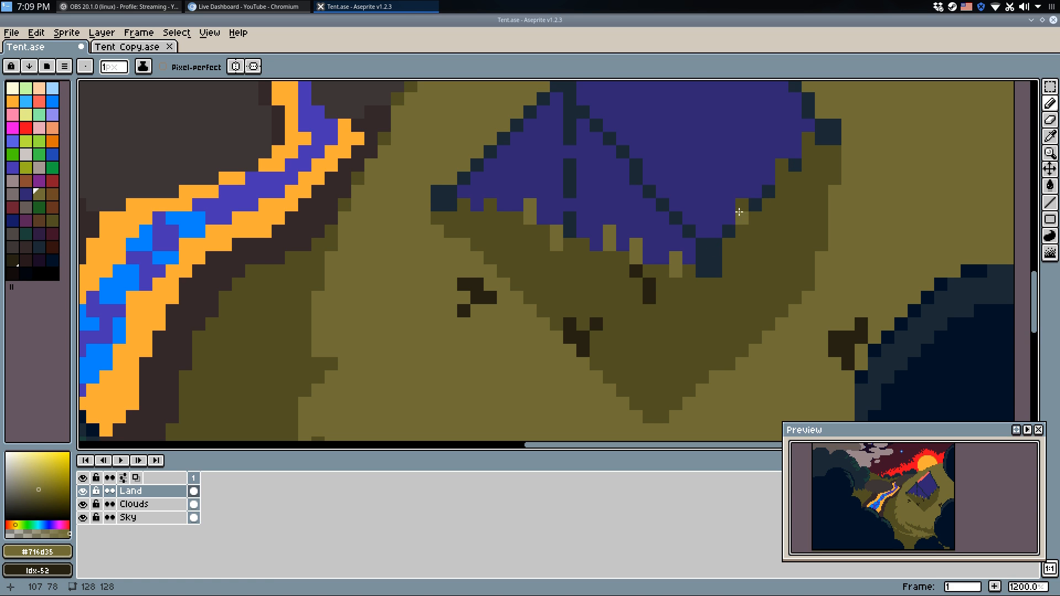
scroll(786, 176, down, 5)
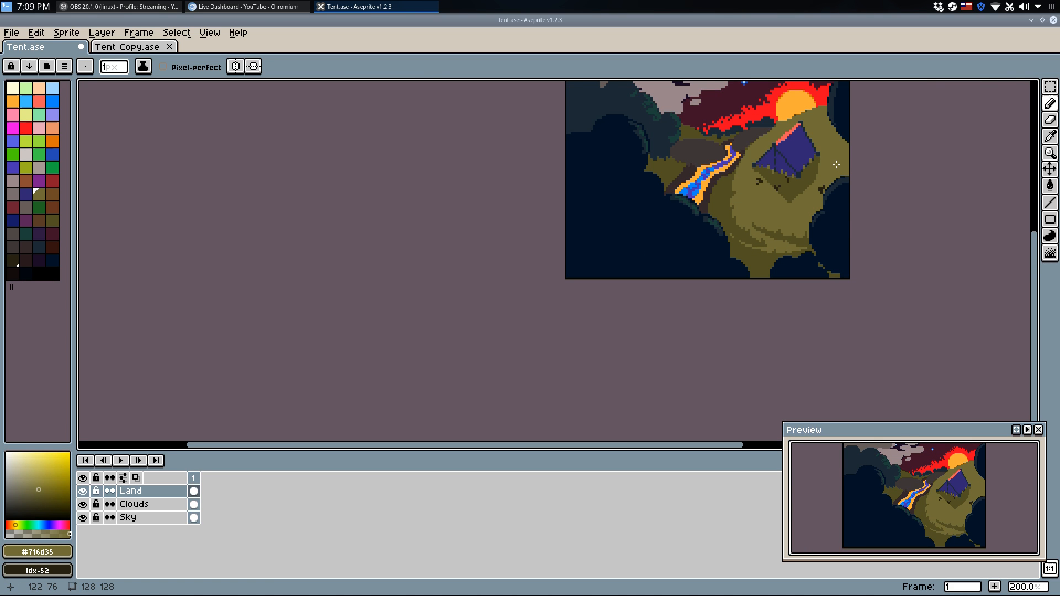
Add #716d35 grass blades around the tent's bottom corner and along its lower-right edge, and save the scene.
scroll(837, 165, up, 4)
key(ctrl+z)
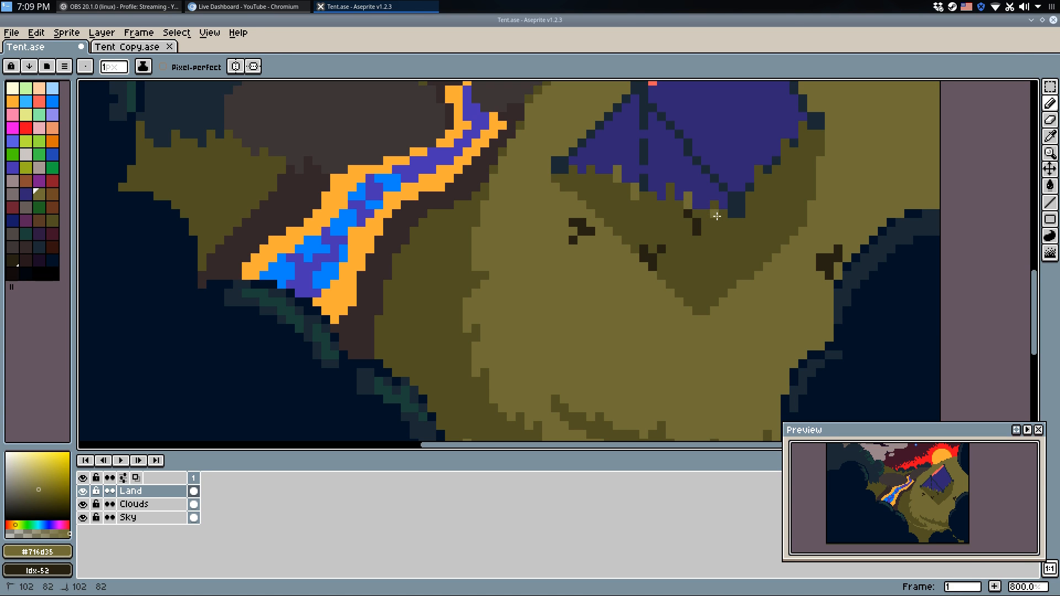
key(ctrl+z)
click(733, 230)
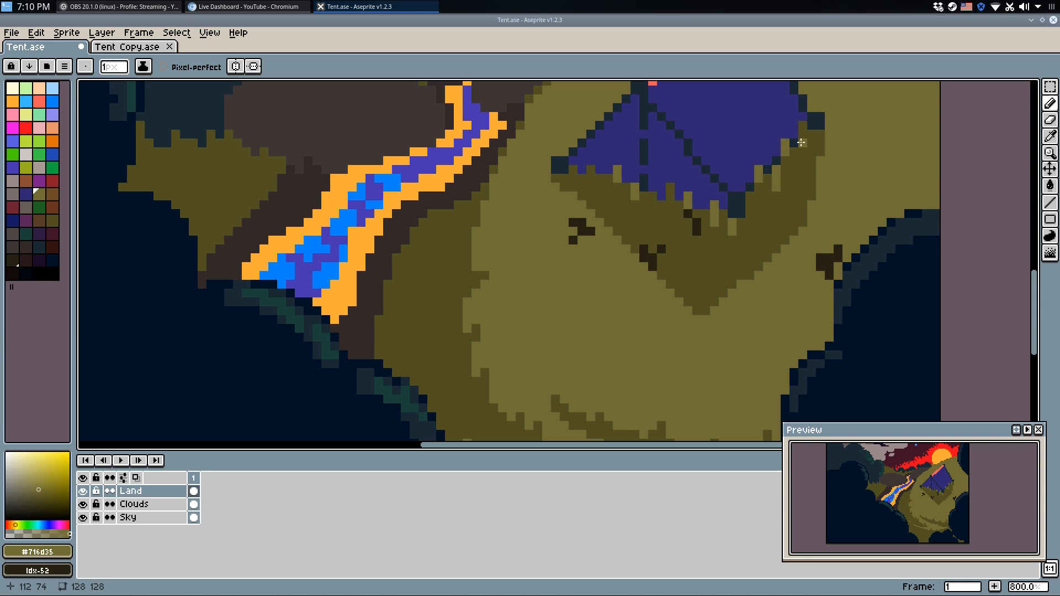
scroll(800, 216, down, 1)
scroll(802, 187, up, 1)
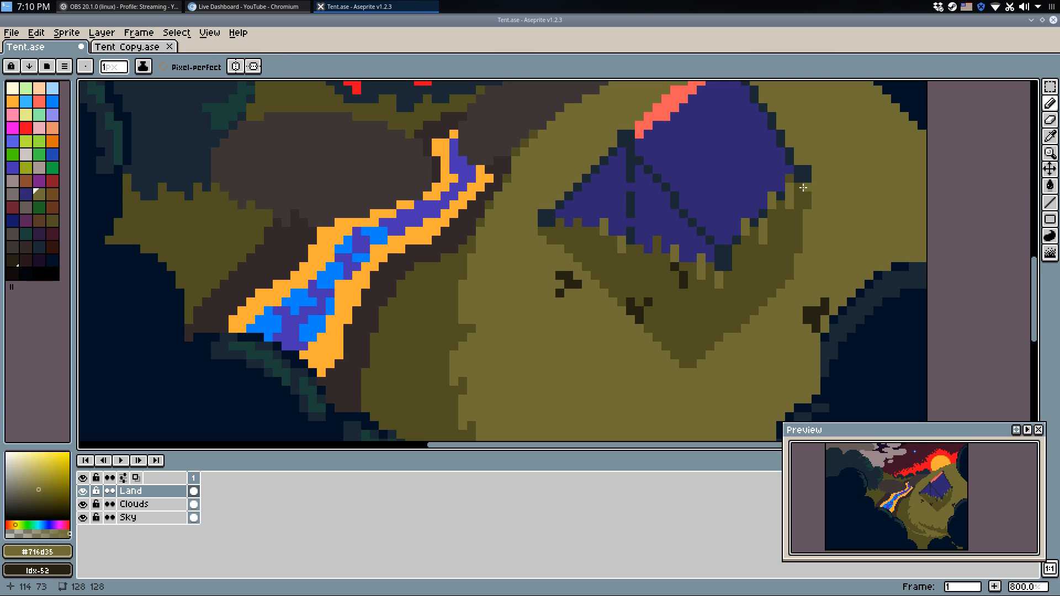
scroll(823, 218, down, 4)
key(ctrl+s)
Try to replace the shadow colour #515023 with dark purple Idx-46.
drag(746, 288, 627, 308)
scroll(674, 288, down, 2)
scroll(678, 288, up, 2)
scroll(679, 288, up, 1)
scroll(668, 282, down, 1)
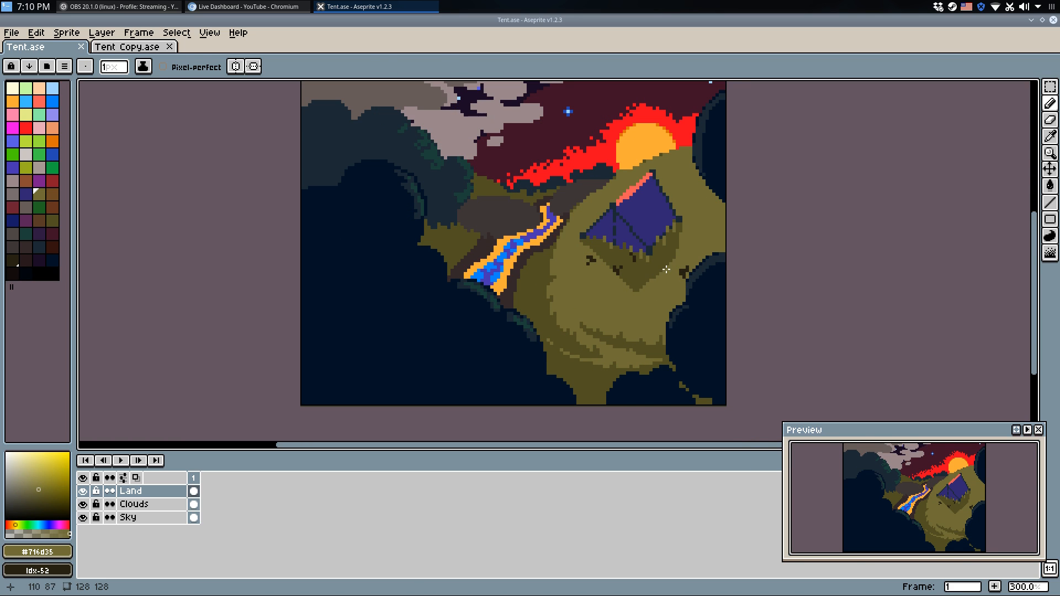
alt+click(643, 269)
right_click(39, 234)
key(shift+r)
key(Escape)
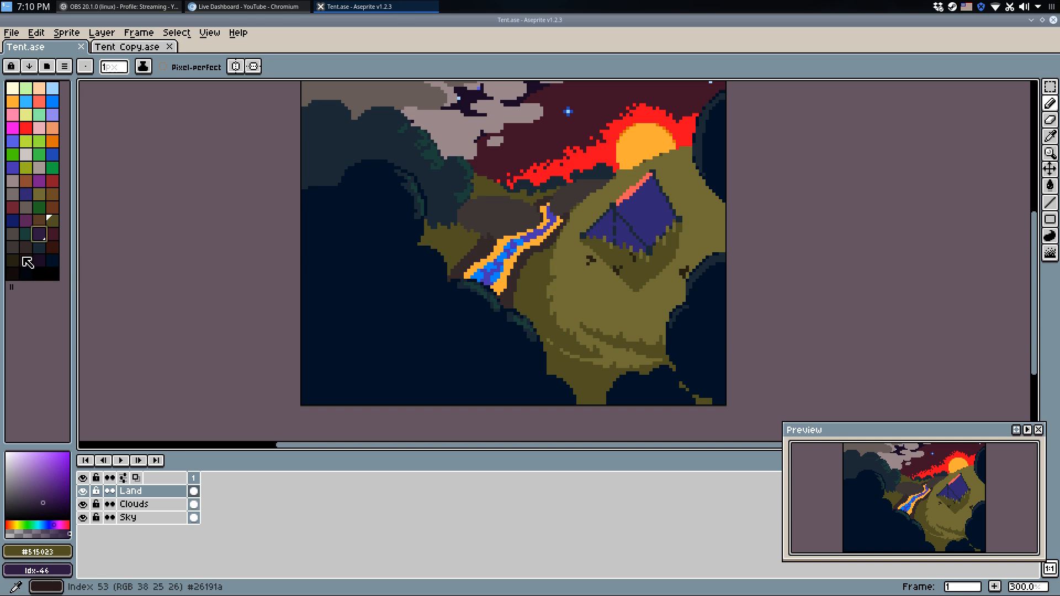
Try to replace the dark olive shadow colour #515023 with dark teal Idx-45.
right_click(28, 238)
key(shift+r)
click(580, 283)
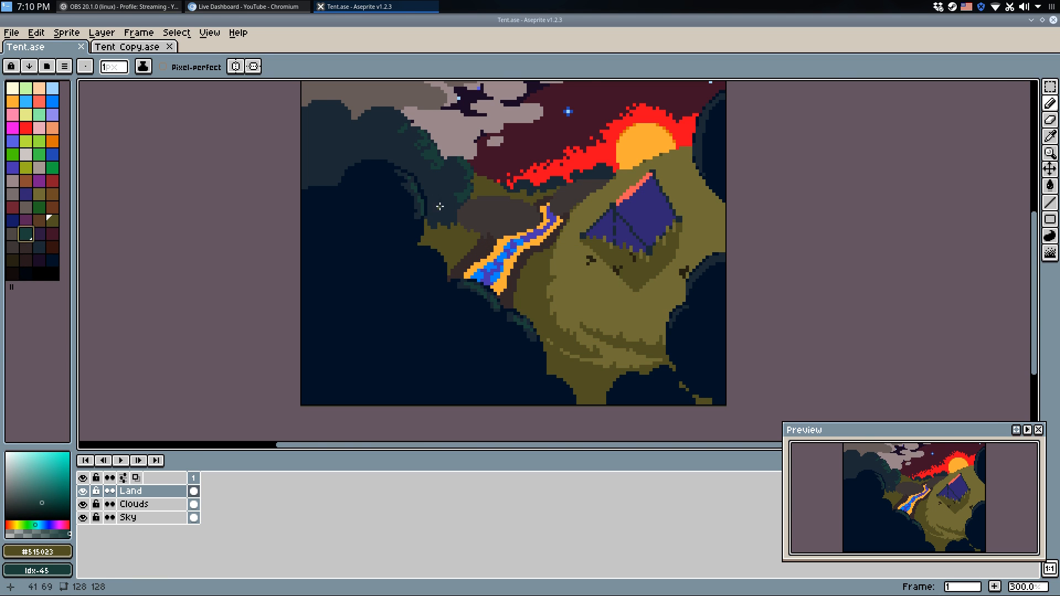
scroll(440, 206, up, 4)
scroll(431, 243, down, 2)
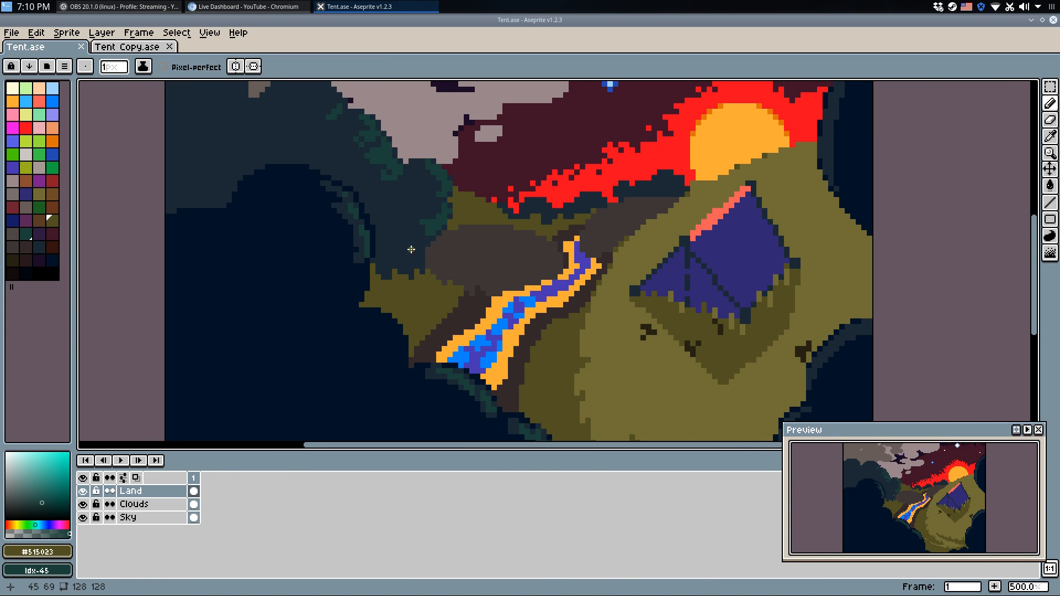
scroll(439, 190, up, 4)
alt+click(439, 189)
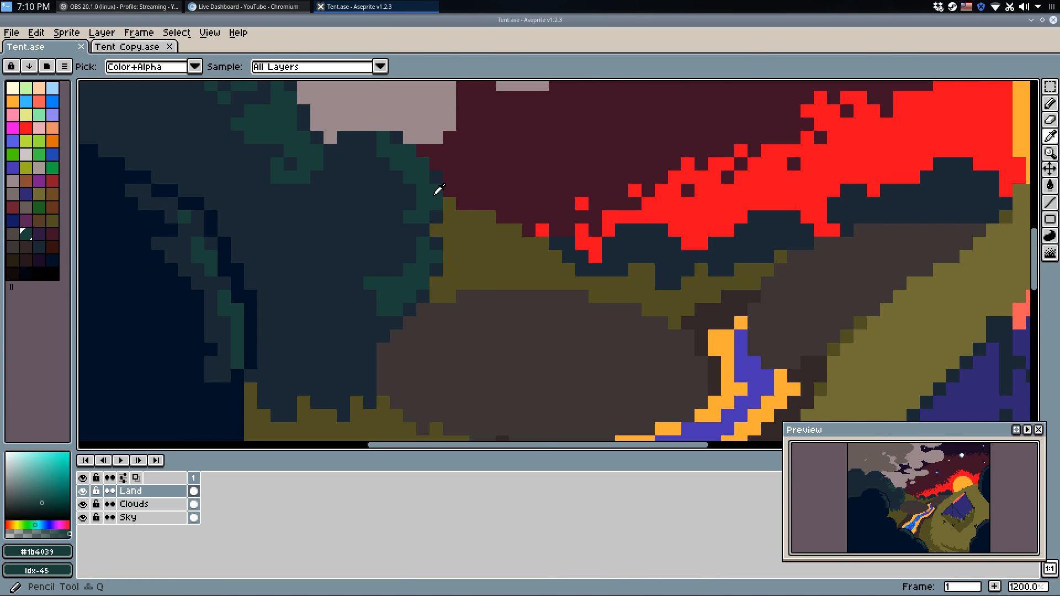
scroll(402, 218, down, 3)
scroll(376, 247, down, 1)
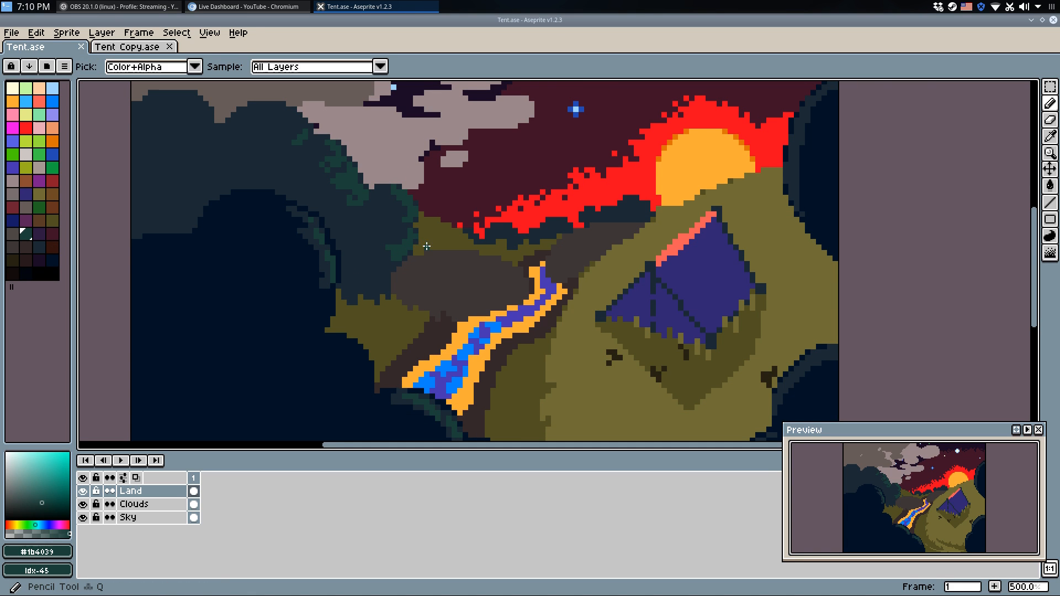
scroll(536, 263, down, 3)
scroll(613, 274, up, 3)
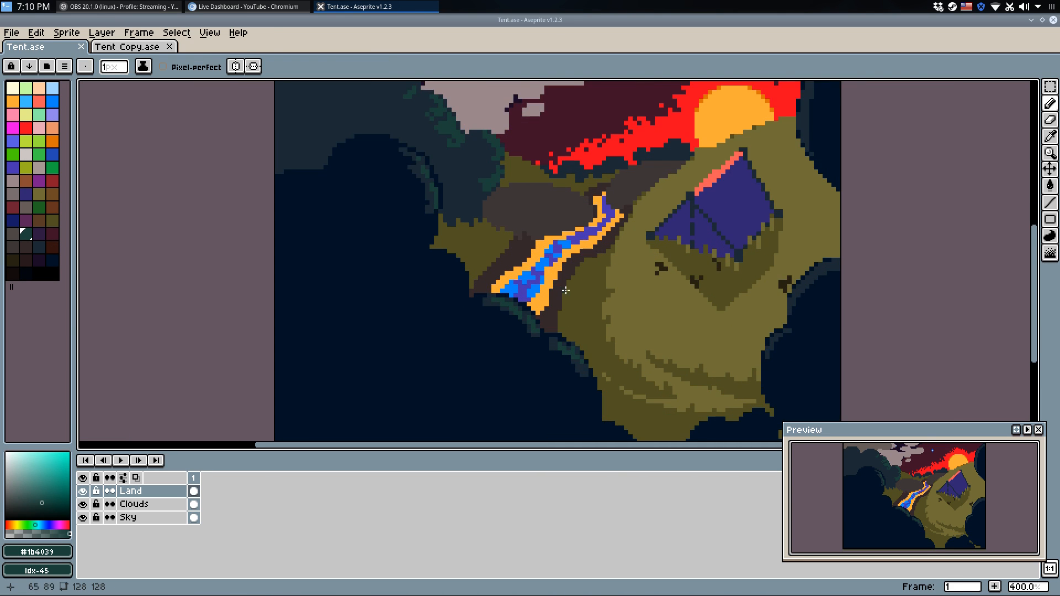
Sample the dark olive #515023, try dark purple Idx-46 as its replacement, and replace it with purple Idx-41.
alt+click(684, 252)
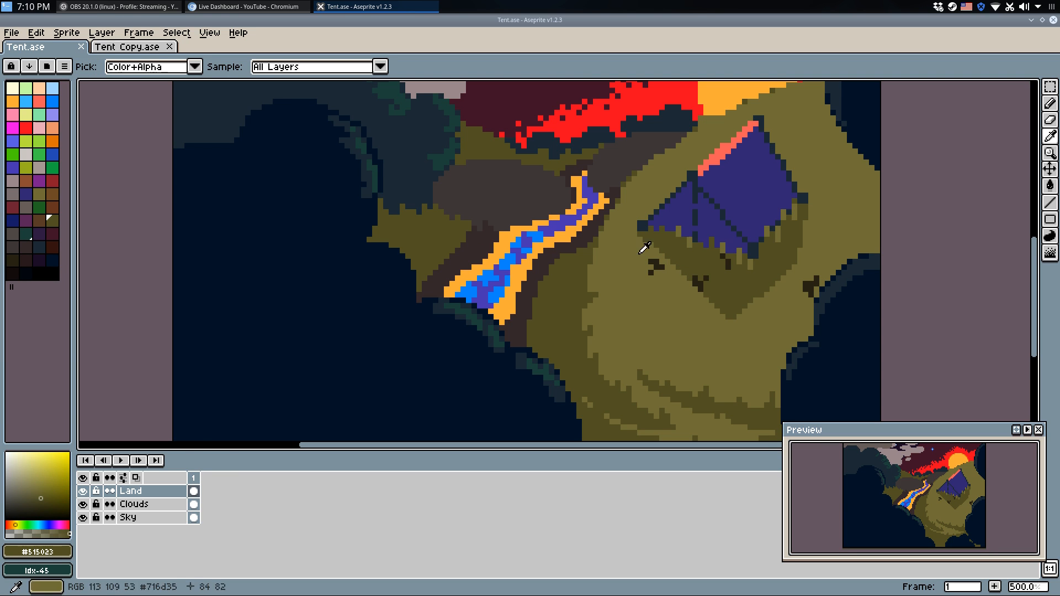
right_click(37, 242)
key(shift+r)
key(Escape)
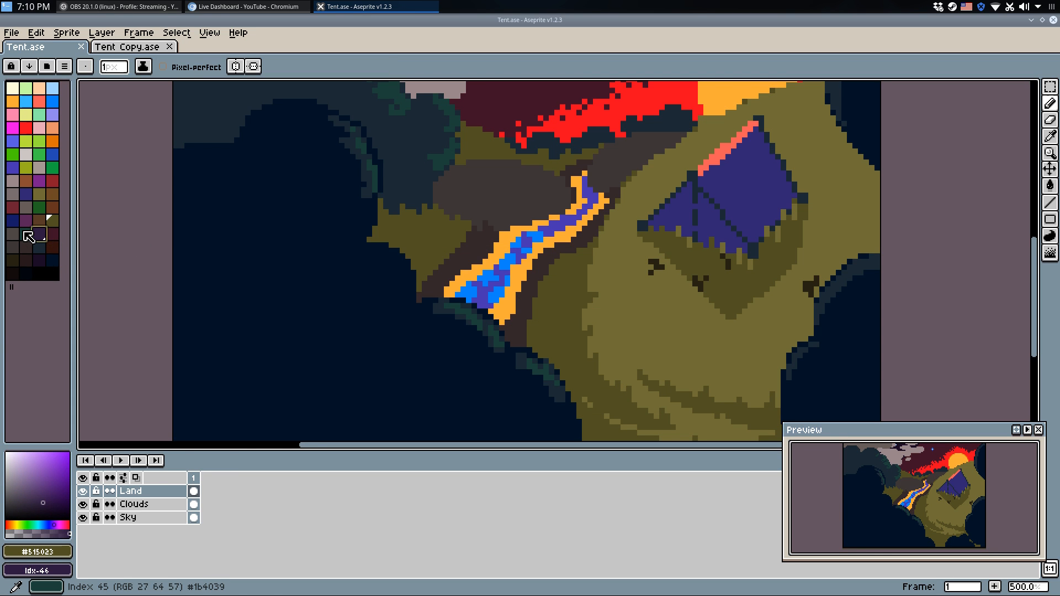
right_click(25, 225)
key(shift+r)
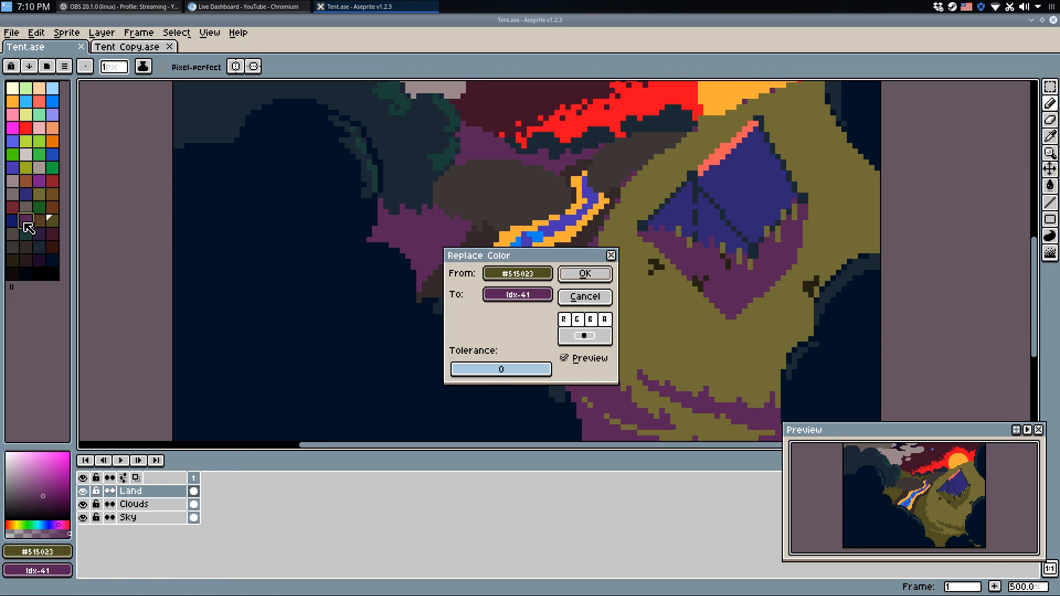
click(583, 268)
Replace the hill's grass colour #716d35 with brown Idx-35.
scroll(582, 265, down, 1)
alt+click(618, 269)
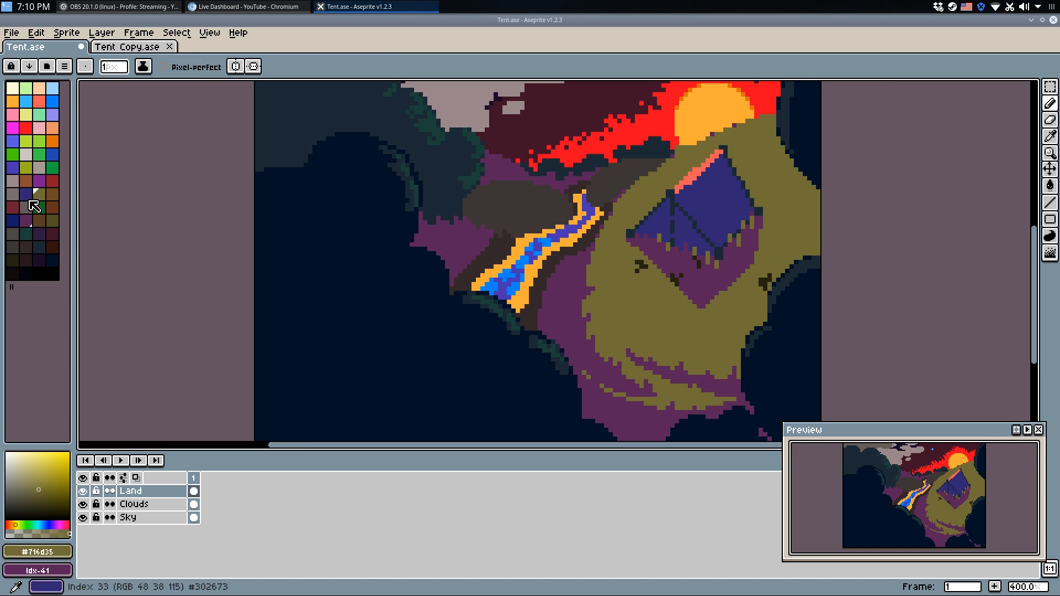
right_click(52, 194)
key(shift+r)
click(597, 273)
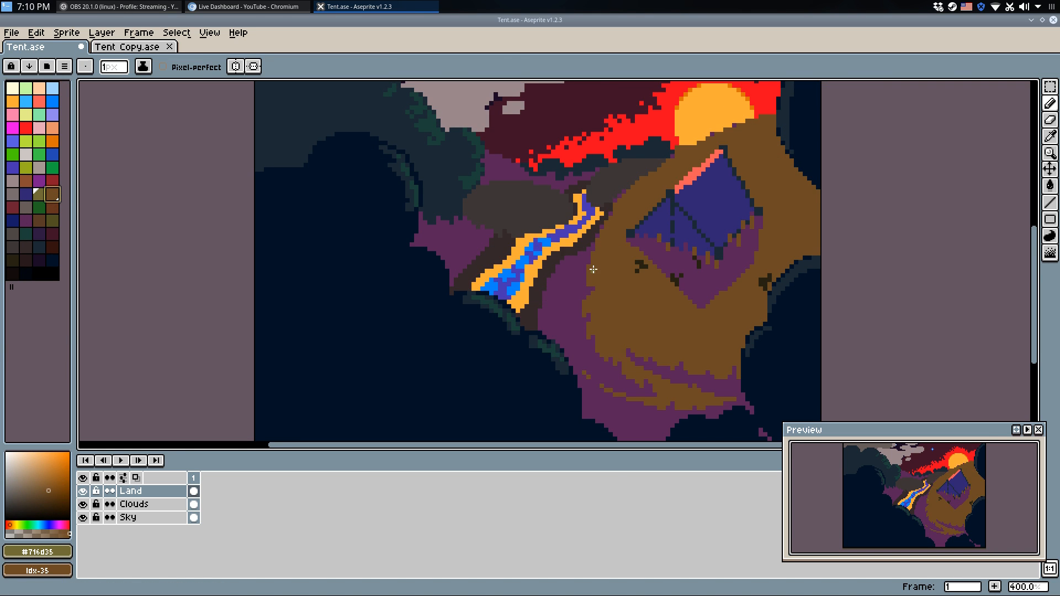
Select the brown hill area and try a green Idx-27 stroke beside the tent, undoing the stroke.
scroll(606, 263, down, 1)
alt+click(717, 172)
click(52, 167)
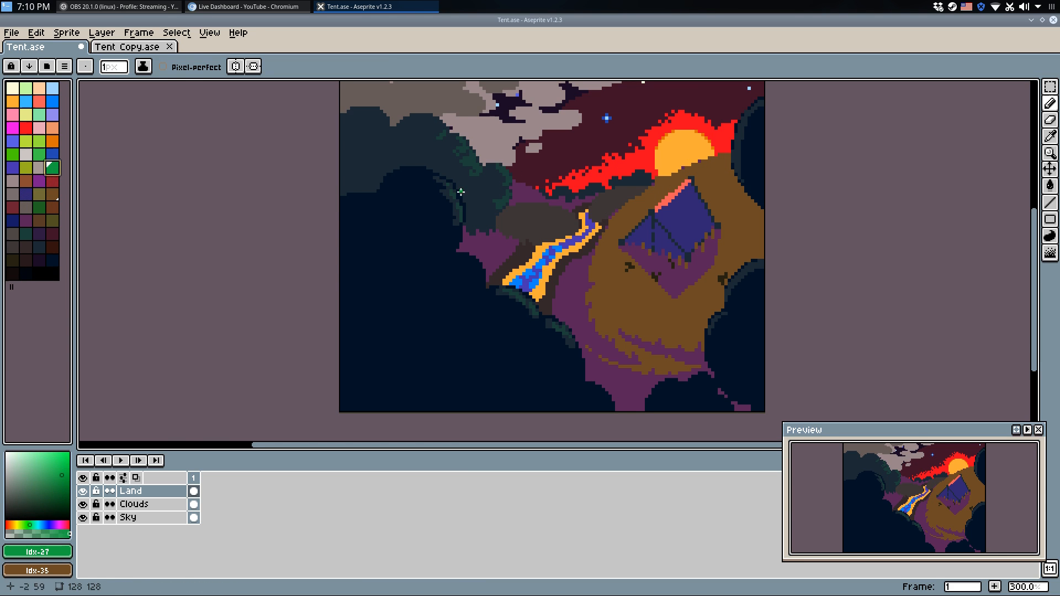
scroll(605, 265, up, 1)
key(w)
click(605, 278)
drag(607, 255, 635, 238)
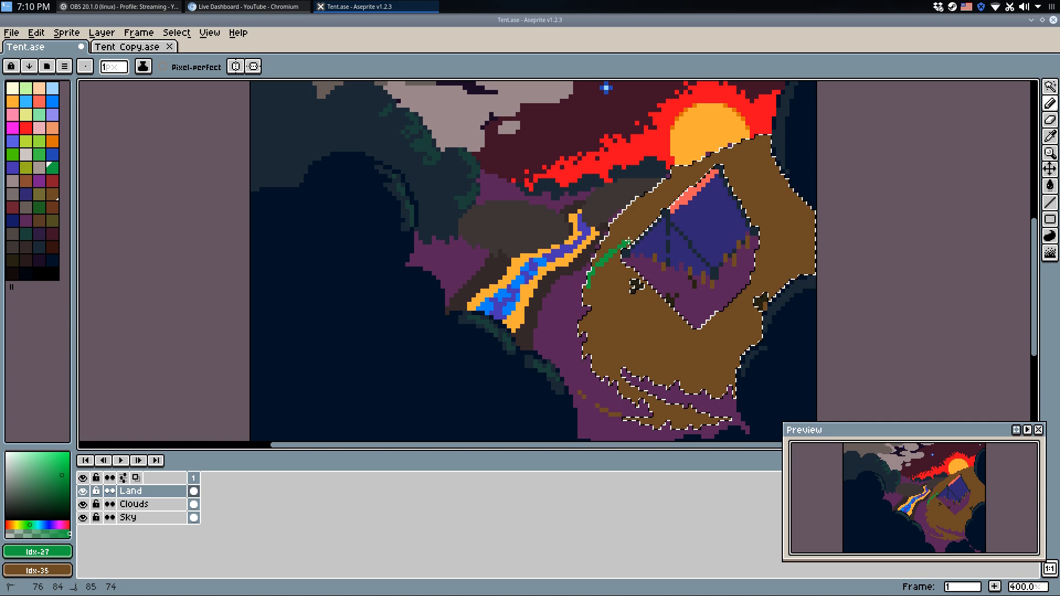
key(ctrl+z)
Draw a dark green Idx-38 curve across the selected hill, from its left edge past the tent's peak to its right side.
click(26, 234)
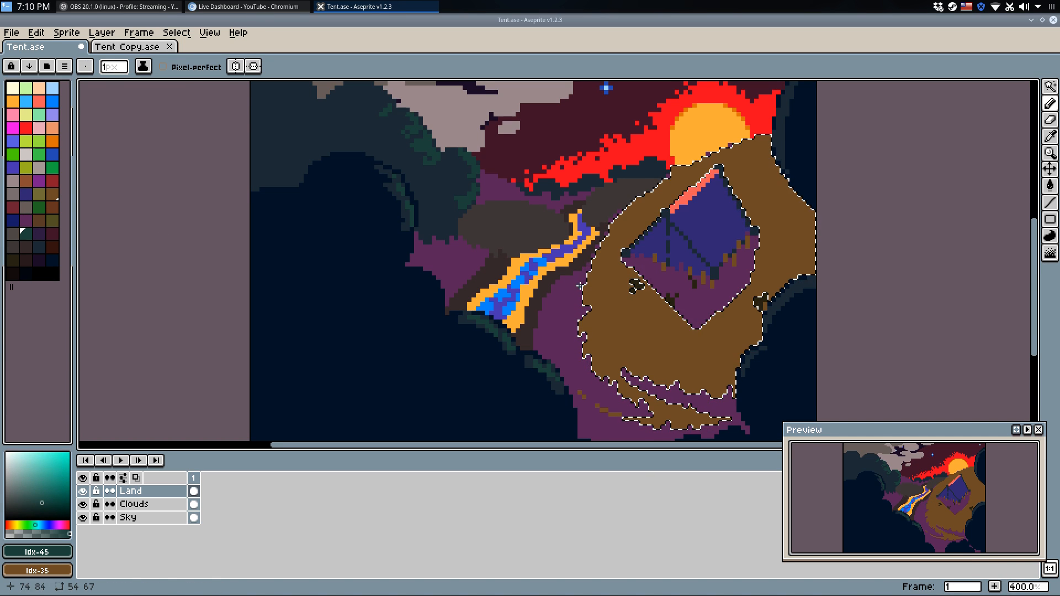
click(40, 207)
key(b)
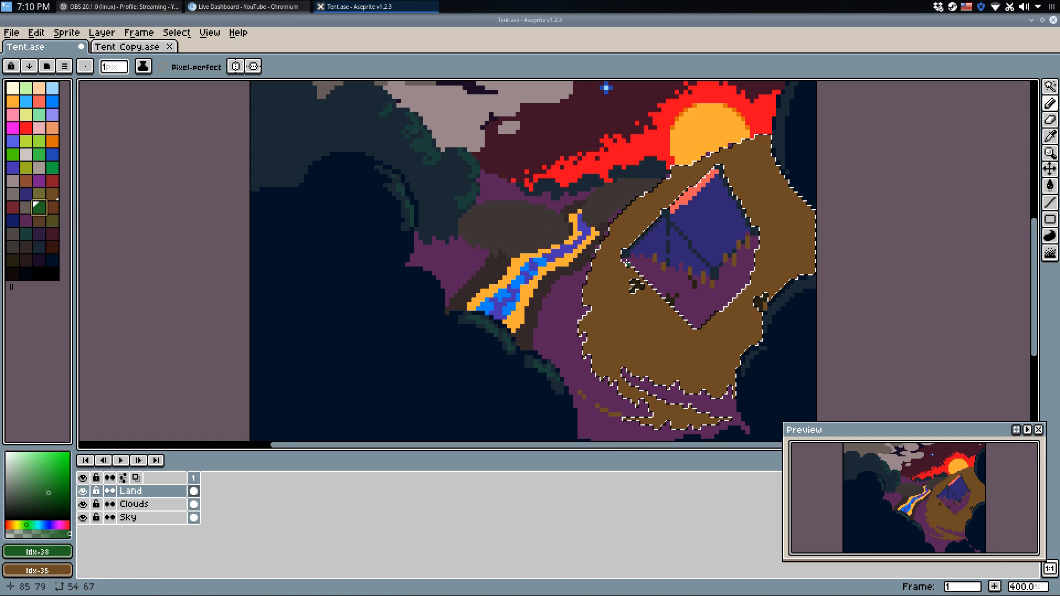
mouse_move(586, 286)
mouse_down()
mouse_move(713, 161)
mouse_move(768, 141)
mouse_up()
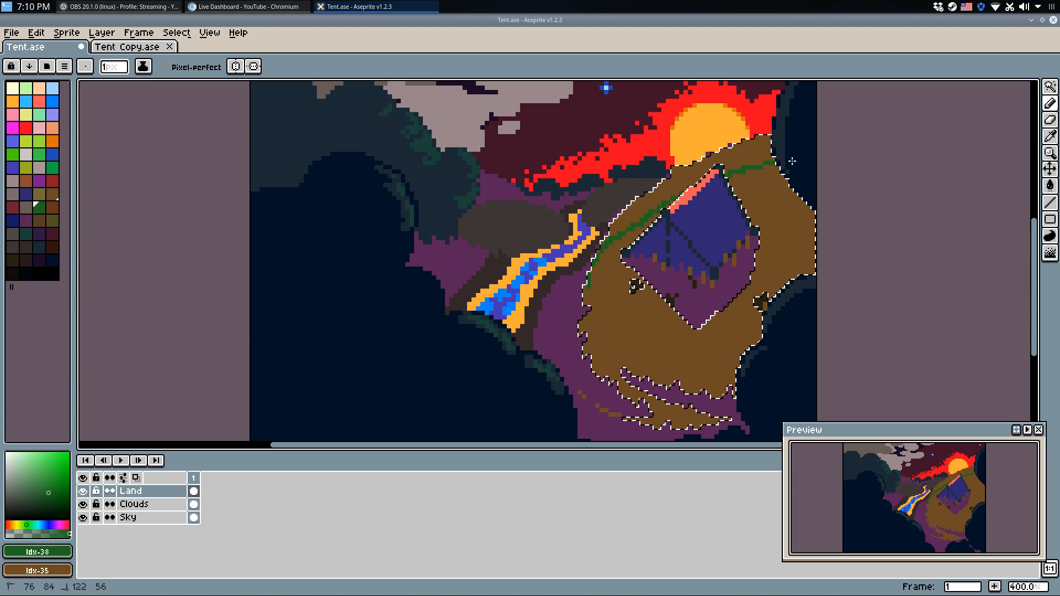
Fill the hill strip above the curve with dark green Idx-38 and clear the selection.
key(m)
key(ctrl+d)
key(b)
scroll(528, 306, up, 3)
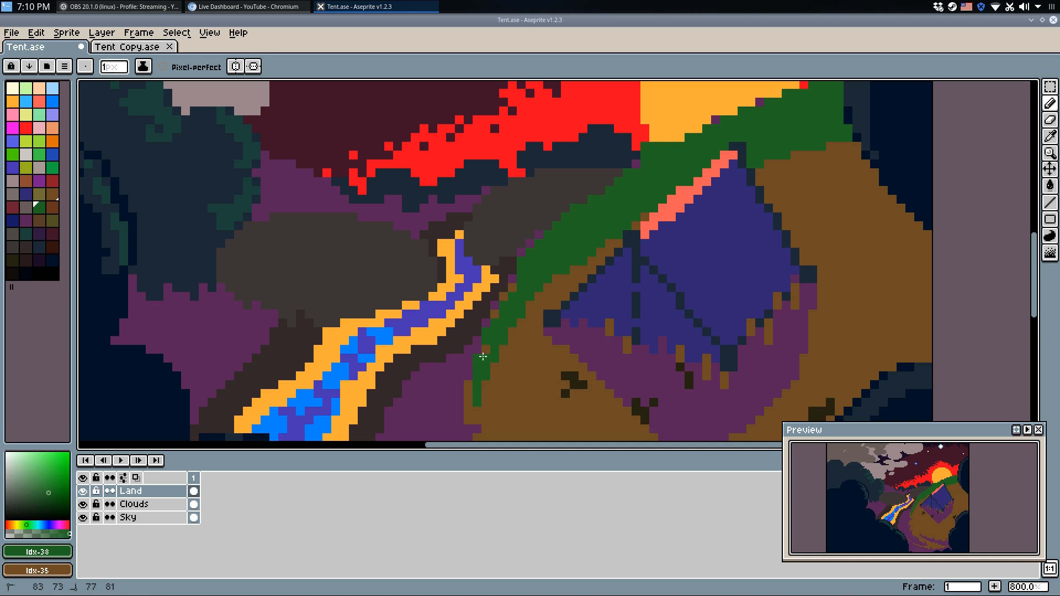
Try to fill the hill's crest strip with brighter green Idx-27.
drag(518, 268, 370, 357)
key(i)
click(528, 256)
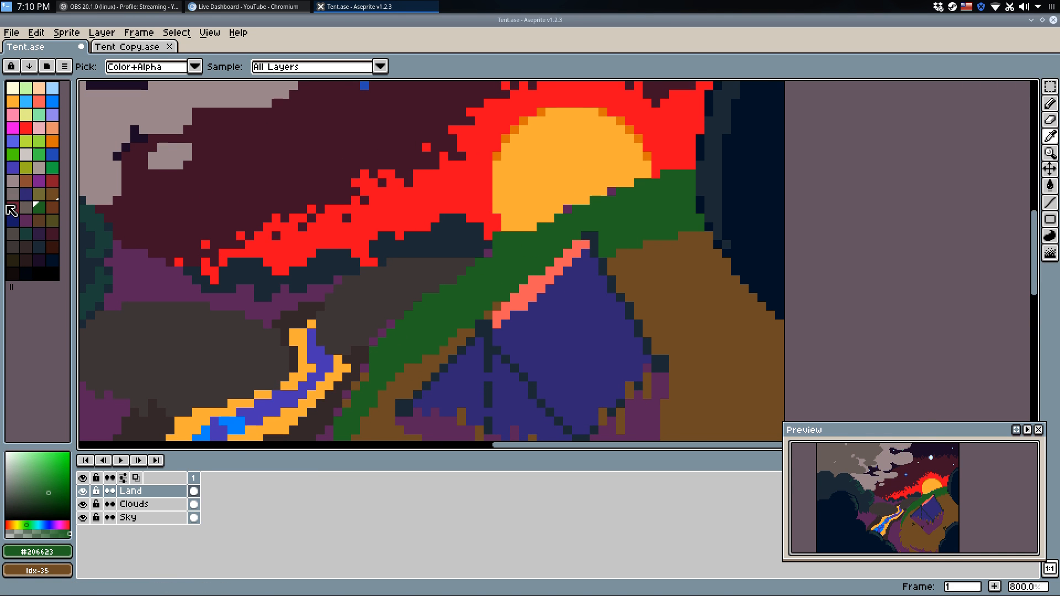
click(52, 167)
key(g)
click(528, 252)
Undo back to the olive hill, sample #716d35 from it, and redo the edits up to the green curve.
scroll(529, 252, down, 4)
key(ctrl+z)
key(ctrl+z)
key(ctrl+z)
key(ctrl+z)
key(ctrl+z)
key(ctrl+z)
key(ctrl+z)
key(ctrl+z)
key(ctrl+z)
key(q)
alt+click(490, 347)
key(ctrl+y)
key(ctrl+y)
key(ctrl+y)
key(ctrl+y)
key(ctrl+y)
key(ctrl+y)
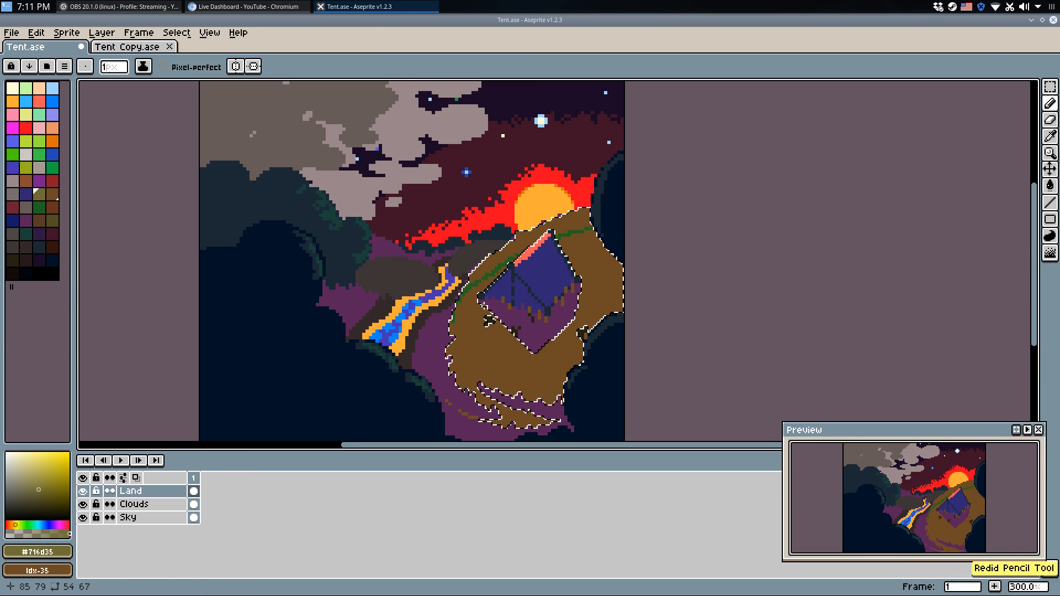
Fill the strip along the hill's crest with olive #716d35 and clear the selection.
key(g)
click(486, 278)
scroll(508, 289, up, 4)
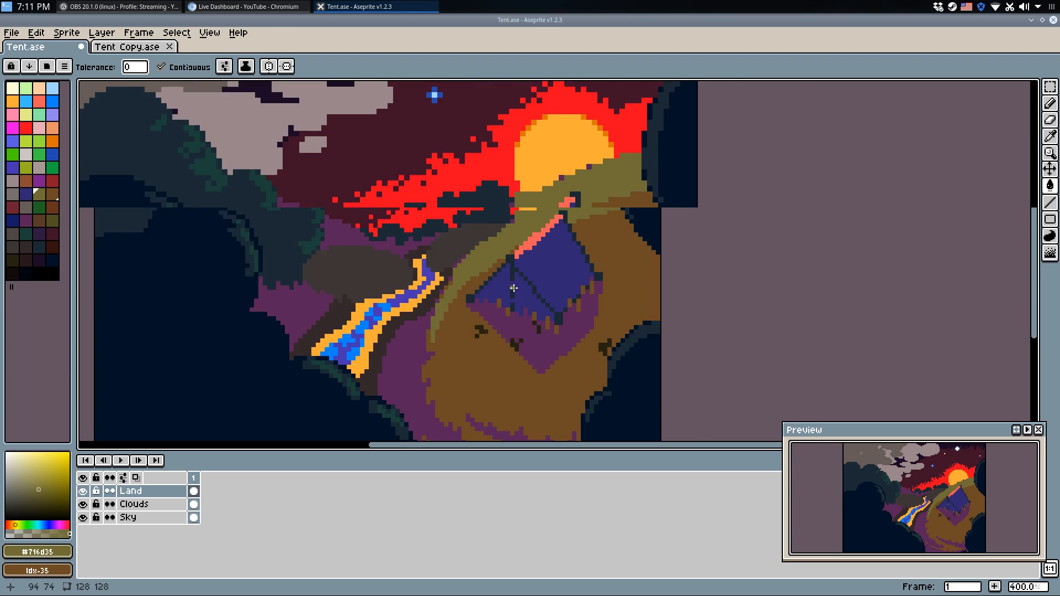
Fill the tent's coral sunlit edge with light blue Idx-5.
key(b)
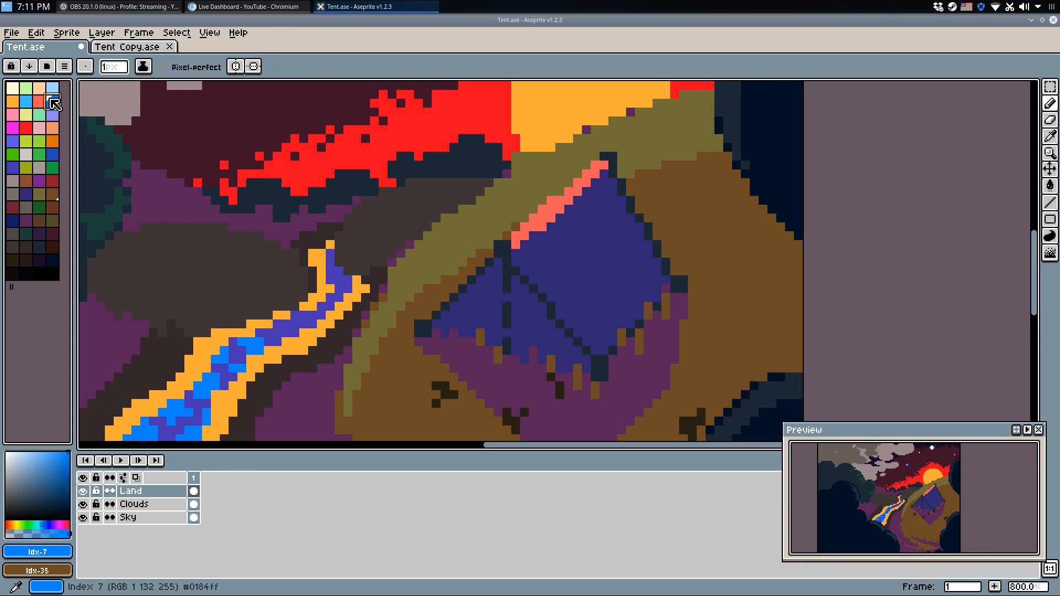
click(26, 101)
key(g)
click(516, 241)
scroll(541, 246, down, 5)
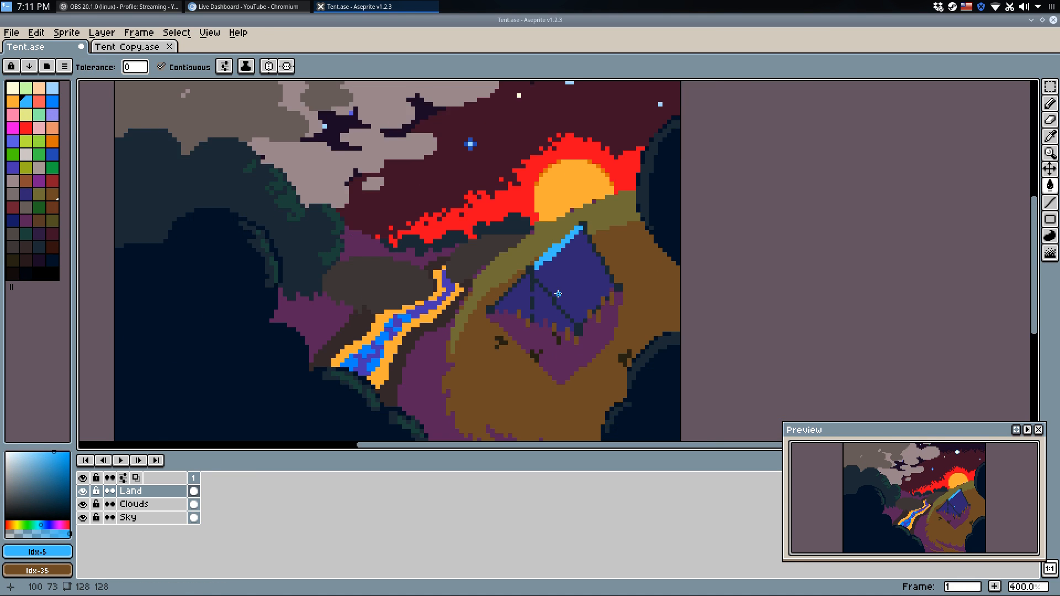
Sample the tent's #302673 and draw a line of it along the outer side of the light blue edge.
drag(568, 336, 566, 329)
scroll(550, 265, up, 6)
key(b)
alt+click(533, 301)
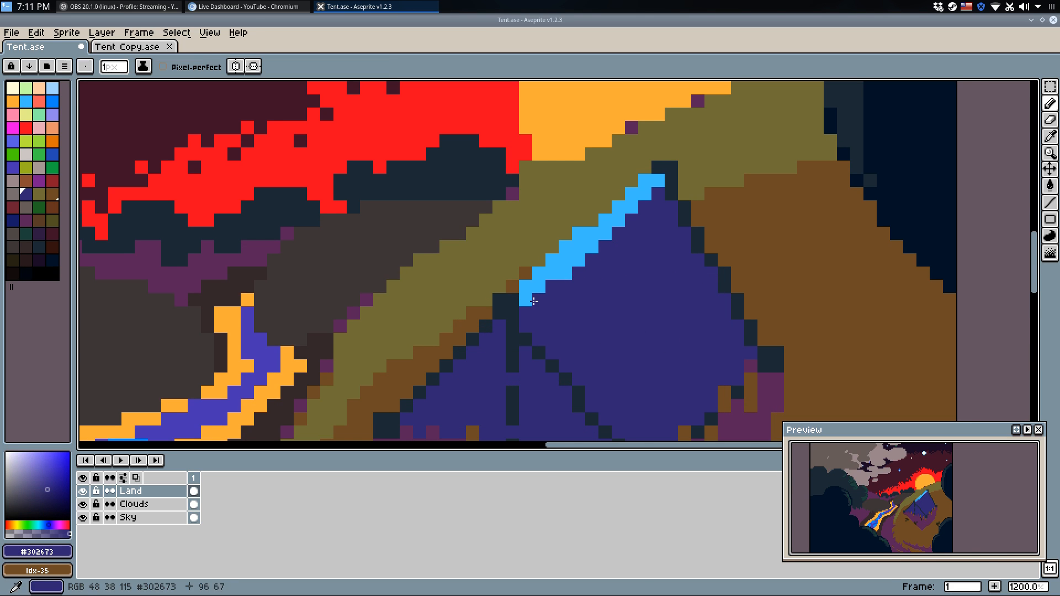
key(l)
drag(528, 276, 638, 182)
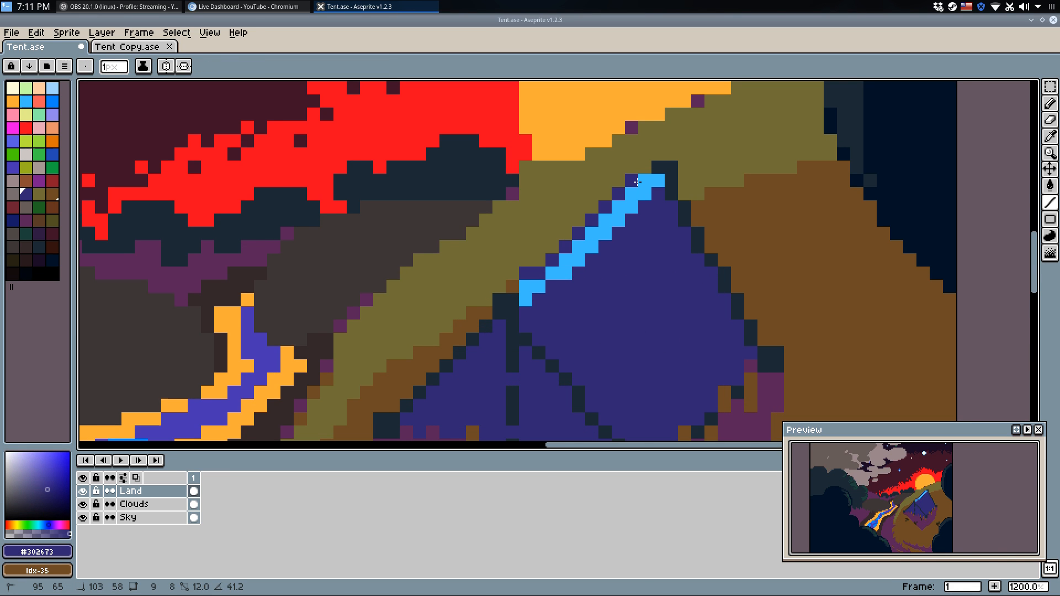
Try to retouch the pixels at the lower end of the tent's light blue edge.
alt+click(531, 287)
click(527, 301)
key(q)
click(526, 274)
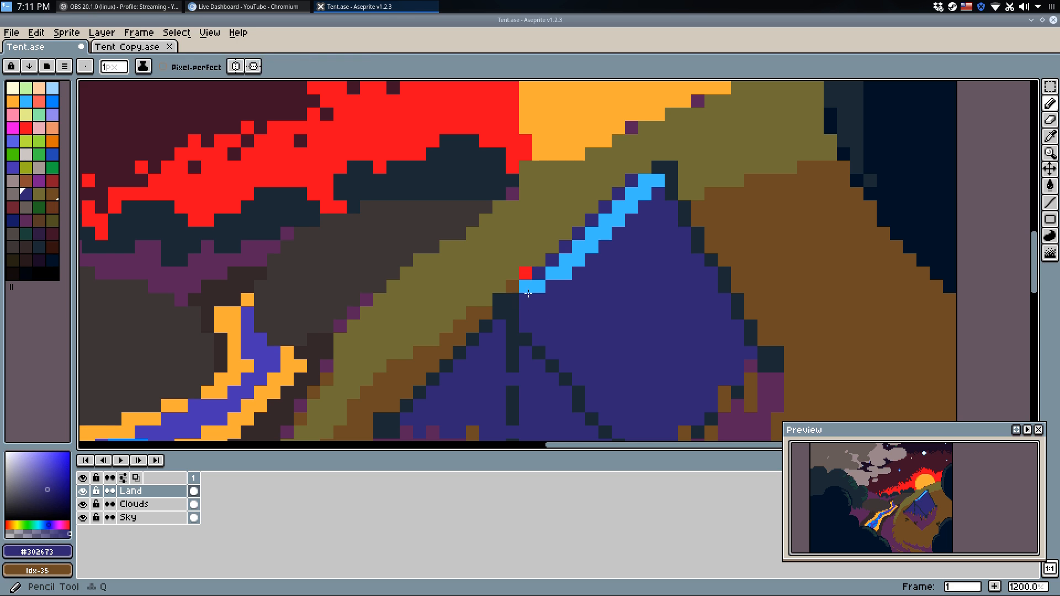
alt+click(525, 263)
key(alt)
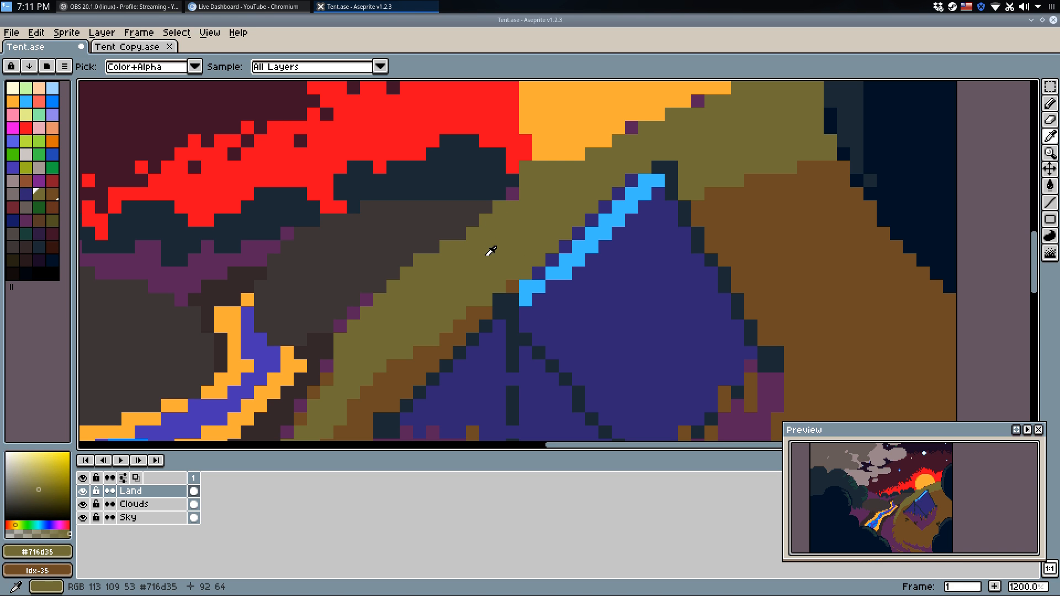
Sample brown #6e4a24 and paint single pixels along the hill's crest beside the distant trees and the sun.
alt+click(520, 285)
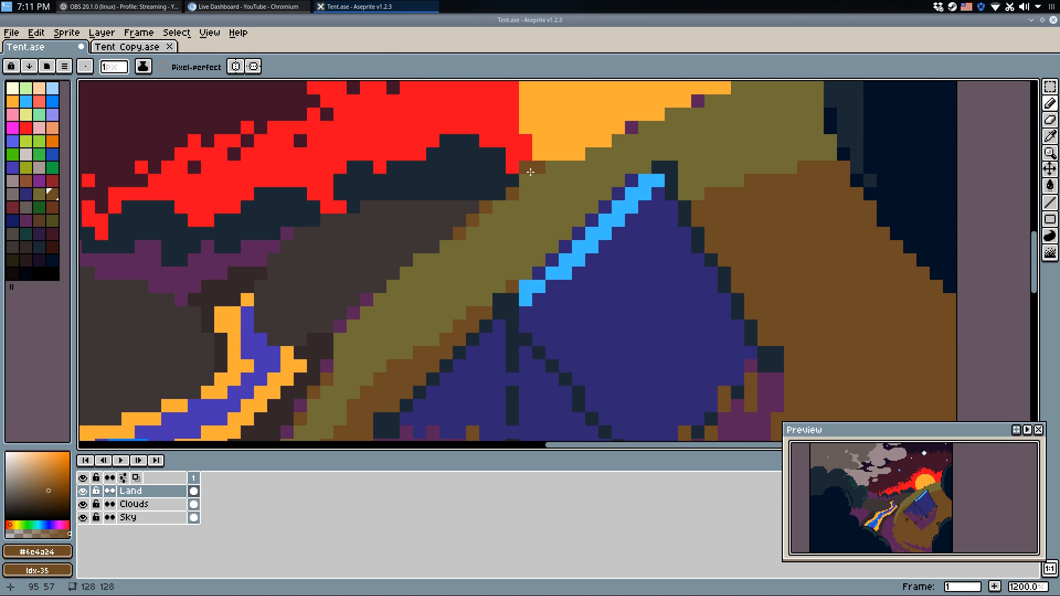
alt+click(528, 171)
alt+click(535, 167)
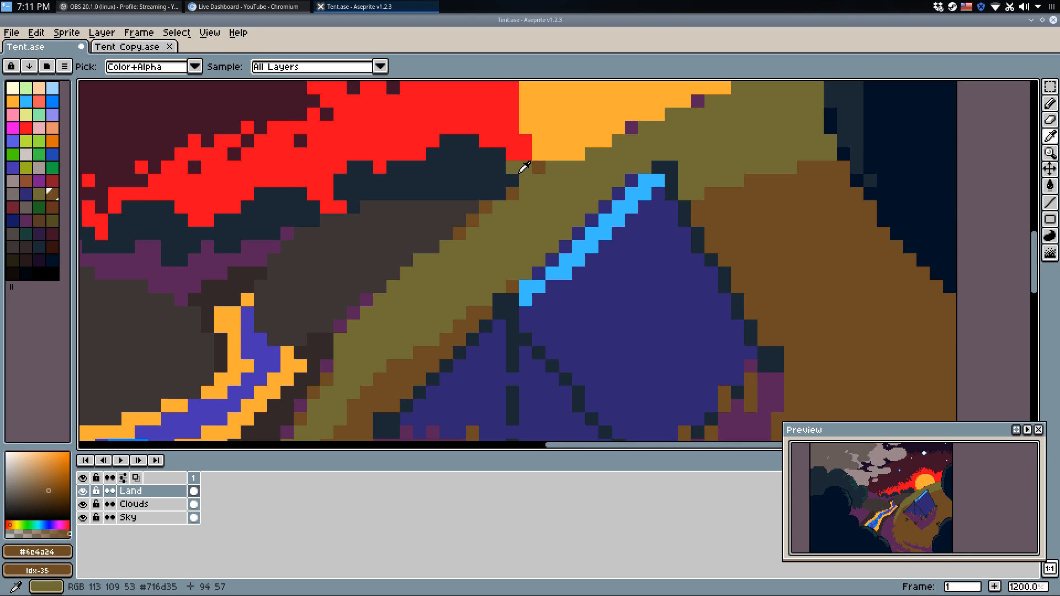
alt+click(514, 180)
click(514, 193)
alt+click(522, 179)
alt+click(536, 167)
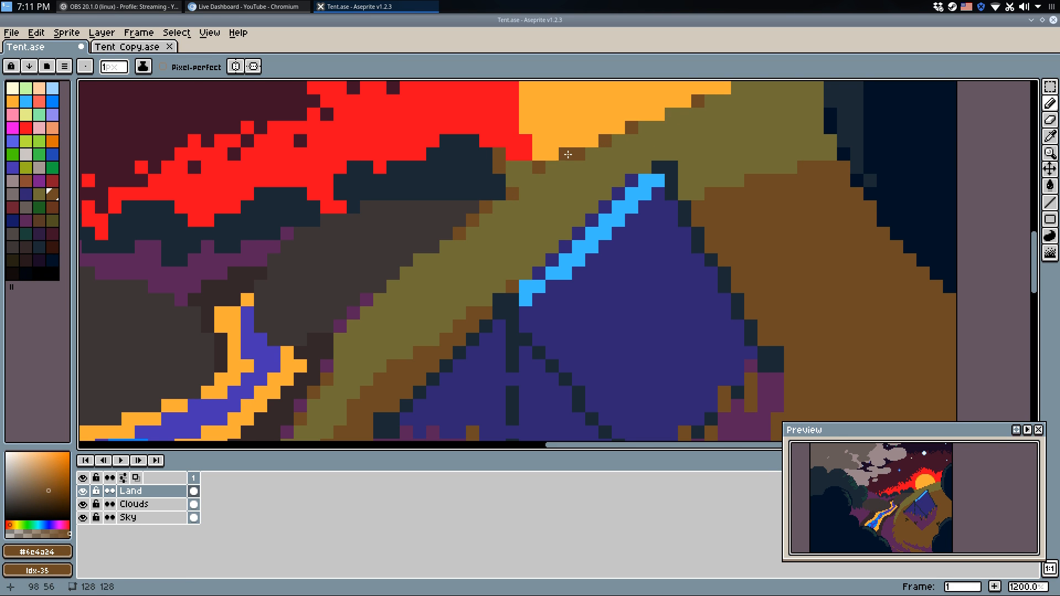
Continue the #6e4a24 edge pixels along the crest under the sun and down the hill's left edge toward the river.
drag(600, 212, 495, 318)
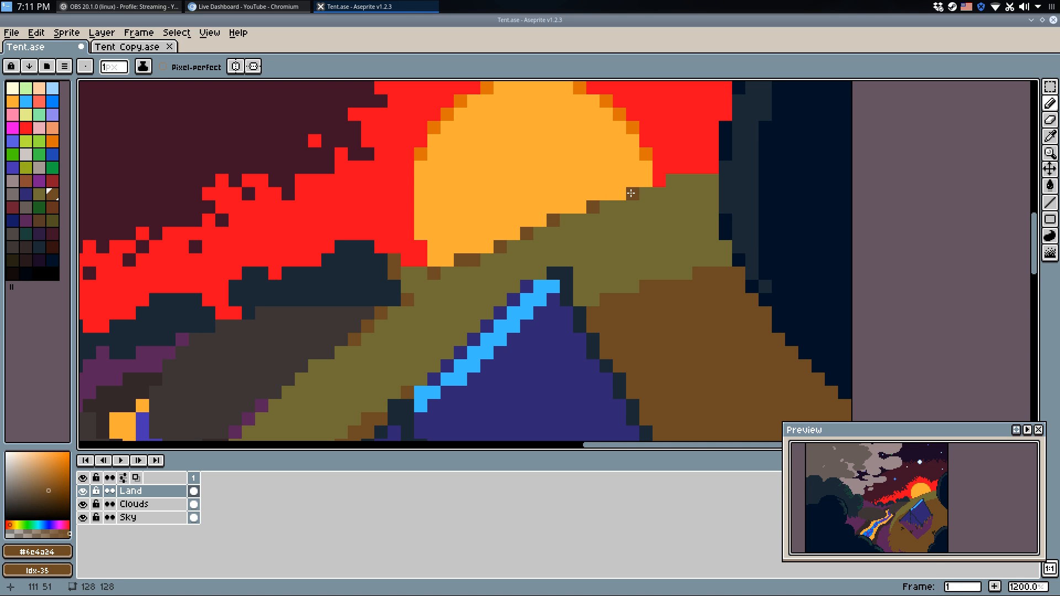
scroll(505, 316, down, 3)
scroll(505, 317, up, 5)
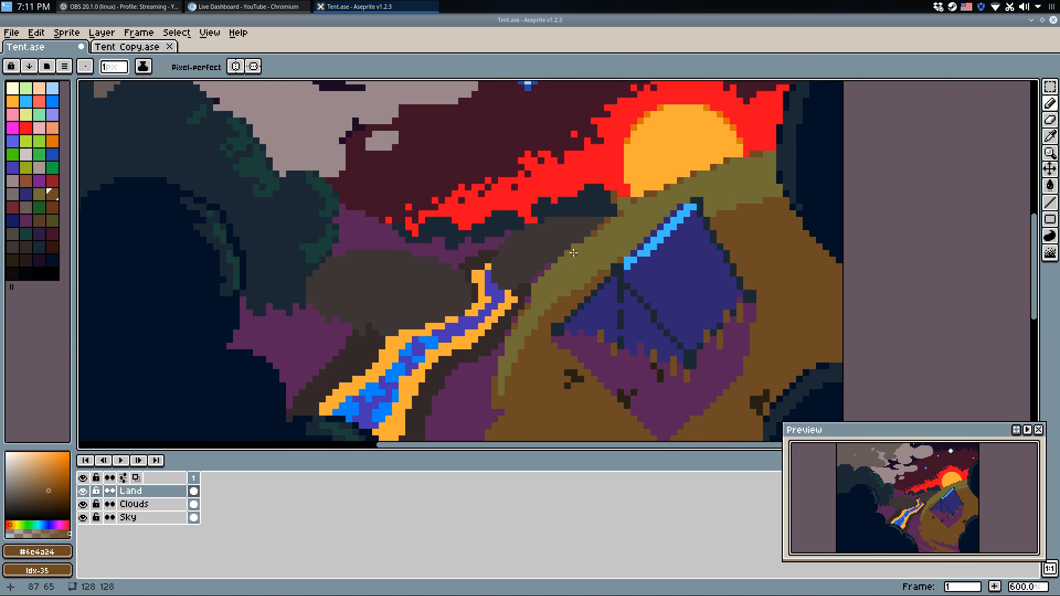
key(l)
scroll(738, 264, down, 6)
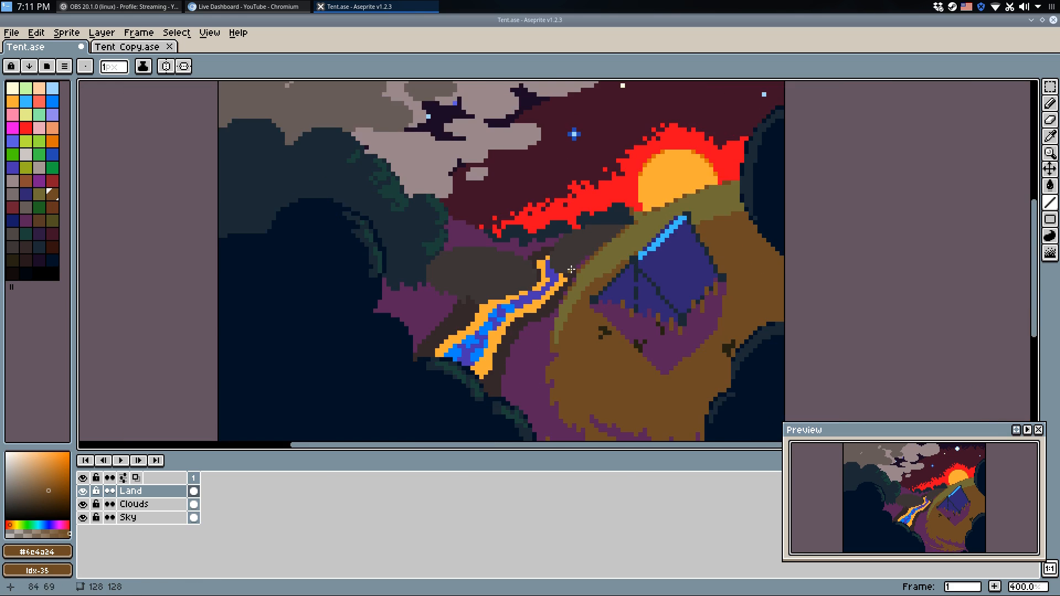
scroll(609, 231, up, 3)
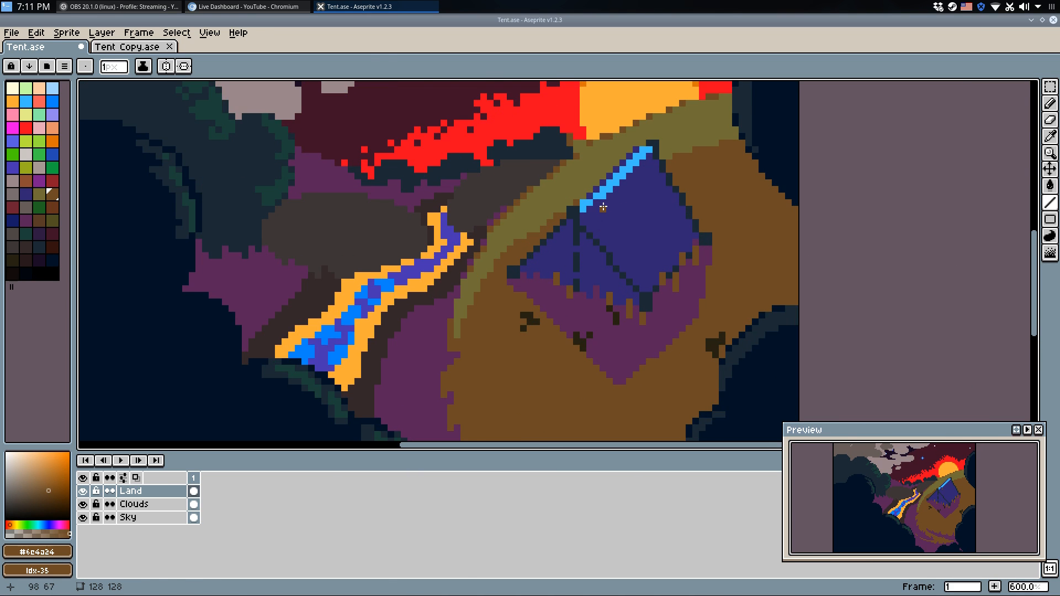
Recolour the tent's light blue sunlit edge with blue Idx-7.
key(b)
scroll(595, 204, up, 3)
alt+click(598, 173)
drag(599, 173, 580, 317)
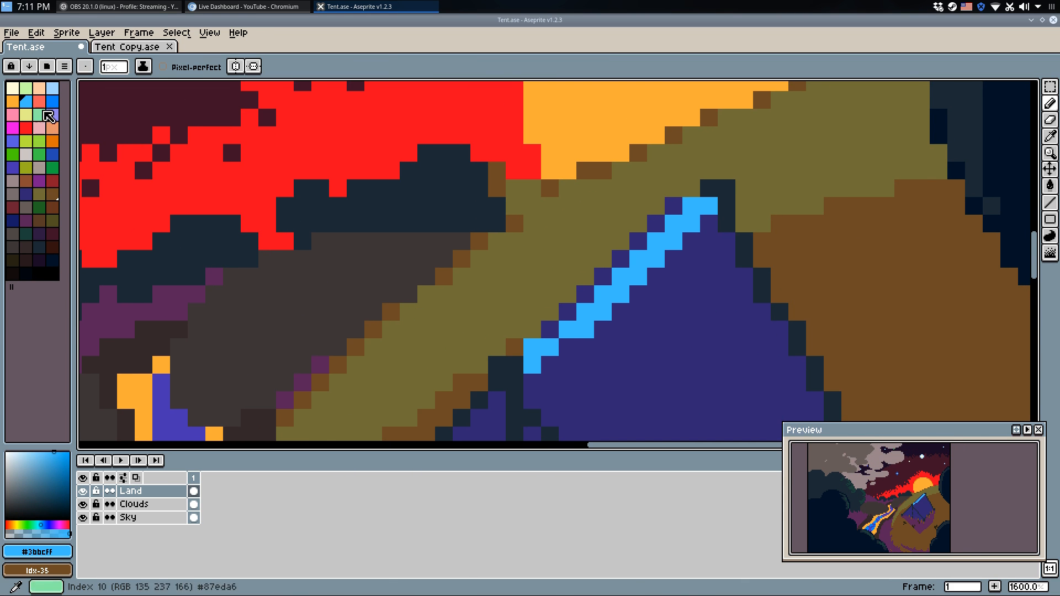
click(52, 102)
key(g)
click(596, 289)
click(533, 349)
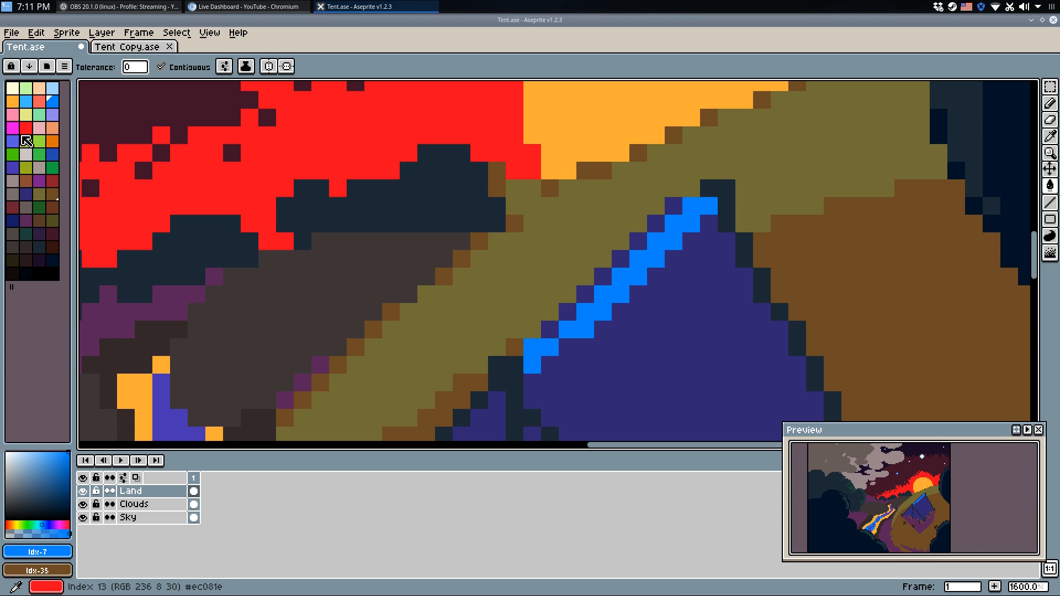
Fill the tent's sunlit edge with lavender Idx-11.
click(52, 115)
click(572, 316)
key(ctrl+z)
click(548, 350)
key(ctrl+z)
click(549, 349)
click(585, 310)
scroll(657, 177, down, 7)
scroll(675, 161, down, 1)
scroll(674, 165, up, 1)
key(b)
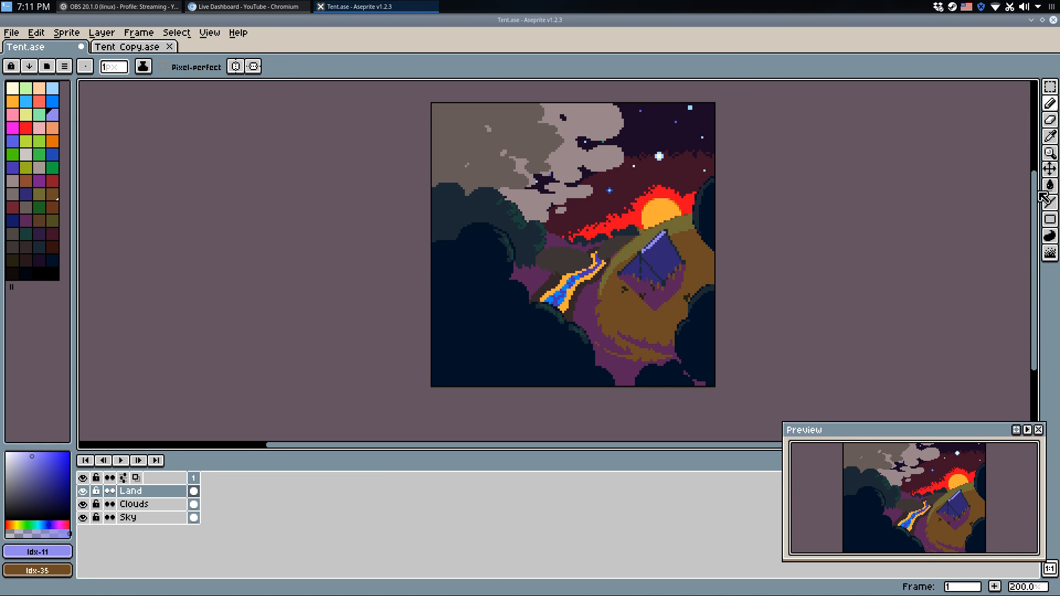
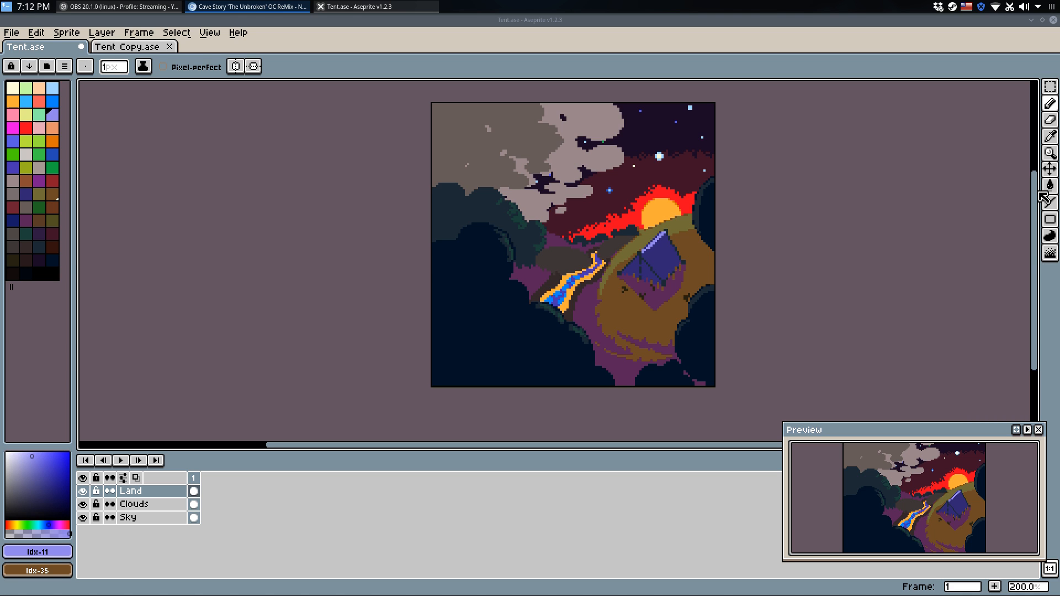
Replace the ground's purple #592457 with brown Idx-42 throughout the Land layer.
scroll(582, 298, up, 3)
key(i)
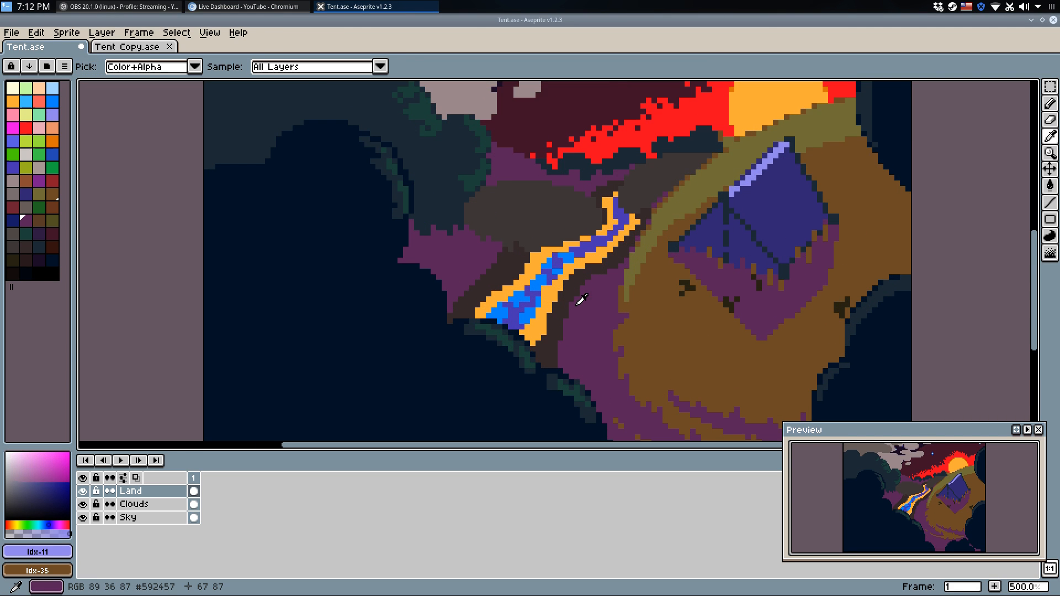
alt+click(578, 305)
scroll(626, 298, down, 1)
drag(641, 312, 585, 281)
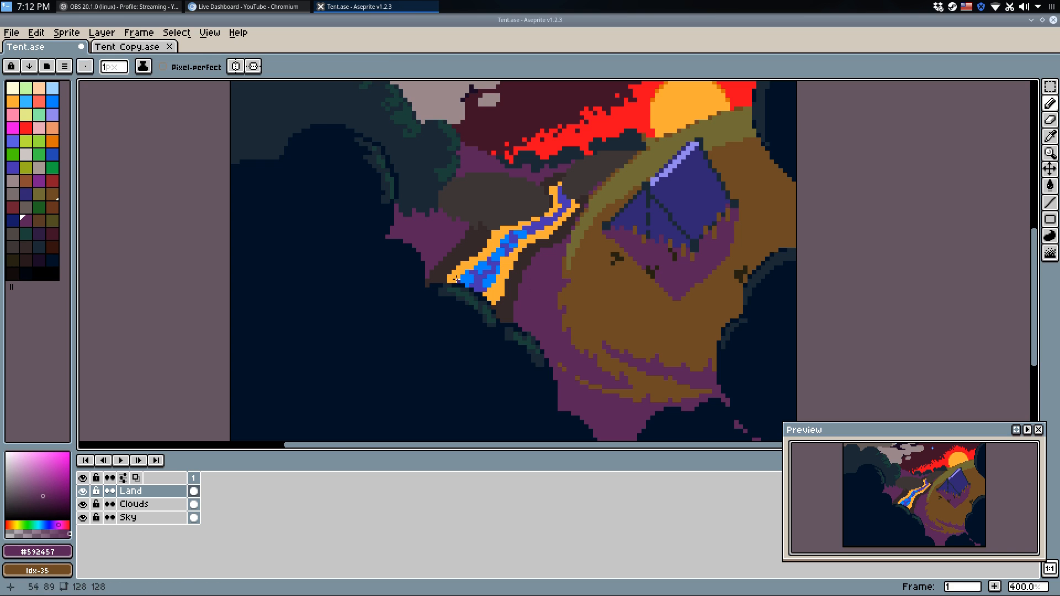
right_click(39, 220)
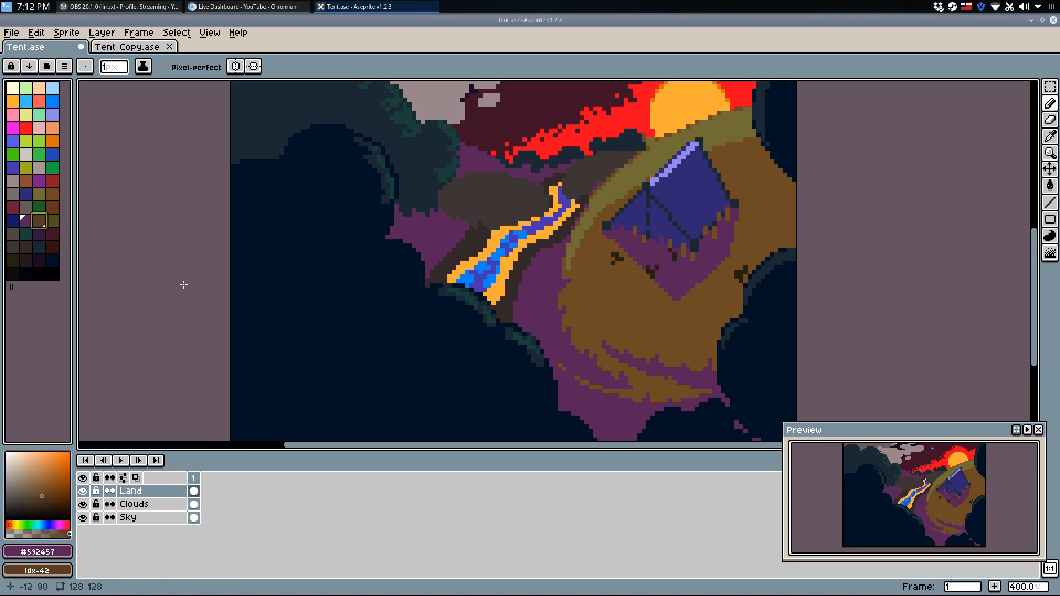
key(shift+r)
click(592, 275)
scroll(612, 285, down, 3)
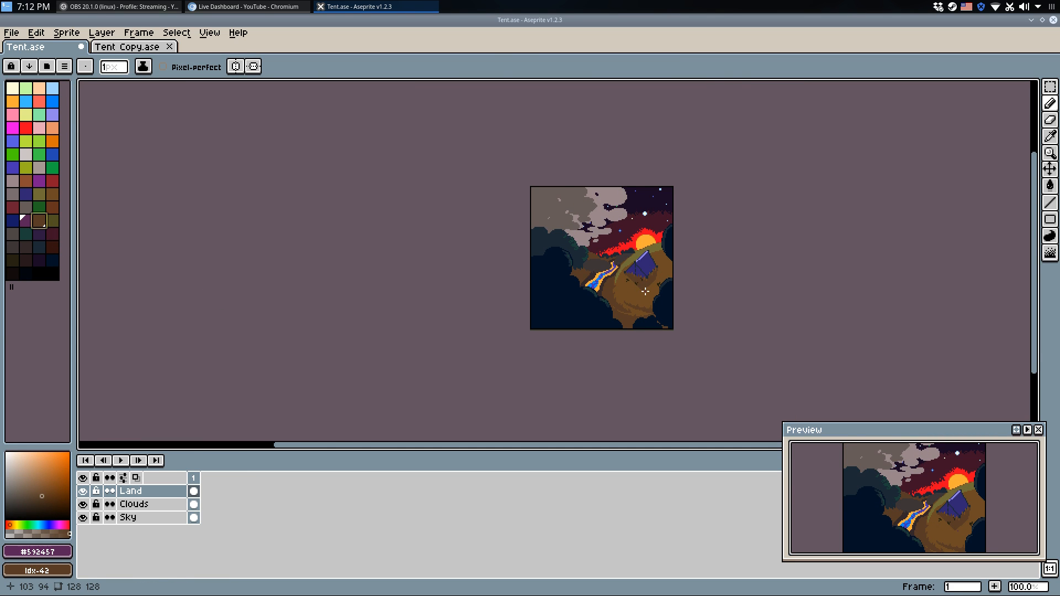
Compare the purple and brown ground by repeatedly undoing and redoing the colour replacement, leaving the brown version applied.
scroll(640, 290, up, 2)
key(ctrl+z)
scroll(552, 274, up, 2)
key(ctrl+y)
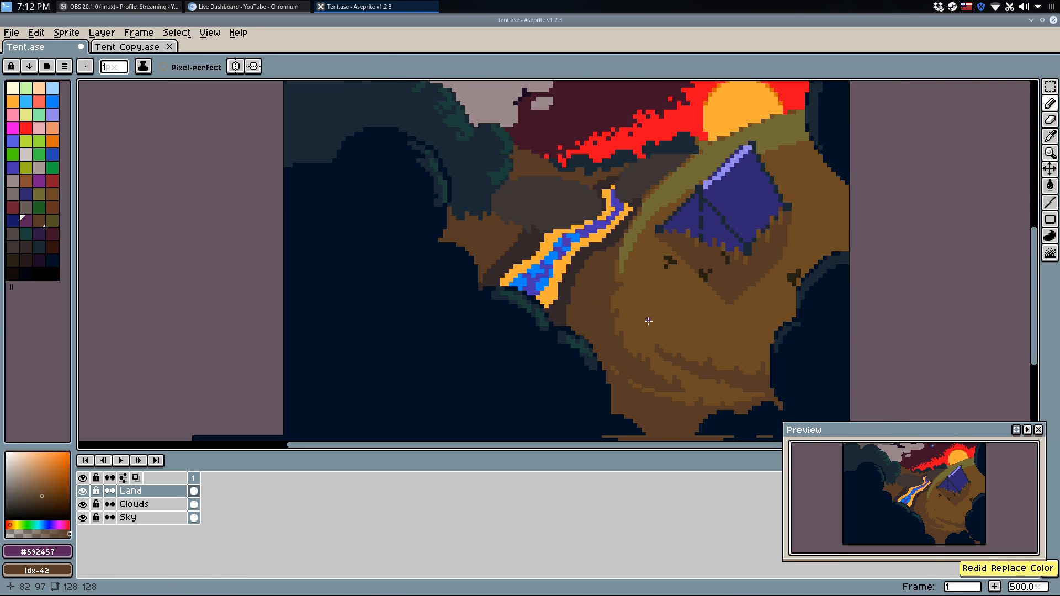
scroll(648, 320, down, 4)
scroll(706, 318, up, 1)
scroll(694, 302, up, 1)
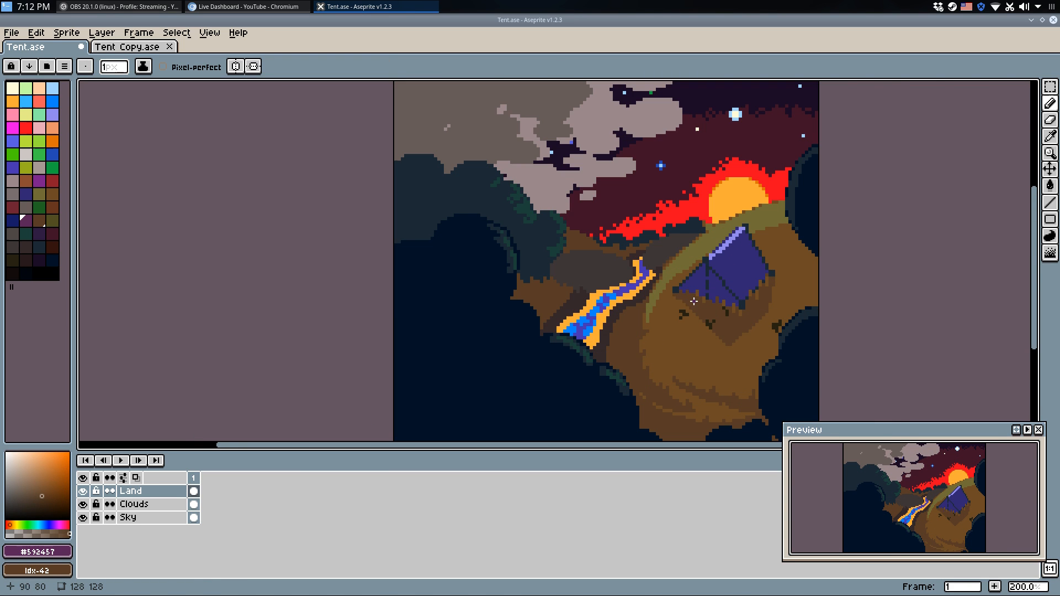
scroll(619, 296, up, 1)
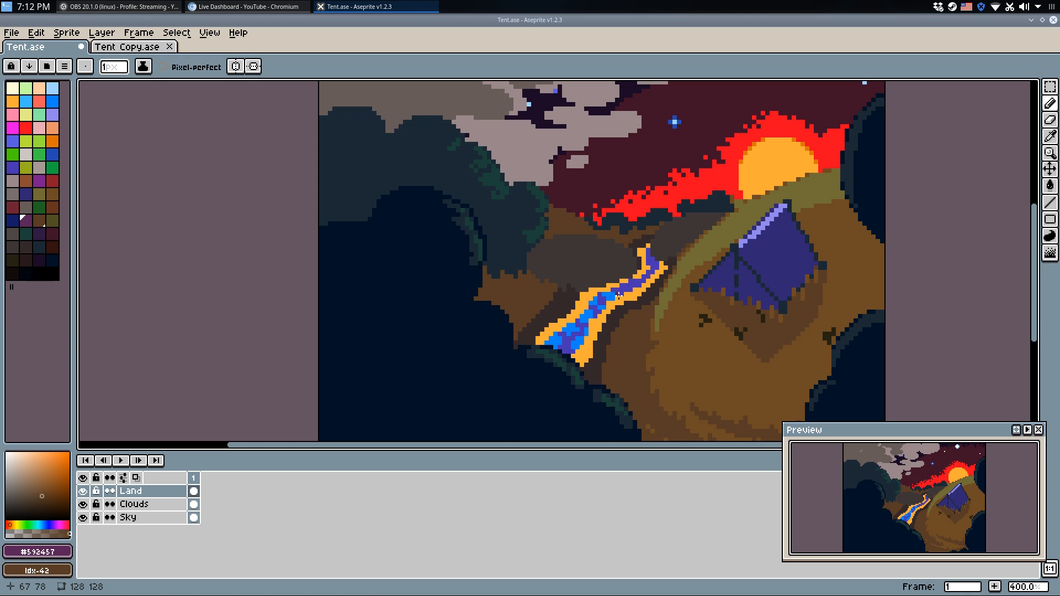
key(ctrl+z)
scroll(620, 295, down, 2)
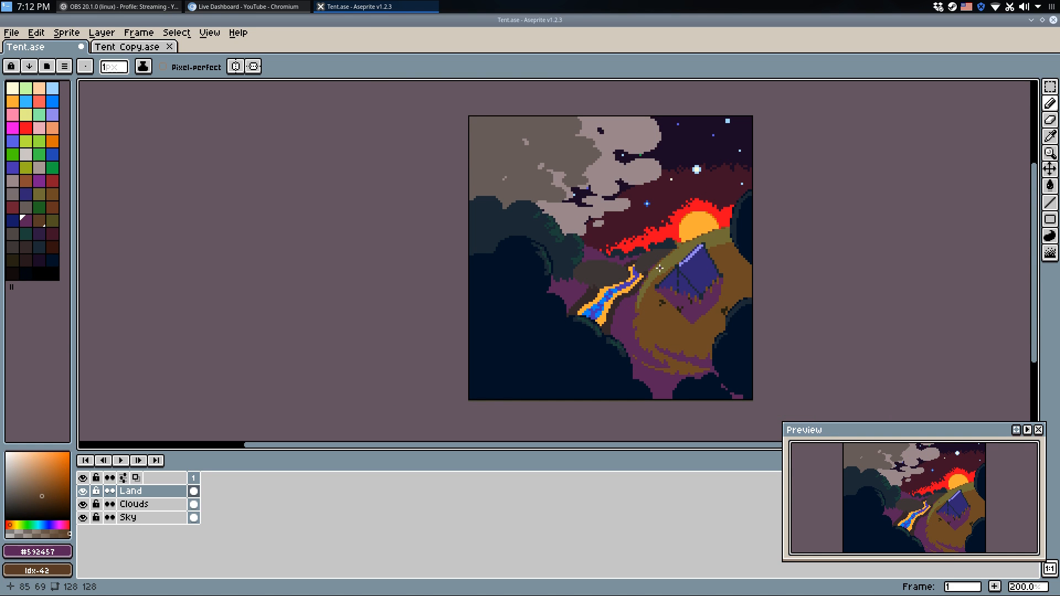
scroll(666, 270, up, 1)
key(ctrl+y)
key(ctrl+z)
scroll(649, 325, down, 1)
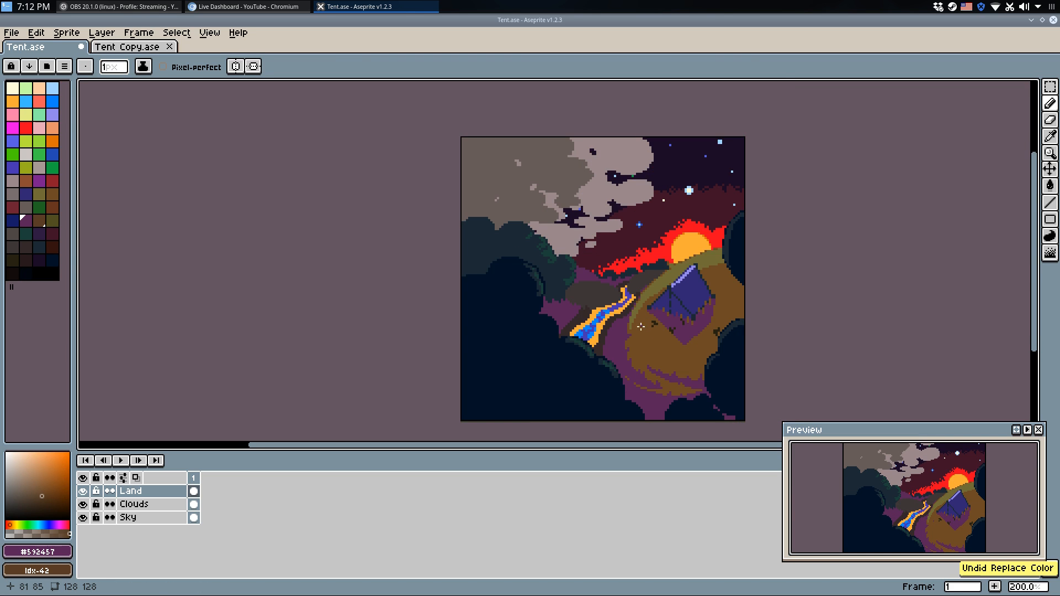
scroll(632, 326, down, 1)
key(ctrl+y)
Sample olive #716d35 from the hill crest and touch up the narrow sunlit band beside the river's far end.
scroll(633, 328, up, 5)
scroll(654, 265, up, 2)
alt+click(662, 225)
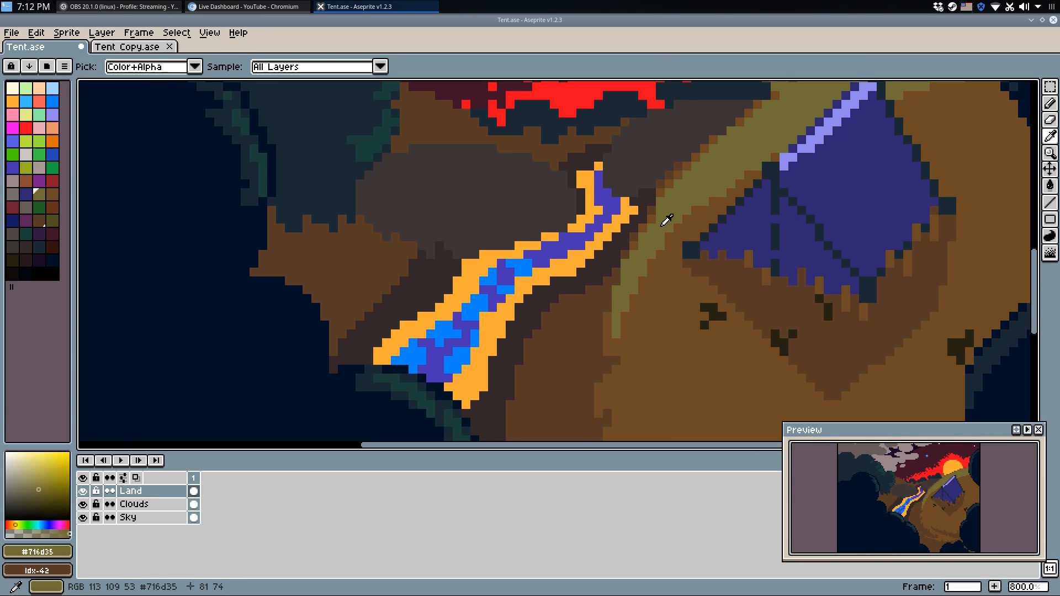
drag(662, 225, 656, 242)
drag(637, 305, 651, 269)
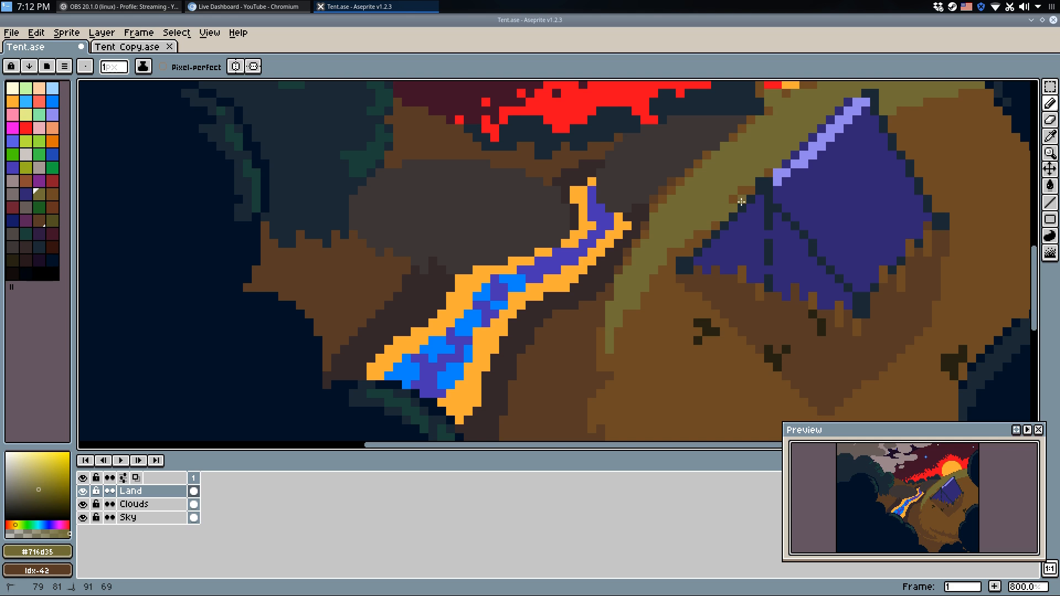
Paint the crest's edge pixels with brown #6e4a24 and cover the stray dark brown beside them with grey #3d3637.
scroll(745, 193, up, 1)
alt+click(699, 242)
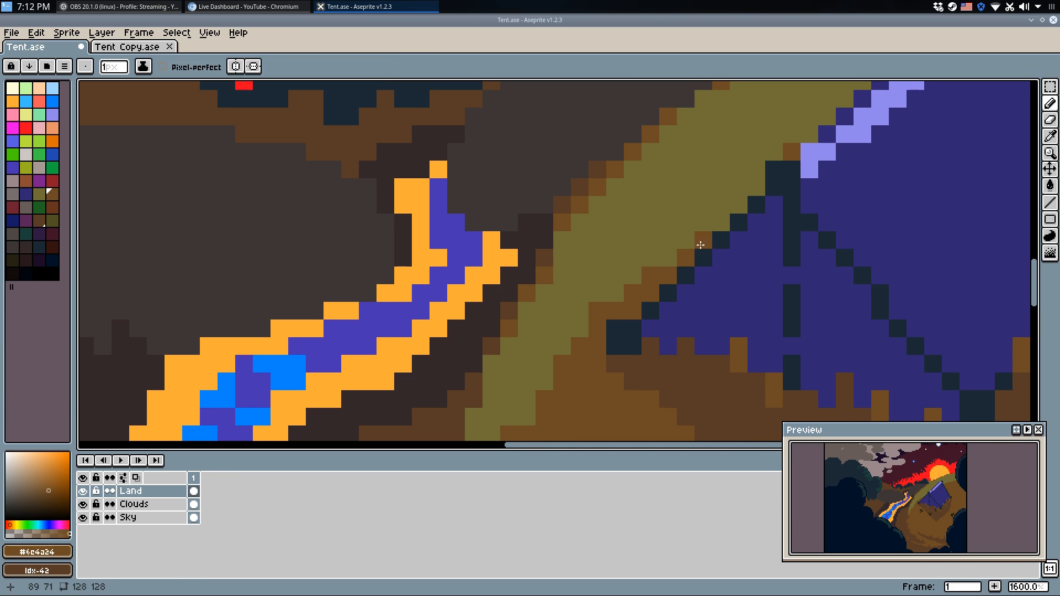
click(671, 256)
click(565, 239)
drag(648, 200, 548, 279)
alt+click(488, 250)
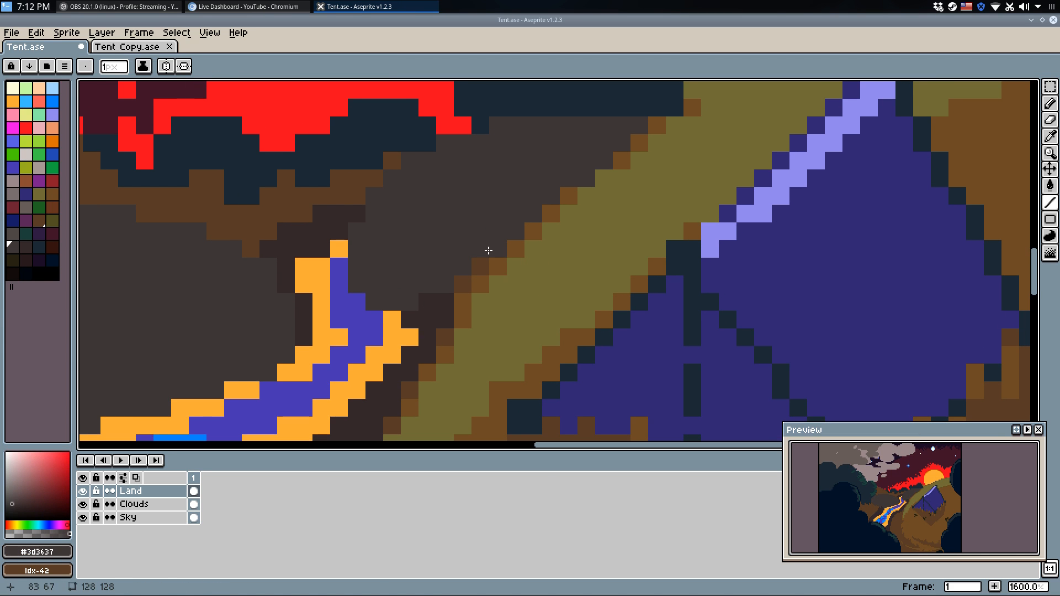
click(467, 298)
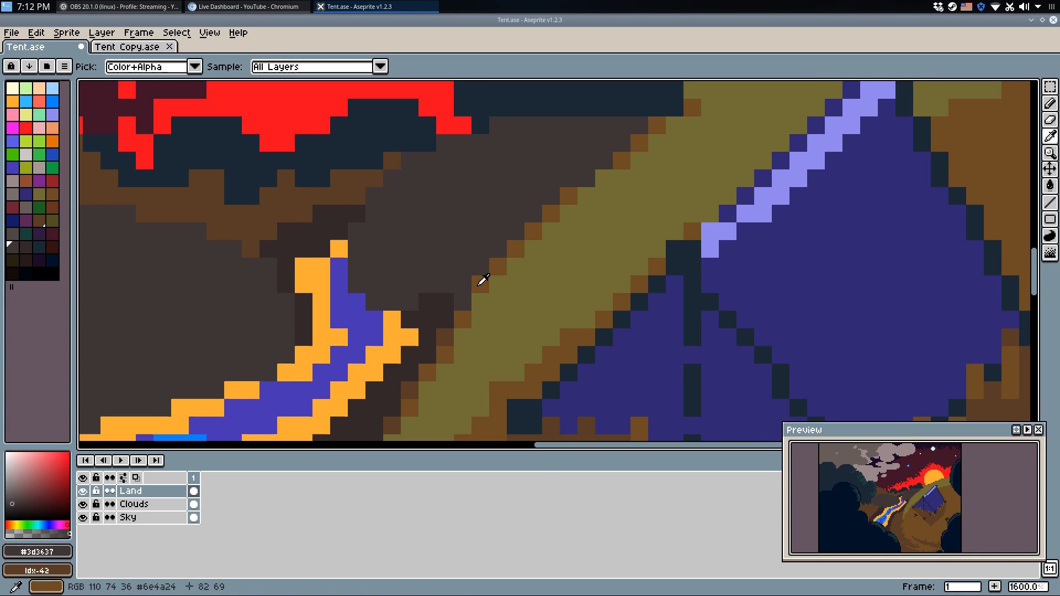
Extend the olive #716d35 sunlit area over the slope right of the tent by outlining its lower boundary and filling above it.
alt+click(494, 291)
scroll(745, 249, down, 2)
scroll(710, 224, up, 2)
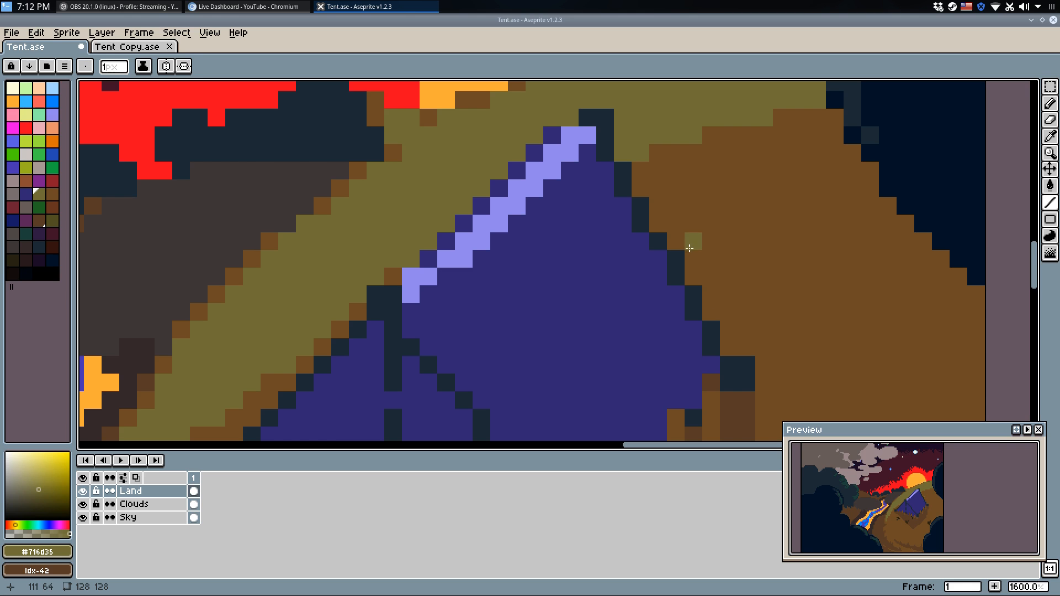
drag(701, 277, 943, 268)
scroll(773, 206, down, 2)
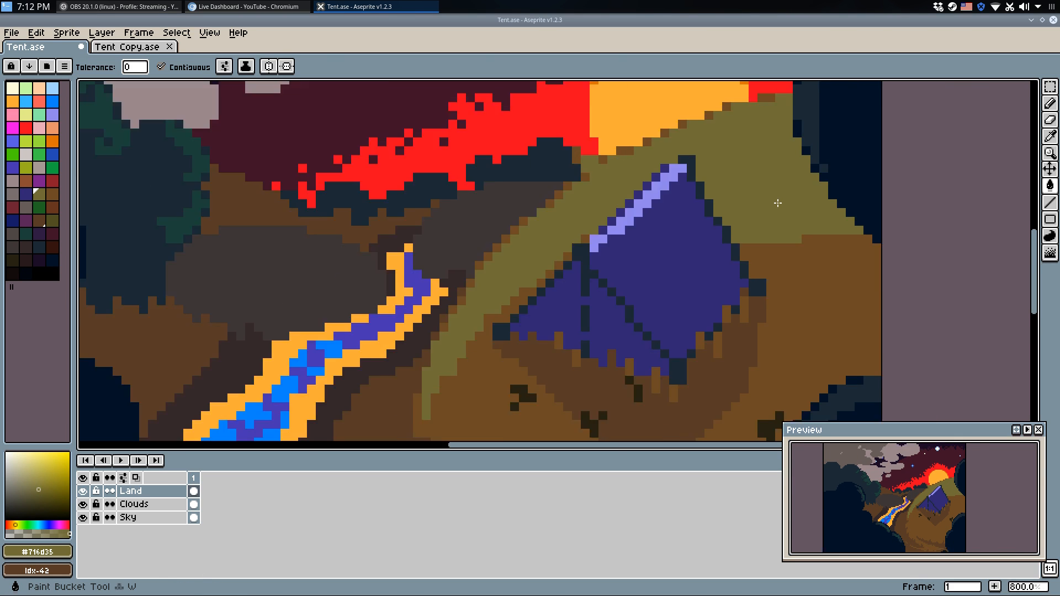
Sample brown #6e4a24 and reshape the lower boundary of the olive area right of the tent.
scroll(727, 225, up, 2)
key(b)
alt+click(804, 205)
drag(892, 193, 800, 195)
mouse_move(671, 216)
mouse_down()
mouse_move(752, 198)
mouse_move(817, 206)
mouse_up()
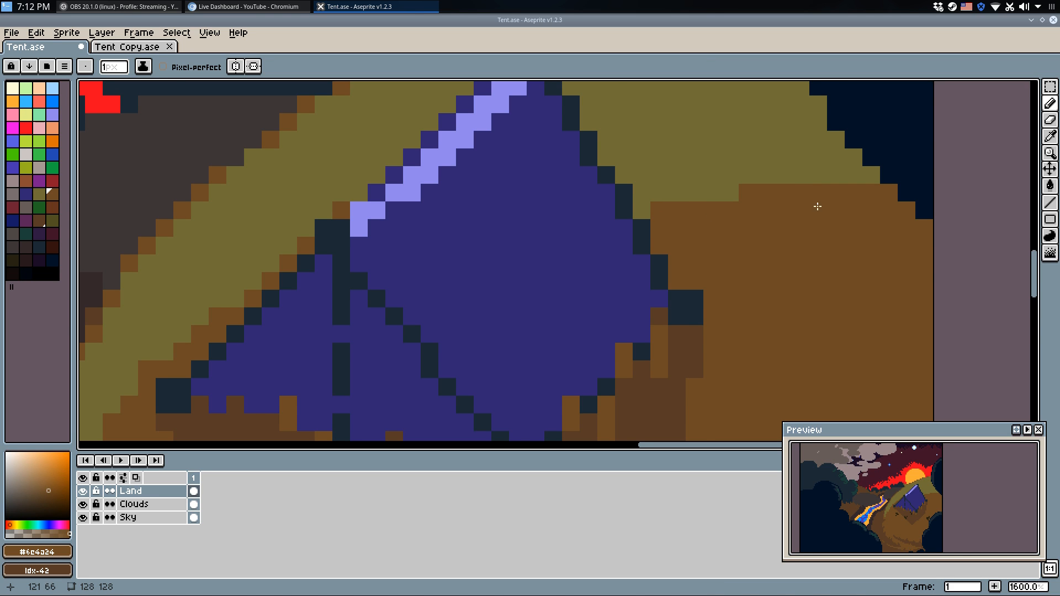
Sample olive #716d35 and paint over the brown pixels between the sunlit crest and the tent's left edge.
scroll(805, 238, down, 3)
scroll(681, 254, up, 3)
alt+click(644, 263)
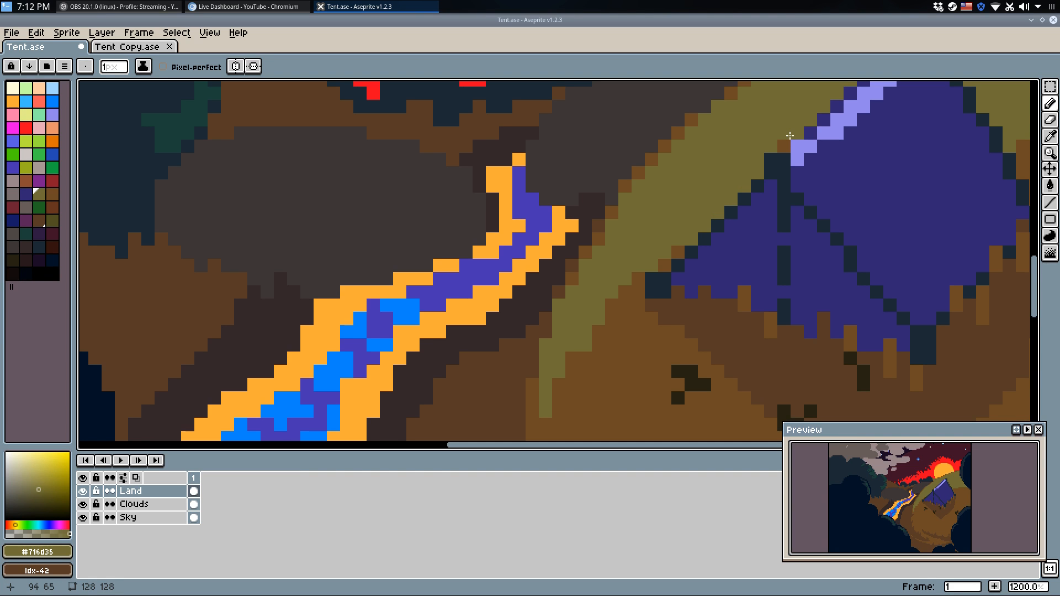
scroll(749, 201, down, 2)
scroll(777, 163, down, 3)
drag(785, 164, 673, 274)
scroll(677, 321, down, 2)
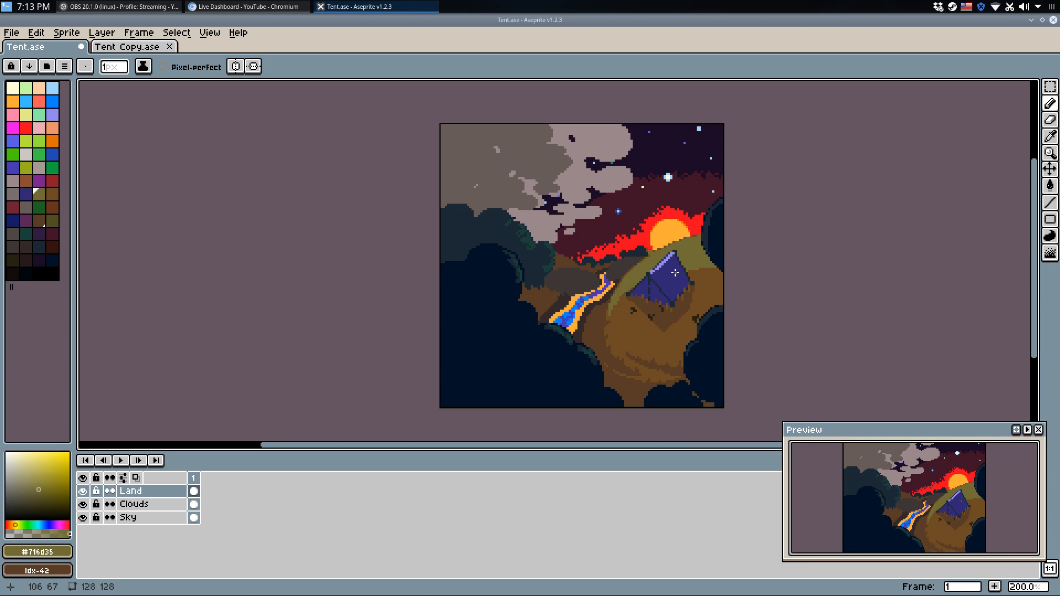
scroll(675, 272, up, 2)
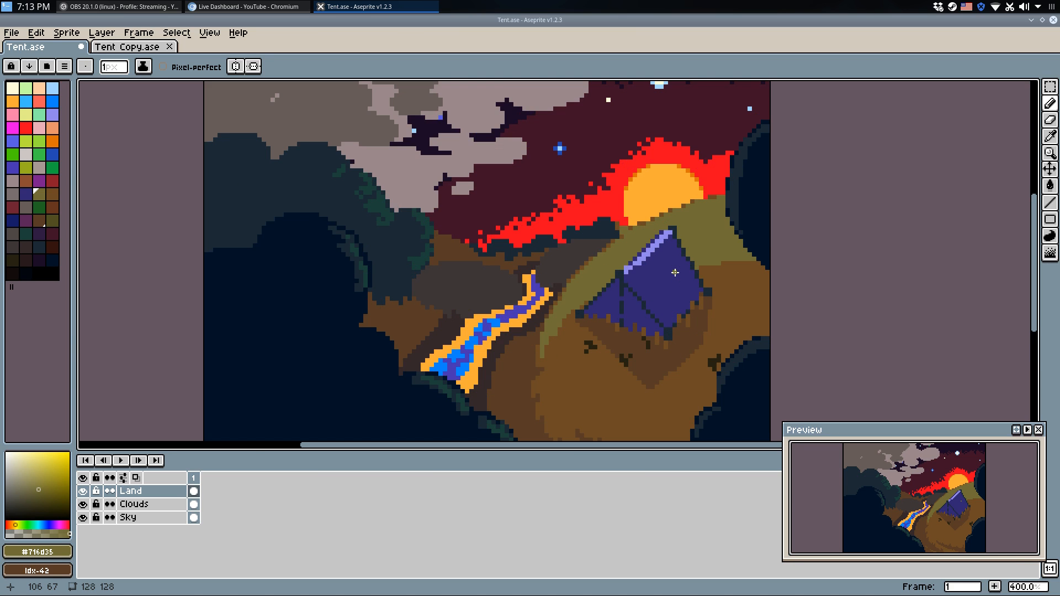
scroll(597, 182, down, 2)
scroll(745, 318, up, 1)
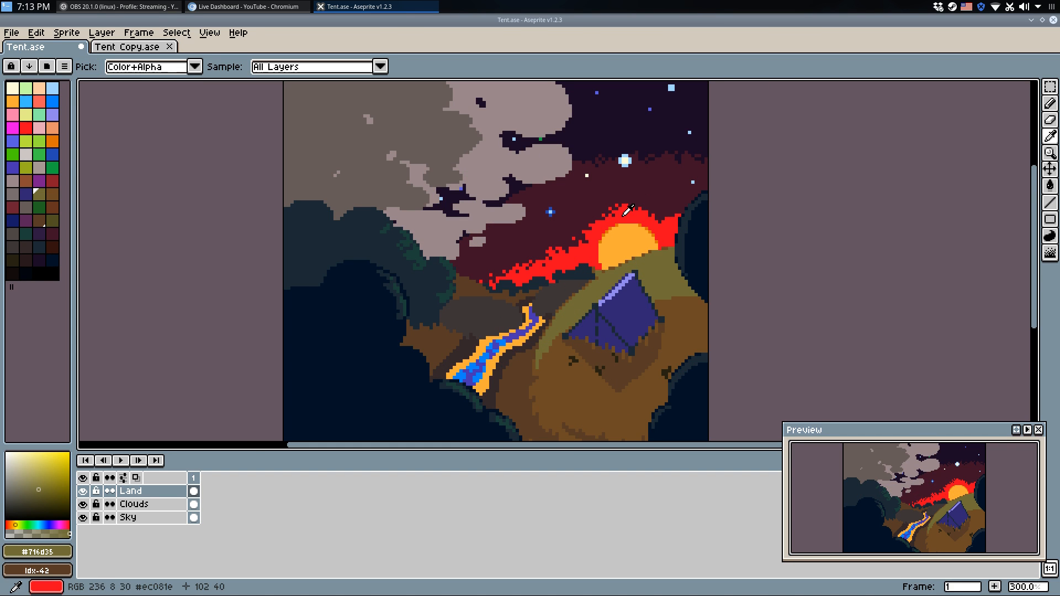
Switch to the Sky layer and sample red #ec081e from the glow around the sun.
click(162, 504)
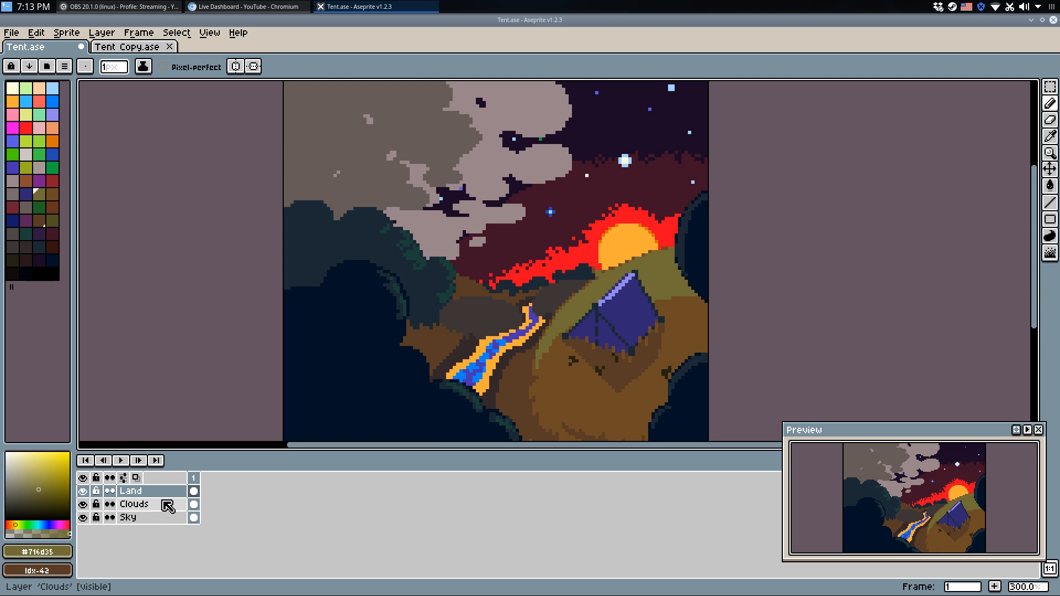
click(202, 517)
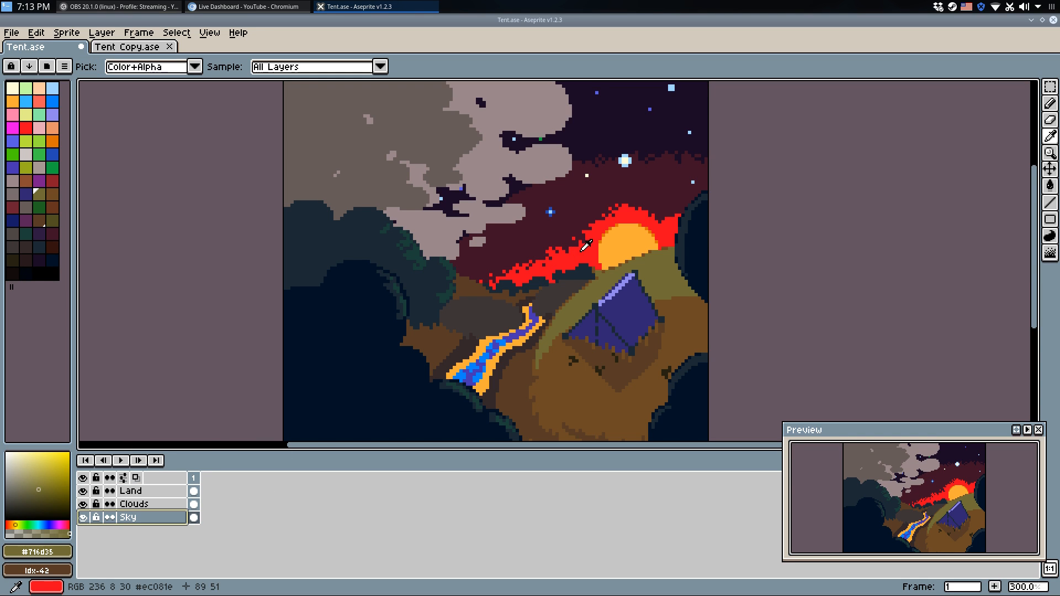
alt+click(559, 263)
Try replacing the sunset glow's red #ec081e with dark red Idx-31, and undo the replacement.
right_click(53, 180)
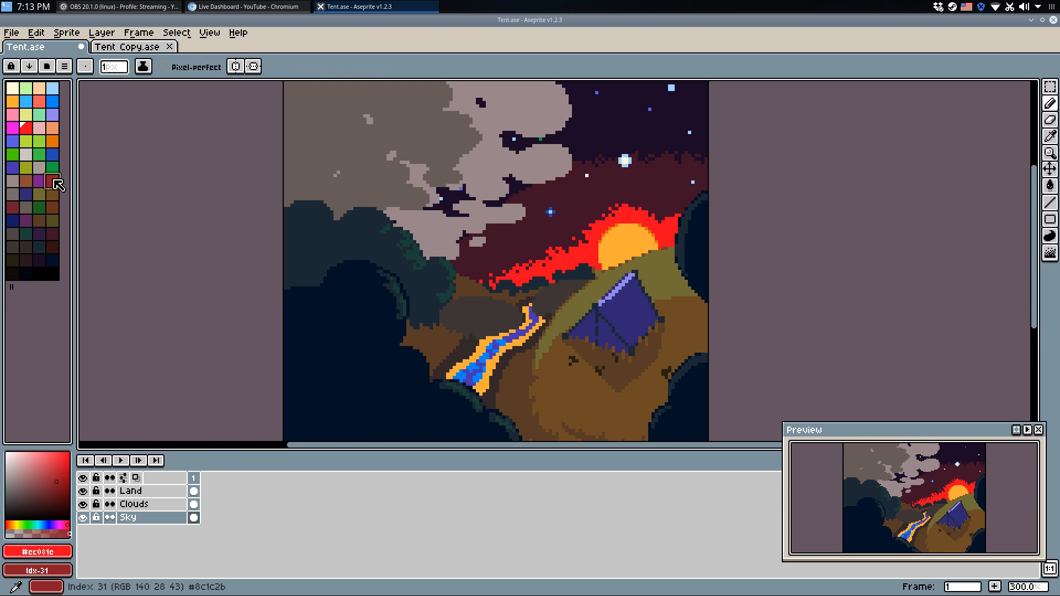
key(shift+r)
click(585, 275)
scroll(548, 325, down, 2)
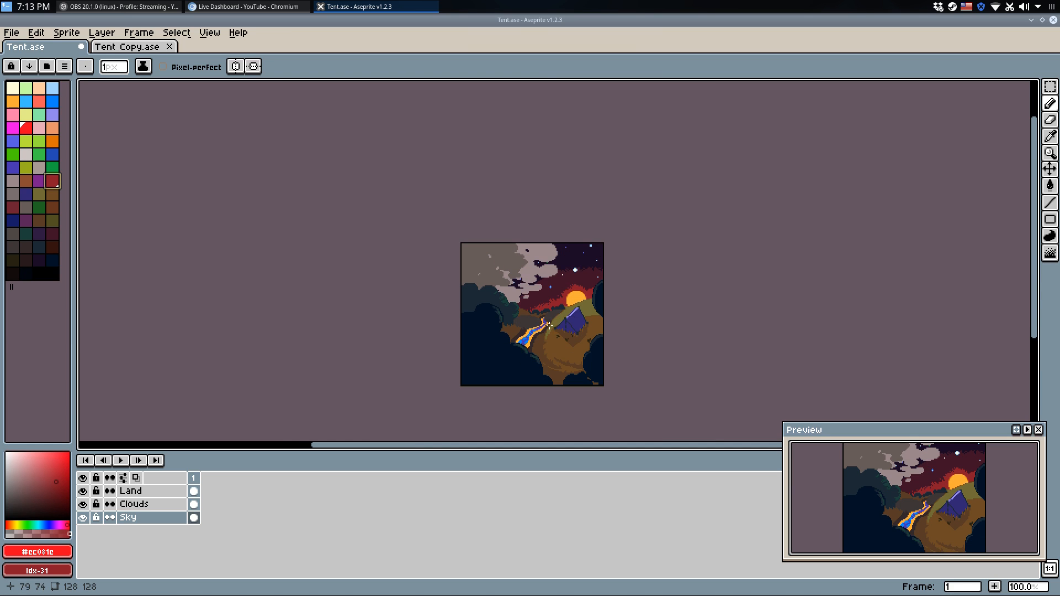
scroll(543, 334, up, 1)
key(ctrl+z)
Try replacing the glow's red #ec081e with brown Idx-29, toggling undo and redo to compare, and leave it undone.
right_click(26, 180)
key(shift+r)
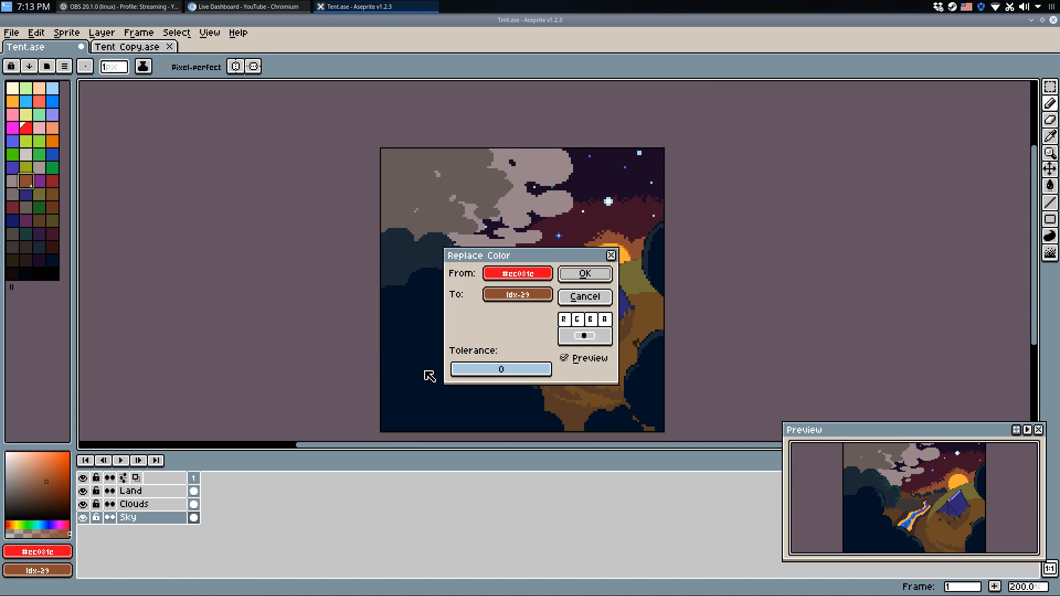
click(580, 279)
scroll(609, 338, down, 1)
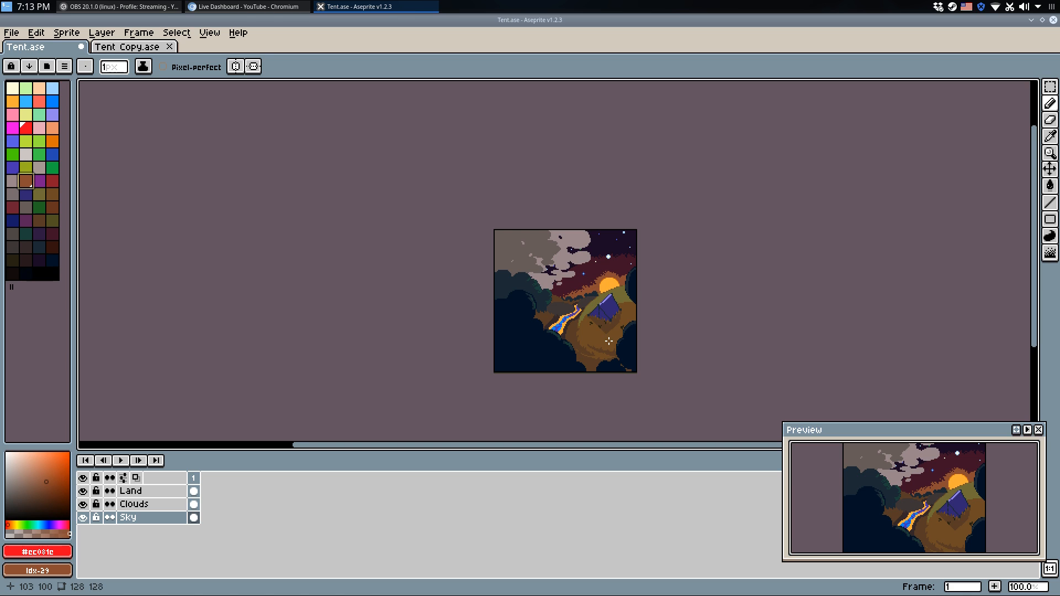
scroll(608, 341, up, 1)
key(ctrl+z)
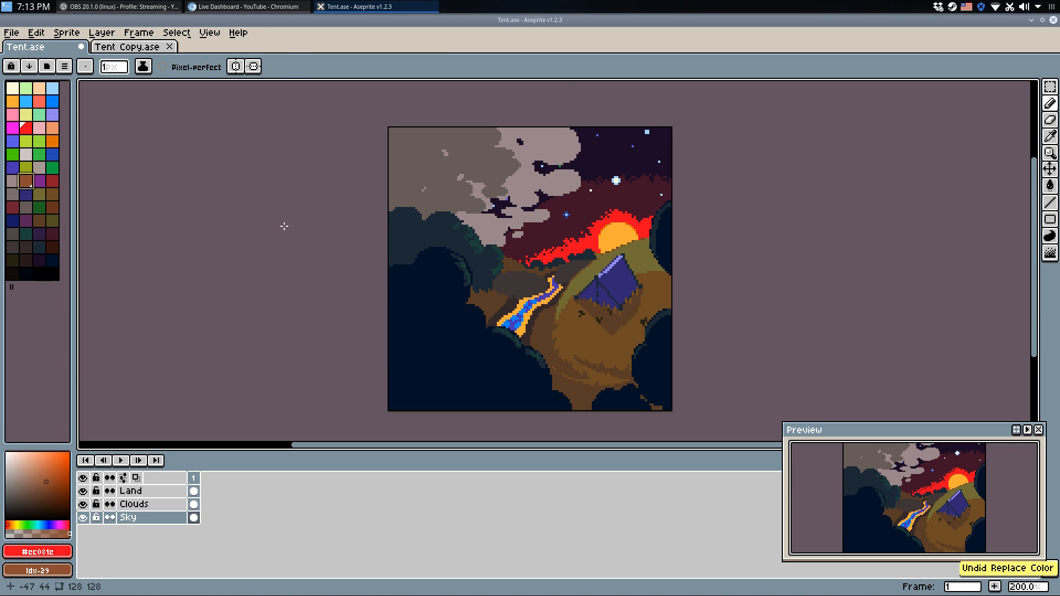
key(ctrl+y)
key(ctrl+z)
key(ctrl+y)
key(ctrl+z)
Try oranges Idx-15 and Idx-19 and brown Idx-29 as replacement colours for the red glow, and cancel.
right_click(52, 128)
key(shift+r)
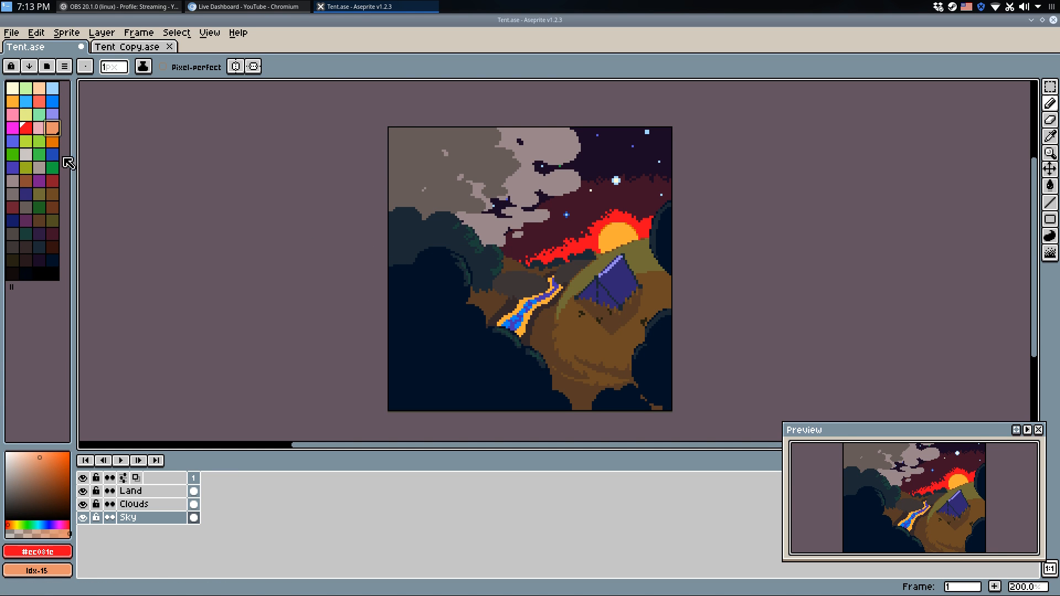
right_click(54, 142)
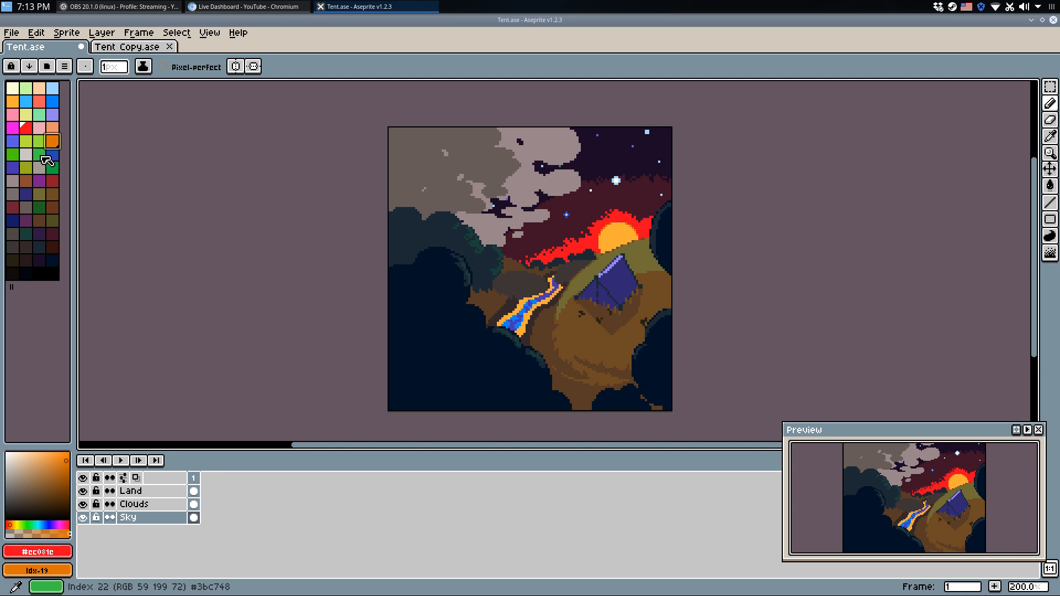
right_click(32, 185)
key(Escape)
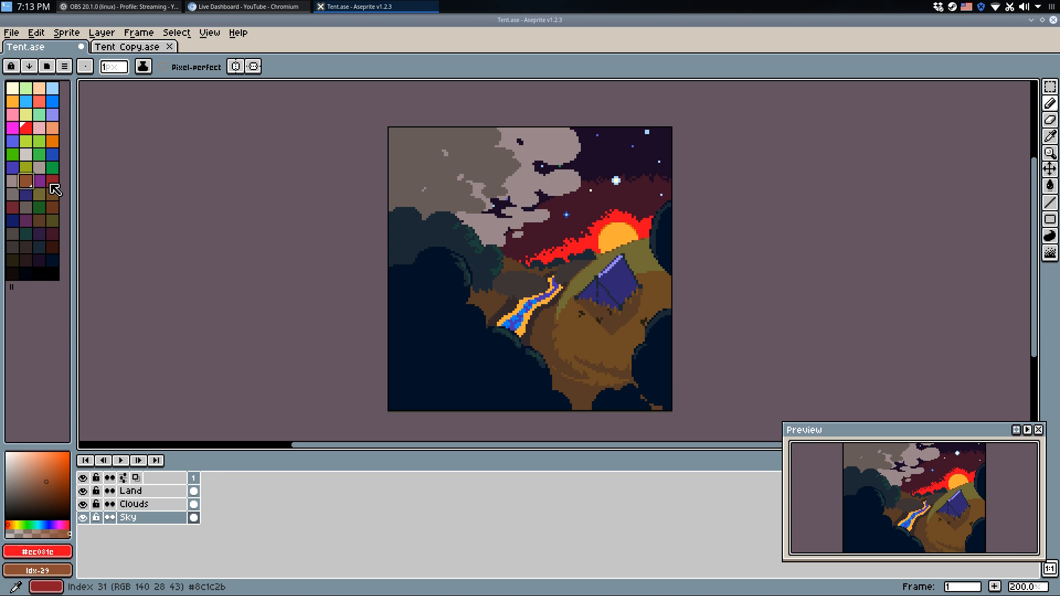
Preview dark red Idx-31 and brown Idx-29 alternately as replacements for the glow's red #ec081e, cancelling each one.
right_click(50, 184)
key(shift+r)
key(Escape)
right_click(33, 186)
right_click(33, 187)
key(shift+r)
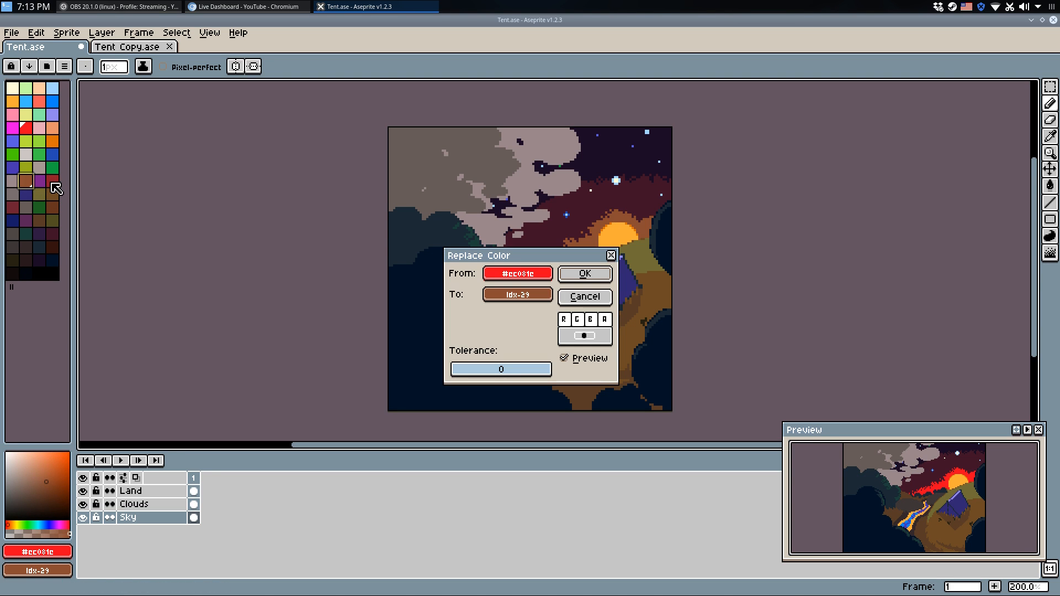
key(Escape)
right_click(52, 184)
key(shift+r)
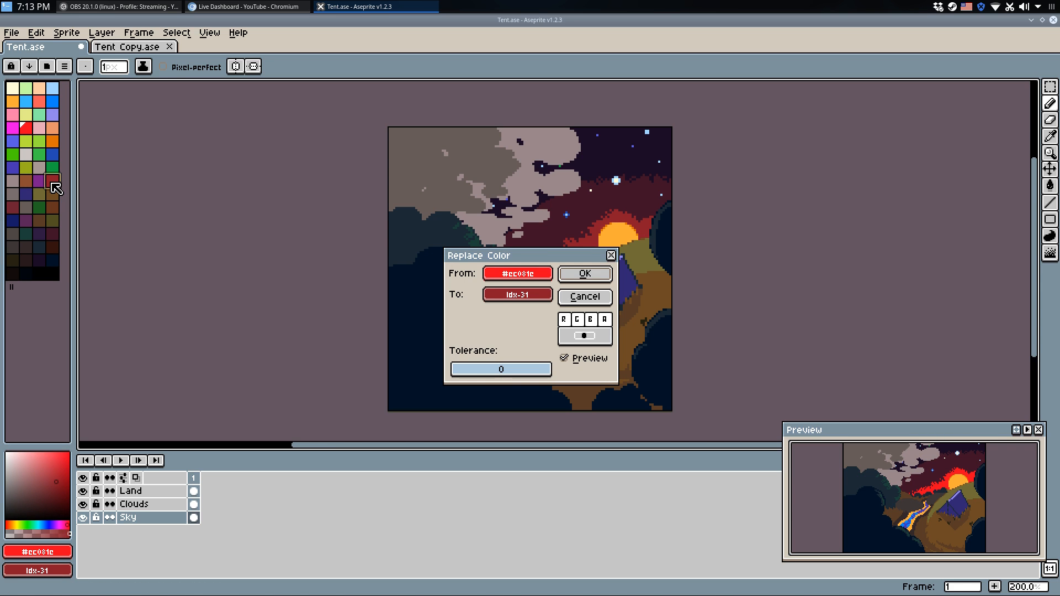
key(Escape)
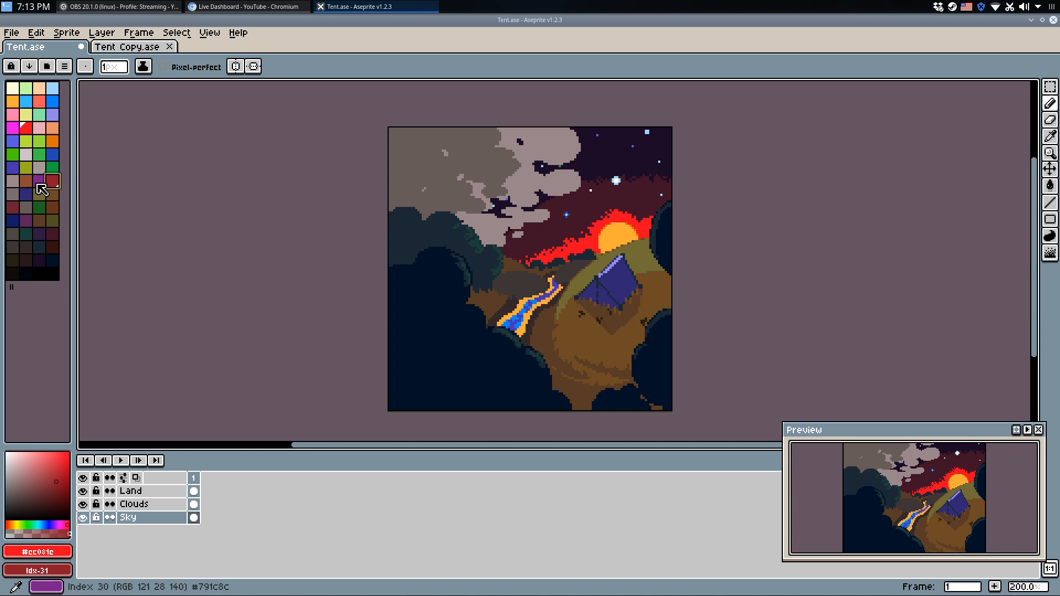
right_click(28, 183)
key(shift+r)
key(Escape)
Replace the sunset glow's bright red #ec081e on the Sky layer with dark red Idx-31.
right_click(56, 184)
key(shift+r)
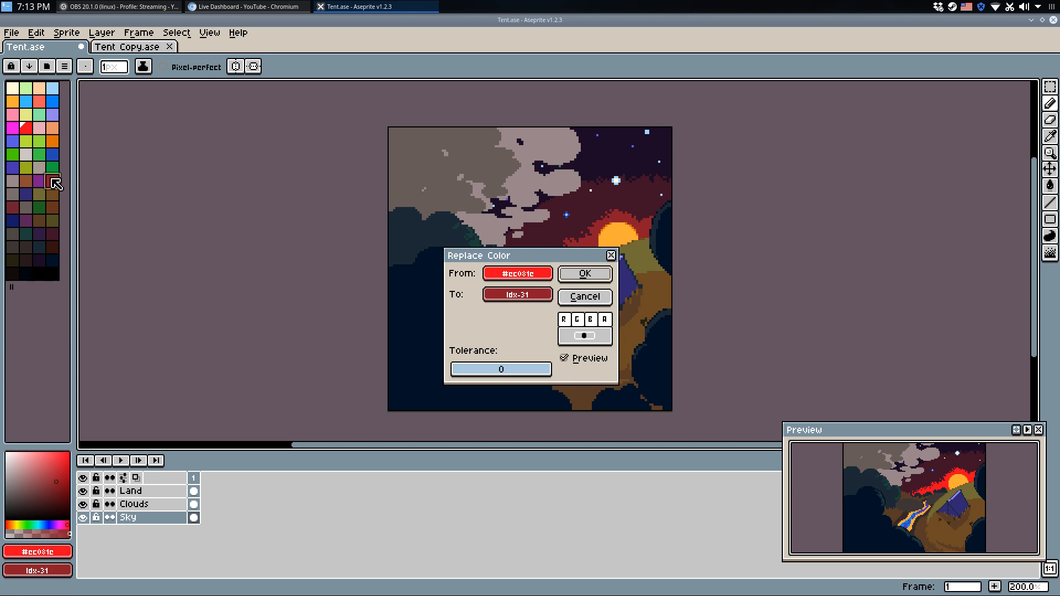
click(581, 294)
scroll(592, 415, down, 1)
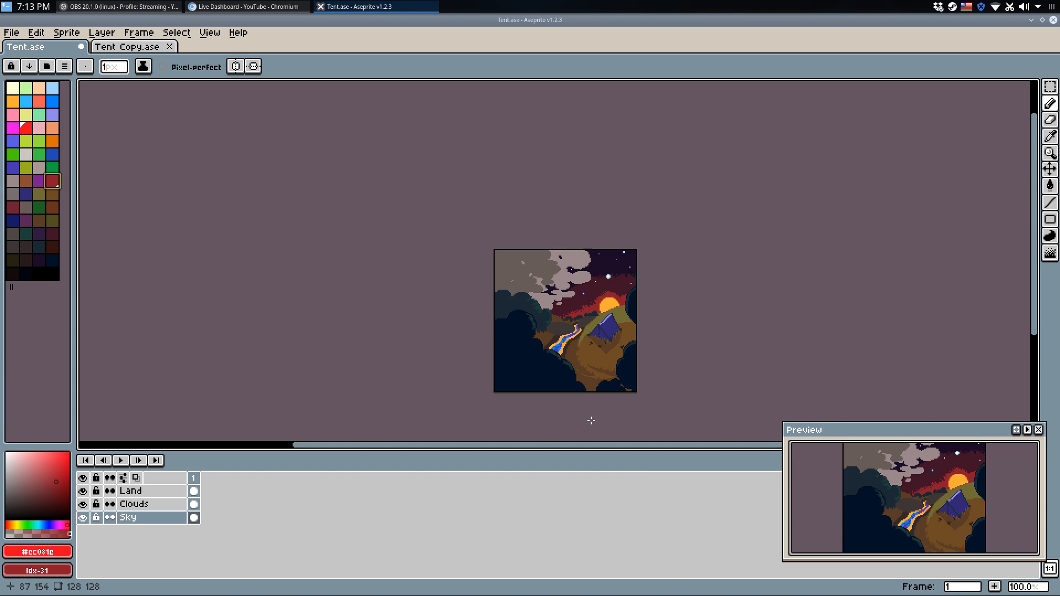
Compare the bright red and dark red glow by undoing and redoing the colour replacement, ending with the dark red.
key(ctrl+y)
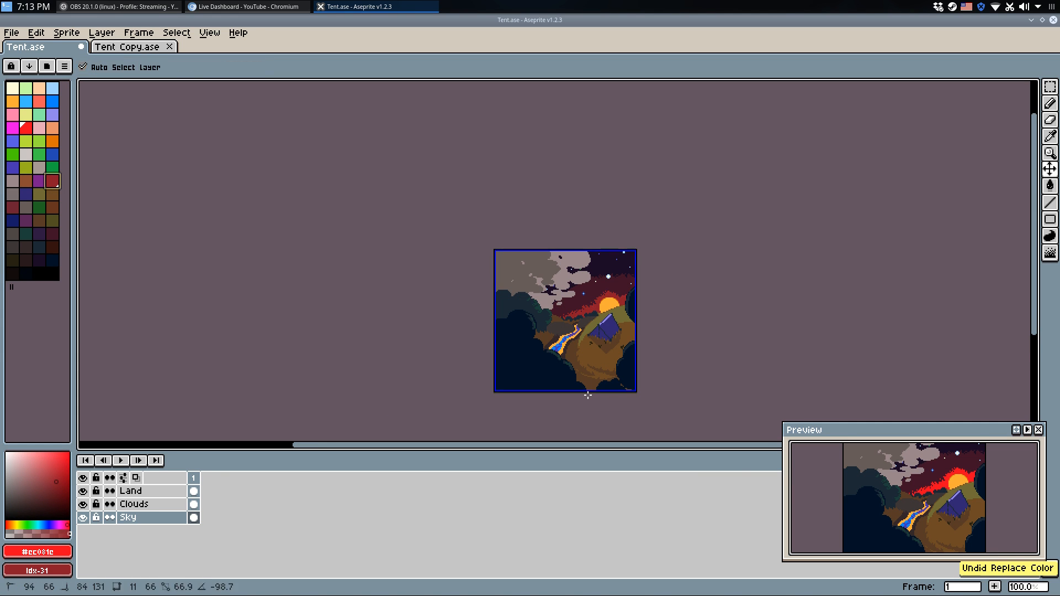
scroll(589, 313, up, 4)
scroll(589, 313, up, 1)
key(ctrl+z)
alt+click(617, 278)
key(ctrl+z)
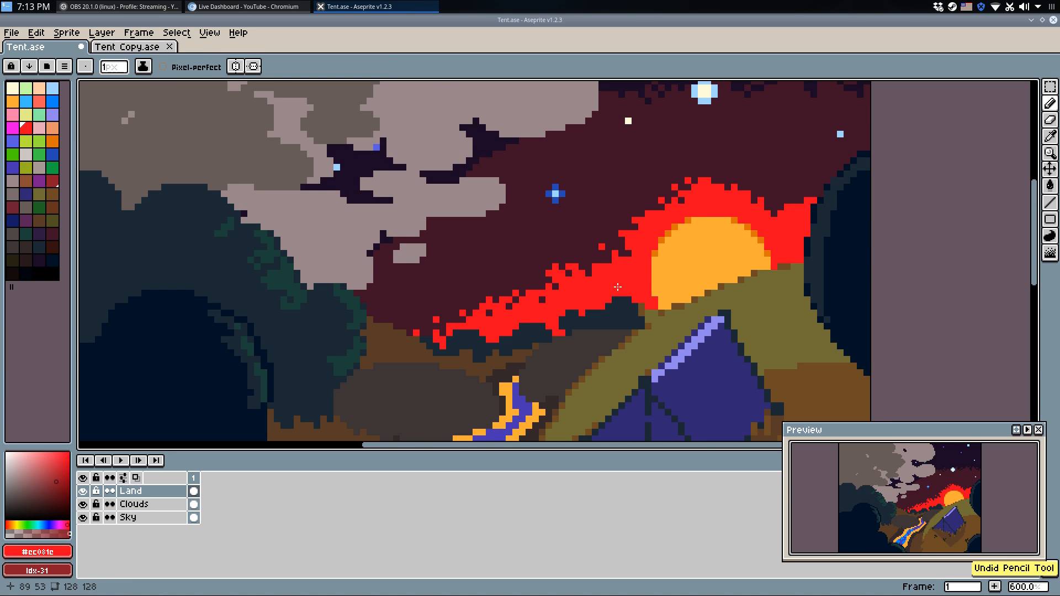
key(v)
key(ctrl+y)
key(ctrl+z)
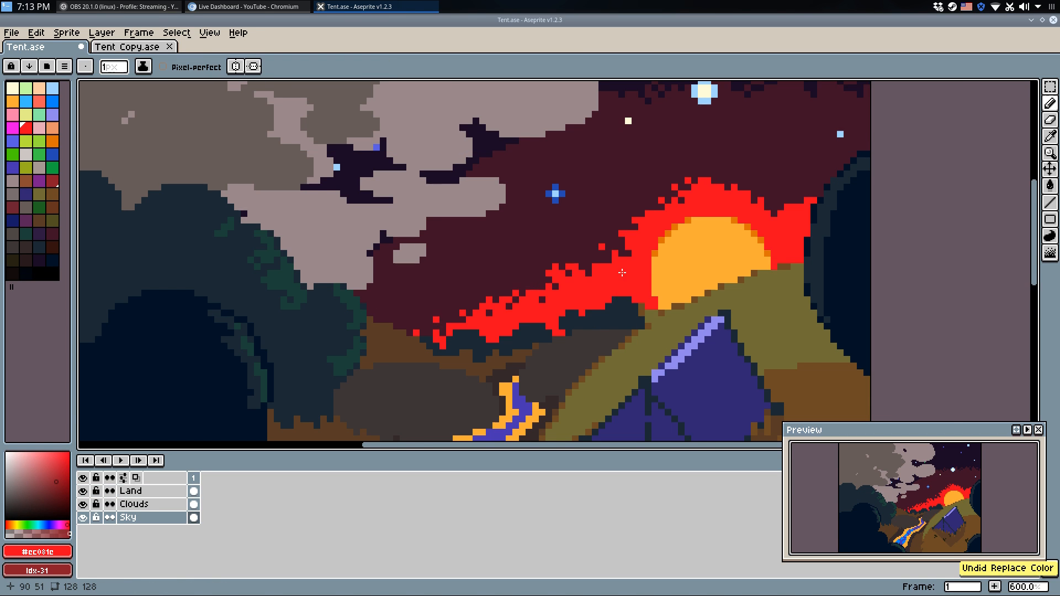
scroll(622, 261, up, 1)
key(ctrl+y)
Draw bright red #ec081e boundary strokes on both sides of the sun and fill the glow ring between them with it.
key(b)
drag(612, 264, 603, 278)
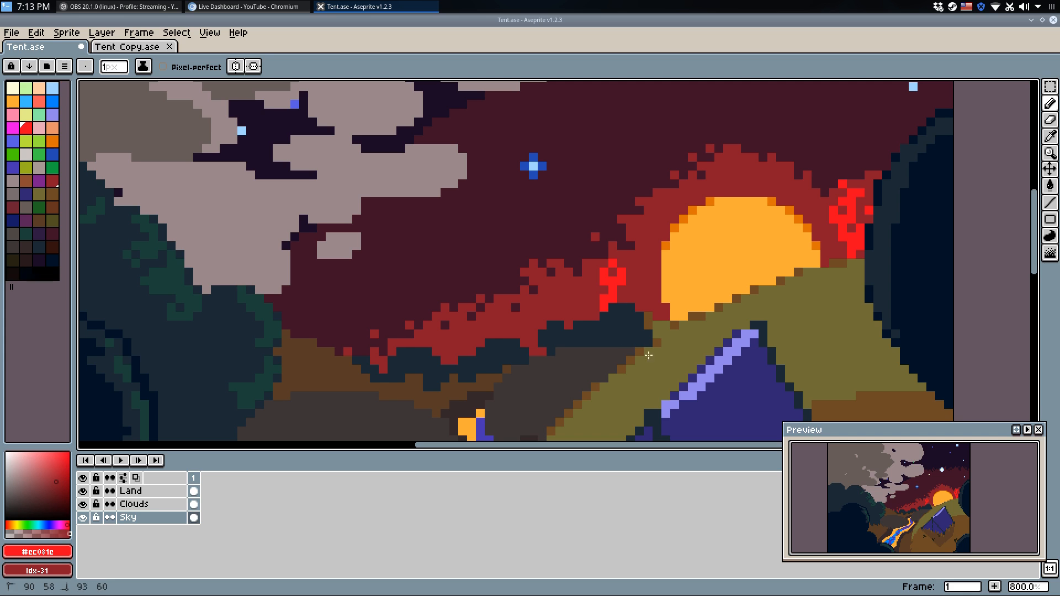
key(g)
click(585, 304)
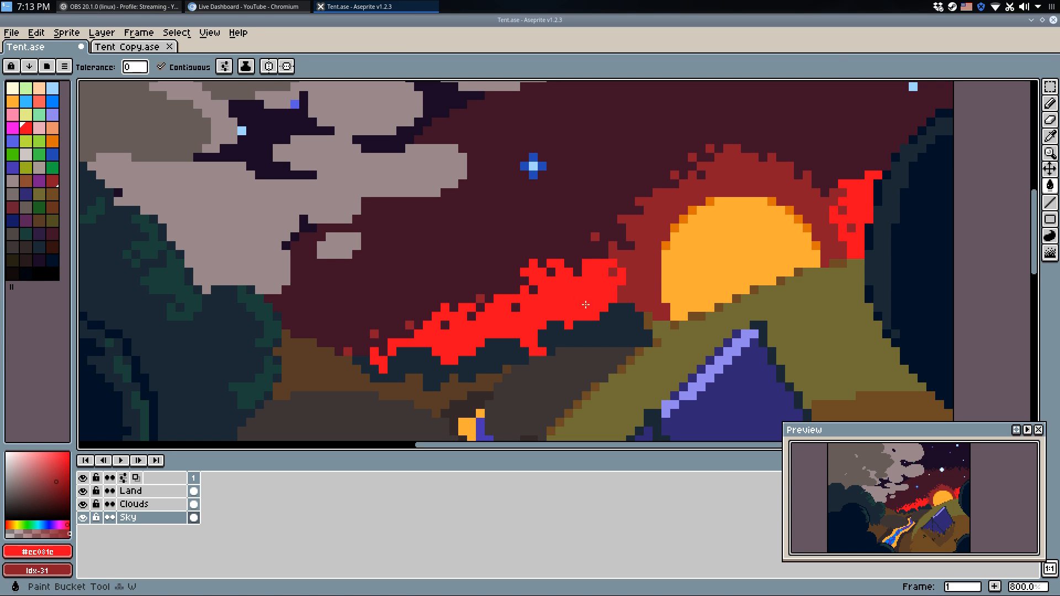
key(ctrl+z)
click(641, 271)
scroll(739, 263, down, 6)
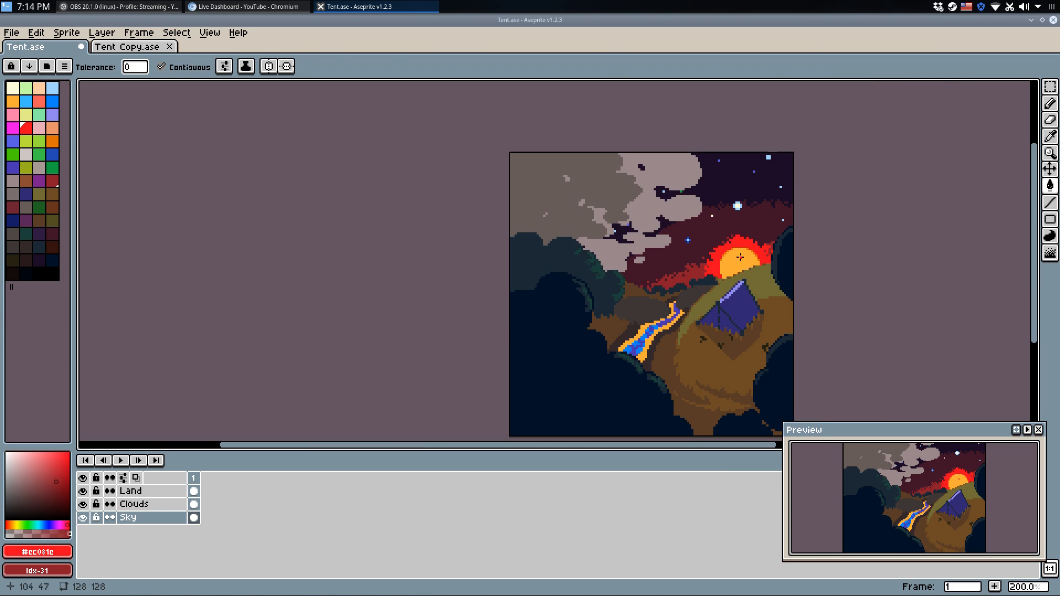
Sample dark red #8c1c2b from the glow beside the sun as the pencil colour.
scroll(757, 239, up, 7)
key(b)
alt+click(632, 296)
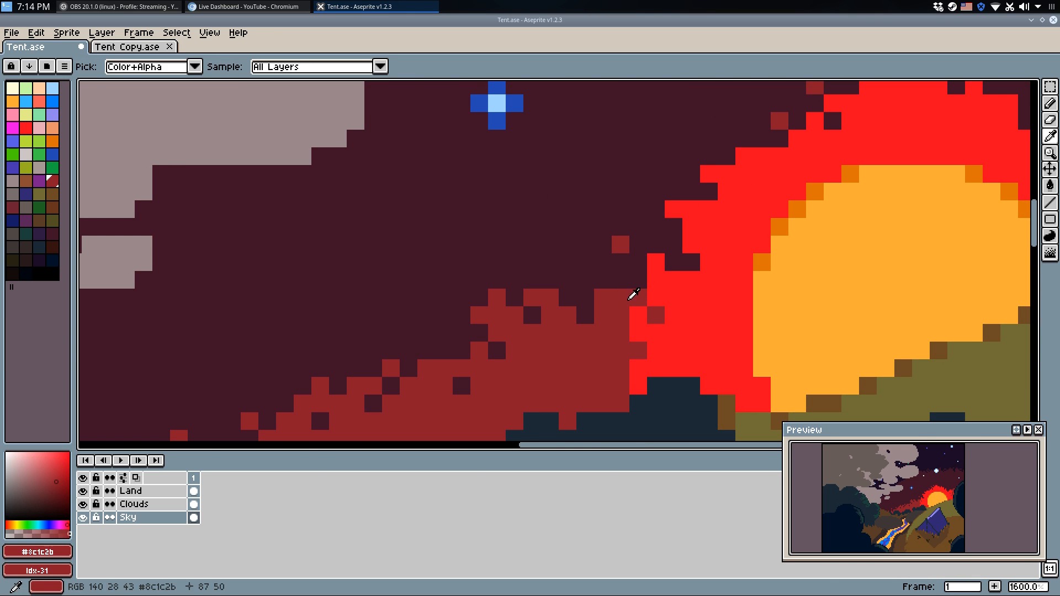
mouse_move(623, 252)
mouse_down()
mouse_move(638, 233)
mouse_move(591, 174)
mouse_move(635, 158)
mouse_up()
key(ctrl+z)
mouse_move(632, 244)
mouse_down()
mouse_move(623, 155)
mouse_move(667, 113)
mouse_move(692, 119)
mouse_up()
drag(695, 122, 590, 257)
mouse_move(592, 255)
mouse_down()
mouse_move(611, 171)
mouse_move(762, 150)
mouse_move(707, 167)
mouse_up()
drag(640, 166, 683, 161)
key(ctrl+z)
key(ctrl+z)
key(ctrl+z)
key(ctrl+z)
Draw a jagged dark red #8c1c2b outline around the upper left of the bright red ring, correcting pixels with maroon #401327.
mouse_move(602, 243)
mouse_down()
mouse_move(627, 183)
mouse_move(705, 172)
mouse_move(726, 130)
mouse_up()
click(673, 167)
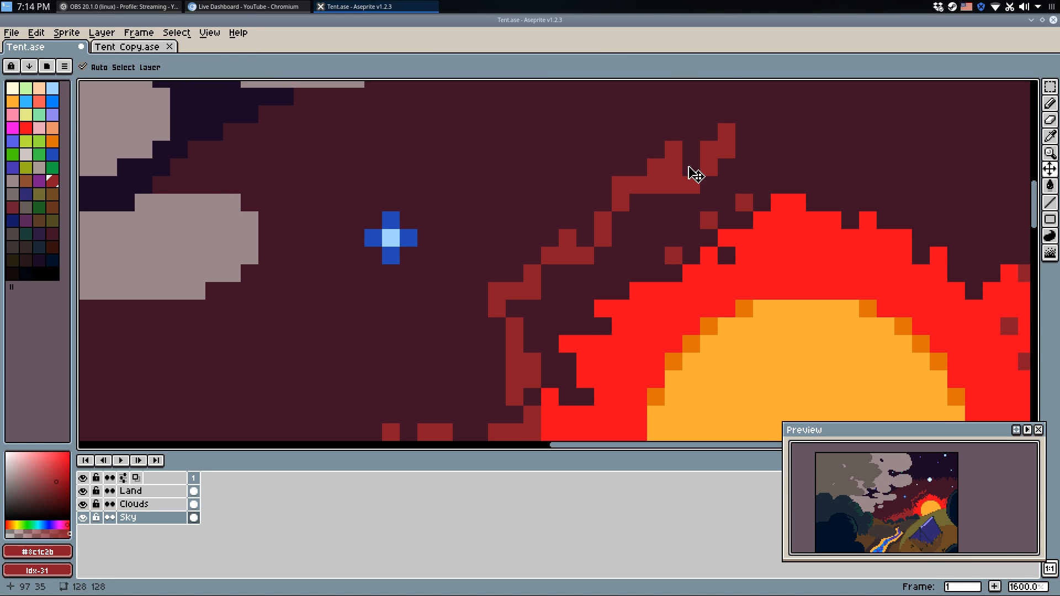
key(ctrl+z)
alt+right_click(675, 200)
right_click(671, 185)
mouse_move(724, 166)
mouse_down()
mouse_move(778, 150)
mouse_move(797, 115)
mouse_up()
click(744, 97)
key(ctrl+z)
click(750, 143)
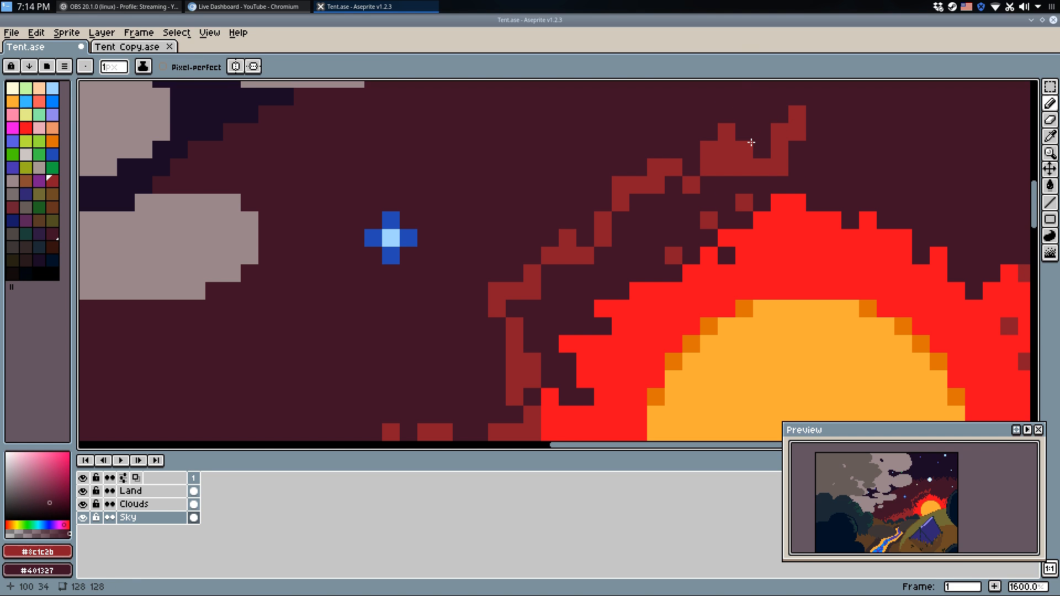
Continue the dark red outline over the sun to the right-hand bush and fill the band inside it with #8c1c2b.
mouse_move(794, 166)
mouse_down()
mouse_move(818, 144)
mouse_move(857, 153)
mouse_move(848, 174)
mouse_move(916, 175)
mouse_move(946, 151)
mouse_move(865, 162)
mouse_move(895, 156)
mouse_move(884, 165)
mouse_move(867, 126)
mouse_move(1003, 220)
mouse_up()
right_click(895, 155)
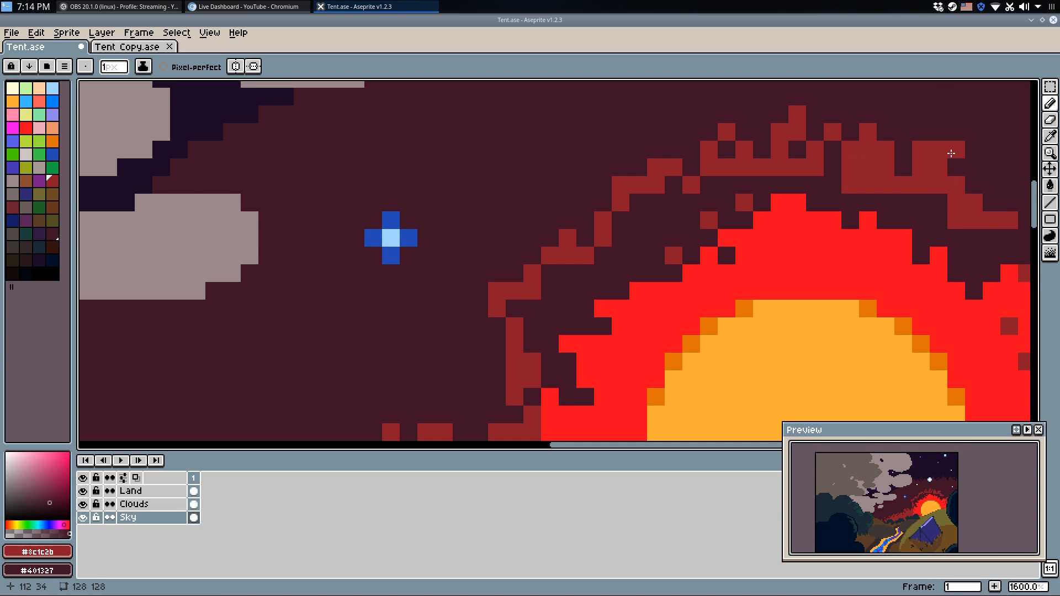
scroll(806, 226, down, 1)
key(g)
click(836, 252)
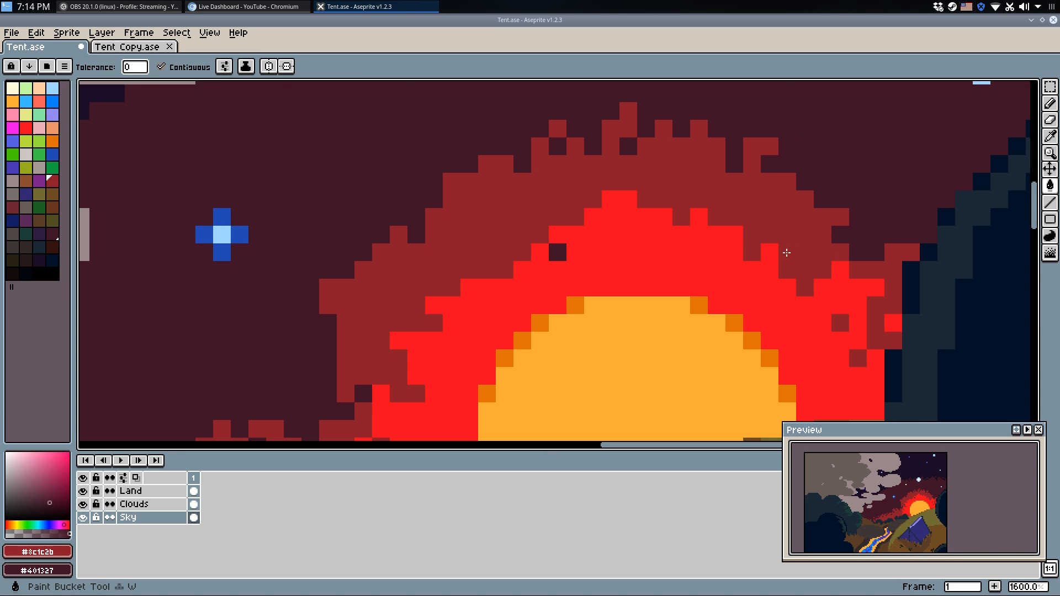
scroll(650, 243, down, 2)
Scatter bright red #ec081e pixels through the dark red band along the sun's upper left side.
scroll(650, 243, up, 2)
key(i)
click(685, 285)
key(b)
click(621, 231)
click(701, 152)
click(542, 257)
click(489, 284)
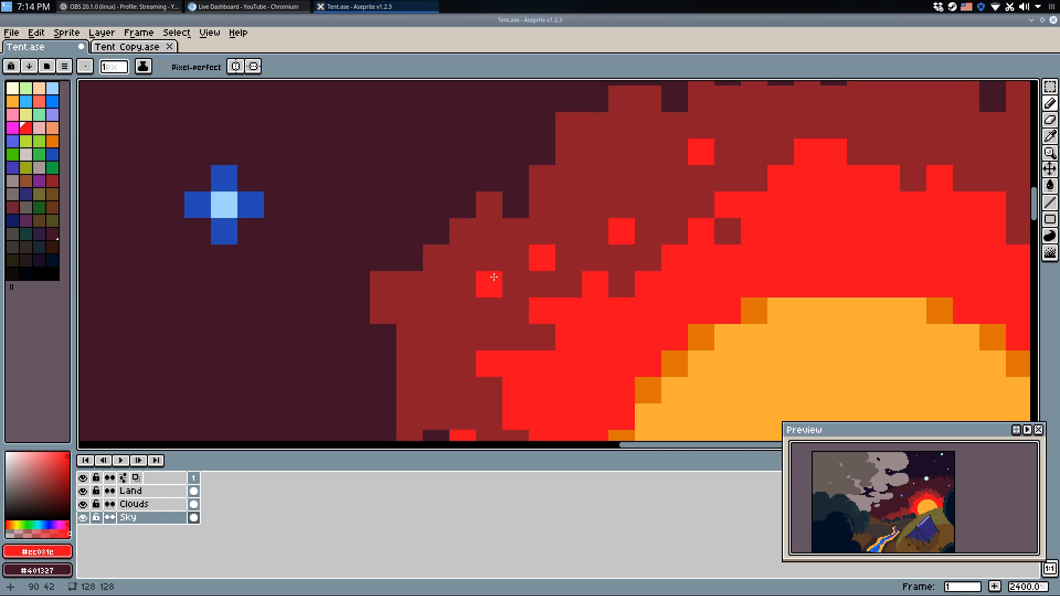
drag(483, 307, 464, 311)
click(463, 394)
scroll(631, 262, down, 7)
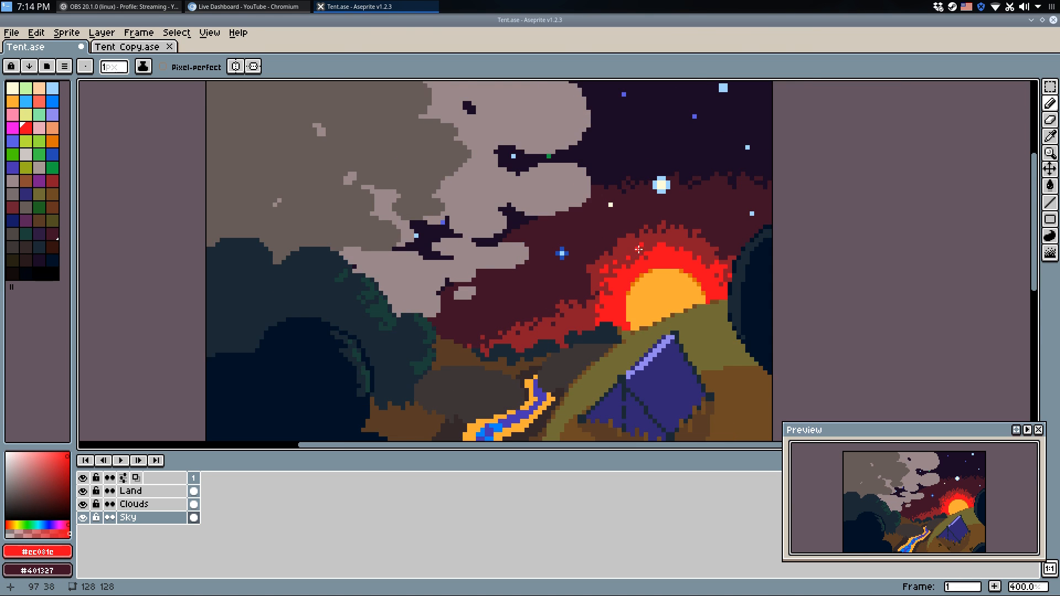
Close the maroon gaps left of the sun with dark red #8c1c2b so the halo joins the horizon glow.
scroll(657, 248, up, 6)
alt+click(615, 217)
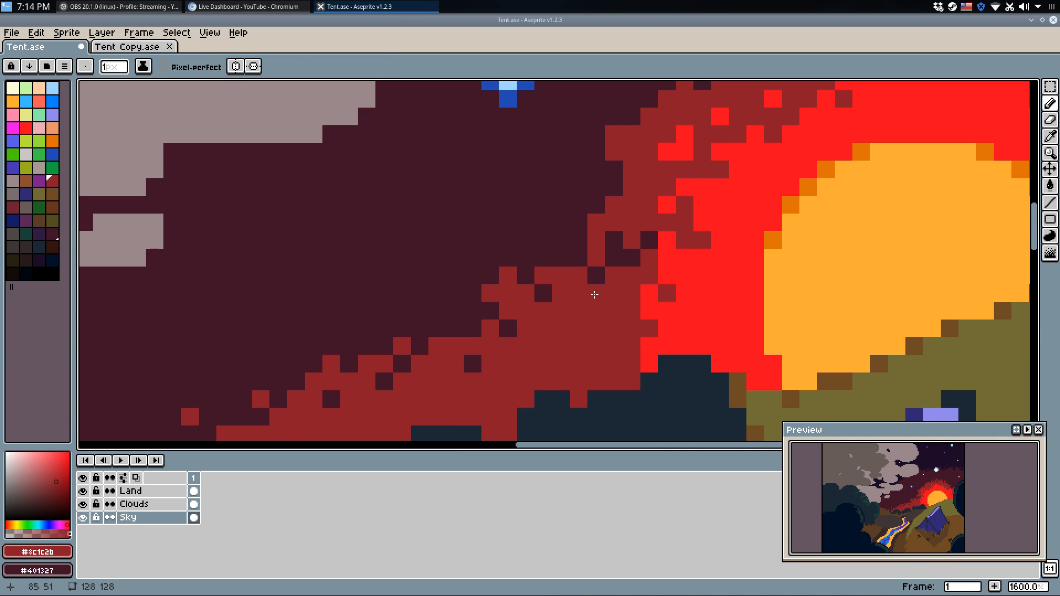
key(g)
key(b)
click(647, 241)
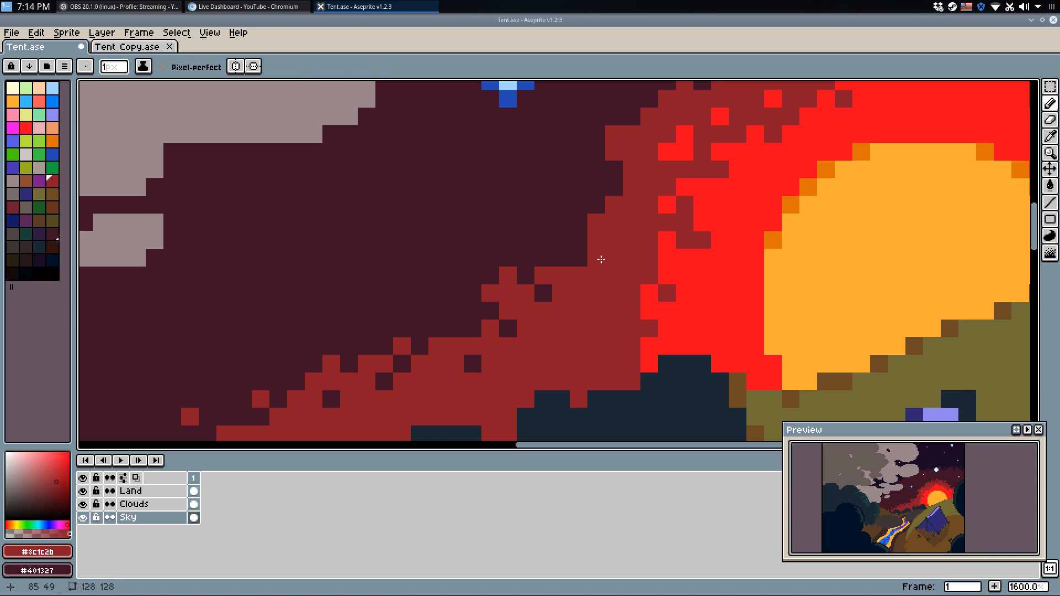
Dither the left edge of the dark red glow with maroon #401327 pixels.
alt+click(582, 252)
click(594, 246)
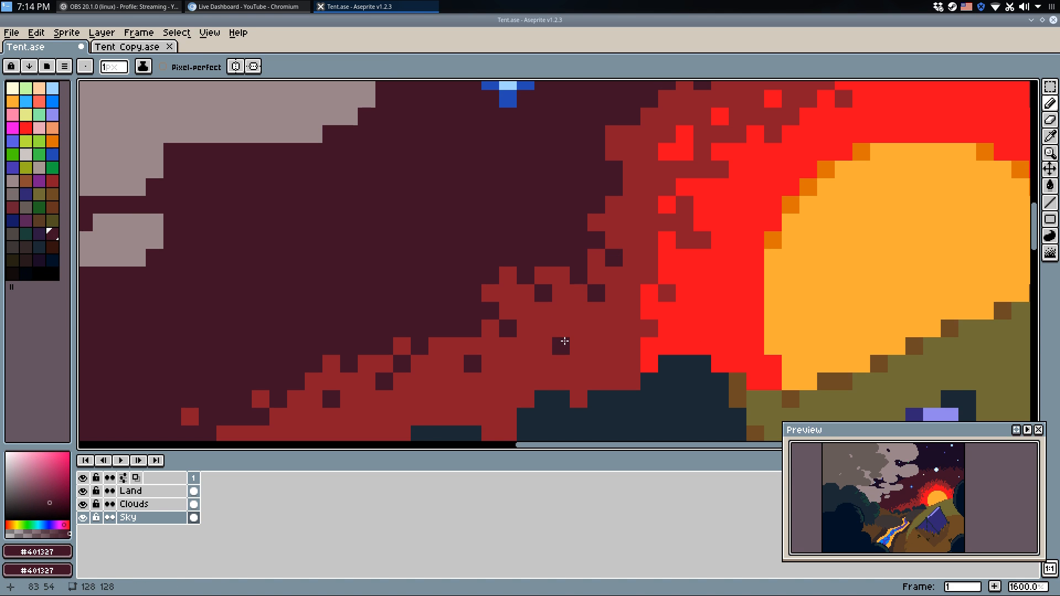
click(578, 311)
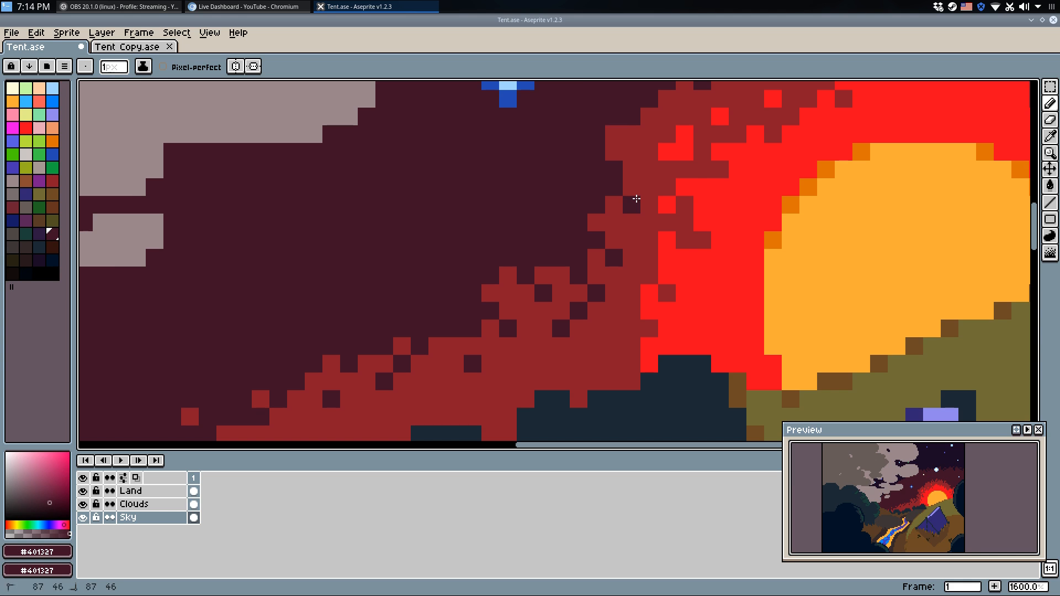
scroll(637, 199, down, 8)
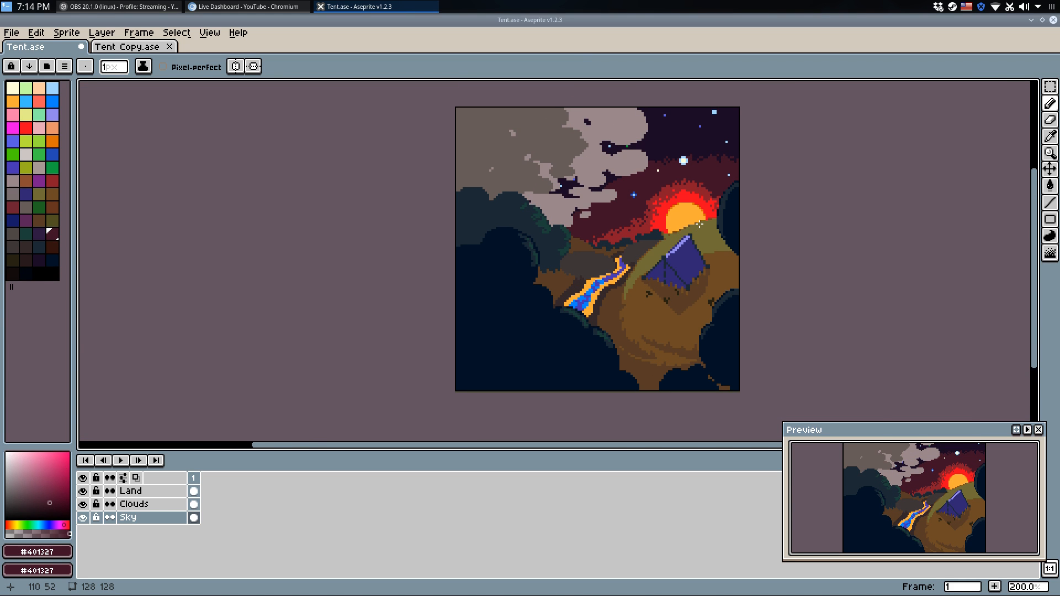
scroll(699, 224, down, 1)
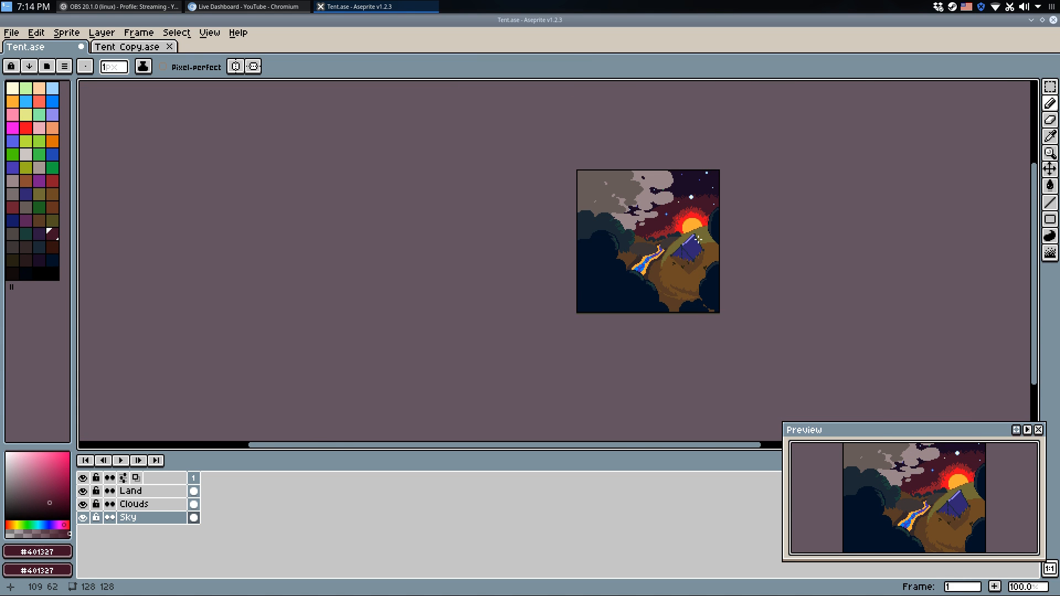
Outline the maroon sky beside the lower clouds in dark purple #1b0b26 and fill the enclosed area with the same colour.
scroll(684, 214, up, 6)
alt+click(667, 87)
drag(642, 96, 534, 156)
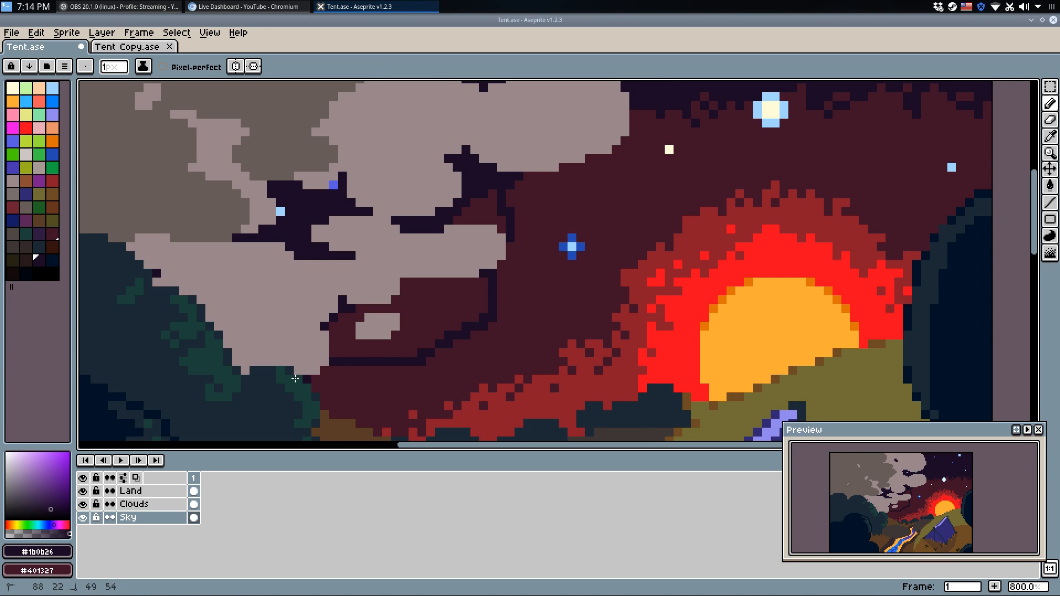
drag(296, 378, 206, 362)
key(w)
click(411, 274)
scroll(535, 246, down, 2)
key(q)
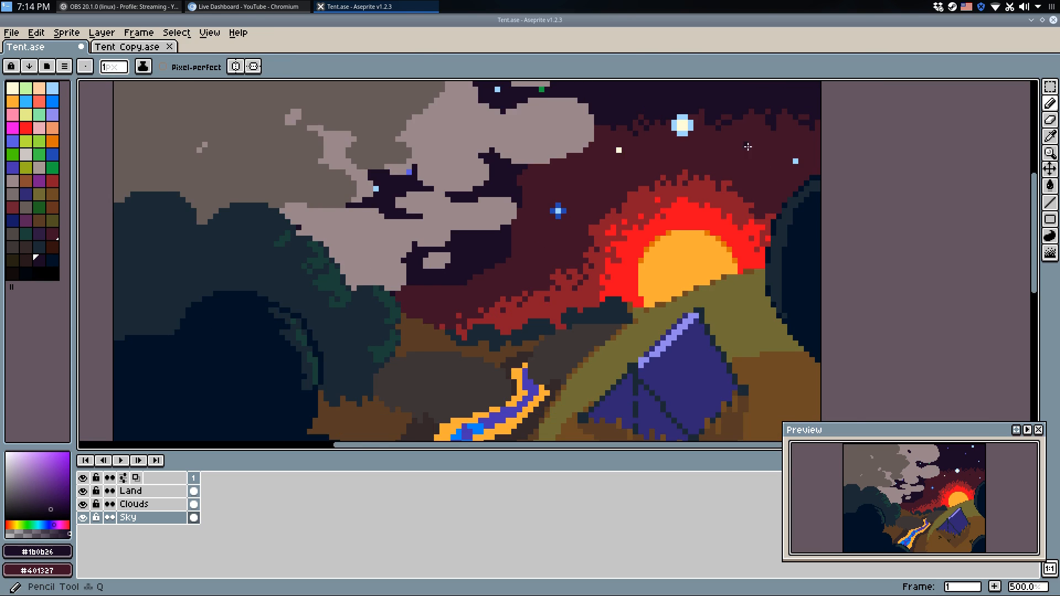
Draw a #1b0b26 arc across the maroon sky at the upper right of the sun and fill the corner beyond it.
scroll(757, 143, up, 2)
mouse_move(711, 121)
mouse_down()
mouse_move(800, 201)
mouse_move(890, 165)
mouse_up()
key(w)
click(805, 147)
key(q)
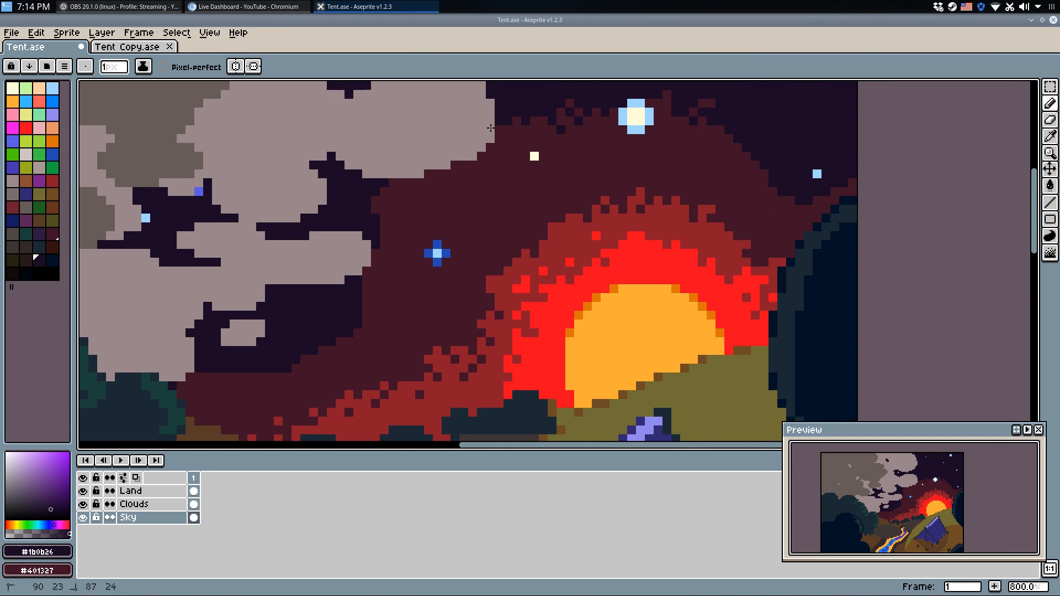
Extend the dark purple #1b0b26 night sky into the maroon area between the clouds and the blue star.
key(ctrl+z)
mouse_move(359, 285)
mouse_down()
mouse_move(418, 167)
mouse_move(488, 115)
mouse_move(546, 113)
mouse_move(392, 218)
mouse_move(369, 291)
mouse_up()
key(ctrl+z)
key(w)
click(403, 204)
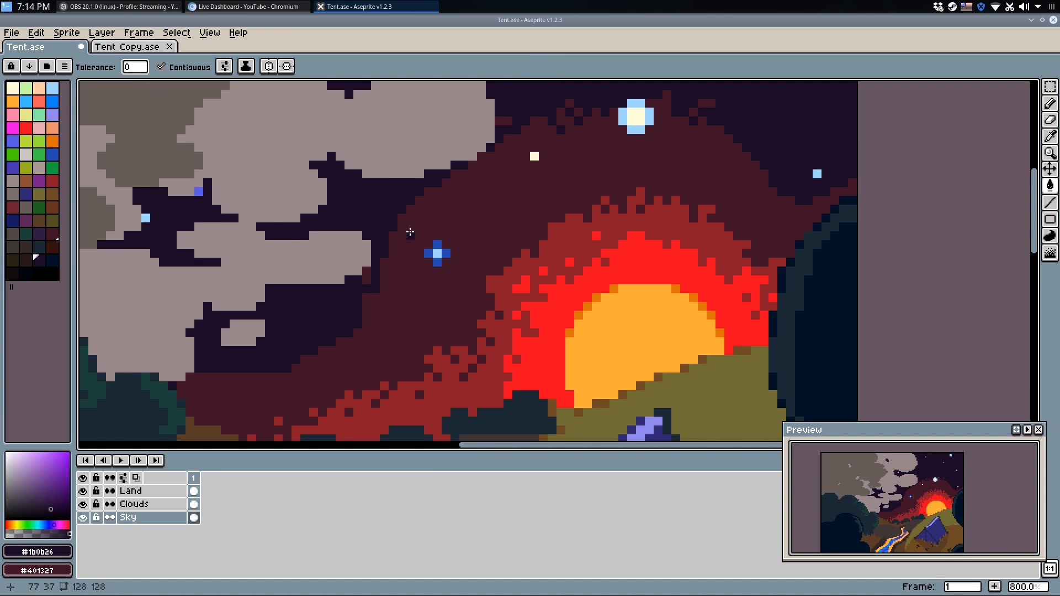
key(q)
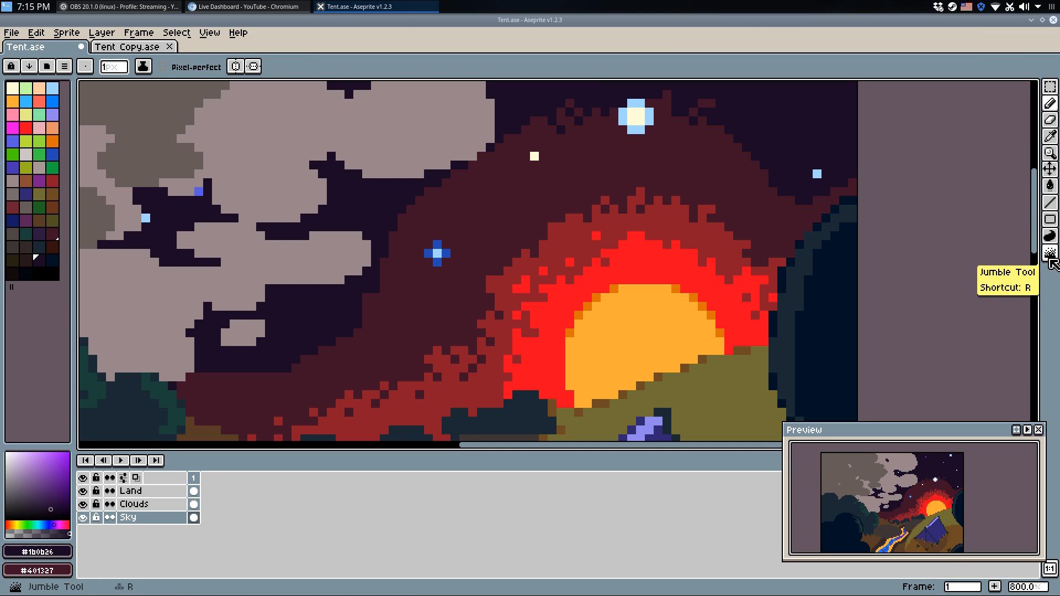
Roughen the border between the dark purple and maroon sky with the Jumble tool, around the halo and below the small cloud.
click(1051, 253)
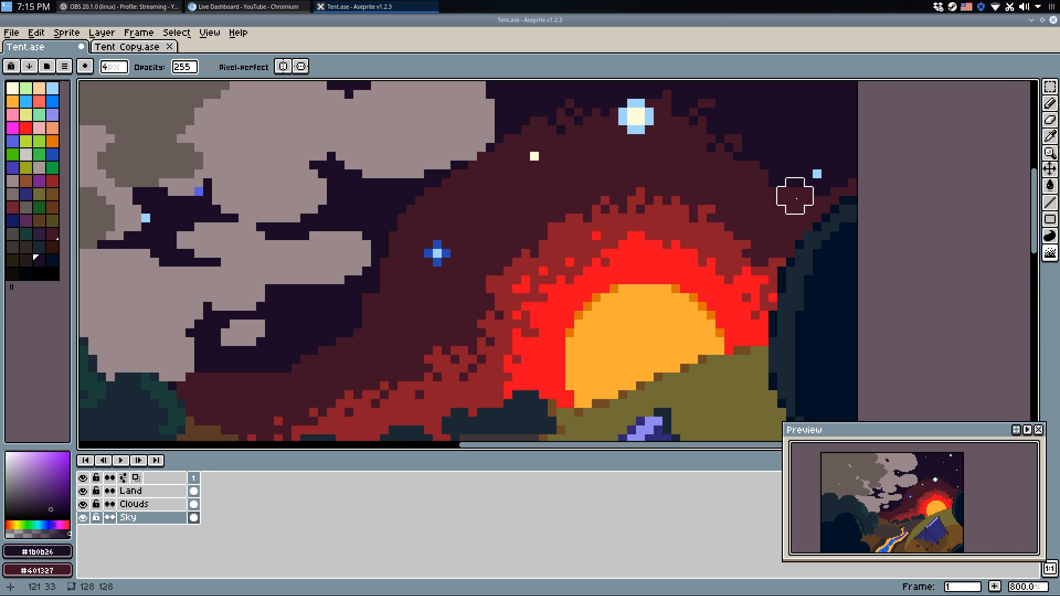
drag(408, 207, 379, 260)
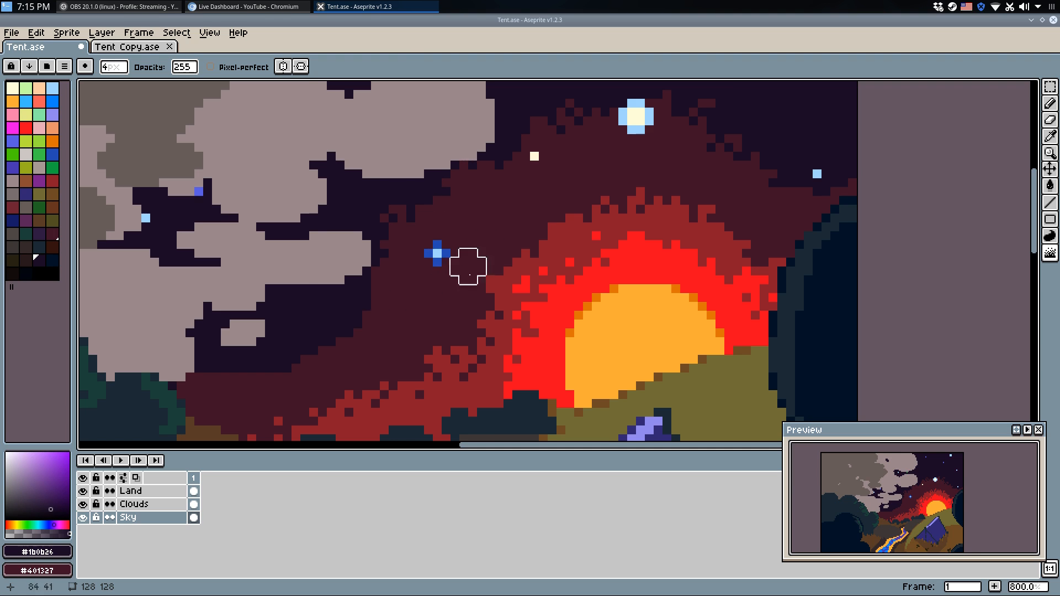
scroll(516, 221, down, 5)
key(m)
scroll(493, 252, up, 2)
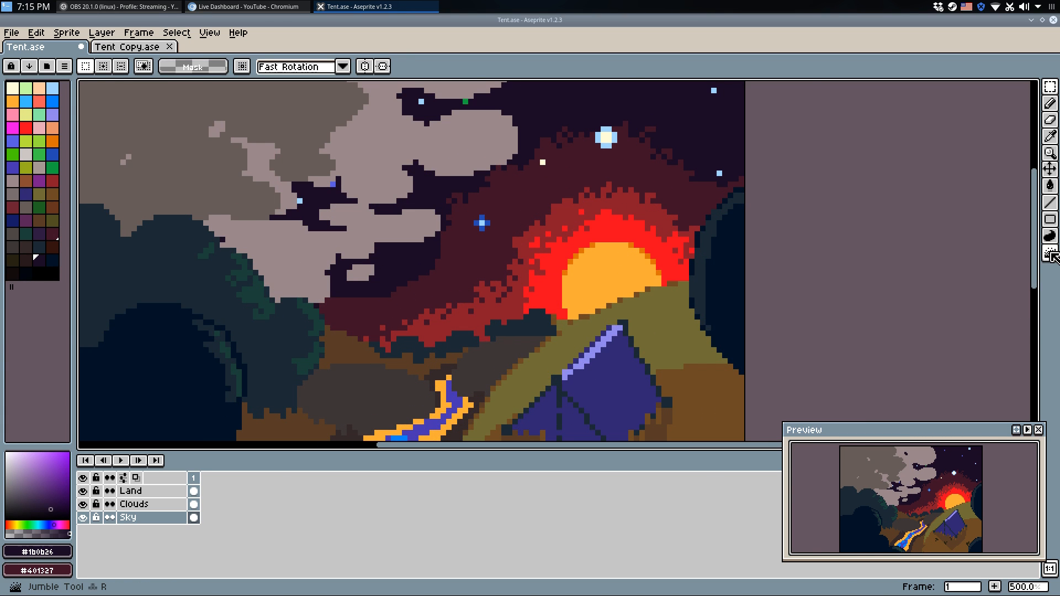
click(1051, 252)
mouse_move(443, 258)
mouse_down()
mouse_move(413, 291)
mouse_move(347, 303)
mouse_move(372, 310)
mouse_up()
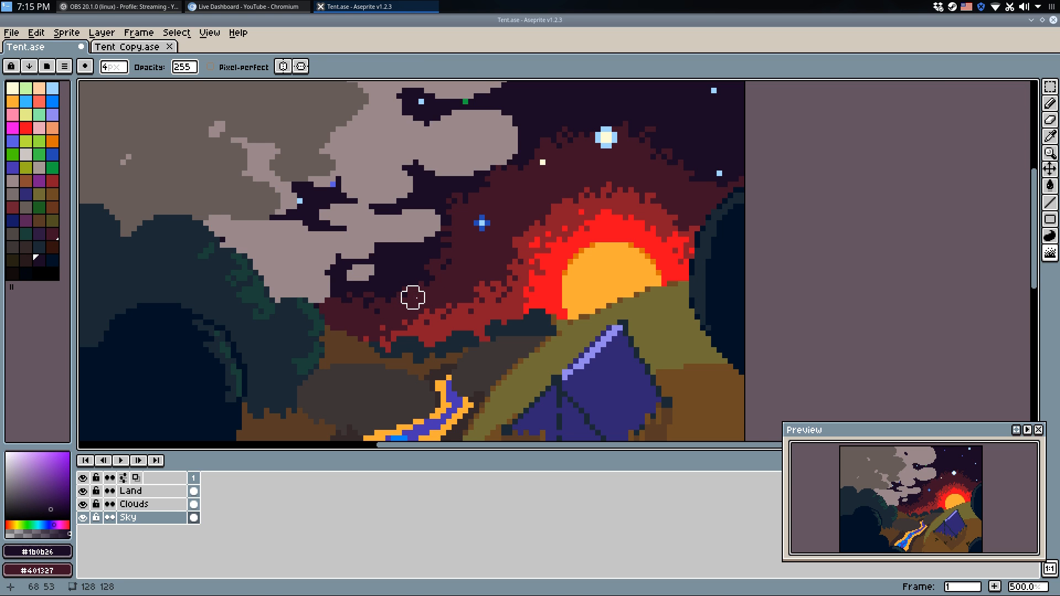
scroll(674, 221, down, 4)
Select the sky section between the clouds and the blue star and move it about 4 pixels to the right.
key(m)
scroll(669, 185, up, 4)
drag(580, 189, 653, 280)
drag(622, 252, 645, 251)
click(697, 181)
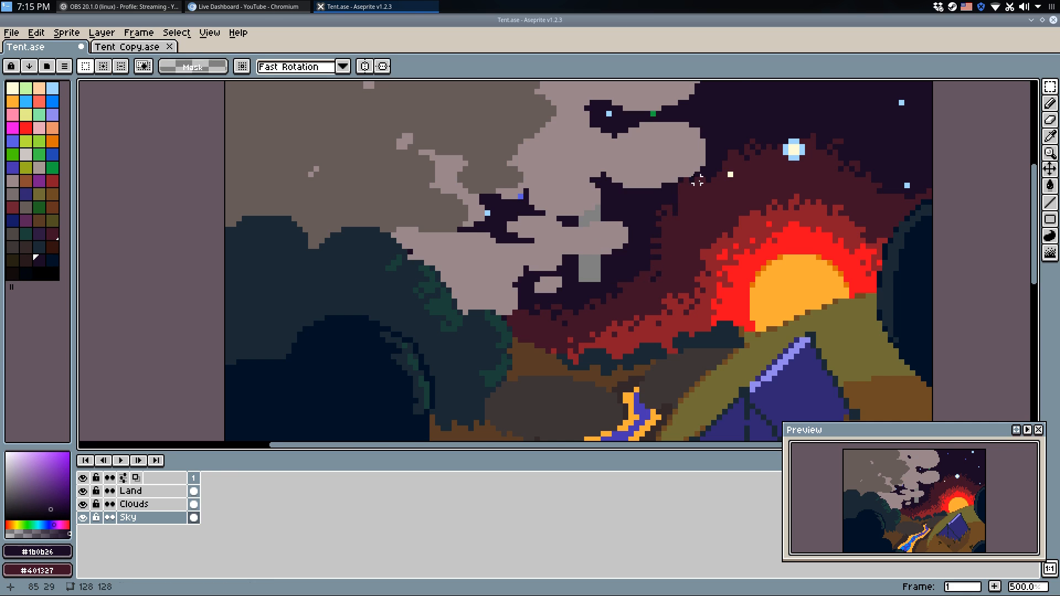
Fill the empty strip left behind by the moved sky section with dark purple #1b0b26.
scroll(673, 212, up, 4)
key(q)
key(g)
click(470, 227)
key(q)
scroll(647, 230, down, 1)
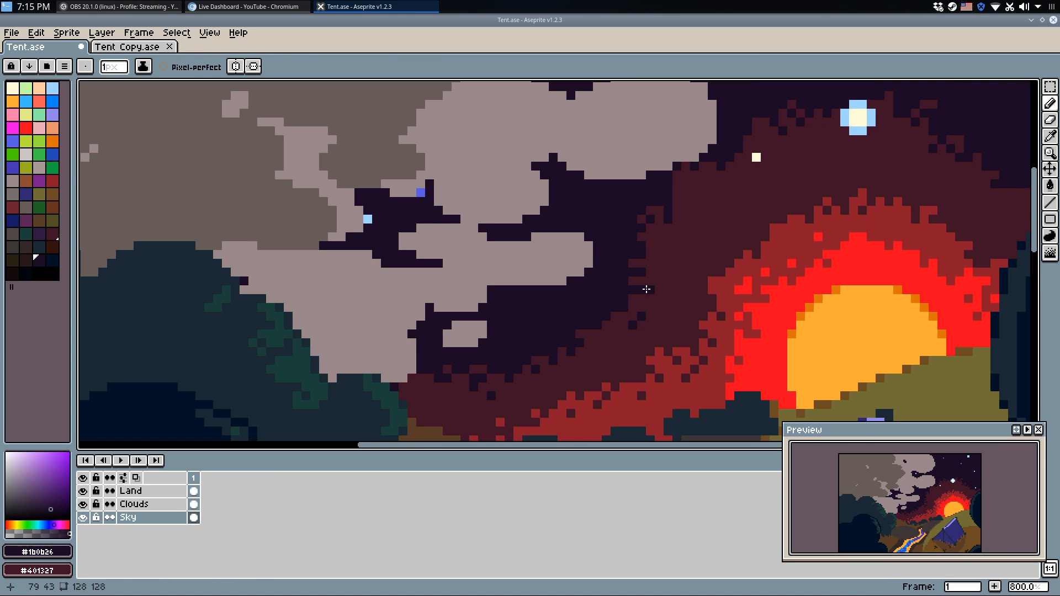
Jumble the straight left border of the maroon sky beside the clouds into a rough edge.
key(r)
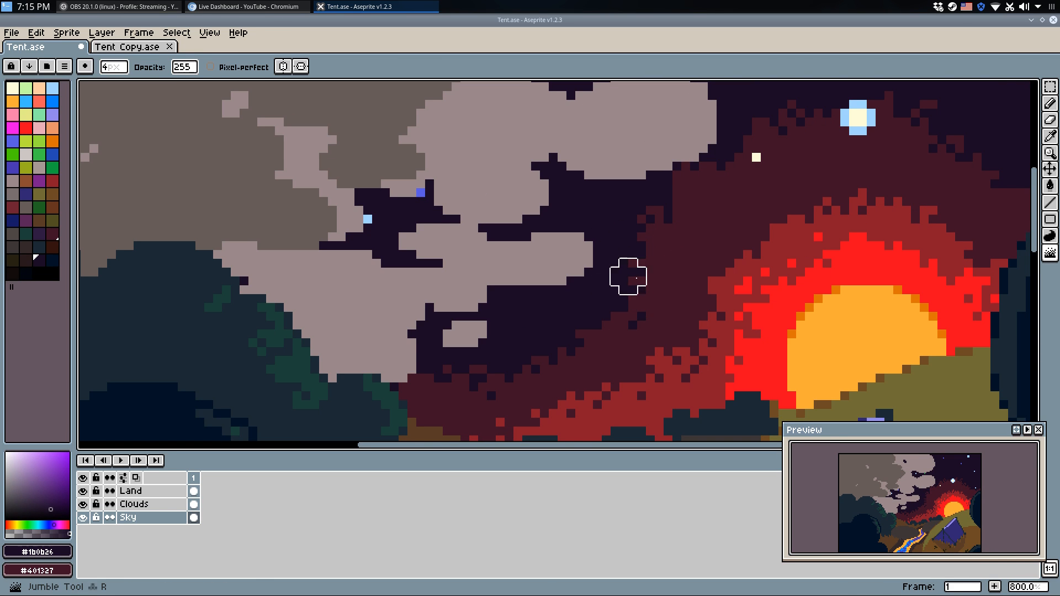
drag(635, 274, 637, 286)
click(649, 224)
click(665, 195)
click(657, 233)
click(638, 286)
click(675, 217)
scroll(672, 232, down, 3)
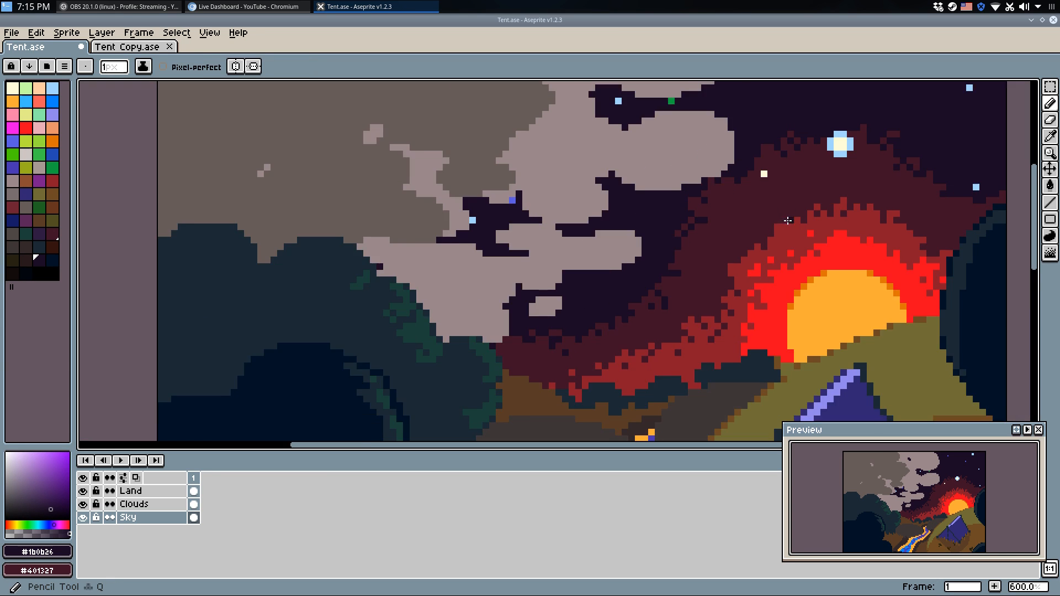
Widen the dark red #8c1c2b glow outward on the side of the sun's halo facing the clouds.
key(m)
scroll(793, 222, up, 1)
scroll(794, 223, up, 4)
key(i)
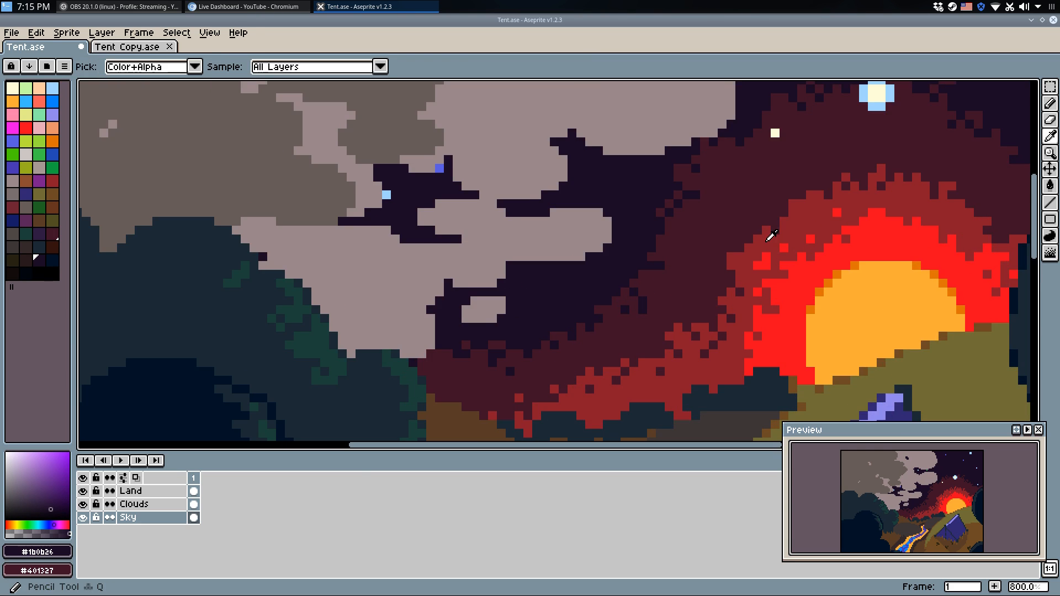
click(766, 231)
key(b)
mouse_move(705, 331)
mouse_down()
mouse_move(711, 278)
mouse_move(742, 226)
mouse_move(782, 206)
mouse_up()
key(g)
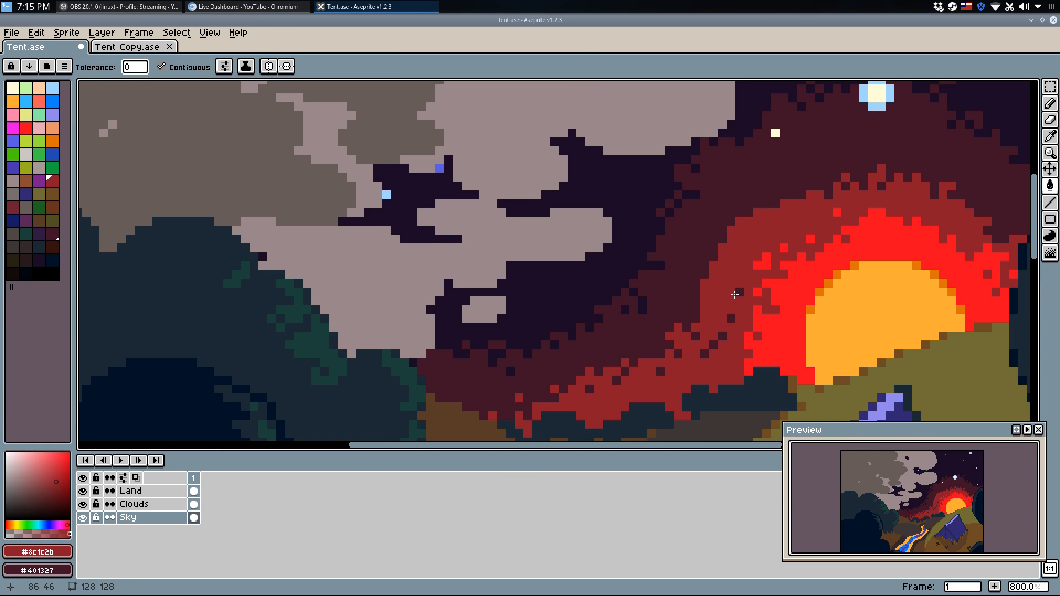
Roughen the outer edge of the widened dark red glow where it meets the maroon sky with the Jumble tool.
key(b)
key(t)
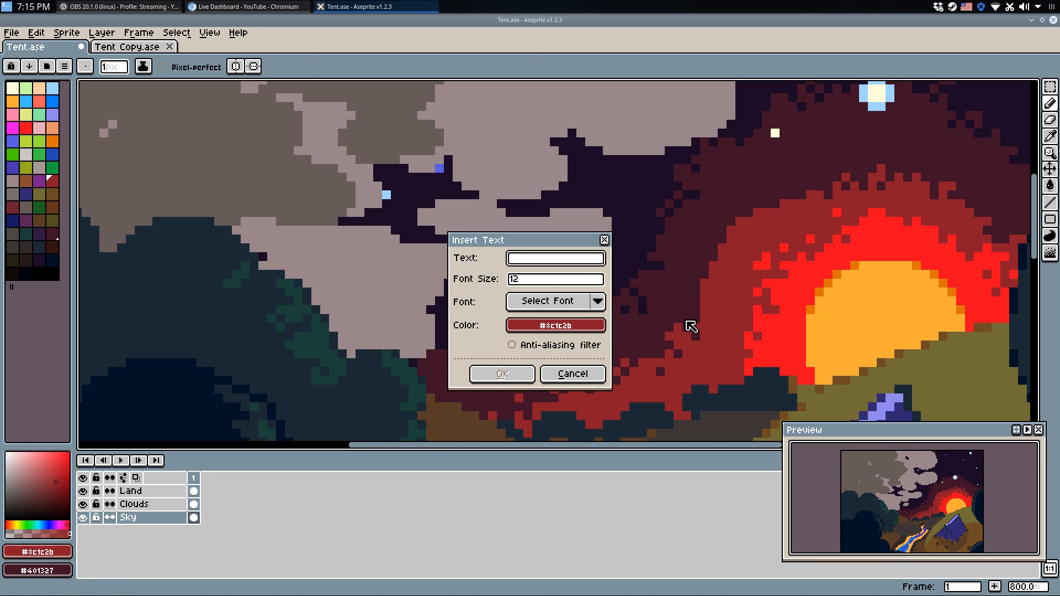
key(Escape)
key(e)
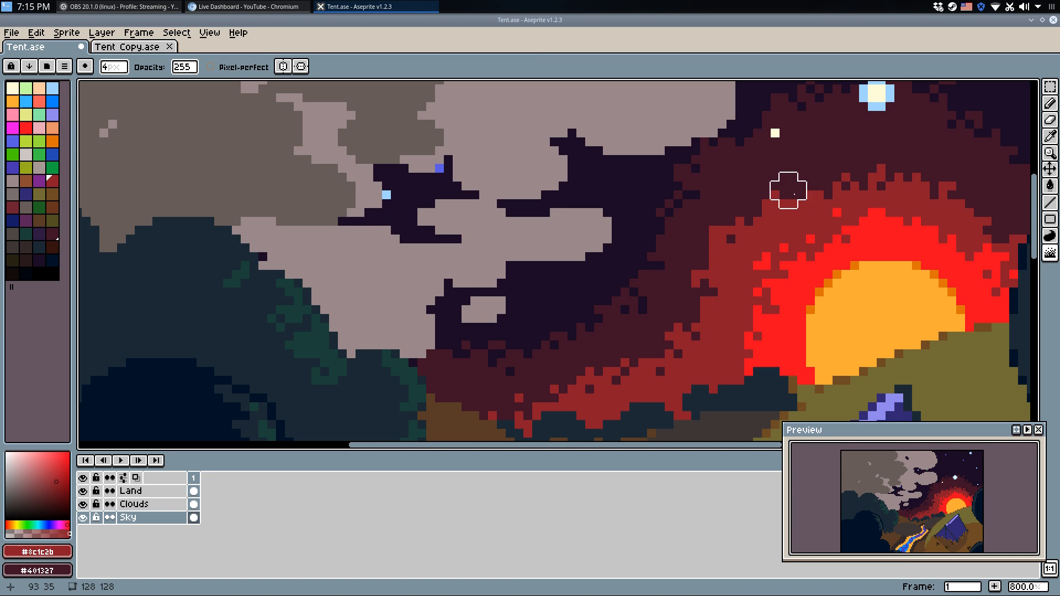
key(ctrl+z)
key(v)
key(e)
scroll(795, 192, down, 2)
scroll(762, 220, up, 1)
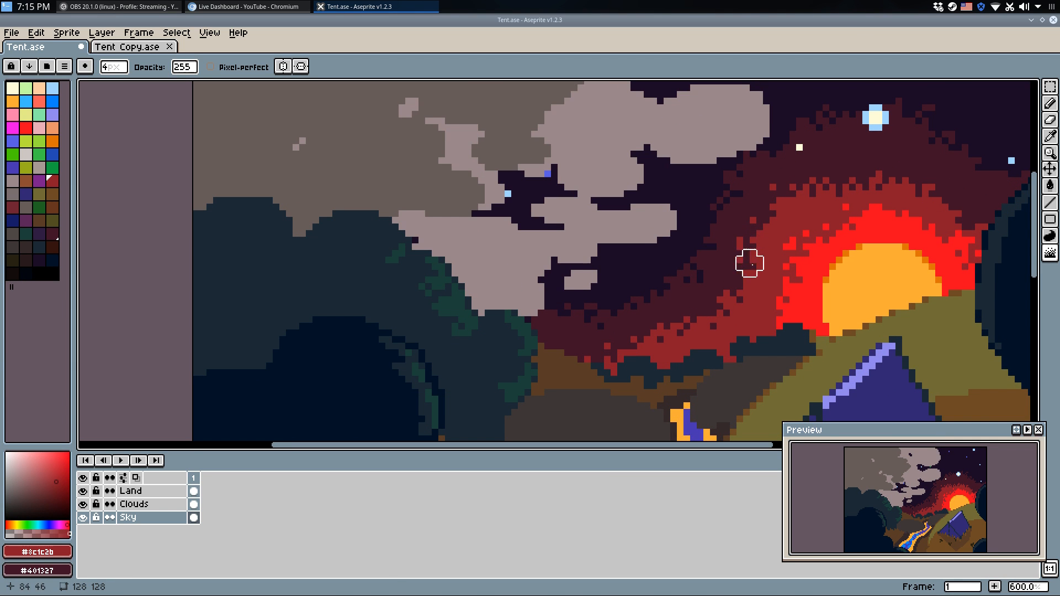
Touch up single pixels along the border between the dark red glow and the sky with maroon #401327.
scroll(869, 201, down, 4)
scroll(845, 179, up, 4)
key(i)
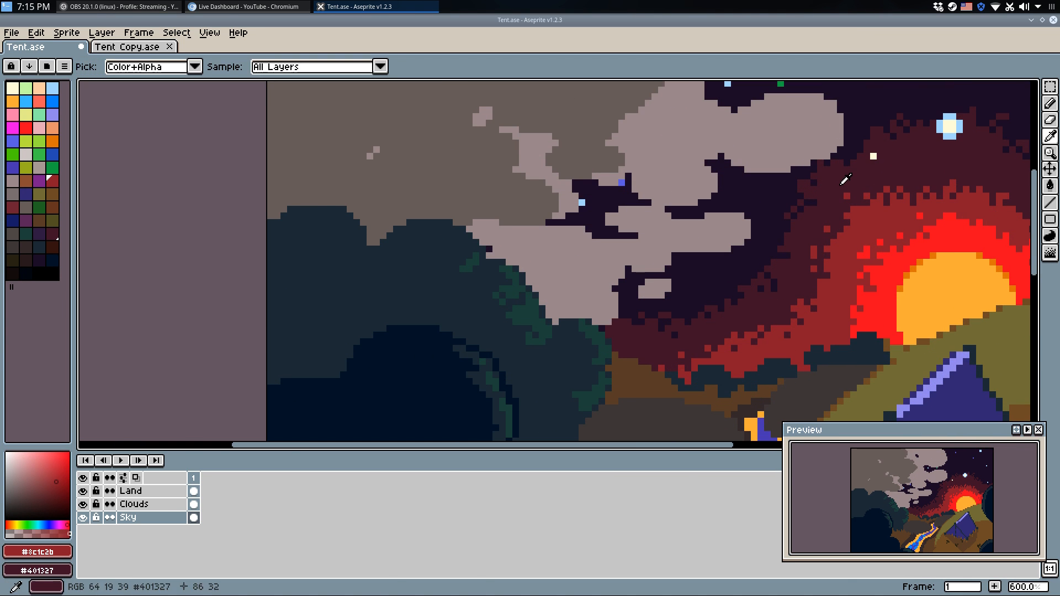
click(844, 179)
key(b)
scroll(839, 188, down, 2)
scroll(828, 221, up, 3)
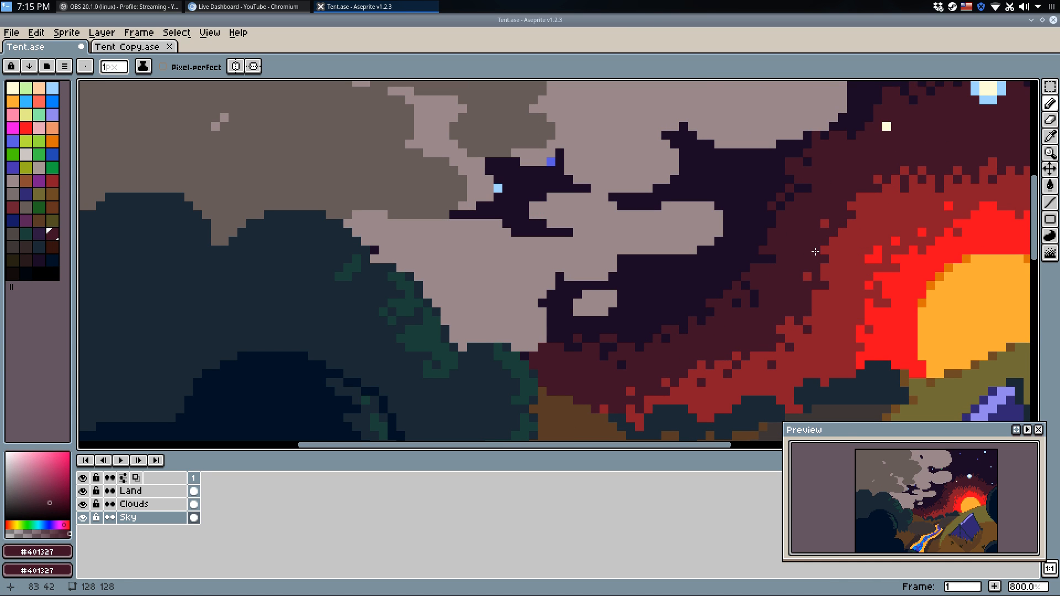
key(i)
click(808, 285)
key(b)
click(823, 293)
click(817, 312)
scroll(844, 276, down, 2)
scroll(853, 249, up, 2)
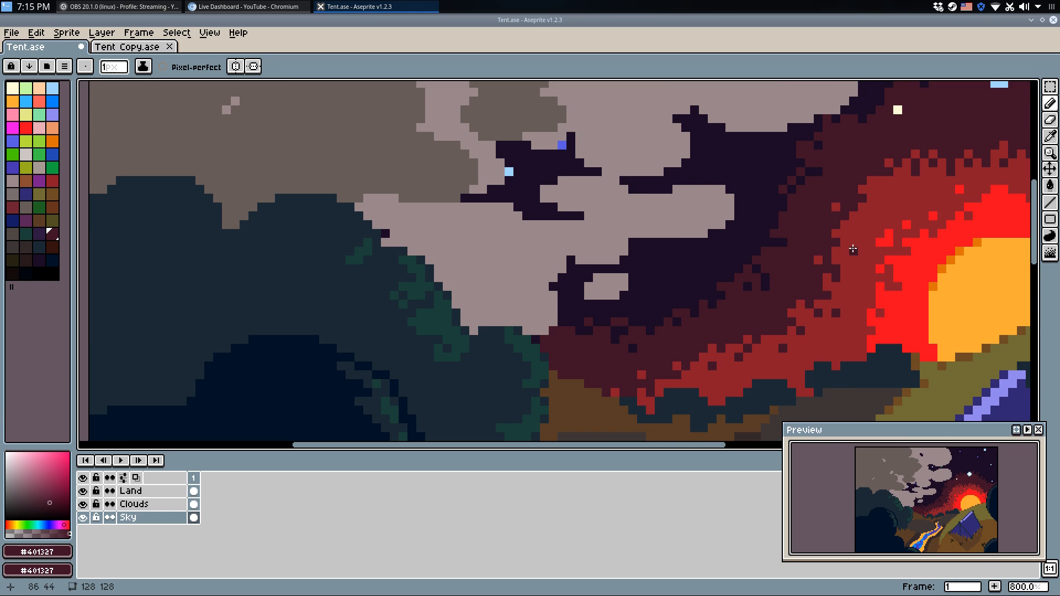
scroll(846, 225, down, 2)
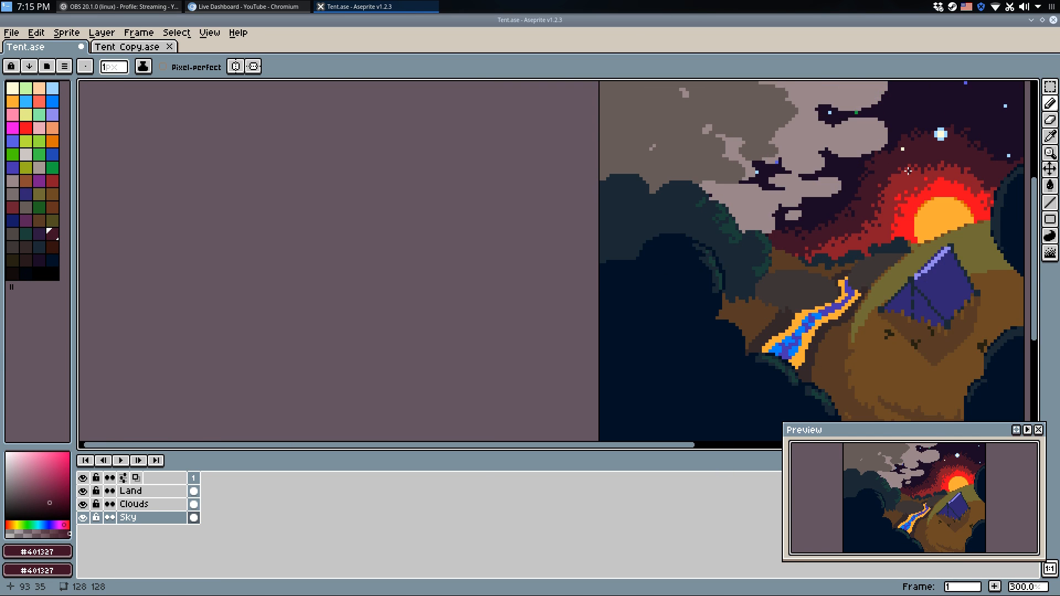
scroll(887, 178, up, 3)
click(871, 224)
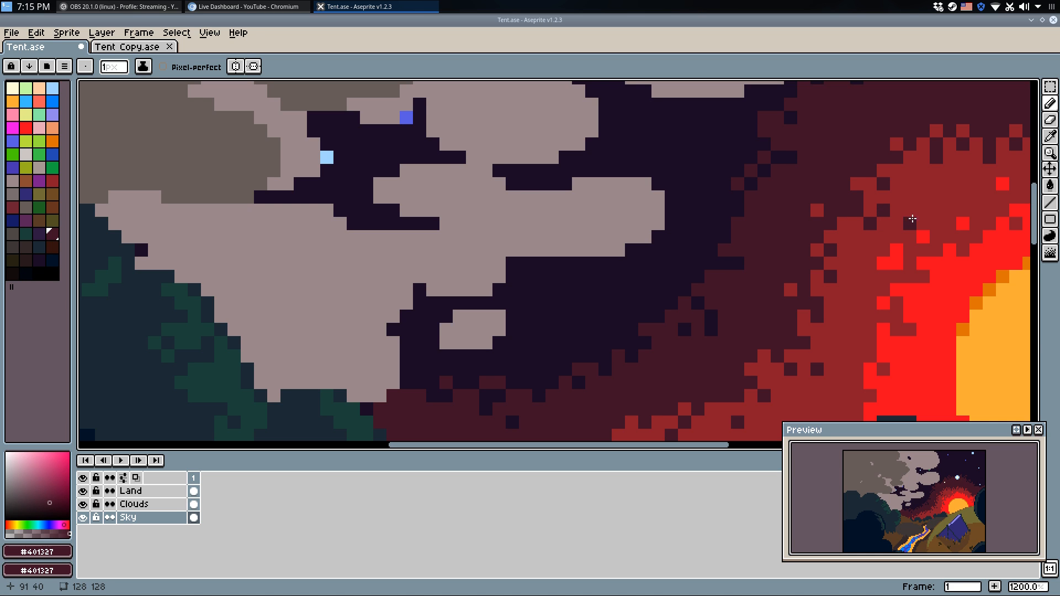
Save the file and check the sunset glow against the whole scene.
scroll(939, 184, down, 7)
key(ctrl+s)
drag(964, 212, 730, 197)
drag(778, 252, 776, 273)
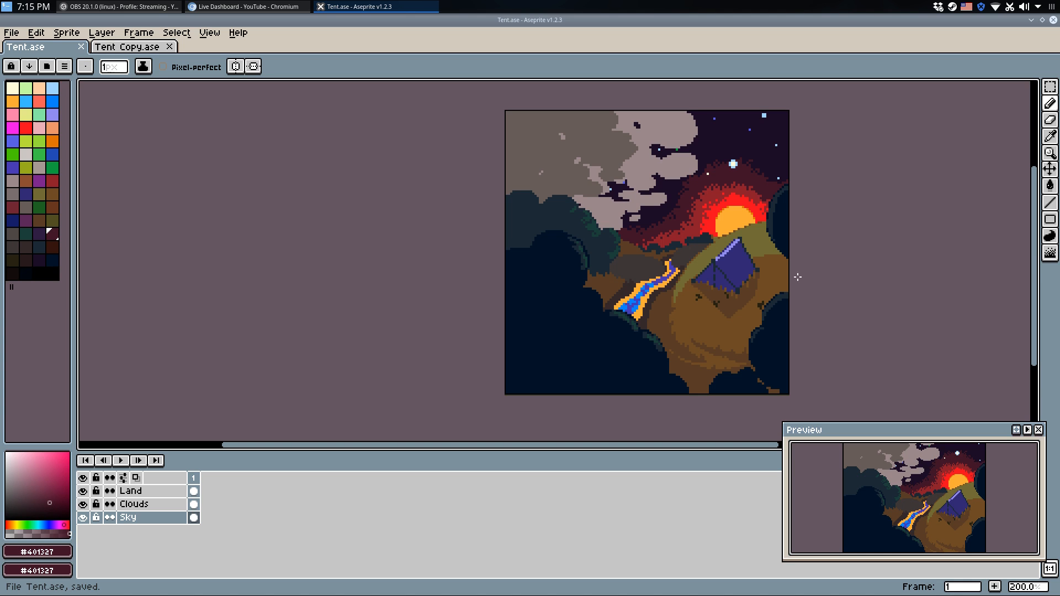
scroll(723, 168, up, 7)
scroll(723, 181, down, 5)
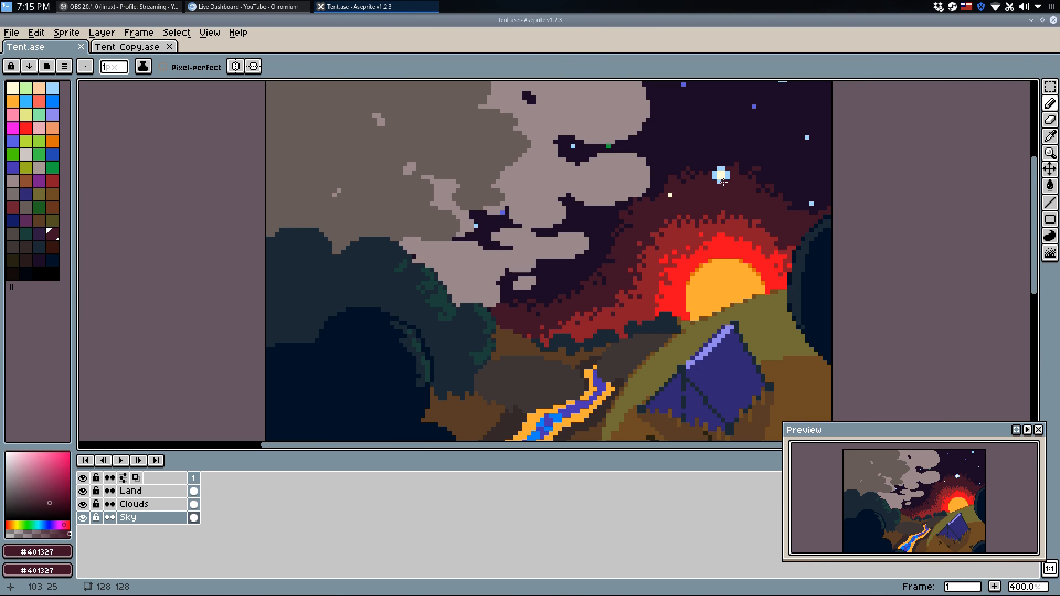
scroll(723, 181, down, 2)
scroll(734, 180, up, 2)
scroll(735, 183, down, 2)
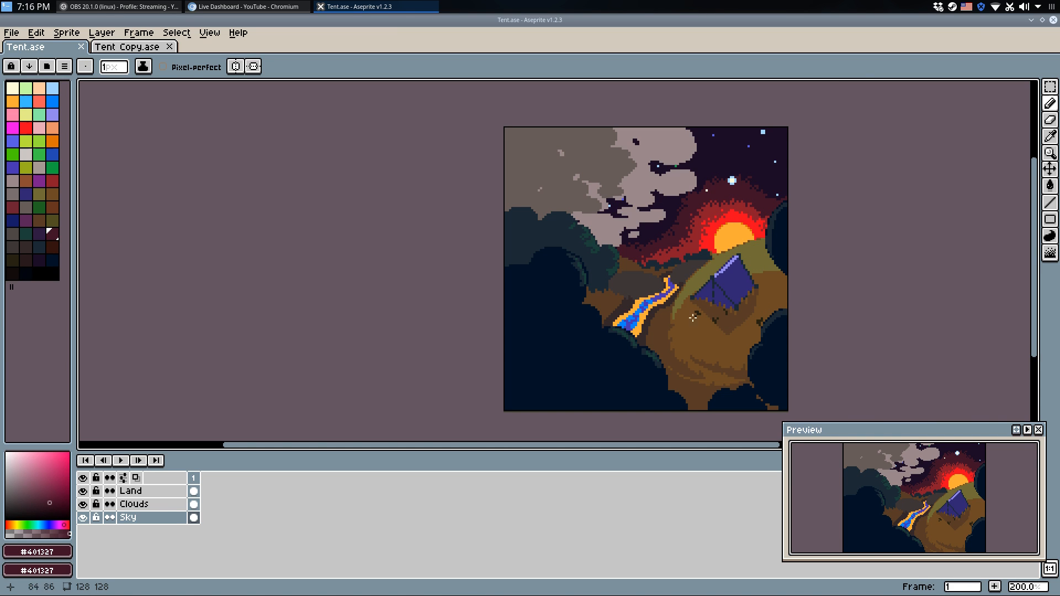
On the Land layer, fill the small leftover patch under the tent's lower edge with shadow brown #573b25 and save the file.
key(b)
scroll(701, 320, up, 5)
alt+click(748, 272)
key(g)
click(418, 365)
key(ctrl+z)
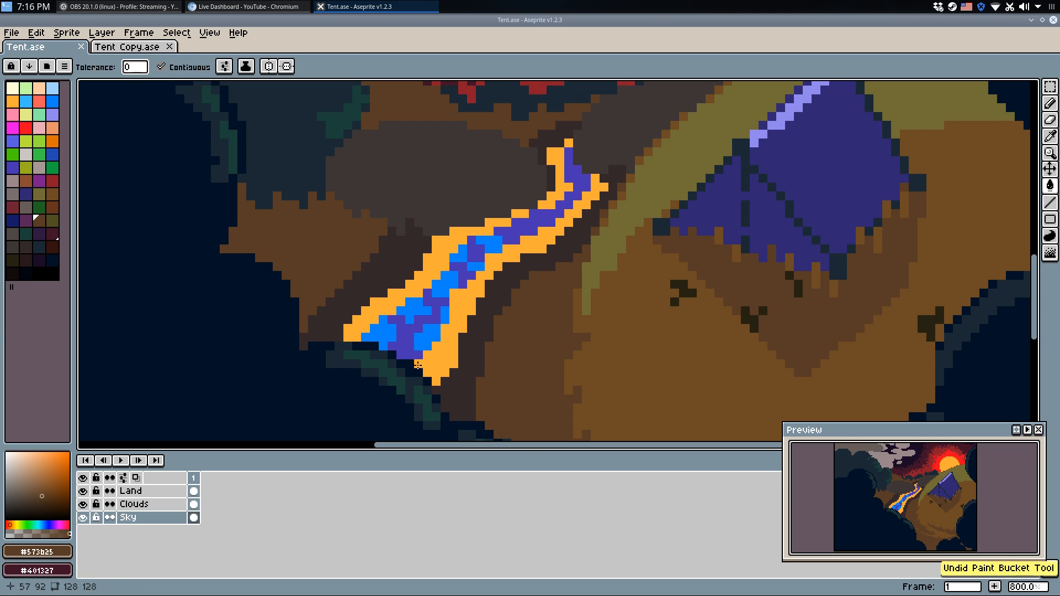
click(146, 503)
click(160, 491)
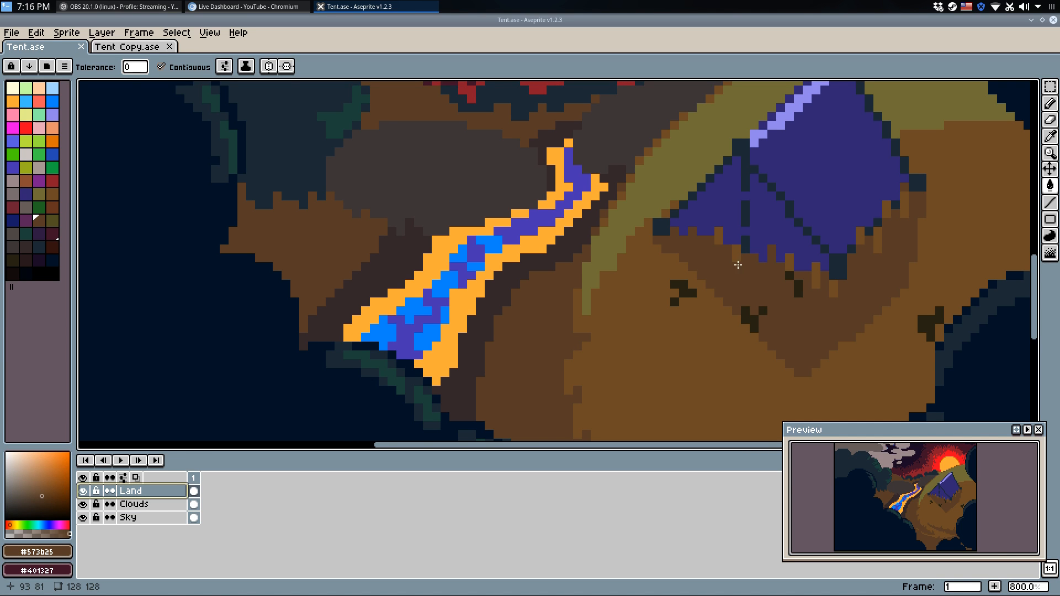
click(730, 246)
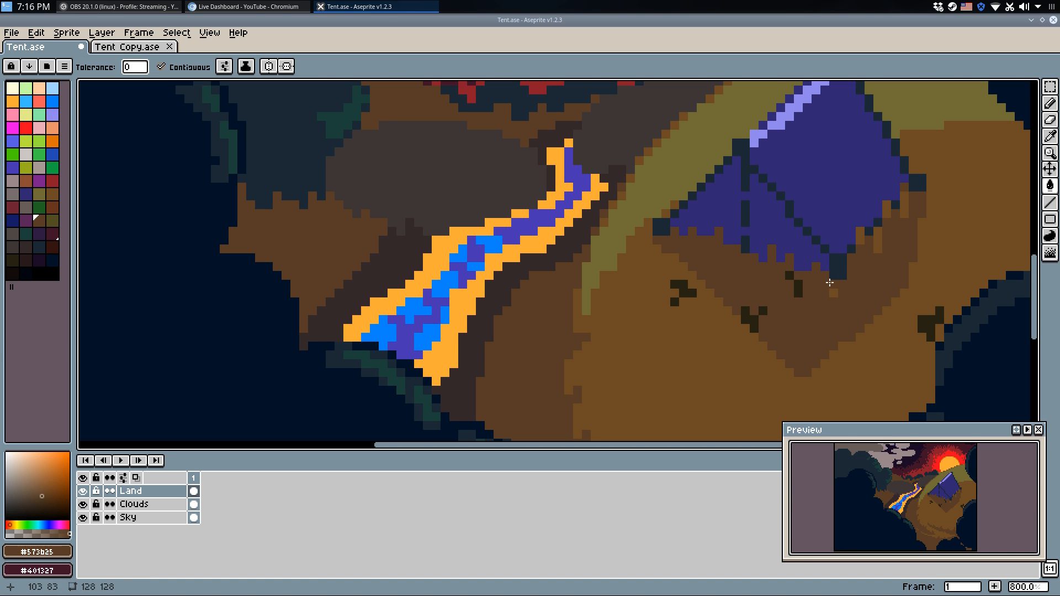
scroll(900, 207, down, 6)
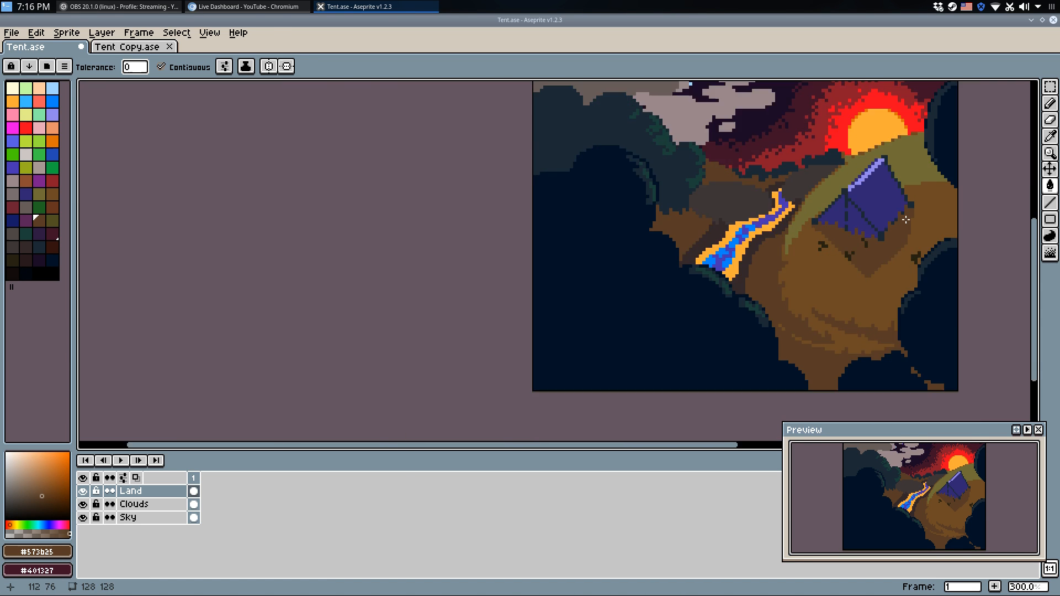
scroll(928, 228, up, 1)
key(ctrl+s)
Draw a brown #6e4a24 line through the olive grass on the slope between the stream and tent, and fill the grass below it.
scroll(911, 230, up, 2)
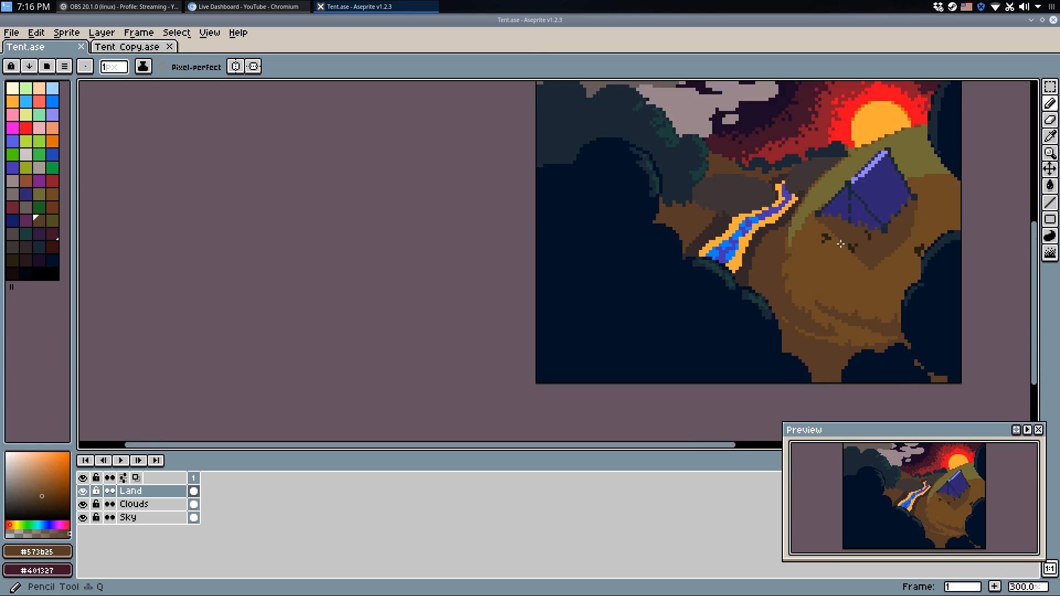
key(b)
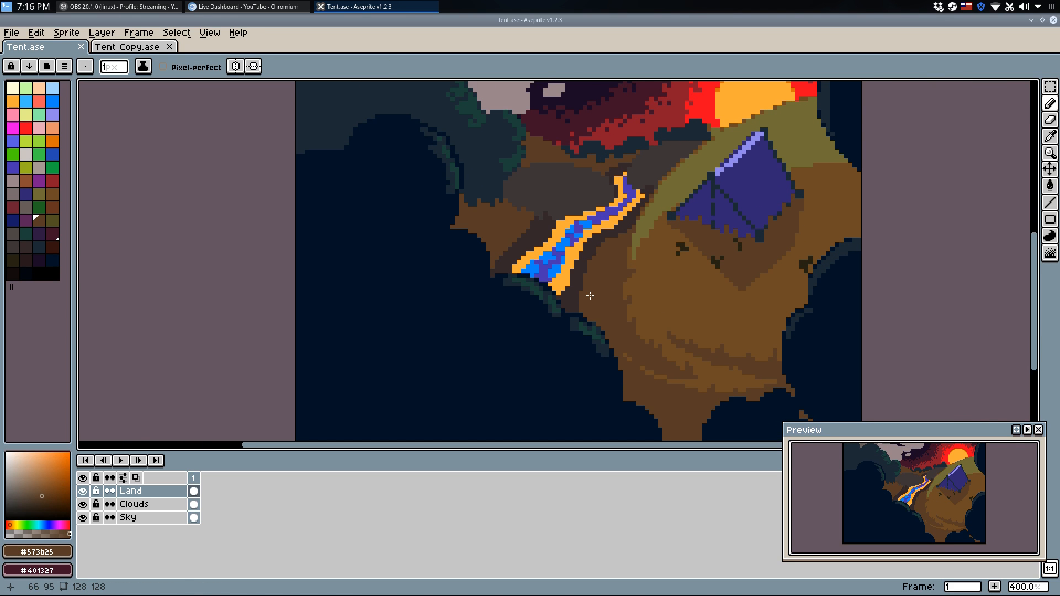
scroll(645, 244, up, 2)
alt+click(631, 270)
mouse_move(630, 270)
mouse_down()
mouse_move(662, 198)
mouse_move(601, 240)
mouse_move(629, 188)
mouse_move(564, 309)
mouse_up()
scroll(661, 208, up, 2)
key(ctrl+z)
mouse_move(638, 194)
mouse_down()
mouse_move(578, 283)
mouse_move(705, 192)
mouse_up()
key(ctrl+z)
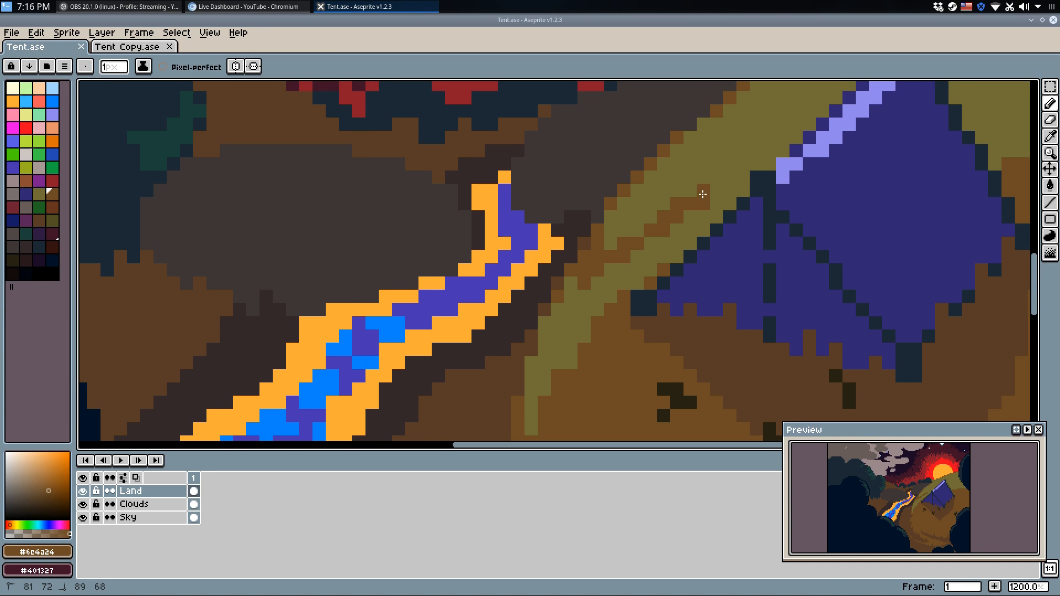
key(ctrl+z)
mouse_move(610, 243)
mouse_down()
mouse_move(756, 137)
mouse_move(568, 209)
mouse_move(526, 241)
mouse_move(639, 200)
mouse_up()
key(ctrl+z)
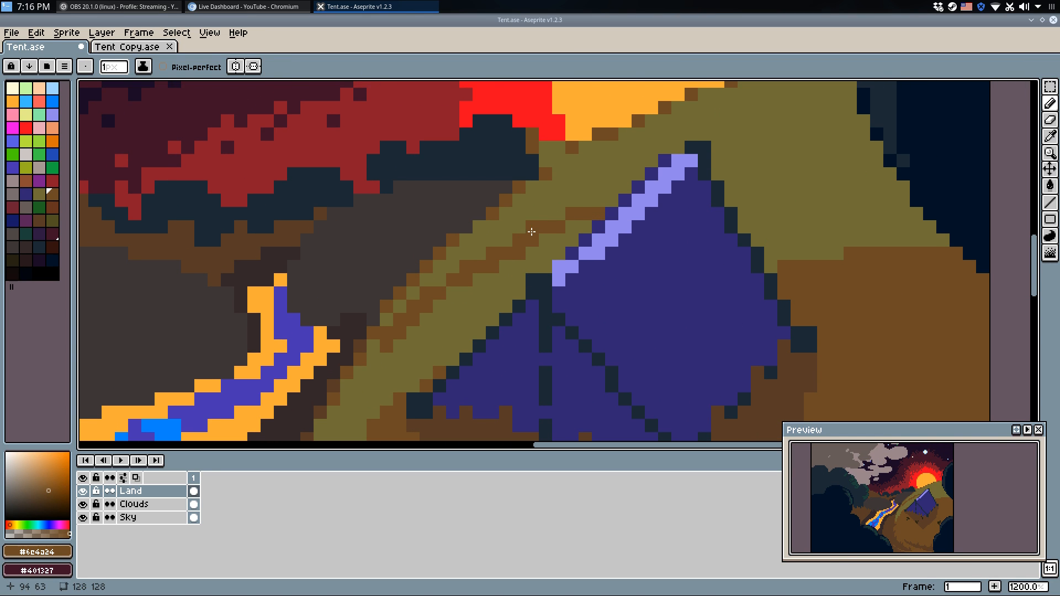
key(g)
click(546, 251)
Draw a brown #6e4a24 line from the tent's peak to the dark bushes on its far side and fill the grass below it.
key(b)
drag(732, 183, 856, 159)
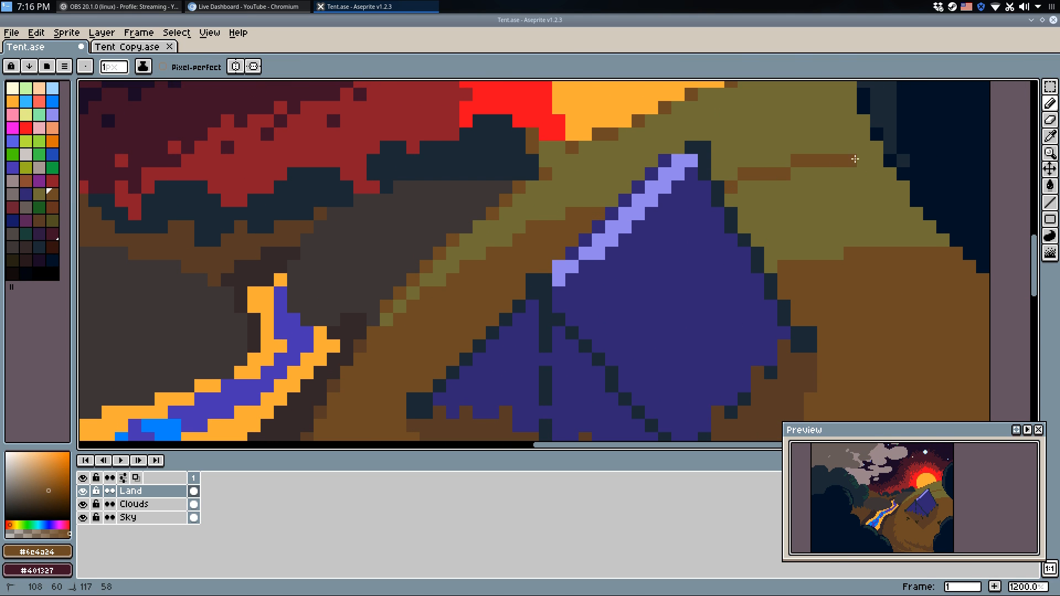
drag(795, 175, 890, 173)
key(g)
click(851, 196)
key(b)
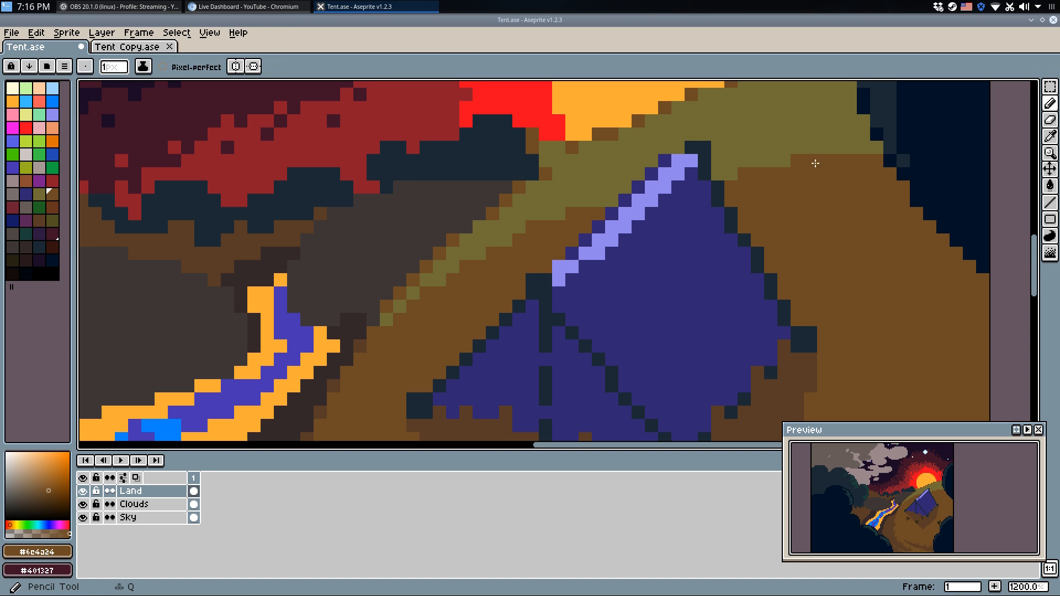
Refine the border between grass and ground around the tent with olive #716d35 and brown #6e4a24 pixels, and save the file.
alt+click(788, 156)
drag(771, 162, 820, 162)
scroll(838, 243, down, 5)
scroll(781, 239, up, 5)
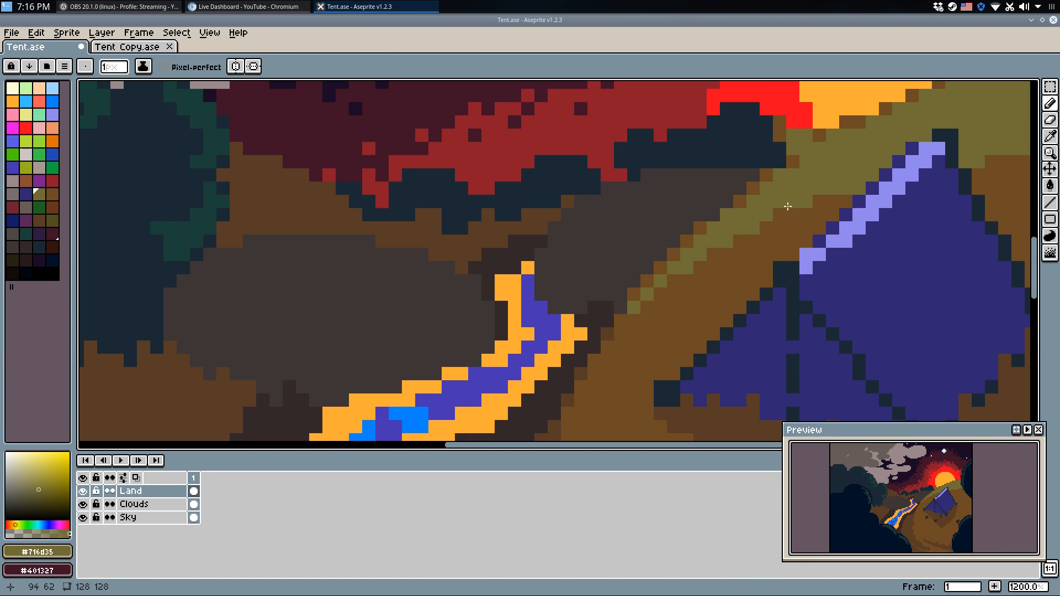
alt+click(752, 236)
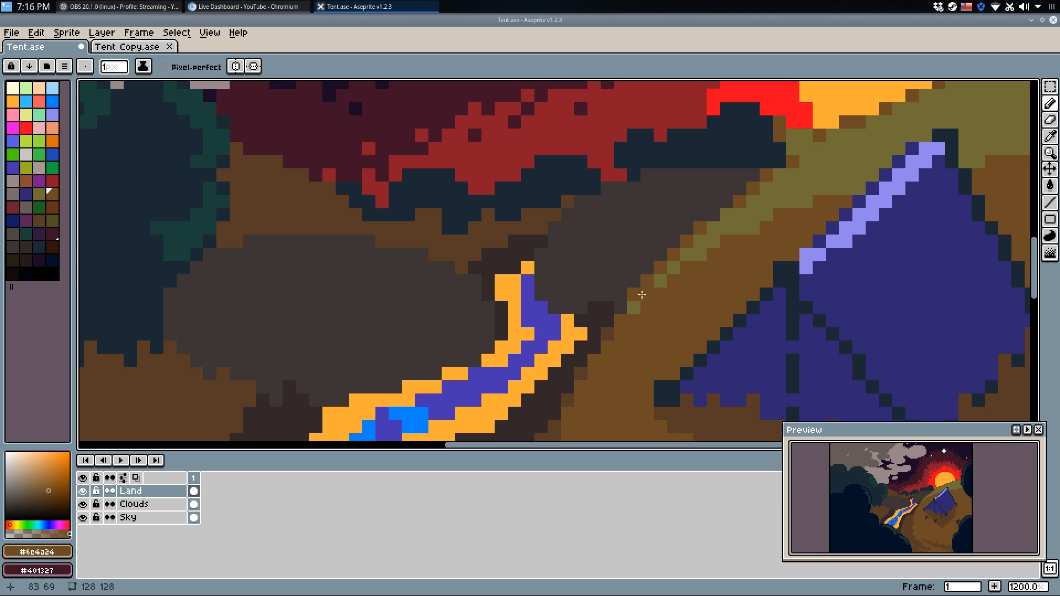
scroll(770, 235, down, 5)
key(ctrl+s)
scroll(770, 235, down, 1)
scroll(806, 243, up, 4)
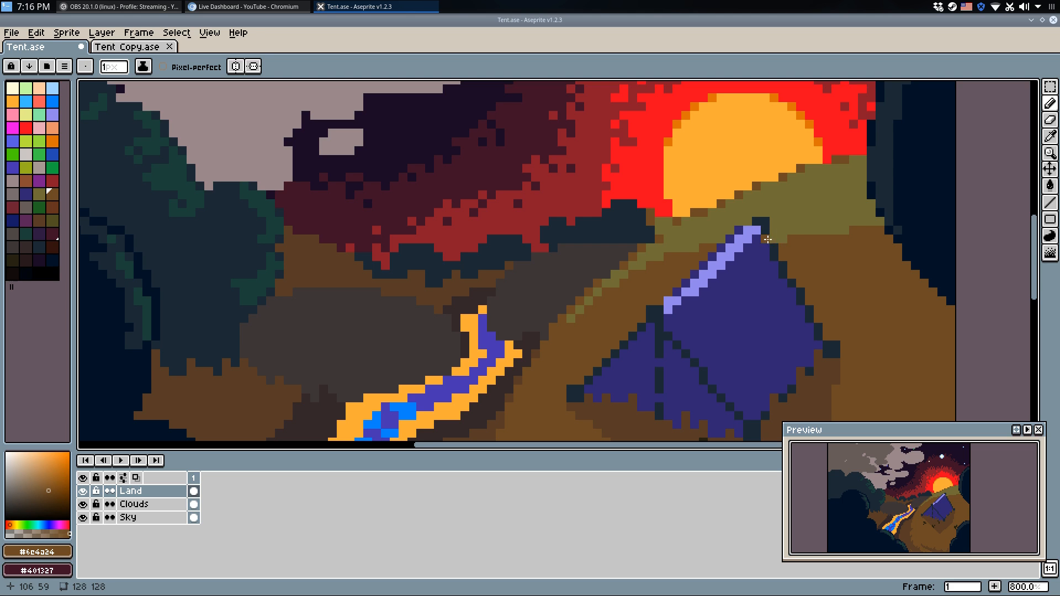
scroll(867, 237, down, 3)
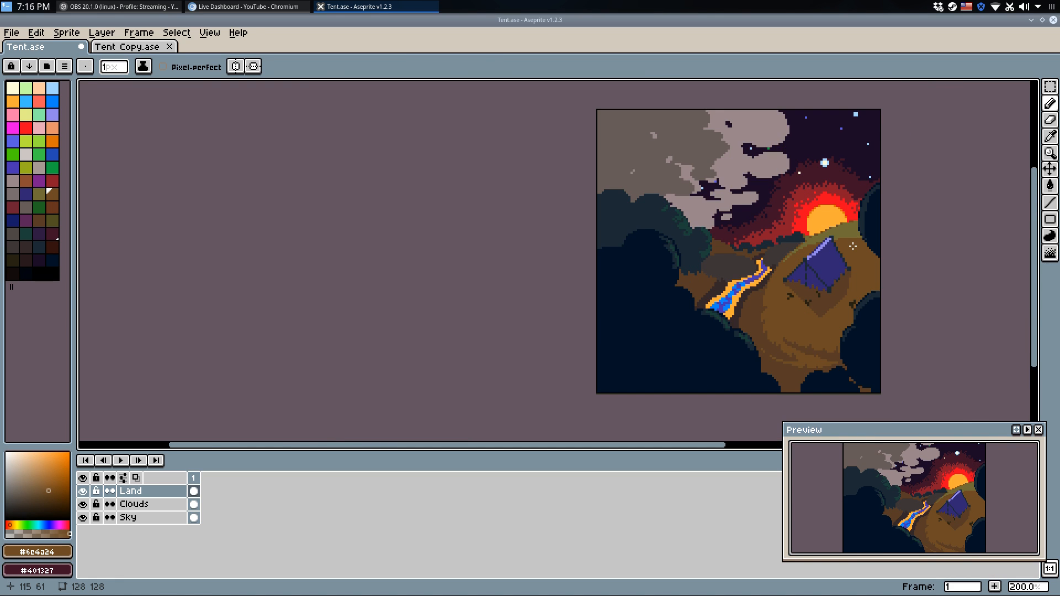
Erase the top pixels of the hill crest beside the sun, add a brown #6e4a24 crest pixel and save the file.
scroll(861, 232, up, 5)
alt+click(845, 170)
key(e)
drag(838, 193, 878, 193)
drag(785, 206, 799, 206)
key(q)
alt+click(759, 219)
click(812, 206)
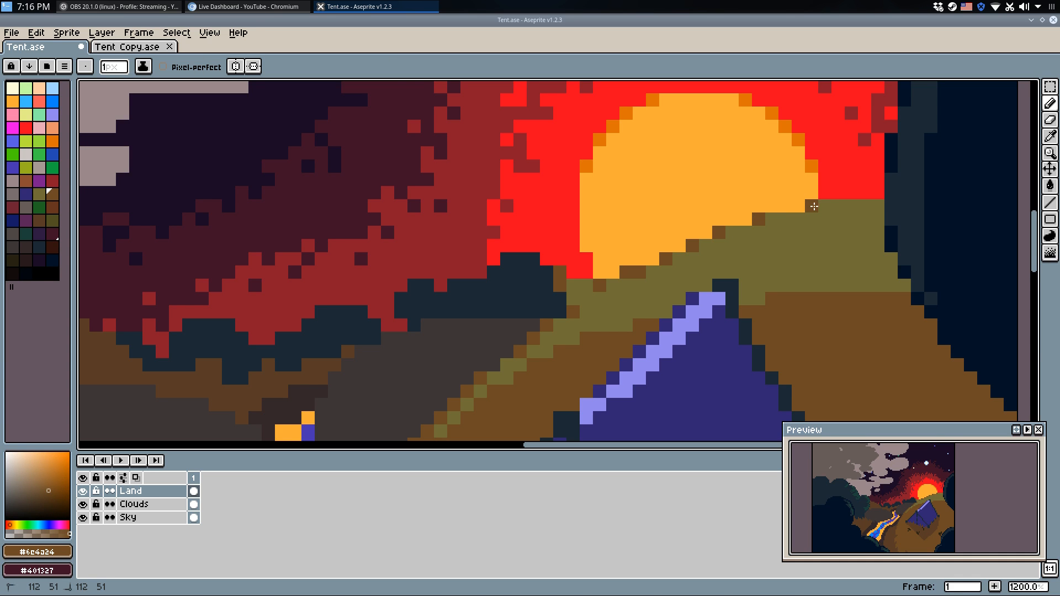
alt+click(836, 215)
key(ctrl+s)
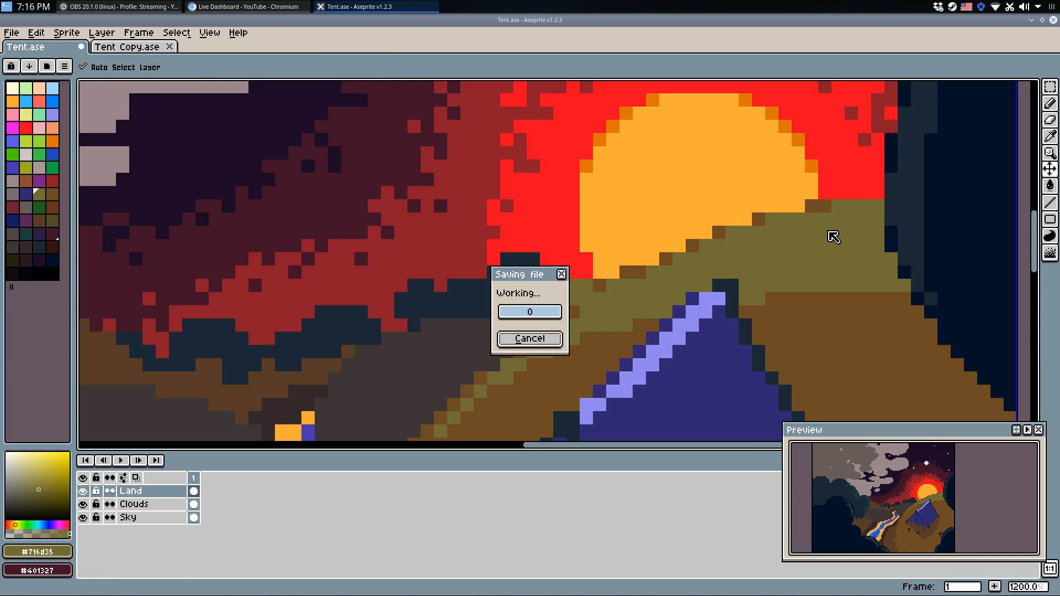
Try a reddish-brown highlight line on the olive hill crest beside the sun.
click(52, 168)
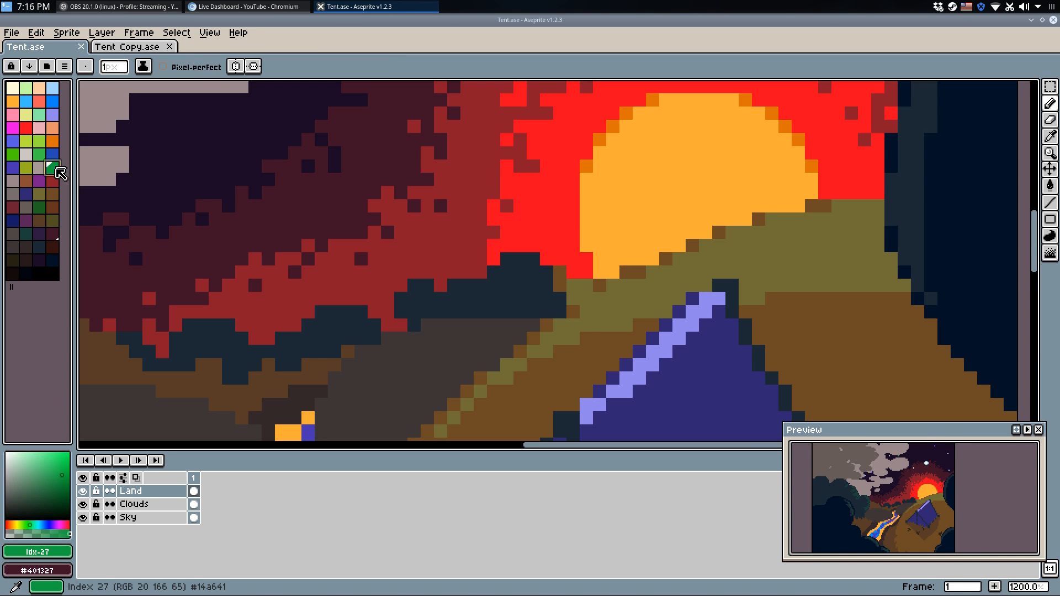
click(28, 179)
alt+click(774, 232)
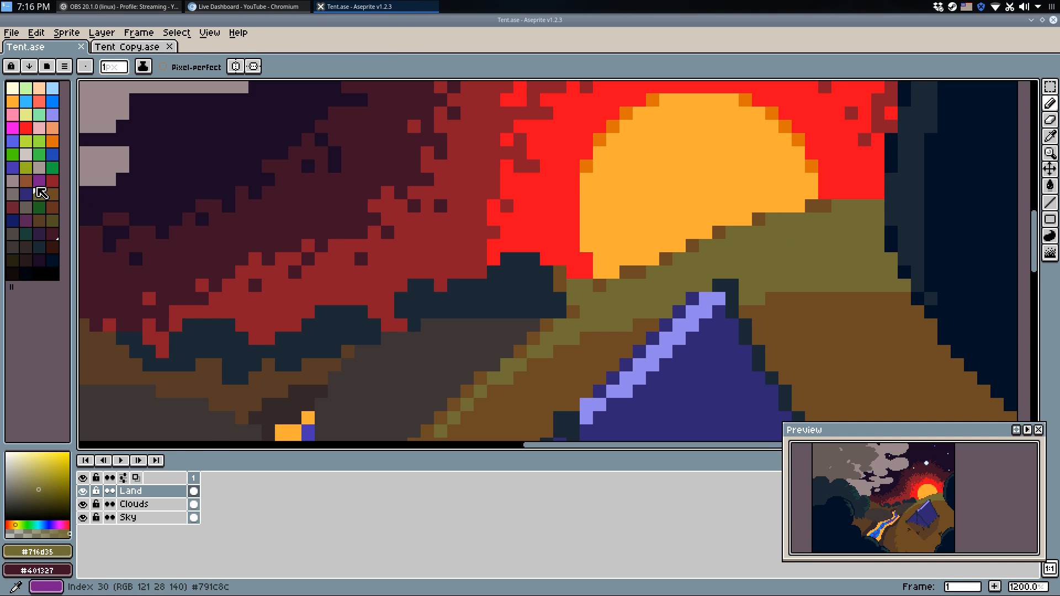
click(26, 181)
drag(770, 232, 866, 232)
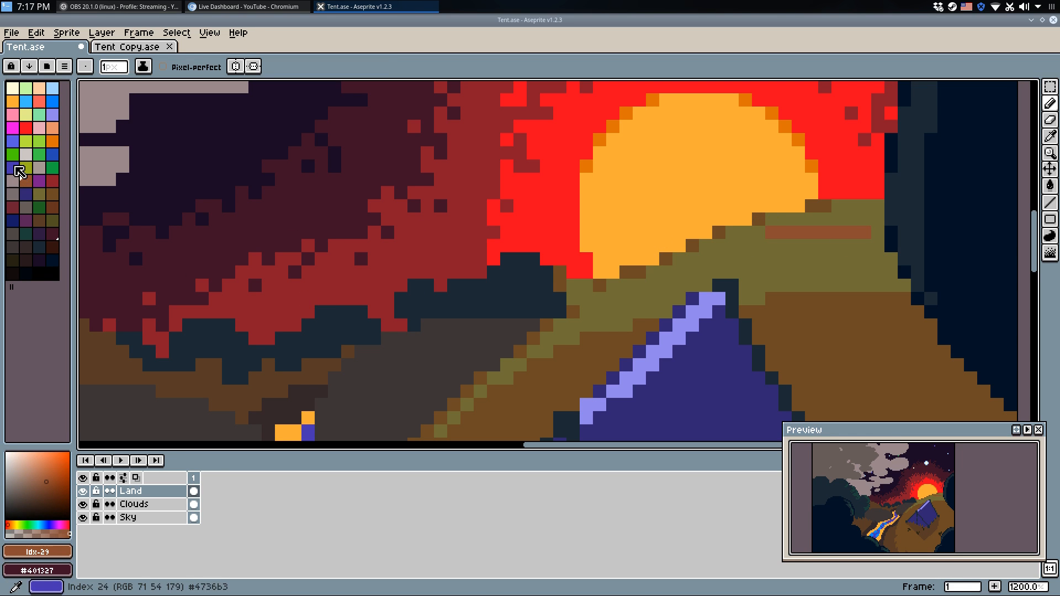
Try an orange (palette index 19) highlight along the olive hill crest beside the sun and above the tent's peak.
click(51, 142)
mouse_move(772, 231)
mouse_down()
mouse_move(761, 245)
mouse_move(842, 232)
mouse_move(809, 219)
mouse_move(861, 207)
mouse_up()
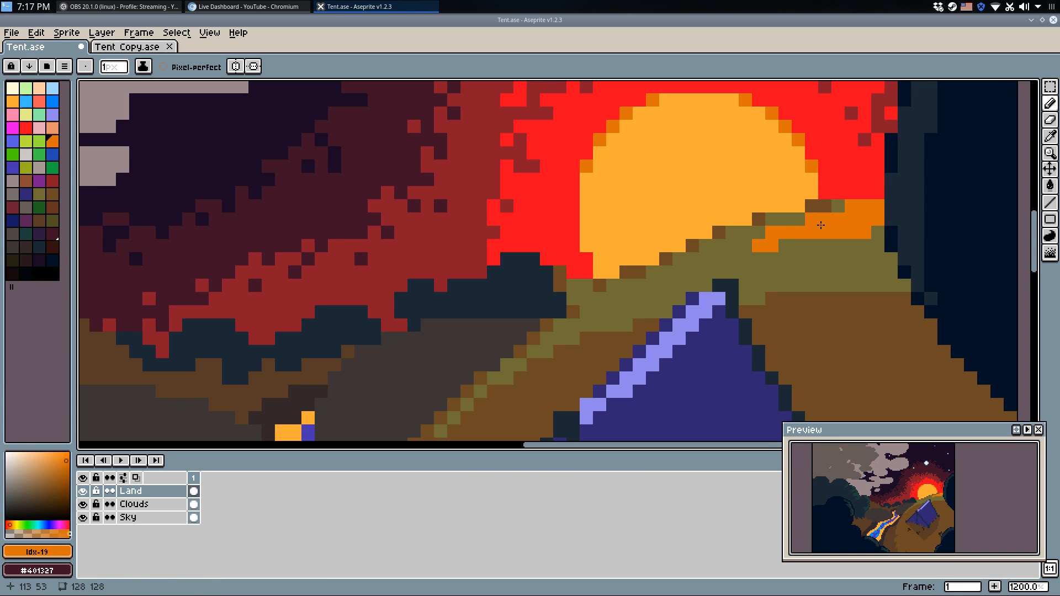
drag(700, 250, 706, 253)
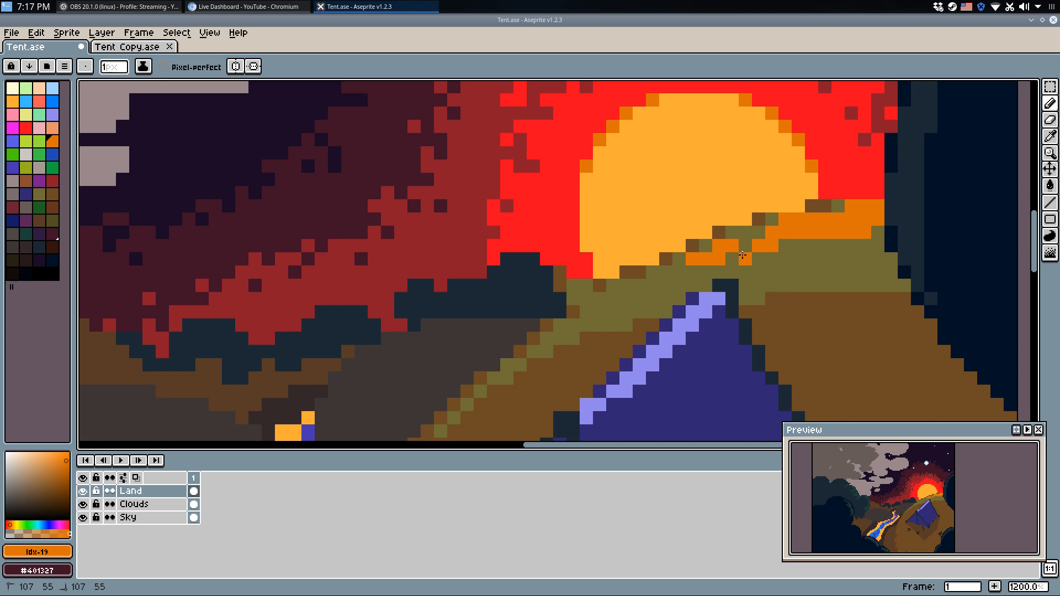
scroll(778, 247, down, 5)
scroll(776, 226, up, 5)
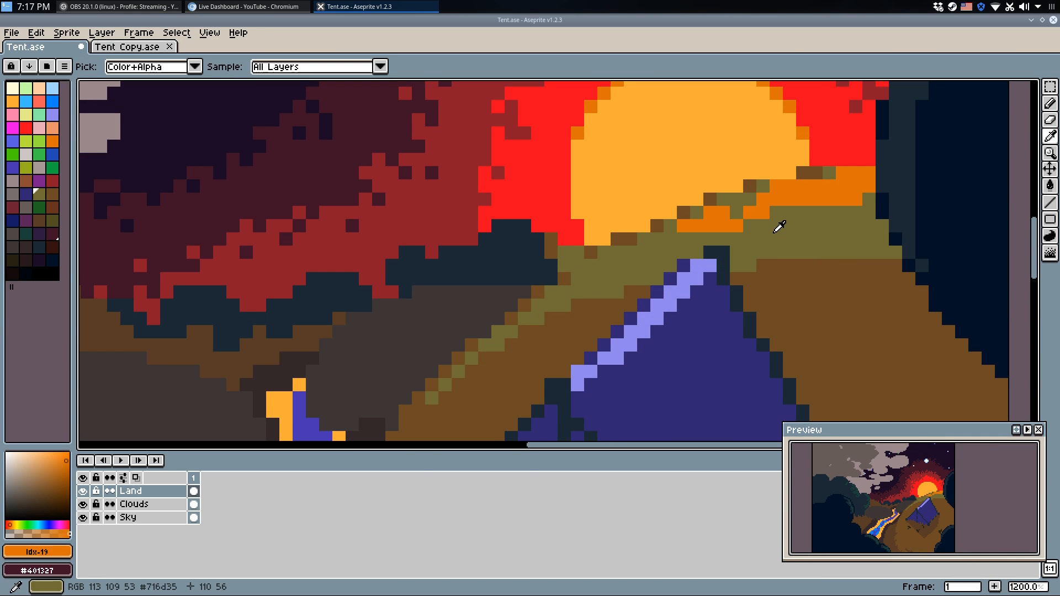
Break up the orange crest highlight into separate patches with olive #716d35 pixels.
alt+click(777, 225)
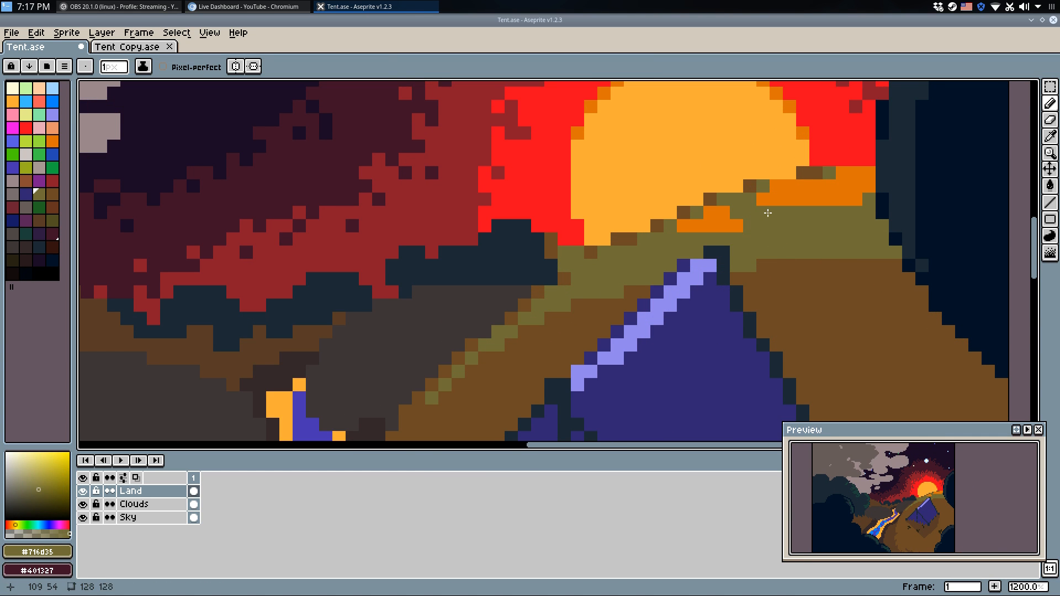
mouse_move(861, 191)
mouse_down()
mouse_move(866, 225)
mouse_move(841, 193)
mouse_up()
alt+click(840, 197)
alt+click(853, 187)
click(852, 199)
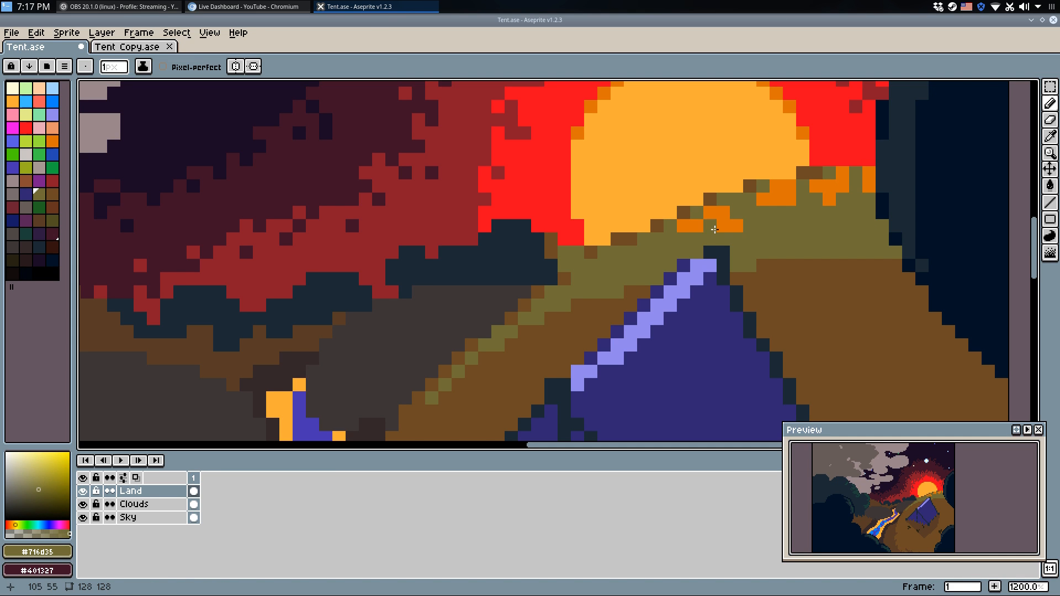
scroll(677, 231, down, 5)
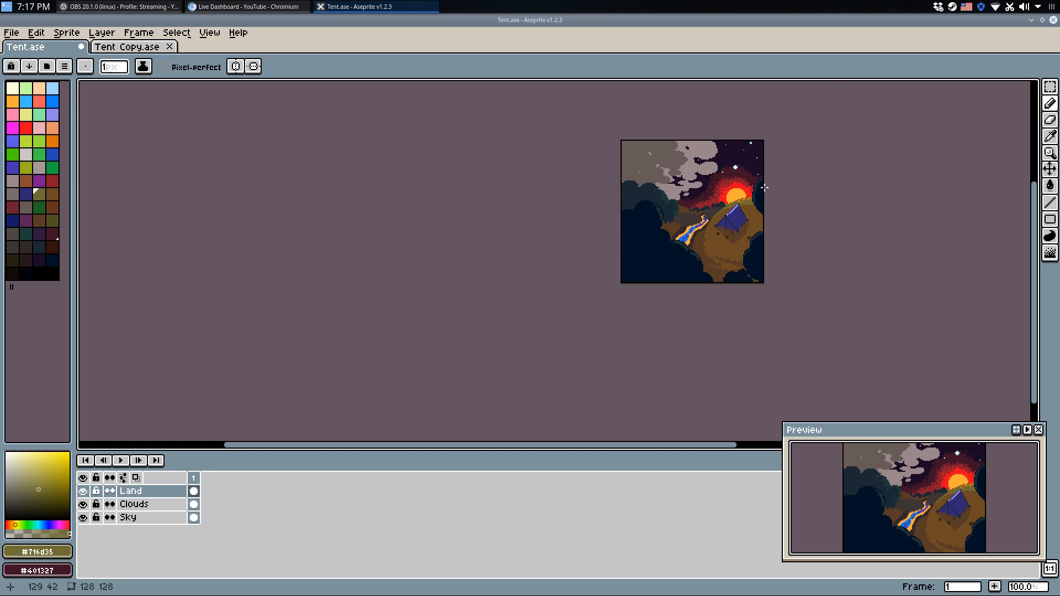
Fill the orange patches on the hill crest with olive #716d35 and save the file.
scroll(745, 197, up, 9)
key(g)
click(698, 259)
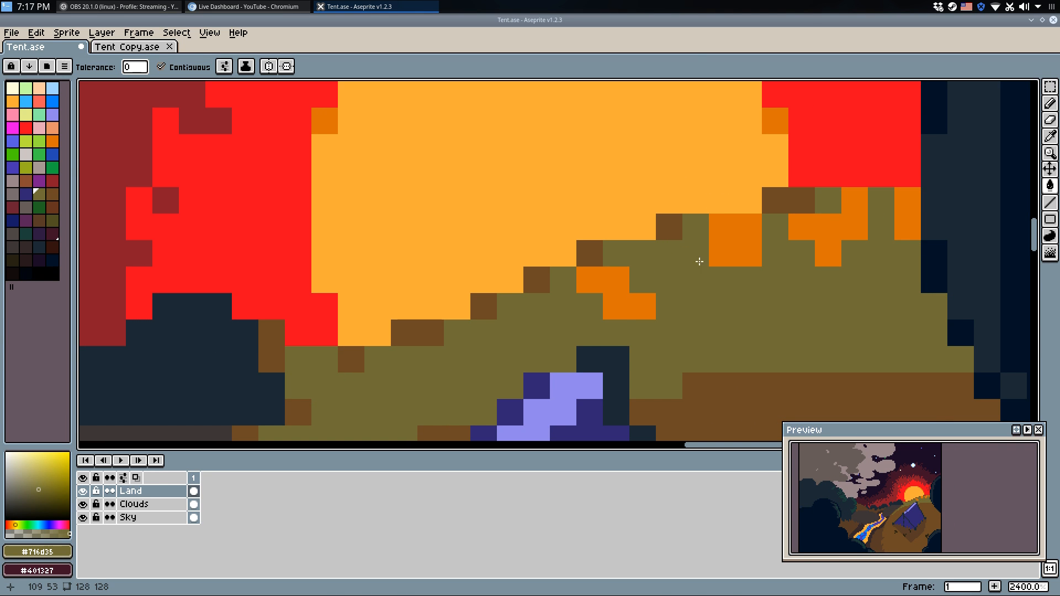
click(723, 249)
click(626, 308)
click(815, 227)
click(908, 216)
scroll(899, 215, down, 8)
key(ctrl+s)
Paint dark maroon (palette index 47) pixels on the brown slope along the river's dark bank on the tent side.
key(b)
drag(826, 282, 691, 164)
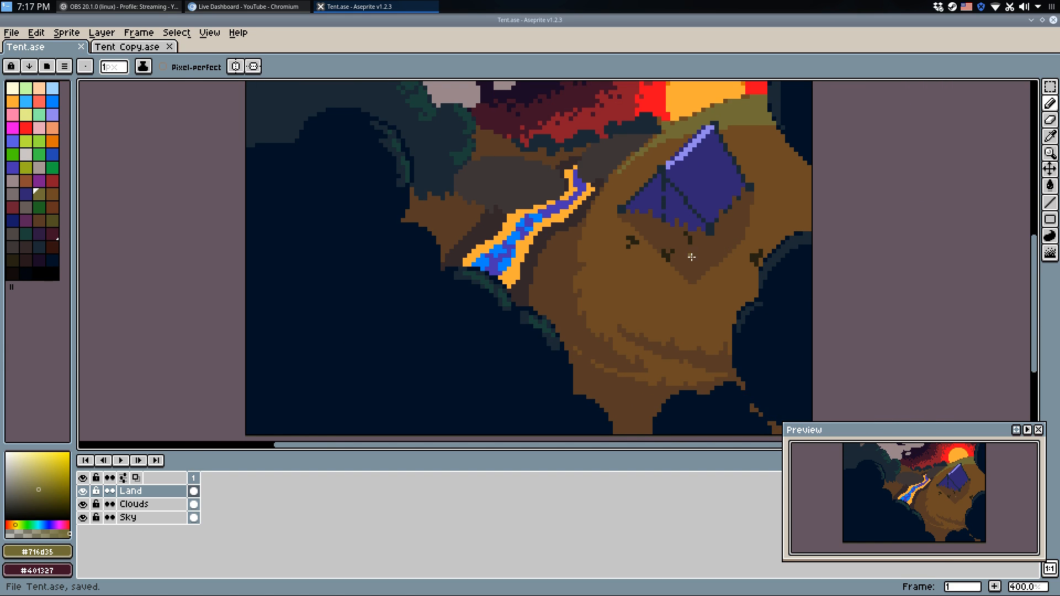
alt+click(629, 386)
click(52, 235)
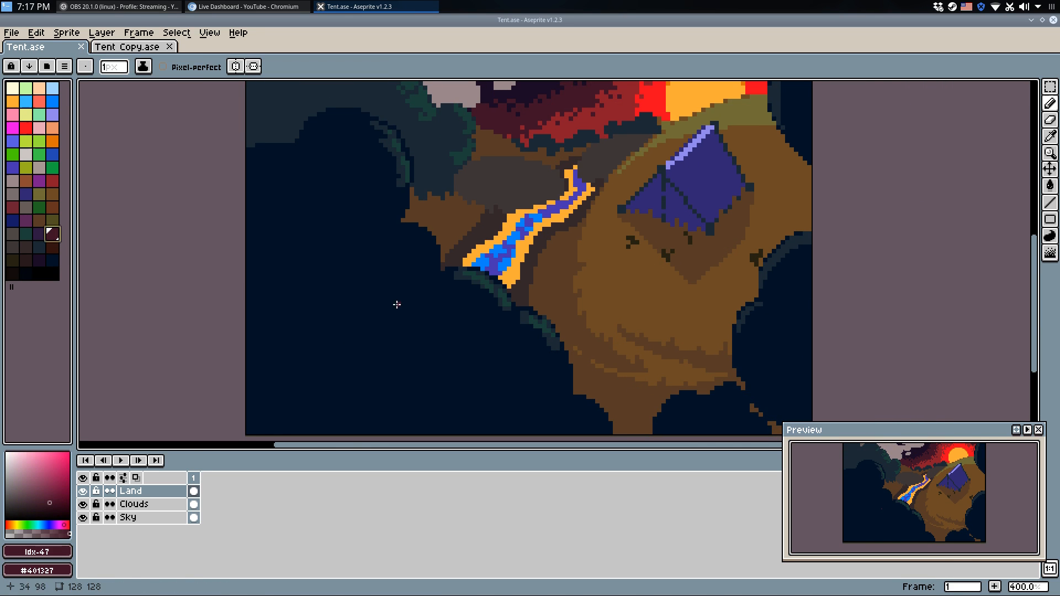
click(547, 247)
scroll(547, 247, up, 5)
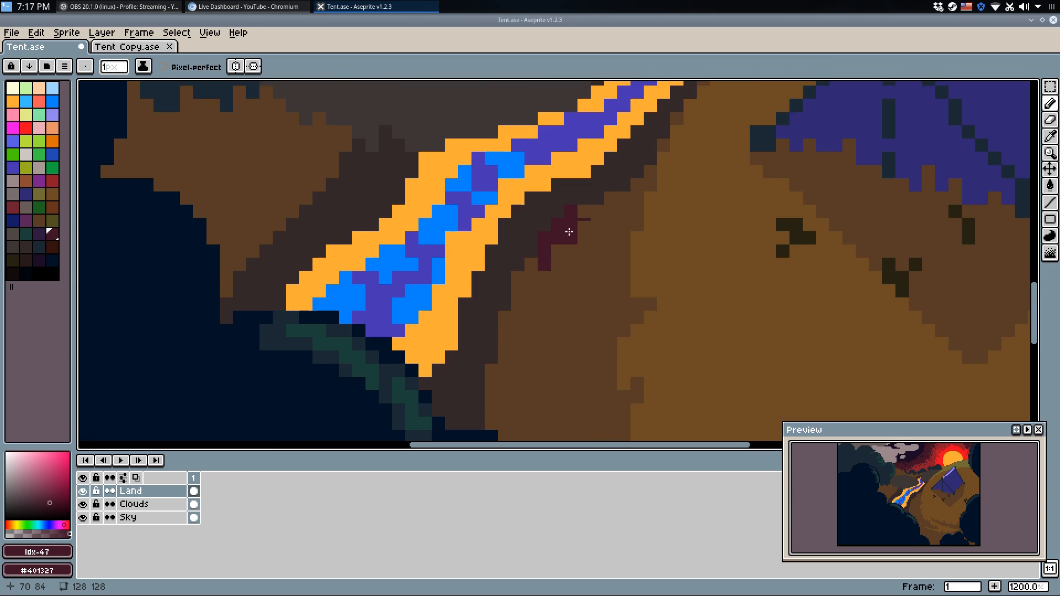
Undo the last dark red strokes and draw a small shadow patch on the hill's edge beside the river in palette colors 41 and 39.
key(ctrl+z)
click(39, 234)
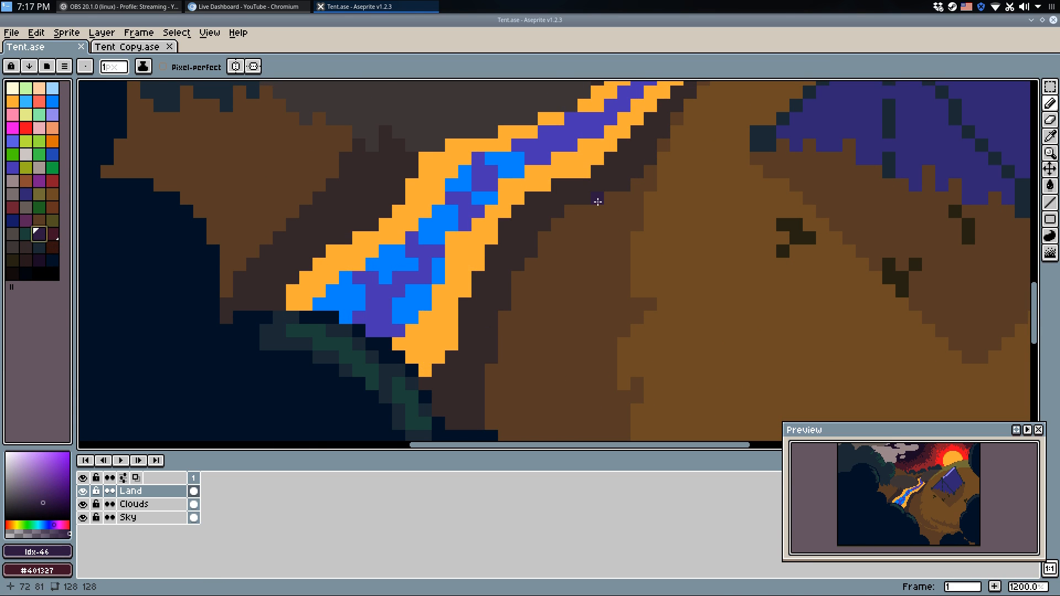
click(26, 221)
drag(609, 197, 608, 205)
click(52, 207)
drag(597, 224, 589, 221)
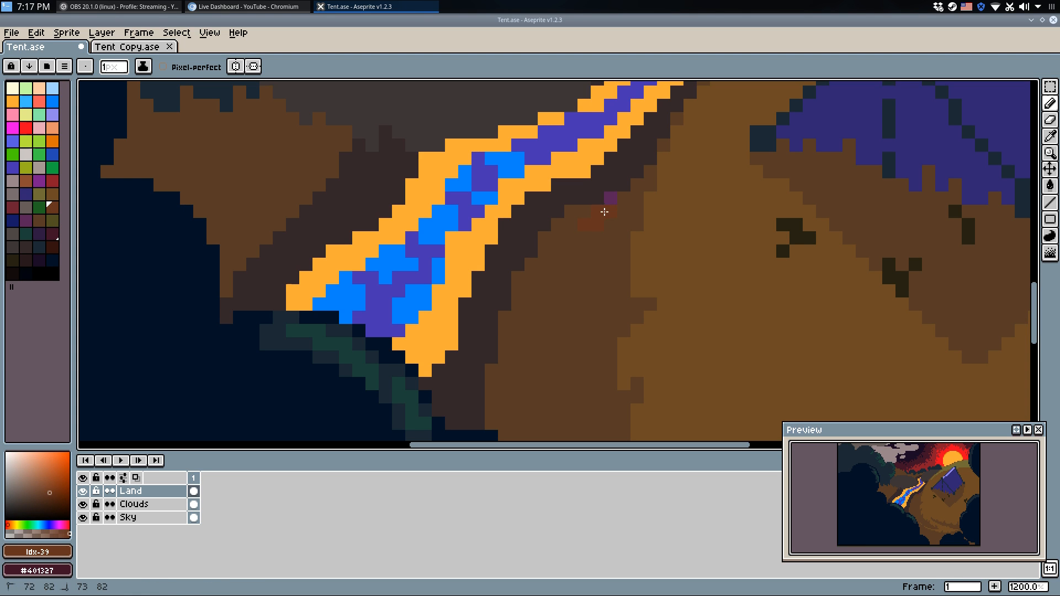
Test palette colors 36, 41 and 40 on the small shadow patch beside the river and recolor it dark purple, index 46.
click(12, 207)
key(g)
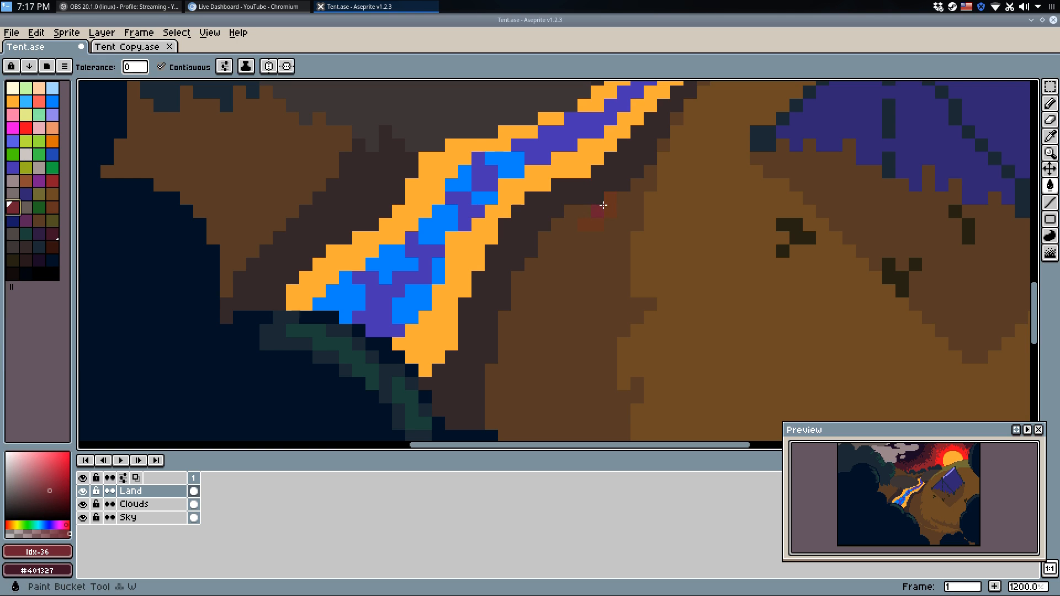
click(25, 220)
click(14, 221)
click(585, 225)
key(ctrl+z)
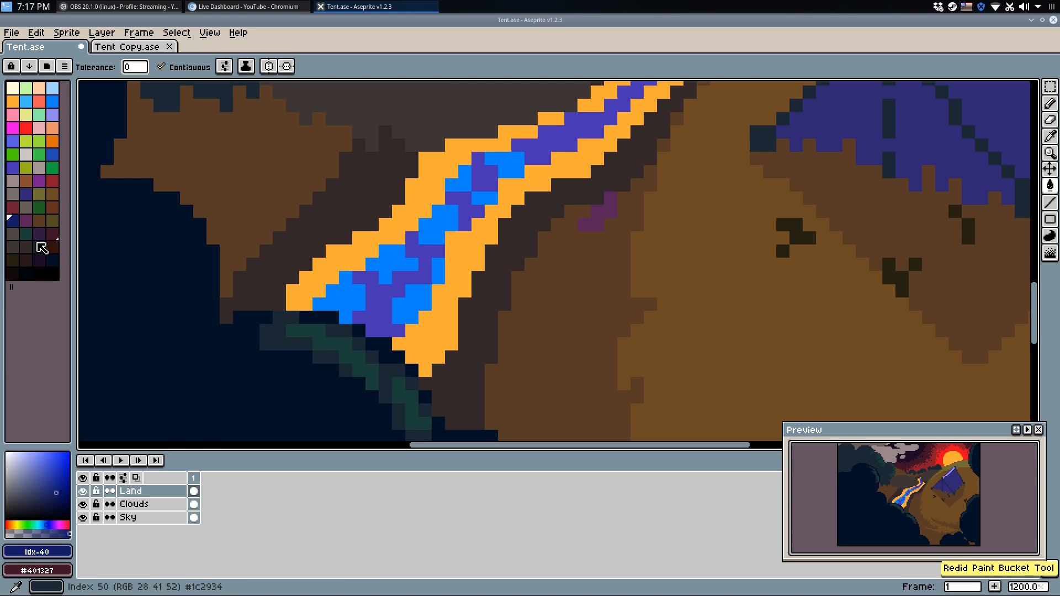
click(597, 222)
Extend the dark purple patch downward with the Pencil and undo the extra strokes along the hill's lower edge.
key(b)
mouse_move(586, 235)
mouse_down()
mouse_move(571, 243)
mouse_move(581, 218)
mouse_move(598, 259)
mouse_up()
key(ctrl+z)
click(598, 236)
scroll(608, 229, down, 3)
scroll(598, 287, up, 1)
scroll(598, 287, up, 2)
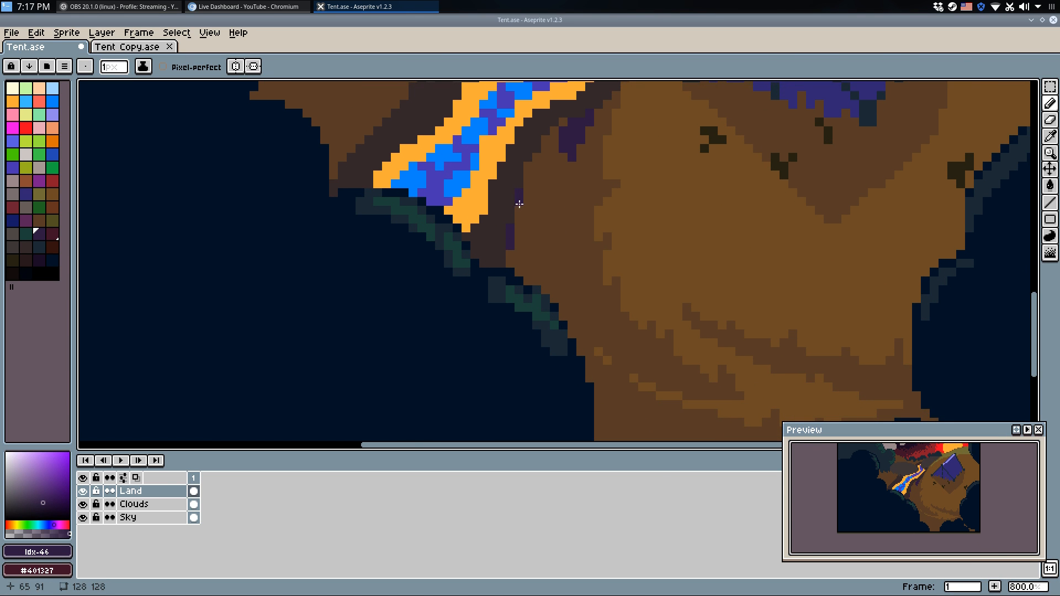
key(ctrl+z)
key(ctrl+z)
Outline and fill a dark purple shadow across the base of the brown hill, giving it a jagged upper edge.
drag(587, 342, 519, 208)
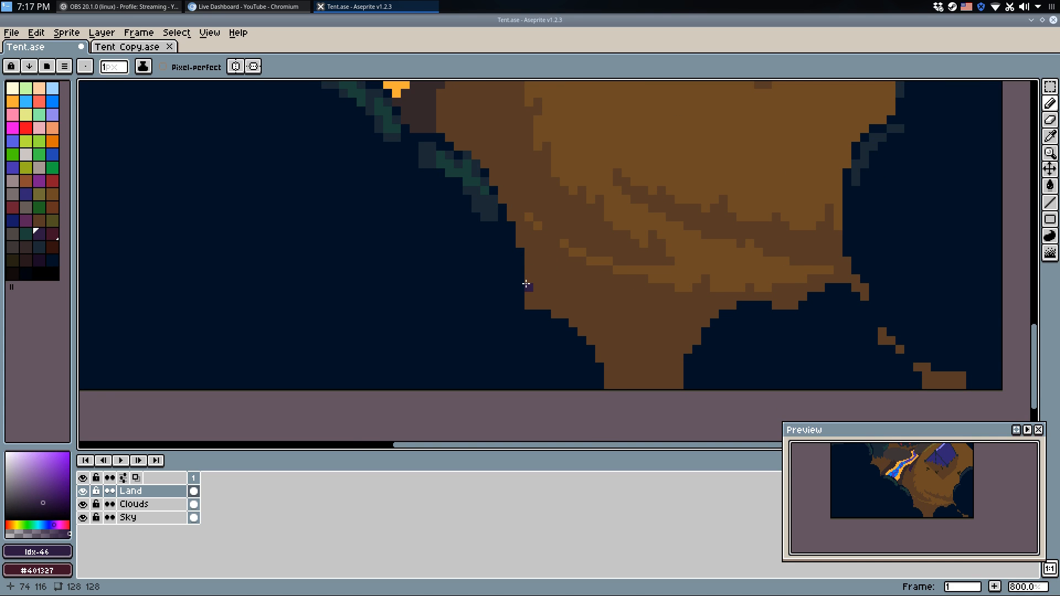
mouse_move(527, 284)
mouse_down()
mouse_move(612, 336)
mouse_move(685, 359)
mouse_up()
key(g)
click(641, 362)
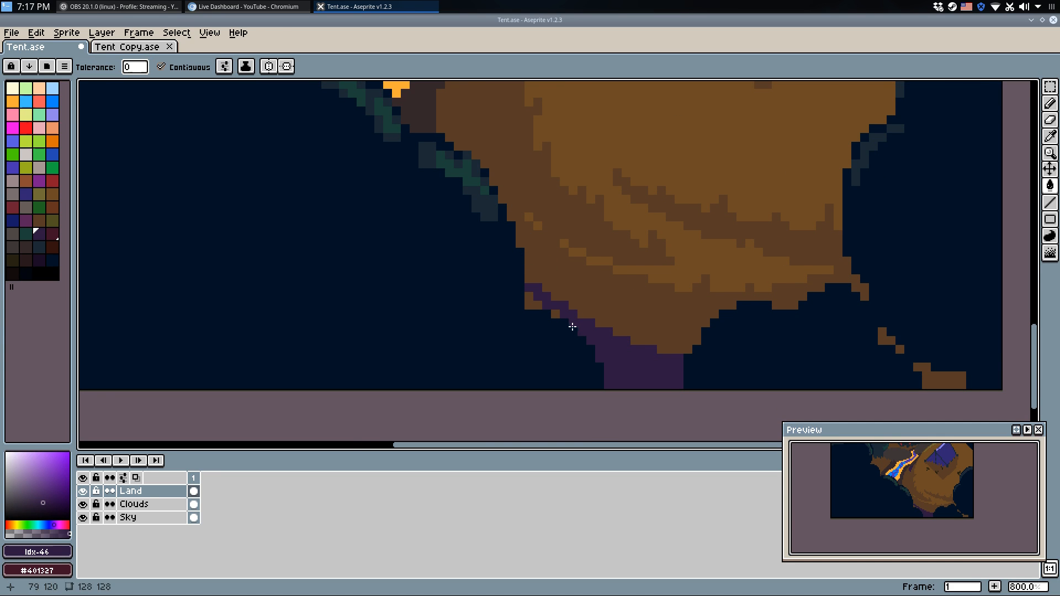
key(b)
mouse_move(622, 331)
mouse_down()
mouse_move(667, 314)
mouse_move(668, 351)
mouse_move(659, 341)
mouse_move(687, 339)
mouse_move(659, 332)
mouse_up()
key(ctrl+z)
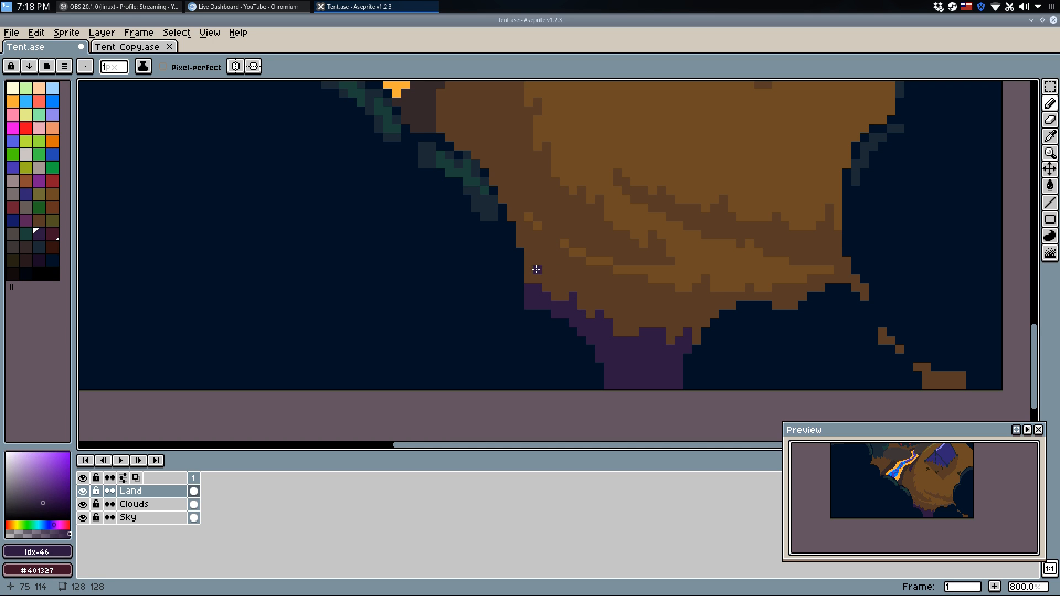
Draw a dark purple boundary across the brown land between the trees and the river, and fill the area above it.
scroll(537, 267, down, 5)
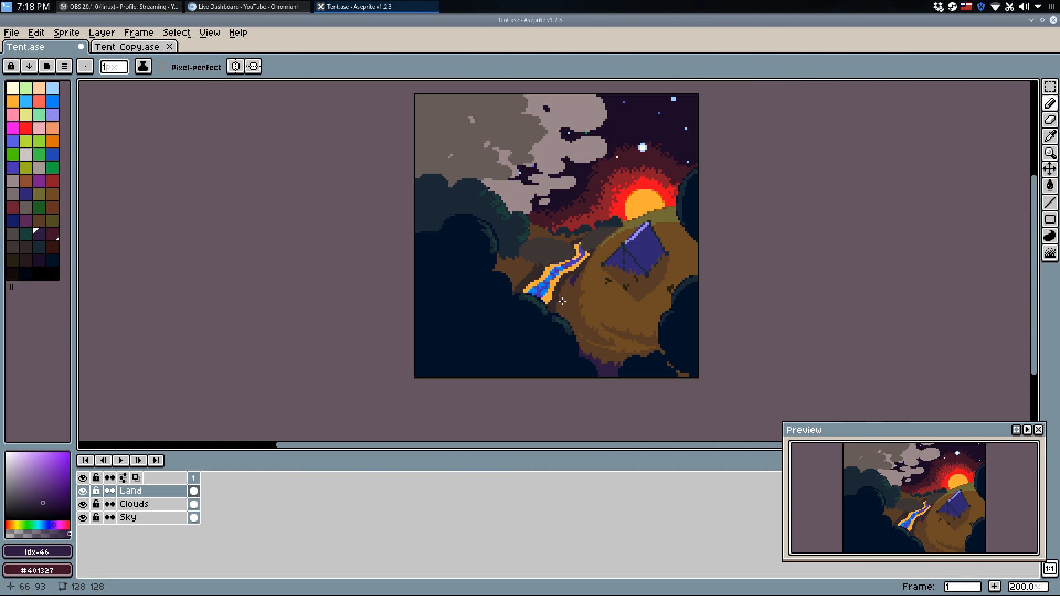
scroll(515, 276, up, 5)
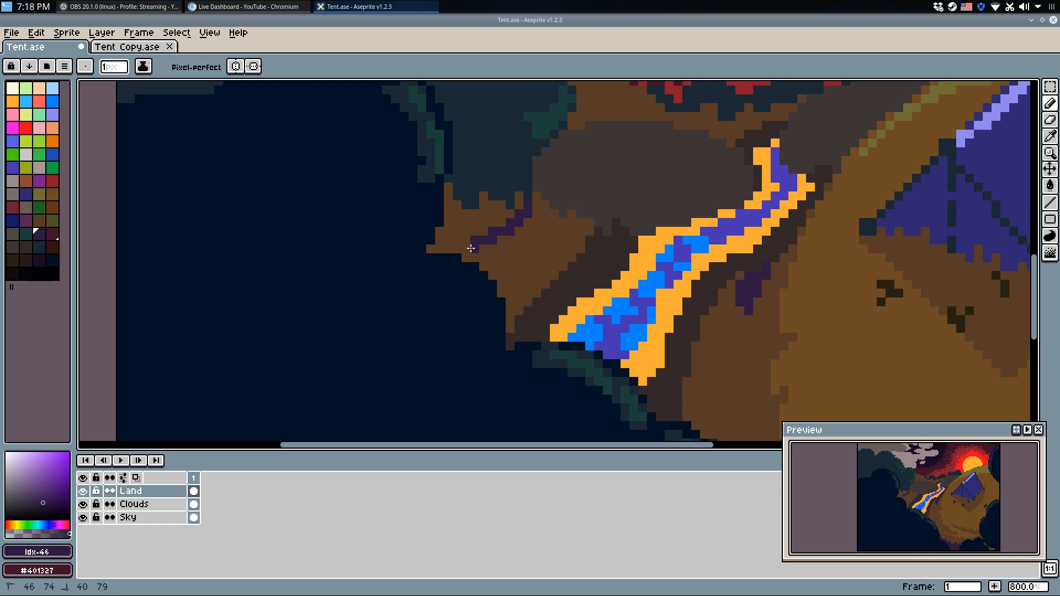
key(ctrl+z)
drag(429, 249, 509, 225)
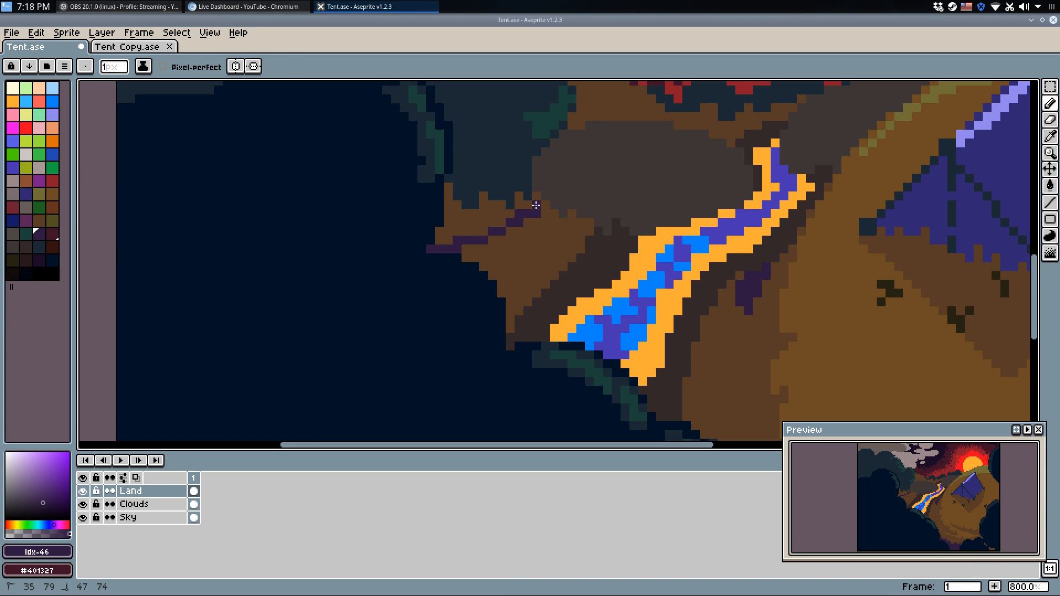
key(g)
click(478, 220)
key(b)
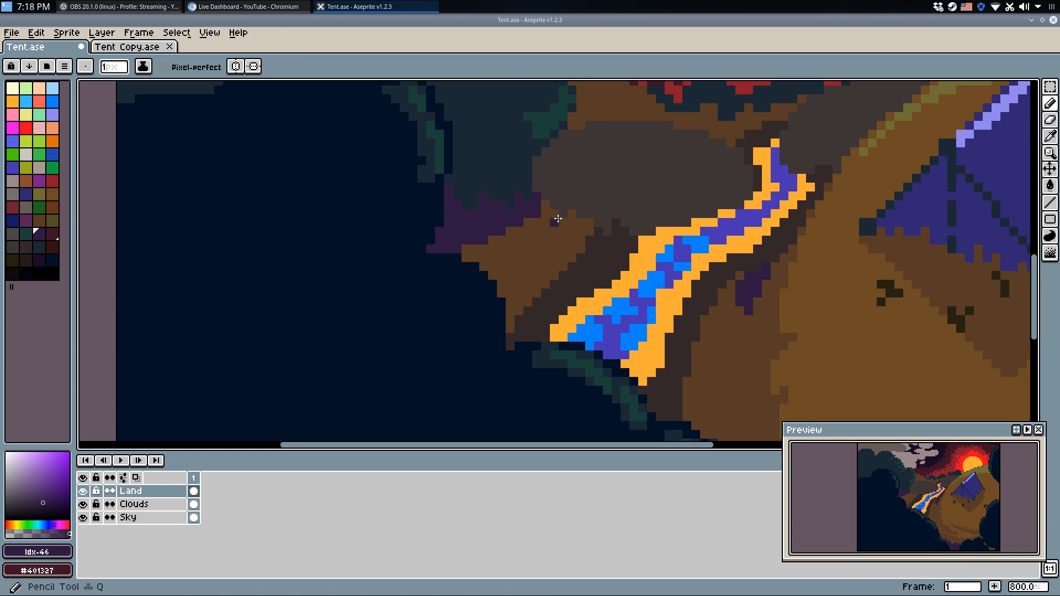
Add a second dark purple boundary lower on the brown land beside the river and fill the strip above it.
drag(574, 234, 488, 268)
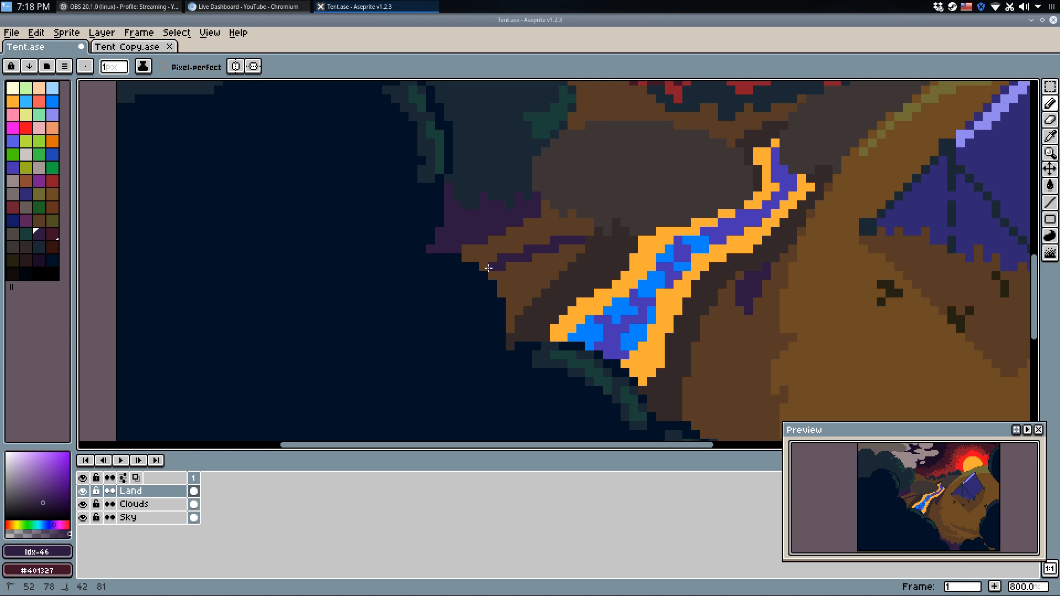
key(g)
click(496, 241)
key(b)
Outline and fill a dark purple shadow on the brown land between the large trees and the grey mound.
scroll(563, 265, up, 3)
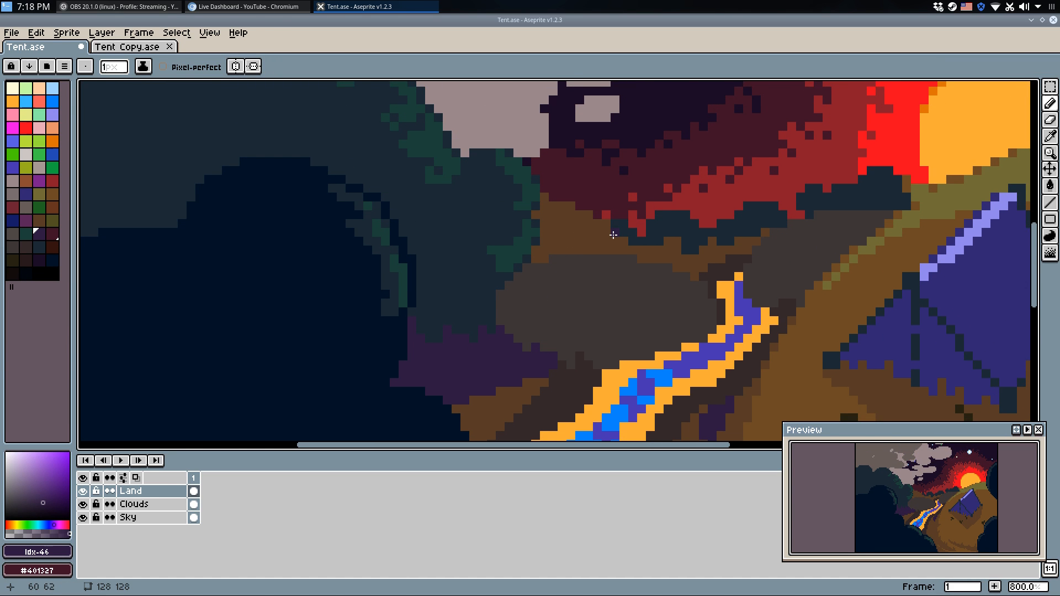
drag(544, 237, 559, 250)
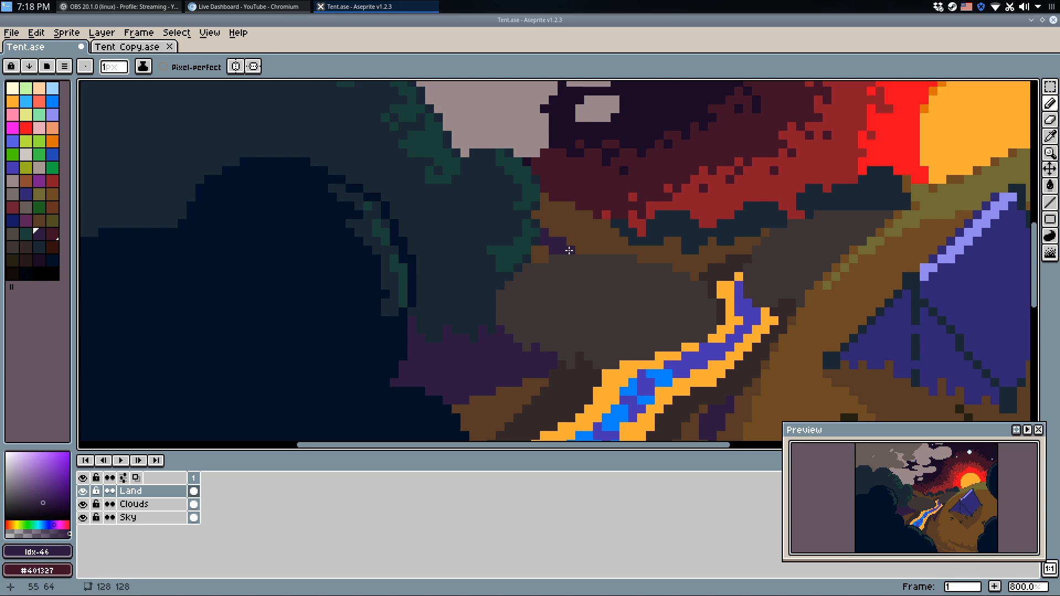
key(g)
click(545, 251)
key(b)
Close off the brown strip beneath the distant bushes and fill it with dark purple.
drag(651, 250, 663, 260)
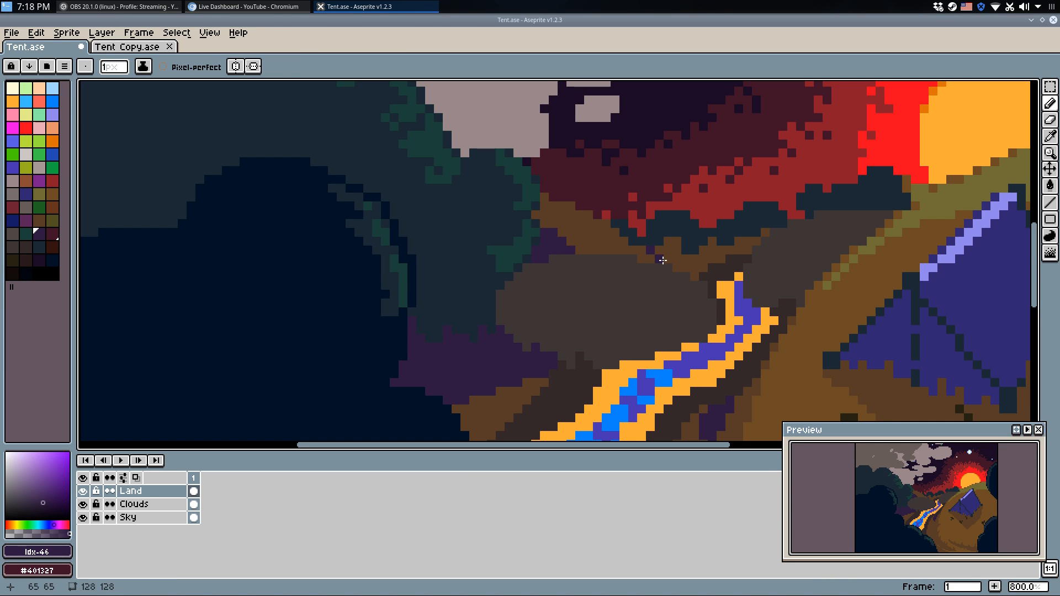
key(g)
click(698, 266)
key(b)
click(773, 232)
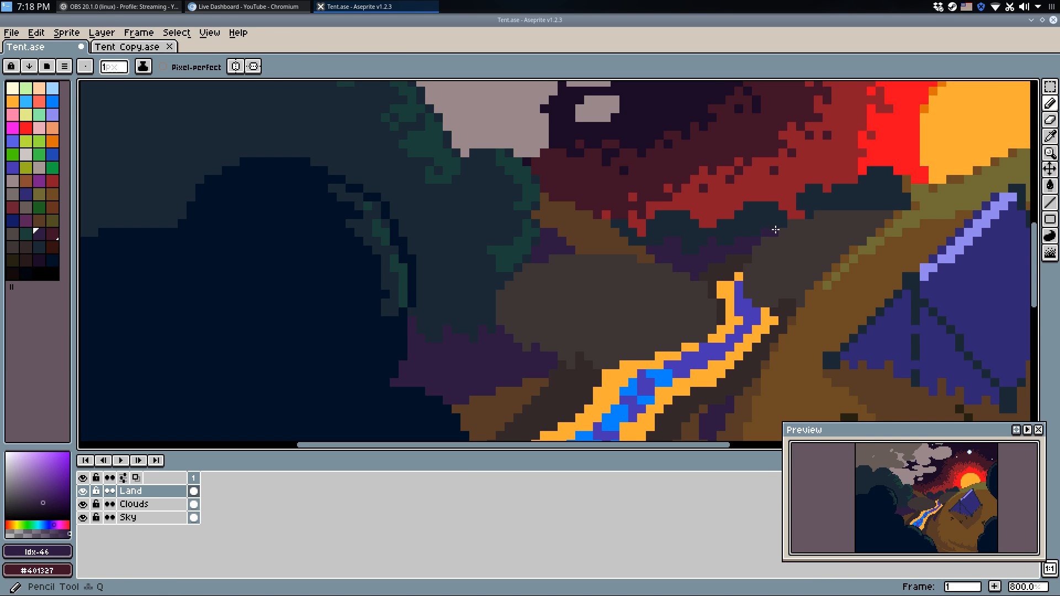
Try filling the two grey mounds beside the river's far end with palette color 54.
scroll(778, 228, down, 5)
scroll(796, 217, down, 1)
drag(796, 217, 668, 281)
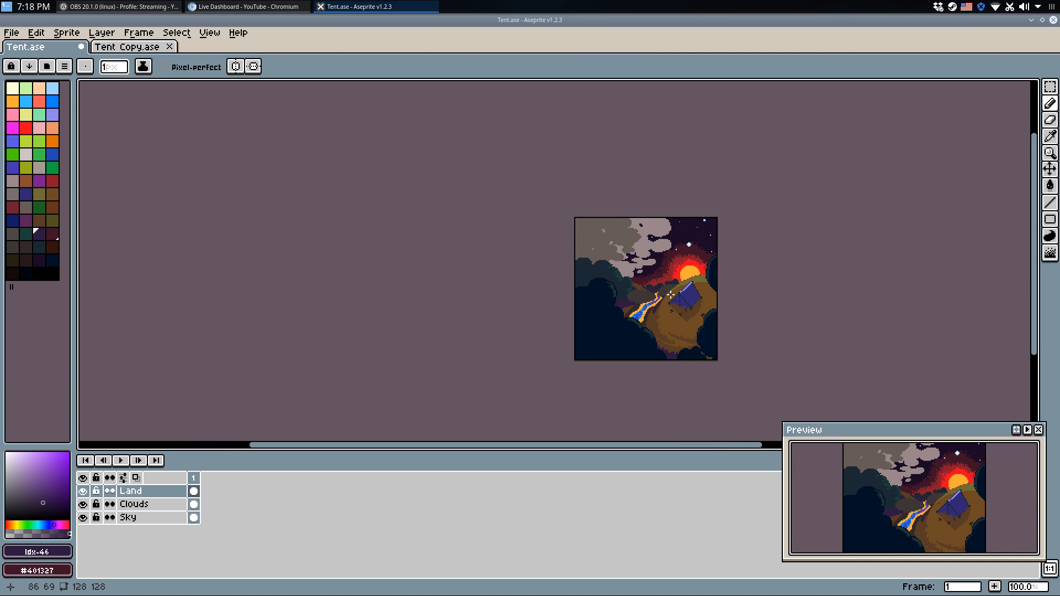
scroll(666, 300, up, 1)
scroll(621, 315, up, 4)
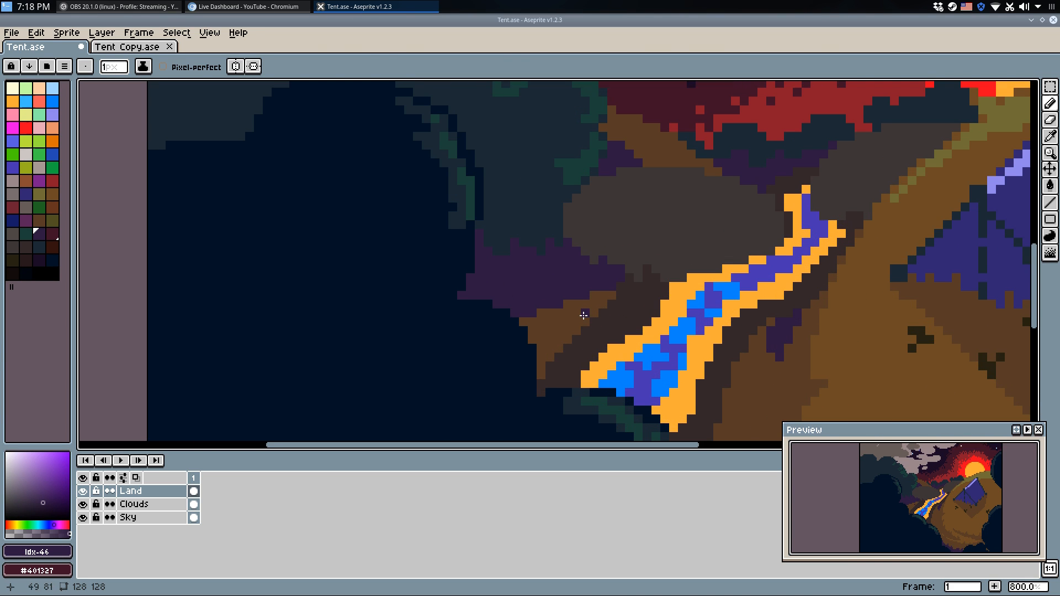
alt+click(594, 274)
drag(463, 270, 347, 324)
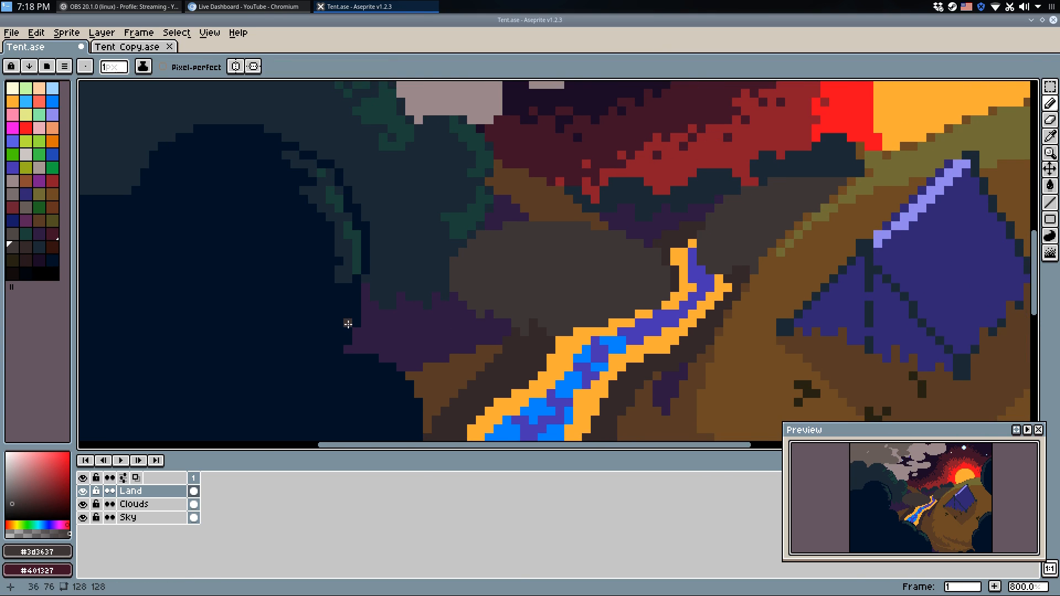
click(44, 260)
key(g)
click(508, 272)
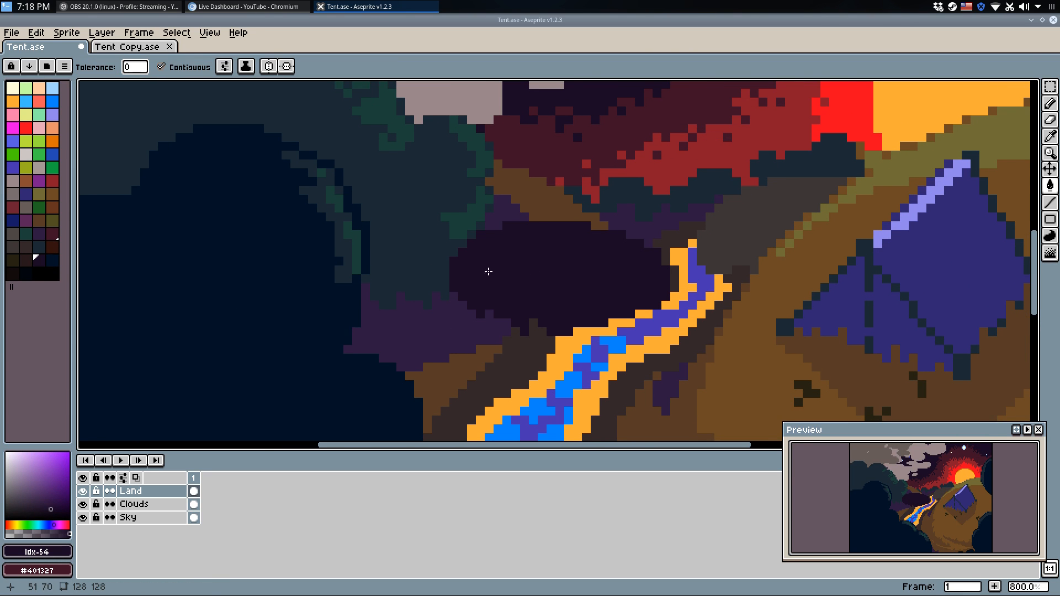
click(732, 225)
Try navy palette color 55 on the mounds beside the river and undo the test fills.
click(51, 259)
scroll(551, 287, down, 2)
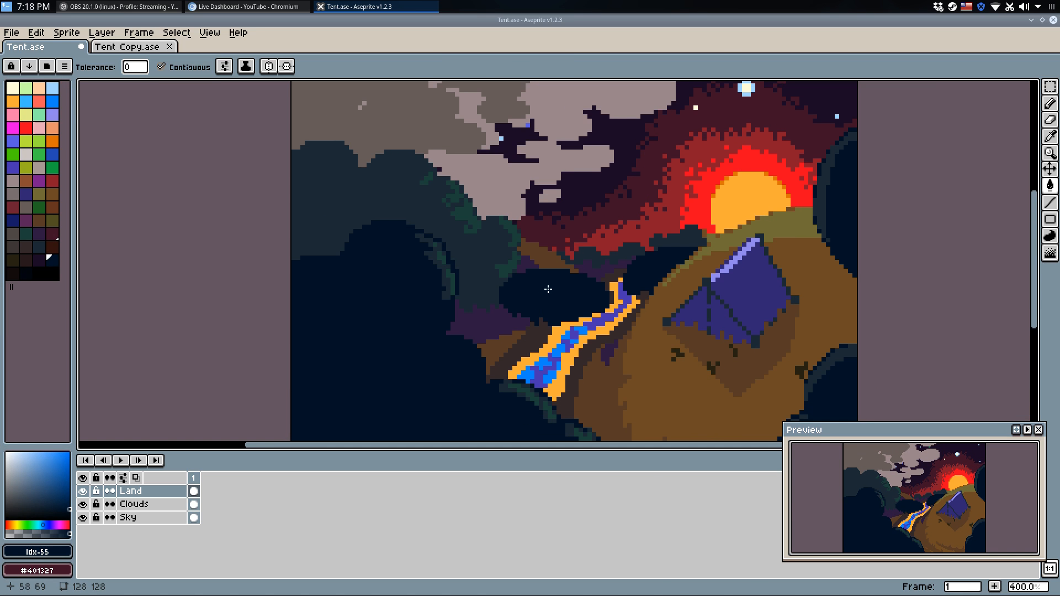
key(ctrl+z)
click(551, 287)
scroll(551, 287, up, 1)
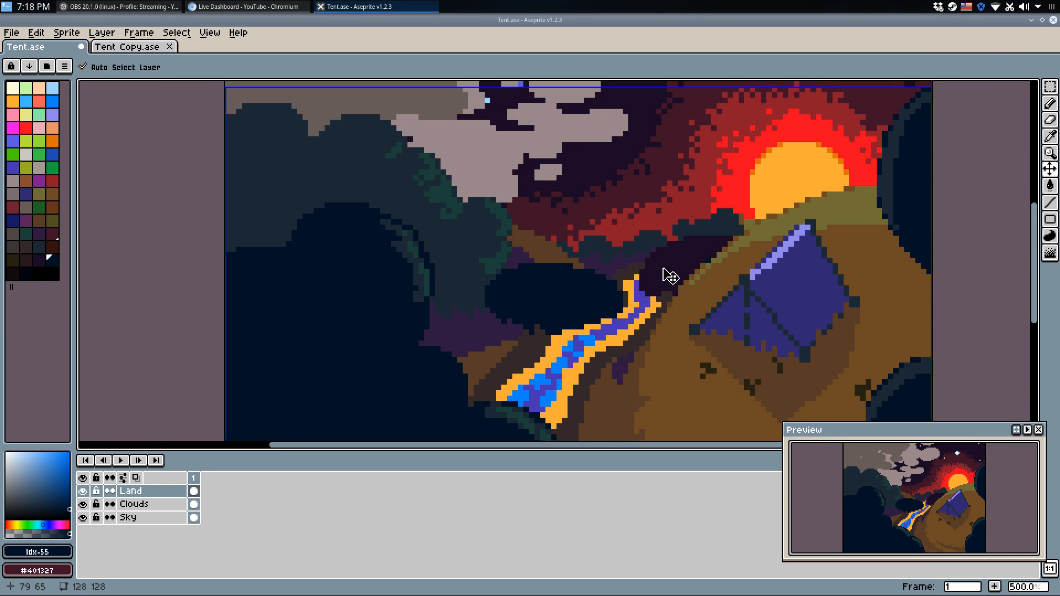
drag(635, 293, 618, 307)
key(ctrl+s)
key(ctrl+z)
key(ctrl+z)
key(ctrl+z)
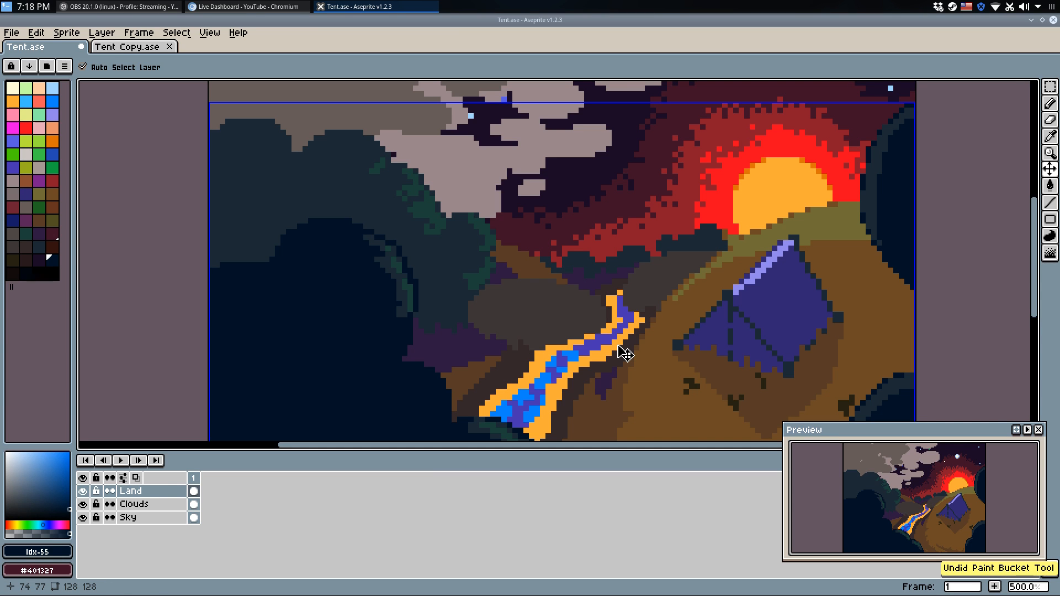
Save the Tent.ase file.
key(ctrl+s)
scroll(586, 349, down, 3)
drag(601, 377, 573, 241)
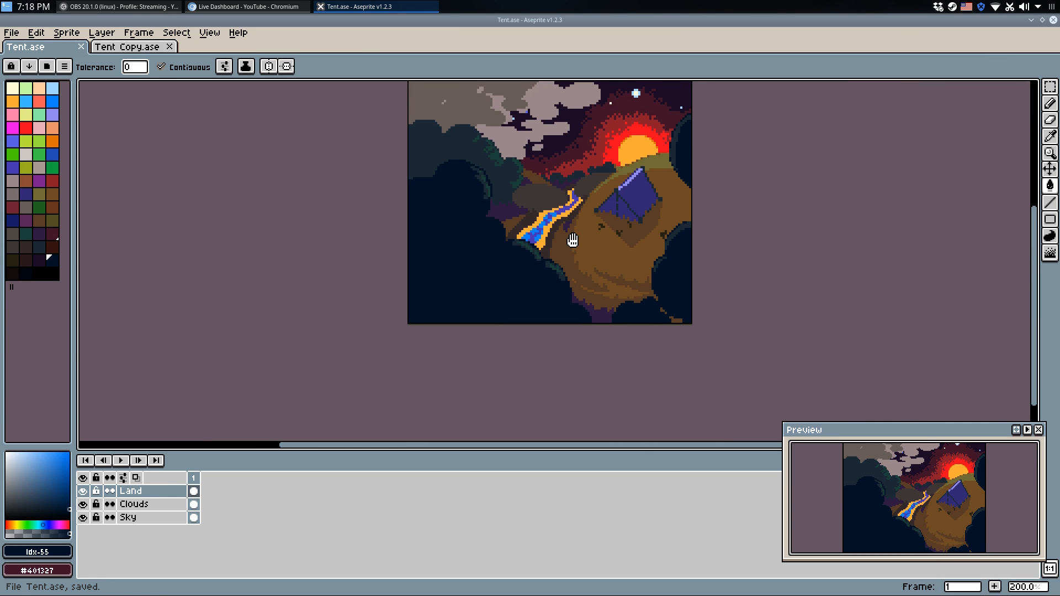
Fill the row of distant bushes below the sunset sky with purple palette color 41.
key(b)
drag(599, 298, 598, 333)
scroll(571, 321, up, 1)
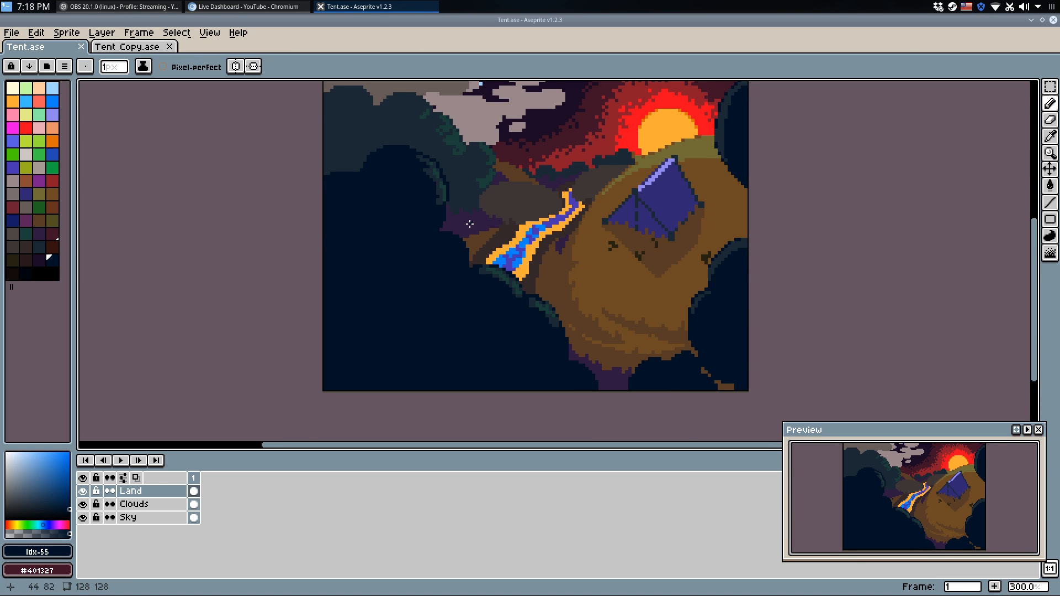
drag(469, 224, 469, 289)
scroll(480, 267, up, 1)
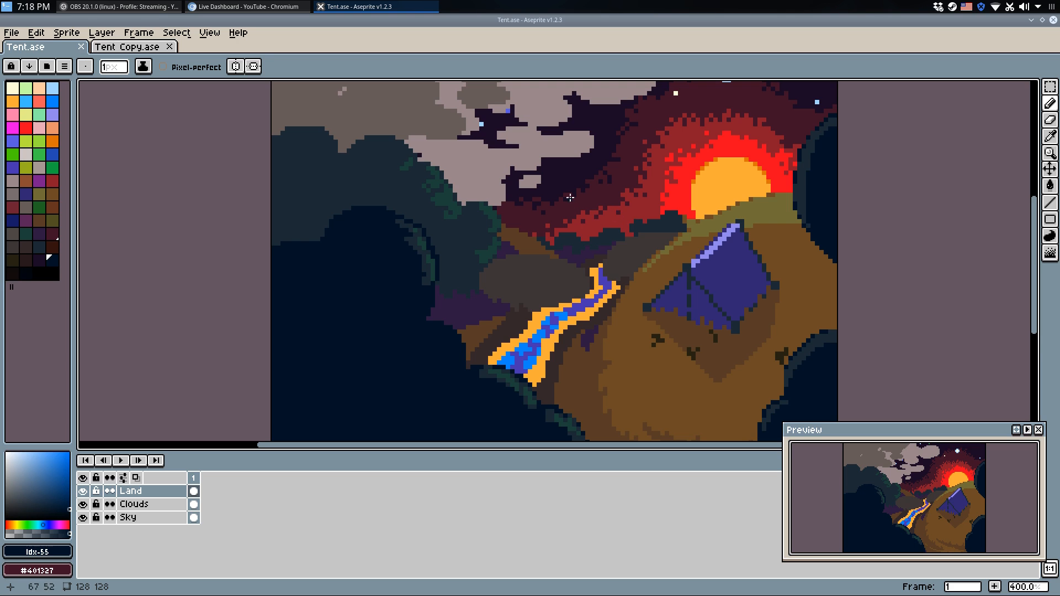
scroll(593, 197, up, 2)
alt+click(598, 243)
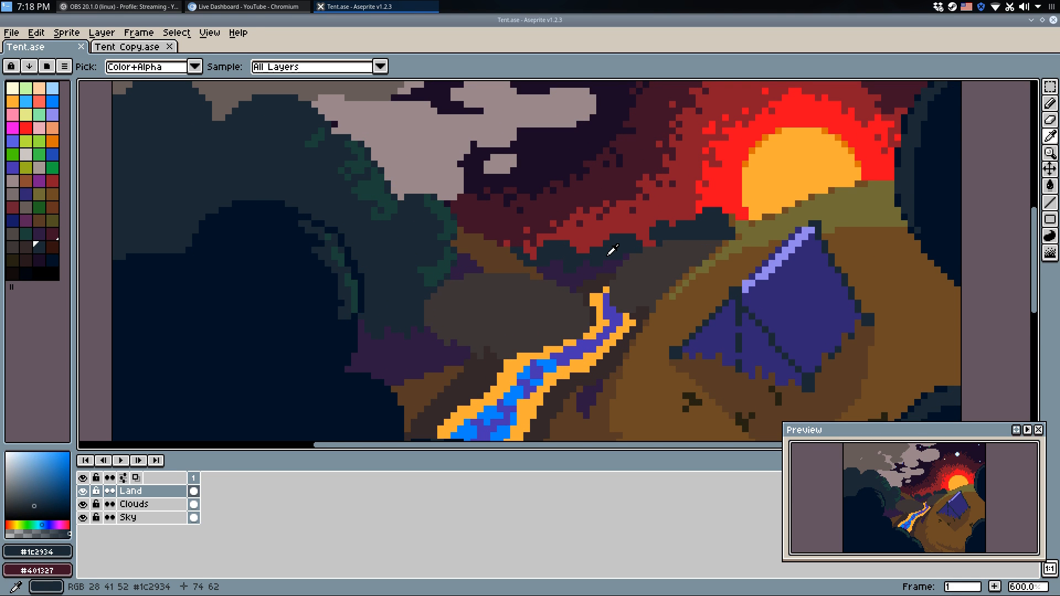
click(25, 220)
key(g)
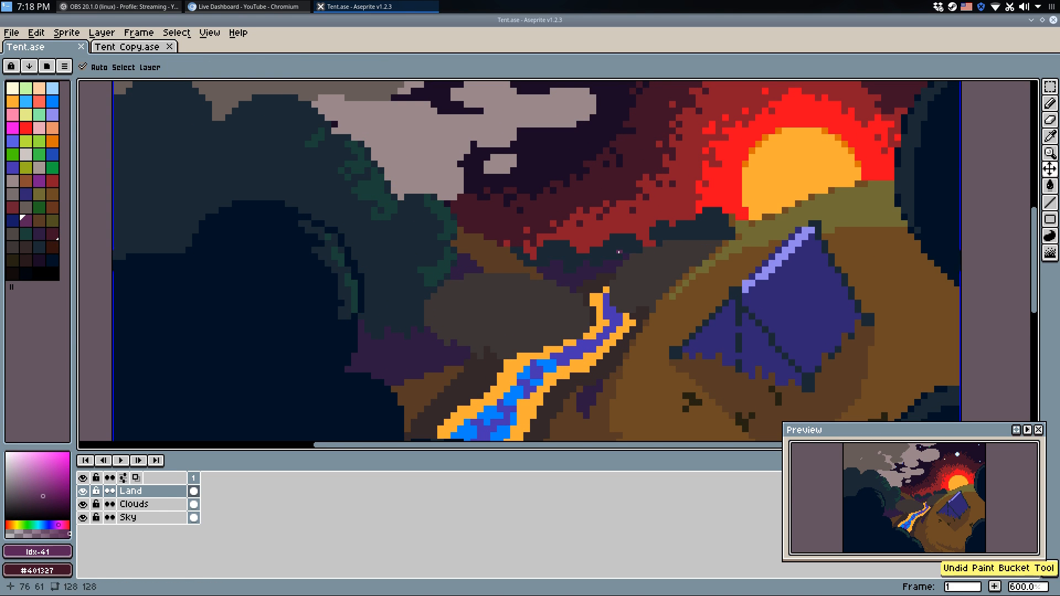
click(697, 234)
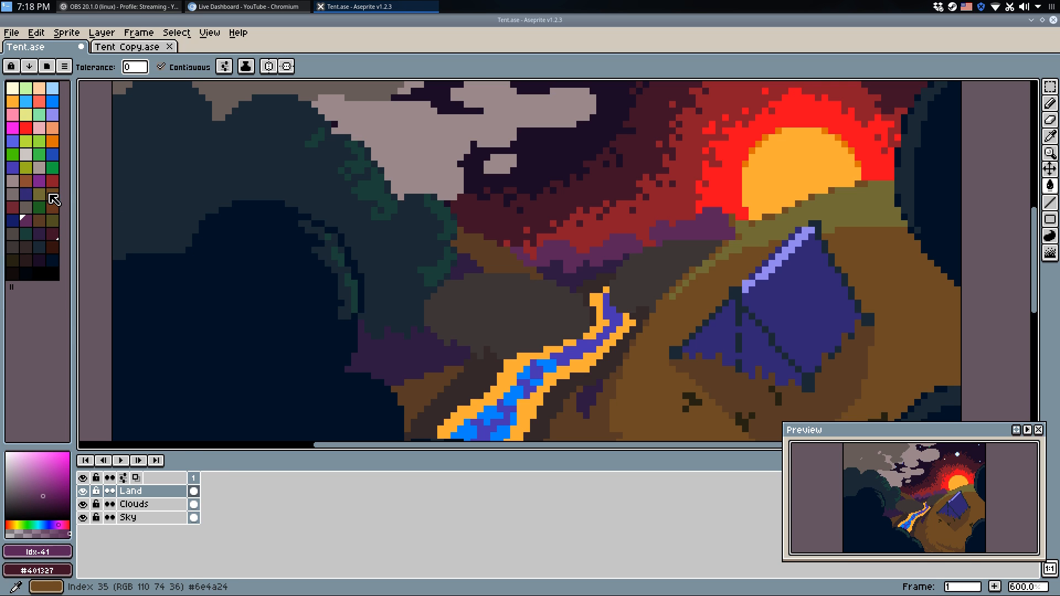
Try dark red palette color 36 on the distant bushes and return them to purple color 41.
click(13, 208)
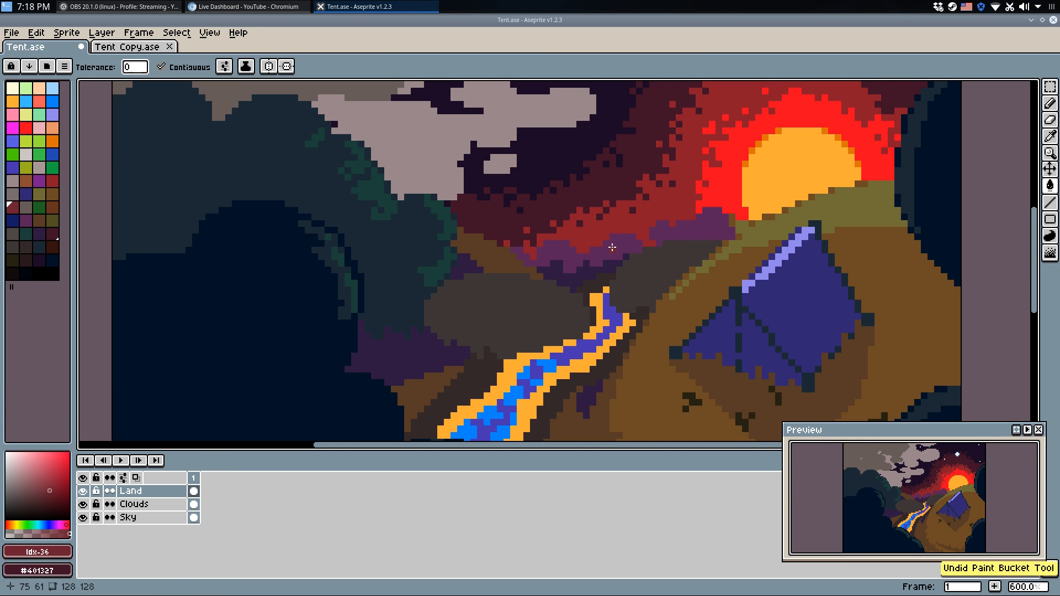
key(v)
key(g)
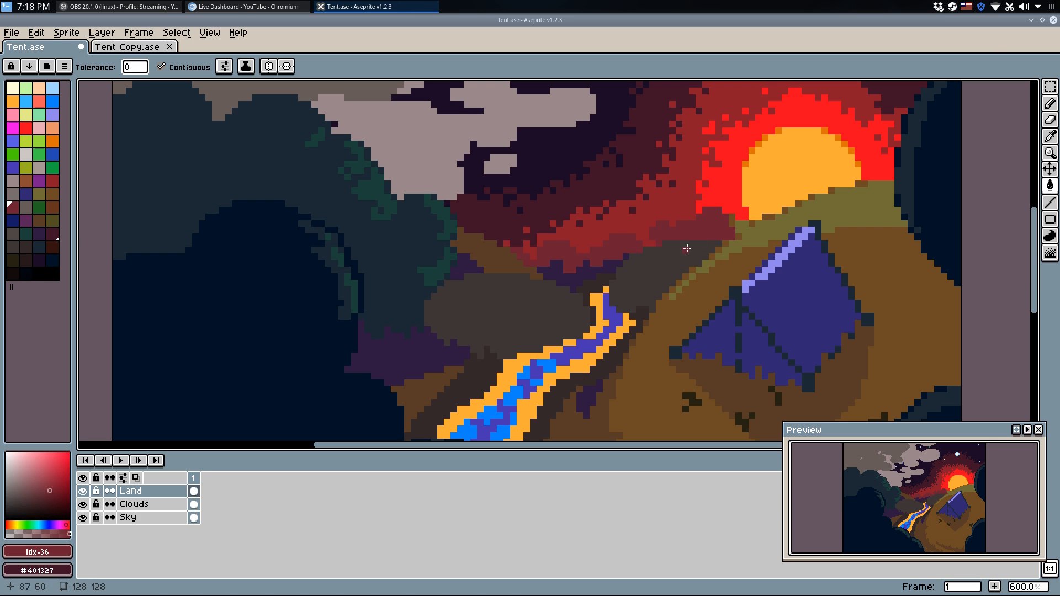
click(26, 221)
click(645, 254)
Fill the large background tree mass with dark red palette color 47.
scroll(653, 307, down, 6)
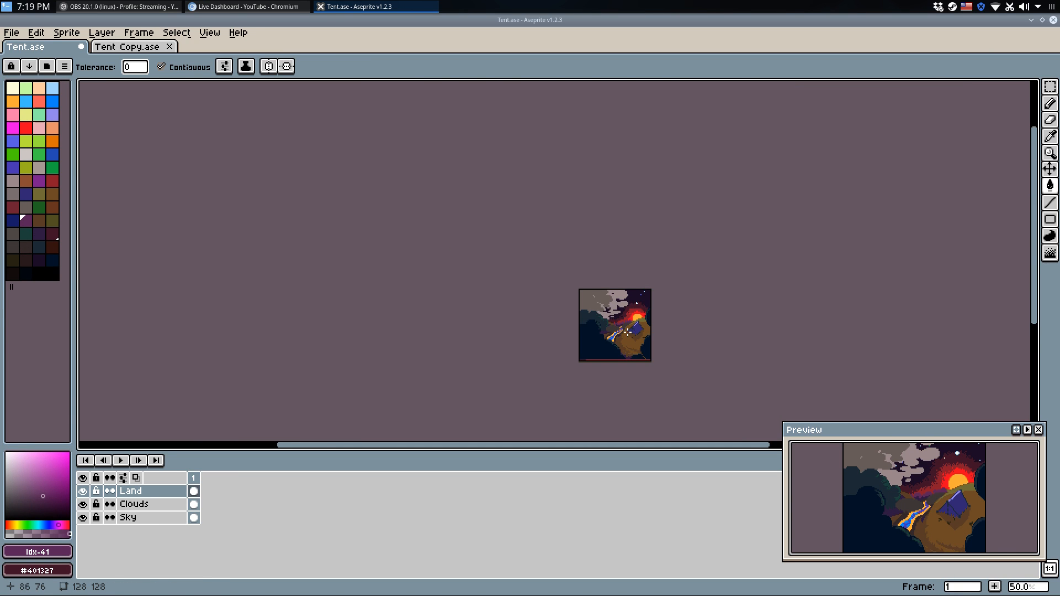
scroll(561, 294, up, 5)
click(500, 316)
scroll(500, 317, up, 1)
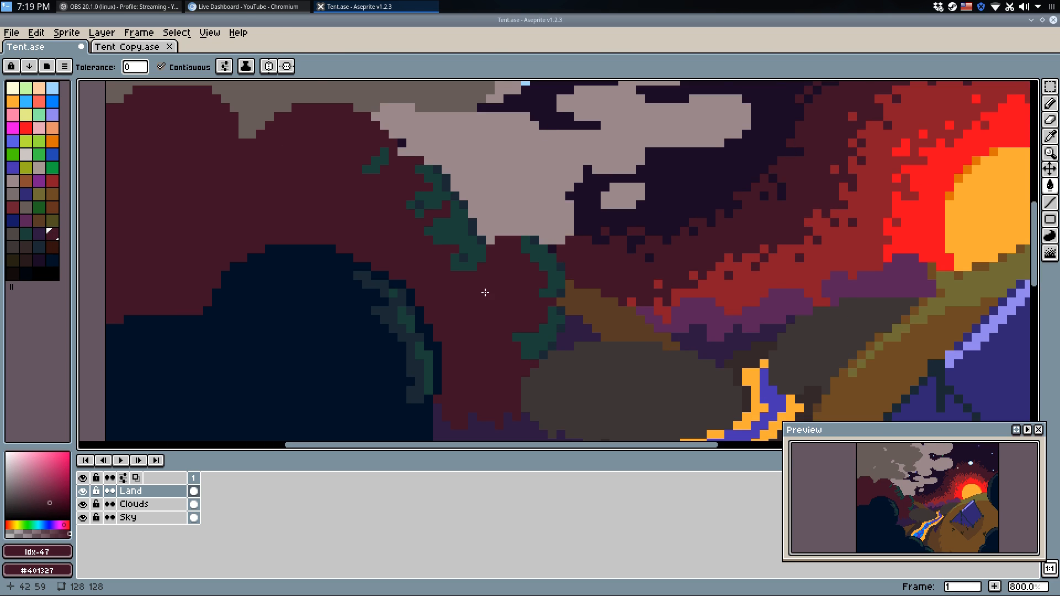
Recolor the green highlights along the background trees' edge with purple #592457, sampled from the distant bushes.
scroll(536, 301, up, 3)
alt+click(734, 315)
click(587, 309)
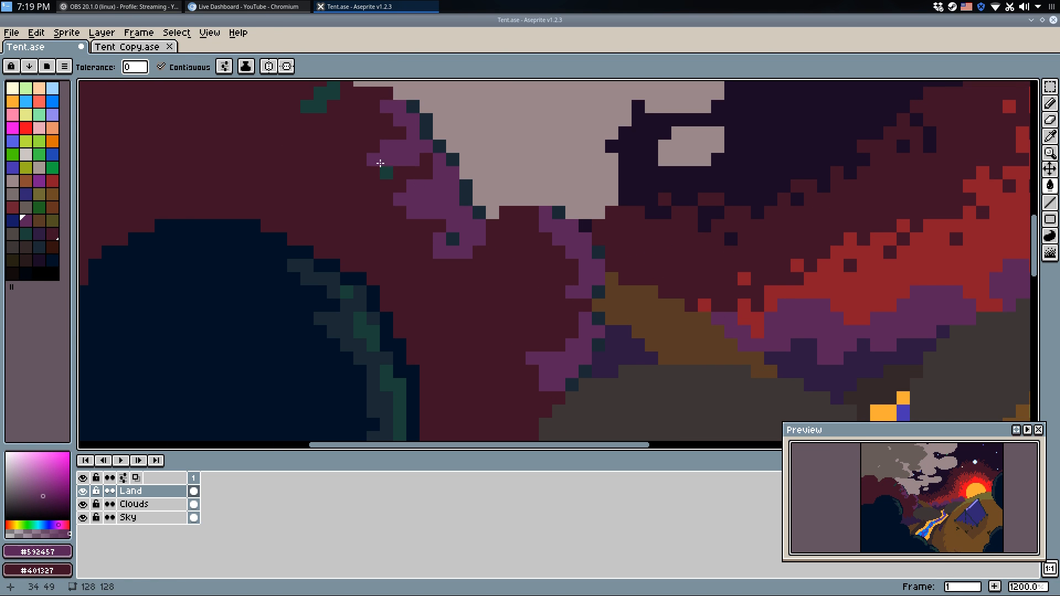
drag(381, 149, 407, 260)
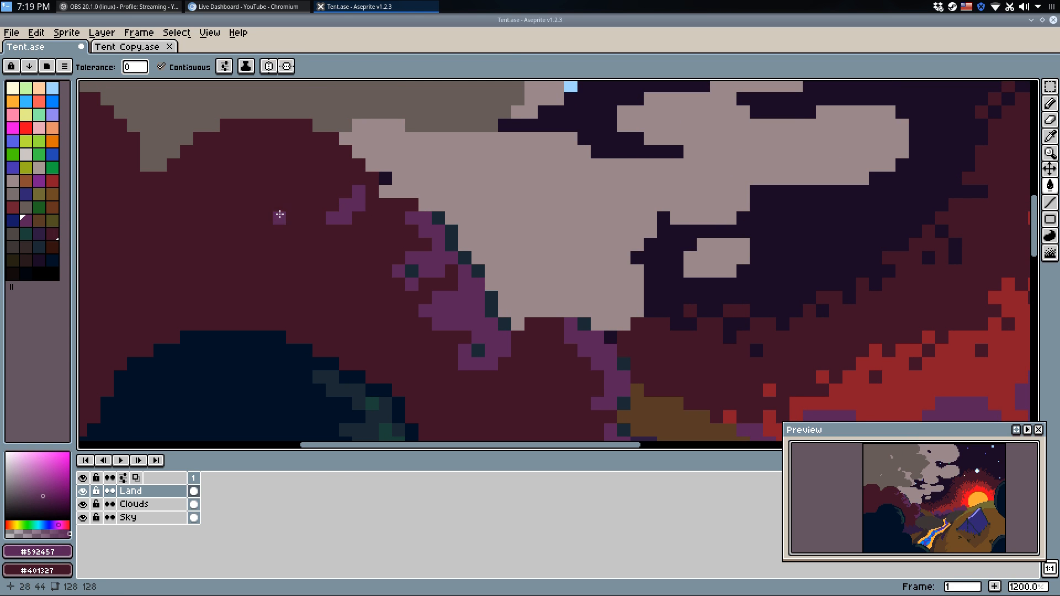
key(b)
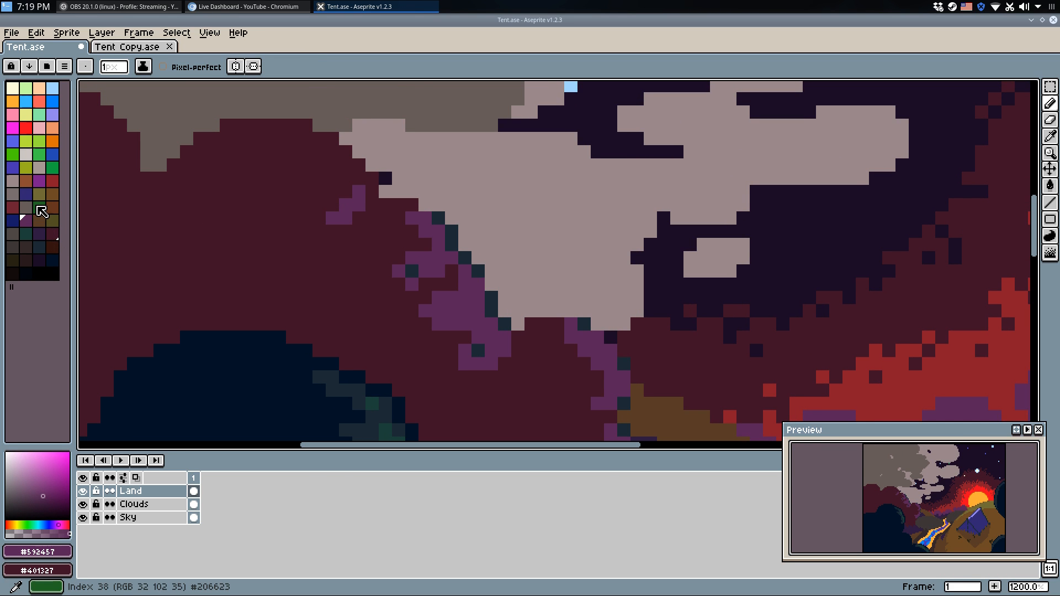
click(325, 222)
Select the right edge of the background trees, replace the leftover #1c2934 pixels with dark red #401327, and deselect.
key(m)
drag(386, 205, 583, 377)
drag(580, 371, 539, 271)
mouse_move(503, 170)
shift+mouse_down()
mouse_move(596, 343)
mouse_move(596, 409)
shift+mouse_up()
key(b)
alt+click(584, 354)
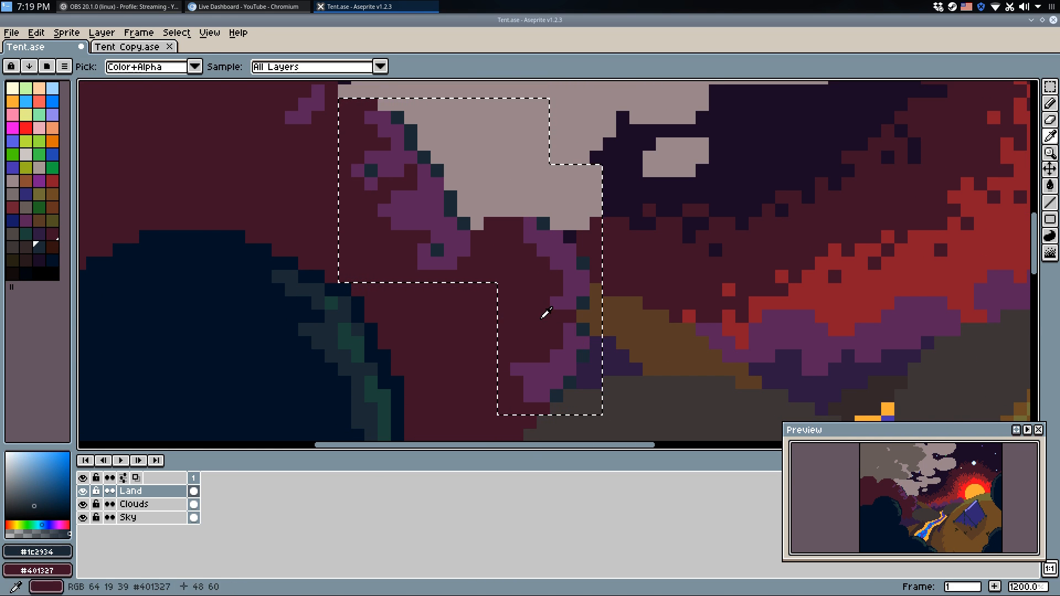
key(shift+r)
click(588, 273)
scroll(694, 273, down, 5)
key(m)
key(ctrl+d)
scroll(694, 273, down, 2)
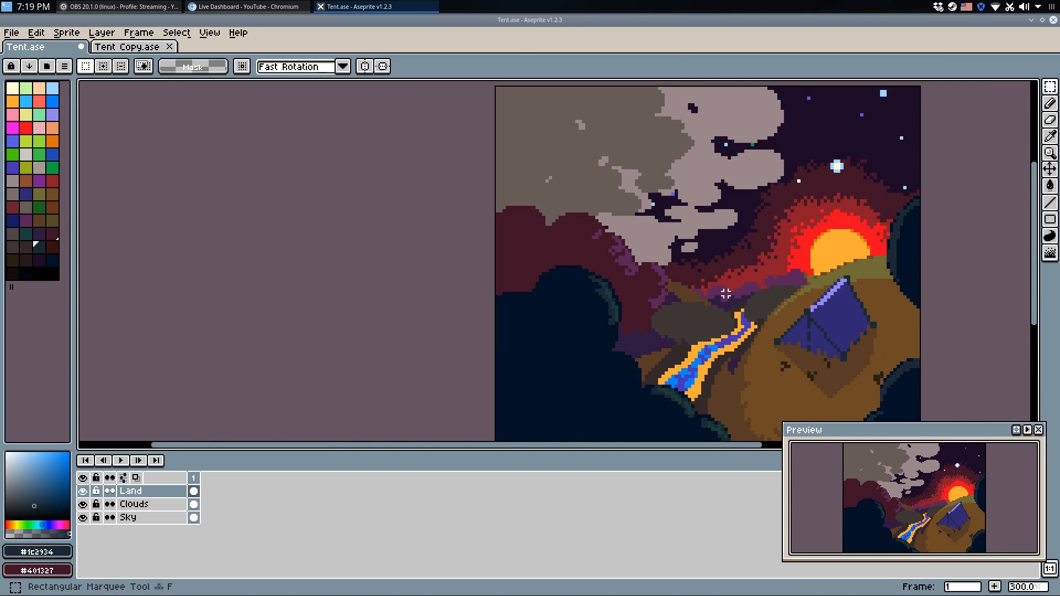
Undo the purple highlights, the color replacement and the dark red fill on the background trees.
scroll(651, 255, up, 2)
key(ctrl+z)
key(ctrl+z)
key(ctrl+z)
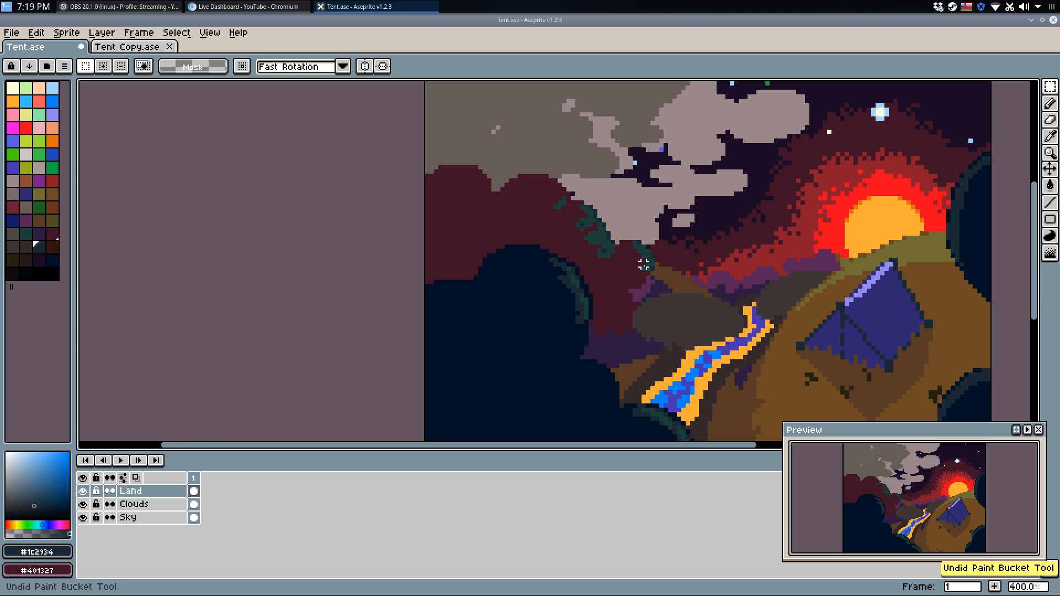
Outline a shadow area in the lower-left part of the background trees with dark purple palette color 54 and fill it.
scroll(643, 269, up, 2)
key(b)
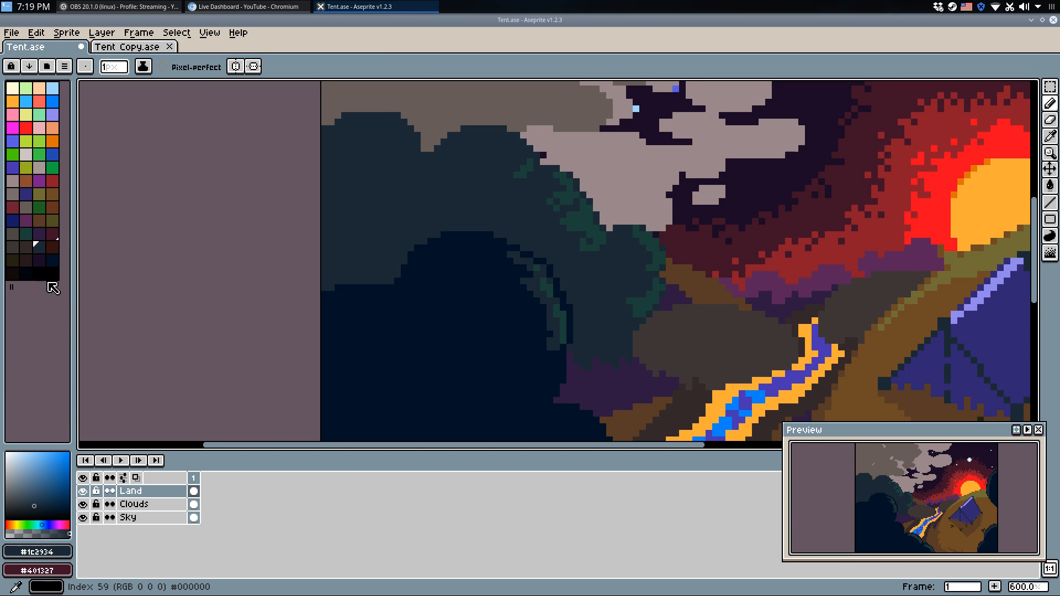
click(39, 263)
scroll(317, 184, up, 1)
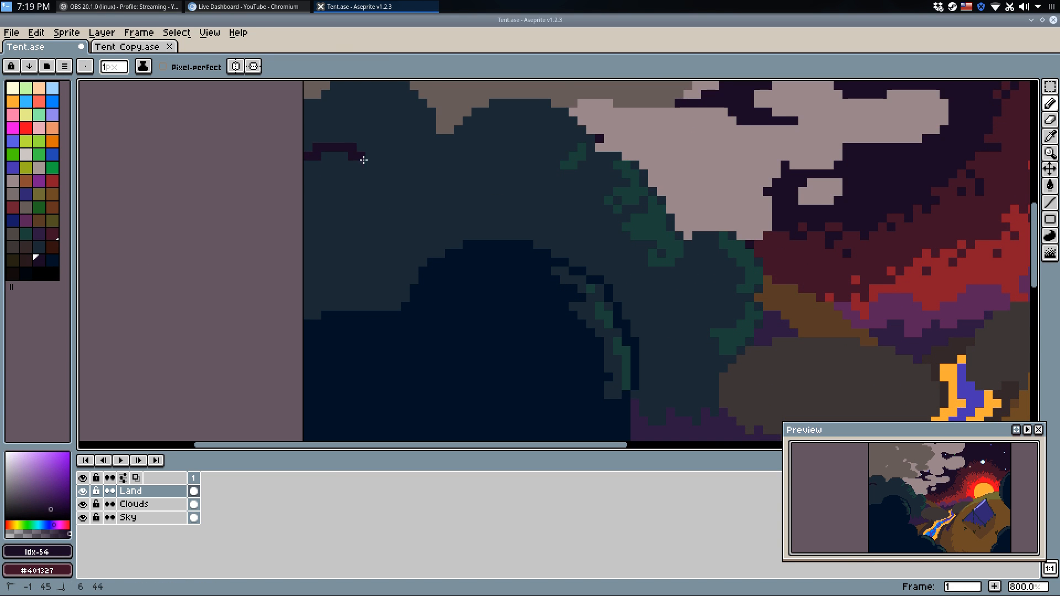
drag(394, 201, 379, 253)
drag(399, 200, 445, 191)
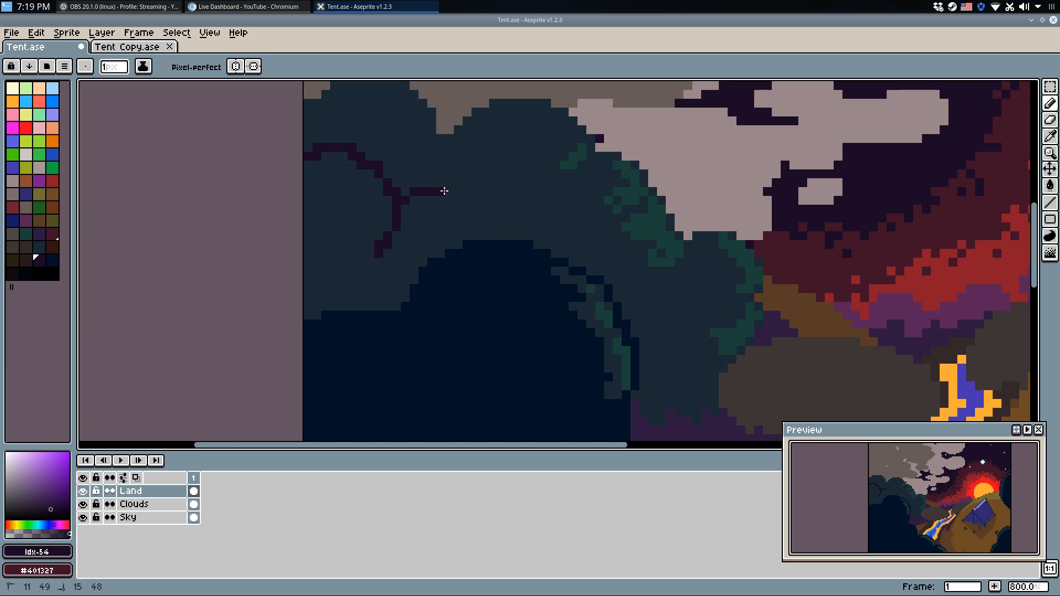
drag(473, 226, 476, 237)
key(g)
click(428, 229)
key(b)
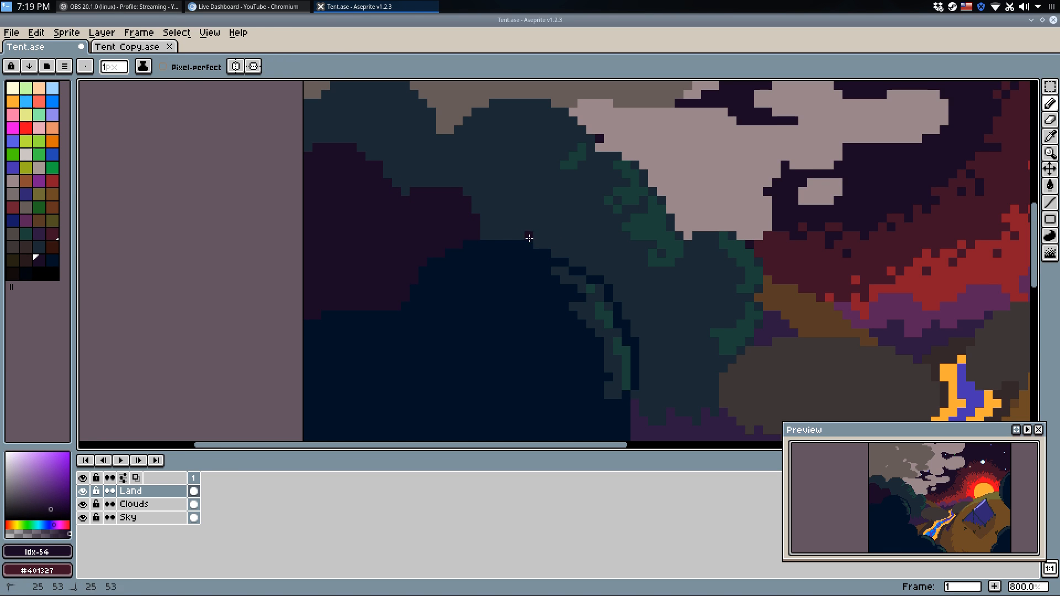
Extend the dark purple shadow rightward through the background trees above the large foreground bush, filling the outlined areas.
key(g)
click(585, 256)
key(b)
mouse_move(453, 192)
mouse_down()
mouse_move(494, 144)
mouse_move(529, 154)
mouse_move(550, 182)
mouse_move(514, 239)
mouse_up()
key(g)
click(497, 180)
key(v)
key(b)
Outline and fill the dark purple #1b0b26 shadow down the background trees' right side to their base above the purple ground.
alt+click(483, 245)
alt+click(541, 240)
drag(569, 273, 423, 146)
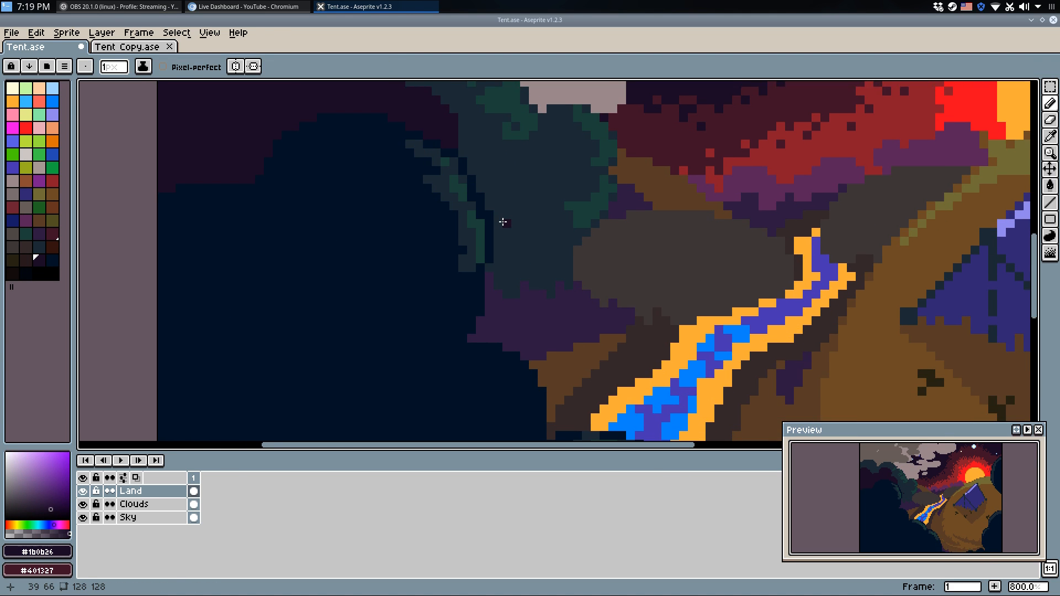
mouse_move(488, 205)
mouse_down()
mouse_move(521, 221)
mouse_move(540, 254)
mouse_up()
key(g)
click(514, 237)
key(b)
drag(500, 148, 537, 209)
key(g)
click(509, 191)
key(b)
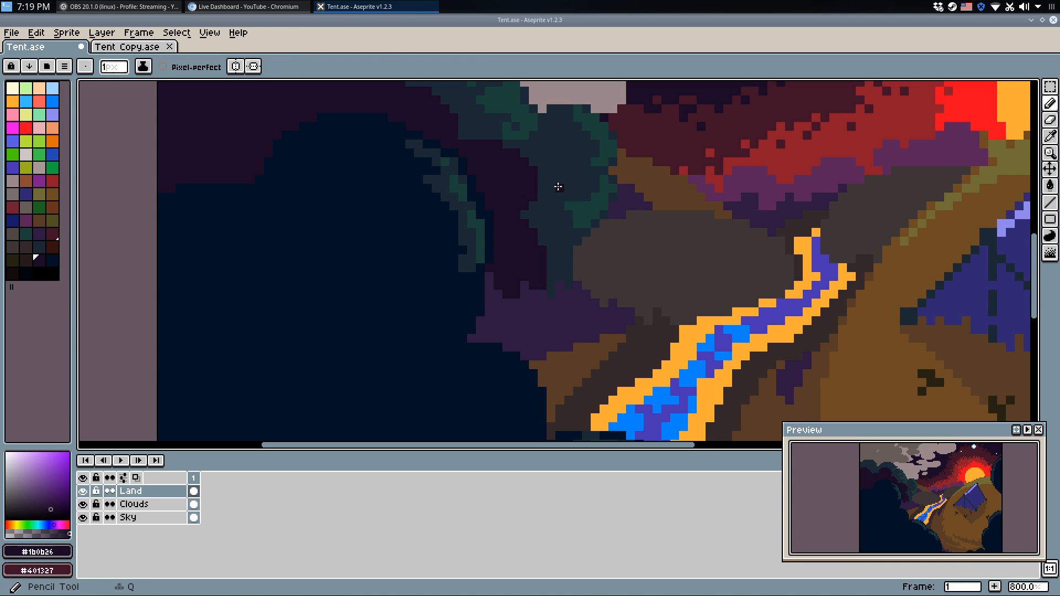
Try a touch-up stroke of dark teal #1c2934 along the shadow's right edge.
alt+click(535, 165)
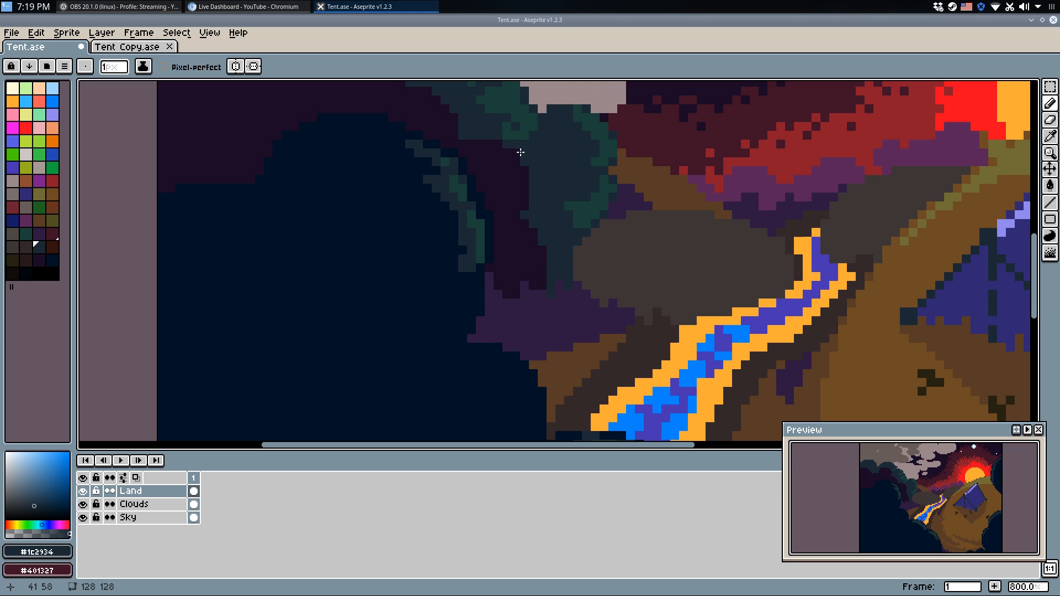
drag(510, 214, 545, 241)
key(ctrl+z)
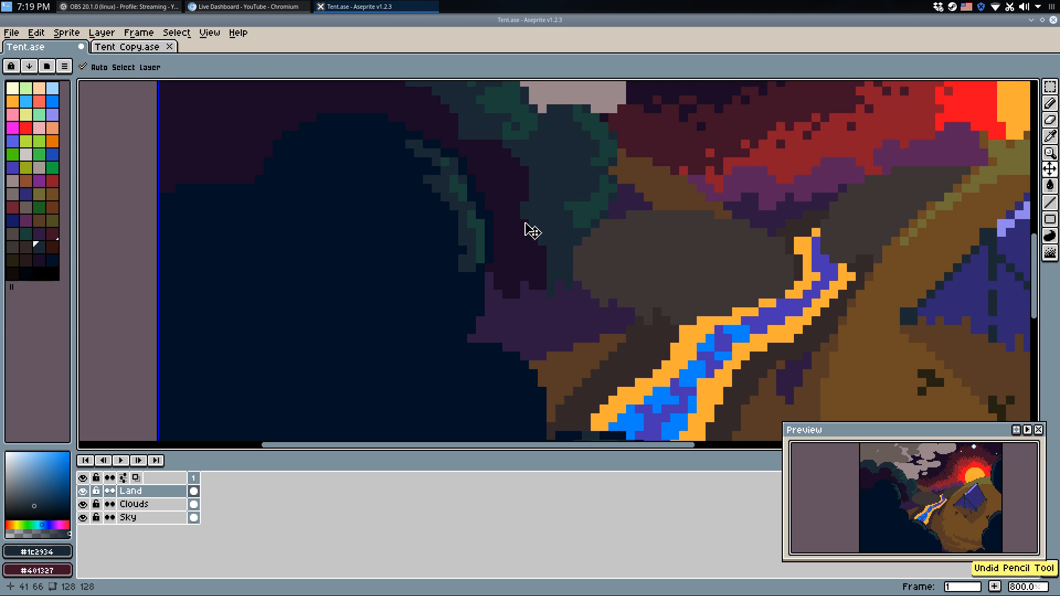
key(ctrl+z)
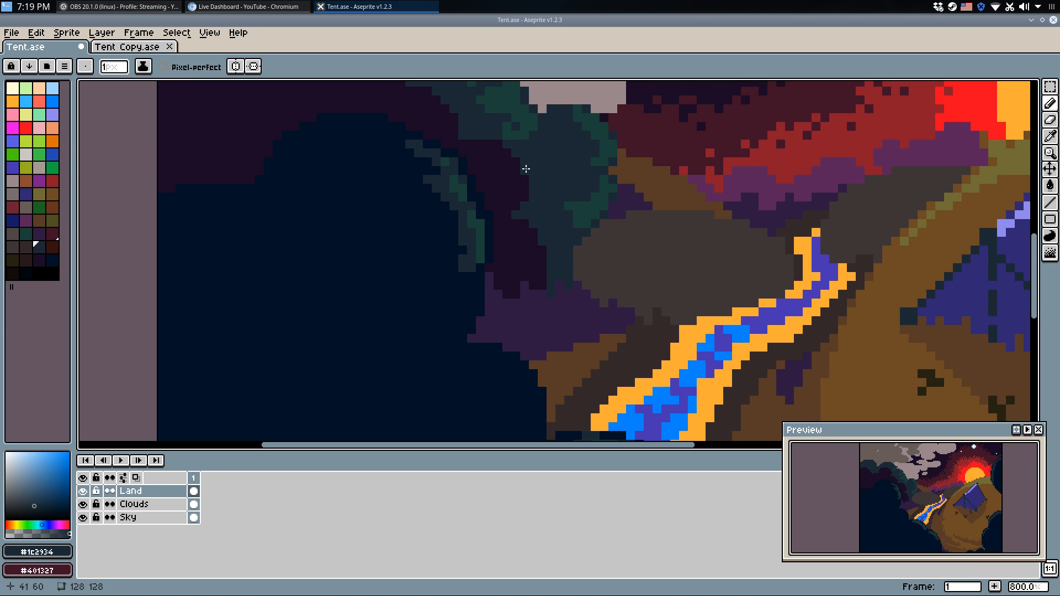
alt+click(526, 171)
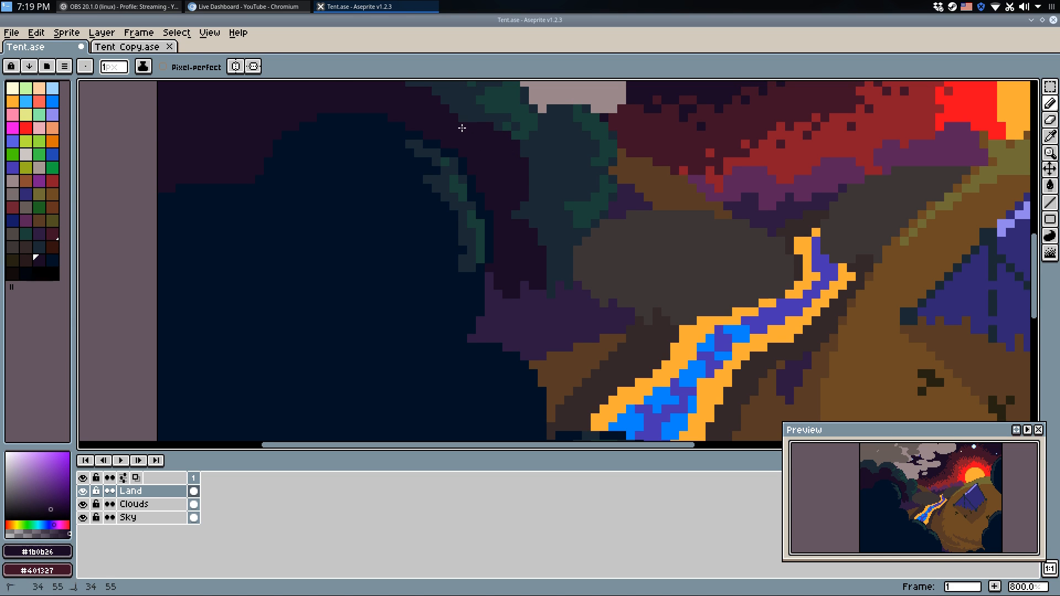
Spread dark purple #1b0b26 shadow over the leftmost background treetop, keeping a dark teal patch on its right edge.
scroll(555, 152, down, 5)
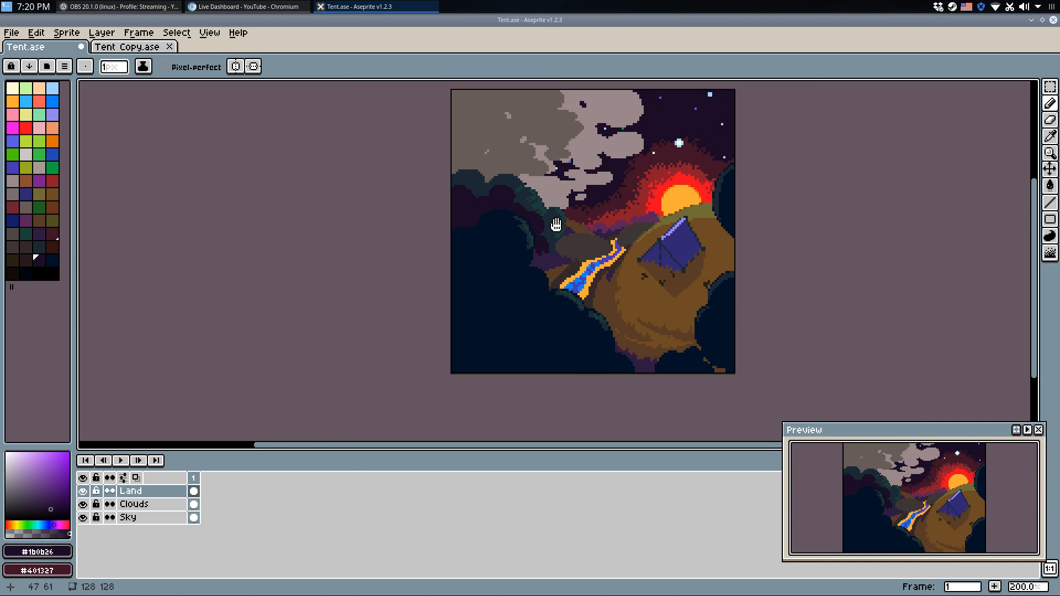
scroll(552, 226, up, 6)
mouse_move(442, 205)
mouse_down()
mouse_move(507, 109)
mouse_move(485, 106)
mouse_move(521, 234)
mouse_move(559, 166)
mouse_up()
key(g)
click(467, 125)
key(b)
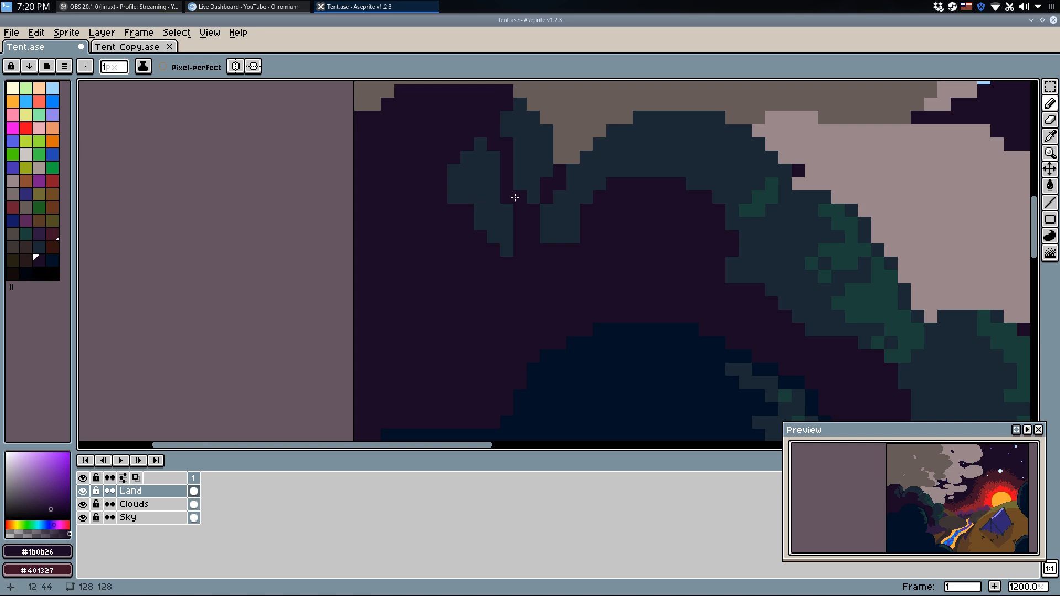
key(g)
click(513, 197)
key(b)
Outline and fill the left part of the second background treetop with dark purple #1b0b26.
mouse_move(653, 117)
mouse_down()
mouse_move(670, 133)
mouse_move(681, 171)
mouse_up()
key(ctrl+z)
drag(699, 113, 666, 175)
key(g)
click(649, 152)
key(b)
Fill dark purple #1b0b26 between the green clumps of the right background trees, then undo the last pencil stroke.
mouse_move(732, 276)
mouse_down()
mouse_move(799, 201)
mouse_move(771, 274)
mouse_move(779, 349)
mouse_move(760, 280)
mouse_move(813, 289)
mouse_move(468, 214)
mouse_up()
key(g)
key(b)
mouse_move(575, 298)
mouse_down()
mouse_move(596, 246)
mouse_move(587, 278)
mouse_move(604, 289)
mouse_move(590, 383)
mouse_move(568, 383)
mouse_up()
key(g)
click(572, 365)
key(b)
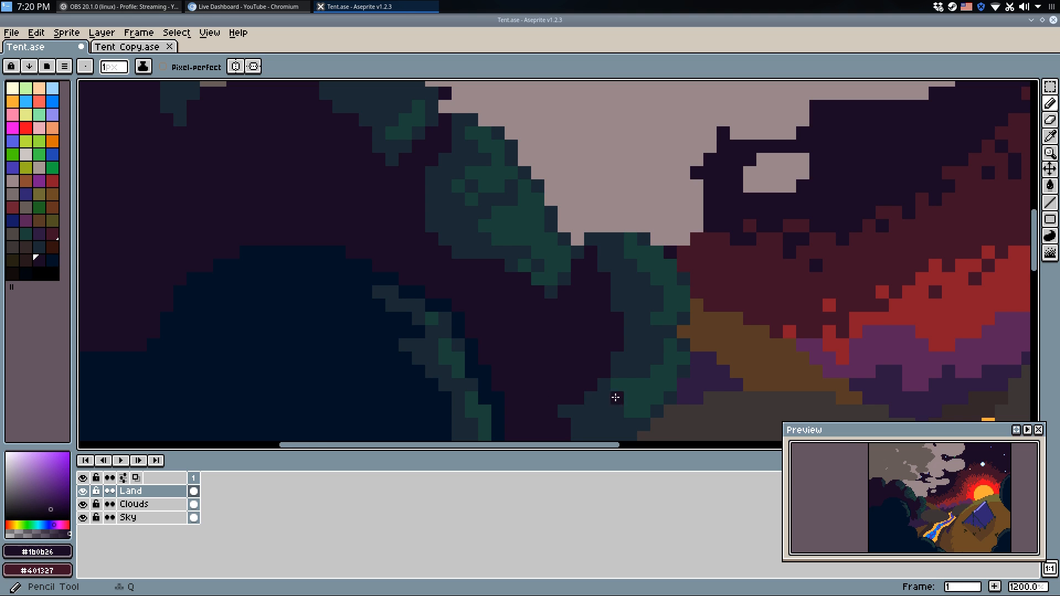
scroll(522, 238, down, 6)
scroll(532, 241, down, 1)
scroll(423, 274, up, 1)
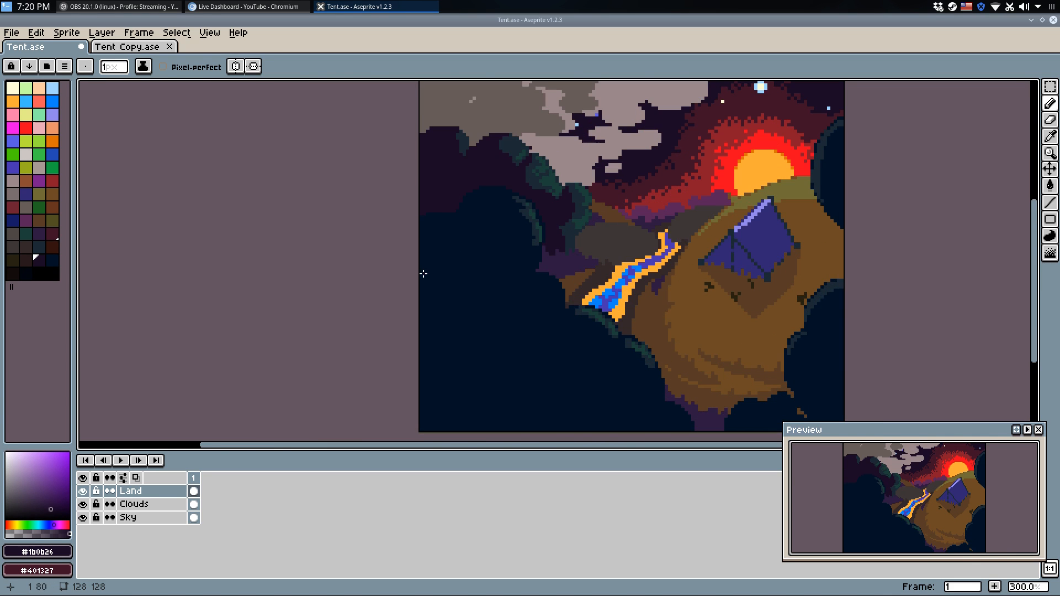
key(ctrl+z)
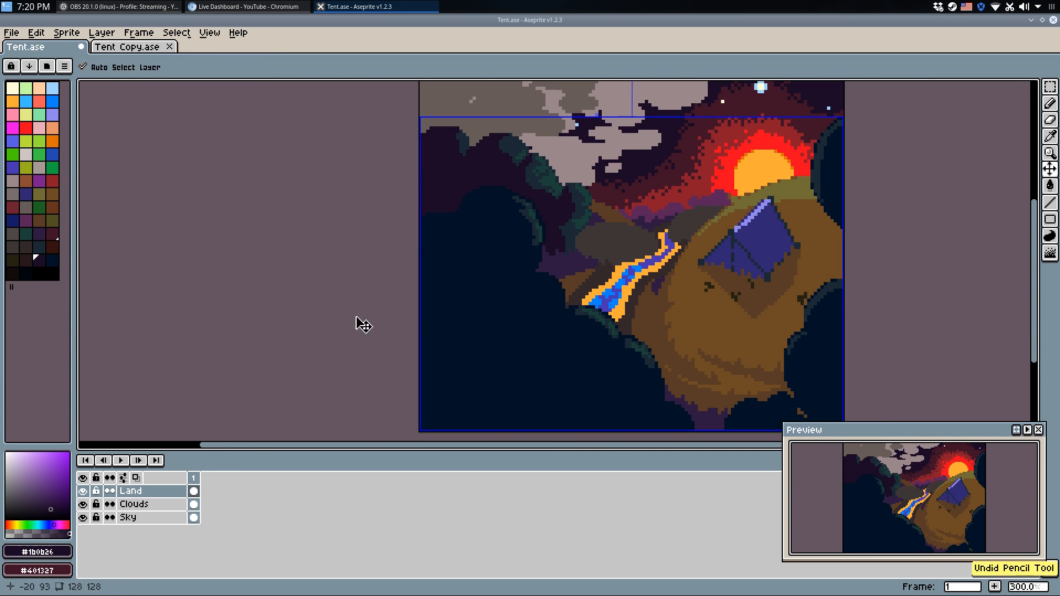
Try filling the background trees' shadow with near-black palette color 57.
click(27, 275)
key(g)
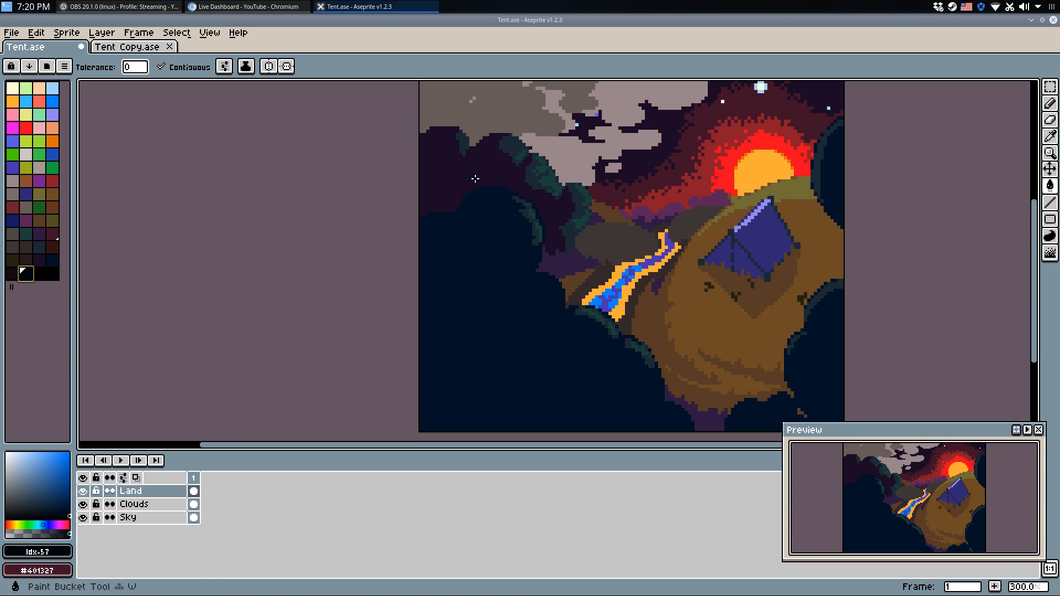
click(475, 179)
scroll(479, 268, down, 1)
key(ctrl+z)
scroll(442, 314, up, 1)
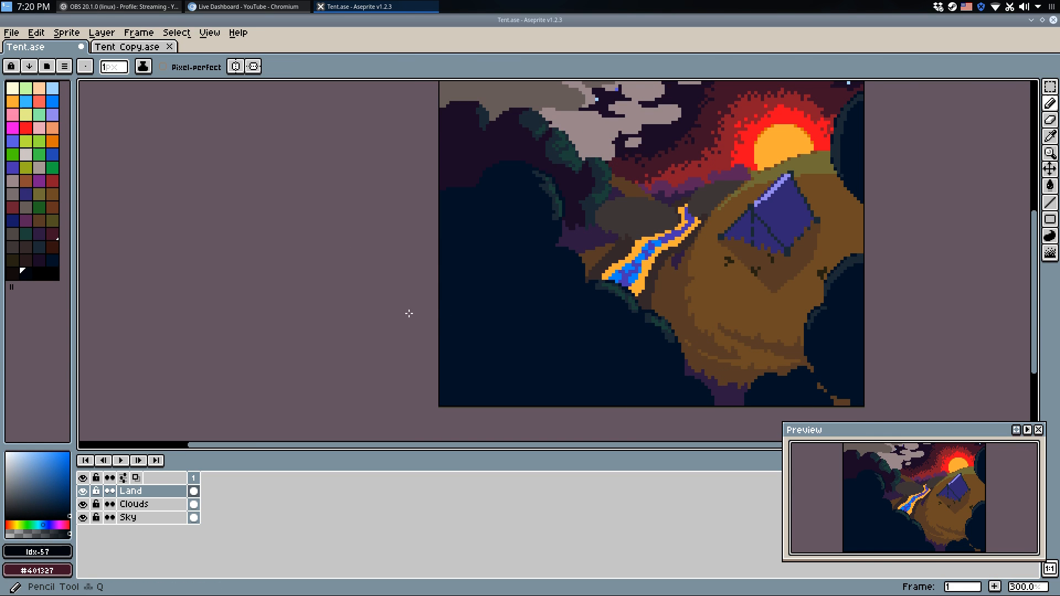
Paint the interior of the large lower-left foreground bush in near-black palette color 57 with a 14 px brush.
key(b)
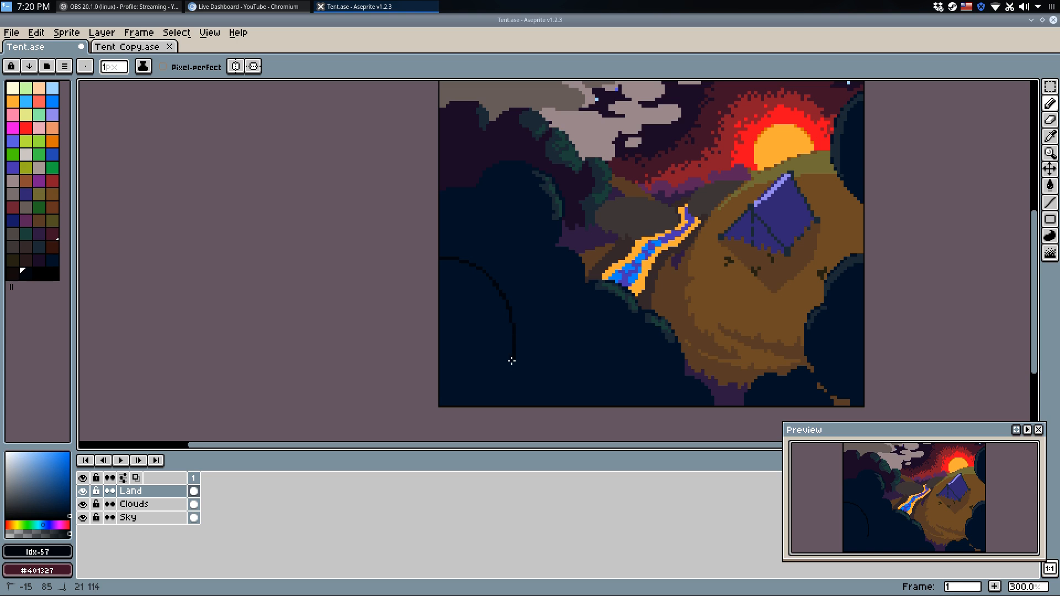
key(ctrl+z)
key(plus)
key(plus)
key(plus)
key(plus)
key(plus)
key(plus)
key(plus)
key(plus)
key(plus)
key(plus)
key(plus)
key(plus)
mouse_move(454, 267)
mouse_down()
mouse_move(489, 263)
mouse_move(467, 296)
mouse_move(527, 318)
mouse_move(533, 342)
mouse_move(575, 359)
mouse_move(615, 426)
mouse_up()
key(ctrl+z)
click(443, 239)
mouse_move(443, 239)
mouse_down()
mouse_move(468, 249)
mouse_move(482, 233)
mouse_move(504, 250)
mouse_move(492, 284)
mouse_move(511, 304)
mouse_move(499, 325)
mouse_move(518, 329)
mouse_move(536, 363)
mouse_move(563, 351)
mouse_move(572, 383)
mouse_up()
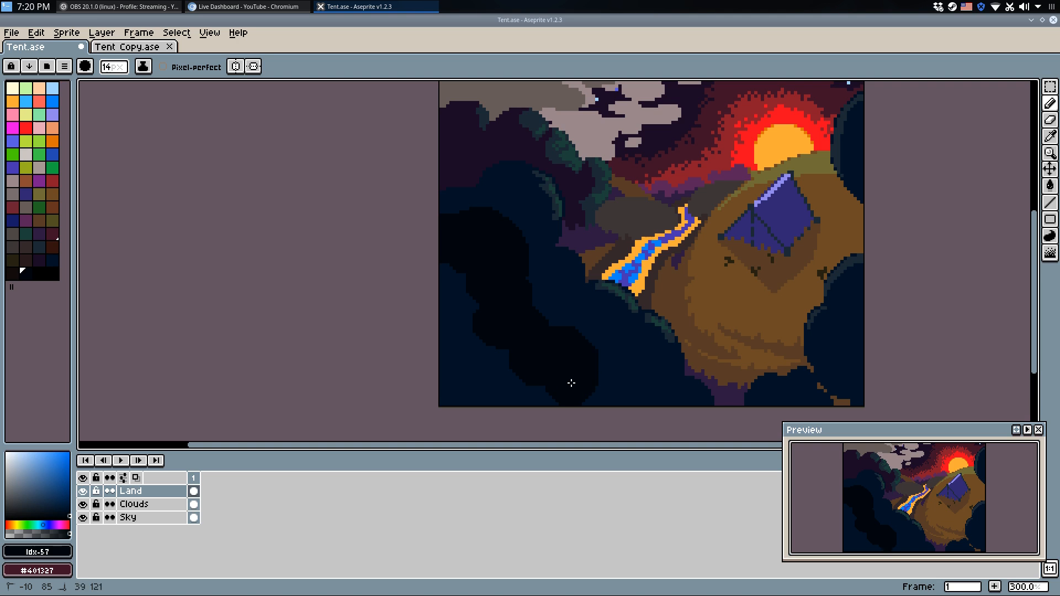
Shade the bottom-right and right-edge foreground bushes with near-black color 57, reducing the brush to 9 px for the last stroke.
scroll(795, 414, up, 2)
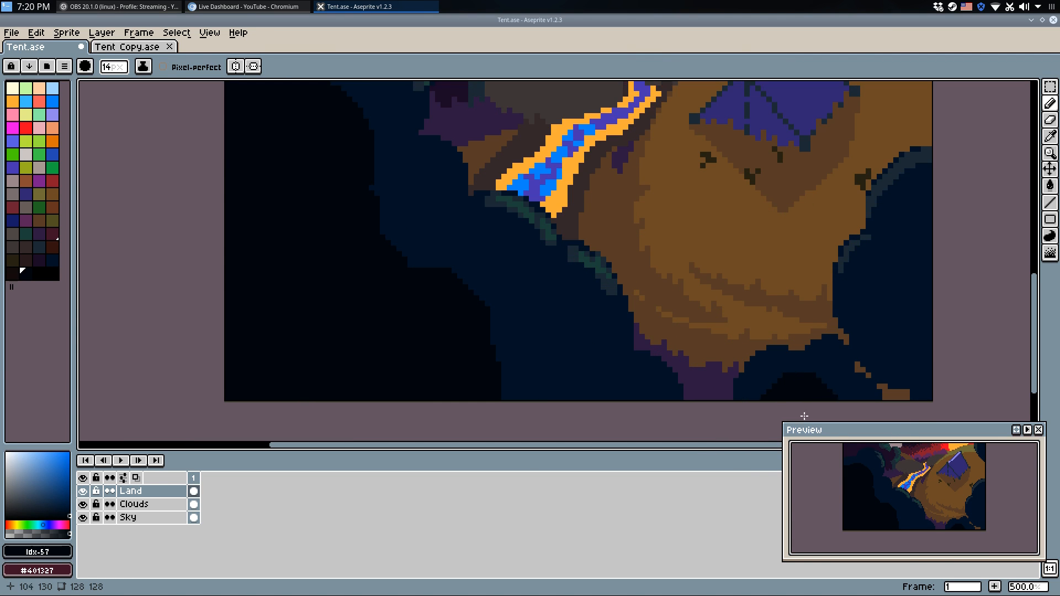
drag(793, 413, 827, 401)
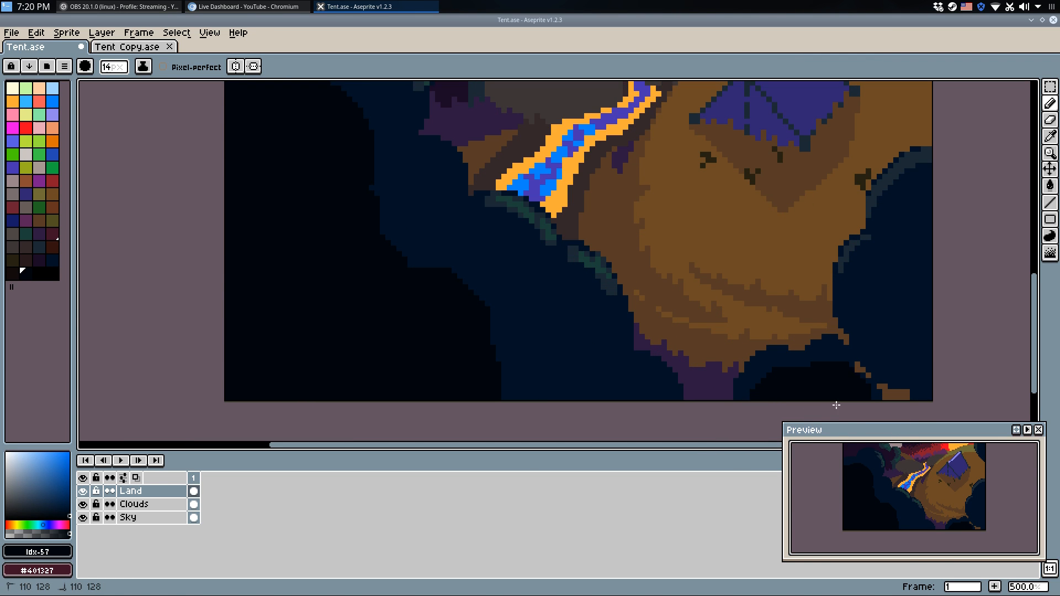
mouse_move(943, 356)
mouse_down()
mouse_move(925, 327)
mouse_move(965, 253)
mouse_up()
scroll(675, 226, down, 3)
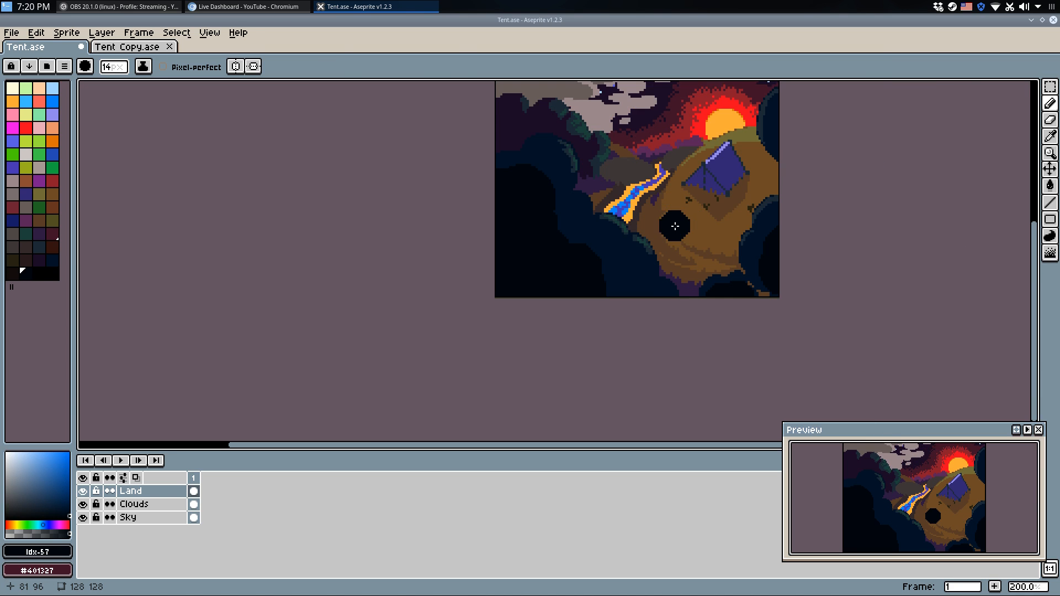
key(minus)
key(minus)
key(minus)
key(minus)
key(minus)
drag(818, 208, 775, 327)
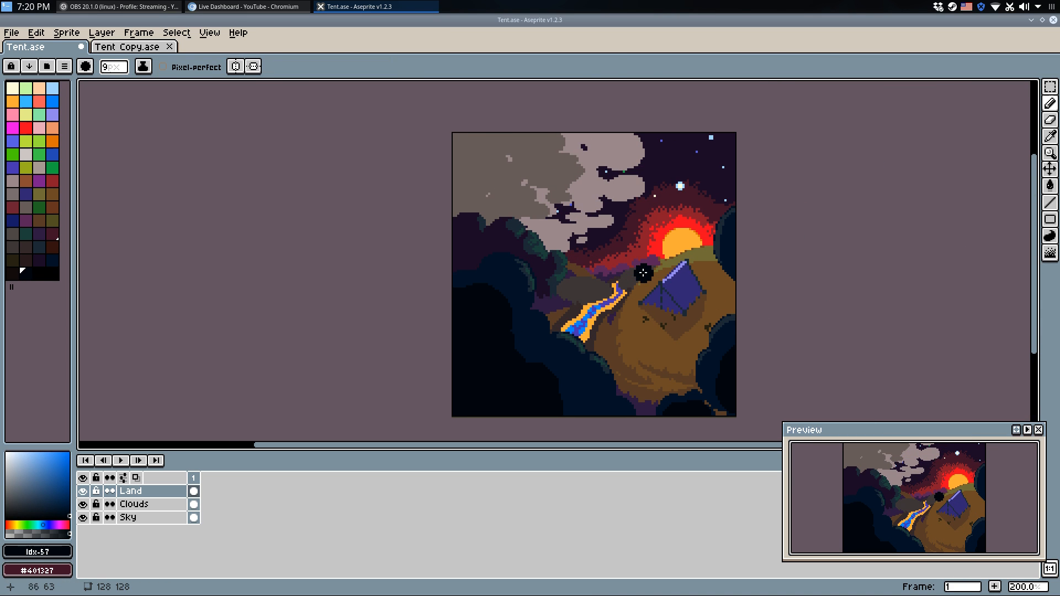
Try replacing dark teal palette color 50 with dark red #401327 across the Land layer.
scroll(571, 270, up, 4)
alt+click(511, 208)
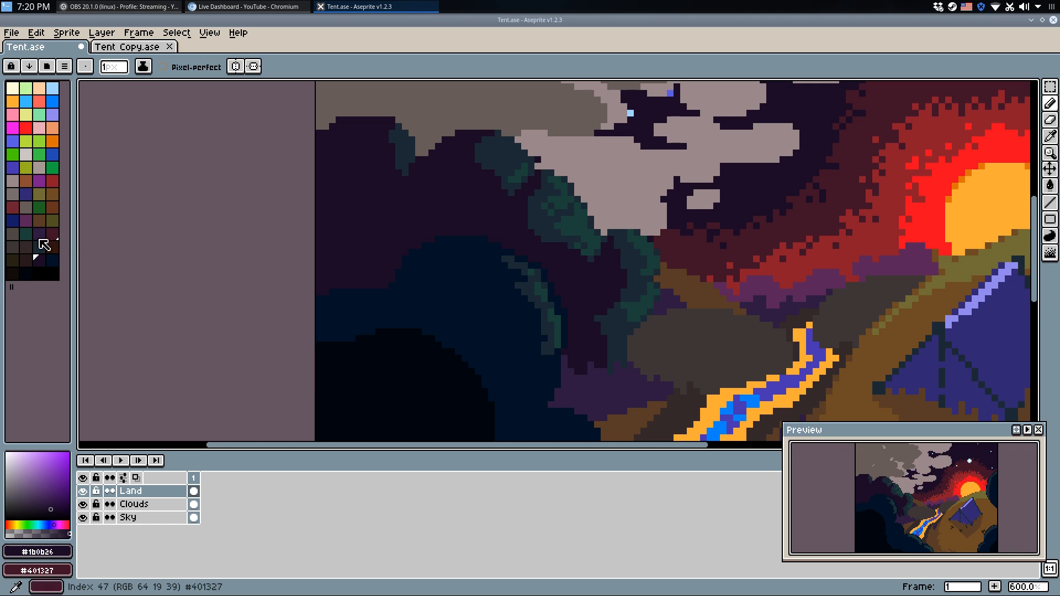
click(39, 247)
key(shift+r)
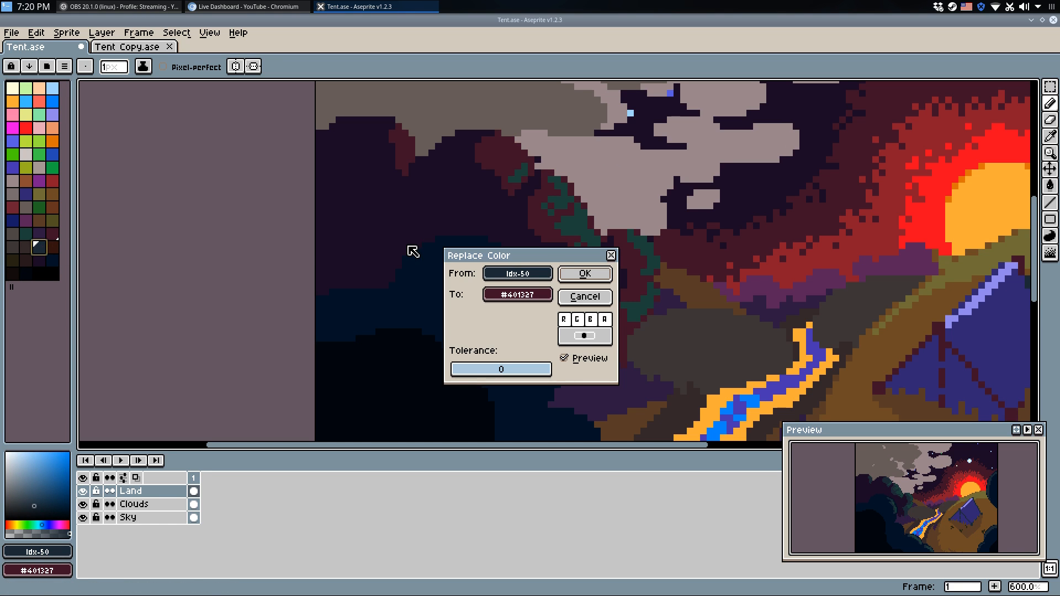
click(583, 298)
Try filling the background trees' shadow with dark navy palette color 55.
key(g)
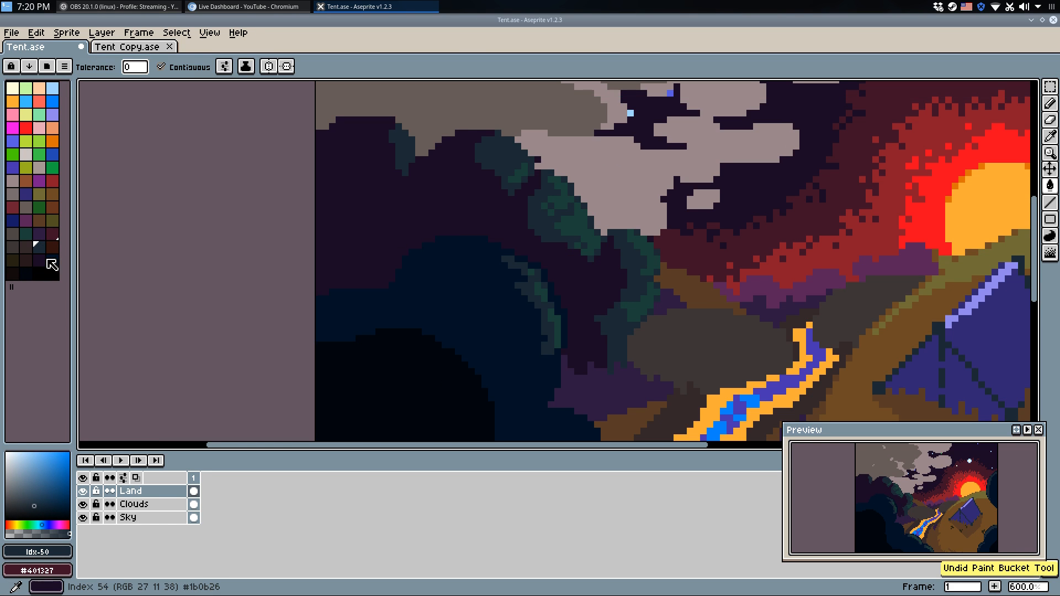
click(51, 261)
scroll(472, 205, down, 5)
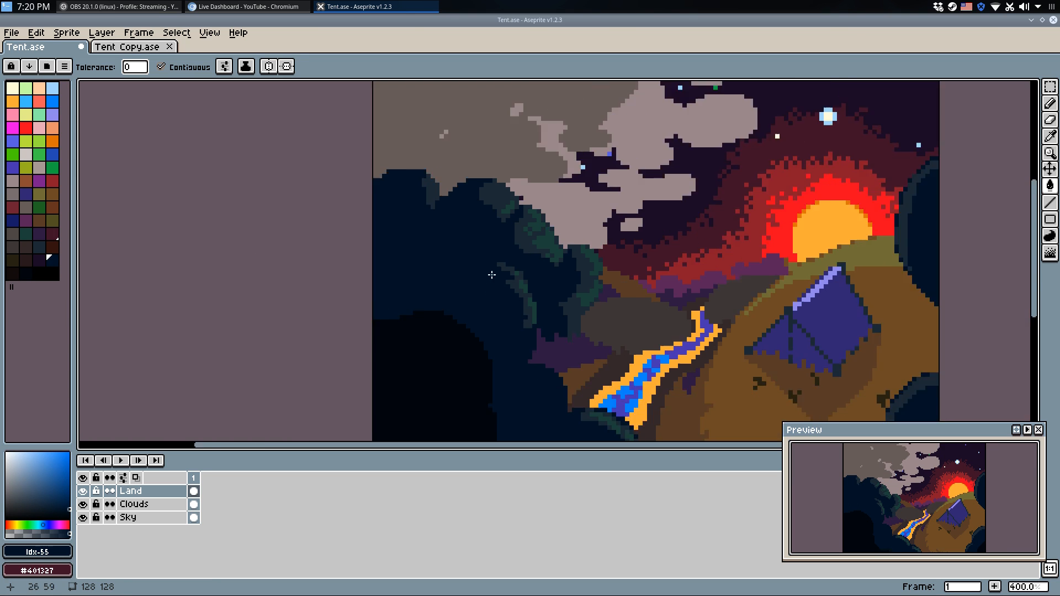
Marquee-select the area of the left background trees and sample their dark purple shadow color #1b0b26.
scroll(532, 250, up, 5)
key(m)
mouse_move(410, 116)
mouse_down()
mouse_move(412, 154)
mouse_move(738, 438)
mouse_up()
key(b)
alt+click(572, 214)
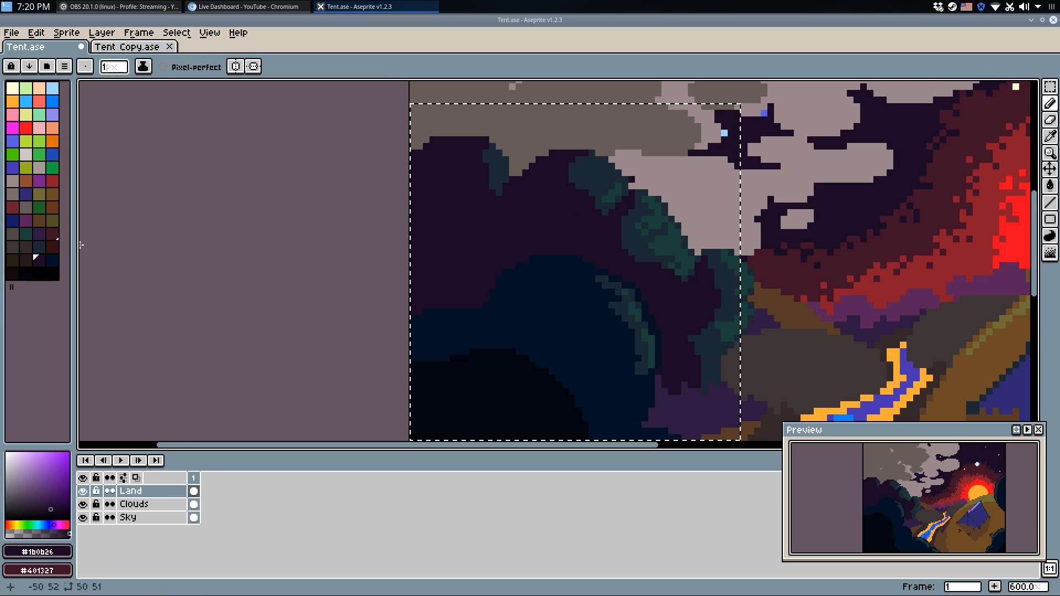
Try replacing #1b0b26 in the selected trees with several palette colors, including dark teal 50 and dark green 45.
right_click(43, 247)
key(shift+r)
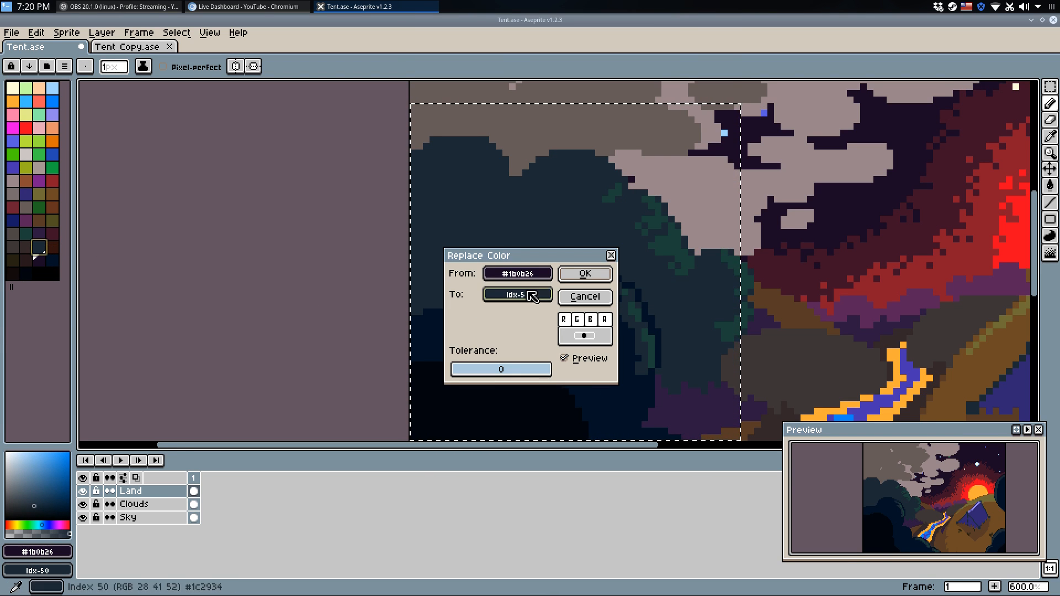
key(Return)
right_click(40, 235)
key(shift+r)
key(Return)
key(shift+r)
key(Return)
right_click(53, 235)
key(shift+r)
key(Return)
key(shift+r)
key(Return)
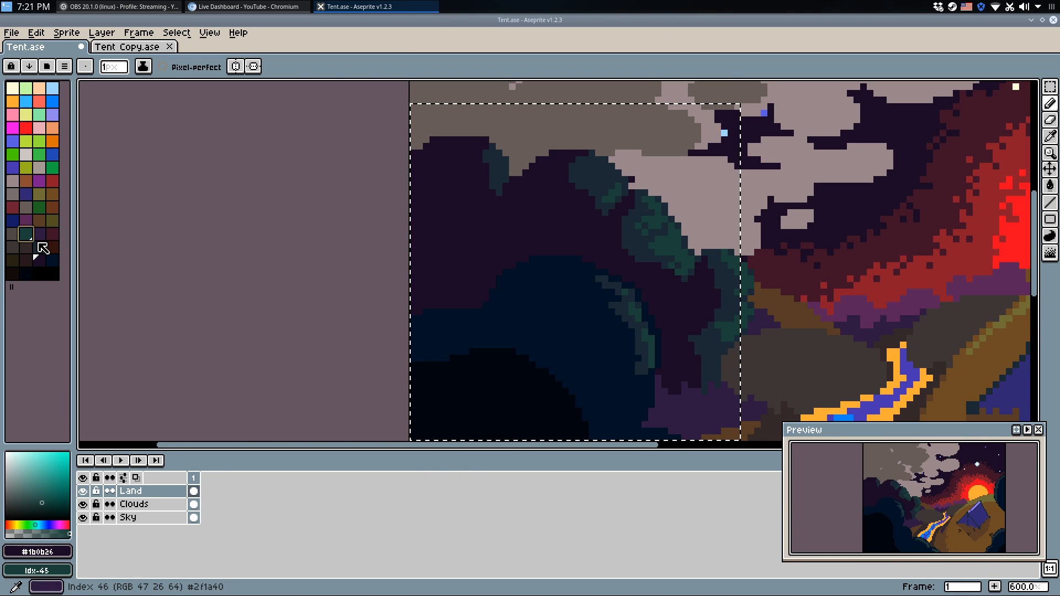
Try replacing the selected trees' #1b0b26 shadow with darker palette colors, including 52 and 56.
right_click(40, 248)
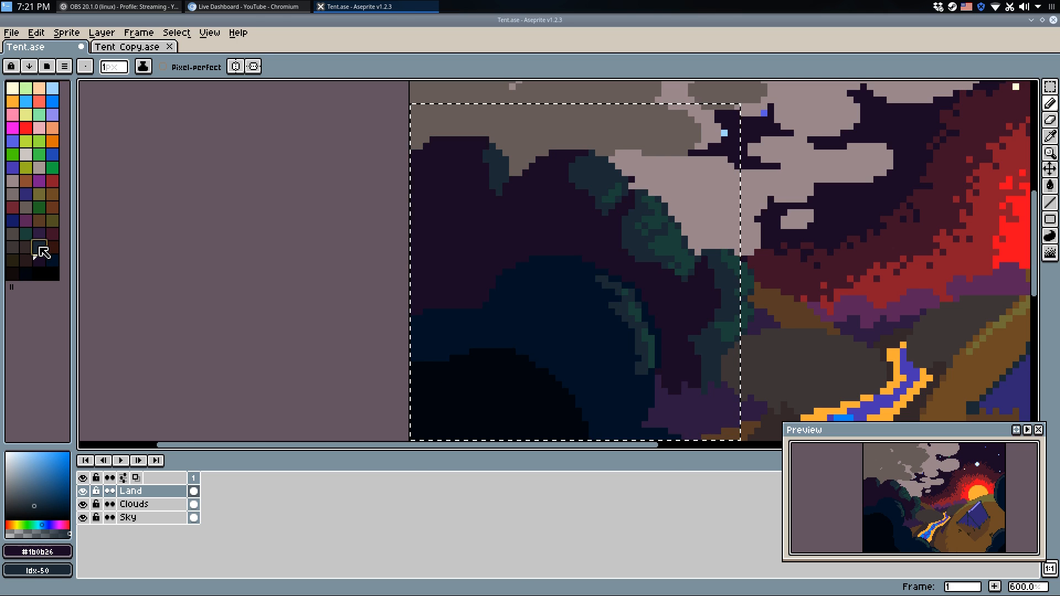
right_click(39, 261)
key(shift+r)
key(Return)
right_click(26, 263)
key(shift+r)
right_click(14, 260)
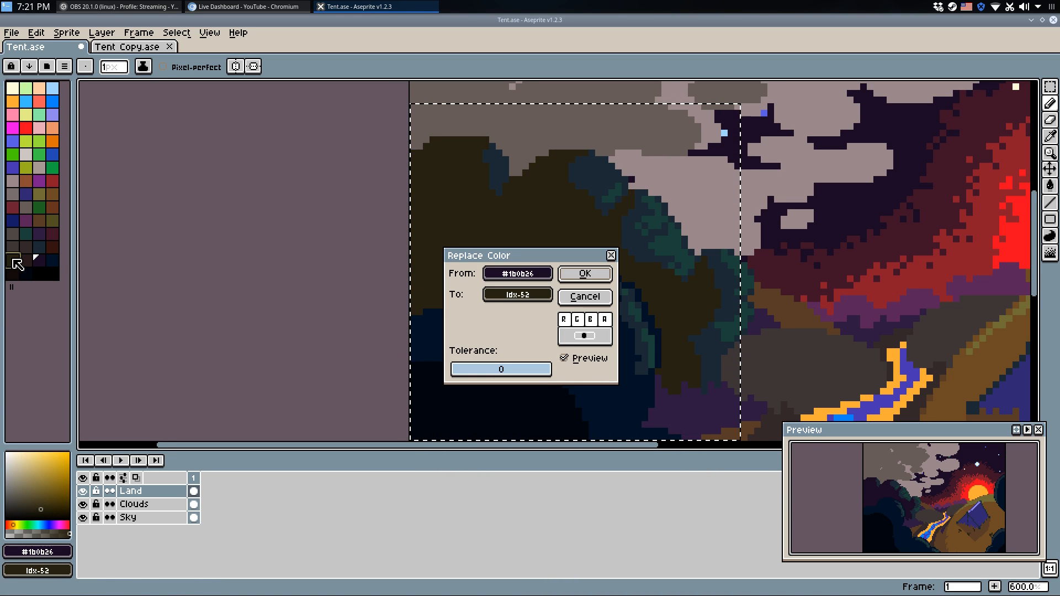
right_click(18, 274)
key(shift+r)
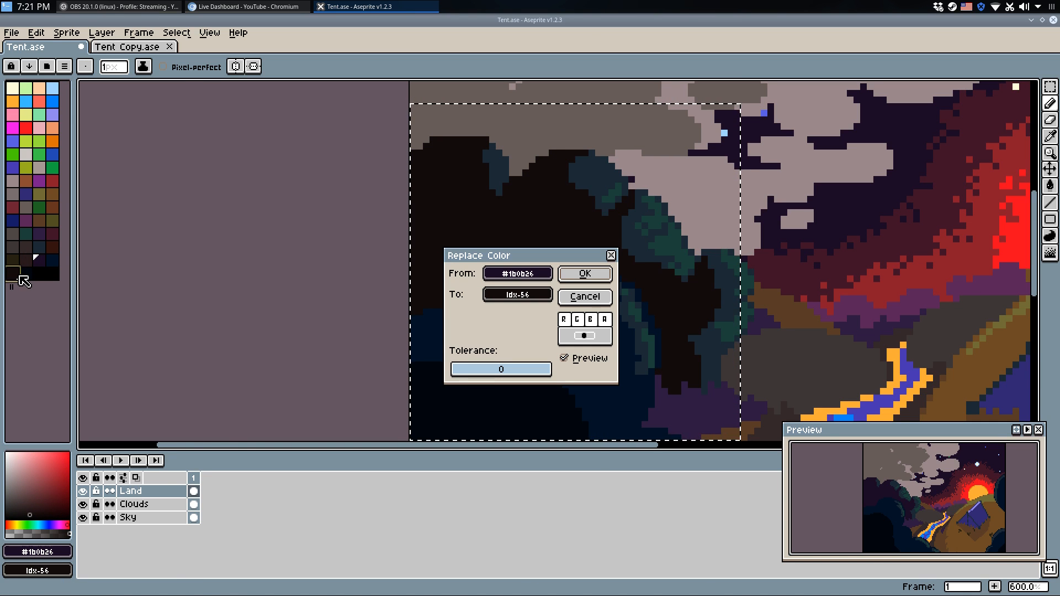
Replace #1b0b26 in the selected trees with dark navy palette color 55.
key(Escape)
right_click(54, 263)
key(shift+r)
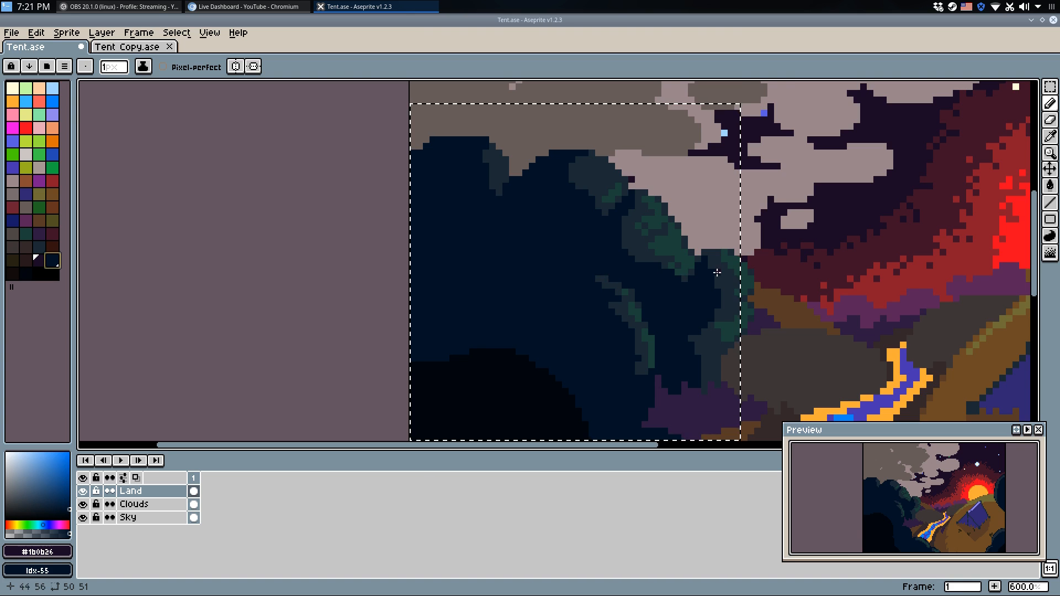
Examine the whole scene at reduced zoom with the left trees' shadow recolored.
scroll(802, 266, down, 3)
key(f)
click(847, 273)
scroll(847, 272, down, 2)
drag(845, 273, 675, 257)
key(q)
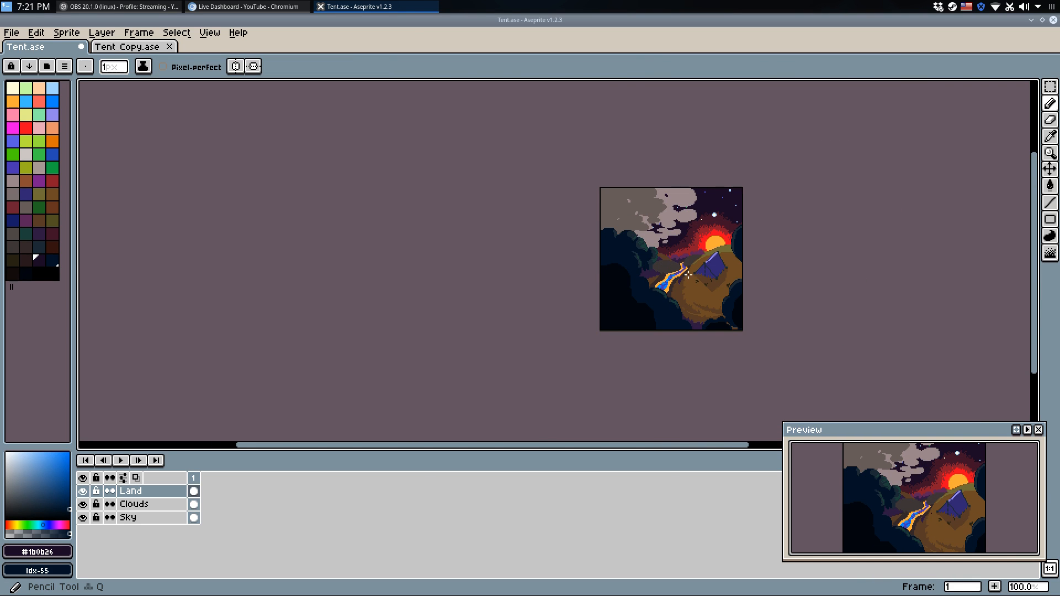
scroll(697, 268, up, 1)
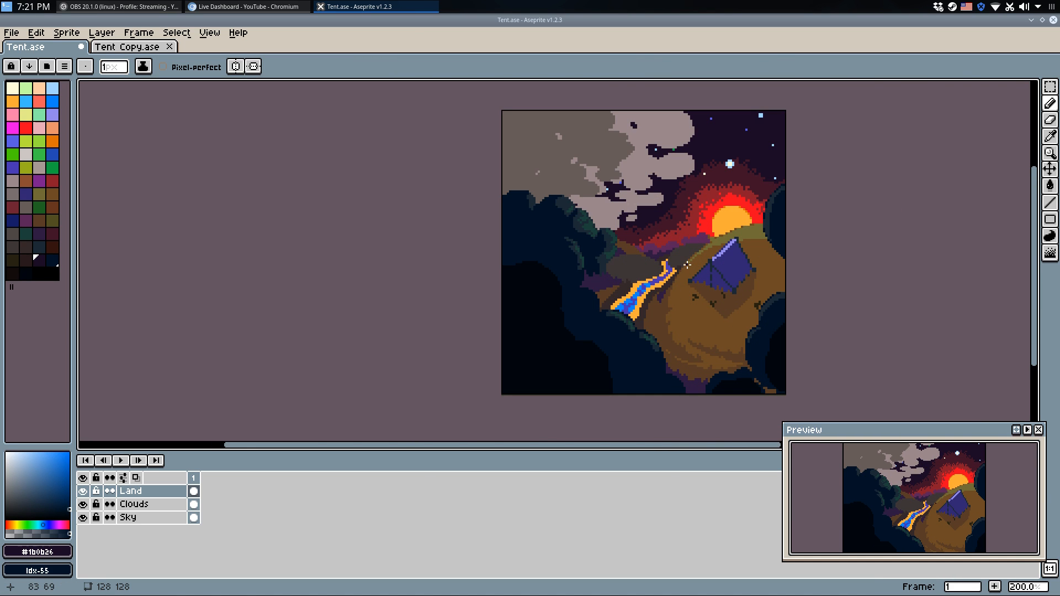
scroll(687, 265, up, 1)
scroll(601, 268, up, 1)
Try filling the rounded grey-brown hill beside the river with purple palette colors 46 and 41.
key(w)
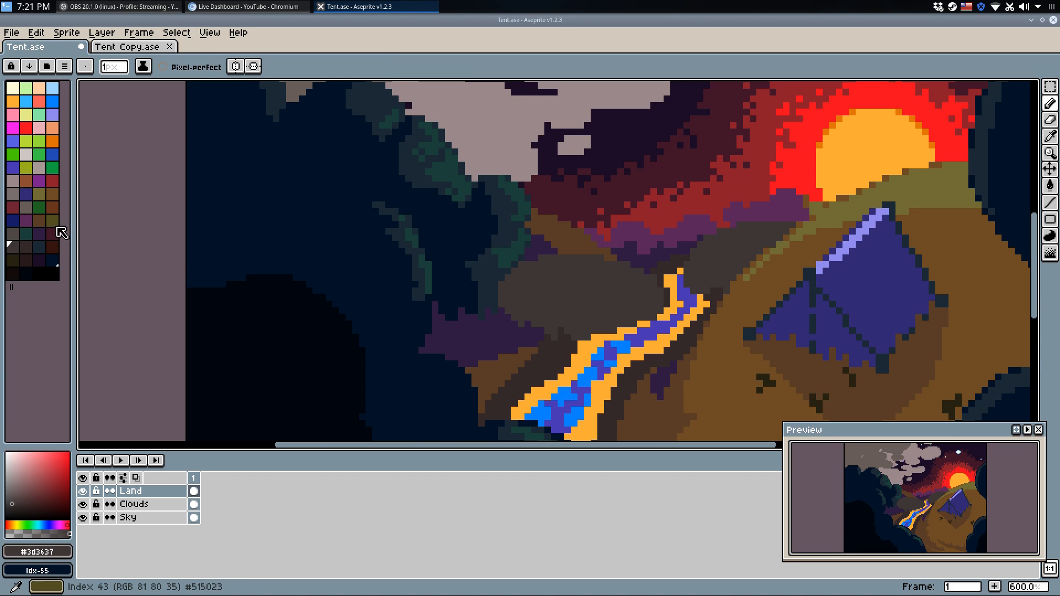
click(39, 233)
click(584, 285)
key(ctrl+z)
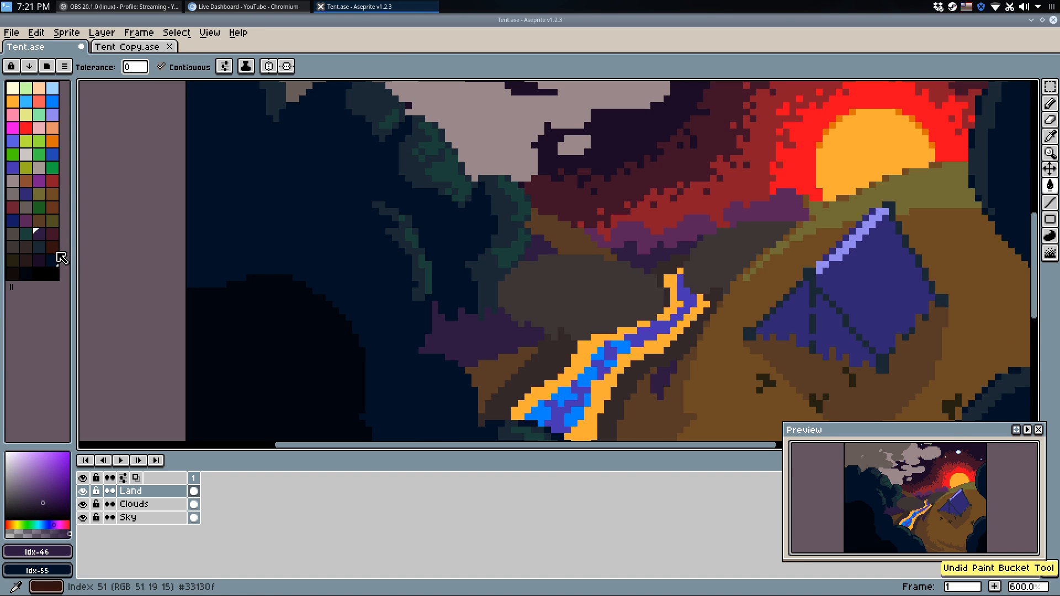
click(30, 226)
click(489, 284)
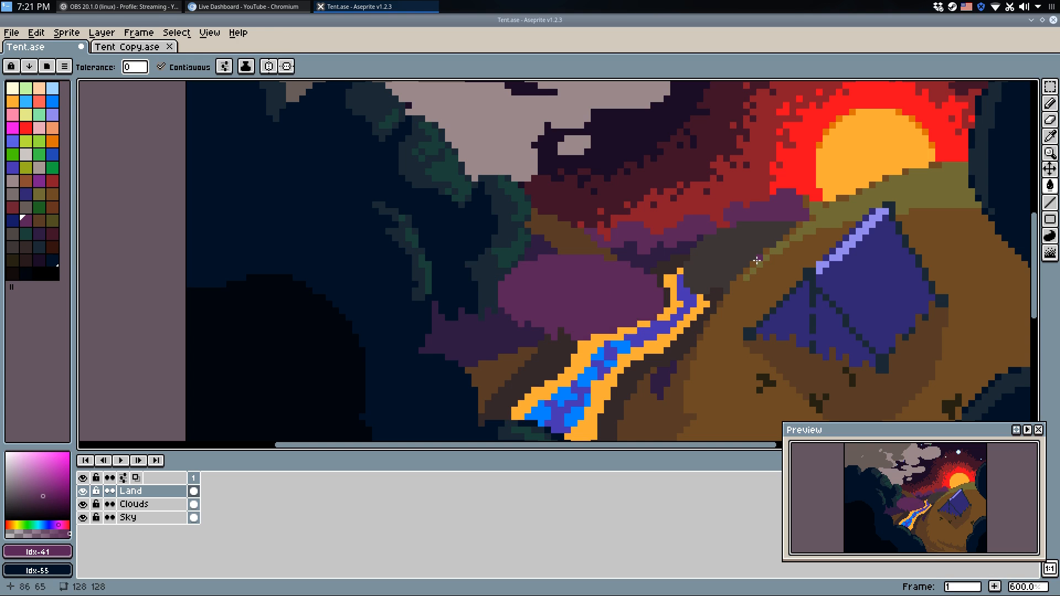
scroll(626, 294, up, 3)
key(ctrl+z)
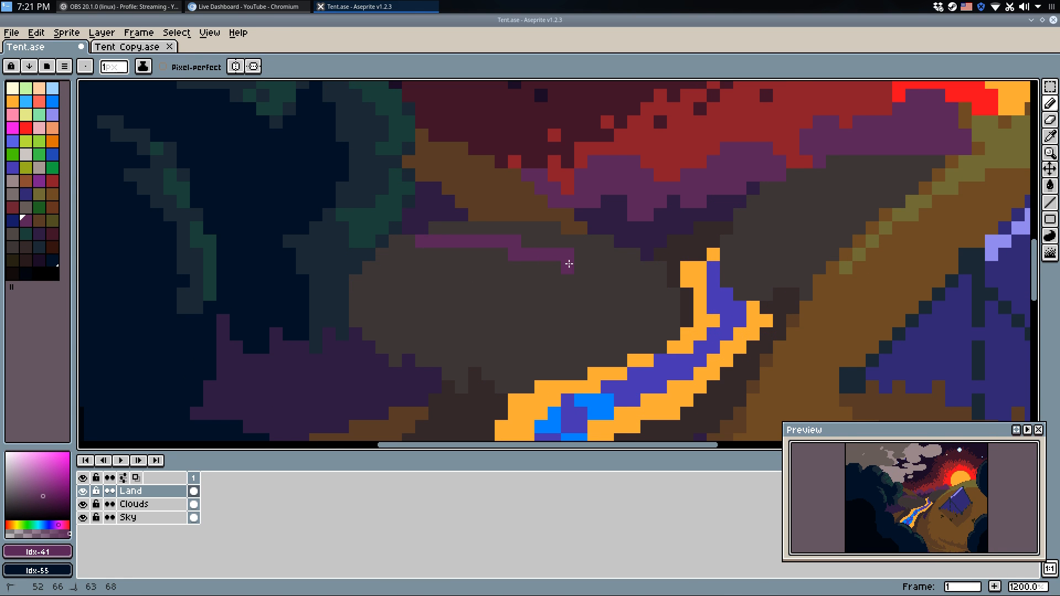
Paint a purple color 41 highlight band along the upper-right edge of the rounded hill beside the river.
click(639, 345)
key(b)
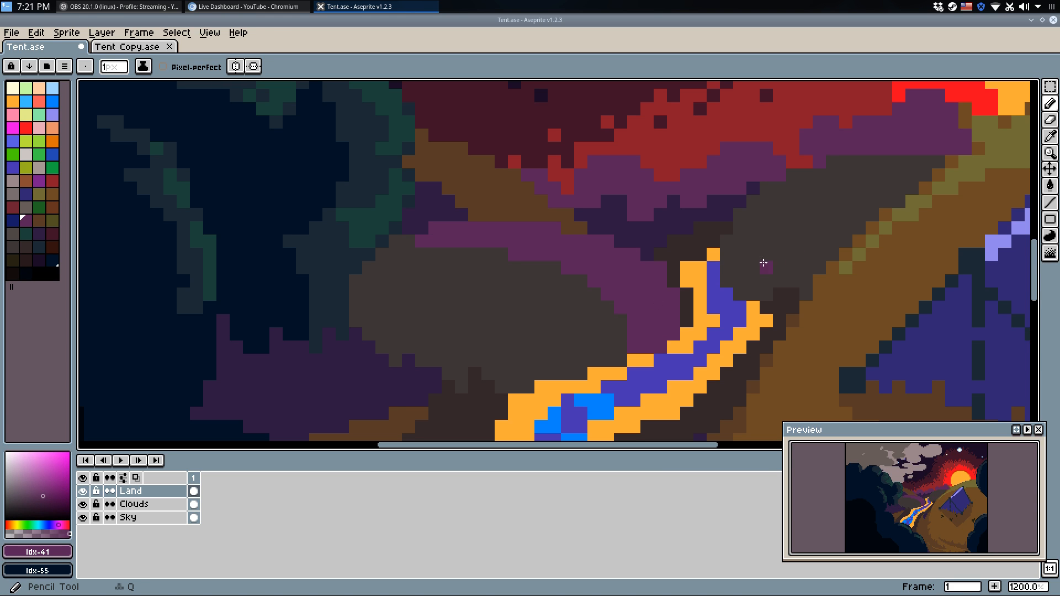
key(ctrl+z)
Try adding a purple color 41 highlight along the upper edge of the grey hill on the river's right side.
drag(752, 218, 850, 180)
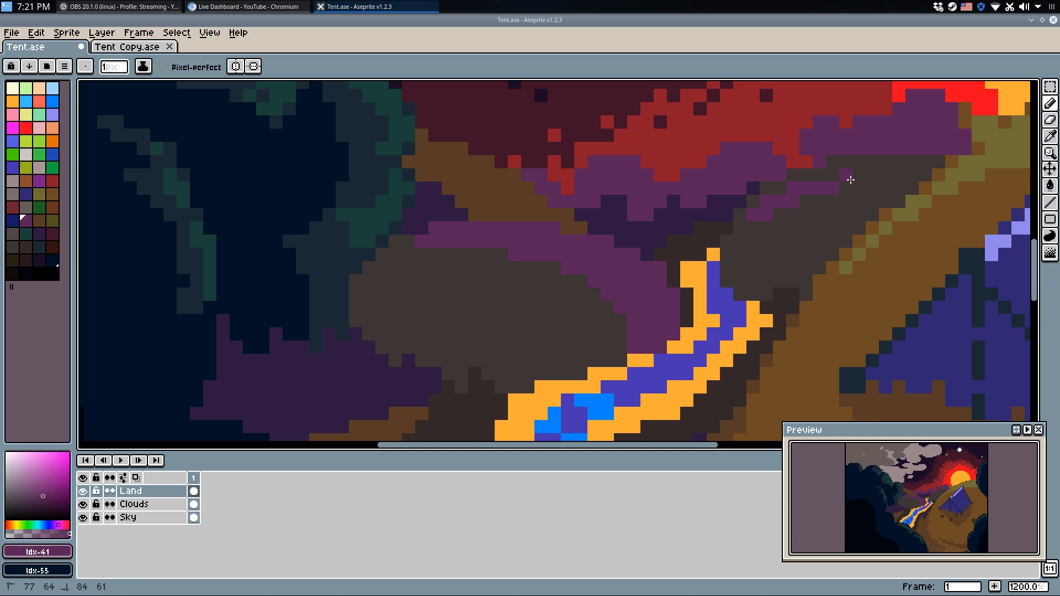
key(g)
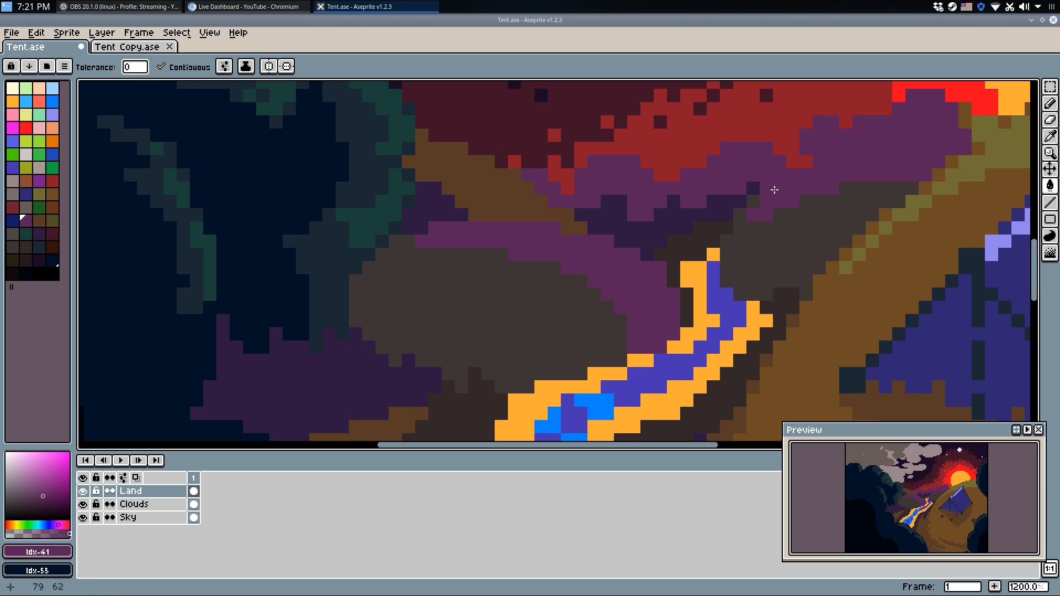
key(b)
scroll(757, 200, down, 4)
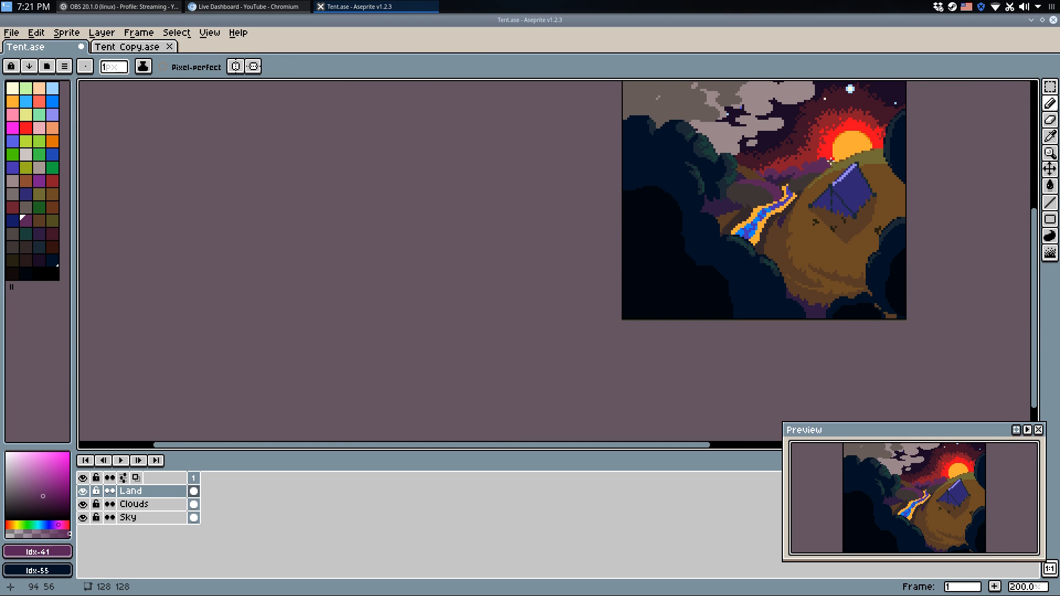
scroll(698, 253, up, 1)
key(ctrl+z)
key(ctrl+z)
Recolor the rounded hill's purple highlight band with grey-brown #4d4643.
scroll(666, 252, up, 4)
key(b)
alt+click(651, 252)
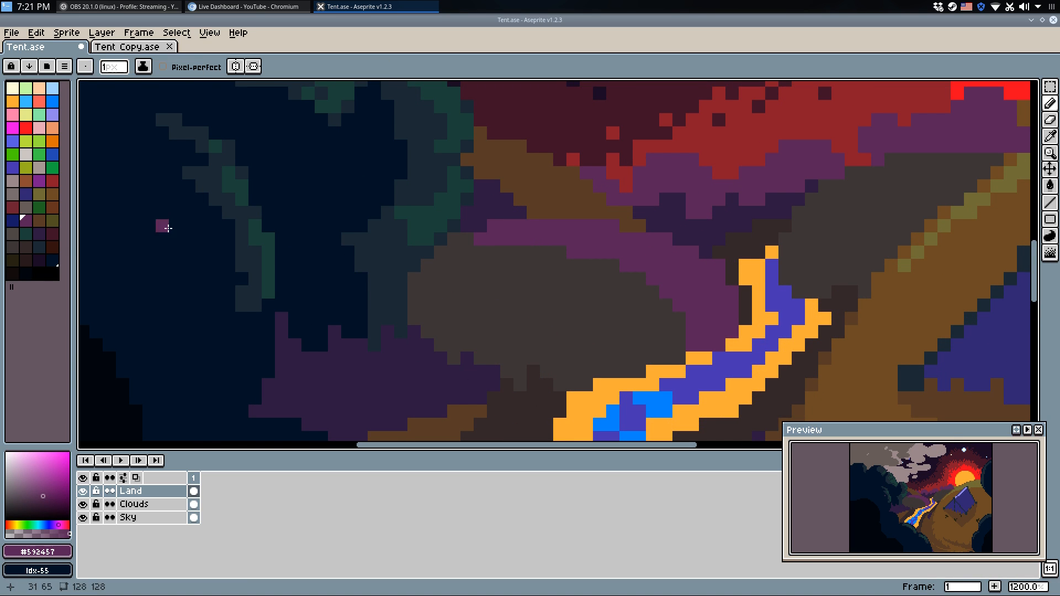
click(13, 234)
key(g)
click(598, 277)
Draw a thin strip along the rounded hill's top rim, trying purple color 41 before reddish-brown color 39.
key(b)
scroll(607, 247, up, 1)
scroll(607, 246, up, 1)
click(26, 221)
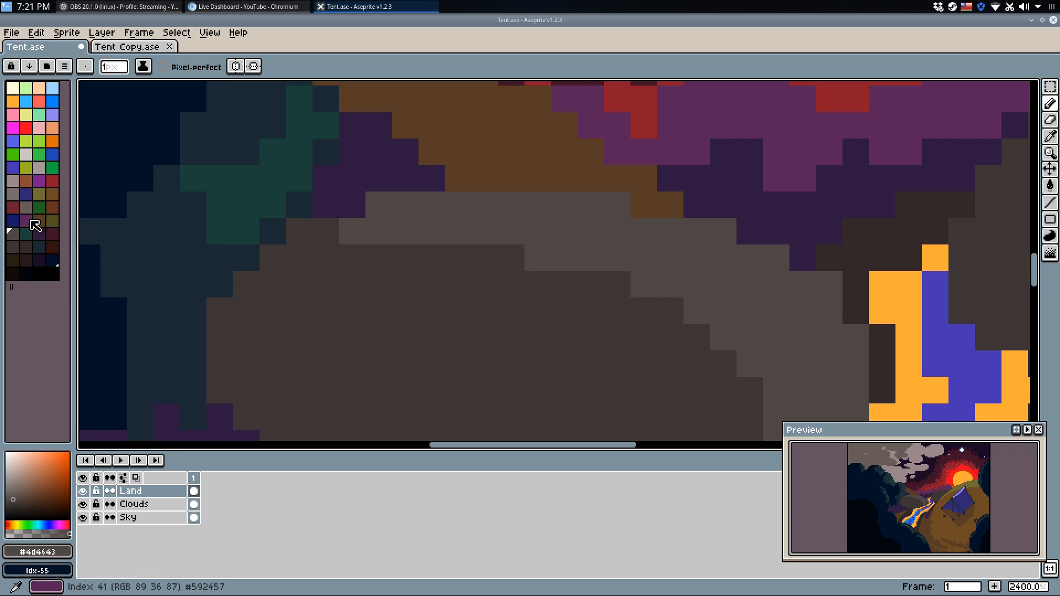
drag(458, 205, 553, 212)
click(53, 207)
drag(459, 206, 594, 226)
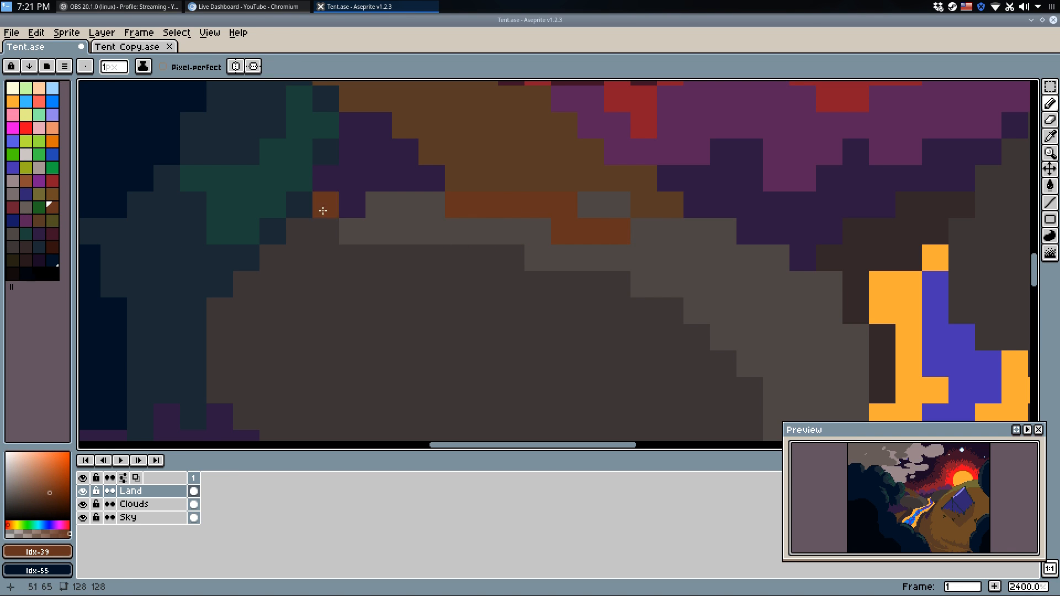
Recolor the hill's rim strip with brown palette color 35 and extend it down the right edge to the river.
click(52, 194)
key(g)
click(626, 240)
key(b)
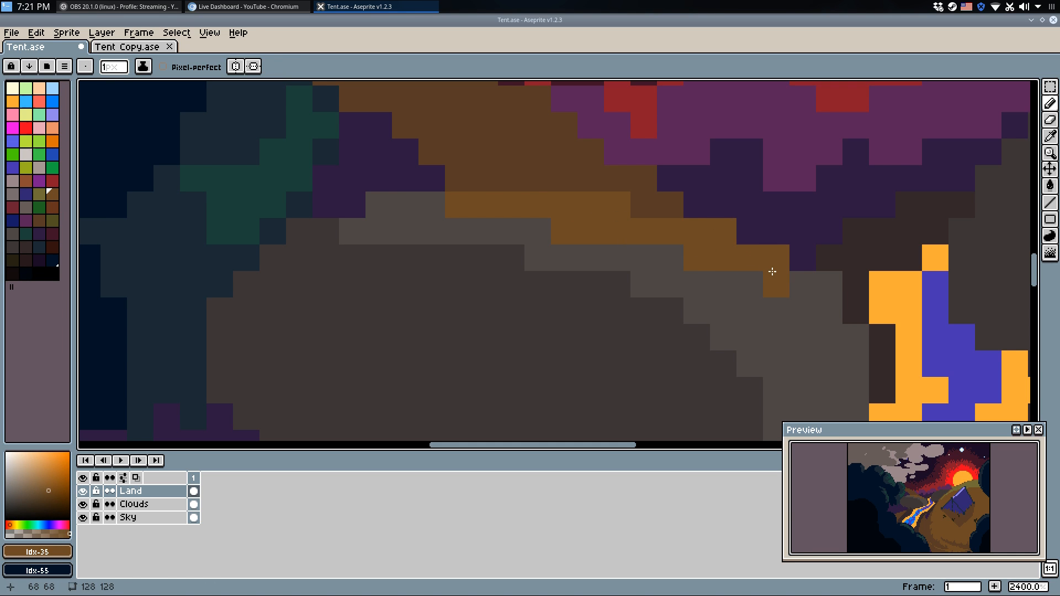
drag(833, 343, 802, 263)
click(816, 232)
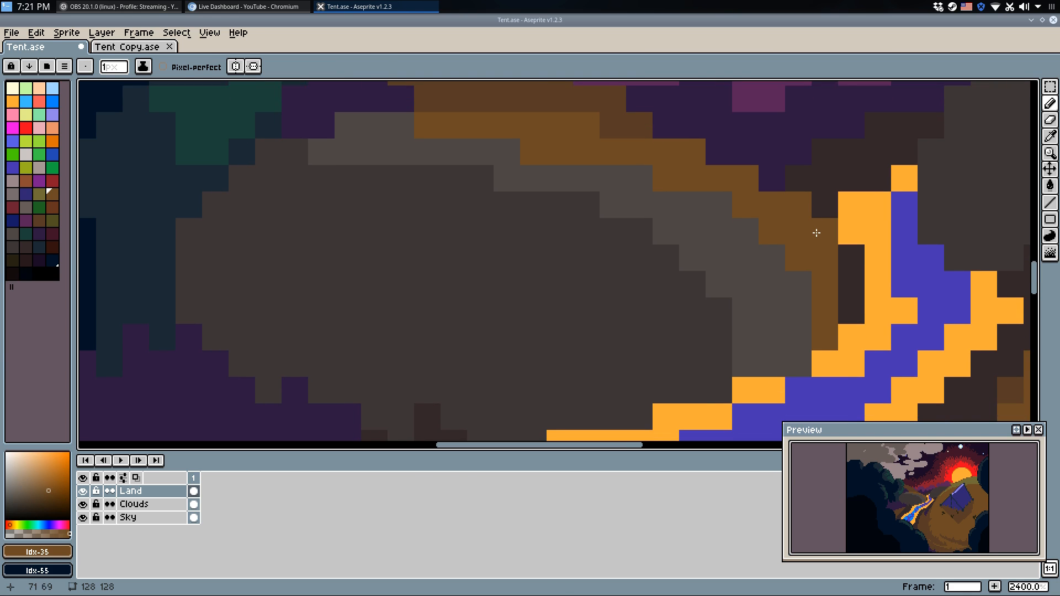
Thin and break up the brown rim strip with grey-brown #4d4643, touching up pixels in brown #6e4a24.
alt+click(790, 338)
drag(818, 337, 813, 315)
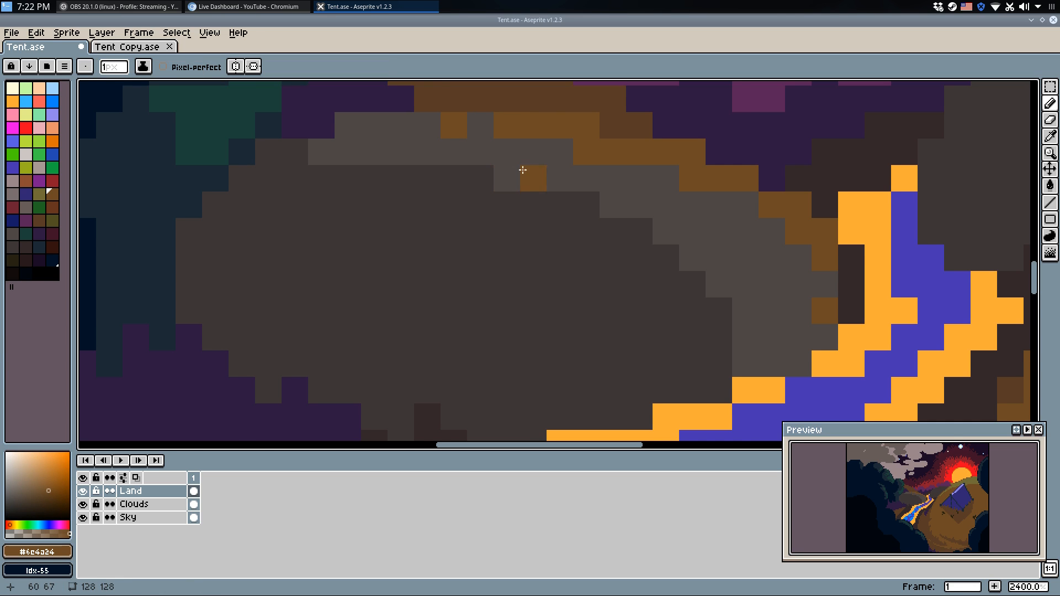
click(559, 152)
drag(576, 131, 530, 199)
alt+click(530, 199)
click(562, 200)
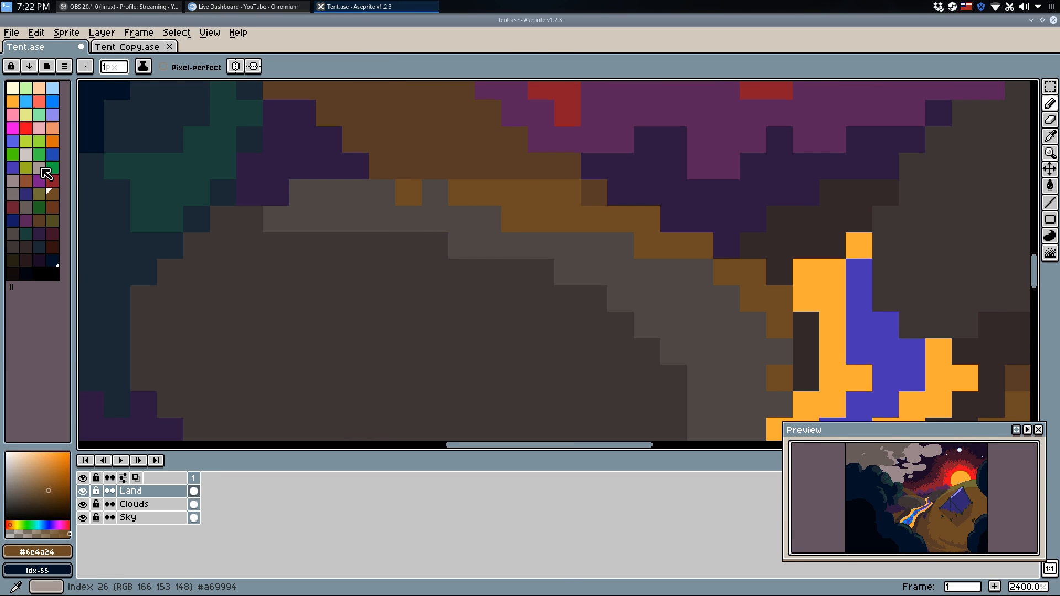
key(ctrl+z)
key(ctrl+z)
Try filling the hill's rim strip with orange-brown palette color 29.
click(27, 181)
key(g)
click(515, 195)
click(417, 195)
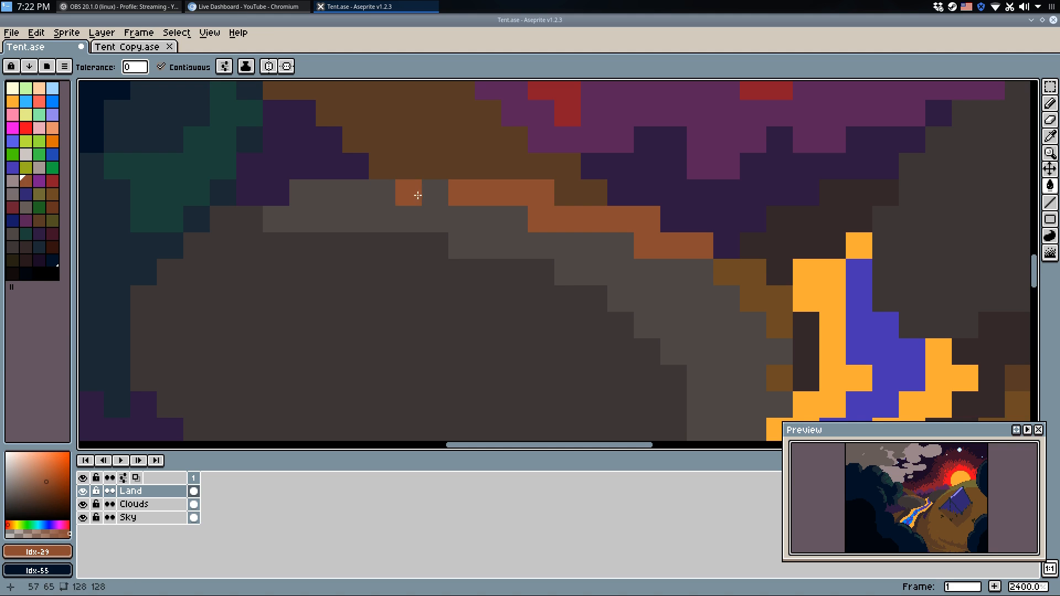
key(ctrl+z)
key(ctrl+z)
Dab orange-brown color 29 highlights along the brown rim and add a #6e4a24 pixel beside the top highlight.
key(b)
click(518, 199)
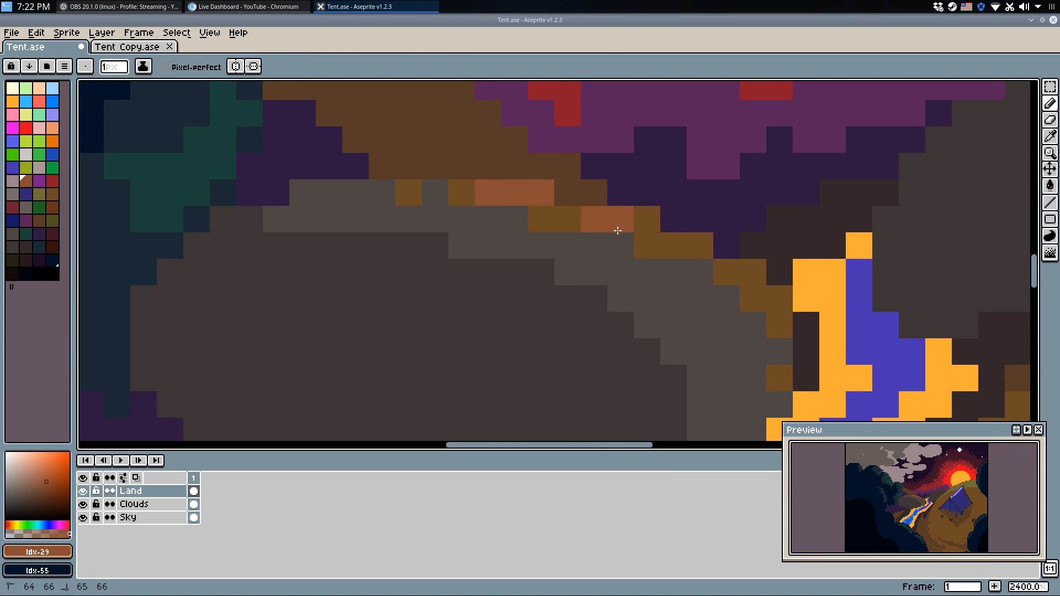
alt+click(640, 216)
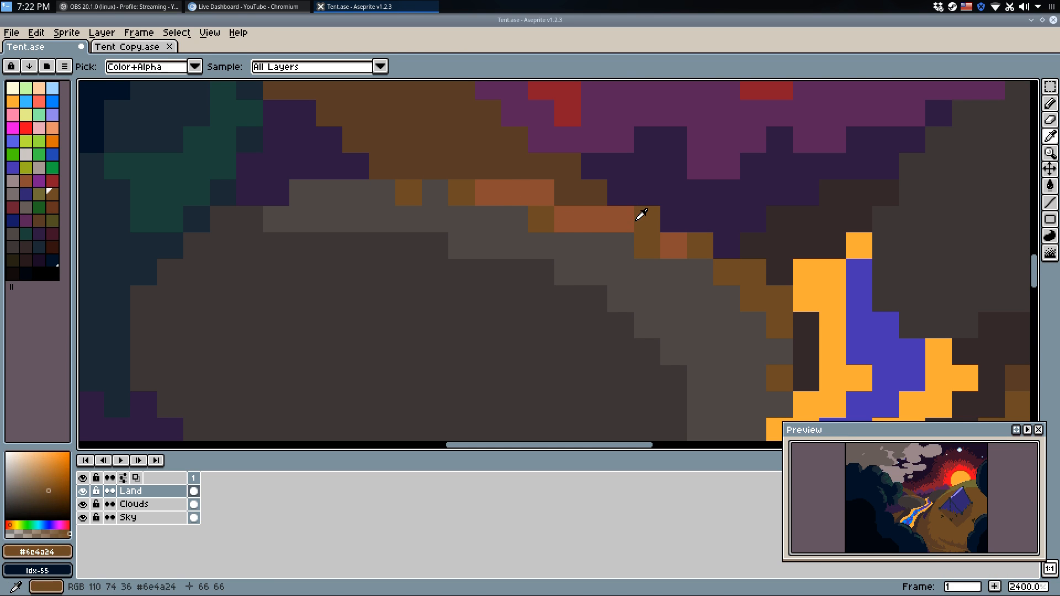
click(567, 193)
alt+click(672, 237)
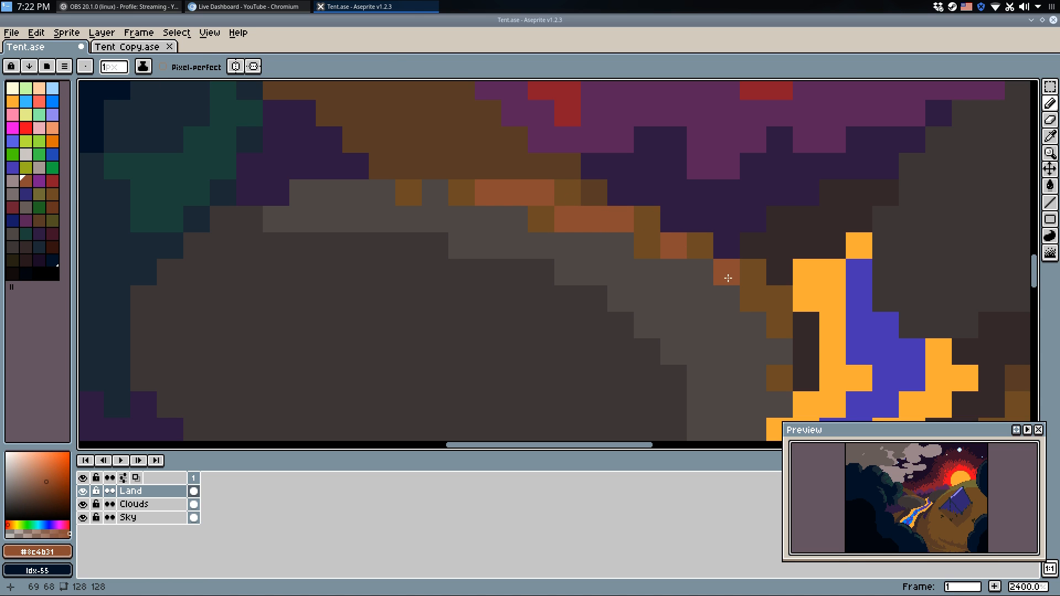
Thicken the rim with brown #6e4a24 beneath the highlights and trim its lower end back with grey-brown #4d4643.
scroll(773, 259, down, 8)
scroll(790, 237, down, 1)
scroll(646, 304, up, 4)
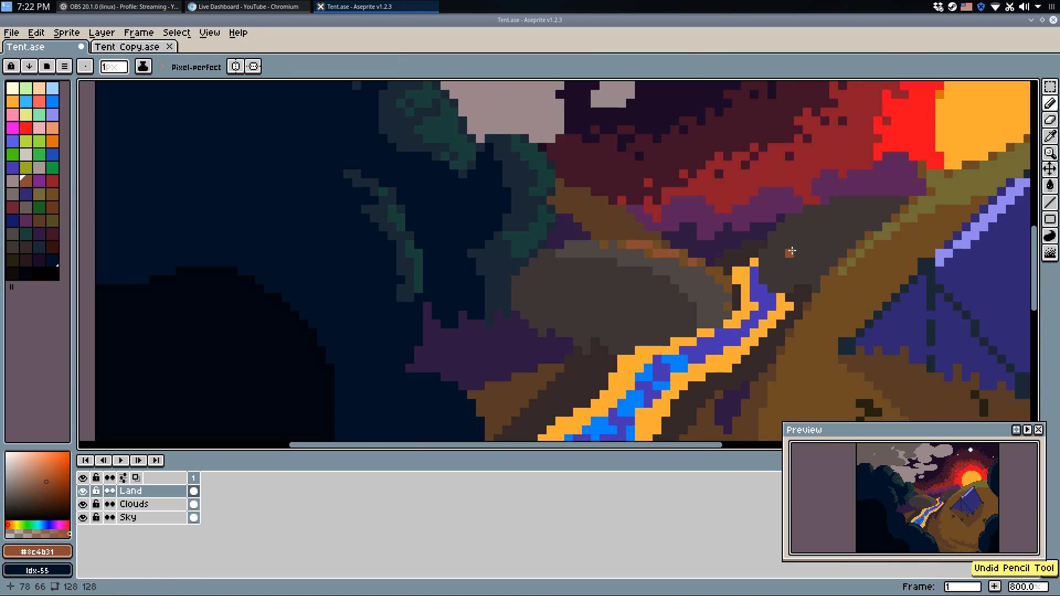
alt+click(654, 298)
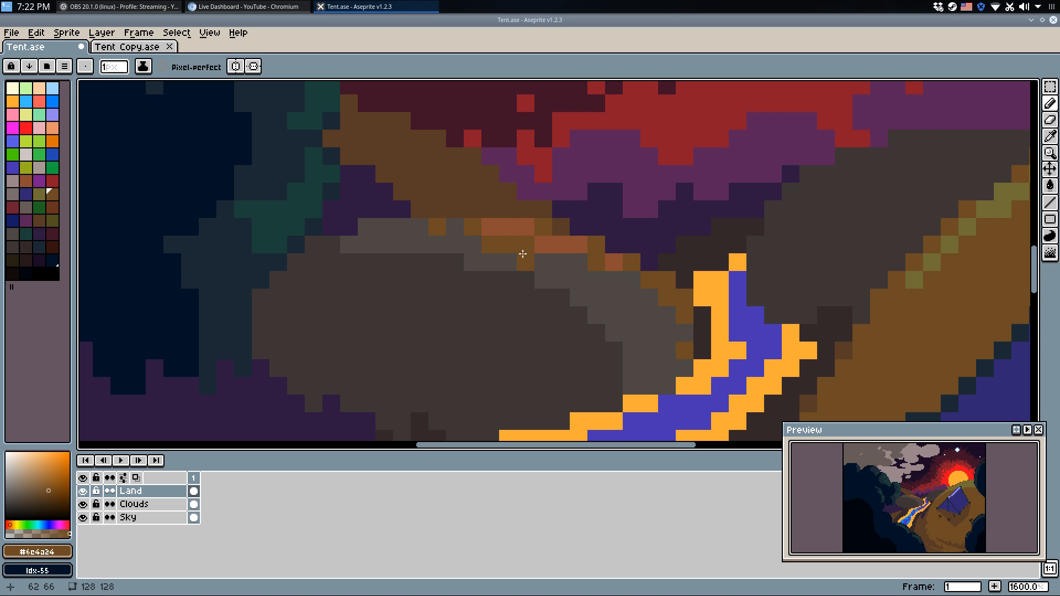
drag(593, 282, 611, 287)
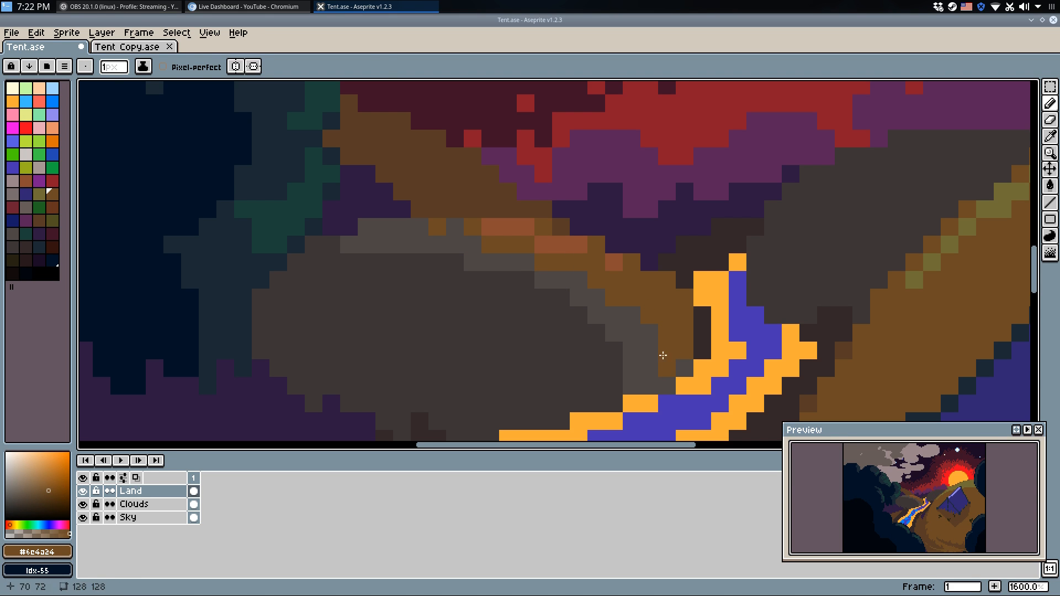
alt+click(657, 335)
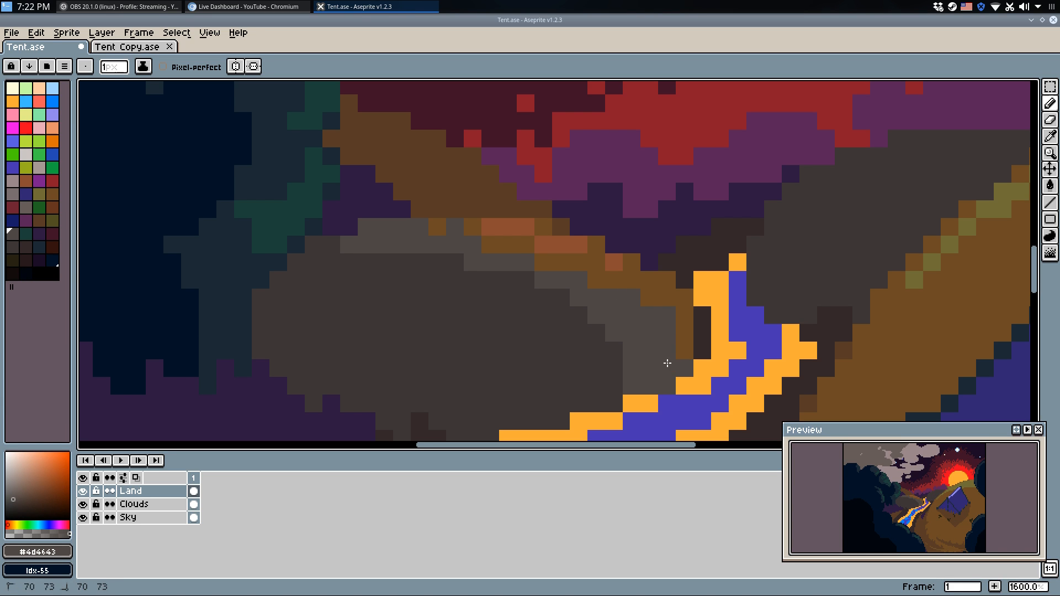
alt+click(669, 313)
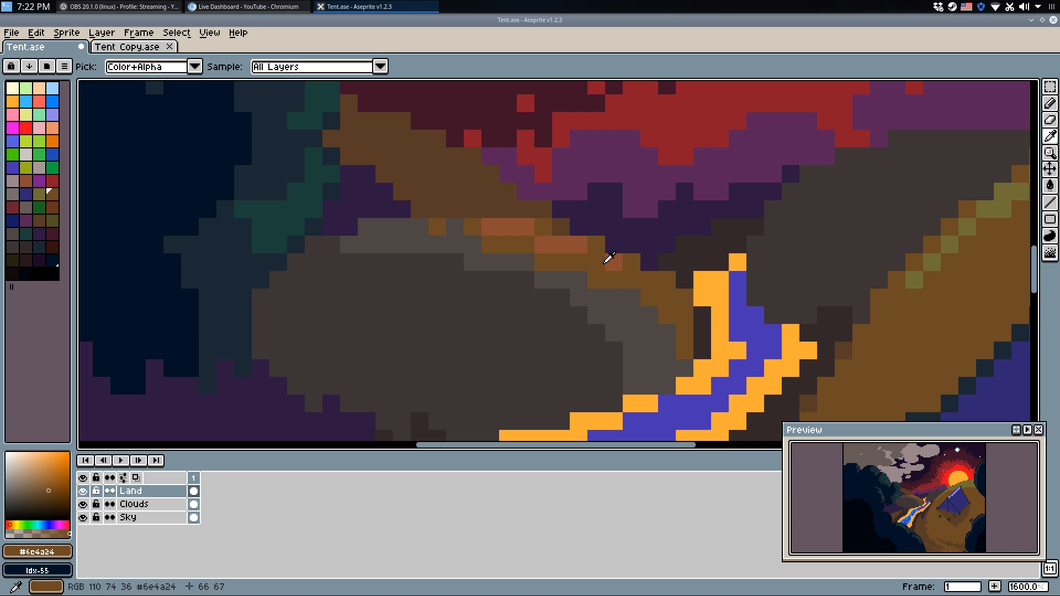
Extend the orange-brown #8c4b31 highlight farther along the hill's rim and save the file.
alt+click(613, 261)
right_click(589, 260)
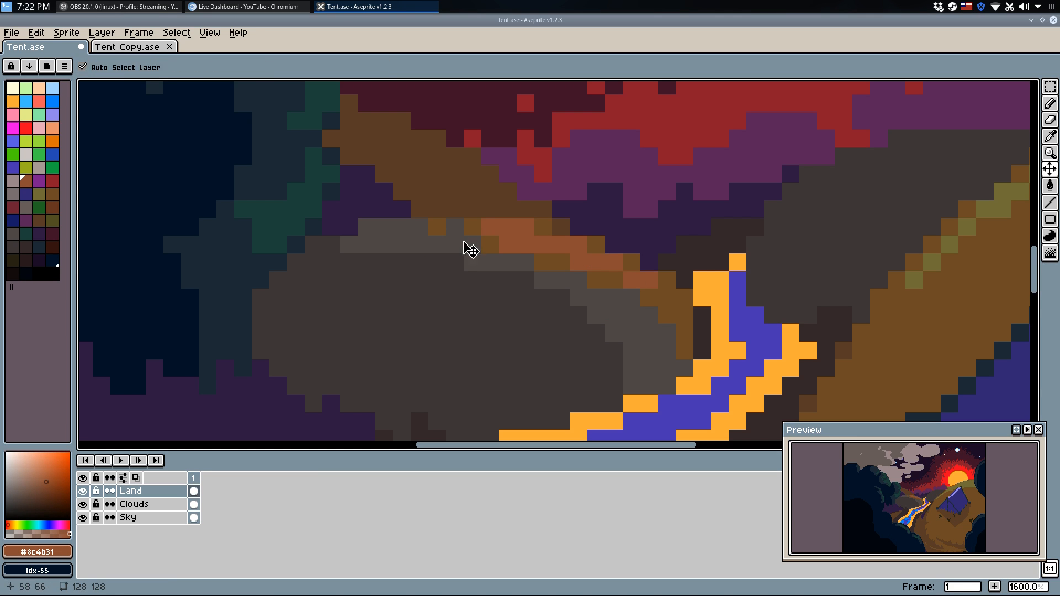
key(ctrl+s)
Dab #3d3637 pixels over the grey edge at the hill's upper-left end and save the file.
alt+click(350, 276)
click(350, 265)
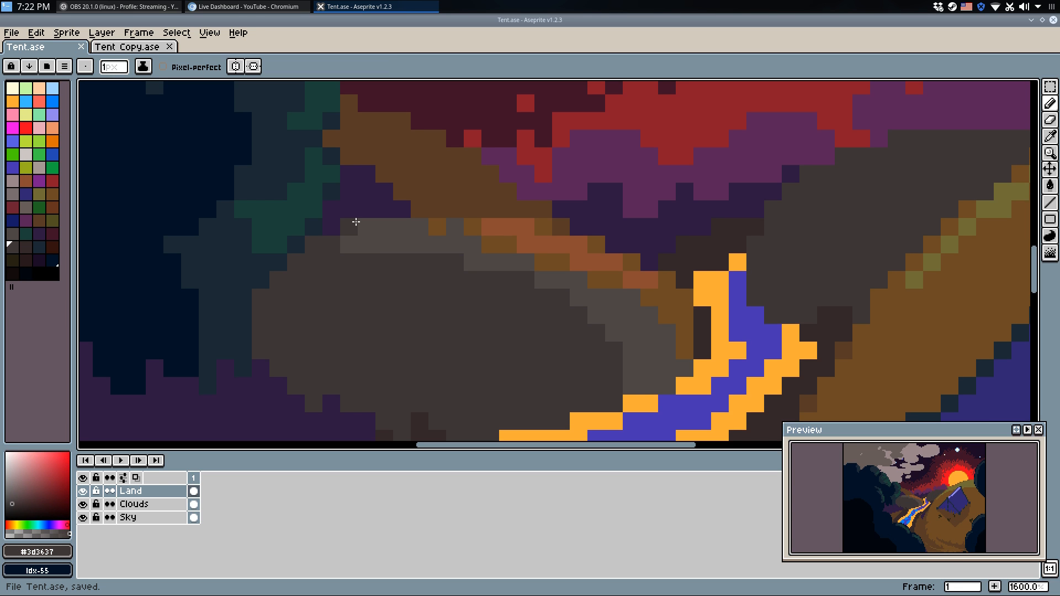
click(349, 244)
scroll(339, 229, down, 7)
key(ctrl+s)
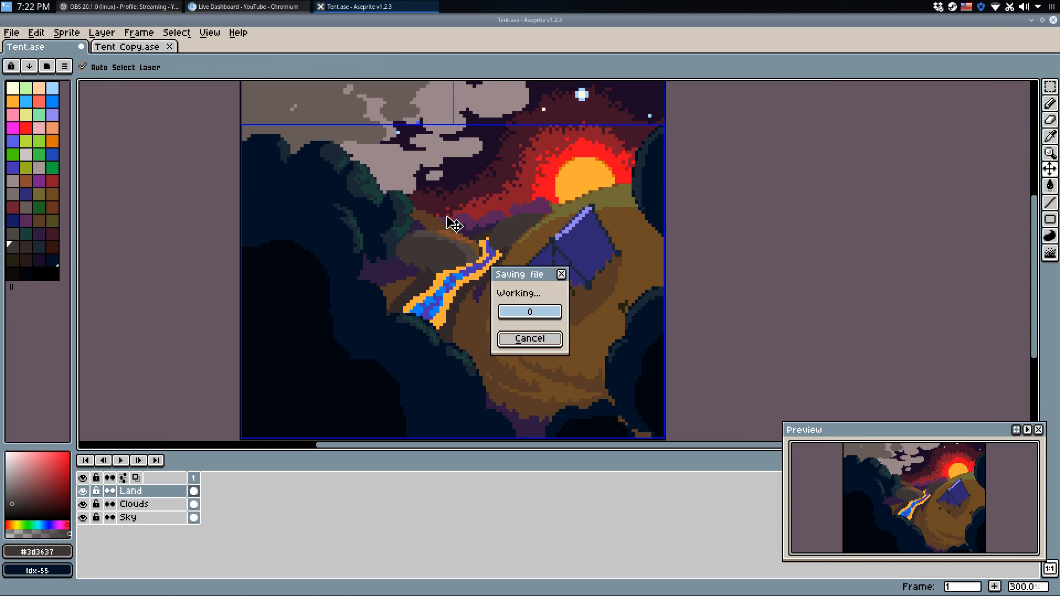
Try filling the hill beside the river with dark brown palette color 49.
scroll(445, 219, up, 4)
alt+click(330, 248)
key(g)
click(442, 254)
key(b)
key(ctrl+z)
scroll(424, 311, up, 2)
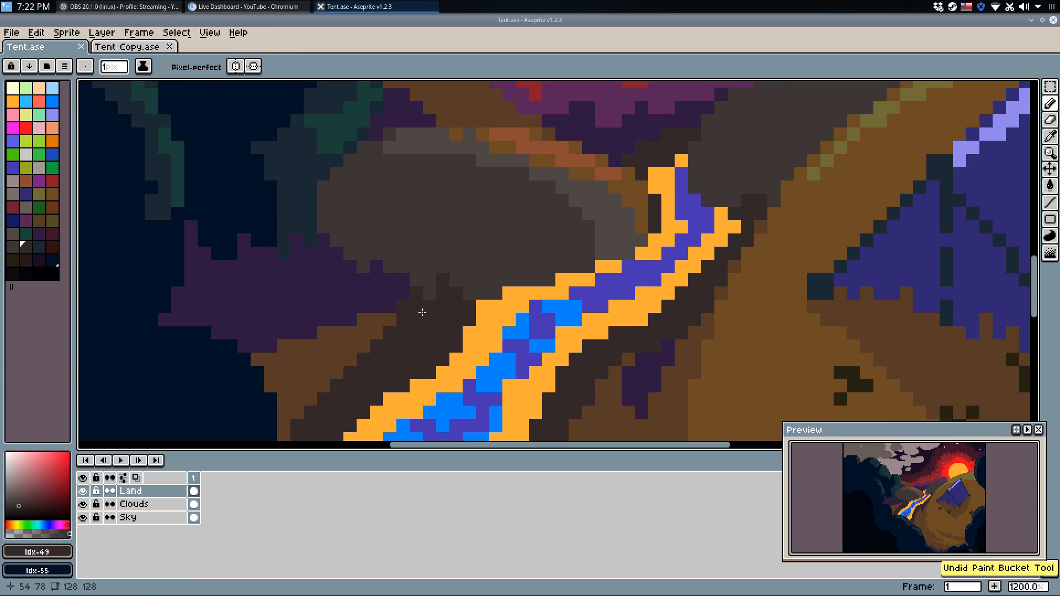
key(ctrl+y)
key(ctrl+z)
Fill the dark bank left of the river with palette color 53 and cover its spike into the hill with #3d3637.
click(25, 260)
click(424, 329)
mouse_move(380, 339)
mouse_down()
mouse_move(447, 340)
mouse_move(375, 349)
mouse_move(357, 365)
mouse_move(390, 386)
mouse_move(461, 372)
mouse_move(383, 390)
mouse_move(362, 372)
mouse_up()
key(ctrl+z)
key(g)
click(396, 358)
key(q)
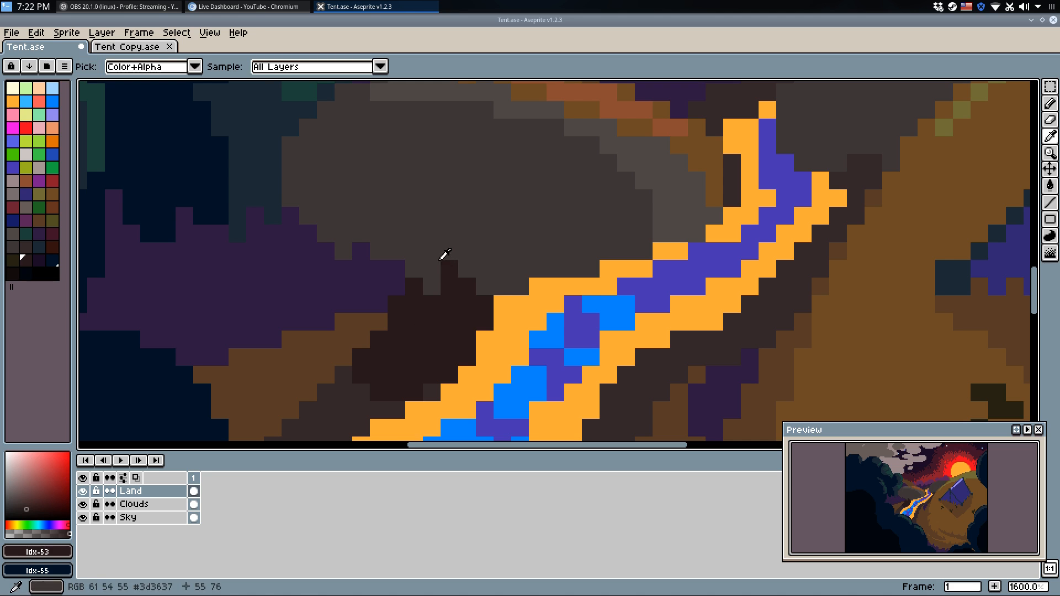
alt+click(443, 256)
click(462, 283)
Fill the hills on both sides of the river's far end with #33282a.
alt+click(350, 402)
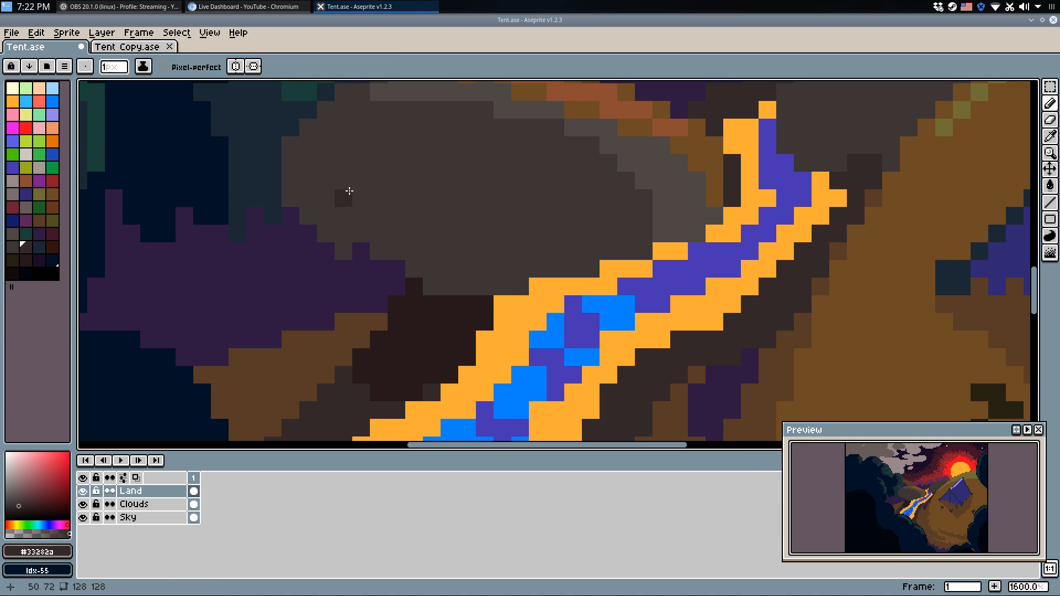
key(w)
click(435, 169)
drag(542, 199, 374, 329)
scroll(659, 259, down, 1)
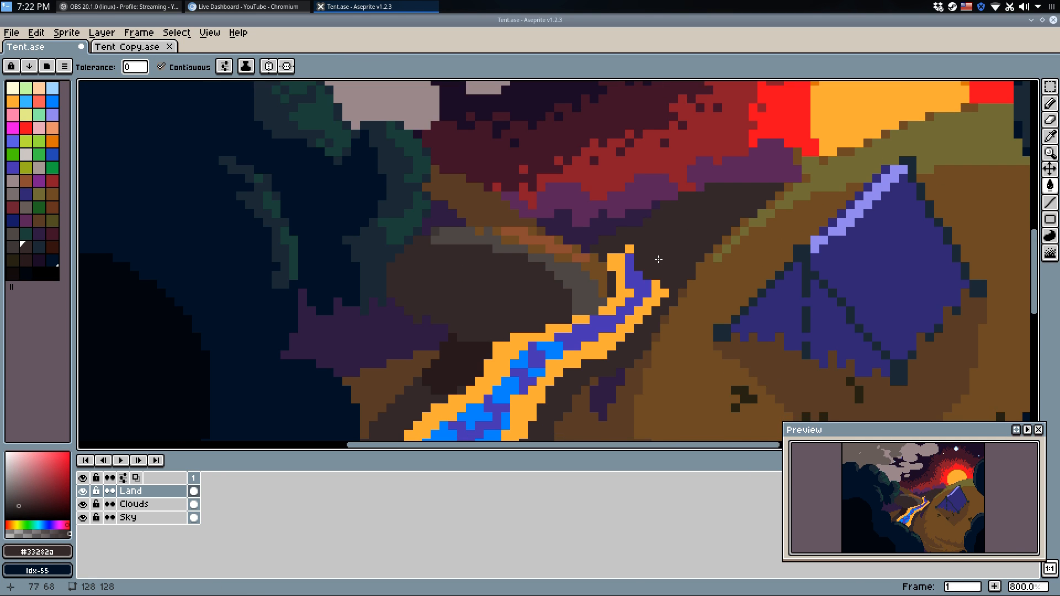
scroll(445, 364, up, 1)
key(b)
key(ctrl+z)
key(ctrl+y)
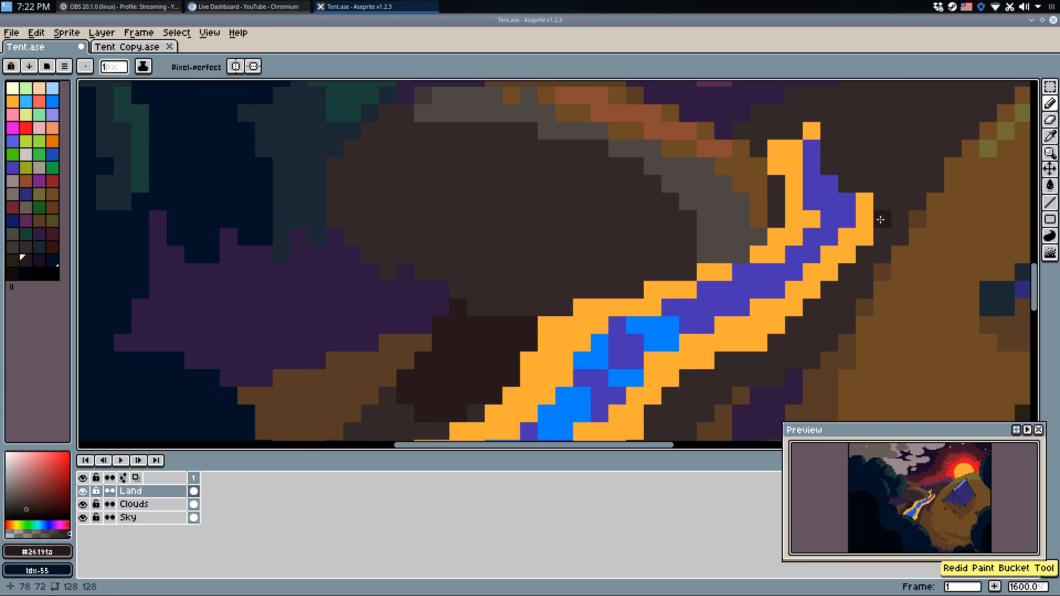
Darken the pixels right of the river's far end with #26191a and fill the strip of bank below them.
drag(887, 203, 916, 203)
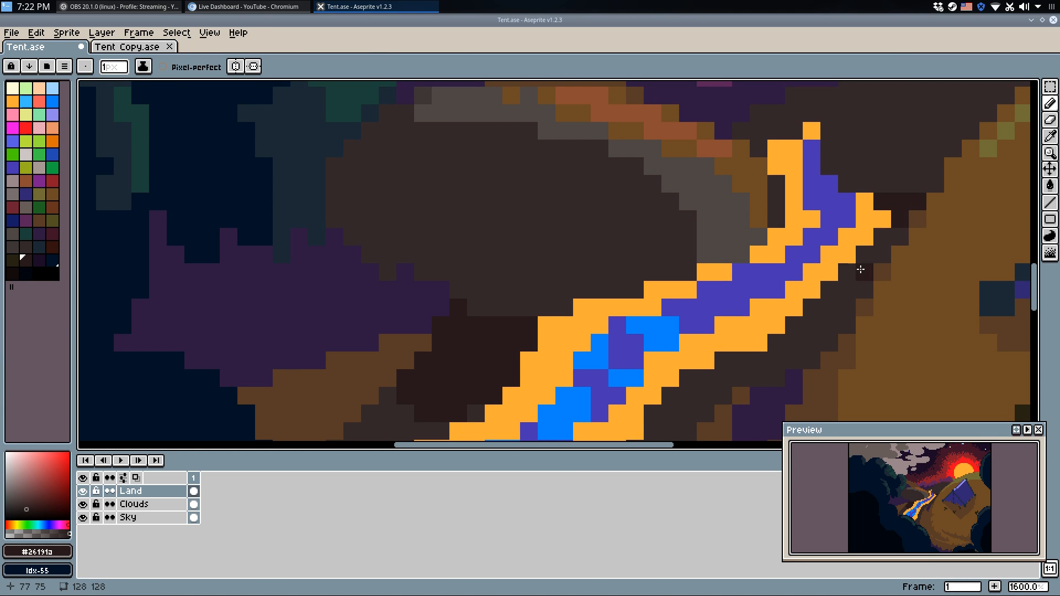
key(g)
click(871, 252)
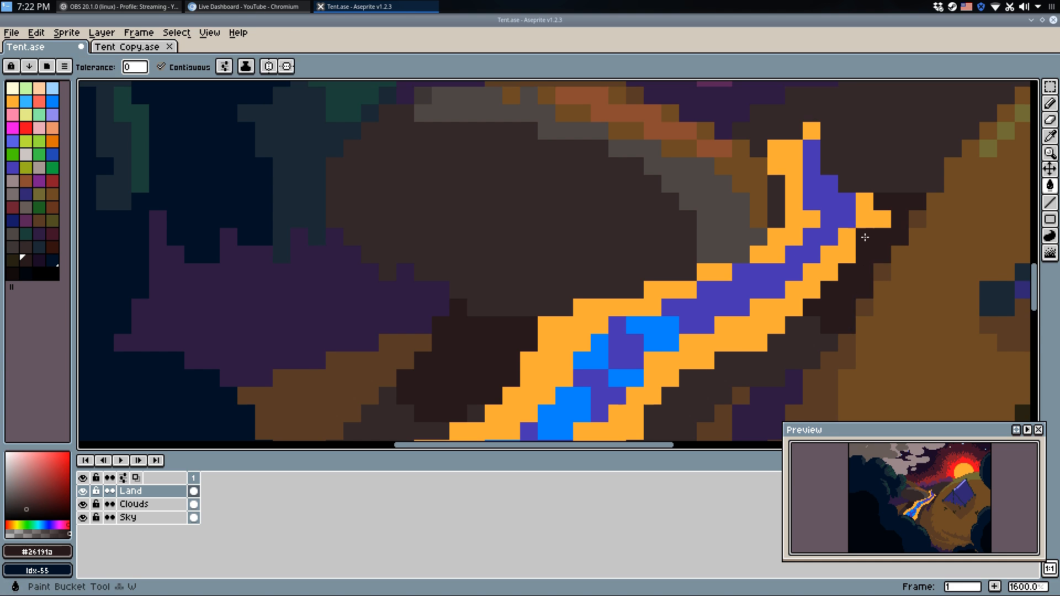
key(b)
scroll(882, 238, down, 5)
drag(882, 238, 695, 246)
scroll(723, 252, down, 1)
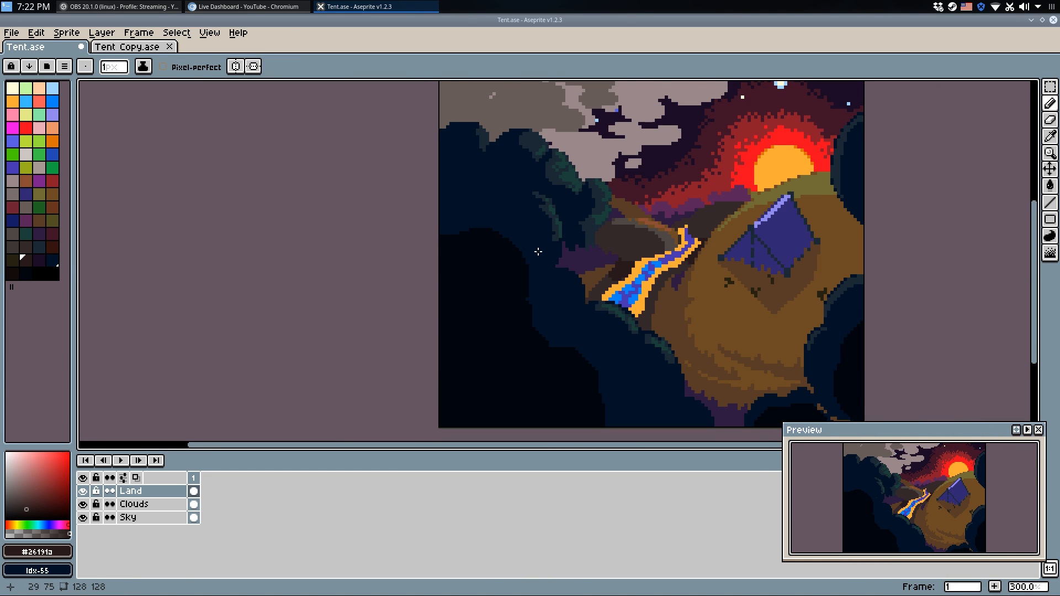
Try filling the purple bush left of the river with navy palette color 55.
scroll(550, 252, up, 2)
alt+click(632, 258)
drag(612, 260, 444, 321)
click(52, 261)
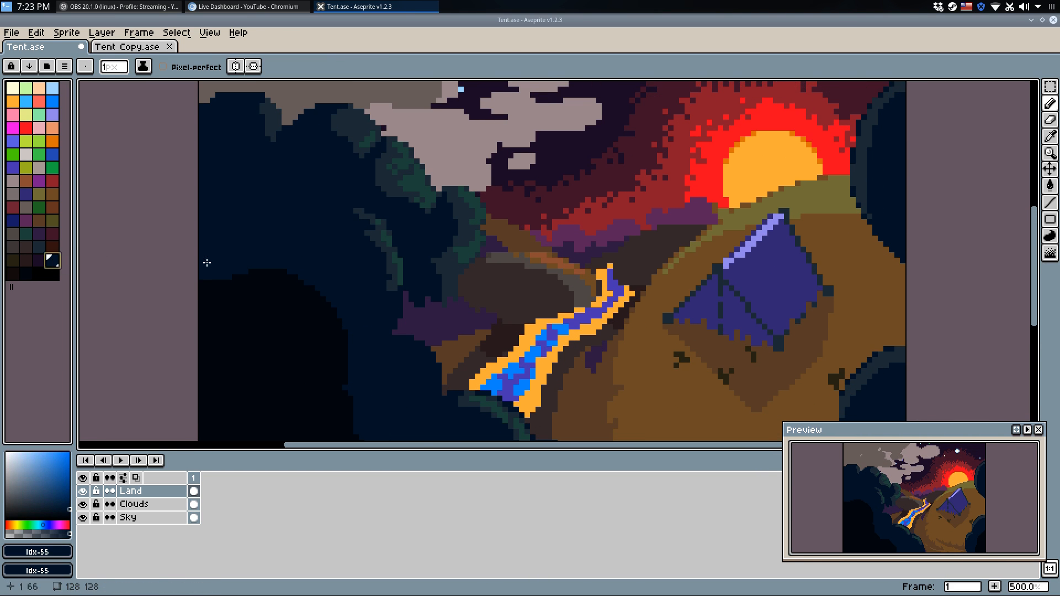
key(g)
click(450, 322)
key(ctrl+z)
Try filling the purple bush with near-black palette color 57 and compare the scene with and without the fill.
click(41, 250)
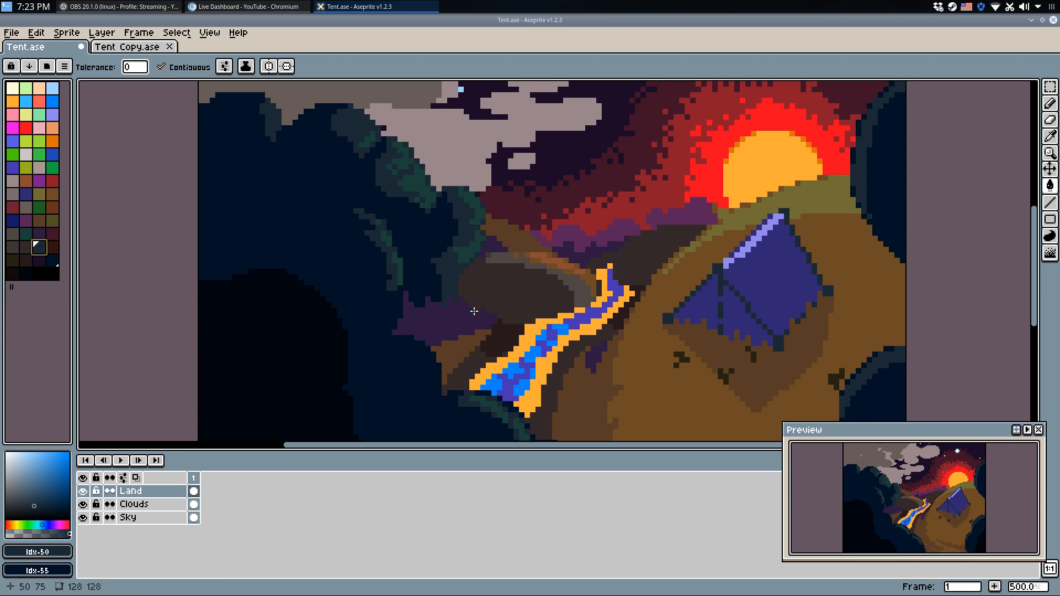
click(26, 273)
click(448, 320)
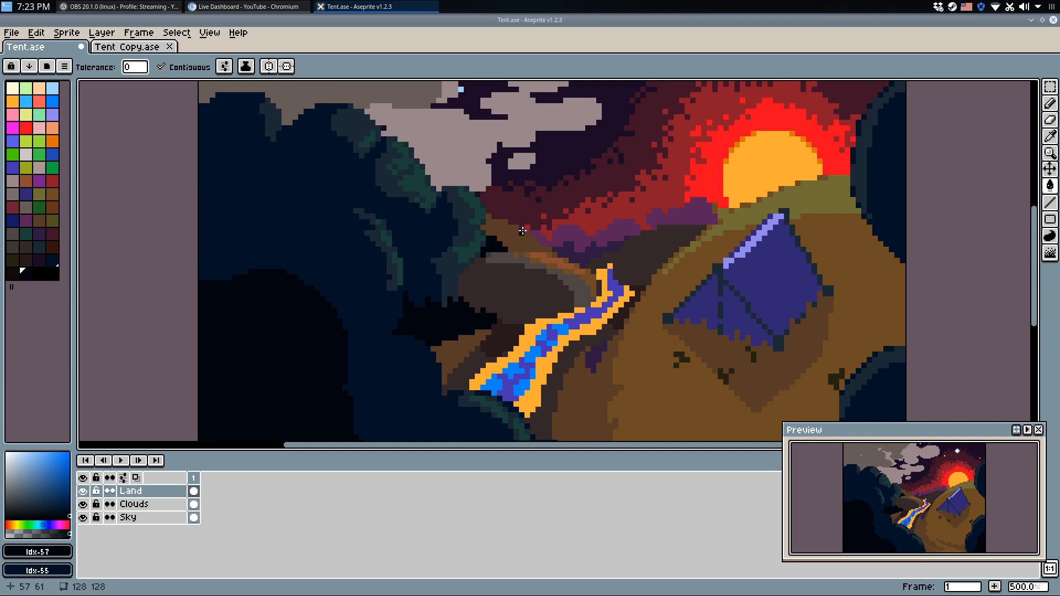
scroll(543, 212, down, 4)
scroll(563, 196, up, 1)
key(ctrl+z)
key(ctrl+shift+z)
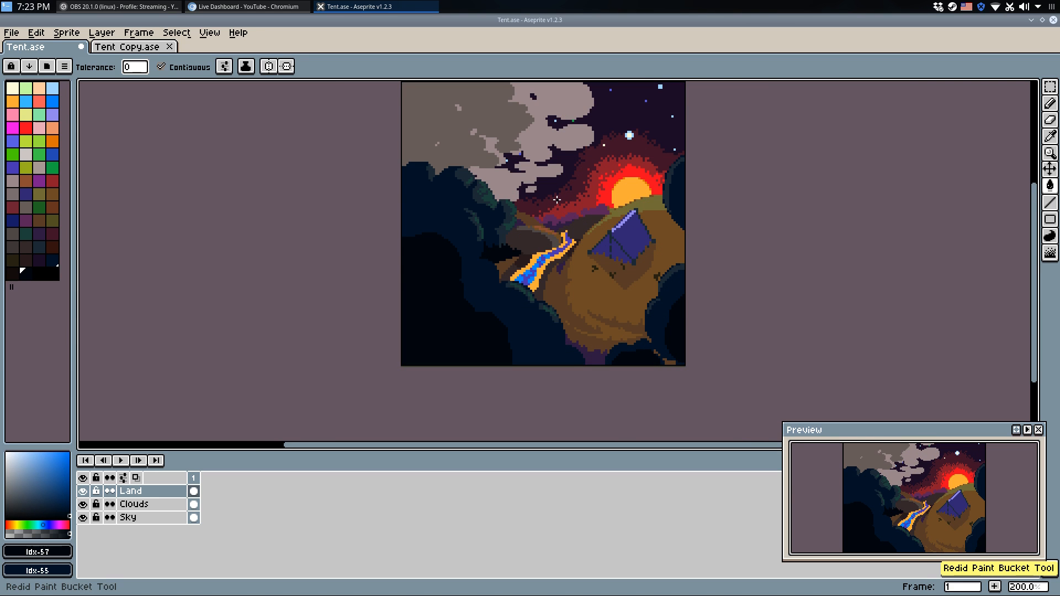
key(ctrl+z)
scroll(498, 258, up, 4)
Try matching the purple bush to the surrounding trees with navy #001226.
key(q)
alt+click(473, 221)
key(w)
click(488, 243)
key(q)
scroll(513, 230, up, 2)
alt+click(517, 185)
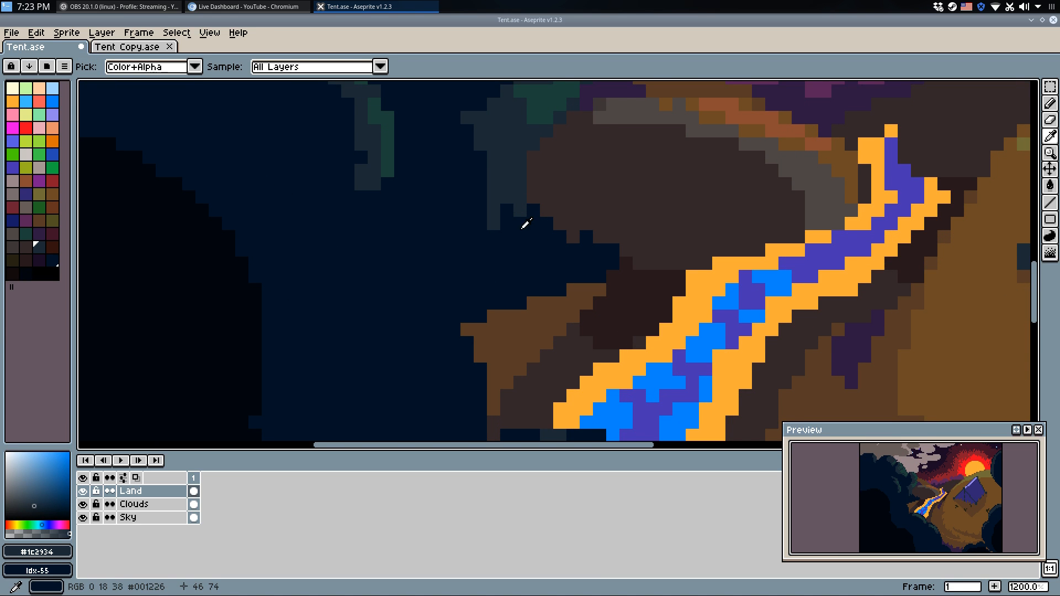
key(ctrl+shift+z)
key(ctrl+z)
key(ctrl+shift+z)
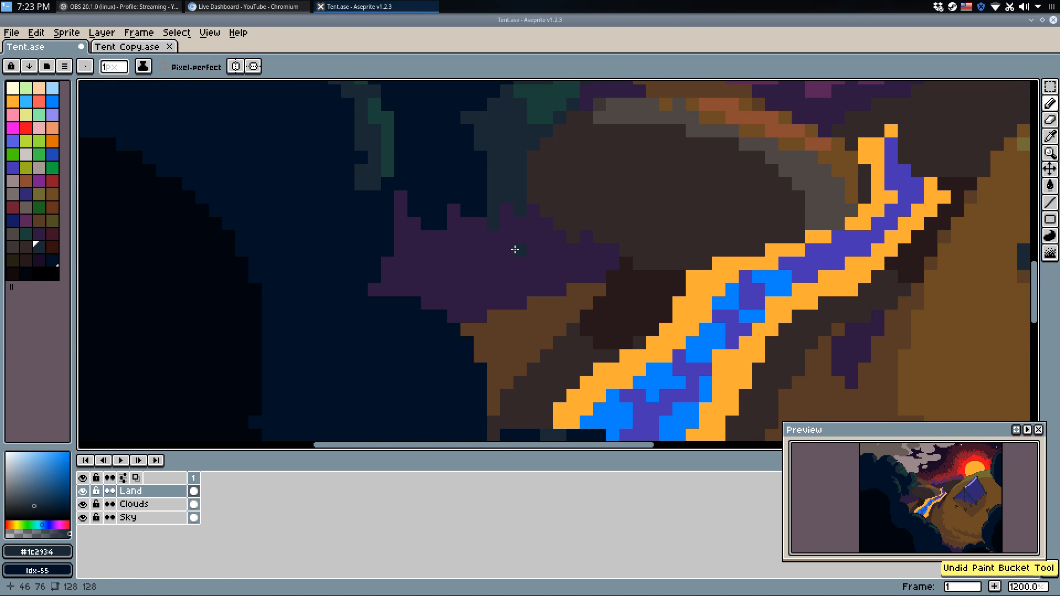
Draw a dividing line through the purple bush in near-black palette color 57 and fill its part nearest the river.
click(26, 273)
key(ctrl+z)
key(ctrl+shift+z)
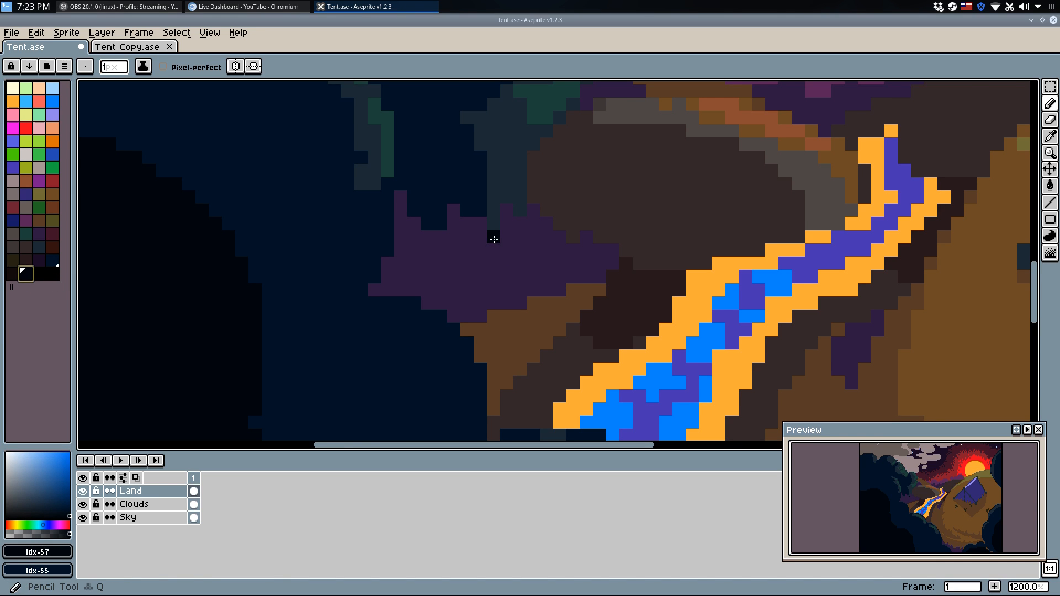
key(ctrl+z)
mouse_move(494, 239)
mouse_down()
mouse_move(481, 252)
mouse_move(482, 296)
mouse_up()
key(g)
click(558, 260)
key(b)
scroll(639, 239, down, 5)
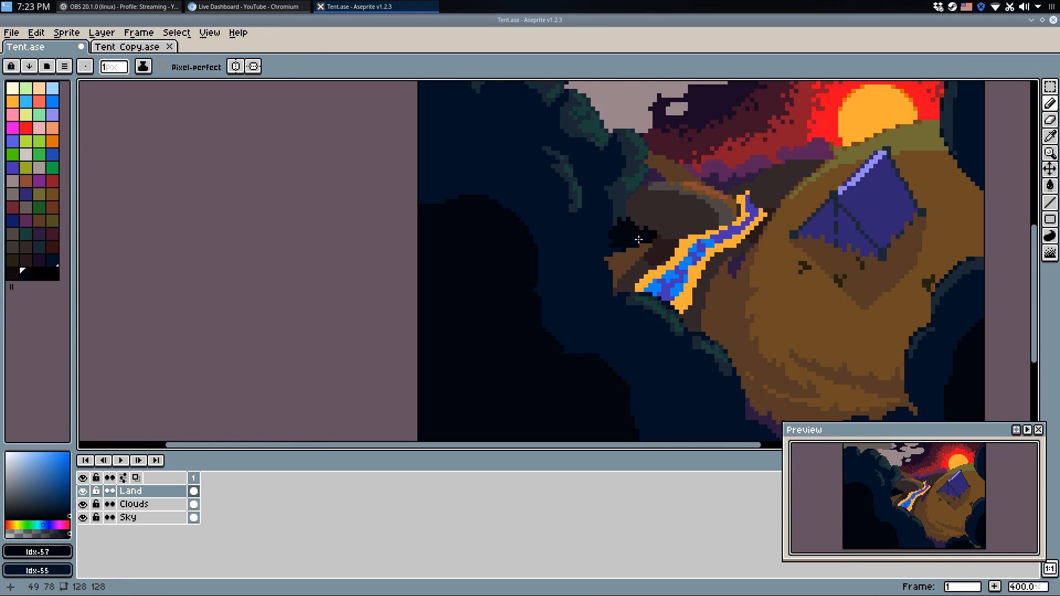
Paint a tapered extension of the near-black bush toward the trees and cover the remaining purple with palette color 57.
scroll(639, 239, up, 5)
drag(555, 237, 505, 265)
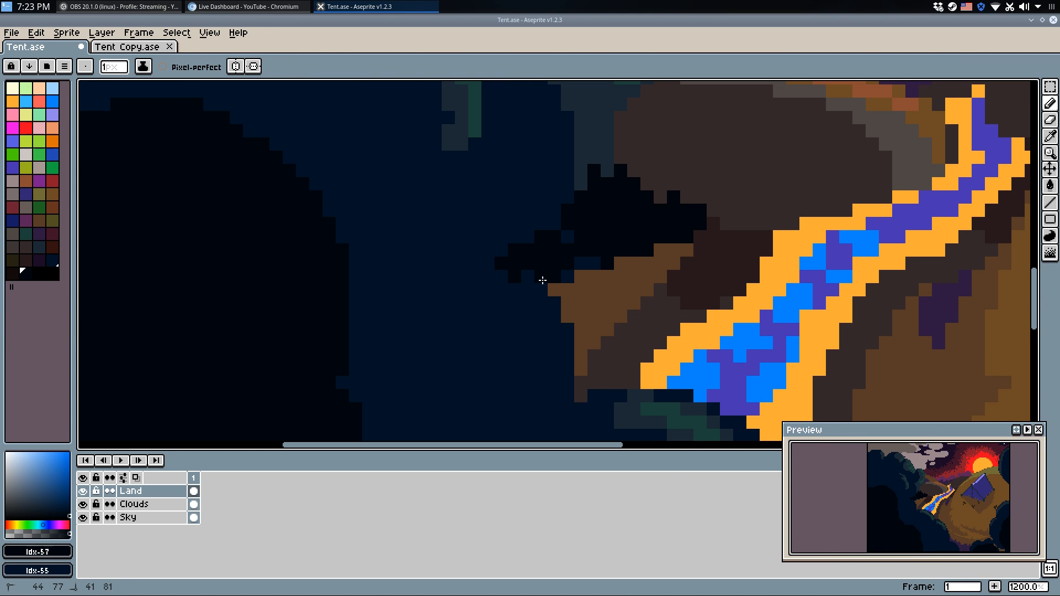
scroll(567, 242, down, 2)
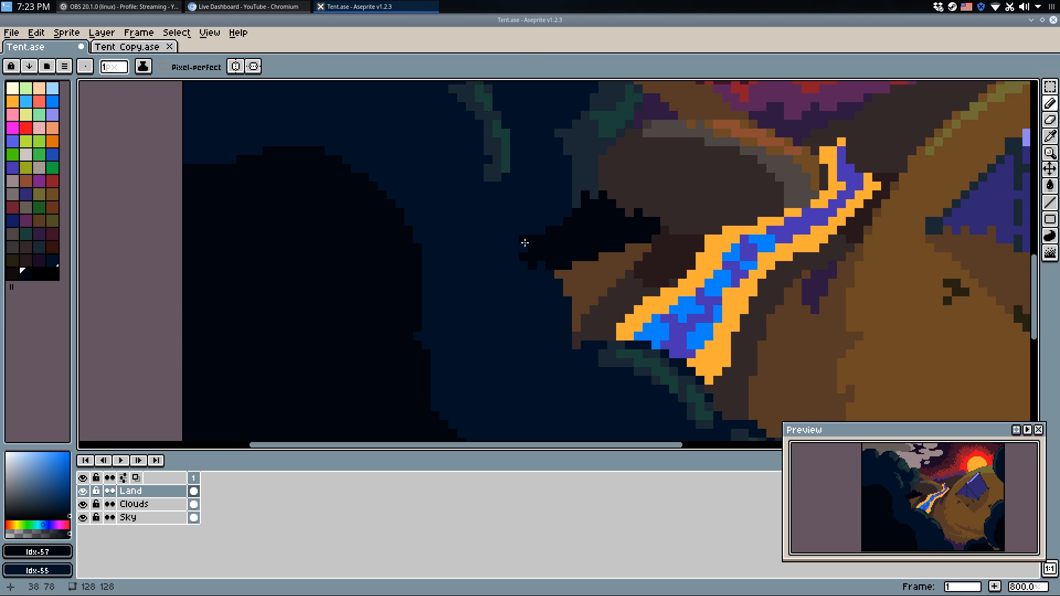
scroll(607, 232, down, 4)
scroll(795, 276, up, 1)
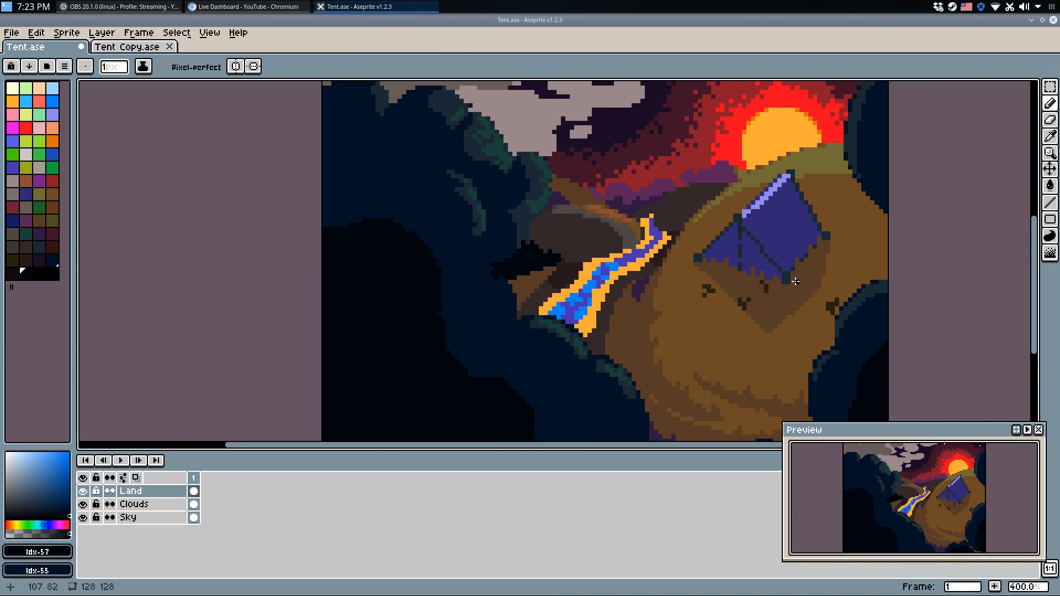
Select the connected brown ground around the tent and outline a longer V-shaped tent shadow in #573b25.
scroll(743, 295, up, 3)
alt+click(686, 252)
scroll(687, 252, down, 2)
key(w)
click(644, 253)
key(q)
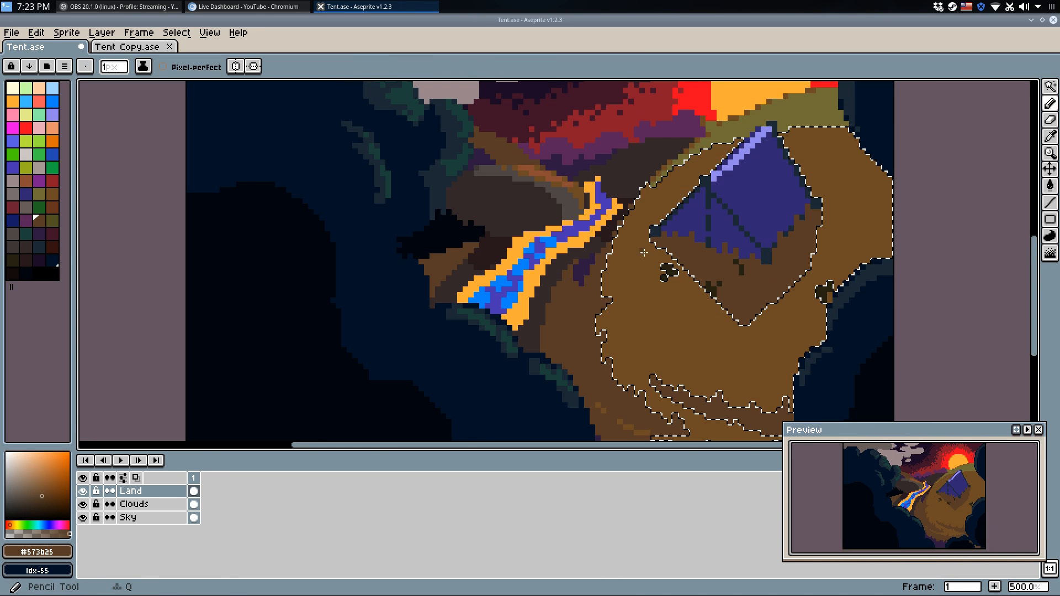
mouse_move(685, 271)
mouse_down()
mouse_move(721, 355)
mouse_move(747, 347)
mouse_up()
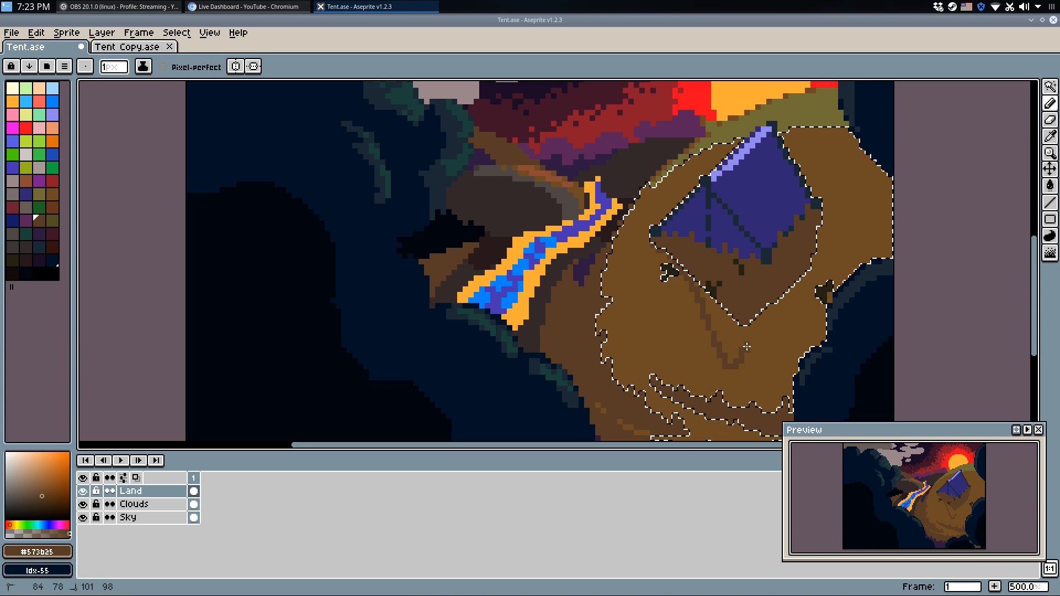
Fill the outlined tent shadow extension with #573b25 and clear the selection.
key(g)
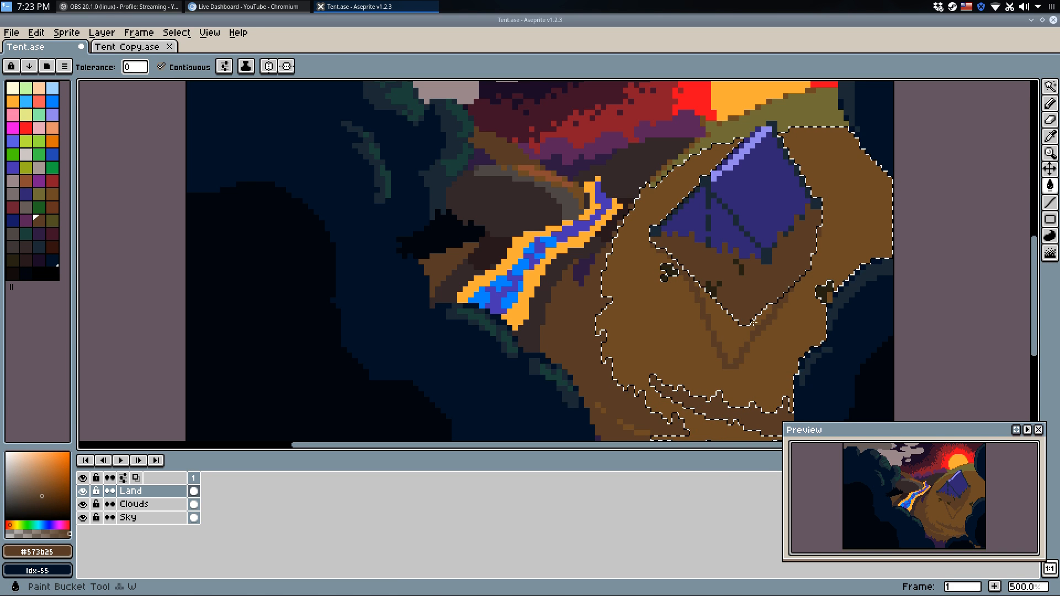
click(753, 323)
key(f)
click(1050, 186)
key(f)
click(942, 256)
Touch up the tent shadow's left edge with #573b25 and trim its right edge with ground brown #6e4a24.
key(q)
scroll(811, 264, up, 1)
alt+click(826, 250)
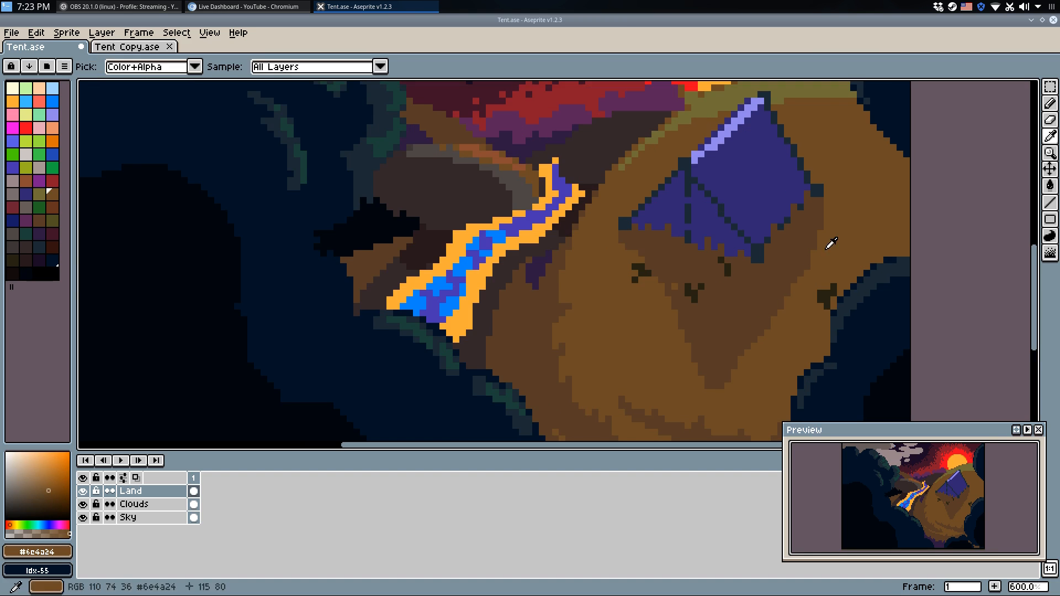
alt+click(677, 283)
click(674, 283)
alt+click(832, 232)
drag(826, 228, 809, 248)
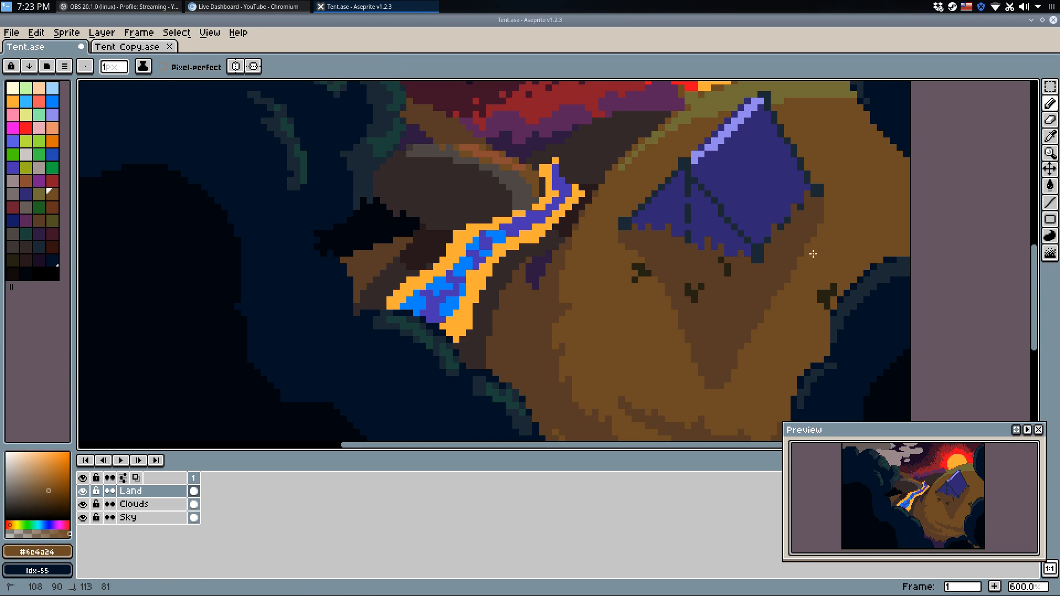
Redraw the tent shadow's right edge farther out in #573b25 and fill the gap inside it.
alt+click(821, 238)
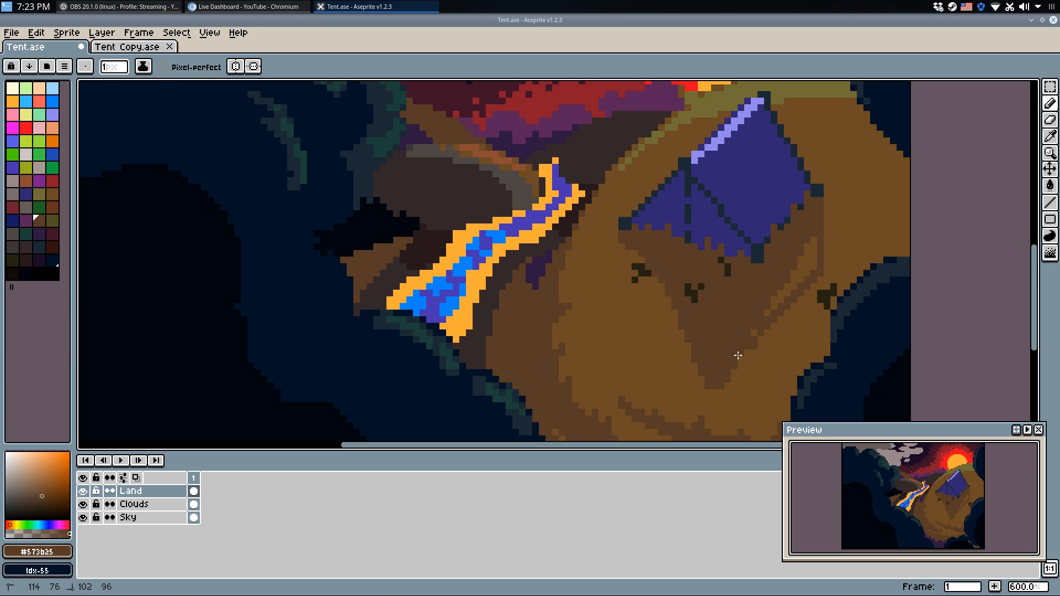
key(w)
click(792, 281)
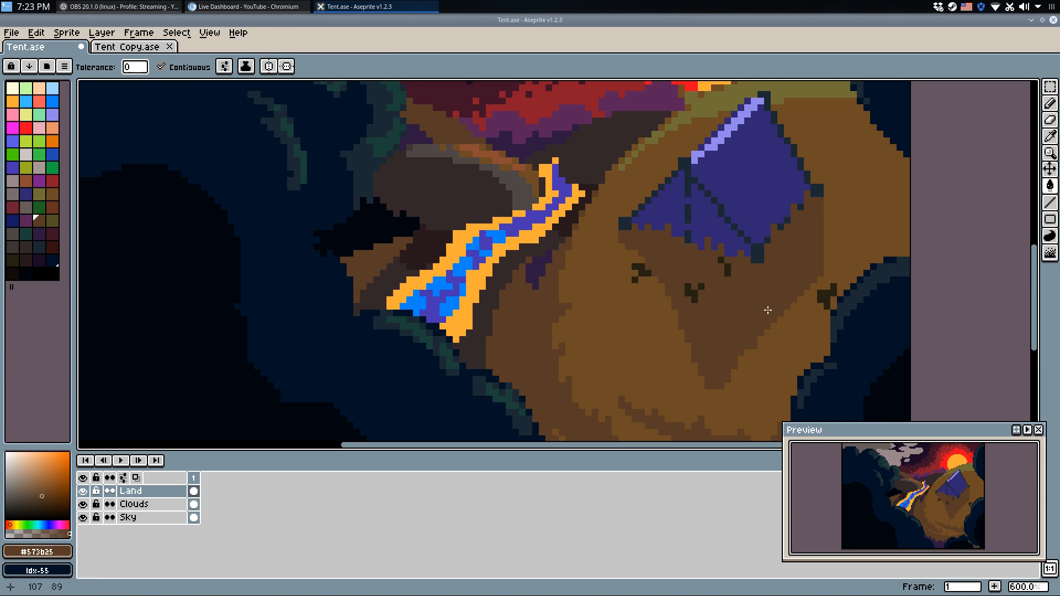
key(b)
scroll(734, 246, down, 4)
scroll(734, 245, up, 1)
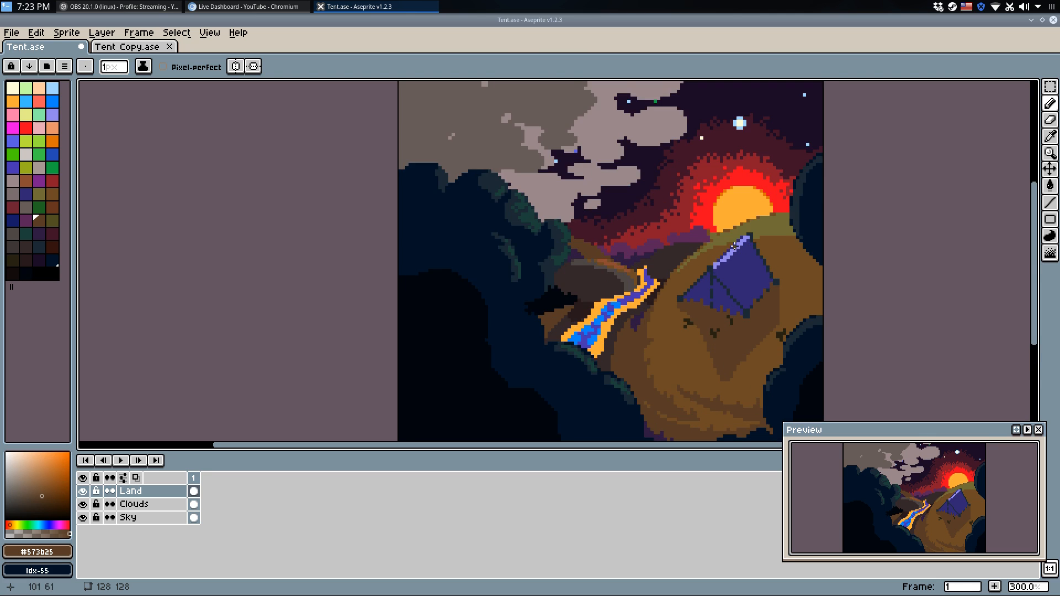
scroll(734, 245, down, 2)
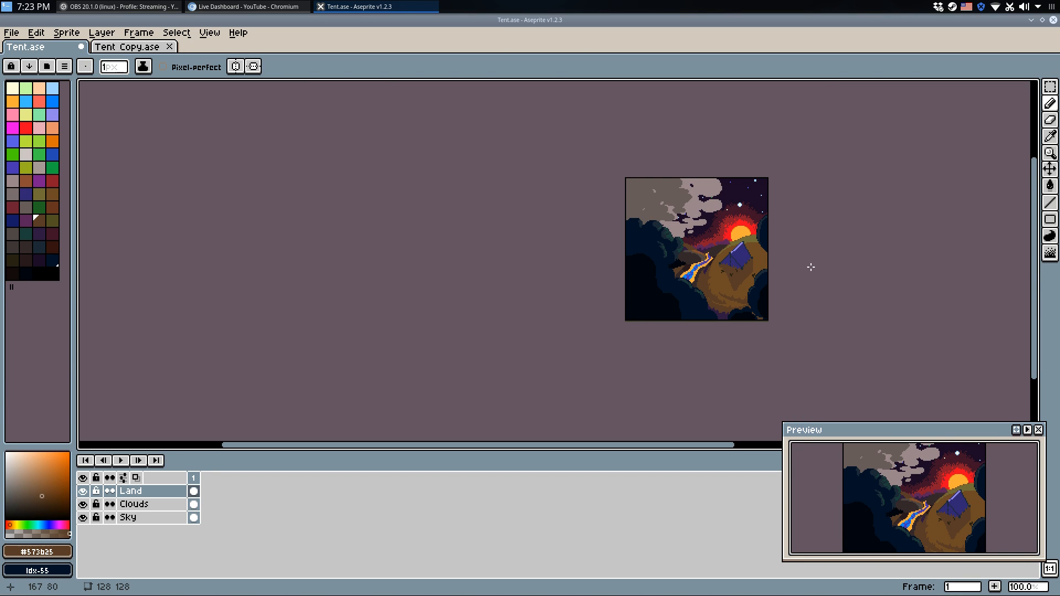
Try filling the tent's front panels with dark slate #1c2934.
scroll(810, 267, up, 7)
key(g)
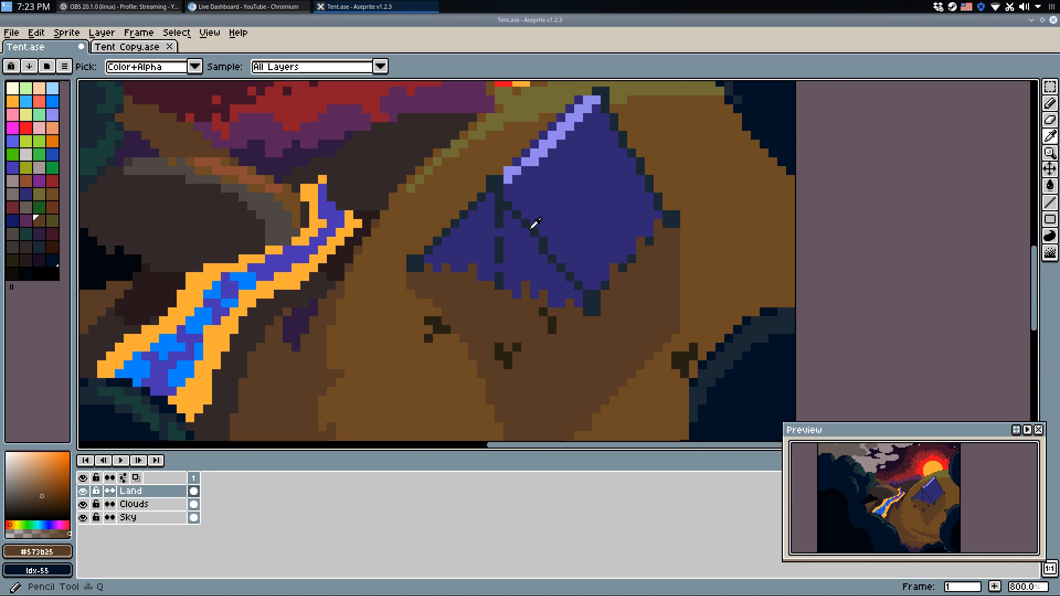
alt+click(525, 246)
alt+click(531, 232)
click(519, 244)
key(b)
scroll(555, 216, down, 5)
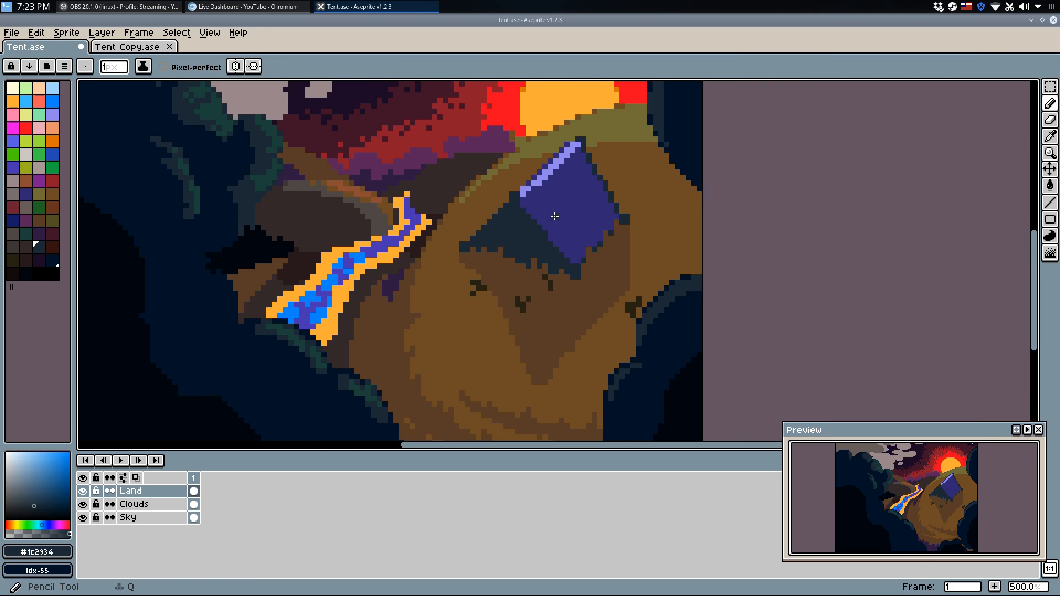
scroll(561, 189, up, 1)
scroll(543, 221, up, 5)
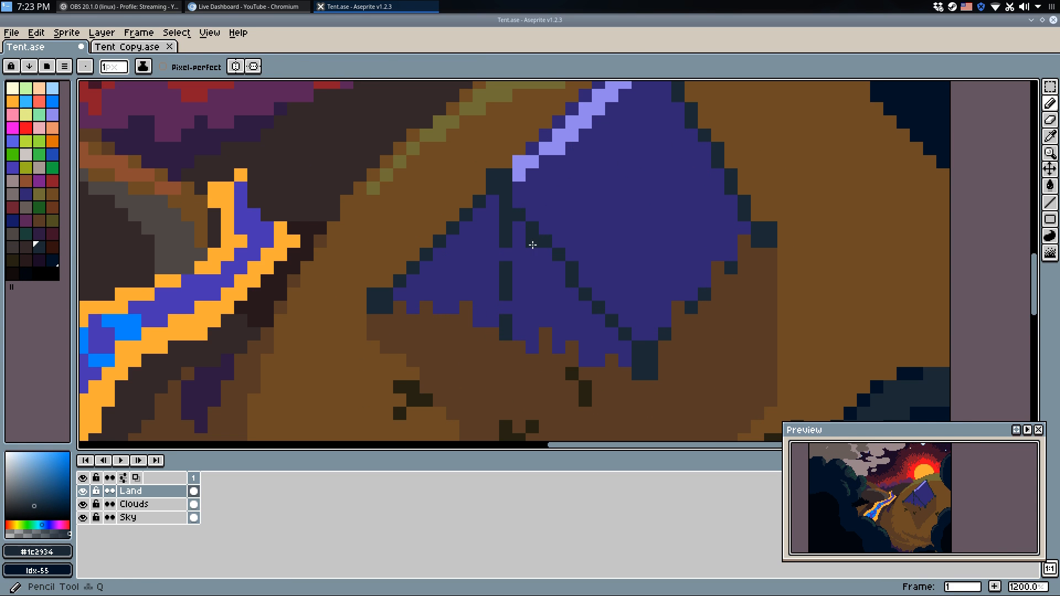
Replace the tent's slate outline color with #001226 inside a rectangular selection around the tent and clear the selection.
click(52, 260)
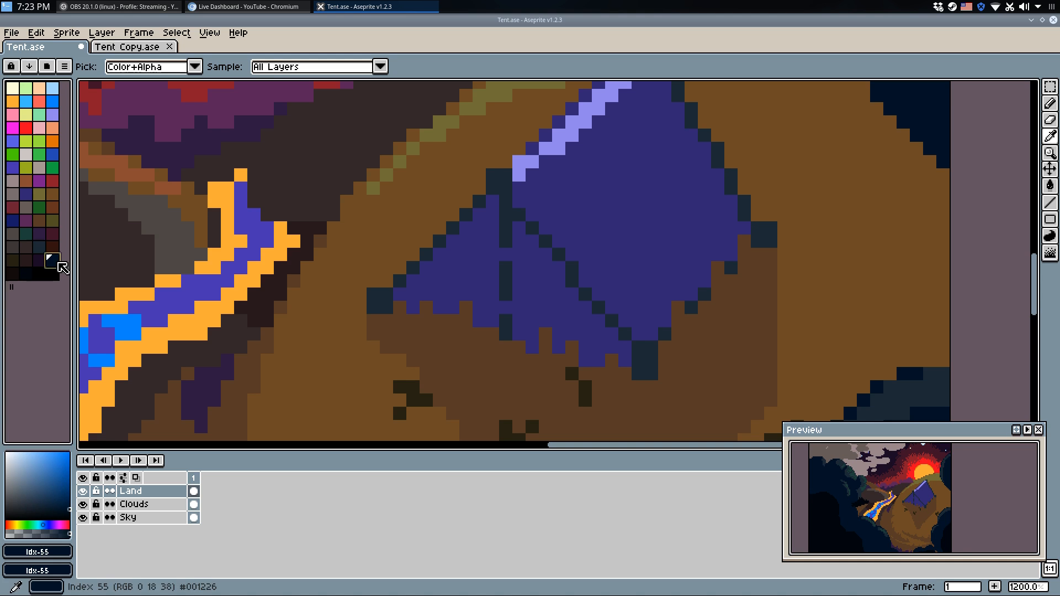
scroll(171, 249, down, 4)
click(39, 247)
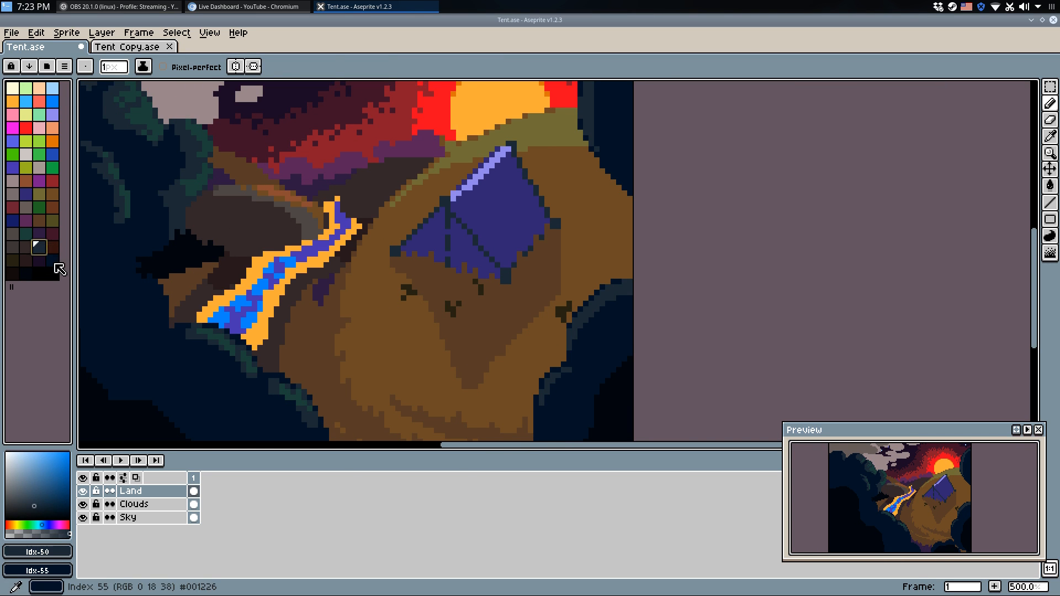
key(m)
drag(354, 133, 577, 301)
key(shift+r)
click(584, 274)
key(b)
key(m)
click(745, 254)
Fill the tent's front panels with dark slate #1c2934, keeping the outline in #001226.
key(b)
key(ctrl+z)
scroll(473, 238, up, 4)
key(ctrl+z)
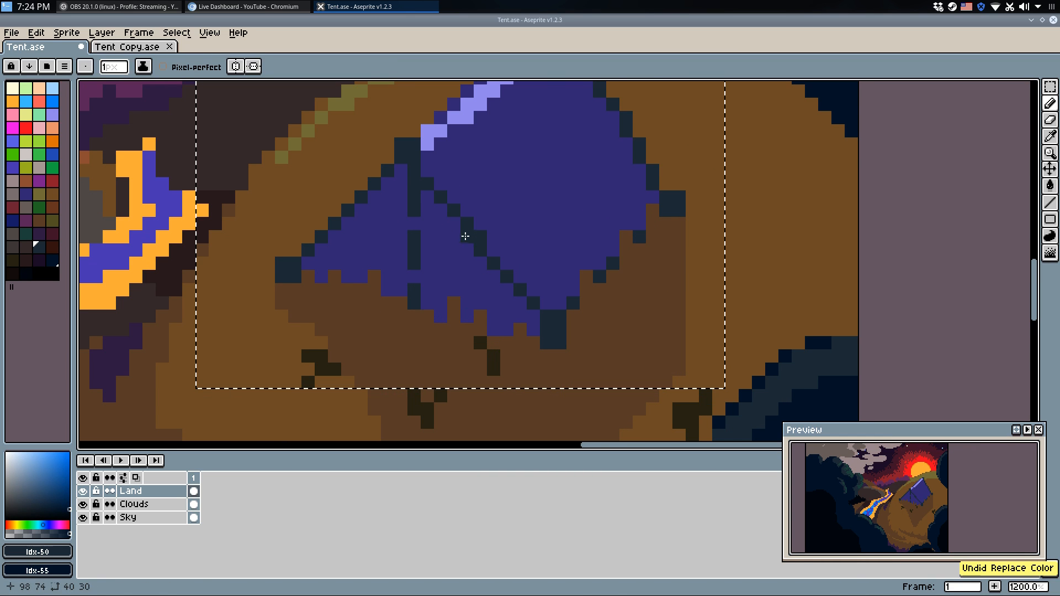
alt+click(478, 234)
key(ctrl+shift+z)
key(ctrl+shift+z)
key(g)
click(395, 260)
key(b)
drag(481, 159, 492, 268)
Draw the tent's central front seam as a solid #001226 line and widen its base.
alt+click(476, 286)
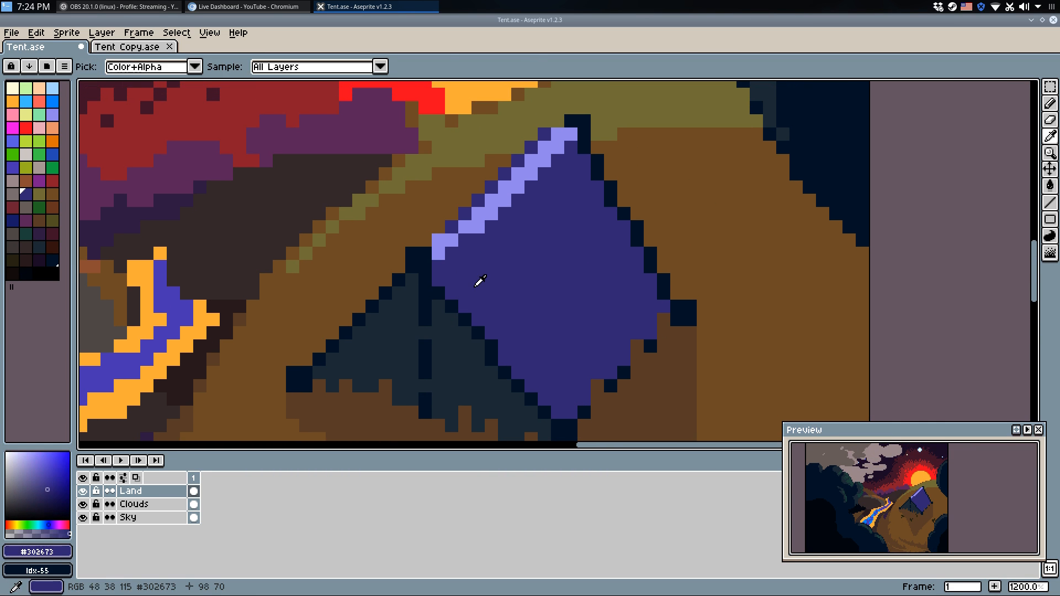
alt+click(439, 312)
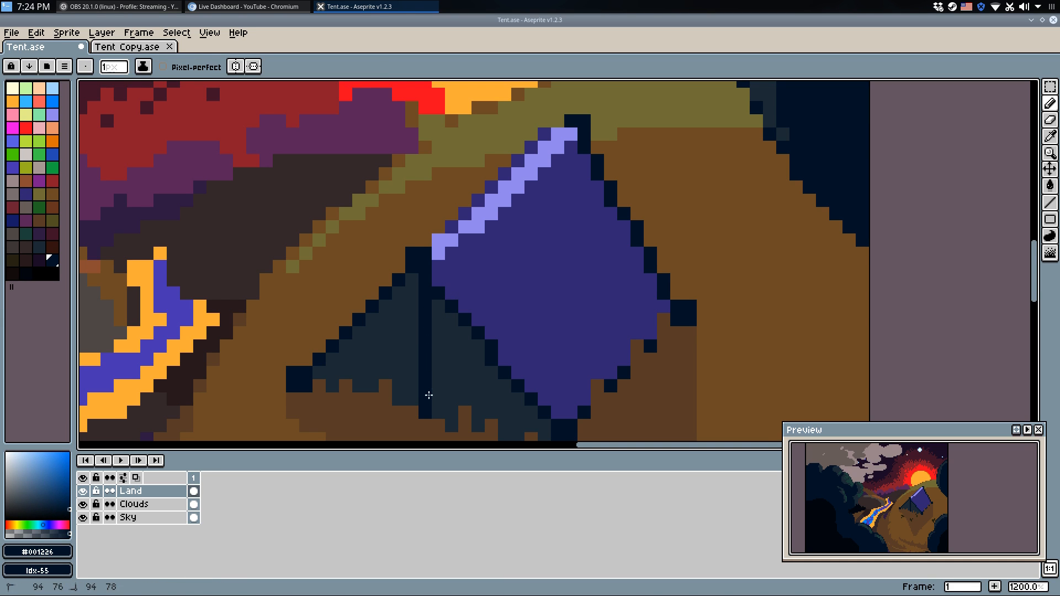
key(ctrl+z)
drag(439, 386, 447, 425)
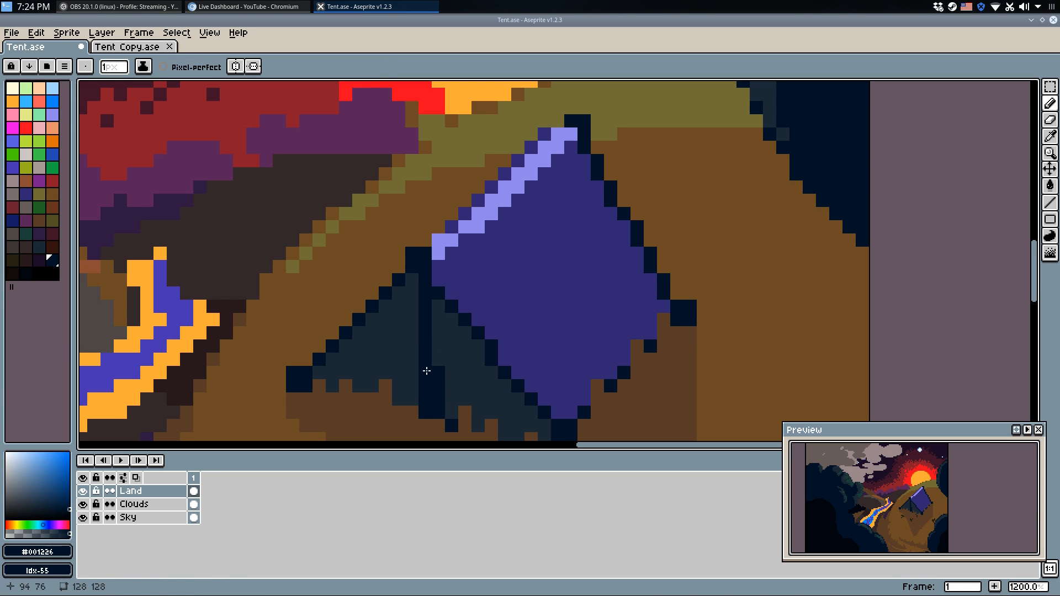
alt+click(412, 386)
click(425, 411)
scroll(467, 291, down, 5)
key(ctrl+z)
scroll(474, 298, up, 1)
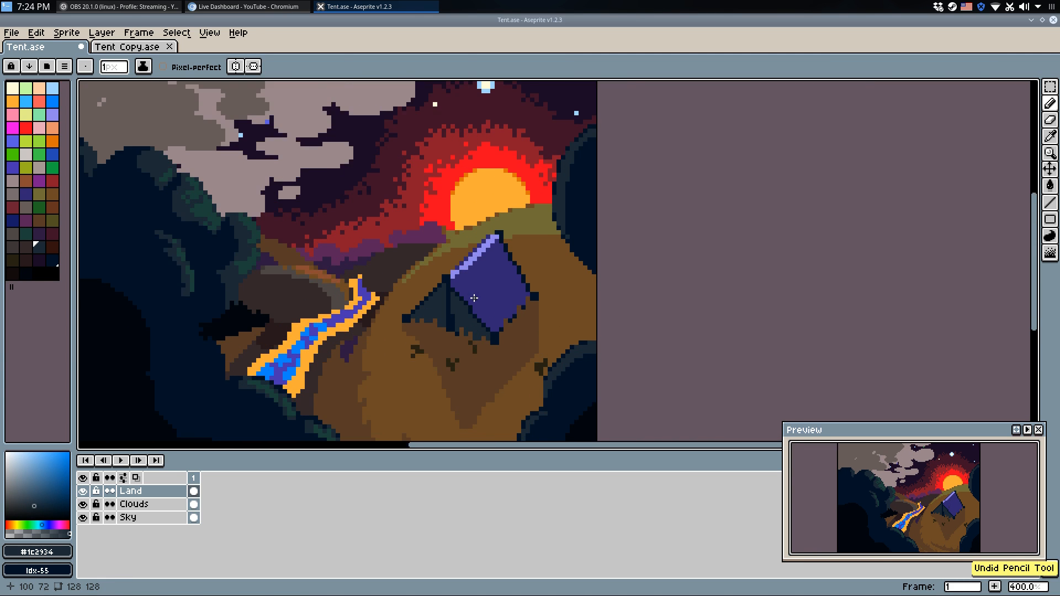
Draw small dirt marks in #573b25 at two spots on the brown hillside beside the tent.
scroll(474, 298, up, 4)
scroll(443, 322, up, 1)
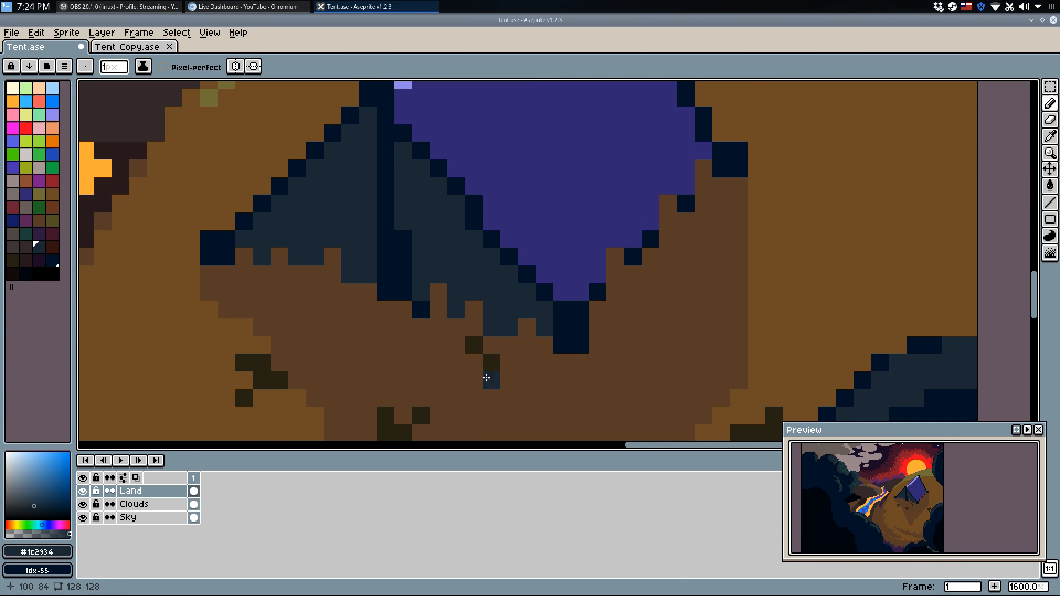
alt+click(478, 345)
key(ctrl+z)
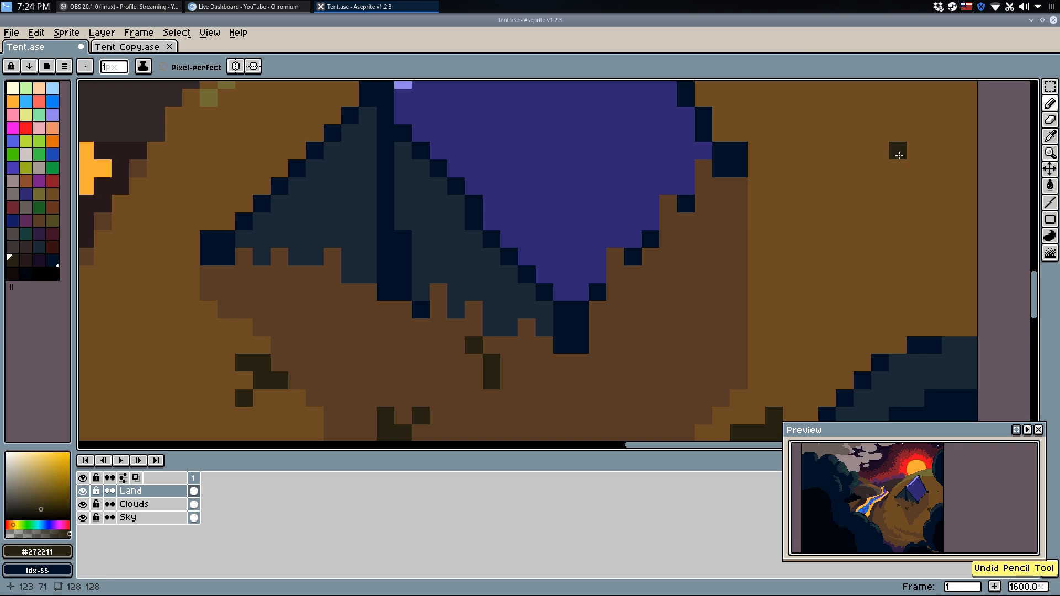
alt+click(773, 217)
mouse_move(880, 186)
mouse_down()
mouse_move(891, 219)
mouse_move(897, 211)
mouse_move(858, 222)
mouse_up()
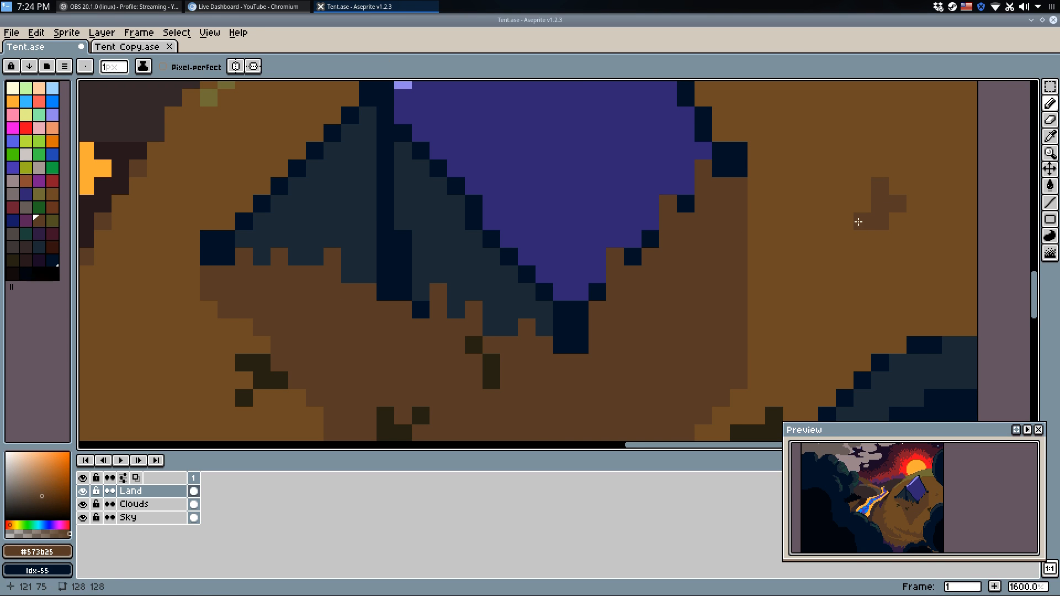
scroll(876, 130, down, 2)
drag(866, 129, 854, 290)
scroll(833, 208, up, 2)
drag(855, 215, 869, 247)
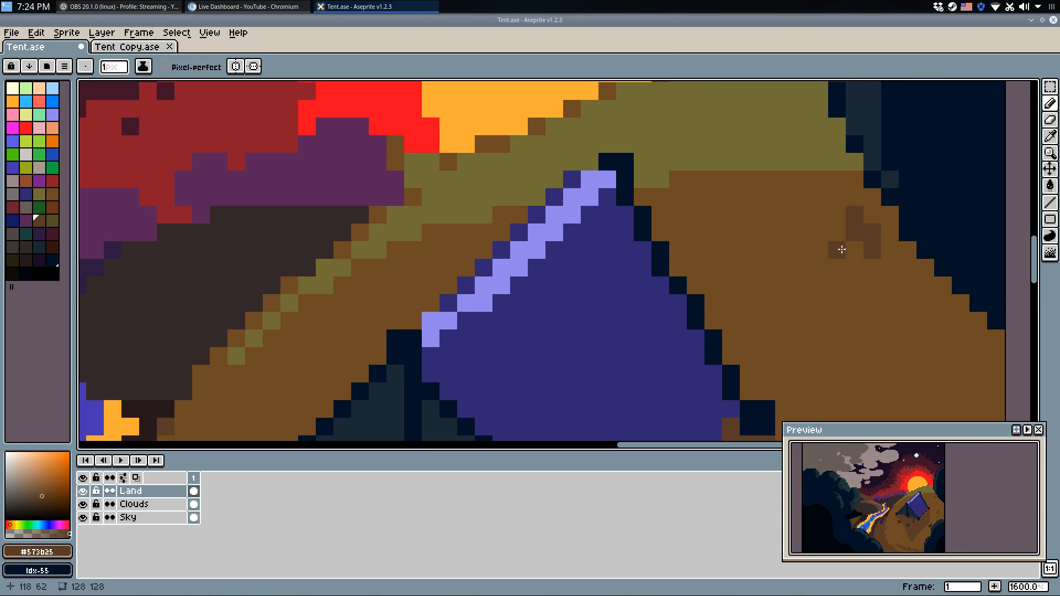
Try adding small #6e4a24 ground marks on the olive hill crest under the sun.
scroll(801, 237, up, 3)
alt+click(759, 213)
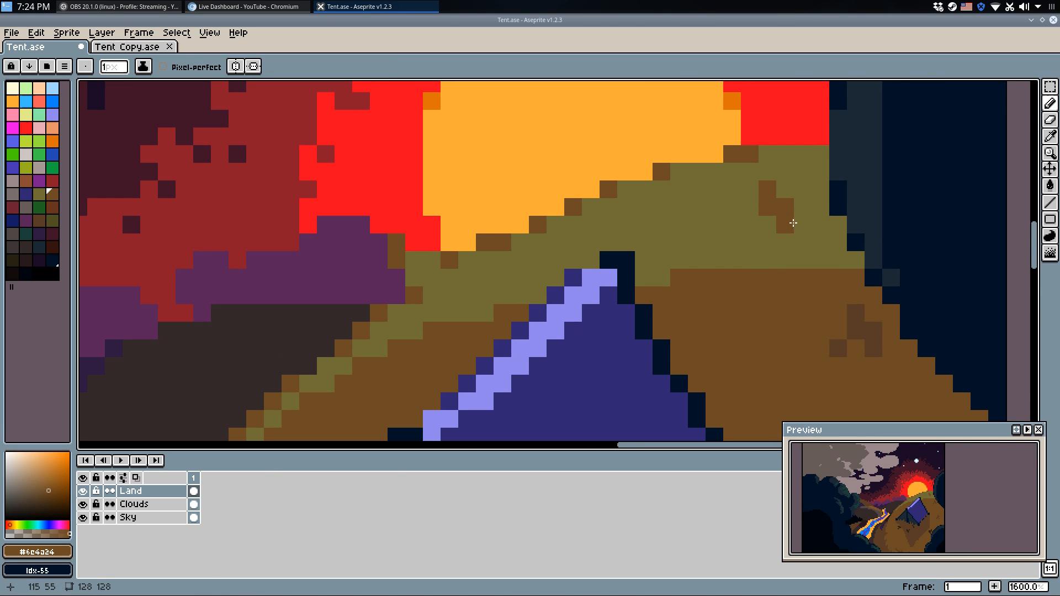
key(ctrl+z)
drag(611, 223, 626, 224)
scroll(674, 138, down, 6)
key(ctrl+z)
scroll(705, 126, down, 2)
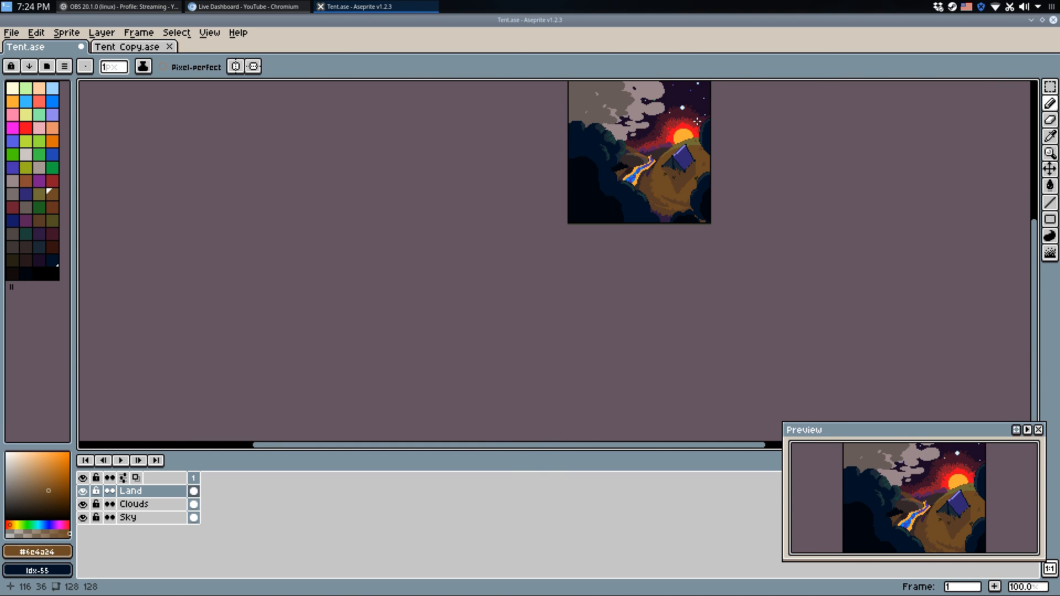
Save Tent.ase.
scroll(708, 195, up, 1)
key(ctrl+s)
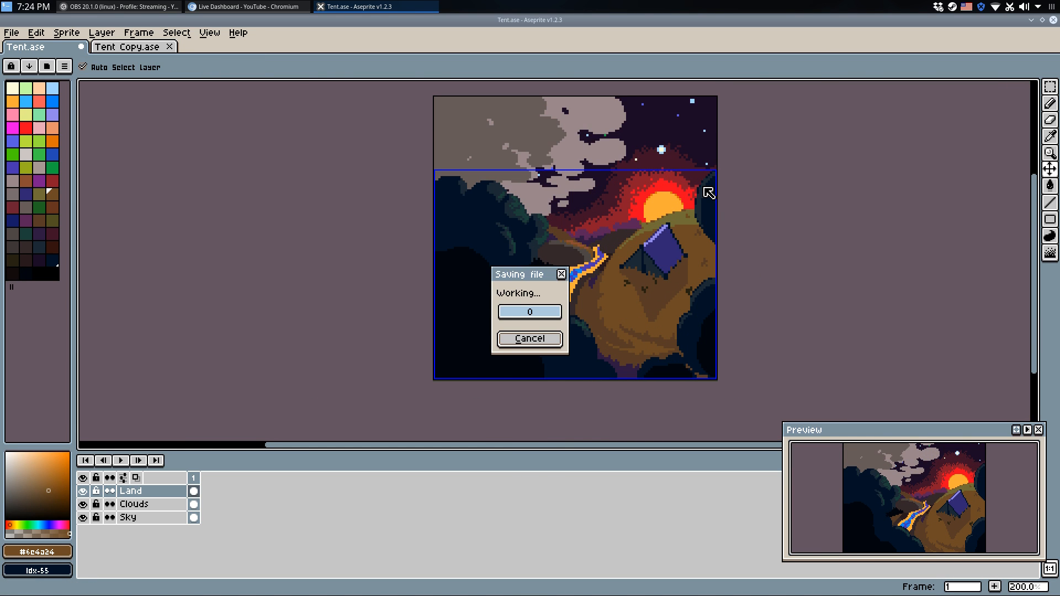
scroll(602, 230, up, 1)
scroll(603, 231, up, 1)
Try filling the distant purple bushes on the horizon with the bright orange palette color at index 19.
alt+click(603, 231)
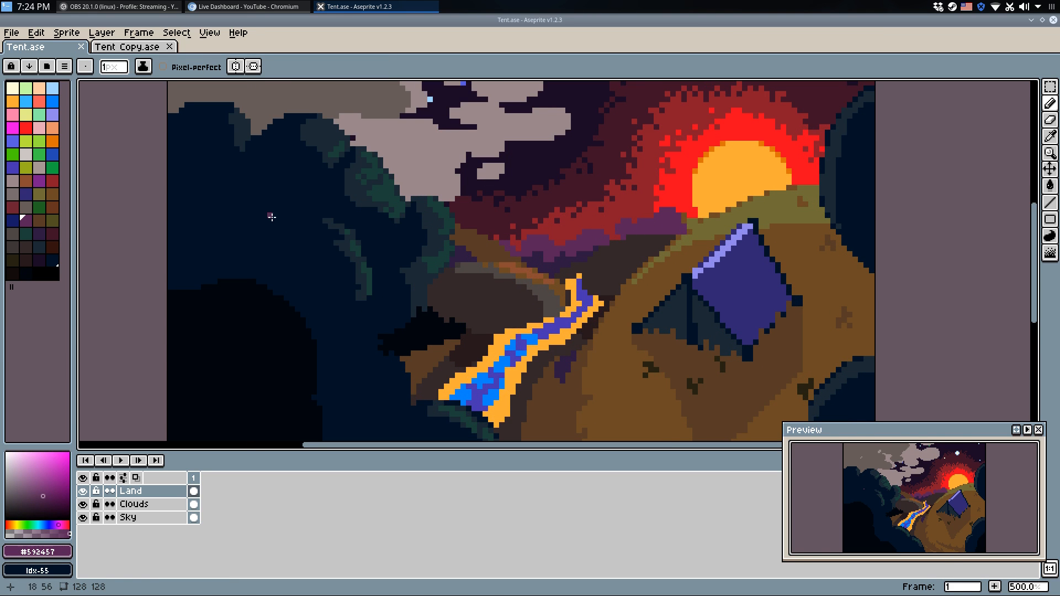
click(52, 141)
key(g)
click(637, 232)
key(ctrl+z)
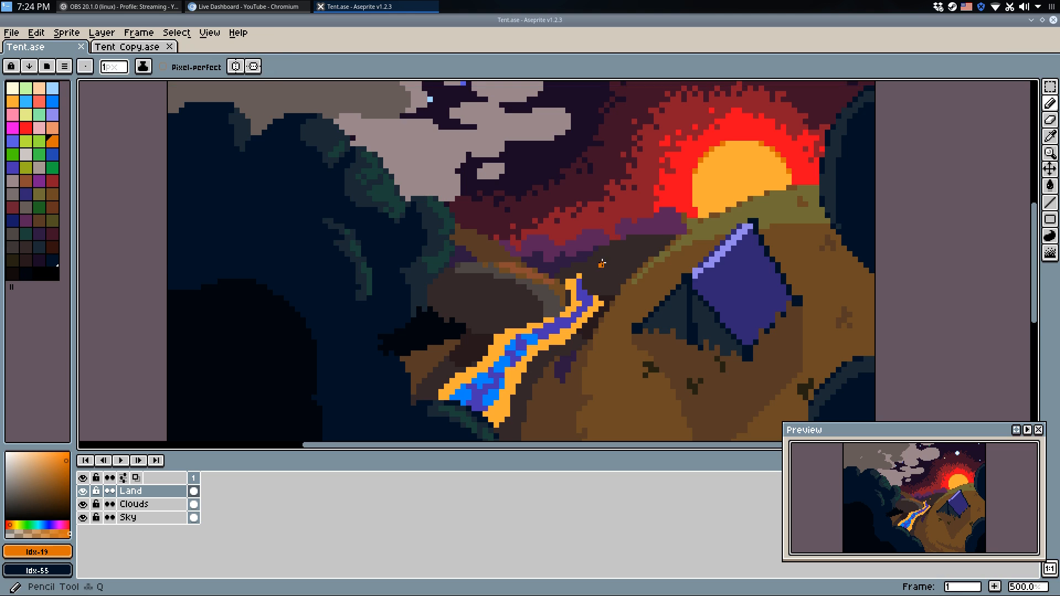
Recolor the tip of the dark hill just above the river's head with brown #573b25.
scroll(604, 270, up, 4)
alt+click(491, 314)
scroll(546, 282, up, 1)
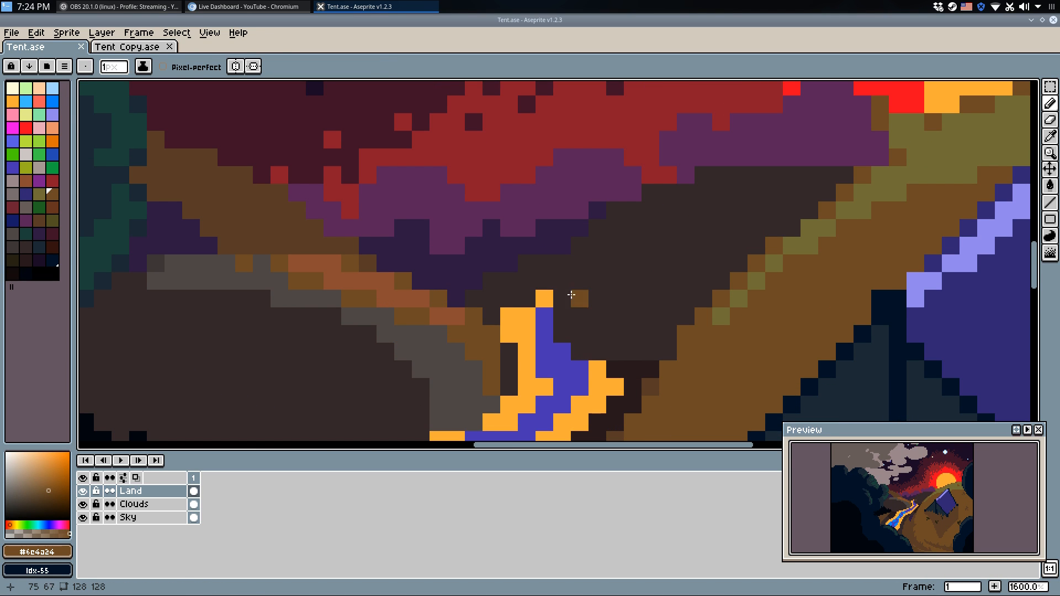
alt+click(640, 372)
alt+click(534, 284)
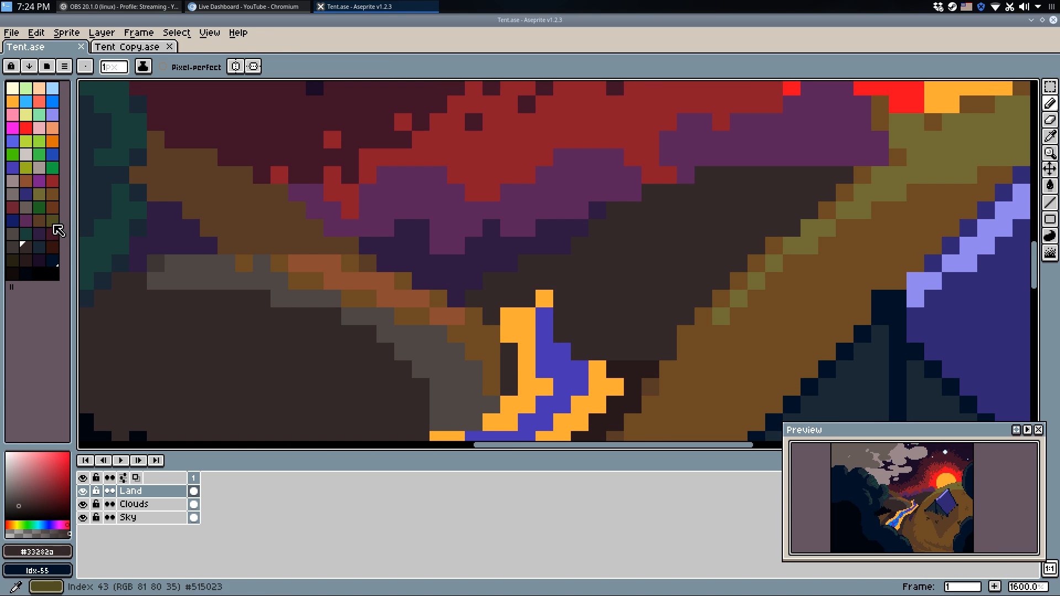
click(39, 221)
click(549, 267)
drag(561, 260, 471, 316)
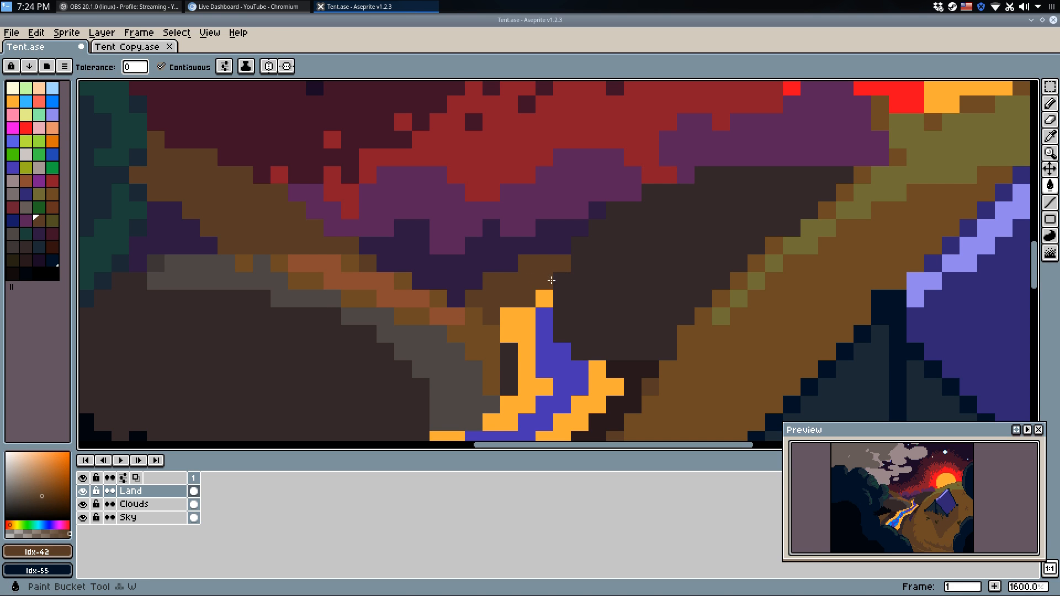
Outline the dark hill's upper edge with #6e4a24 and add #8c4b31 highlights along it.
alt+click(470, 317)
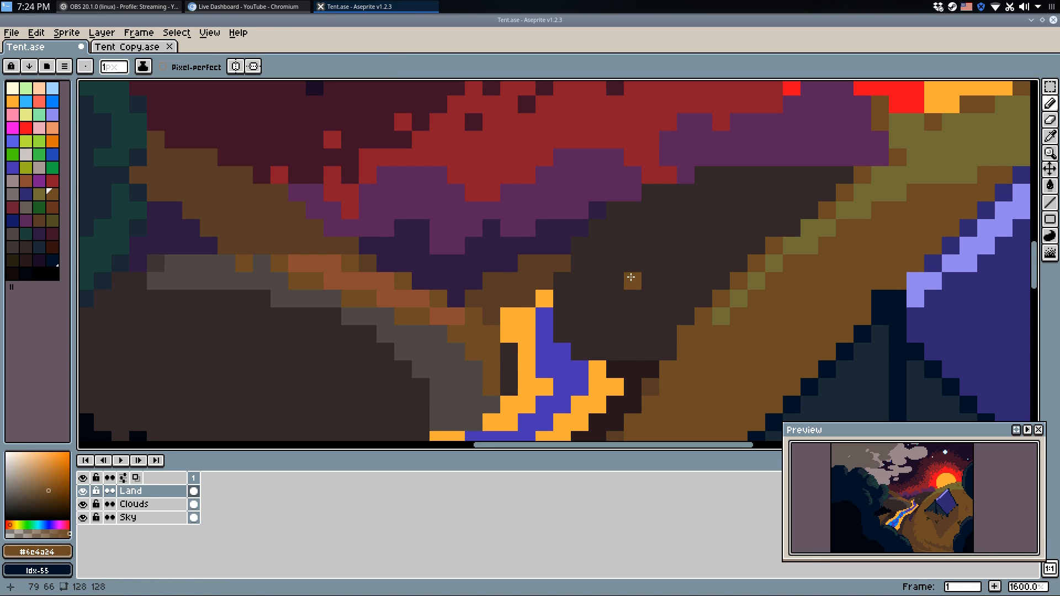
mouse_move(599, 260)
mouse_down()
mouse_move(646, 208)
mouse_move(611, 244)
mouse_move(675, 200)
mouse_move(727, 182)
mouse_move(830, 175)
mouse_up()
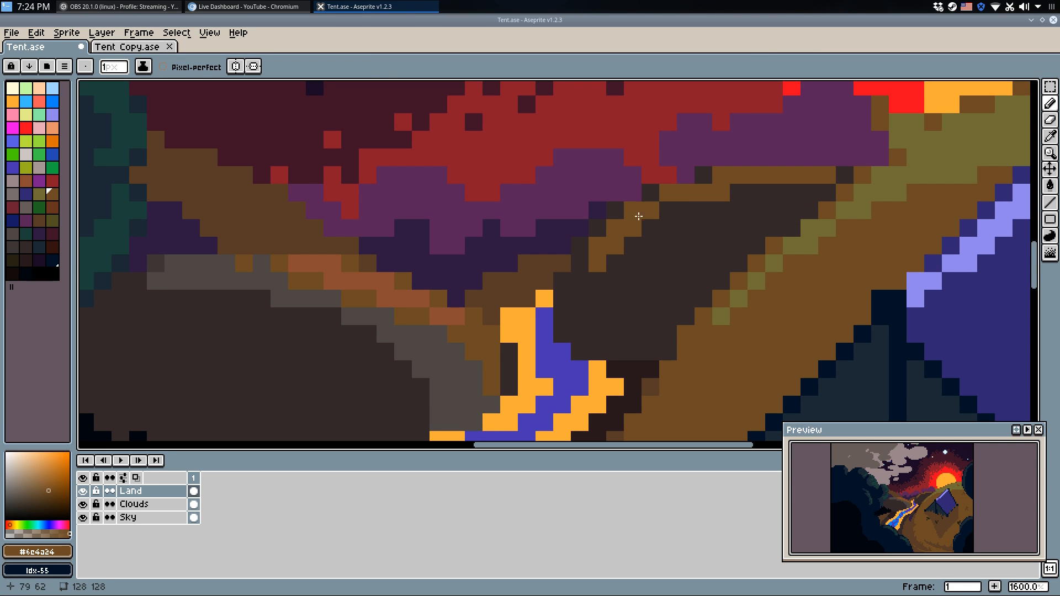
alt+click(402, 289)
drag(612, 228, 628, 226)
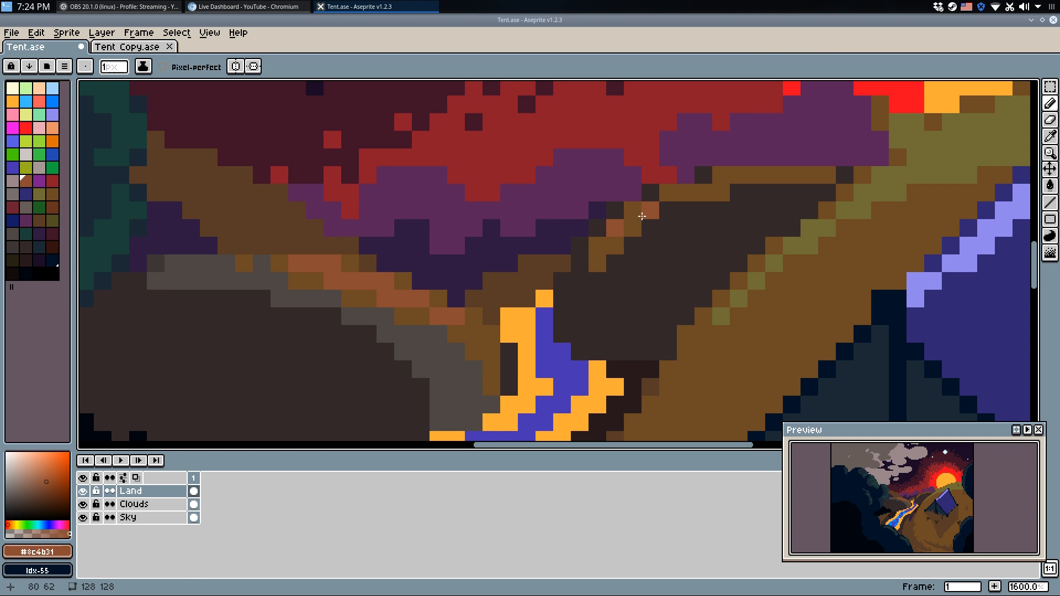
mouse_move(755, 175)
mouse_down()
mouse_move(837, 174)
mouse_move(743, 195)
mouse_up()
Extend the #8c4b31 highlight toward the olive rim and trim its far end with #6e4a24.
alt+click(828, 175)
alt+click(826, 202)
click(831, 191)
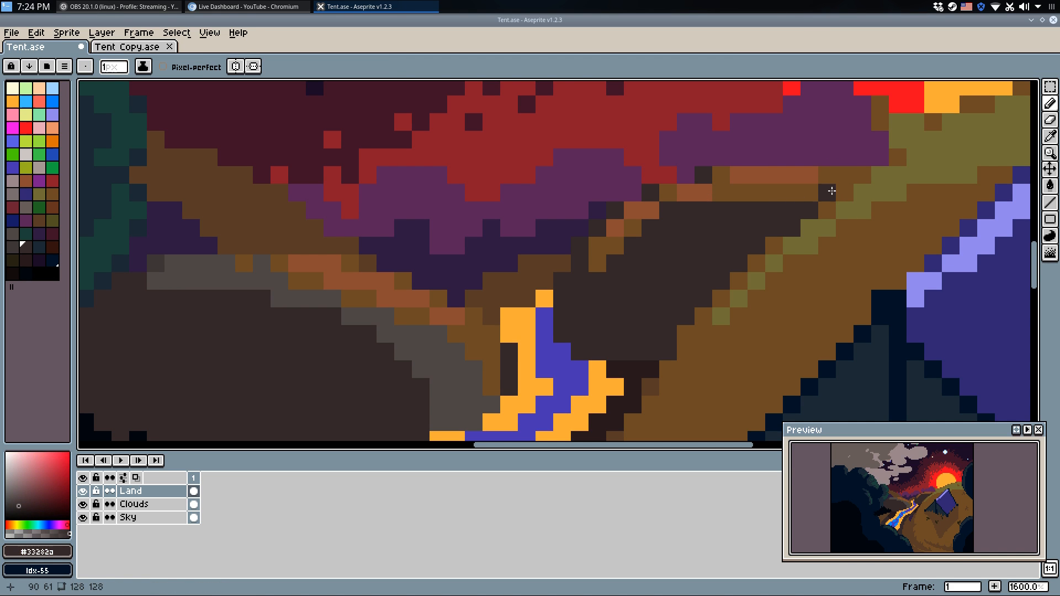
key(ctrl+z)
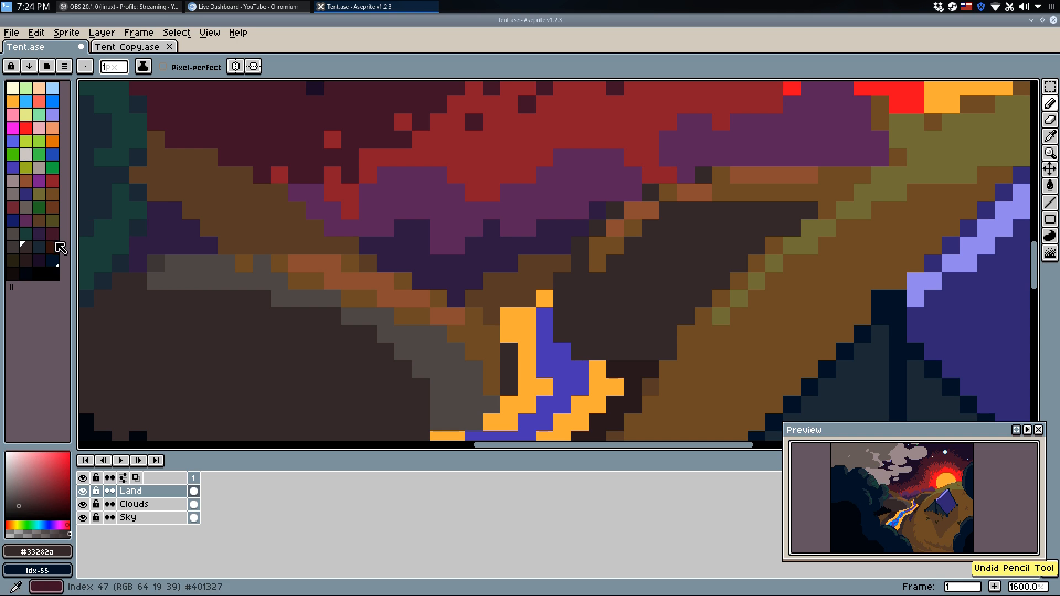
alt+click(769, 182)
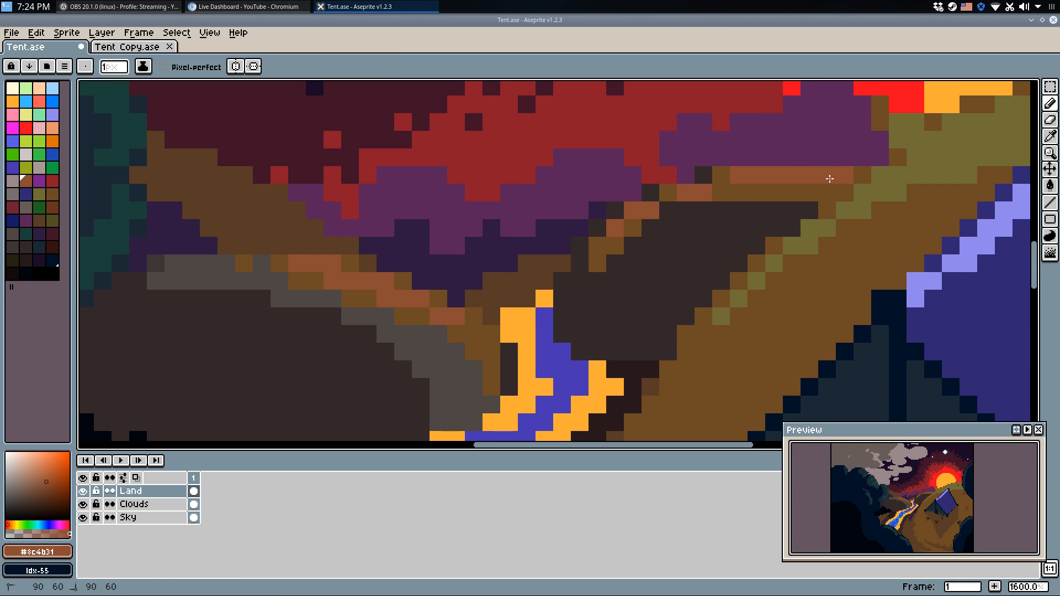
drag(830, 178, 753, 199)
alt+click(729, 184)
click(732, 177)
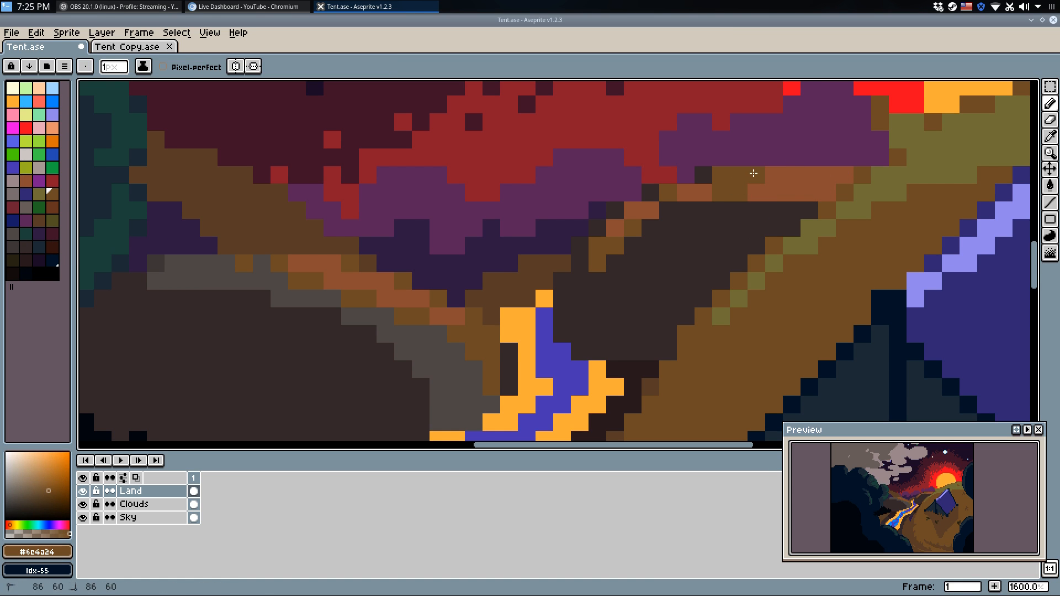
Paint a grey #4d4643 shade below the dark hill's highlighted rim and over its lower end.
alt+click(705, 220)
alt+click(407, 338)
click(575, 338)
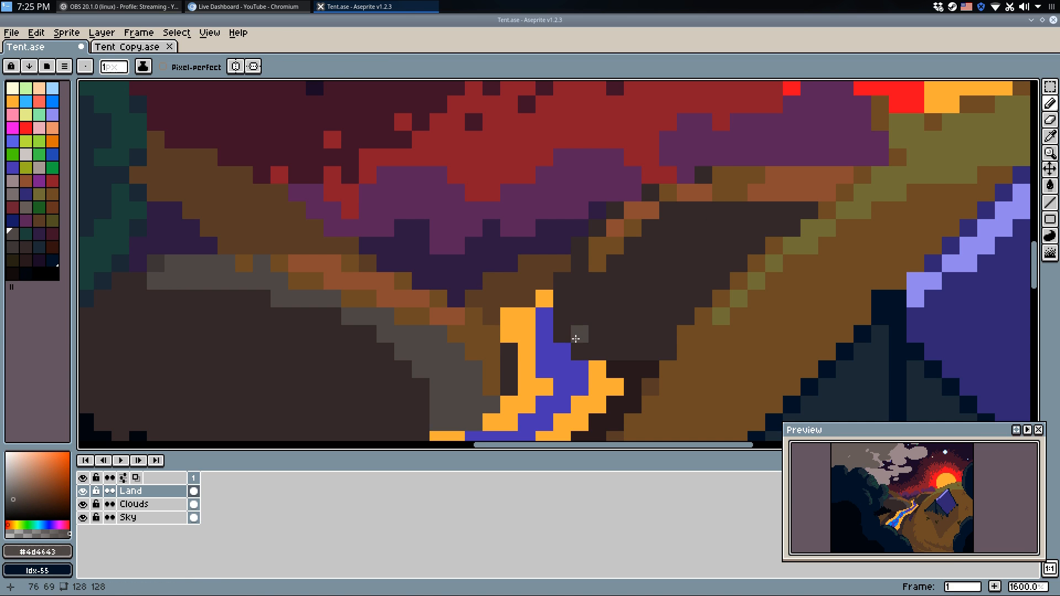
alt+click(601, 247)
mouse_move(616, 242)
mouse_down()
mouse_move(629, 218)
mouse_move(650, 212)
mouse_up()
alt+click(634, 244)
drag(598, 264, 622, 232)
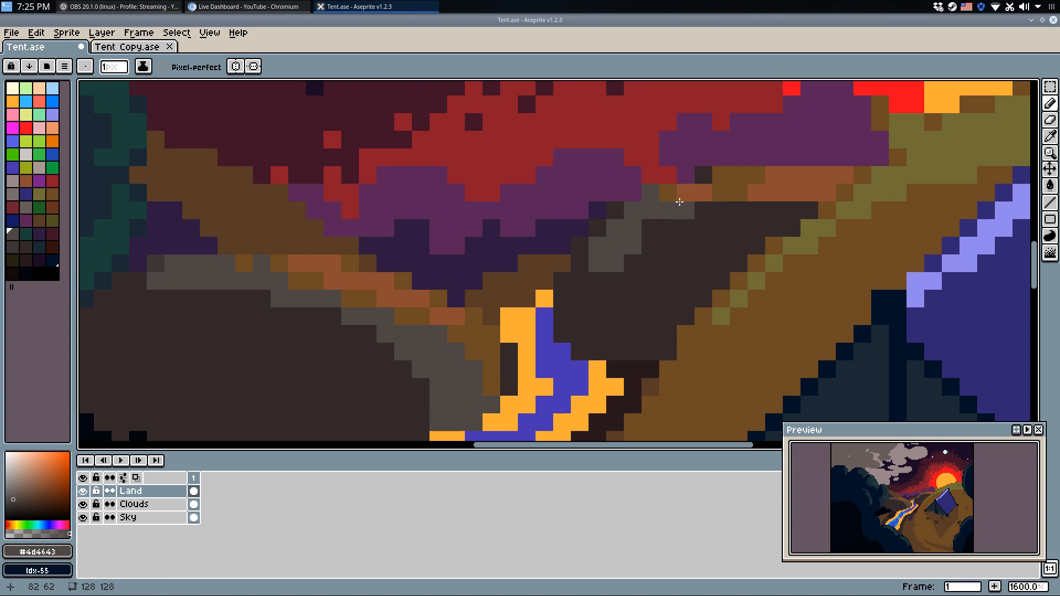
mouse_move(688, 209)
mouse_down()
mouse_move(800, 216)
mouse_move(639, 224)
mouse_move(656, 232)
mouse_move(627, 241)
mouse_up()
Fill the lower grey patch with the dark hill color and keep a #4d4643 band beneath the rim.
alt+click(663, 259)
key(w)
click(618, 249)
alt+click(634, 218)
key(b)
Mark off the river's upper bend and fill it with the dark navy palette color at index 40.
scroll(596, 241, down, 3)
alt+click(559, 304)
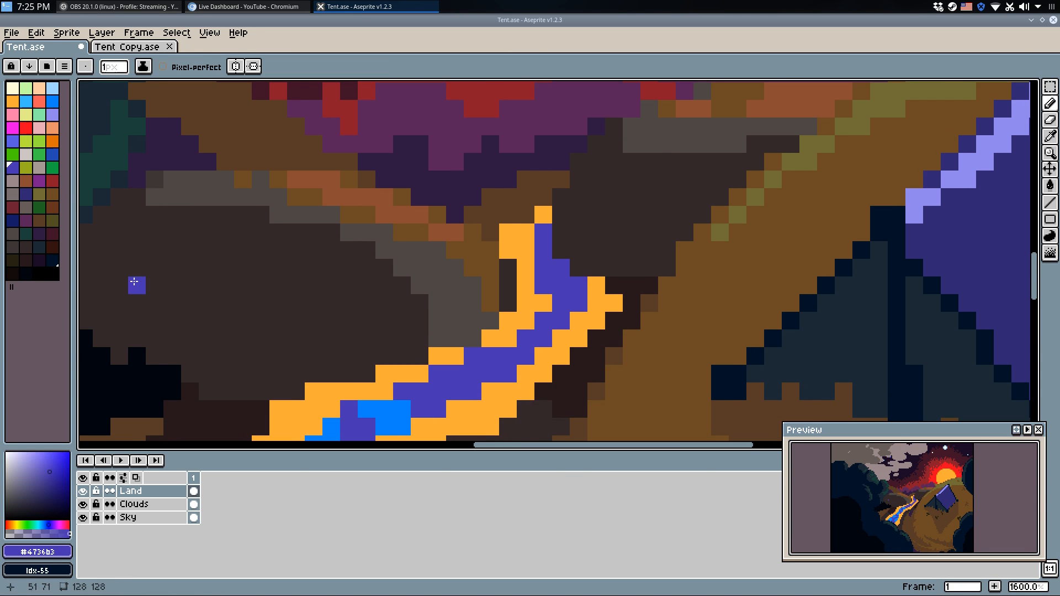
click(13, 221)
click(521, 316)
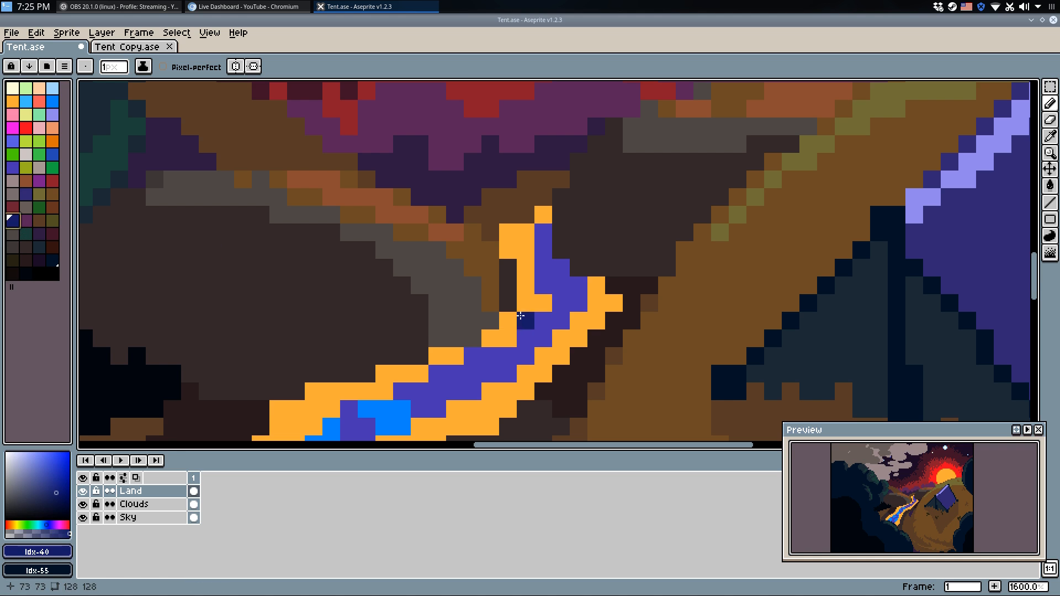
drag(546, 319, 546, 336)
key(g)
click(558, 292)
Dab the same dark navy along the purple stretch of the river below the bend.
key(b)
drag(488, 303, 674, 195)
drag(556, 319, 630, 233)
scroll(674, 225, down, 4)
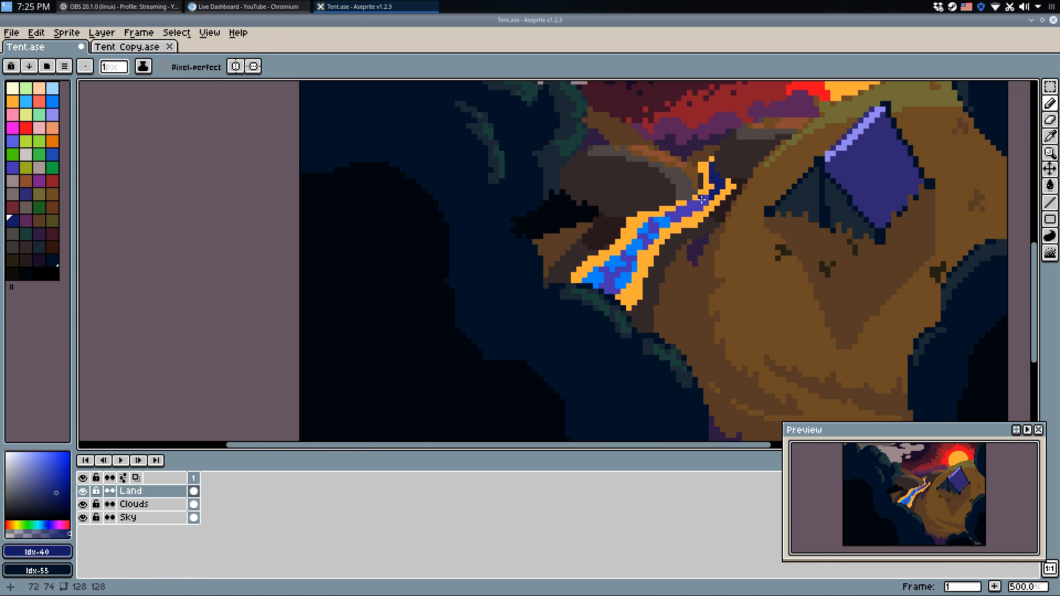
scroll(704, 205, up, 4)
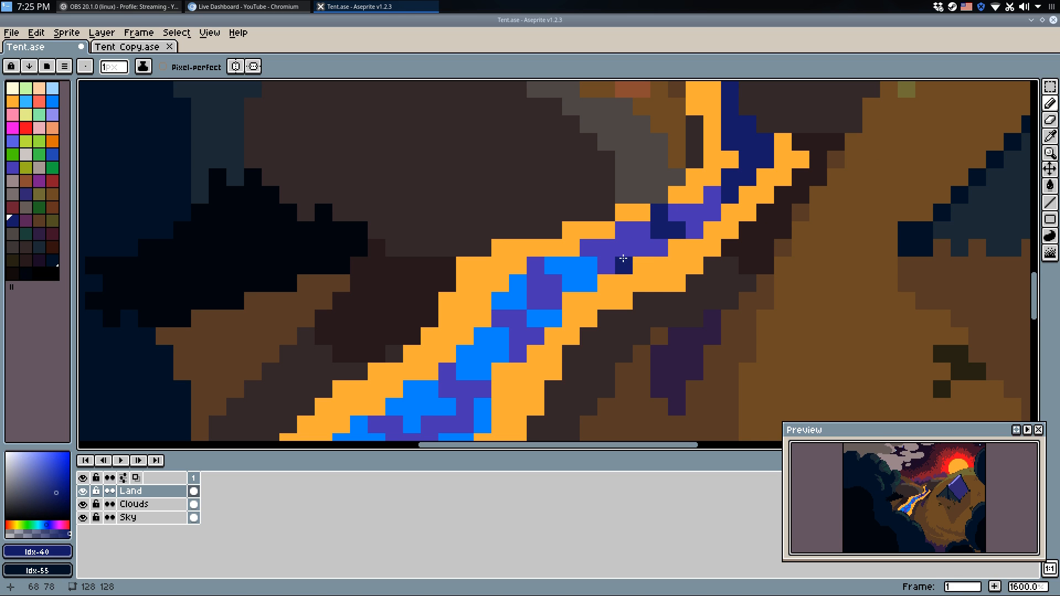
key(ctrl+z)
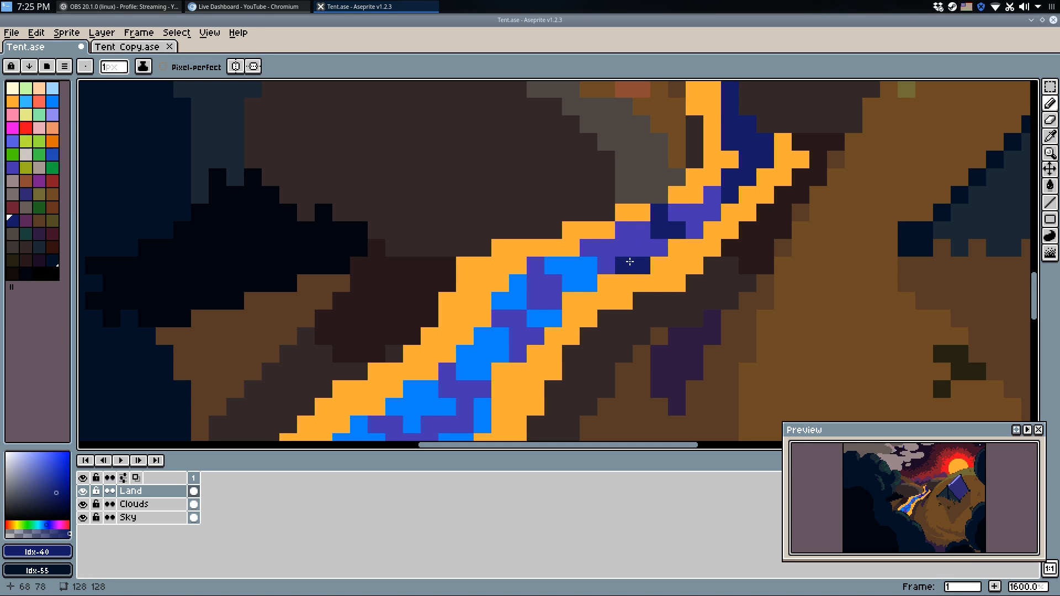
Save the Tent.ase file with the river shading.
scroll(688, 201, down, 6)
key(ctrl+s)
scroll(685, 223, up, 2)
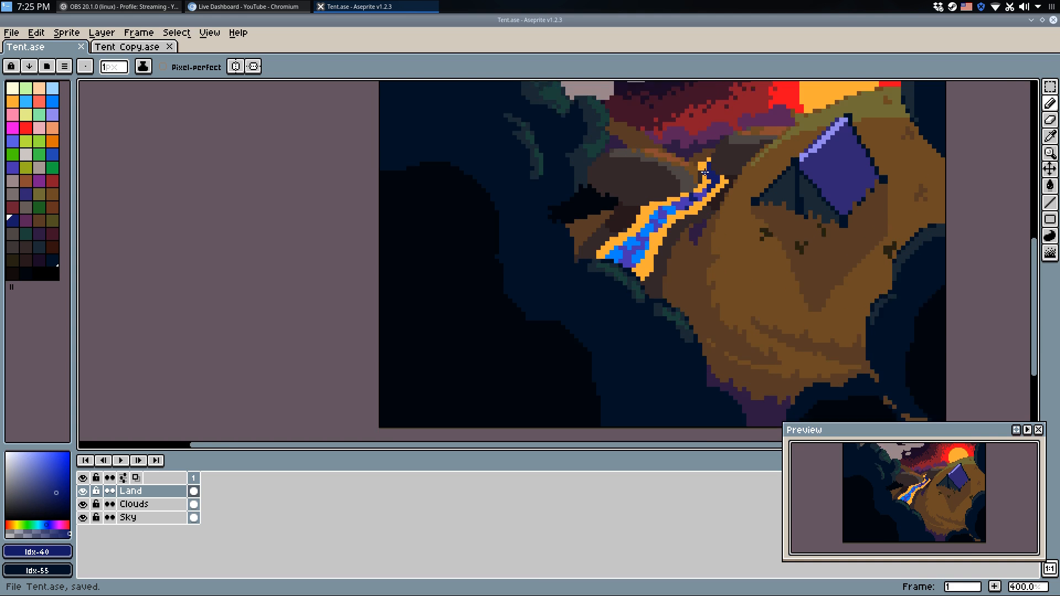
scroll(681, 237, up, 1)
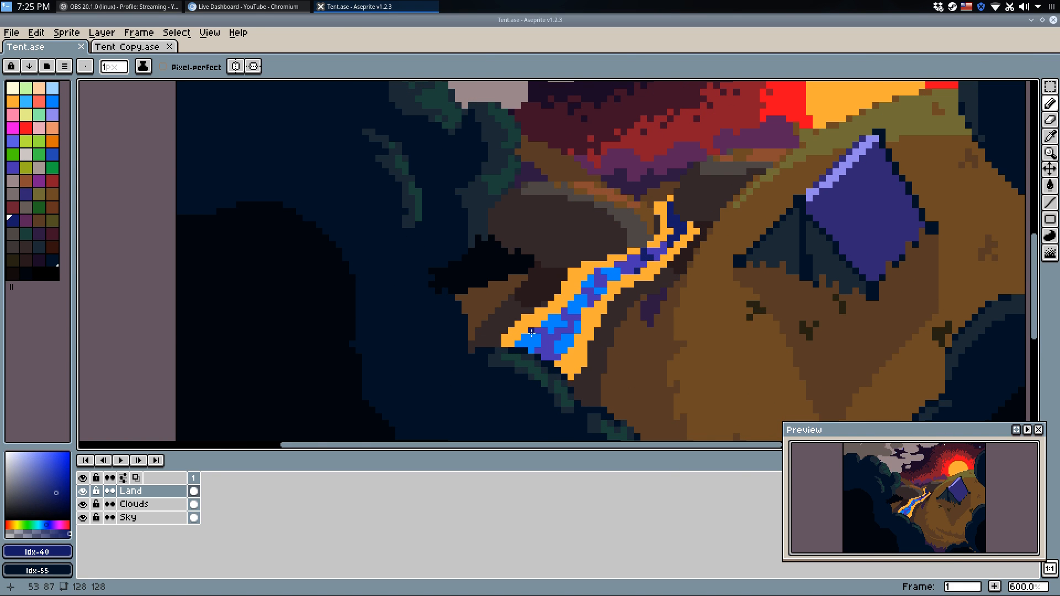
Fill the purple patches in the lower river with the dark red sampled from the sunset sky.
scroll(531, 333, up, 4)
click(575, 313)
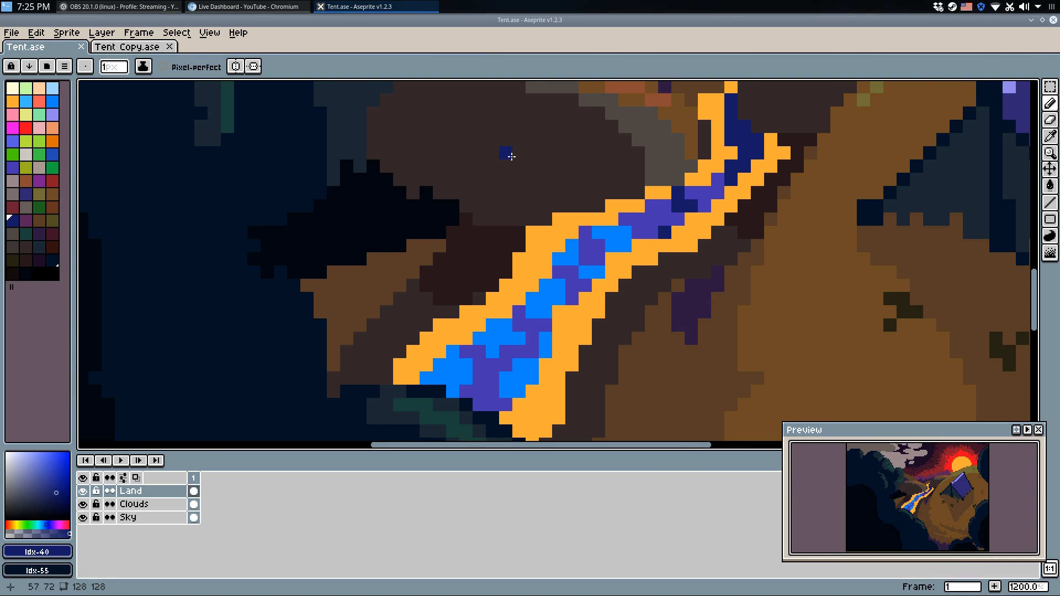
scroll(511, 157, down, 4)
scroll(596, 268, up, 2)
alt+click(597, 267)
key(g)
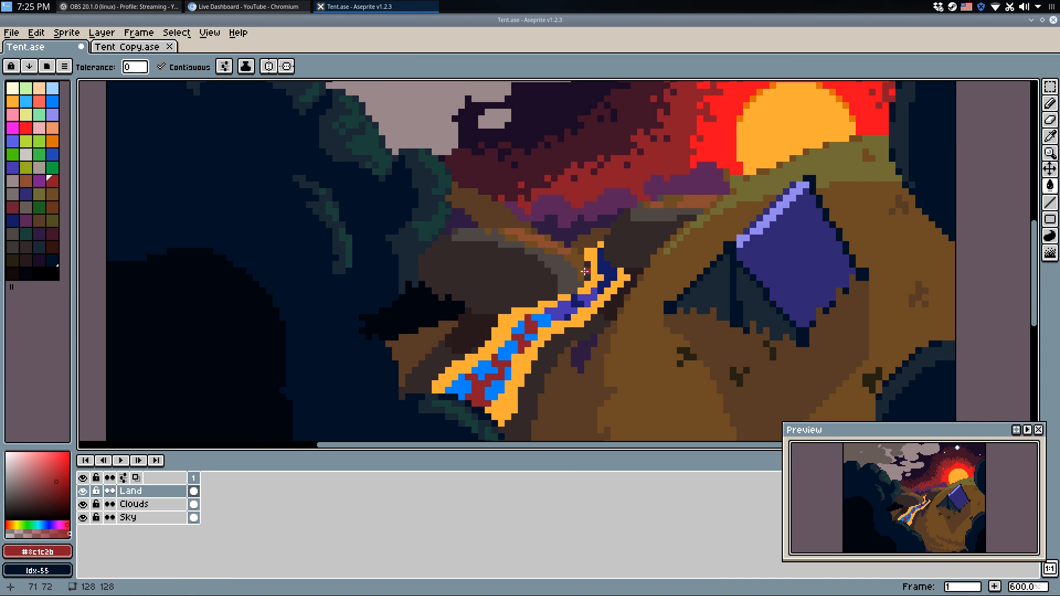
Fill the blue patches of the river with the bright red sampled from the glow around the sun.
alt+click(720, 130)
click(521, 335)
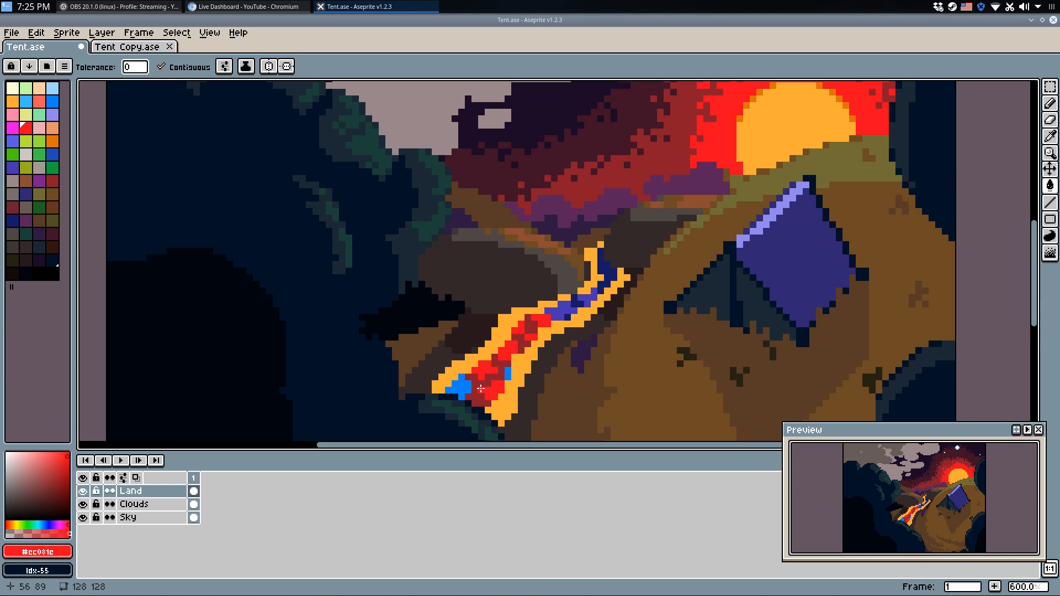
key(ctrl+z)
key(q)
Fill the remaining purple patches in the river's upper stretch with the same dark red.
scroll(549, 317, up, 3)
alt+click(505, 337)
key(w)
click(585, 302)
click(635, 266)
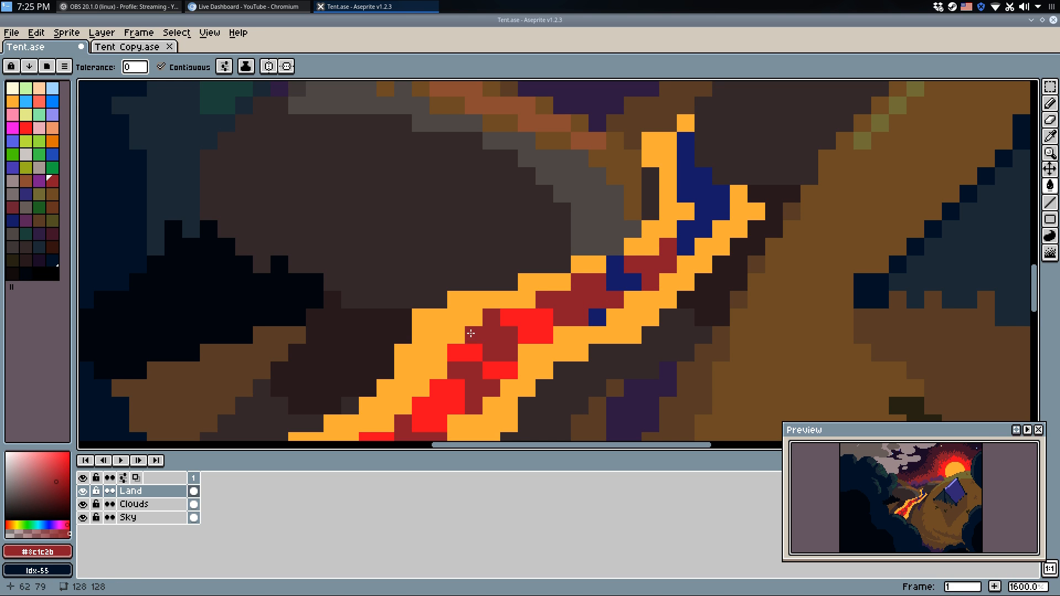
Fill the navy areas at the river's upper bend with the purple palette color at index 41.
key(q)
click(660, 190)
key(ctrl+z)
key(i)
click(698, 177)
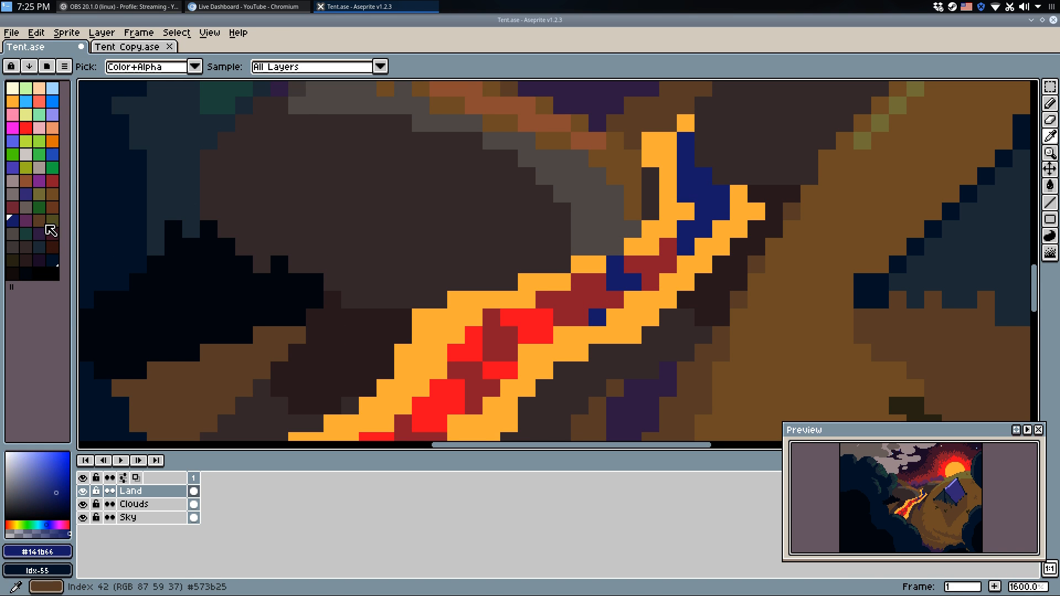
click(38, 229)
key(w)
click(616, 281)
click(714, 196)
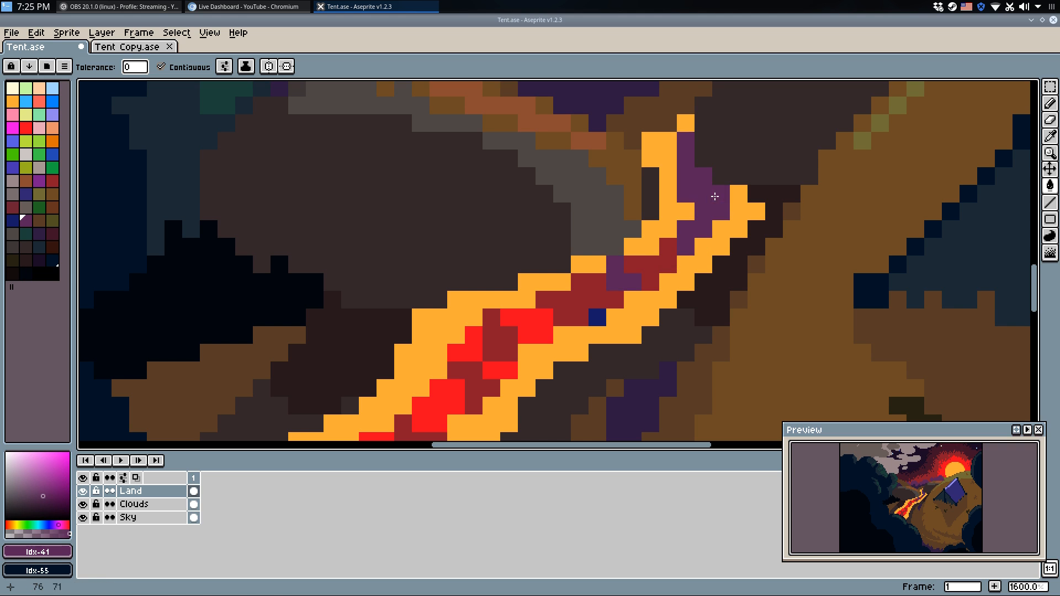
Try filling the orange river bank with the brown palette color at index 35, and undo that fill.
key(i)
scroll(497, 331, down, 4)
click(517, 314)
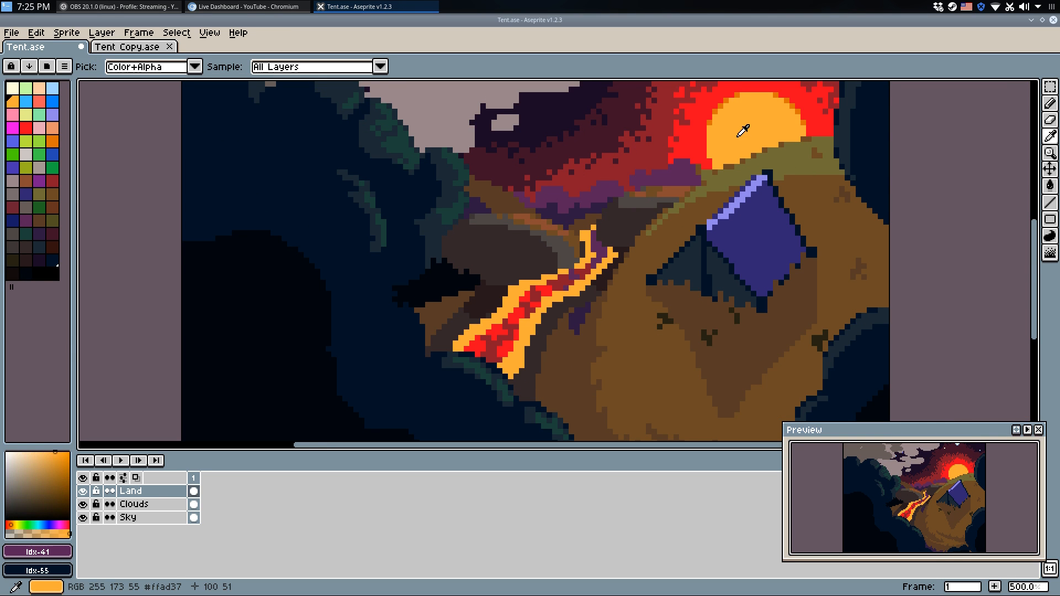
key(b)
scroll(517, 315, up, 2)
scroll(517, 315, up, 2)
scroll(552, 309, down, 5)
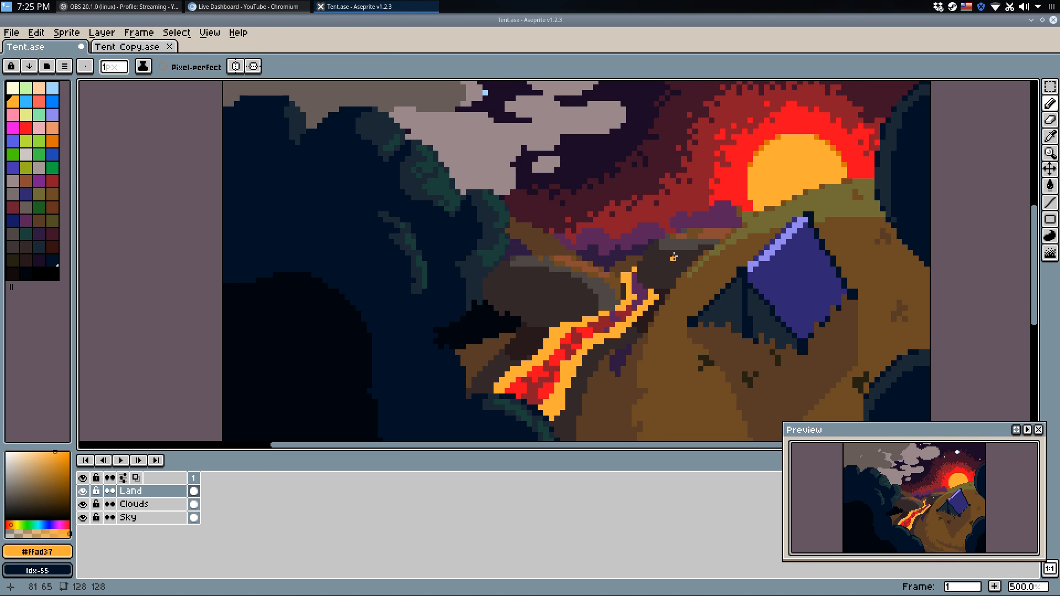
scroll(634, 298, up, 5)
click(52, 194)
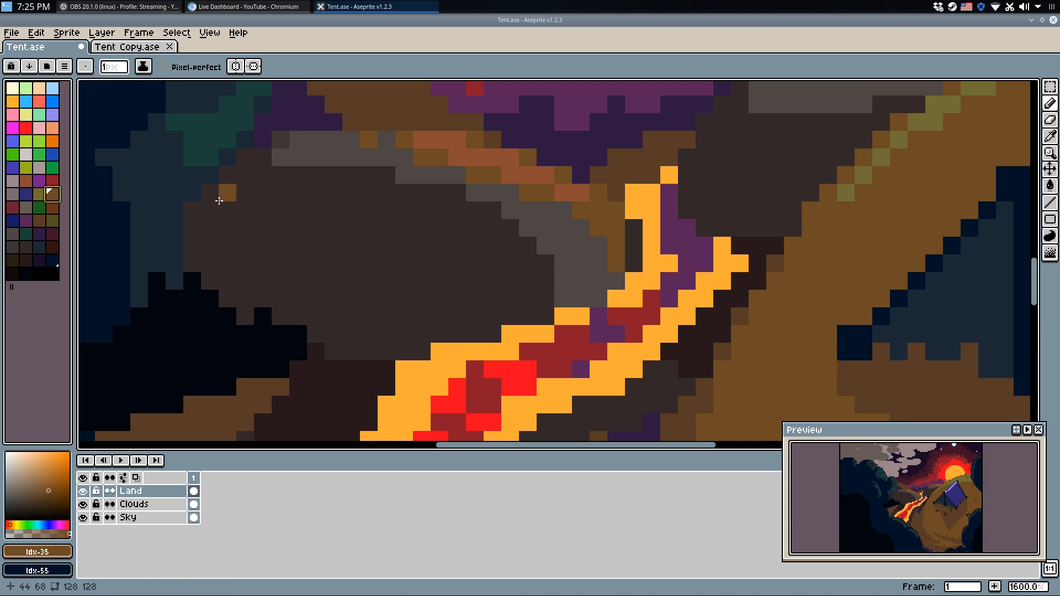
key(g)
click(650, 209)
key(ctrl+z)
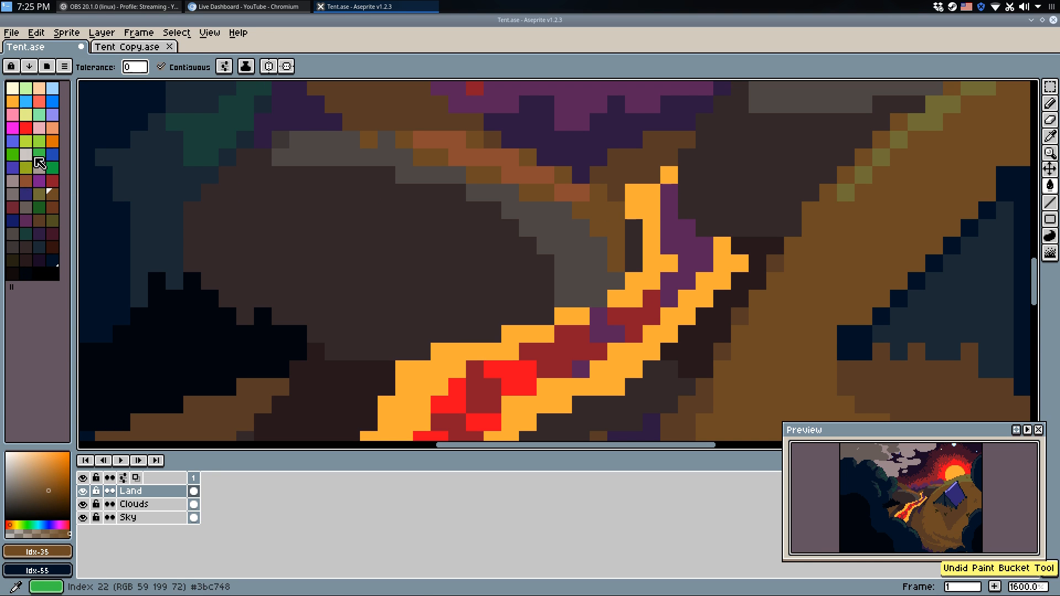
Fill the orange banks on both sides of the river with the reddish-brown palette color at index 29.
click(28, 184)
click(634, 194)
click(664, 181)
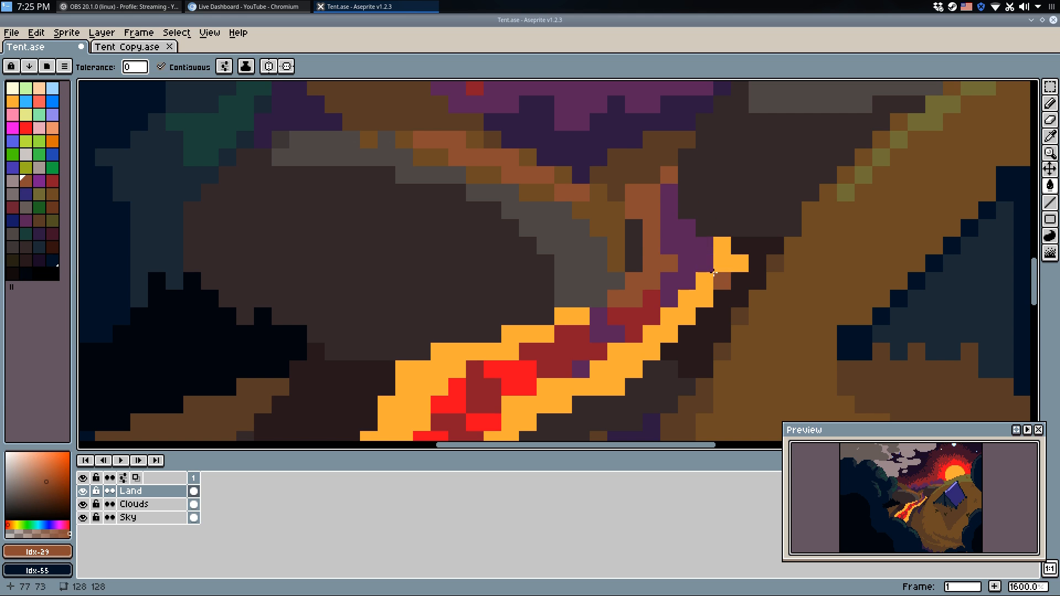
click(713, 271)
click(563, 318)
click(543, 333)
drag(436, 436, 499, 260)
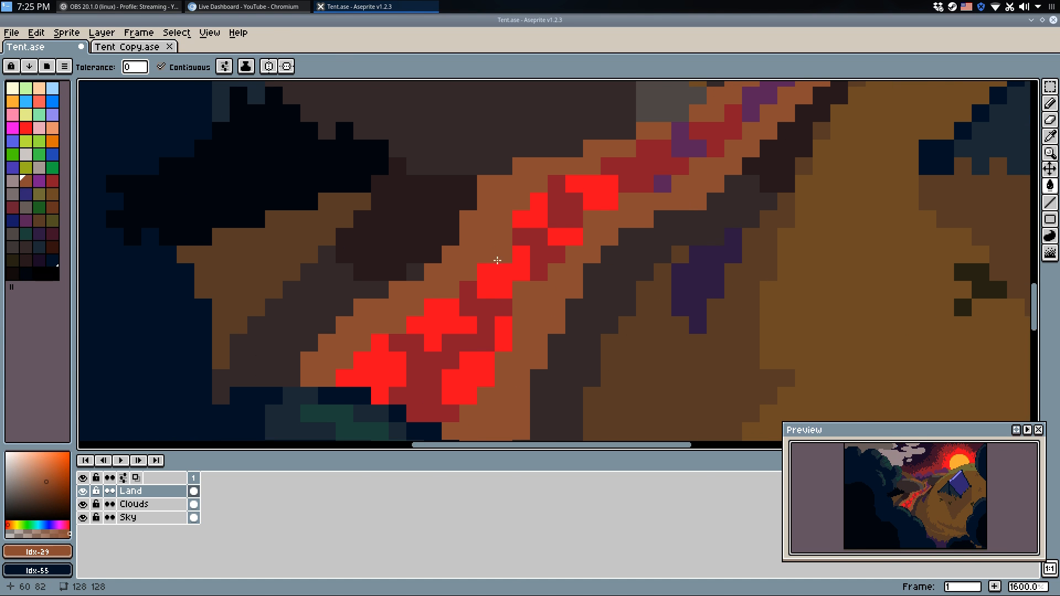
Sample the sun's orange #ffad37 and dab highlight pixels along the upper part of the red water.
scroll(499, 260, down, 2)
key(b)
drag(675, 86, 650, 224)
alt+click(801, 132)
drag(556, 357, 584, 267)
scroll(510, 309, up, 3)
click(493, 337)
click(547, 283)
click(580, 259)
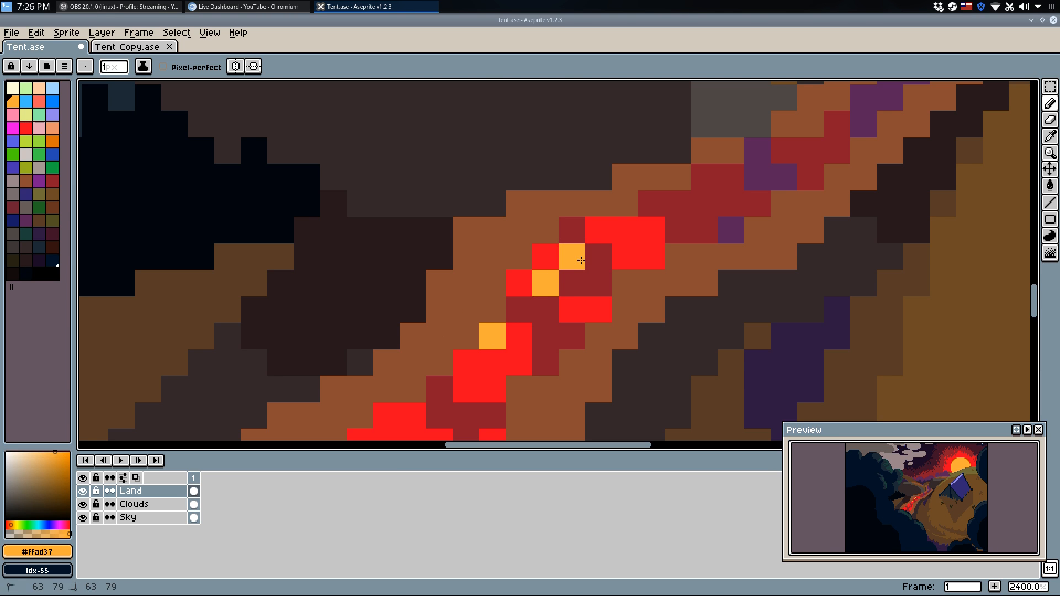
click(651, 230)
Dab clusters of #ffad37 highlight pixels across the river's wider lower stretch.
drag(466, 398, 540, 216)
click(490, 243)
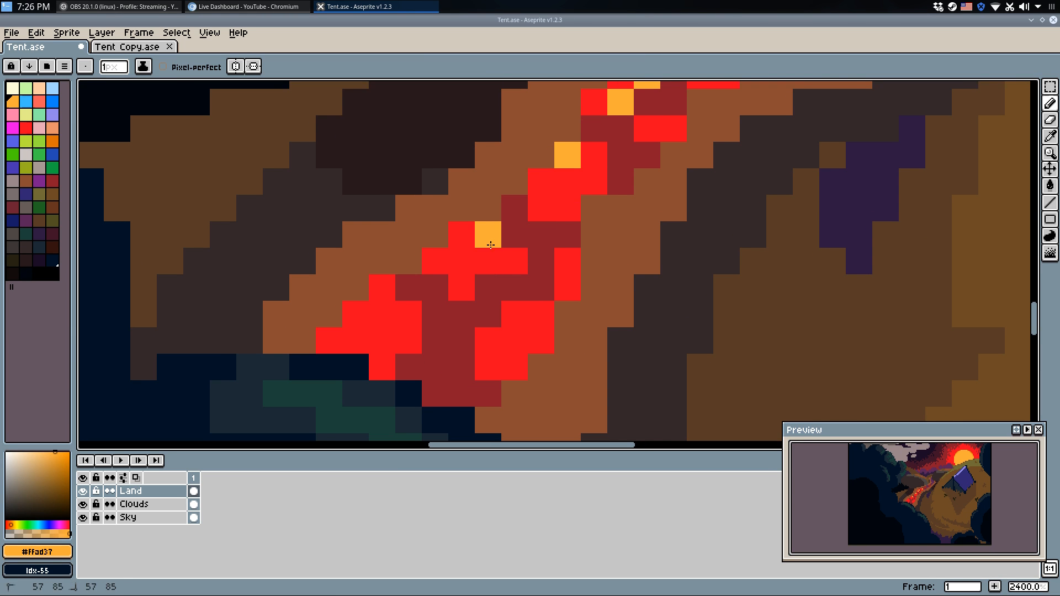
click(518, 255)
click(521, 242)
click(535, 256)
click(355, 314)
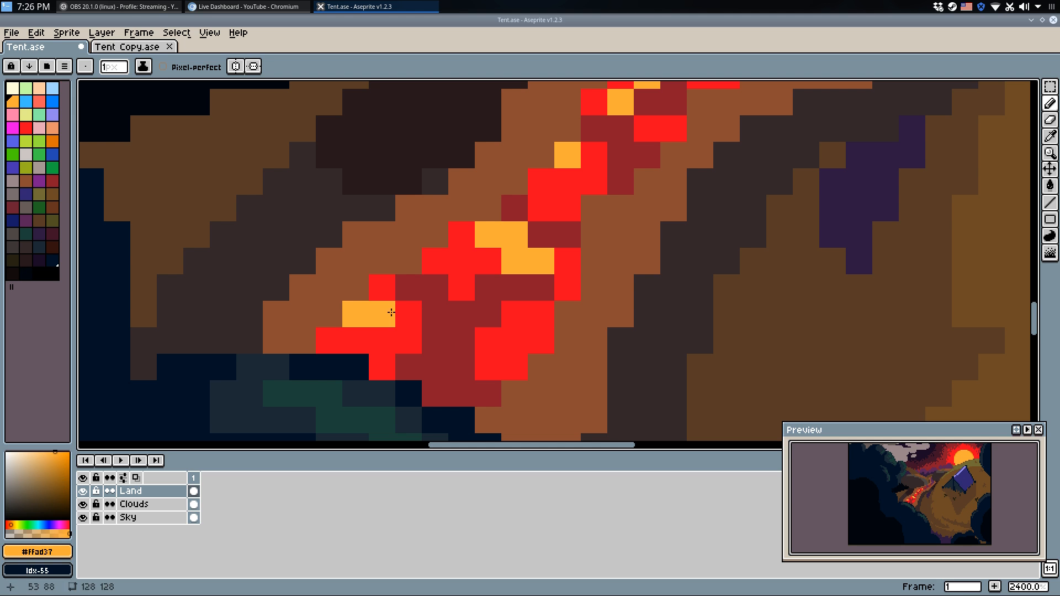
click(514, 321)
click(489, 344)
Sample the darker orange #dc7208 from the sun and place pixels beside the river's upper highlights.
scroll(663, 266, down, 4)
drag(646, 270, 497, 430)
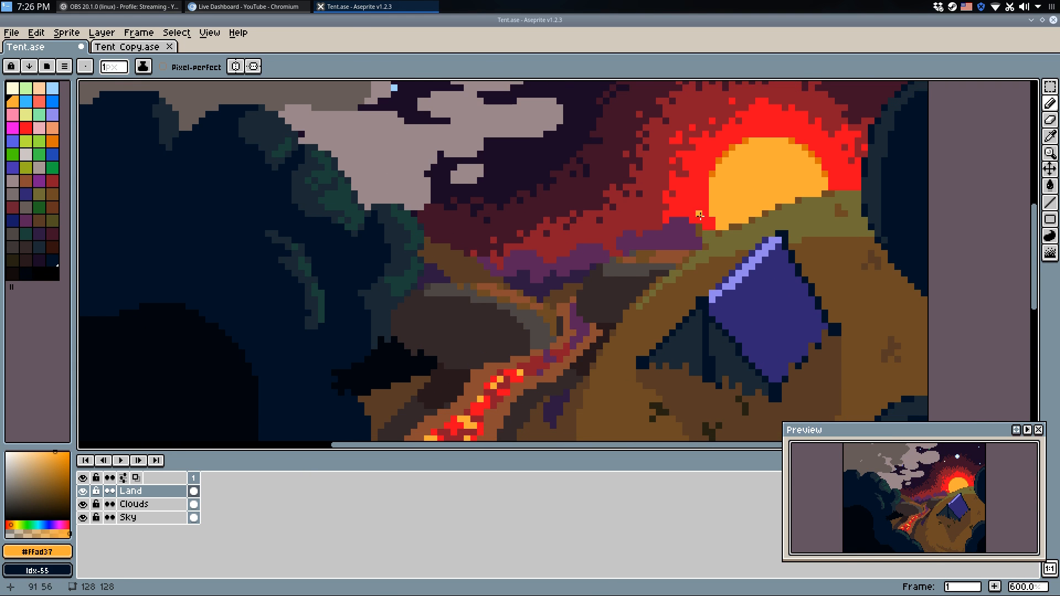
scroll(706, 145, up, 2)
alt+click(746, 159)
drag(495, 345, 589, 147)
drag(495, 388, 573, 230)
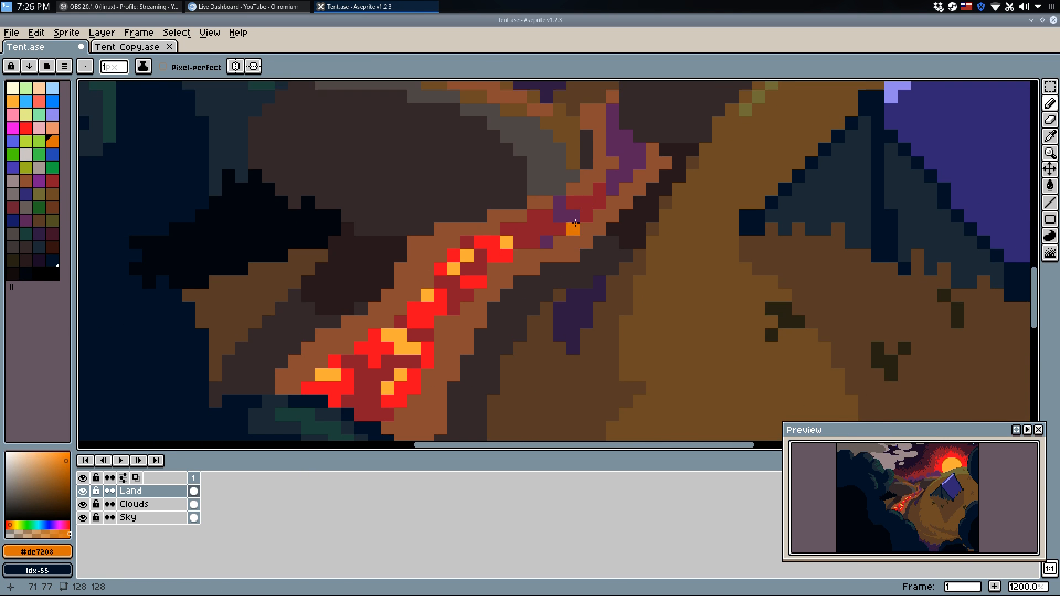
scroll(558, 228, up, 3)
click(454, 277)
drag(334, 322, 448, 278)
click(445, 280)
click(462, 269)
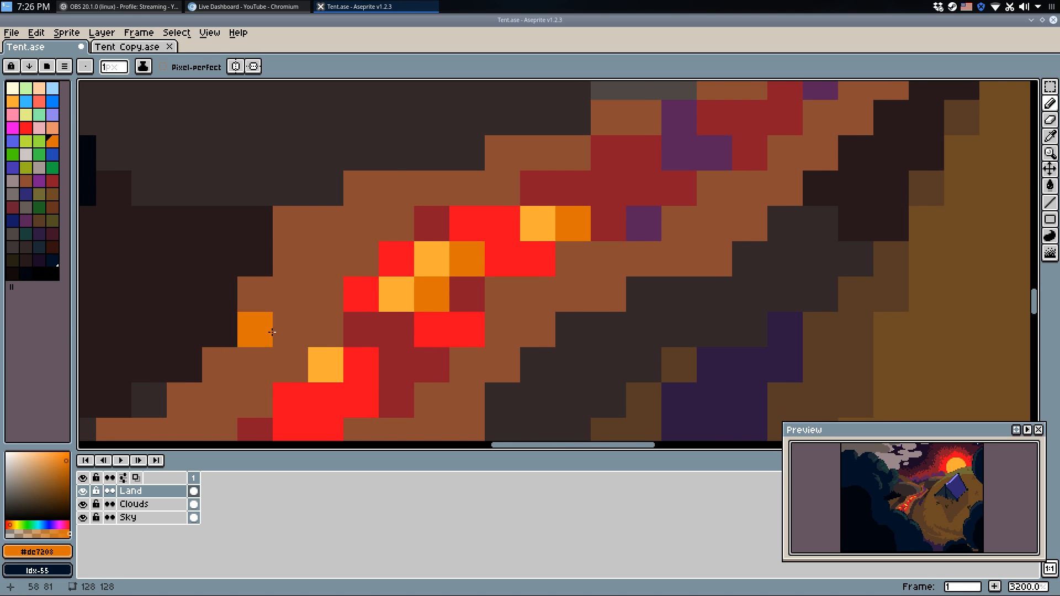
Add #dc7208 pixels next to and beneath the highlights in the river's lower stretch.
drag(283, 324, 499, 232)
click(572, 279)
drag(460, 399, 548, 283)
click(500, 307)
click(557, 300)
click(593, 264)
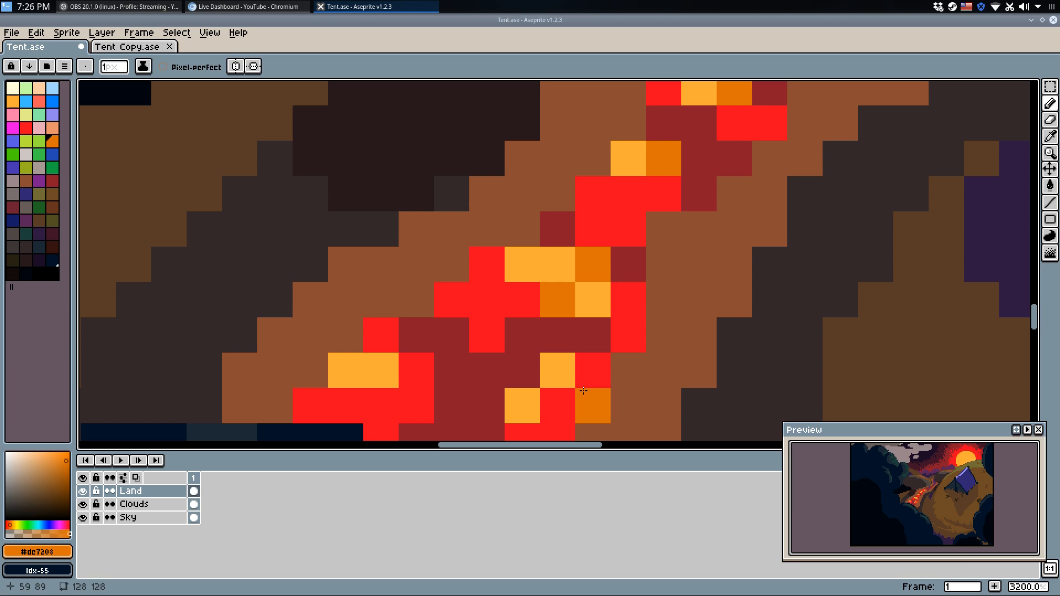
click(523, 406)
click(558, 396)
mouse_move(378, 386)
mouse_down()
mouse_move(431, 318)
mouse_move(458, 318)
mouse_up()
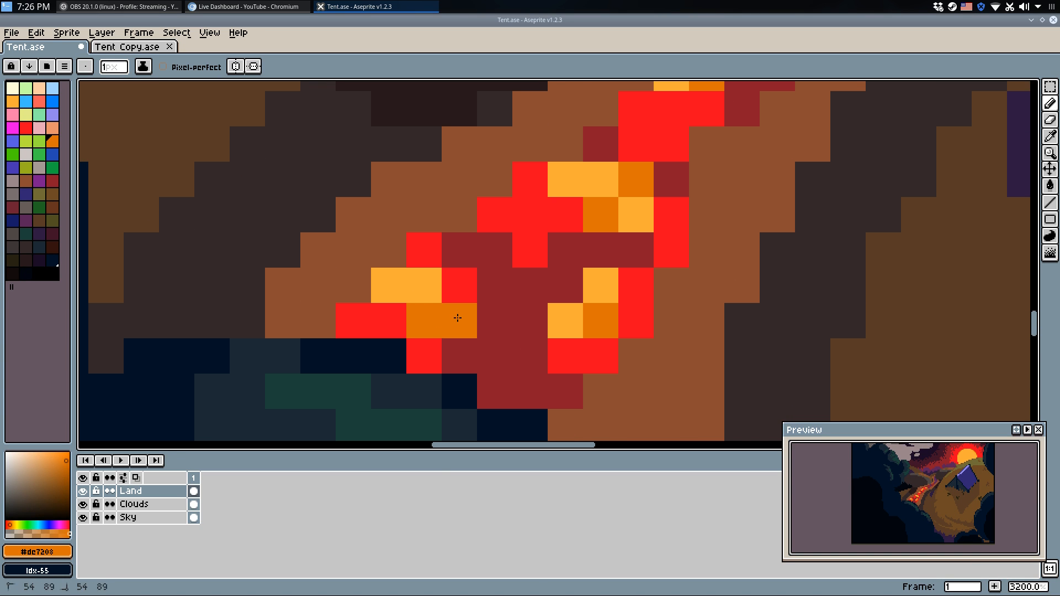
Sample the bank's reddish brown #8c4b31 and fill the lower part of the brown patch left of the river.
scroll(511, 193, down, 6)
scroll(541, 180, down, 4)
scroll(551, 199, up, 10)
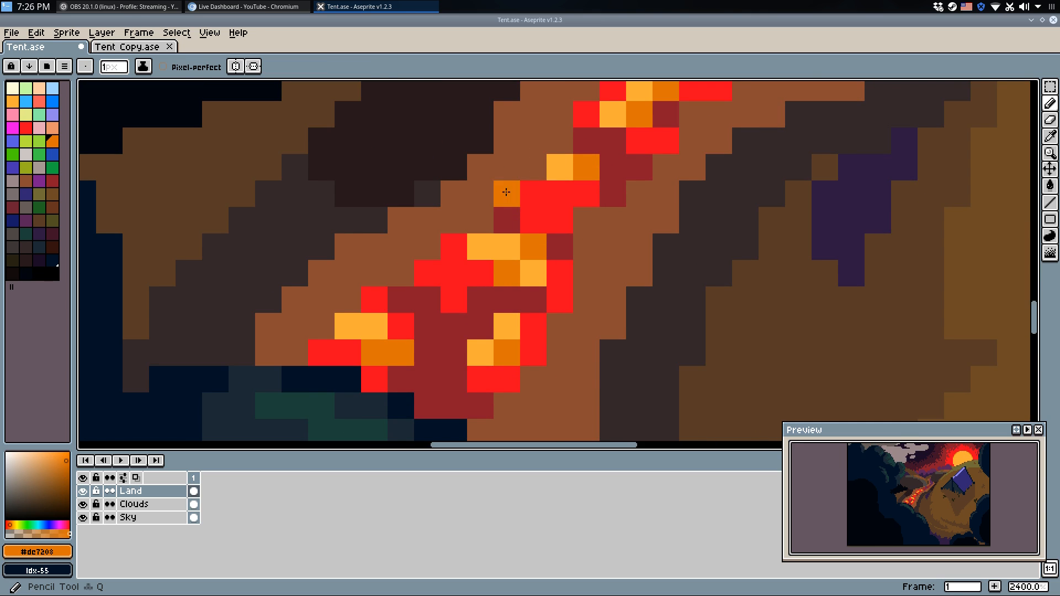
alt+click(485, 156)
drag(486, 156, 426, 194)
drag(228, 232, 333, 341)
scroll(333, 341, down, 2)
scroll(391, 314, up, 2)
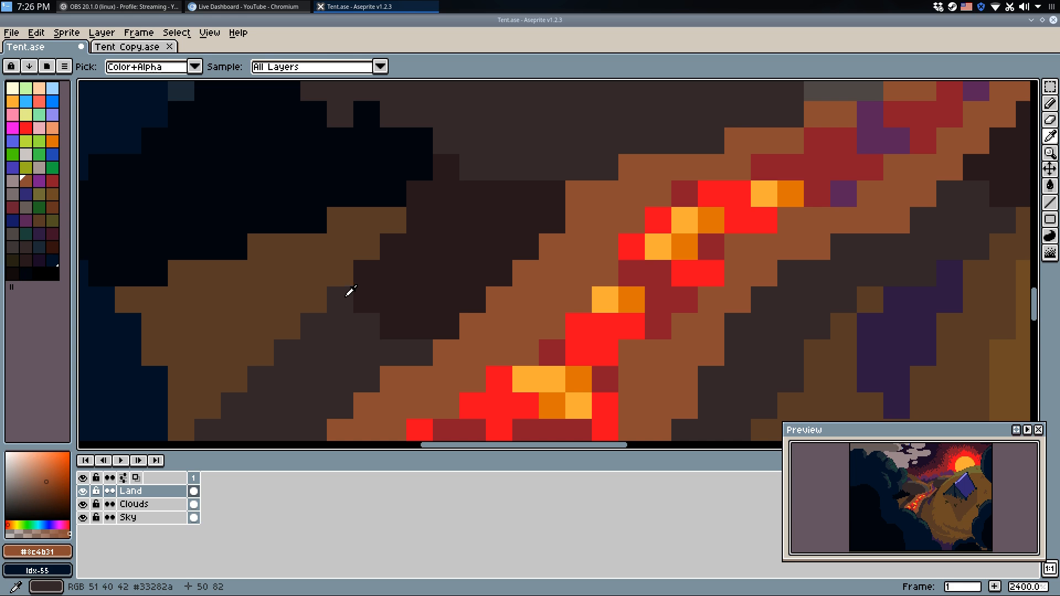
key(g)
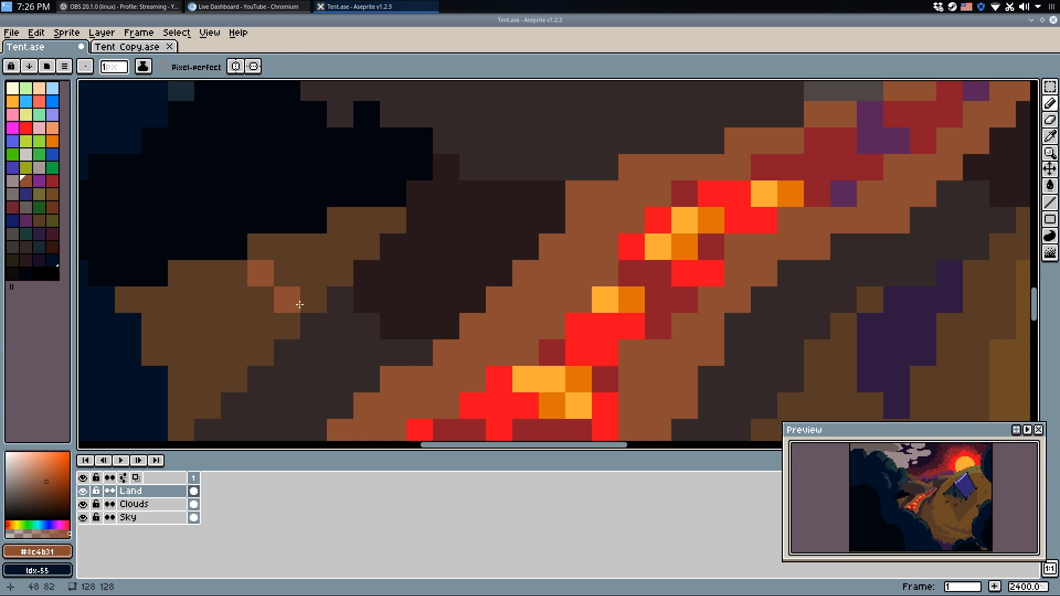
click(275, 328)
Sample the dark brown #573b25 and dab shading pixels over the river's lower left bank.
scroll(561, 293, down, 2)
scroll(615, 254, down, 1)
scroll(580, 292, down, 1)
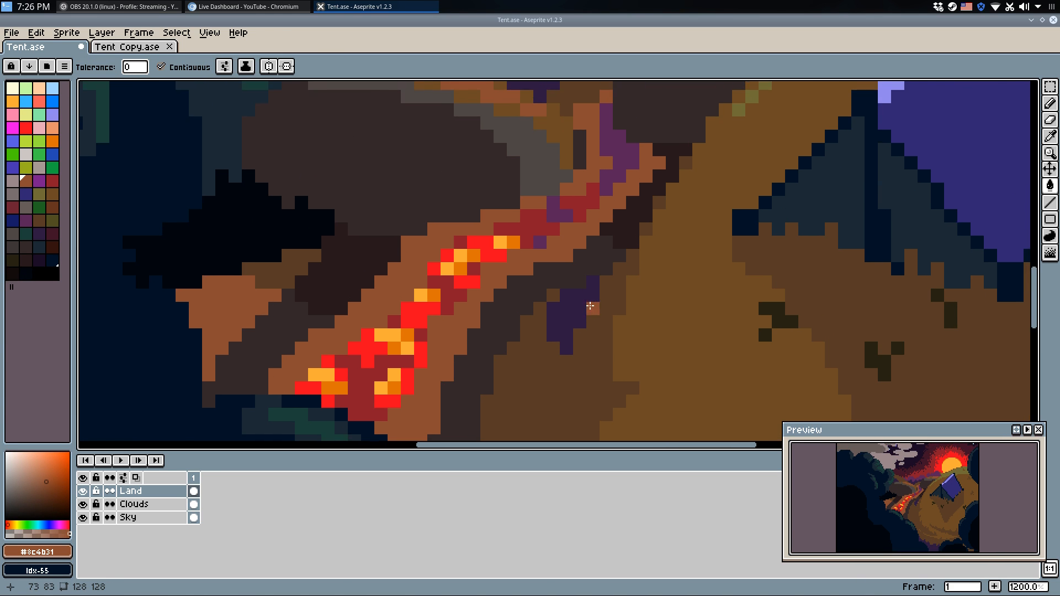
scroll(580, 292, down, 1)
key(b)
scroll(464, 315, up, 5)
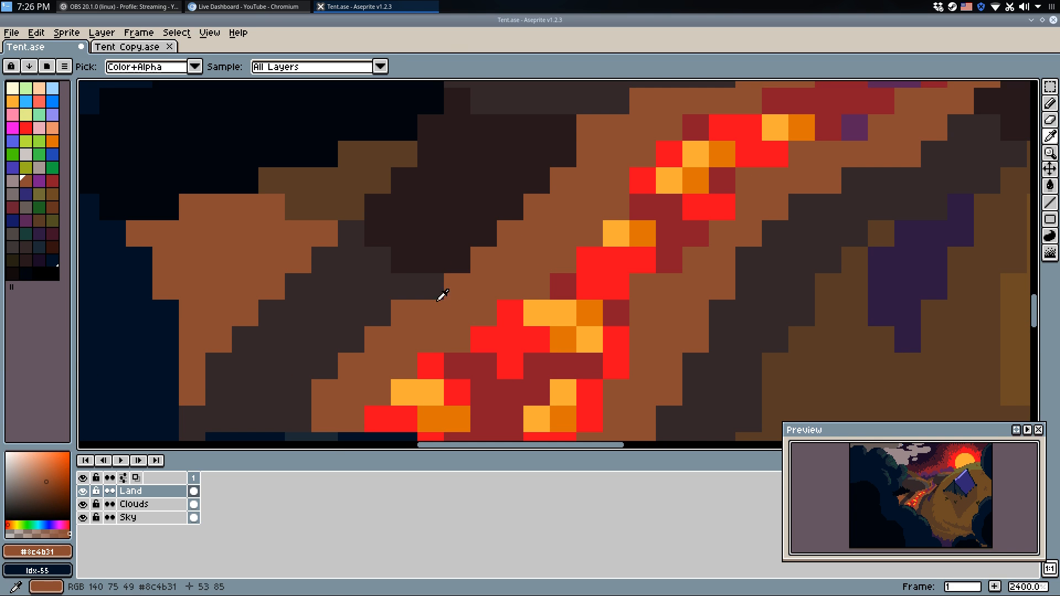
alt+click(370, 207)
click(404, 366)
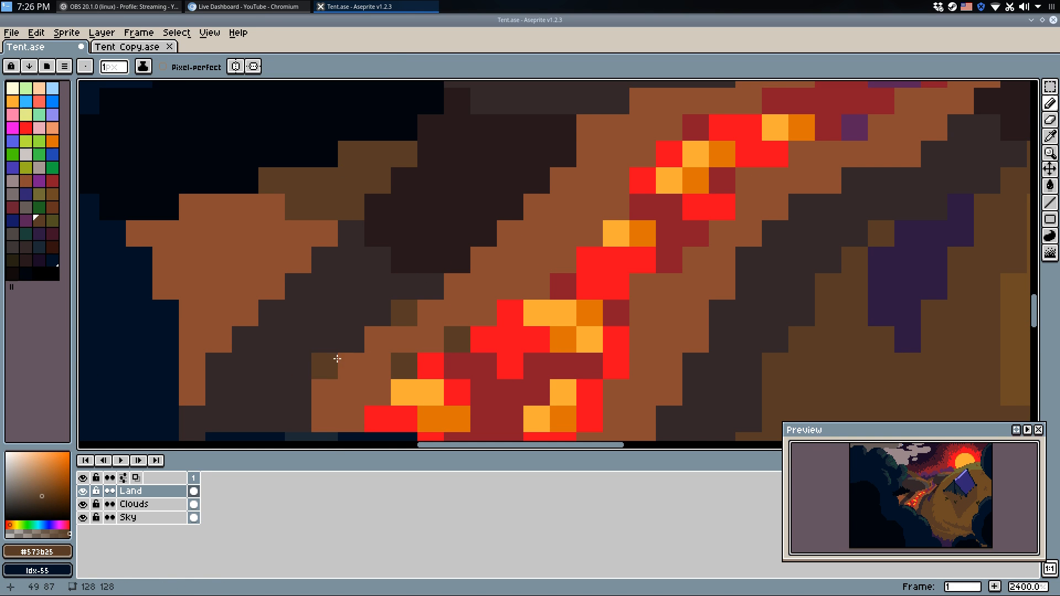
click(378, 340)
click(324, 420)
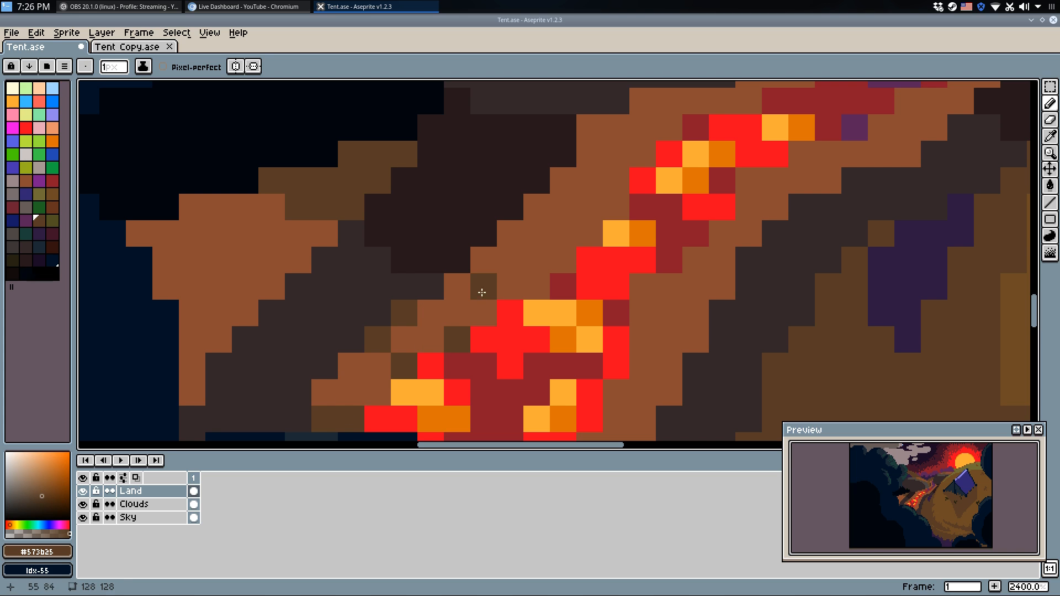
click(536, 260)
click(560, 255)
click(545, 238)
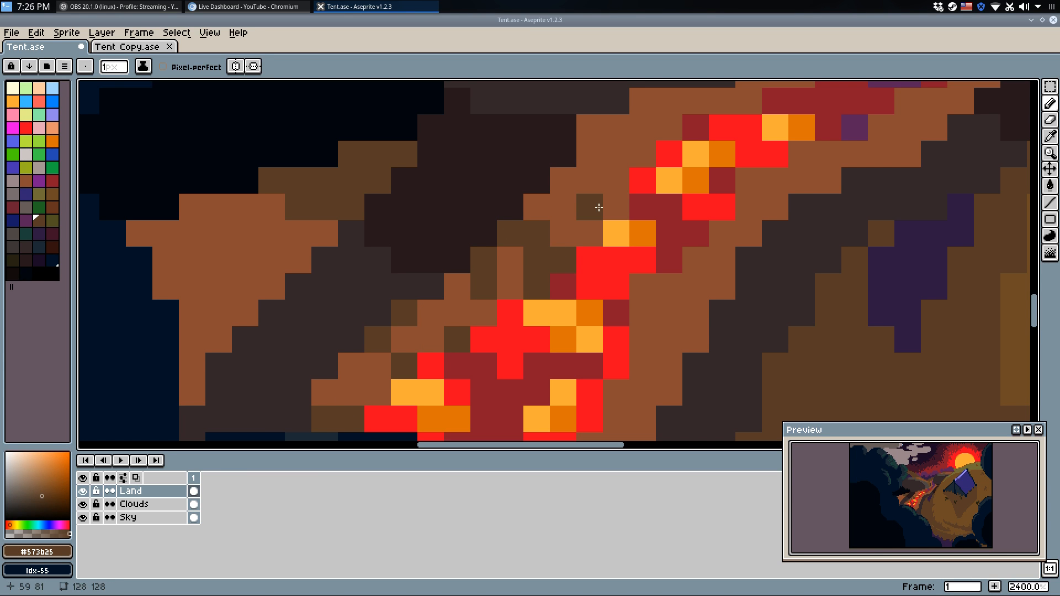
Mark off the shaded parts of the middle river banks and fill them with #573b25.
drag(600, 140, 504, 291)
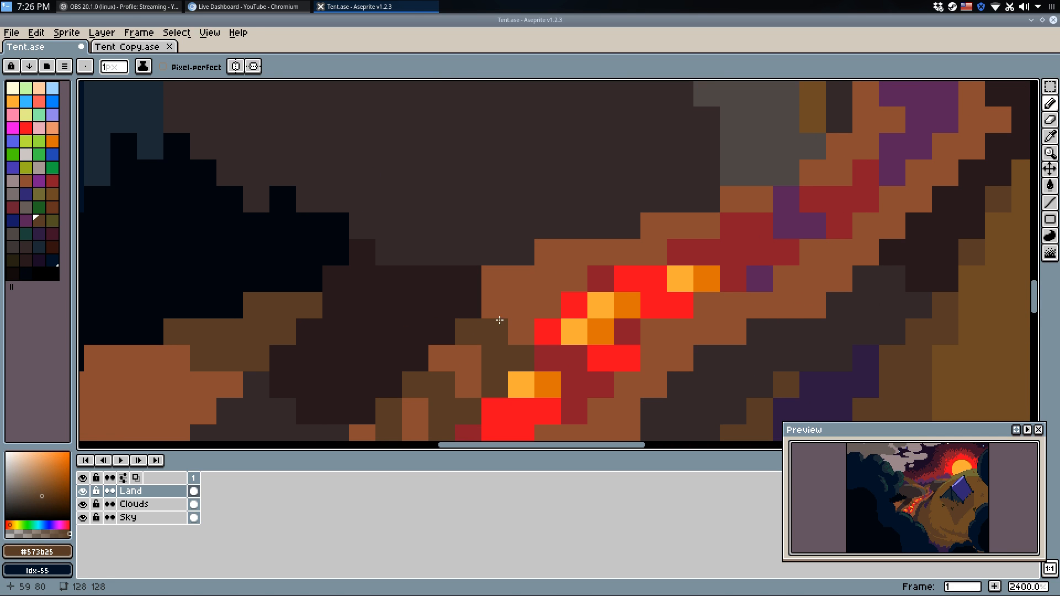
click(500, 311)
key(w)
click(559, 275)
key(q)
mouse_move(666, 354)
mouse_down()
mouse_move(637, 280)
mouse_move(625, 217)
mouse_up()
key(w)
key(q)
click(515, 300)
click(537, 324)
key(w)
click(567, 297)
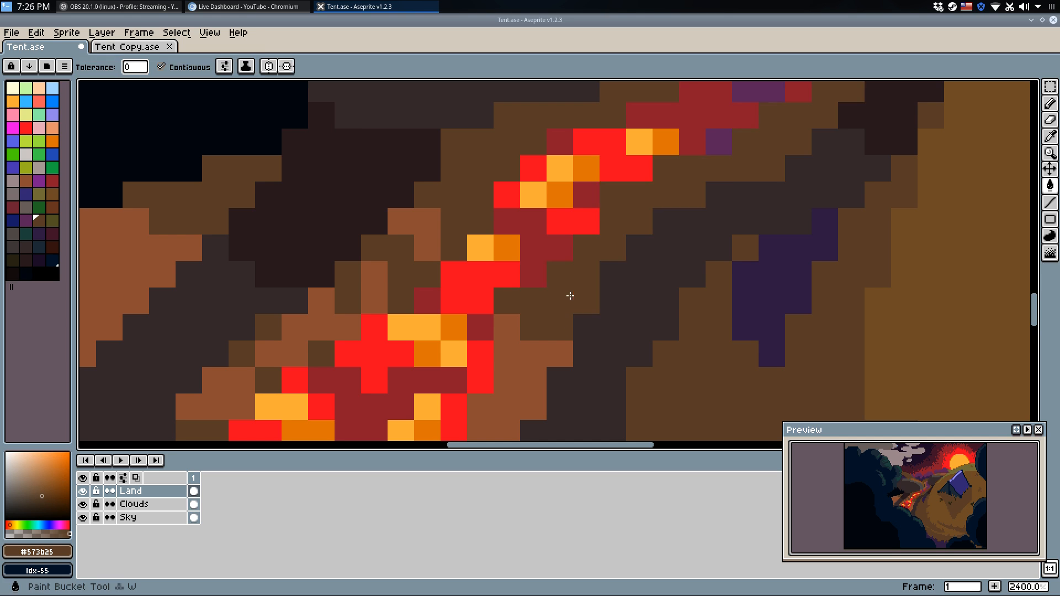
Fill the reddish-brown banks around the river's upper bend with #573b25.
scroll(569, 296, down, 5)
key(q)
scroll(619, 236, up, 4)
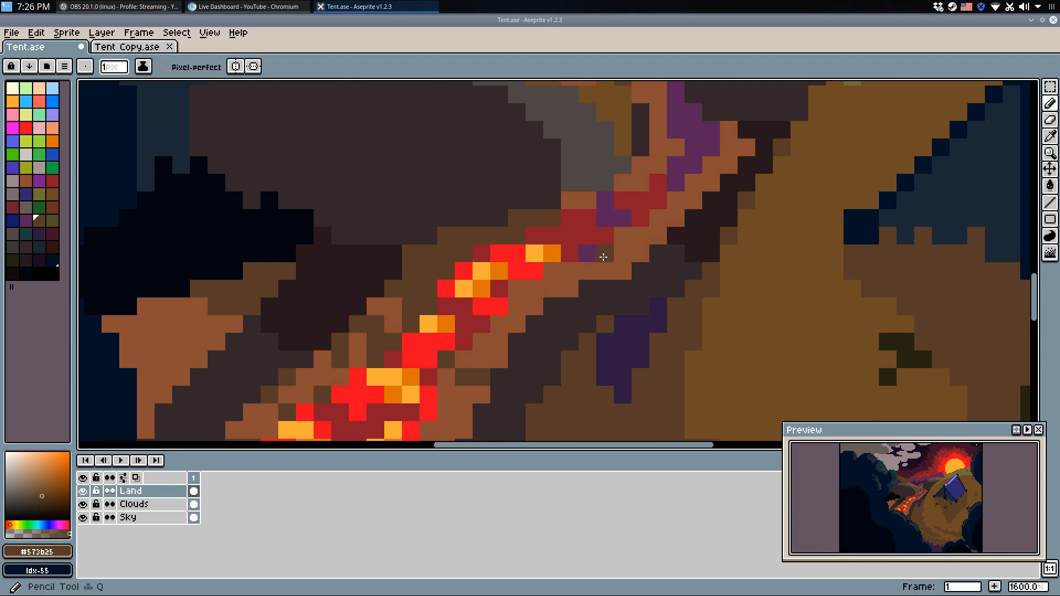
key(w)
click(634, 238)
drag(634, 212, 622, 308)
click(577, 297)
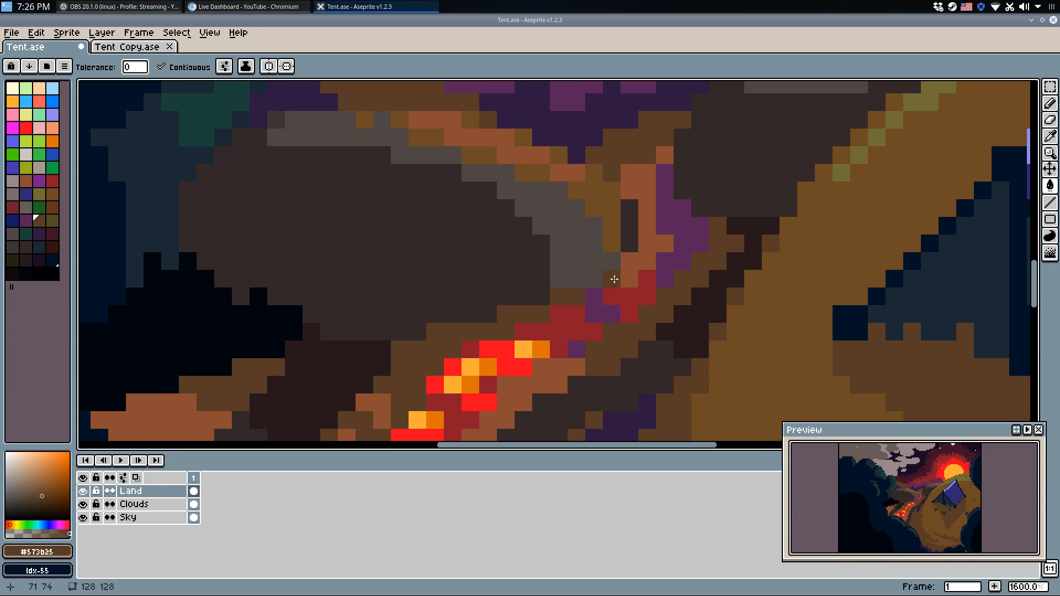
click(631, 278)
Sample the dark #26191a, mark off the brown slope above the river's upper bend, and fill it with that color.
key(q)
scroll(646, 175, down, 3)
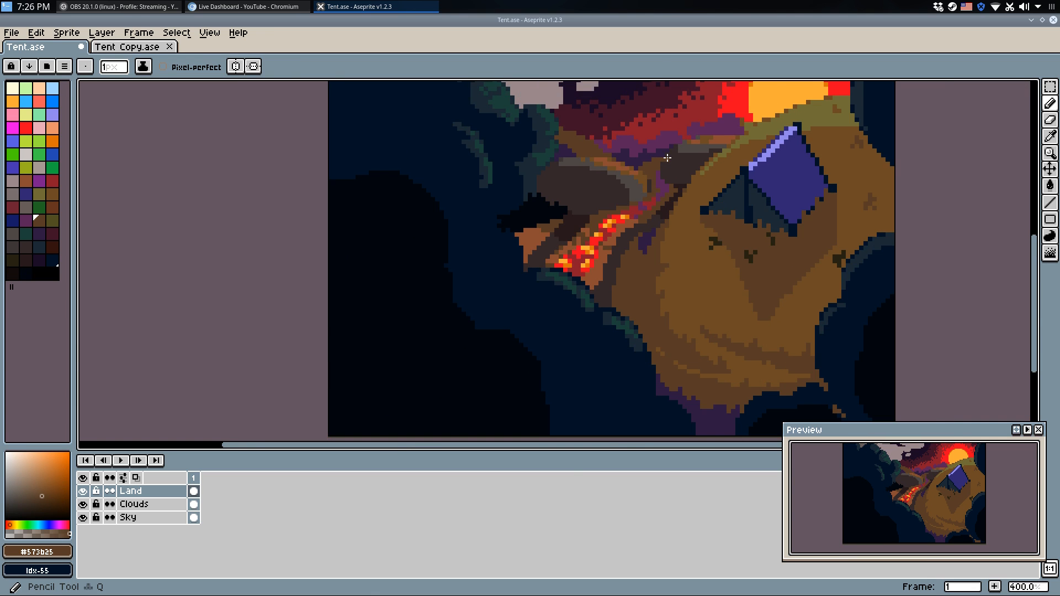
scroll(692, 216, up, 6)
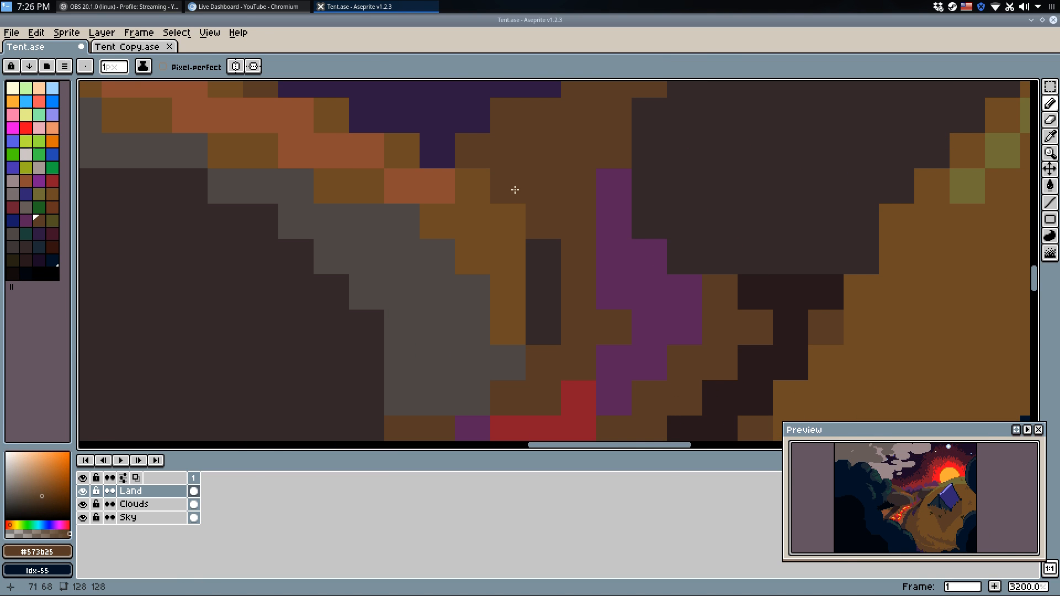
alt+click(776, 282)
mouse_move(513, 188)
mouse_down()
mouse_move(534, 151)
mouse_move(579, 113)
mouse_up()
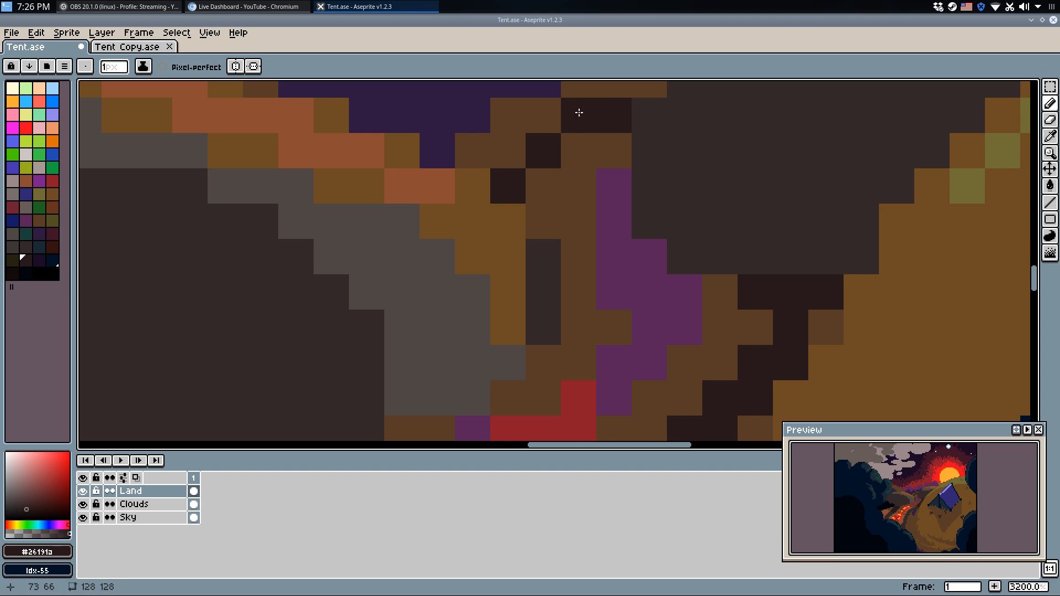
key(g)
click(513, 117)
Touch up the river's lower end with single pixels of its sampled bright red and orange #dc7208.
scroll(588, 117, down, 9)
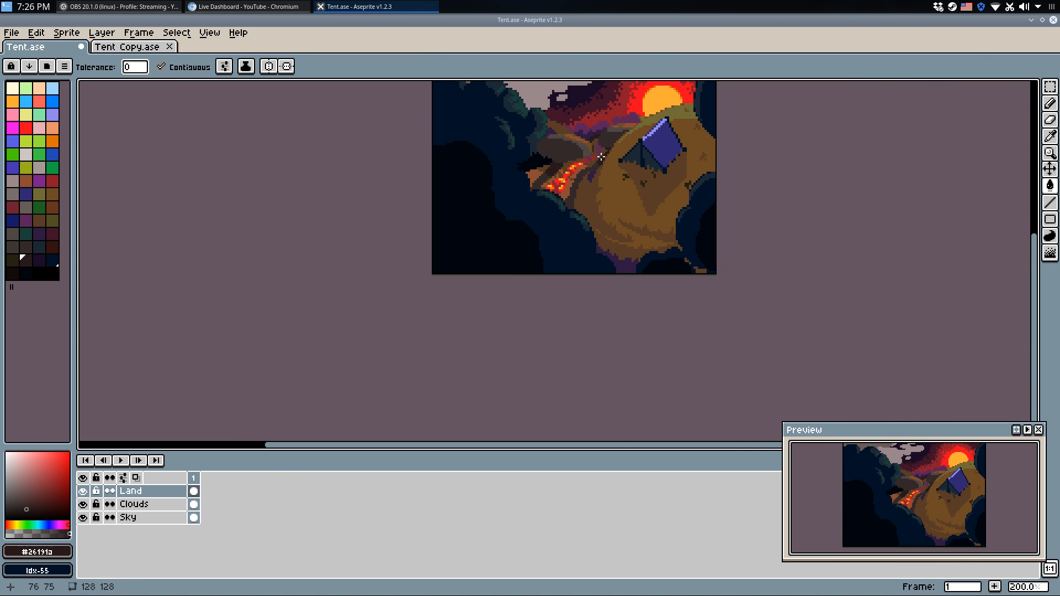
drag(601, 157, 581, 258)
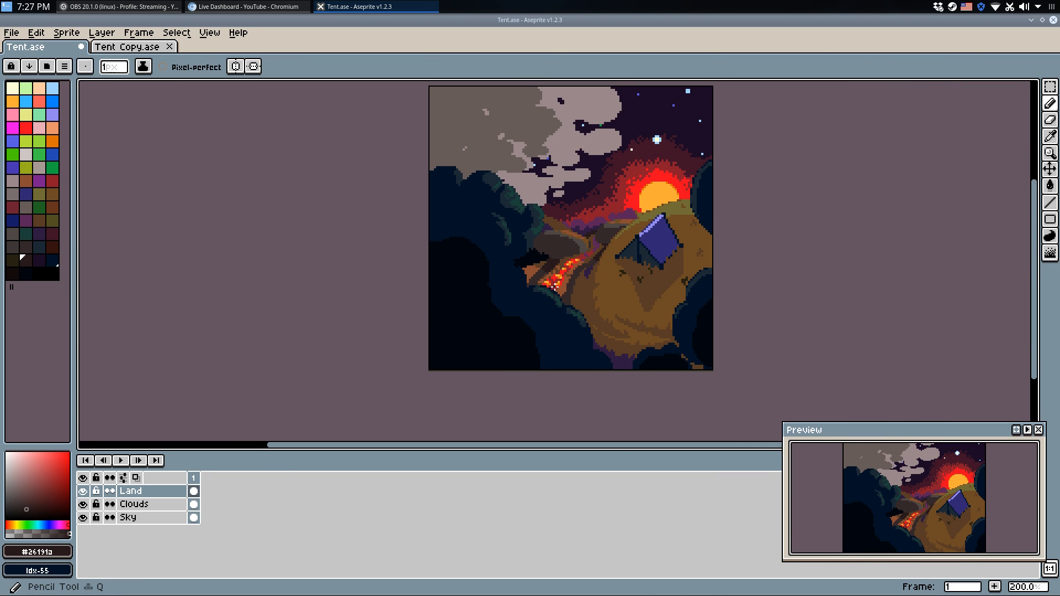
scroll(569, 286, up, 9)
key(alt)
alt+click(553, 304)
drag(528, 336, 509, 311)
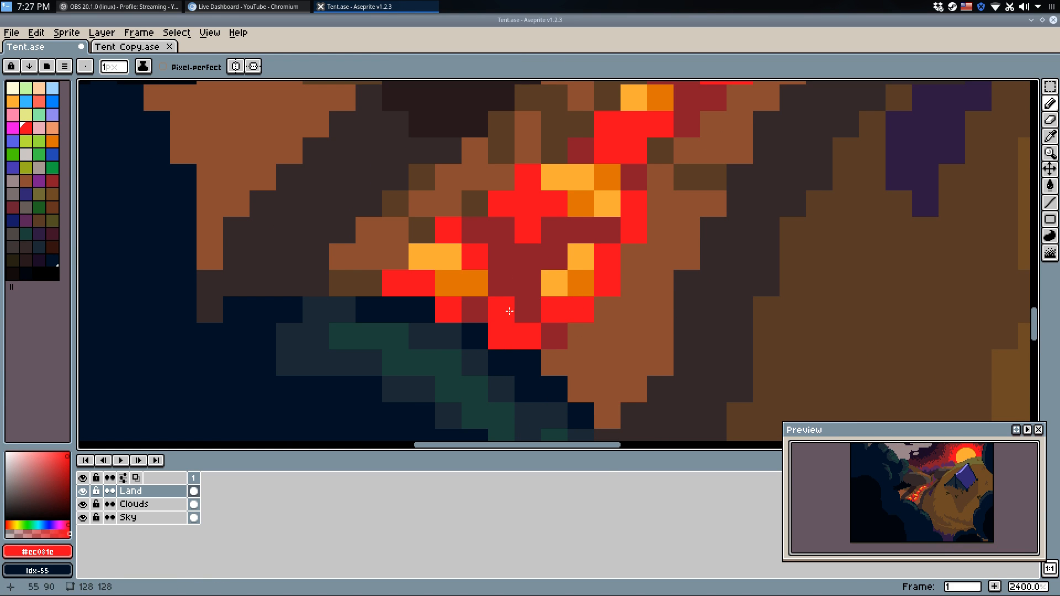
alt+click(578, 278)
click(580, 256)
Sample the dark brown #573b25 and dab shading pixels over the reddish bank on the lower river's right side.
scroll(580, 257, down, 7)
scroll(606, 174, down, 1)
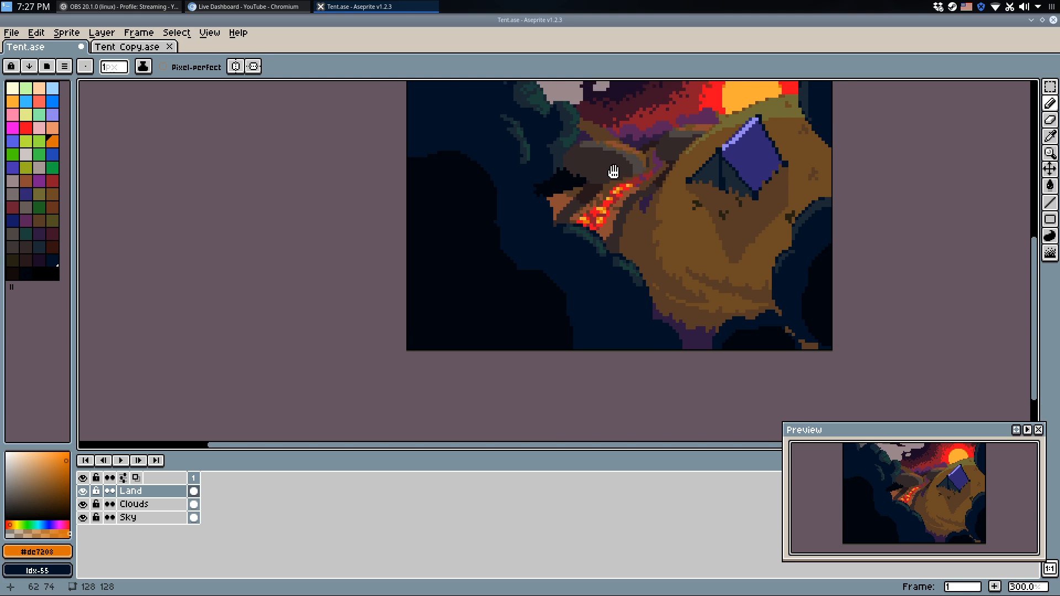
scroll(617, 267, up, 6)
key(alt)
alt+click(617, 267)
scroll(599, 287, up, 1)
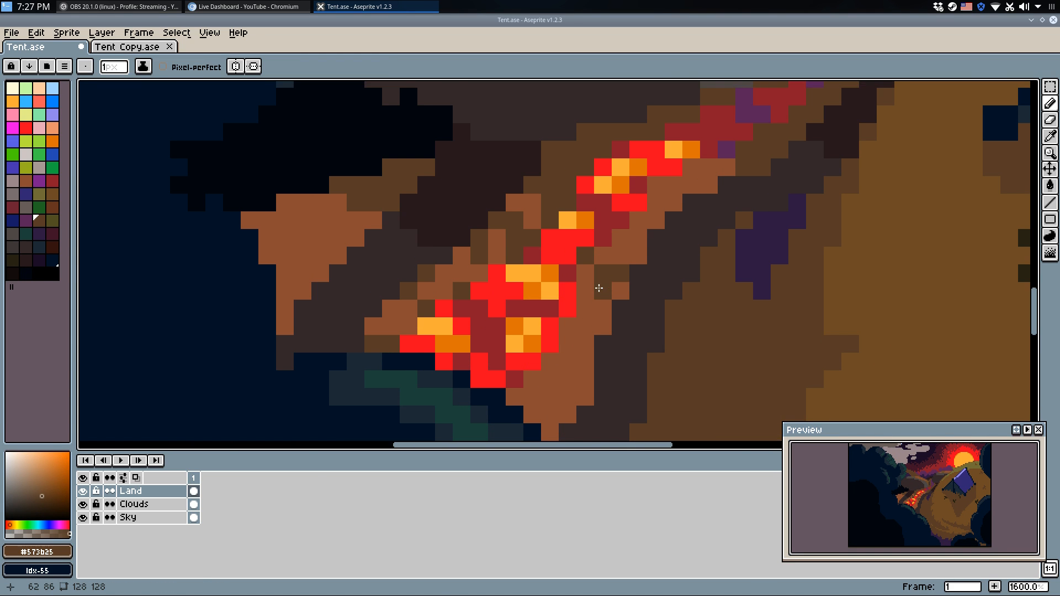
click(589, 302)
key(ctrl+z)
click(603, 305)
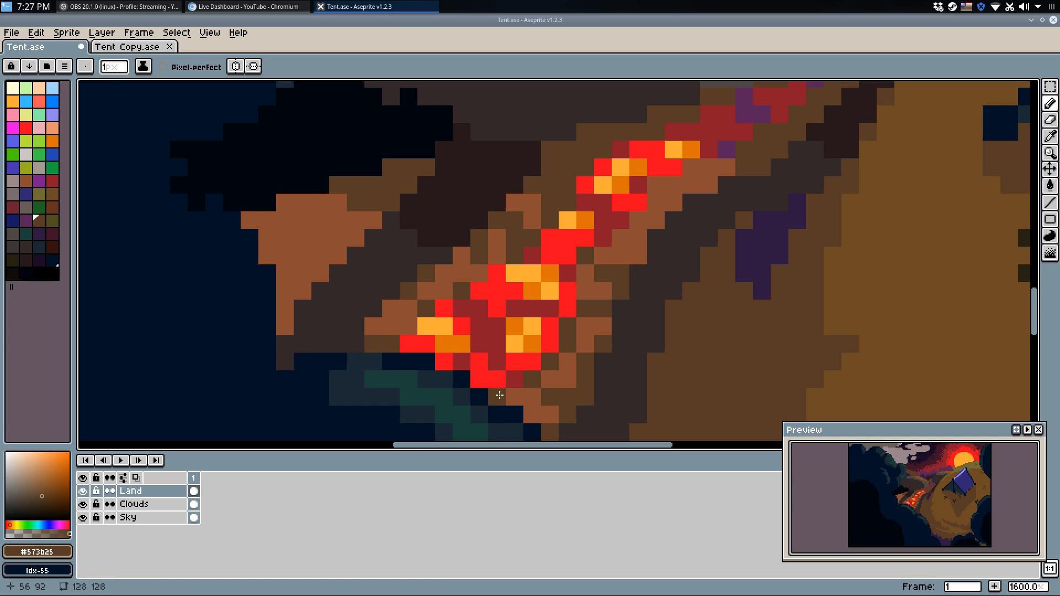
click(556, 377)
Refine the tip of the lower right bank with pixels of reddish brown #8c4b31 and dark brown #573b25.
alt+click(535, 406)
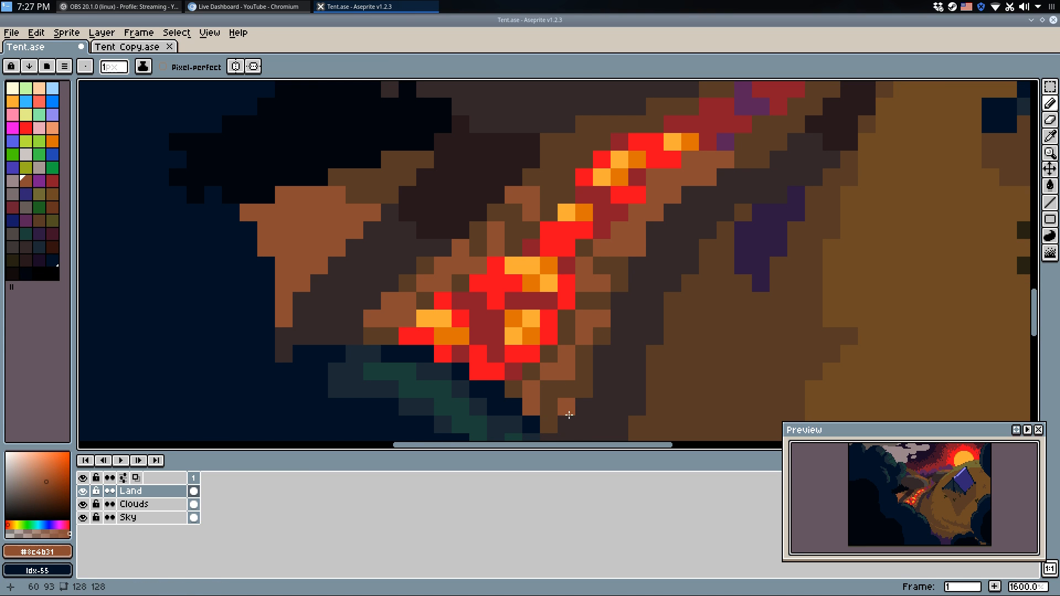
click(582, 388)
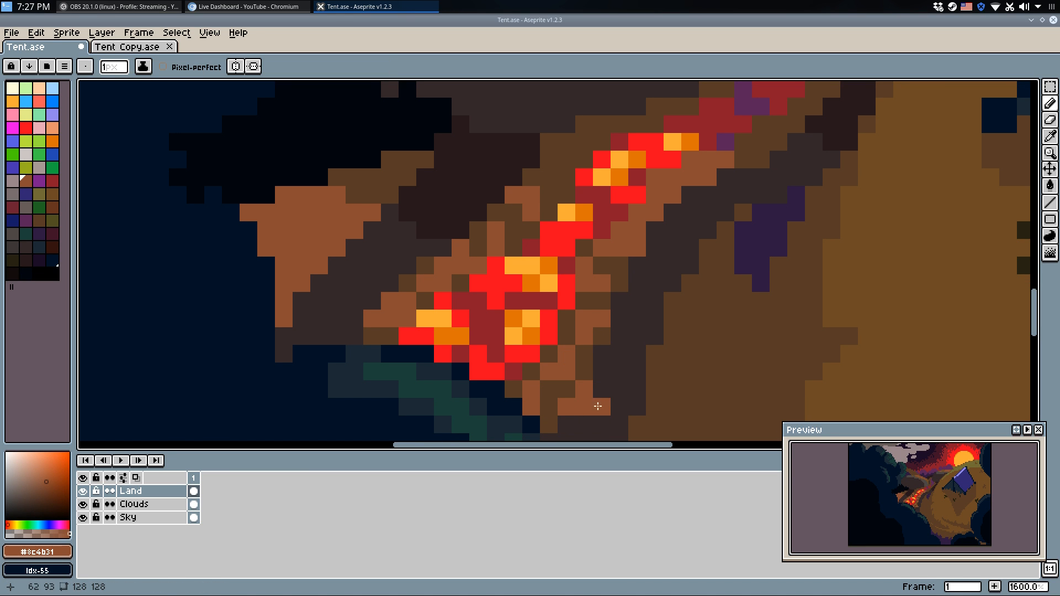
alt+click(586, 366)
click(603, 357)
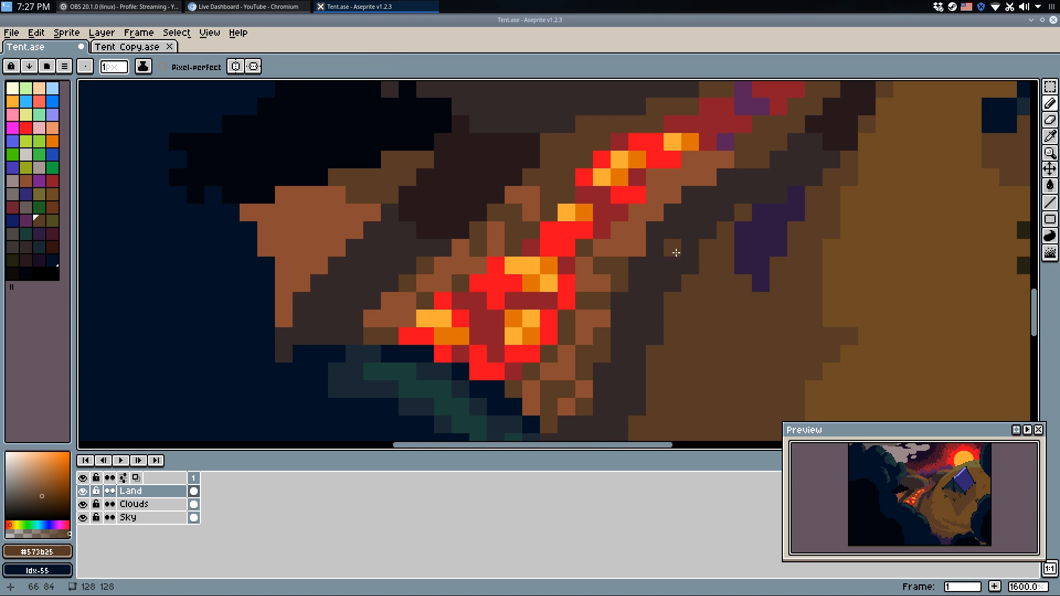
Shade the upper part of the gray-brown strip right of the river with the dark #26191a.
alt+click(788, 150)
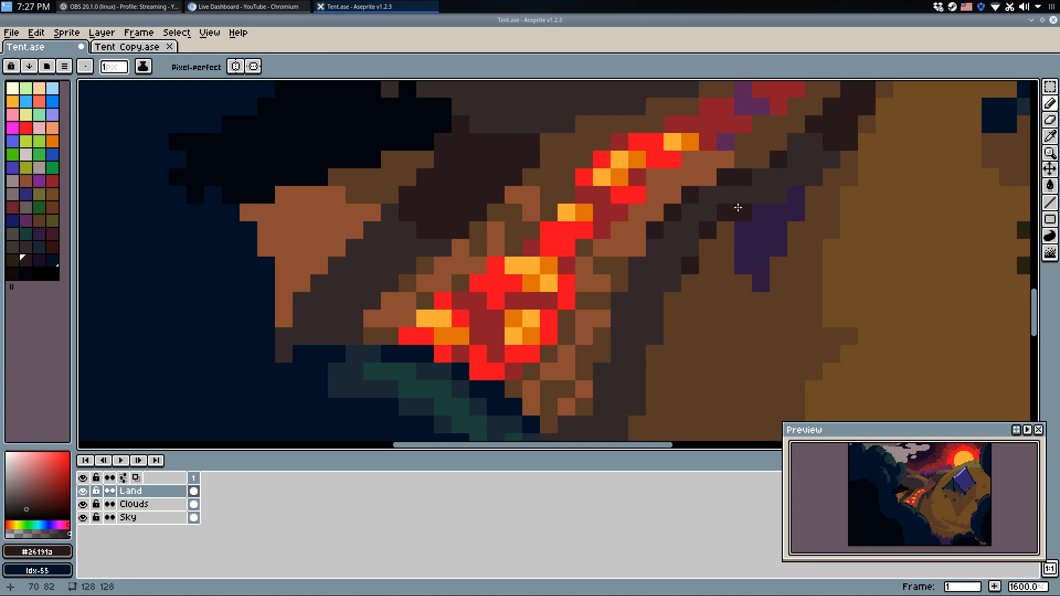
mouse_move(754, 184)
mouse_down()
mouse_move(810, 169)
mouse_move(806, 138)
mouse_up()
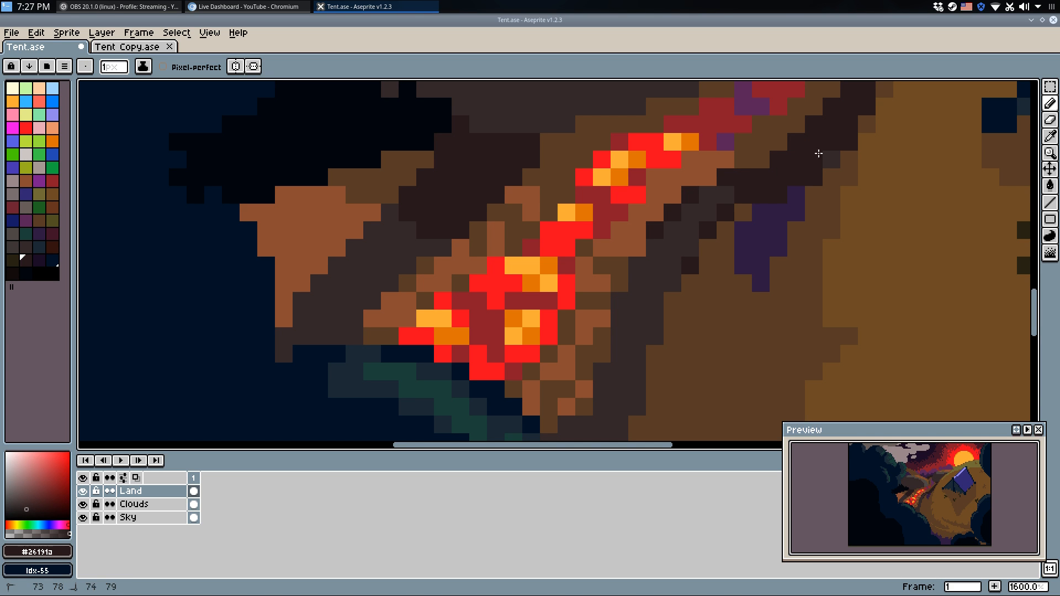
scroll(819, 153, down, 5)
key(ctrl+z)
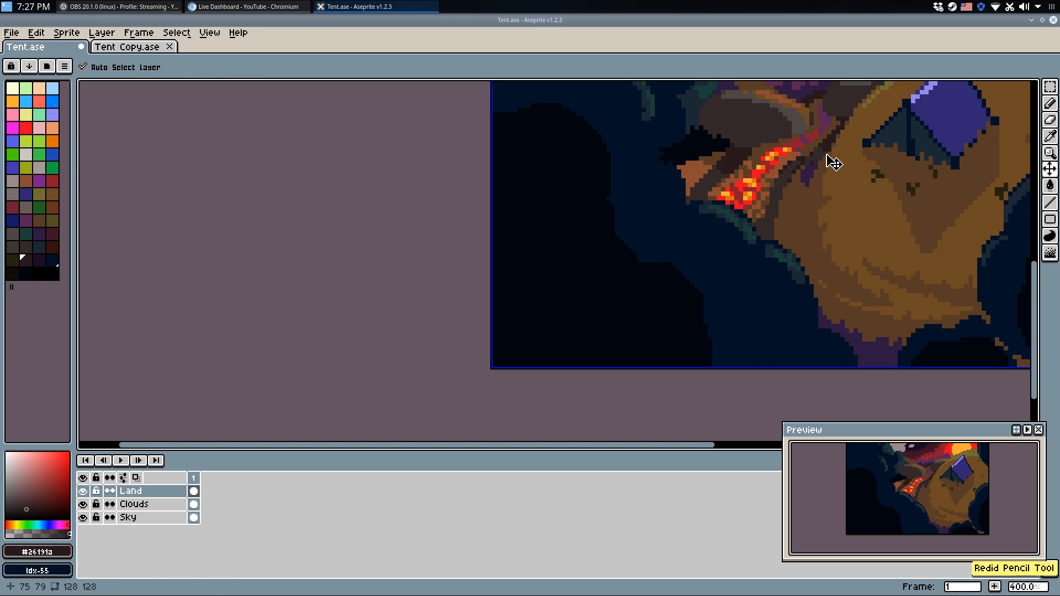
key(ctrl+y)
scroll(826, 145, up, 5)
Outline a shadow patch between the river's right bank and the bush, and fill it with #26191a.
key(g)
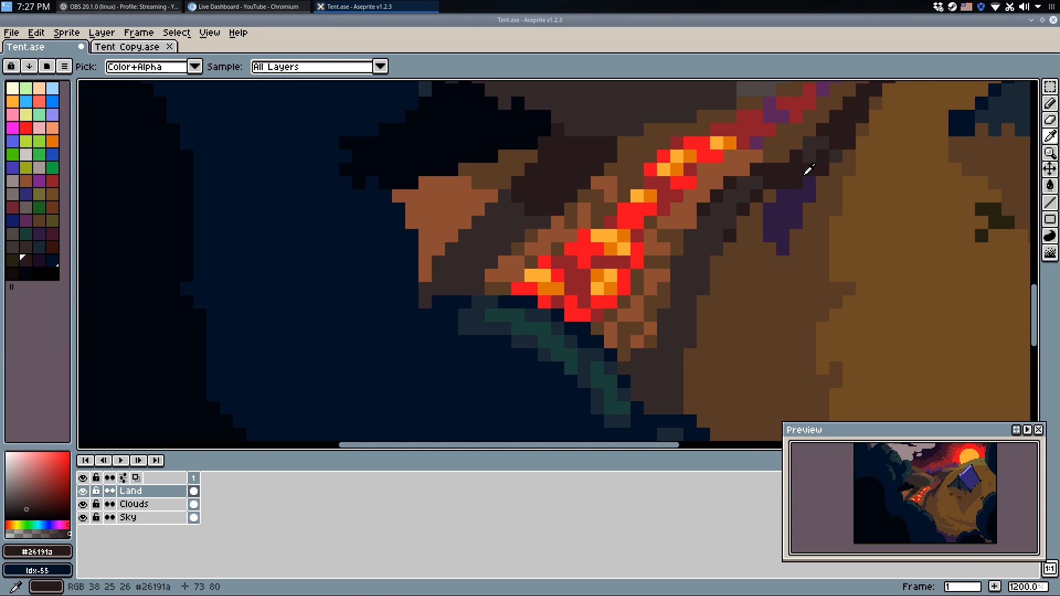
key(b)
drag(743, 344, 700, 202)
drag(648, 267, 675, 201)
drag(674, 214, 701, 301)
key(g)
click(679, 284)
Draw #26191a shadow strokes down the hill's left edge and fill the area they enclose beside the river bank.
key(b)
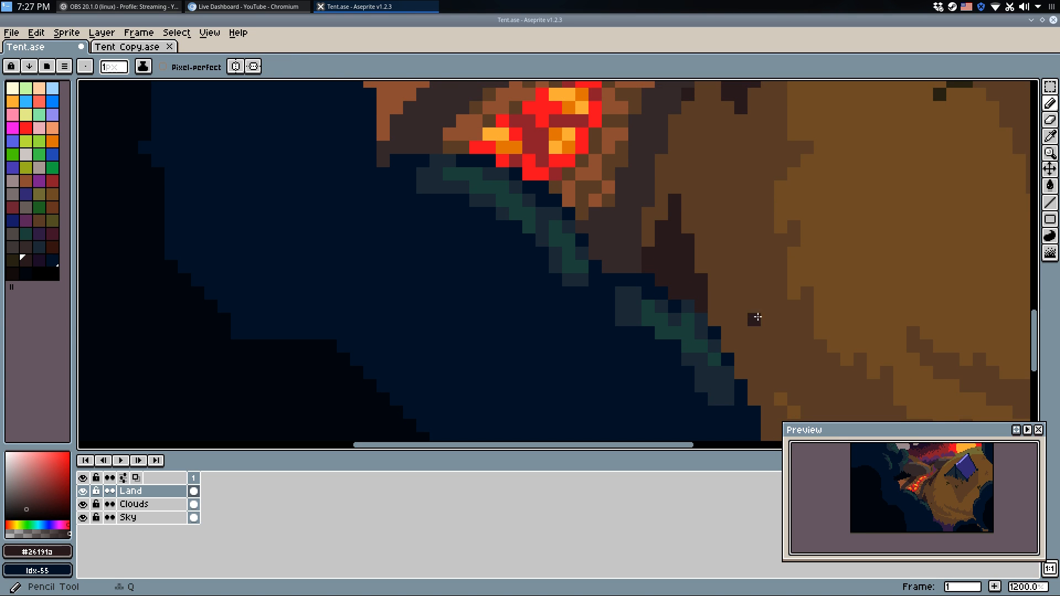
drag(759, 376, 743, 304)
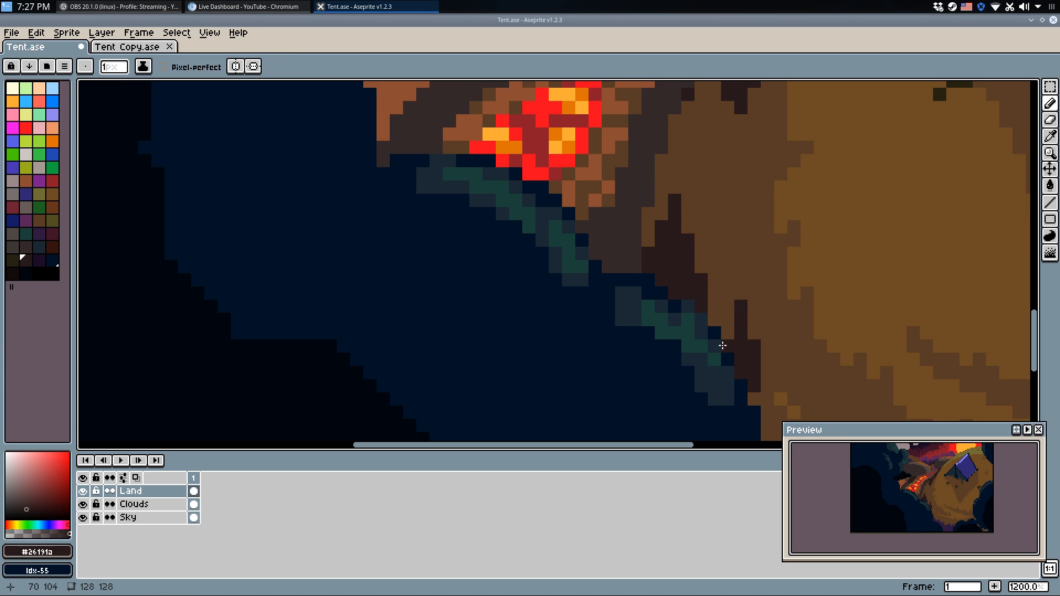
key(ctrl+z)
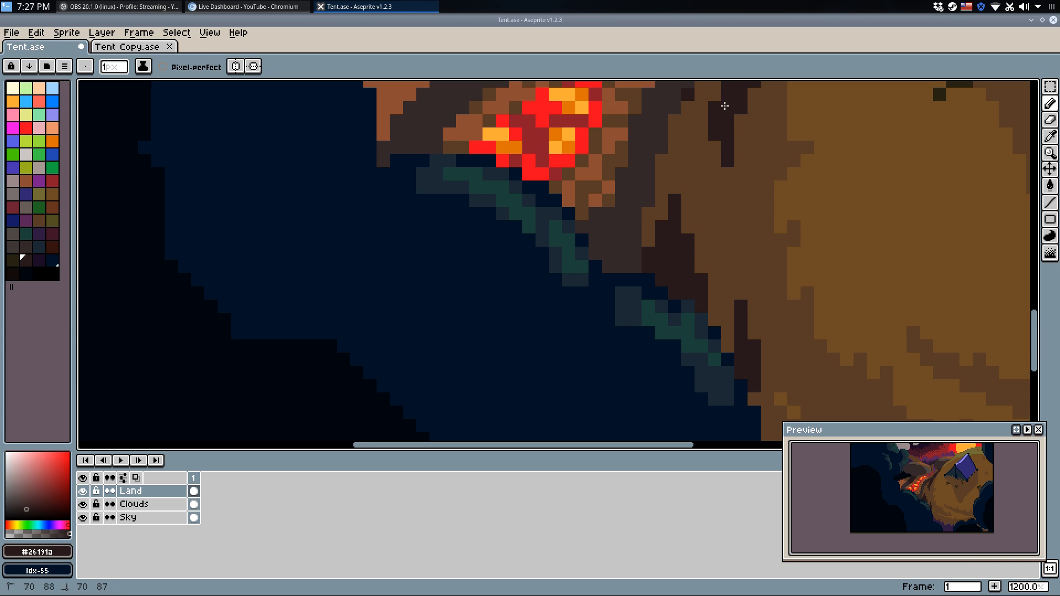
scroll(724, 147, down, 4)
scroll(711, 159, up, 1)
scroll(710, 160, up, 3)
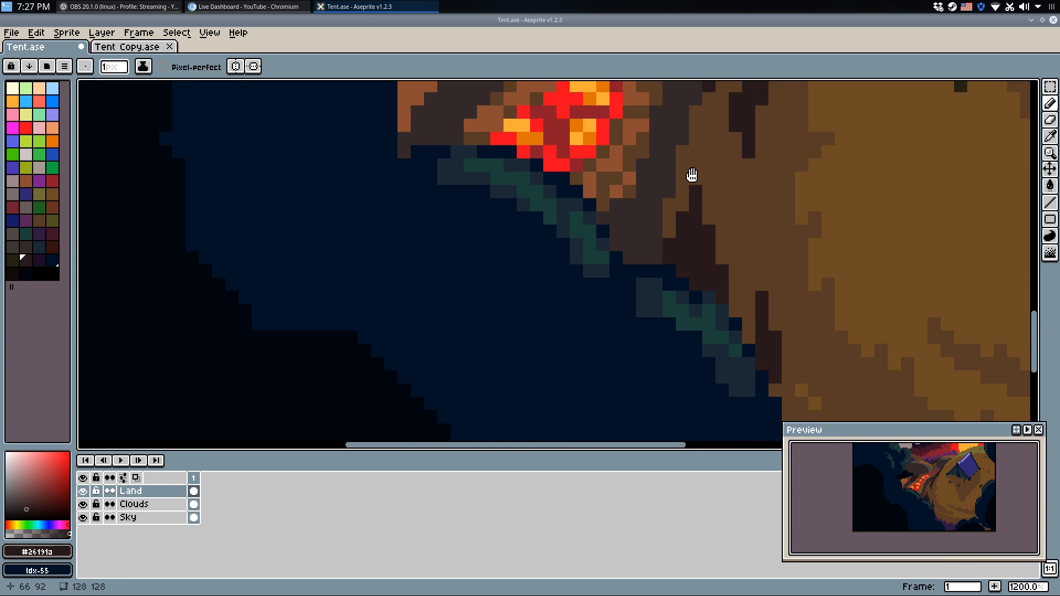
key(g)
click(733, 186)
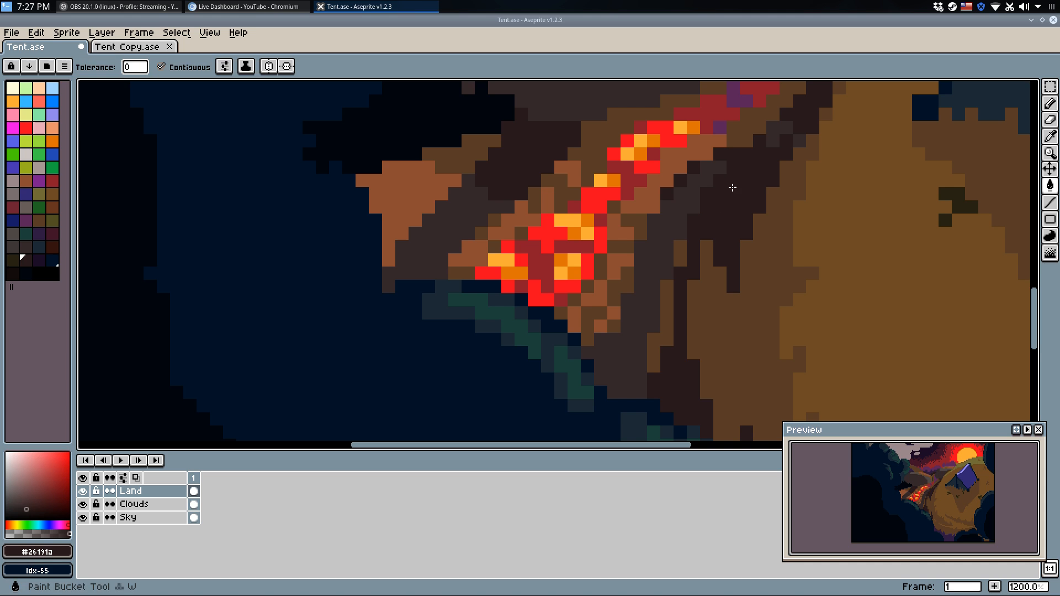
Extend the #26191a shadow along the hill's lower edge and over the purple patch at its base.
scroll(706, 197, down, 6)
key(b)
scroll(737, 236, up, 6)
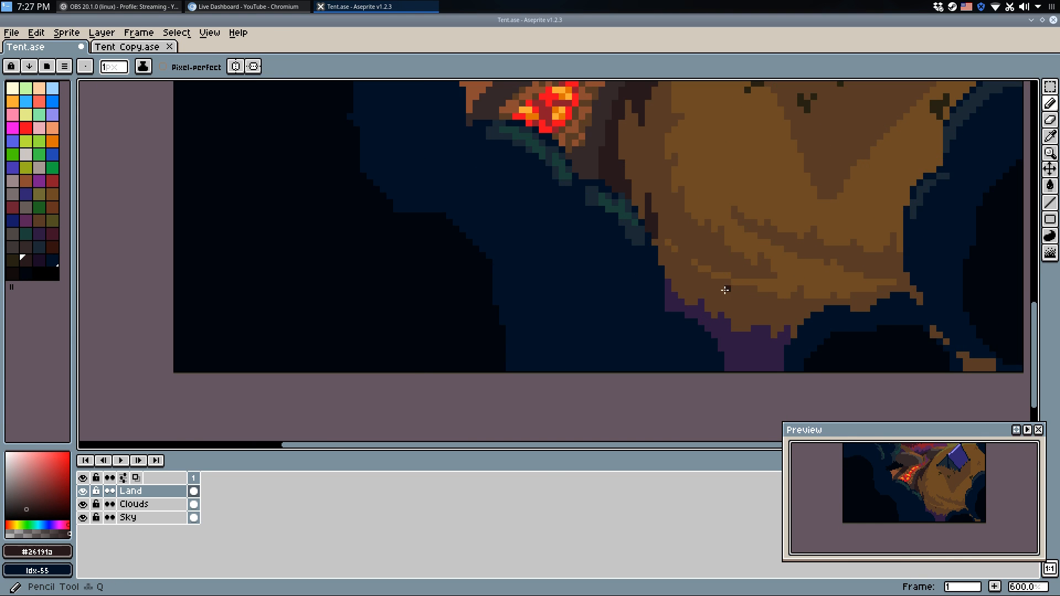
scroll(729, 265, down, 6)
drag(740, 220, 661, 297)
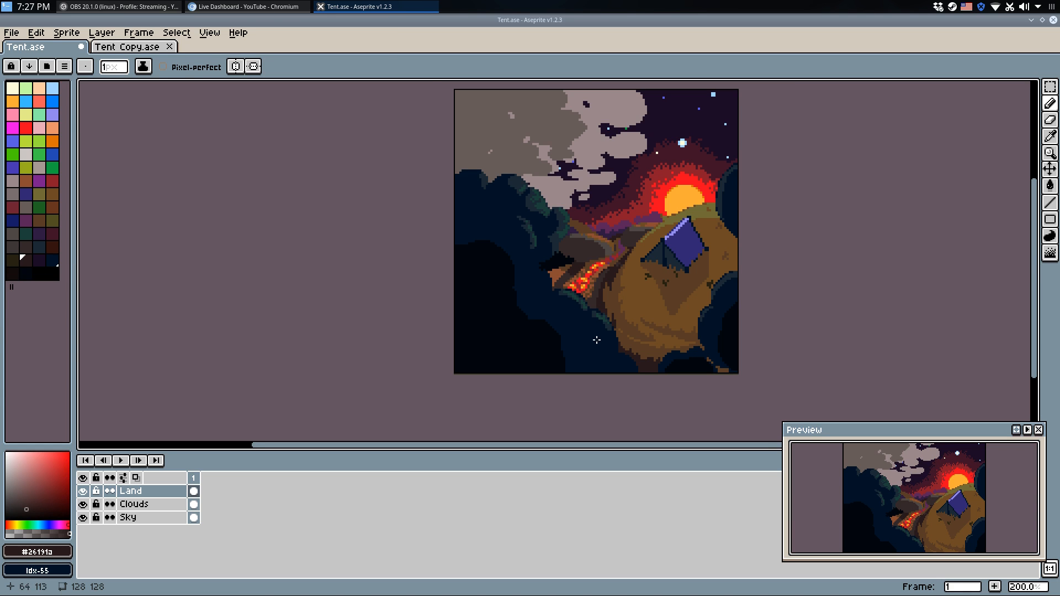
scroll(596, 340, up, 2)
right_click(37, 261)
key(shift+r)
key(Escape)
right_click(53, 260)
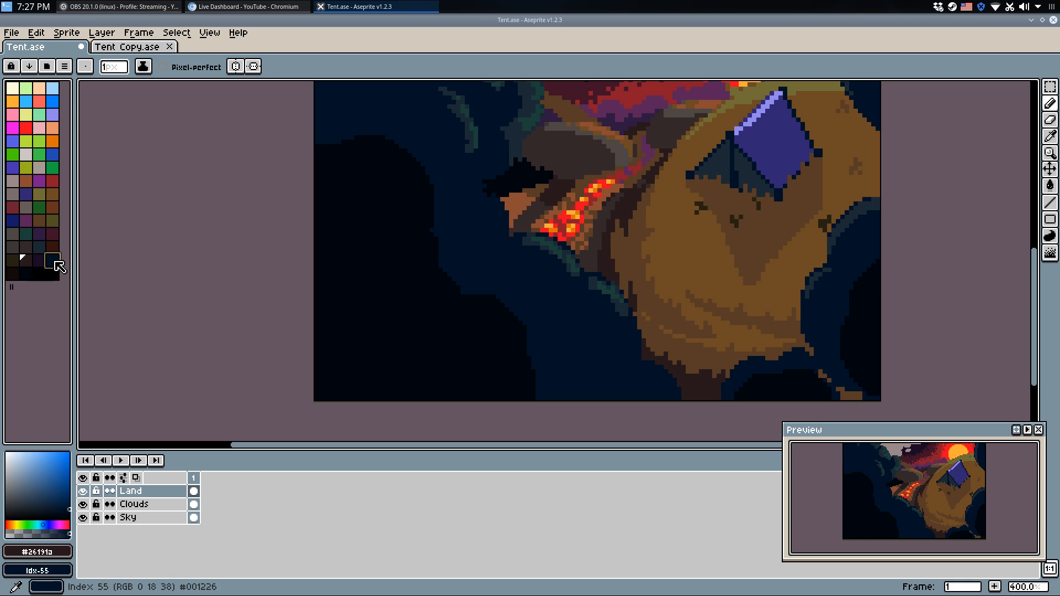
key(shift+r)
click(575, 300)
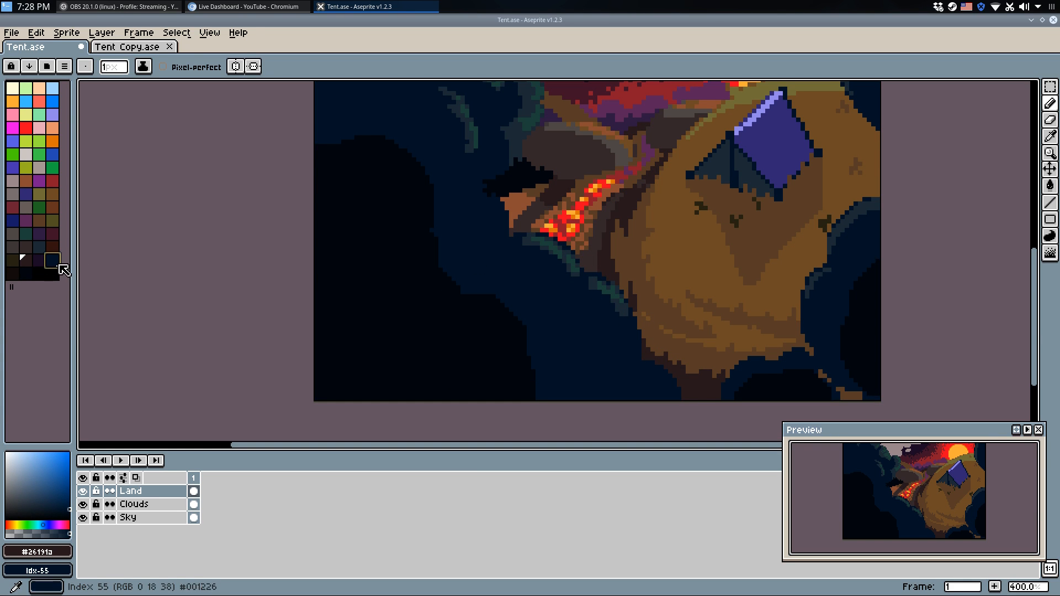
right_click(17, 276)
key(shift+r)
key(Escape)
right_click(26, 273)
key(shift+r)
key(Escape)
Replace the shadow color #26191a on the Land layer with the dark purple at palette index 54.
right_click(39, 260)
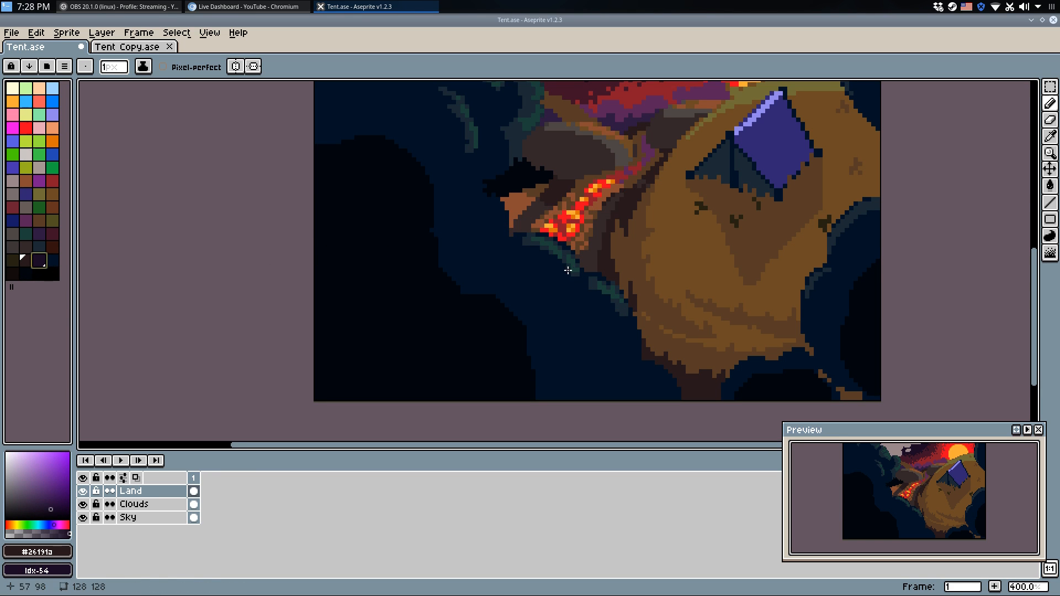
key(shift+r)
click(605, 281)
scroll(823, 279, down, 2)
scroll(864, 277, up, 1)
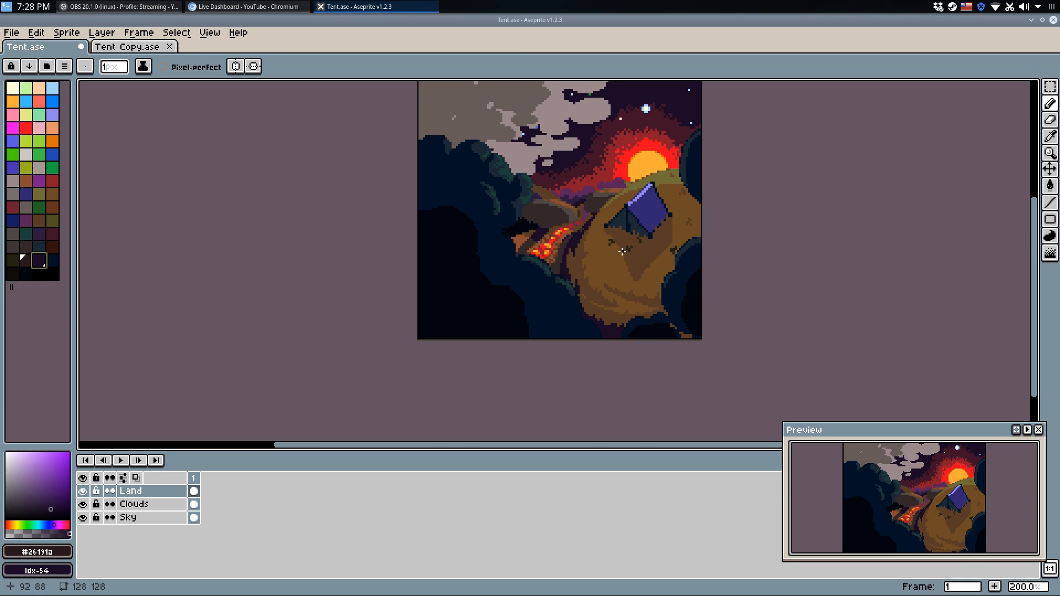
Sample the hill's shading brown #573b25 and replace it with the purple at palette index 46.
scroll(622, 251, up, 3)
alt+click(537, 286)
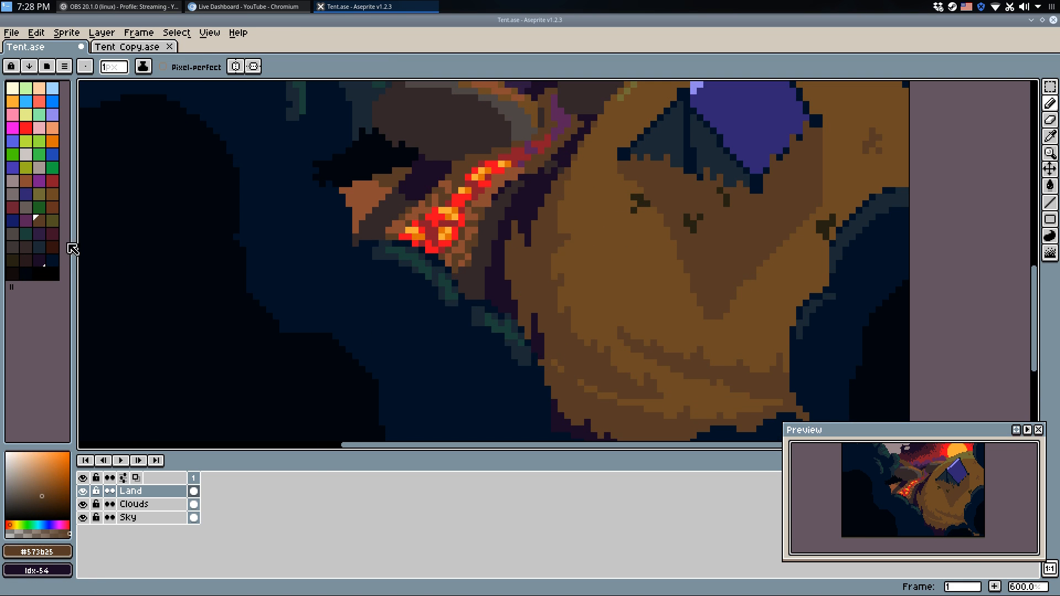
right_click(47, 236)
key(shift+r)
click(603, 279)
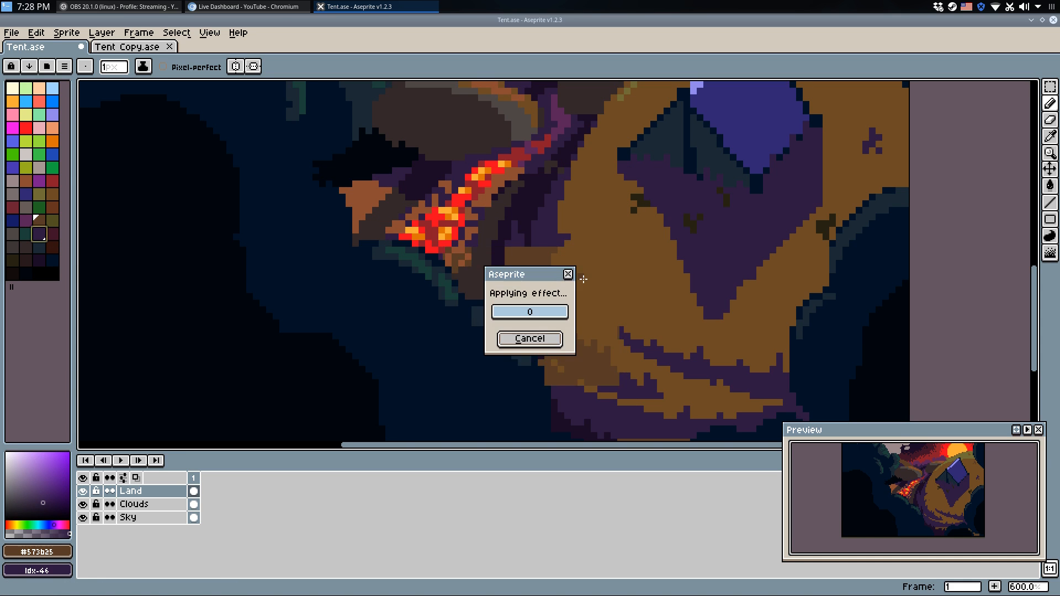
Try replacing the hill's brown #6e4a24 with palette colors 43 and 45, and undo the applied dark teal.
scroll(603, 279, down, 5)
scroll(605, 280, up, 2)
alt+click(568, 284)
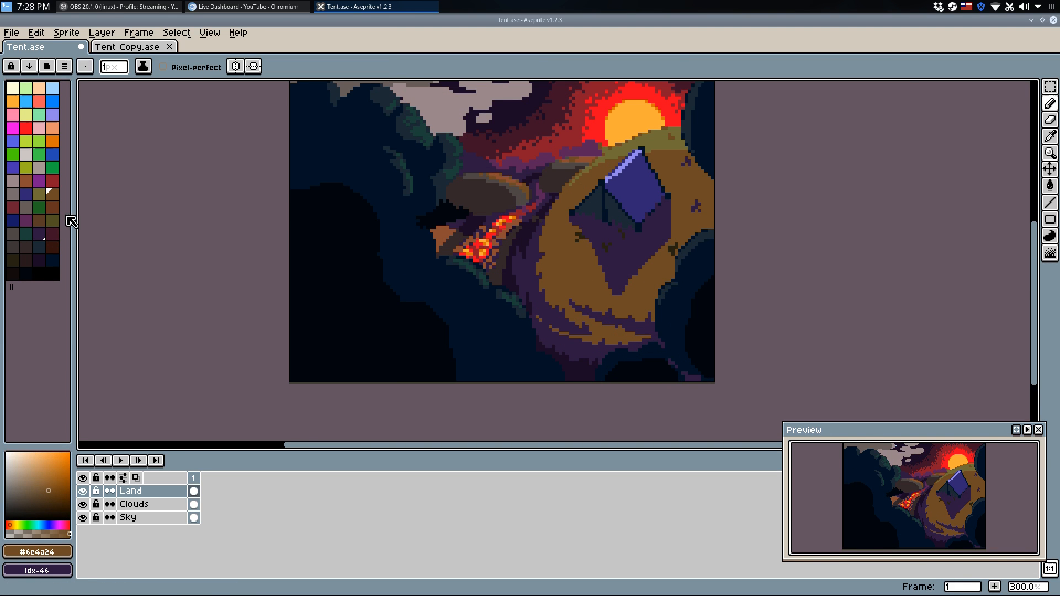
right_click(55, 221)
key(shift+r)
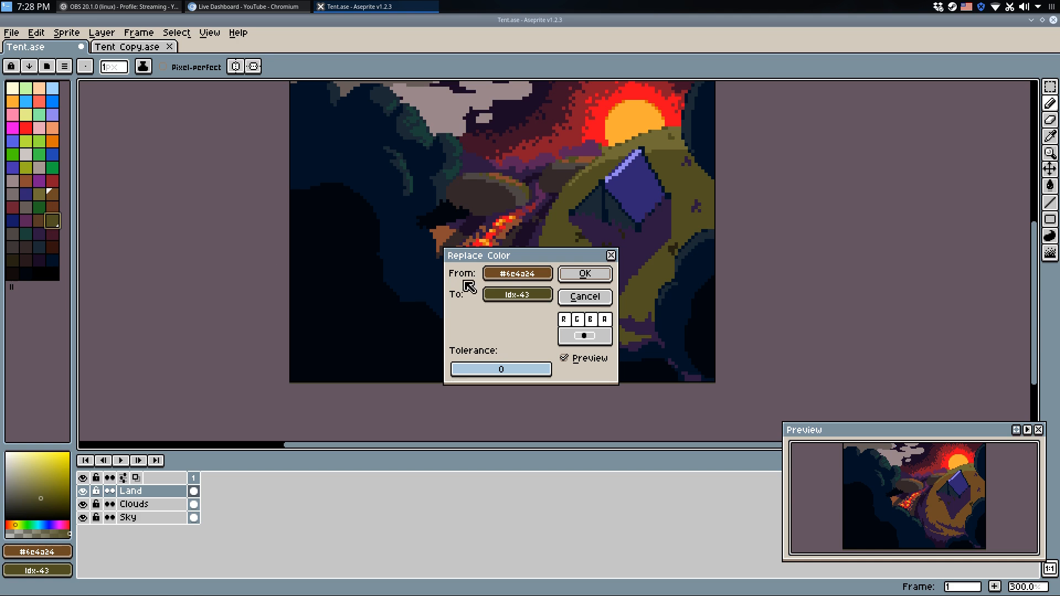
key(Escape)
right_click(25, 234)
key(shift+r)
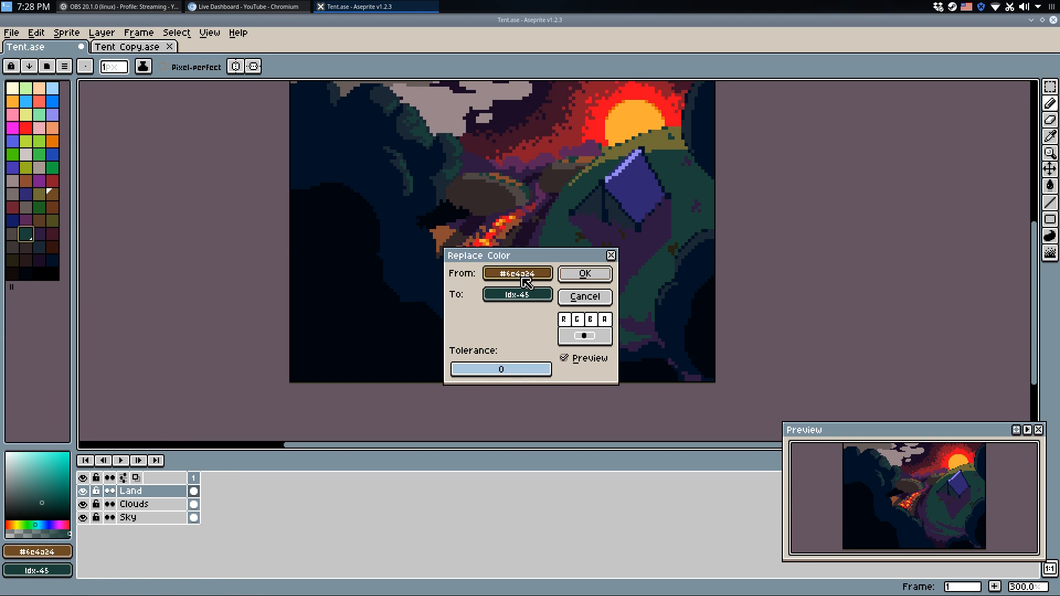
click(593, 274)
key(ctrl+z)
right_click(38, 247)
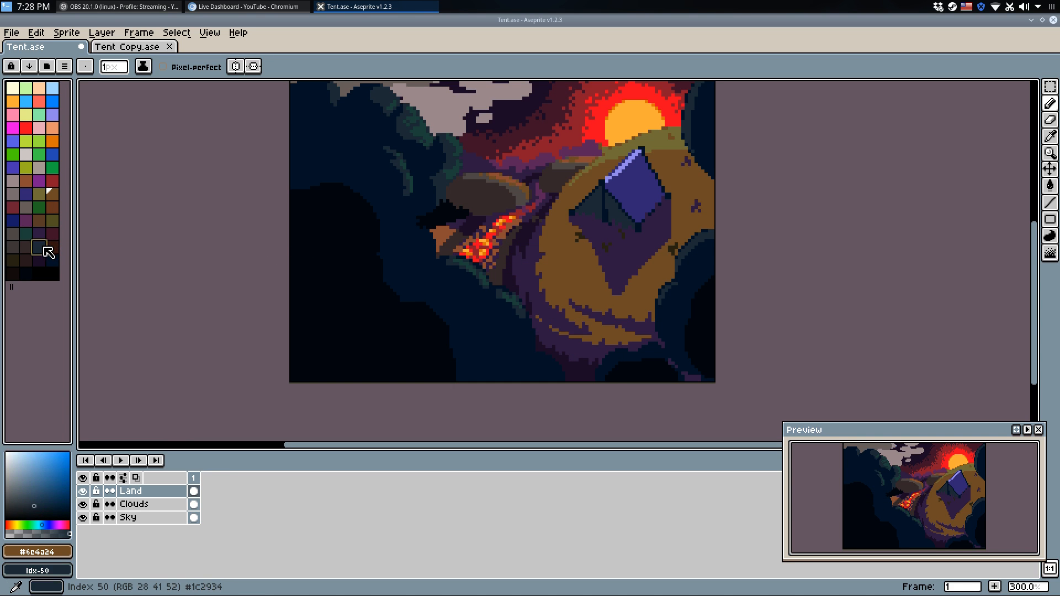
key(shift+r)
key(Escape)
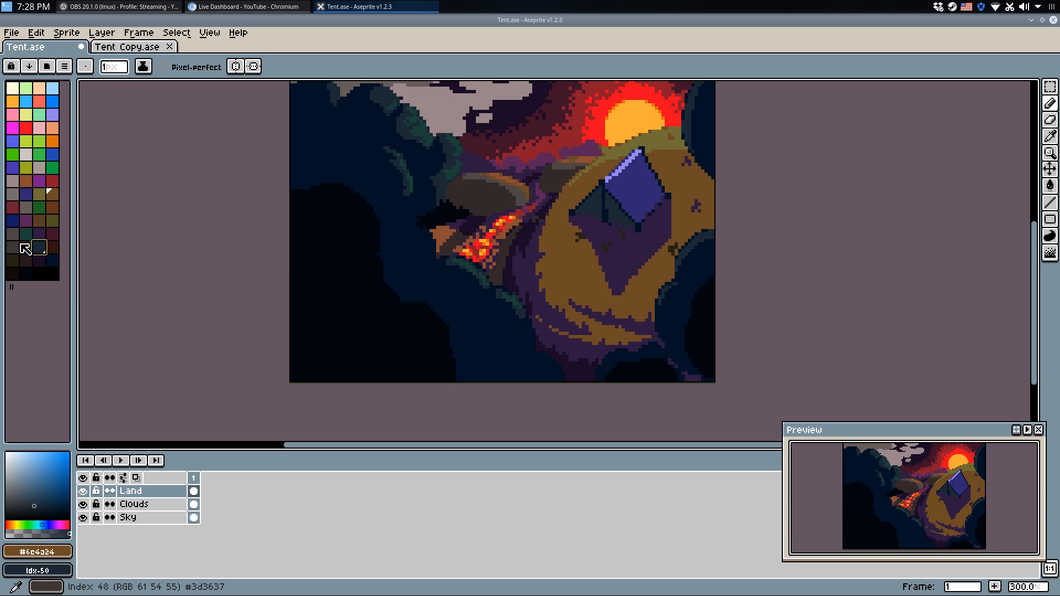
key(shift+r)
key(Escape)
Replace the hill's brown #6e4a24 on the Land layer with the darker brown at palette index 42.
right_click(39, 221)
key(shift+r)
key(Escape)
key(shift+r)
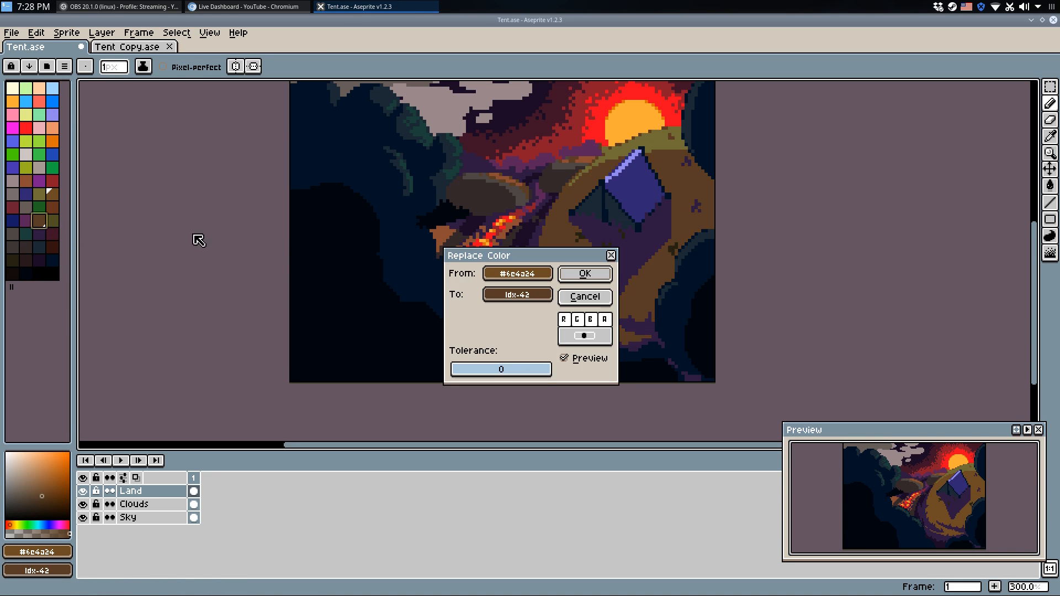
click(578, 279)
scroll(685, 206, up, 3)
drag(621, 273, 644, 391)
Sample the hill crest's olive #716d35 and replace it with the brown at palette index 35.
alt+click(638, 203)
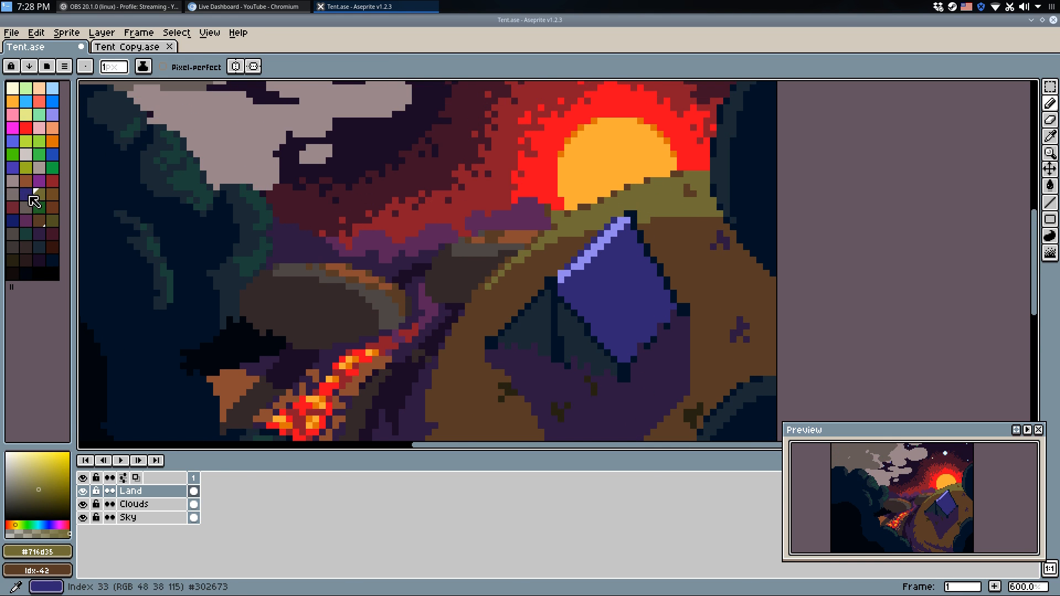
right_click(52, 221)
key(shift+r)
key(Escape)
key(shift+r)
key(Escape)
right_click(53, 194)
key(shift+r)
click(575, 276)
scroll(586, 274, down, 5)
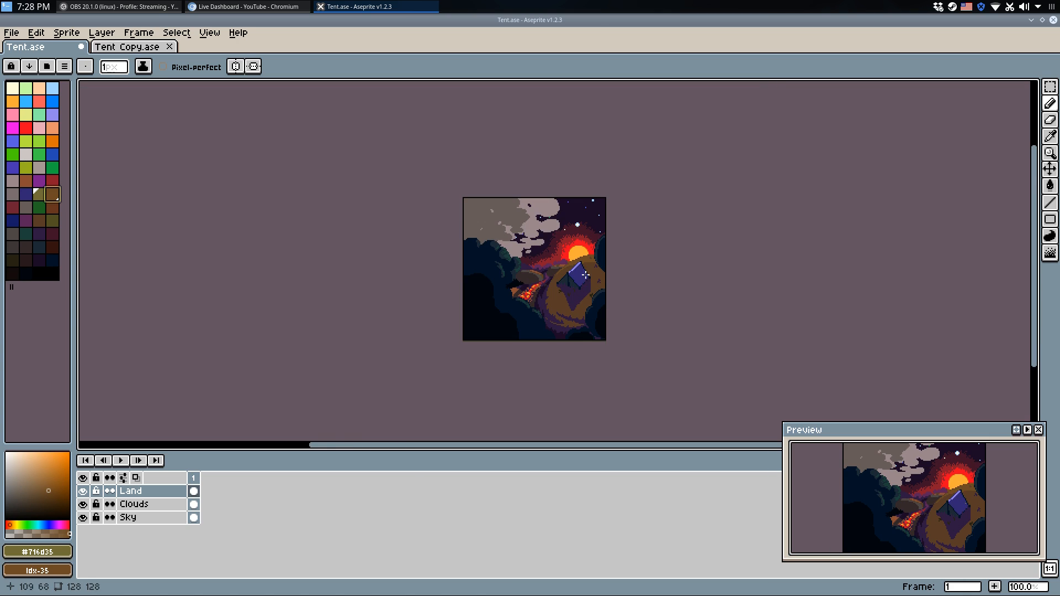
scroll(604, 313, up, 1)
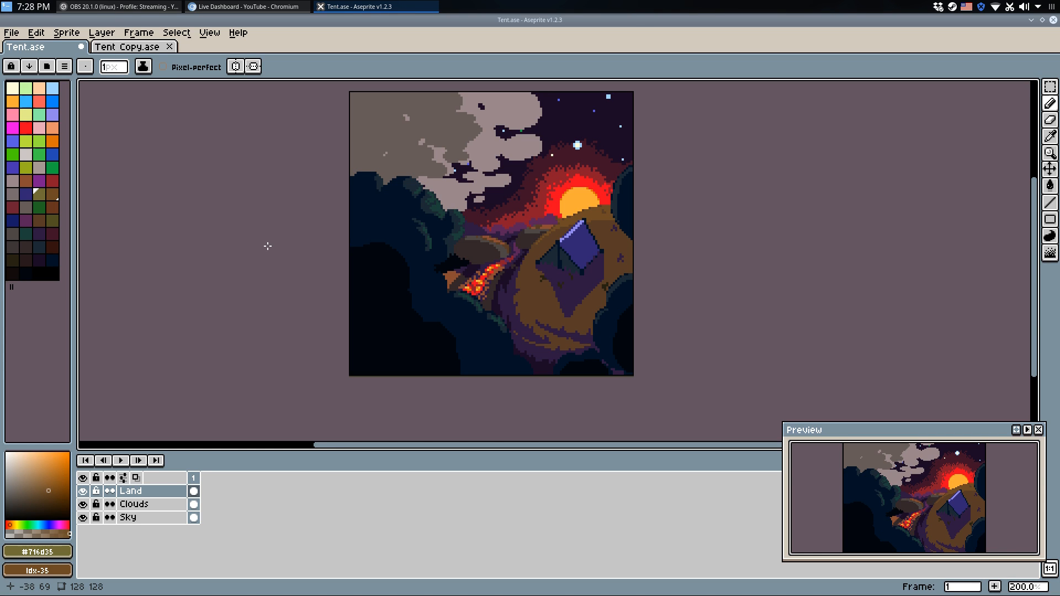
Compare the recolored hill with its earlier brown version by undoing and redoing the color replacements.
key(ctrl)
key(ctrl+z)
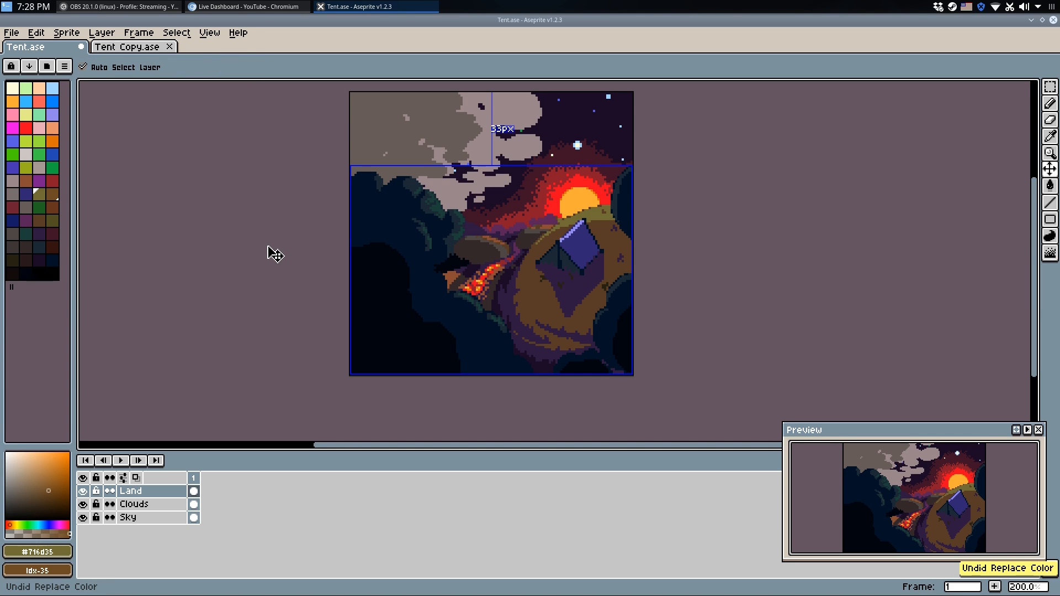
key(ctrl+z)
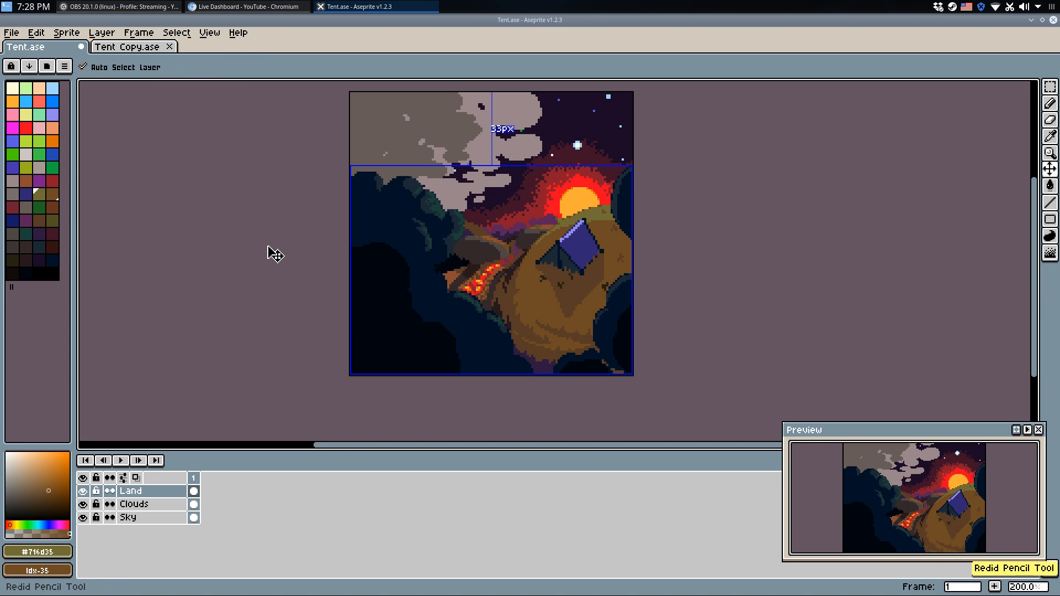
key(ctrl+y)
key(ctrl+y)
key(ctrl+y)
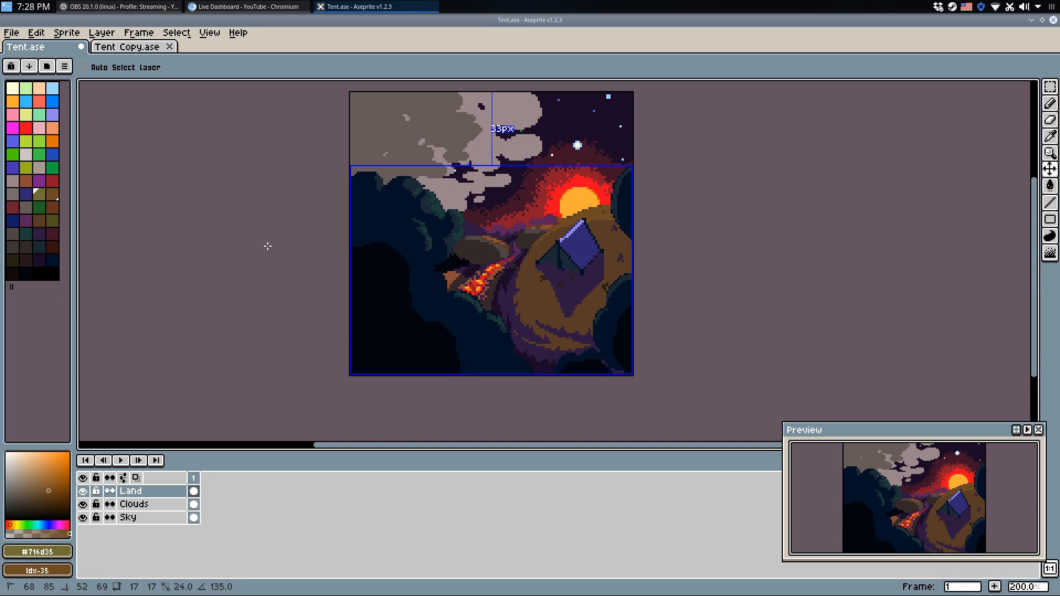
key(ctrl+y)
key(ctrl+y)
key(ctrl+y)
key(ctrl+y)
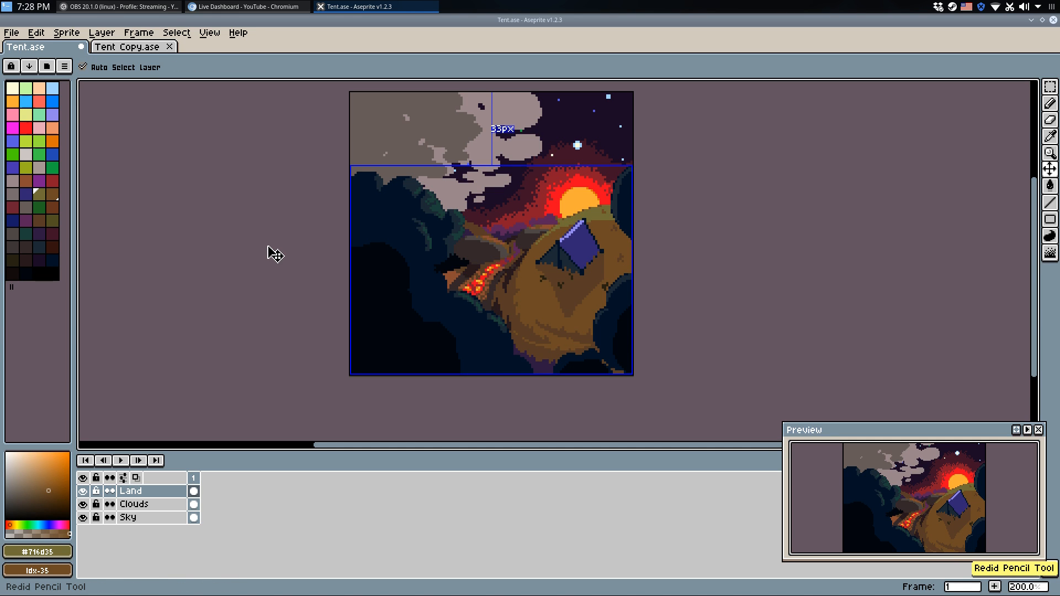
key(ctrl+y)
key(ctrl+y)
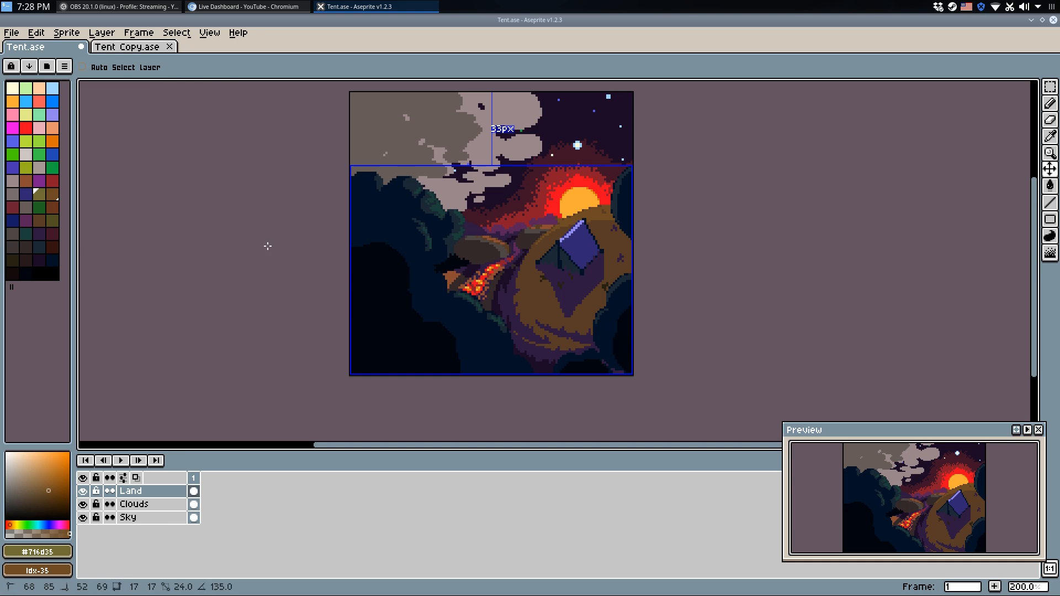
key(ctrl+z)
key(ctrl+y)
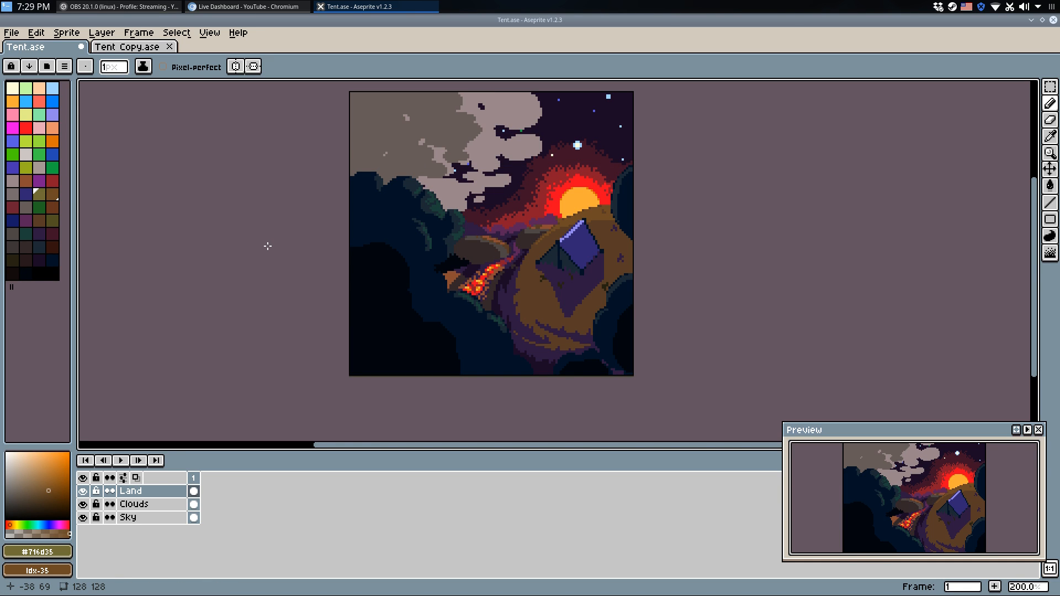
Undo the hill's color replacements back to the original brown shading and inspect the scene.
key(ctrl+z)
key(ctrl+z)
key(ctrl+z)
key(ctrl+z)
key(ctrl+z)
key(ctrl+y)
key(ctrl+y)
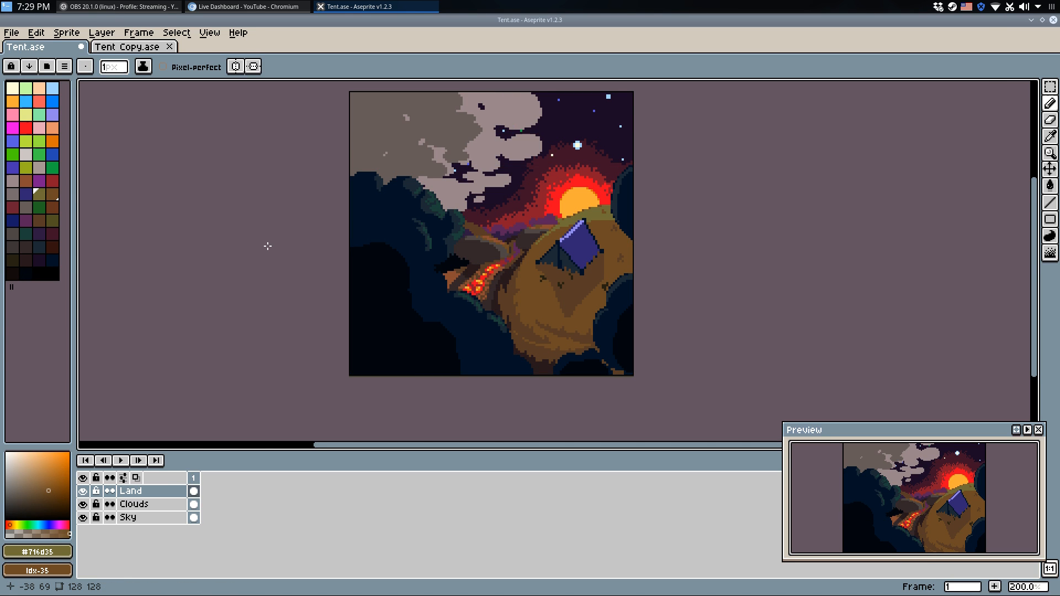
scroll(521, 310, down, 1)
scroll(582, 368, up, 3)
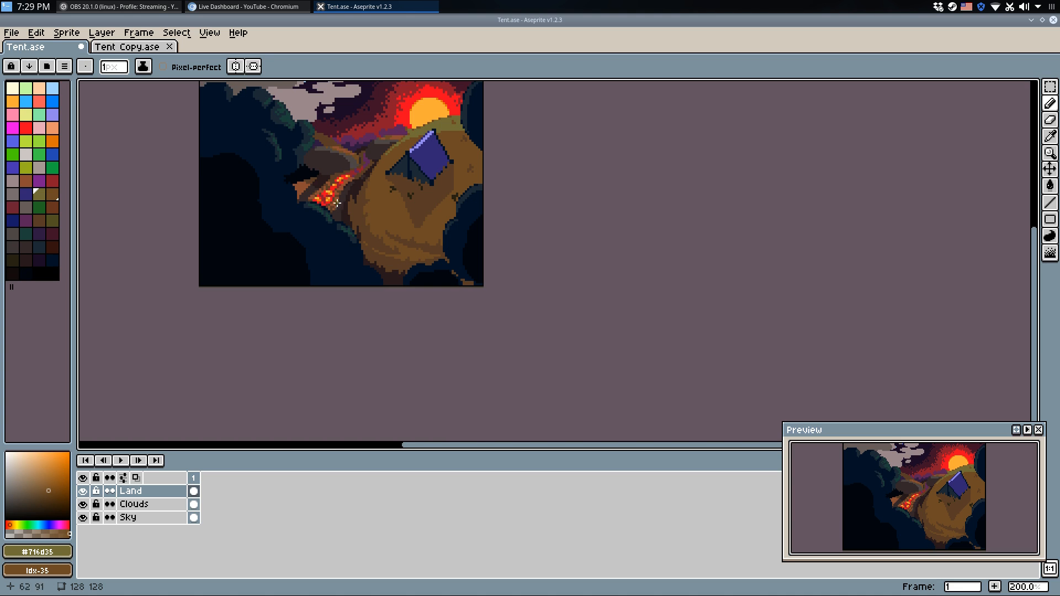
scroll(534, 298, down, 3)
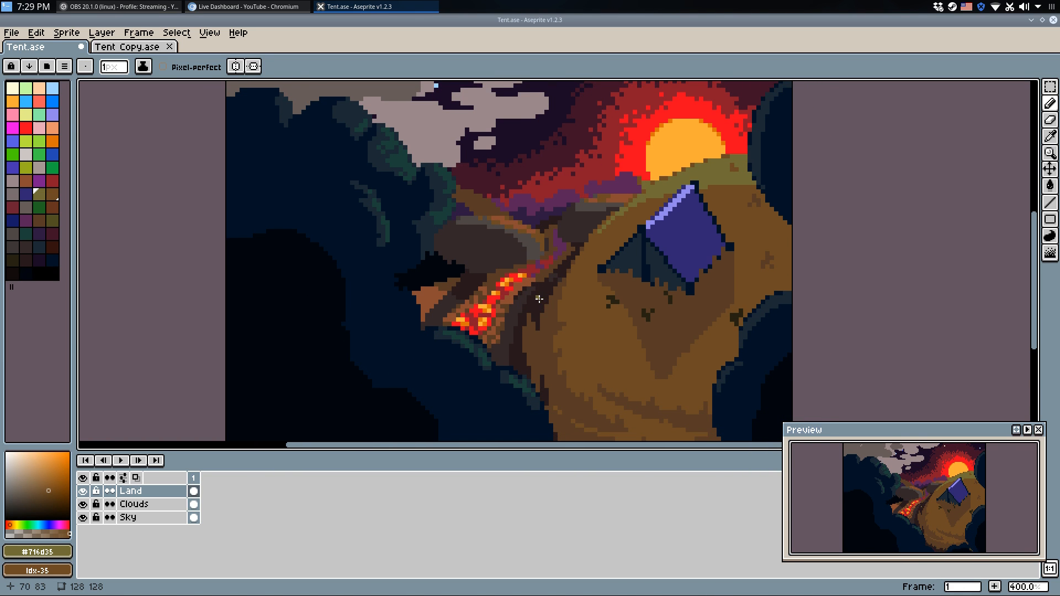
scroll(534, 298, up, 1)
Step through the color replacements again and restore only the dark purple shadow replacement.
key(ctrl+shift+z)
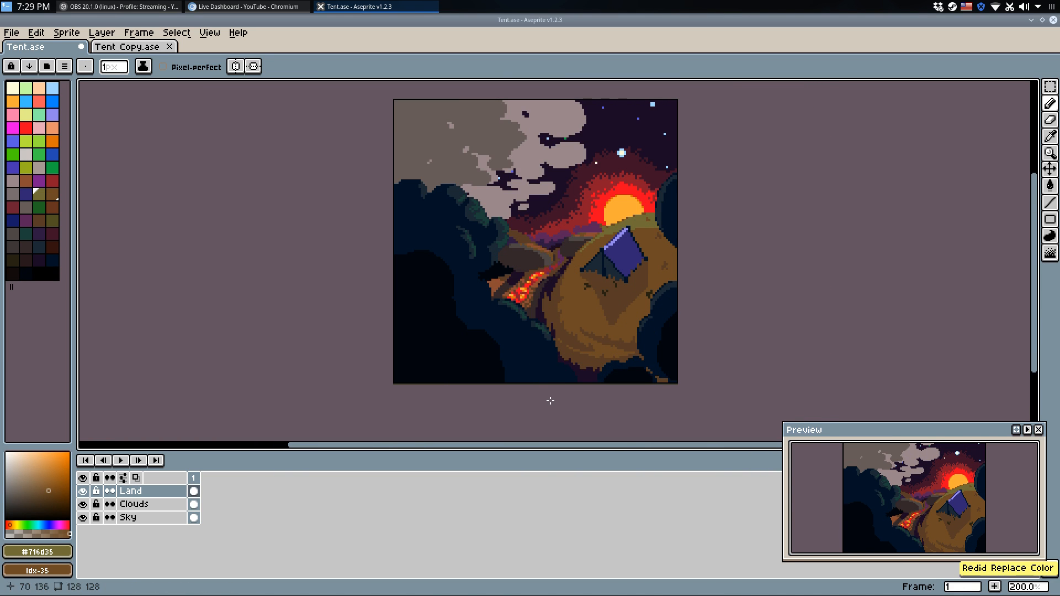
key(ctrl+shift+z)
key(ctrl+shift+z)
key(ctrl+z)
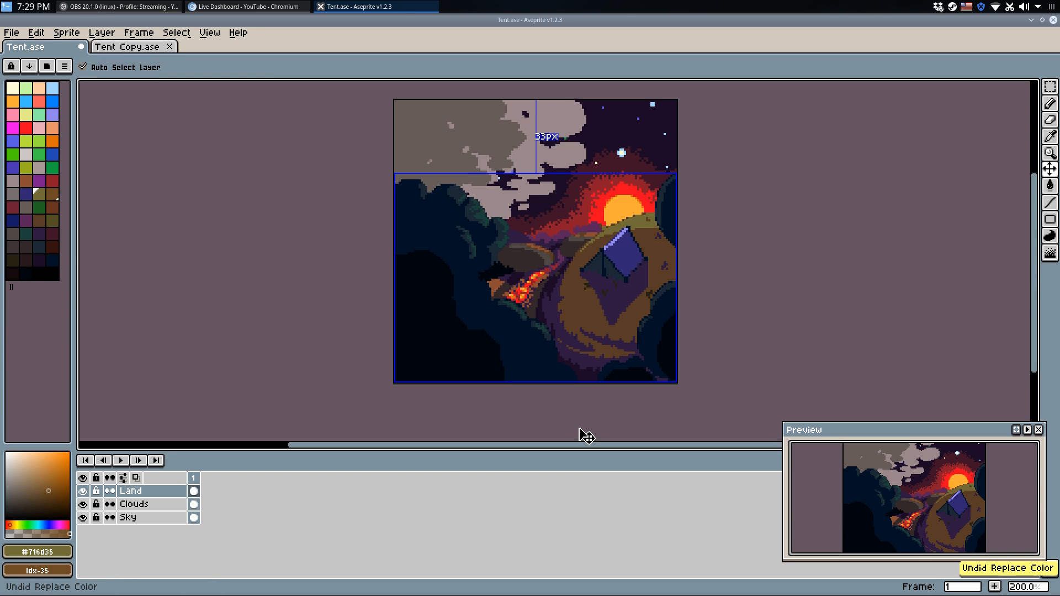
key(ctrl+z)
key(ctrl+z)
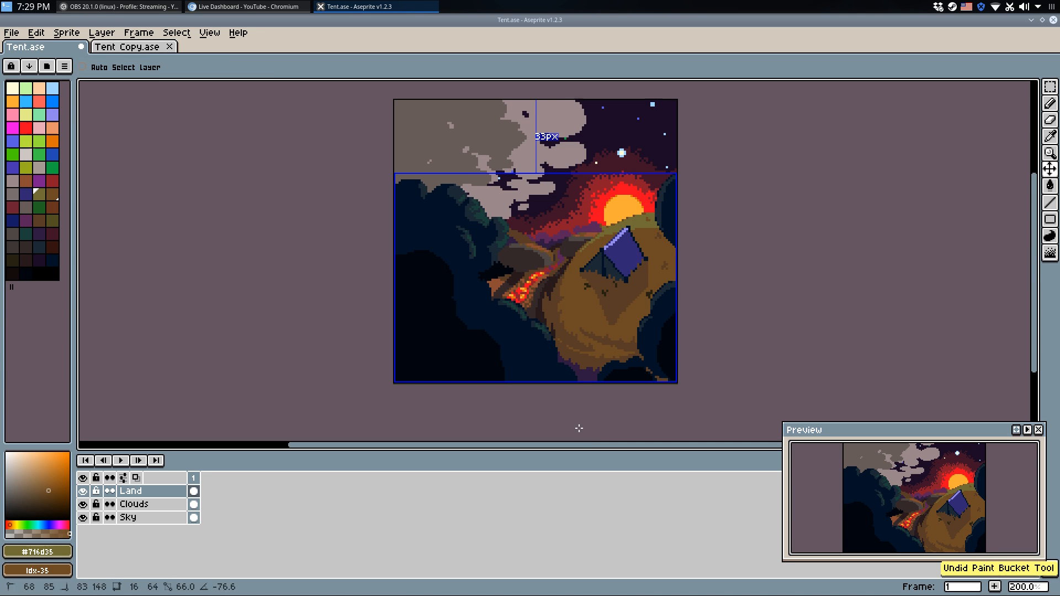
key(ctrl+shift+z)
key(ctrl+shift+z)
key(ctrl+z)
key(ctrl+shift+z)
Compare the hill with and without the purple shading, keep only the dark purple deep shadow, and save Tent.ase.
scroll(558, 264, up, 2)
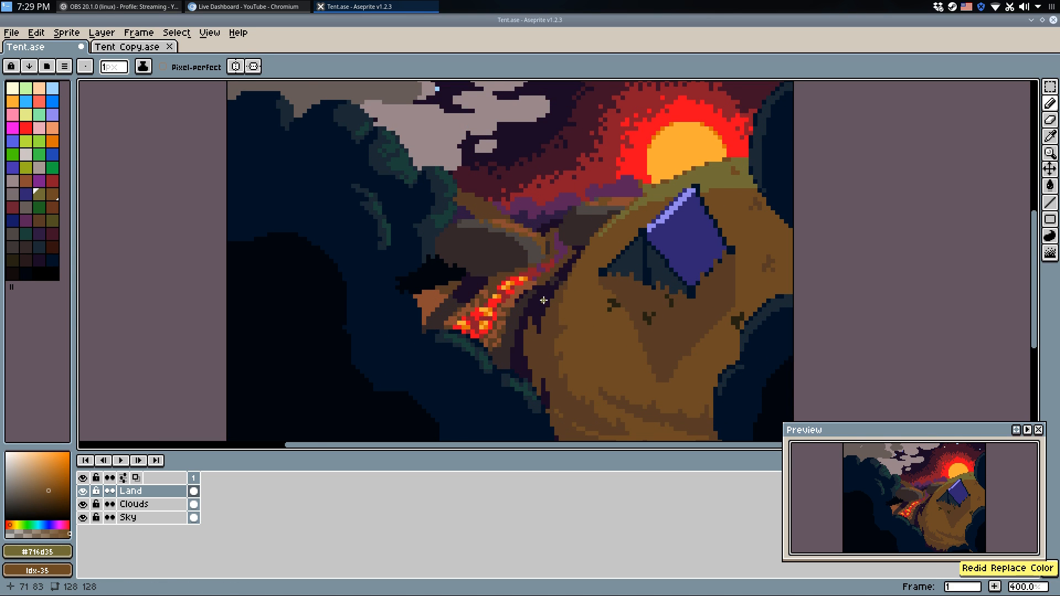
scroll(544, 299, down, 2)
scroll(574, 359, up, 1)
key(ctrl+z)
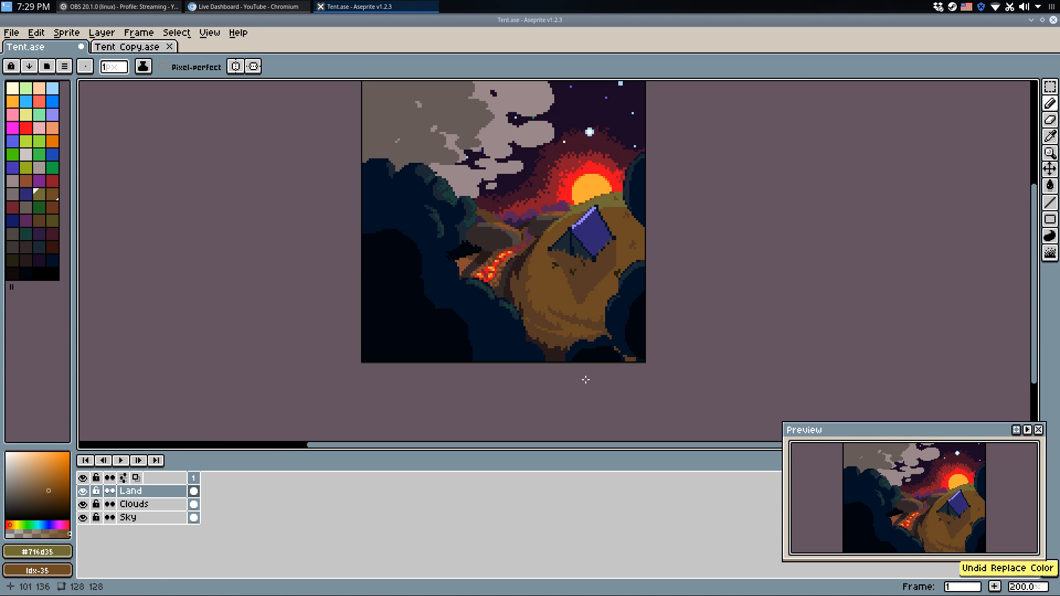
key(ctrl)
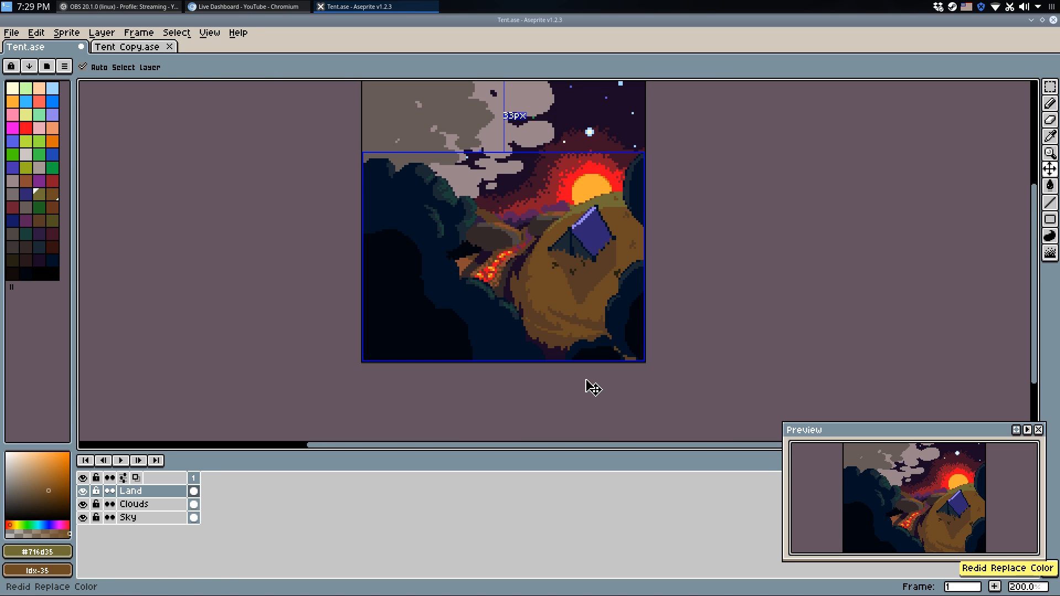
key(ctrl+shift+z)
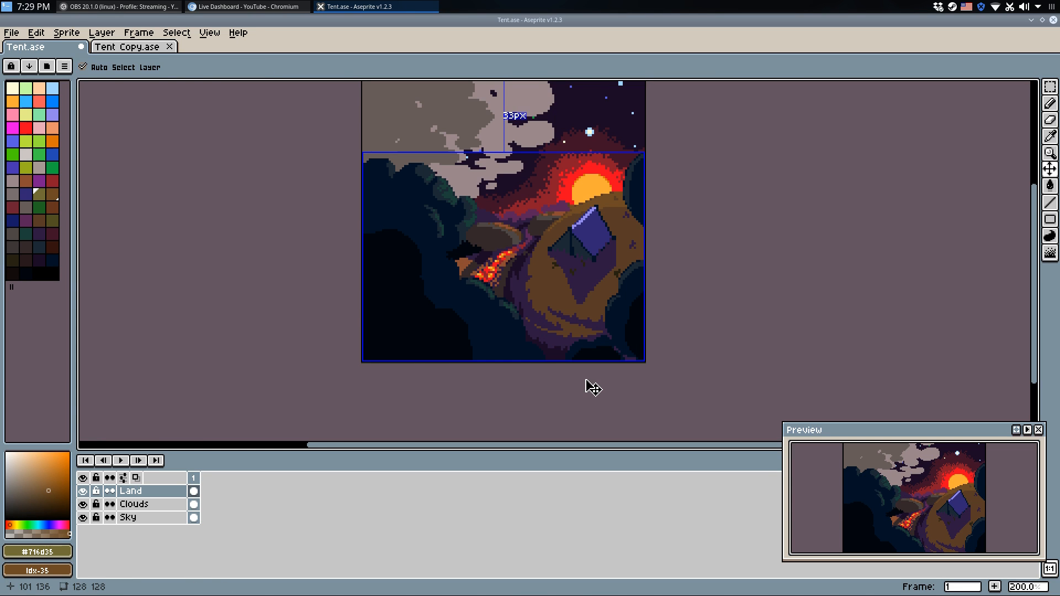
key(ctrl+z)
key(ctrl+shift+z)
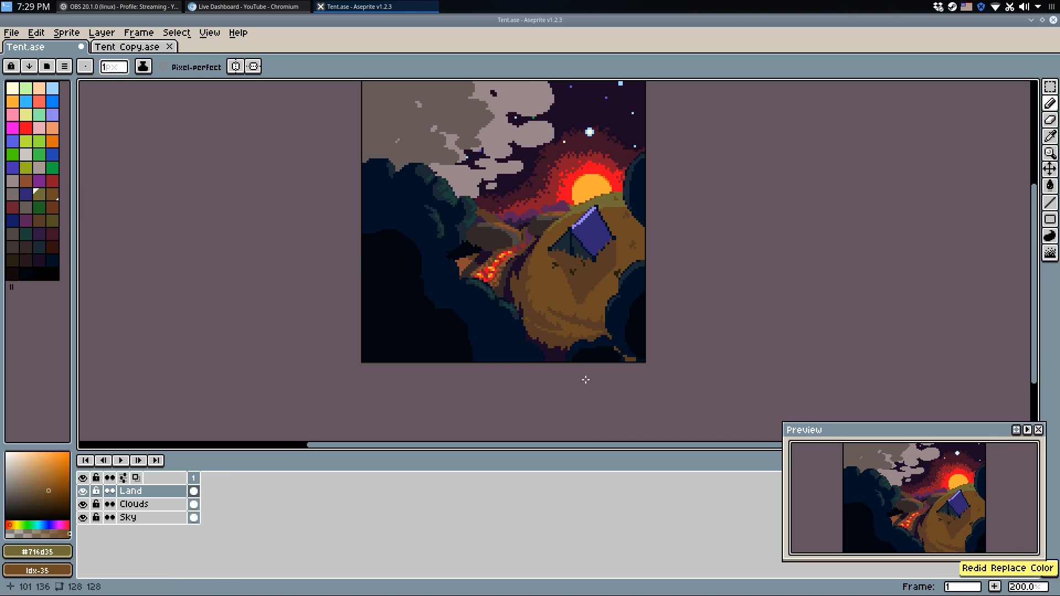
key(ctrl+s)
scroll(587, 382, down, 1)
scroll(528, 284, up, 1)
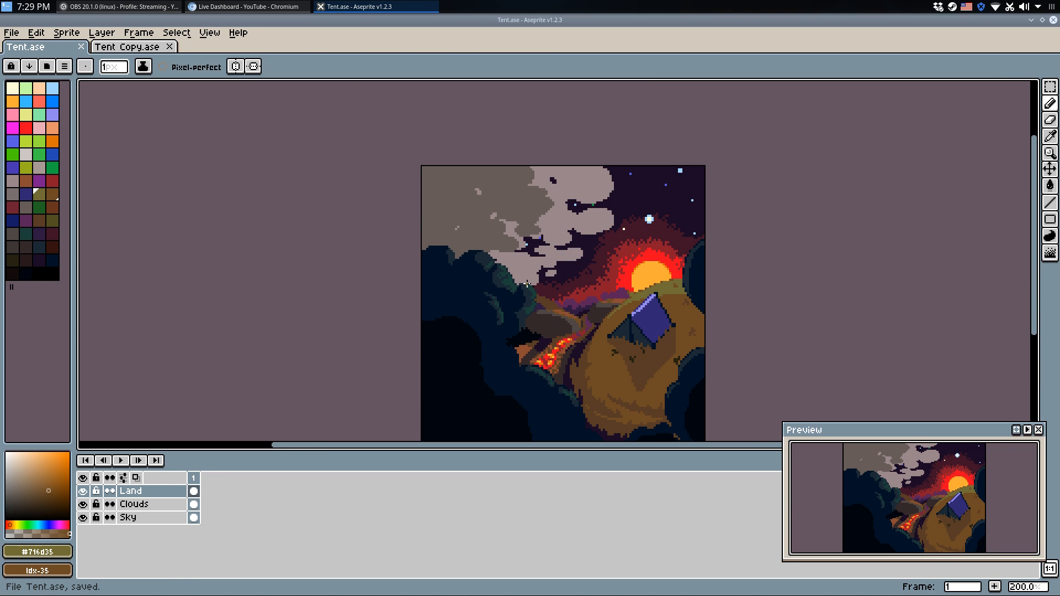
Sample the near-black #00060d and fill the inside of the large left bush's upper part, leaving a lighter blue rim.
drag(529, 286, 500, 241)
scroll(431, 280, up, 2)
scroll(424, 286, down, 2)
scroll(420, 292, up, 2)
alt+click(425, 292)
scroll(380, 191, down, 1)
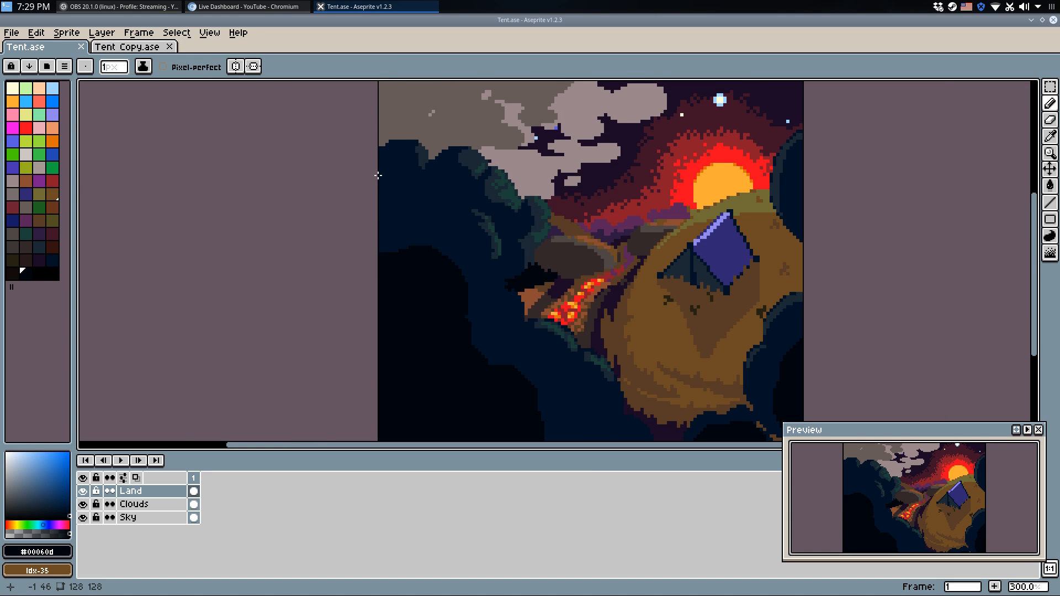
drag(375, 183, 395, 184)
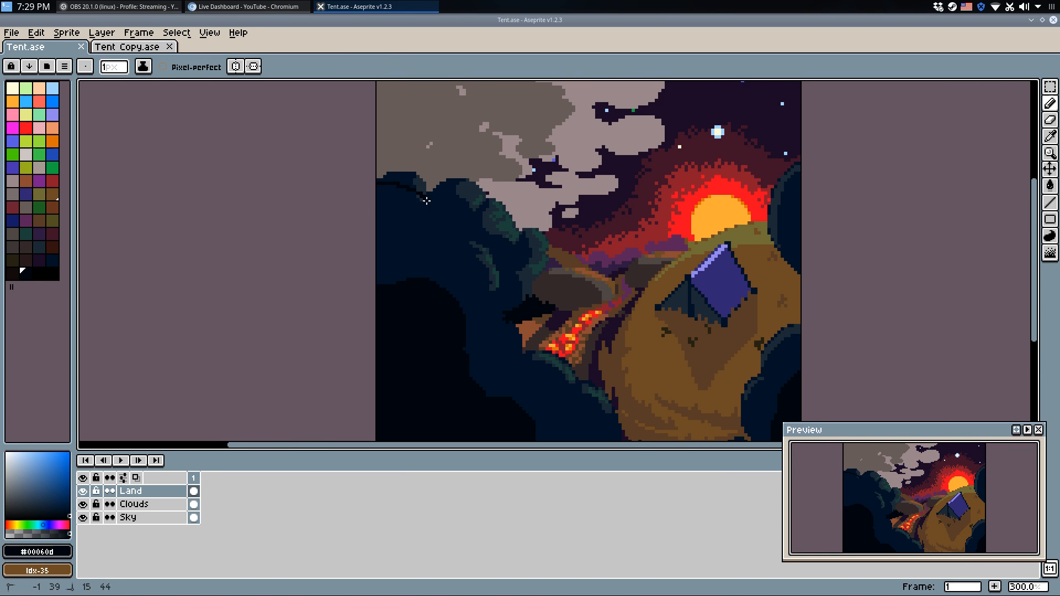
key(ctrl+z)
key(g)
click(409, 265)
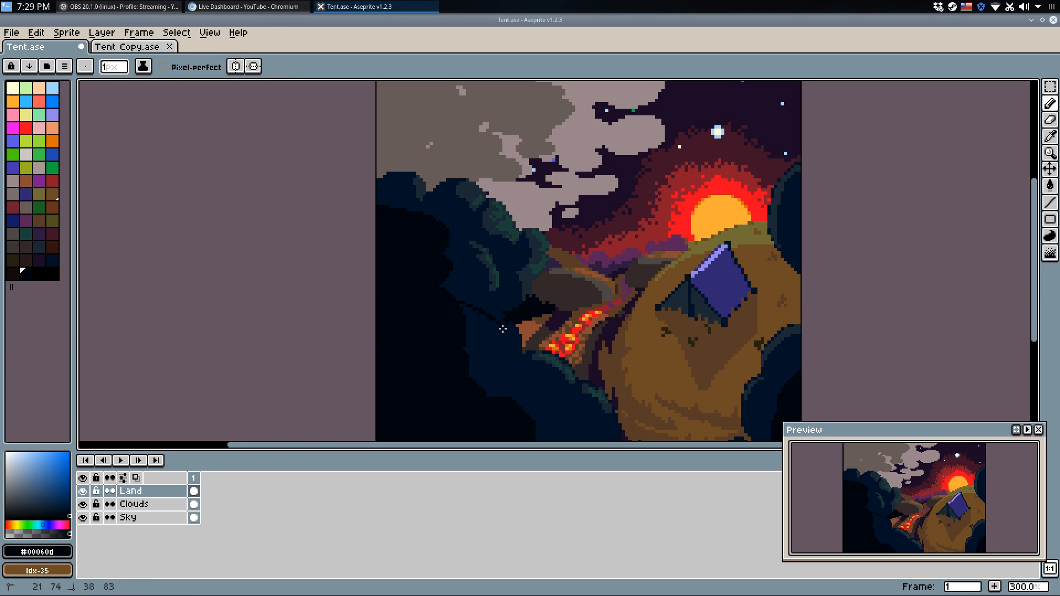
key(ctrl+z)
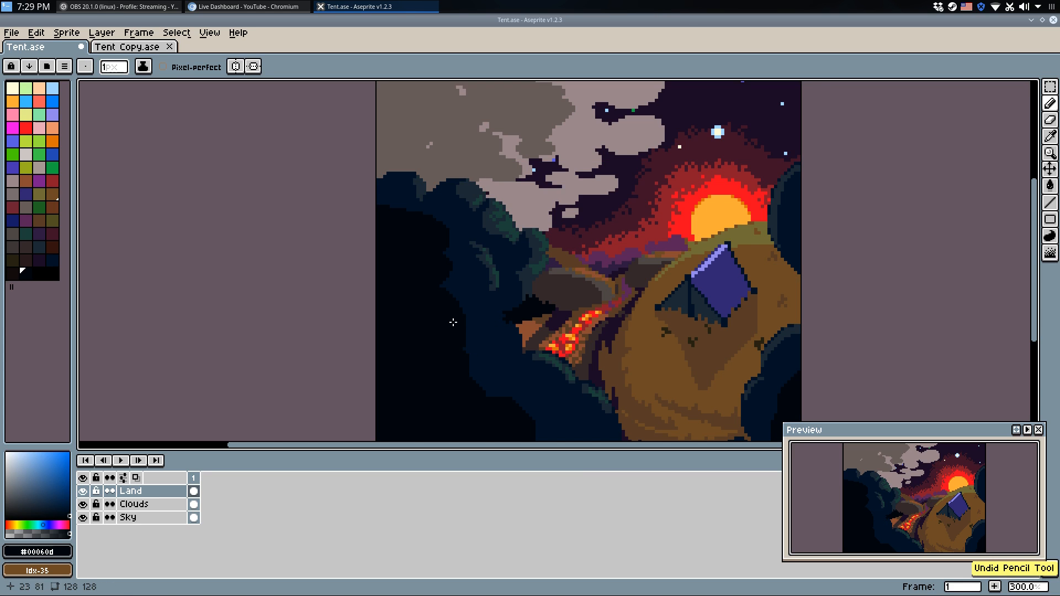
Extend the left bush's near-black shadow with a pointed tuft reaching toward the glowing river.
key(g)
click(485, 342)
key(b)
scroll(505, 347, up, 2)
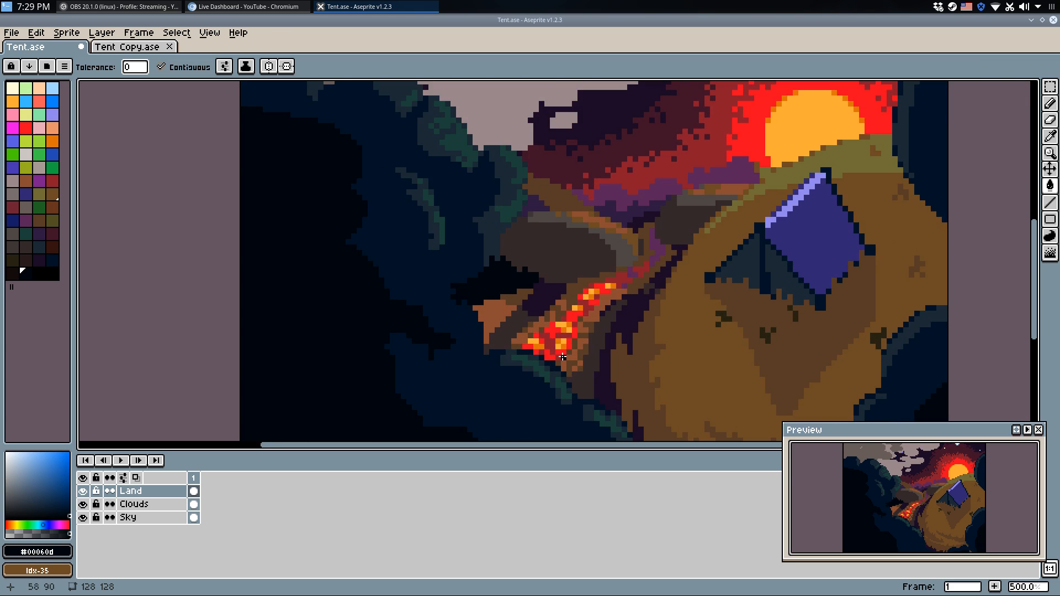
key(ctrl+z)
Add ragged #00060d shadow tufts to the left bush's lower part and along the bottom edge of the canvas.
drag(470, 269, 478, 261)
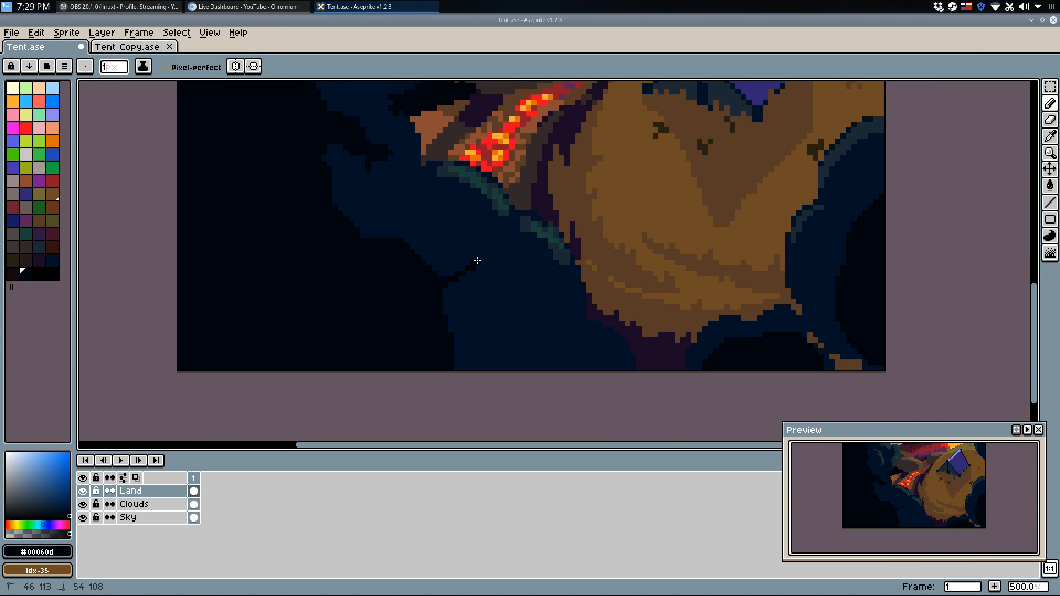
key(g)
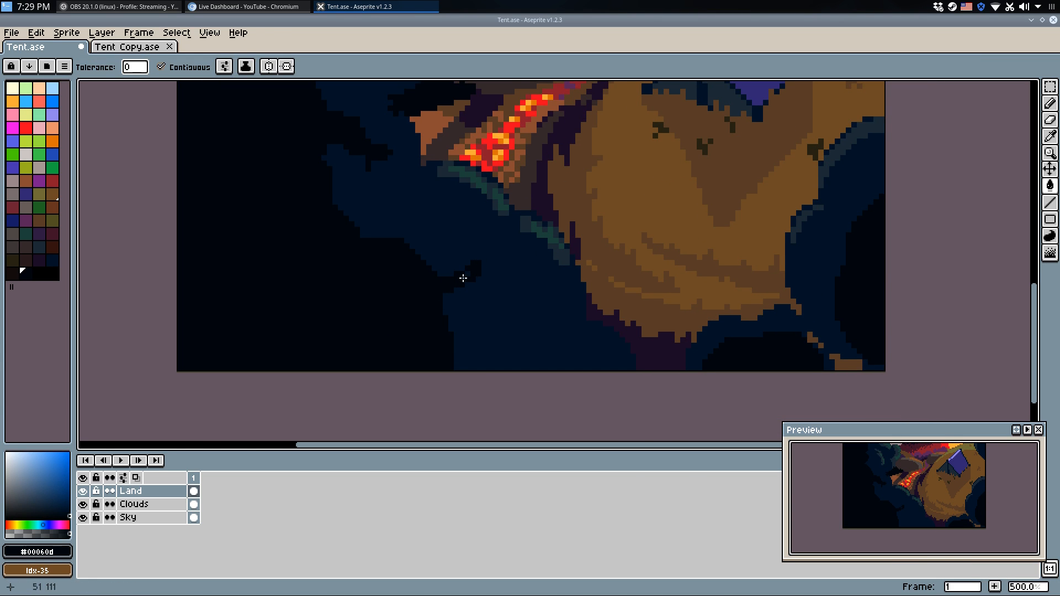
key(b)
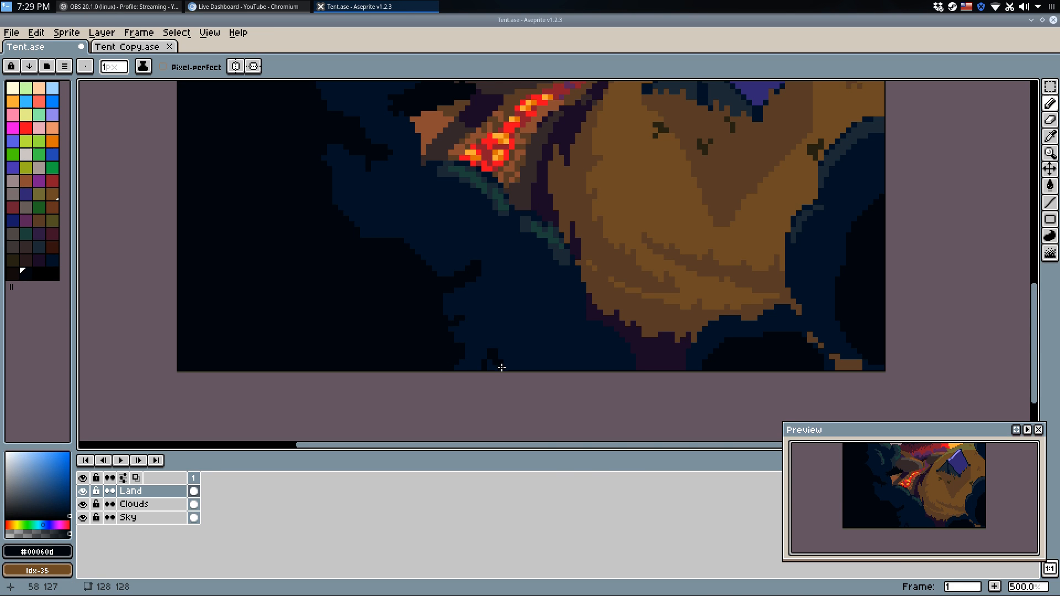
key(g)
key(b)
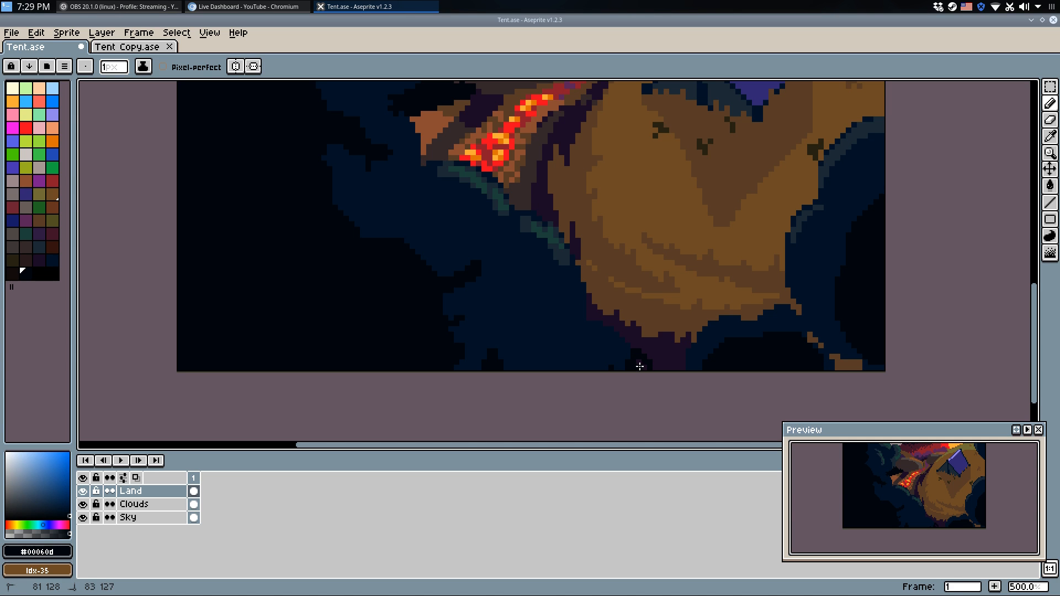
Carve the underside of the near-black tuft beside the river with the bush blue #001226.
scroll(639, 362, down, 4)
scroll(725, 377, up, 6)
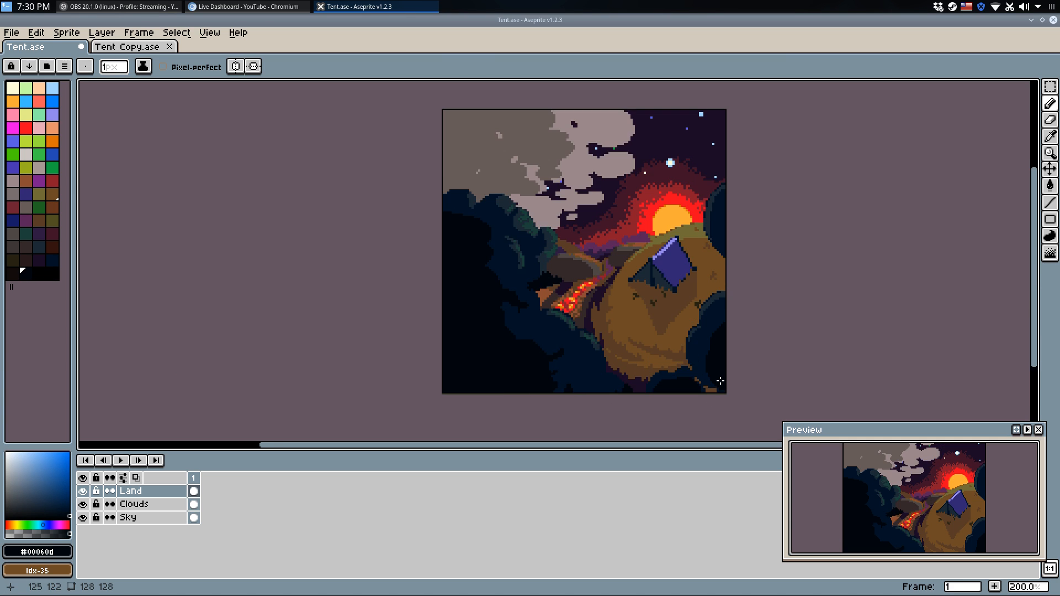
key(i)
key(m)
mouse_move(417, 232)
mouse_down()
mouse_move(475, 311)
mouse_move(450, 272)
mouse_up()
key(q)
key(f)
click(486, 223)
key(w)
alt+click(484, 225)
click(473, 249)
key(q)
scroll(424, 210, up, 2)
drag(429, 213, 375, 188)
drag(340, 296, 358, 275)
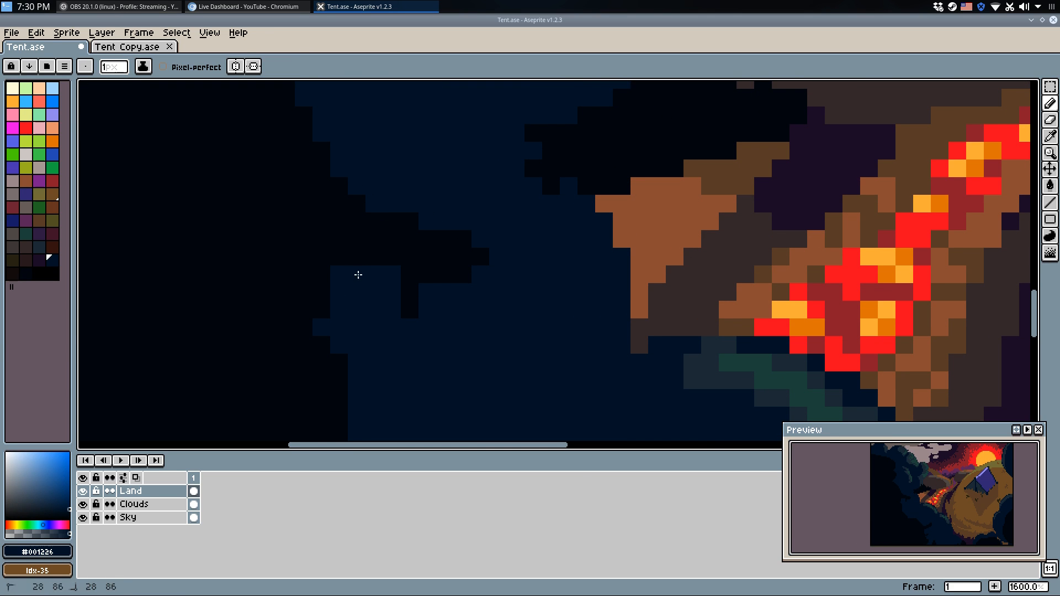
Carve the underside and top of the near-black tuft beside the river further with the bush blue #001226.
alt+click(431, 302)
click(410, 291)
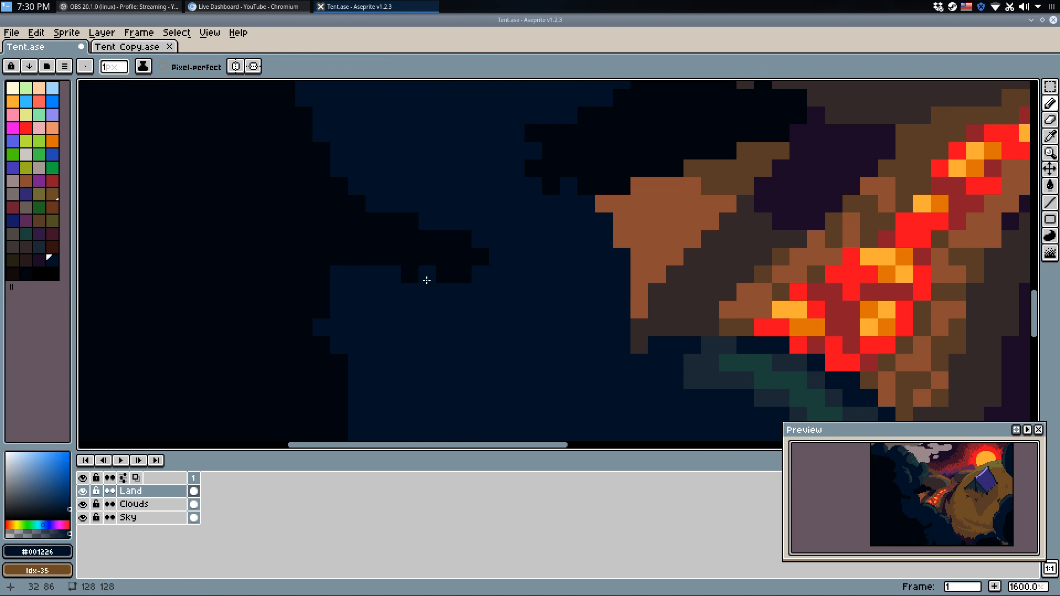
key(ctrl+z)
click(415, 218)
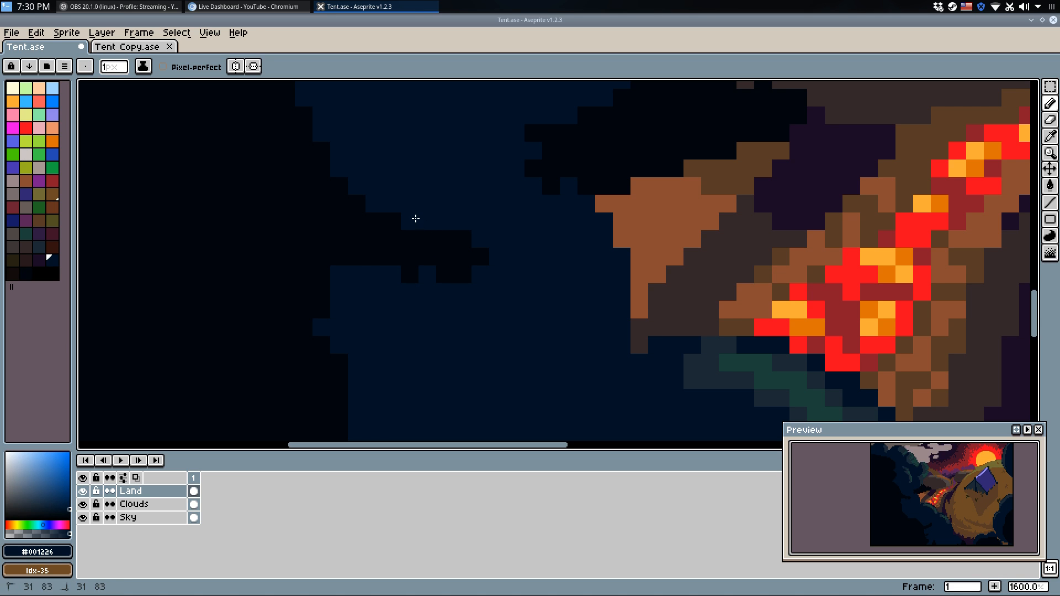
click(410, 275)
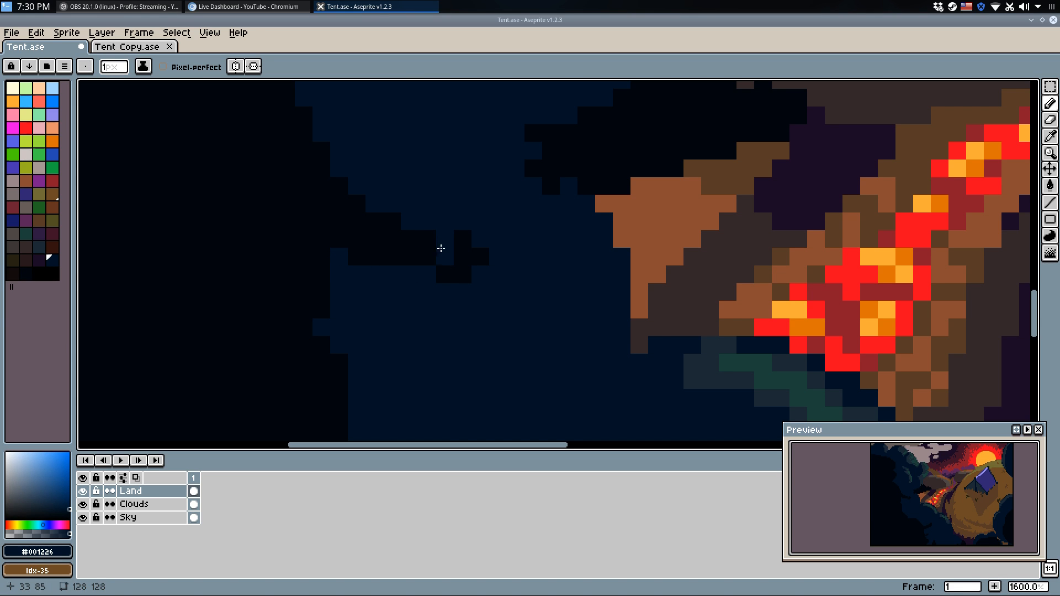
Sample #00060d, thicken the tip of the riverside tuft and widen the smaller tuft above it.
alt+click(461, 274)
scroll(447, 260, down, 4)
scroll(397, 201, up, 3)
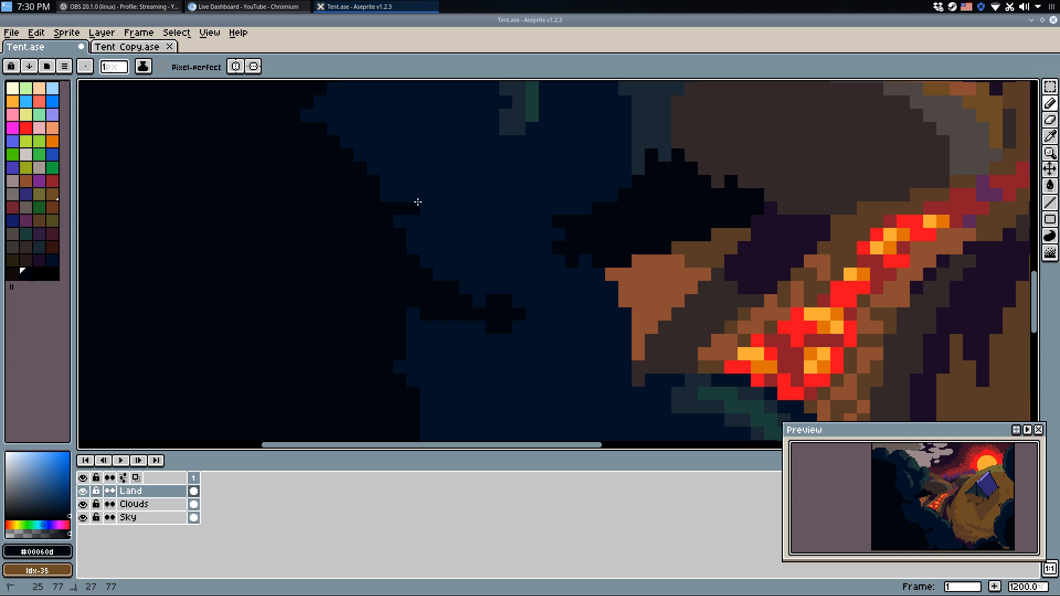
click(411, 198)
click(434, 210)
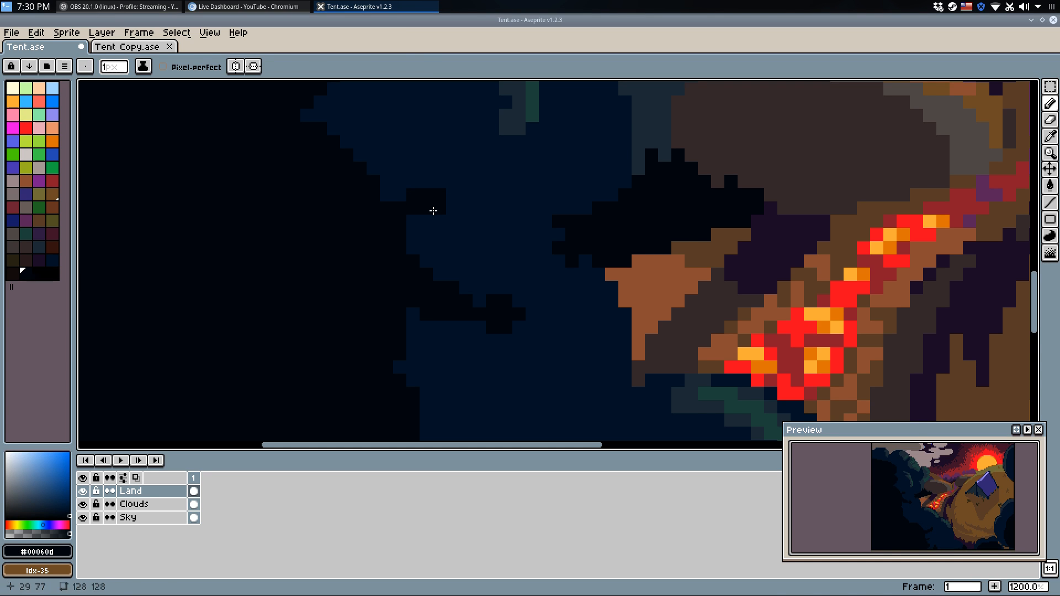
Enlarge the brush and paint a curved near-black shadow band on the left bush below the riverside tufts.
scroll(591, 281, down, 4)
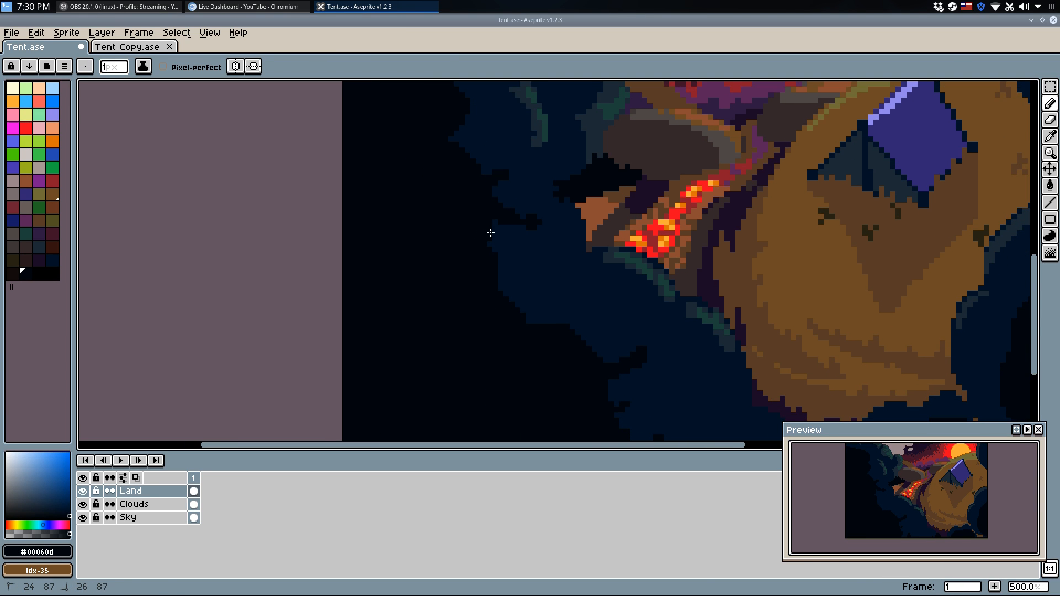
key(ctrl+z)
key(plus)
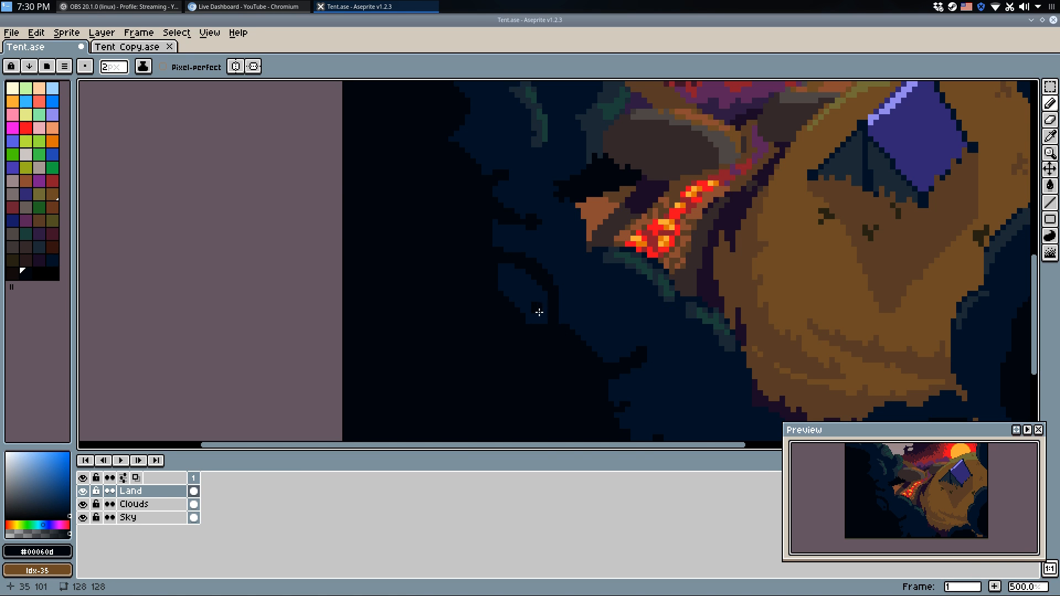
drag(647, 363, 474, 269)
key(plus)
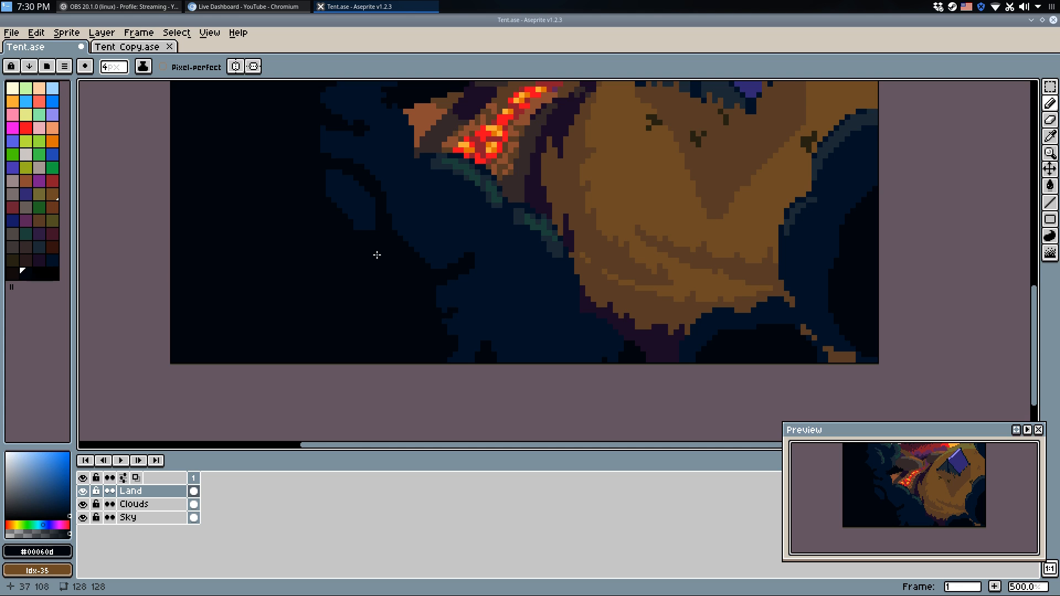
drag(376, 255, 357, 332)
Try thick near-black arcs with the 4 px brush across the hill and over the lower-right bush.
mouse_move(309, 223)
mouse_down()
mouse_move(402, 289)
mouse_move(785, 359)
mouse_up()
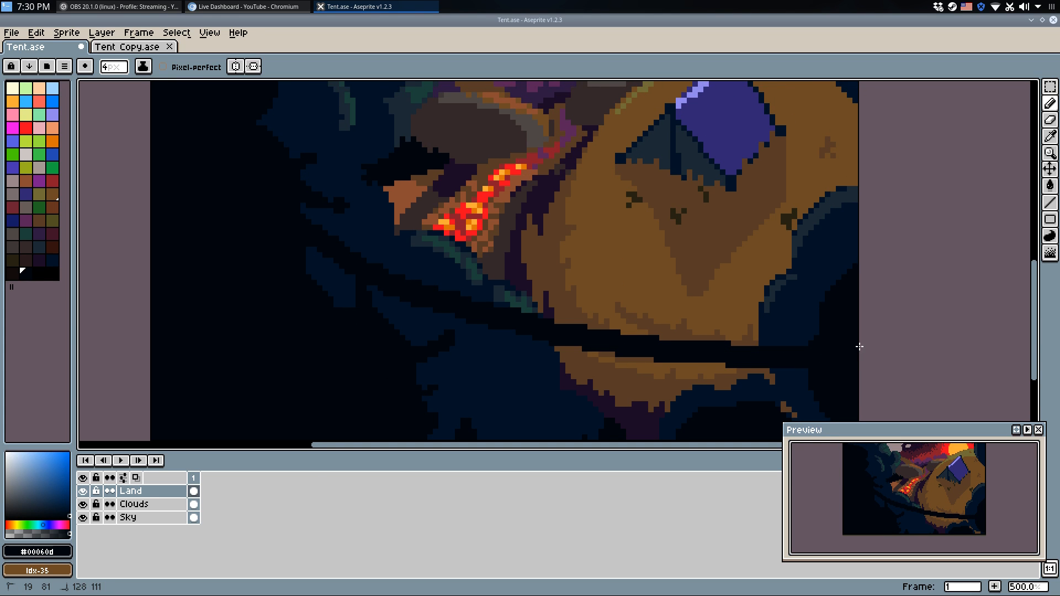
key(ctrl+z)
mouse_move(861, 288)
mouse_down()
mouse_move(563, 386)
mouse_move(535, 443)
mouse_up()
key(ctrl+z)
mouse_move(660, 418)
mouse_down()
mouse_move(859, 339)
mouse_move(615, 384)
mouse_move(582, 422)
mouse_move(849, 305)
mouse_up()
key(ctrl+z)
key(ctrl+z)
mouse_move(676, 418)
mouse_down()
mouse_move(691, 380)
mouse_move(845, 311)
mouse_move(682, 389)
mouse_move(673, 419)
mouse_move(754, 349)
mouse_up()
key(ctrl+z)
key(ctrl+z)
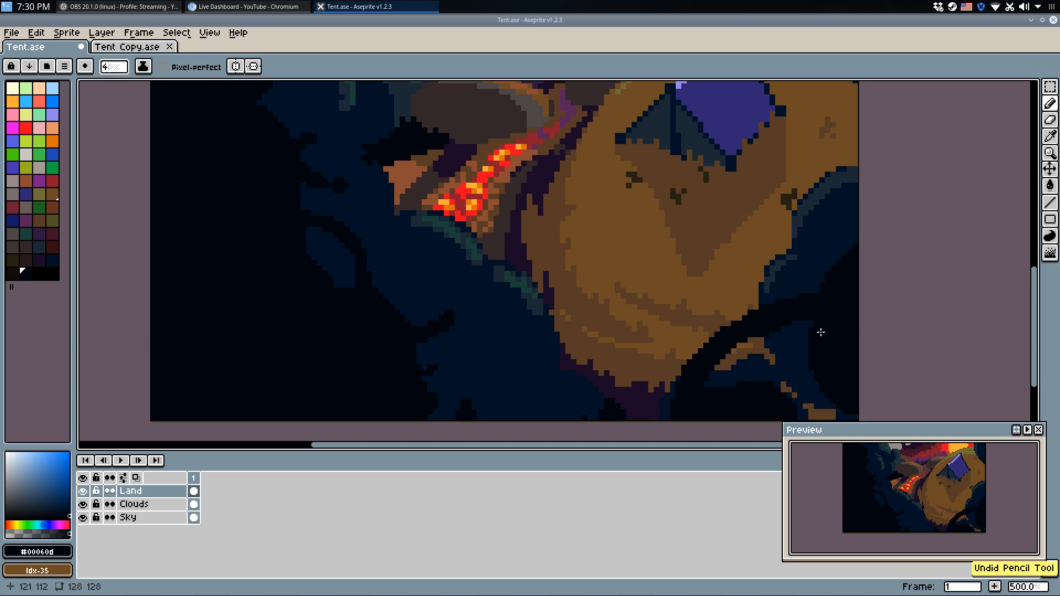
scroll(753, 338, down, 4)
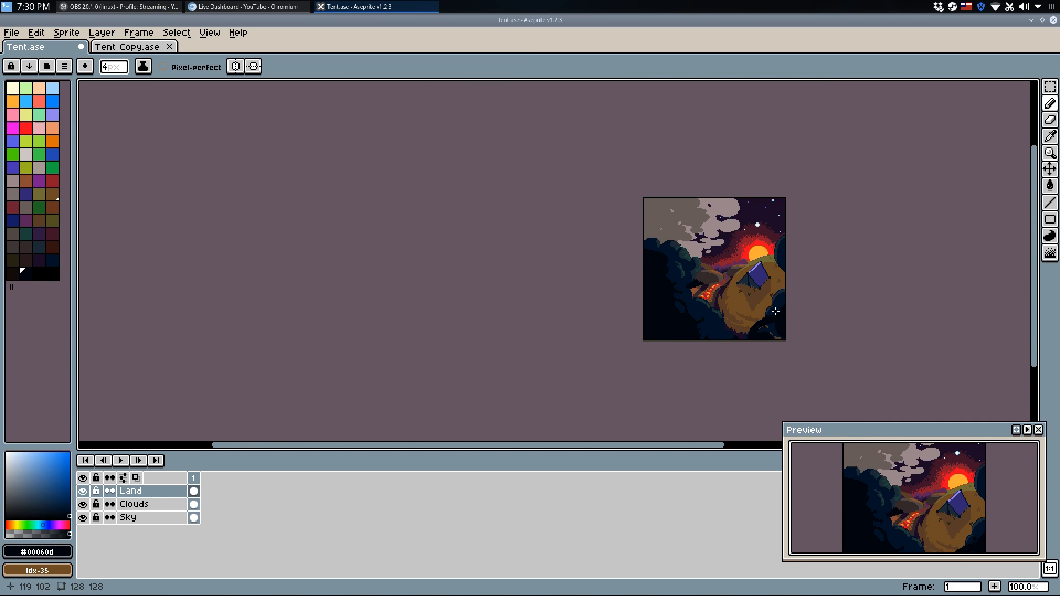
scroll(773, 312, up, 1)
key(ctrl+z)
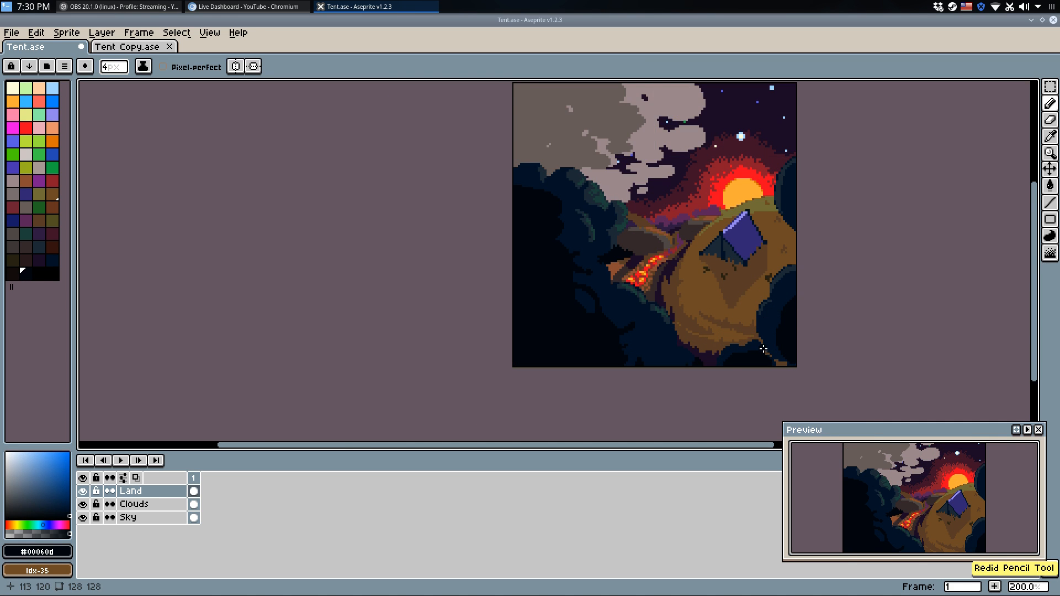
Try a rounded near-black bush shadow along the canvas's bottom edge, just left of the hill's base.
scroll(646, 338, up, 3)
mouse_move(596, 368)
mouse_down()
mouse_move(618, 365)
mouse_move(693, 356)
mouse_move(705, 380)
mouse_move(670, 395)
mouse_move(575, 377)
mouse_move(647, 378)
mouse_move(664, 413)
mouse_move(628, 405)
mouse_move(633, 394)
mouse_move(704, 411)
mouse_move(720, 382)
mouse_move(750, 368)
mouse_move(777, 373)
mouse_move(795, 402)
mouse_up()
key(ctrl+z)
key(w)
click(614, 392)
click(636, 392)
key(q)
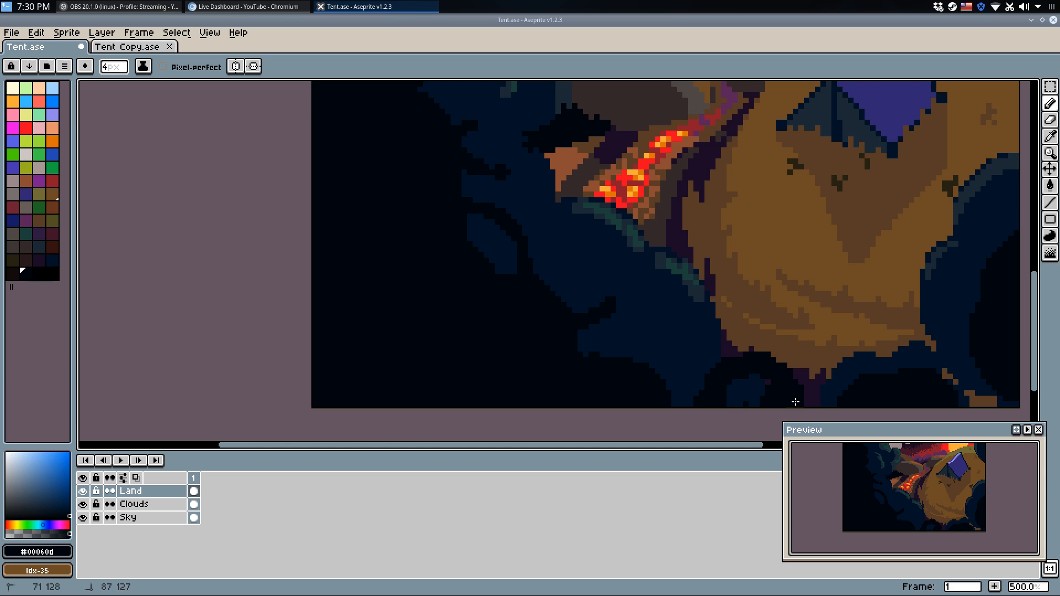
scroll(679, 292, down, 4)
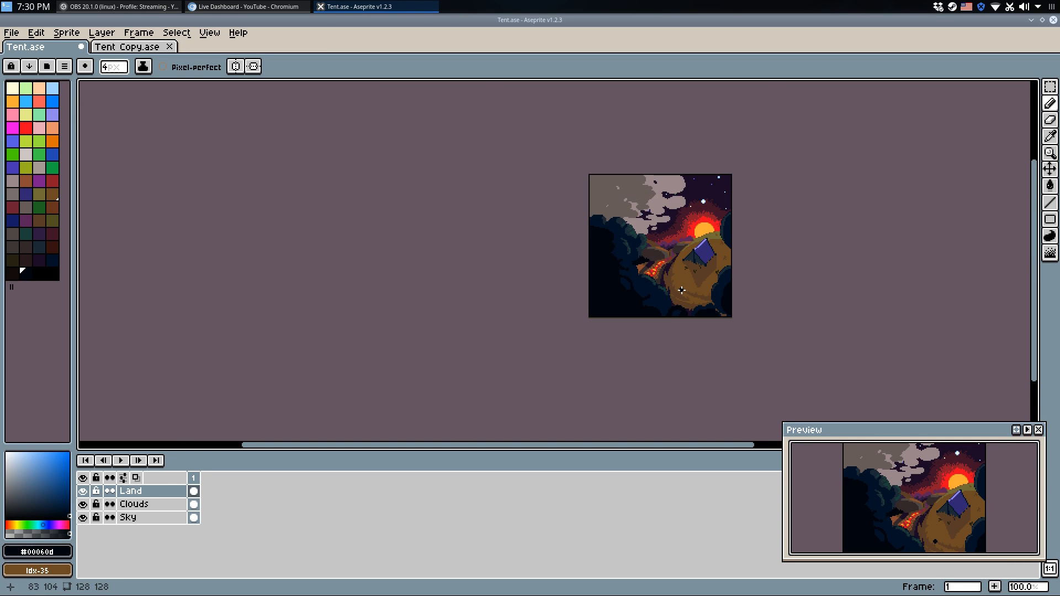
scroll(692, 295, up, 1)
key(ctrl+z)
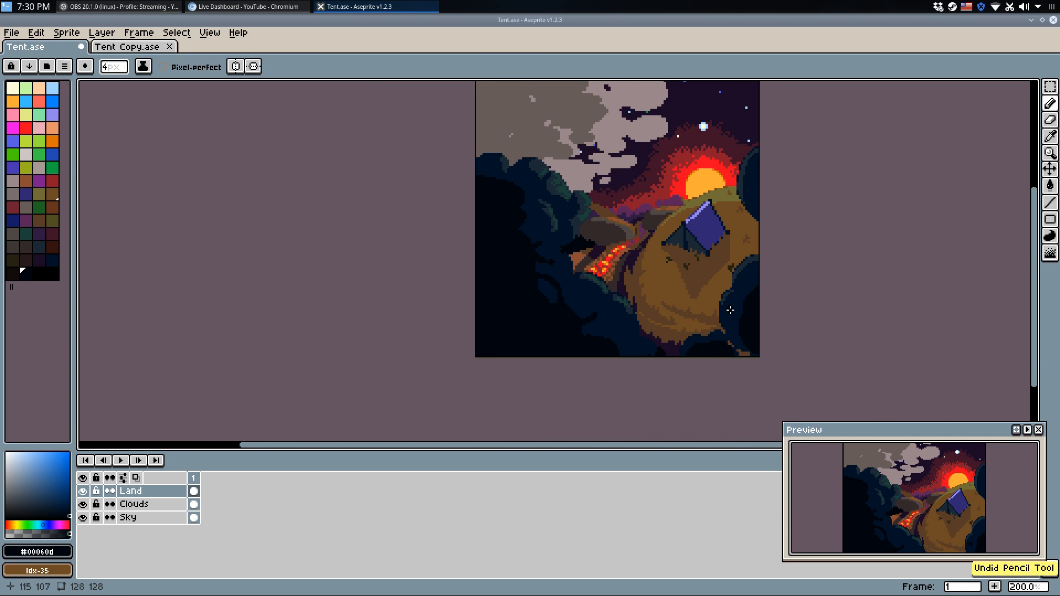
Compare the ragged and smooth versions of the left bush's shadow through the edit history and undo the ragged tufts.
key(ctrl+z)
key(ctrl+z)
key(ctrl+y)
key(ctrl+y)
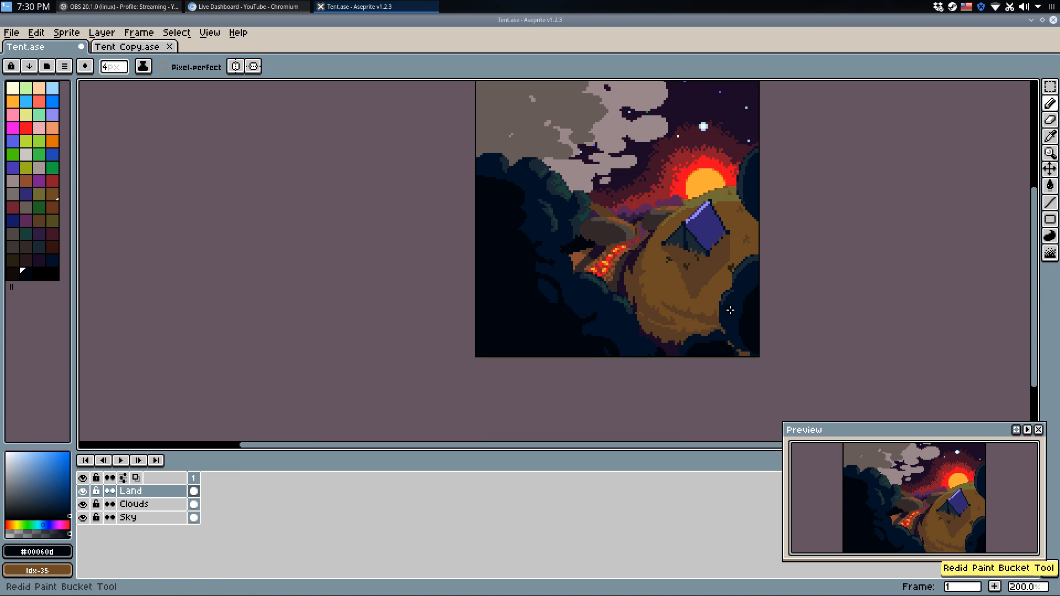
key(ctrl+z)
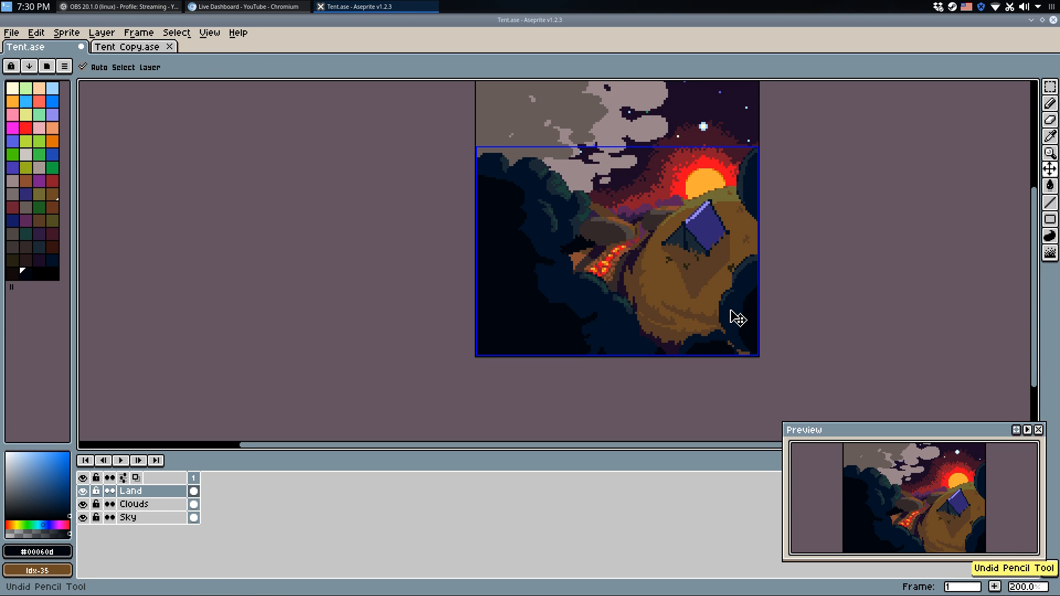
key(ctrl+y)
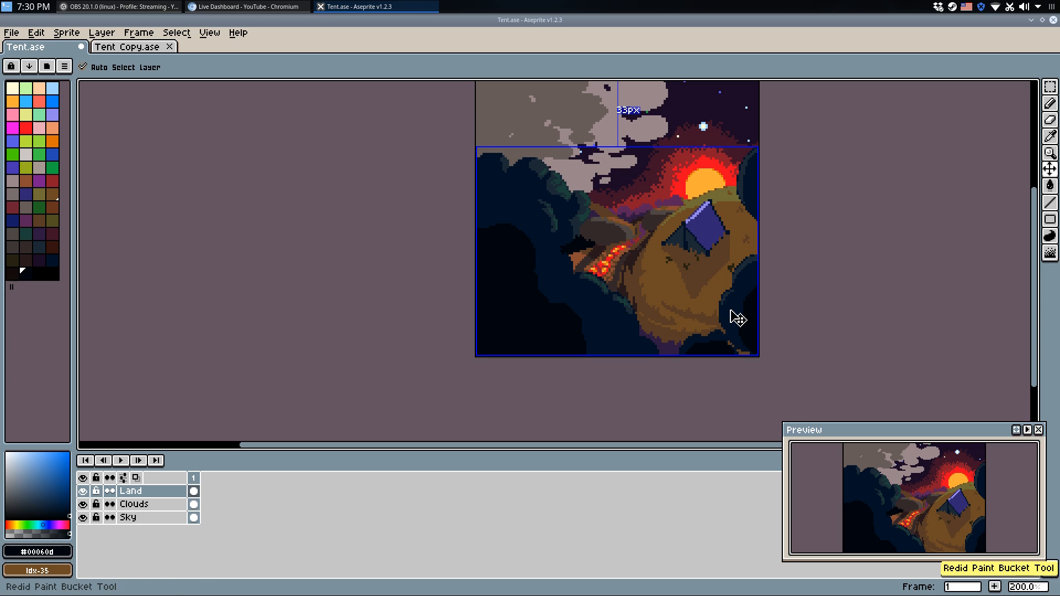
key(ctrl+y)
key(ctrl+y)
key(ctrl+y)
key(ctrl+y)
key(ctrl+y)
key(ctrl+y)
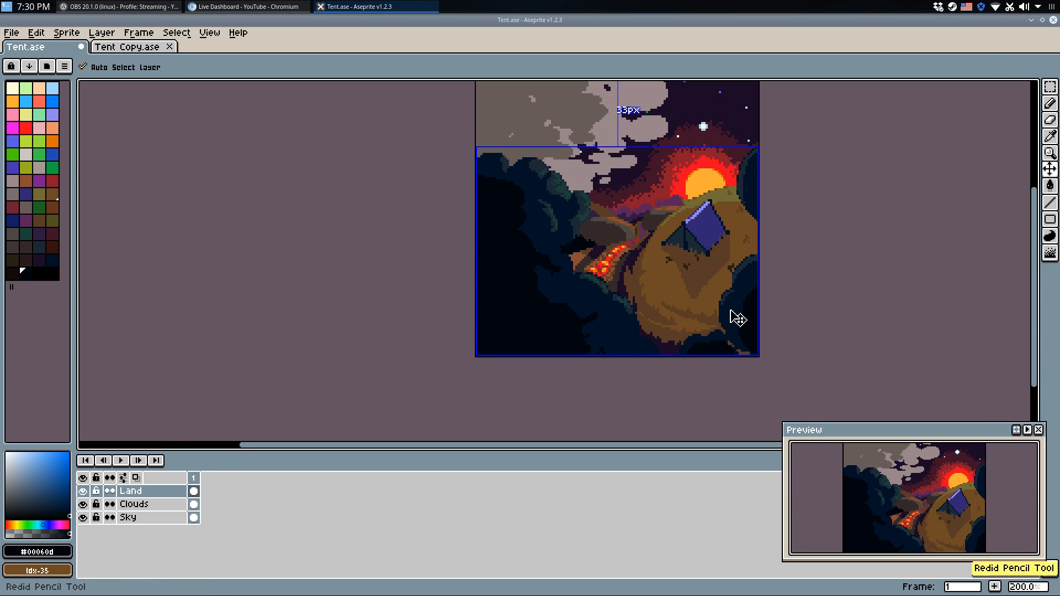
key(ctrl+y)
key(ctrl+y)
key(ctrl+z)
key(ctrl+z)
key(ctrl+y)
key(ctrl+y)
key(ctrl+y)
key(ctrl+y)
key(ctrl+y)
key(ctrl+y)
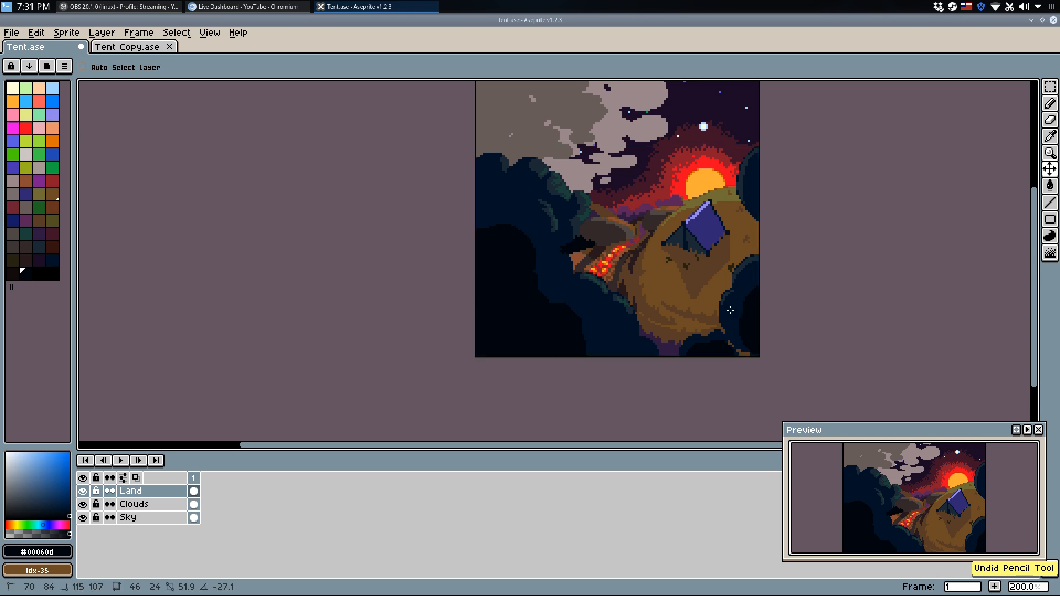
Undo the stray thick near-black line across the hill.
key(ctrl+shift+z)
key(ctrl+shift+z)
key(ctrl+shift+z)
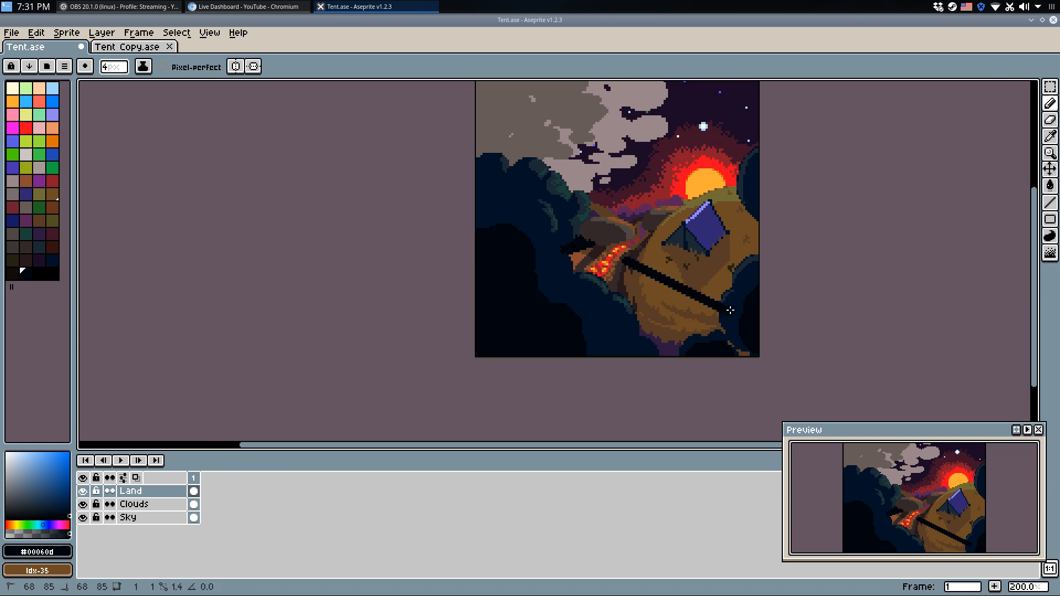
key(ctrl+shift+z)
key(ctrl+z)
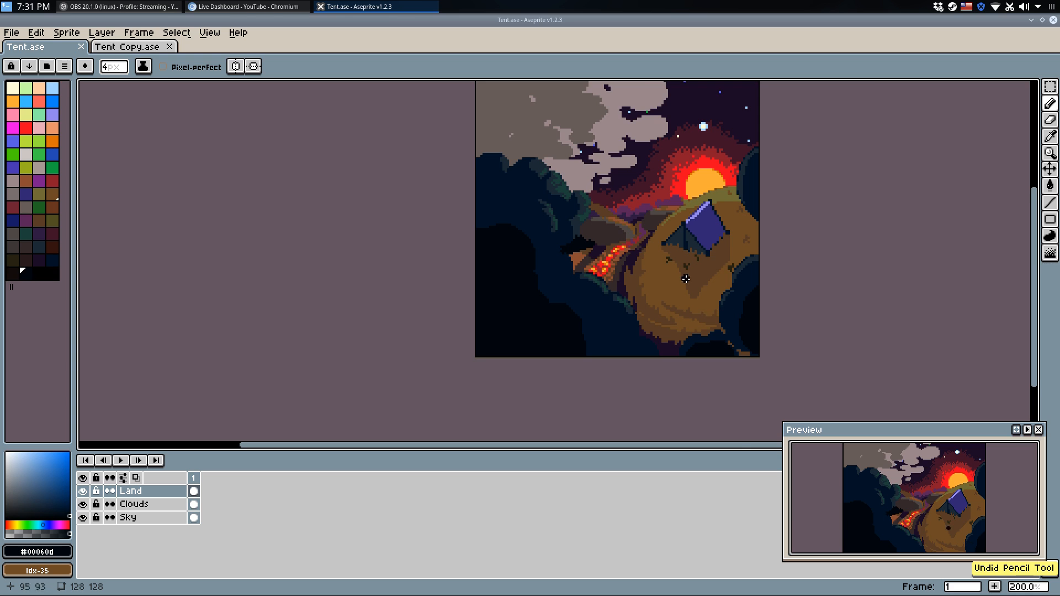
Sample #00060d and outline a larger shadow inside the left bush's upper and riverside rim with the 4 px brush.
scroll(686, 279, up, 4)
alt+click(577, 242)
alt+click(484, 381)
mouse_move(340, 220)
mouse_down()
mouse_move(501, 220)
mouse_move(572, 278)
mouse_up()
drag(667, 360, 553, 215)
mouse_move(540, 275)
mouse_down()
mouse_move(516, 325)
mouse_move(524, 315)
mouse_move(544, 324)
mouse_move(596, 379)
mouse_move(596, 401)
mouse_move(565, 300)
mouse_move(535, 282)
mouse_move(587, 375)
mouse_move(528, 269)
mouse_move(570, 402)
mouse_move(601, 367)
mouse_up()
key(ctrl+z)
key(ctrl+z)
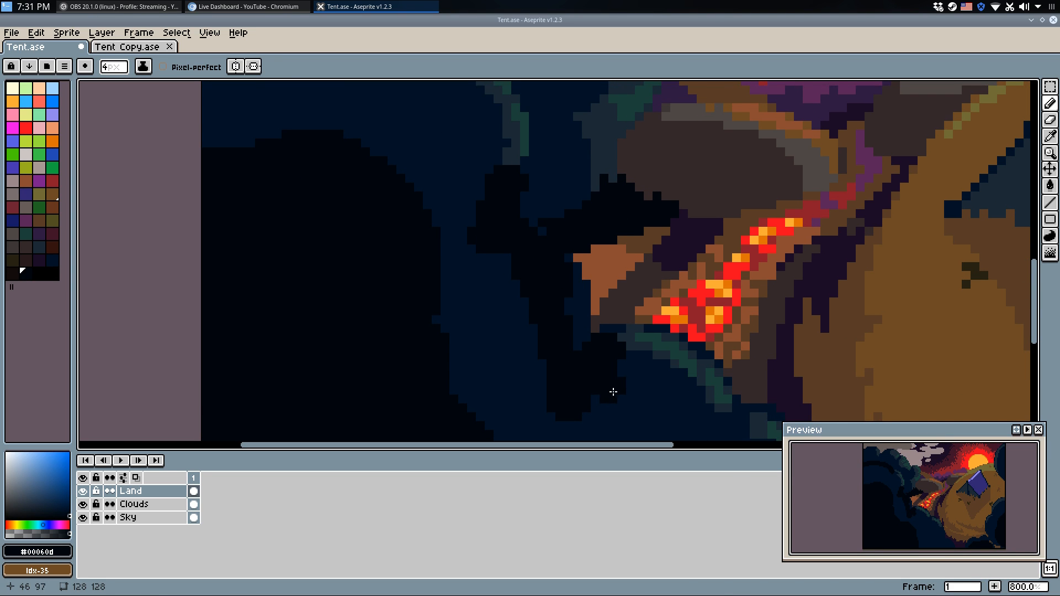
Fill the left bush area enclosed by the new outline, down to the canvas's bottom edge, with near-black #00060d.
key(g)
scroll(592, 340, down, 4)
scroll(592, 340, down, 1)
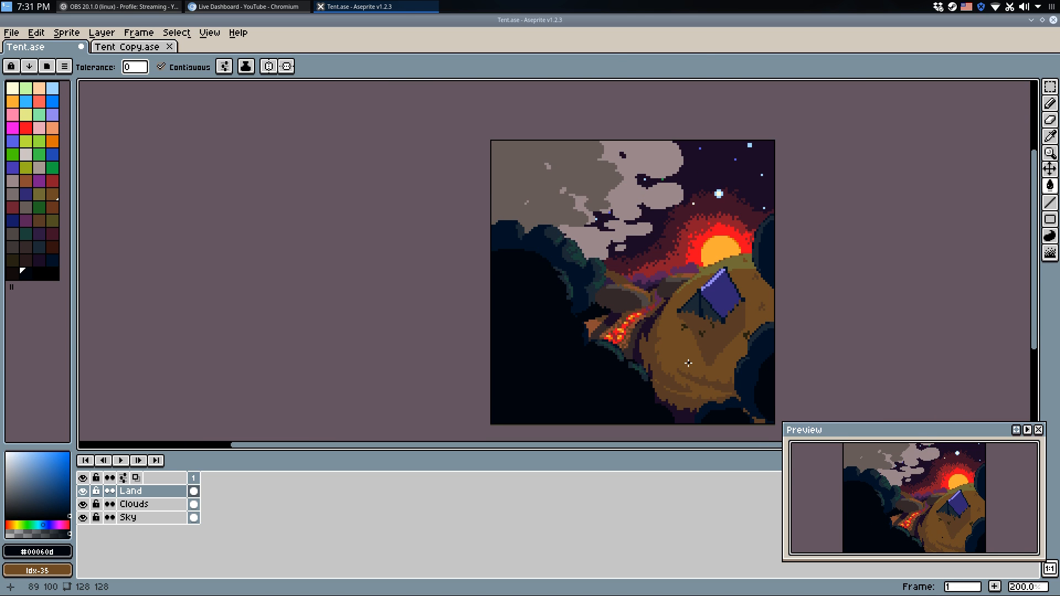
key(ctrl+z)
scroll(554, 359, up, 3)
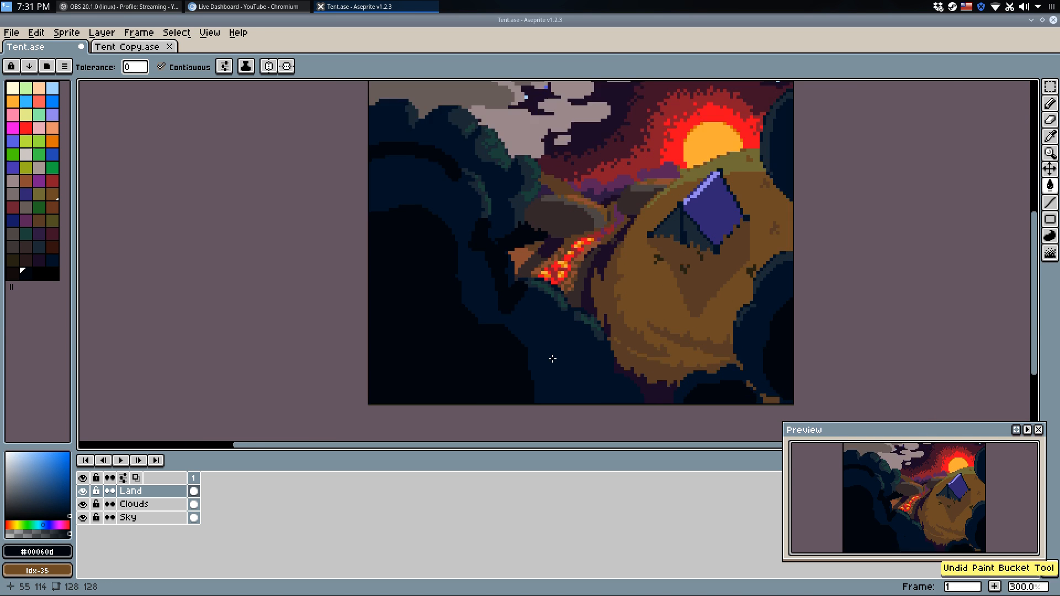
click(557, 346)
key(q)
scroll(533, 259, up, 4)
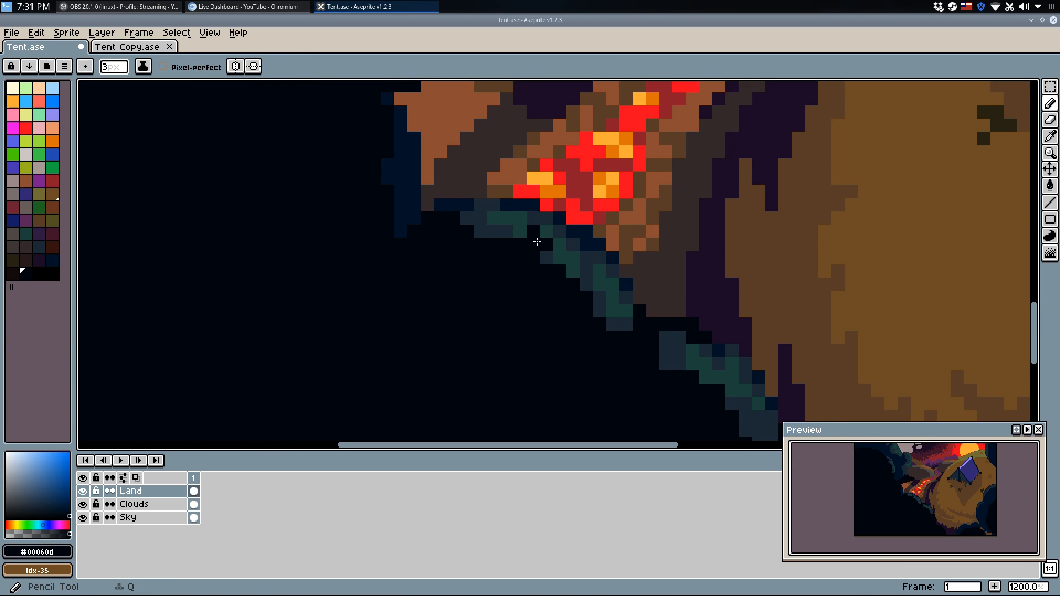
Patch the riverside bush rim with #1c2934, select the left bush's inner and riverside areas, and replace #1c2934 there with #001226.
alt+click(501, 226)
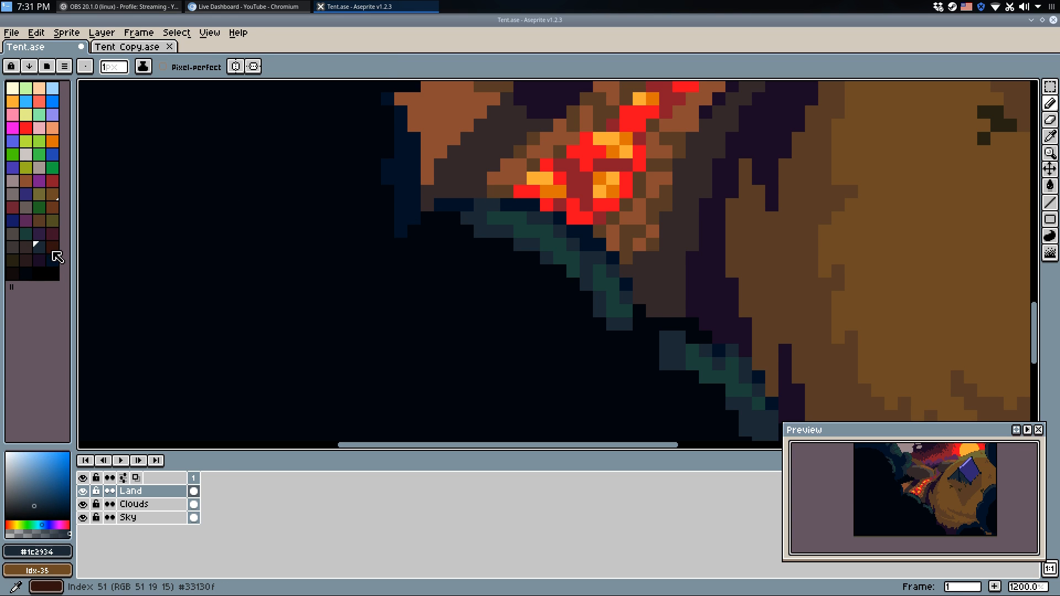
scroll(354, 236, down, 6)
key(m)
drag(321, 116, 559, 331)
key(shift+r)
click(584, 295)
scroll(478, 264, up, 2)
scroll(467, 258, up, 2)
key(b)
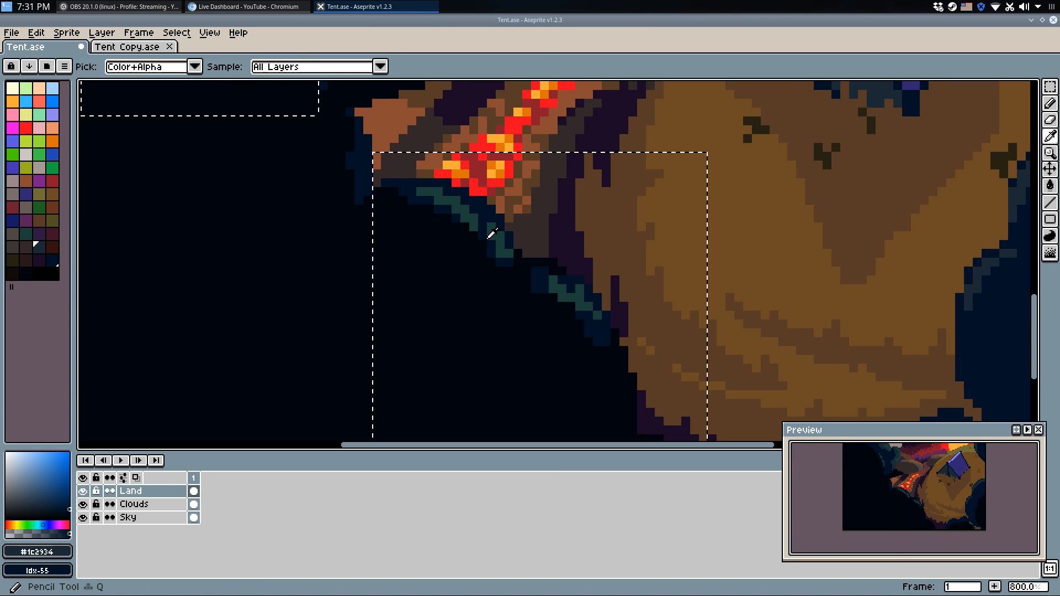
Replace the green #1b4039 highlights inside the selected areas with #1c2934 and clear the selection.
alt+click(495, 236)
right_click(40, 248)
key(shift+r)
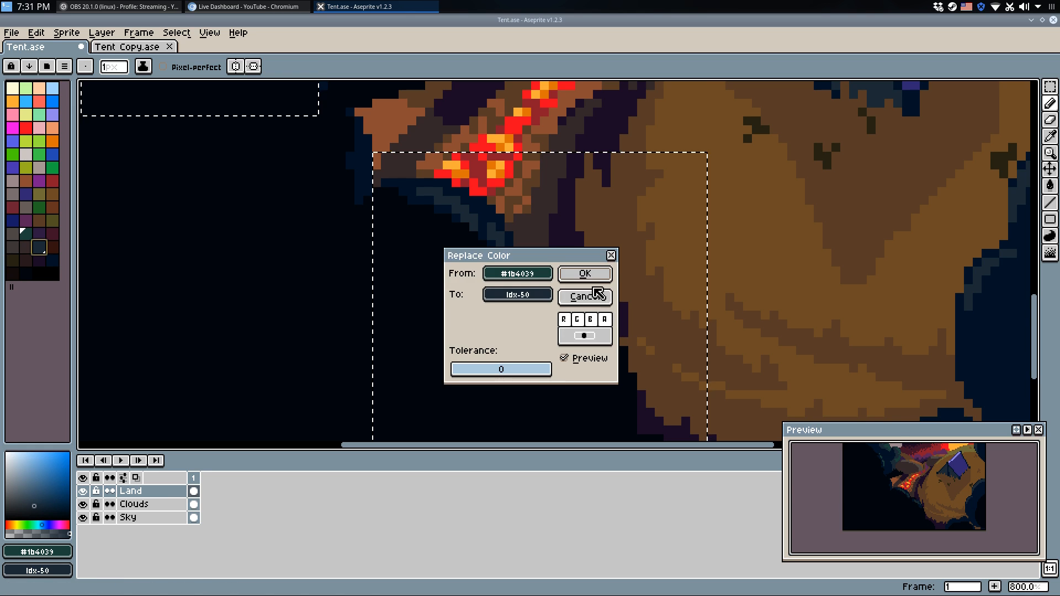
click(585, 273)
scroll(634, 272, down, 4)
key(ctrl+d)
key(f)
scroll(712, 241, down, 2)
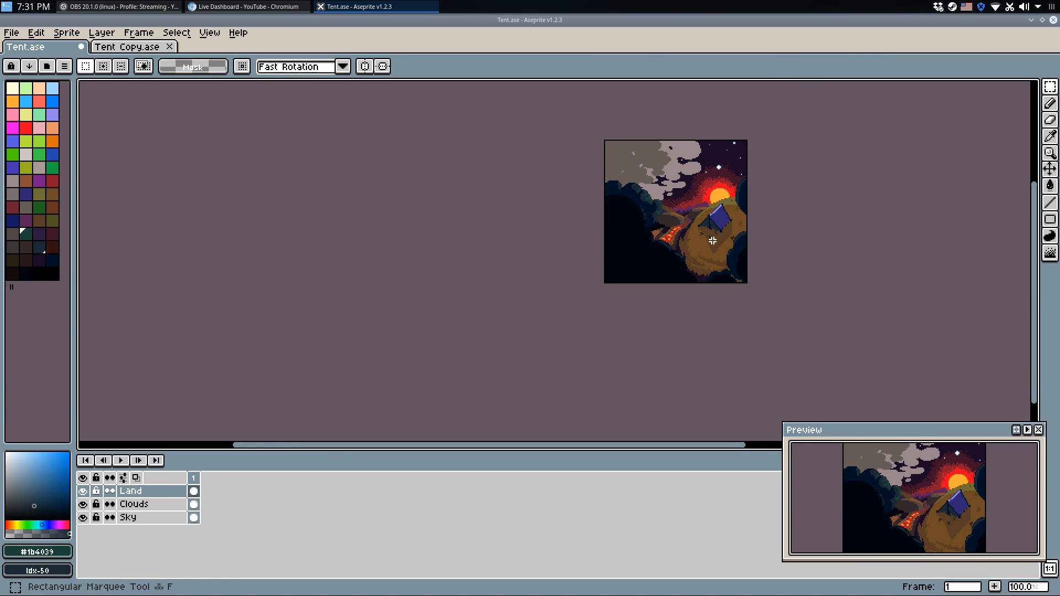
Compare the left bush with and without the enlarged near-black shadow by undoing and redoing the recent edits.
key(ctrl+z)
key(ctrl+z)
key(ctrl+z)
key(ctrl+z)
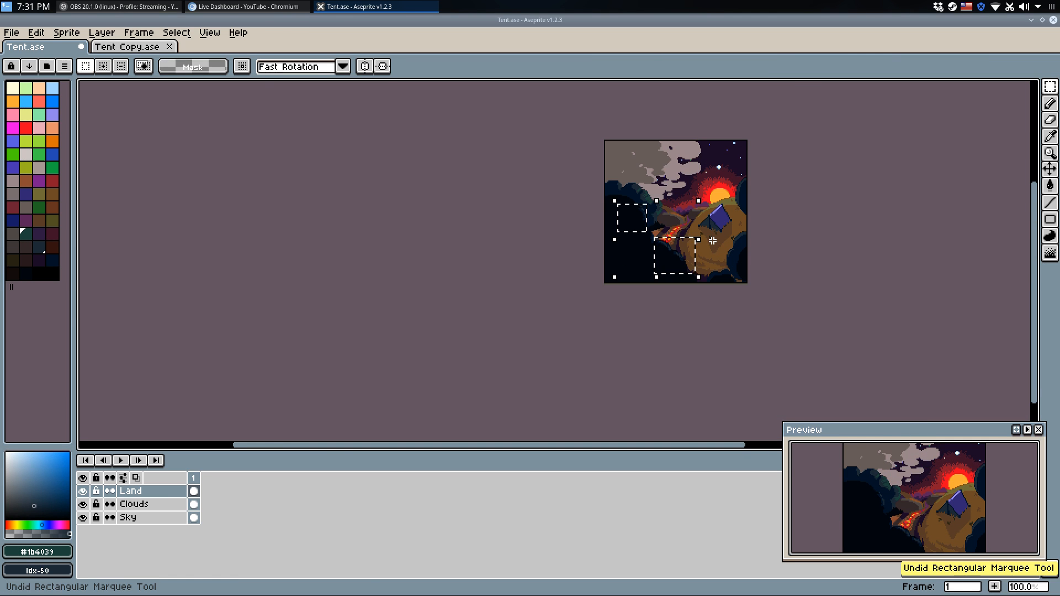
key(ctrl+y)
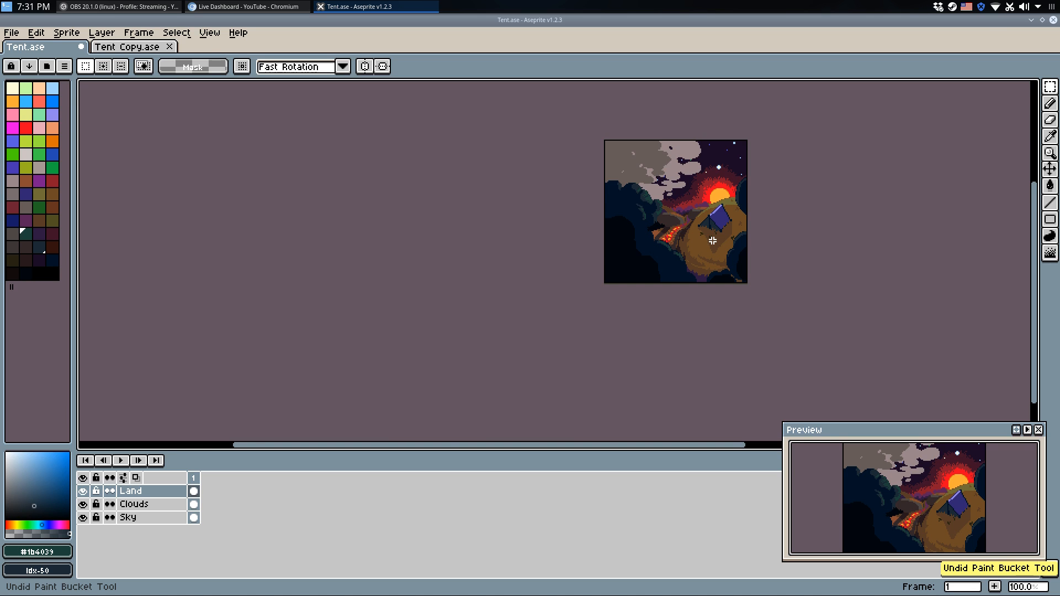
key(ctrl+y)
key(ctrl+y)
key(ctrl+y)
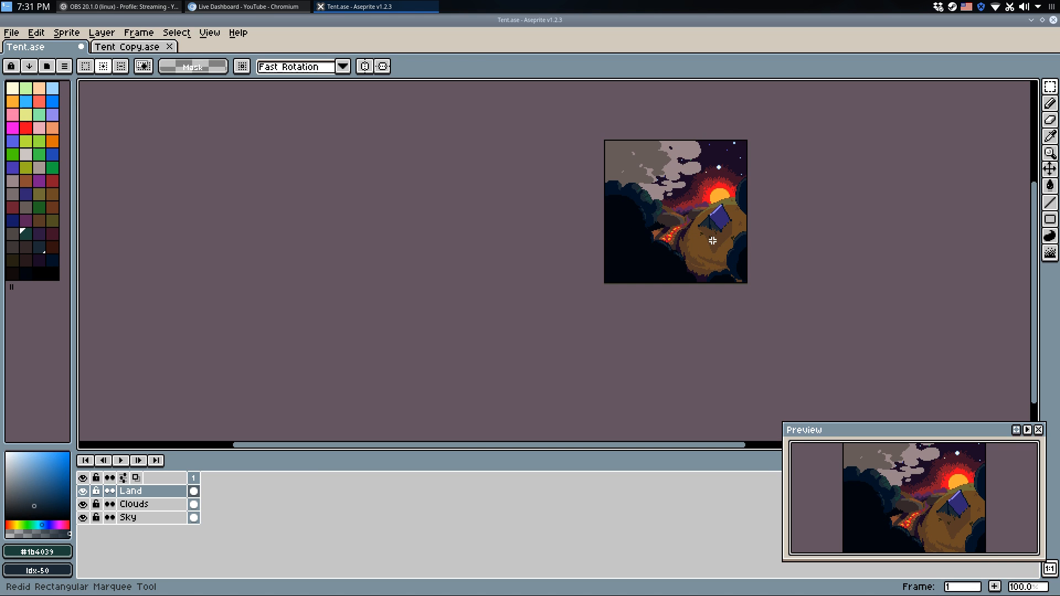
scroll(709, 241, up, 2)
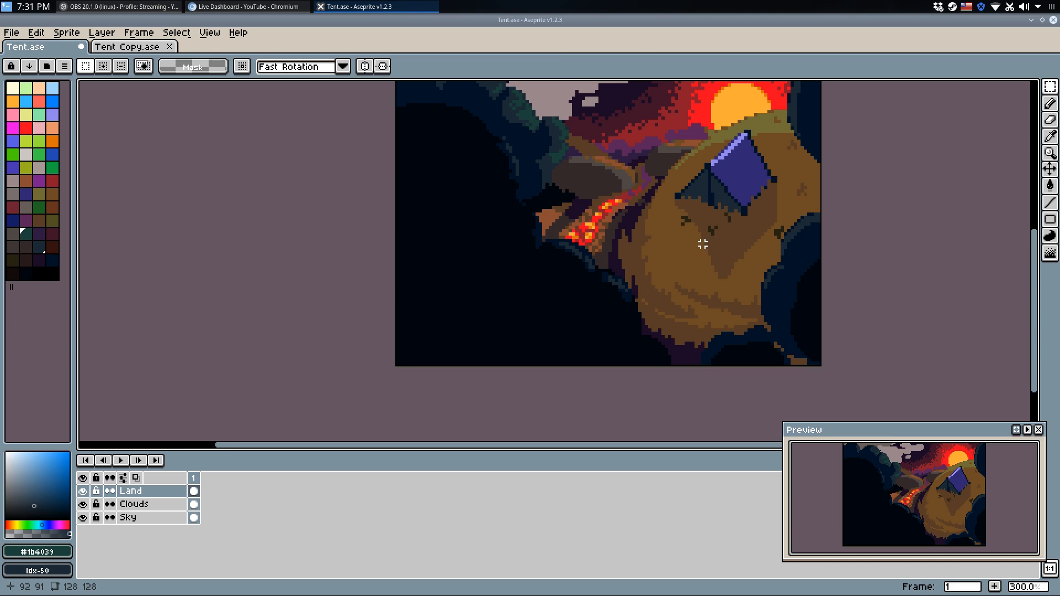
Undo the left bush's enlarged near-black shadow, including its outline, fill and rim recoloring.
scroll(702, 243, down, 1)
key(ctrl+z)
key(ctrl+z)
key(ctrl+z)
key(ctrl+z)
key(ctrl+z)
key(ctrl+z)
key(ctrl+z)
key(ctrl+z)
key(ctrl+shift+z)
key(ctrl+shift+z)
key(ctrl+shift+z)
key(ctrl+z)
key(ctrl+shift+z)
key(ctrl+shift+z)
key(ctrl+shift+z)
key(ctrl+shift+z)
key(ctrl+shift+z)
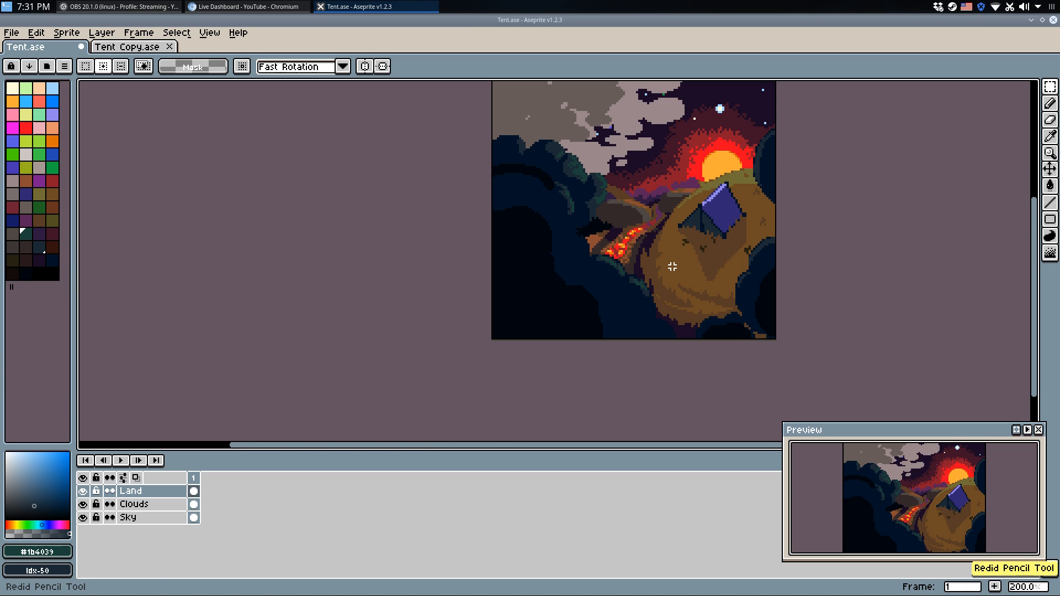
key(ctrl+z)
key(ctrl+z)
key(ctrl+z)
key(ctrl+z)
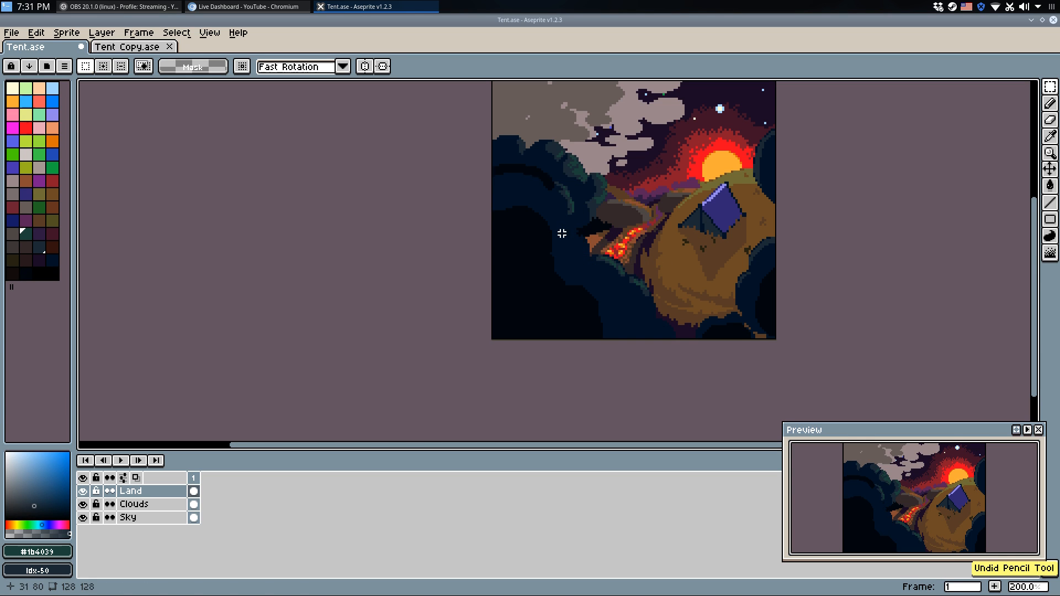
Sample #1c2934, paint a thin rim highlight along the left bush's edge beside the orange riverbank, and save the file.
scroll(548, 189, up, 5)
key(b)
alt+click(569, 164)
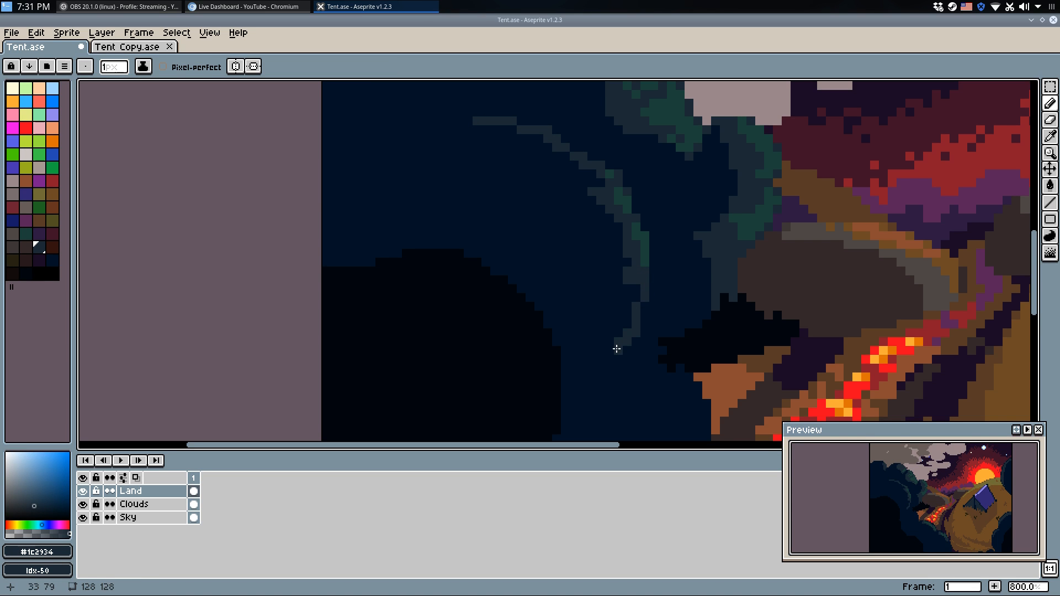
drag(645, 387, 563, 208)
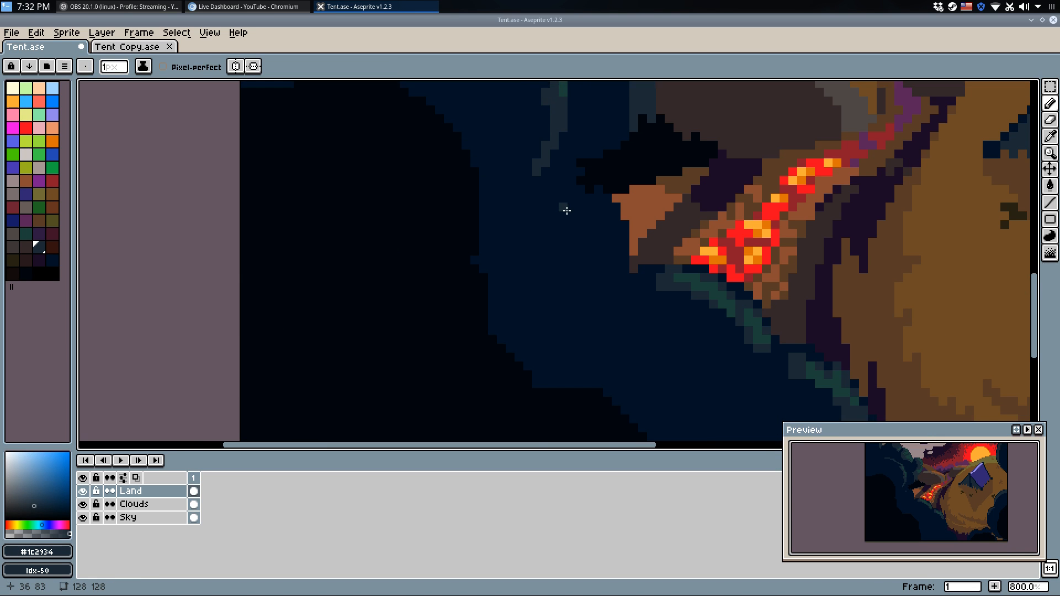
scroll(665, 286, down, 2)
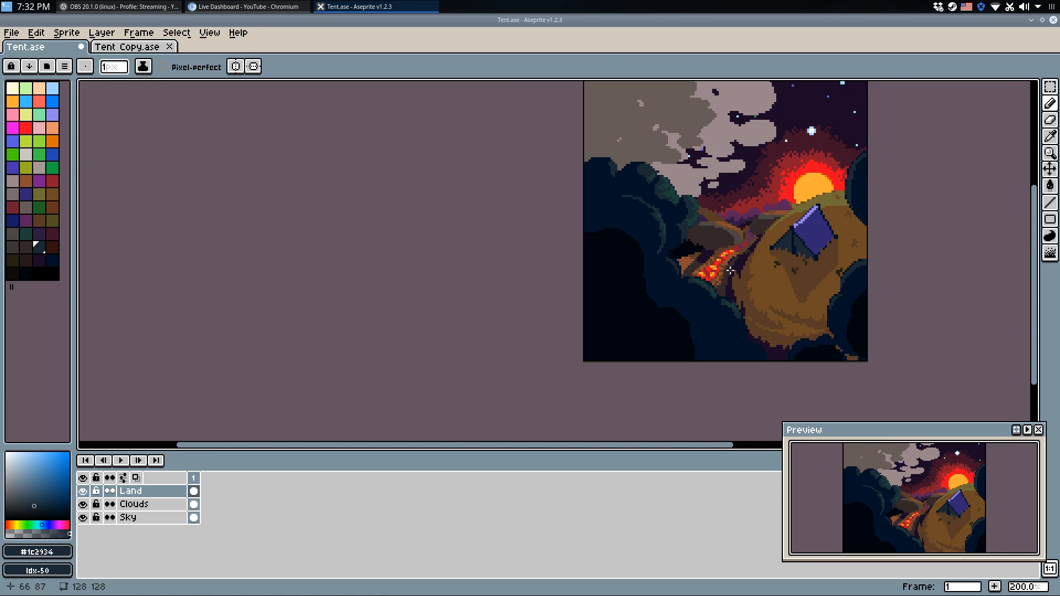
key(ctrl+s)
Sample dark purple #1b0b26 and shade the tent hill's lower river-facing edge with it.
scroll(675, 377, up, 2)
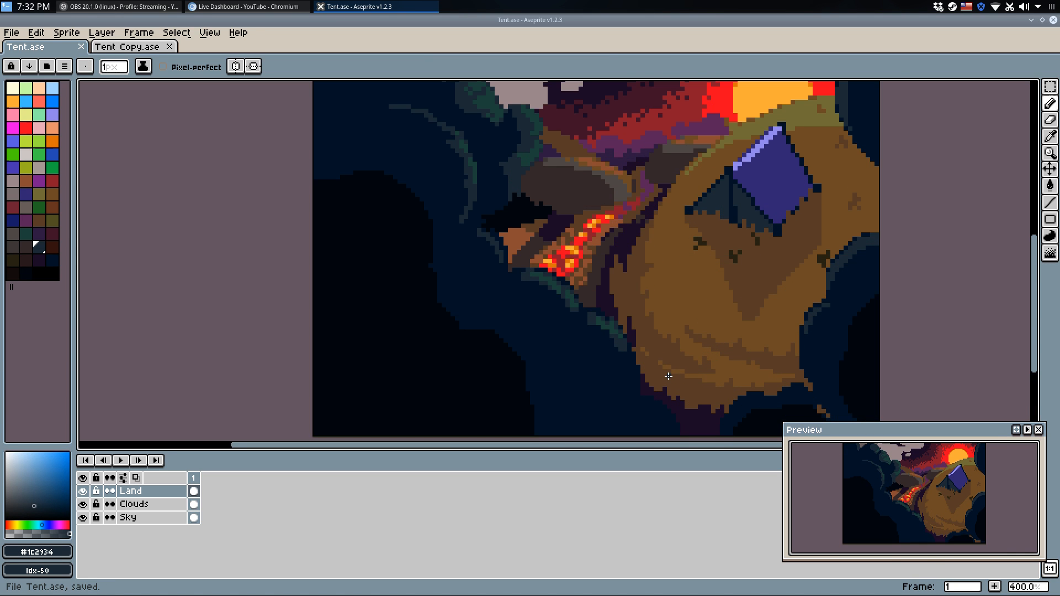
scroll(668, 380, up, 2)
alt+click(651, 394)
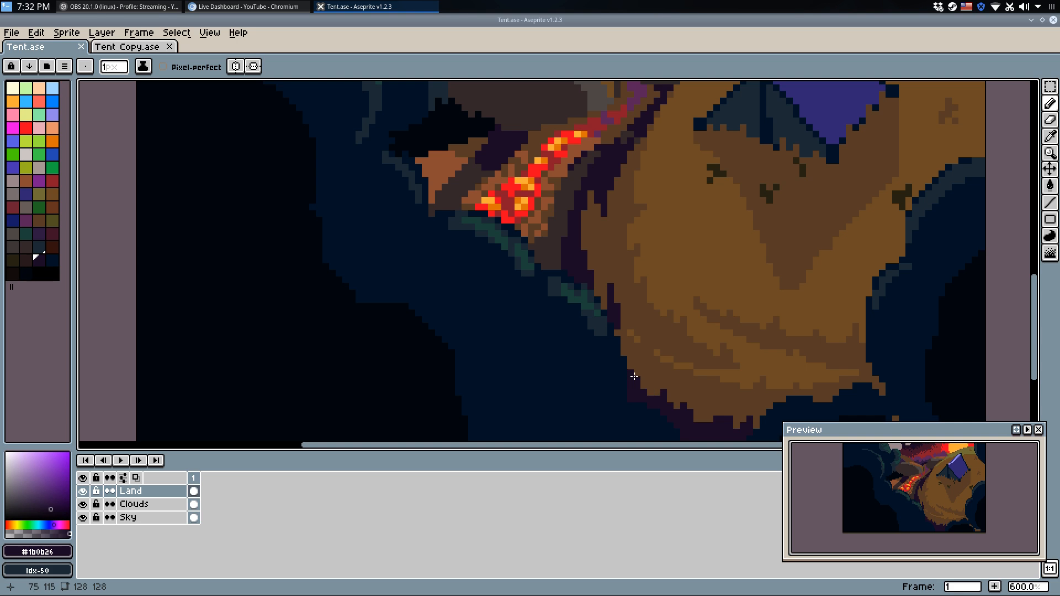
mouse_move(632, 373)
mouse_down()
mouse_move(714, 403)
mouse_move(697, 416)
mouse_move(646, 391)
mouse_move(683, 387)
mouse_move(660, 387)
mouse_move(669, 372)
mouse_move(675, 389)
mouse_move(629, 360)
mouse_up()
key(g)
key(b)
mouse_move(597, 234)
mouse_down()
mouse_move(593, 258)
mouse_move(597, 196)
mouse_move(595, 243)
mouse_up()
key(ctrl+z)
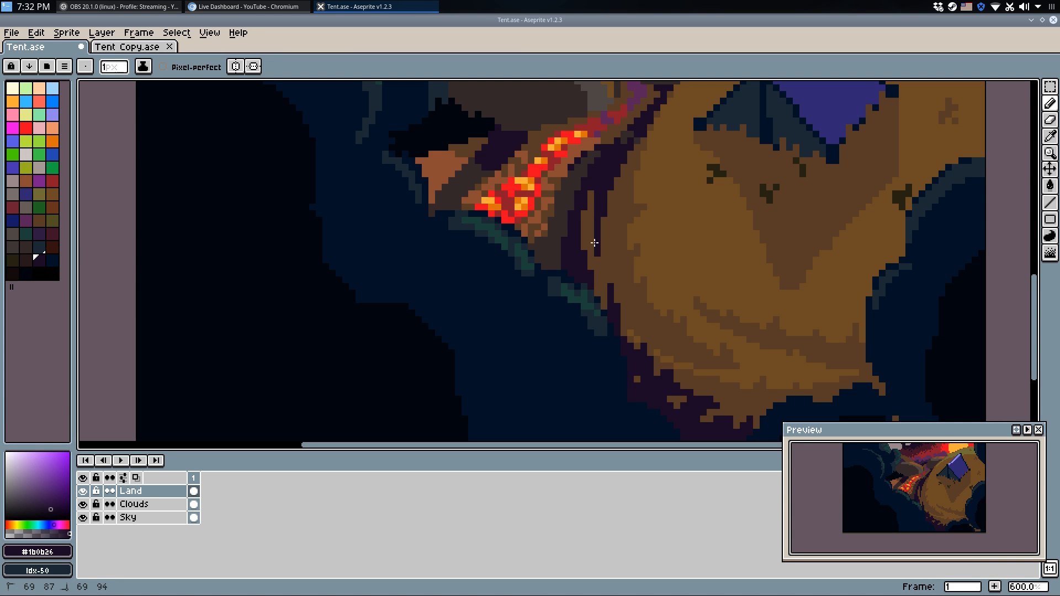
Try filling the orange riverbank patch beside the left bush with brown #573b25.
scroll(608, 254, up, 5)
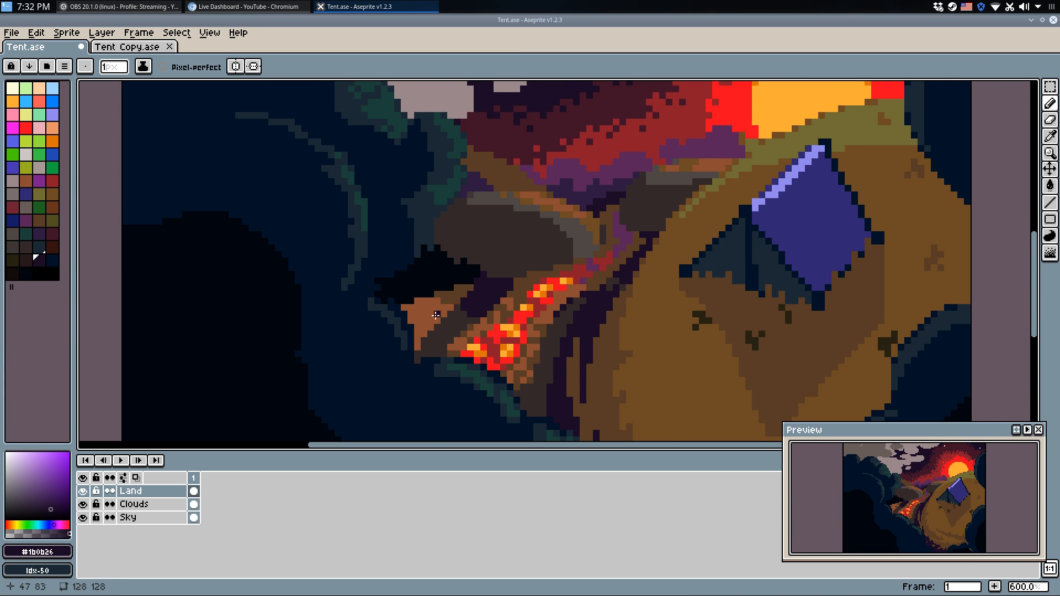
scroll(436, 314, down, 1)
scroll(435, 315, up, 4)
key(g)
alt+click(414, 307)
click(429, 310)
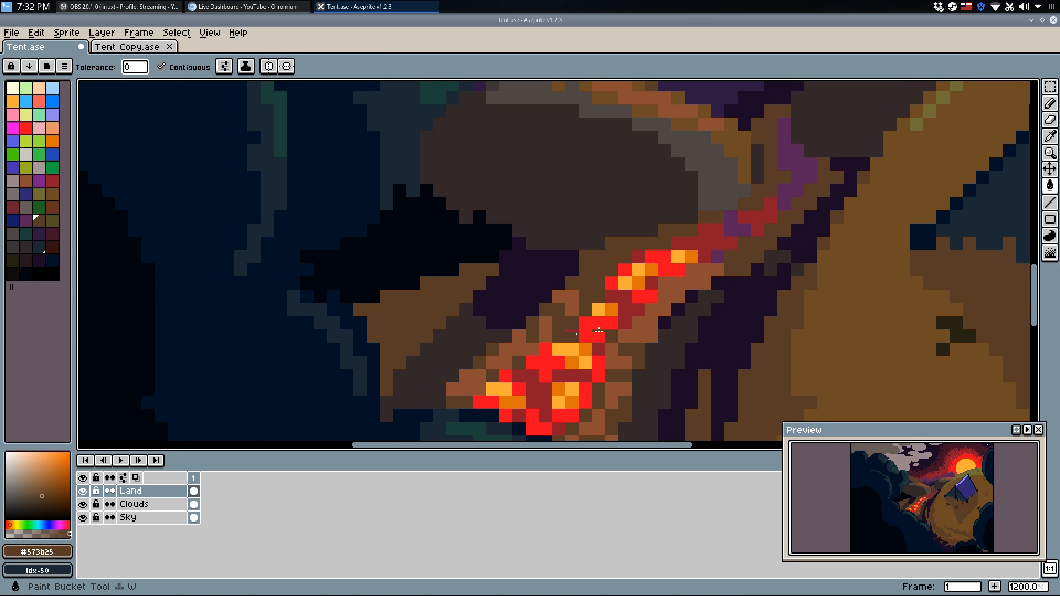
scroll(652, 326, down, 2)
key(b)
alt+click(700, 329)
scroll(538, 323, up, 3)
drag(583, 275, 600, 289)
key(ctrl+z)
alt+click(790, 247)
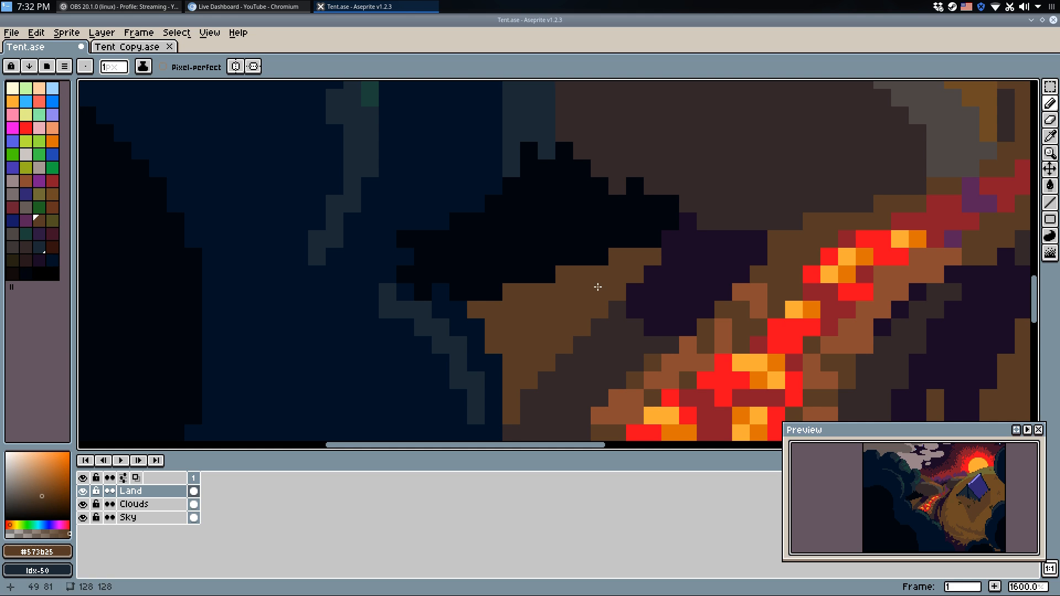
key(ctrl+z)
Sample #1b0b26, add dark purple shading around the orange riverbank patch, and save the file.
scroll(602, 288, down, 5)
key(ctrl+s)
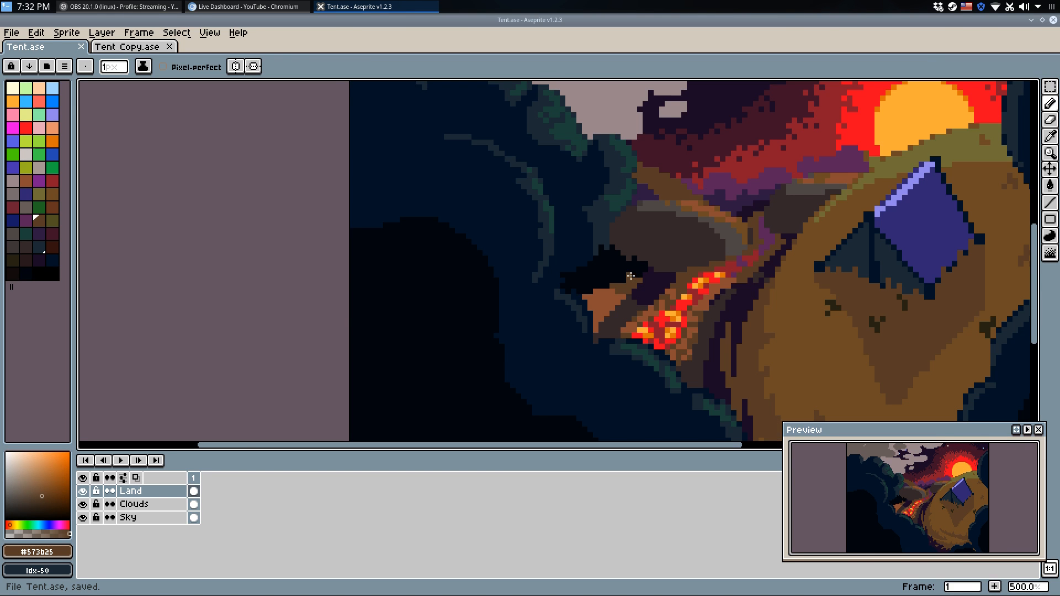
scroll(631, 275, up, 4)
key(i)
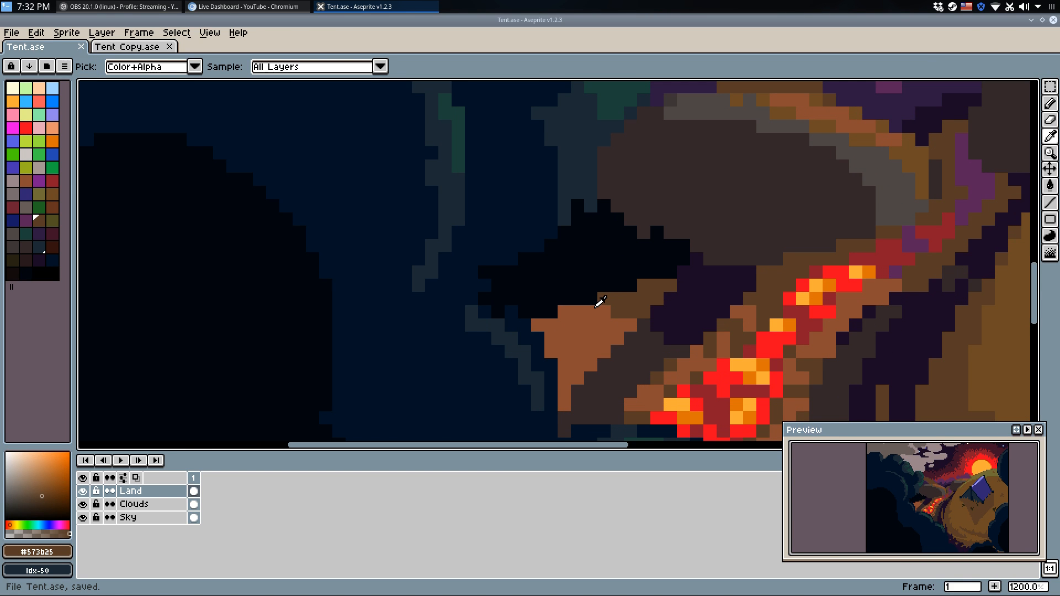
click(601, 301)
key(b)
scroll(668, 268, down, 6)
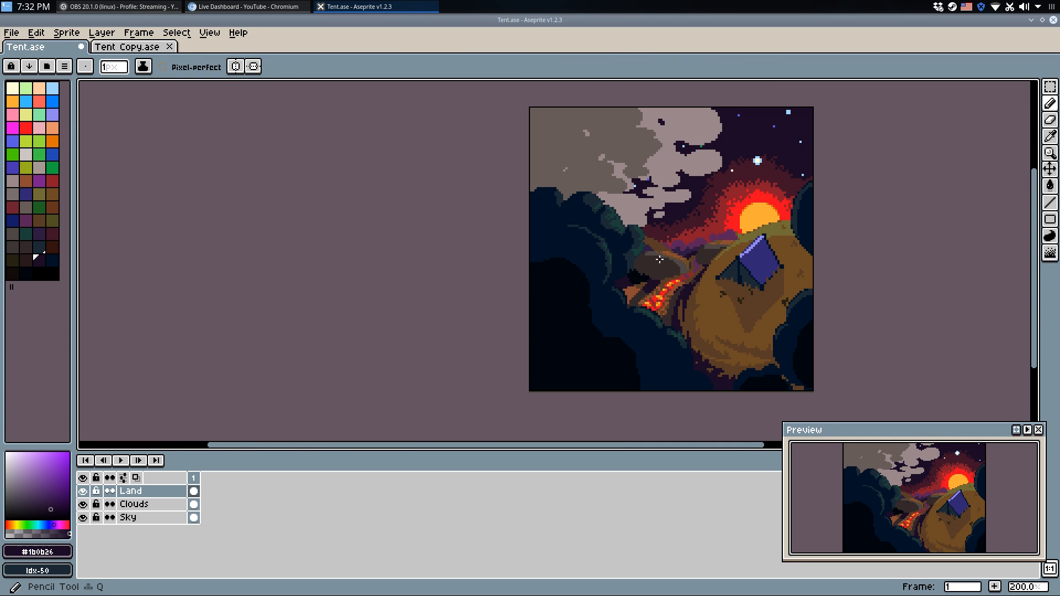
scroll(668, 268, up, 1)
key(ctrl+s)
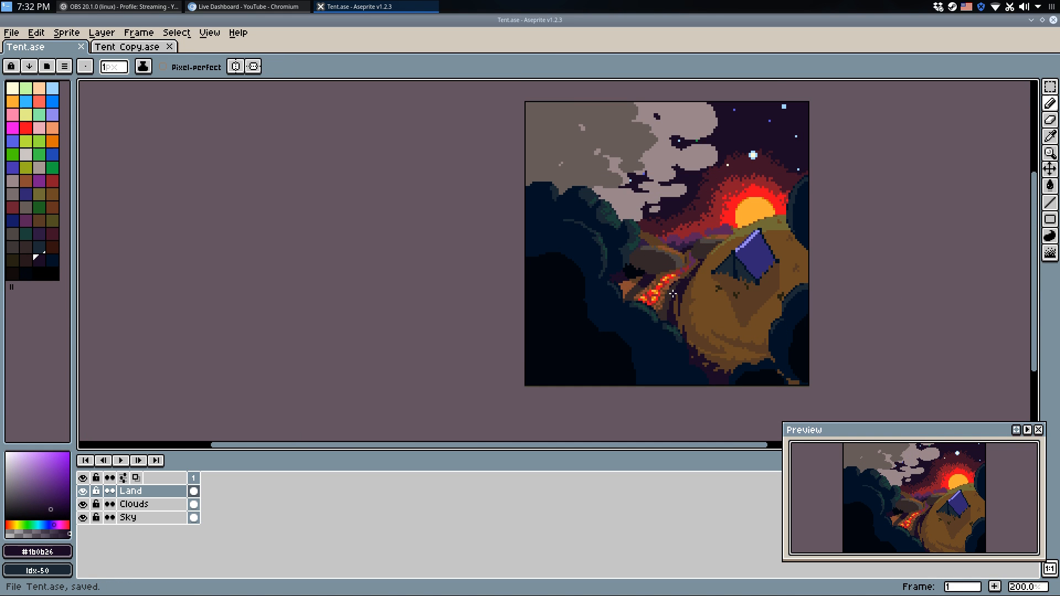
Step back through the undo history to review how the river and hill looked before recoloring.
scroll(741, 284, down, 1)
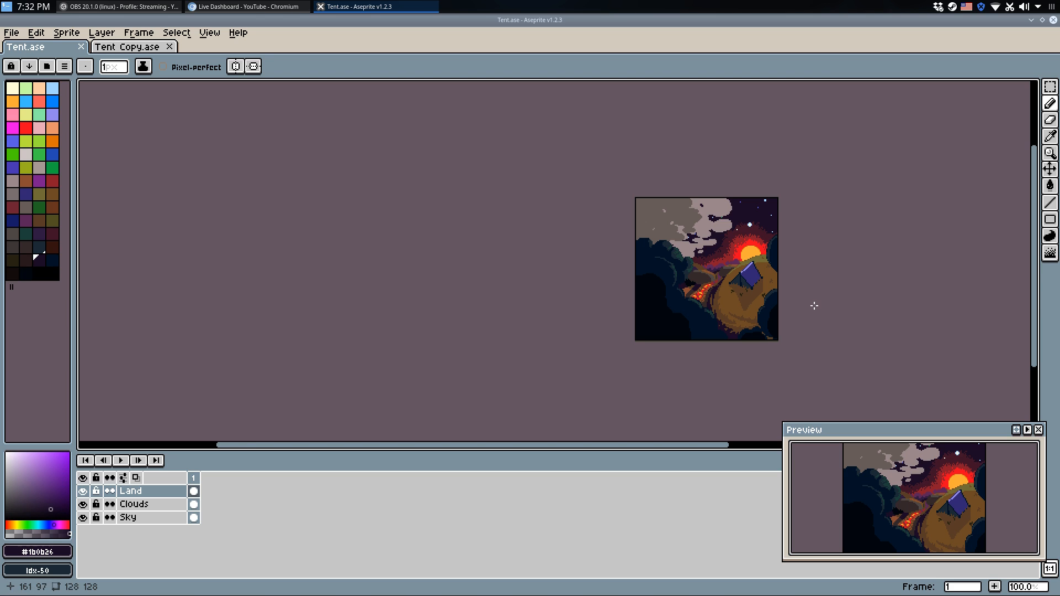
scroll(814, 305, up, 1)
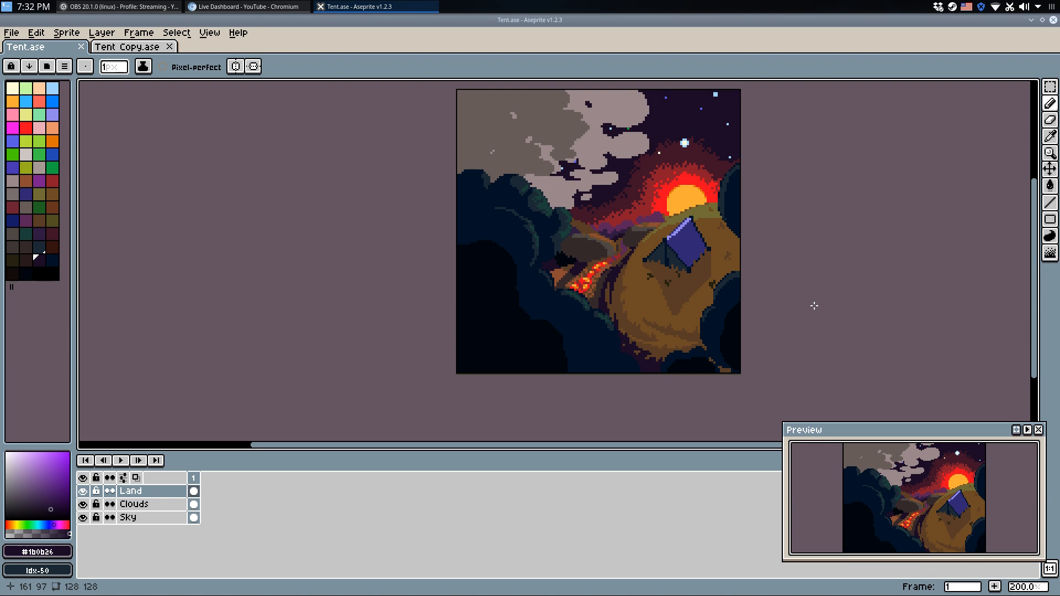
key(ctrl+z)
key(ctrl+z)
key(ctrl+z)
key(ctrl+z)
key(ctrl+z)
key(ctrl+z)
key(ctrl+z)
key(ctrl+z)
key(ctrl+z)
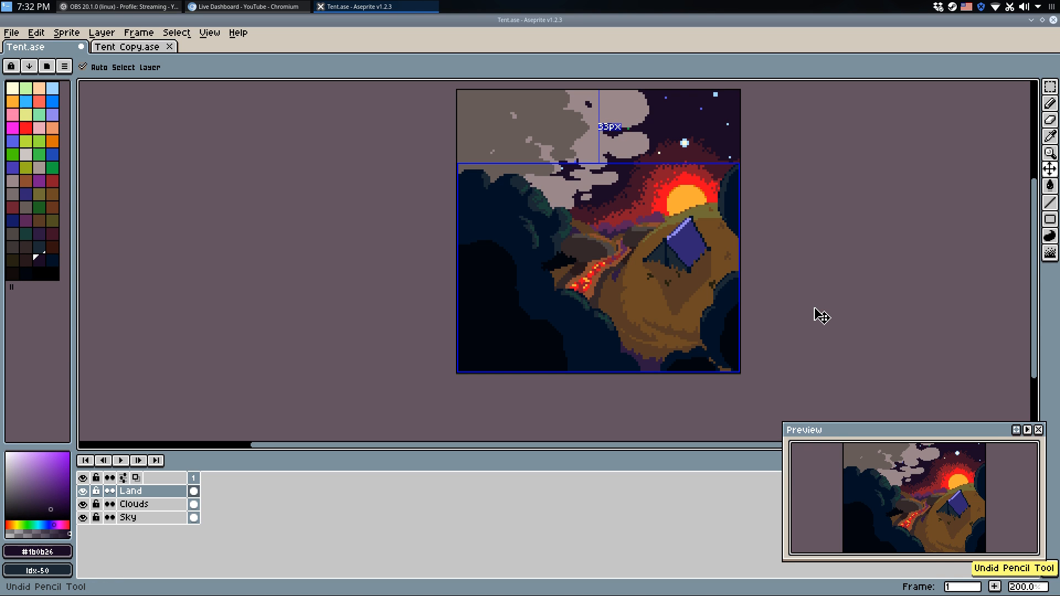
key(ctrl+z)
key(ctrl+z)
key(ctrl+z)
key(ctrl+z)
key(ctrl+z)
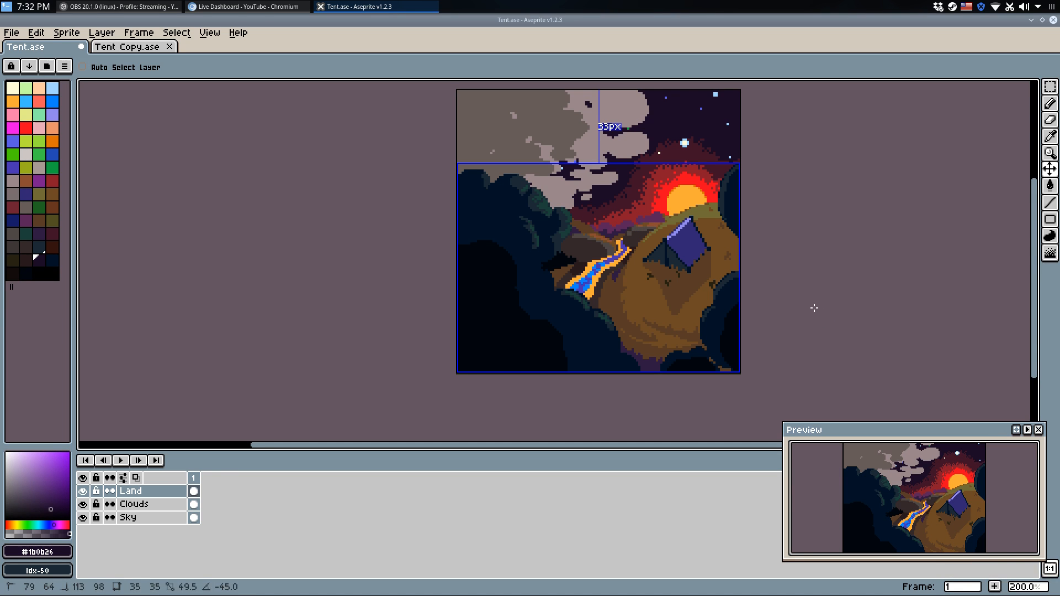
key(ctrl+z)
Redo all the undone river, hill and riverbank edits up to the latest saved version.
key(ctrl+y)
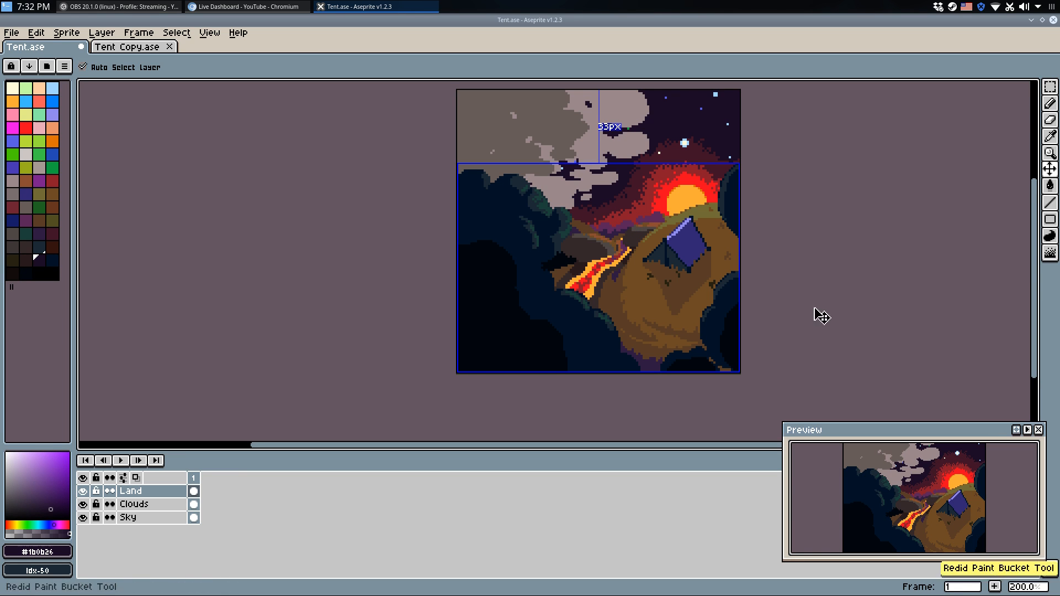
key(ctrl+y)
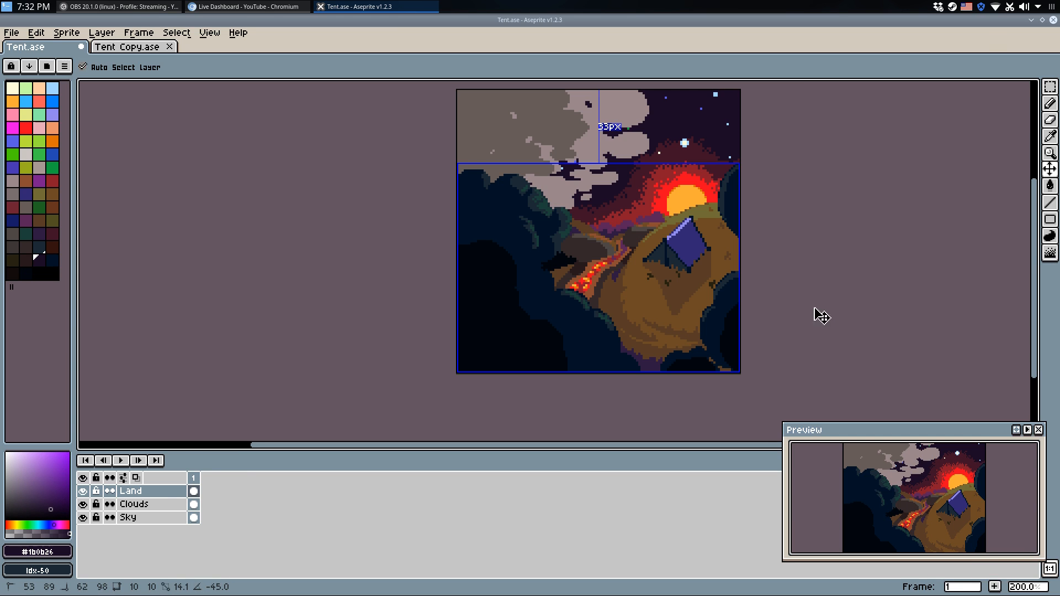
key(ctrl+y)
key(ctrl+y)
key(ctrl+y)
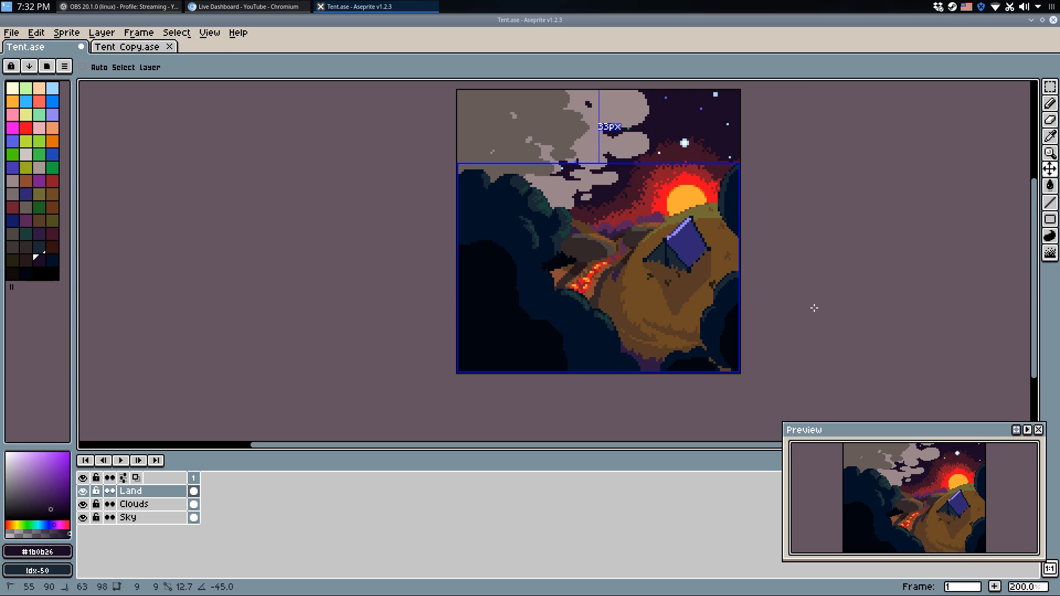
key(ctrl+y)
key(ctrl+y)
key(ctrl+y)
key(ctrl+y)
key(ctrl+y)
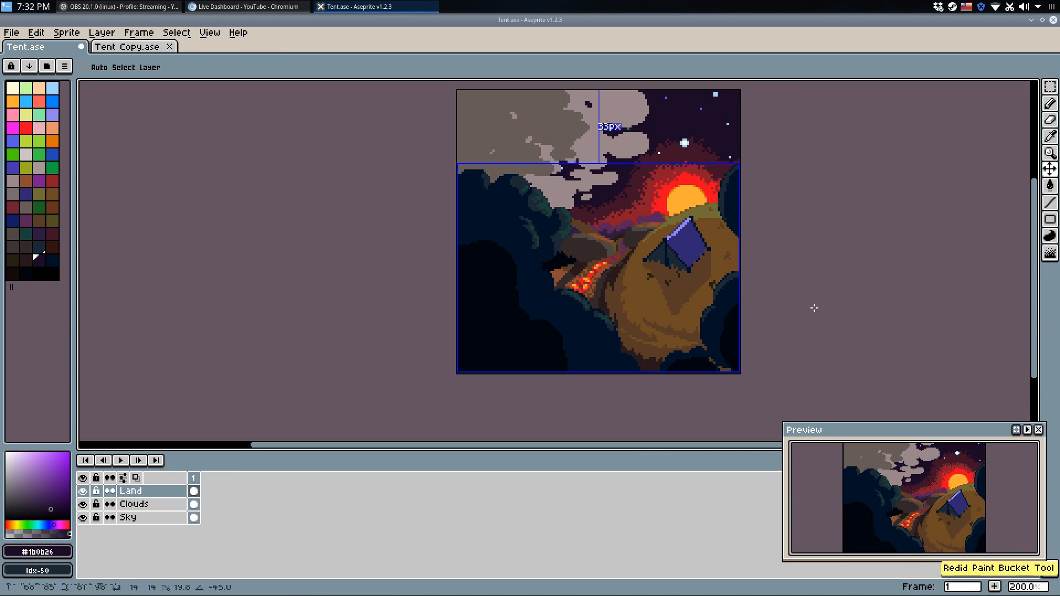
key(ctrl+y)
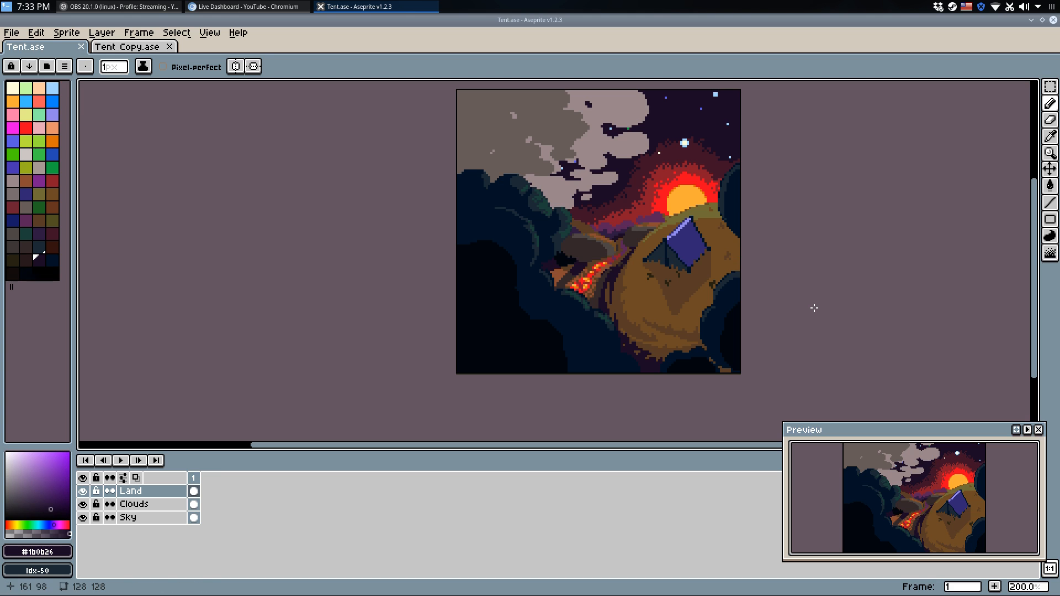
Fill the large darker grey cloud on the Clouds layer with purple Idx-41.
scroll(564, 148, down, 1)
scroll(567, 149, up, 3)
drag(566, 150, 548, 226)
key(ctrl+s)
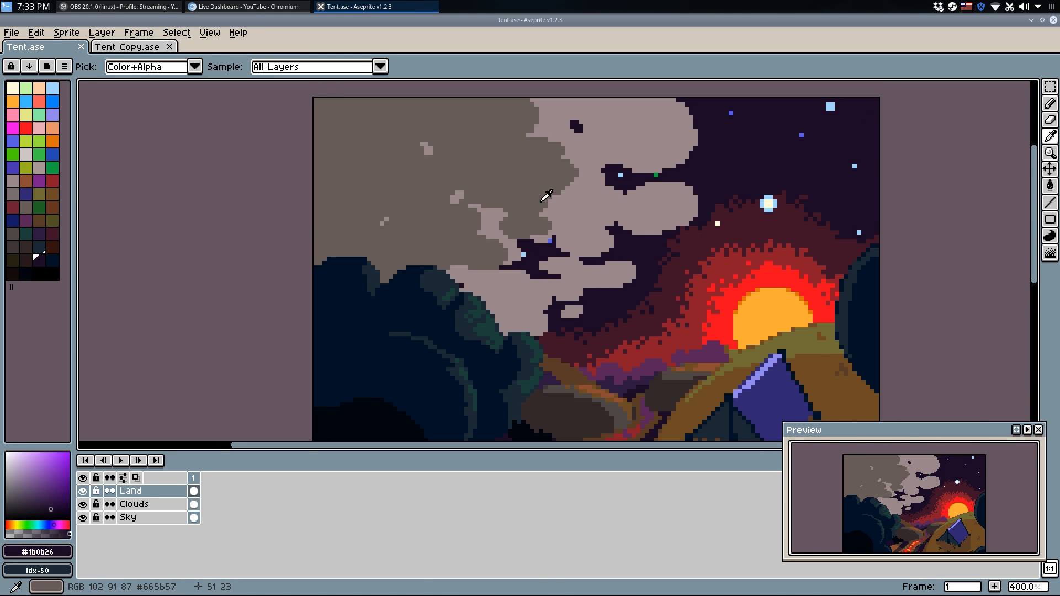
alt+click(547, 194)
click(26, 222)
key(g)
click(469, 175)
key(ctrl+z)
click(160, 518)
click(160, 504)
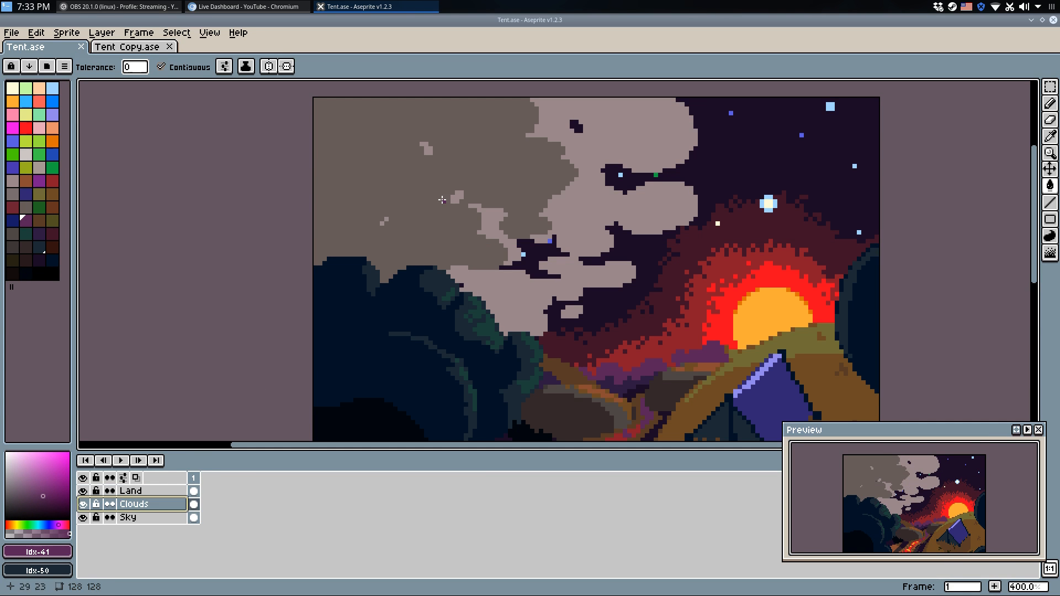
click(437, 201)
Fill the lighter grey cloud areas and a fleck inside the purple cloud with reddish brown Idx-39.
click(52, 207)
click(486, 273)
click(485, 210)
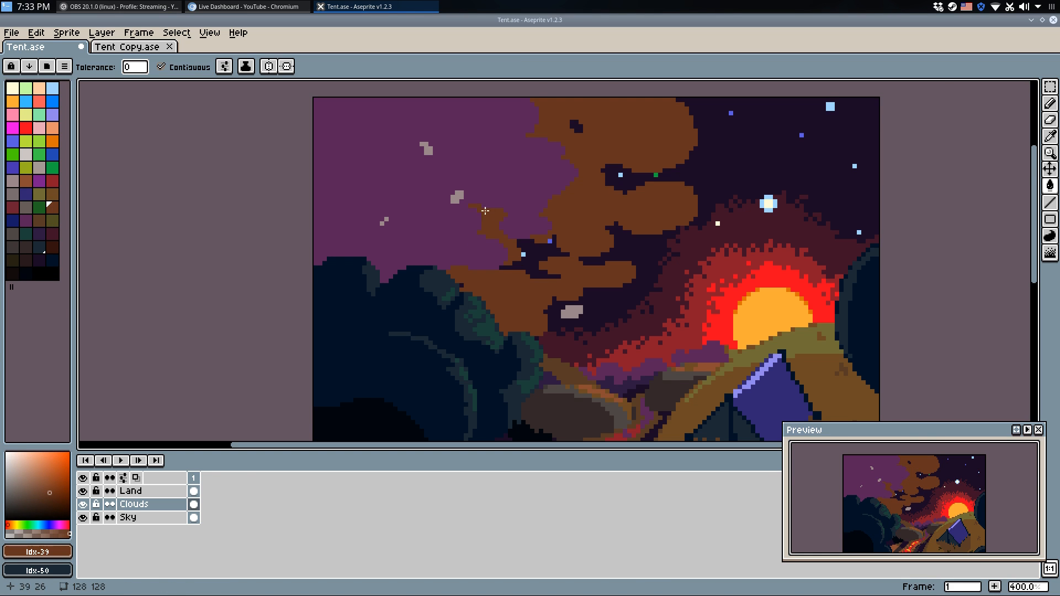
click(430, 152)
scroll(510, 240, down, 2)
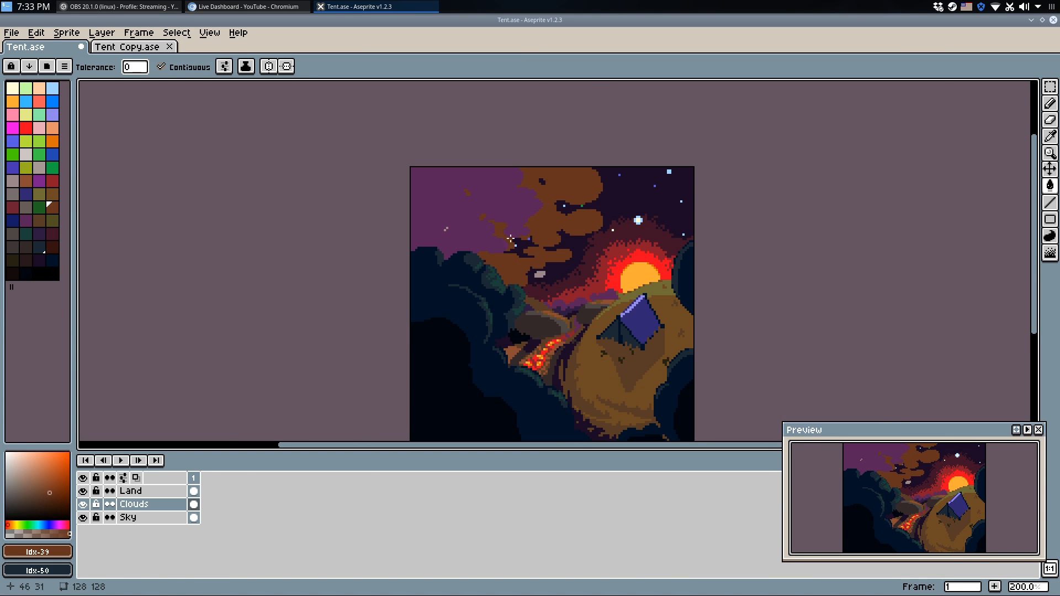
Fill the lighter cloud areas and the flecks inside the purple cloud with brown Idx-35.
scroll(510, 239, up, 1)
click(52, 193)
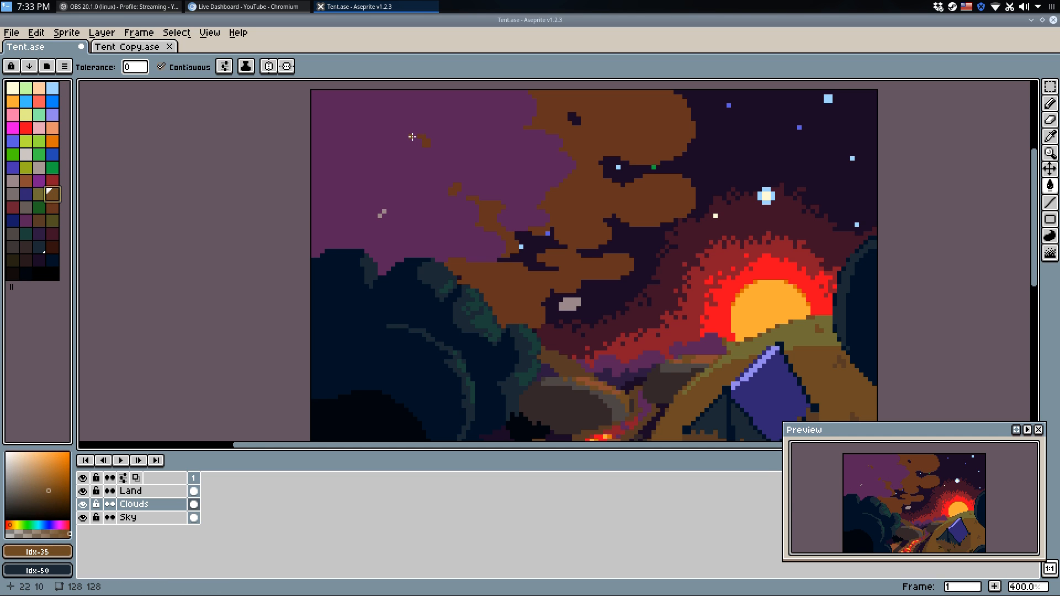
click(423, 141)
scroll(457, 196, up, 1)
click(458, 189)
click(503, 243)
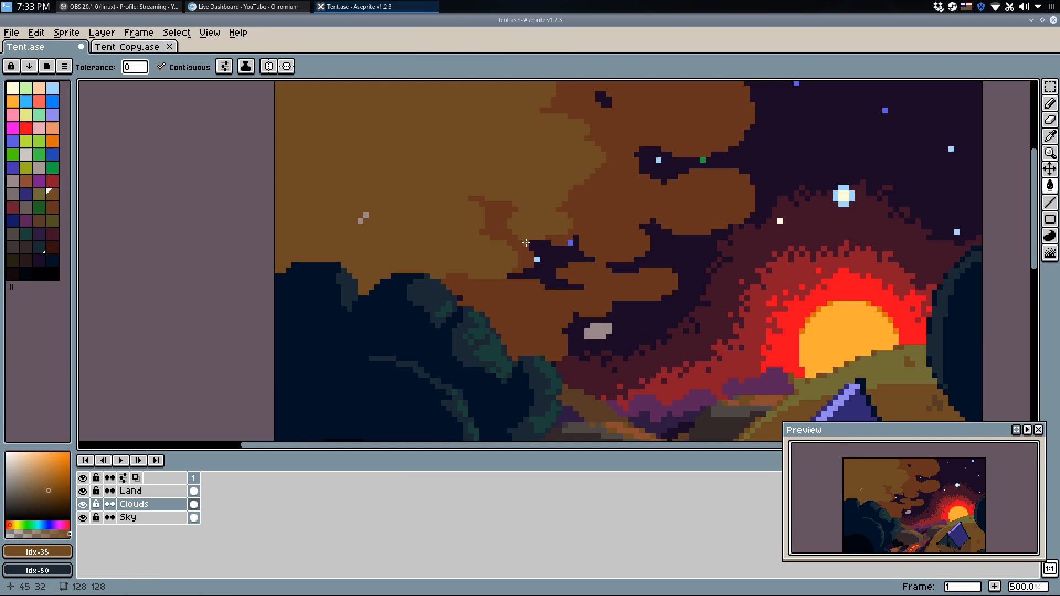
key(ctrl+z)
click(508, 228)
click(522, 252)
scroll(549, 253, down, 3)
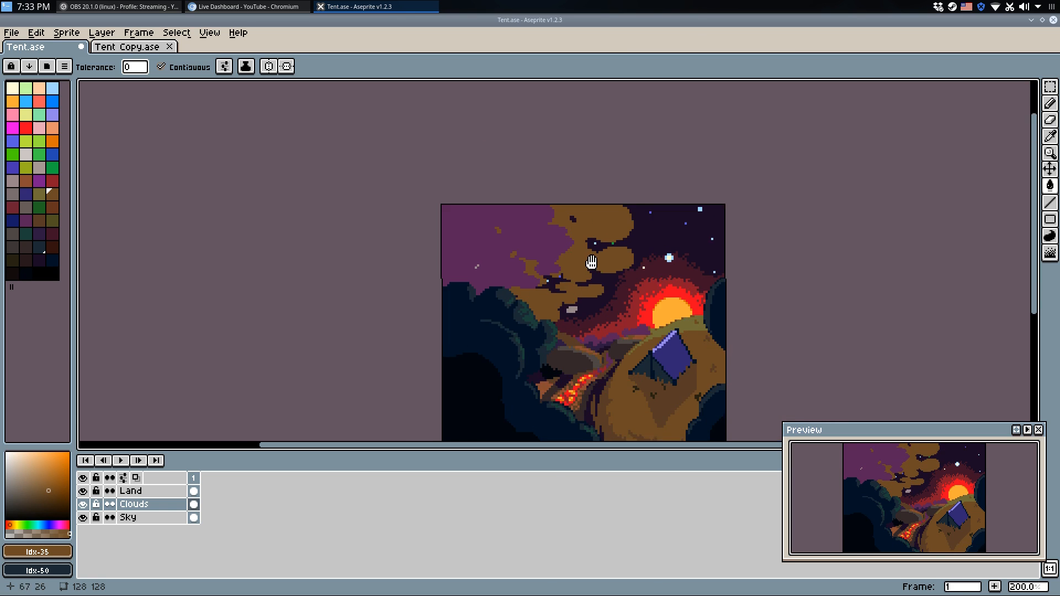
Fill the large purple cloud area on the Clouds layer with dark maroon Idx-47.
scroll(550, 253, up, 2)
key(b)
alt+click(511, 225)
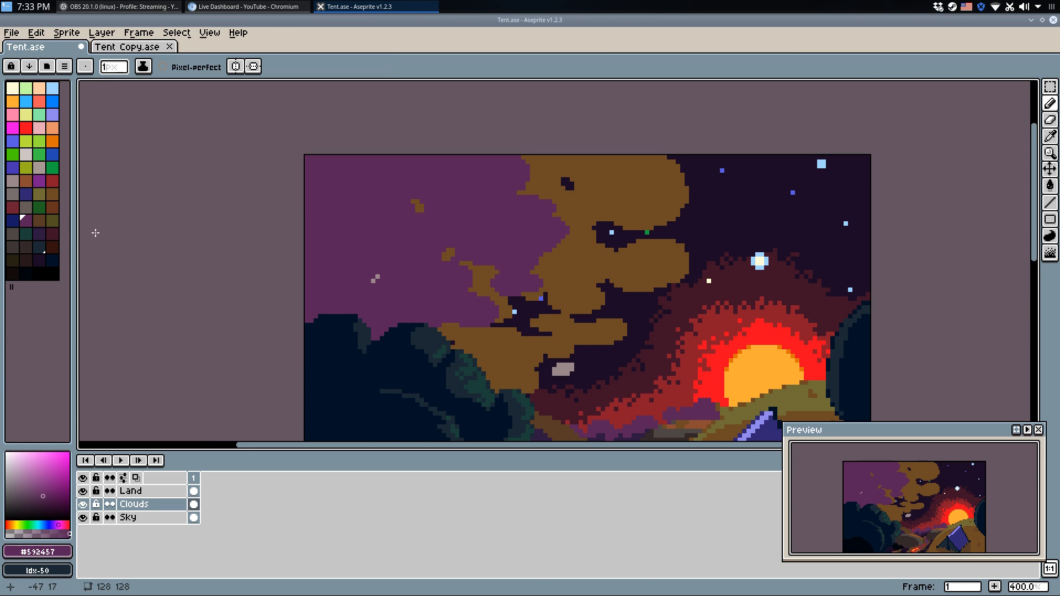
click(54, 236)
key(w)
click(483, 232)
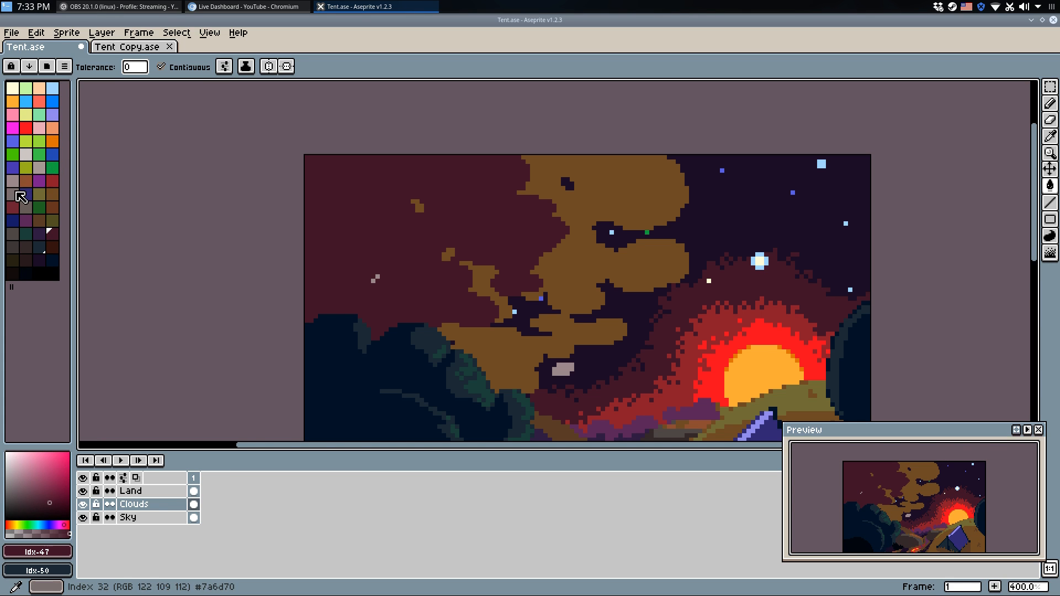
Fill the brown cloud areas and the flecks inside the maroon cloud with red Idx-31, and save the file.
click(52, 180)
click(584, 268)
click(489, 274)
click(449, 252)
click(421, 208)
key(1)
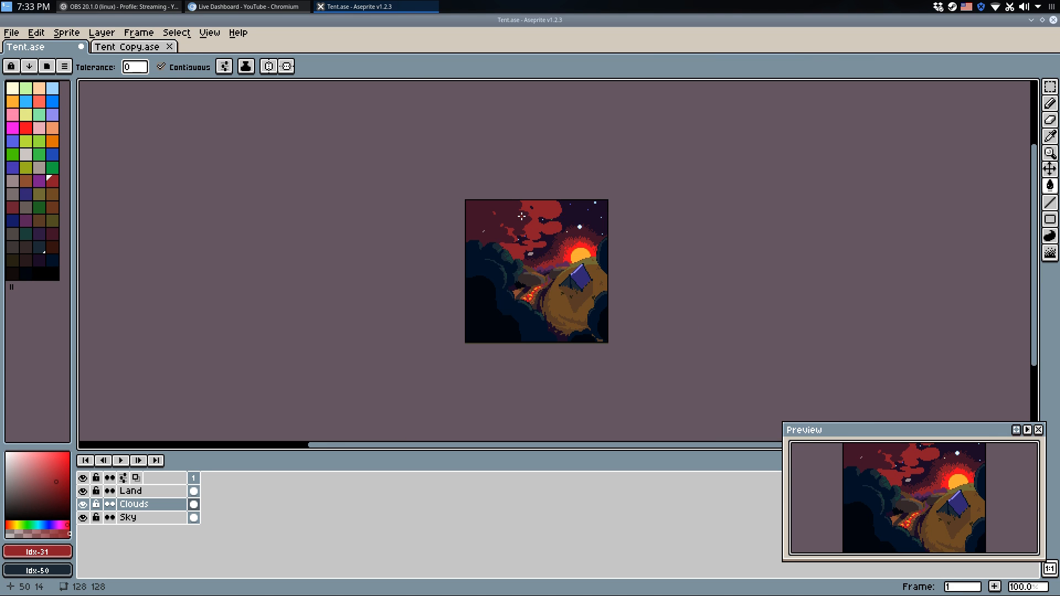
scroll(533, 222, up, 1)
key(b)
scroll(532, 222, up, 4)
alt+click(532, 235)
key(ctrl+s)
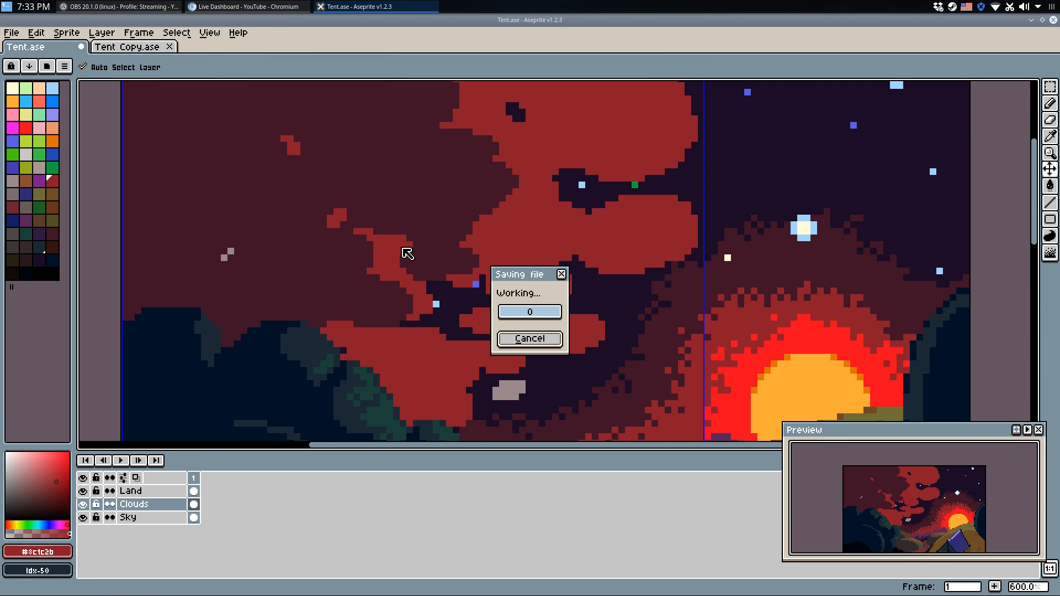
Trace a 2 px Idx-54 line beside the red cloud, leaving a maroon rim, and fill the remaining maroon cloud with Idx-54.
alt+click(399, 203)
drag(400, 201, 521, 275)
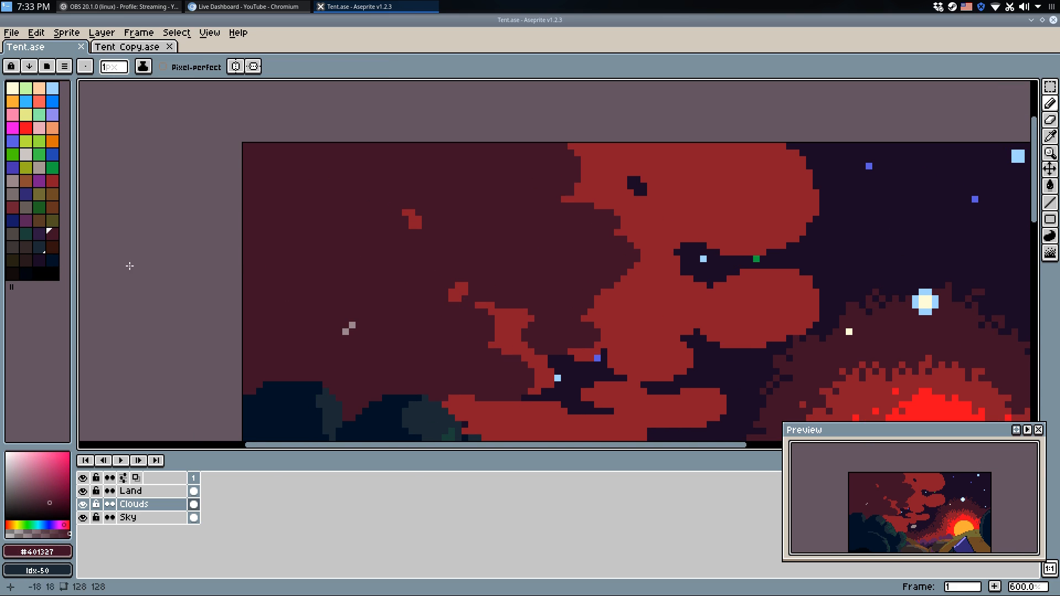
click(42, 259)
mouse_move(434, 398)
mouse_down()
mouse_move(461, 375)
mouse_move(436, 381)
mouse_move(479, 369)
mouse_move(464, 348)
mouse_move(482, 373)
mouse_up()
key(ctrl+z)
key(ctrl+z)
key(plus)
mouse_move(472, 365)
mouse_down()
mouse_move(450, 329)
mouse_move(473, 325)
mouse_move(461, 338)
mouse_move(423, 295)
mouse_move(444, 259)
mouse_move(486, 261)
mouse_move(498, 273)
mouse_move(489, 283)
mouse_move(511, 295)
mouse_move(501, 291)
mouse_move(557, 287)
mouse_move(558, 300)
mouse_move(541, 294)
mouse_move(558, 312)
mouse_move(613, 259)
mouse_move(597, 246)
mouse_move(612, 271)
mouse_move(622, 259)
mouse_move(595, 261)
mouse_move(585, 246)
mouse_move(594, 231)
mouse_move(573, 222)
mouse_move(531, 222)
mouse_move(550, 179)
mouse_move(541, 157)
mouse_move(554, 188)
mouse_up()
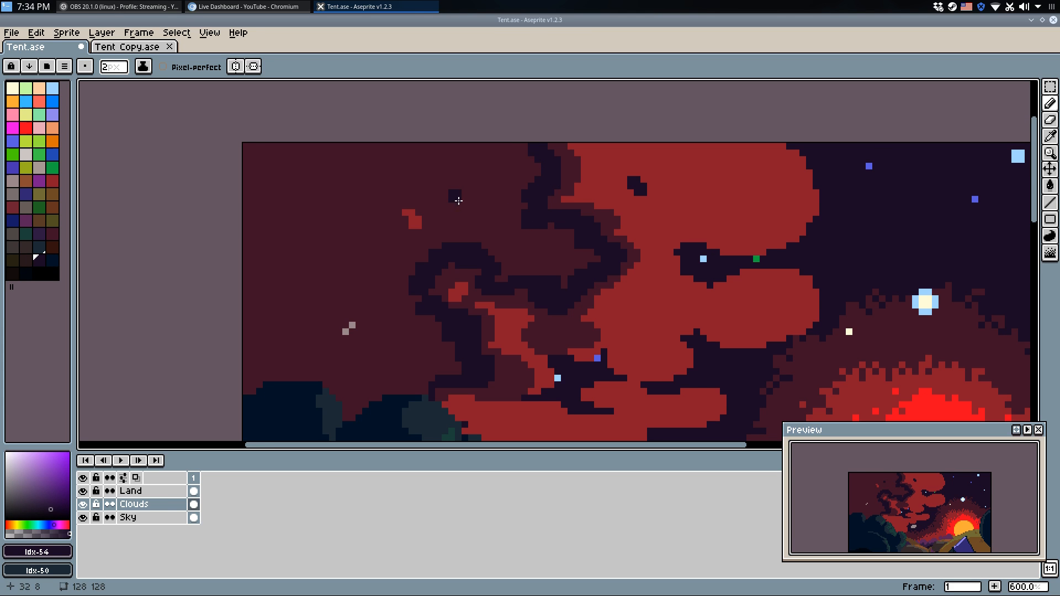
key(g)
click(456, 197)
Clean up the maroon rim and the gap between the wisp and the main cloud with 1 px maroon and #1b0b26 strokes.
key(q)
scroll(558, 321, up, 4)
mouse_move(561, 319)
mouse_down()
mouse_move(591, 358)
mouse_move(595, 313)
mouse_move(570, 313)
mouse_move(580, 316)
mouse_move(510, 376)
mouse_move(508, 360)
mouse_move(522, 354)
mouse_move(526, 372)
mouse_move(543, 368)
mouse_move(522, 354)
mouse_move(533, 323)
mouse_move(575, 315)
mouse_move(594, 296)
mouse_move(544, 298)
mouse_up()
key(v)
key(b)
click(601, 296)
click(636, 372)
key(ctrl+z)
drag(609, 374, 548, 375)
key(ctrl+z)
click(633, 367)
alt+click(586, 378)
alt+click(532, 379)
drag(538, 375, 592, 376)
drag(632, 346, 630, 355)
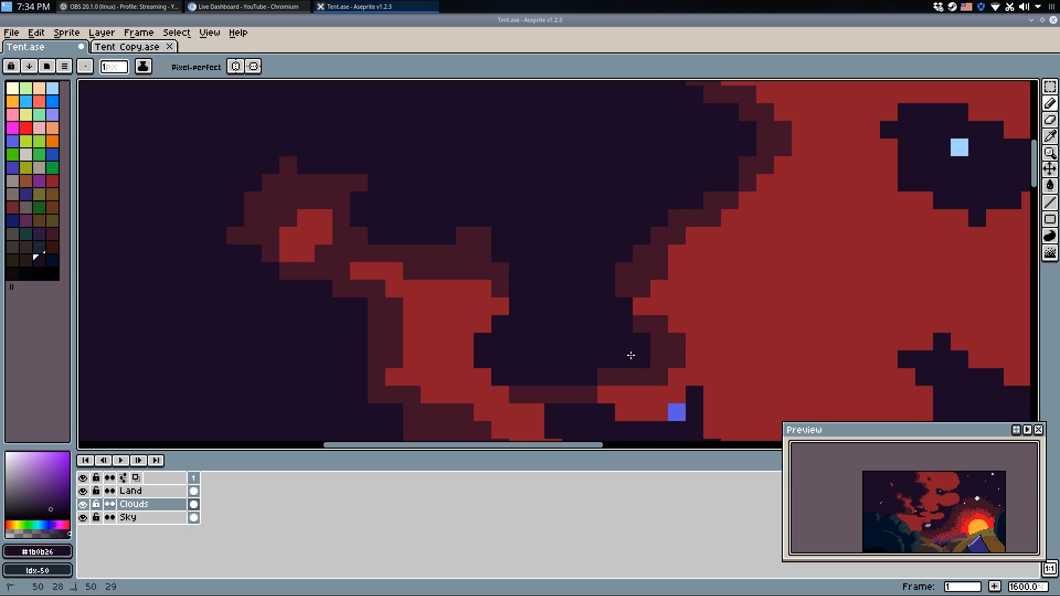
Paint a 3 px band of dull red Idx-36 through the main cloud's middle lobe, leaving a bright red lower rim.
scroll(631, 356, down, 5)
alt+click(630, 299)
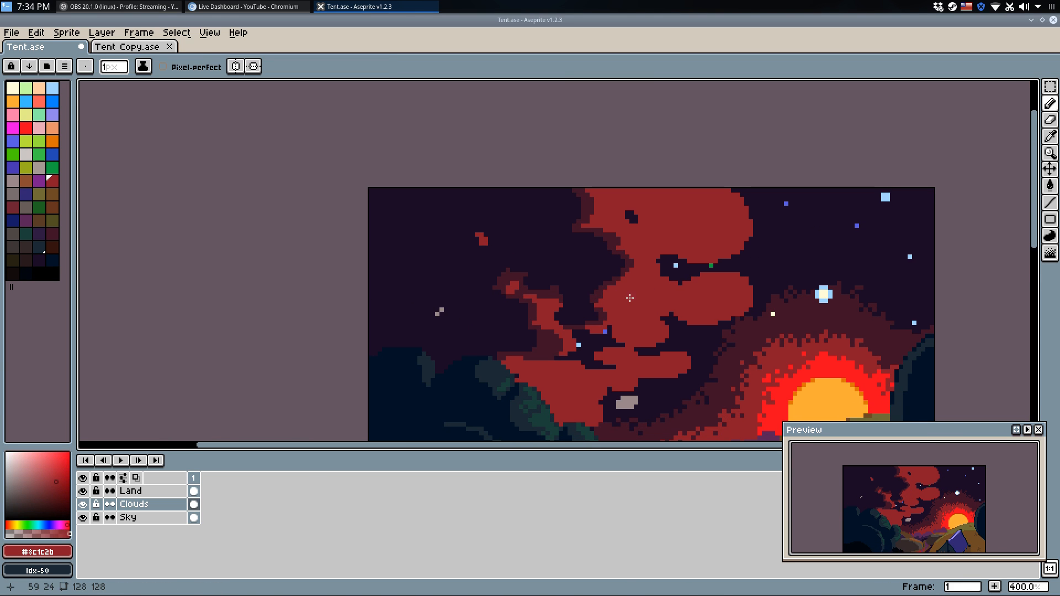
click(12, 207)
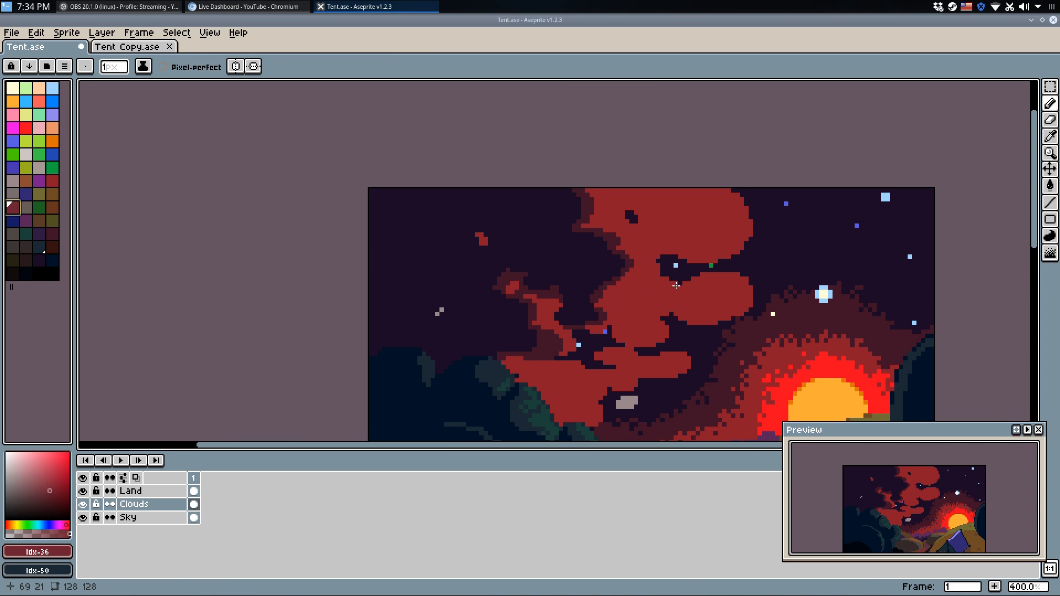
scroll(639, 310, up, 1)
key(q)
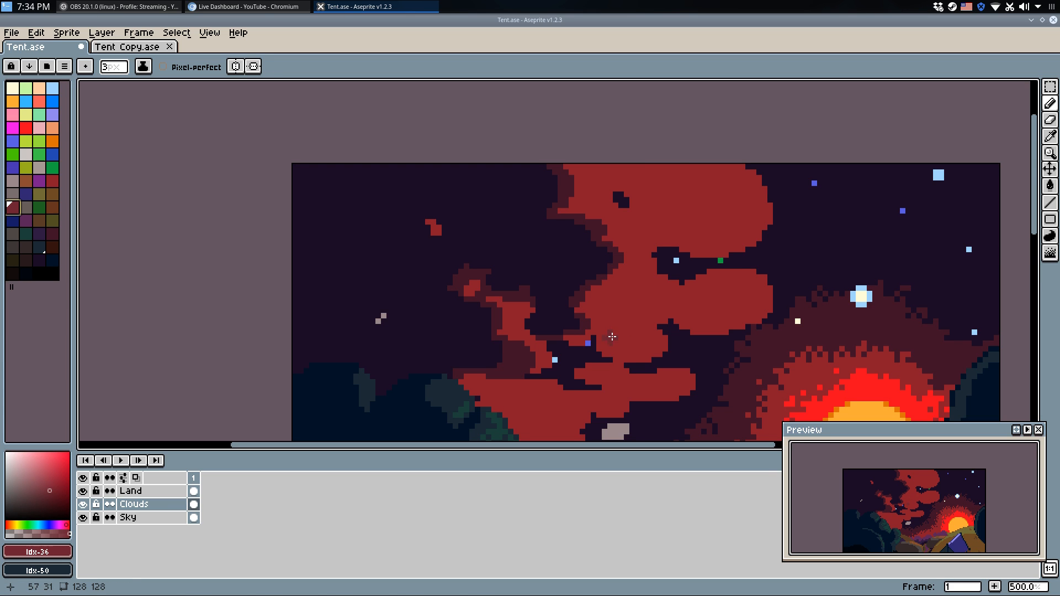
scroll(617, 345, up, 1)
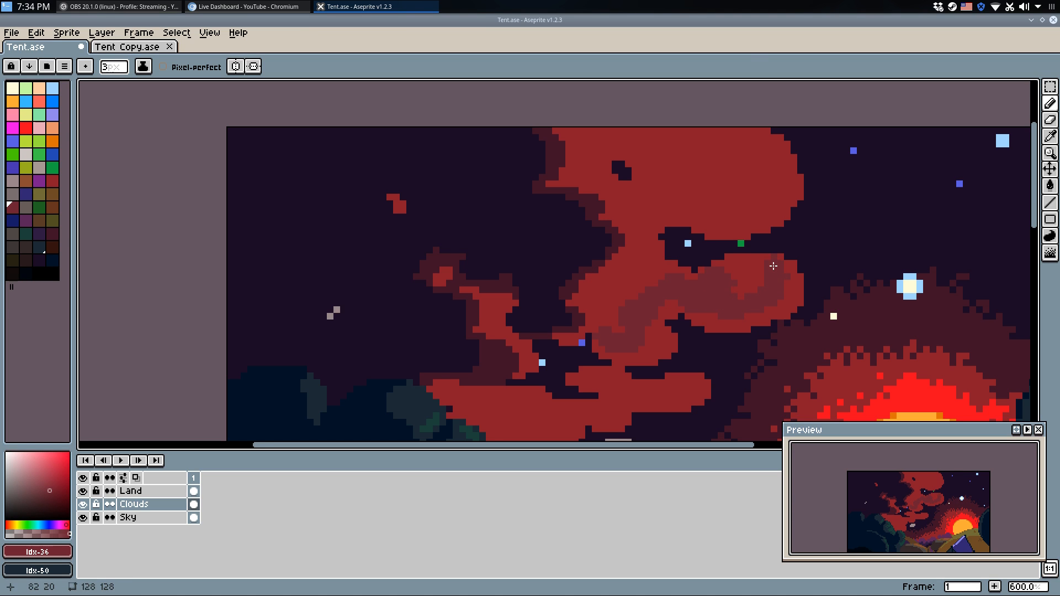
Fill the rest of the upper cloud with Idx-36 and paint a red #8c1c2b rim along the top lobe's lower-right edge.
key(w)
click(749, 278)
key(q)
key(w)
click(671, 270)
key(q)
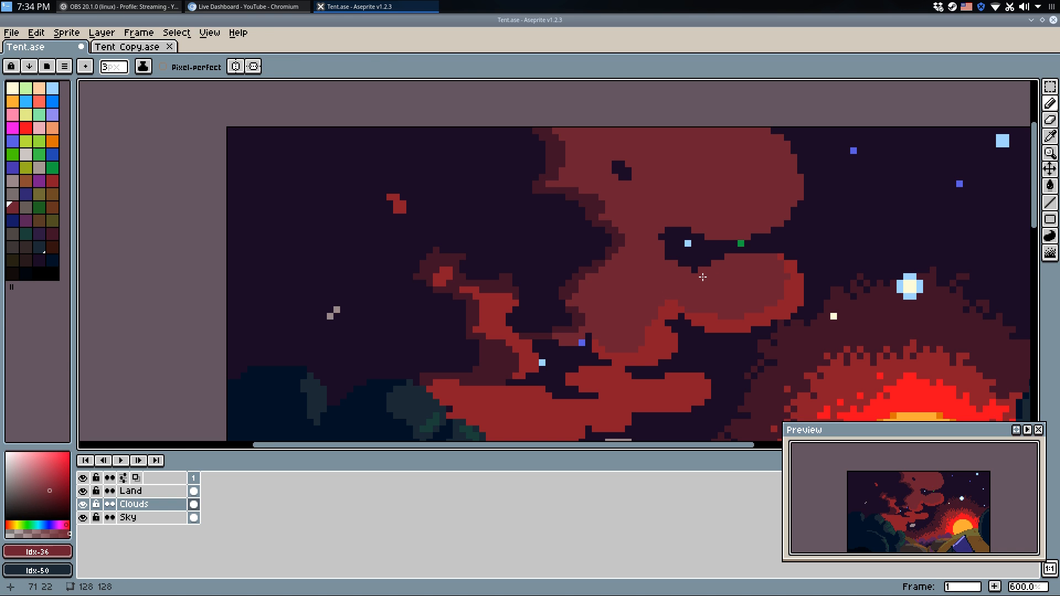
alt+click(712, 214)
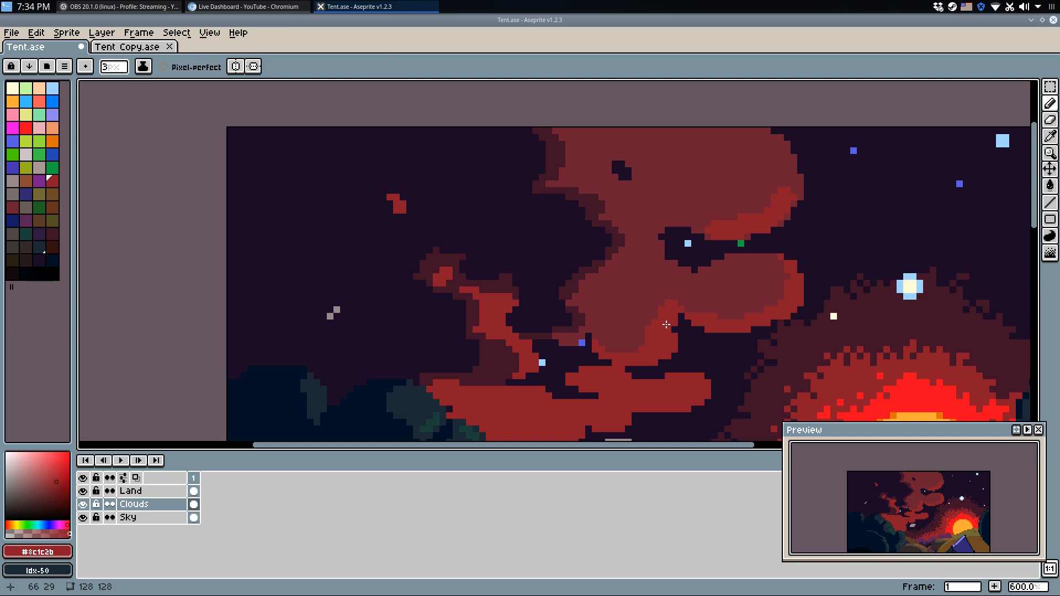
Shade the lower cloud, the wisp and its flecks with dull red #6d2131, leaving a bright red rim on the lower cloud's sunward edges.
alt+click(630, 328)
drag(630, 328, 613, 226)
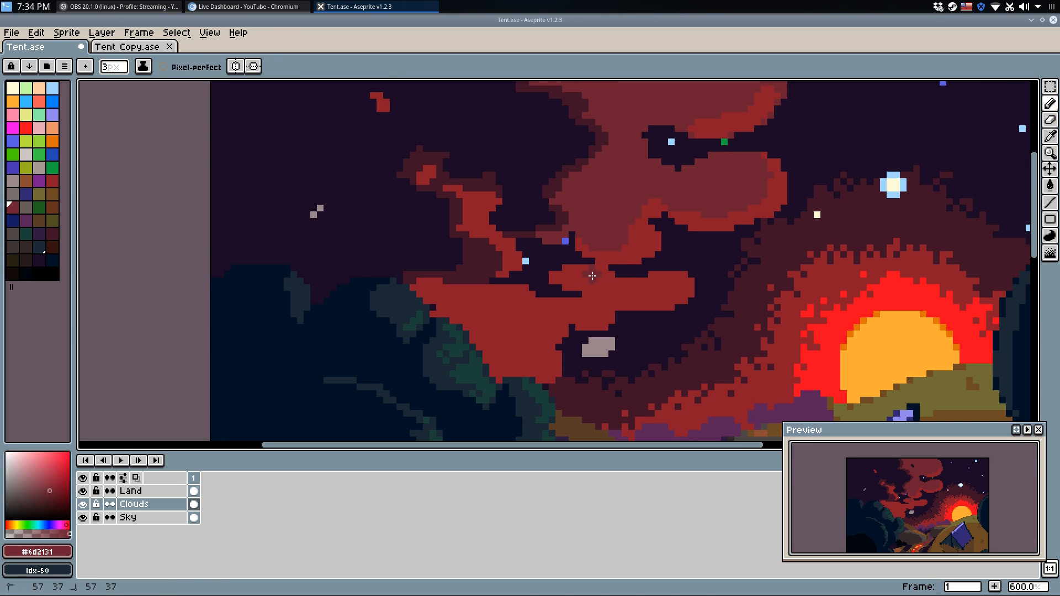
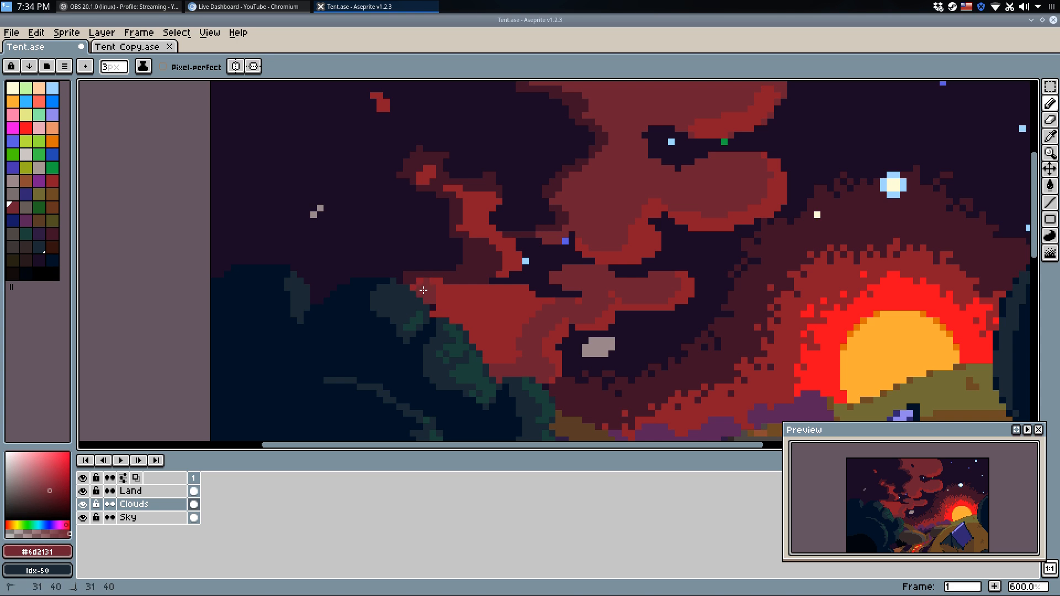
key(g)
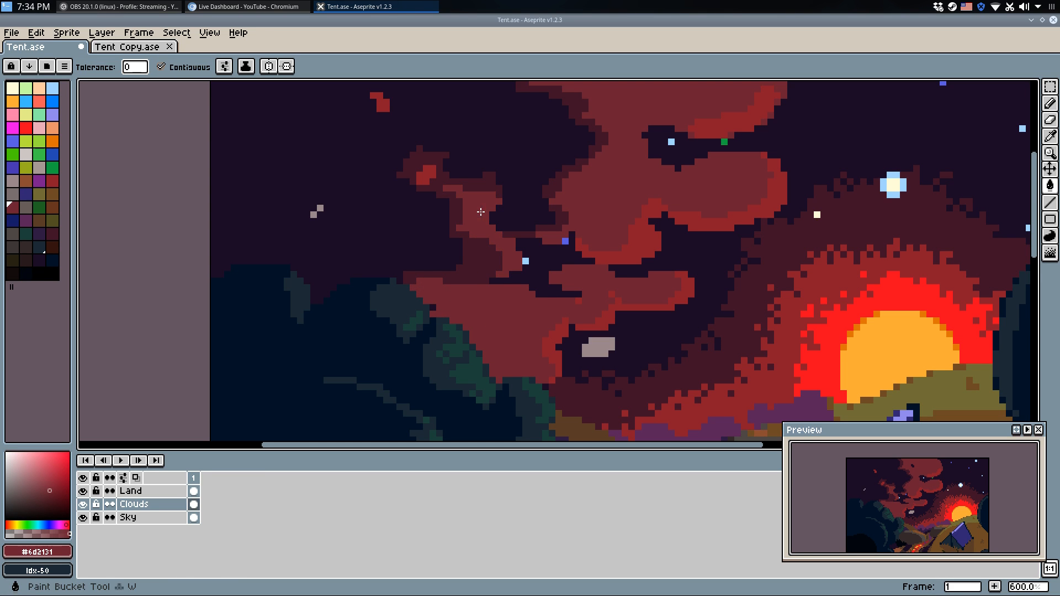
scroll(434, 181, down, 4)
Undo the last pencil touch-up on the clouds and save the file.
key(b)
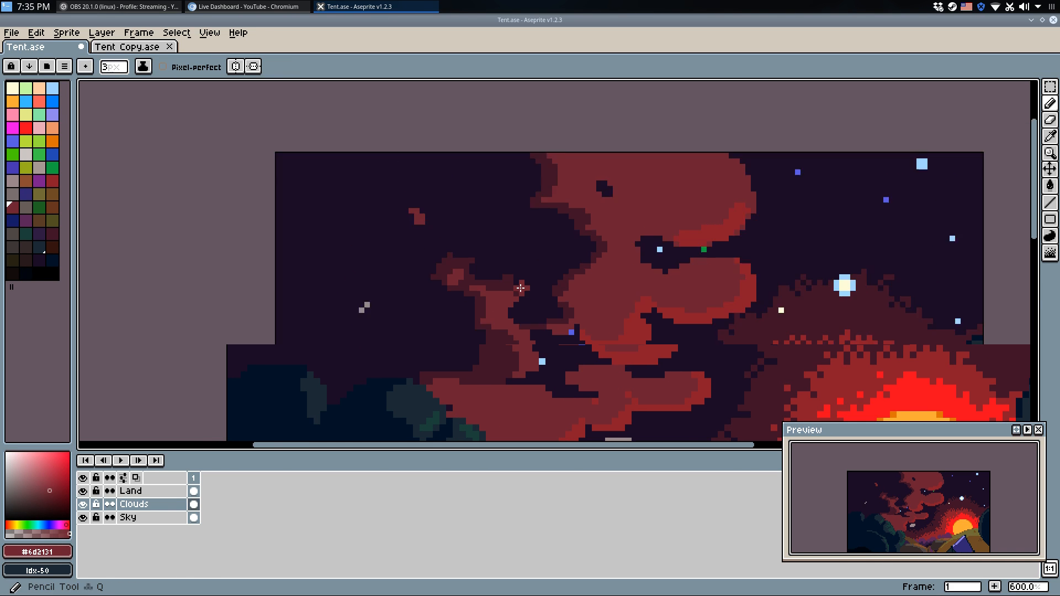
scroll(529, 314, up, 2)
scroll(530, 314, down, 2)
scroll(482, 319, up, 1)
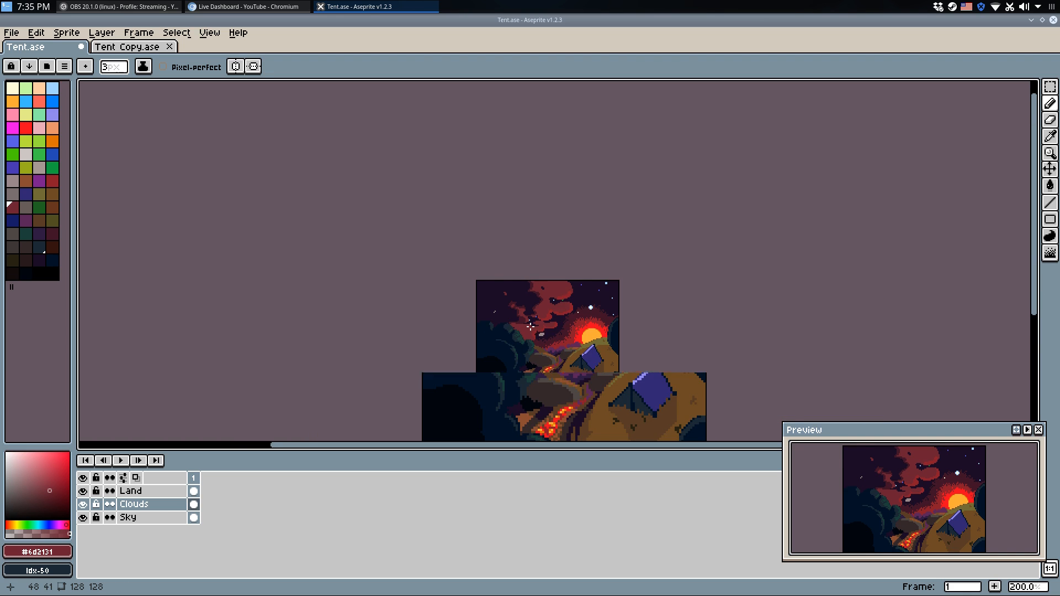
scroll(482, 318, up, 7)
click(498, 269)
key(ctrl+z)
key(v)
key(b)
scroll(579, 285, down, 6)
key(ctrl+s)
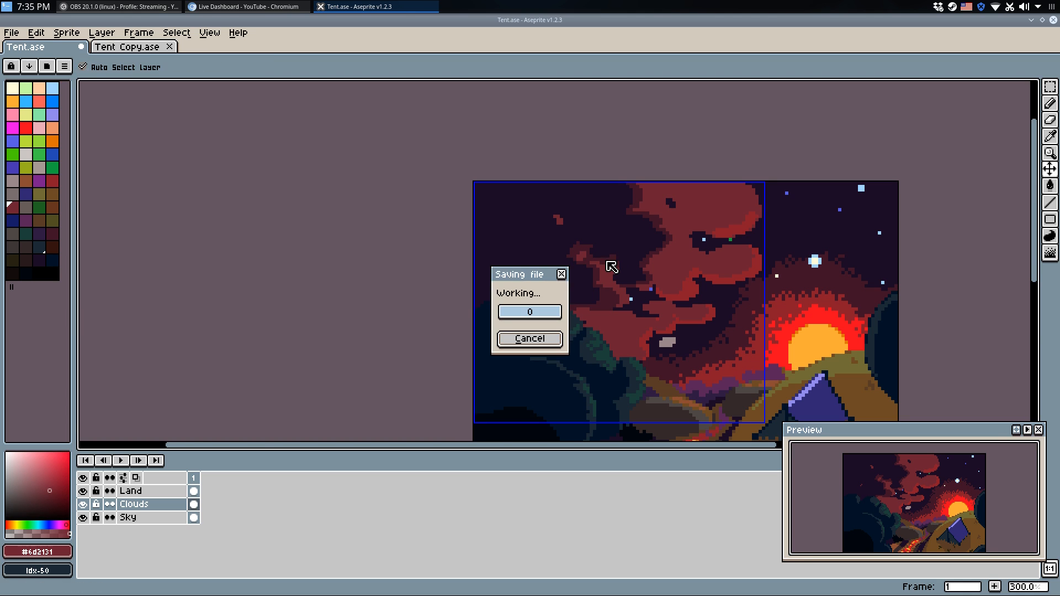
Fill the small grey cloud and the grey flecks in the sky with dull red #6d2131.
scroll(578, 282, down, 2)
scroll(589, 299, up, 6)
key(w)
click(642, 305)
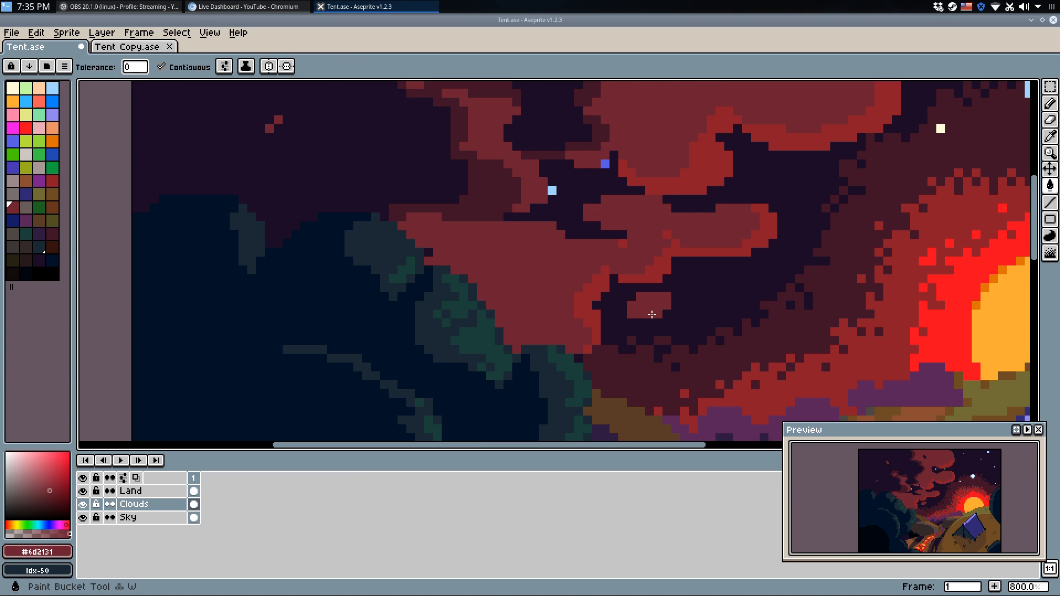
key(q)
Shade the small detached cloud with red #8c1c2b along its sunward side and reshape its lower edge with #6d2131 pixels.
scroll(650, 299, down, 4)
scroll(650, 290, up, 4)
alt+click(650, 289)
scroll(650, 289, up, 5)
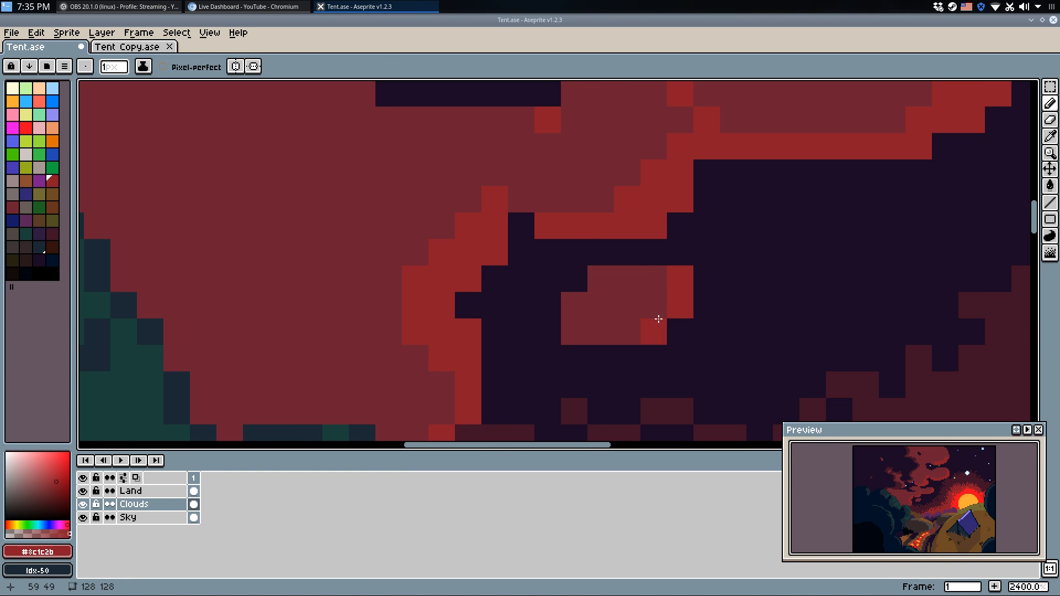
alt+click(632, 317)
click(681, 331)
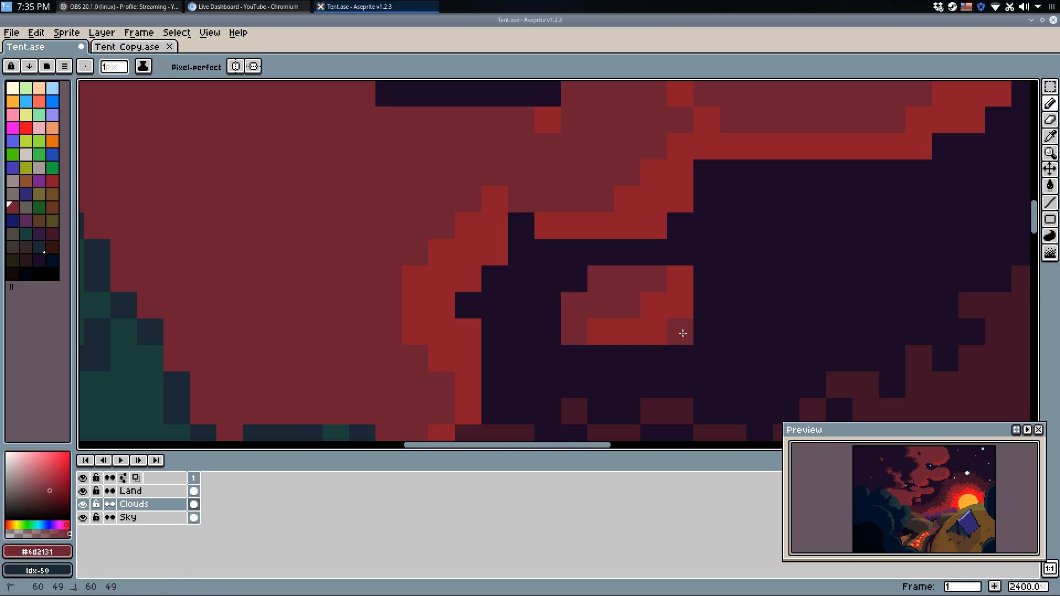
drag(629, 359, 609, 361)
scroll(662, 312, down, 10)
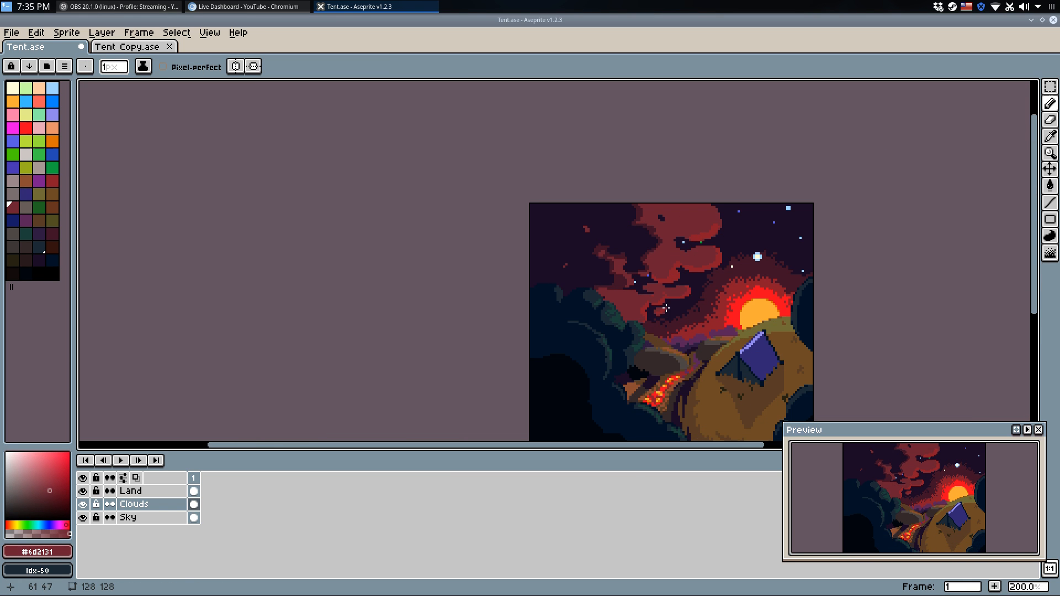
scroll(681, 308, up, 8)
scroll(634, 280, down, 6)
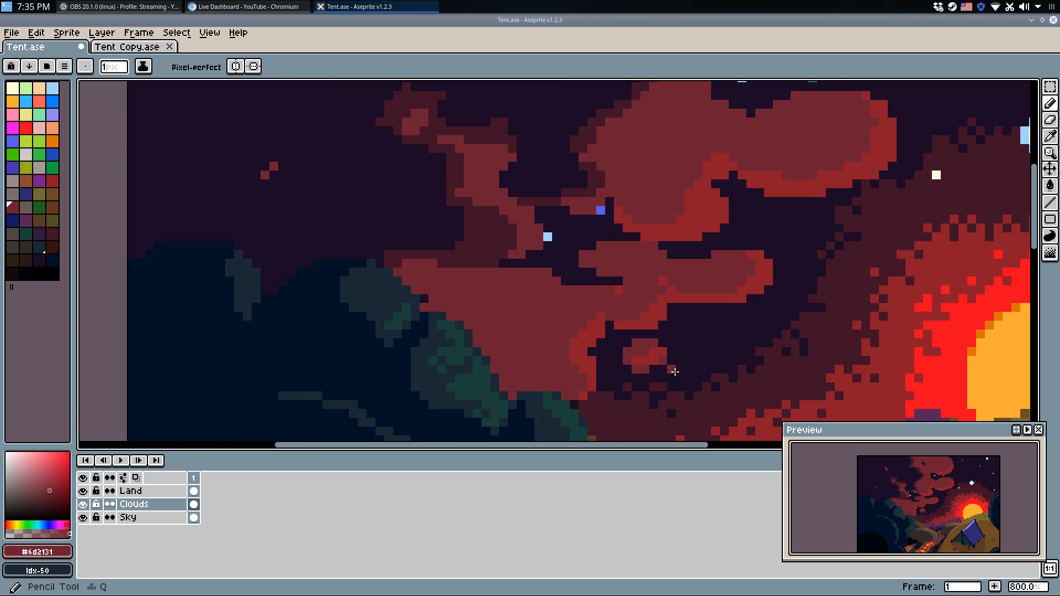
Try to bridge the main cloud and the small detached cloud with #6d2131 pixels and a red #8c1c2b edge.
scroll(662, 366, up, 2)
scroll(709, 327, down, 5)
scroll(712, 315, up, 1)
scroll(704, 315, up, 10)
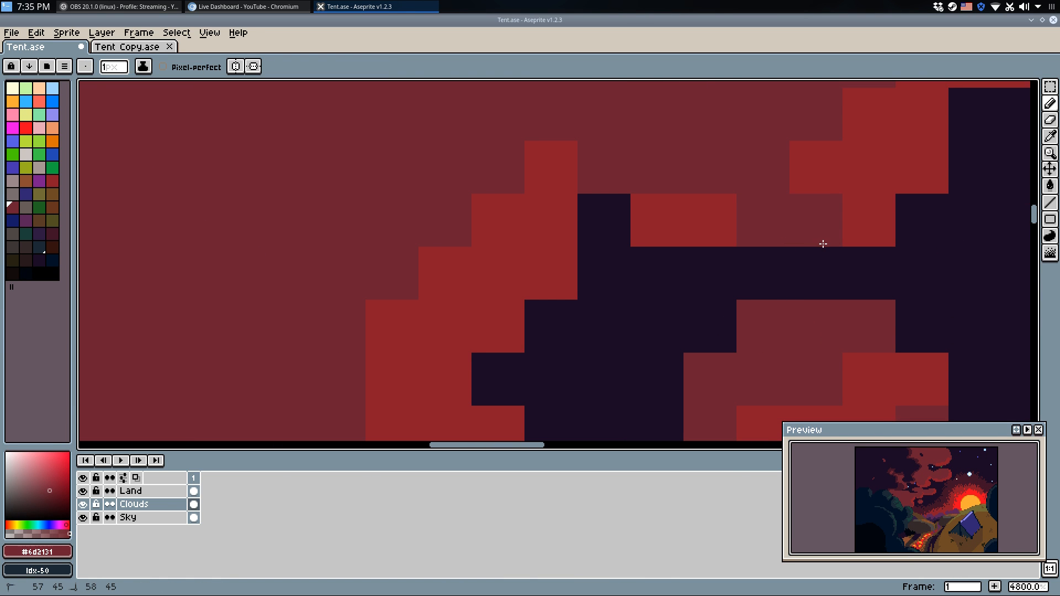
drag(810, 269, 878, 244)
click(899, 320)
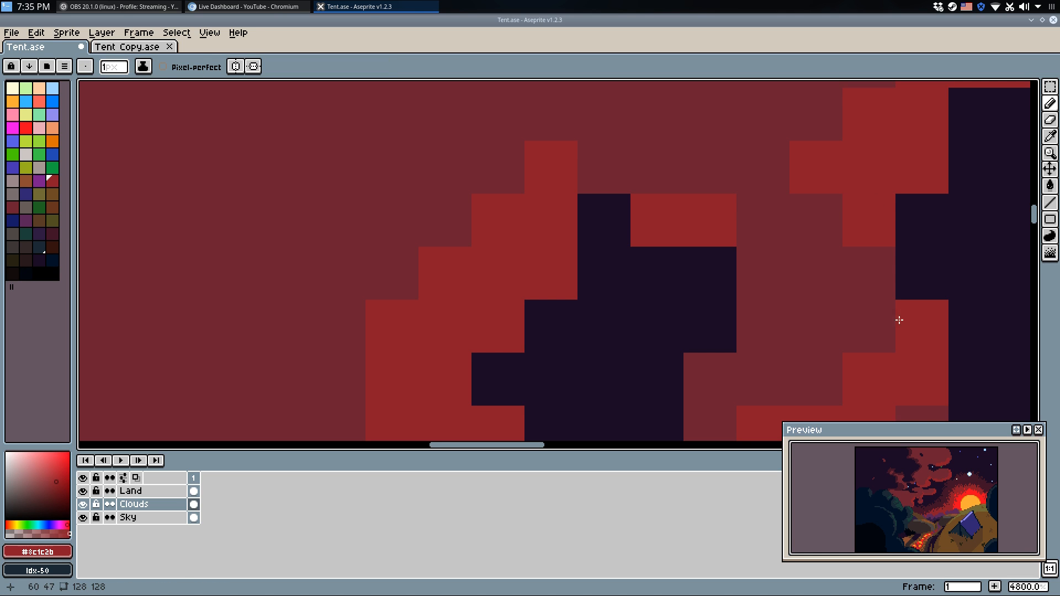
click(920, 276)
scroll(920, 276, down, 10)
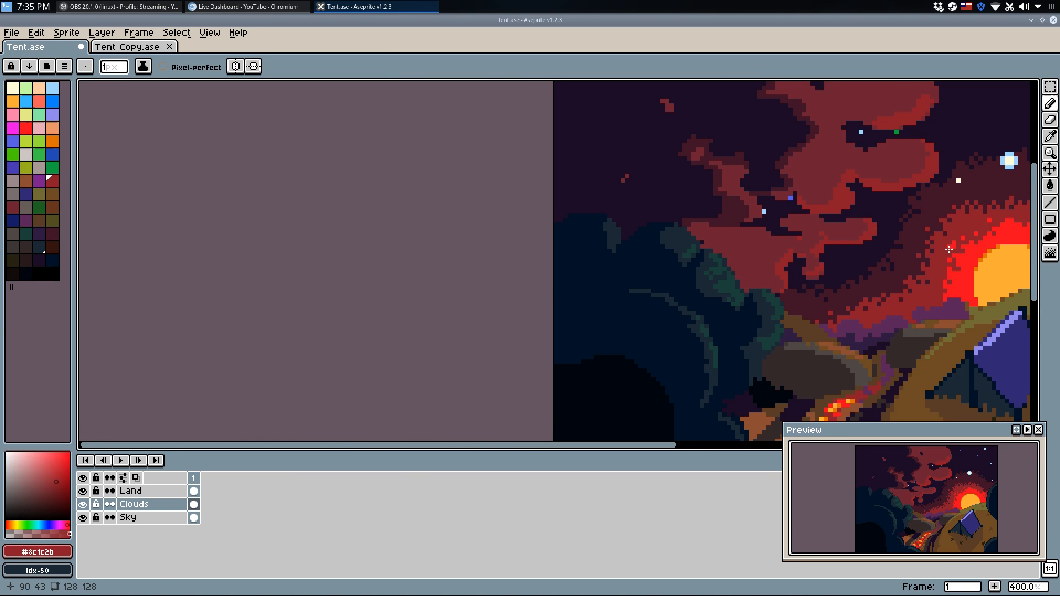
Try filling part of the bridged cloud with #6d2131, and undo the fill and the bridging strokes.
scroll(771, 296, up, 1)
scroll(771, 296, up, 3)
alt+click(760, 239)
key(g)
click(763, 262)
scroll(789, 271, down, 8)
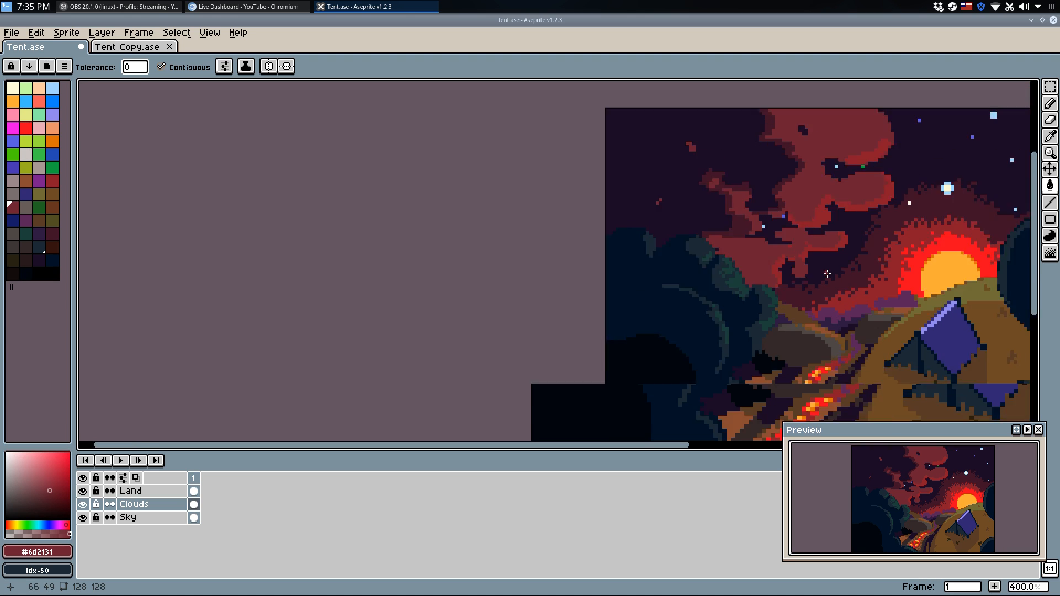
scroll(828, 276, up, 5)
key(ctrl+z)
key(ctrl+z)
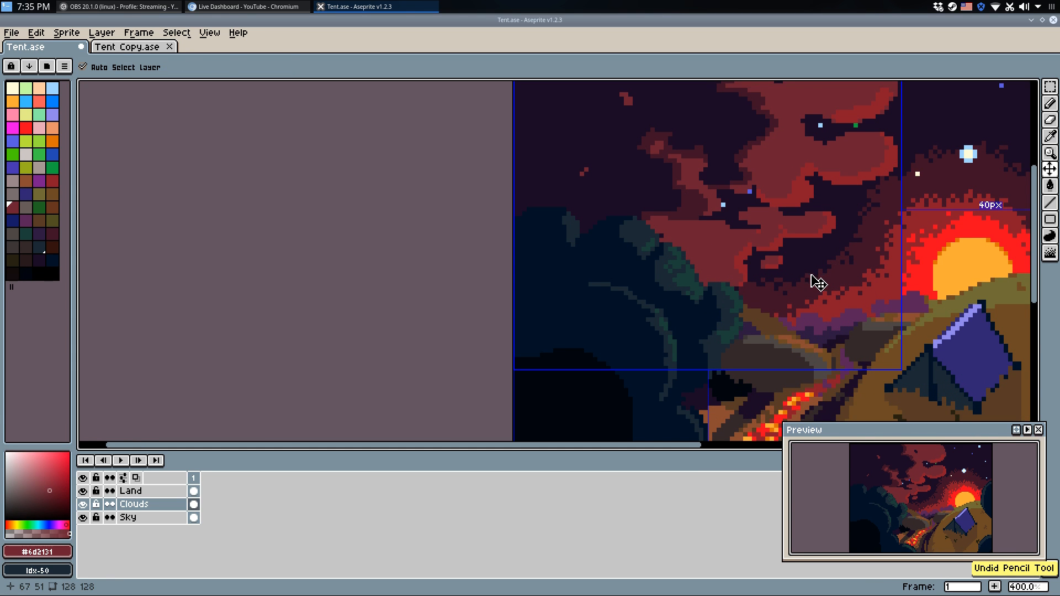
Remove the small detached cloud below the main cloud with a rectangular selection.
scroll(766, 261, up, 3)
key(m)
scroll(853, 299, down, 5)
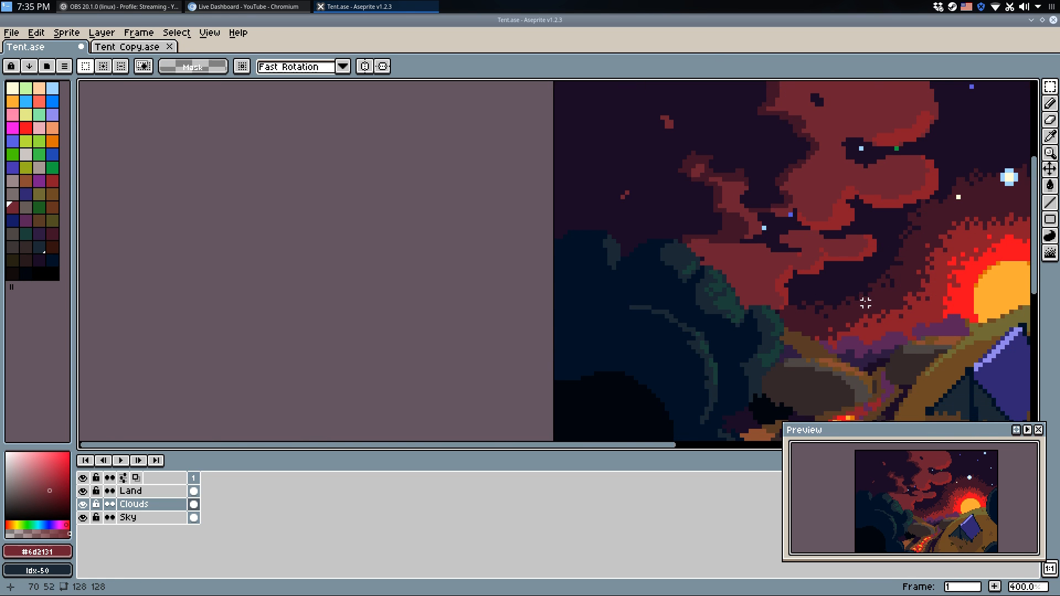
scroll(607, 293, down, 1)
Join the main cloud's lower lobe to the cloud bank beneath it with #6d2131 pixels and save the file.
scroll(558, 249, up, 5)
key(b)
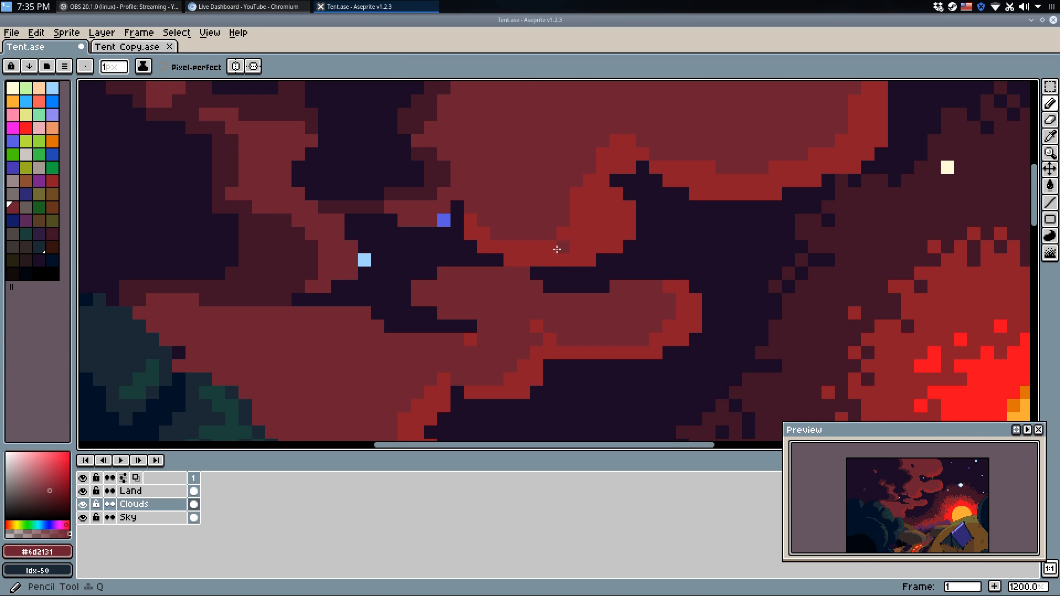
mouse_move(541, 270)
mouse_down()
mouse_move(558, 284)
mouse_move(605, 287)
mouse_move(582, 274)
mouse_move(601, 285)
mouse_up()
alt+click(611, 287)
alt+click(548, 281)
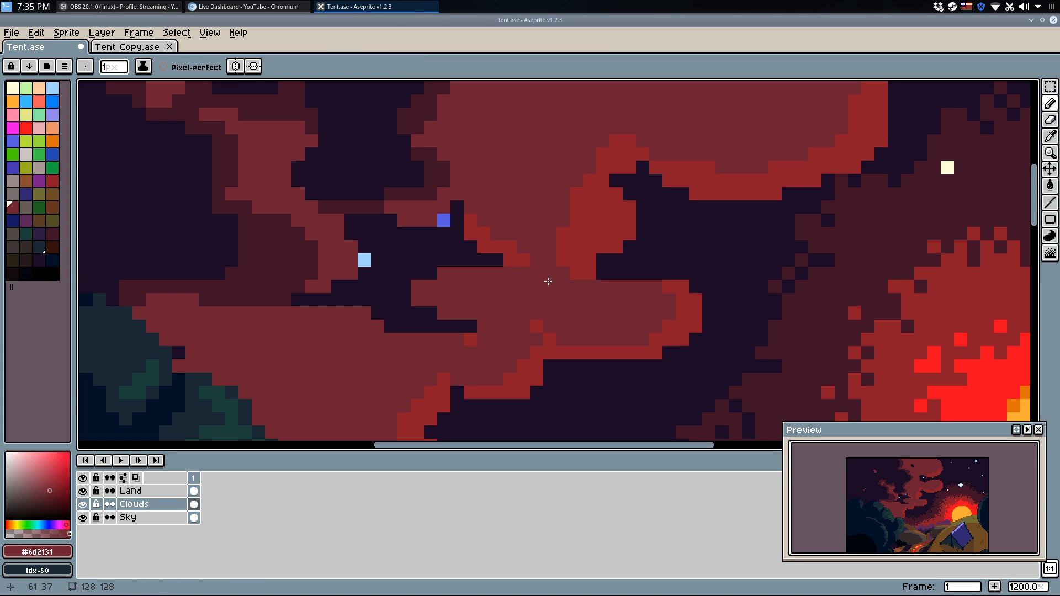
drag(589, 273, 616, 279)
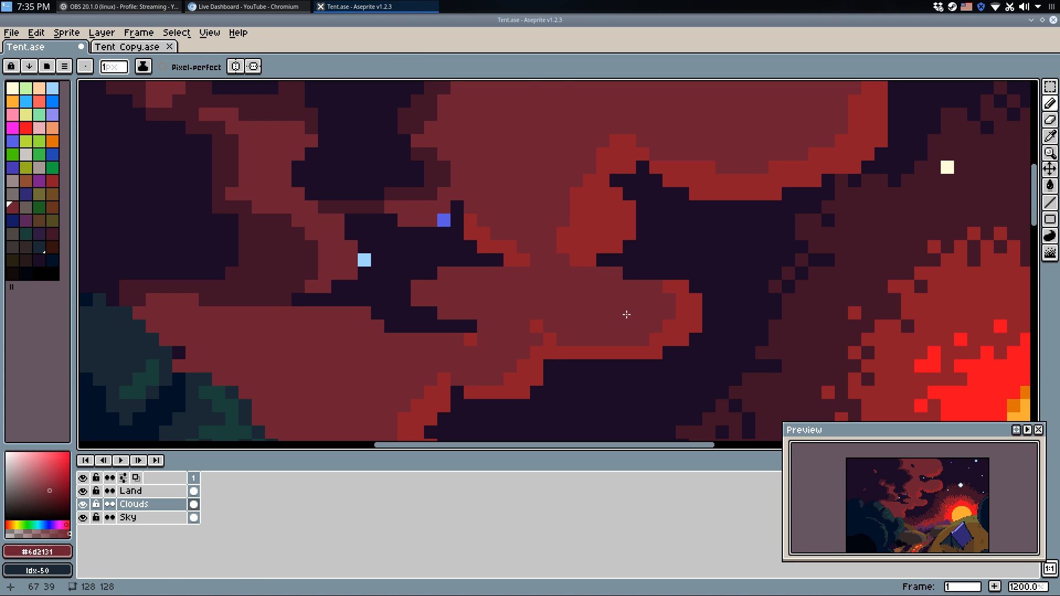
scroll(628, 312, down, 4)
key(ctrl+s)
scroll(616, 244, up, 2)
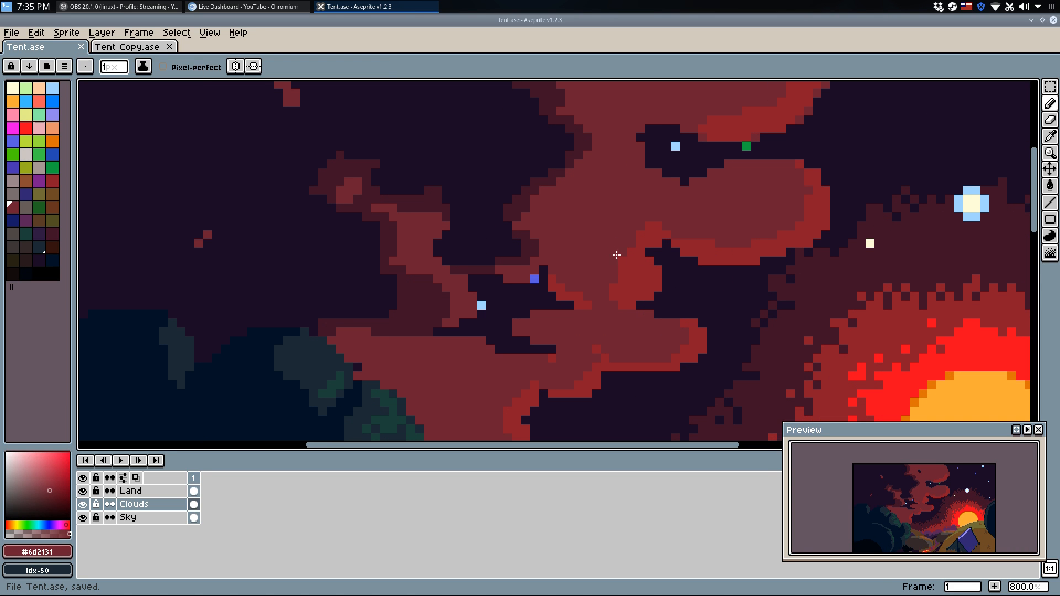
scroll(630, 246, down, 6)
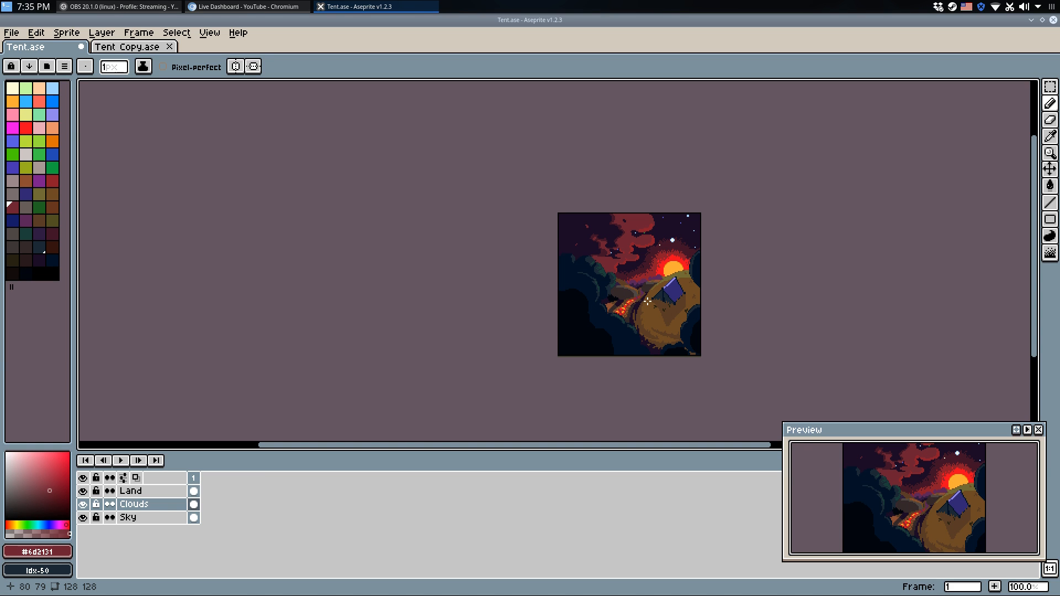
Save the Tent.ase file with the joined clouds.
key(ctrl+s)
scroll(601, 196, up, 3)
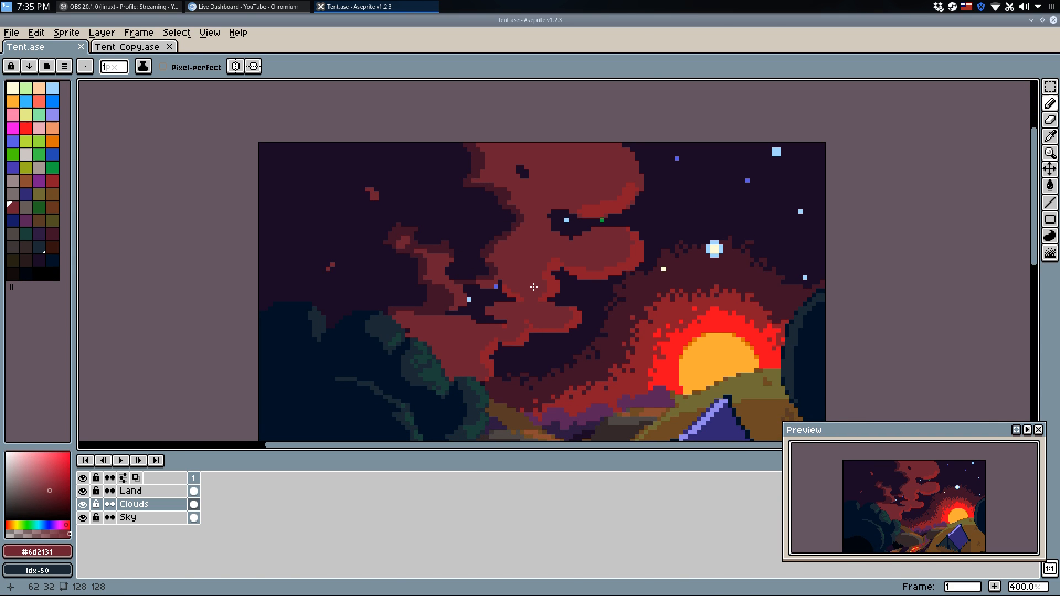
scroll(547, 297, down, 3)
scroll(549, 297, up, 1)
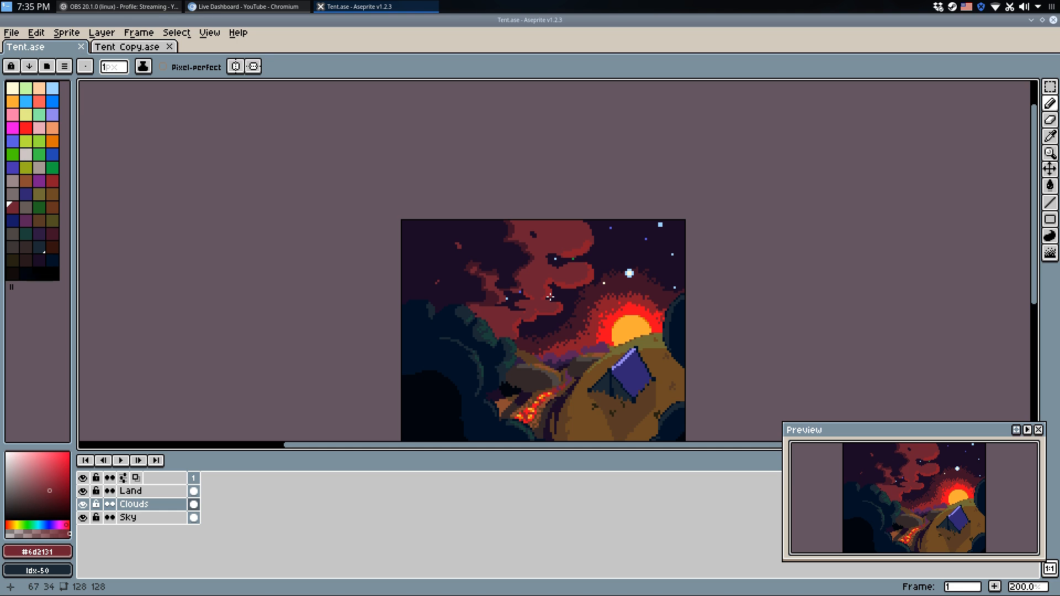
key(ctrl+s)
Step back and forth through the undo history to compare earlier cloud colours and shading, and restore the latest version.
key(ctrl+z)
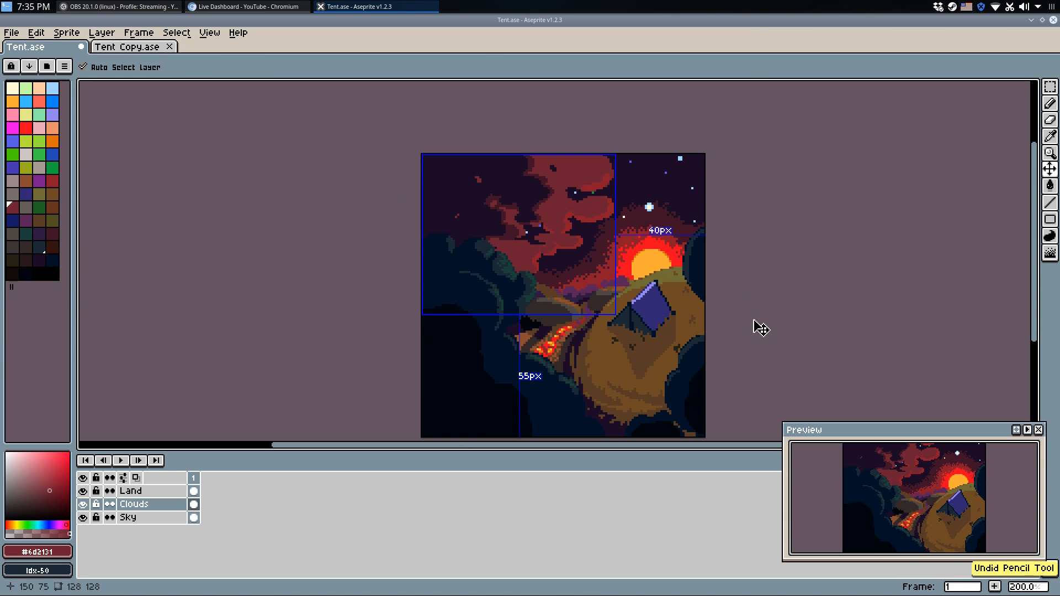
key(ctrl+z)
key(ctrl+z)
key(ctrl+z)
key(ctrl+z)
key(ctrl+z)
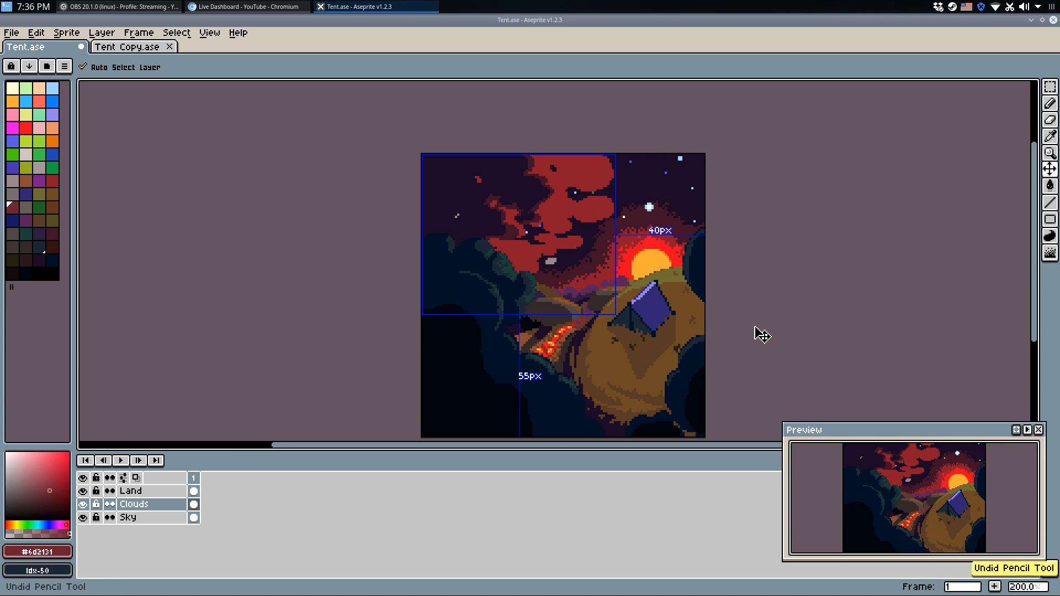
key(ctrl+z)
key(ctrl+z)
key(ctrl+z)
key(ctrl+z)
key(ctrl+z)
key(ctrl+y)
key(ctrl+y)
key(ctrl+y)
key(ctrl+y)
key(ctrl+y)
key(ctrl+y)
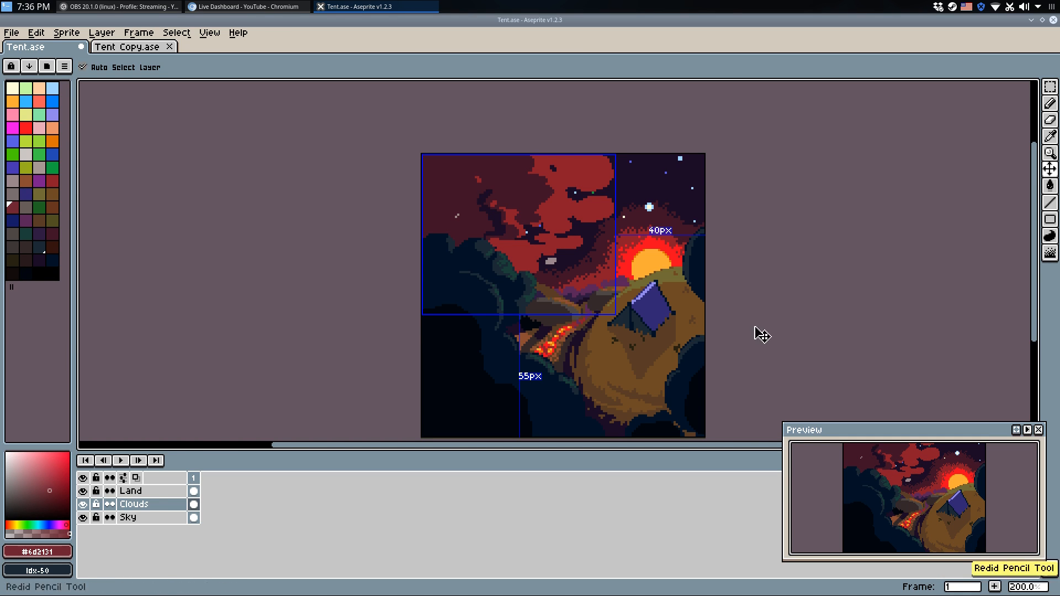
key(ctrl+z)
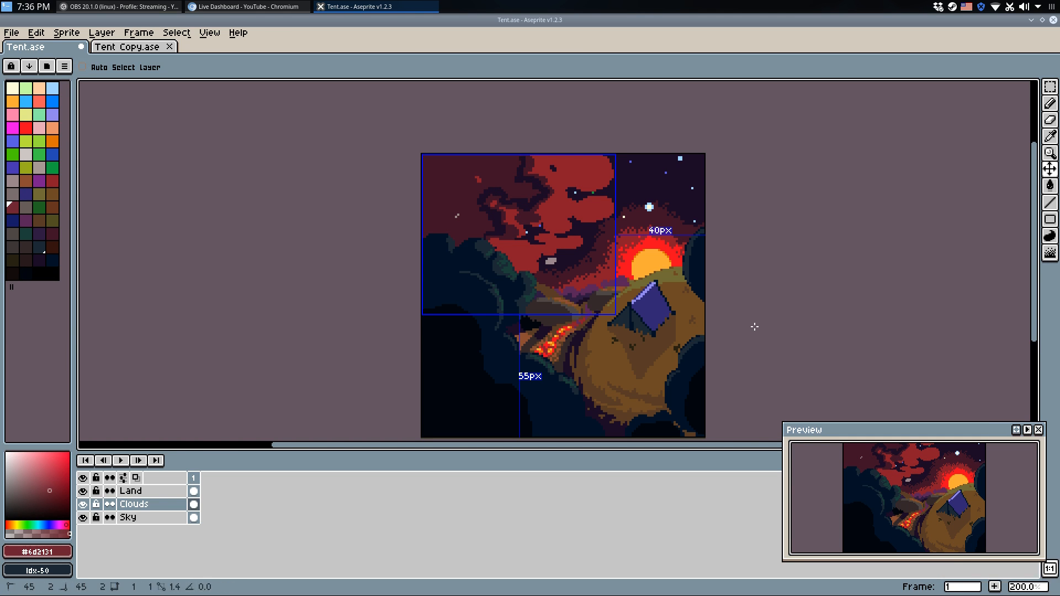
key(ctrl+z)
key(ctrl+y)
key(ctrl+y)
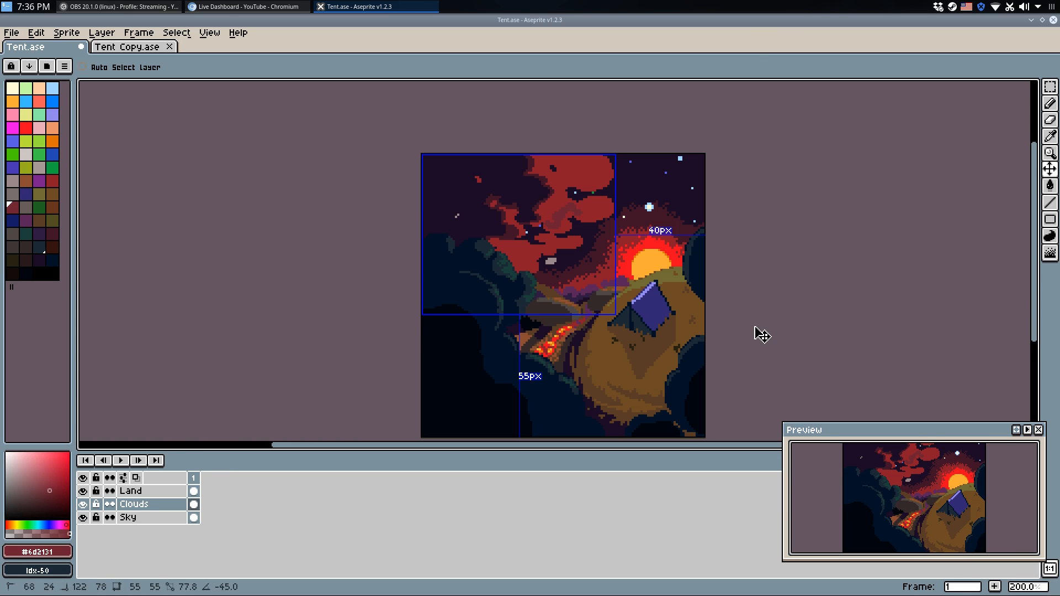
mouse_move(577, 243)
mouse_down()
mouse_move(548, 244)
mouse_move(529, 261)
mouse_up()
key(ctrl+z)
key(ctrl+z)
key(ctrl+y)
key(ctrl+y)
key(ctrl+y)
key(ctrl+y)
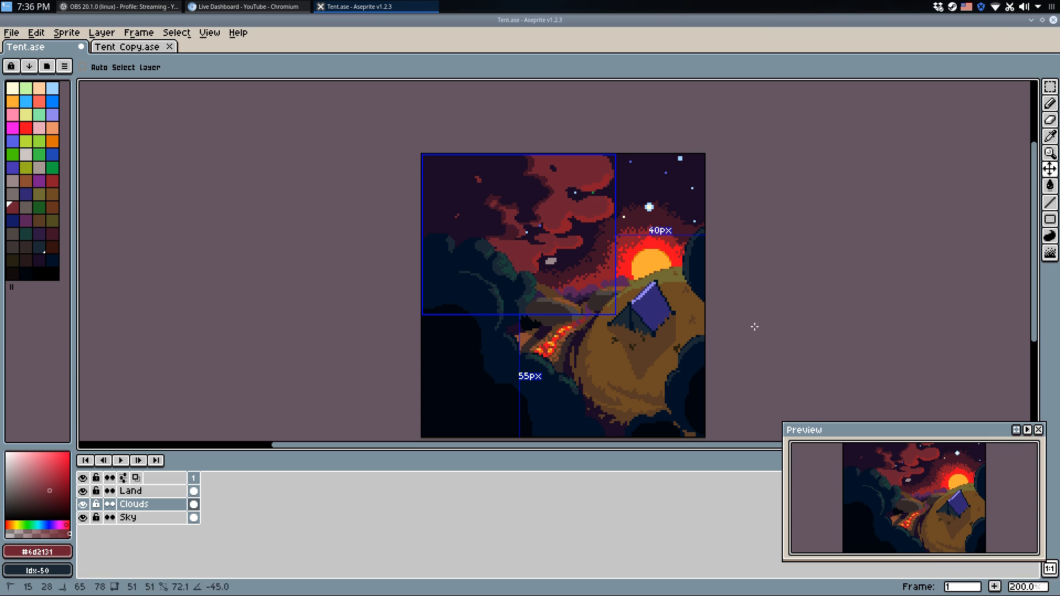
key(ctrl+y)
key(ctrl+y)
key(ctrl+y)
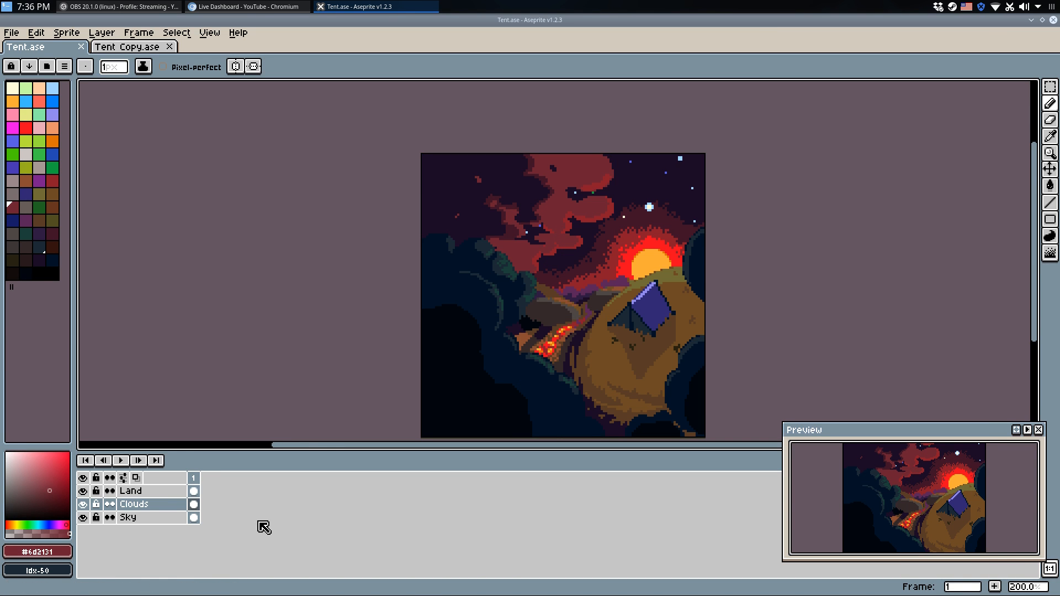
Hide the Land layer to inspect the full clouds and sky, show it again and save the file.
click(83, 491)
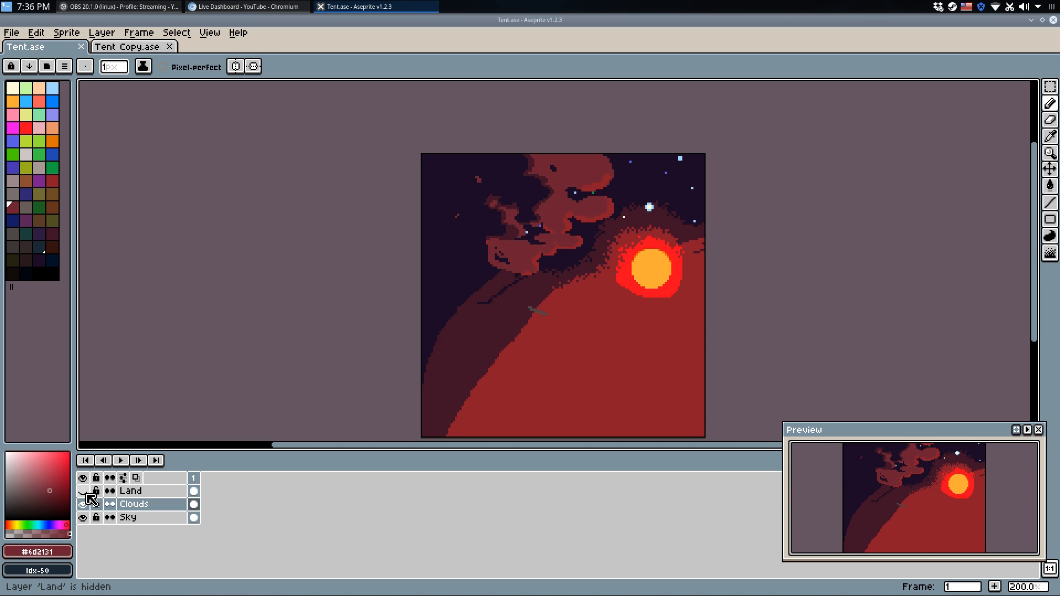
click(83, 491)
key(ctrl+s)
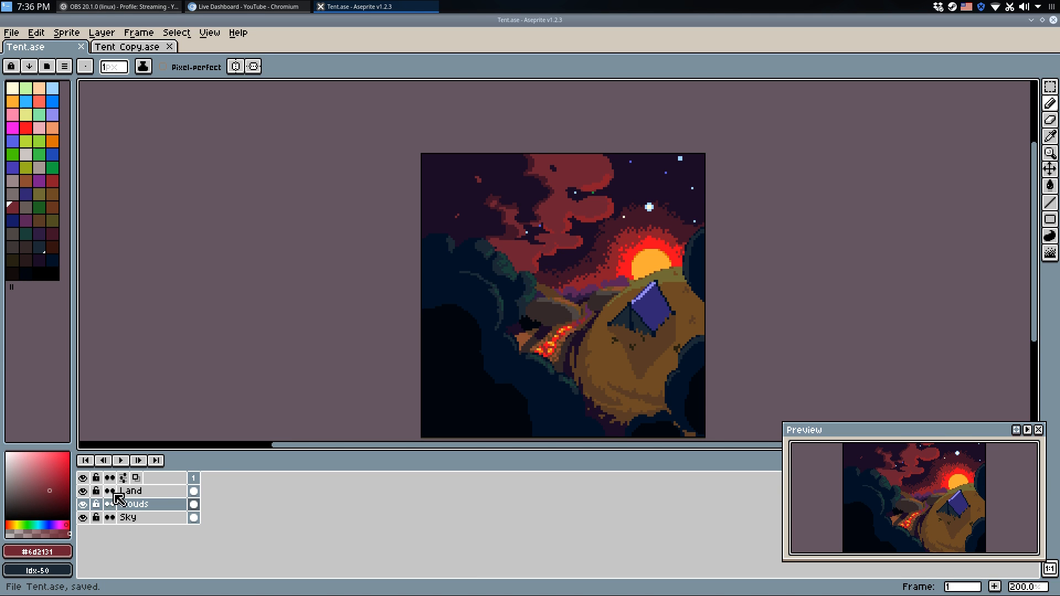
Try filling the maroon shadow around the thin cloud wisp with the sky colour #1b0b26, and undo the fill.
scroll(576, 275, up, 2)
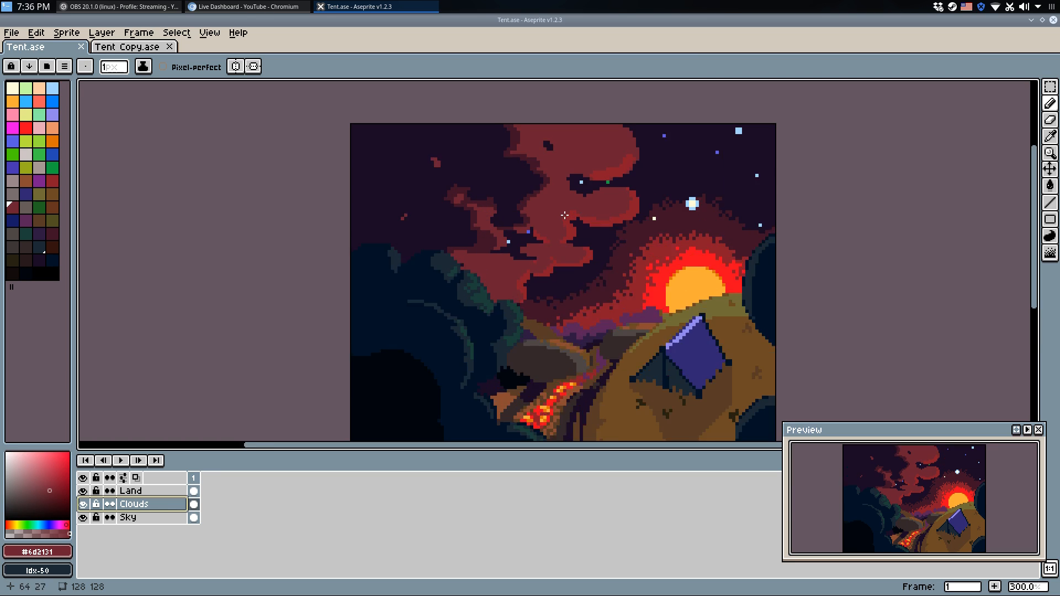
drag(460, 133, 469, 152)
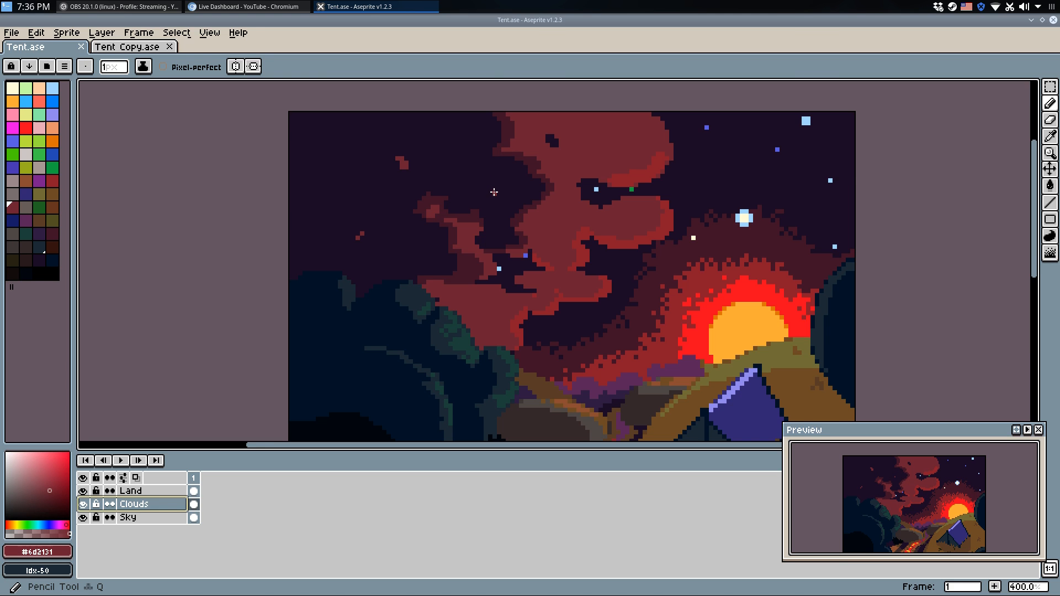
scroll(492, 195, up, 1)
alt+click(471, 221)
key(g)
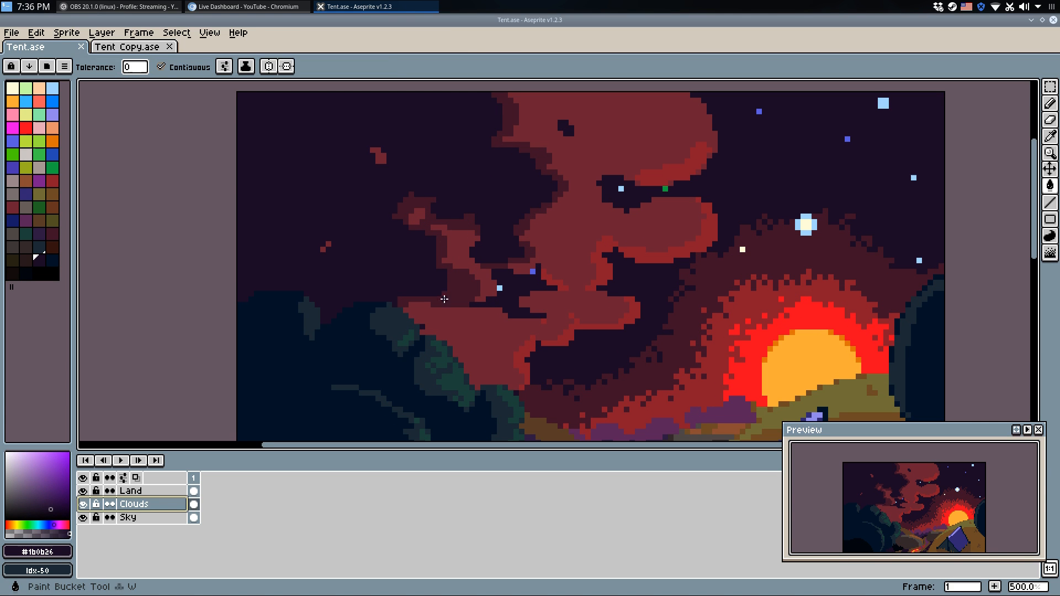
click(447, 274)
key(b)
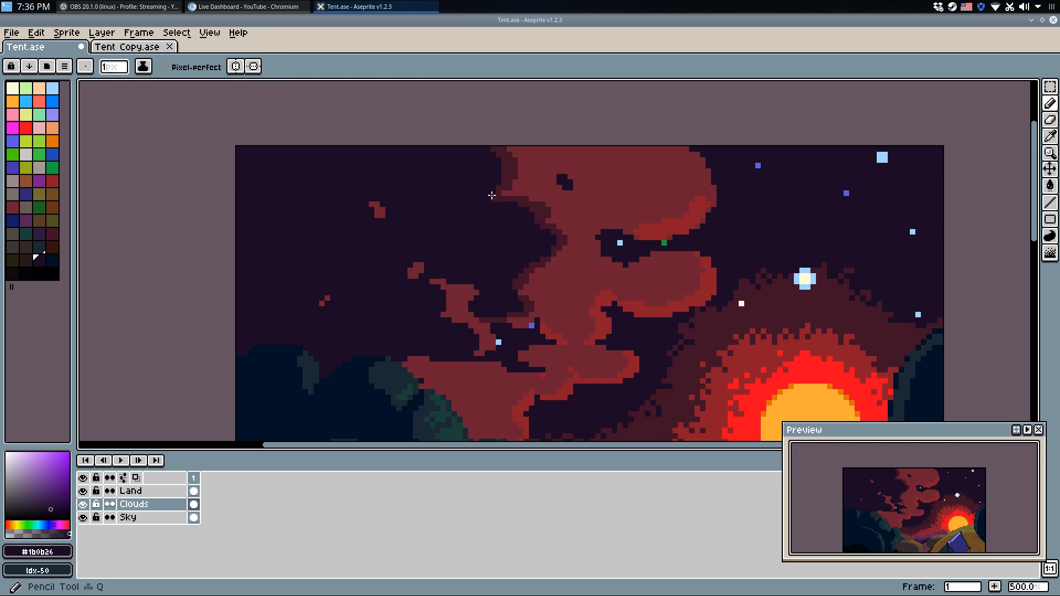
scroll(490, 241, up, 2)
alt+click(499, 176)
key(ctrl+z)
scroll(499, 175, down, 2)
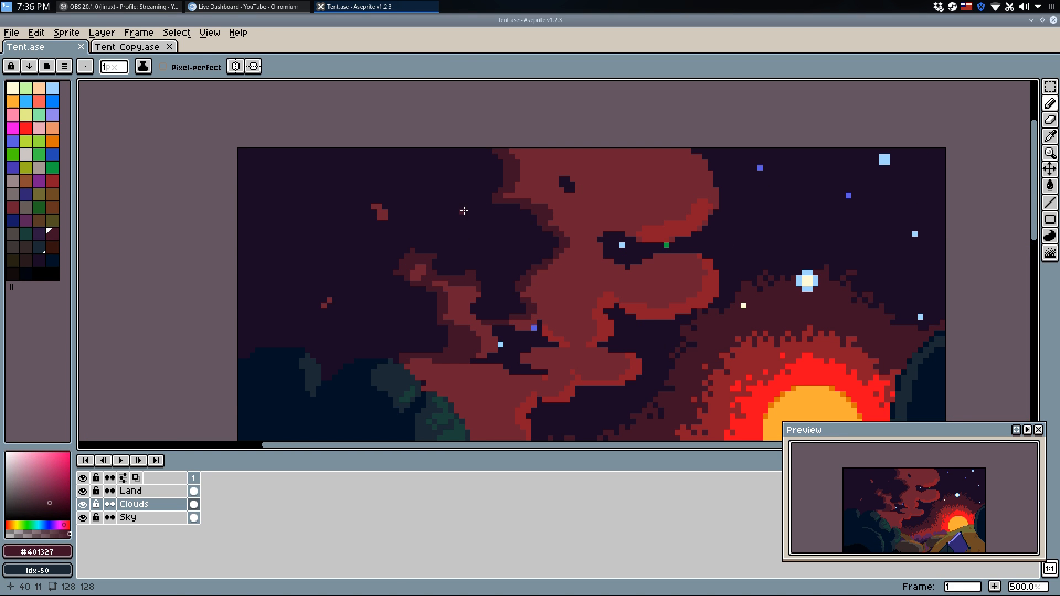
Cut away the maroon shadow below the thin cloud wisp with #1b0b26 strokes and a fill, and pick up maroon #401327.
scroll(453, 315, up, 4)
alt+click(453, 315)
mouse_move(453, 314)
mouse_down()
mouse_move(496, 358)
mouse_move(474, 376)
mouse_move(449, 357)
mouse_up()
key(g)
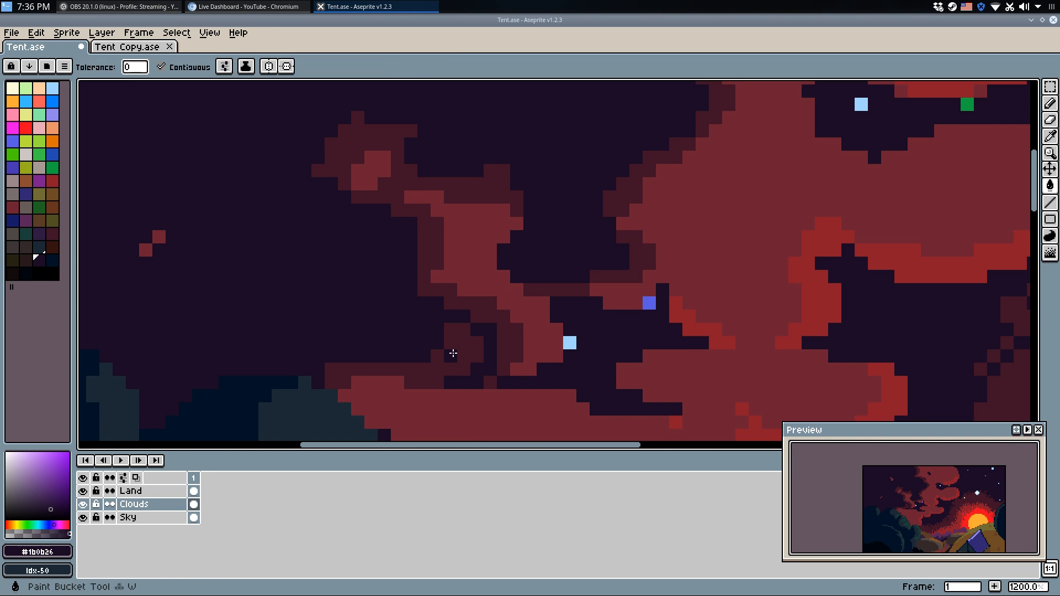
click(449, 361)
key(b)
drag(477, 315, 454, 307)
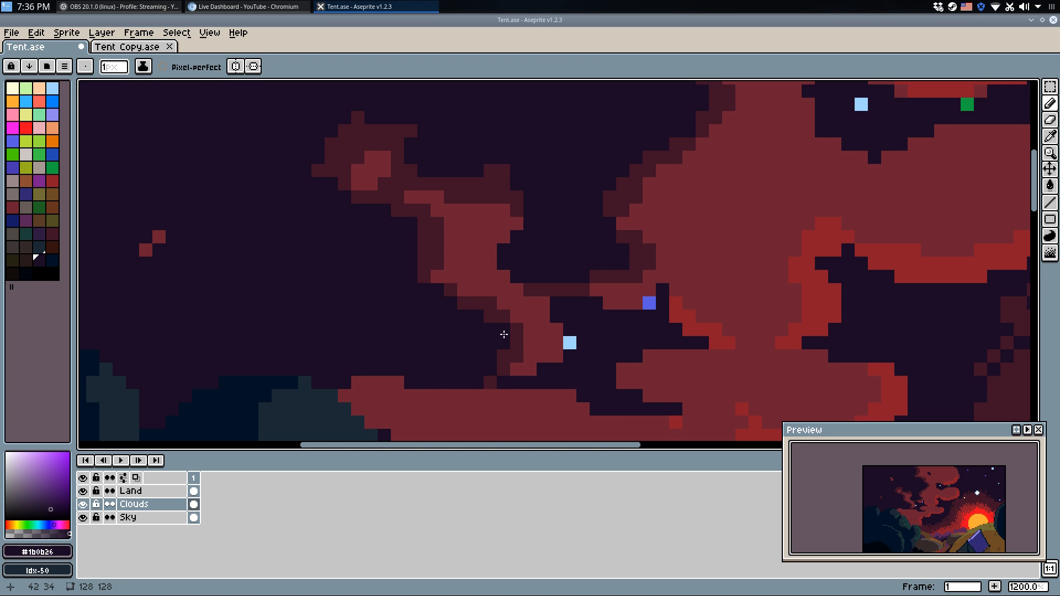
scroll(467, 228, down, 3)
alt+click(505, 130)
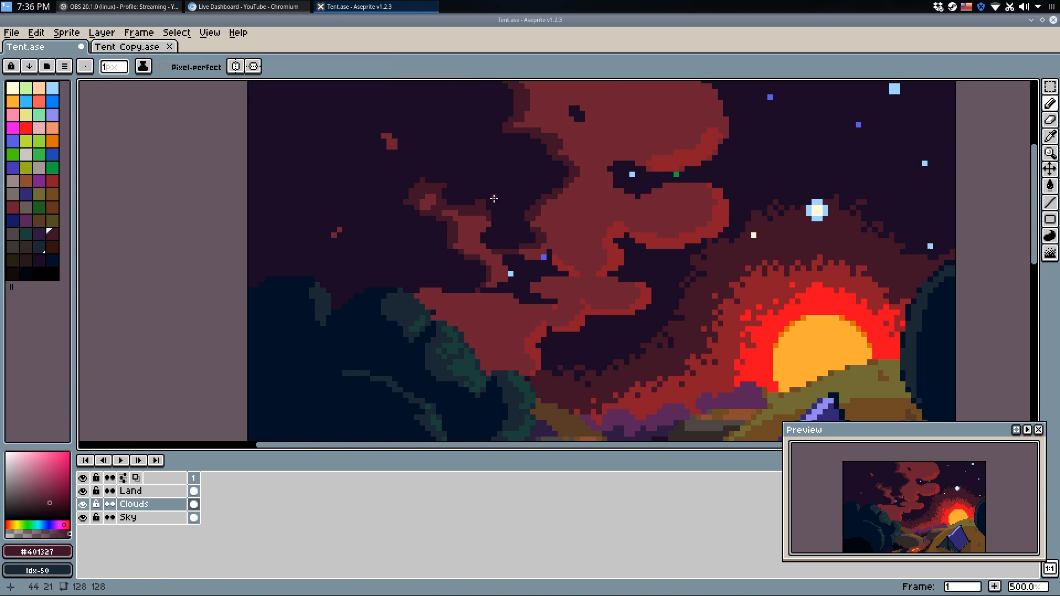
Select the area around the large cloud on the Clouds layer, shade its outer left edge with a 3 px #401327 pencil, and clear the selection.
drag(493, 135, 496, 277)
key(w)
click(473, 251)
key(q)
key(plus)
key(plus)
mouse_move(476, 222)
mouse_down()
mouse_move(505, 251)
mouse_move(487, 282)
mouse_move(516, 238)
mouse_move(490, 217)
mouse_move(515, 272)
mouse_move(497, 276)
mouse_move(531, 293)
mouse_up()
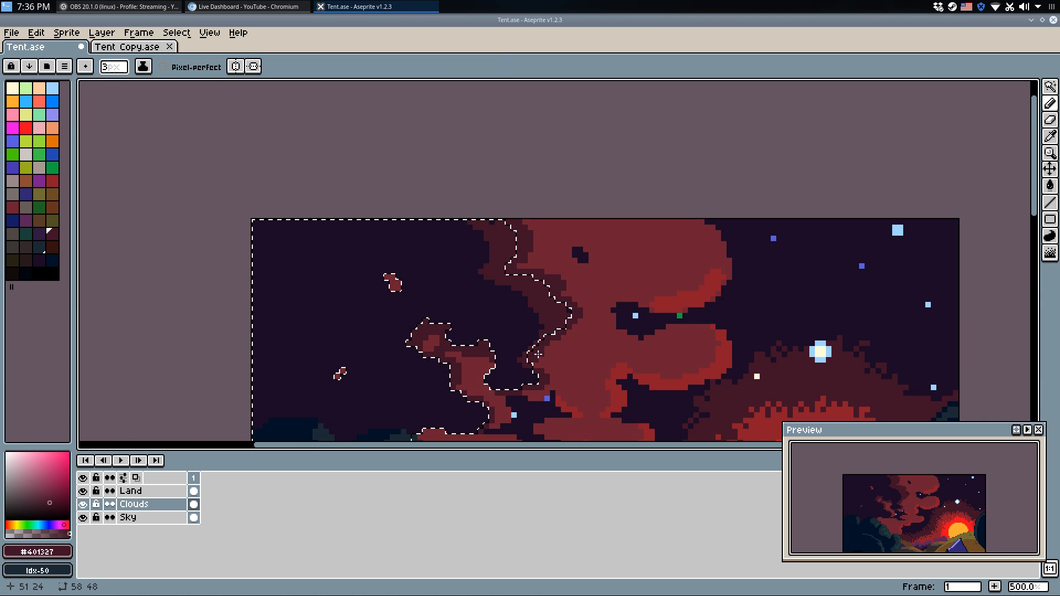
key(m)
click(651, 355)
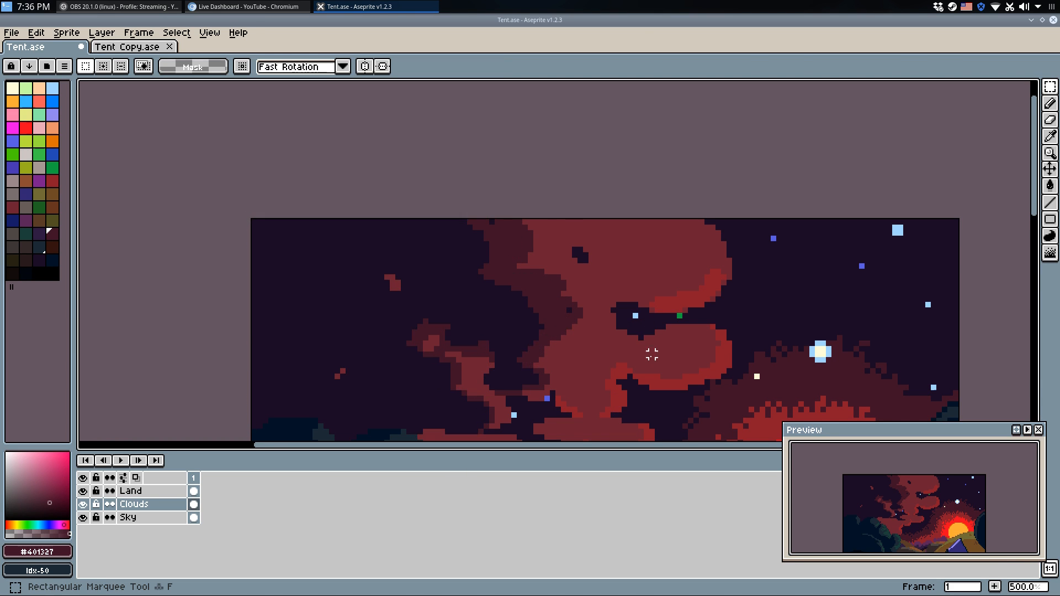
Select the large cloud's body, paint a #8c1c2b highlight along the upper lobe's sunward edge, and clear the selection.
scroll(657, 331, down, 3)
scroll(635, 306, up, 5)
key(q)
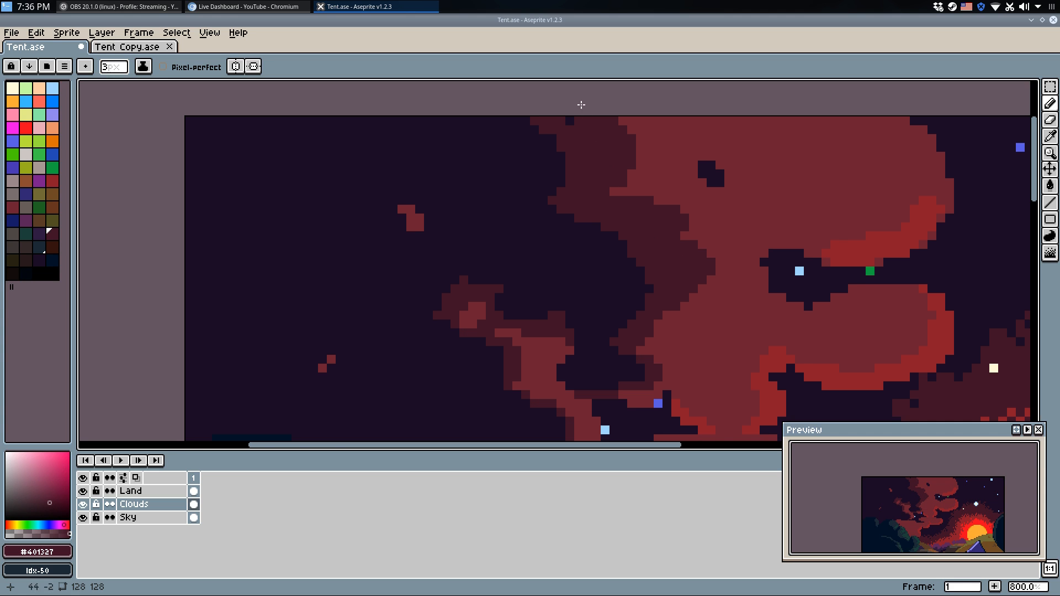
scroll(582, 104, down, 6)
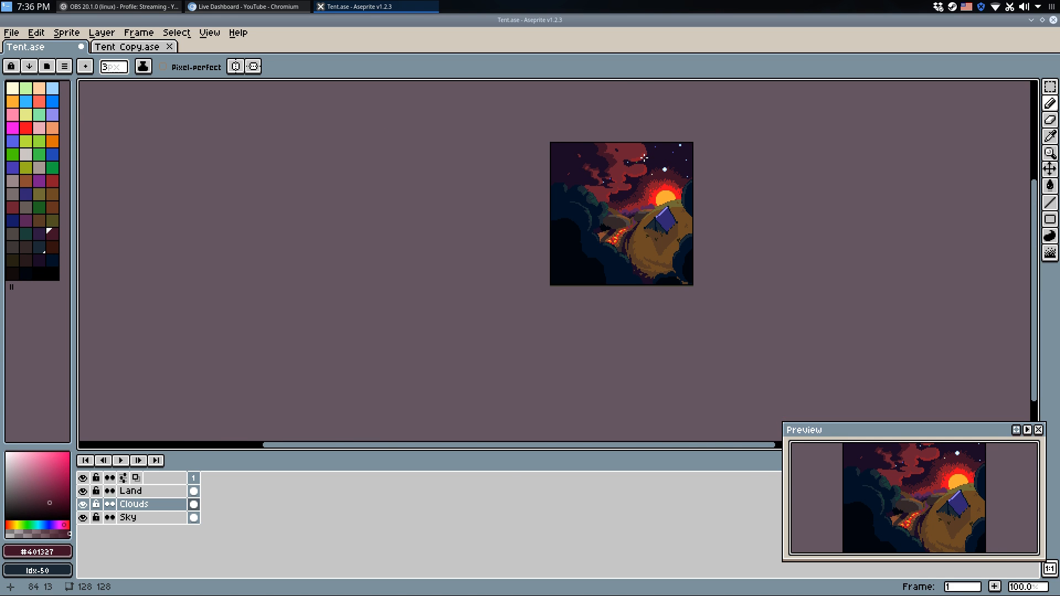
scroll(633, 141, up, 1)
scroll(633, 142, up, 2)
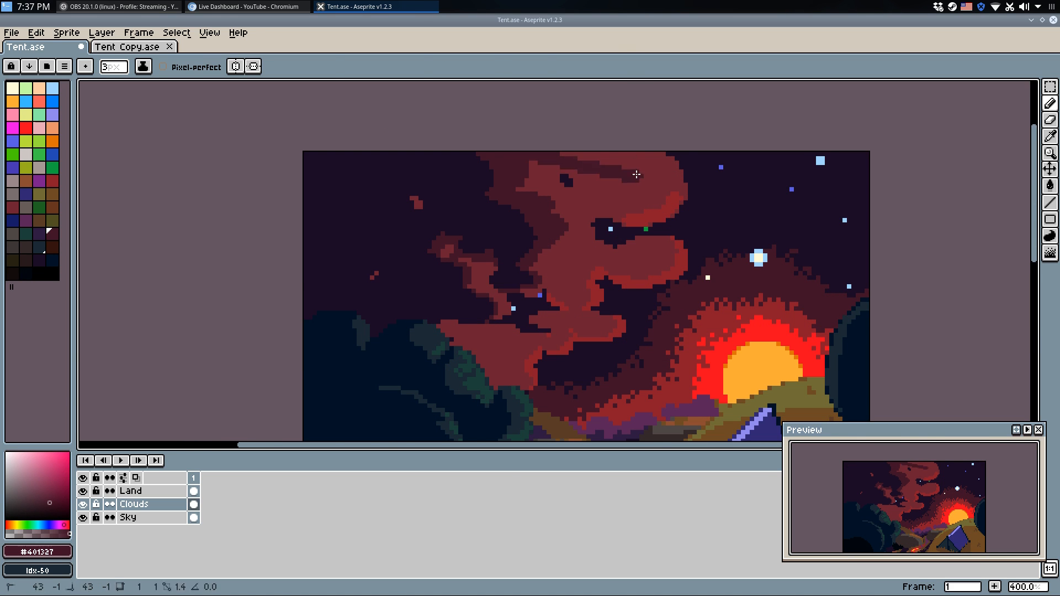
key(shift+w)
click(646, 171)
scroll(658, 190, up, 1)
key(q)
alt+click(675, 203)
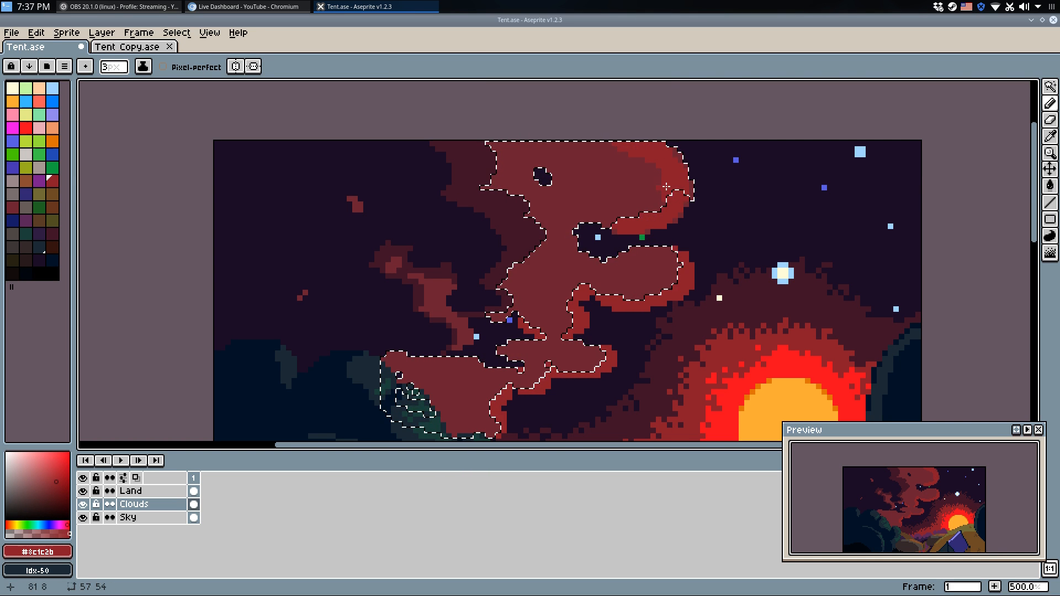
key(f)
key(ctrl+d)
scroll(644, 312, up, 1)
key(b)
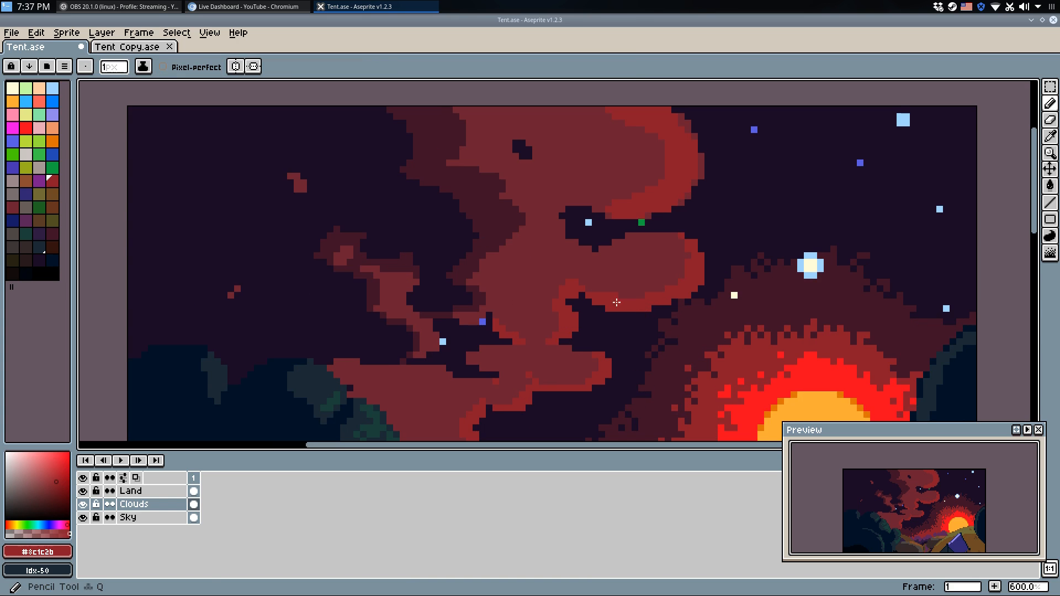
Paint over the highlight pixels beneath the lowest cloud lobe with a 1 px #6d2131 pencil and save the file.
alt+click(560, 319)
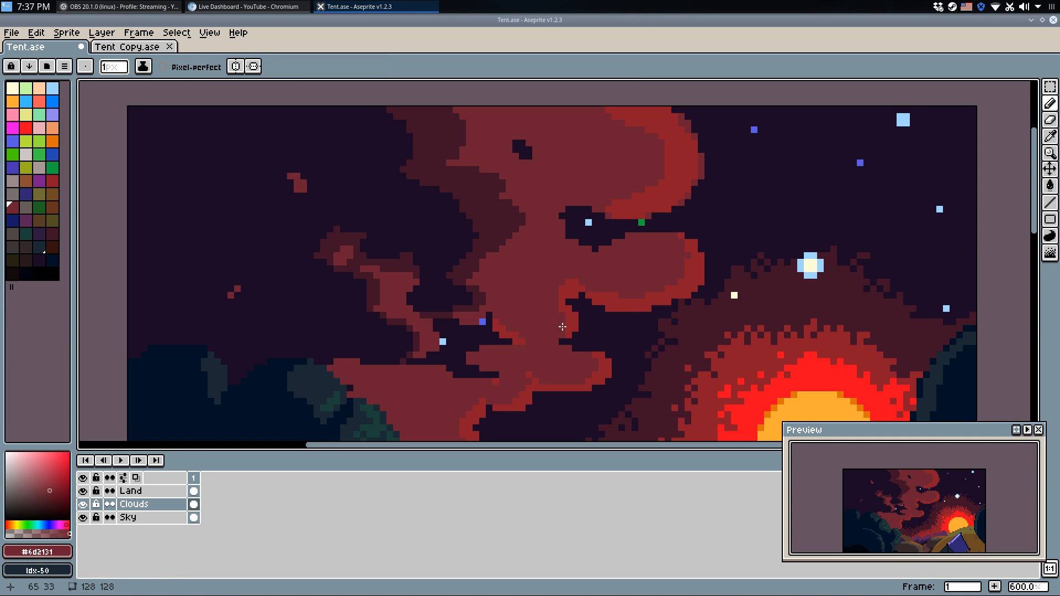
key(g)
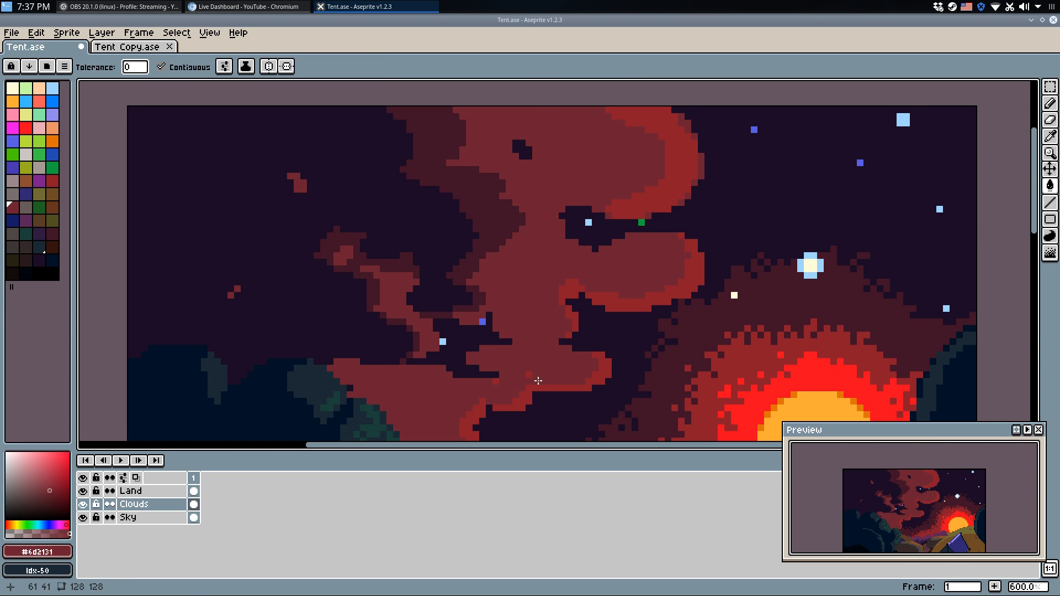
key(q)
drag(525, 401, 515, 402)
key(w)
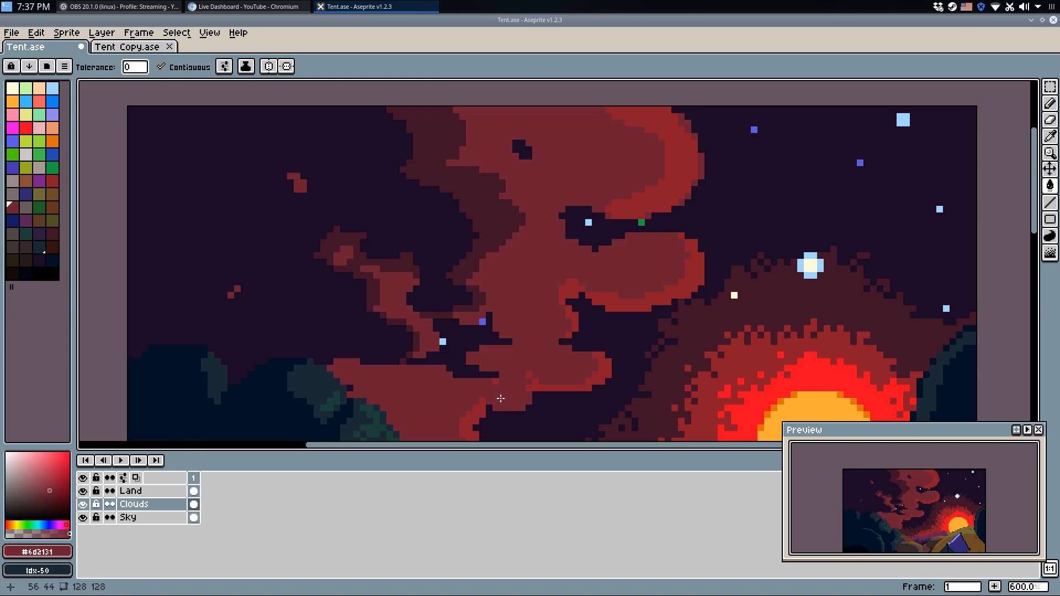
scroll(475, 418, up, 4)
key(b)
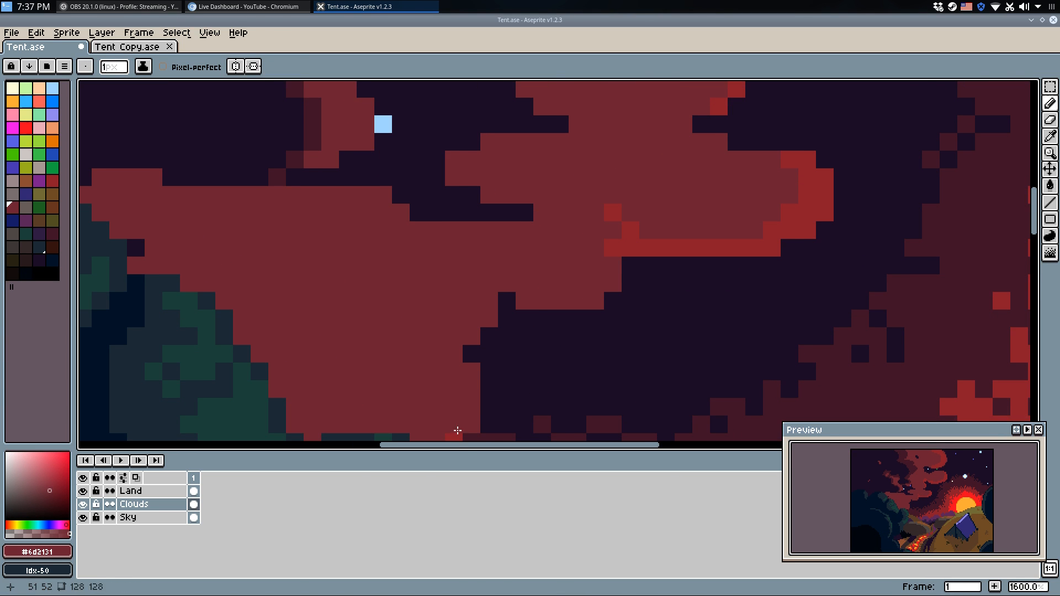
scroll(468, 402, down, 5)
scroll(497, 303, up, 2)
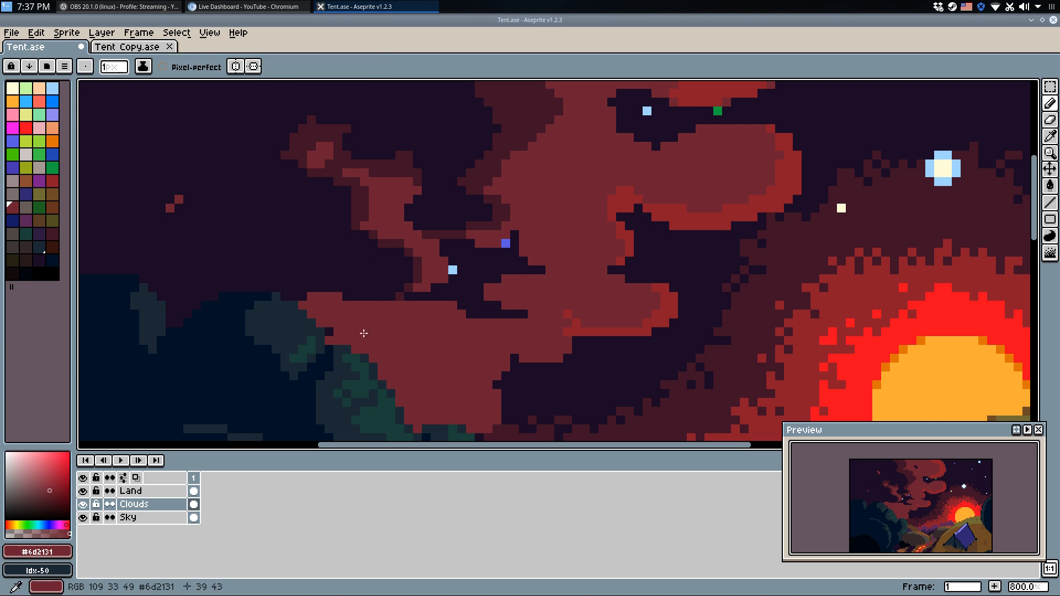
scroll(519, 226, down, 3)
key(ctrl+s)
Try recolouring the cloud highlights orange and filling the large cloud's body with #8c1c2b.
drag(499, 150, 547, 227)
scroll(547, 227, up, 2)
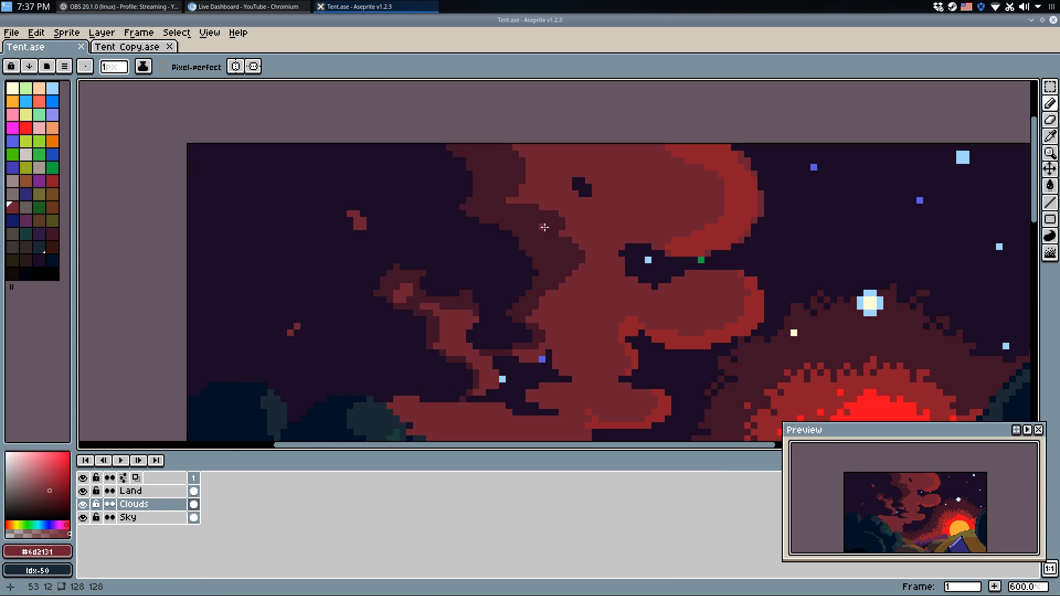
alt+click(544, 227)
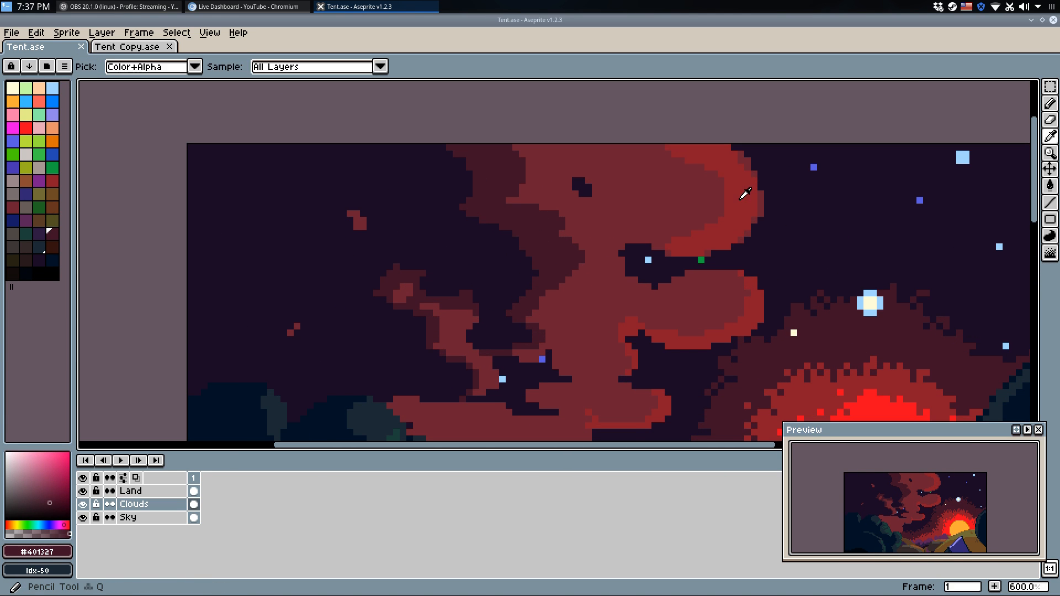
alt+click(745, 194)
drag(745, 194, 556, 198)
right_click(53, 141)
key(shift+r)
click(596, 276)
key(ctrl+z)
alt+click(581, 200)
key(ctrl+y)
key(g)
click(532, 200)
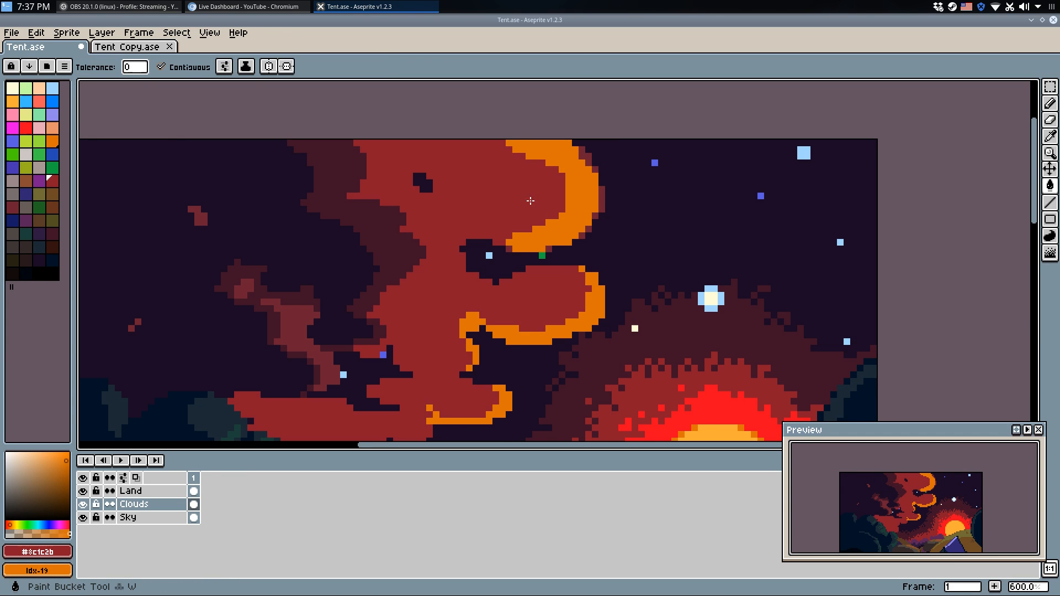
scroll(572, 199, down, 4)
scroll(571, 199, down, 2)
scroll(571, 199, up, 1)
key(v)
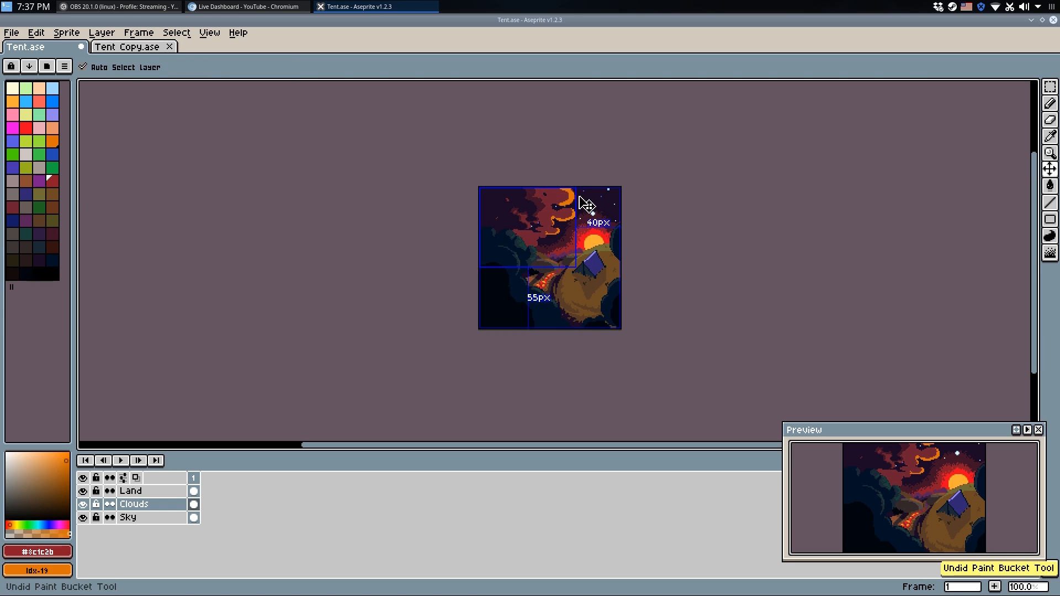
Save the Tent.ase artwork.
key(ctrl+s)
scroll(606, 259, up, 1)
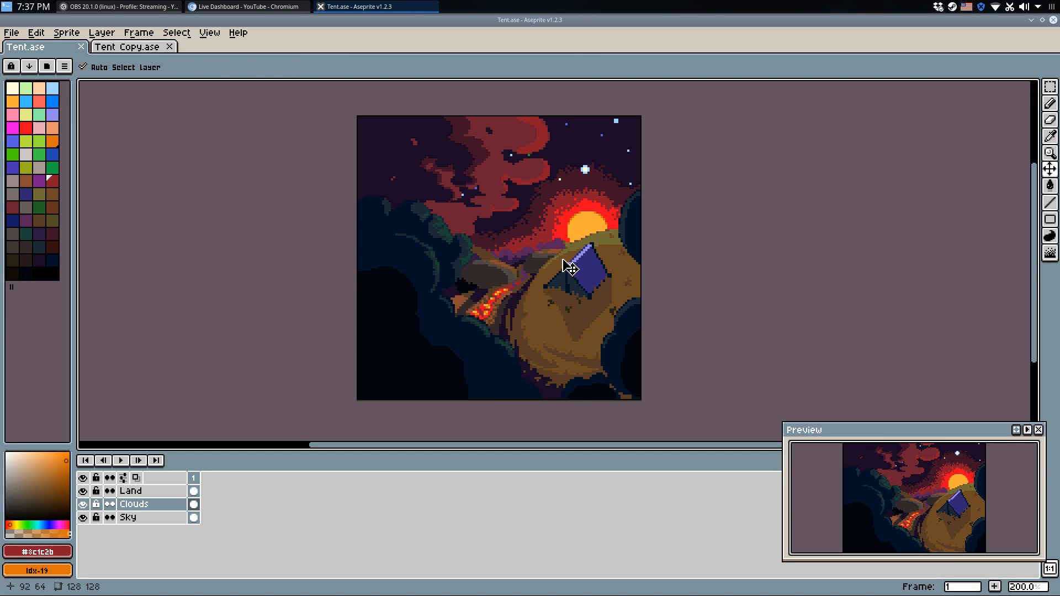
key(ctrl+a)
key(Delete)
key(ctrl+z)
key(f)
click(788, 263)
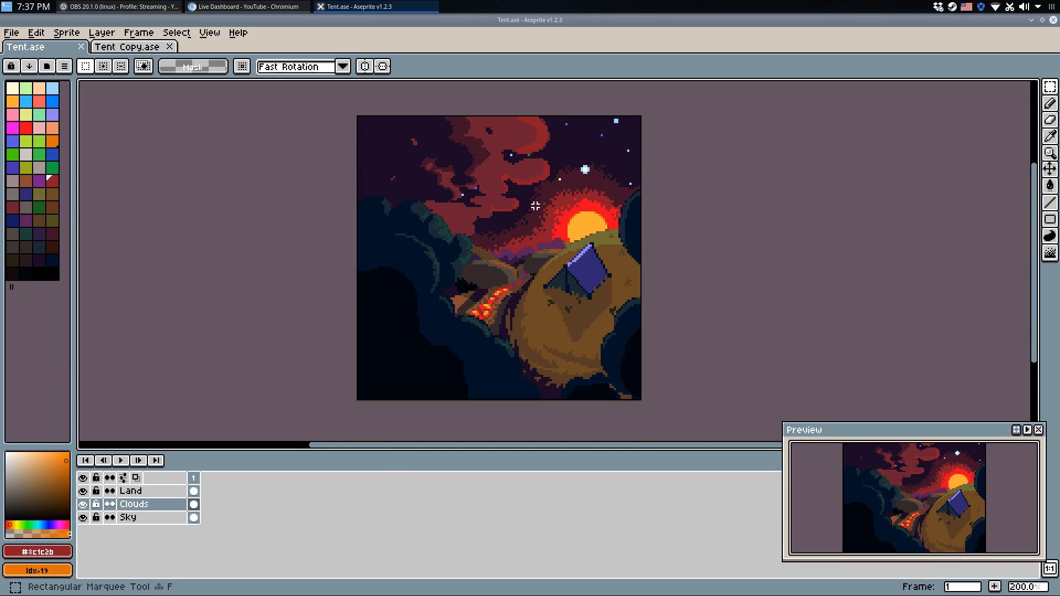
key(q)
drag(534, 205, 612, 294)
scroll(618, 249, down, 4)
key(ctrl+s)
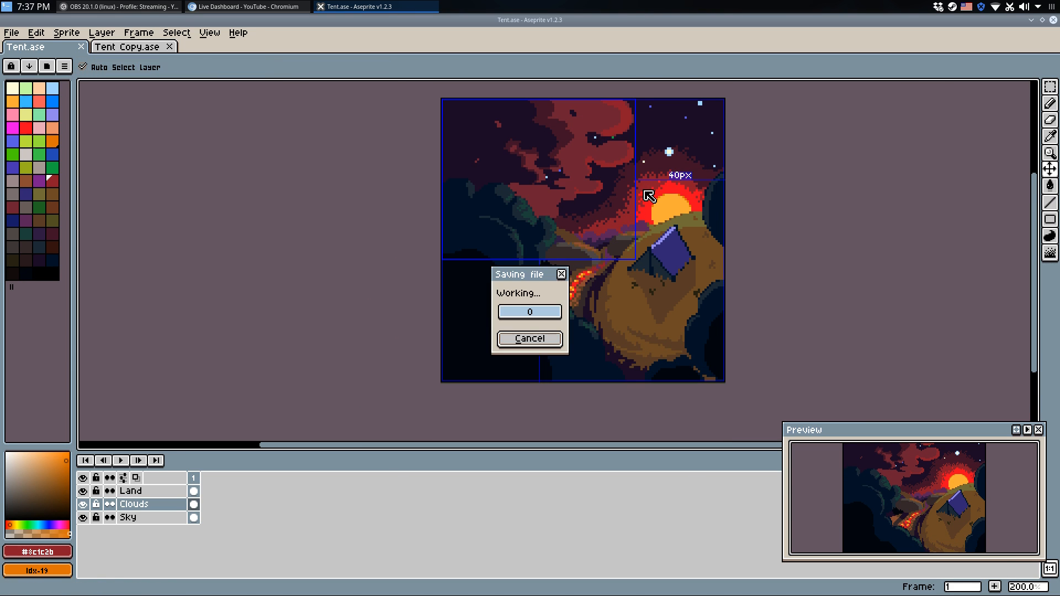
On the Land layer, draw a curved #1c2934 foliage contour in the dark bush, running from the canvas edge to the existing arc.
drag(617, 217, 607, 256)
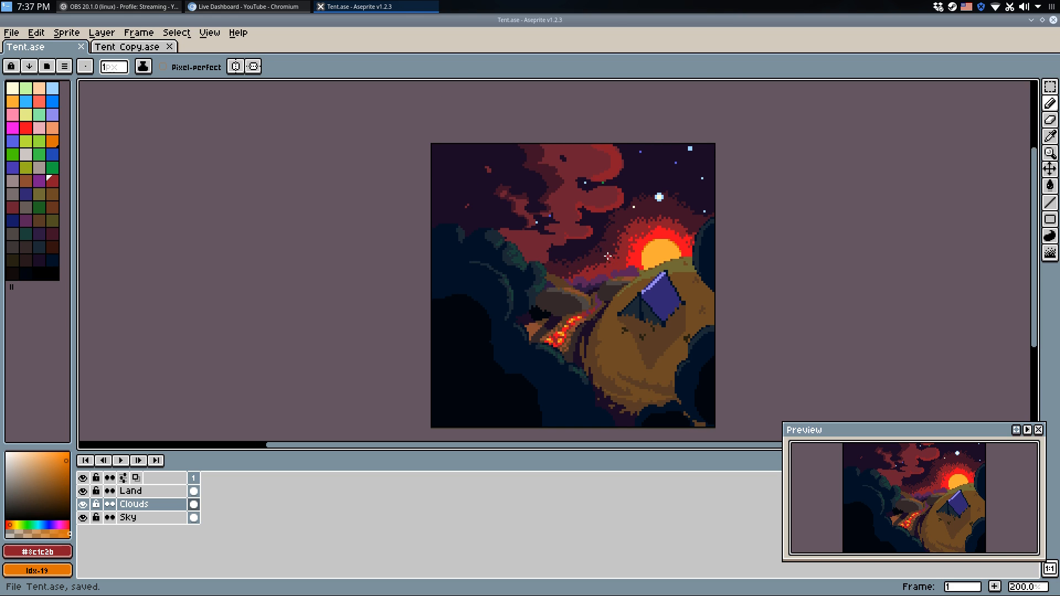
scroll(561, 287, up, 3)
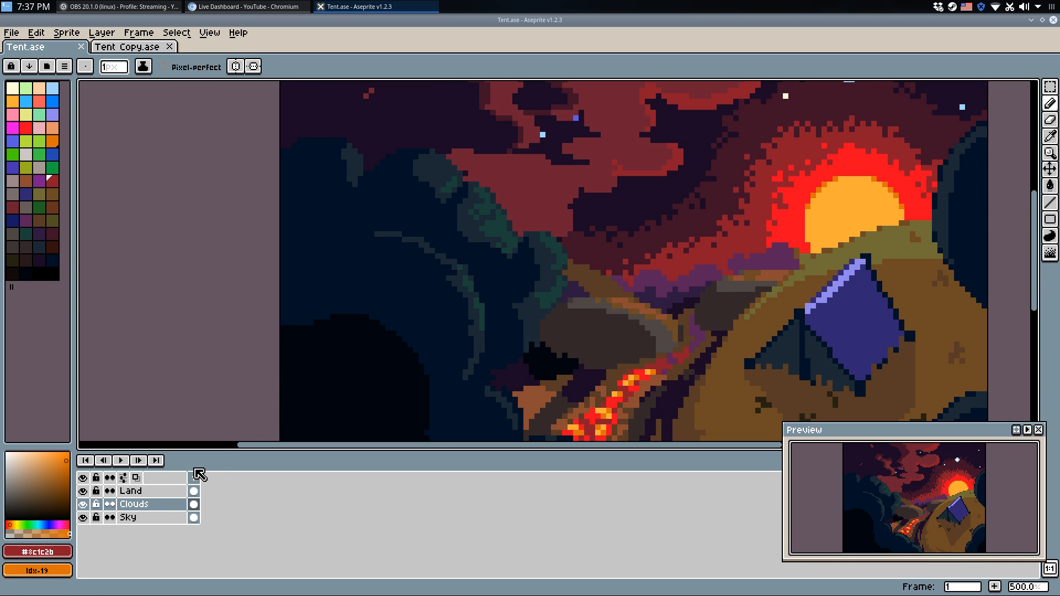
click(161, 491)
scroll(365, 247, up, 1)
alt+click(390, 228)
drag(358, 237, 402, 241)
mouse_move(233, 157)
mouse_down()
mouse_move(310, 165)
mouse_move(346, 214)
mouse_up()
click(335, 257)
alt+click(339, 259)
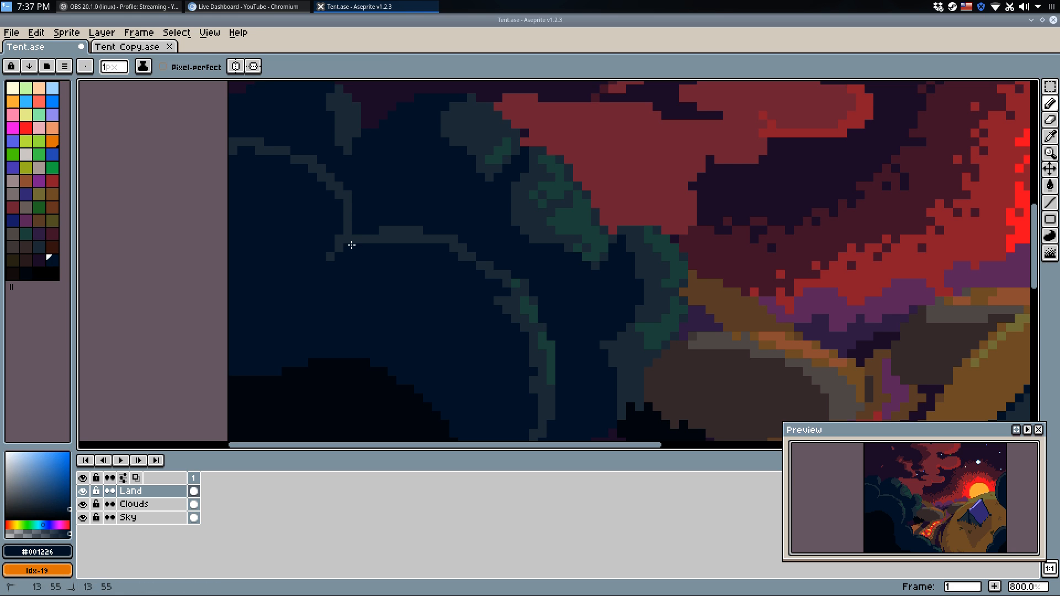
alt+click(344, 246)
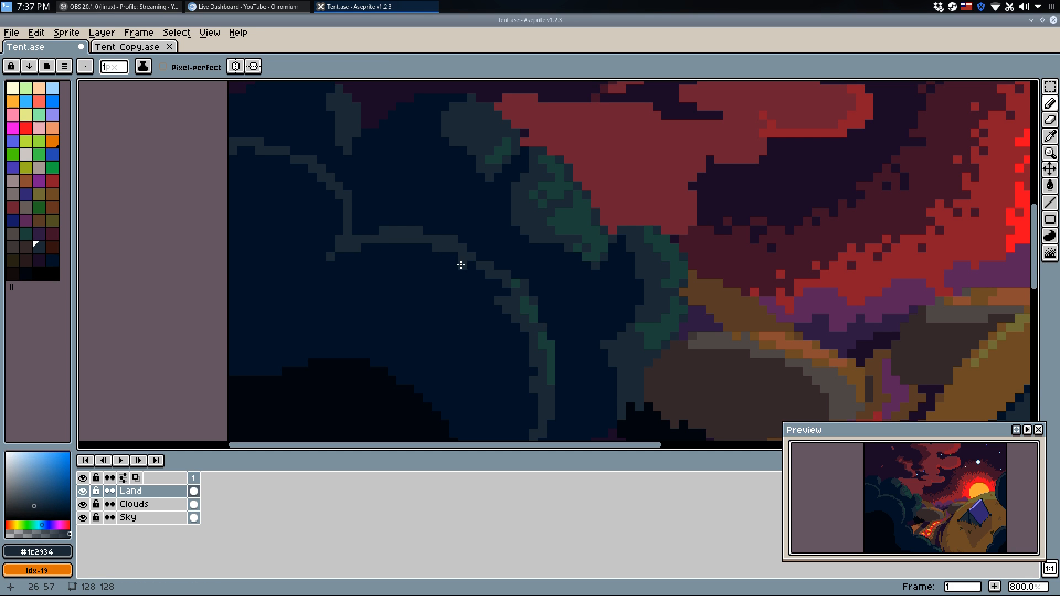
scroll(263, 153, down, 3)
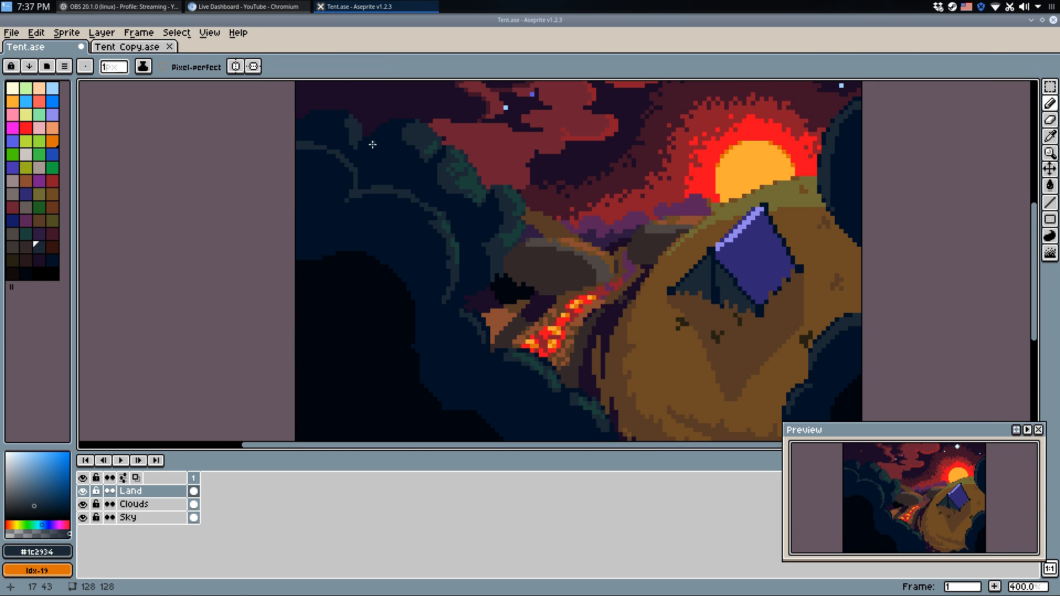
Add #1b4039 highlights to the crest of the lower foliage arc and the bend of the upper contour.
scroll(549, 87, up, 4)
alt+click(511, 184)
mouse_move(288, 270)
mouse_down()
mouse_move(373, 287)
mouse_move(279, 272)
mouse_up()
key(ctrl+z)
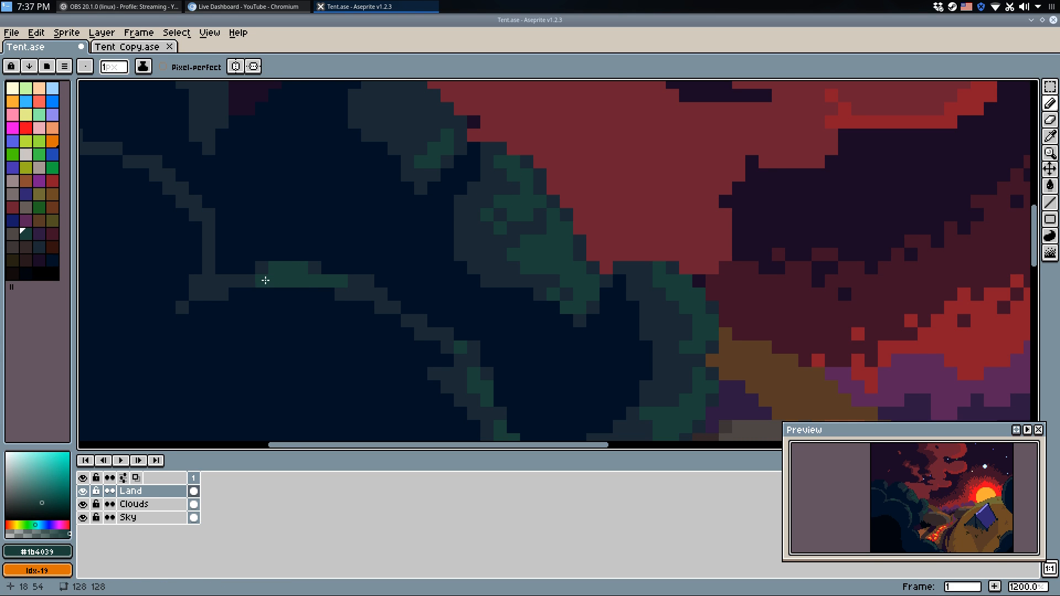
drag(212, 237, 218, 243)
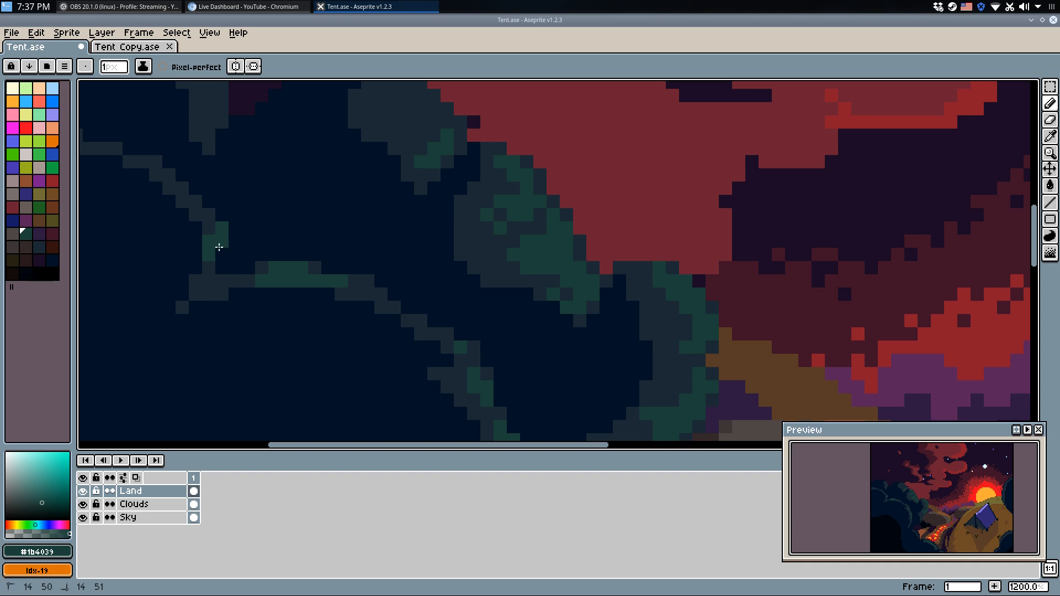
Thicken the upper foliage contour around its green bend with #1c2934 pixels.
alt+click(178, 177)
drag(188, 187, 216, 212)
click(223, 257)
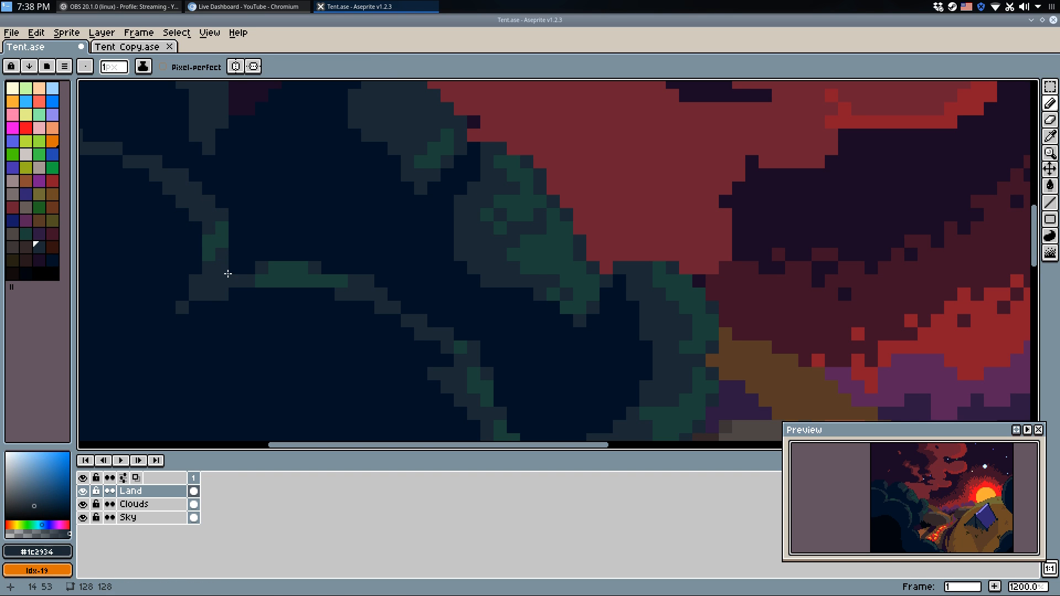
Trim the junction between the two foliage contours with #001226 and save the file.
alt+click(207, 282)
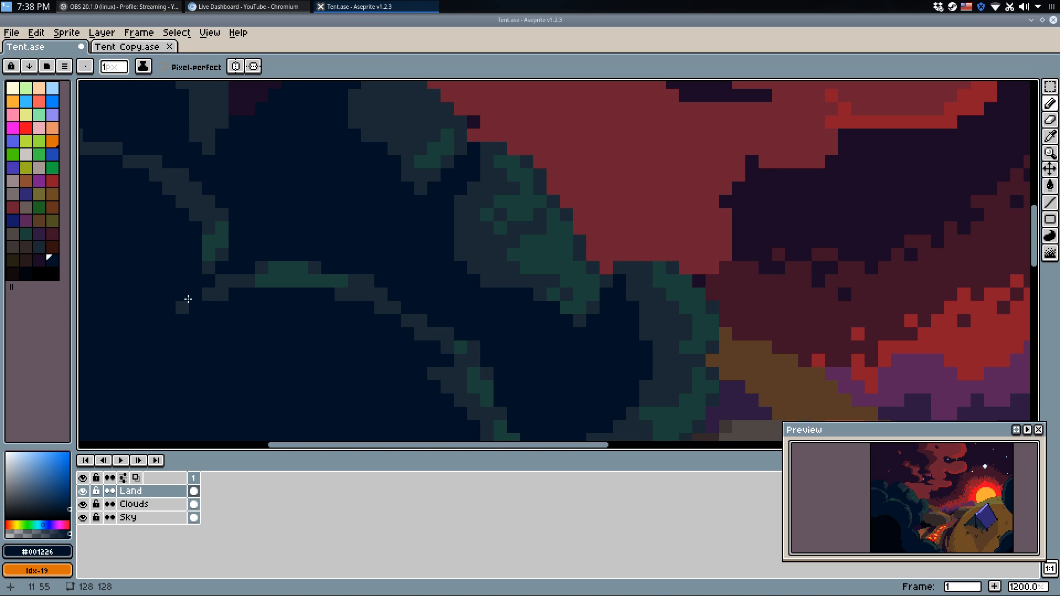
scroll(183, 302, down, 7)
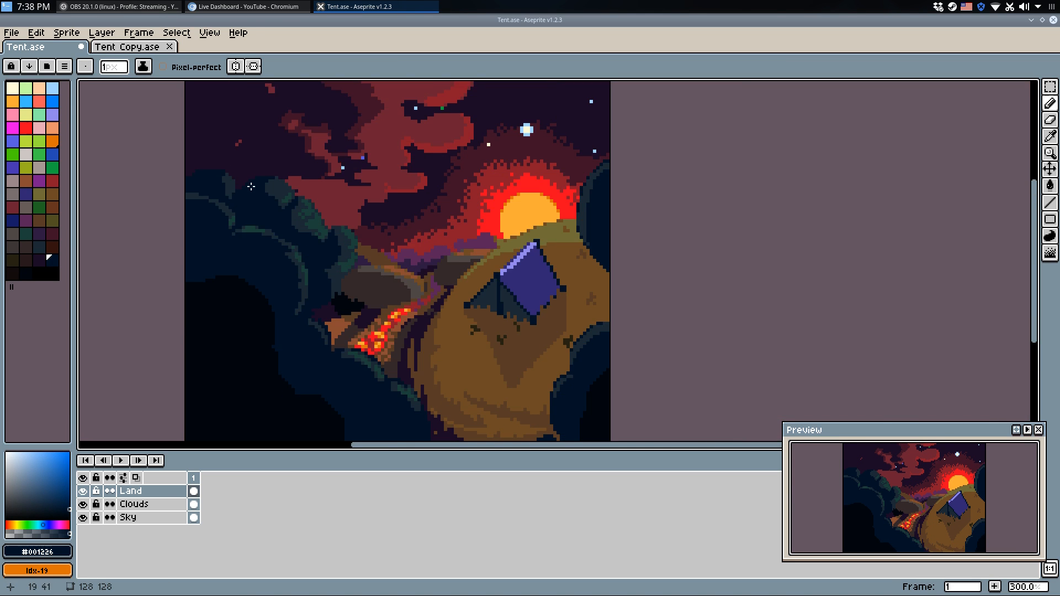
key(ctrl+s)
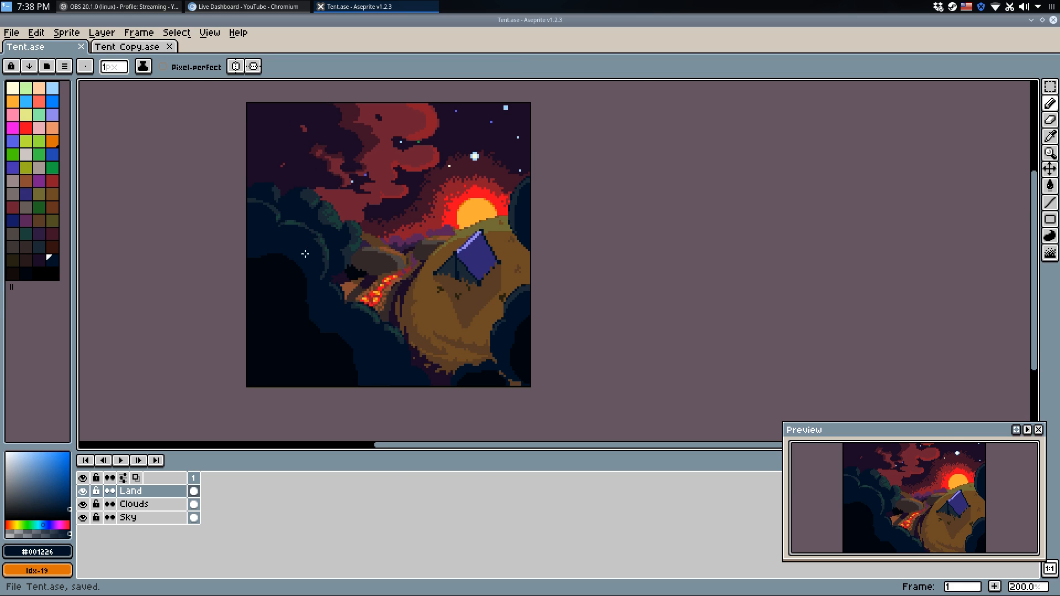
Cover the upper foliage contour's end at the canvas edge with #001226 to shorten it.
scroll(218, 138, up, 7)
mouse_move(262, 205)
mouse_down()
mouse_move(190, 207)
mouse_move(255, 209)
mouse_move(217, 218)
mouse_up()
scroll(328, 199, down, 1)
scroll(337, 223, up, 2)
Widen the outer side of the upper foliage contour along its green bend with #1c2934 pixels.
alt+click(374, 237)
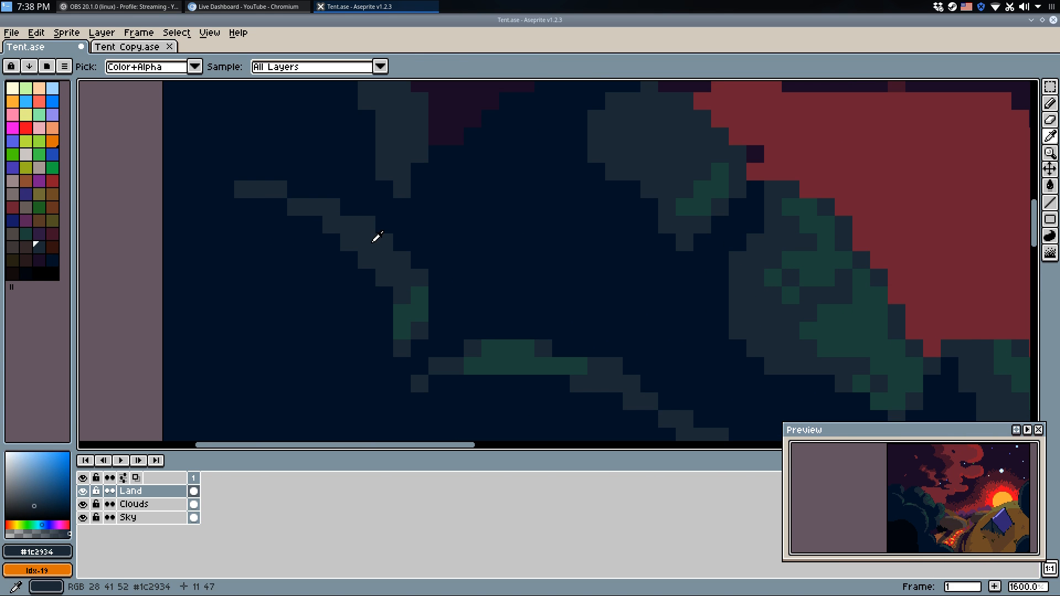
mouse_move(393, 236)
mouse_down()
mouse_move(432, 268)
mouse_move(440, 303)
mouse_up()
scroll(504, 274, down, 6)
scroll(504, 274, up, 6)
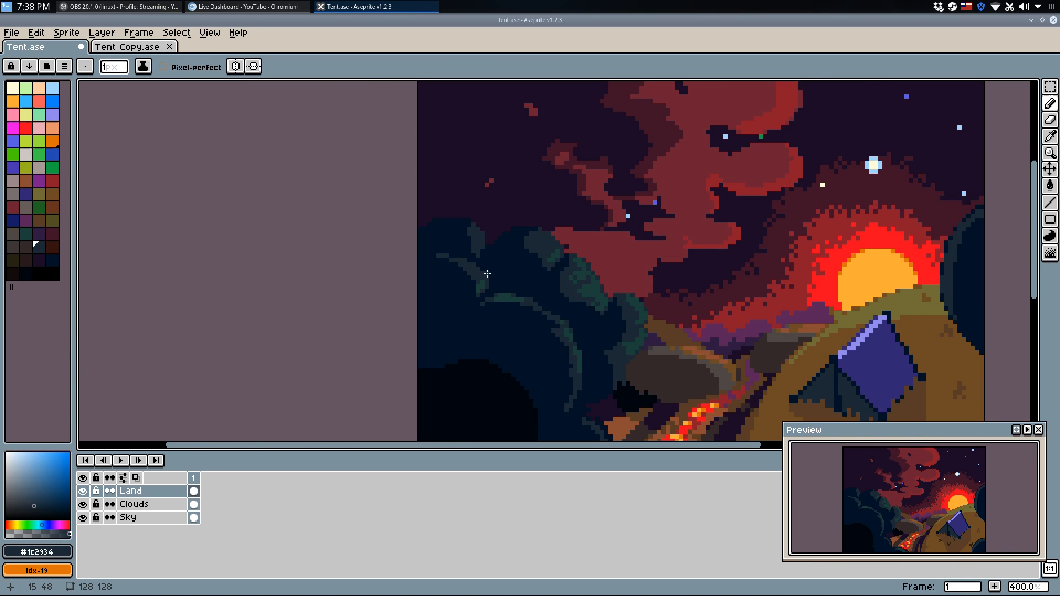
Thin the upper foliage contour just above its green bend with #001226 pixels.
alt+click(455, 263)
drag(463, 265, 485, 269)
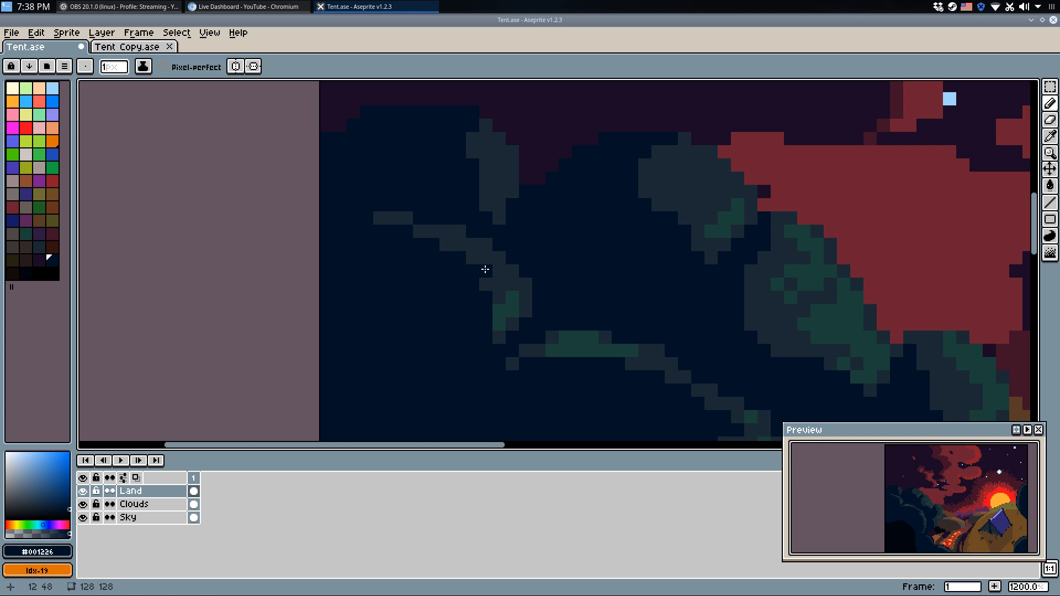
scroll(512, 270, down, 6)
scroll(519, 257, up, 6)
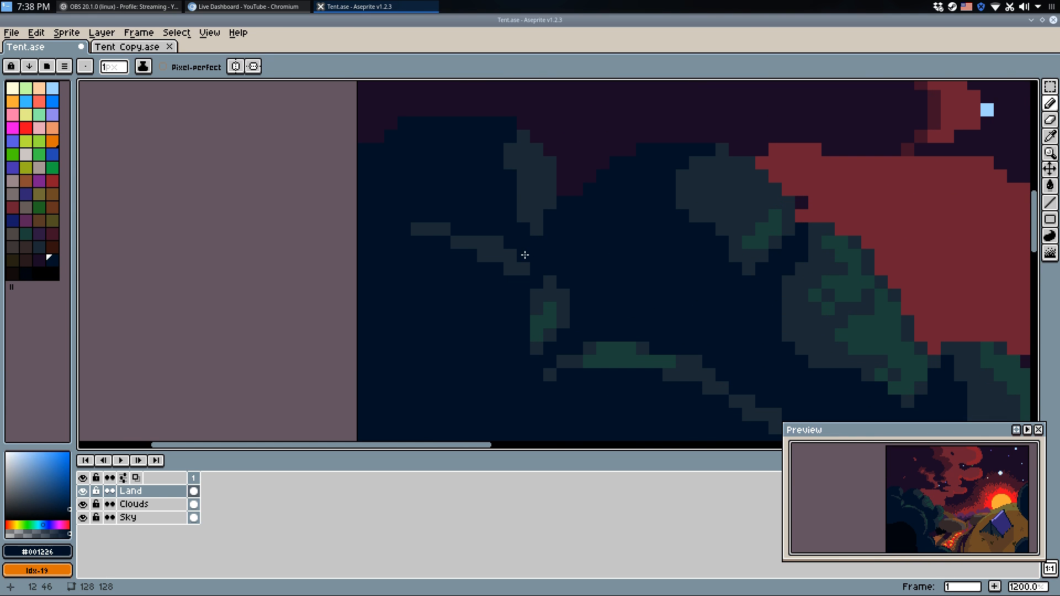
scroll(552, 259, down, 7)
scroll(563, 254, up, 4)
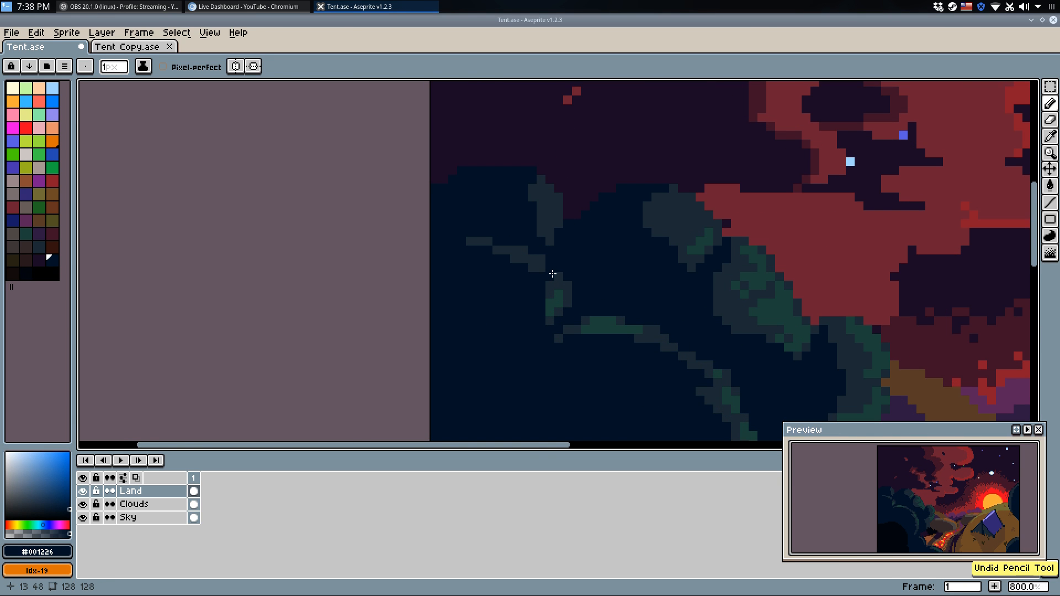
Undo and redo the last two pencil edits to compare the foliage in the full scene, and save the file.
scroll(578, 252, down, 2)
scroll(578, 252, down, 2)
scroll(635, 276, down, 1)
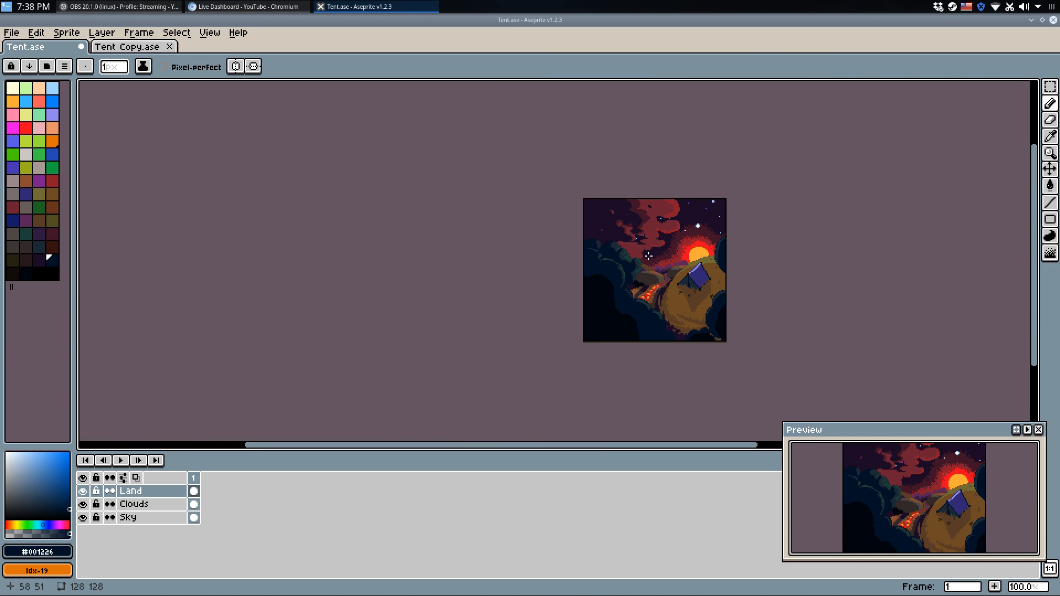
scroll(663, 287, up, 1)
key(ctrl+z)
key(ctrl+z)
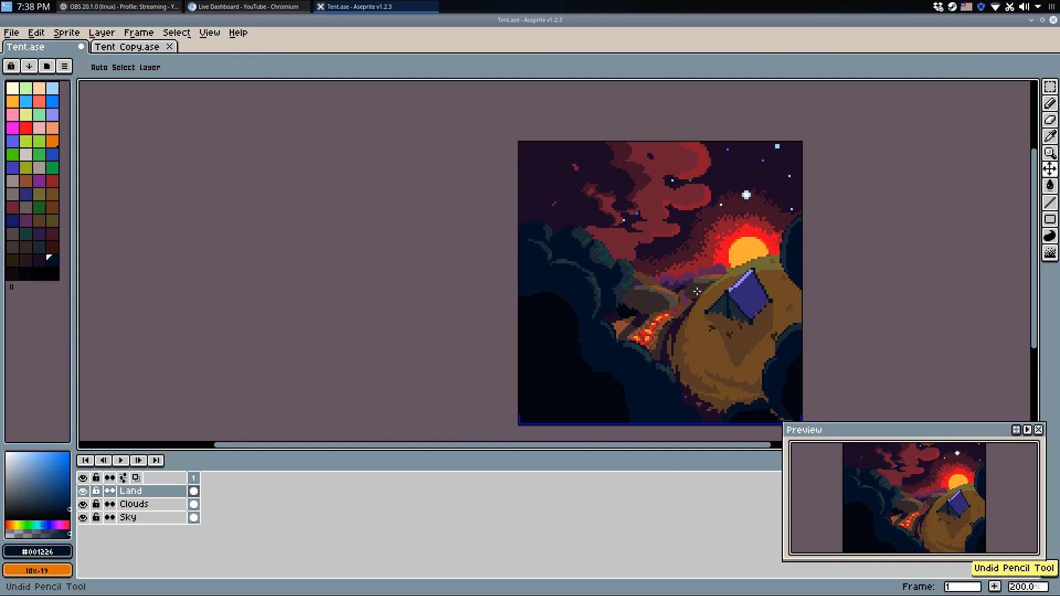
key(ctrl+shift+z)
key(ctrl+shift+z)
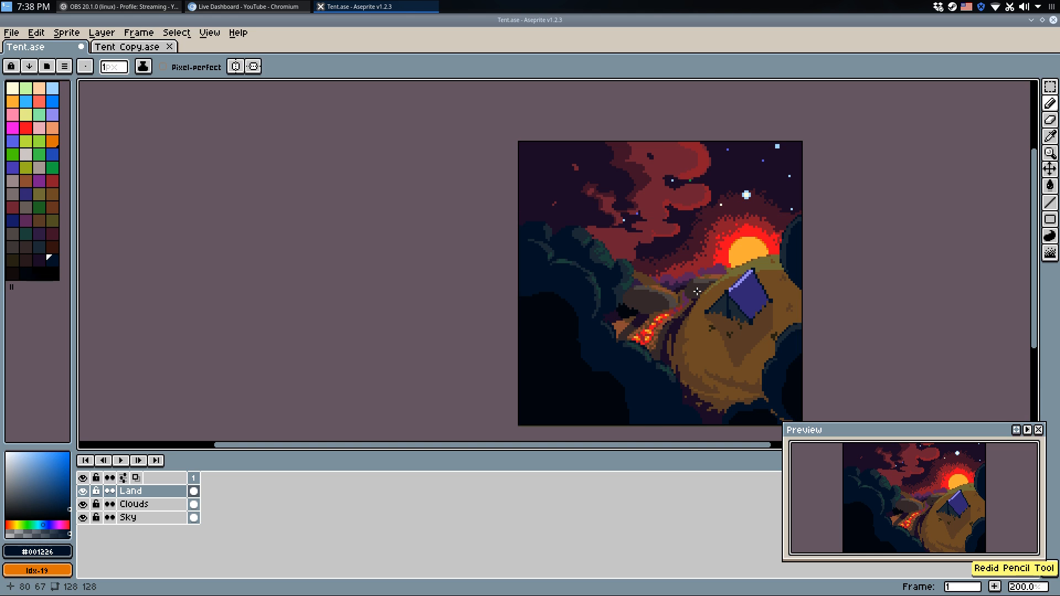
key(ctrl+s)
scroll(817, 312, right, 2)
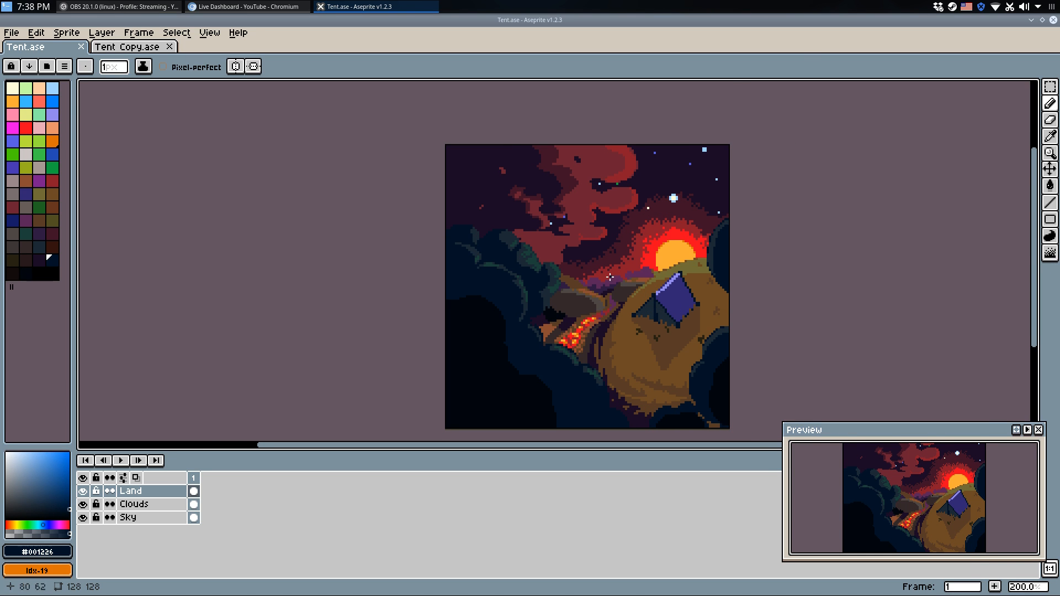
Fill a part of the cloud above the dark bushes with #6d2131 on the Clouds layer and save the file.
scroll(589, 243, up, 4)
alt+click(563, 141)
key(g)
click(492, 199)
key(ctrl+z)
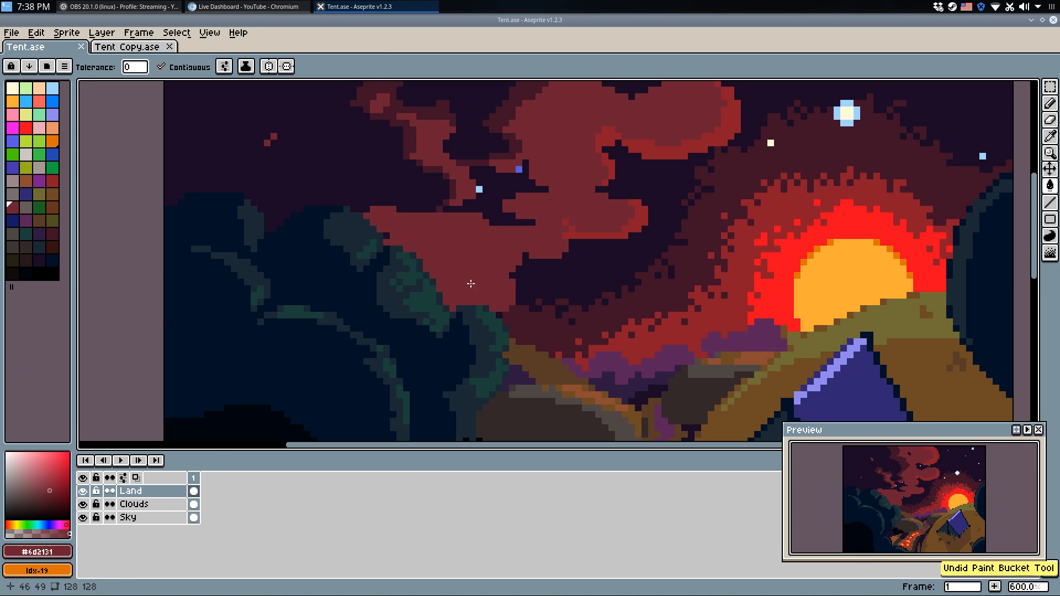
click(149, 504)
click(511, 189)
scroll(572, 189, down, 4)
scroll(572, 189, up, 1)
scroll(673, 235, down, 2)
key(v)
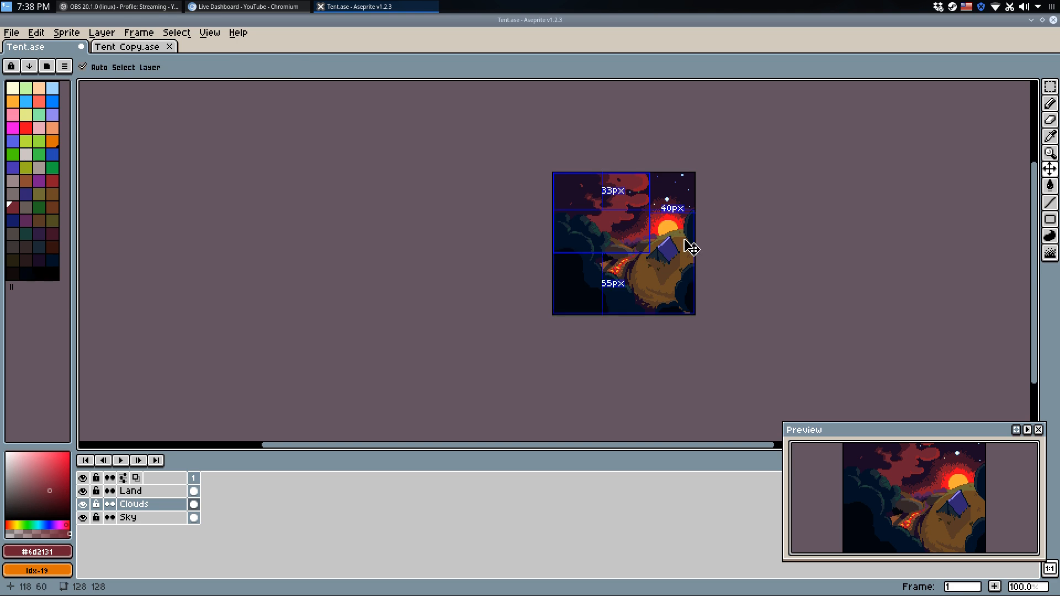
key(ctrl+s)
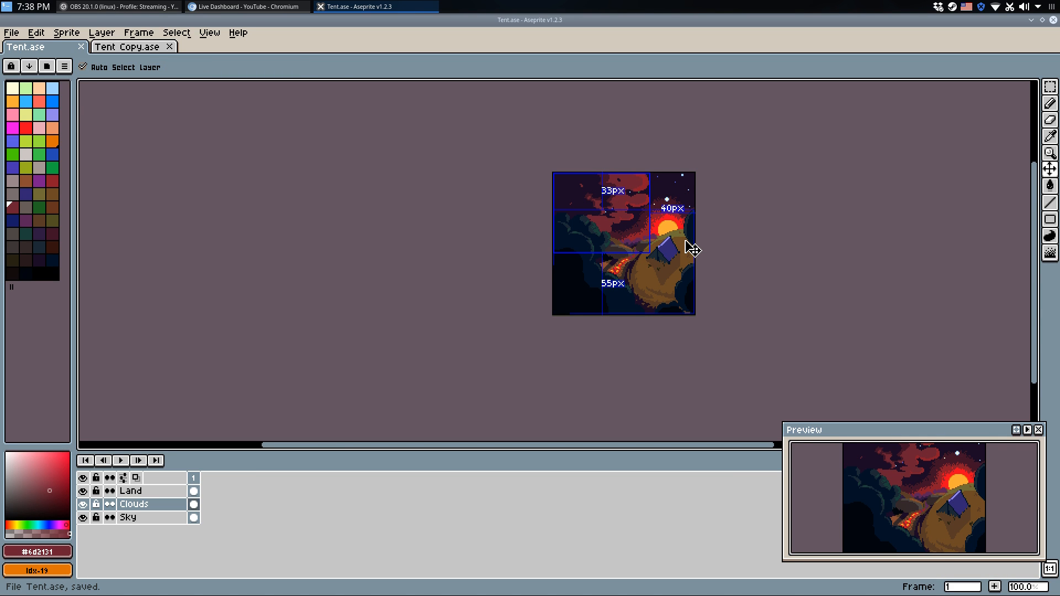
Try clearing the entire content of the Clouds layer and restore it.
key(ctrl+a)
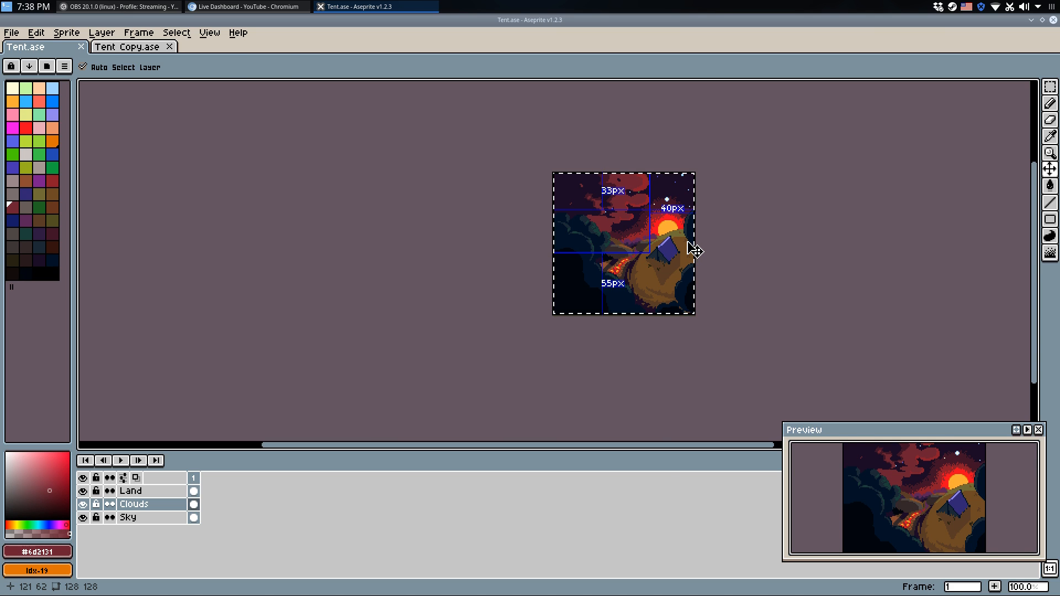
key(Delete)
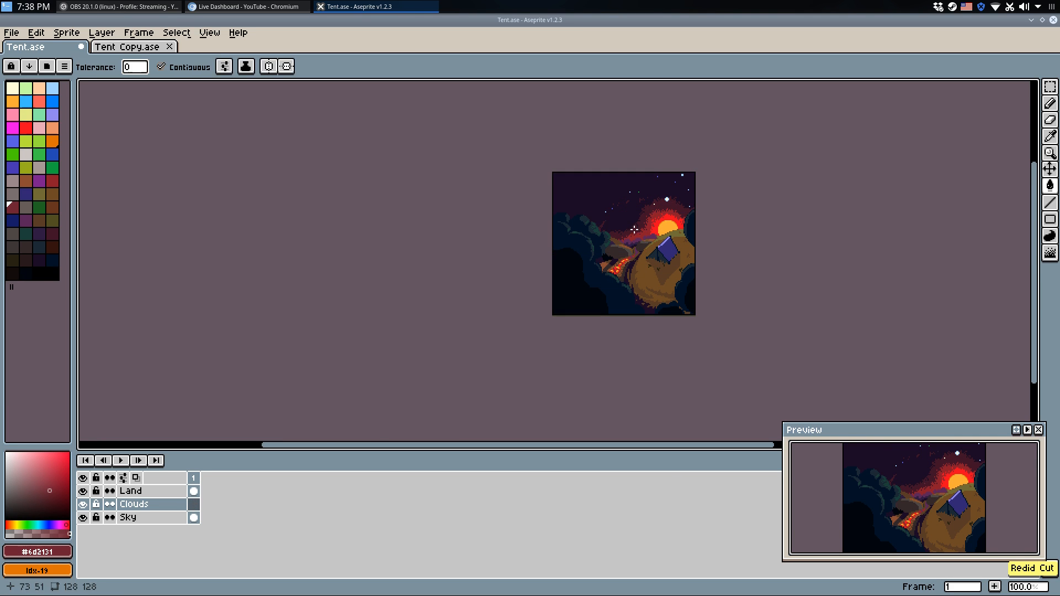
key(ctrl+z)
Add a new layer above Clouds, hide the Clouds layer and save the file.
key(v)
right_click(153, 503)
click(170, 497)
click(82, 518)
key(g)
key(m)
click(384, 188)
key(ctrl+s)
Show the grid, hide the Land layer and draw a horizontal line in palette colour 0 across the middle of the canvas.
key(b)
mouse_move(608, 208)
mouse_down()
mouse_move(486, 283)
mouse_move(388, 220)
mouse_up()
scroll(433, 258, up, 1)
click(13, 88)
key(ctrl+apostrophe)
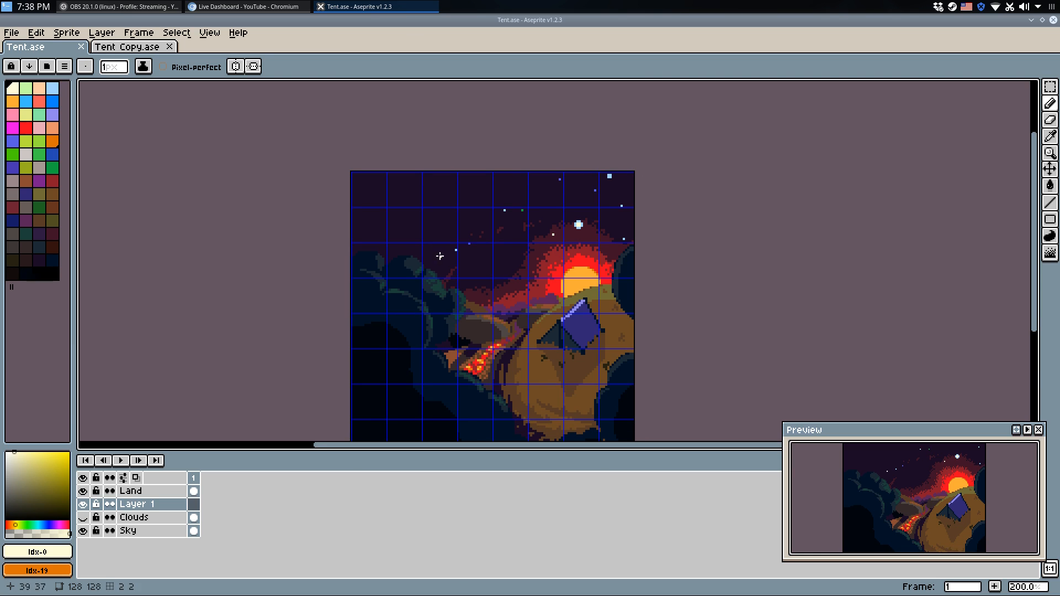
click(83, 490)
key(l)
mouse_move(353, 311)
mouse_down()
mouse_move(644, 310)
mouse_move(343, 307)
mouse_move(366, 313)
mouse_up()
key(ctrl+z)
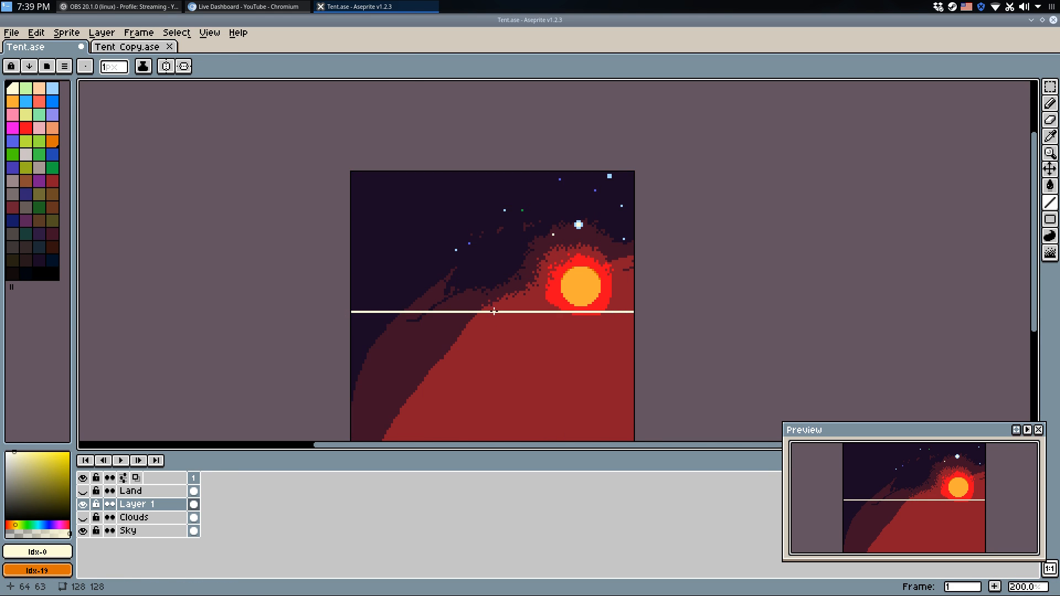
Draw mirrored perspective lines from the horizon's centre to the grid marks along the canvas edges, plus a vertical centre line.
click(167, 66)
drag(493, 310, 636, 170)
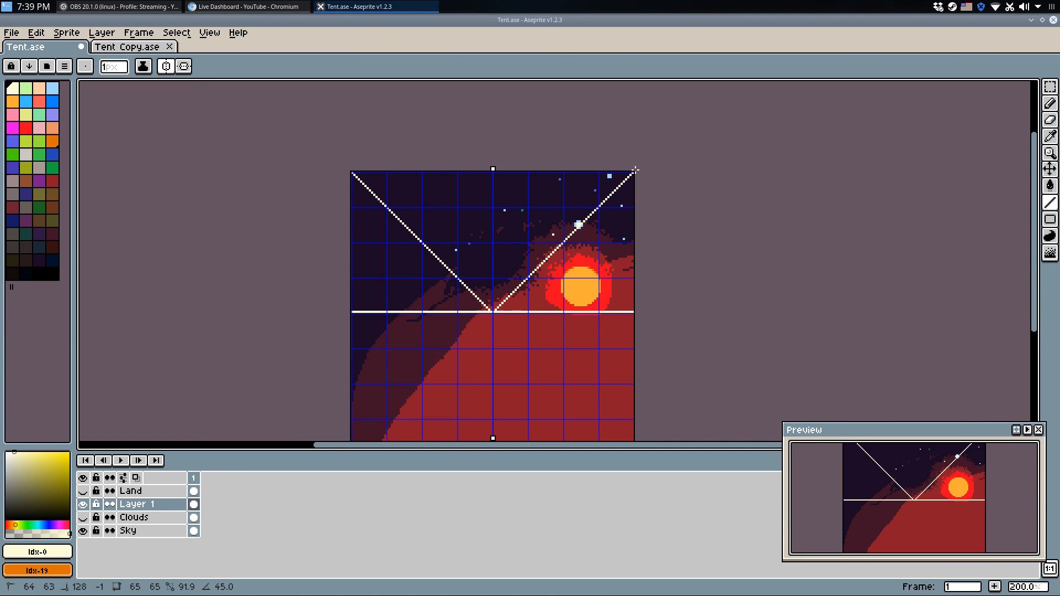
drag(496, 311, 634, 210)
mouse_move(495, 311)
mouse_down()
mouse_move(651, 268)
mouse_move(647, 238)
mouse_up()
mouse_move(493, 312)
mouse_down()
mouse_move(639, 267)
mouse_move(643, 277)
mouse_up()
drag(493, 312, 565, 171)
drag(494, 315, 528, 171)
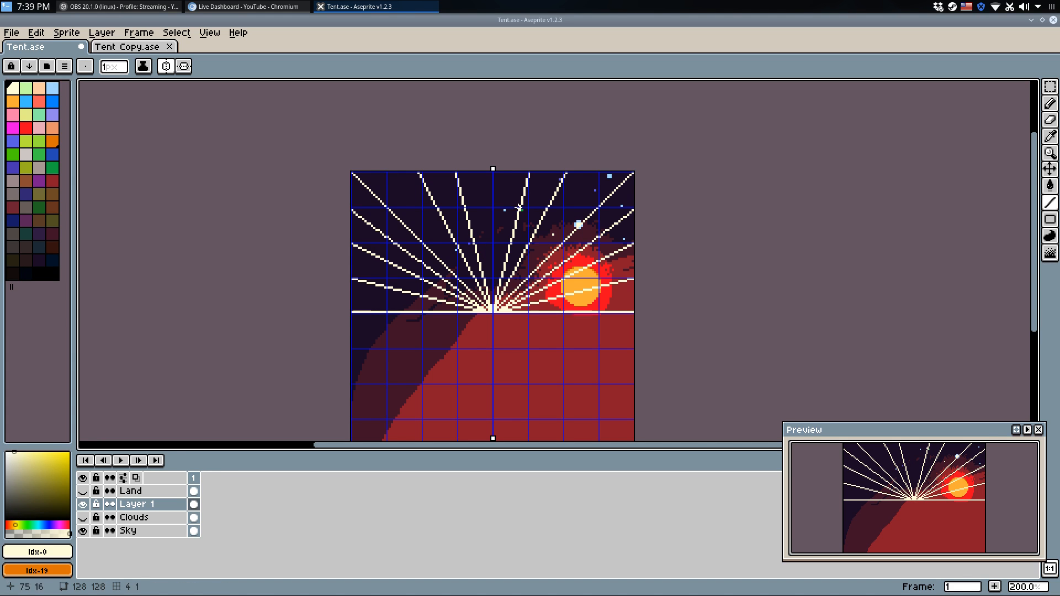
drag(493, 312, 493, 169)
Try moving the perspective lines up 11 pixels, then restore their position and check them against the Land layer.
key(v)
drag(515, 311, 515, 285)
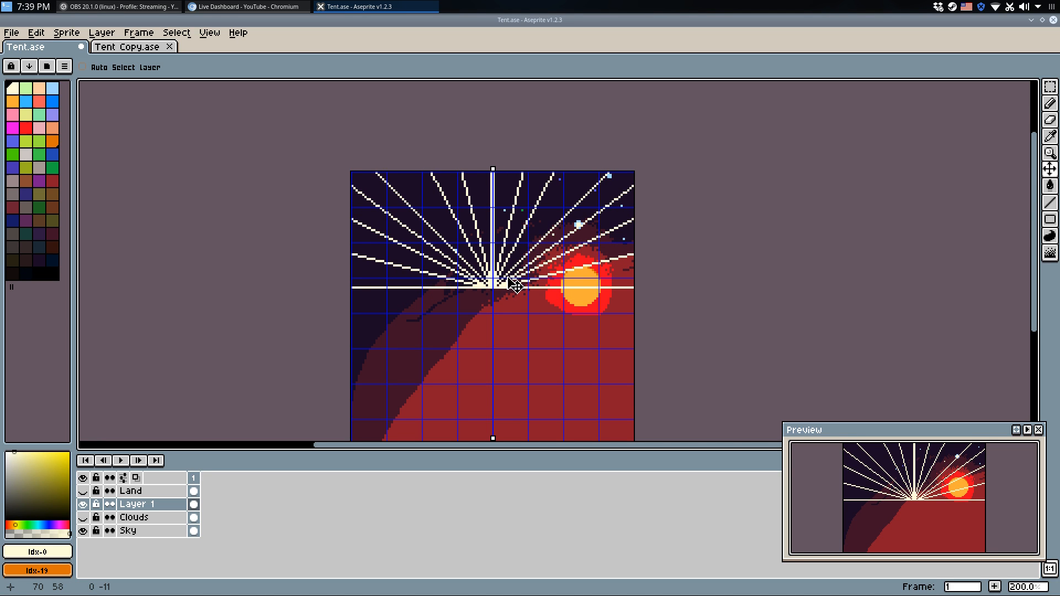
drag(517, 334, 565, 242)
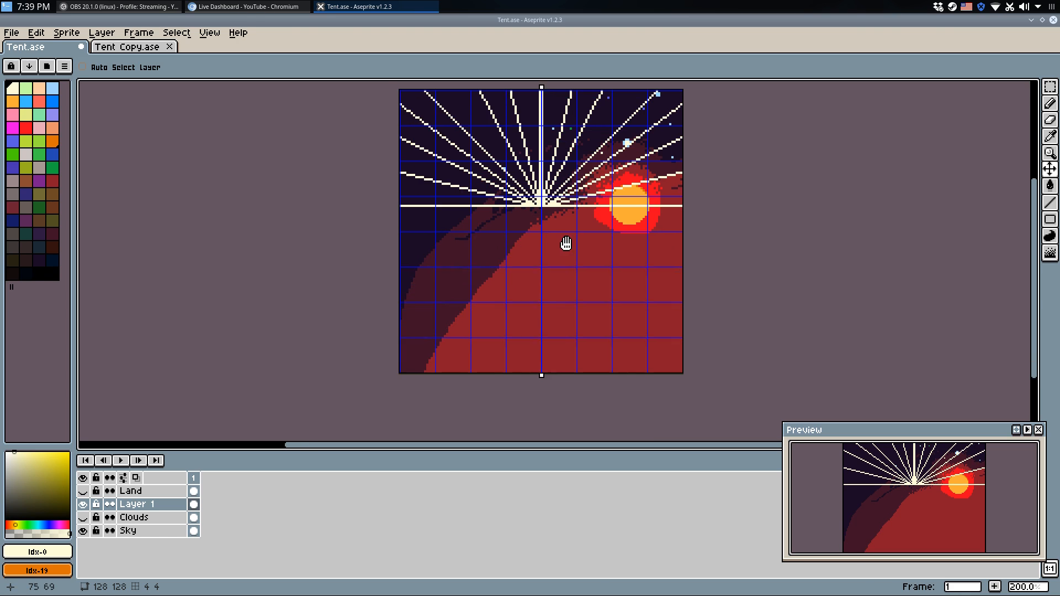
key(ctrl+z)
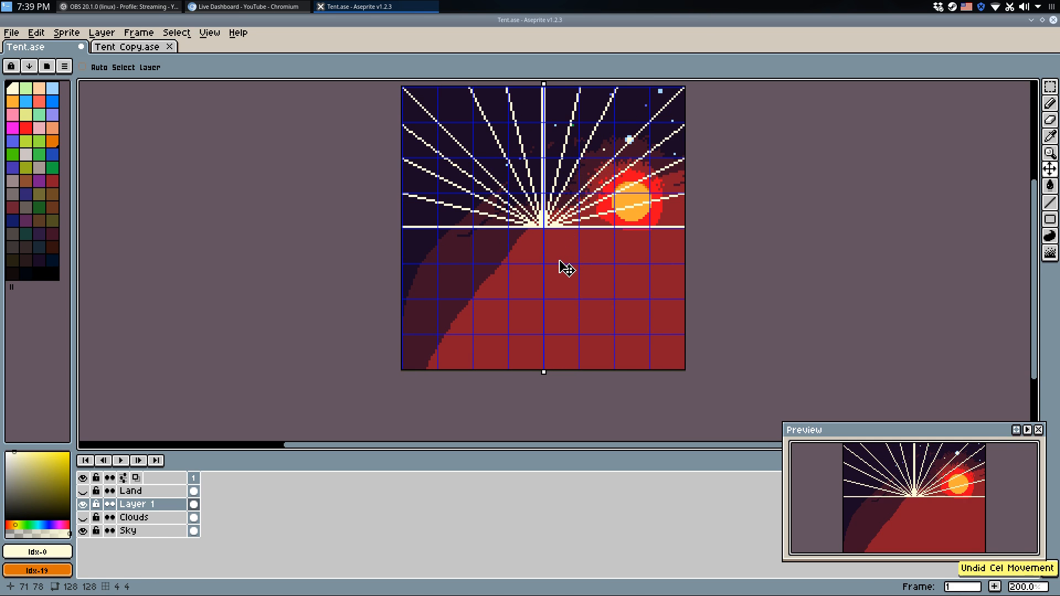
click(83, 491)
click(83, 490)
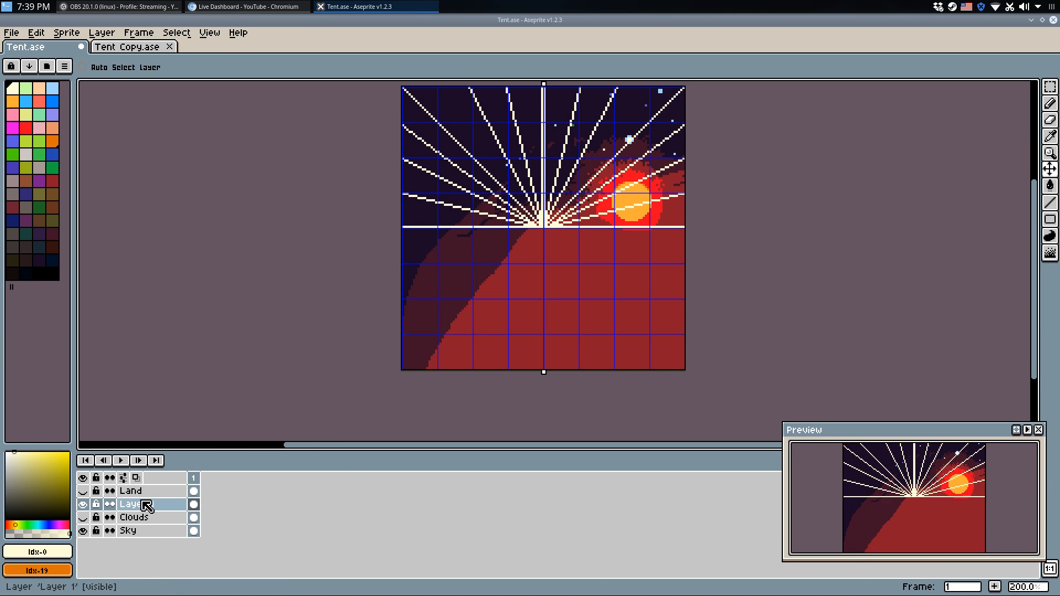
Draw three evenly spaced horizontal lines across the canvas along the grid rows above the horizon.
scroll(485, 260, up, 1)
key(q)
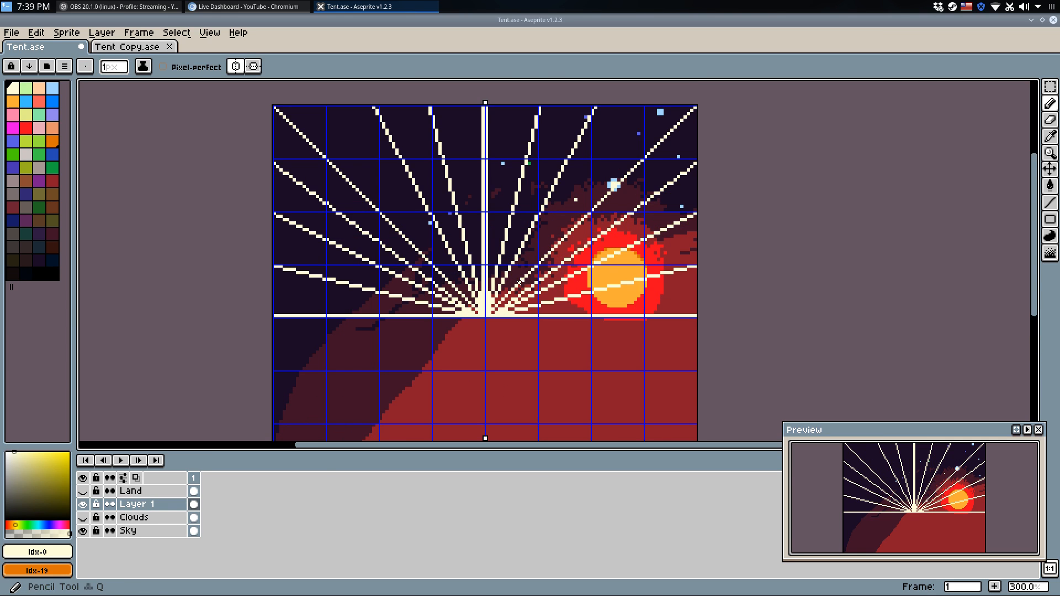
shift+click(697, 156)
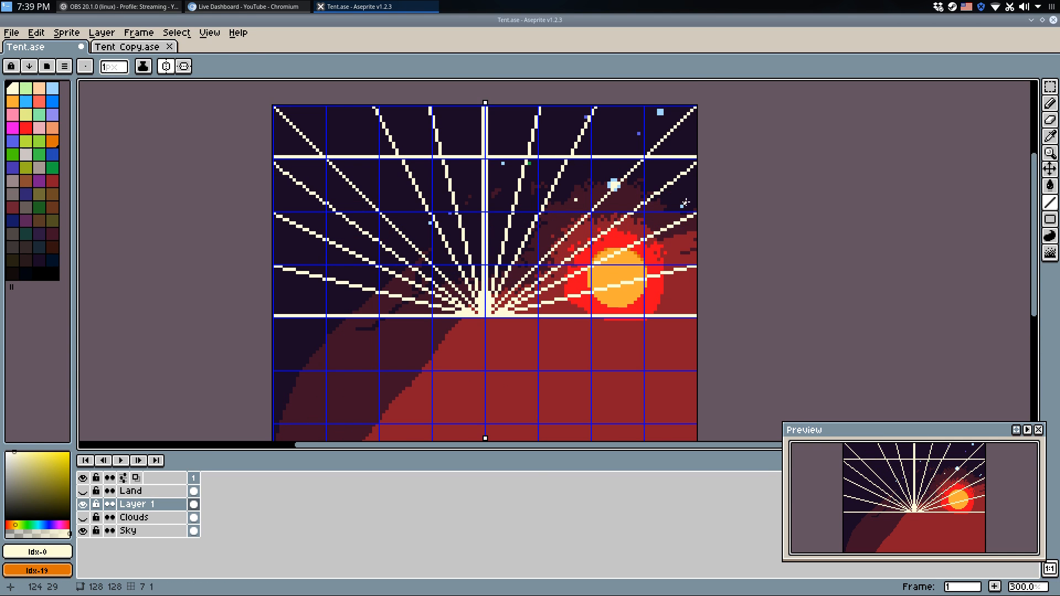
drag(700, 209, 487, 210)
drag(485, 264, 740, 254)
key(ctrl+z)
mouse_move(593, 261)
mouse_down()
mouse_move(484, 260)
mouse_move(754, 263)
mouse_up()
key(ctrl+z)
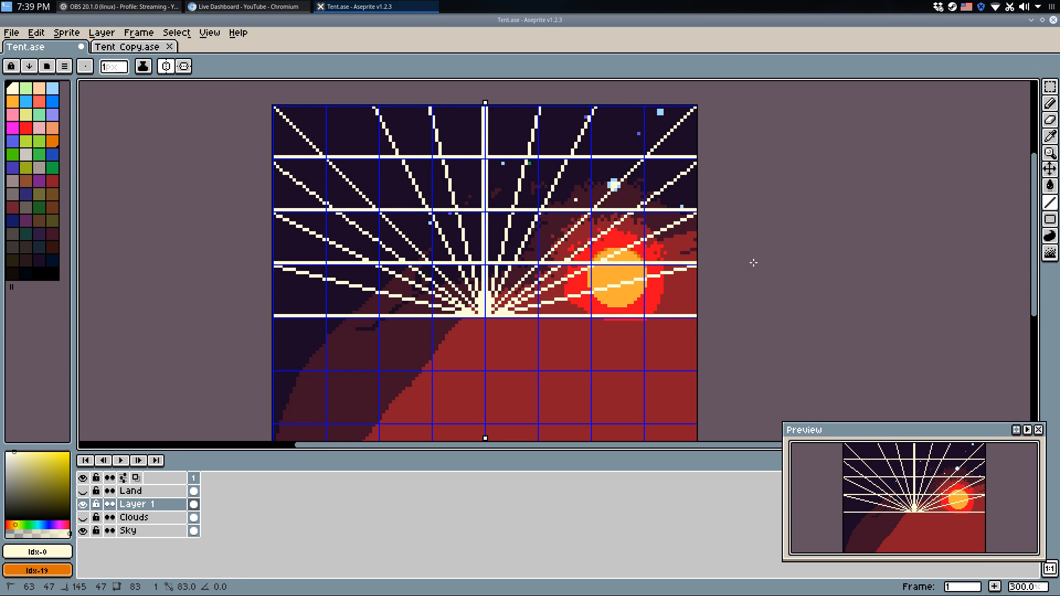
Hide the grid overlay, save the file and turn off the mirror symmetry.
key(ctrl+apostrophe)
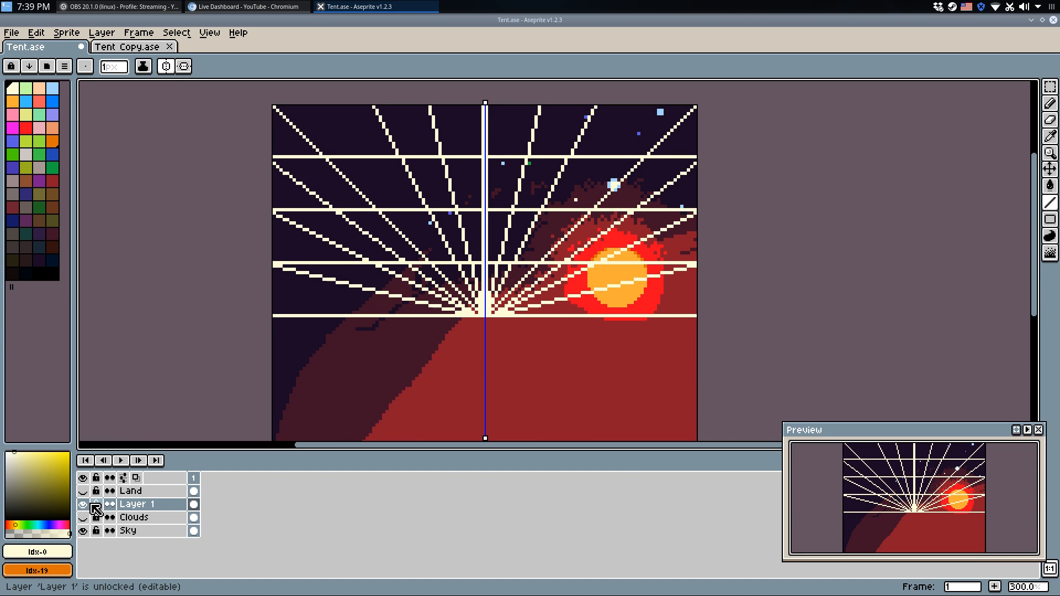
scroll(277, 337, down, 2)
drag(361, 325, 465, 307)
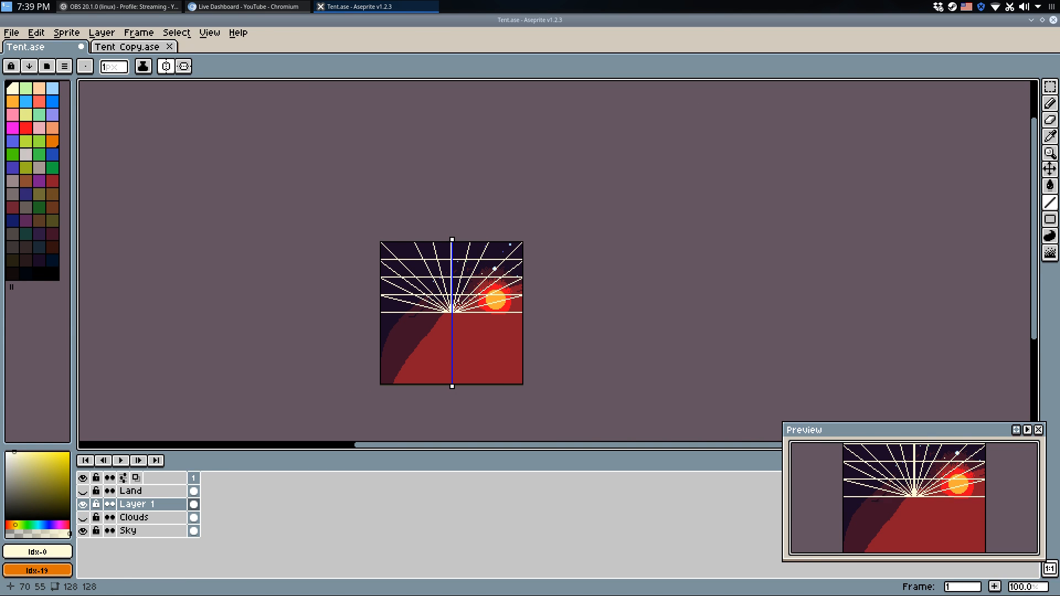
scroll(457, 302, up, 1)
key(ctrl+s)
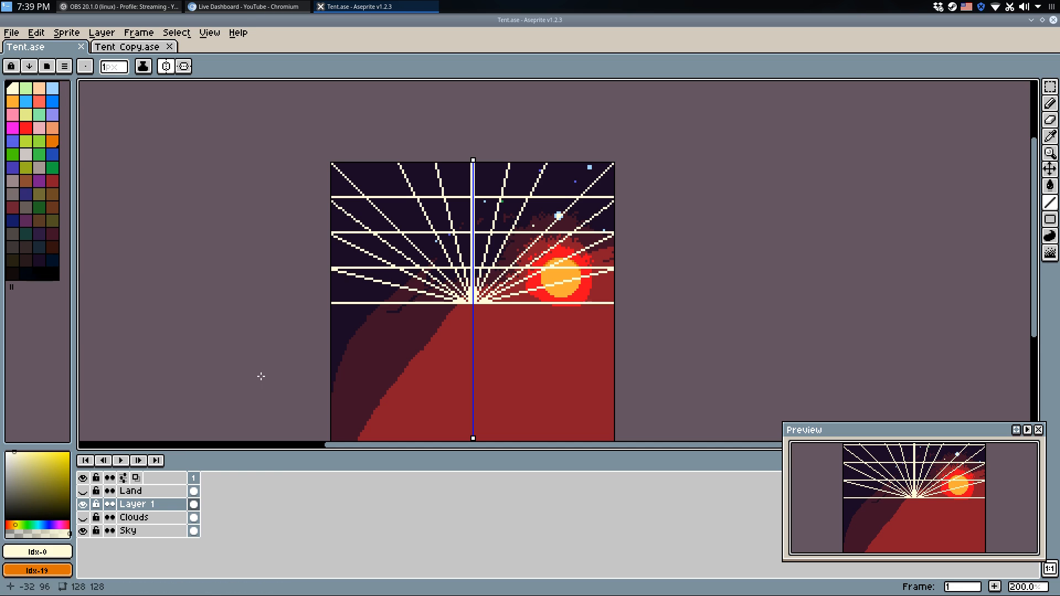
click(181, 67)
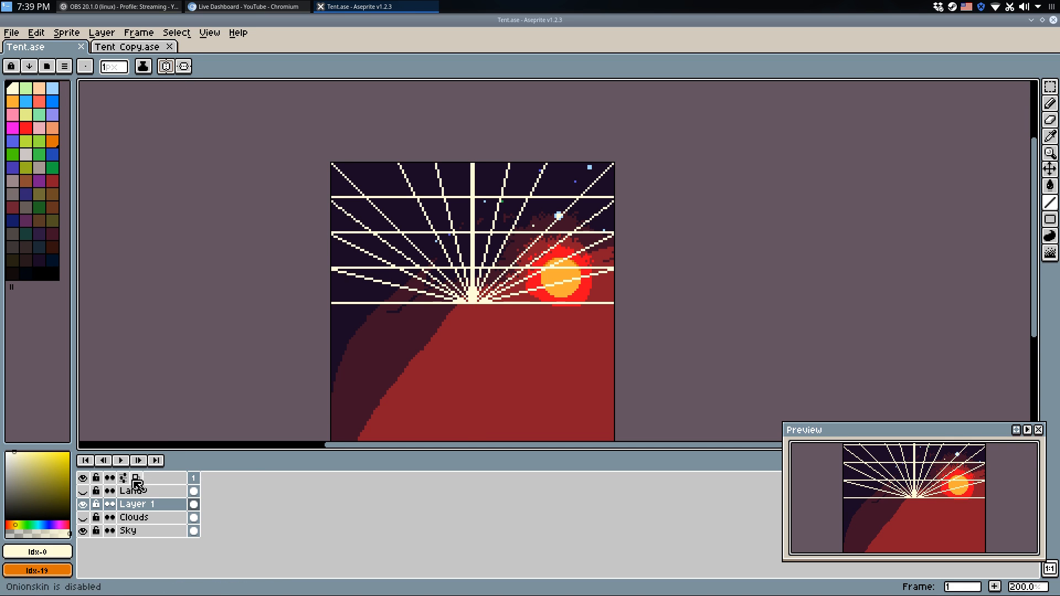
Compare the scene with the perspective lines and the Clouds layer shown and hidden, and save the file.
click(83, 504)
click(82, 517)
click(82, 518)
click(83, 504)
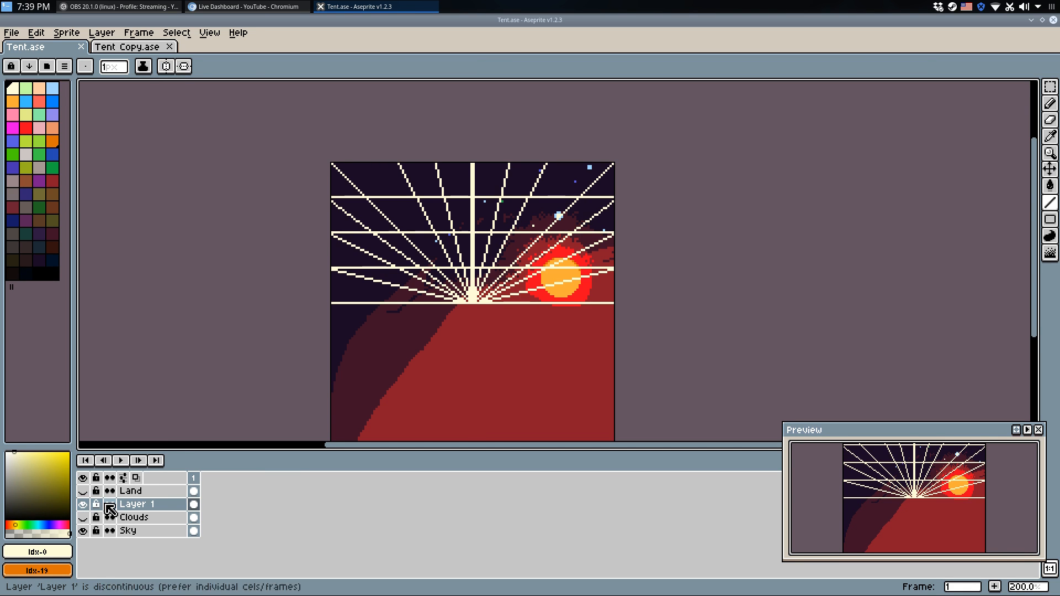
key(ctrl+s)
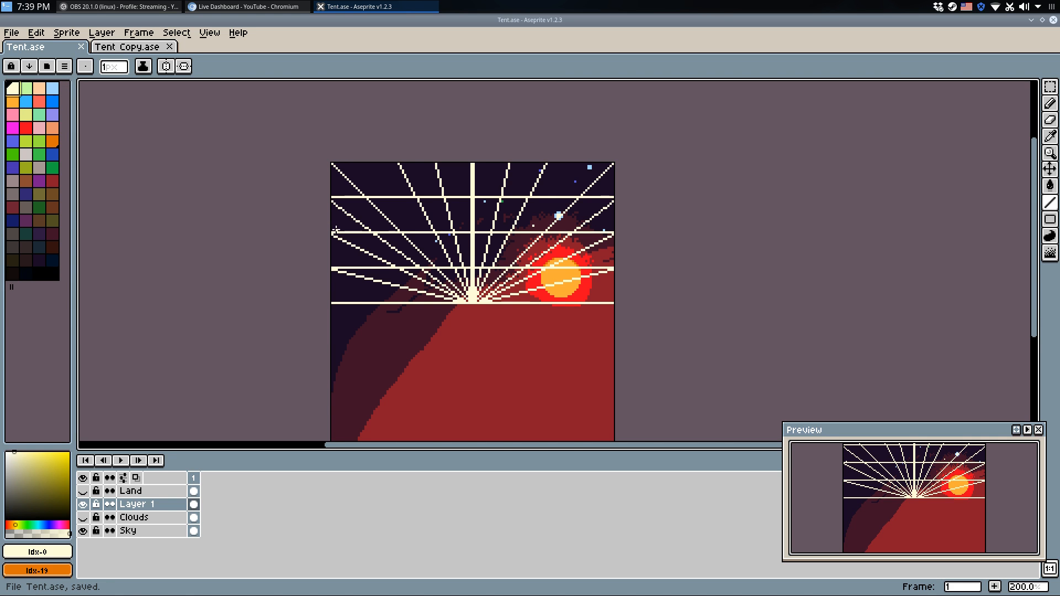
Rename the perspective line layer to Grid, add a new layer above it and save the file.
double_click(143, 504)
text(Grid)
key(Return)
right_click(163, 507)
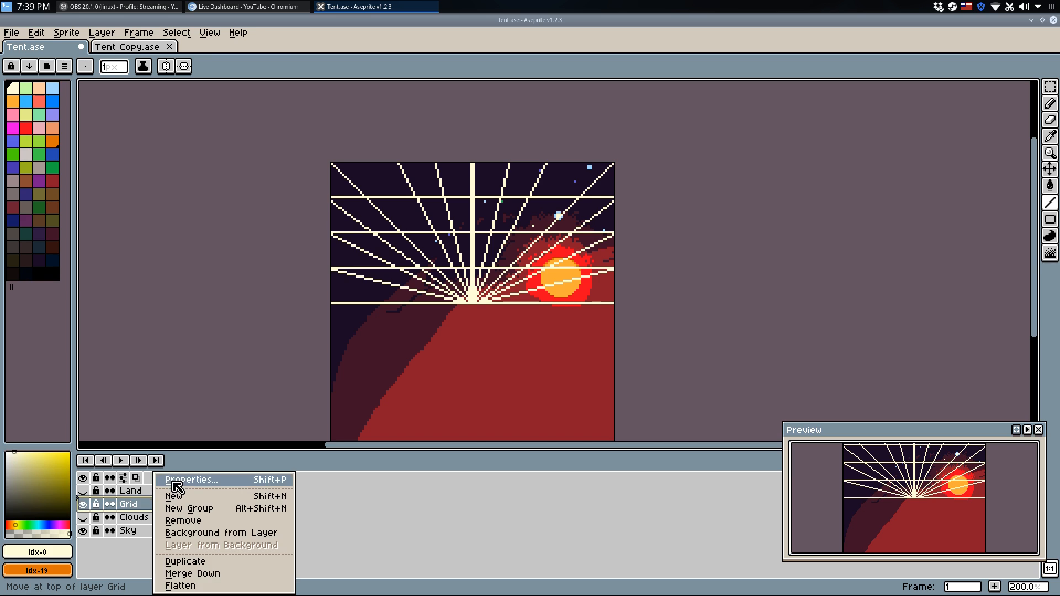
click(171, 487)
key(ctrl+s)
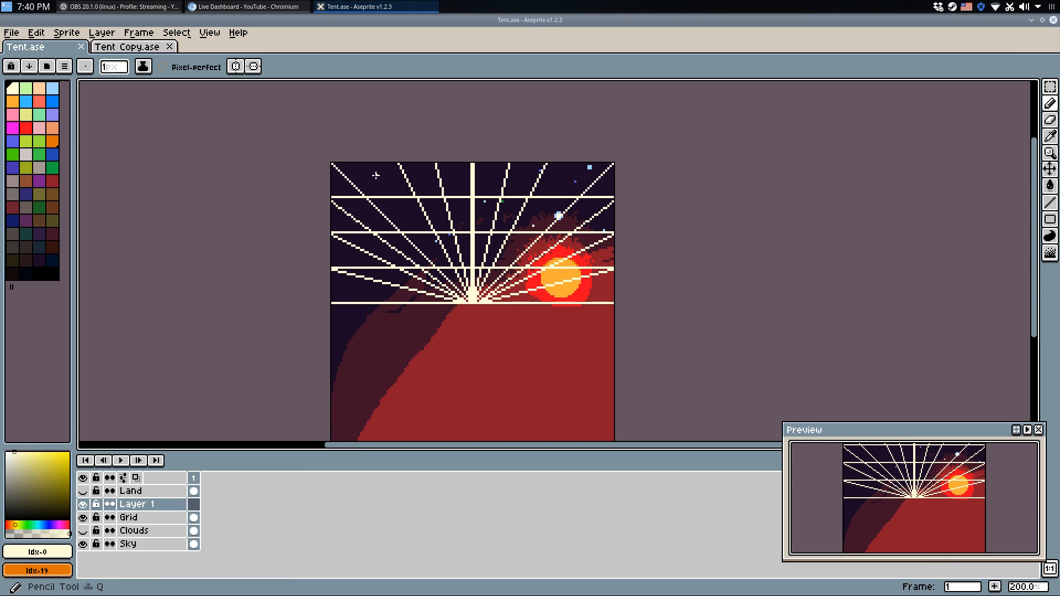
key(ctrl+s)
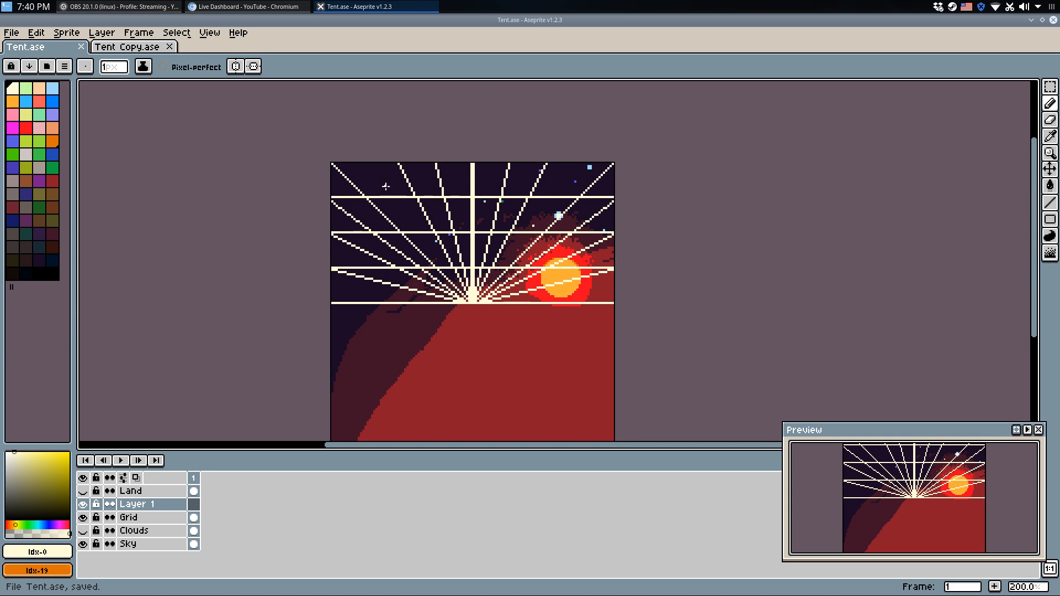
Try sketching a loose cloud shape across the upper part of the perspective grid on the new layer.
drag(459, 188, 422, 184)
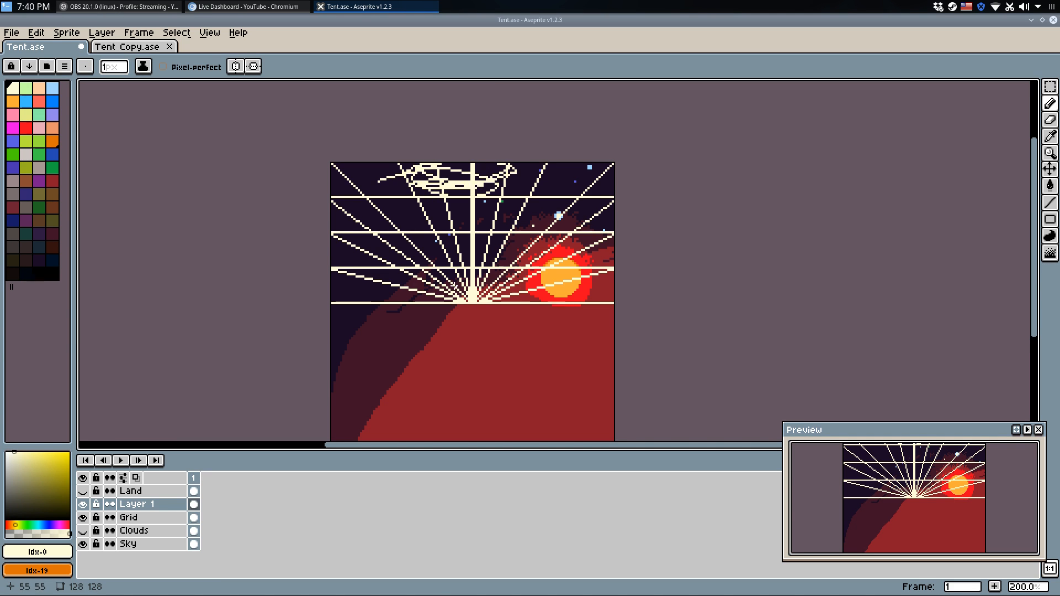
key(ctrl+z)
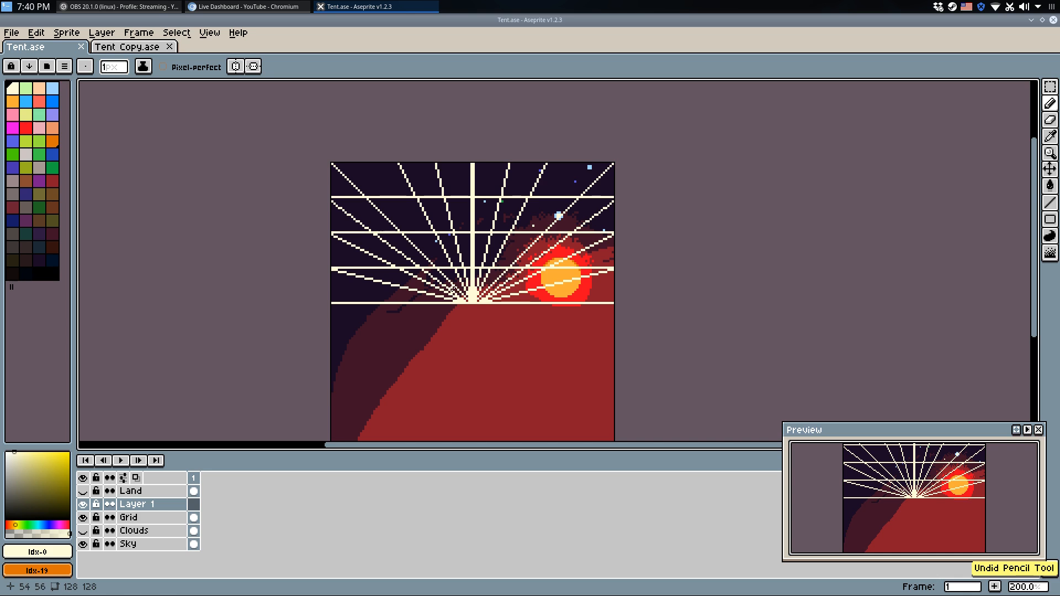
key(ctrl+s)
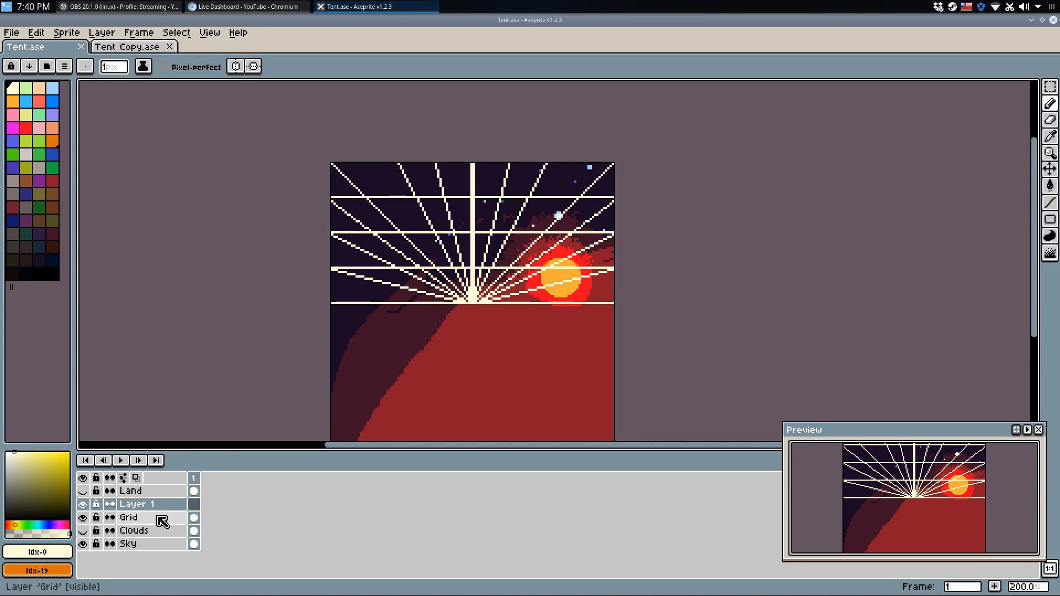
Show the grid overlay and undo the new layer, the layer rename and the evenly spaced horizontal lines.
click(162, 522)
scroll(370, 219, up, 1)
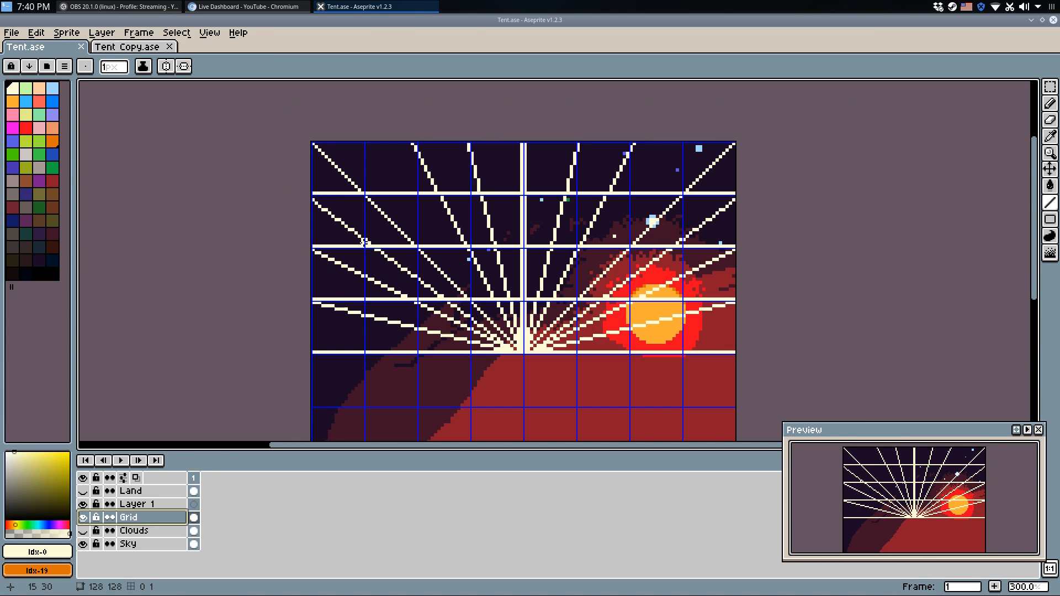
key(ctrl+z)
key(ctrl+z)
key(ctrl+z)
key(ctrl+z)
key(ctrl+z)
key(ctrl+z)
key(ctrl+z)
key(ctrl+shift+z)
key(ctrl+shift+z)
key(ctrl+shift+z)
key(ctrl+z)
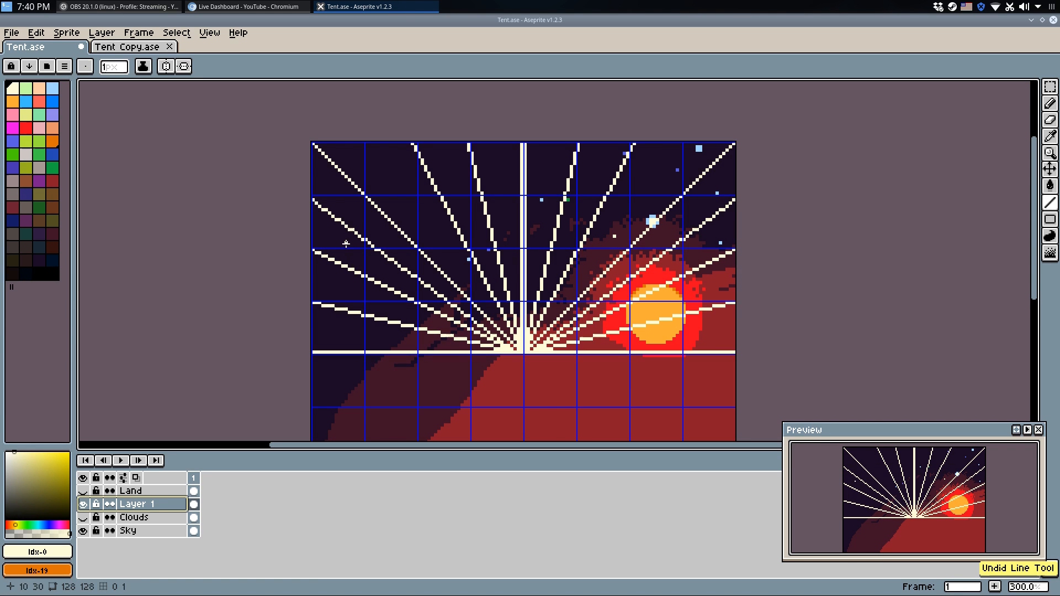
Draw horizontal perspective lines across the upper sky with spacing that tightens downward, undoing misplaced ones.
drag(329, 194, 258, 269)
key(ctrl+z)
key(ctrl+z)
key(ctrl+y)
key(ctrl+z)
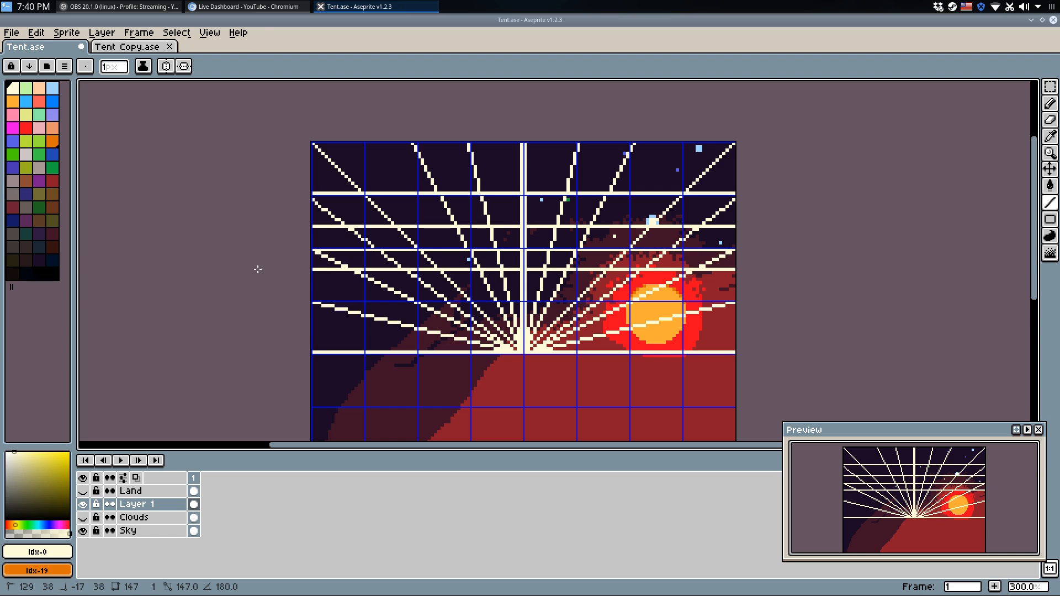
mouse_move(339, 289)
mouse_down()
mouse_move(754, 291)
mouse_move(244, 286)
mouse_move(758, 283)
mouse_move(263, 296)
mouse_move(731, 301)
mouse_move(241, 298)
mouse_up()
key(ctrl+z)
key(ctrl+z)
key(ctrl+z)
key(ctrl+z)
scroll(418, 308, up, 1)
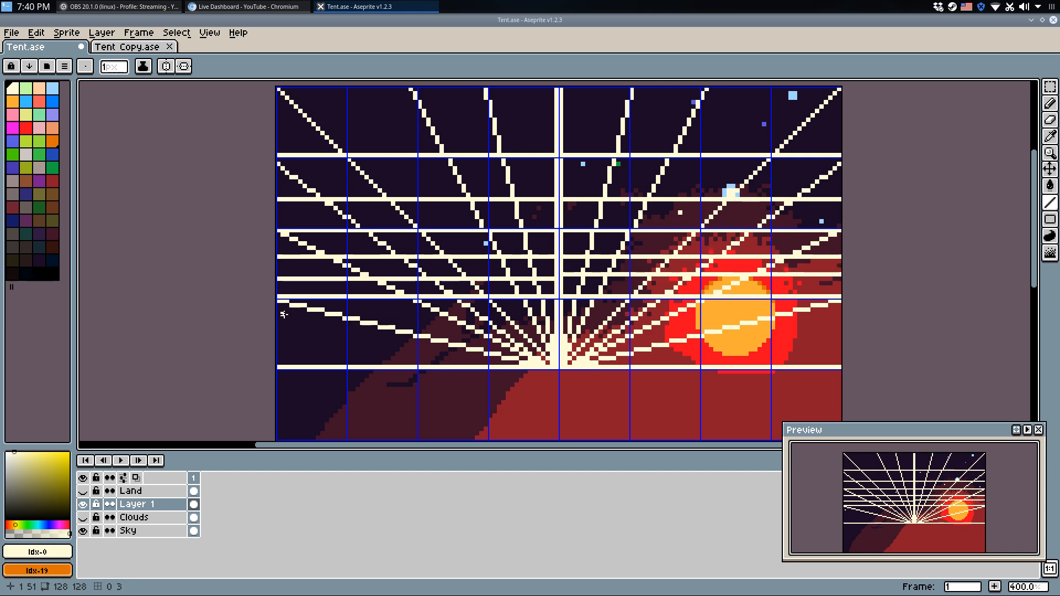
Add the remaining horizontal lines ever closer together down to the horizon and hide the grid overlay.
mouse_move(318, 308)
mouse_down()
mouse_move(873, 301)
mouse_move(890, 313)
mouse_move(234, 327)
mouse_up()
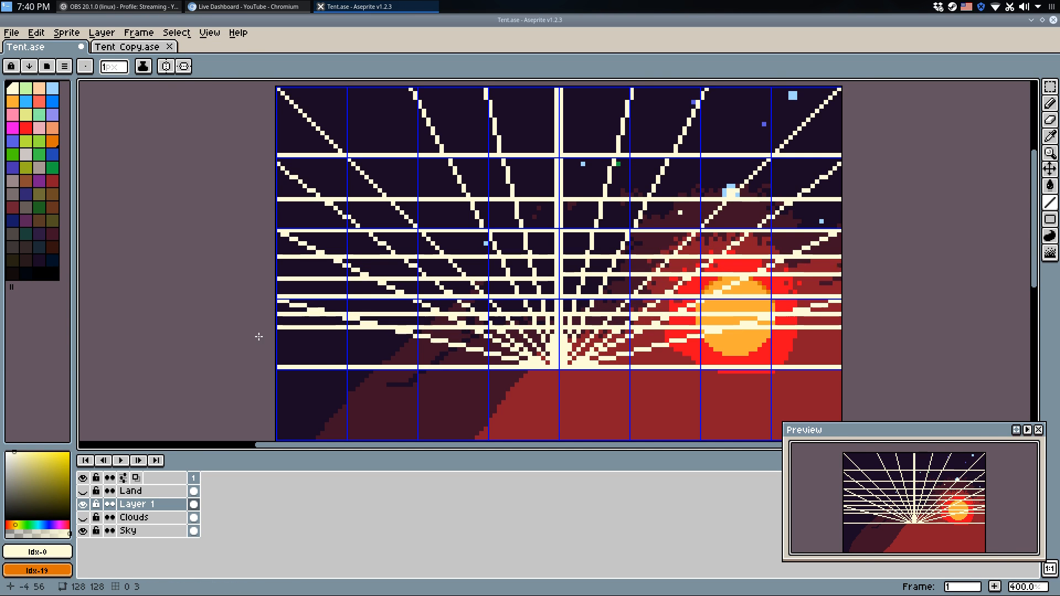
mouse_move(317, 336)
mouse_down()
mouse_move(796, 339)
mouse_move(246, 351)
mouse_move(857, 358)
mouse_up()
key(ctrl+apostrophe)
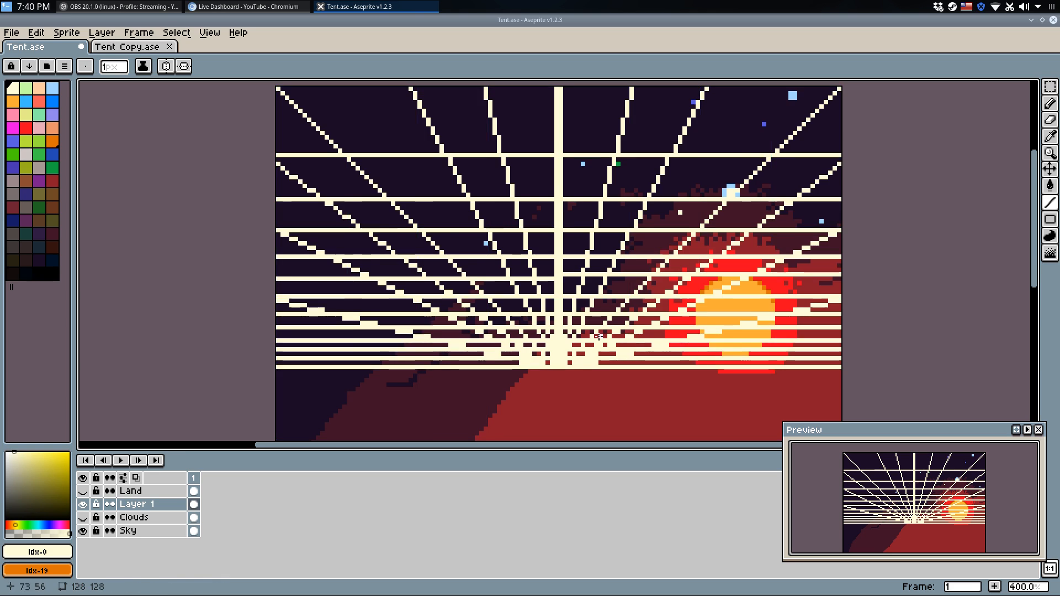
scroll(580, 337, down, 3)
scroll(503, 399, up, 1)
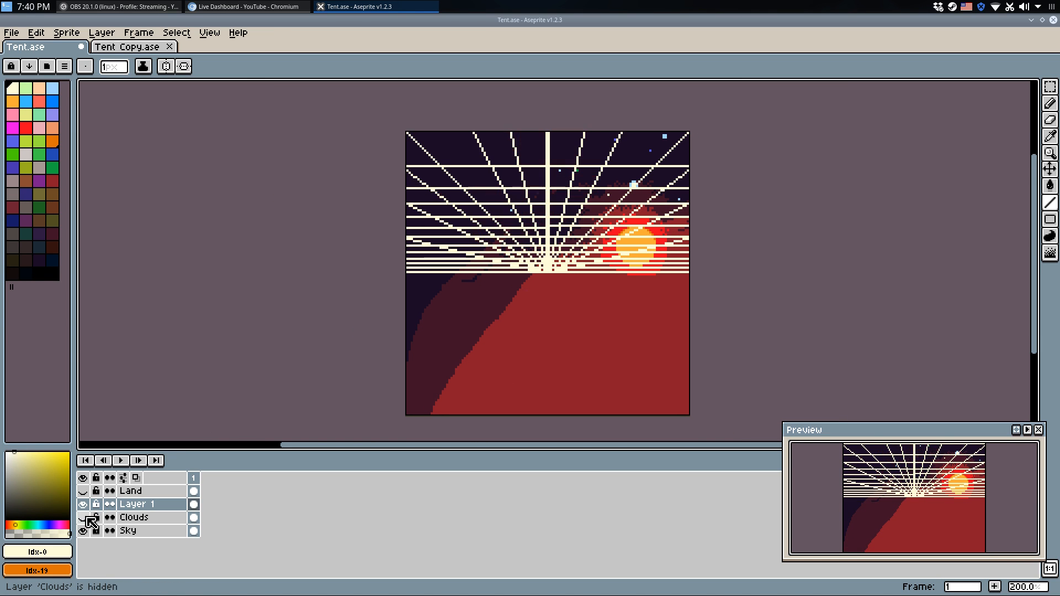
Add a new layer above the perspective line layer and save the file.
right_click(137, 504)
click(157, 496)
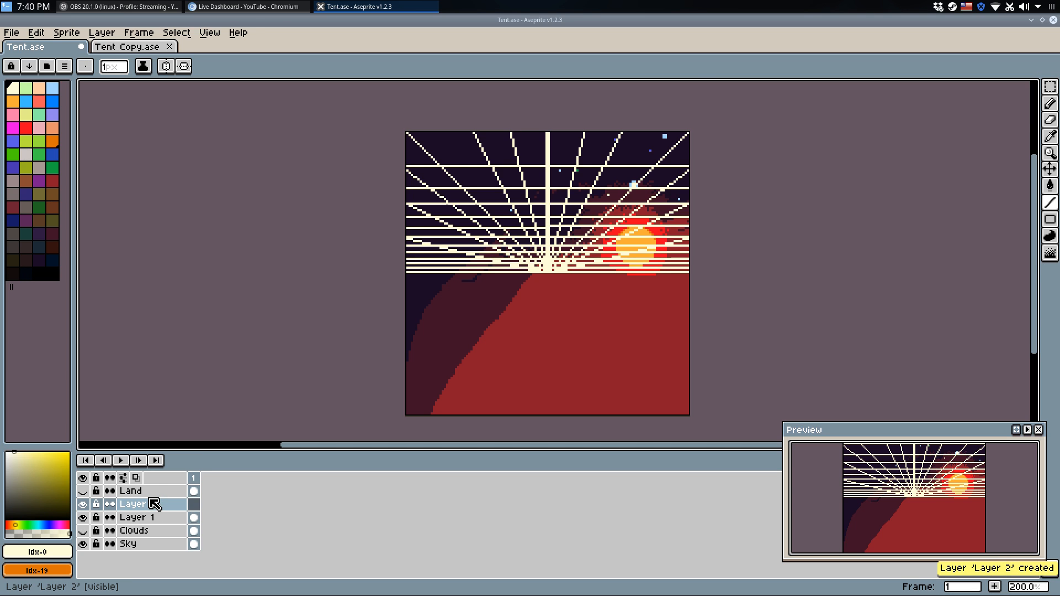
scroll(447, 111, up, 2)
scroll(456, 131, down, 1)
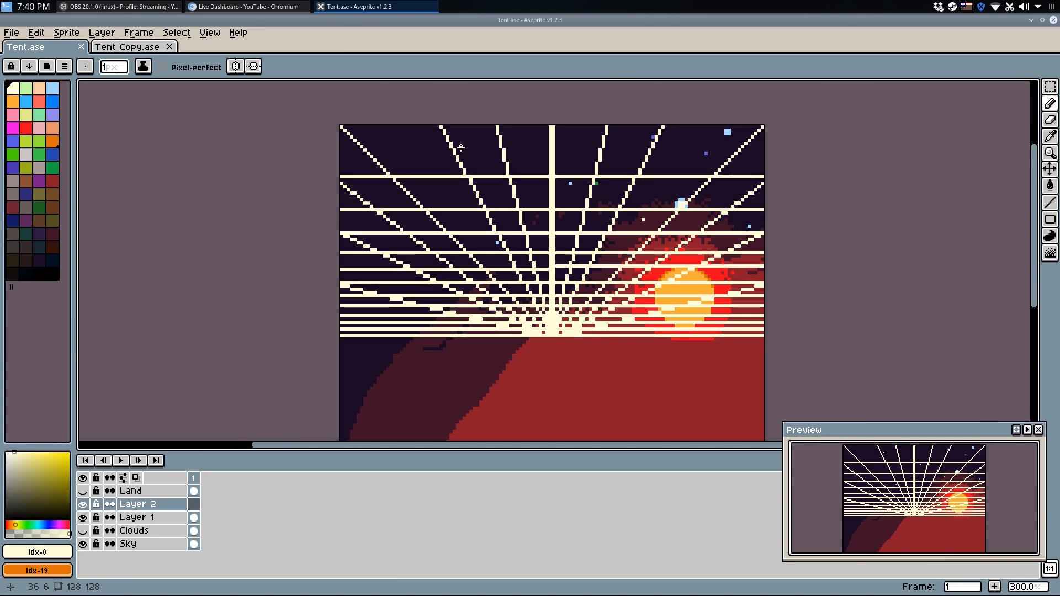
Outline a large cloud bank over the left half of the sky on the new layer and fill it with cream.
mouse_move(456, 131)
mouse_down()
mouse_move(551, 128)
mouse_move(585, 140)
mouse_up()
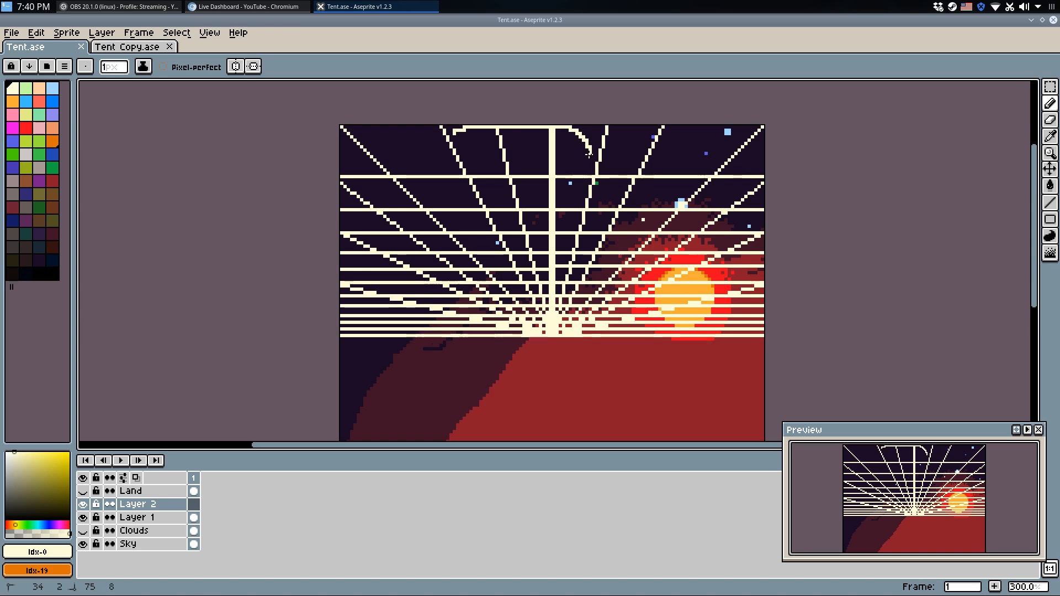
drag(529, 187, 482, 210)
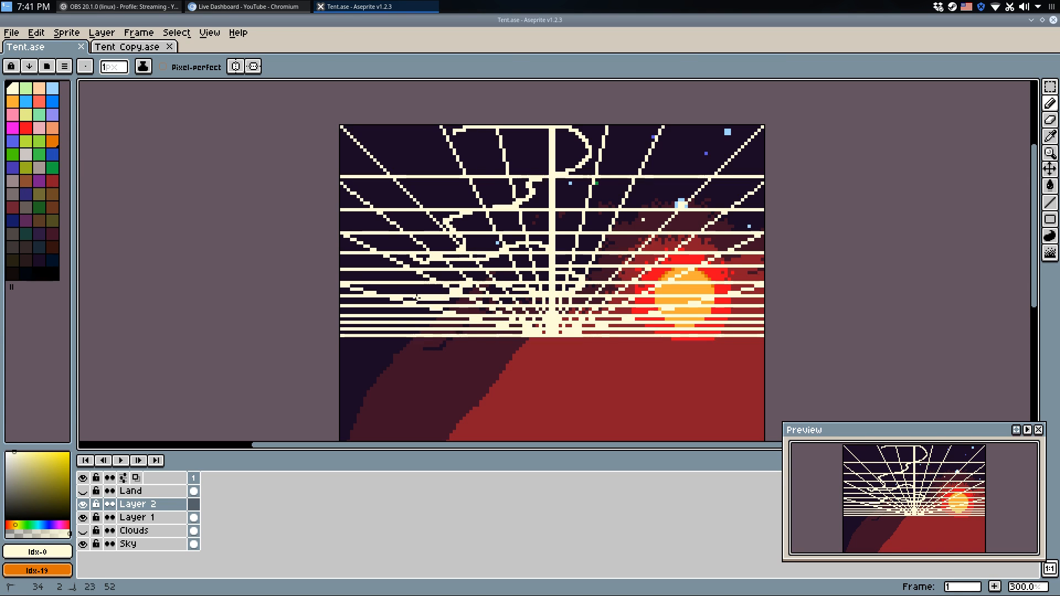
shift+click(353, 287)
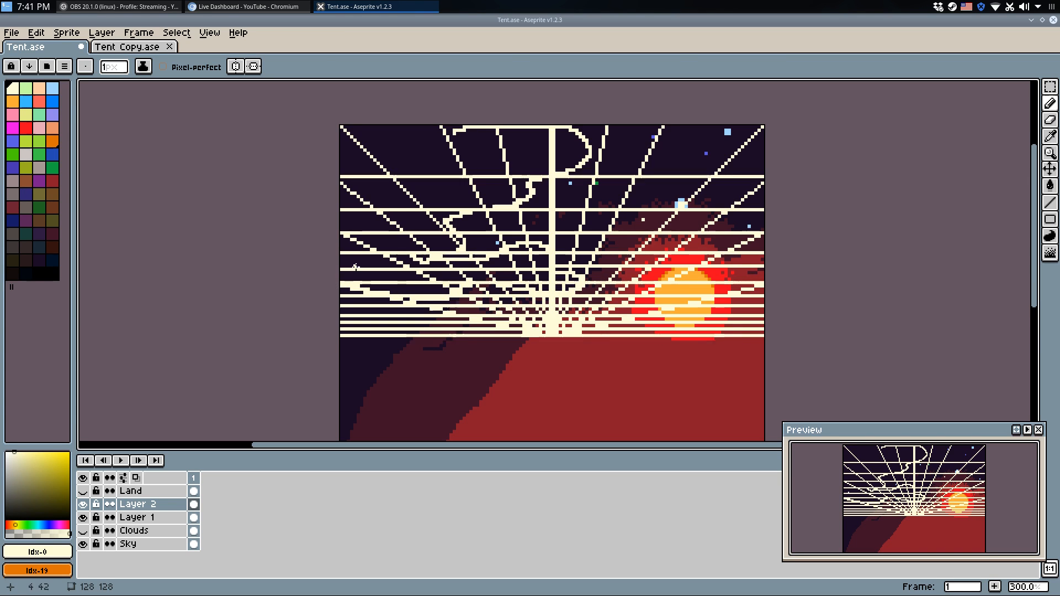
key(g)
click(446, 129)
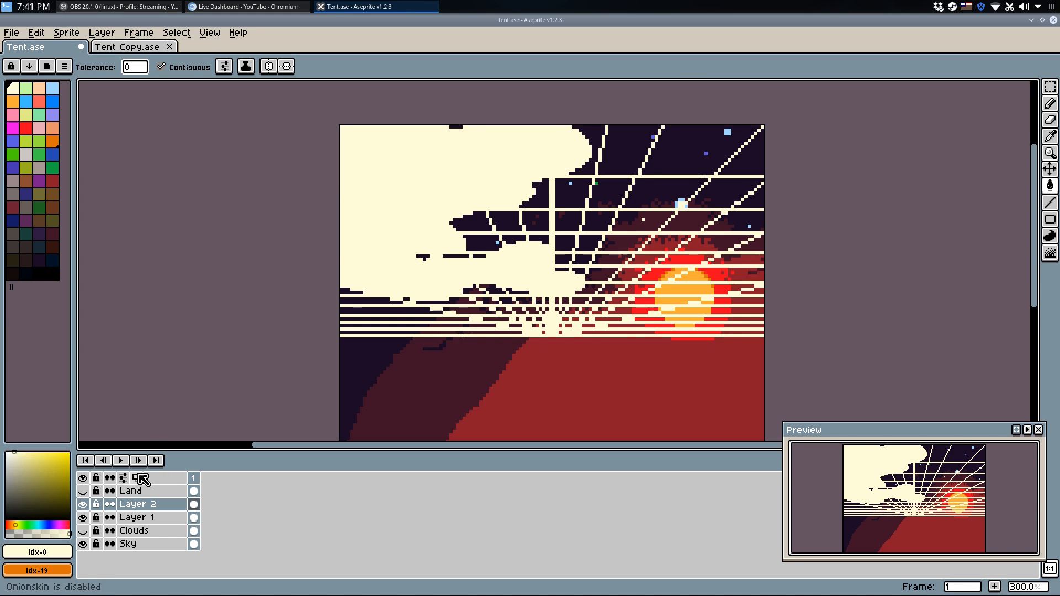
Hide the perspective line layer and rename it Grid.
click(83, 517)
click(84, 517)
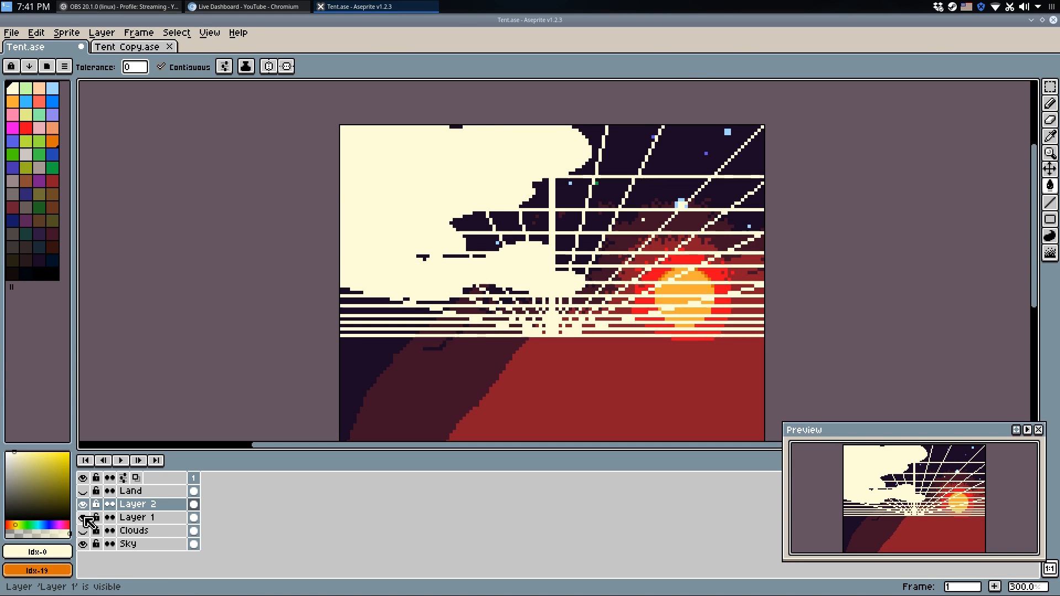
click(84, 517)
click(119, 518)
click(127, 518)
key(ctrl+apostrophe)
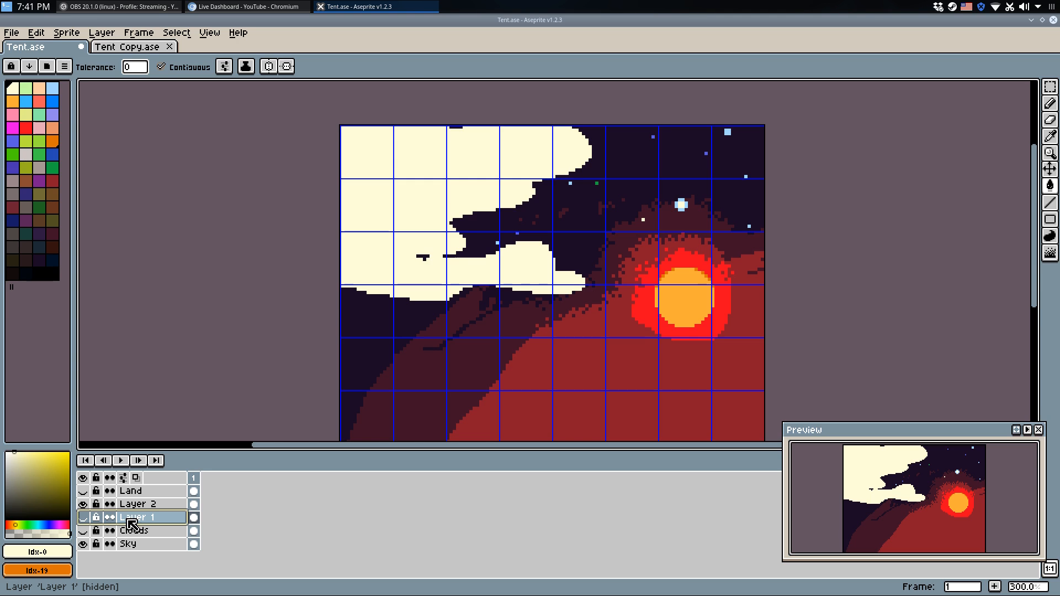
key(ctrl+apostrophe)
double_click(131, 519)
text(Grid)
key(Return)
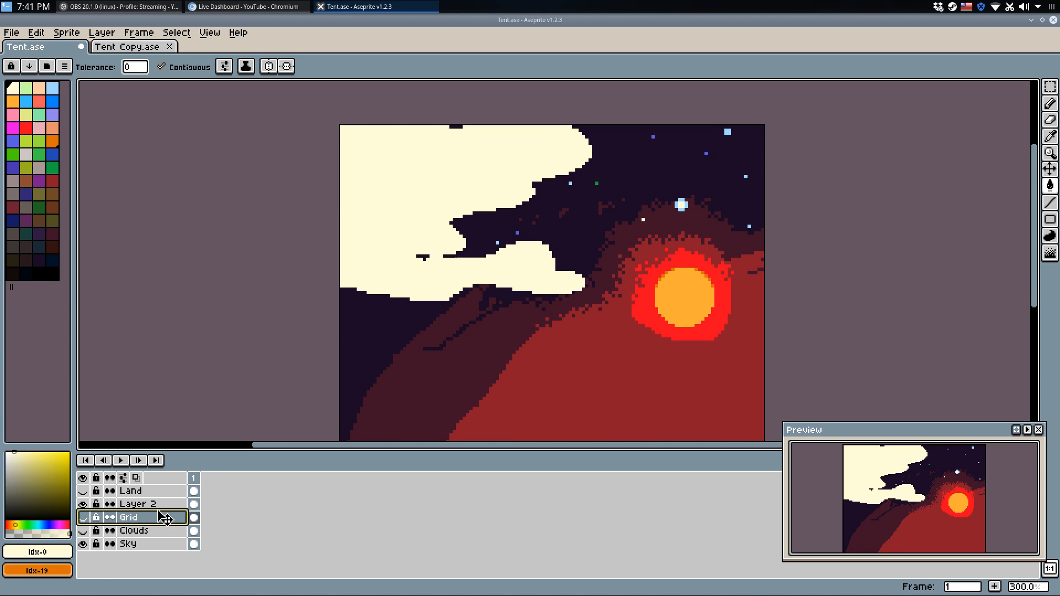
Check the Clouds and Grid layers, then hide Layer 2 and show Land and Clouds to view the original scene.
click(84, 531)
click(84, 530)
click(84, 518)
click(83, 518)
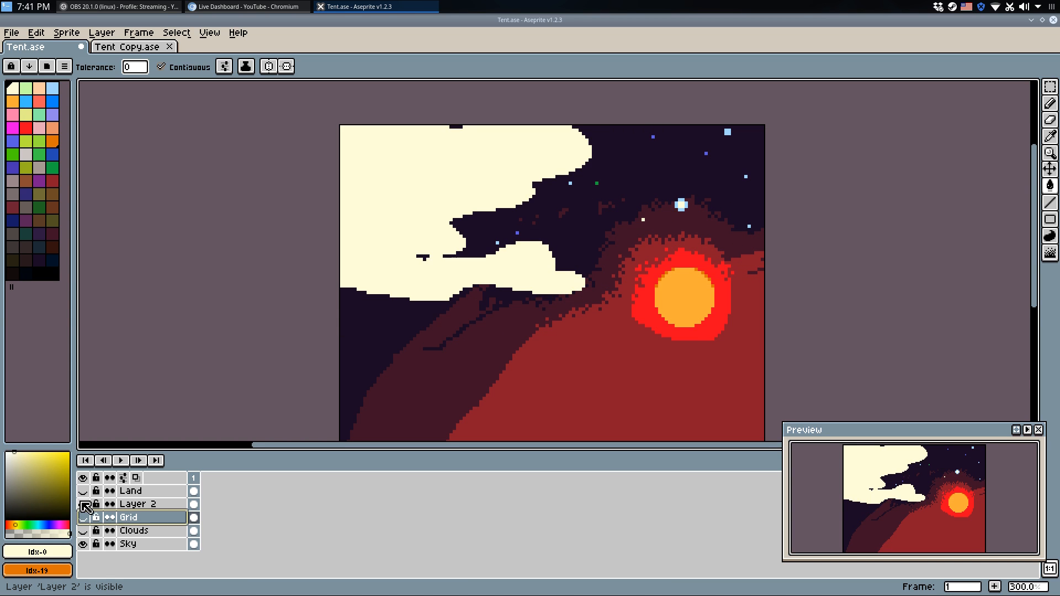
click(83, 504)
click(83, 492)
click(83, 530)
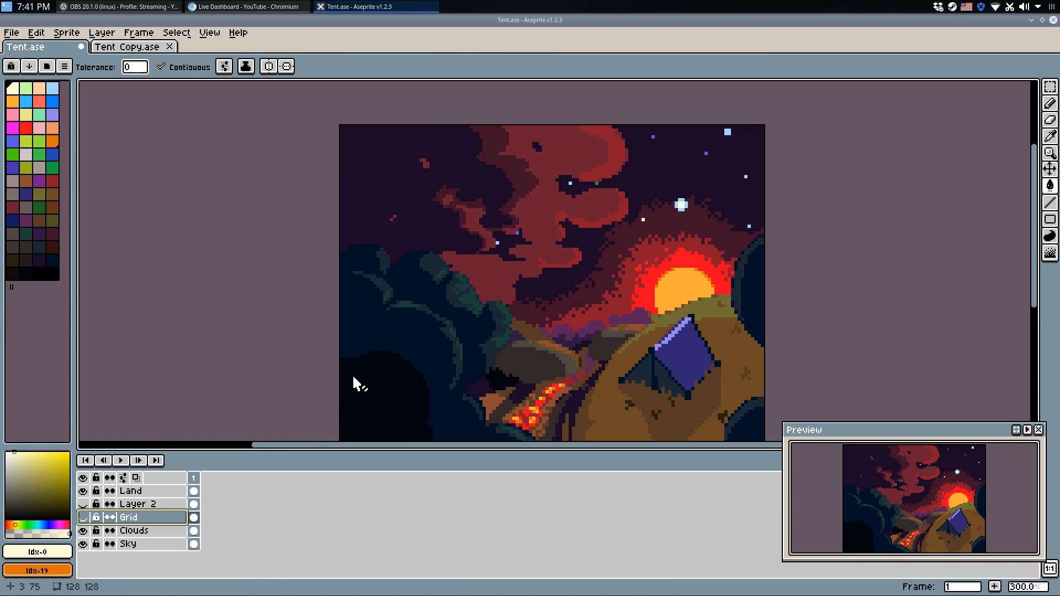
scroll(356, 382, down, 1)
drag(364, 375, 468, 283)
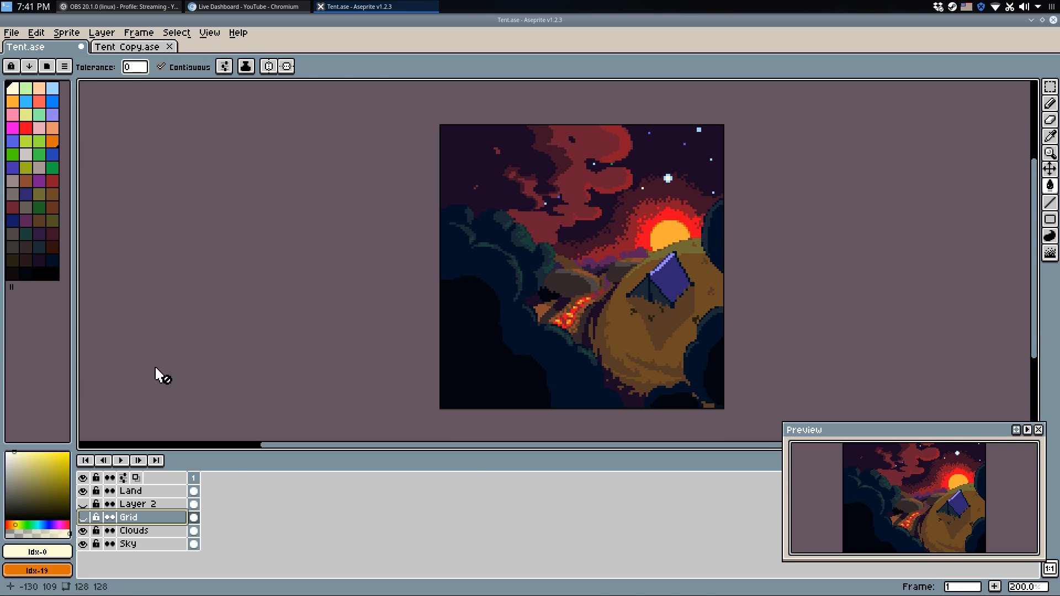
Show Layer 2, compare the new cloud shape with the old clouds, and leave the Clouds layer hidden.
click(84, 504)
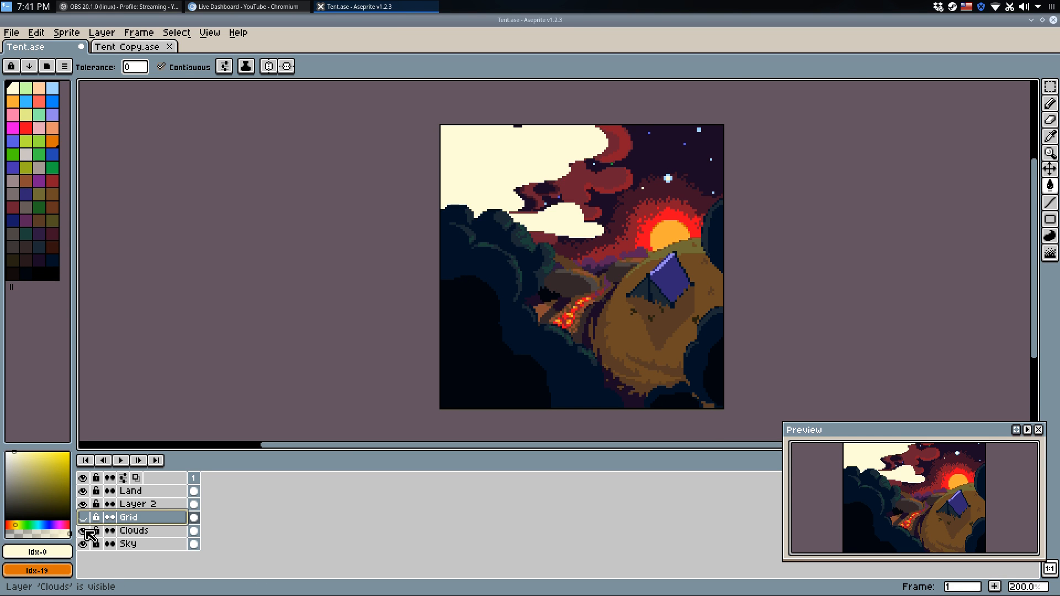
click(84, 530)
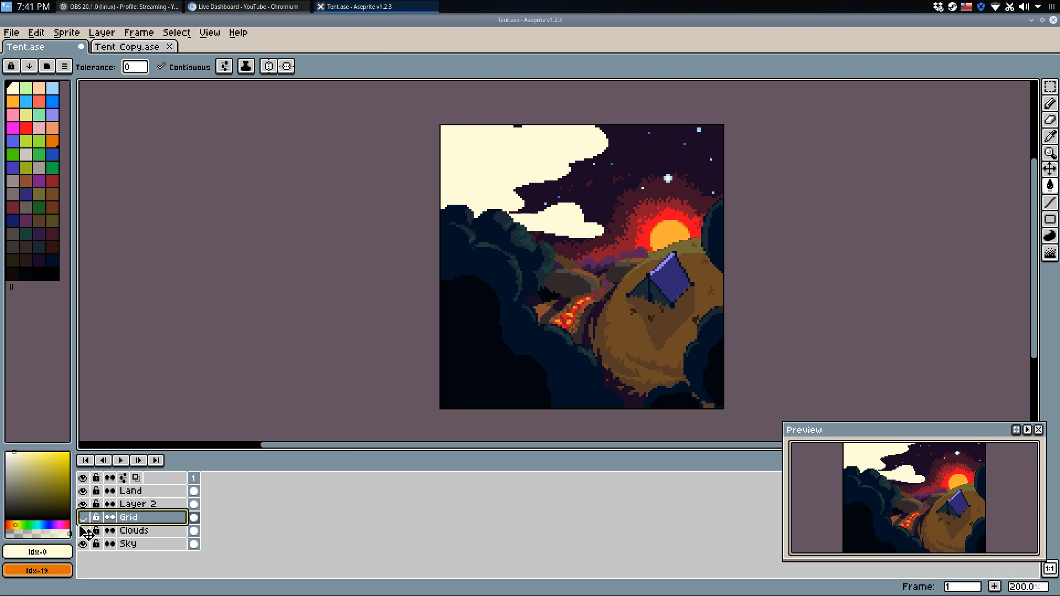
click(84, 530)
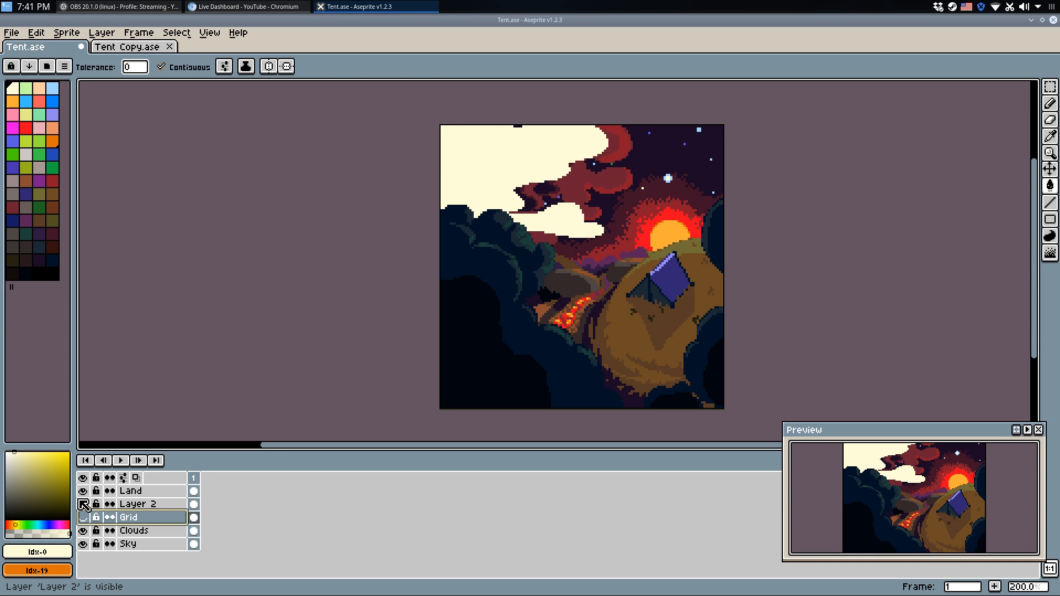
click(84, 504)
click(84, 504)
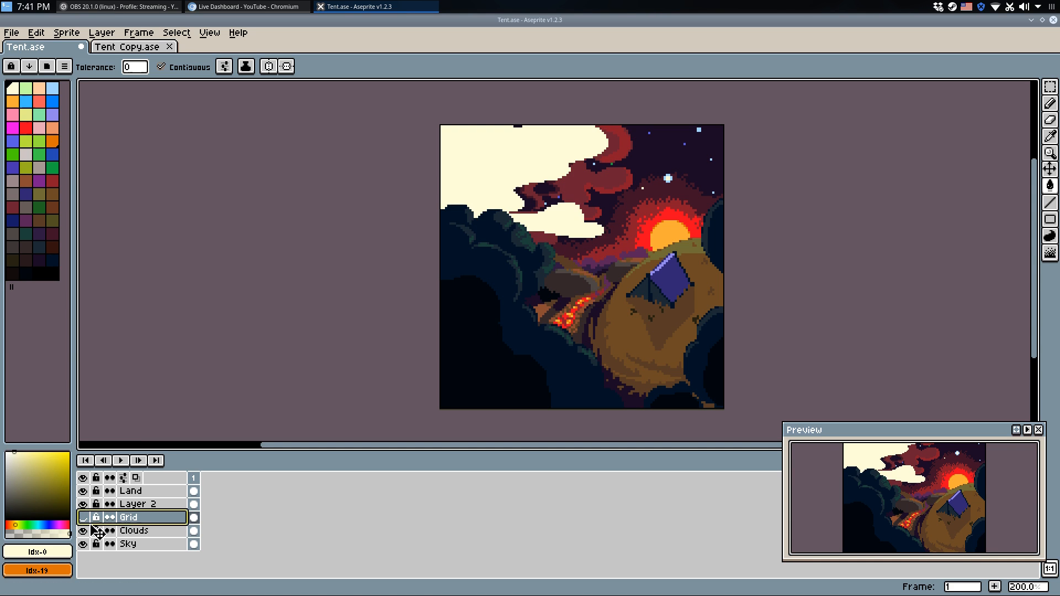
click(84, 531)
Activate Layer 2 for pencil drawing, show the Grid layer and save the file.
click(145, 504)
key(b)
scroll(590, 122, up, 2)
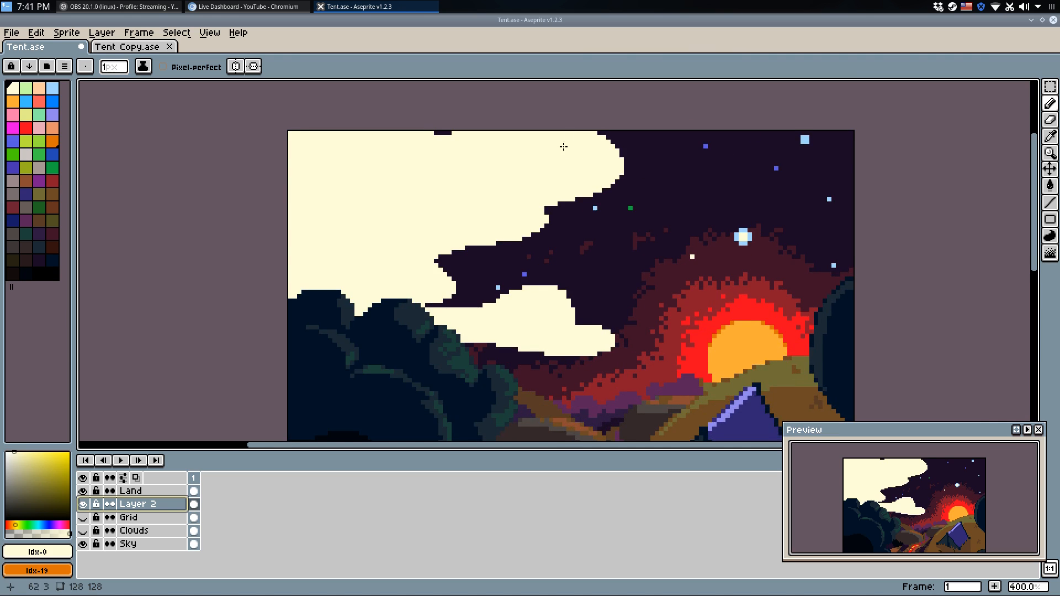
drag(563, 147, 488, 169)
click(84, 517)
key(ctrl+s)
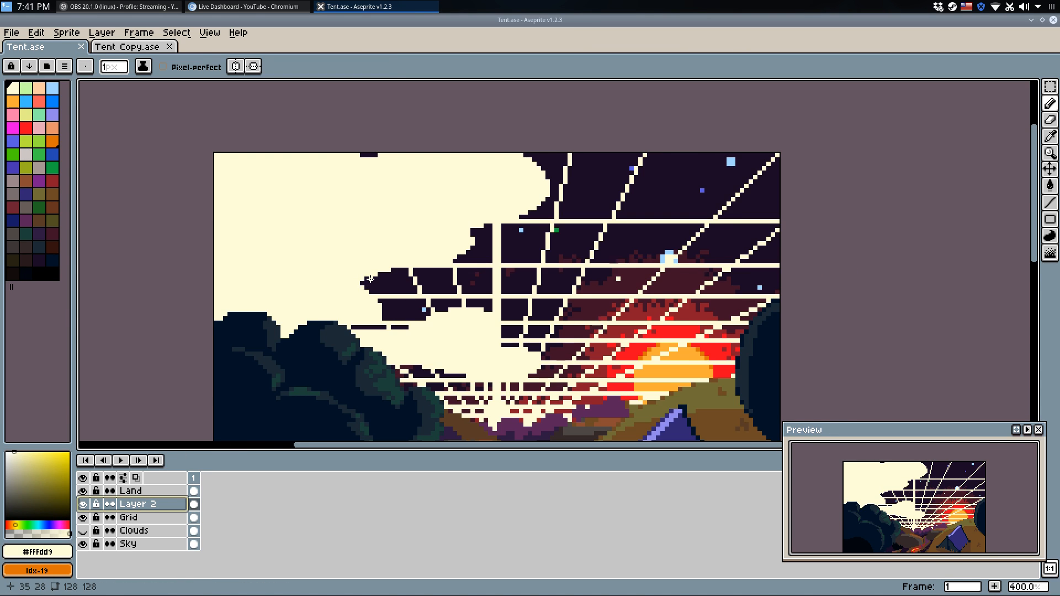
Try a short pencil stroke along the underside of the large cloud and undo it.
scroll(370, 278, up, 2)
scroll(378, 271, down, 2)
scroll(381, 269, up, 2)
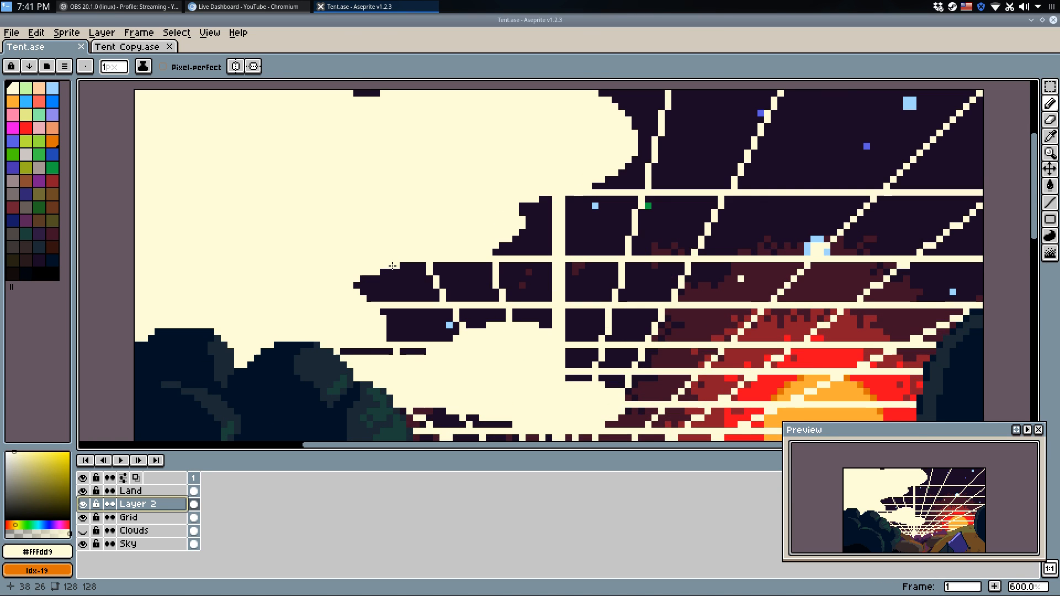
drag(402, 266, 414, 266)
key(ctrl+z)
scroll(419, 268, down, 1)
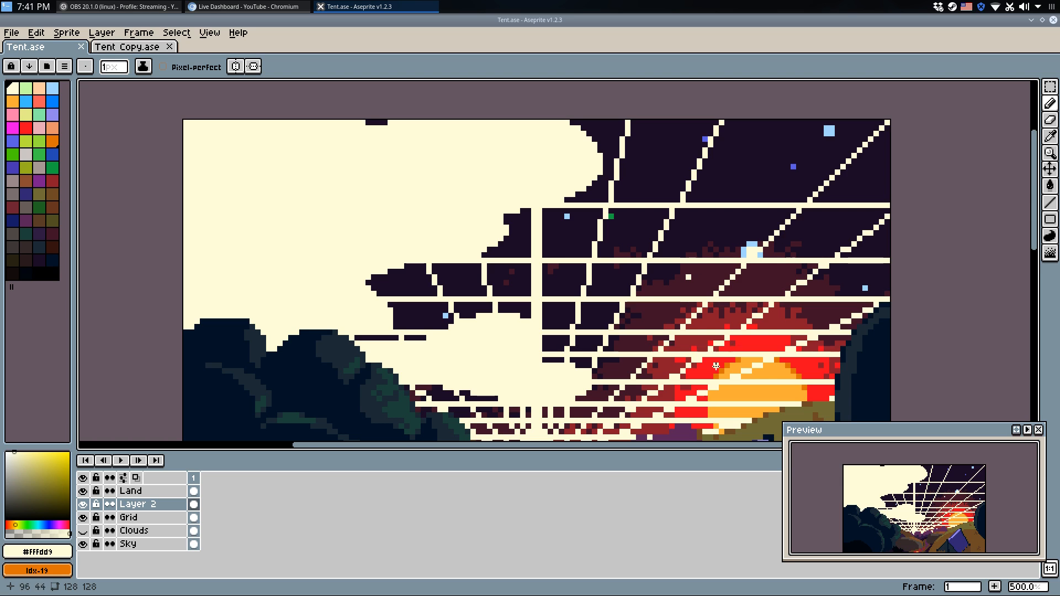
scroll(407, 305, down, 2)
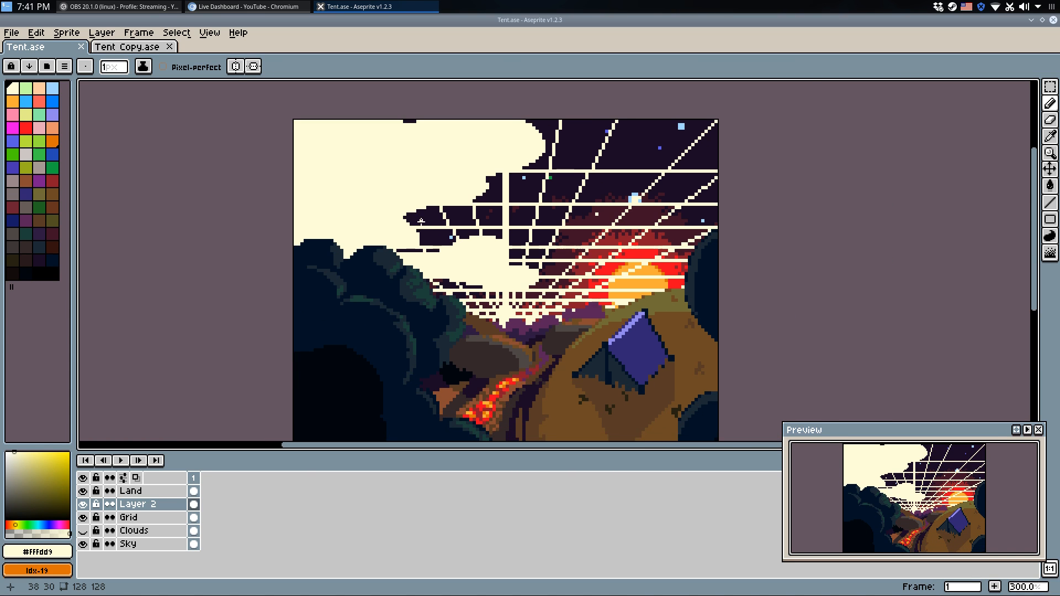
Paint over the narrow dark gap between the upper and lower clouds beside the trees and slope the adjoining edge.
scroll(396, 247, up, 3)
drag(433, 279, 349, 277)
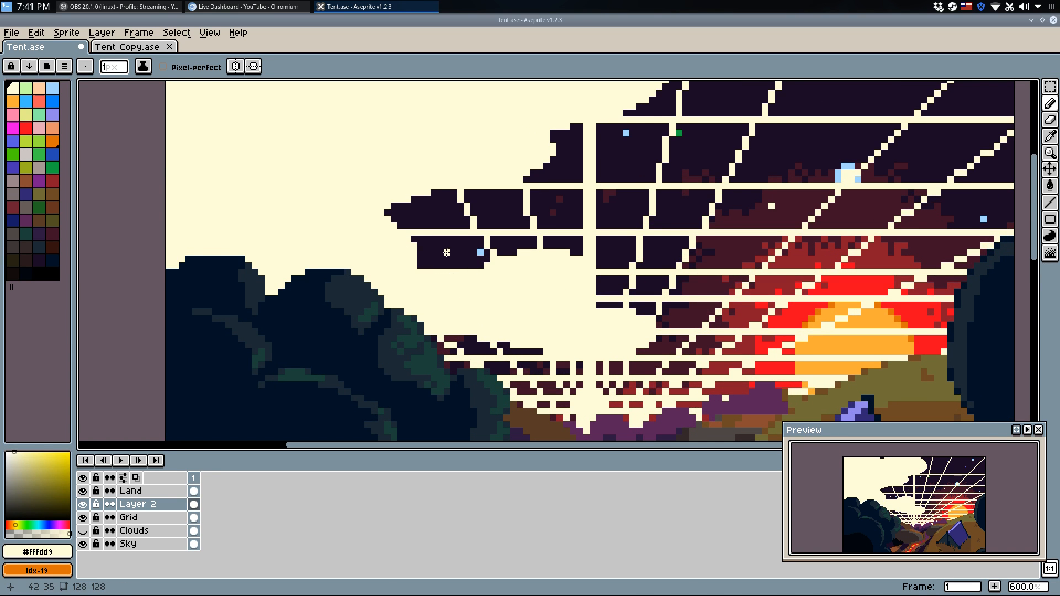
scroll(446, 253, down, 1)
scroll(386, 165, down, 1)
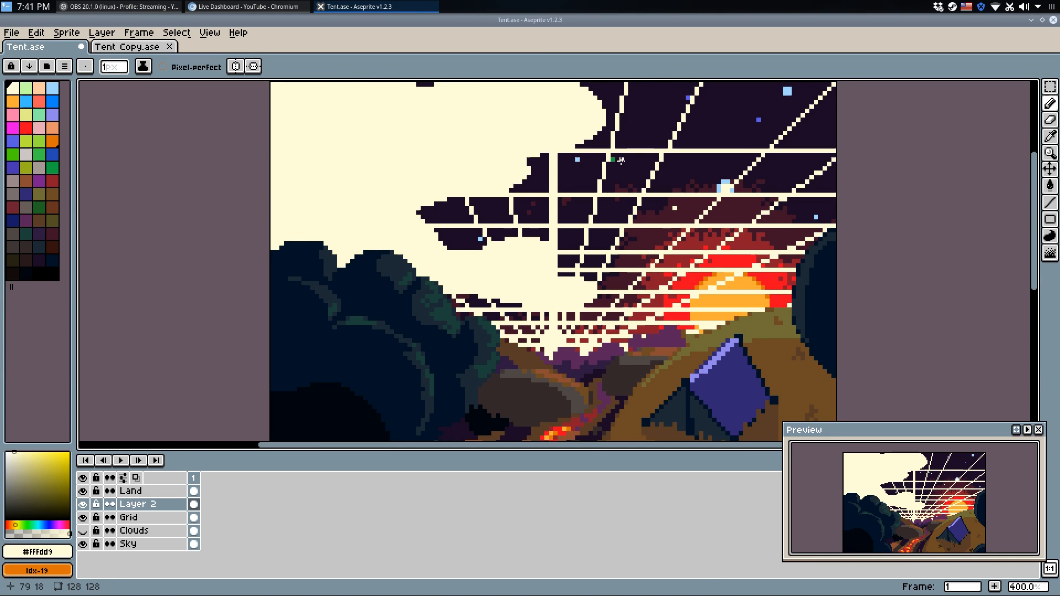
Undo the trial strokes and extend the large cloud into the notch beneath its right lobe.
key(ctrl+z)
key(ctrl+z)
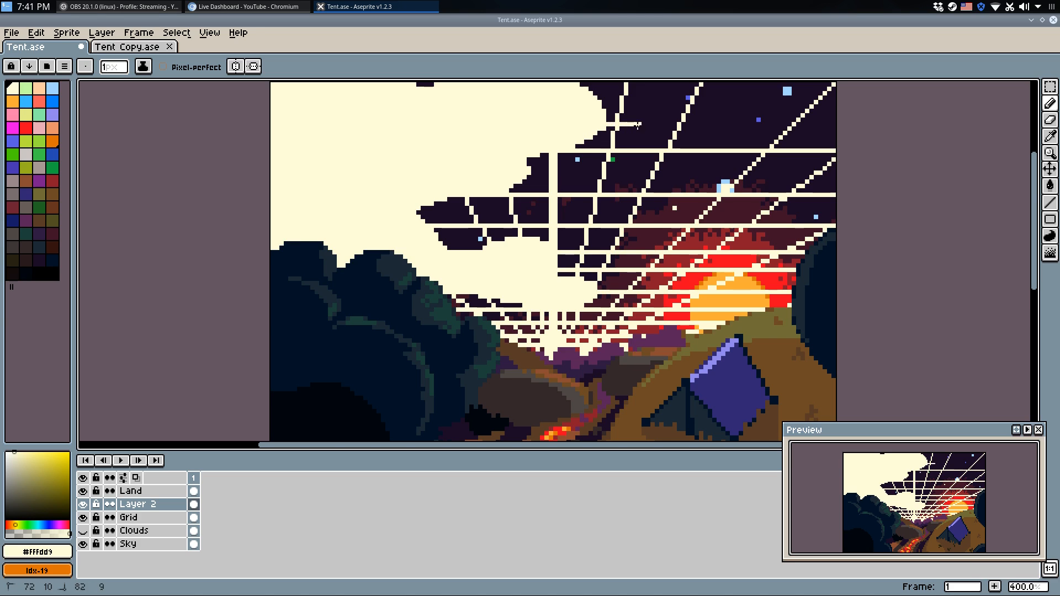
scroll(585, 154, up, 1)
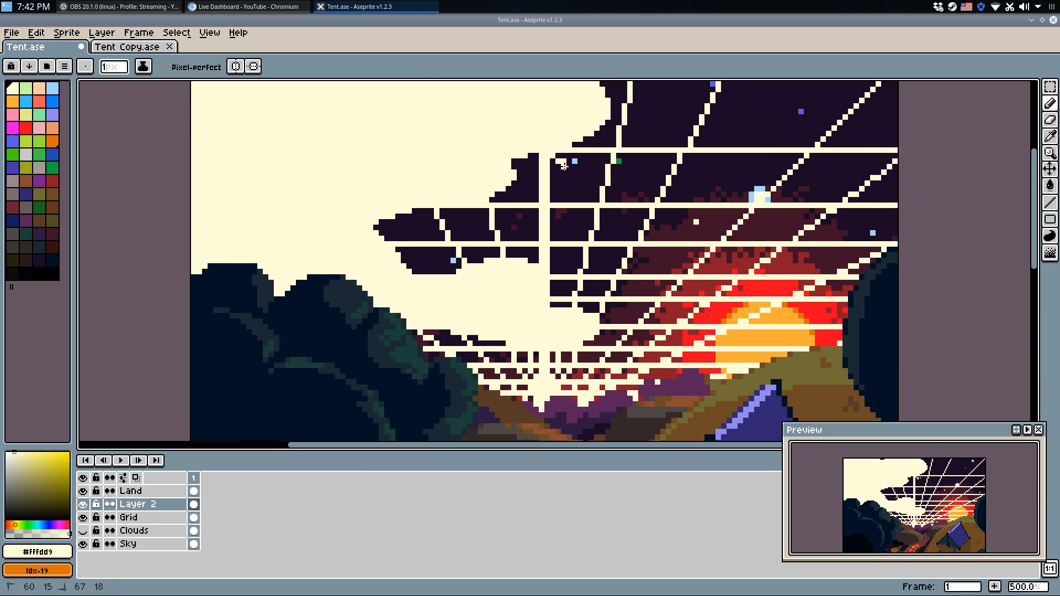
key(b)
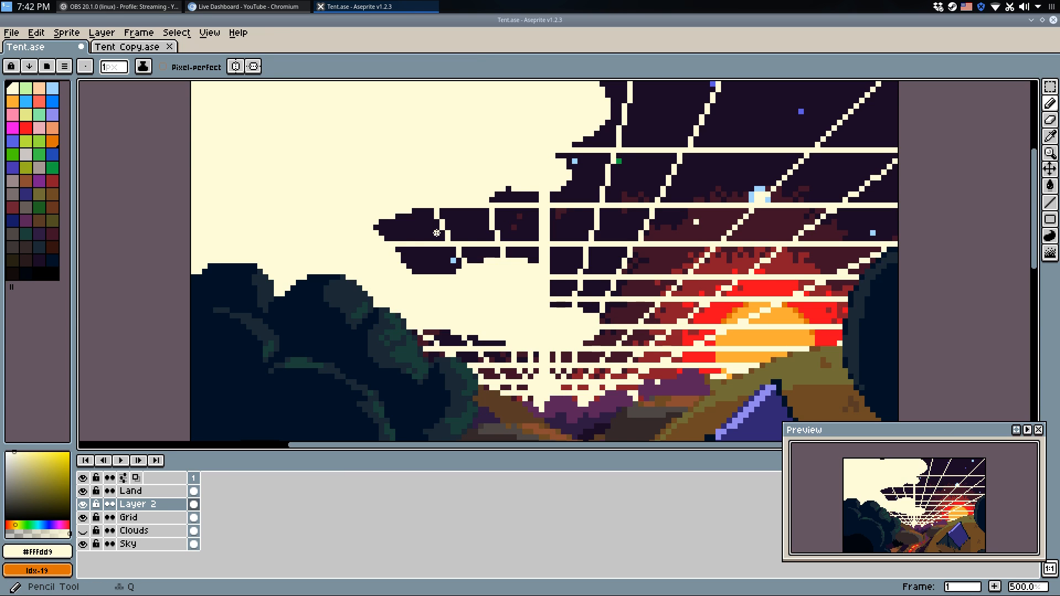
Extend the cloud edges around the dark inlet and the lower cloud with small pencil strokes and fills.
key(w)
click(414, 218)
key(b)
mouse_move(399, 264)
mouse_down()
mouse_move(428, 259)
mouse_move(431, 274)
mouse_up()
key(w)
click(419, 270)
key(b)
drag(542, 294, 559, 308)
drag(508, 344, 483, 352)
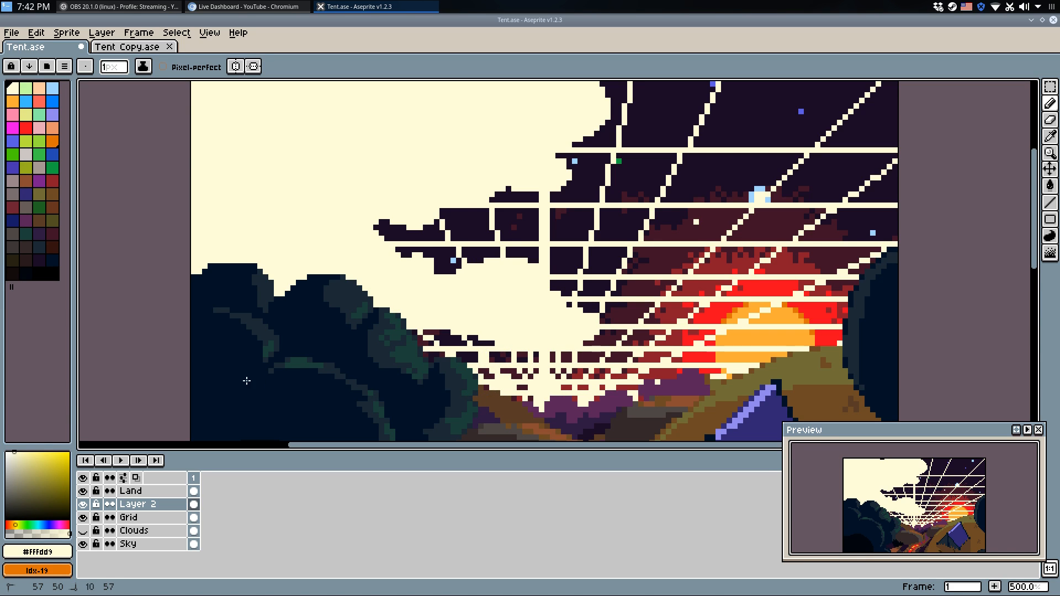
Fill the sky gap under the lower cloud beside the trees and set up a 2 px pencil.
key(g)
scroll(445, 315, down, 4)
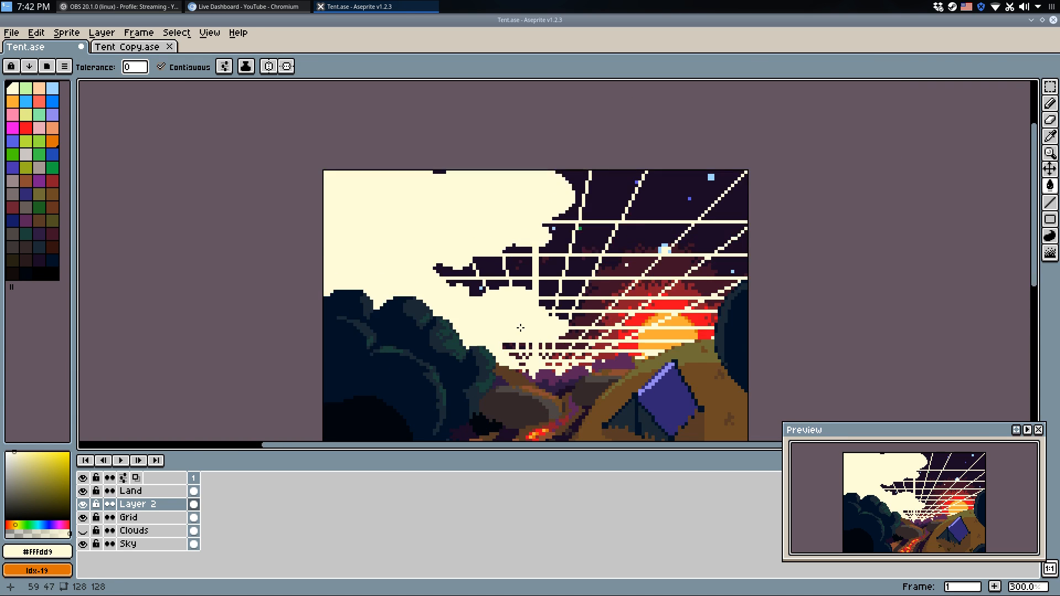
scroll(293, 400, up, 2)
scroll(552, 249, up, 2)
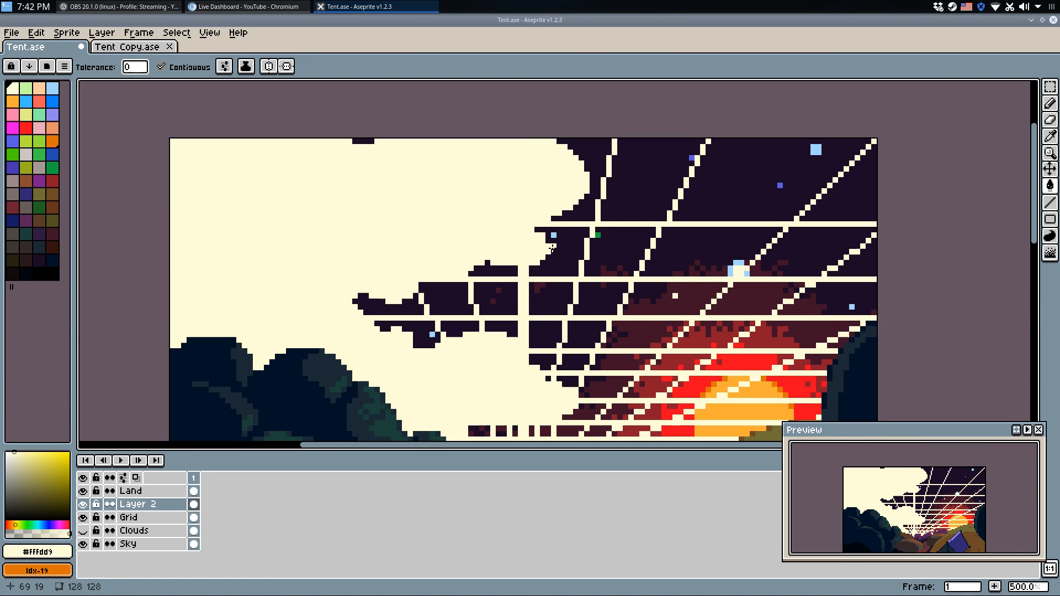
key(b)
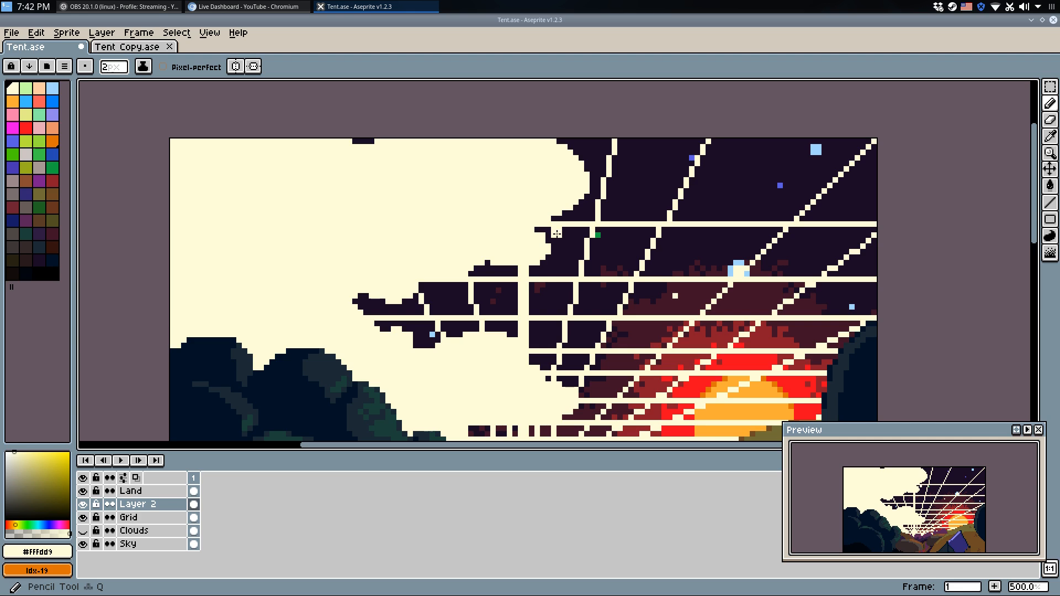
Undo the last pencil stroke and hide the Grid layer.
key(plus)
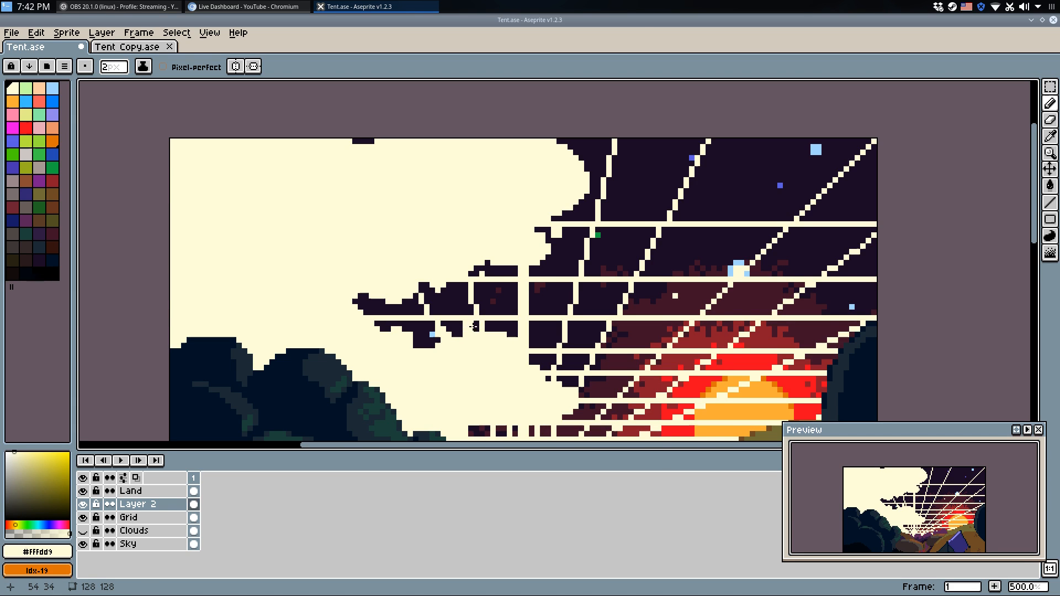
key(ctrl+z)
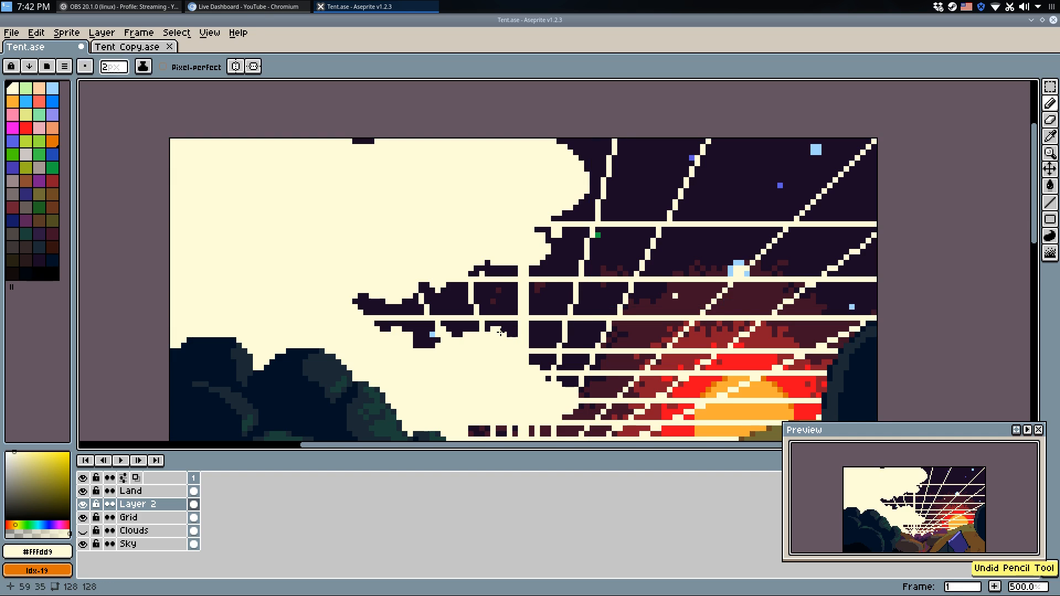
click(83, 517)
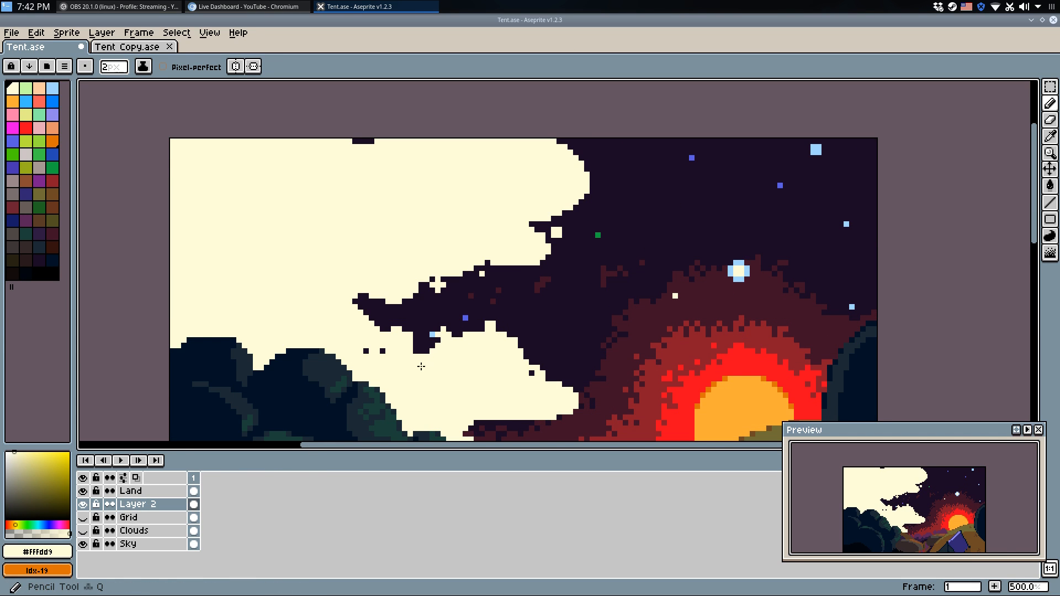
Try reshaping the lower cloud's edge with the Sky layer hidden to judge the silhouette, and undo those strokes.
drag(421, 365, 421, 349)
click(83, 544)
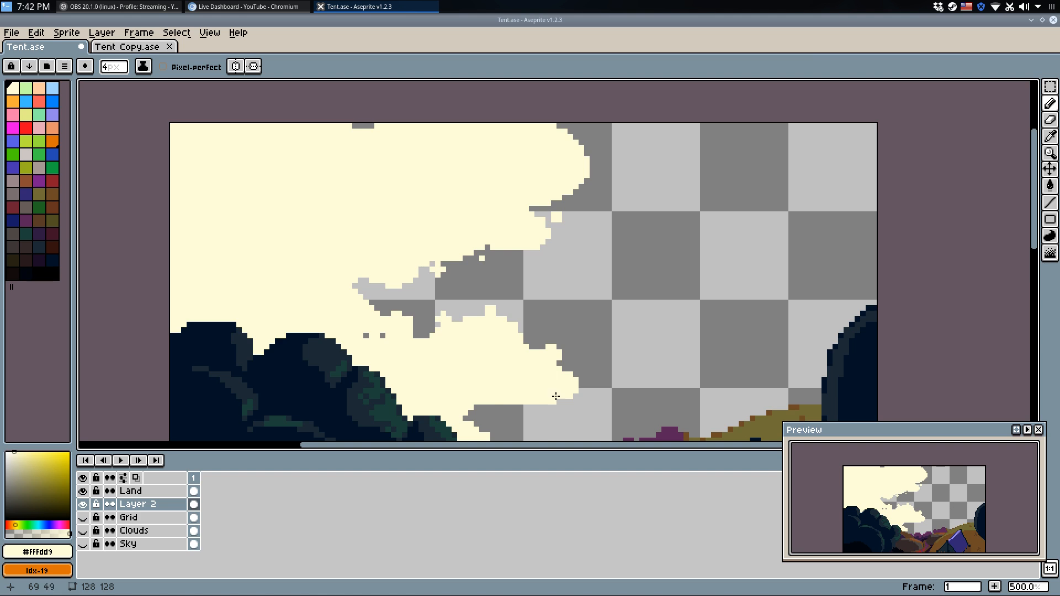
scroll(556, 396, down, 4)
scroll(546, 351, up, 5)
key(ctrl+z)
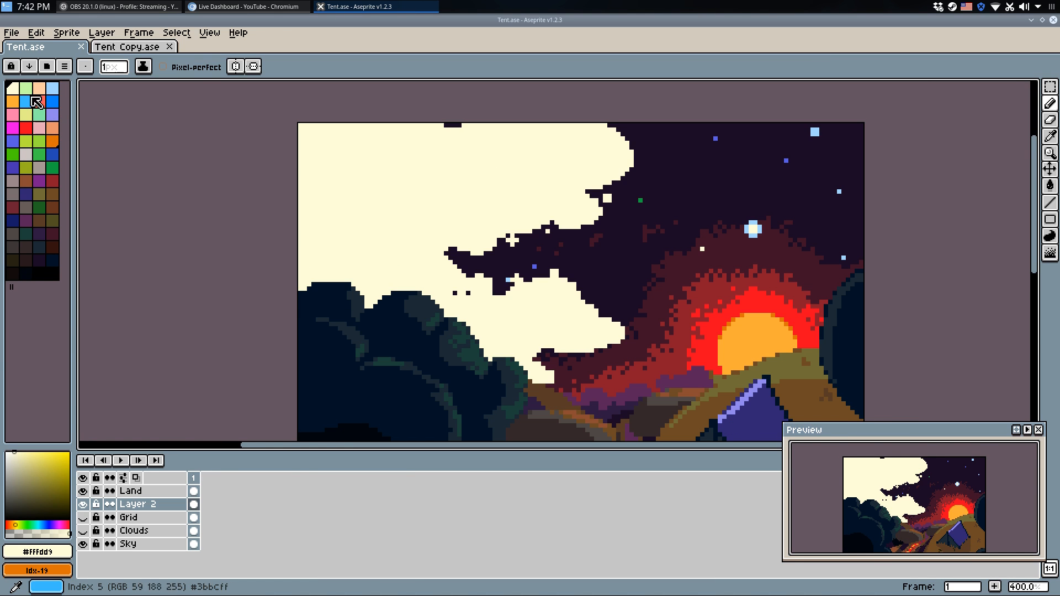
Fill the cream clouds on Layer 2 with light orange, palette index 4.
click(15, 102)
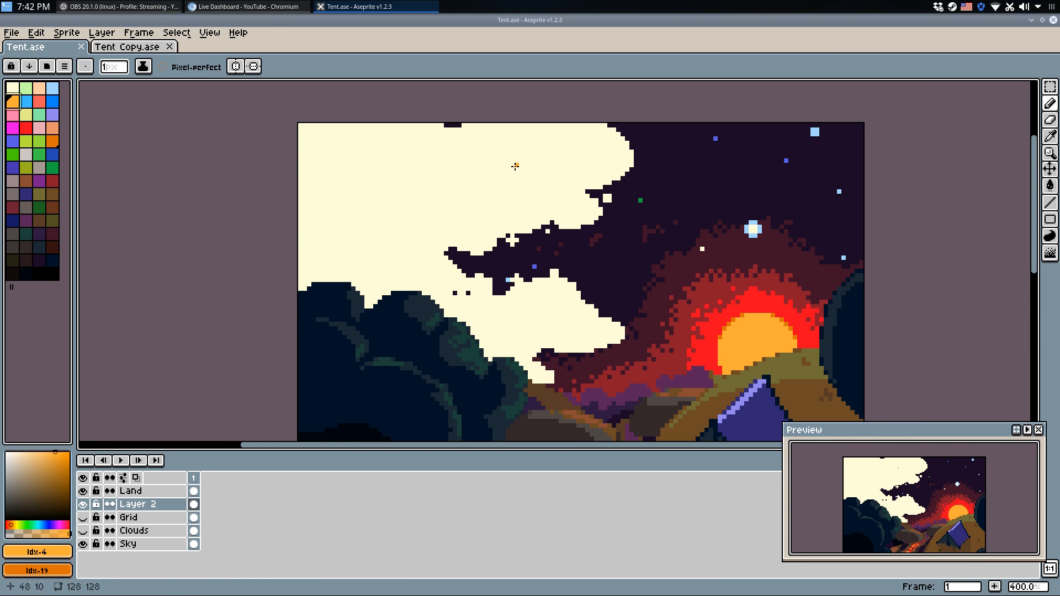
key(g)
click(515, 166)
scroll(601, 194, up, 2)
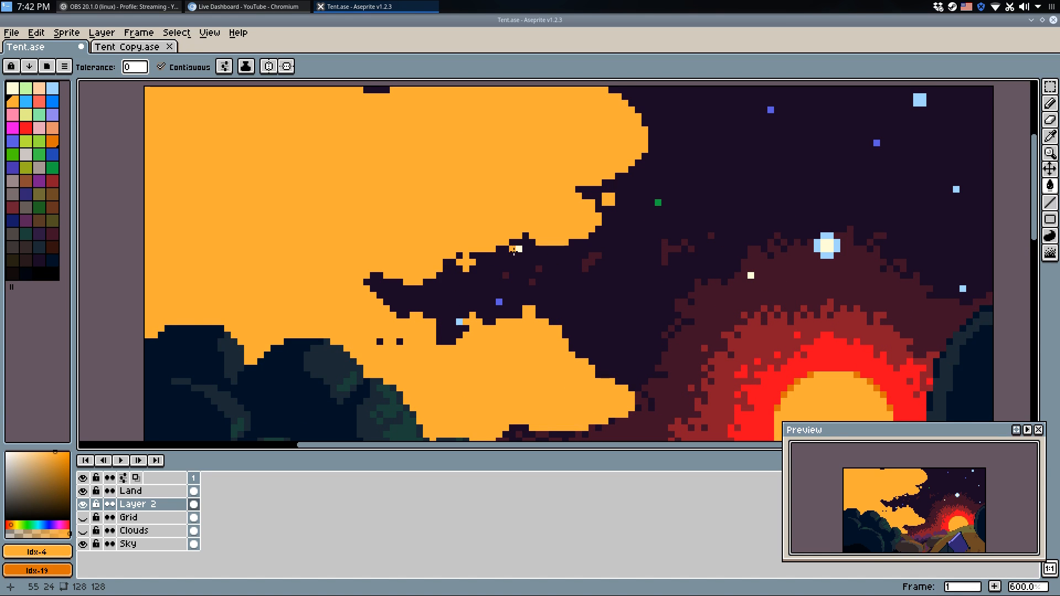
Draw a dark orange (index 19) boundary inside the lower cloud and fill the clouds with it, leaving a light orange tip facing the sun.
scroll(469, 330, up, 1)
key(b)
alt+click(386, 324)
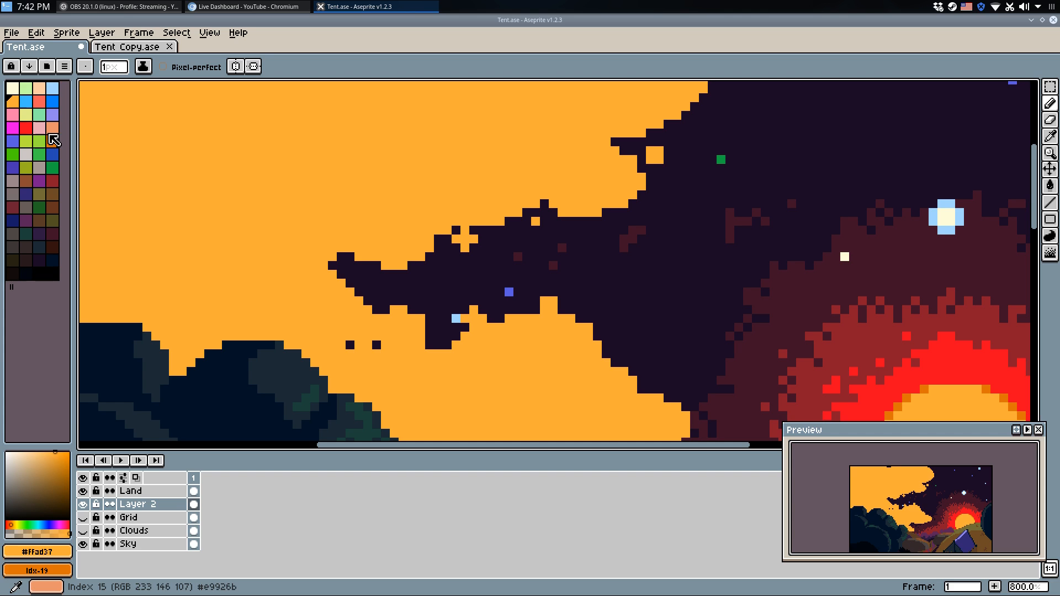
click(56, 141)
drag(474, 320, 508, 218)
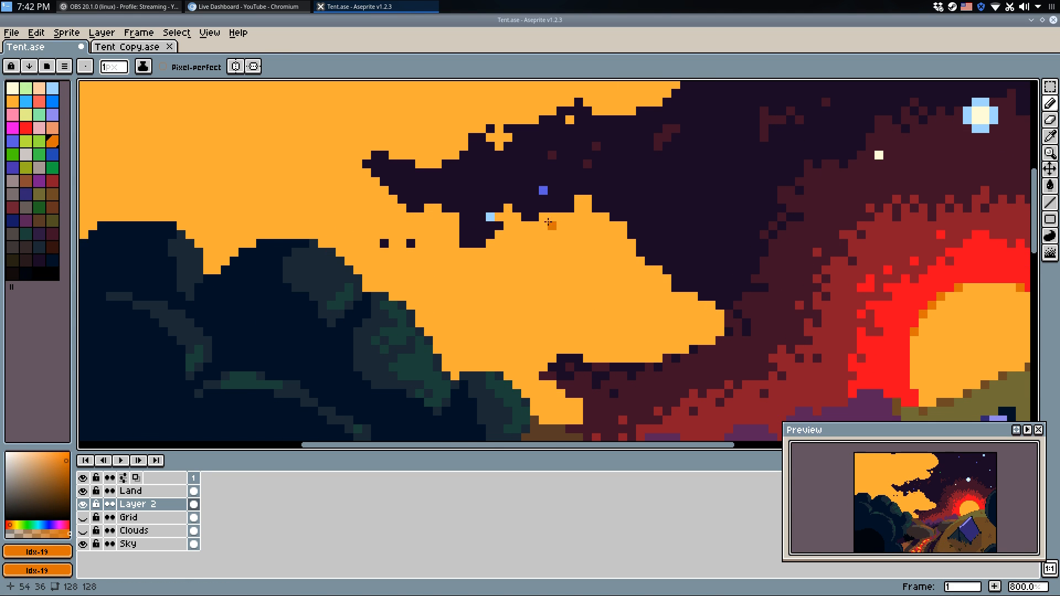
mouse_move(649, 270)
mouse_down()
mouse_move(666, 300)
mouse_move(657, 331)
mouse_move(616, 349)
mouse_up()
key(g)
click(610, 336)
Draw a light orange (#ffad37) rim highlight along the lower cloud's slope above its sunlit tip.
key(b)
alt+click(682, 313)
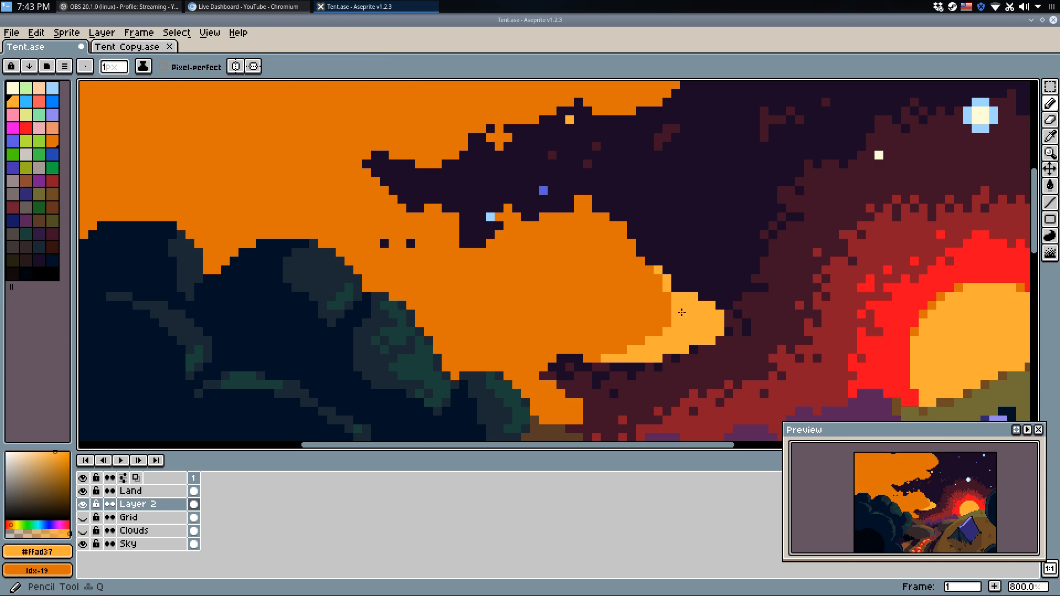
mouse_move(605, 220)
mouse_down()
mouse_move(647, 271)
mouse_move(629, 305)
mouse_up()
key(ctrl+z)
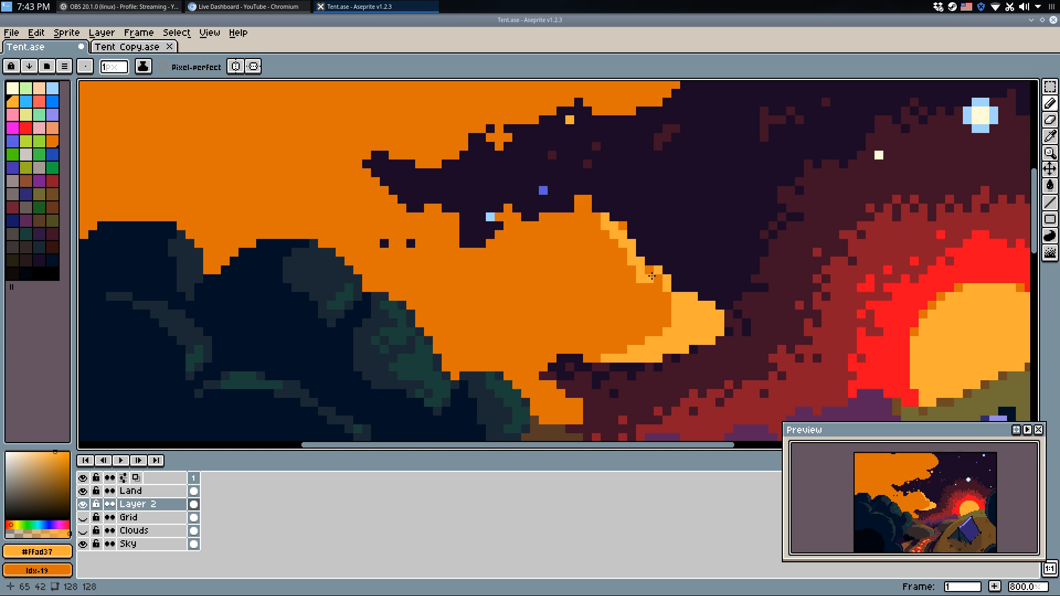
Select the dark orange cloud area by color and paint light orange highlights with a 2 px pencil beneath the upper cloud's right lobes.
scroll(646, 274, up, 5)
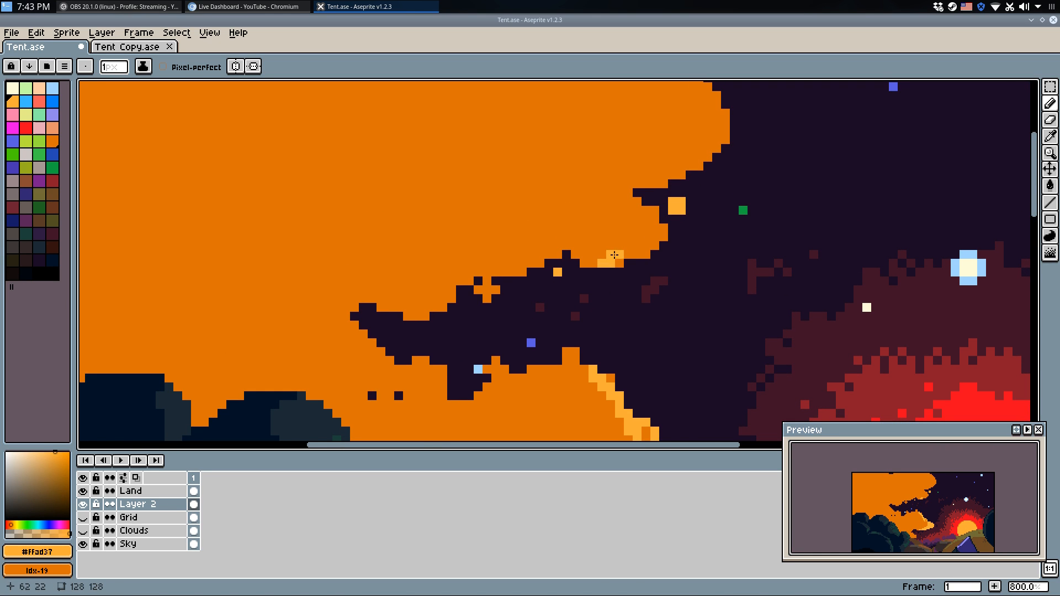
key(w)
click(595, 241)
key(b)
key(plus)
click(593, 262)
click(629, 254)
drag(629, 254, 656, 237)
mouse_move(663, 183)
mouse_down()
mouse_move(709, 165)
mouse_move(696, 152)
mouse_up()
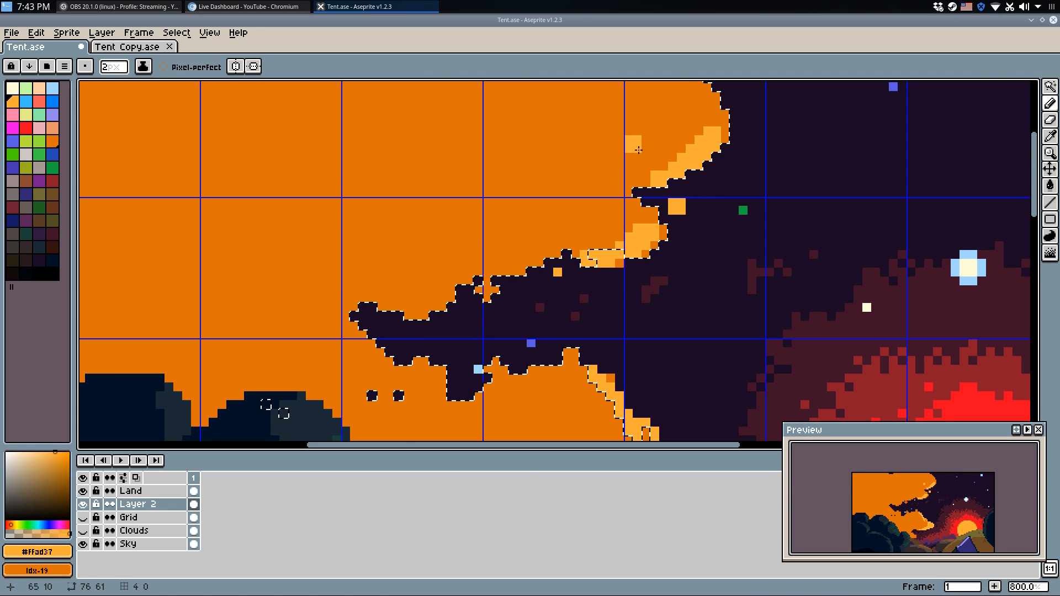
Refine the highlights on the upper cloud's right lobes with 1 px strokes, alternating dark and light orange.
key(minus)
scroll(674, 135, up, 2)
alt+click(692, 121)
drag(760, 125, 636, 214)
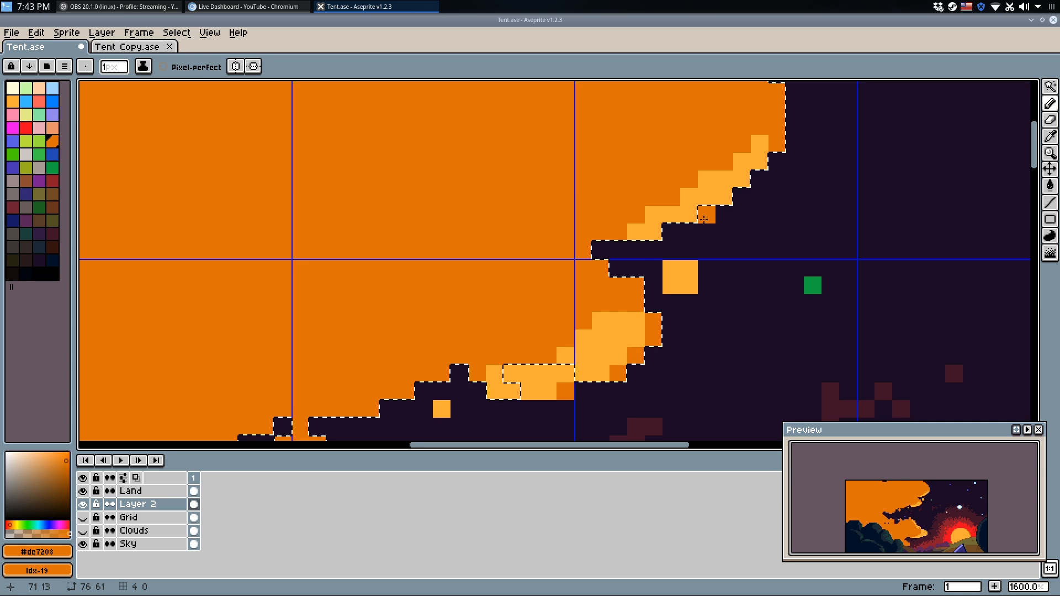
alt+click(674, 212)
drag(539, 283, 718, 152)
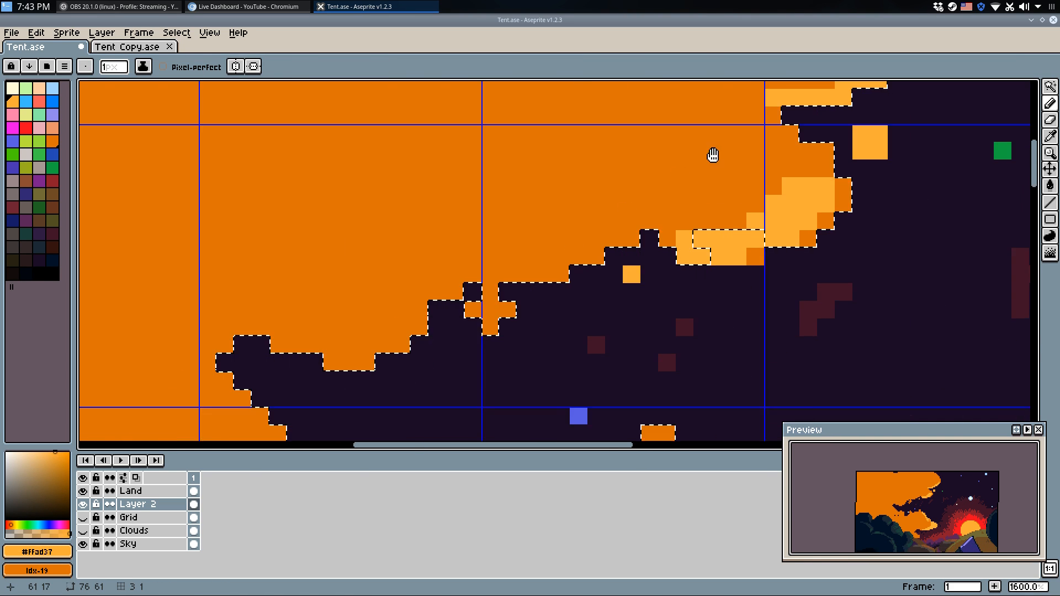
alt+click(763, 145)
drag(796, 94, 777, 97)
Paint light orange highlights on the small cross-shaped tip and along the upper cloud's underside beside the dark inlet.
alt+click(719, 236)
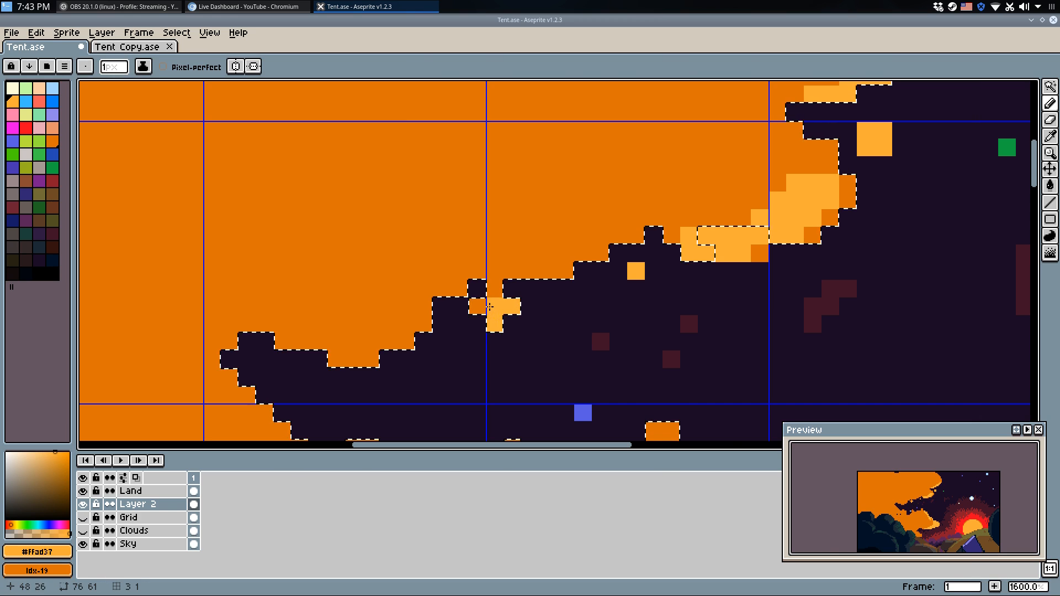
scroll(507, 267, down, 4)
scroll(591, 254, up, 2)
mouse_move(507, 267)
mouse_down()
mouse_move(590, 254)
mouse_move(536, 244)
mouse_move(536, 257)
mouse_up()
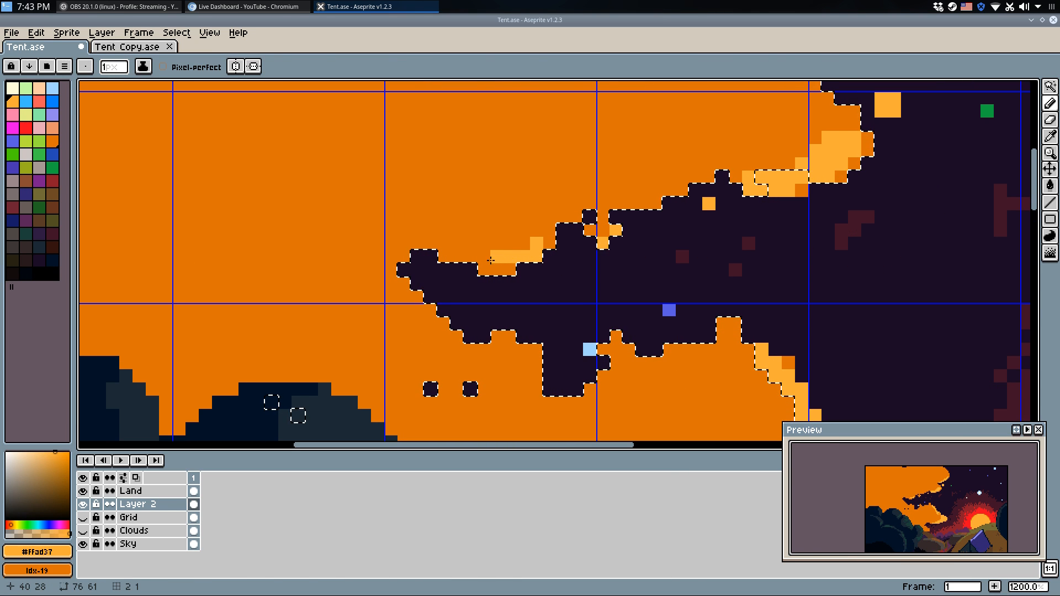
scroll(576, 266, down, 3)
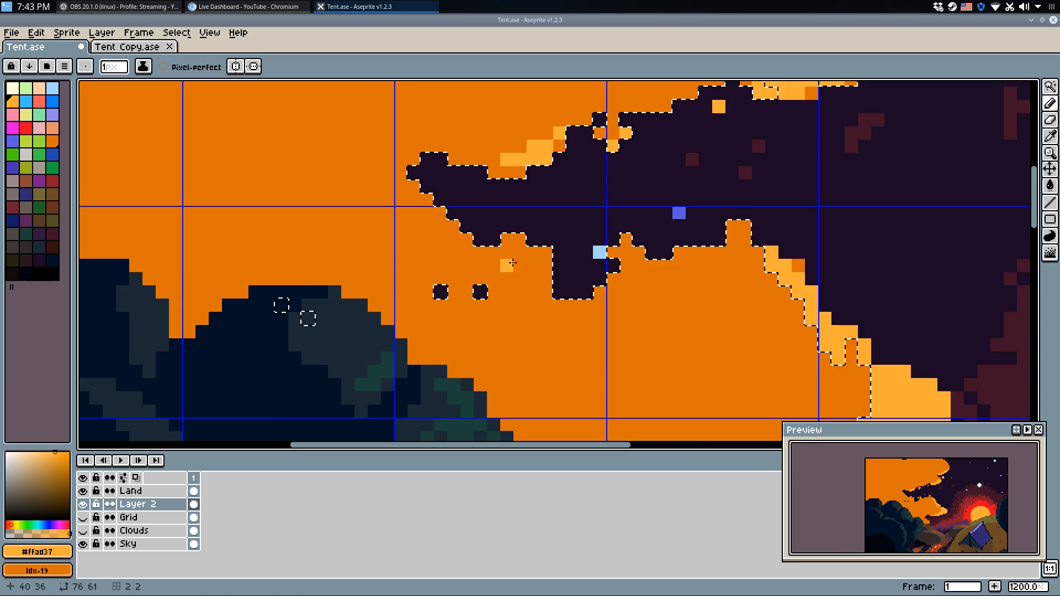
Clear the selection and hide the grid overlay to review the shaded clouds in the whole scene.
key(m)
key(ctrl+d)
key(ctrl+apostrophe)
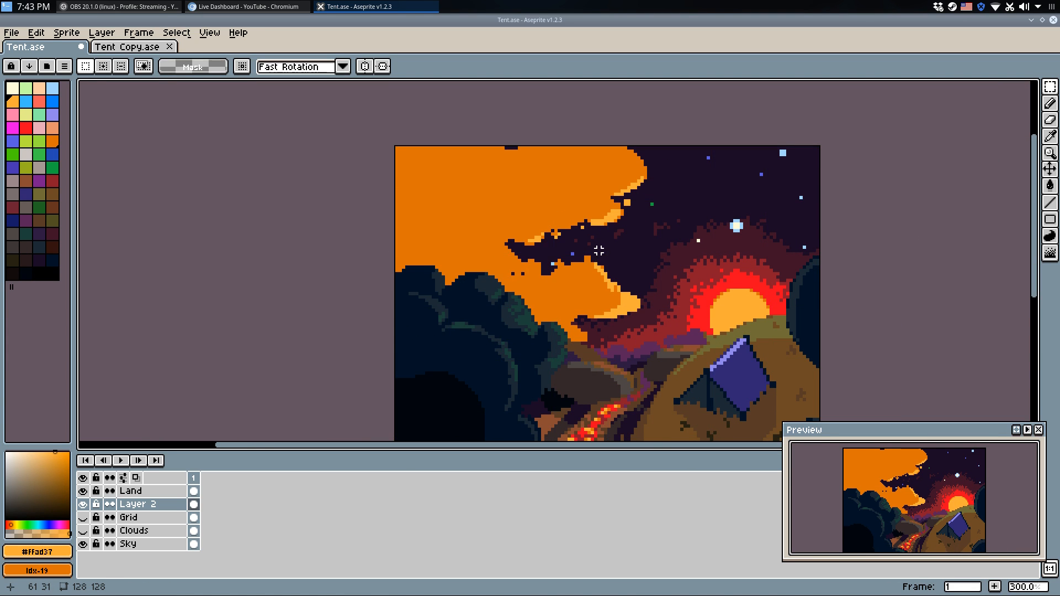
scroll(594, 247, down, 2)
scroll(542, 226, up, 2)
Show the grid overlay, reselect the dark orange cloud area and choose dark red (index 31) for the pencil.
key(ctrl+apostrophe)
key(d)
alt+click(561, 191)
key(shift+f)
click(554, 191)
key(d)
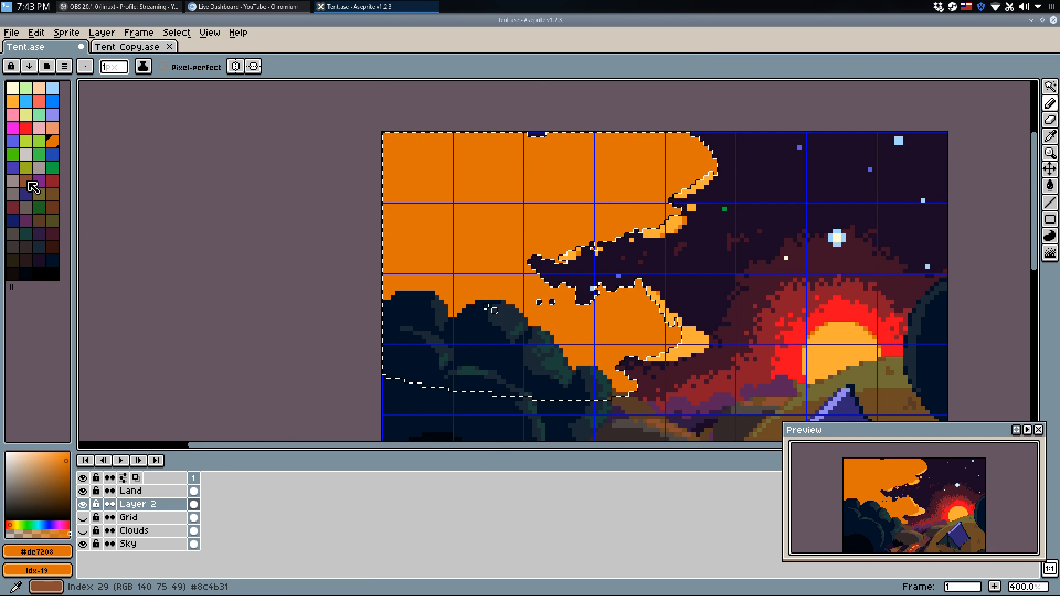
click(52, 180)
scroll(670, 147, up, 2)
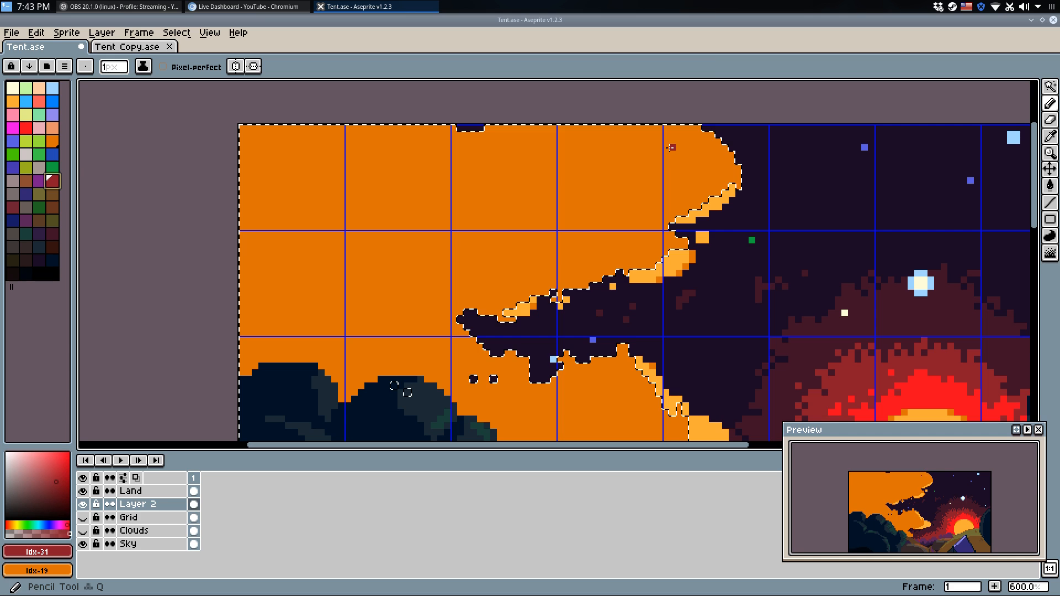
Paint winding dark red shadow bands down the upper cloud's right part with a 3 px pencil.
mouse_move(649, 128)
mouse_down()
mouse_move(647, 157)
mouse_move(569, 203)
mouse_move(609, 198)
mouse_move(599, 200)
mouse_move(608, 229)
mouse_move(548, 253)
mouse_move(569, 253)
mouse_move(557, 266)
mouse_move(577, 260)
mouse_move(573, 288)
mouse_move(527, 259)
mouse_up()
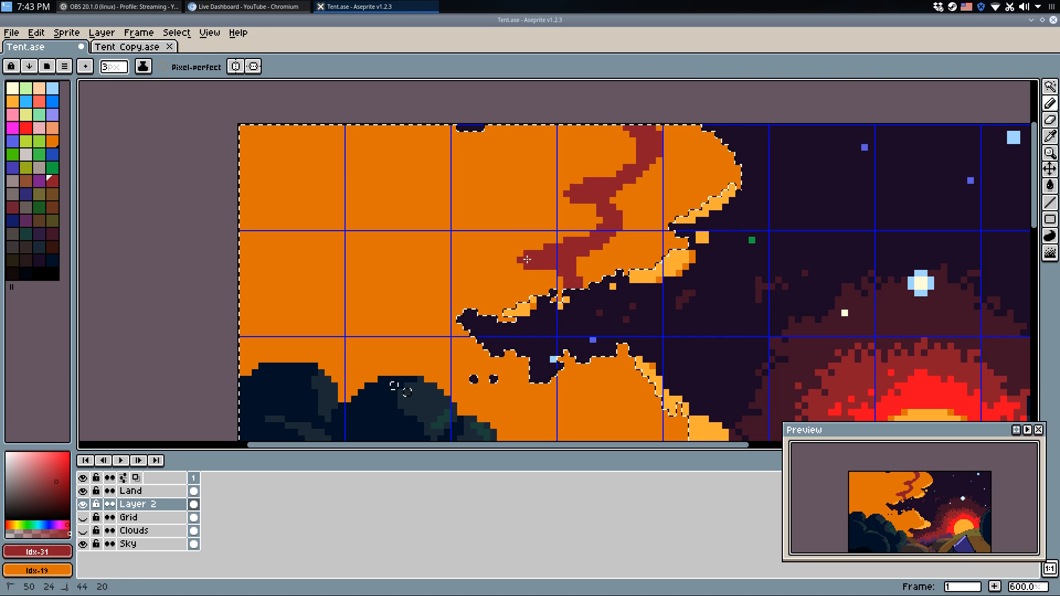
key(ctrl+z)
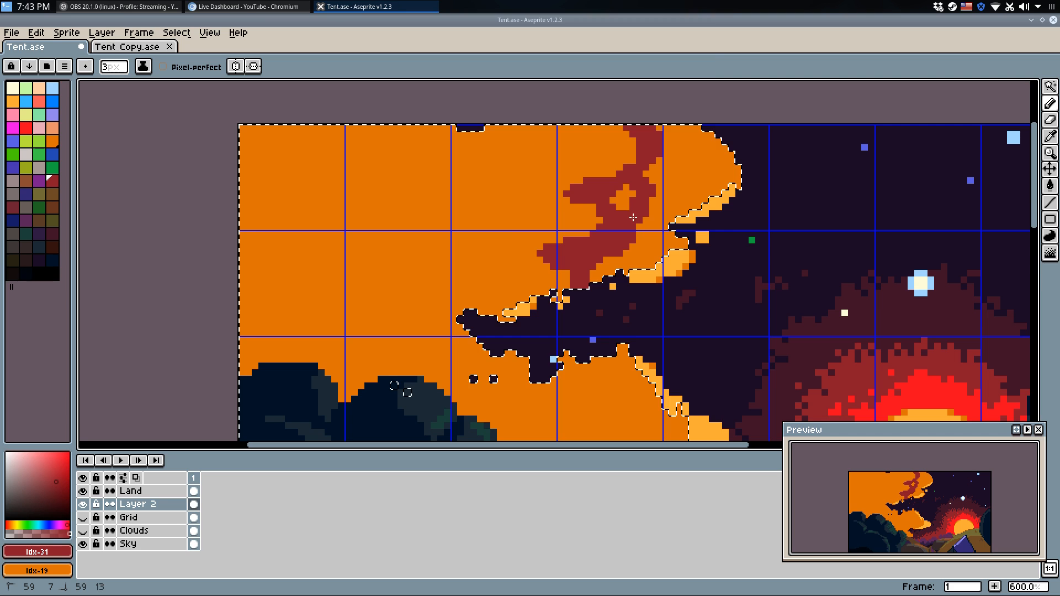
mouse_move(540, 246)
mouse_down()
mouse_move(508, 200)
mouse_move(517, 233)
mouse_move(513, 220)
mouse_move(536, 236)
mouse_move(582, 189)
mouse_move(594, 140)
mouse_up()
key(ctrl+z)
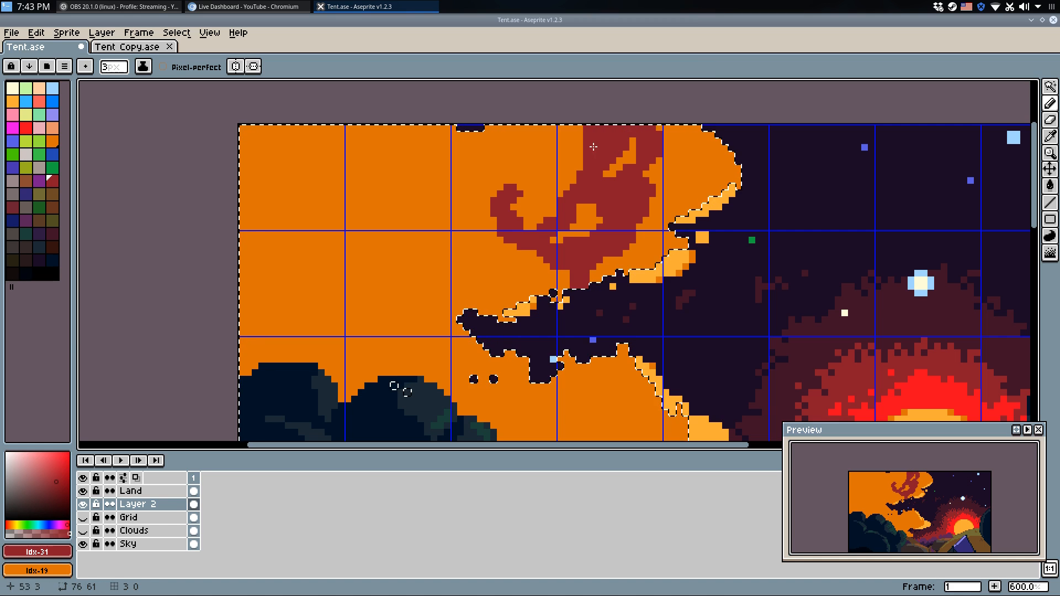
Extend the upper cloud's dark red shadow toward the tip of the dark inlet and undo the stray strokes.
mouse_move(407, 333)
mouse_down()
mouse_move(486, 239)
mouse_move(499, 245)
mouse_move(481, 229)
mouse_move(550, 210)
mouse_move(556, 185)
mouse_move(513, 221)
mouse_move(456, 230)
mouse_move(491, 247)
mouse_move(478, 239)
mouse_move(518, 202)
mouse_move(508, 209)
mouse_move(538, 209)
mouse_move(539, 180)
mouse_move(590, 246)
mouse_up()
key(ctrl+z)
key(ctrl+z)
Try filling the remaining orange of the upper cloud with dark red, and undo the fill.
key(w)
click(611, 151)
key(ctrl+z)
key(q)
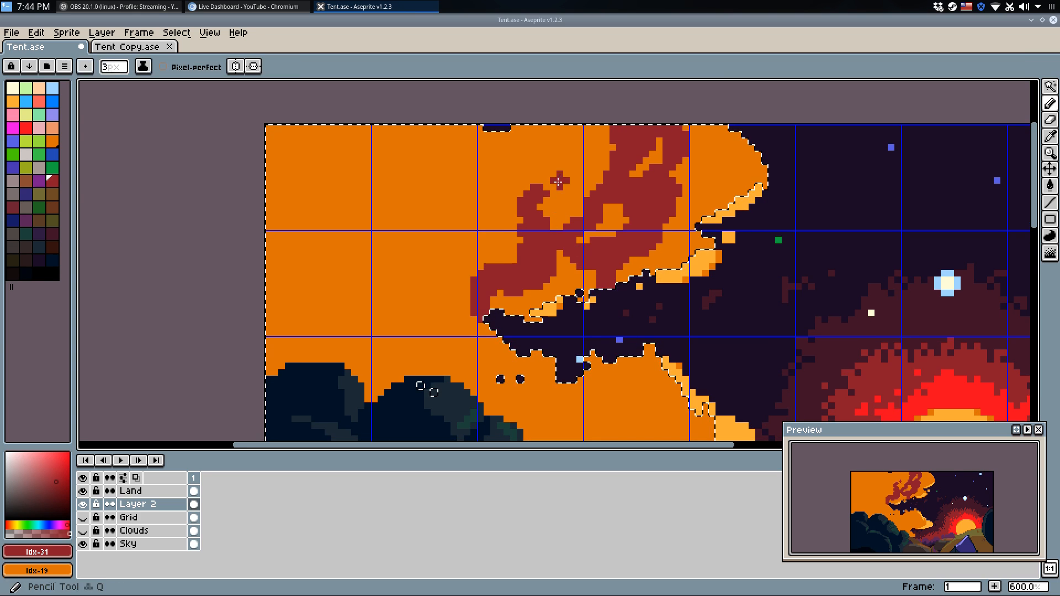
key(w)
click(559, 182)
scroll(561, 201, down, 1)
key(q)
key(ctrl+z)
Try dark red shadow strokes along the lower cloud's upper edge beneath the dark inlet, and undo them.
drag(559, 352, 569, 236)
scroll(569, 236, up, 2)
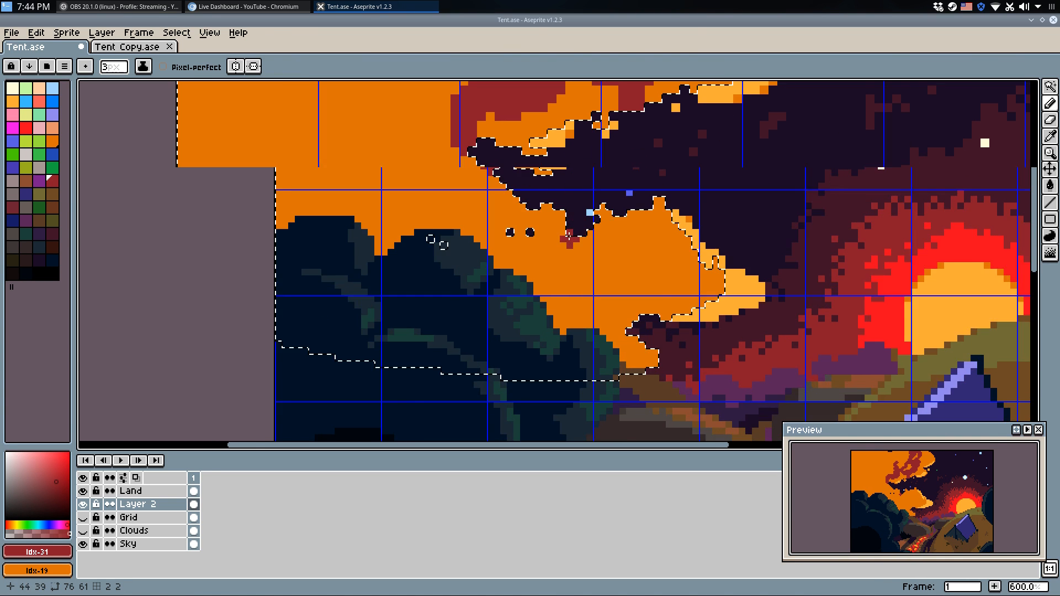
scroll(568, 236, up, 1)
key(ctrl+z)
drag(543, 240, 573, 249)
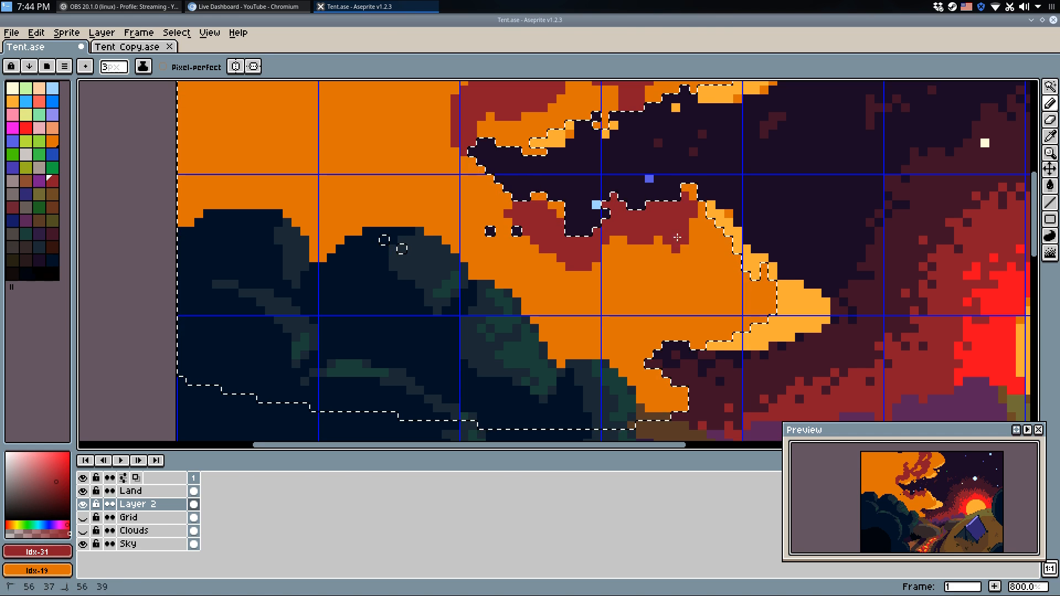
key(ctrl+z)
key(v)
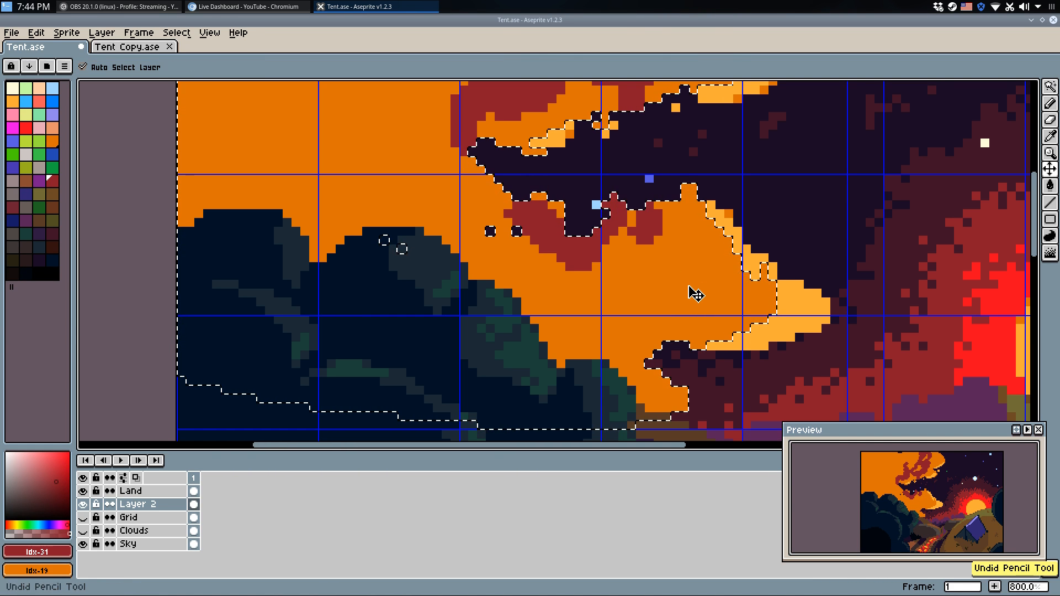
key(ctrl+z)
Paint a large dark red shadow mass with the 3 px pencil through the middle of the lower cloud down to the trees.
key(b)
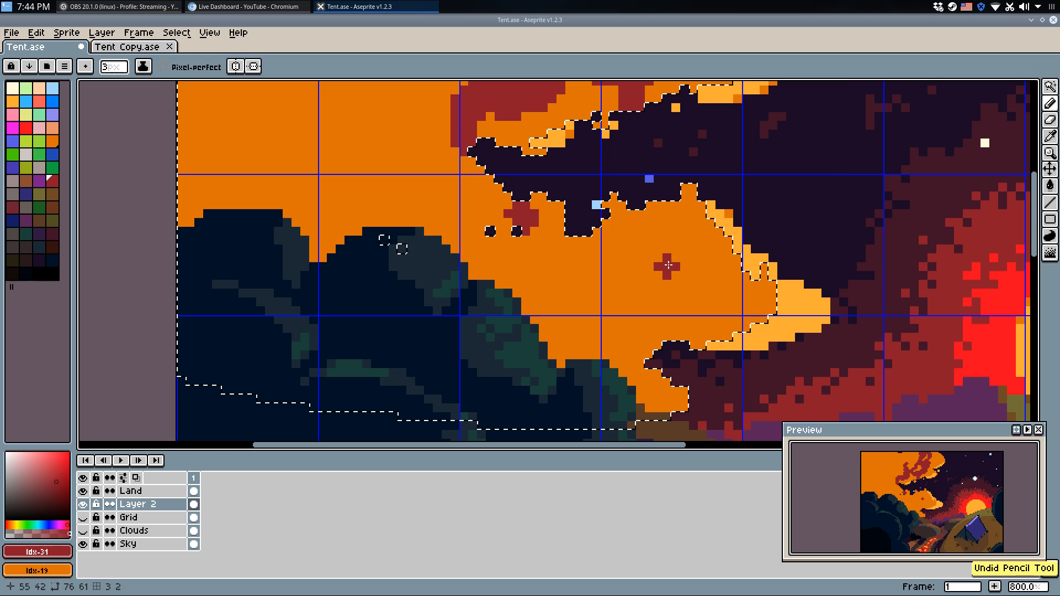
mouse_move(654, 243)
mouse_down()
mouse_move(626, 284)
mouse_move(649, 288)
mouse_up()
mouse_move(653, 232)
mouse_down()
mouse_move(692, 282)
mouse_move(651, 247)
mouse_up()
mouse_move(608, 355)
mouse_down()
mouse_move(613, 304)
mouse_move(574, 331)
mouse_move(590, 344)
mouse_up()
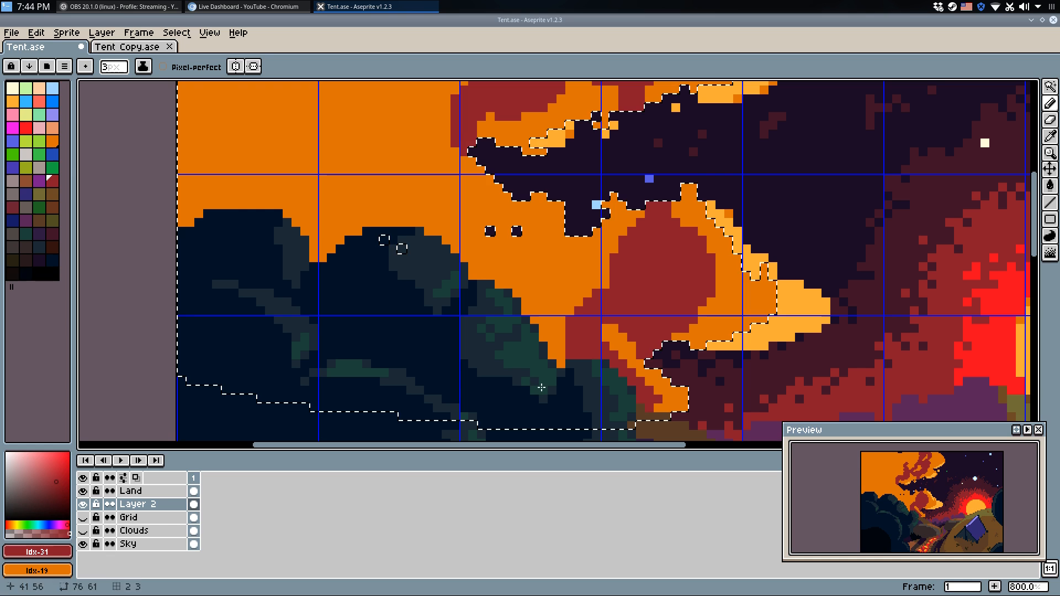
Extend the lower cloud's dark red shadow along the trees and up beneath the dark inlet, leaving a small orange streak.
drag(560, 357, 569, 321)
drag(569, 321, 545, 325)
drag(559, 230, 497, 278)
mouse_move(497, 278)
mouse_down()
mouse_move(523, 268)
mouse_move(519, 300)
mouse_up()
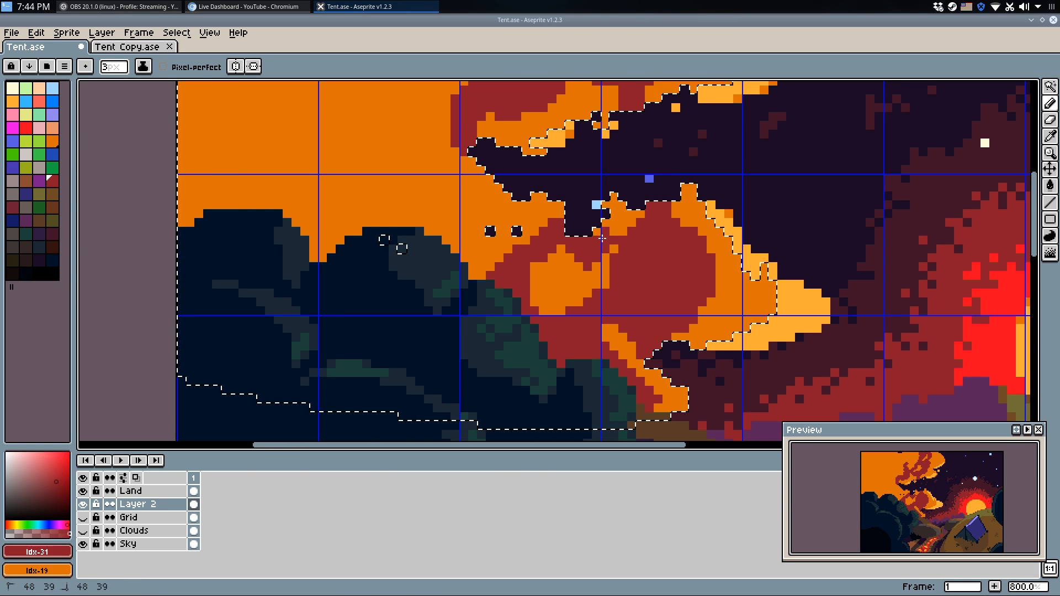
drag(544, 271, 540, 280)
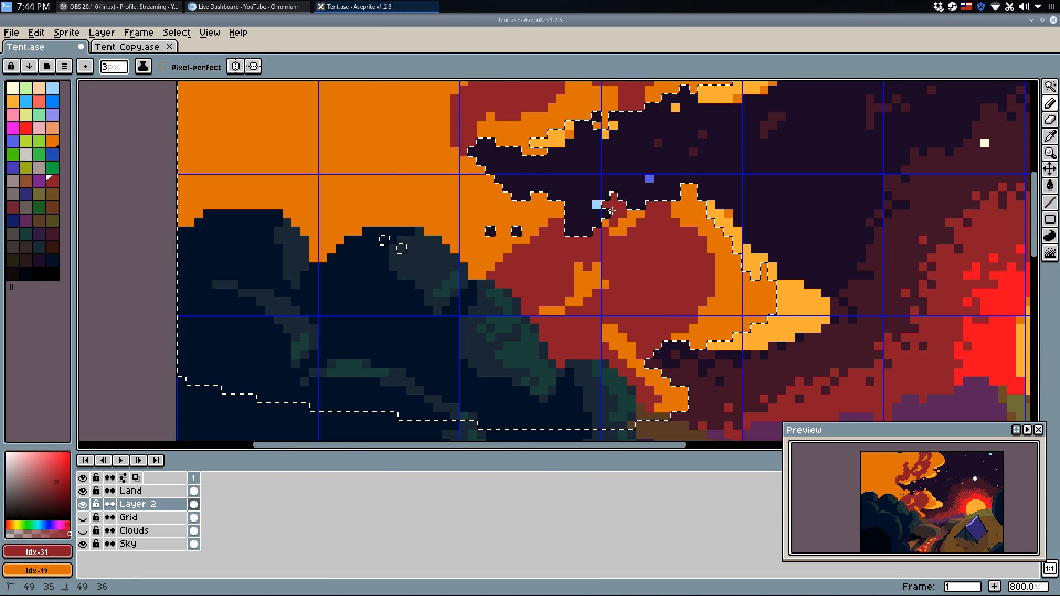
Continue the dark red shadow around the two dark specks and over the cloud above the left trees, undoing stray strokes.
drag(509, 197, 563, 214)
mouse_move(545, 284)
mouse_down()
mouse_move(562, 214)
mouse_move(579, 242)
mouse_move(517, 224)
mouse_move(512, 303)
mouse_move(513, 273)
mouse_move(533, 293)
mouse_up()
key(ctrl+z)
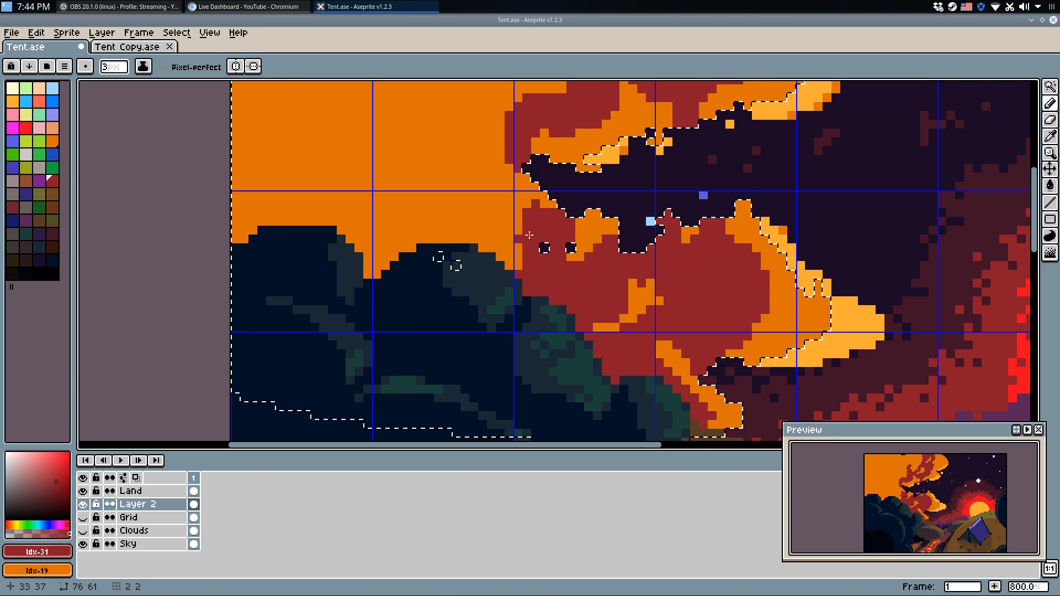
drag(482, 261, 495, 320)
mouse_move(408, 329)
mouse_down()
mouse_move(431, 244)
mouse_move(455, 226)
mouse_move(435, 291)
mouse_move(430, 283)
mouse_move(487, 210)
mouse_move(503, 260)
mouse_move(510, 239)
mouse_move(520, 262)
mouse_move(528, 249)
mouse_move(531, 218)
mouse_up()
key(ctrl+z)
Fill the remaining orange areas of the clouds above the left trees with dark red.
scroll(521, 281, down, 4)
key(w)
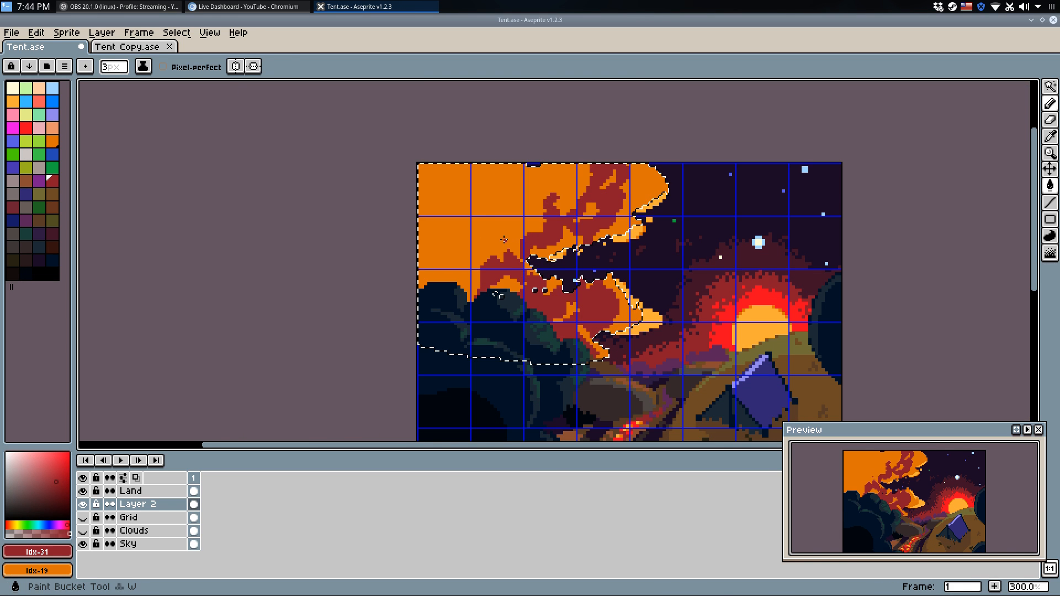
click(487, 238)
click(510, 283)
Clear the selection, hide the grid overlay and set up a 2 px pencil at the lower cloud's sunlit tip.
key(m)
click(738, 257)
scroll(767, 291, down, 2)
key(ctrl+apostrophe)
drag(768, 295, 729, 267)
scroll(773, 301, up, 1)
scroll(607, 249, up, 5)
key(b)
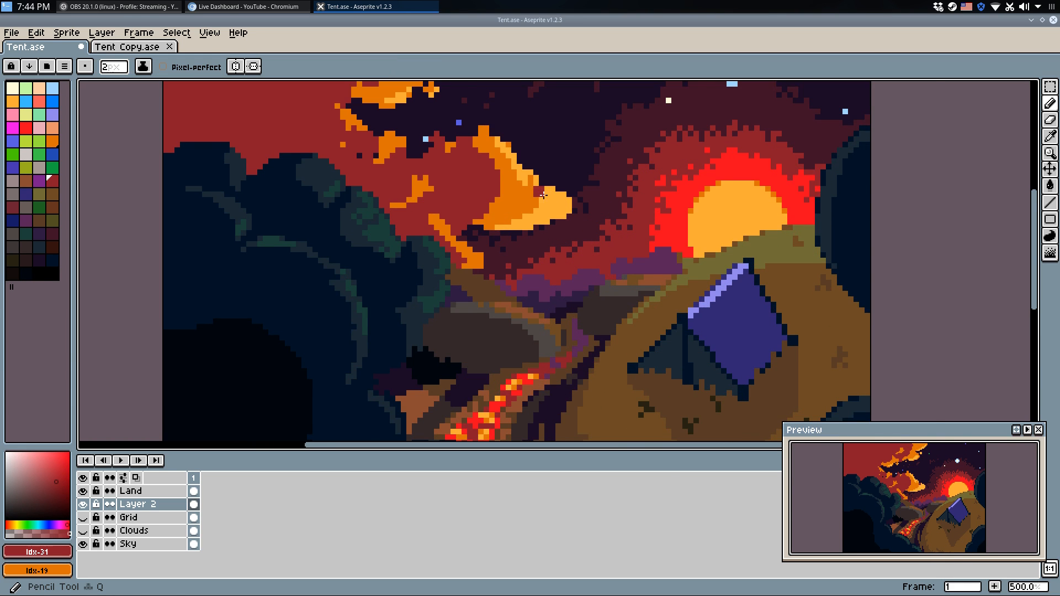
Soften the lower cloud's light orange tip with single dark orange edge pixels and erase its outermost pixel column.
scroll(432, 198, up, 1)
alt+click(525, 195)
click(590, 168)
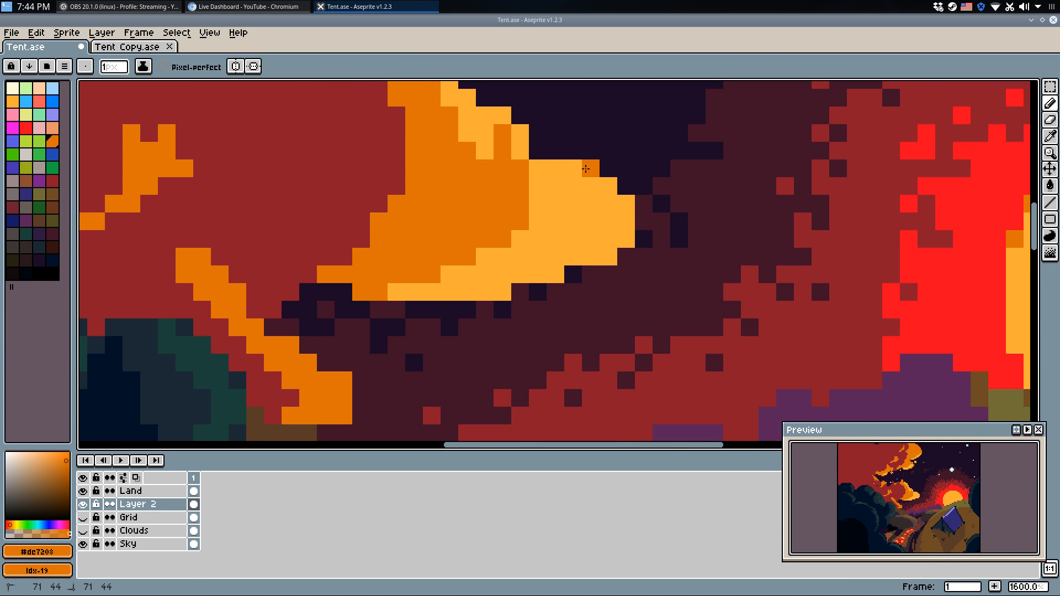
click(572, 272)
drag(520, 292, 502, 292)
key(e)
mouse_move(609, 256)
mouse_down()
mouse_move(625, 256)
mouse_move(625, 179)
mouse_up()
scroll(625, 186, down, 6)
key(b)
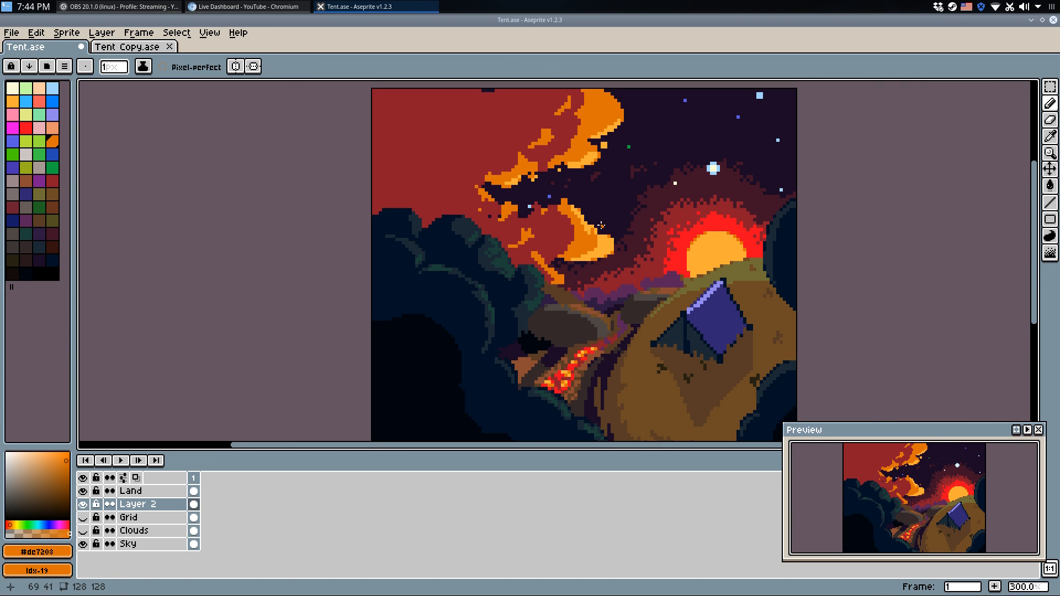
Add light orange (#ffad37) highlight pixels to the lower cloud's upper edge and the small orange pieces around the dark inlet.
scroll(562, 194, up, 2)
scroll(573, 203, up, 4)
alt+click(595, 233)
click(570, 221)
drag(433, 173, 480, 280)
click(384, 335)
drag(391, 342, 408, 355)
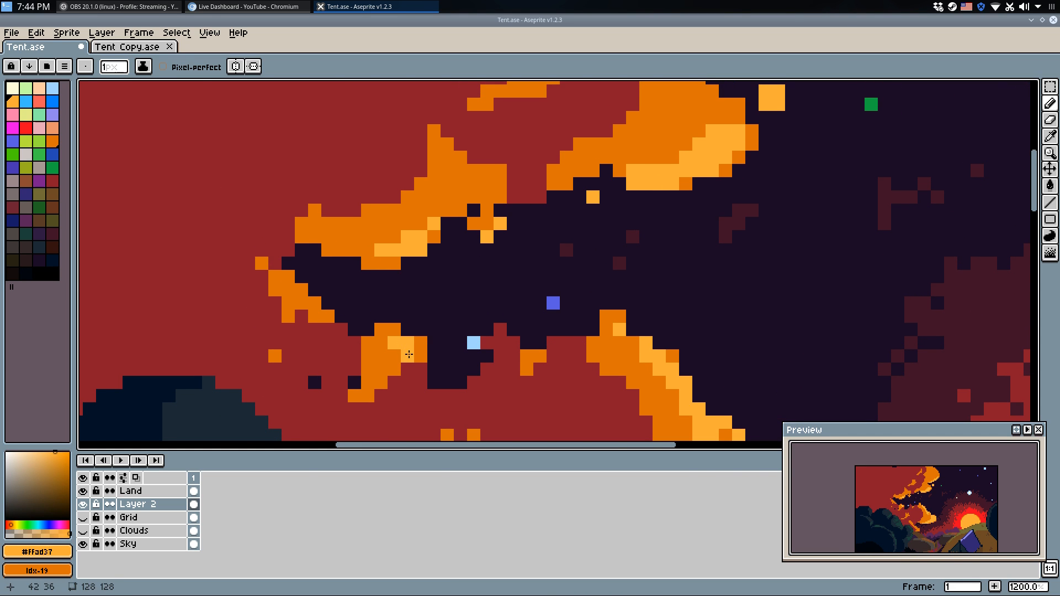
scroll(329, 319, down, 2)
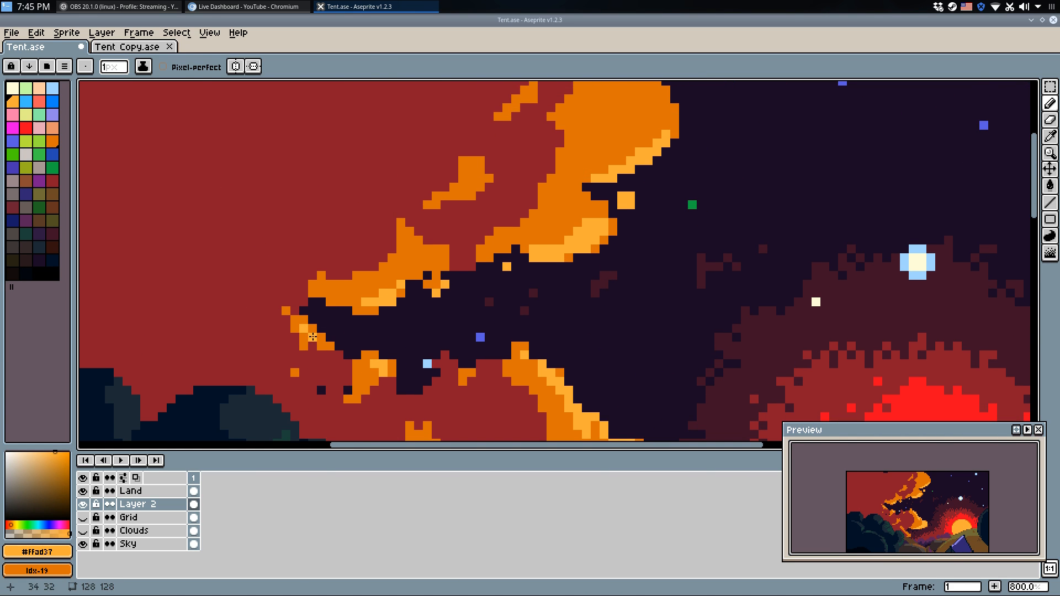
alt+click(292, 342)
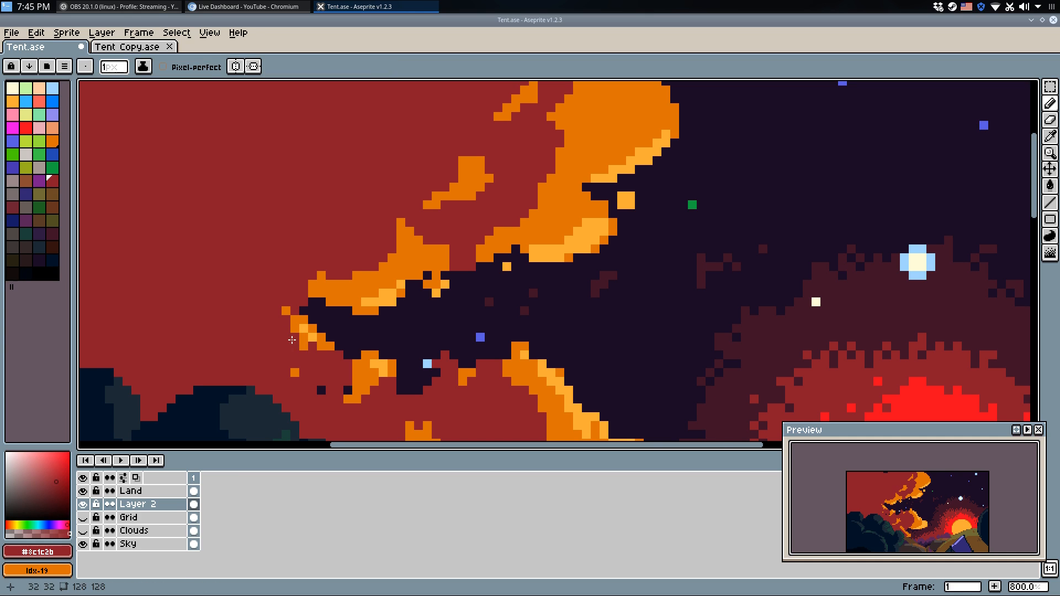
drag(291, 340, 544, 288)
alt+click(591, 295)
mouse_move(318, 258)
mouse_down()
mouse_move(360, 259)
mouse_move(391, 293)
mouse_up()
key(ctrl+z)
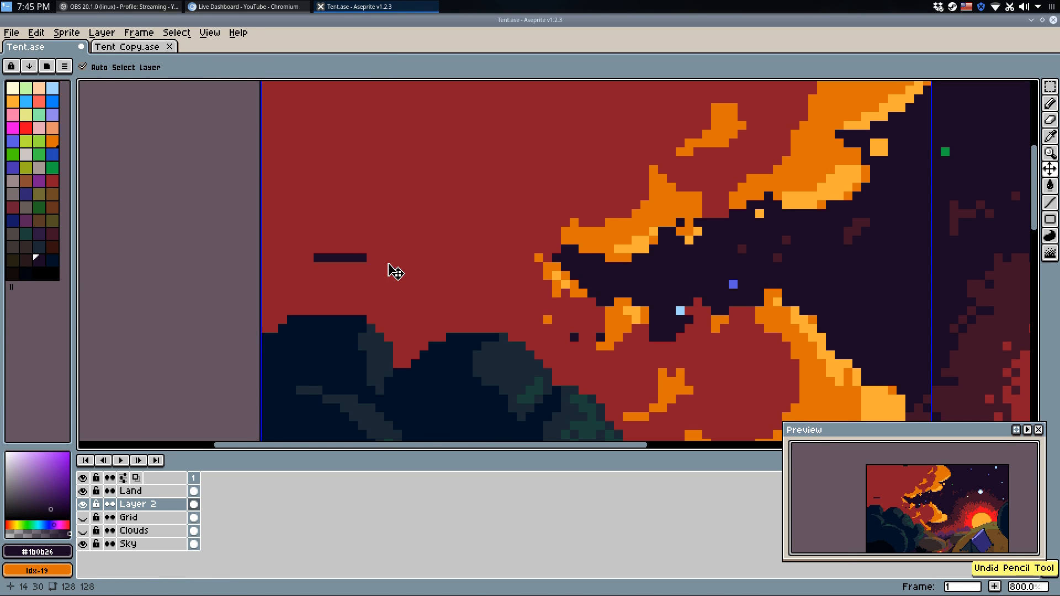
key(ctrl+z)
scroll(445, 235, down, 4)
key(w)
click(454, 210)
key(b)
scroll(443, 148, up, 2)
key(plus)
key(plus)
key(plus)
mouse_move(469, 155)
mouse_down()
mouse_move(487, 172)
mouse_move(484, 192)
mouse_up()
key(ctrl+z)
key(m)
click(671, 191)
key(q)
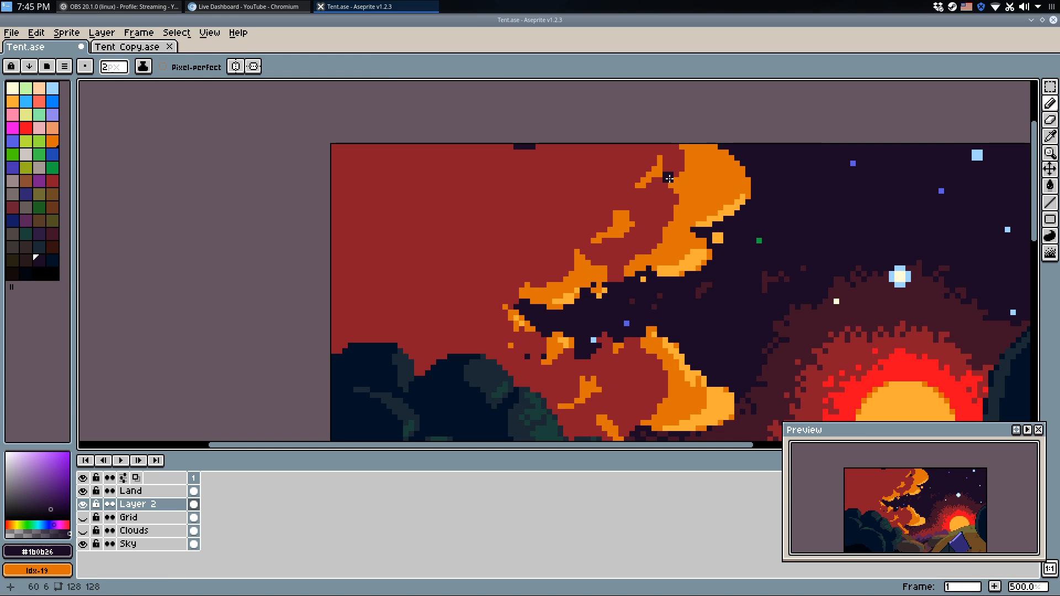
Select the dark red cloud area and paint a 2 px dark orange patch inside the upper cloud, undoing stray strokes.
alt+click(682, 182)
key(w)
click(588, 186)
key(q)
mouse_move(591, 172)
mouse_down()
mouse_move(626, 152)
mouse_move(592, 194)
mouse_move(619, 164)
mouse_move(601, 194)
mouse_move(619, 195)
mouse_move(593, 216)
mouse_up()
key(ctrl+z)
key(ctrl+z)
key(ctrl+z)
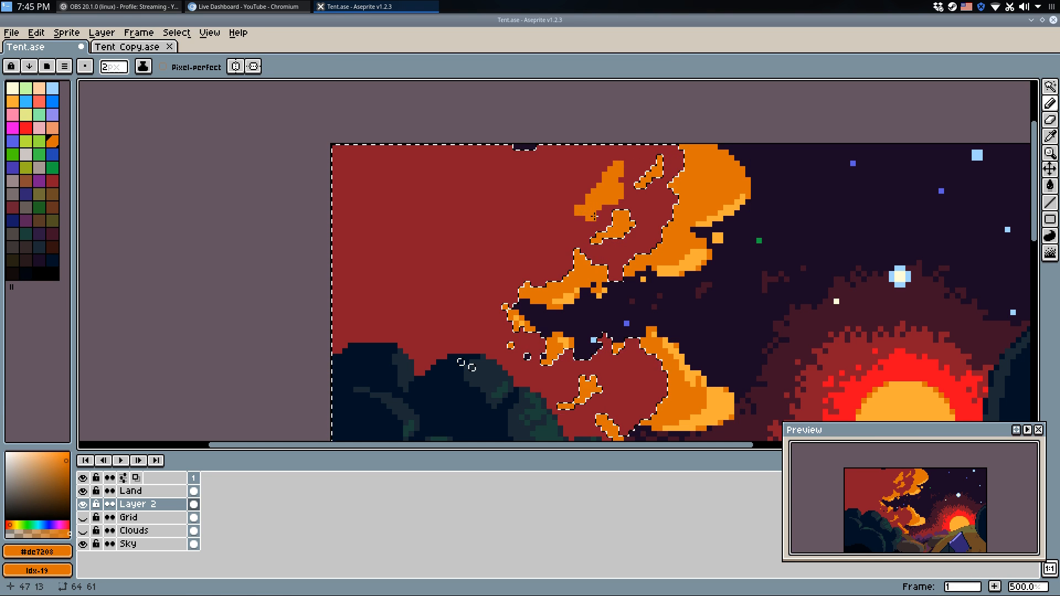
Trim the new orange patch with a 1 px pencil in dark red and dark orange into a tapered diagonal streak.
key(minus)
scroll(593, 215, up, 4)
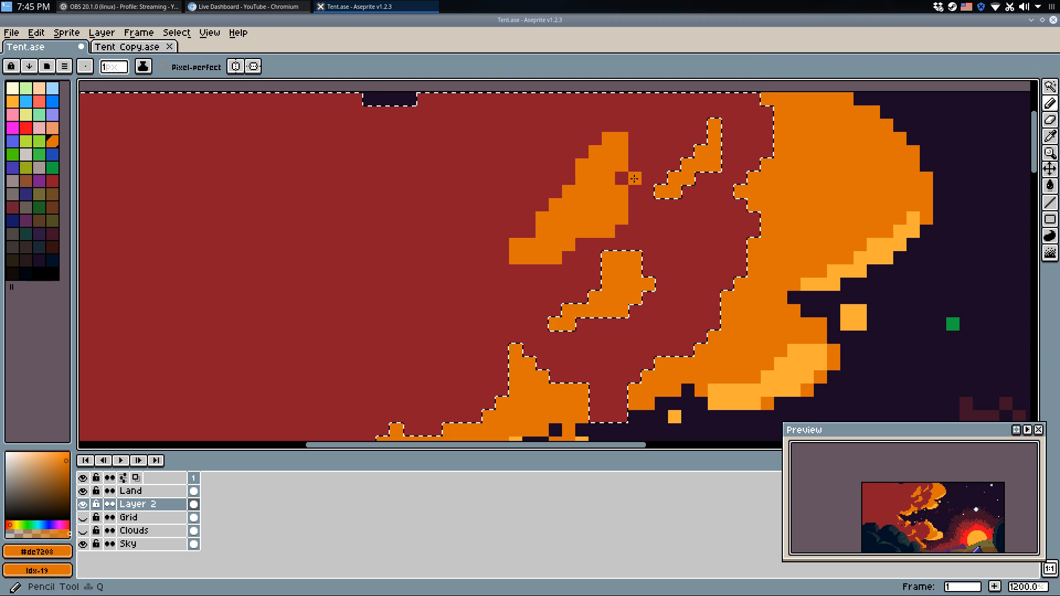
alt+right_click(631, 179)
right_click(614, 196)
drag(614, 195, 609, 231)
key(ctrl+z)
drag(582, 165, 609, 139)
drag(517, 257, 555, 257)
click(529, 231)
right_click(542, 218)
right_click(551, 206)
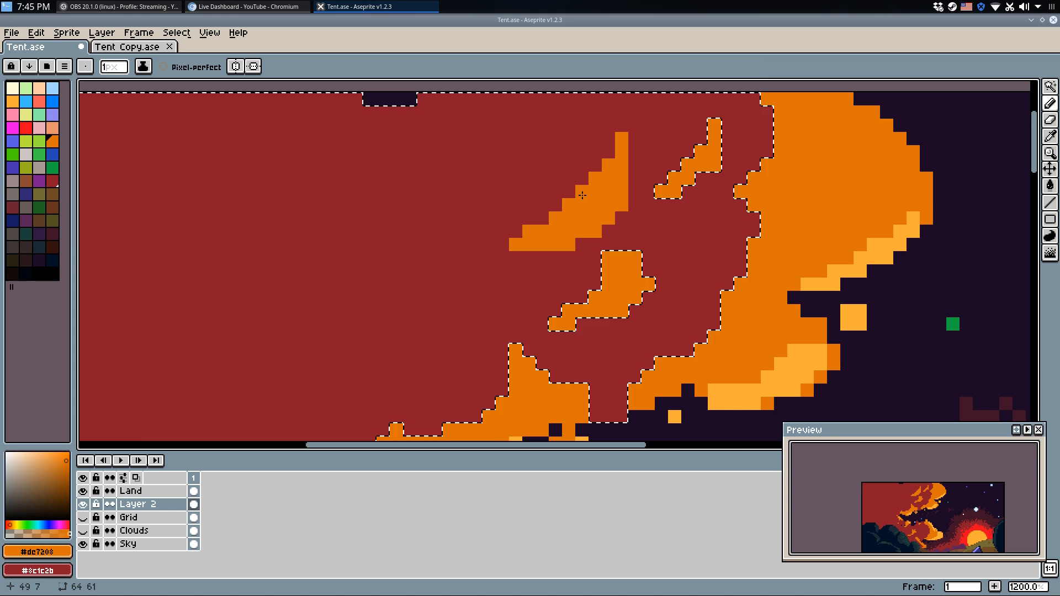
Paint a second, smaller dark orange patch lower in the upper cloud with a 2 px brush and carve its left side with dark red.
scroll(574, 202, down, 2)
drag(485, 276, 507, 208)
key(plus)
scroll(498, 187, up, 1)
mouse_move(578, 178)
mouse_down()
mouse_move(545, 212)
mouse_move(560, 205)
mouse_up()
key(ctrl+z)
mouse_move(554, 211)
mouse_down()
mouse_move(533, 227)
mouse_move(517, 222)
mouse_up()
key(ctrl+z)
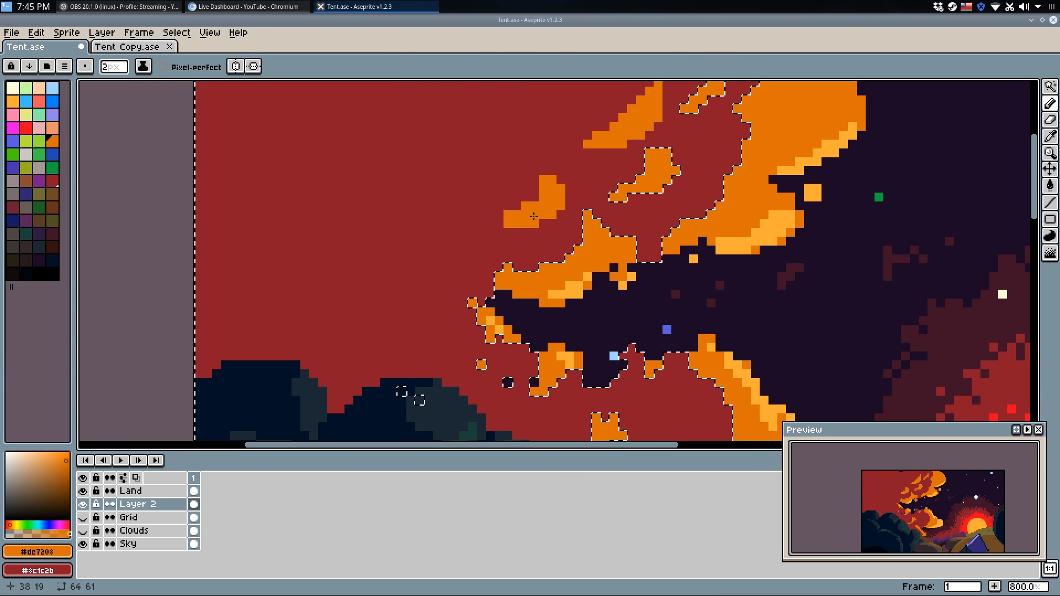
right_click(514, 215)
right_click(526, 205)
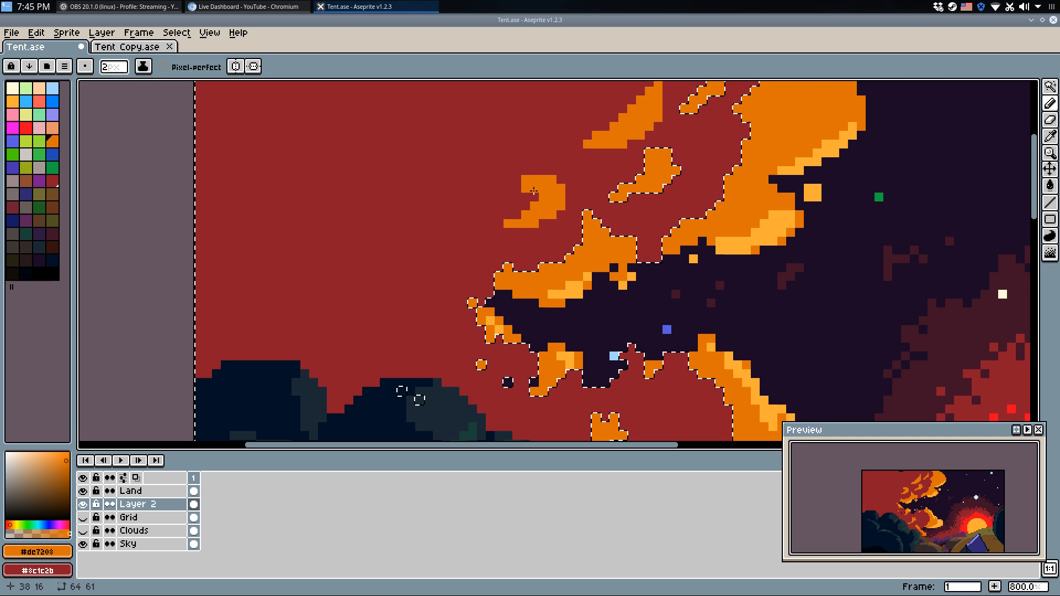
right_click(543, 180)
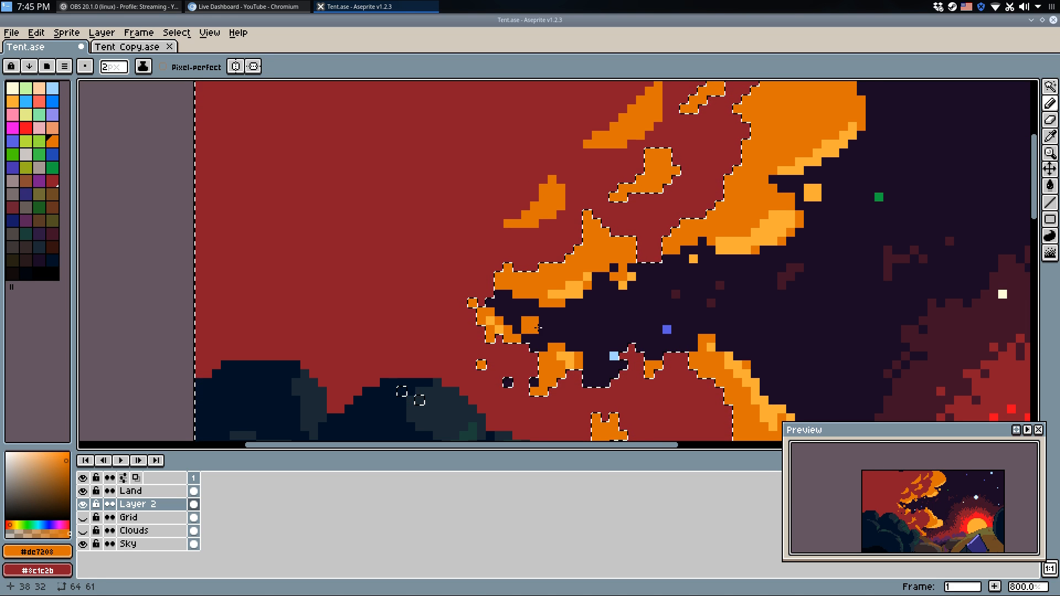
Extend the small orange patch near the lower cloud's upper edge into a diagonal streak and trim it with dark red.
drag(535, 325, 533, 229)
drag(682, 321, 683, 295)
key(ctrl+z)
right_click(691, 301)
drag(680, 373, 669, 400)
right_click(669, 377)
right_click(666, 392)
right_click(674, 383)
Clear the selection and paint a dark orange streak rising from the lower cloud's bottom edge, undoing the stray stroke.
scroll(740, 299, down, 5)
key(f)
click(832, 290)
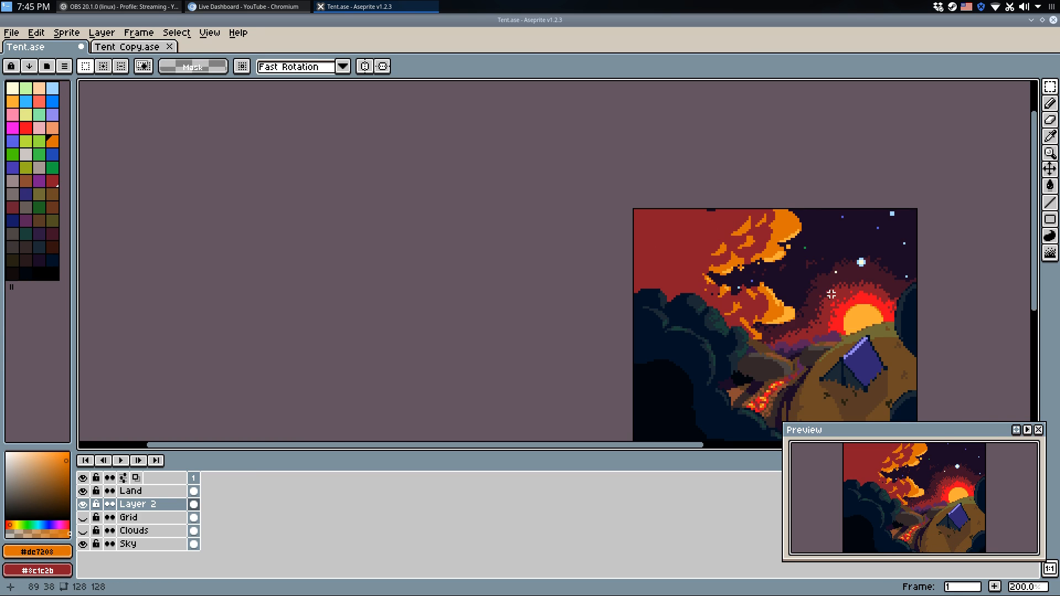
key(b)
scroll(597, 215, up, 5)
key(alt)
drag(700, 364, 714, 298)
drag(714, 299, 718, 350)
key(ctrl+z)
Add a small broken dark orange patch between the lower cloud's new streak and its sunlit tip.
alt+click(756, 296)
mouse_move(765, 286)
mouse_down()
mouse_move(785, 313)
mouse_move(765, 335)
mouse_move(756, 309)
mouse_move(764, 341)
mouse_move(775, 269)
mouse_move(782, 331)
mouse_up()
key(ctrl+z)
alt+click(793, 338)
click(780, 326)
click(780, 336)
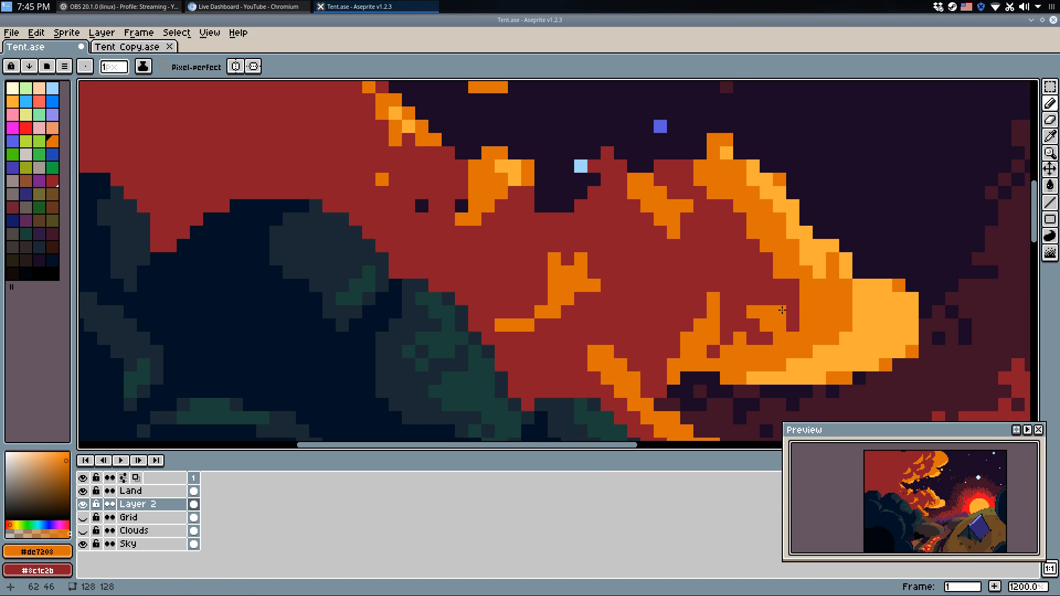
scroll(815, 320, down, 8)
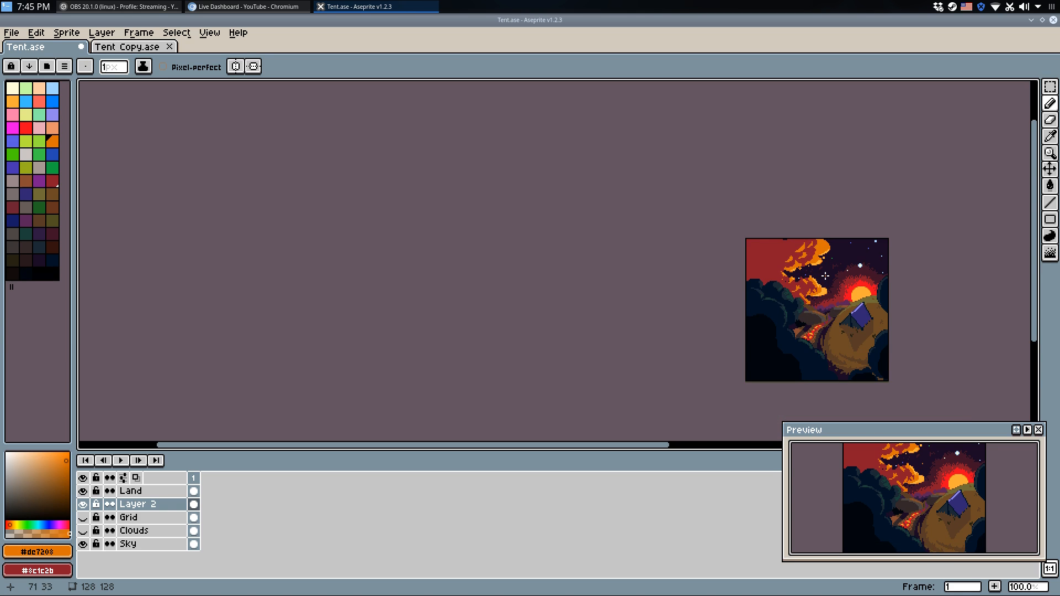
Paint a rounded bump on the outer side of the lower cloud's upper edge and fill it with dark red.
scroll(821, 282, up, 7)
mouse_move(781, 263)
mouse_down()
mouse_move(806, 276)
mouse_move(825, 302)
mouse_move(821, 316)
mouse_up()
key(w)
click(802, 296)
key(q)
key(alt)
alt+click(733, 325)
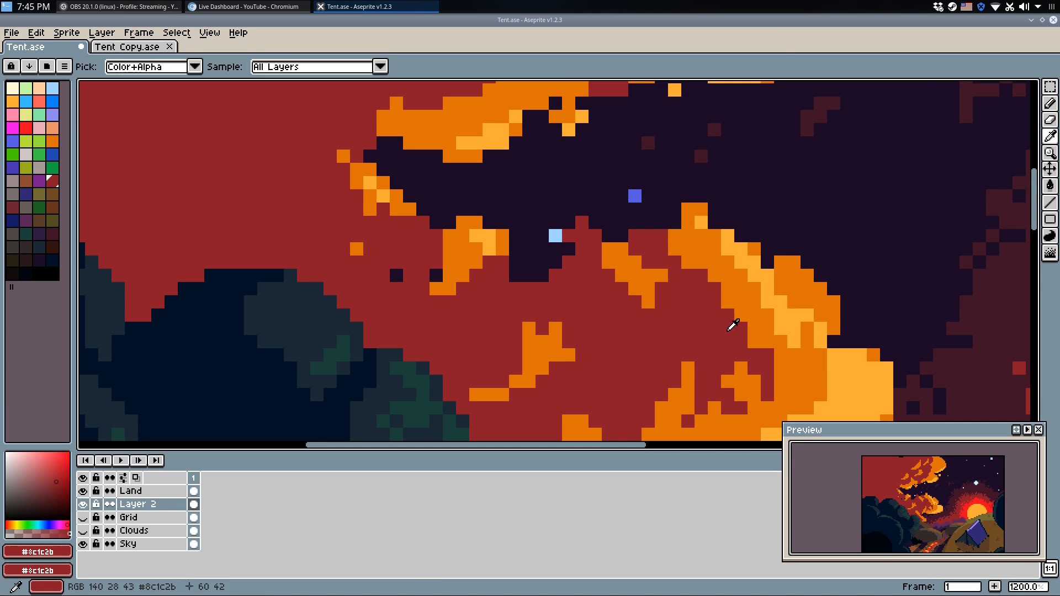
key(w)
click(802, 296)
key(q)
Shade the lower end of the bump with dark orange midtones where it meets the lower cloud's light tip.
alt+click(755, 295)
drag(779, 286, 794, 302)
key(alt)
scroll(864, 247, down, 4)
scroll(811, 259, up, 4)
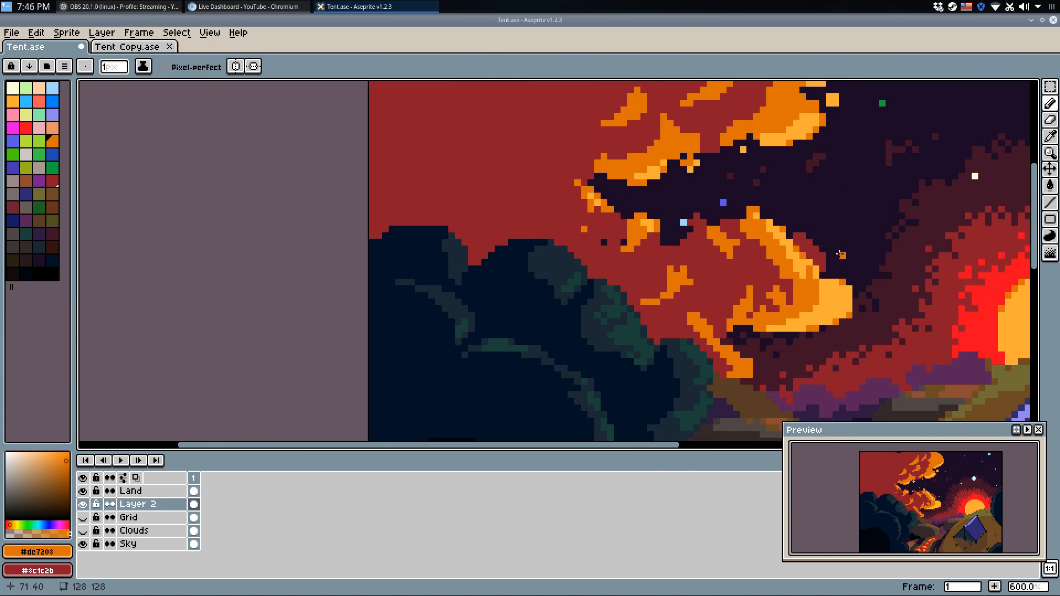
mouse_move(823, 281)
mouse_down()
mouse_move(809, 260)
mouse_move(832, 247)
mouse_move(836, 267)
mouse_up()
click(836, 281)
click(824, 256)
scroll(853, 238, down, 4)
scroll(845, 259, up, 5)
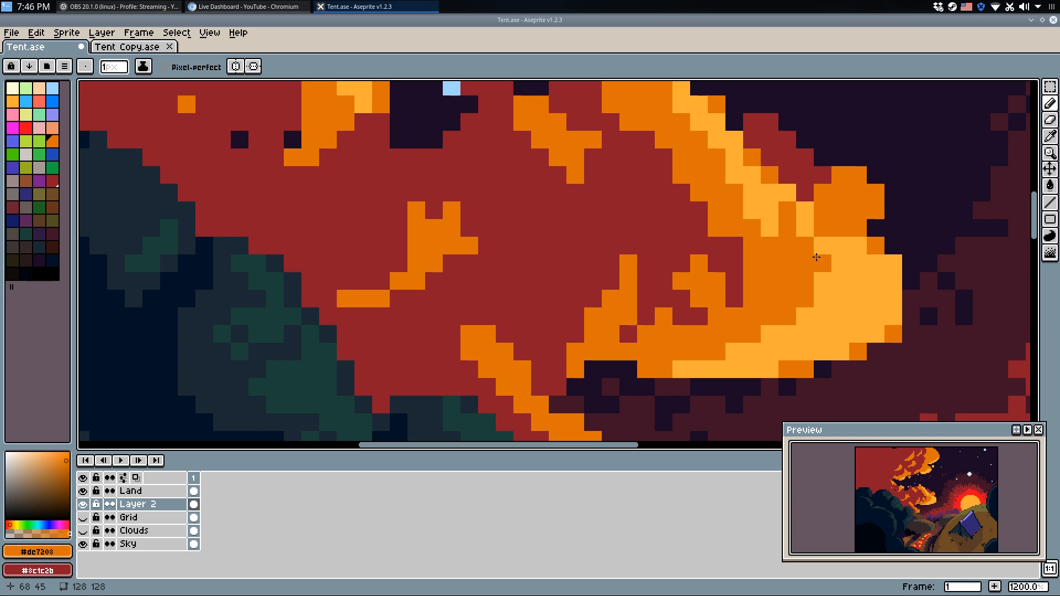
Add a light orange highlight to the bump's sun-facing edge and blend it into the lower cloud's tip.
alt+click(840, 255)
click(825, 225)
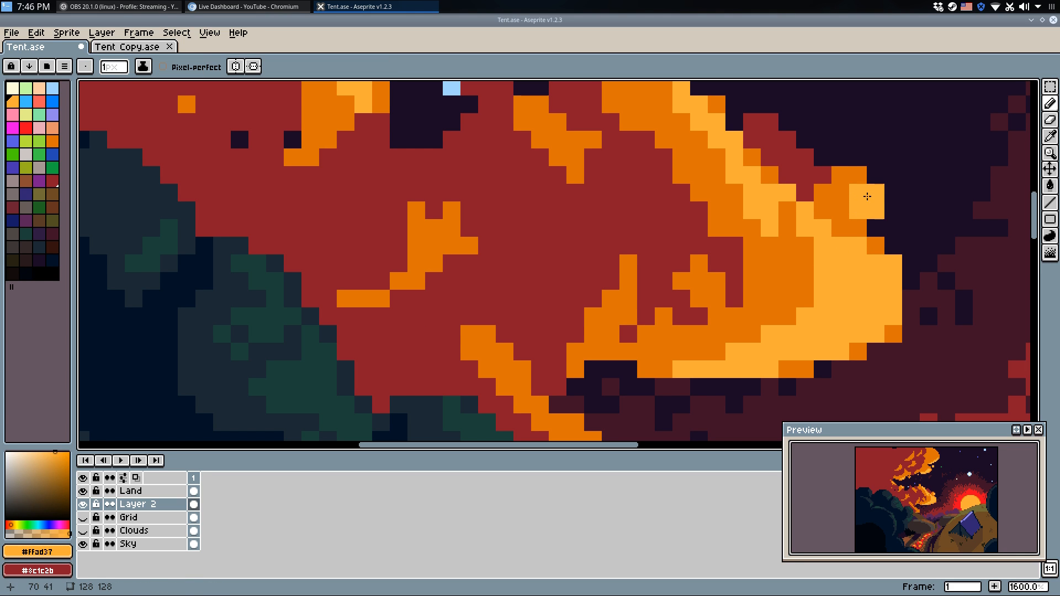
scroll(868, 197, down, 3)
scroll(868, 197, down, 5)
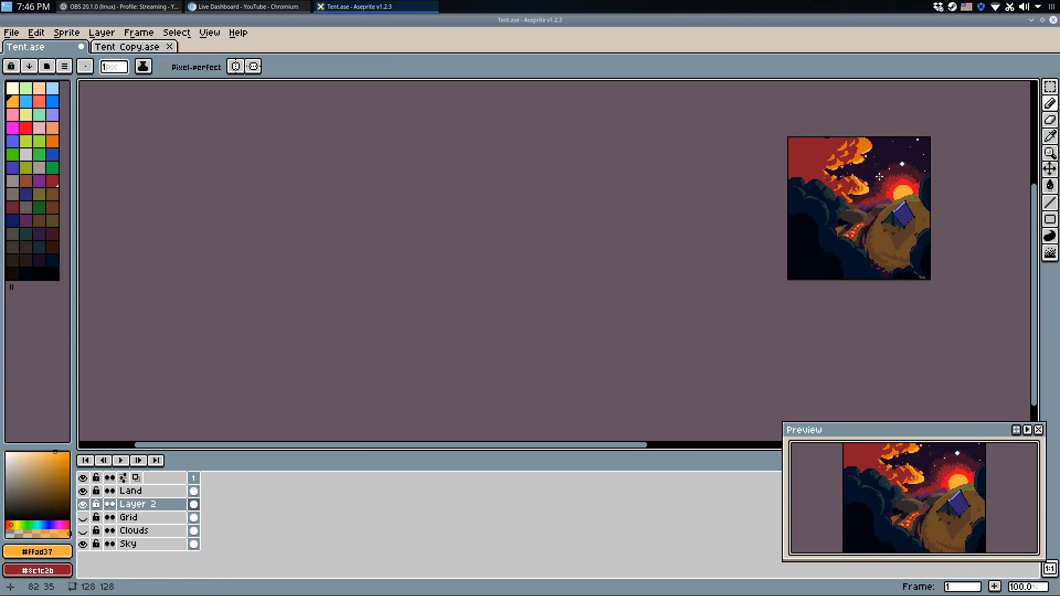
Cover most of the upper cloud's large orange top with dark red, leaving a rounded orange patch and a thin orange rim.
scroll(877, 173, up, 9)
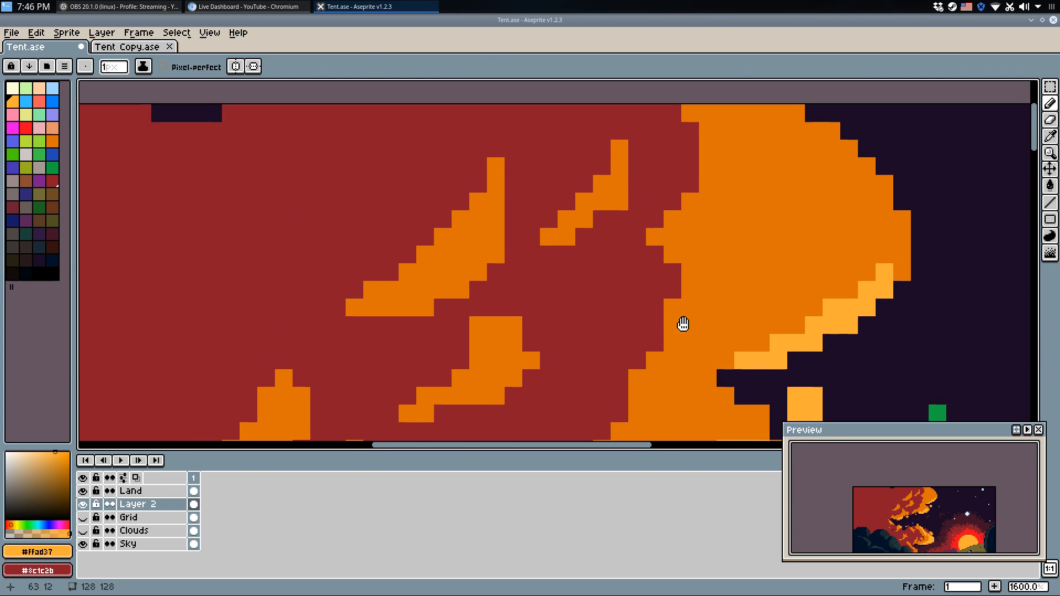
alt+click(645, 276)
mouse_move(774, 115)
mouse_down()
mouse_move(840, 203)
mouse_move(844, 184)
mouse_move(862, 209)
mouse_move(874, 197)
mouse_move(843, 166)
mouse_move(845, 220)
mouse_move(779, 191)
mouse_move(719, 188)
mouse_move(654, 239)
mouse_up()
key(g)
click(742, 160)
key(b)
drag(827, 238, 880, 222)
alt+click(684, 271)
click(670, 274)
alt+click(646, 281)
mouse_move(649, 308)
mouse_down()
mouse_move(746, 300)
mouse_move(769, 272)
mouse_move(755, 202)
mouse_move(778, 237)
mouse_move(758, 230)
mouse_move(729, 300)
mouse_move(758, 299)
mouse_up()
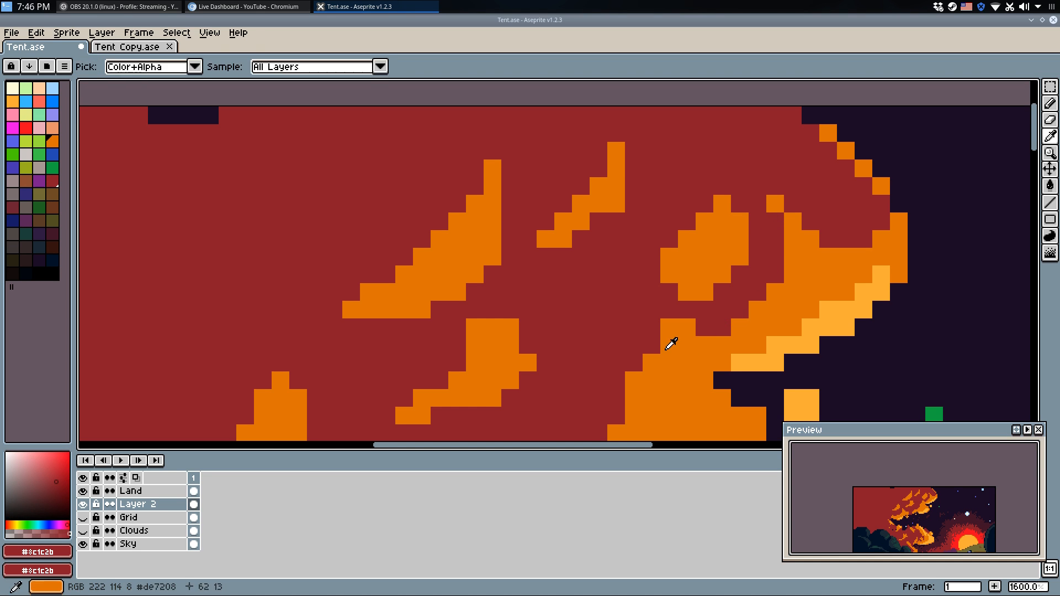
Examine the reshaded upper cloud at several zoom levels.
alt+click(672, 343)
scroll(667, 259, down, 6)
scroll(667, 260, down, 2)
scroll(662, 252, up, 4)
scroll(657, 243, down, 5)
scroll(654, 241, up, 3)
alt+click(680, 253)
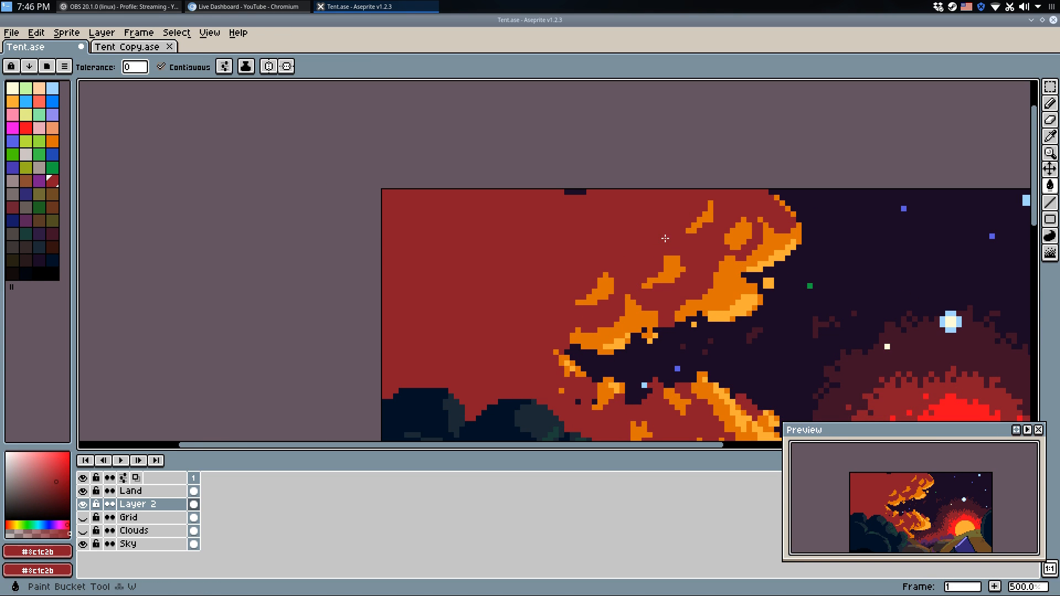
scroll(680, 253, up, 4)
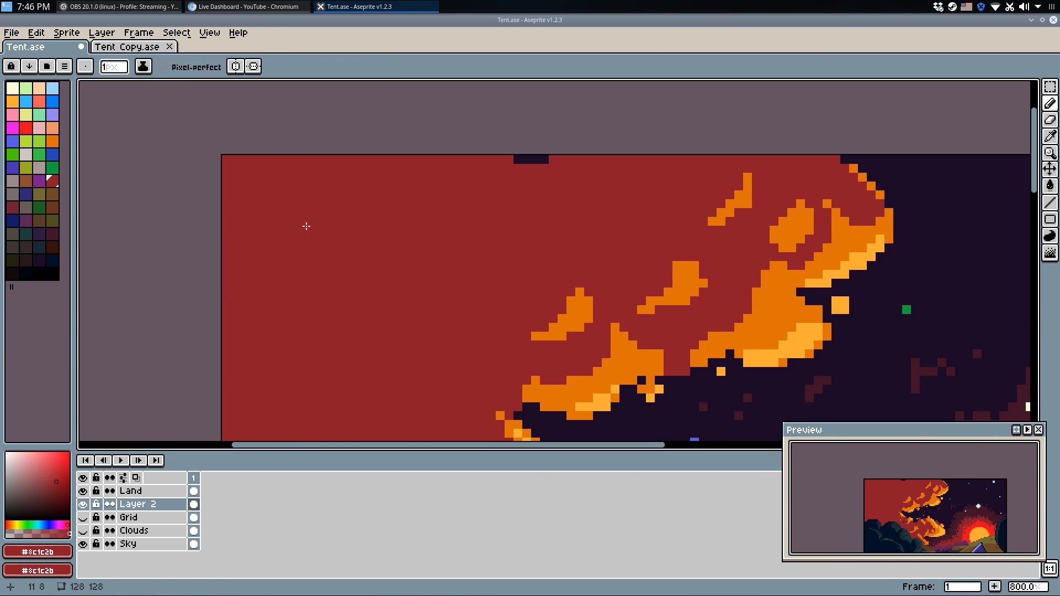
right_click(16, 209)
scroll(420, 235, down, 3)
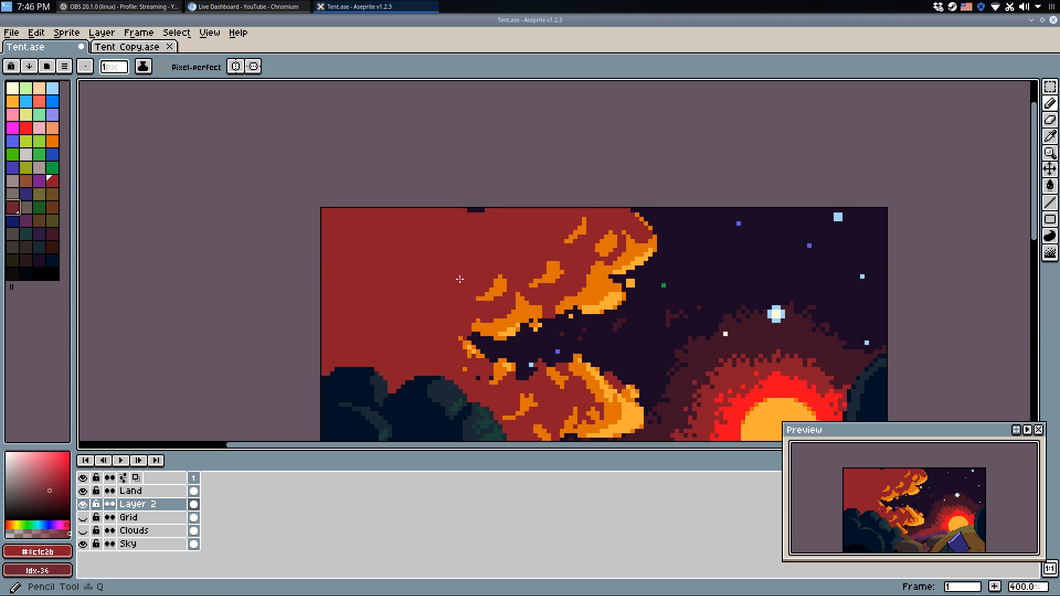
key(alt)
click(13, 208)
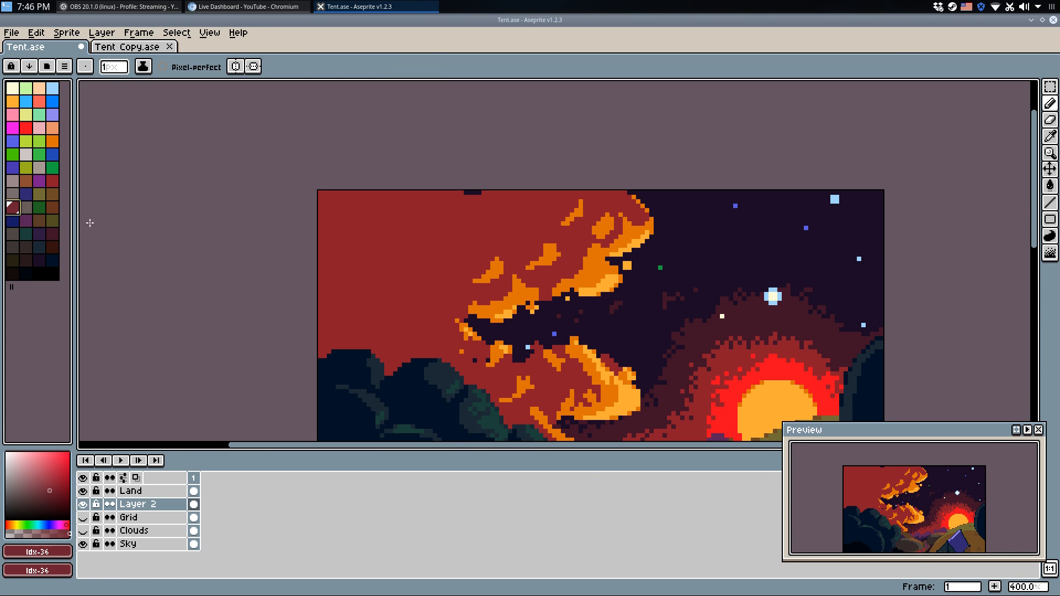
key(q)
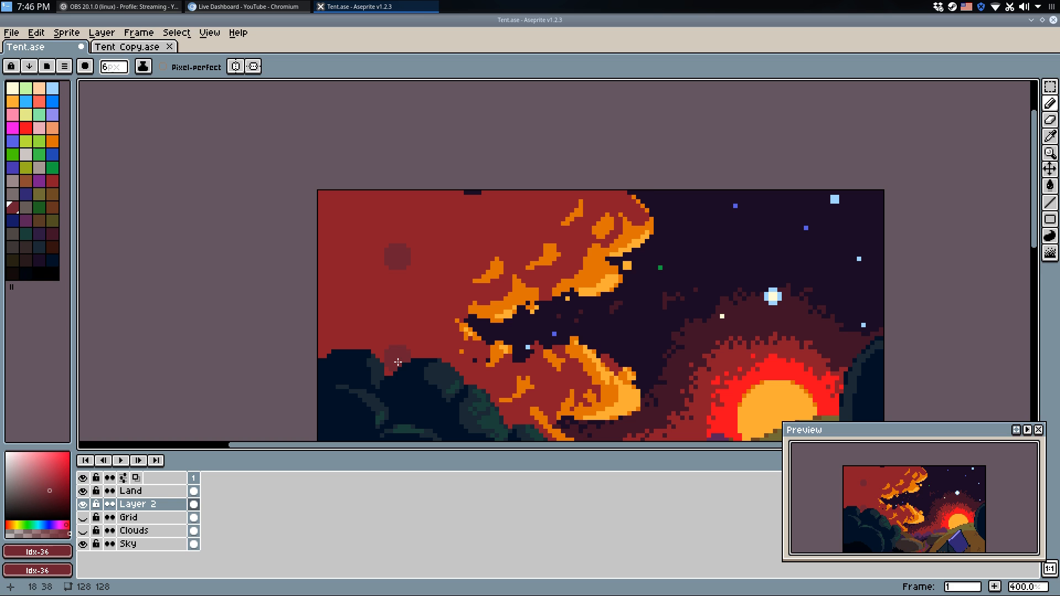
key(ctrl+z)
Select the dark red cloud area and paint a deeper maroon (idx-47) shadow along the upper cloud's top, undoing trial strokes.
click(53, 234)
click(374, 248)
key(ctrl+z)
drag(589, 249, 419, 270)
key(ctrl+z)
key(w)
click(424, 261)
key(q)
mouse_move(482, 206)
mouse_down()
mouse_move(496, 224)
mouse_move(491, 203)
mouse_move(519, 223)
mouse_up()
scroll(543, 213, up, 3)
key(minus)
key(minus)
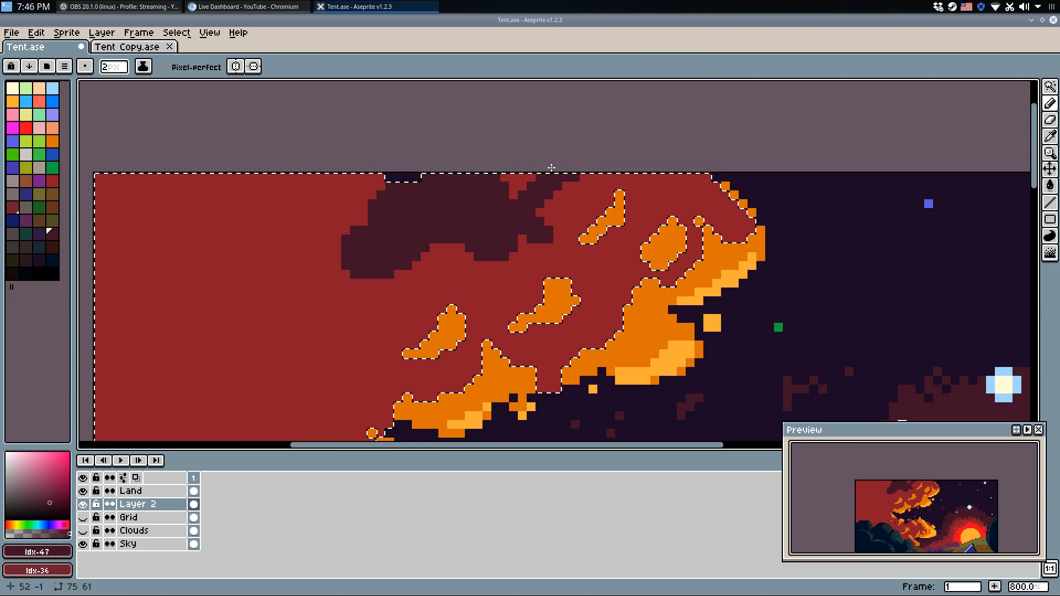
Extend the maroon (idx-47) shadow between the upper cloud's orange patches and down its shaded side, undoing stray strokes.
key(ctrl+z)
drag(533, 253, 546, 255)
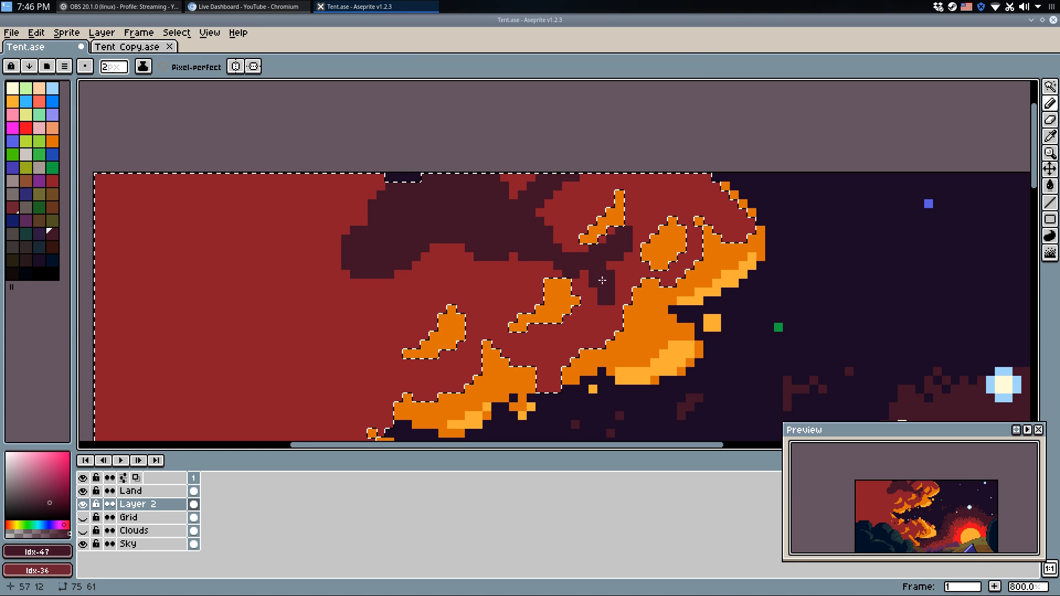
key(ctrl+z)
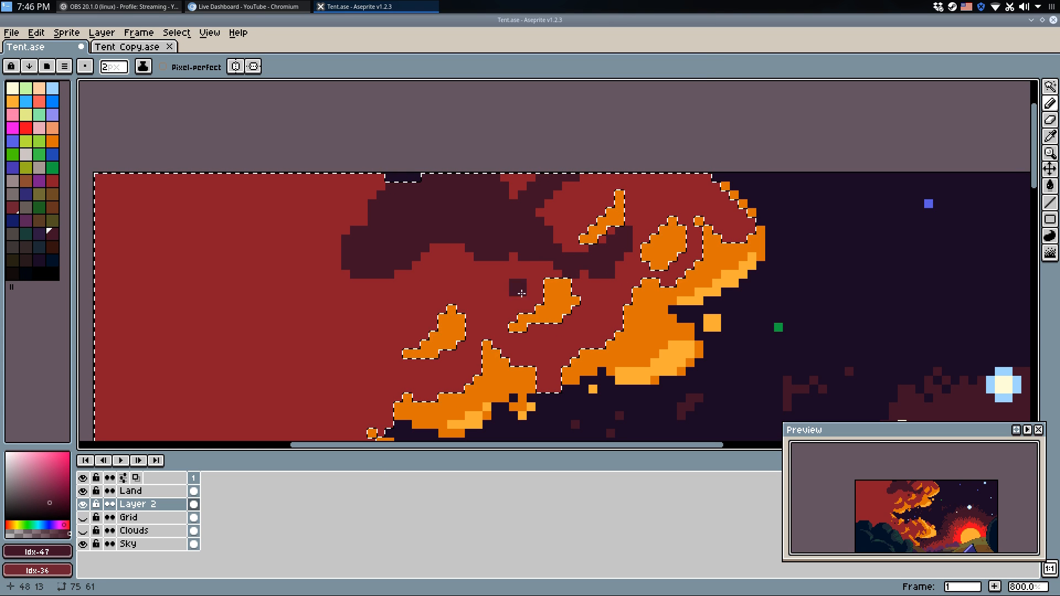
mouse_move(469, 258)
mouse_down()
mouse_move(365, 265)
mouse_move(421, 271)
mouse_move(376, 292)
mouse_move(400, 280)
mouse_move(381, 308)
mouse_up()
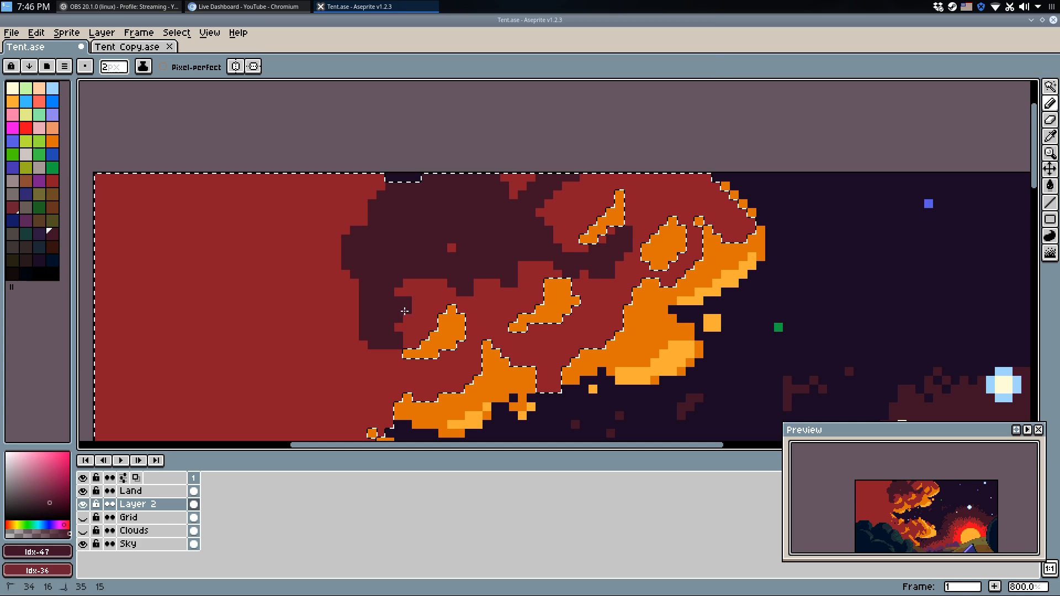
mouse_move(359, 327)
mouse_down()
mouse_move(356, 348)
mouse_move(383, 367)
mouse_up()
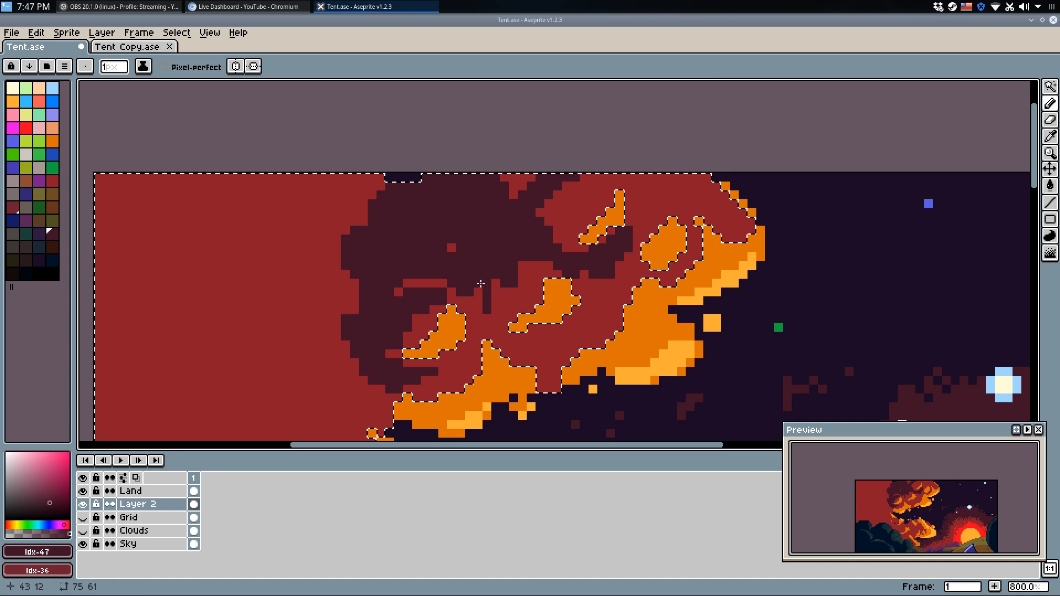
Draw a jagged one-pixel maroon edge from the upper cloud's shaded side down toward the dark trees, undoing rejected strokes.
drag(380, 349, 467, 259)
key(ctrl+z)
mouse_move(448, 217)
mouse_down()
mouse_move(424, 294)
mouse_move(428, 276)
mouse_move(440, 298)
mouse_move(433, 289)
mouse_move(389, 332)
mouse_move(404, 312)
mouse_move(389, 344)
mouse_move(443, 330)
mouse_move(391, 329)
mouse_move(459, 299)
mouse_move(385, 324)
mouse_move(384, 335)
mouse_move(459, 307)
mouse_move(412, 325)
mouse_move(420, 302)
mouse_move(394, 327)
mouse_up()
key(ctrl+z)
key(ctrl+z)
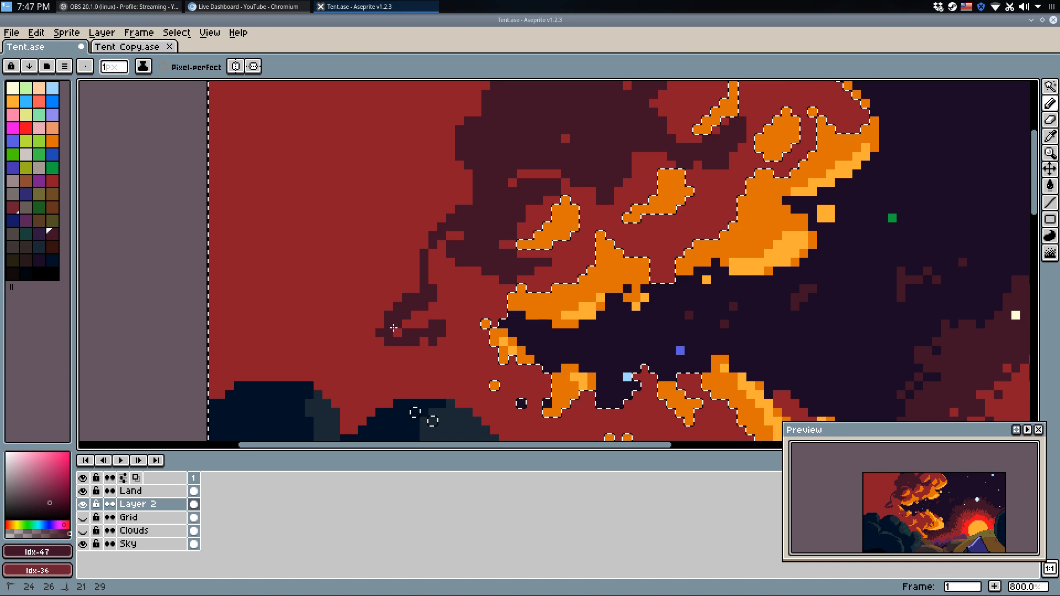
key(ctrl+z)
Continue the maroon edge down to the treetops and paint maroon shadow patches among the lower cloud's orange areas.
mouse_move(457, 330)
mouse_down()
mouse_move(482, 324)
mouse_move(463, 376)
mouse_move(472, 323)
mouse_move(440, 367)
mouse_move(447, 347)
mouse_move(442, 383)
mouse_move(464, 371)
mouse_move(464, 391)
mouse_move(462, 299)
mouse_up()
key(ctrl+z)
key(ctrl+z)
key(ctrl+z)
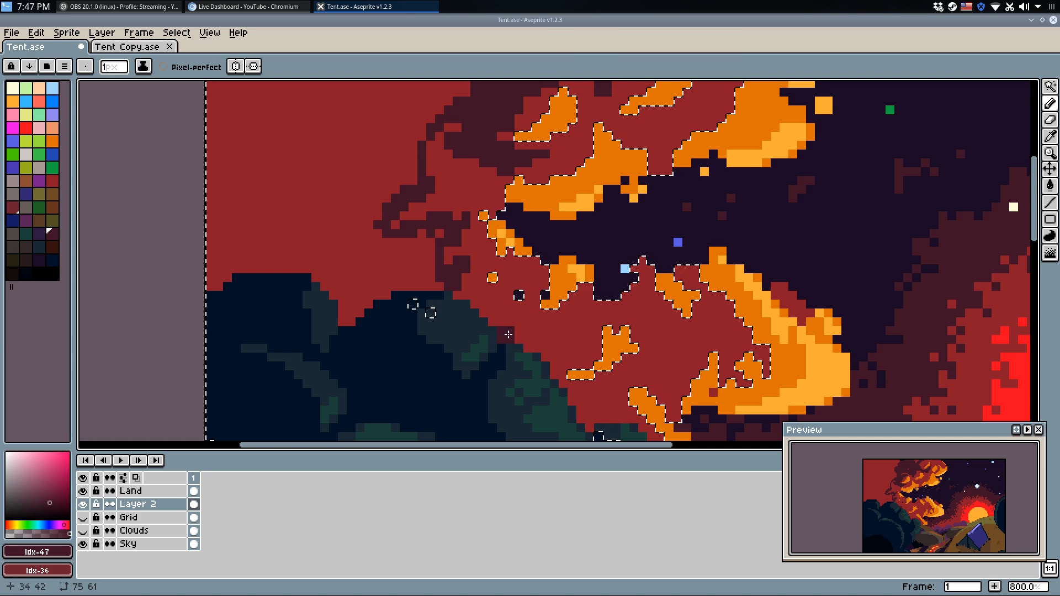
key(ctrl+z)
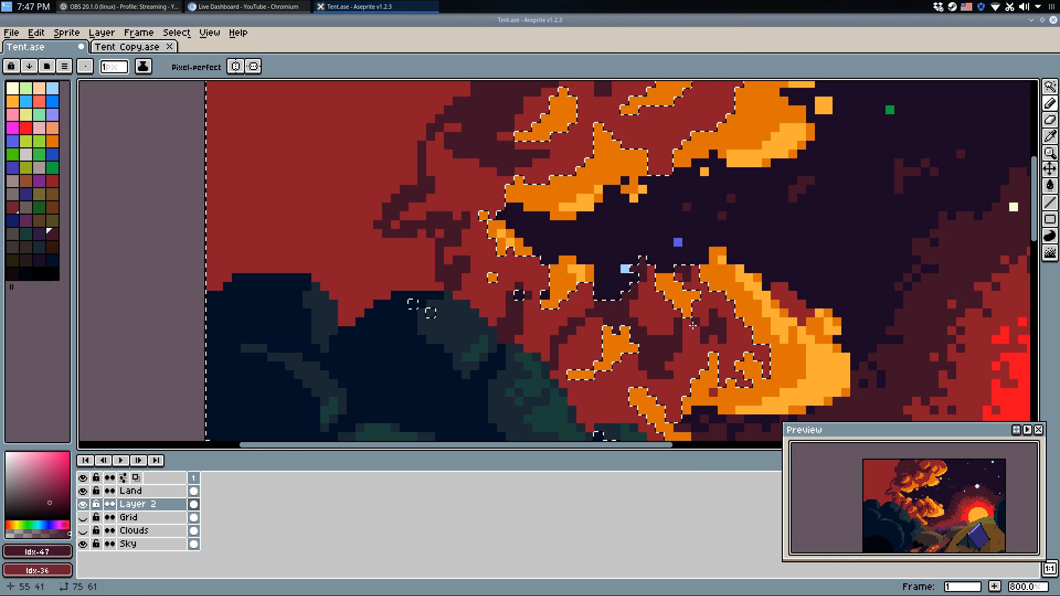
drag(669, 390, 707, 293)
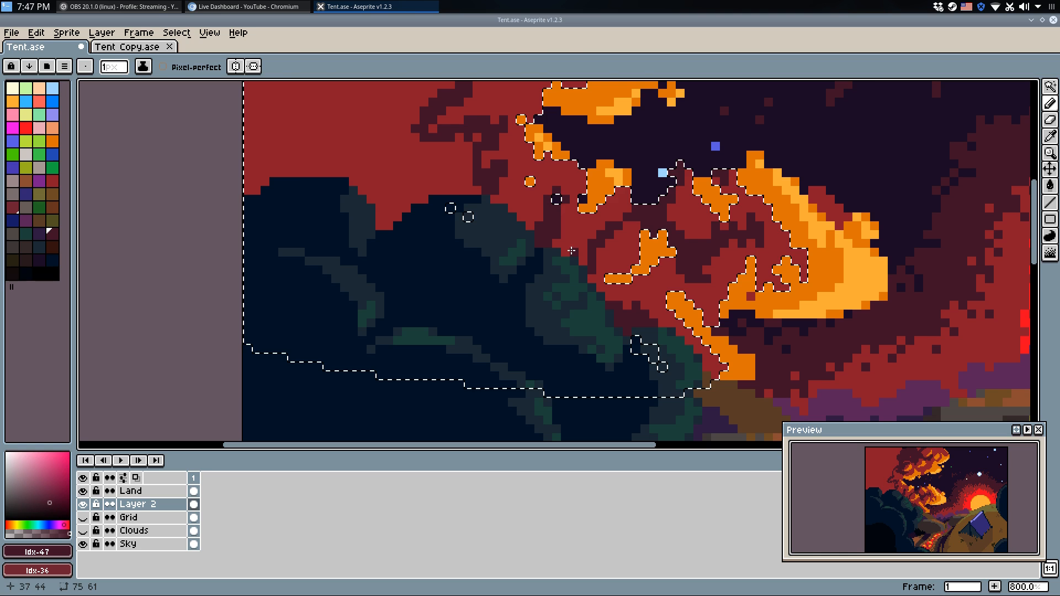
Touch up the lower cloud's shadows beside the trees with maroon and dark red, undoing the trial fill.
key(w)
click(572, 249)
key(ctrl+z)
key(q)
alt+click(623, 225)
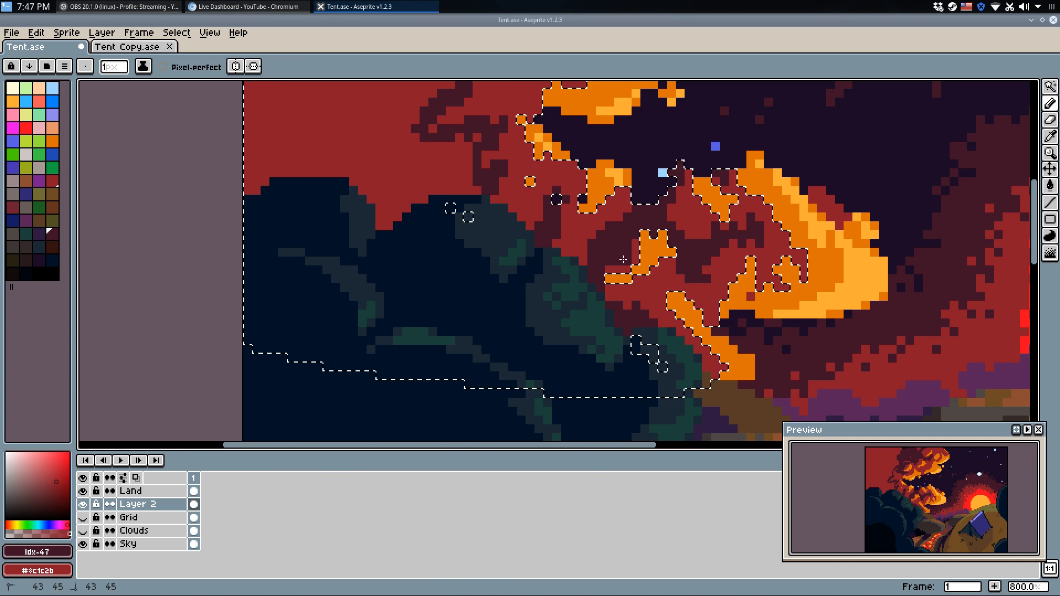
key(ctrl+z)
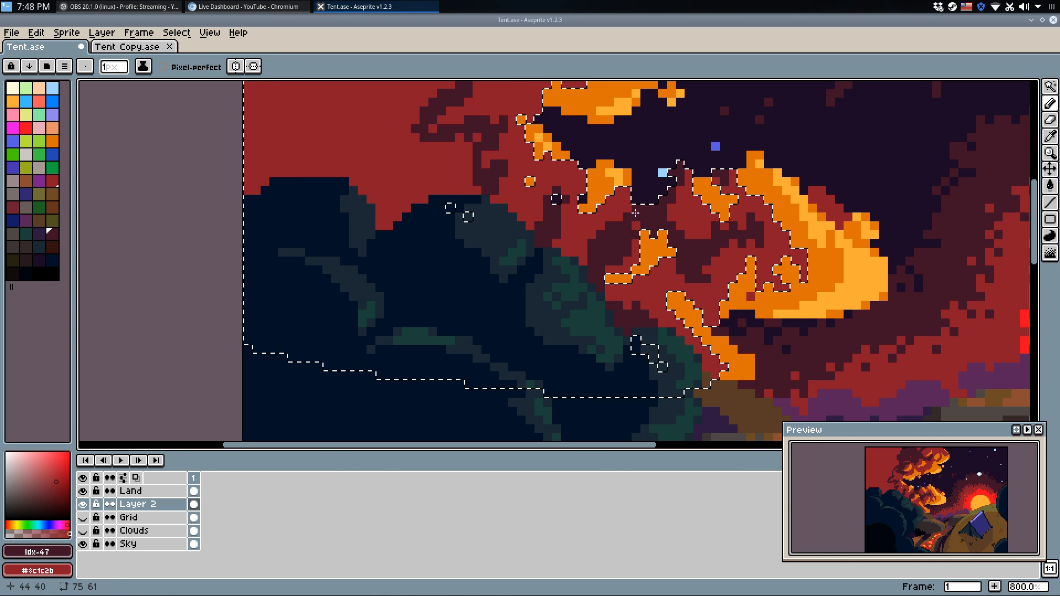
drag(563, 237, 668, 302)
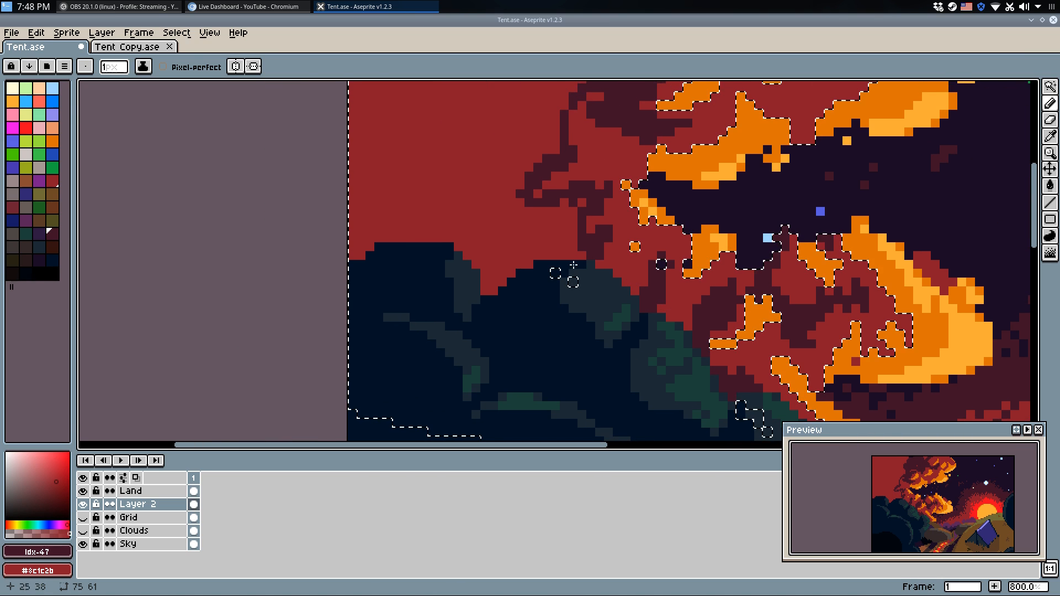
Fill the large dark red area behind the clouds with maroon, clear the selection and save the file.
drag(591, 265, 516, 417)
scroll(516, 417, down, 4)
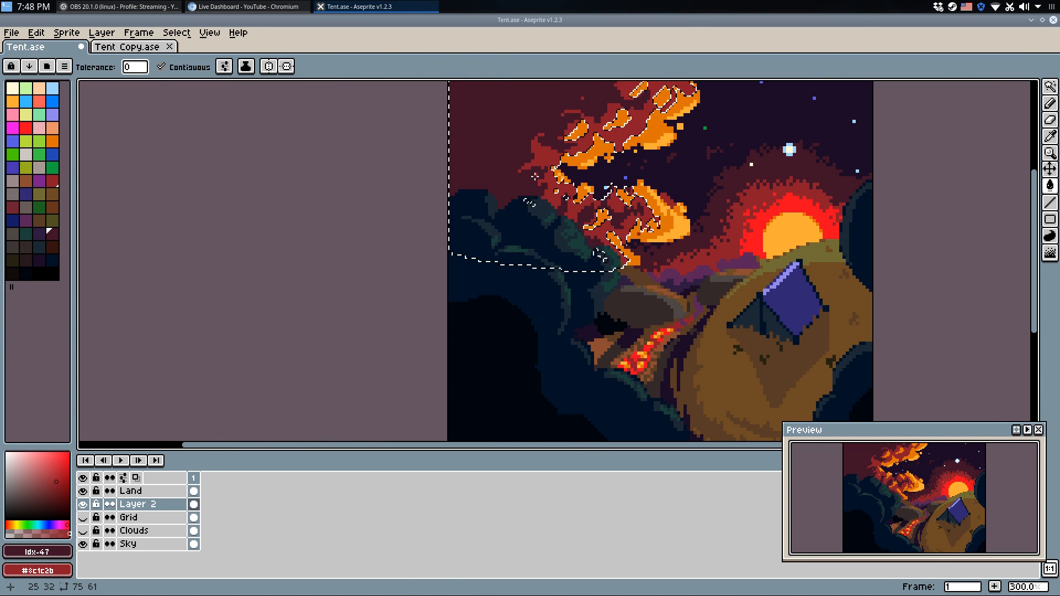
key(m)
scroll(798, 190, down, 2)
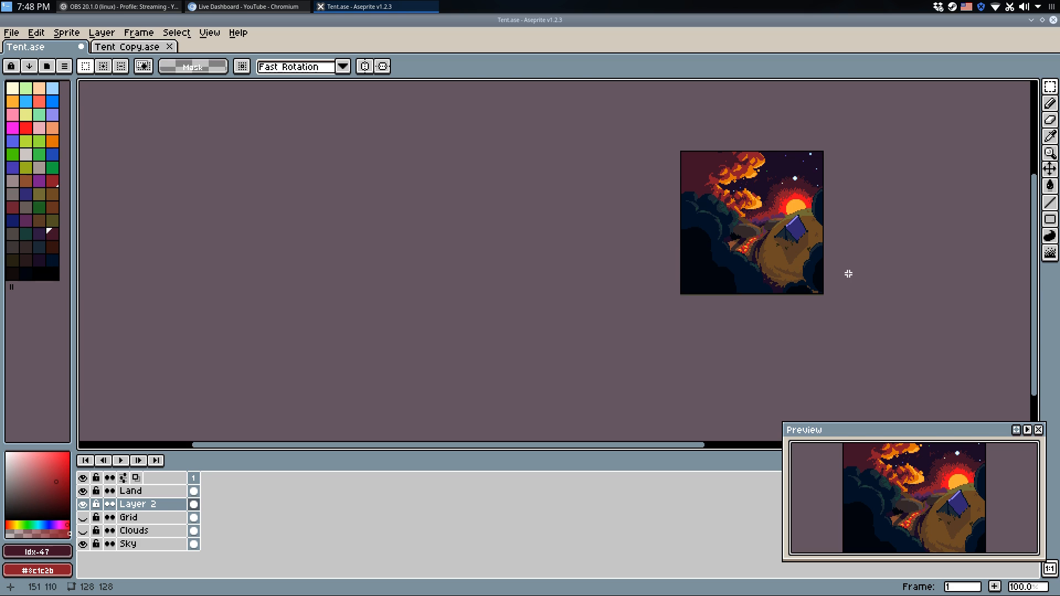
drag(849, 274, 842, 290)
scroll(852, 301, up, 1)
drag(876, 218, 760, 281)
key(ctrl+s)
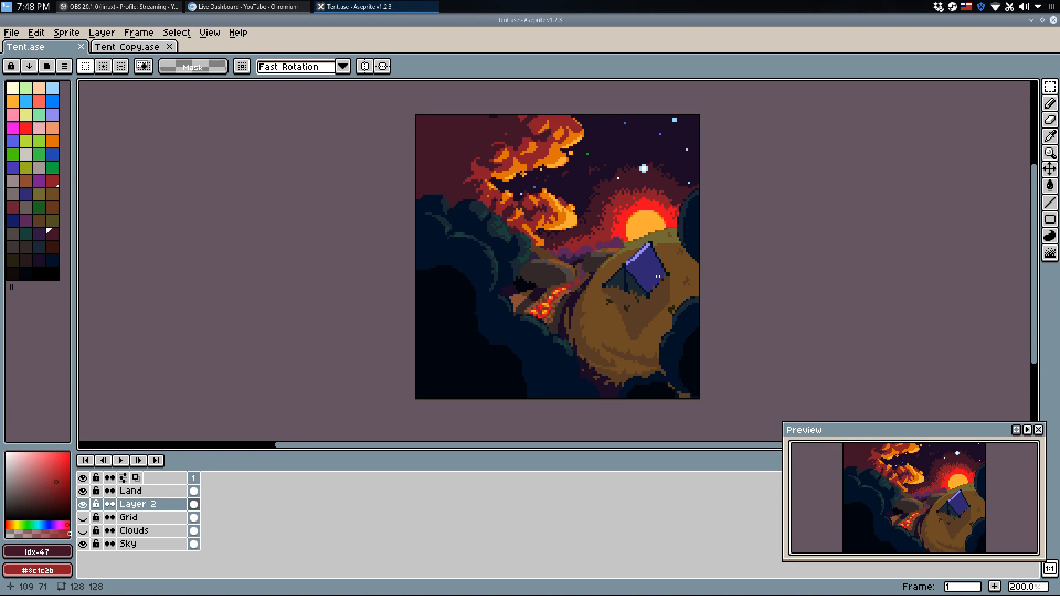
Paint a 2 px square fragment just beneath the lower cloud in orange and recolour it dark red.
key(b)
scroll(546, 229, up, 4)
alt+click(579, 246)
click(581, 234)
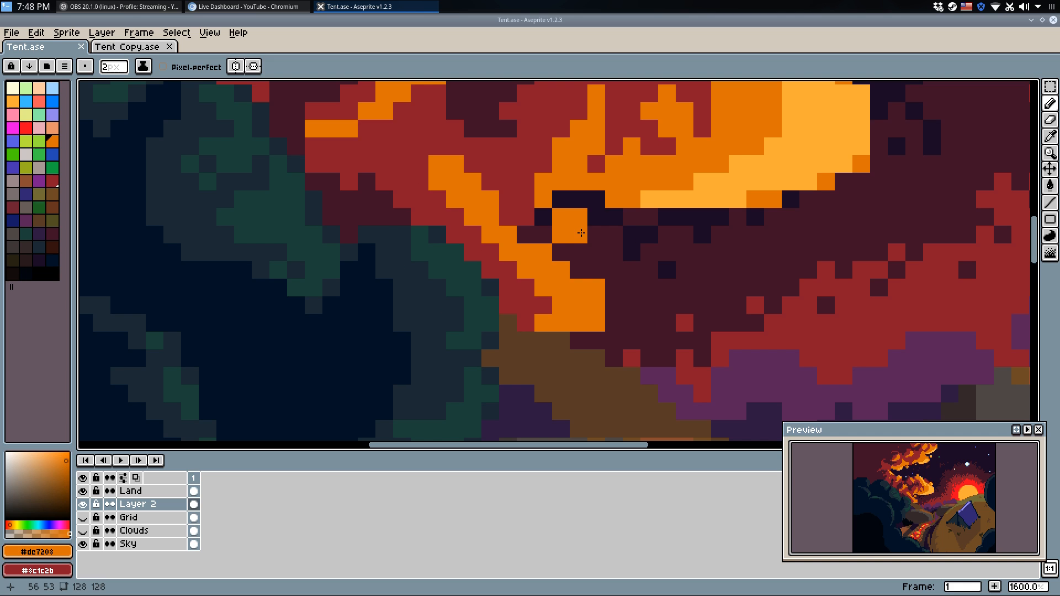
alt+click(596, 160)
key(w)
click(570, 253)
key(ctrl+z)
click(571, 229)
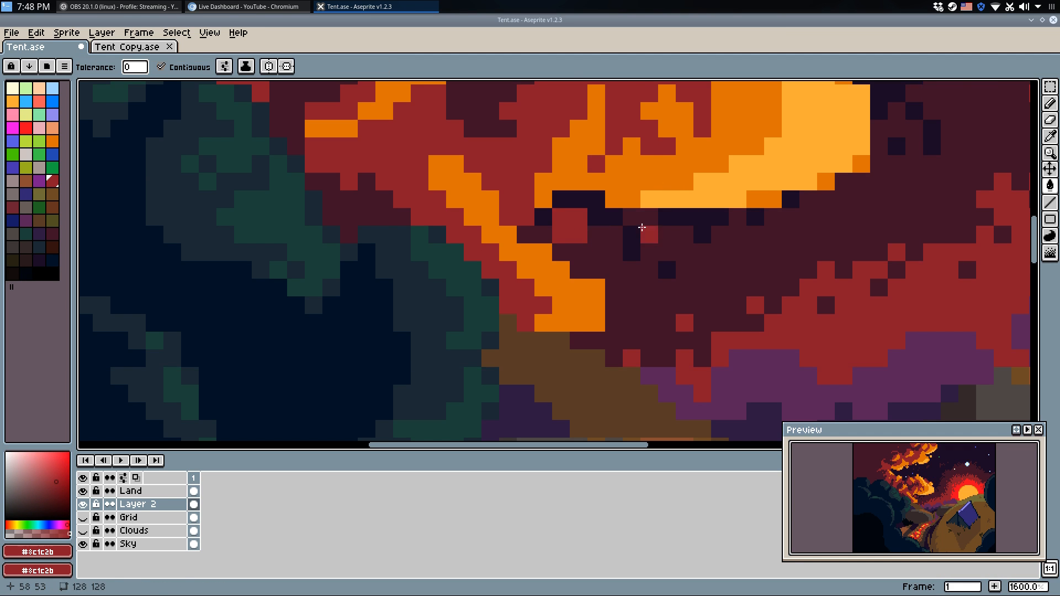
Extend the dark red fragment upward to join the lower cloud's underside, using a 1 px pencil.
scroll(745, 218, down, 4)
key(b)
scroll(705, 214, up, 3)
click(677, 190)
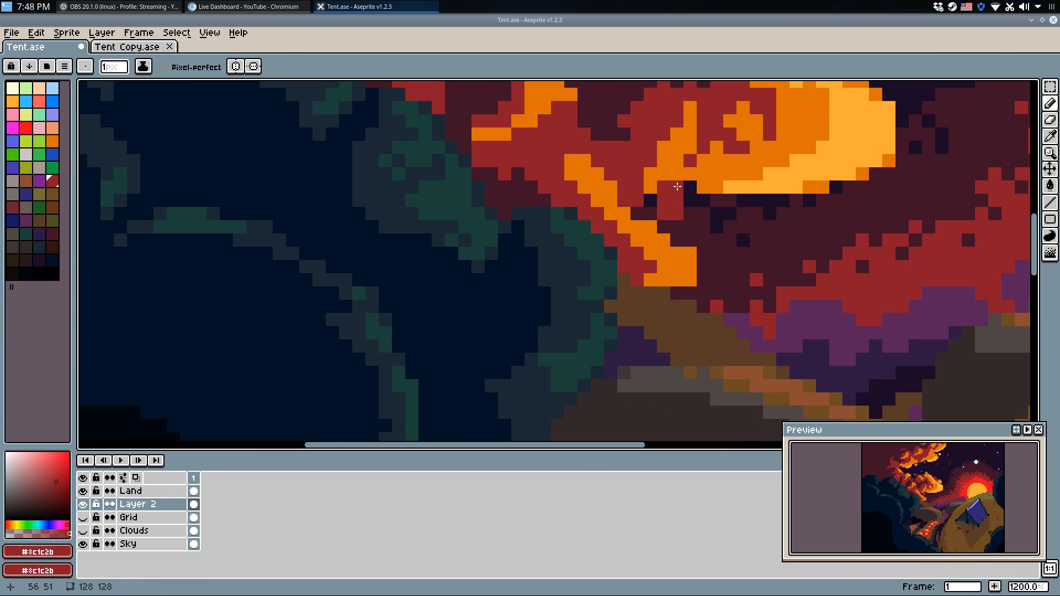
scroll(663, 276, down, 5)
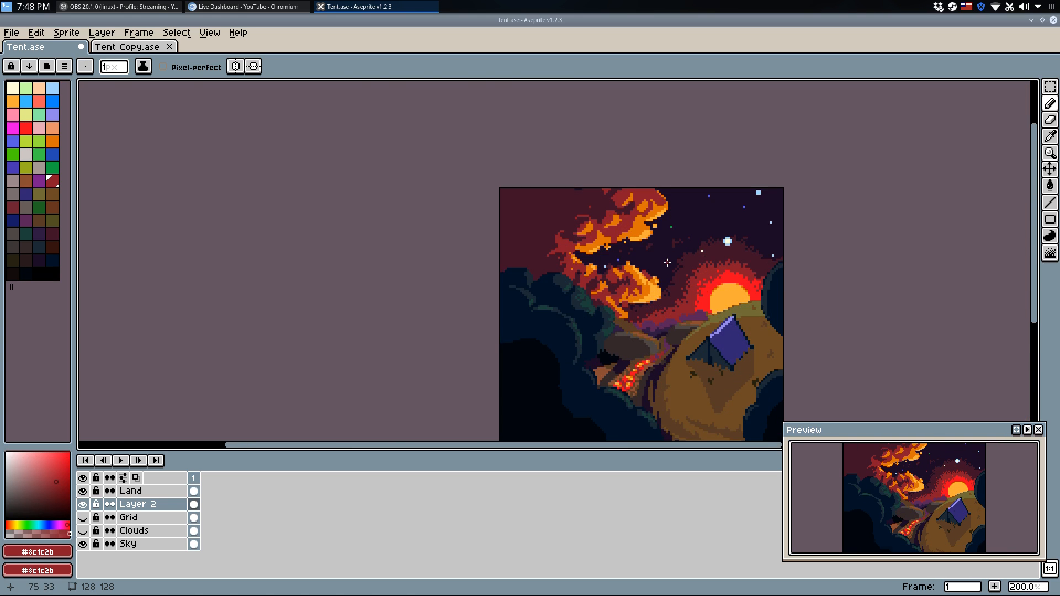
Fill the dark gap beneath the upper cloud's lower tip with maroon sampled from the background, undoing the trial dark red fill.
scroll(653, 260, up, 6)
key(w)
click(443, 250)
key(b)
key(ctrl+z)
alt+click(234, 255)
key(w)
click(406, 244)
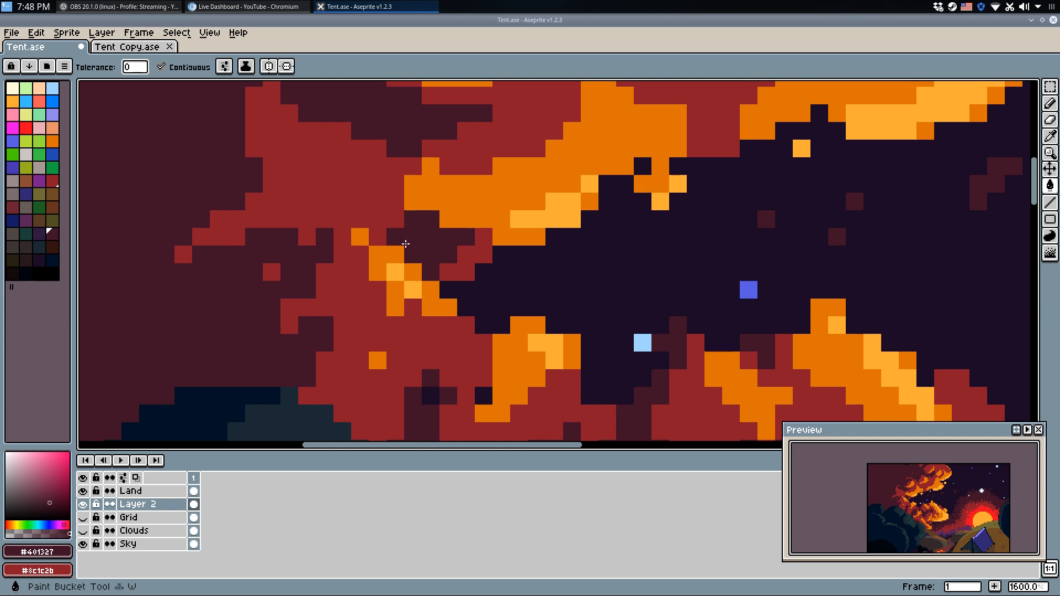
Refine the gap's edge against the night sky with maroon and dark red pixels, and save the file.
click(467, 260)
key(b)
alt+click(416, 318)
mouse_move(466, 256)
mouse_down()
mouse_move(476, 275)
mouse_move(451, 288)
mouse_up()
alt+click(448, 270)
click(463, 256)
click(484, 287)
click(501, 267)
key(ctrl+z)
click(469, 304)
scroll(549, 239, down, 5)
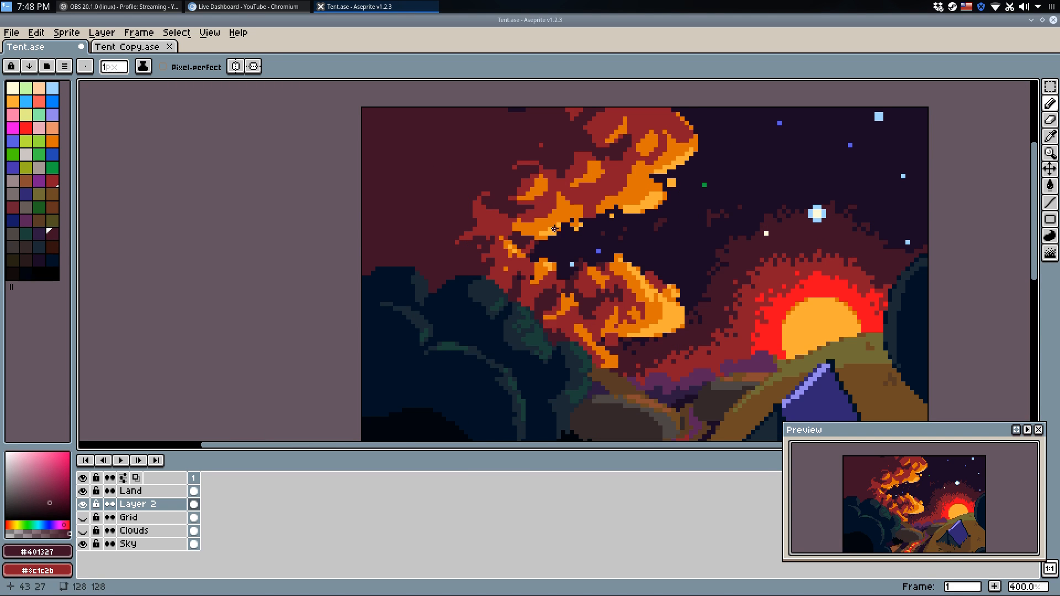
key(ctrl+s)
Outline a rounded shadow beneath the upper cloud's lower bump and fill it with maroon.
scroll(559, 237, up, 3)
mouse_move(634, 198)
mouse_down()
mouse_move(622, 231)
mouse_move(588, 243)
mouse_up()
click(555, 229)
key(g)
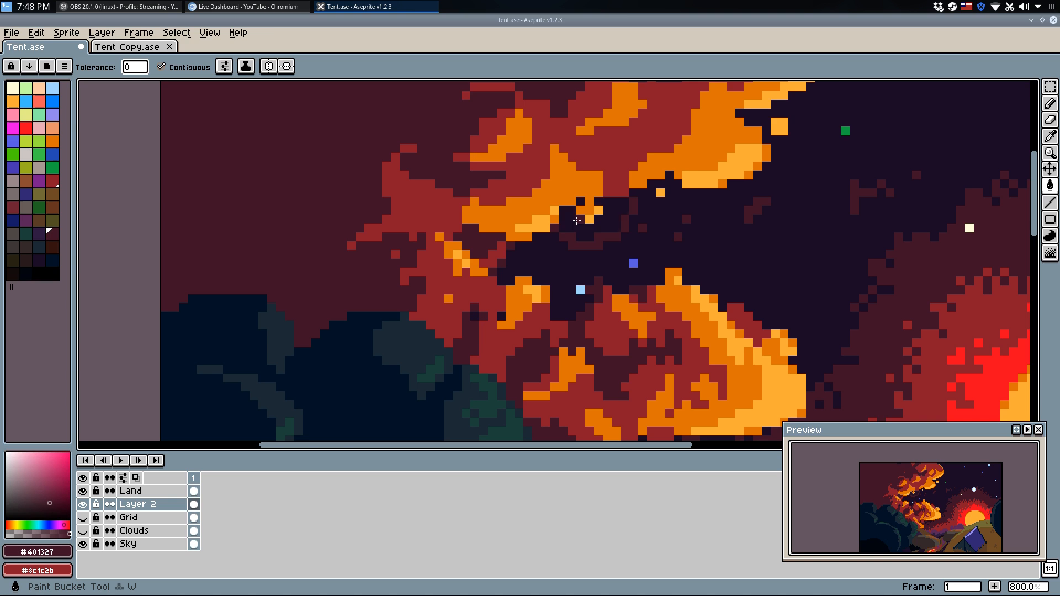
click(604, 225)
key(b)
scroll(643, 198, down, 1)
scroll(643, 197, up, 2)
click(630, 191)
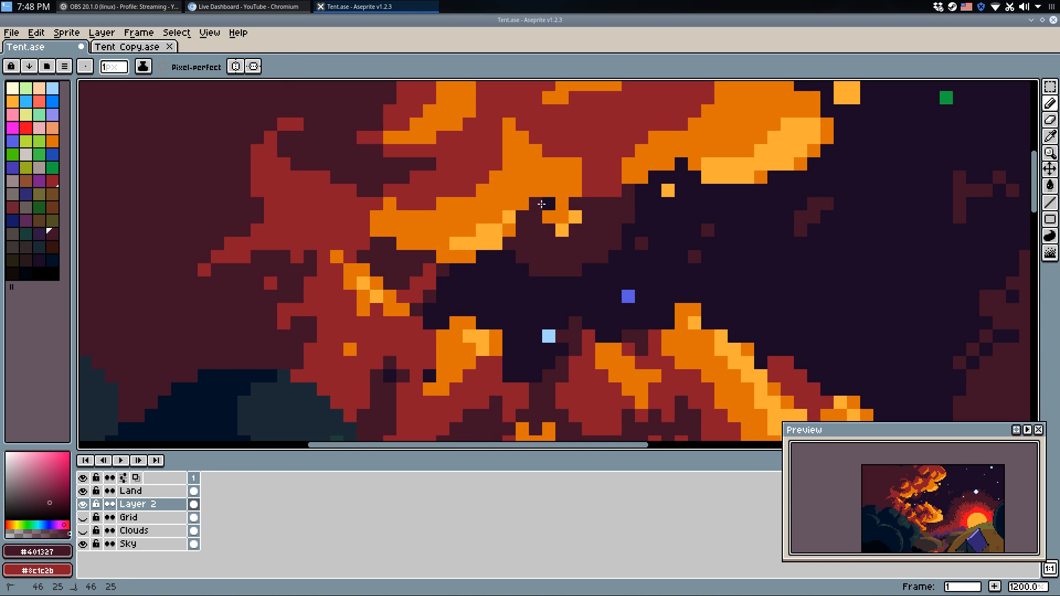
Join the small orange tip to the upper cloud's lower bump with orange and round its edges with dark red pixels.
alt+click(562, 191)
click(548, 203)
alt+click(600, 186)
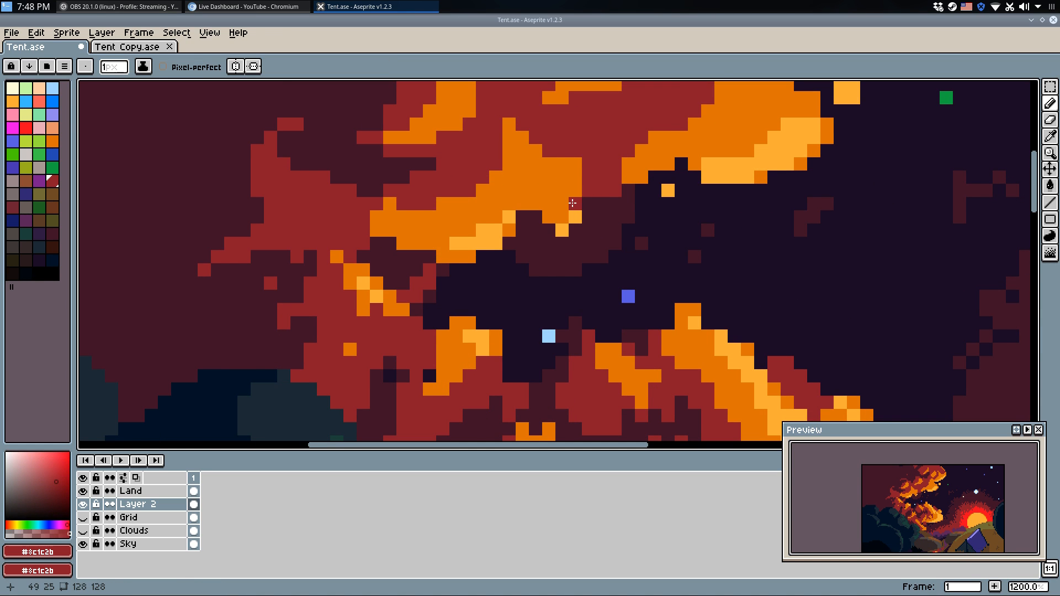
click(548, 229)
alt+click(563, 217)
drag(562, 229, 574, 228)
click(576, 218)
scroll(601, 205, down, 3)
scroll(582, 196, up, 3)
alt+click(577, 204)
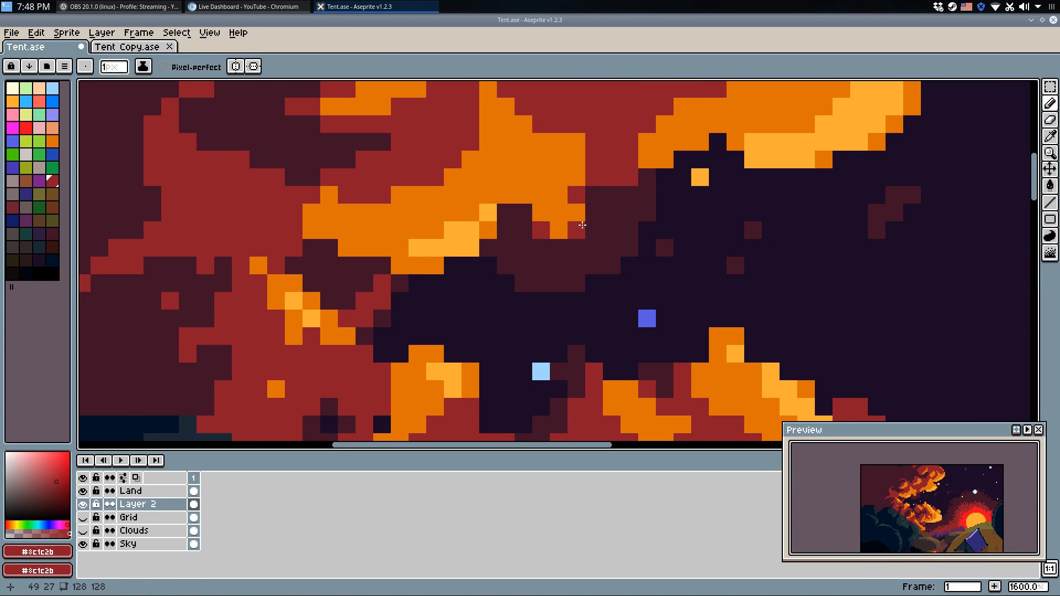
Paint a small cluster of light orange (#ffad37) highlight pixels on the upper cloud's lower bump.
scroll(642, 215, down, 3)
scroll(642, 216, down, 2)
scroll(610, 217, up, 8)
alt+click(712, 267)
click(766, 211)
click(747, 216)
click(782, 216)
click(764, 234)
click(781, 234)
click(799, 216)
Add light orange (#ffad37) highlights to the upper cloud's sun-facing bump and the crease above it, undoing trial strokes.
drag(860, 190, 487, 306)
drag(674, 208, 675, 259)
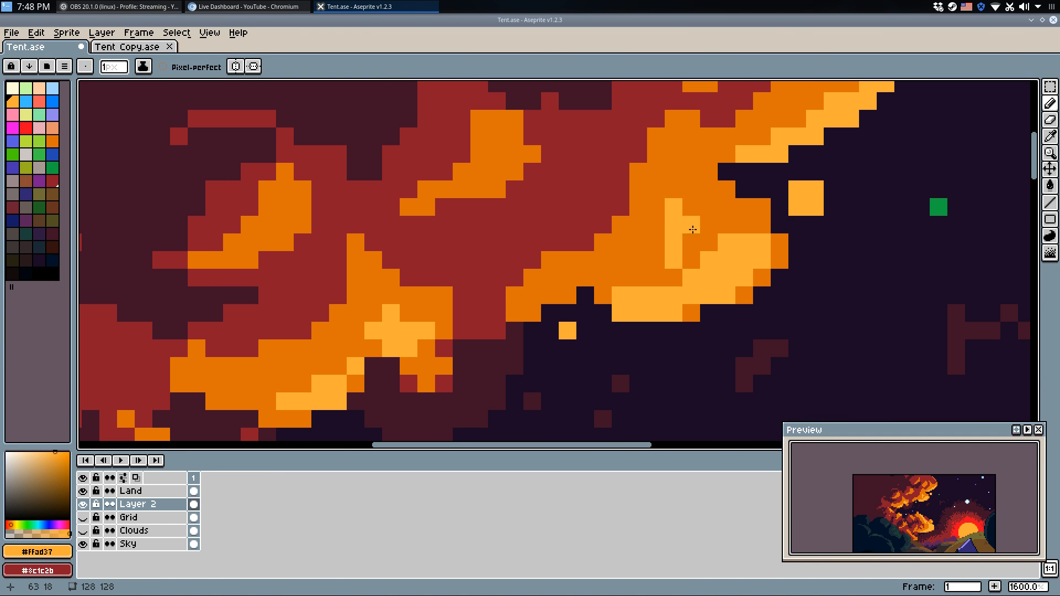
key(ctrl+z)
drag(692, 225, 677, 239)
click(691, 209)
scroll(707, 237, down, 2)
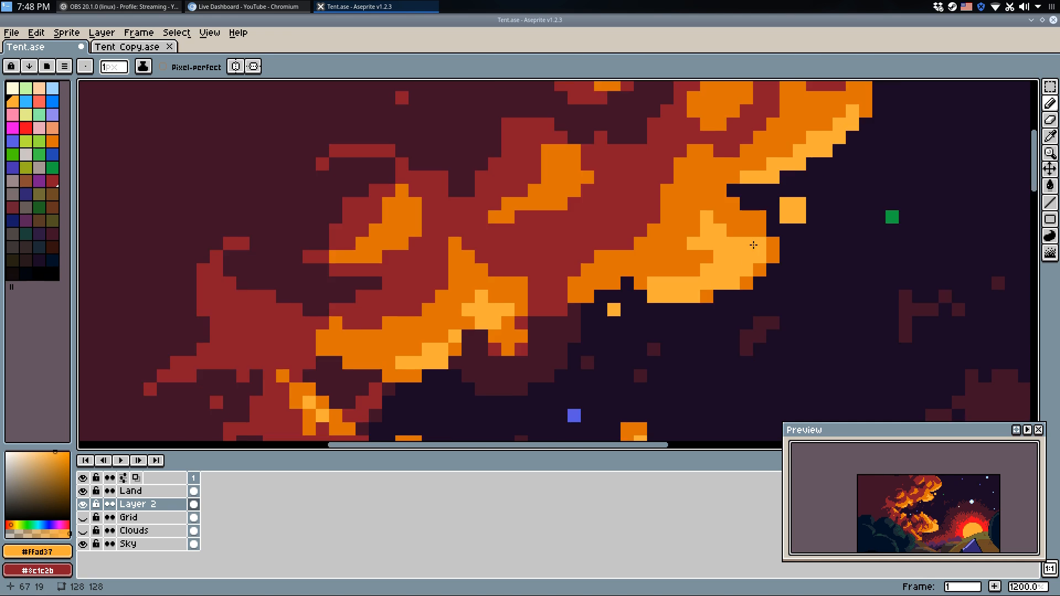
key(ctrl+z)
drag(720, 201, 718, 206)
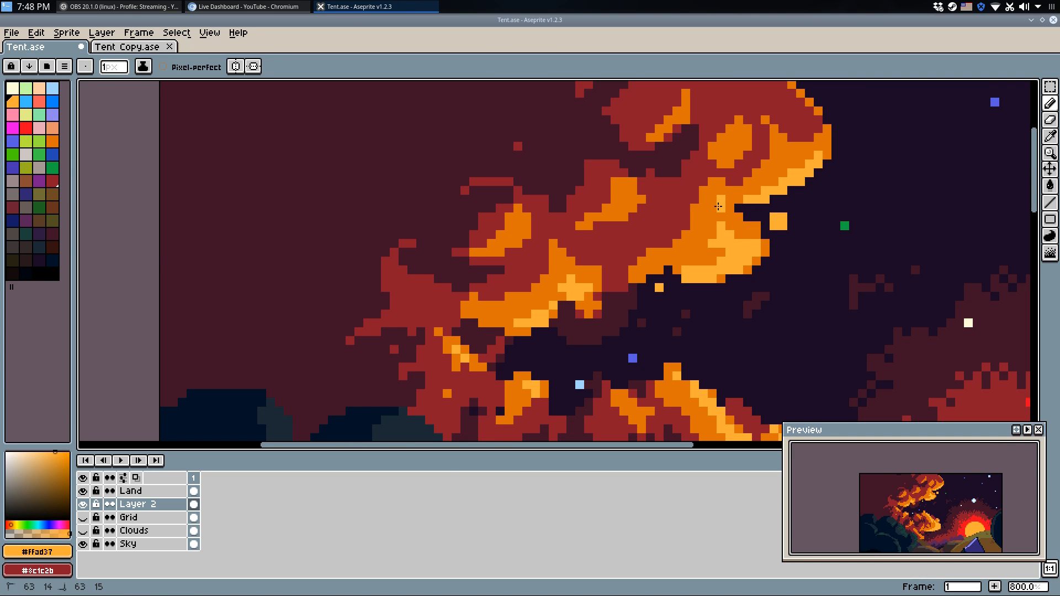
scroll(714, 228, down, 2)
scroll(709, 221, up, 4)
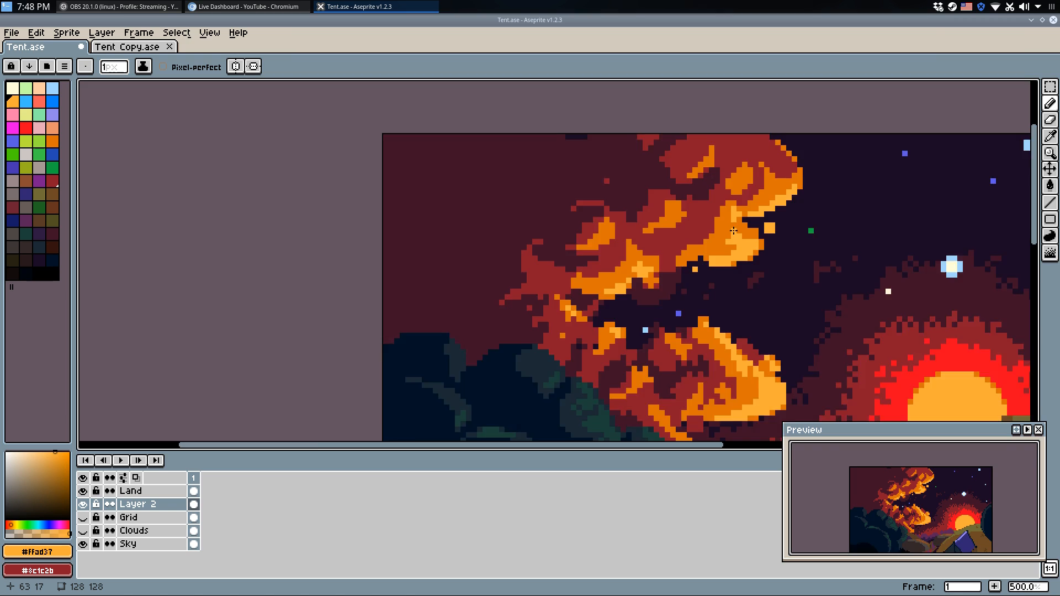
Adjust the boundary between the sun-facing bump and the dark red area with orange (#de7208) and dark red pixels, undoing trial strokes.
alt+click(671, 199)
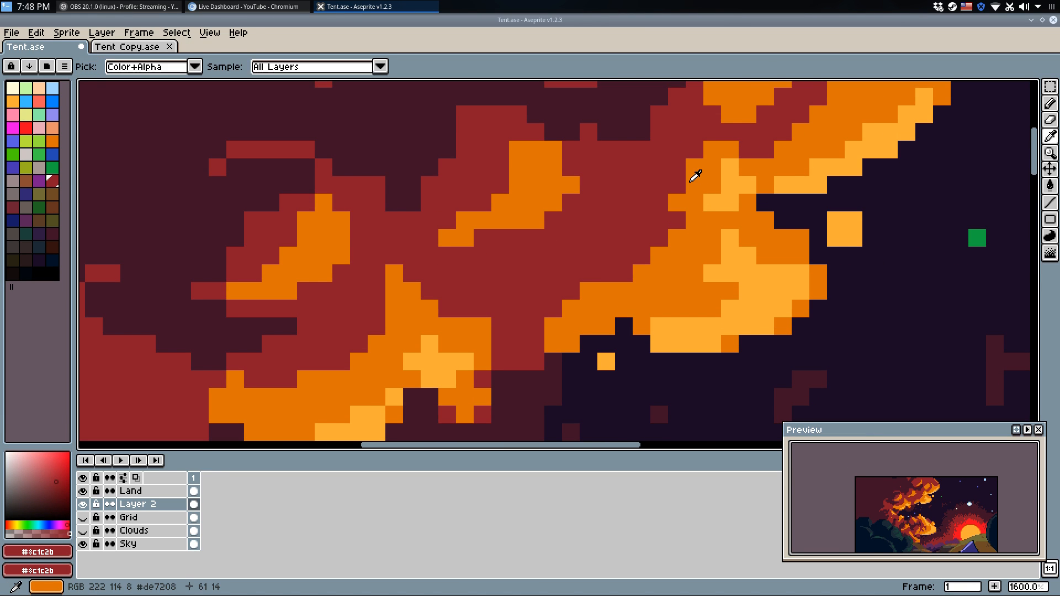
alt+click(693, 171)
drag(677, 204, 681, 175)
key(ctrl+z)
key(ctrl+z)
scroll(676, 209, down, 1)
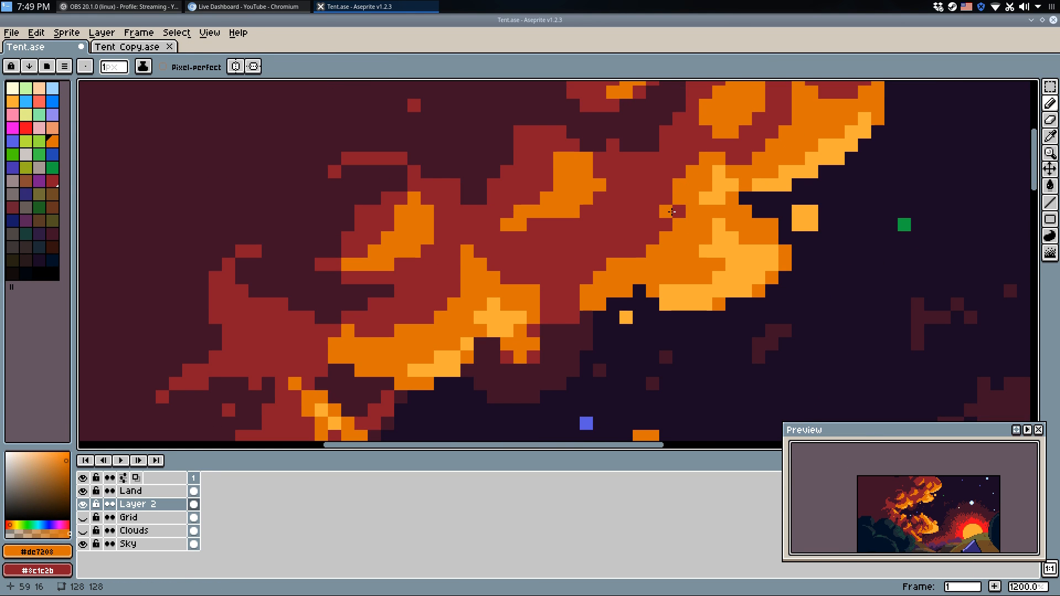
alt+click(675, 218)
alt+click(658, 253)
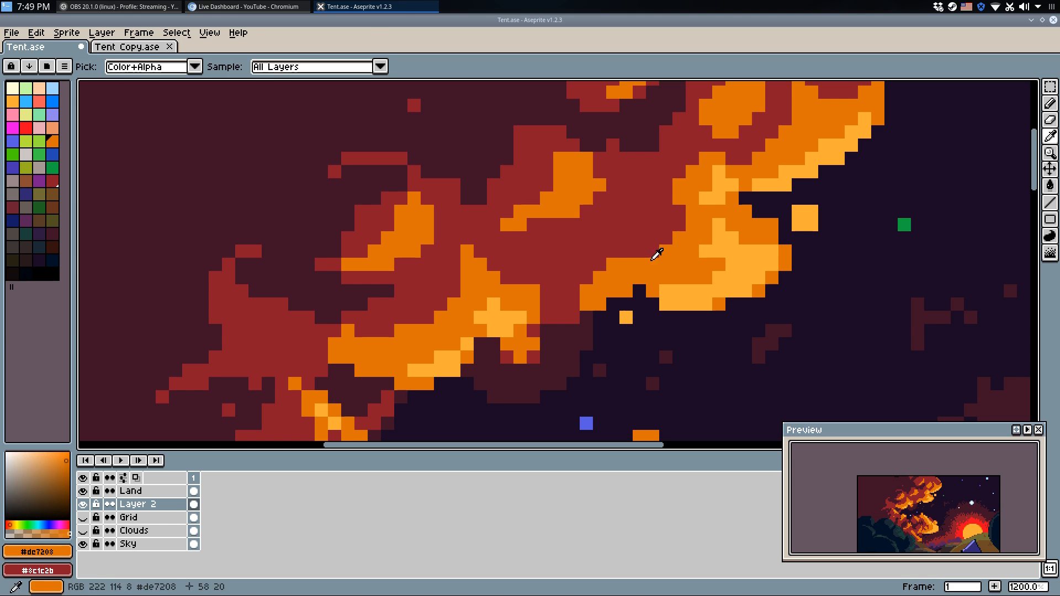
alt+click(646, 238)
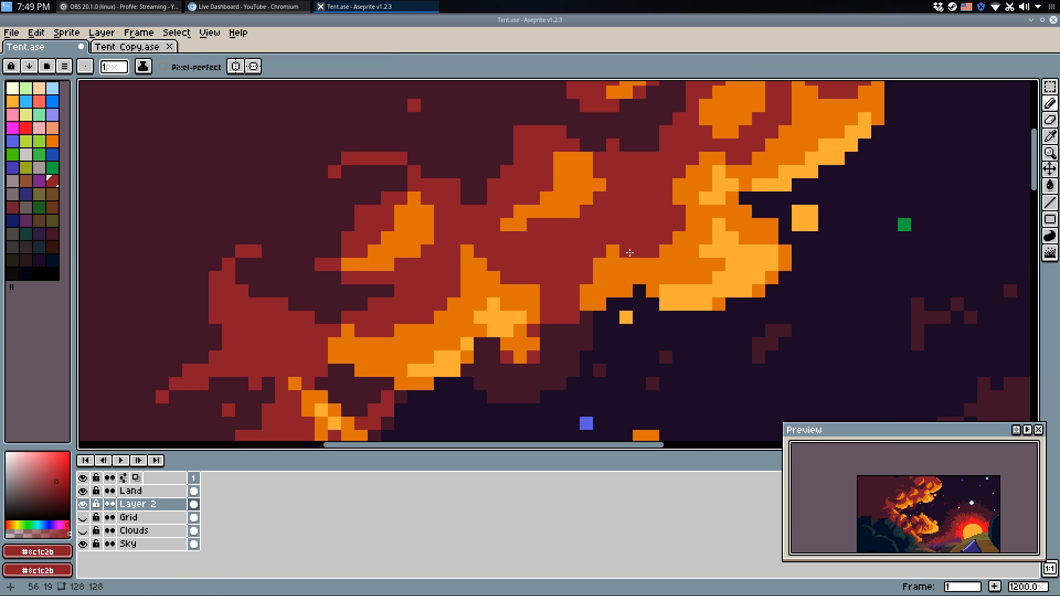
Connect the upper cloud's lower bump to its sun-facing bump with an orange (#de7208) band along the underside.
scroll(640, 243, down, 7)
scroll(655, 232, up, 6)
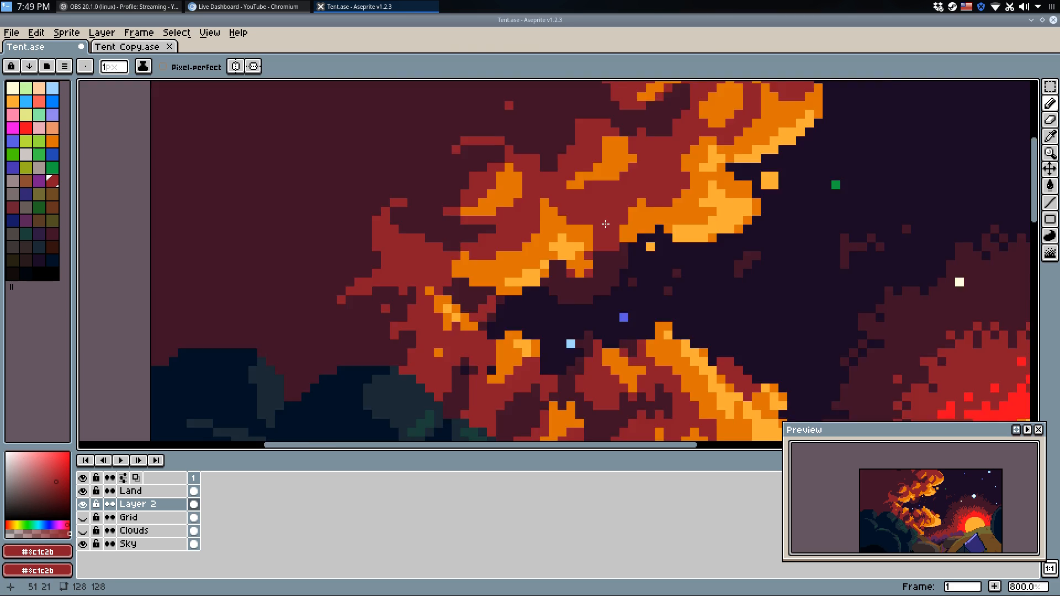
key(ctrl+z)
alt+click(572, 262)
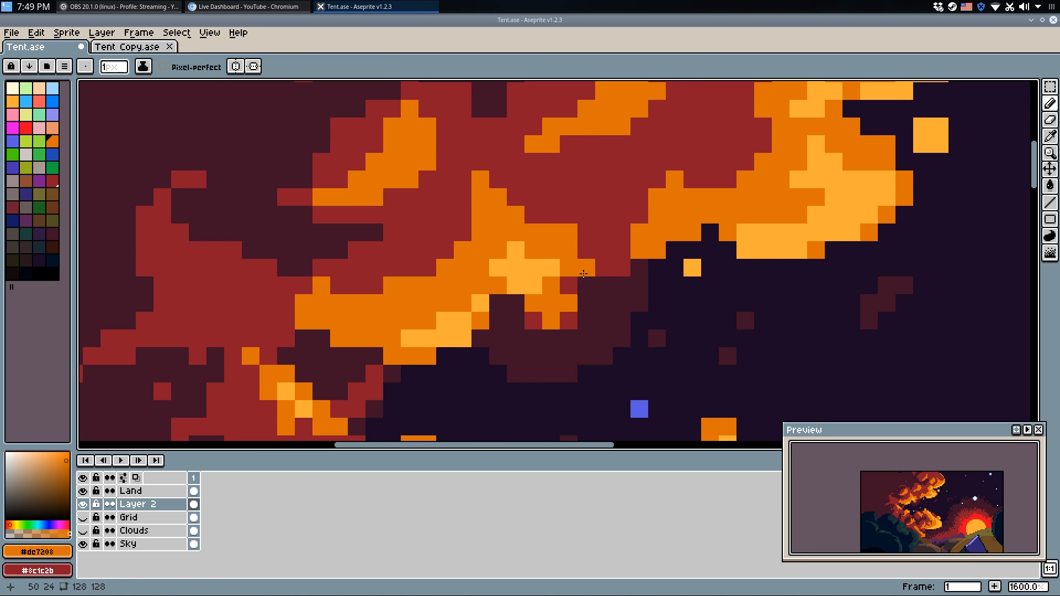
drag(585, 269, 611, 266)
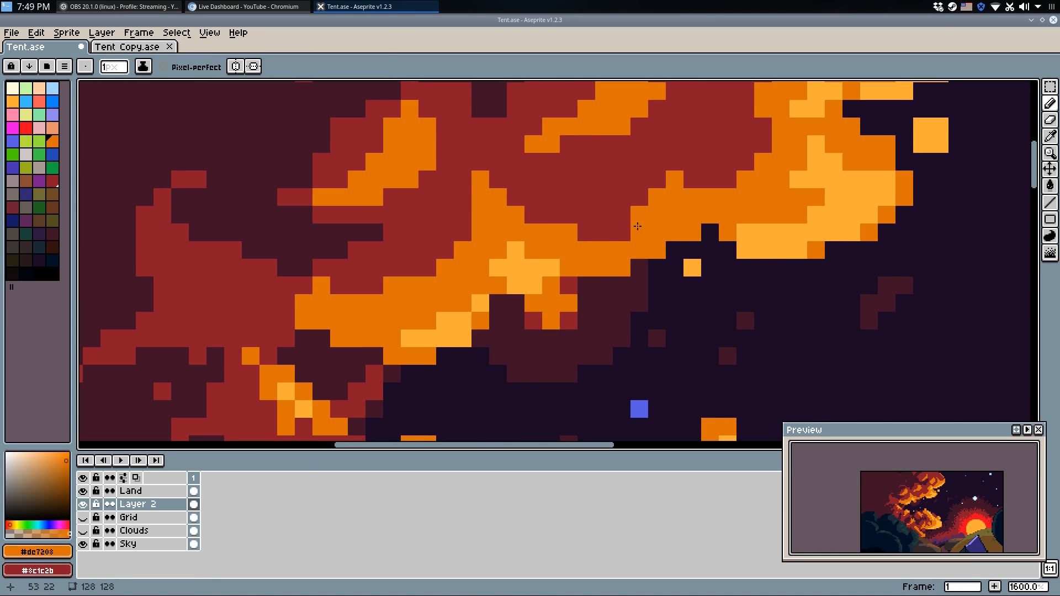
Paint maroon (#401327) shadow pixels in the dark red area between the upper cloud's orange bumps.
scroll(638, 226, down, 9)
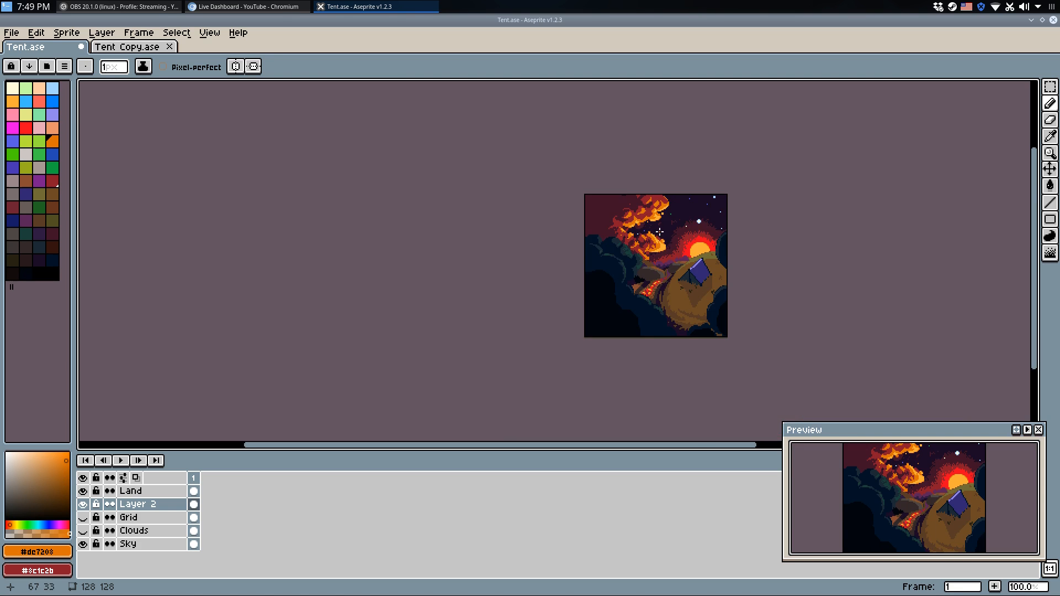
scroll(651, 205, up, 8)
alt+click(633, 209)
drag(605, 307, 594, 321)
click(594, 321)
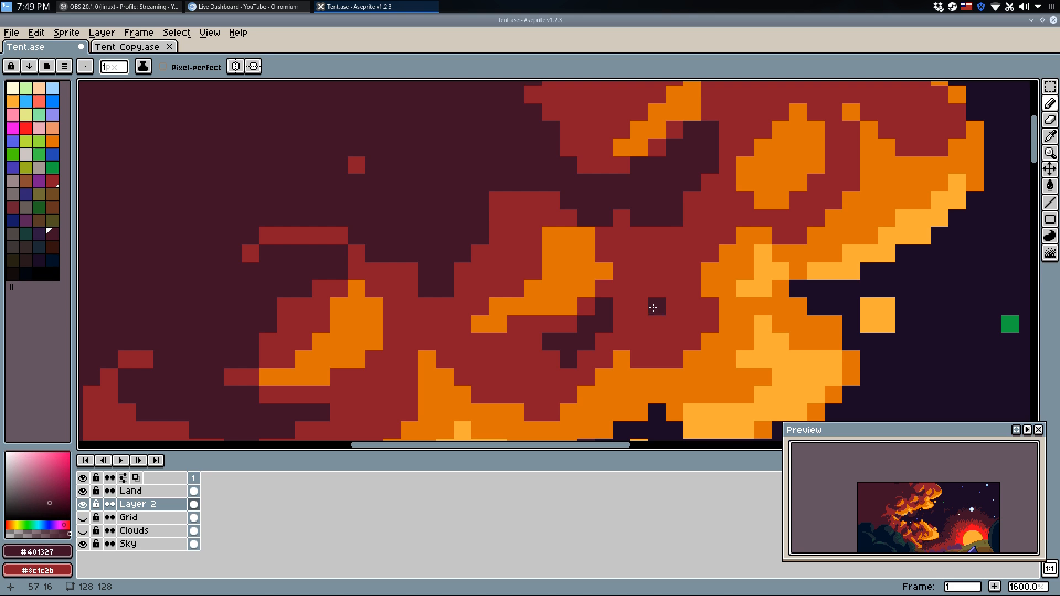
drag(652, 280, 639, 267)
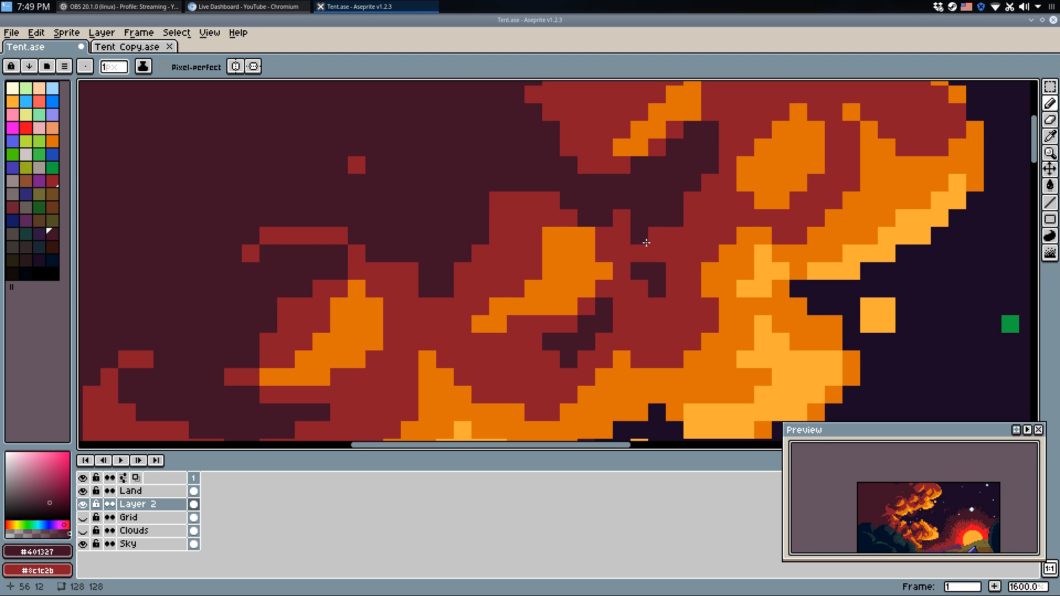
mouse_move(658, 322)
mouse_down()
mouse_move(657, 308)
mouse_move(642, 306)
mouse_up()
Add further maroon (#401327) shadow pixels above the upper cloud's lower bump and toward its lower tail.
drag(450, 357, 654, 290)
drag(629, 237, 630, 254)
click(615, 198)
drag(573, 334, 586, 284)
drag(577, 292, 602, 294)
drag(424, 328, 544, 248)
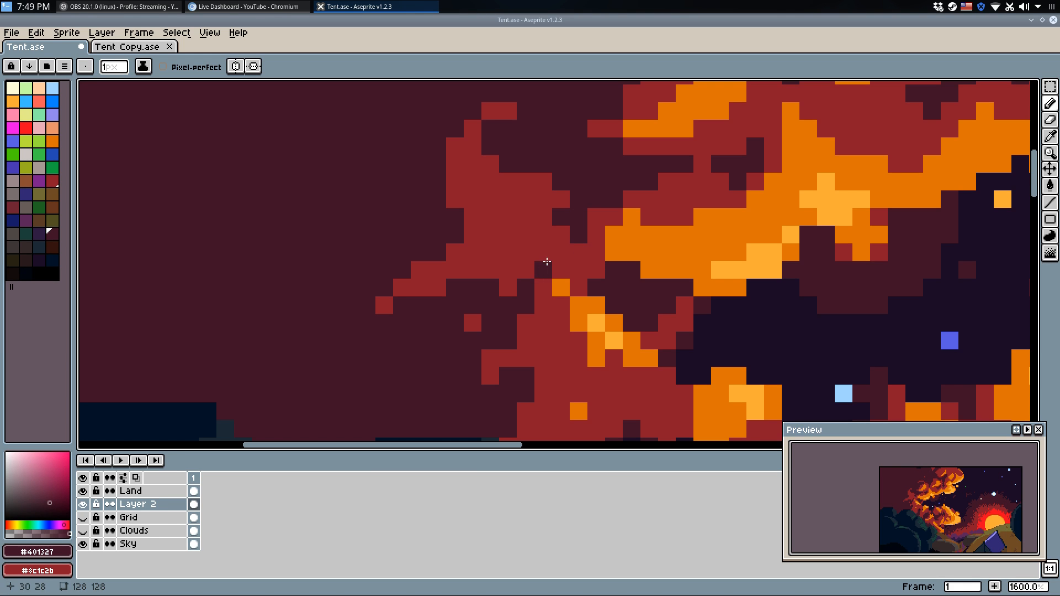
scroll(563, 256, down, 5)
scroll(563, 254, up, 1)
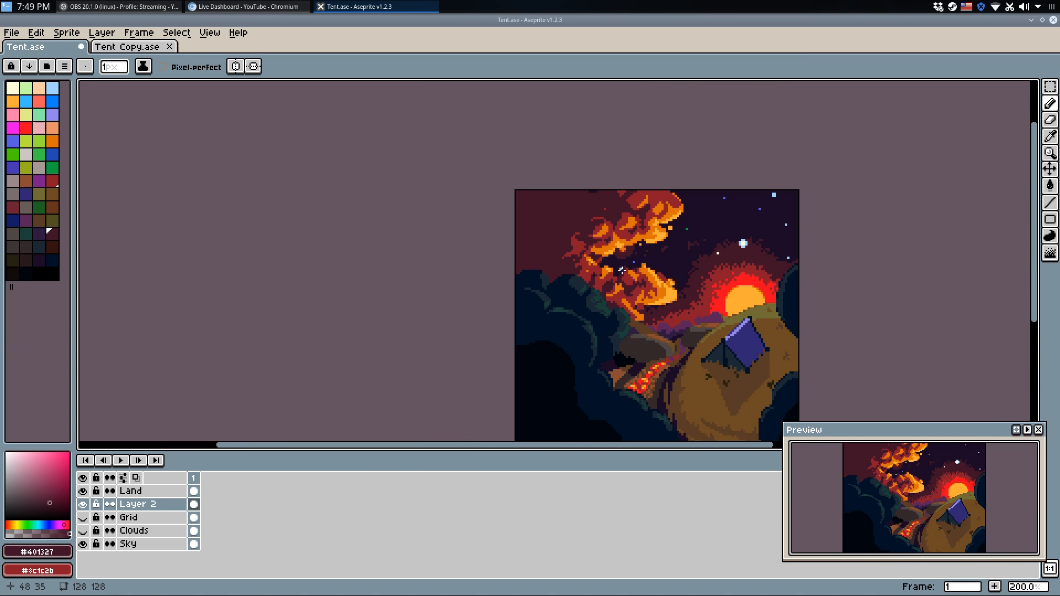
Outline a bumpy back edge on the maroon cloud in dark purple (idx-54) and fill the area behind it, undoing trial strokes.
scroll(563, 253, up, 1)
scroll(563, 253, up, 1)
scroll(482, 275, down, 1)
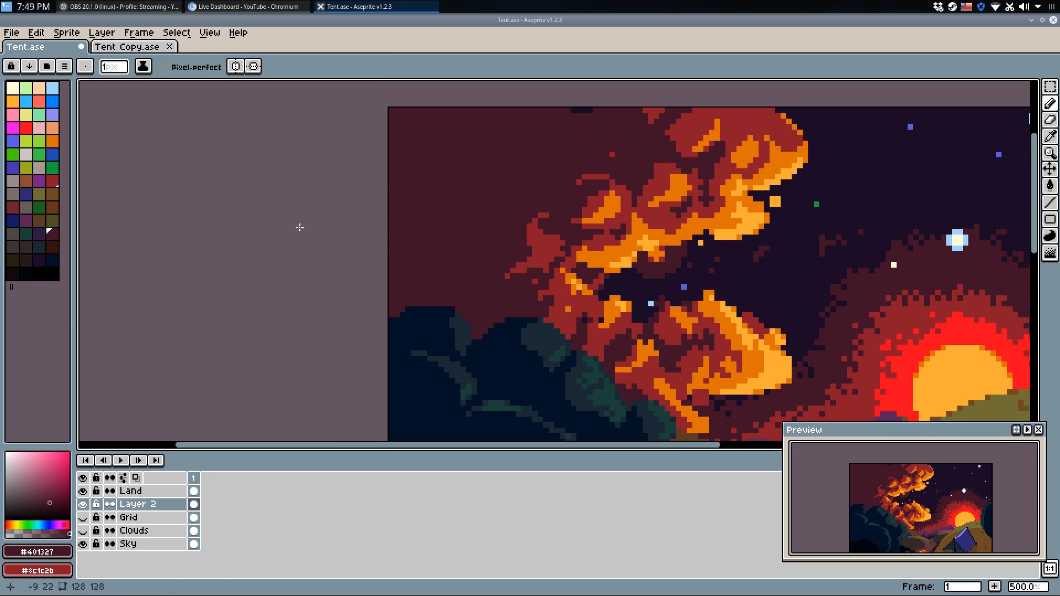
click(42, 258)
mouse_move(389, 257)
mouse_down()
mouse_move(442, 241)
mouse_move(421, 285)
mouse_move(406, 265)
mouse_up()
key(ctrl+z)
key(ctrl+z)
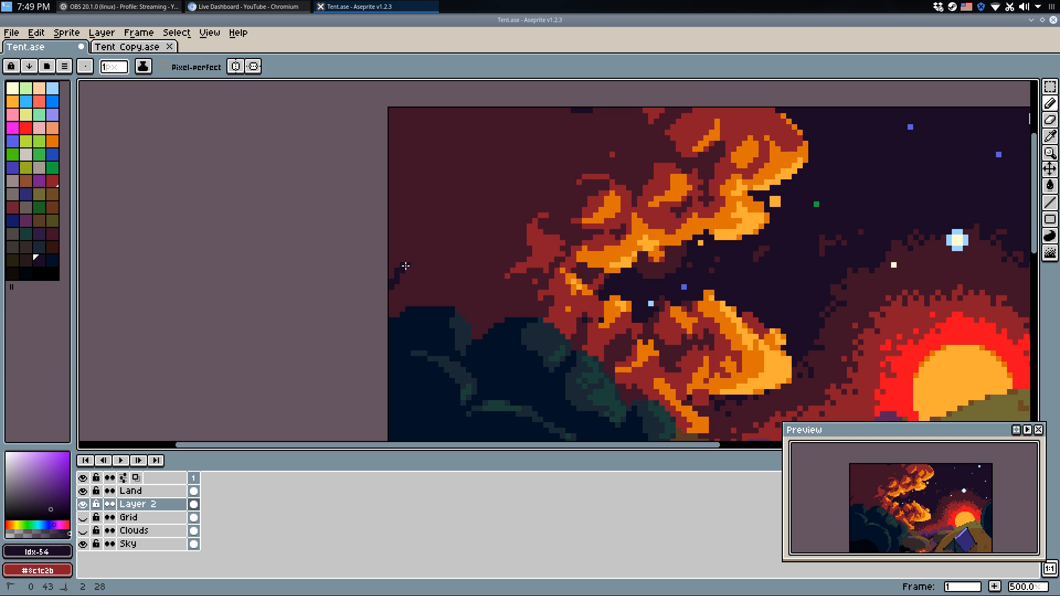
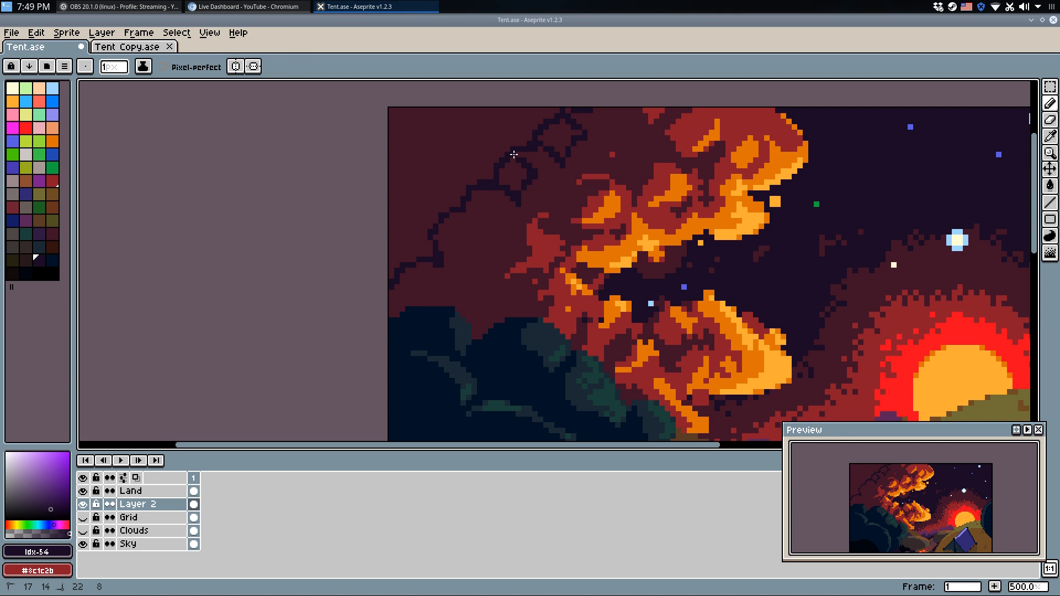
key(ctrl+z)
key(ctrl+z)
key(ctrl+z)
key(ctrl+z)
scroll(548, 238, down, 3)
scroll(512, 255, up, 2)
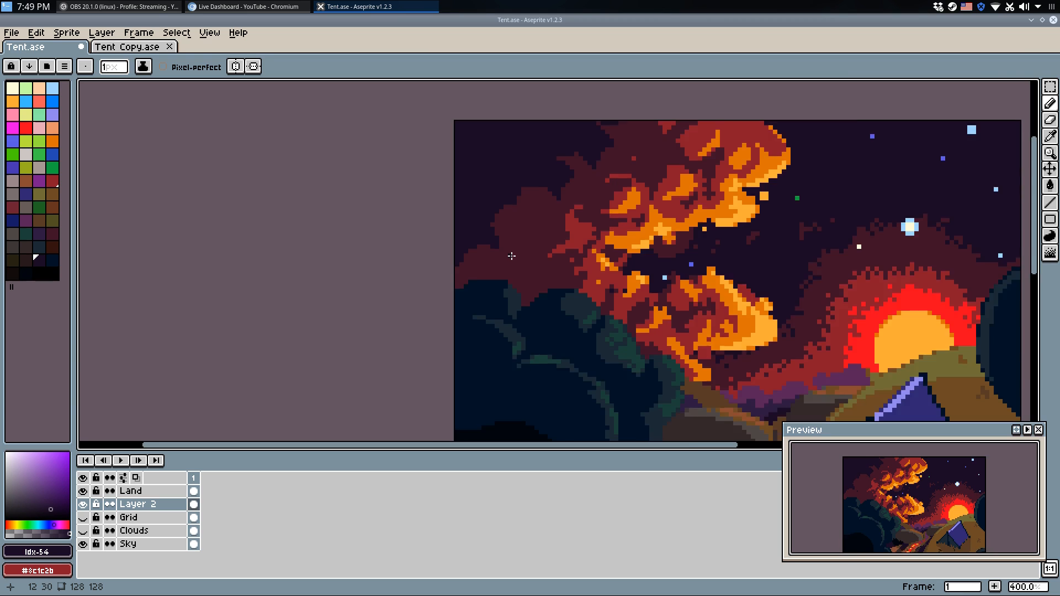
Carve a dark purple (idx-54) notch into the maroon cloud's back edge and fill the enclosed lump.
scroll(509, 182, up, 3)
key(ctrl+z)
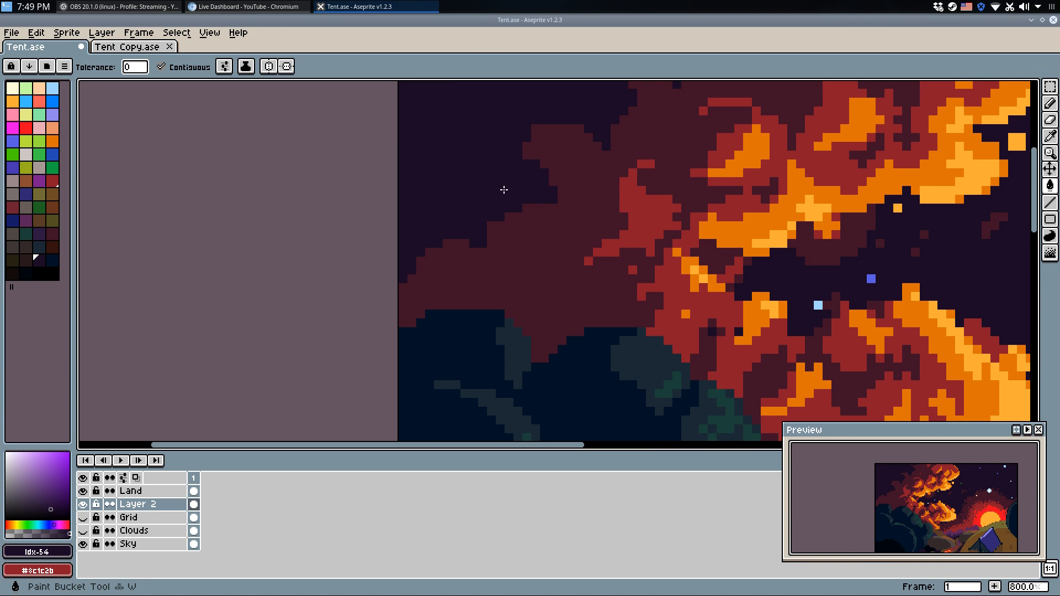
drag(490, 251, 548, 285)
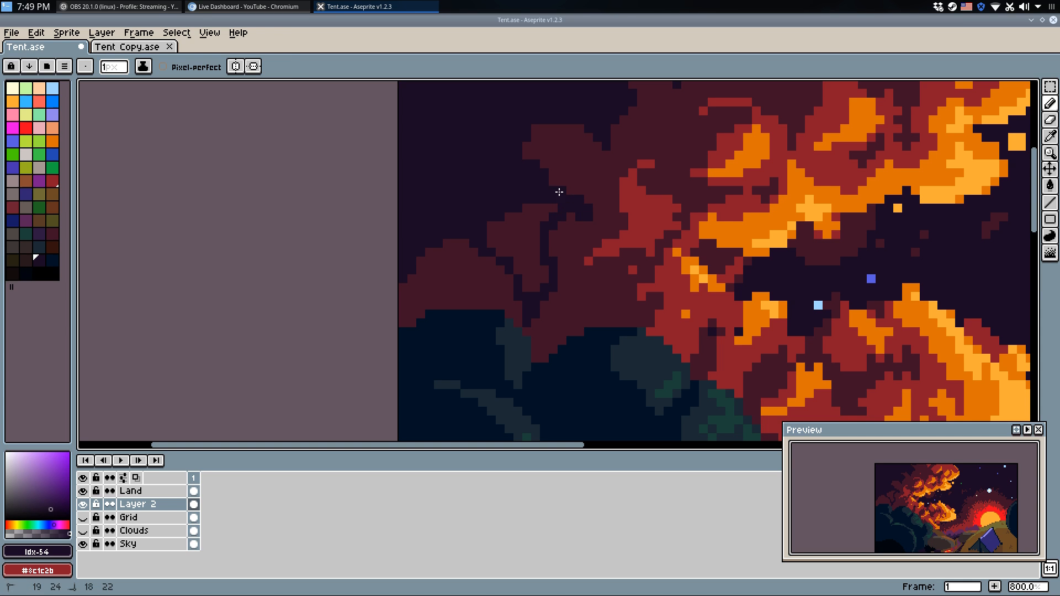
key(g)
click(532, 243)
key(d)
Save the Tent.ase file.
scroll(595, 293, down, 6)
key(f)
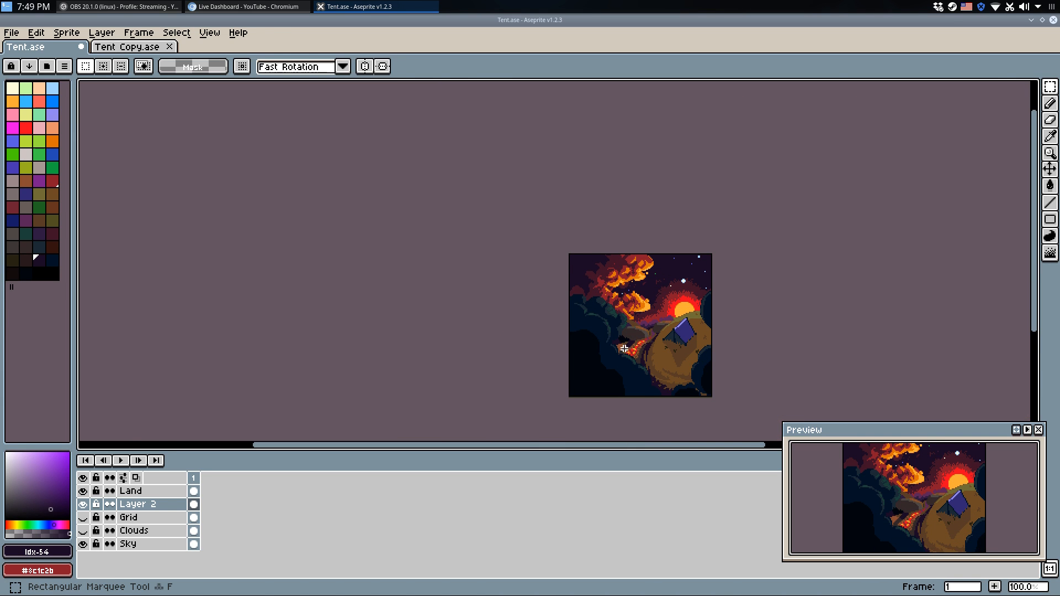
scroll(710, 309, up, 1)
drag(717, 344, 793, 350)
key(ctrl+s)
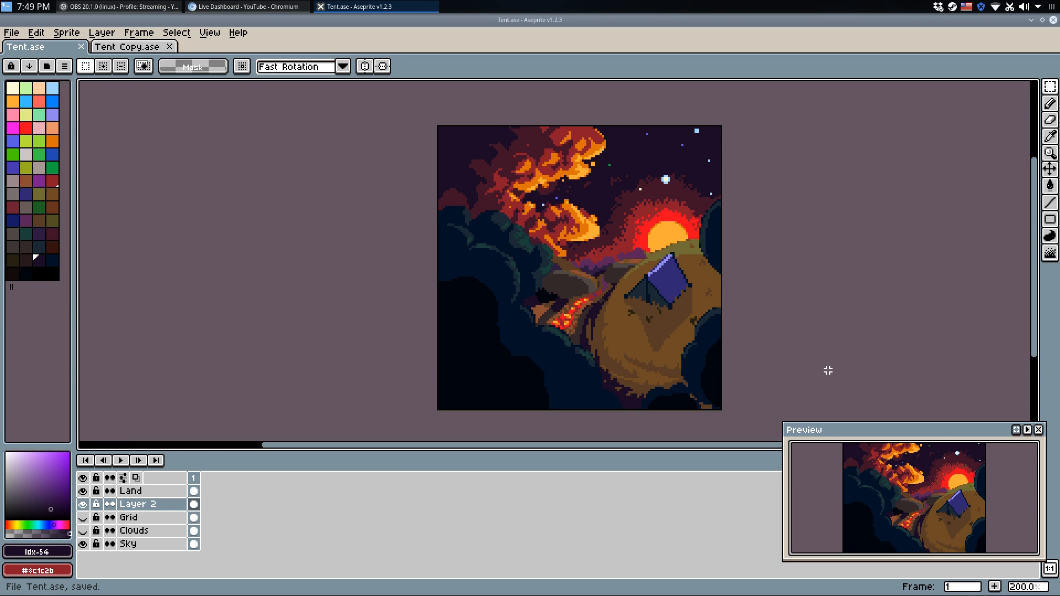
Replace dark purple #1b0b26 with near-black idx-57 on Layer 2, toggling the change to compare it.
key(d)
scroll(563, 136, up, 1)
scroll(431, 128, up, 1)
alt+click(444, 132)
drag(366, 219, 249, 165)
right_click(26, 273)
key(shift+r)
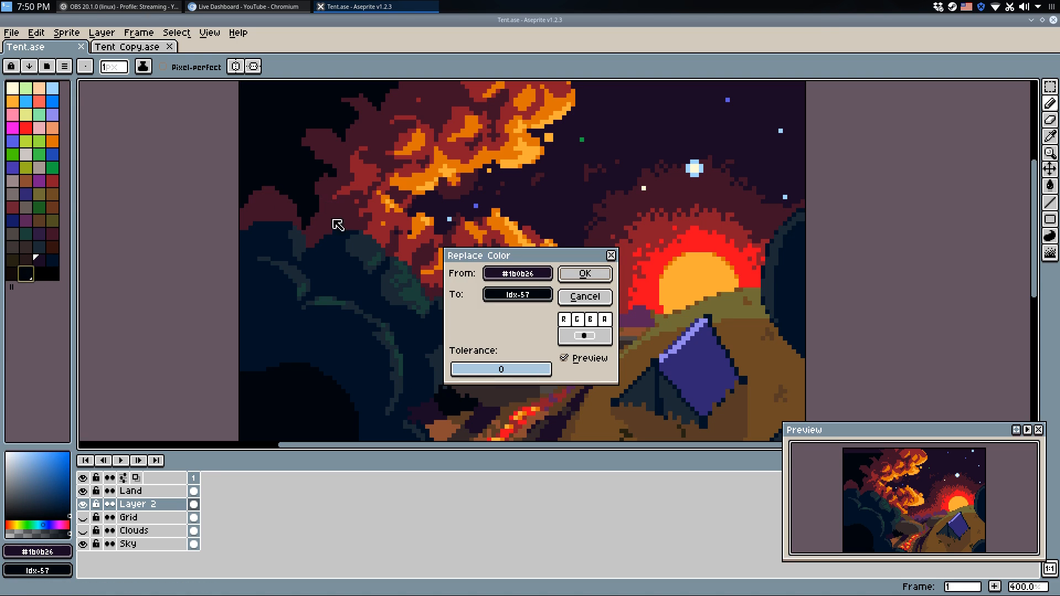
click(606, 274)
scroll(507, 207, down, 2)
key(ctrl+z)
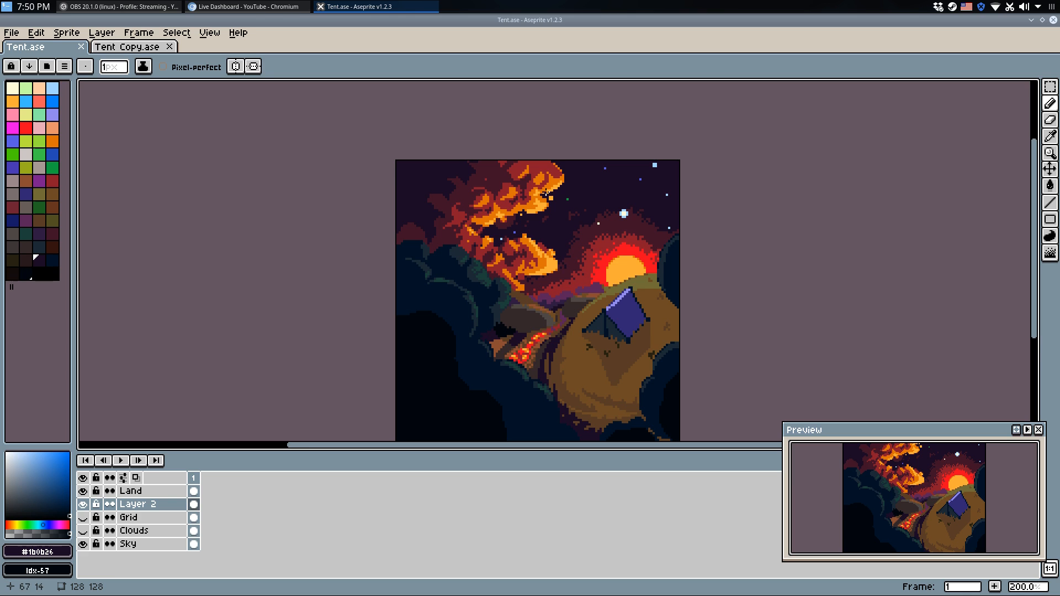
key(ctrl+y)
Replace the clouds' maroon #401327 with dark purple idx-54 on Layer 2.
scroll(498, 195, up, 2)
alt+click(463, 157)
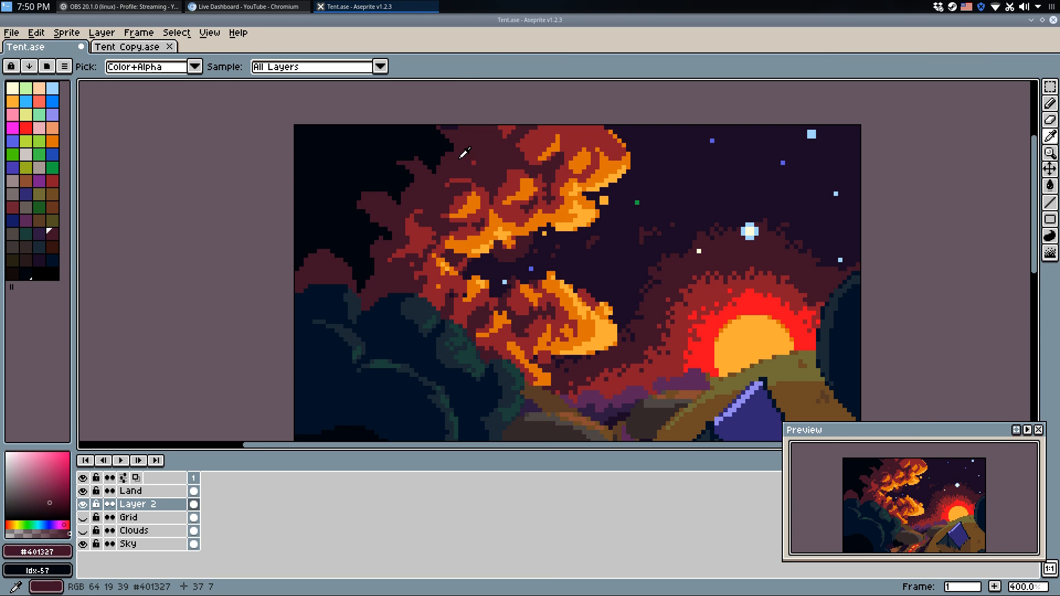
right_click(35, 262)
key(shift+r)
click(596, 278)
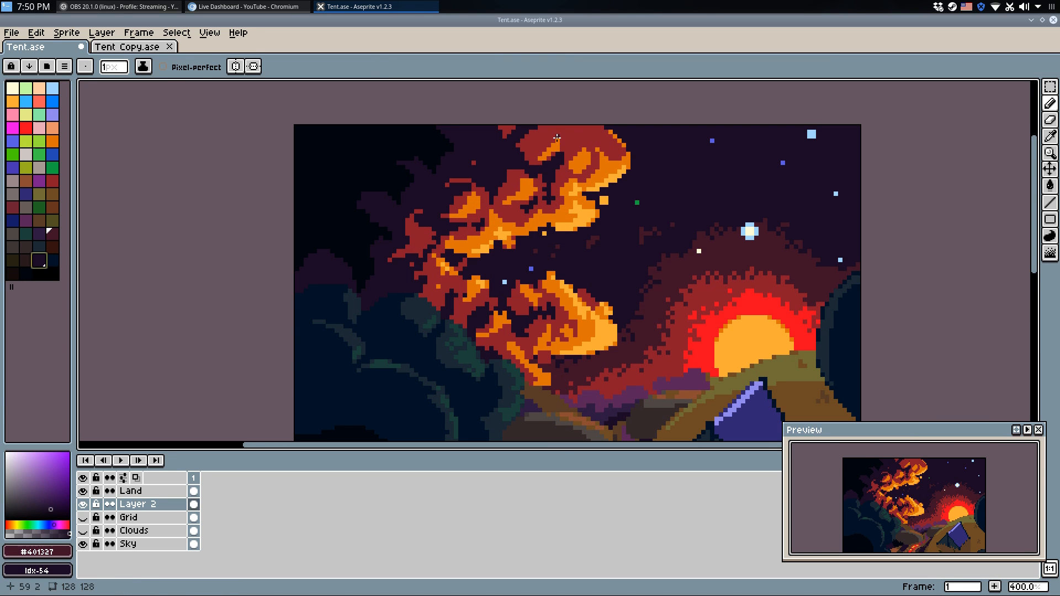
Replace the clouds' dark red #8c1c2b with muted red idx-36 on Layer 2.
alt+click(518, 158)
right_click(39, 234)
key(shift+r)
key(Escape)
right_click(13, 207)
key(shift+r)
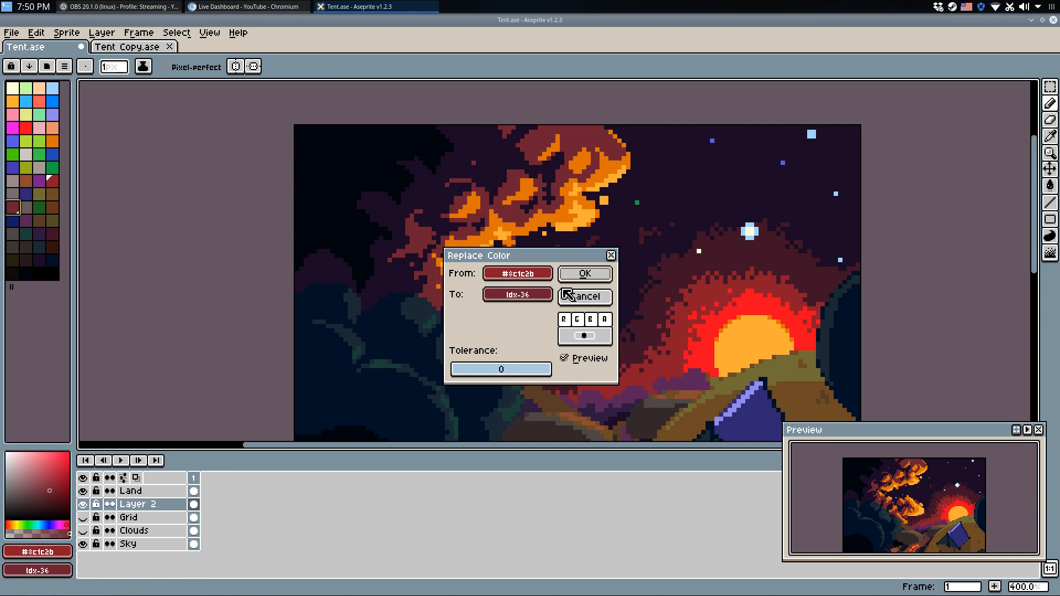
click(576, 280)
Replace the clouds' orange #de7208 with dark red idx-31 on Layer 2.
alt+click(577, 322)
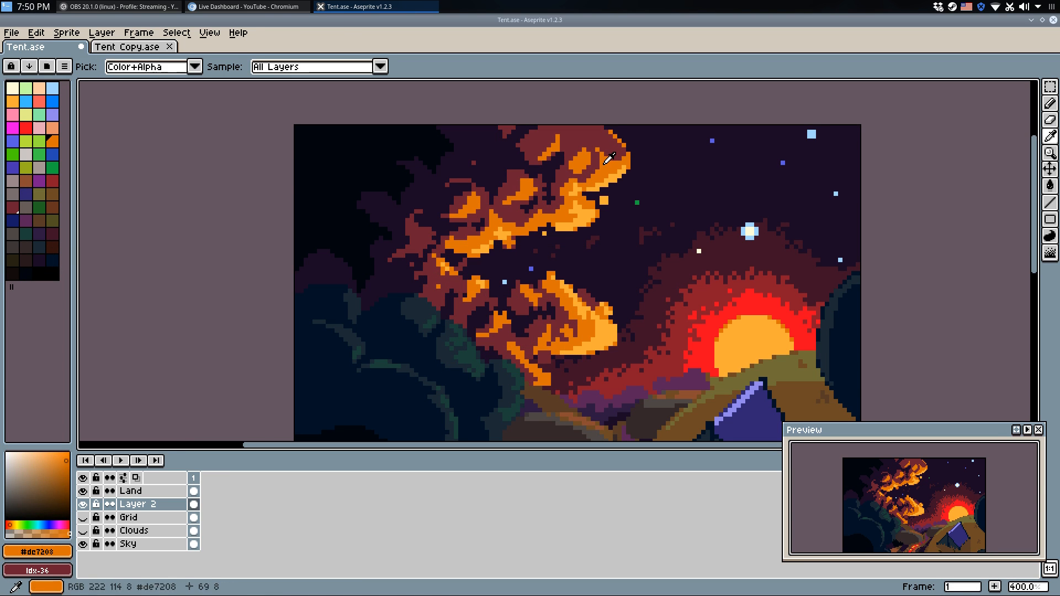
right_click(52, 181)
key(shift+r)
click(584, 271)
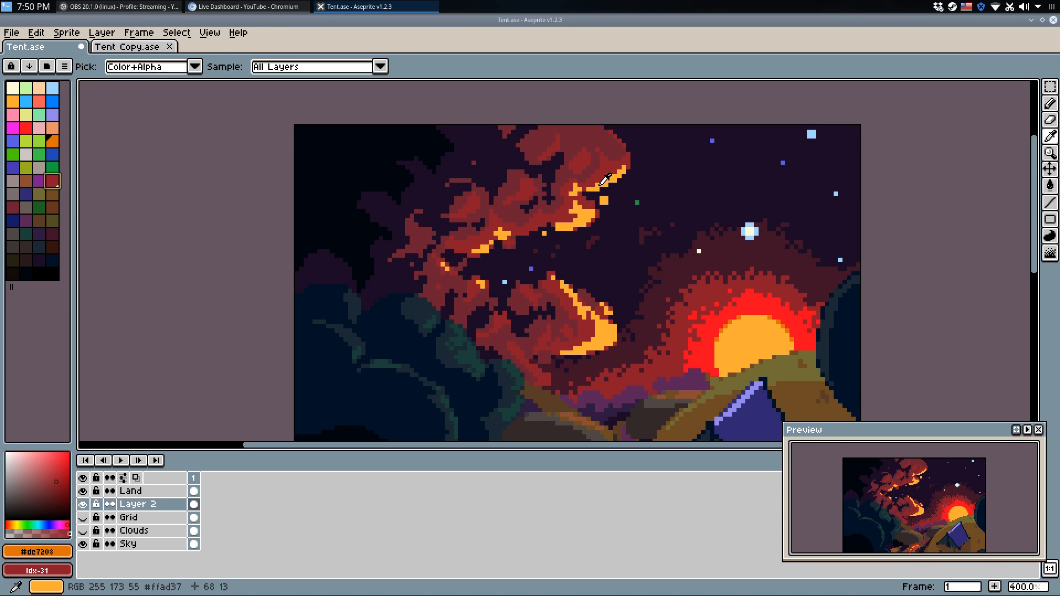
Replace the clouds' light orange #ffad37 with orange idx-19 on Layer 2.
alt+click(605, 181)
right_click(53, 142)
key(shift+r)
click(579, 268)
Compare the recolored clouds with the earlier orange version by undoing and redoing the color replacements.
key(1)
scroll(669, 329, up, 6)
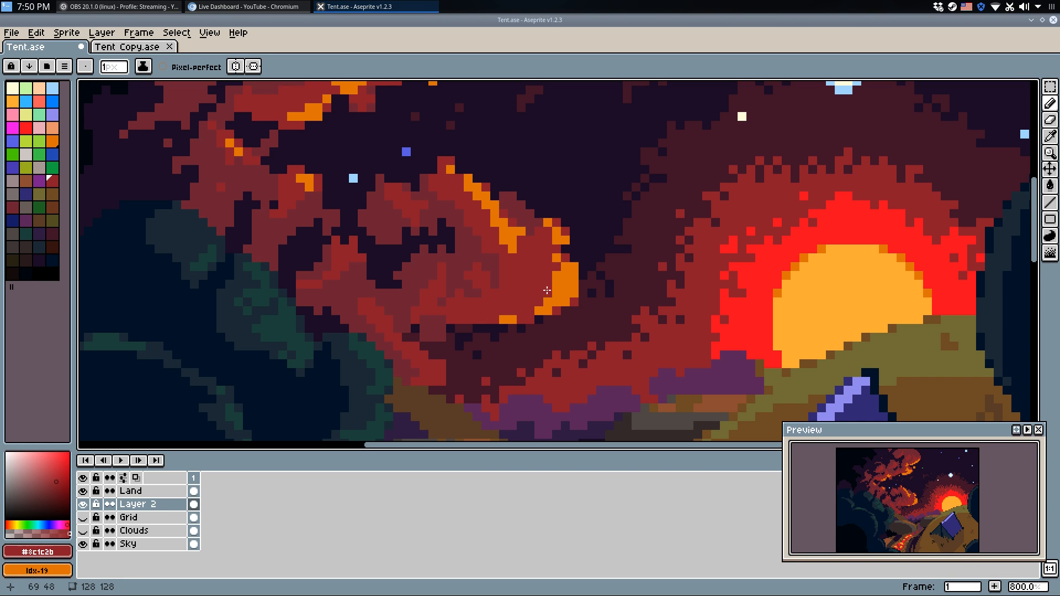
scroll(558, 279, down, 3)
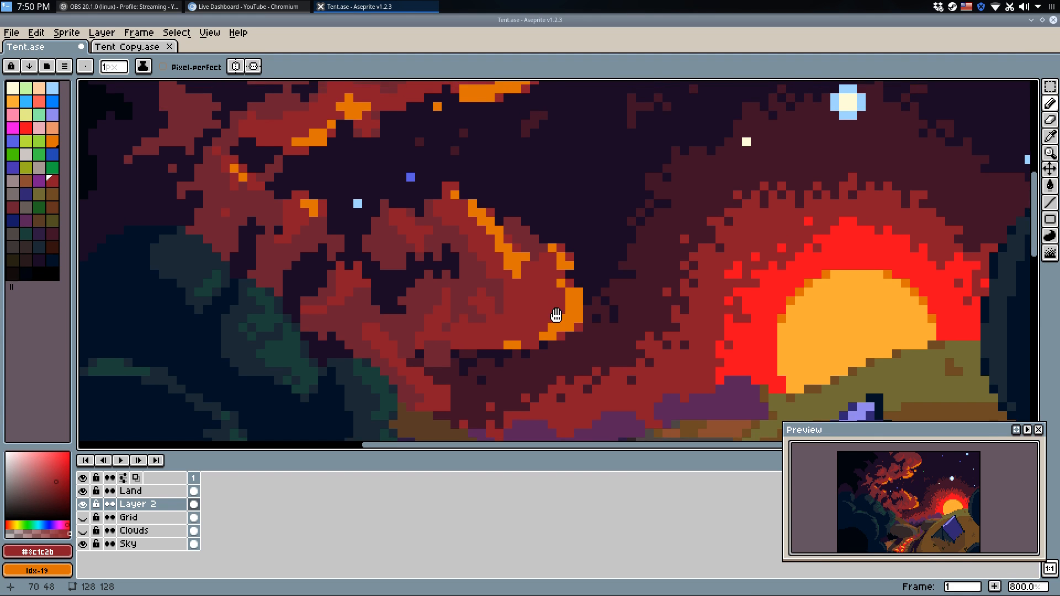
scroll(450, 268, down, 3)
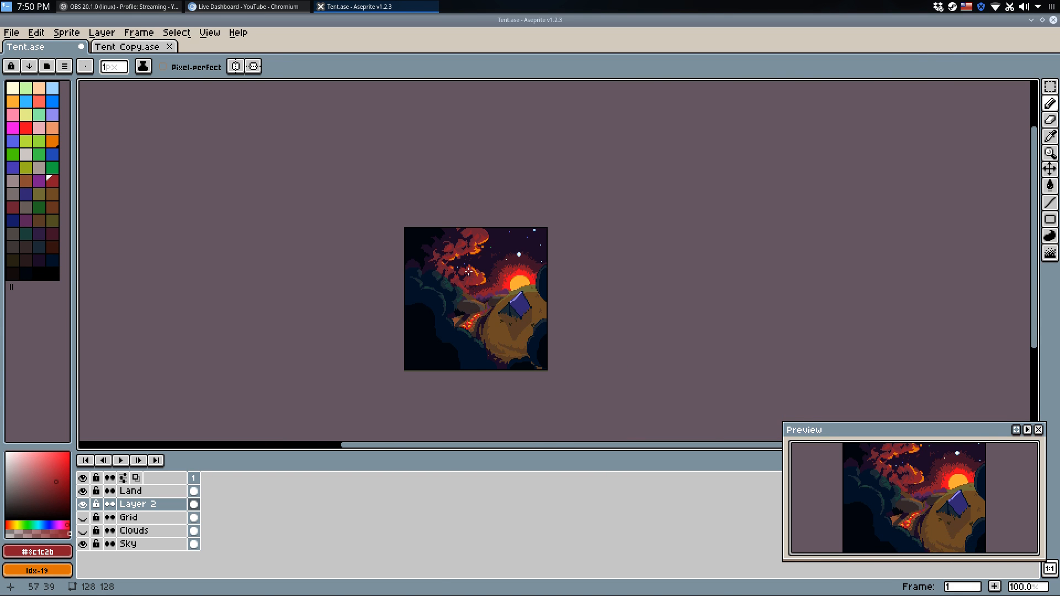
key(ctrl+z)
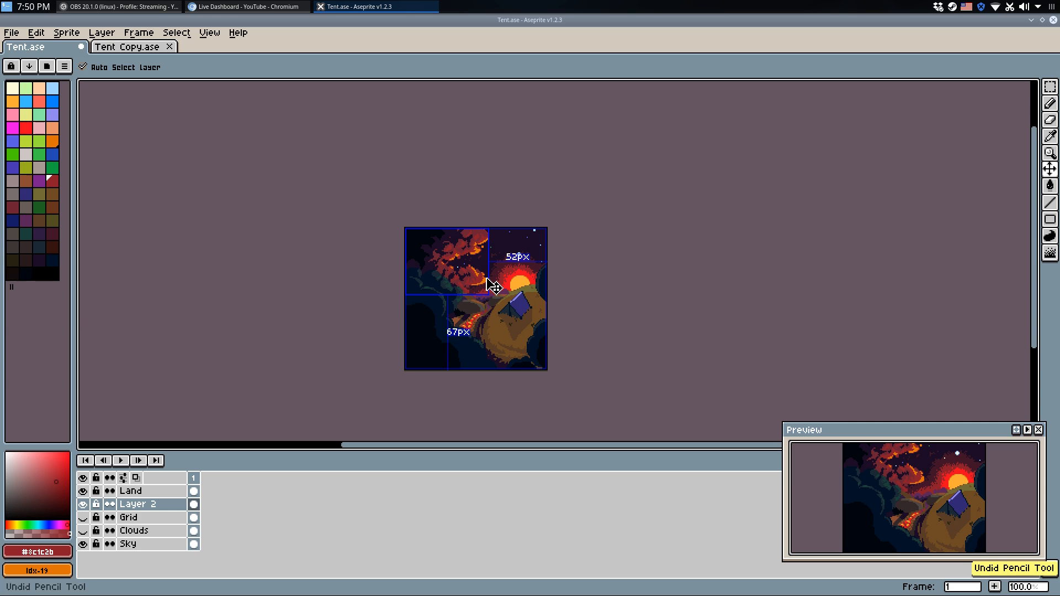
key(ctrl+shift+z)
key(ctrl+shift+z)
key(ctrl+shift+z)
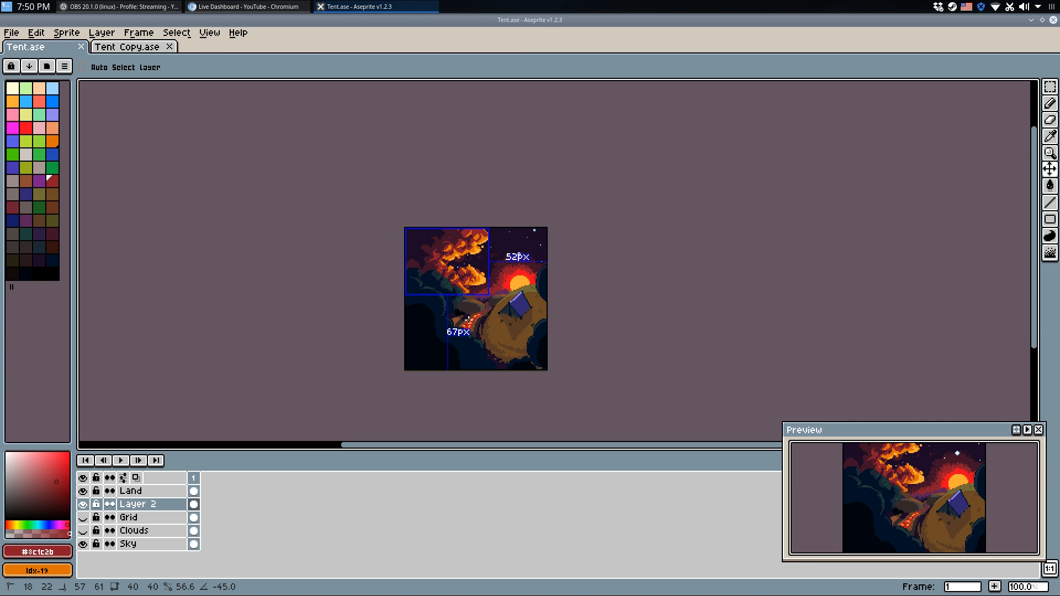
key(ctrl+z)
key(ctrl+z)
key(ctrl+z)
key(ctrl+shift+z)
scroll(455, 283, up, 5)
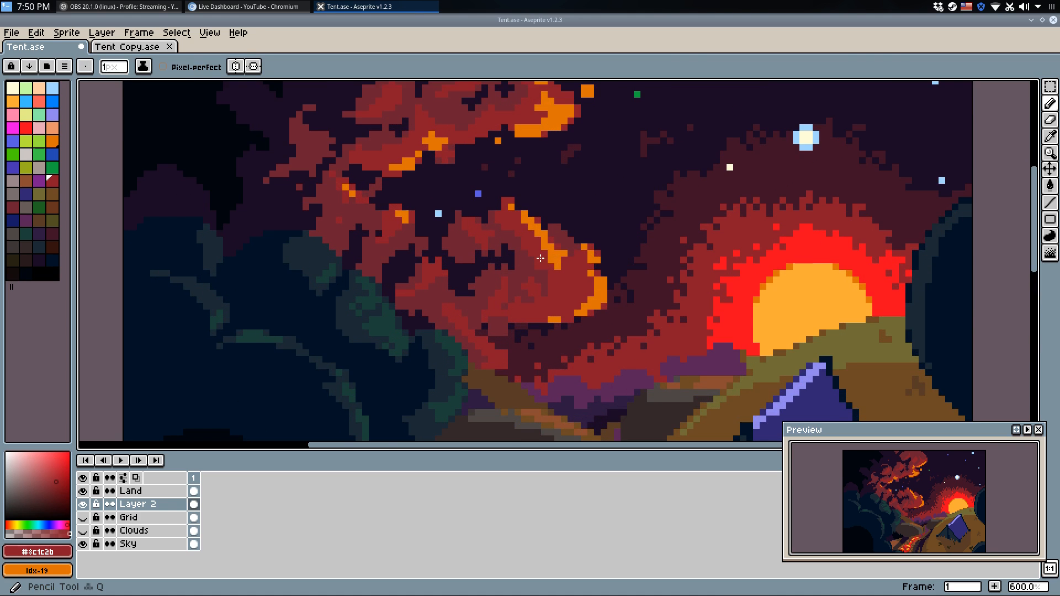
Try replacing the clouds' dark red #8c1c2b with purple idx-30 across all of Layer 2.
scroll(540, 258, up, 3)
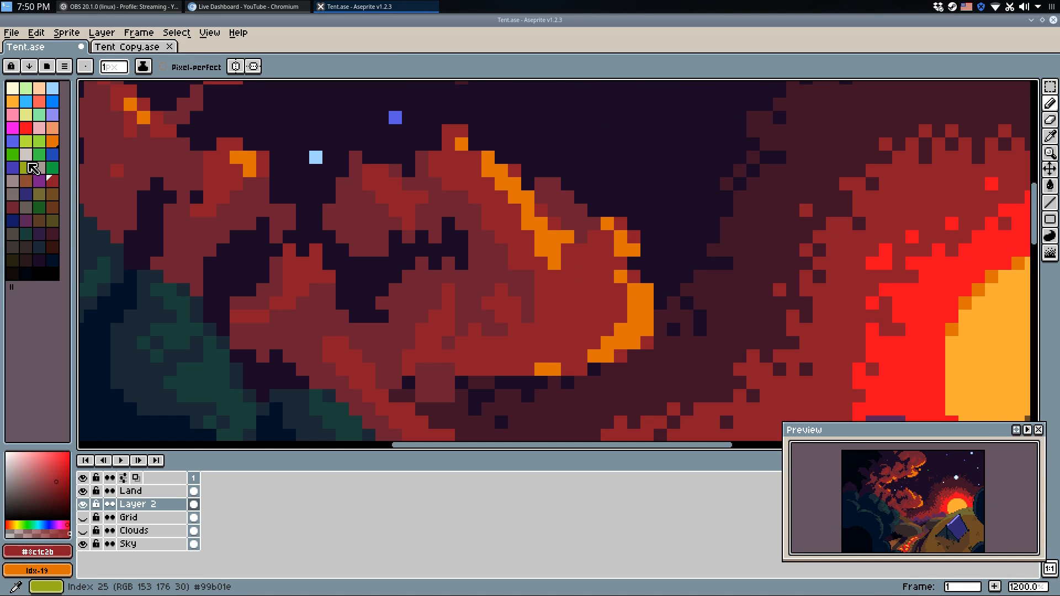
right_click(39, 181)
key(shift+r)
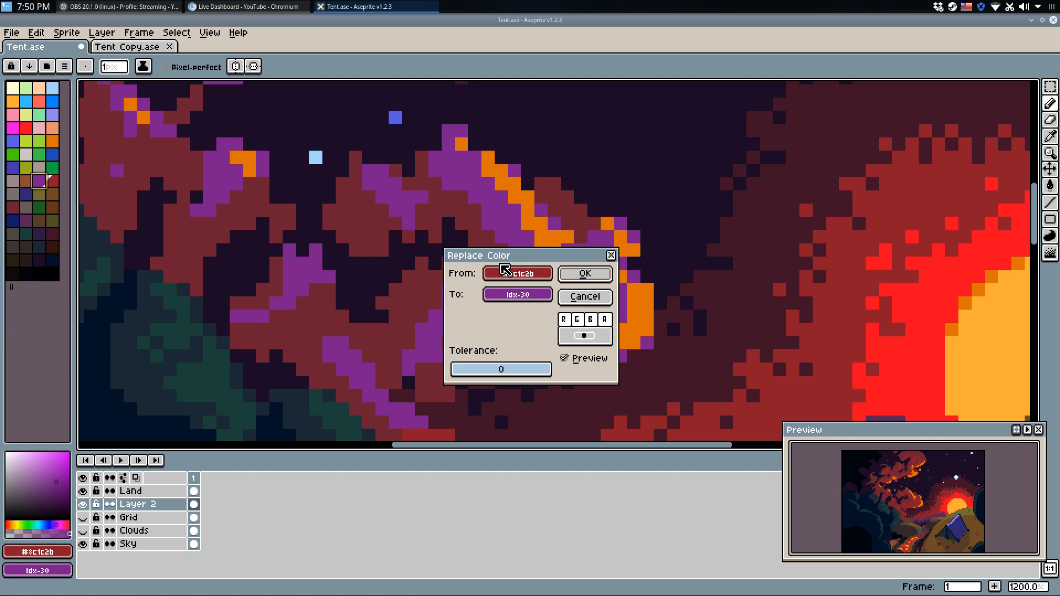
click(583, 273)
scroll(588, 268, down, 8)
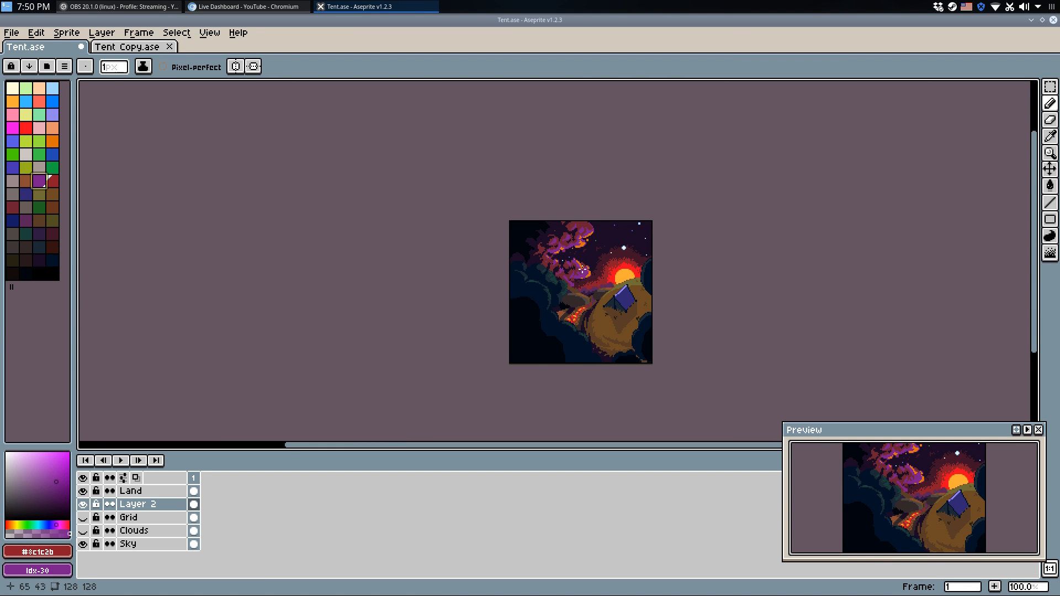
scroll(576, 261, up, 3)
key(ctrl+z)
Select the cloud area with a rectangular marquee and replace its dark red #8c1c2b with purple idx-30.
scroll(594, 293, down, 2)
key(m)
drag(639, 201, 452, 367)
key(shift+r)
click(601, 278)
Replace the selected clouds' muted red #6d2131 with dark purple idx-41 and clear the selection.
scroll(601, 285, up, 2)
key(i)
click(578, 309)
key(b)
key(shift+r)
click(599, 275)
scroll(628, 287, down, 4)
scroll(738, 297, up, 2)
key(m)
click(737, 297)
key(b)
Sample the orange highlight color #de7208 and select the cloud area with a rectangular marquee.
scroll(508, 301, up, 6)
key(i)
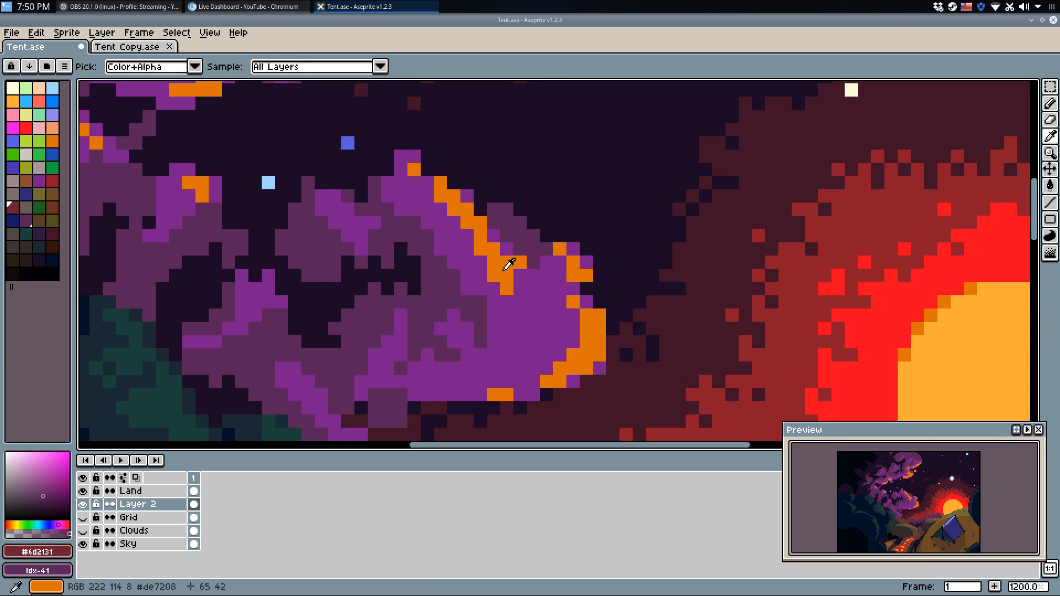
click(503, 271)
key(m)
scroll(504, 271, down, 4)
drag(577, 336, 241, 83)
key(i)
key(b)
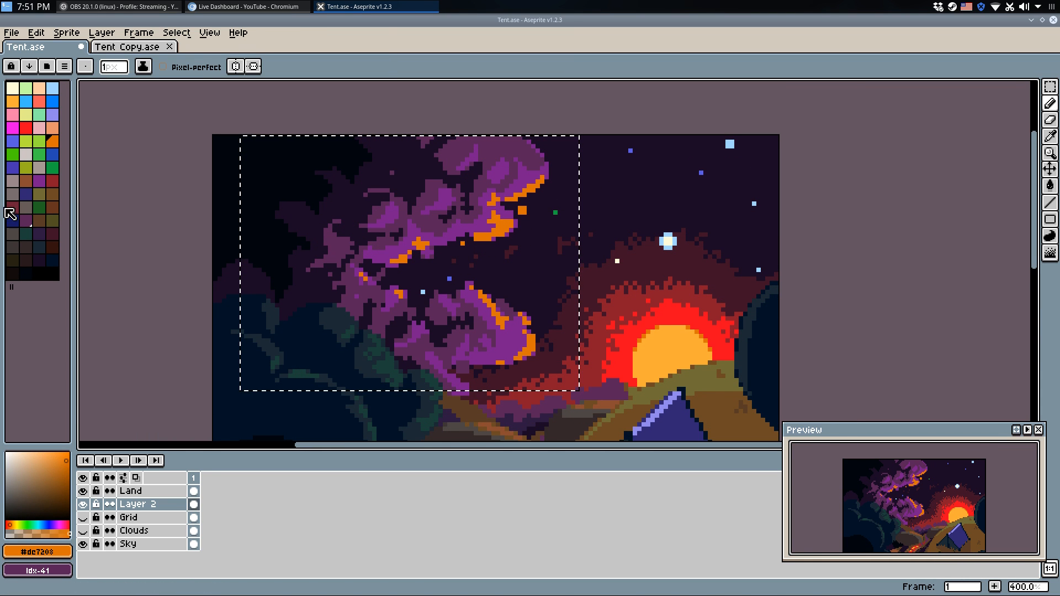
right_click(38, 181)
key(shift+r)
key(Escape)
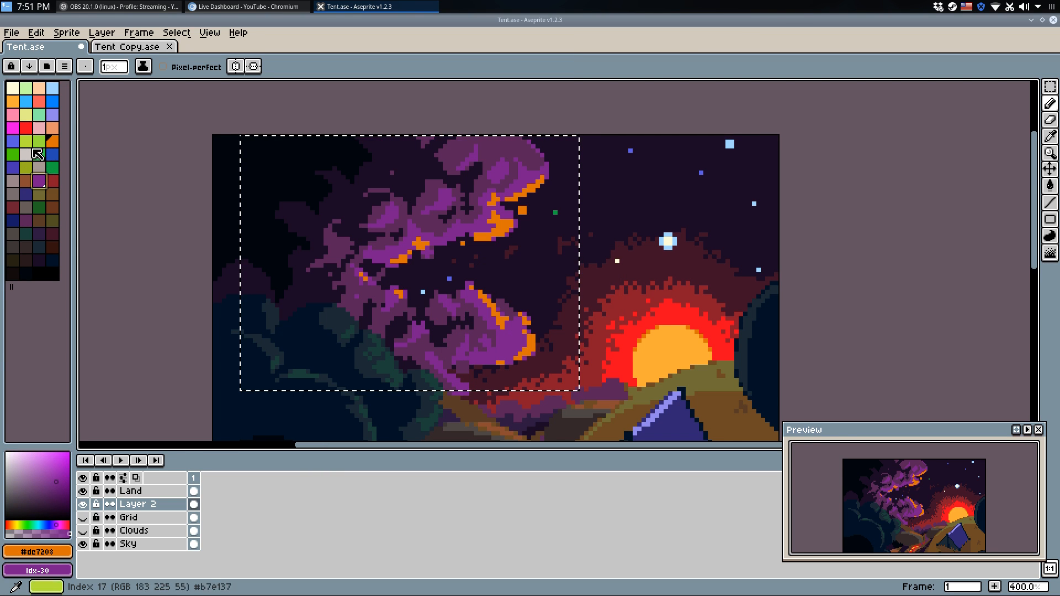
Try replacing the orange #de7208 highlights with bright red idx-13 in the selected clouds, and clear the selection.
right_click(26, 128)
key(shift+r)
click(584, 273)
scroll(620, 271, down, 2)
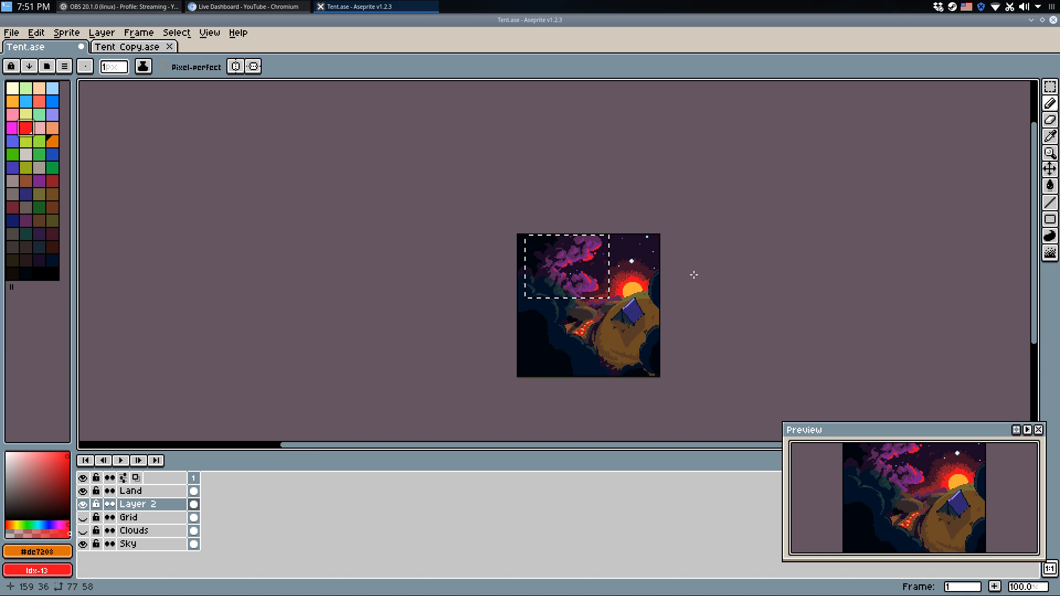
scroll(693, 274, up, 1)
key(m)
key(ctrl+d)
drag(686, 296, 816, 208)
scroll(816, 208, down, 1)
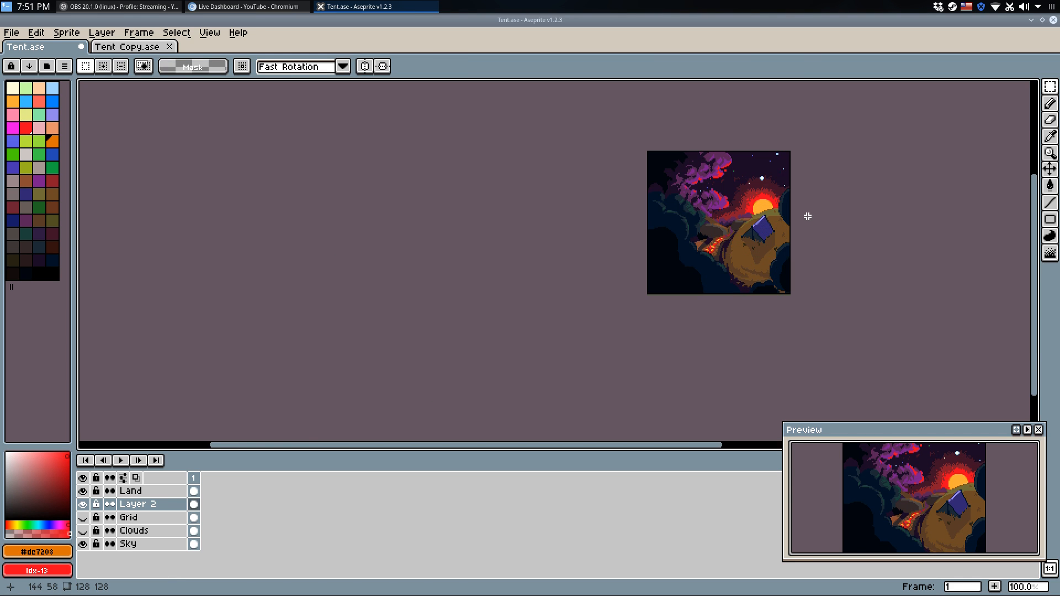
scroll(786, 223, up, 1)
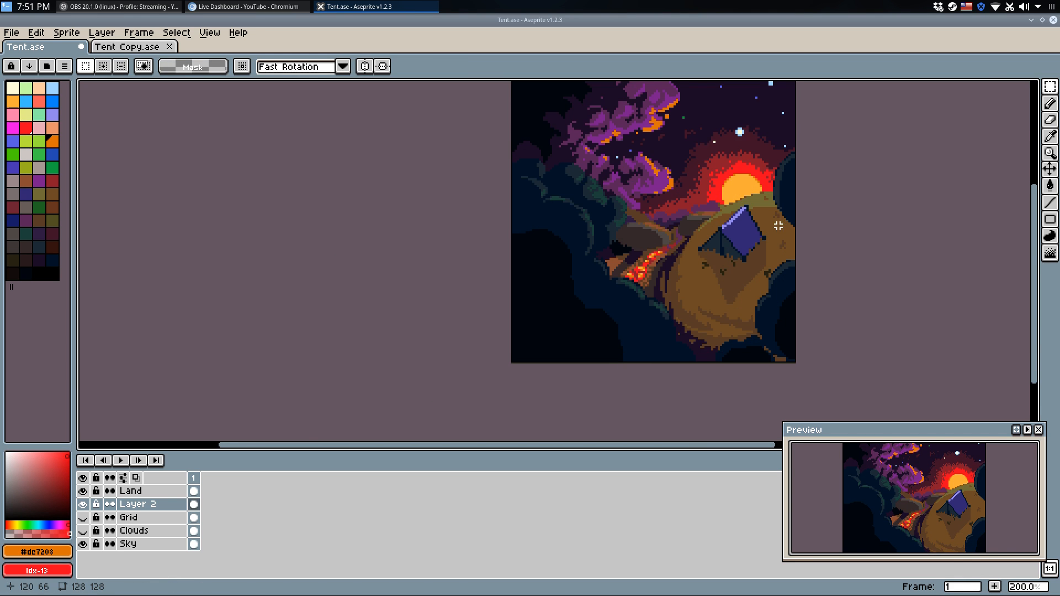
Try extending the bright purple #791c8c on the upper cloud with a pencil stroke and fills over its muted shading.
key(i)
scroll(707, 207, up, 6)
key(b)
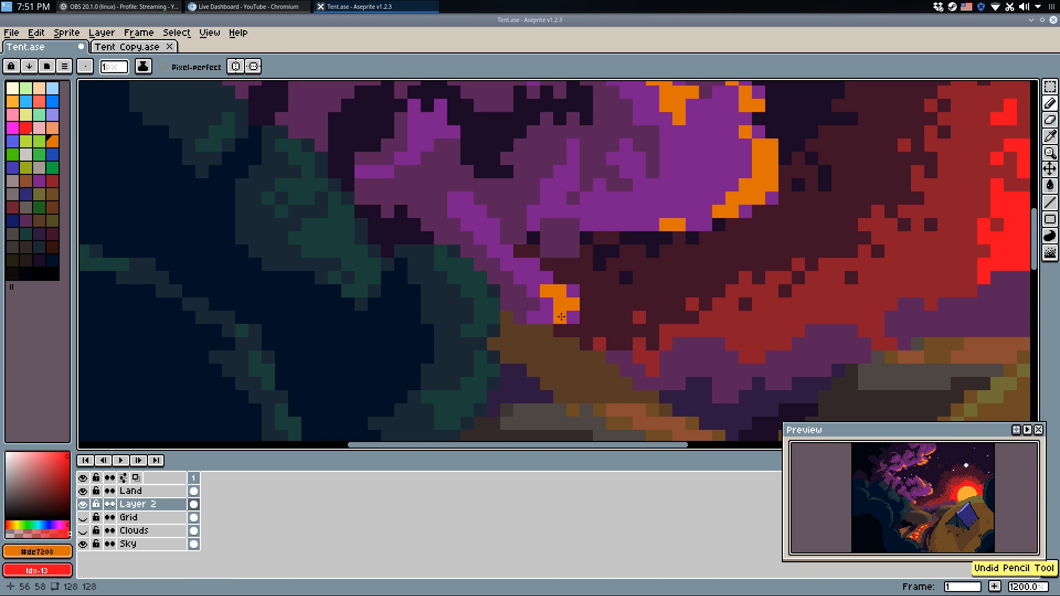
scroll(554, 318, down, 4)
scroll(528, 244, up, 4)
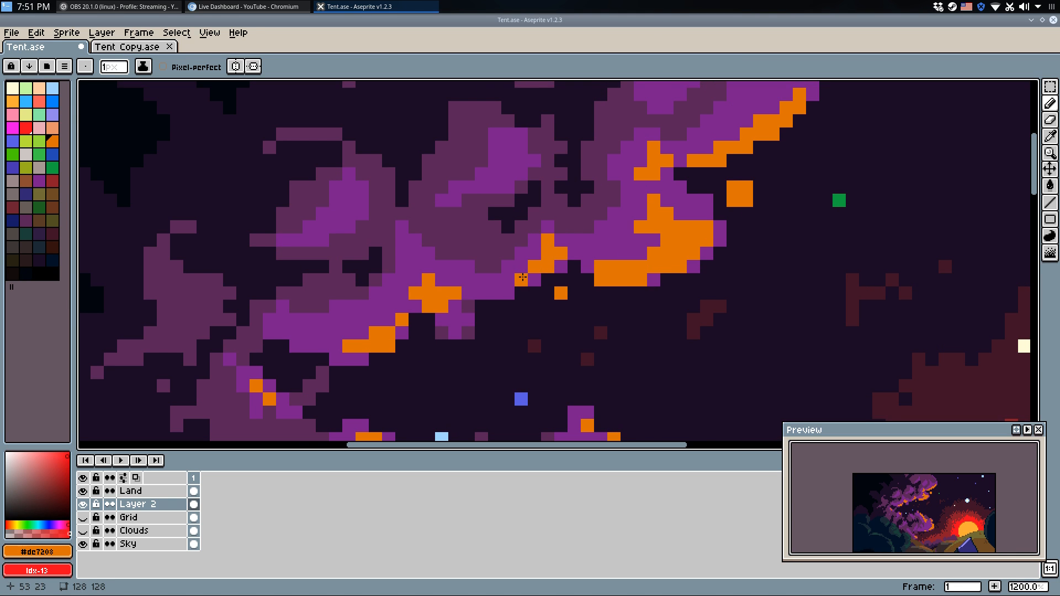
alt+click(452, 277)
mouse_move(466, 269)
mouse_down()
mouse_move(497, 207)
mouse_move(531, 219)
mouse_move(514, 234)
mouse_move(509, 227)
mouse_move(555, 258)
mouse_move(528, 244)
mouse_move(495, 270)
mouse_move(524, 251)
mouse_move(504, 278)
mouse_move(544, 255)
mouse_up()
key(g)
click(506, 242)
click(508, 228)
key(b)
alt+click(545, 250)
alt+click(573, 234)
scroll(574, 225, down, 6)
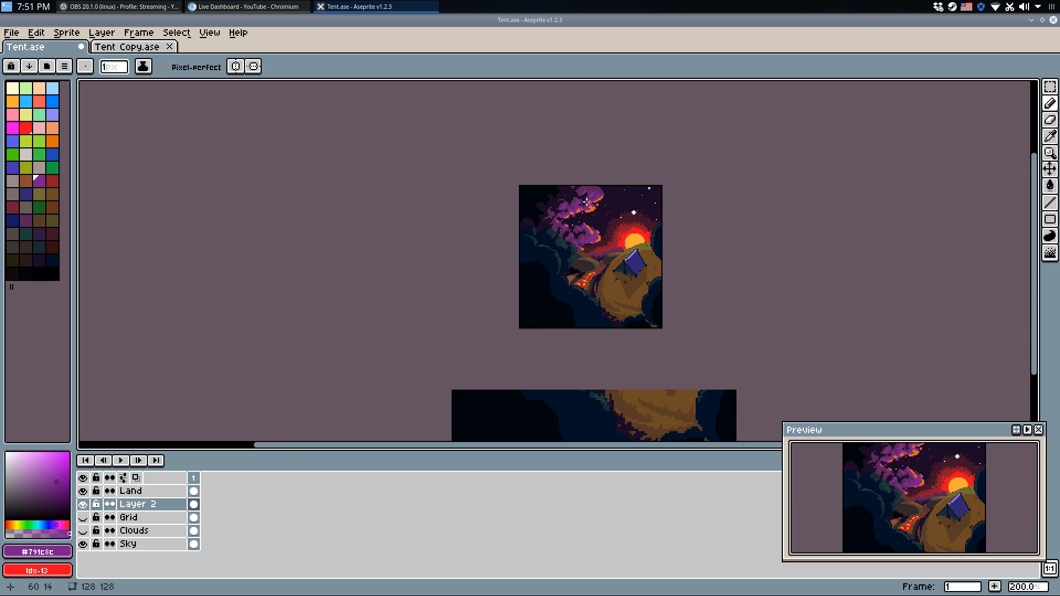
Undo the last two fills on the upper cloud and save the file.
key(ctrl+z)
key(ctrl+z)
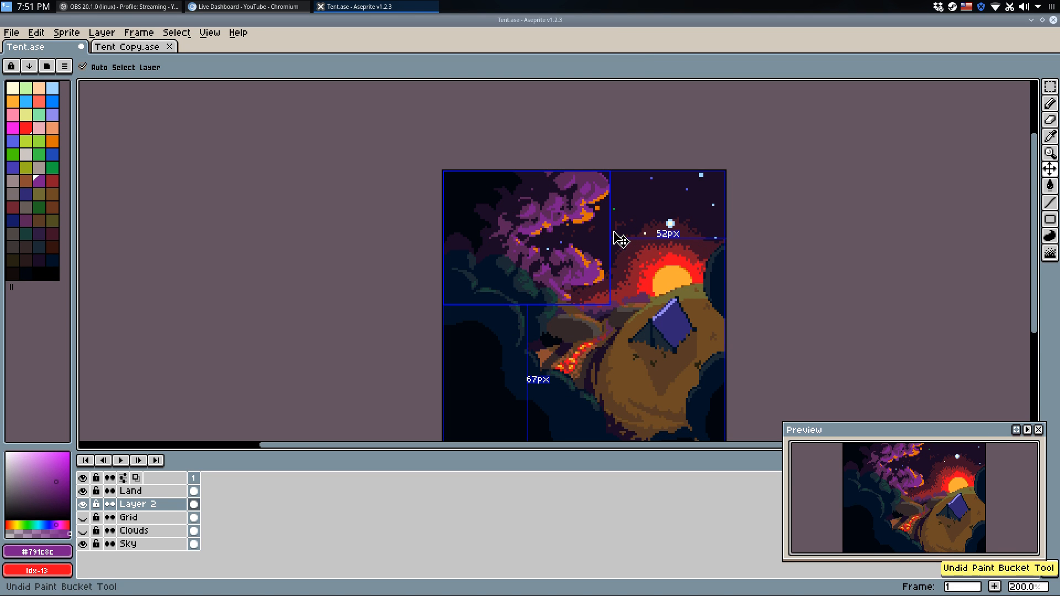
key(ctrl+s)
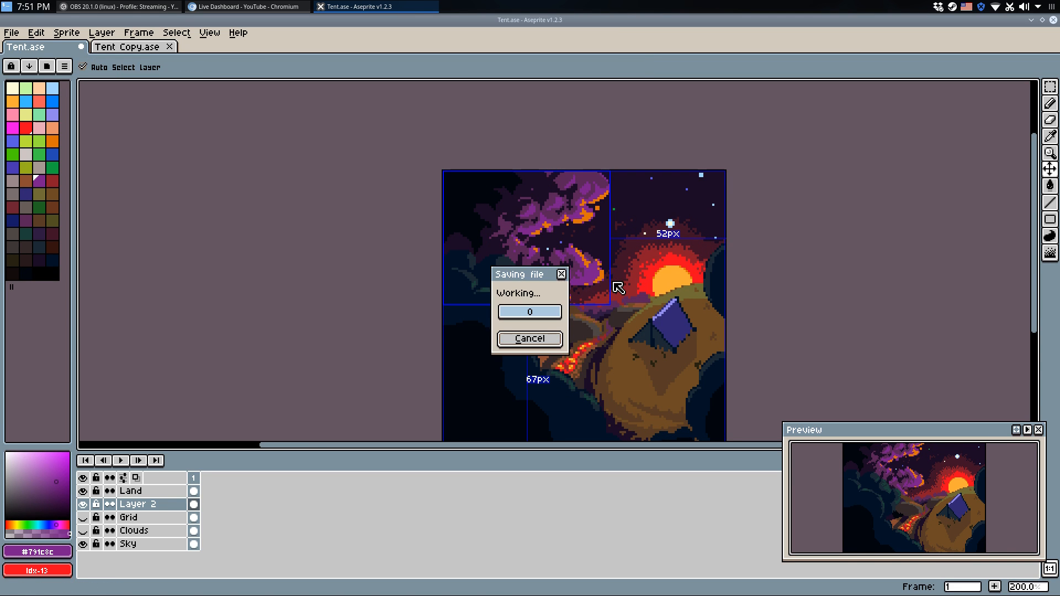
Try covering the lower end of the lower cloud's orange streak and its surroundings with muted purple #592457 and purple #791c8c.
scroll(532, 289, up, 6)
alt+click(533, 290)
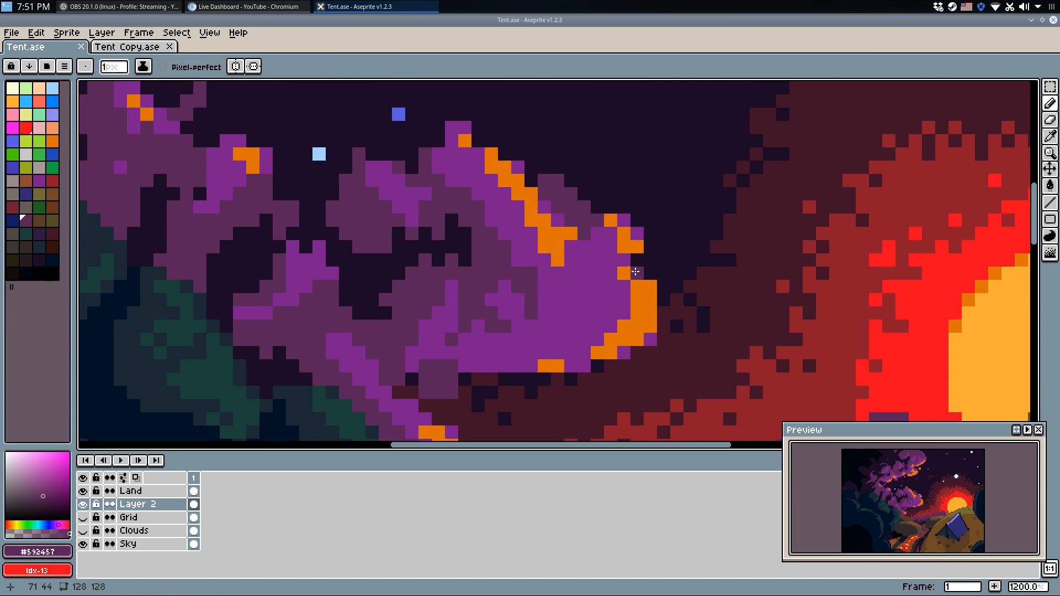
key(ctrl+z)
click(623, 261)
key(ctrl+z)
mouse_move(548, 275)
mouse_down()
mouse_move(597, 256)
mouse_move(583, 242)
mouse_move(603, 258)
mouse_move(557, 260)
mouse_up()
alt+click(599, 255)
click(561, 252)
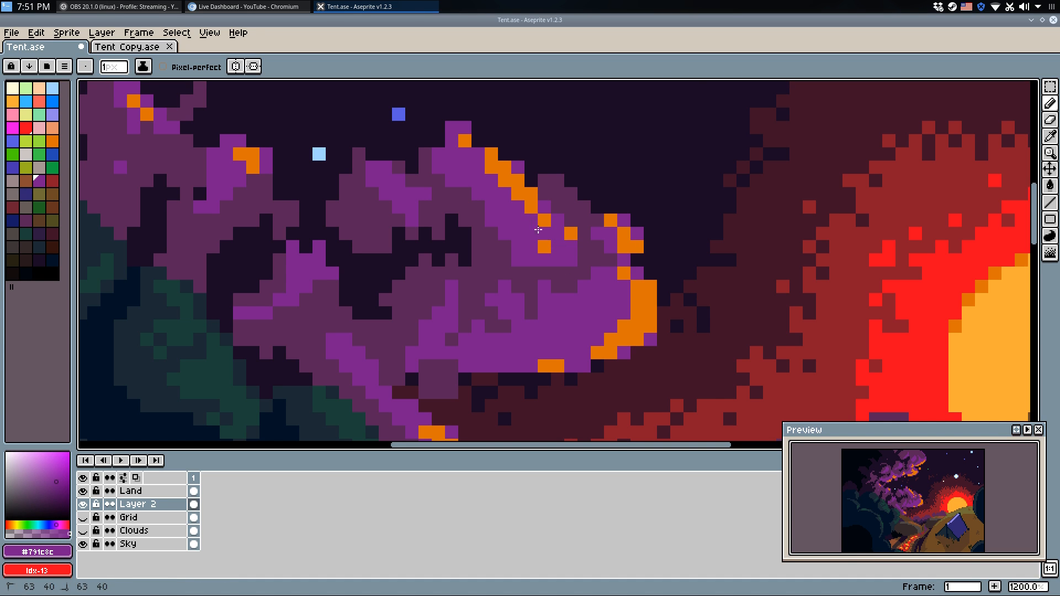
alt+click(501, 229)
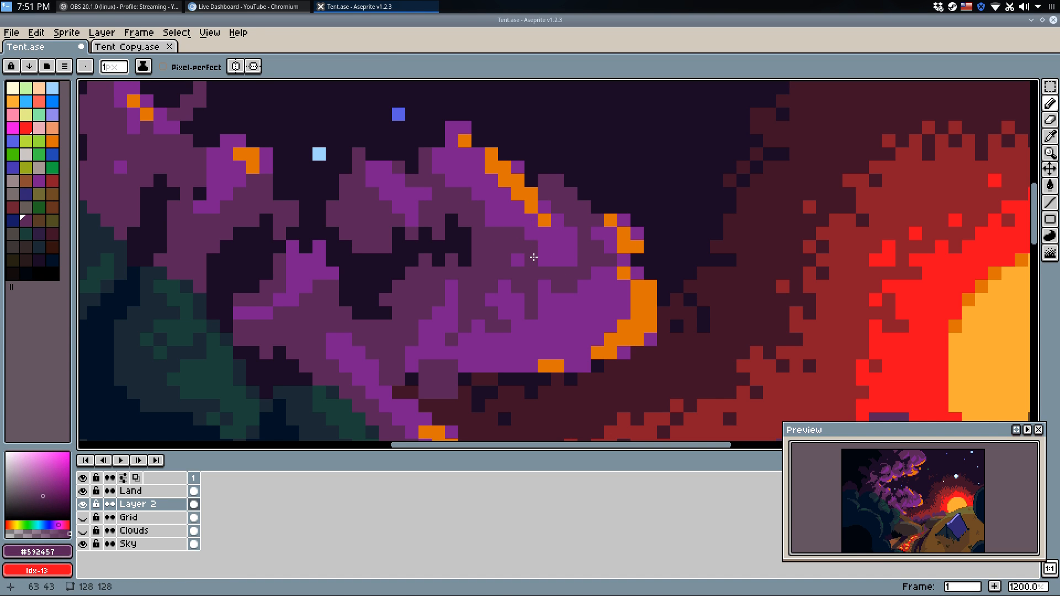
drag(533, 256, 574, 254)
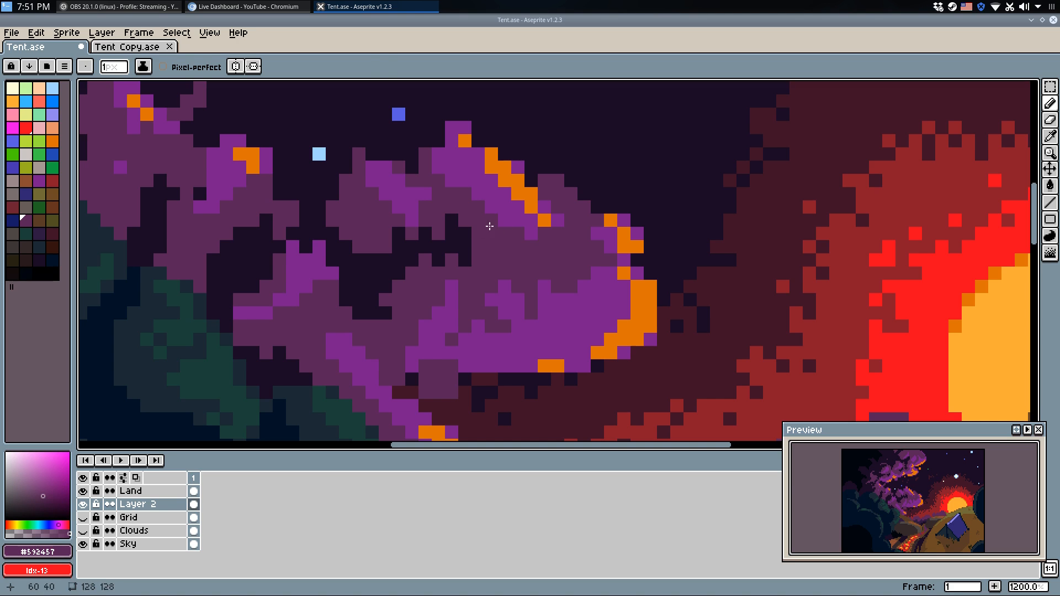
Try carving dark #1b0b26 gaps into the middle of the lower cloud and trimming their edges with muted purple #592457.
alt+click(466, 230)
drag(491, 245, 491, 254)
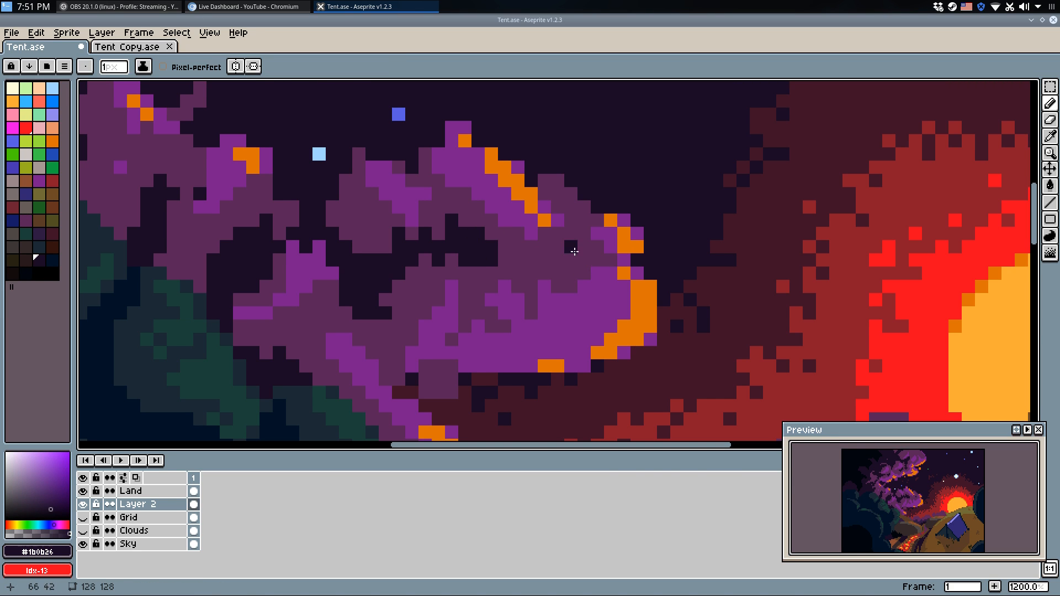
drag(574, 252, 567, 261)
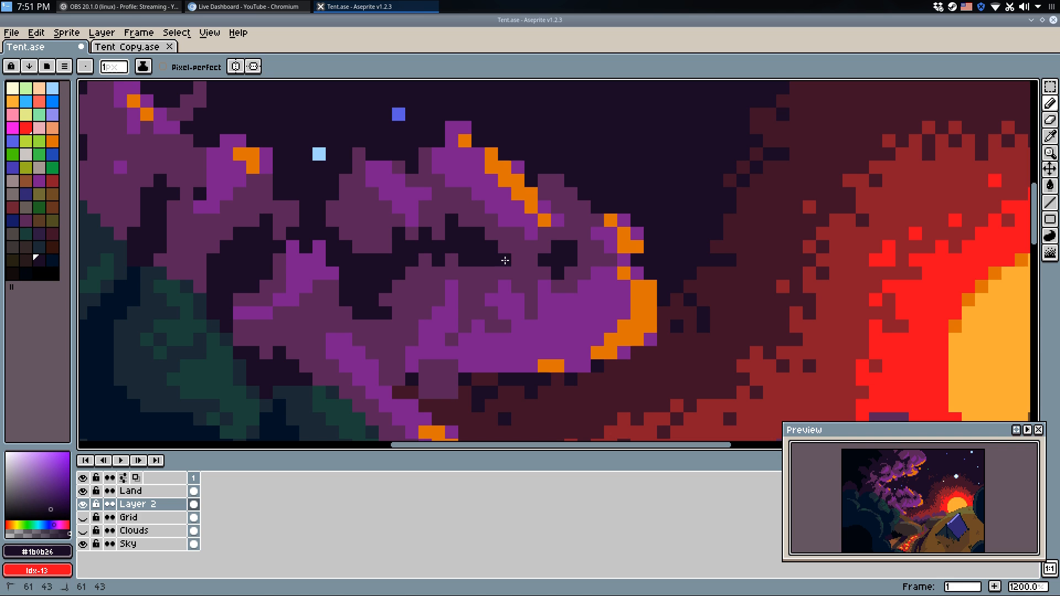
scroll(489, 249, up, 3)
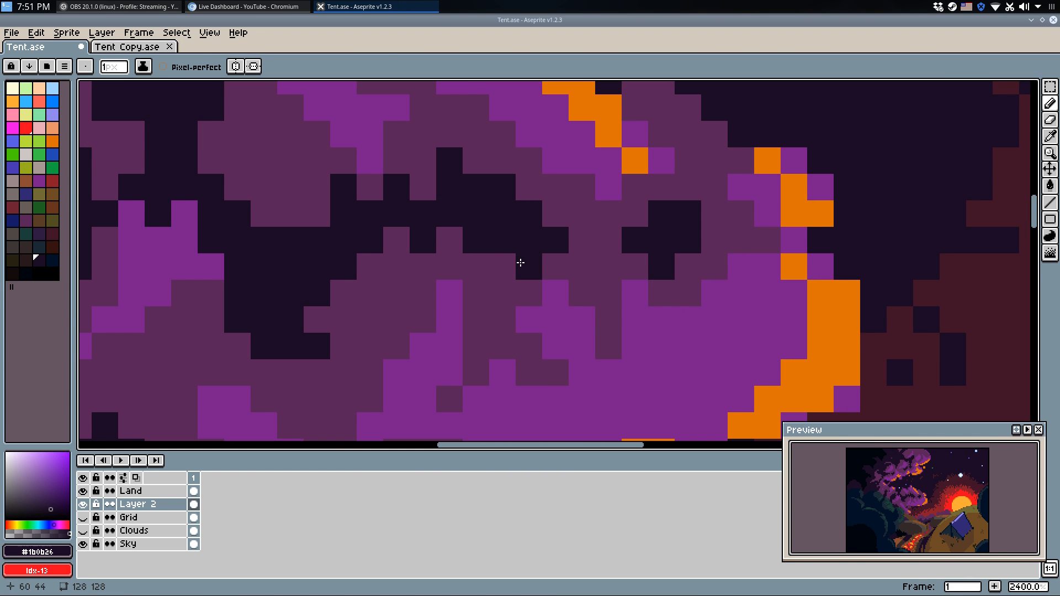
alt+click(471, 276)
click(500, 267)
click(448, 186)
click(423, 212)
scroll(541, 206, down, 7)
scroll(541, 205, down, 4)
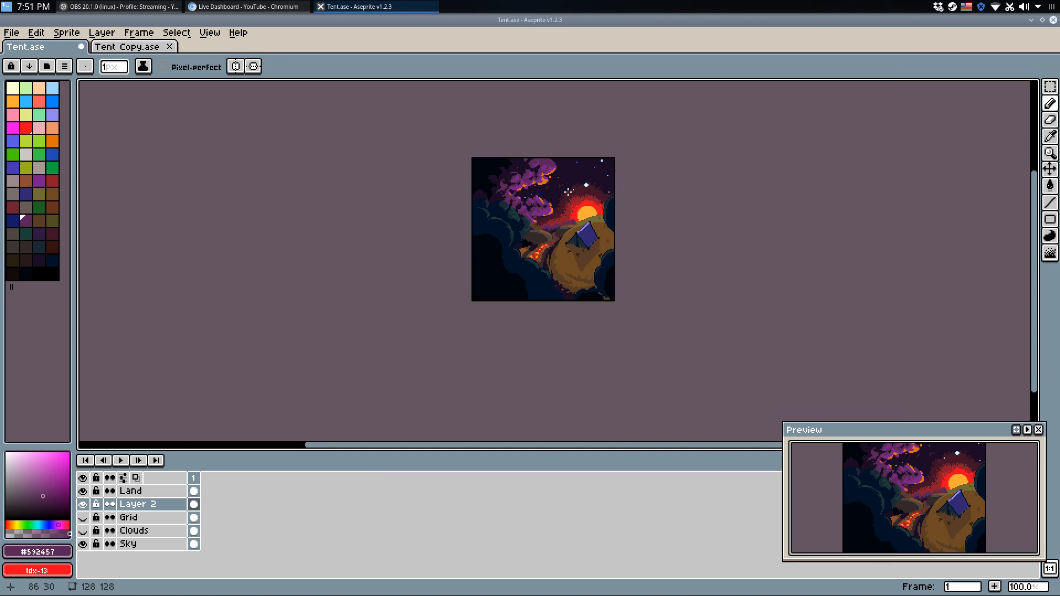
Undo the pencil edits to the lower cloud's shading, comparing the versions with redo.
scroll(568, 191, up, 1)
key(ctrl+z)
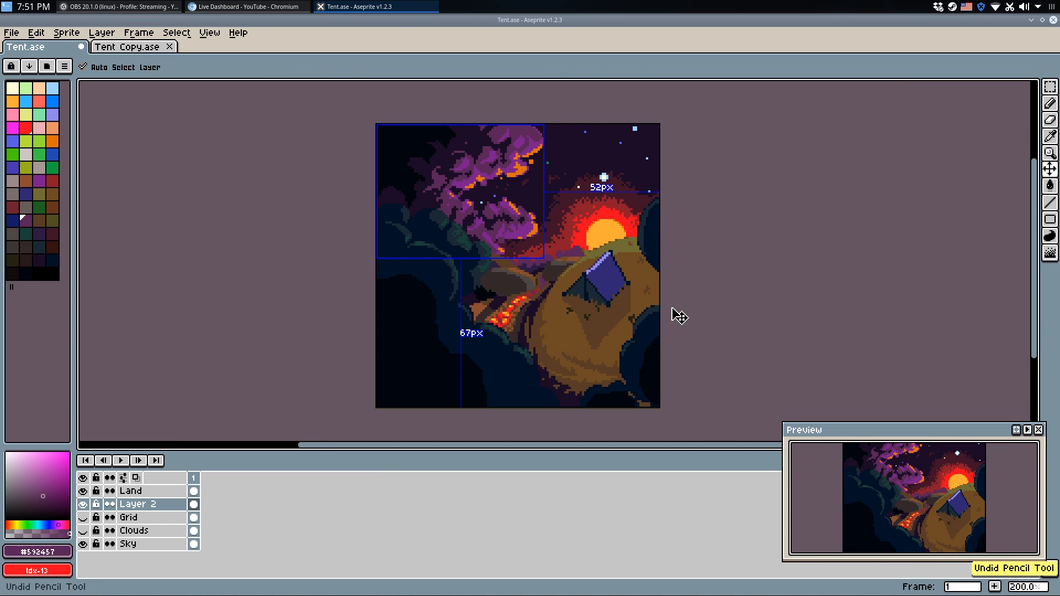
key(ctrl+y)
key(ctrl+z)
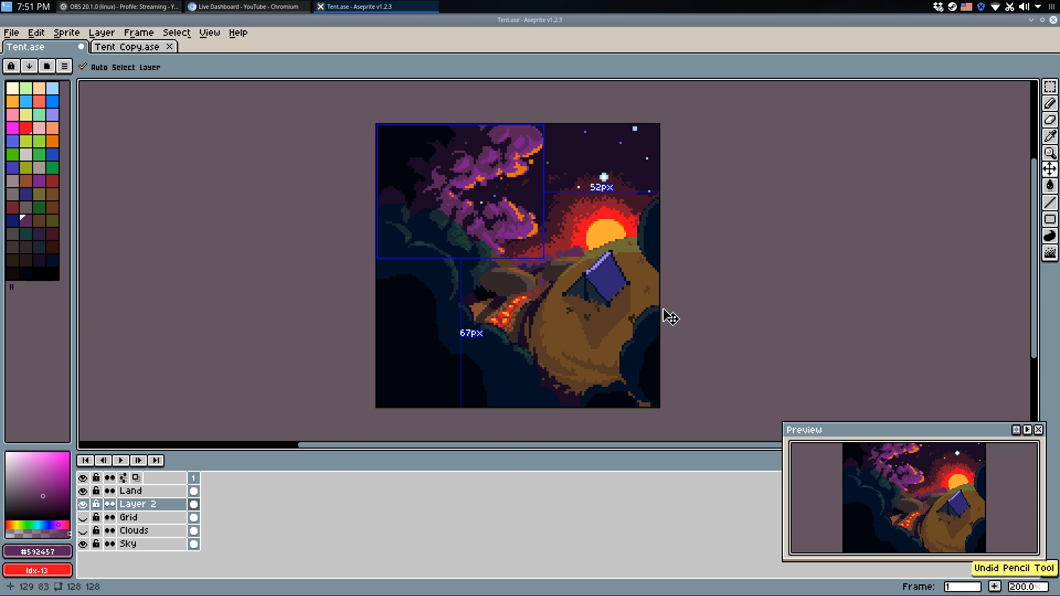
key(ctrl+shift+z)
key(ctrl+z)
Sample the orange #dc7208 and extend the highlight into one large patch across the lower cloud's sun-facing tip.
scroll(536, 221, up, 2)
scroll(527, 221, up, 5)
alt+click(546, 202)
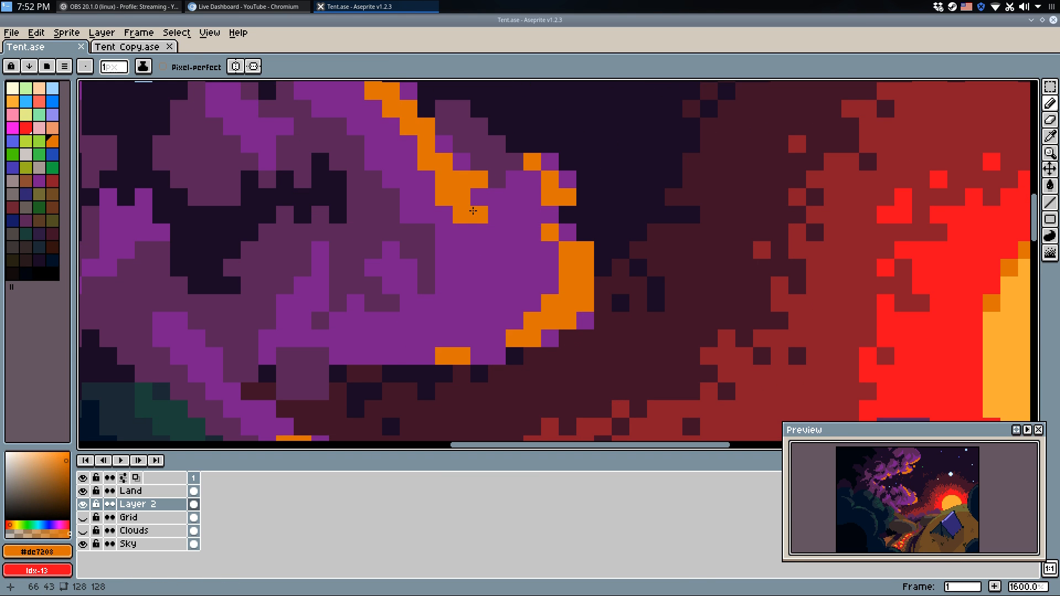
drag(478, 215, 499, 245)
click(498, 216)
click(521, 189)
drag(521, 189, 518, 213)
drag(533, 202, 534, 216)
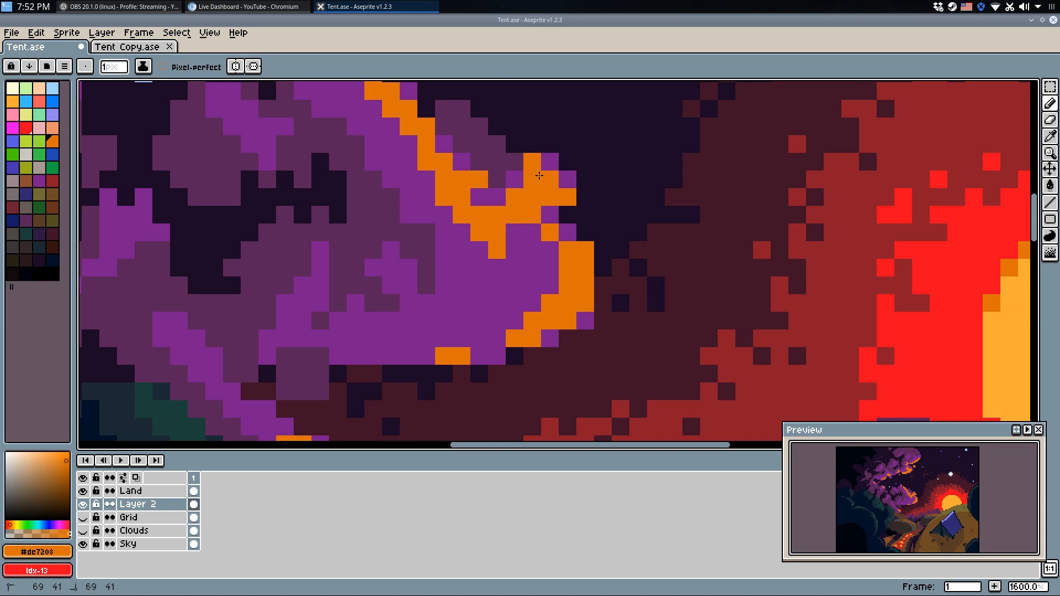
click(539, 175)
scroll(544, 251, down, 4)
scroll(544, 253, up, 4)
mouse_move(497, 257)
mouse_down()
mouse_move(512, 299)
mouse_move(535, 224)
mouse_move(537, 256)
mouse_move(499, 297)
mouse_move(506, 284)
mouse_move(589, 260)
mouse_move(570, 325)
mouse_move(529, 348)
mouse_move(519, 343)
mouse_move(550, 259)
mouse_up()
Paint purple #791c8c over the outer and lower rim of the lower cloud's orange highlight.
alt+click(499, 304)
click(503, 289)
click(526, 347)
alt+click(538, 321)
scroll(554, 304, down, 3)
scroll(554, 304, up, 3)
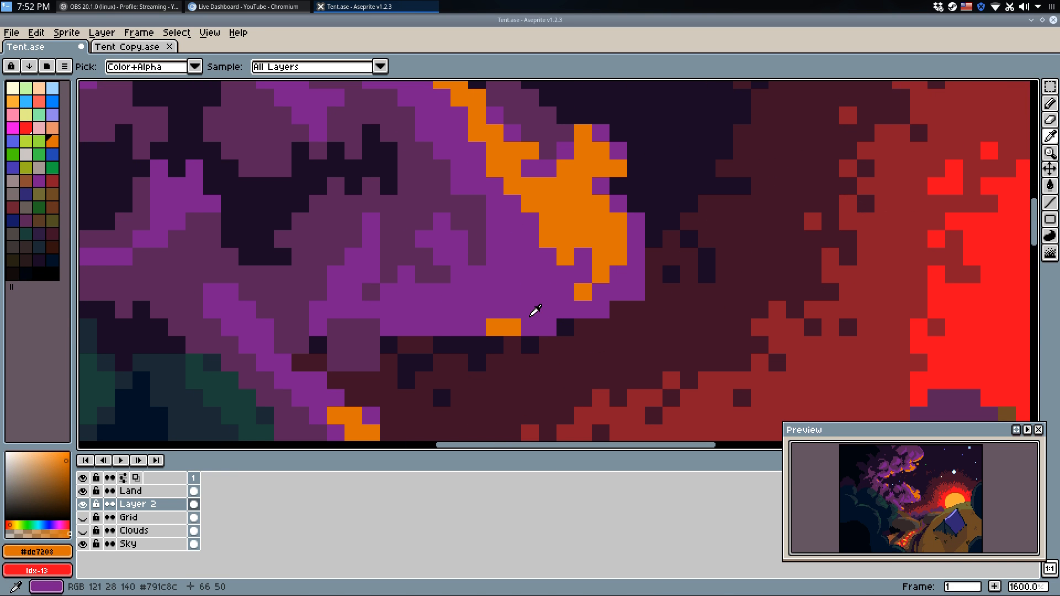
Soften the lower cloud's outer edge with muted purple #592457 and break up its orange streak with purple #791c8c.
alt+click(466, 251)
mouse_move(603, 312)
mouse_down()
mouse_move(639, 280)
mouse_move(622, 285)
mouse_move(637, 302)
mouse_move(641, 275)
mouse_move(639, 288)
mouse_move(633, 206)
mouse_move(593, 158)
mouse_move(680, 369)
mouse_up()
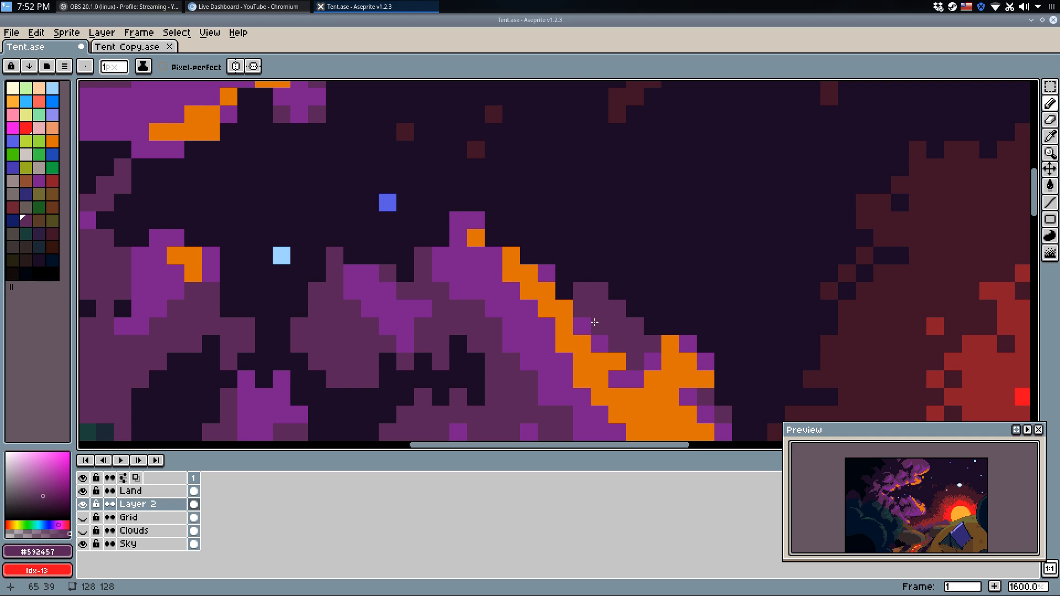
click(563, 275)
drag(528, 360, 540, 356)
click(564, 327)
alt+click(582, 326)
click(578, 344)
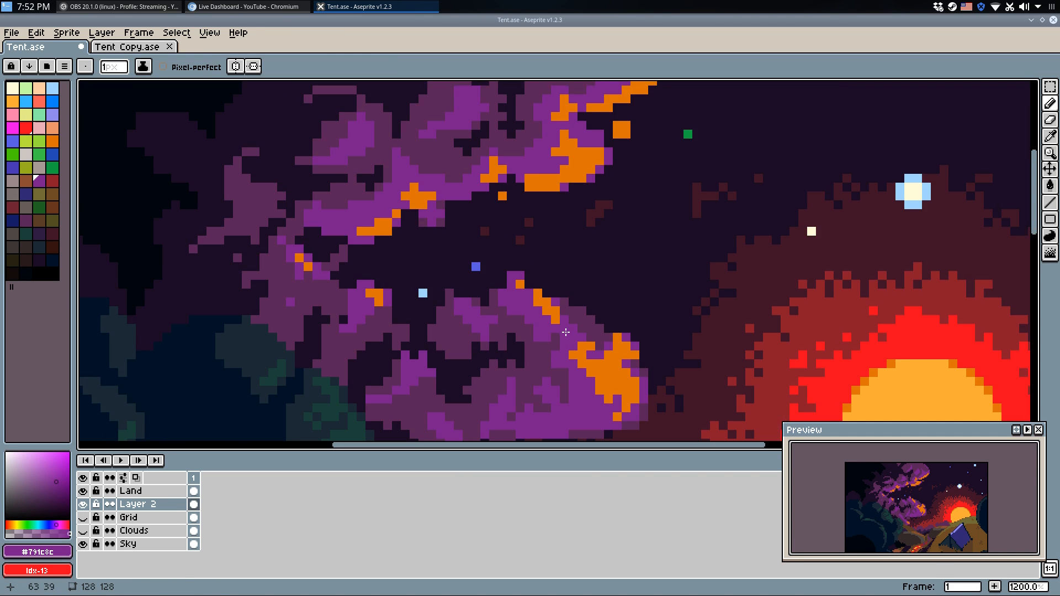
Try replacing the orange #dc7208 cloud highlights with brown idx-29, and undo the replacement.
scroll(569, 332, down, 4)
alt+click(569, 331)
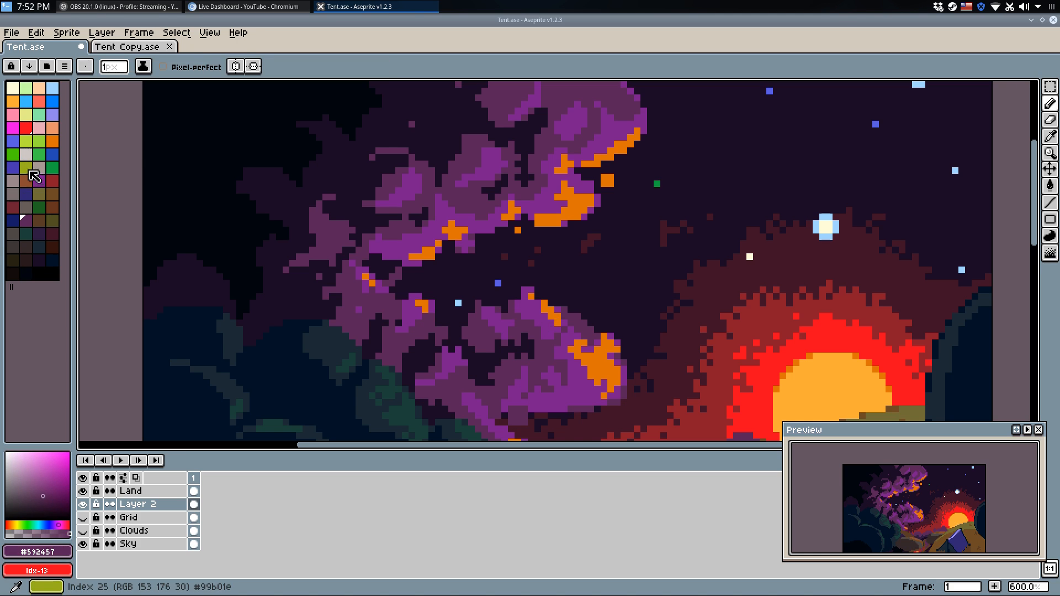
alt+click(450, 231)
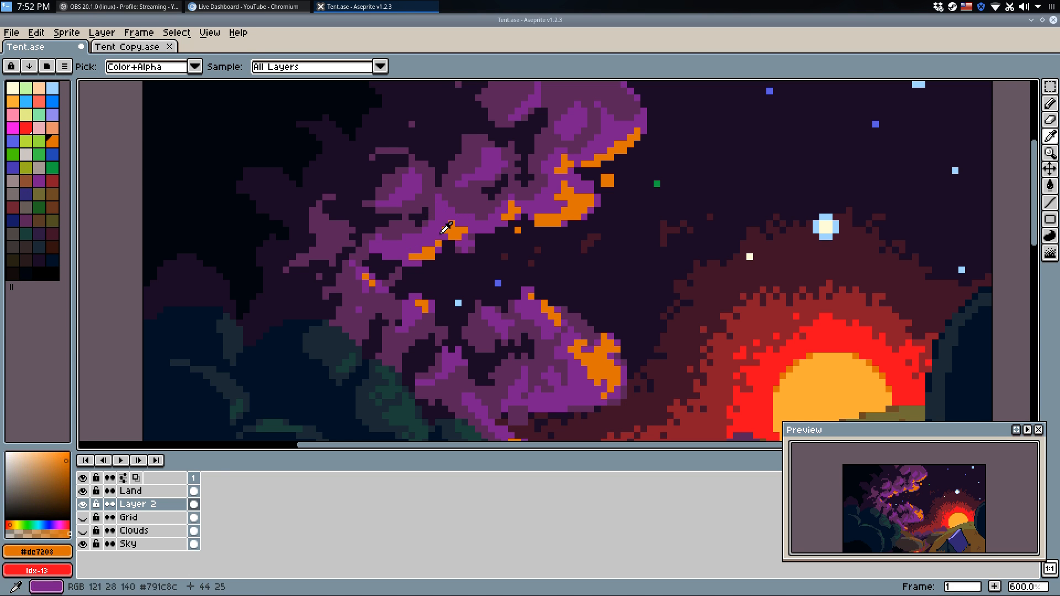
key(shift+r)
click(594, 271)
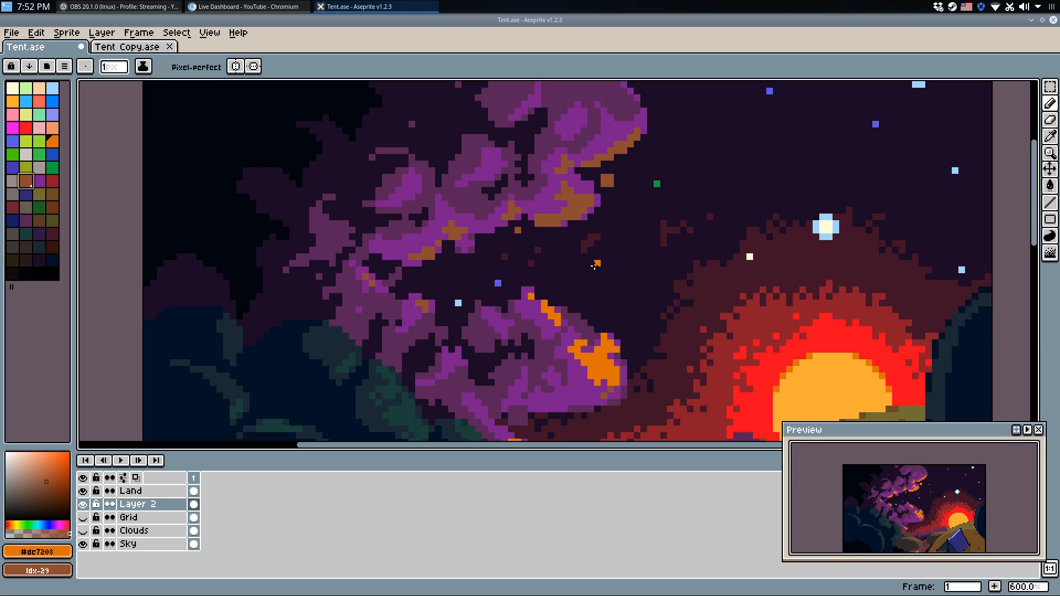
scroll(595, 271, down, 5)
scroll(632, 296, up, 1)
key(ctrl+z)
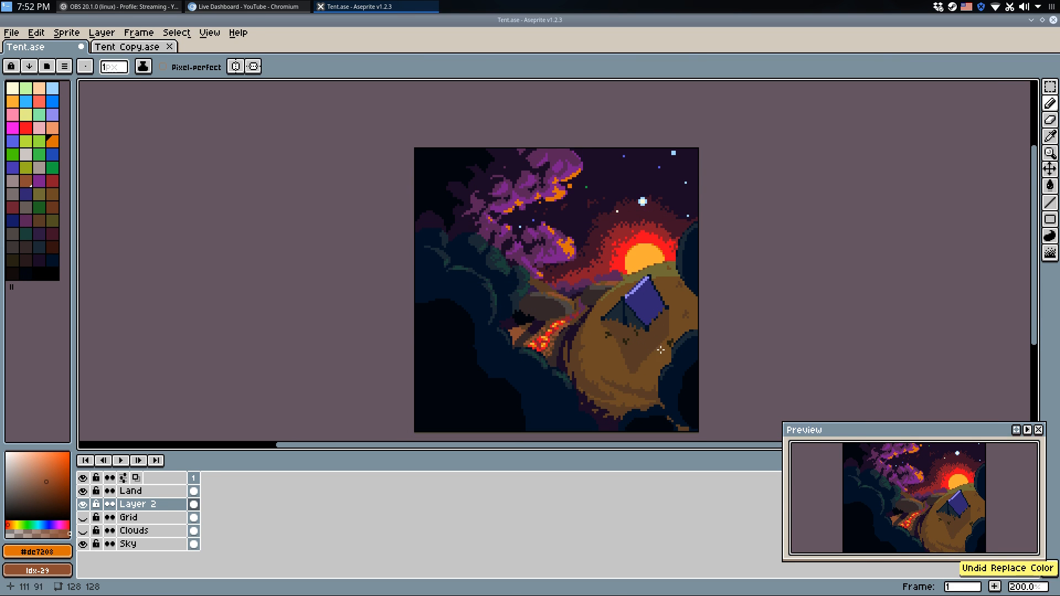
Clean up the lower edge of the lower cloud's orange patch with purple #791c8c and orange #dc7208 pixels.
scroll(715, 303, up, 6)
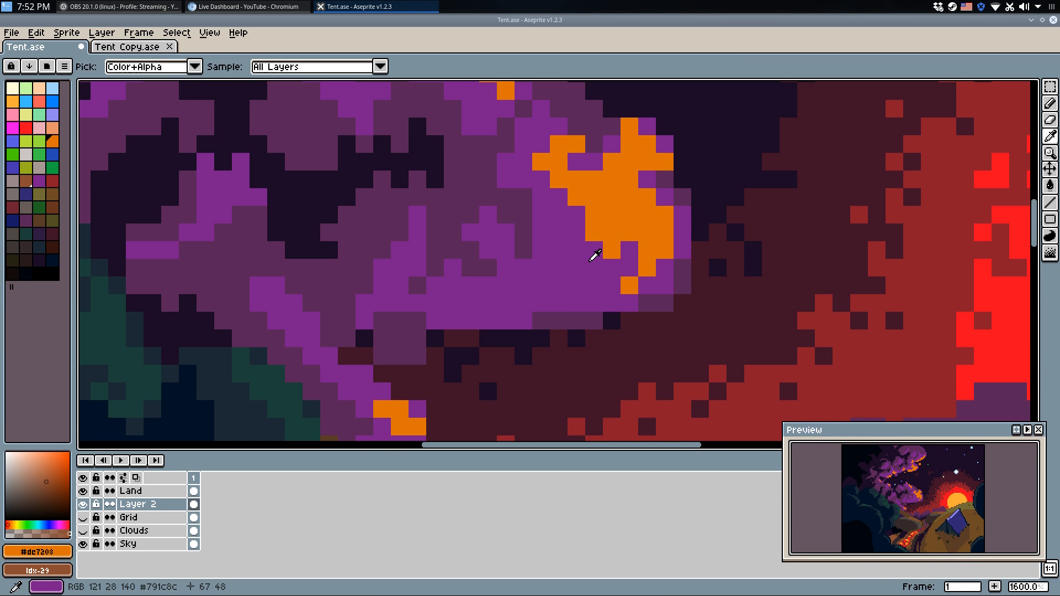
alt+click(631, 293)
mouse_move(631, 293)
mouse_down()
mouse_move(645, 252)
mouse_move(640, 220)
mouse_move(656, 249)
mouse_move(612, 232)
mouse_up()
alt+click(626, 201)
click(614, 231)
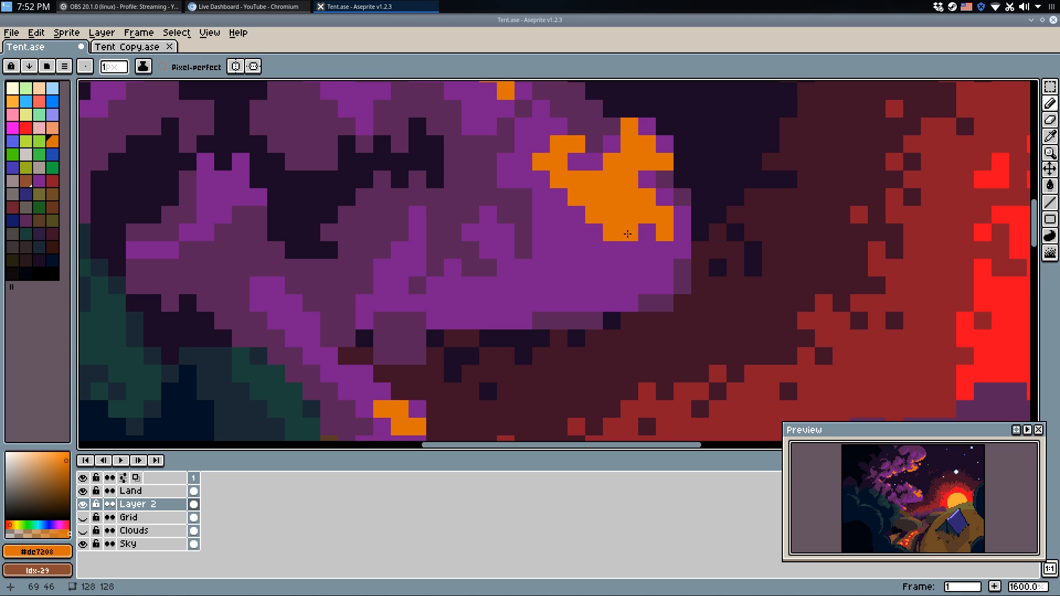
alt+click(616, 246)
click(614, 239)
Outline the underside of the lower cloud in muted purple #592457 and fill its bright purple base with that color.
alt+click(684, 272)
drag(684, 272, 599, 303)
mouse_move(524, 268)
mouse_down()
mouse_move(536, 289)
mouse_move(515, 274)
mouse_move(509, 284)
mouse_move(535, 269)
mouse_move(553, 284)
mouse_move(544, 244)
mouse_move(572, 281)
mouse_move(559, 274)
mouse_move(537, 305)
mouse_move(489, 322)
mouse_up()
click(509, 283)
click(576, 285)
key(g)
click(456, 303)
key(b)
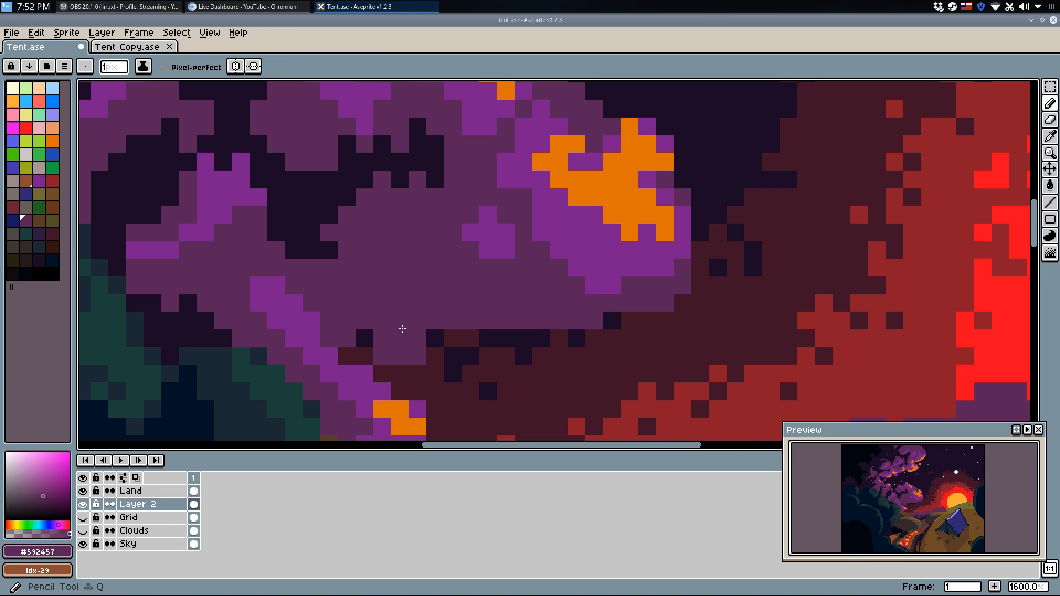
Sample the dark sky color #1b0b26 and carve a ragged underside into the lower cloud.
alt+click(361, 334)
click(348, 320)
mouse_move(348, 336)
mouse_down()
mouse_move(368, 301)
mouse_move(381, 322)
mouse_up()
mouse_move(382, 336)
mouse_down()
mouse_move(389, 349)
mouse_move(414, 351)
mouse_move(396, 343)
mouse_up()
mouse_move(436, 308)
mouse_down()
mouse_move(421, 324)
mouse_move(464, 314)
mouse_move(454, 312)
mouse_move(484, 327)
mouse_move(473, 323)
mouse_move(520, 296)
mouse_move(505, 318)
mouse_move(536, 288)
mouse_move(556, 320)
mouse_up()
Cut dark #1b0b26 gaps through the lower cloud's muted area to separate it into smaller puffs.
click(382, 264)
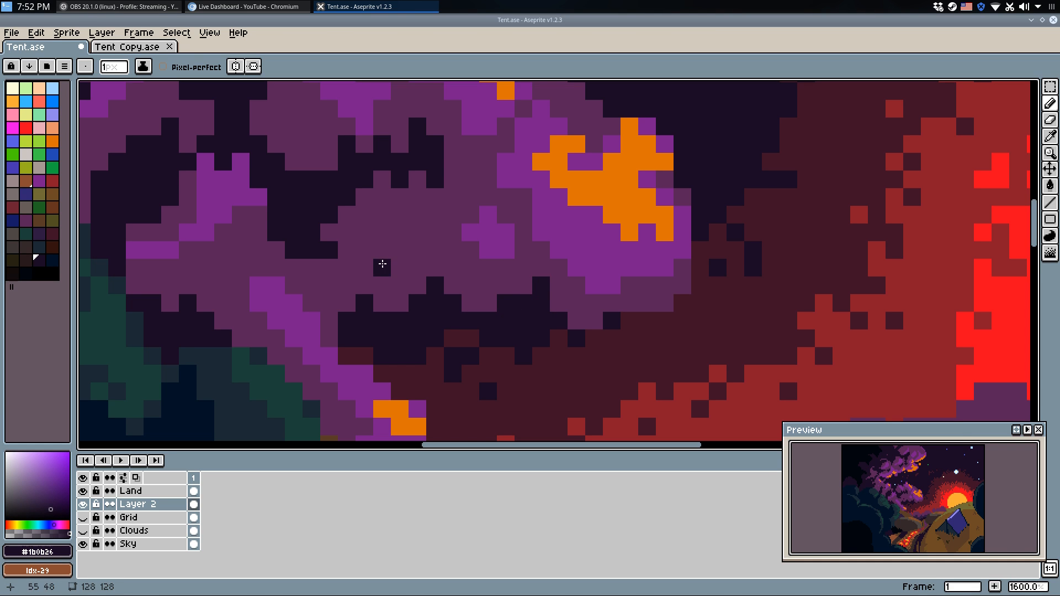
drag(329, 267, 347, 284)
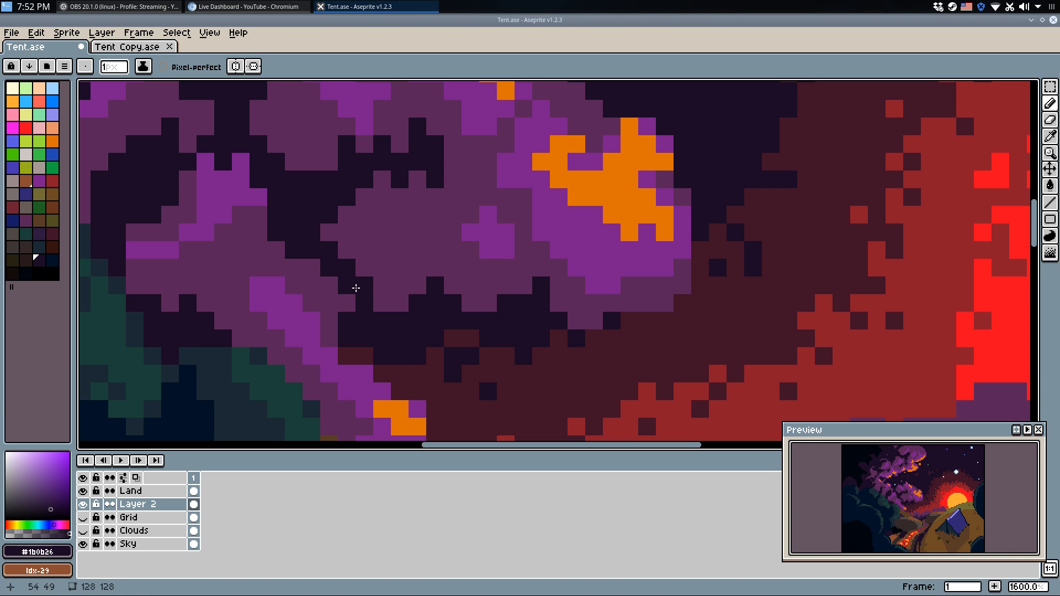
mouse_move(434, 196)
mouse_down()
mouse_move(421, 227)
mouse_move(422, 219)
mouse_move(402, 225)
mouse_move(399, 235)
mouse_move(418, 181)
mouse_move(379, 206)
mouse_move(409, 240)
mouse_move(429, 218)
mouse_move(416, 229)
mouse_move(430, 238)
mouse_move(389, 291)
mouse_move(406, 287)
mouse_move(411, 239)
mouse_move(398, 256)
mouse_up()
click(419, 180)
alt+click(378, 206)
alt+click(430, 217)
scroll(439, 229, down, 8)
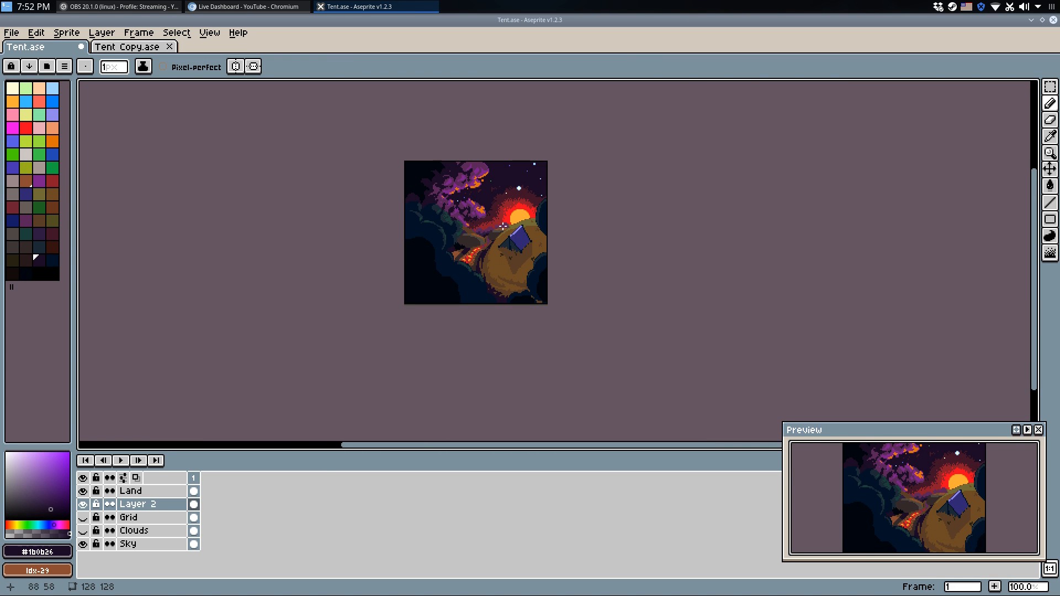
scroll(456, 162, up, 8)
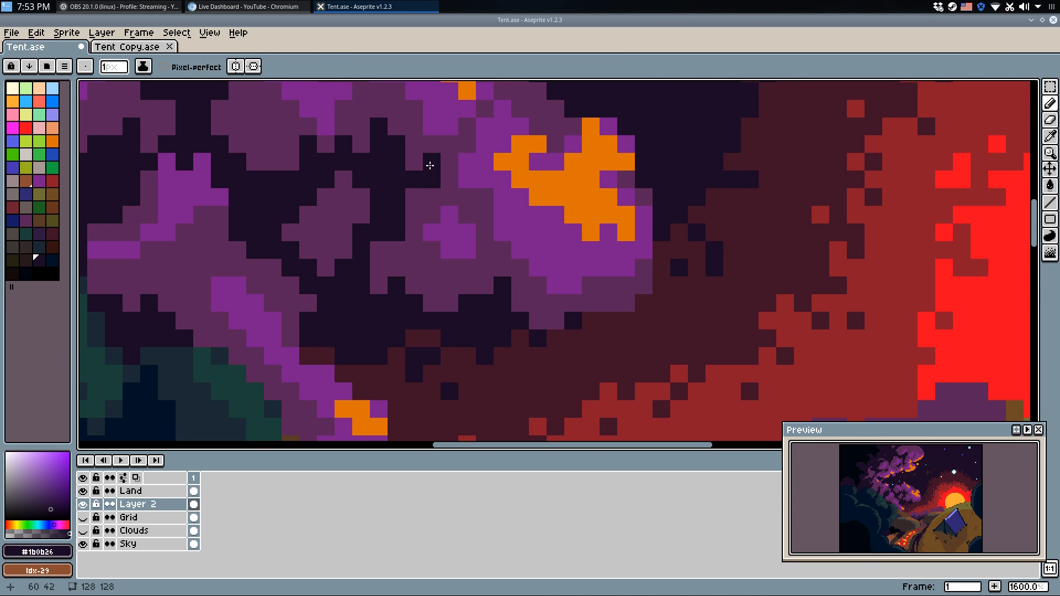
Touch up the edges of the lower cloud's small puffs with muted purple #592457 and dark #1b0b26.
alt+click(437, 182)
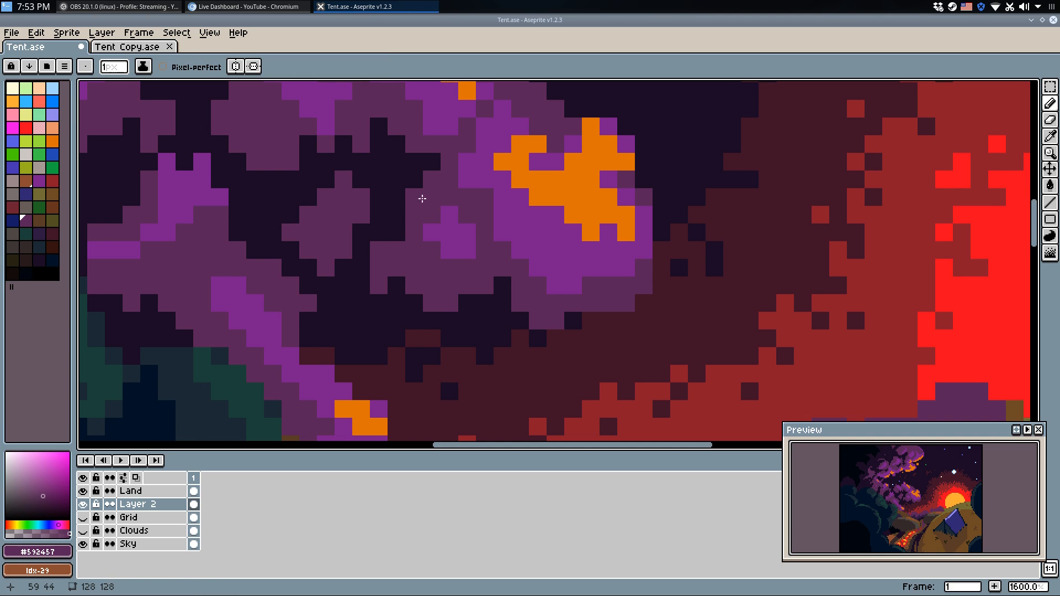
alt+click(504, 285)
click(471, 254)
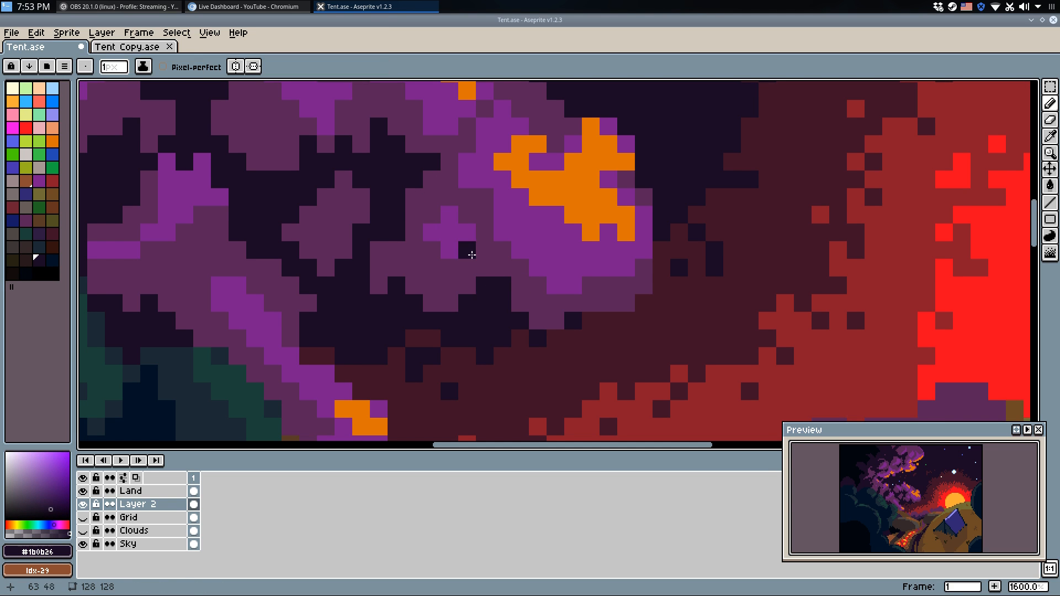
alt+click(382, 267)
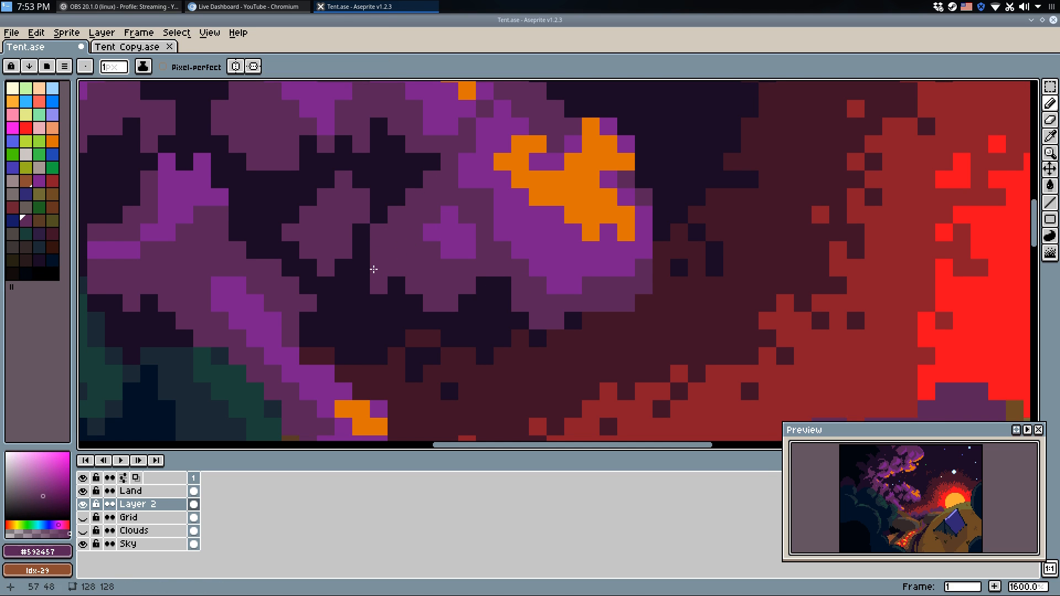
alt+click(370, 279)
drag(343, 234, 534, 352)
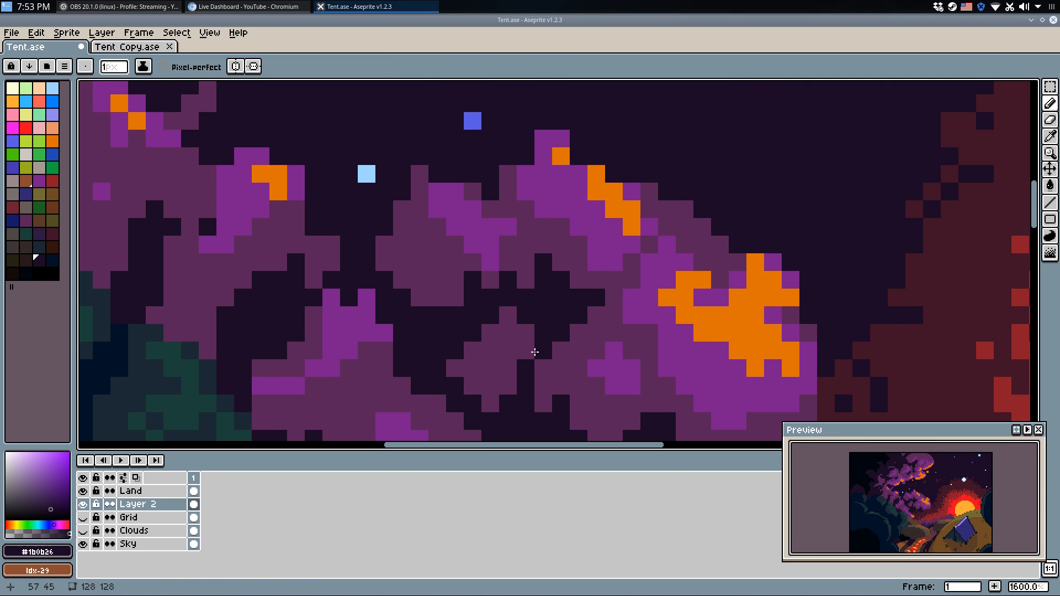
Undo the last pencil stroke in the lower cloud's muted purple area.
alt+click(584, 326)
key(ctrl+z)
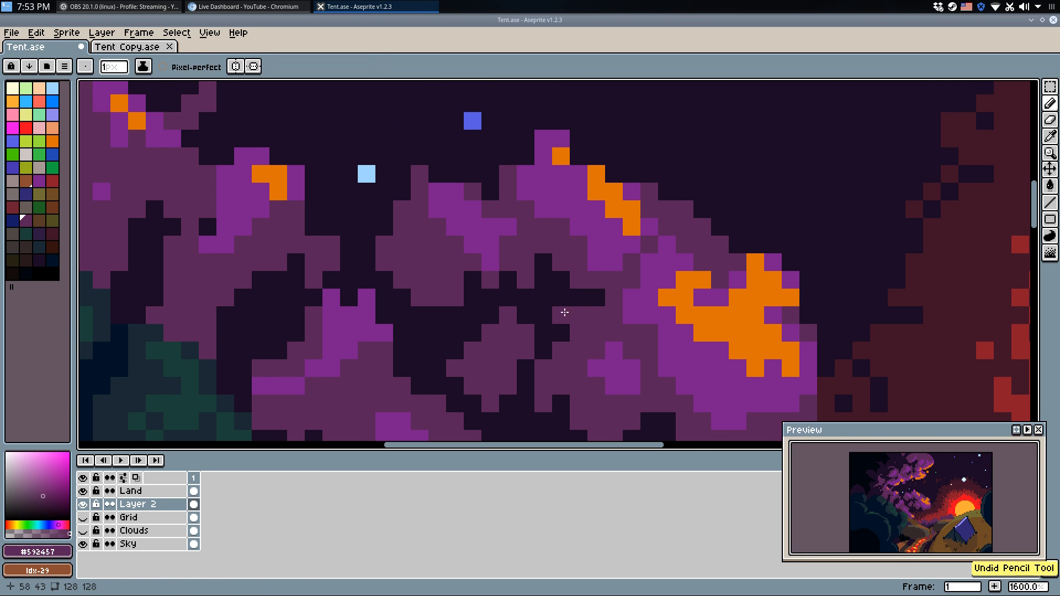
scroll(561, 310, down, 6)
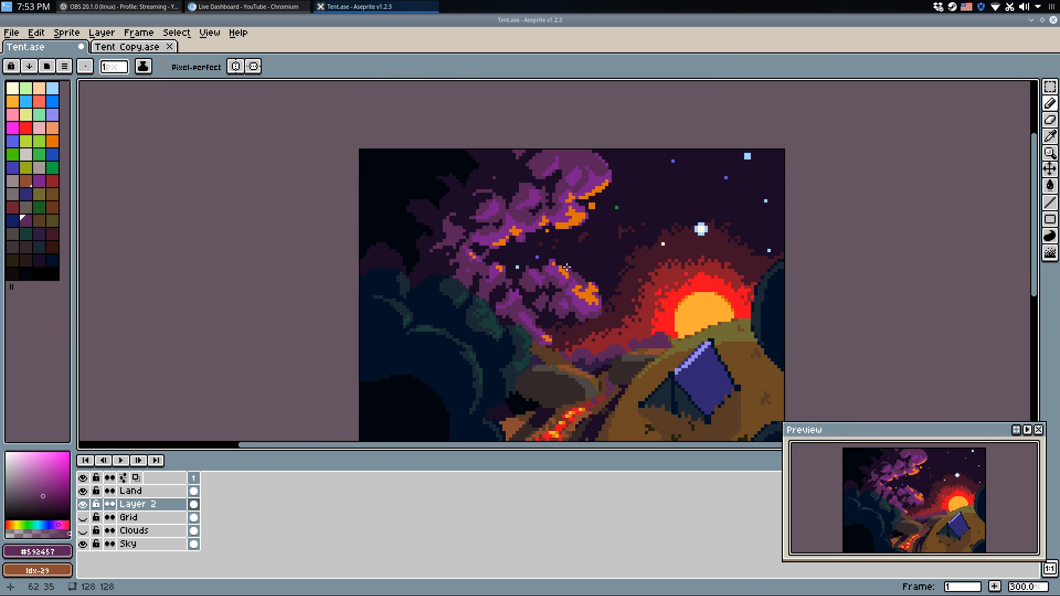
scroll(567, 267, down, 2)
scroll(586, 291, up, 8)
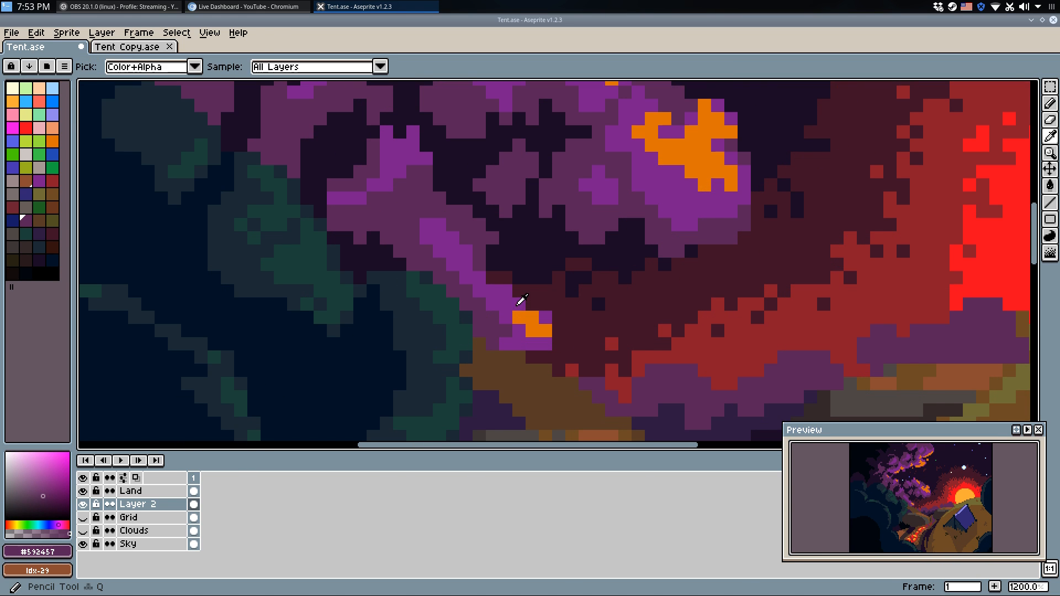
Redraw the small orange highlight on the lower cloud's lowest tip and separate its bright purple with muted purple #592457.
key(b)
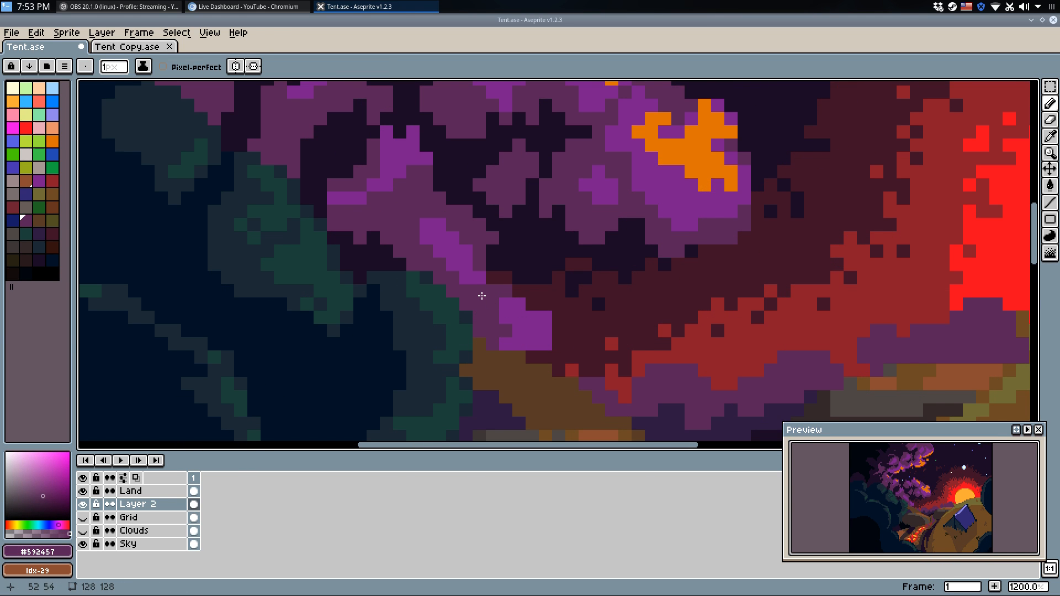
alt+click(722, 141)
click(529, 317)
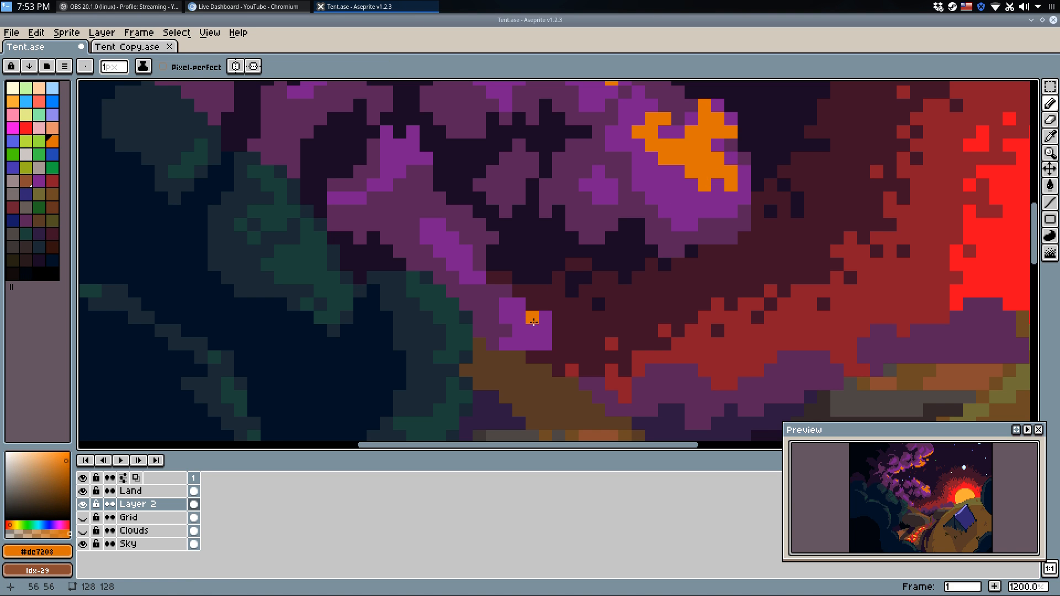
click(519, 317)
alt+click(482, 286)
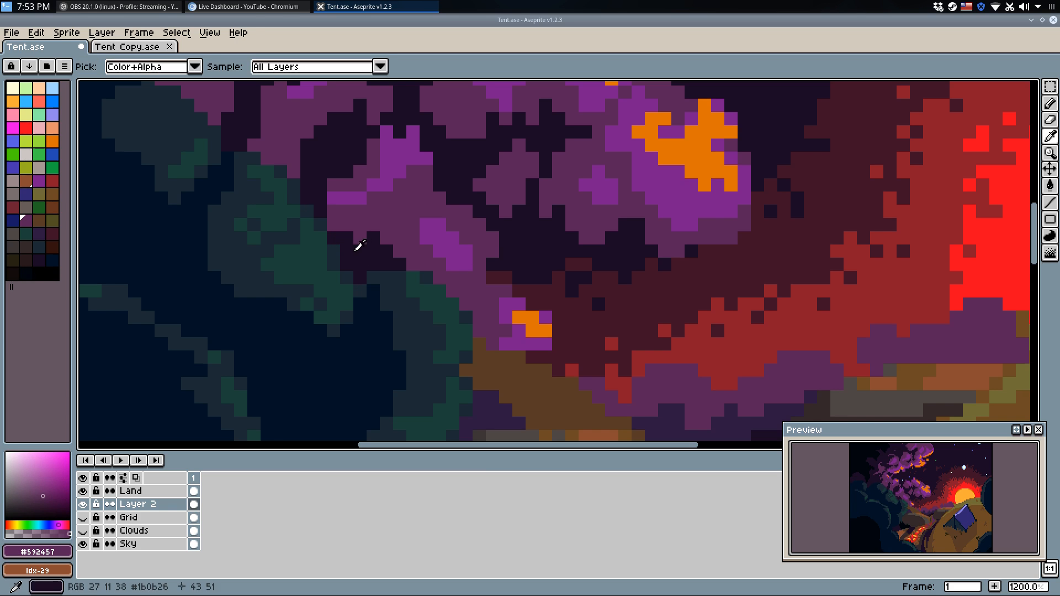
Sample the dark sky color #1b0b26 and carve a gap between the two lowest purple puffs beside the trees.
alt+click(381, 236)
key(ctrl+z)
click(335, 225)
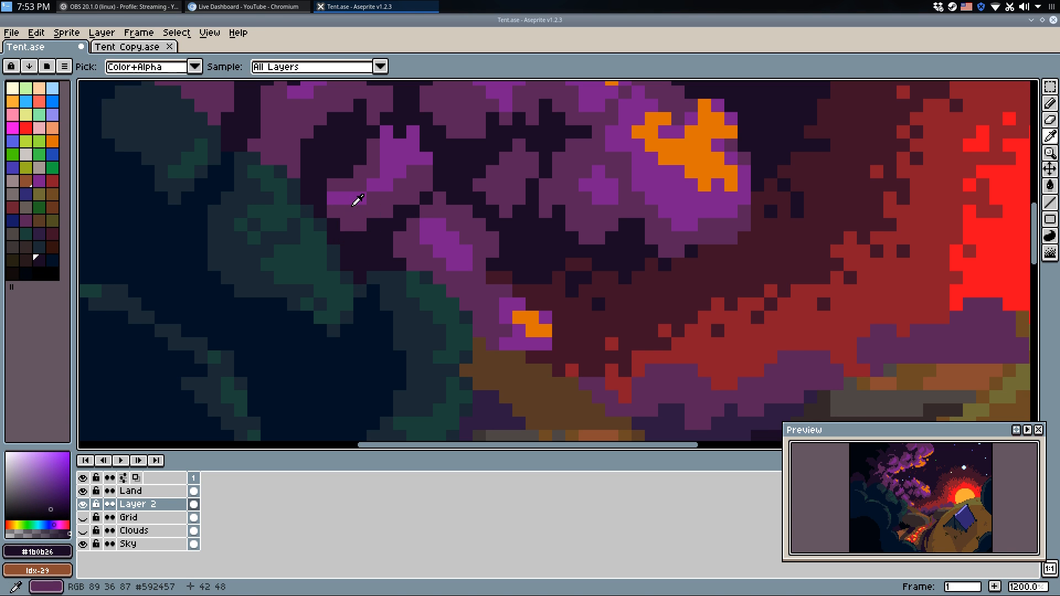
Trim the bright purple area on the puff above the gap with muted purple #592457.
alt+click(339, 196)
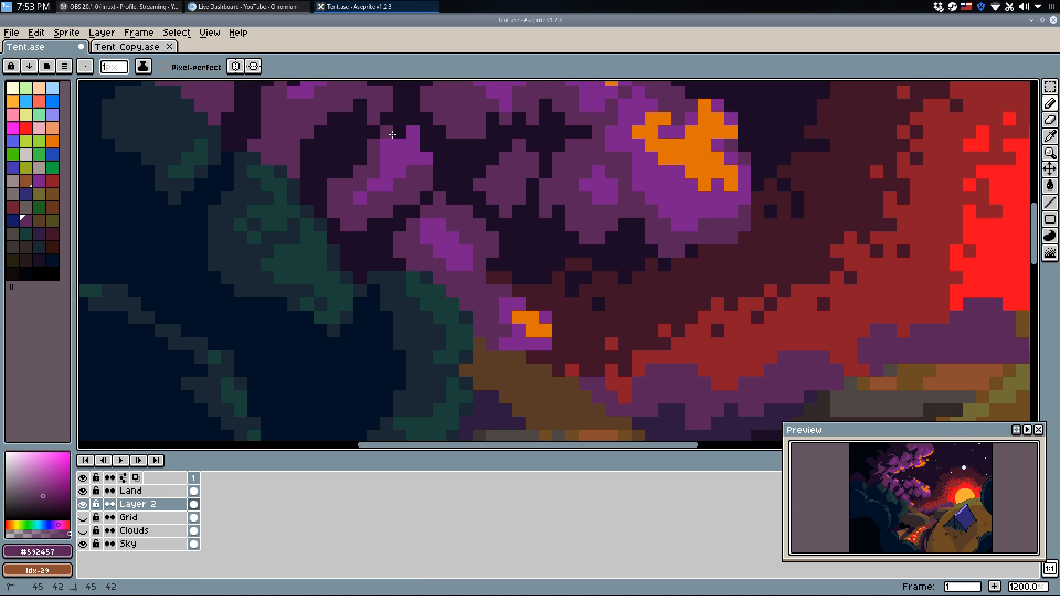
alt+click(412, 140)
key(ctrl+z)
alt+click(428, 181)
Shade the underside of the puff with the small orange highlight, replacing its lower bright purple with muted purple #592457.
alt+click(348, 216)
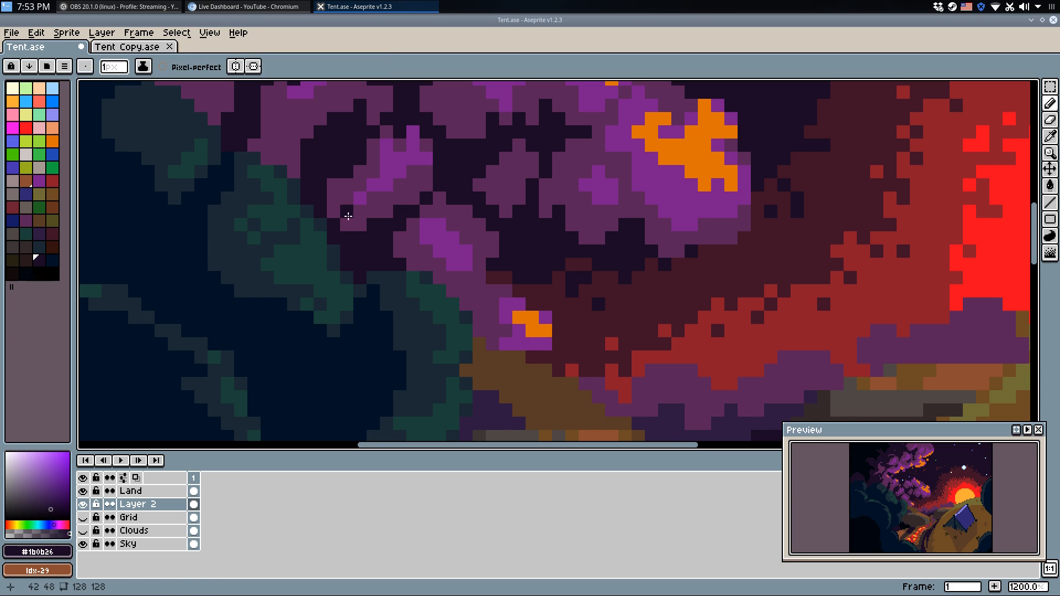
scroll(343, 226, up, 5)
scroll(343, 226, left, 3)
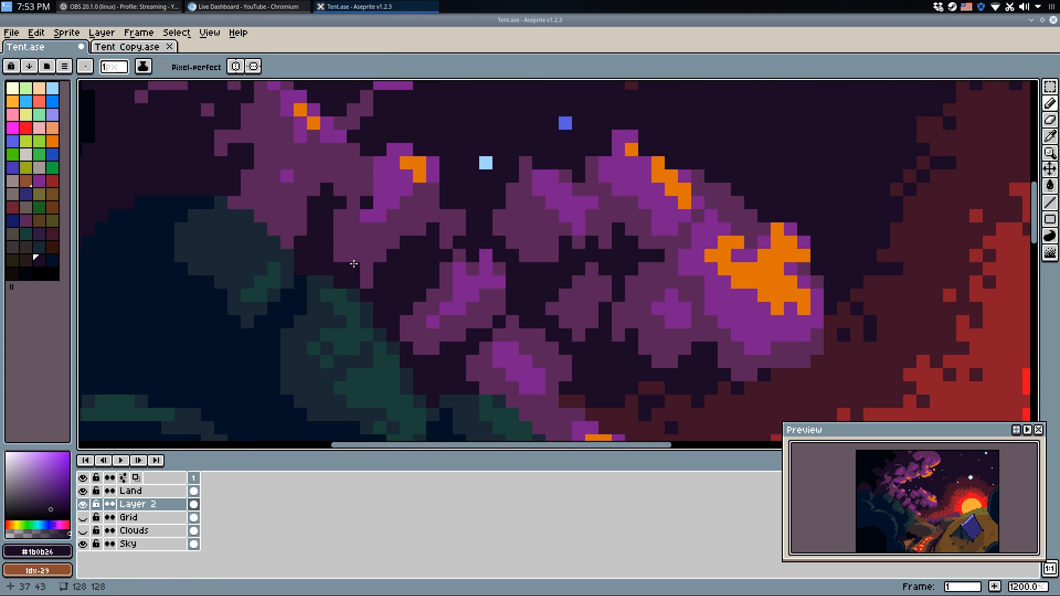
click(395, 219)
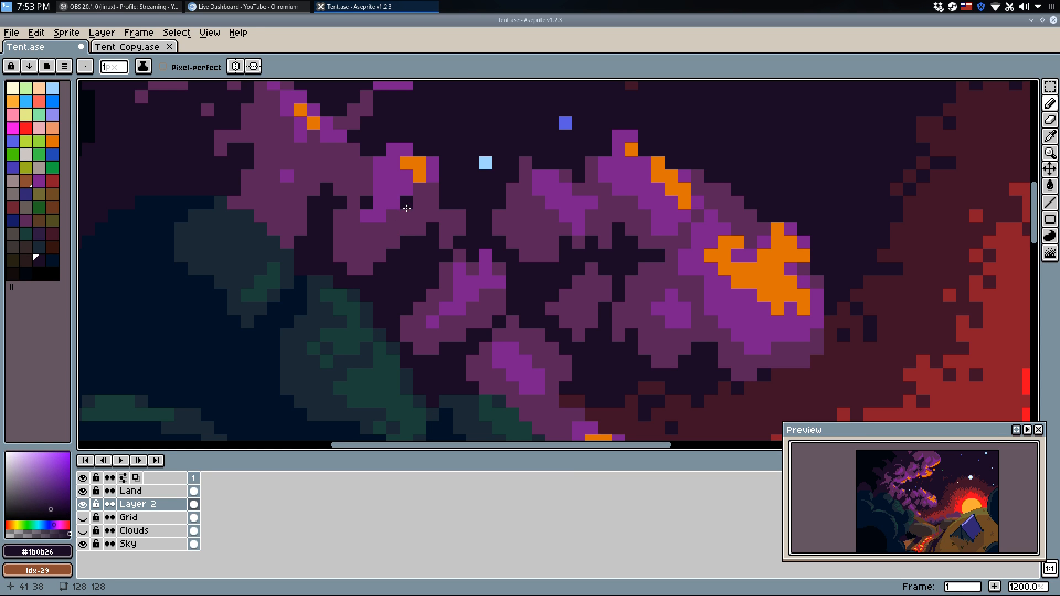
alt+click(397, 214)
click(384, 205)
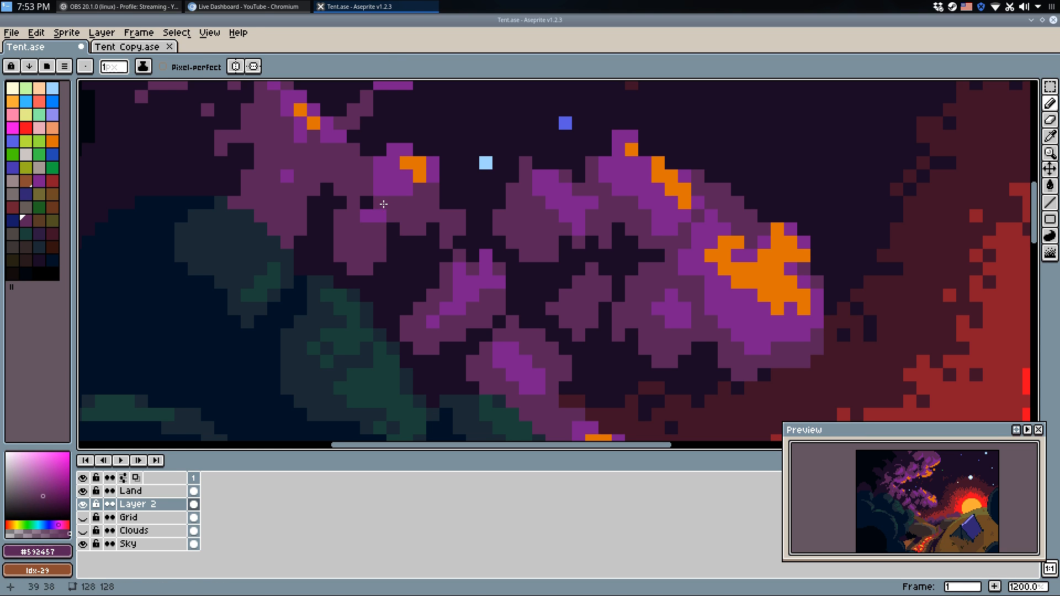
Cut dark #1b0b26 gaps around the small puff below and cover its leftover bright purple with muted purple #592457.
alt+click(395, 230)
click(404, 218)
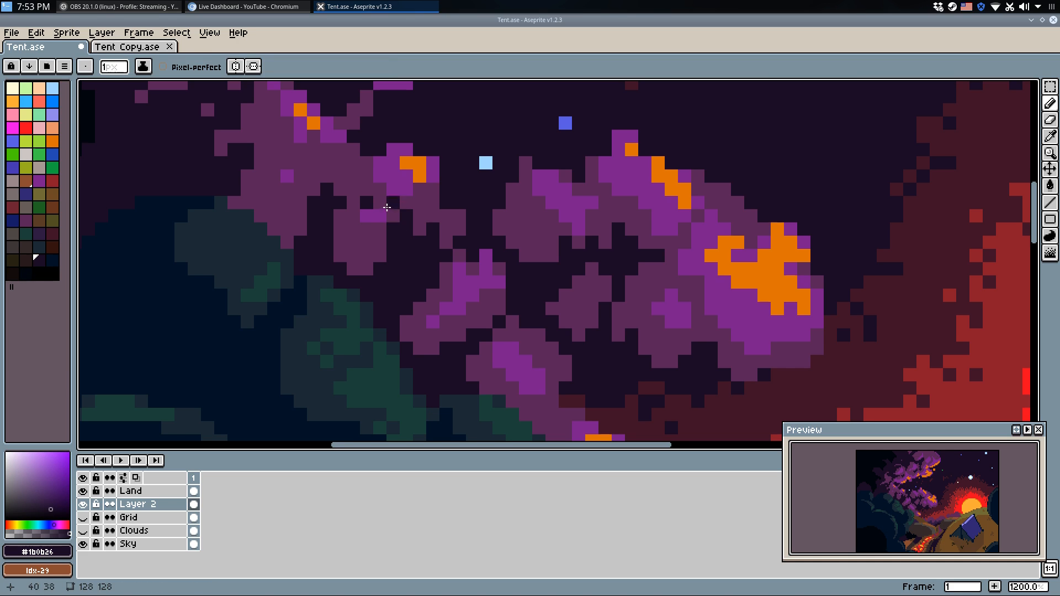
key(ctrl+z)
click(355, 205)
alt+click(365, 228)
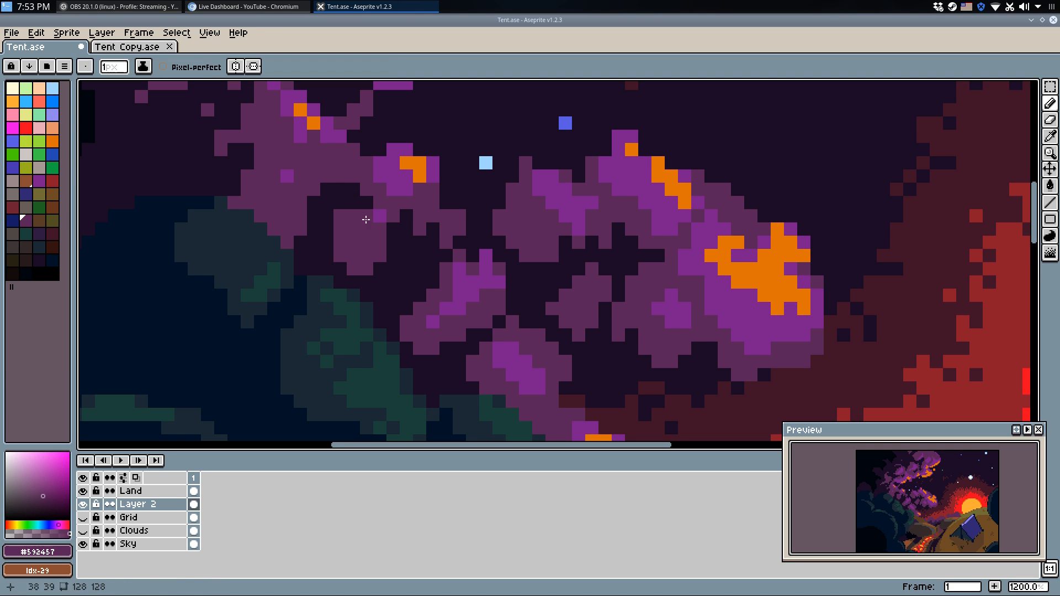
alt+click(337, 216)
click(366, 257)
mouse_move(367, 258)
mouse_down()
mouse_move(364, 275)
mouse_move(346, 248)
mouse_up()
scroll(415, 284, down, 2)
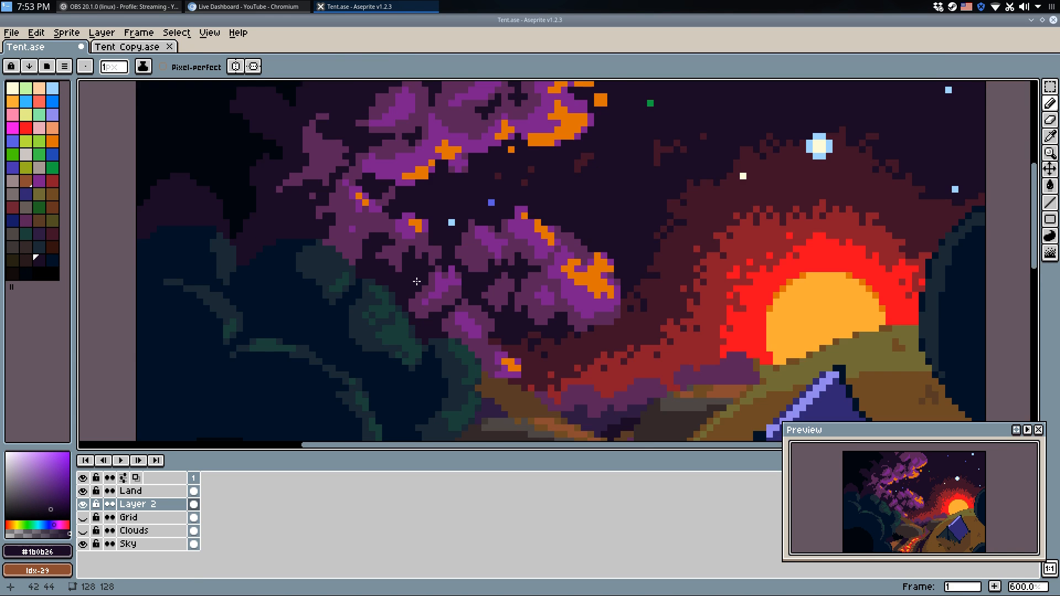
Reshape the small puff beside the trees with muted purple #592457 and add a bright purple #791c8c highlight to it.
scroll(409, 279, up, 3)
alt+click(392, 257)
drag(404, 237, 404, 273)
scroll(417, 328, down, 3)
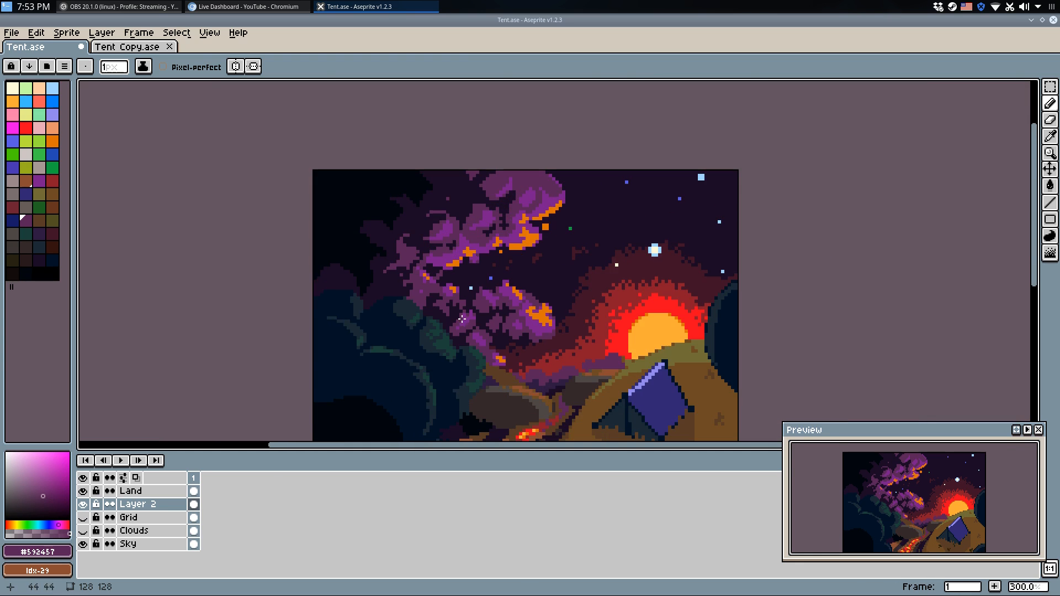
scroll(408, 329, up, 3)
alt+click(388, 331)
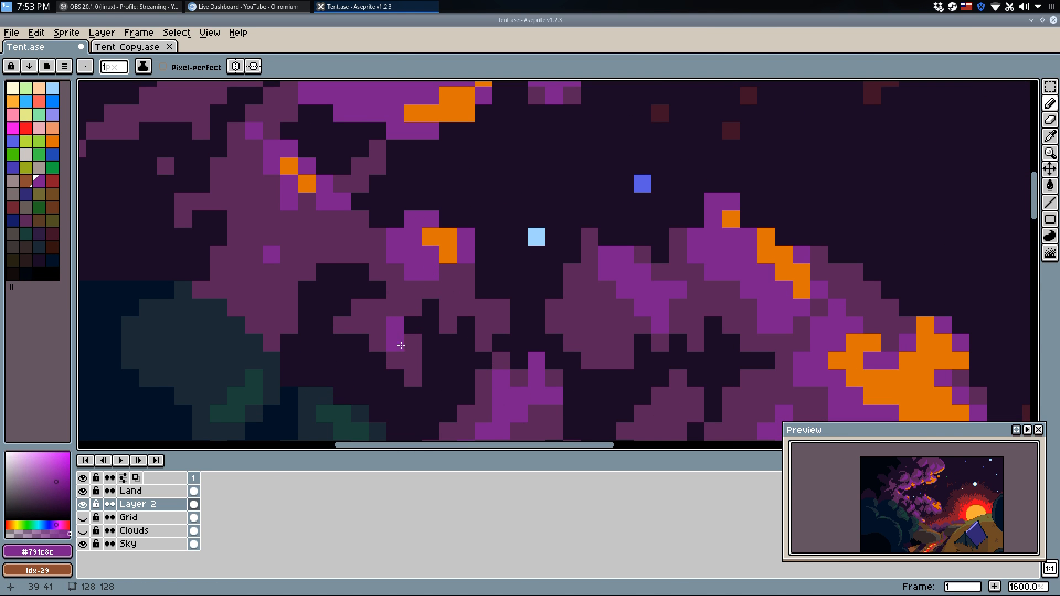
scroll(385, 330, down, 3)
scroll(429, 289, up, 5)
alt+click(400, 303)
scroll(414, 323, down, 2)
alt+click(409, 326)
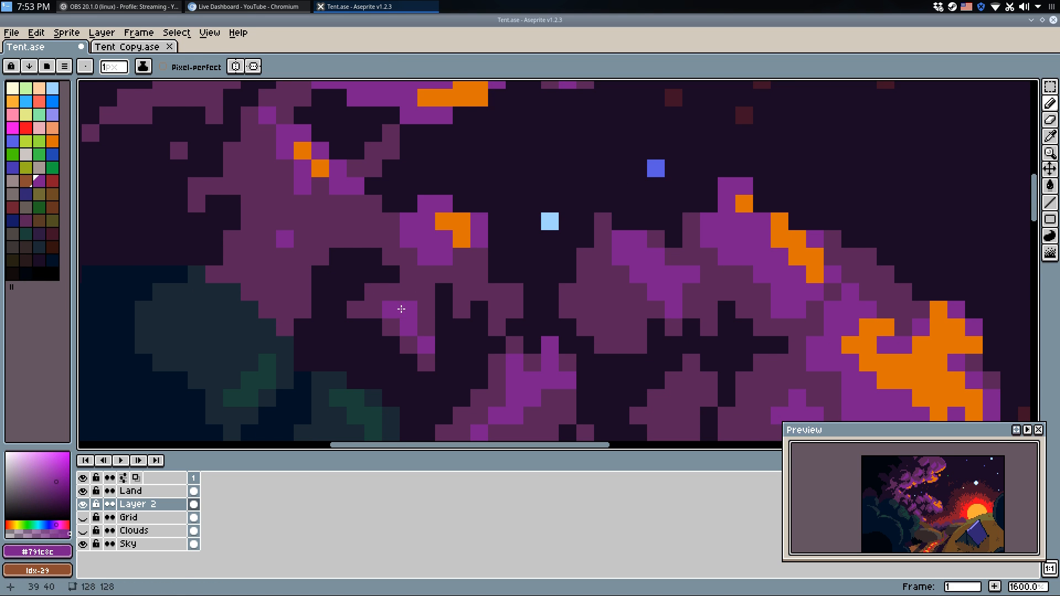
Try to fill part of the lower cloud with bright purple #791c8c using the Paint Bucket.
scroll(441, 320, down, 3)
scroll(489, 334, down, 4)
scroll(600, 260, up, 1)
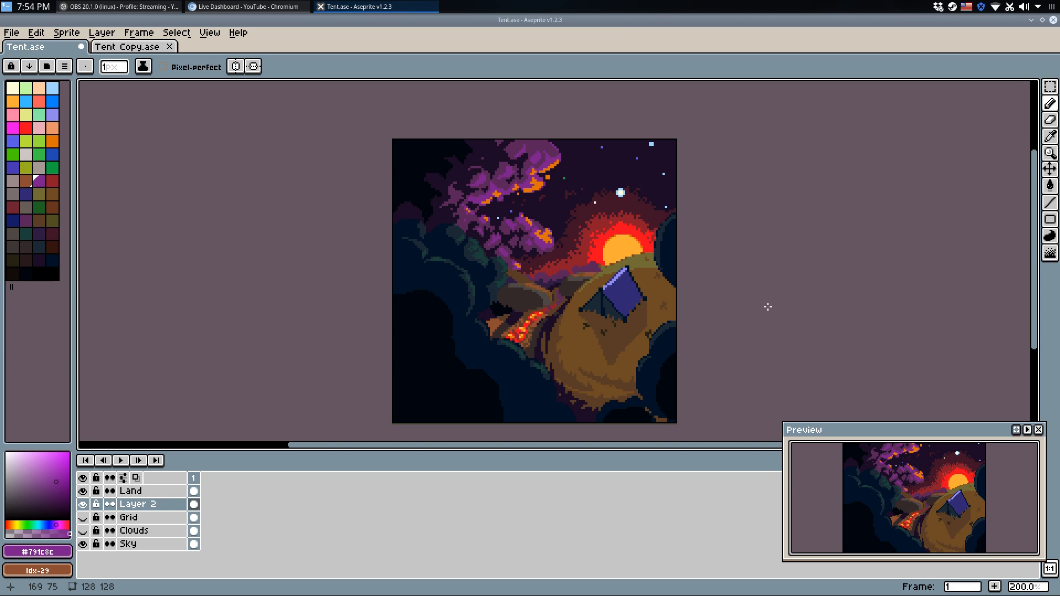
scroll(768, 306, down, 1)
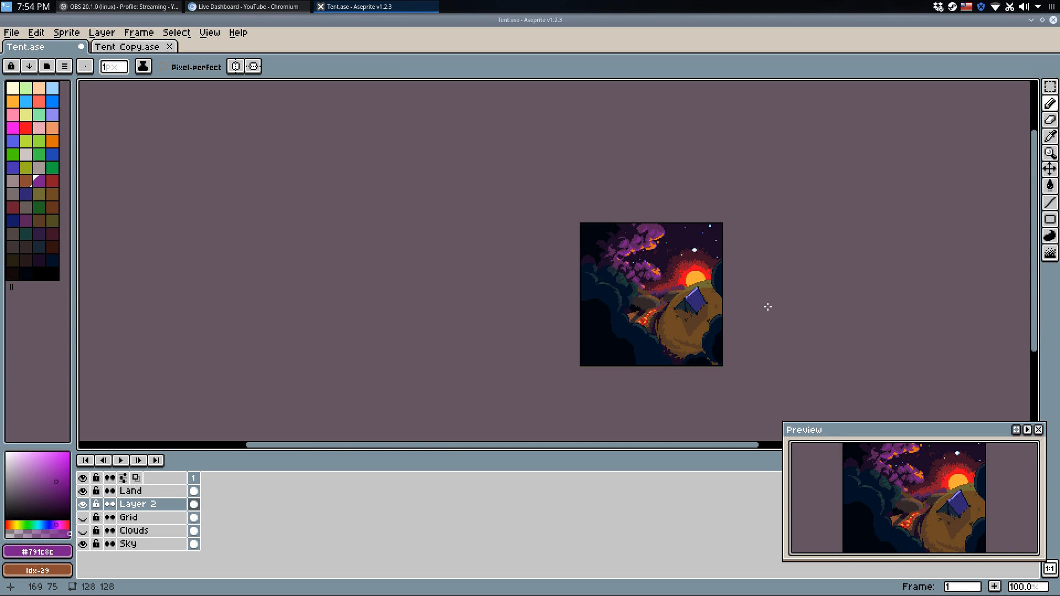
scroll(767, 307, up, 1)
scroll(535, 230, up, 6)
alt+click(501, 204)
key(g)
click(489, 180)
scroll(530, 311, down, 8)
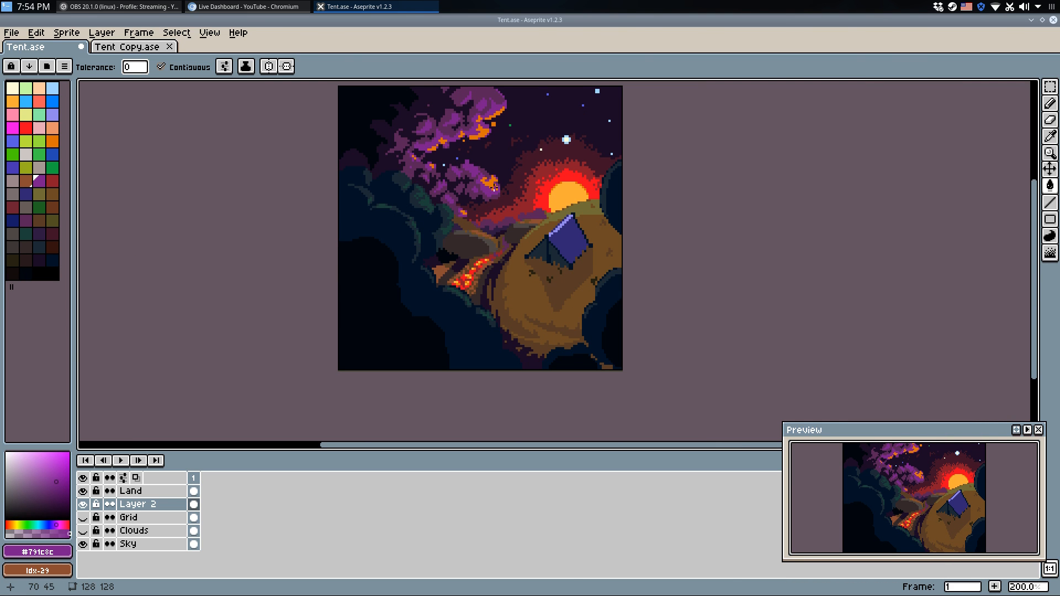
scroll(528, 317, up, 1)
key(ctrl+z)
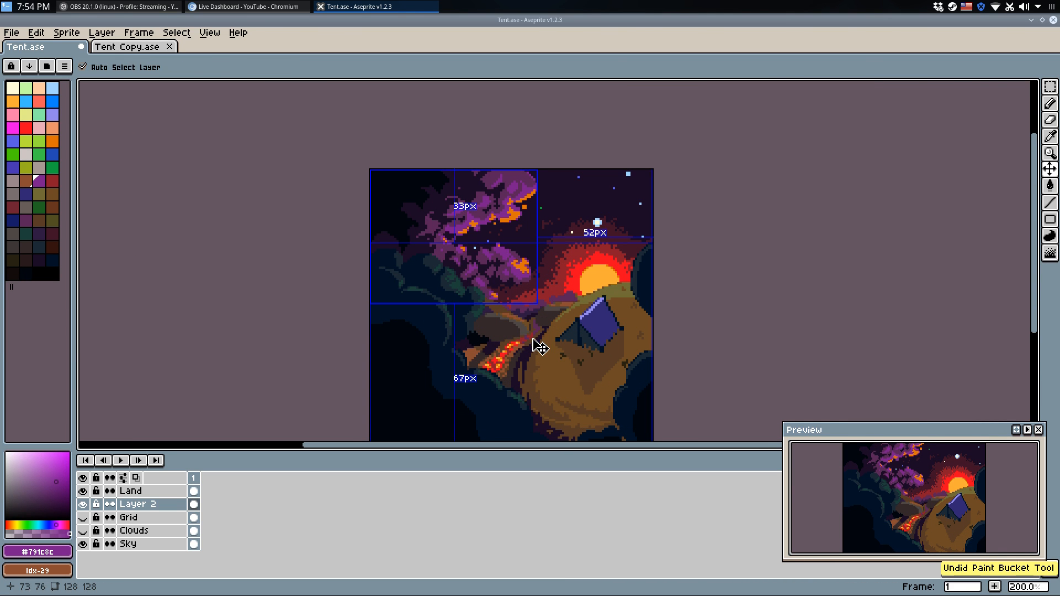
Save the changes to Tent.ase.
key(ctrl+s)
scroll(535, 349, down, 1)
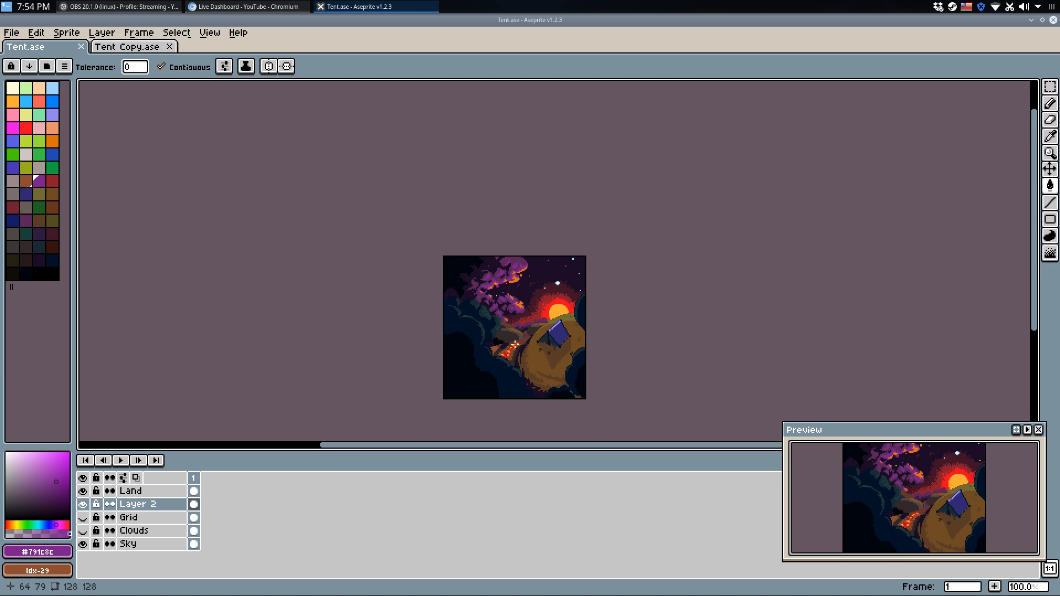
On the Sky layer, paint over the stray dark red pixels near the clouds with #1b0b26 using a 3 px pencil.
click(163, 544)
key(b)
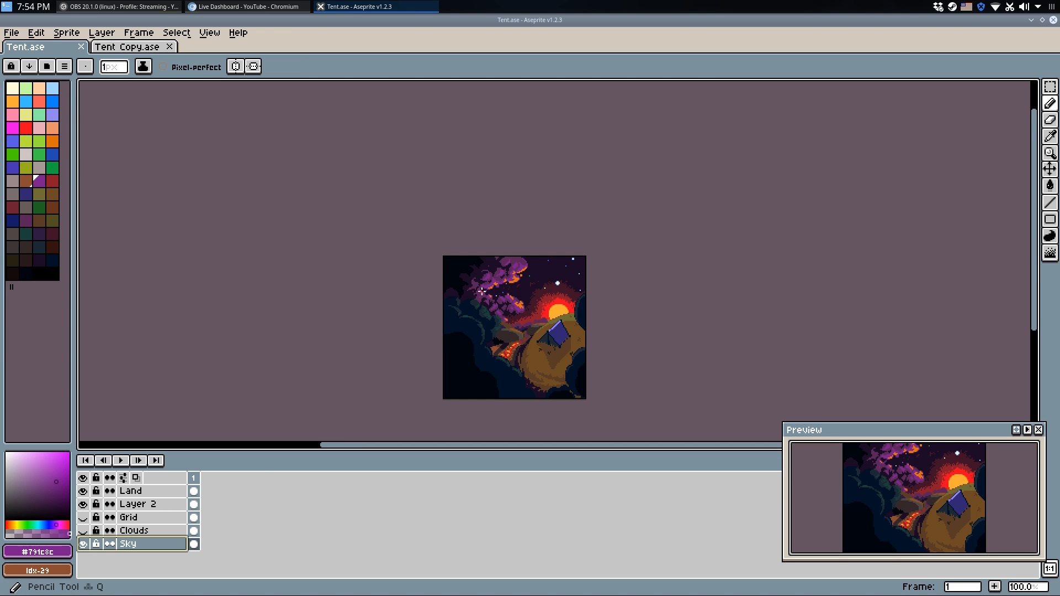
scroll(546, 284, up, 5)
alt+click(562, 322)
key(plus)
mouse_move(548, 330)
mouse_down()
mouse_move(594, 329)
mouse_move(560, 332)
mouse_up()
drag(464, 338, 454, 342)
click(424, 344)
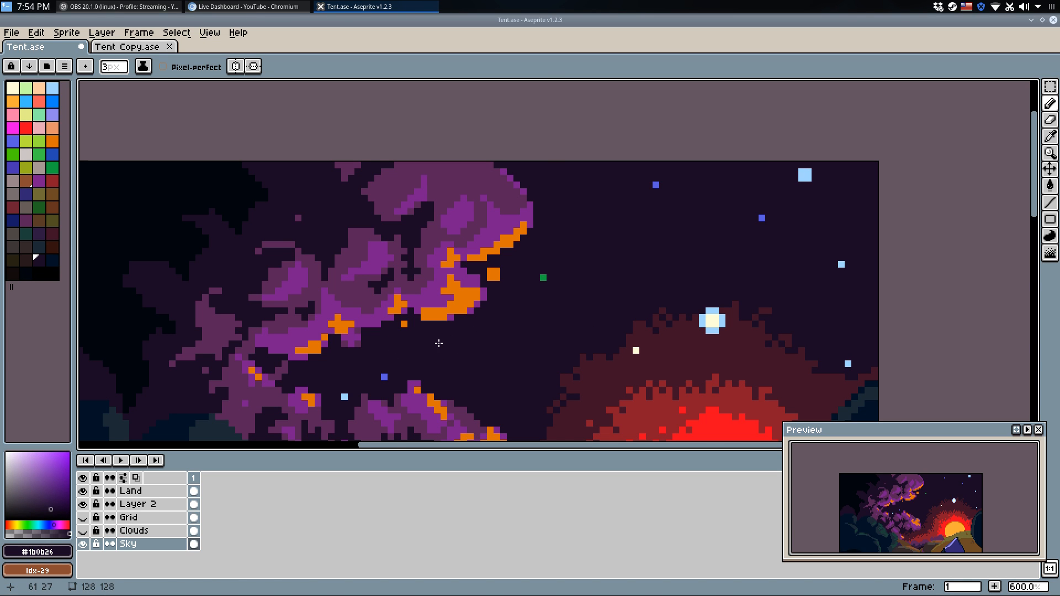
scroll(385, 376, up, 3)
key(minus)
key(minus)
alt+click(381, 376)
click(554, 309)
scroll(739, 295, down, 3)
key(plus)
key(ctrl+z)
Place a 2 px star in the green of the existing star in the dark sky between the two clouds.
alt+click(719, 229)
click(665, 308)
click(859, 225)
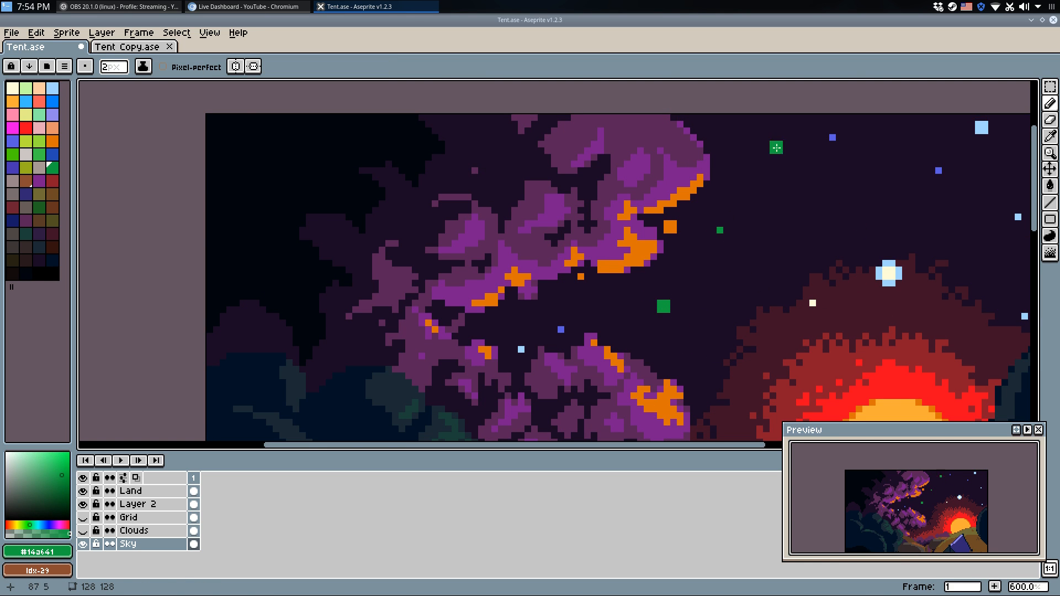
Sample the clouds' orange and add single-pixel stars to the open sky between the upper cloud and the sun.
drag(631, 244, 614, 241)
alt+click(615, 241)
click(750, 287)
scroll(759, 273, up, 2)
key(ctrl+z)
key(minus)
click(759, 272)
click(797, 294)
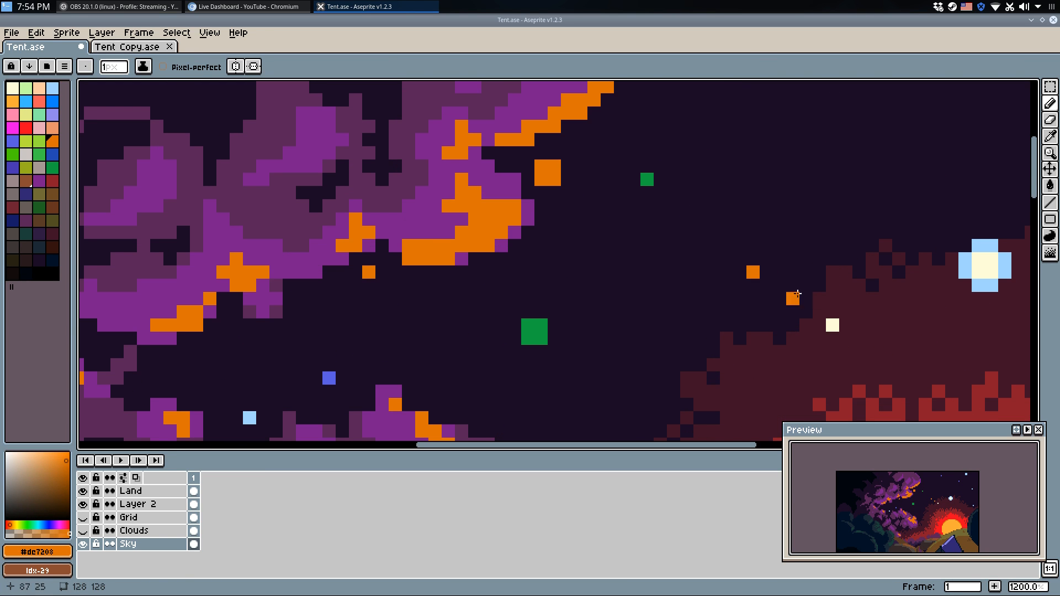
Review the whole scene and save Tent.ase with the new stars.
scroll(861, 146, down, 7)
scroll(920, 163, up, 2)
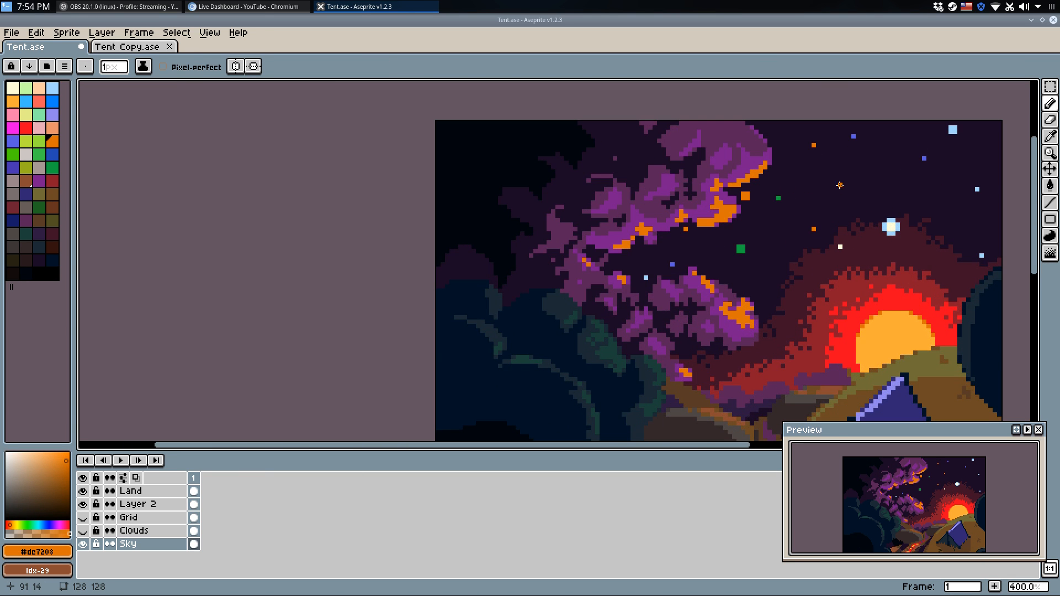
scroll(919, 163, down, 2)
key(v)
key(ctrl+s)
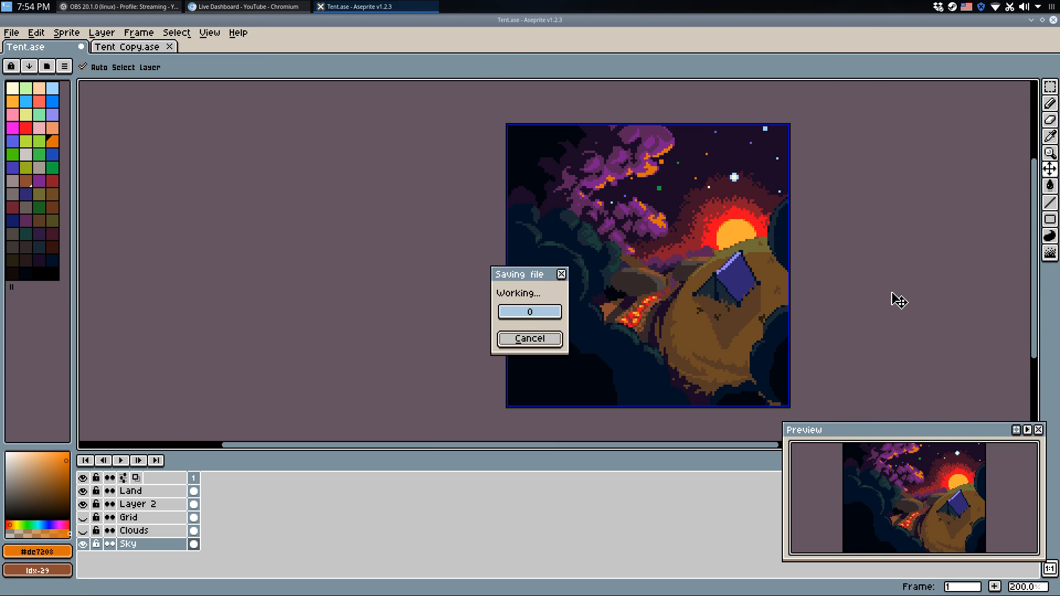
scroll(715, 319, up, 1)
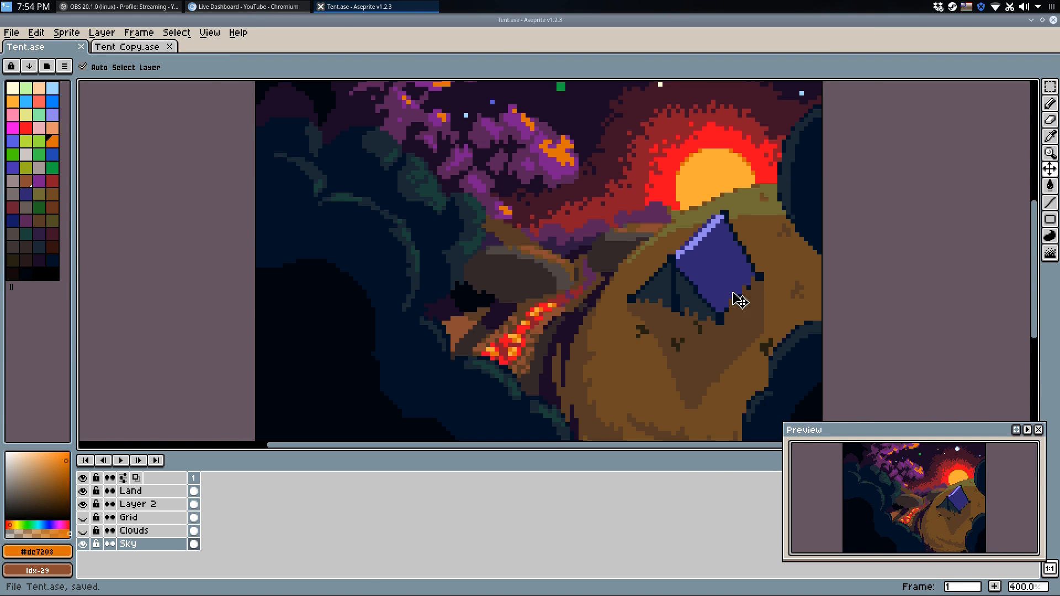
On the Land layer, replace the dark outline on the tent front's outer slope with ground brown and sample the panel blue #302673.
key(b)
click(160, 491)
scroll(671, 332, up, 2)
key(i)
click(690, 303)
key(b)
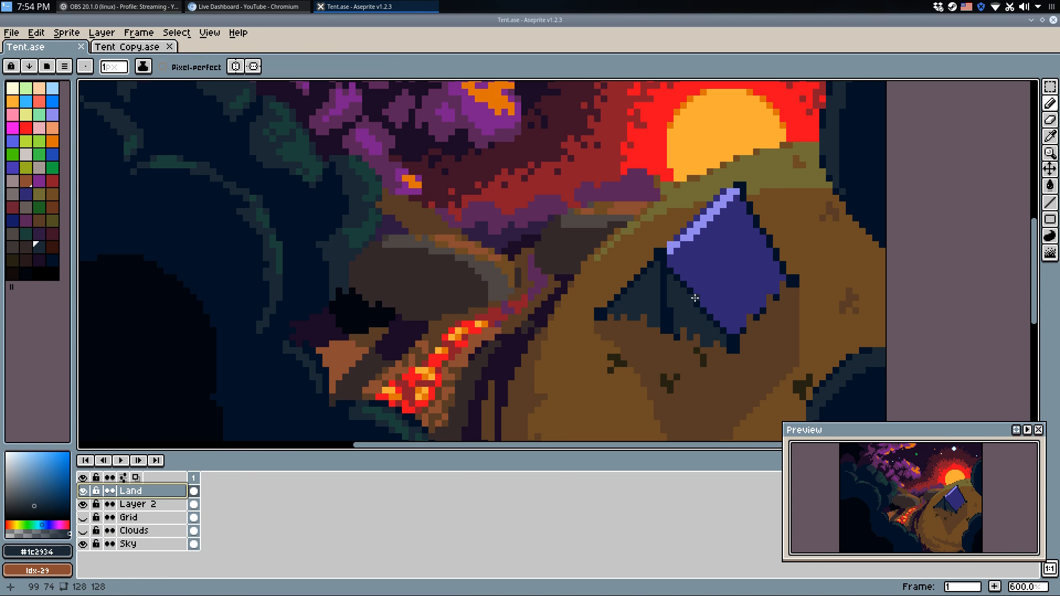
scroll(690, 303, up, 3)
scroll(690, 303, down, 2)
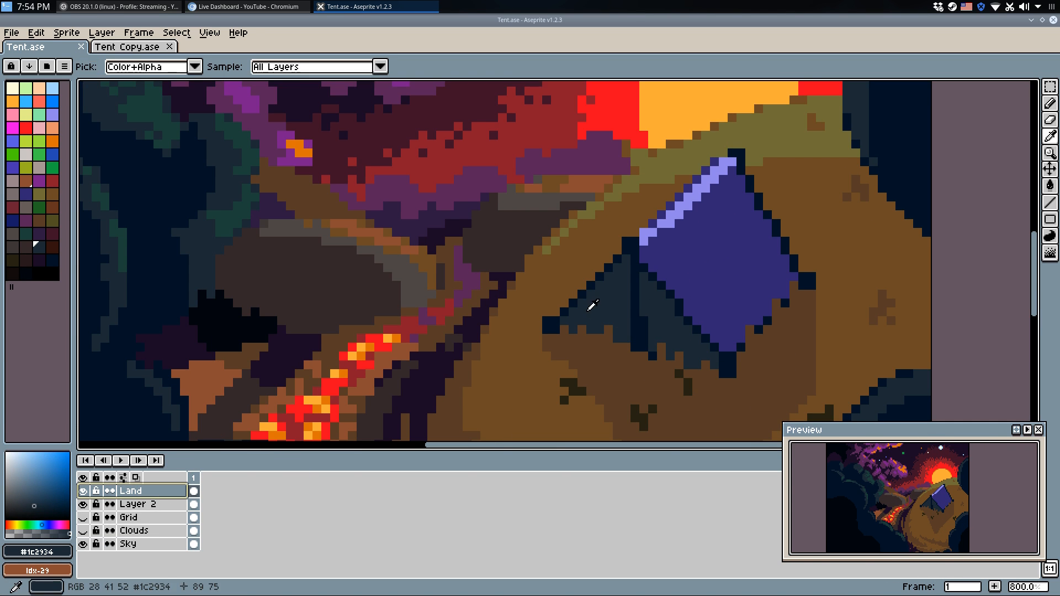
alt+click(560, 304)
key(l)
drag(565, 309, 623, 254)
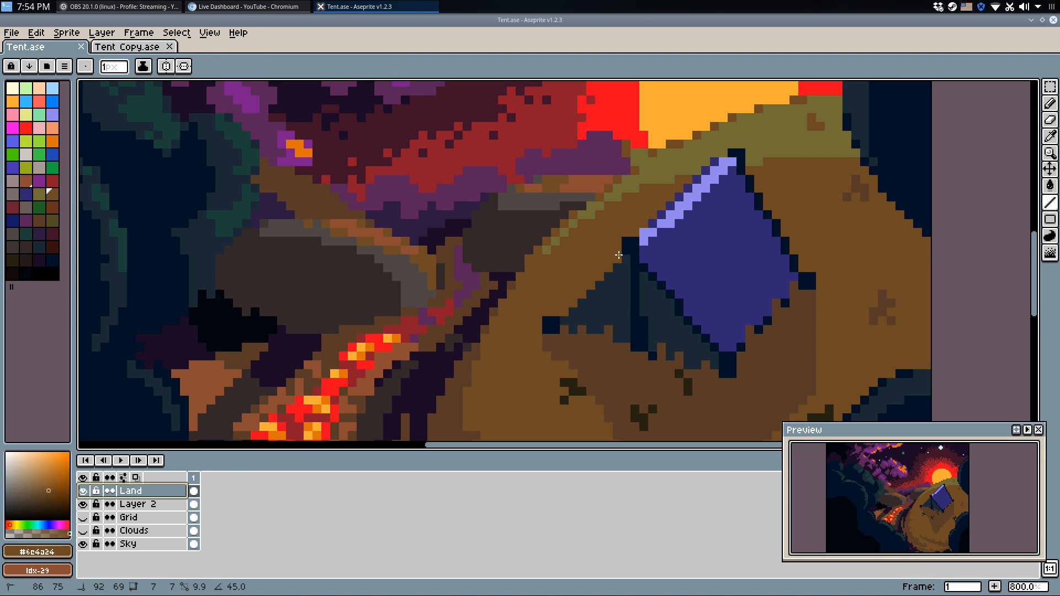
alt+click(721, 342)
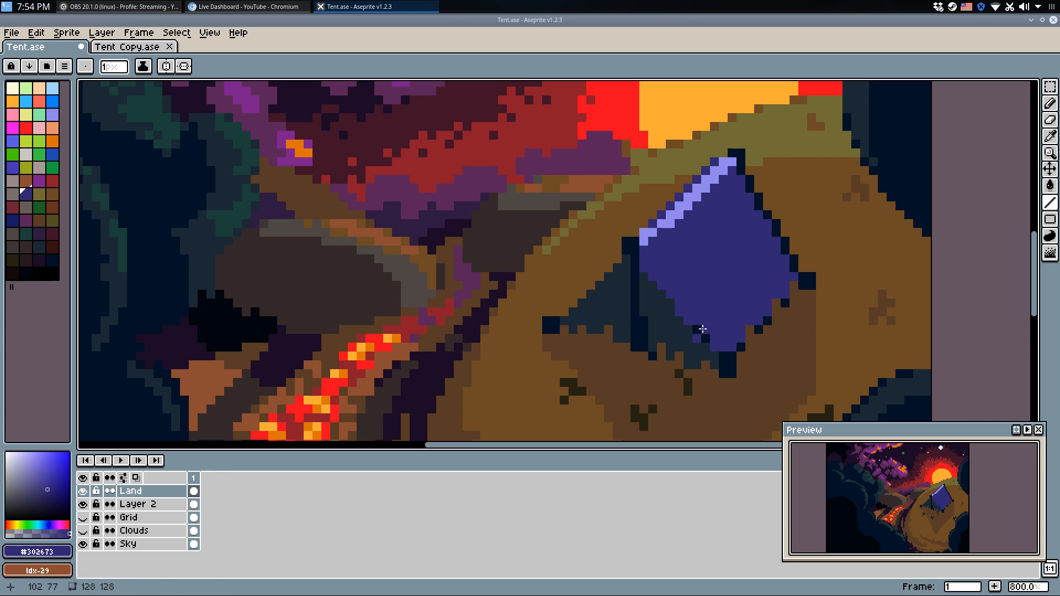
Cover the dark outline on the tent's sun-side edge with ground brown and narrow the peg and shadow beside it.
alt+click(814, 232)
mouse_move(804, 272)
mouse_down()
mouse_move(740, 164)
mouse_move(793, 220)
mouse_move(797, 269)
mouse_move(811, 284)
mouse_up()
key(f)
mouse_move(814, 286)
mouse_down()
mouse_move(800, 287)
mouse_move(812, 277)
mouse_move(812, 396)
mouse_up()
key(ctrl+d)
key(q)
alt+click(784, 277)
click(786, 286)
alt+click(815, 271)
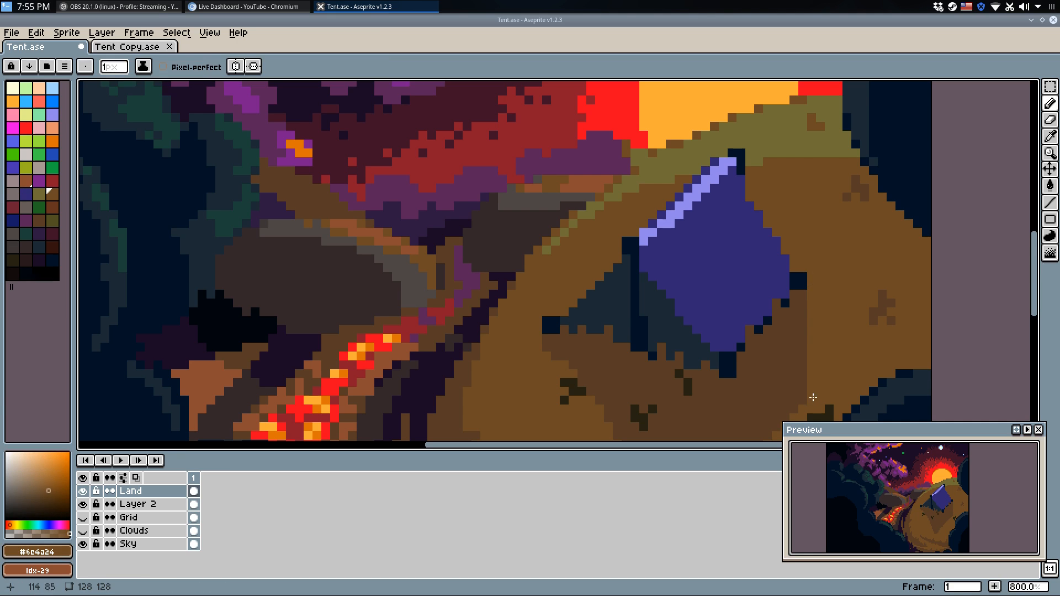
Narrow the dark peg at the tent front's outer corner by covering its outer edge with ground brown.
key(f)
drag(552, 326, 553, 328)
mouse_move(553, 328)
mouse_down()
mouse_move(562, 329)
mouse_move(547, 375)
mouse_up()
key(ctrl+d)
key(q)
alt+click(552, 299)
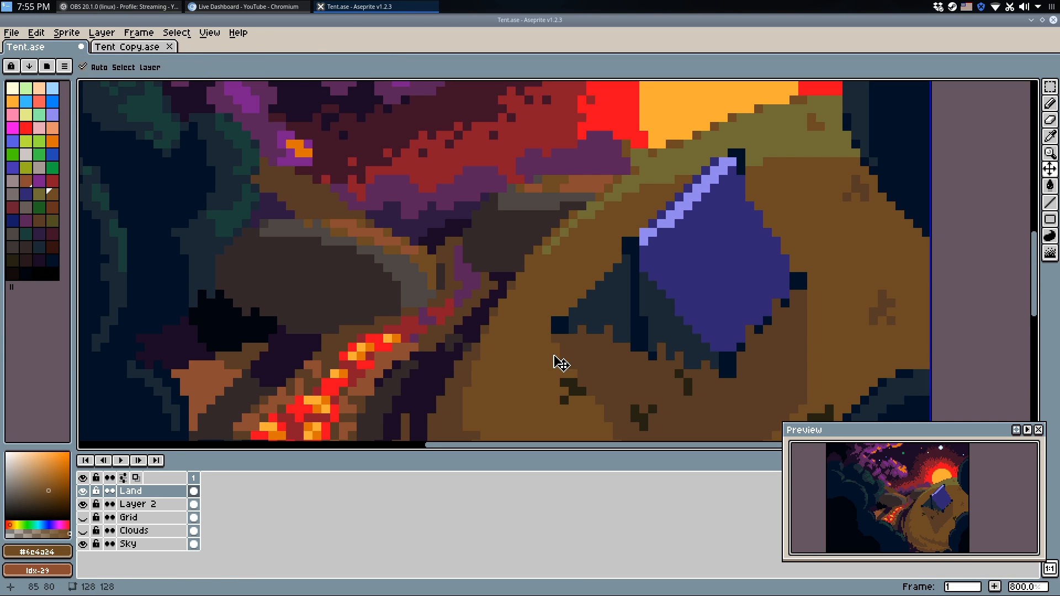
Sample the panel blue #302673 and thin the lavender ridge highlight to a one-pixel diagonal line.
scroll(668, 222, down, 1)
scroll(668, 222, up, 3)
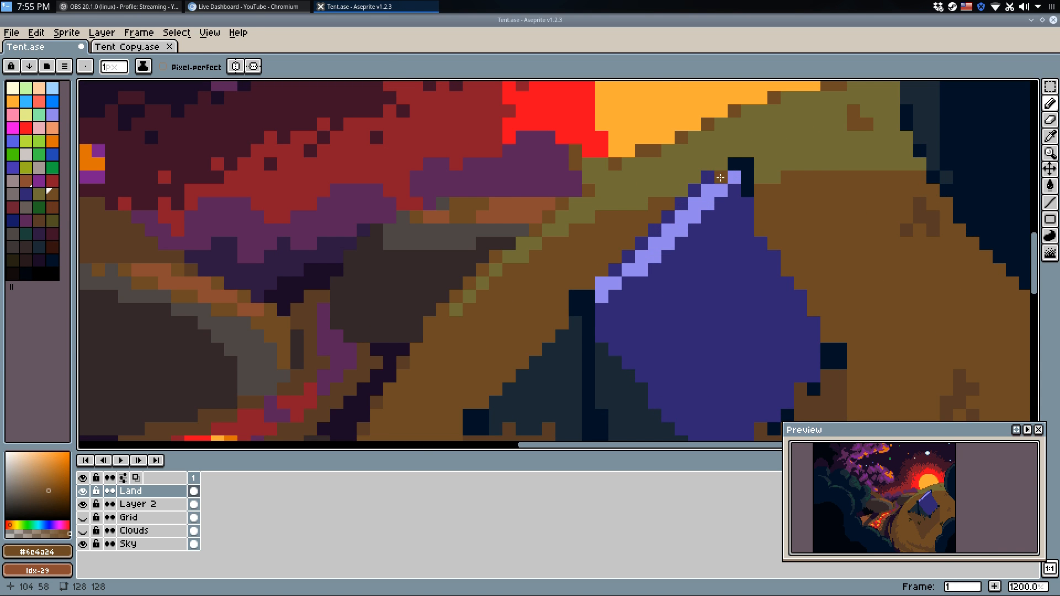
alt+click(724, 188)
key(l)
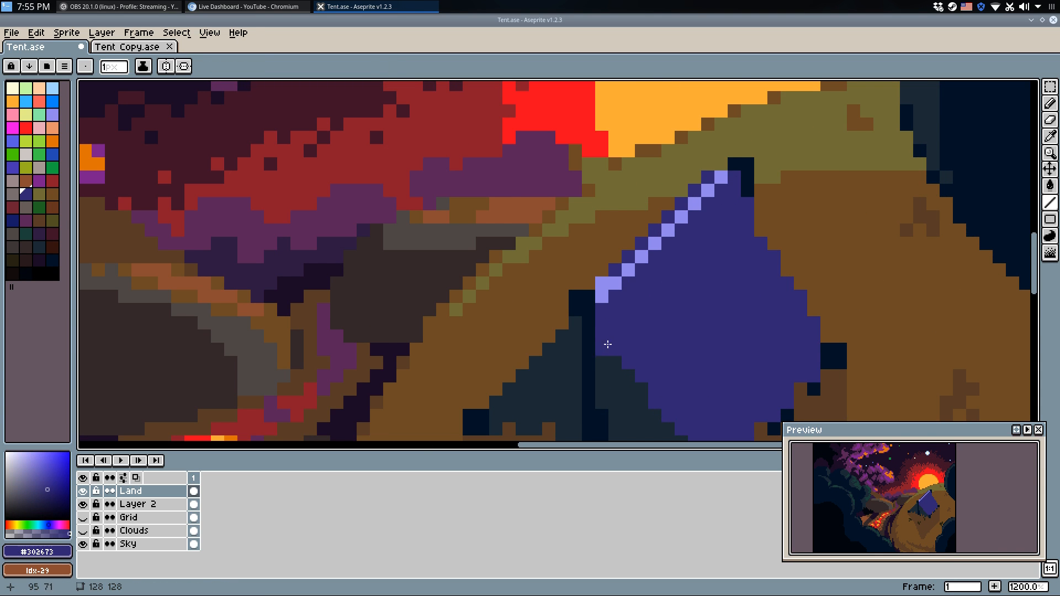
Sample dark slate #1c2934 and shade the tent's side panel beneath the ridge and along its front edge.
alt+click(621, 364)
mouse_move(630, 365)
mouse_down()
mouse_move(747, 227)
mouse_move(747, 204)
mouse_move(710, 225)
mouse_move(606, 343)
mouse_move(721, 242)
mouse_up()
key(b)
key(l)
mouse_move(605, 338)
mouse_down()
mouse_move(726, 218)
mouse_move(757, 288)
mouse_up()
key(b)
click(762, 255)
key(ctrl+z)
mouse_move(642, 343)
mouse_down()
mouse_move(618, 296)
mouse_move(645, 352)
mouse_up()
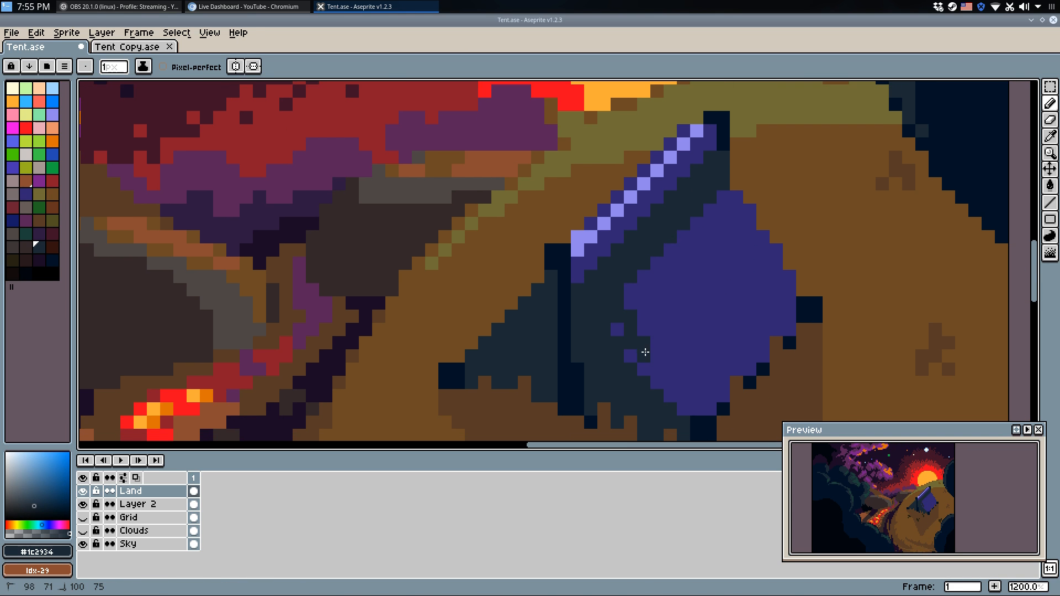
key(ctrl+z)
Outline the inner area of the tent's side panel in #1c2934 and fill it with the same color.
mouse_move(631, 309)
mouse_down()
mouse_move(656, 358)
mouse_move(647, 339)
mouse_move(686, 367)
mouse_move(766, 248)
mouse_up()
key(ctrl+z)
key(ctrl+z)
mouse_move(657, 356)
mouse_down()
mouse_move(689, 332)
mouse_move(759, 228)
mouse_move(711, 307)
mouse_up()
key(ctrl+z)
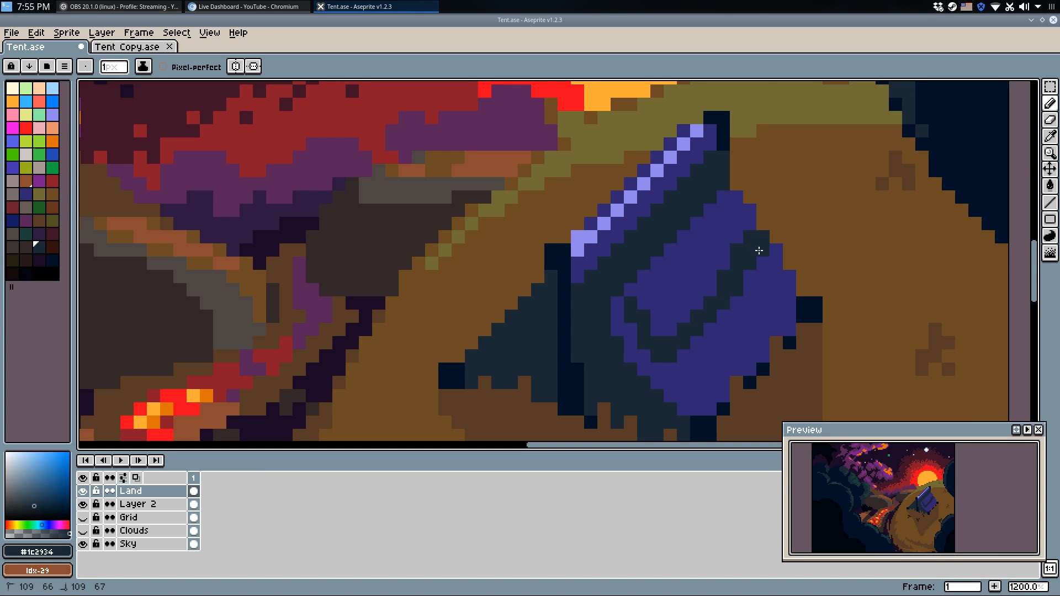
key(g)
click(714, 219)
scroll(754, 251, down, 5)
Draw a #302673 blue band along the side panel's front edge, then sample the dark center color.
key(b)
scroll(724, 258, up, 5)
alt+click(710, 285)
drag(684, 257, 693, 284)
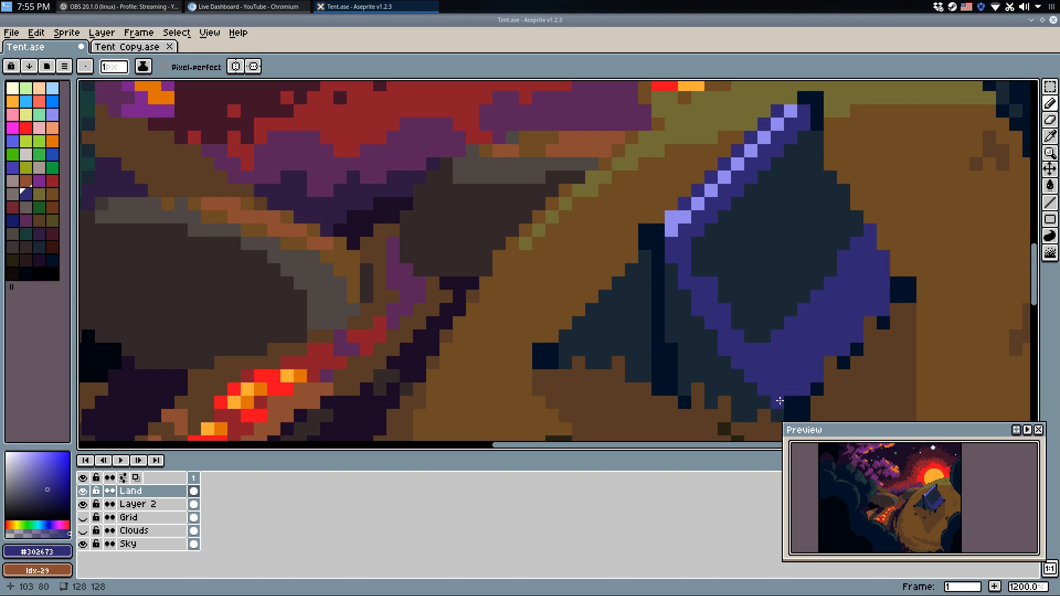
alt+click(741, 281)
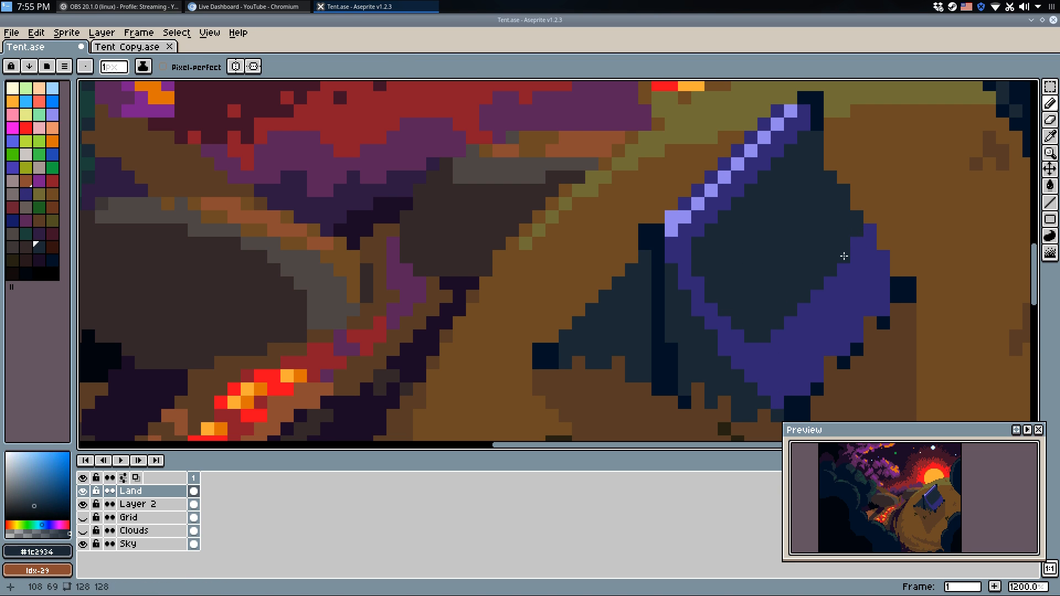
Recolor the lower end of the ridge highlight with #302673 and touch up its pixels with lavender #9087ed.
scroll(862, 221, down, 8)
scroll(875, 211, up, 8)
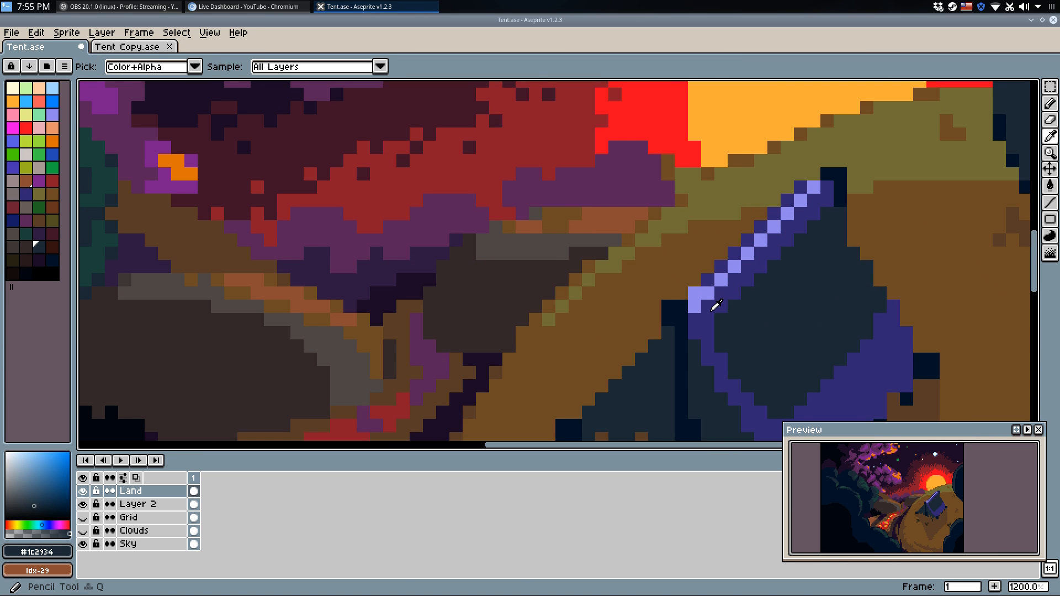
alt+click(713, 309)
click(695, 298)
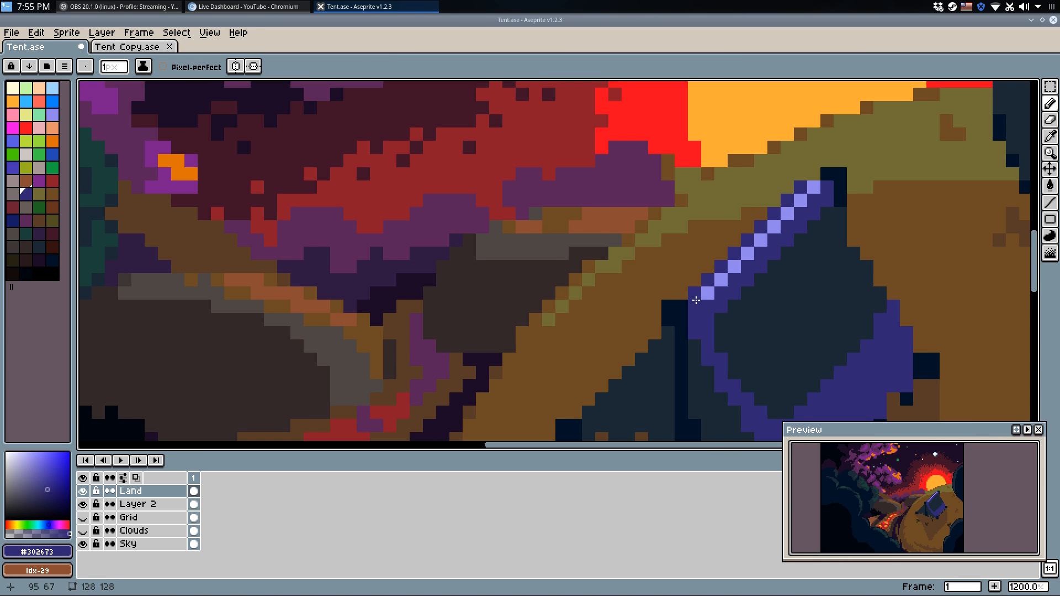
alt+click(734, 267)
drag(721, 280, 707, 293)
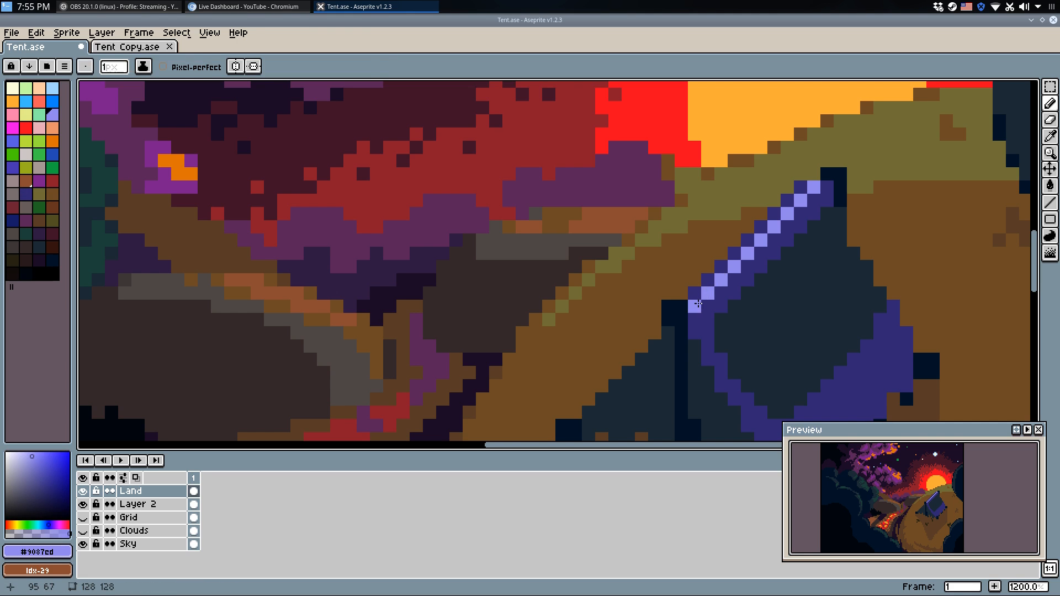
Sample the sun's orange and place orange pixels along the upper part of the tent's ridge highlight.
alt+click(735, 148)
key(l)
mouse_move(743, 256)
mouse_down()
mouse_move(793, 217)
mouse_move(738, 258)
mouse_move(766, 226)
mouse_up()
key(ctrl+z)
alt+click(735, 267)
click(748, 242)
key(ctrl+z)
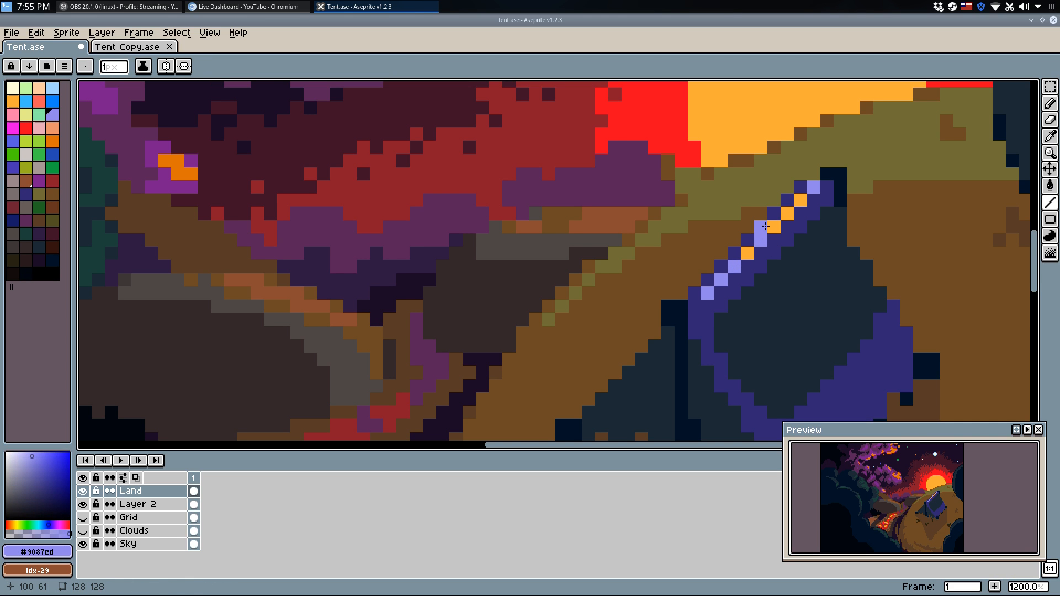
Extend the lavender highlight beside the orange pixels at the tent's peak and save Tent.ase.
scroll(764, 287, down, 8)
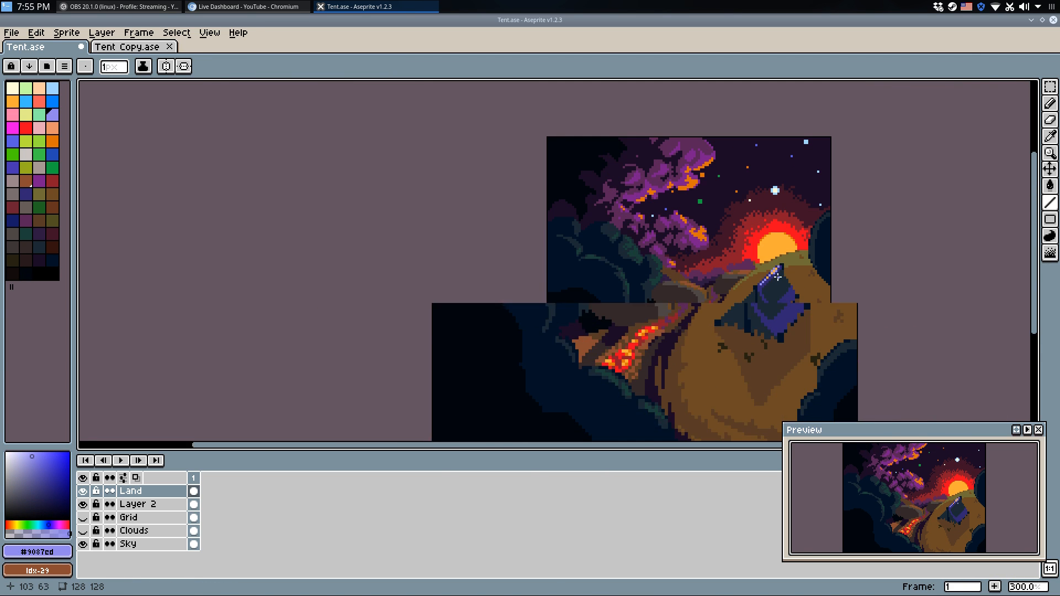
scroll(798, 271, up, 8)
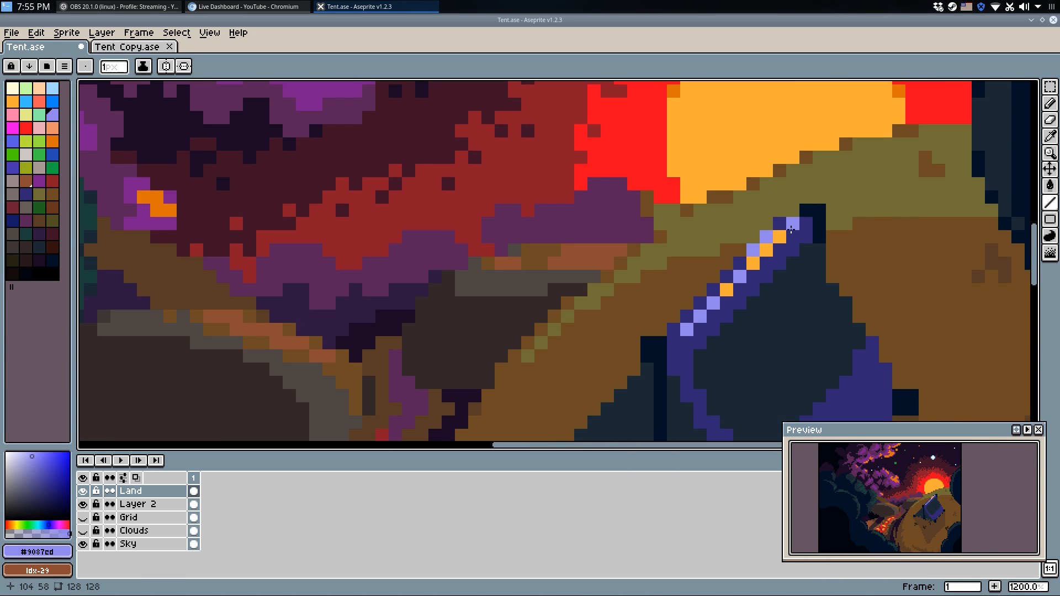
scroll(790, 230, up, 1)
click(774, 223)
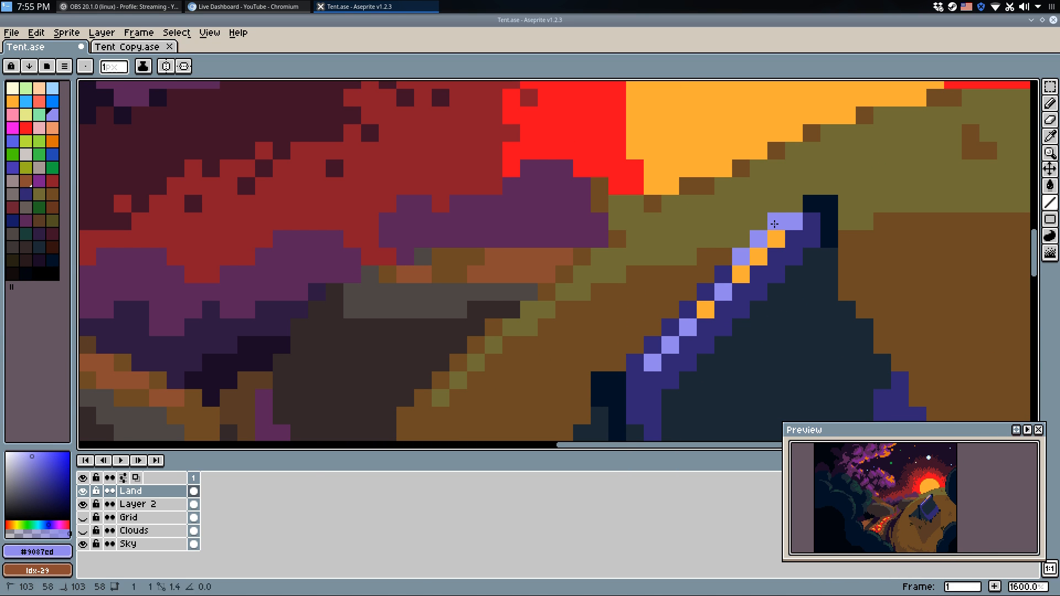
scroll(814, 205, down, 5)
key(ctrl+s)
scroll(845, 189, down, 3)
scroll(835, 200, up, 6)
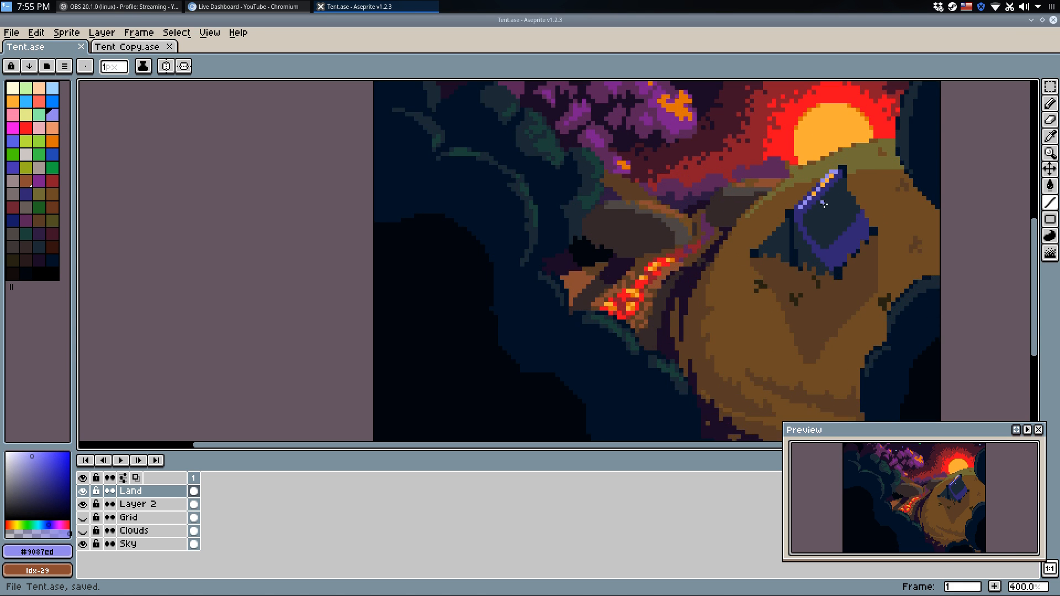
Recolor all lavender pixels of the tent's ridge highlight with the brighter blue palette color 16.
alt+click(790, 237)
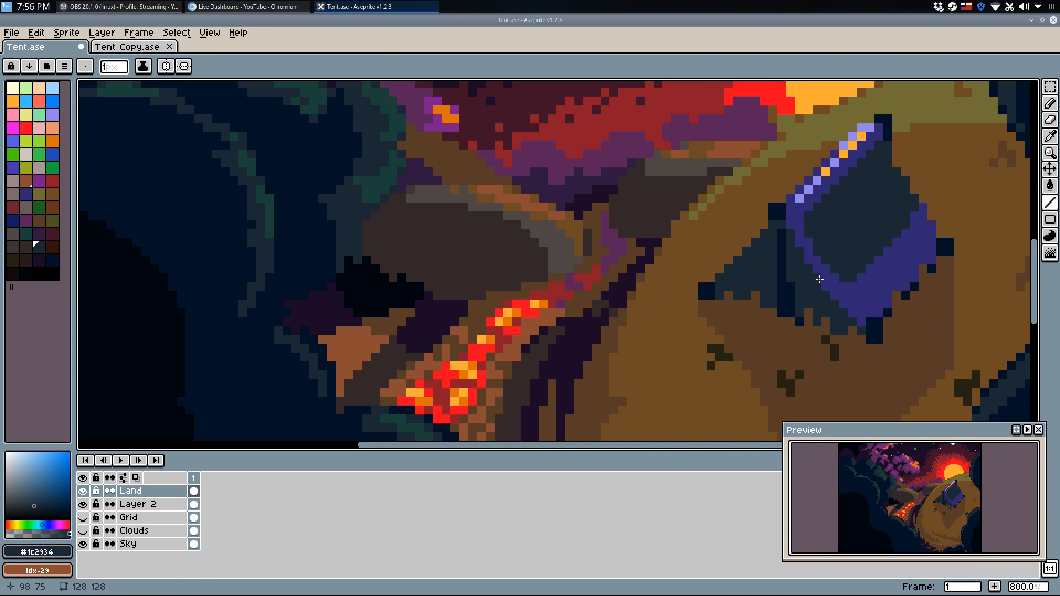
scroll(783, 230, down, 6)
scroll(846, 257, up, 10)
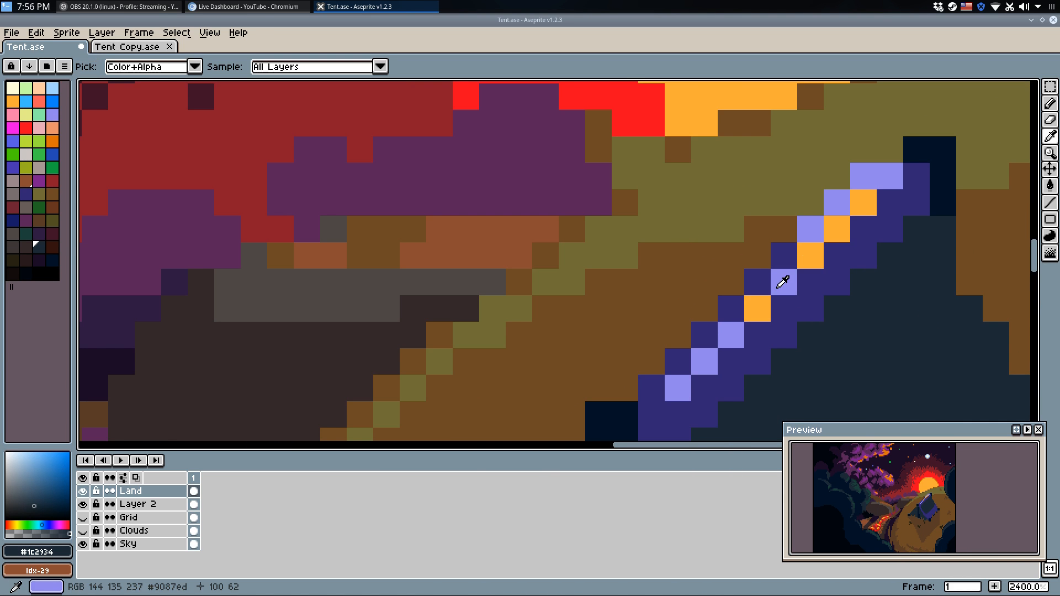
alt+click(783, 282)
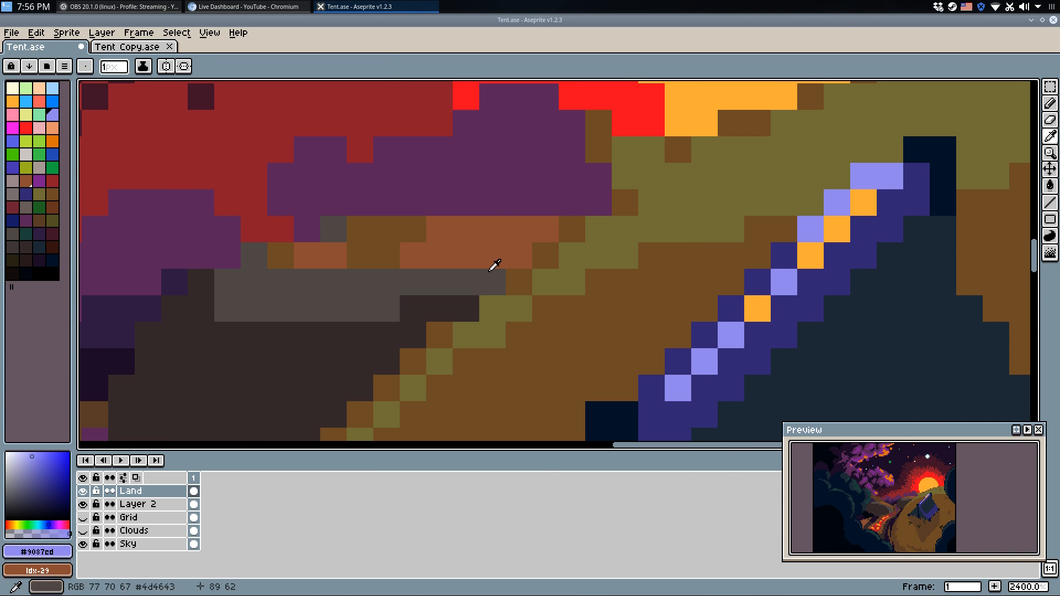
click(12, 141)
drag(730, 334, 677, 388)
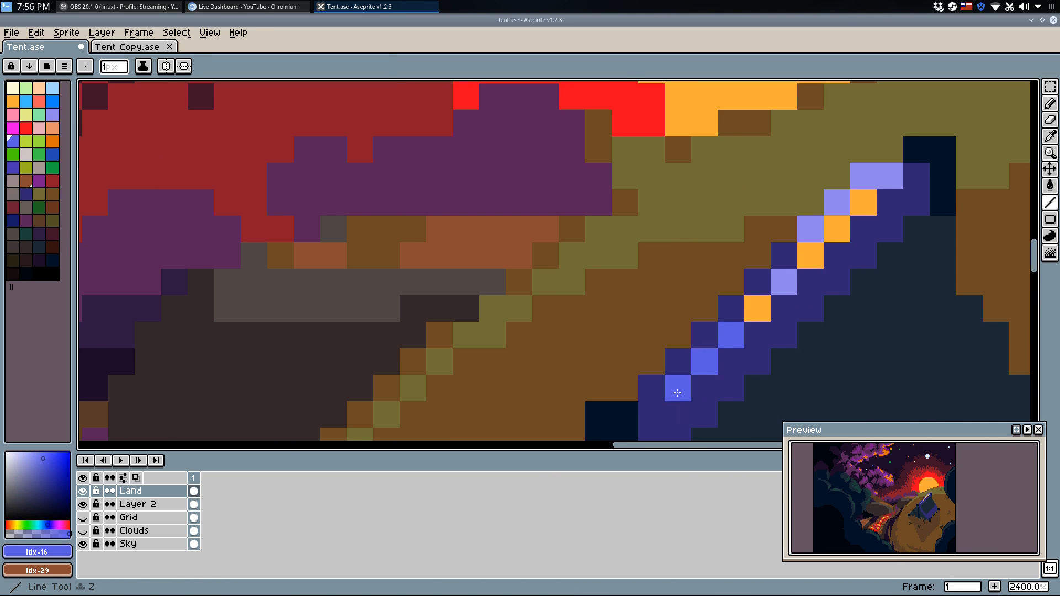
click(784, 281)
click(809, 228)
drag(837, 202, 889, 176)
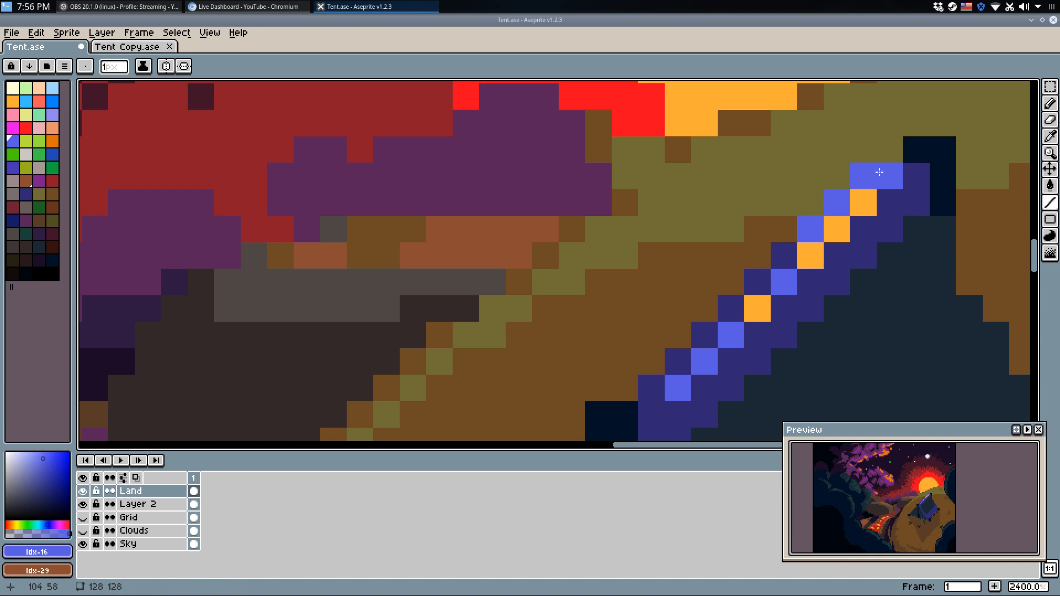
Check the tent at several scales, undo the stray blue pixel on its side panel and save Tent.ase.
scroll(884, 243, down, 10)
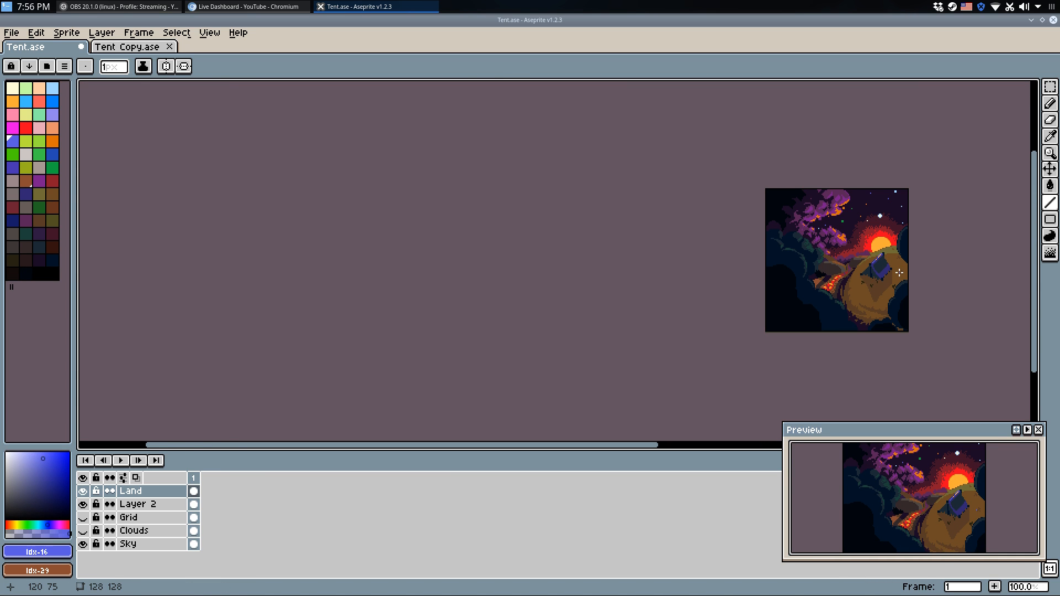
scroll(900, 273, up, 1)
scroll(888, 277, up, 6)
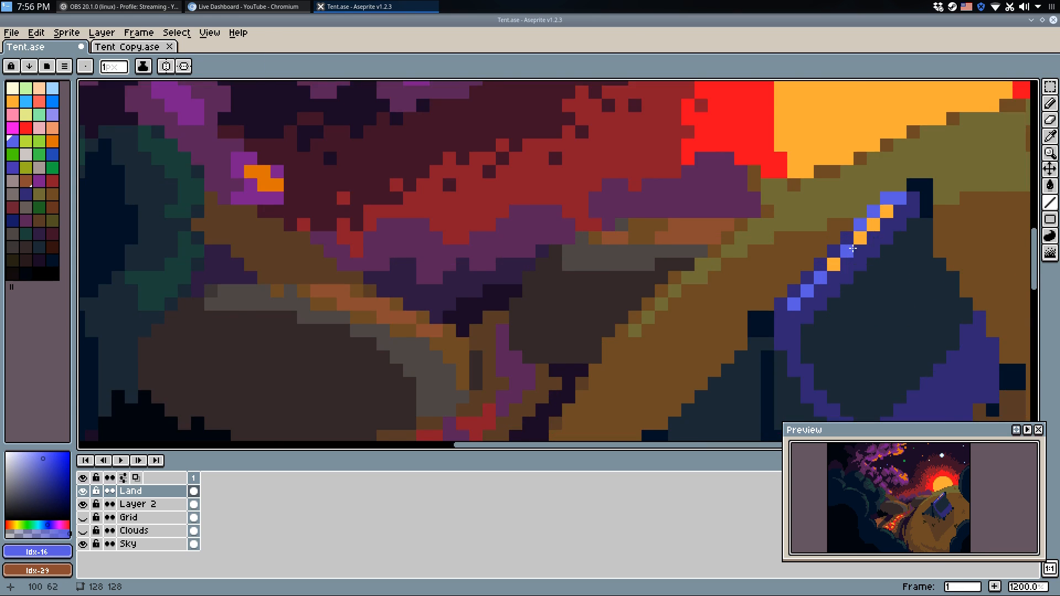
scroll(867, 270, down, 8)
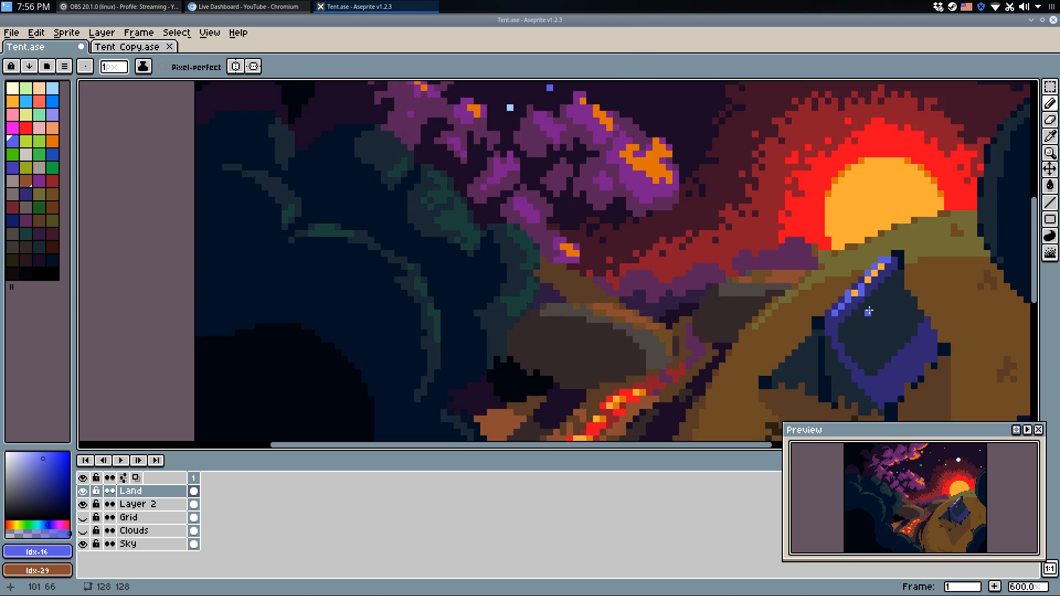
key(ctrl+z)
key(v)
key(ctrl+s)
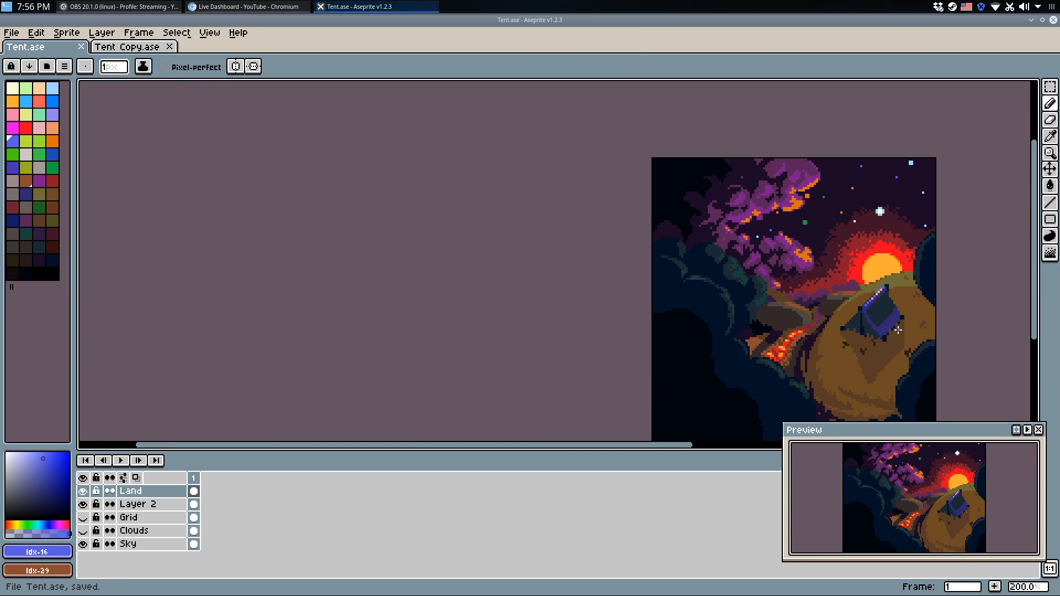
Sample dark purple #1b0b26 and fill the purple pixels at the far end of the lava stream with it.
drag(937, 326, 759, 251)
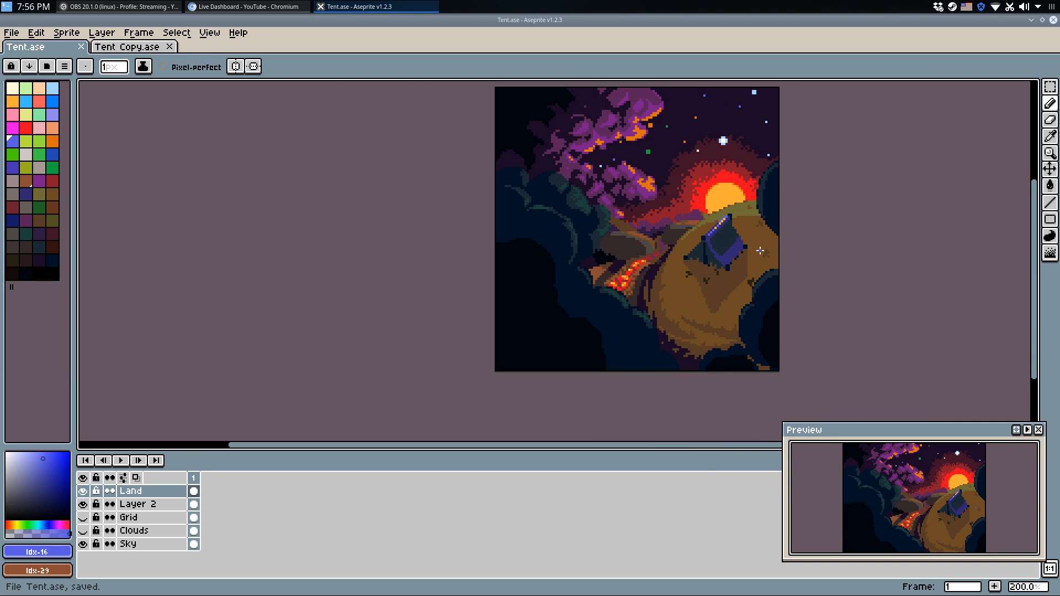
scroll(760, 252, up, 5)
key(g)
alt+click(621, 215)
click(620, 215)
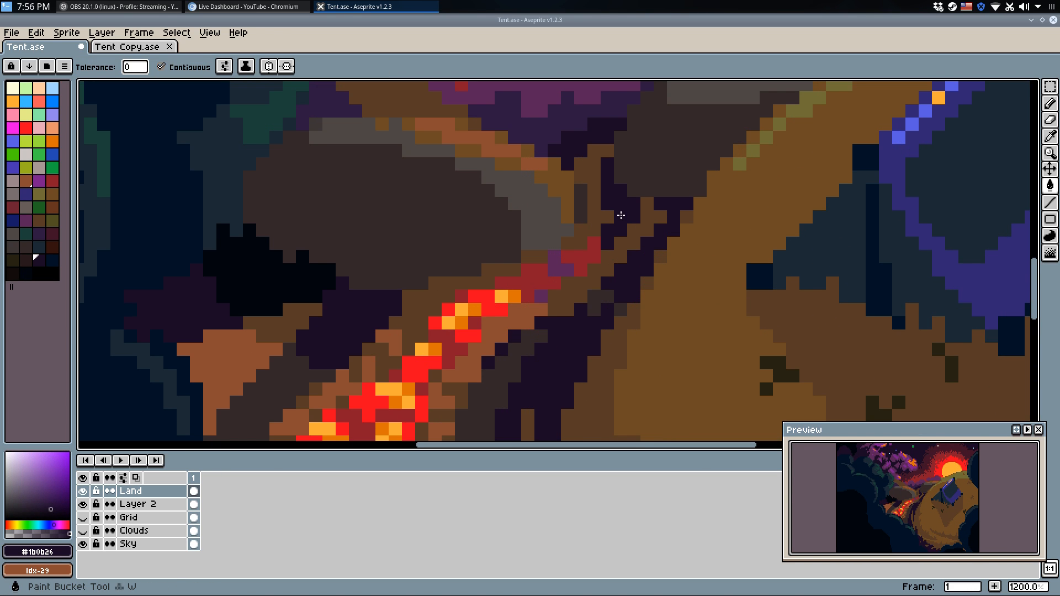
key(b)
key(g)
click(557, 267)
click(550, 287)
key(ctrl+z)
key(b)
click(542, 297)
Sample #2f1a40 and fill the dark red areas along the lava stream with it.
scroll(544, 280, down, 1)
alt+click(539, 182)
key(g)
click(571, 268)
click(551, 271)
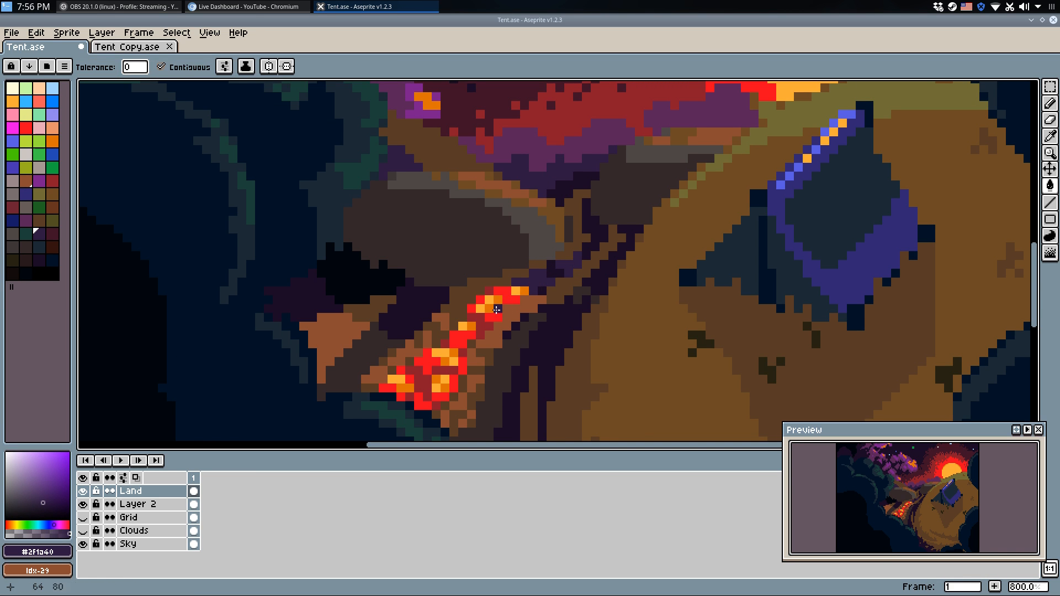
click(481, 327)
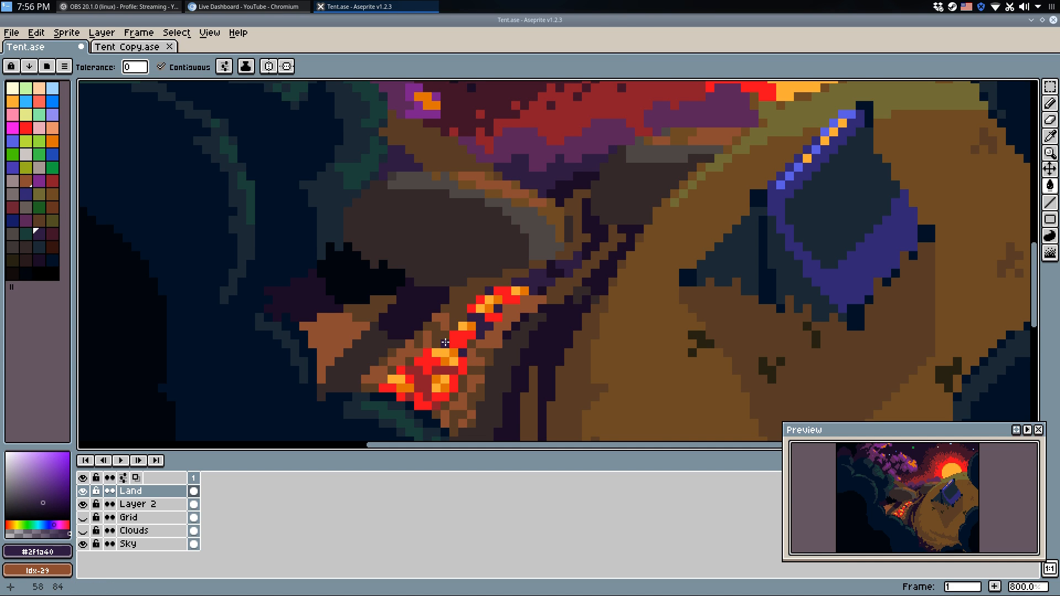
click(439, 369)
click(424, 381)
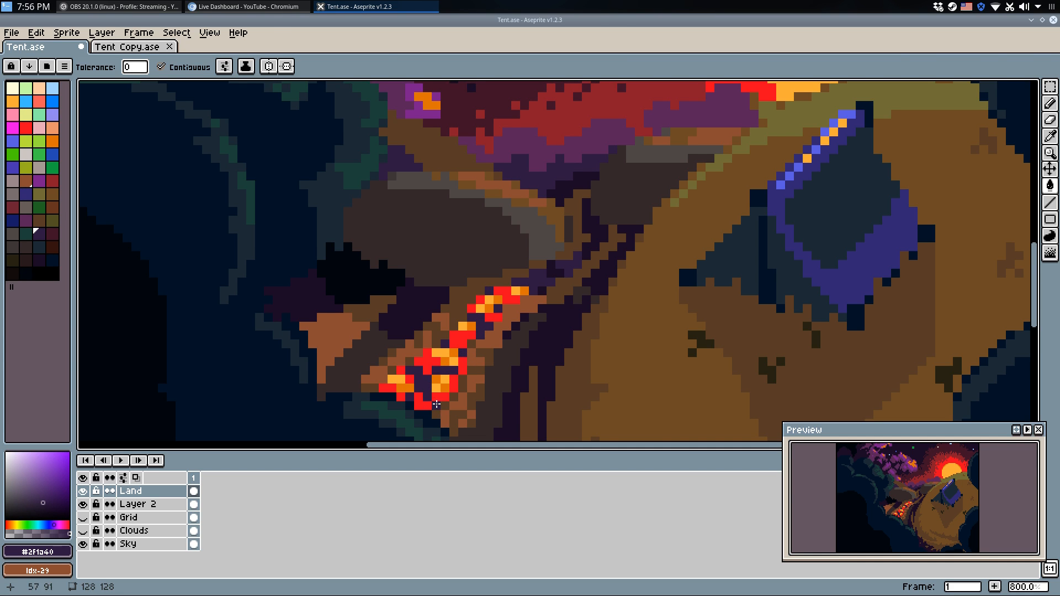
Sample the purple #592457 and fill the stream's bright red areas with it.
alt+click(574, 145)
click(459, 338)
click(433, 363)
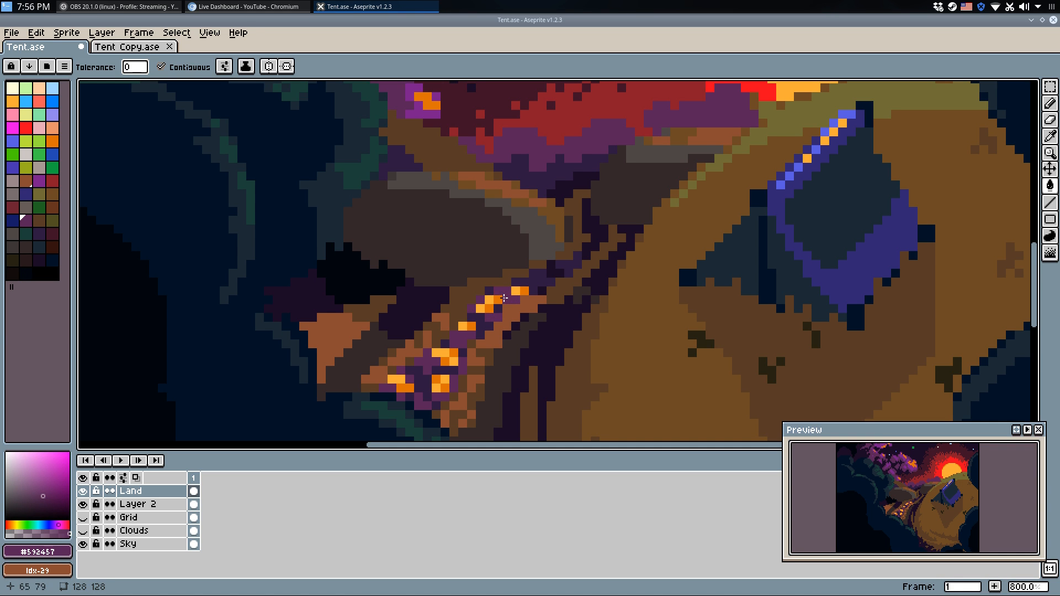
Sample dark red #8c1c2b and fill the orange and yellow pixels in the upper part of the stream.
key(1)
key(4)
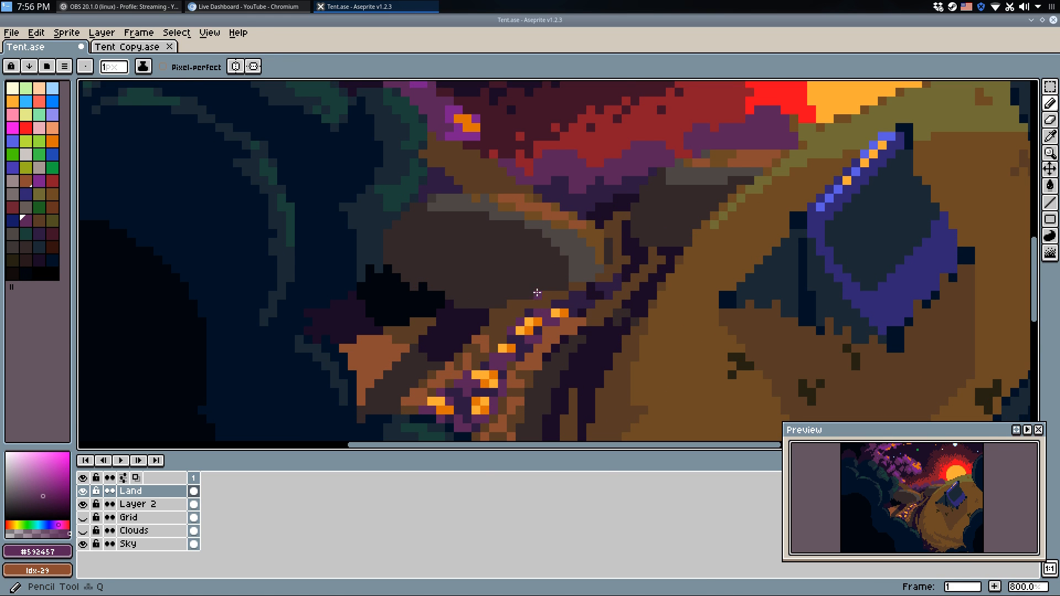
alt+click(578, 135)
key(b)
key(5)
key(g)
click(534, 312)
click(521, 329)
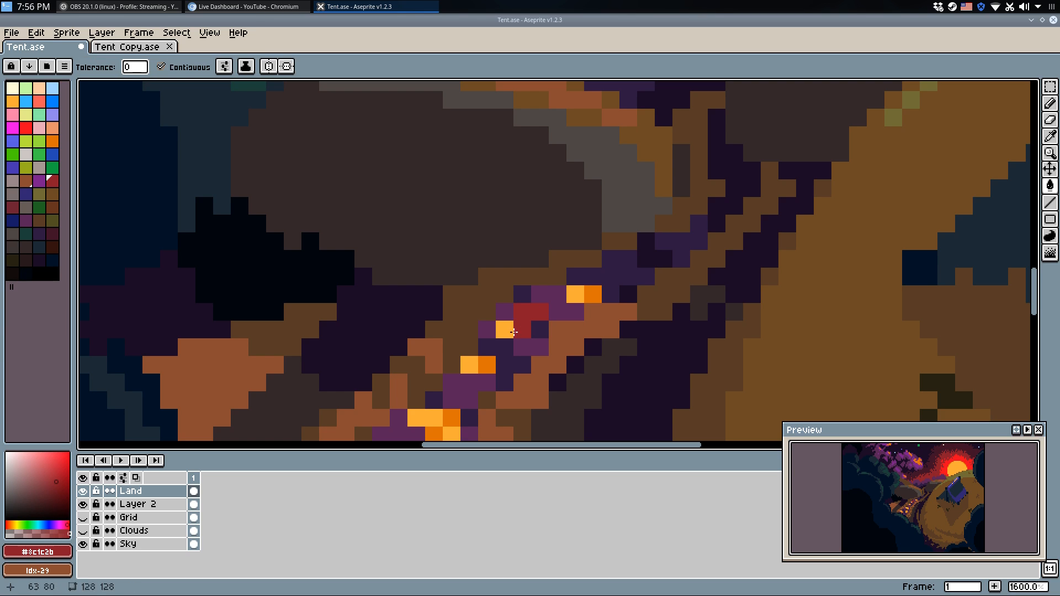
click(504, 329)
click(576, 294)
drag(500, 358, 581, 262)
click(569, 270)
click(551, 270)
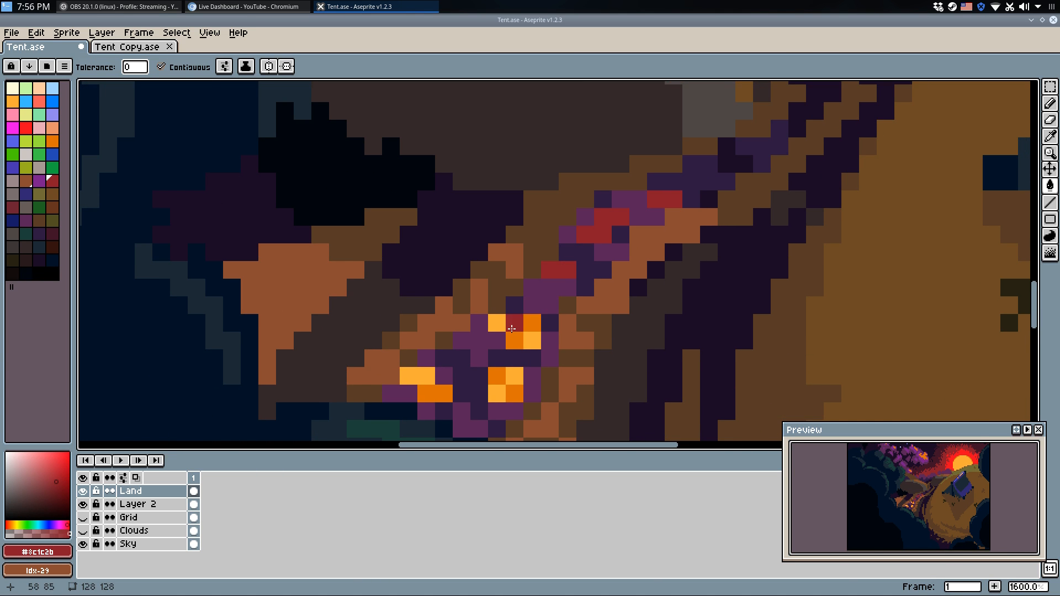
Fill the remaining orange and yellow pixels in the lower part of the stream with #8c1c2b.
click(515, 322)
click(531, 323)
click(519, 337)
click(534, 339)
click(517, 374)
click(501, 378)
click(500, 391)
click(509, 394)
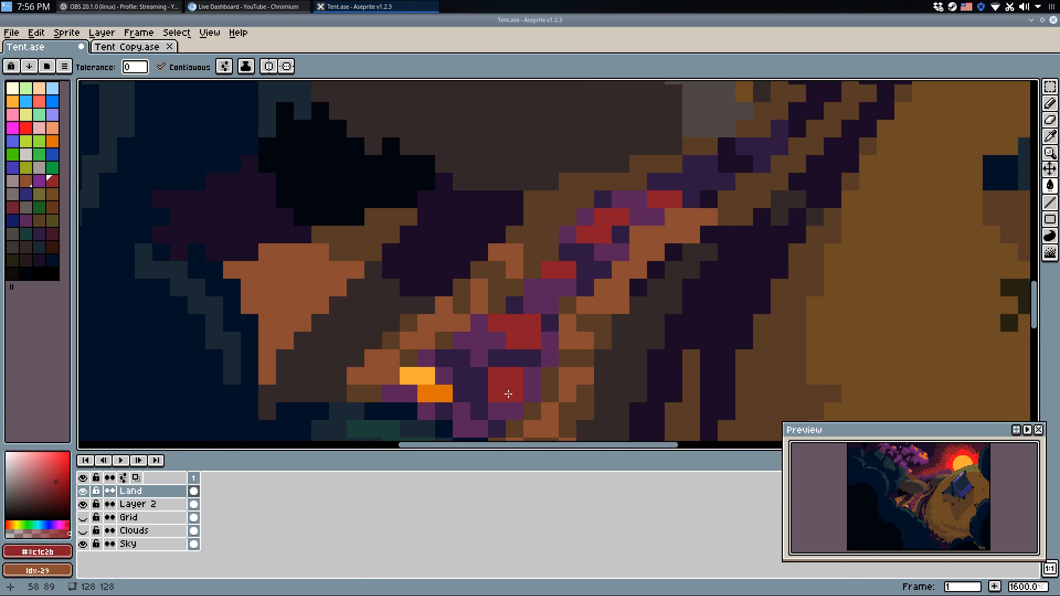
click(445, 388)
click(422, 378)
scroll(488, 356, down, 3)
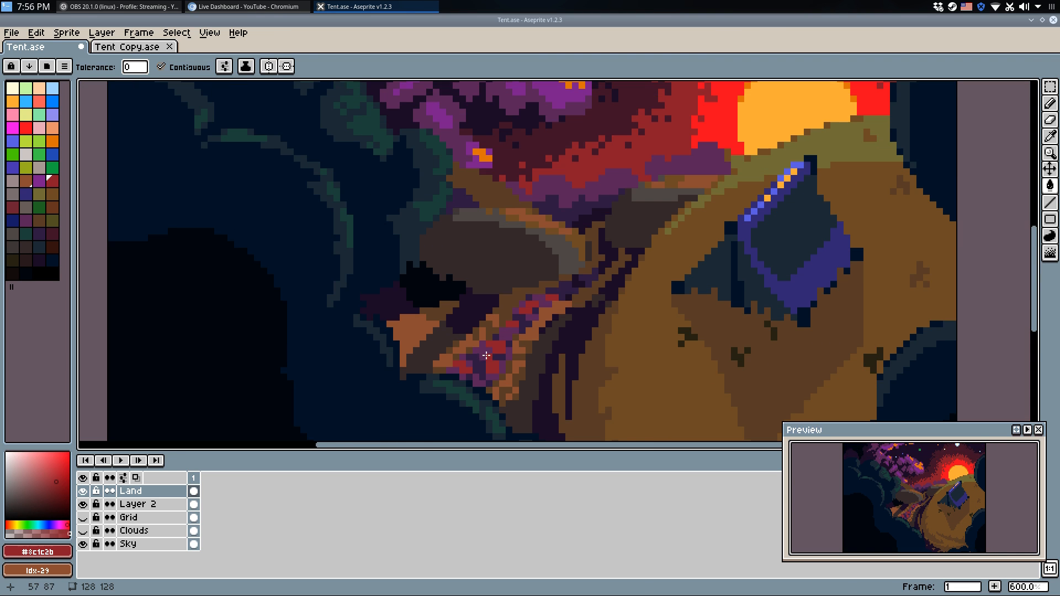
Sample the sun's #ffad37 and draw bright highlight pixels with the Pencil along the centre of the lava stream.
key(b)
scroll(488, 354, up, 1)
drag(587, 196, 557, 292)
alt+click(835, 116)
mouse_move(501, 402)
mouse_down()
mouse_move(568, 299)
mouse_move(562, 310)
mouse_up()
click(532, 344)
mouse_move(517, 370)
mouse_down()
mouse_move(527, 362)
mouse_move(516, 377)
mouse_up()
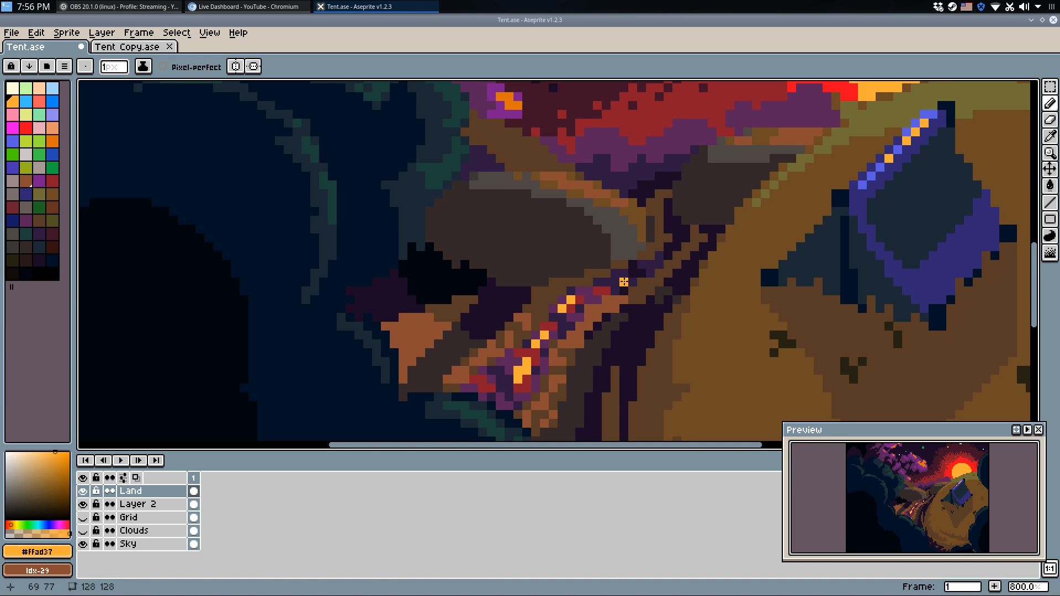
Undo the last strokes and draw a short diagonal #ffad37 highlight at the lava stream's lower-left end.
key(ctrl+z)
key(ctrl+z)
drag(470, 379, 491, 364)
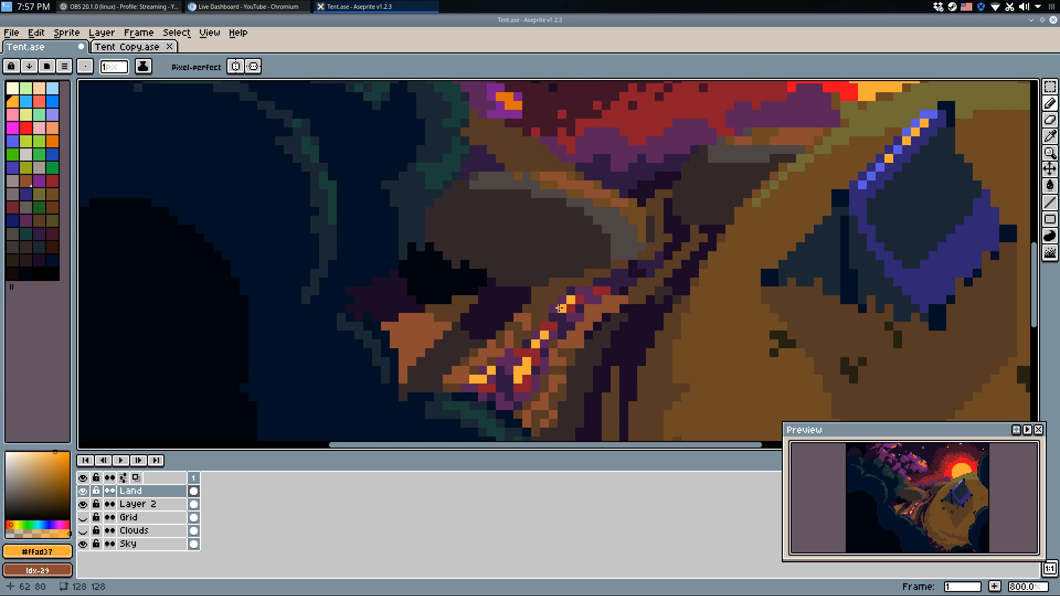
scroll(569, 290, down, 6)
scroll(584, 271, up, 5)
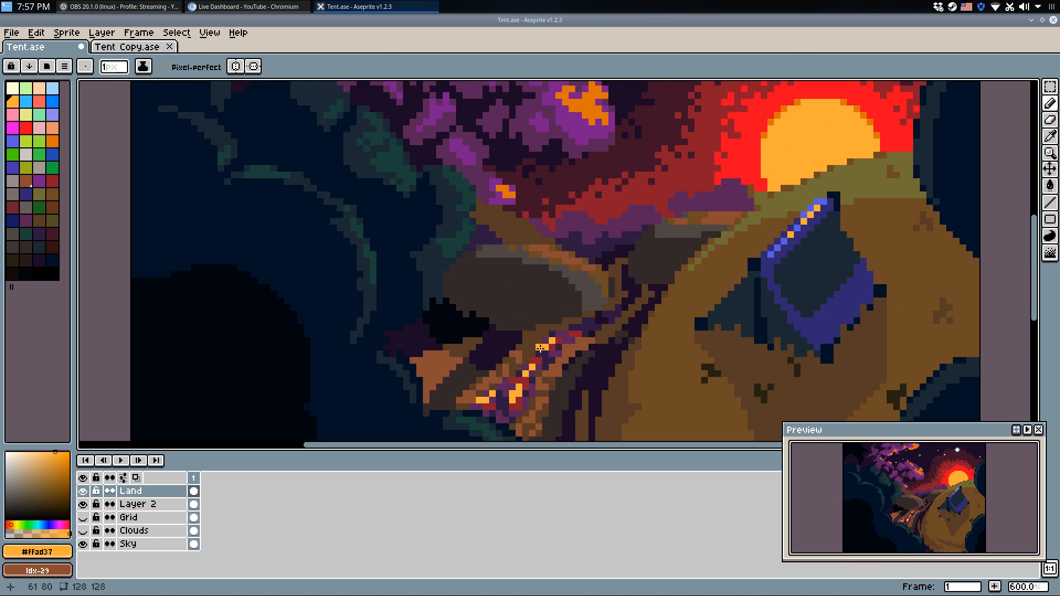
Sample orange #dc7208 and place single pixels of it beside the yellow highlights in the lava stream.
alt+click(538, 351)
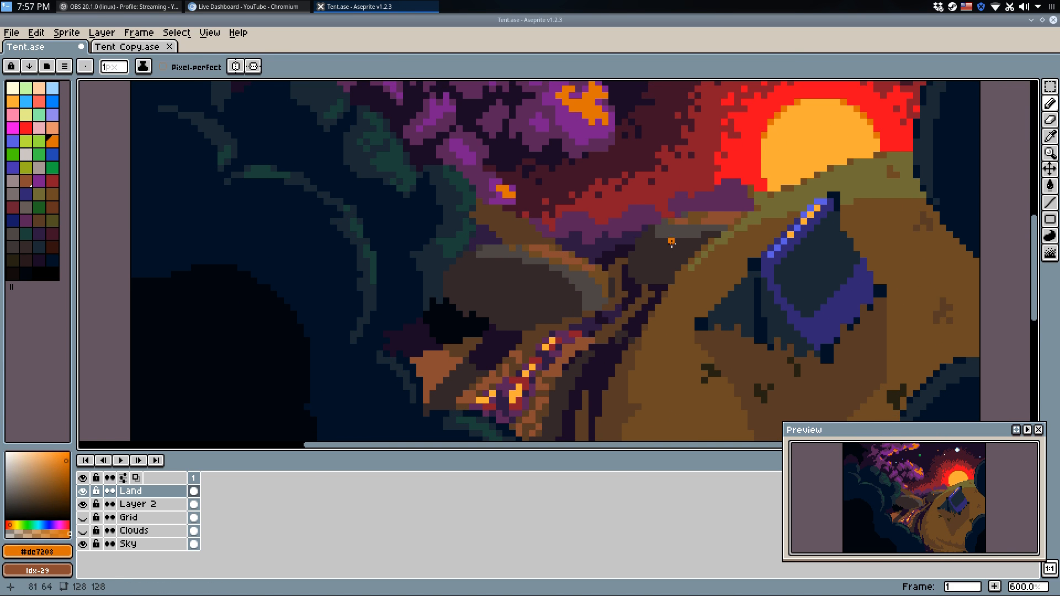
scroll(529, 367, up, 4)
drag(487, 423, 516, 322)
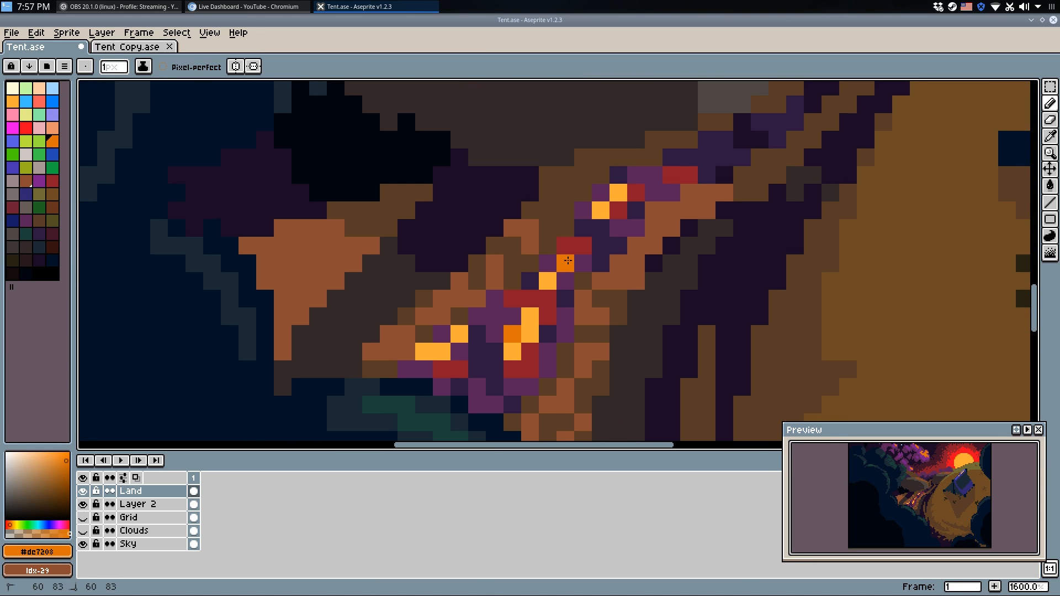
key(ctrl+z)
click(563, 265)
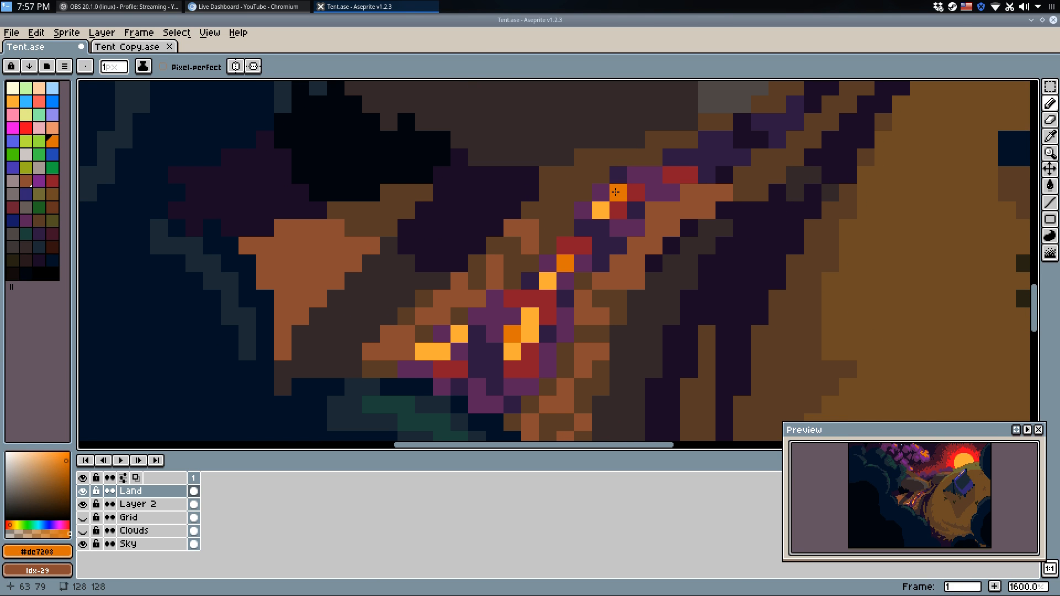
click(442, 334)
Add a few orange pixels at the lower end and right edge of the lava stream, and save the file.
scroll(476, 386, down, 3)
scroll(491, 379, up, 3)
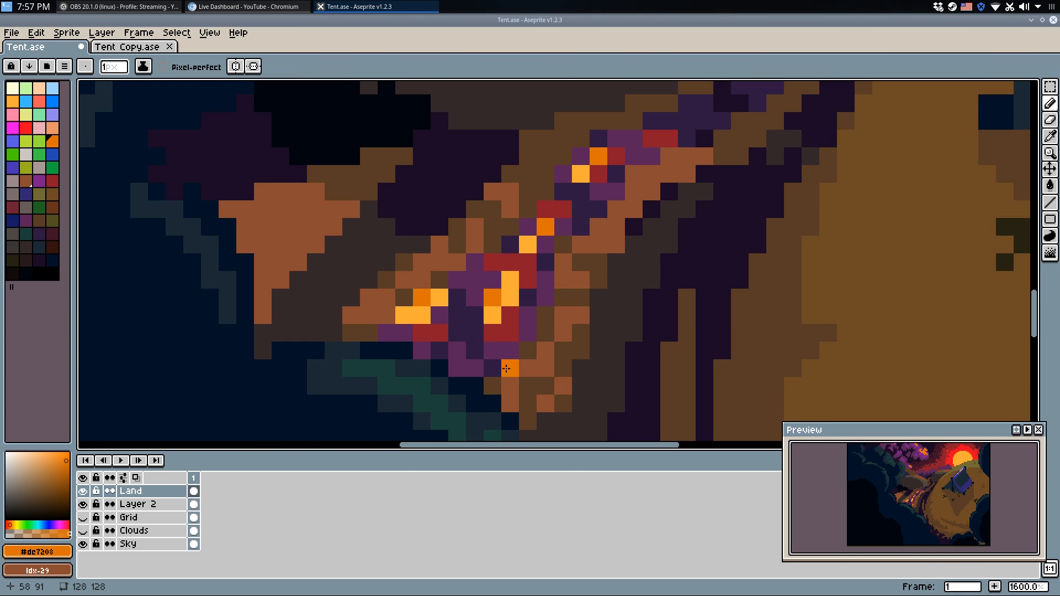
click(491, 370)
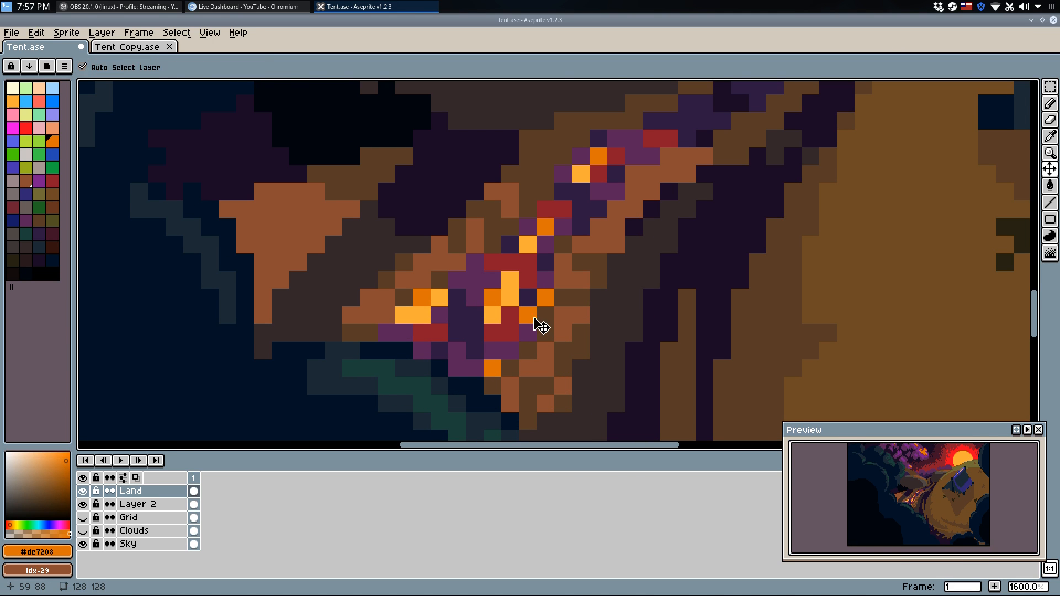
scroll(575, 238, down, 7)
scroll(579, 236, down, 1)
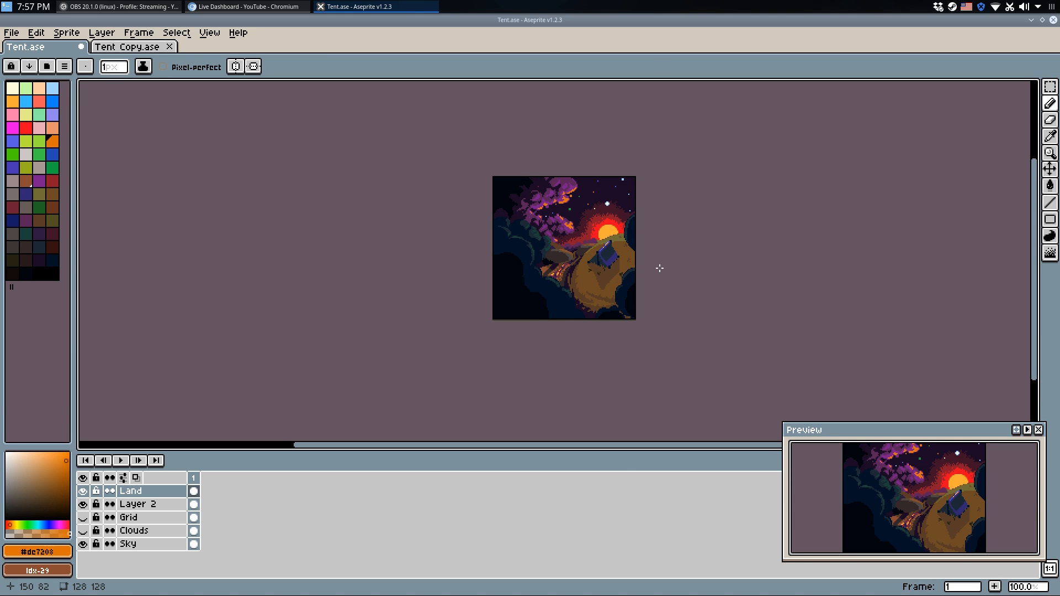
key(ctrl+s)
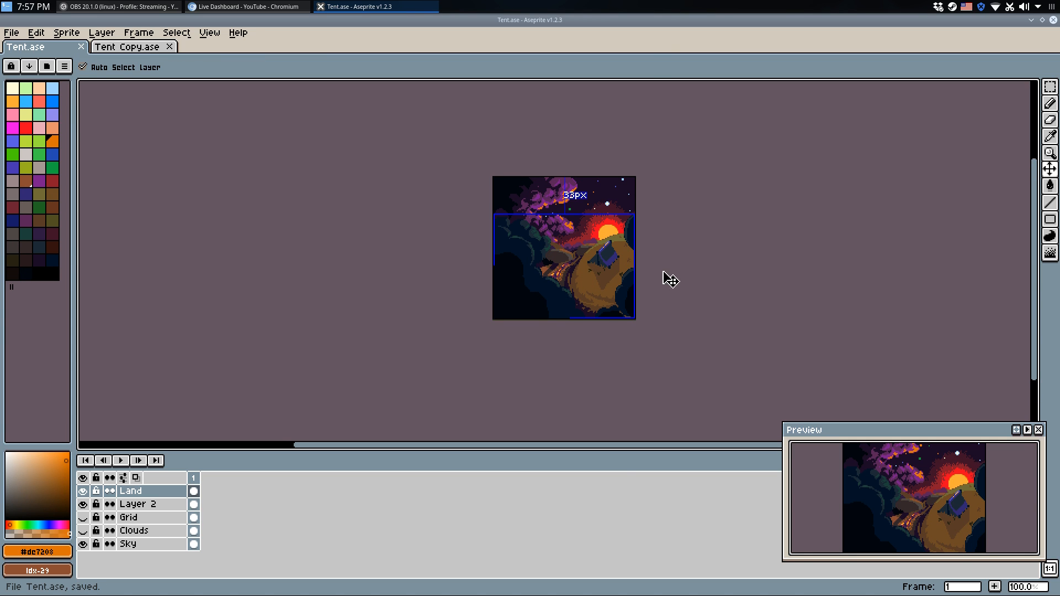
scroll(667, 287, up, 3)
scroll(587, 314, down, 2)
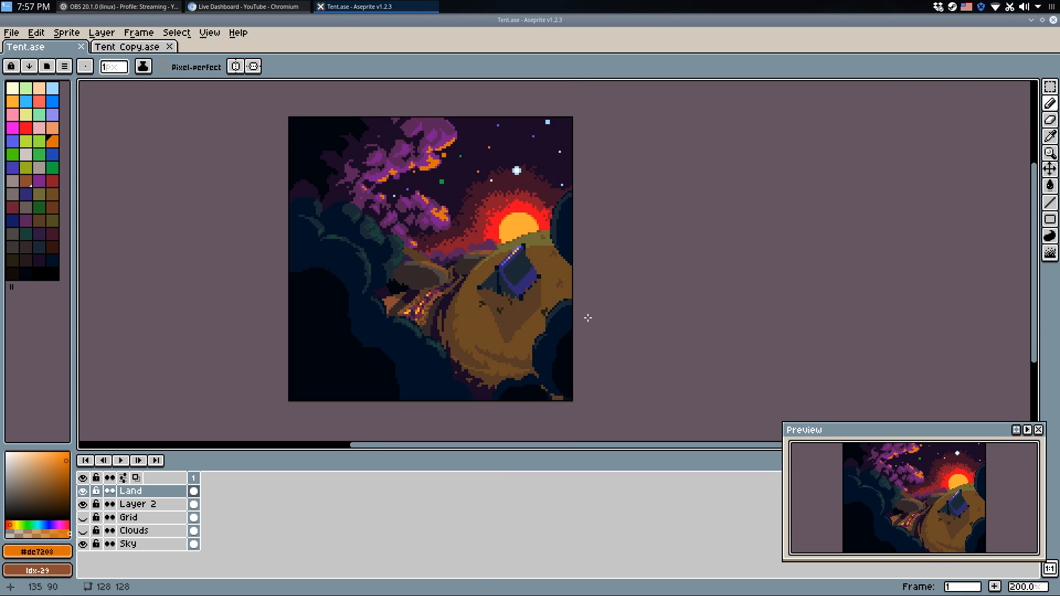
drag(587, 317, 733, 312)
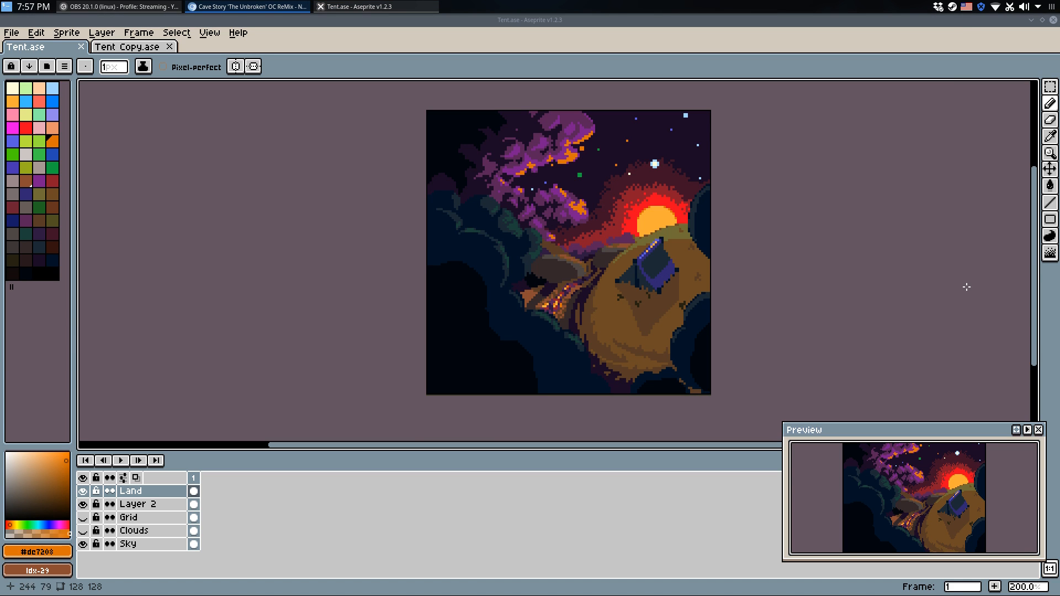
scroll(697, 303, up, 7)
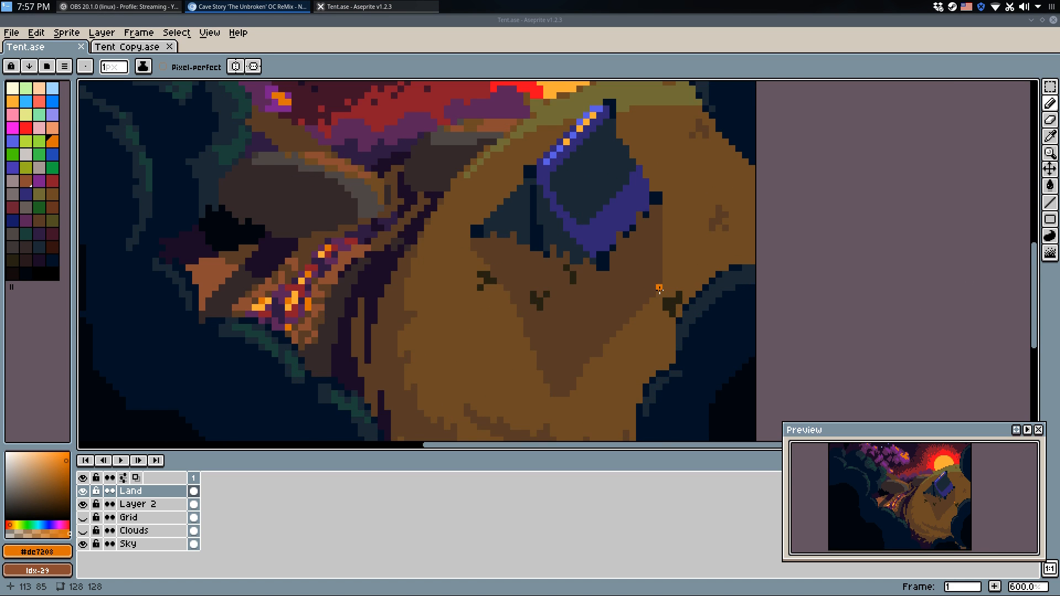
click(669, 272)
click(655, 285)
key(ctrl+z)
key(ctrl+z)
Sample the hill's brown #6e4a24, trim the right edge of the tent's shadow with it, and save the file.
alt+click(693, 255)
drag(655, 294, 653, 288)
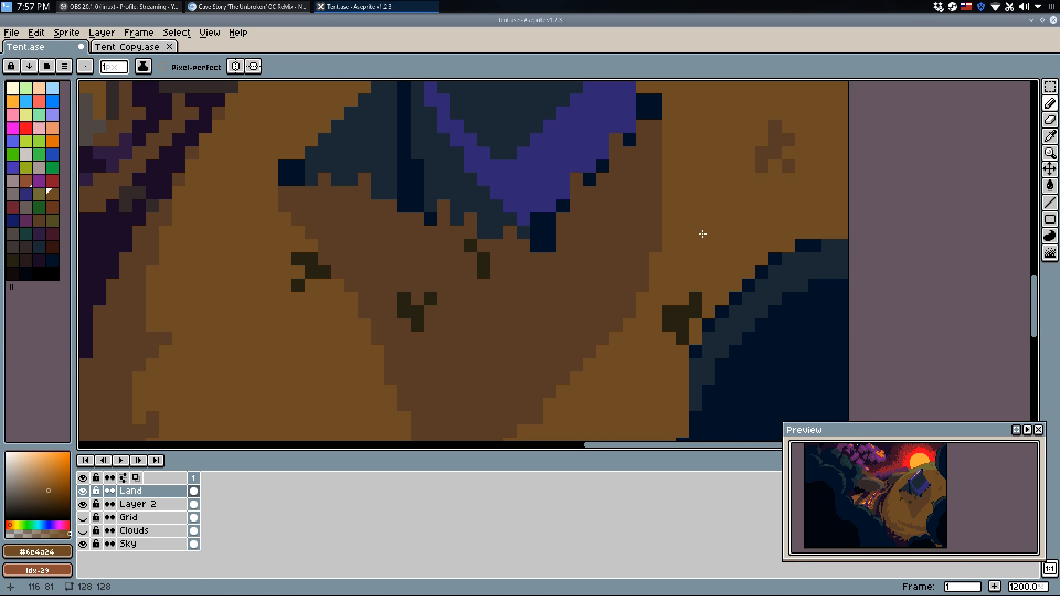
scroll(712, 229, down, 3)
key(ctrl+s)
scroll(681, 255, up, 1)
scroll(627, 350, up, 1)
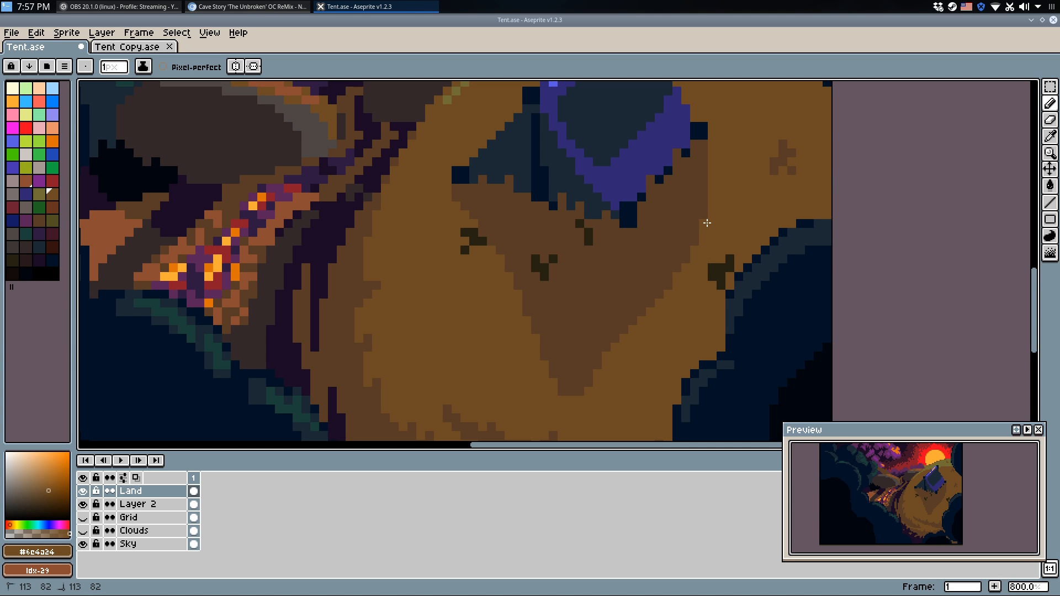
scroll(692, 294, down, 3)
key(ctrl+s)
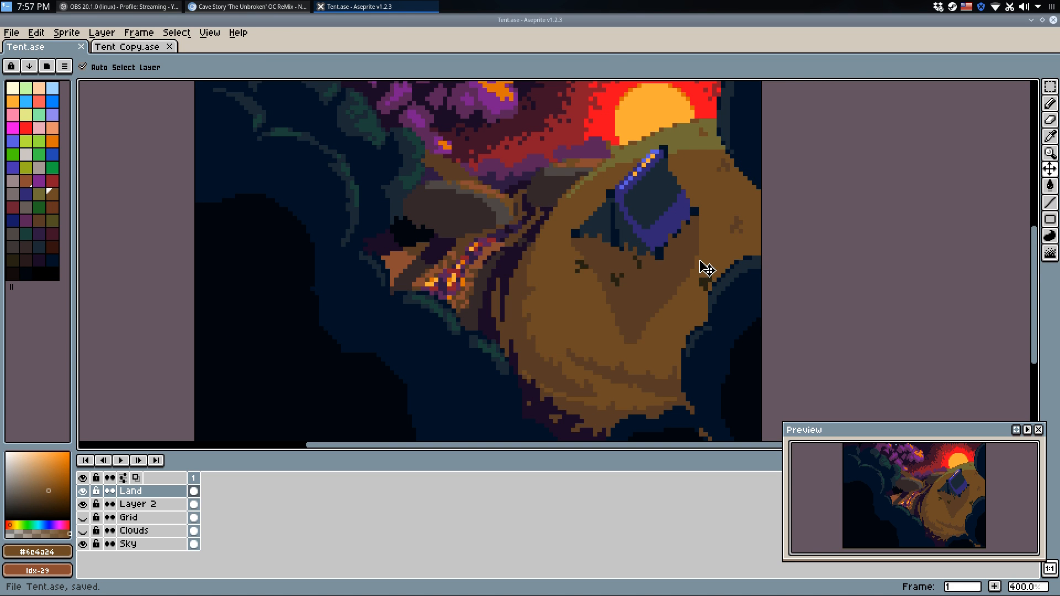
Narrow the tent shadow's lower right side with a diagonal edge in #6e4a24, and save the file.
scroll(703, 270, down, 1)
scroll(693, 256, up, 2)
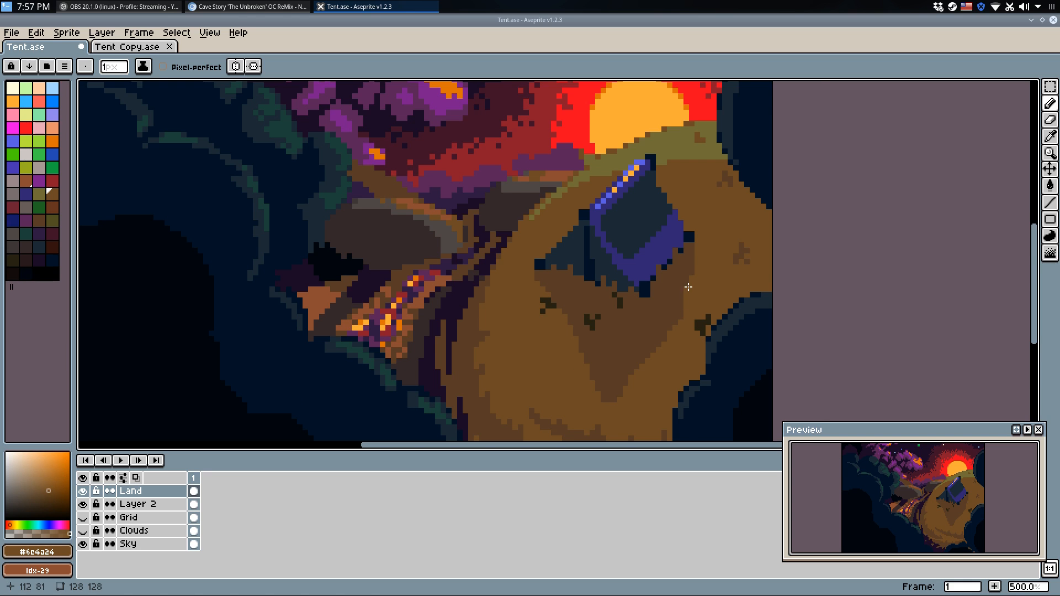
scroll(693, 285, up, 1)
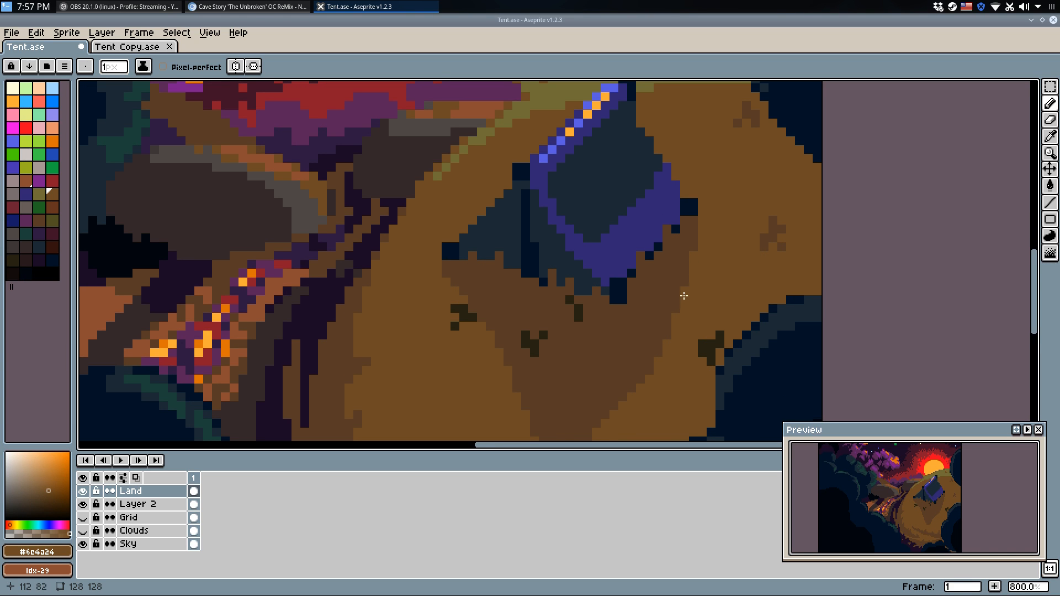
scroll(687, 293, down, 3)
scroll(678, 318, up, 2)
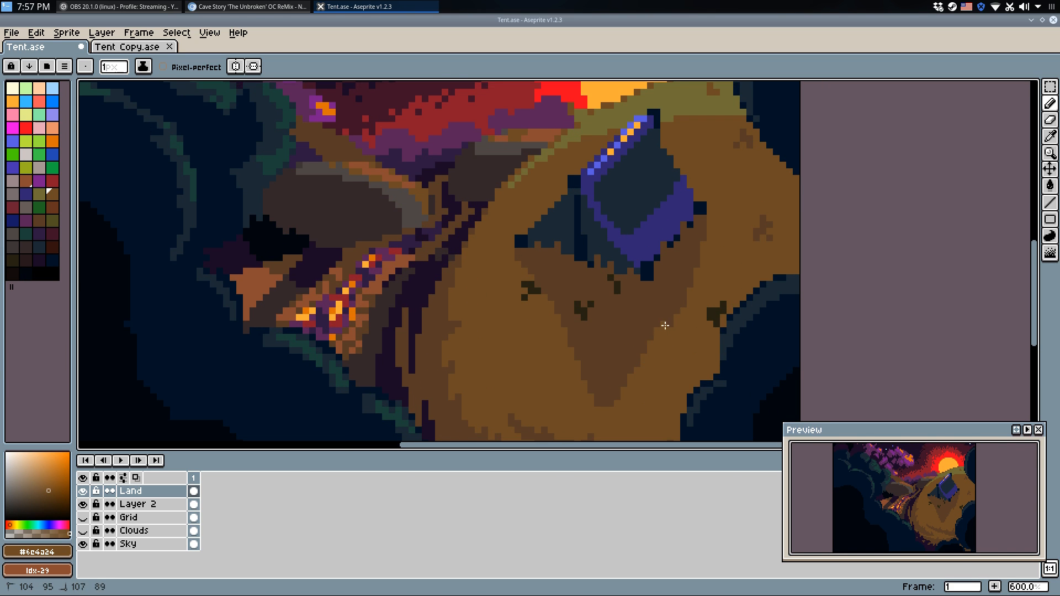
drag(688, 282, 649, 365)
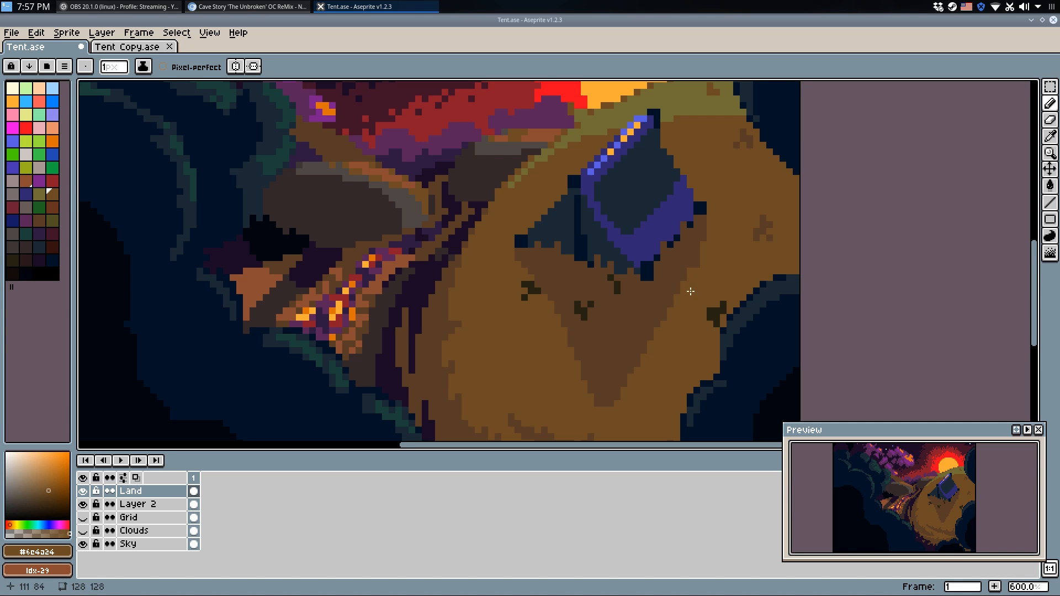
scroll(711, 230, down, 5)
scroll(712, 229, up, 1)
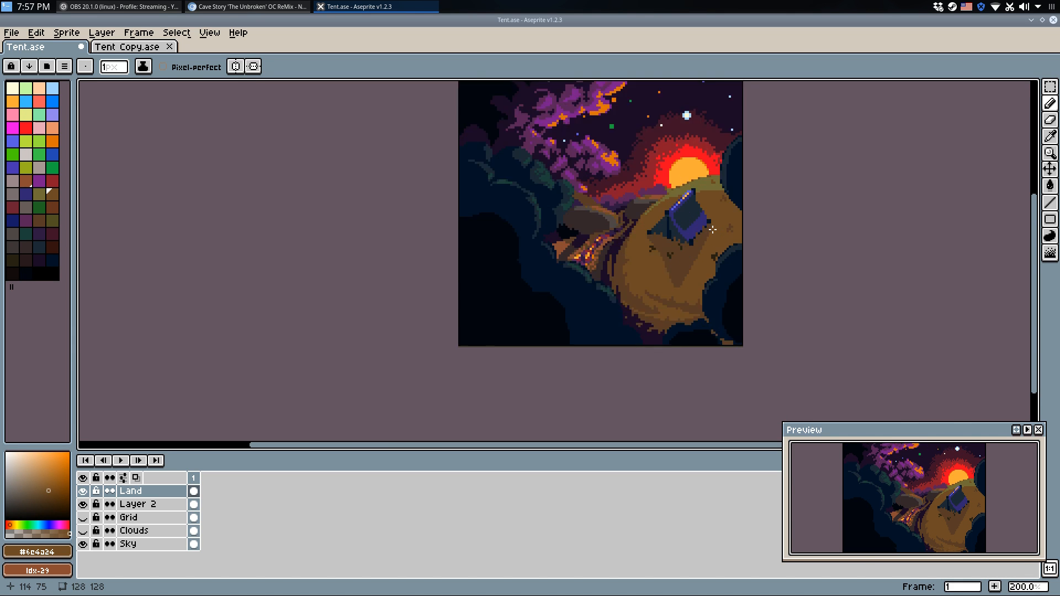
key(ctrl+s)
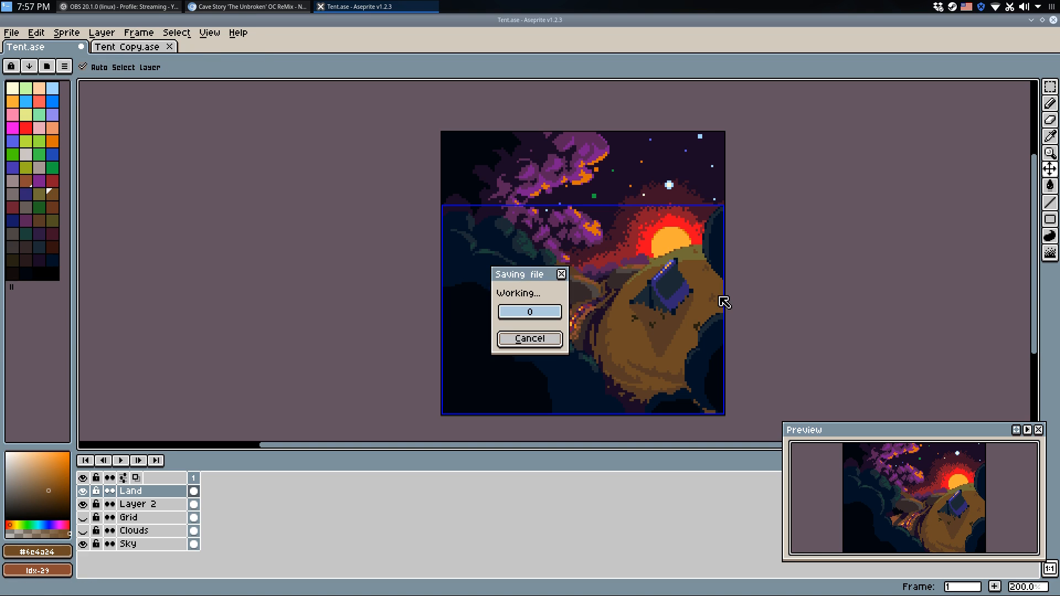
key(alt+Tab)
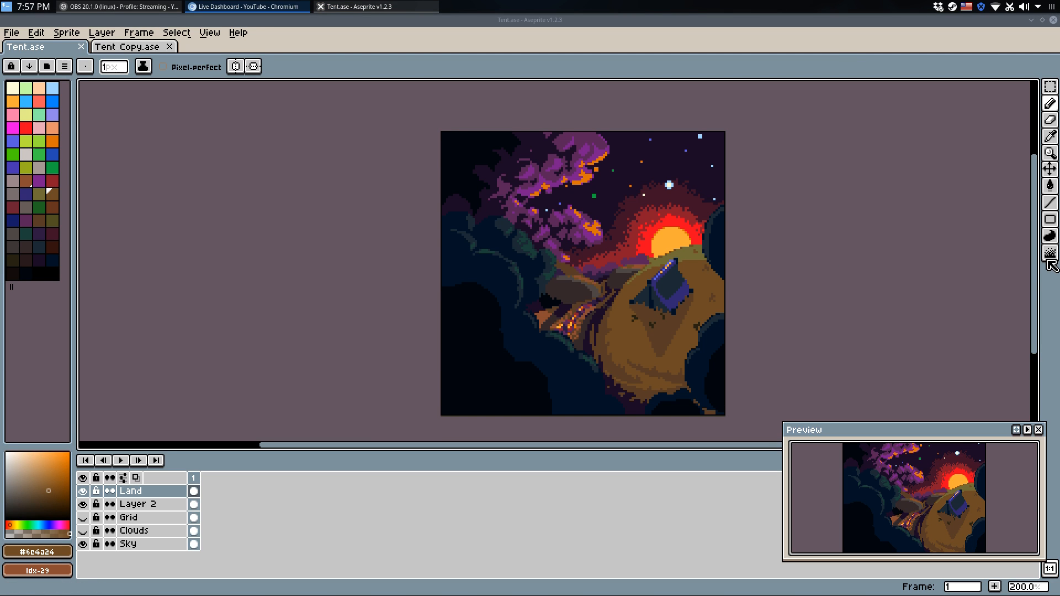
scroll(499, 252, up, 6)
mouse_move(477, 265)
mouse_down()
mouse_move(491, 254)
mouse_move(583, 305)
mouse_up()
key(ctrl+z)
key(ctrl+z)
Sample #1c2934, thicken the curved rim highlight on the large left bush with it, and save the file.
alt+click(497, 257)
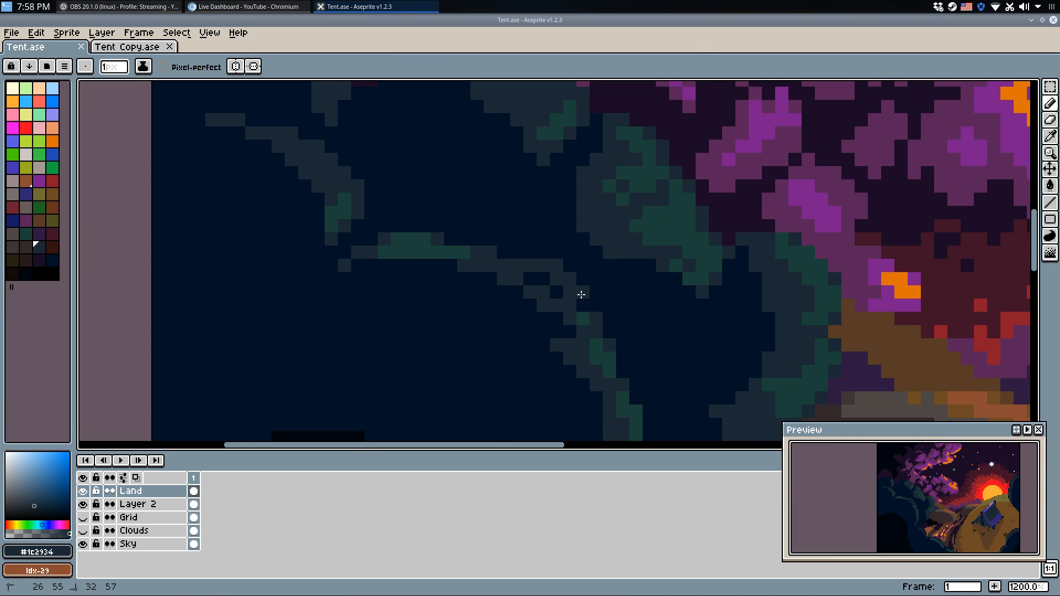
drag(524, 269, 577, 299)
scroll(585, 274, down, 4)
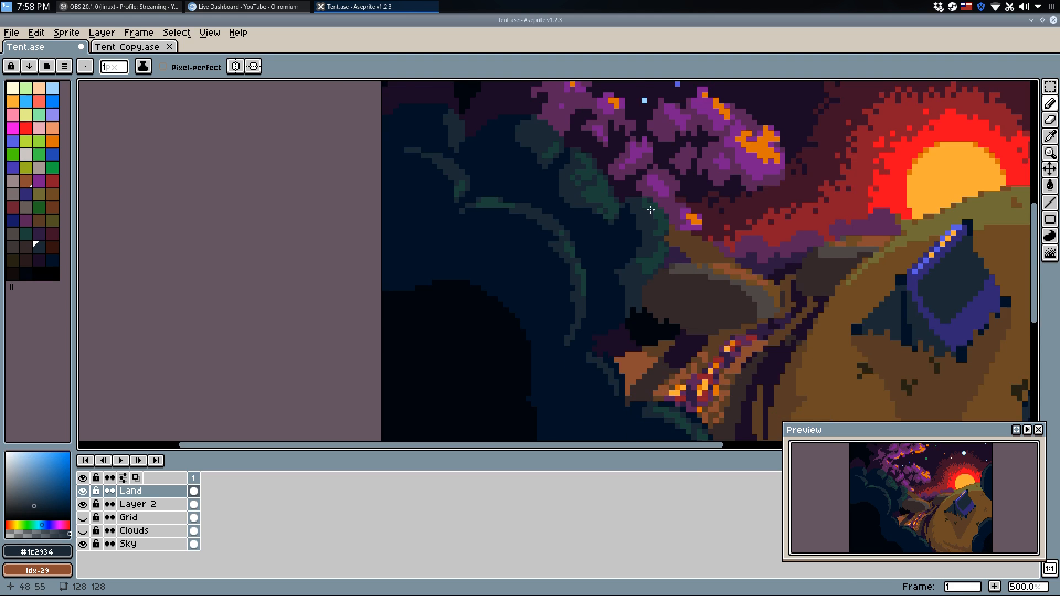
scroll(470, 260, up, 3)
key(alt)
alt+click(367, 321)
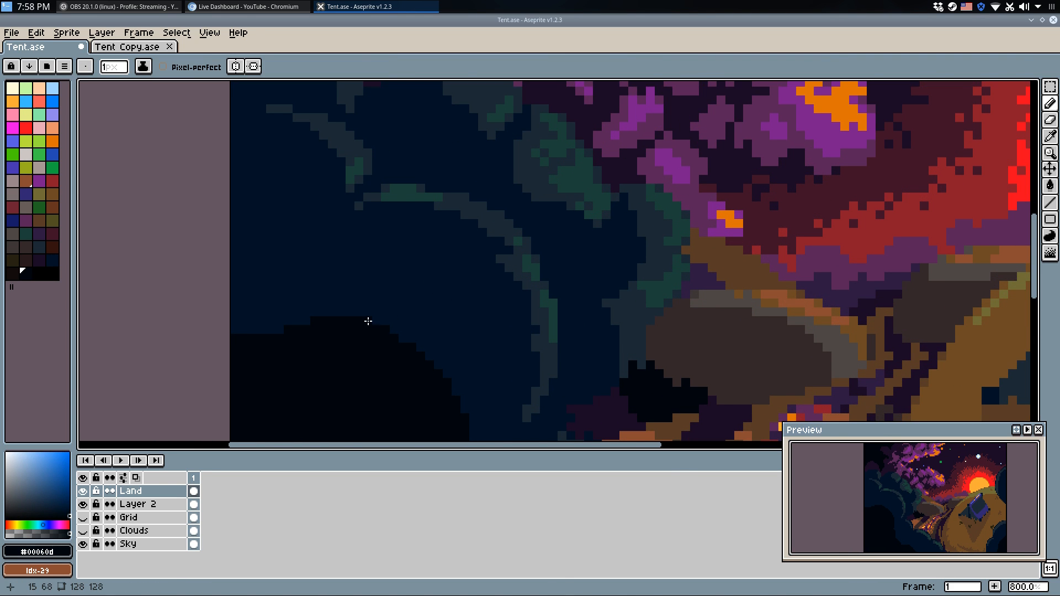
scroll(487, 243, down, 6)
key(ctrl+s)
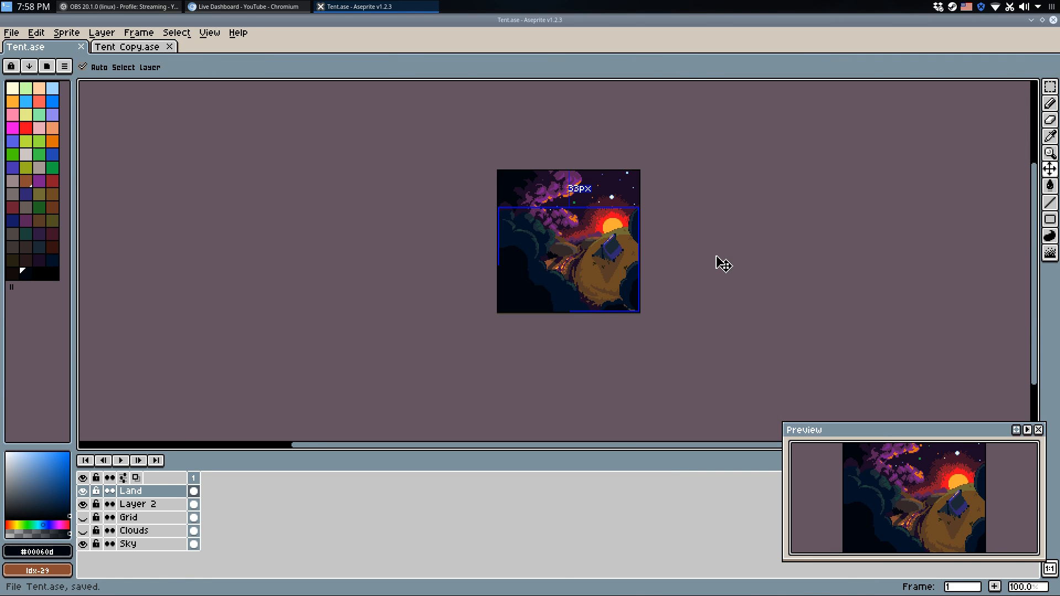
scroll(602, 264, up, 2)
scroll(541, 260, up, 2)
key(b)
alt+click(494, 278)
scroll(494, 277, down, 2)
scroll(506, 265, up, 2)
key(f)
drag(546, 212, 521, 271)
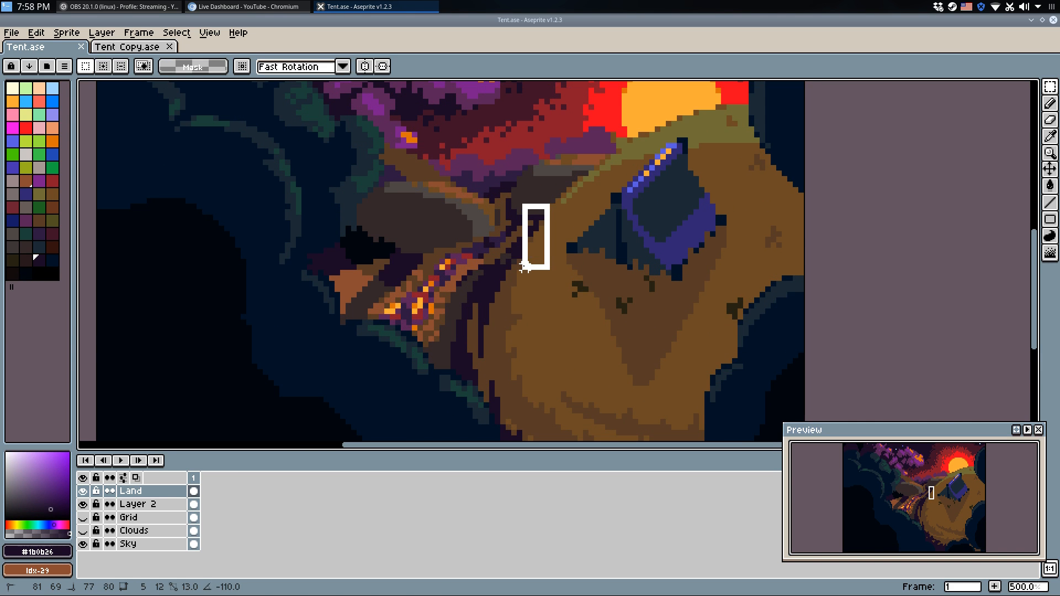
Sample #272211 from the ground marks and fill the dark purple shading along the hill's upper left edge with it.
key(b)
scroll(586, 282, up, 4)
alt+click(583, 291)
key(w)
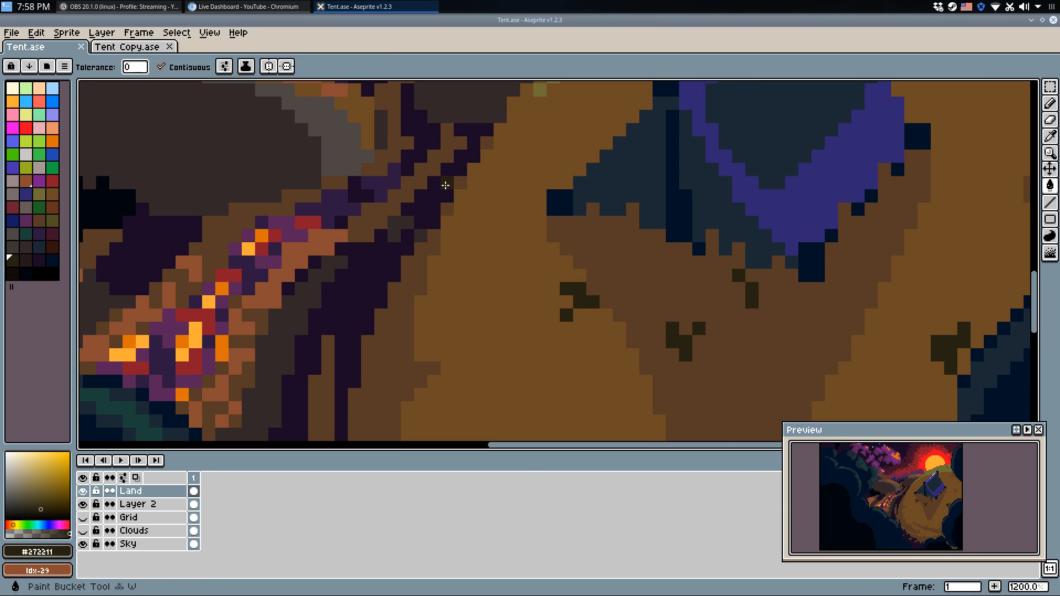
click(445, 184)
click(396, 283)
Fill the remaining dark purple areas at the hill's lower left base with #272211, and save the file.
scroll(409, 308, down, 3)
drag(412, 310, 402, 130)
click(409, 321)
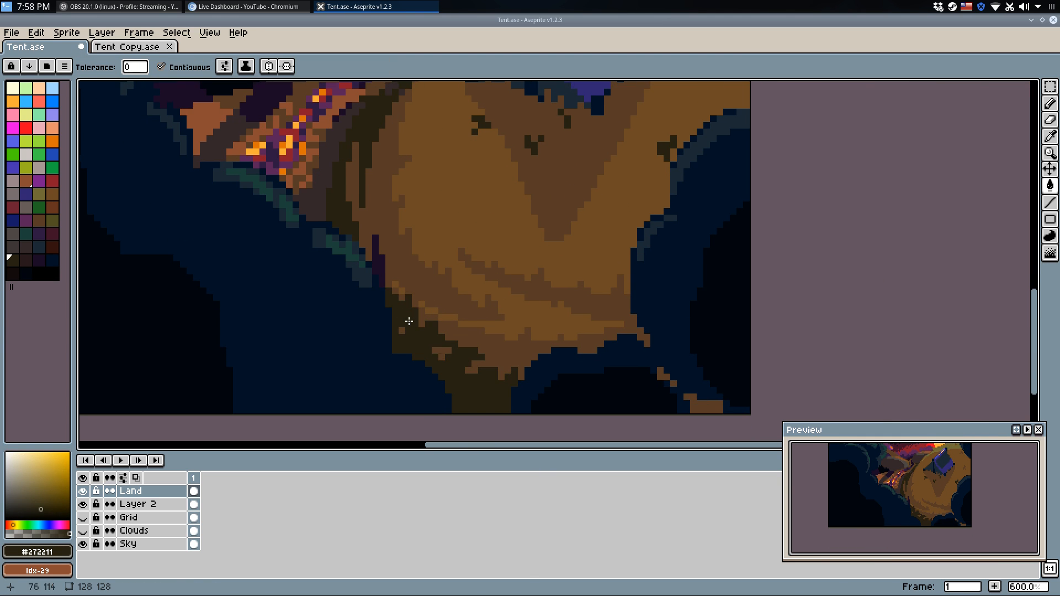
click(379, 268)
scroll(438, 219, down, 5)
key(b)
mouse_move(476, 221)
mouse_down()
mouse_move(506, 277)
mouse_move(637, 301)
mouse_up()
scroll(529, 275, up, 1)
key(ctrl+s)
key(v)
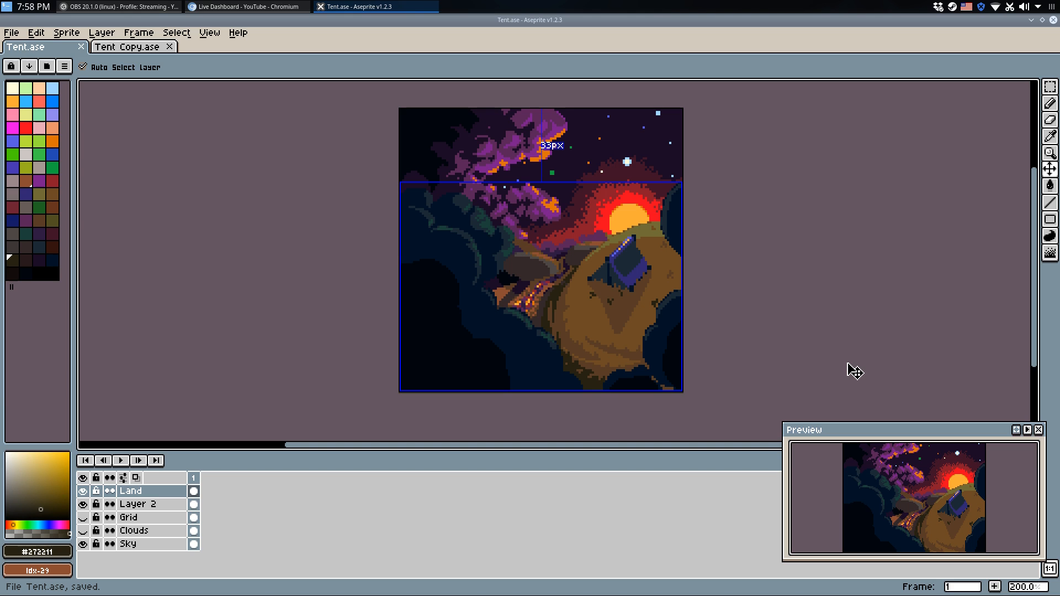
Sample #1c2934, place a pixel of it on the tent's right edge below the peak, and save the file.
scroll(638, 255, up, 7)
key(b)
alt+click(645, 282)
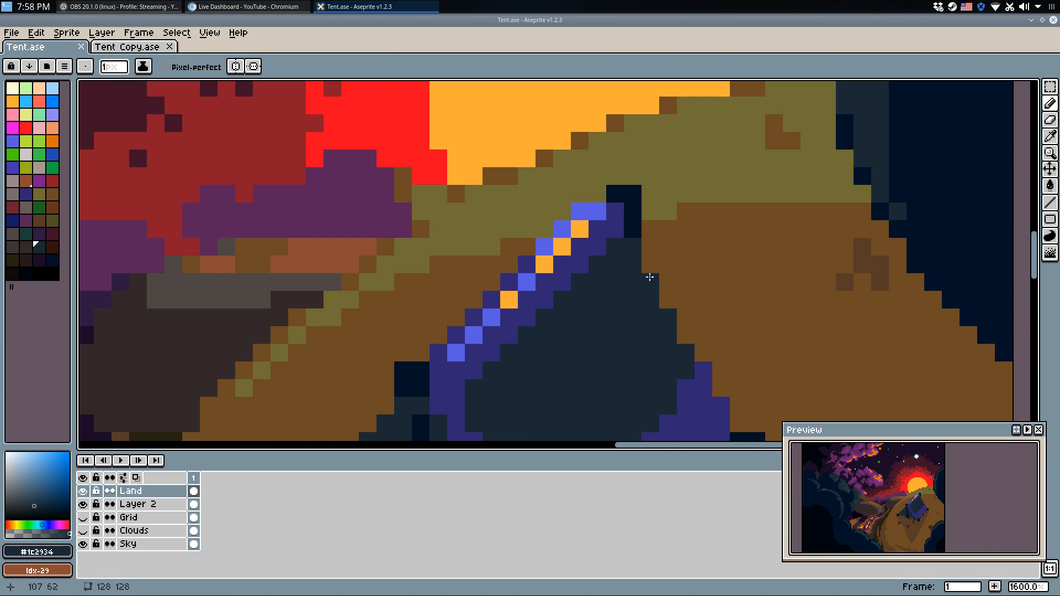
click(656, 284)
scroll(675, 298, down, 4)
scroll(674, 299, down, 3)
key(ctrl+s)
key(v)
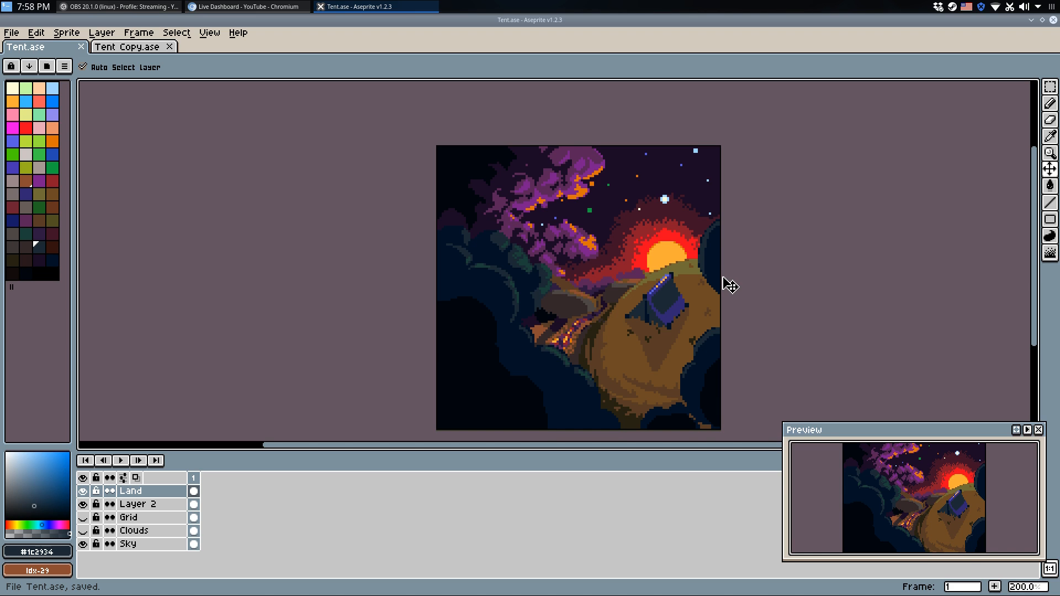
key(b)
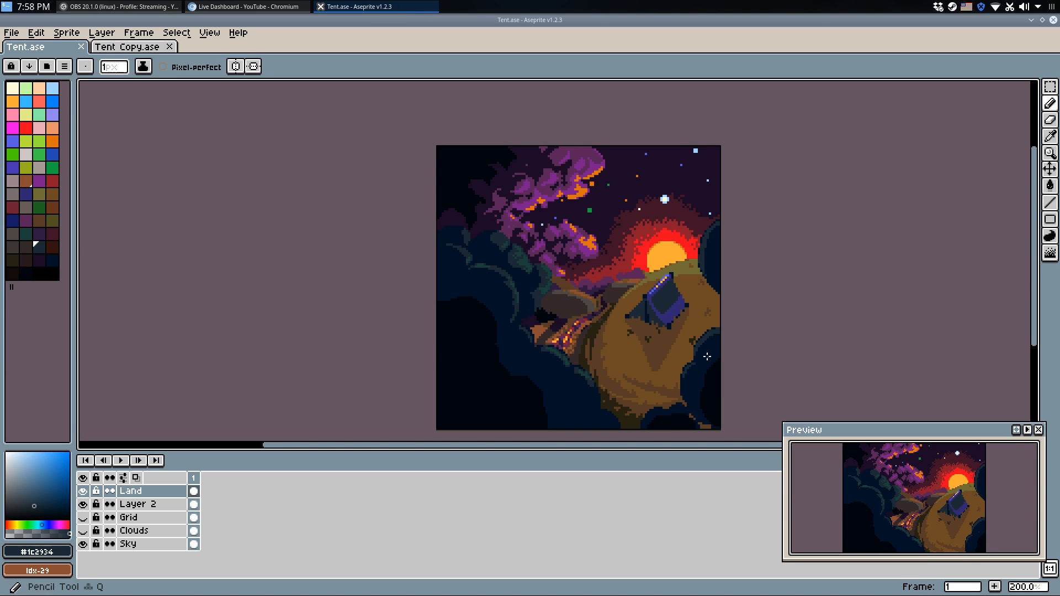
scroll(707, 356, down, 1)
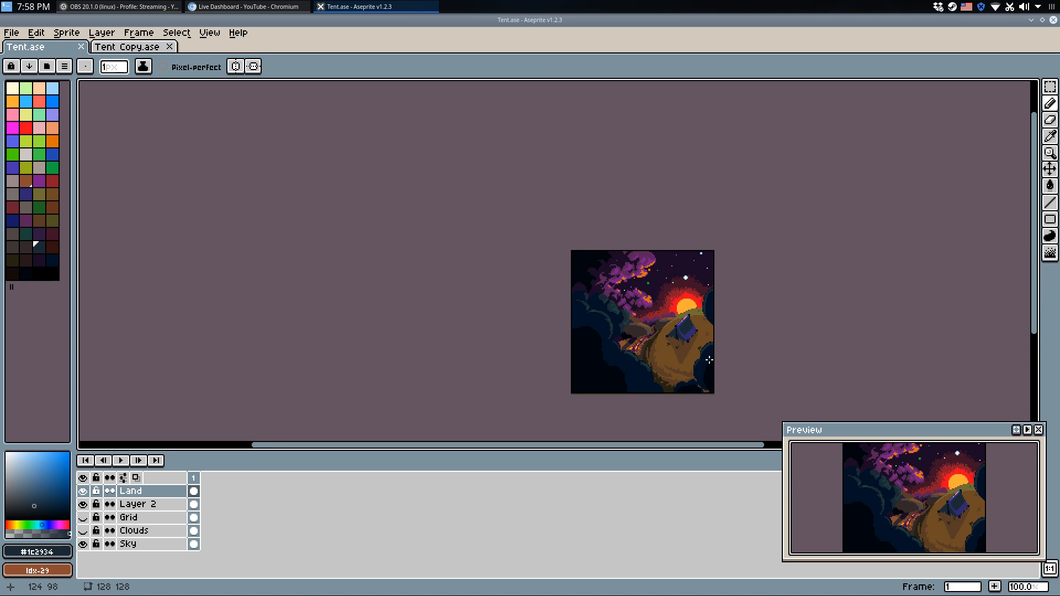
On the Sky layer, sample #00060d and draw a dark outline stroke in the sky beside the top of the upper foliage.
scroll(709, 360, up, 1)
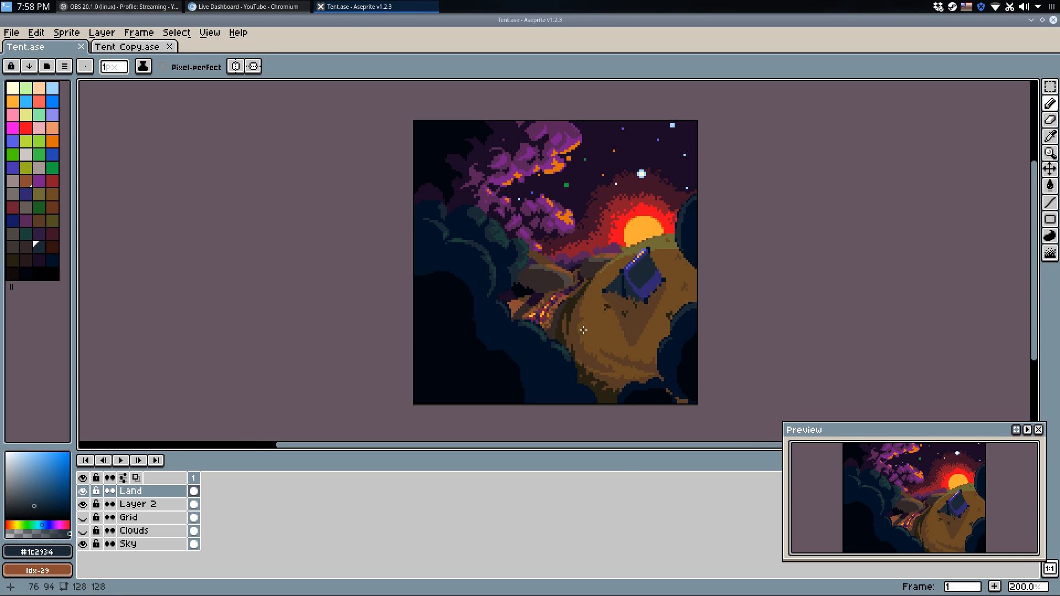
scroll(599, 189, up, 1)
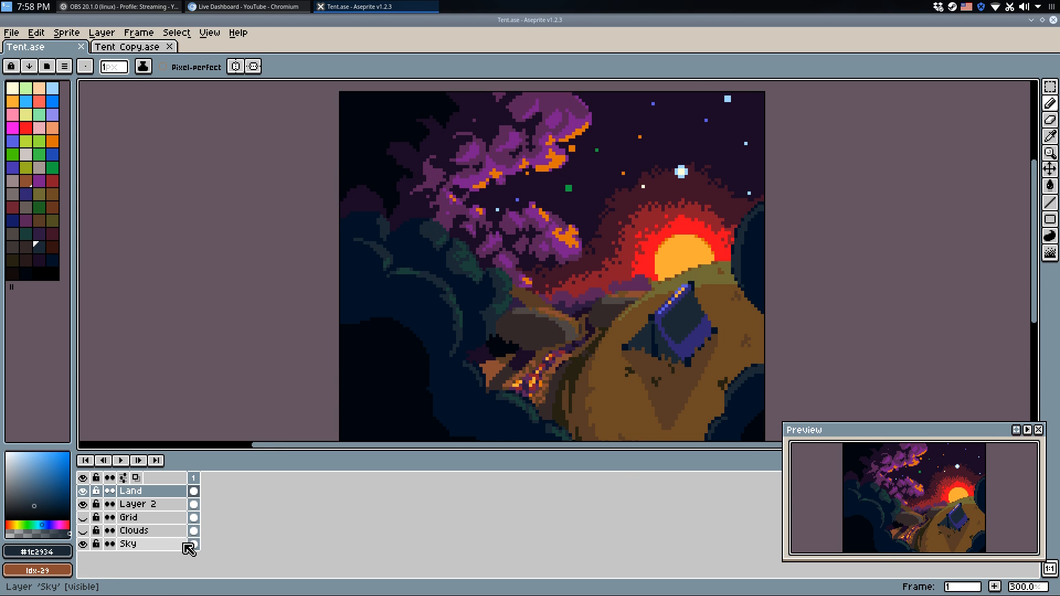
click(166, 544)
key(i)
click(389, 108)
key(b)
mouse_move(631, 126)
mouse_down()
mouse_move(639, 90)
mouse_move(569, 112)
mouse_up()
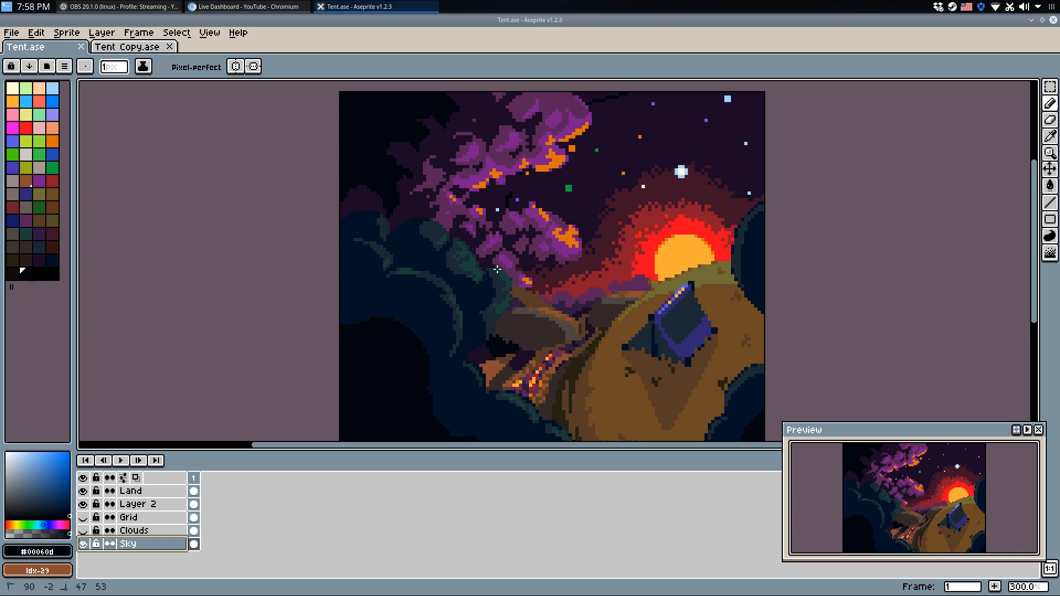
Fill the sky gap between the upper and lower purple foliage clusters with #00060d.
drag(495, 276, 494, 277)
key(w)
click(500, 199)
scroll(534, 248, down, 2)
scroll(534, 235, up, 4)
key(q)
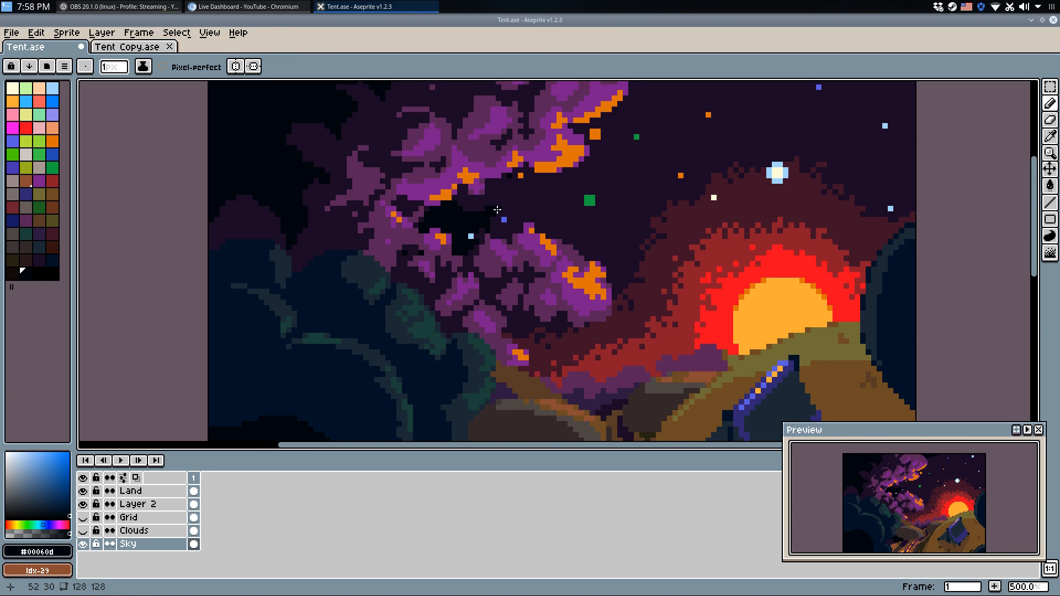
Extend the dark foliage gap toward the open sky with #00060d and fill the enclosed area.
key(w)
mouse_move(536, 192)
mouse_down()
mouse_move(554, 176)
mouse_move(540, 224)
mouse_up()
click(525, 183)
scroll(540, 223, down, 2)
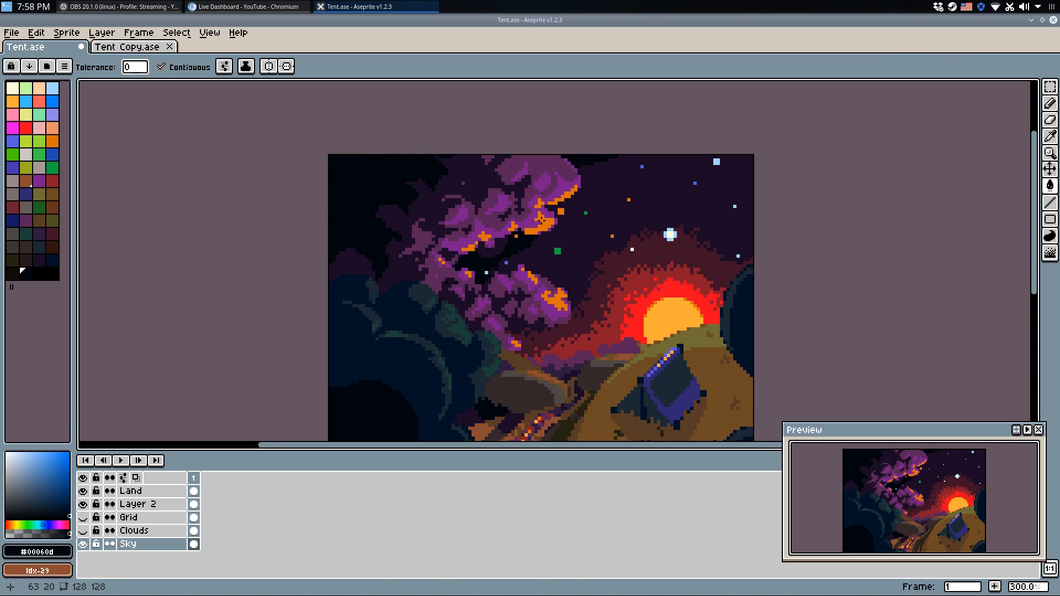
Resample #00060d and draw and fill a dark strip of sky beneath the upper foliage's orange highlights.
scroll(544, 221, up, 1)
key(q)
alt+click(500, 274)
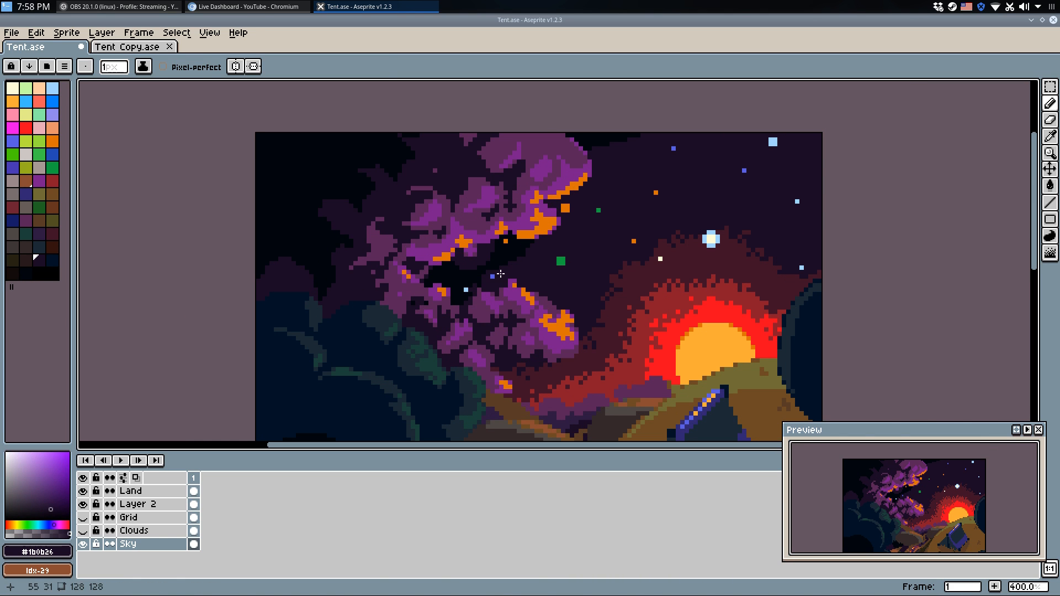
scroll(523, 252, up, 2)
alt+click(529, 224)
key(ctrl+z)
drag(536, 230, 561, 233)
alt+click(522, 238)
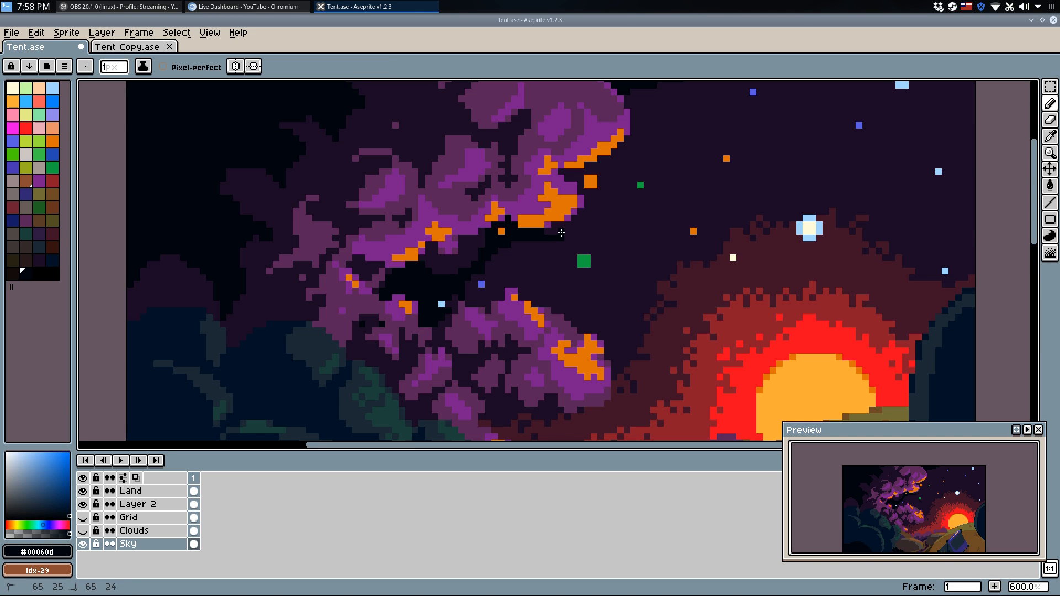
key(g)
click(551, 231)
Outline a shadow shape in the sky along the upper foliage's outer edge and fill it with #00060d.
key(b)
mouse_move(616, 134)
mouse_down()
mouse_move(568, 233)
mouse_move(618, 249)
mouse_move(658, 171)
mouse_move(629, 234)
mouse_up()
key(g)
click(614, 199)
key(b)
scroll(669, 222, down, 2)
scroll(690, 201, up, 1)
Save the tent artwork and switch to the OBS window.
key(e)
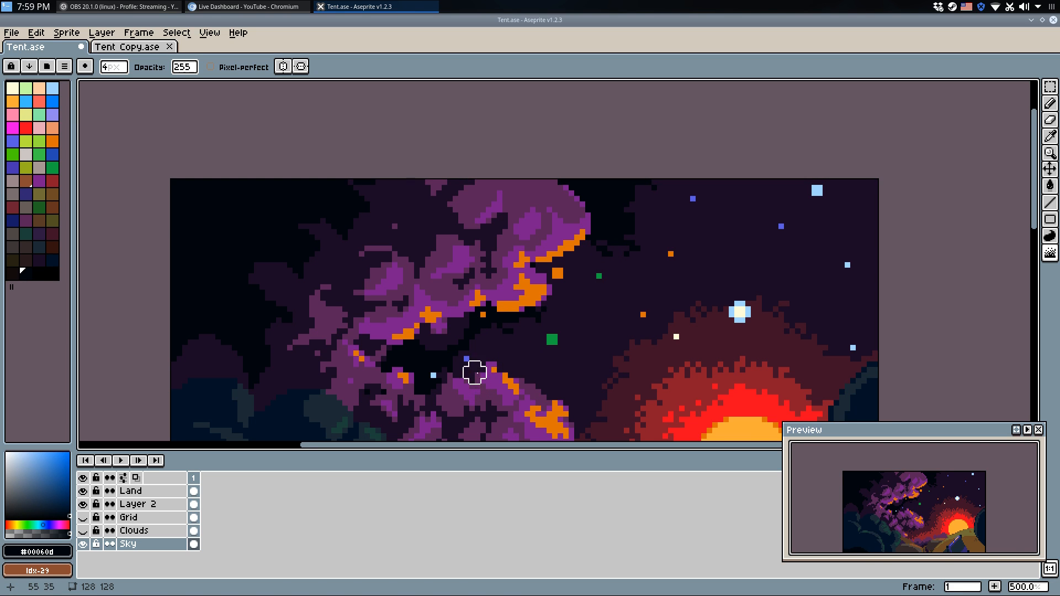
scroll(572, 276, down, 4)
key(ctrl+s)
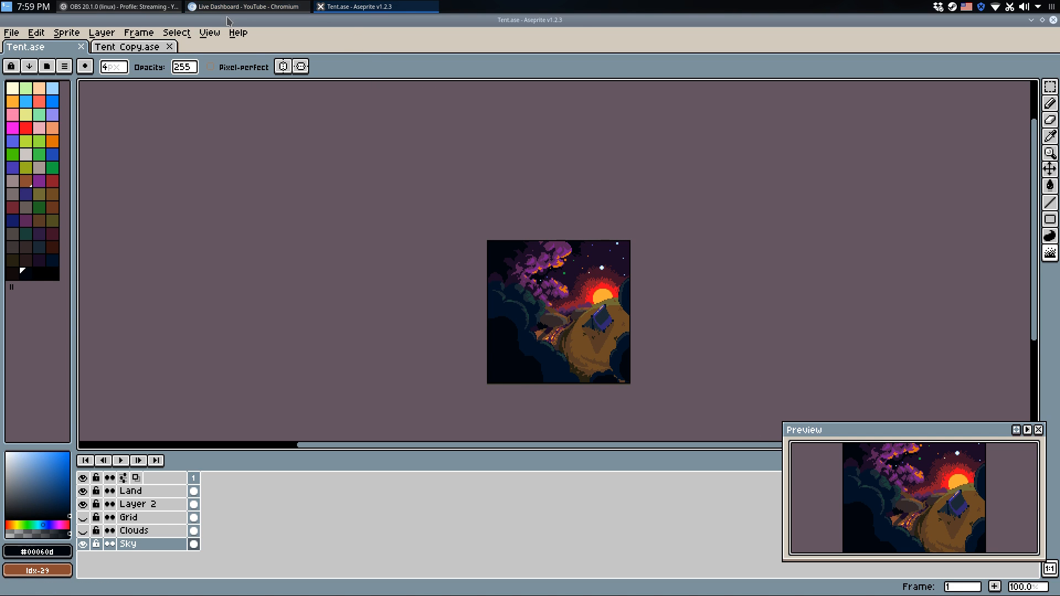
click(119, 7)
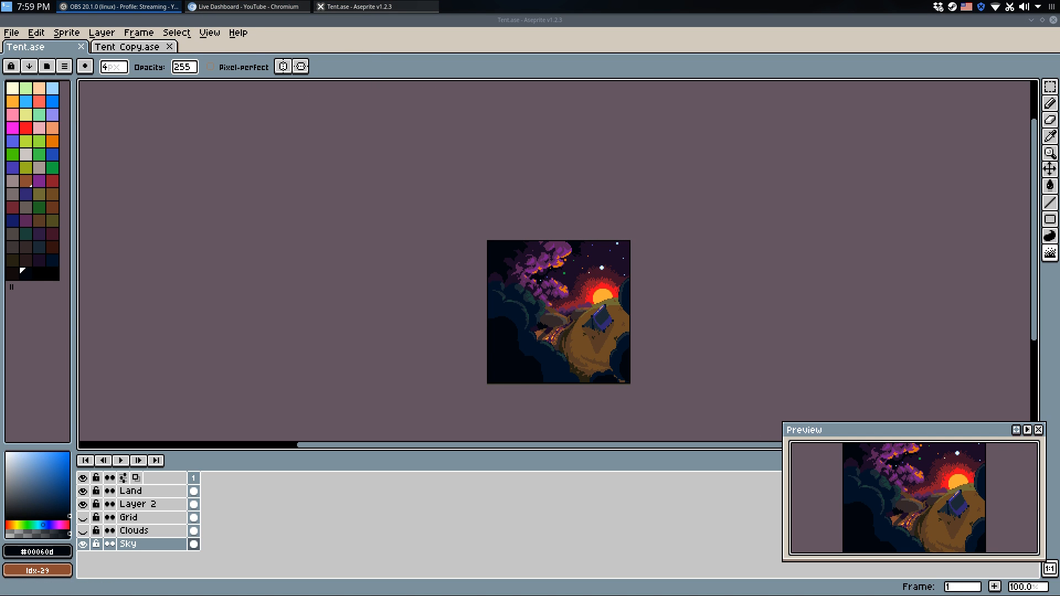